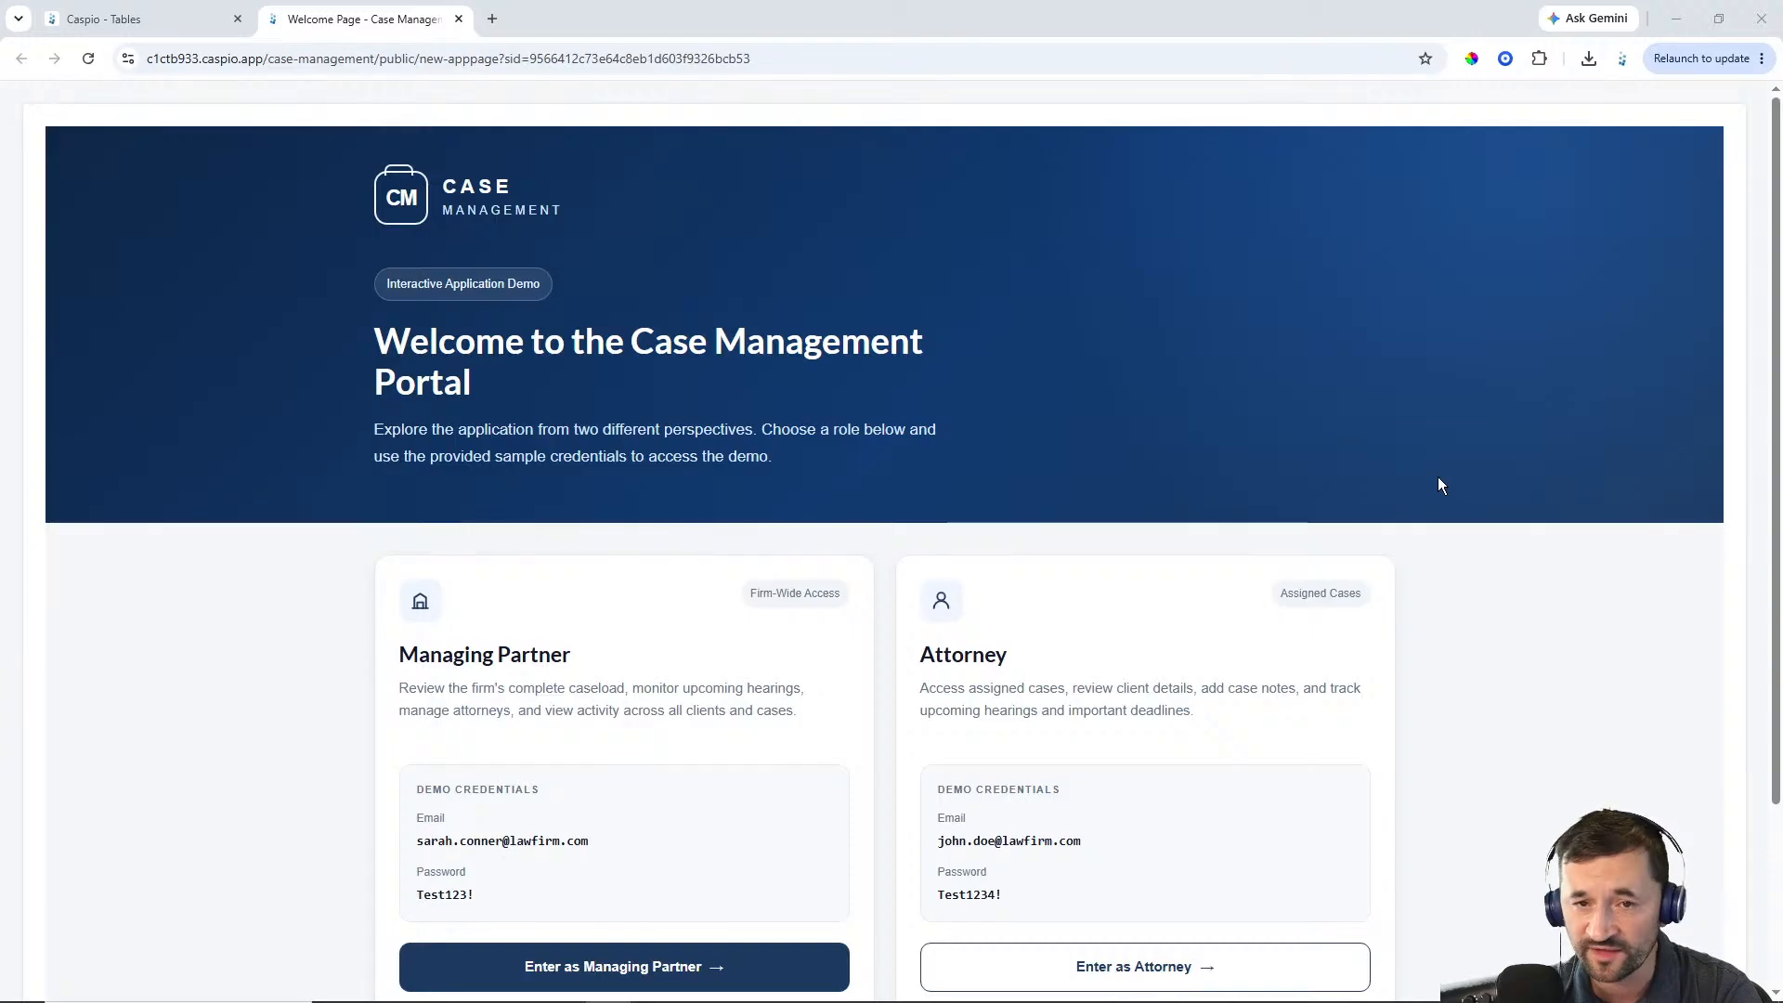
Review the two demo roles on the welcome page and enter the portal as Managing Partner
{"action": "scroll", "coordinate": [1431, 478], "scroll_direction": "down", "scroll_amount": 2}
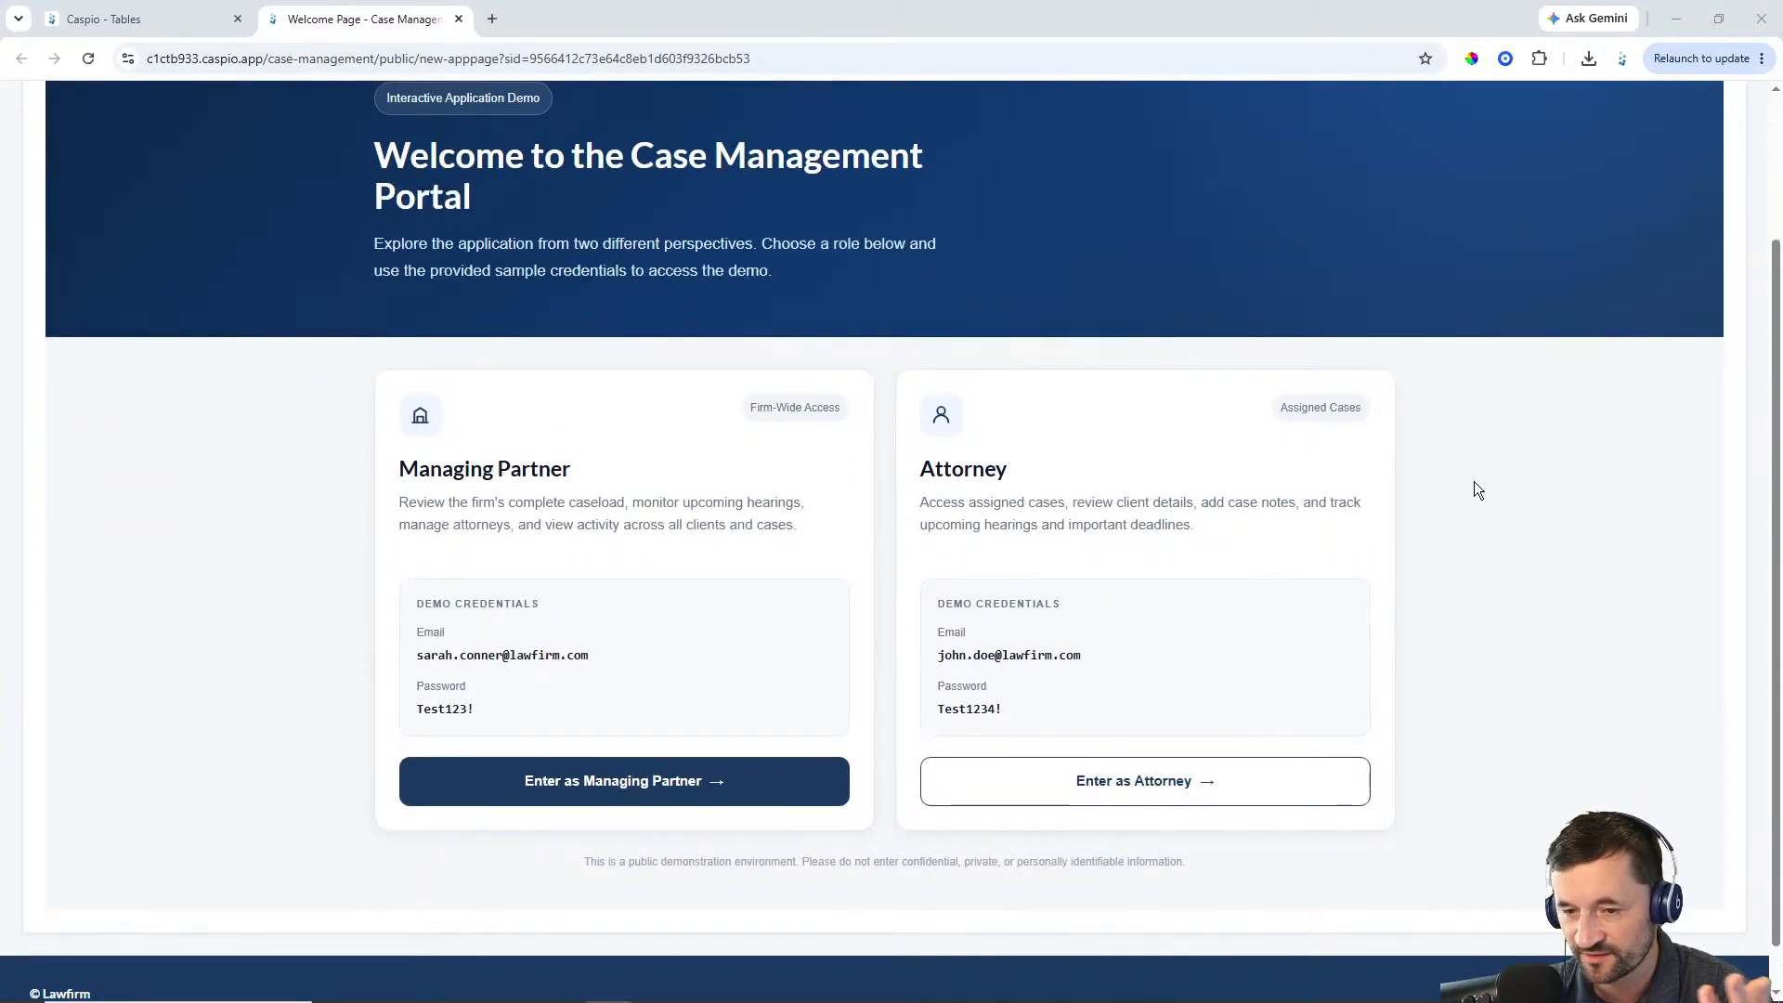
{"action": "scroll", "coordinate": [1477, 490], "scroll_direction": "up", "scroll_amount": 1}
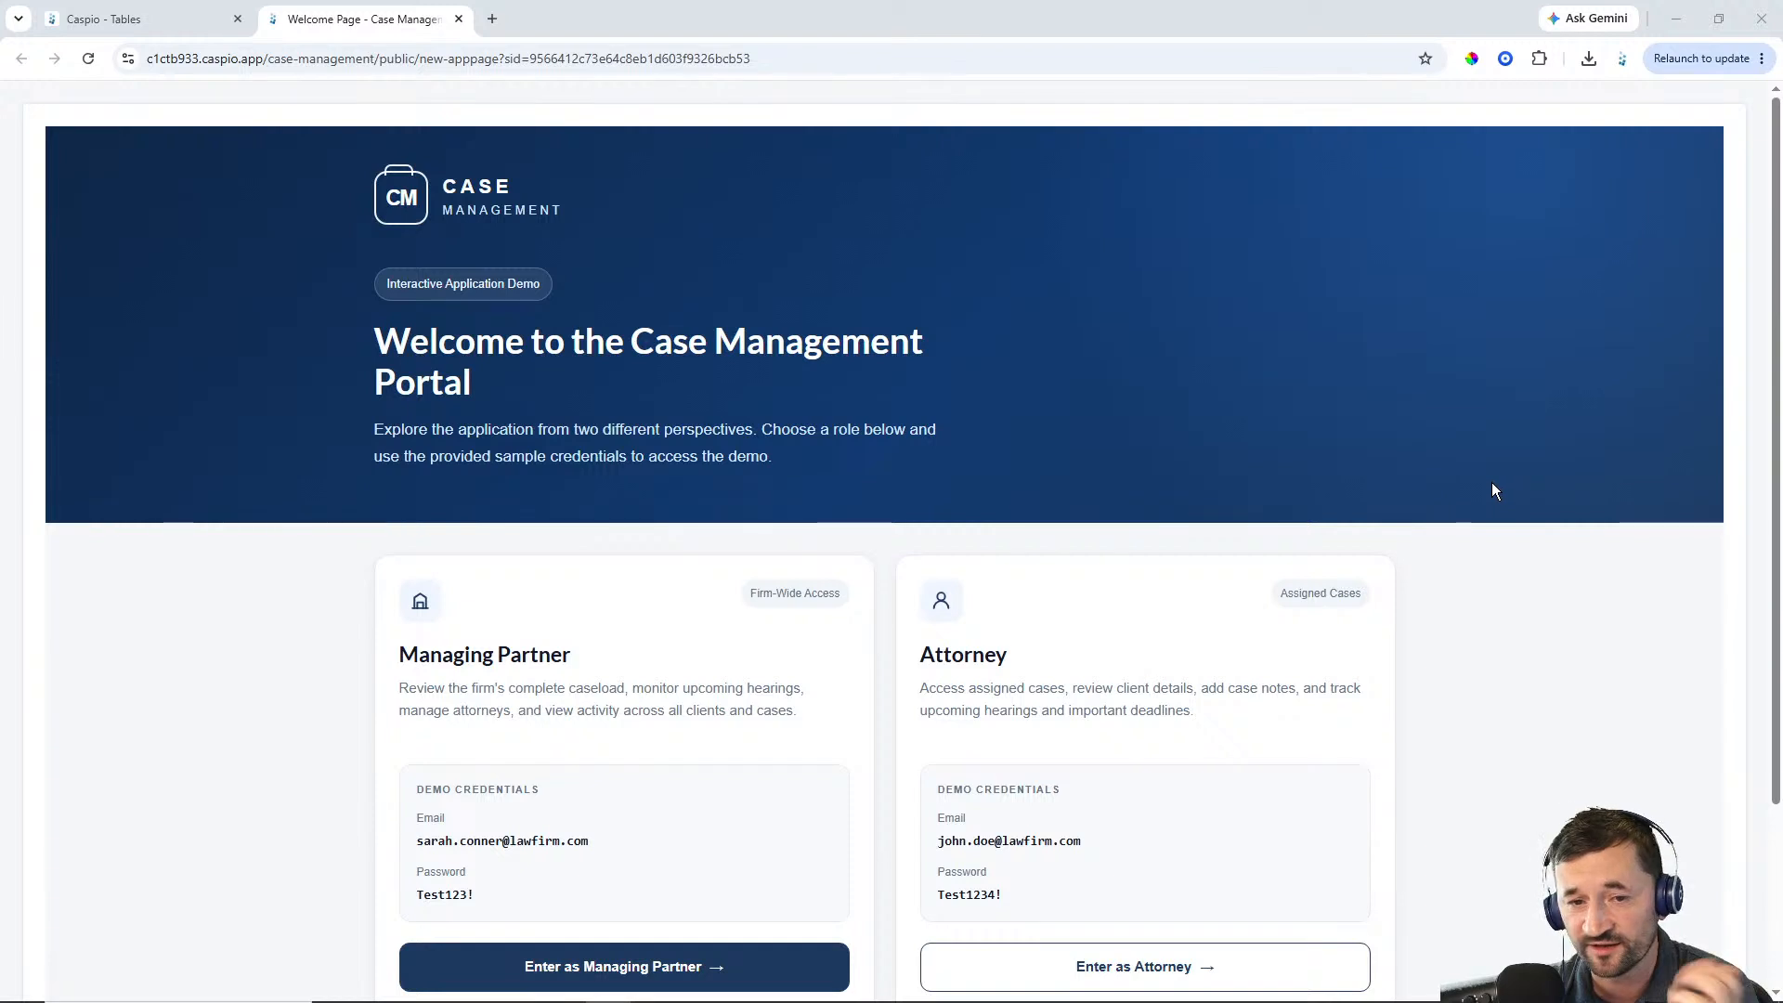
{"action": "scroll", "coordinate": [1495, 480], "scroll_direction": "down", "scroll_amount": 2}
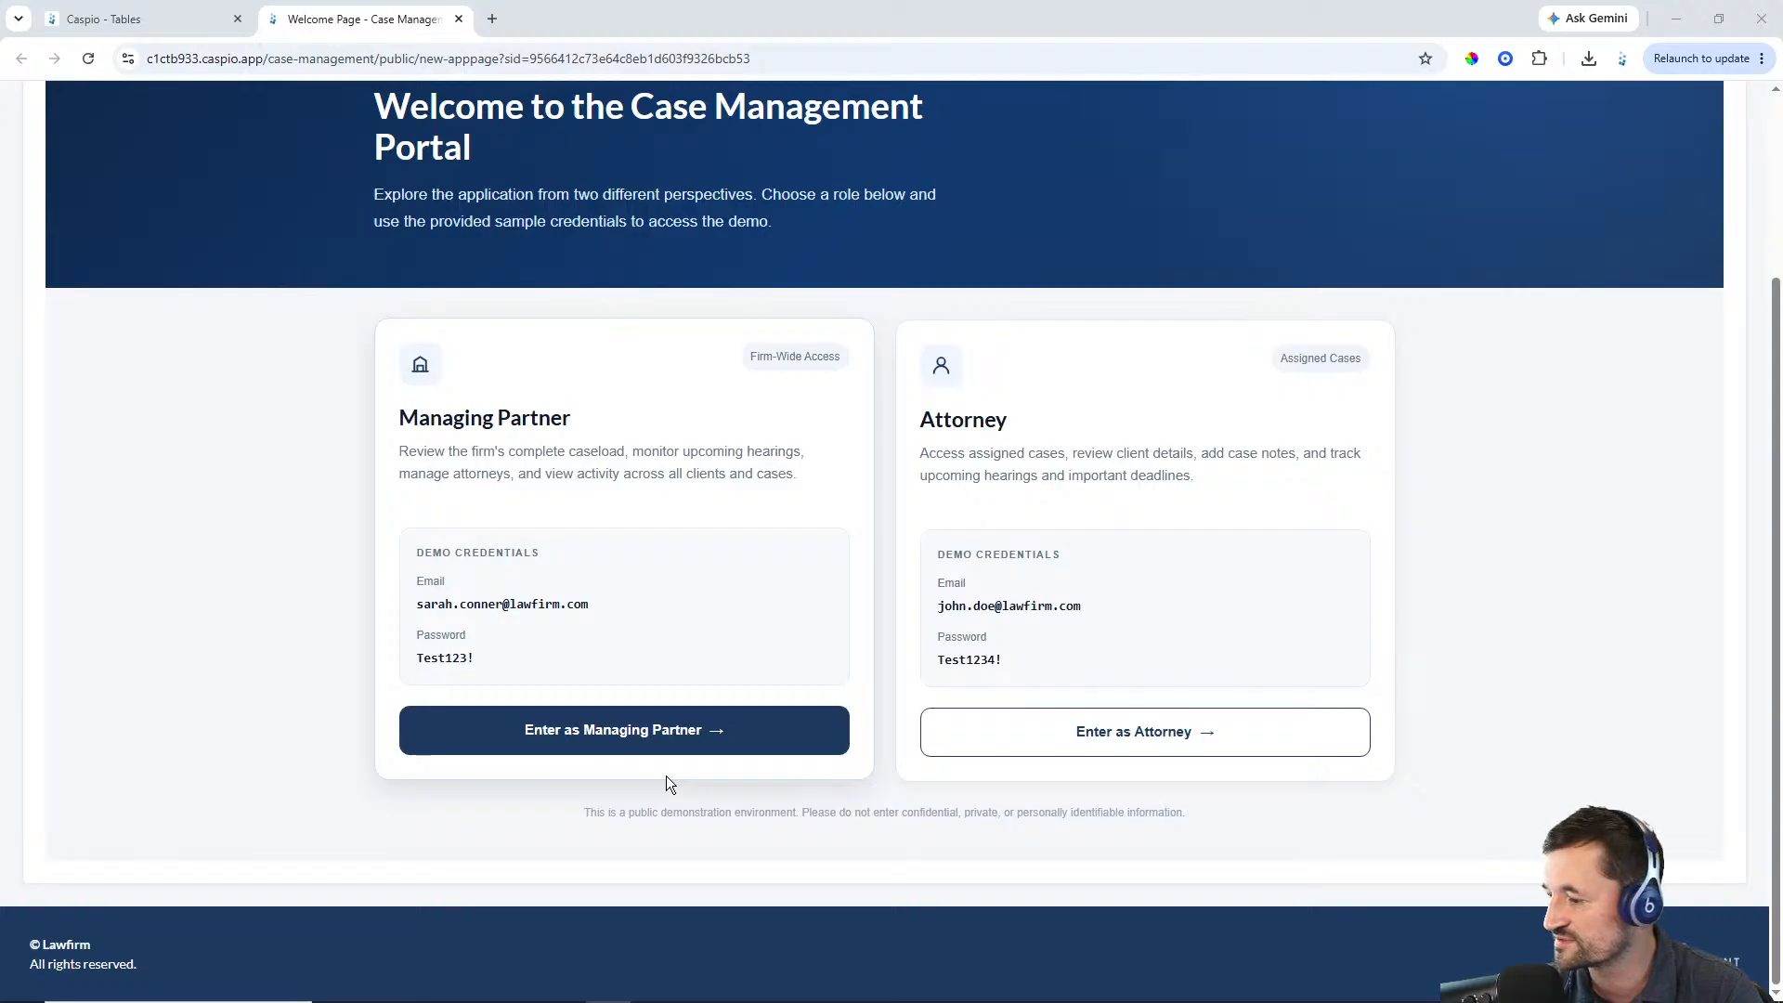
{"action": "scroll", "coordinate": [1278, 536], "scroll_direction": "up", "scroll_amount": 1}
{"action": "scroll", "coordinate": [1278, 537], "scroll_direction": "up", "scroll_amount": 2}
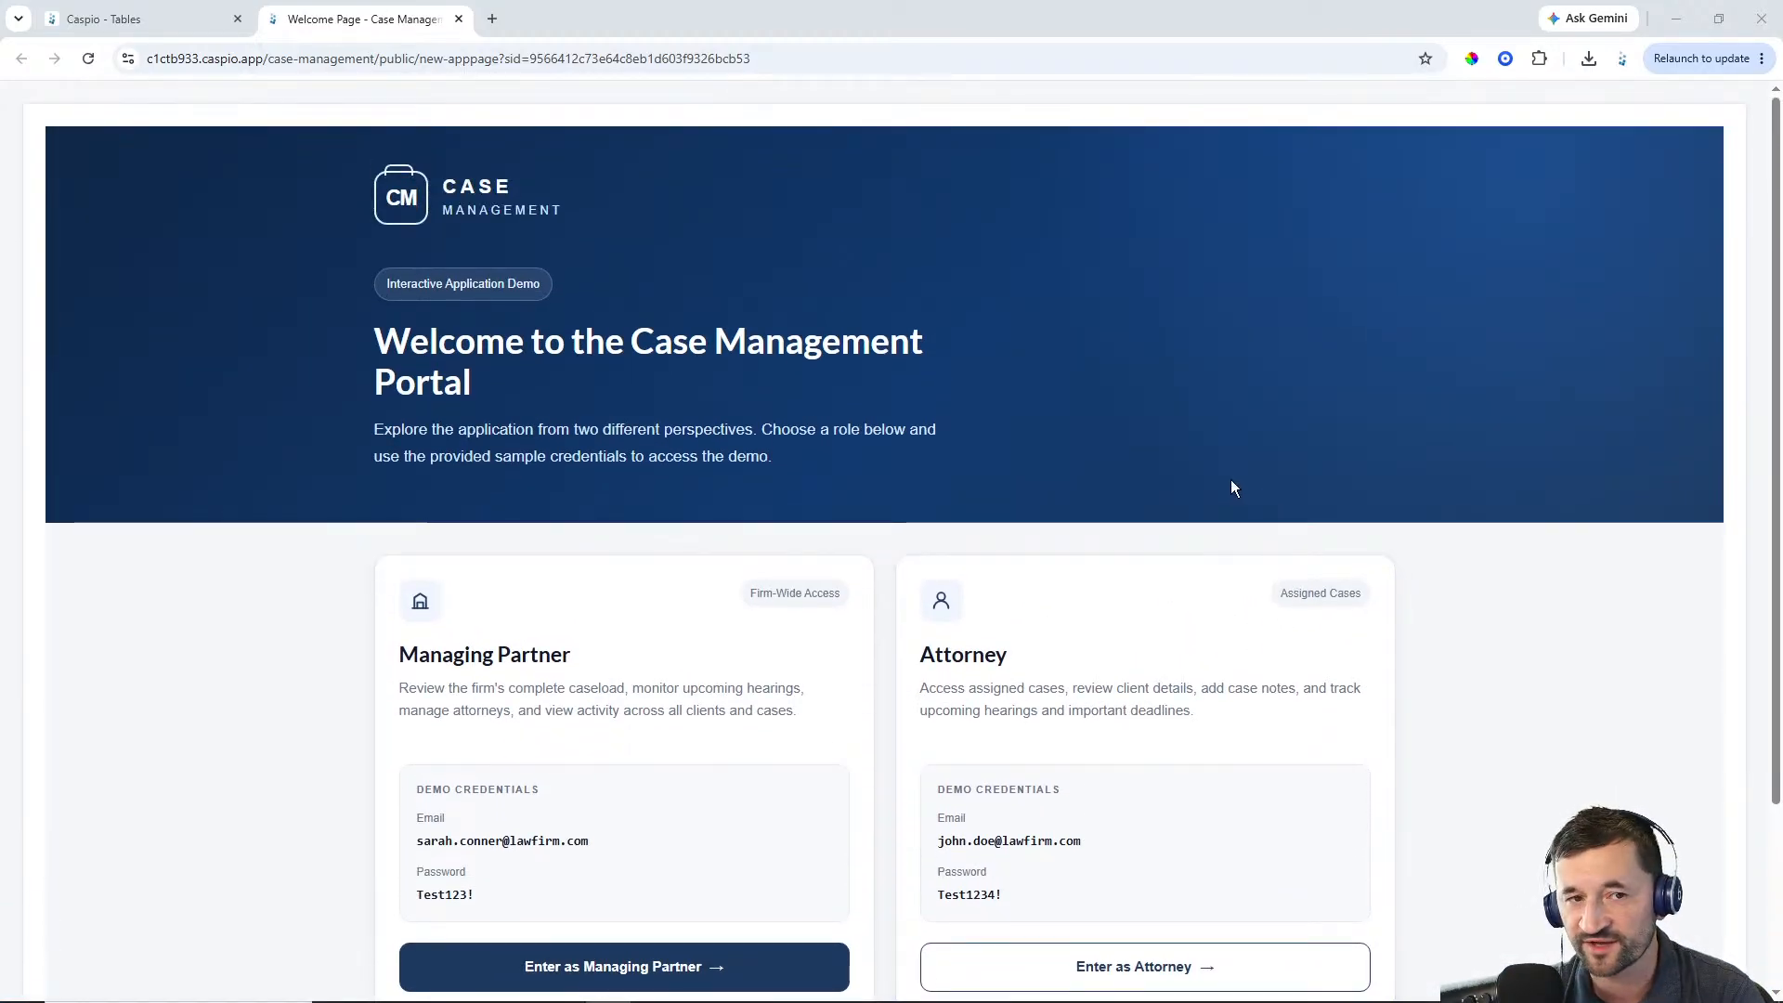
{"action": "scroll", "coordinate": [1105, 392], "scroll_direction": "down", "scroll_amount": 2}
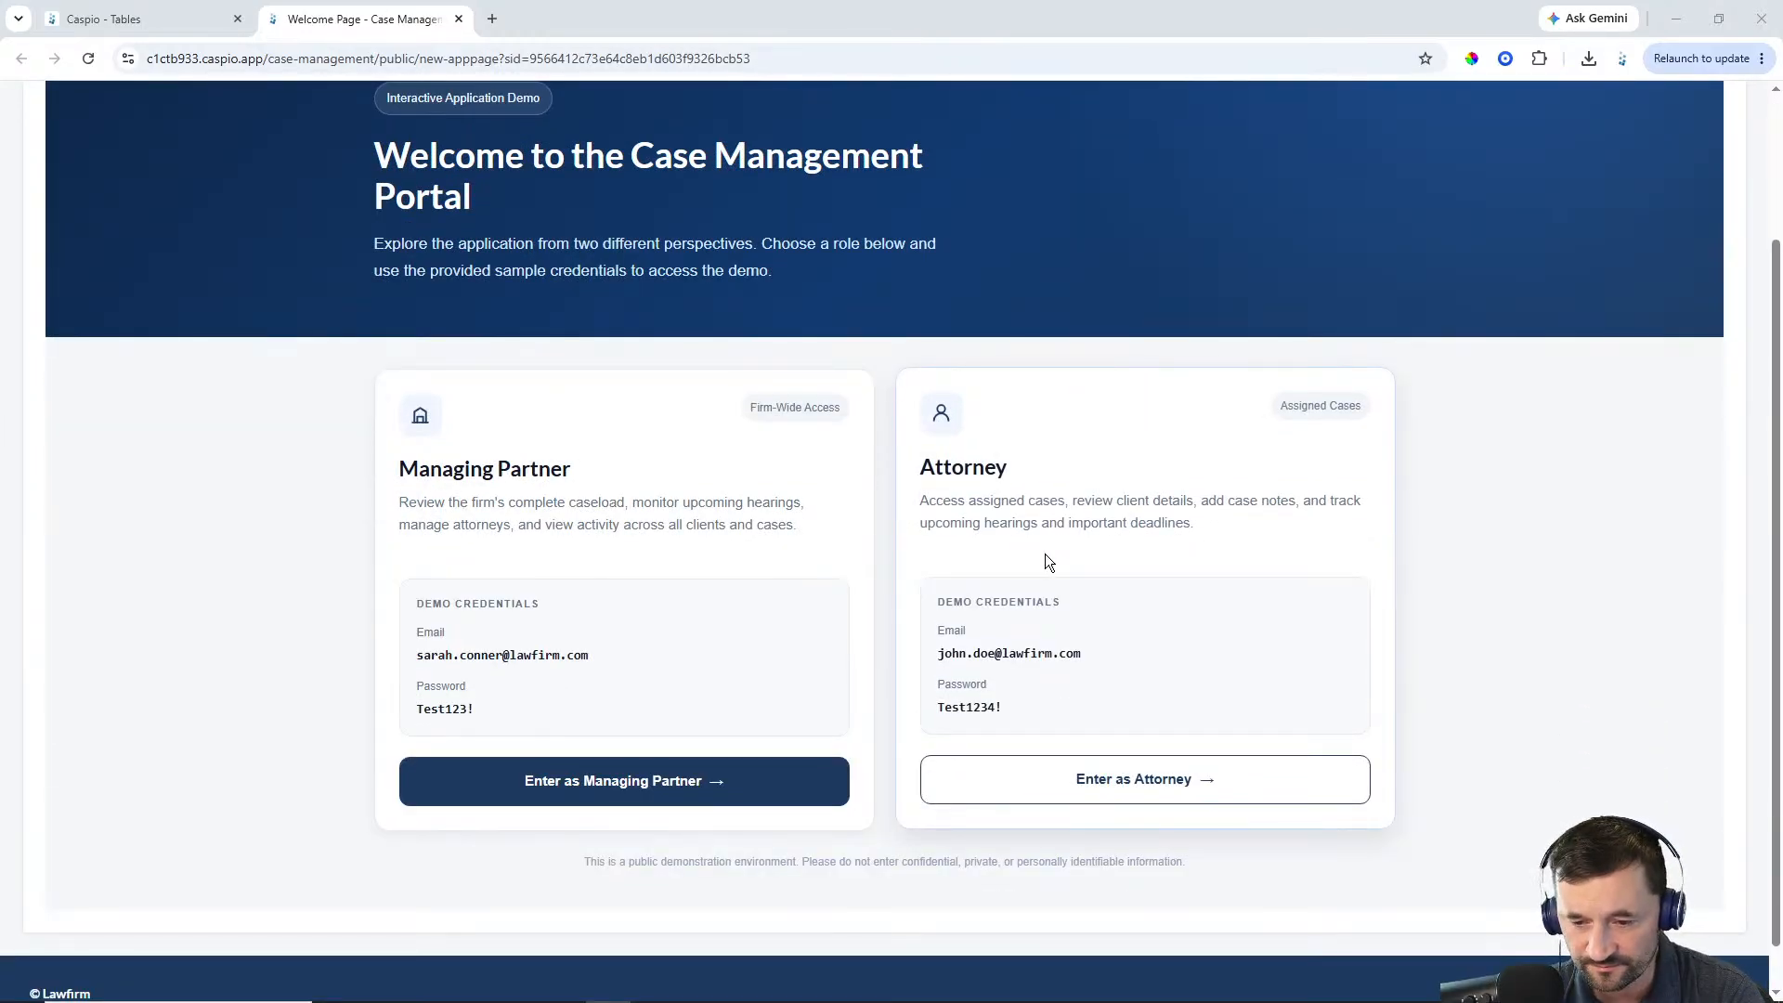
{"action": "left_click", "coordinate": [628, 795]}
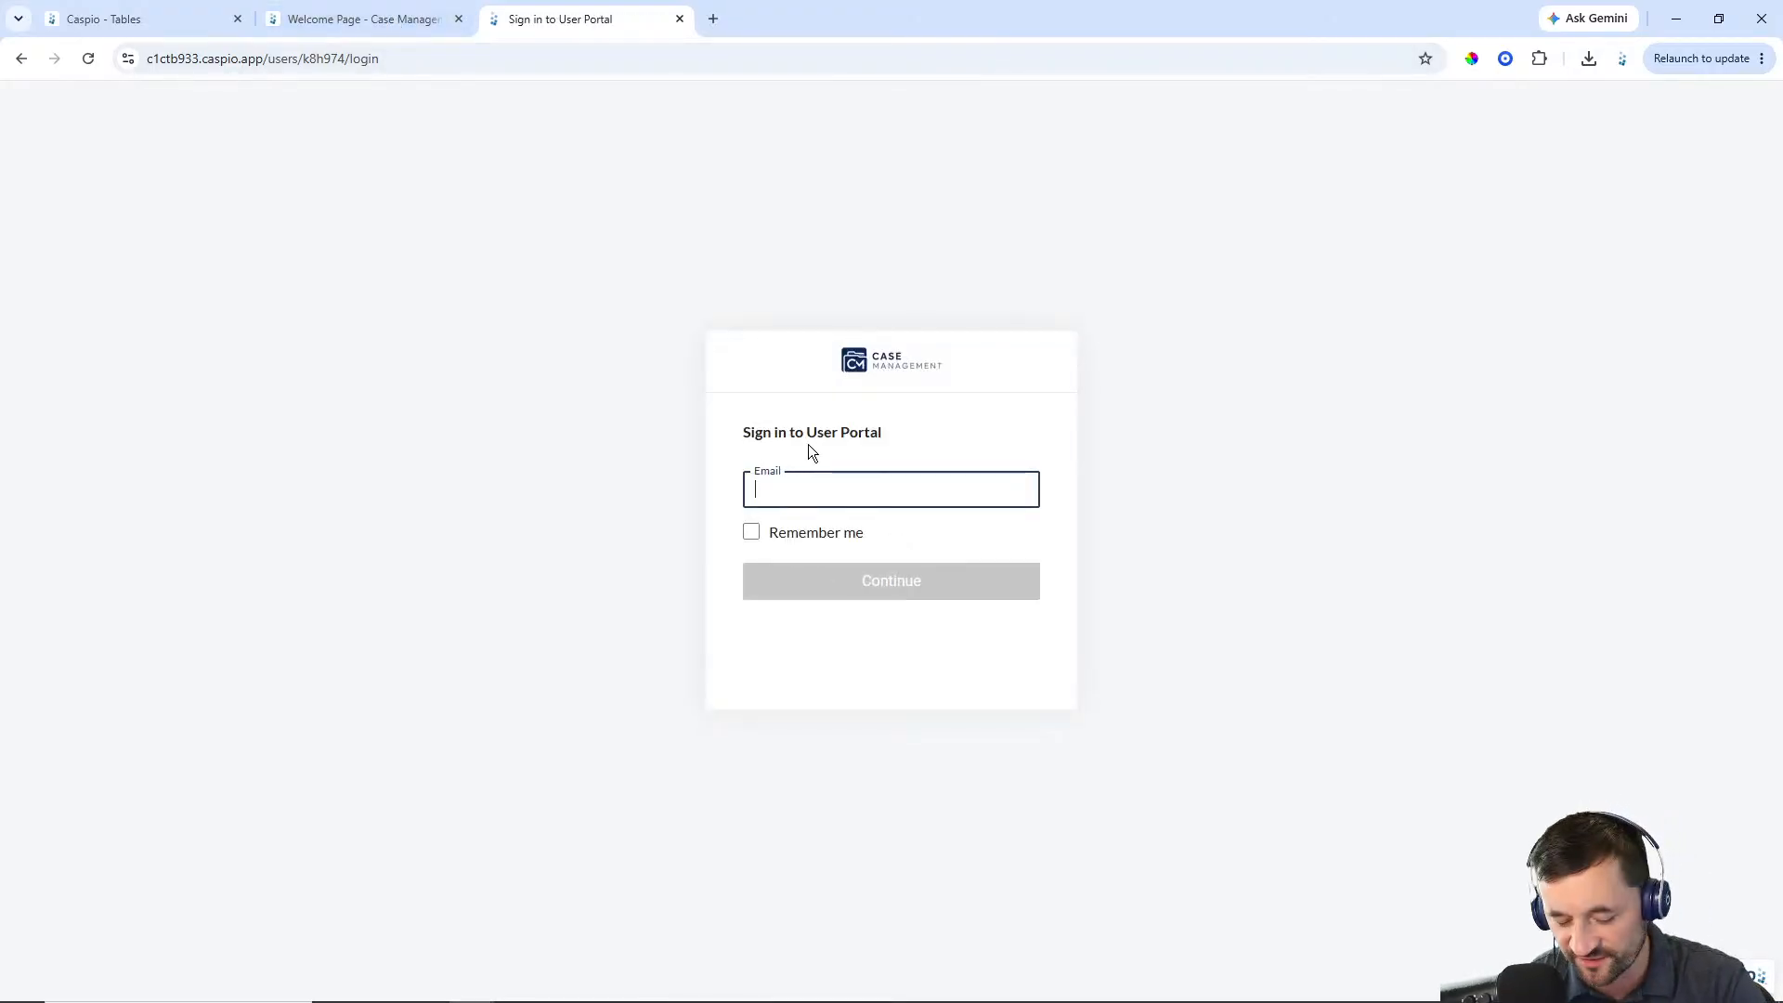
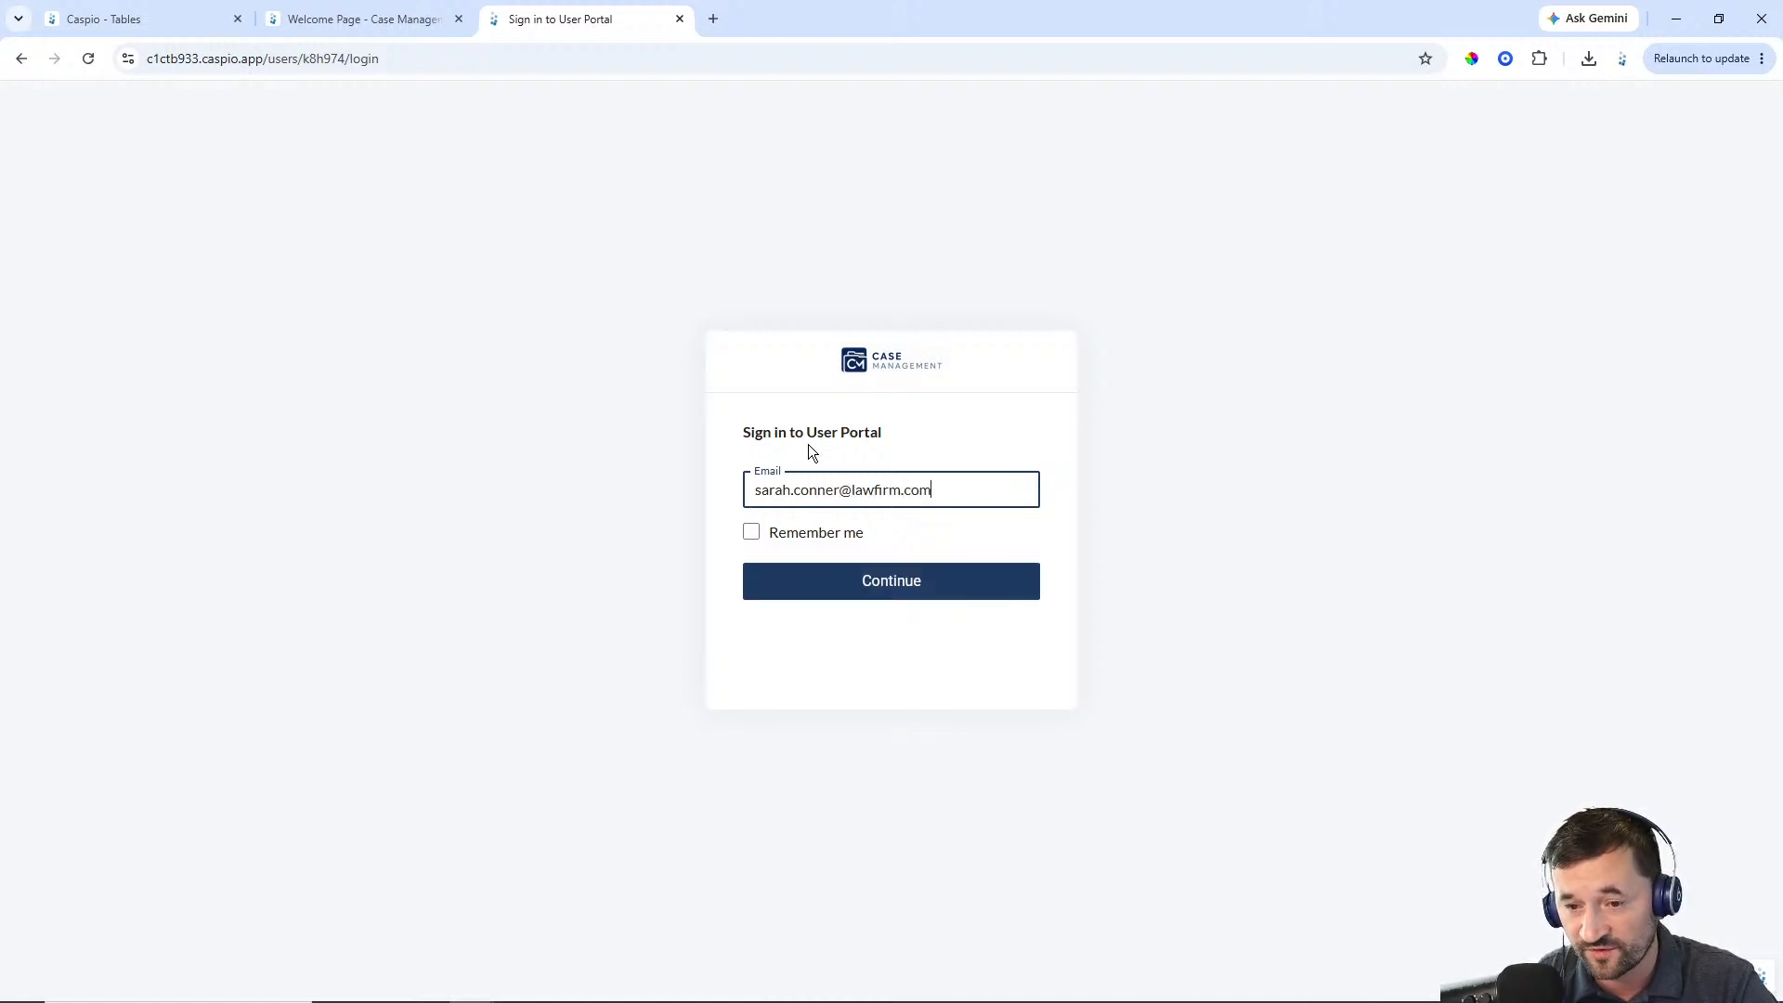
Enter the managing partner's e-mail address on the sign-in page and continue
{"action": "key", "text": "Return"}
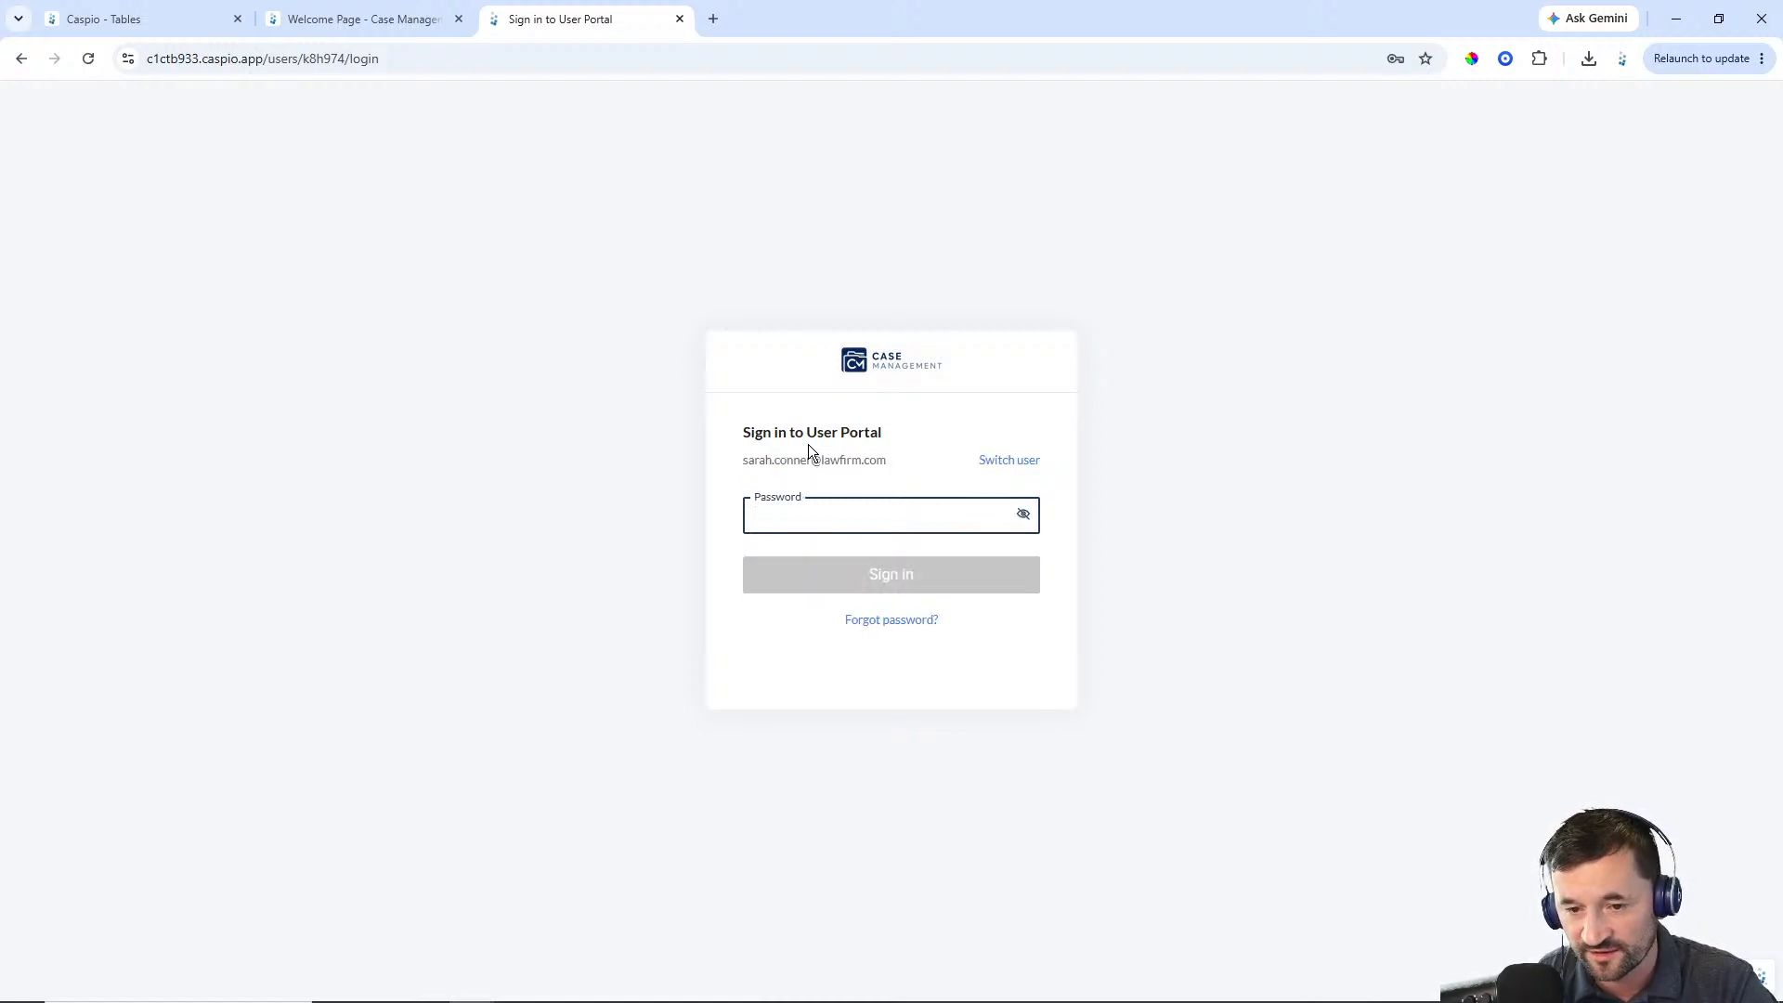
Enter the managing partner's account password and sign in
{"action": "type", "text": "••••••••"}
{"action": "key", "text": "Return"}
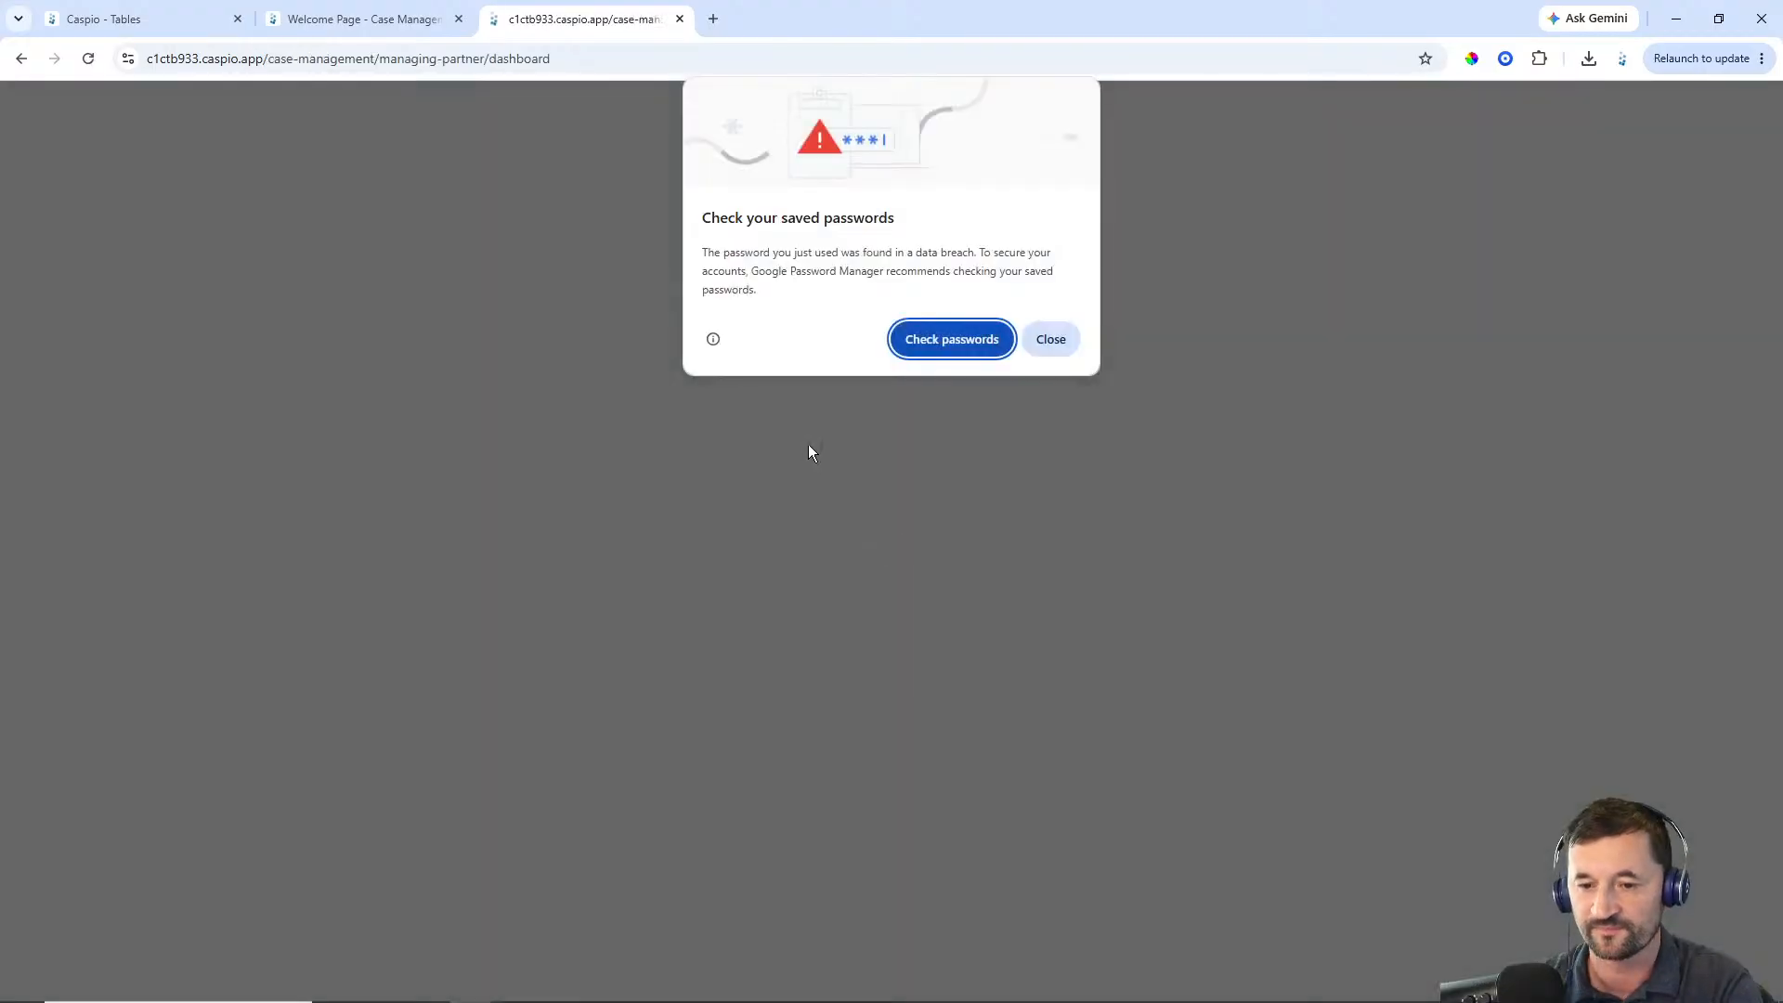
{"action": "left_click", "coordinate": [1051, 342]}
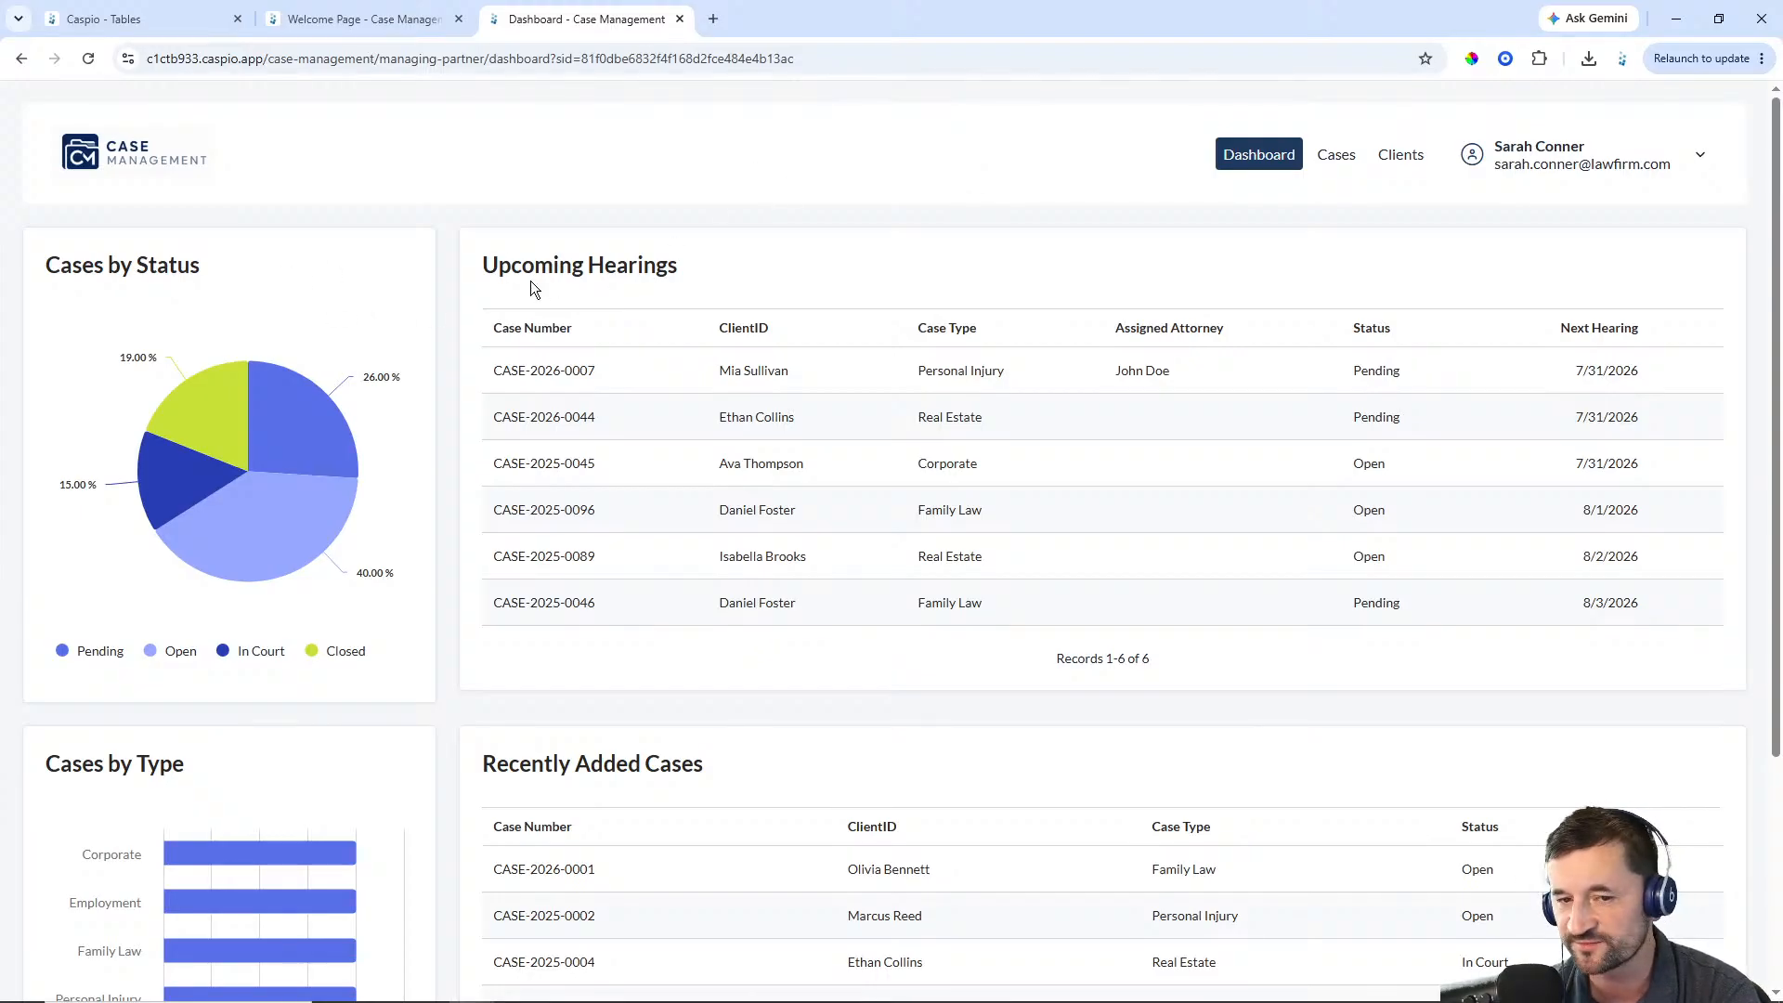
Review the dashboard charts and tables, then open the Cases page
{"action": "scroll", "coordinate": [665, 281], "scroll_direction": "down", "scroll_amount": 2}
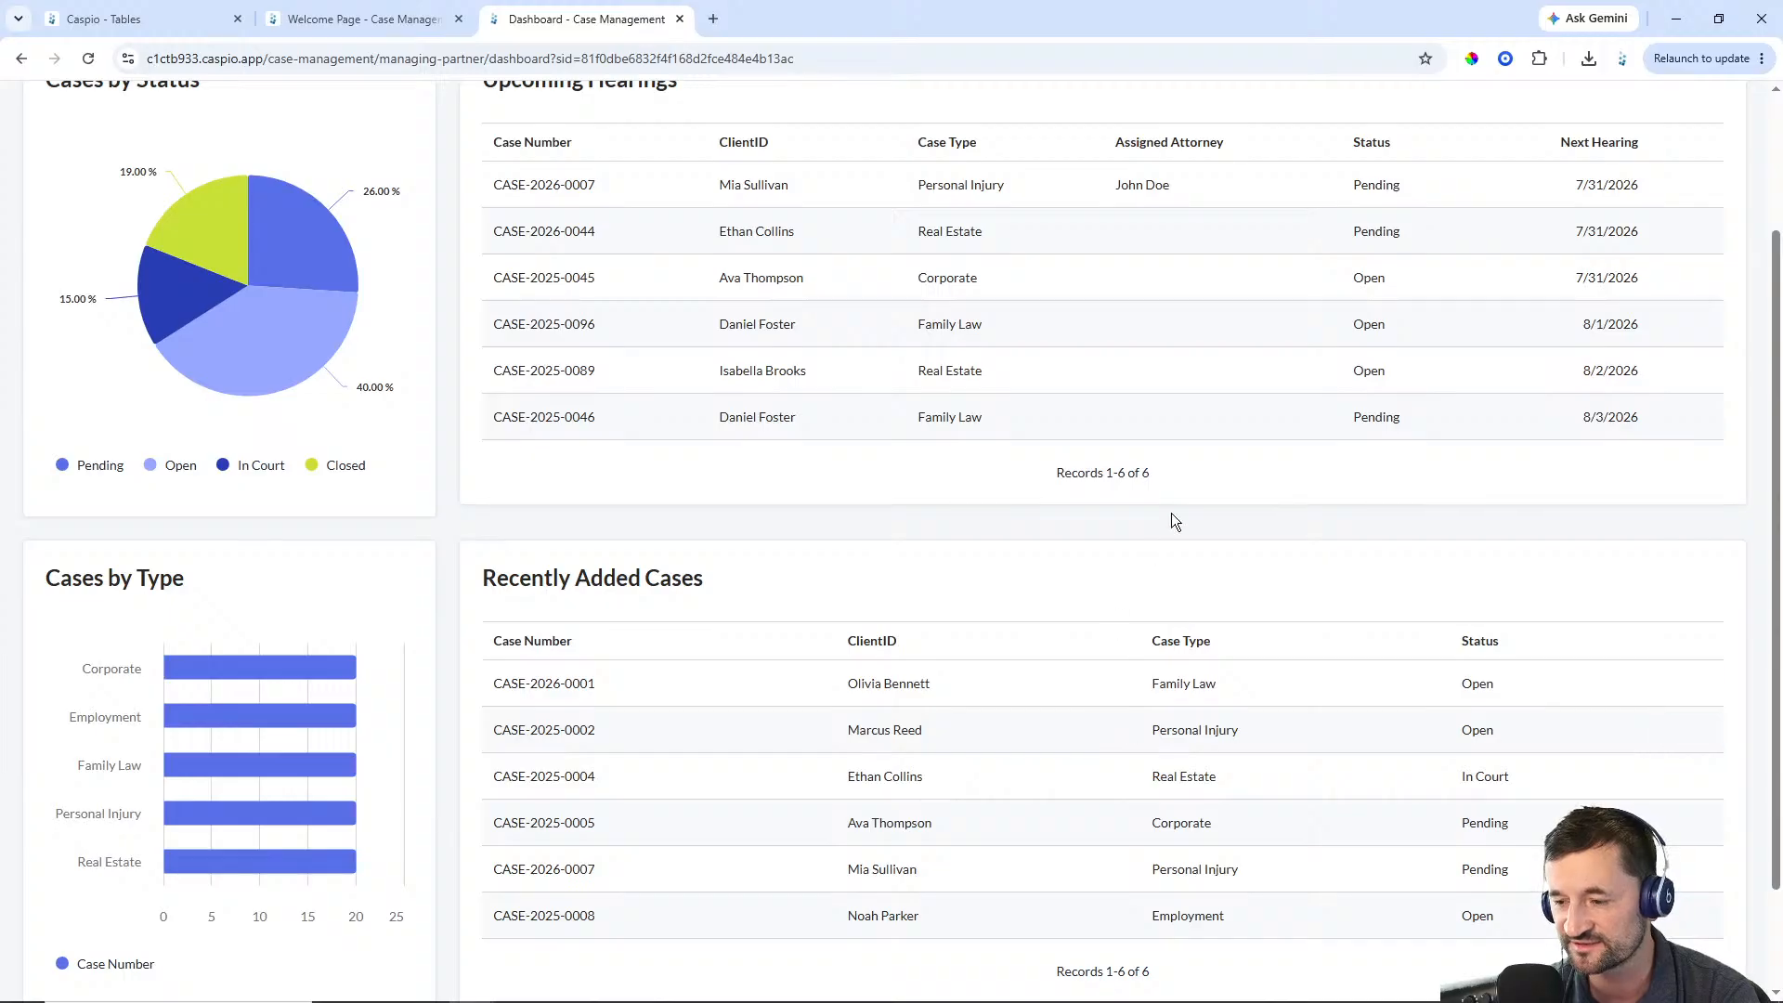
{"action": "scroll", "coordinate": [1172, 513], "scroll_direction": "up", "scroll_amount": 2}
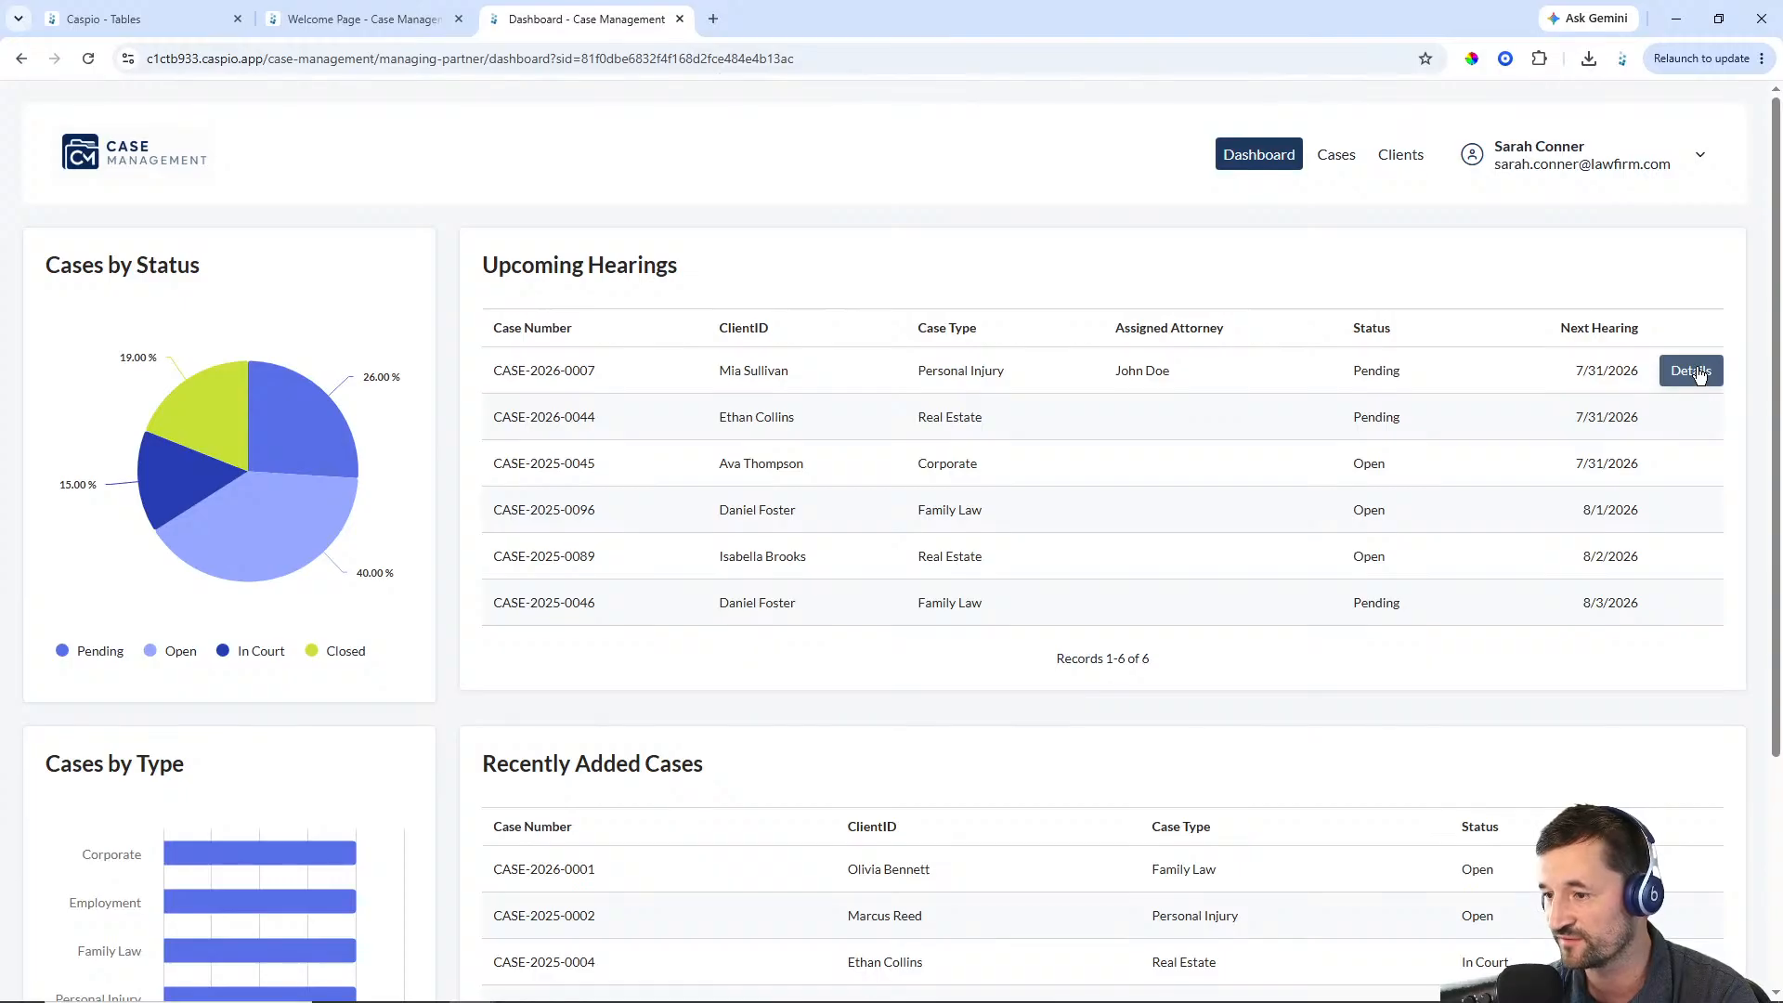
{"action": "left_click", "coordinate": [1336, 154]}
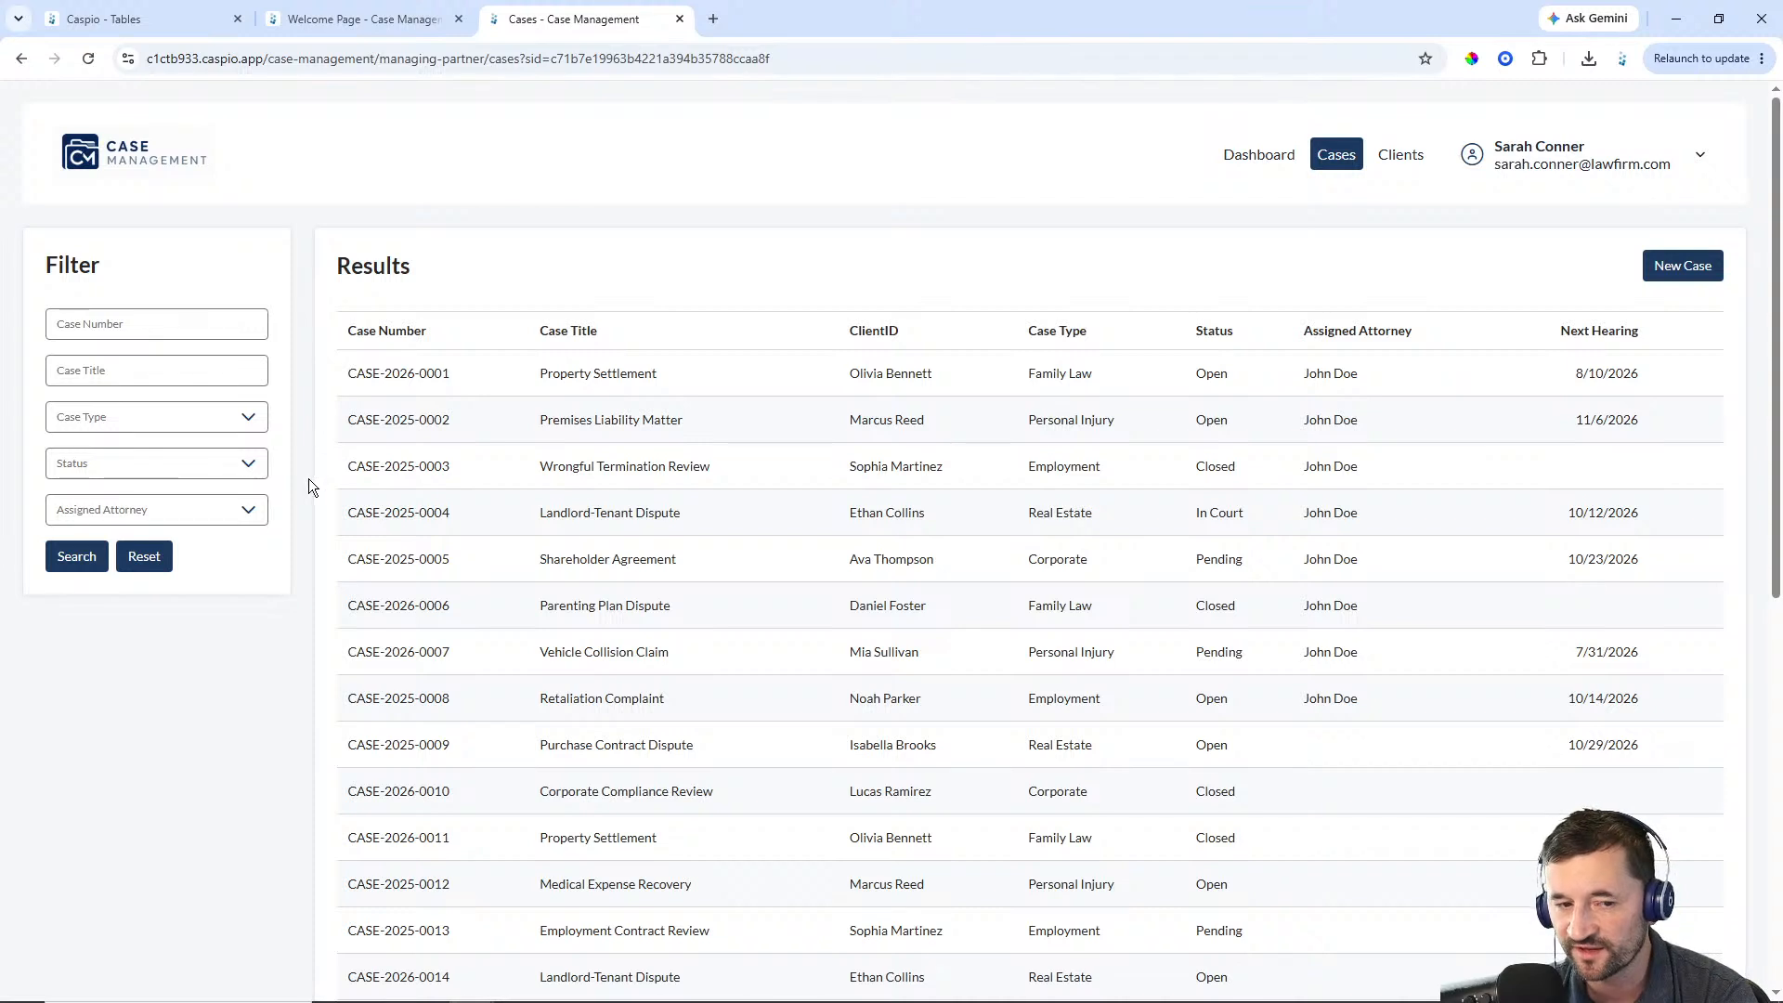
Inspect the Assigned Attorney filter options and preview the New Case form without saving anything
{"action": "left_click", "coordinate": [247, 511]}
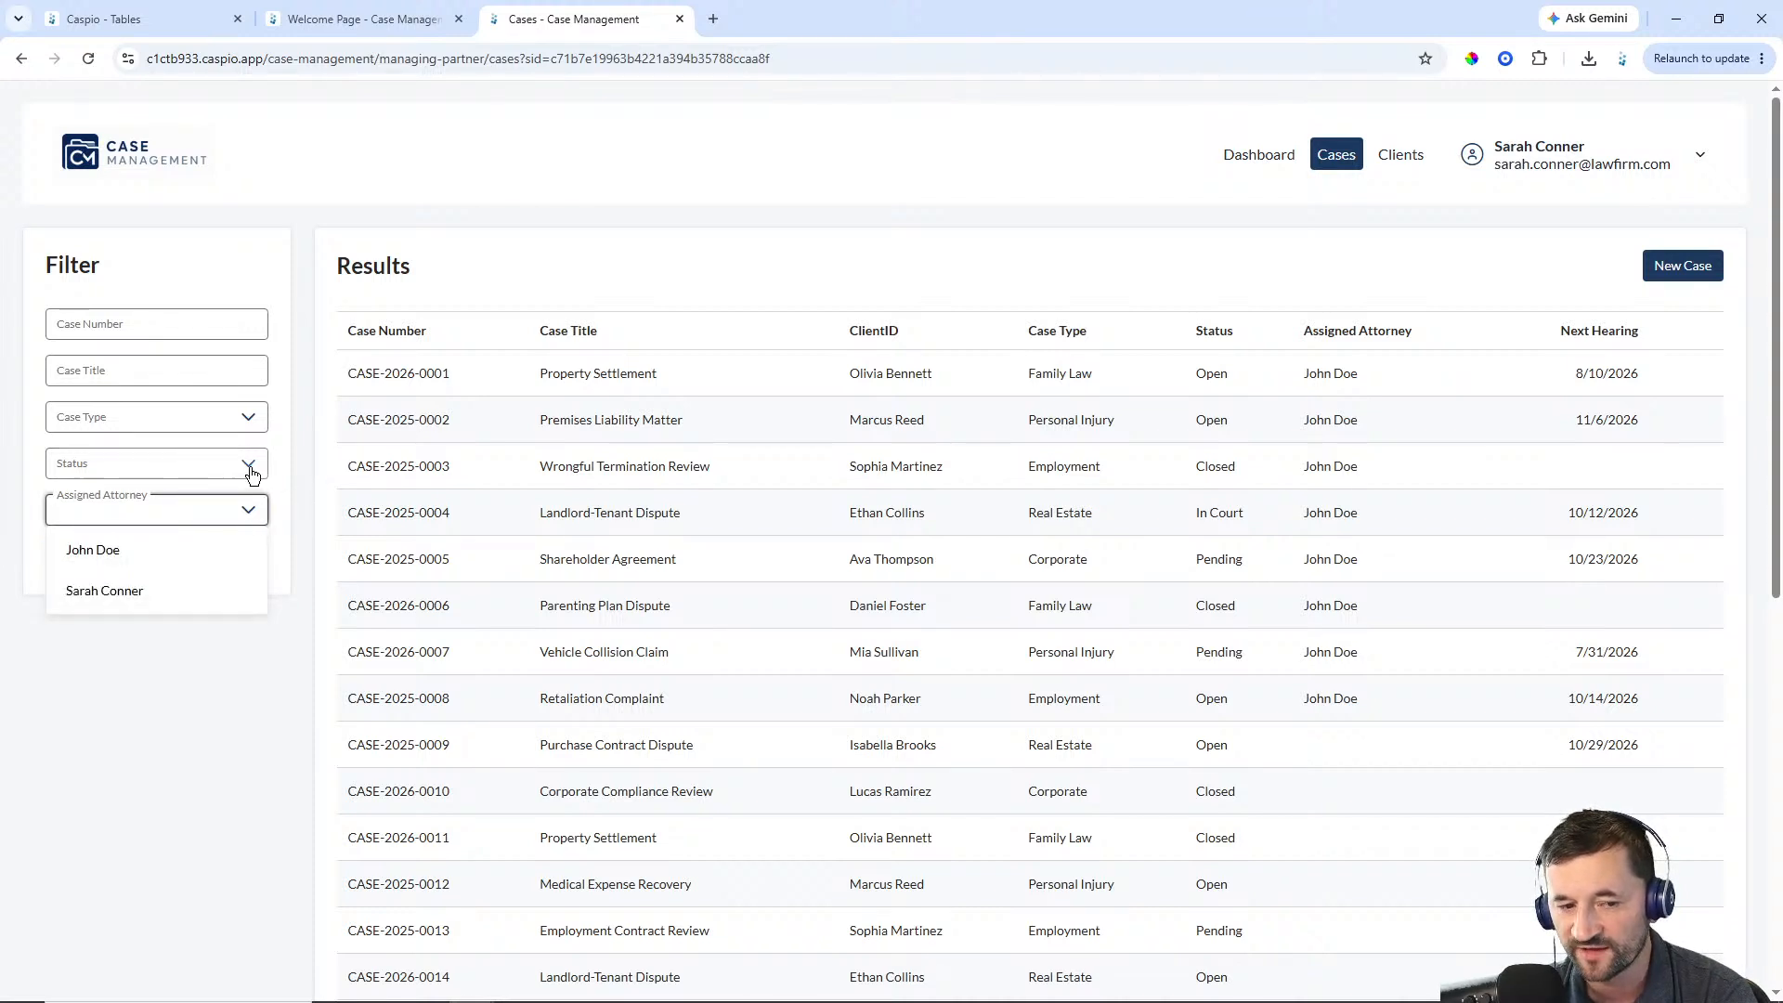
{"action": "left_click", "coordinate": [256, 469]}
{"action": "left_click", "coordinate": [298, 456]}
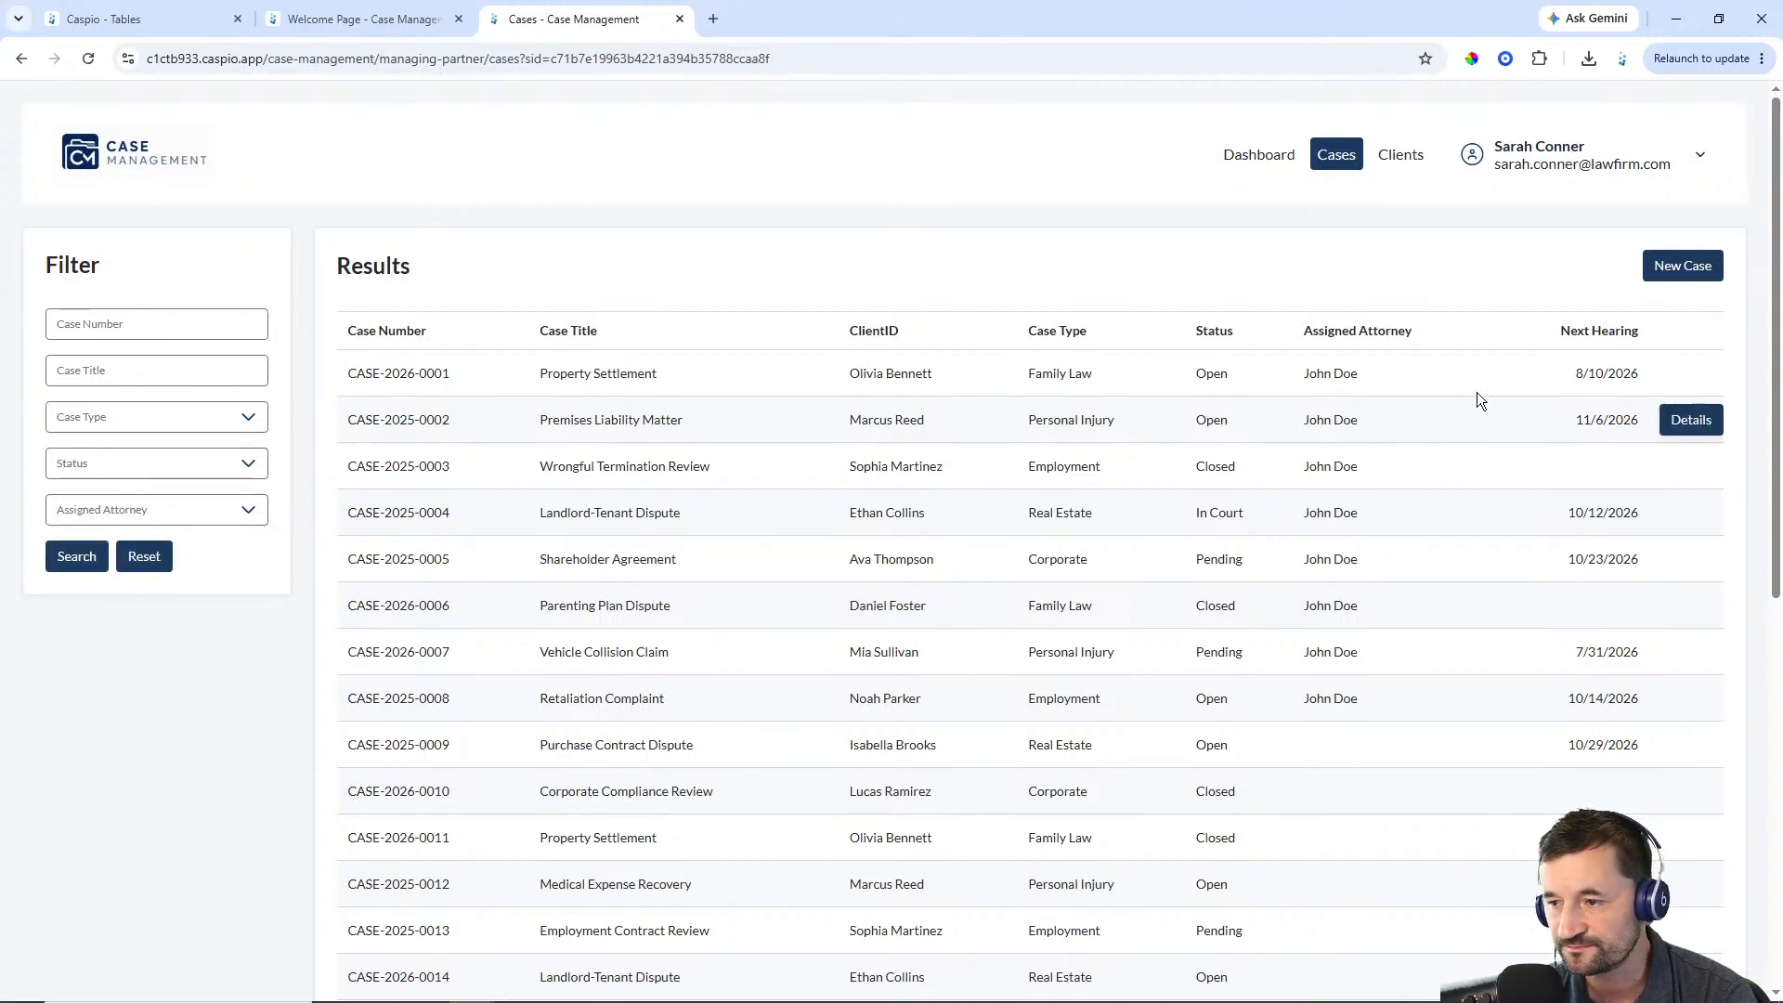
{"action": "left_click", "coordinate": [1683, 266]}
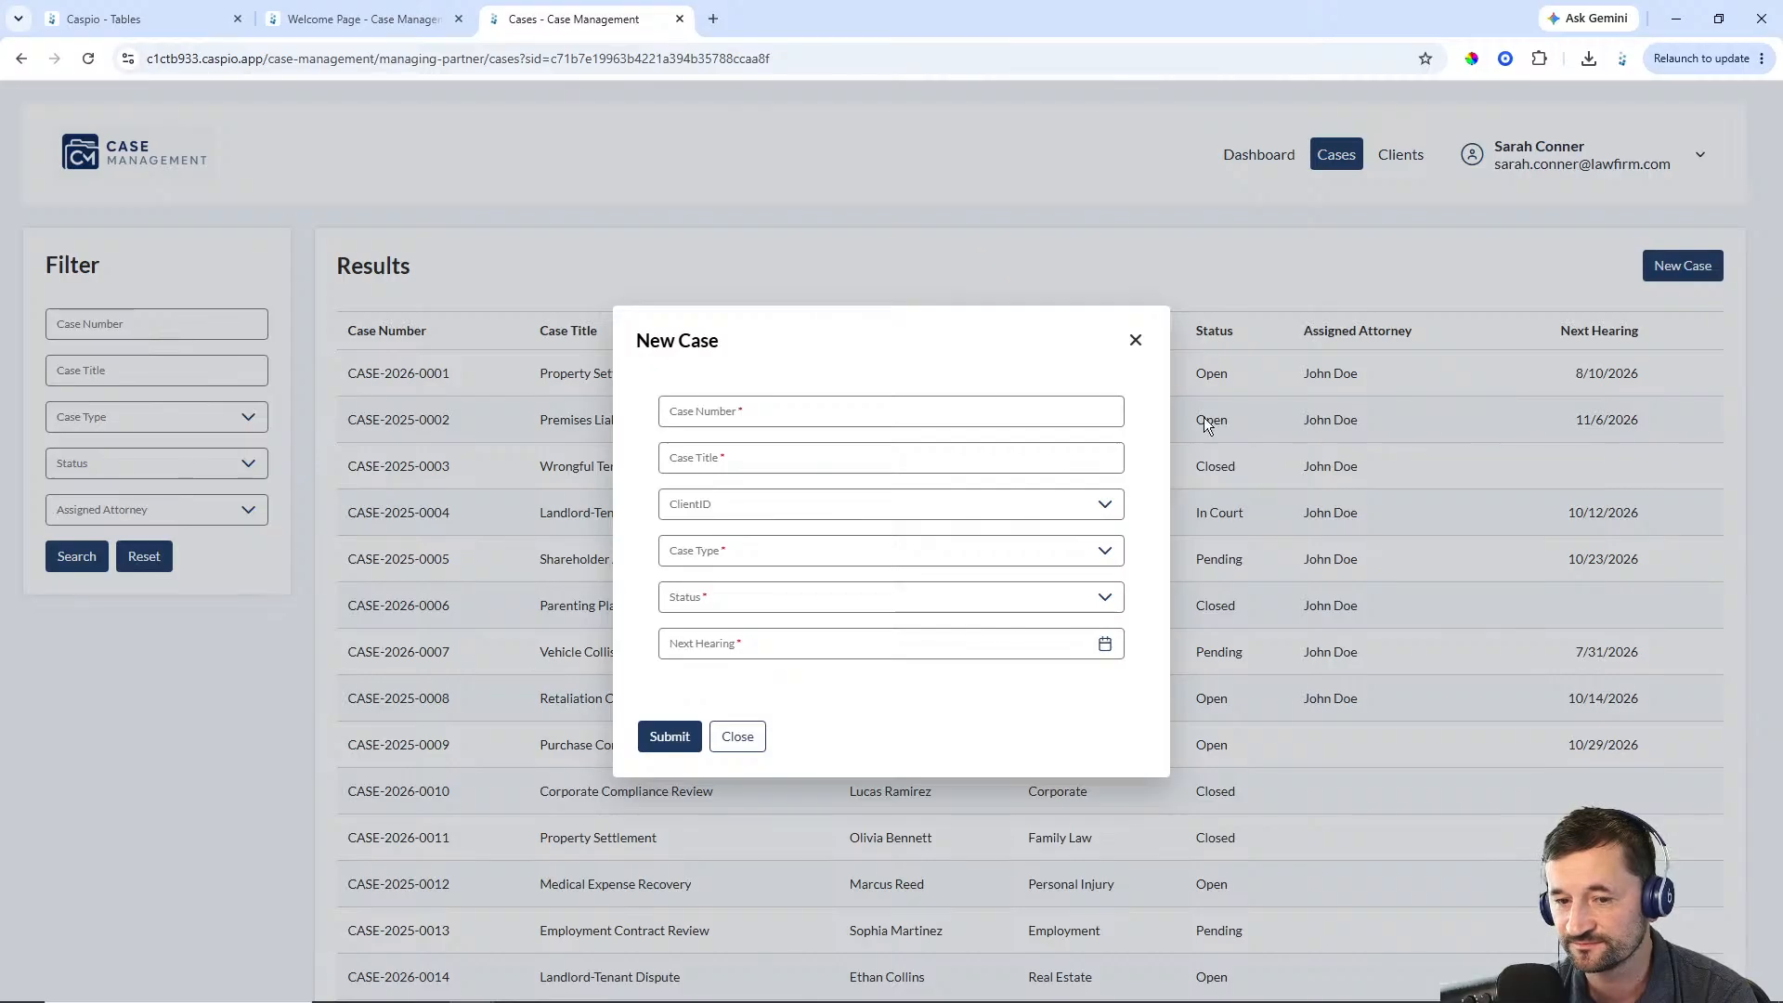
{"action": "left_click", "coordinate": [1135, 340]}
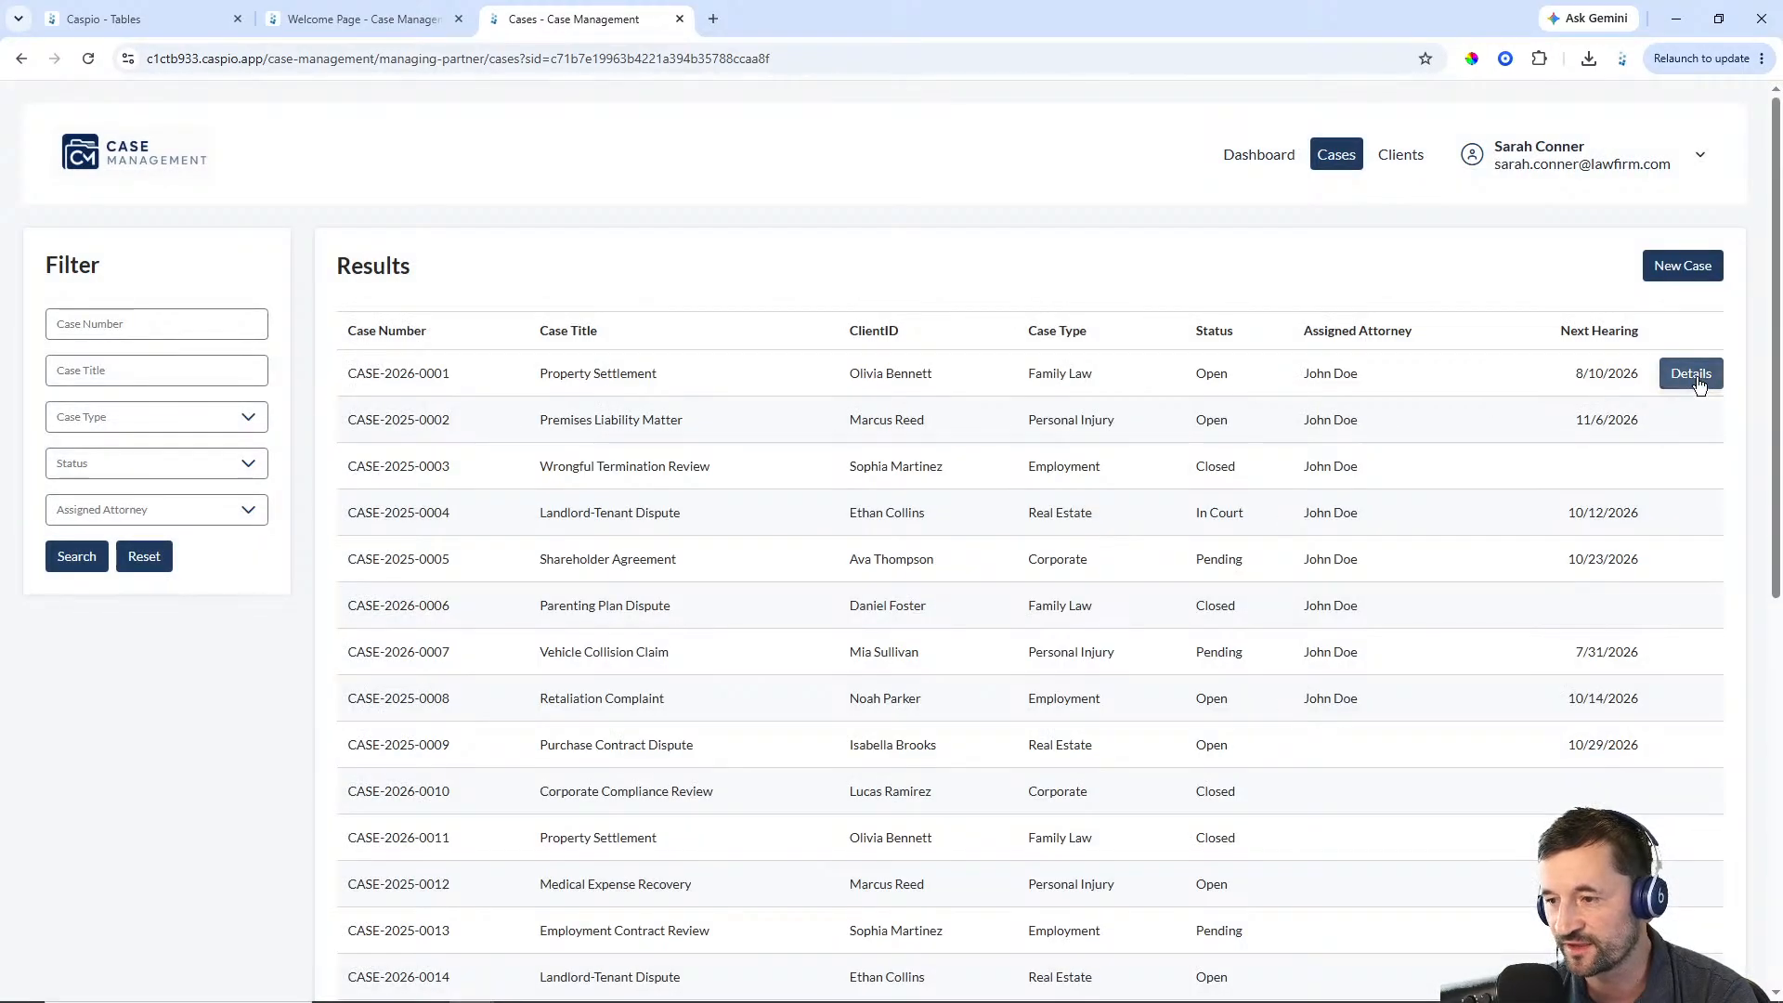
View the details of case CASE-2026-0001, then preview the New Client form on the Clients page
{"action": "left_click", "coordinate": [1691, 374]}
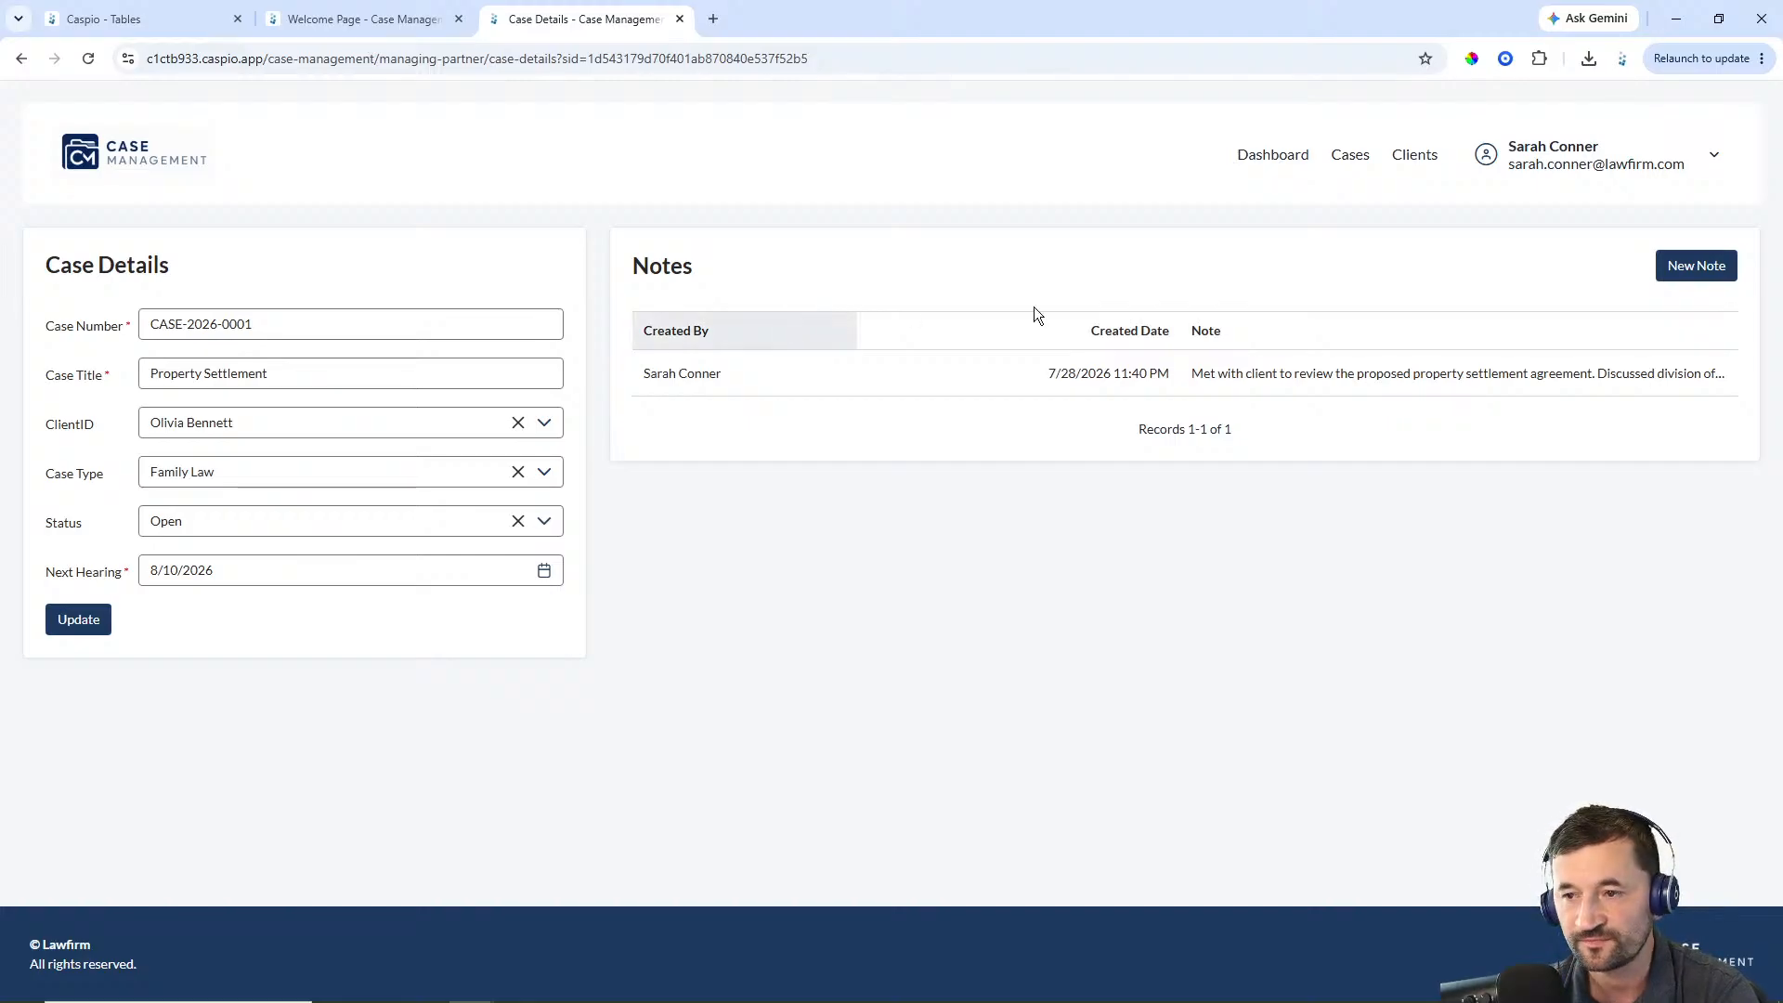
{"action": "left_click", "coordinate": [1410, 156]}
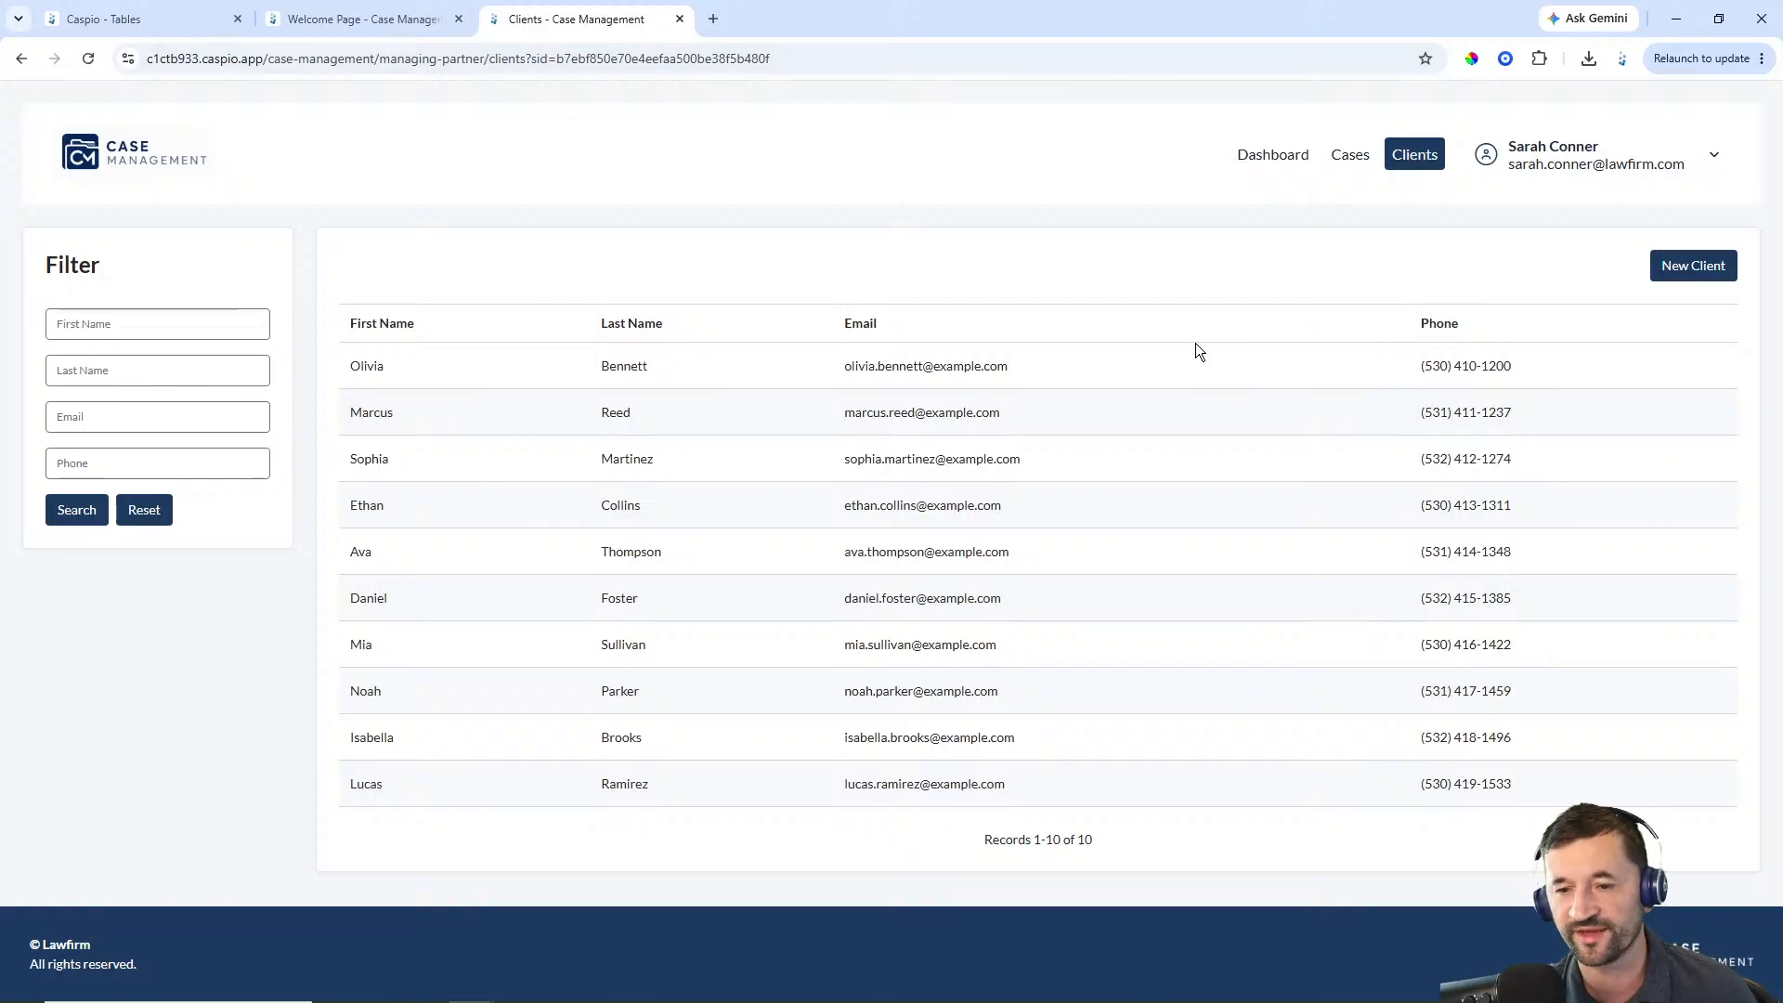
{"action": "left_click", "coordinate": [1692, 268]}
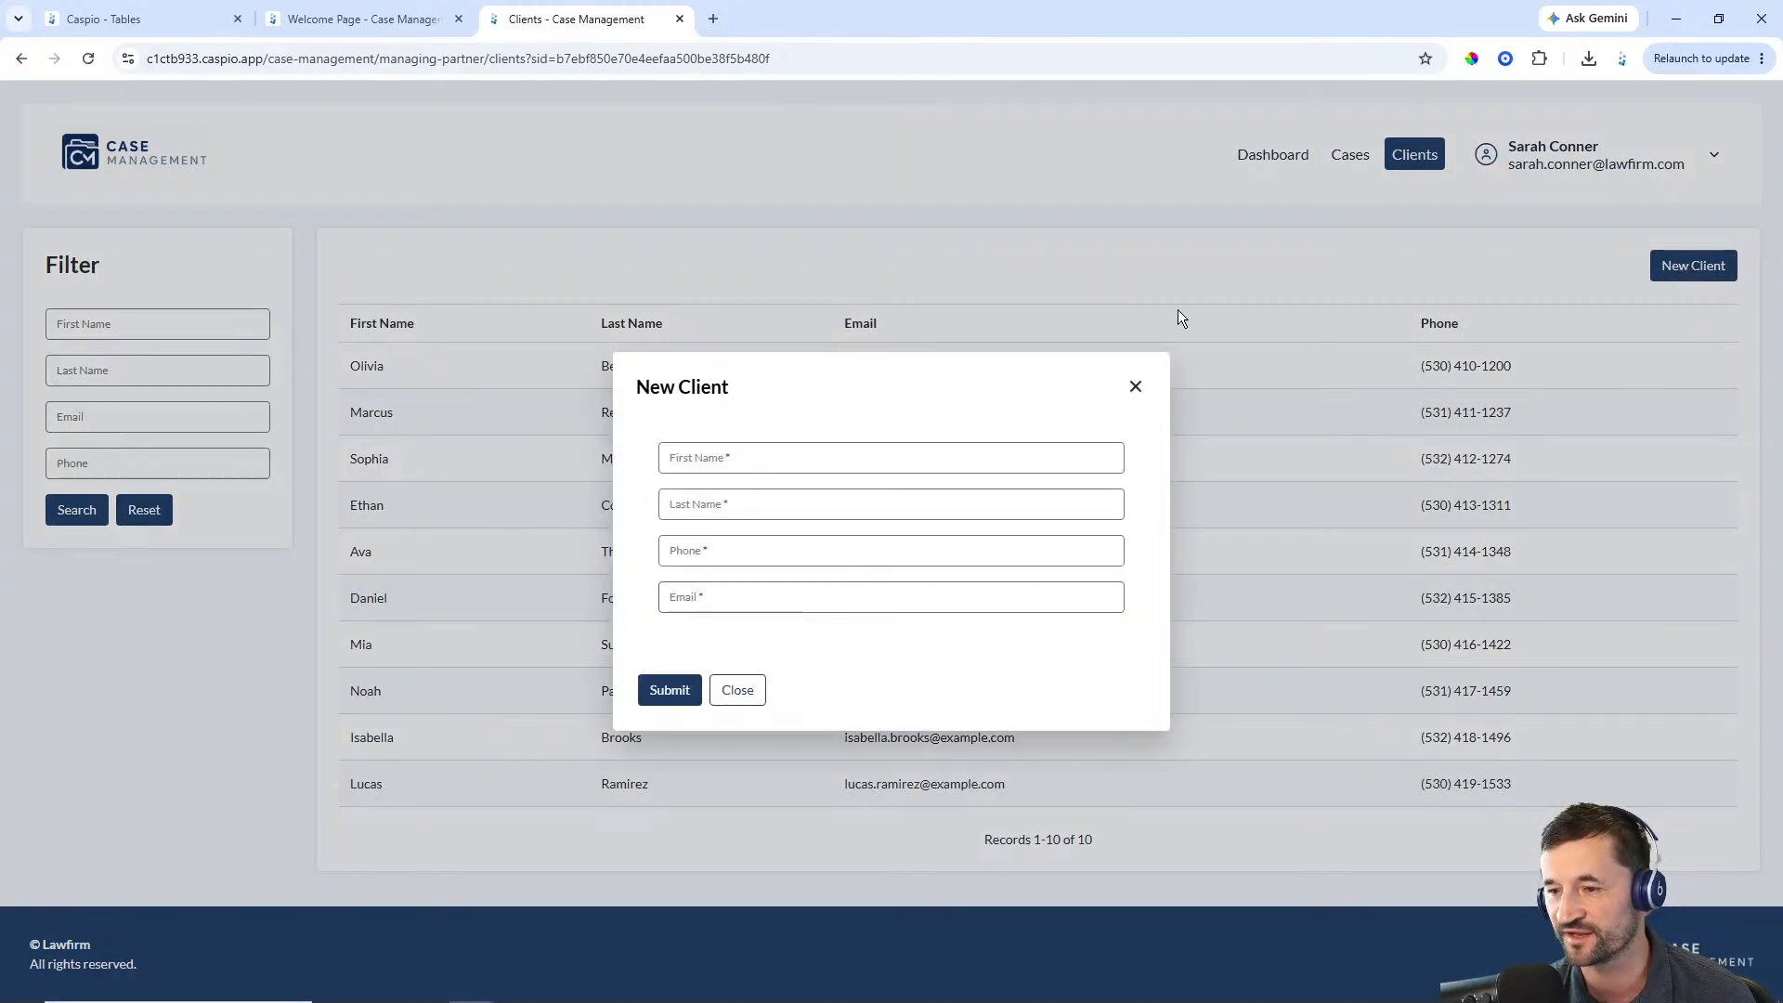
{"action": "left_click", "coordinate": [1136, 383]}
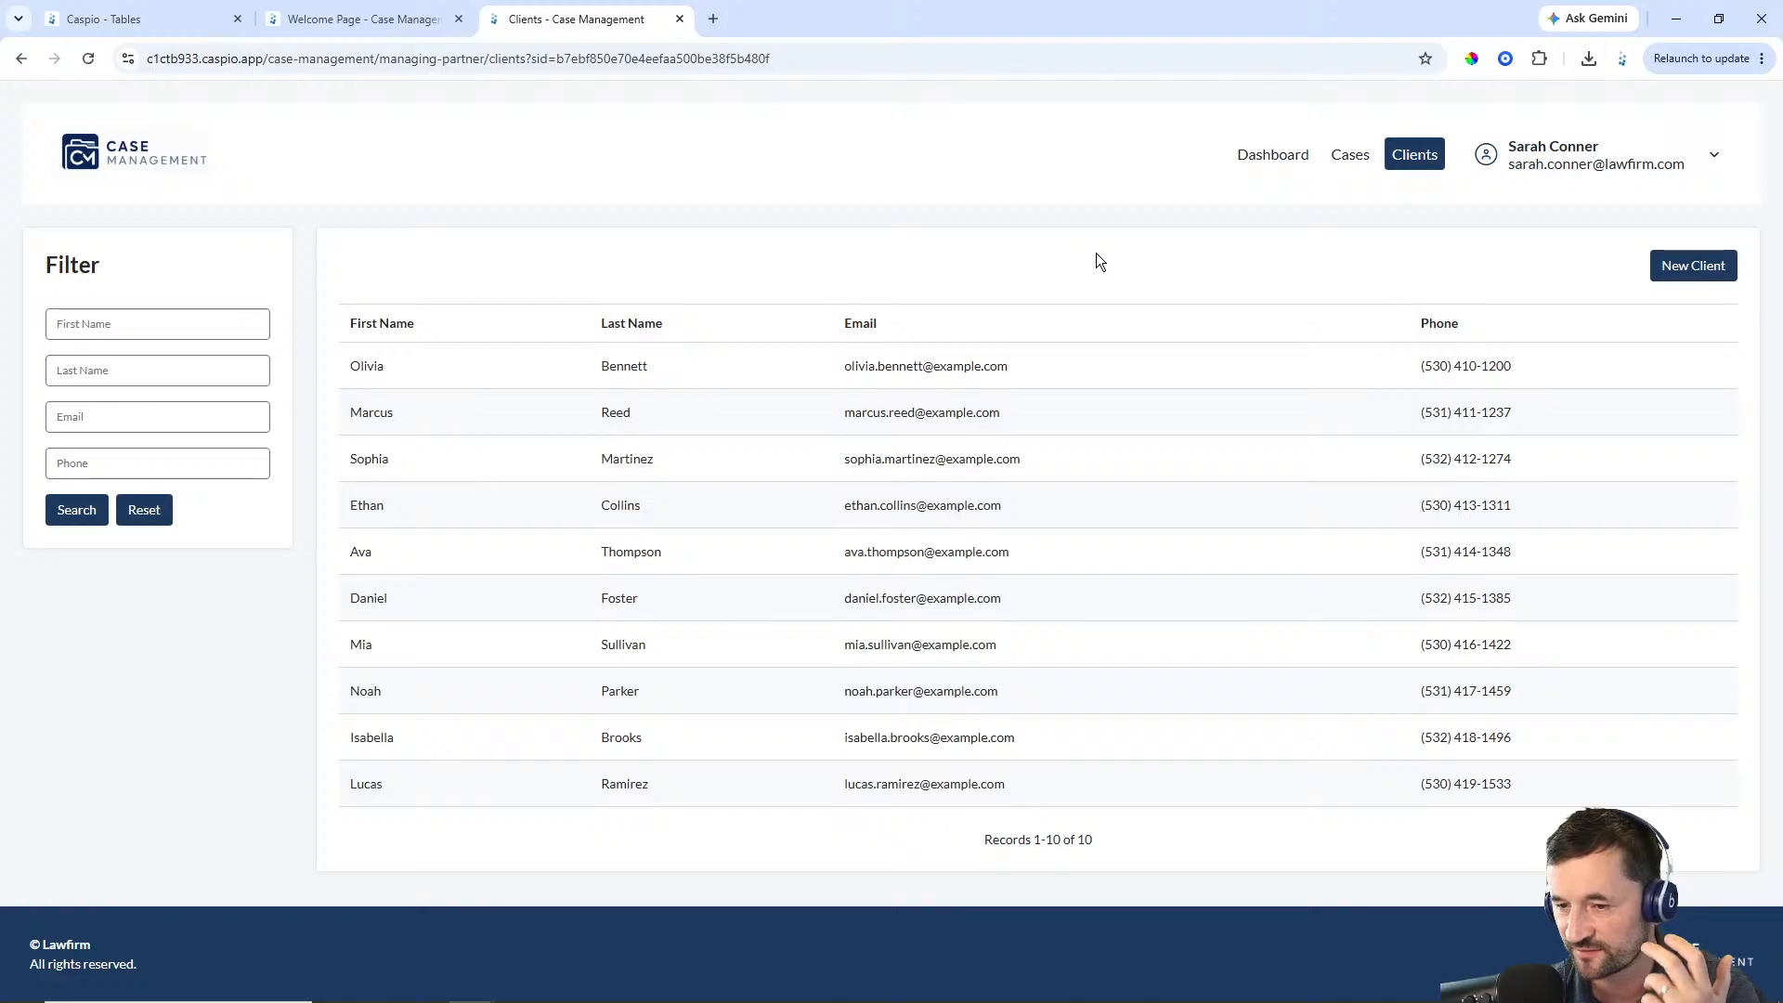
Sign out of the managing partner account and close the portal tab
{"action": "left_click", "coordinate": [1706, 167]}
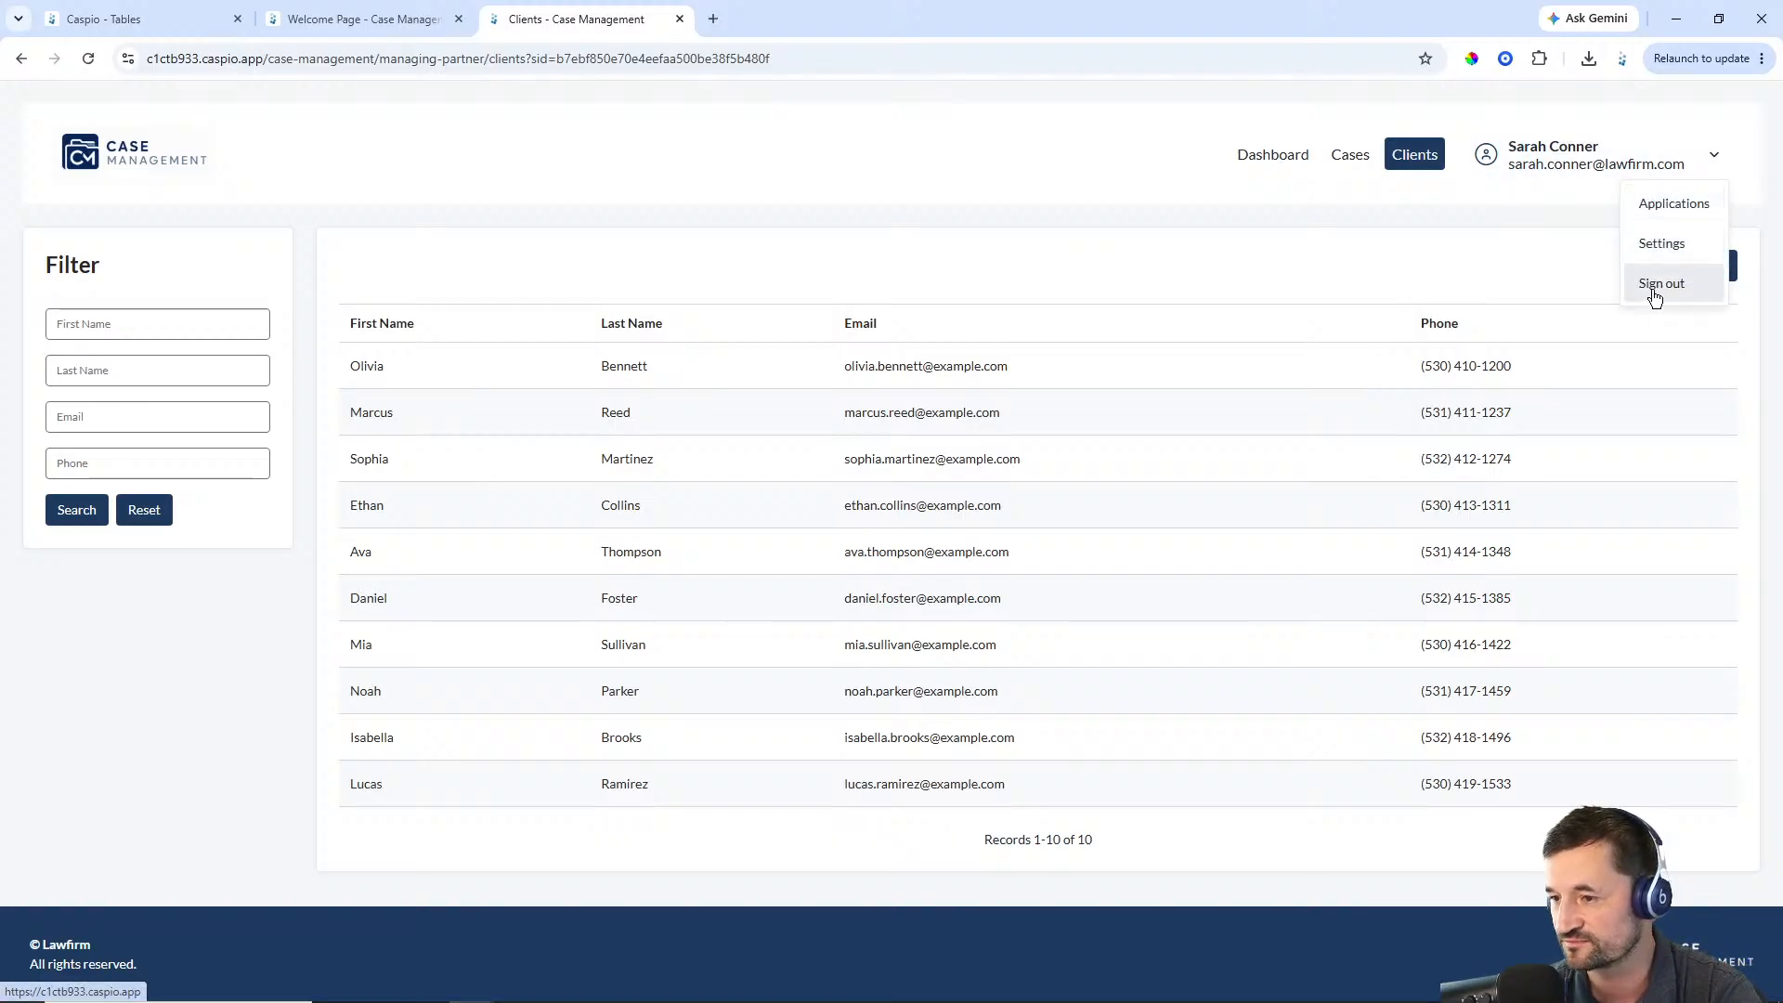
{"action": "left_click", "coordinate": [1652, 289]}
{"action": "left_click", "coordinate": [680, 19]}
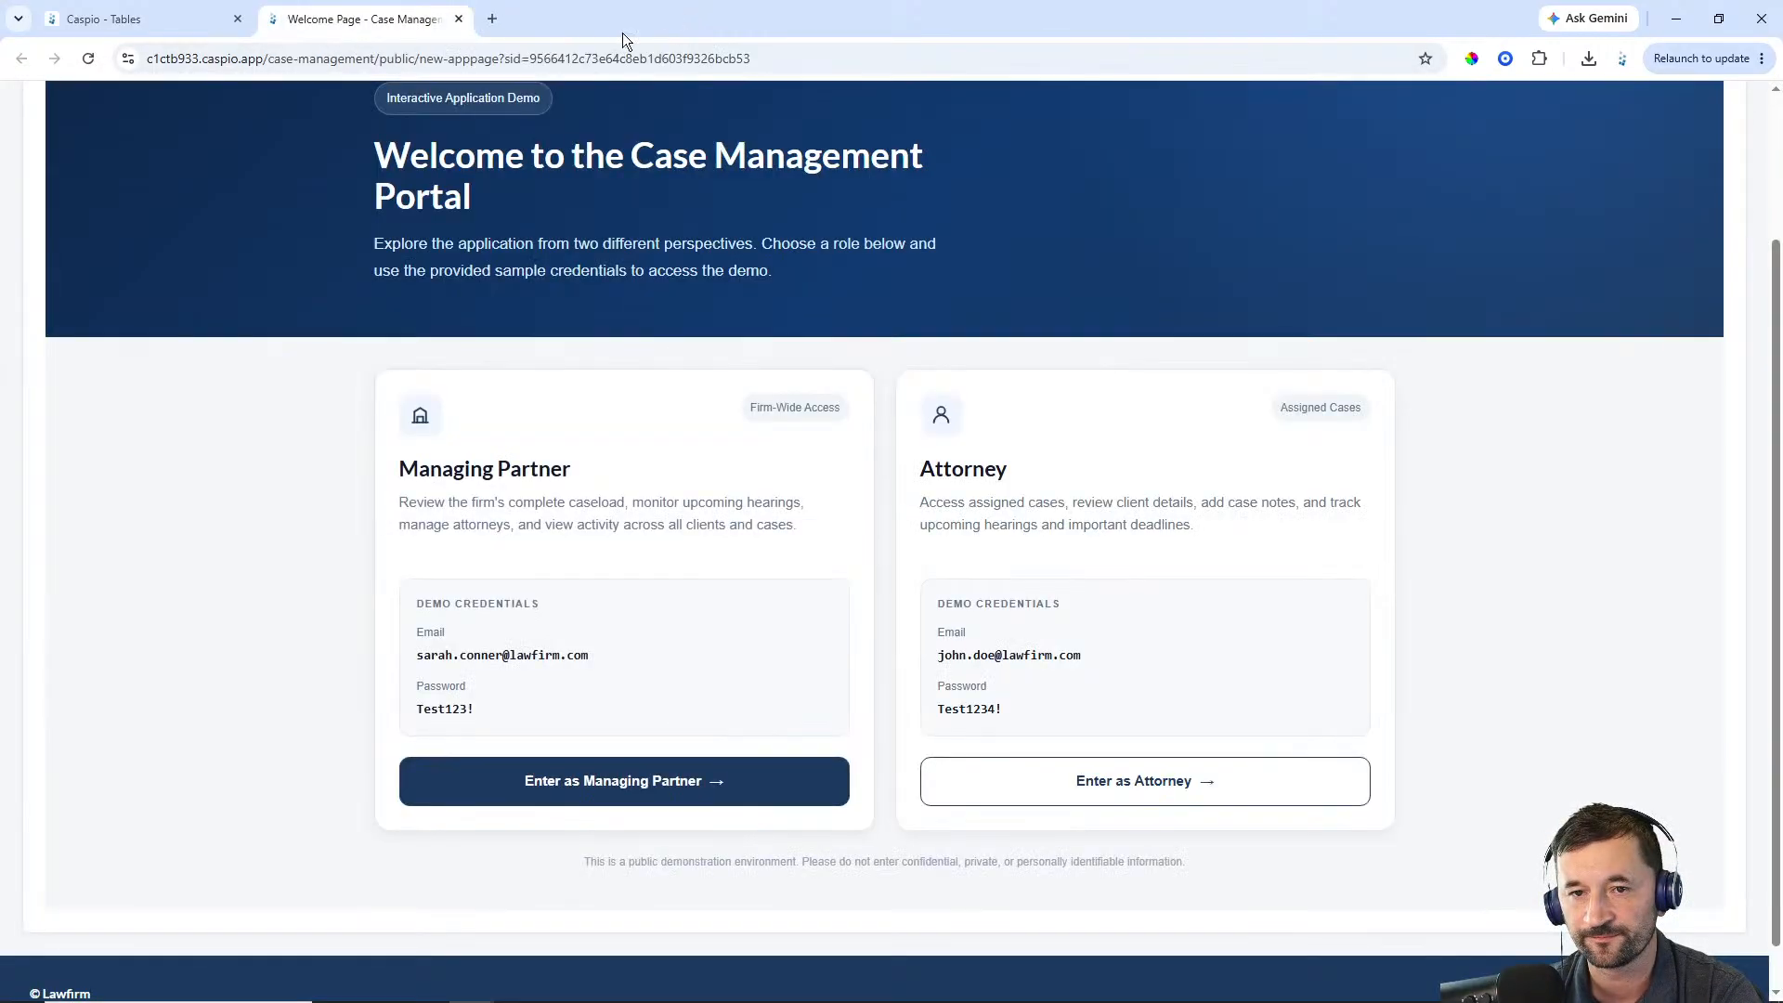
Enter the portal as Attorney and submit the attorney's e-mail address
{"action": "left_click", "coordinate": [1137, 784]}
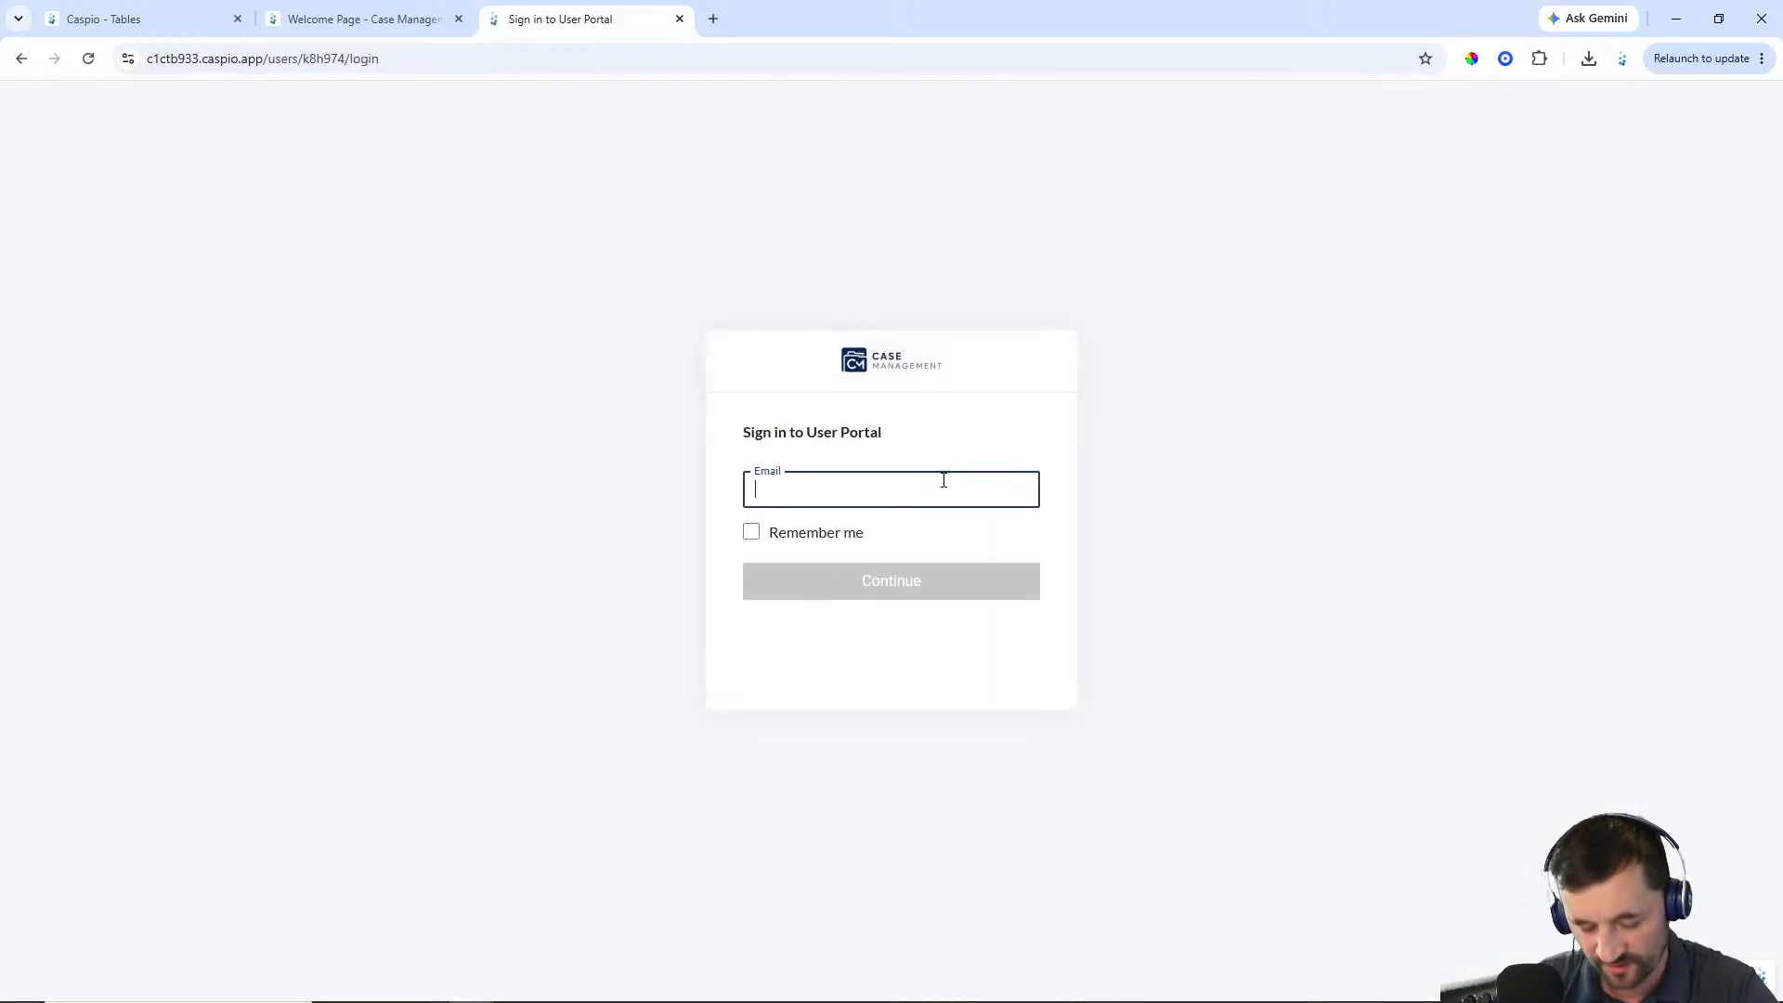
{"action": "type", "text": "john.doe@l"}
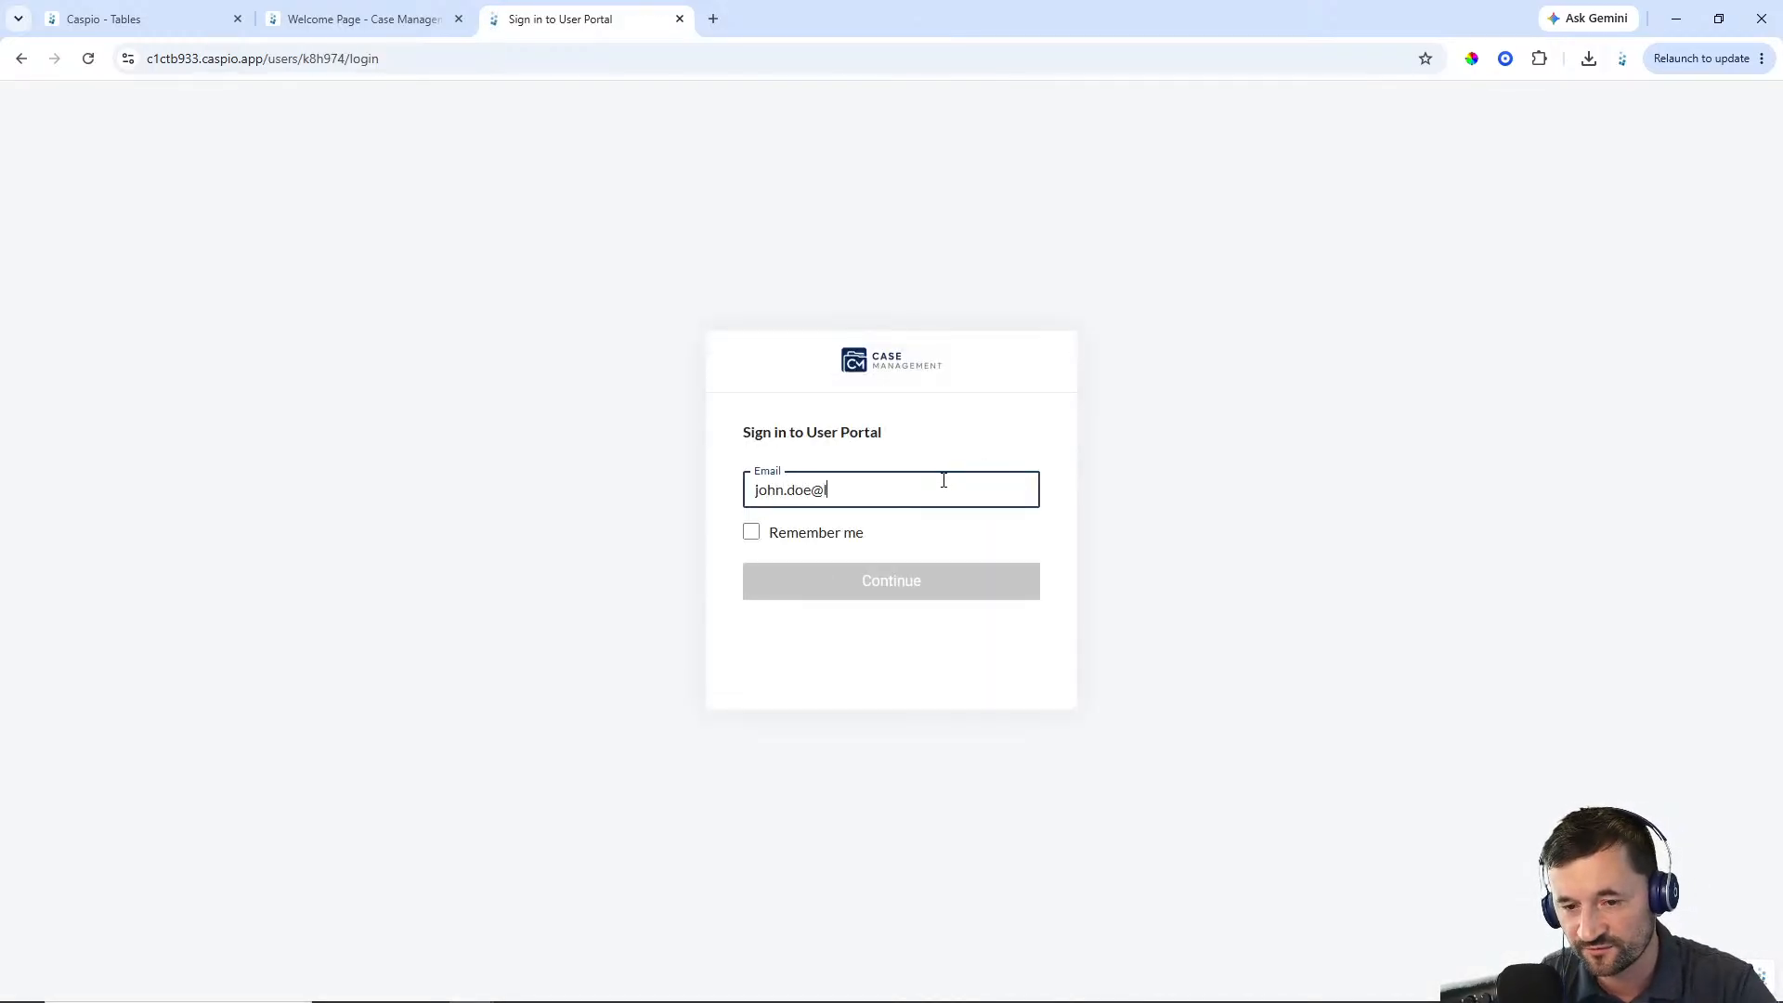
{"action": "type", "text": "awfirm.com"}
{"action": "key", "text": "Return"}
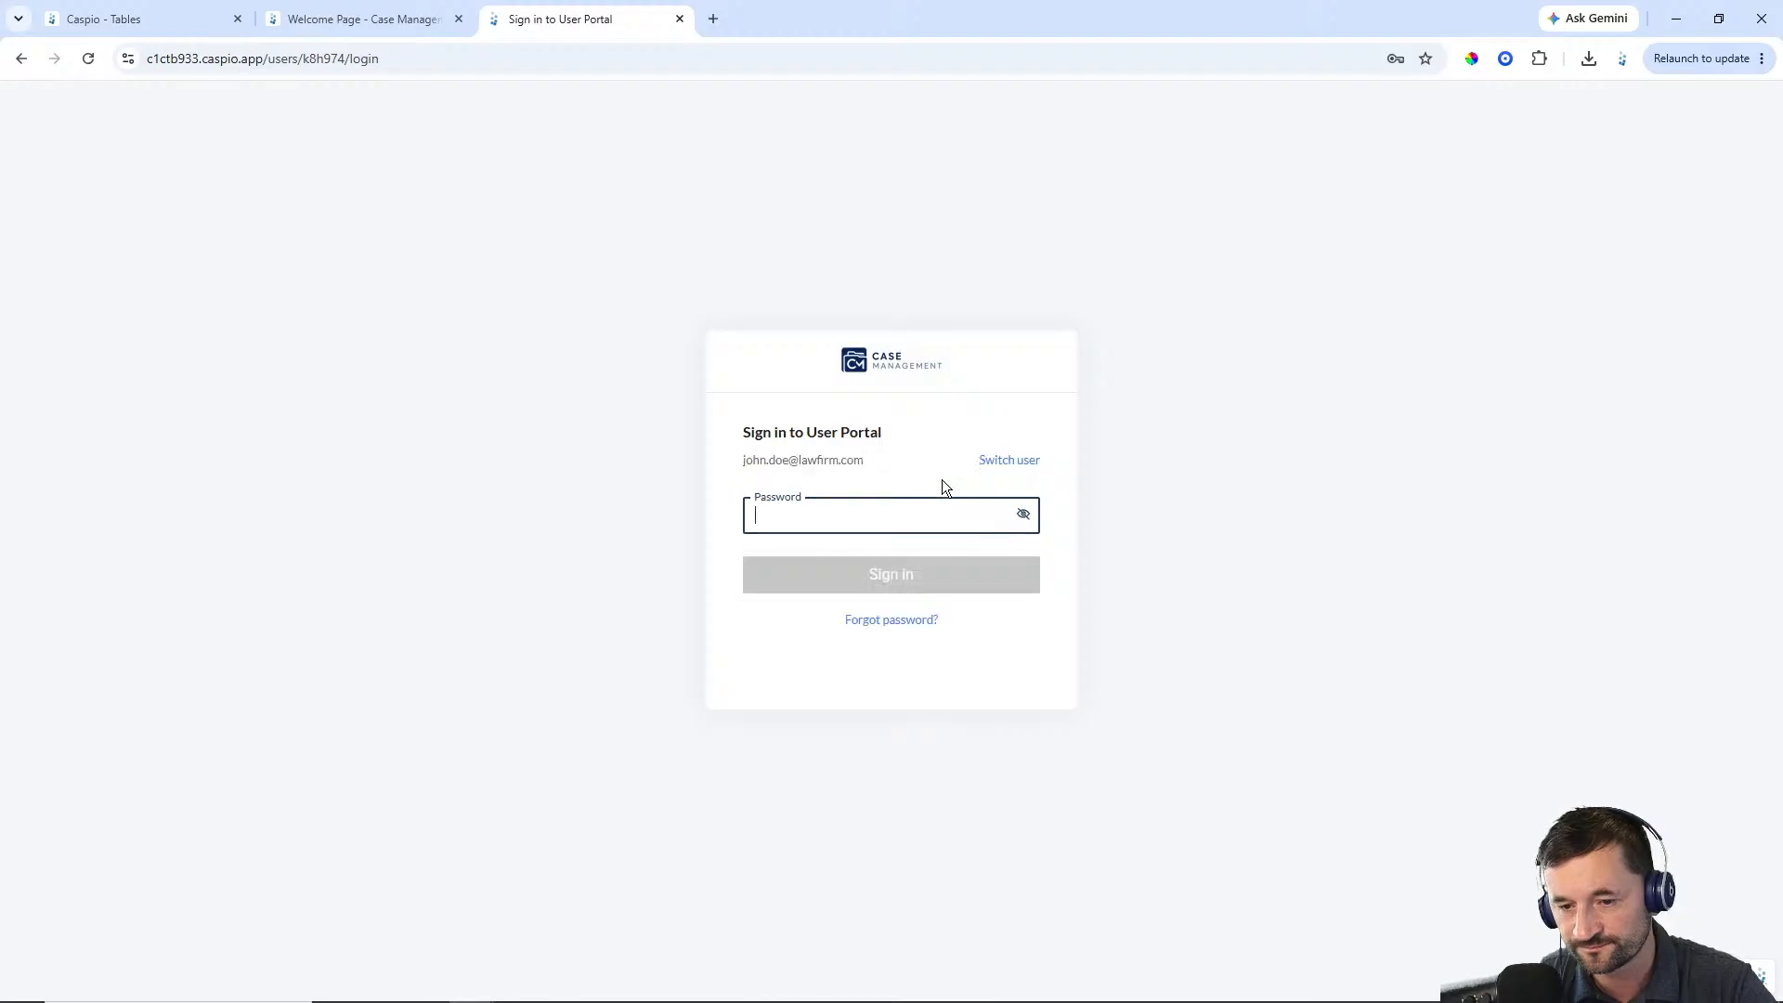
Enter the attorney's account password and sign in
{"action": "type", "text": "•••••••••"}
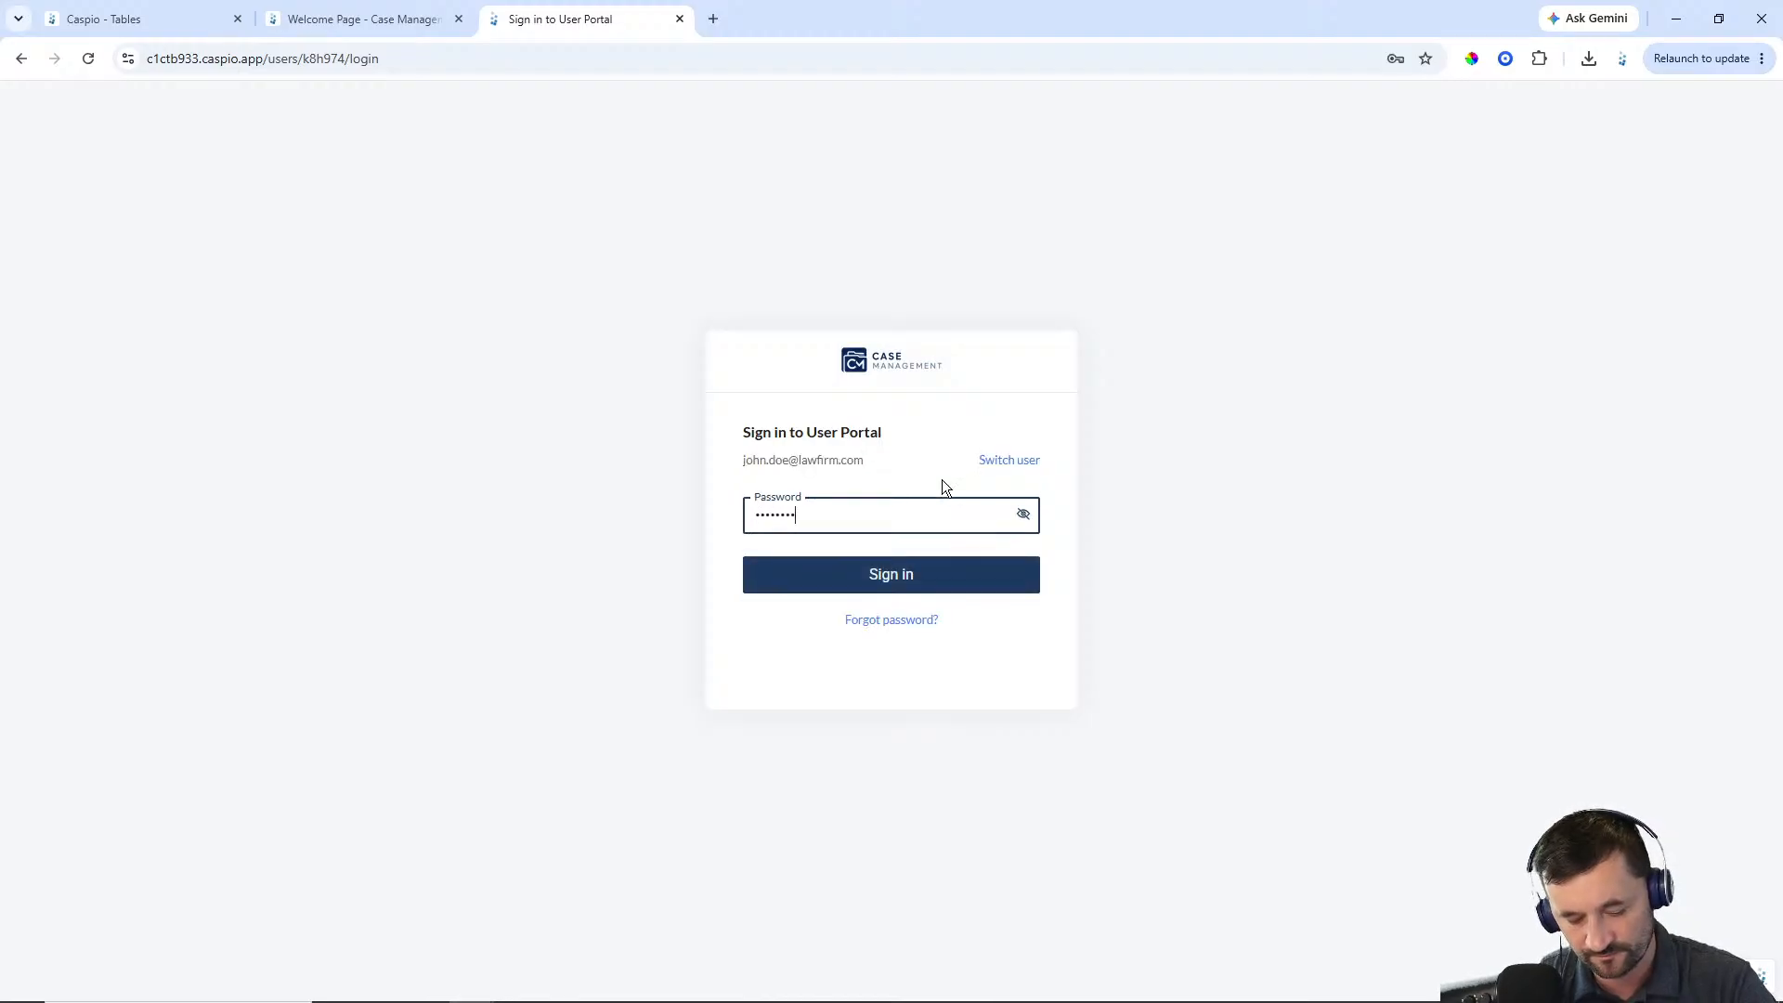
{"action": "key", "text": "Return"}
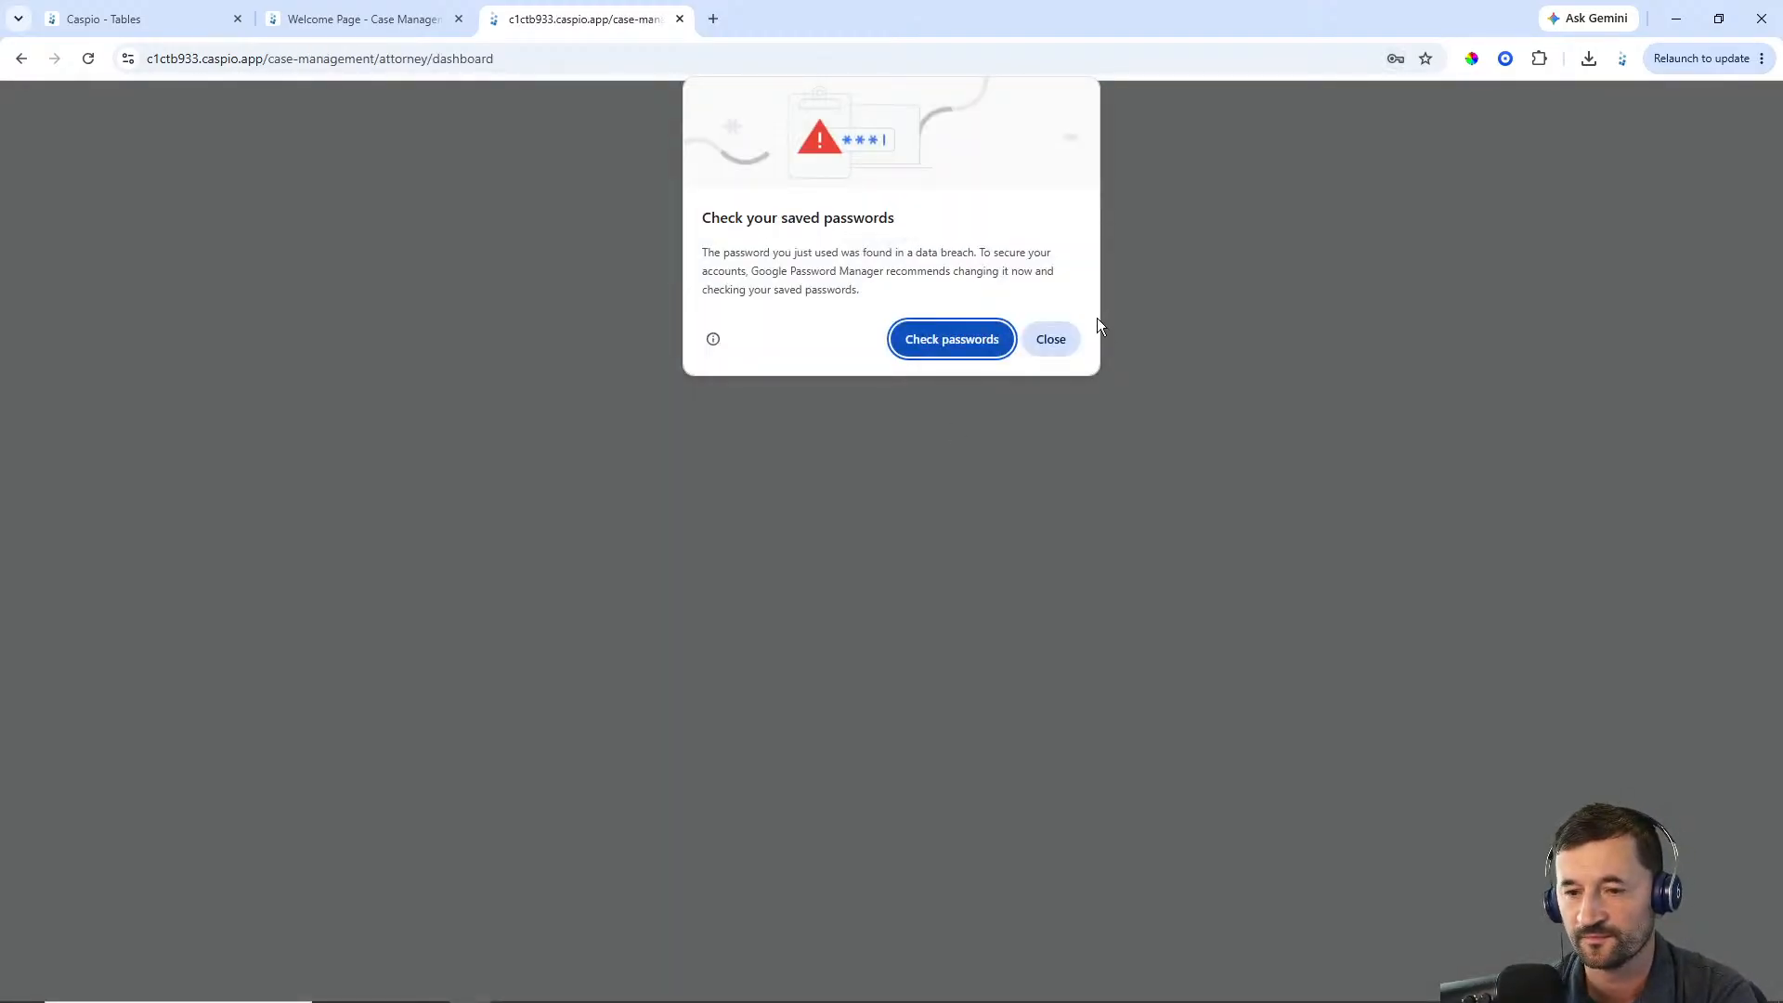
Dismiss the browser's password warning and open the My Cases page
{"action": "left_click", "coordinate": [1070, 338]}
{"action": "left_click", "coordinate": [1291, 344]}
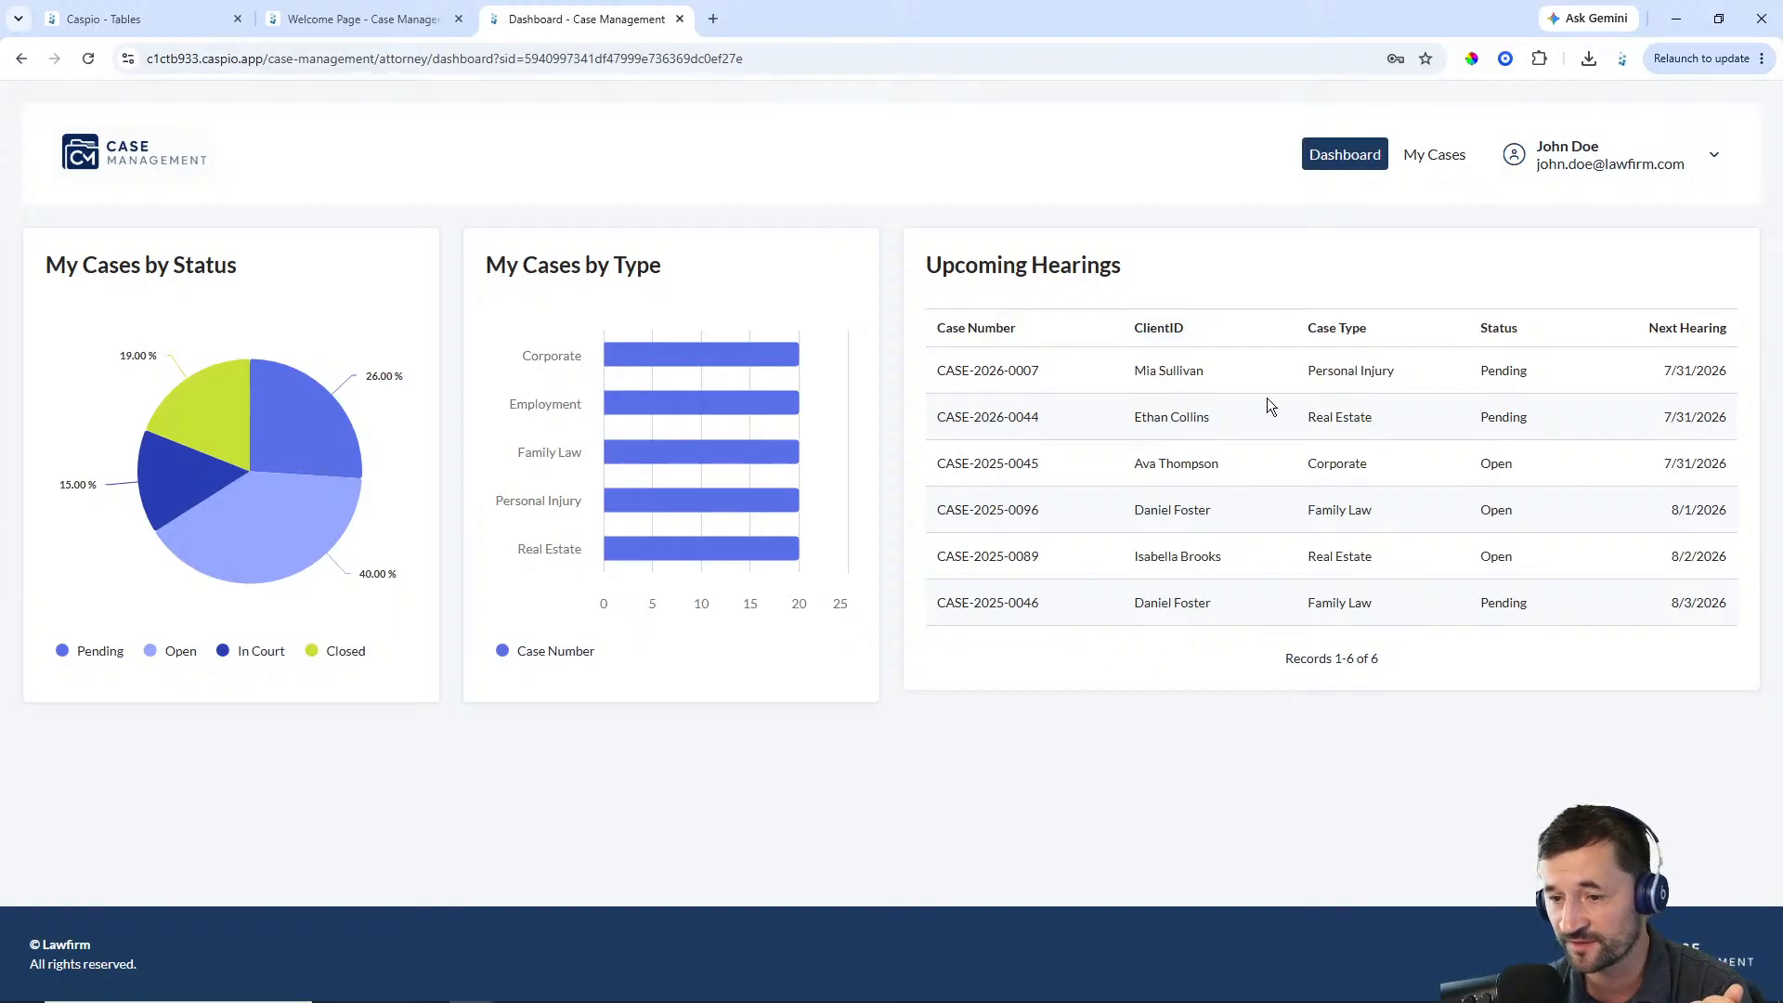
{"action": "left_click", "coordinate": [1434, 156]}
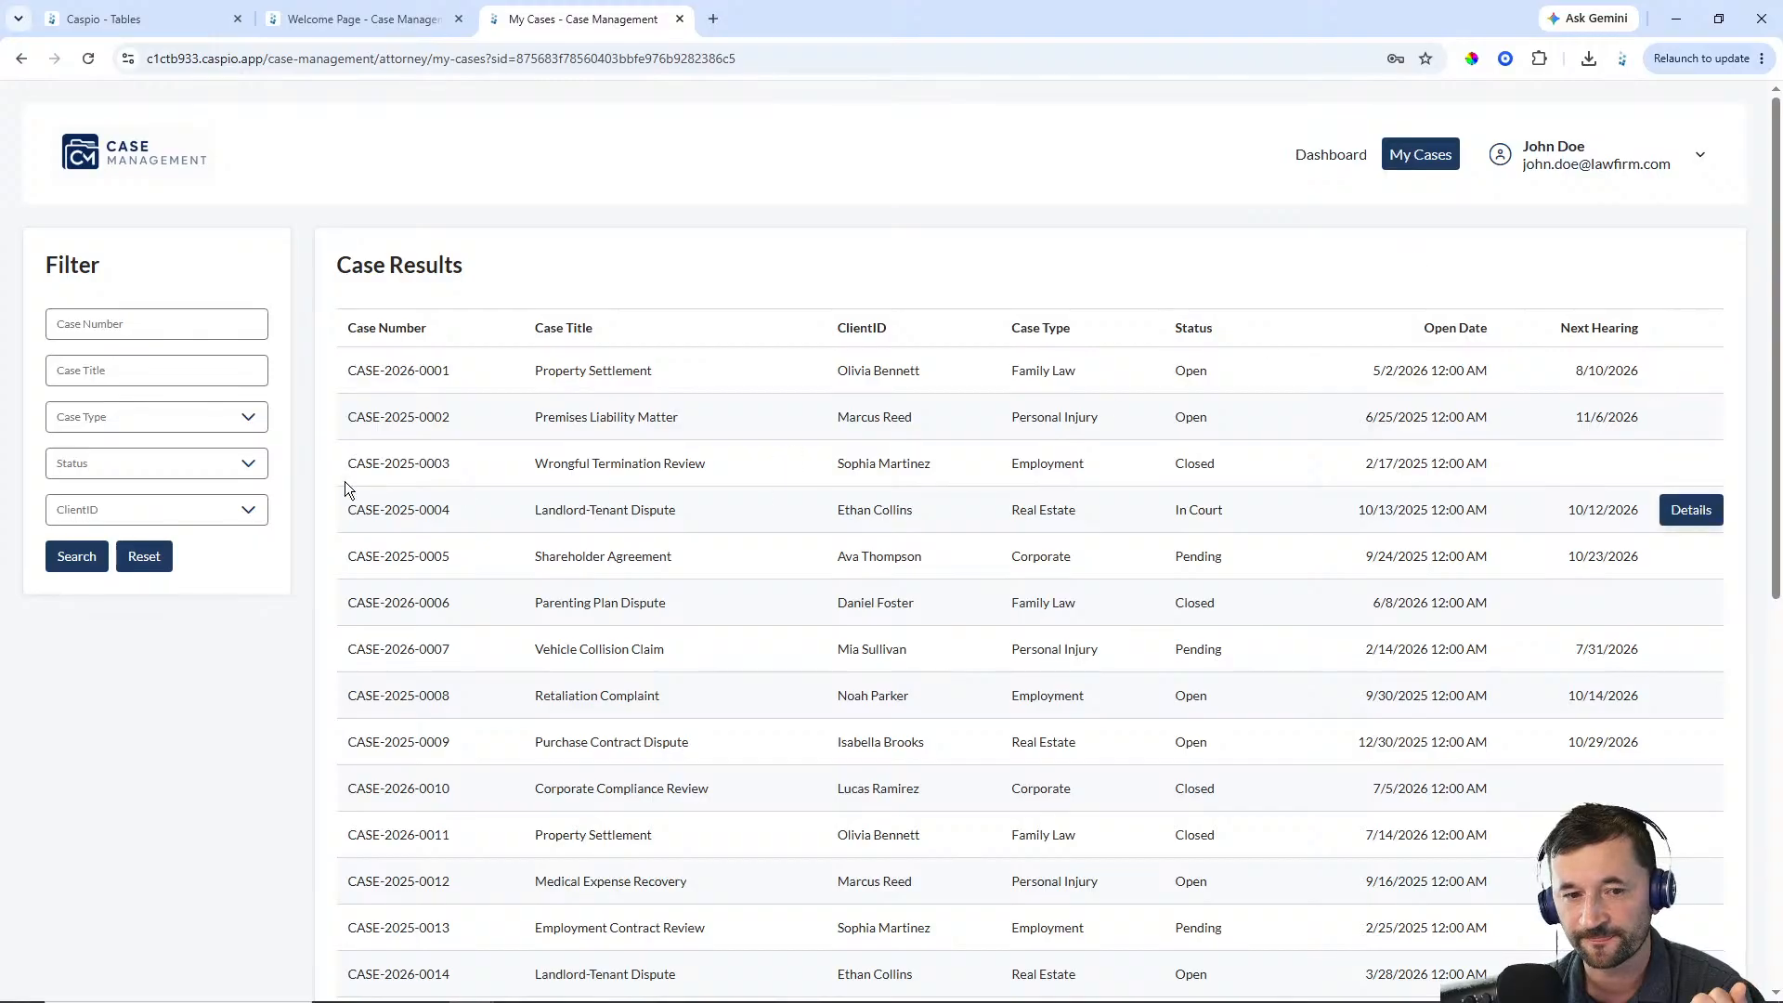
Scroll through the attorney's case results and sign out of the attorney account
{"action": "scroll", "coordinate": [929, 513], "scroll_direction": "down", "scroll_amount": 7}
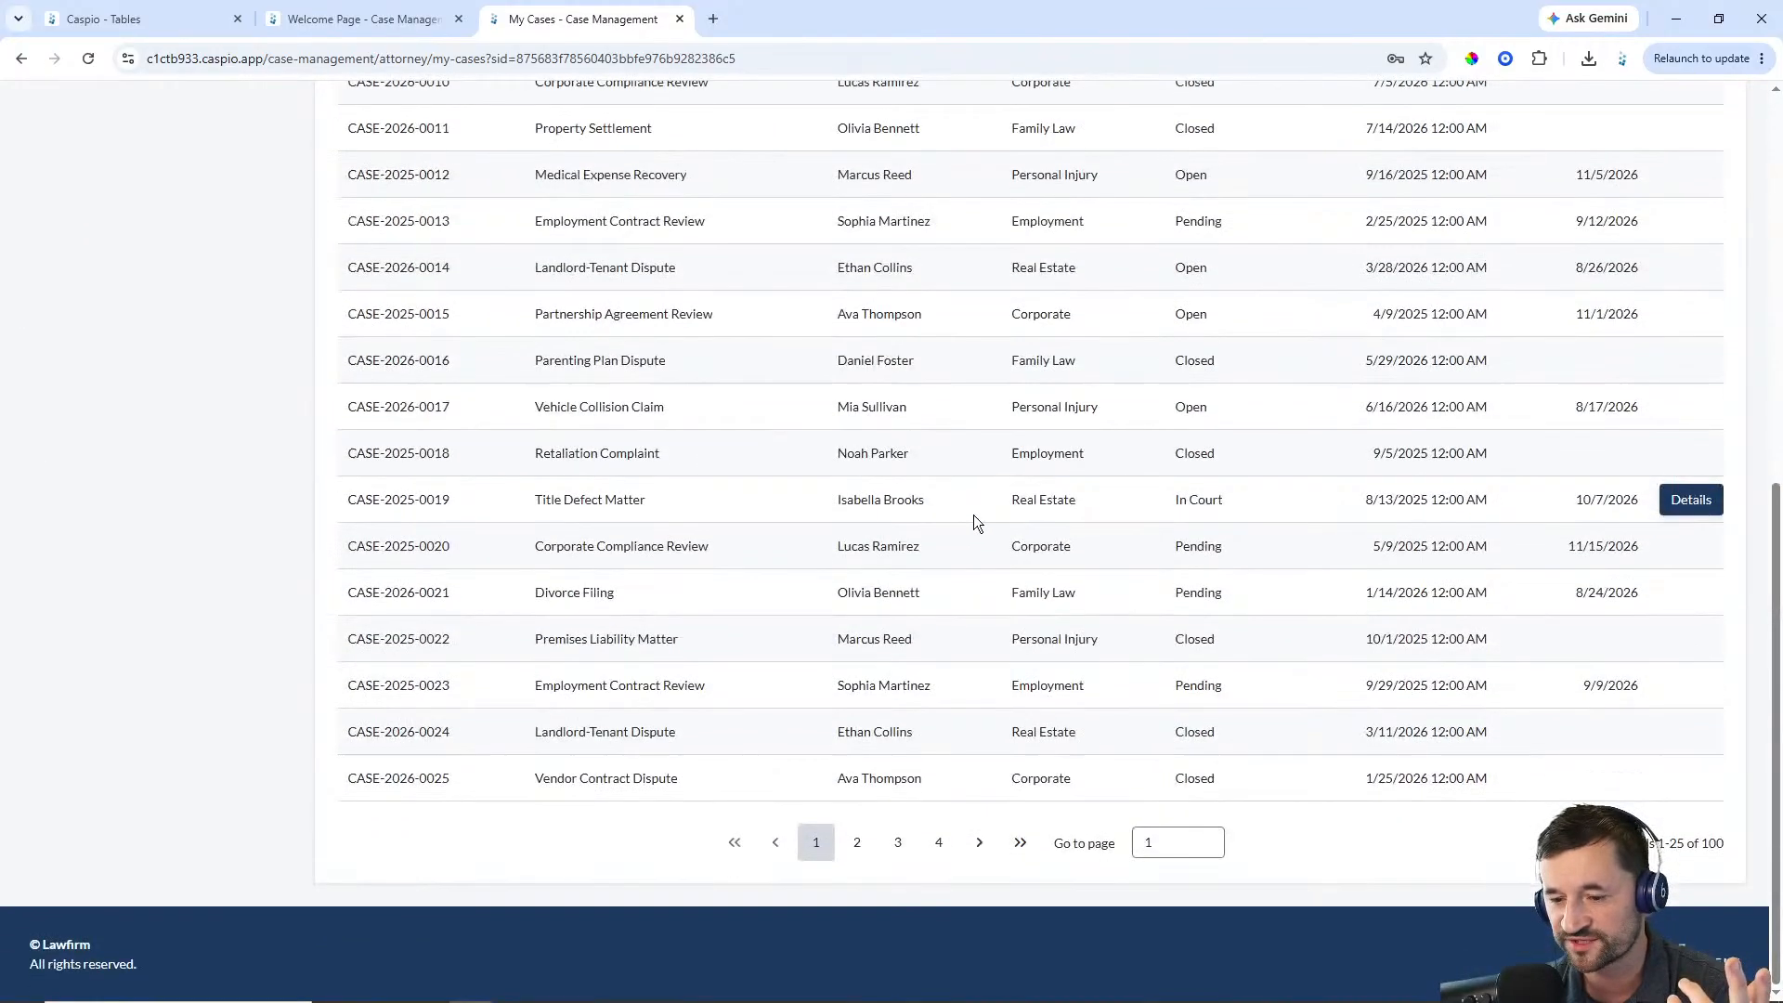
{"action": "scroll", "coordinate": [975, 514], "scroll_direction": "up", "scroll_amount": 8}
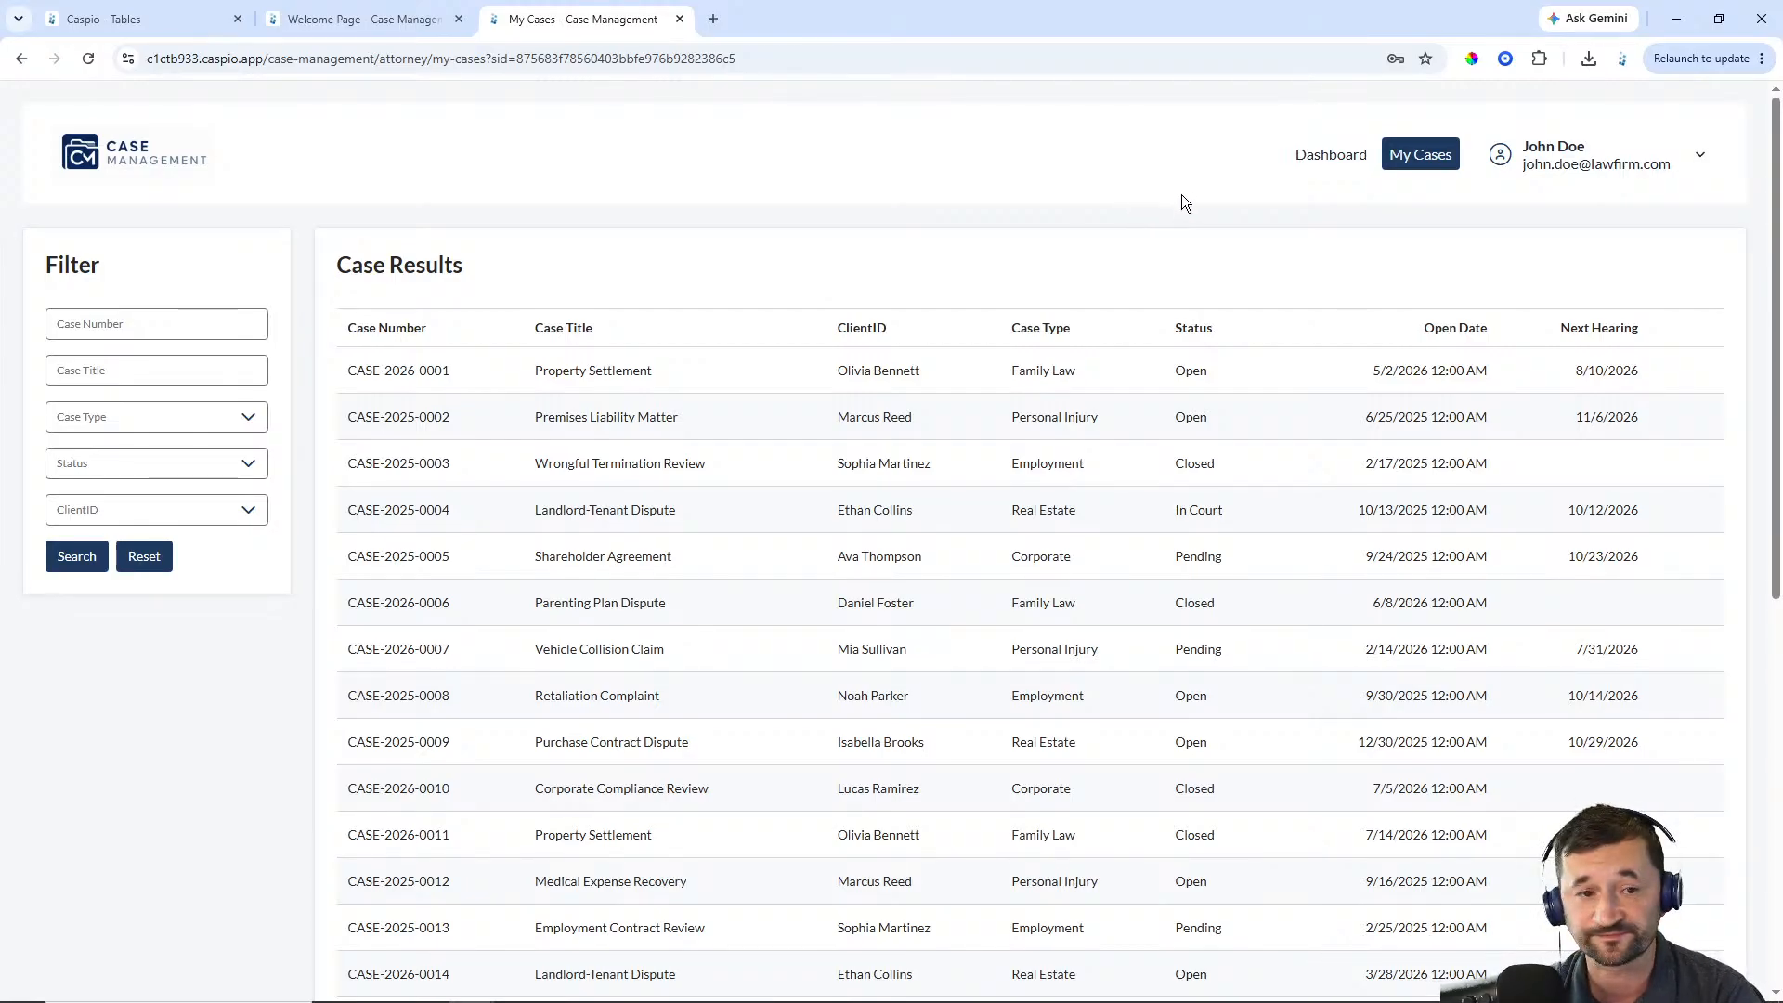
{"action": "left_click", "coordinate": [1657, 183]}
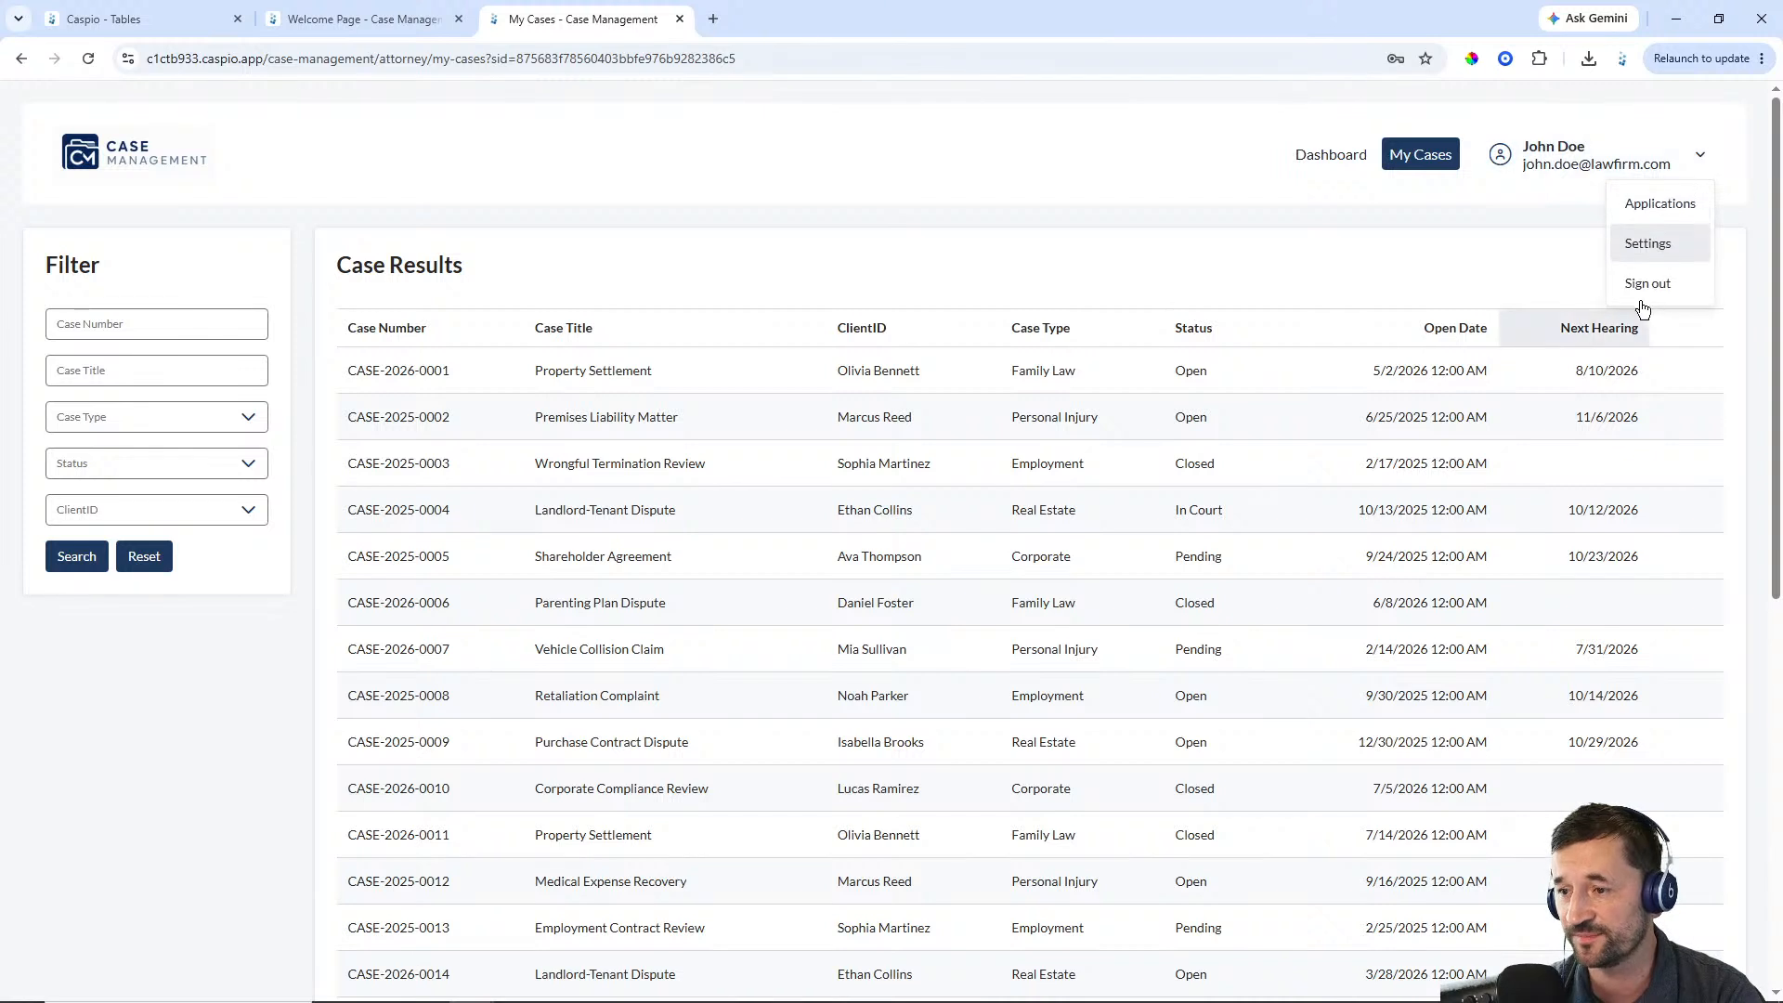
{"action": "left_click", "coordinate": [1648, 288]}
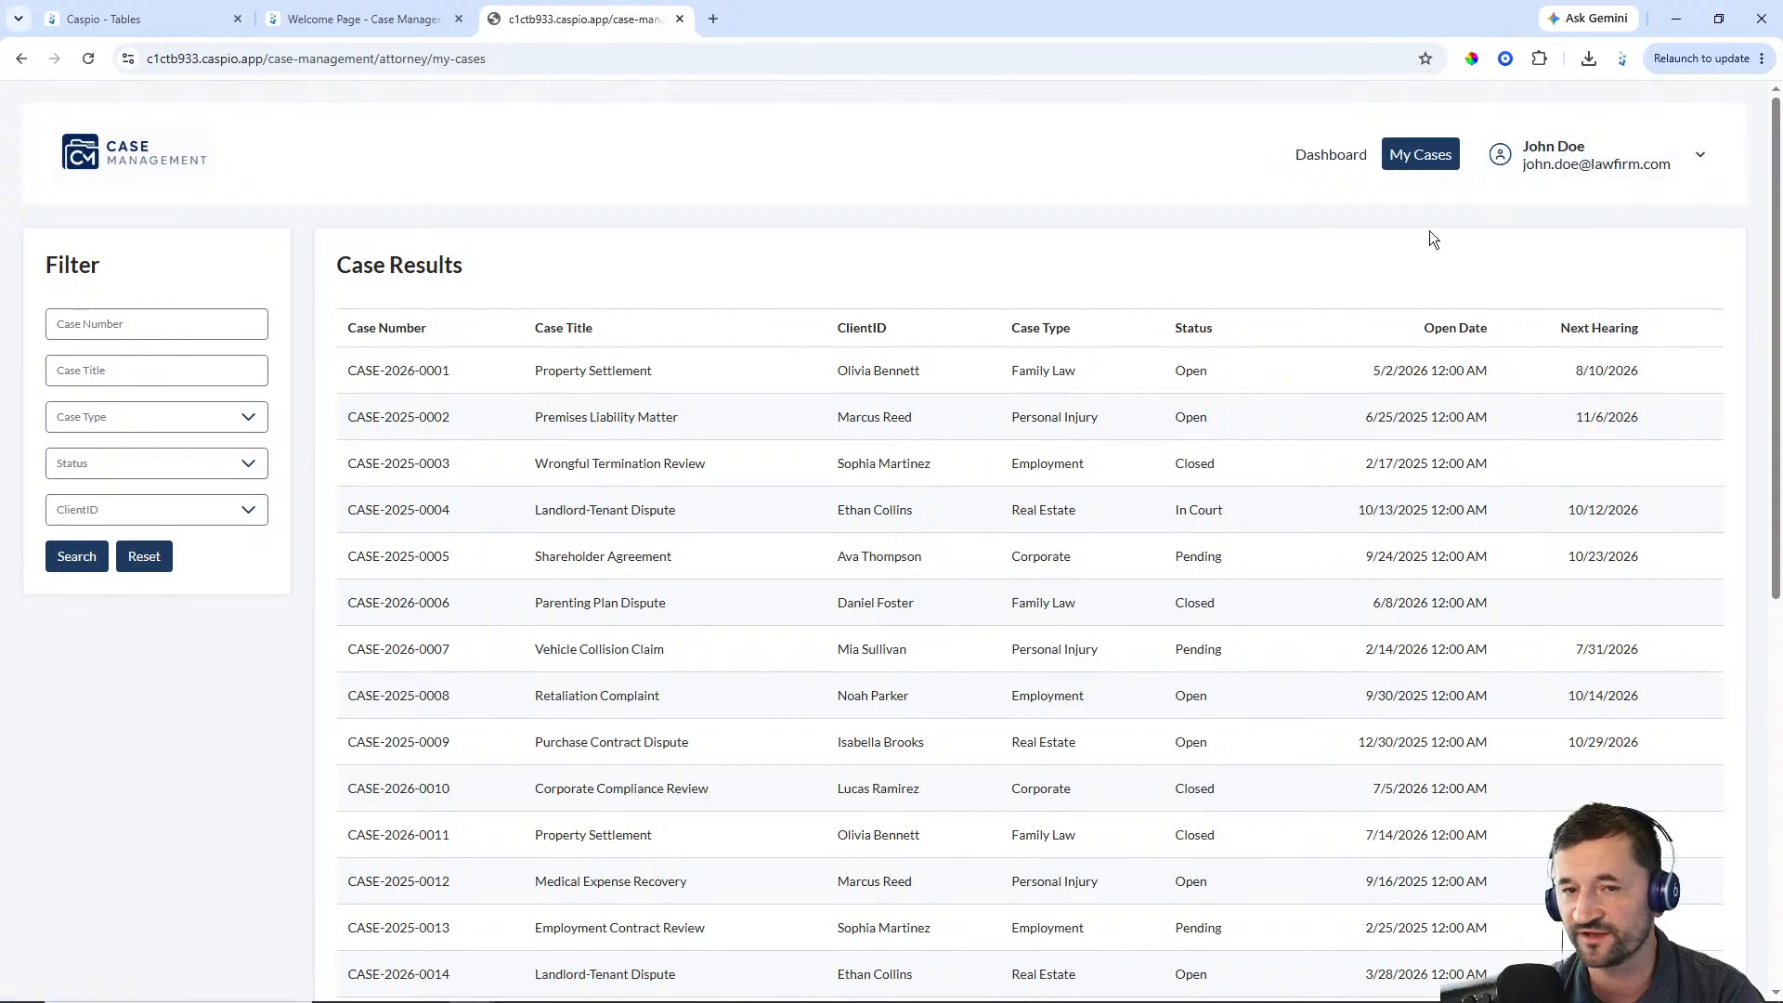
Close the portal sign-in tab, glance over the welcome page, and switch to the Caspio Tables tab
{"action": "left_click", "coordinate": [680, 18]}
{"action": "scroll", "coordinate": [1573, 459], "scroll_direction": "up", "scroll_amount": 2}
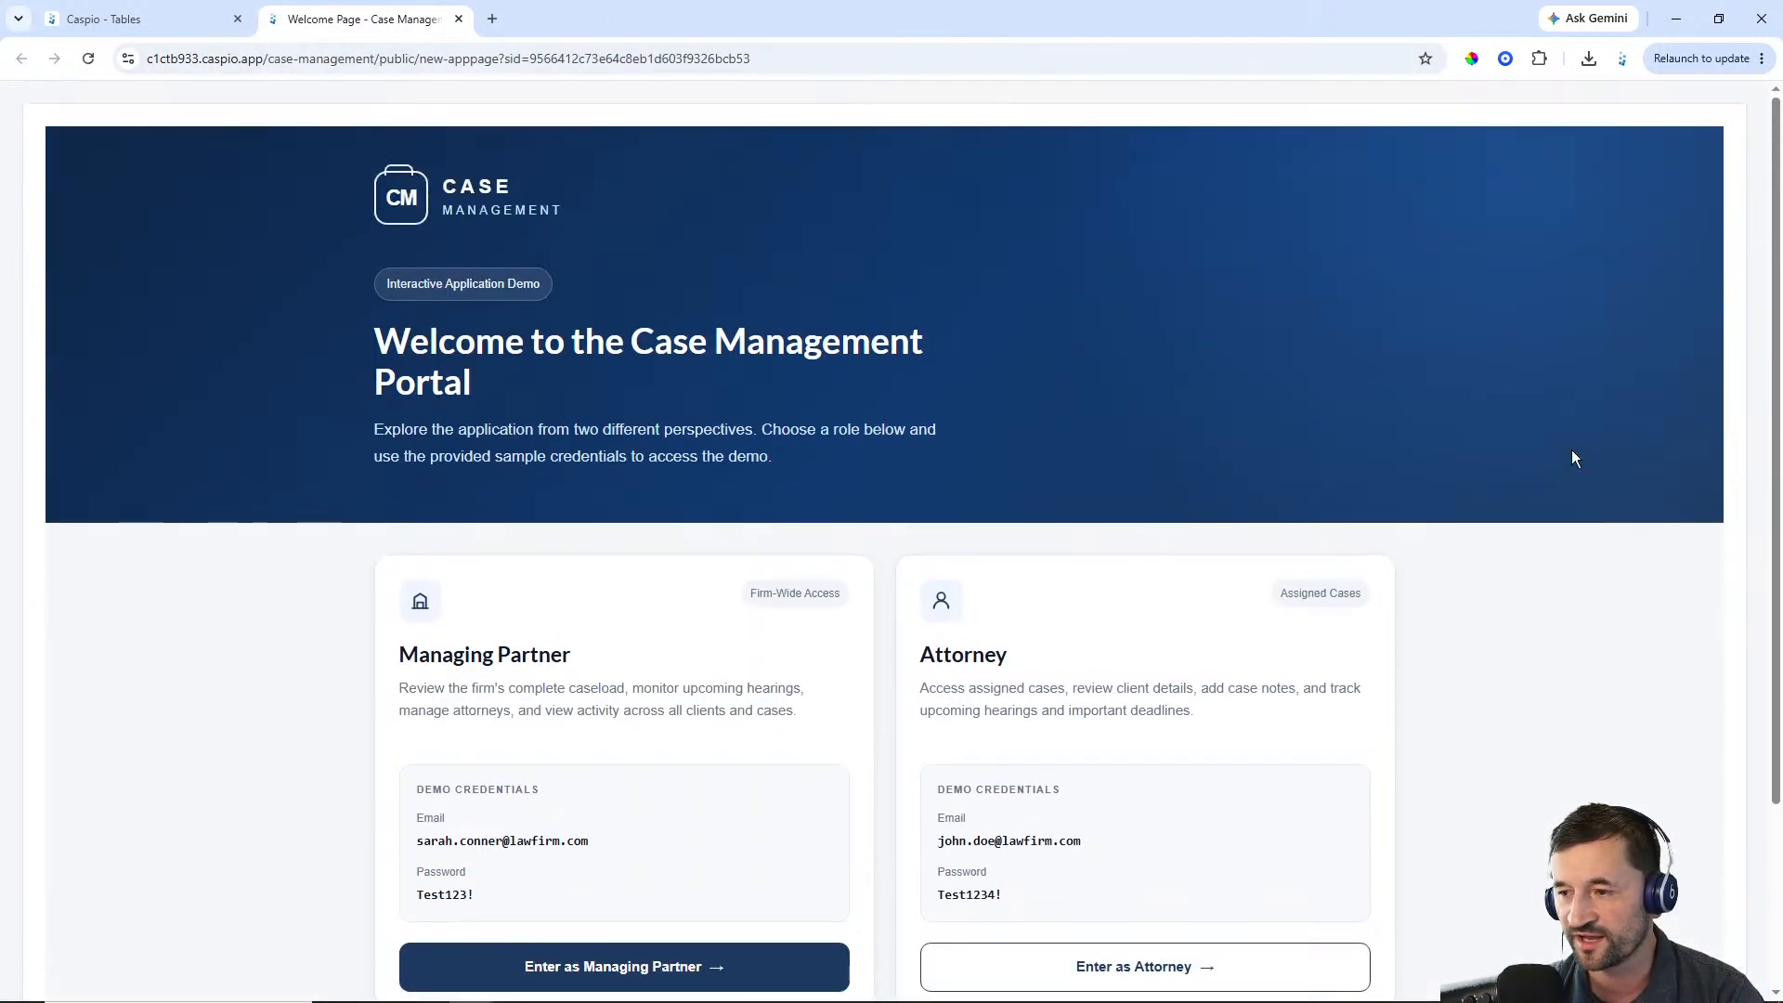
{"action": "key", "text": "XF86AudioLowerVolume"}
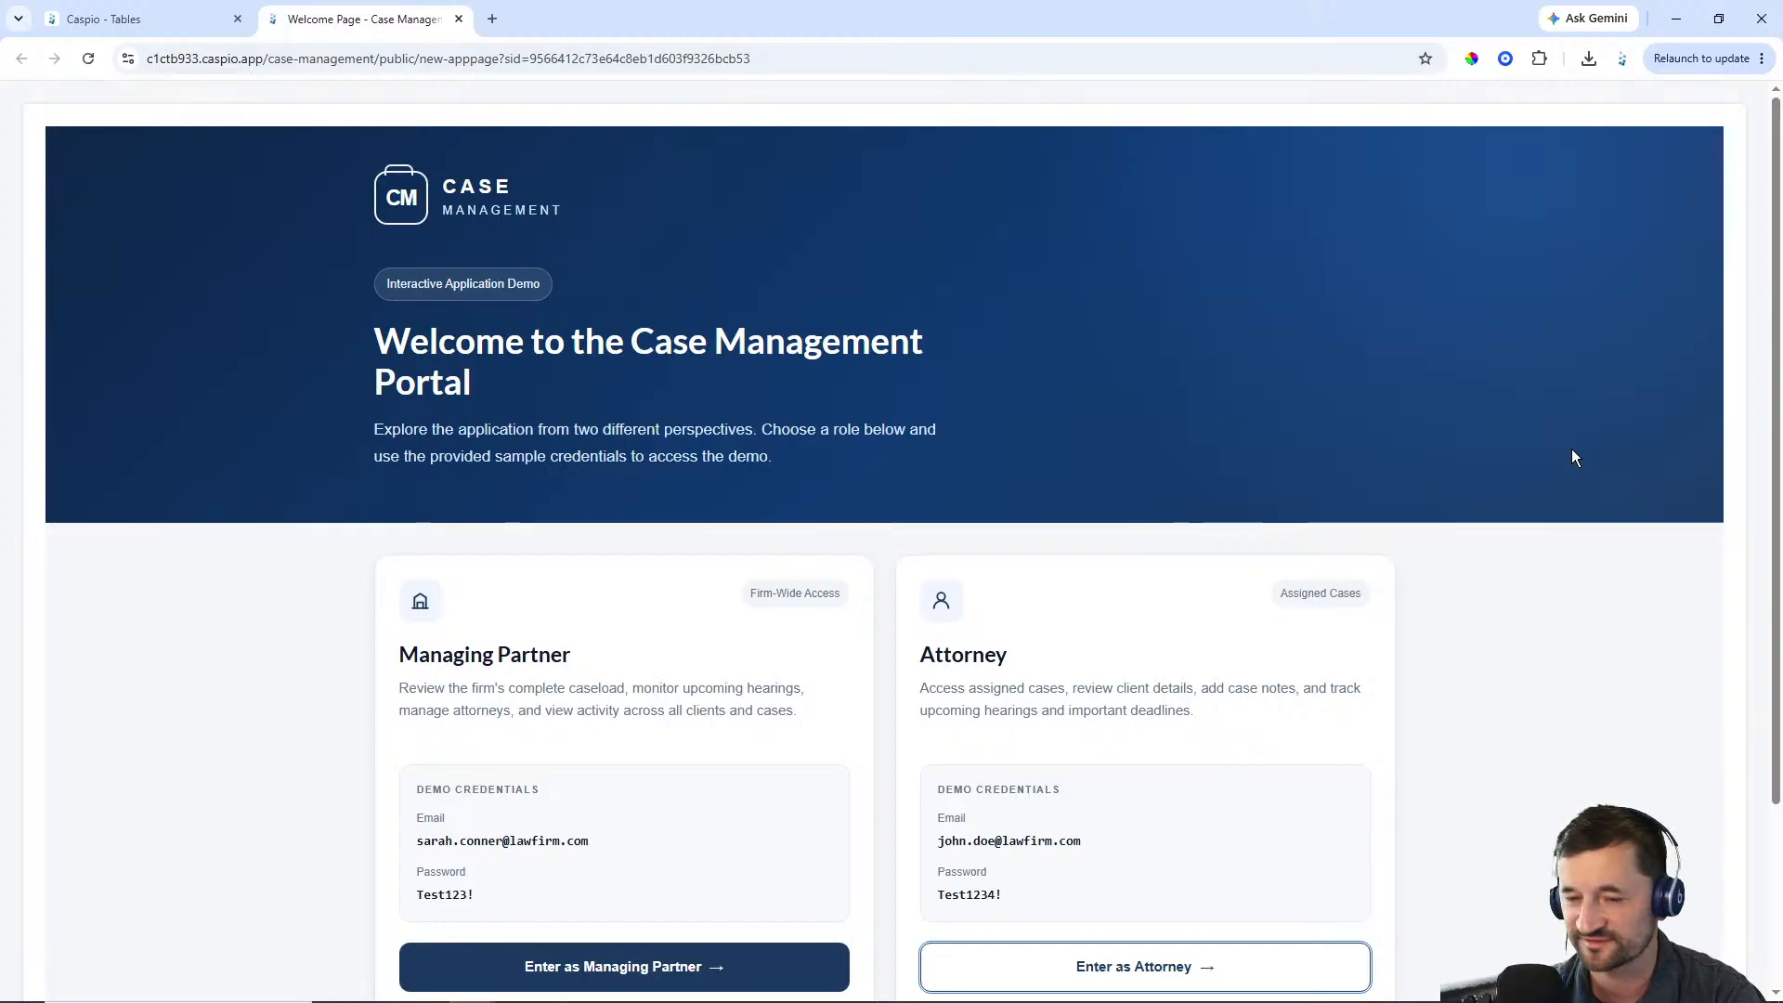
{"action": "scroll", "coordinate": [1538, 418], "scroll_direction": "down", "scroll_amount": 3}
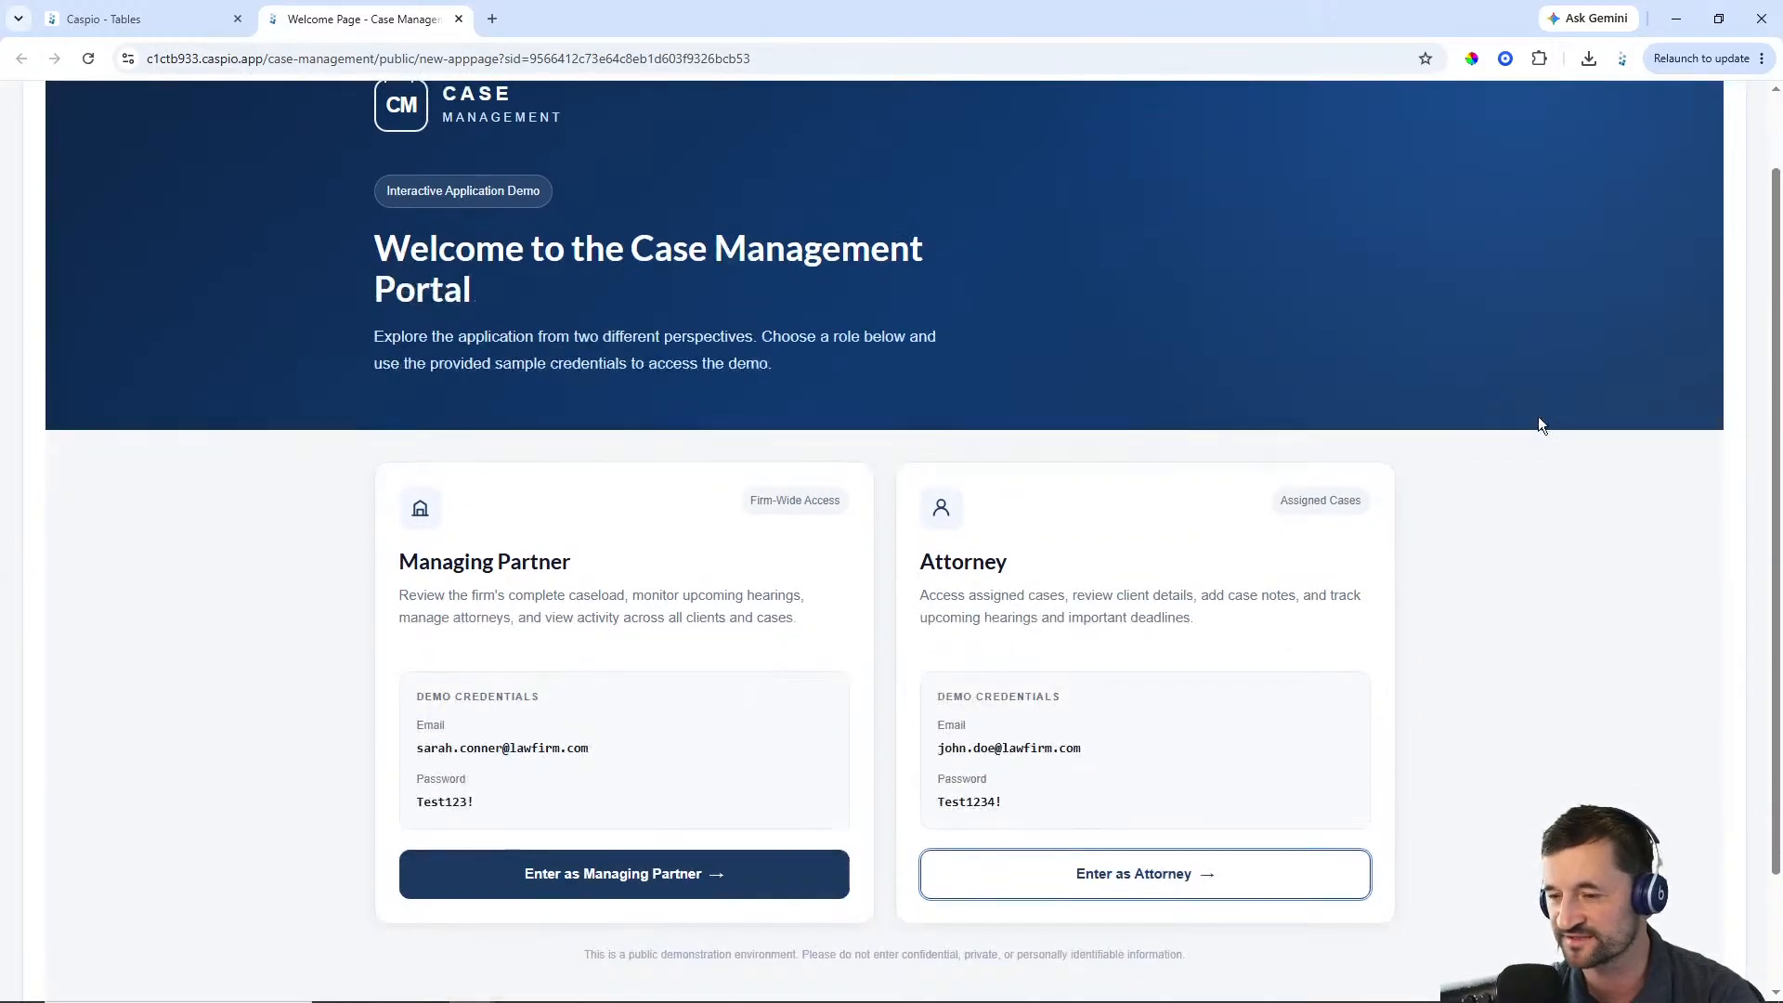
{"action": "scroll", "coordinate": [1552, 422], "scroll_direction": "up", "scroll_amount": 3}
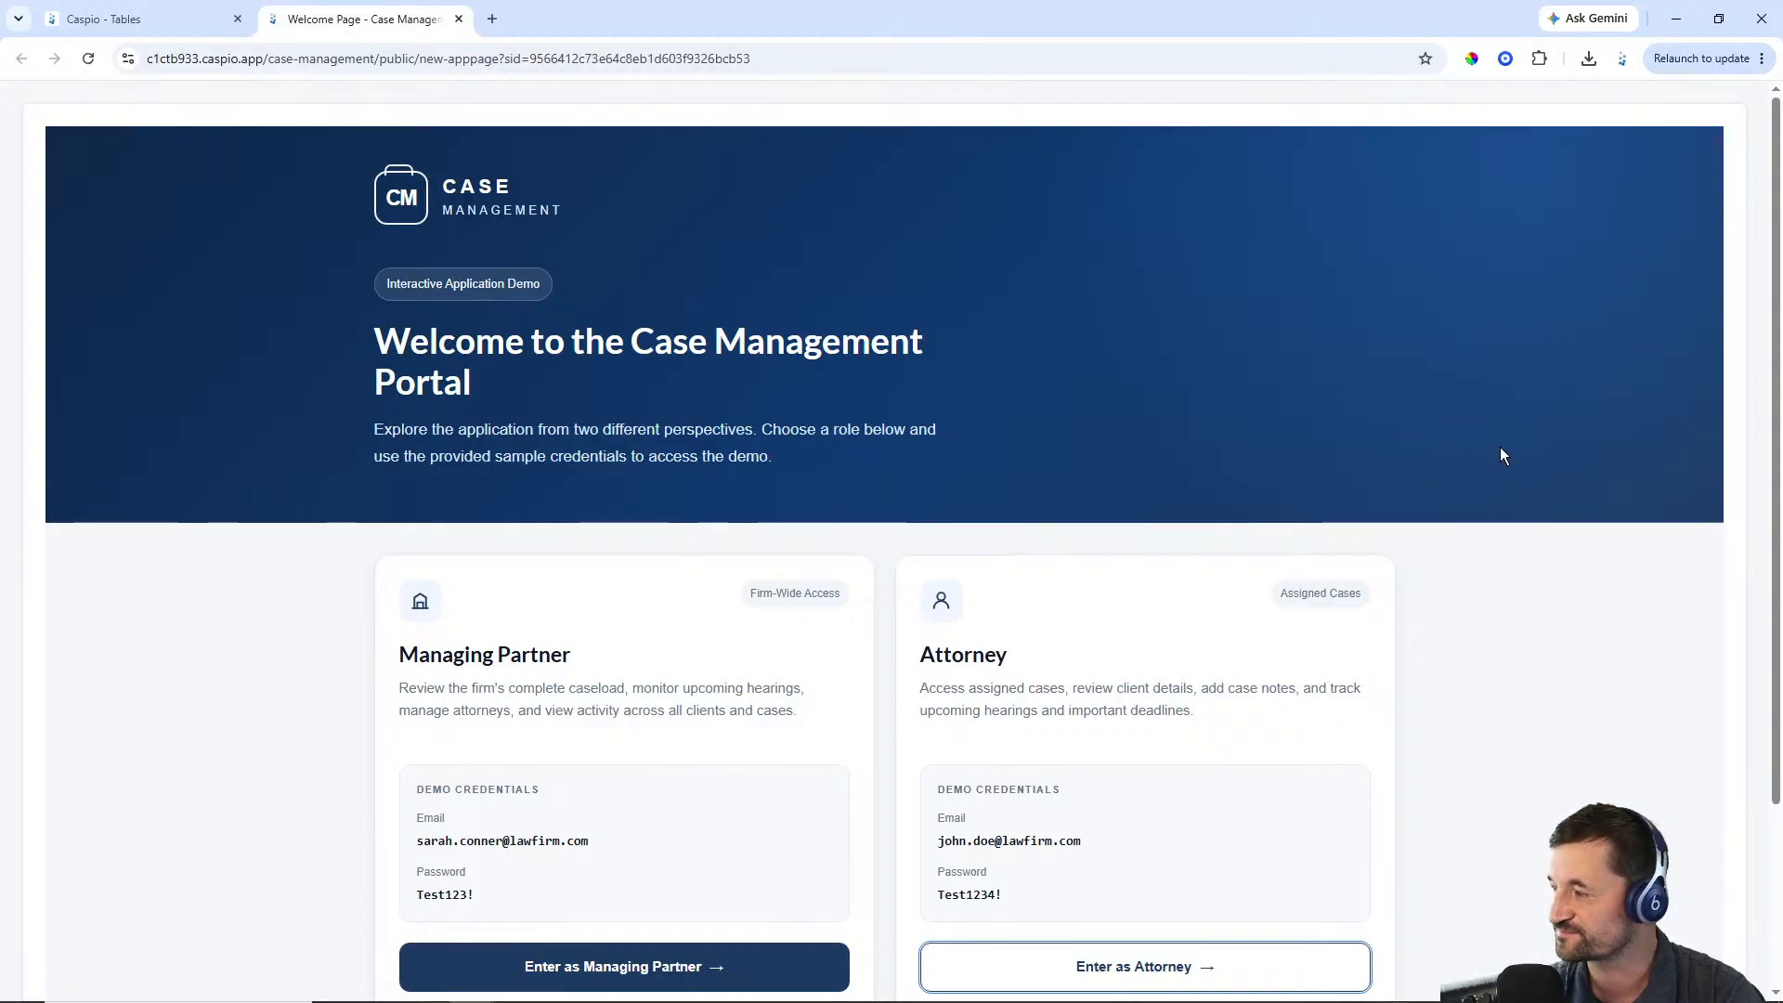
{"action": "left_click", "coordinate": [176, 21]}
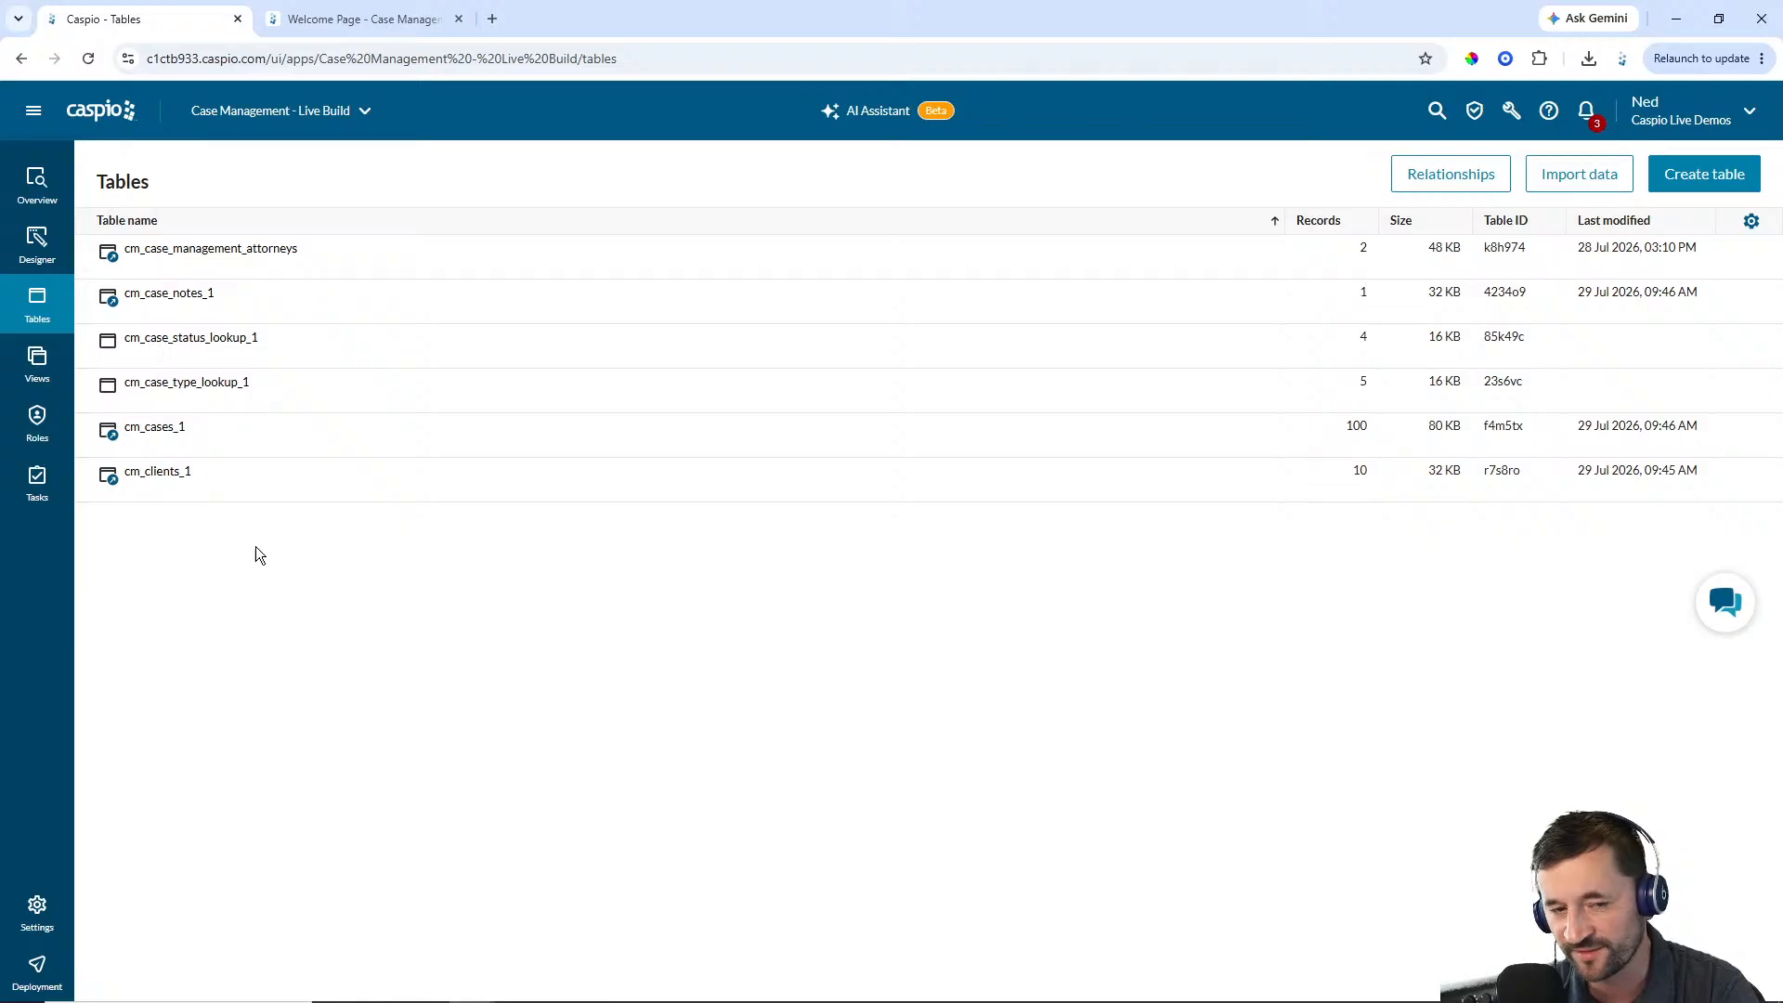
Review the field designs of the cm_cases_1 and cm_clients_1 tables, returning to the table list
{"action": "mouse_move", "coordinate": [177, 444]}
{"action": "left_click", "coordinate": [263, 447]}
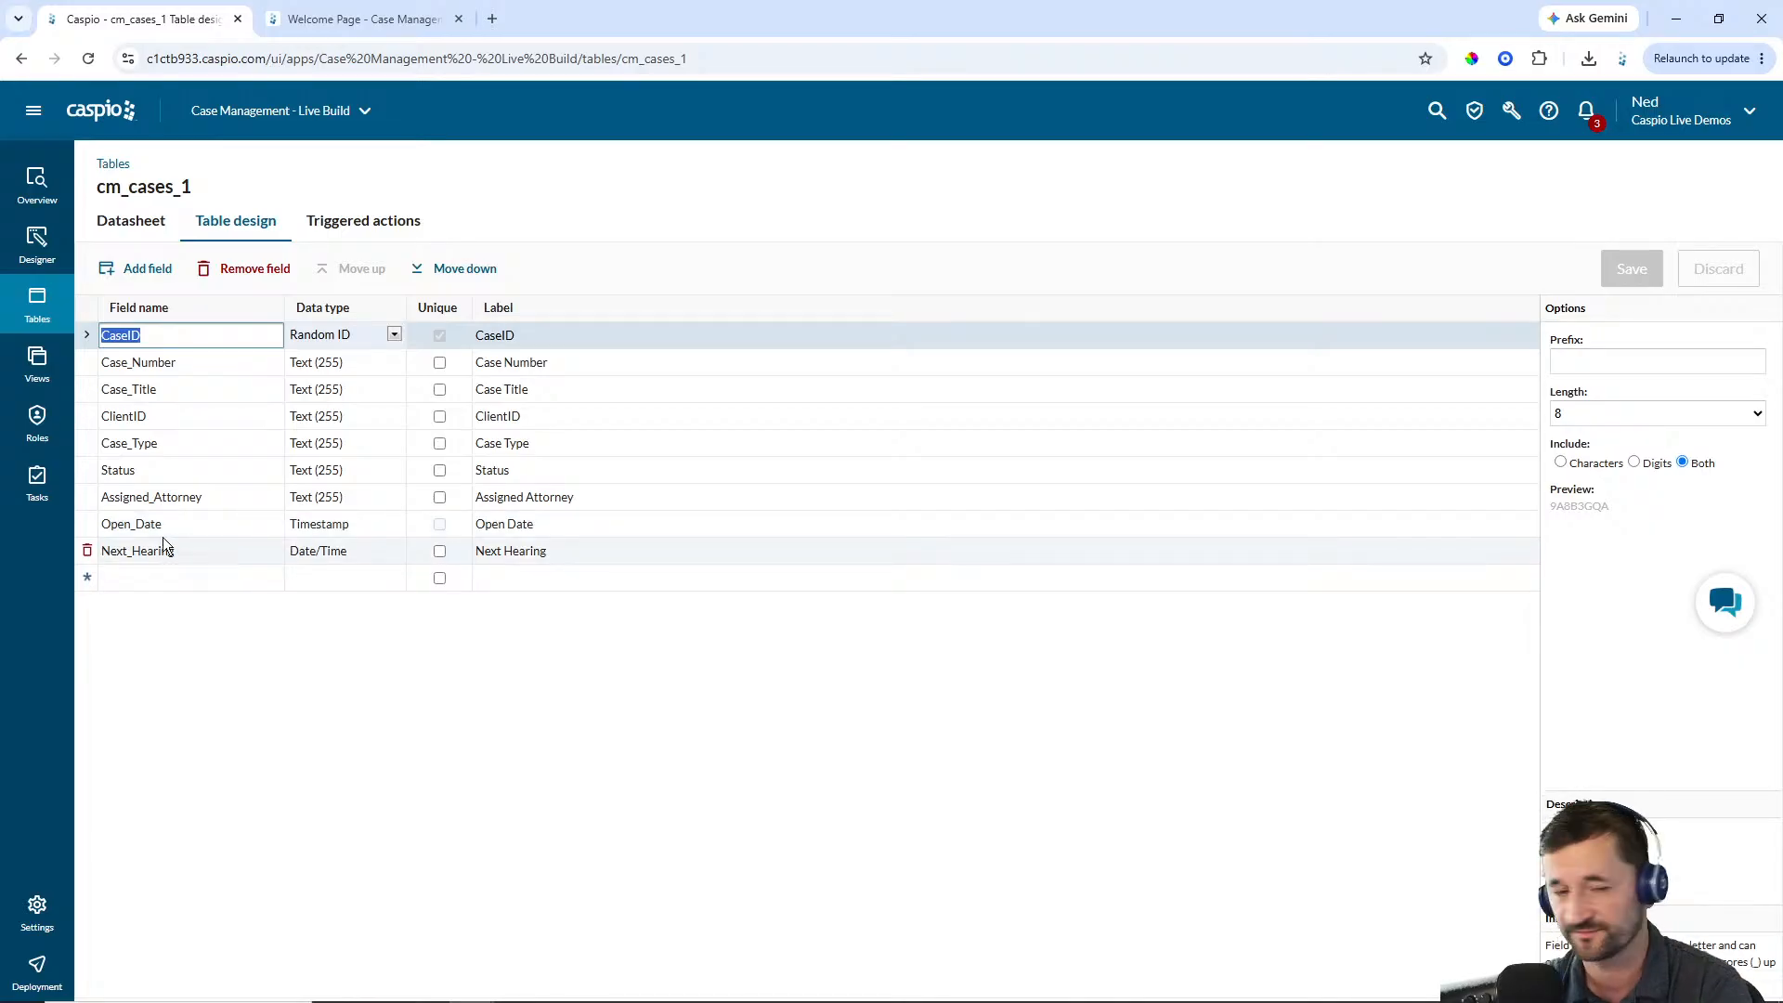
{"action": "left_click", "coordinate": [37, 302]}
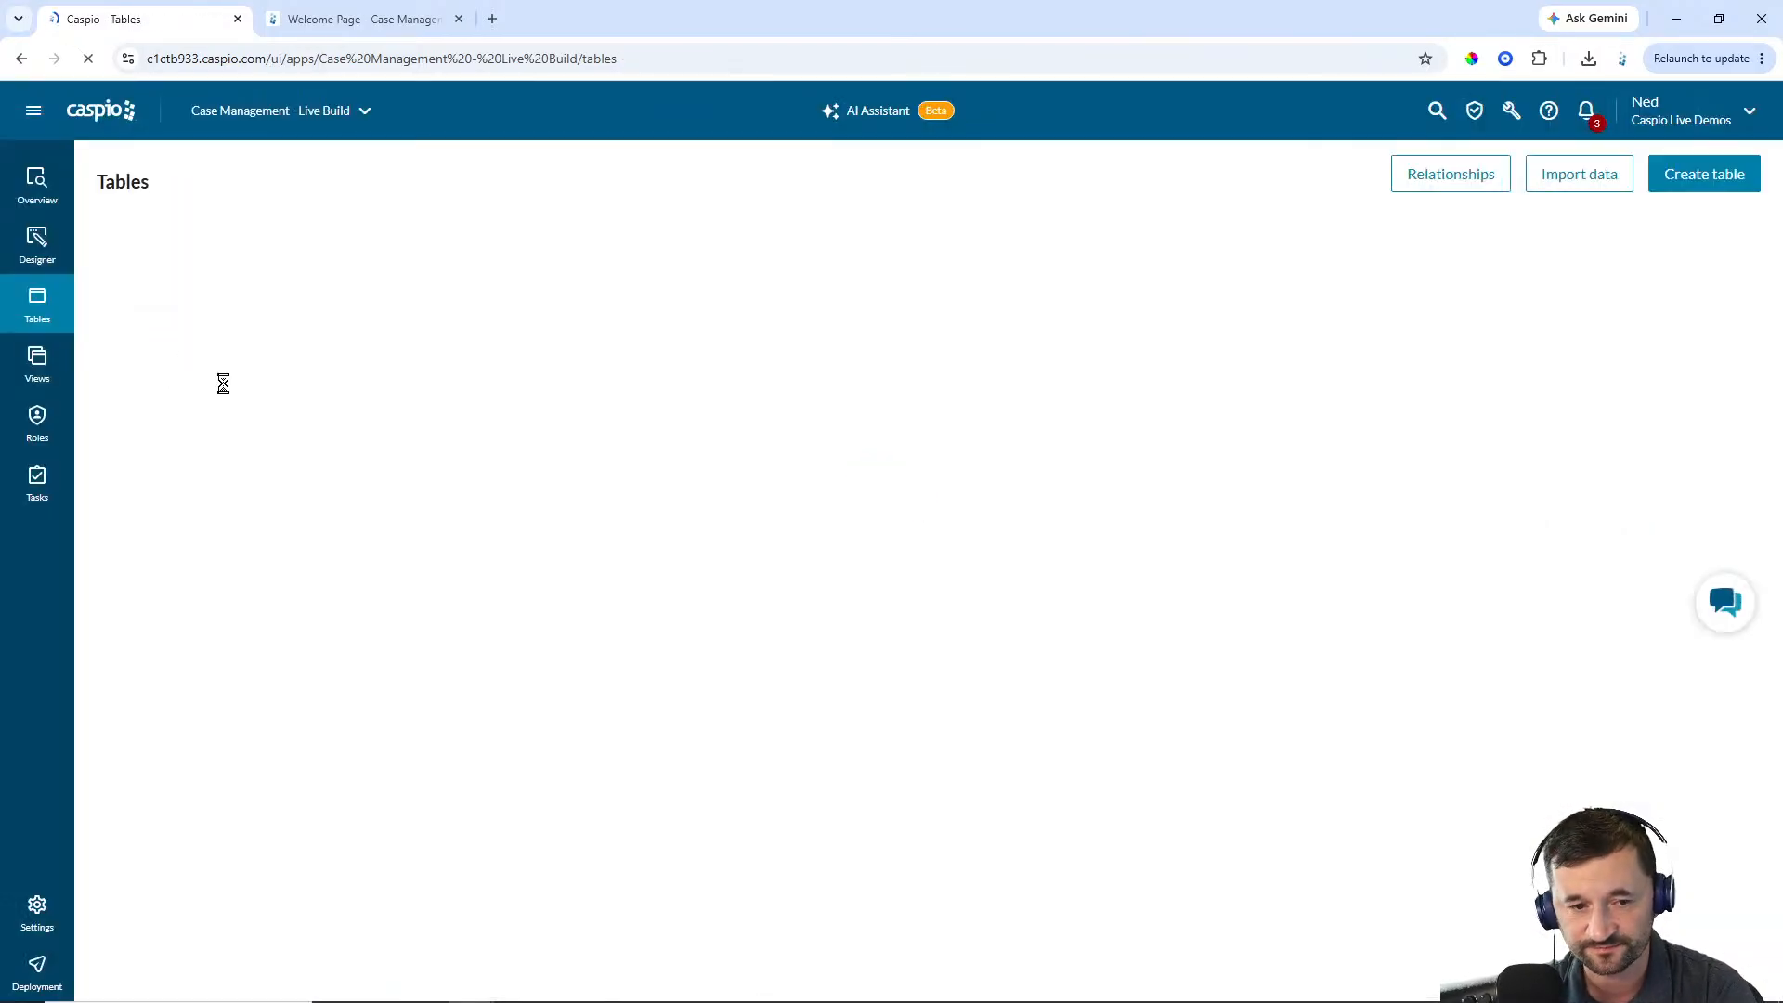
{"action": "left_click", "coordinate": [269, 492]}
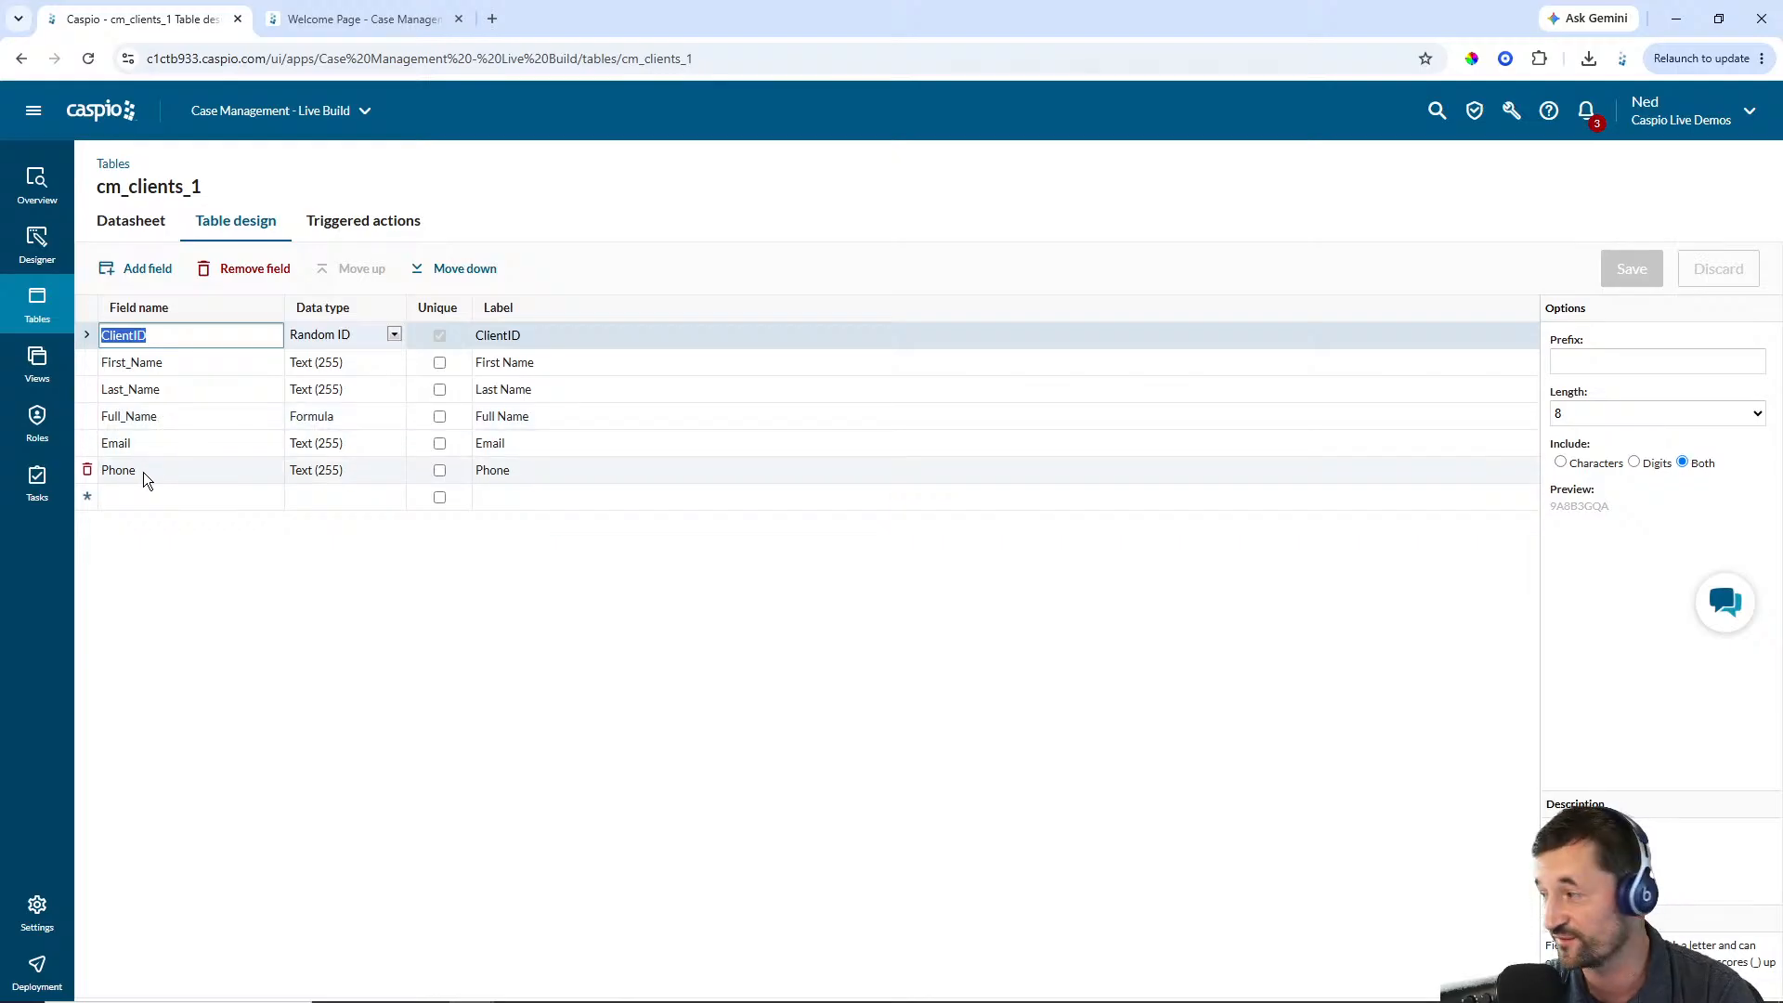
{"action": "left_click", "coordinate": [37, 302]}
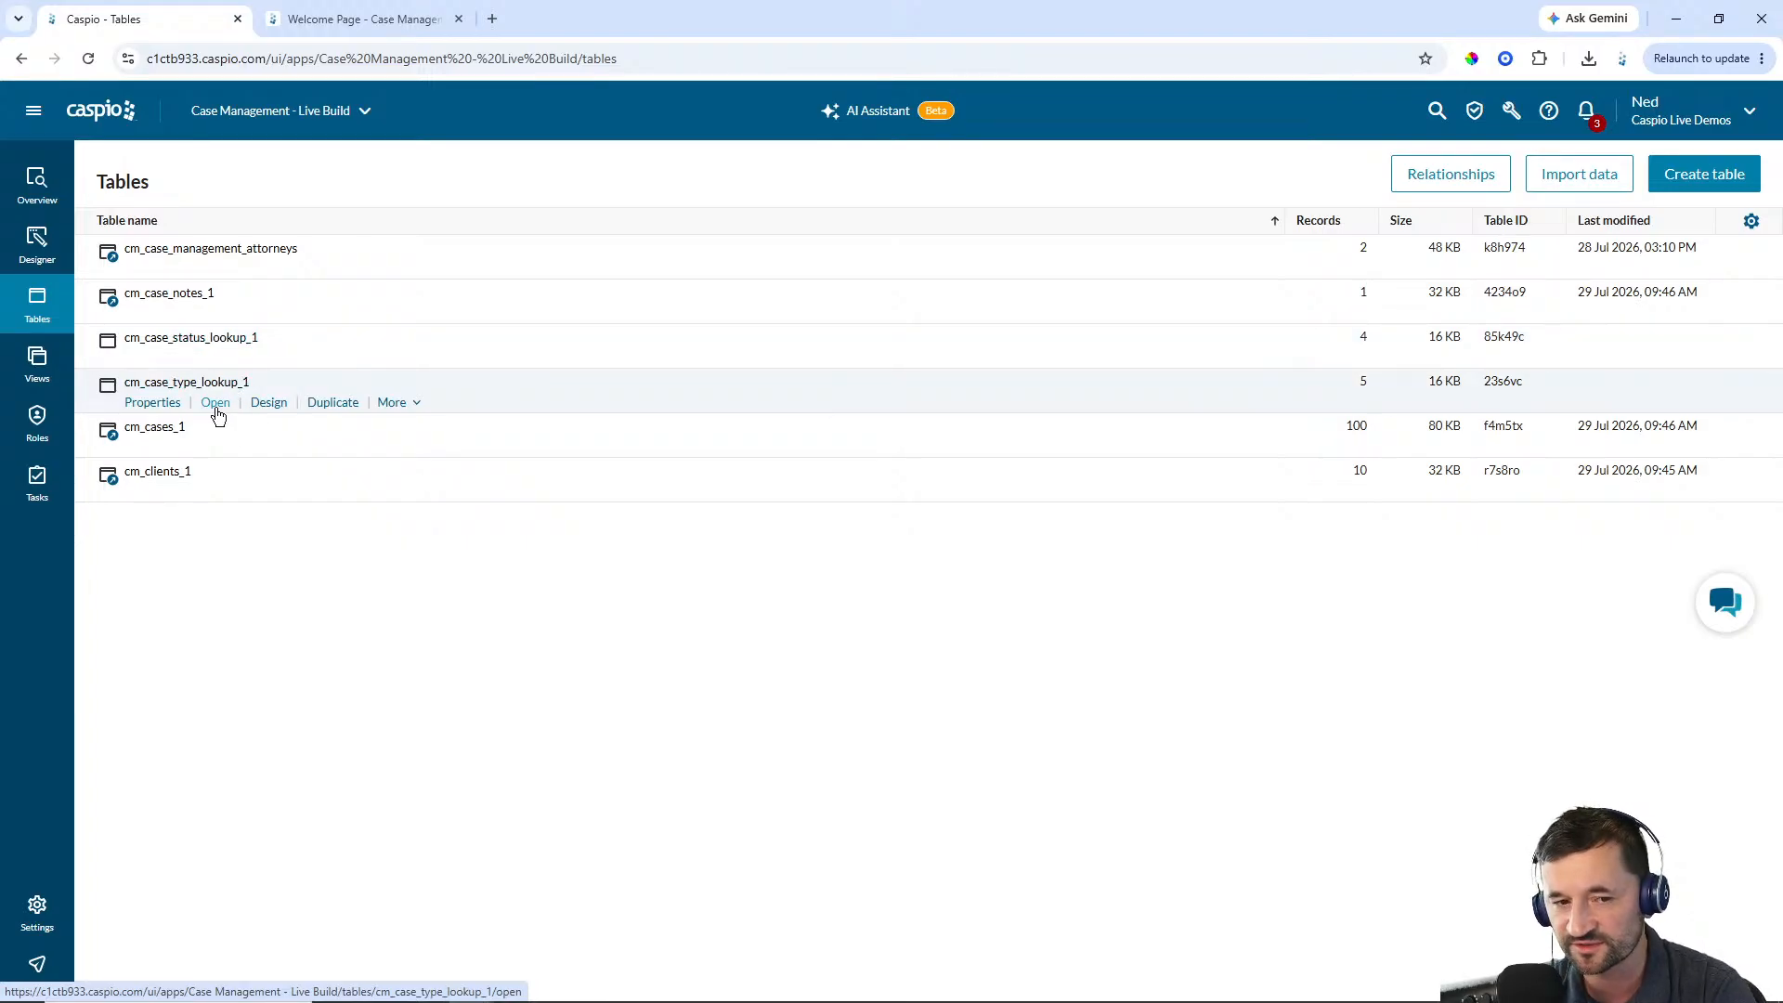
Browse the datasheets of the cm_case_type_lookup_1 and cm_case_status_lookup_1 tables
{"action": "left_click", "coordinate": [215, 403]}
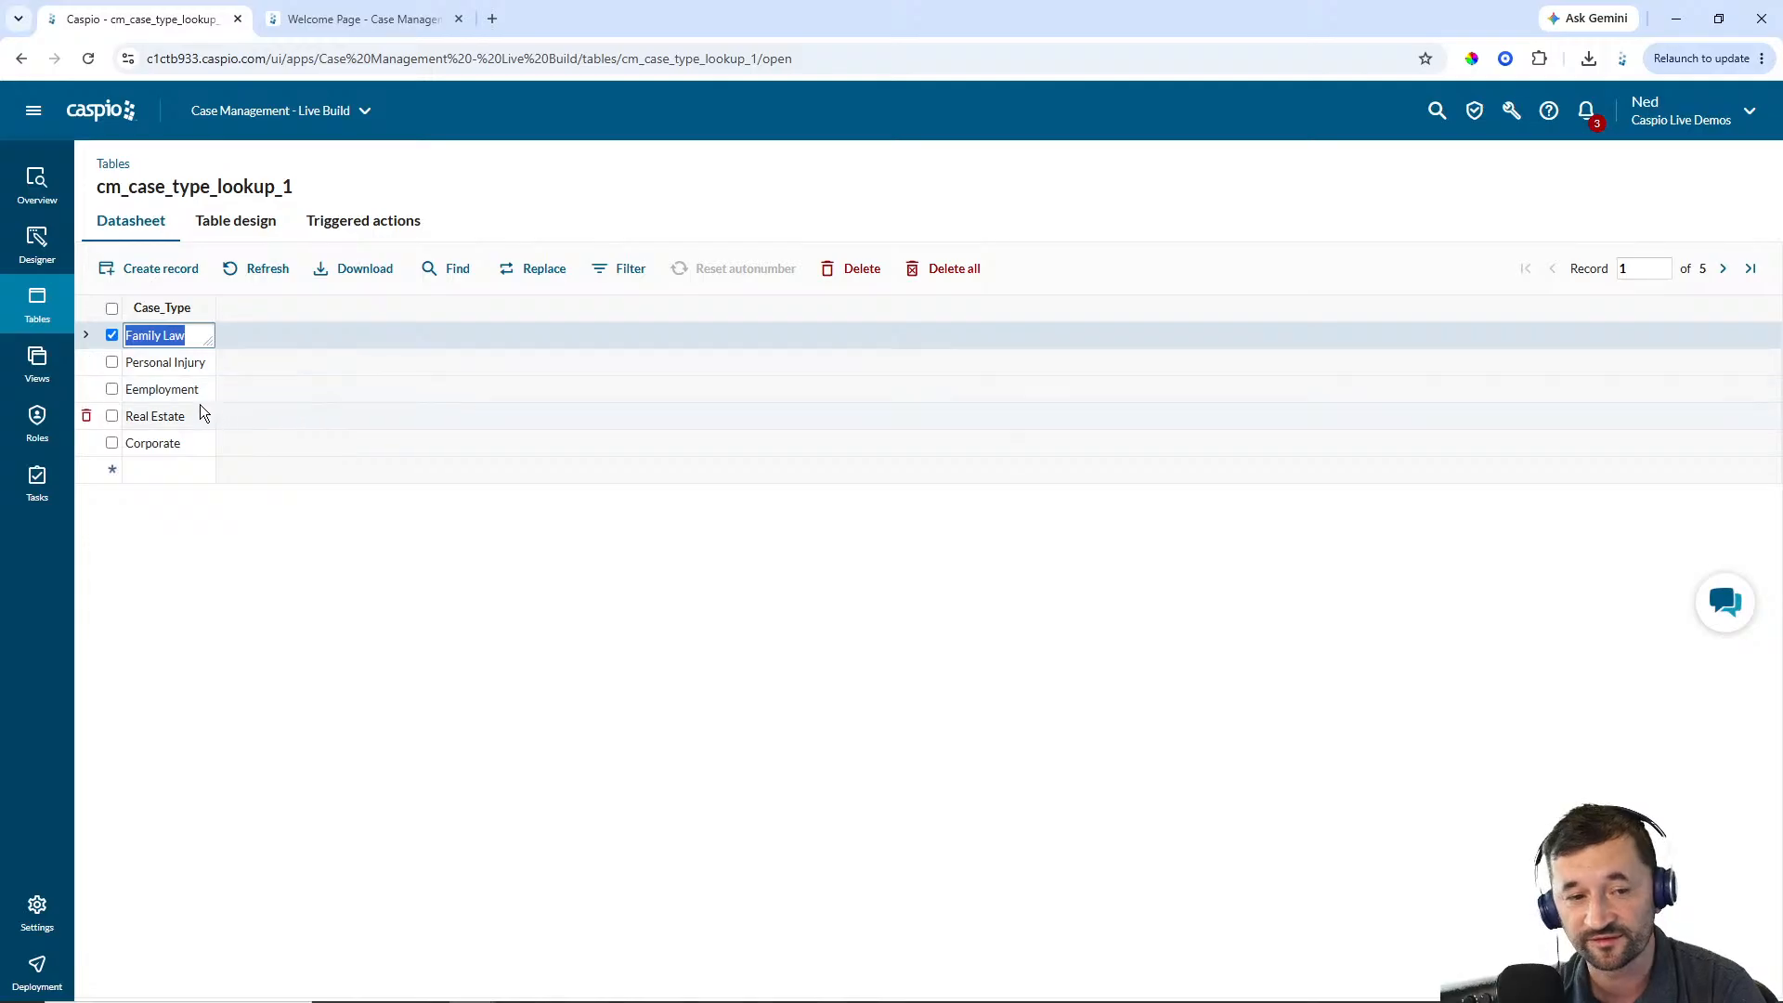
{"action": "left_click", "coordinate": [141, 393]}
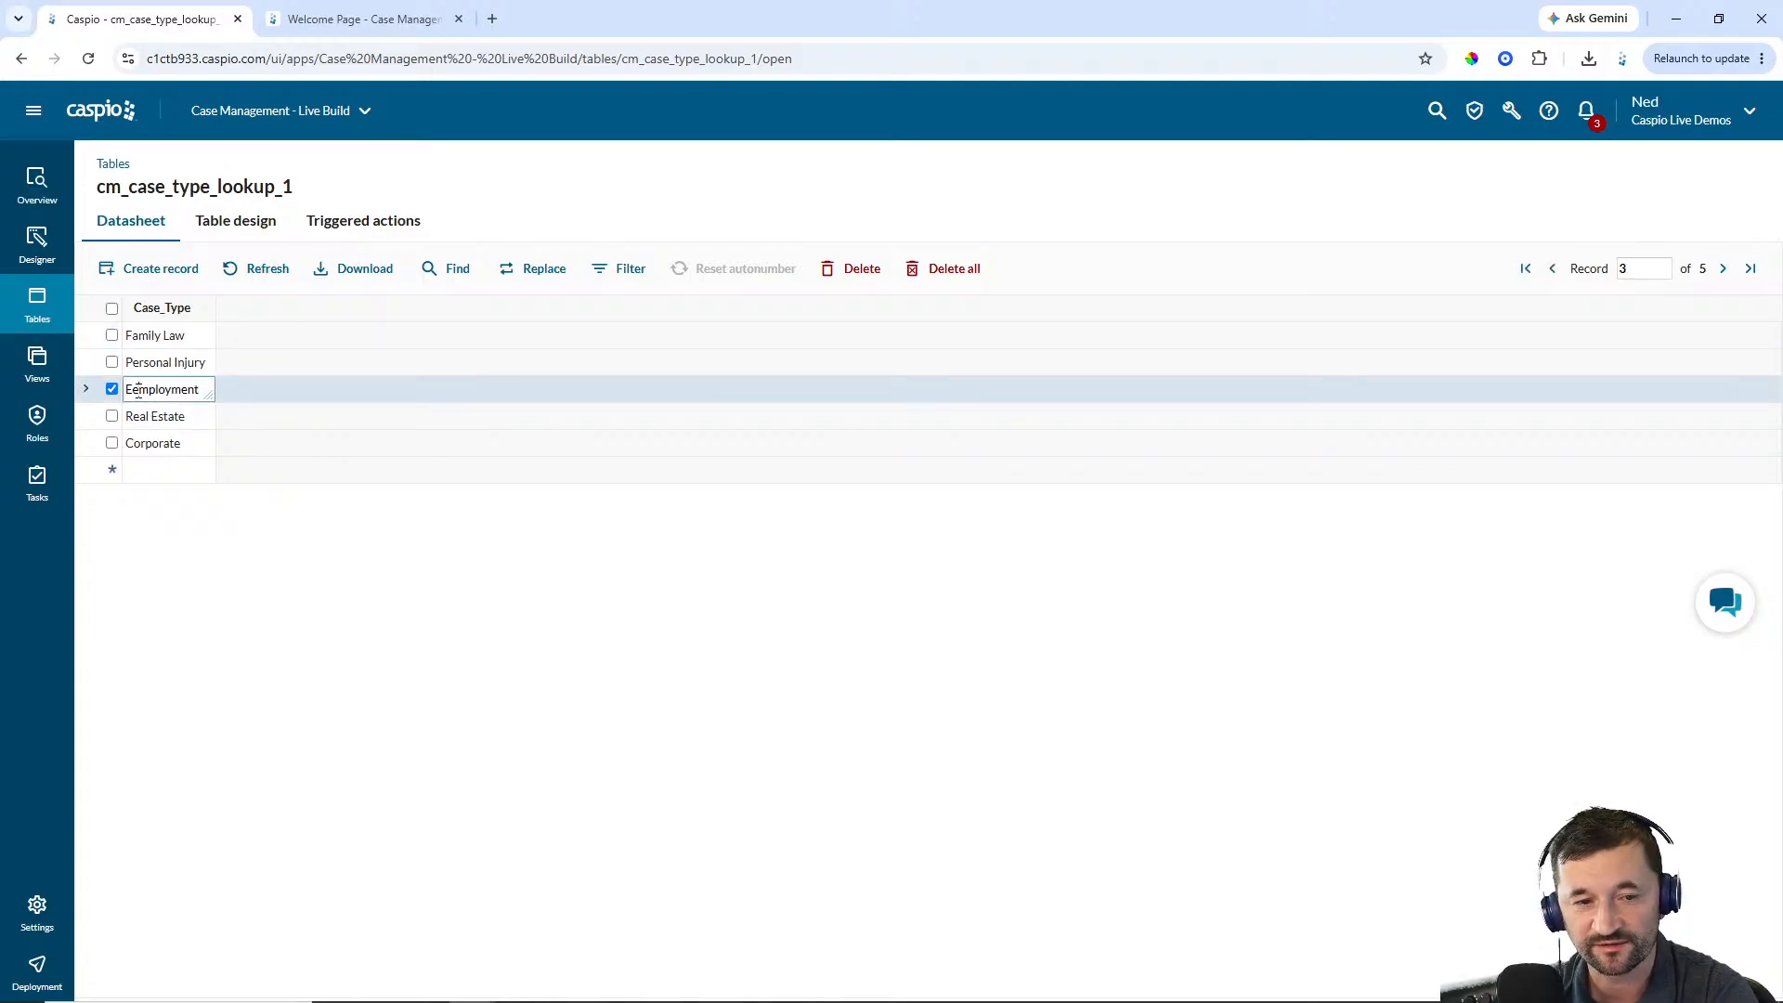
{"action": "left_click", "coordinate": [161, 416]}
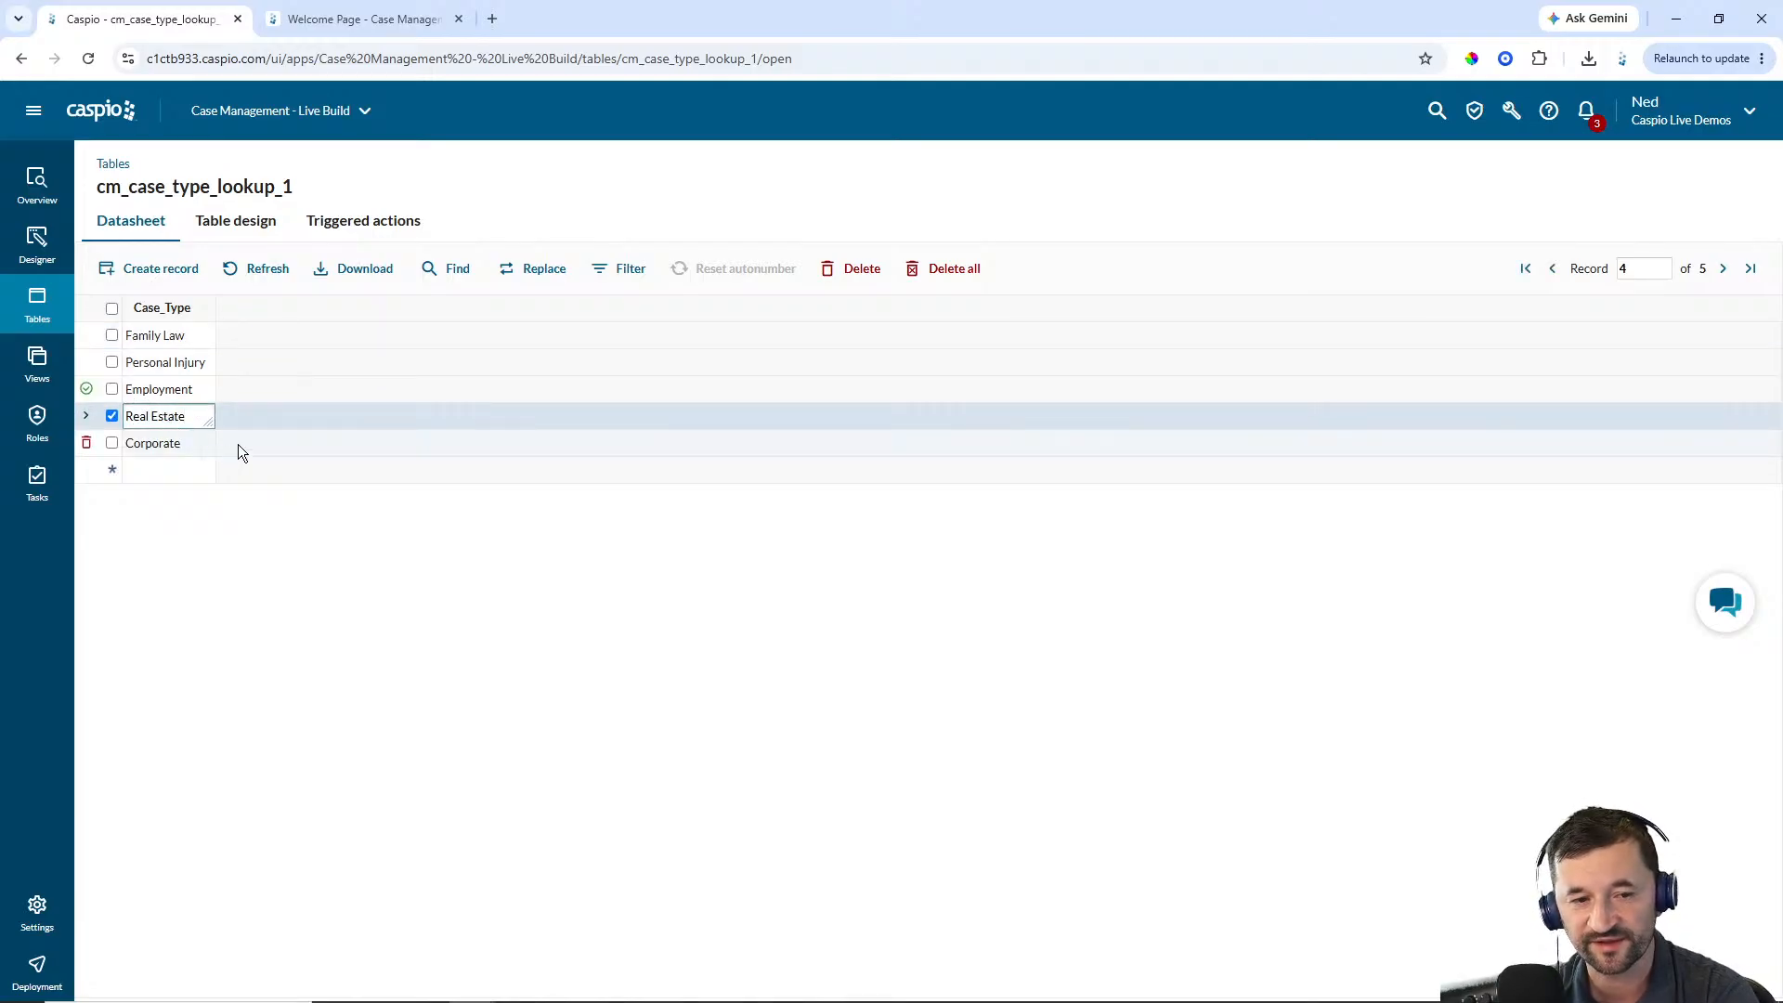
{"action": "left_click", "coordinate": [38, 311]}
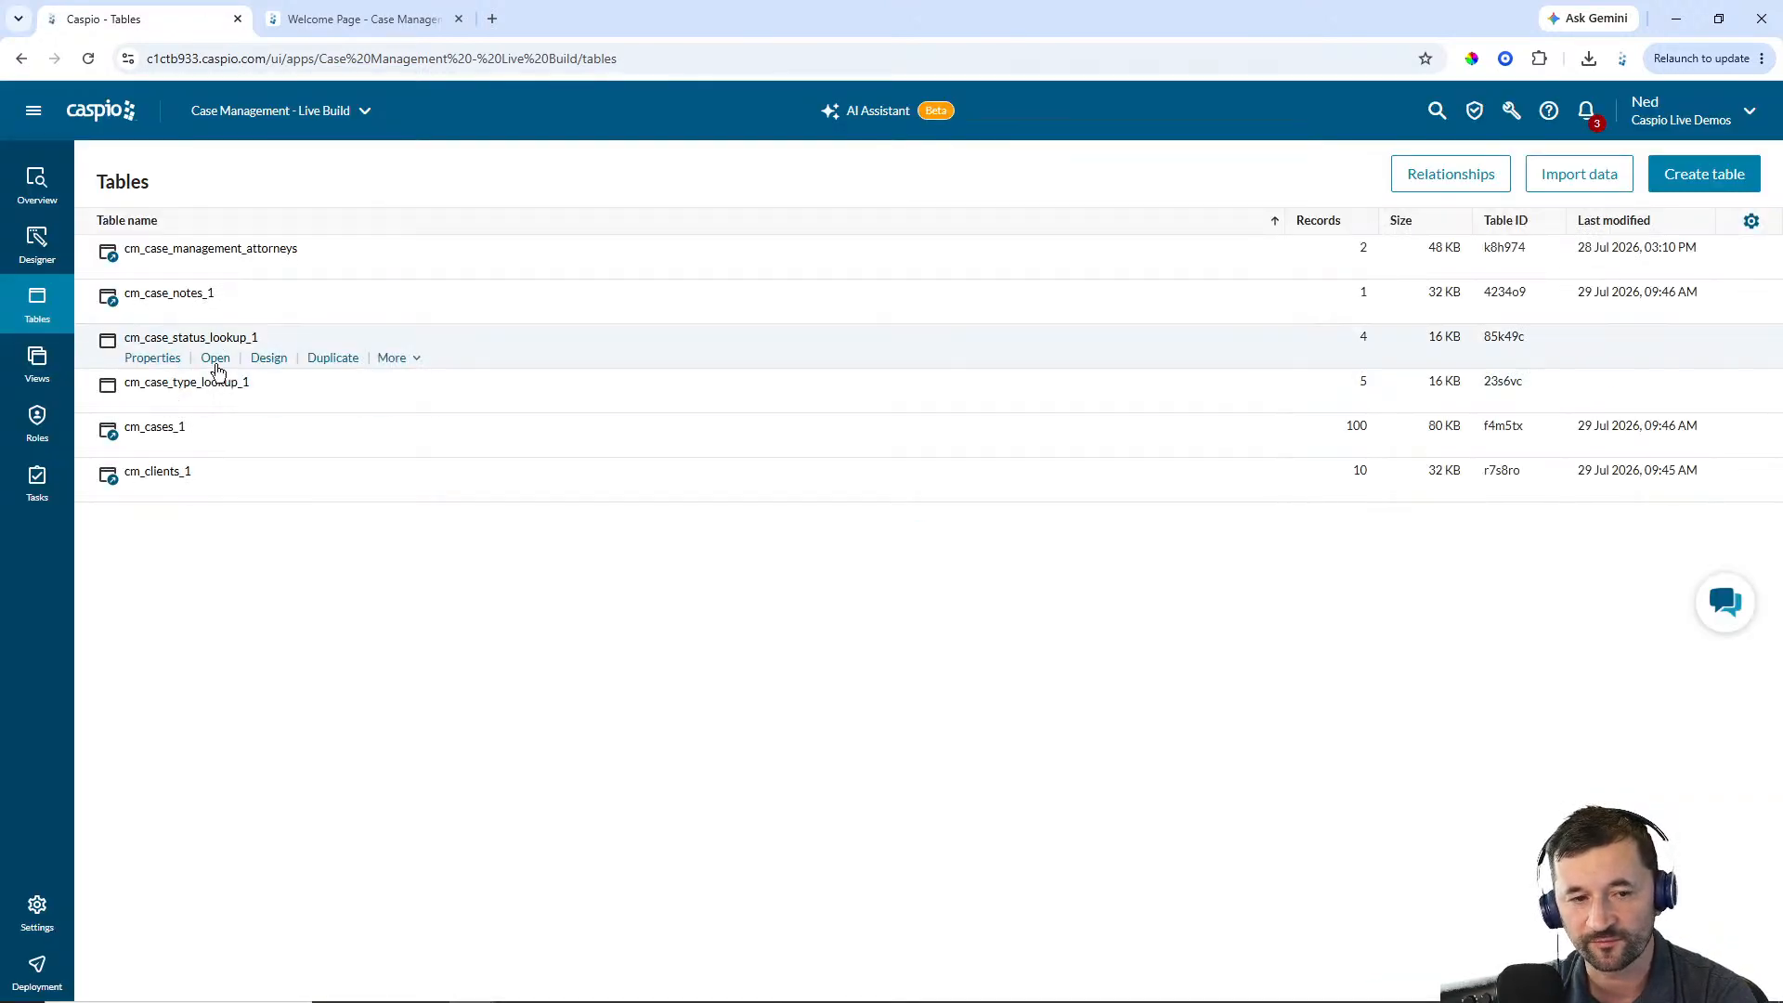
{"action": "left_click", "coordinate": [215, 358]}
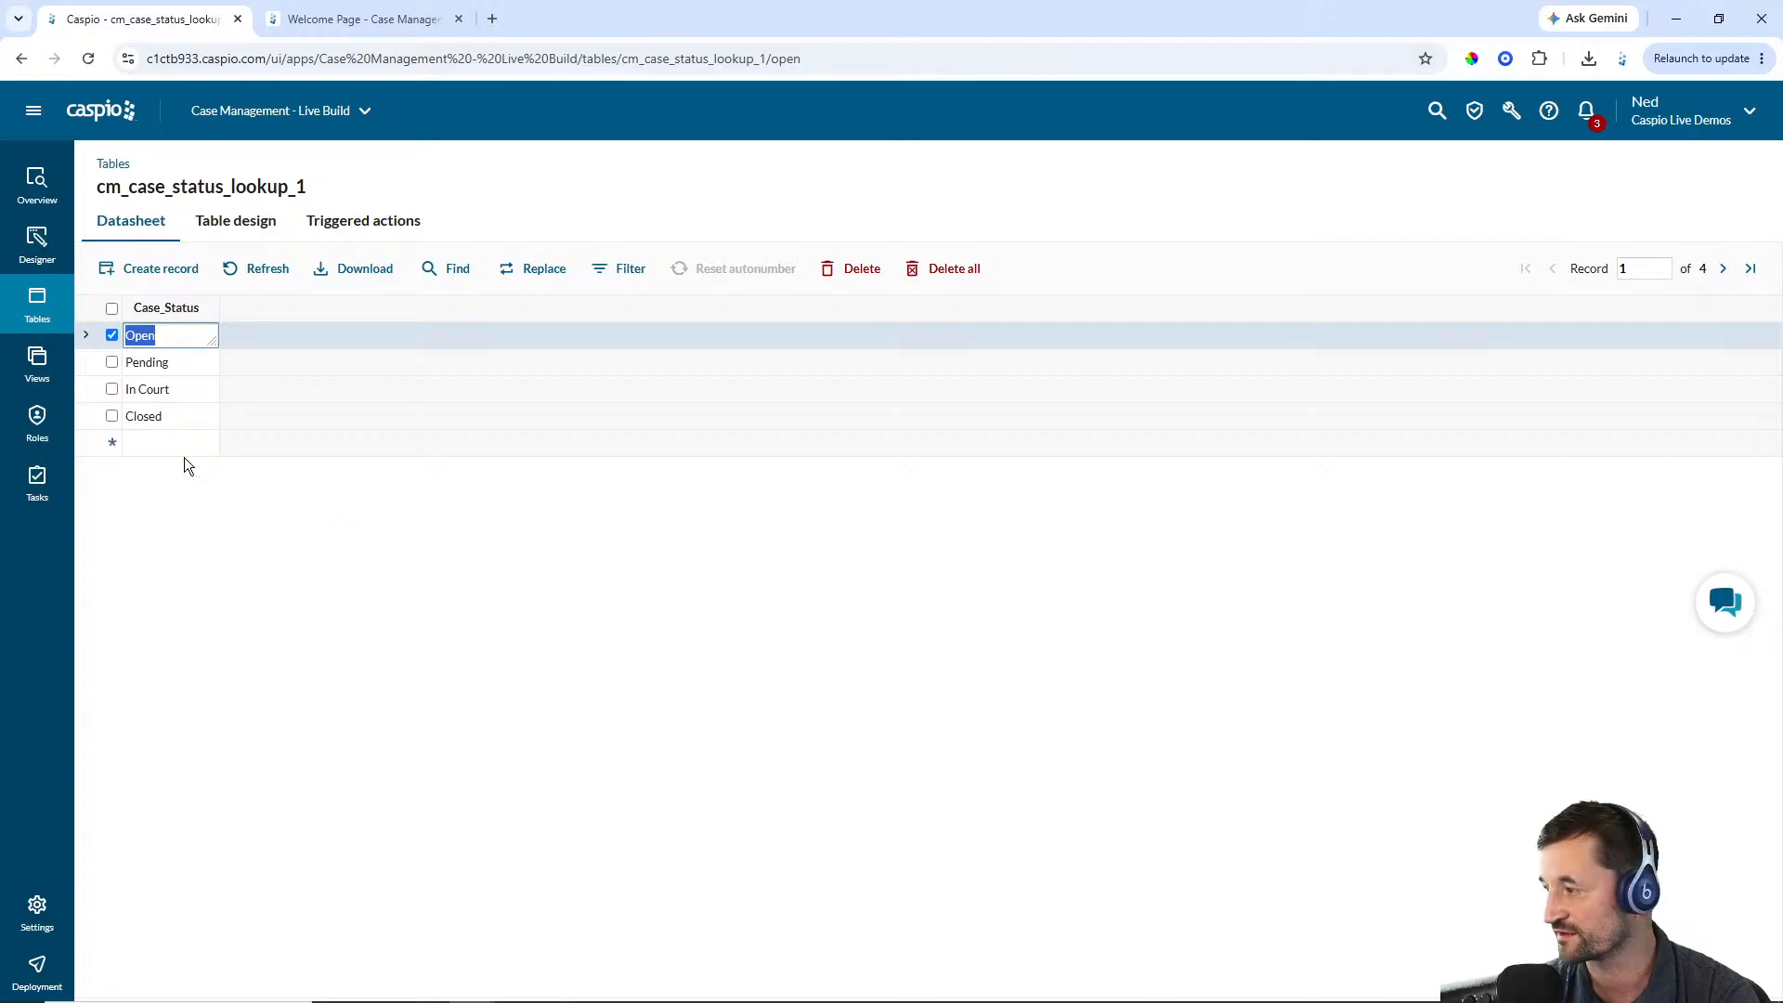
{"action": "left_click", "coordinate": [42, 316]}
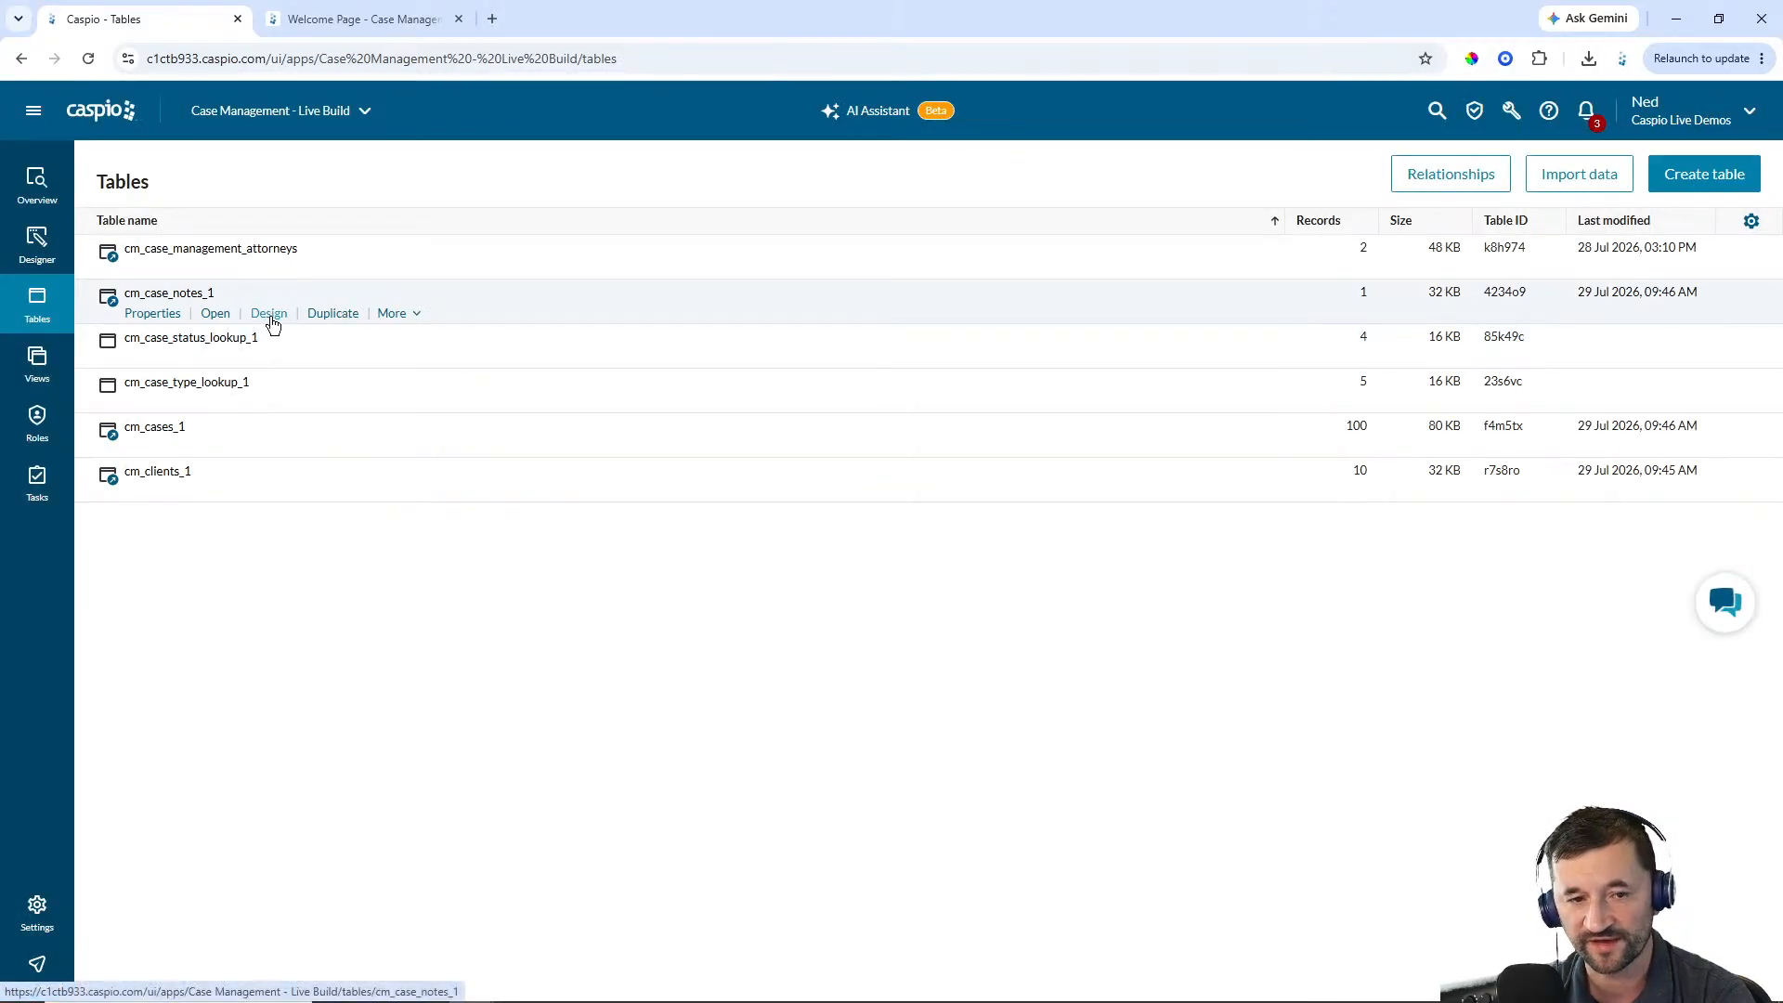
Review the designs of the cm_case_notes_1 and cm_case_management_attorneys tables
{"action": "left_click", "coordinate": [270, 316]}
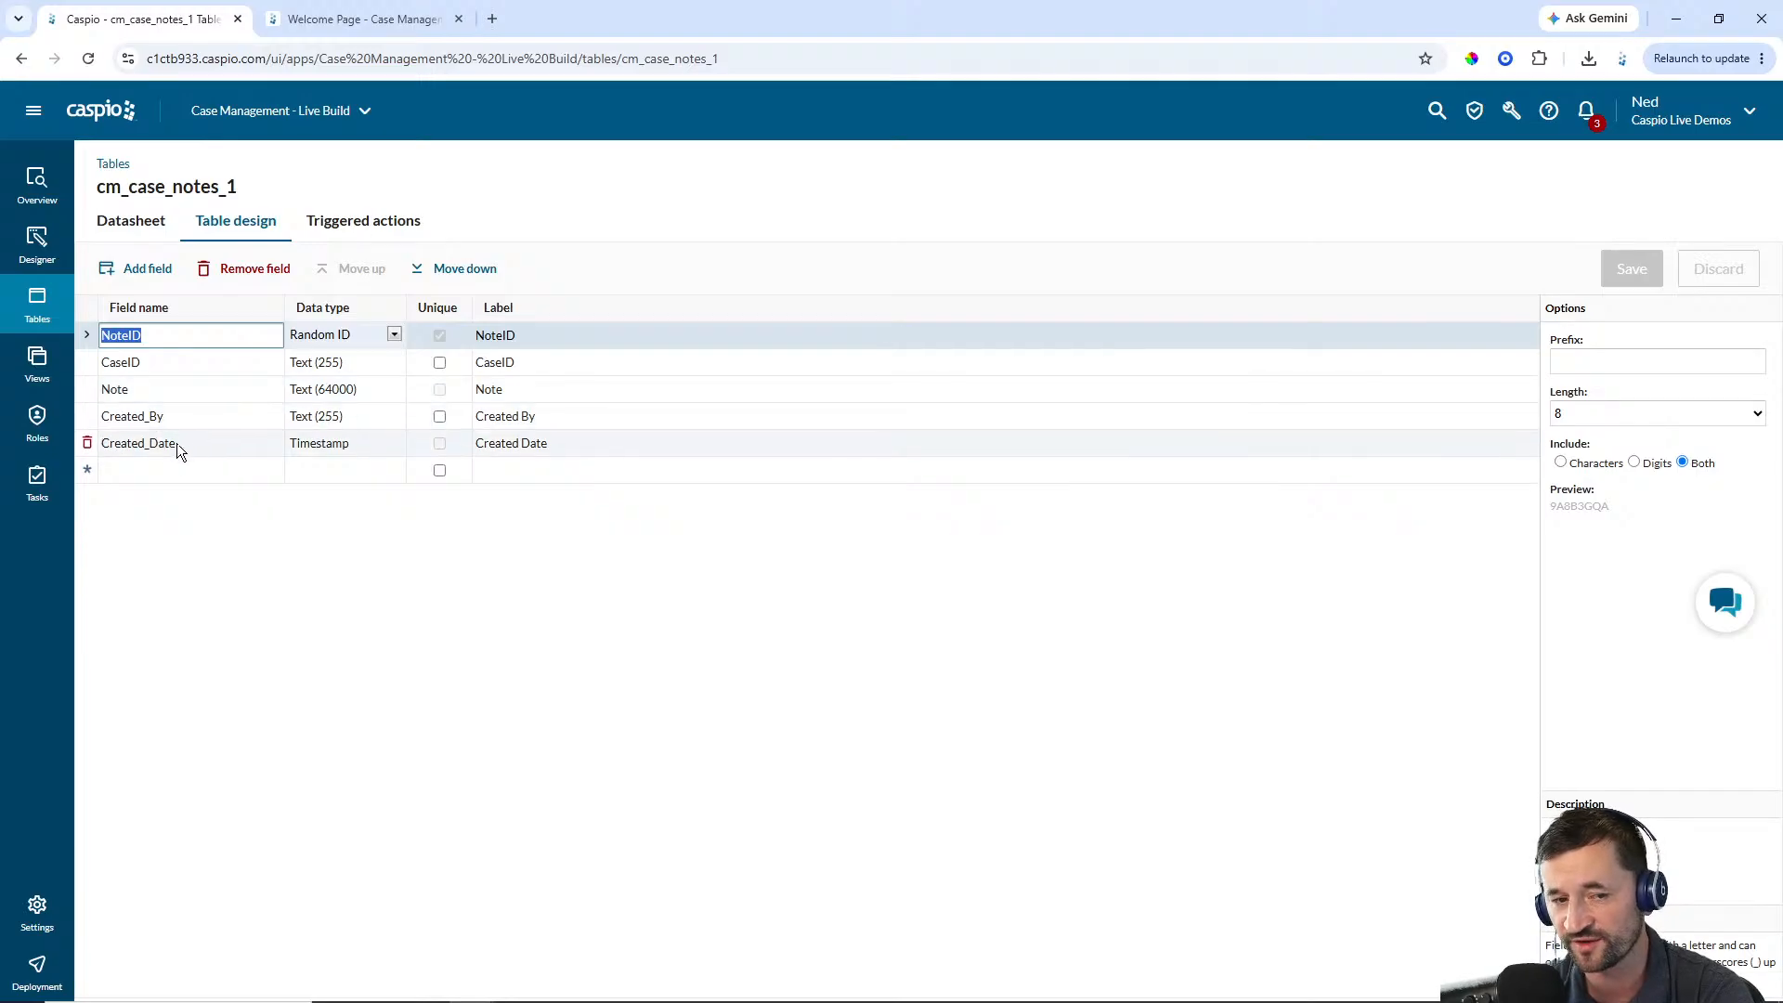
{"action": "left_click", "coordinate": [42, 295]}
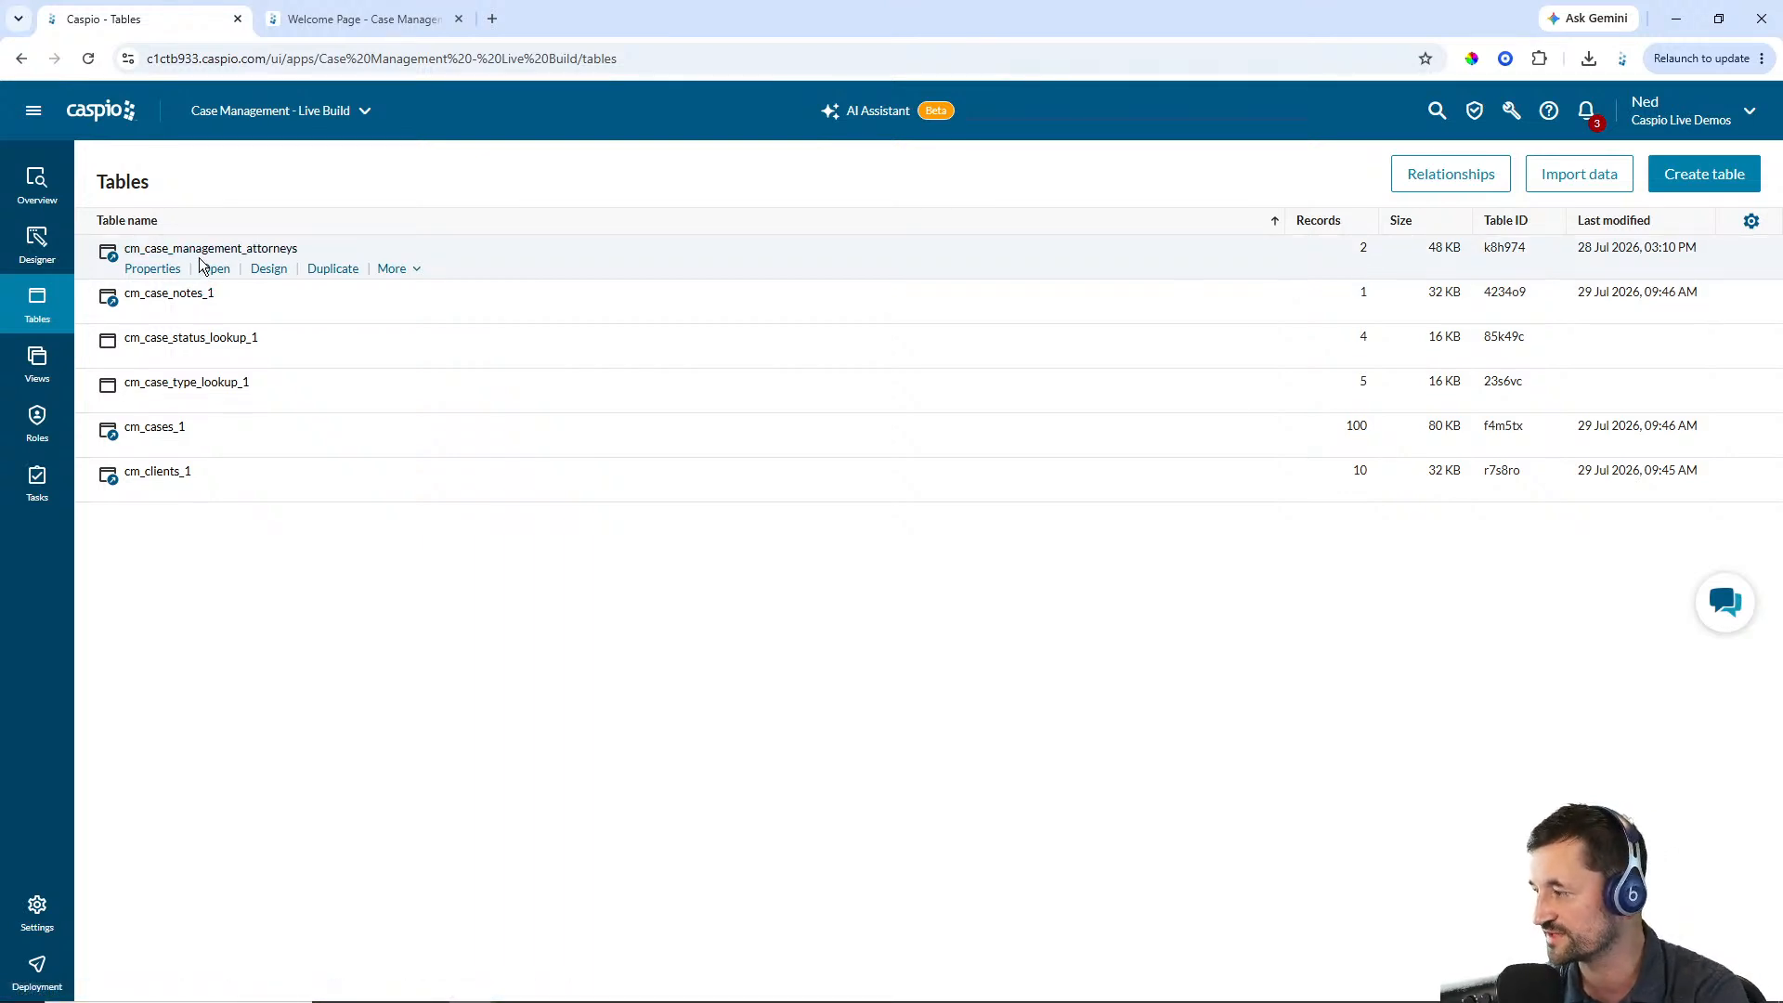
{"action": "left_click", "coordinate": [267, 270]}
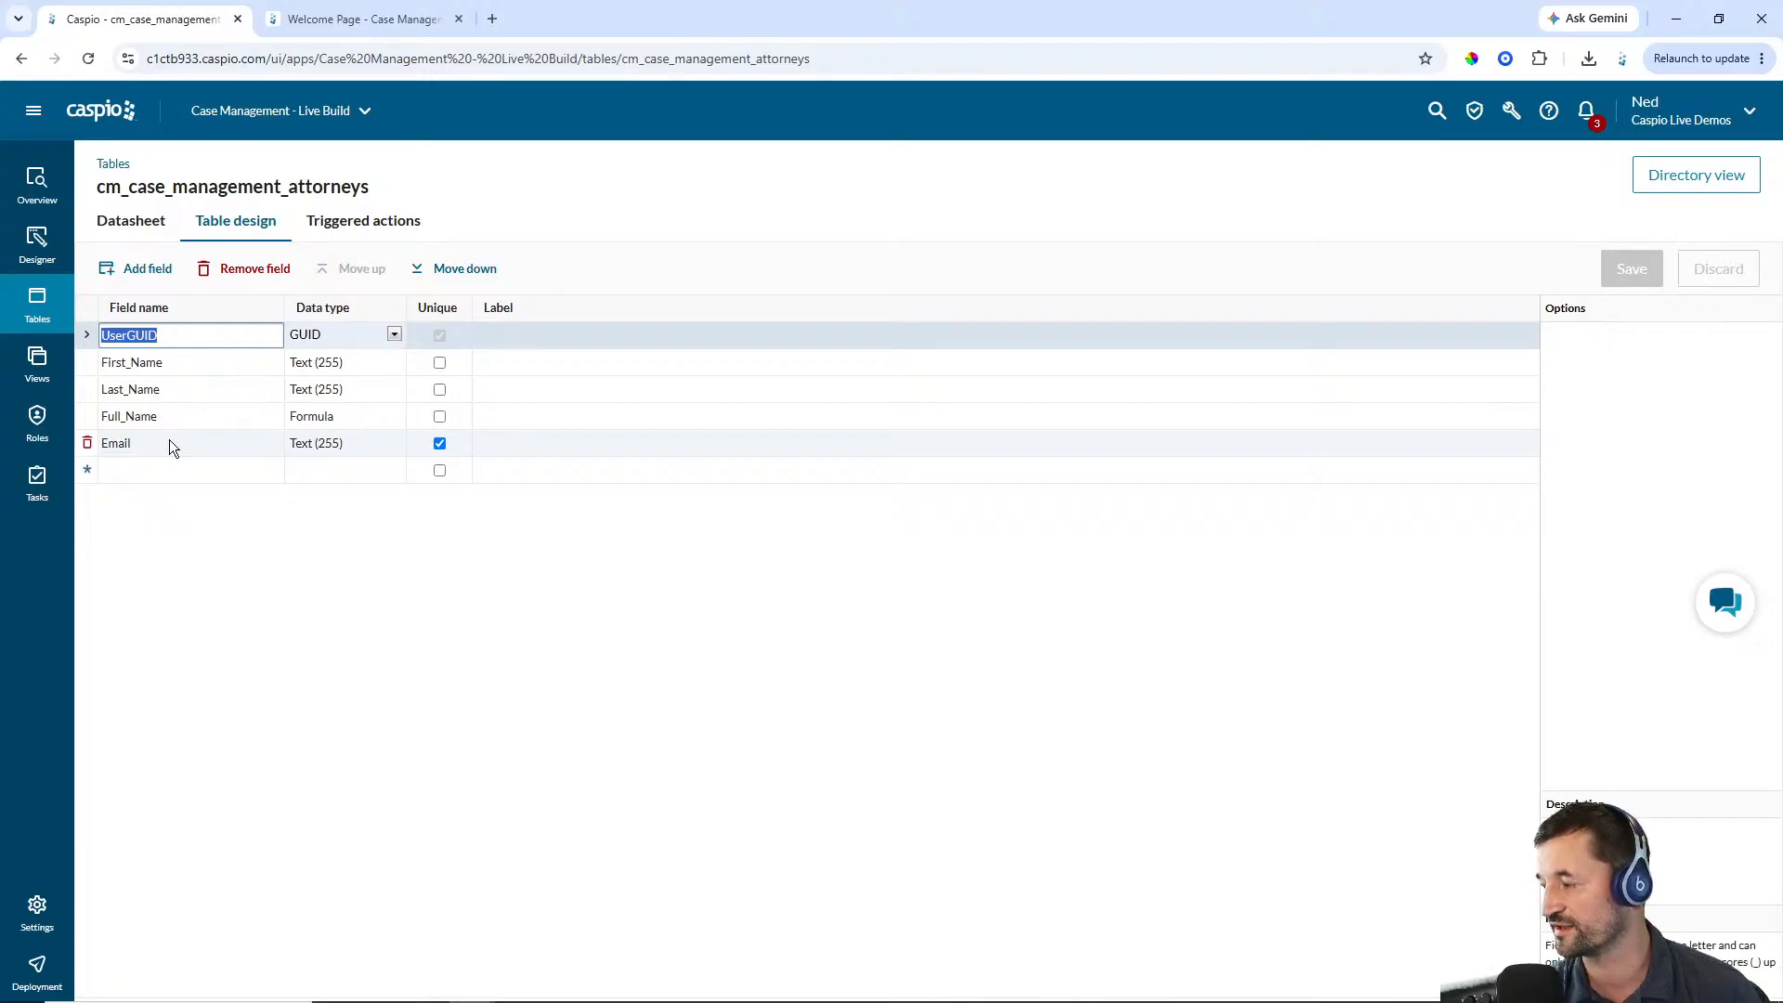
{"action": "left_click", "coordinate": [36, 307]}
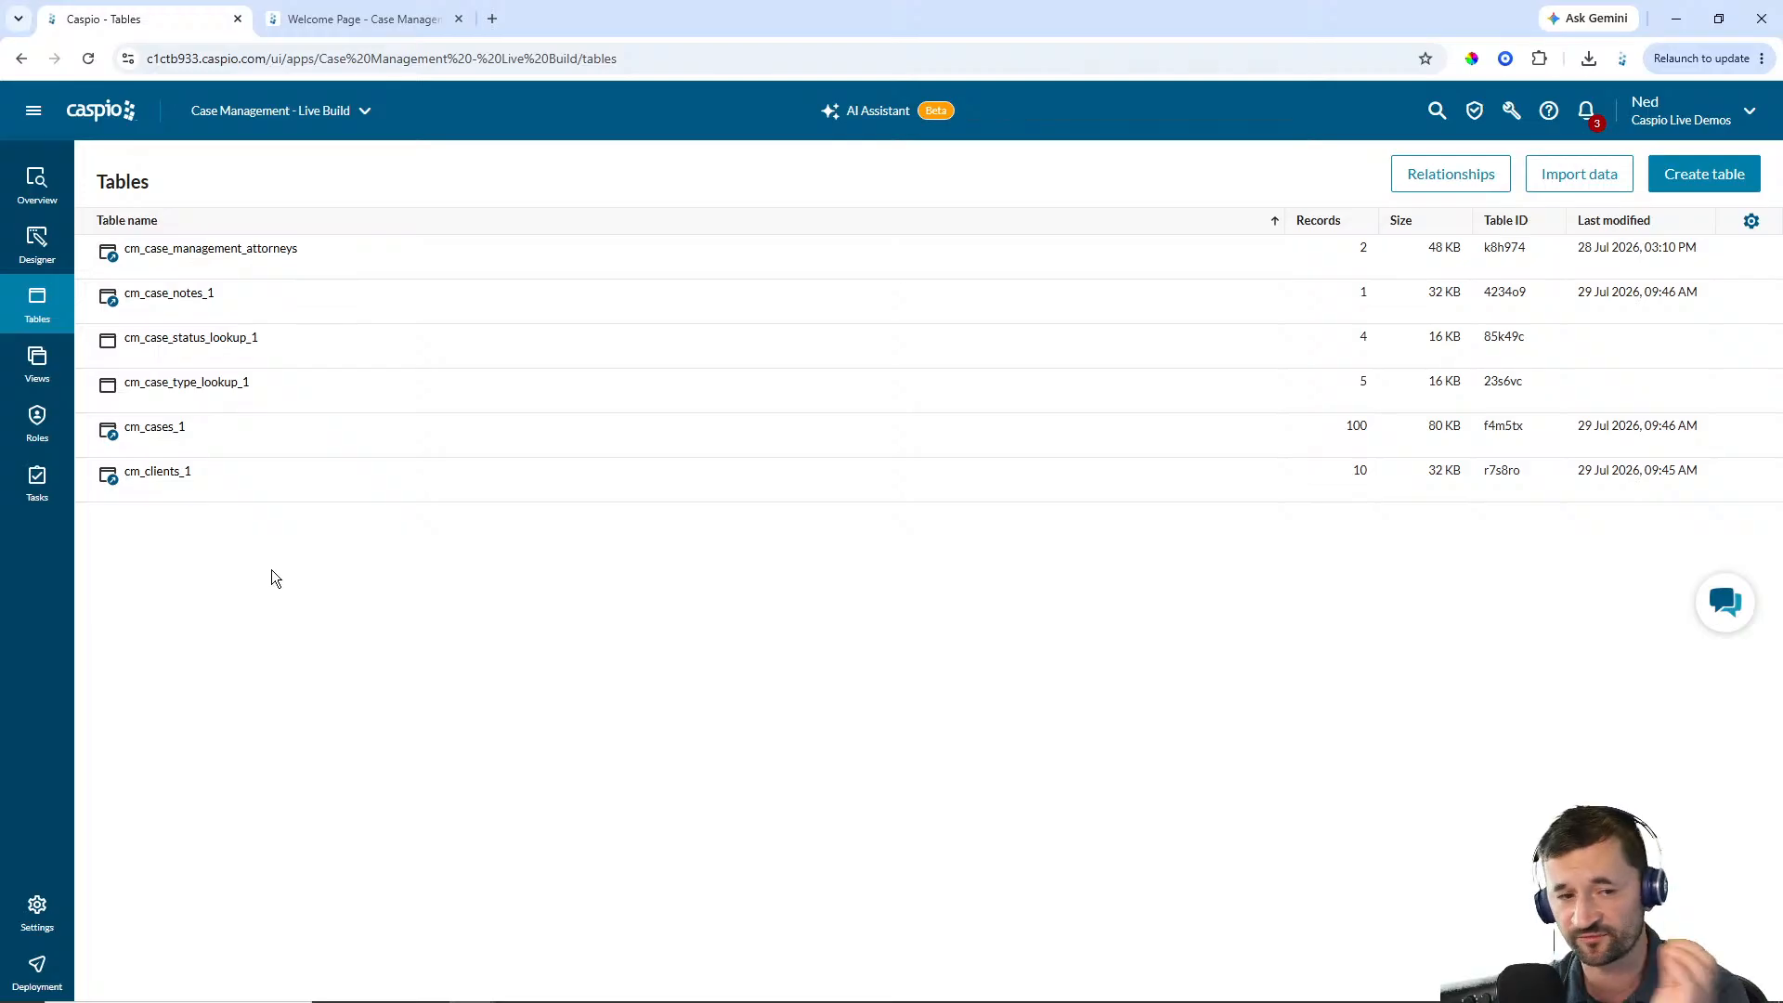
Create a role named Attorneys using the cm_case_management_attorneys directory
{"action": "left_click", "coordinate": [37, 423]}
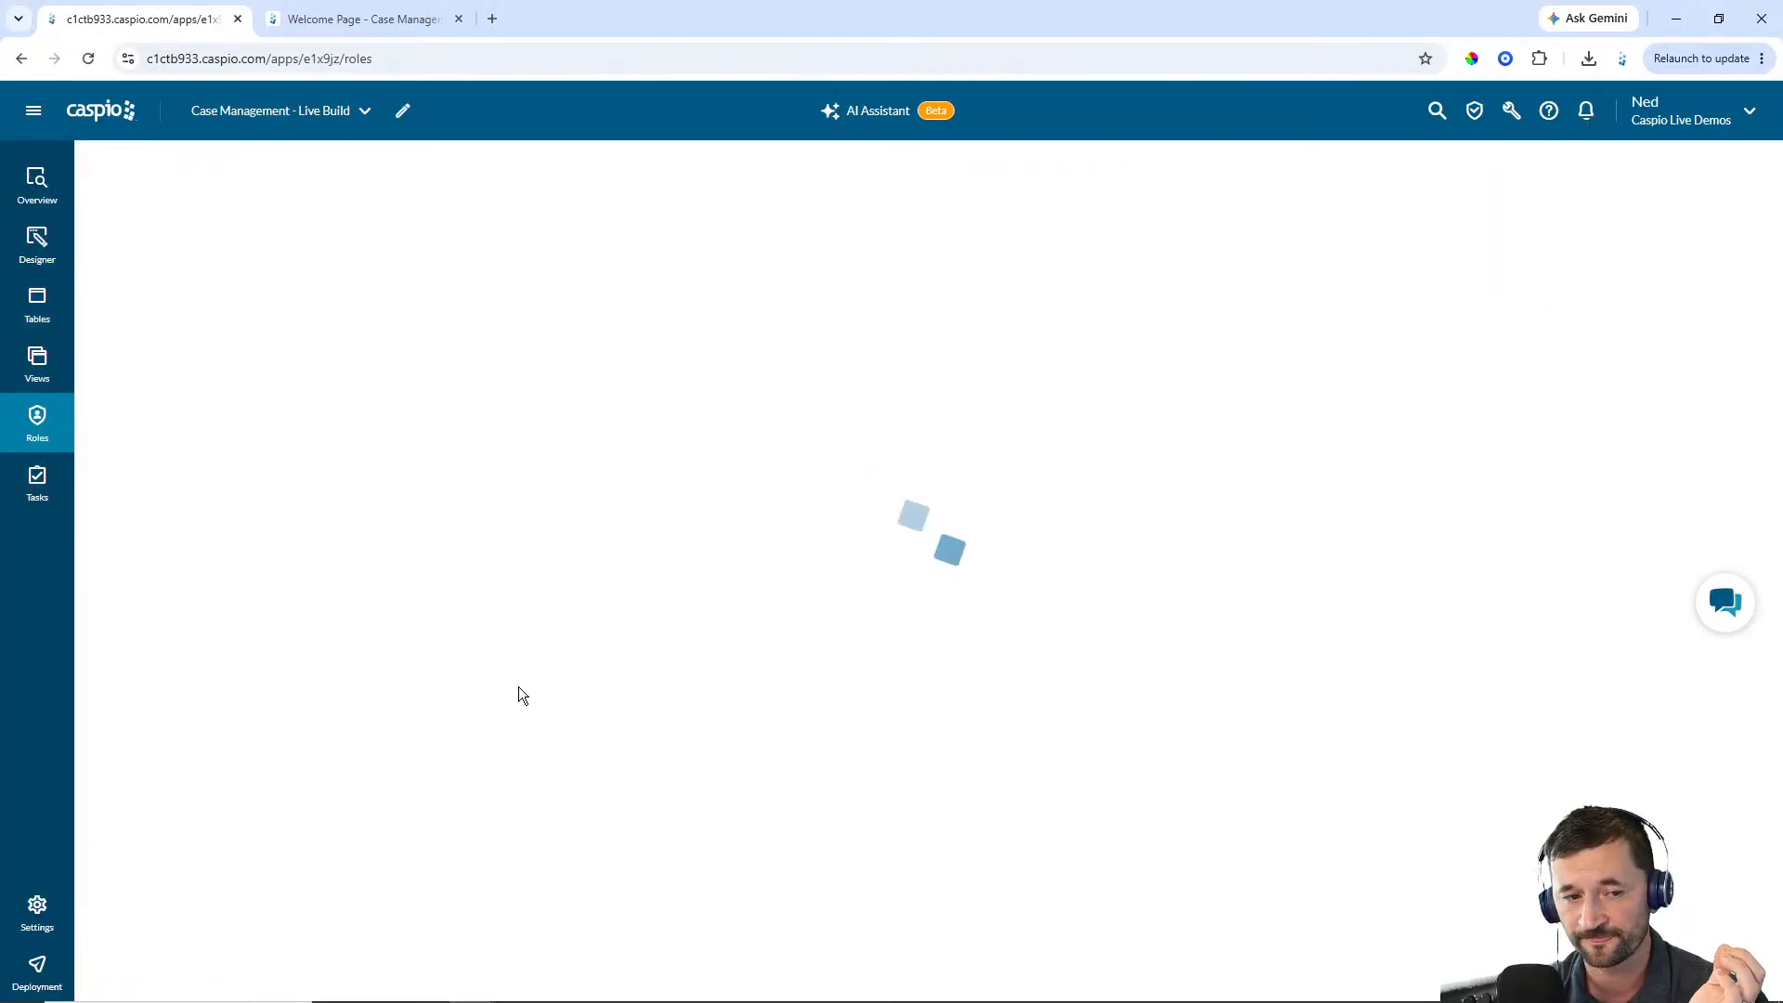
{"action": "mouse_move", "coordinate": [160, 314]}
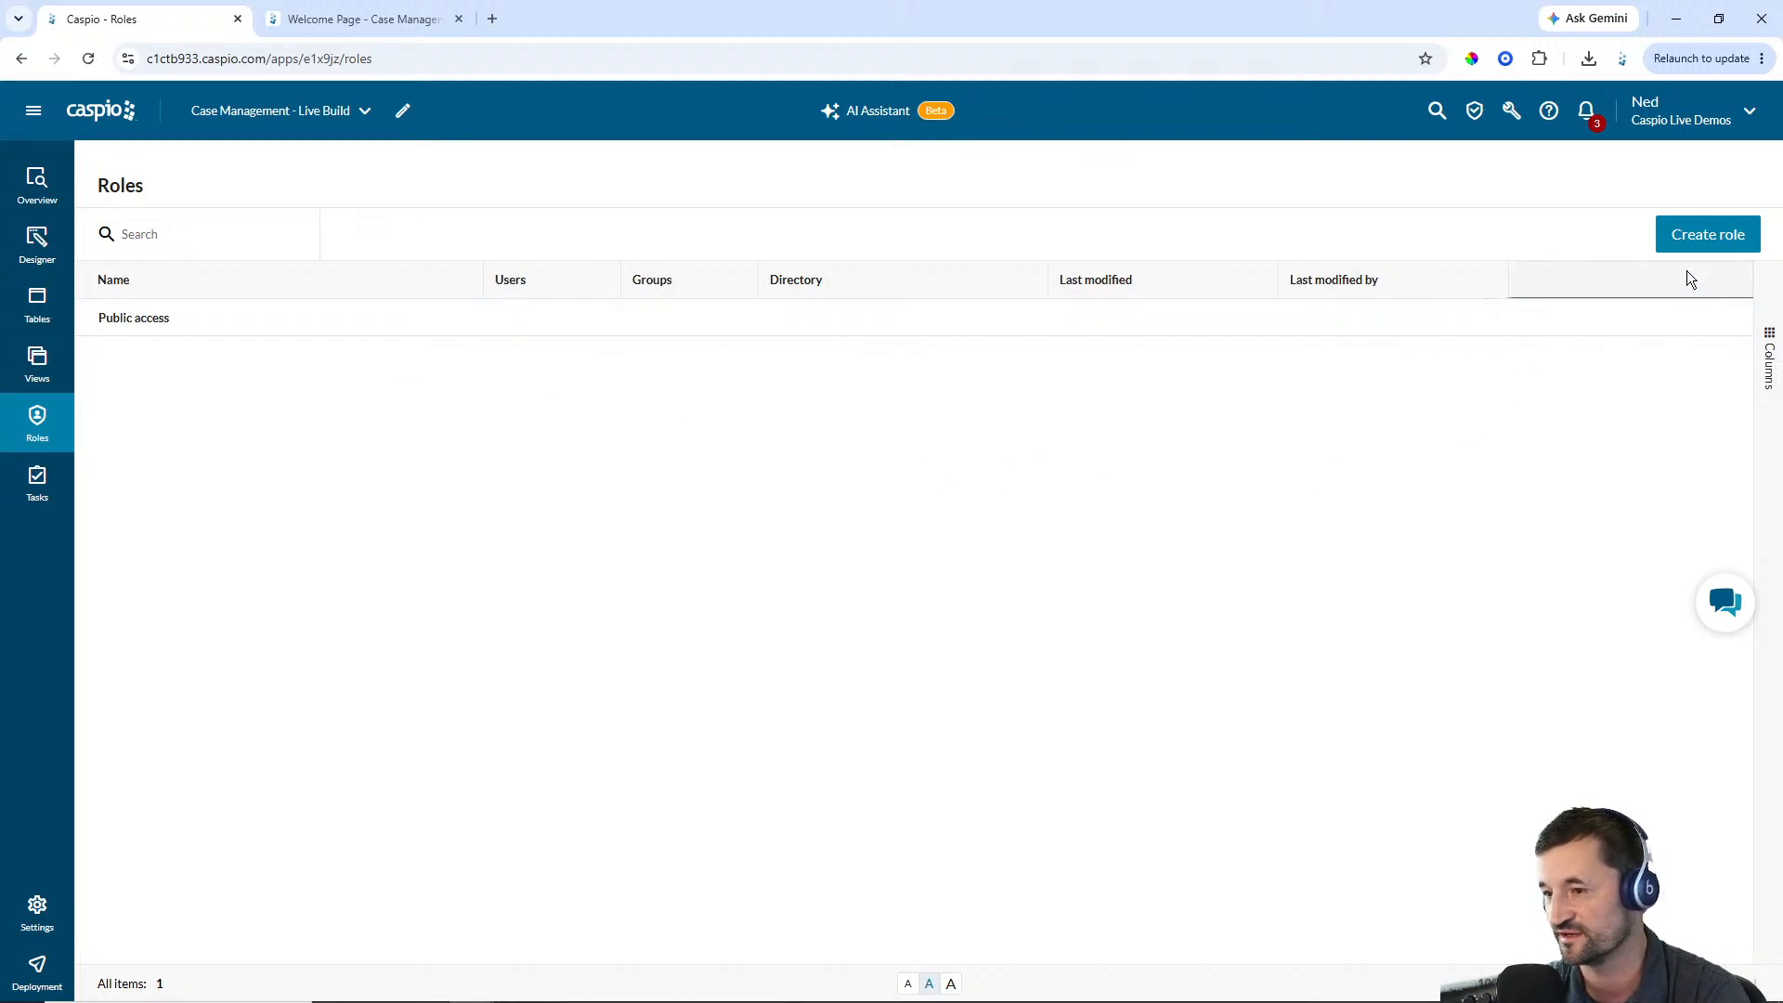
{"action": "left_click", "coordinate": [1713, 238]}
{"action": "left_click", "coordinate": [841, 510]}
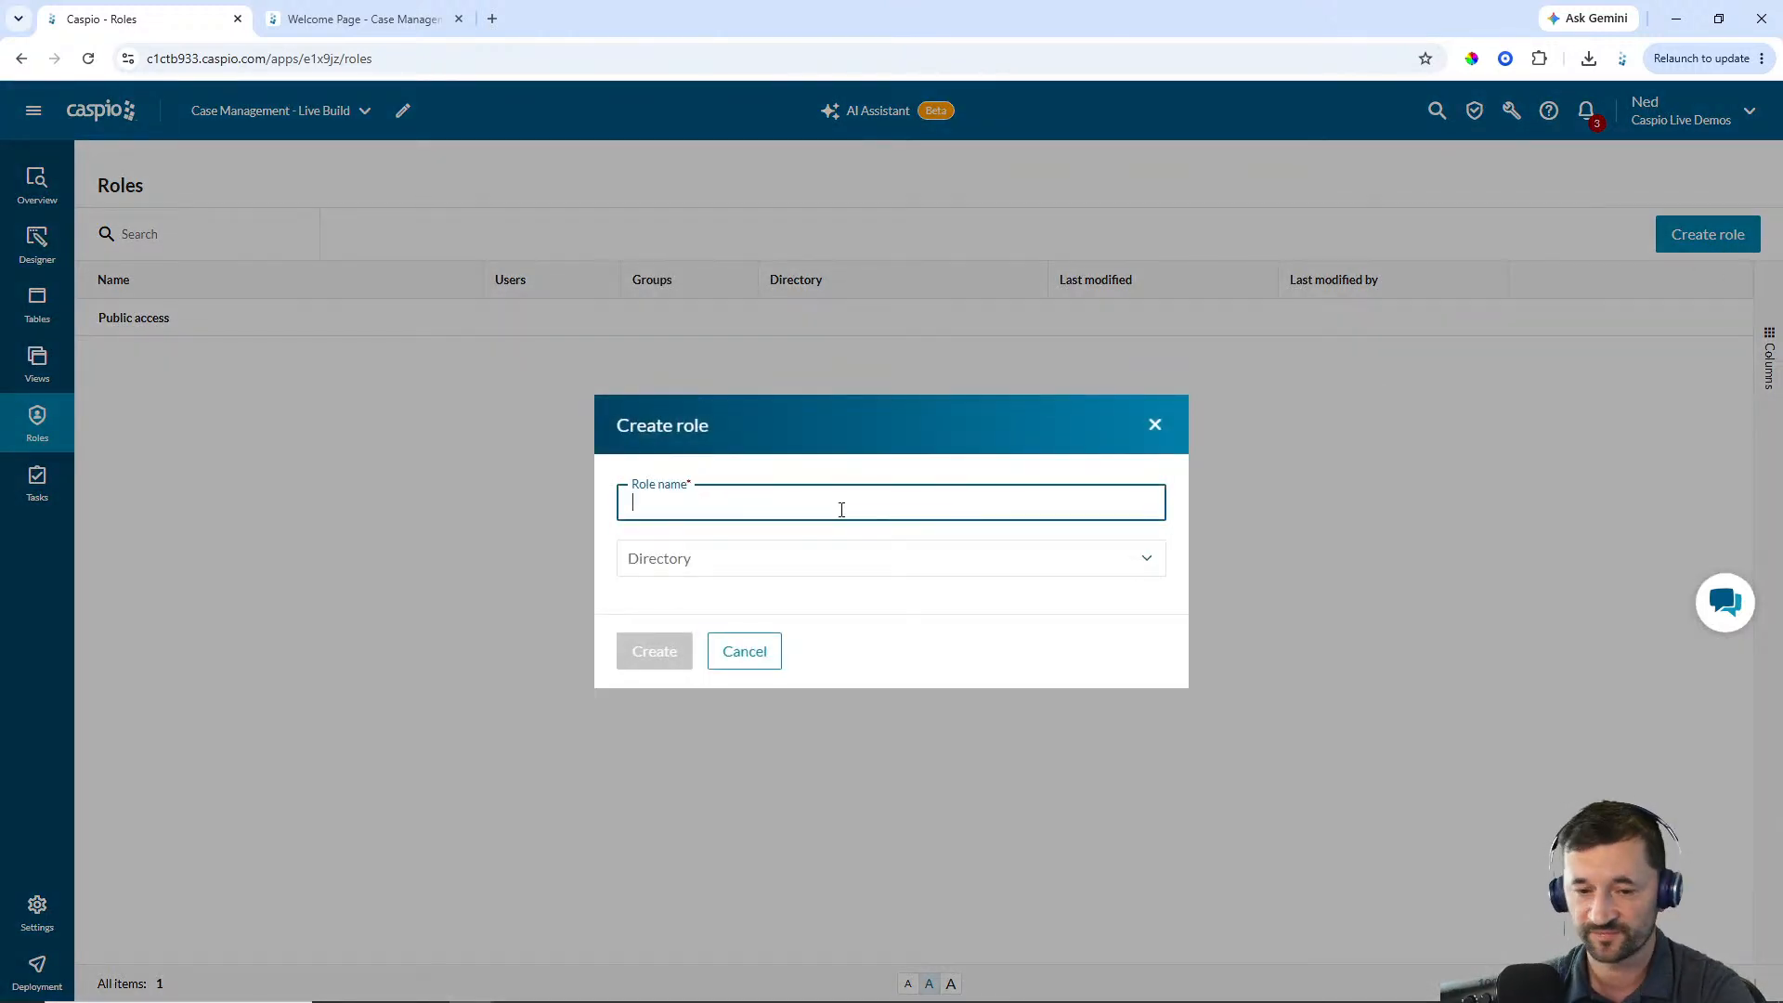
{"action": "type", "text": "Attorneys"}
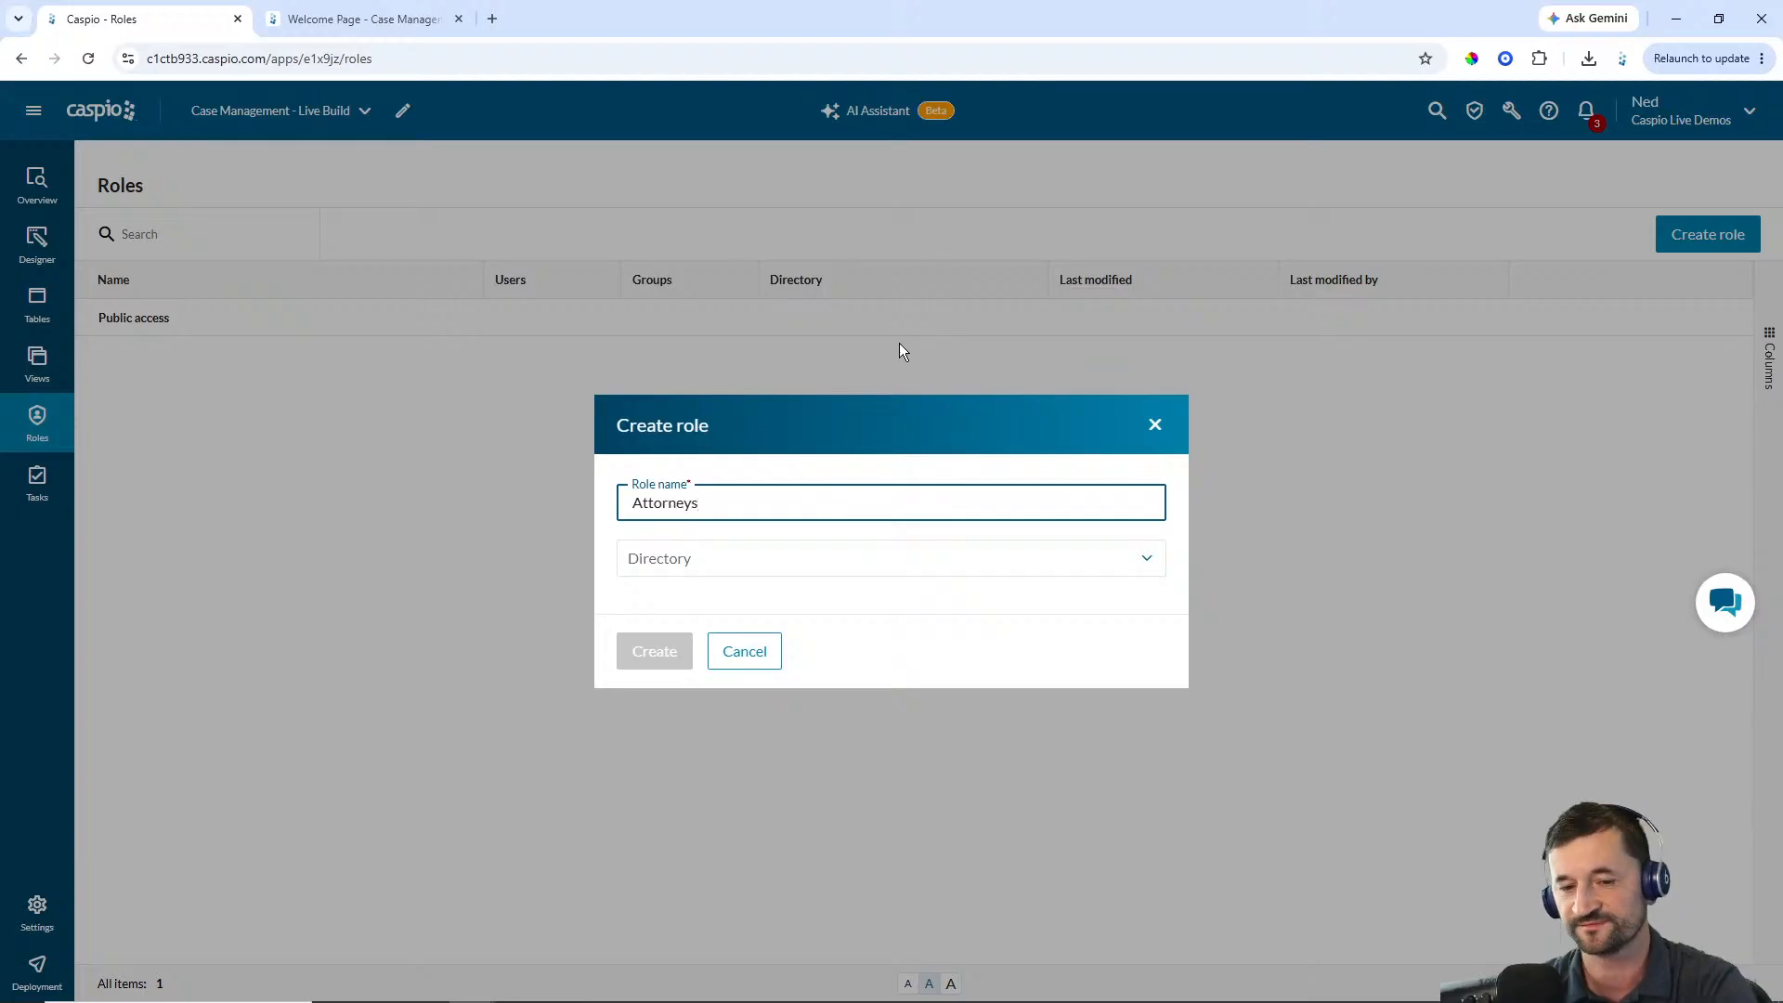
{"action": "left_click", "coordinate": [824, 566]}
{"action": "left_click", "coordinate": [789, 633]}
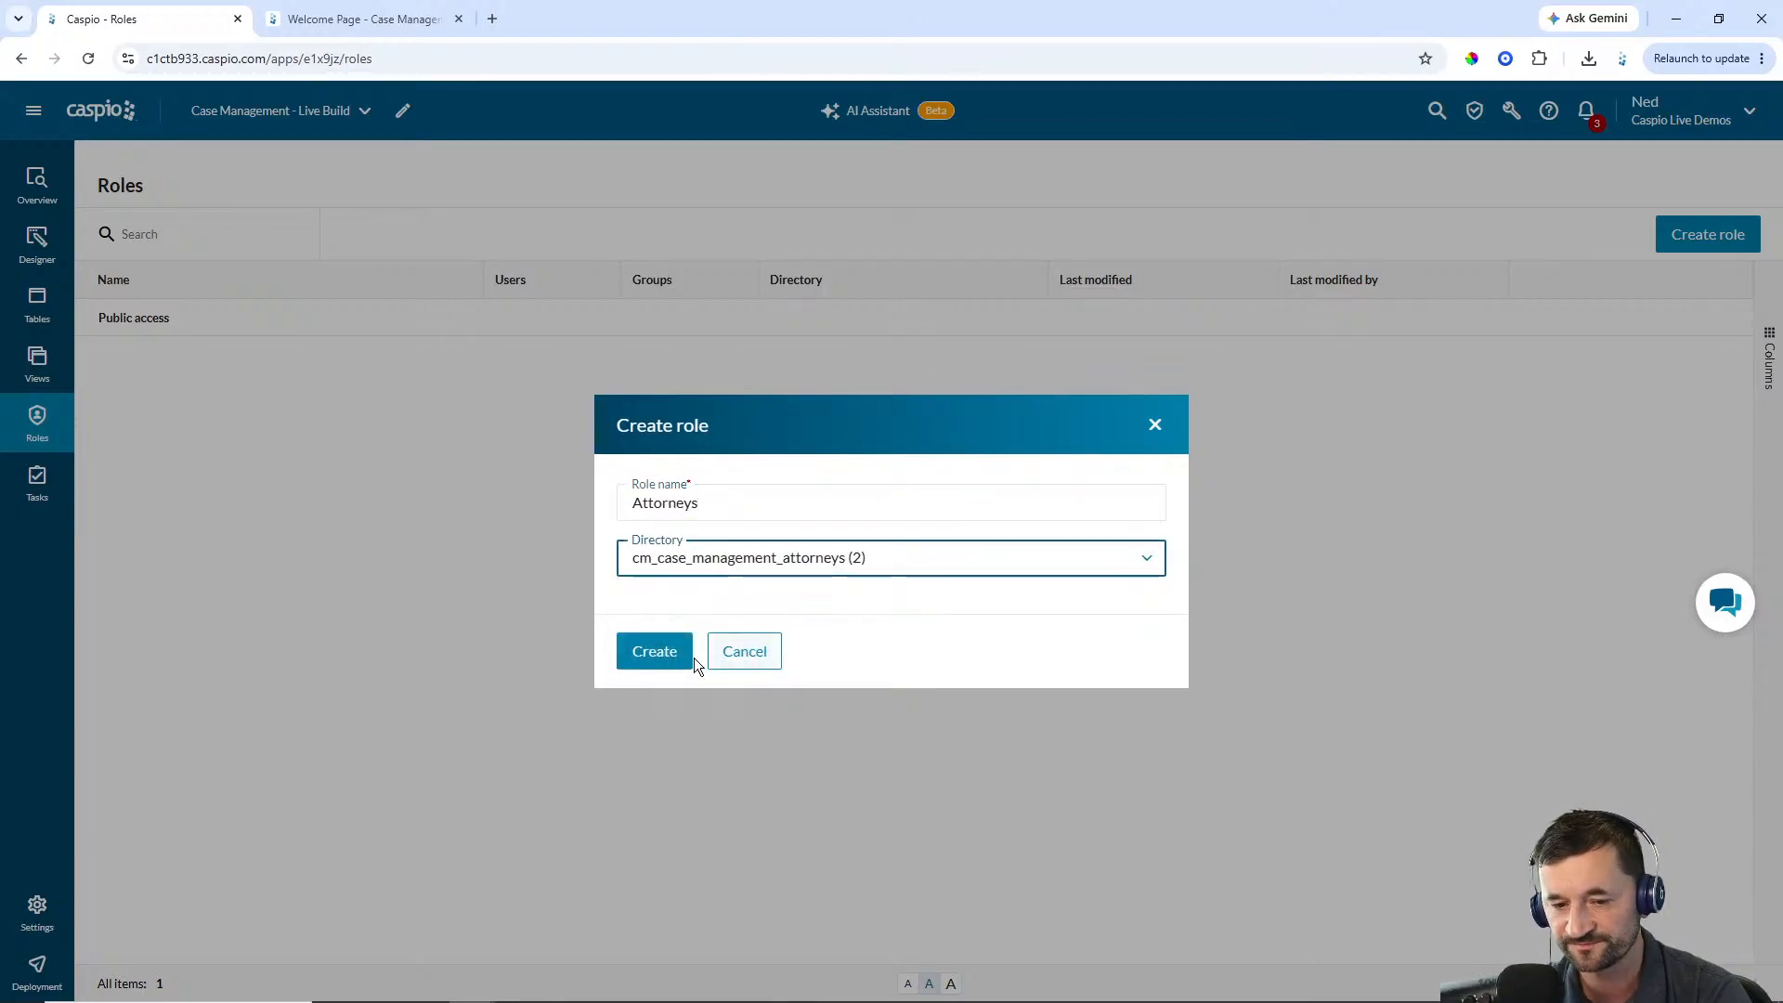
{"action": "left_click", "coordinate": [677, 657]}
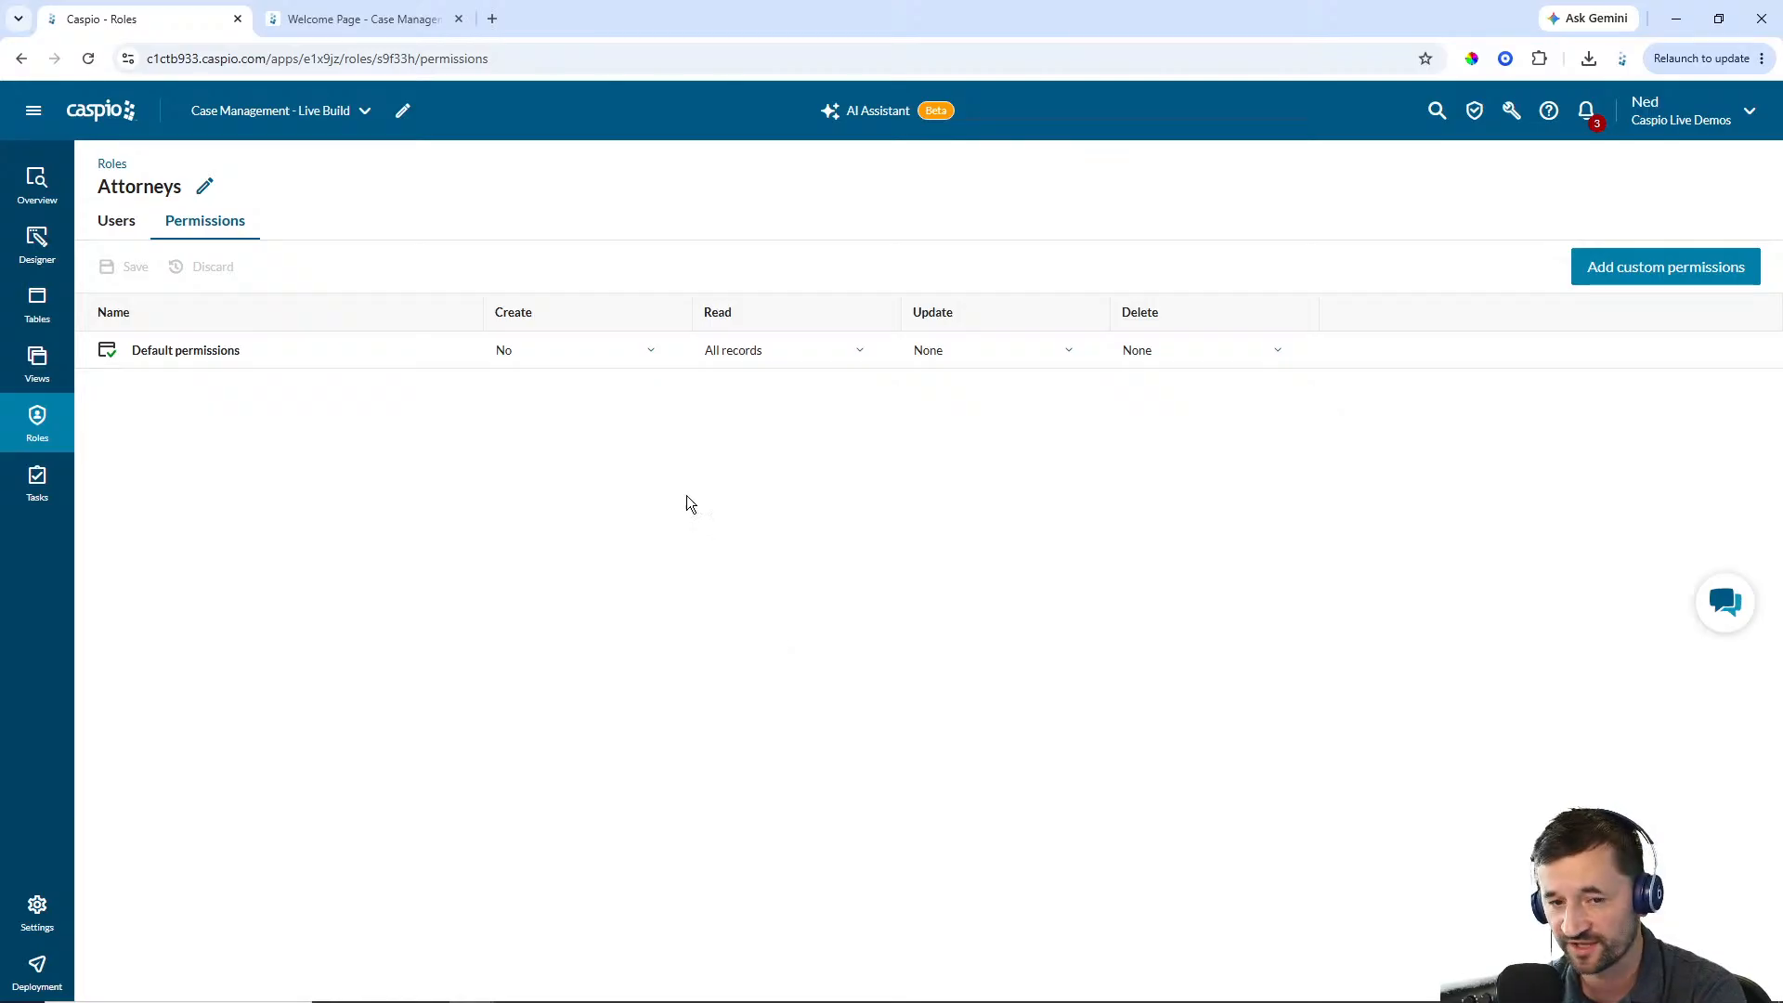
Set the role's default Create permission to Yes and add custom permissions for the cm_cases_1 table
{"action": "left_click", "coordinate": [598, 354]}
{"action": "left_click", "coordinate": [575, 405]}
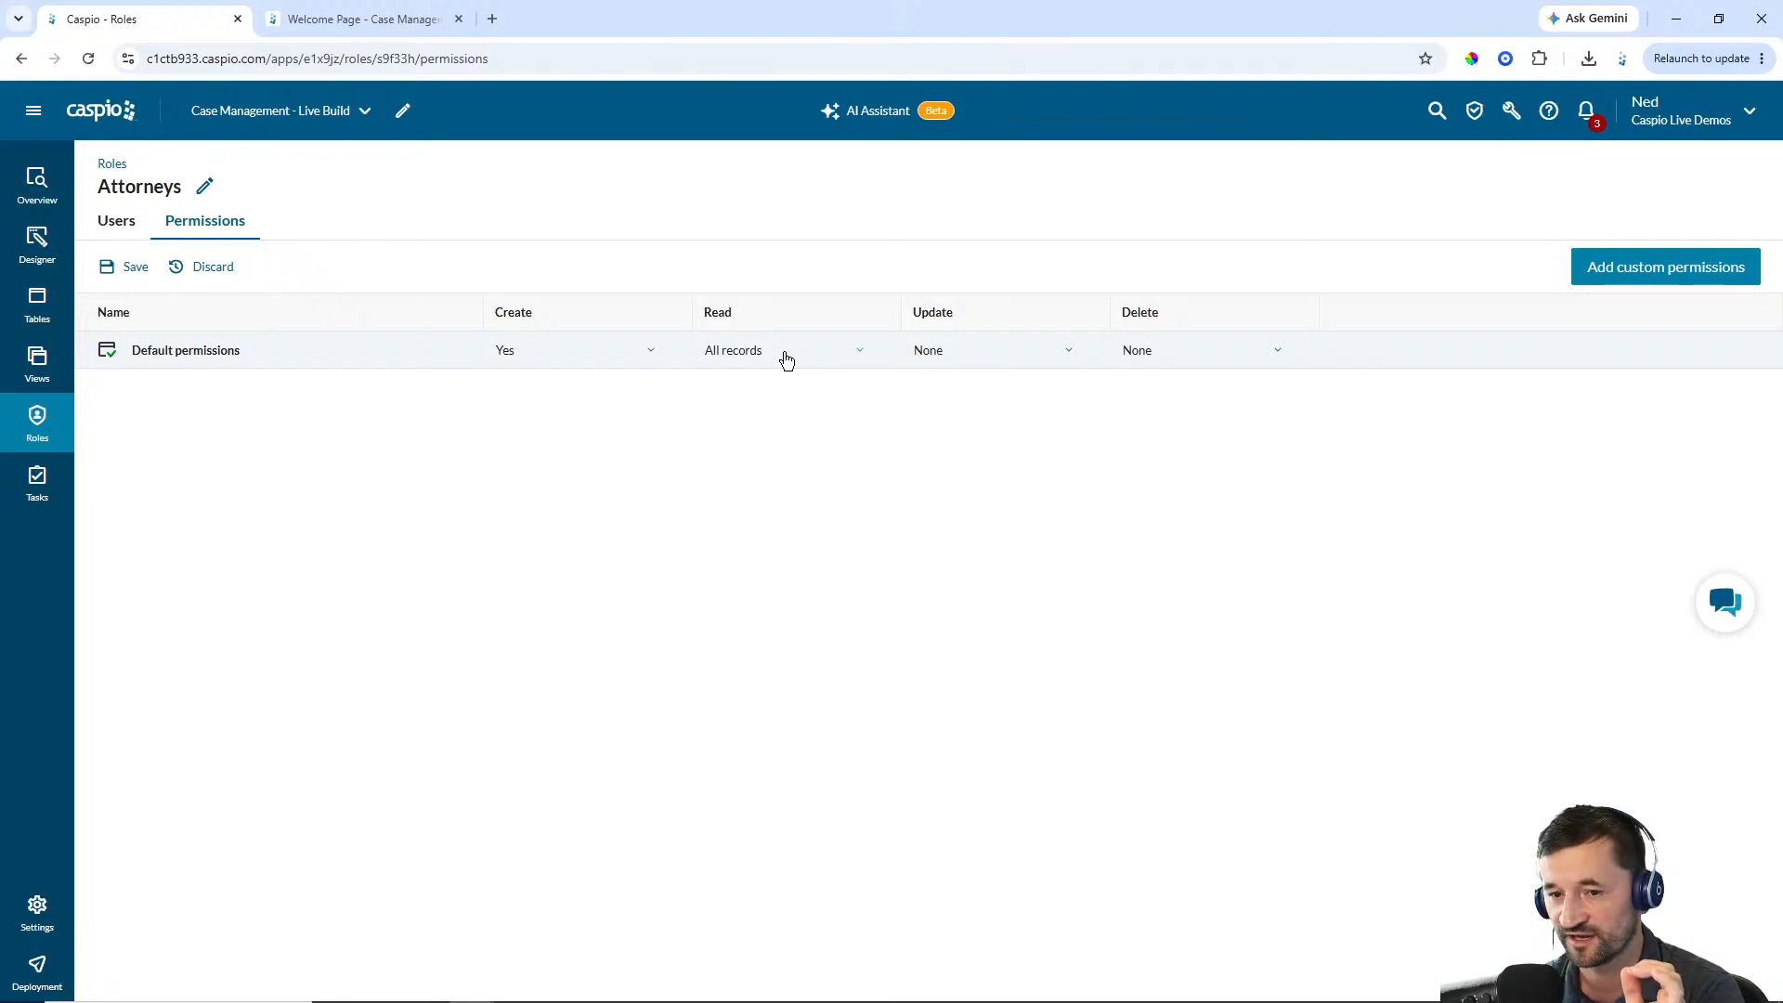
{"action": "left_click", "coordinate": [1631, 272]}
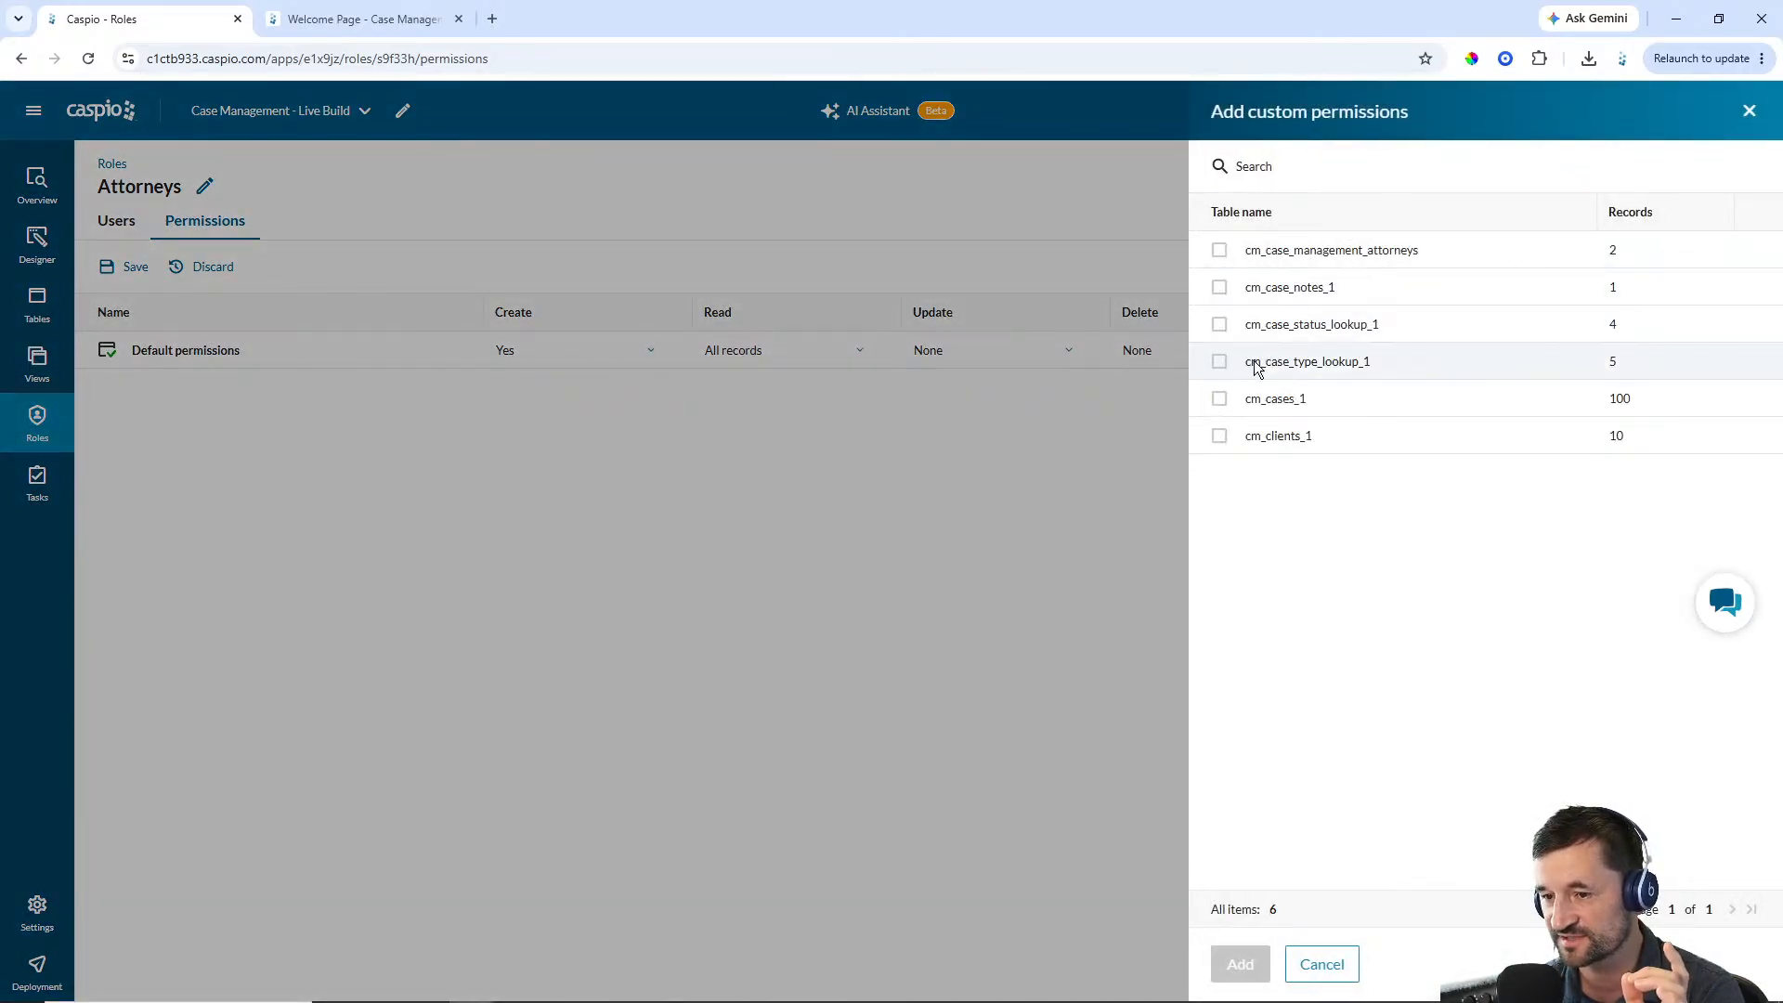
{"action": "left_click", "coordinate": [1221, 400]}
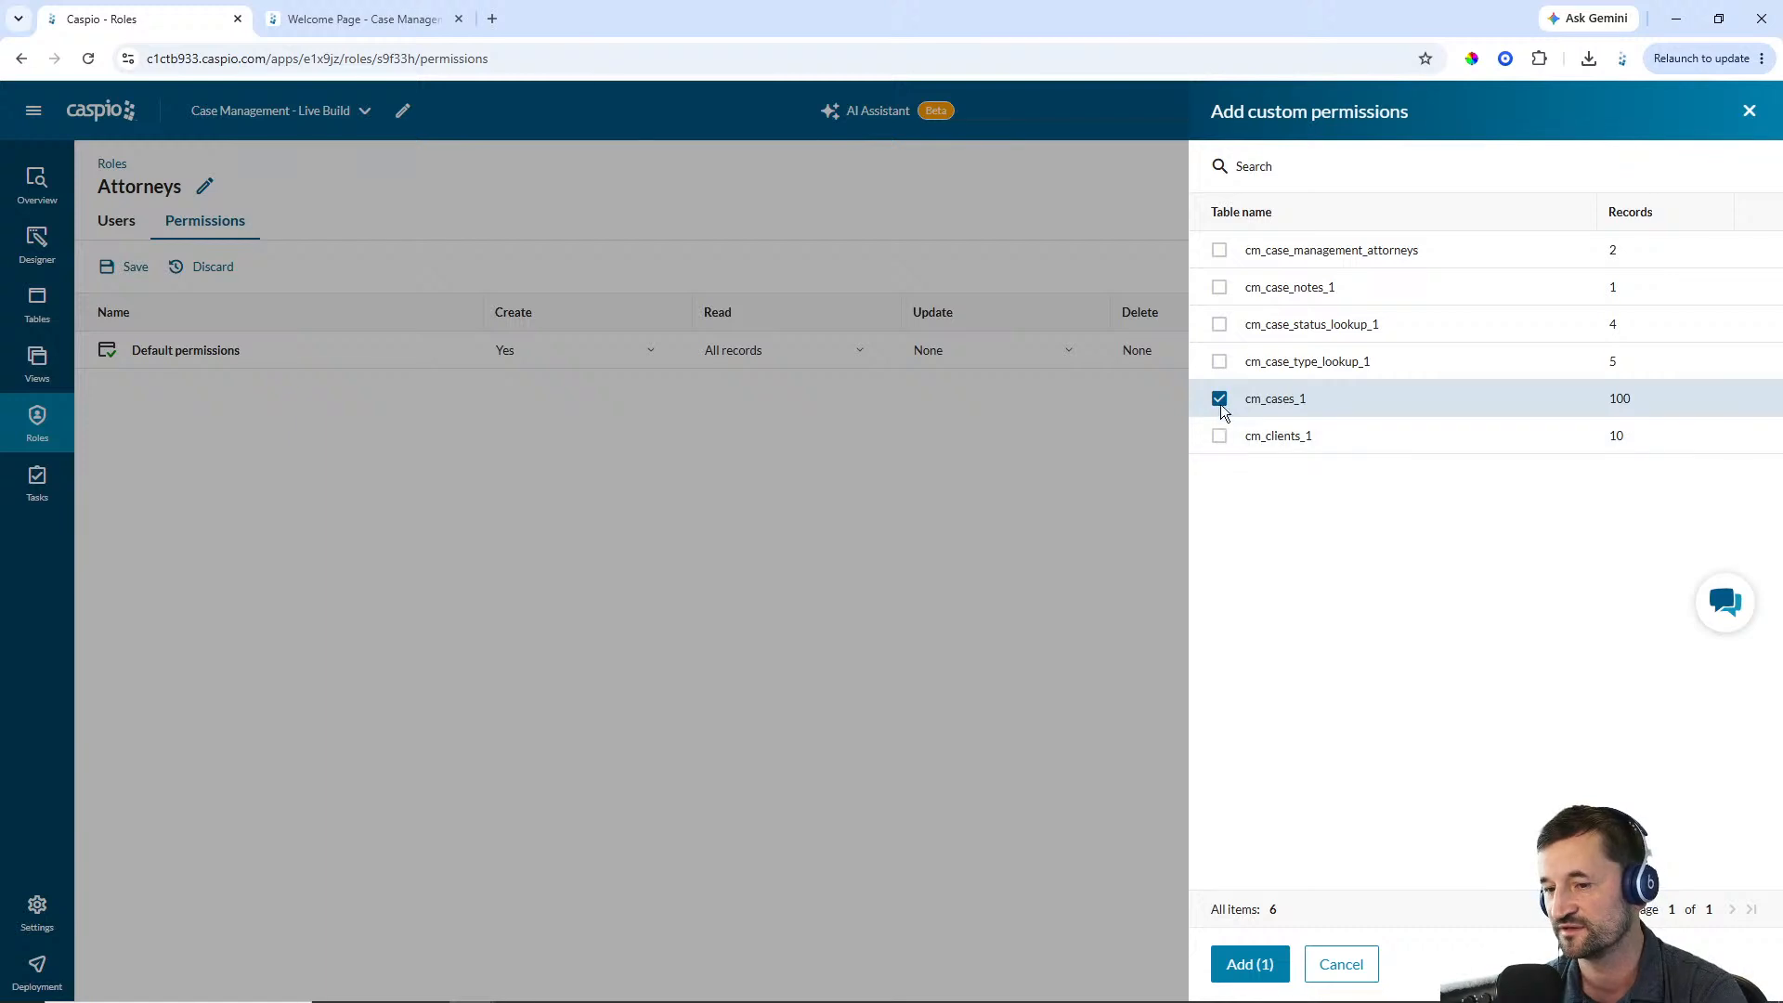
{"action": "left_click", "coordinate": [1245, 966]}
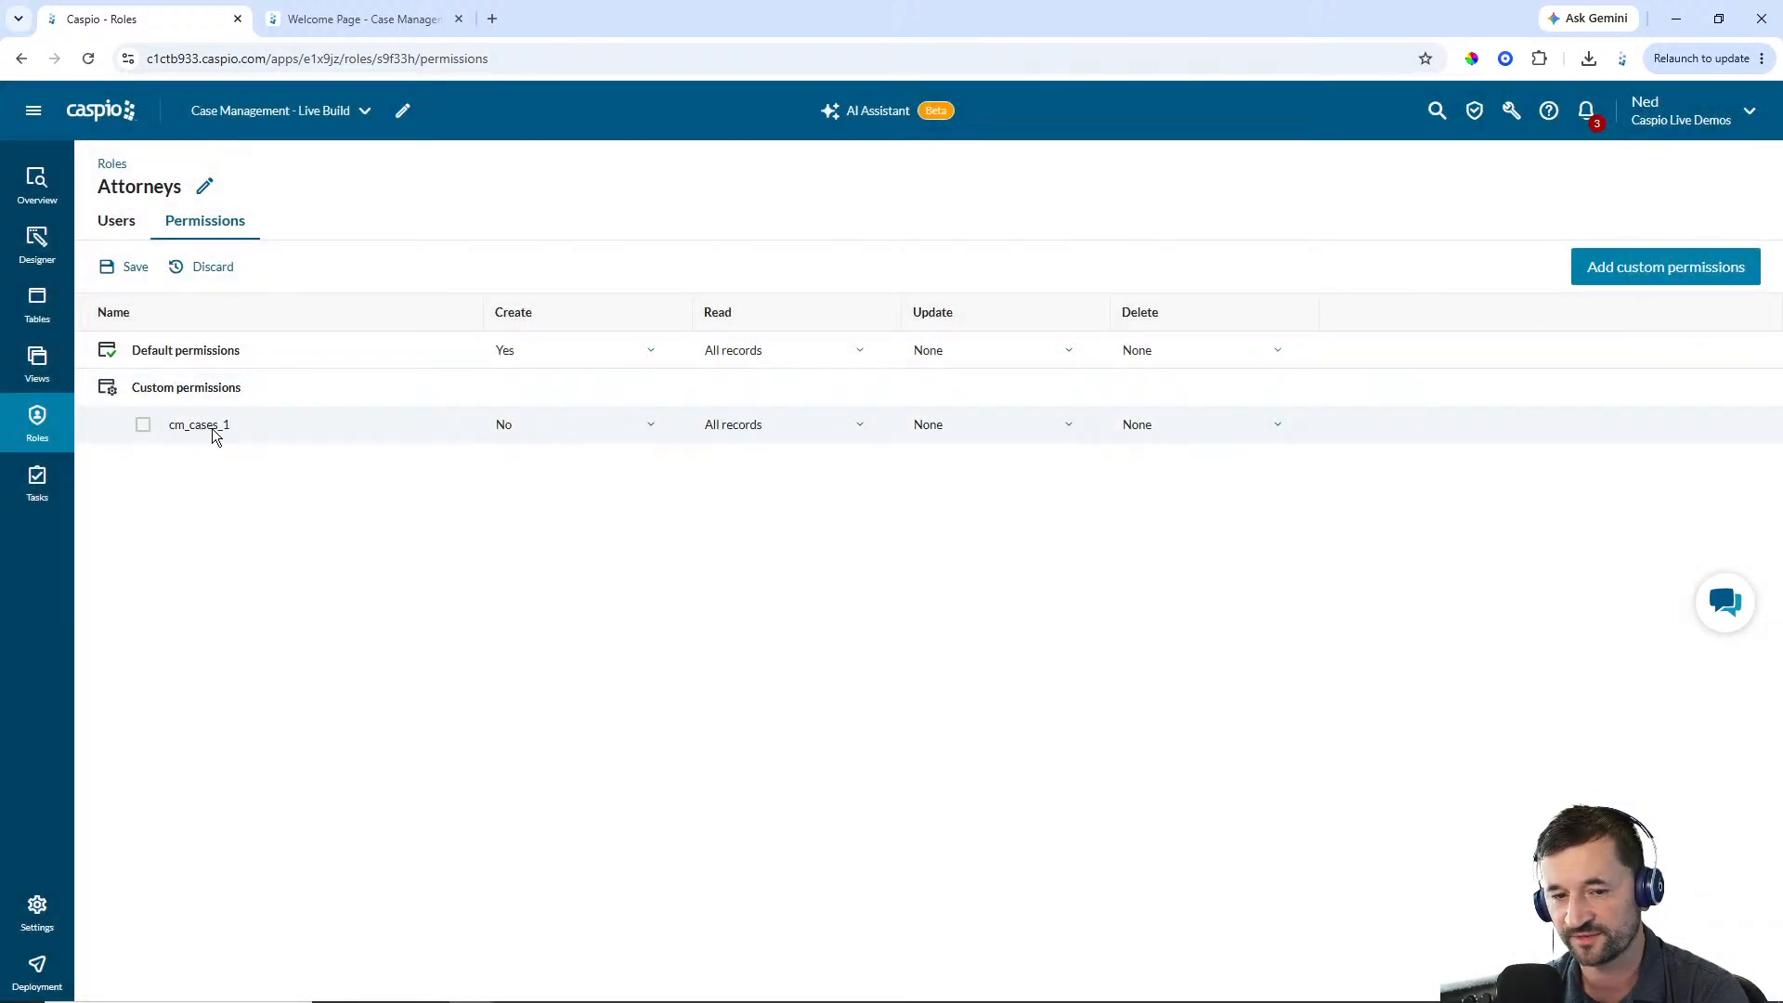
Set cm_cases_1 Read permission to User's own records with Assigned_Attorney as the record owner field
{"action": "left_click", "coordinate": [810, 430]}
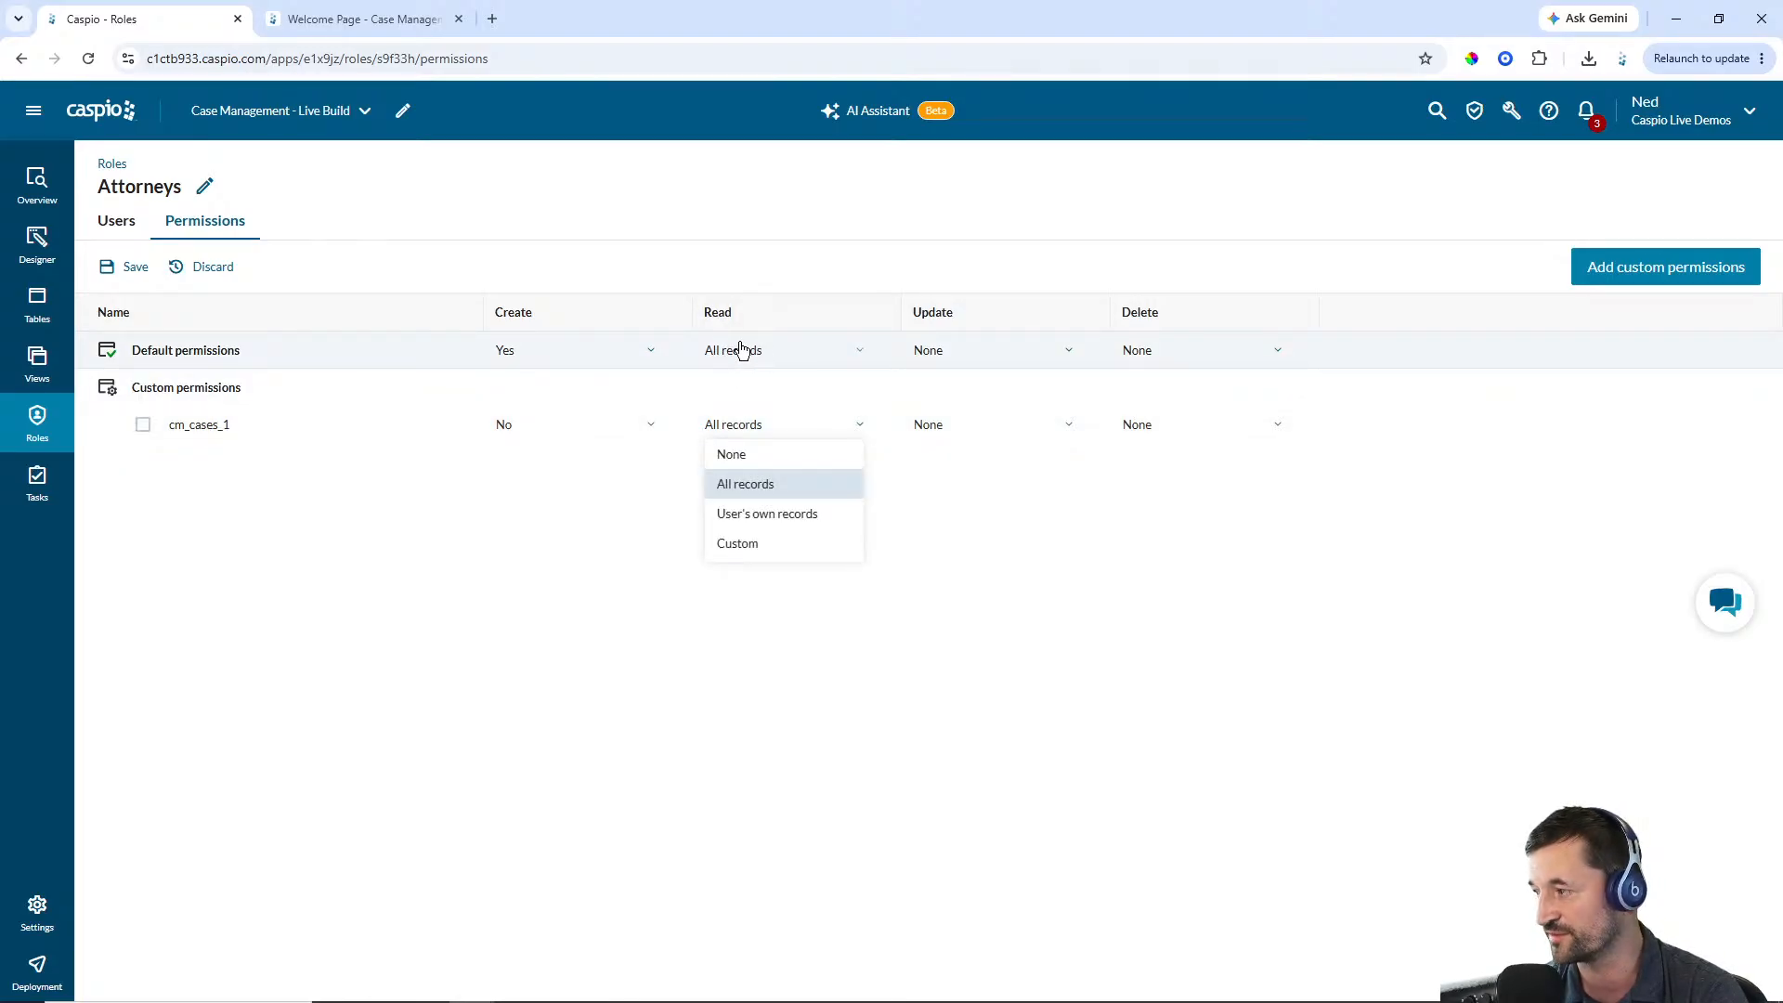
{"action": "left_click", "coordinate": [758, 517]}
{"action": "left_click", "coordinate": [780, 561]}
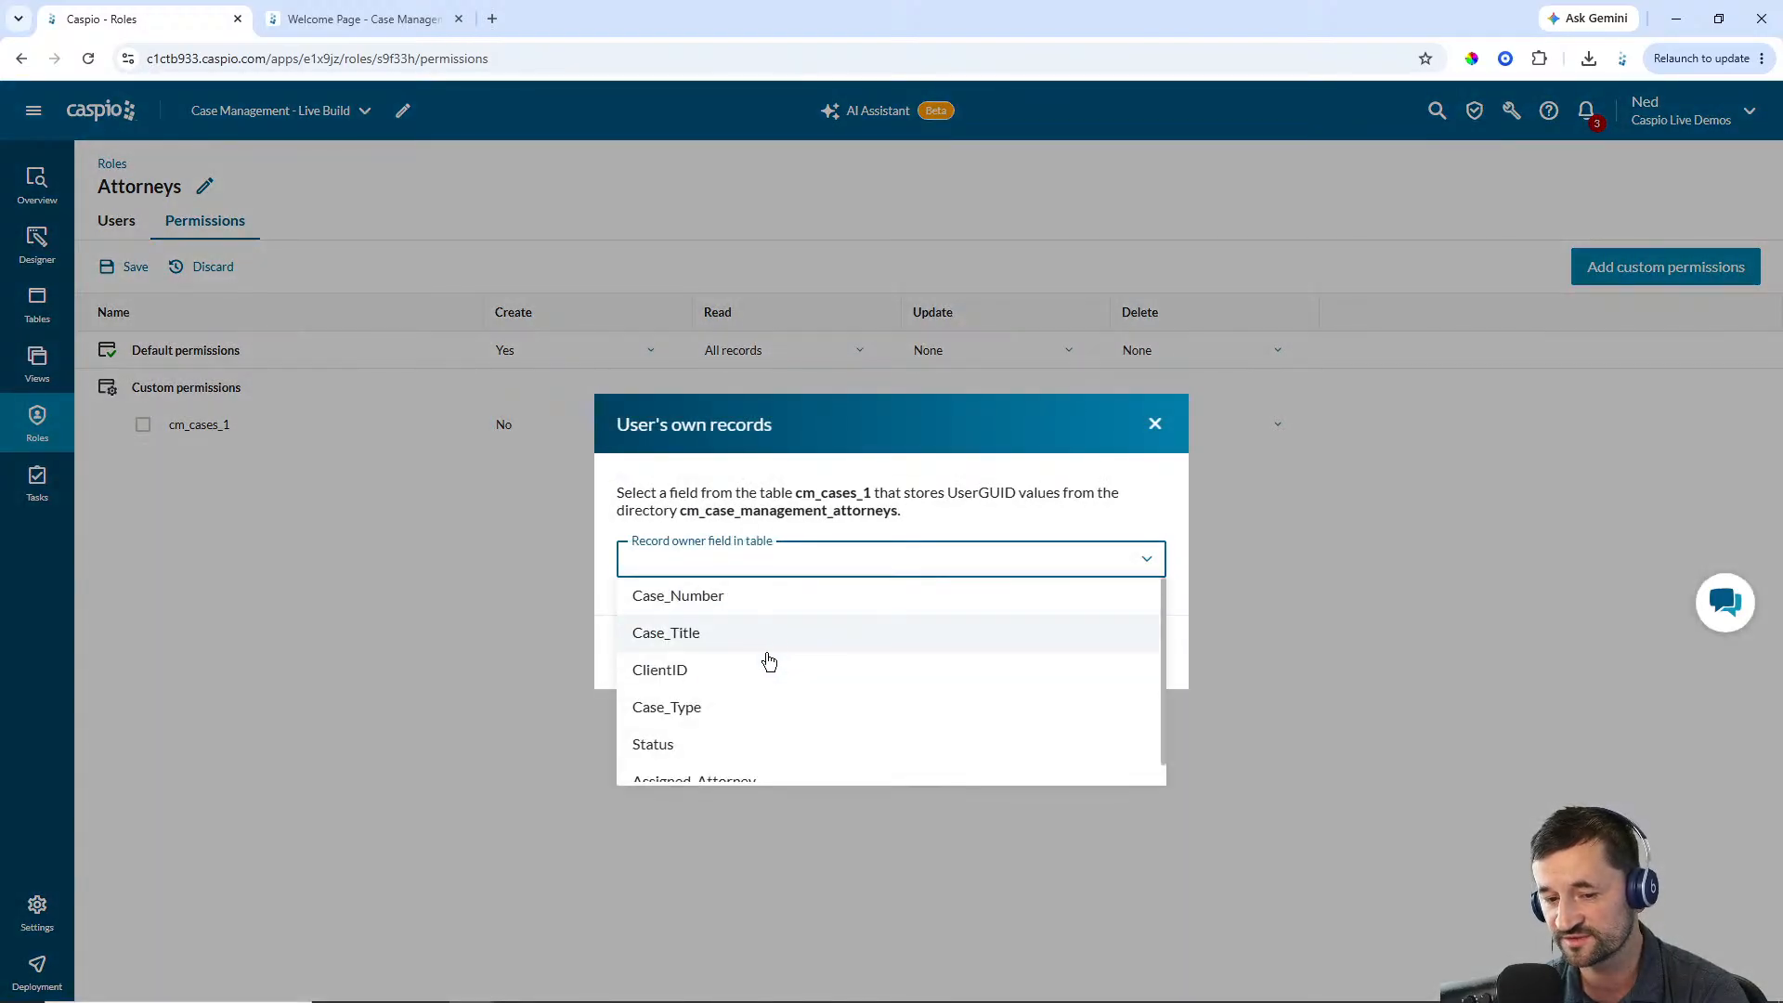
{"action": "left_click", "coordinate": [720, 766]}
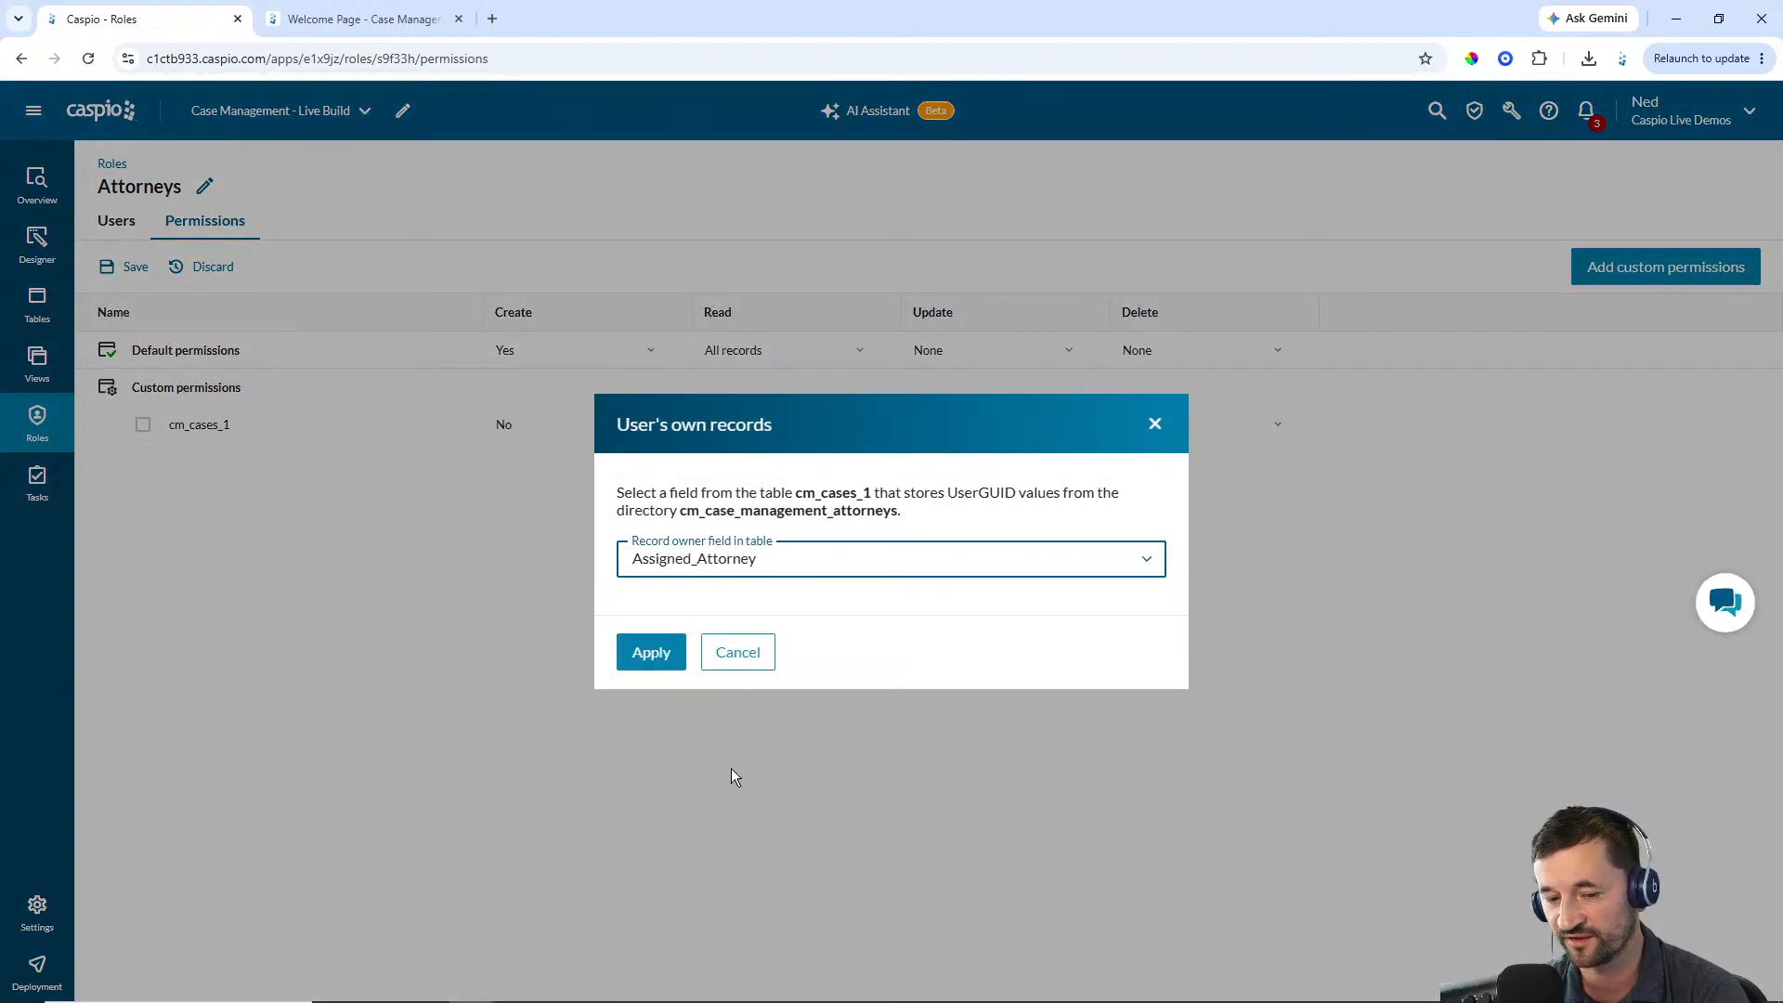
{"action": "left_click", "coordinate": [638, 662]}
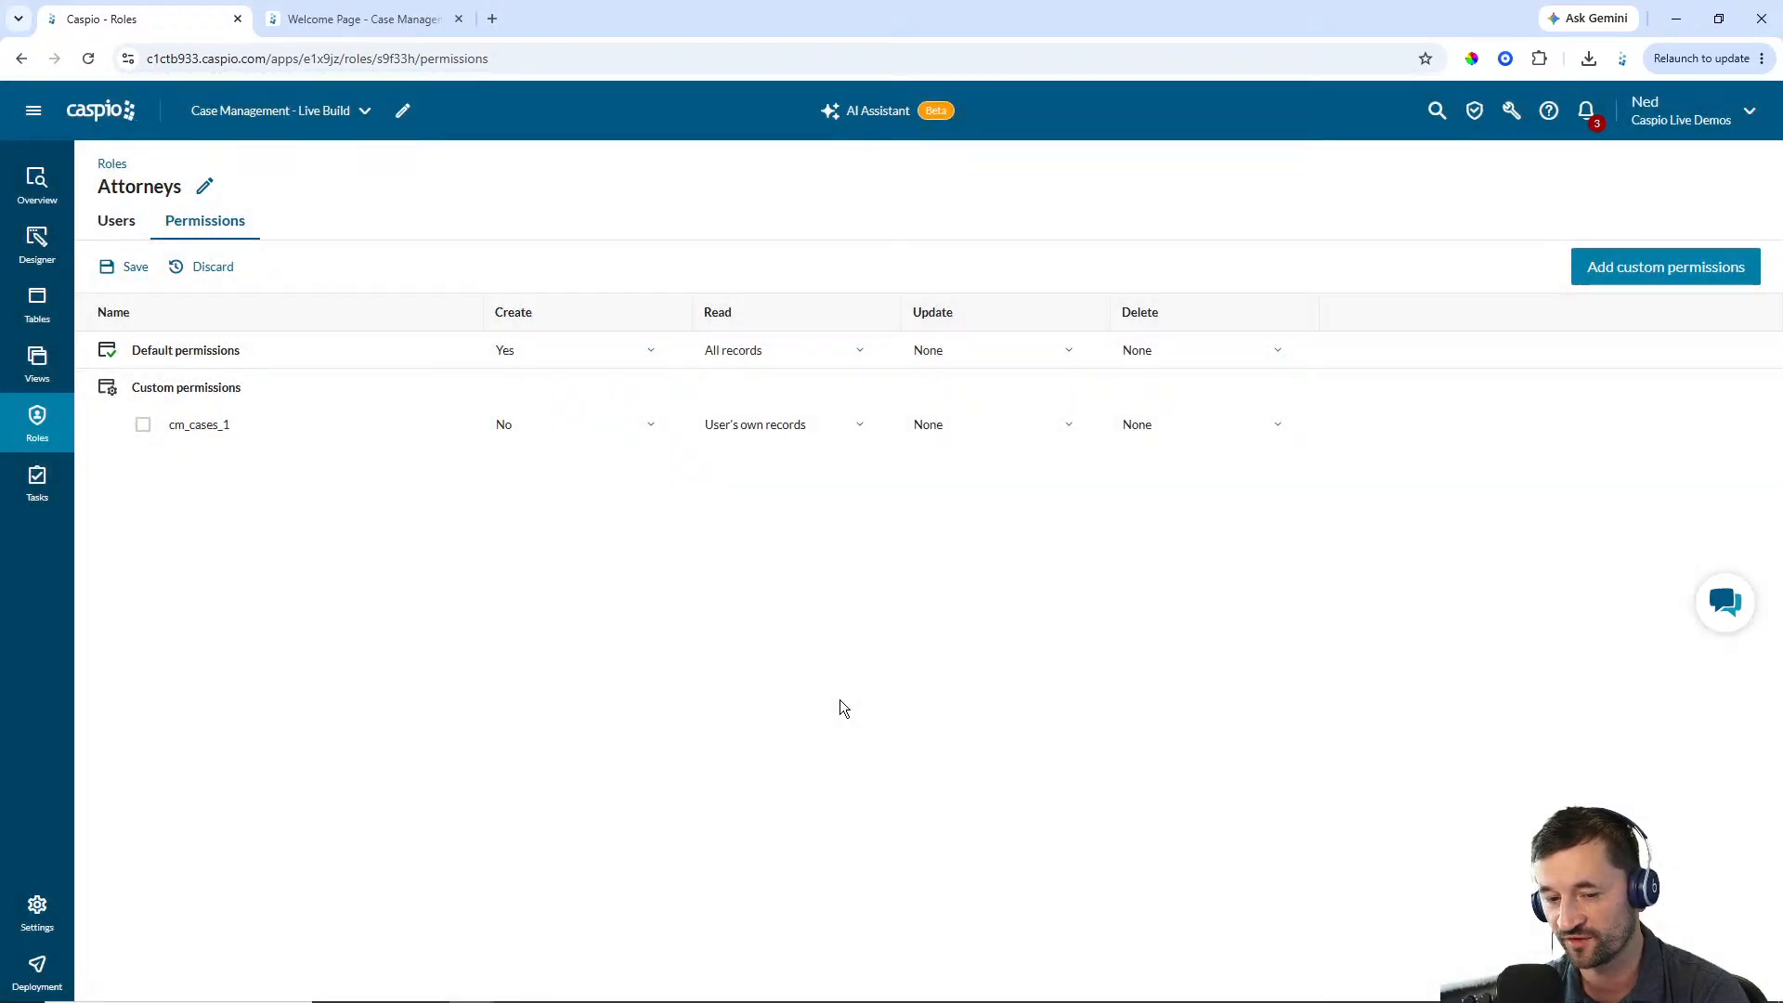
Set cm_cases_1 Update permission to User's own records with Assigned_Attorney as the record owner field
{"action": "left_click", "coordinate": [963, 424]}
{"action": "left_click", "coordinate": [990, 517]}
{"action": "left_click", "coordinate": [892, 557]}
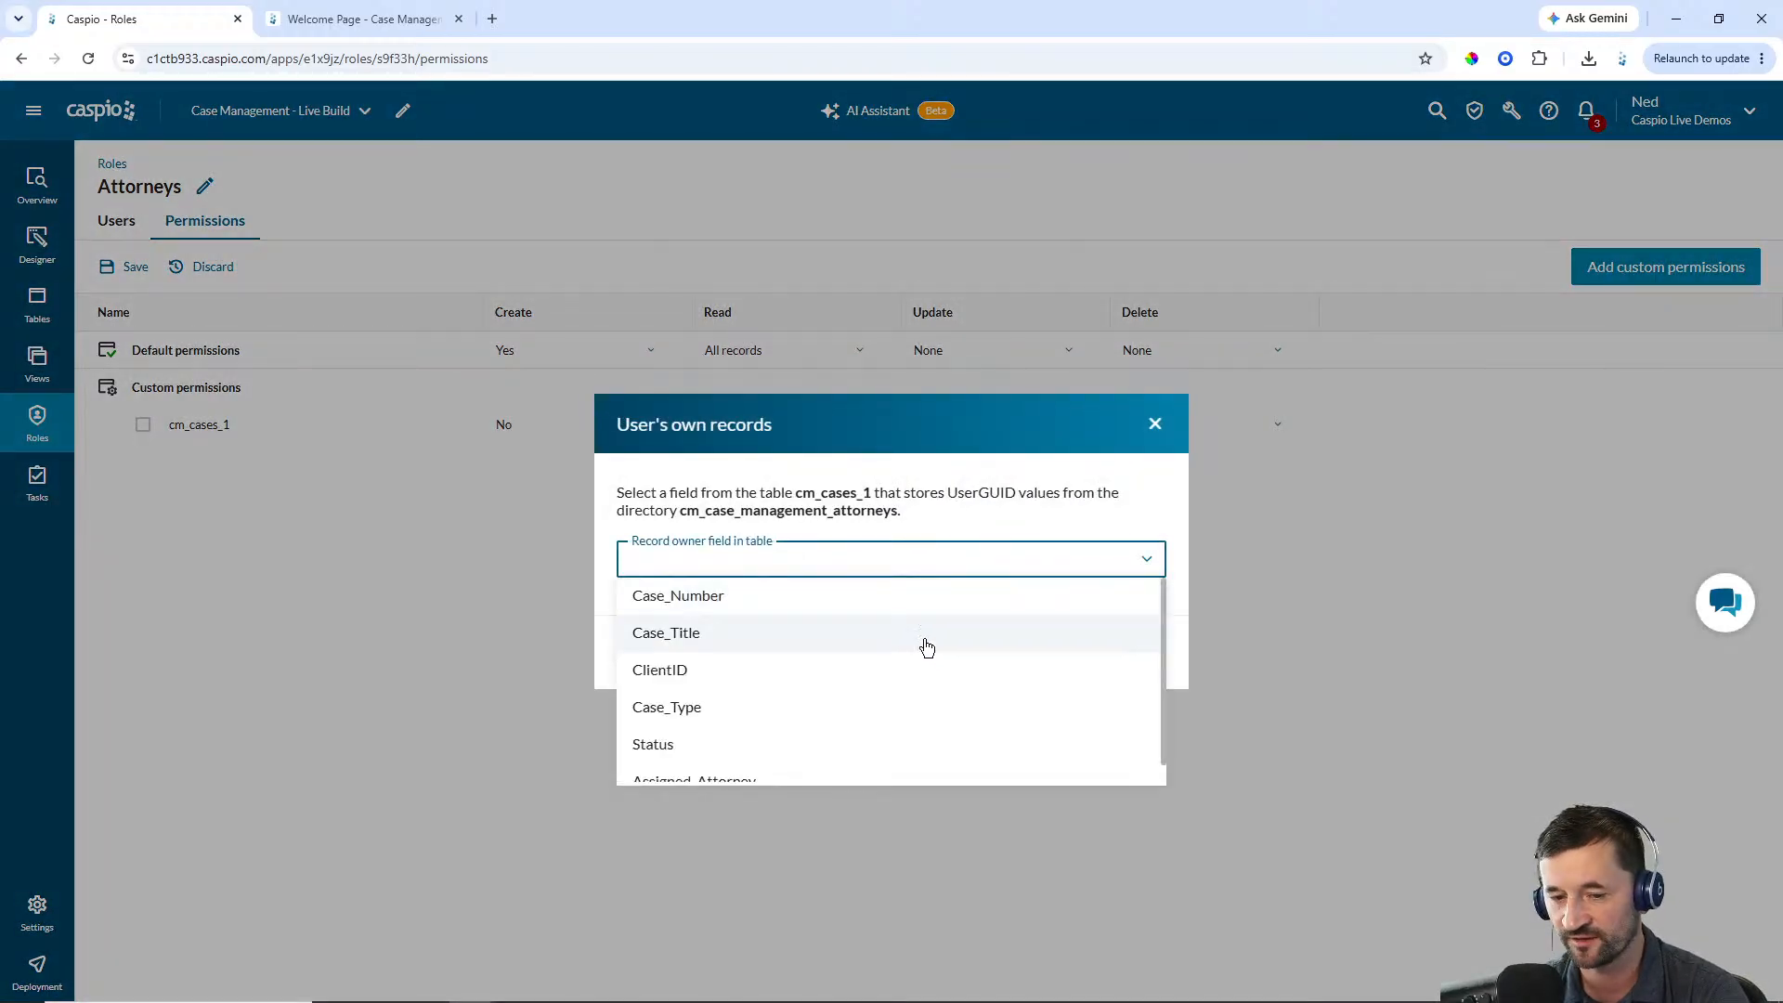
{"action": "left_click", "coordinate": [801, 760]}
{"action": "left_click", "coordinate": [652, 653]}
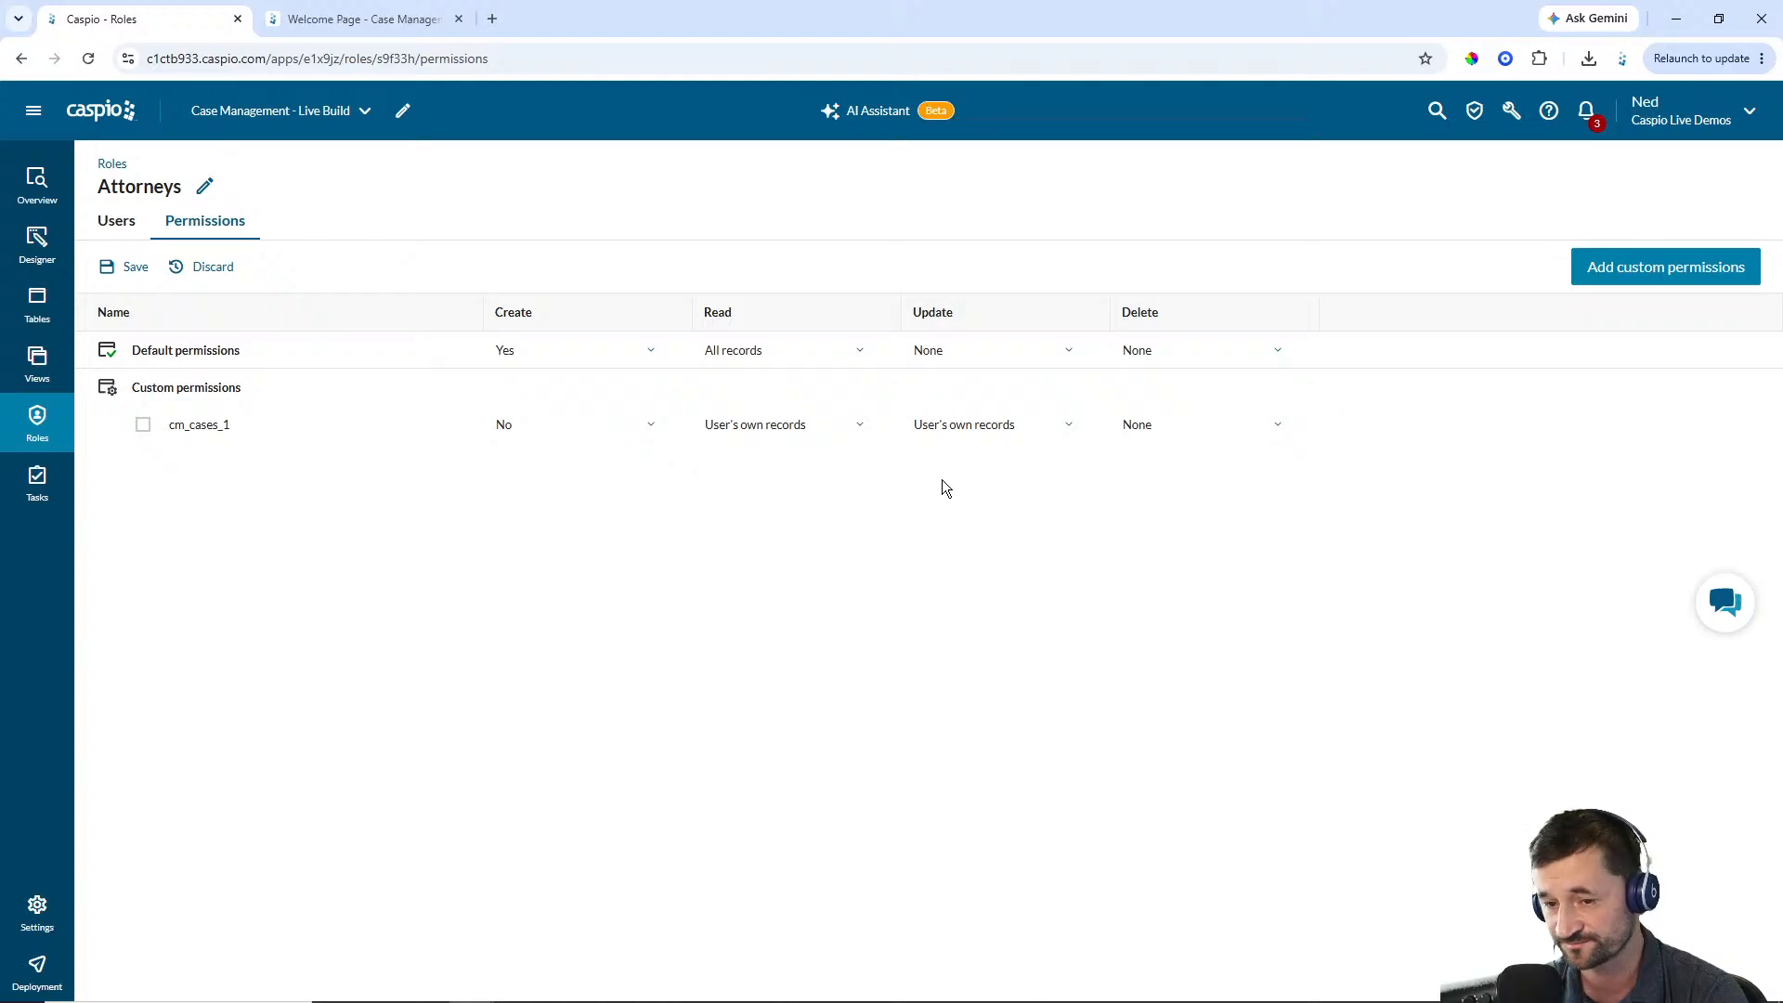
Set the Attorneys role's default Update permission to All records and save the permissions
{"action": "left_click", "coordinate": [956, 351]}
{"action": "left_click", "coordinate": [958, 411]}
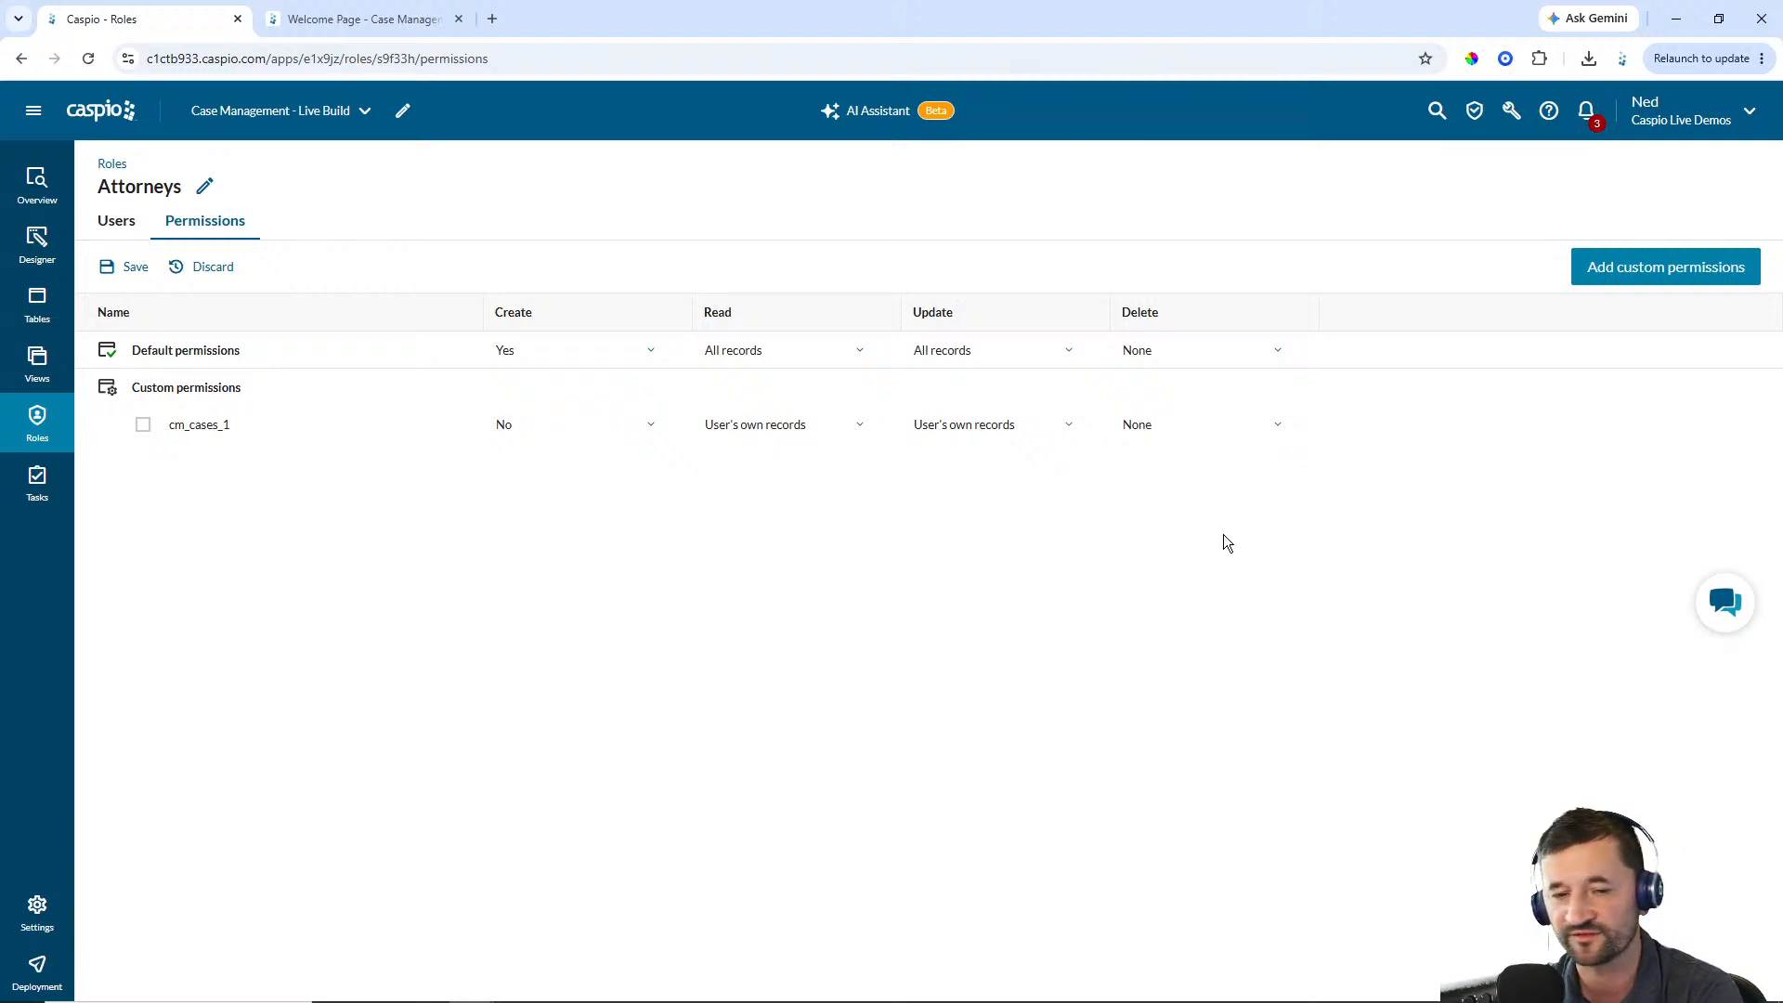
{"action": "left_click", "coordinate": [135, 270]}
{"action": "left_click", "coordinate": [119, 232]}
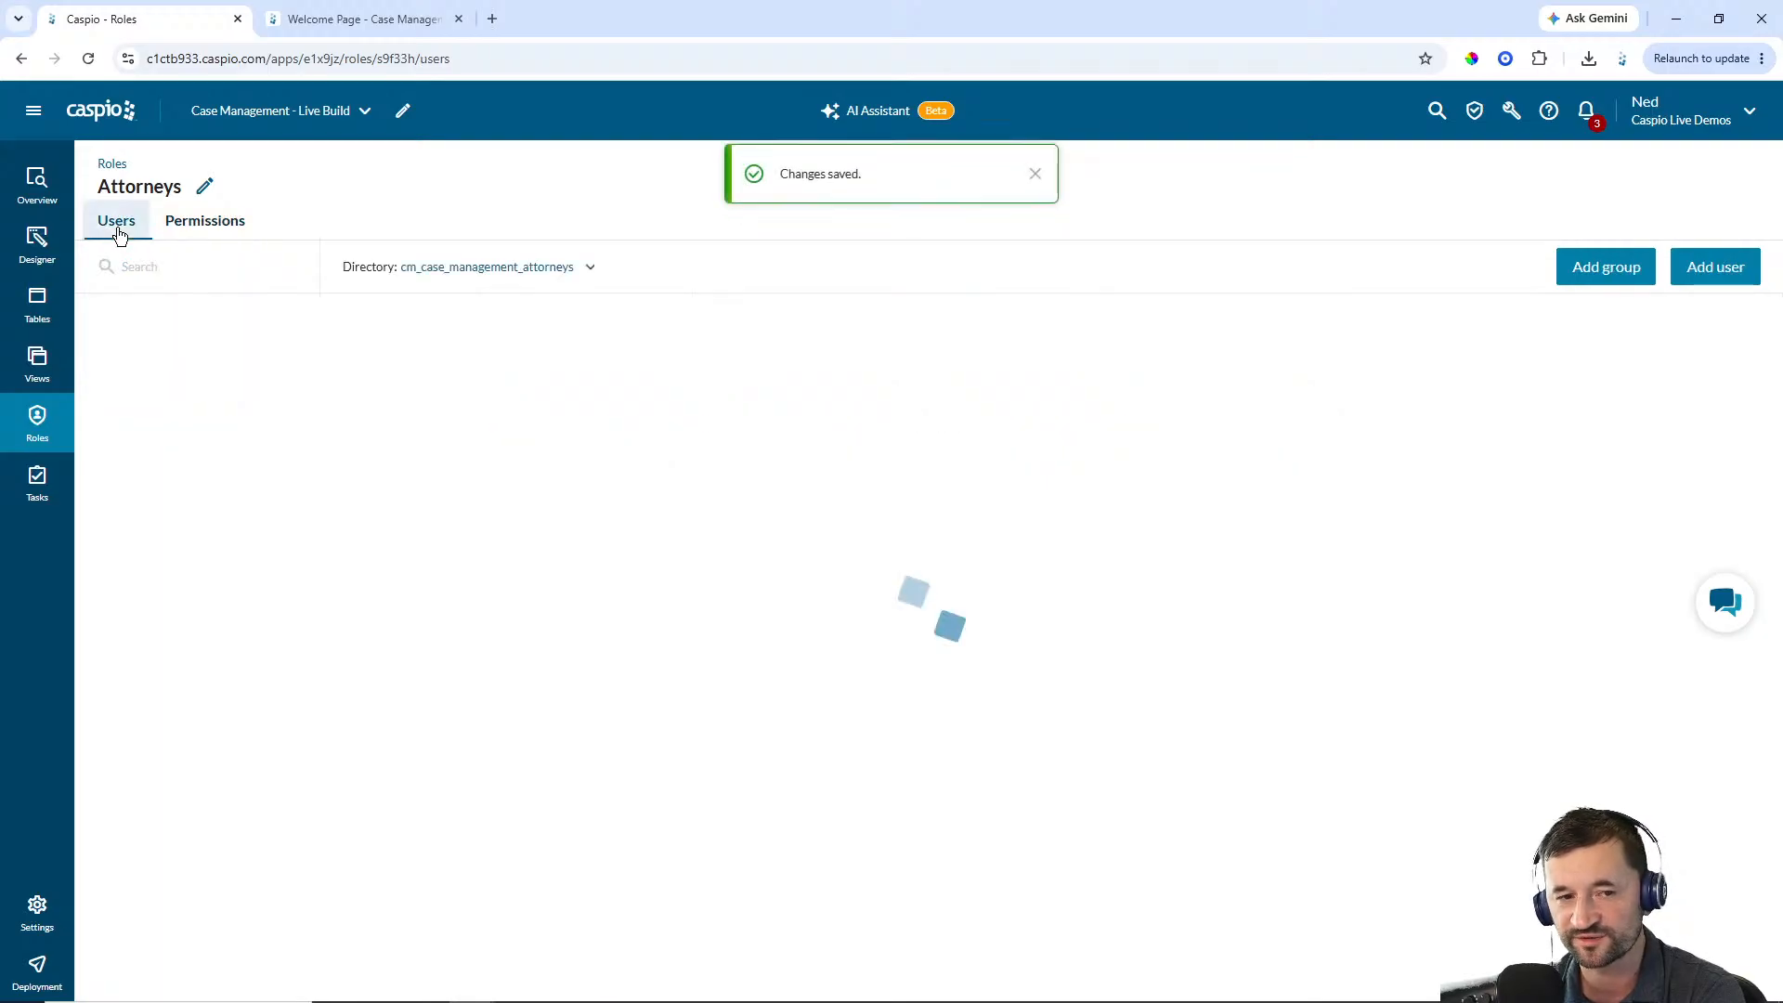
{"action": "left_click", "coordinate": [1035, 174]}
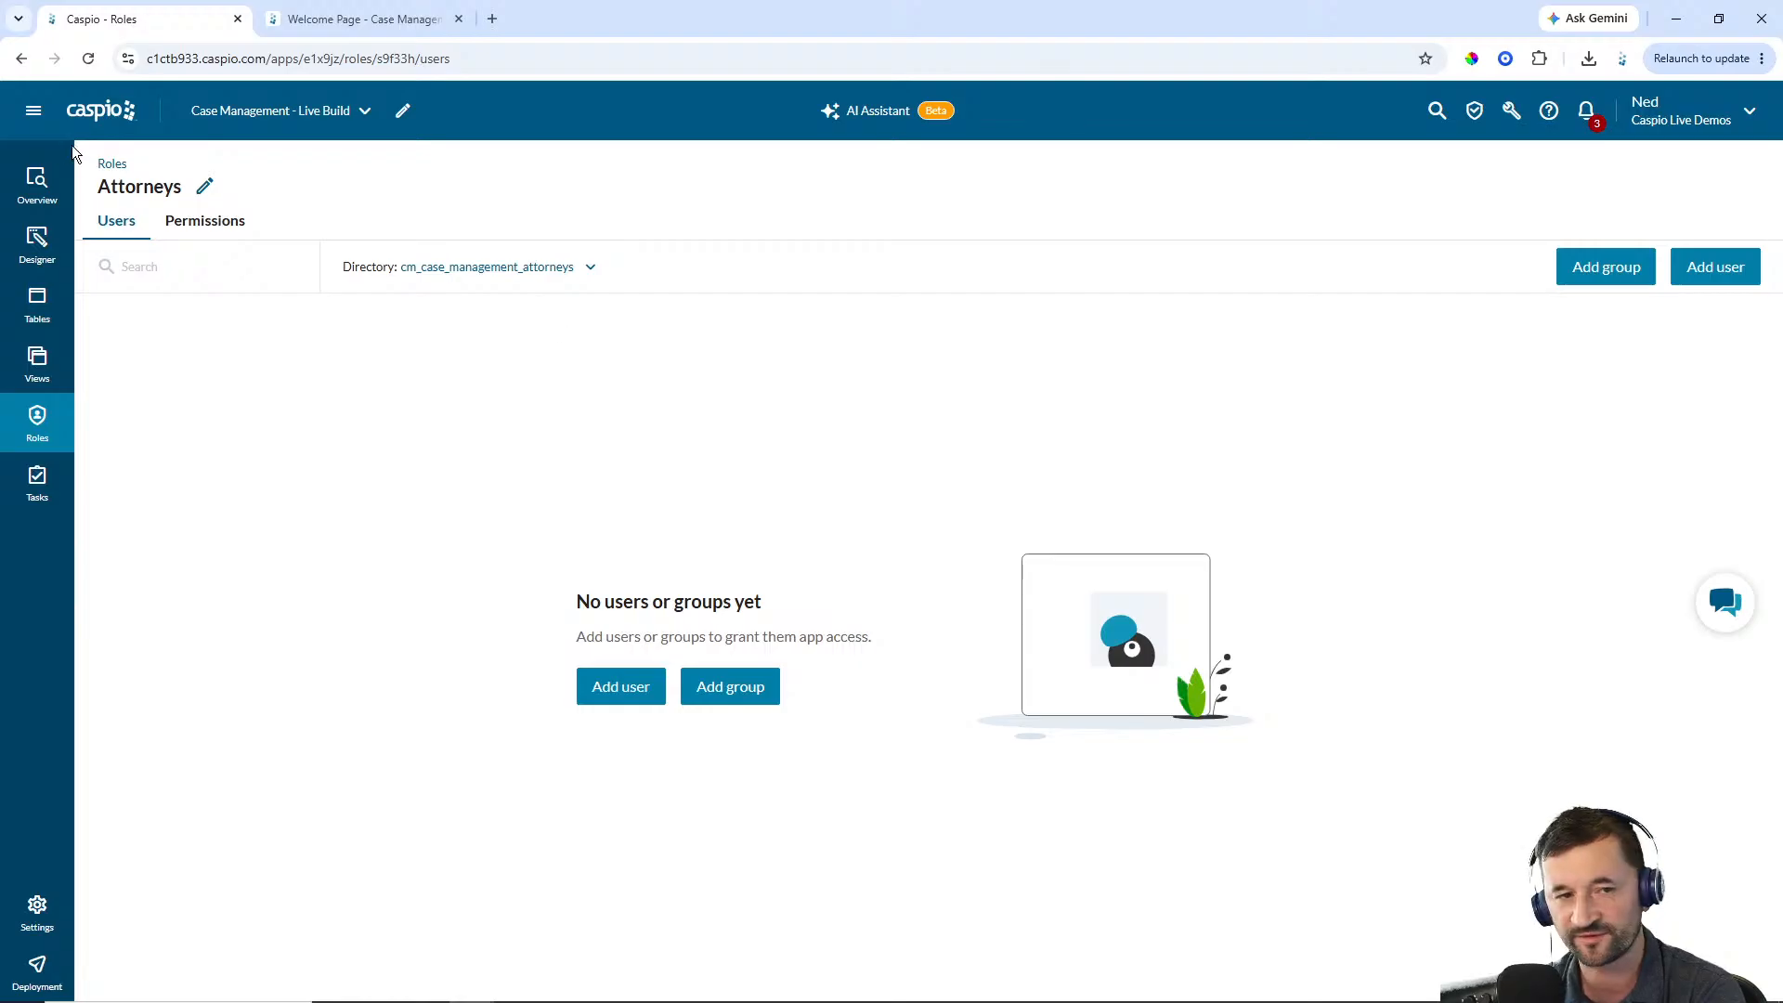
Add the first user from the attorneys directory to the Attorneys role
{"action": "left_click", "coordinate": [33, 110]}
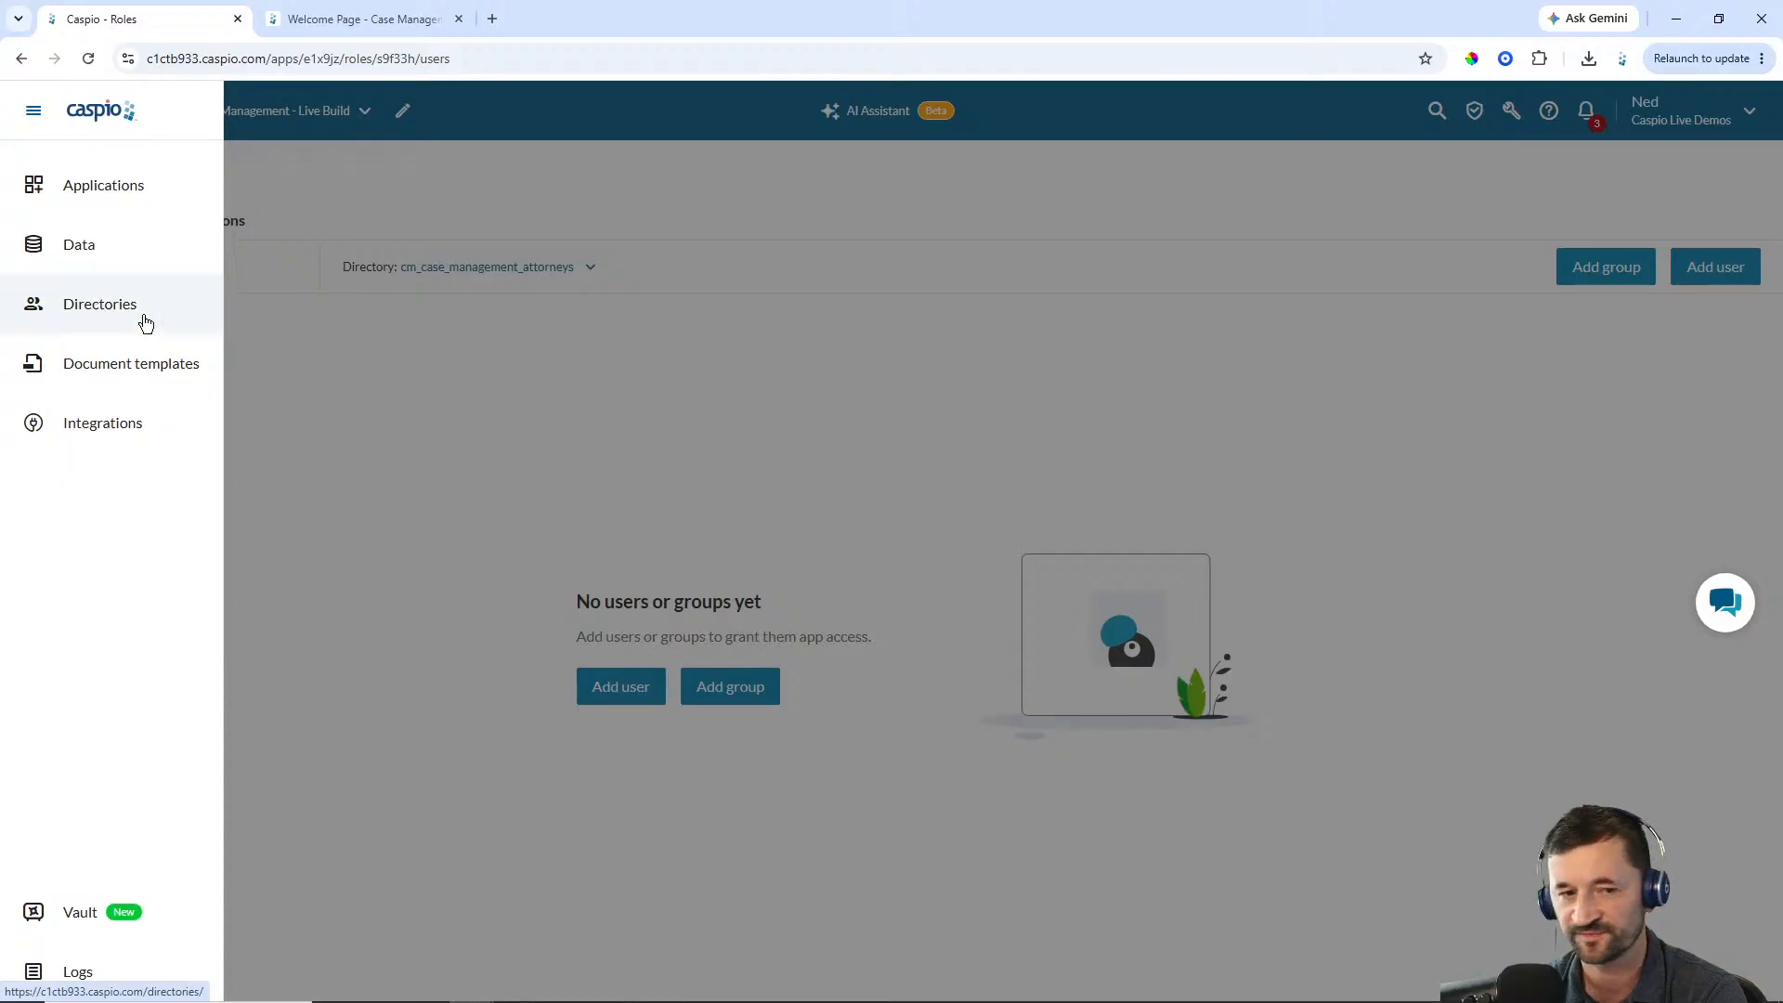
{"action": "left_click", "coordinate": [382, 374]}
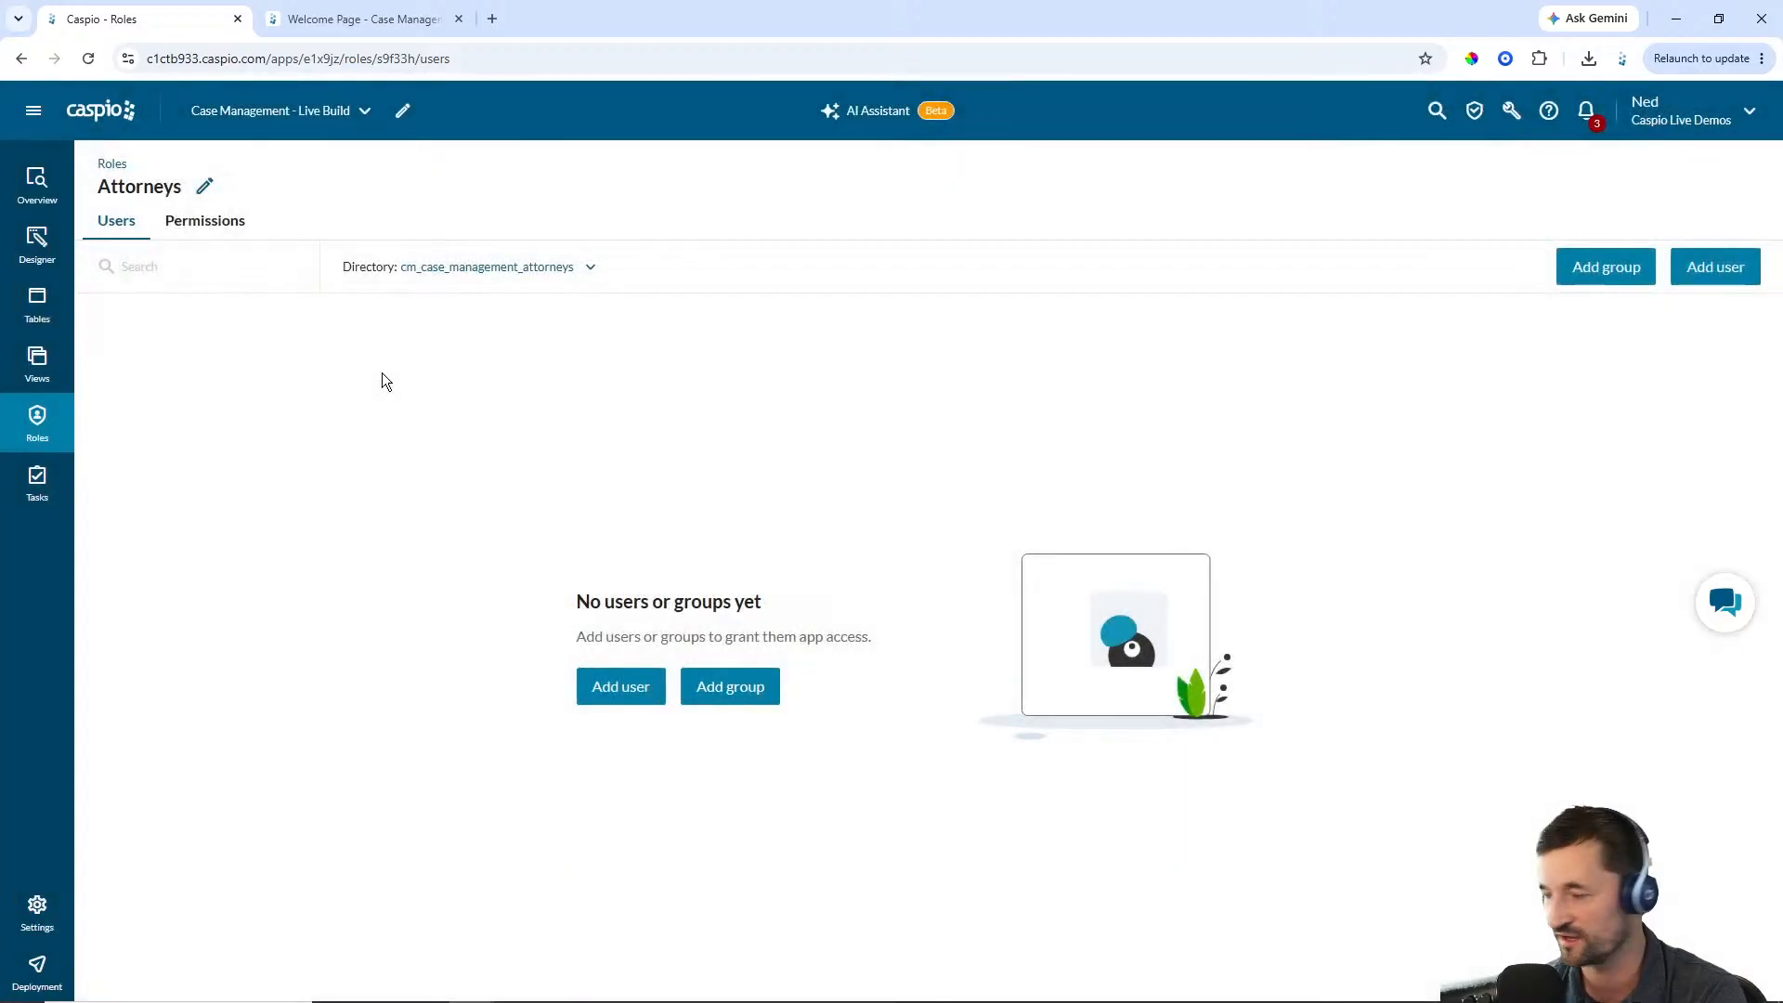
{"action": "left_click", "coordinate": [1713, 272]}
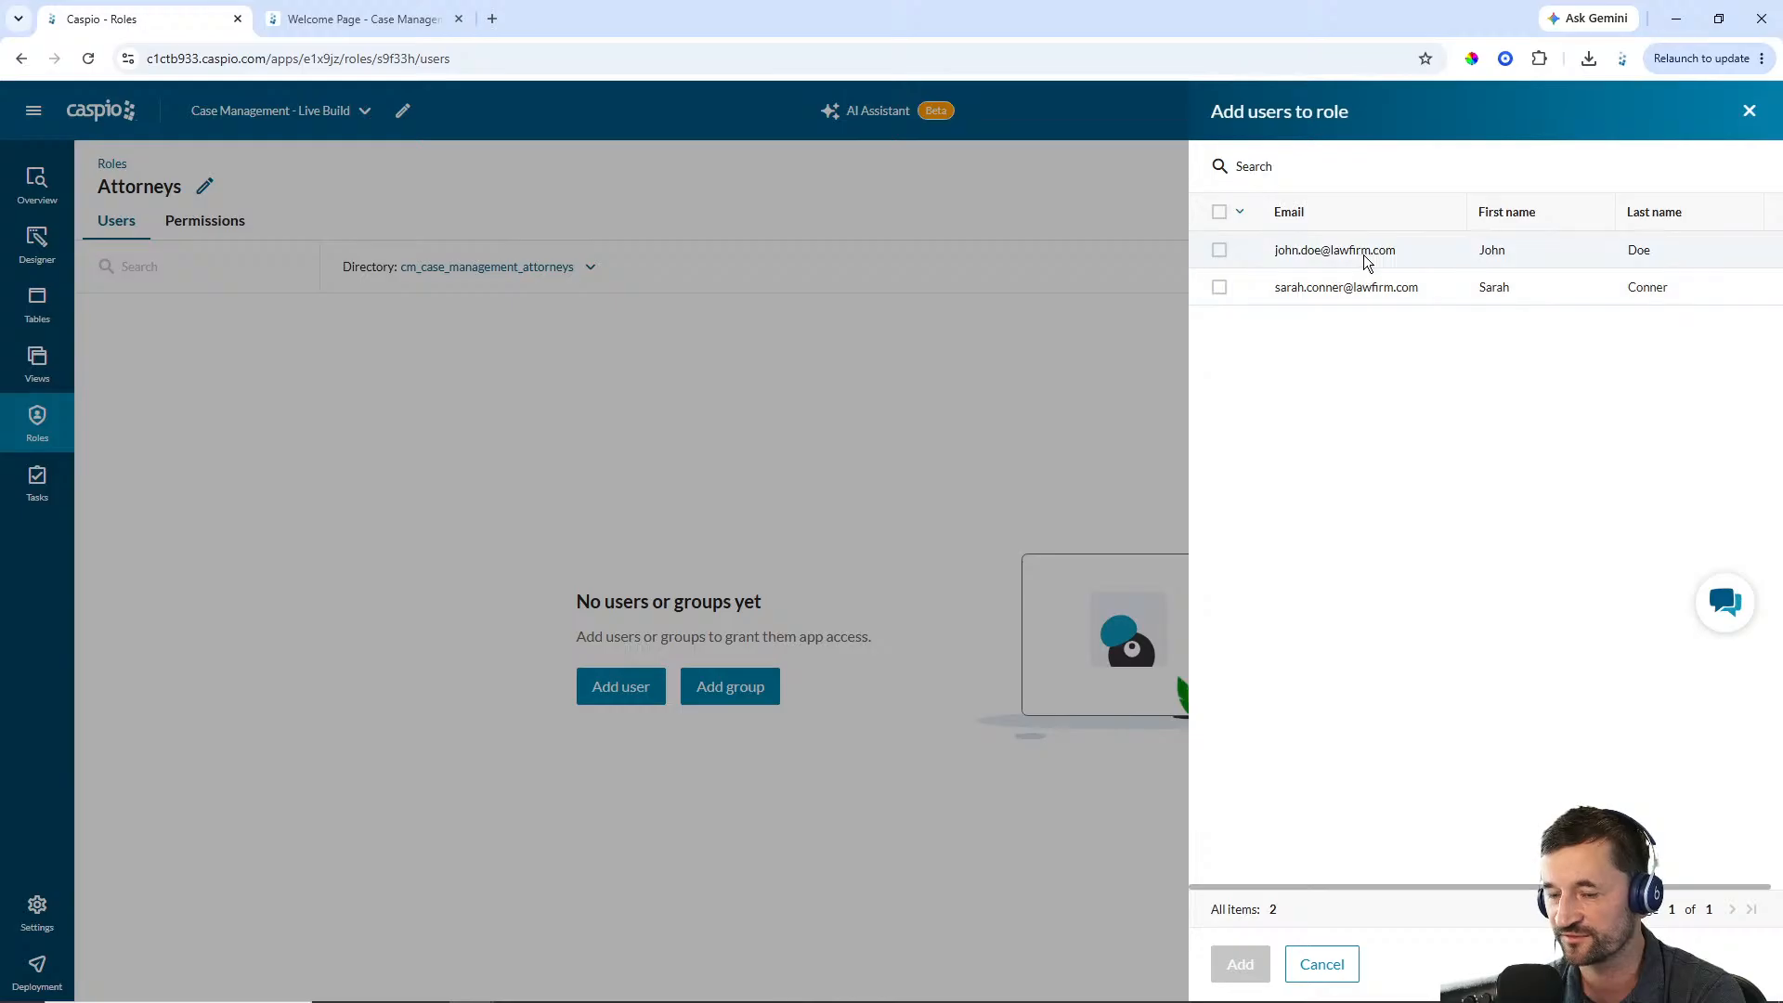
{"action": "left_click", "coordinate": [1219, 250]}
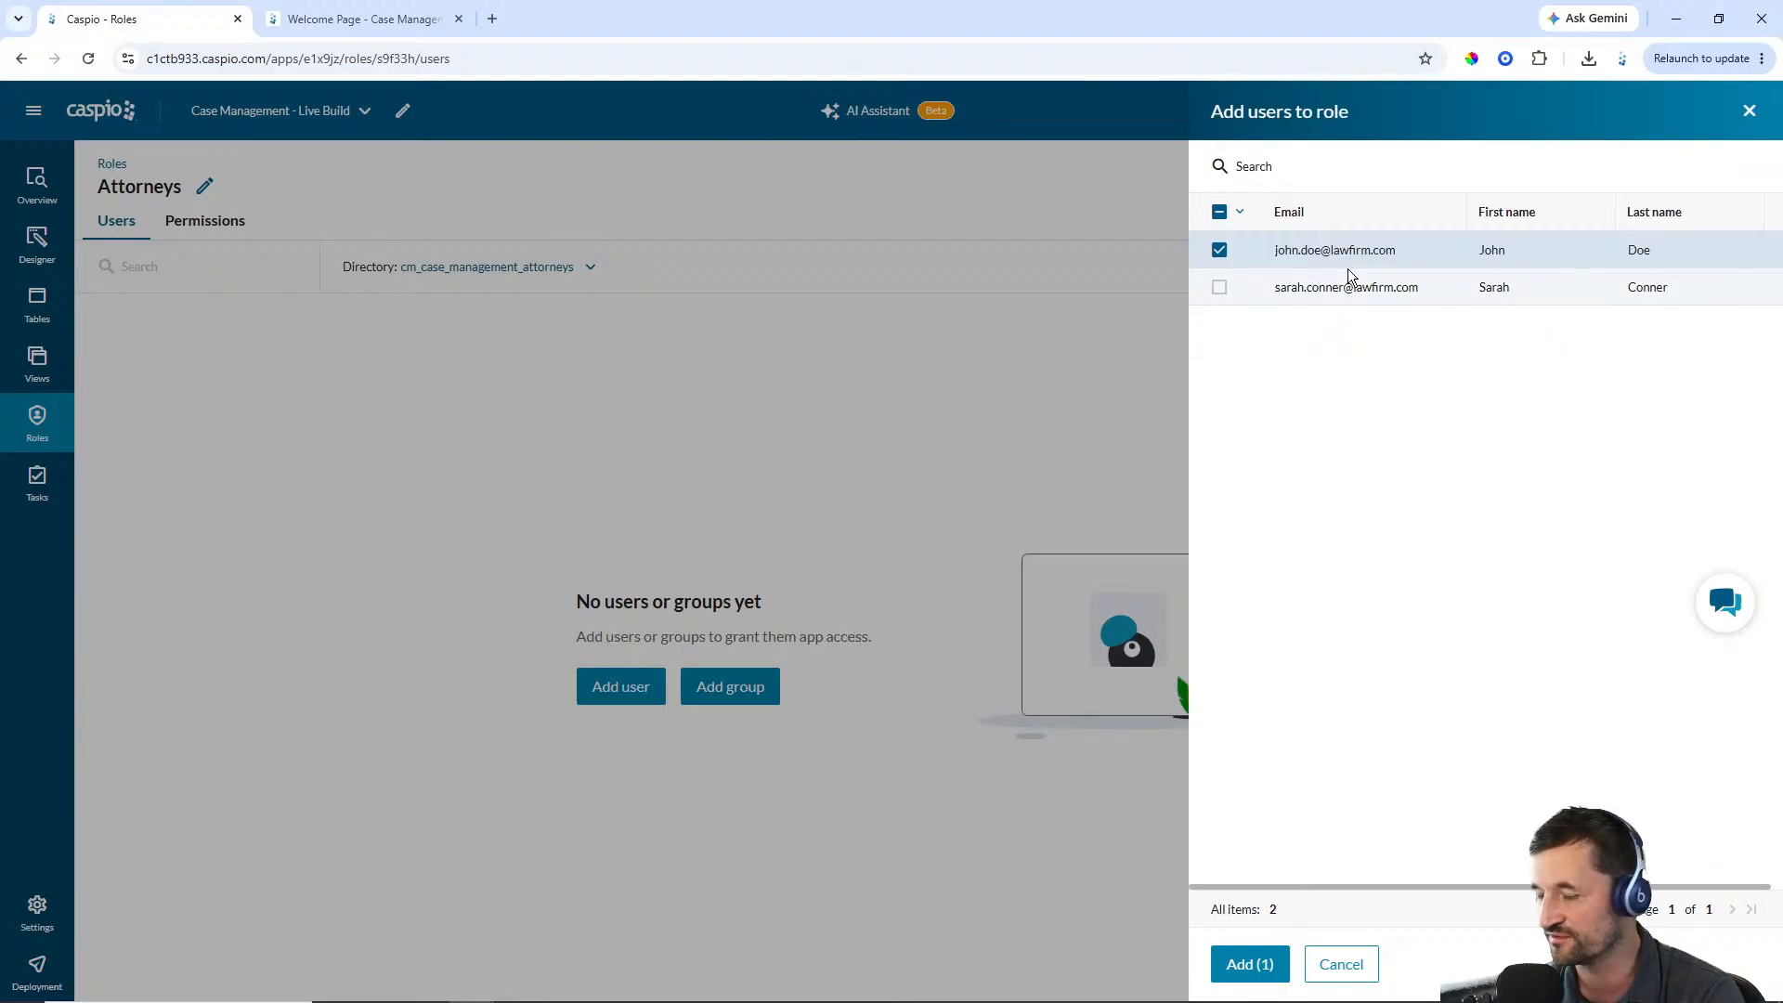
{"action": "left_click", "coordinate": [1248, 964]}
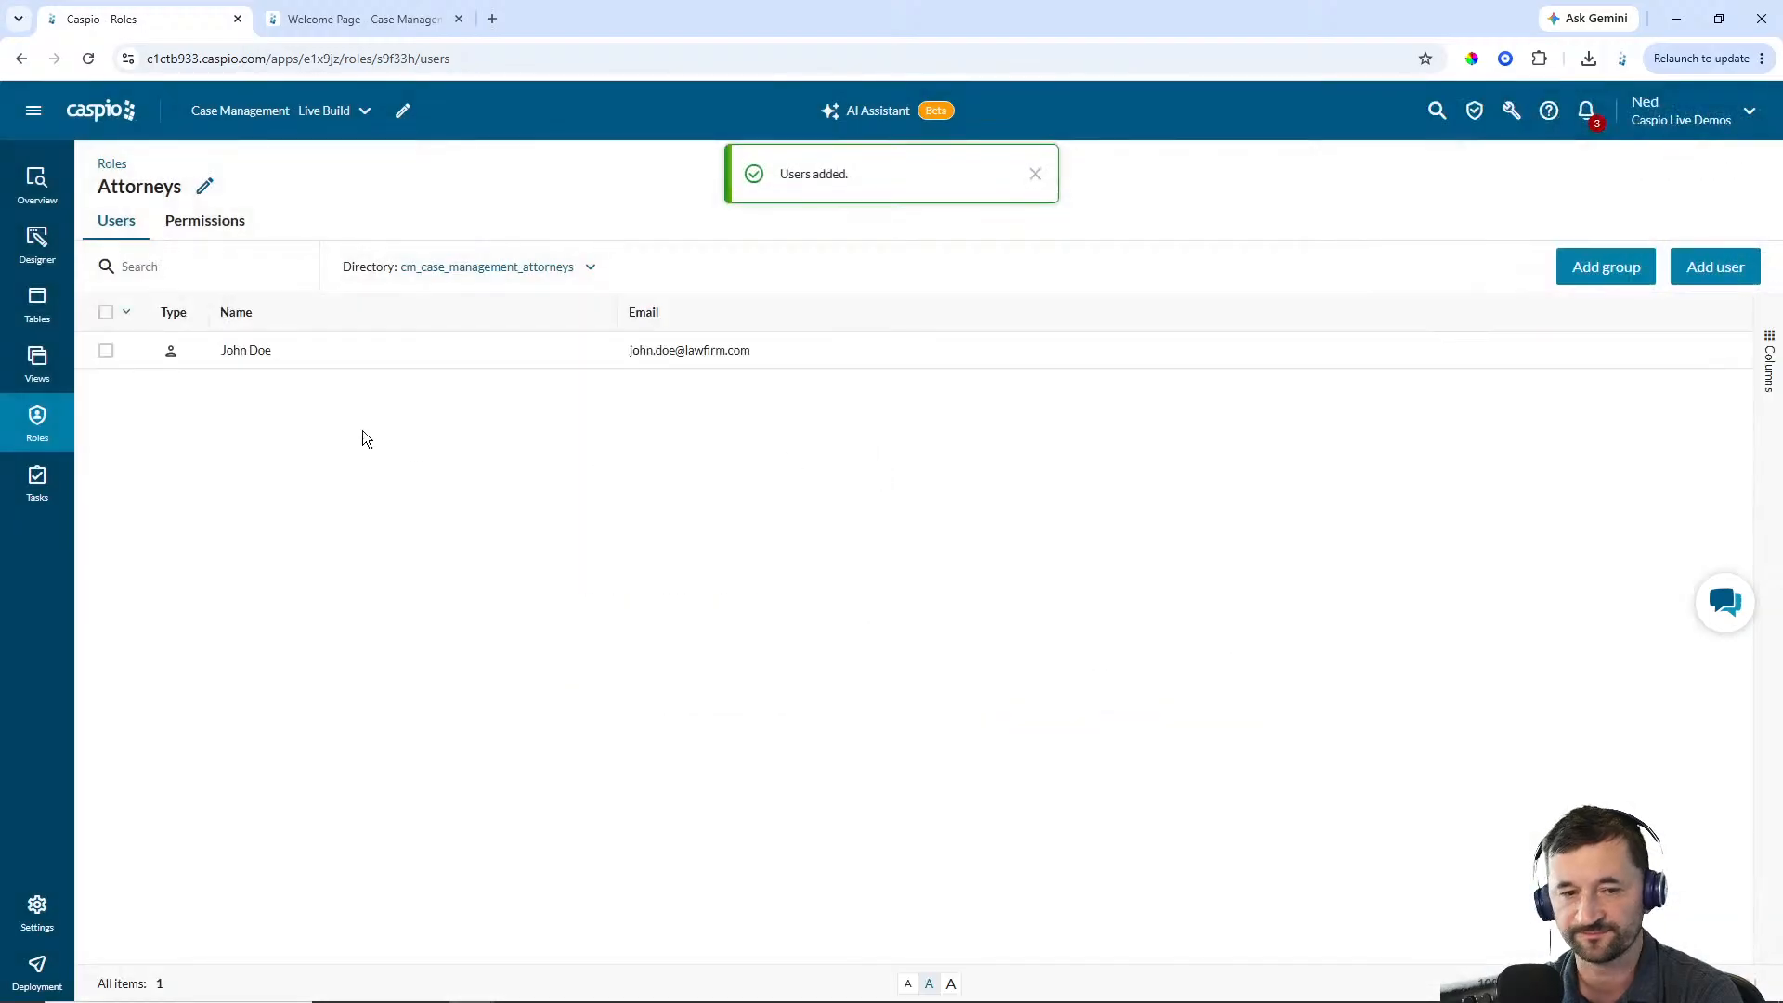
Create a role named Partners using the cm_case_management_attorneys directory
{"action": "left_click", "coordinate": [36, 427]}
{"action": "left_click", "coordinate": [1736, 253]}
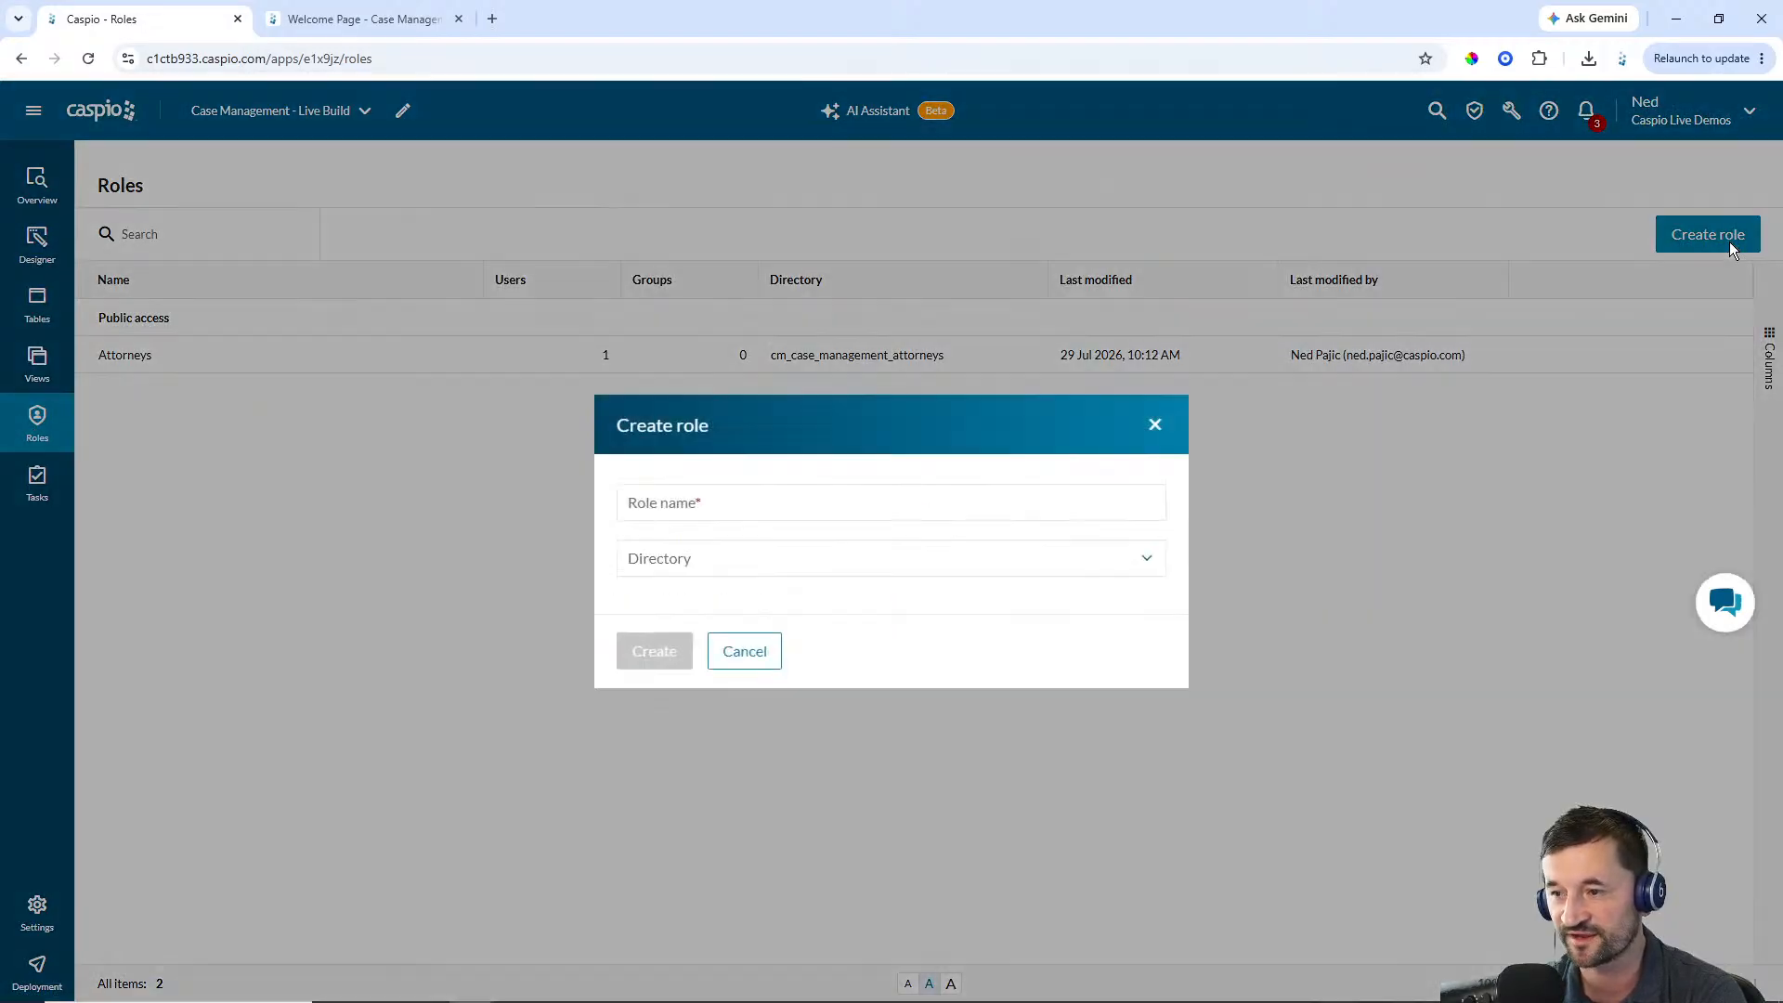
{"action": "left_click", "coordinate": [1056, 501]}
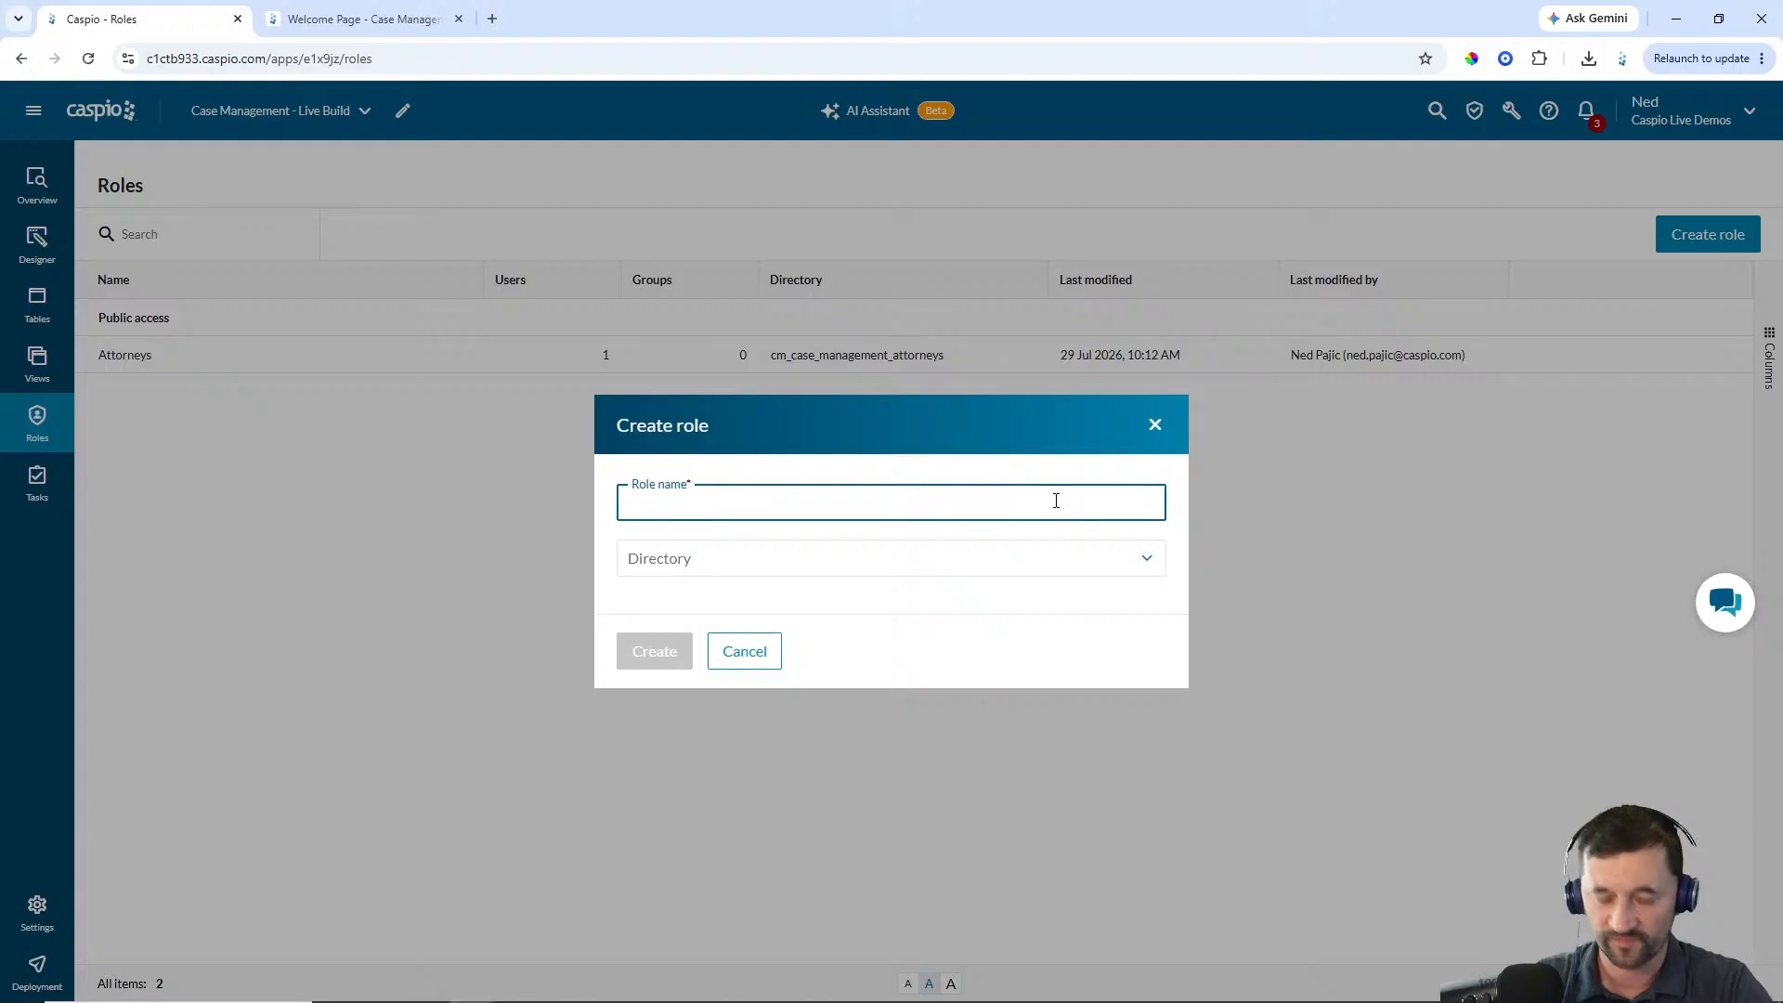
{"action": "type", "text": "Partners"}
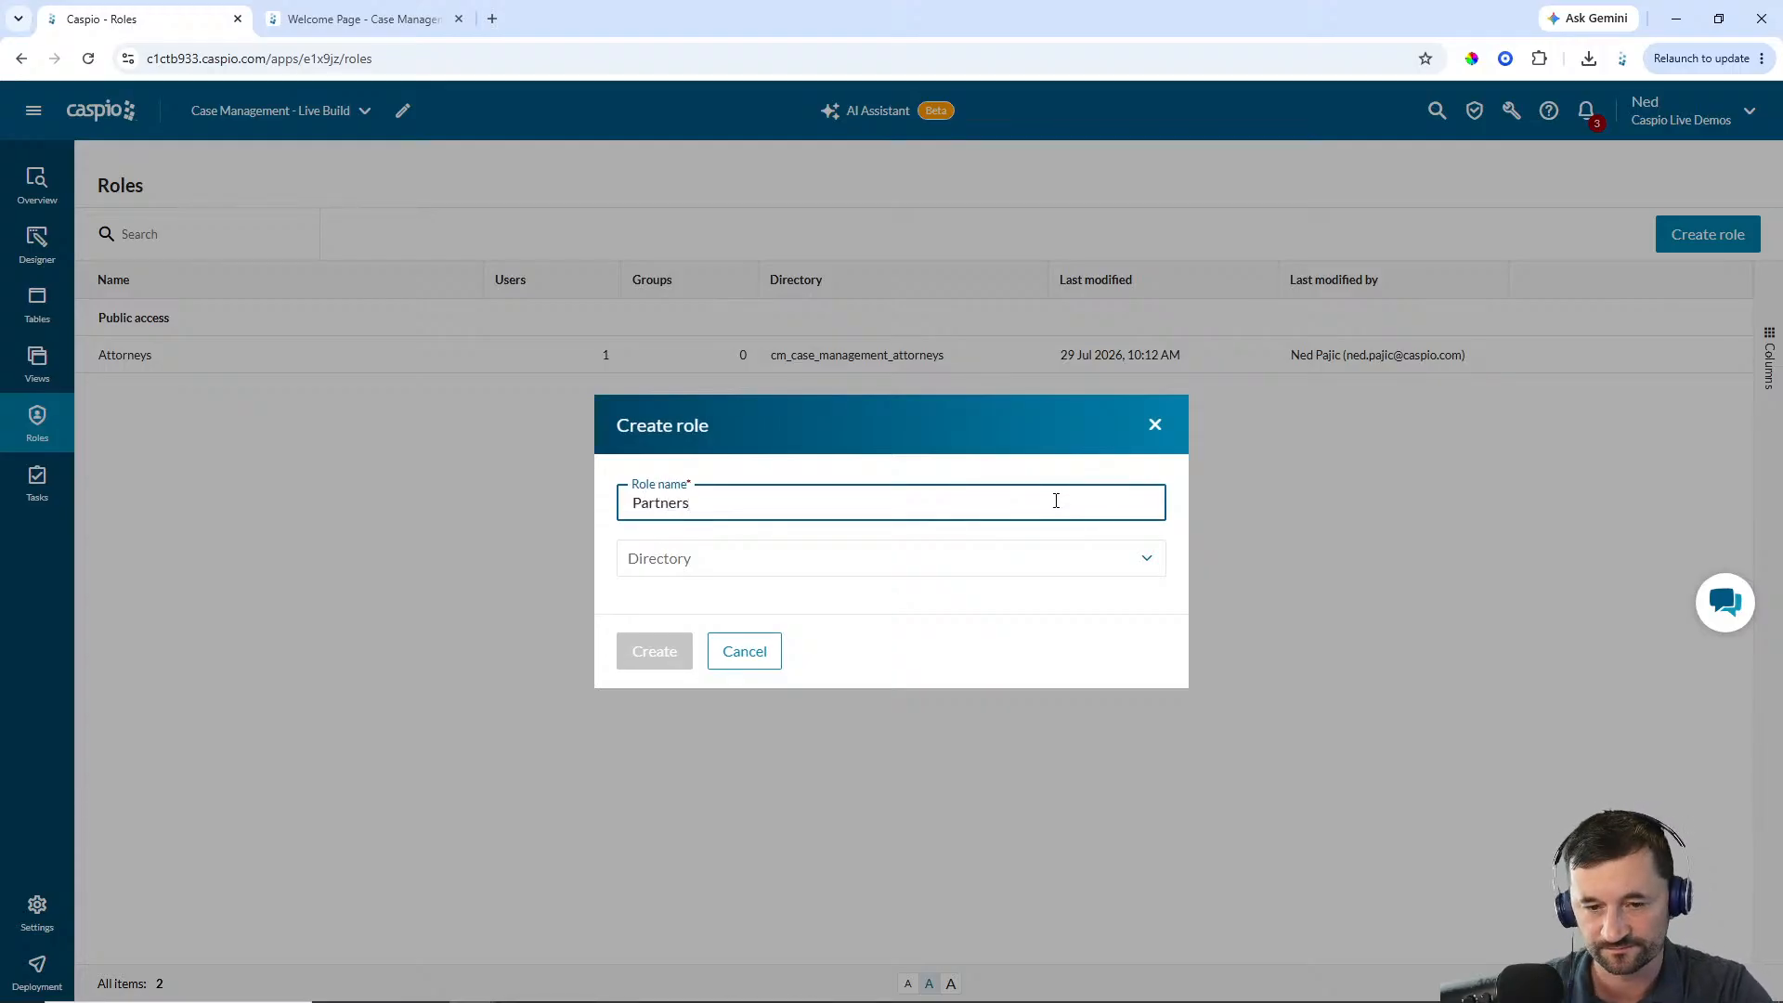
{"action": "left_click", "coordinate": [860, 568]}
{"action": "left_click", "coordinate": [837, 628]}
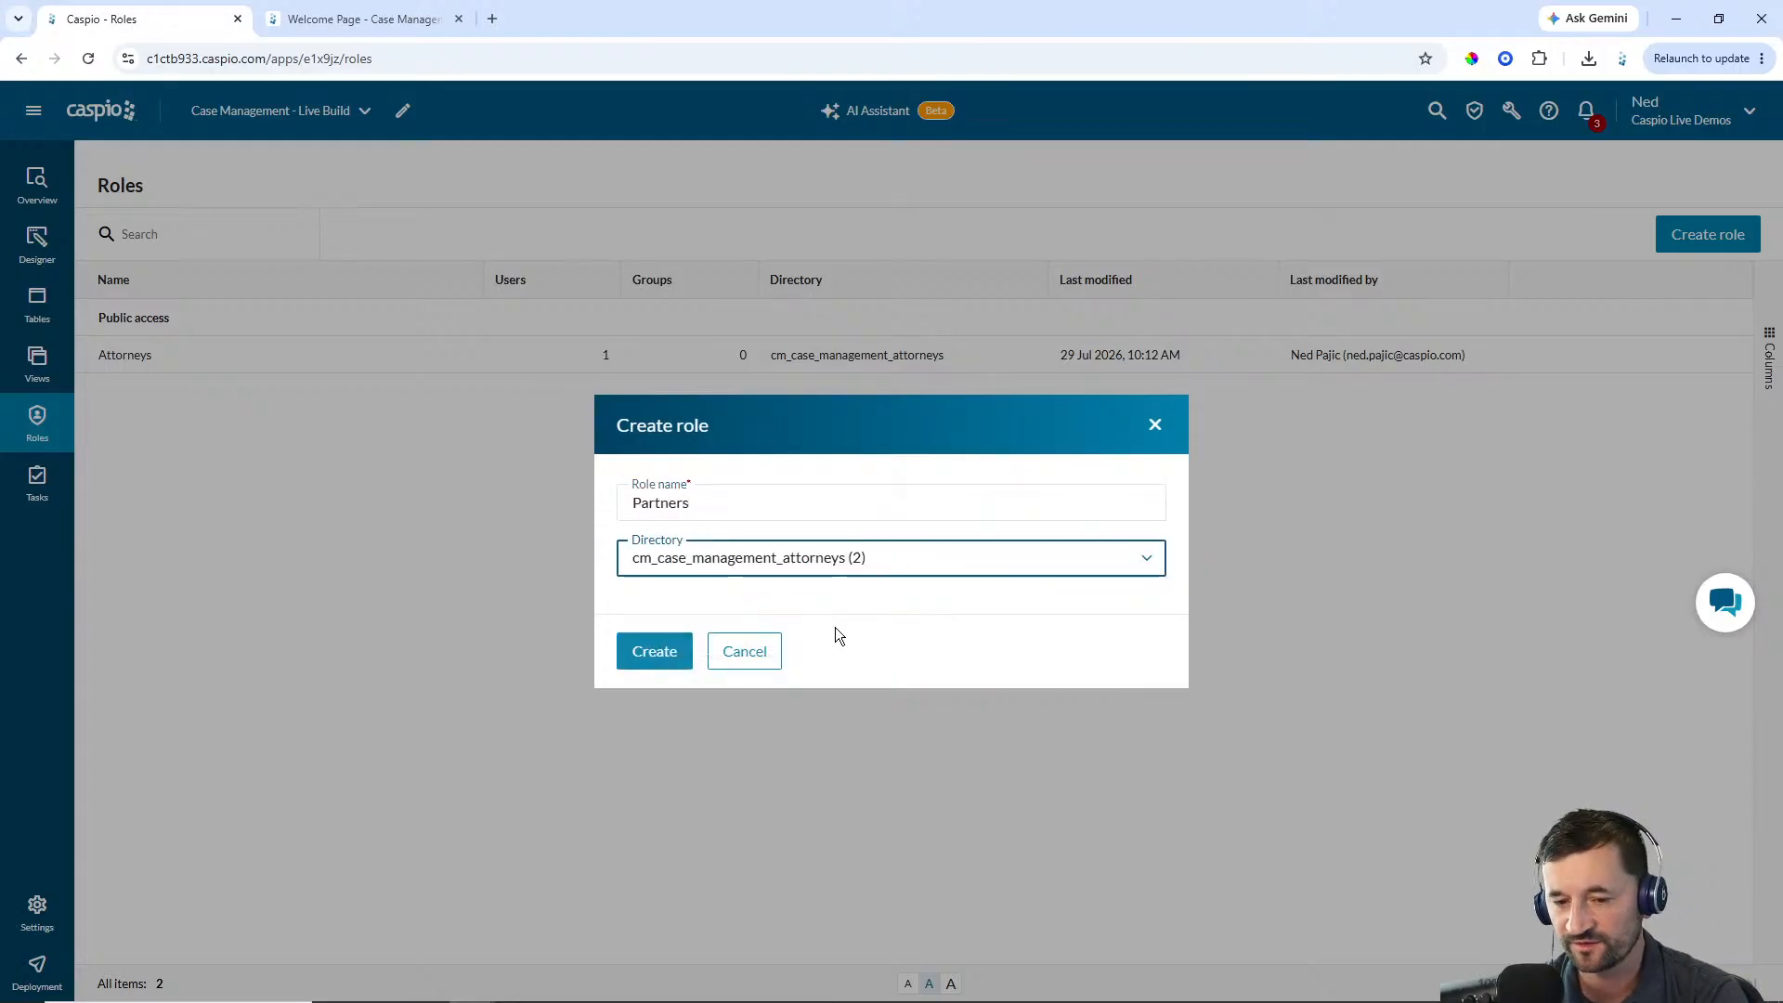
{"action": "left_click", "coordinate": [654, 650]}
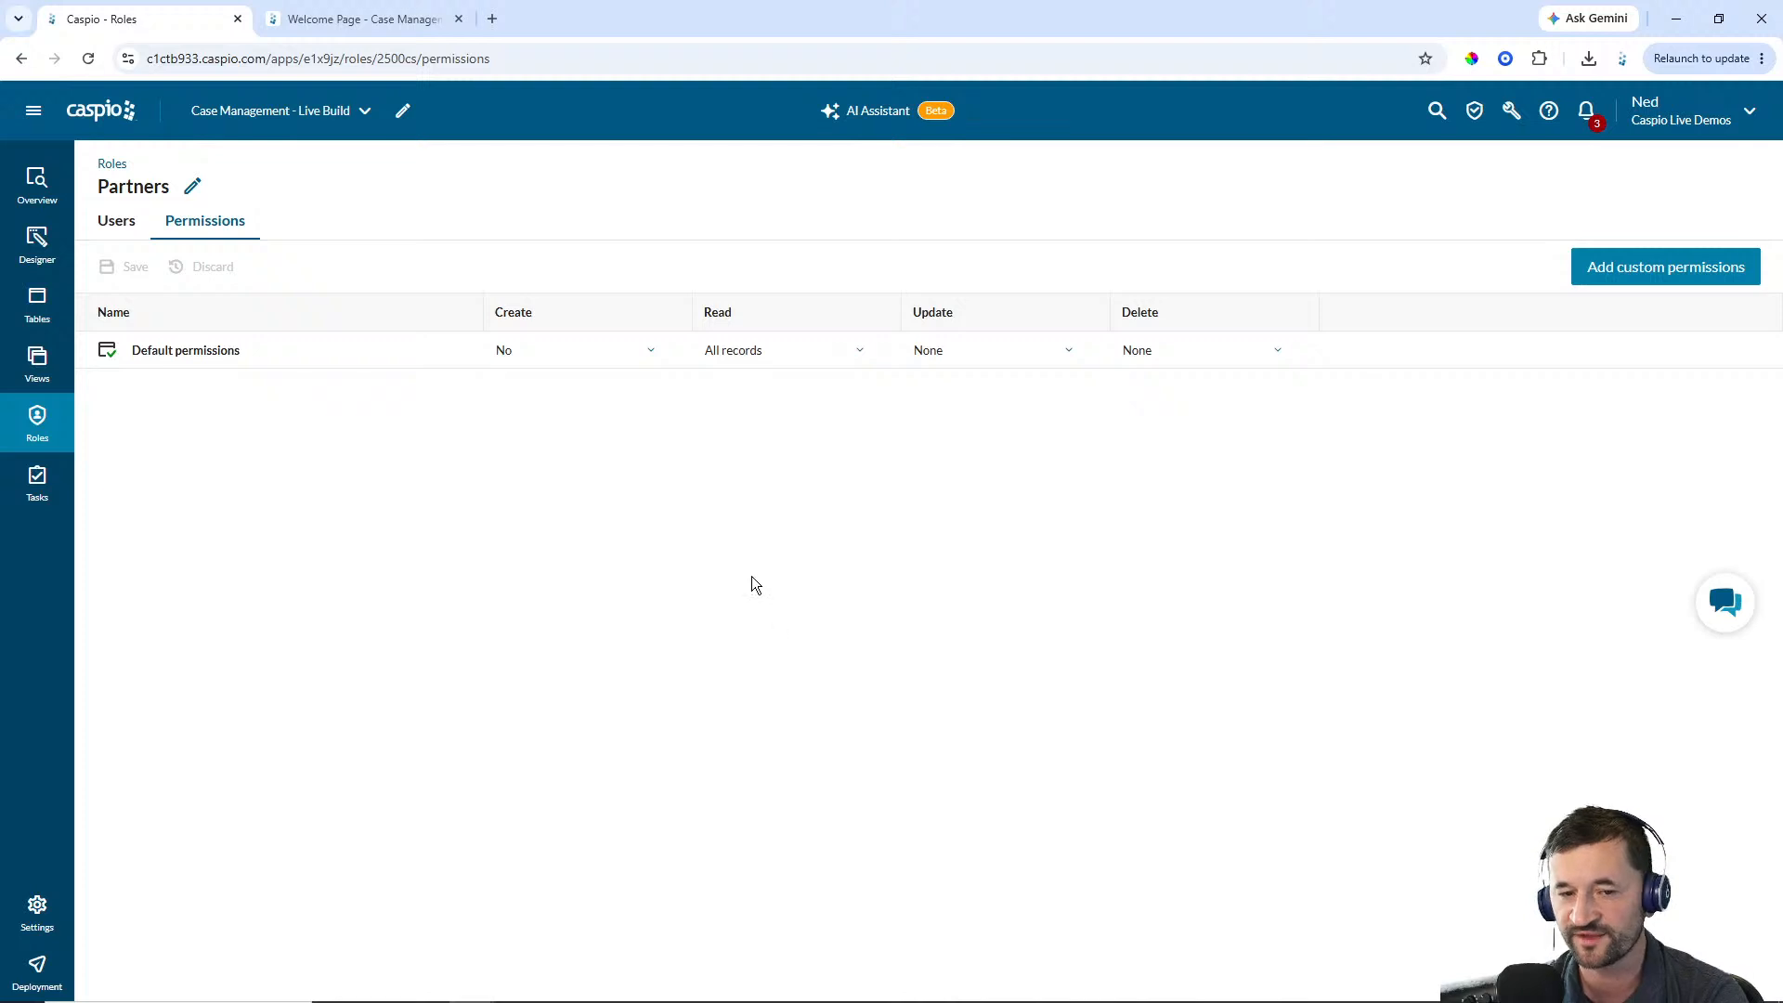
Set the Partners role's default Create permission to Yes and Update to All records, and save
{"action": "left_click", "coordinate": [585, 360]}
{"action": "left_click", "coordinate": [577, 405]}
{"action": "left_click", "coordinate": [780, 358]}
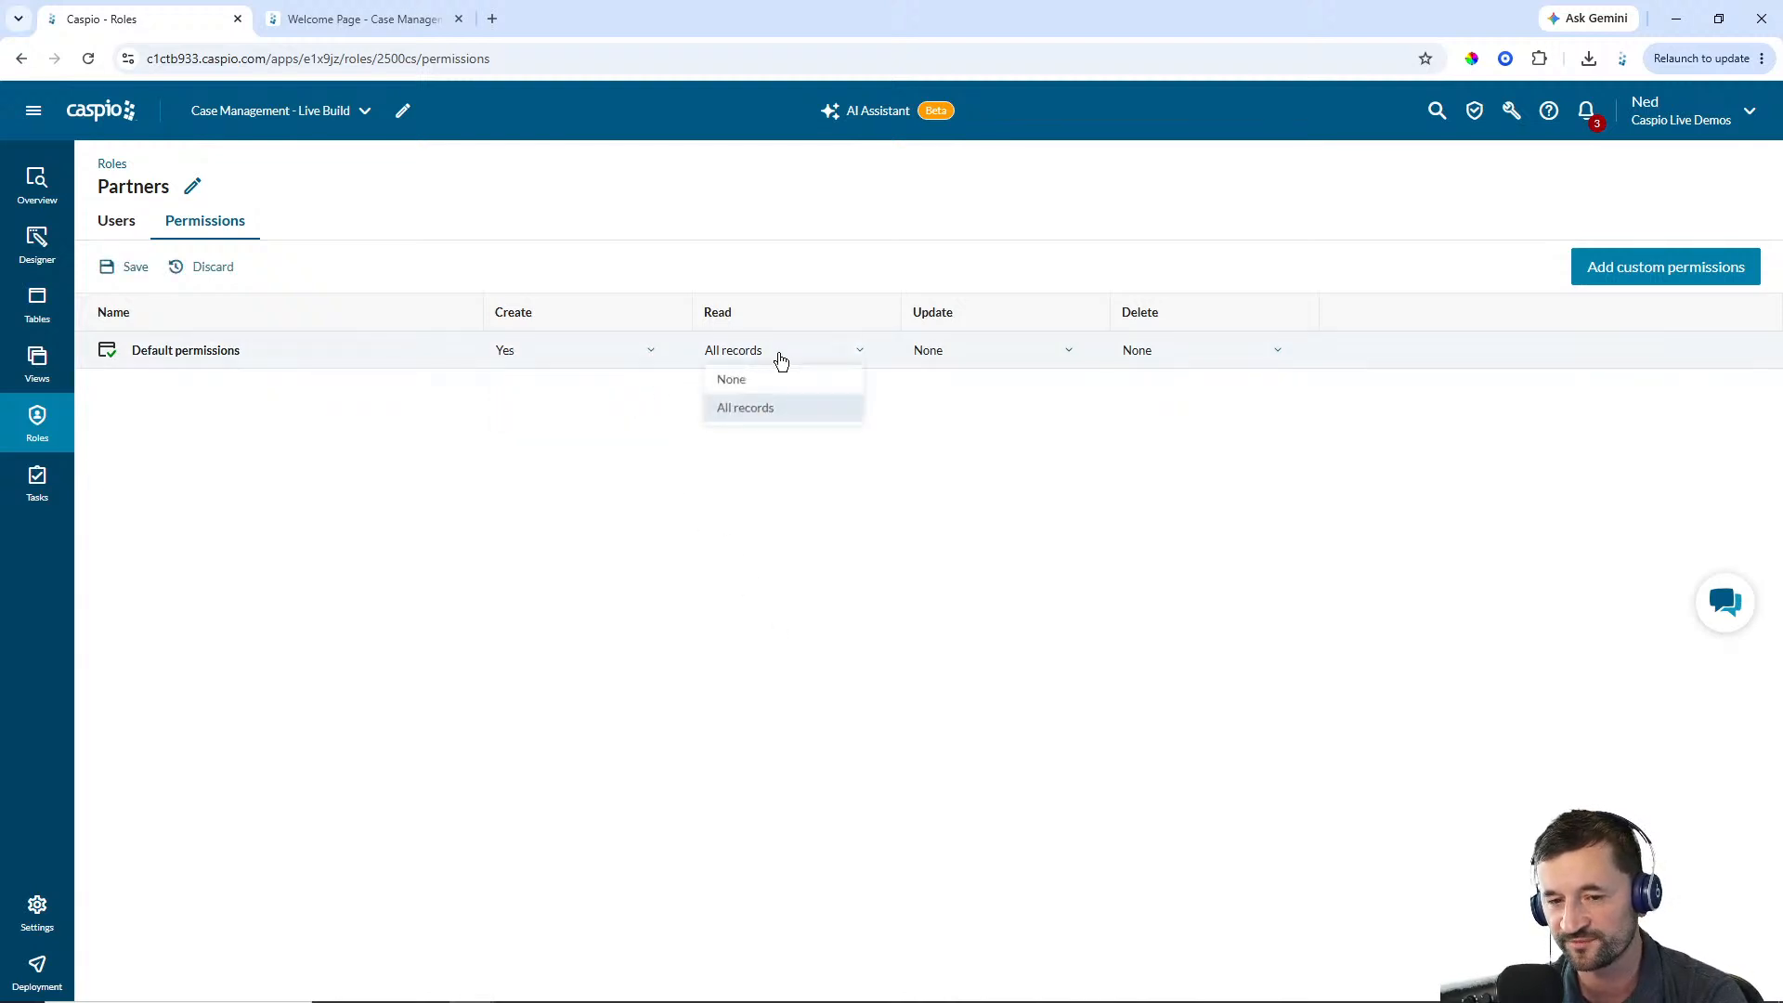
{"action": "left_click", "coordinate": [951, 351]}
{"action": "left_click", "coordinate": [956, 409]}
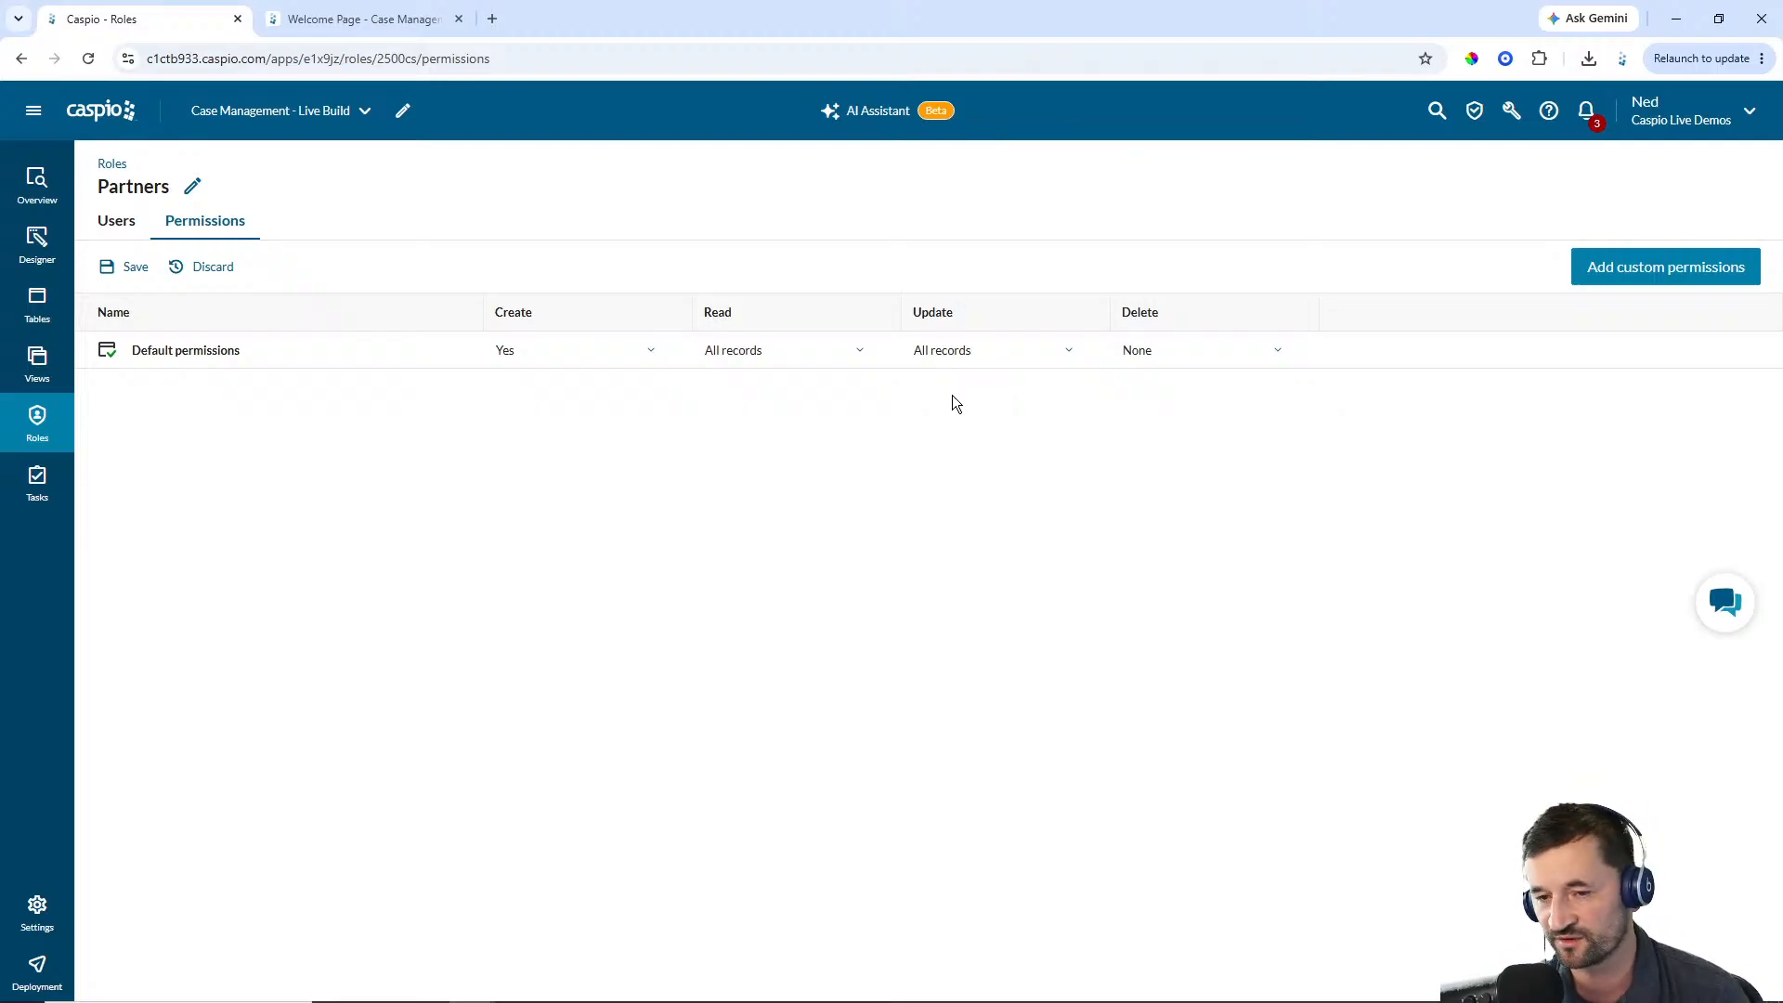
{"action": "left_click", "coordinate": [133, 268]}
{"action": "left_click", "coordinate": [119, 223]}
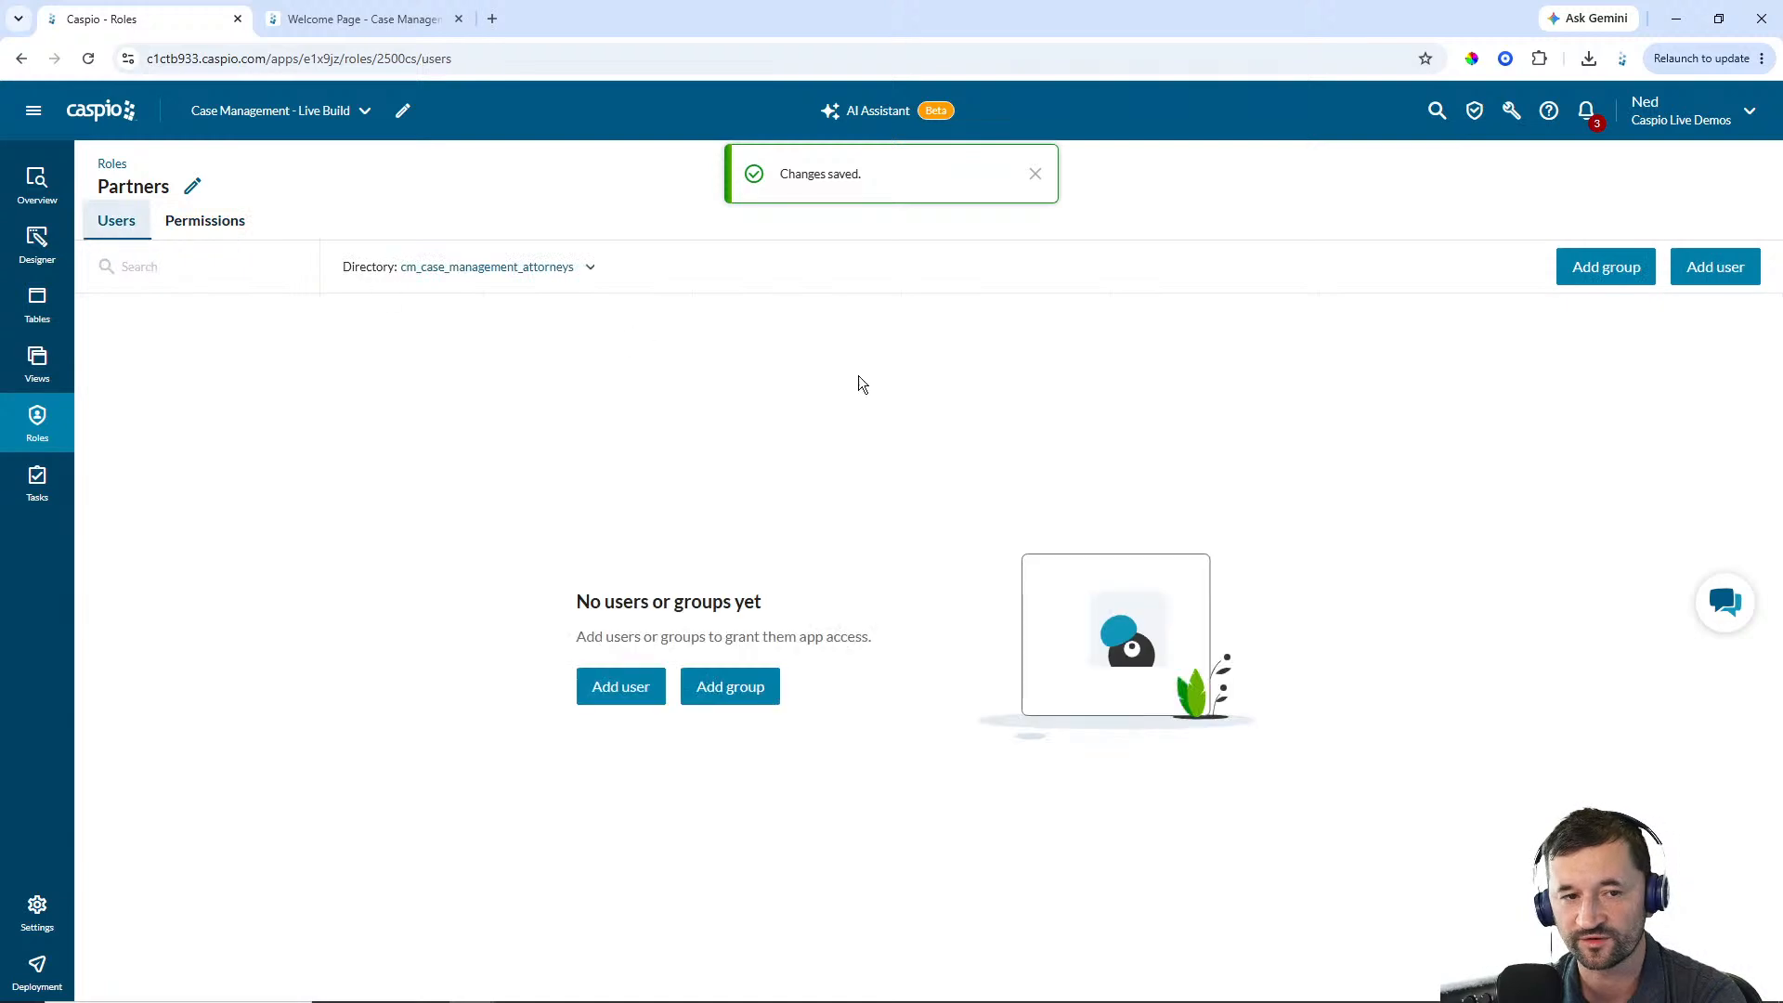
Add the second directory user to the Partners role
{"action": "left_click", "coordinate": [1697, 270]}
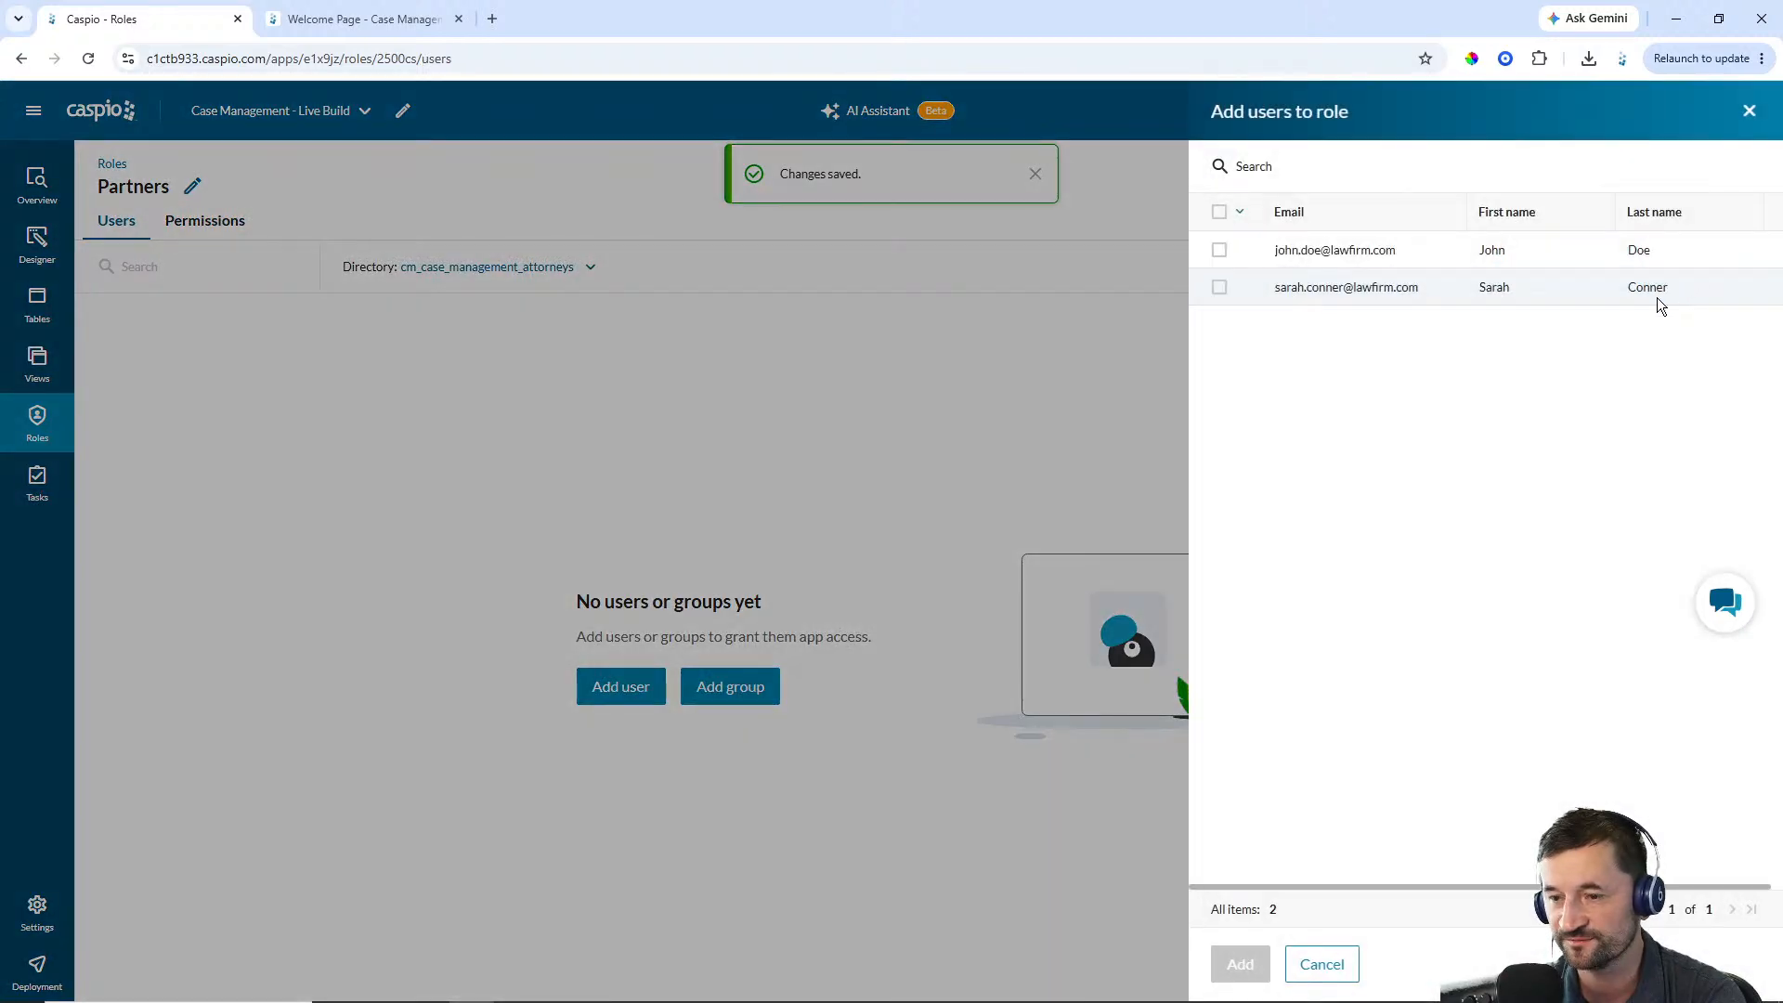
{"action": "left_click", "coordinate": [1218, 289]}
{"action": "left_click", "coordinate": [1243, 963]}
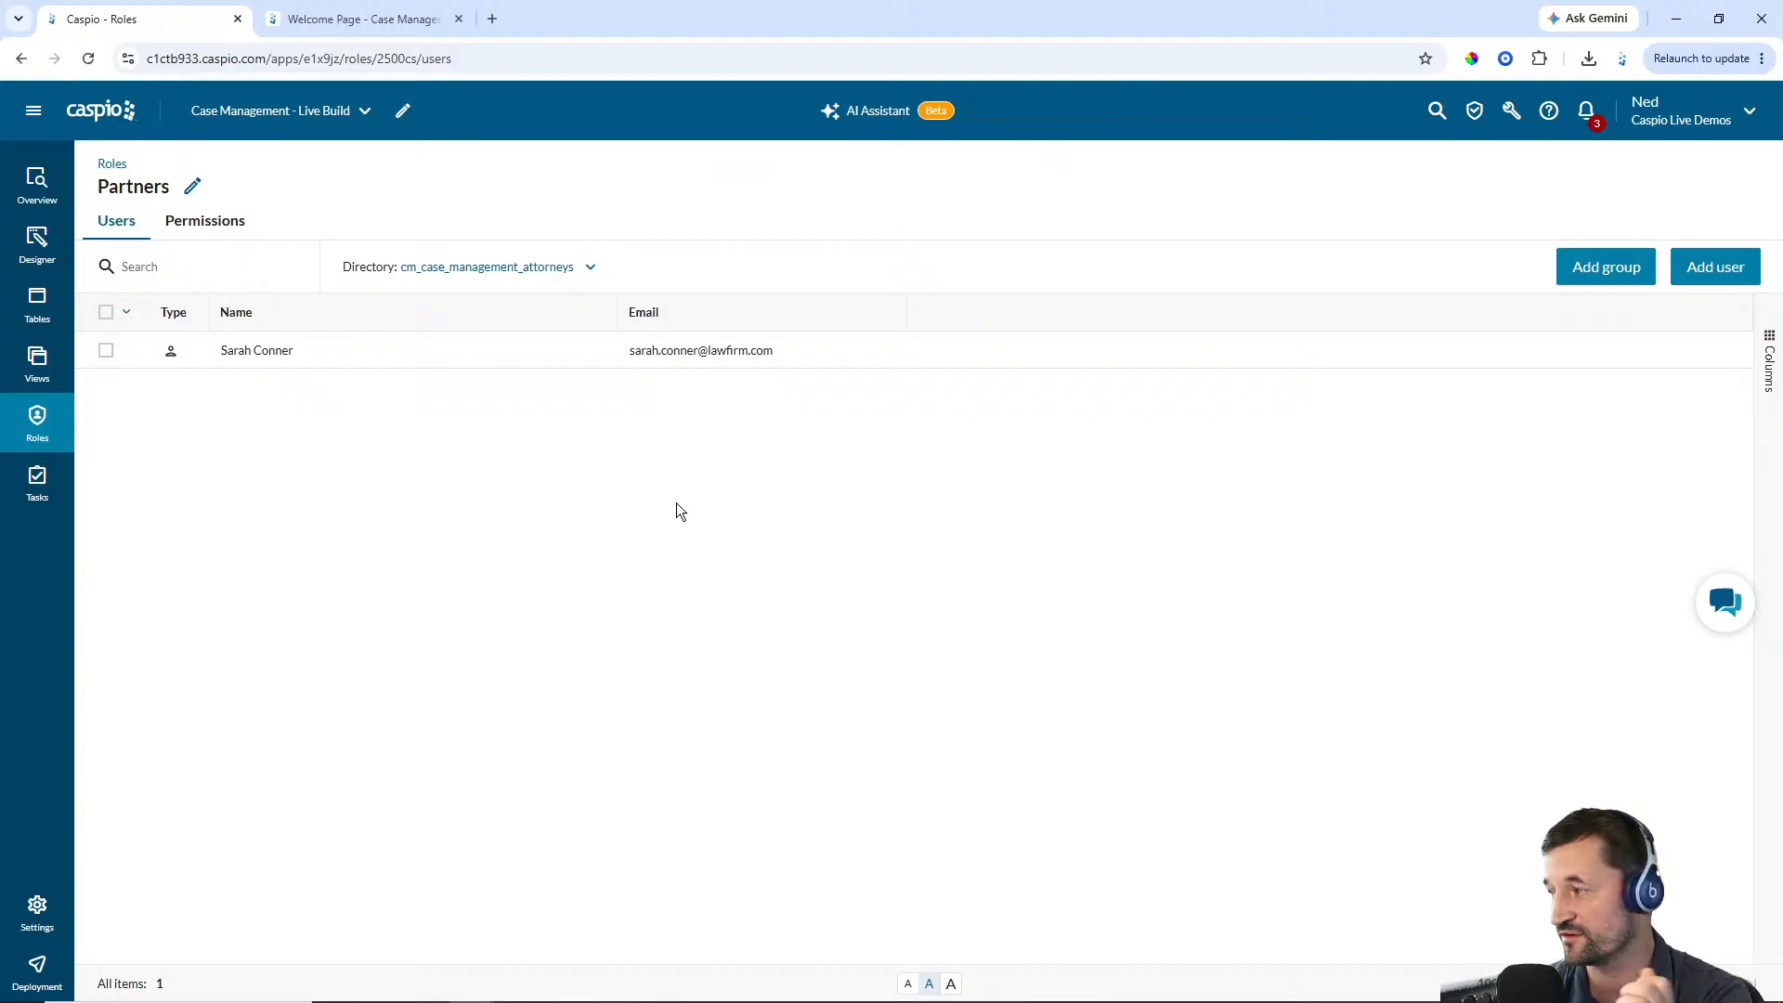
Add an AppPage named Dashboard to the Partners segment in the Designer
{"action": "left_click", "coordinate": [38, 423]}
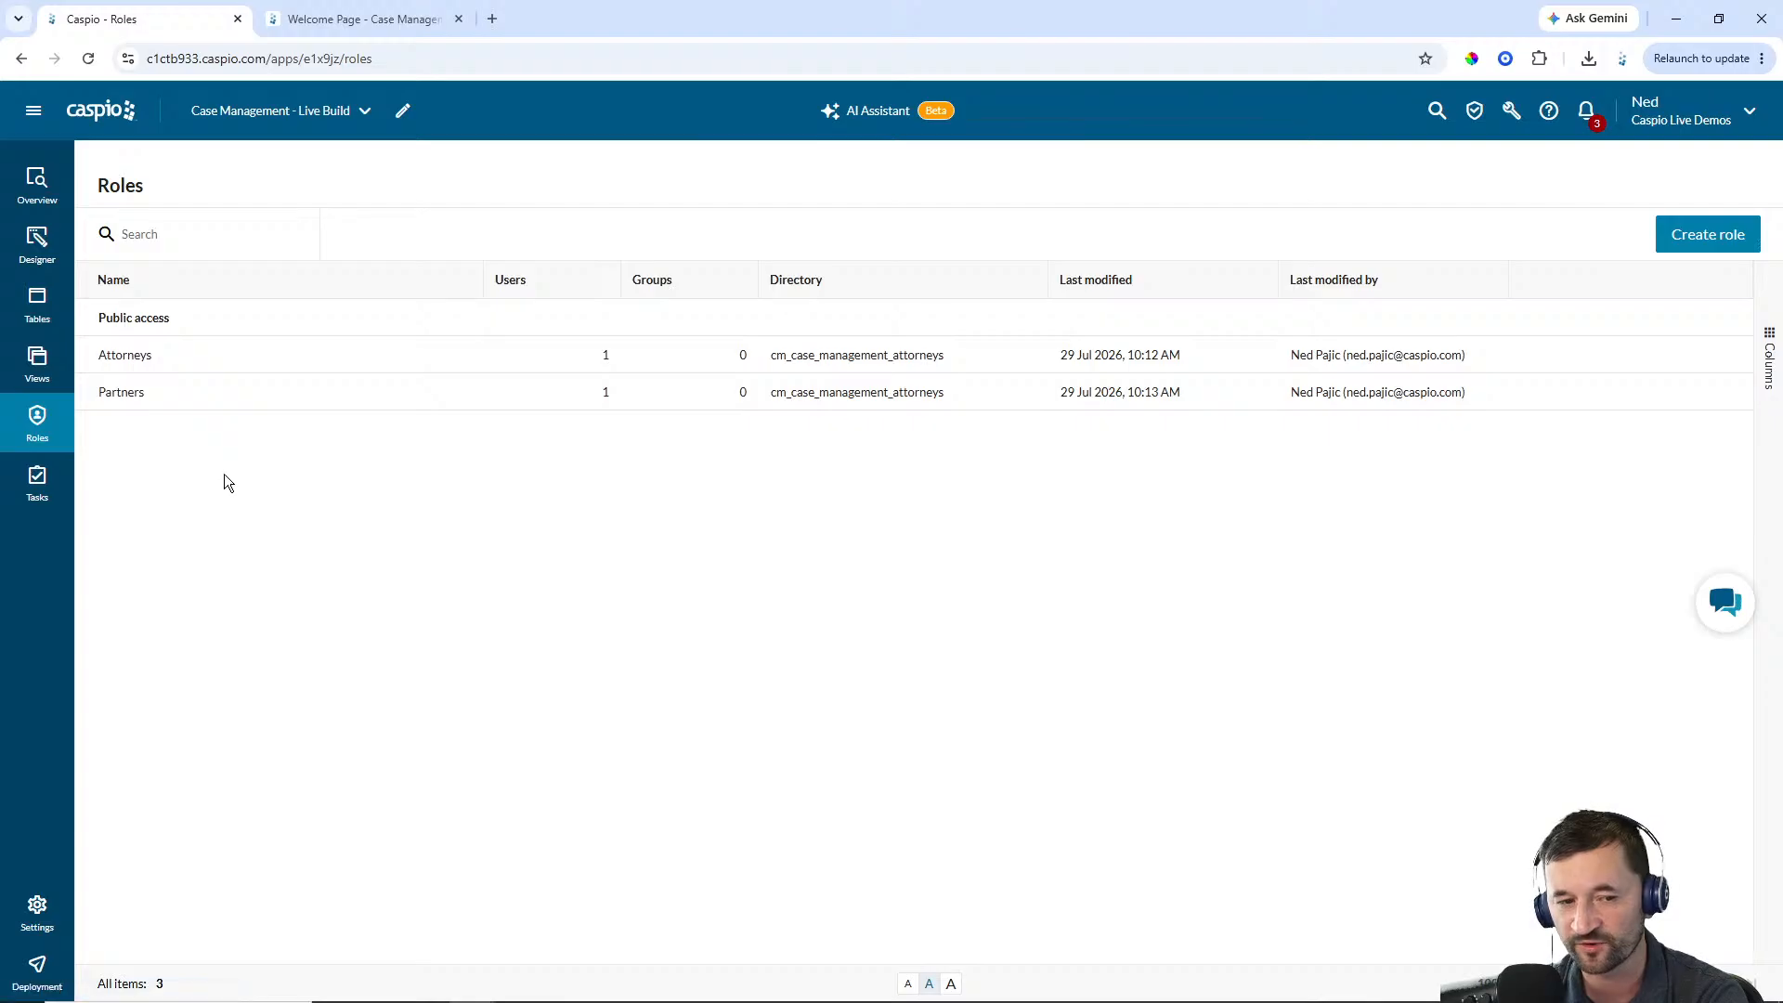
{"action": "mouse_move", "coordinate": [162, 355]}
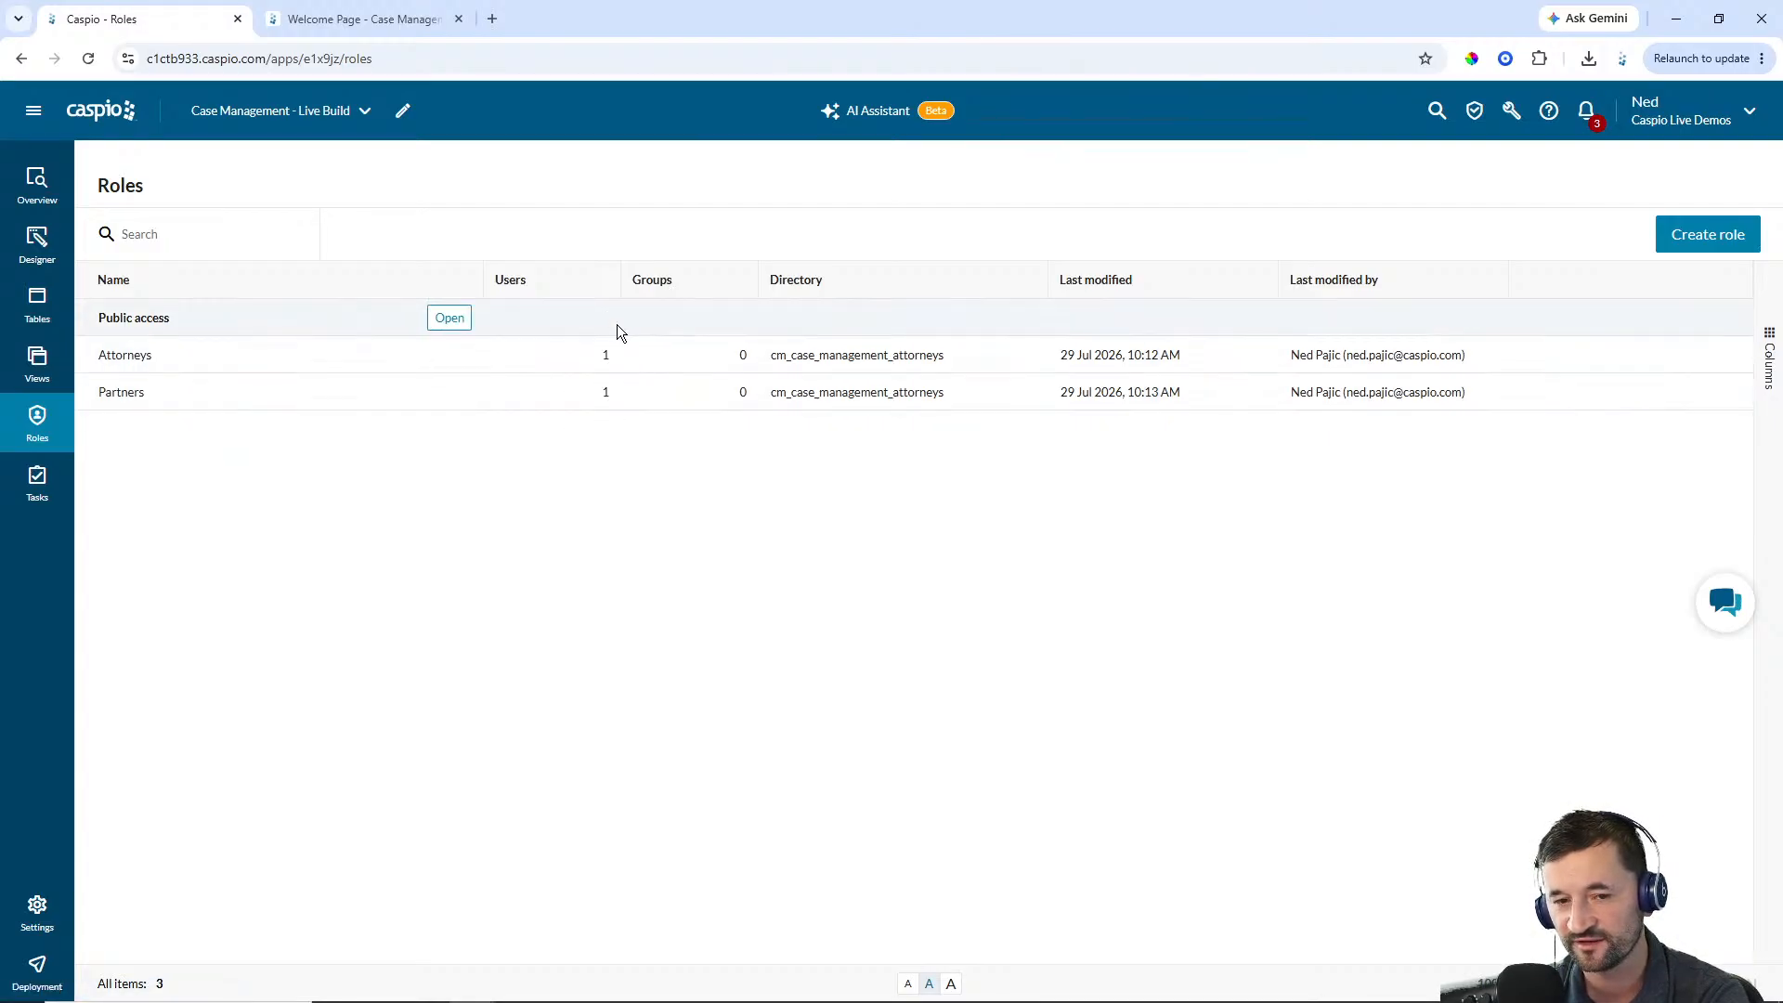
{"action": "mouse_move", "coordinate": [554, 404]}
{"action": "mouse_move", "coordinate": [626, 365]}
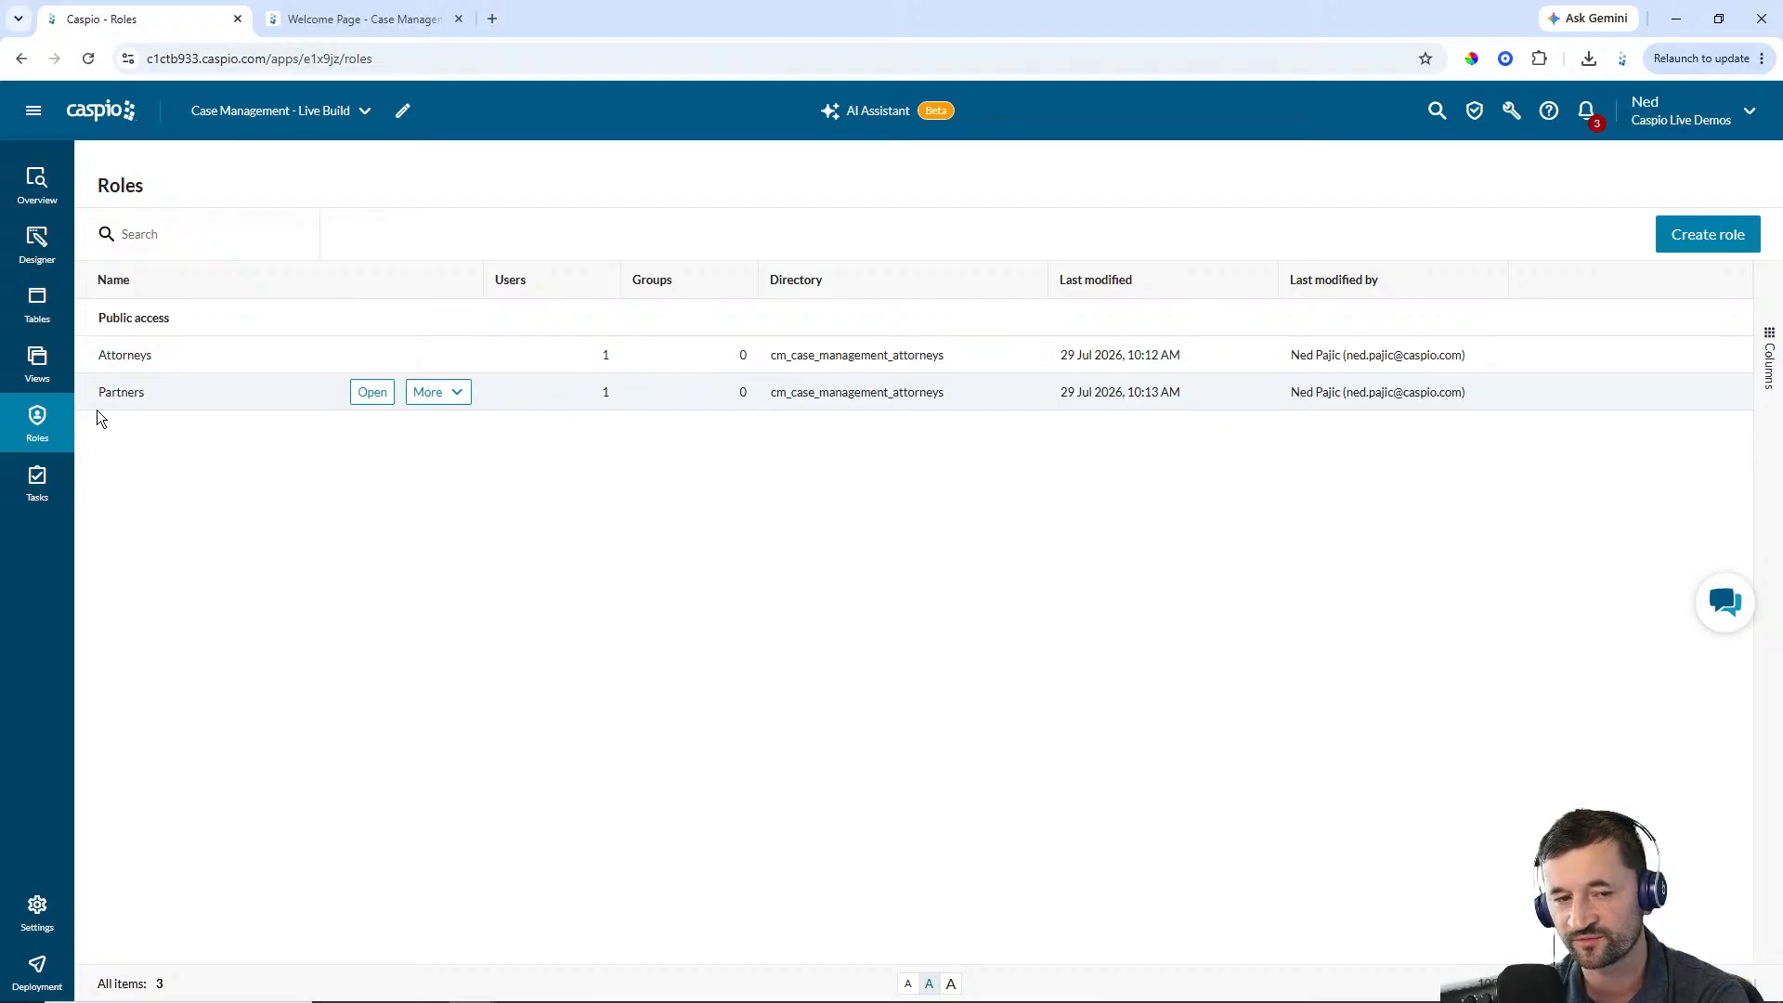
{"action": "left_click", "coordinate": [37, 247]}
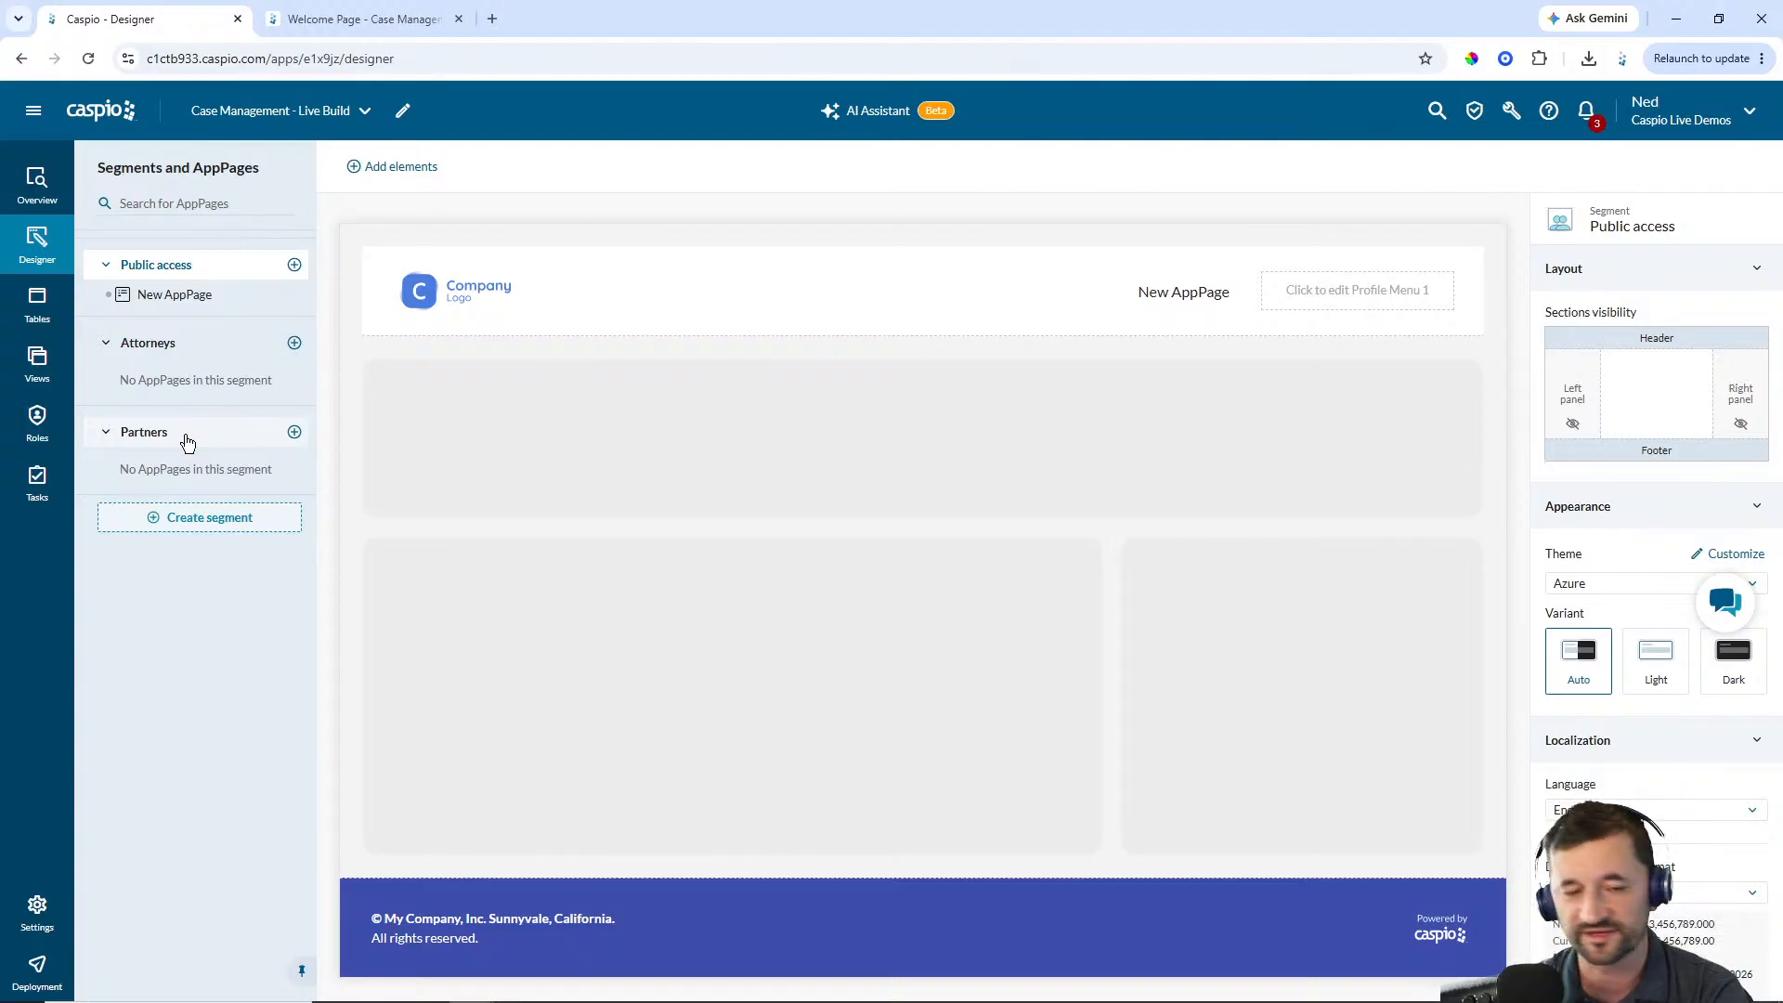
{"action": "left_click", "coordinate": [295, 433]}
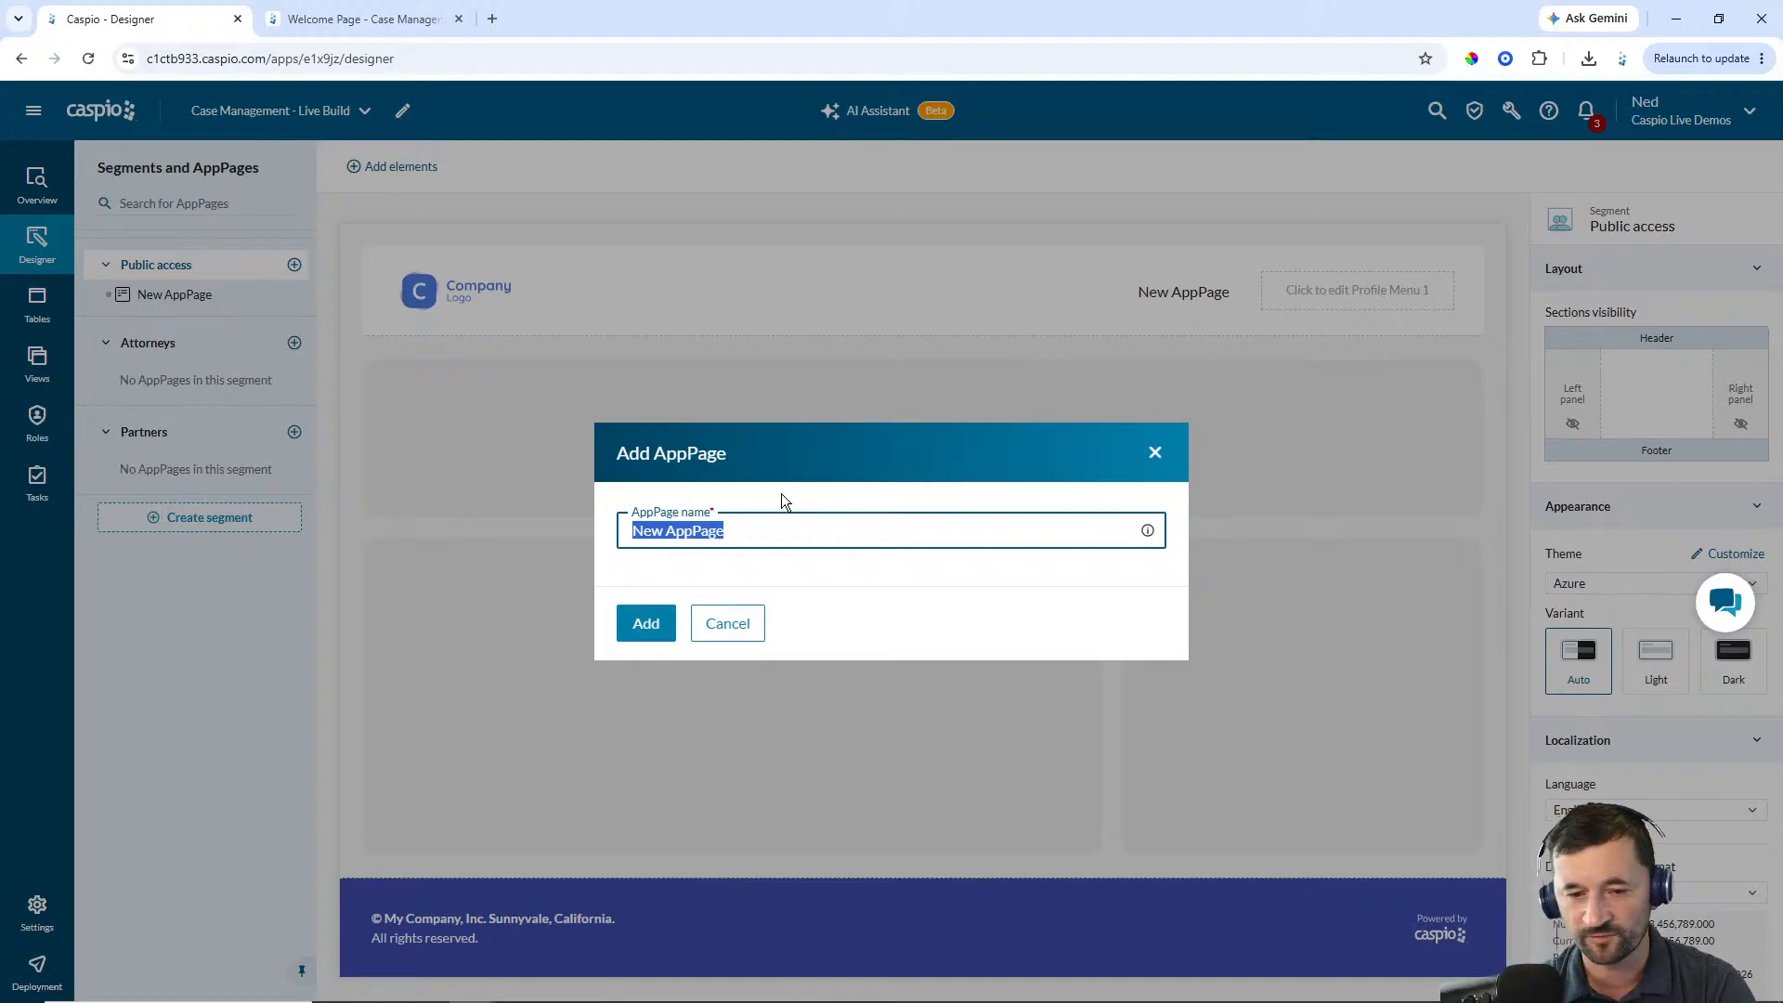
{"action": "type", "text": "Dashboard"}
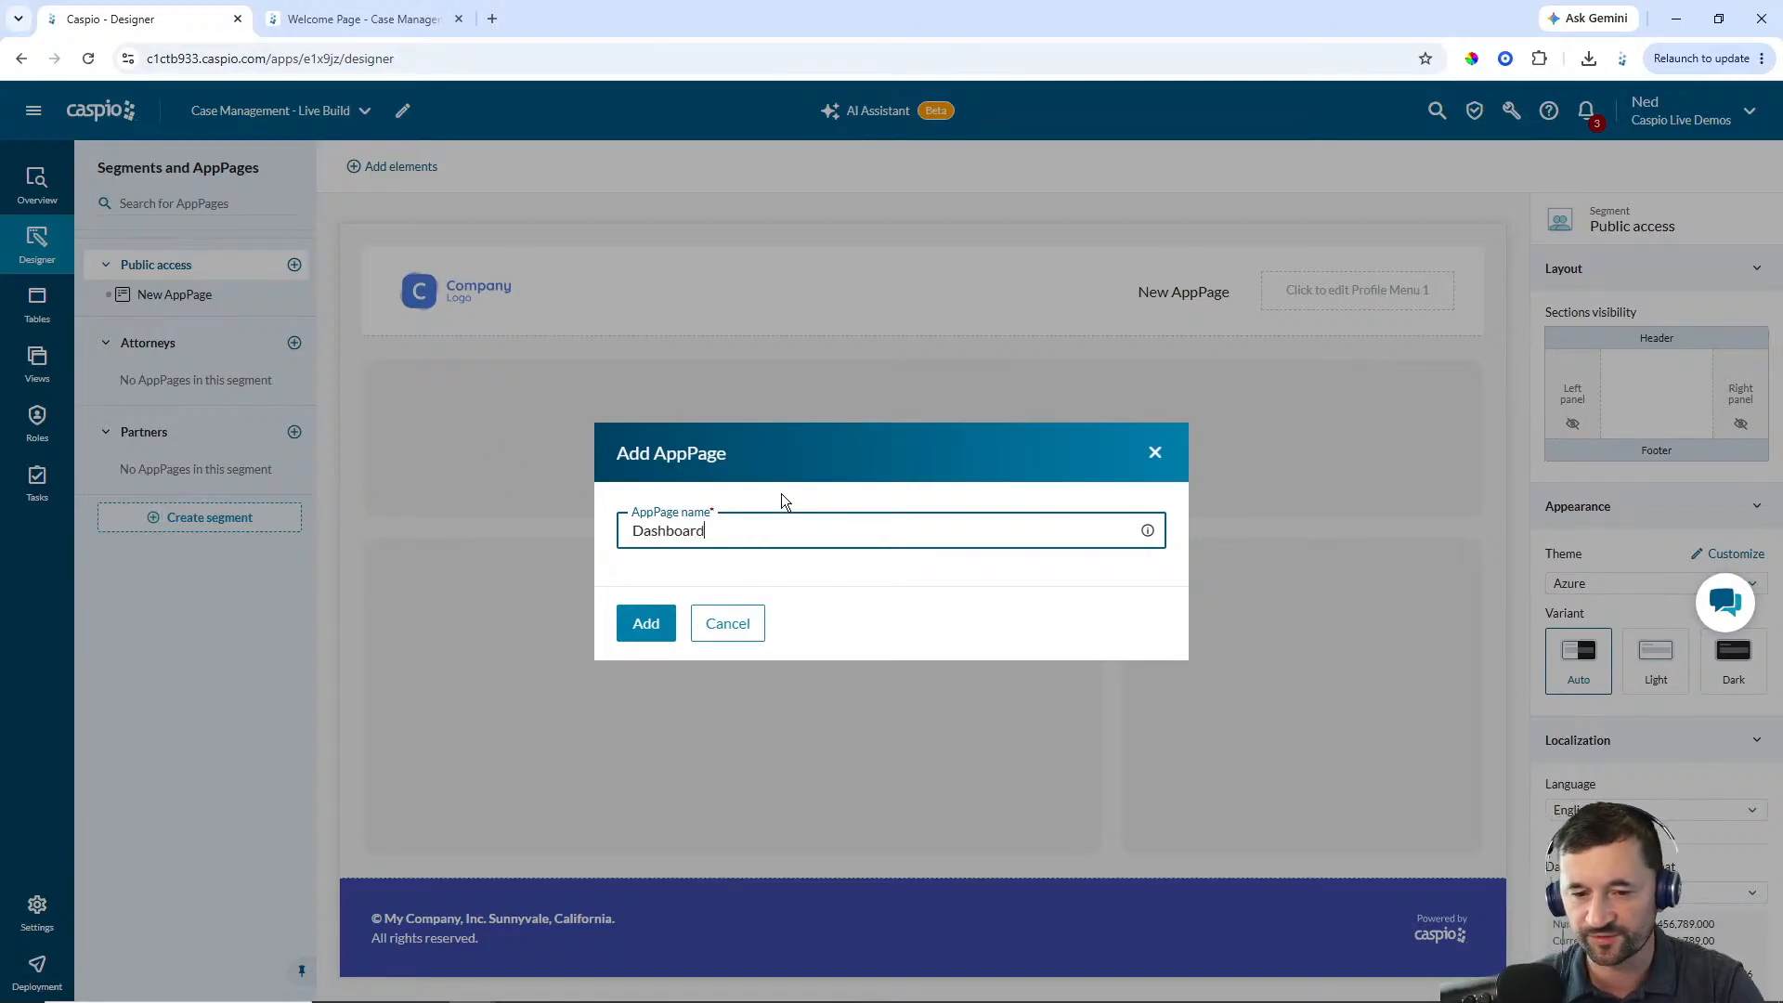
{"action": "left_click", "coordinate": [647, 623]}
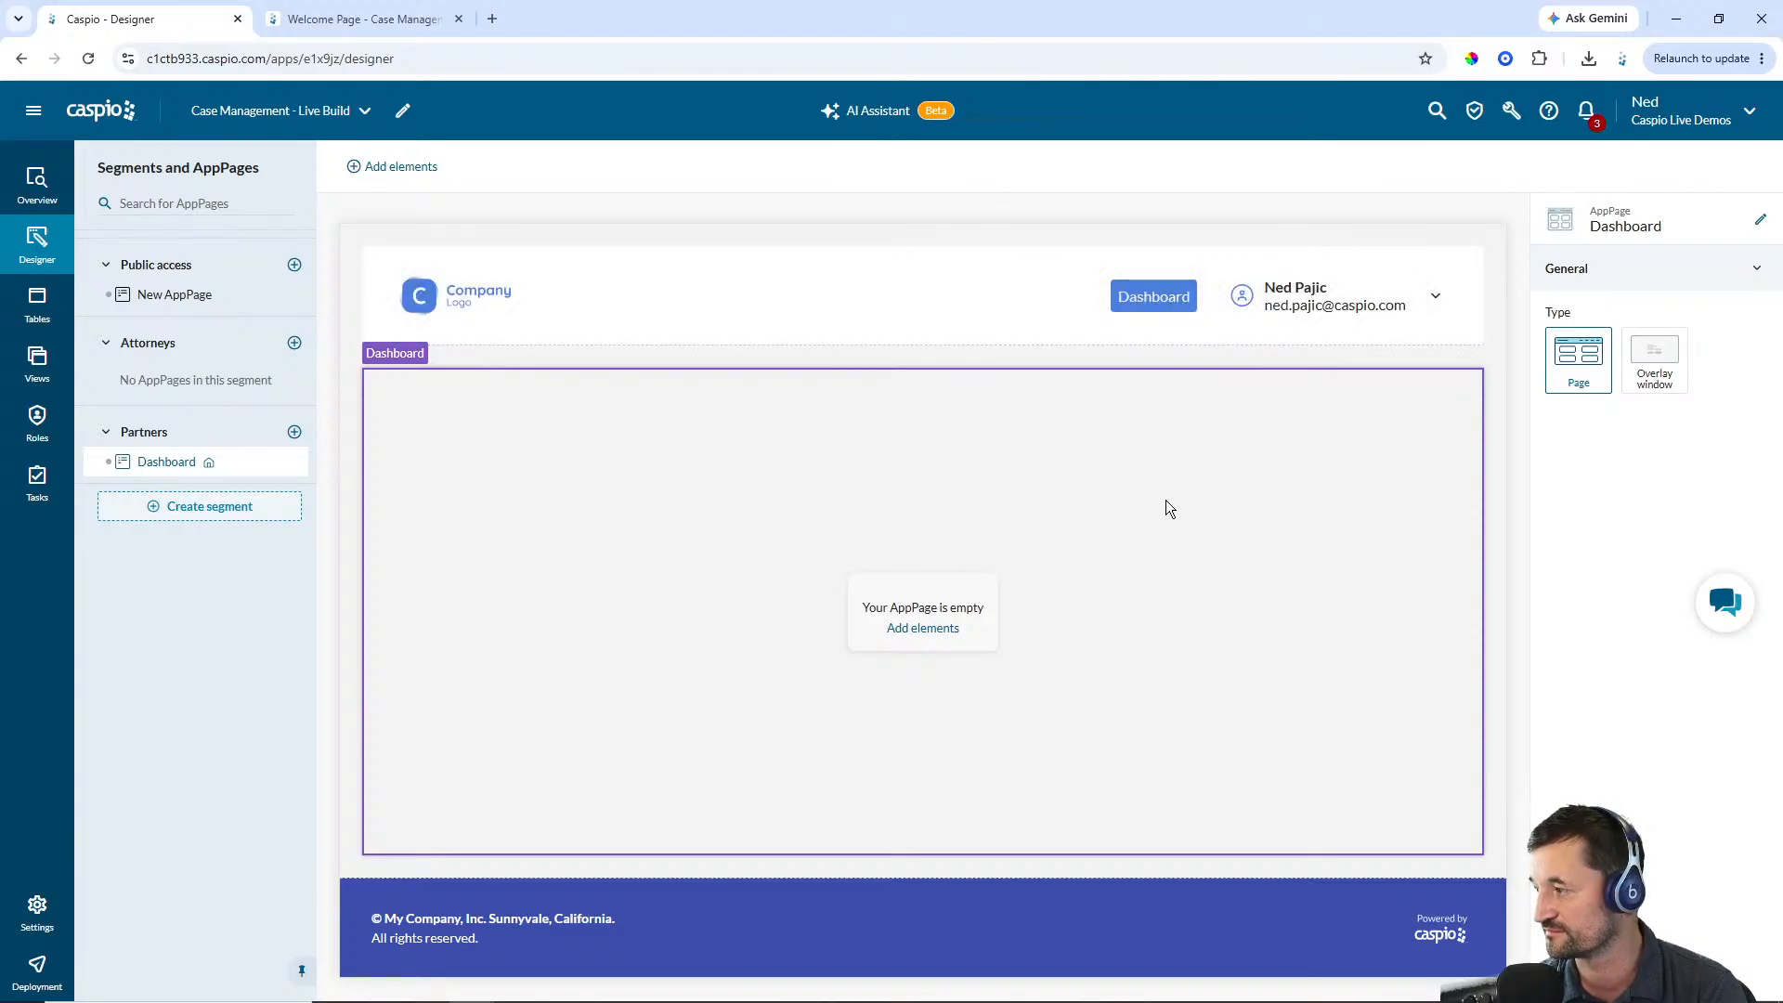
Add AppPages named Clients and Cases to the Partners segment
{"action": "left_click", "coordinate": [294, 433]}
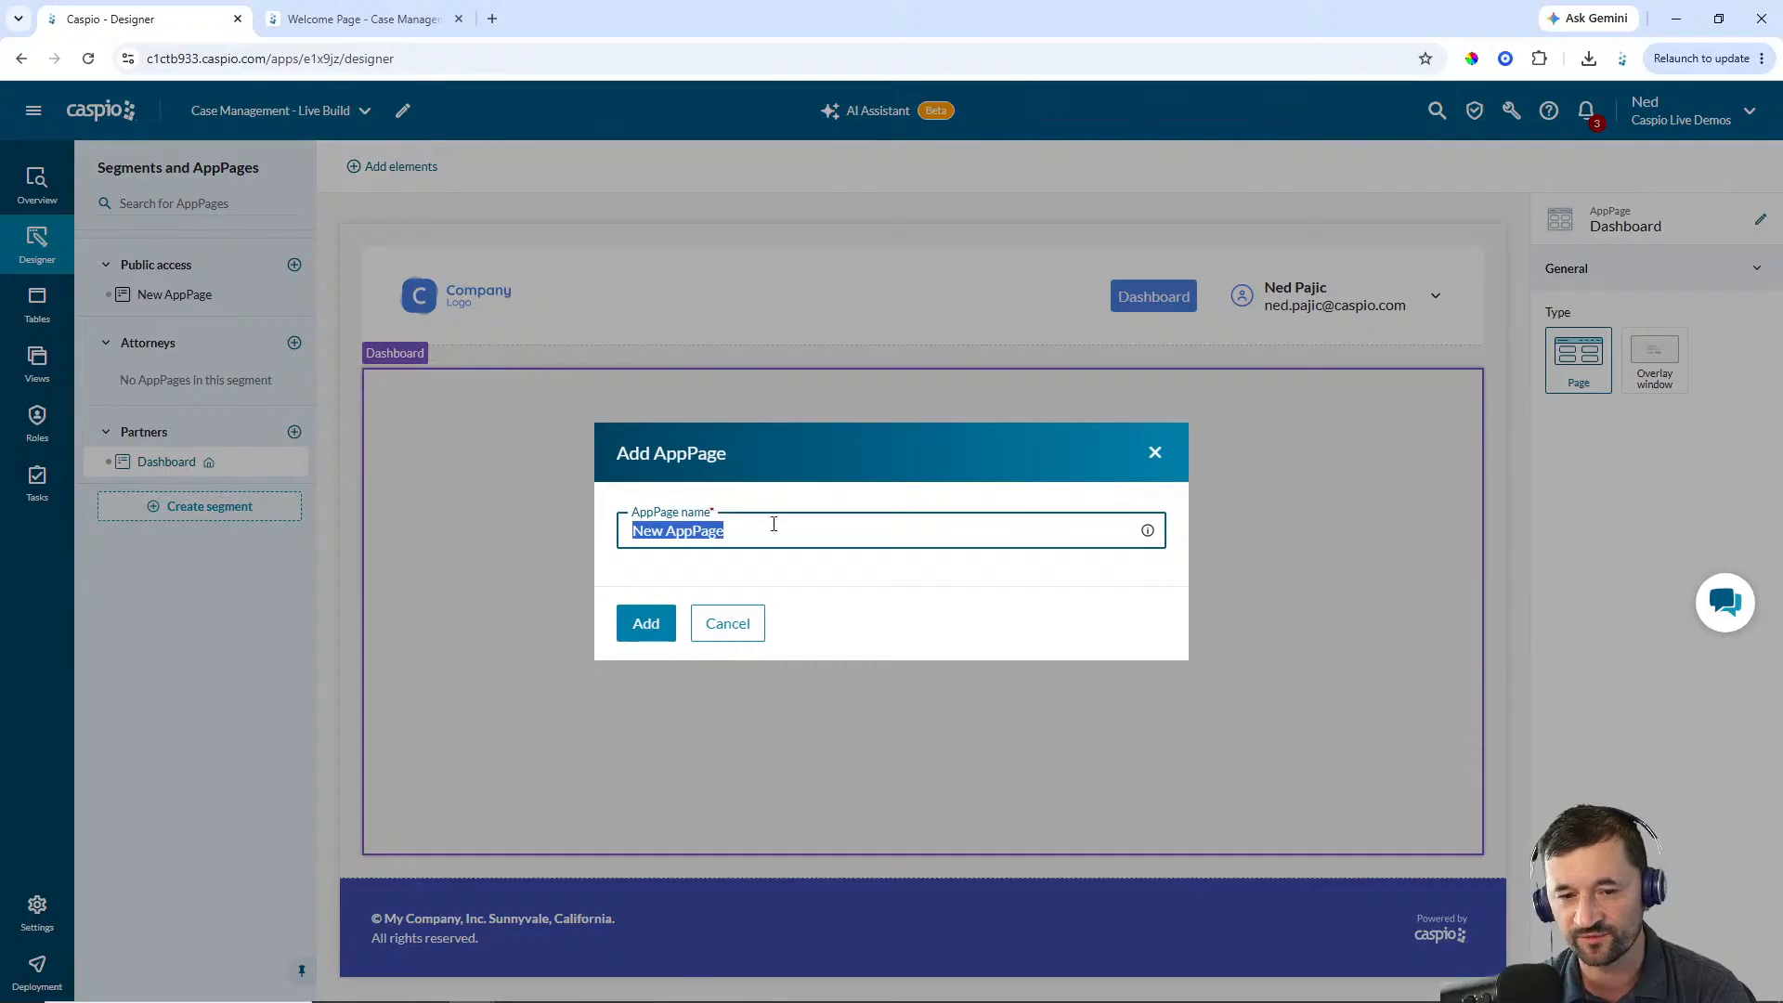
{"action": "type", "text": "Clients"}
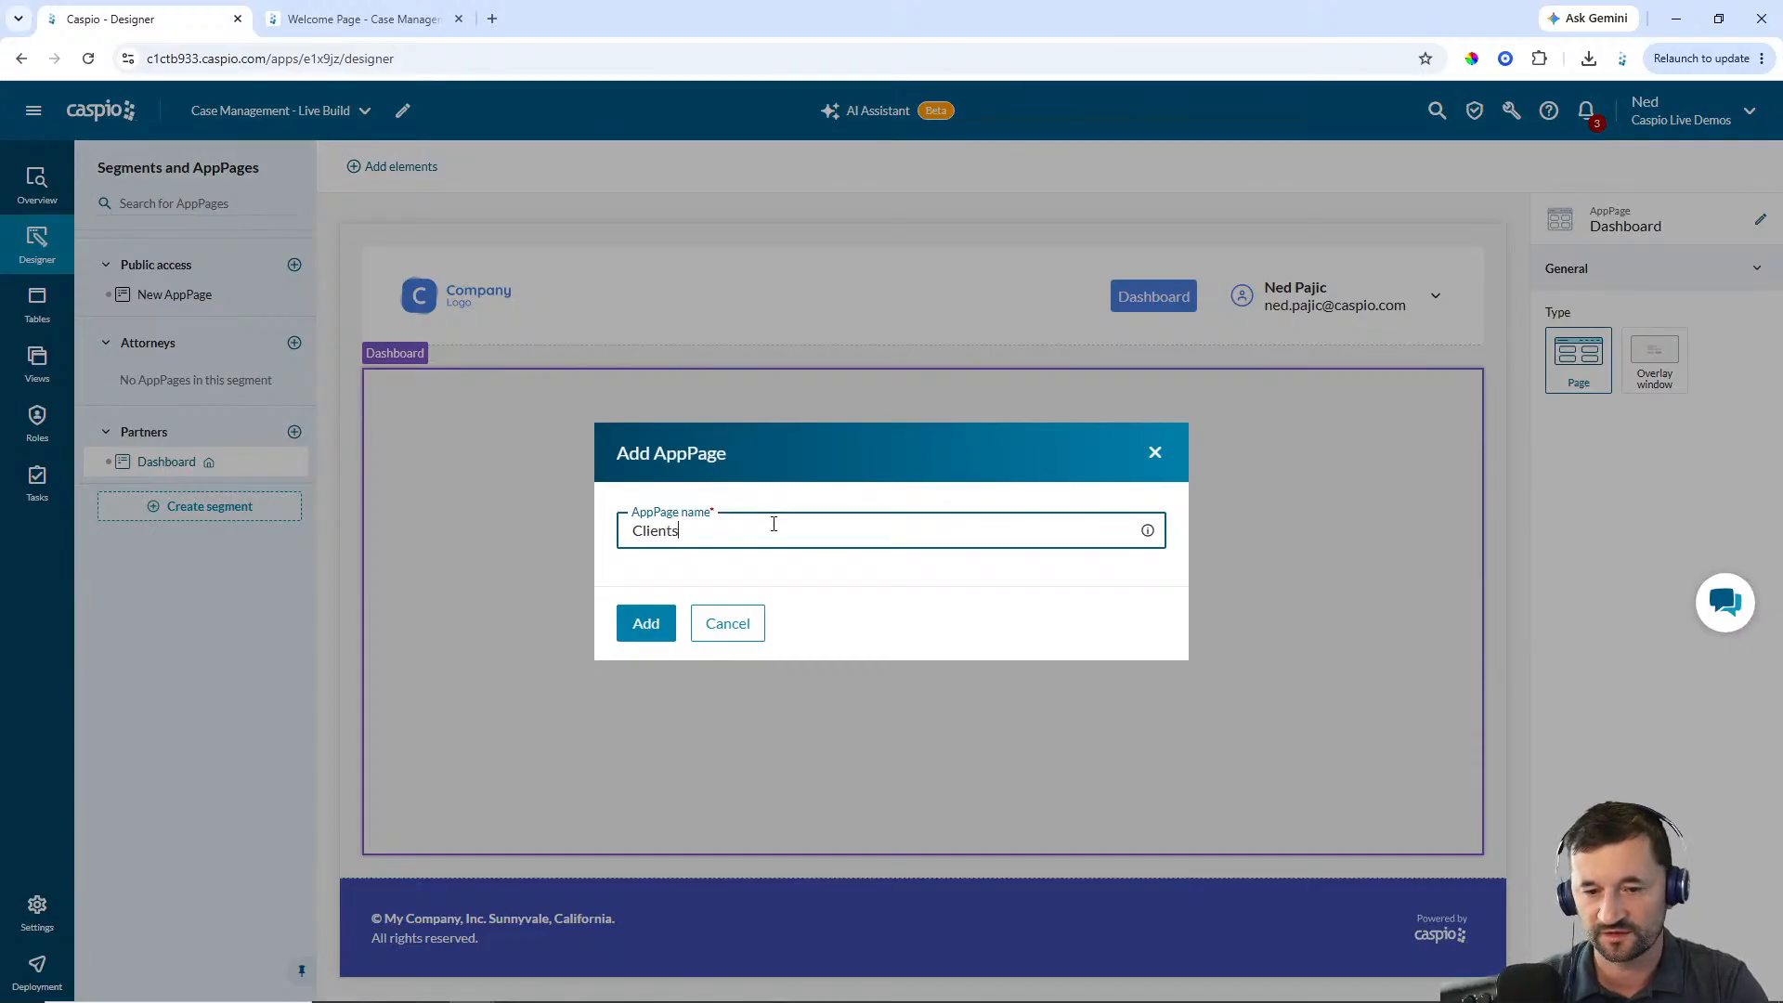
{"action": "left_click", "coordinate": [659, 629]}
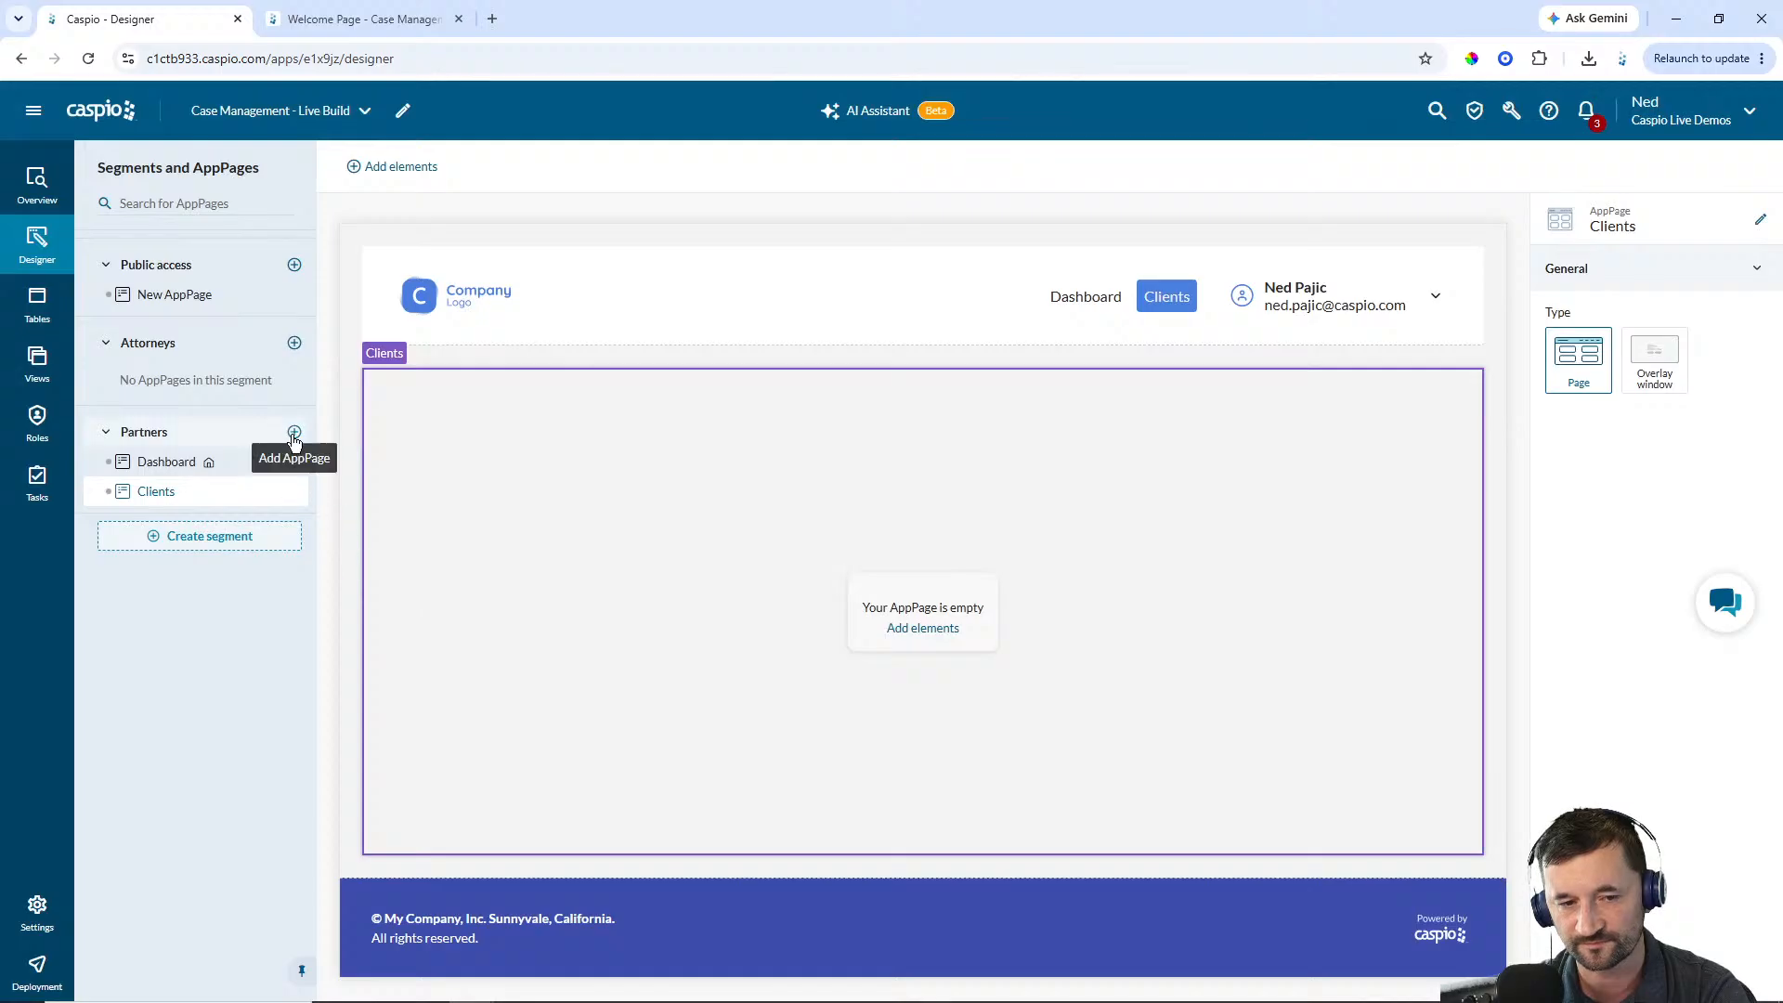
{"action": "left_click", "coordinate": [294, 432]}
{"action": "type", "text": "Cases"}
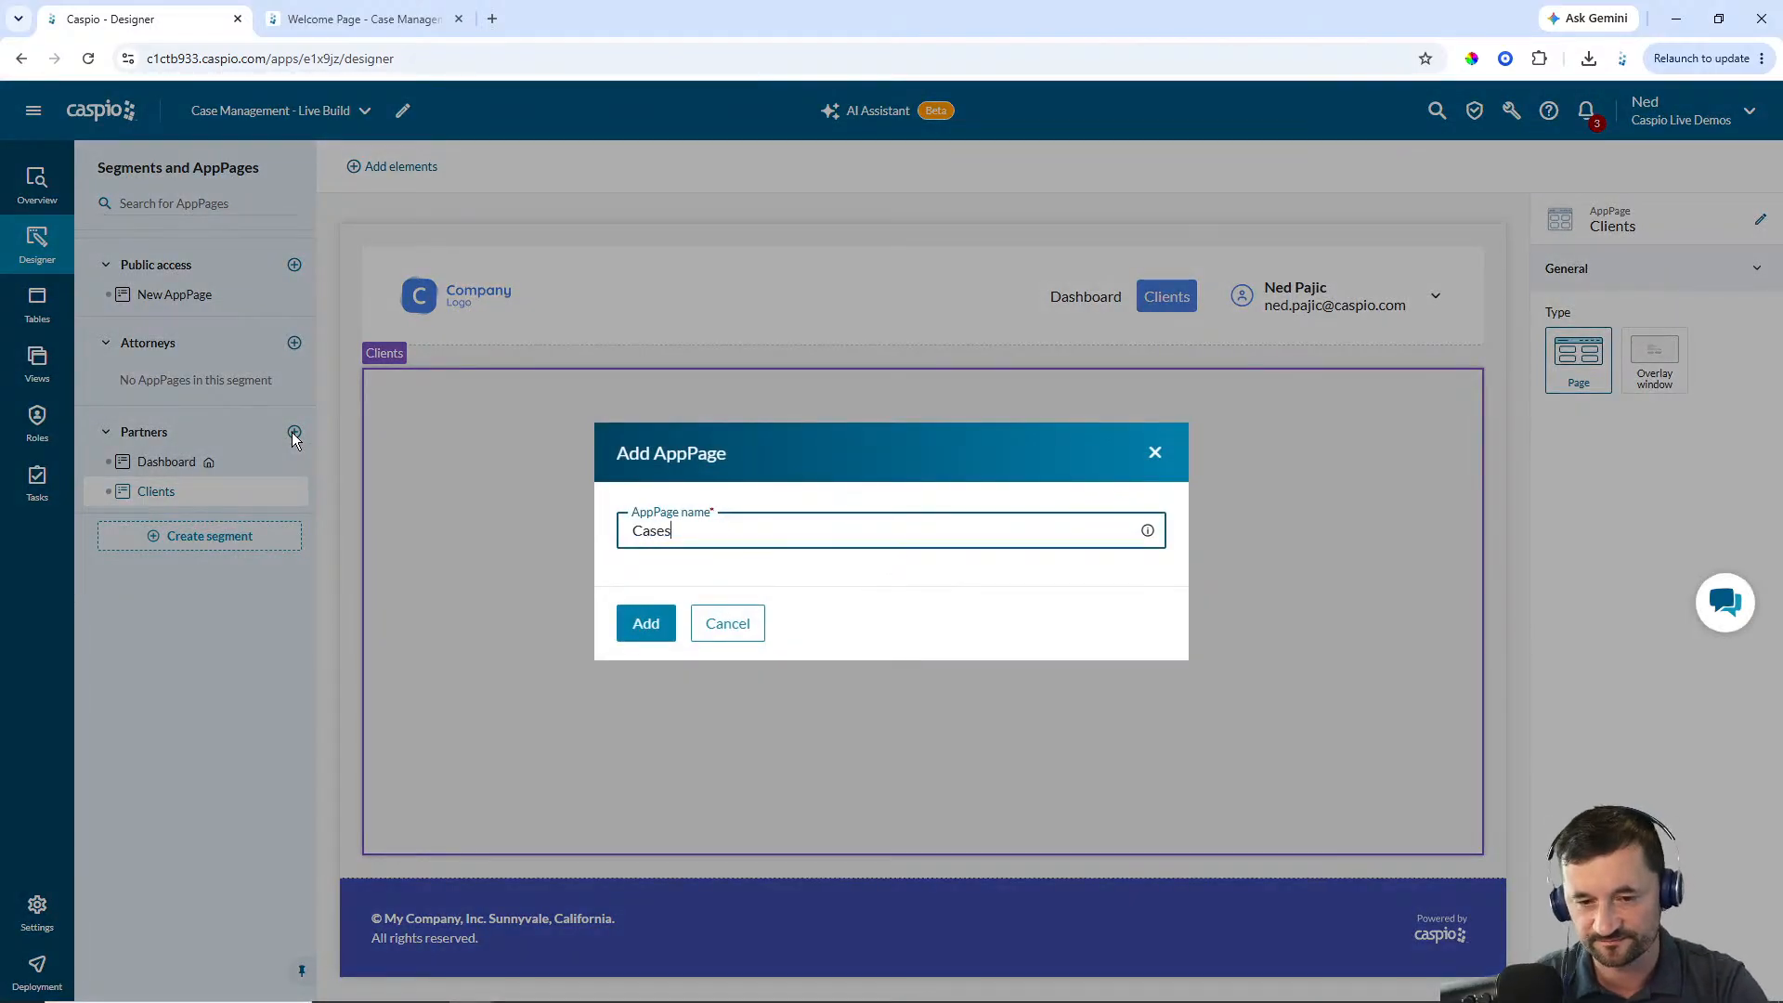
{"action": "key", "text": "Return"}
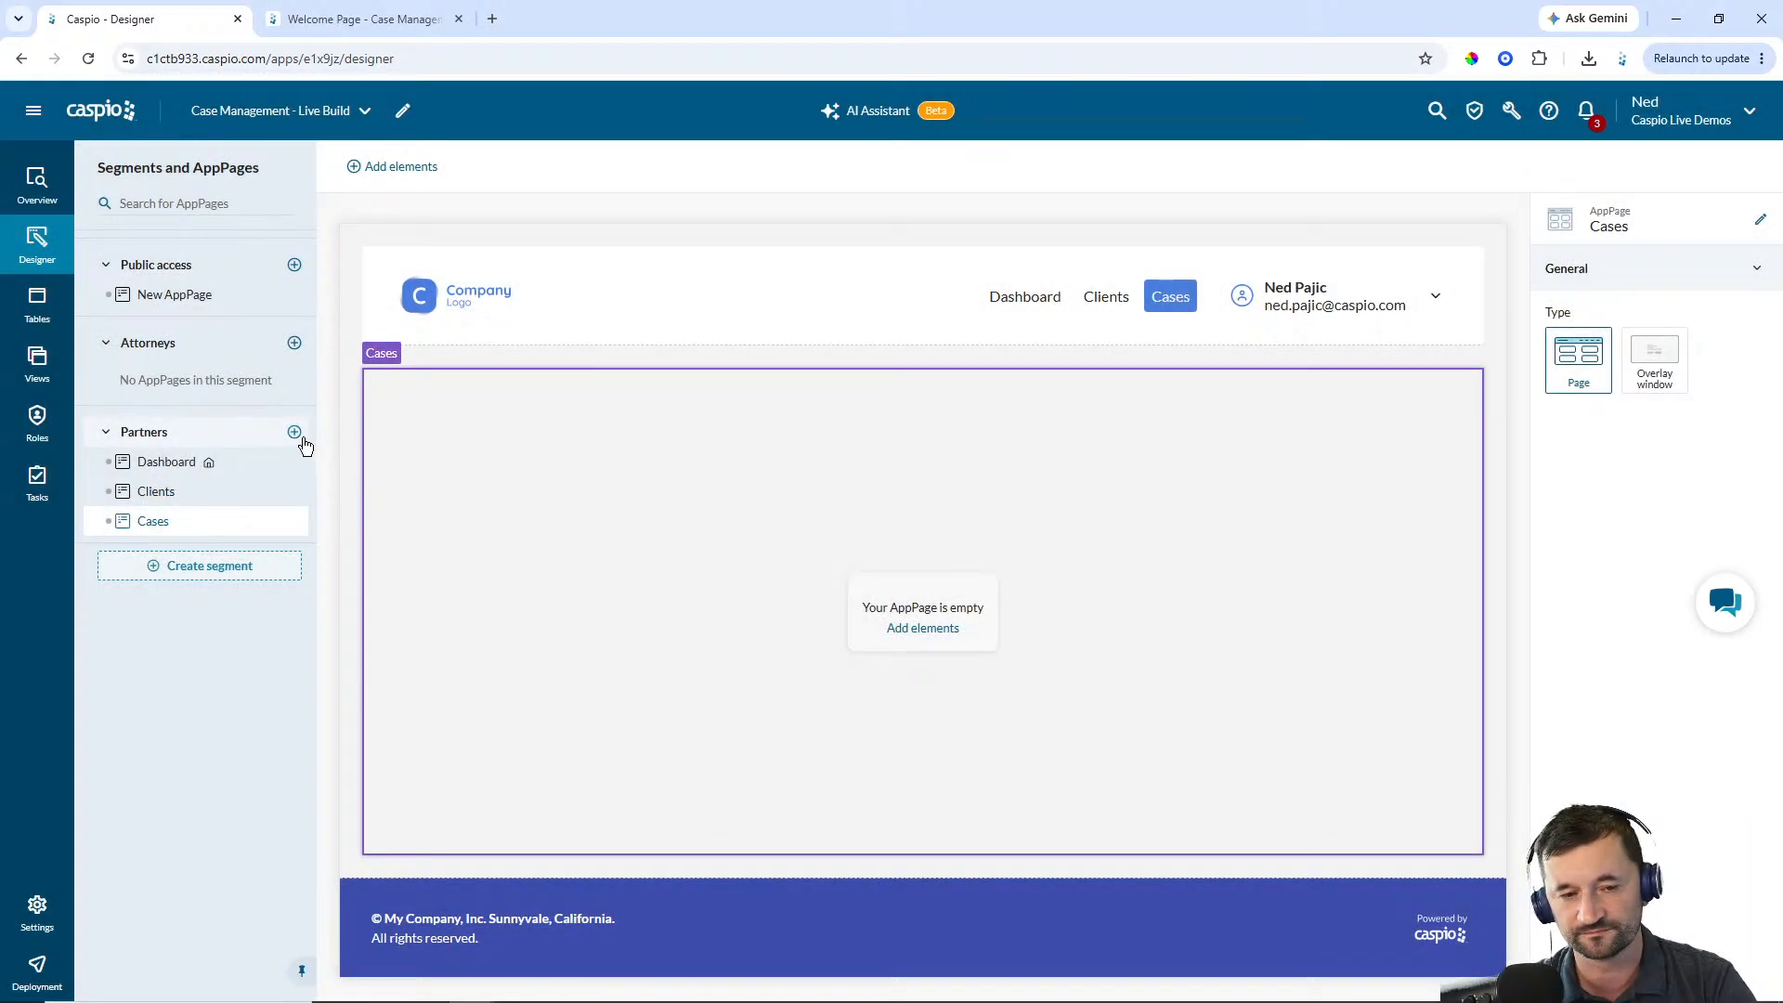
Add AppPages named New Case and New Client to the Partners segment
{"action": "left_click", "coordinate": [308, 438]}
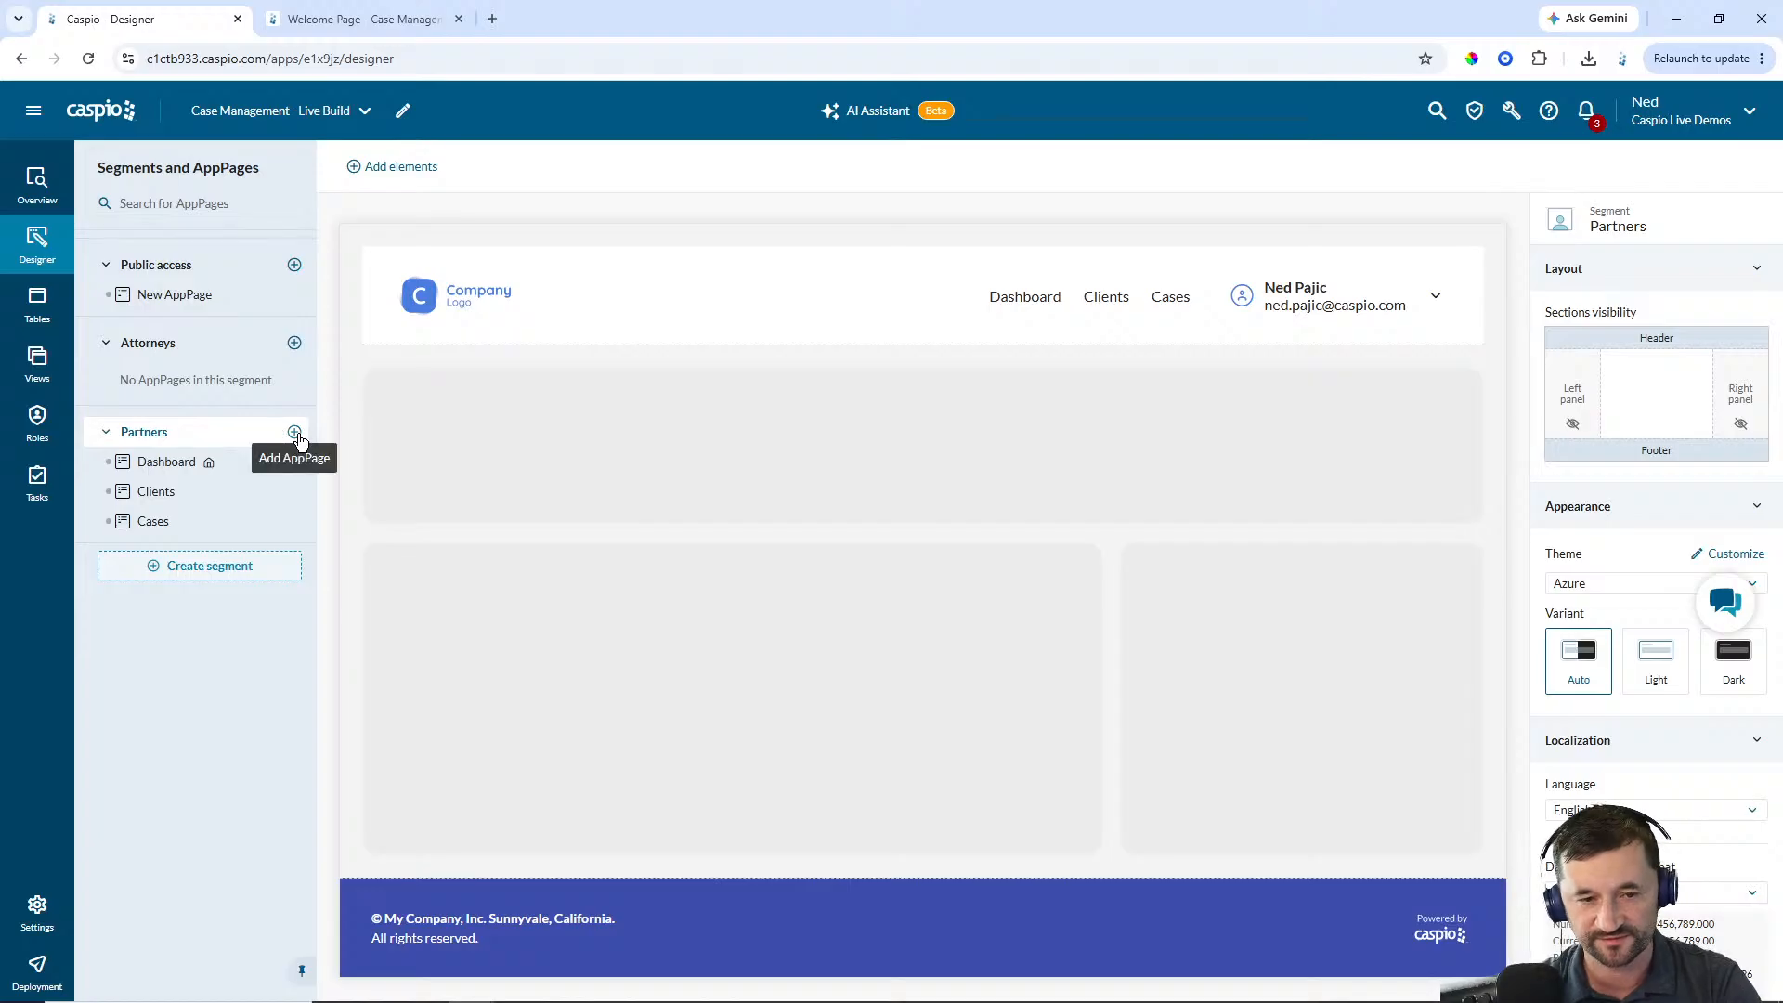
{"action": "left_click", "coordinate": [295, 432]}
{"action": "type", "text": "New Case"}
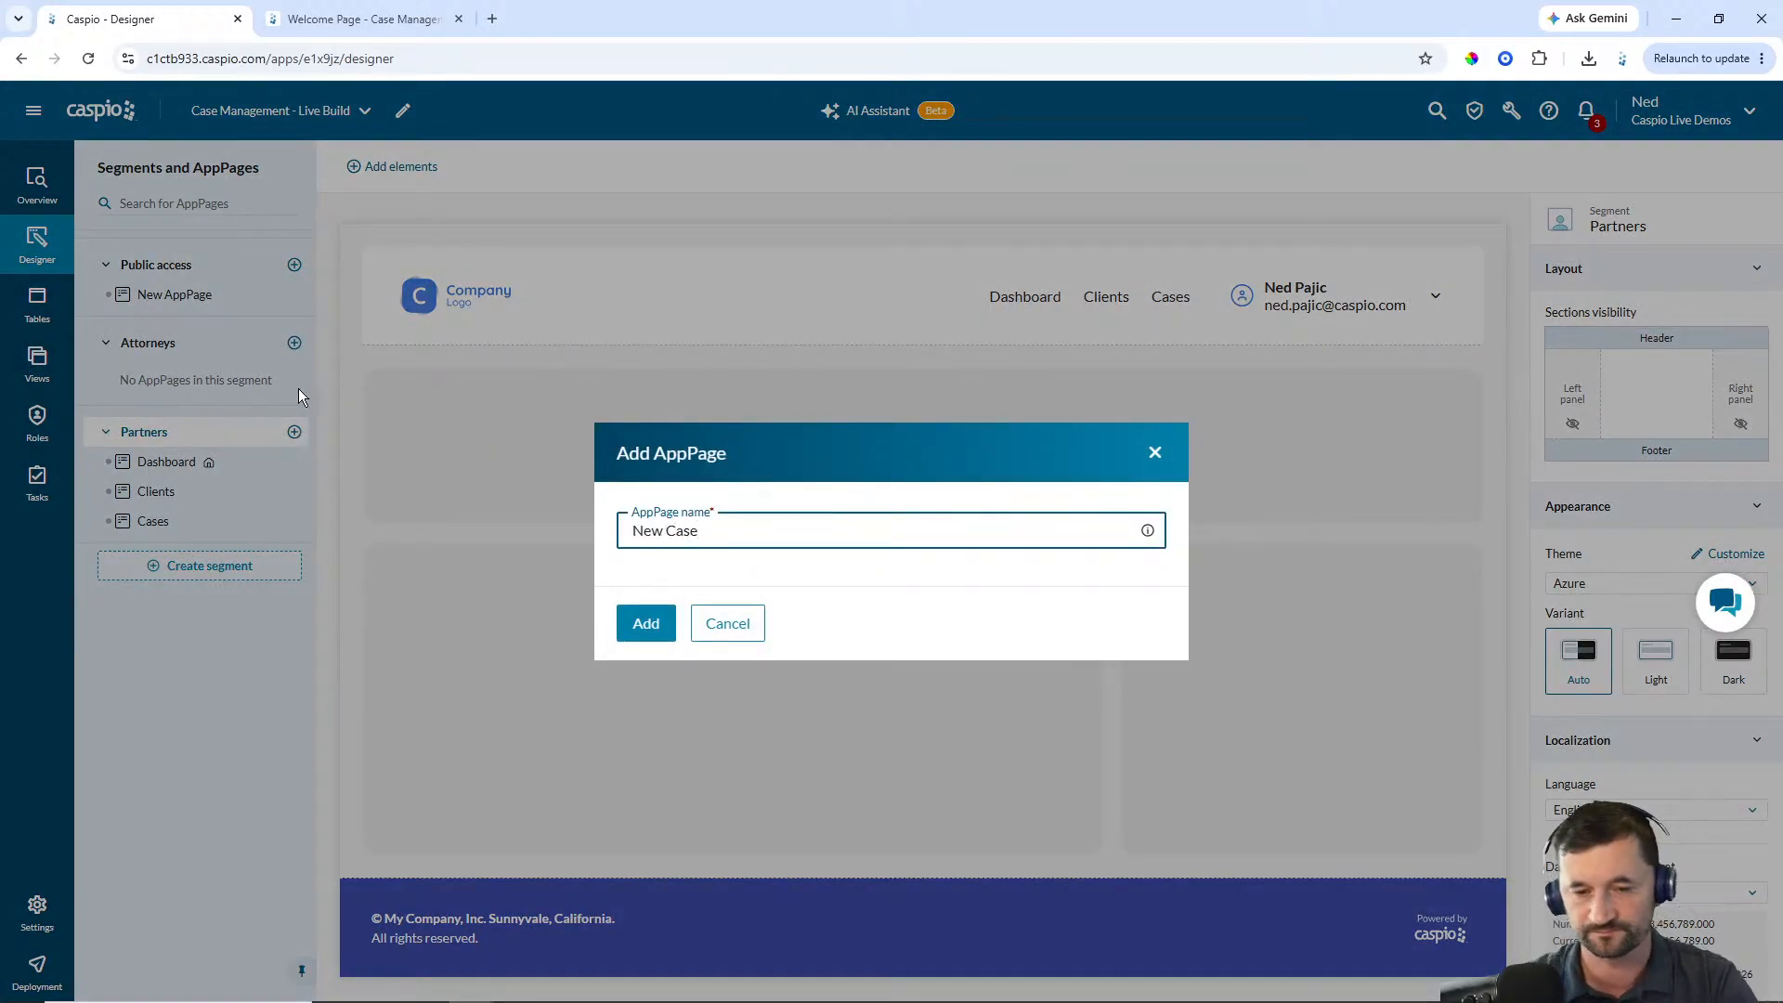
{"action": "key", "text": "Return"}
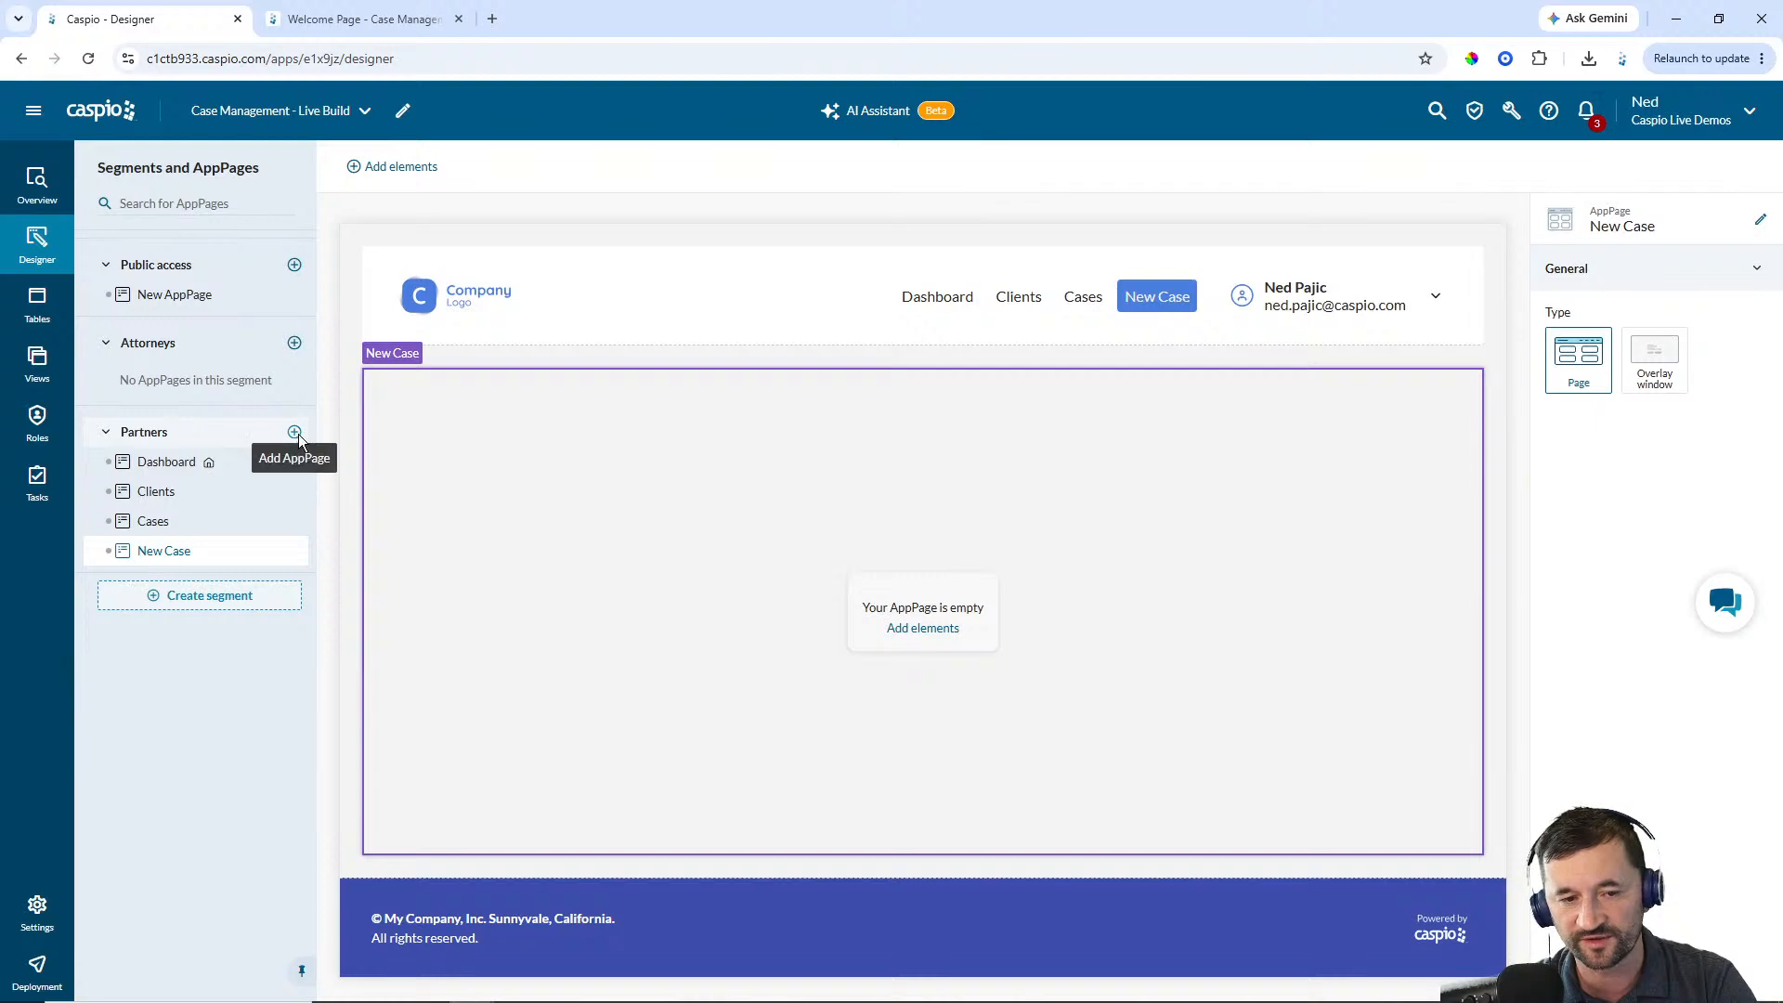
{"action": "left_click", "coordinate": [295, 434]}
{"action": "type", "text": "New Client"}
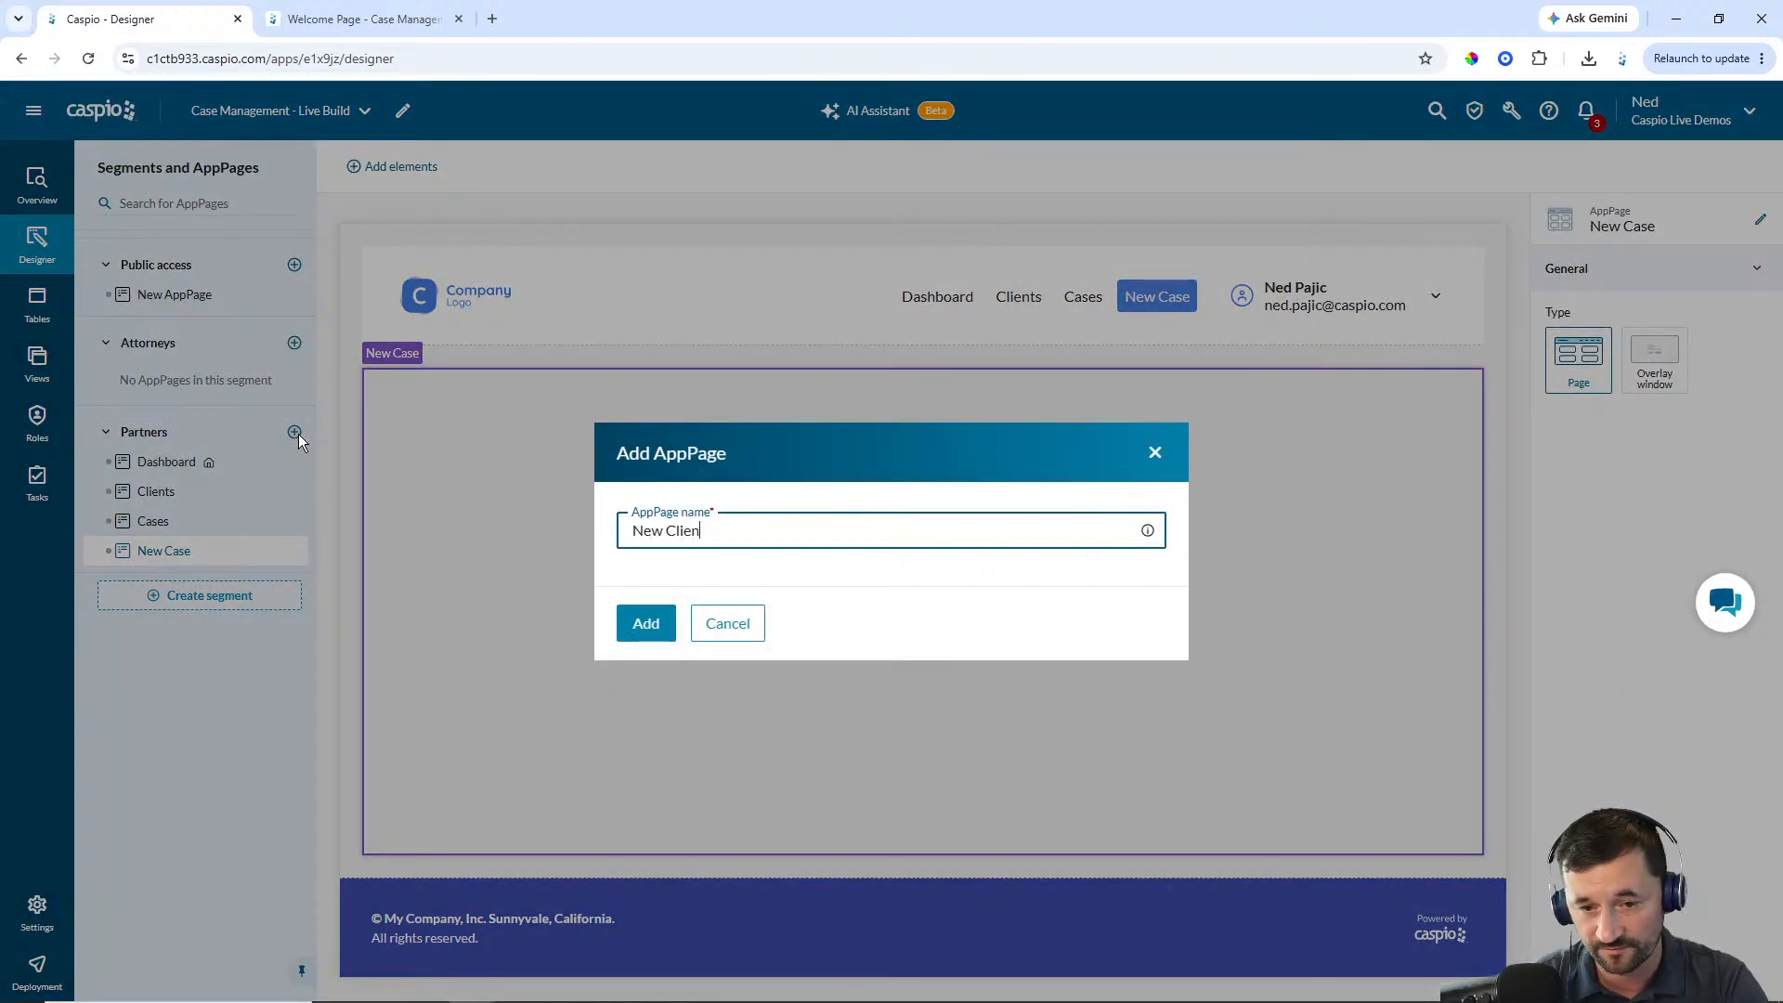
{"action": "key", "text": "Return"}
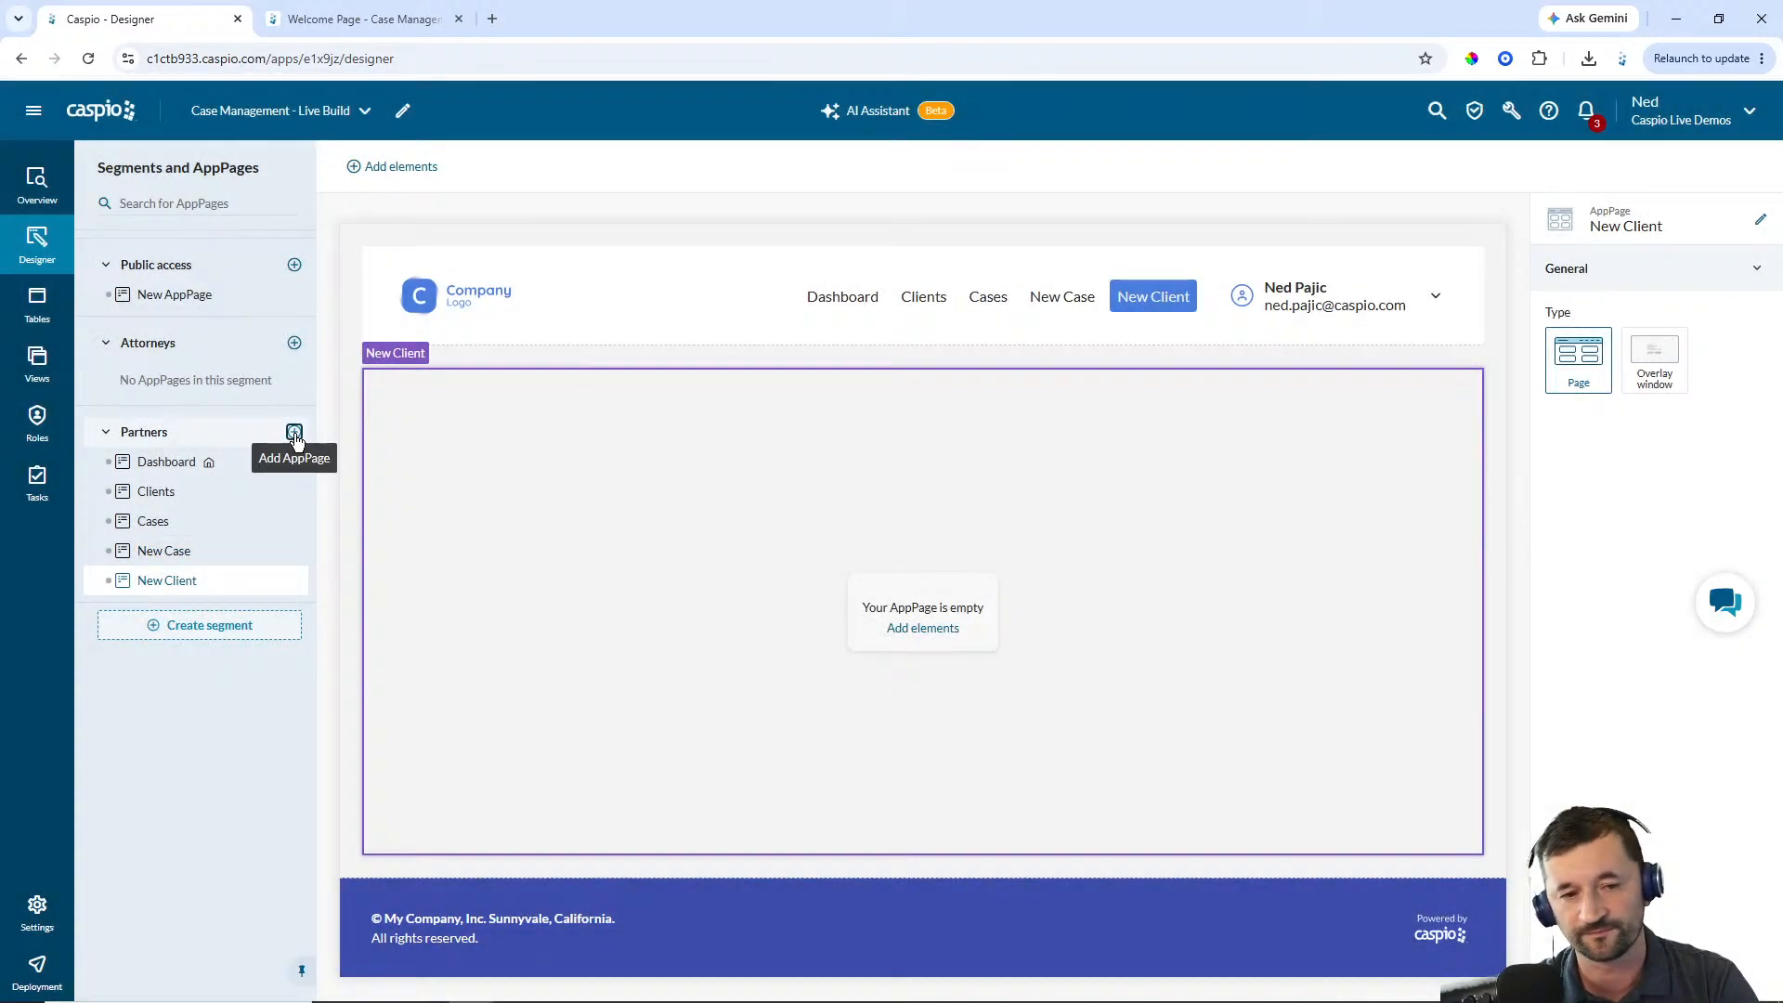
Add AppPages named Case Details and New Note to the Partners segment
{"action": "left_click", "coordinate": [293, 434]}
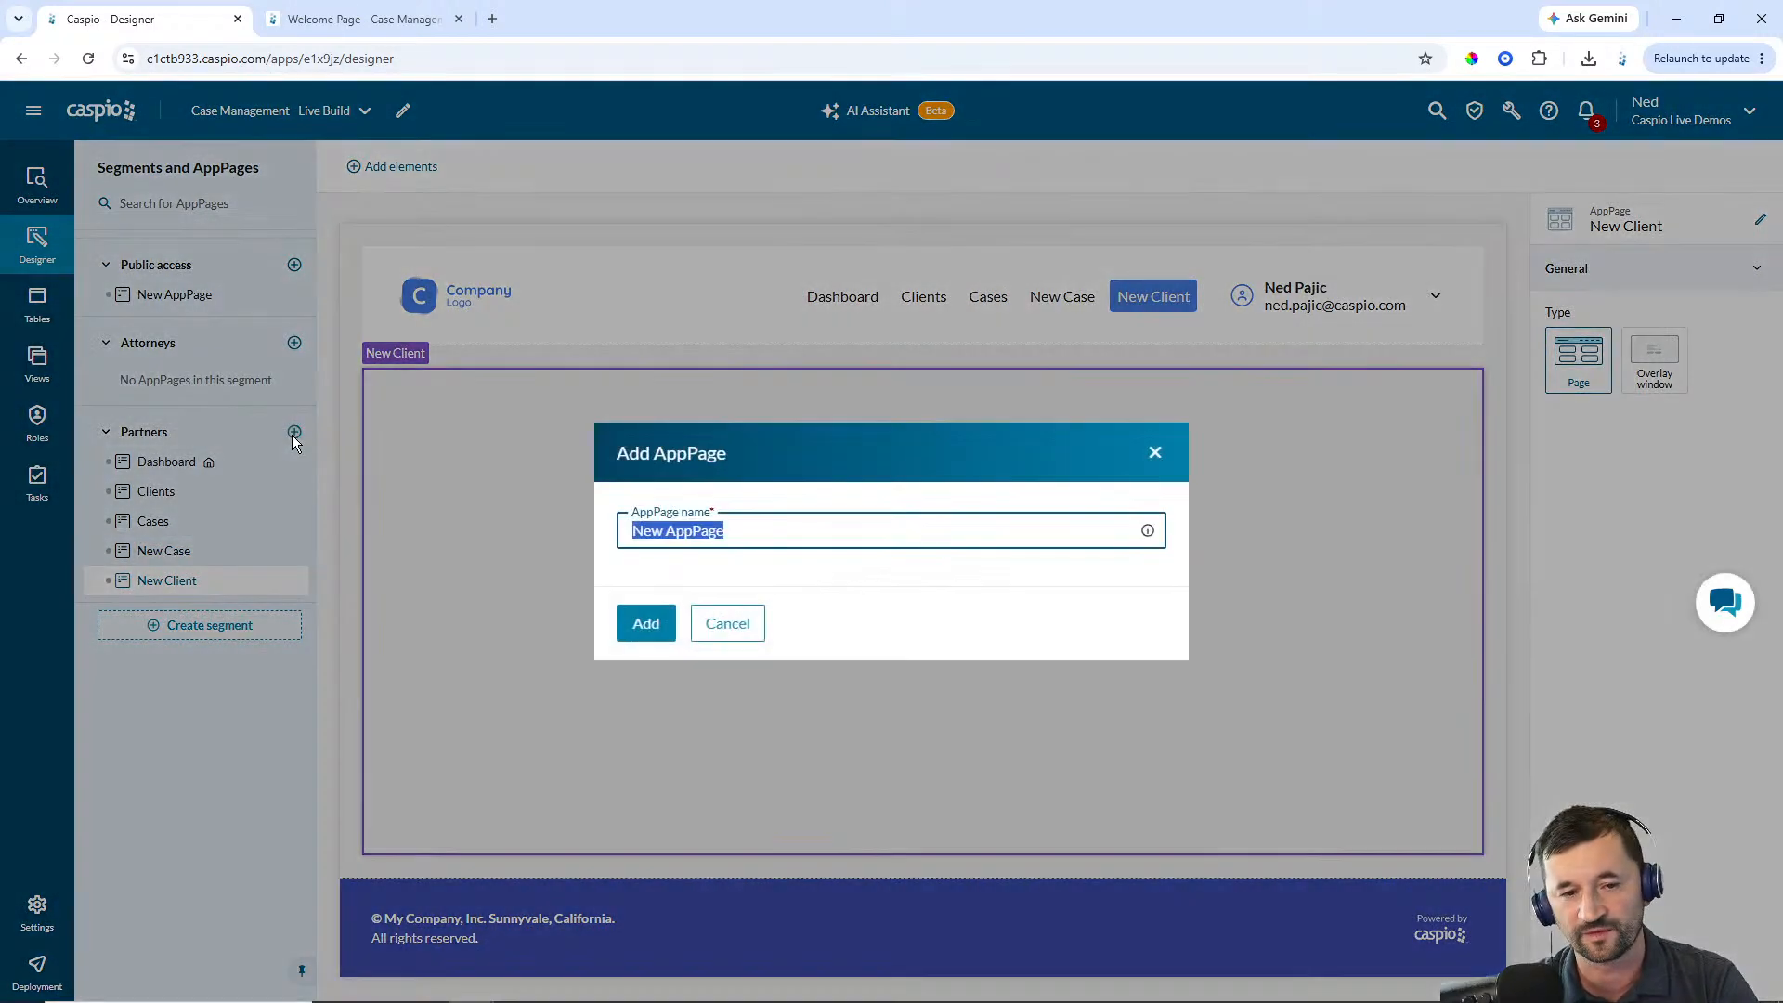
{"action": "type", "text": "Case Details"}
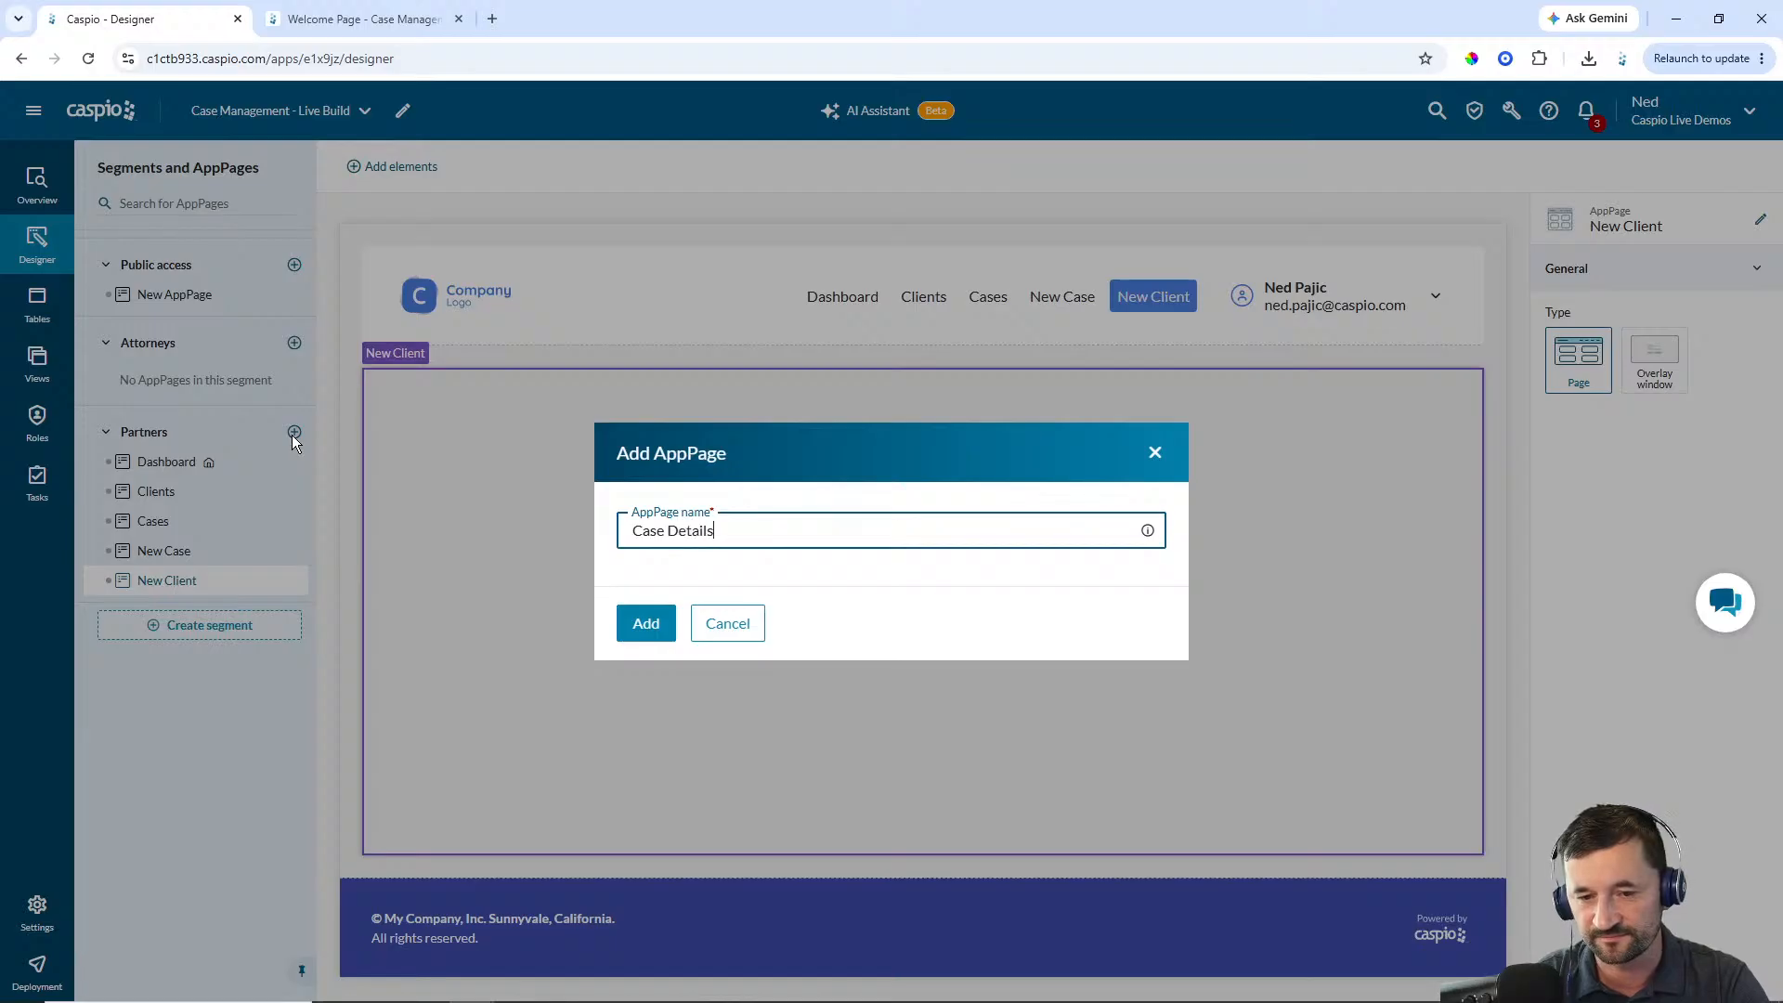
{"action": "left_click", "coordinate": [631, 617]}
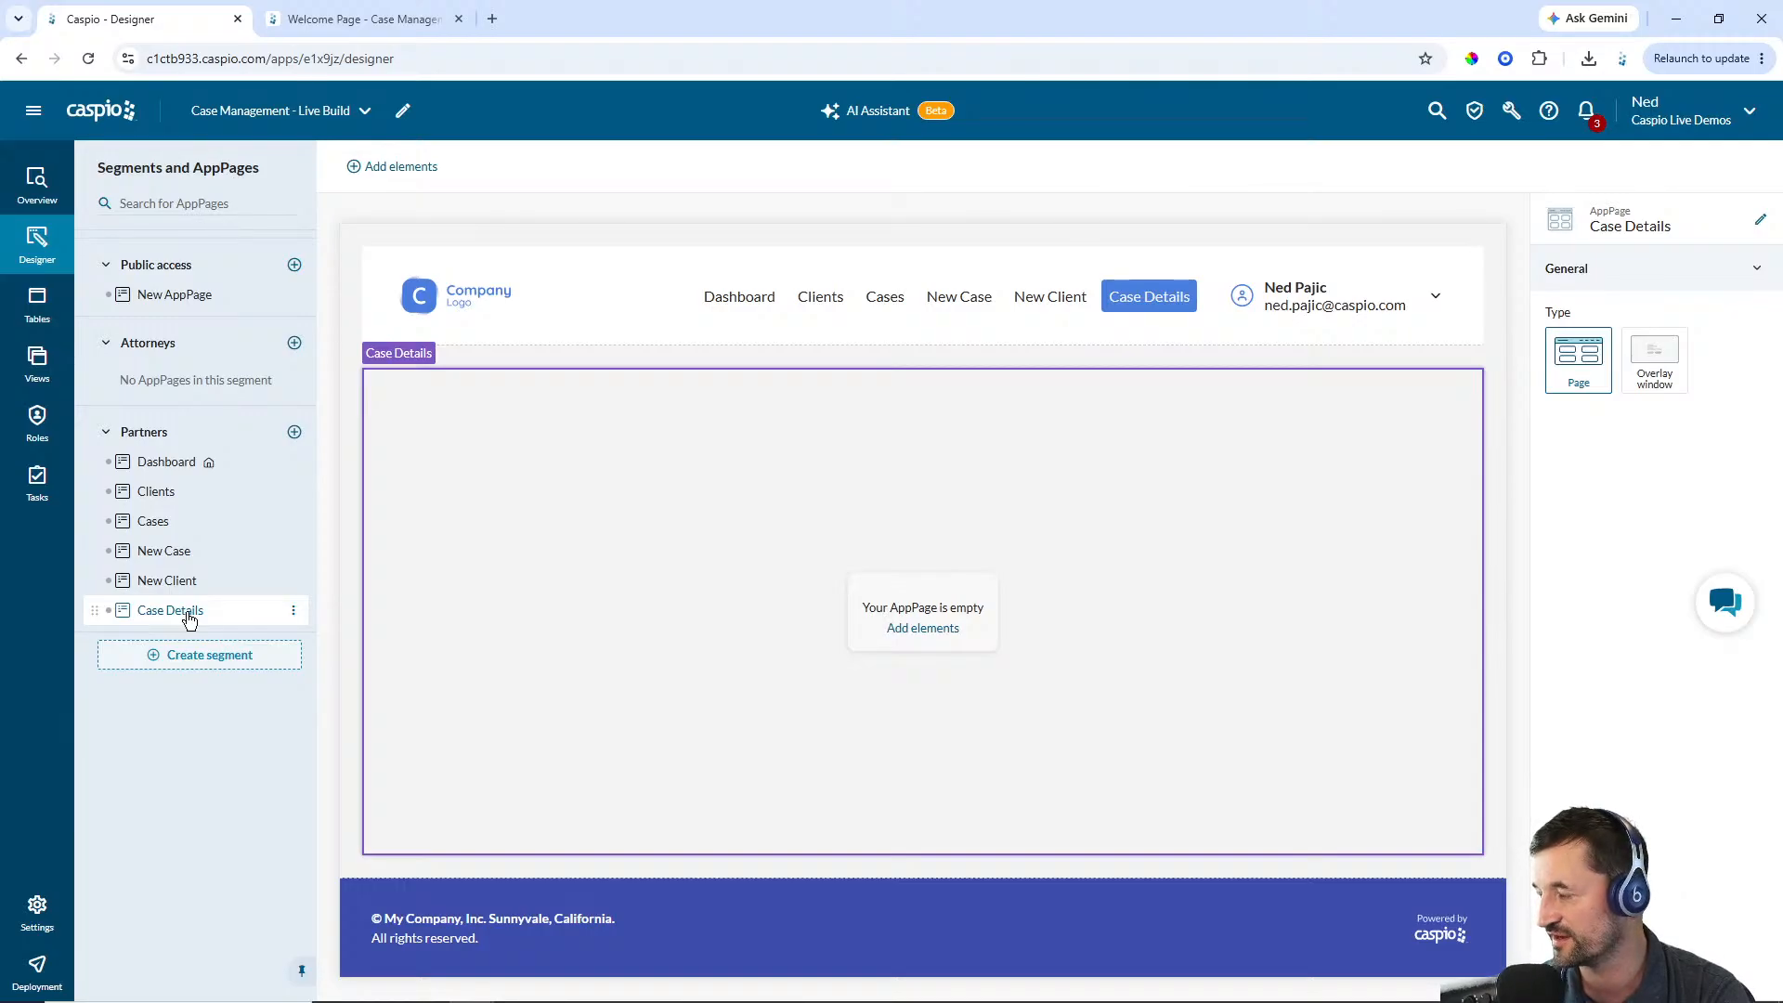
{"action": "left_click", "coordinate": [294, 433]}
{"action": "type", "text": "New Note"}
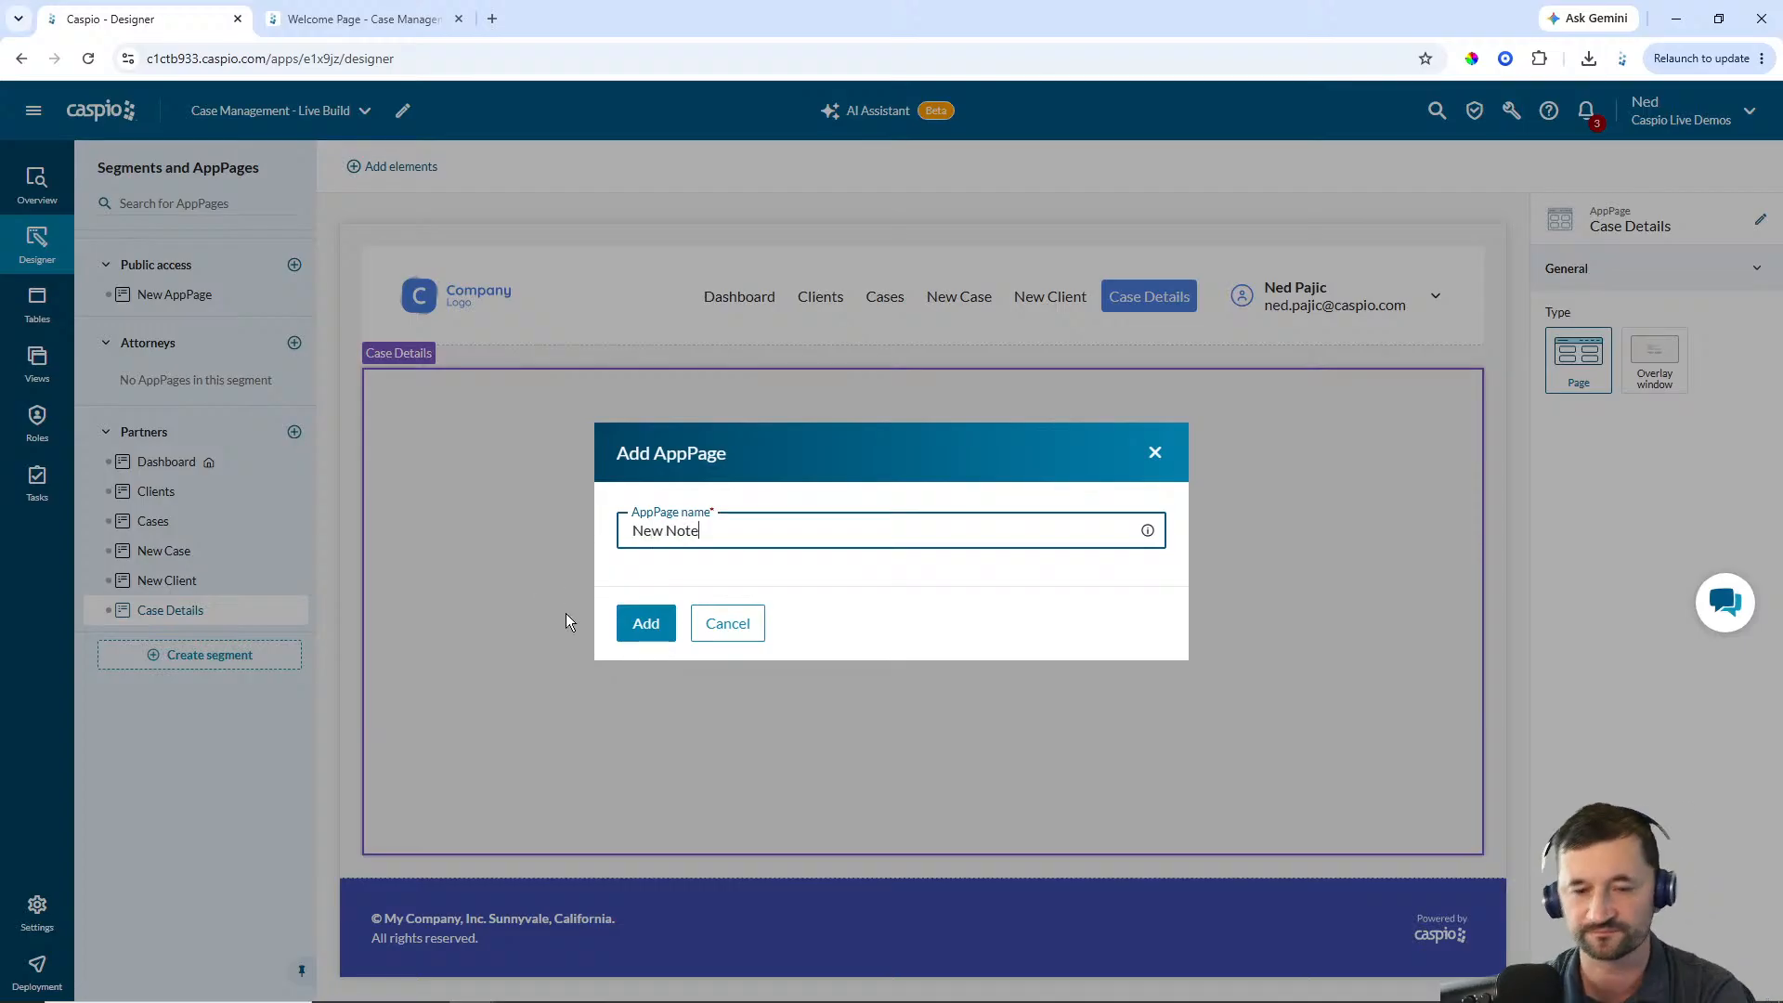
{"action": "left_click", "coordinate": [626, 624]}
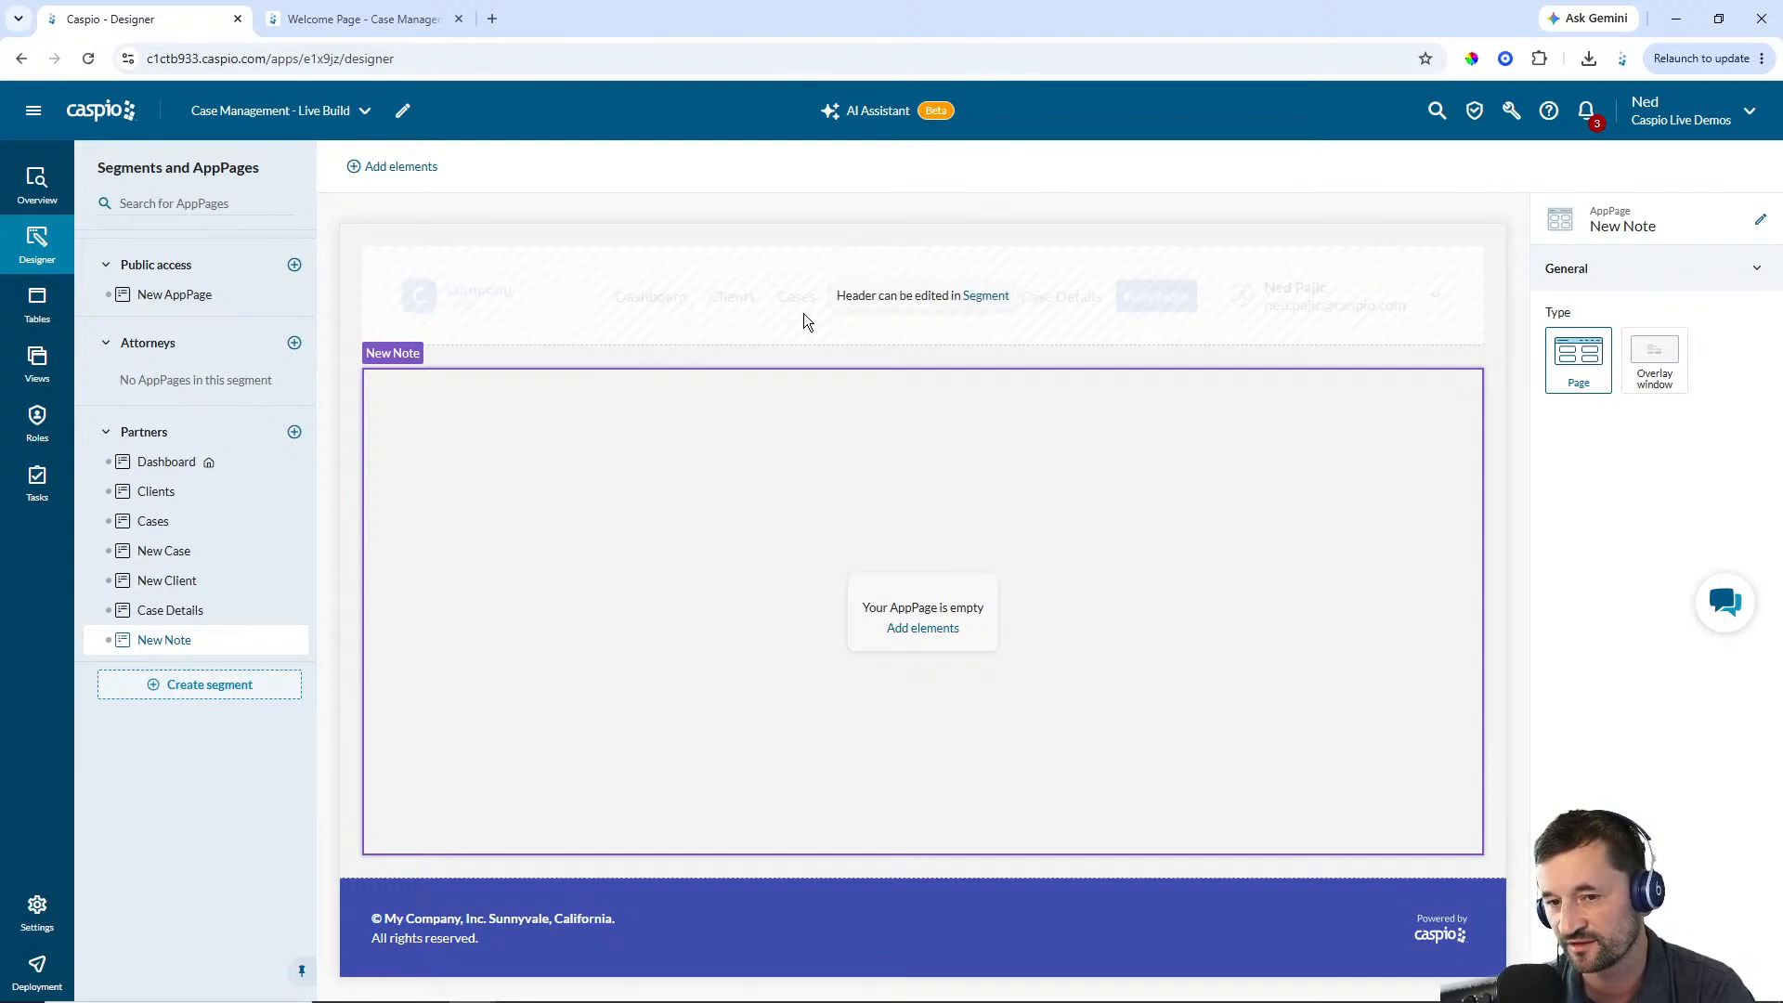
Hide the New Case, New Client, Case Details and New Note AppPages from the Partners segment's header menu
{"action": "left_click", "coordinate": [986, 297]}
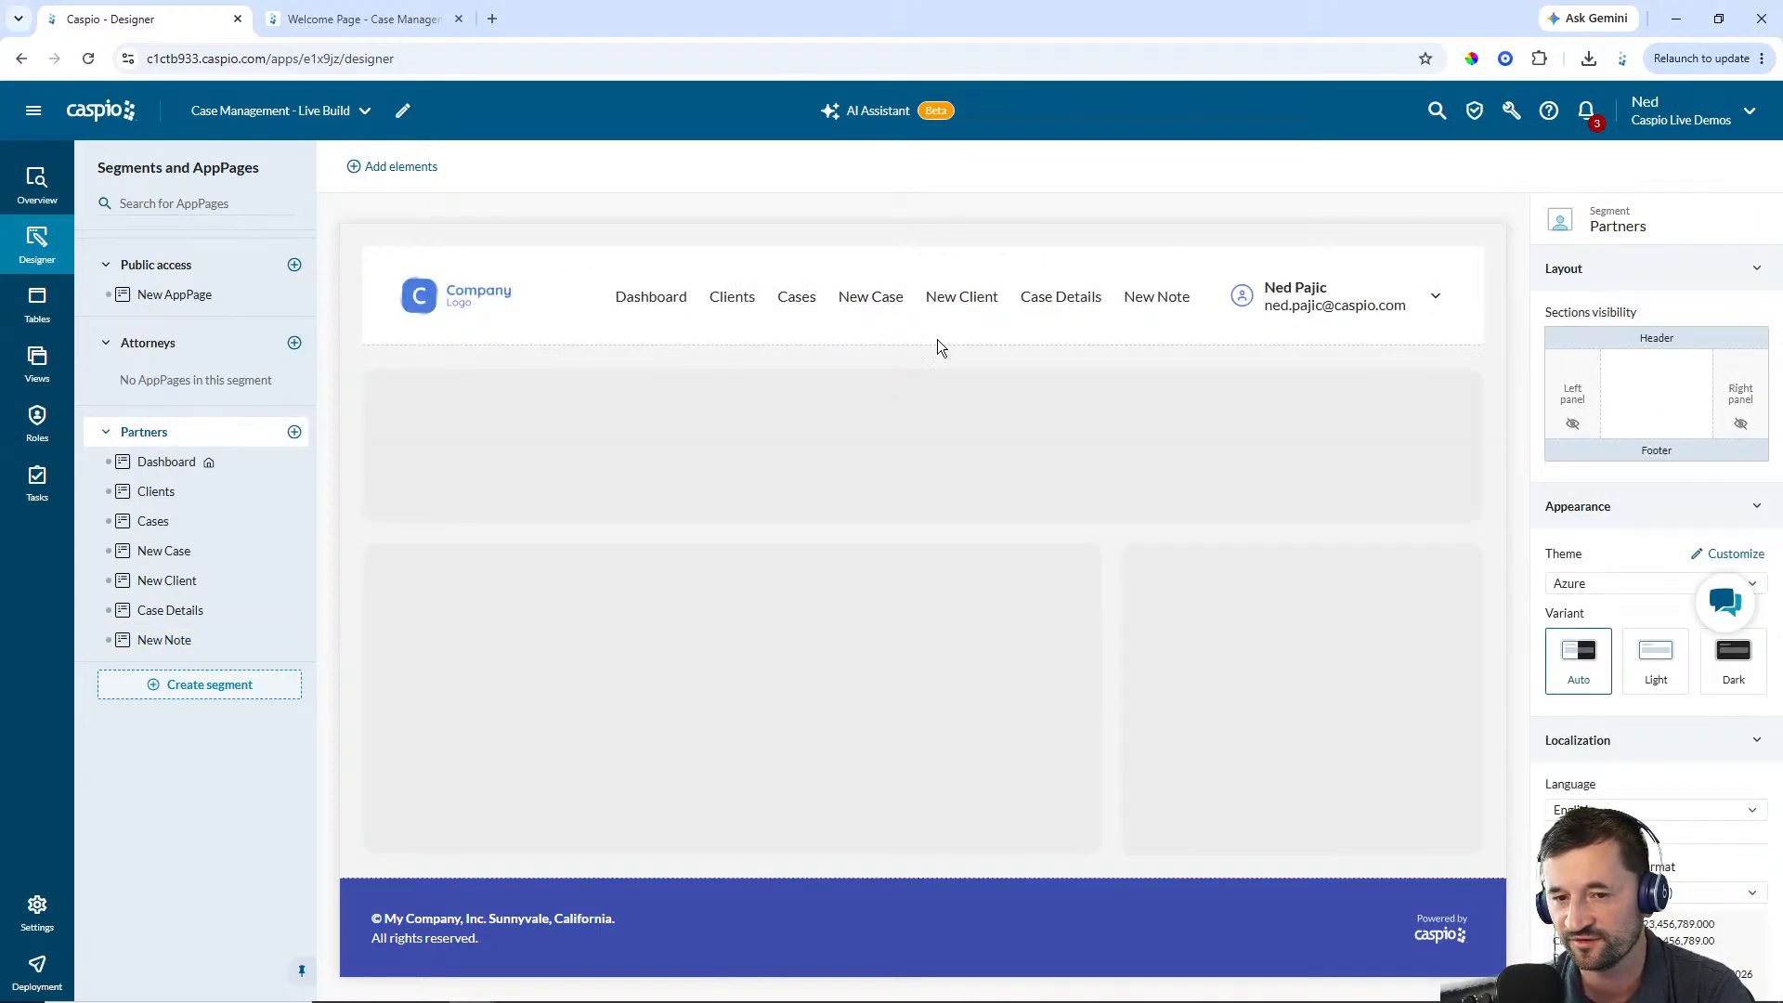
{"action": "left_click", "coordinate": [932, 297]}
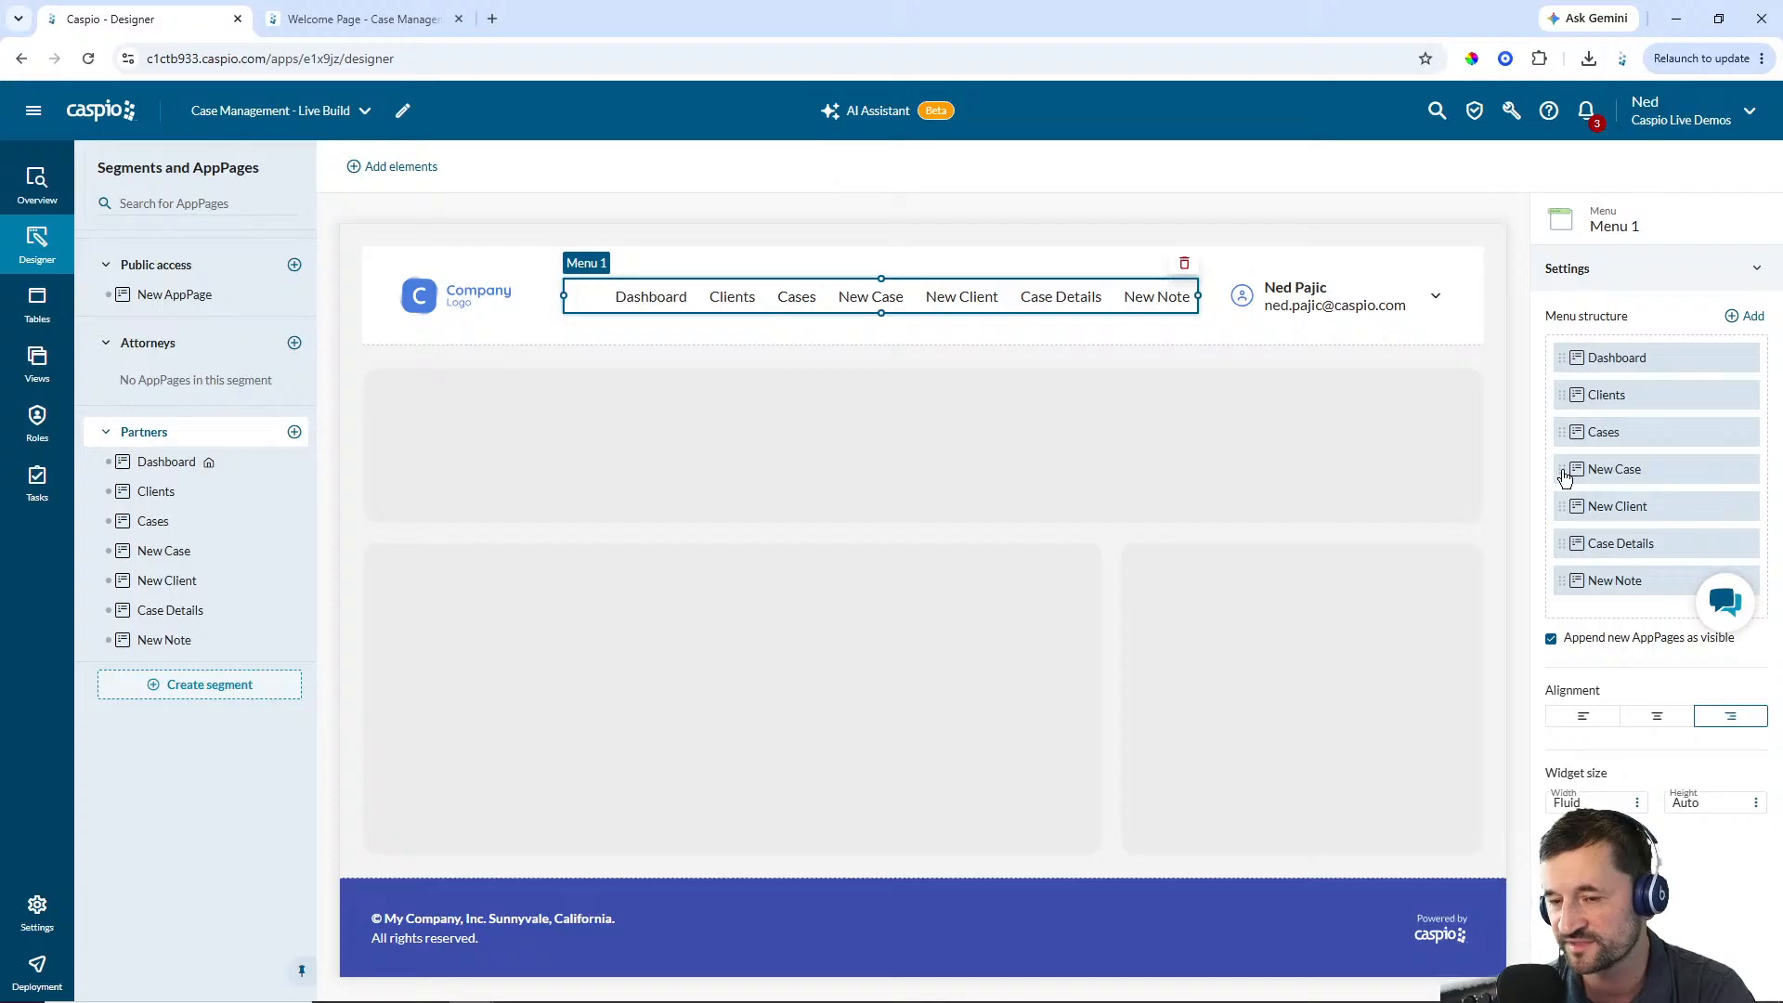
{"action": "mouse_move", "coordinate": [1592, 471]}
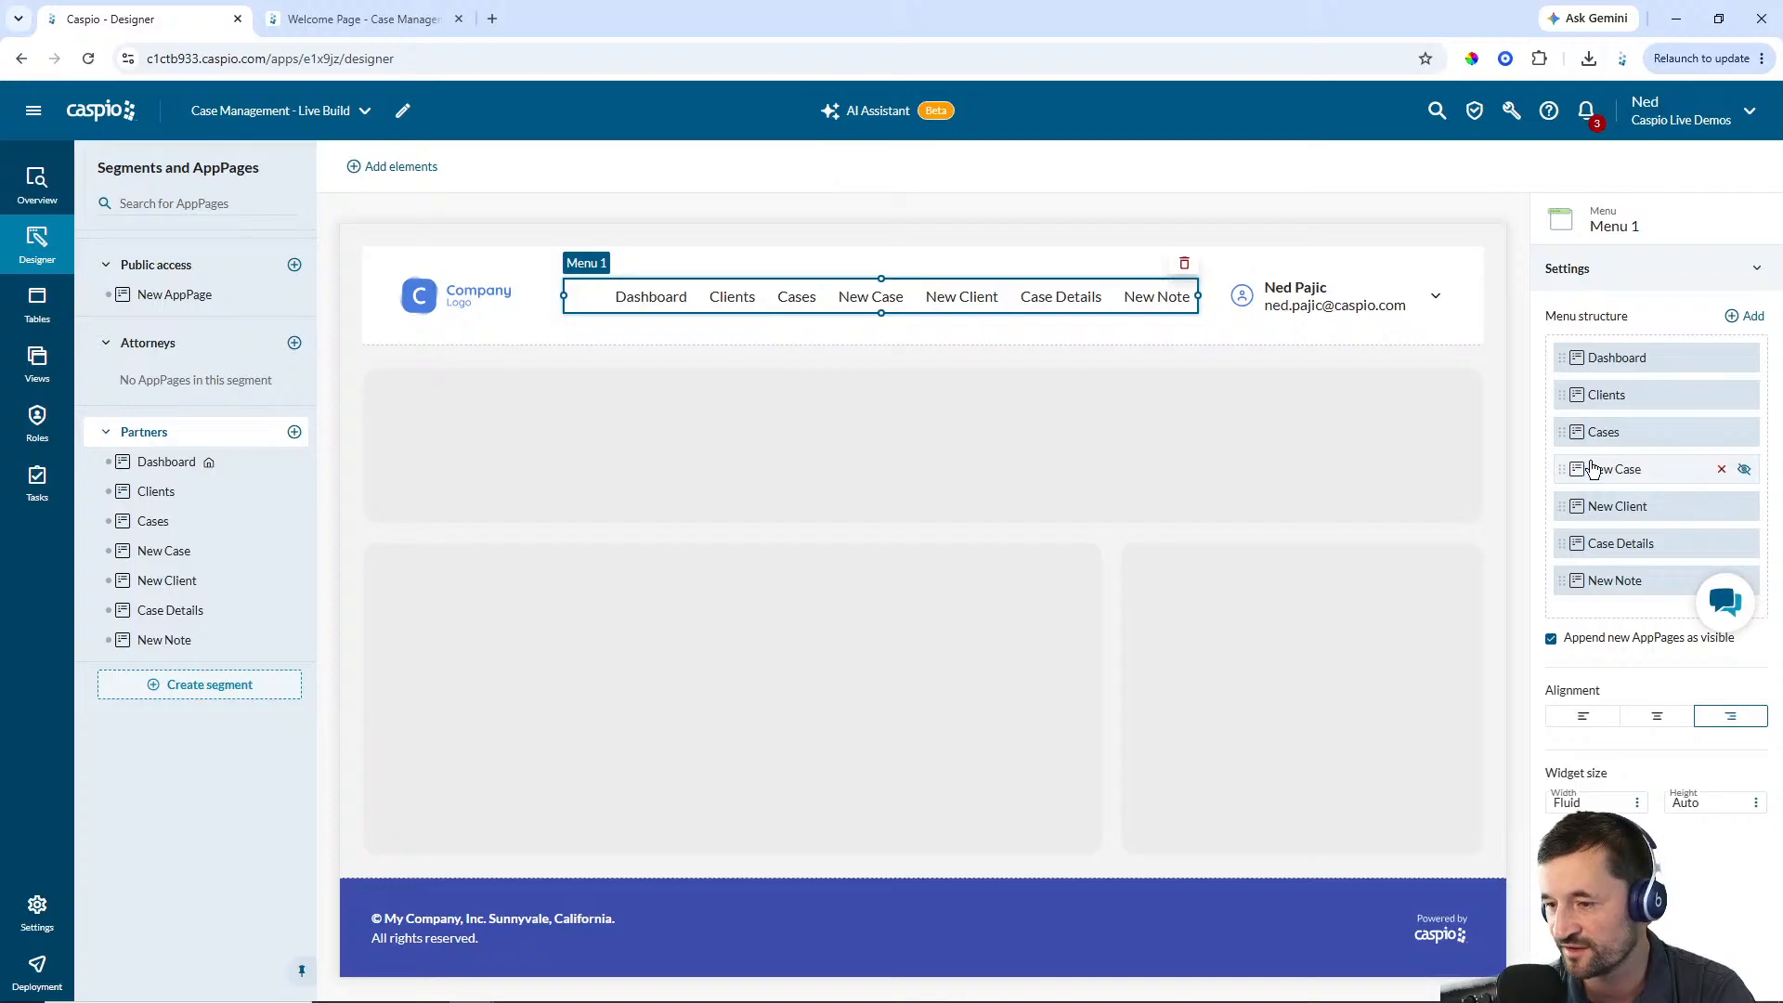
{"action": "left_click", "coordinate": [1745, 471]}
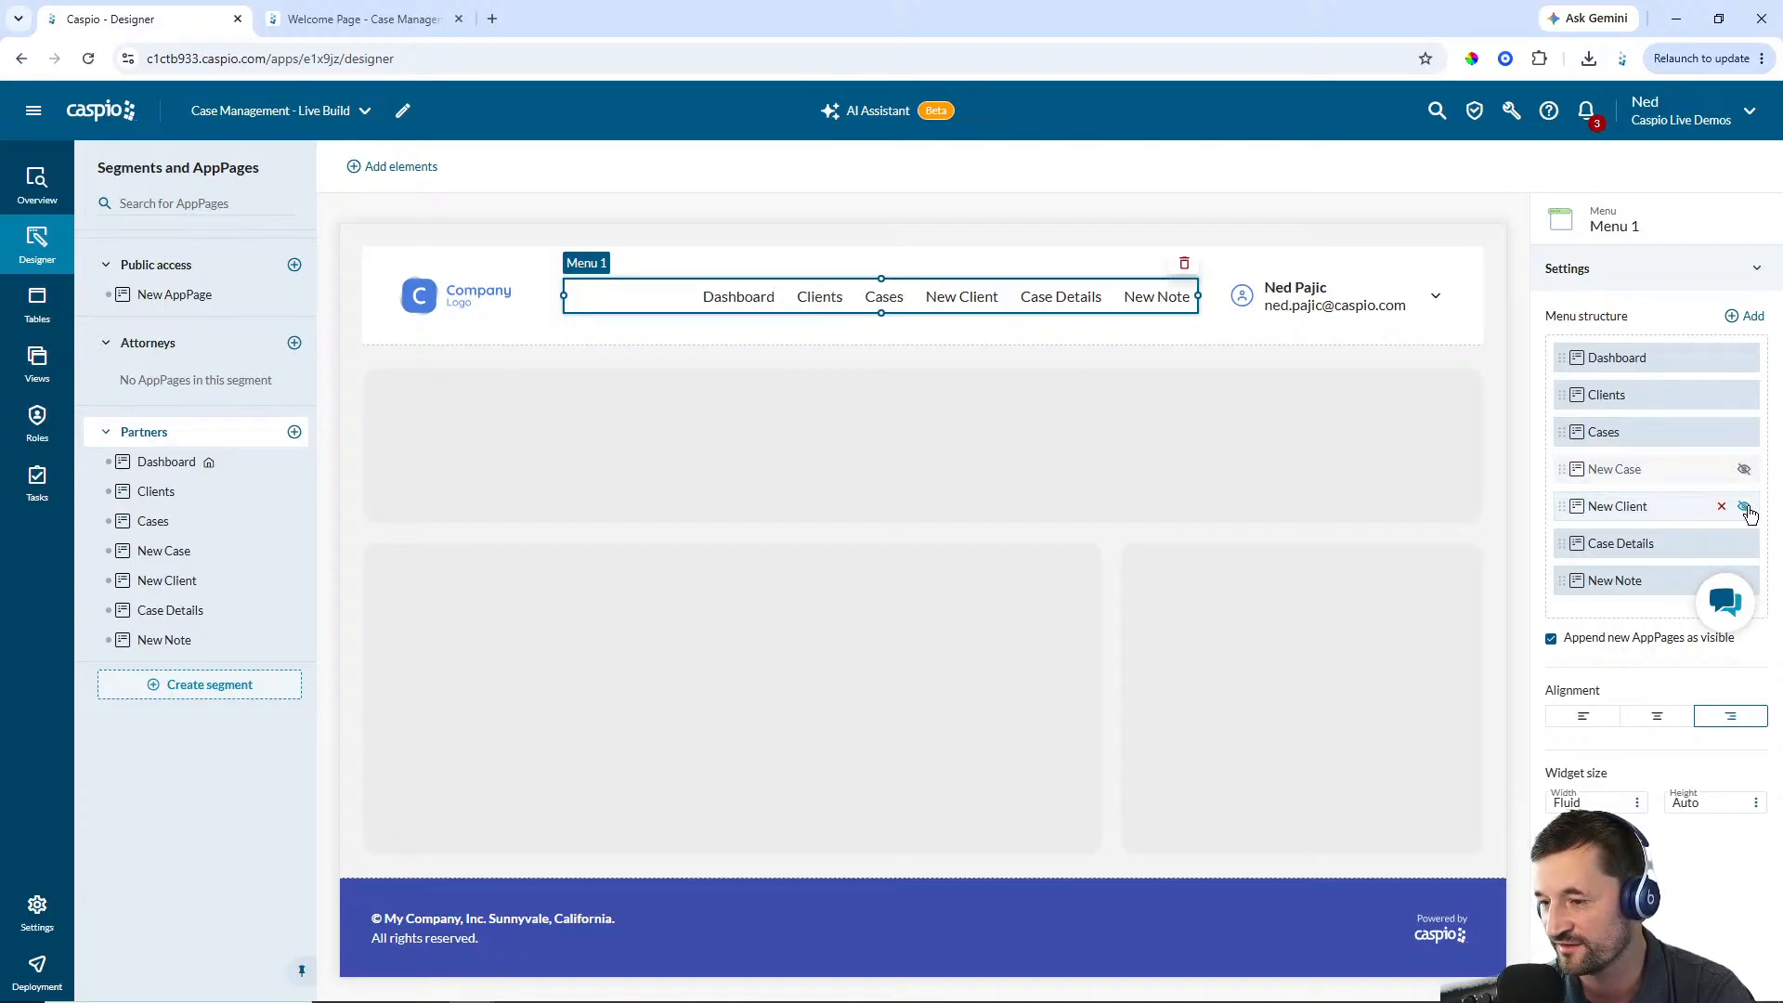
{"action": "left_click", "coordinate": [1745, 508]}
{"action": "left_click", "coordinate": [1745, 545]}
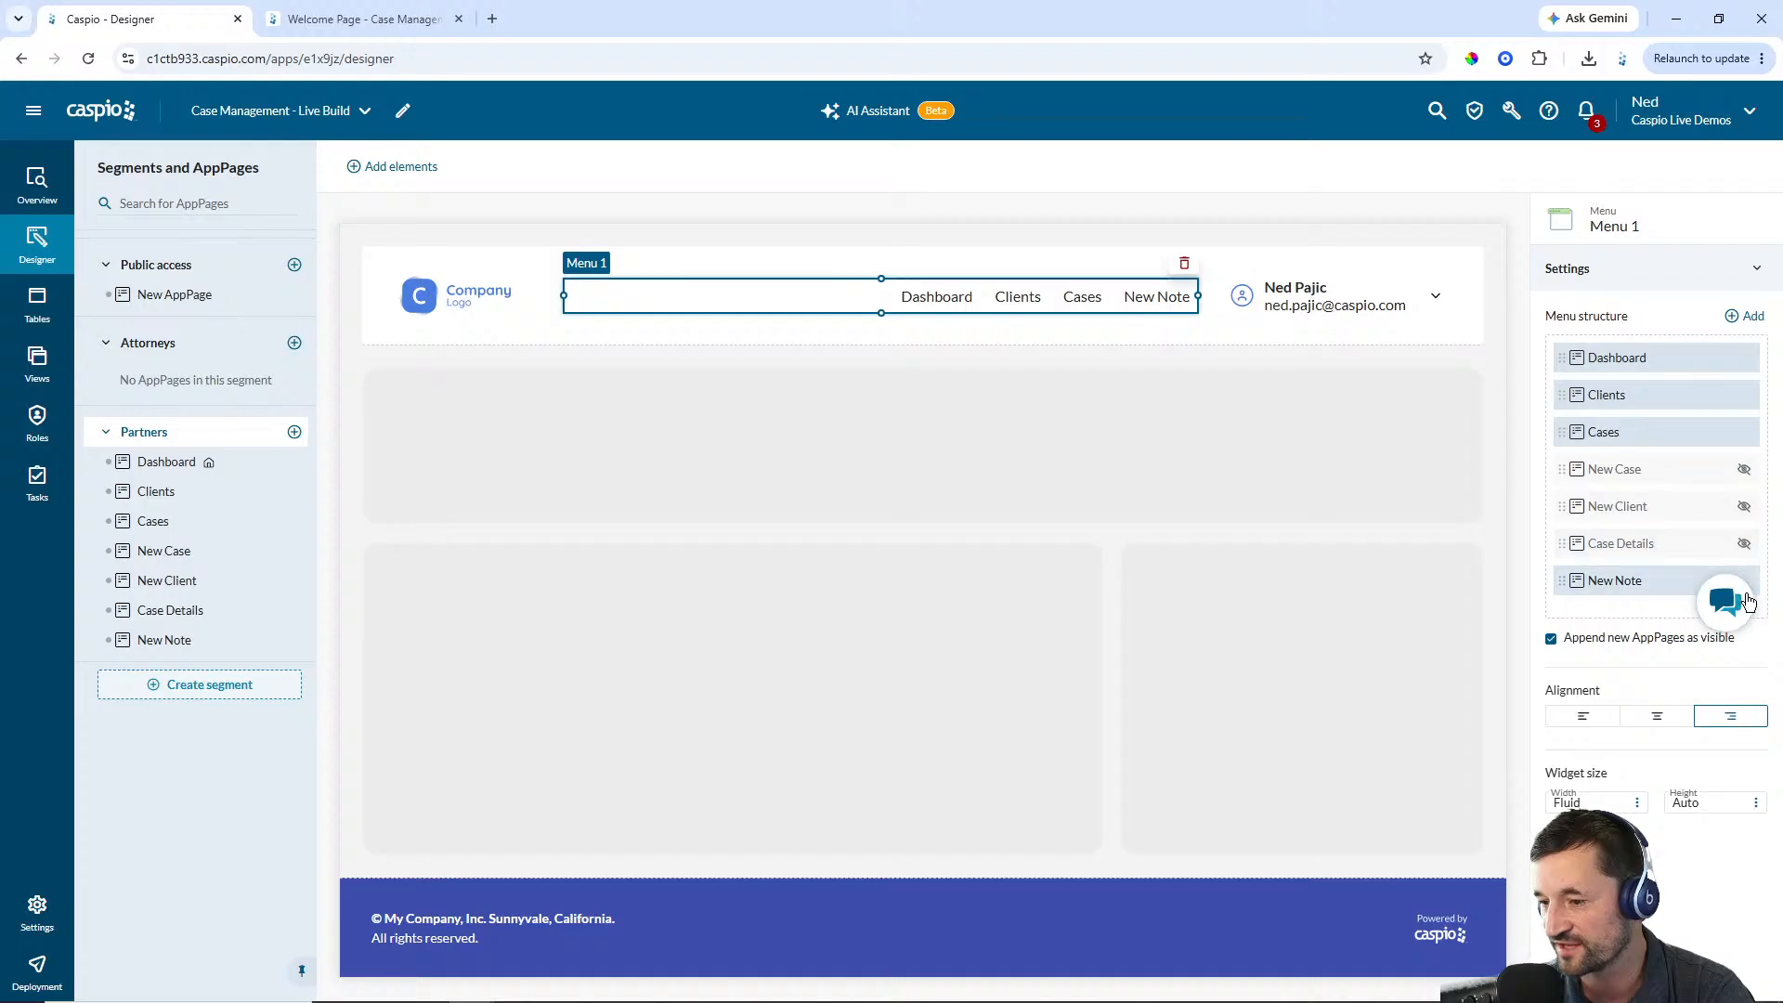
{"action": "left_click", "coordinate": [1745, 582]}
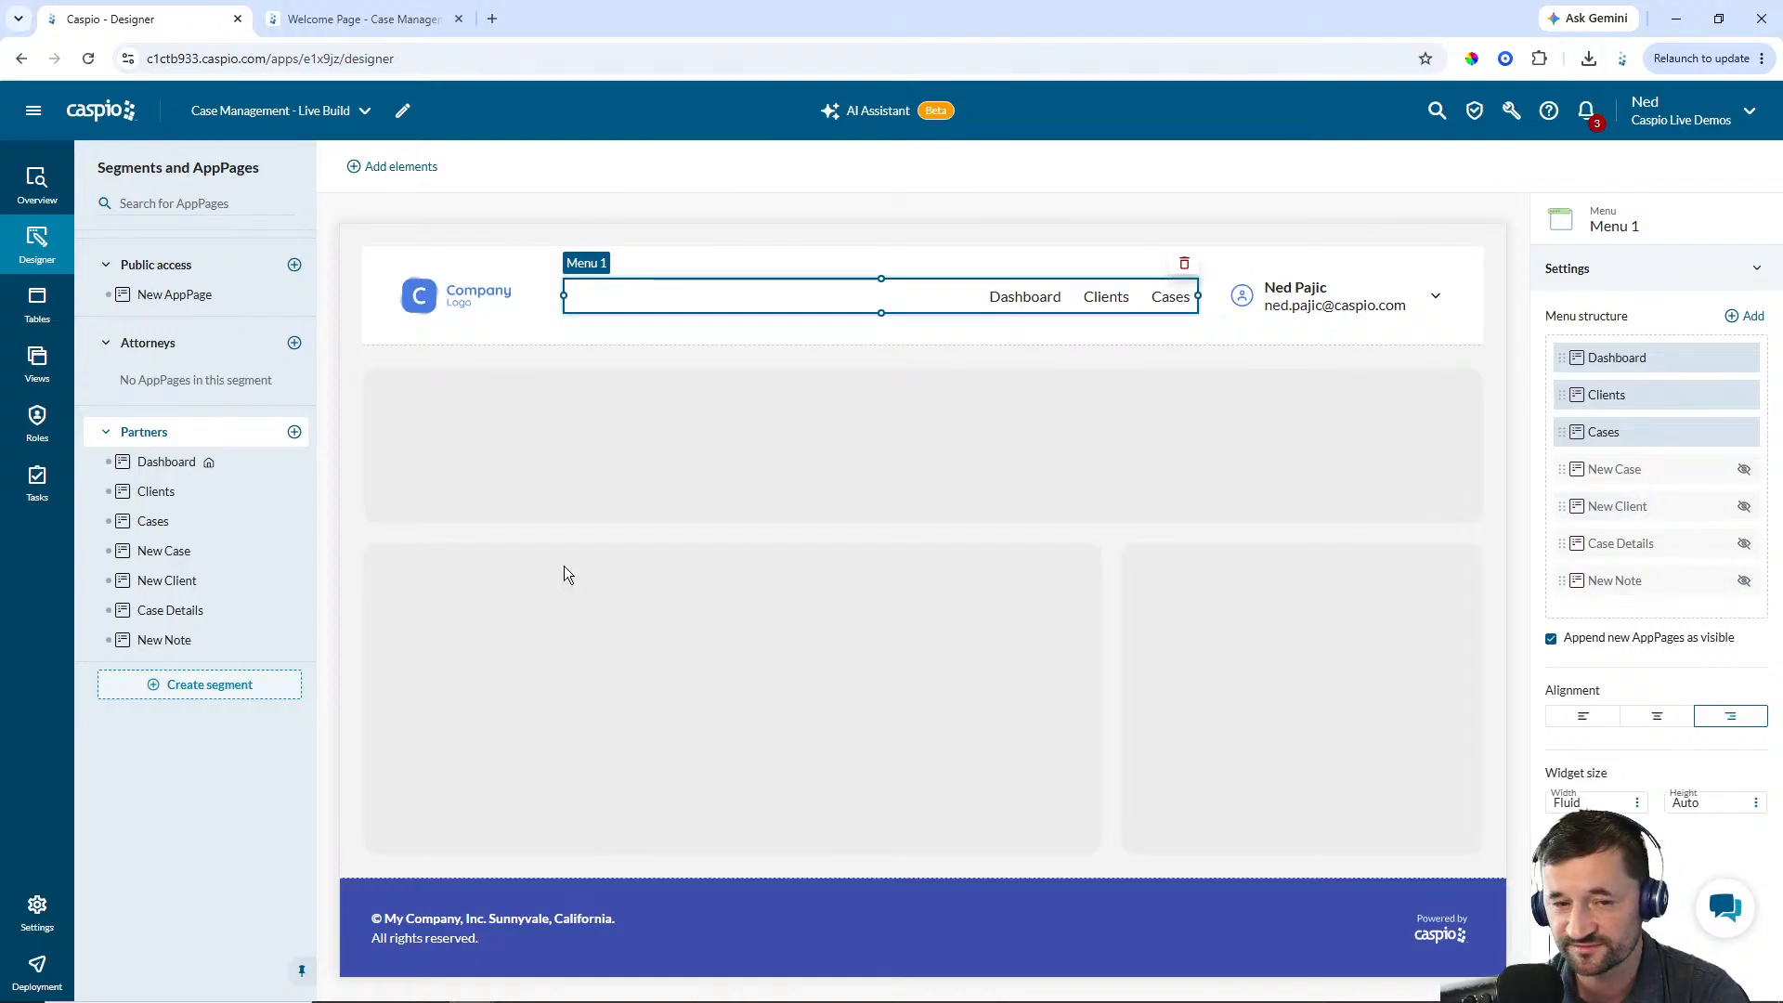
Change the New Case, New Client and New Note AppPages to the Overlay window type
{"action": "left_click", "coordinate": [161, 554]}
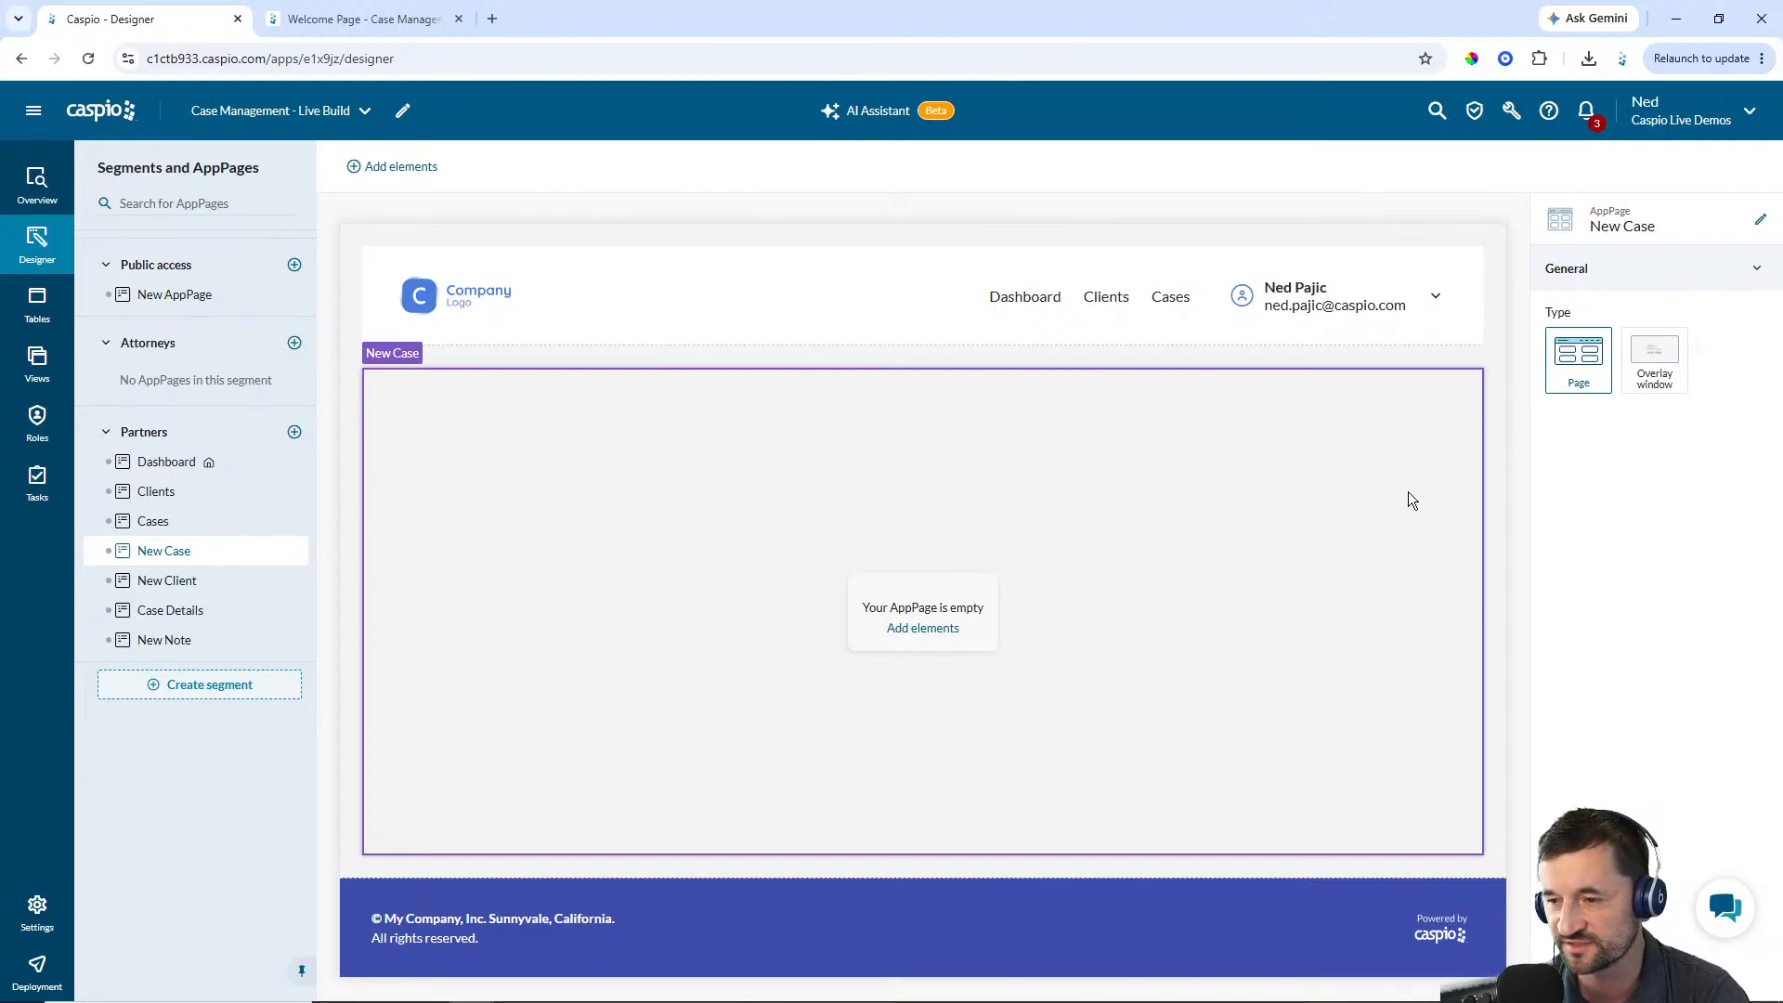
{"action": "left_click", "coordinate": [1653, 357]}
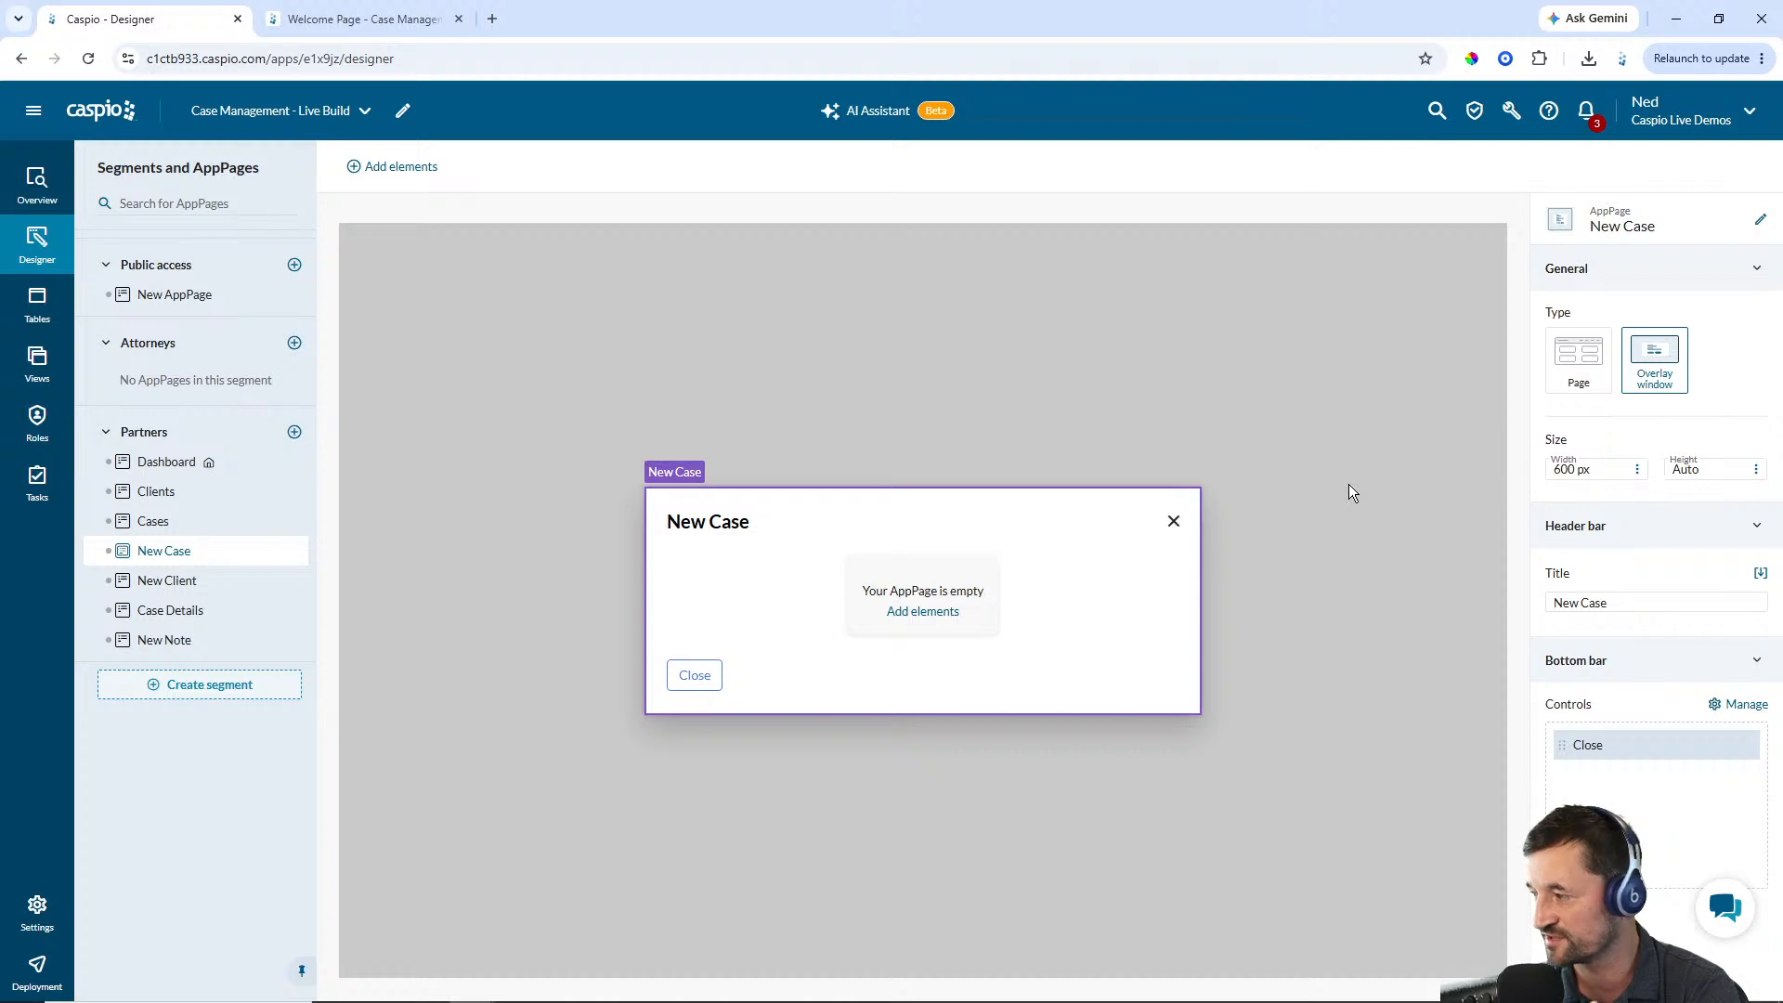
{"action": "left_click", "coordinate": [156, 581]}
{"action": "left_click", "coordinate": [1654, 360]}
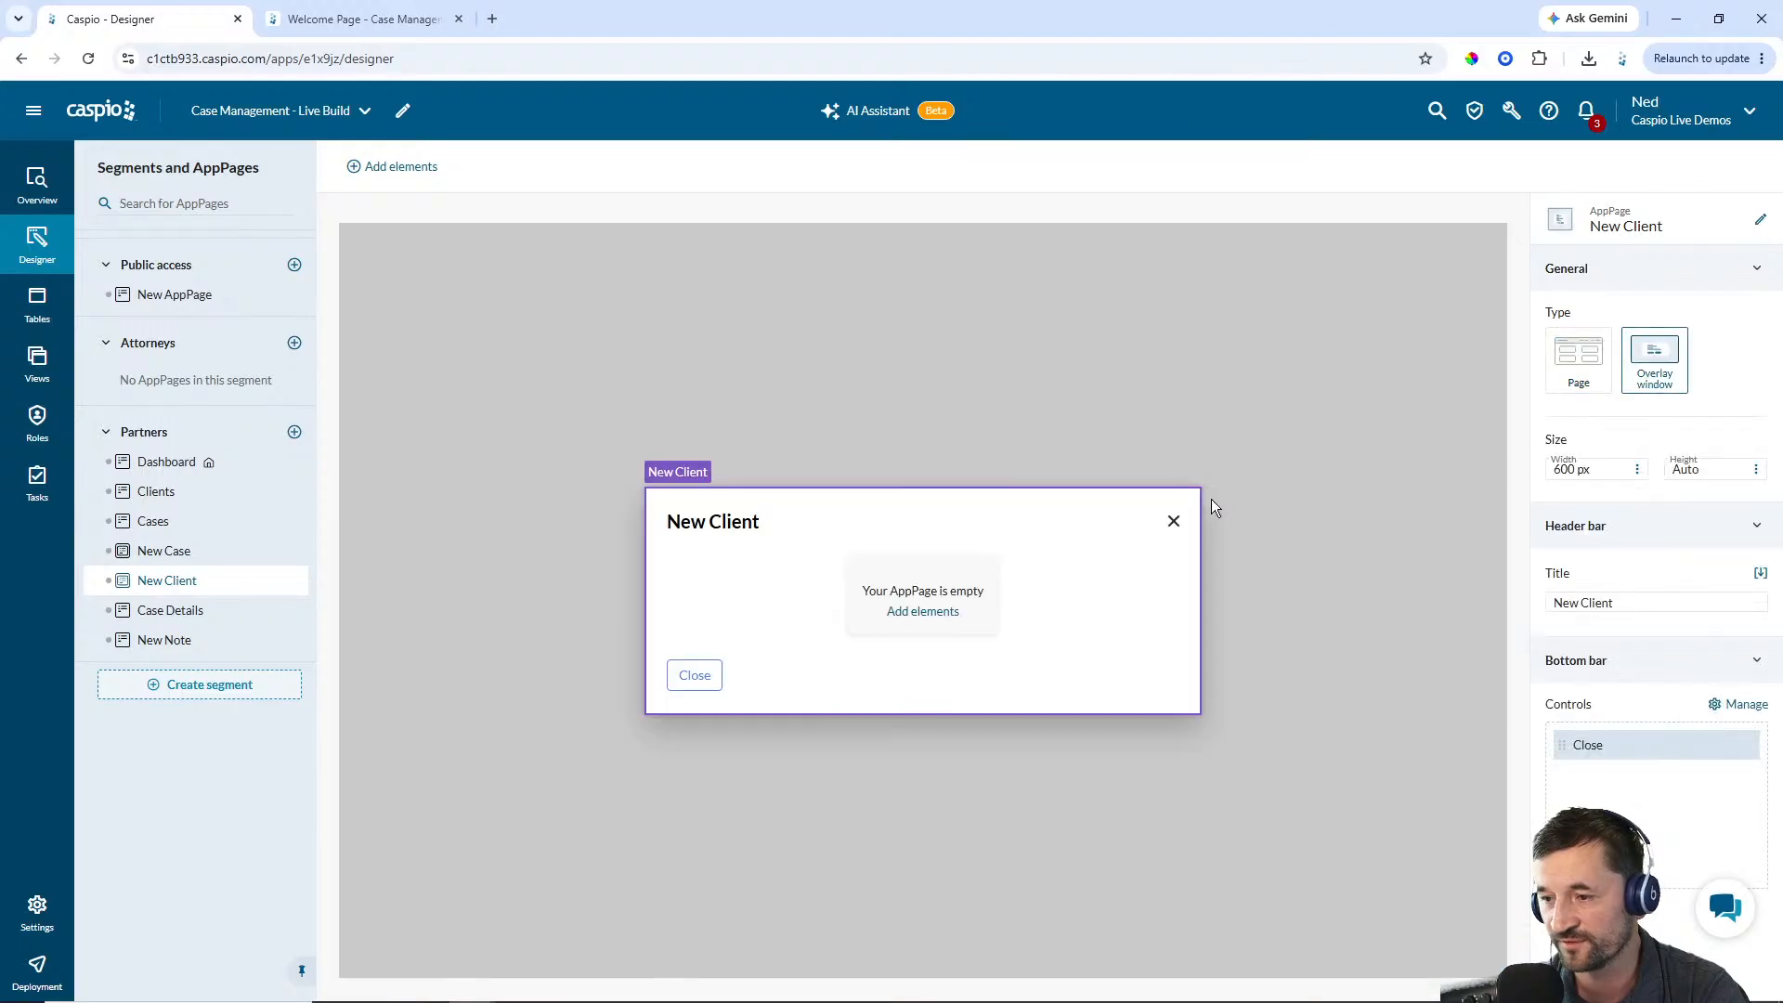
{"action": "left_click", "coordinate": [151, 640]}
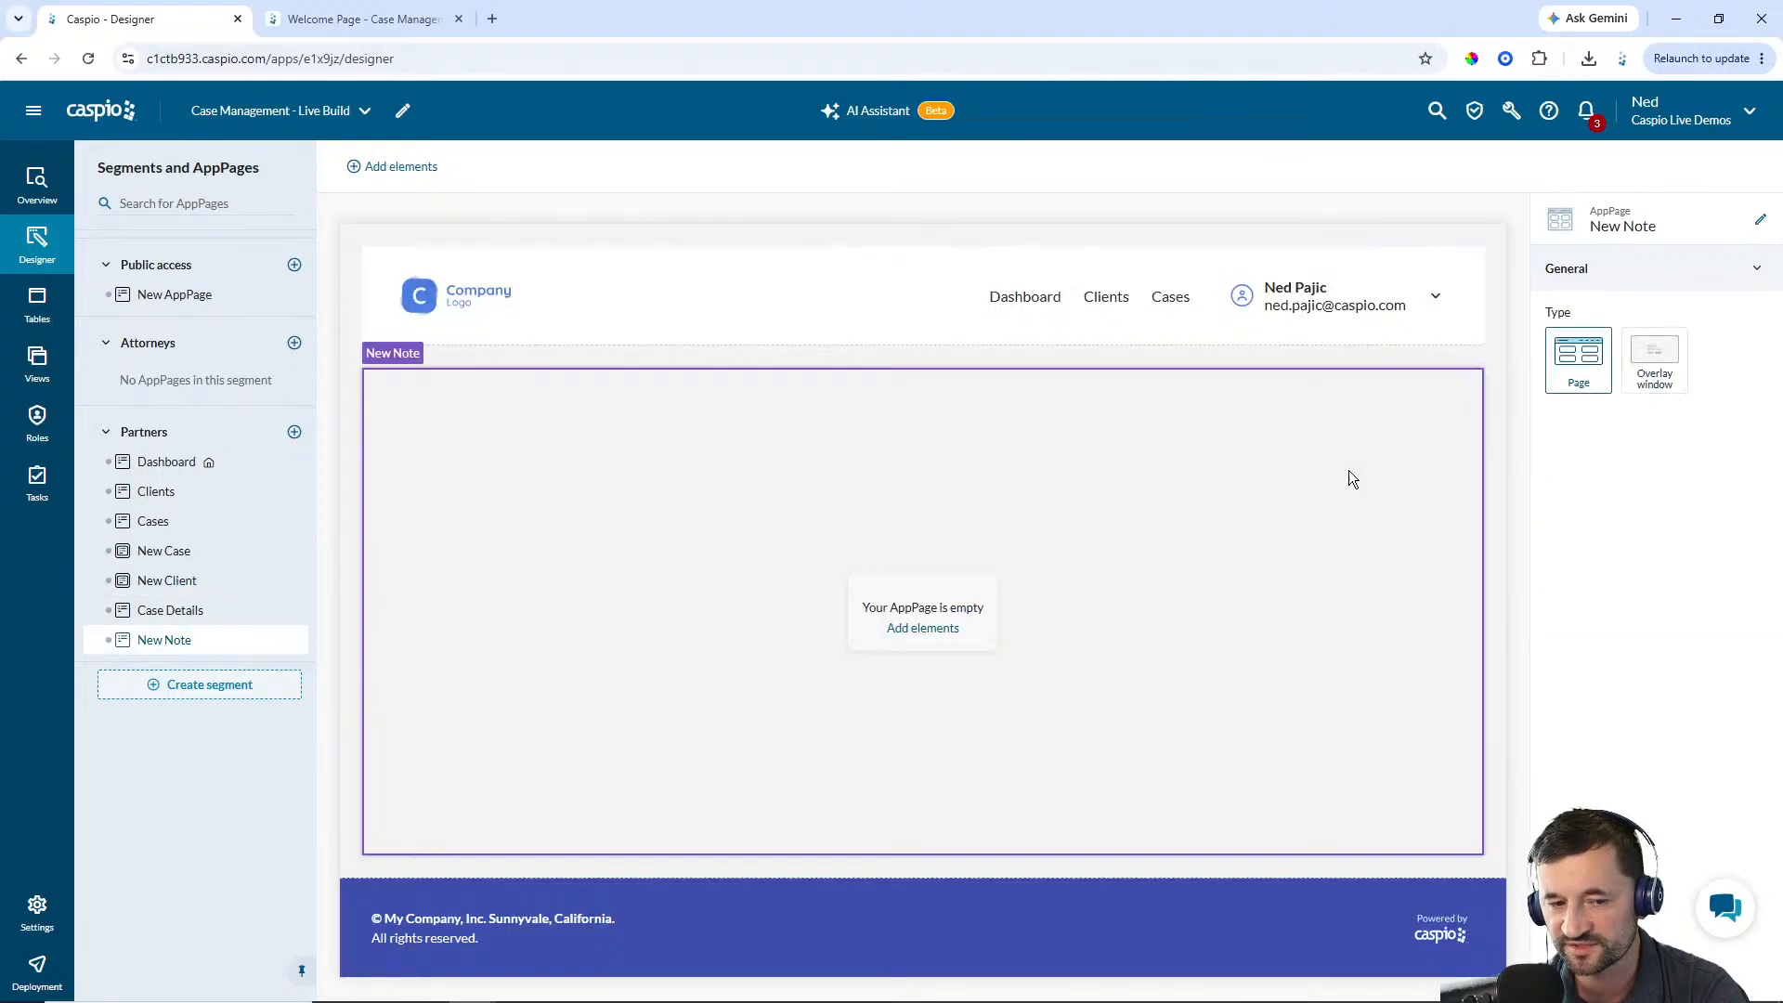
{"action": "left_click", "coordinate": [1654, 359]}
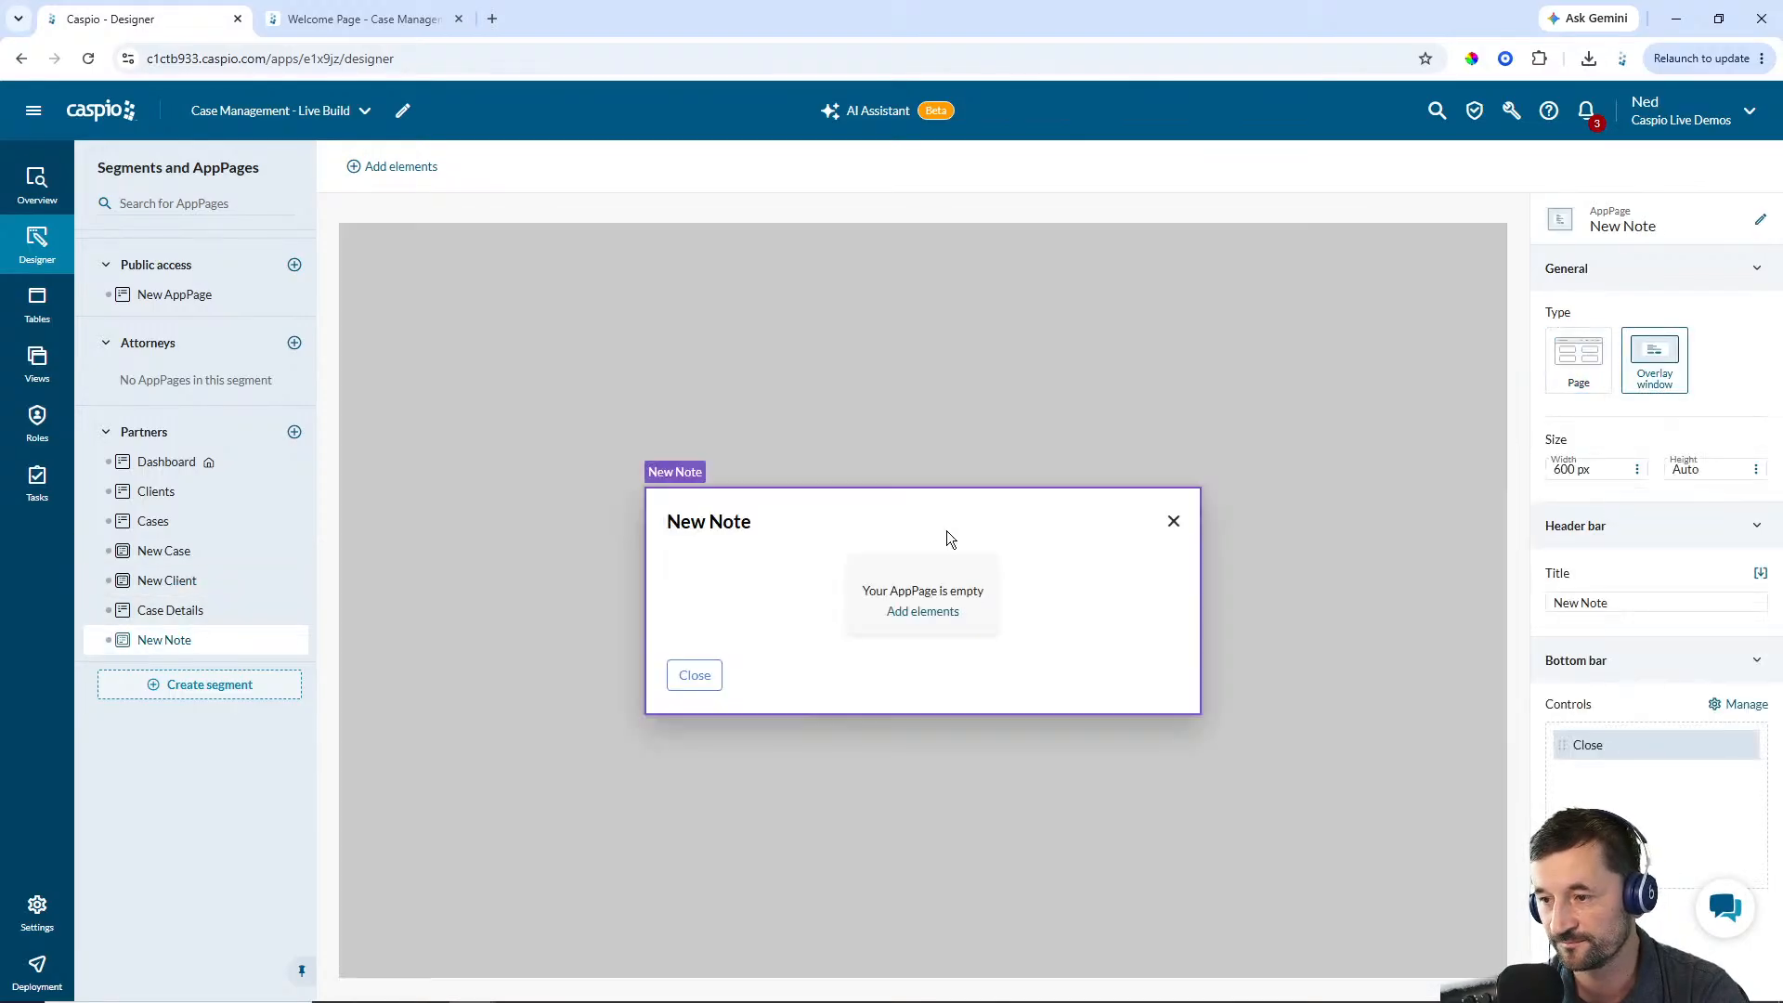
Replace the Partners segment's header logo with the Case Management logo image
{"action": "left_click", "coordinate": [199, 610]}
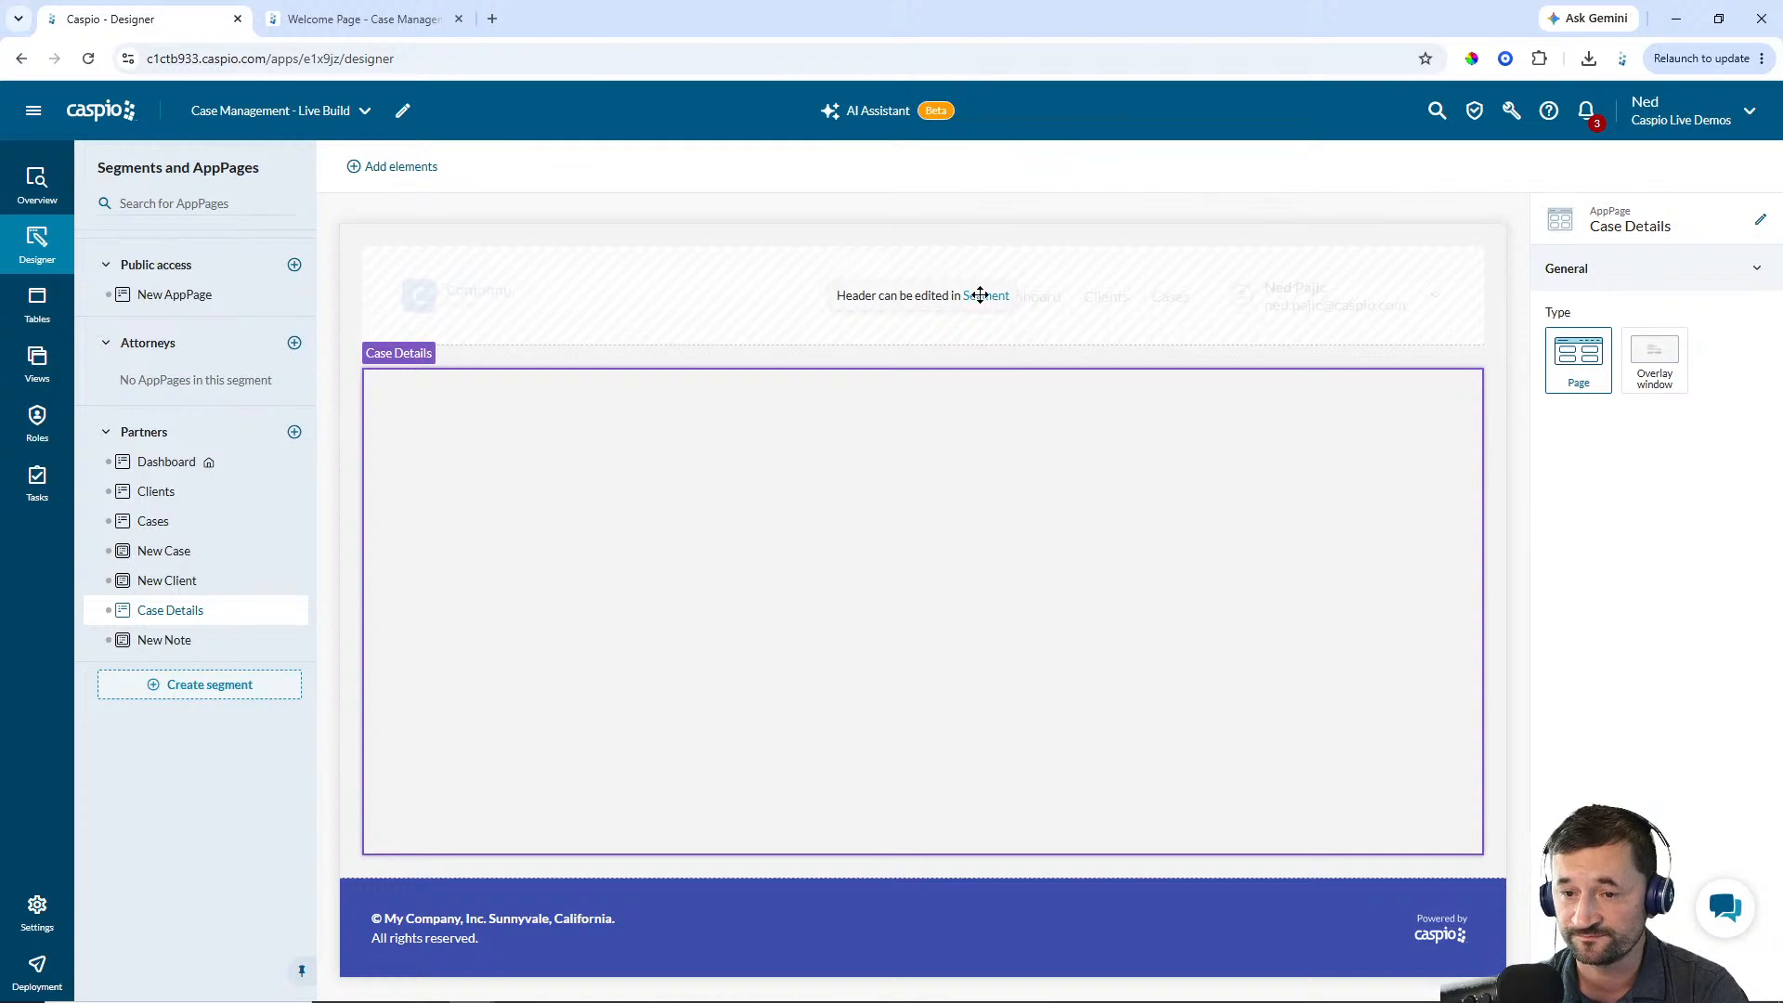
{"action": "left_click", "coordinate": [981, 295]}
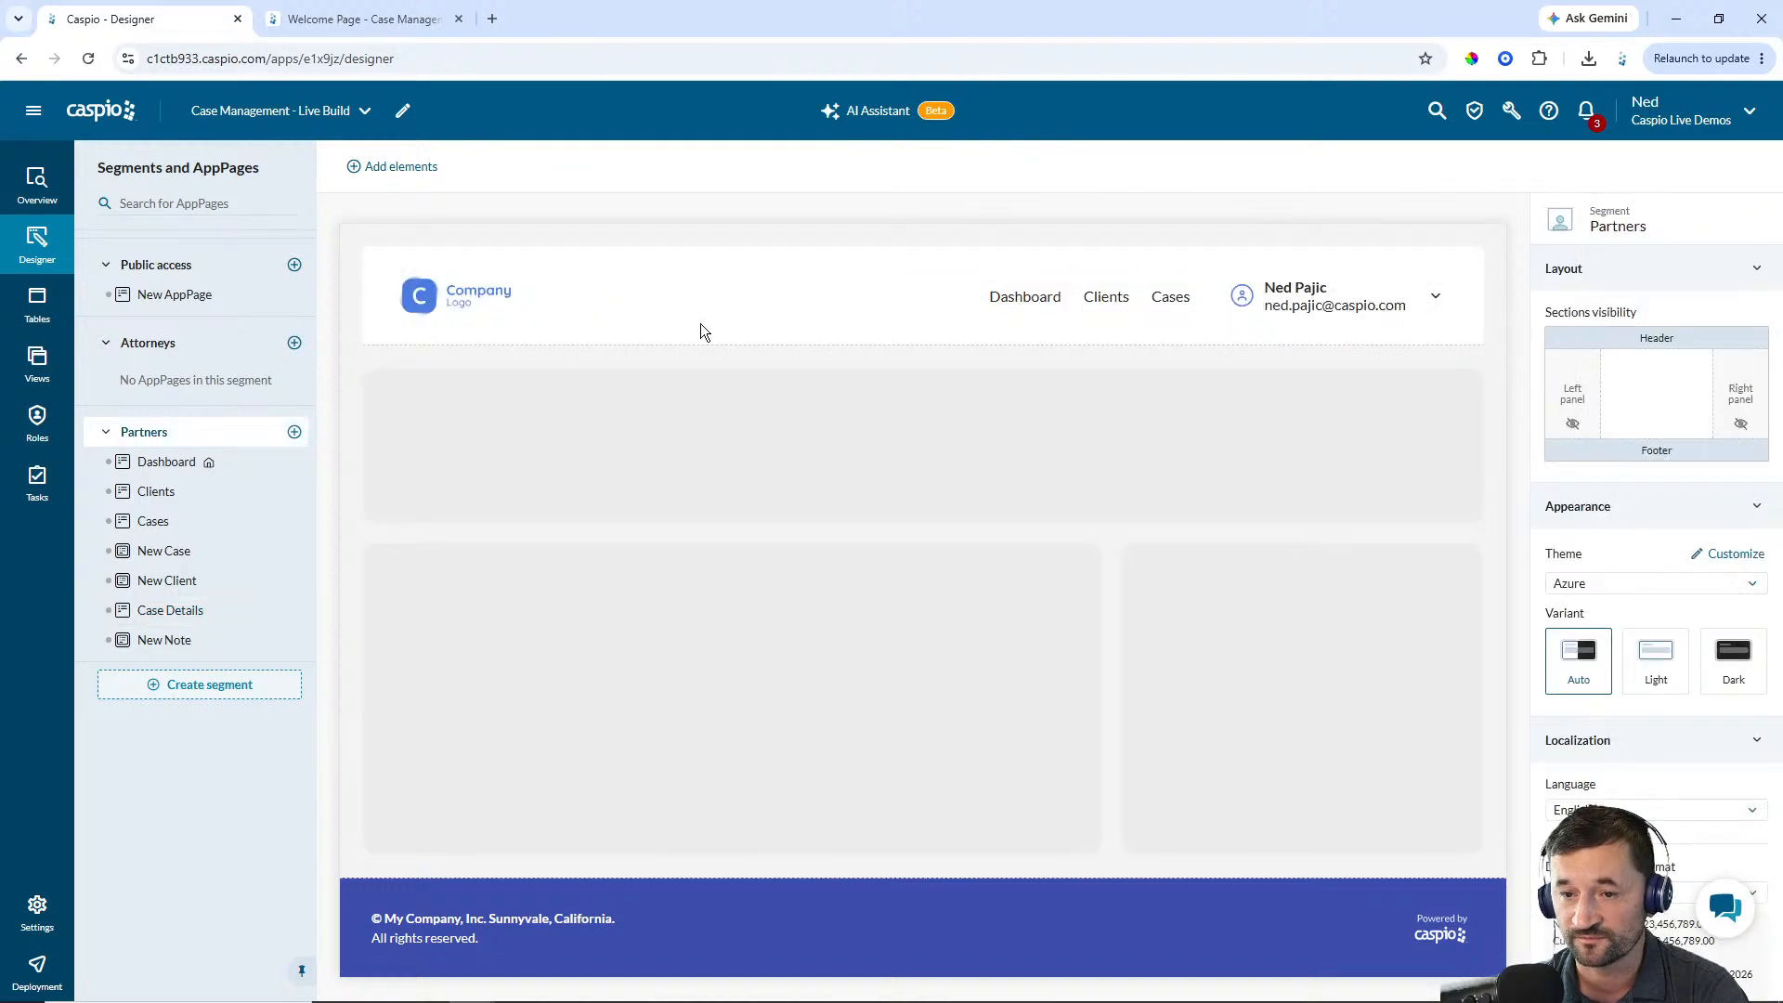
{"action": "left_click", "coordinate": [474, 298]}
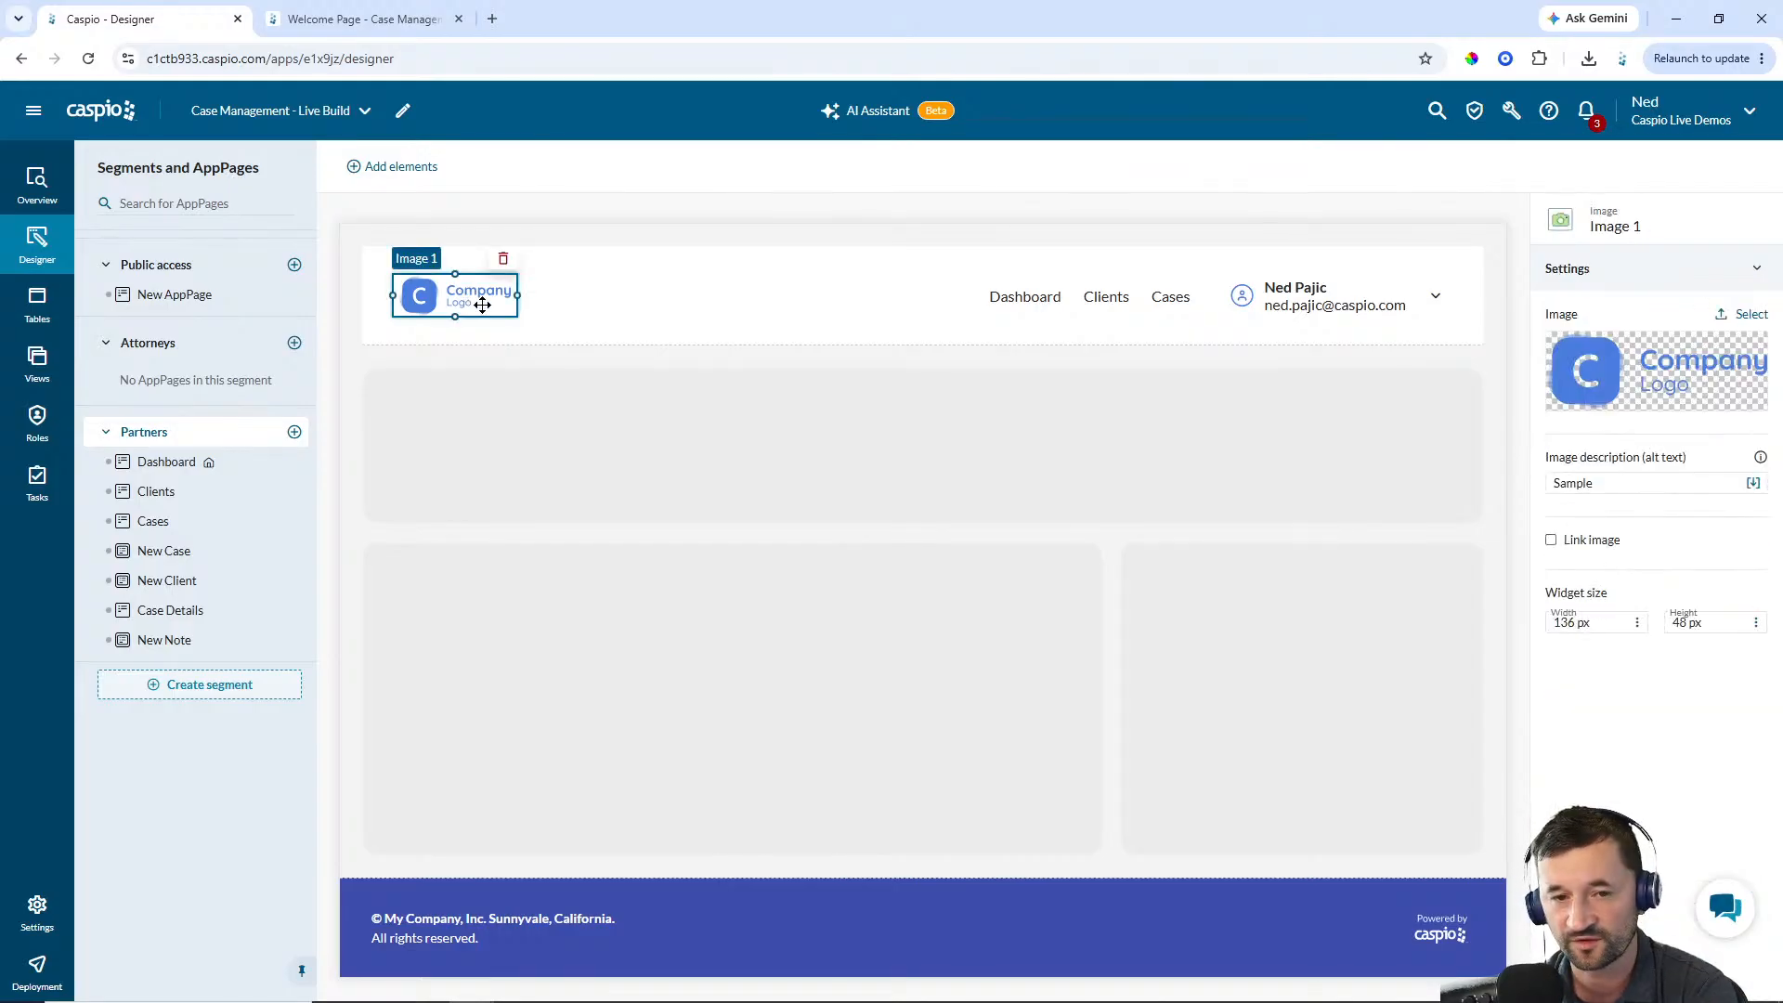
{"action": "left_click", "coordinate": [1739, 317]}
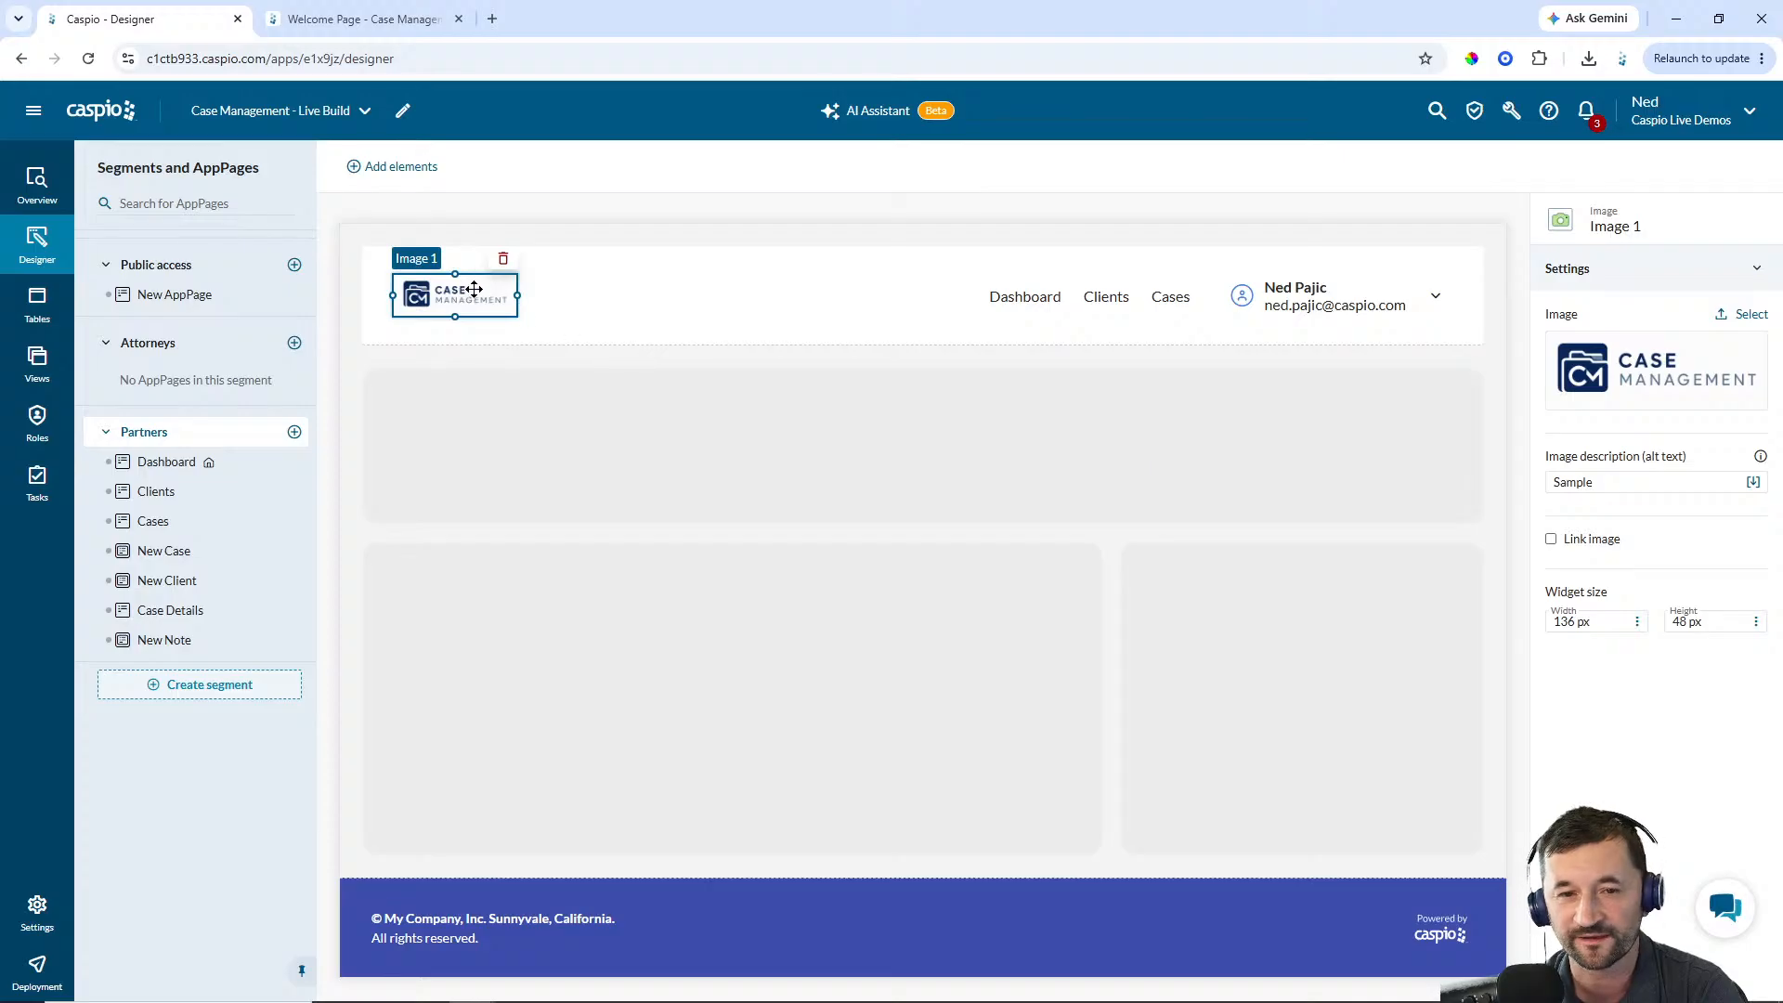
Enlarge the header logo to about 180 × 64 px
{"action": "left_click_drag", "start_coordinate": [517, 295], "coordinate": [476, 328]}
{"action": "left_click", "coordinate": [752, 309]}
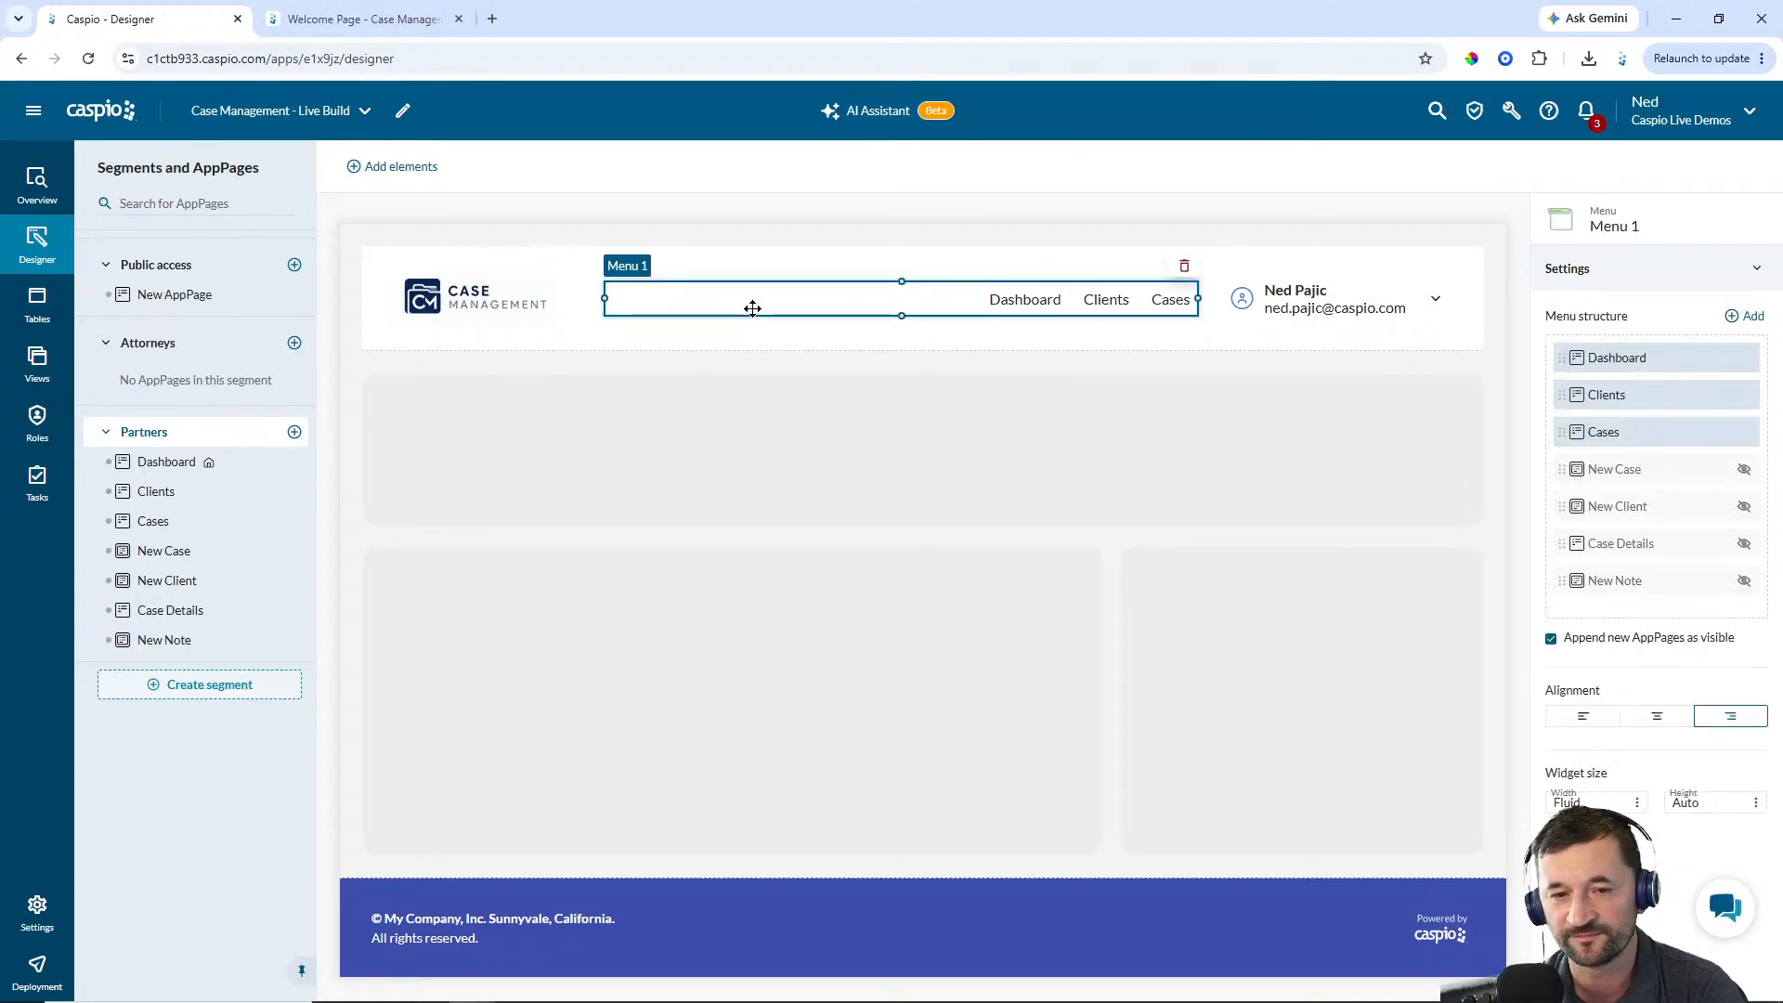
{"action": "left_click", "coordinate": [804, 235]}
{"action": "left_click", "coordinate": [511, 297]}
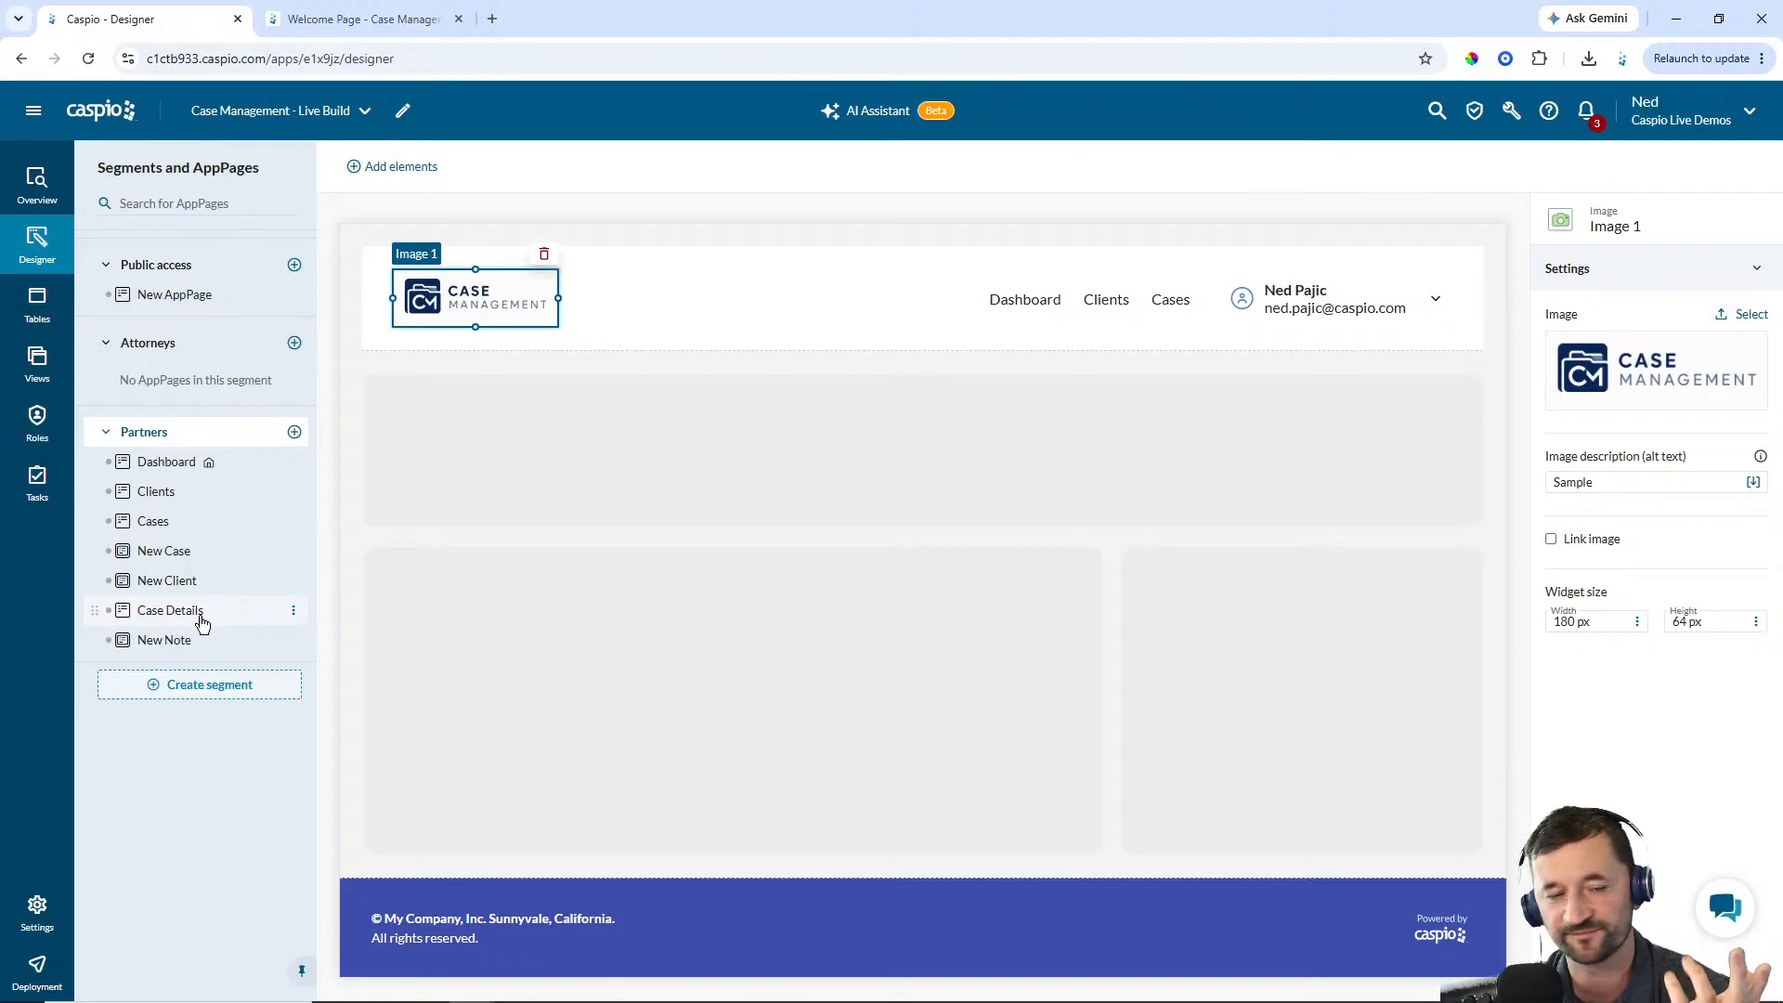
Add a Search Form to the Cases AppPage using the cm_cases_1 table as its data source
{"action": "left_click", "coordinate": [176, 530]}
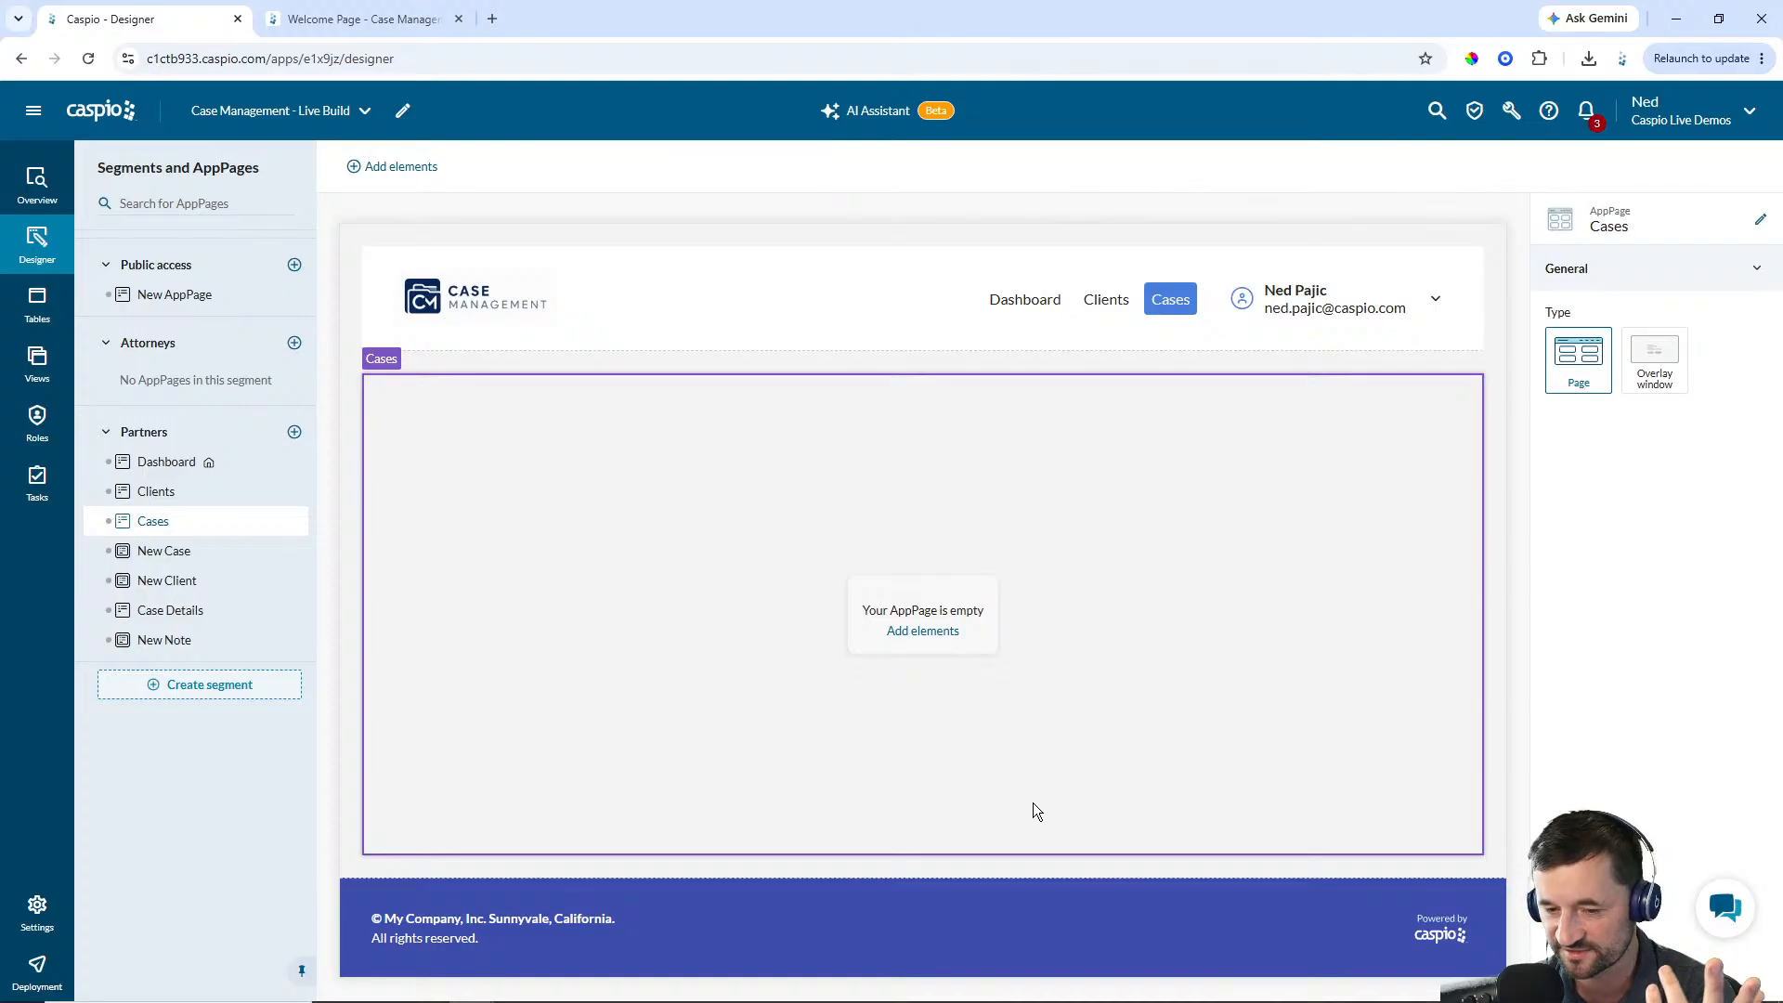
{"action": "left_click", "coordinate": [923, 630]}
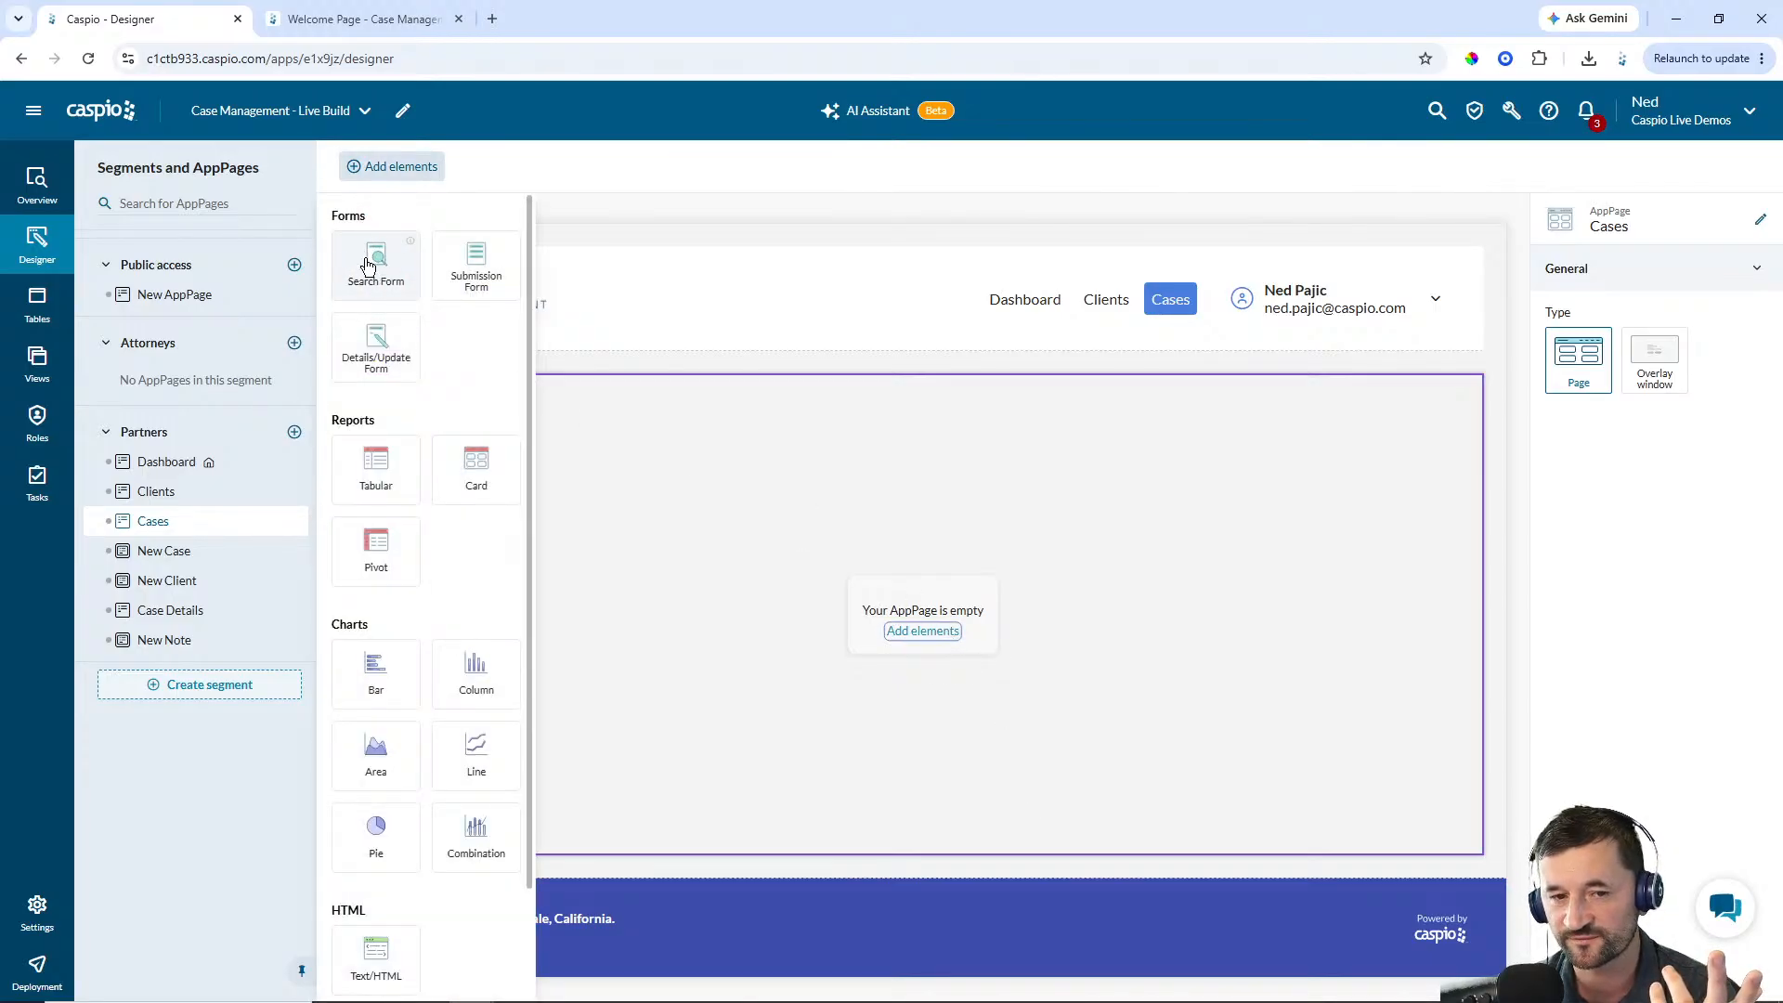
{"action": "left_click_drag", "start_coordinate": [365, 258], "coordinate": [449, 405]}
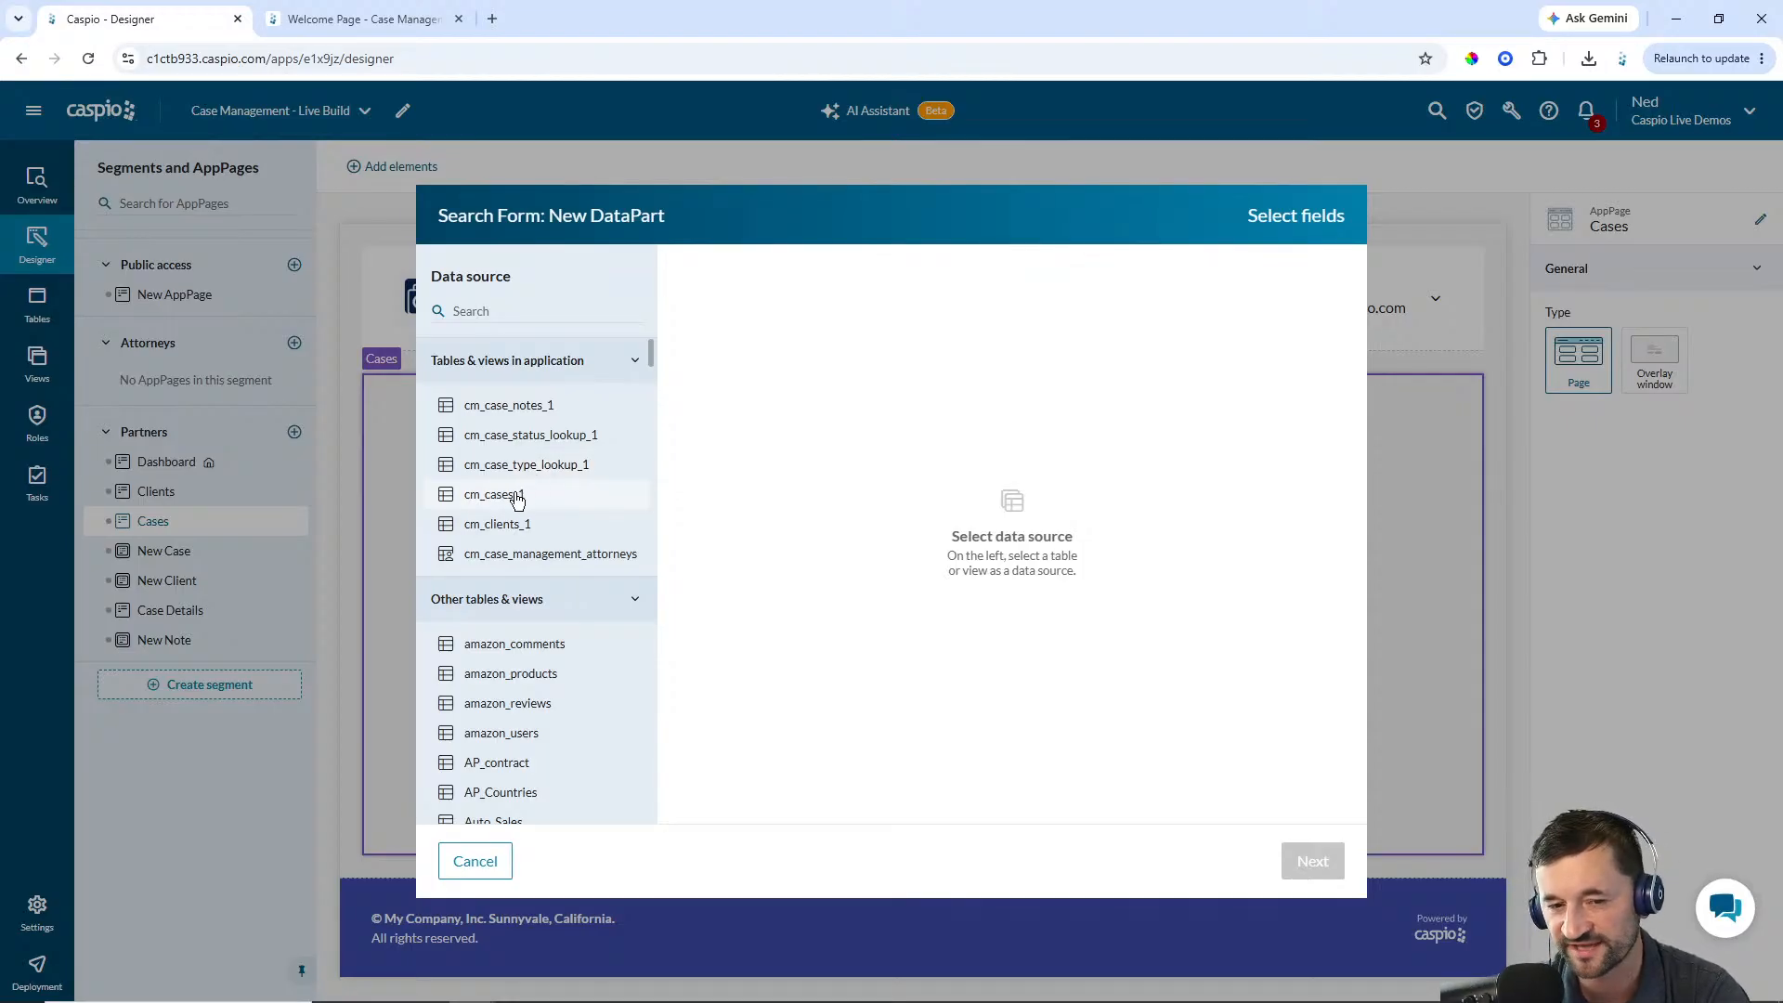
{"action": "left_click", "coordinate": [520, 495]}
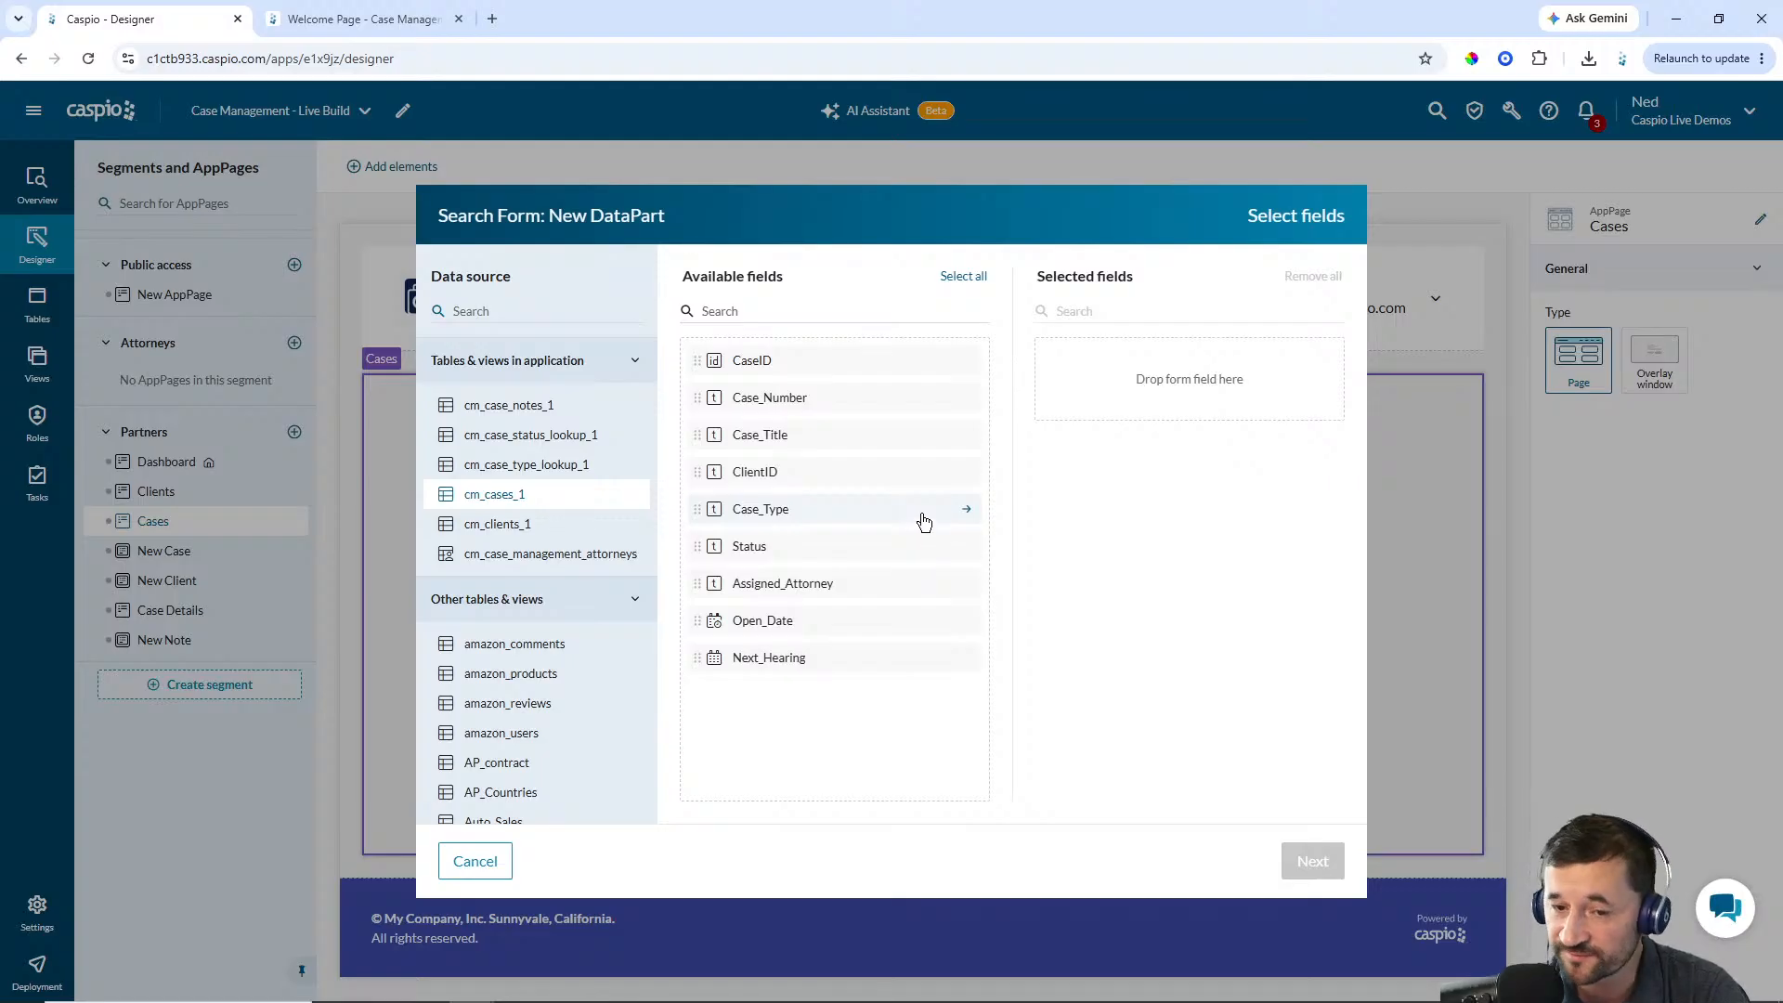
Select the Case_Number, Case_Title, Case_Type, Status and Assigned_Attorney fields for the search form and continue
{"action": "left_click", "coordinate": [804, 399]}
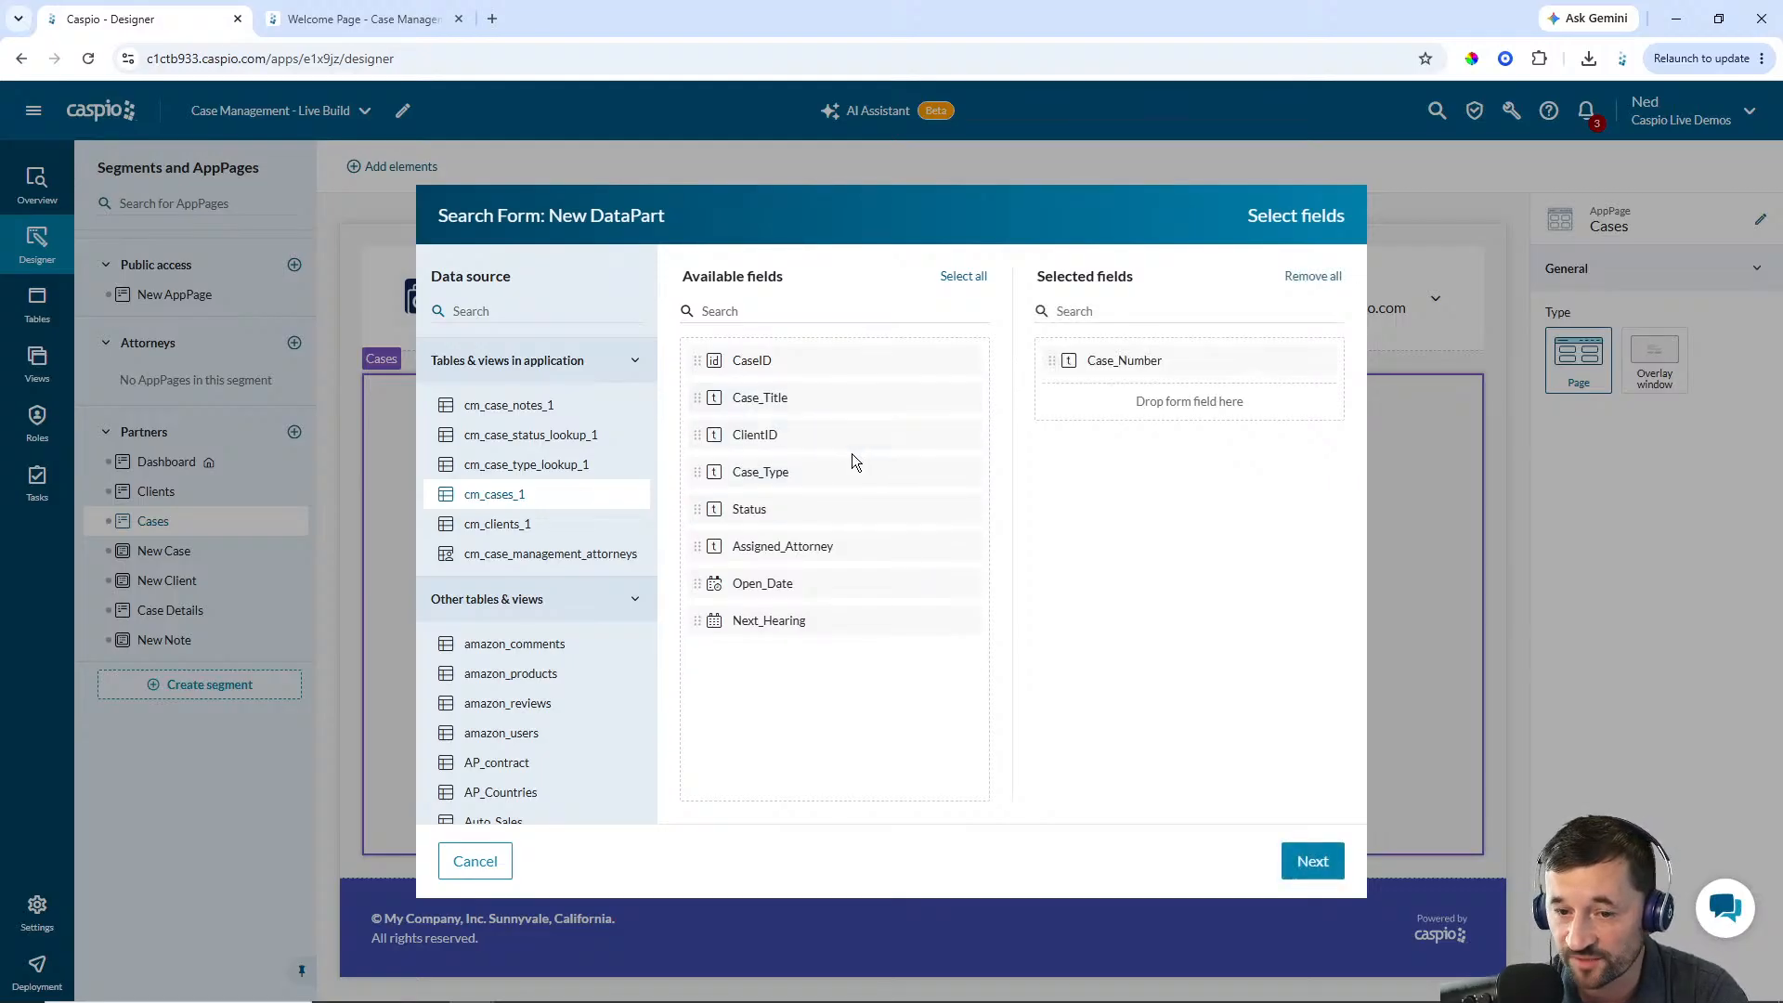
{"action": "left_click", "coordinate": [798, 401]}
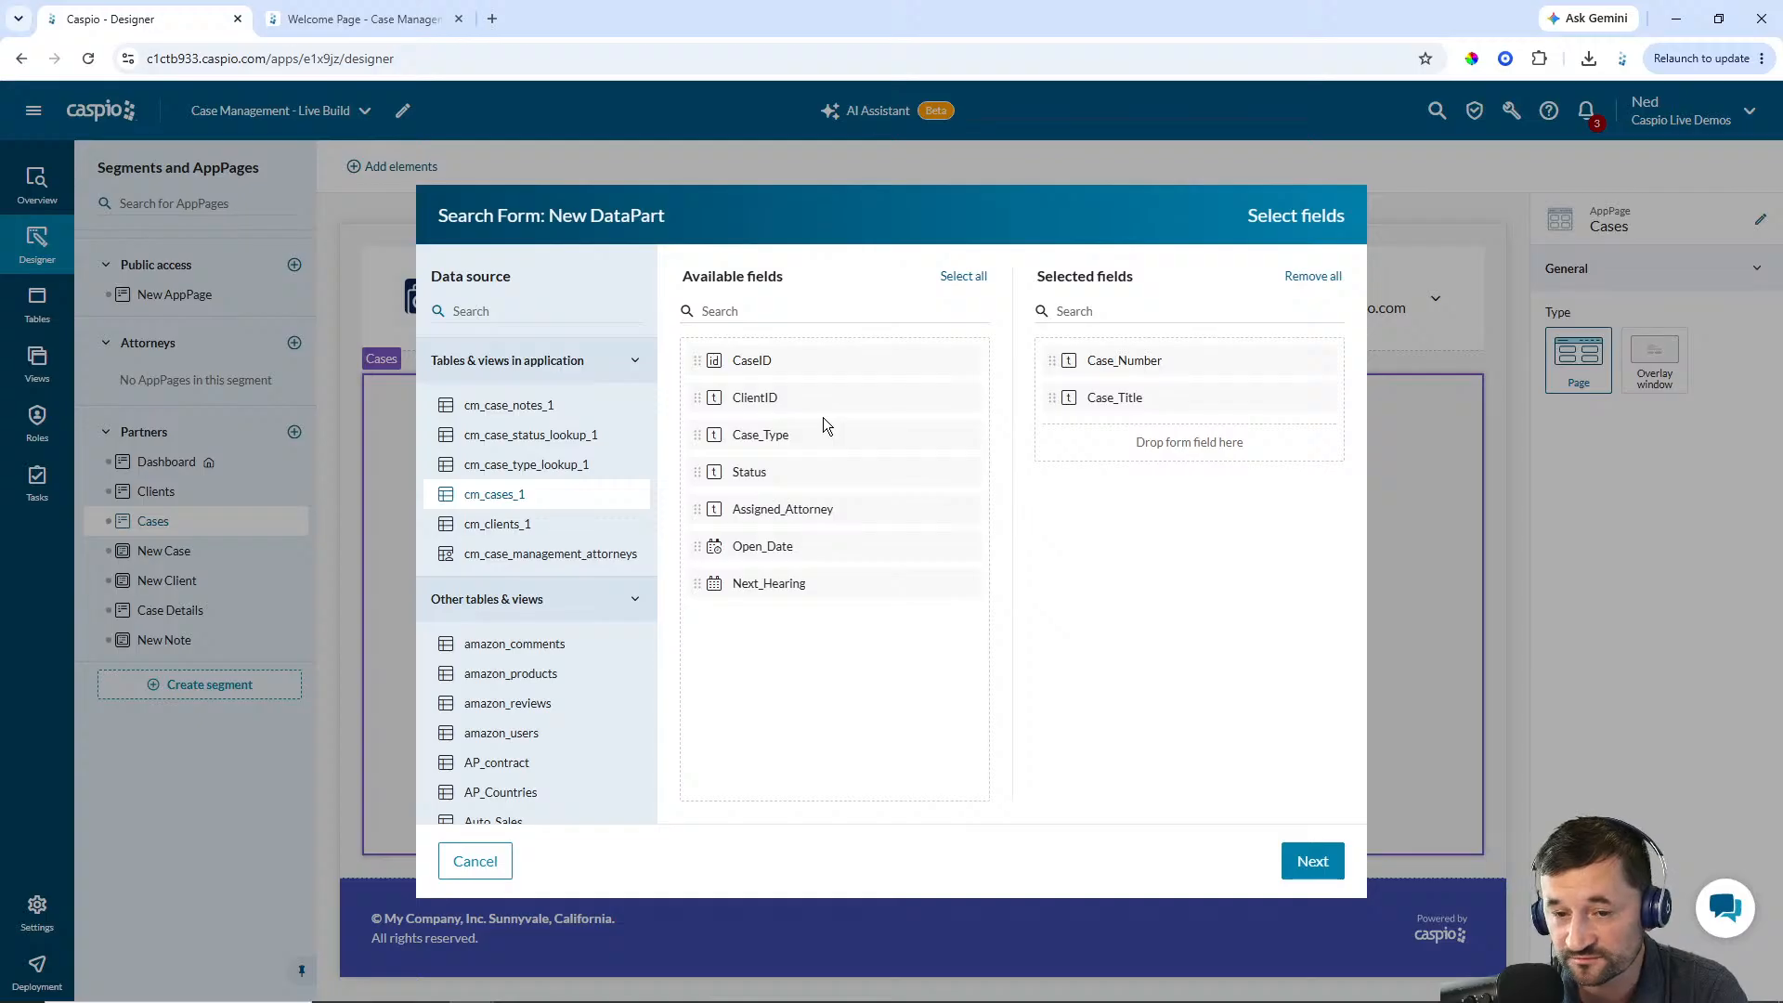
{"action": "left_click", "coordinate": [792, 436]}
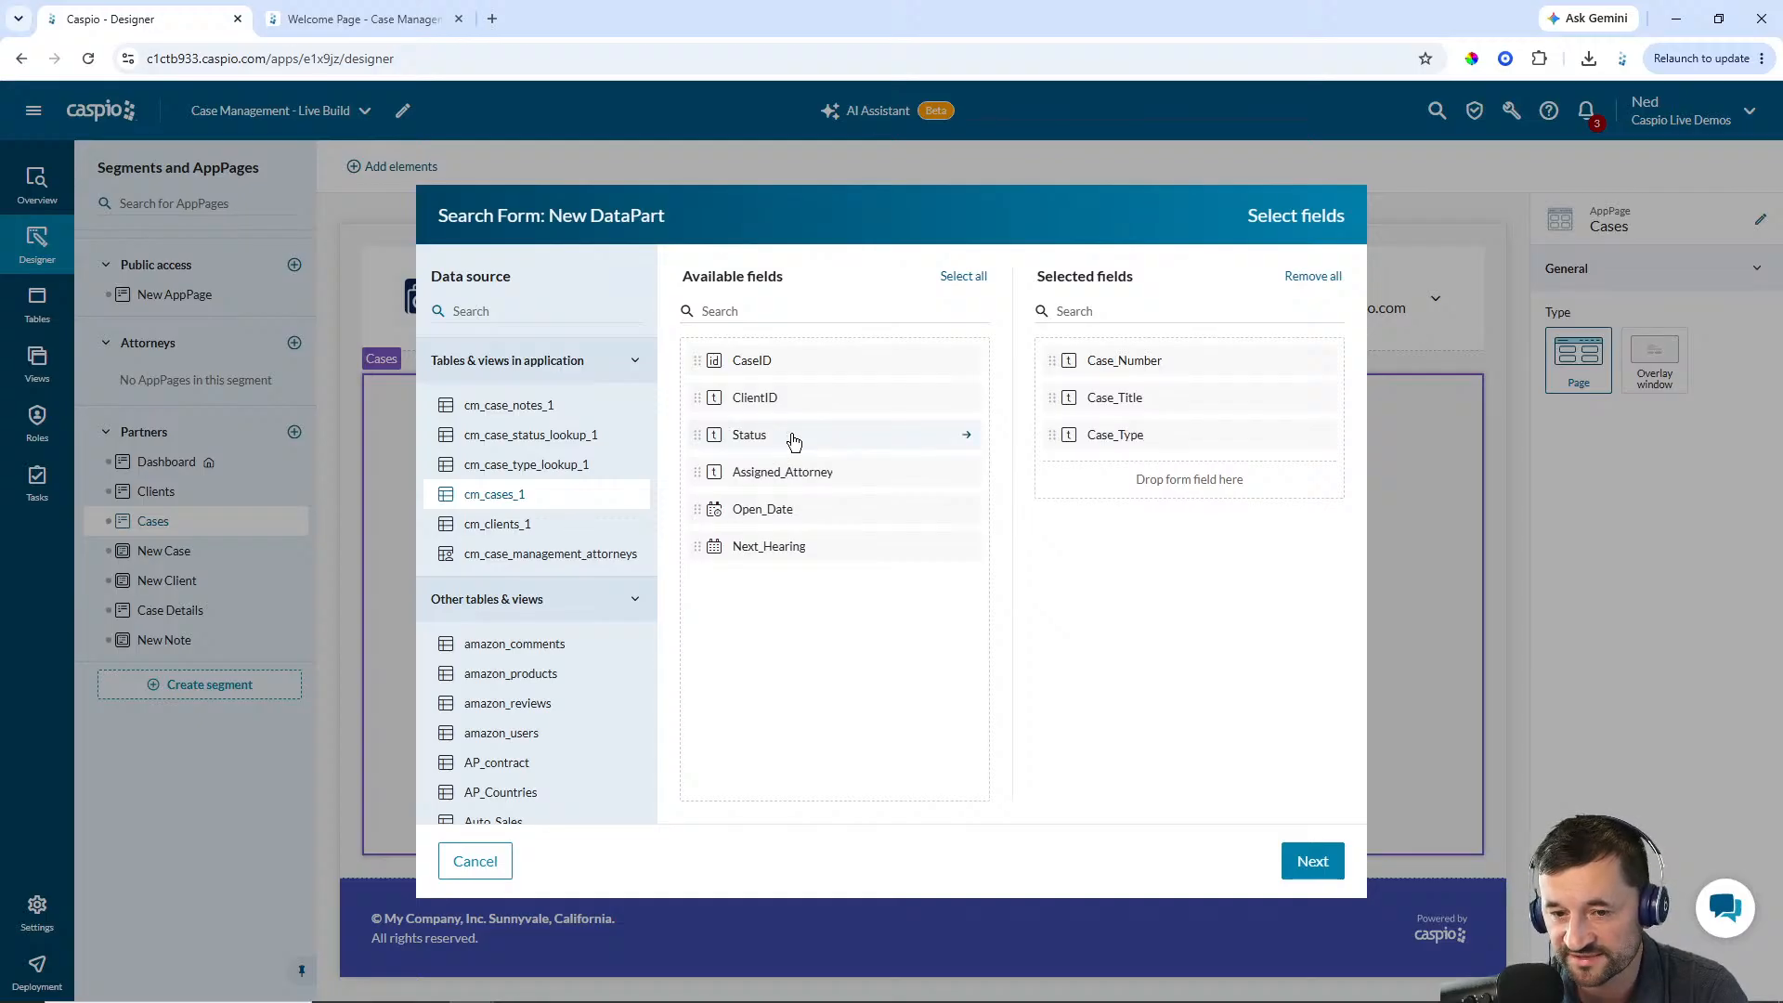
{"action": "left_click", "coordinate": [792, 437]}
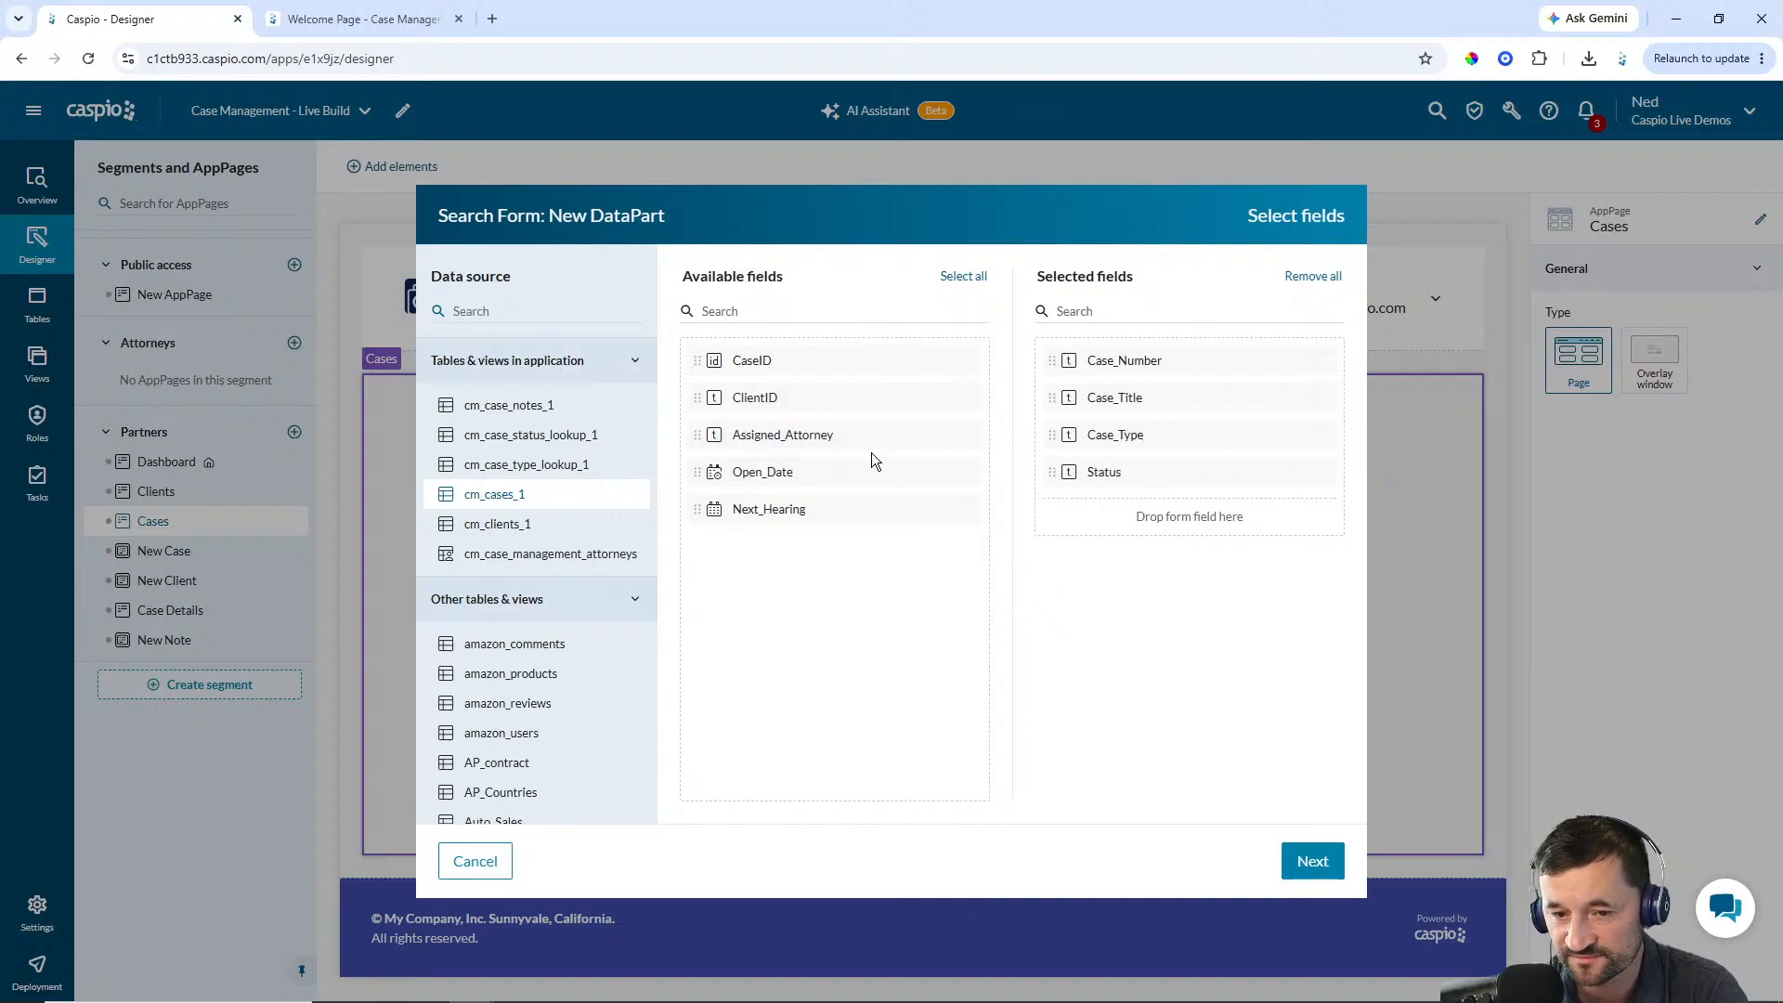
{"action": "left_click", "coordinate": [777, 439]}
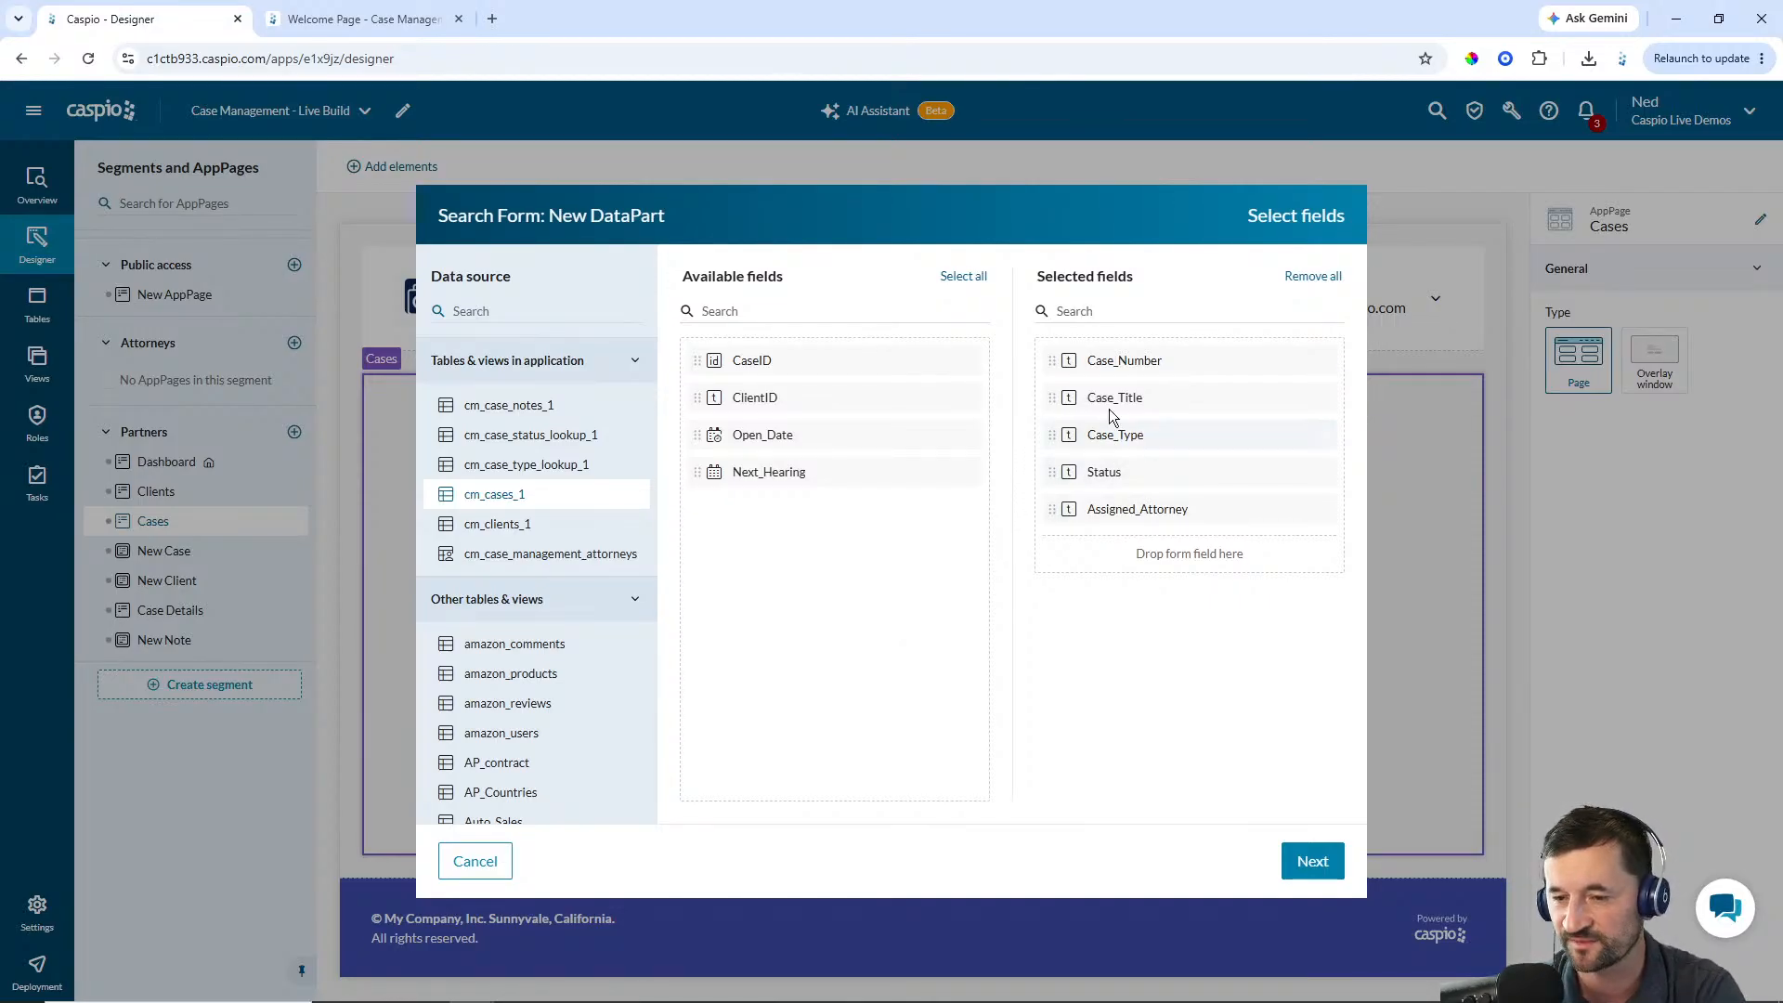
{"action": "left_click", "coordinate": [1313, 861]}
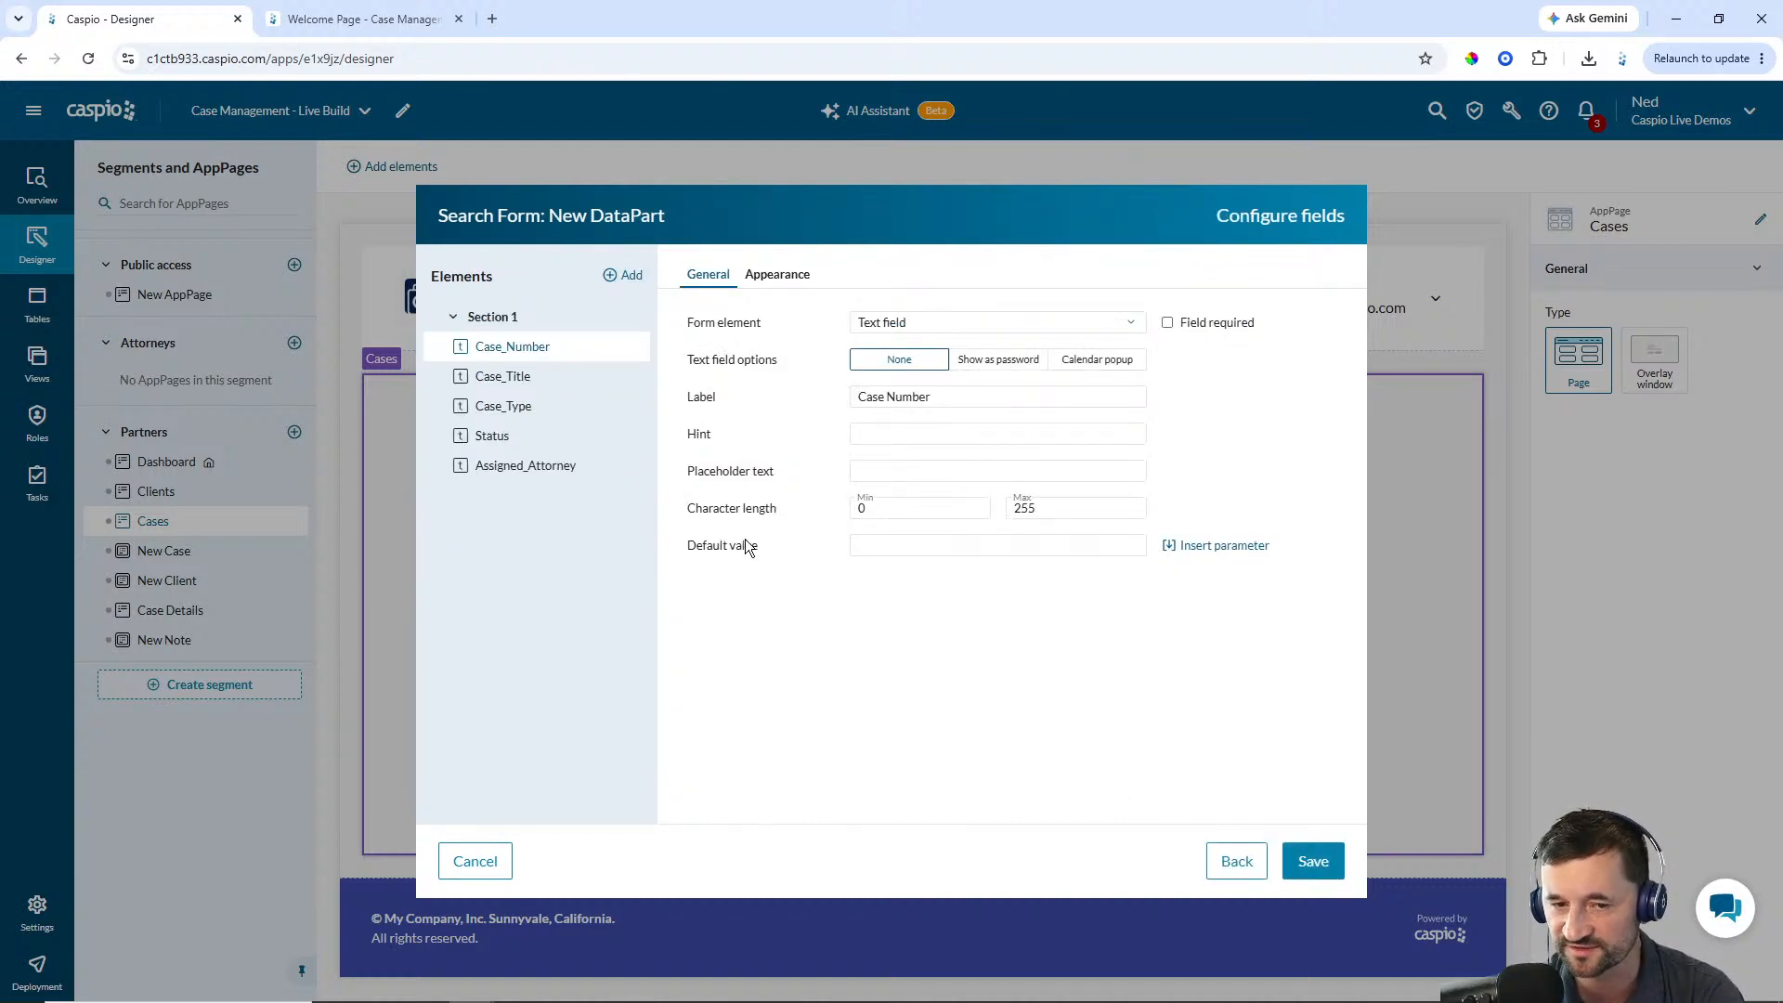
Set the Case_Number field's label position to Float and select the Case_Title field
{"action": "left_click", "coordinate": [771, 279]}
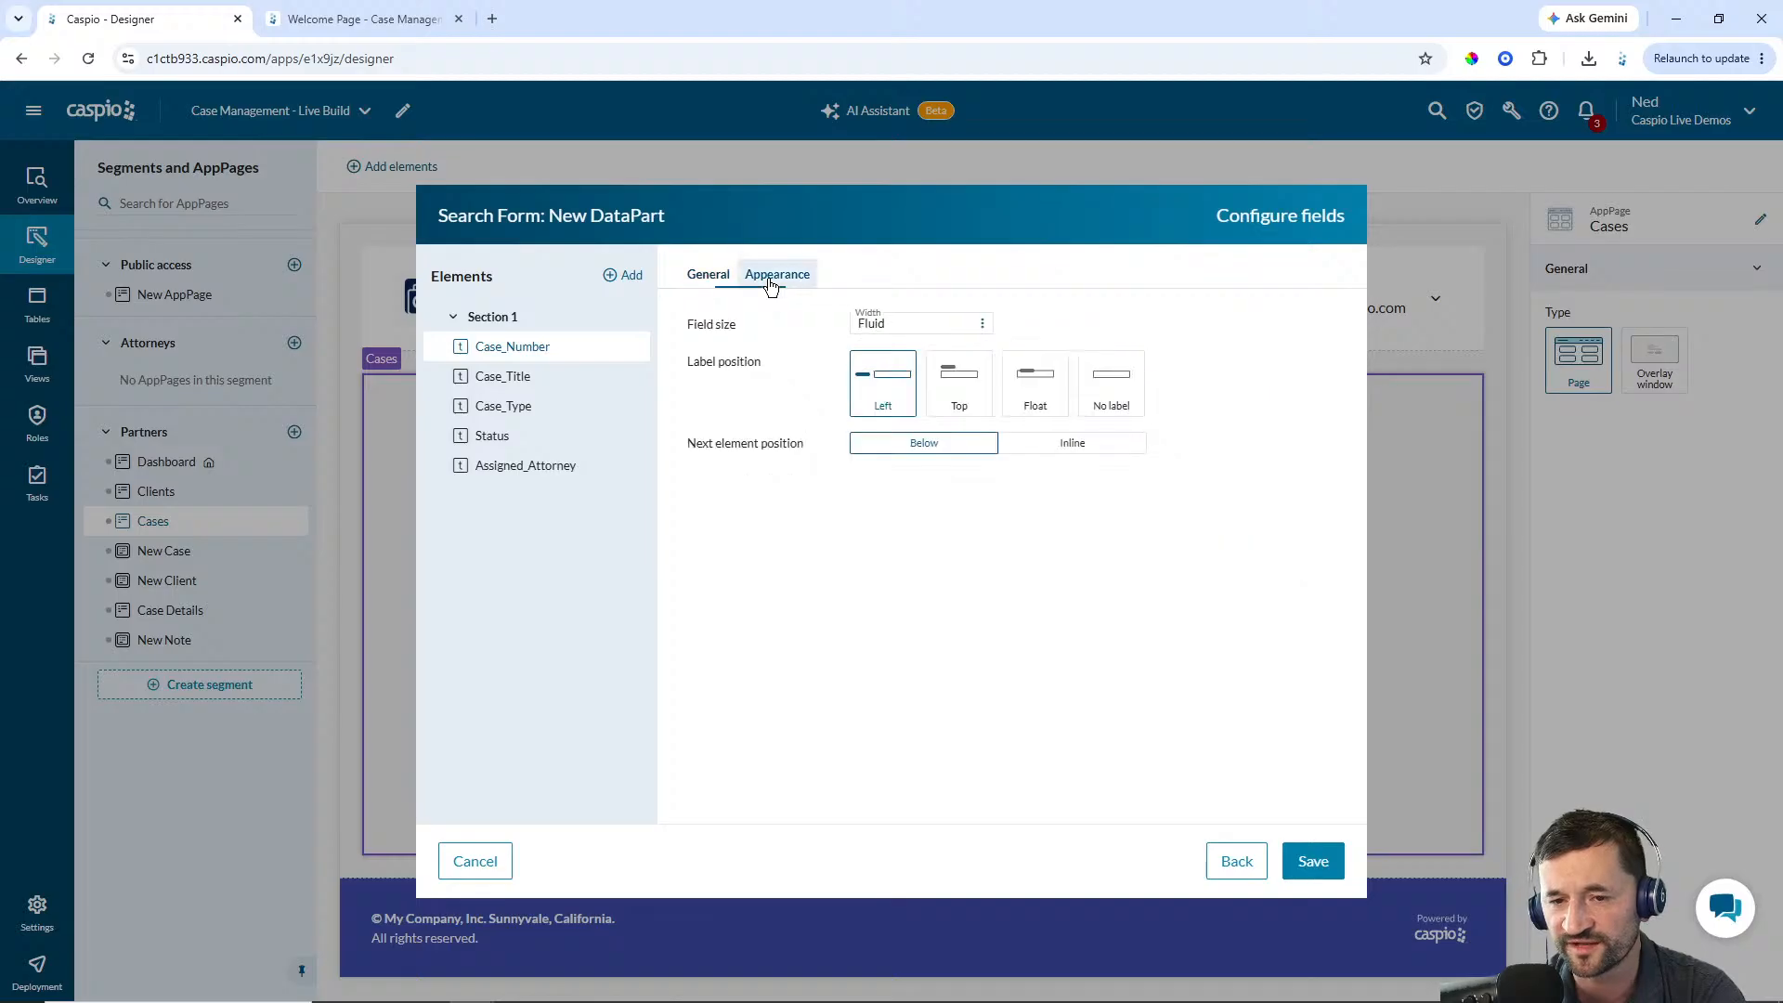
{"action": "left_click", "coordinate": [1037, 397]}
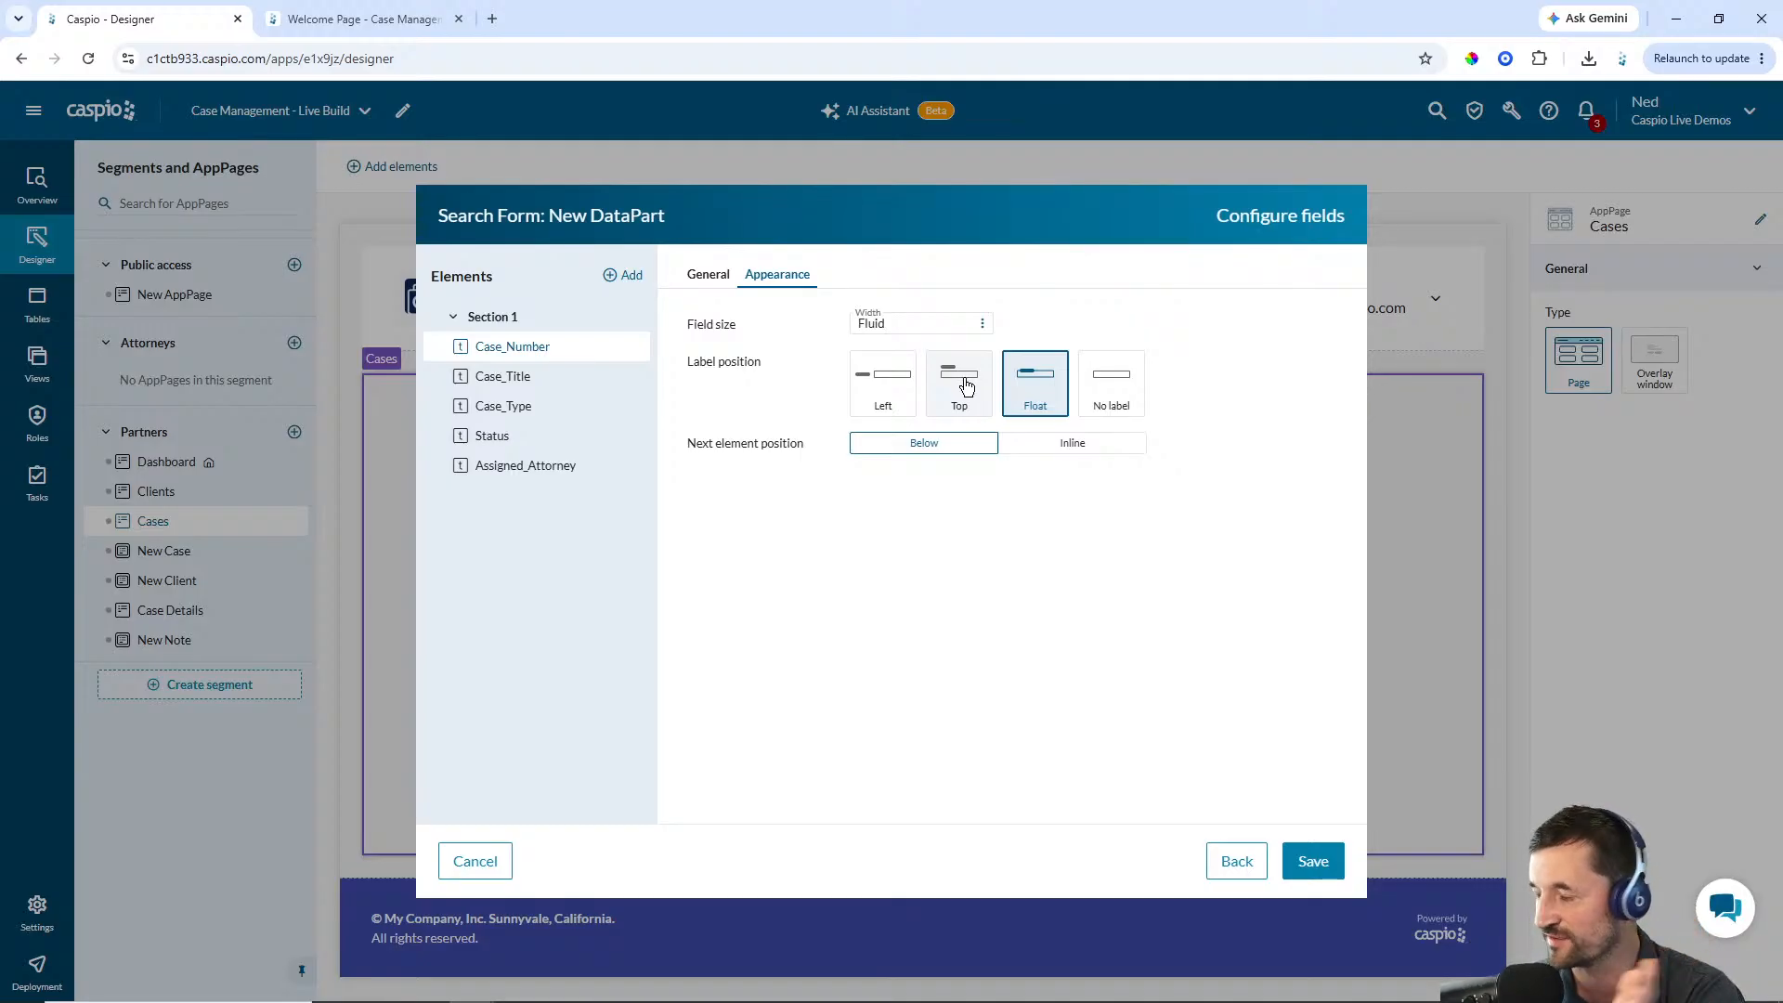
{"action": "left_click", "coordinate": [632, 375]}
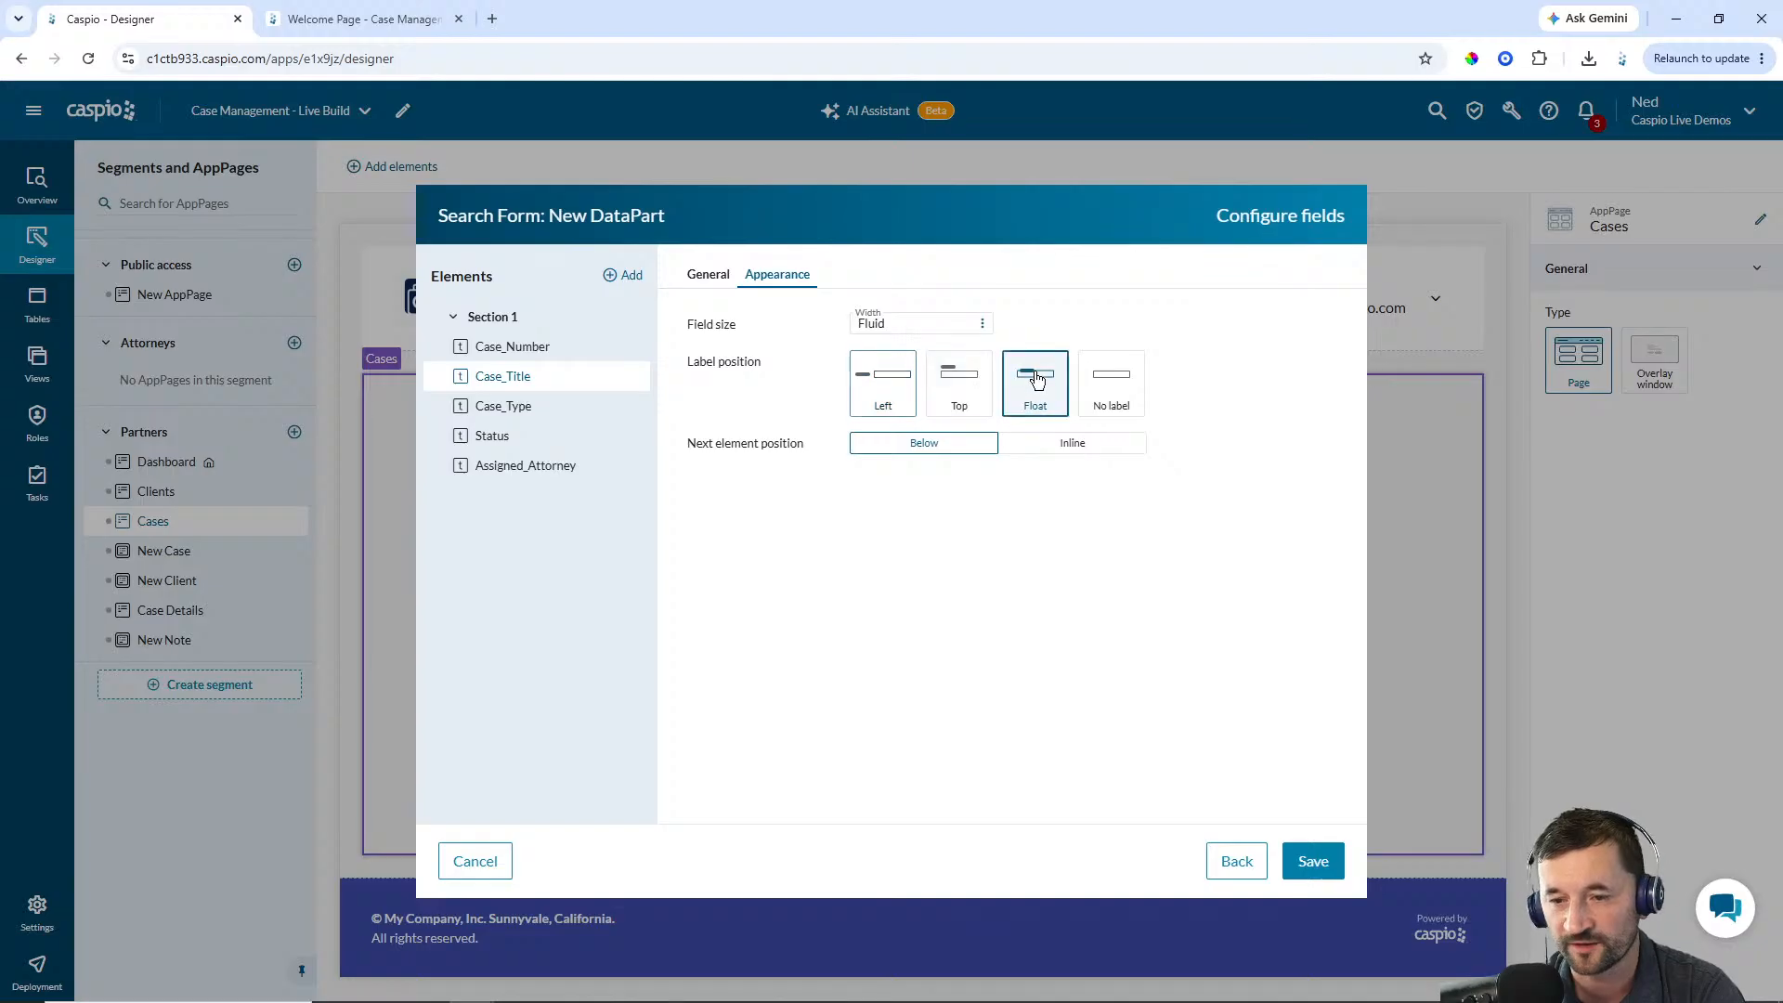
Set the label position to Float for the Case_Type, Status and Assigned_Attorney search fields
{"action": "left_click", "coordinate": [543, 409]}
{"action": "left_click", "coordinate": [1041, 386]}
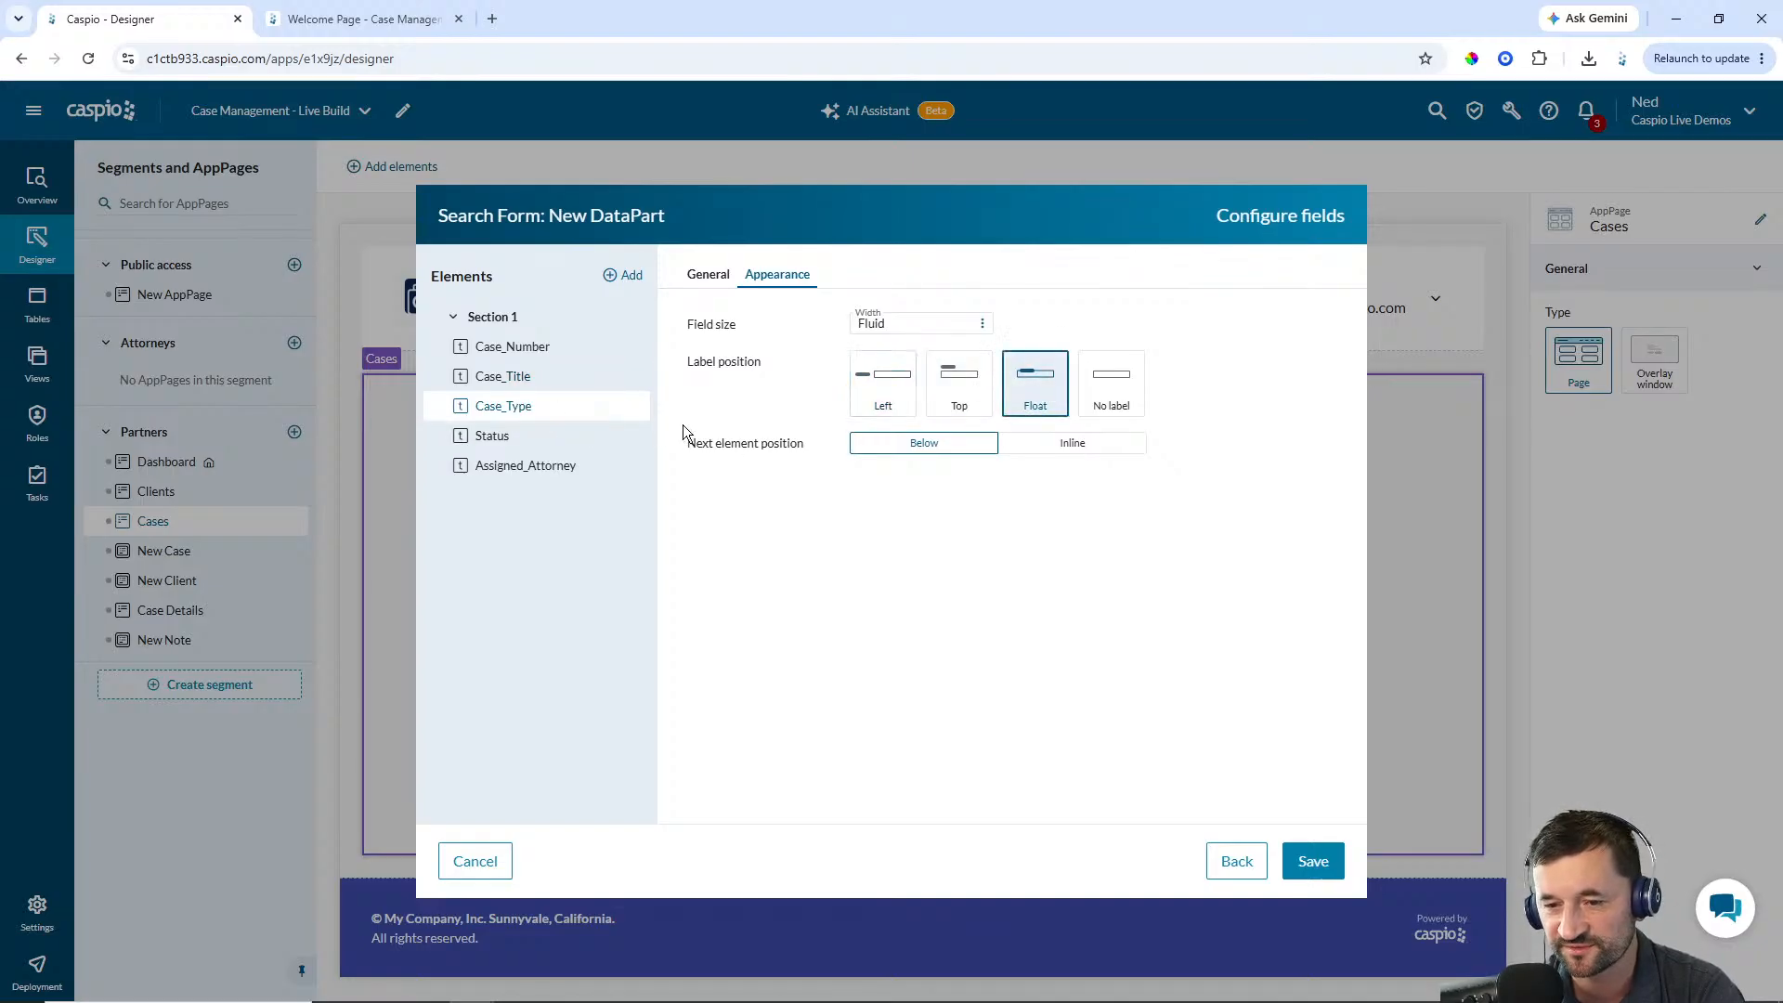
{"action": "left_click", "coordinate": [542, 436]}
{"action": "left_click", "coordinate": [1034, 395]}
{"action": "left_click", "coordinate": [532, 467]}
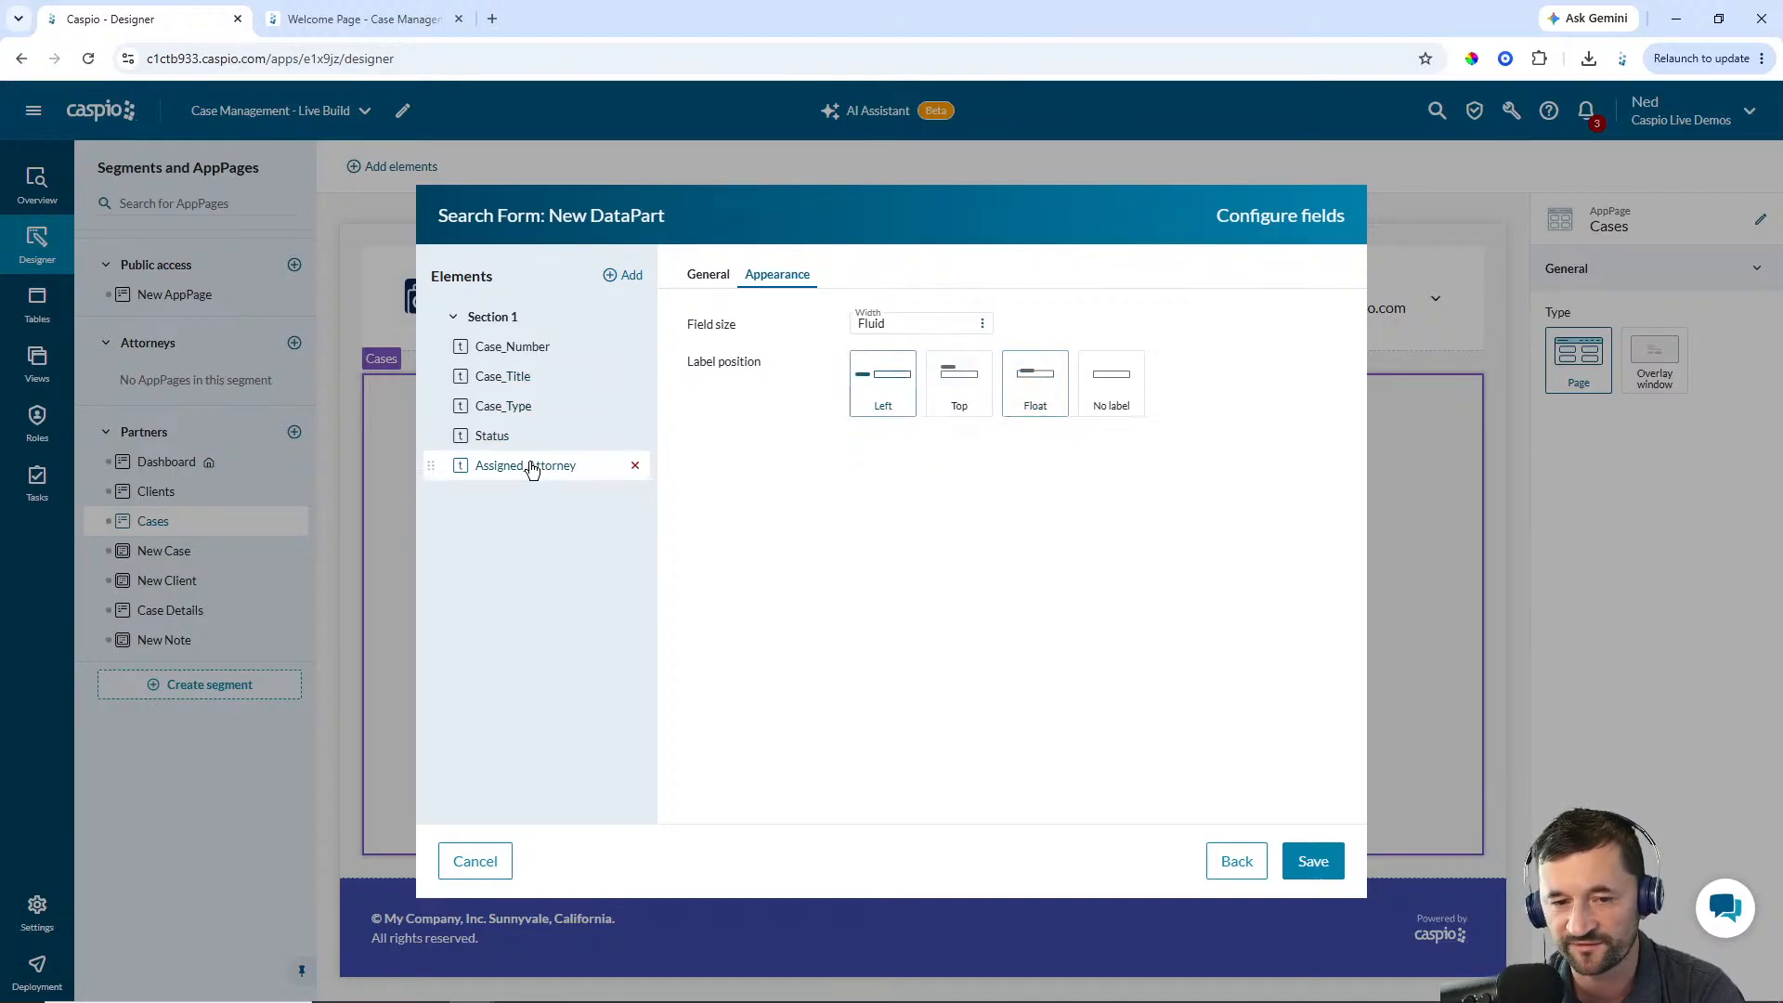
{"action": "left_click", "coordinate": [1033, 394]}
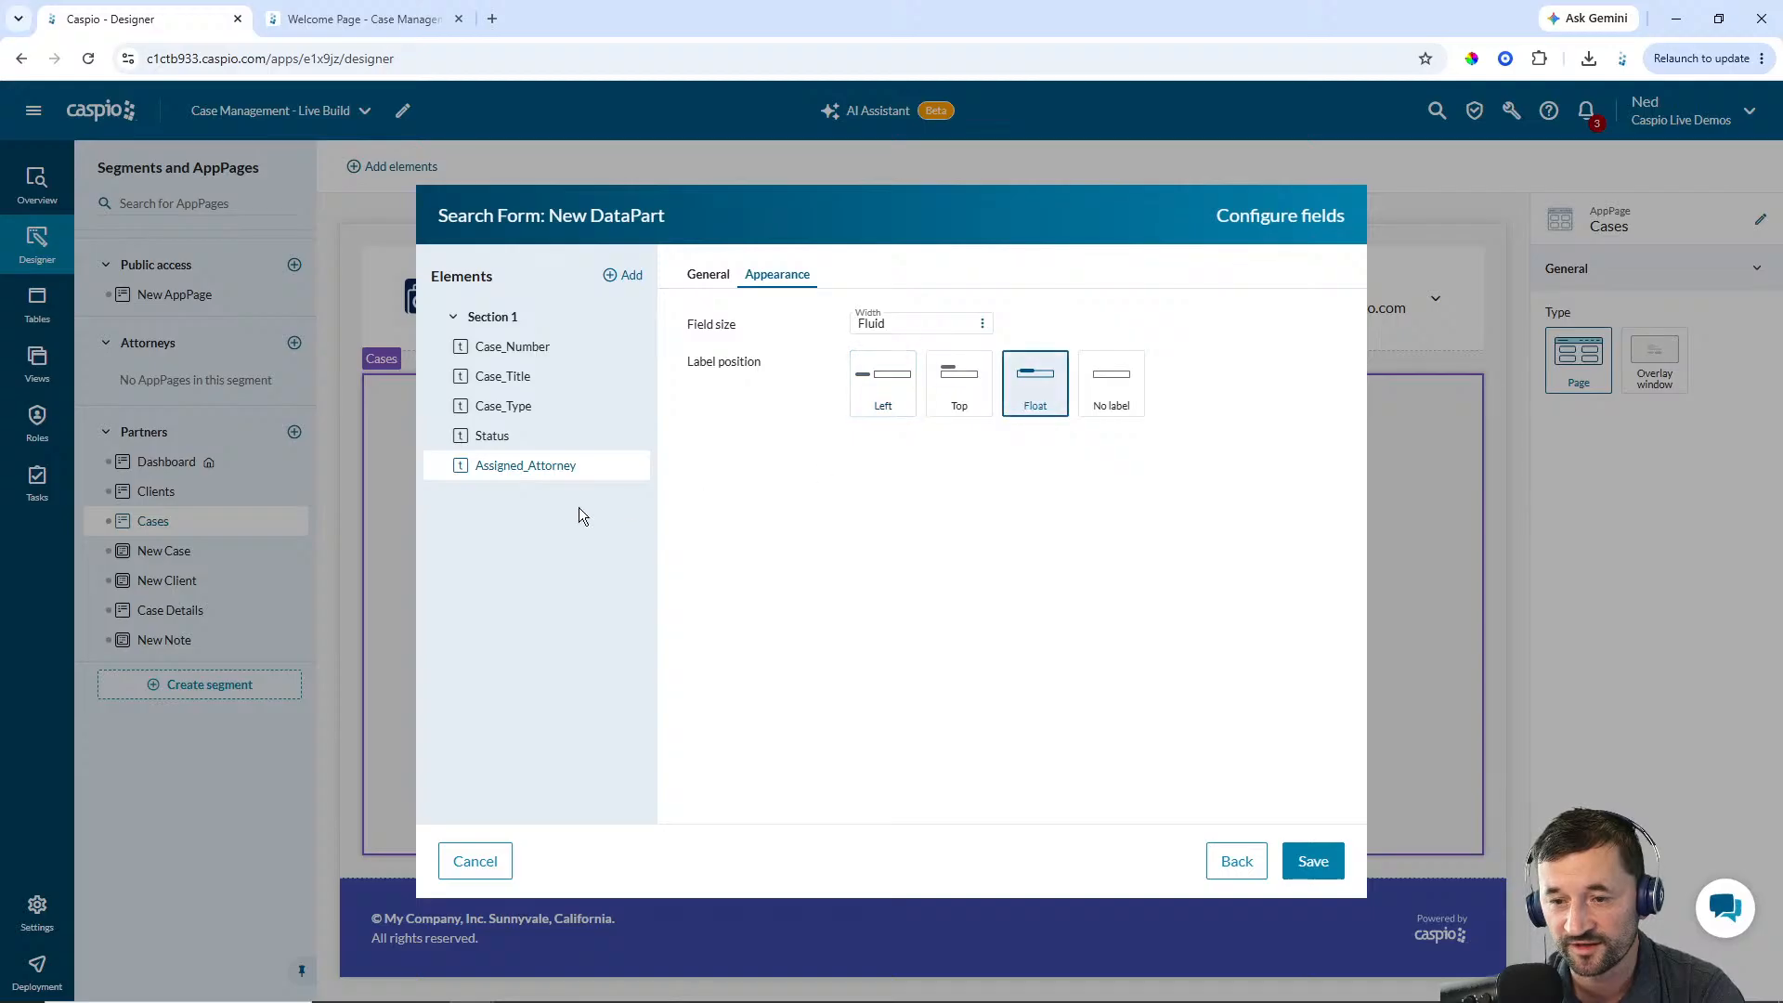
Make Case_Type a dropdown fed by the cm_case_type_lookup_1 lookup table with sorting set to None
{"action": "left_click", "coordinate": [718, 284]}
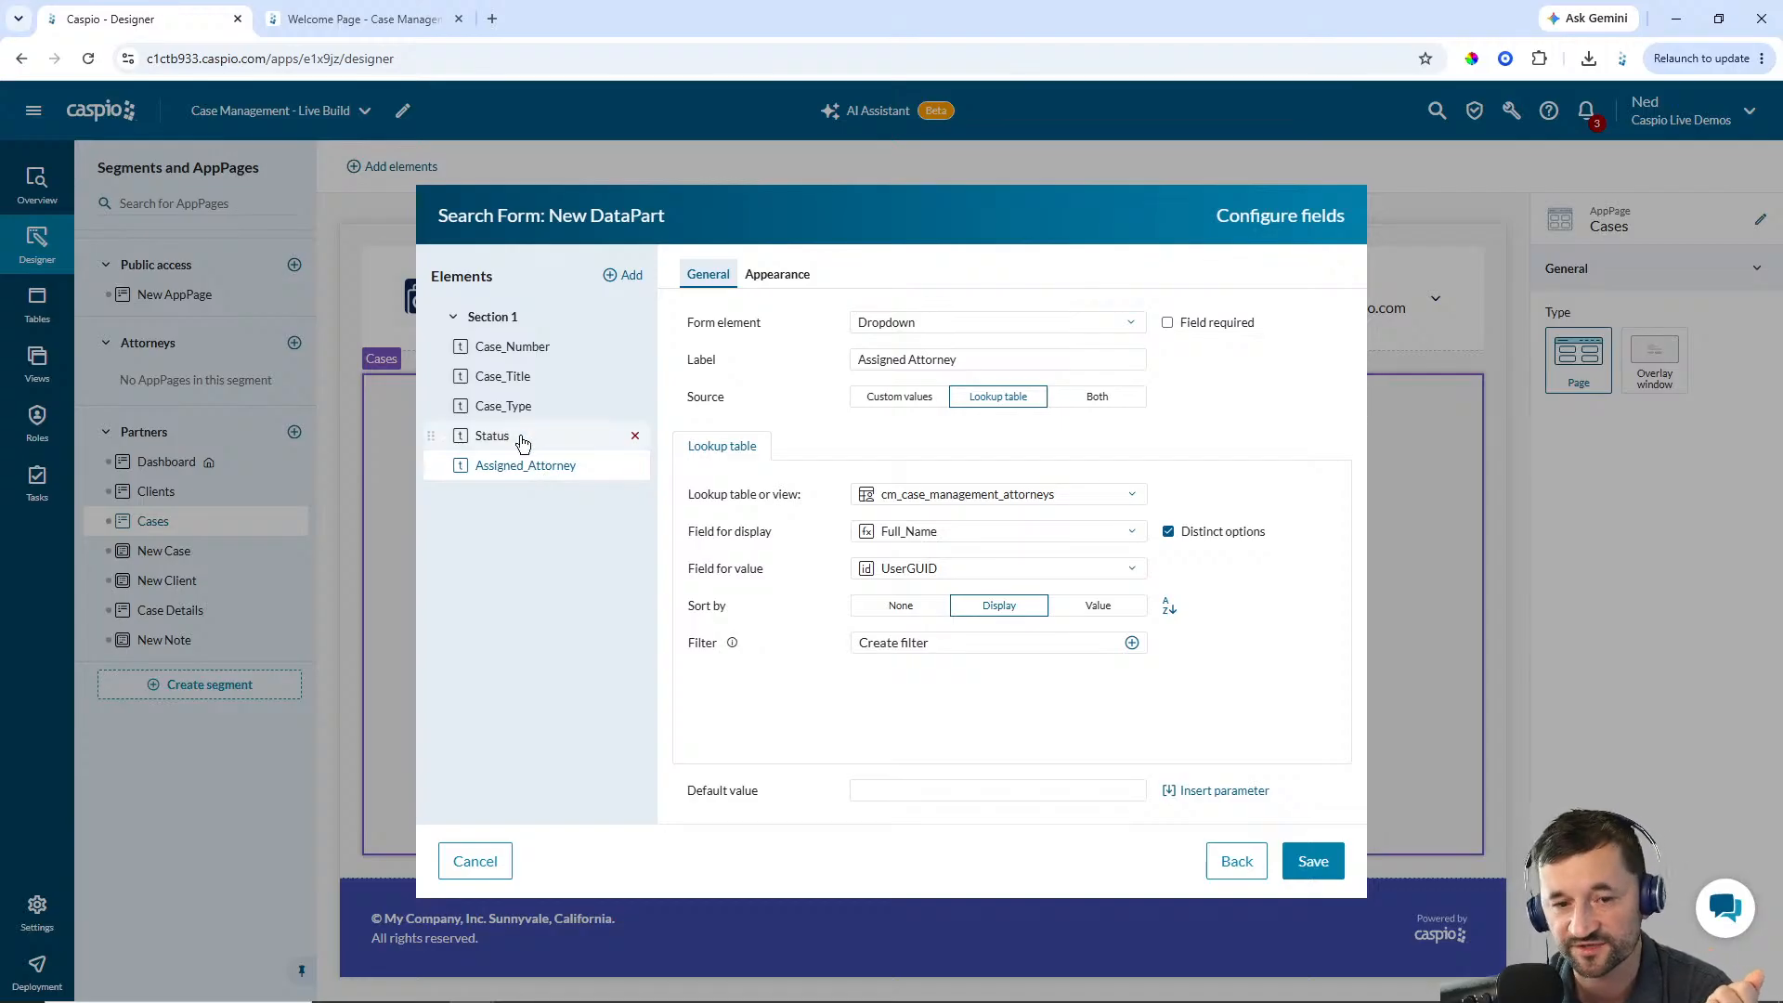
{"action": "left_click", "coordinate": [511, 407]}
{"action": "left_click", "coordinate": [907, 325]}
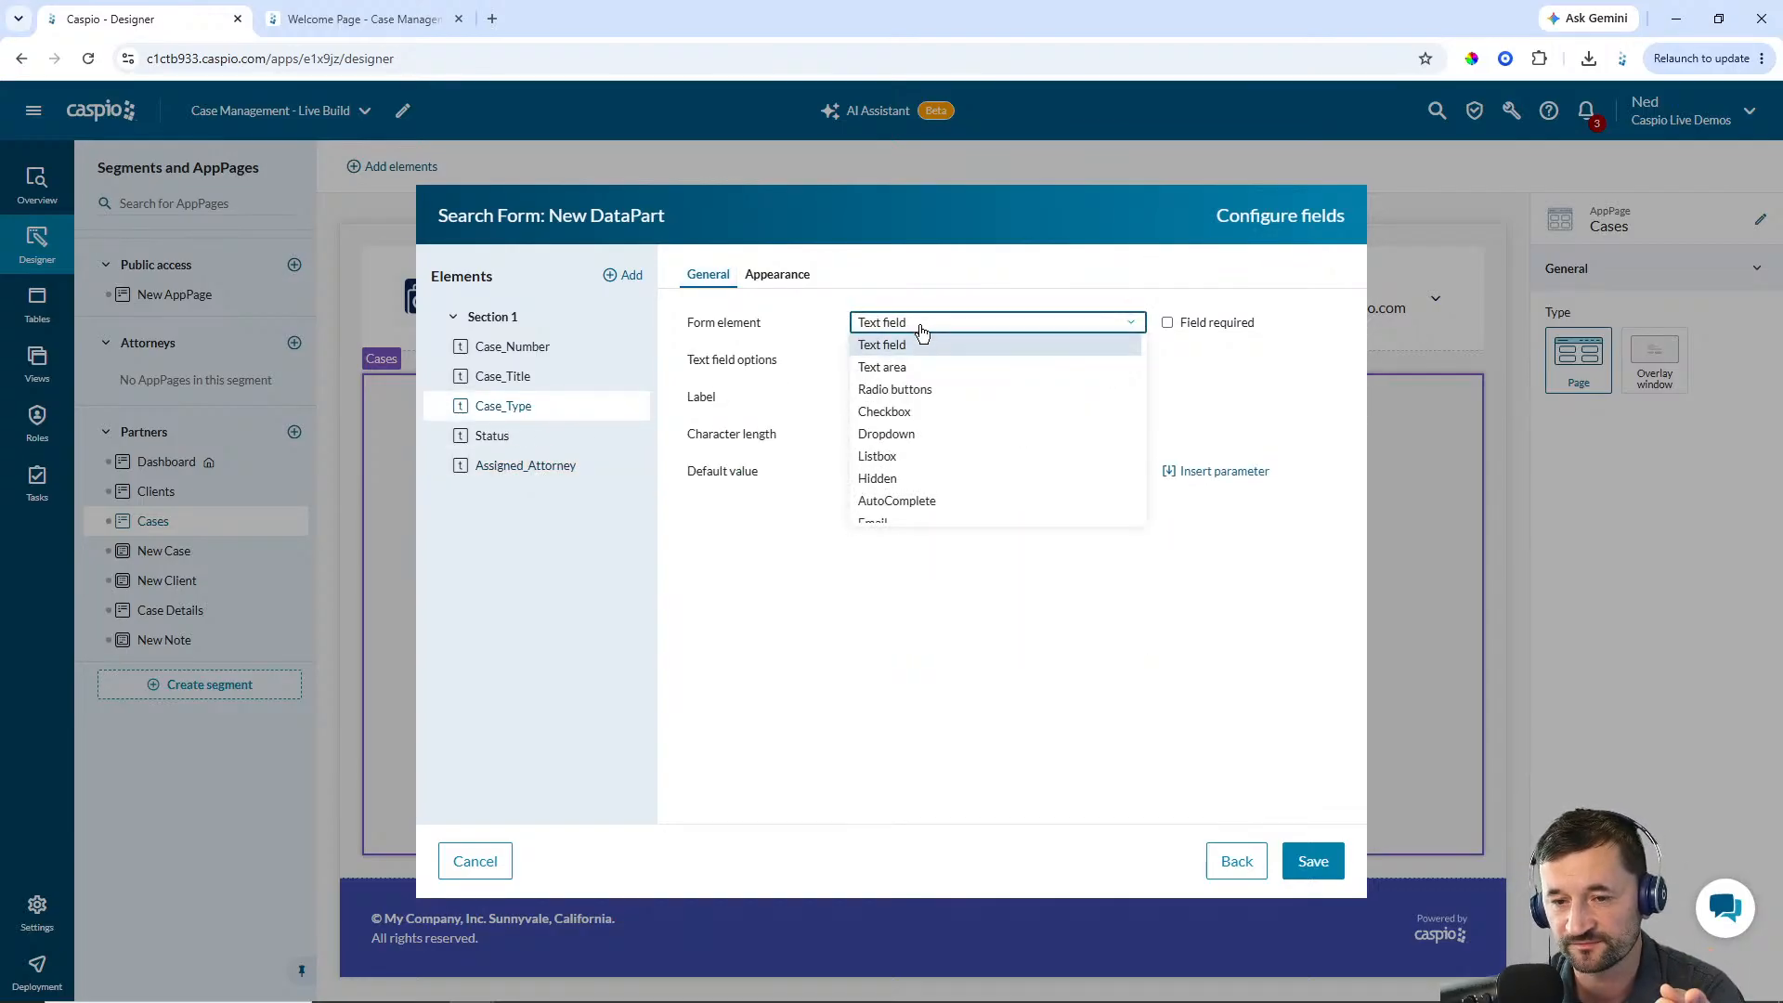
{"action": "left_click", "coordinate": [909, 430]}
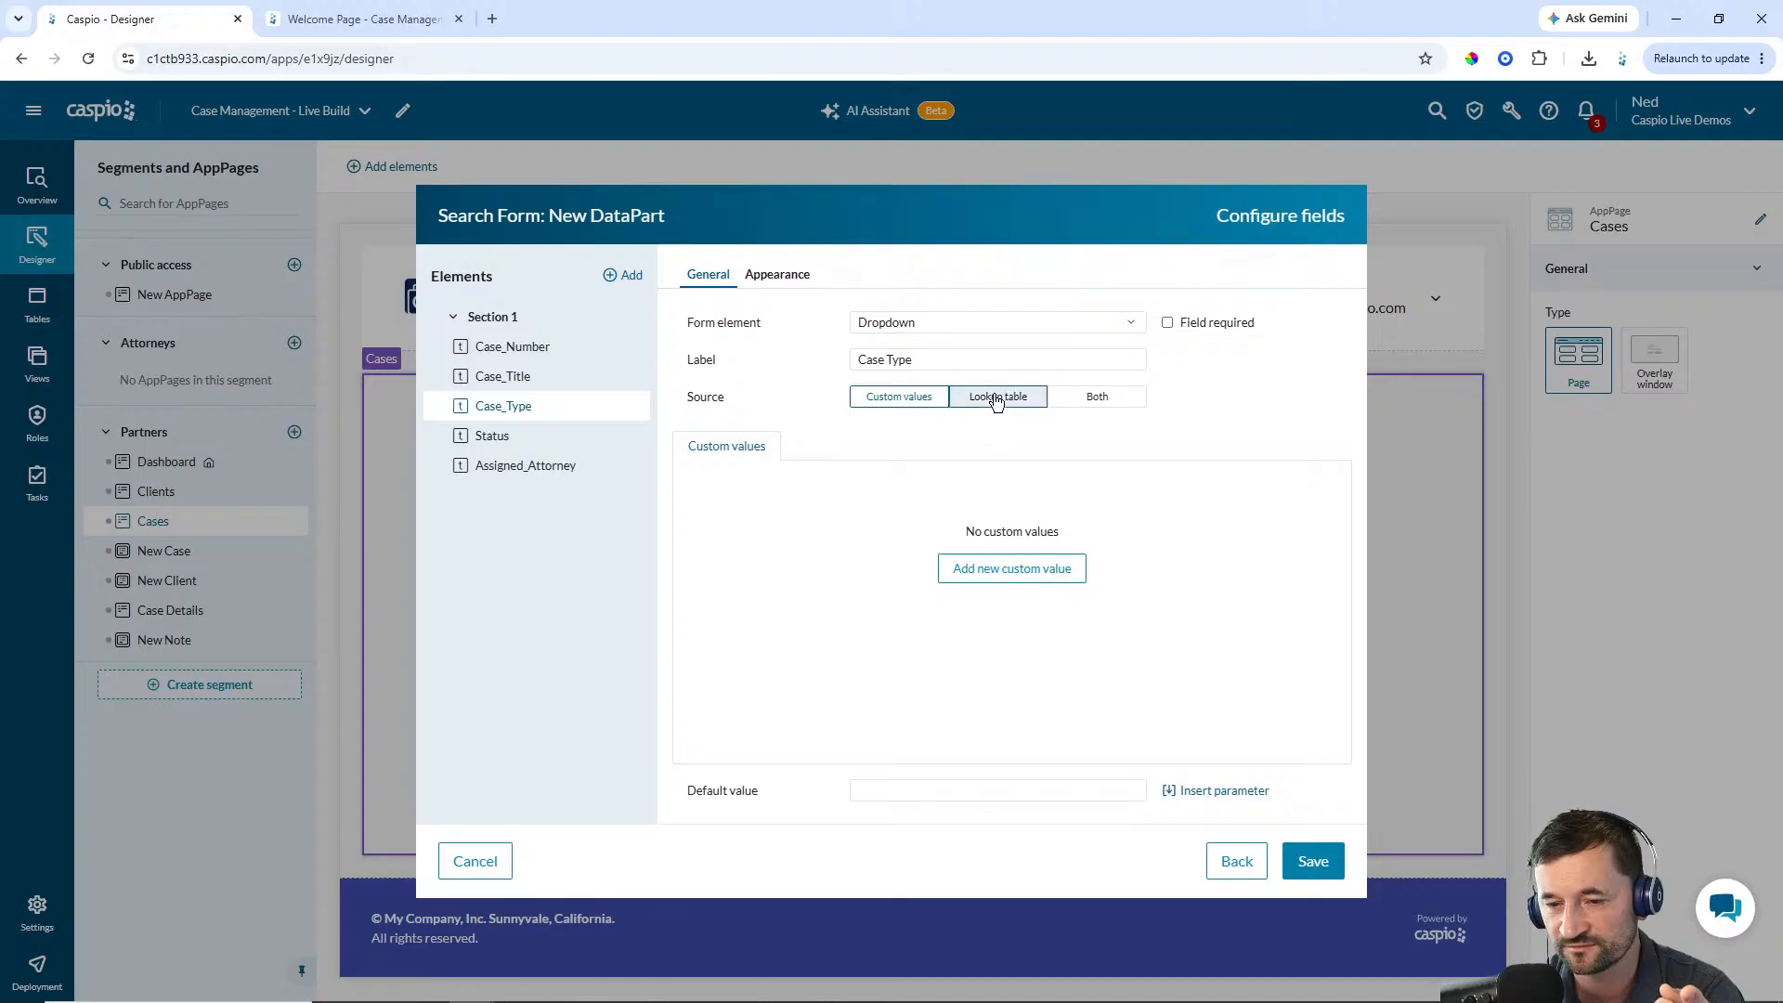
{"action": "left_click", "coordinate": [997, 397]}
{"action": "left_click", "coordinate": [970, 494]}
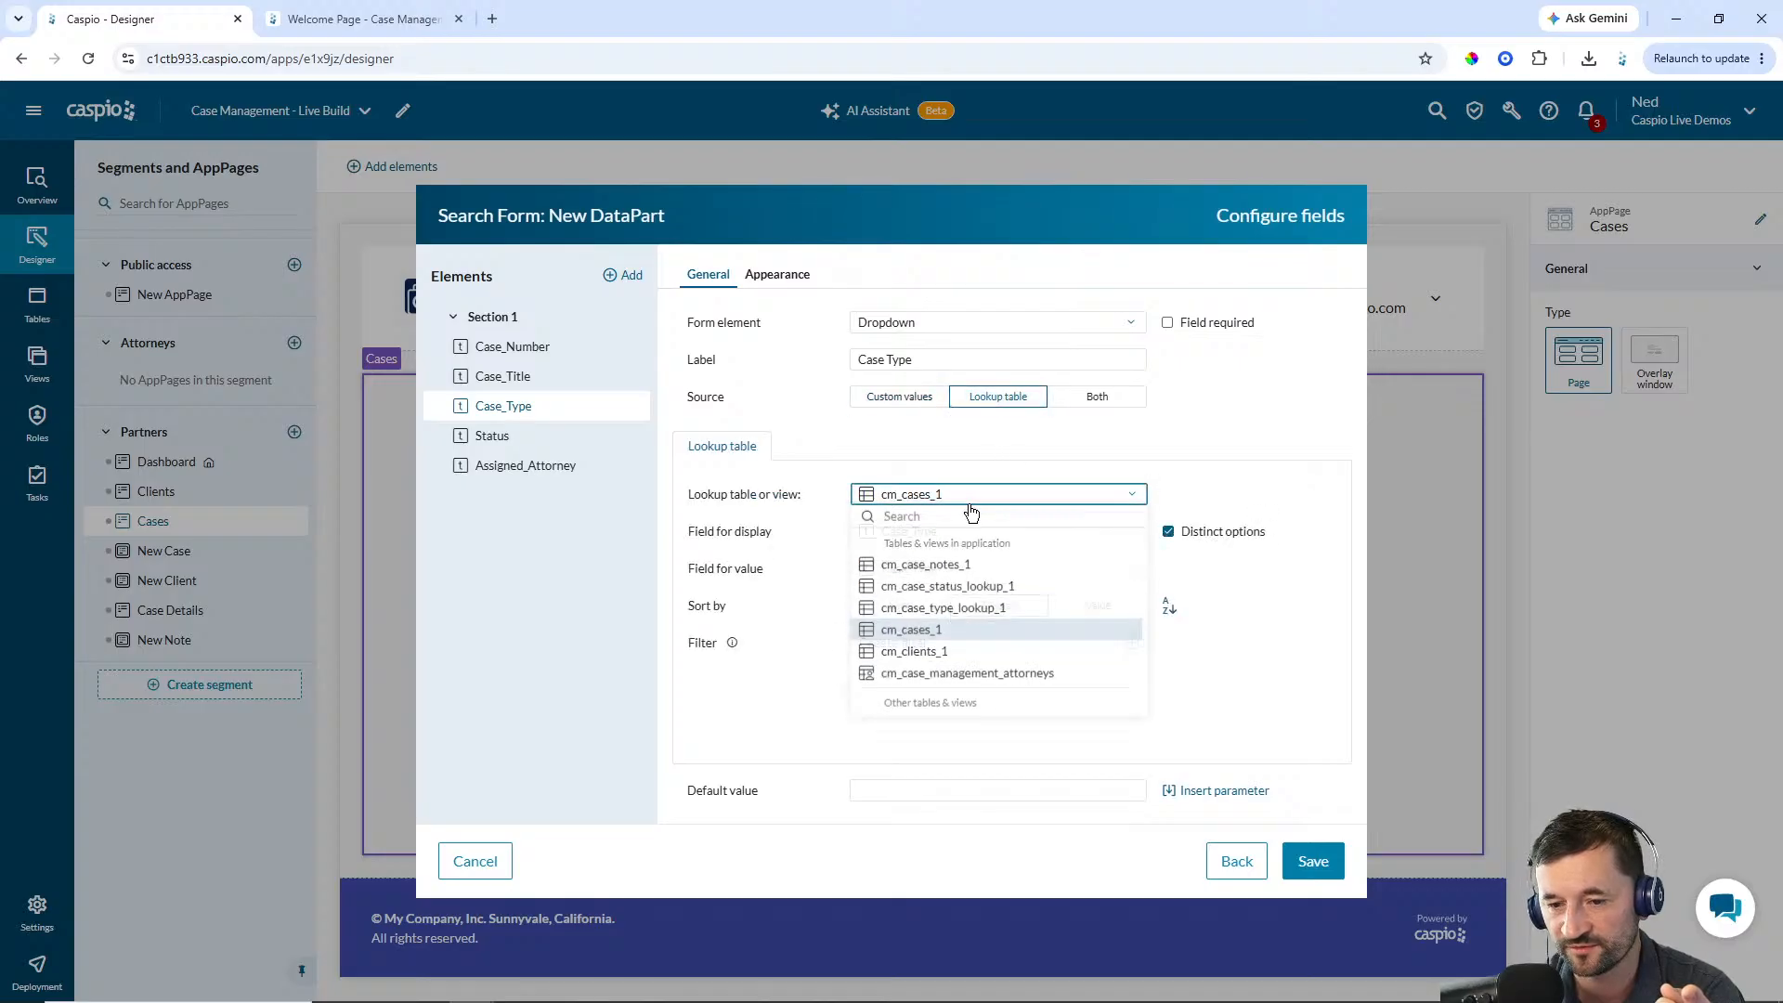
{"action": "left_click", "coordinate": [962, 612]}
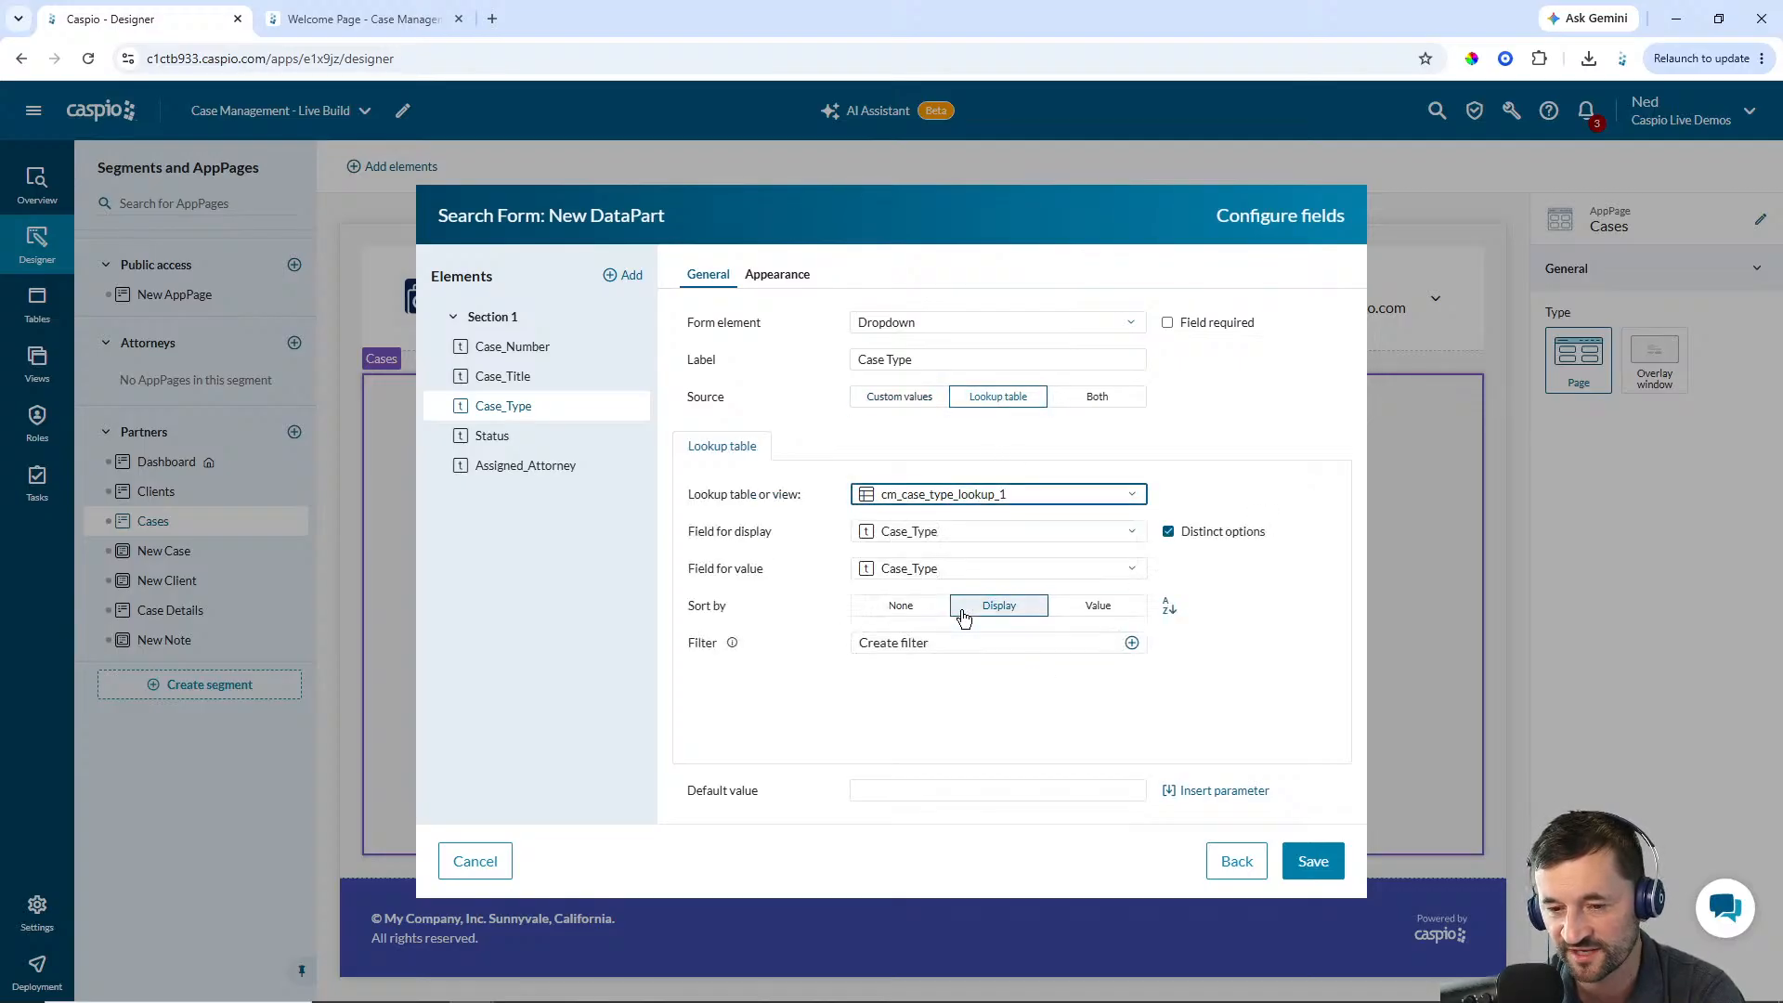
{"action": "left_click", "coordinate": [909, 608]}
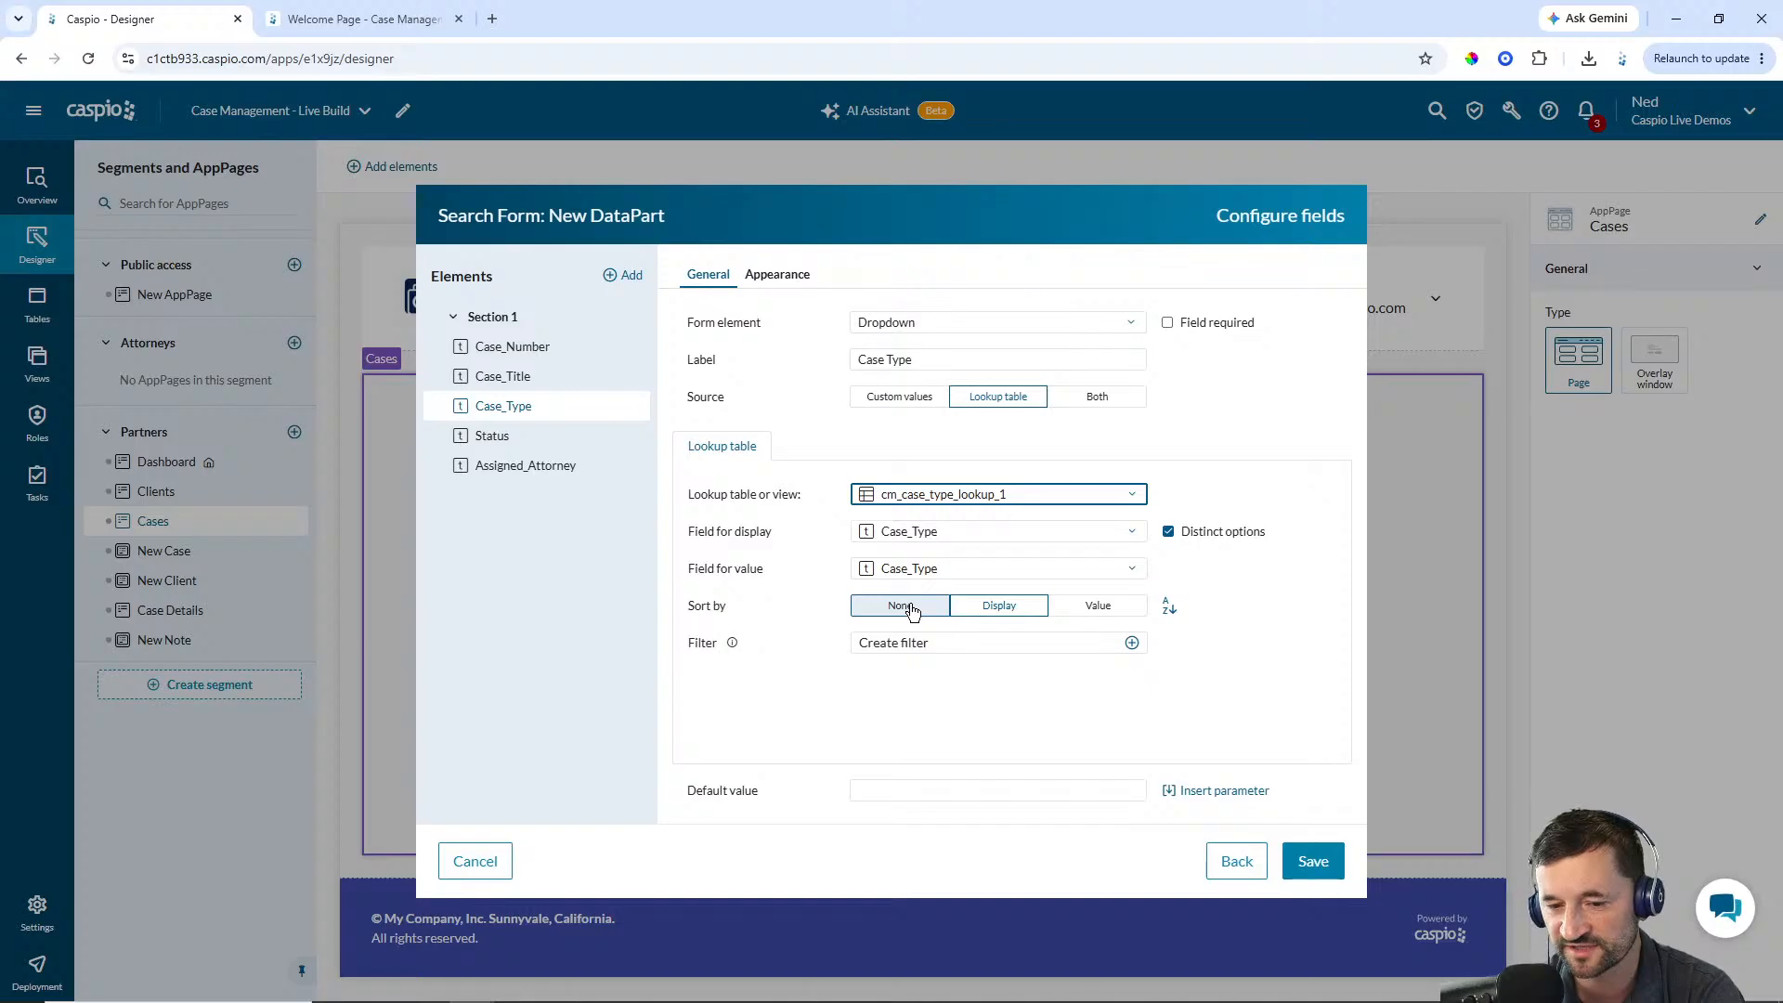
{"action": "left_click", "coordinate": [909, 608]}
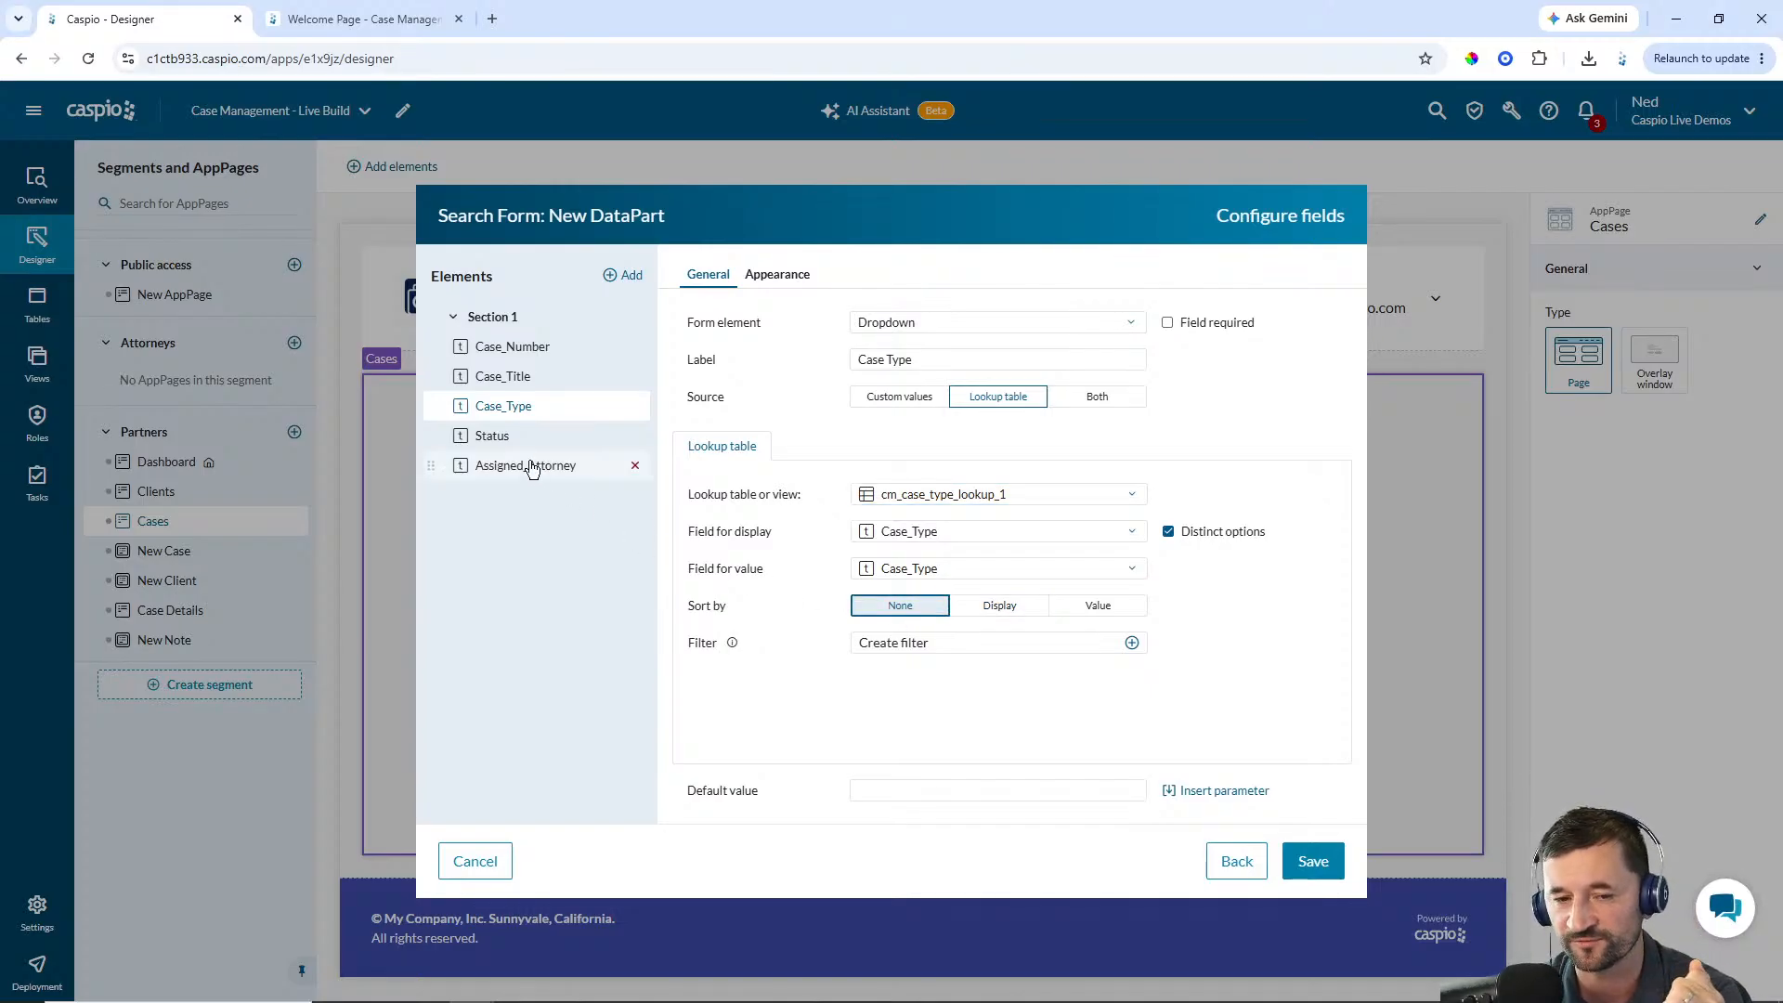
Make Status a dropdown fed by the cm_case_status_lookup_1 lookup table with sorting set to None
{"action": "left_click", "coordinate": [497, 435]}
{"action": "left_click", "coordinate": [910, 325]}
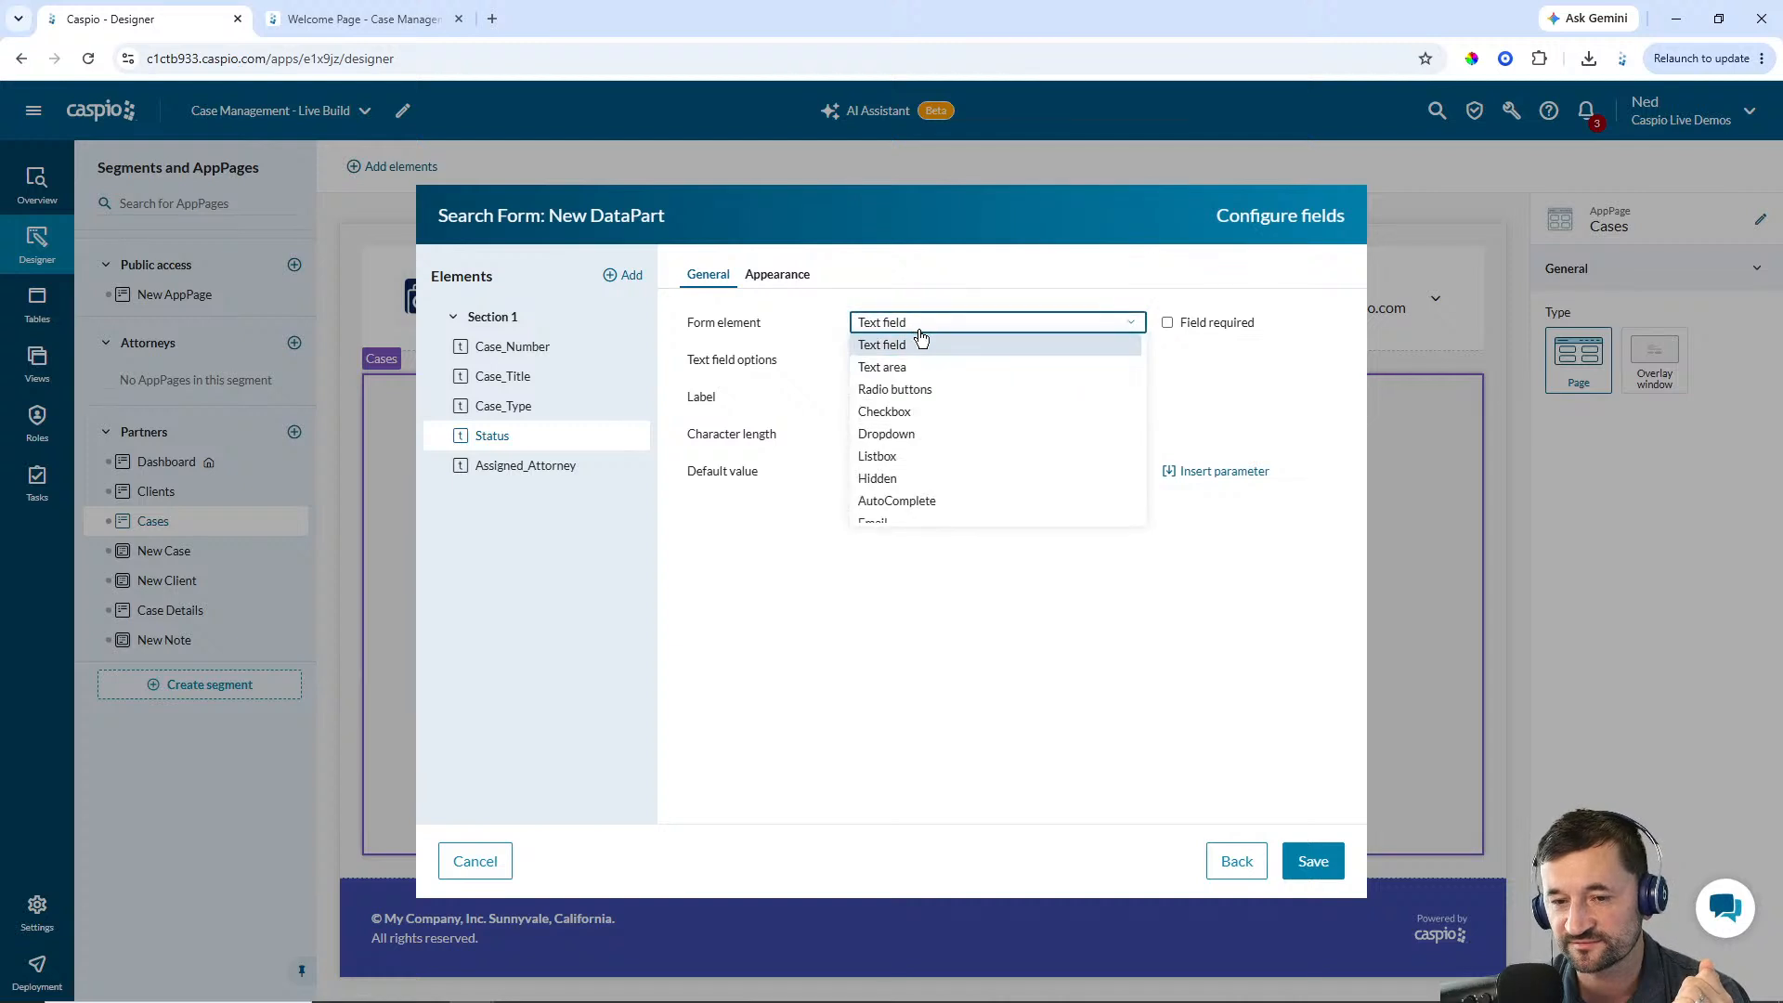
{"action": "left_click", "coordinate": [904, 430]}
{"action": "left_click", "coordinate": [1000, 399]}
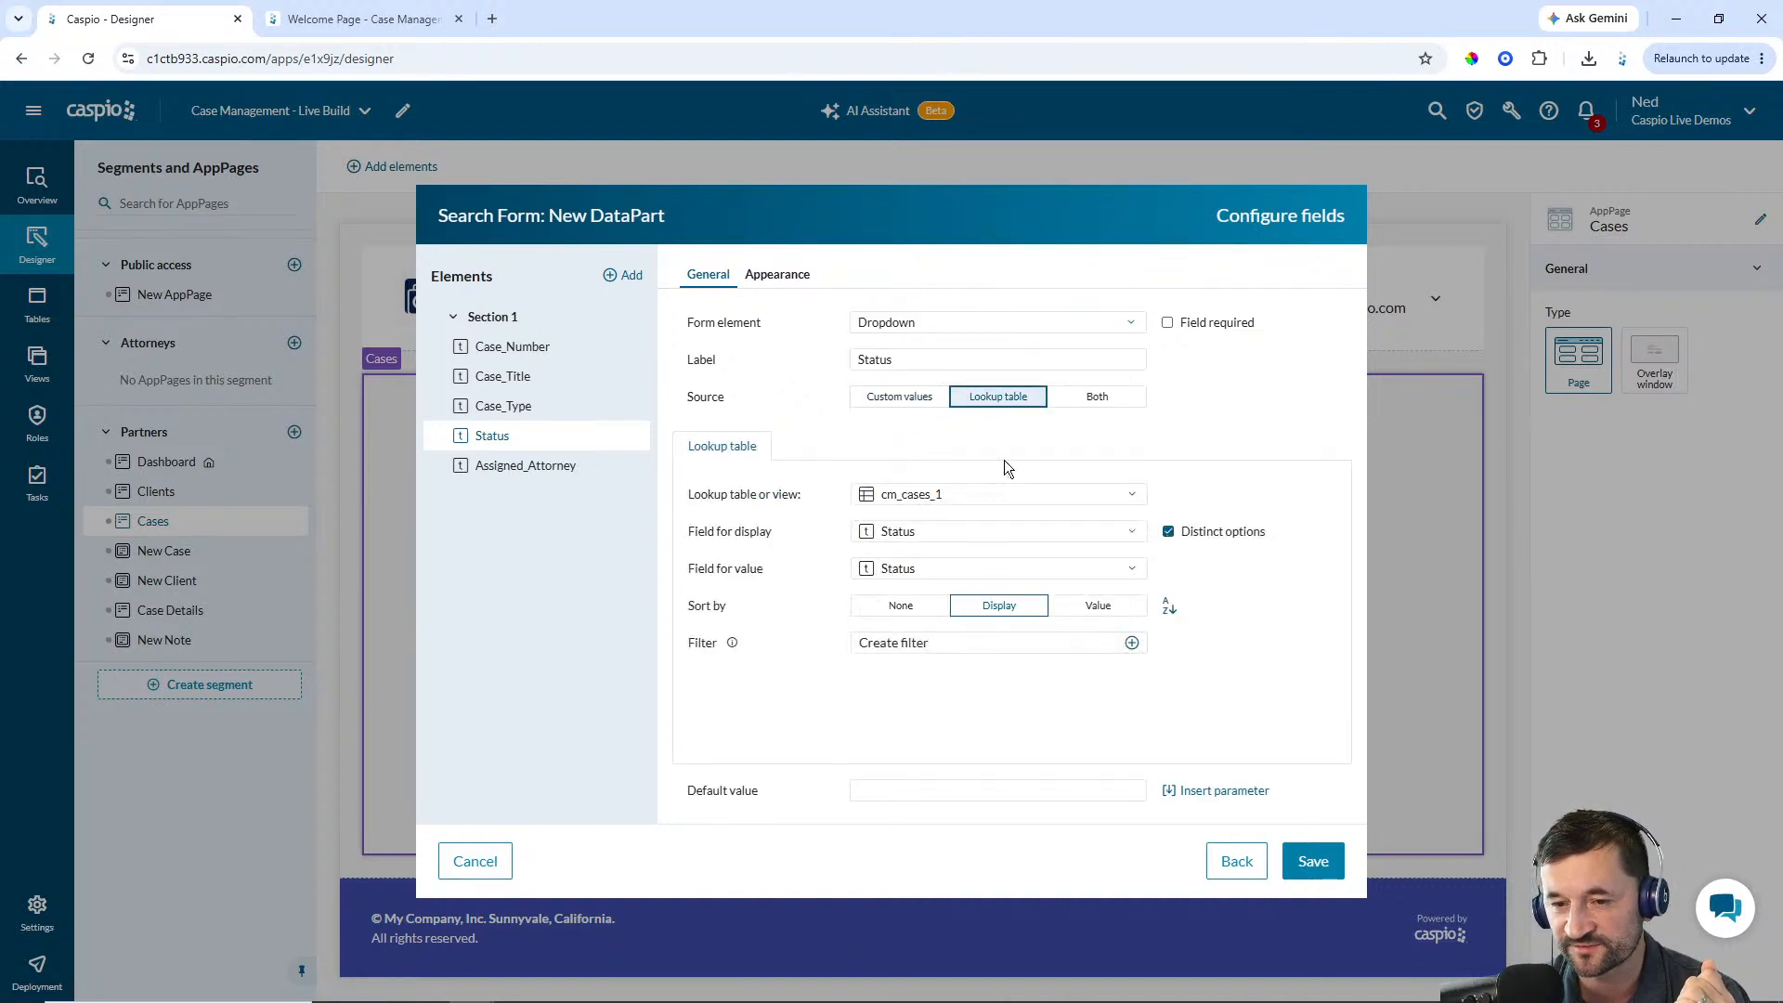
{"action": "left_click", "coordinate": [982, 495]}
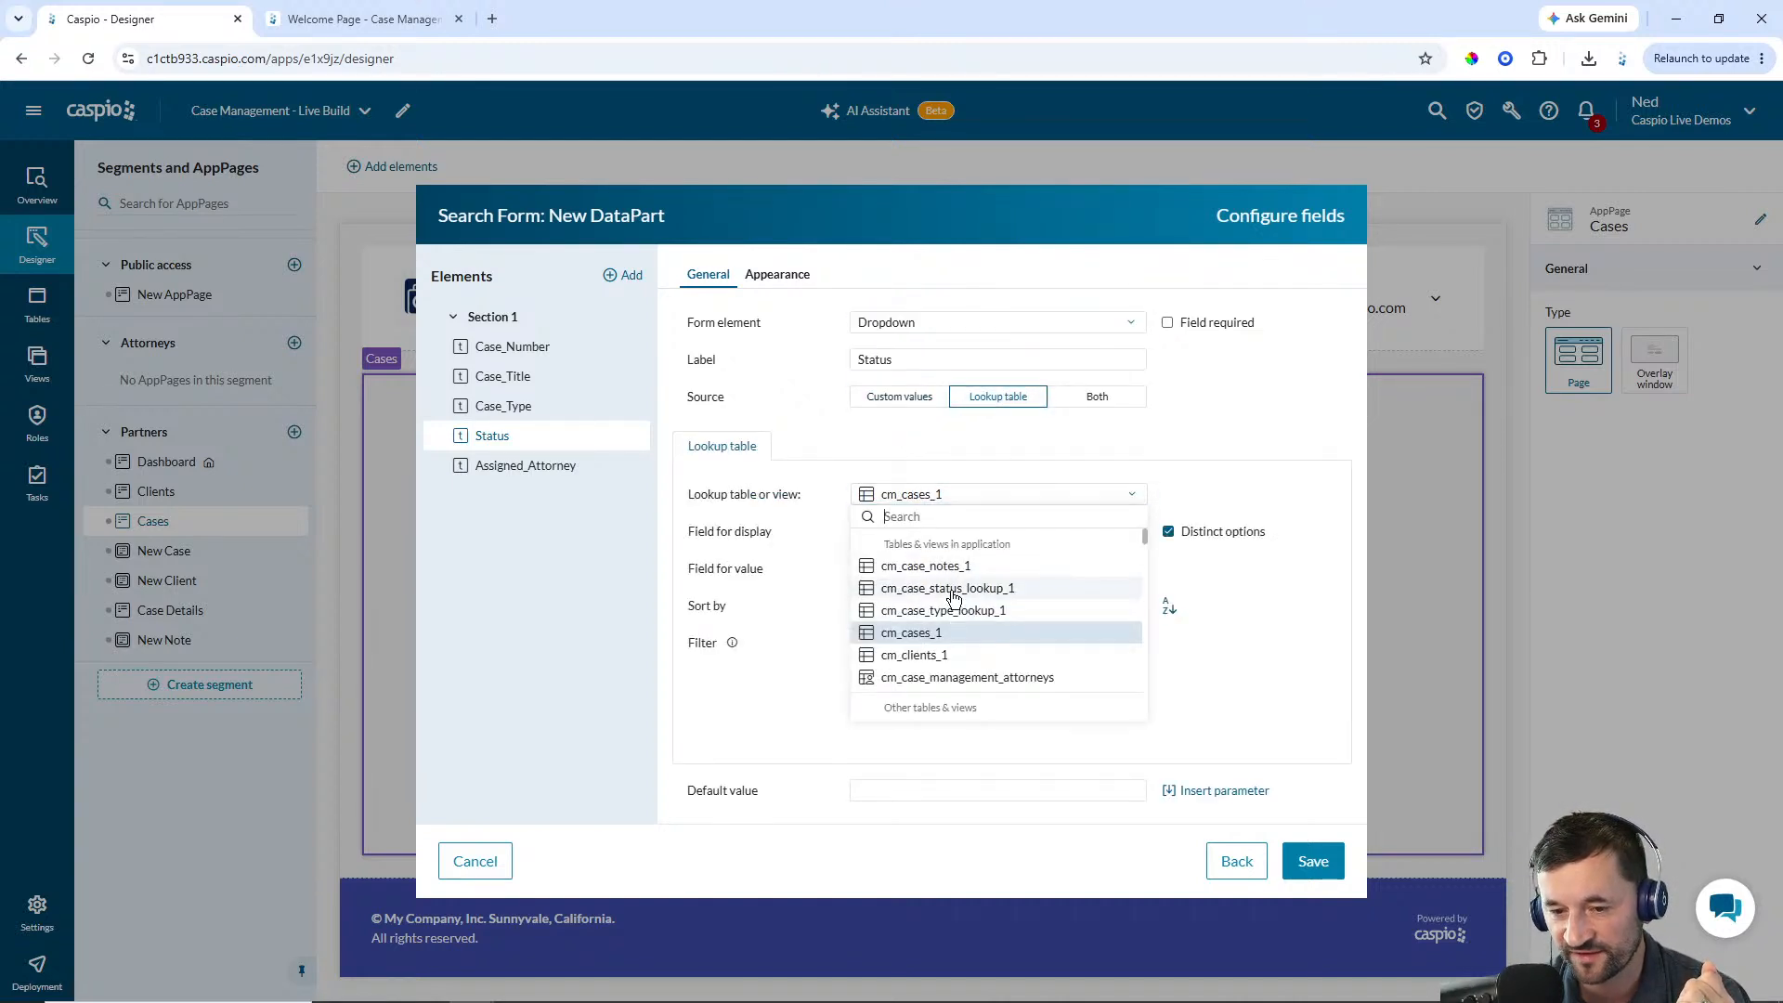
{"action": "left_click", "coordinate": [949, 589]}
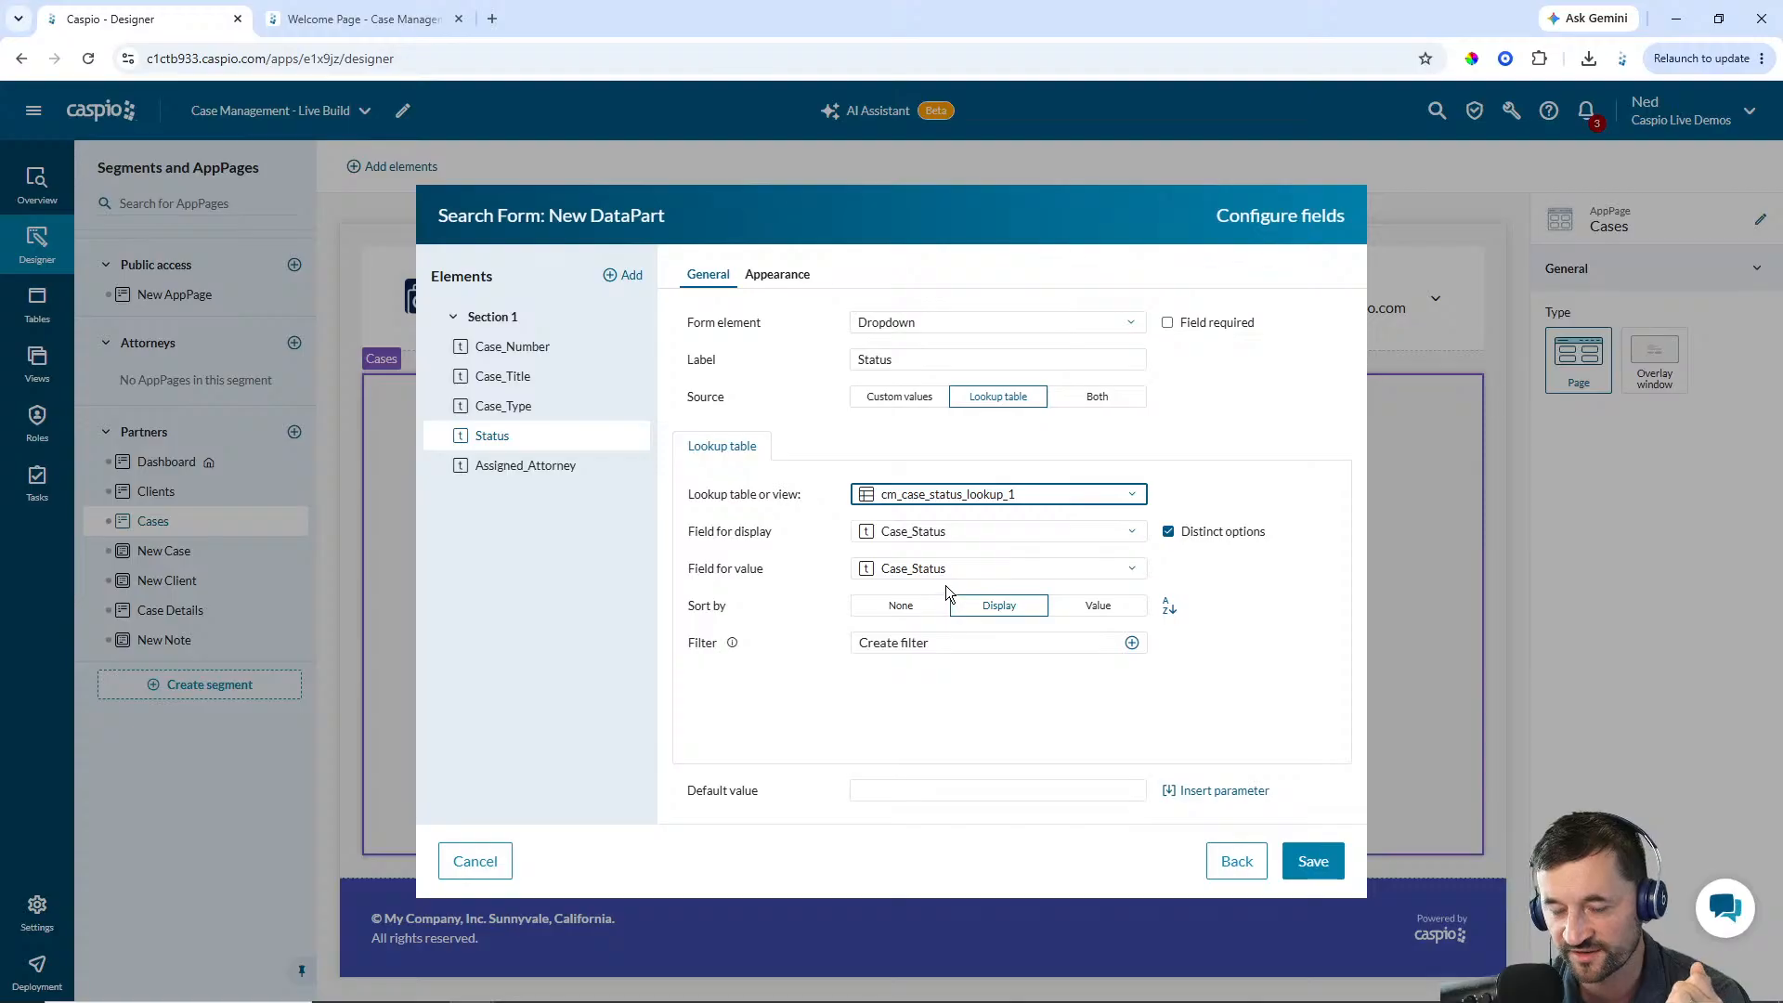
{"action": "left_click", "coordinate": [925, 606]}
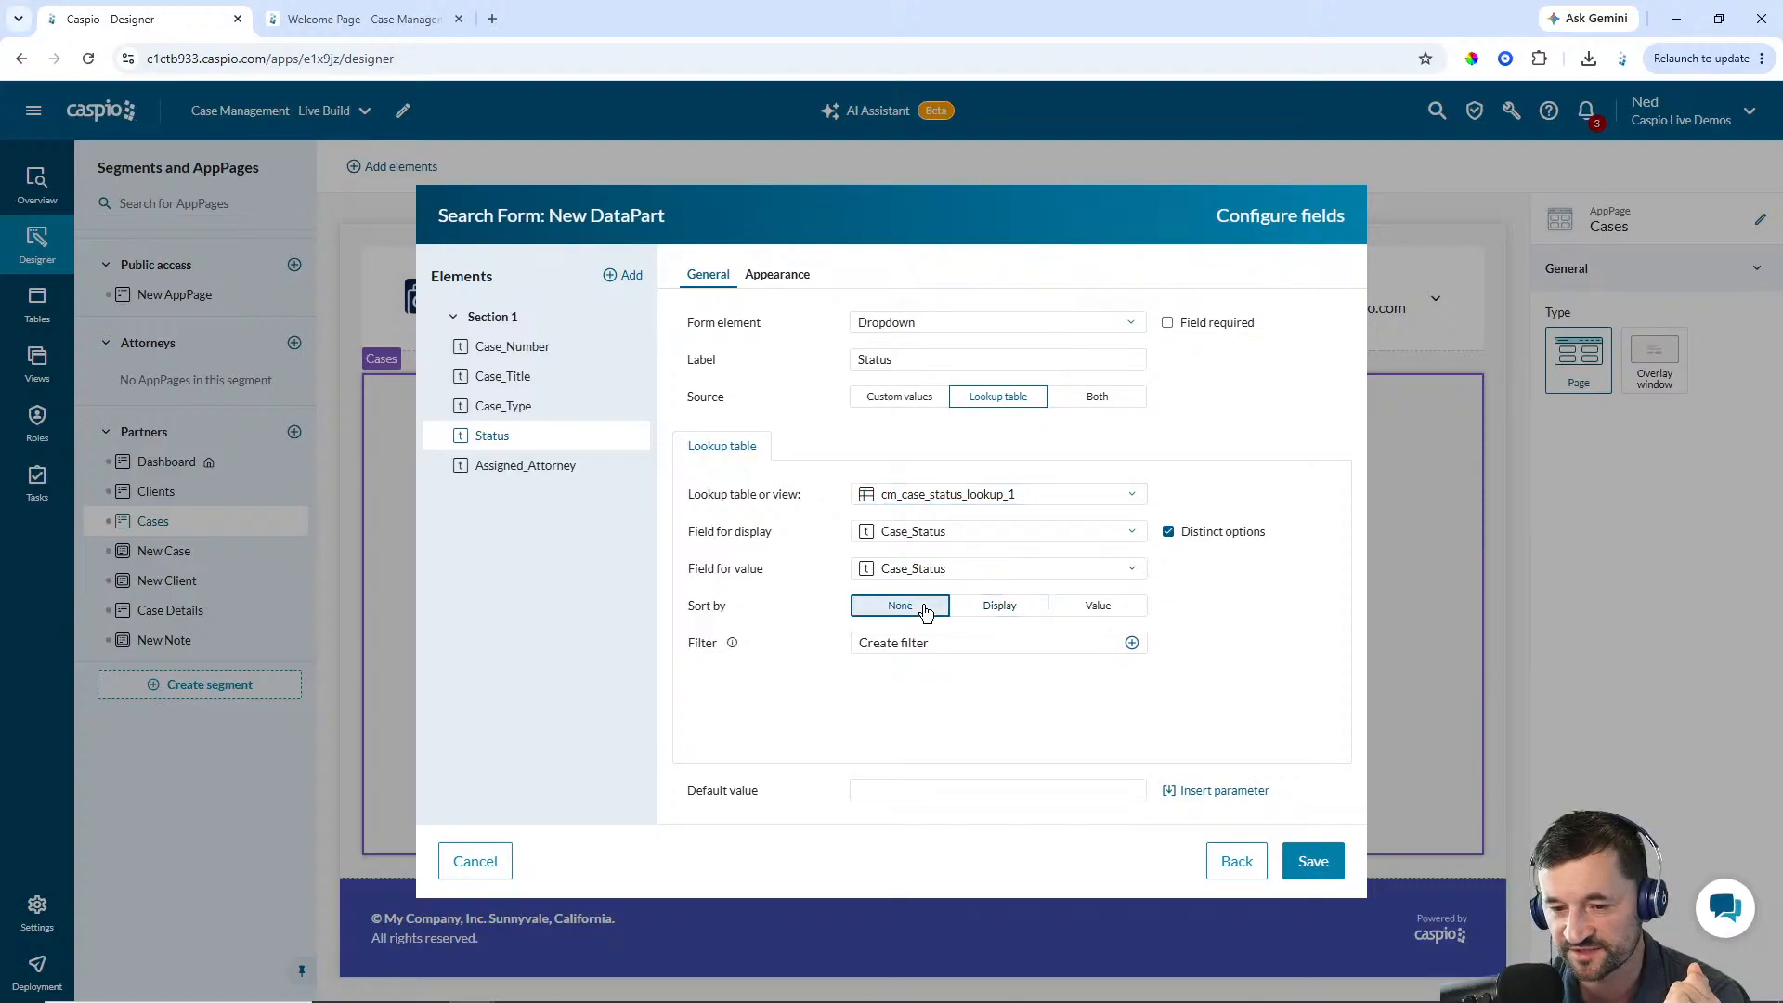
Review the Case_Type and Status settings and save the search form
{"action": "left_click", "coordinate": [526, 417]}
{"action": "left_click", "coordinate": [528, 436]}
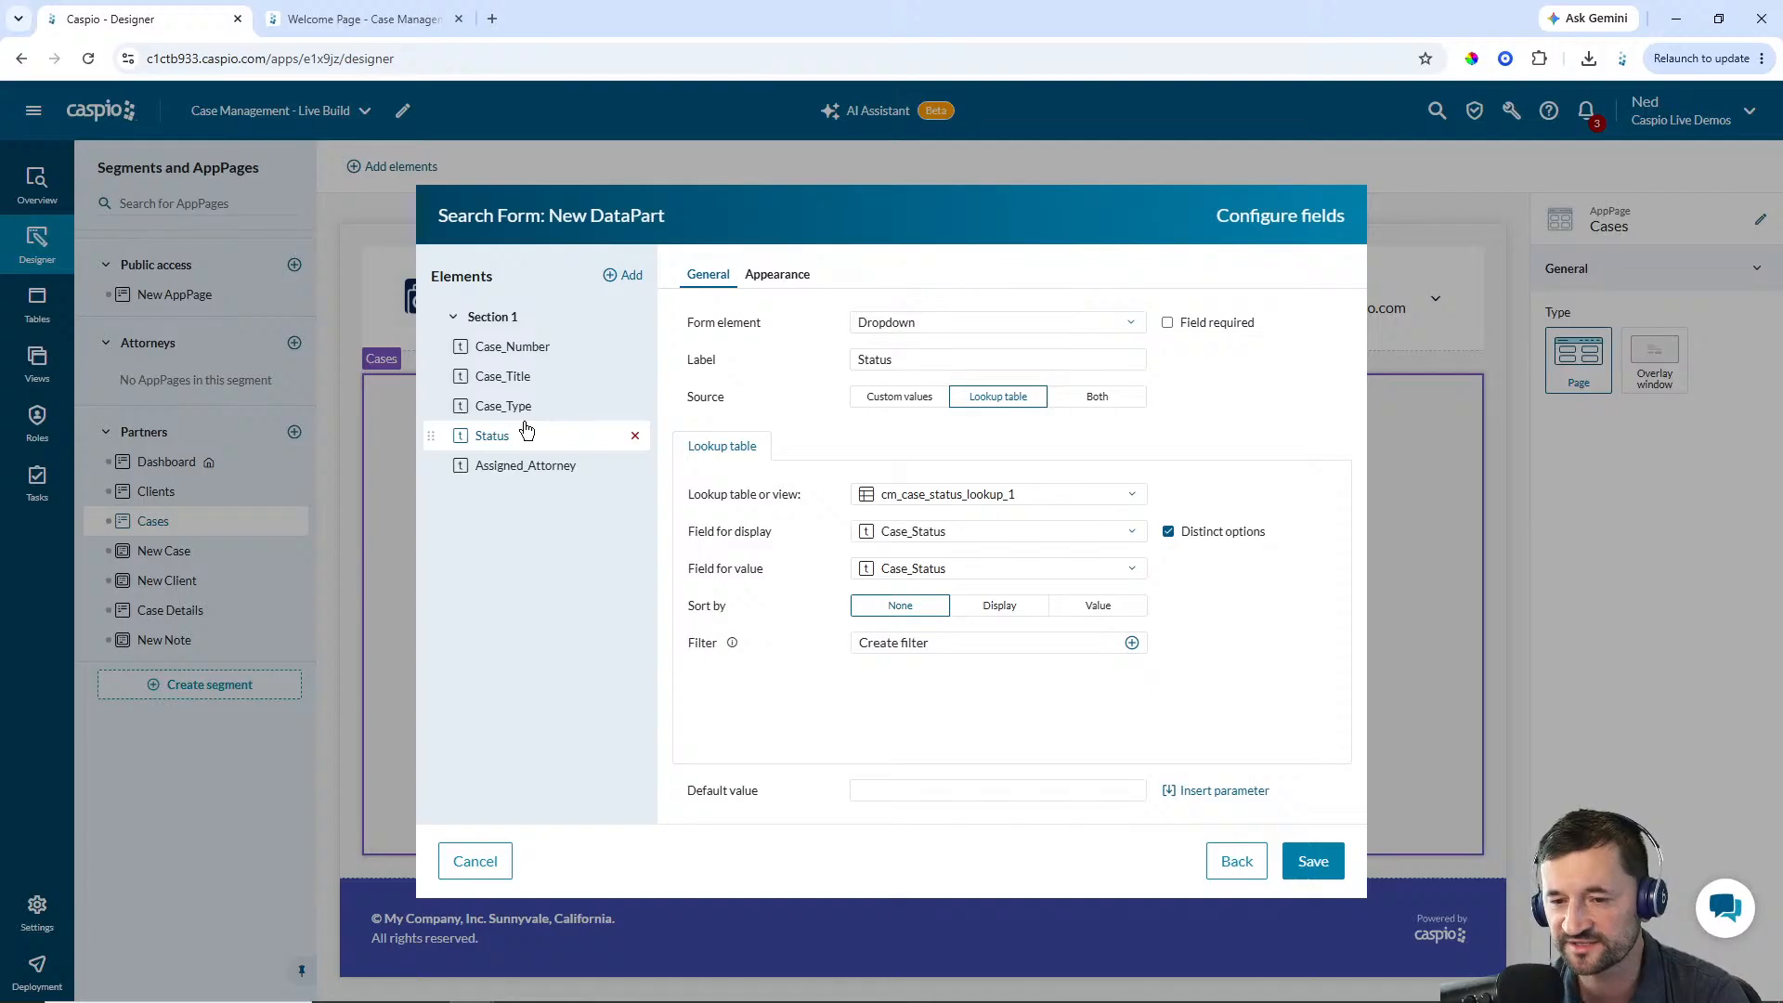
{"action": "left_click", "coordinate": [1314, 864]}
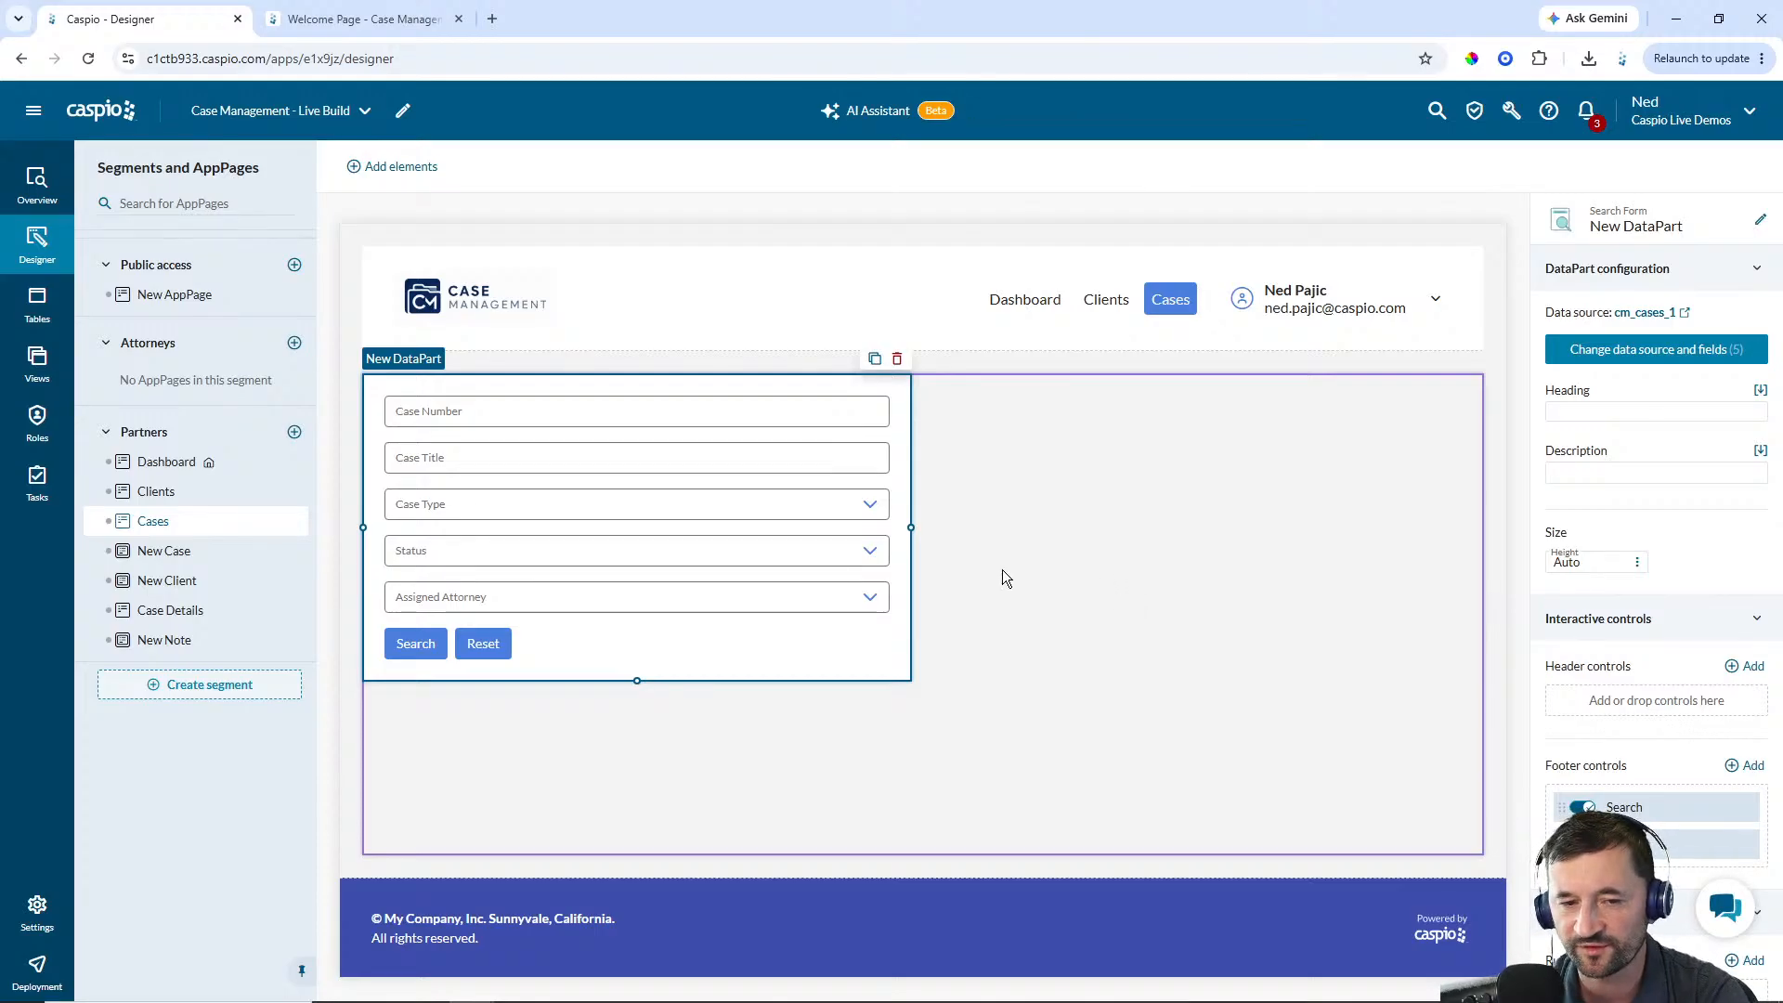
Narrow the search form to a slim column on the page and set its heading to Filter
{"action": "left_click_drag", "start_coordinate": [911, 527], "coordinate": [530, 527]}
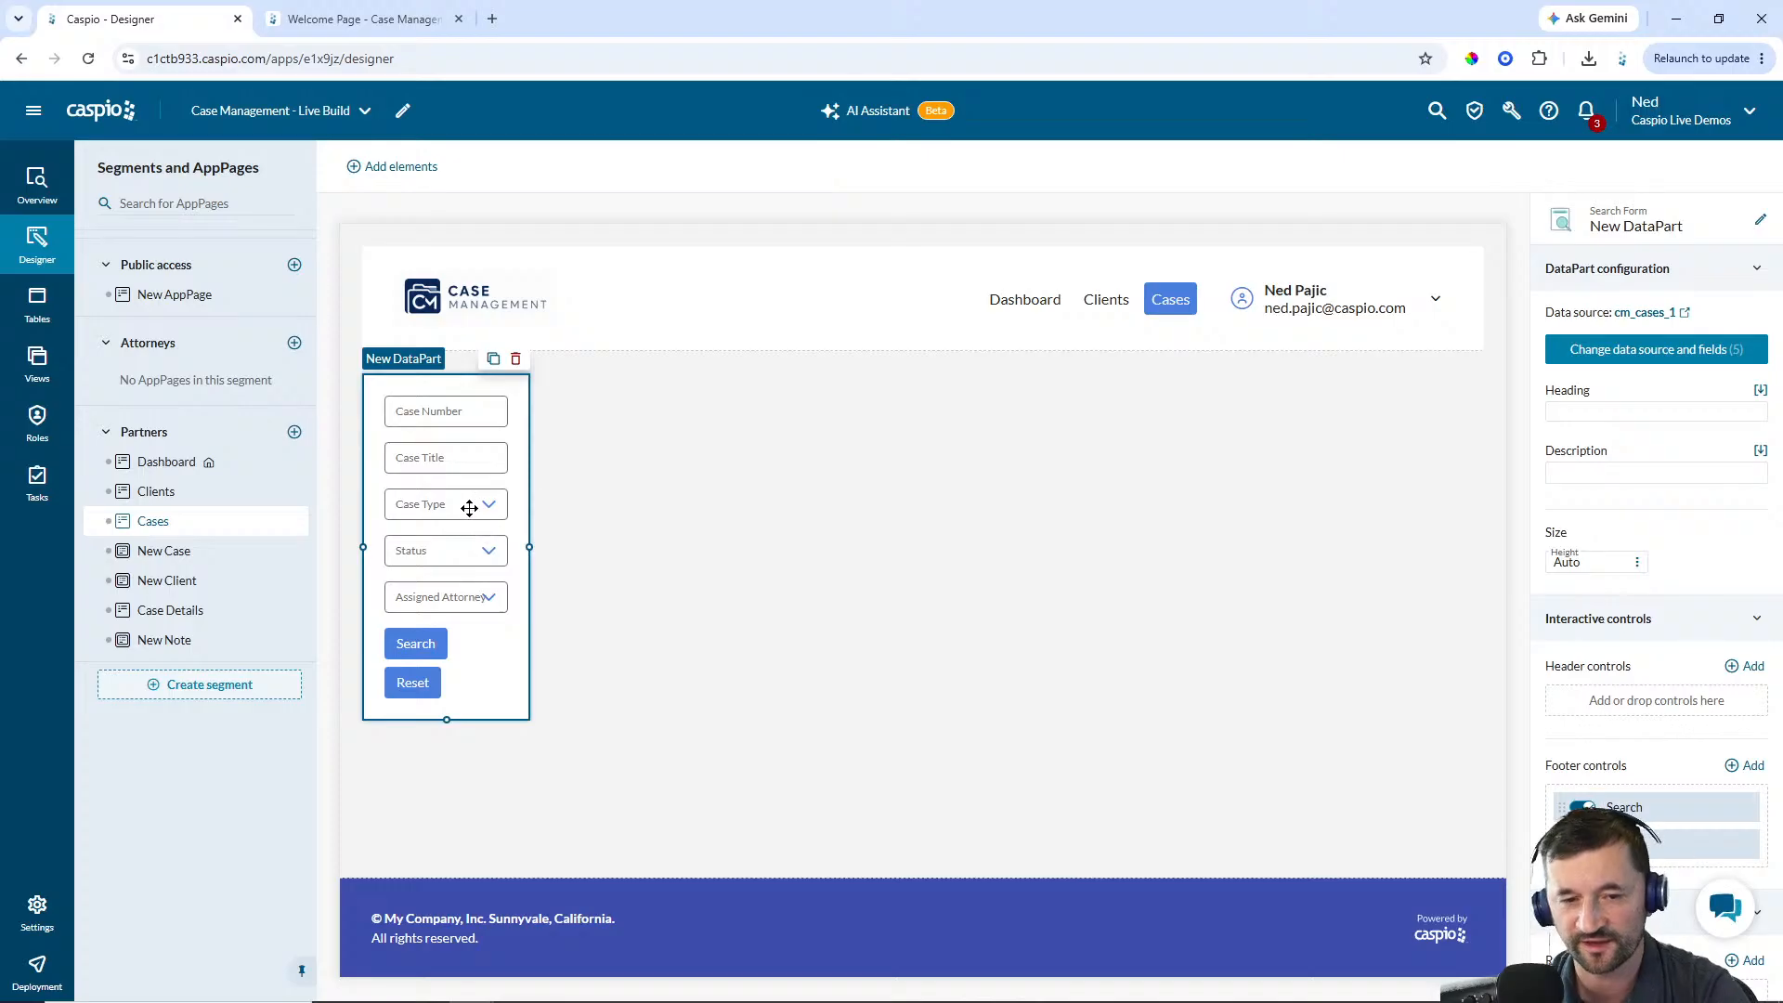
{"action": "left_click", "coordinate": [1590, 412]}
{"action": "type", "text": "Filter"}
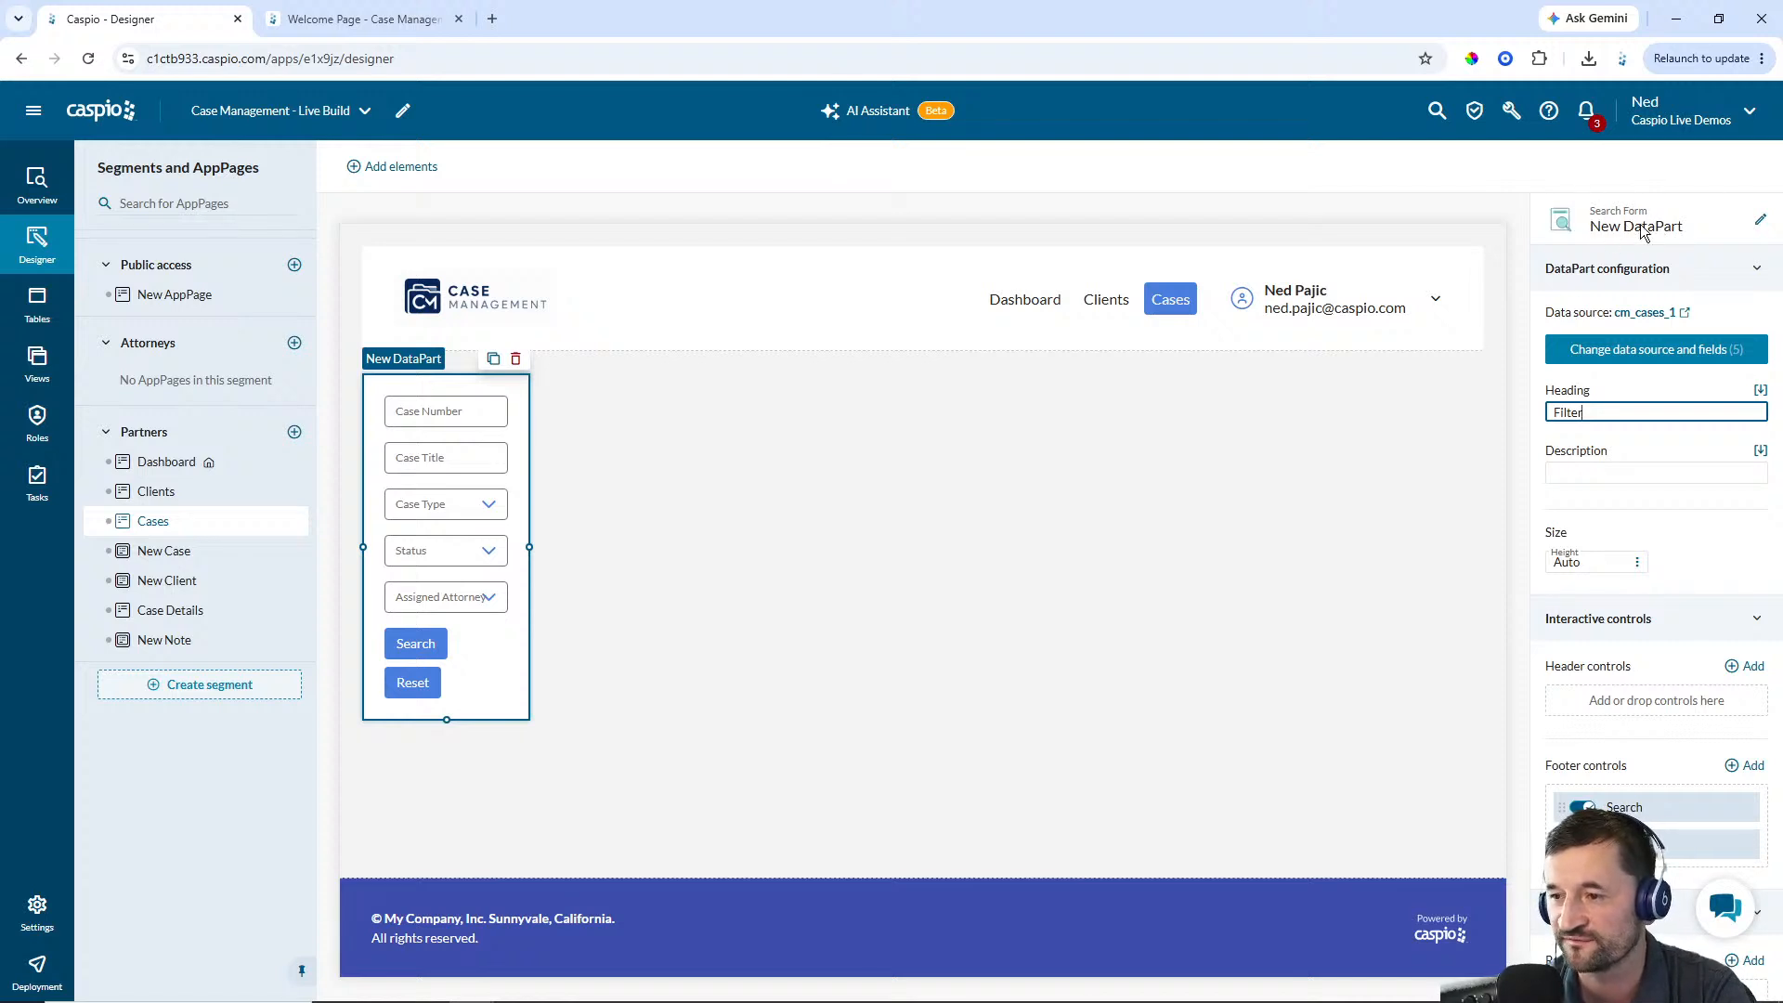
Rename the search form DataPart to Partner - Filter Cases
{"action": "left_click", "coordinate": [1759, 221]}
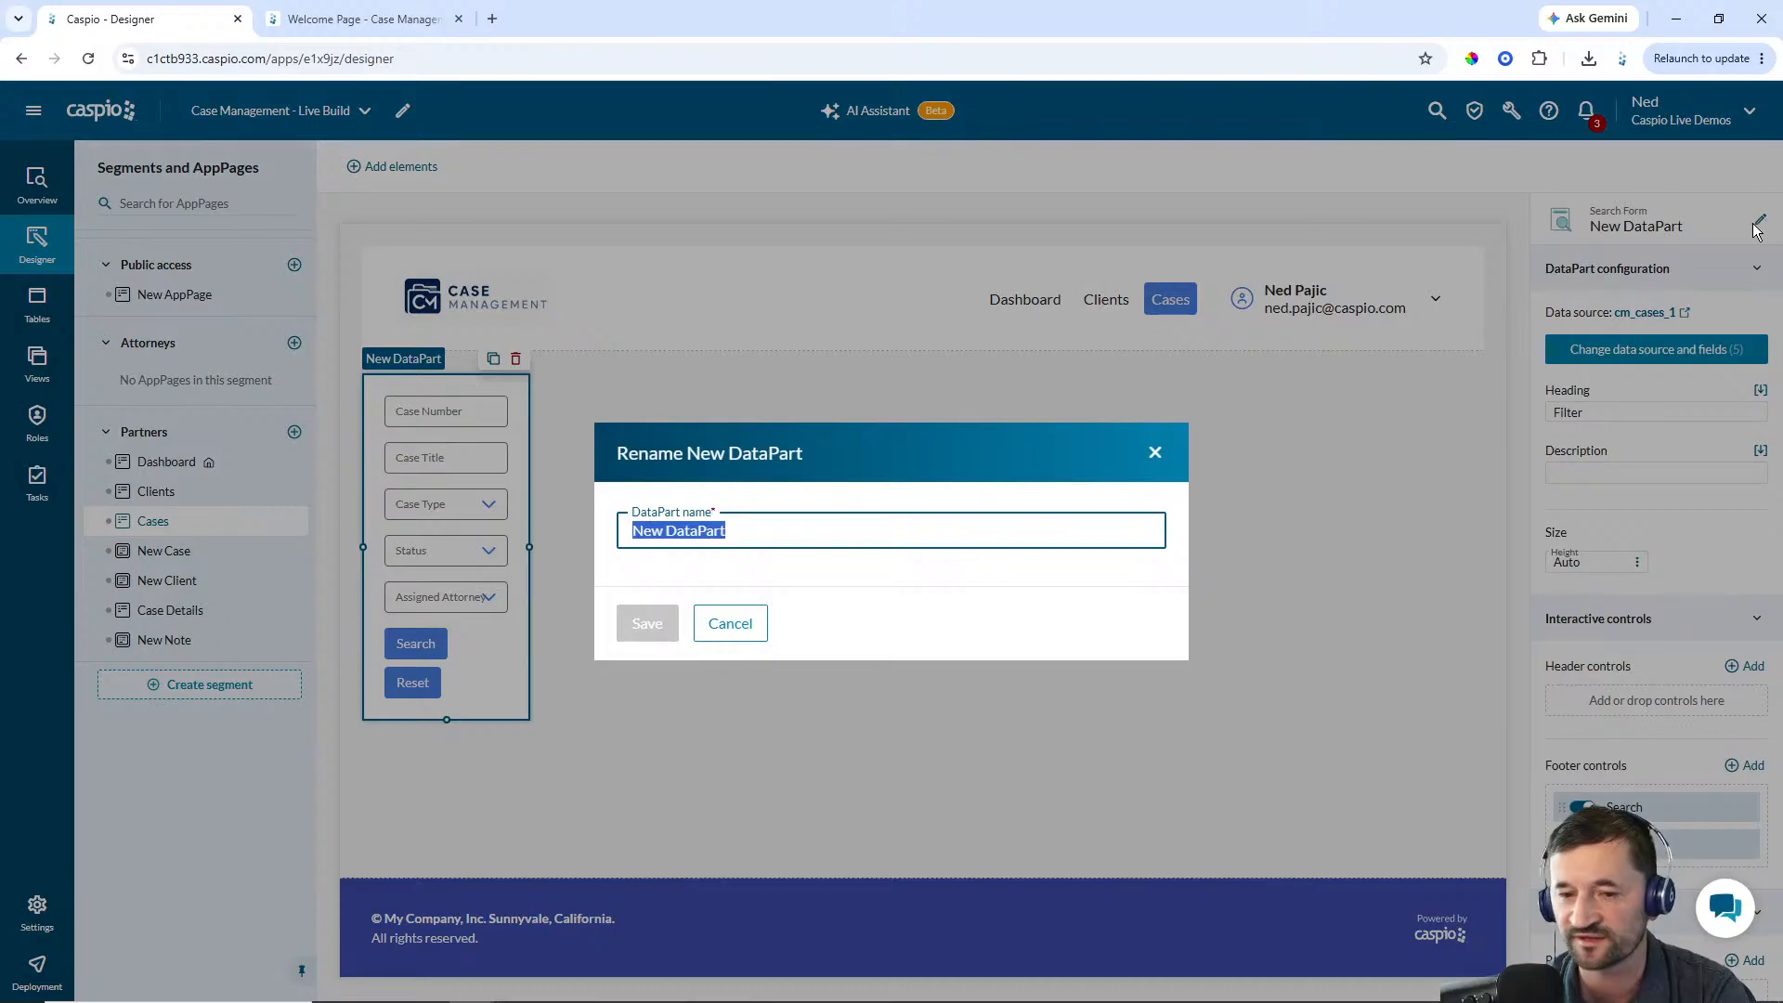
{"action": "type", "text": "Partner - "}
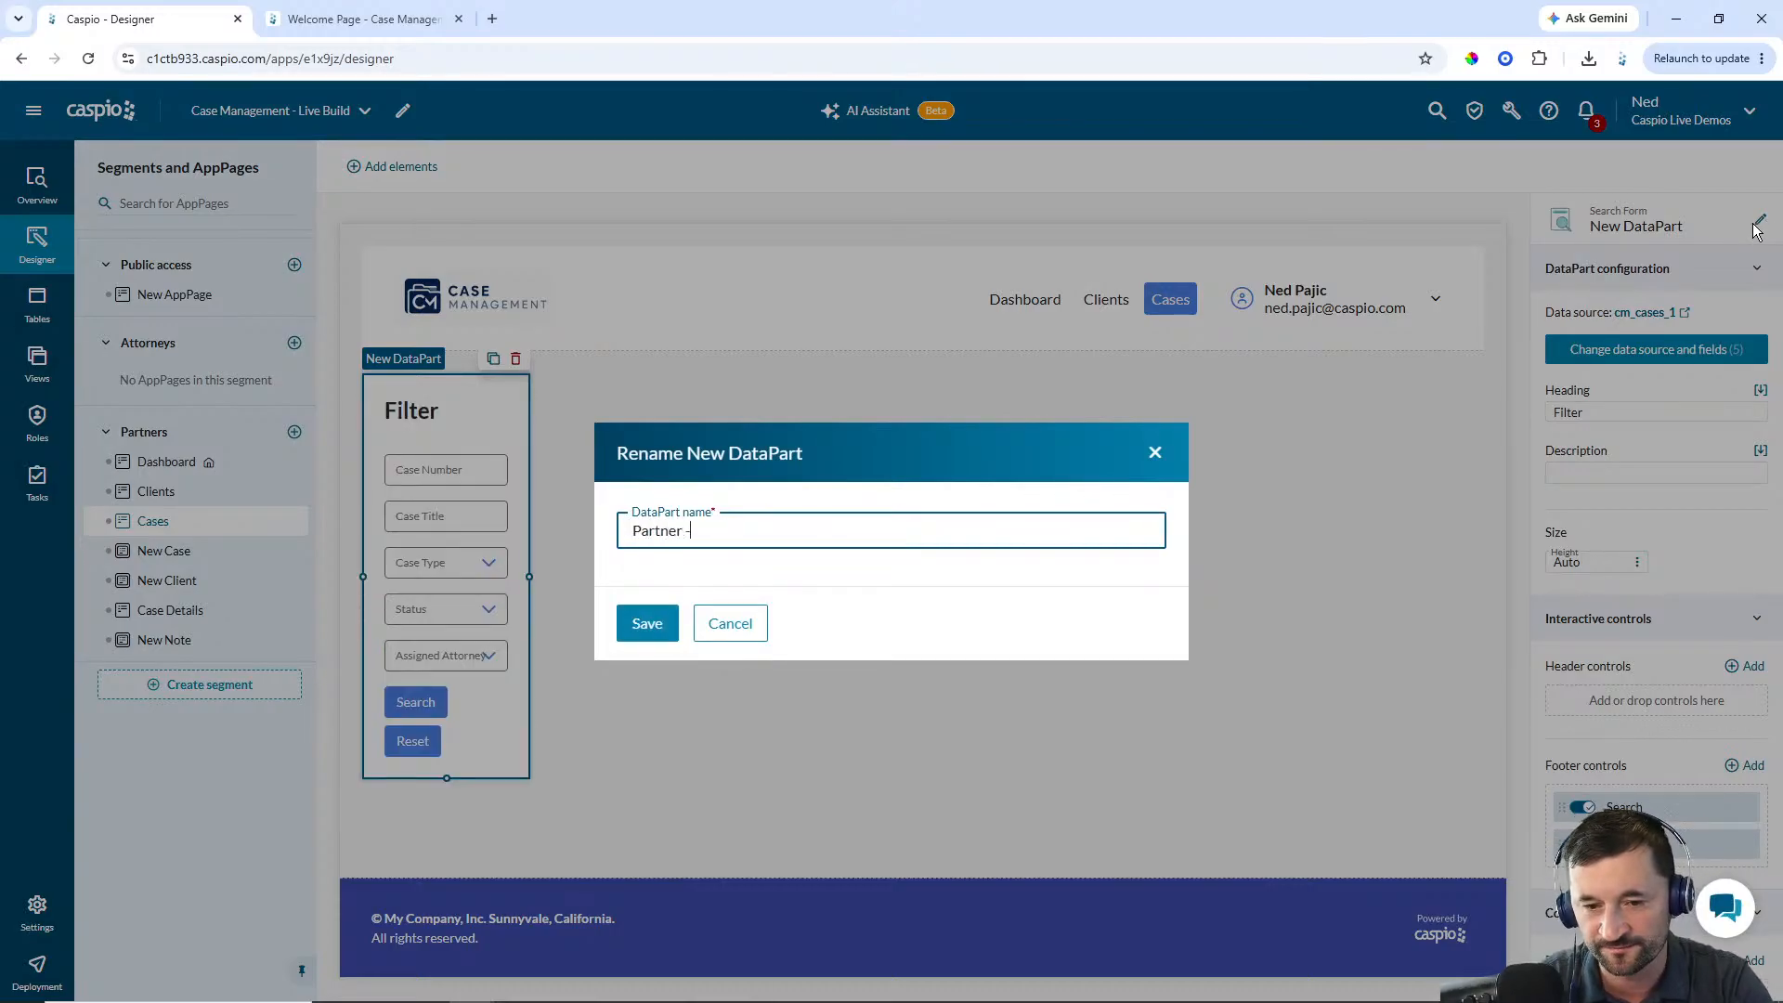
{"action": "type", "text": "Filter Cases"}
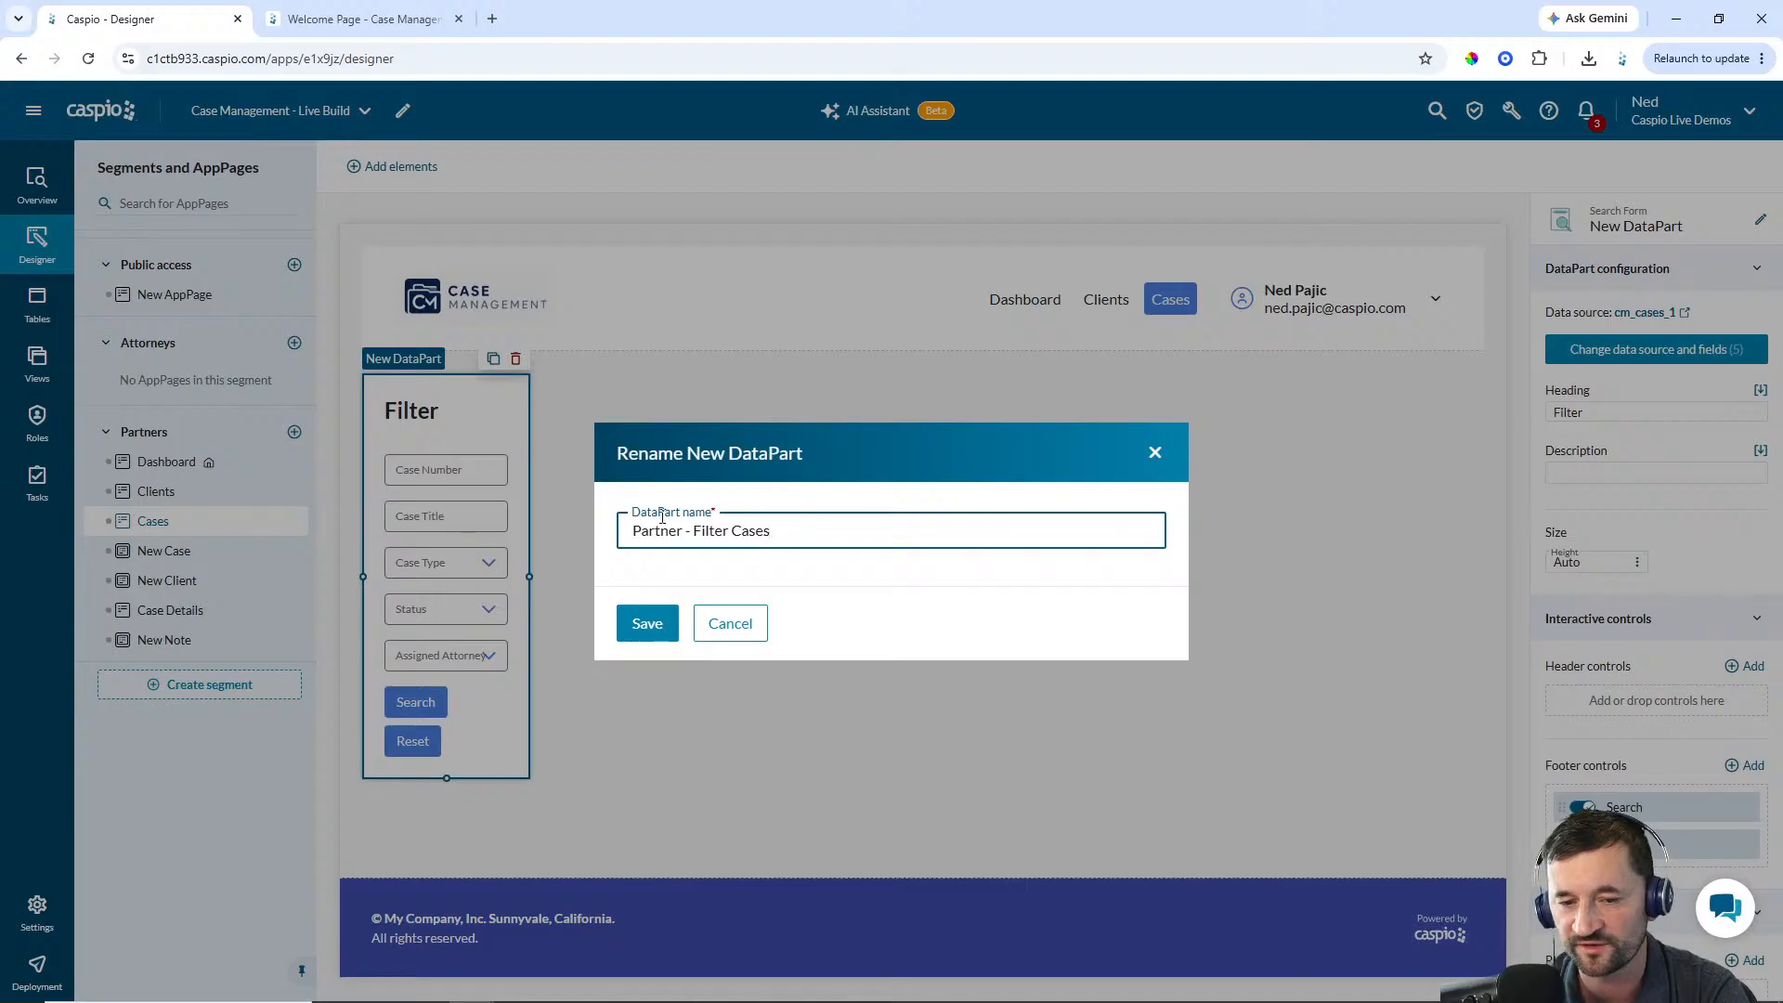
{"action": "left_click", "coordinate": [661, 624]}
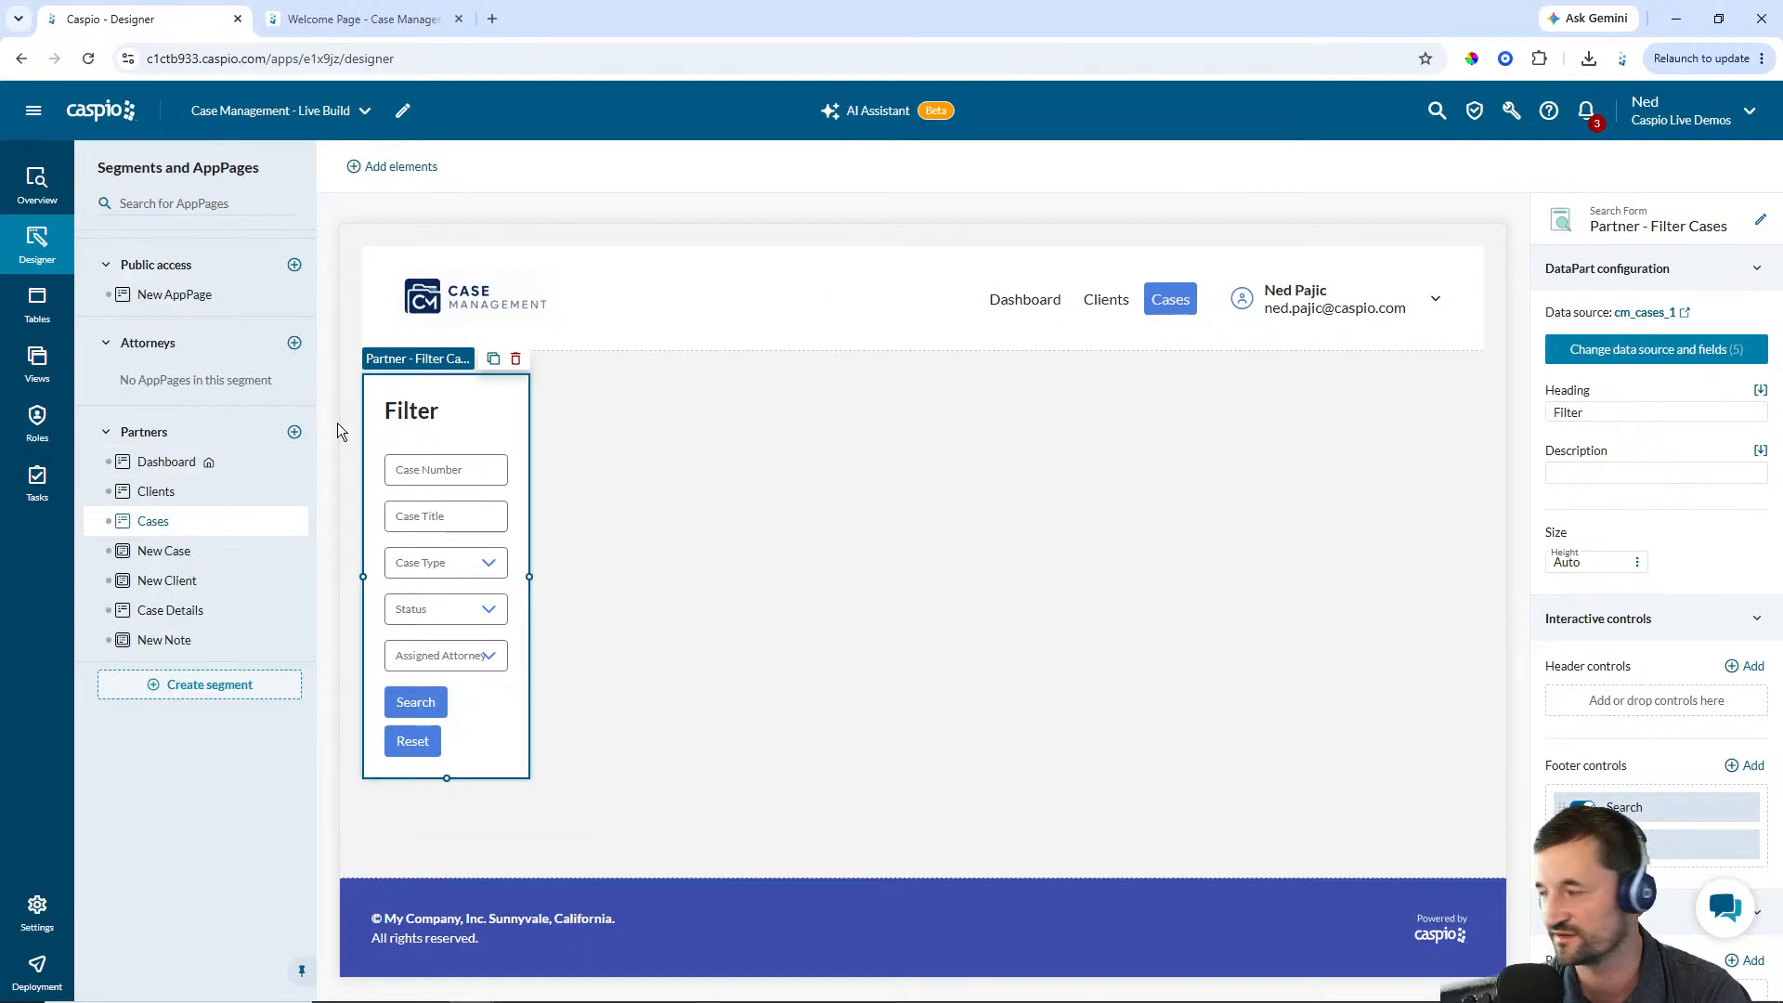
Add a Tabular Report beside the filter form on the Cases AppPage using the cm_cases_1 table
{"action": "left_click", "coordinate": [739, 517]}
{"action": "left_click", "coordinate": [446, 534]}
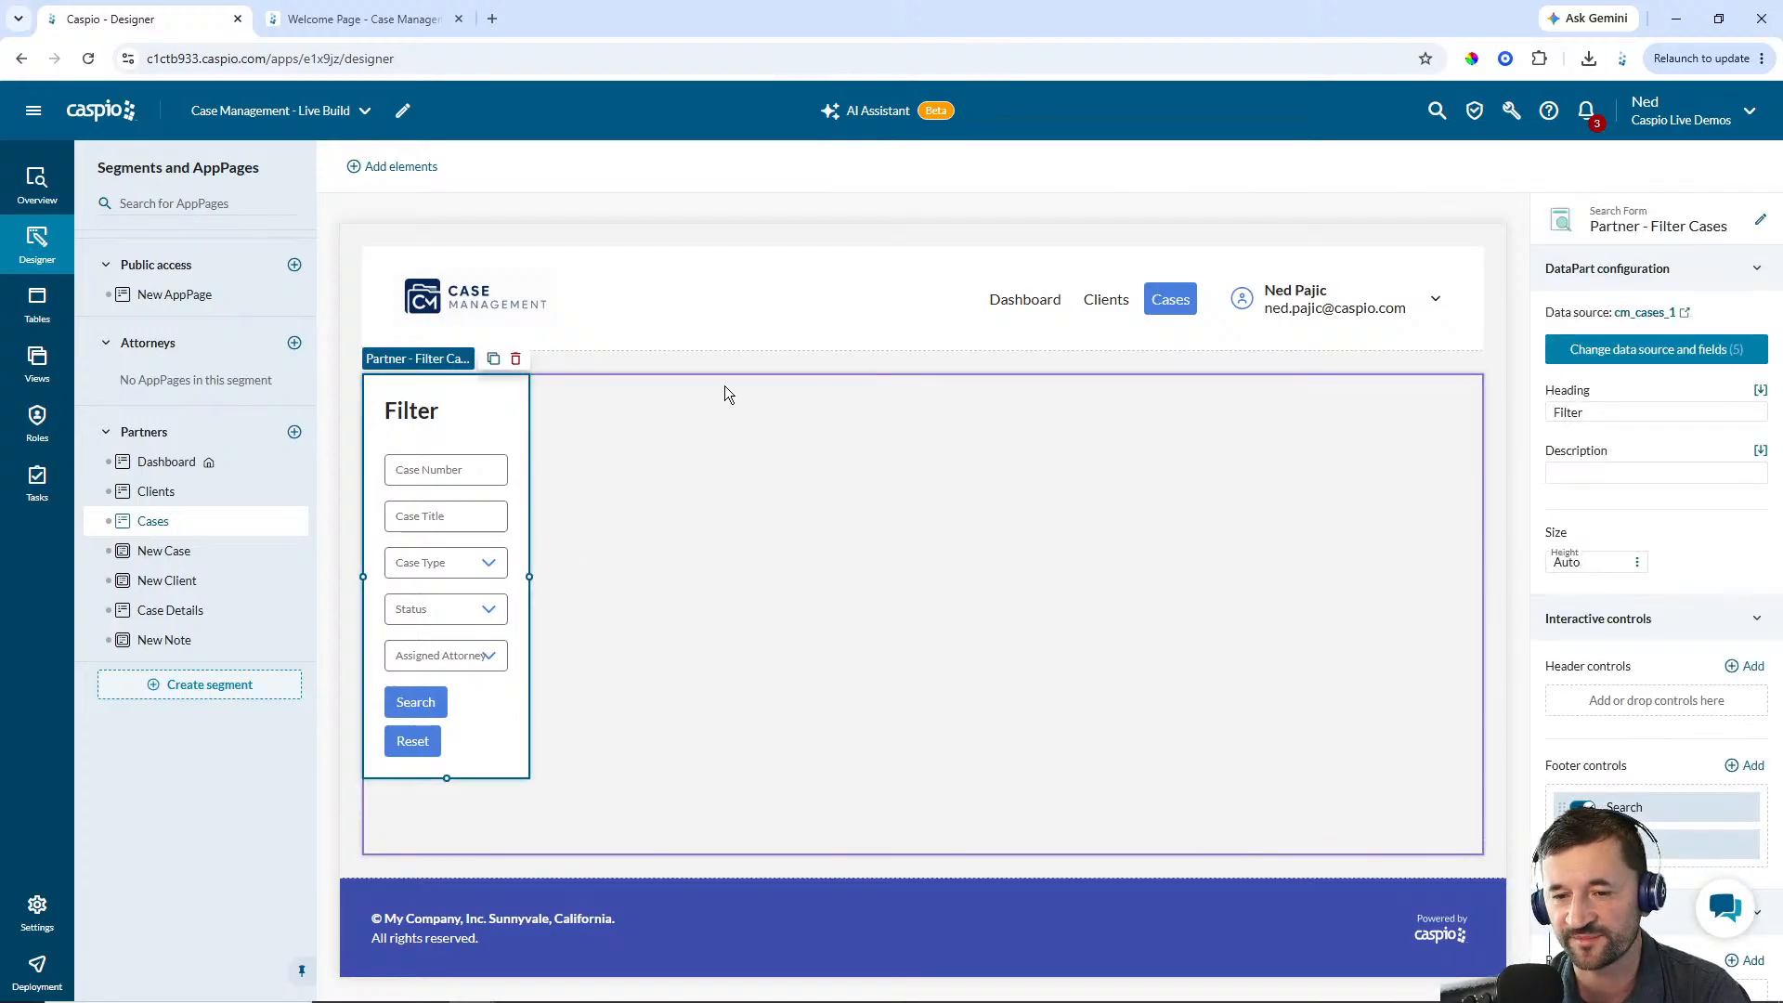
{"action": "left_click", "coordinate": [398, 168]}
{"action": "left_click_drag", "start_coordinate": [401, 476], "coordinate": [887, 383]}
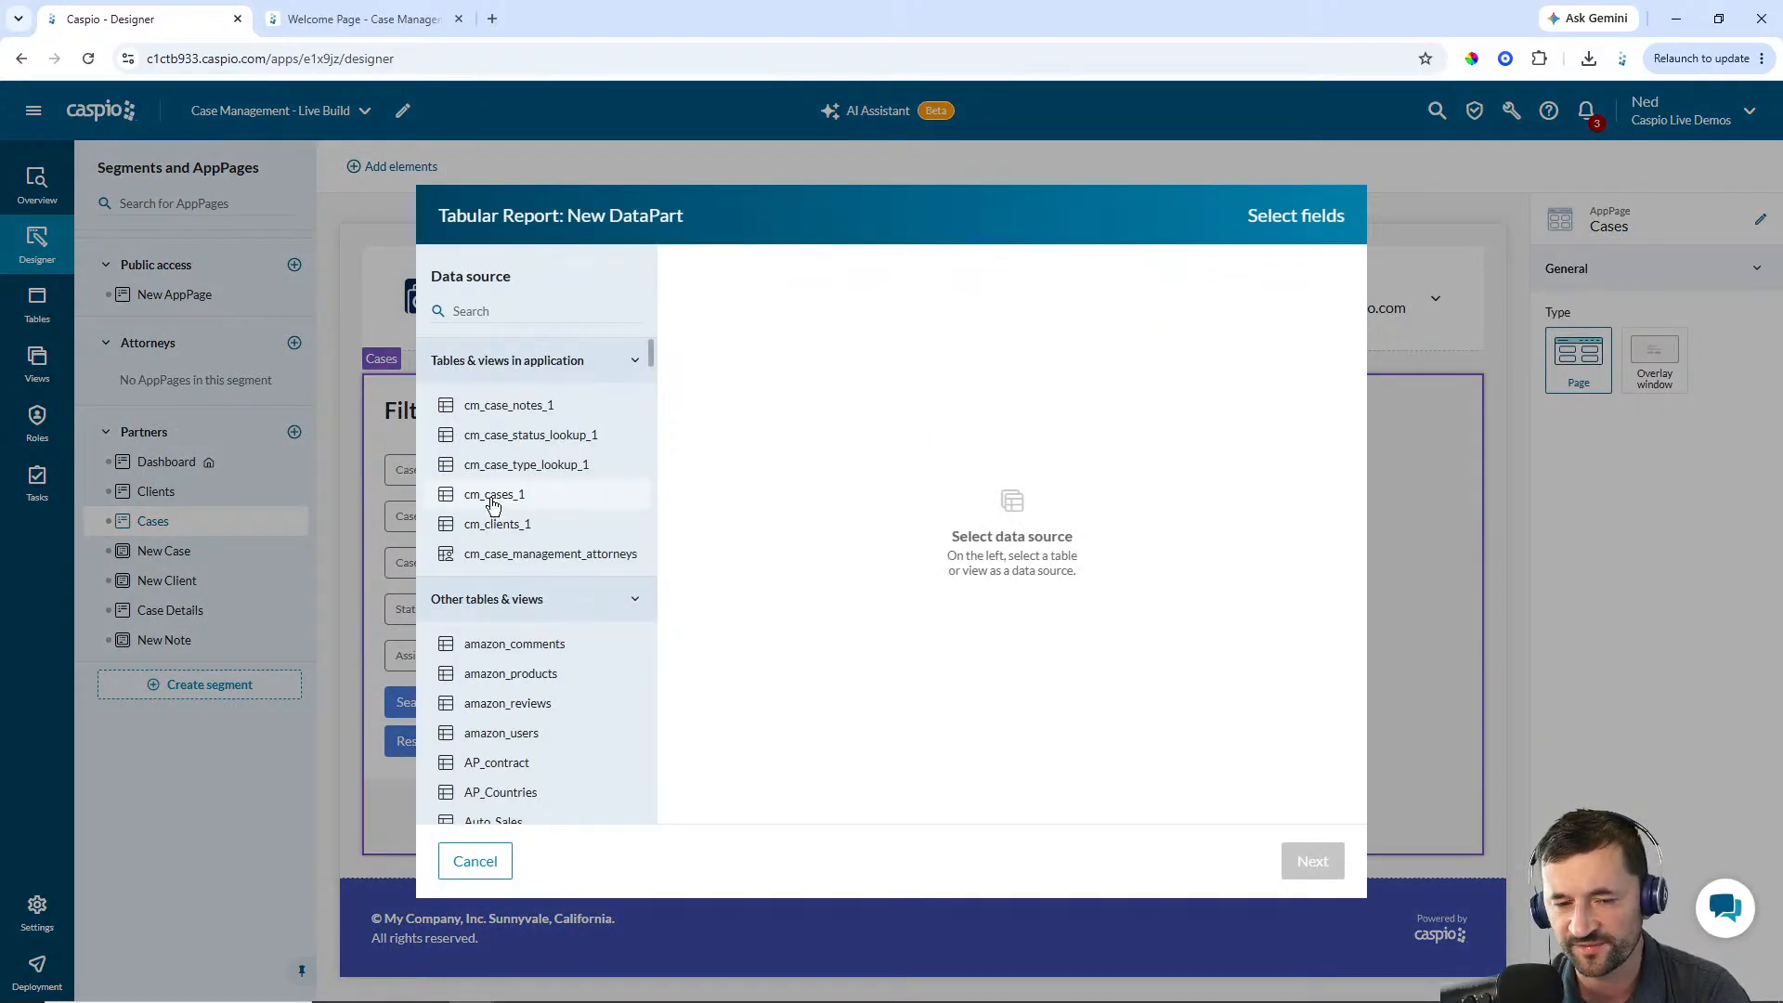
{"action": "left_click", "coordinate": [494, 502]}
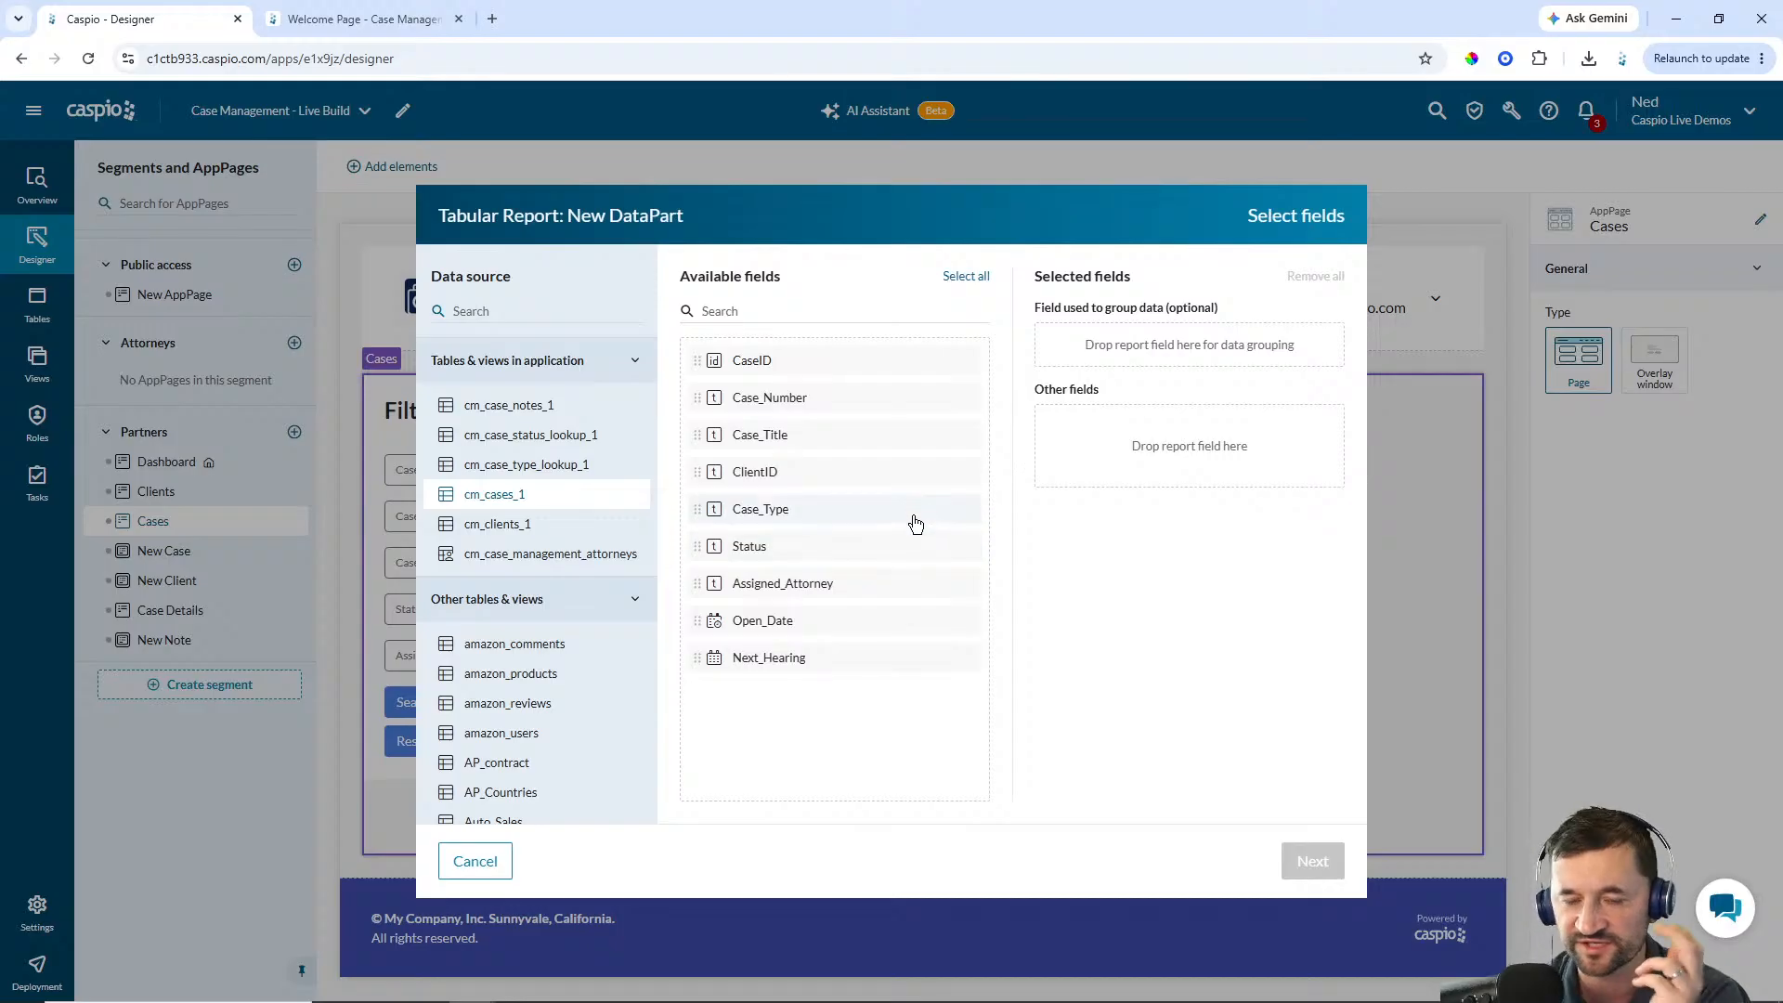
Select Case_Number, Case_Title, ClientID, Case_Type, Status, Assigned_Attorney and Next_Hearing for the report and save it
{"action": "left_click", "coordinate": [790, 402]}
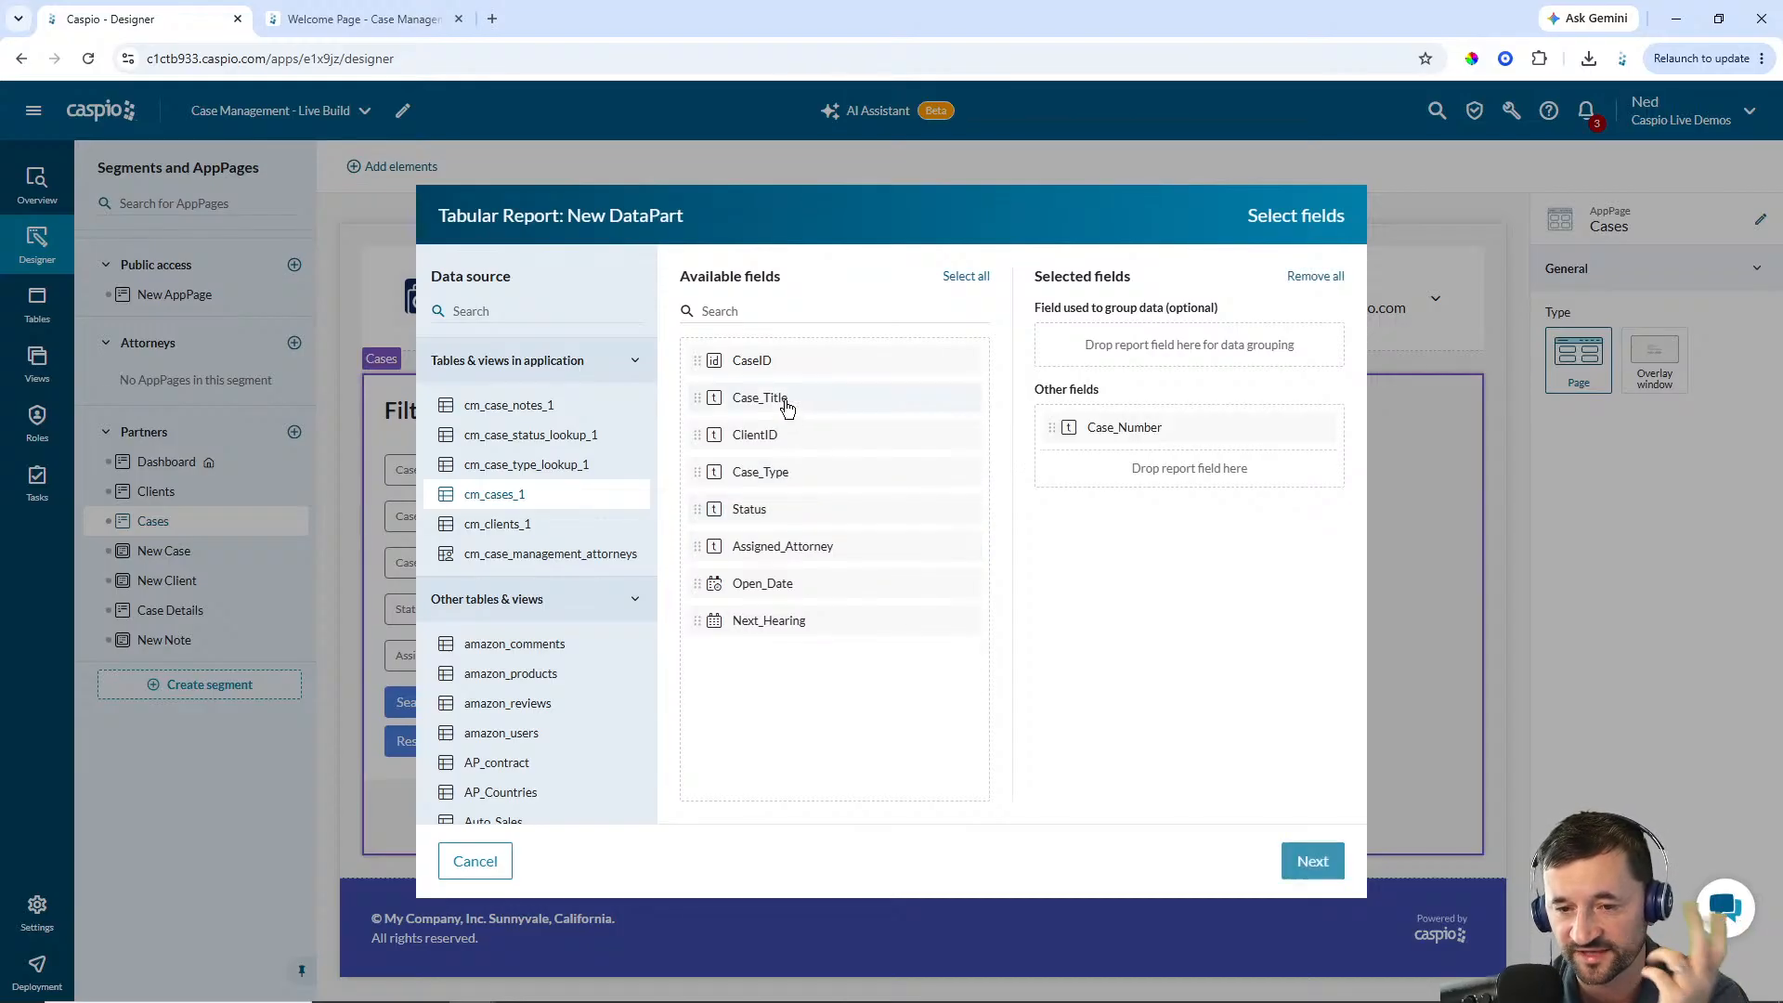
{"action": "left_click", "coordinate": [790, 402]}
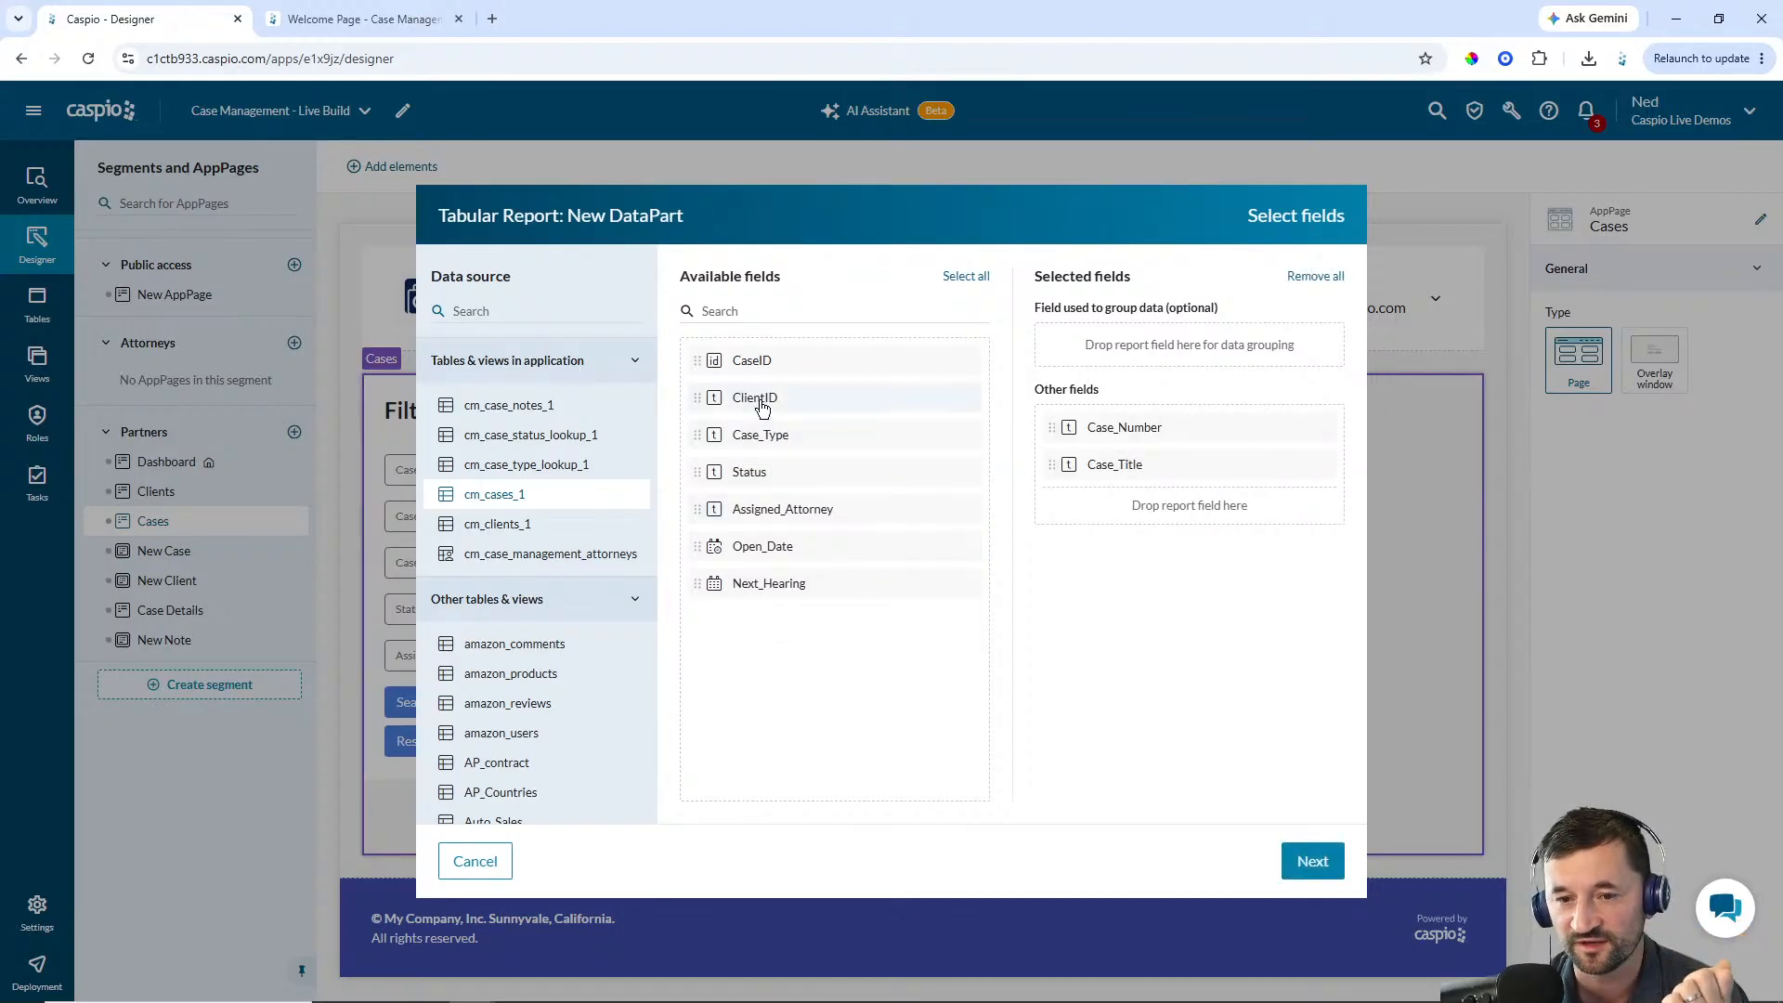
{"action": "left_click", "coordinate": [764, 404]}
{"action": "left_click", "coordinate": [771, 402]}
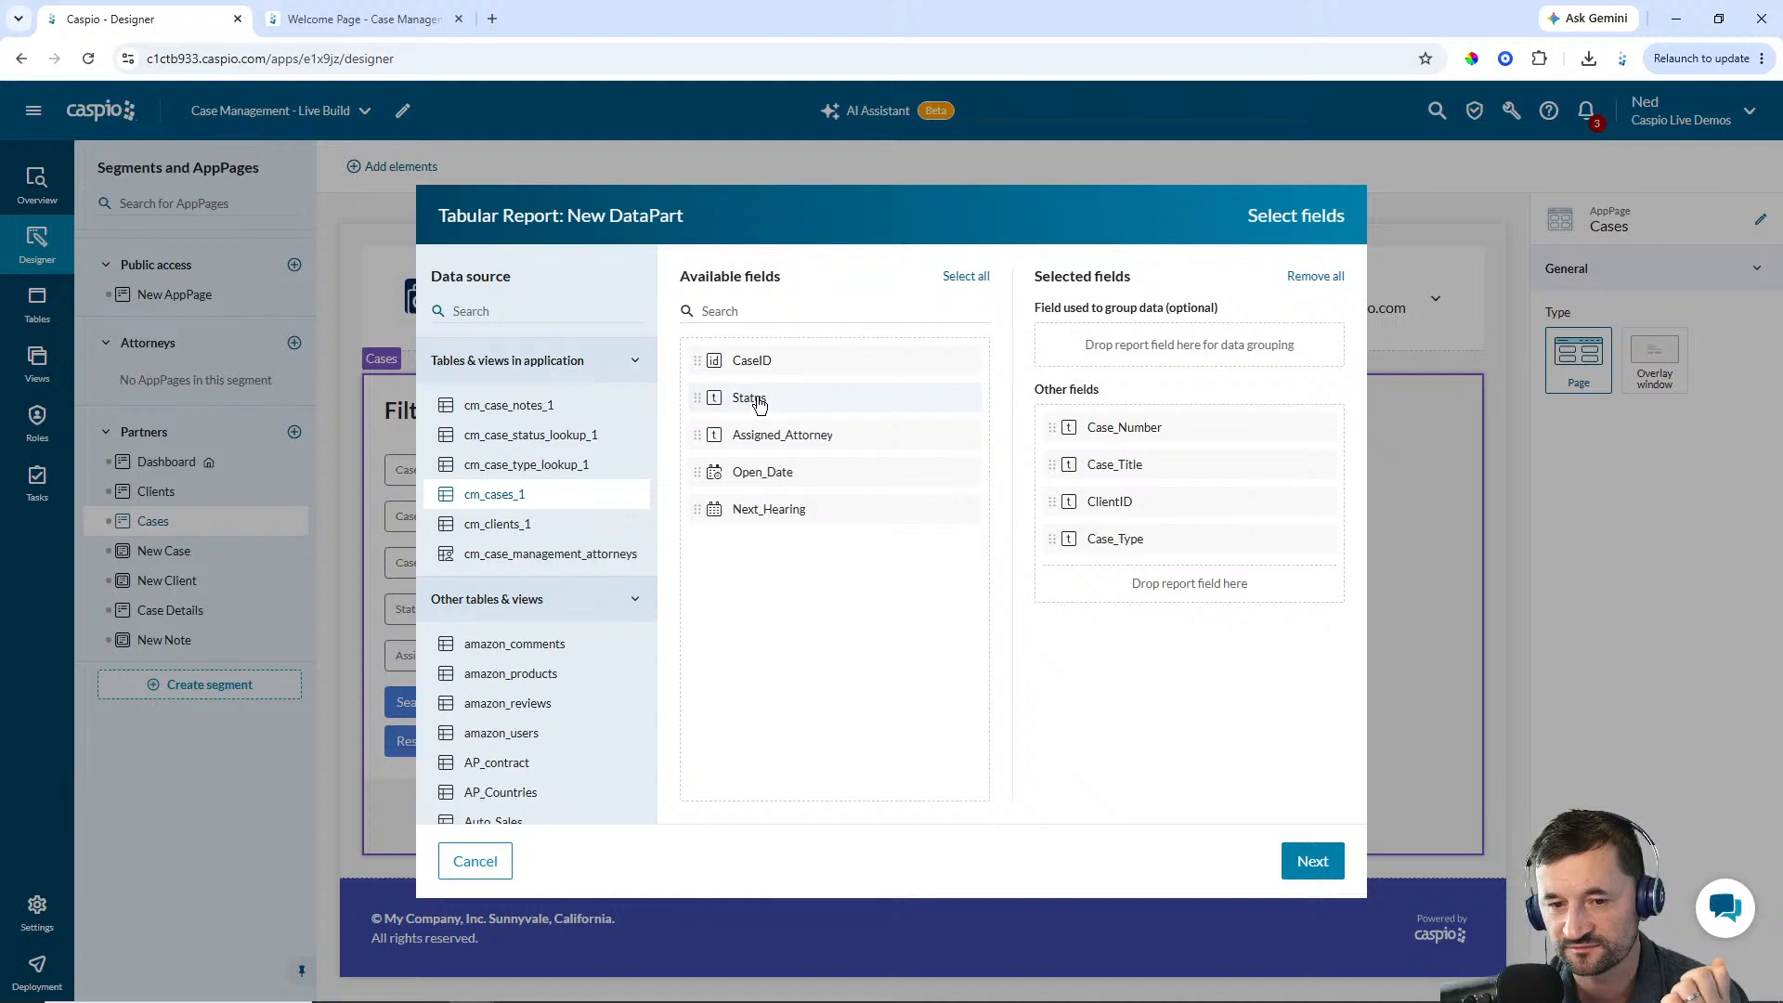
{"action": "left_click", "coordinate": [780, 409]}
{"action": "left_click", "coordinate": [782, 413]}
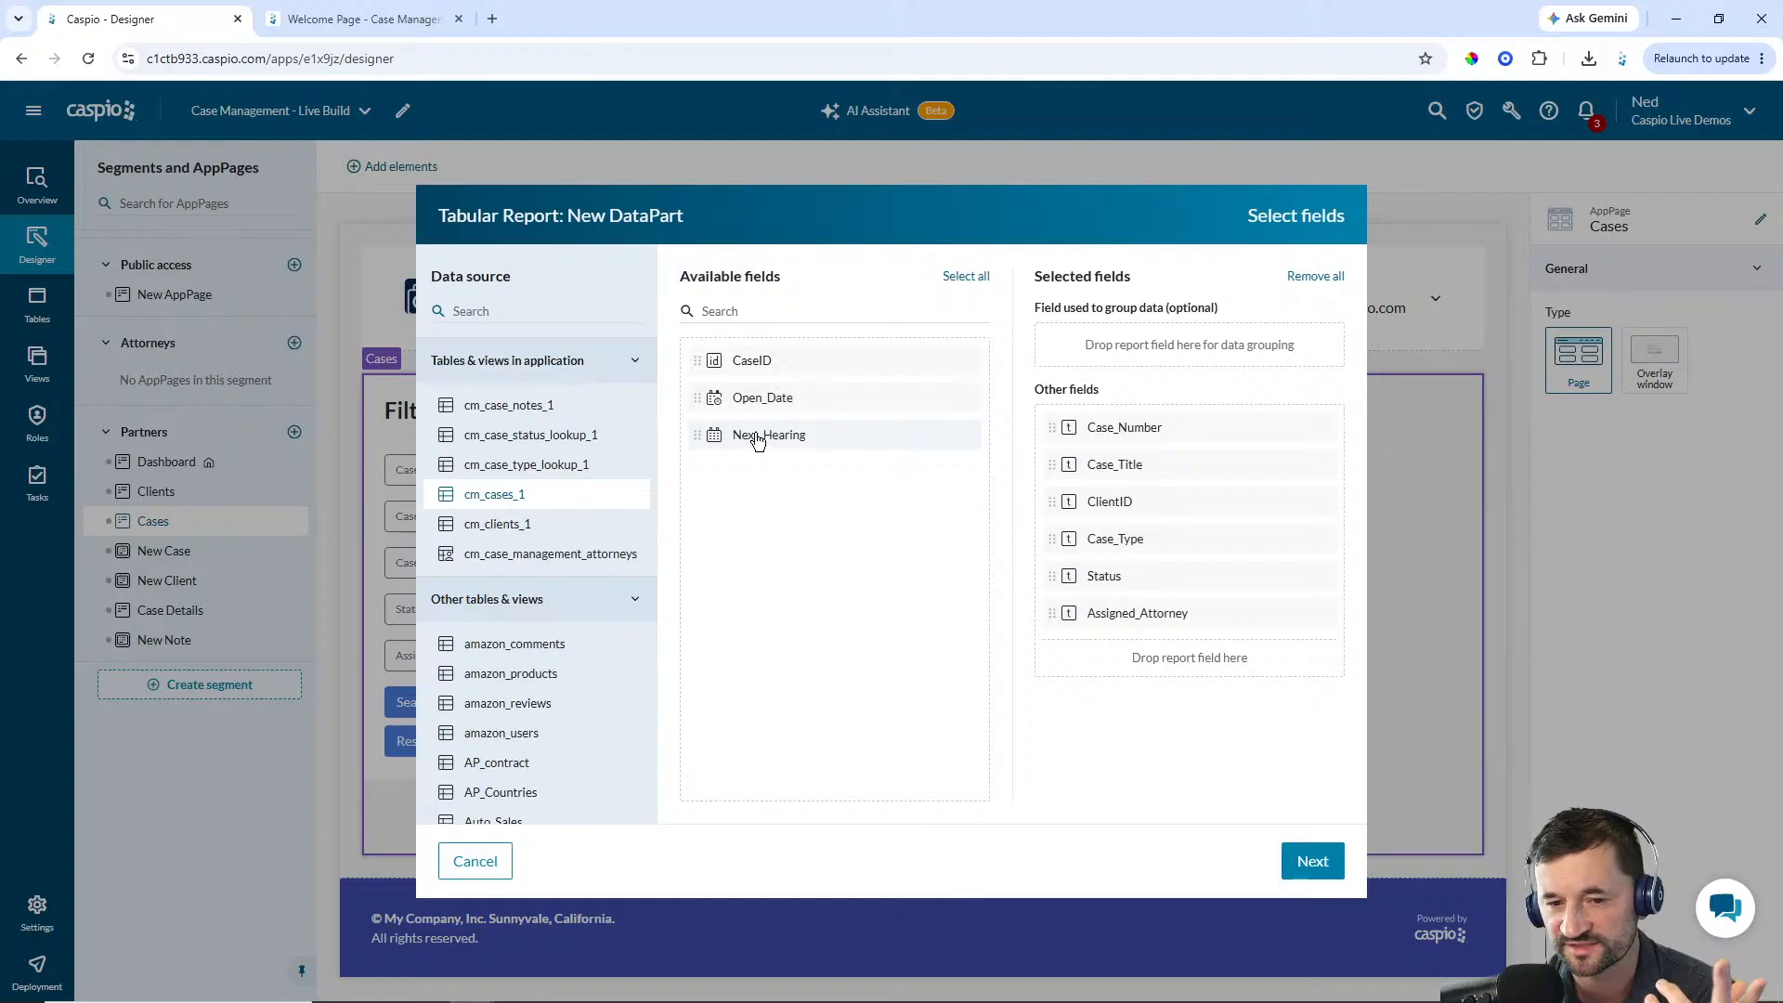
{"action": "left_click", "coordinate": [757, 439]}
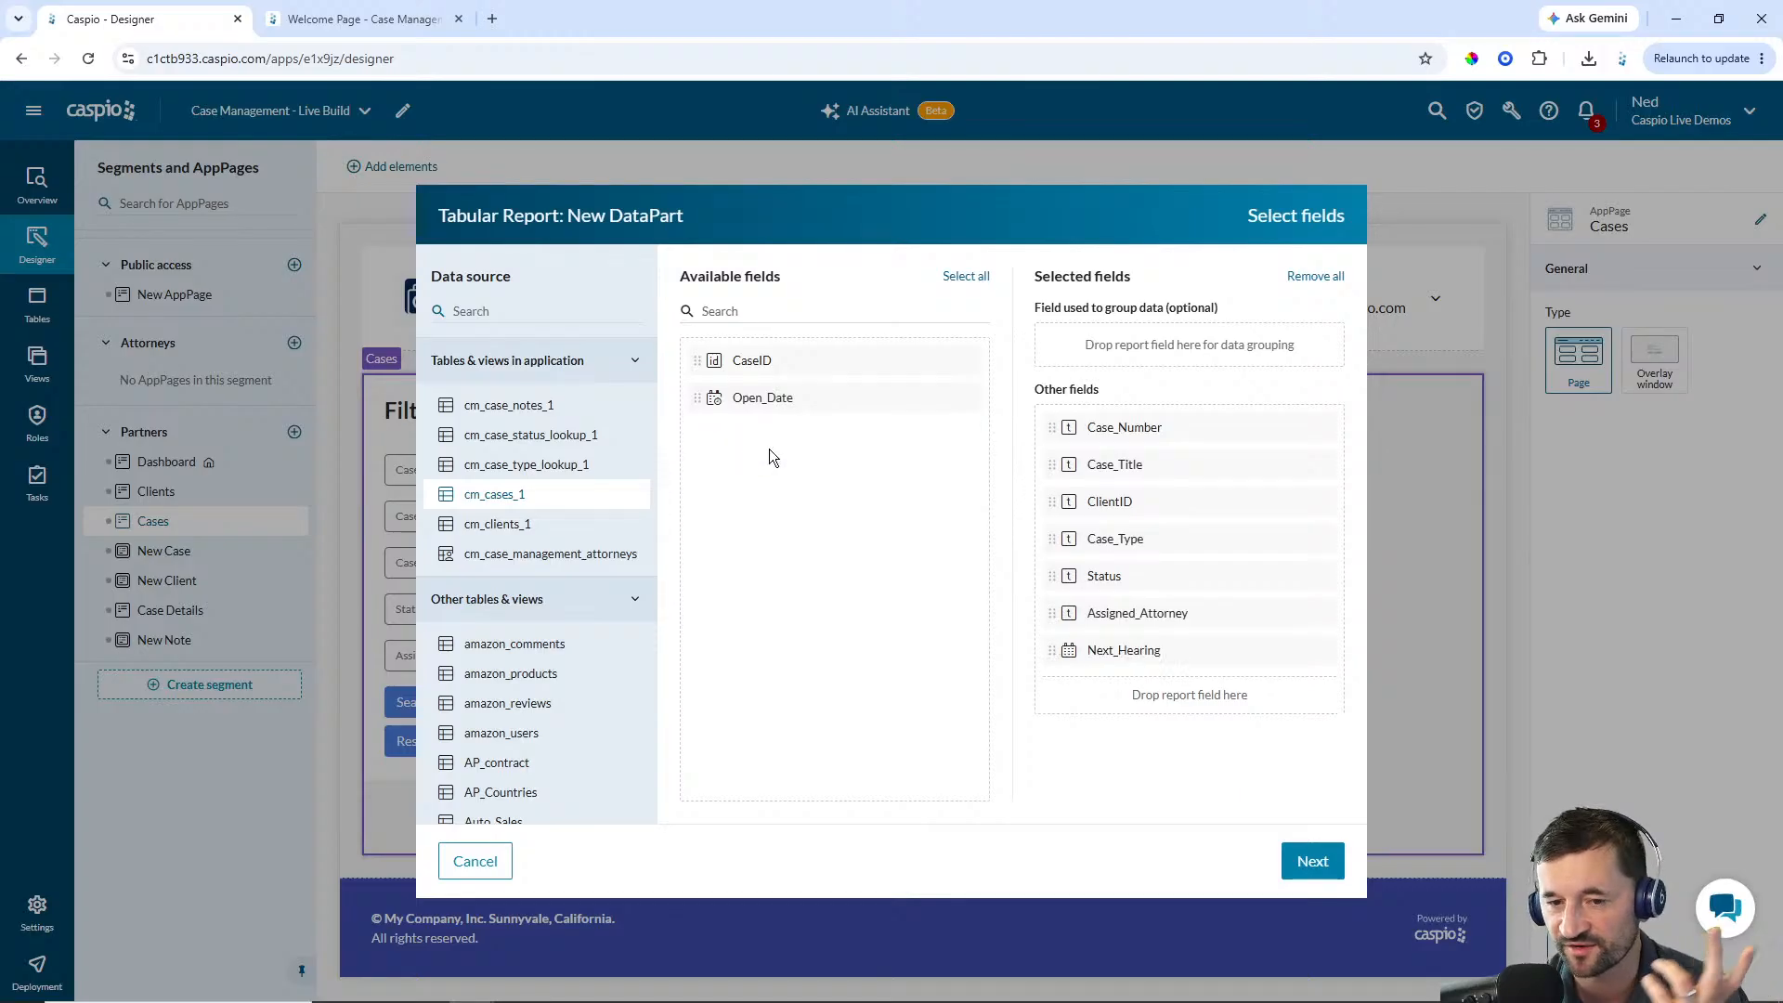
{"action": "left_click", "coordinate": [1314, 863]}
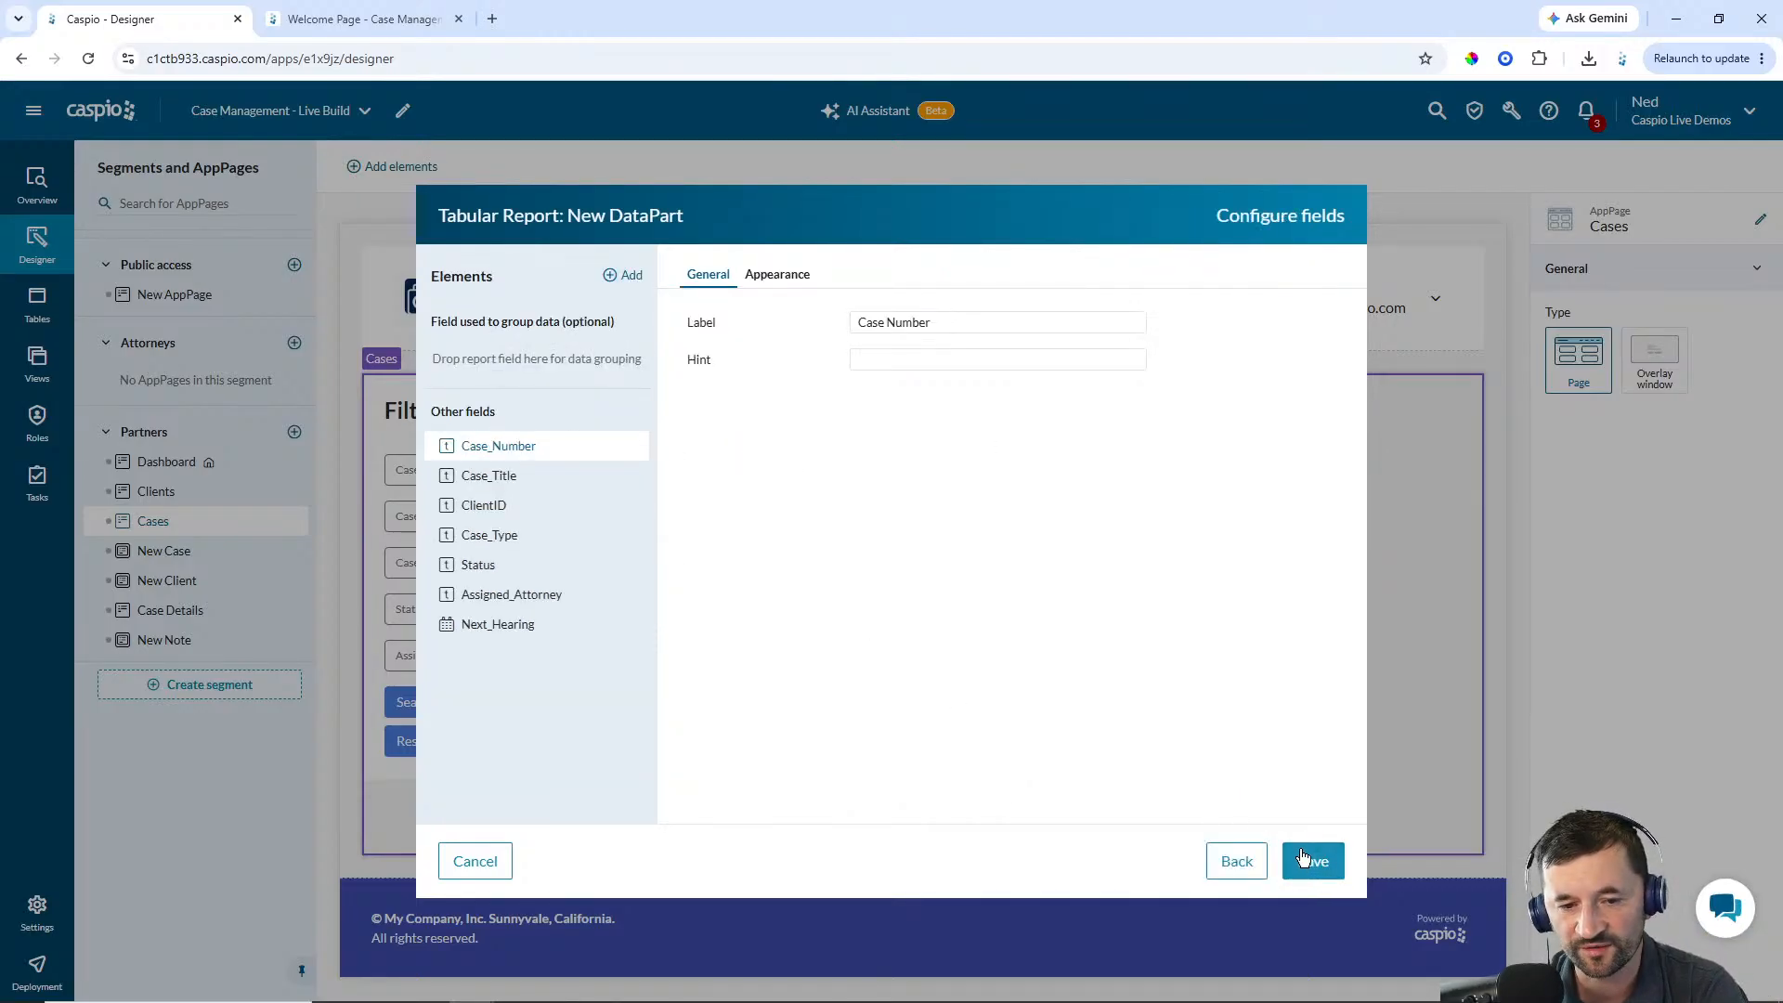
{"action": "left_click", "coordinate": [1320, 866]}
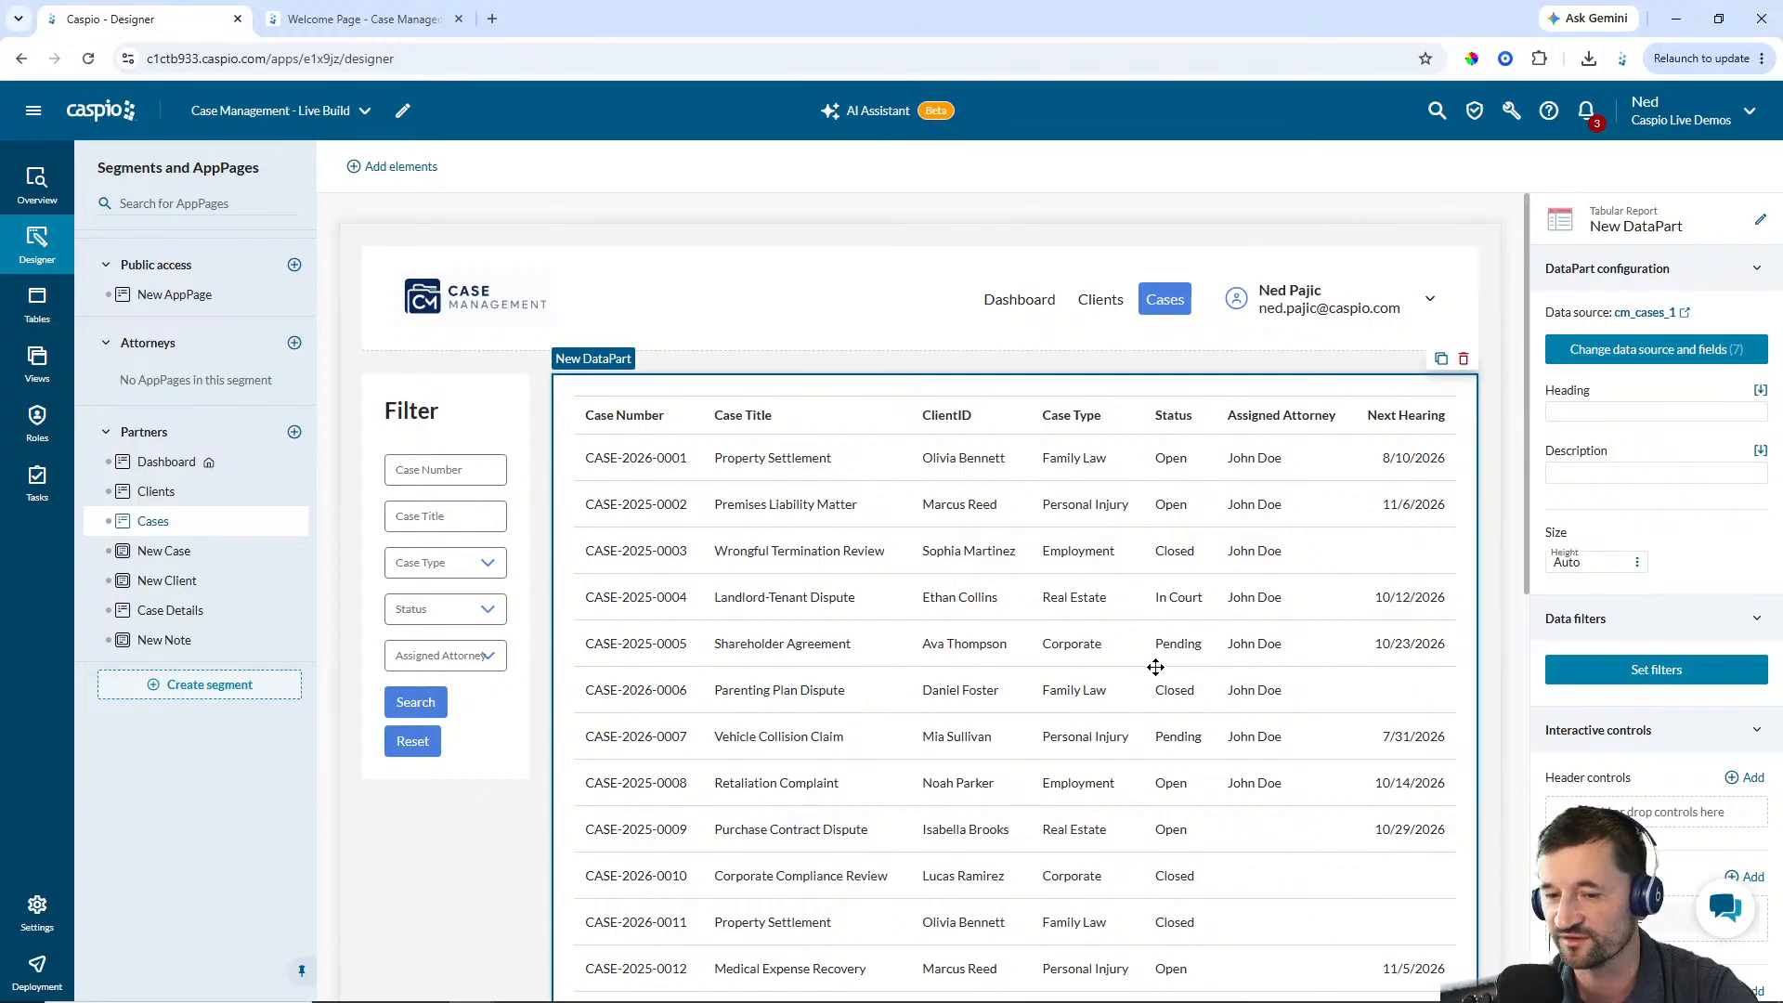
Rename the new report DataPart to Partner - Case Results
{"action": "left_click", "coordinate": [1762, 217]}
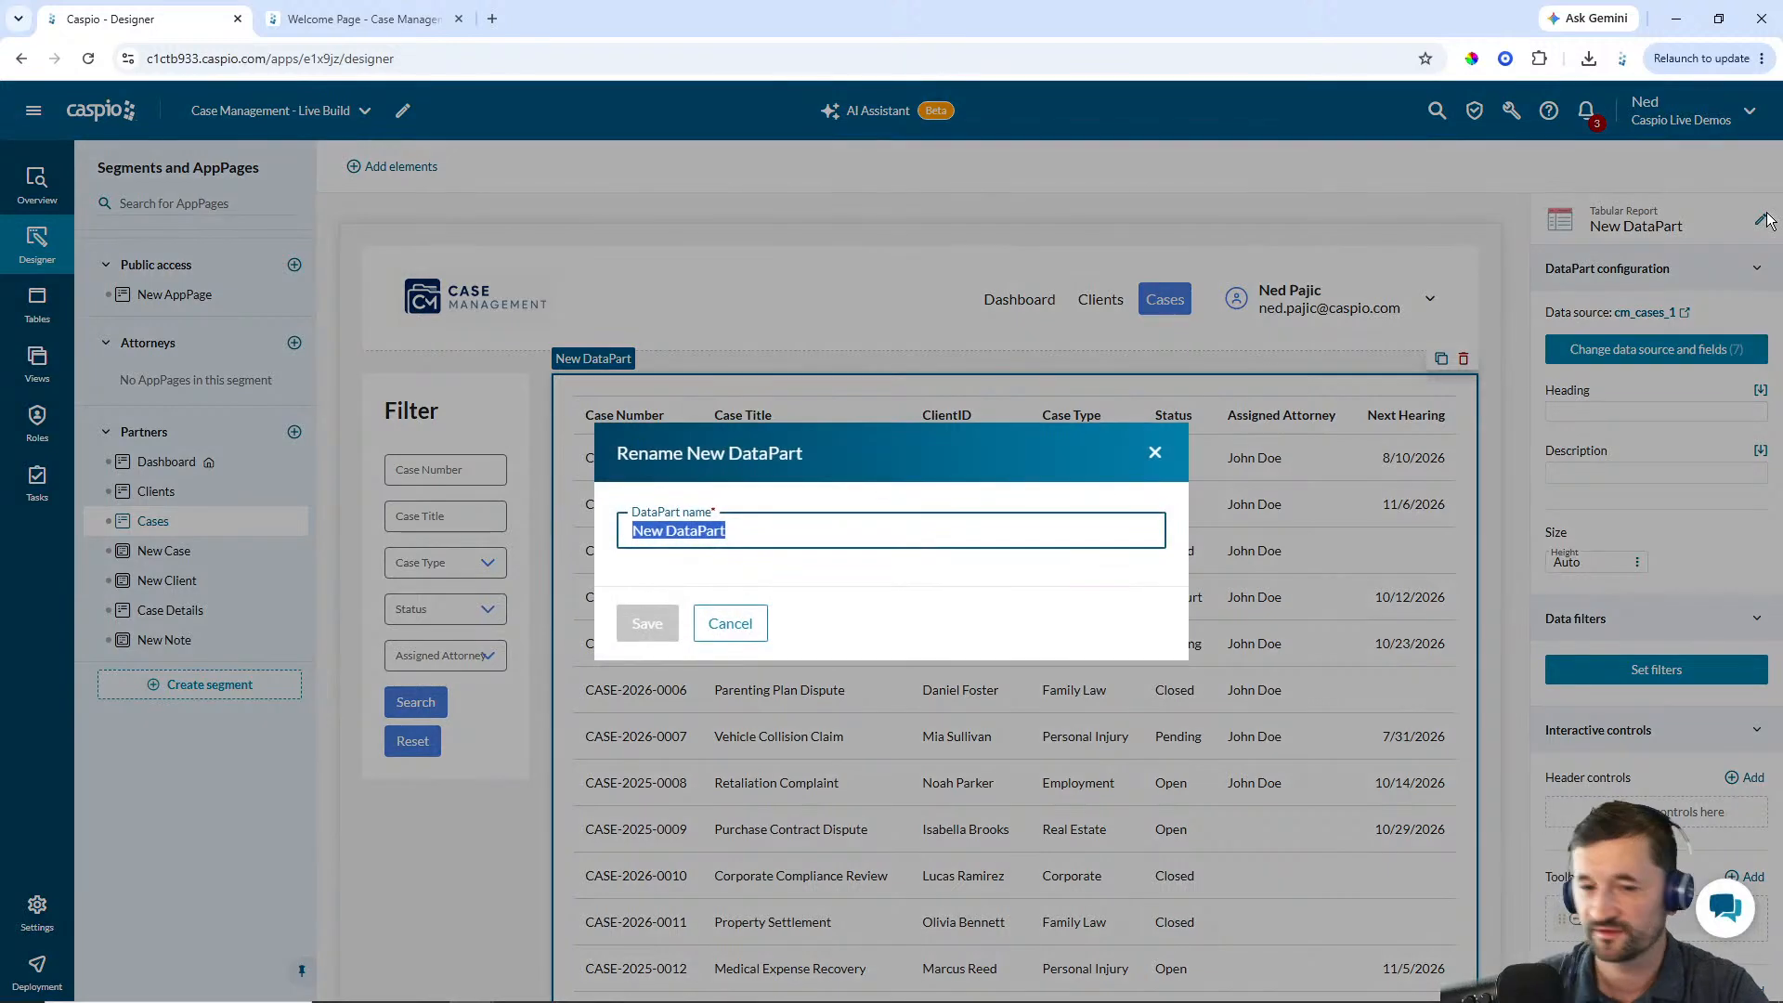
{"action": "type", "text": "Partner - "}
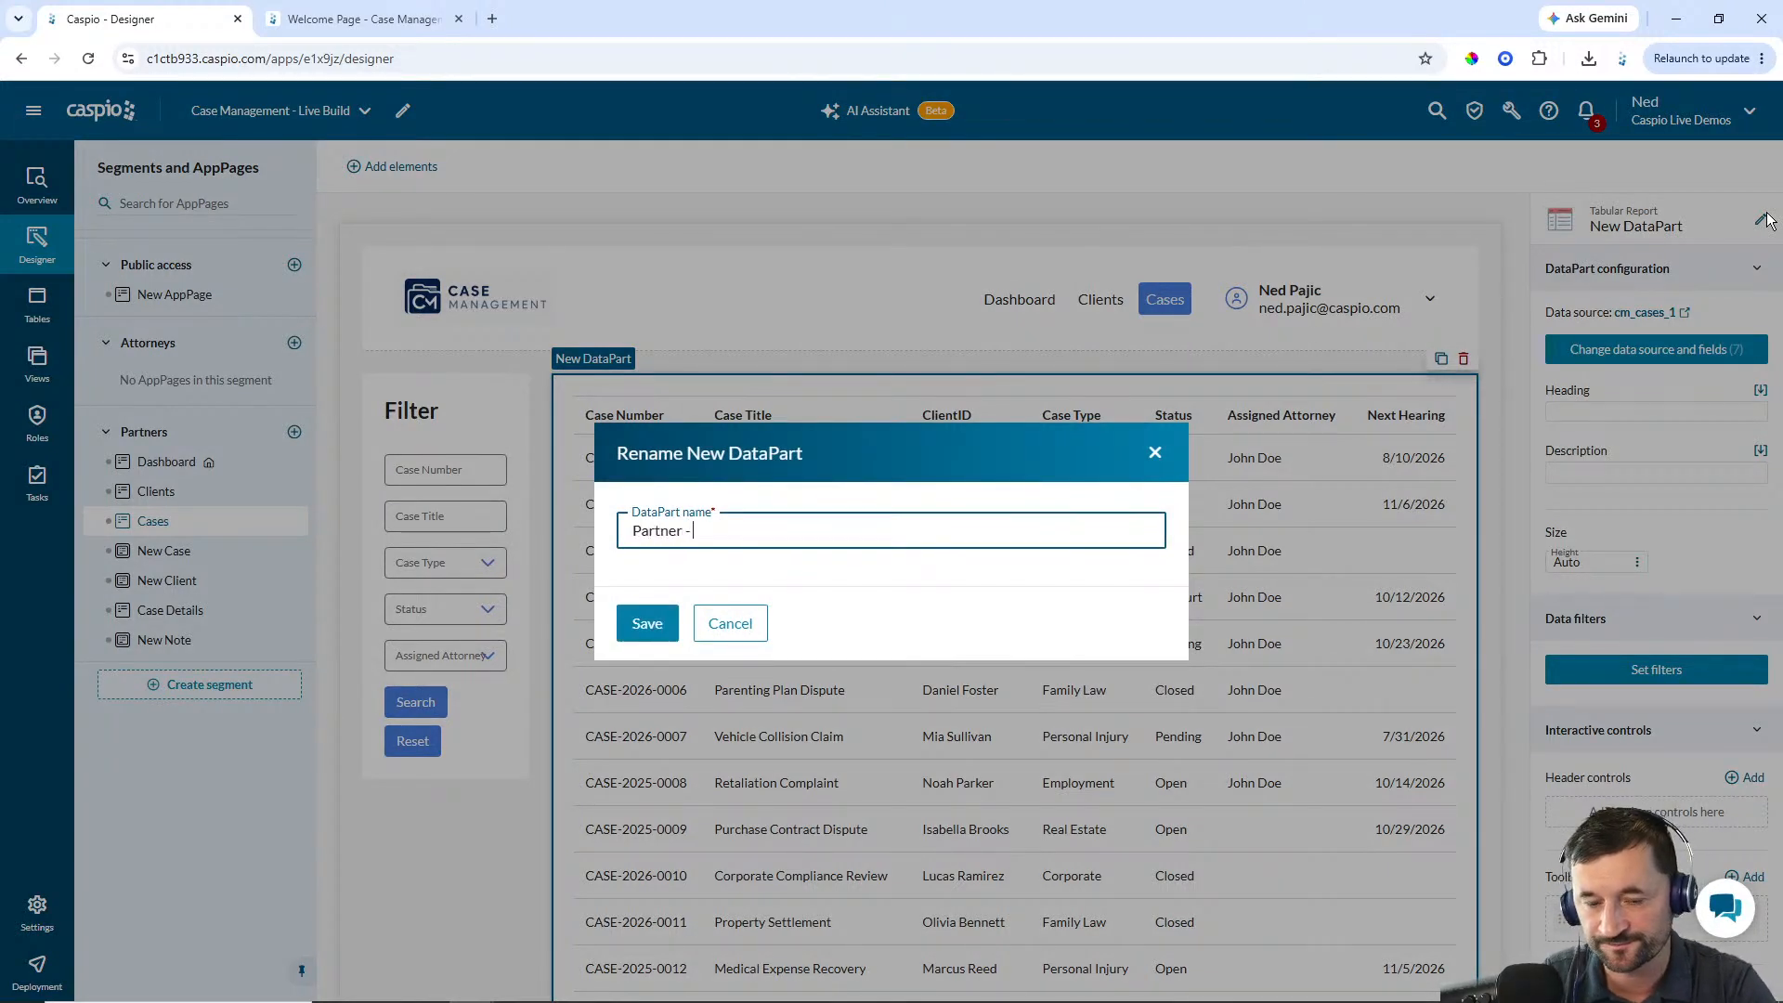
{"action": "type", "text": "Cas"}
{"action": "key", "text": "BackSpace"}
{"action": "key", "text": "BackSpace"}
{"action": "key", "text": "BackSpace"}
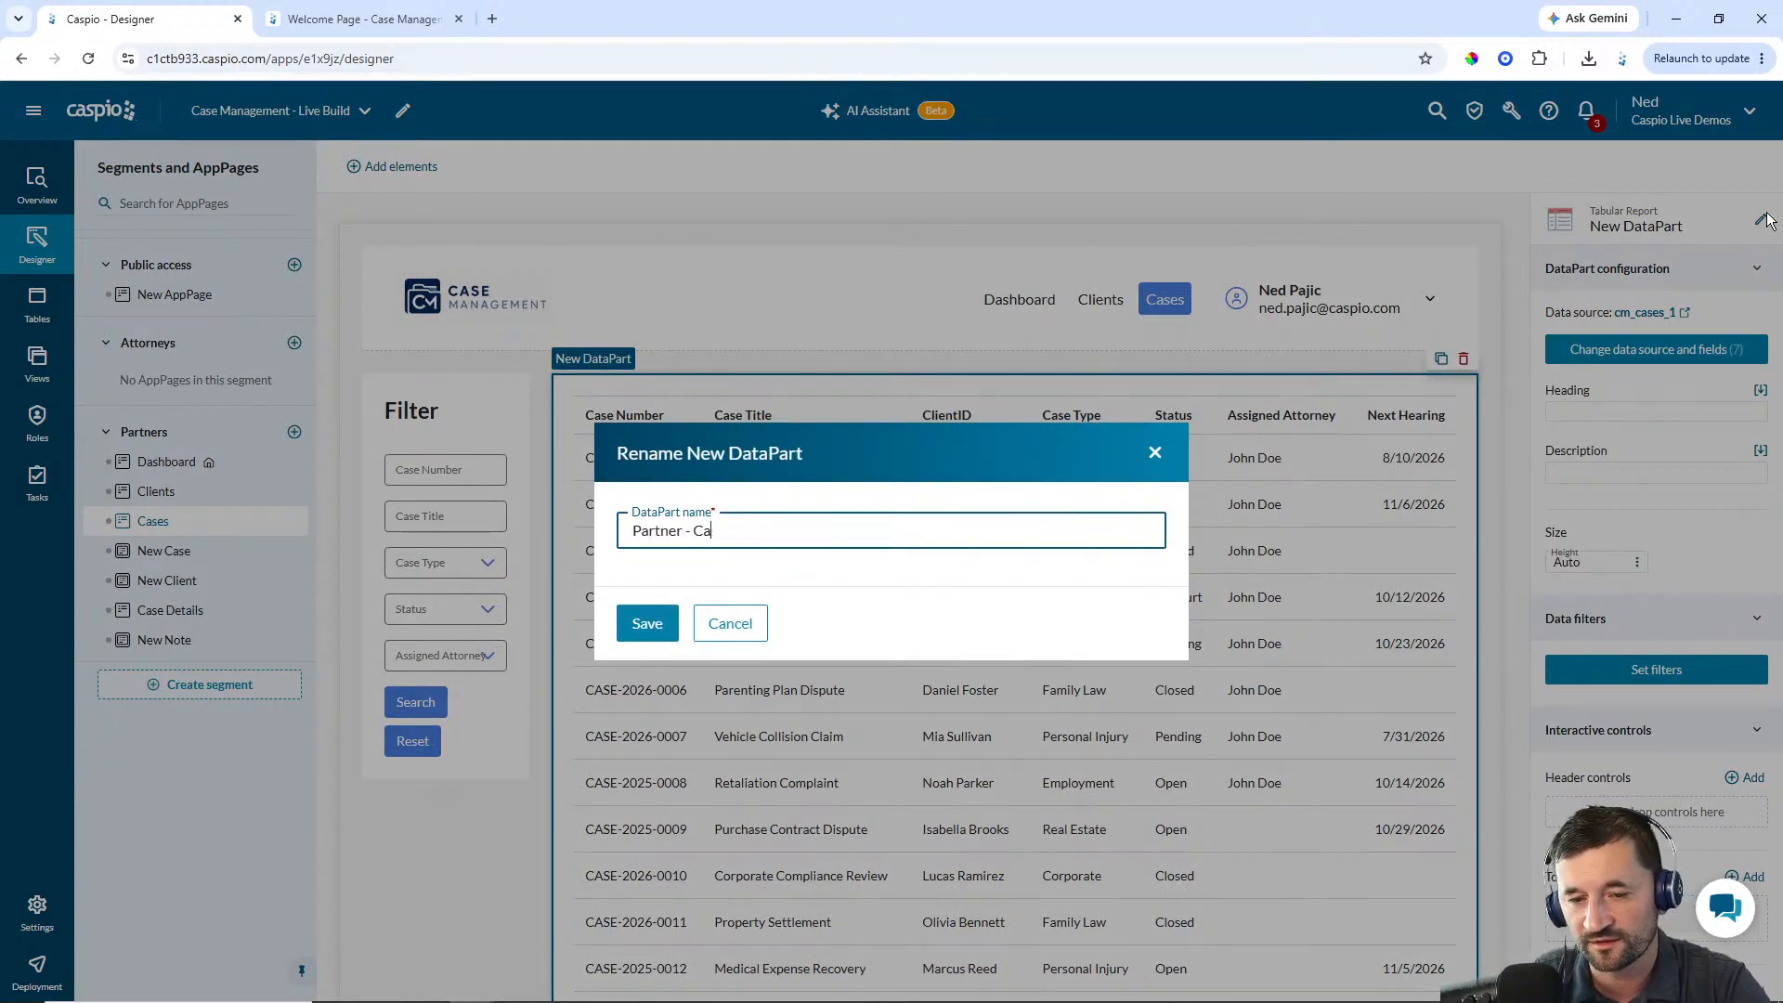
{"action": "type", "text": "Case REsol"}
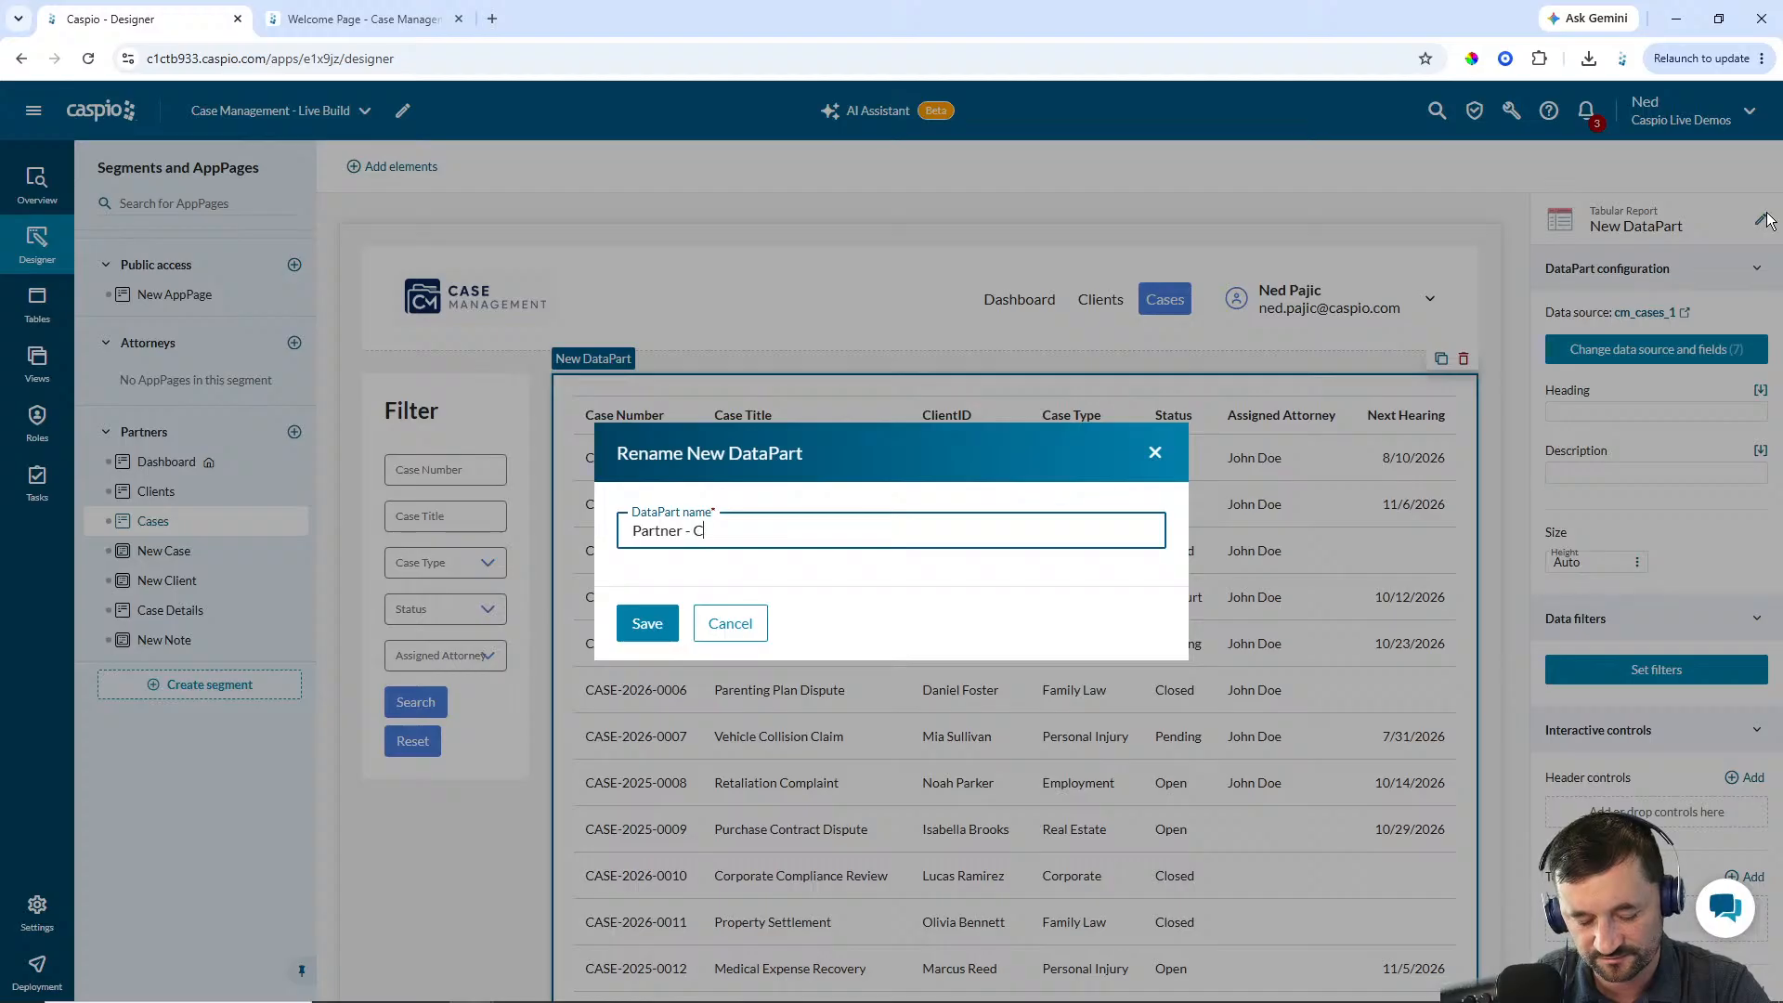
{"action": "key", "text": "BackSpace"}
{"action": "key", "text": "BackSpace"}
{"action": "key", "text": "BackSpace"}
{"action": "key", "text": "BackSpace"}
{"action": "type", "text": "esults"}
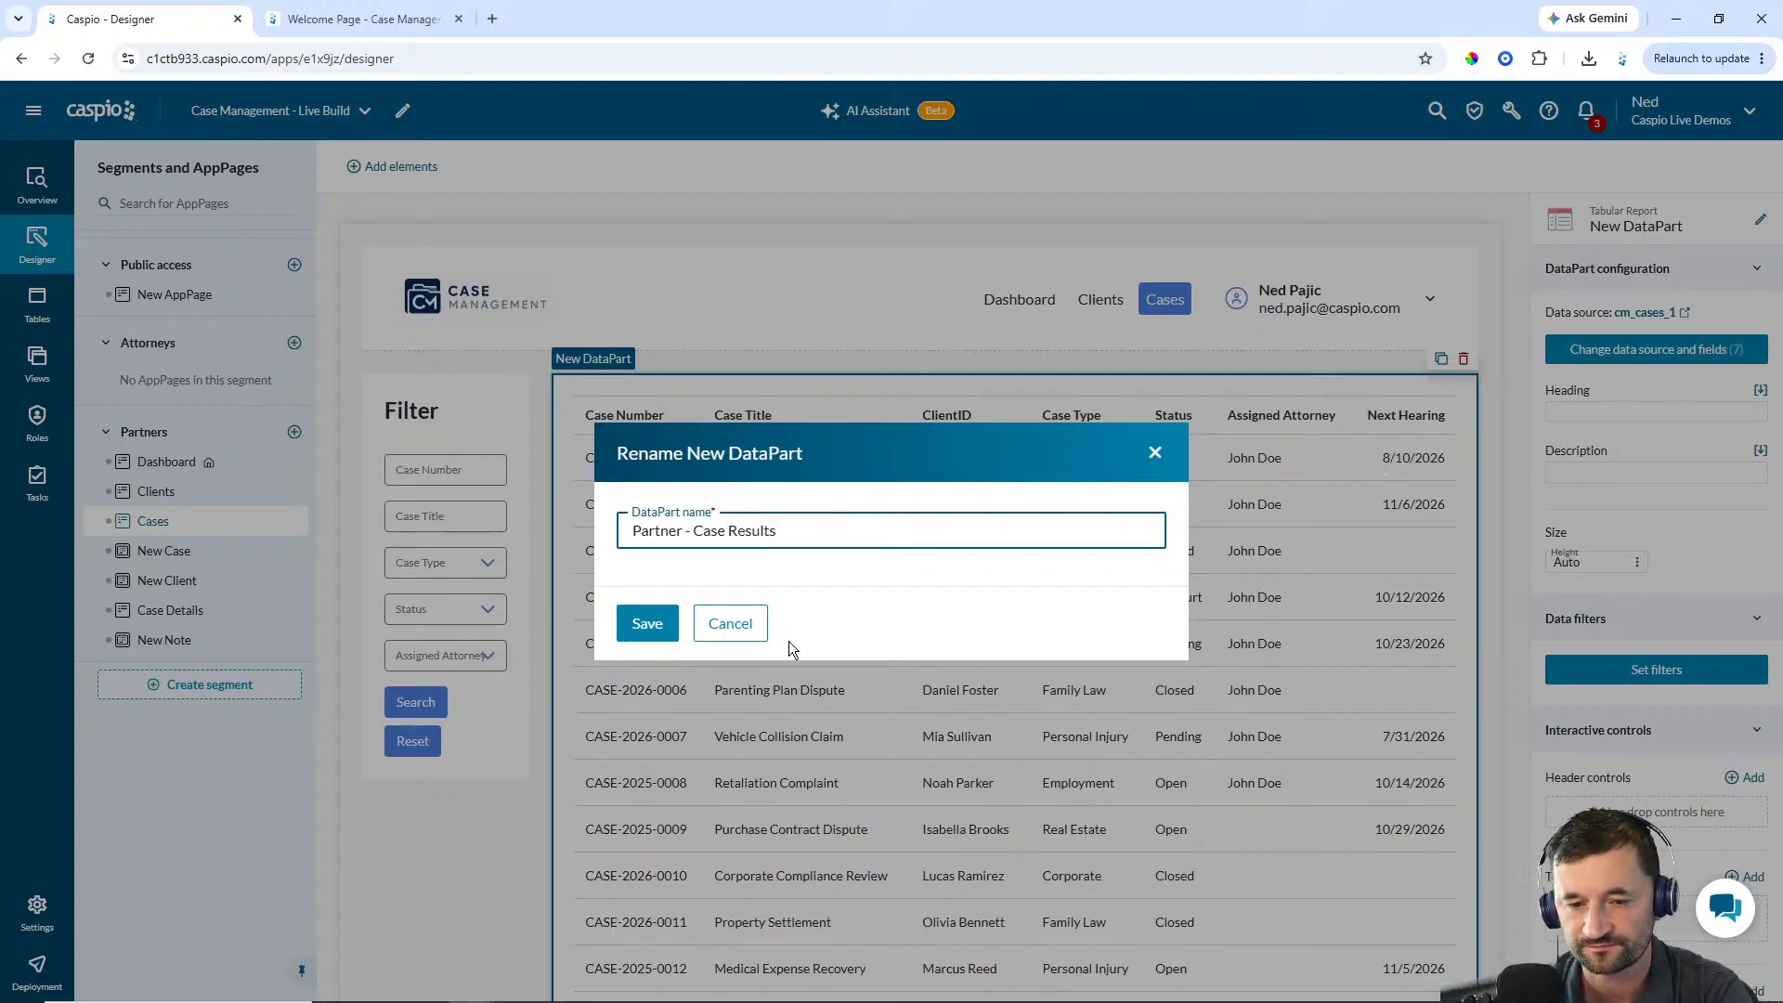
{"action": "left_click", "coordinate": [647, 624]}
Set the report's heading to Results
{"action": "left_click", "coordinate": [1647, 412]}
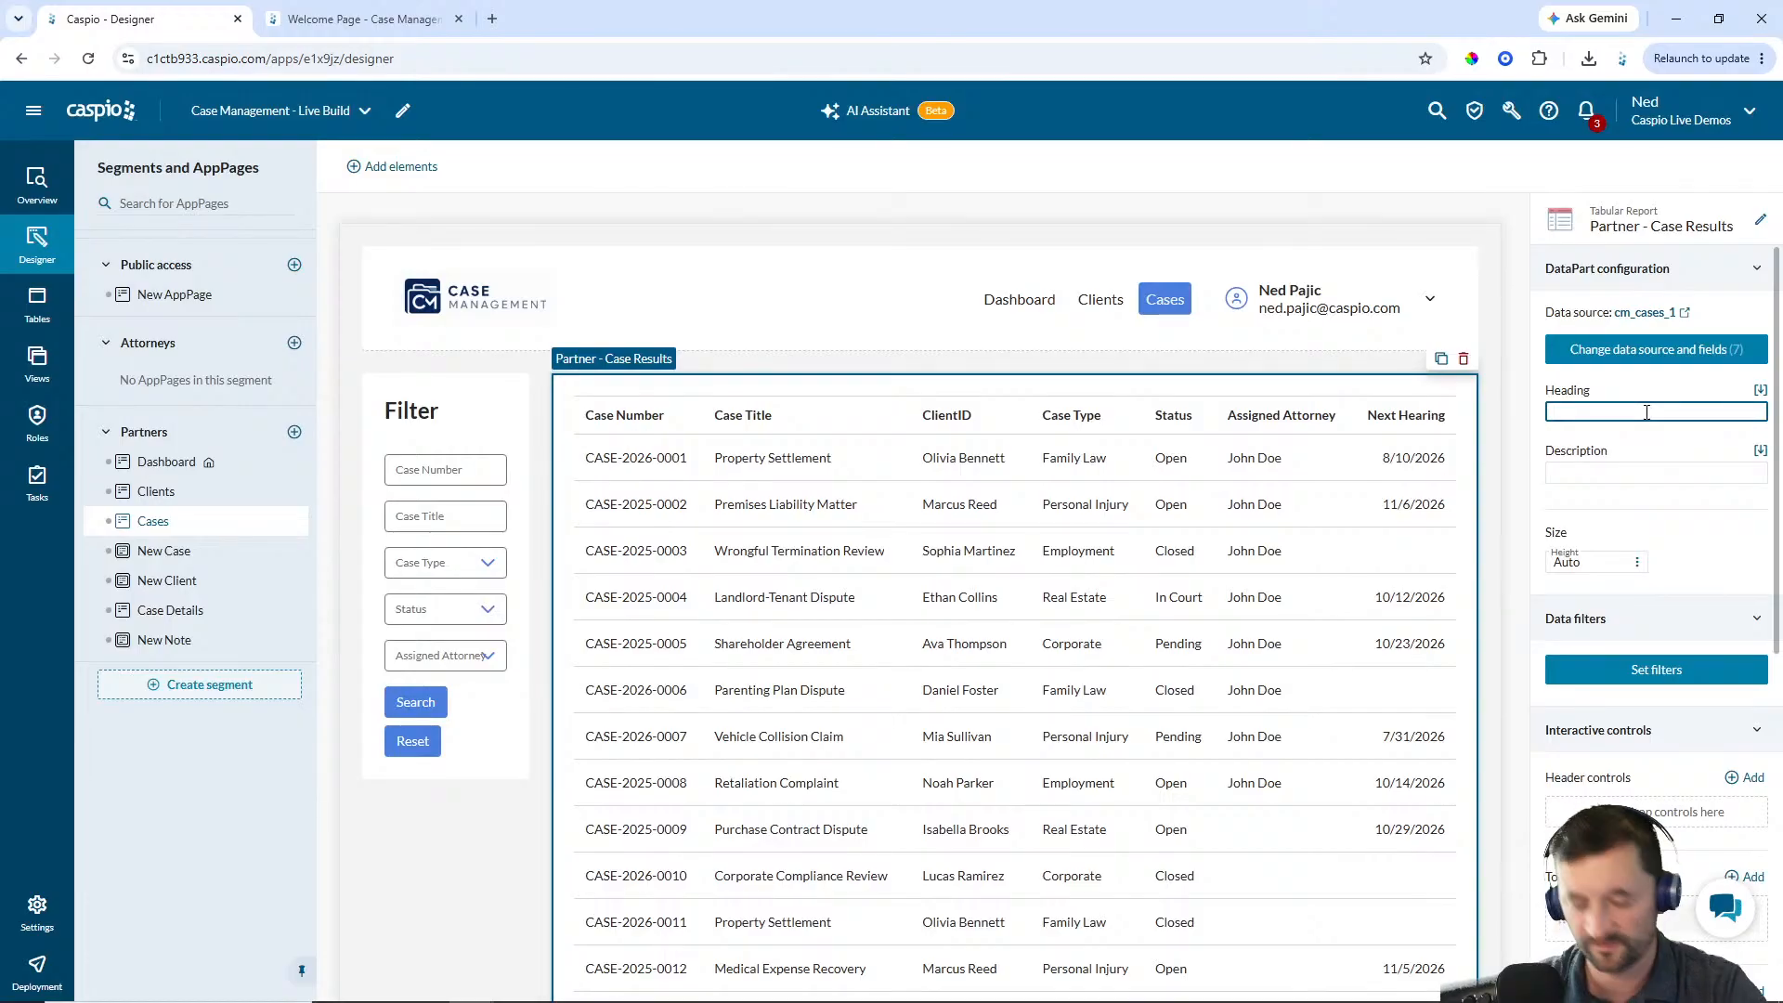
{"action": "type", "text": "Results"}
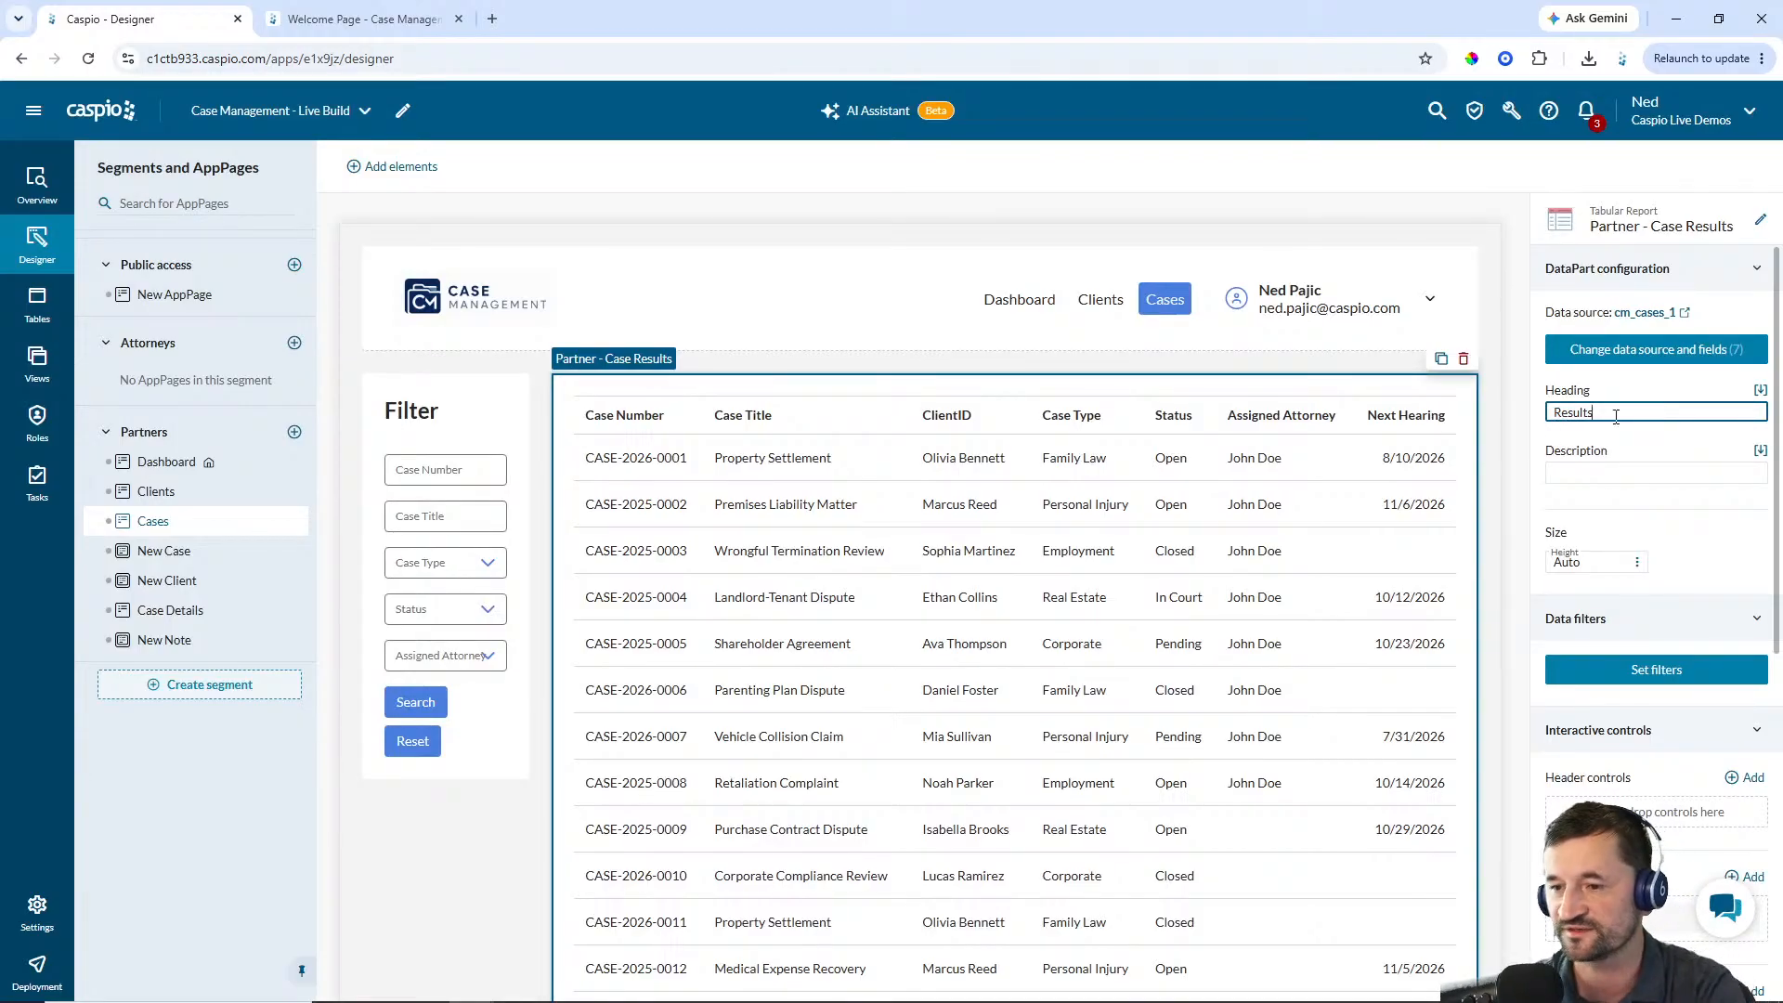
{"action": "left_click", "coordinate": [1389, 508]}
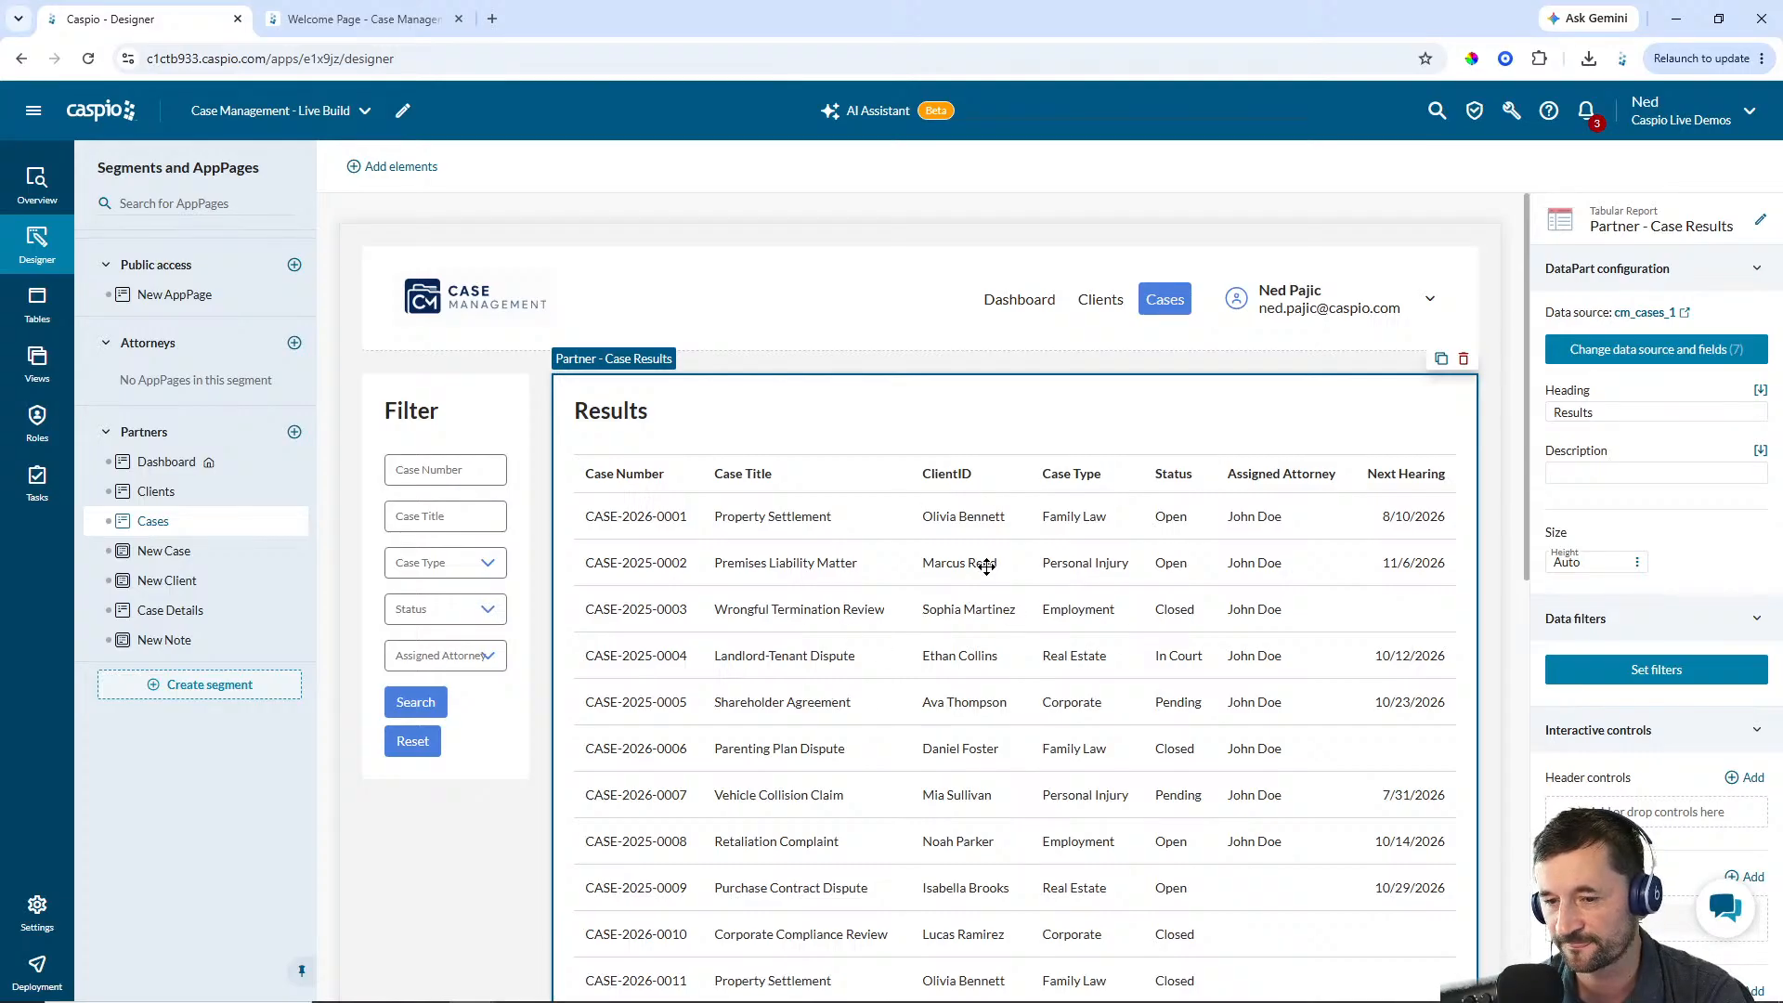
Create a data filter: Case_Number contains the Partner - Filter Cases form's Case_Number field, ignoring blanks
{"action": "left_click", "coordinate": [1653, 672]}
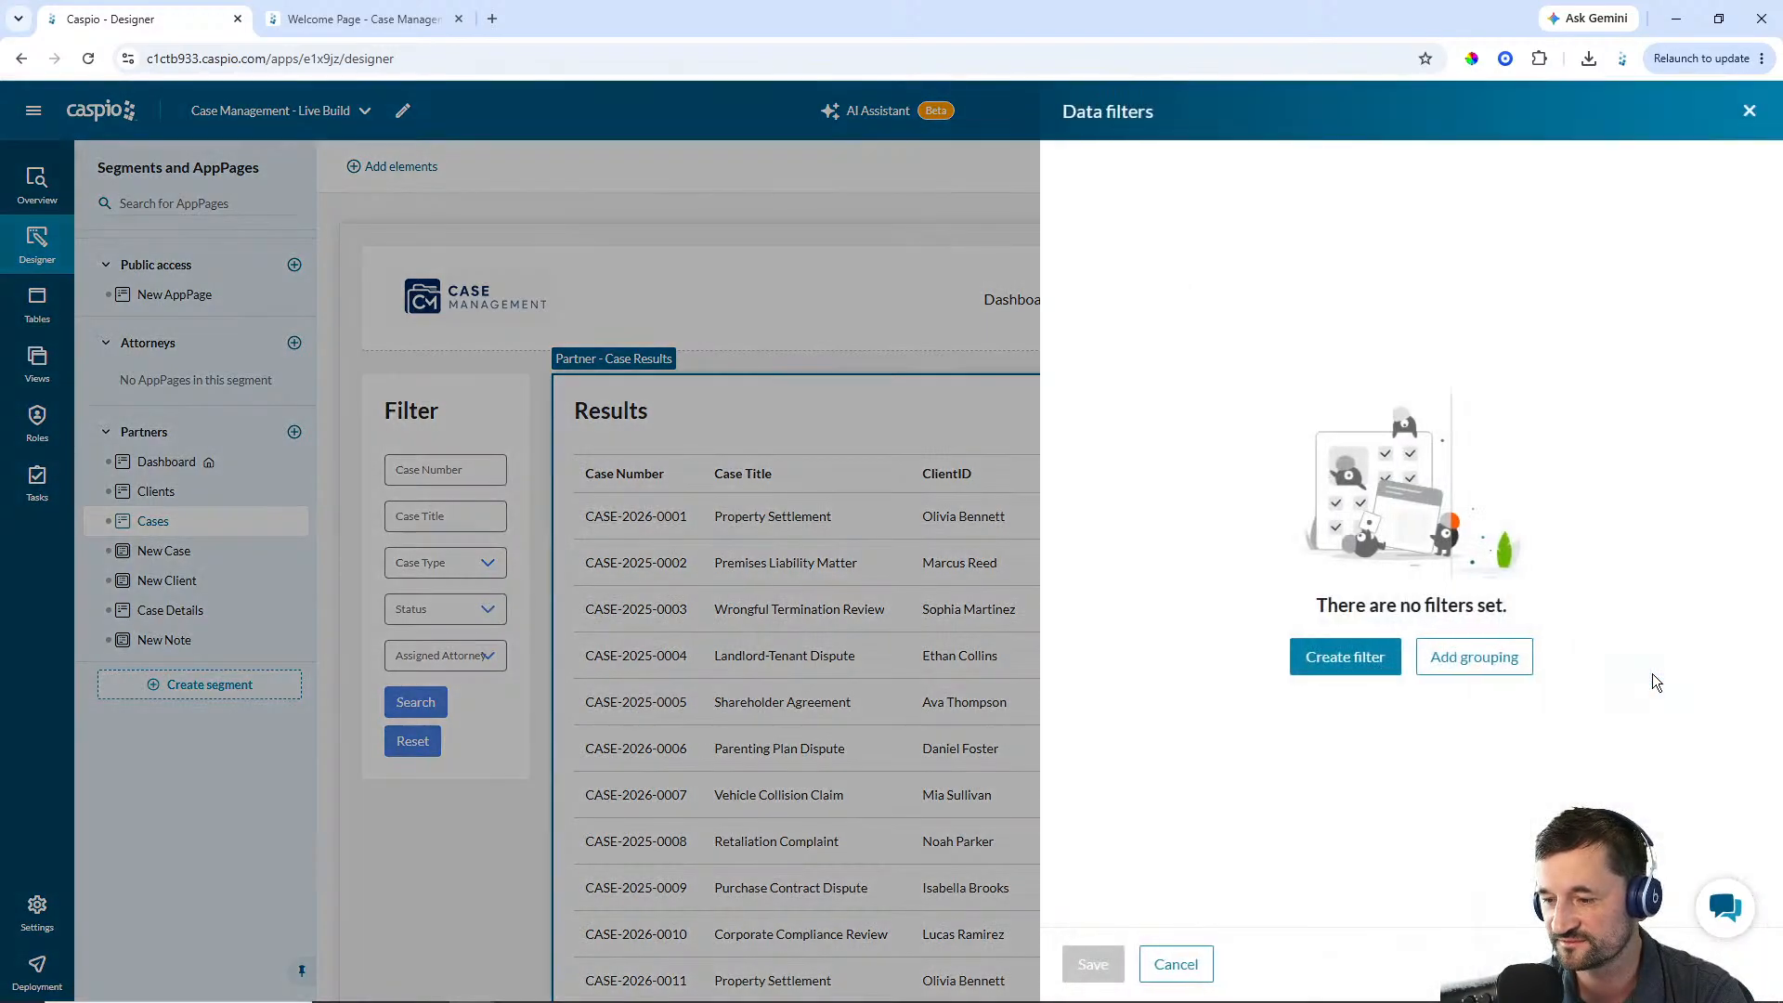
{"action": "left_click", "coordinate": [1396, 659]}
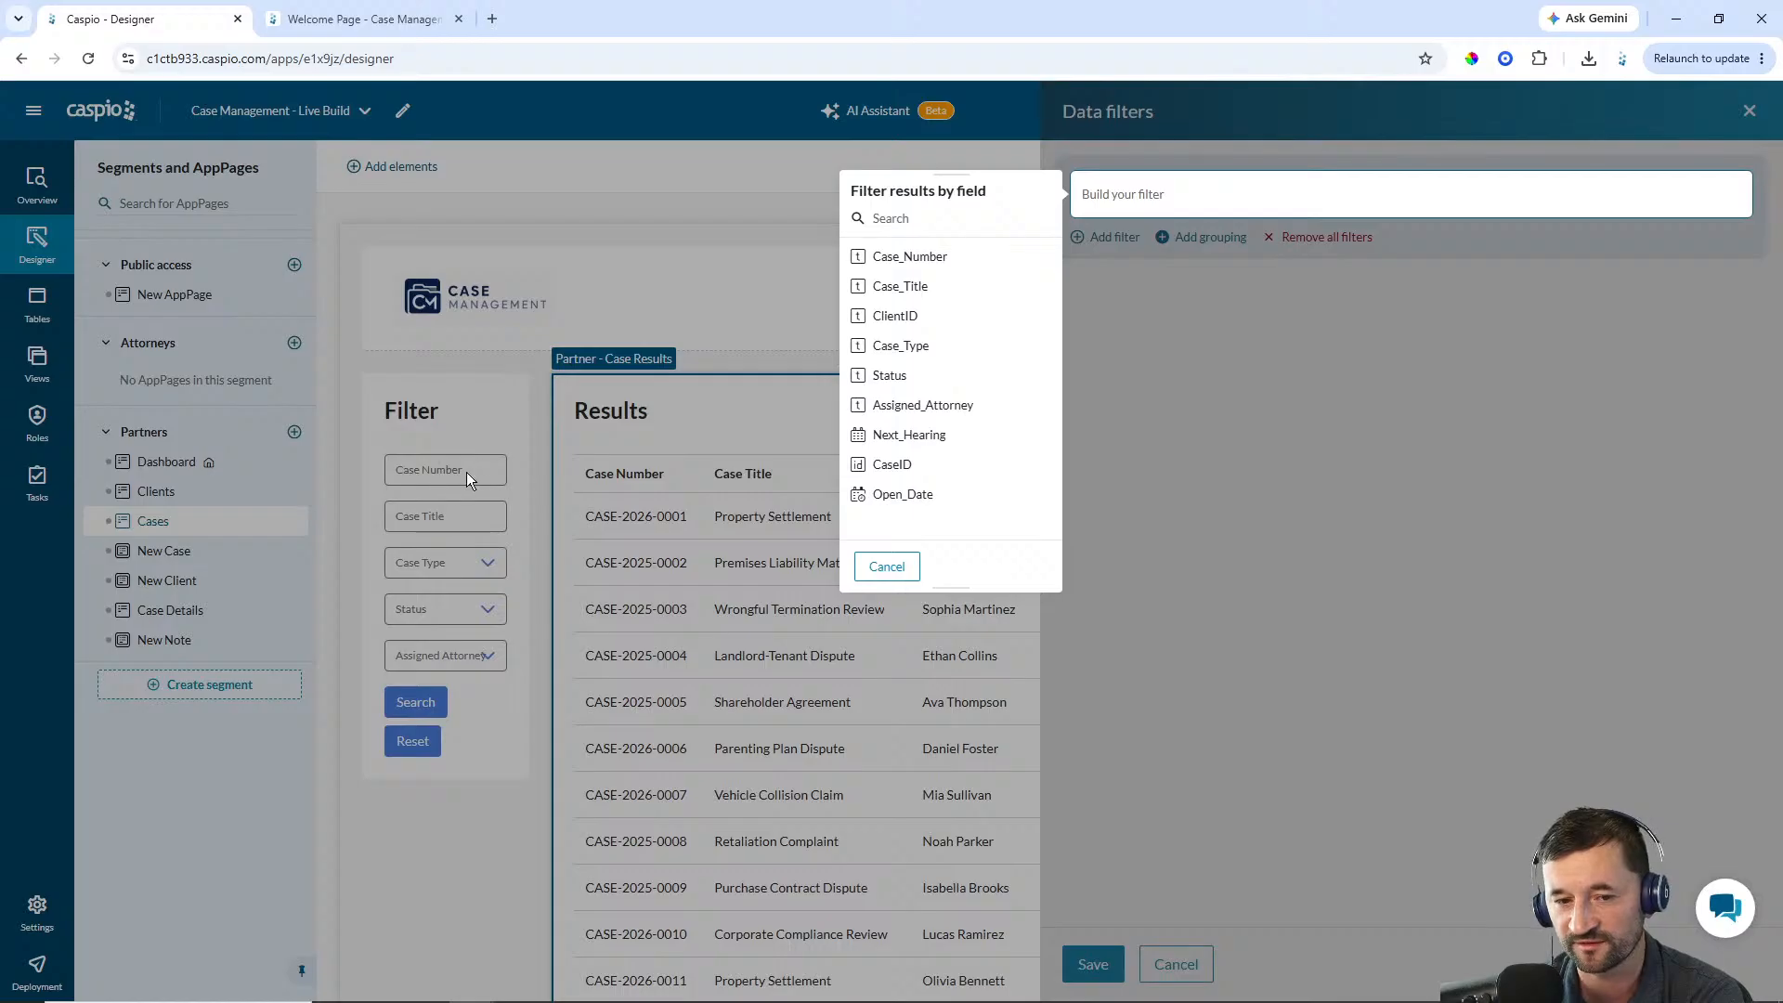
{"action": "left_click", "coordinate": [910, 257]}
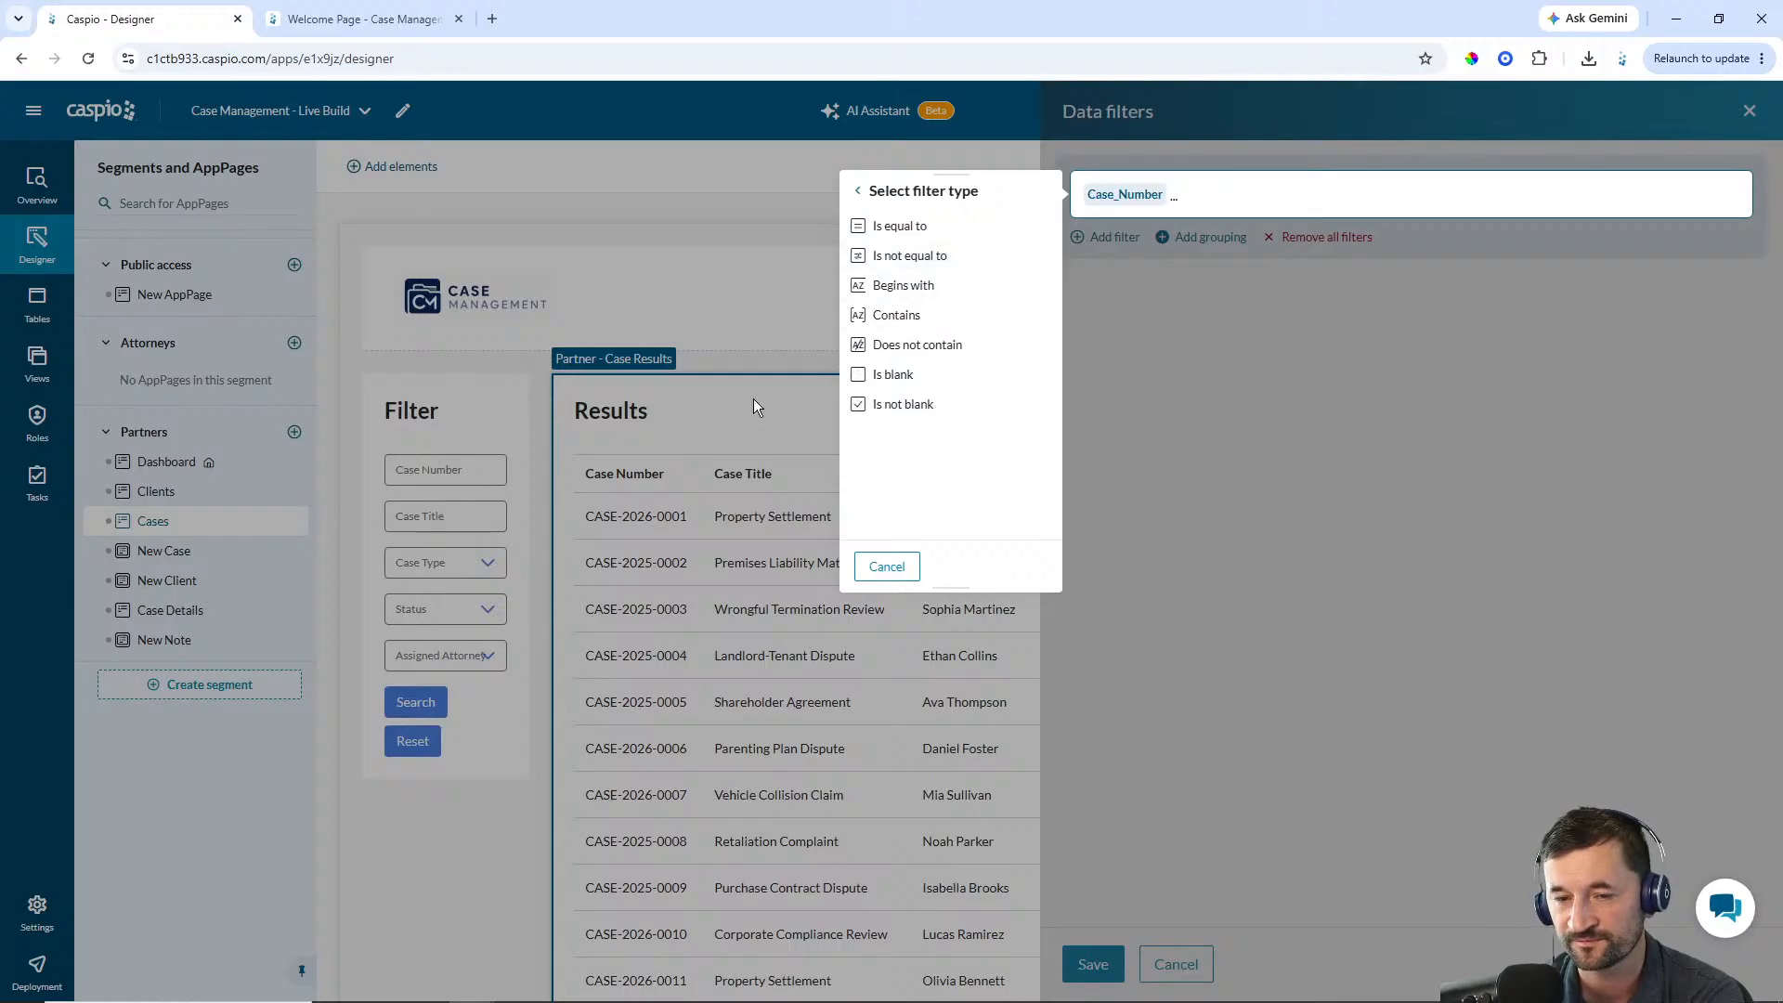
{"action": "left_click", "coordinate": [919, 318]}
{"action": "left_click", "coordinate": [938, 225]}
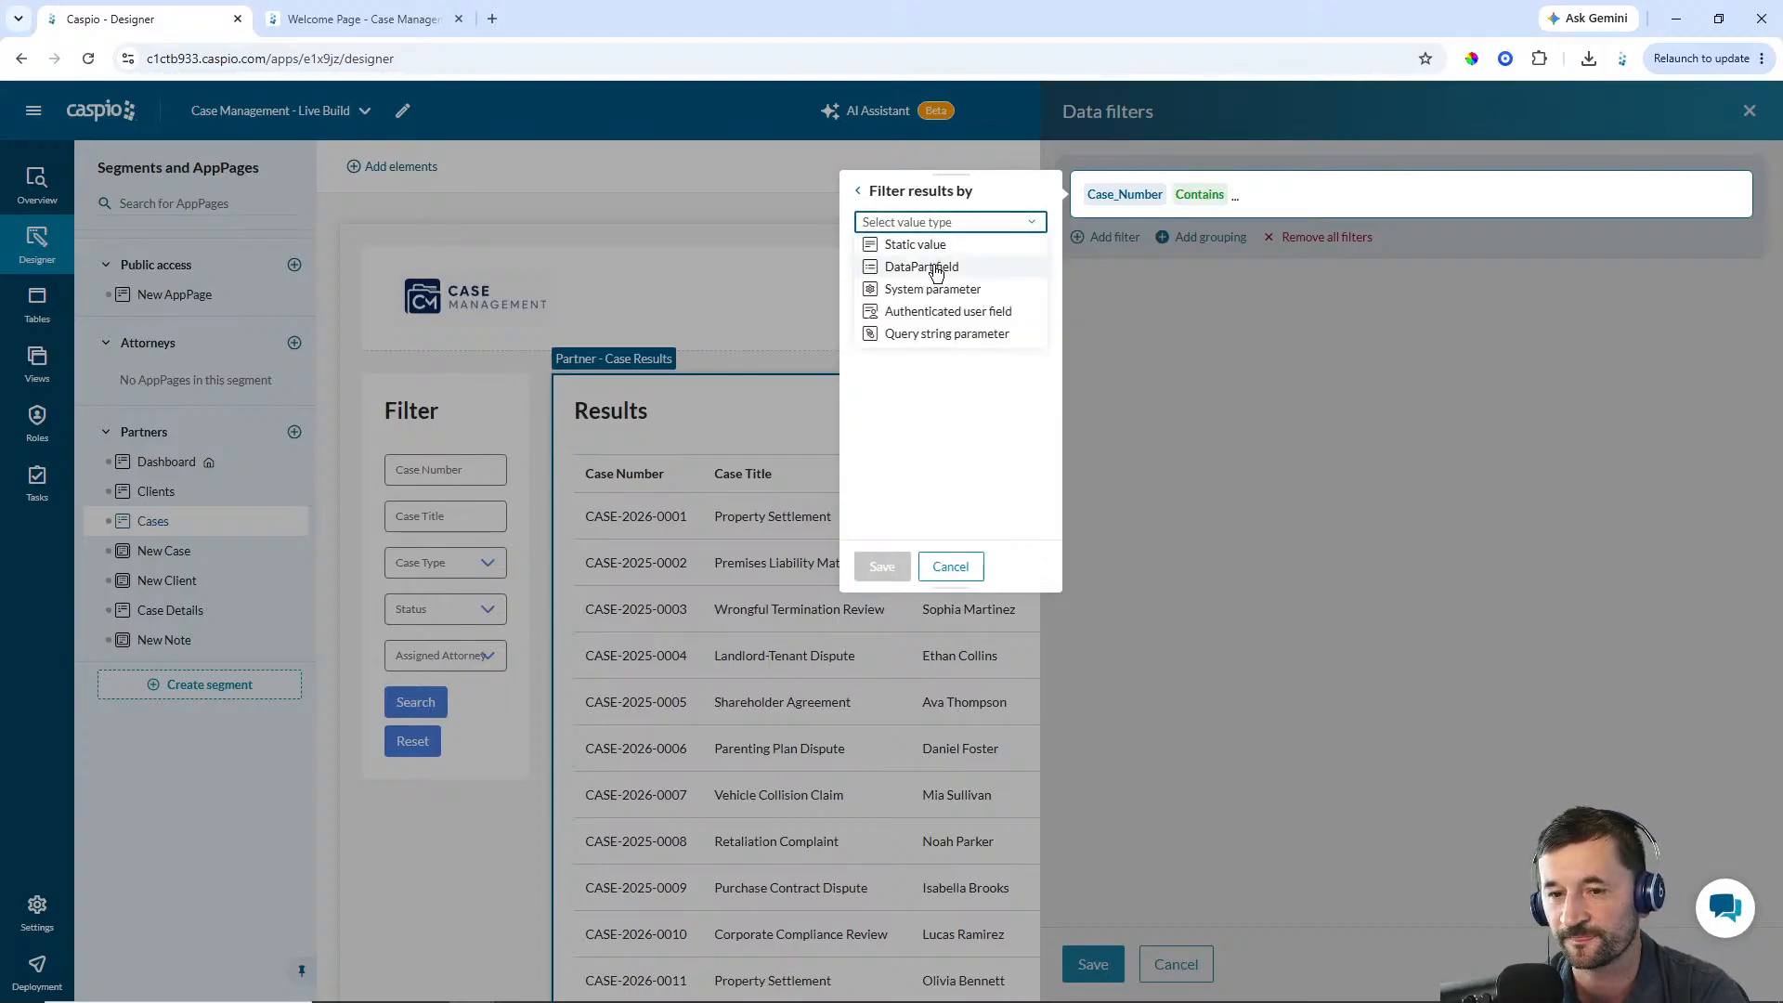
{"action": "left_click", "coordinate": [934, 264]}
{"action": "left_click", "coordinate": [920, 259]}
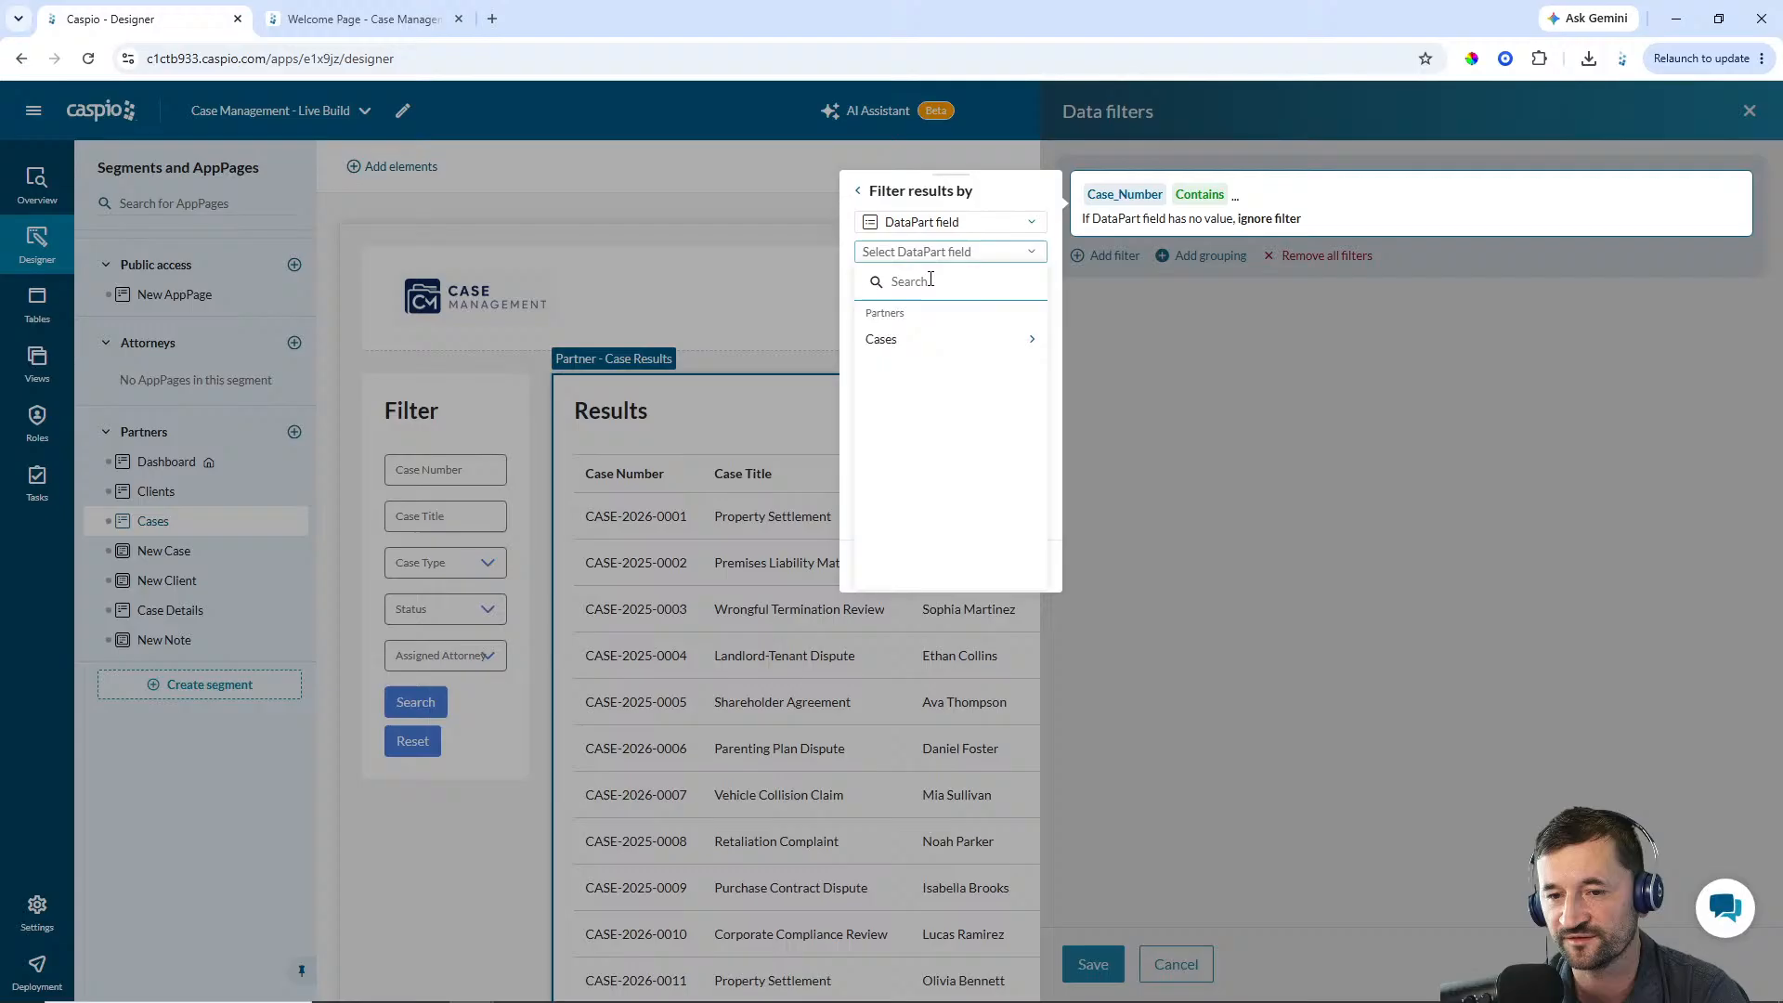
{"action": "left_click", "coordinate": [916, 342]}
{"action": "left_click", "coordinate": [920, 354]}
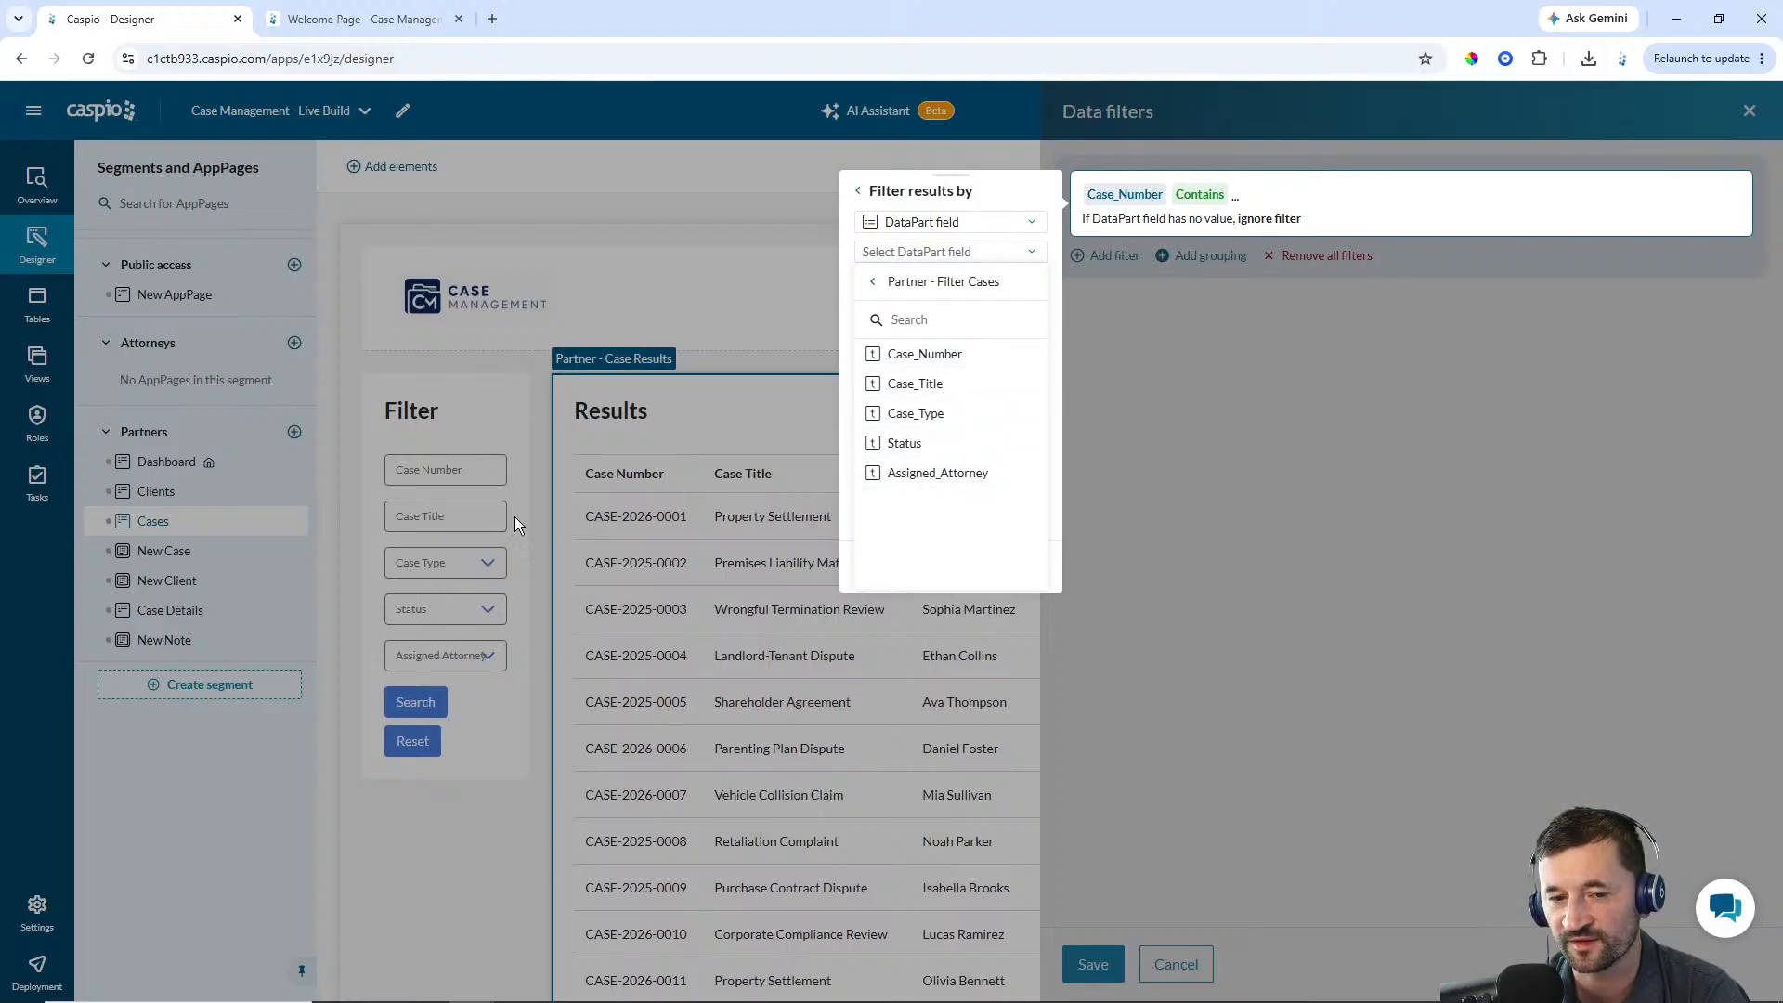
{"action": "left_click", "coordinate": [924, 356]}
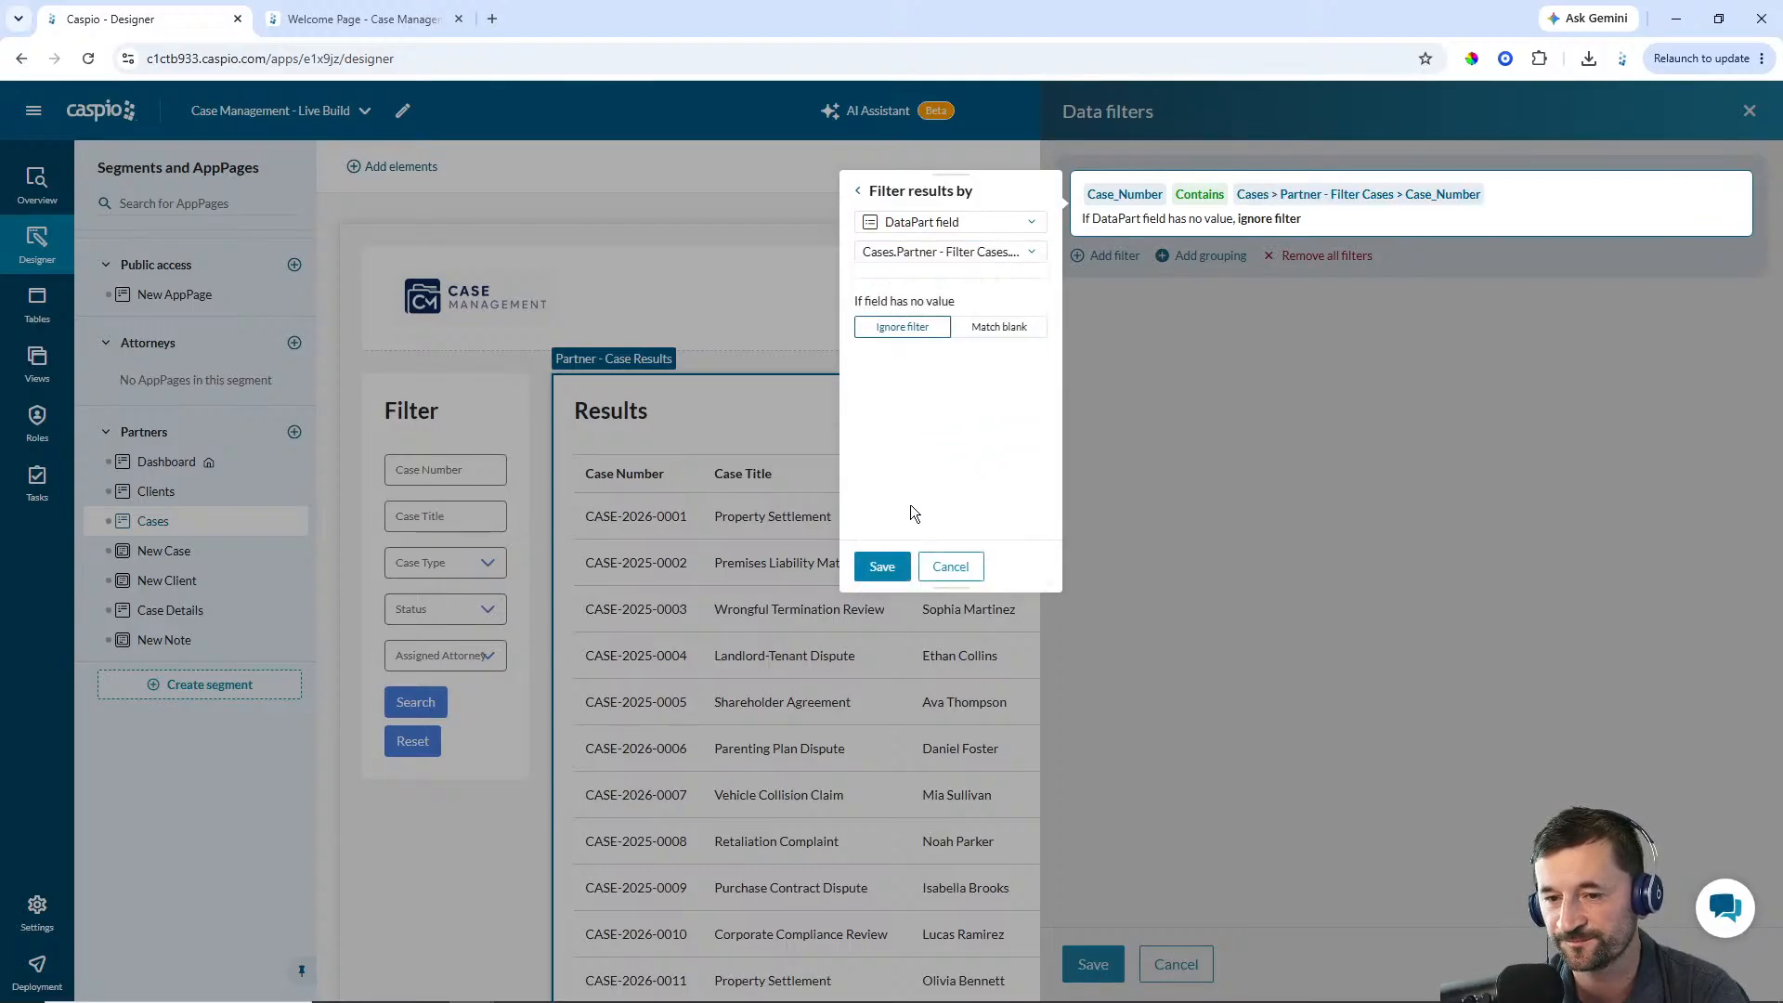
{"action": "left_click", "coordinate": [883, 568]}
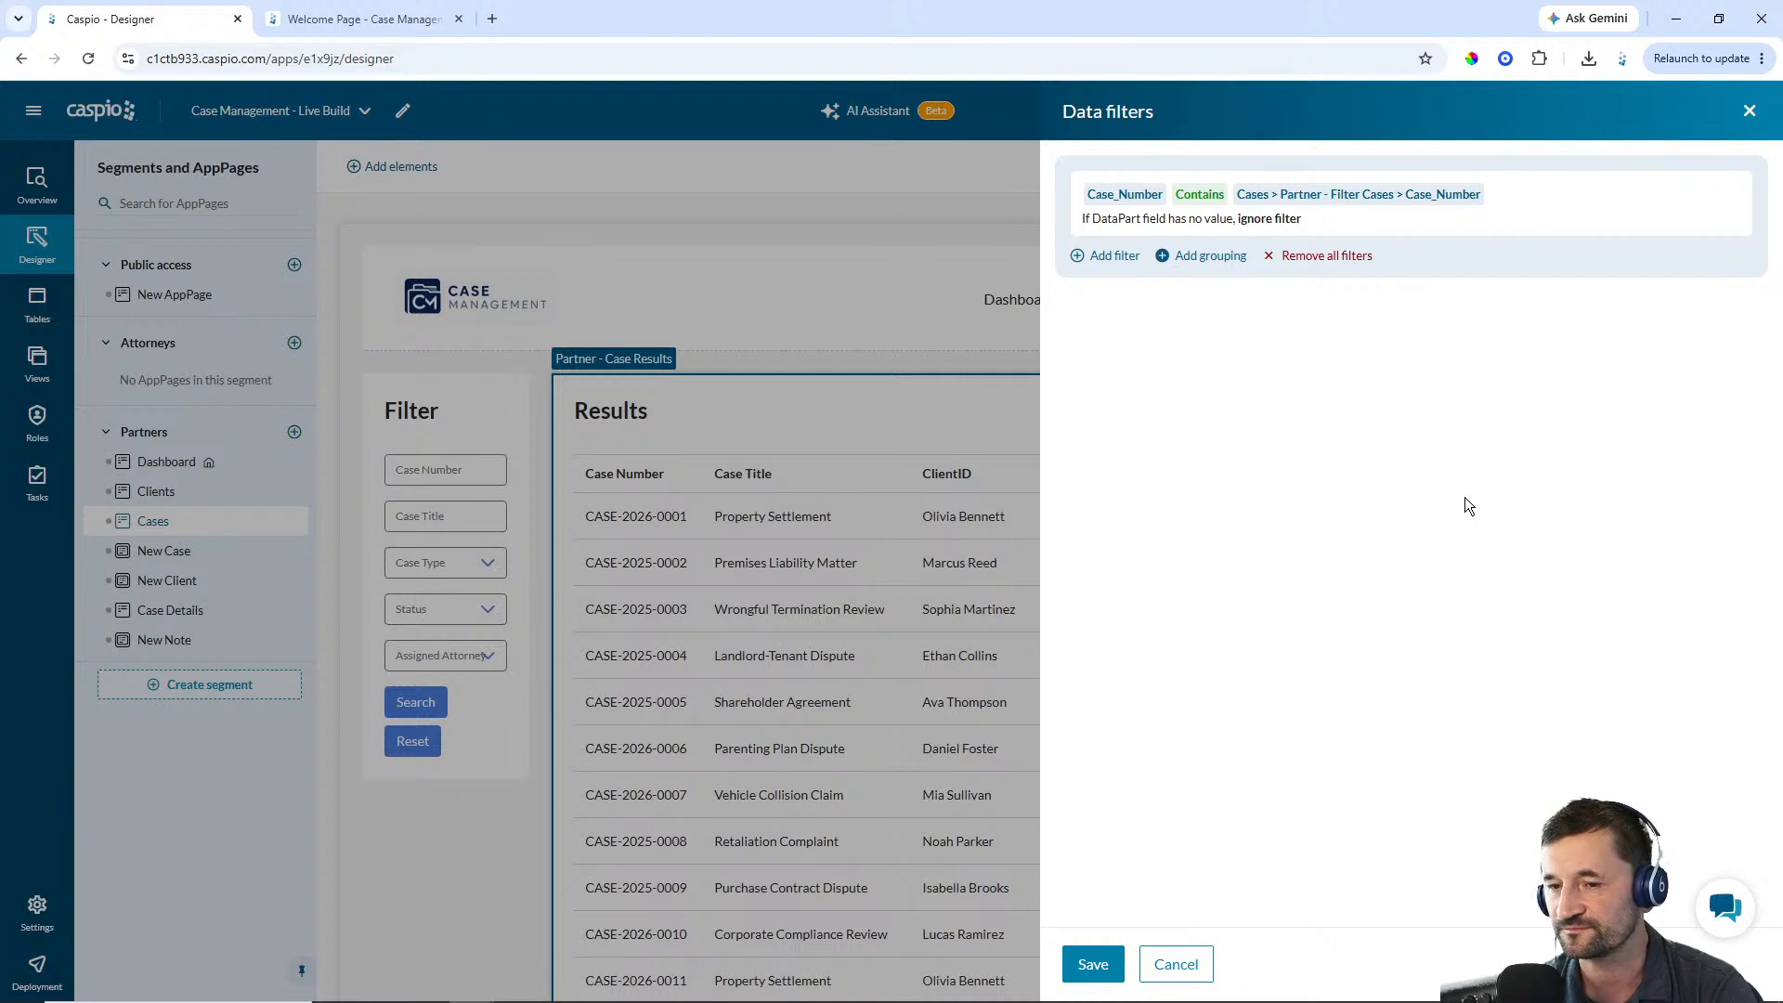
Add a filter: Case_Title contains the Partner - Filter Cases form's Case_Title field
{"action": "left_click", "coordinate": [1110, 258]}
{"action": "left_click", "coordinate": [984, 285]}
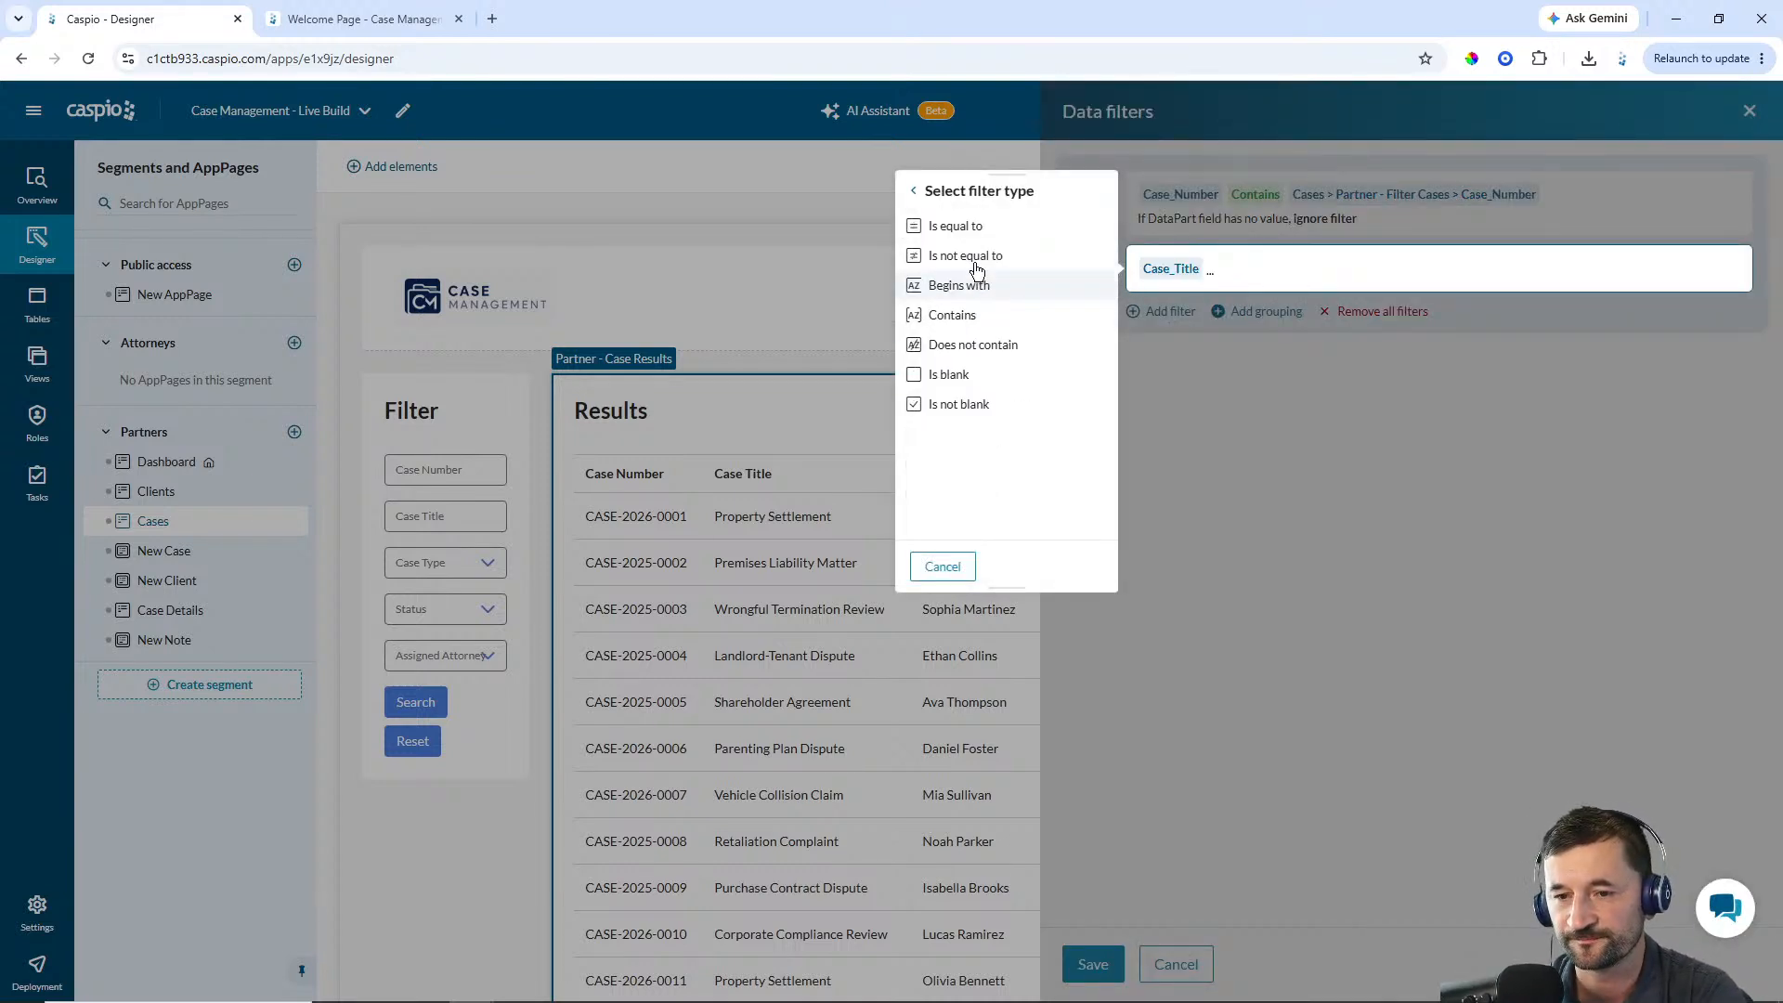
{"action": "left_click", "coordinate": [956, 315]}
{"action": "left_click", "coordinate": [967, 223]}
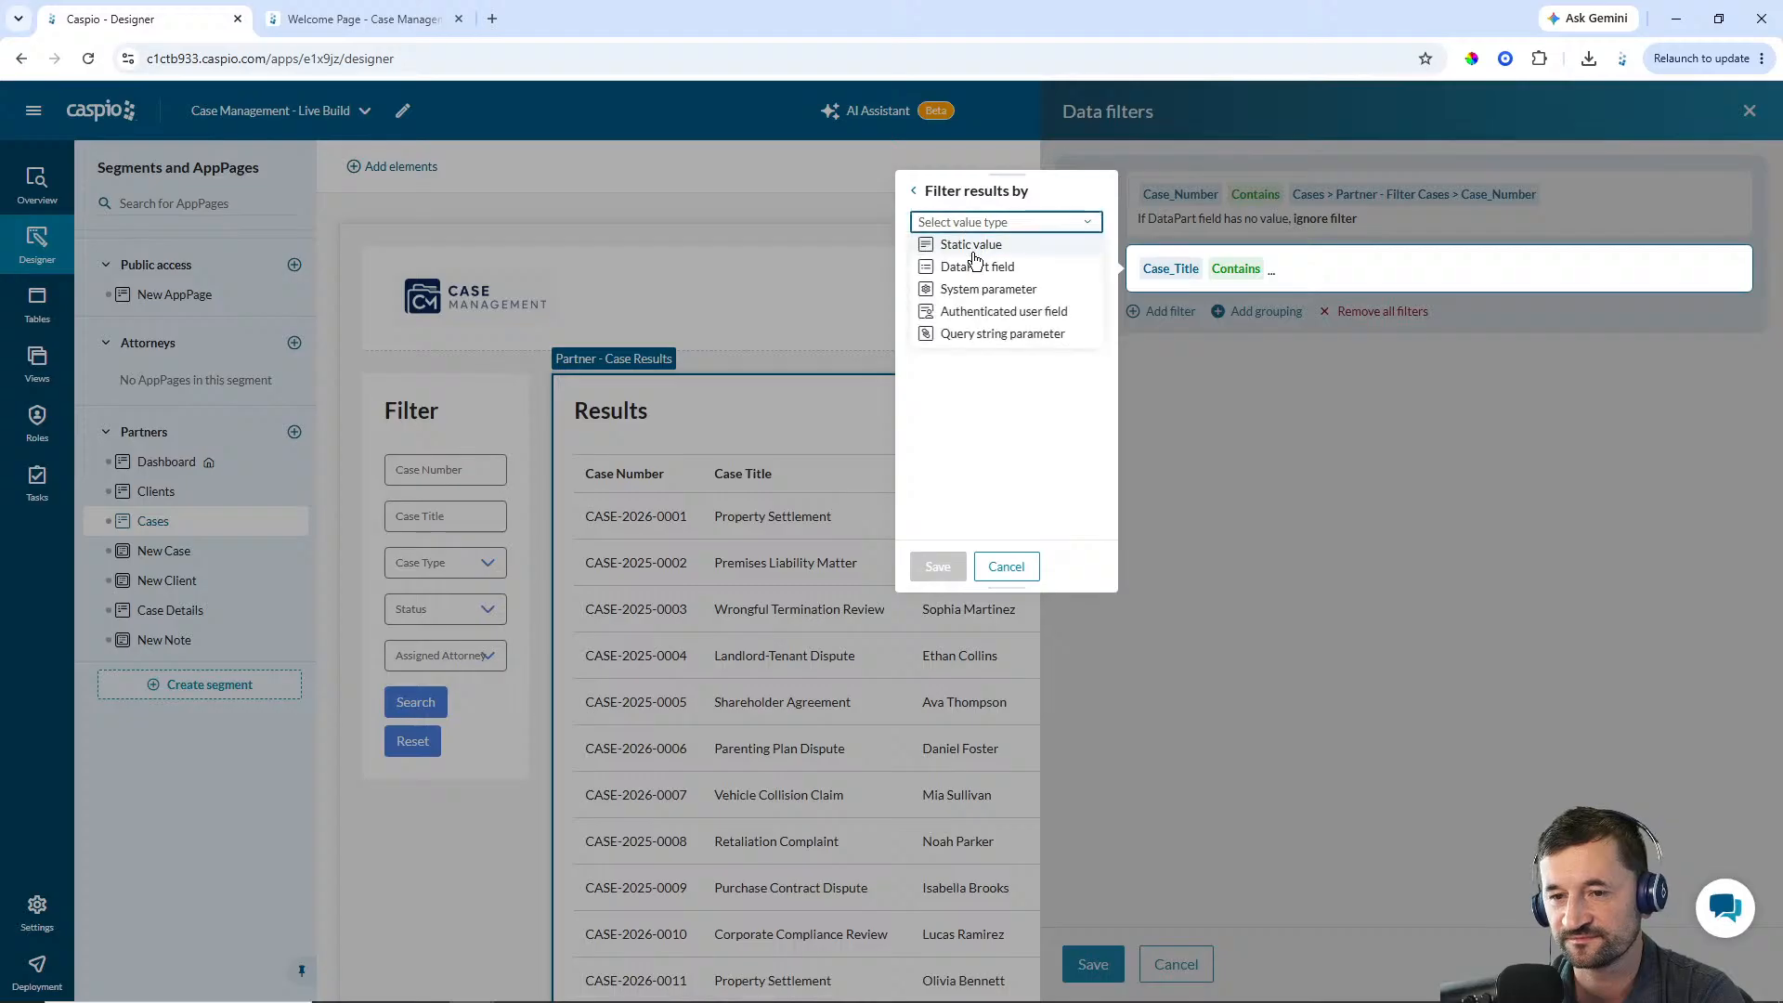
{"action": "left_click", "coordinate": [973, 267]}
{"action": "left_click", "coordinate": [984, 252]}
{"action": "left_click", "coordinate": [975, 343]}
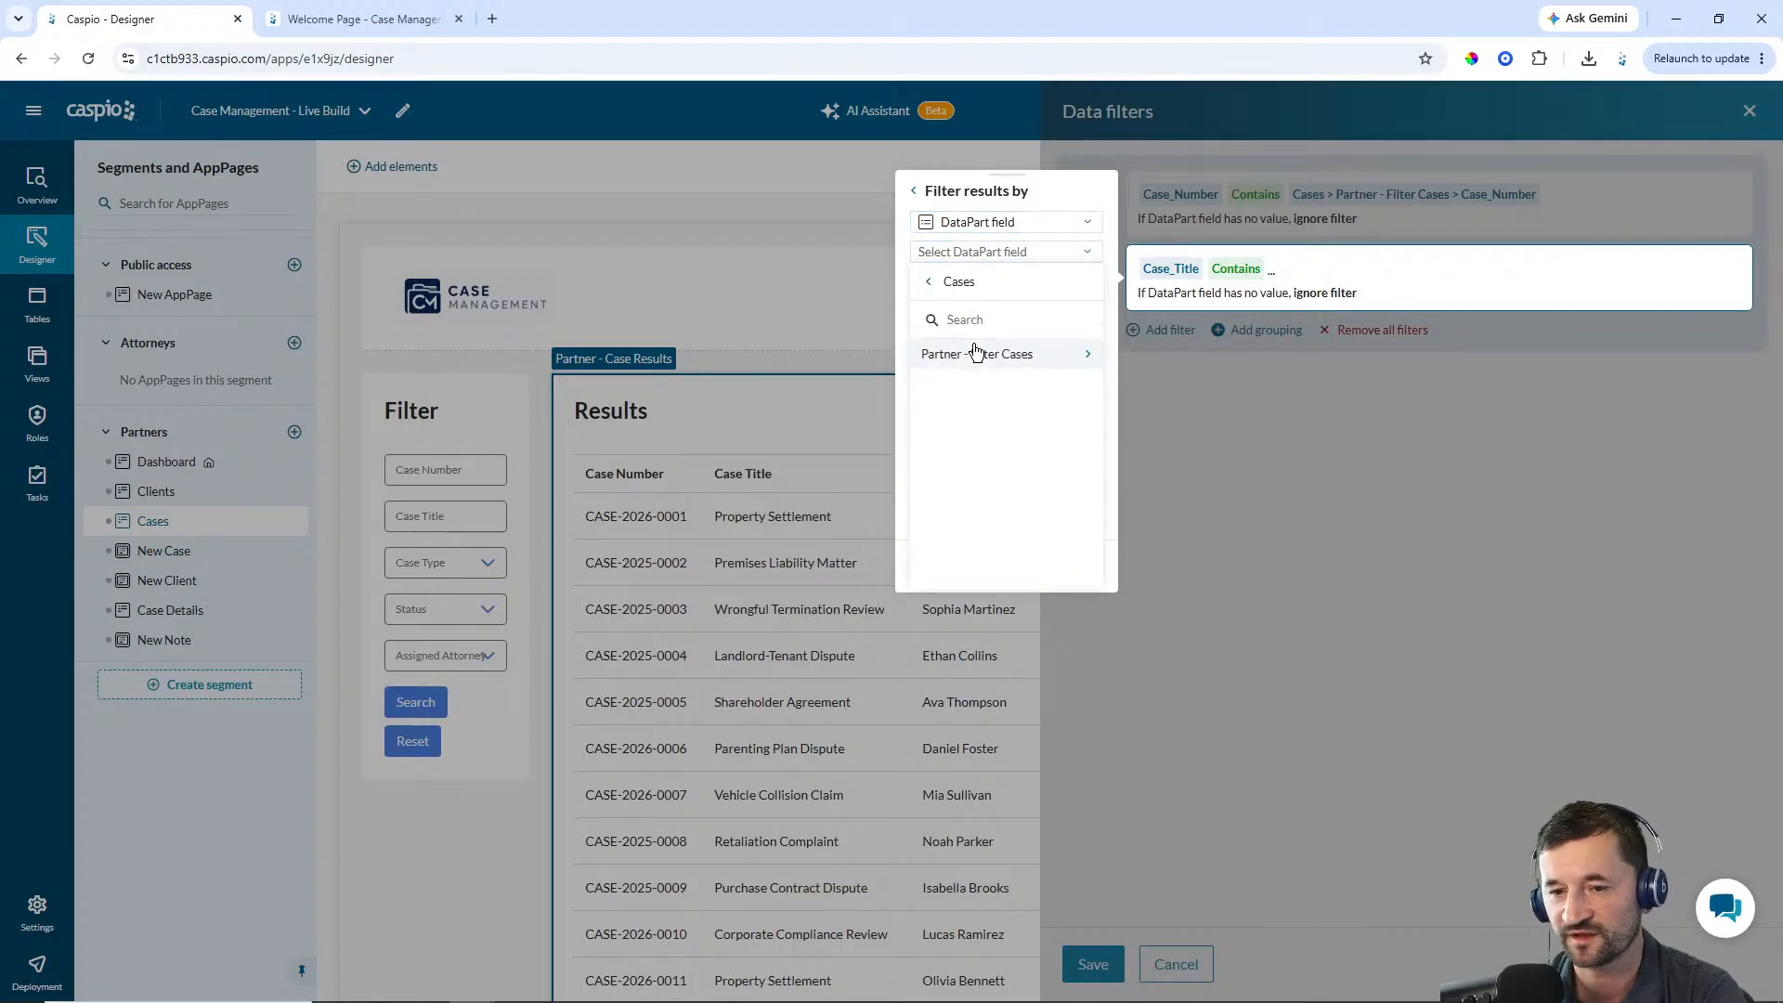
{"action": "left_click", "coordinate": [976, 353]}
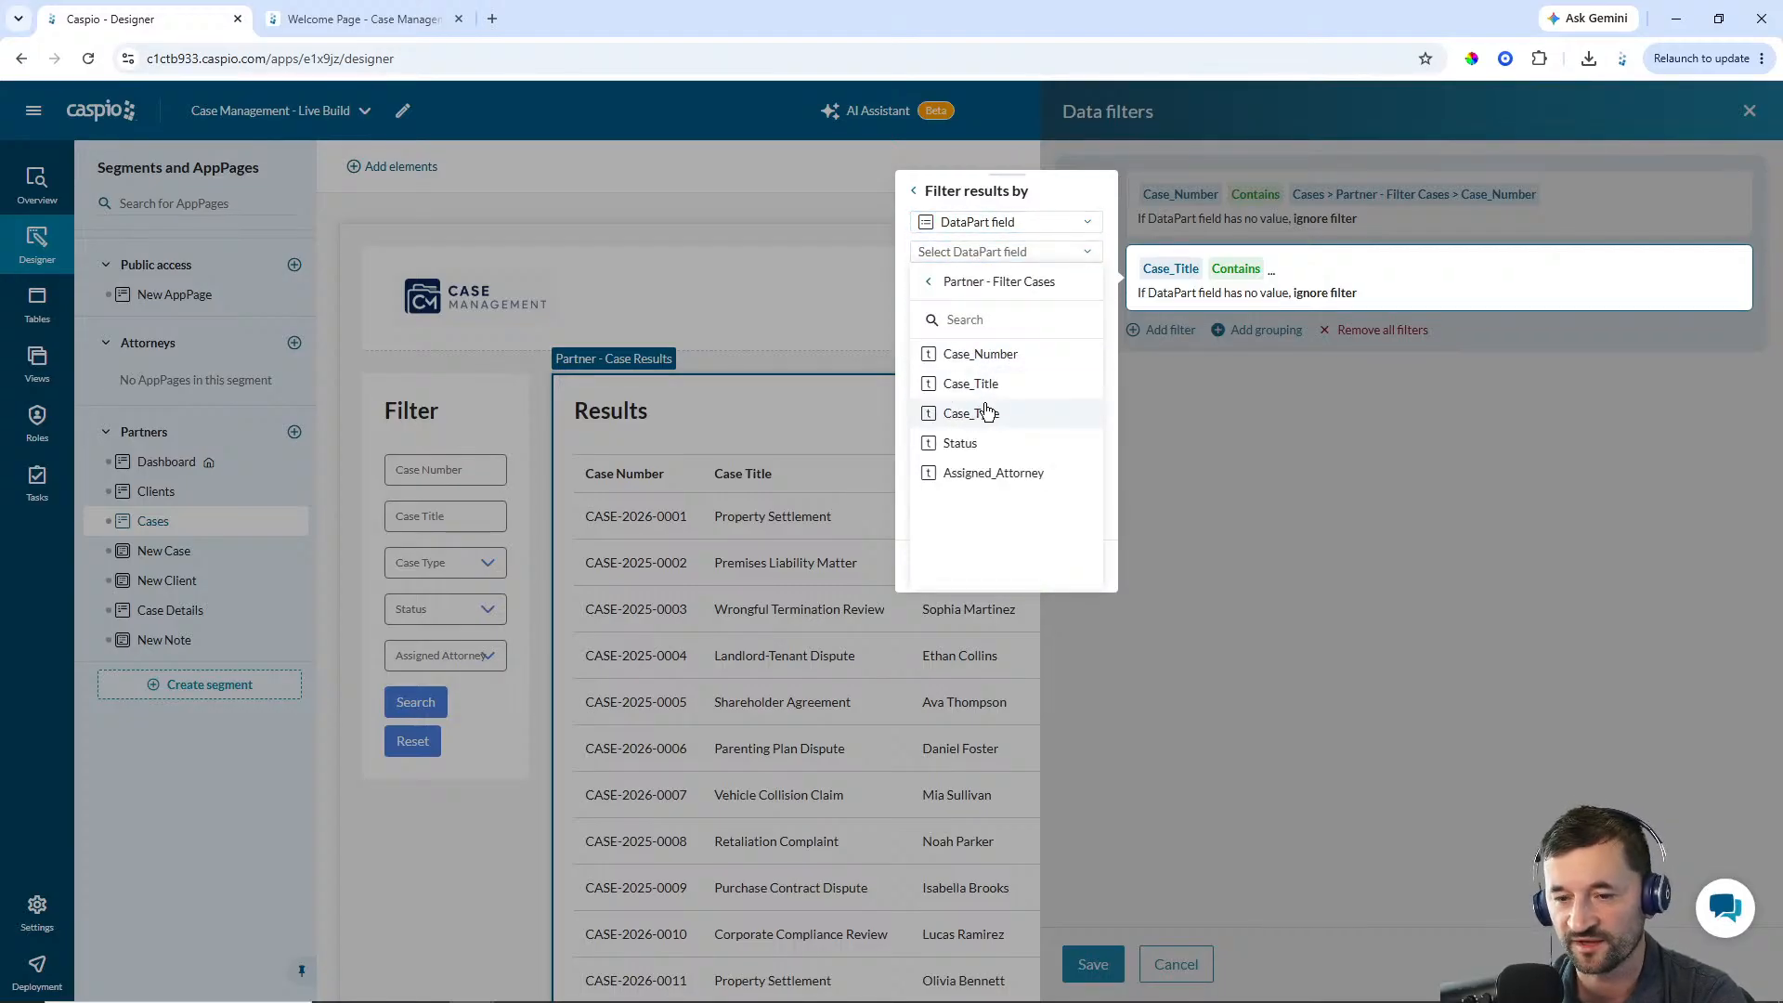
{"action": "left_click", "coordinate": [987, 411]}
{"action": "left_click", "coordinate": [936, 566]}
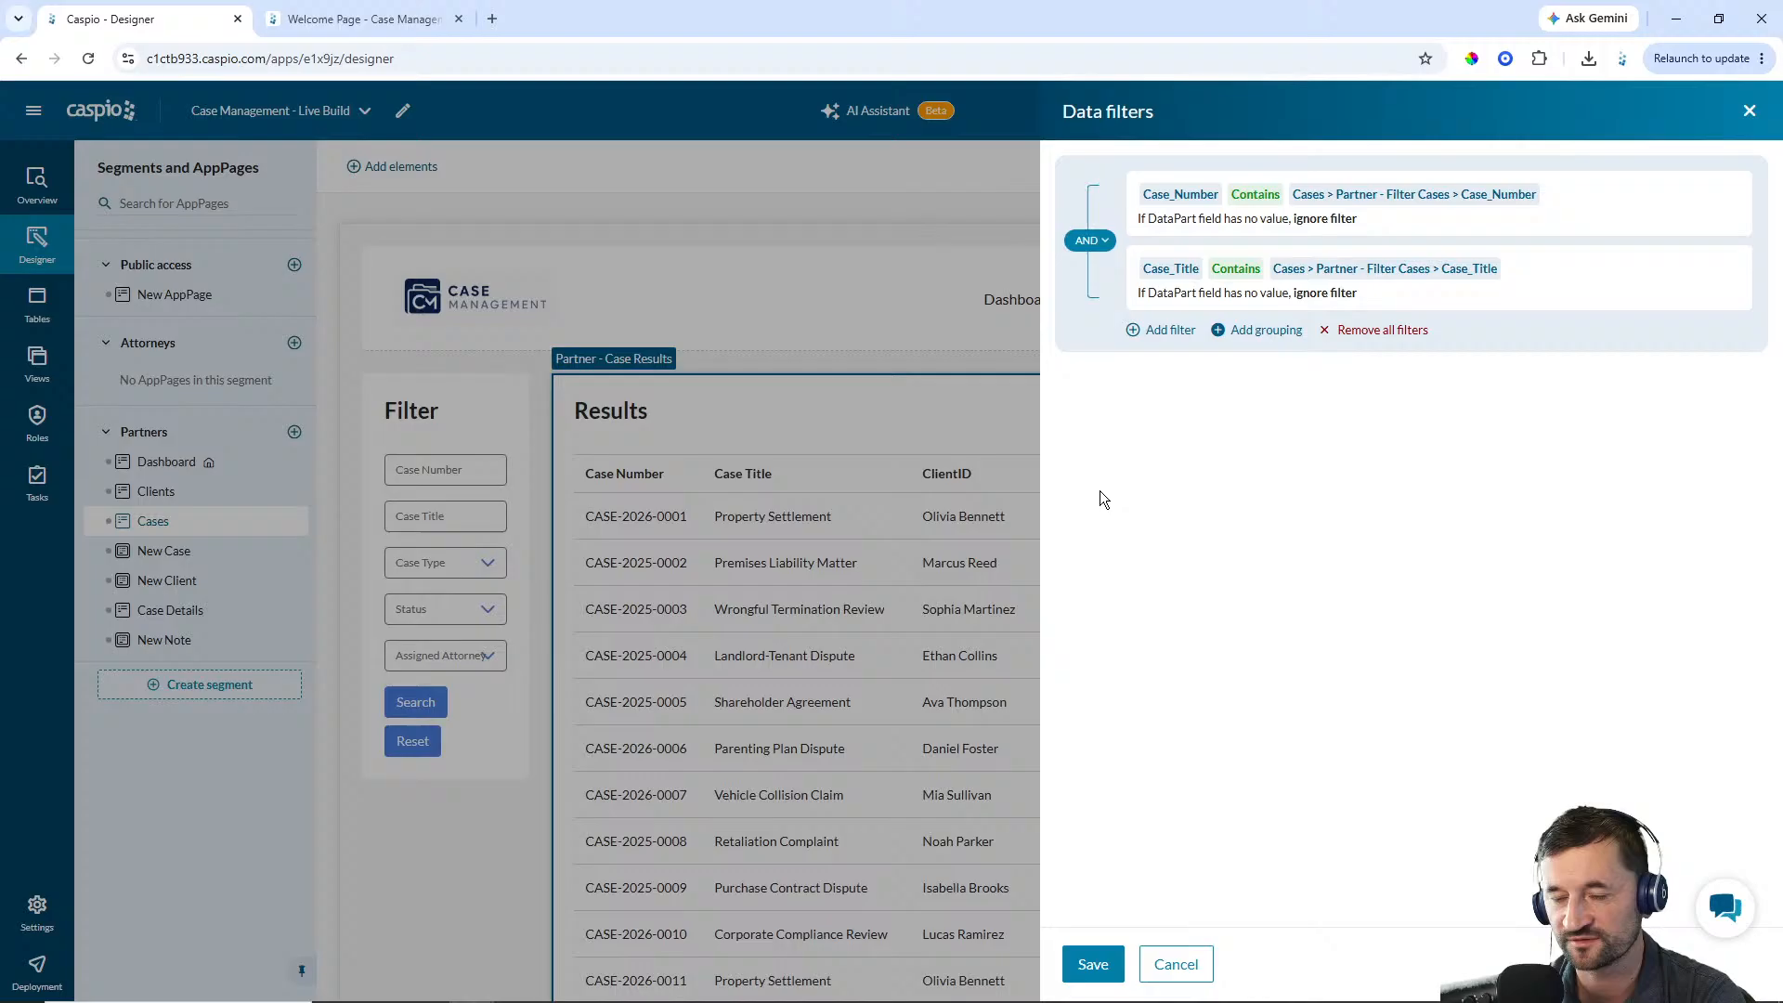
Add a filter: Case_Type is equal to the Partner - Filter Cases form's Case_Type field
{"action": "left_click", "coordinate": [1164, 341]}
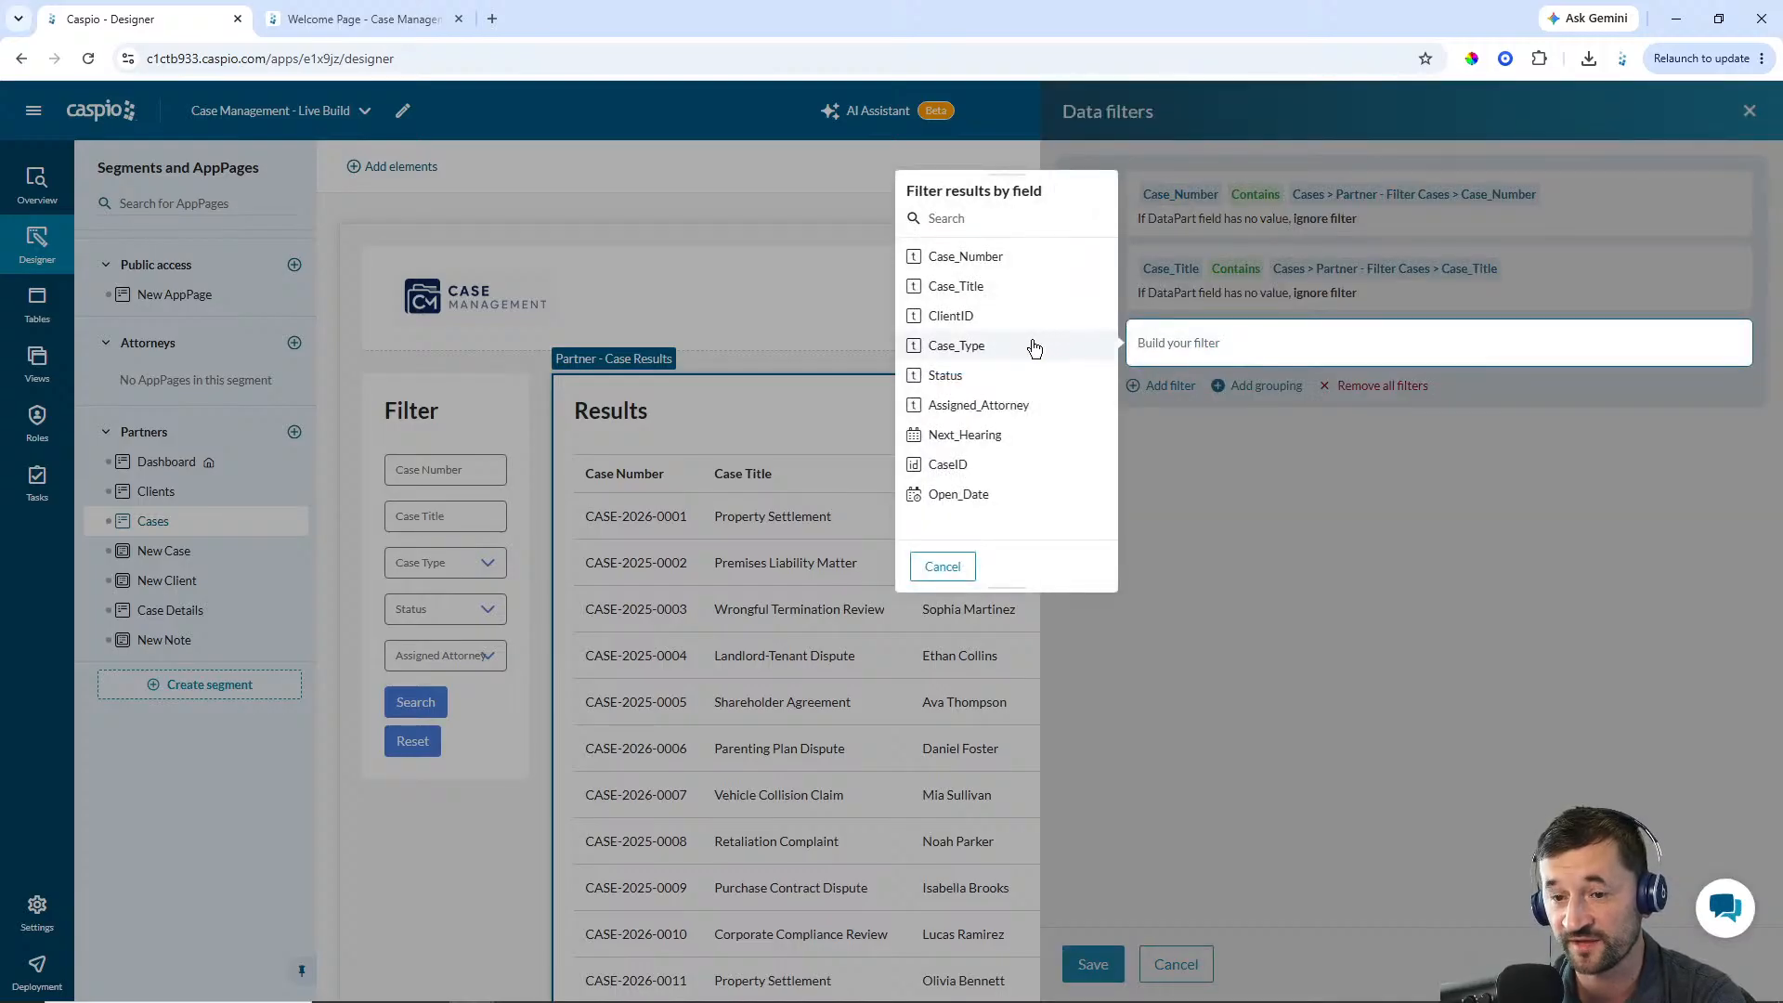
{"action": "left_click", "coordinate": [1009, 352]}
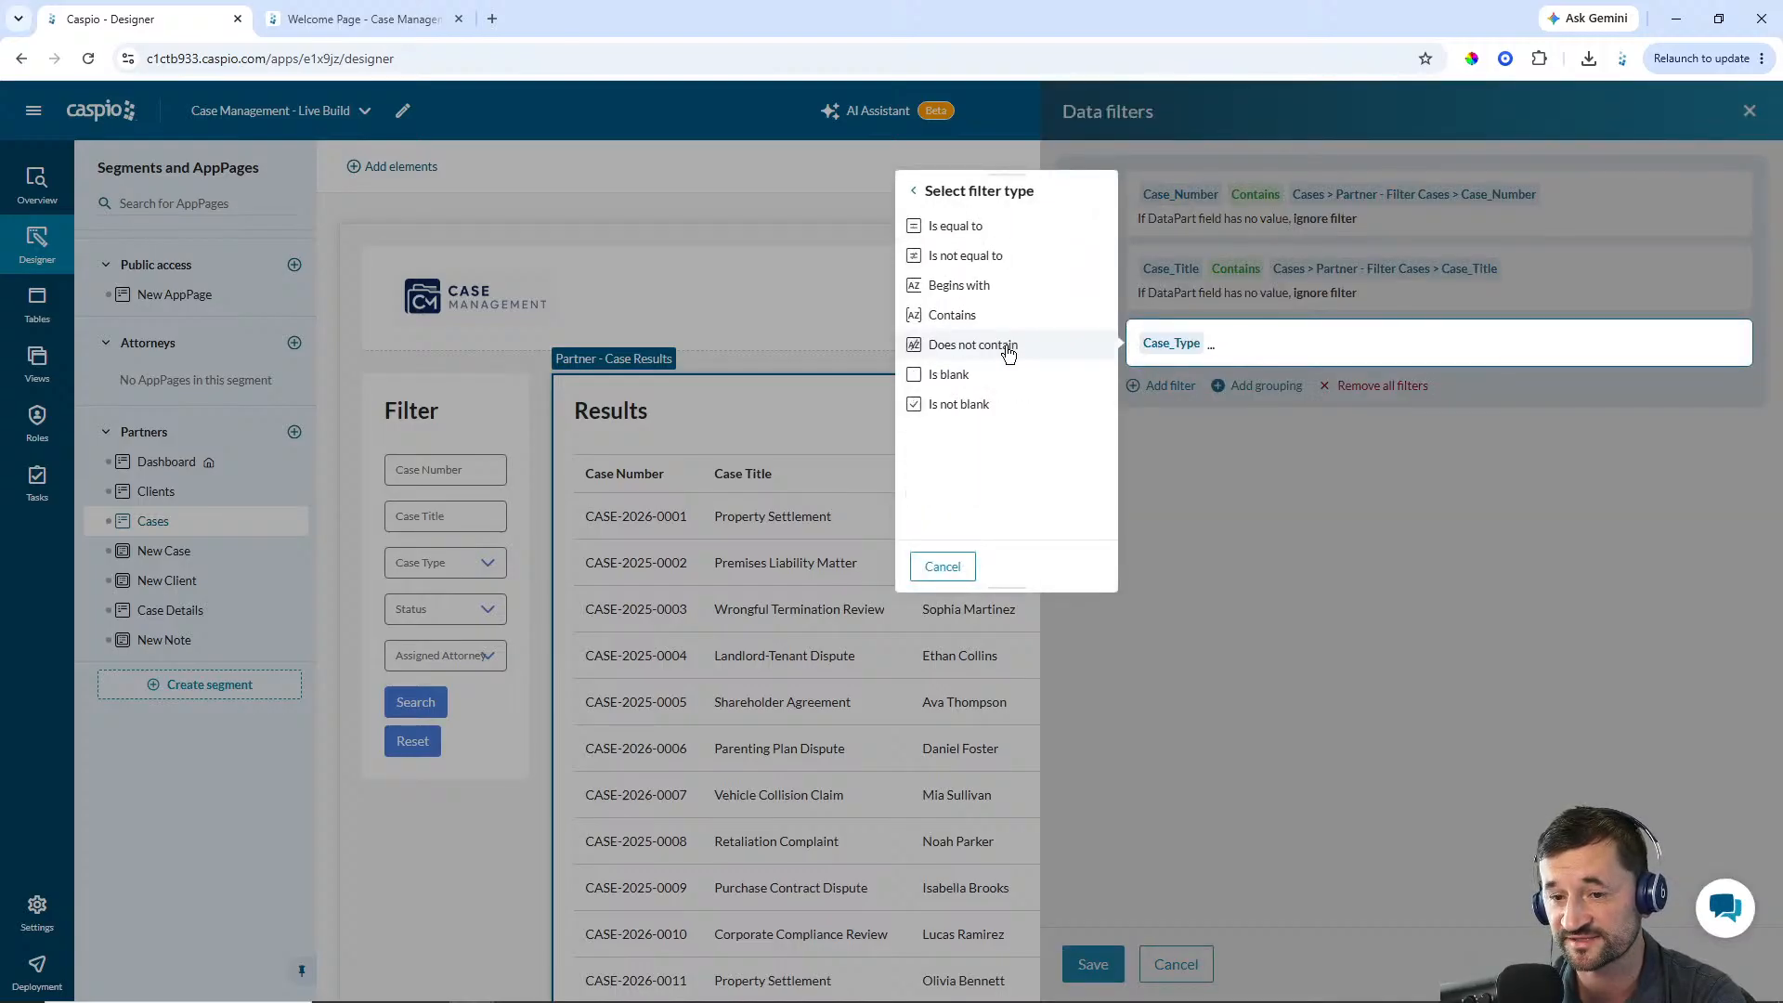
{"action": "left_click", "coordinate": [960, 232]}
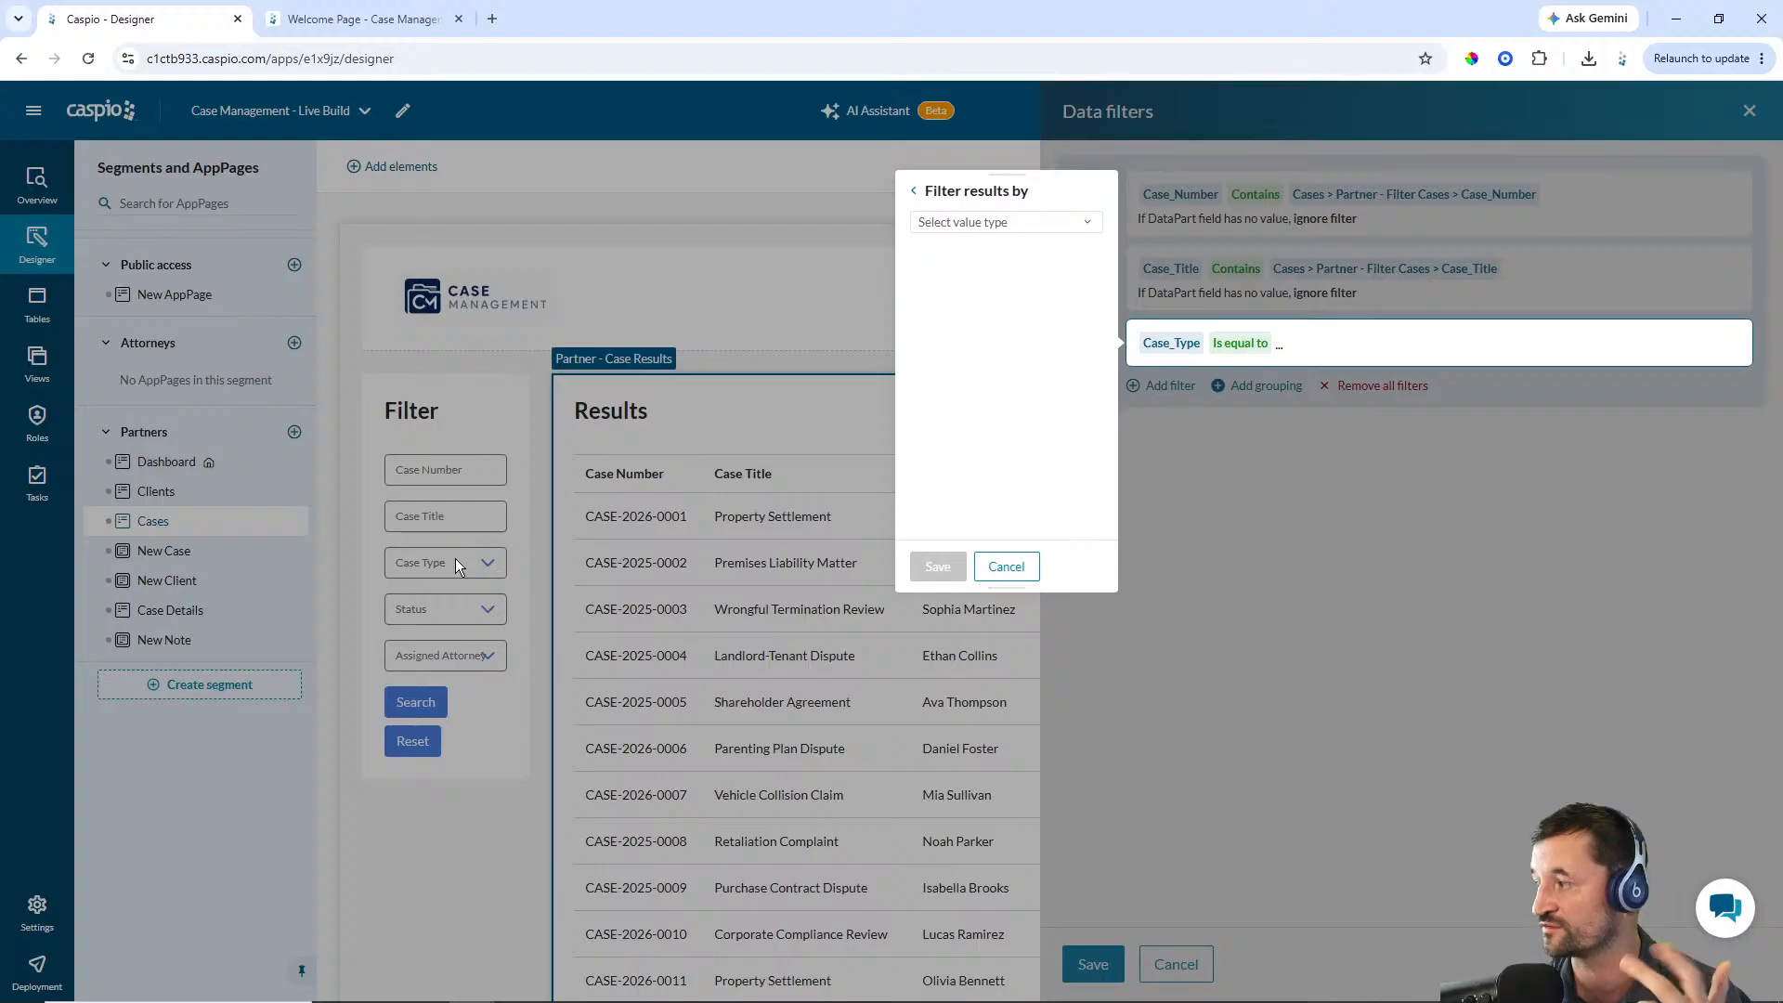
{"action": "left_click", "coordinate": [1019, 223]}
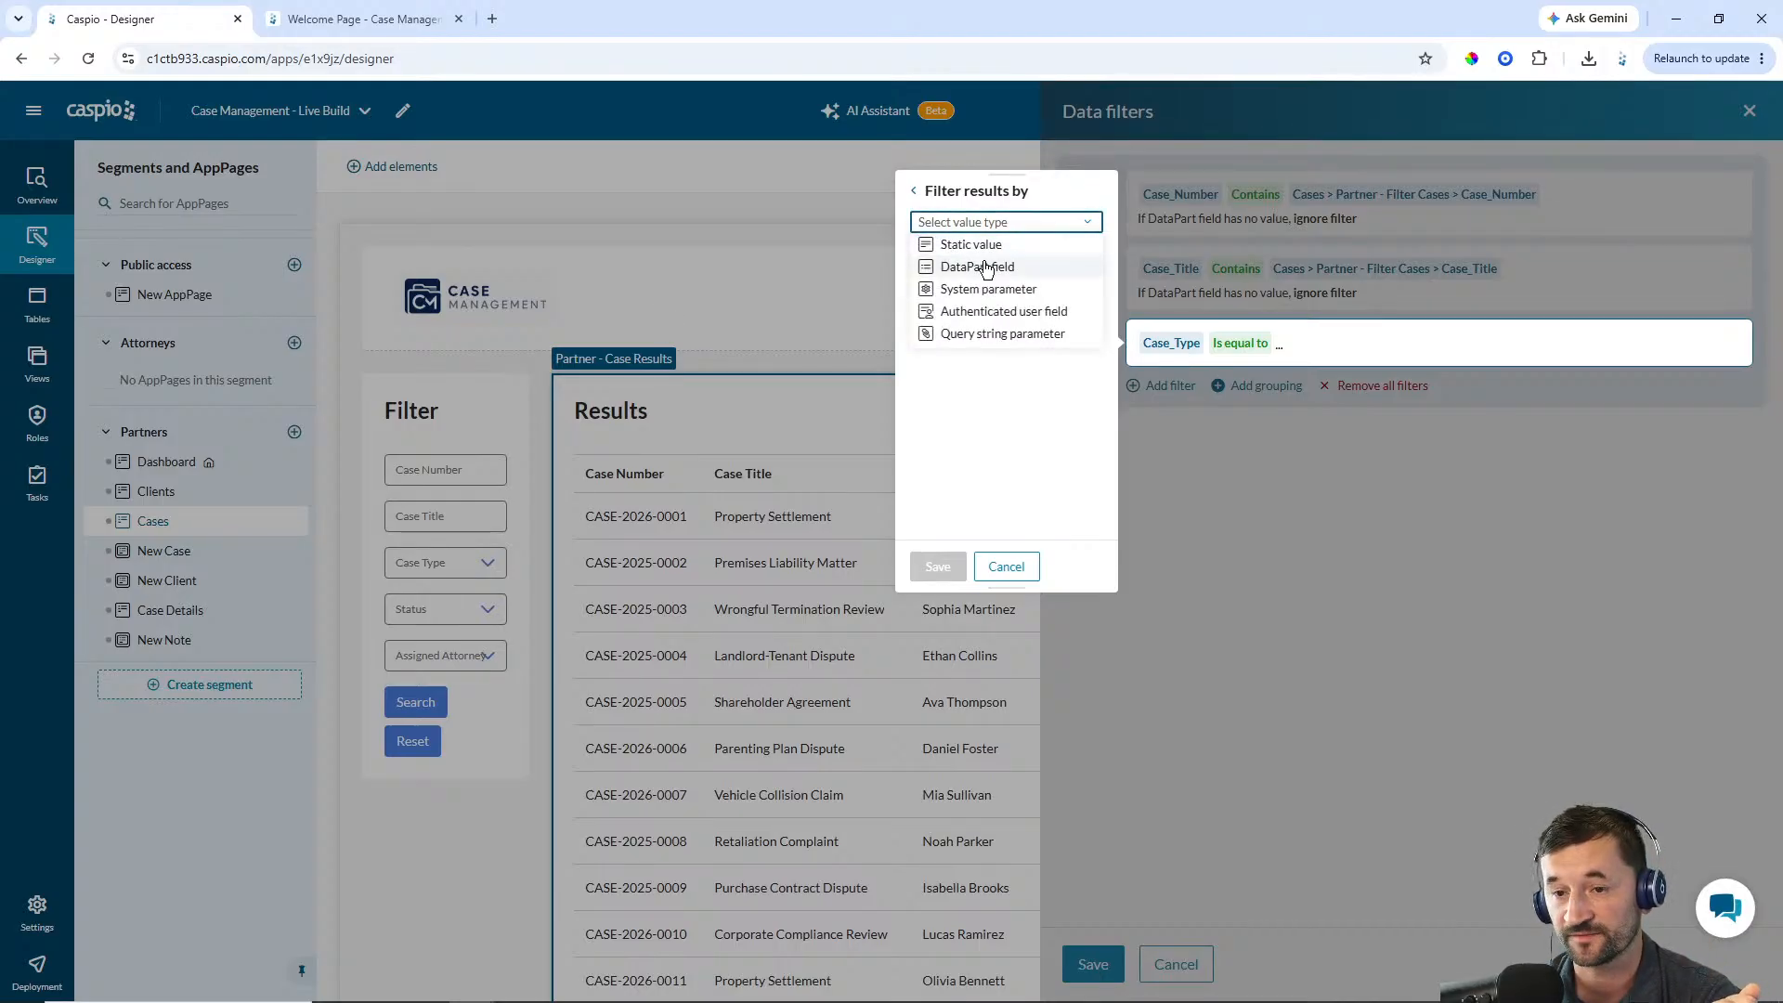
{"action": "left_click", "coordinate": [966, 259]}
{"action": "left_click", "coordinate": [975, 252]}
{"action": "left_click", "coordinate": [961, 340]}
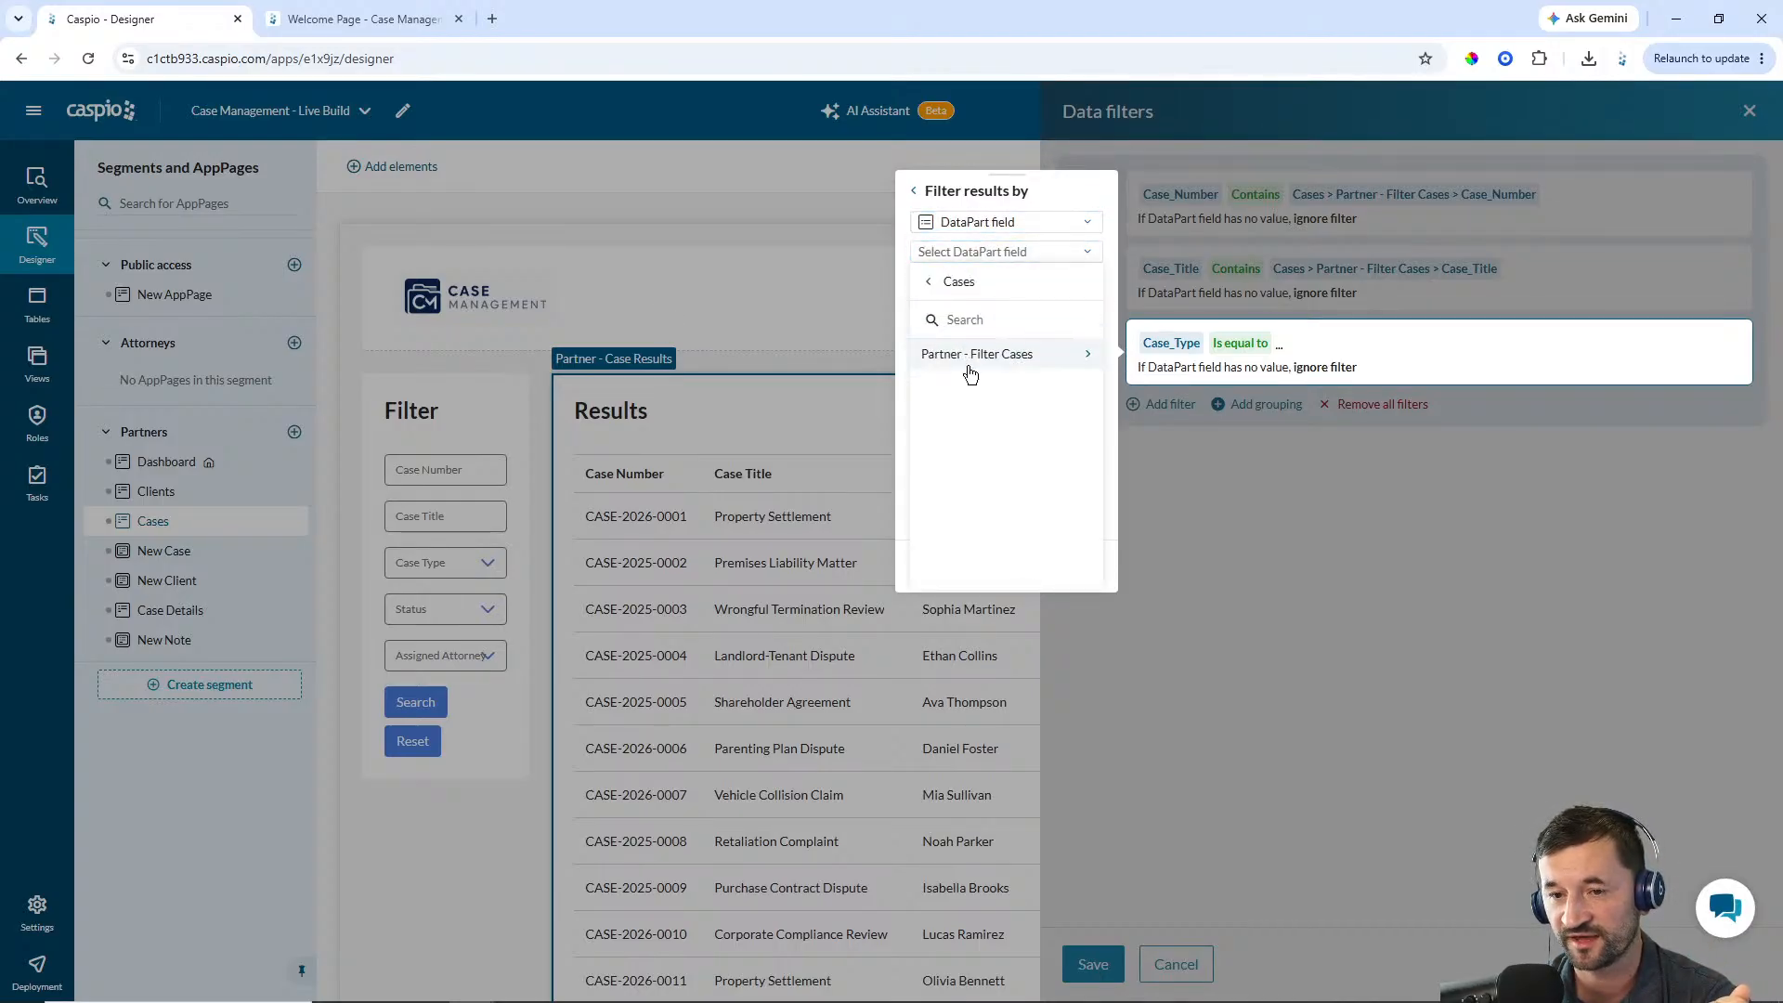
{"action": "left_click", "coordinate": [966, 355]}
{"action": "left_click", "coordinate": [972, 417]}
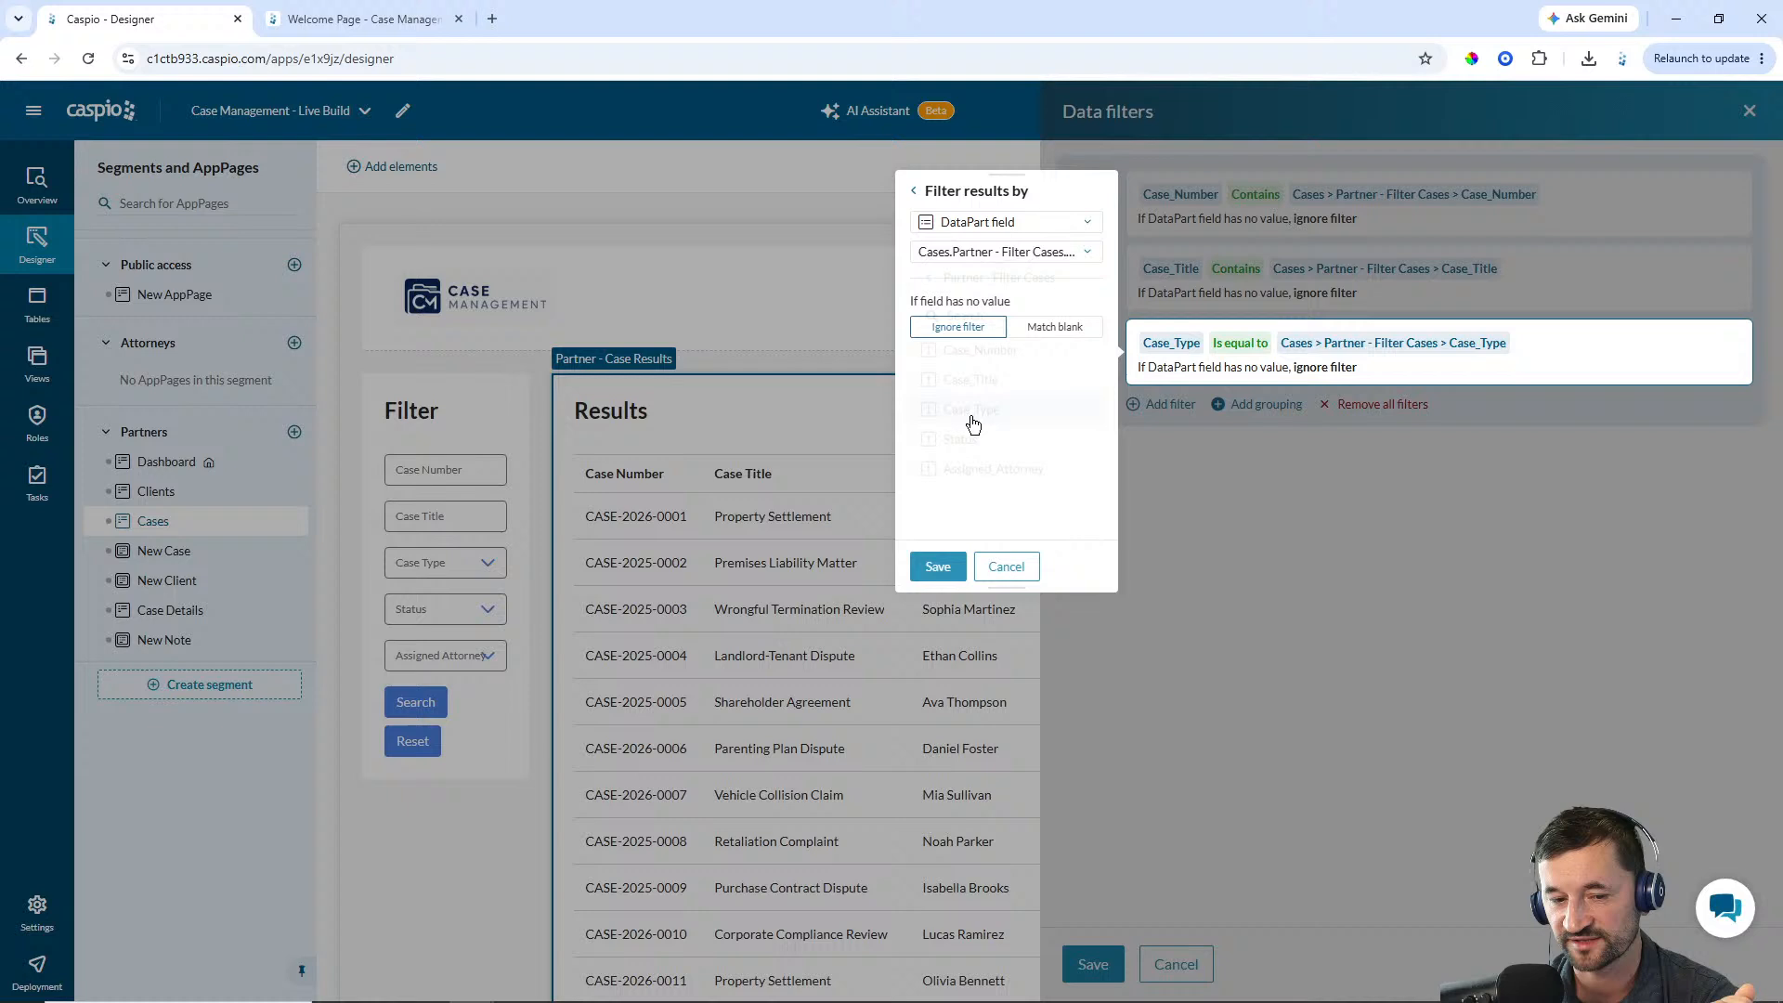
{"action": "left_click", "coordinate": [940, 566]}
Add a filter: Status is equal to the Partner - Filter Cases form's Status field
{"action": "left_click", "coordinate": [1169, 406]}
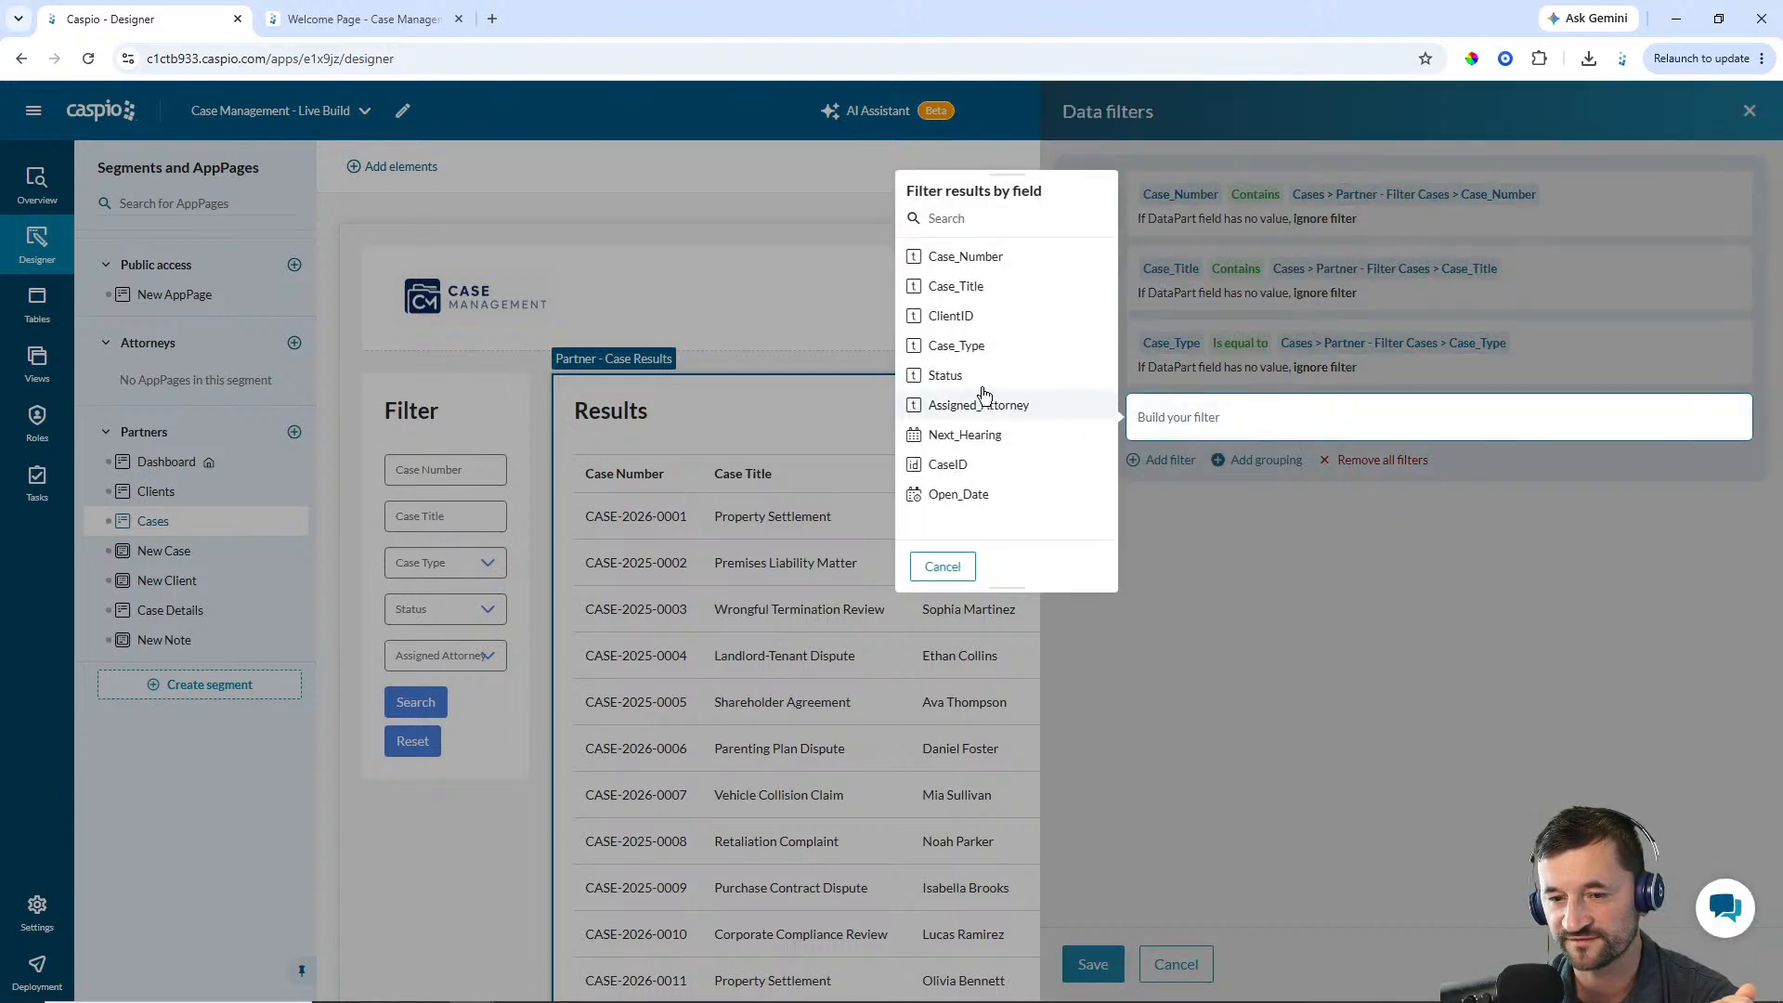
{"action": "left_click", "coordinate": [947, 375]}
{"action": "left_click", "coordinate": [950, 233]}
{"action": "left_click", "coordinate": [961, 223]}
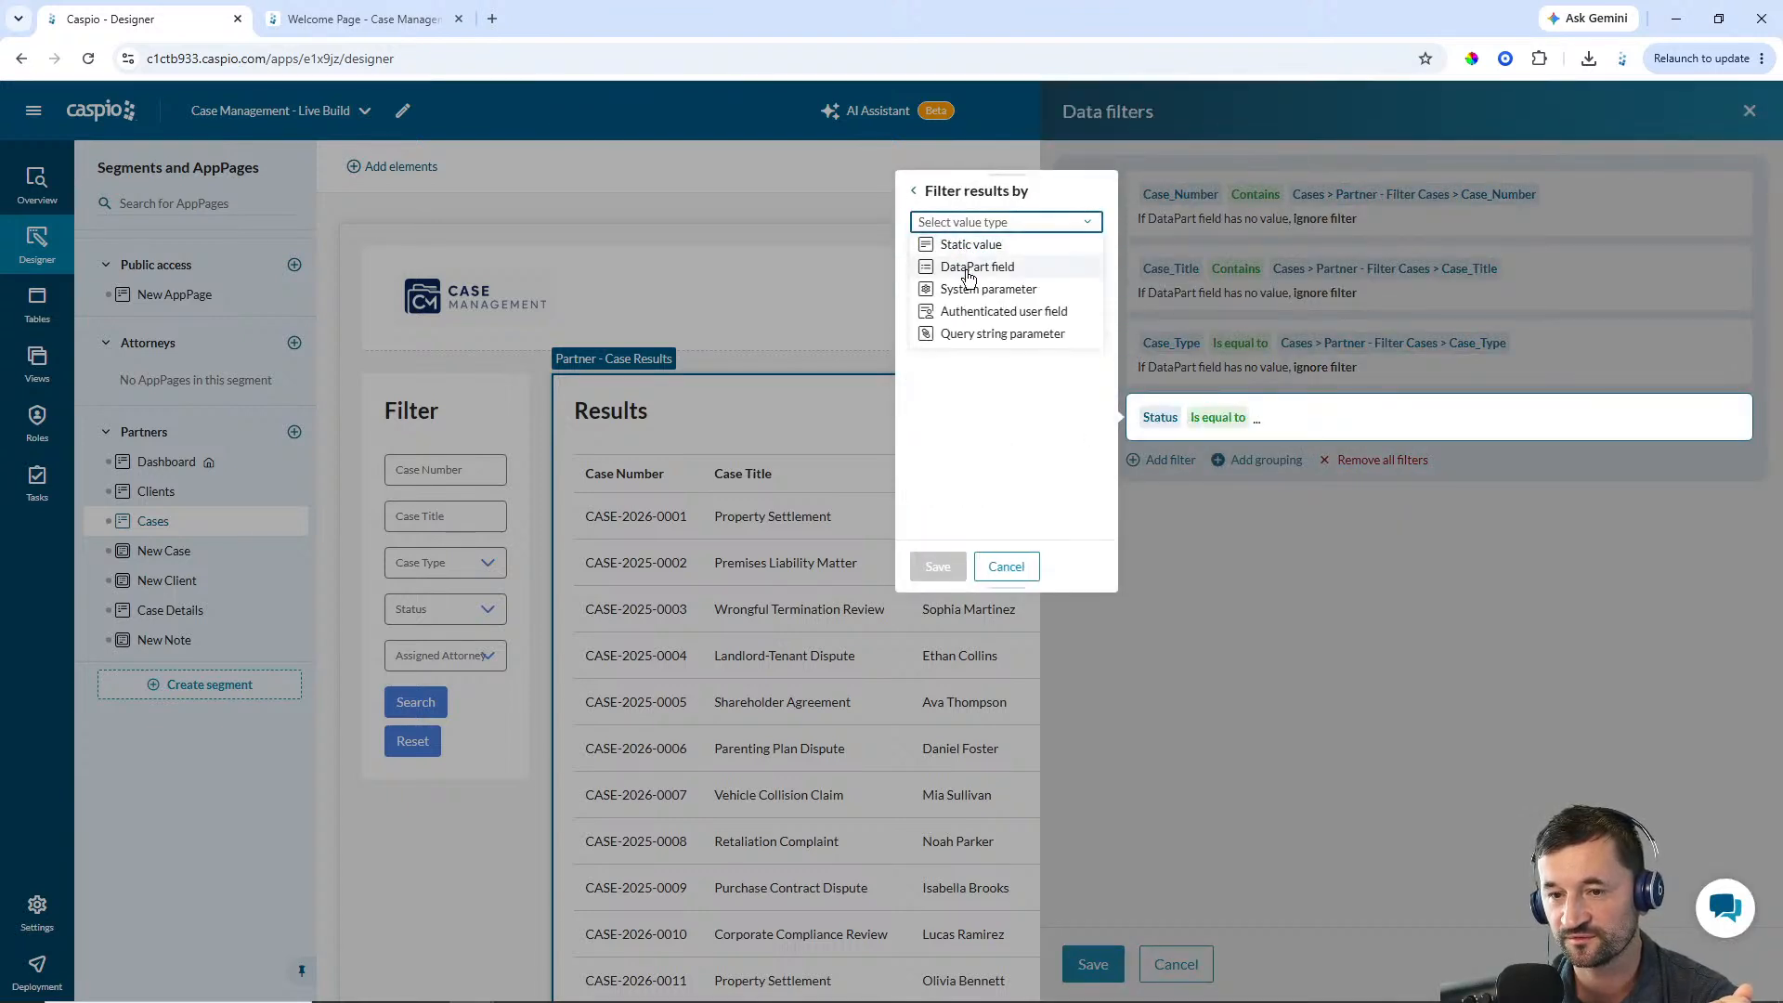
{"action": "left_click", "coordinate": [970, 263]}
{"action": "left_click", "coordinate": [972, 254]}
{"action": "left_click", "coordinate": [967, 338]}
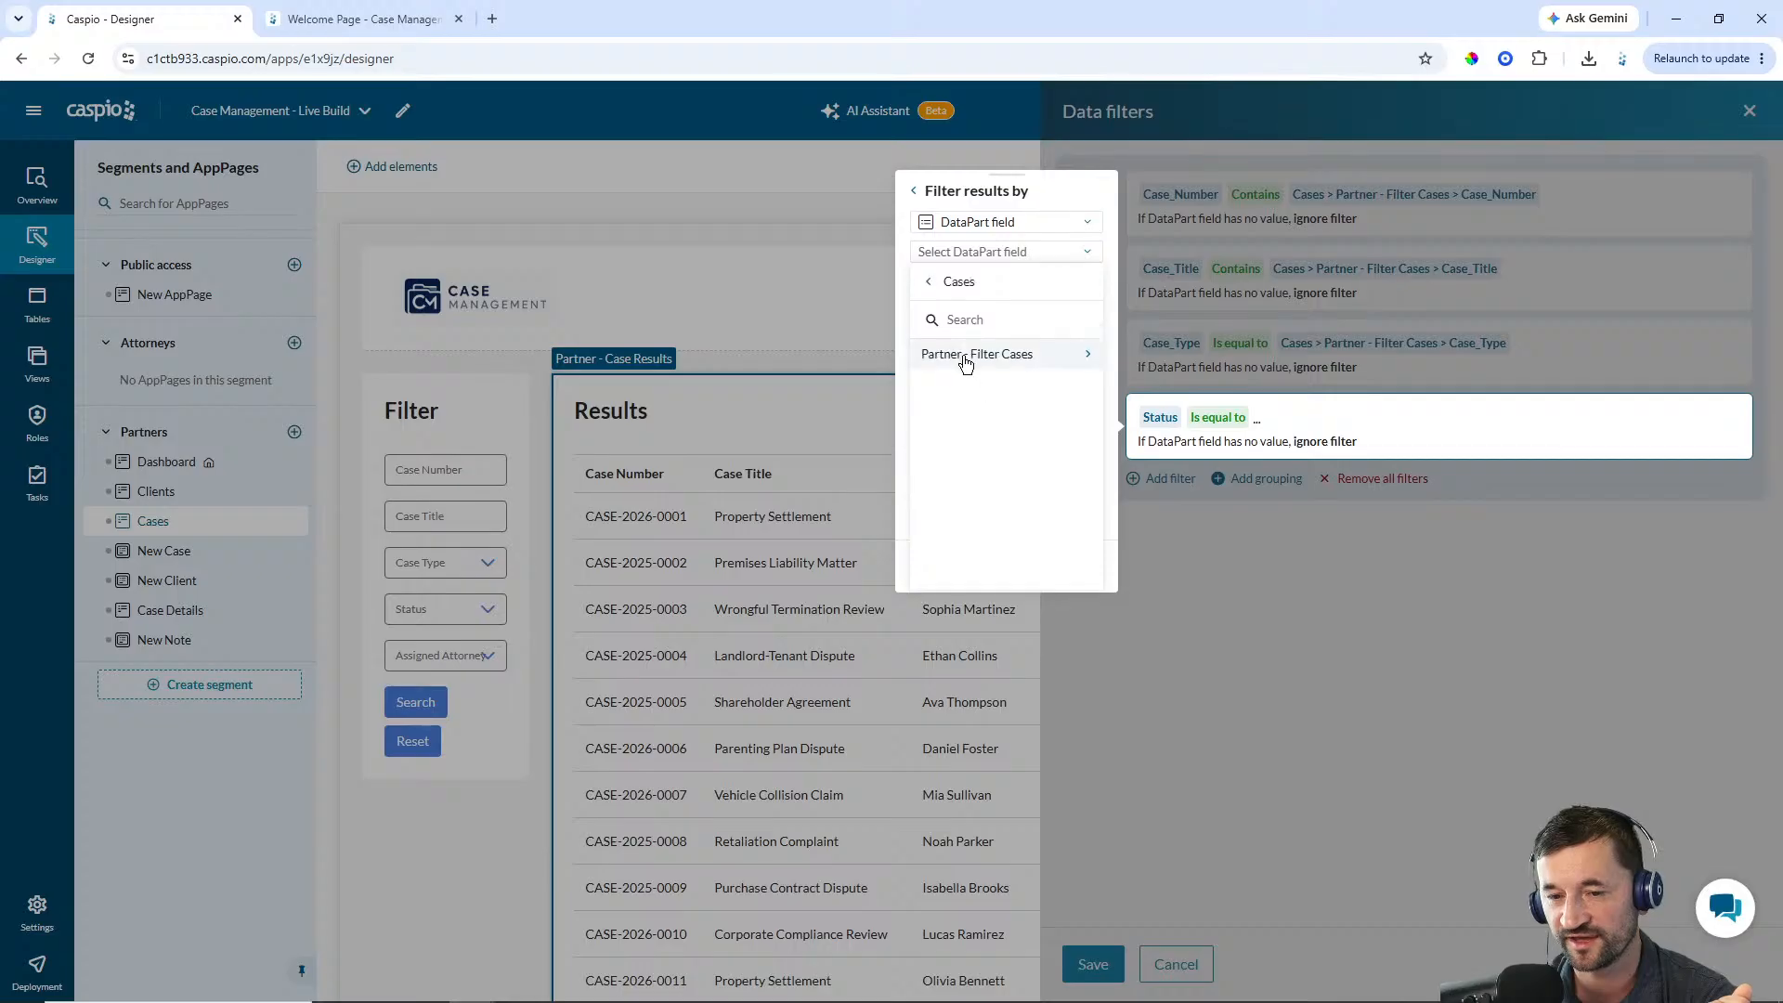
{"action": "left_click", "coordinate": [968, 351]}
{"action": "left_click", "coordinate": [974, 447]}
{"action": "left_click", "coordinate": [938, 566]}
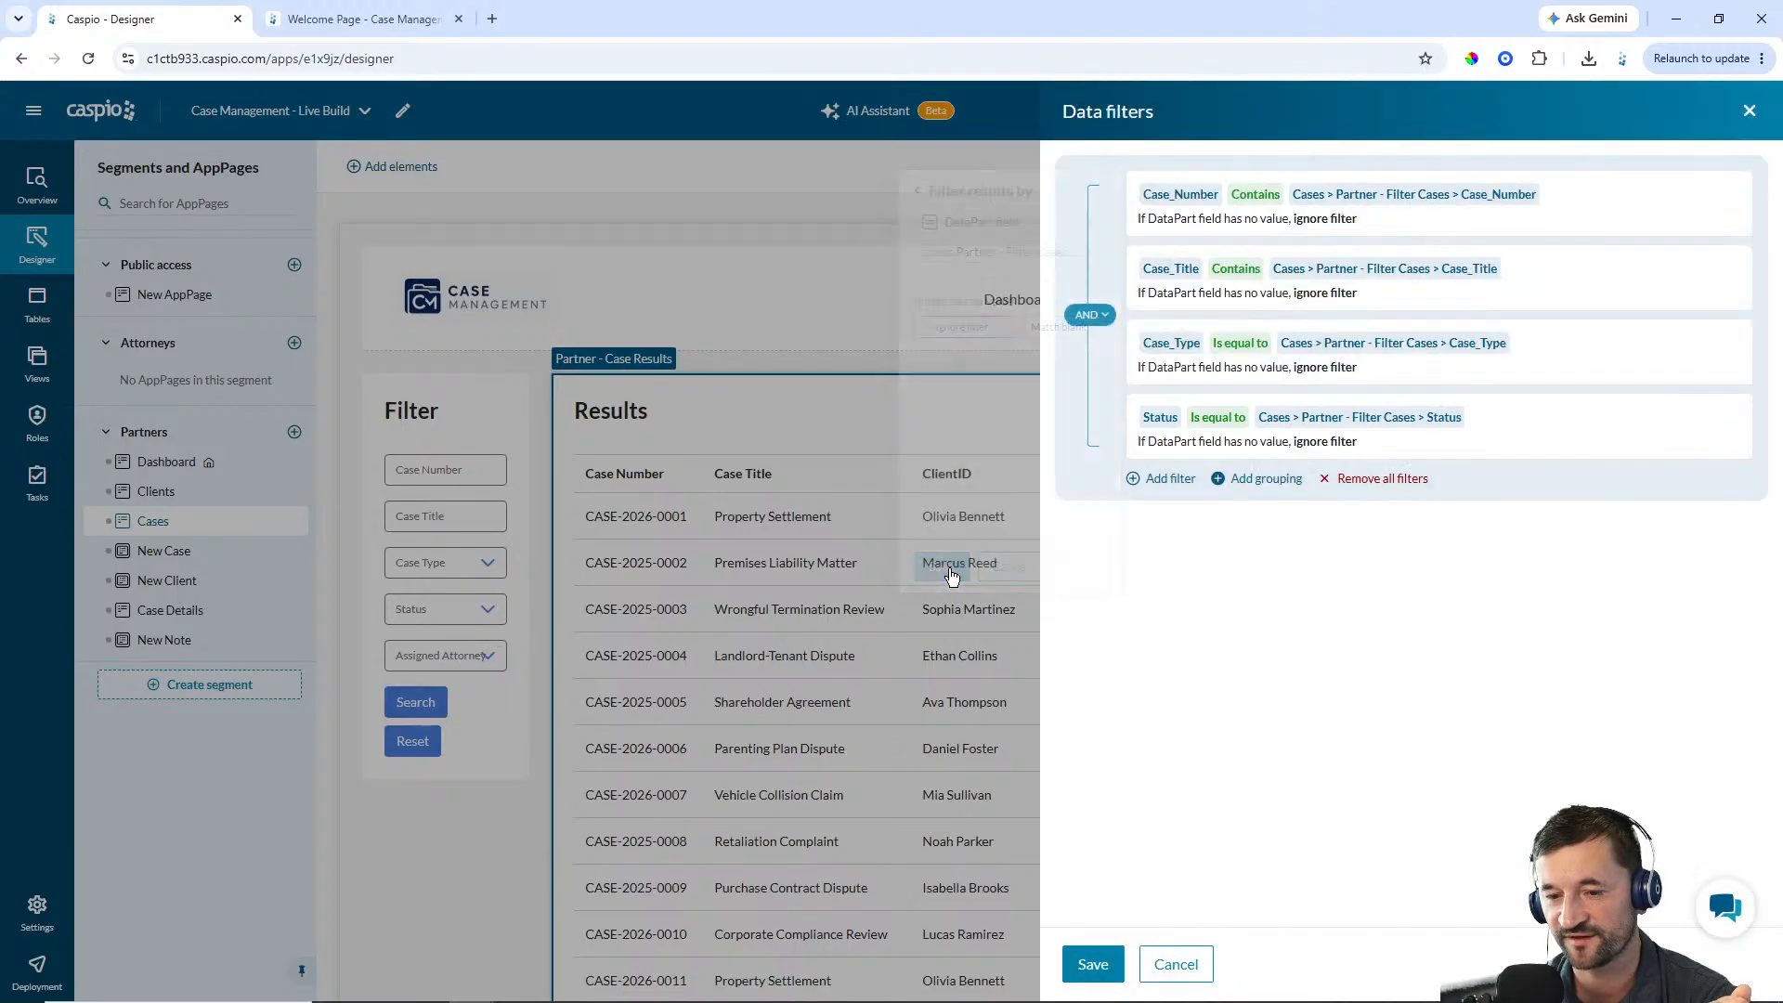
Add a filter: Assigned_Attorney is equal to the Partner - Filter Cases form's Assigned_Attorney field, then save the data filters
{"action": "left_click", "coordinate": [1163, 481]}
{"action": "left_click", "coordinate": [1161, 491]}
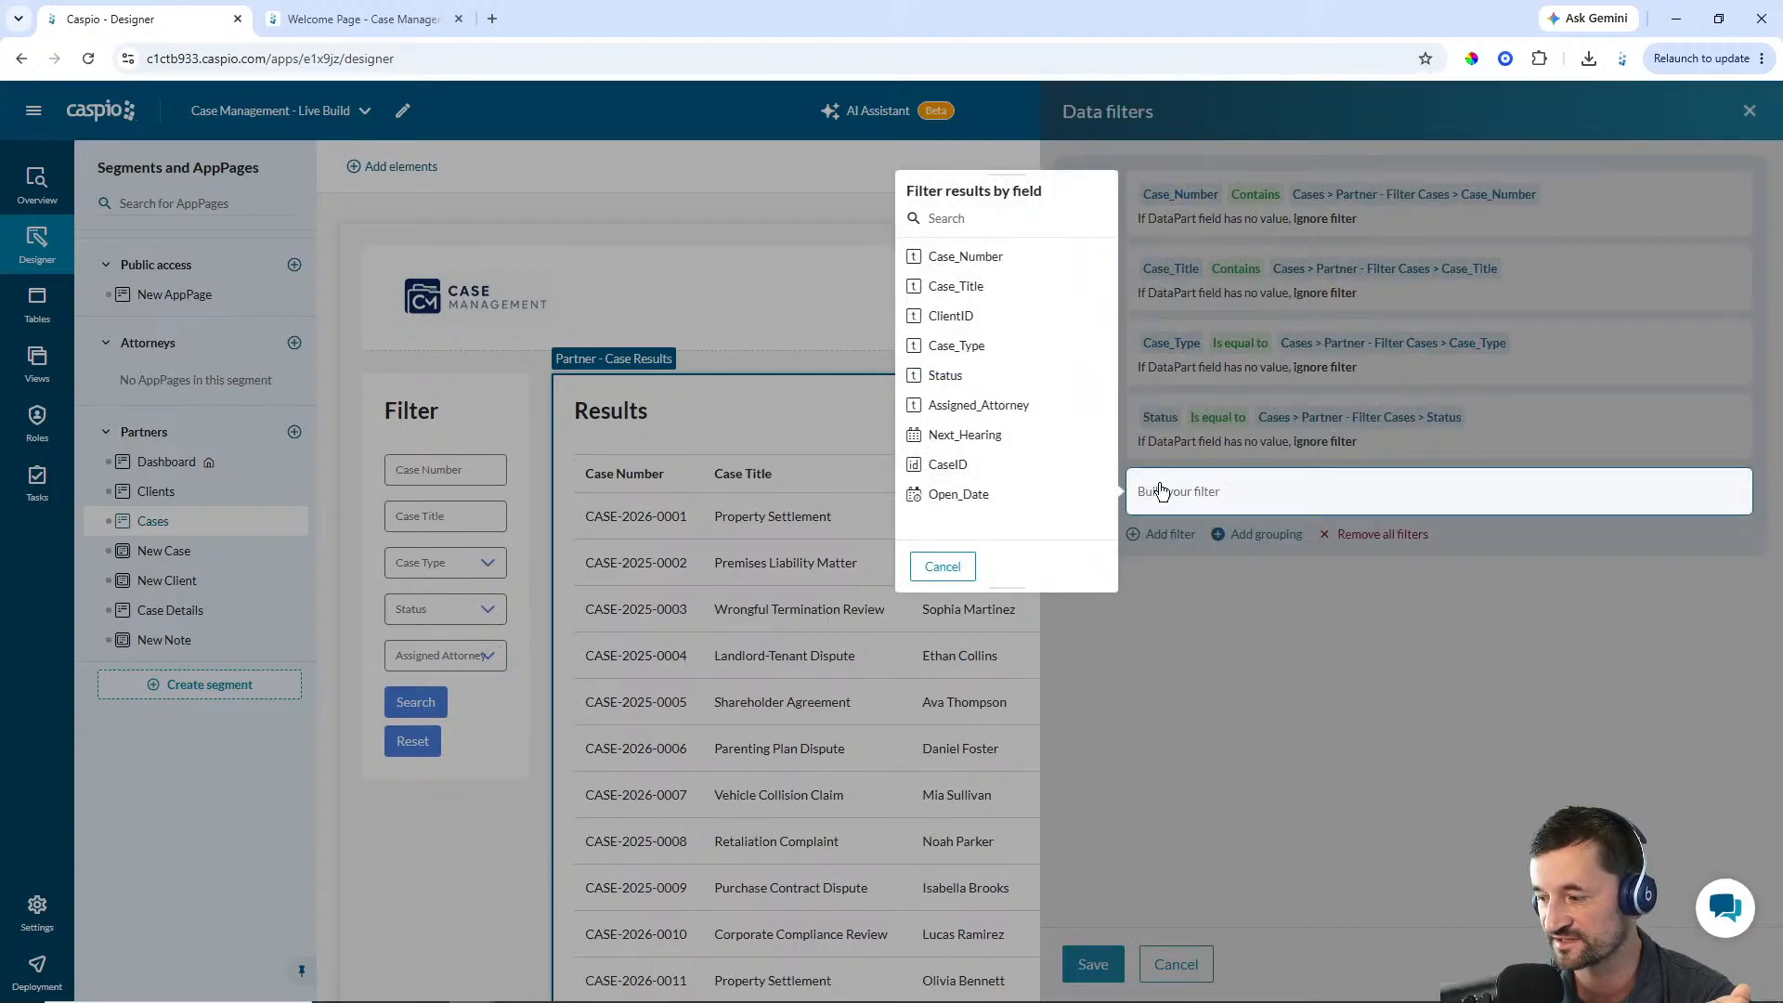
{"action": "left_click", "coordinate": [982, 405]}
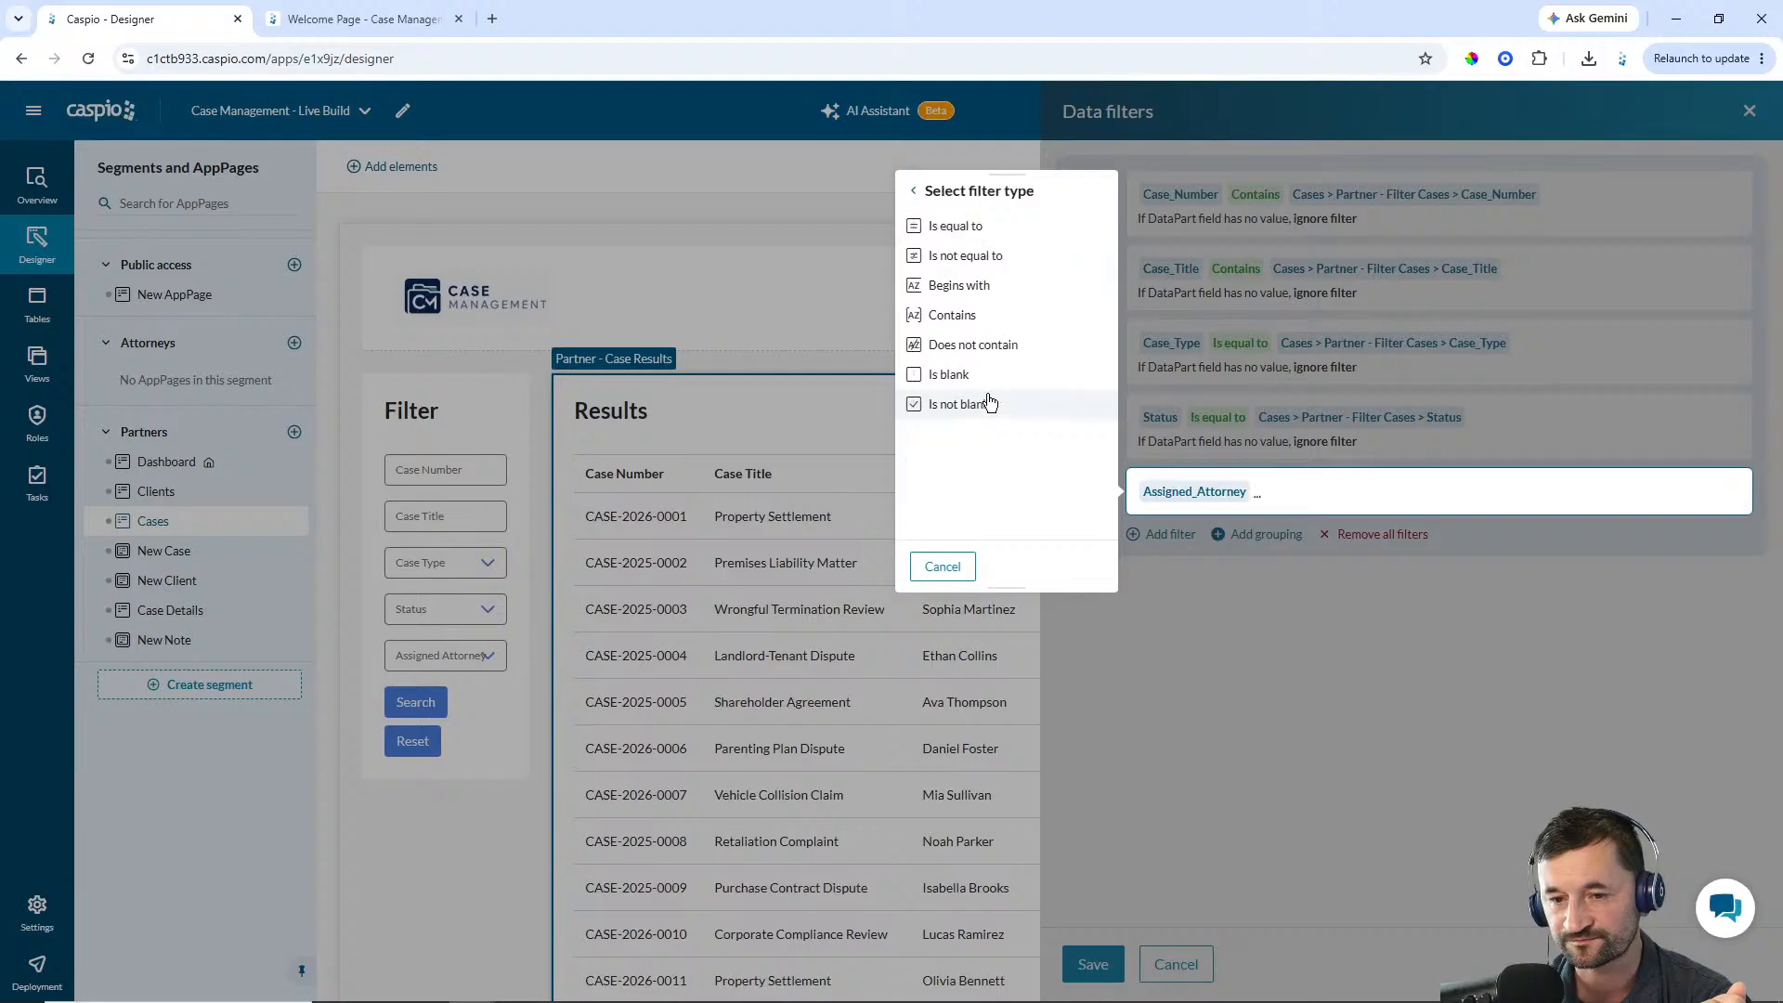
{"action": "left_click", "coordinate": [956, 226]}
{"action": "left_click", "coordinate": [957, 223]}
{"action": "left_click", "coordinate": [964, 264]}
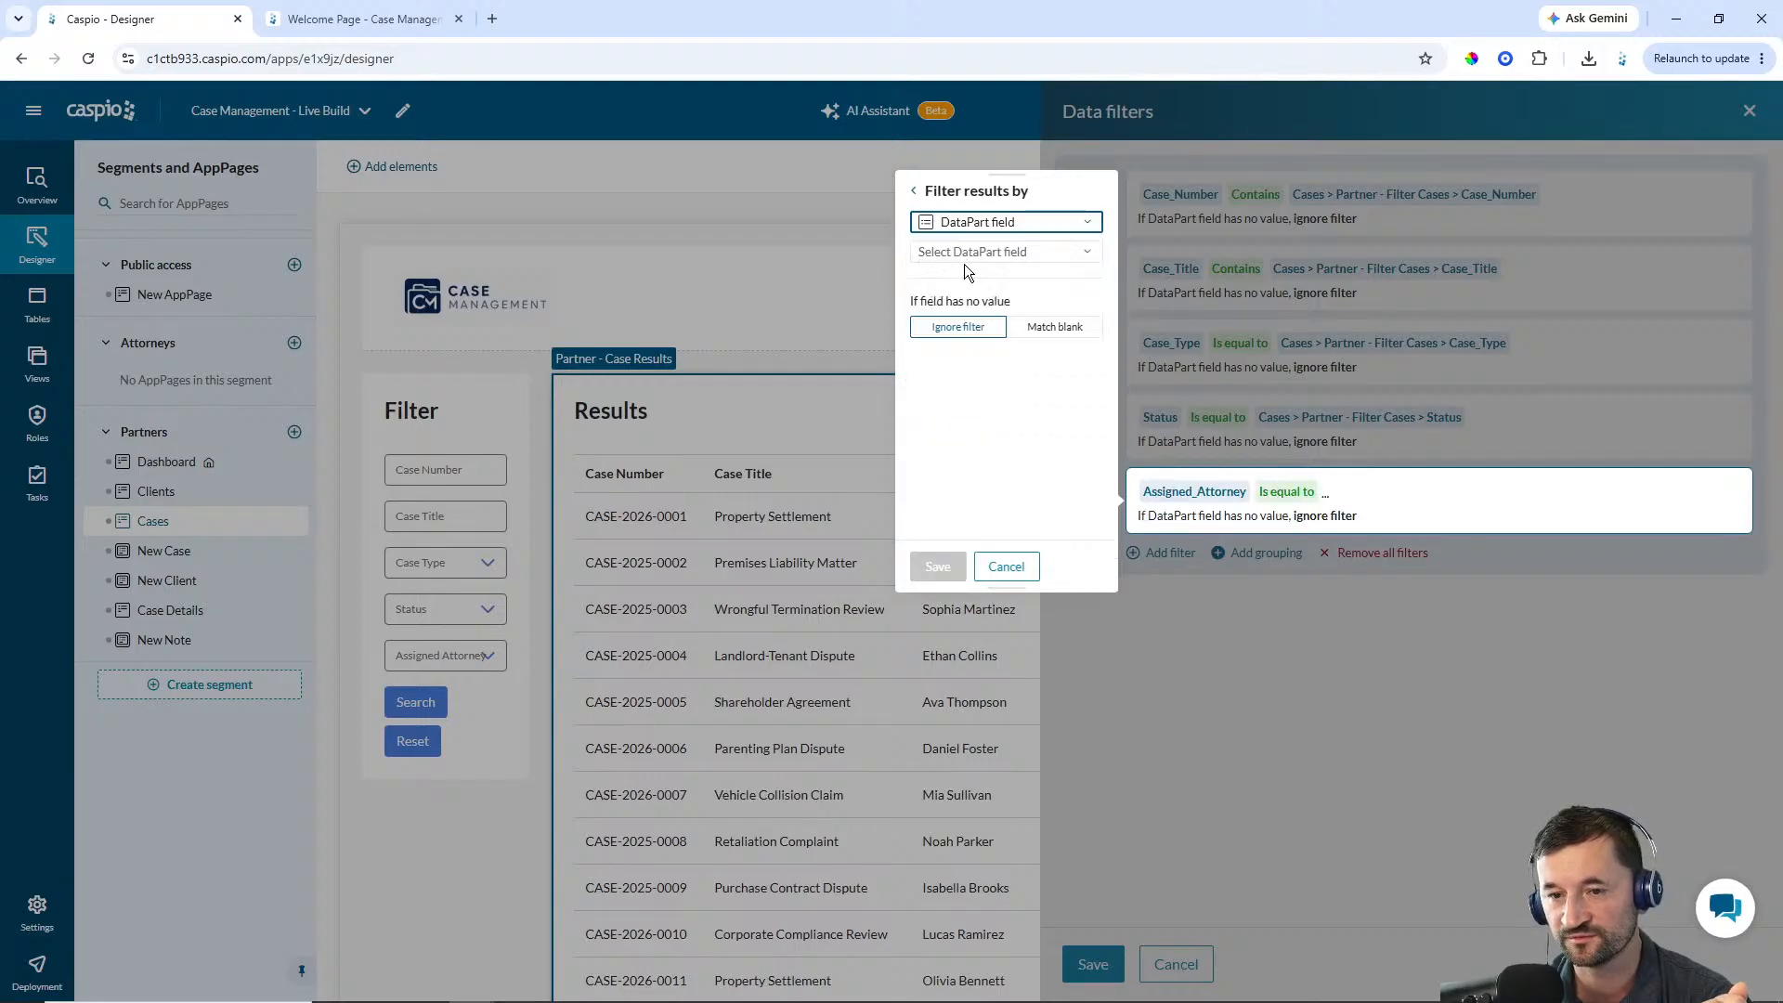
{"action": "left_click", "coordinate": [969, 256]}
{"action": "left_click", "coordinate": [960, 339]}
{"action": "left_click", "coordinate": [966, 355]}
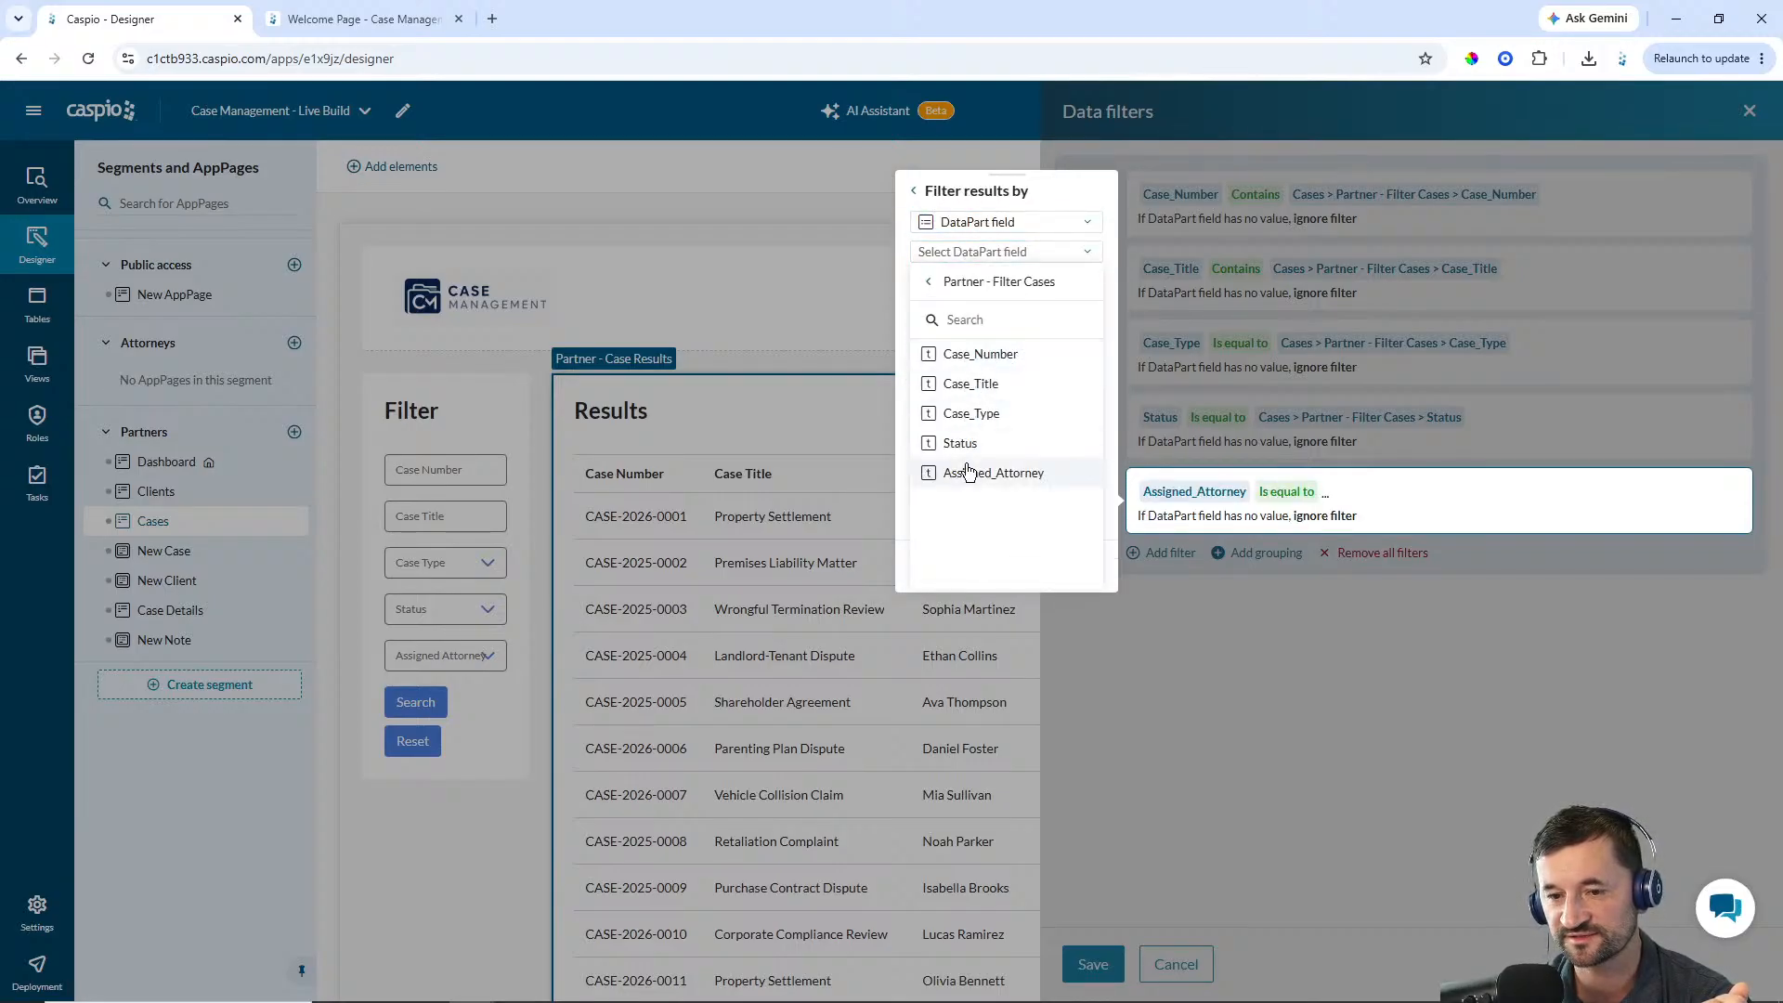
{"action": "left_click", "coordinate": [966, 471]}
{"action": "left_click", "coordinate": [940, 568]}
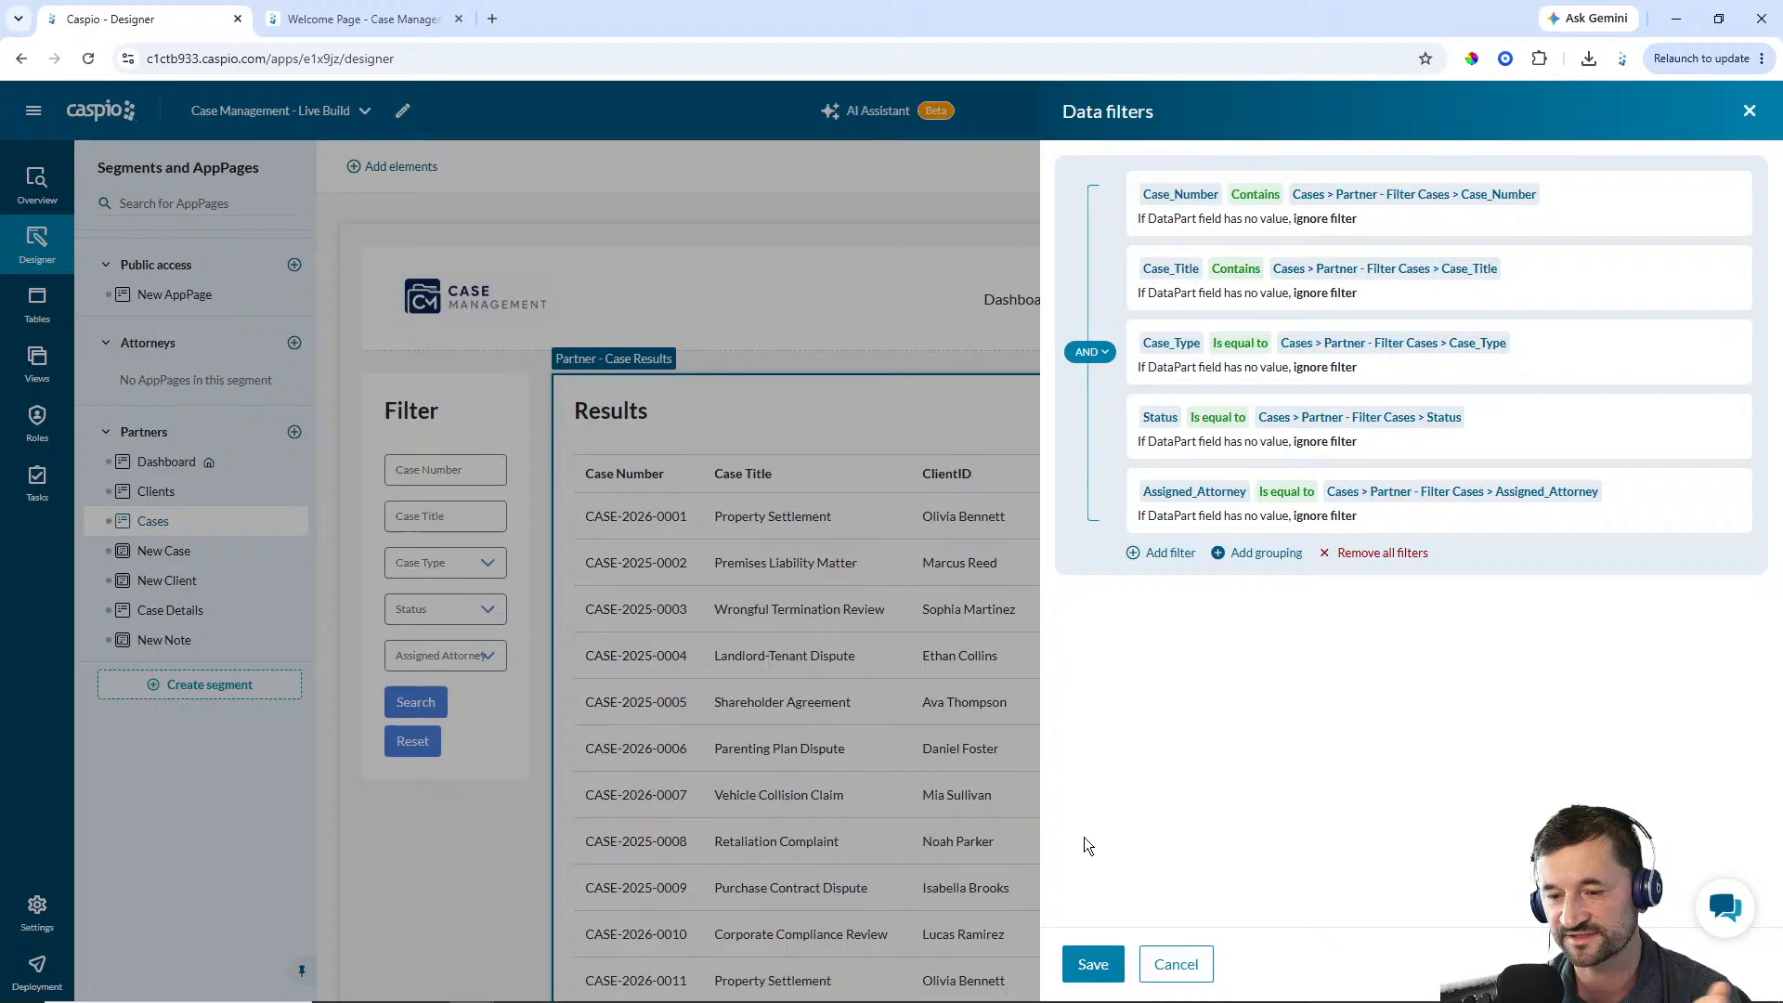
{"action": "left_click", "coordinate": [1094, 963]}
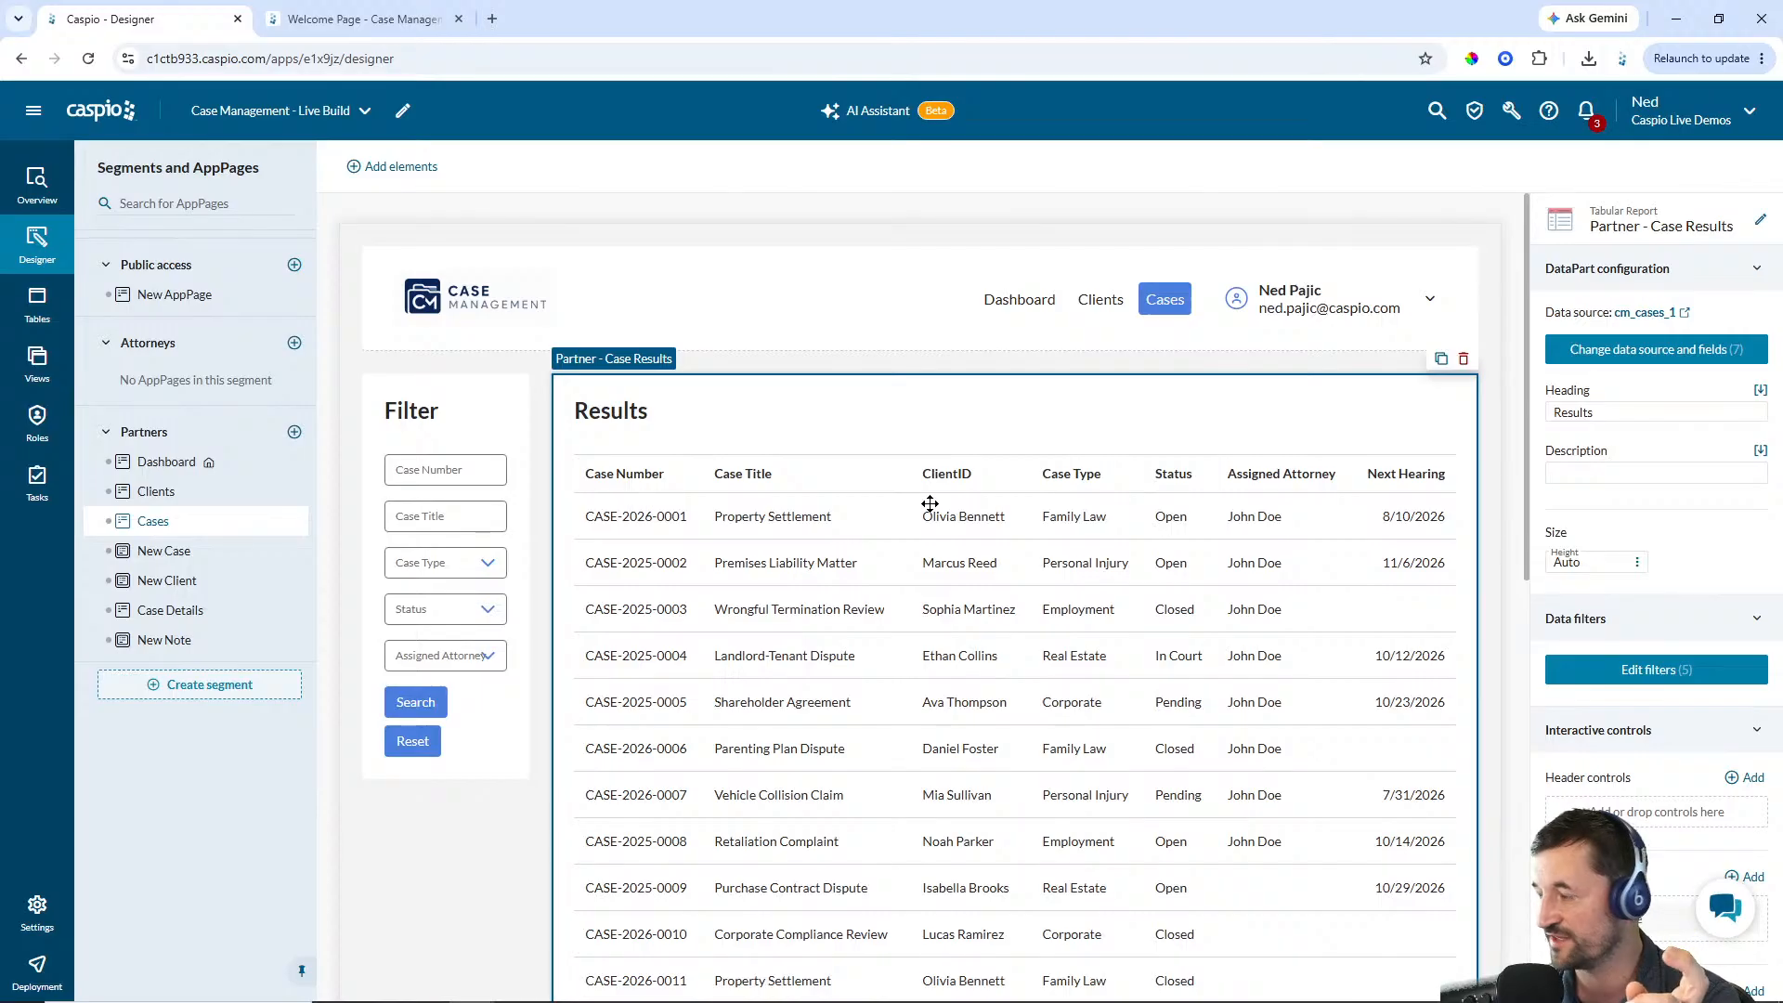
Start customizing a new theme for the Partners segment, previewing the Cases AppPage
{"action": "left_click", "coordinate": [148, 433]}
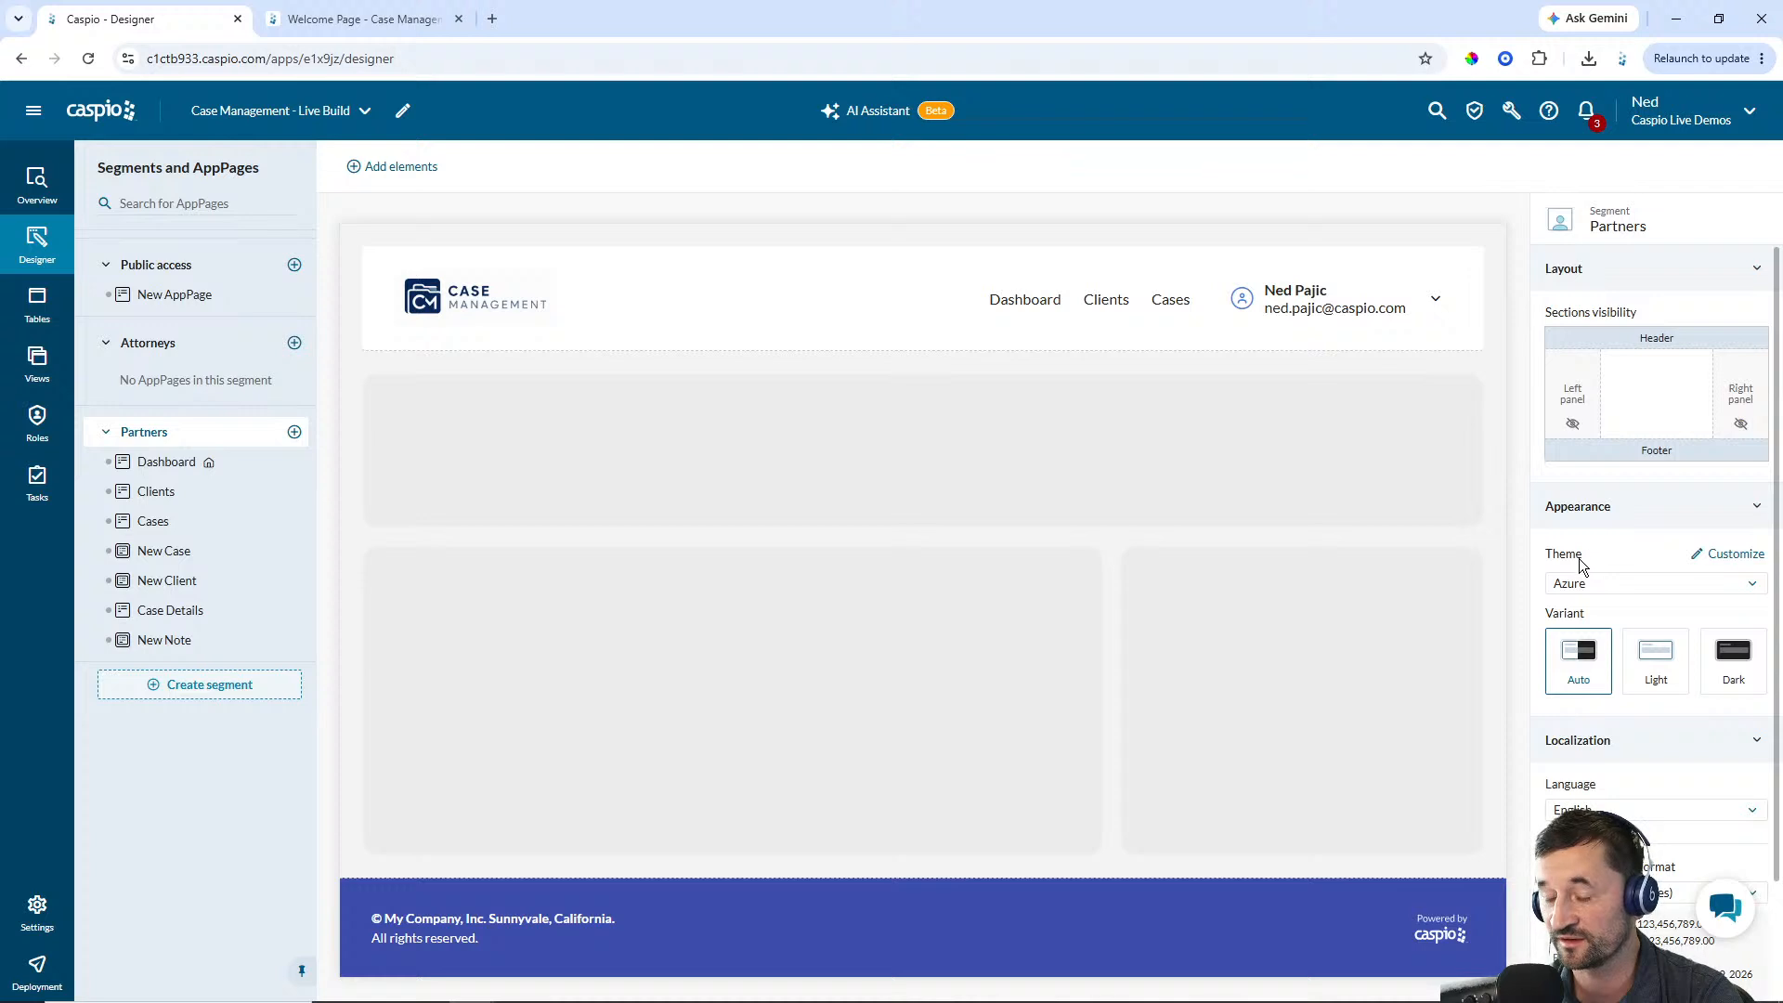
{"action": "left_click", "coordinate": [1733, 561]}
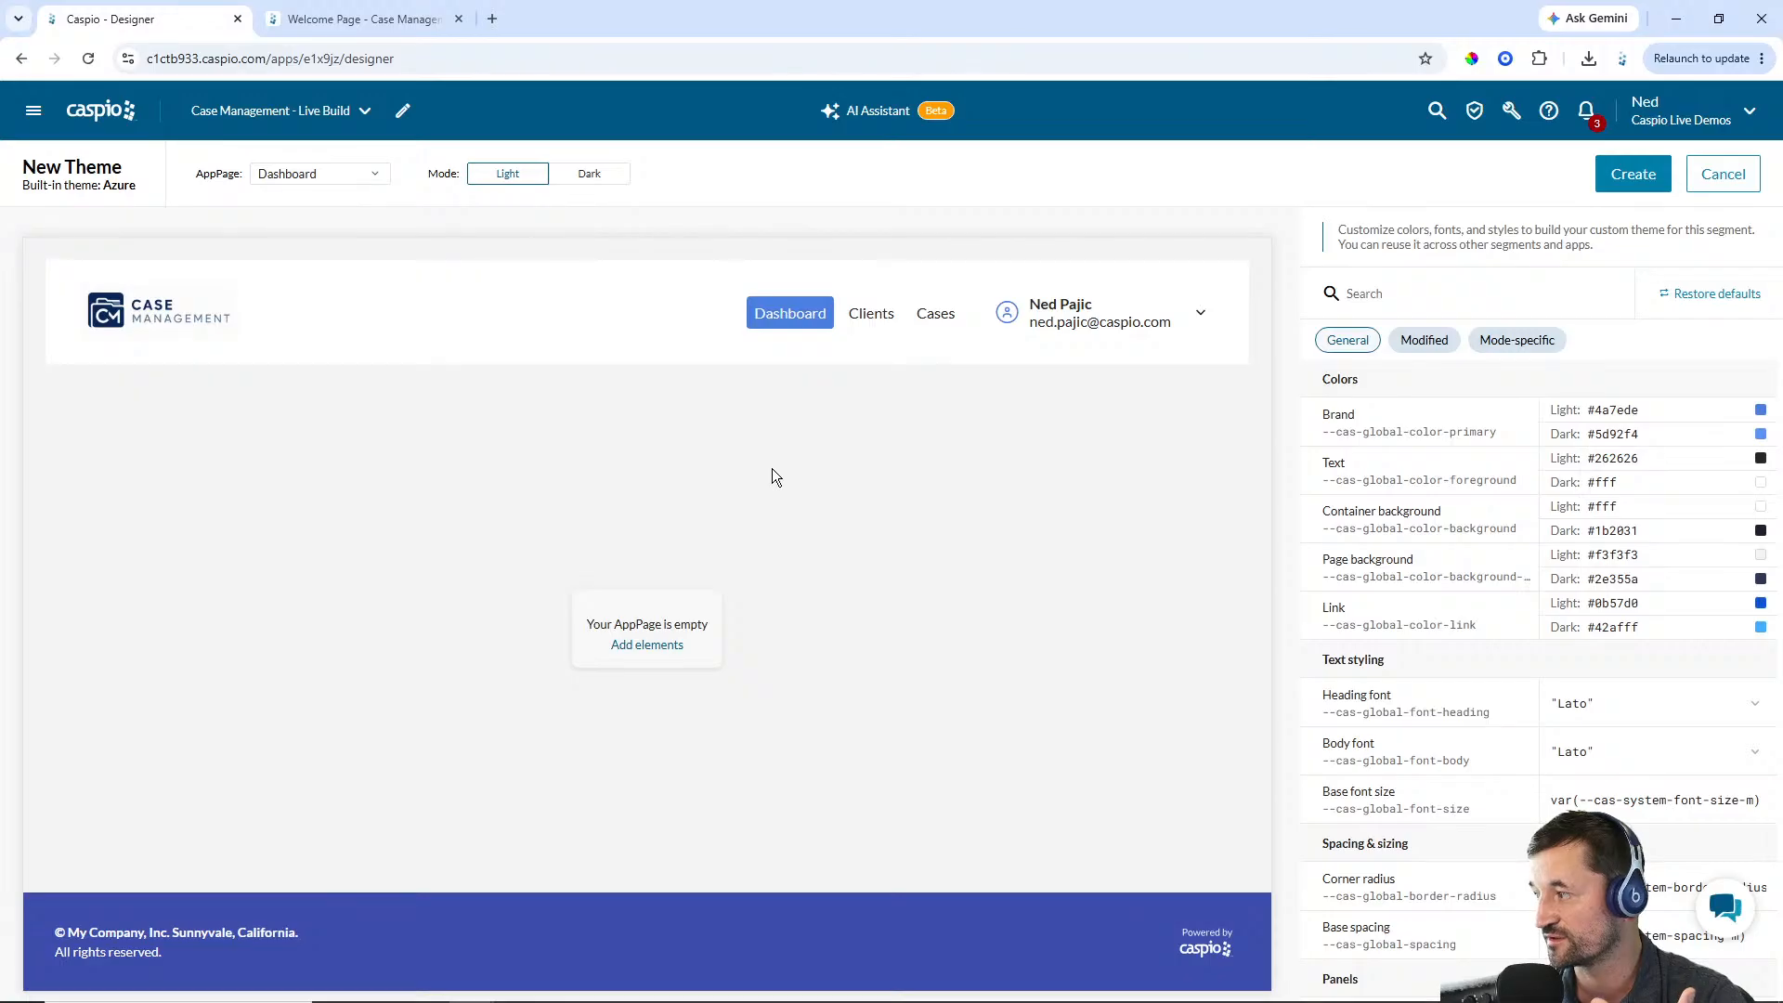
{"action": "left_click", "coordinate": [369, 175]}
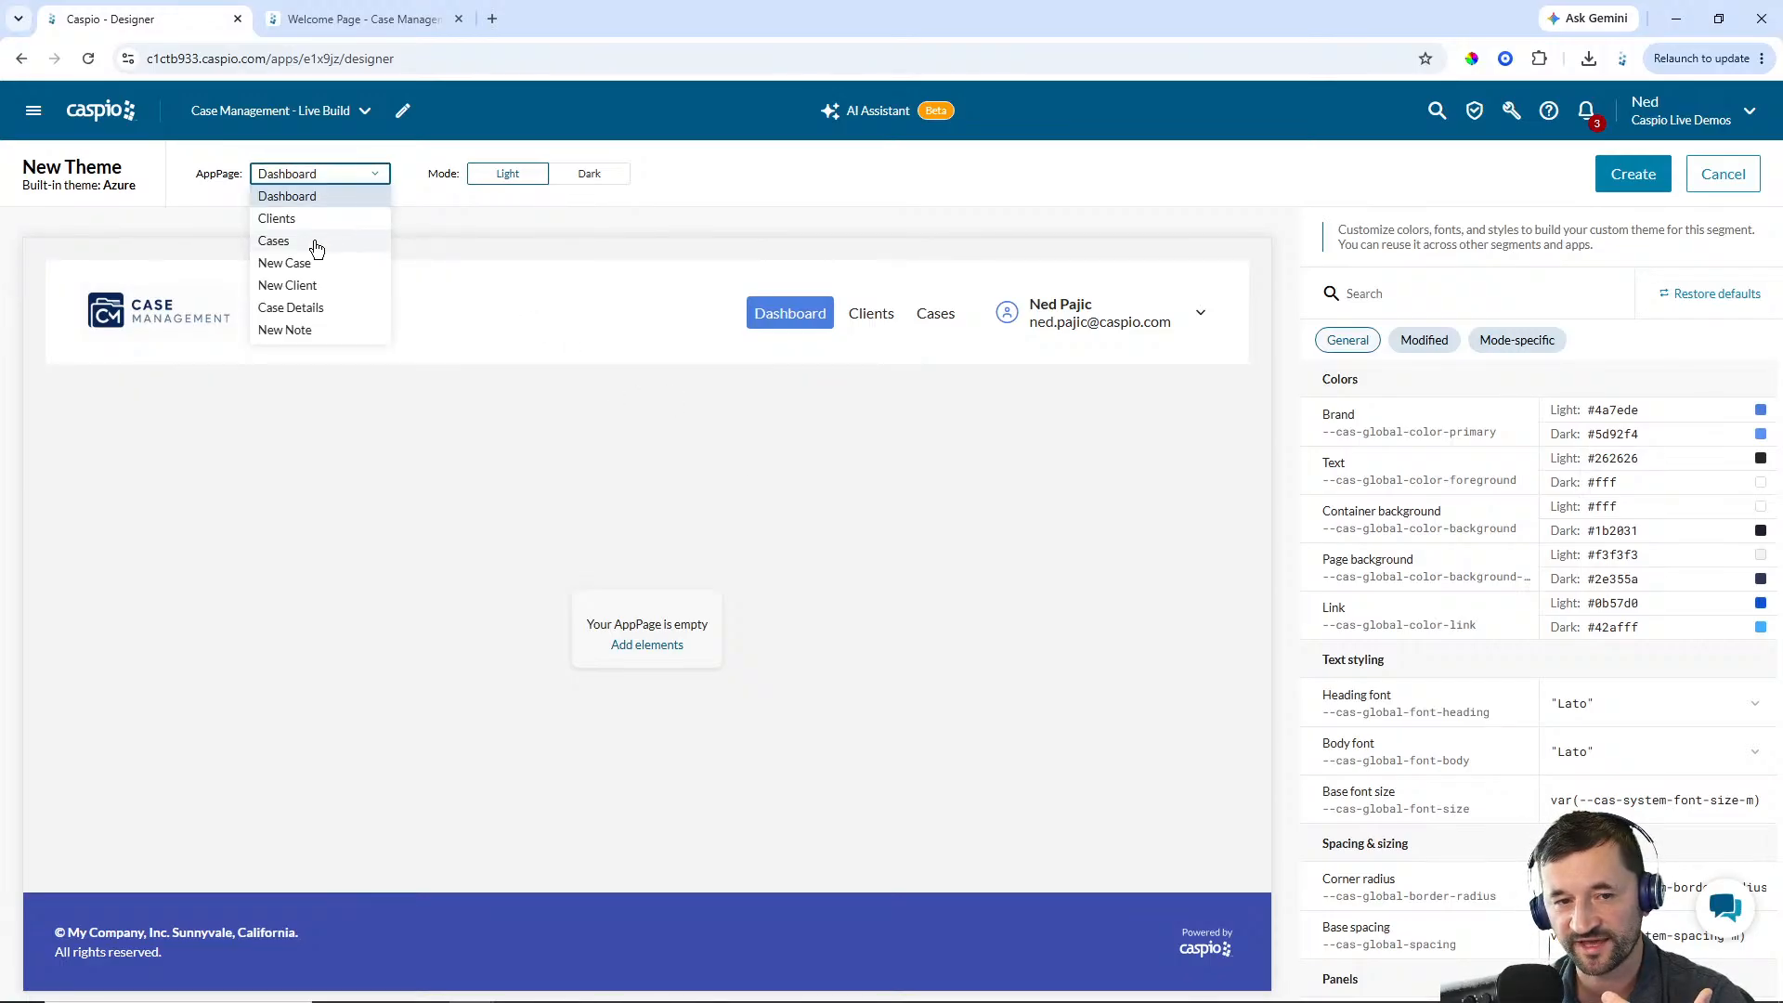
{"action": "left_click", "coordinate": [315, 243]}
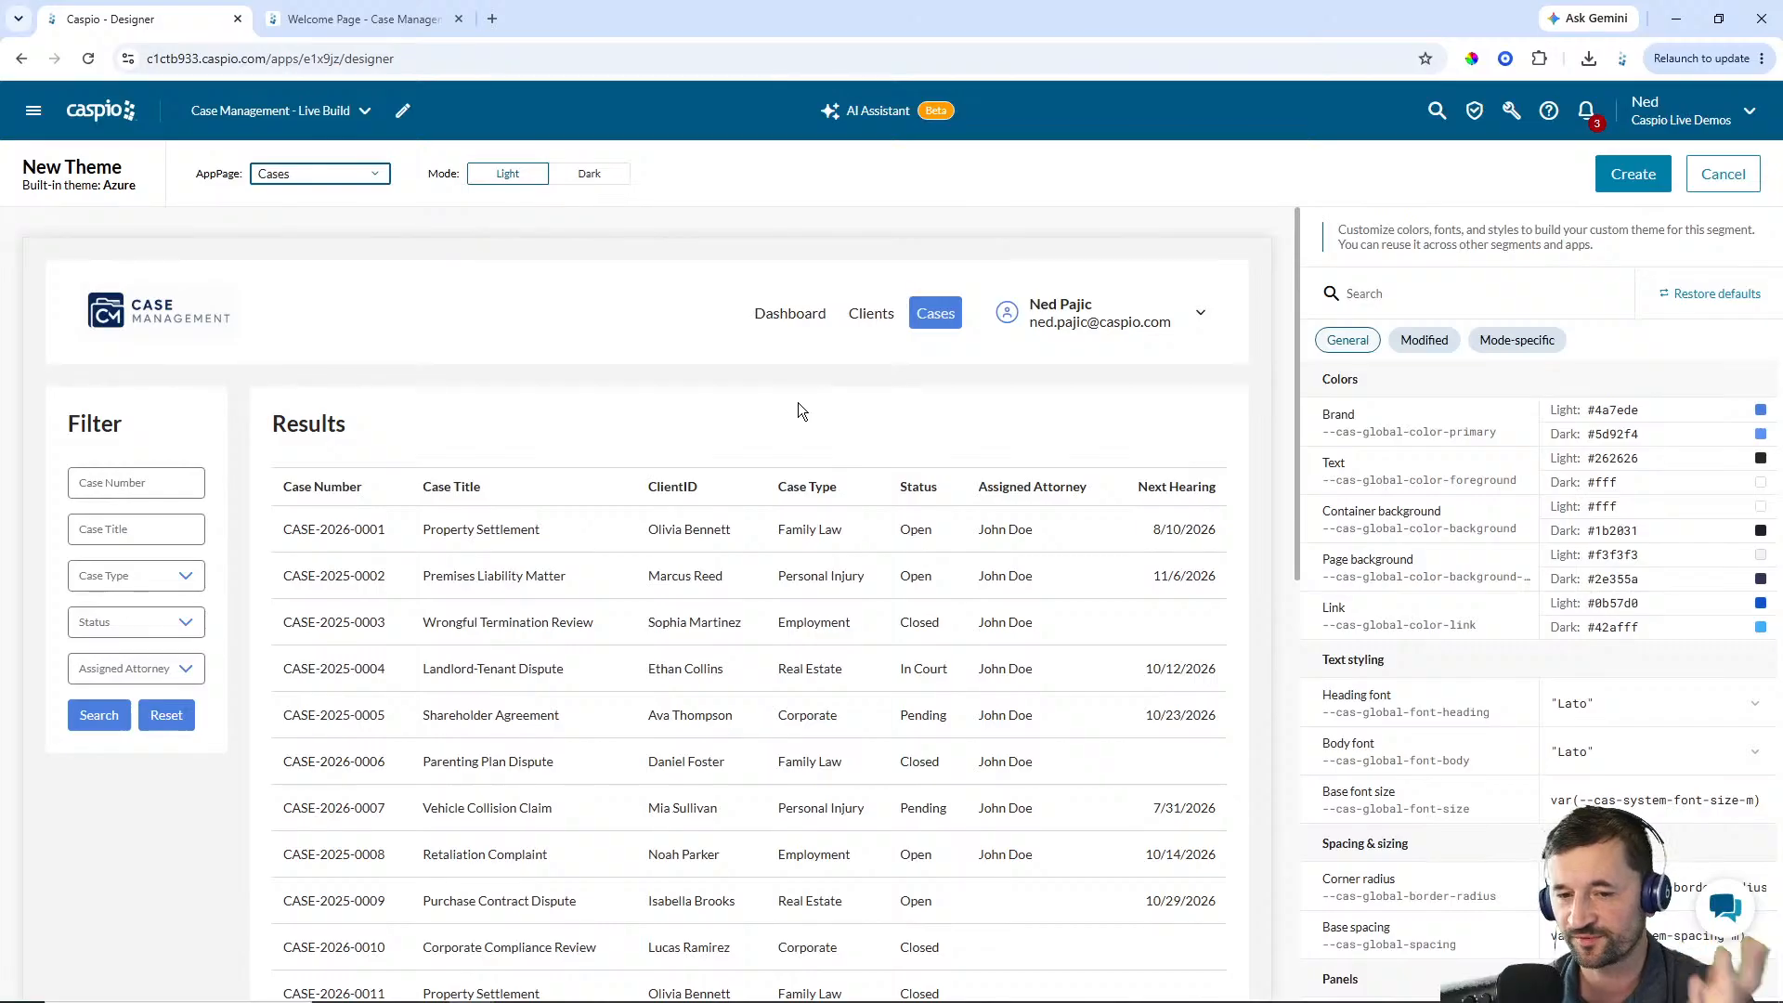
{"action": "left_click", "coordinate": [1600, 483]}
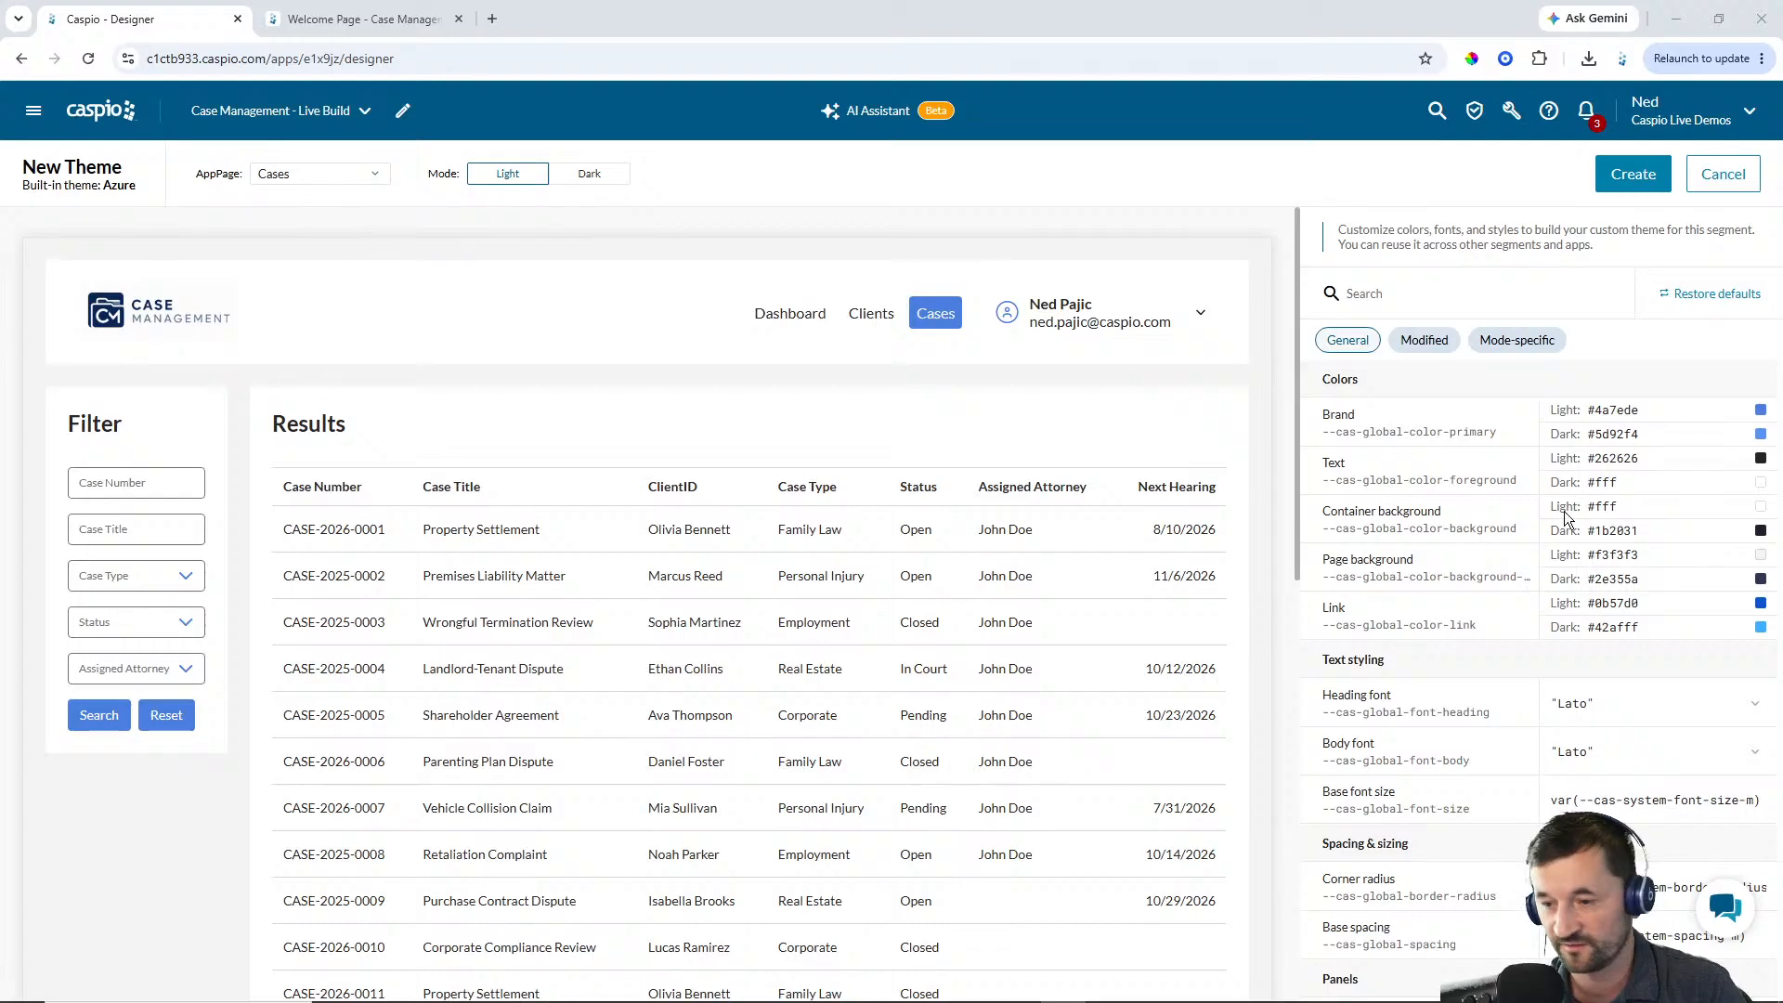
Set the Brand light color to #1E3A5F
{"action": "left_click", "coordinate": [1714, 410]}
{"action": "left_click_drag", "start_coordinate": [1641, 411], "coordinate": [1597, 411]}
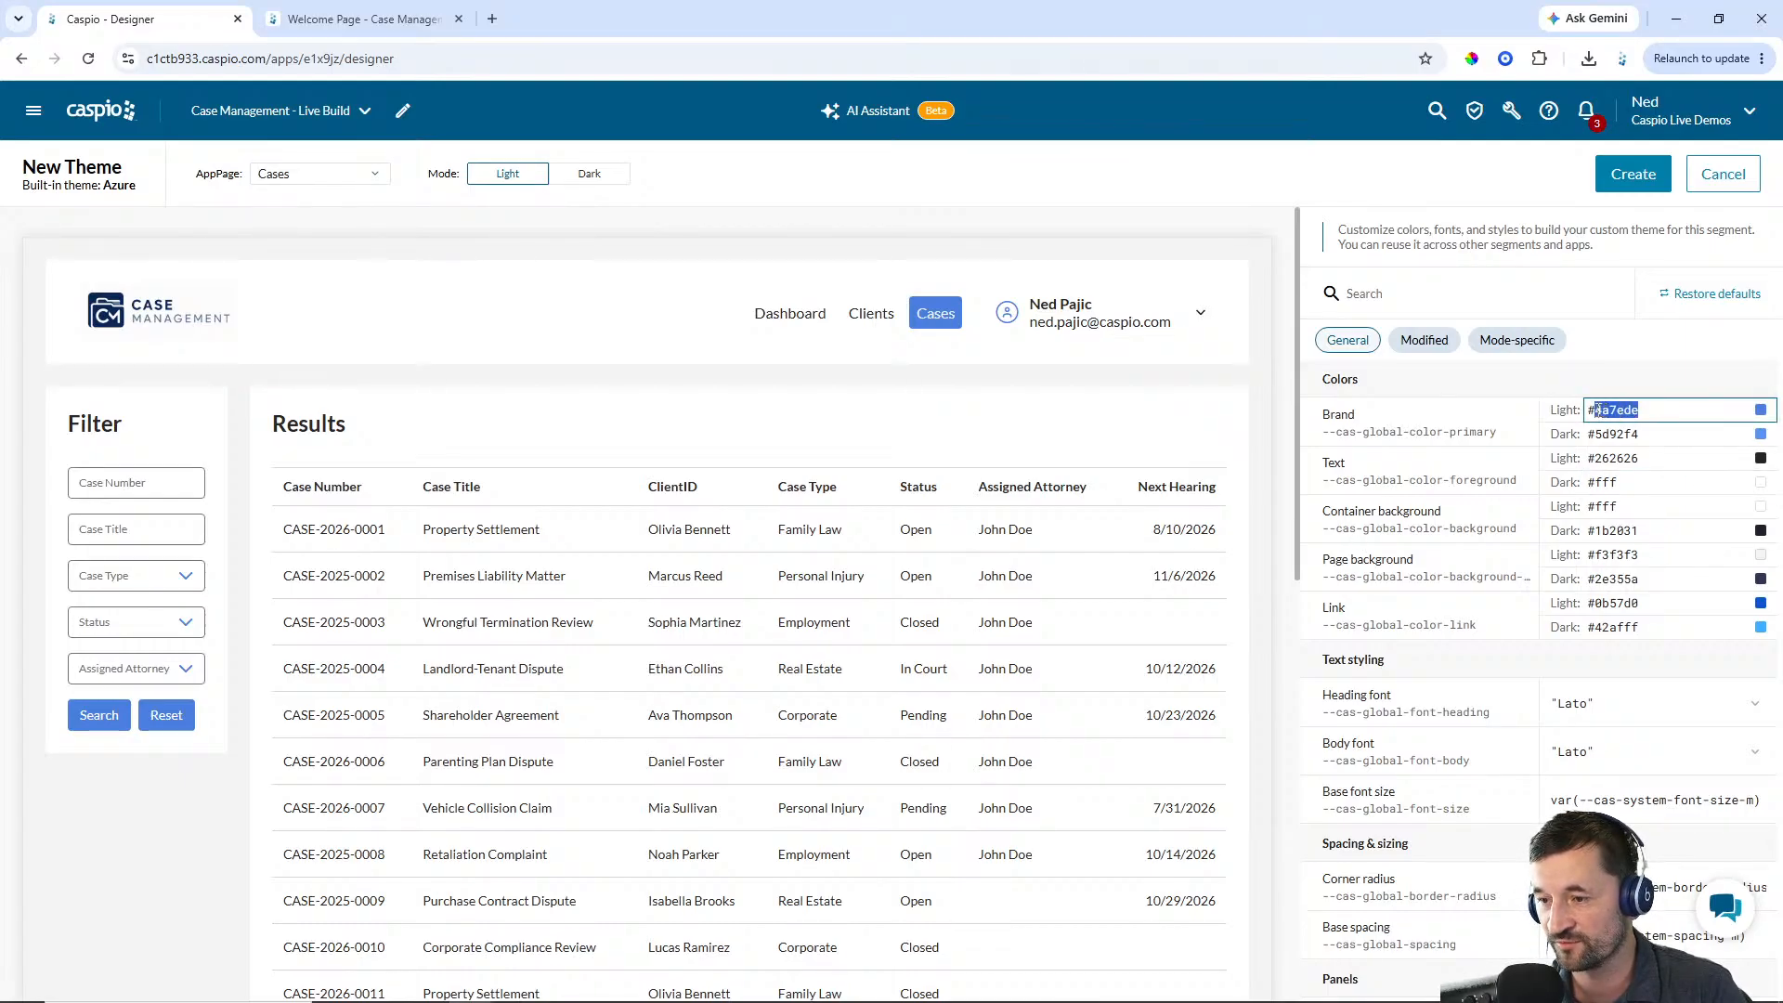
{"action": "type", "text": "1E3A5F"}
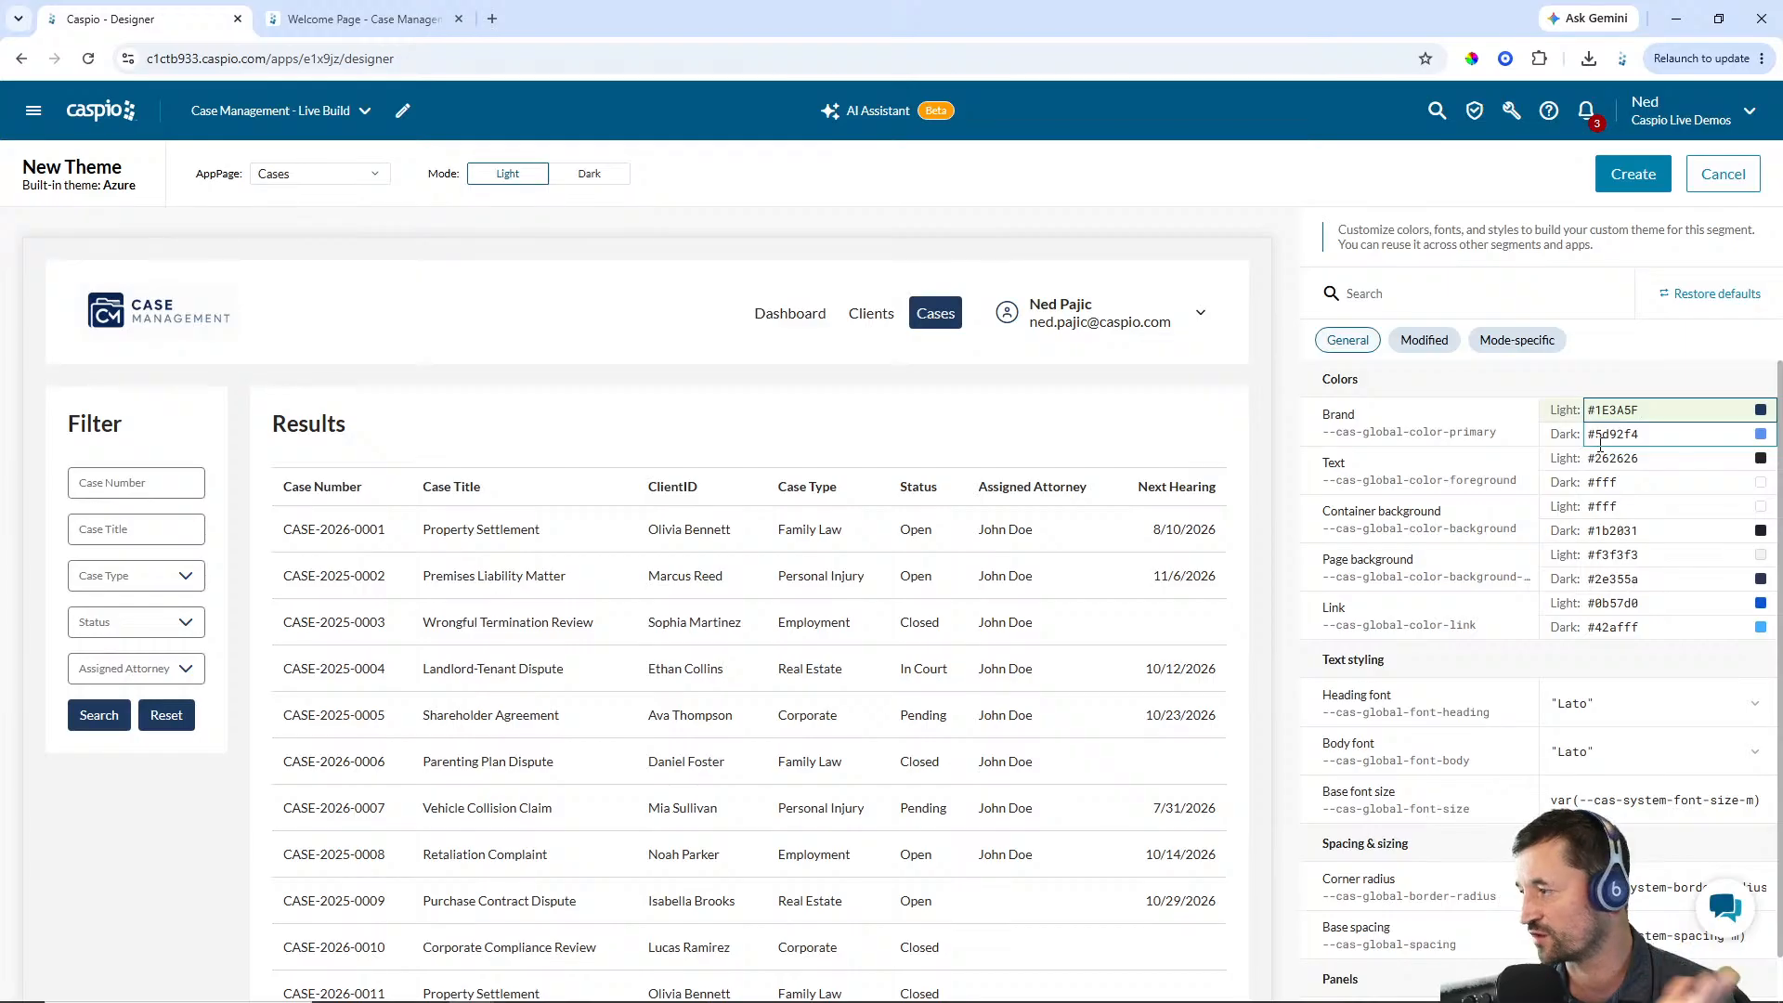
{"action": "left_click", "coordinate": [1629, 360]}
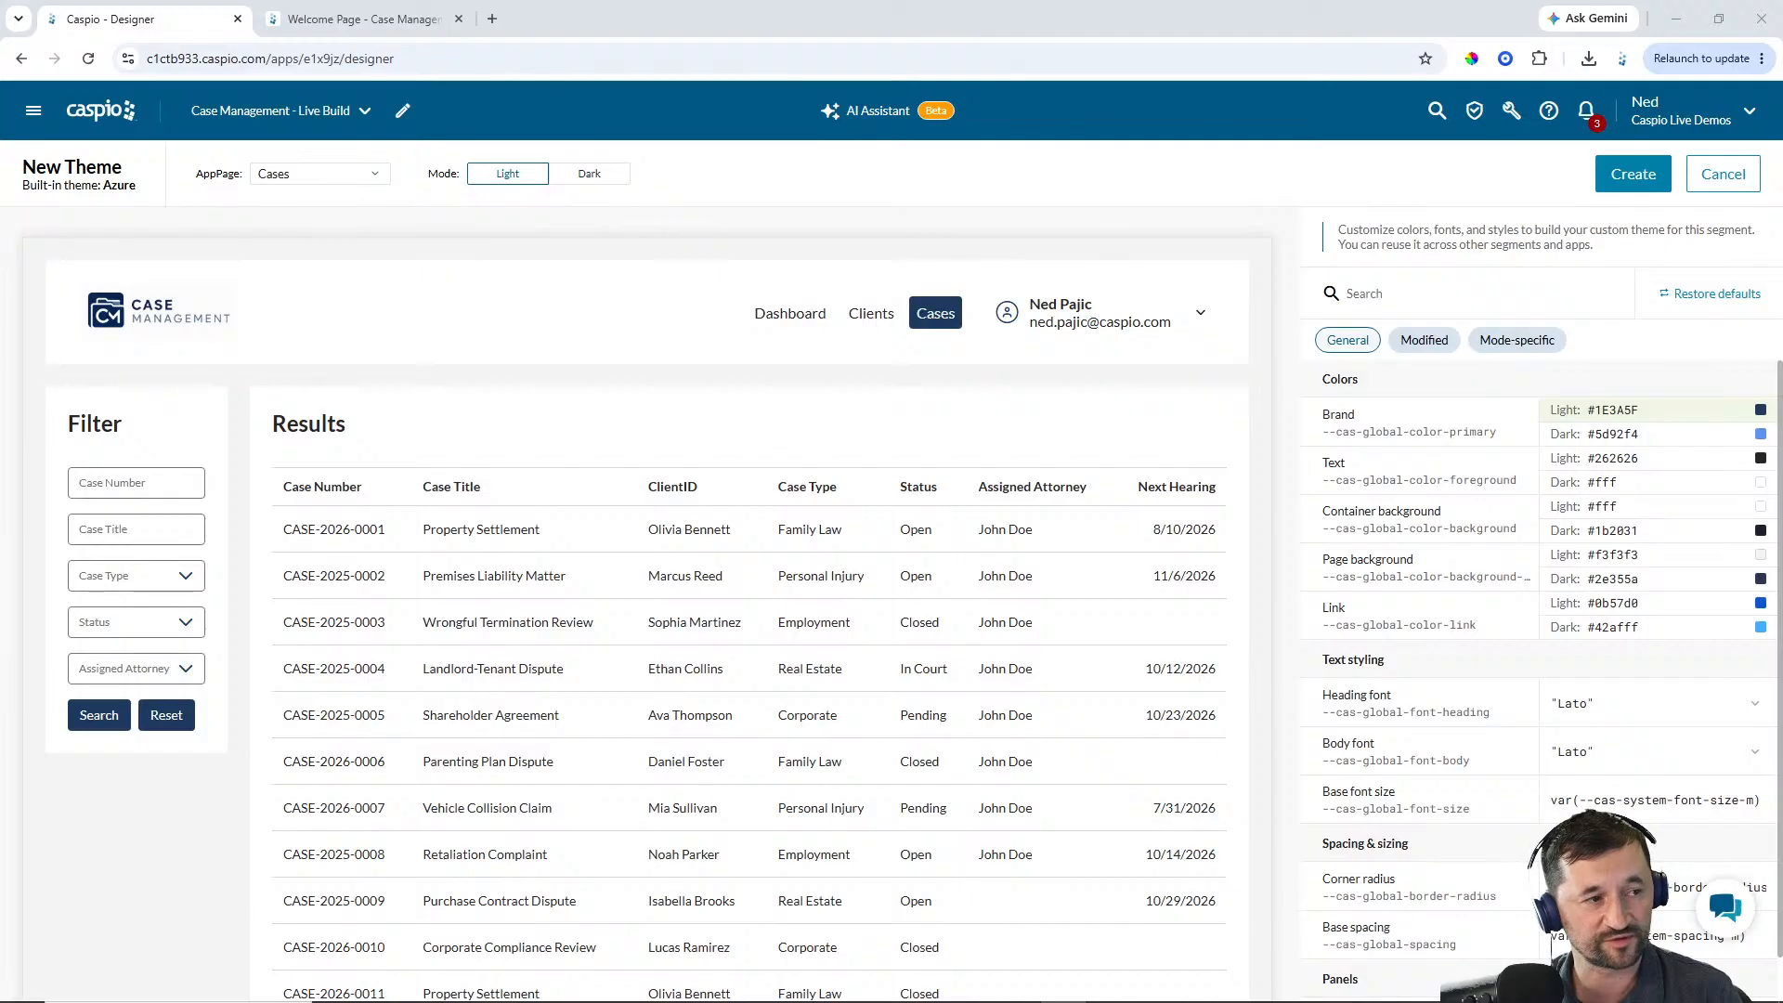
Set the Text light color to #1F2937
{"action": "left_click", "coordinate": [1644, 434]}
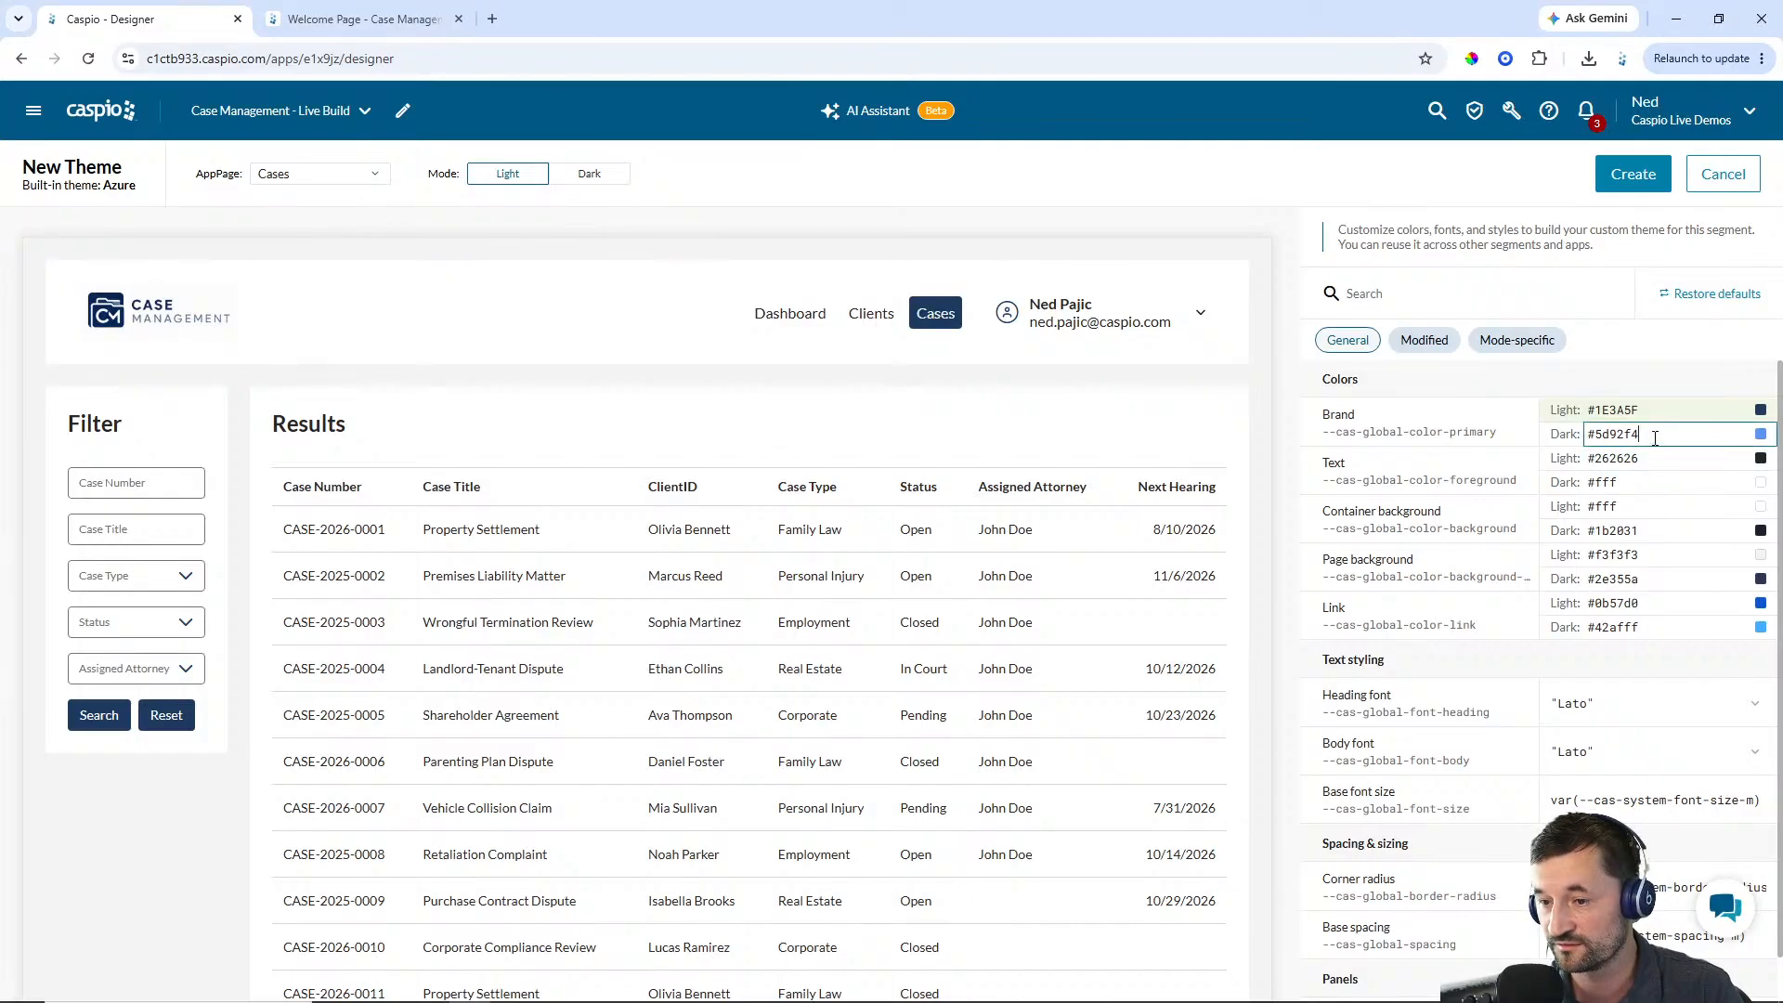
{"action": "left_click_drag", "start_coordinate": [1659, 461], "coordinate": [1597, 465]}
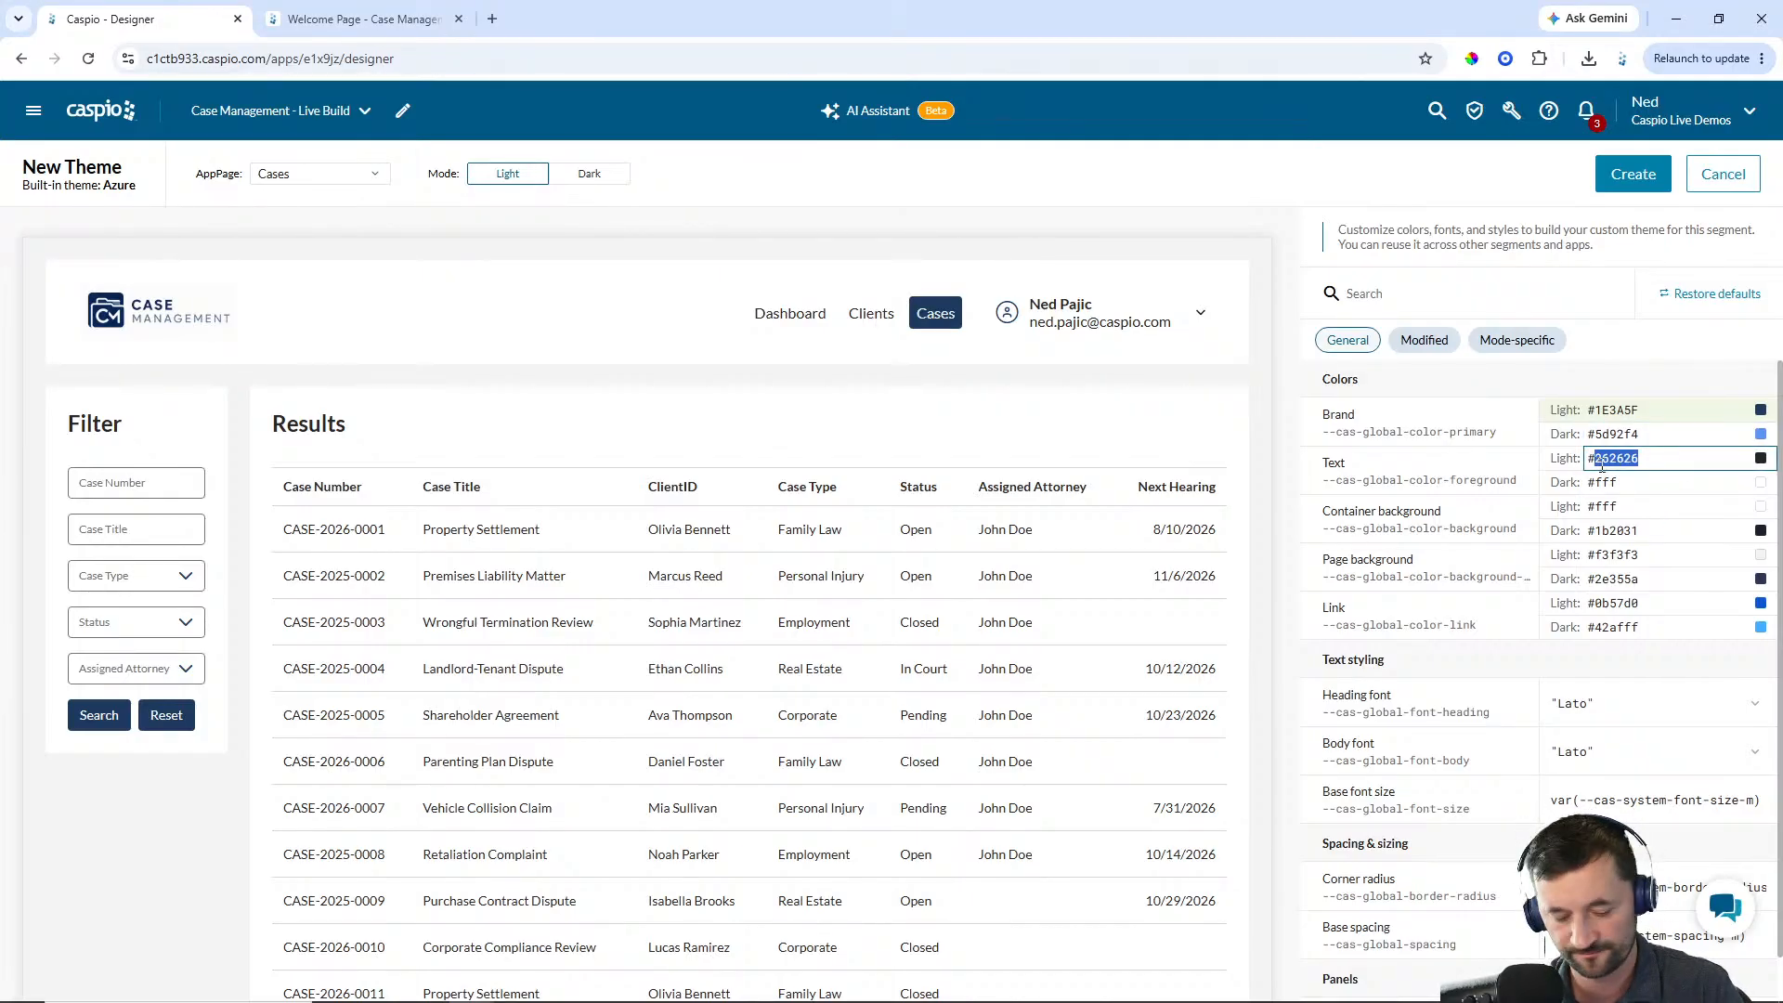
{"action": "type", "text": "1F2937"}
{"action": "left_click", "coordinate": [1687, 360]}
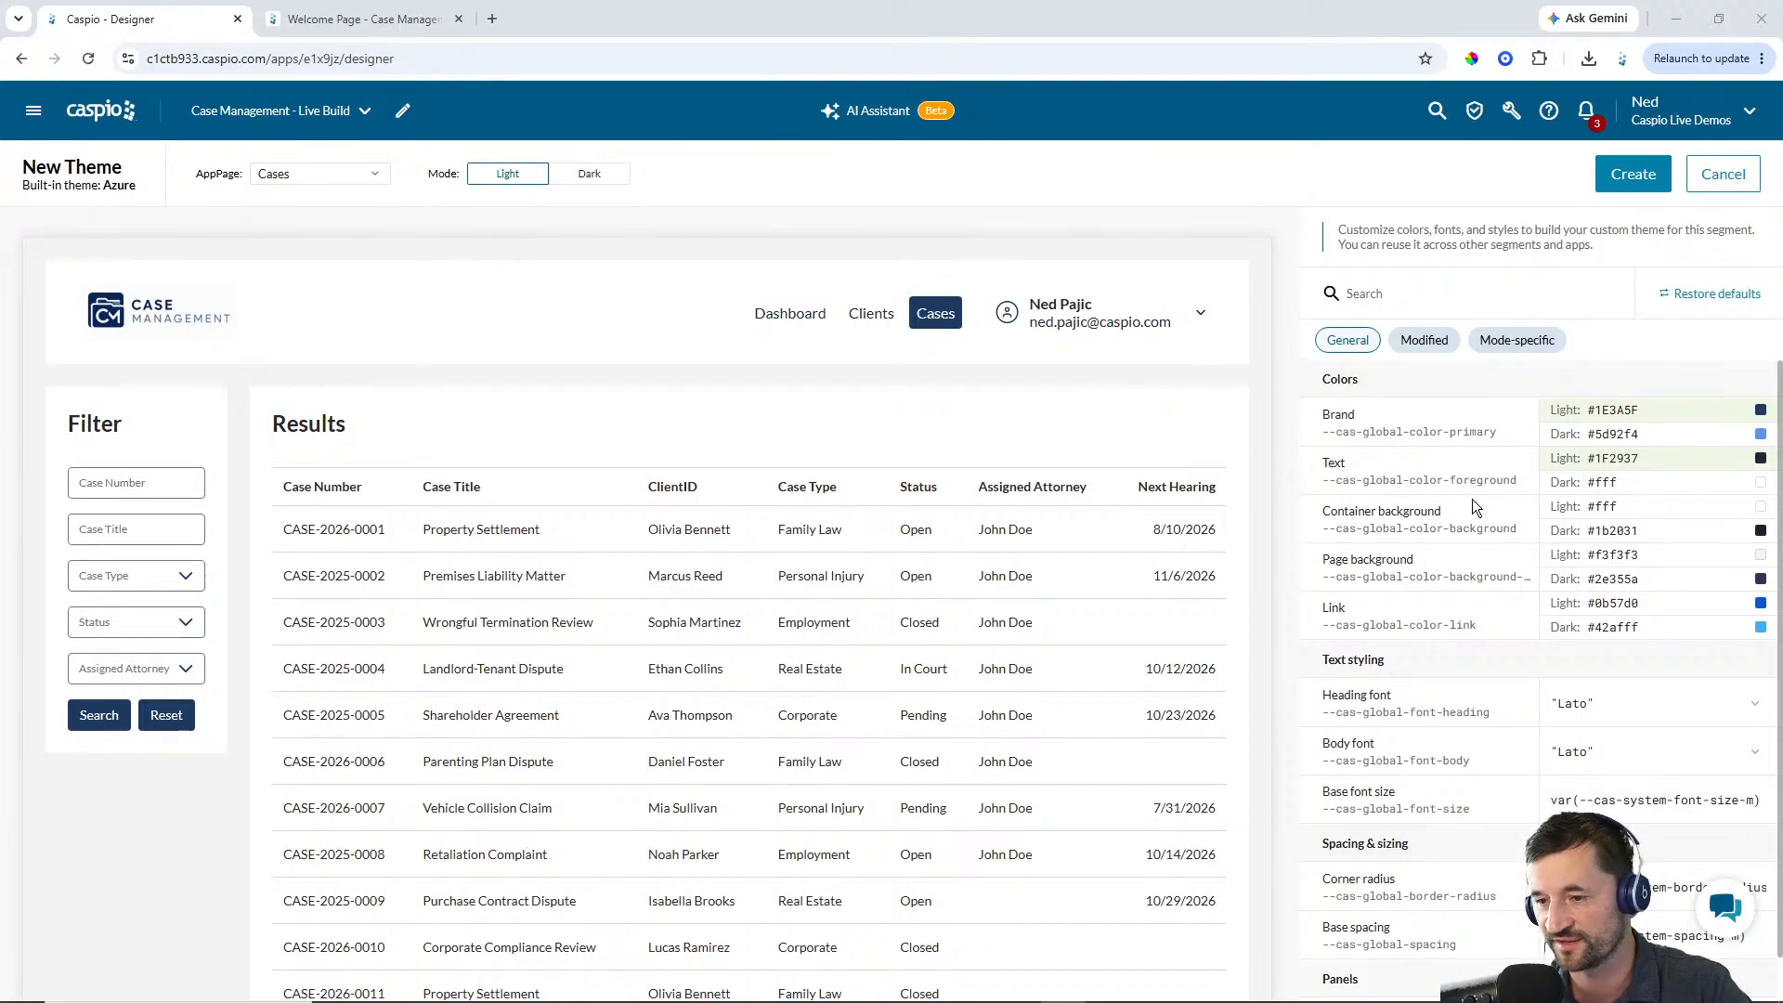
Set the Page background light color to #F5F7FA and the Link light color to #2F80ED
{"action": "left_click", "coordinate": [1598, 554]}
{"action": "double_click", "coordinate": [1598, 554]}
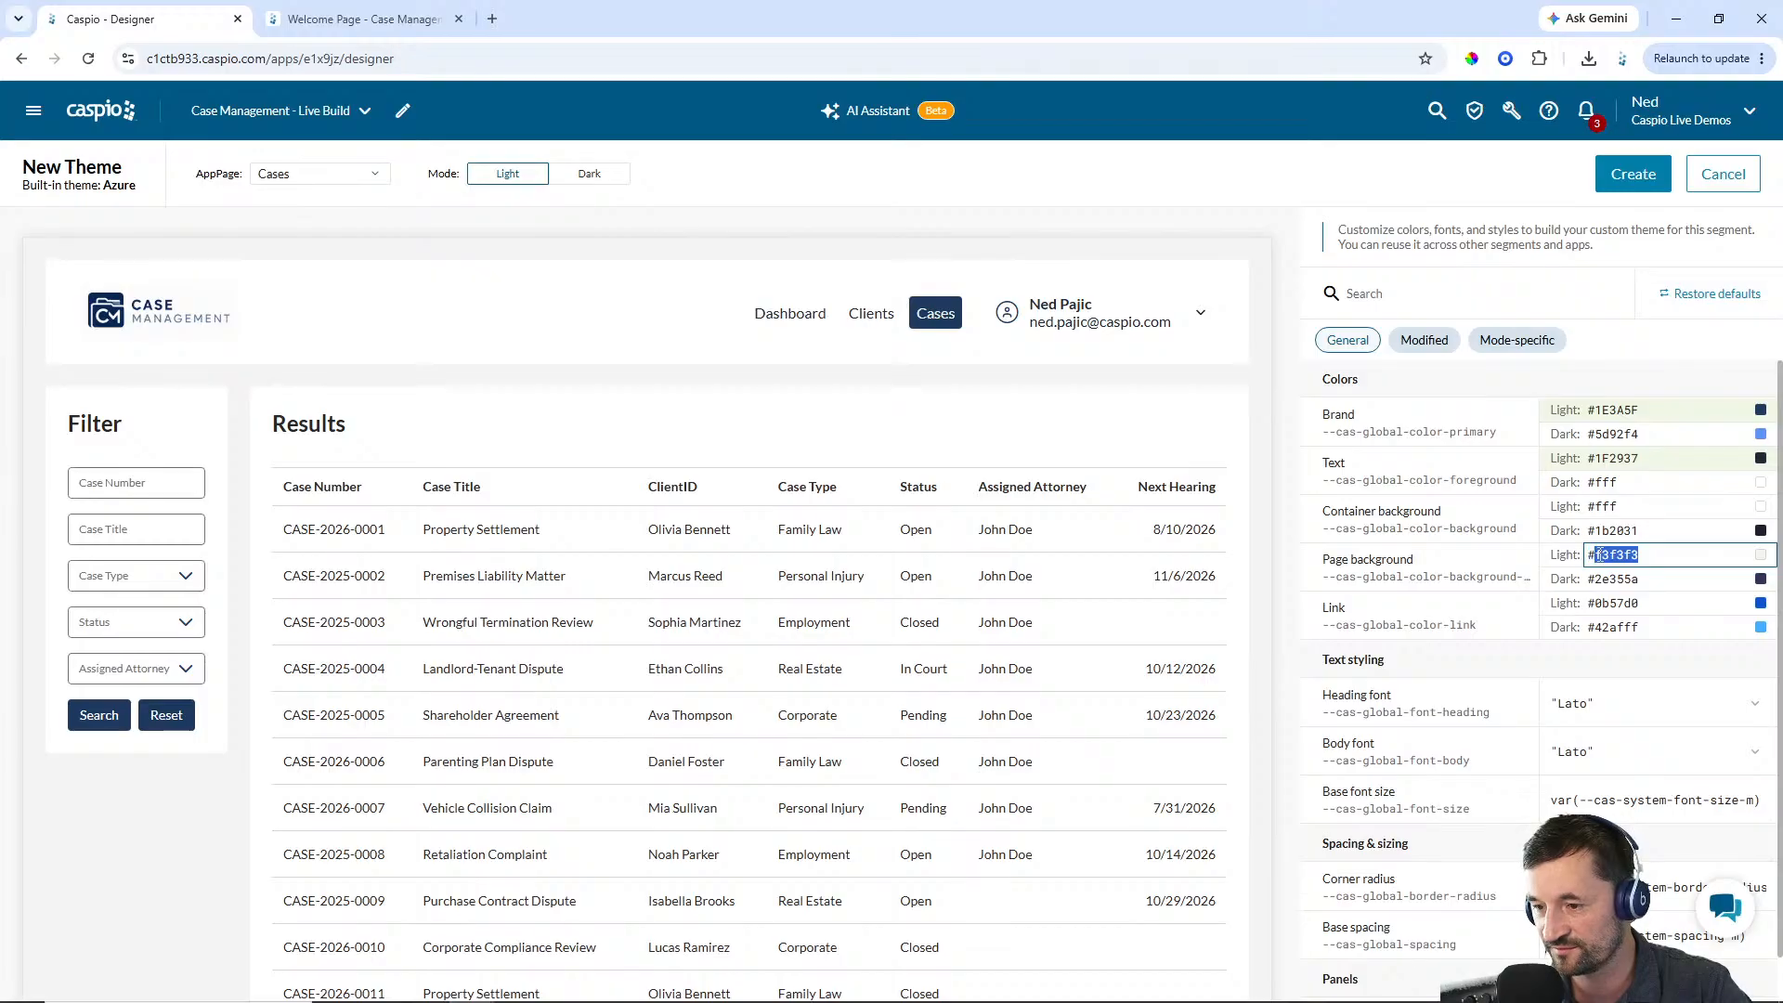
{"action": "type", "text": "F5F7FA"}
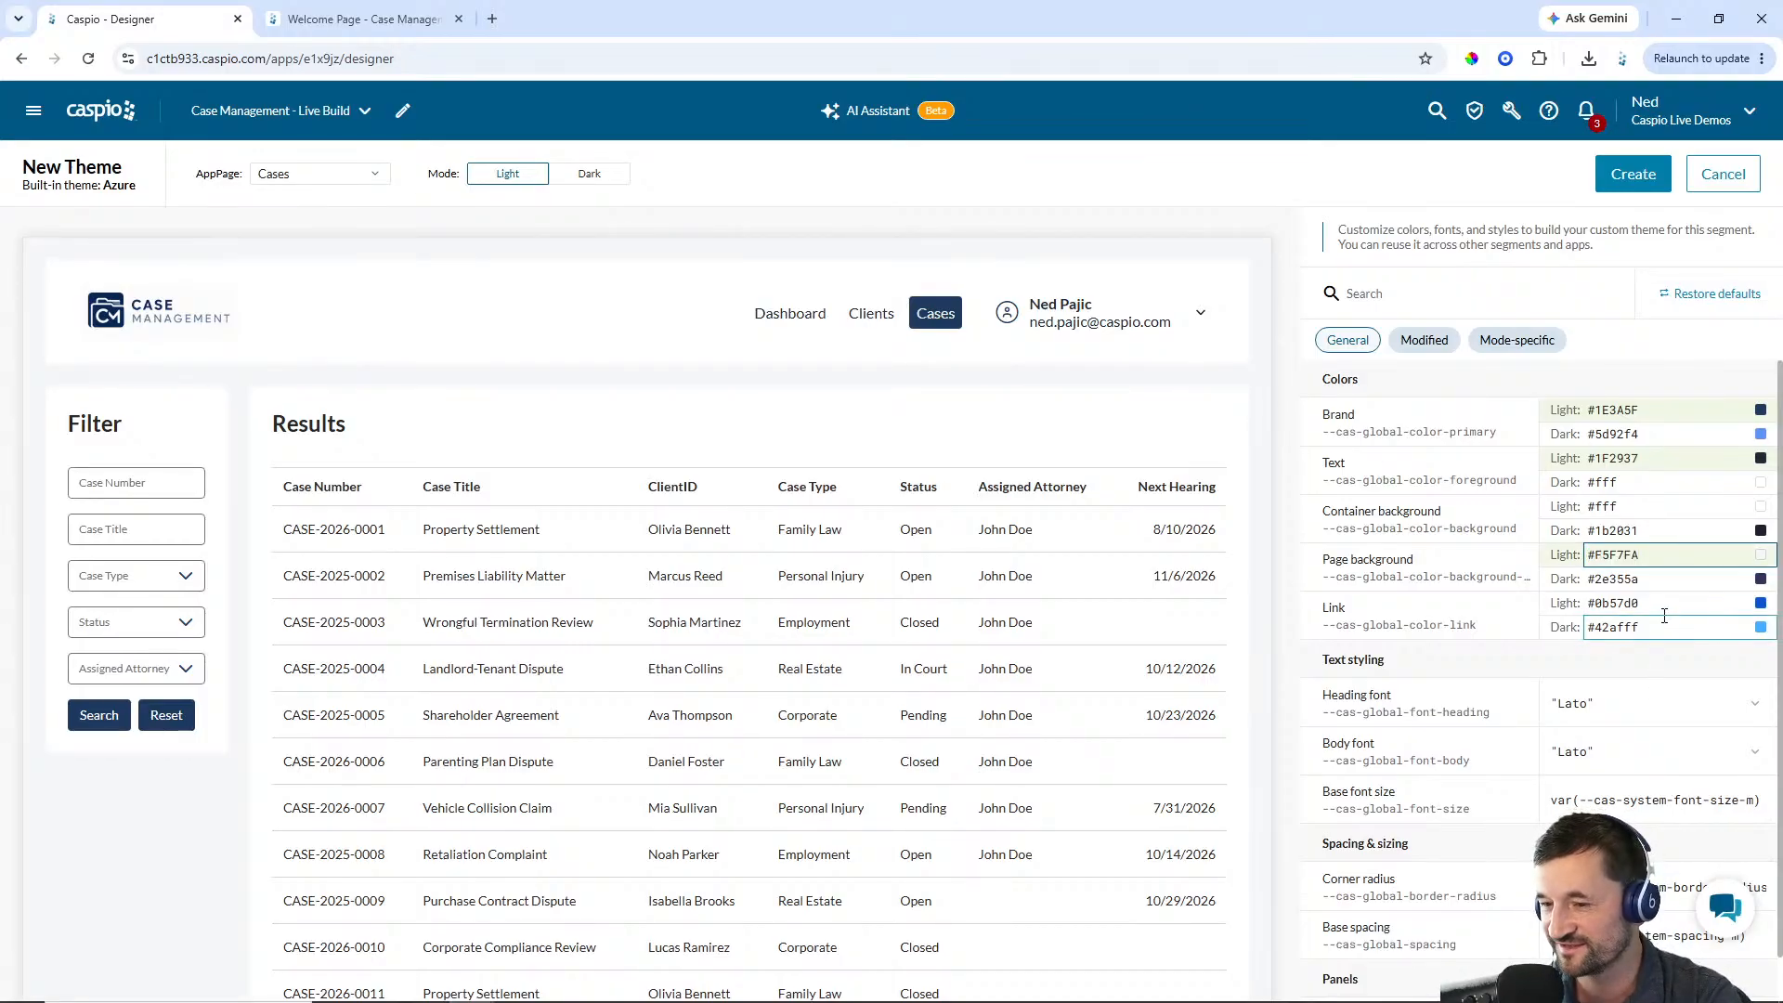
{"action": "scroll", "coordinate": [1671, 611], "scroll_direction": "down", "scroll_amount": 1}
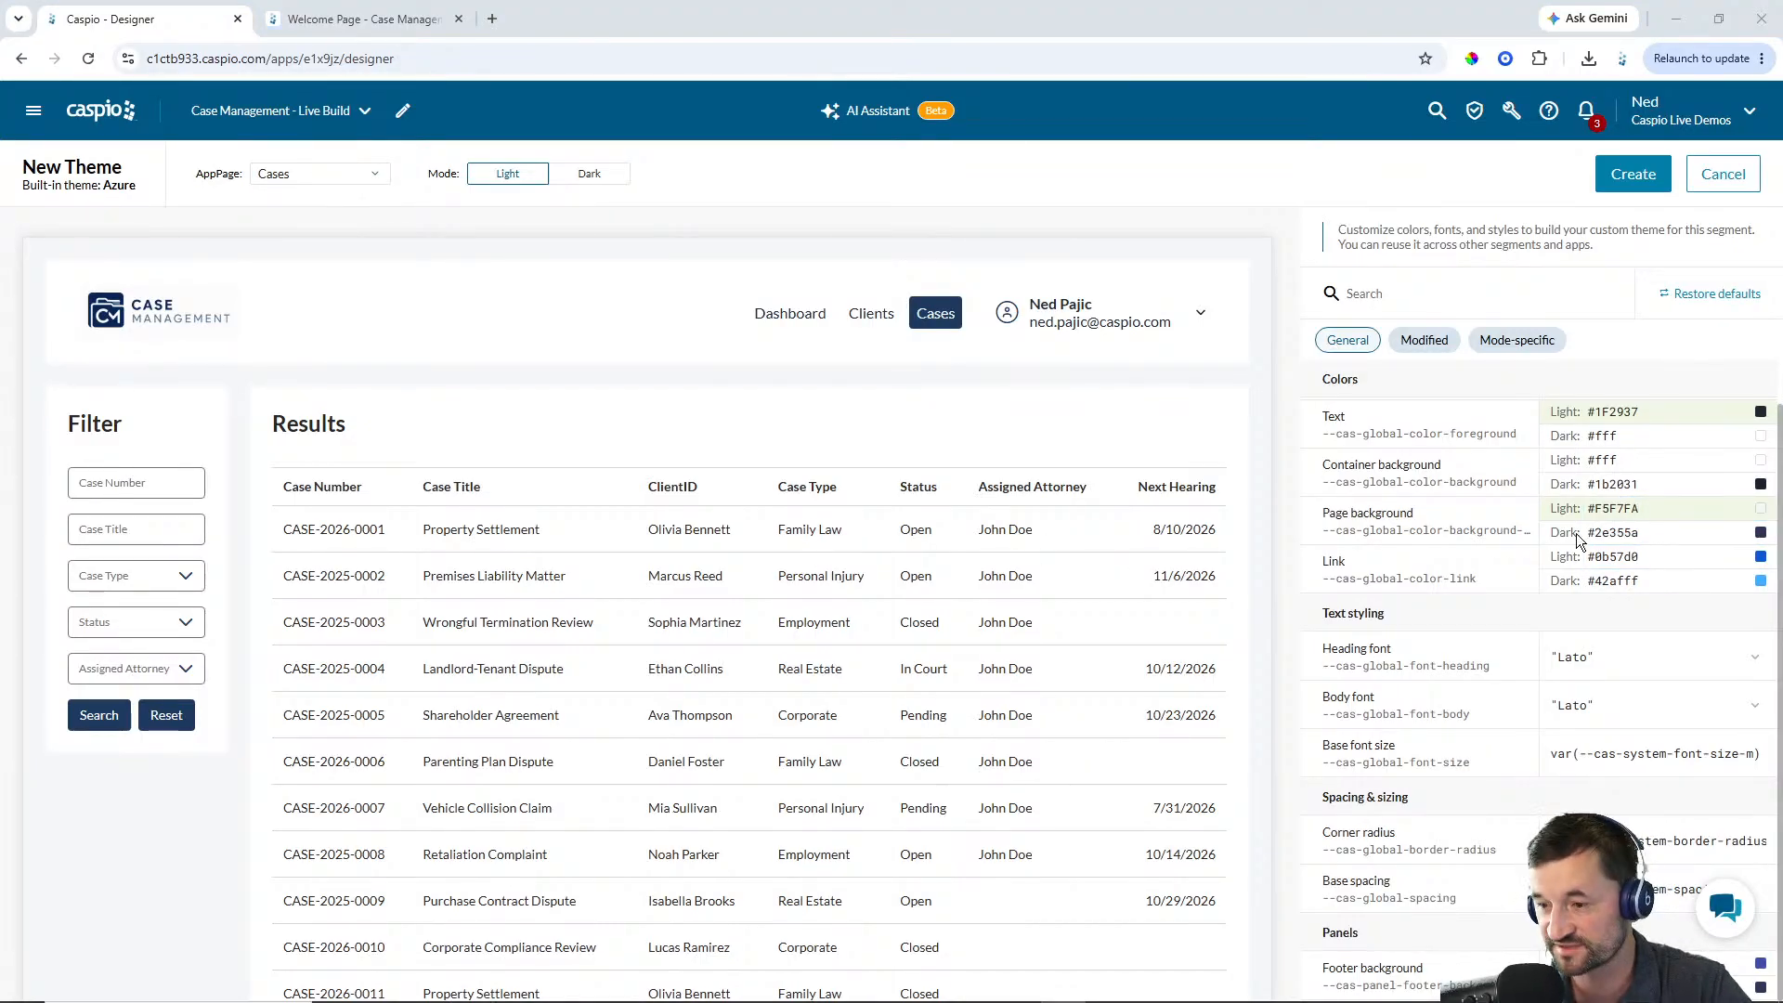
{"action": "double_click", "coordinate": [1616, 557]}
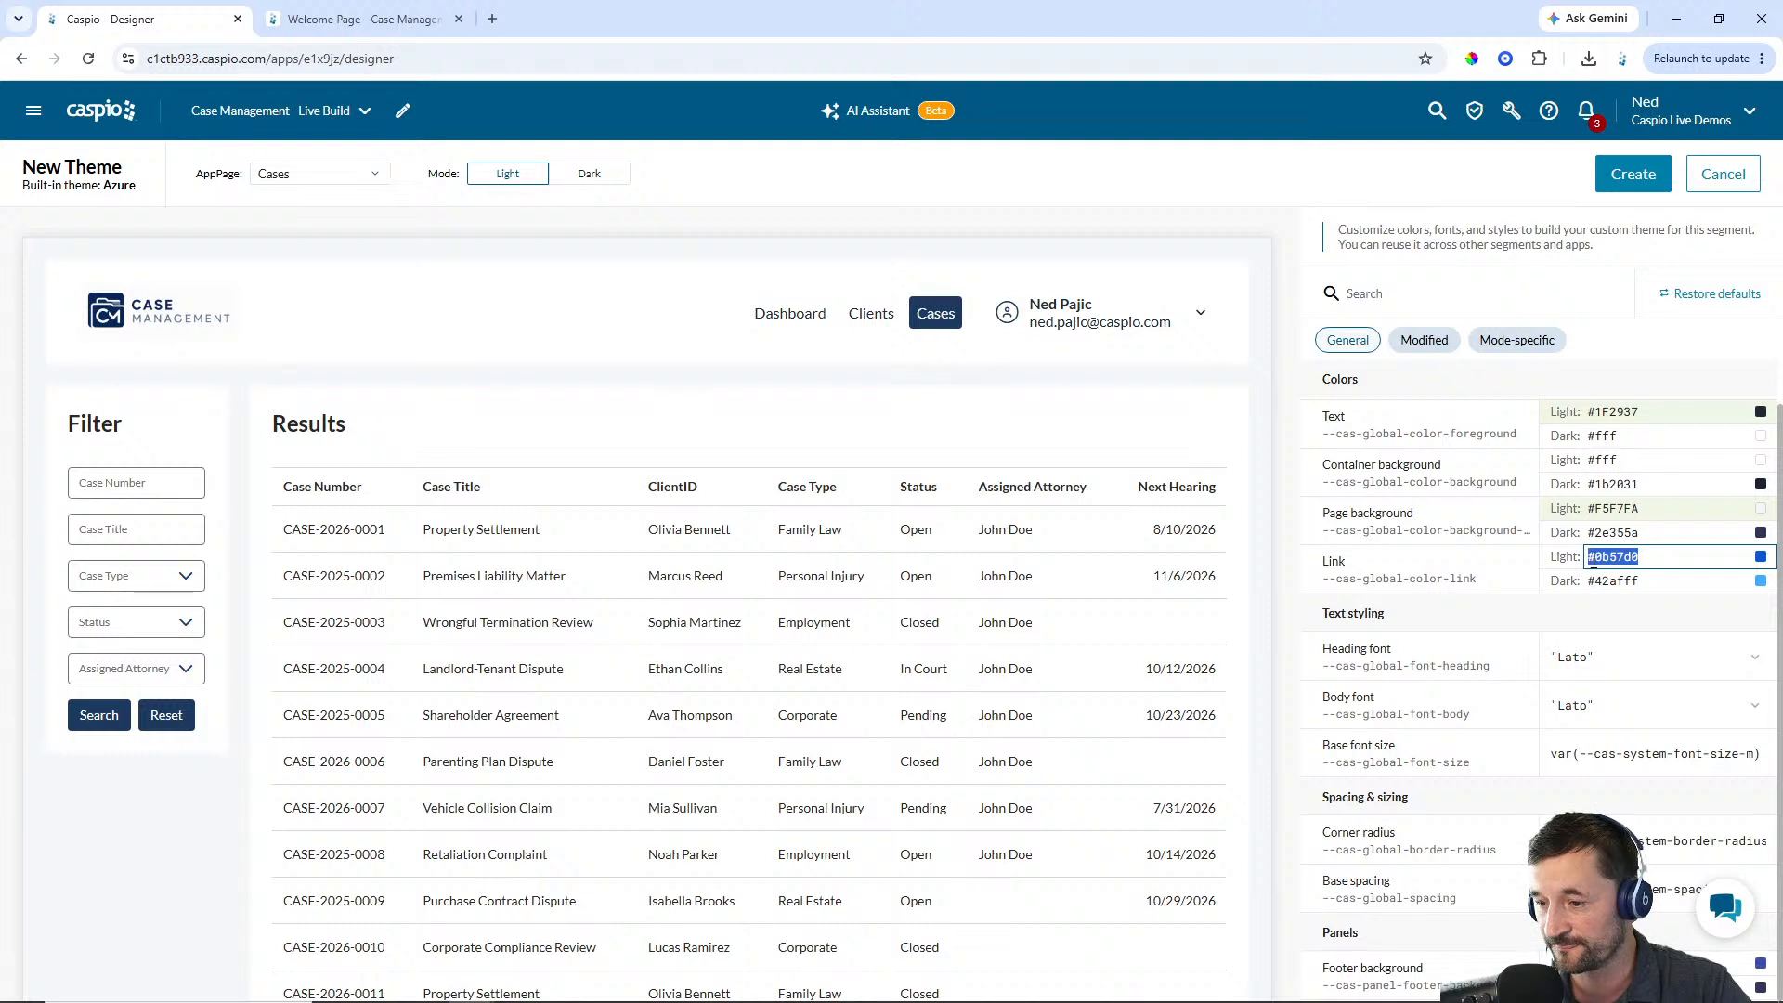
{"action": "type", "text": "2F80ED"}
{"action": "left_click", "coordinate": [1256, 452]}
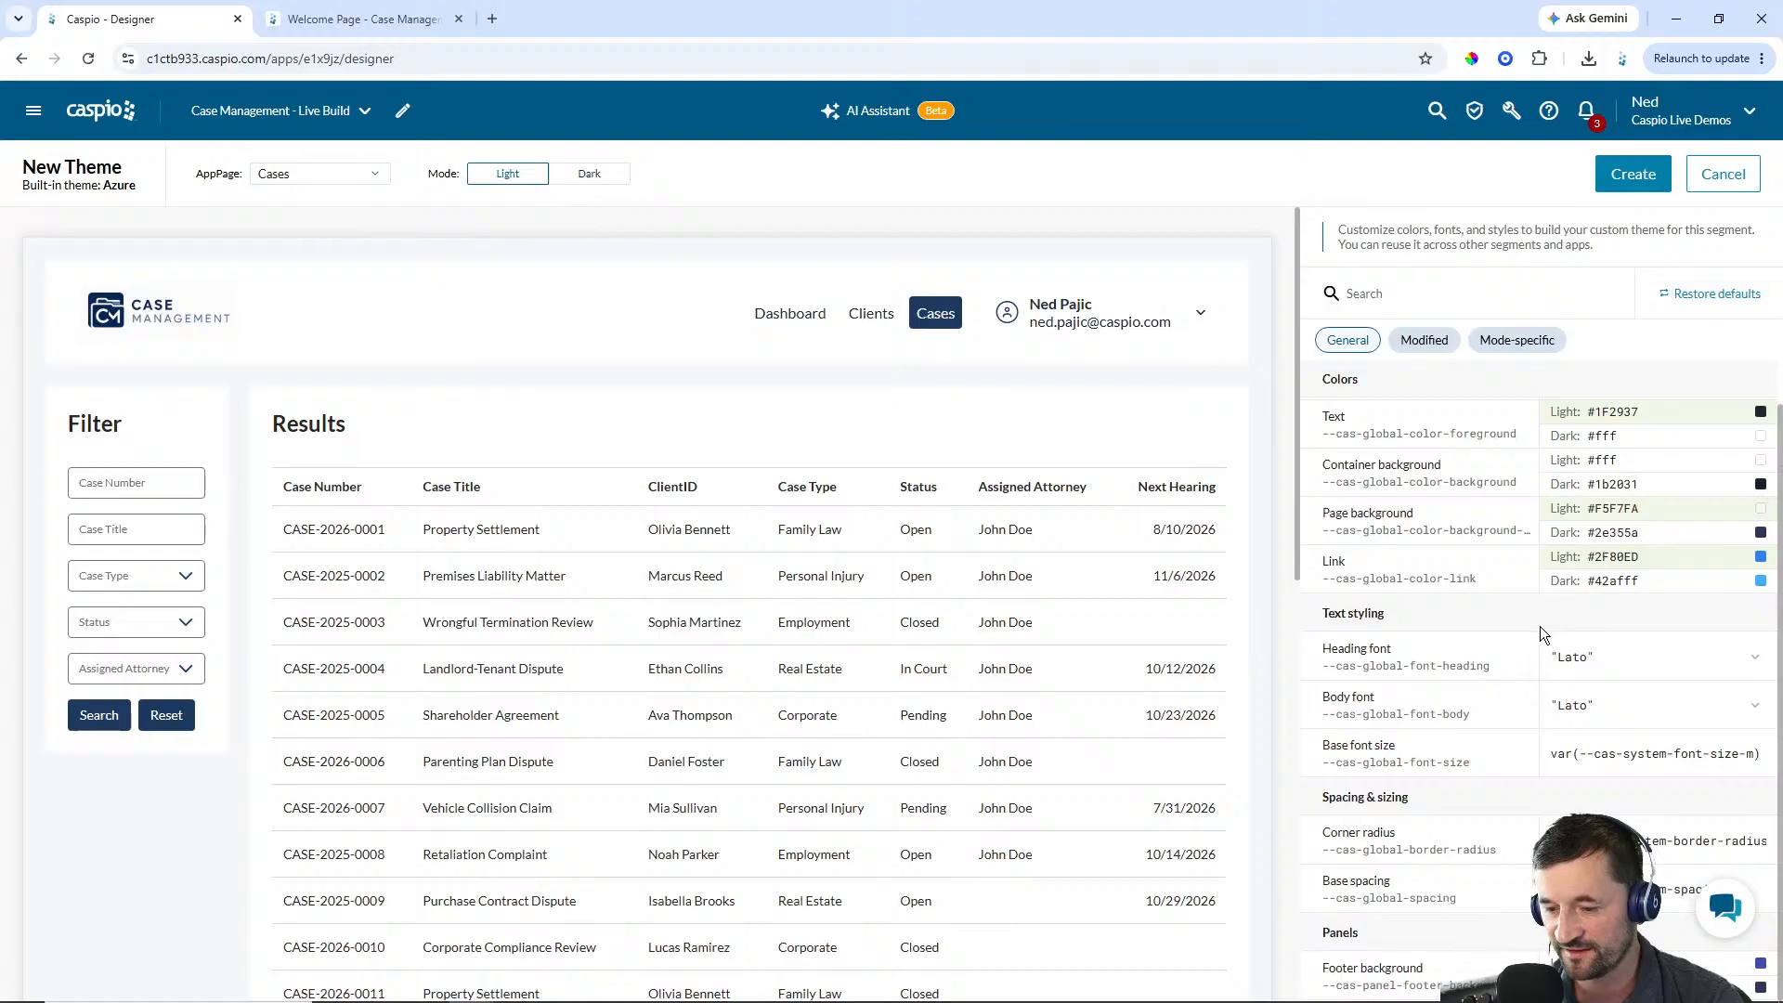
Paste a new color into the Footer background setting under Panels
{"action": "mouse_move", "coordinate": [1381, 992]}
{"action": "scroll", "coordinate": [1033, 521], "scroll_direction": "down", "scroll_amount": 10}
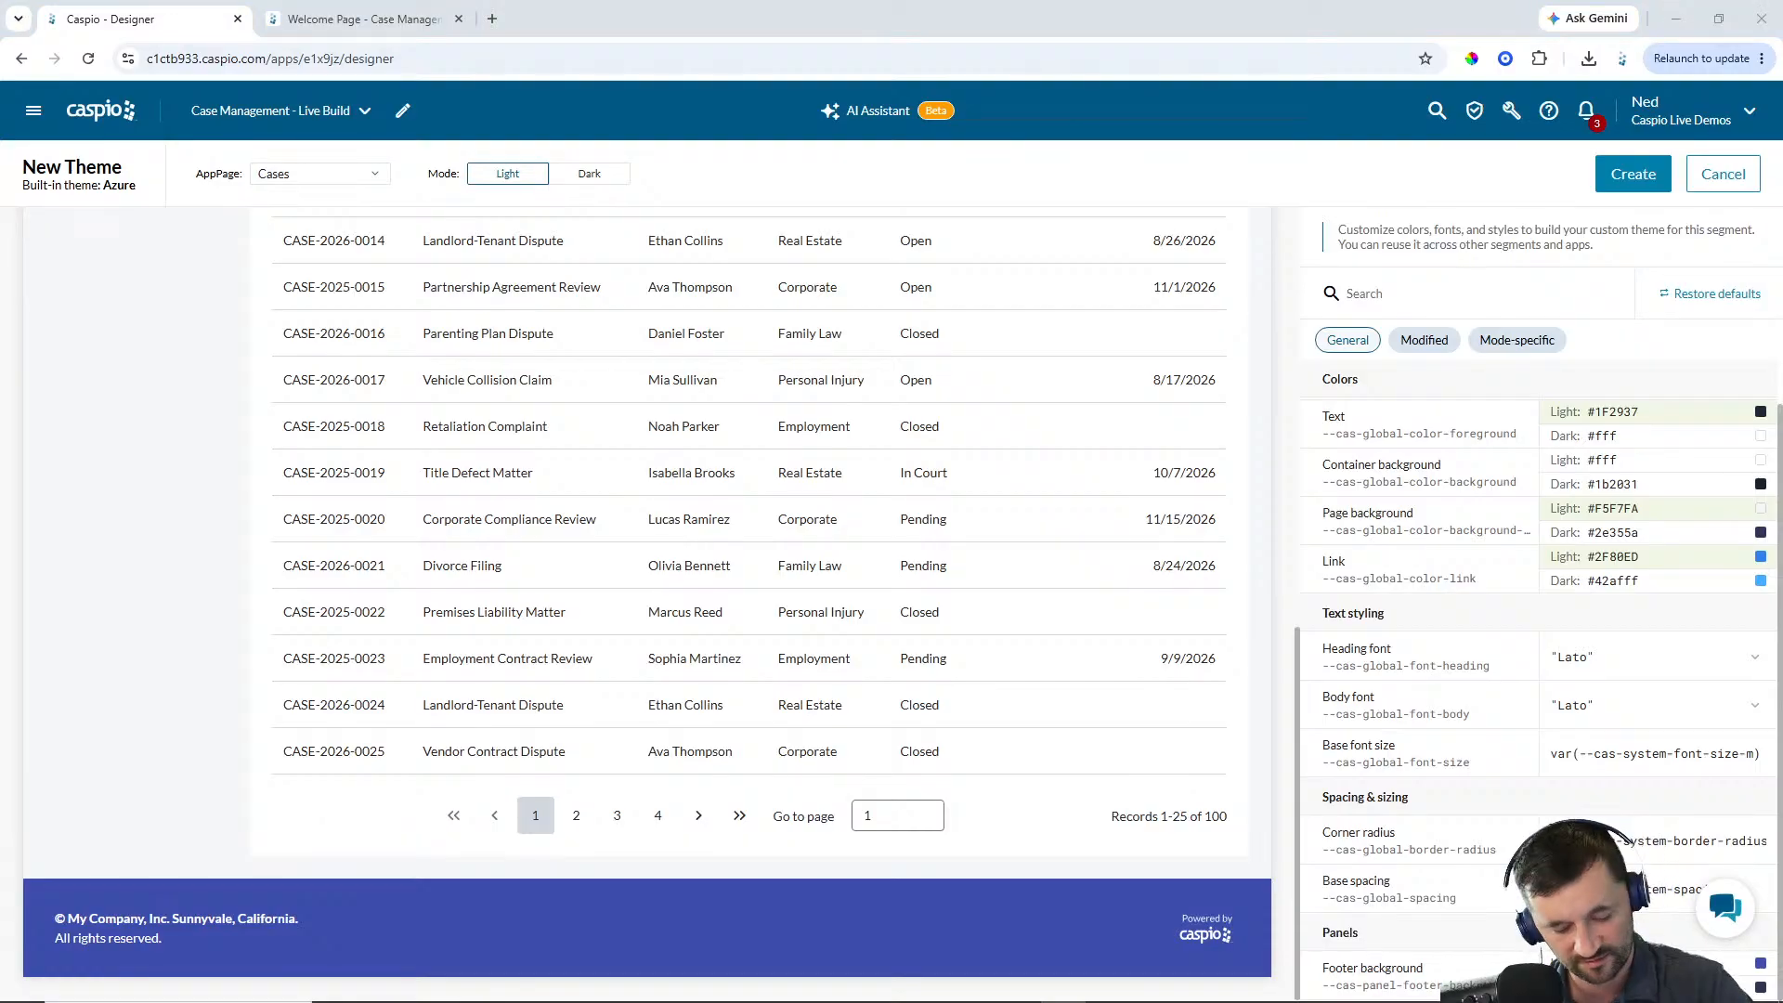
{"action": "left_click", "coordinate": [1639, 963]}
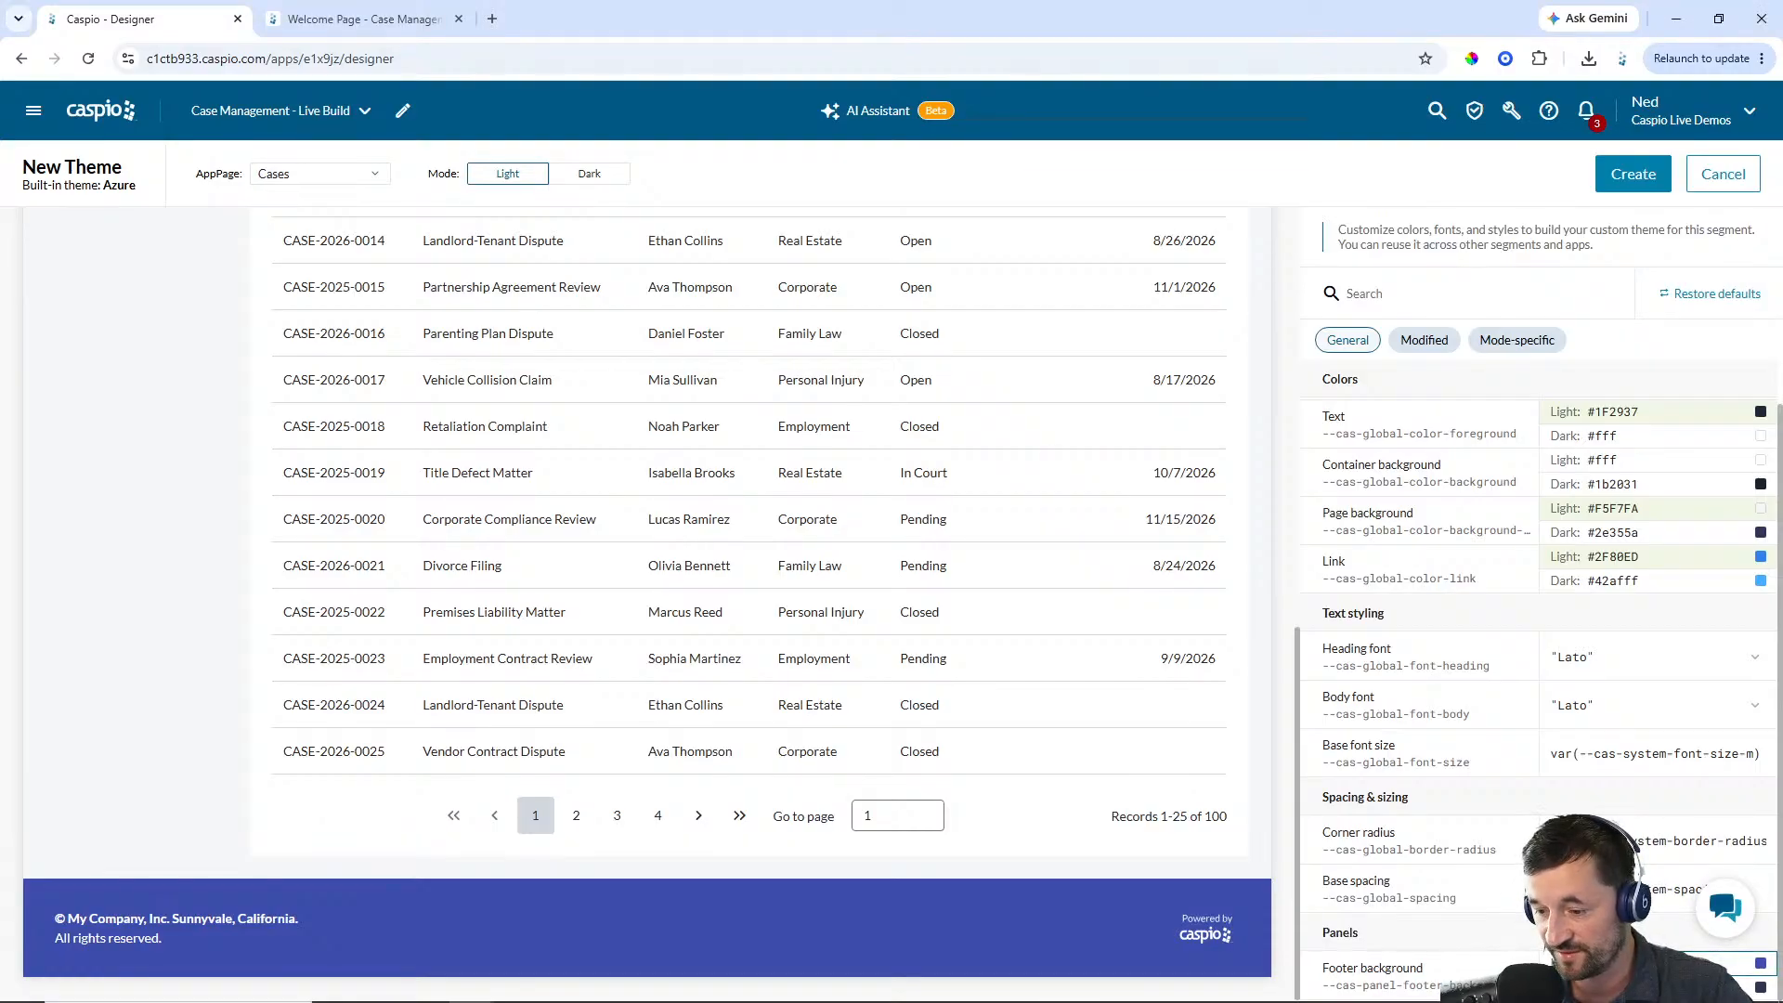
{"action": "key", "text": "ctrl+v"}
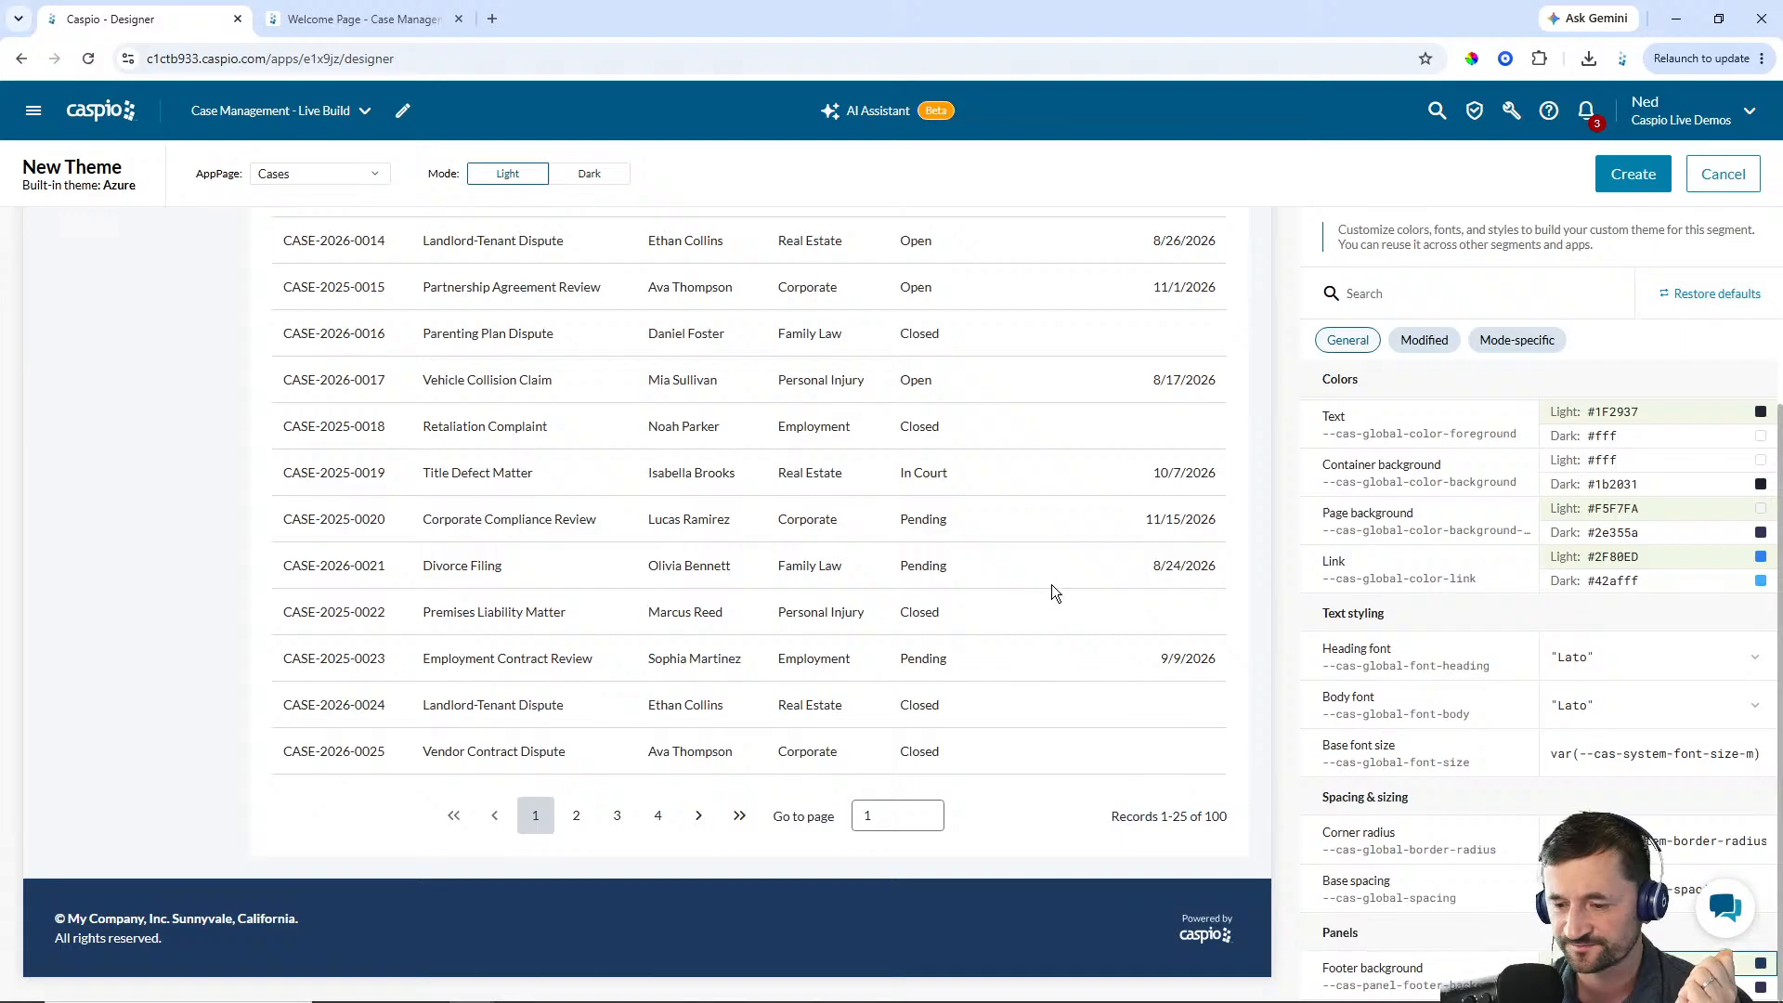
Find the DataPart shadow setting and set it to 0 1px 4px rgba(30,58,95,.08)
{"action": "scroll", "coordinate": [1559, 448], "scroll_direction": "up", "scroll_amount": 1}
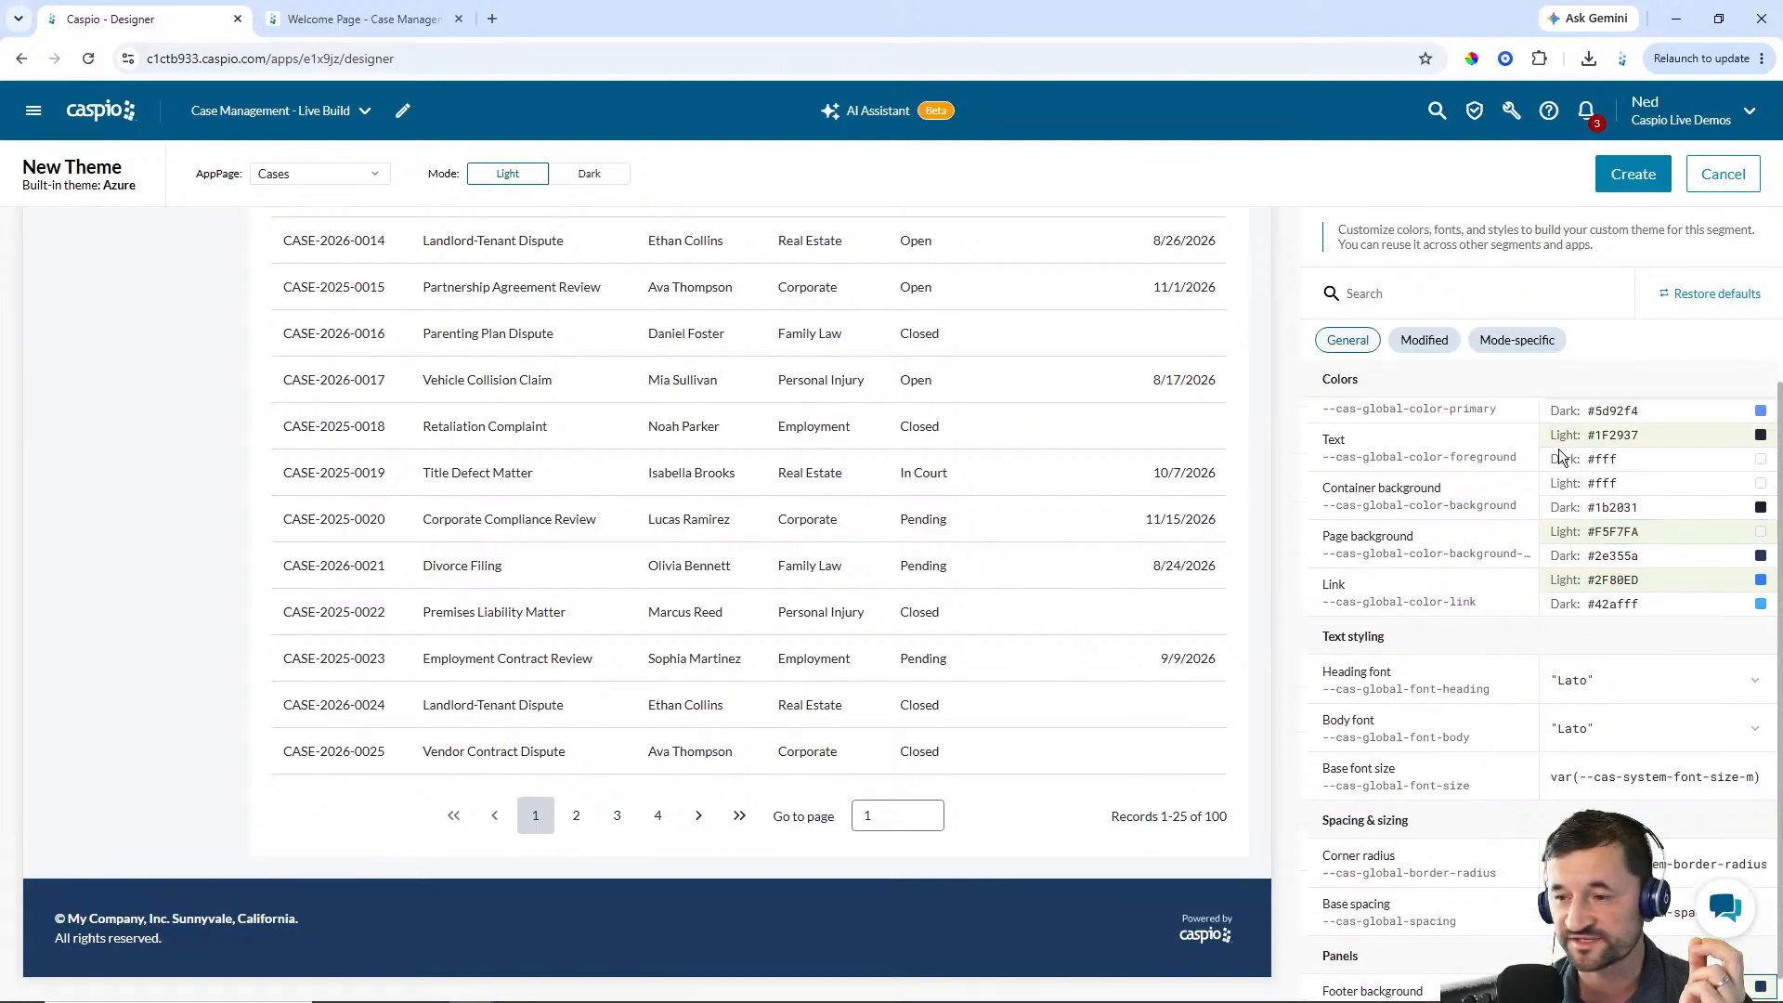
{"action": "left_click", "coordinate": [1357, 342]}
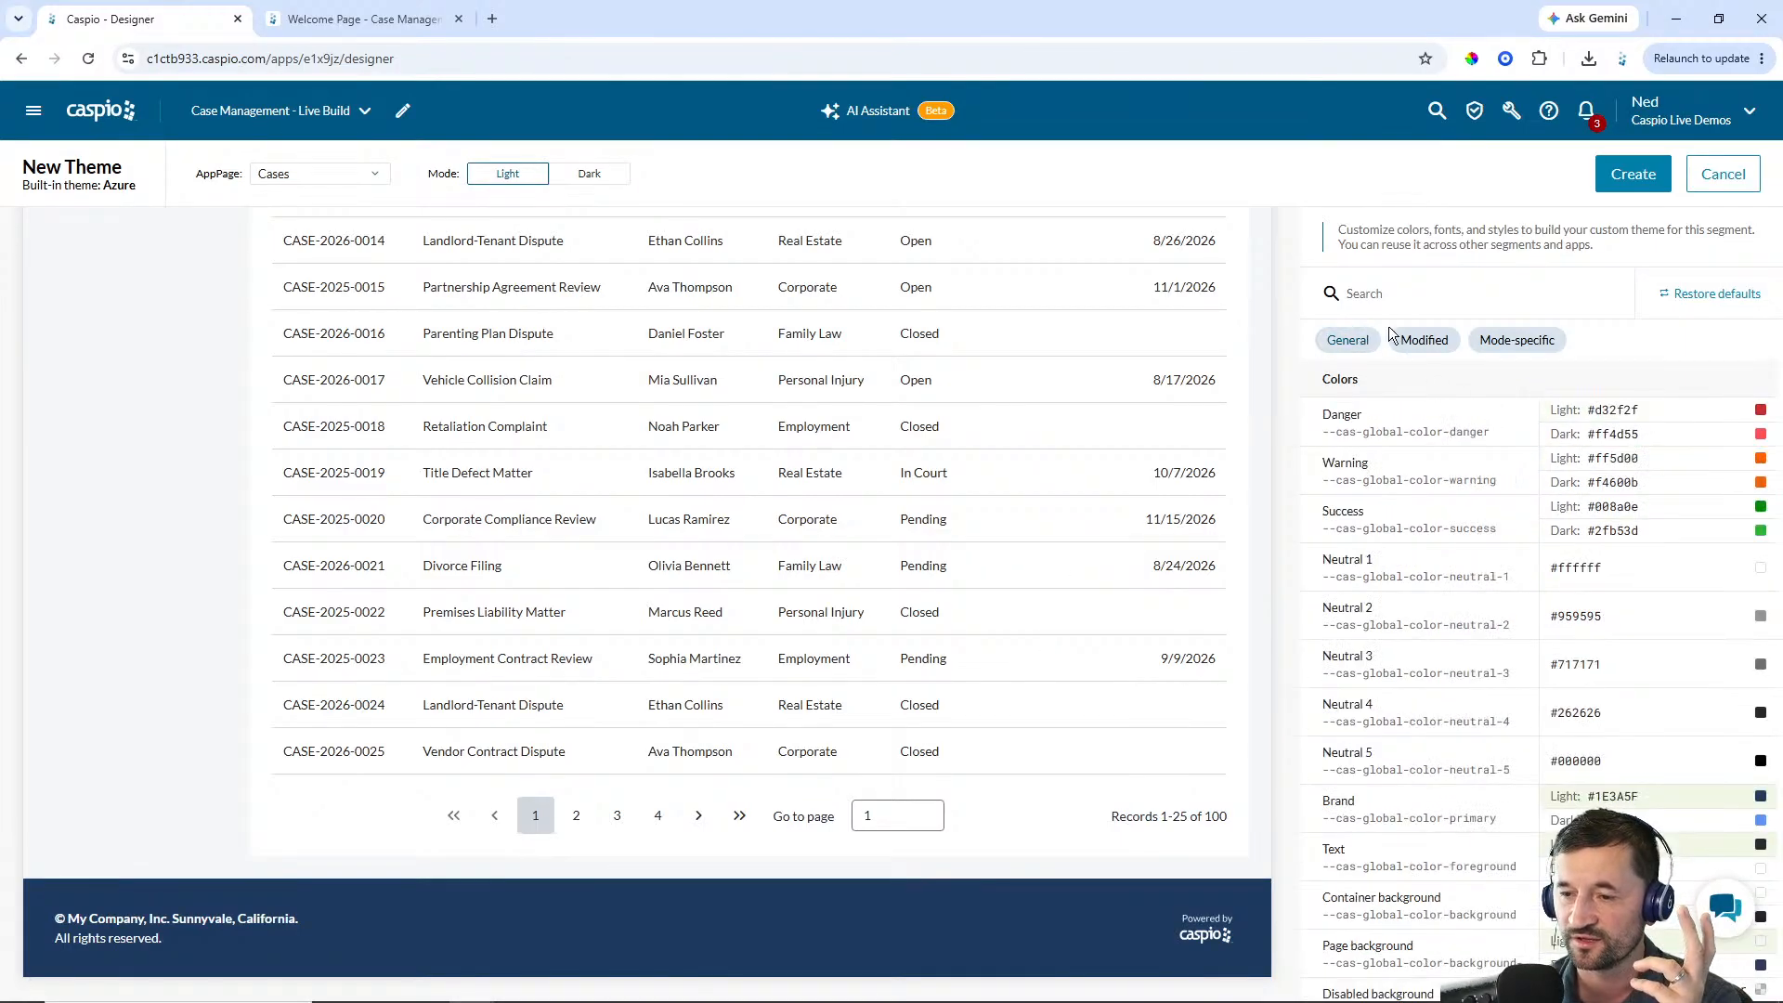
{"action": "left_click", "coordinate": [1411, 305]}
{"action": "scroll", "coordinate": [817, 413], "scroll_direction": "up", "scroll_amount": 10}
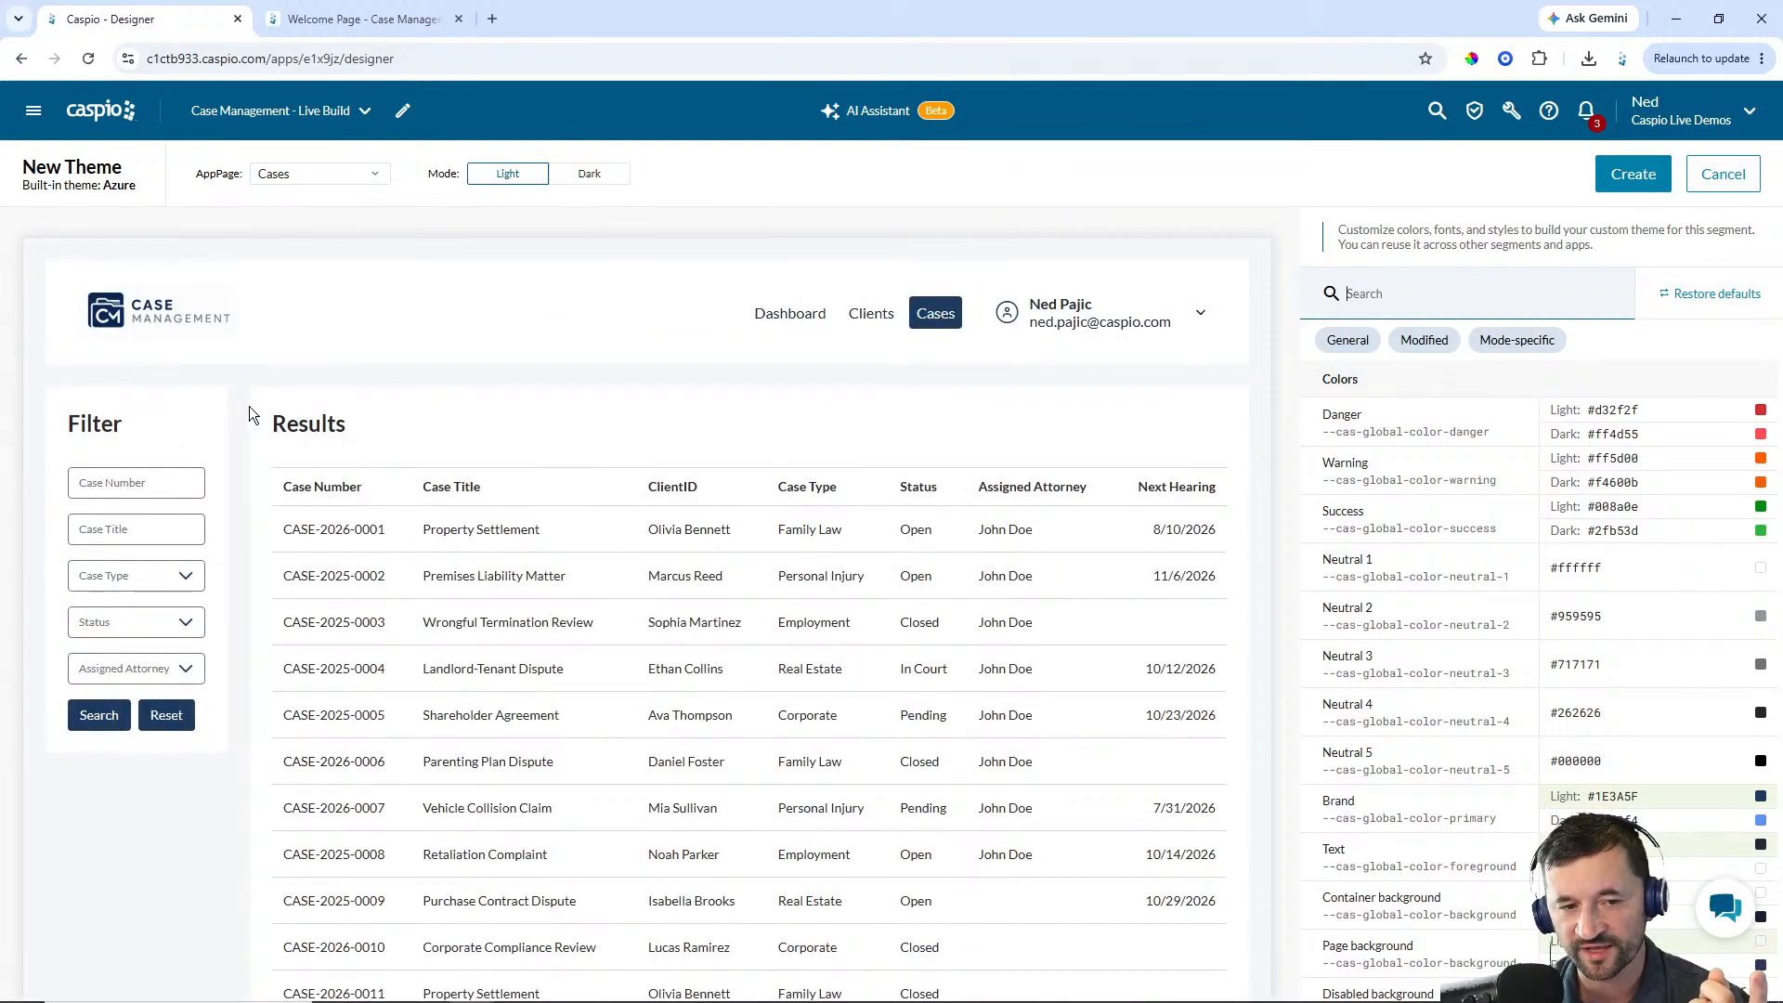
{"action": "type", "text": "datap"}
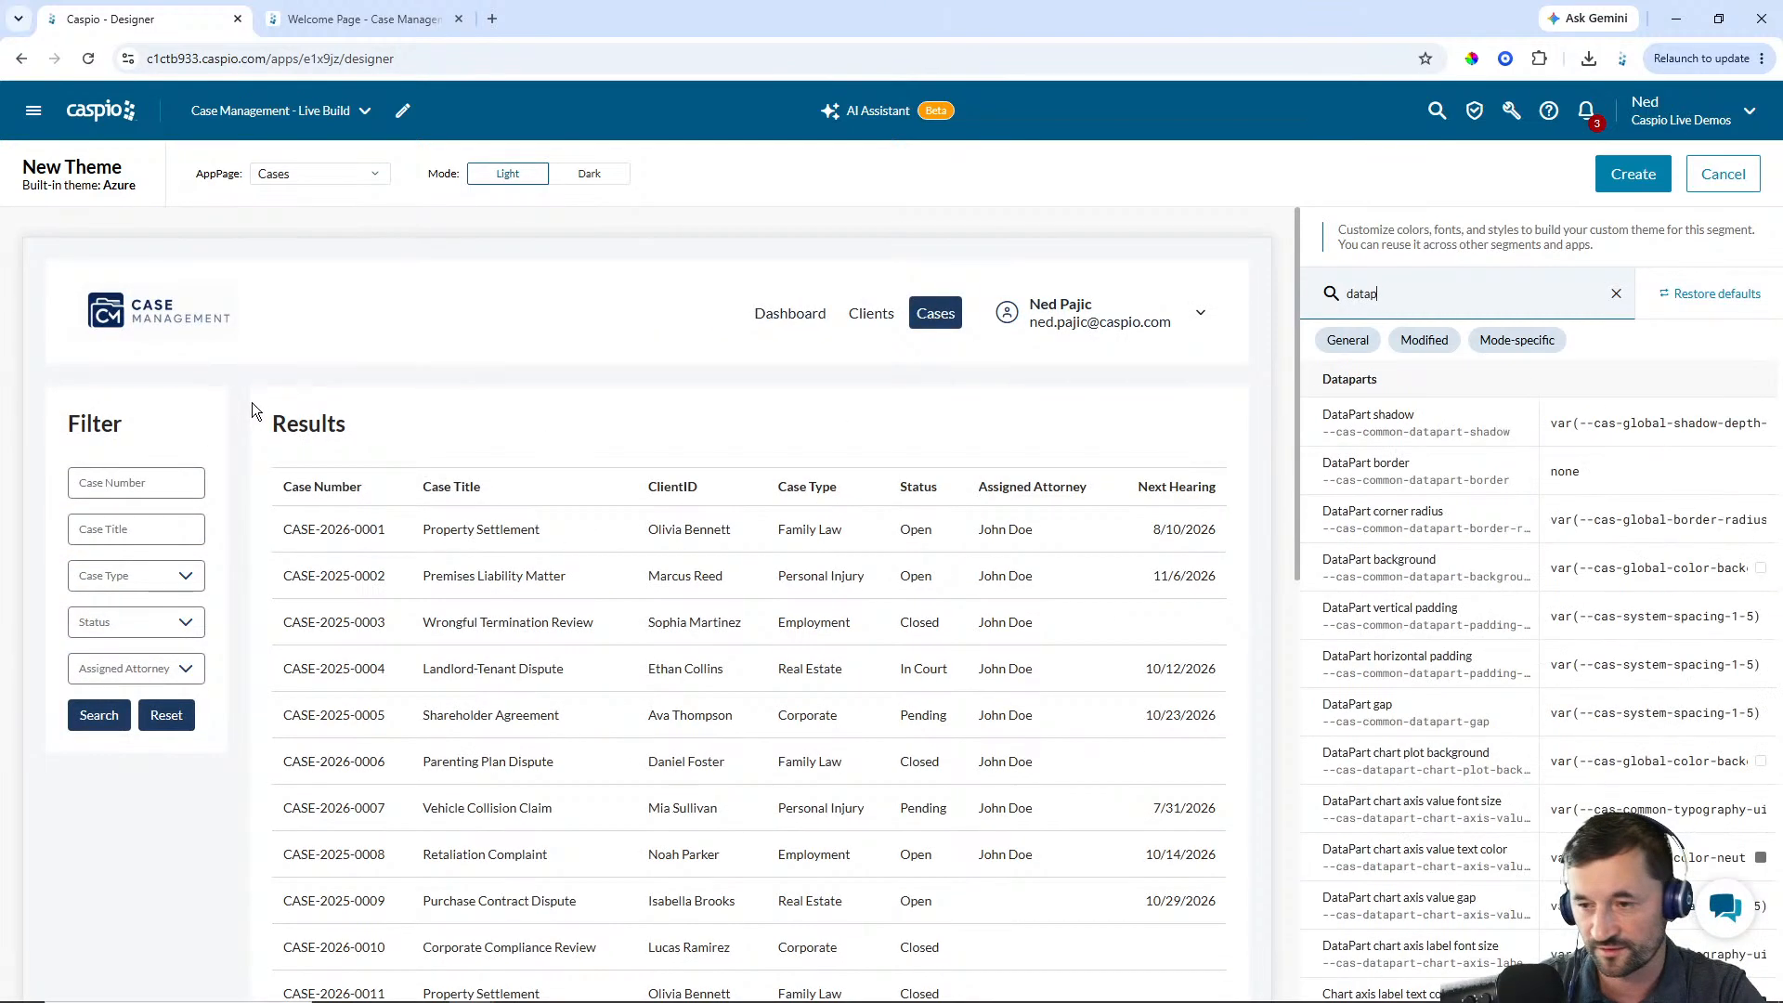
{"action": "type", "text": "art shadow"}
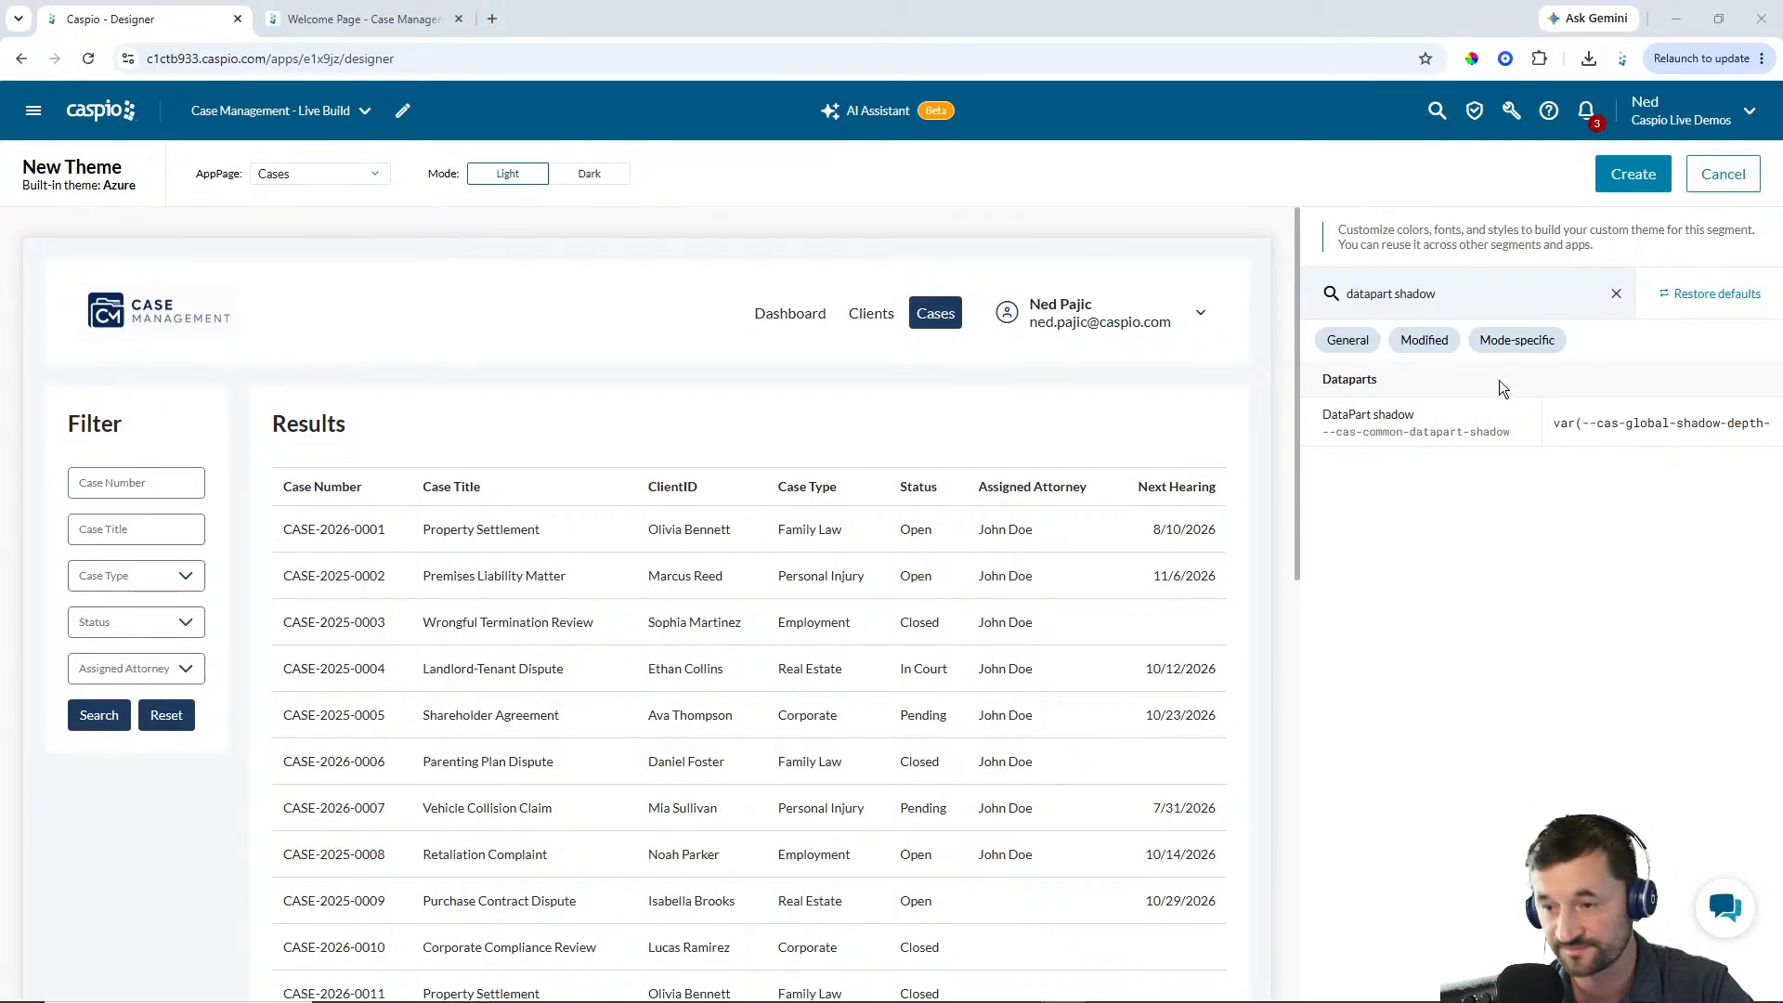
{"action": "left_click", "coordinate": [1590, 425]}
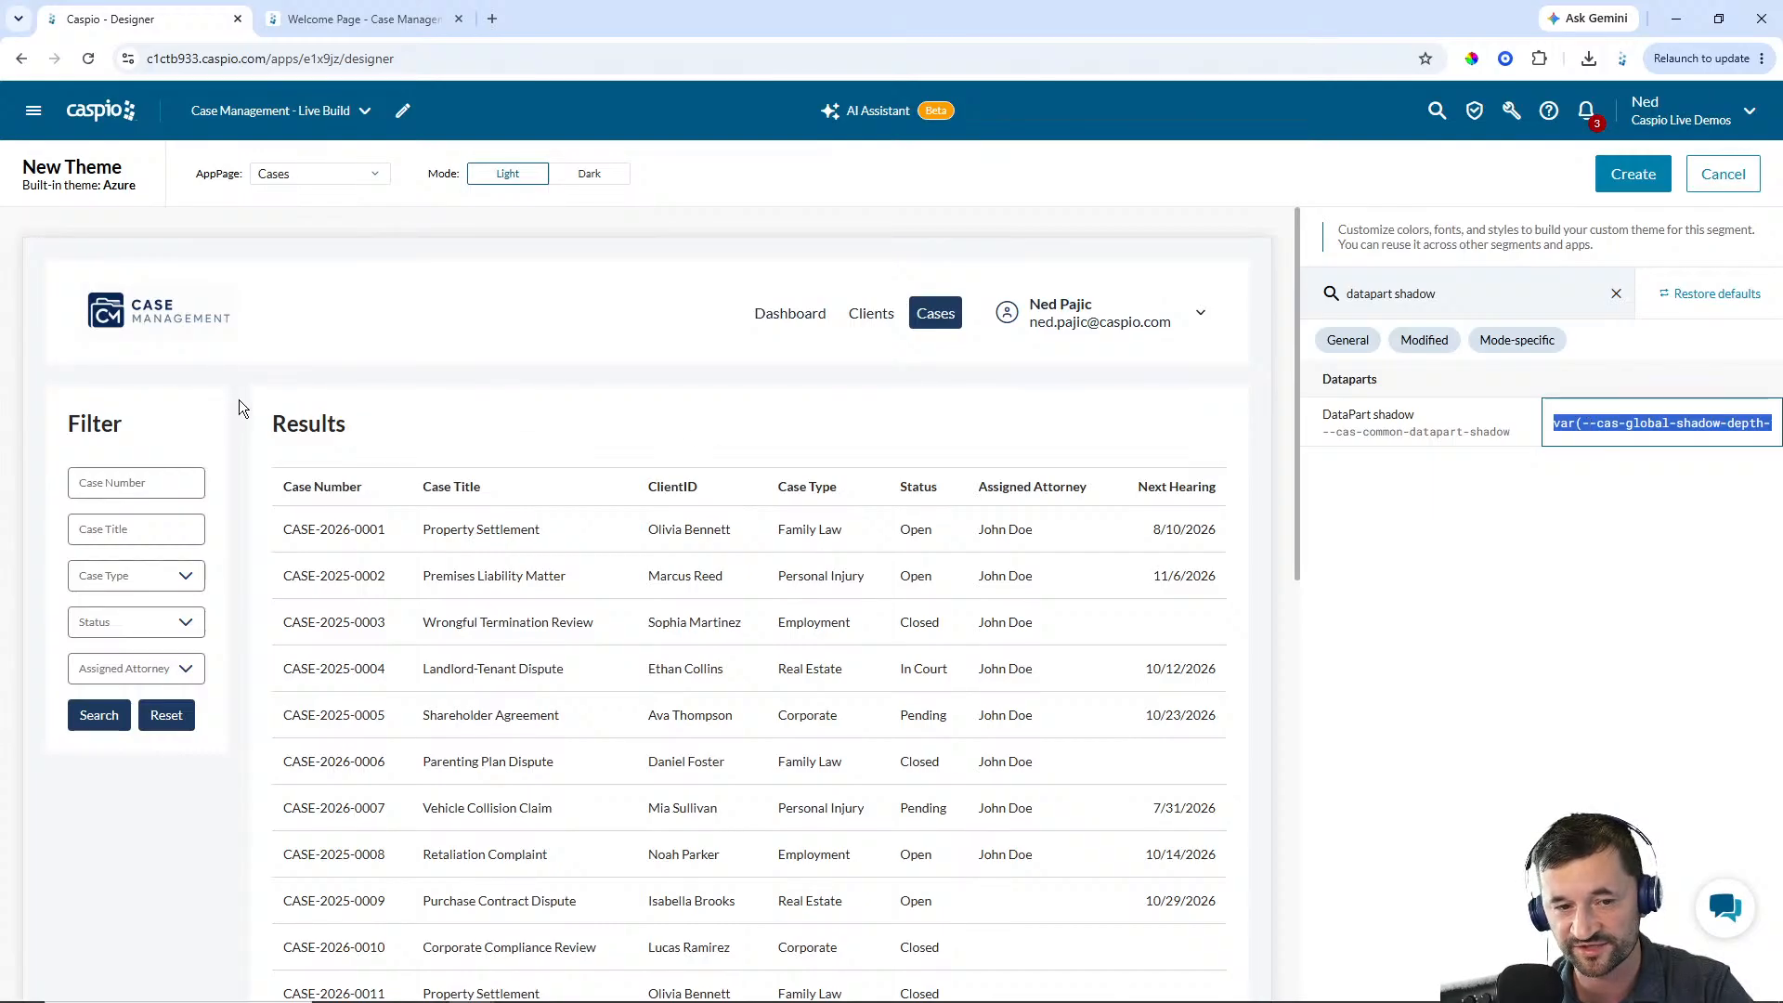
{"action": "type", "text": "0 1px 4px rgba(30,58,95,.08)"}
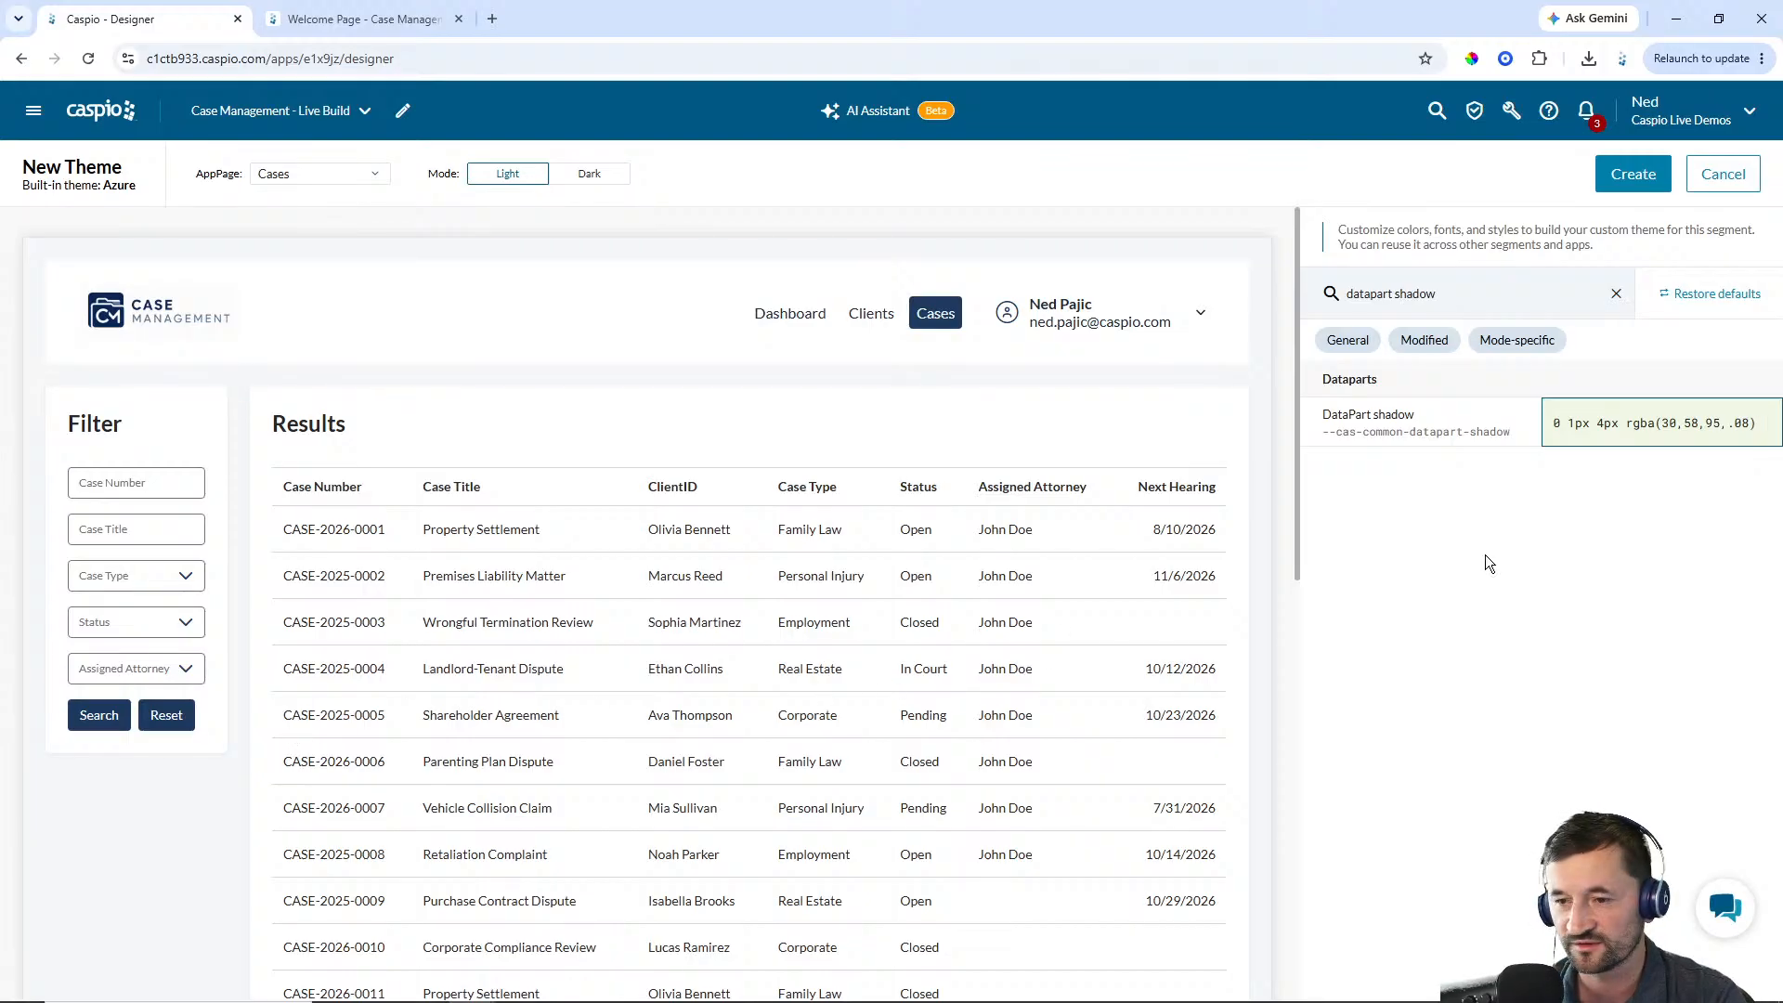
{"action": "left_click", "coordinate": [1511, 549]}
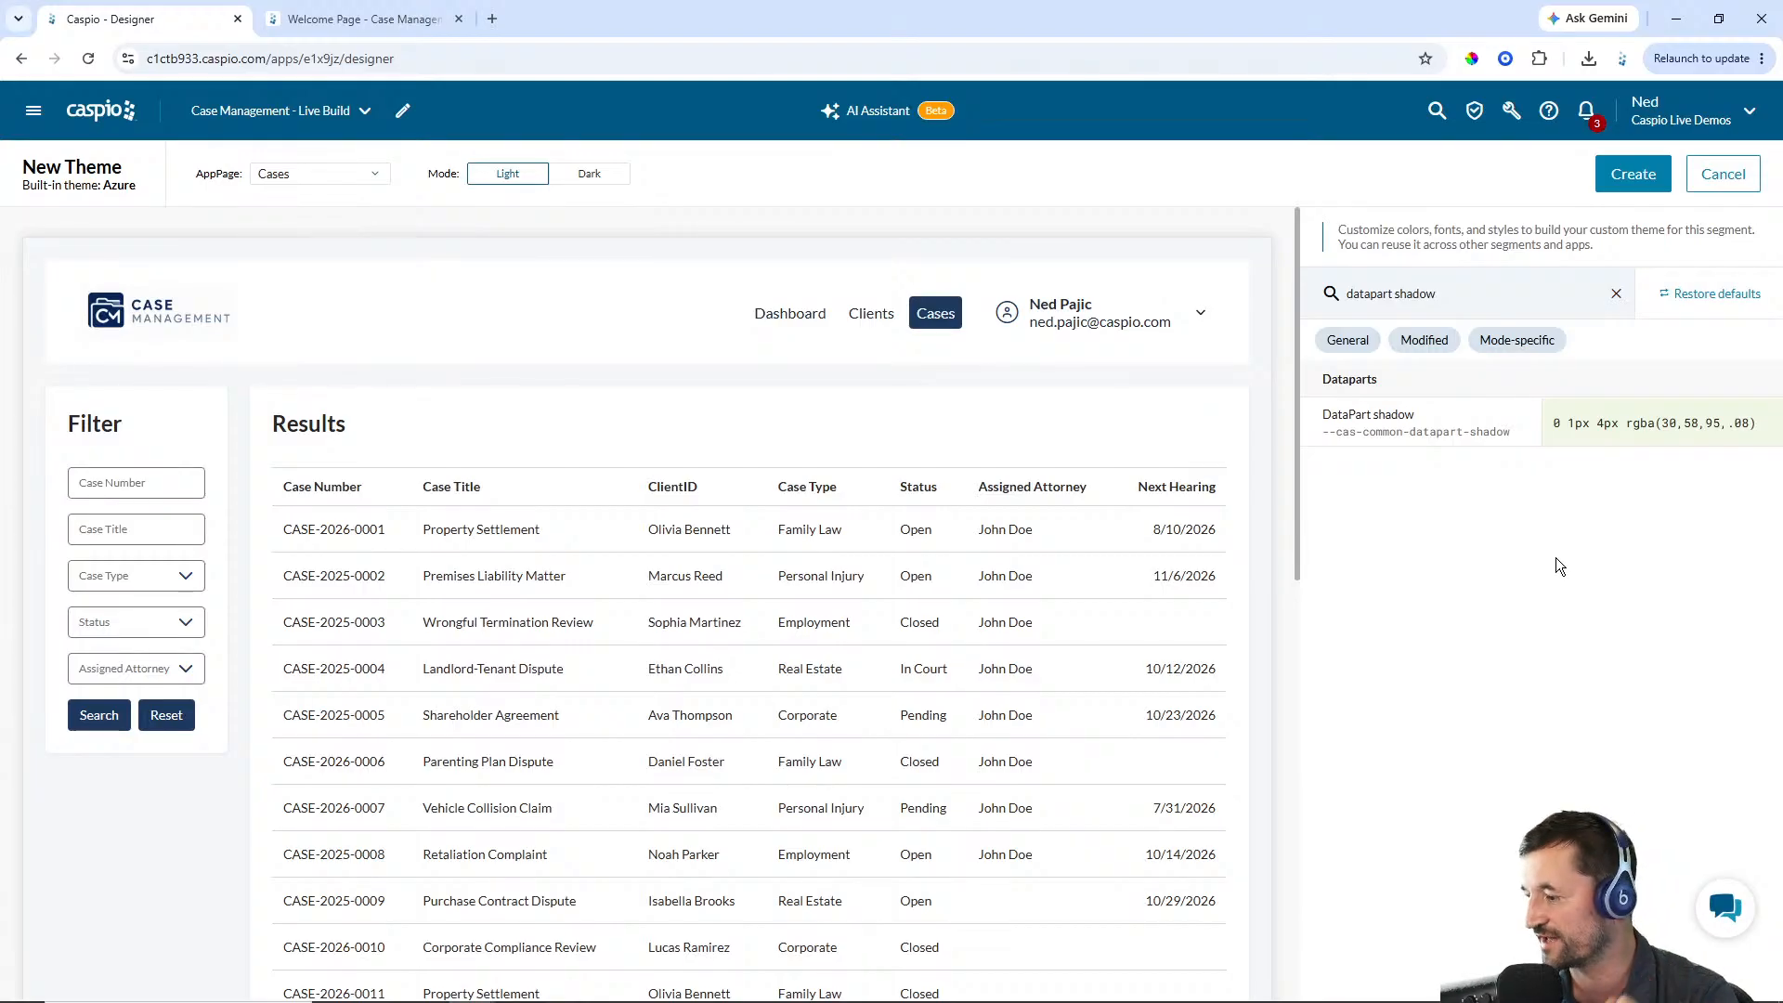
Find the DataPart border setting and set it to 1px solid #E2E8F0
{"action": "left_click_drag", "start_coordinate": [1571, 298], "coordinate": [1398, 304]}
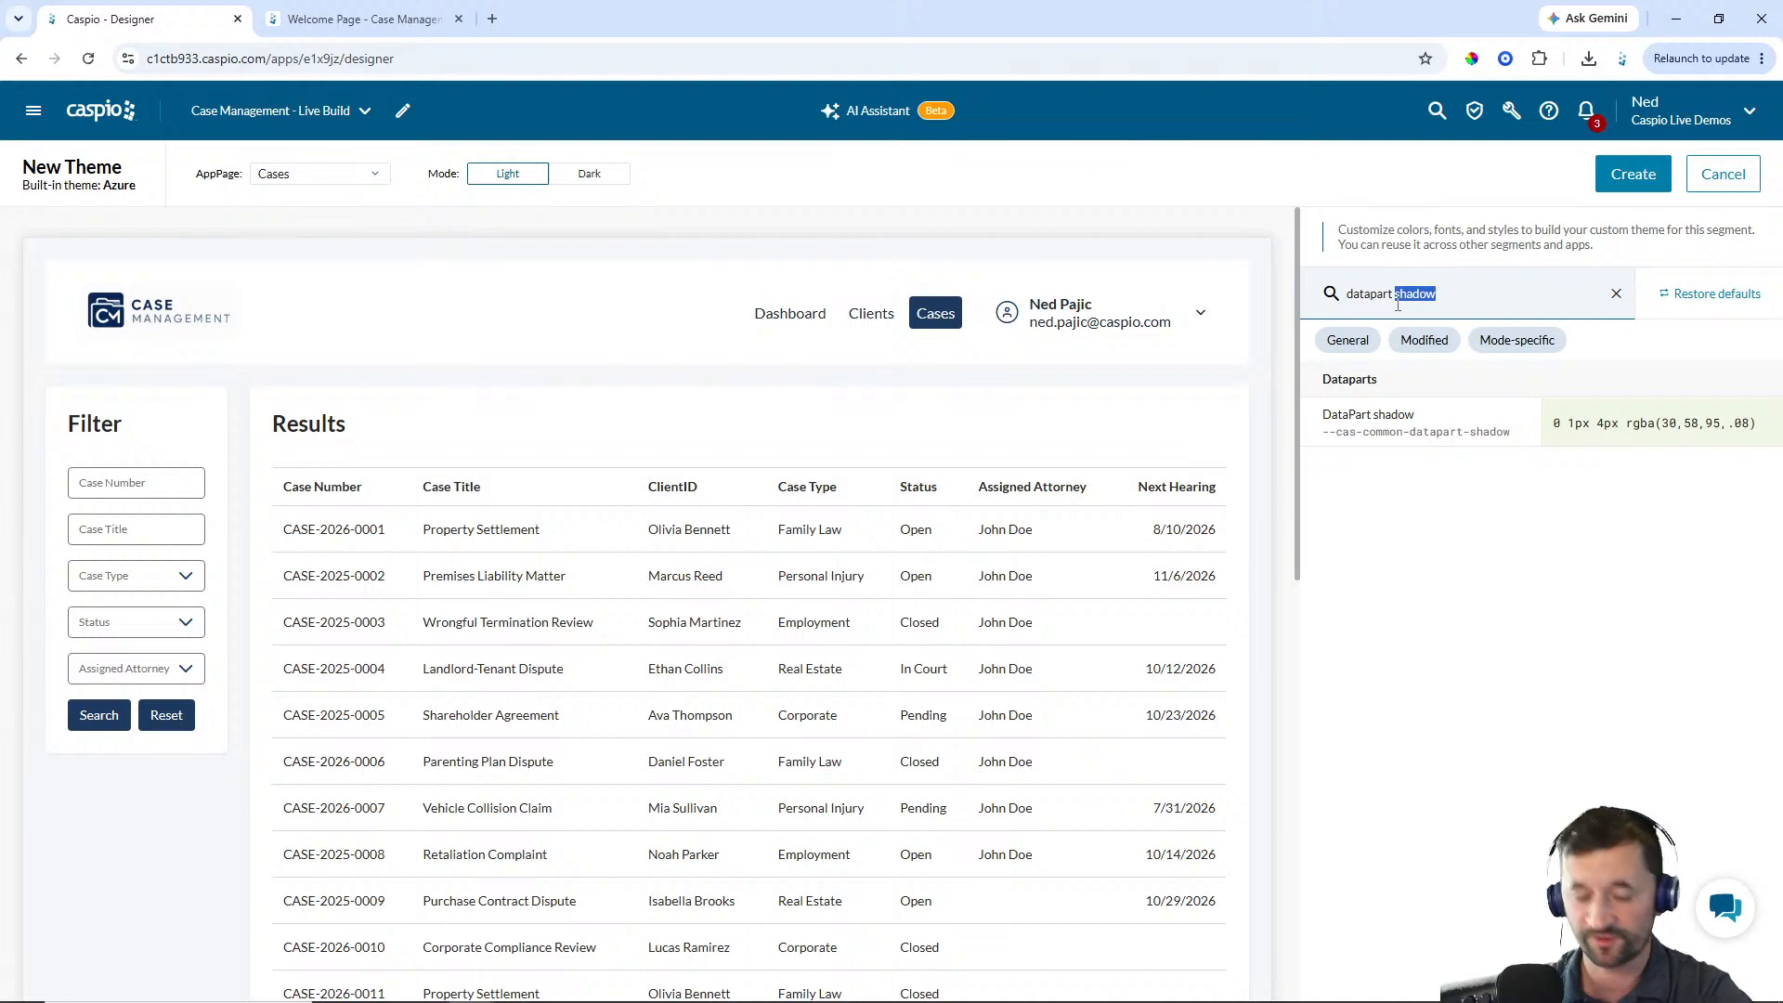
{"action": "type", "text": "border"}
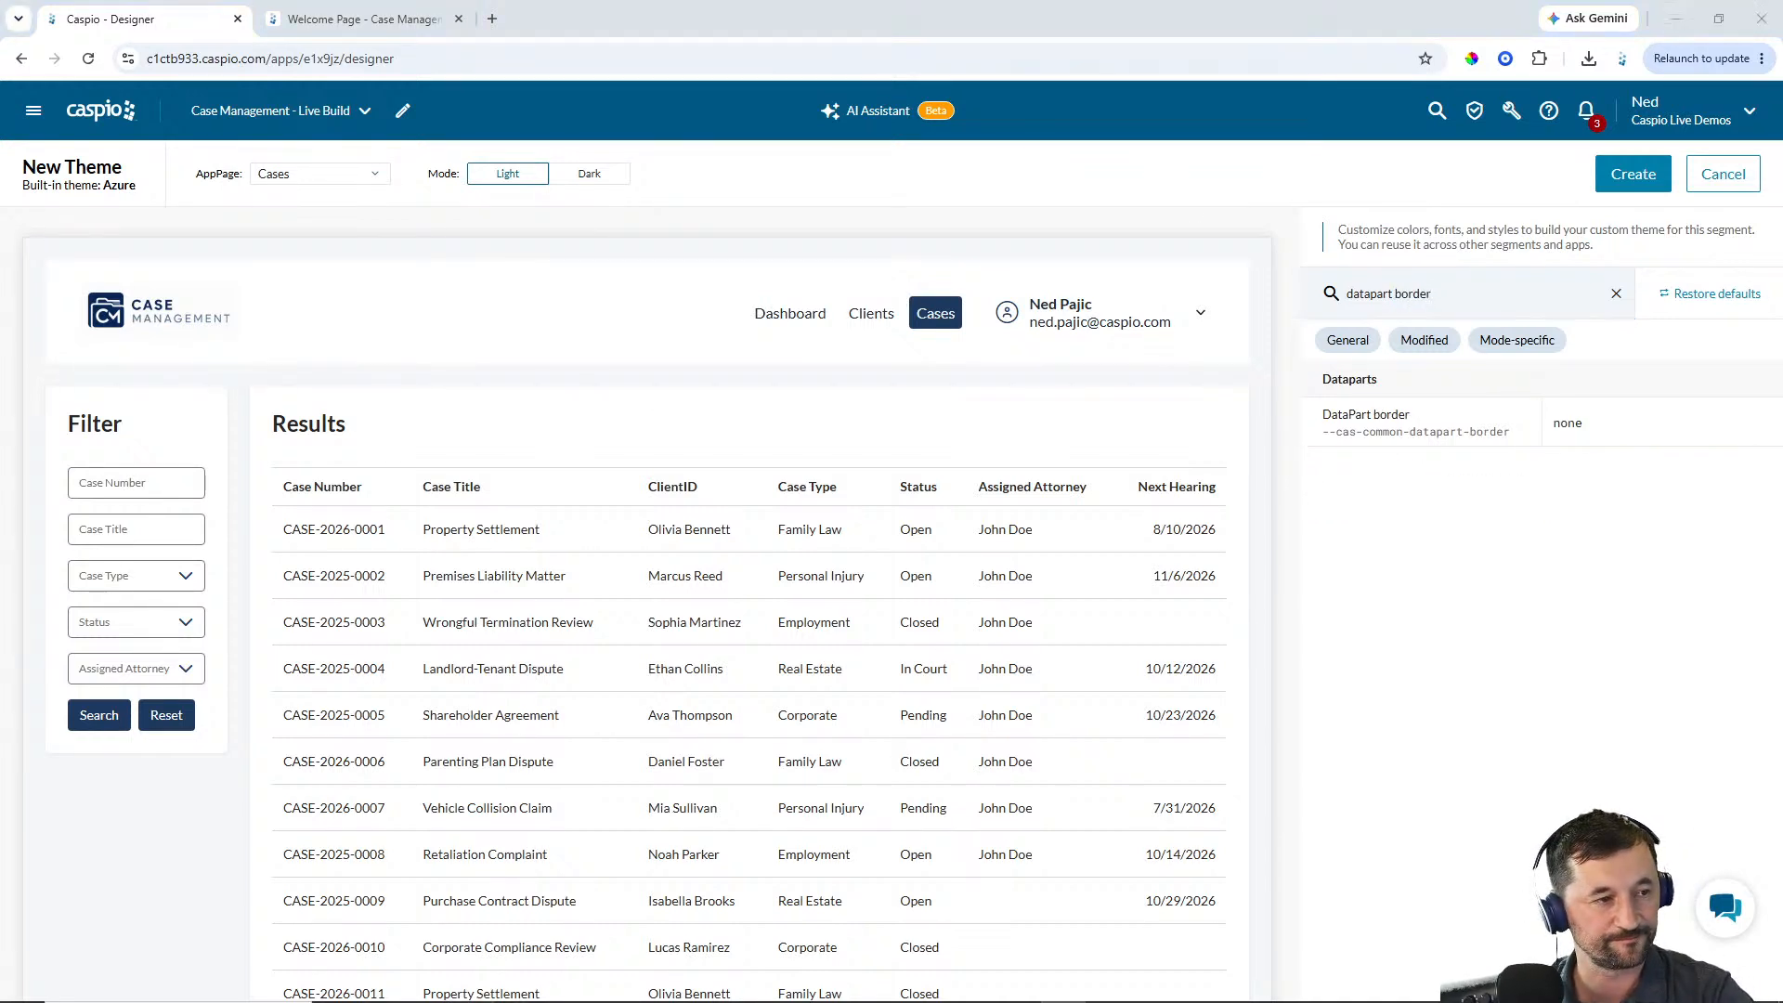
{"action": "left_click", "coordinate": [1522, 435]}
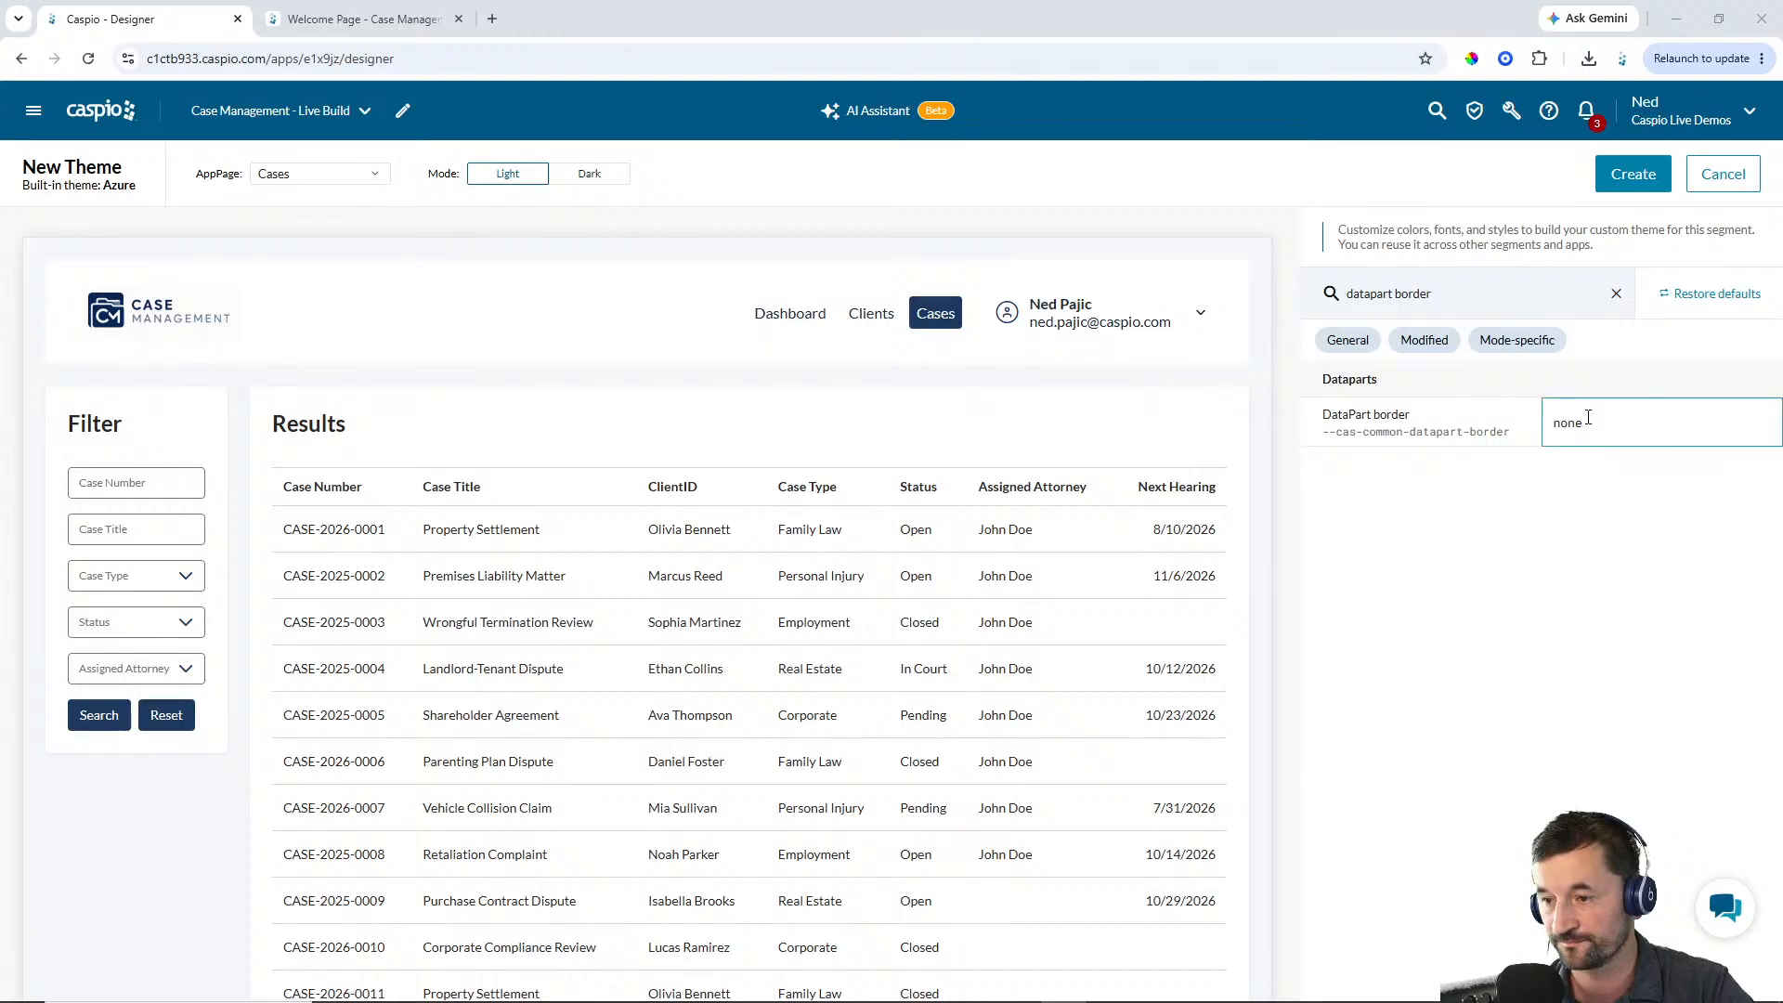
{"action": "type", "text": "1px solid #E2E8F0"}
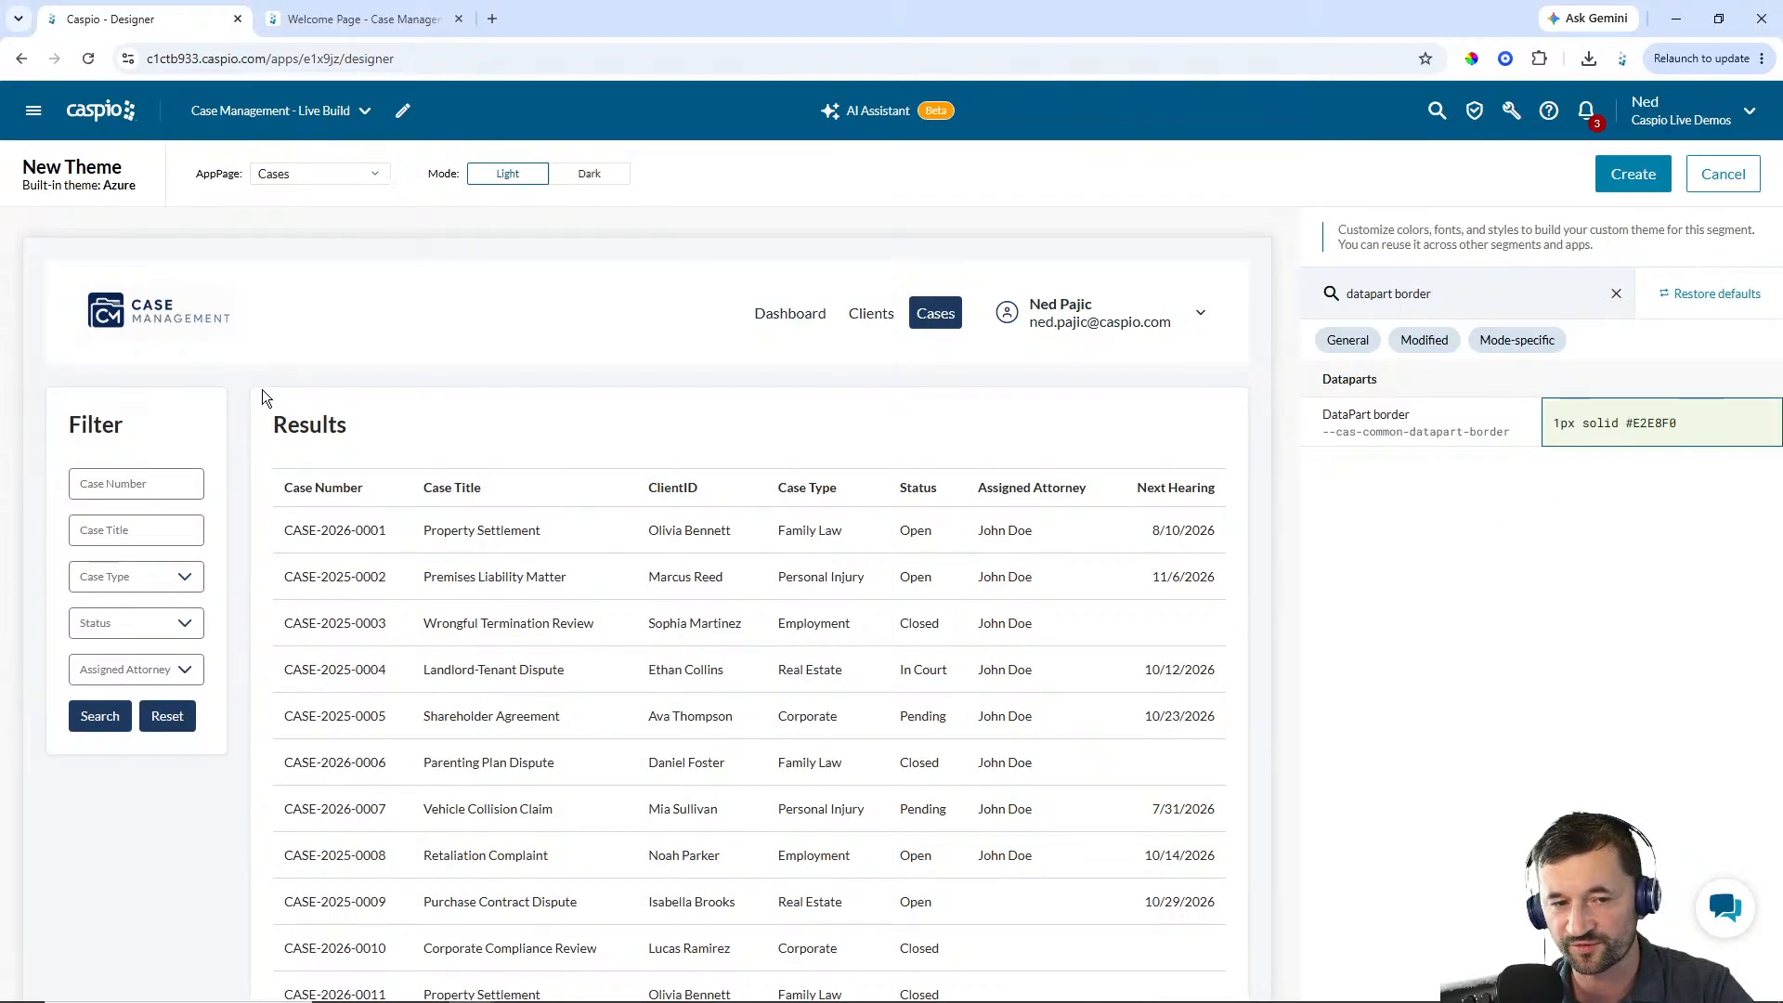
{"action": "left_click", "coordinate": [1493, 655]}
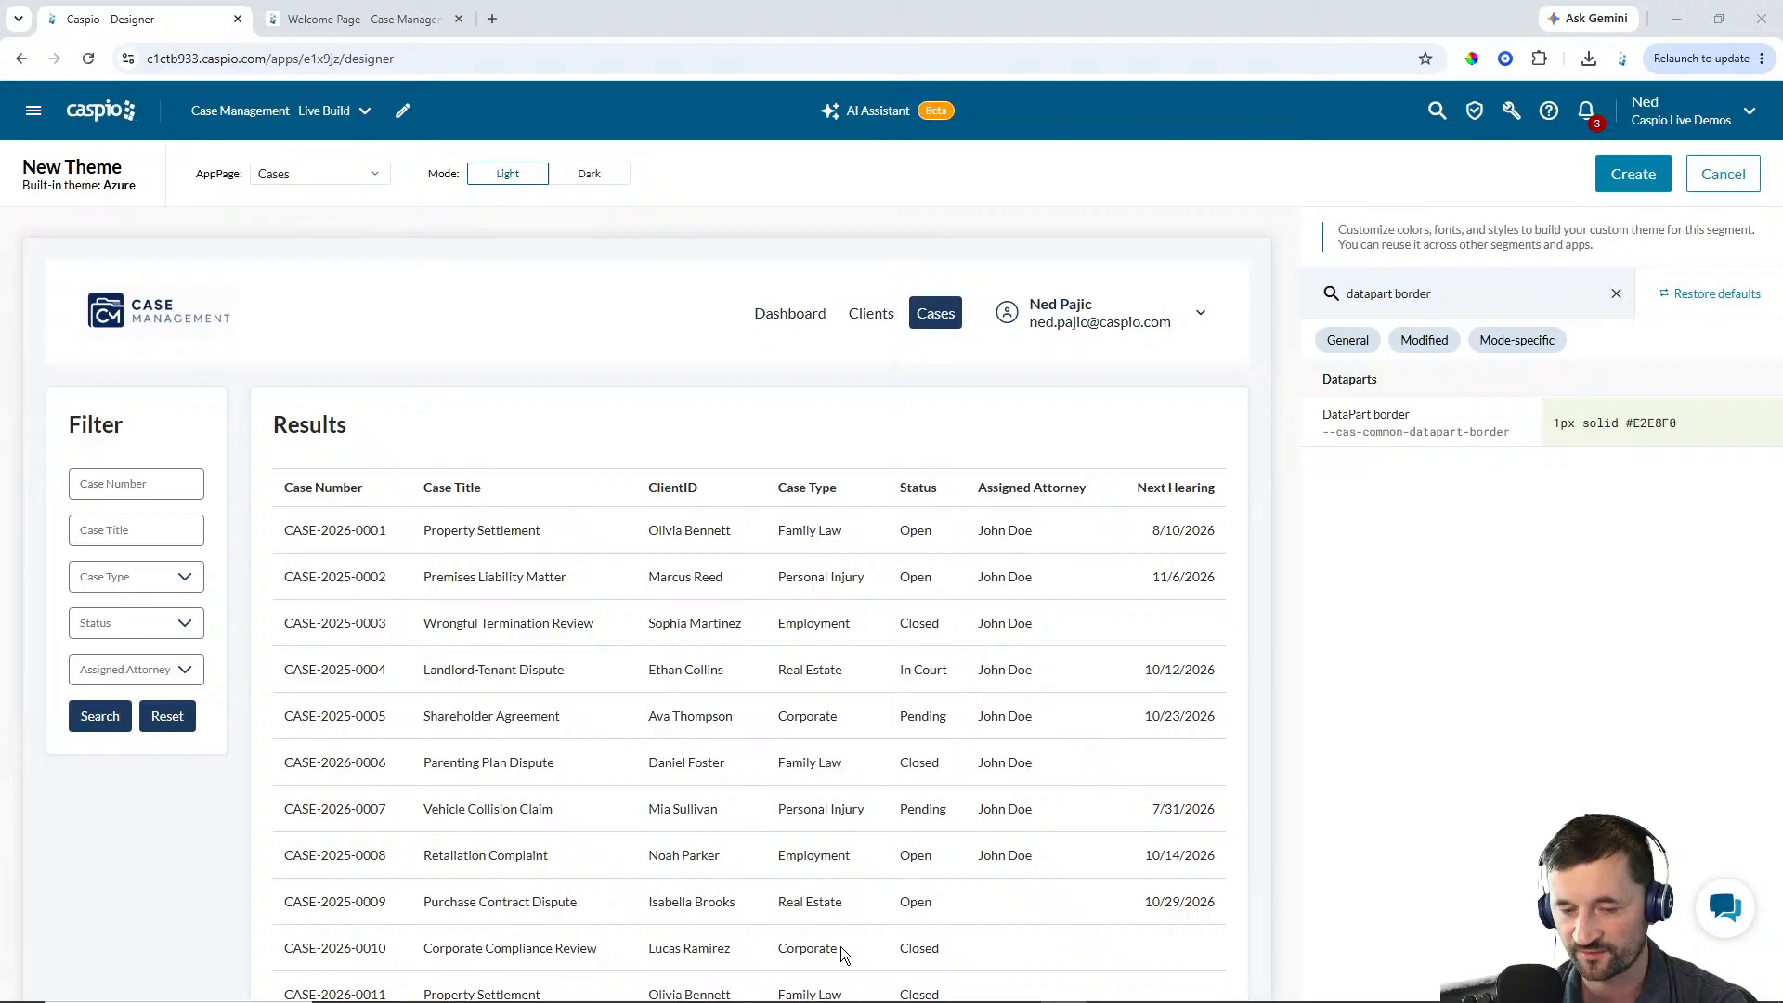
Search the theme settings for a table even-row background setting
{"action": "left_click", "coordinate": [1616, 294]}
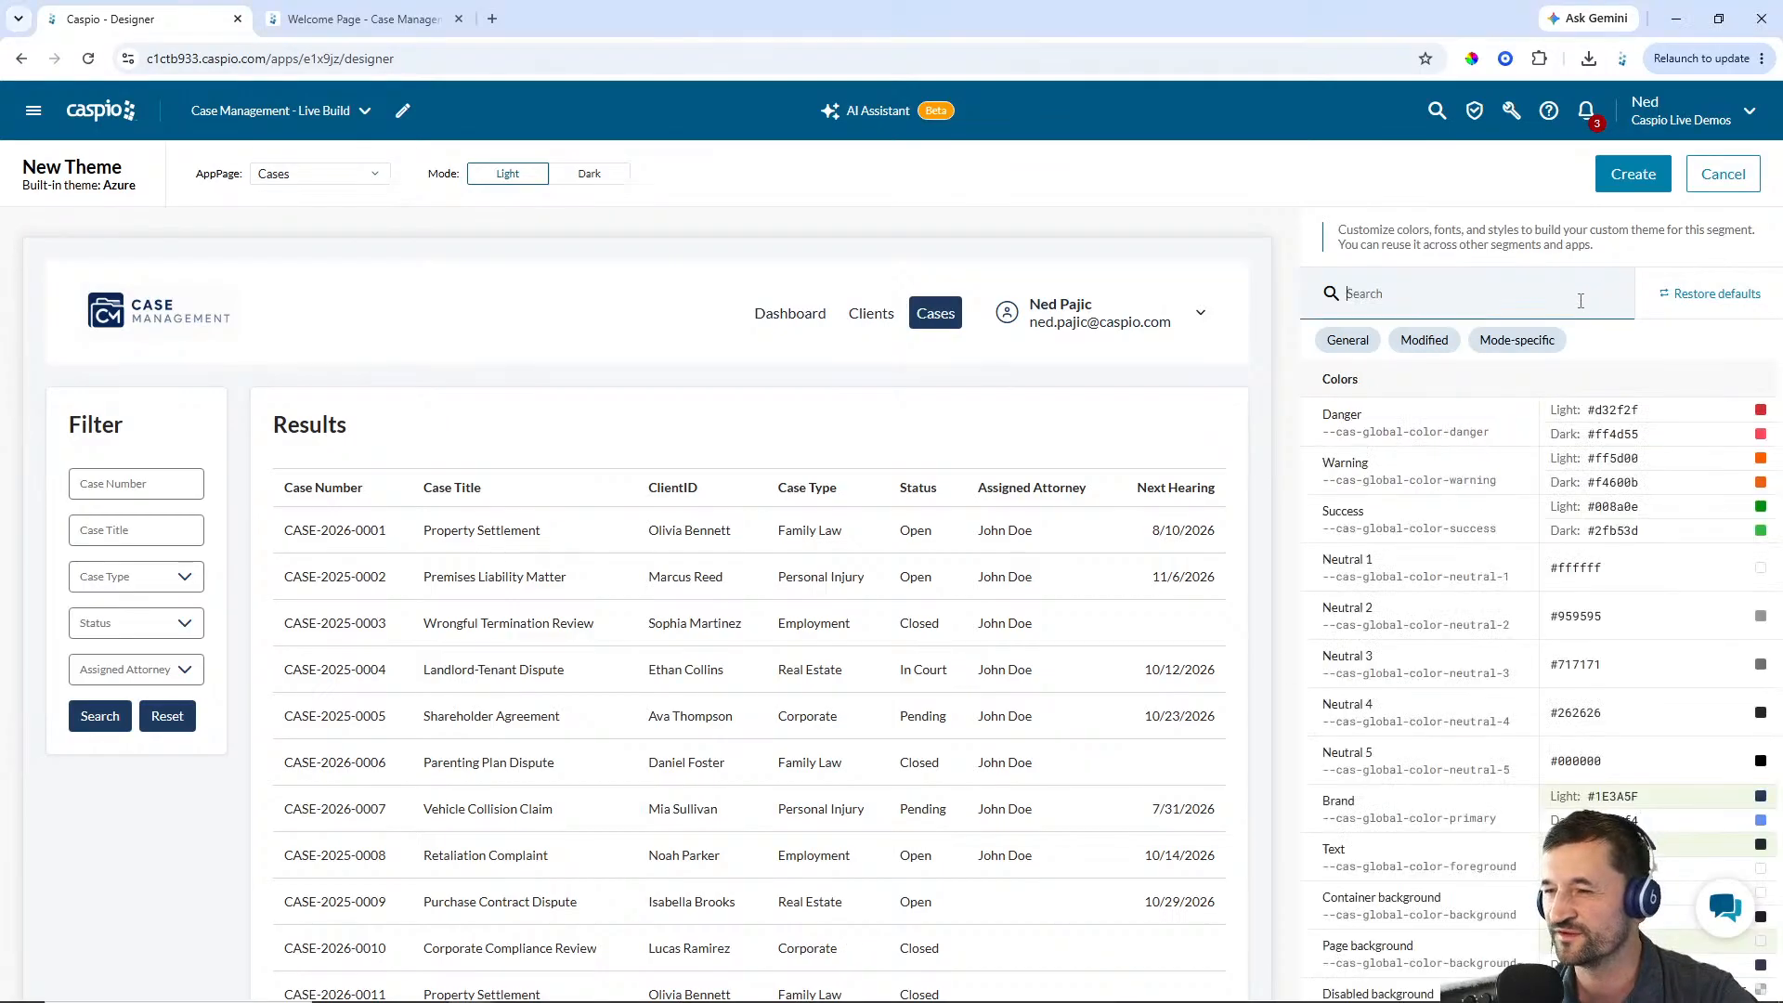
{"action": "type", "text": "table even"}
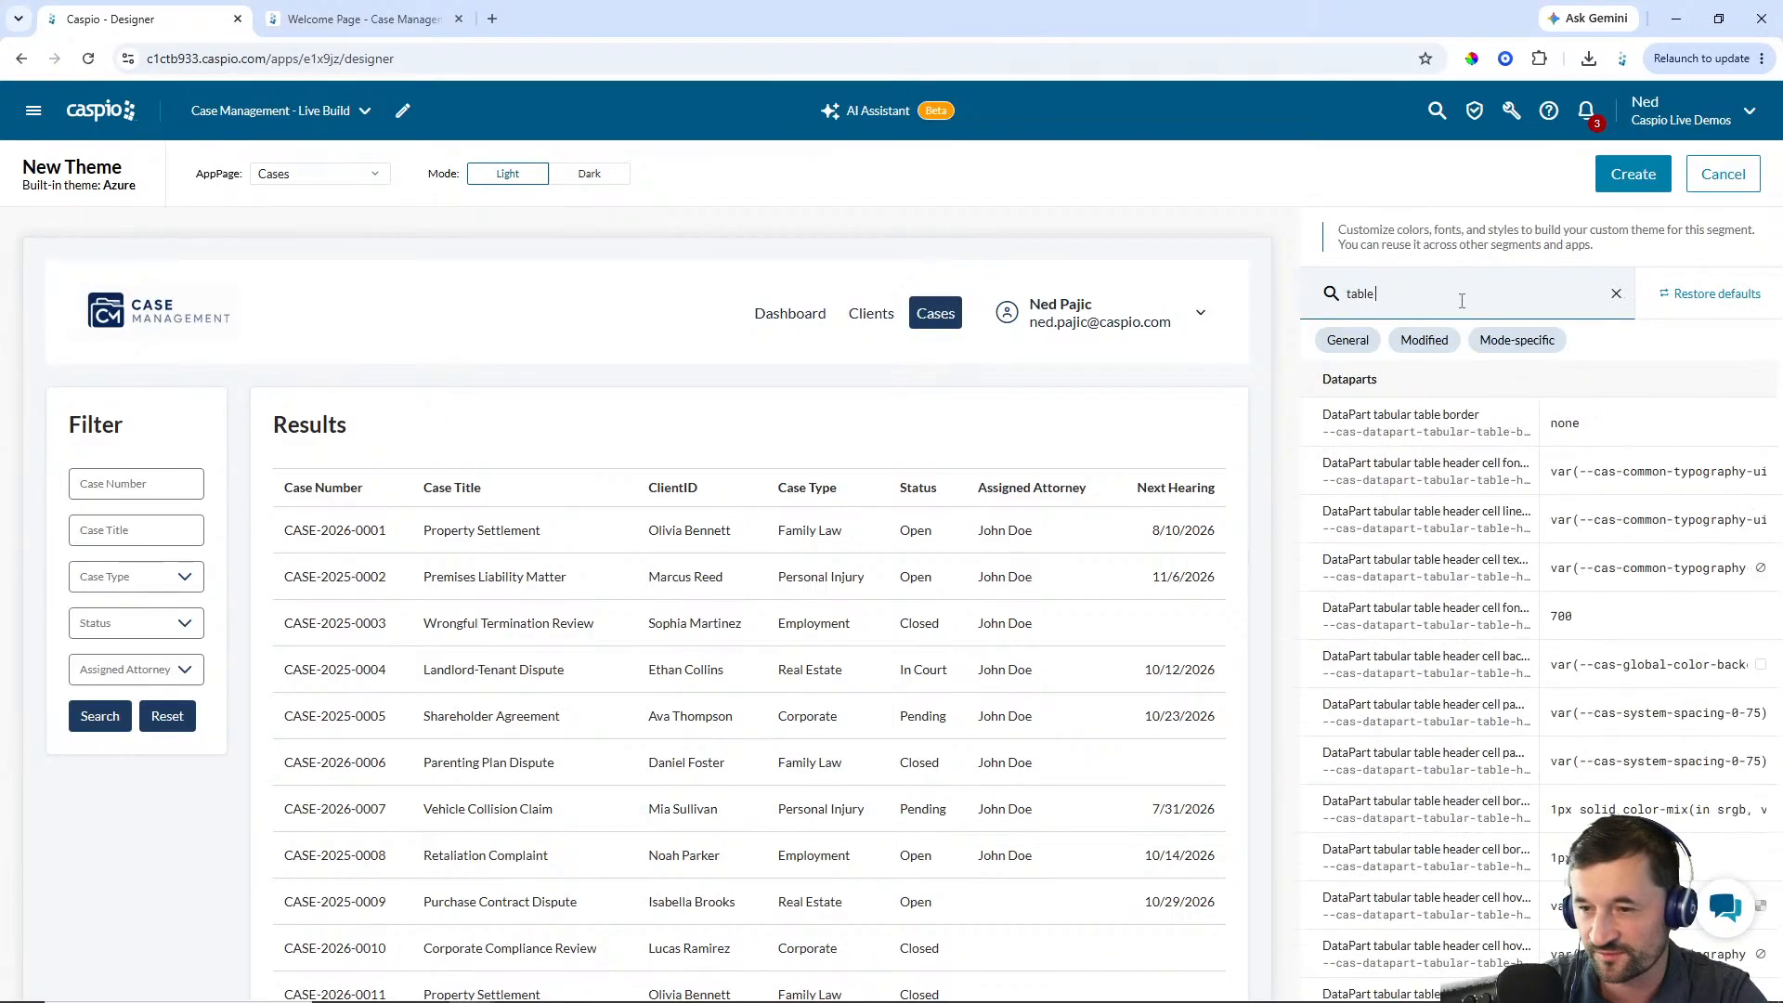
{"action": "key", "text": "BackSpace"}
{"action": "key", "text": "BackSpace"}
{"action": "key", "text": "BackSpace"}
{"action": "key", "text": "BackSpace"}
{"action": "key", "text": "BackSpace"}
{"action": "key", "text": "BackSpace"}
{"action": "key", "text": "BackSpace"}
{"action": "key", "text": "BackSpace"}
{"action": "key", "text": "BackSpace"}
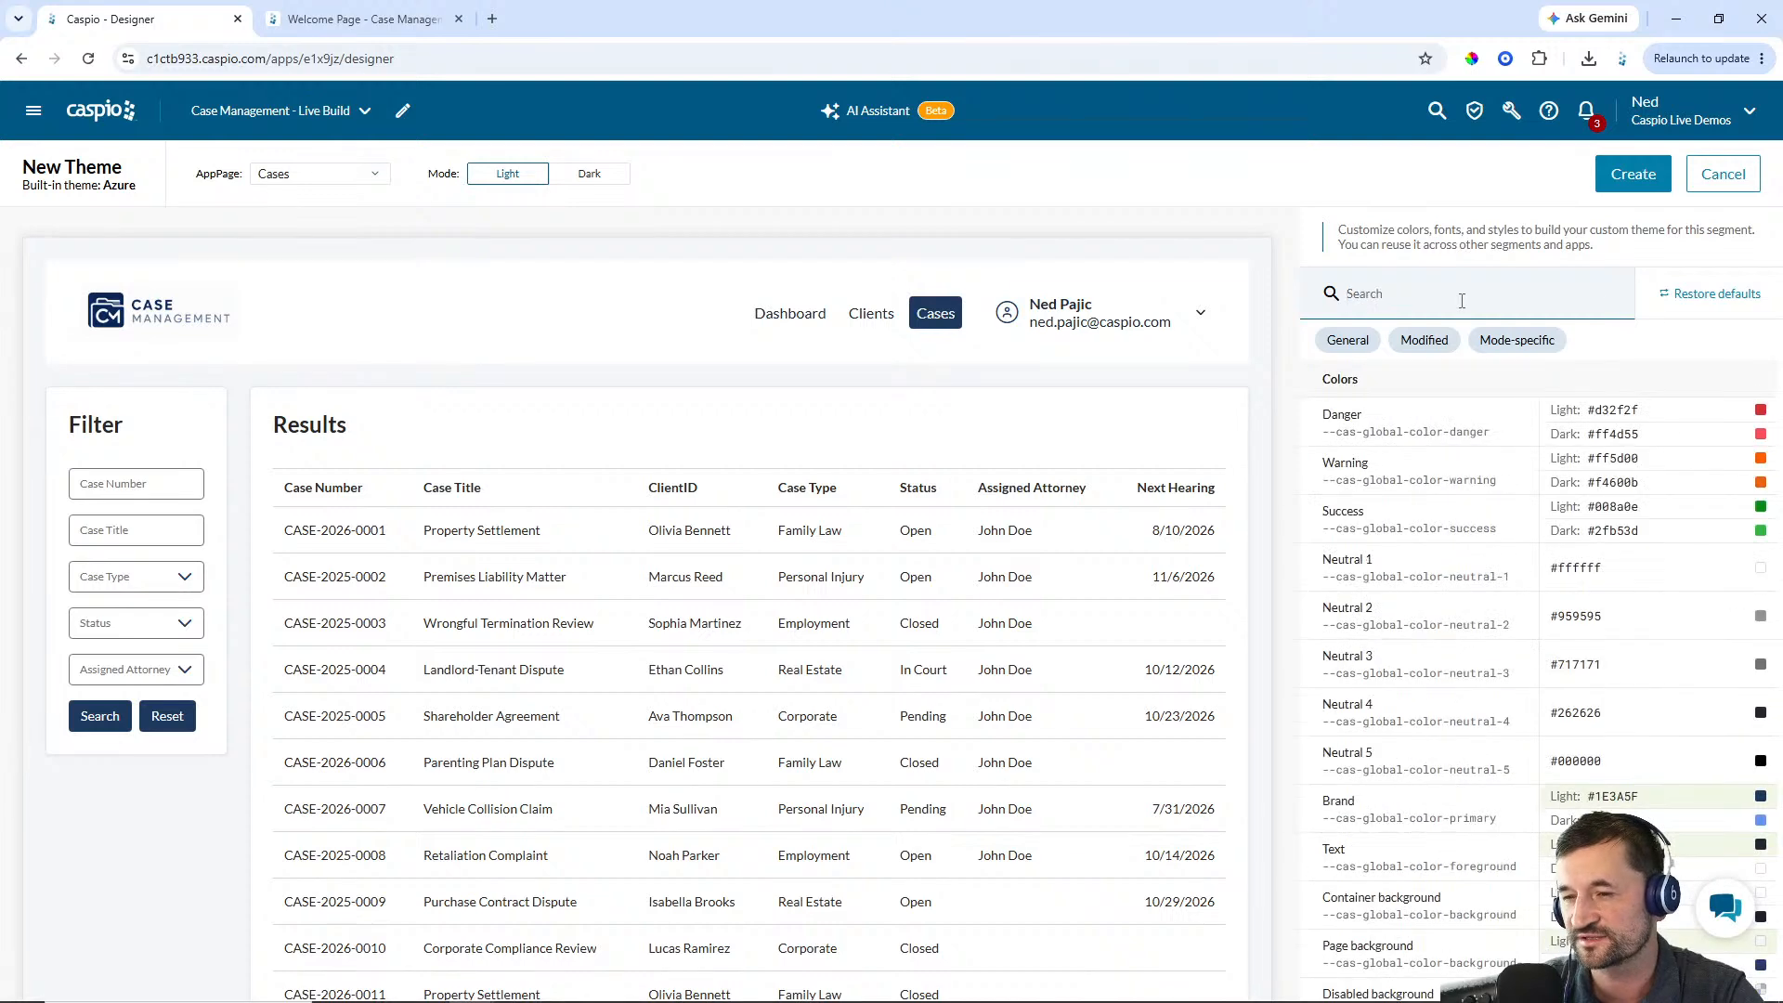
{"action": "type", "text": "even row"}
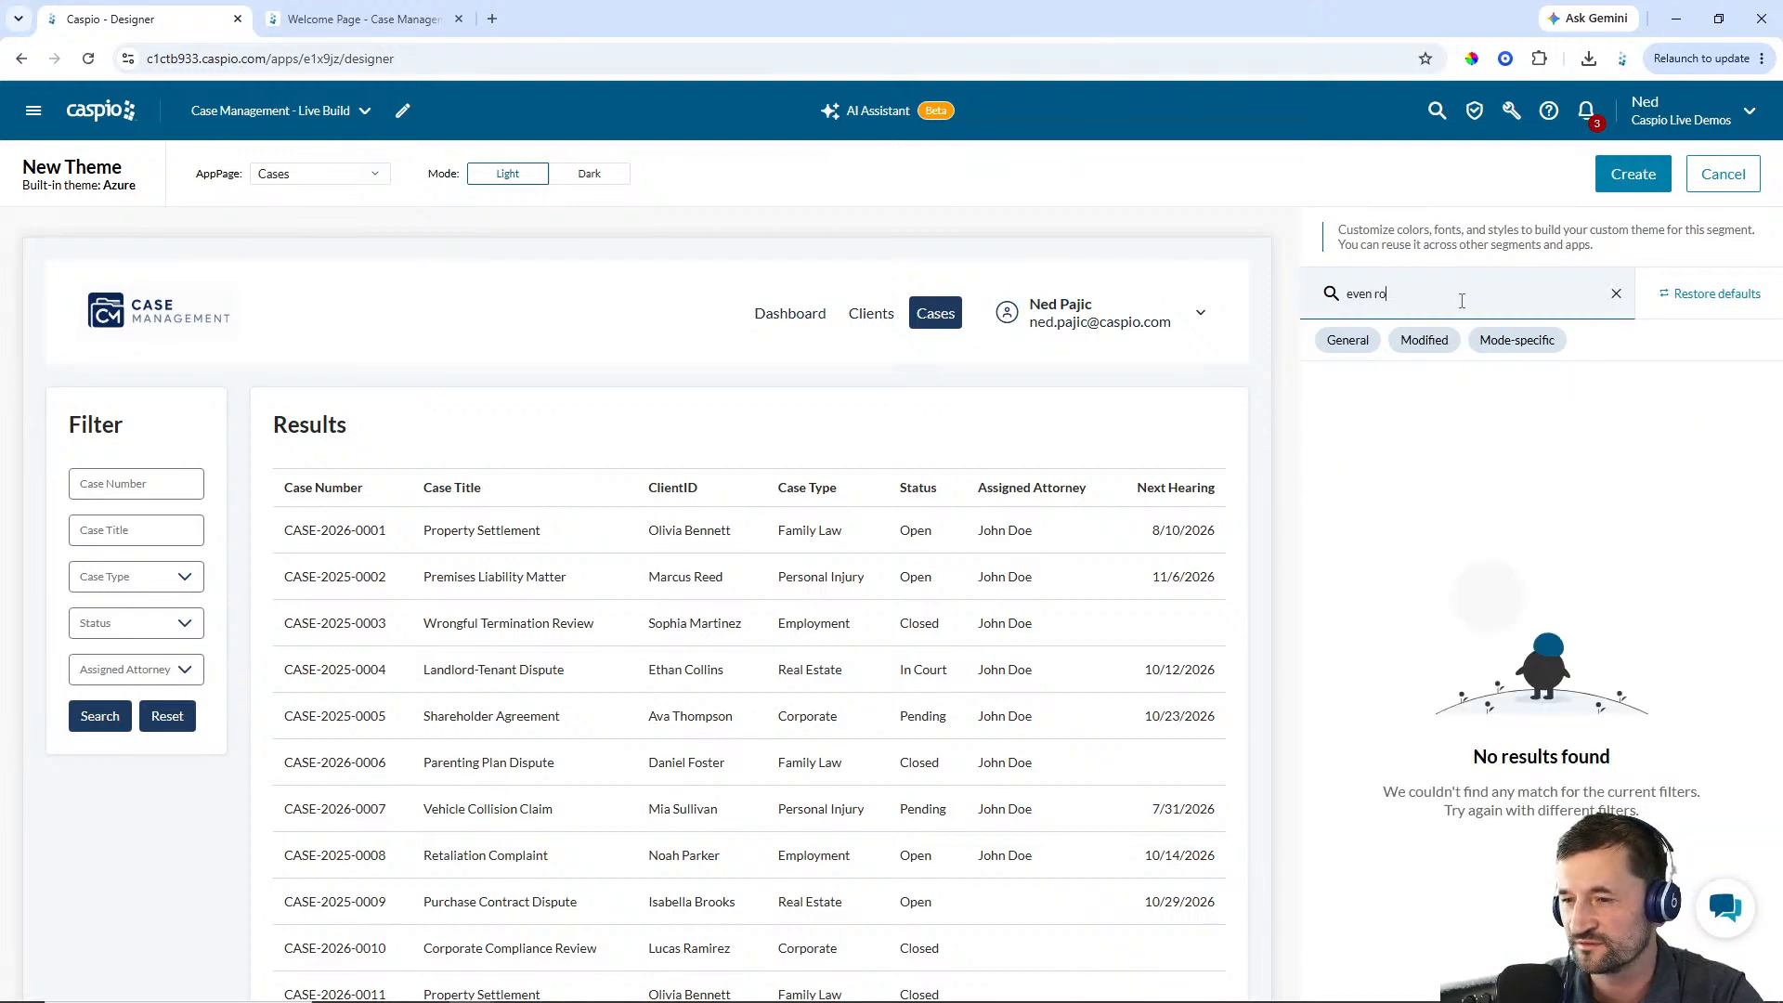
{"action": "key", "text": "BackSpace"}
{"action": "key", "text": "BackSpace"}
{"action": "key", "text": "BackSpace"}
{"action": "key", "text": "BackSpace"}
{"action": "key", "text": "BackSpace"}
{"action": "key", "text": "BackSpace"}
{"action": "key", "text": "BackSpace"}
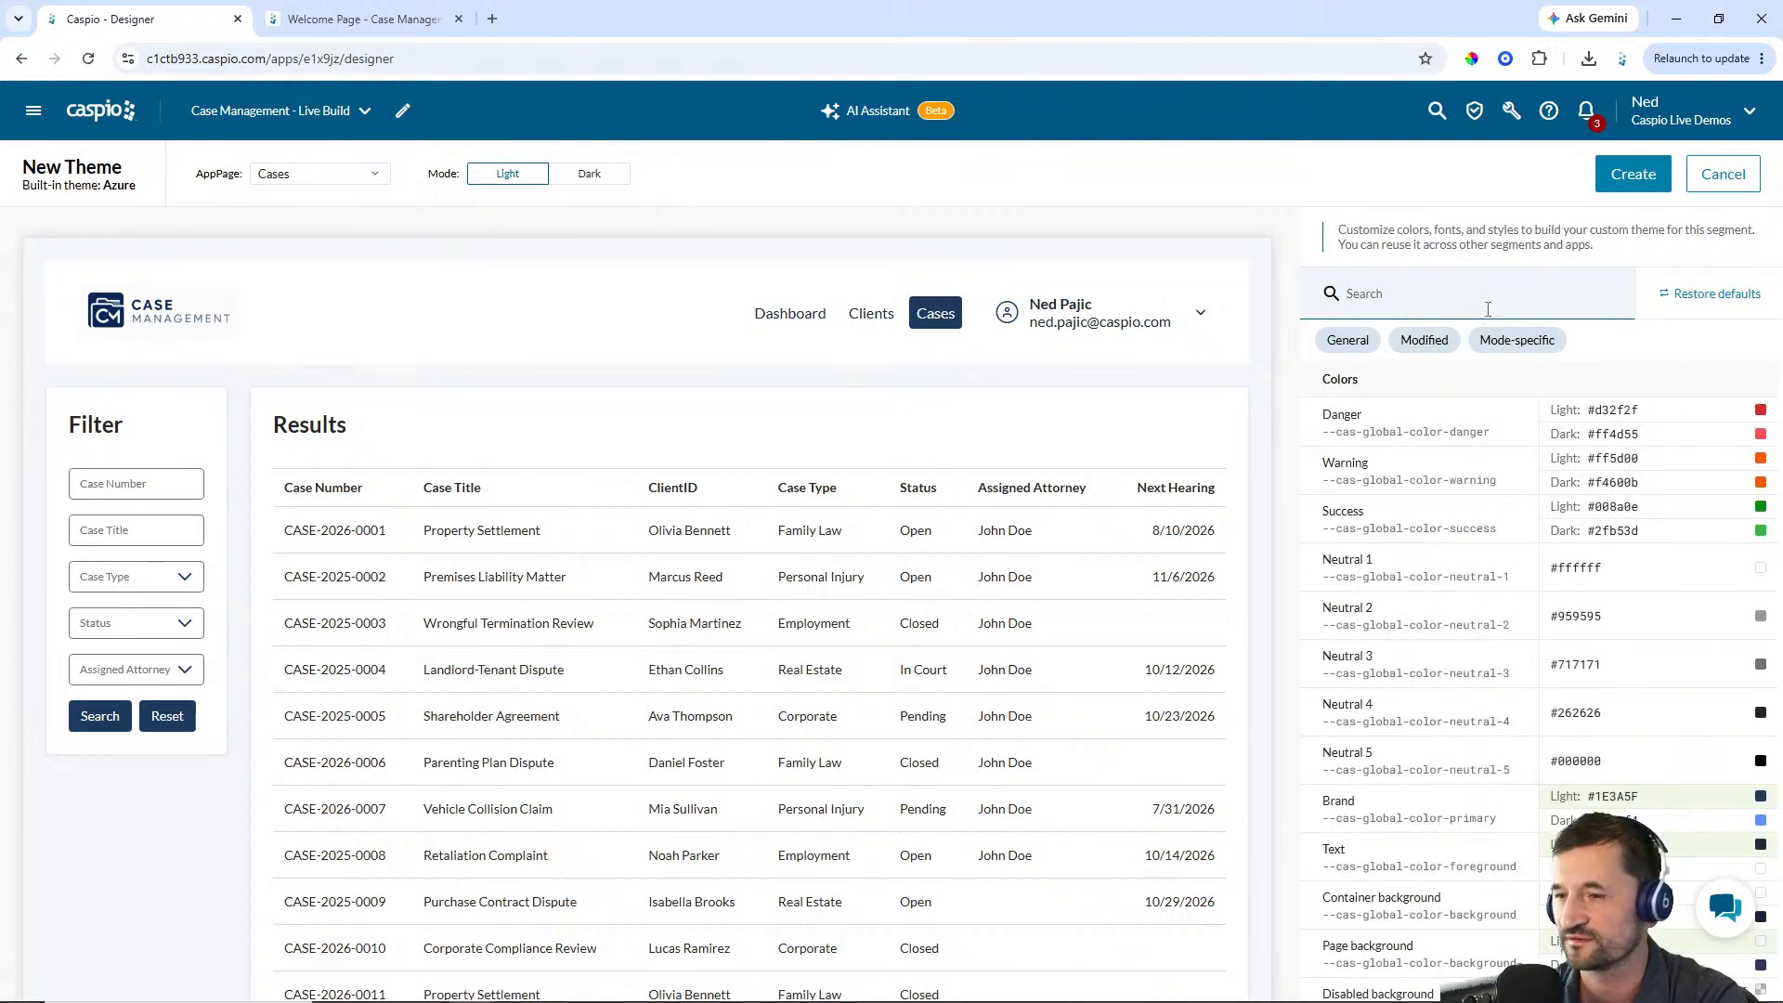
{"action": "scroll", "coordinate": [1606, 399], "scroll_direction": "down", "scroll_amount": 2}
{"action": "left_click", "coordinate": [1601, 431]}
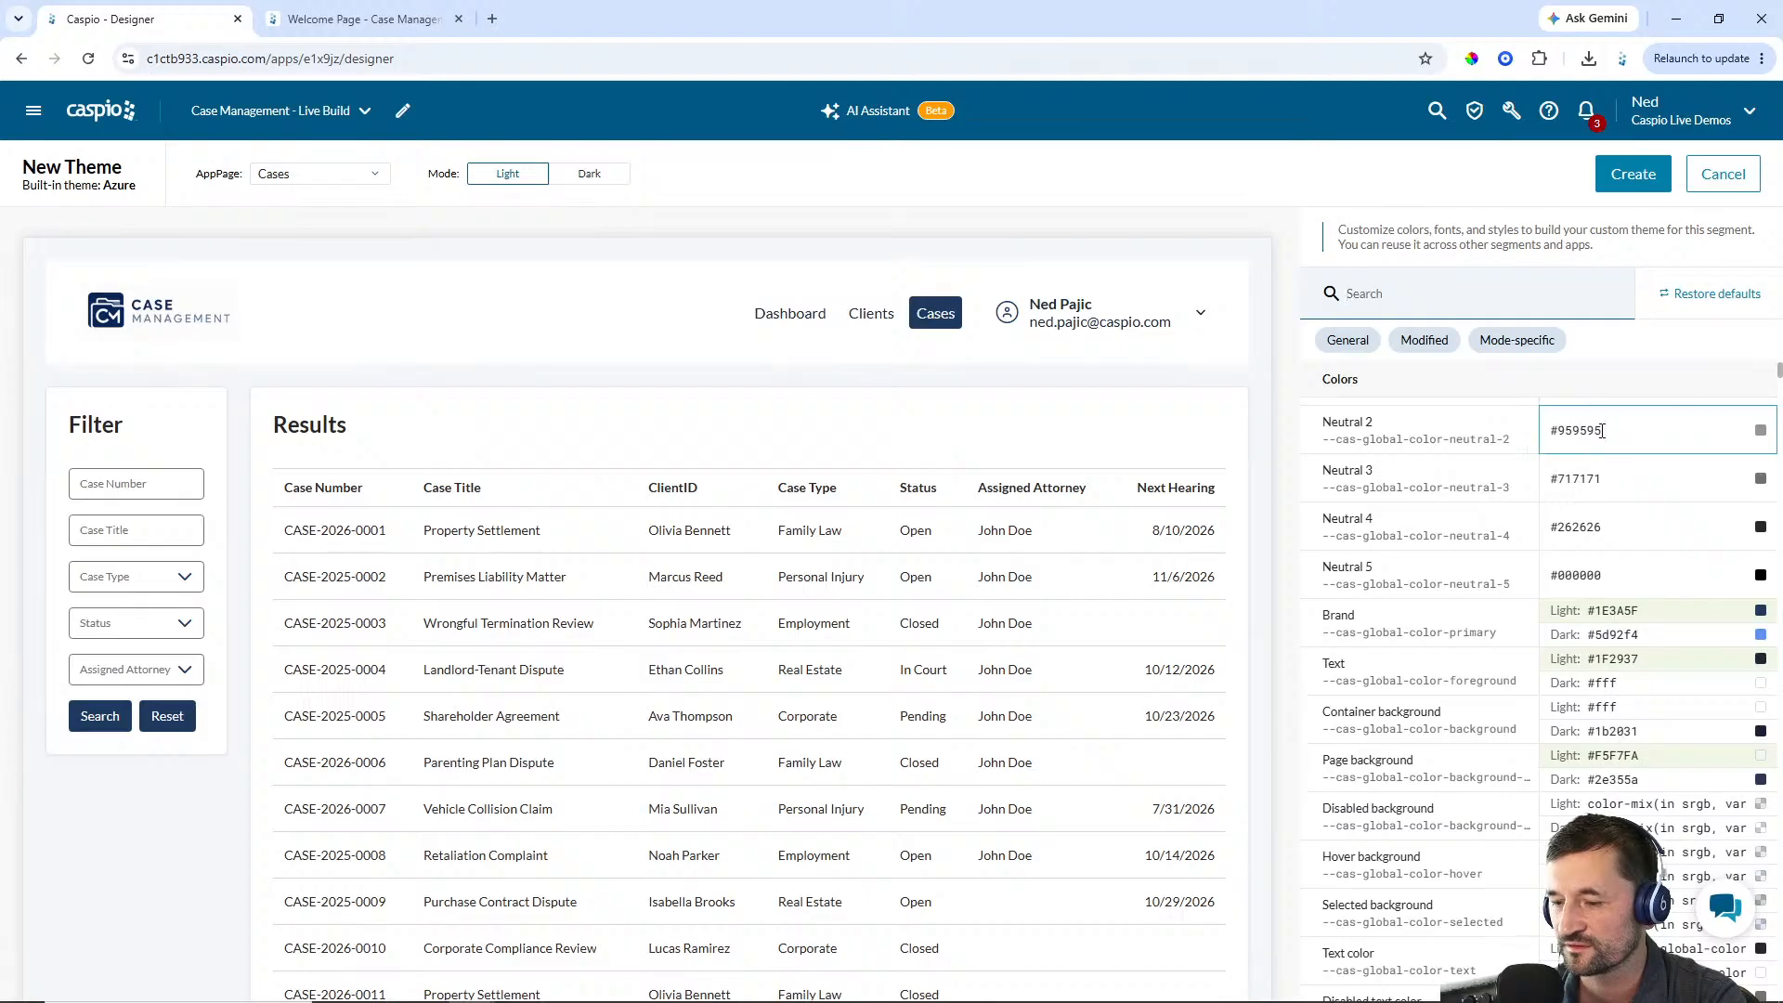
{"action": "scroll", "coordinate": [1601, 431], "scroll_direction": "down", "scroll_amount": 10}
{"action": "scroll", "coordinate": [1463, 398], "scroll_direction": "up", "scroll_amount": 15}
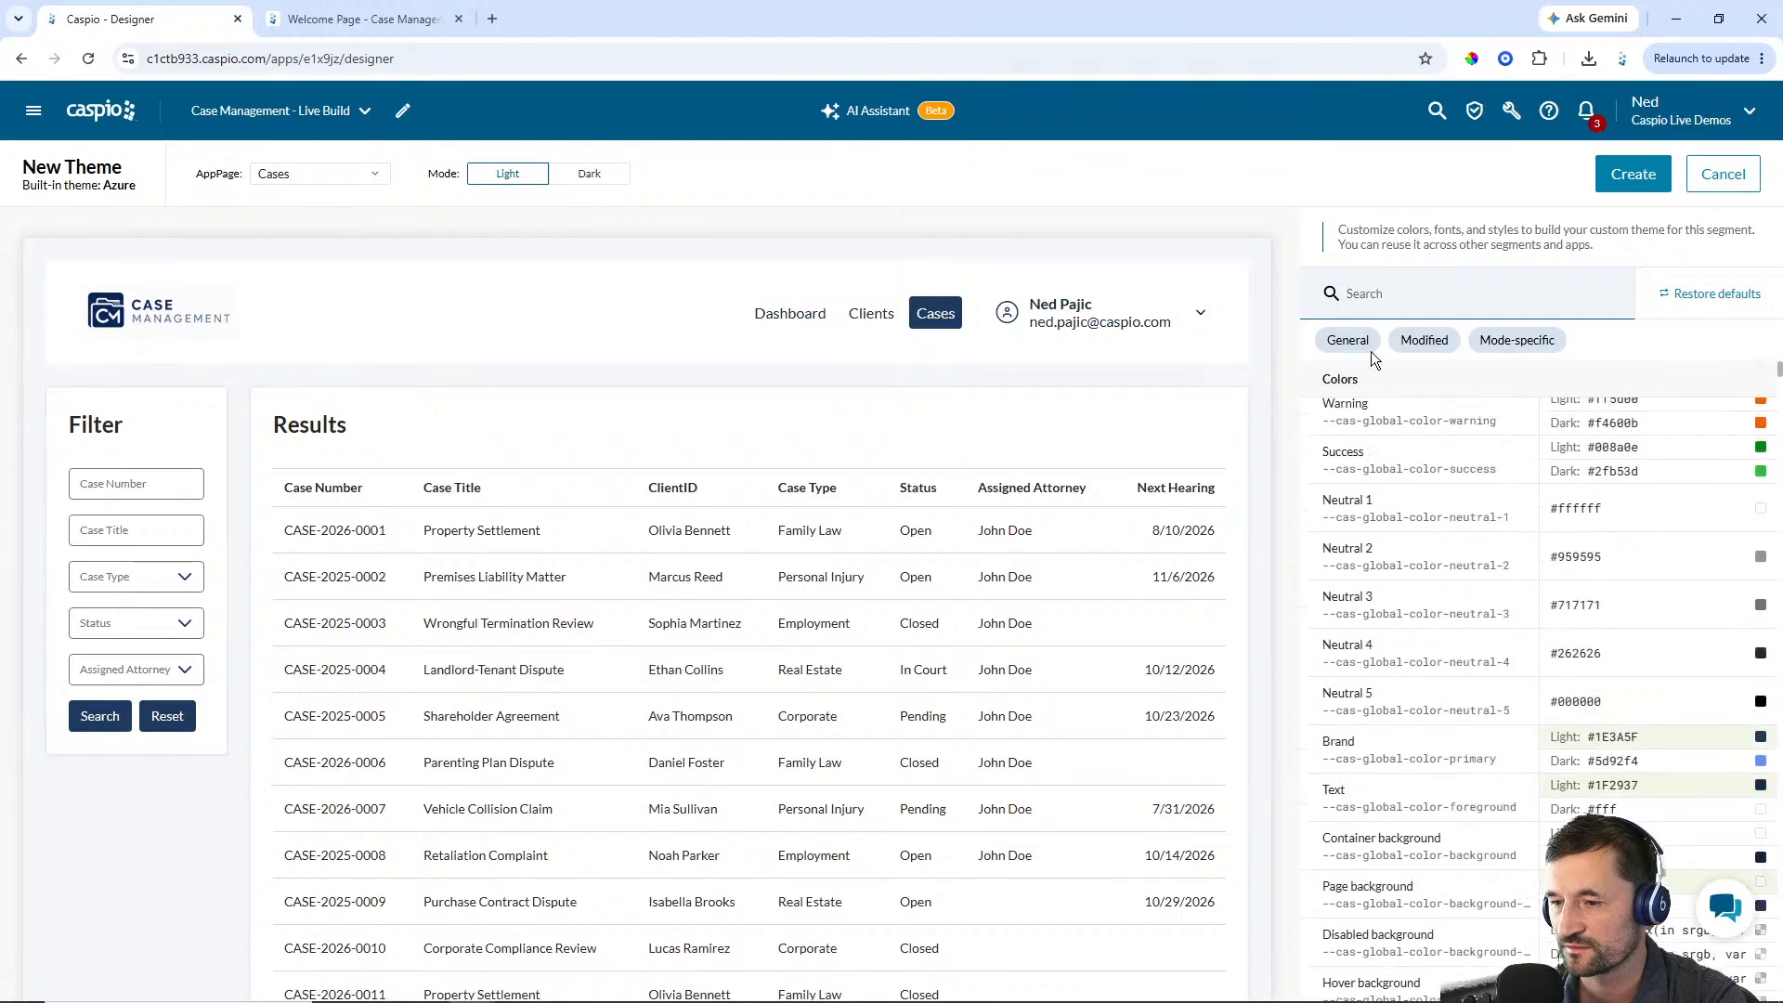
Set the DataPart tabular table row even background to #F8FAFC
{"action": "left_click", "coordinate": [1405, 293]}
{"action": "type", "text": "row"}
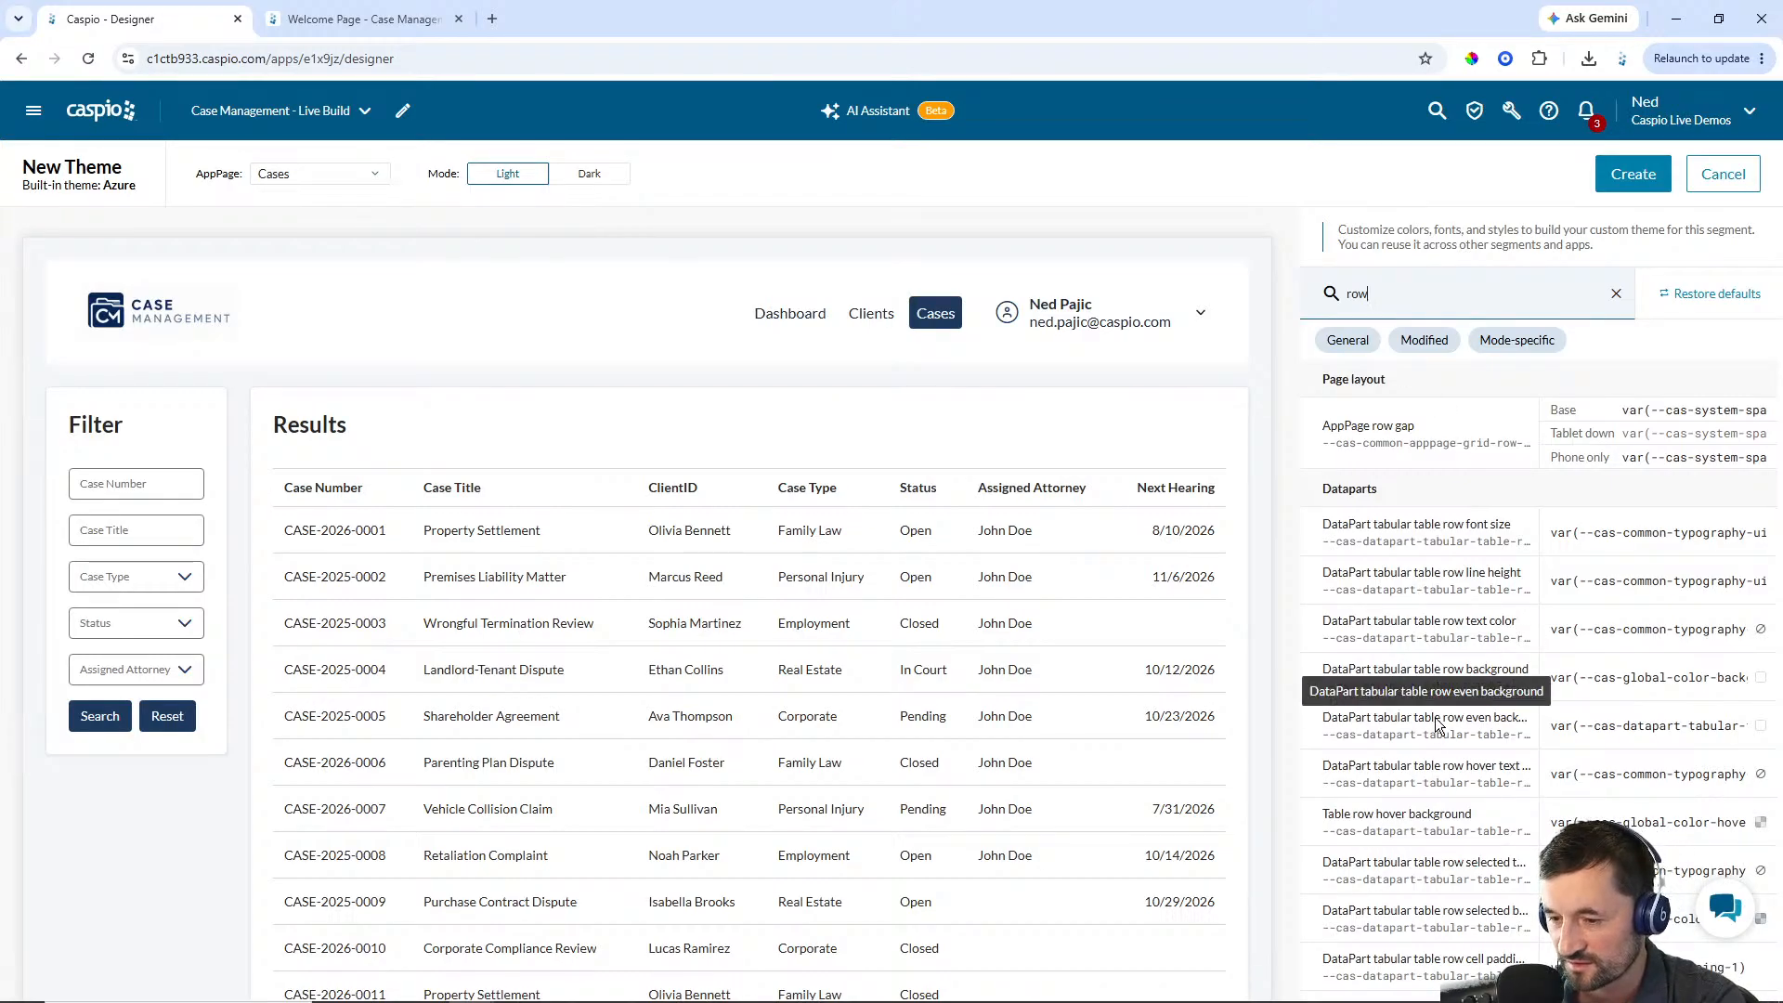
{"action": "left_click", "coordinate": [1589, 725]}
{"action": "triple_click", "coordinate": [1589, 726]}
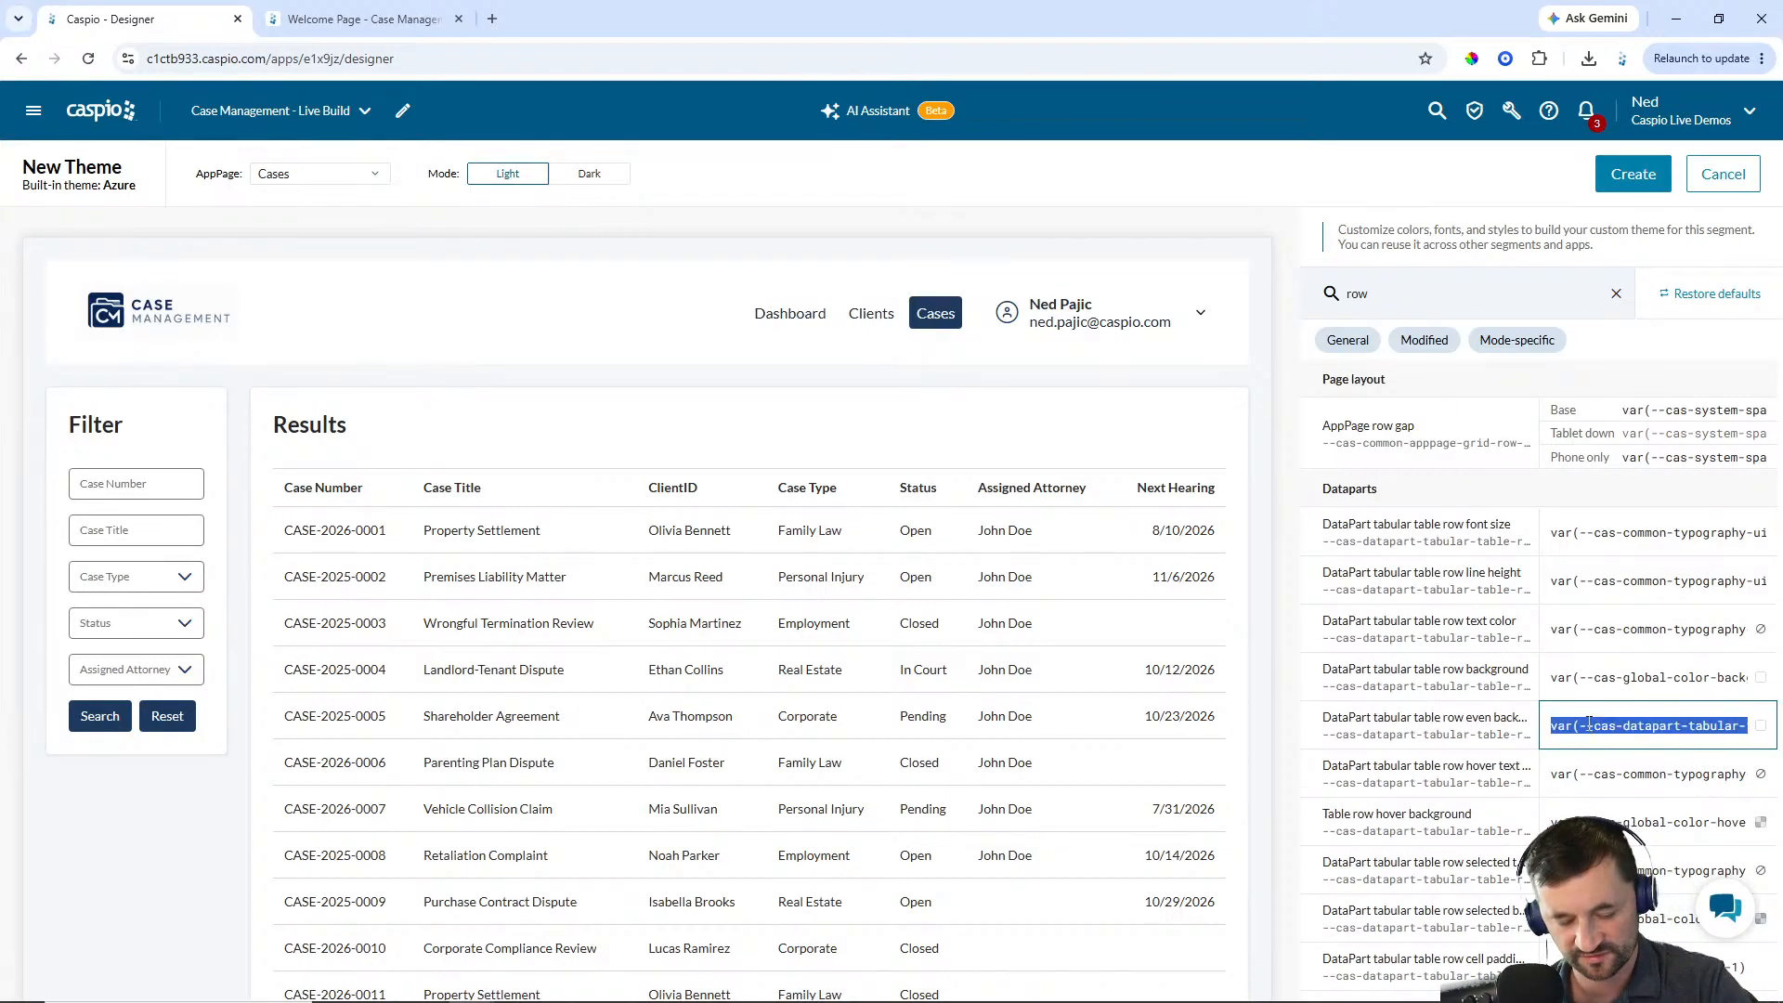
{"action": "type", "text": "F8FAFC"}
{"action": "left_click", "coordinate": [1559, 730]}
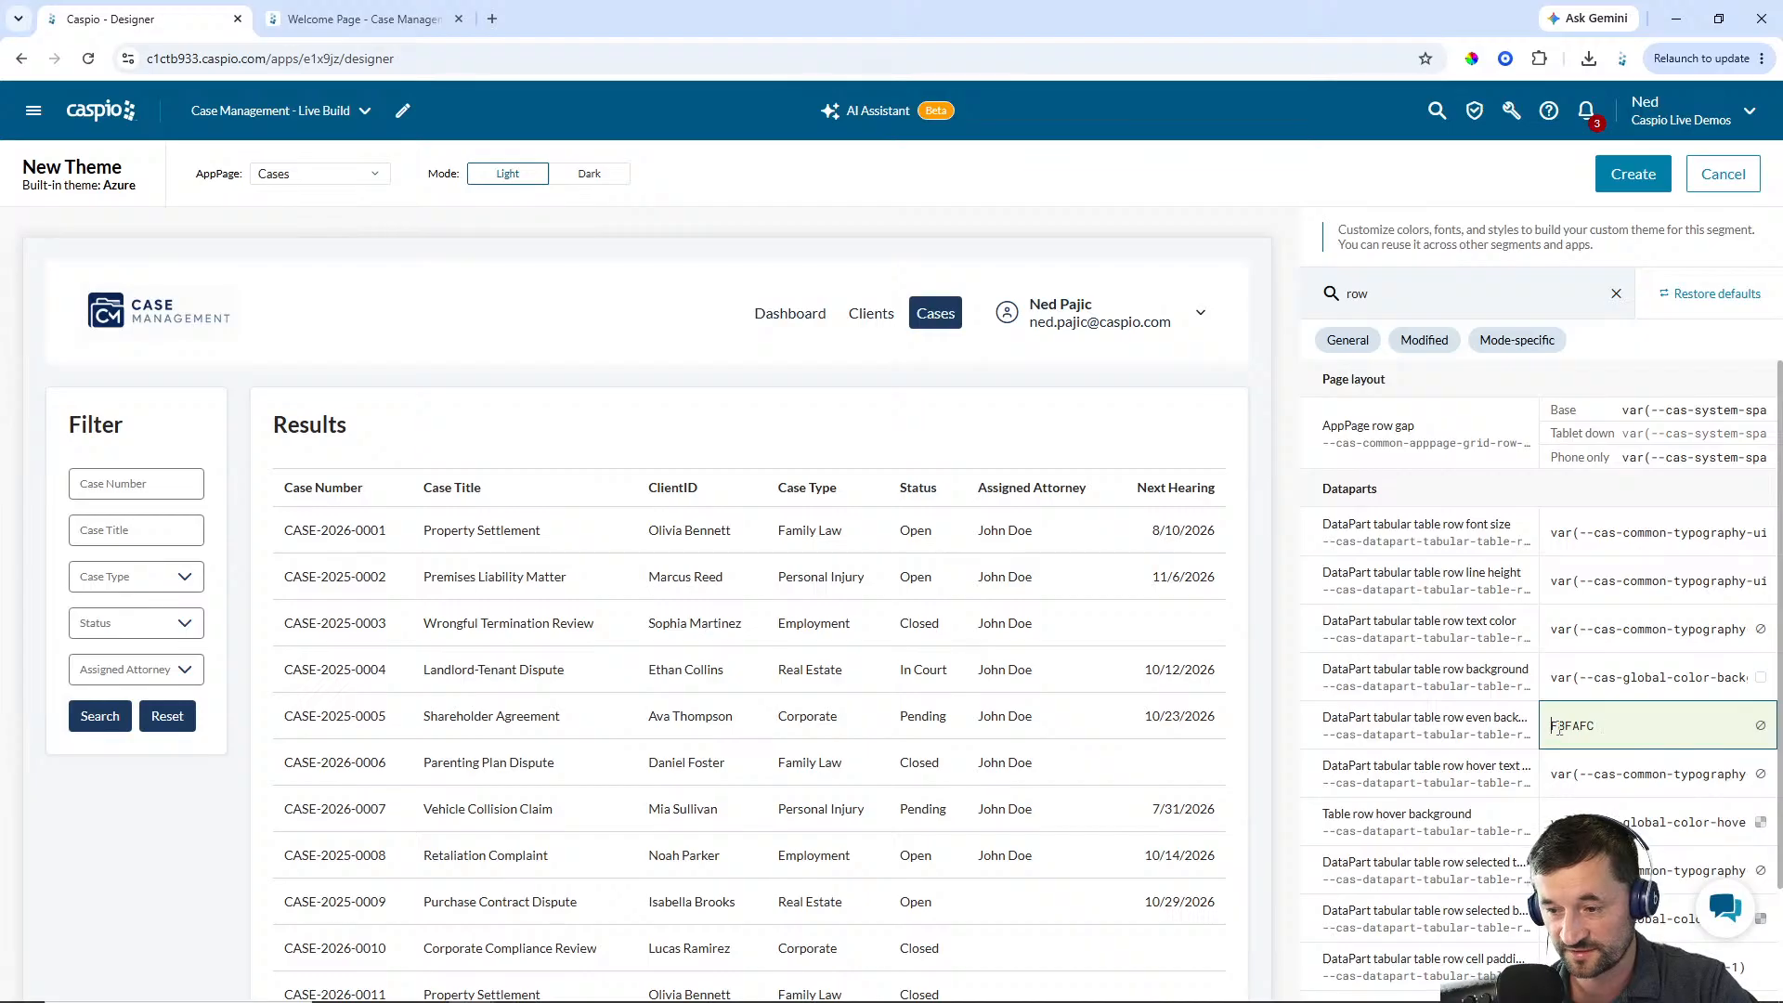
{"action": "type", "text": "#"}
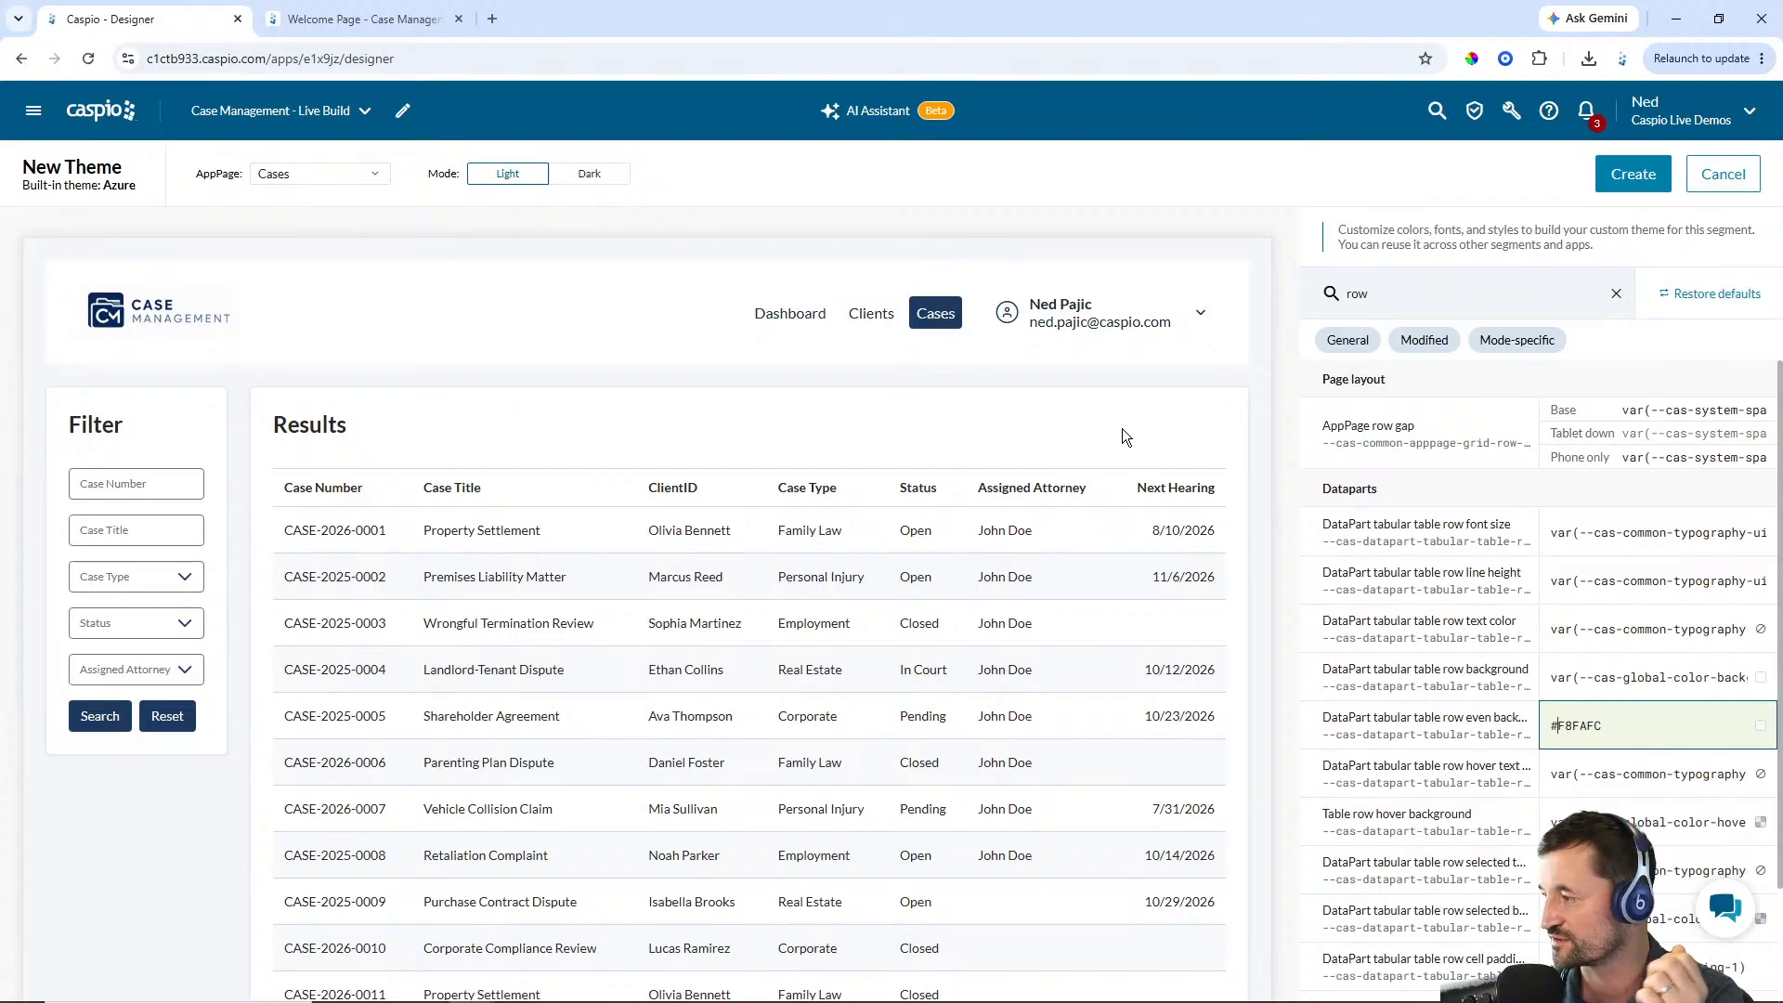
Review the list of modified theme settings
{"action": "left_click", "coordinate": [1685, 553]}
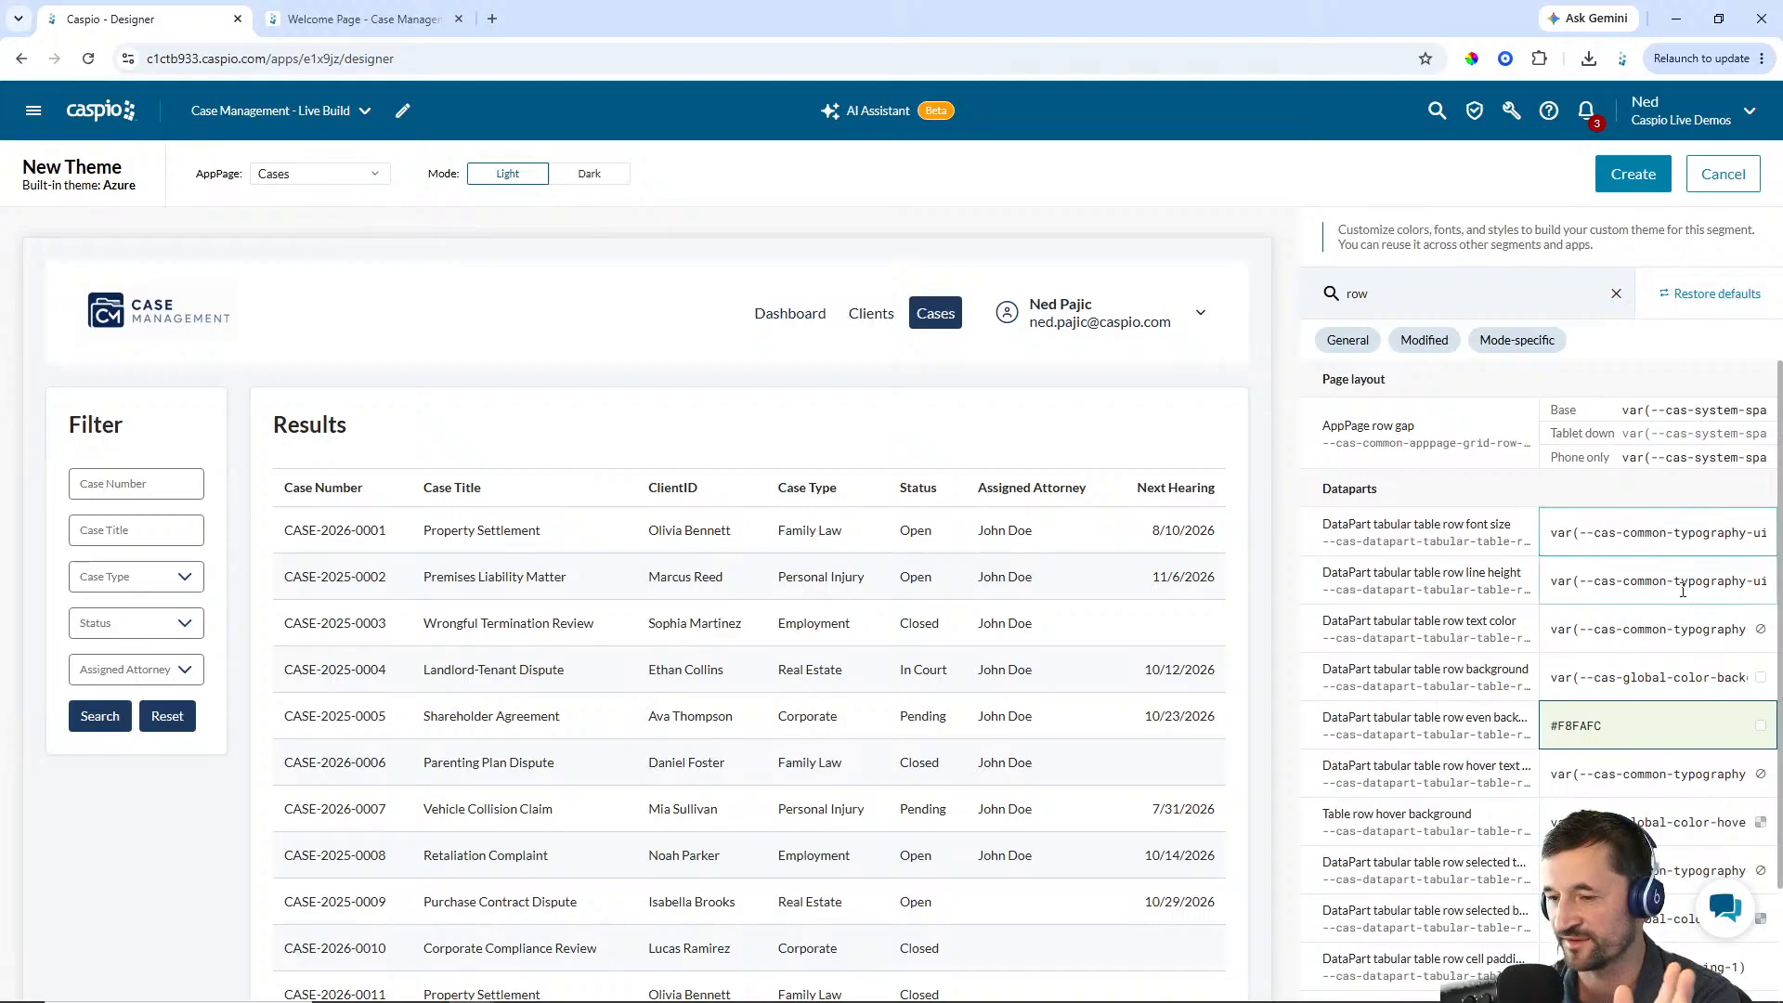
{"action": "left_click", "coordinate": [1640, 613]}
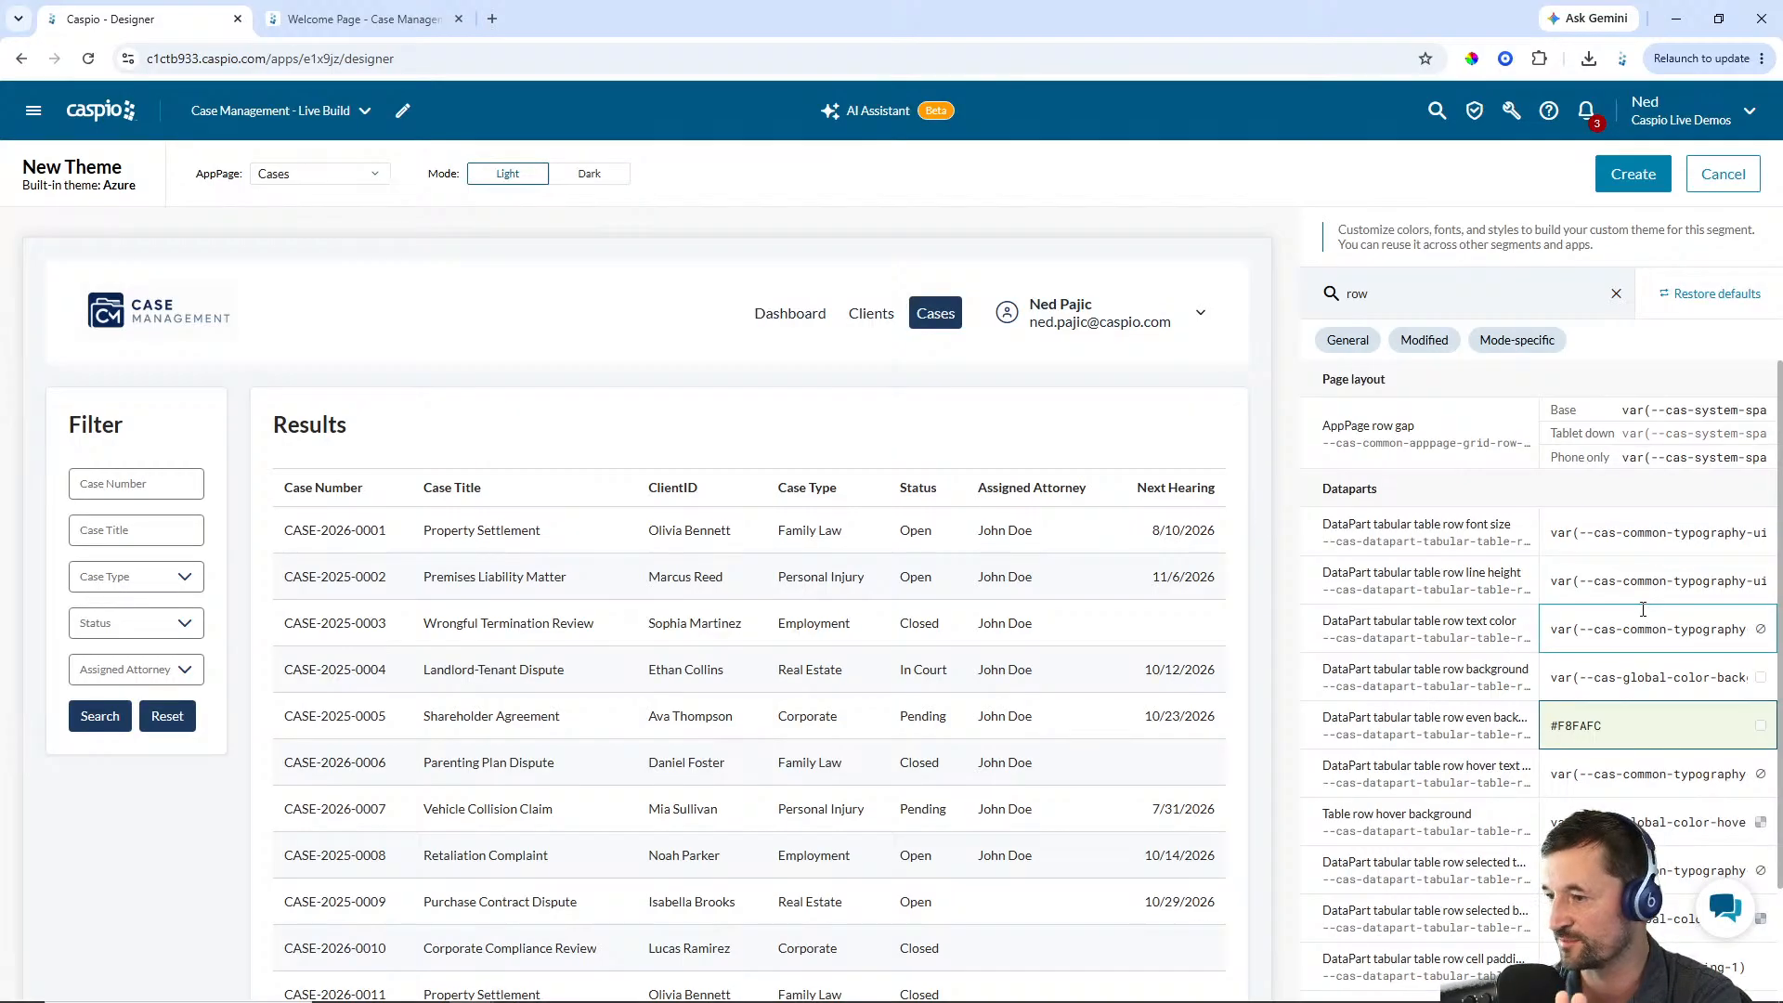
{"action": "left_click", "coordinate": [1554, 725]}
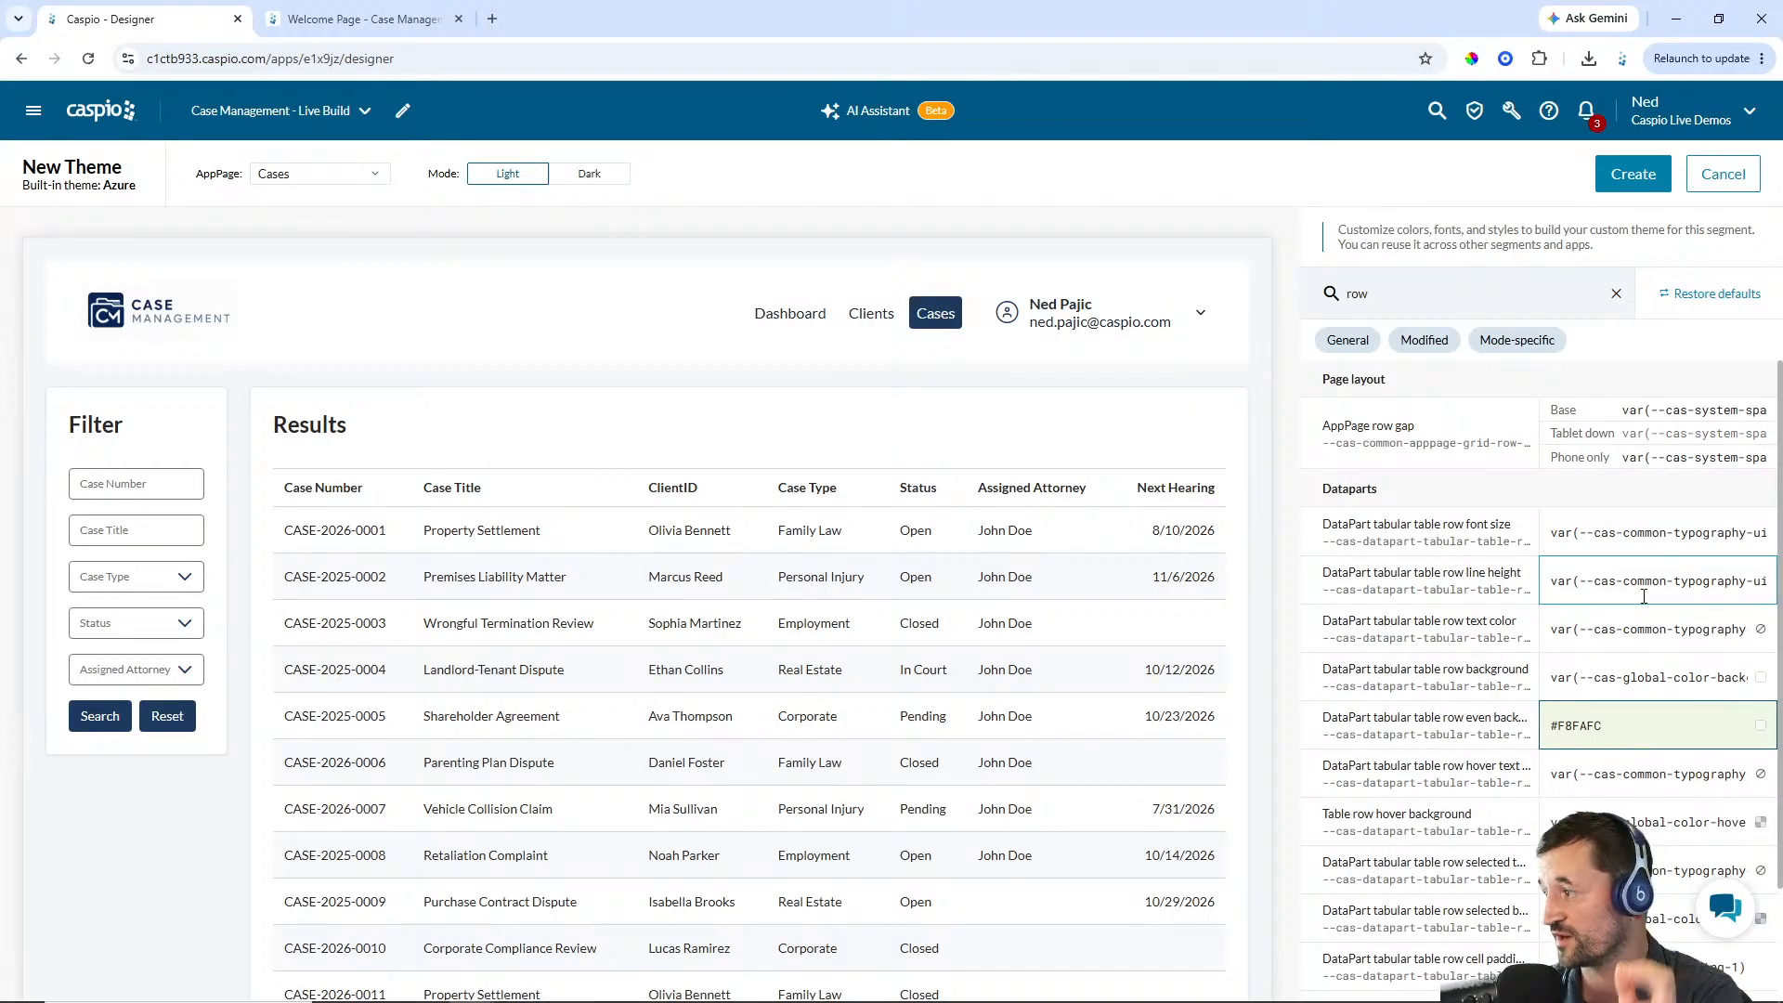
{"action": "left_click", "coordinate": [1431, 343]}
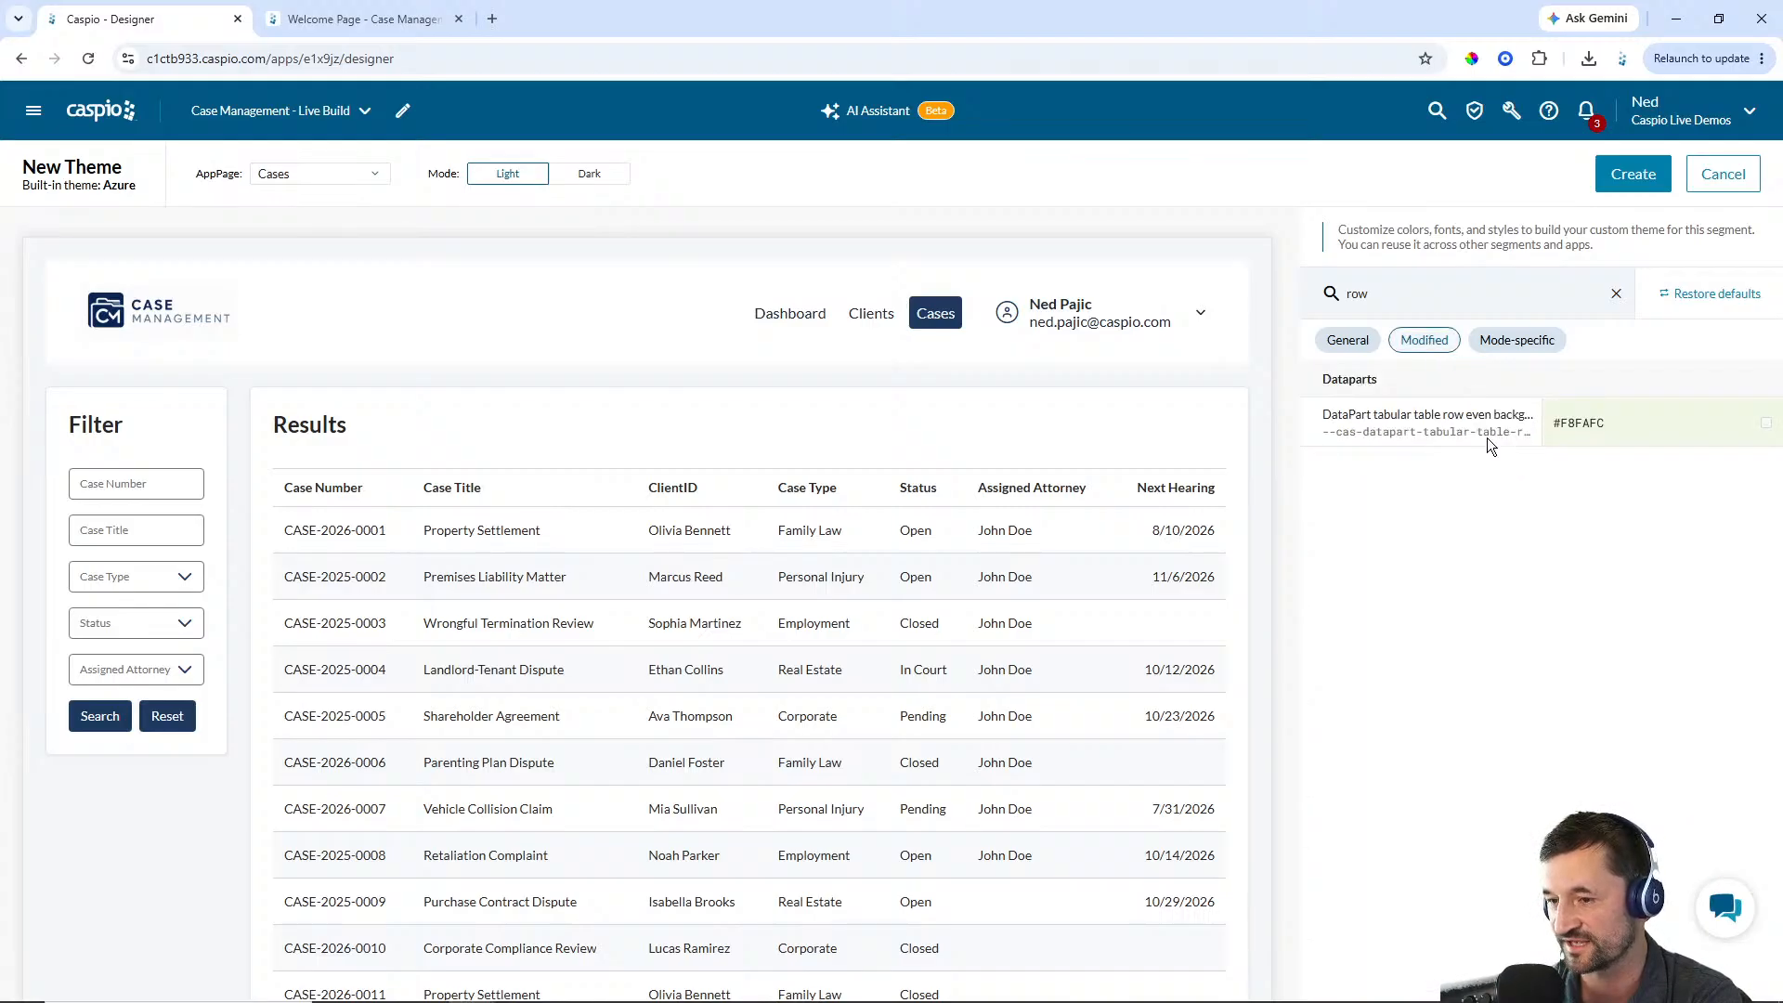
{"action": "left_click", "coordinate": [1616, 293]}
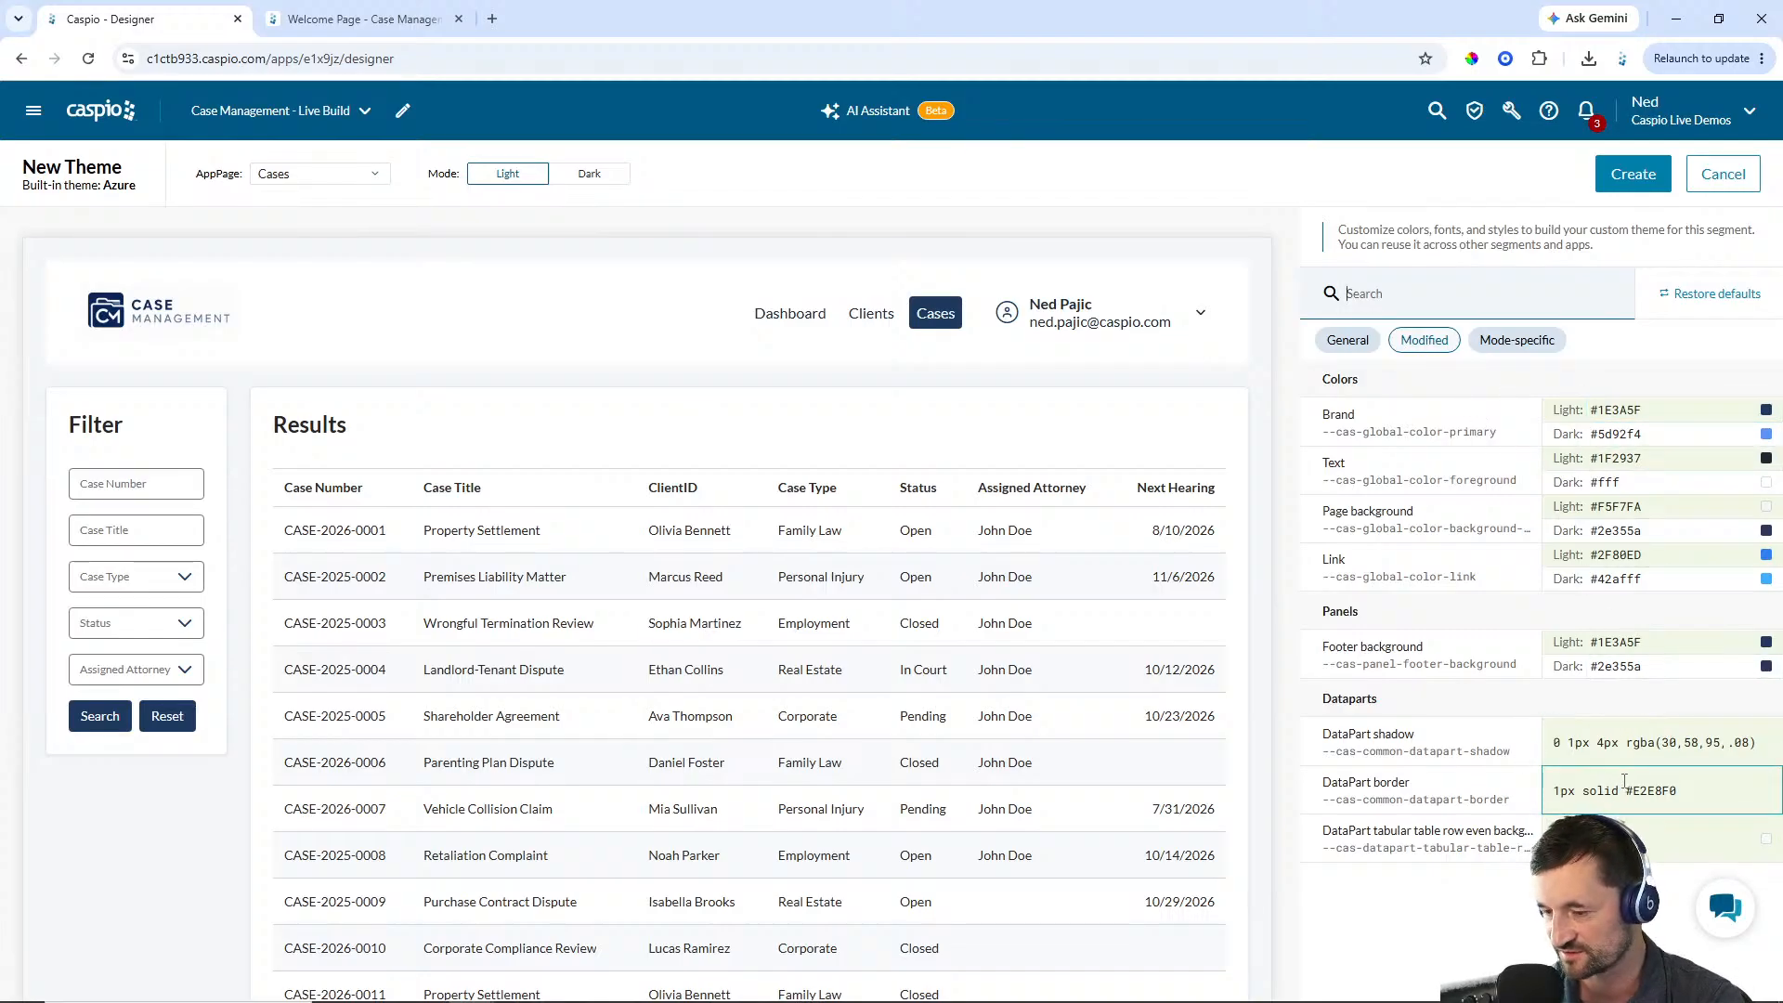
Create the theme named Case Management Demo Theme and close the theme editor
{"action": "left_click", "coordinate": [1634, 174]}
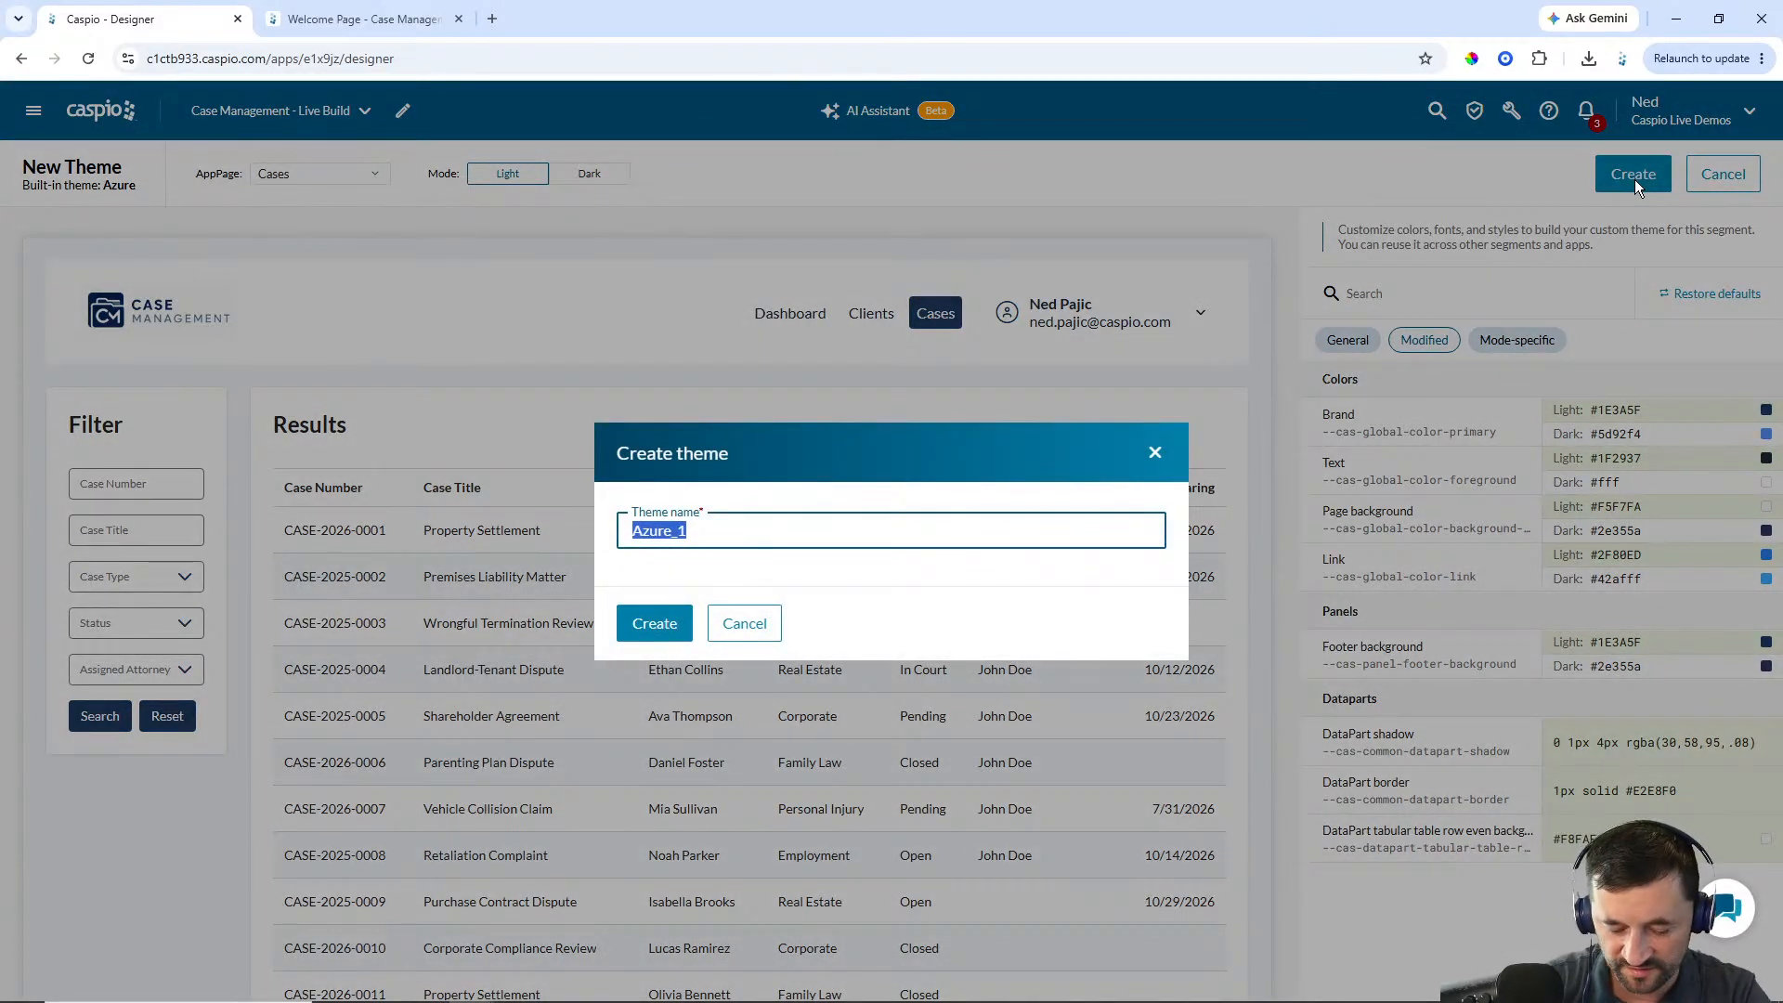
{"action": "type", "text": "Case Mana"}
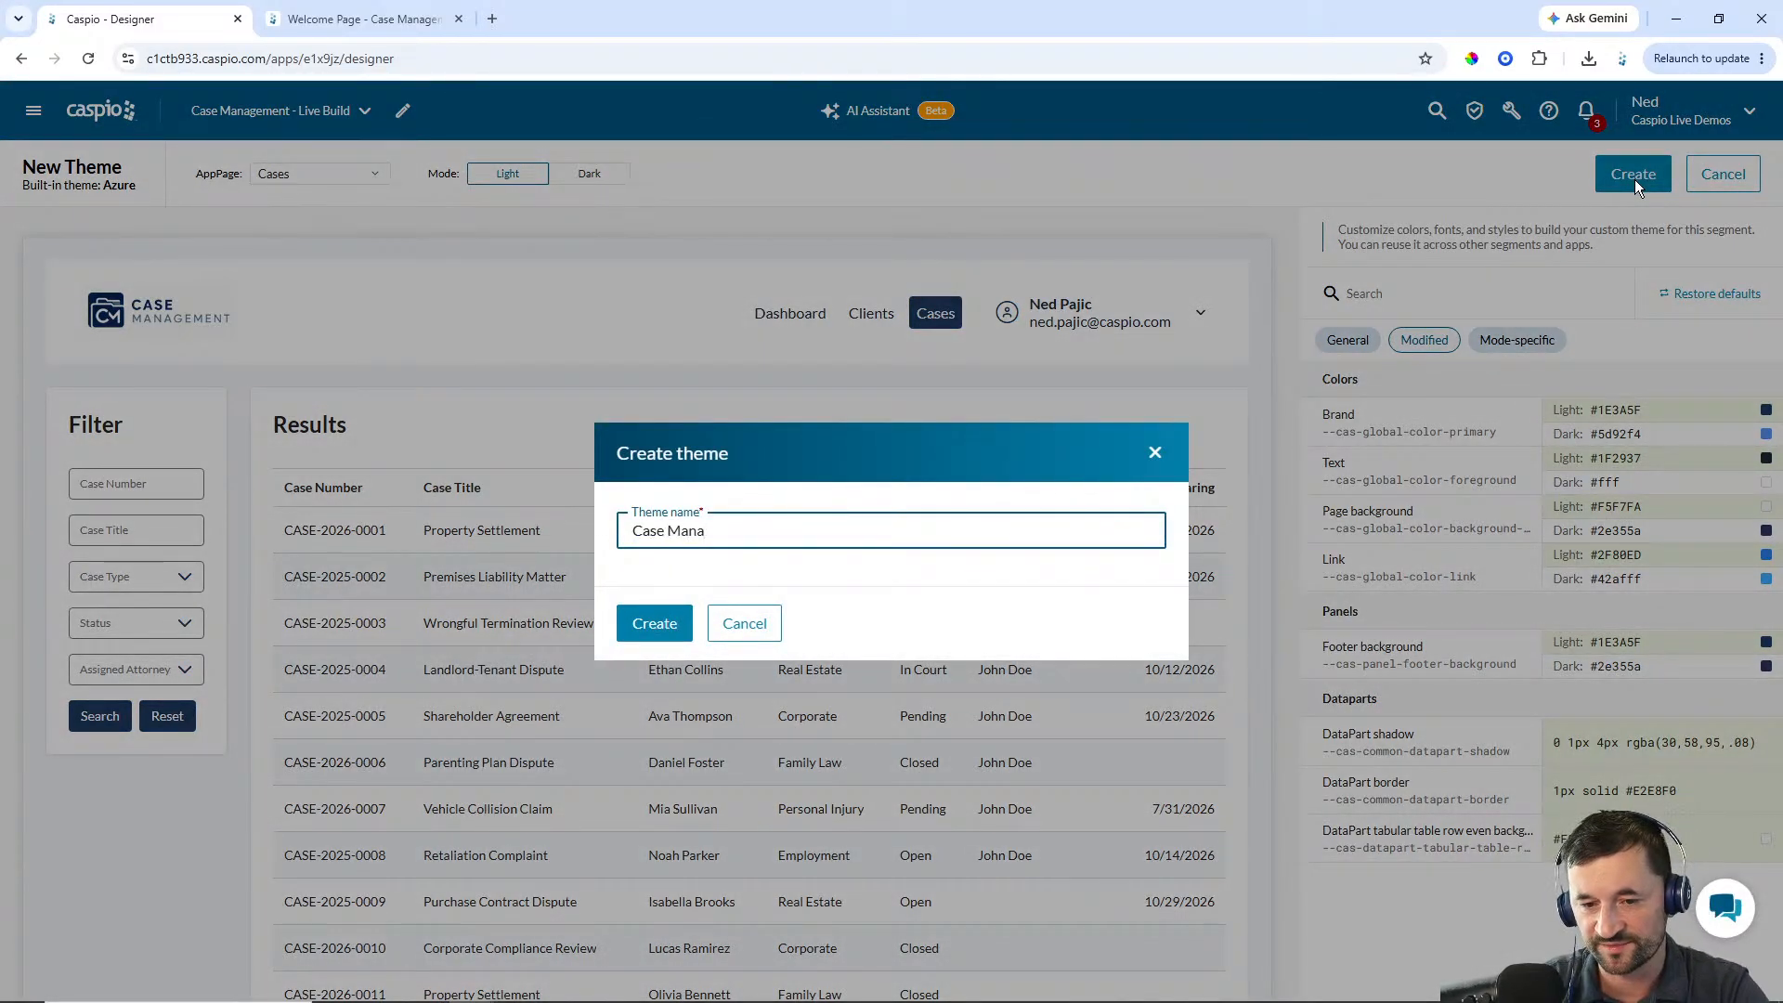
{"action": "type", "text": "gement Demo"}
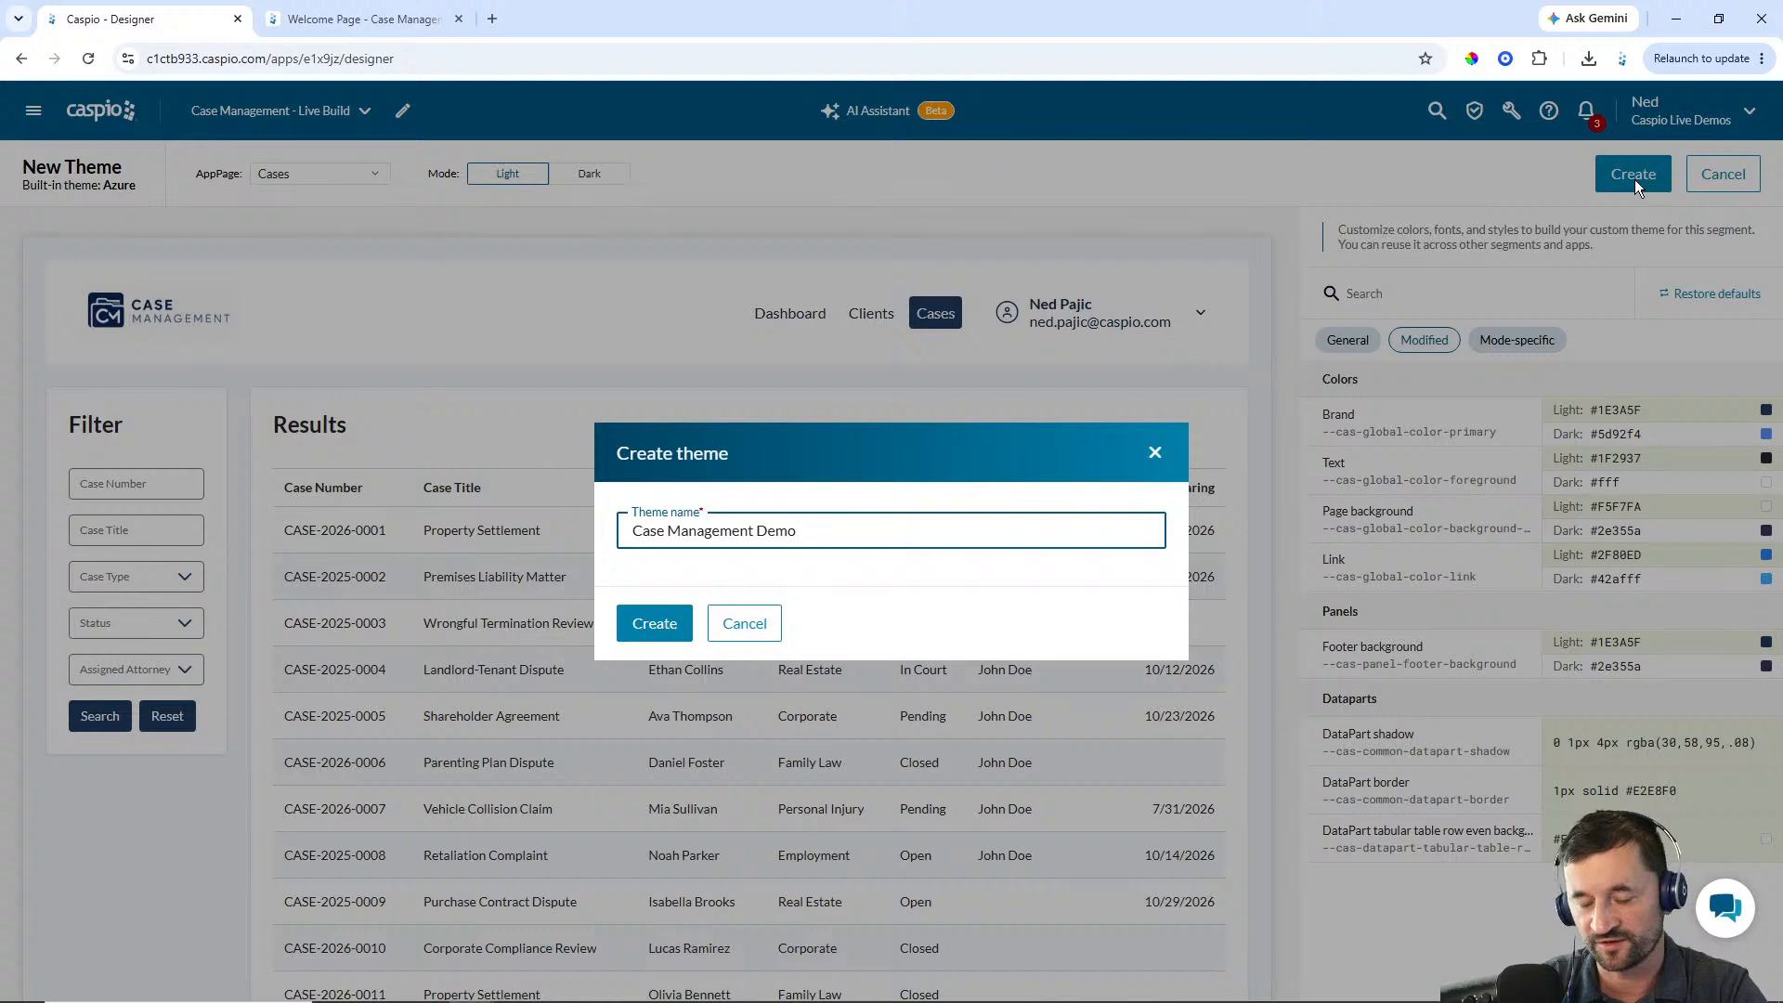
{"action": "type", "text": " Theme"}
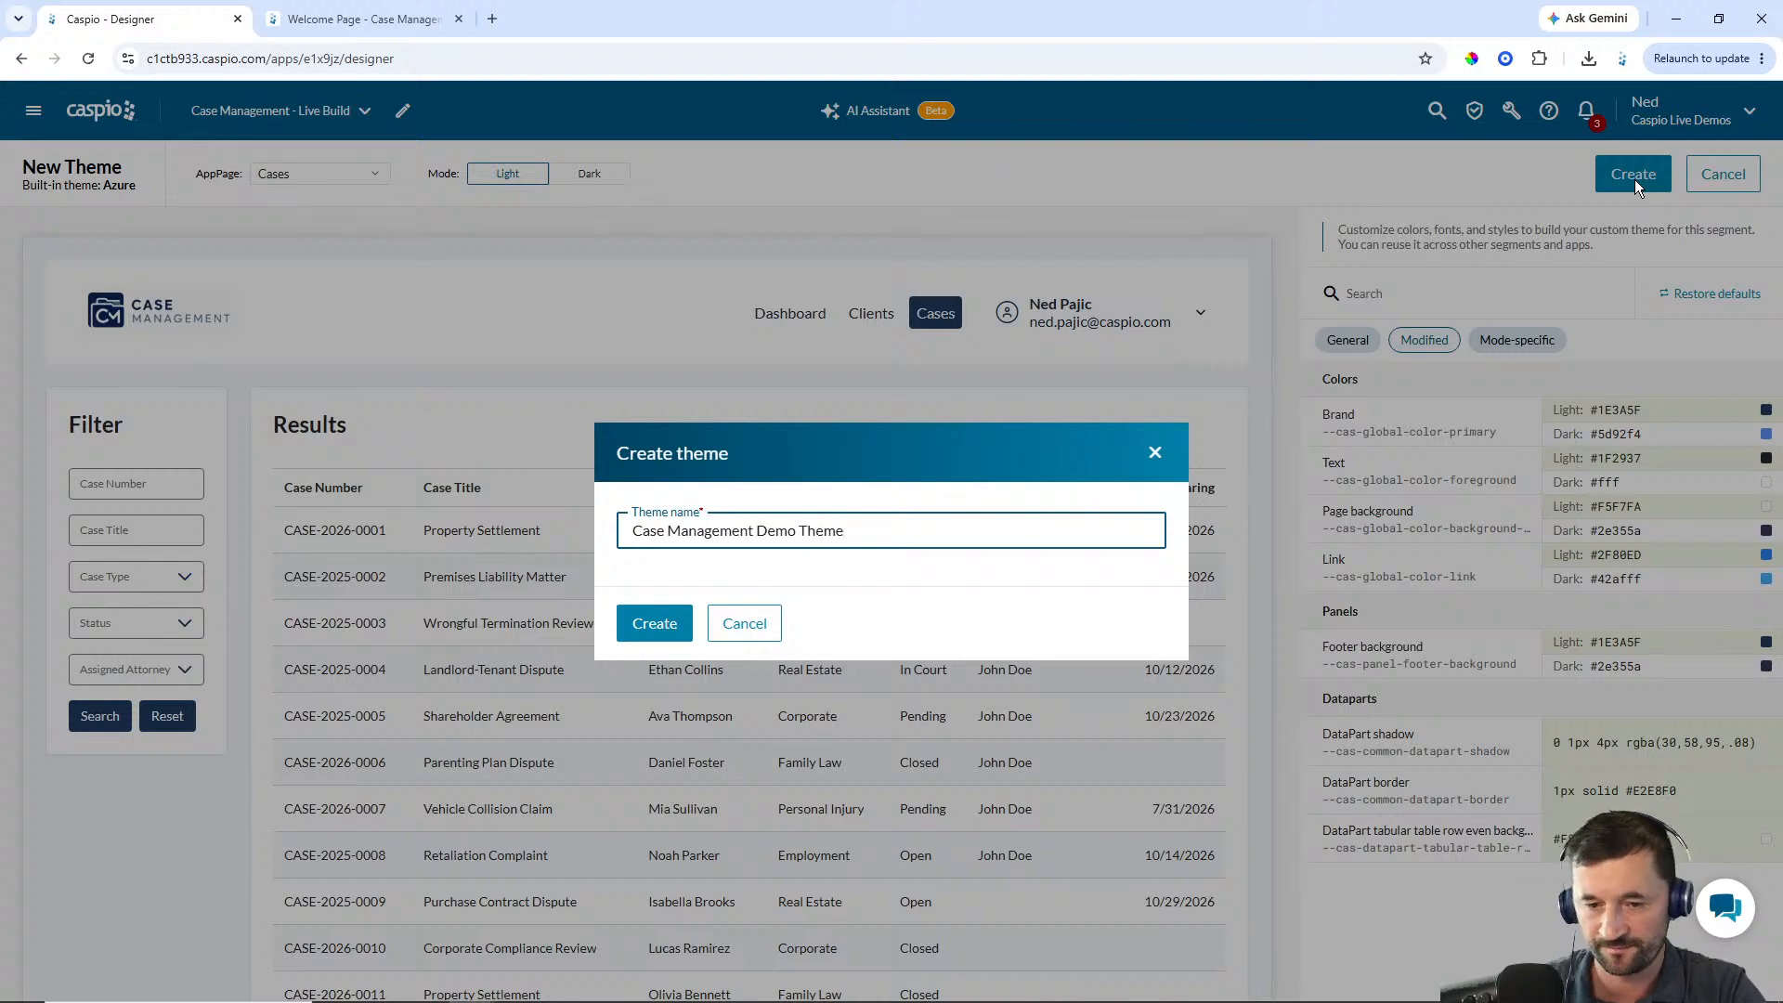
{"action": "left_click", "coordinate": [654, 623]}
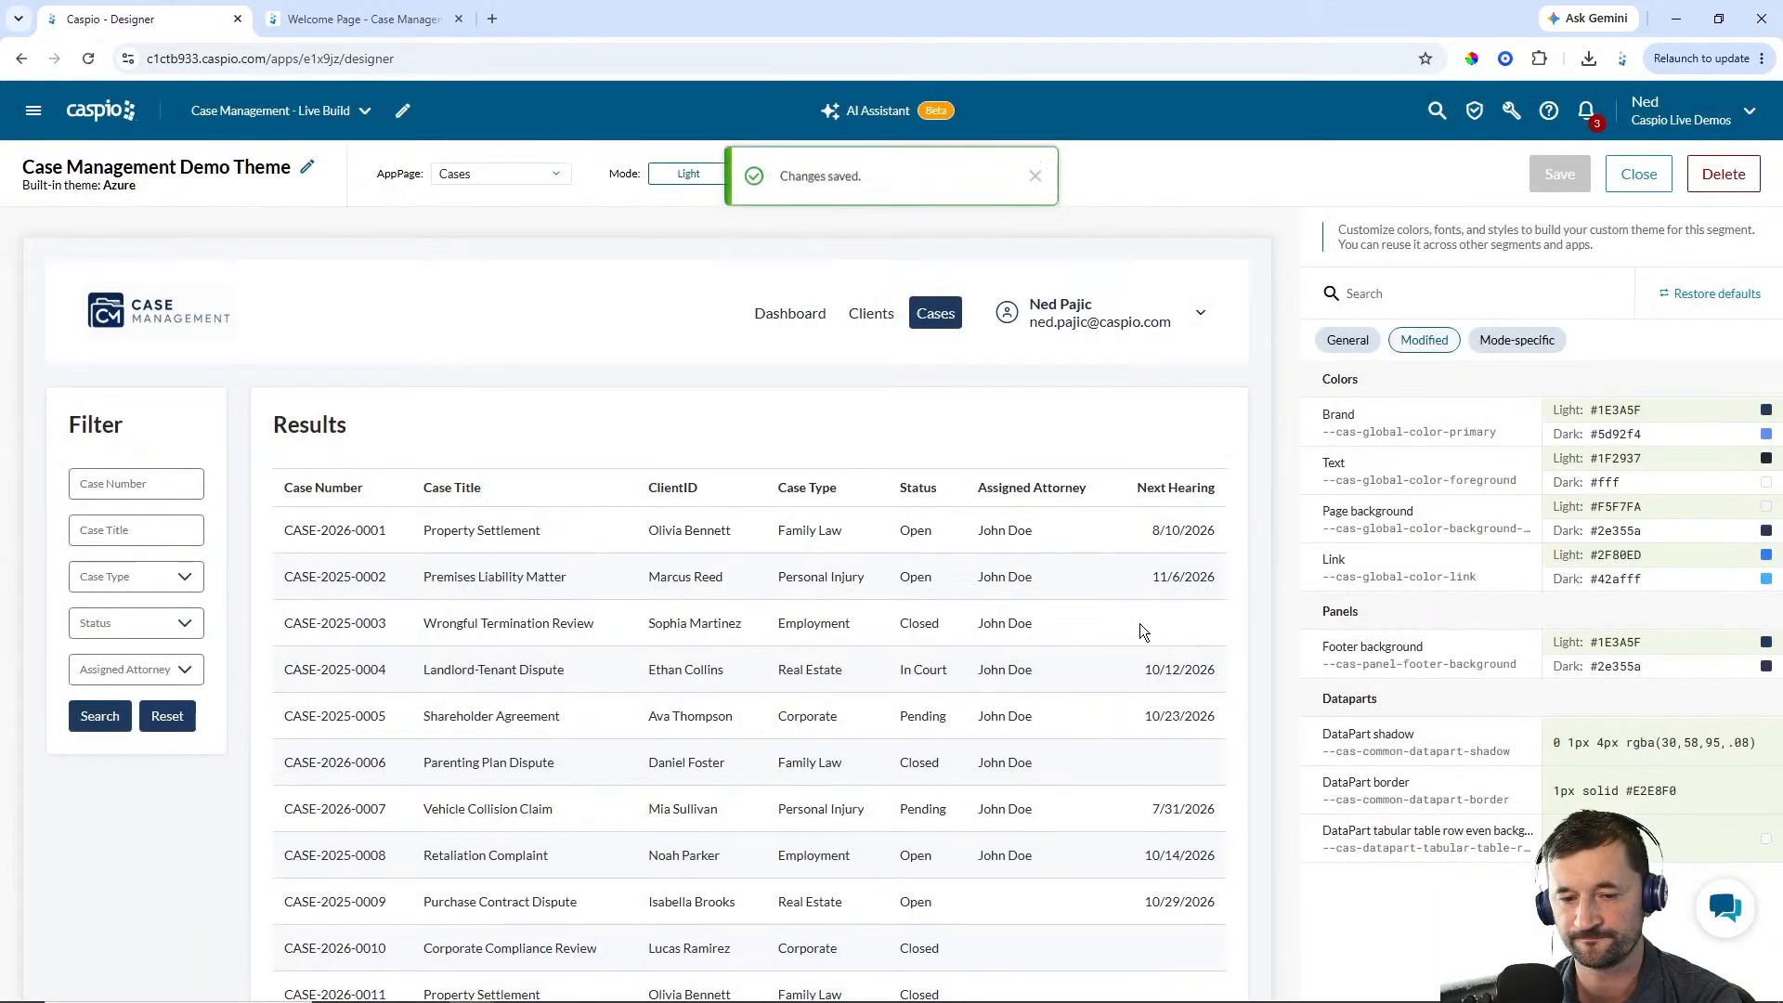
{"action": "left_click", "coordinate": [1033, 173]}
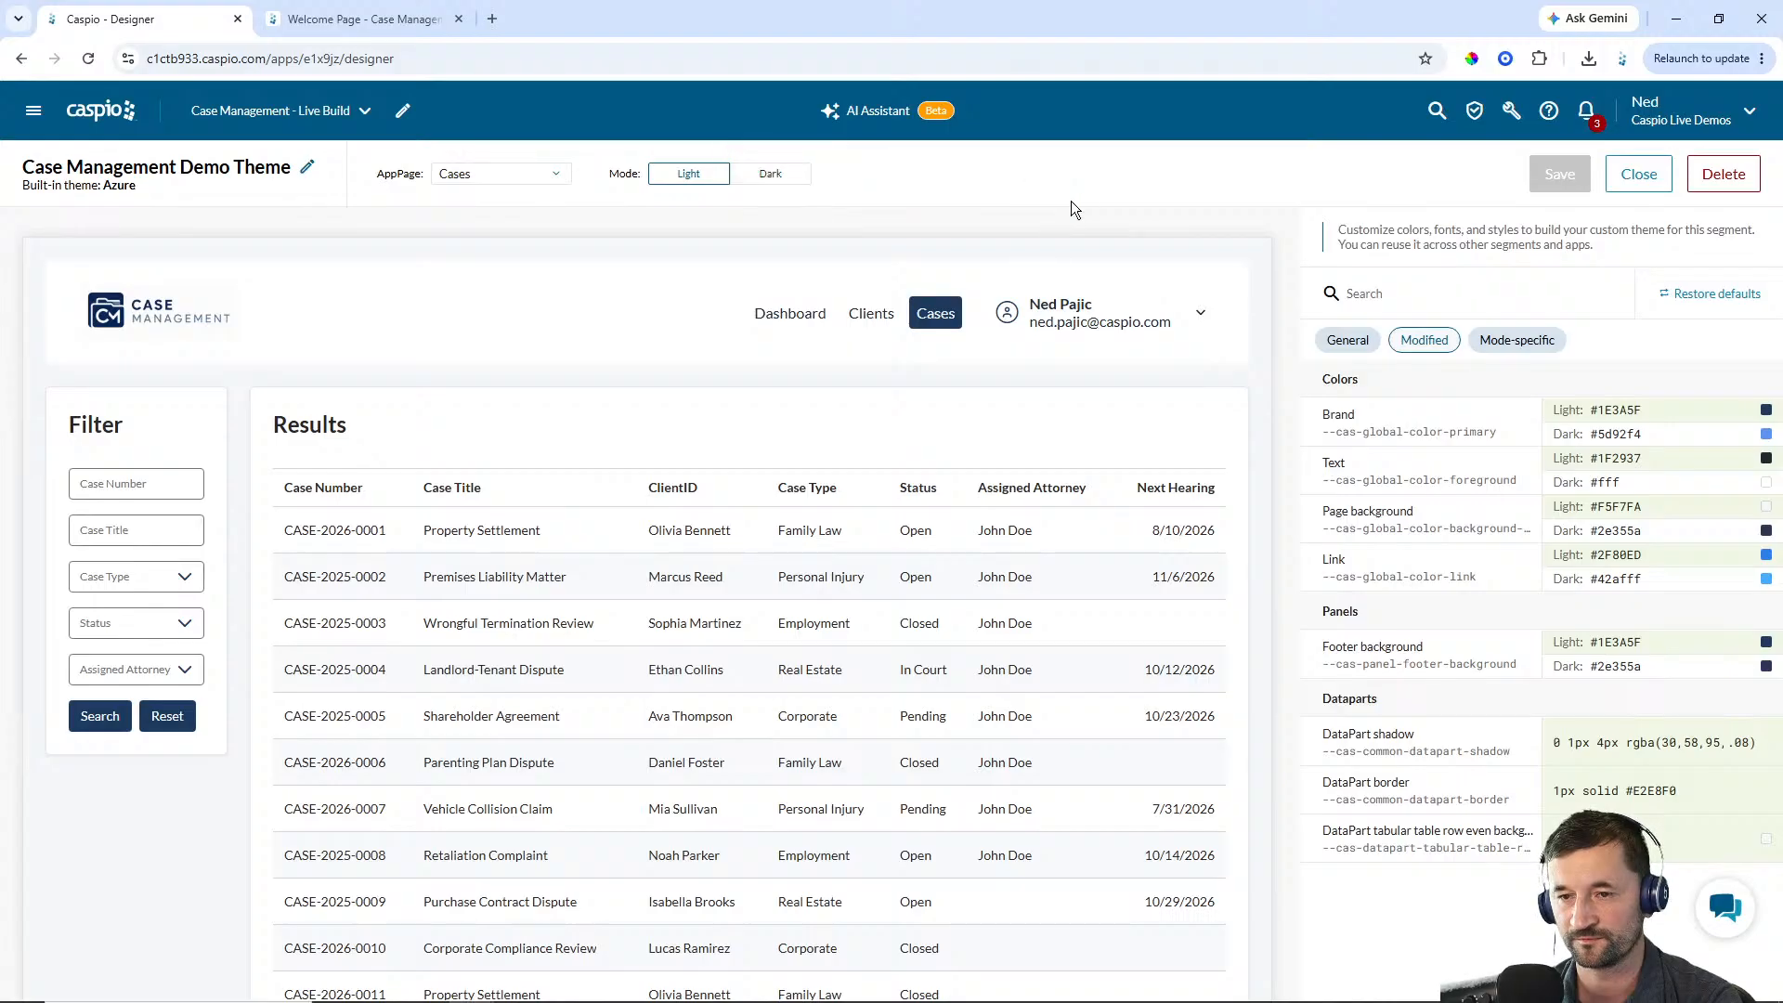
{"action": "left_click", "coordinate": [1630, 180]}
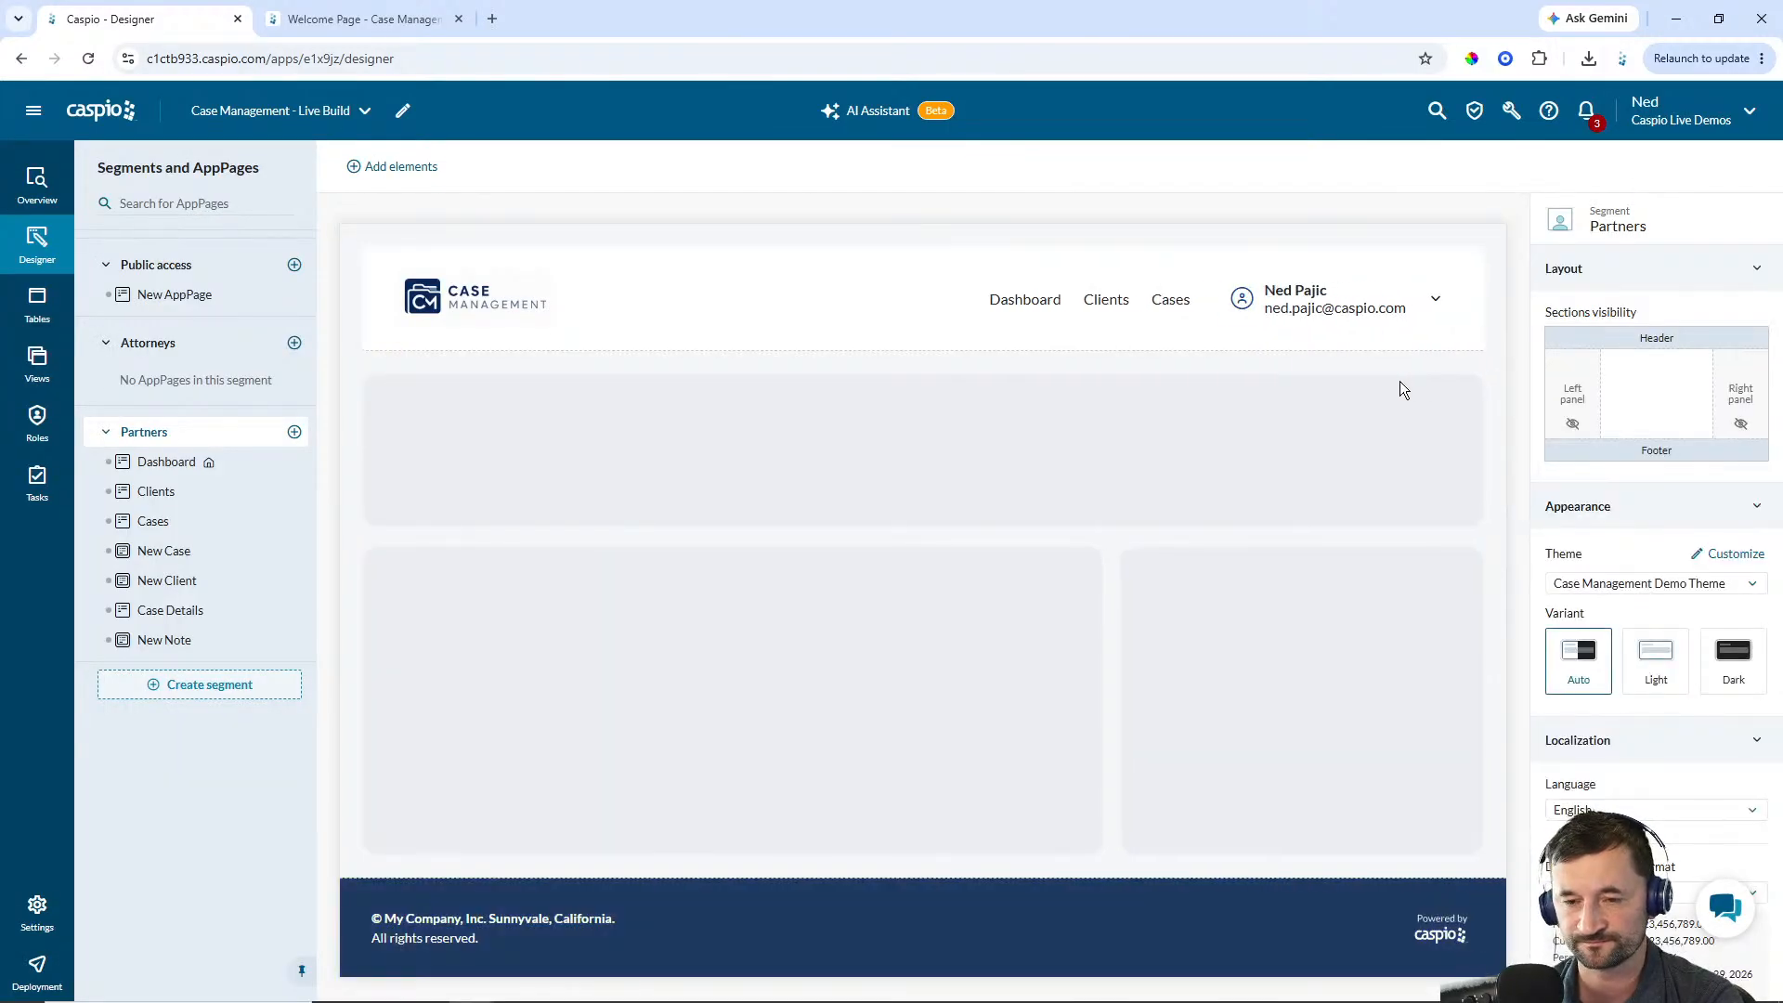
Apply the Case Management Demo Theme to the Attorneys segment
{"action": "left_click", "coordinate": [154, 522]}
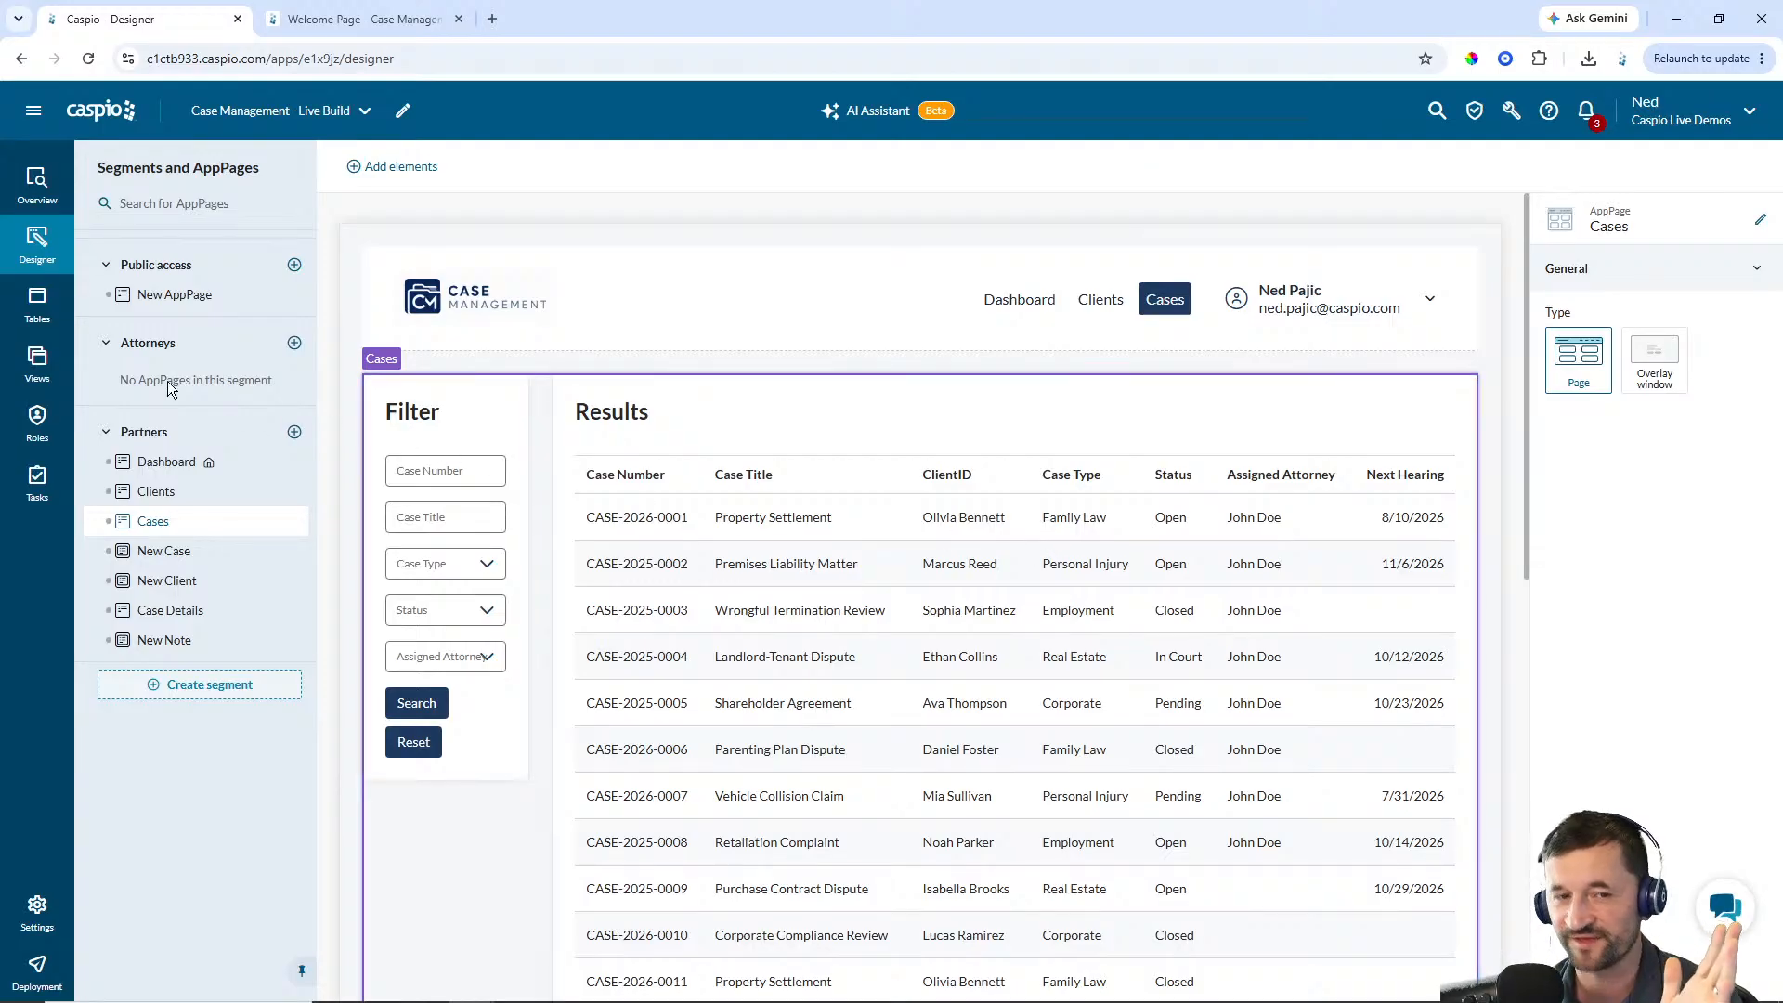
{"action": "left_click", "coordinate": [158, 347]}
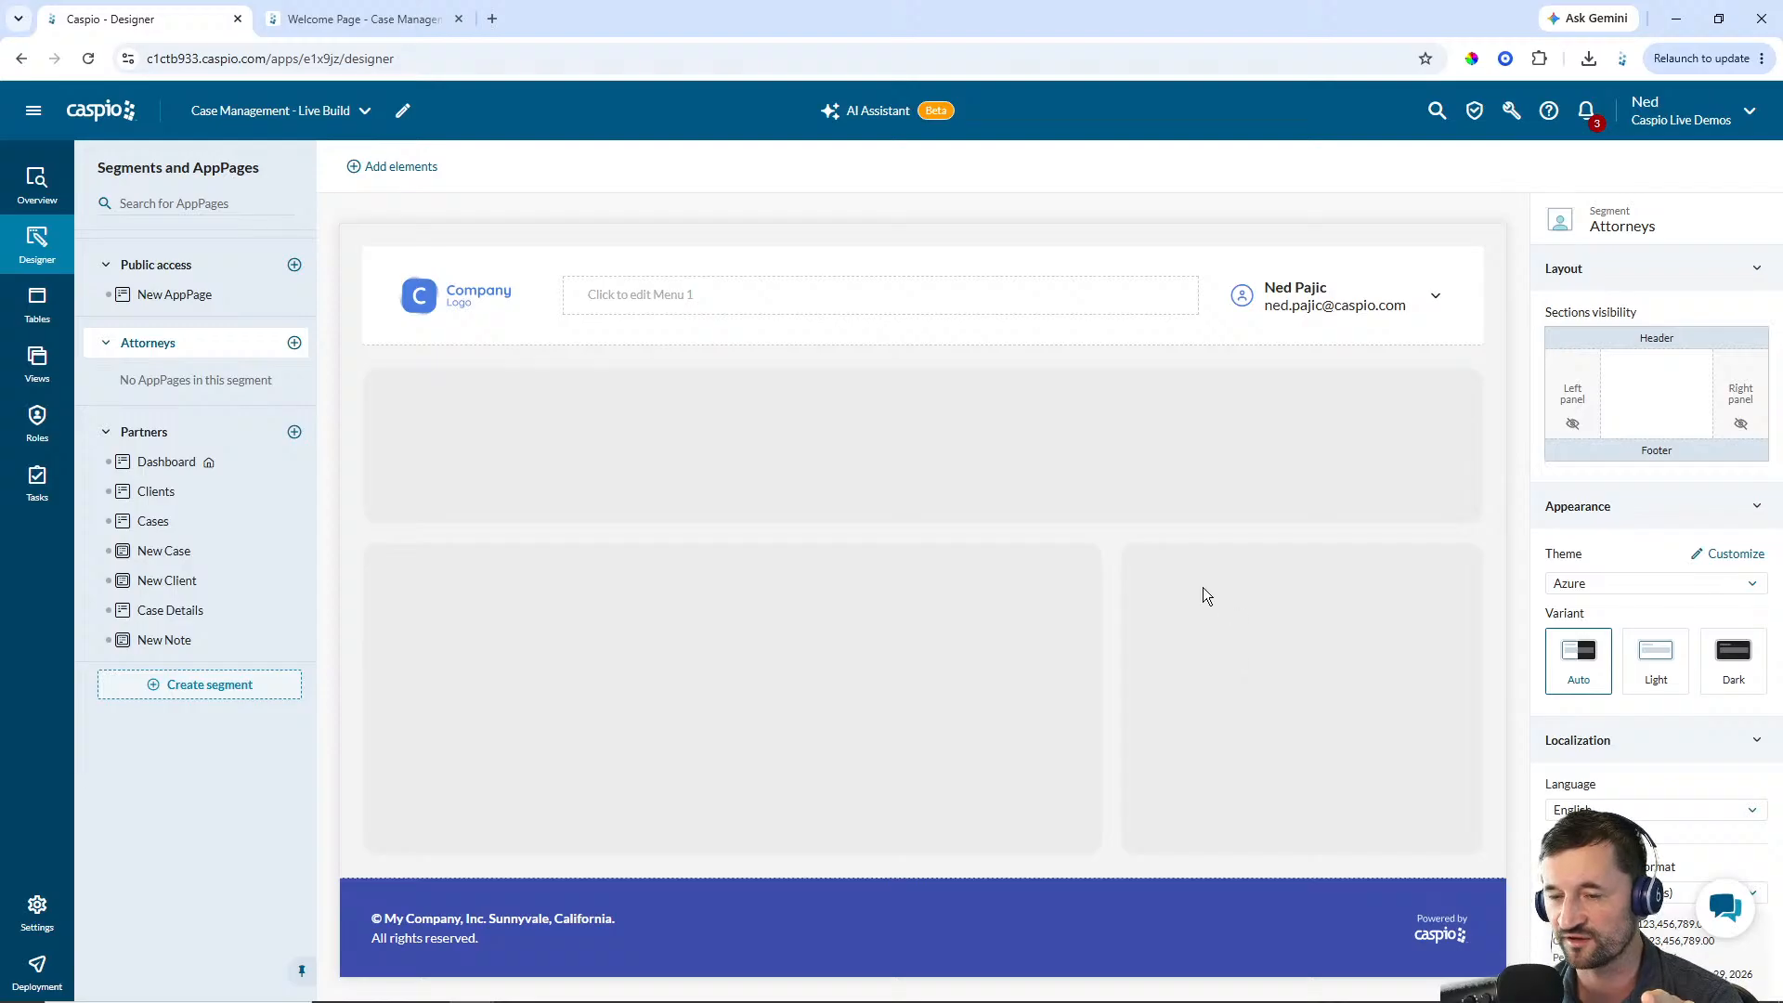
{"action": "left_click", "coordinate": [1616, 585]}
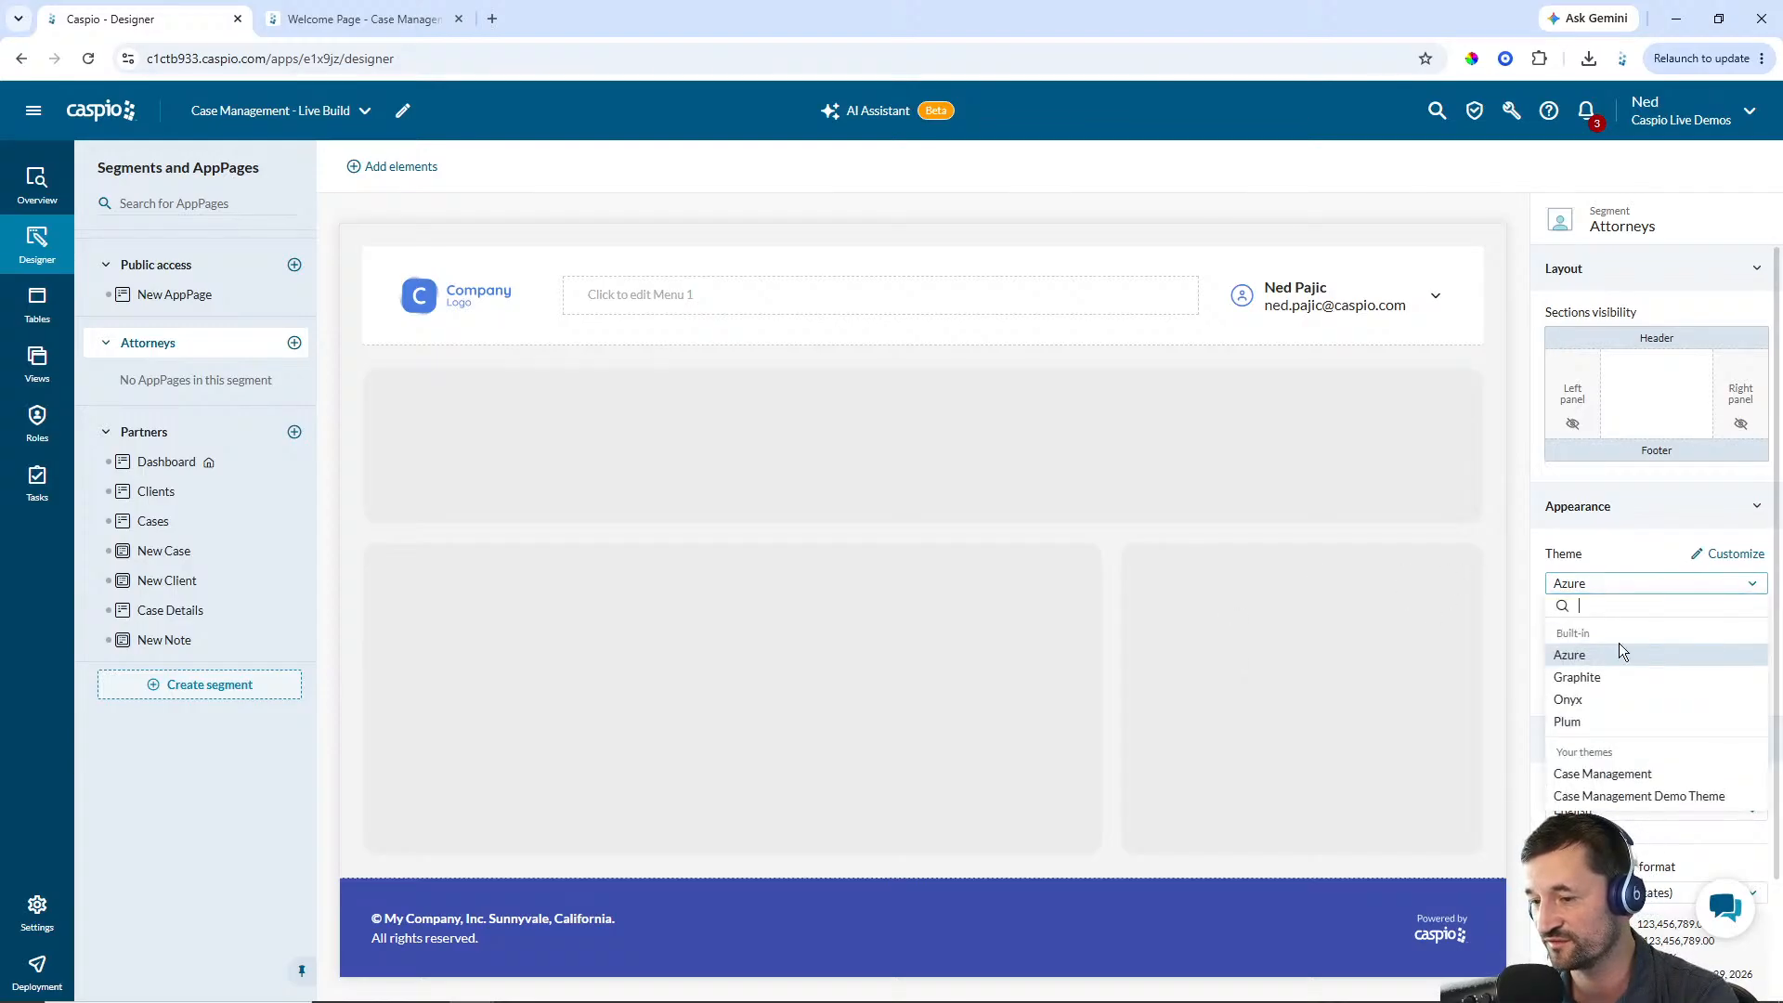
{"action": "left_click", "coordinate": [1625, 797]}
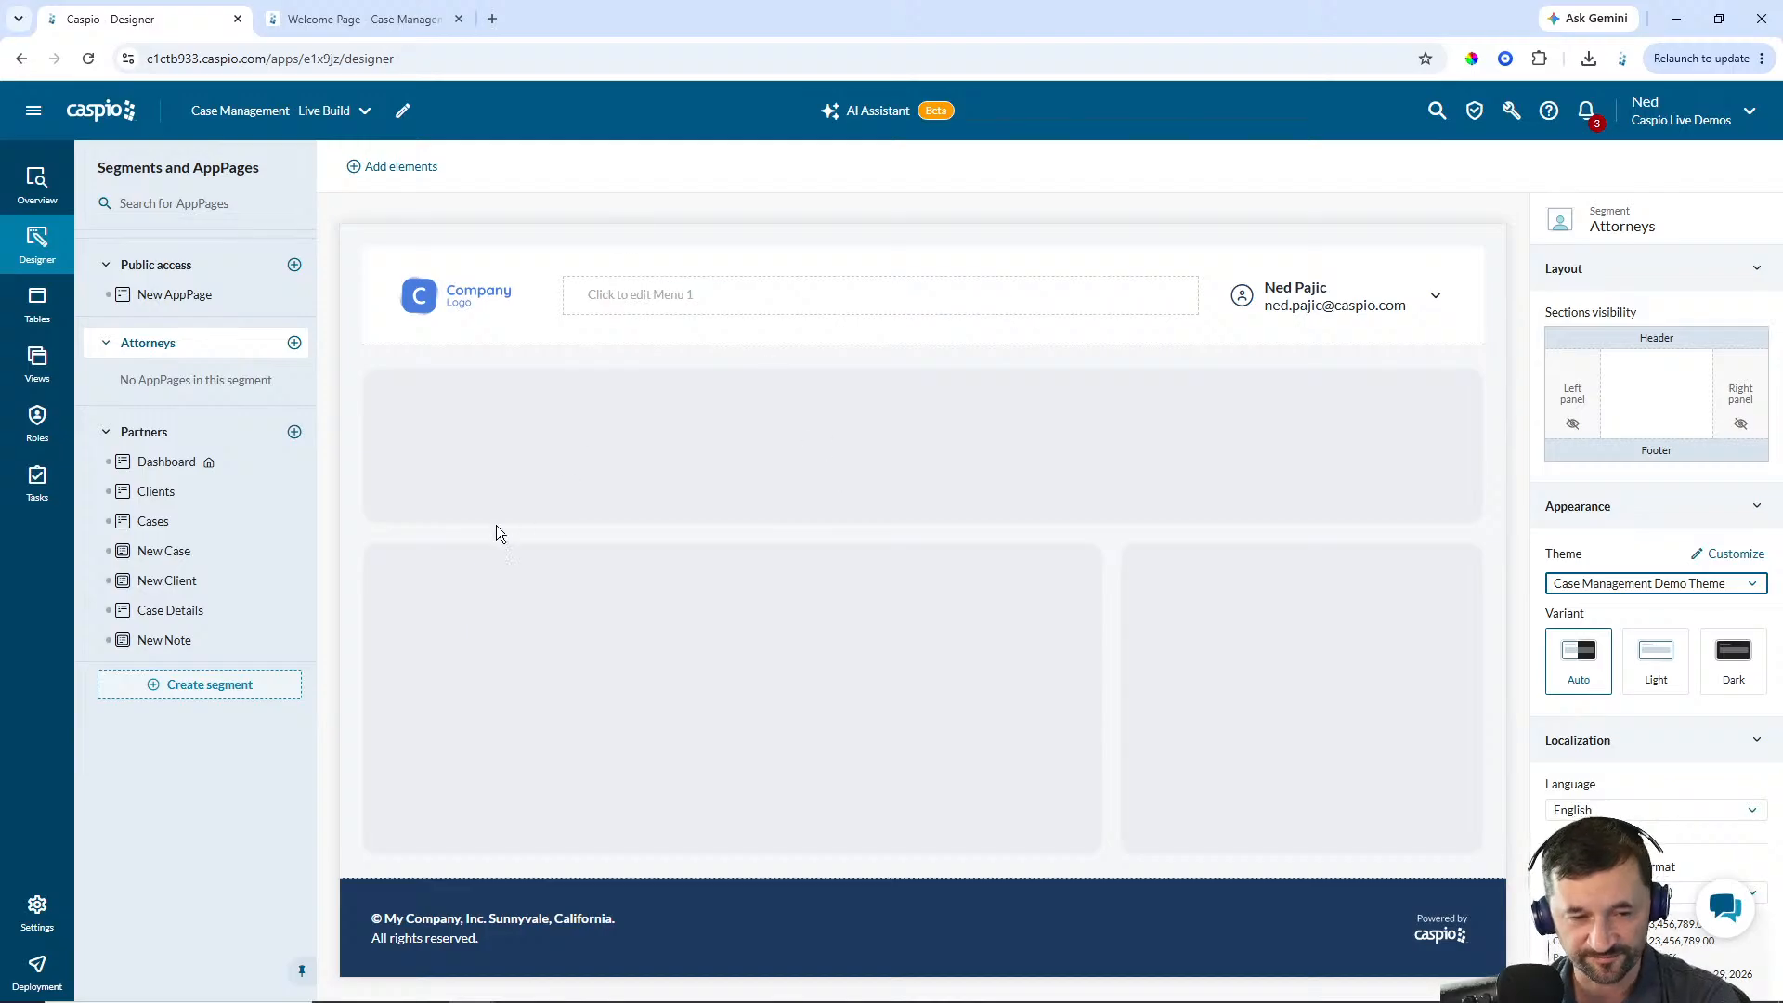
Add a Submission Form to the New Case AppPage with cm_cases_1 as its data source
{"action": "left_click", "coordinate": [170, 525]}
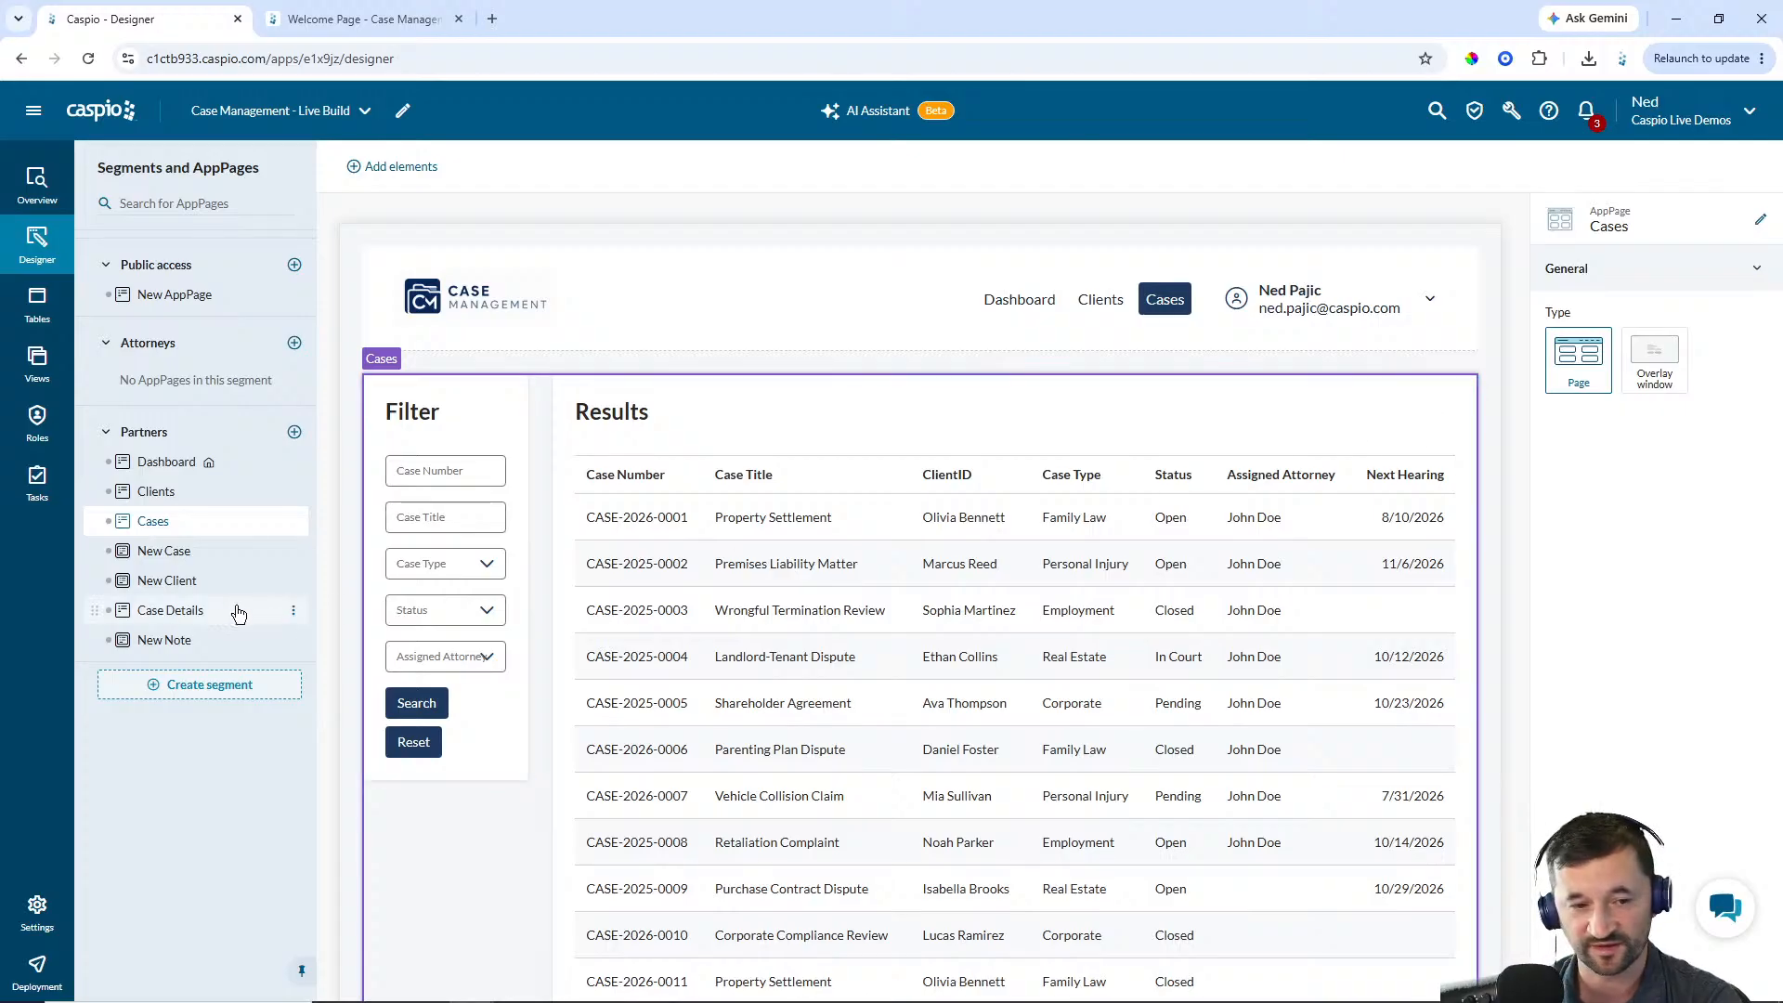
{"action": "left_click", "coordinate": [164, 557]}
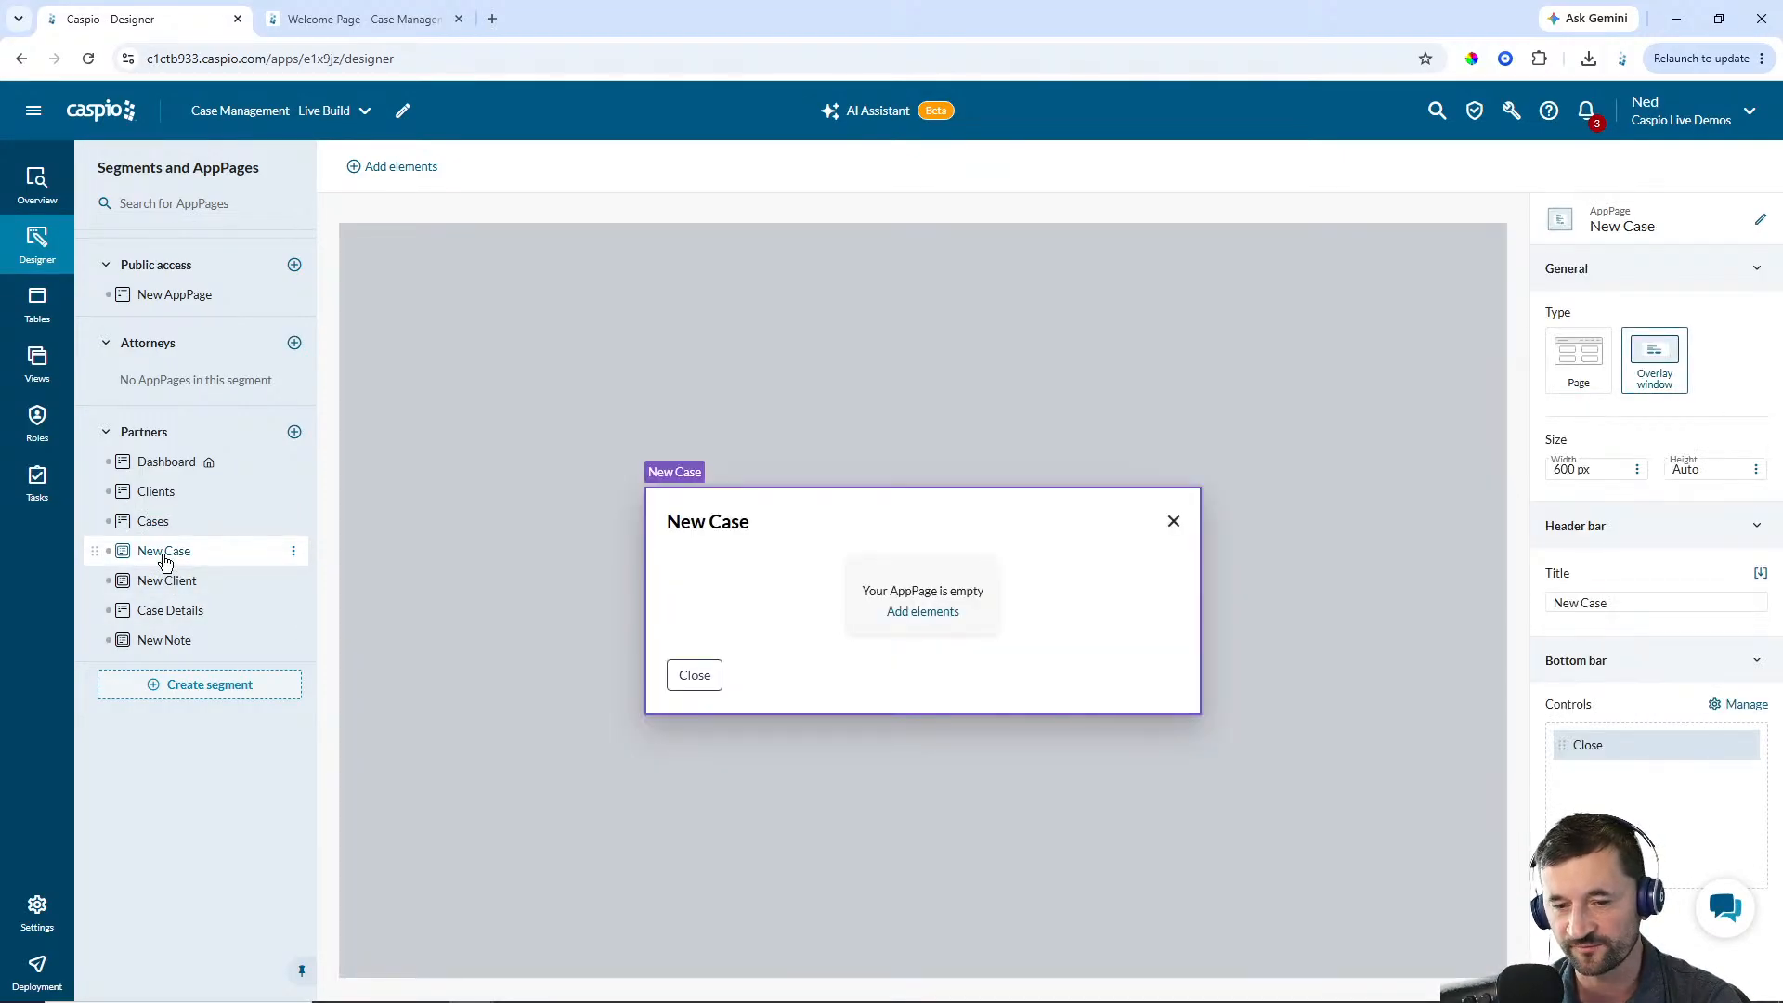
{"action": "left_click", "coordinate": [933, 615]}
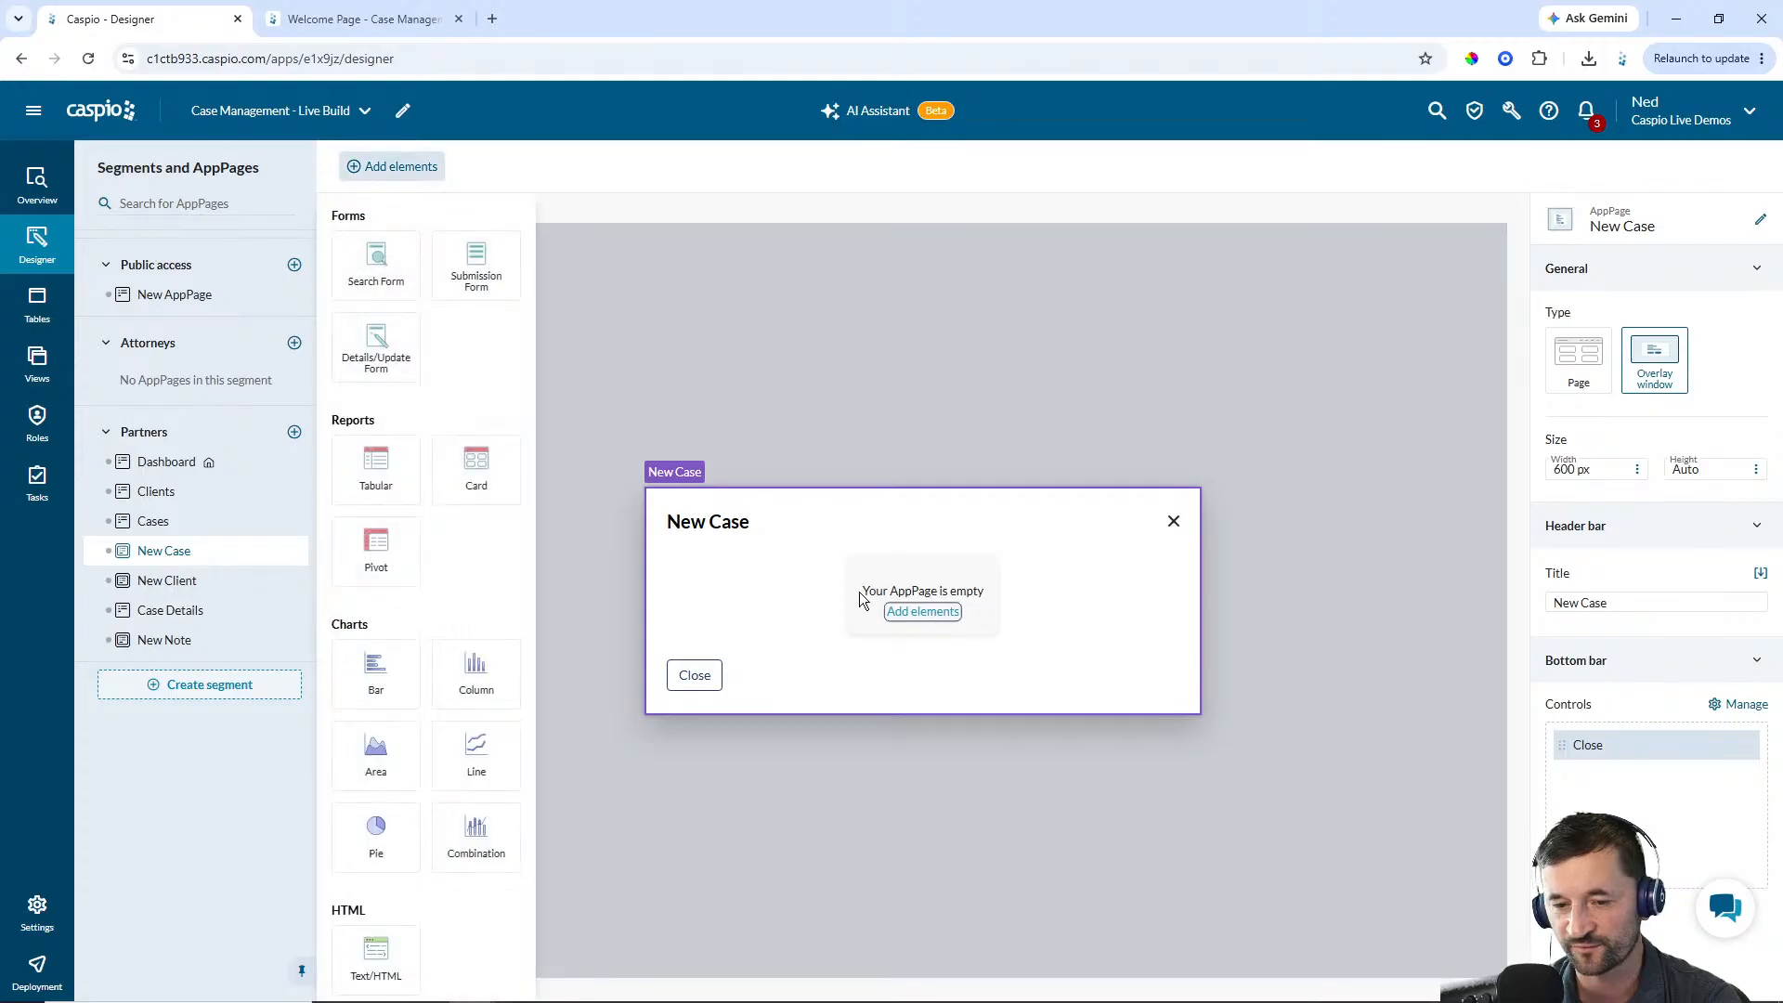
{"action": "left_click", "coordinate": [478, 271]}
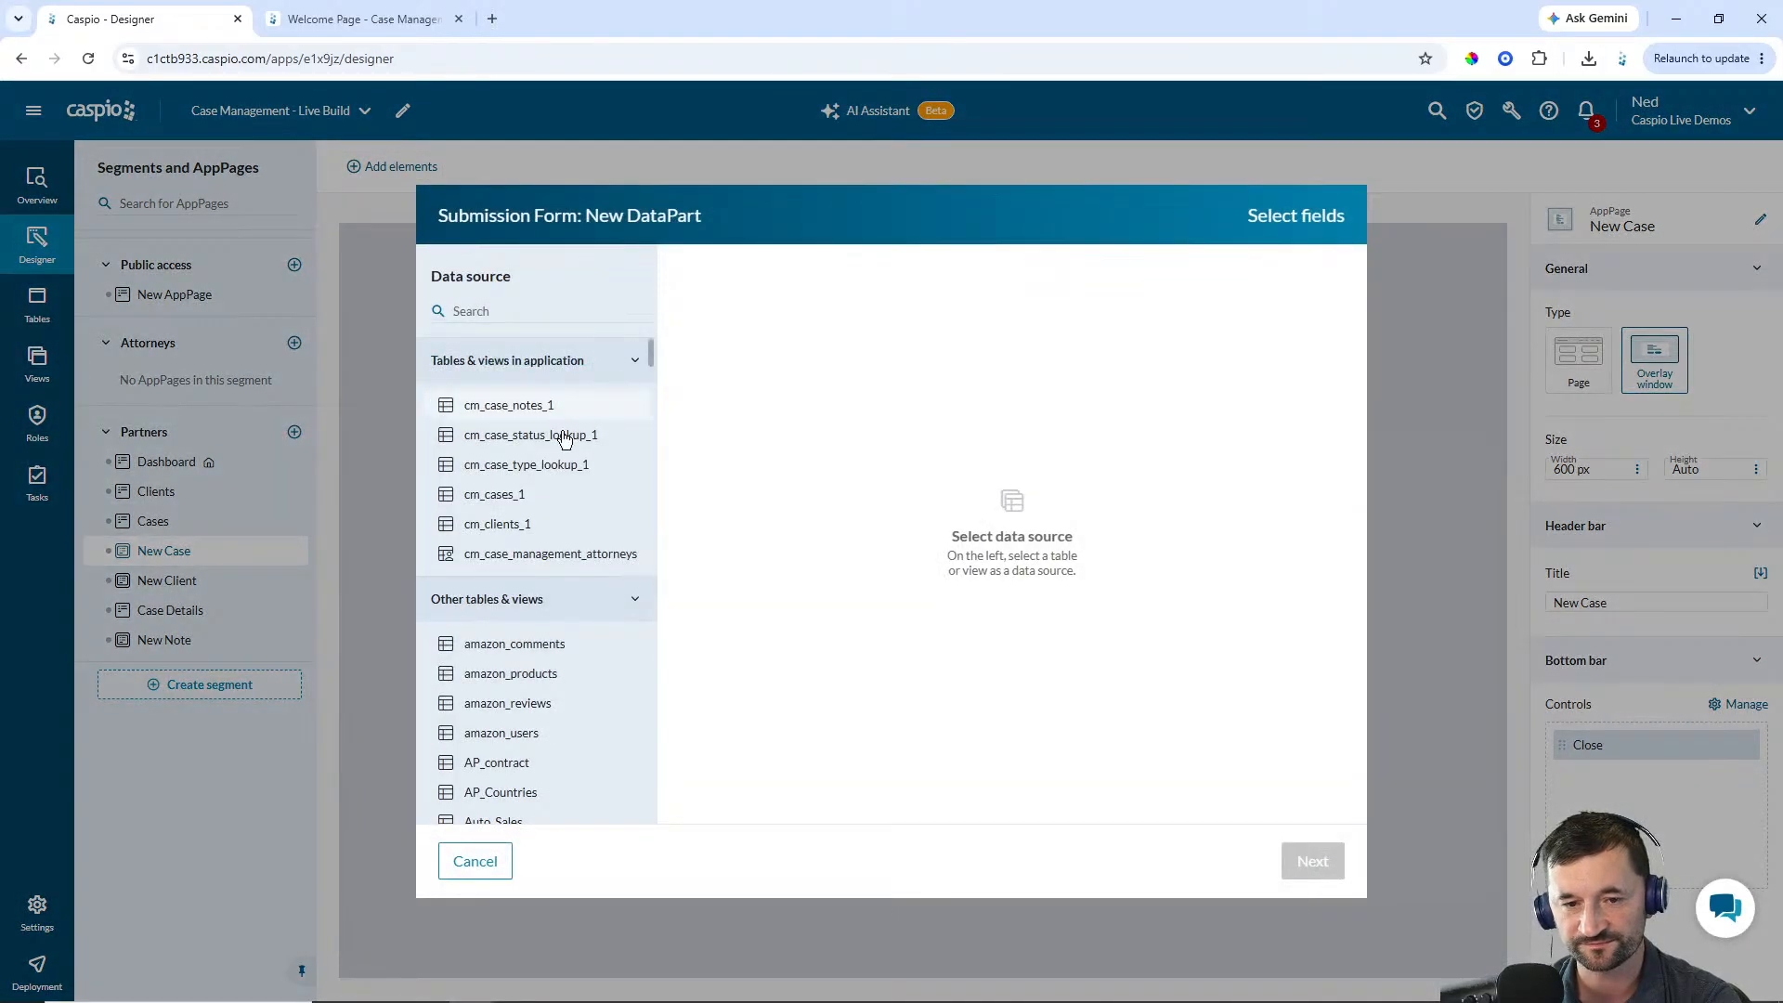
{"action": "left_click", "coordinate": [517, 496]}
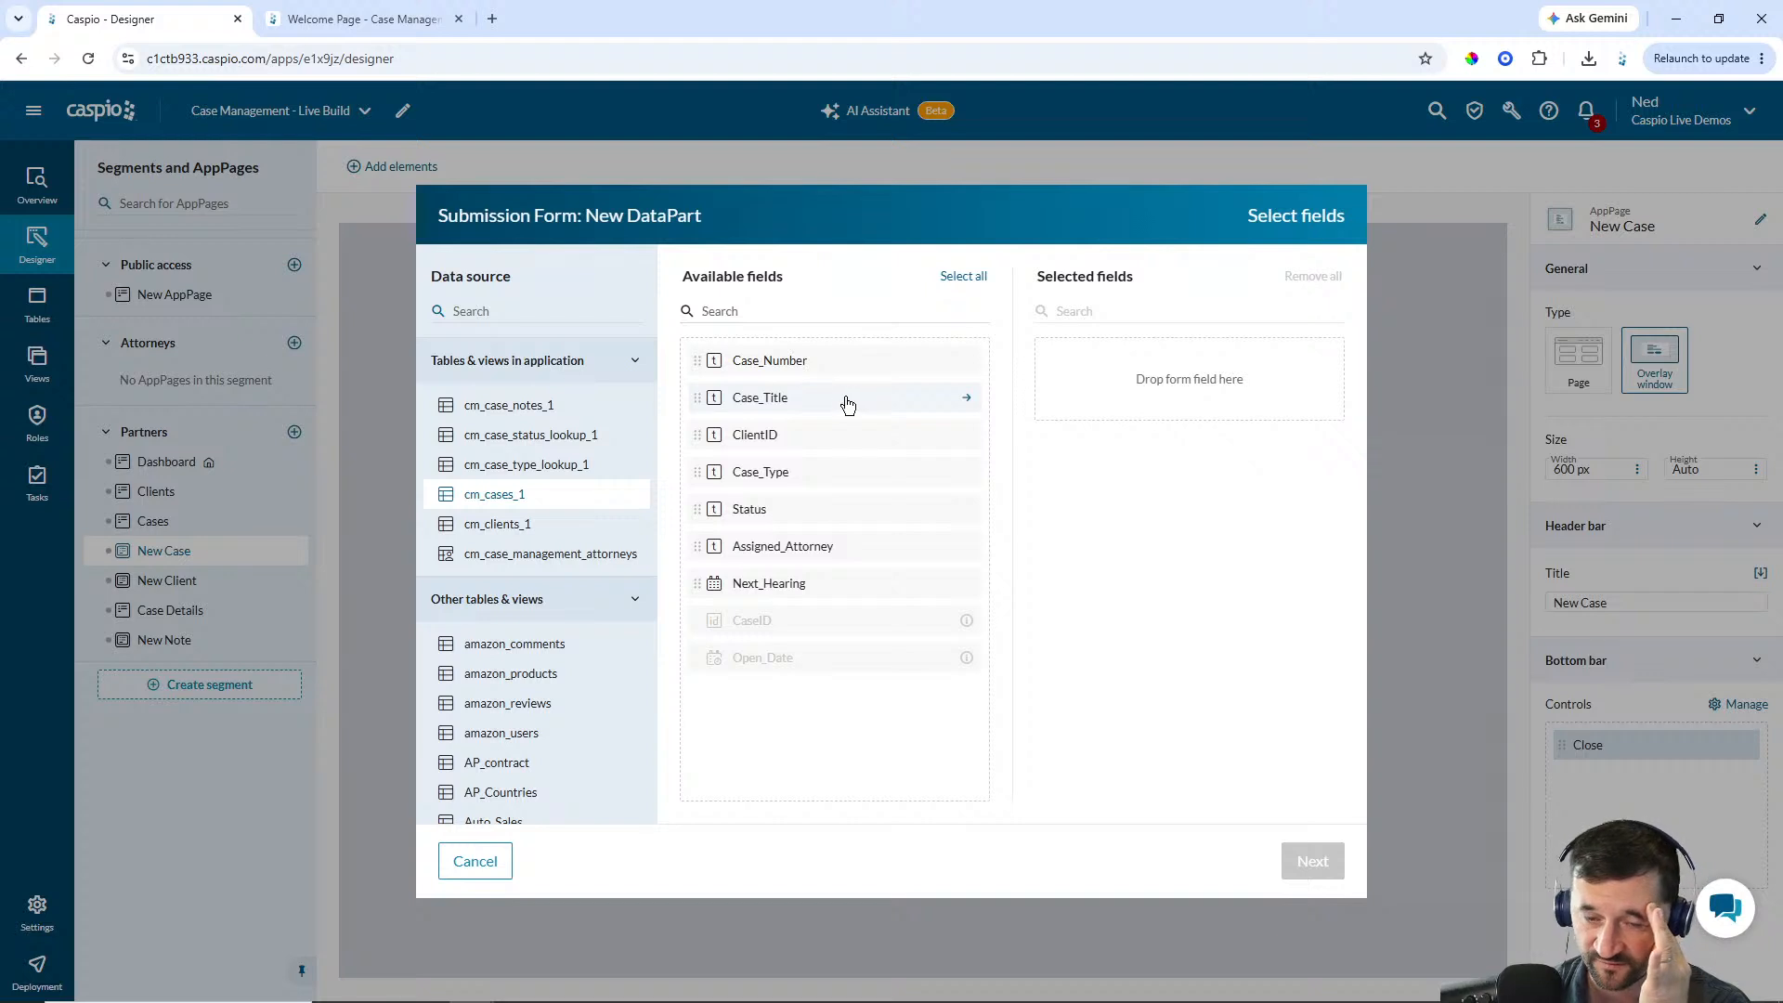
Select all seven fields from Case_Number to Next_Hearing for the form and continue to field configuration
{"action": "double_click", "coordinate": [780, 362]}
{"action": "double_click", "coordinate": [781, 362]}
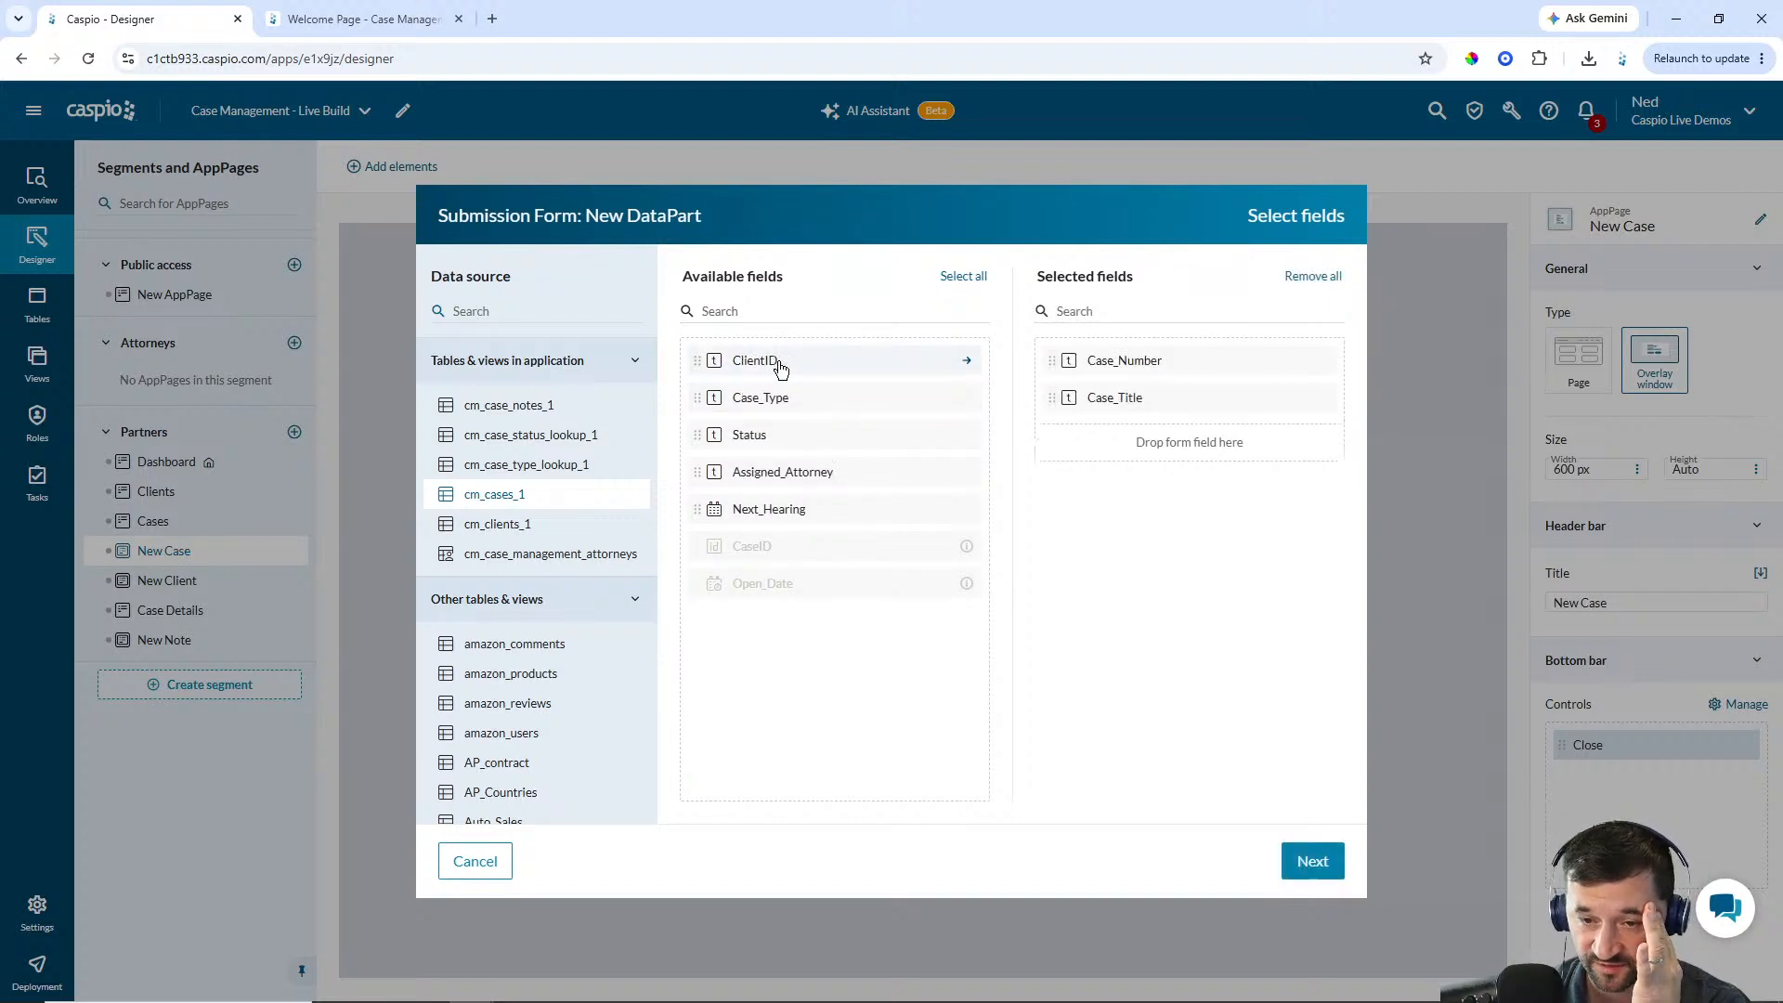
{"action": "double_click", "coordinate": [780, 362]}
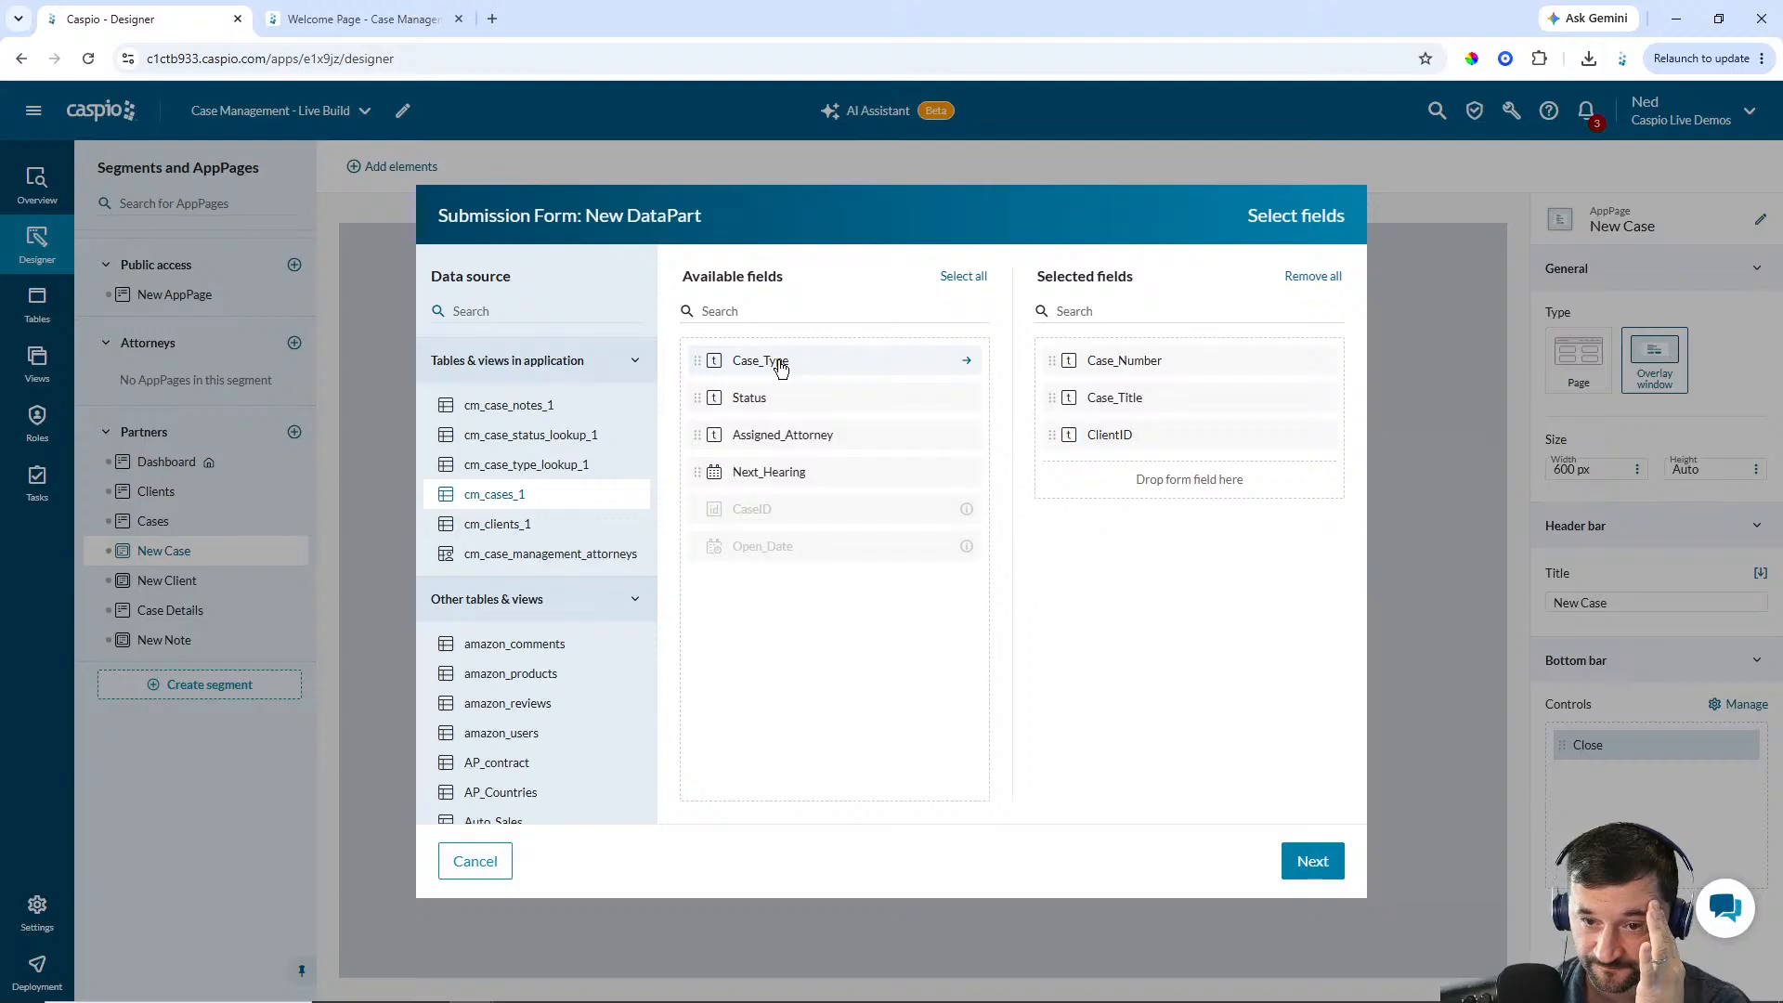
{"action": "double_click", "coordinate": [780, 362]}
{"action": "double_click", "coordinate": [780, 362]}
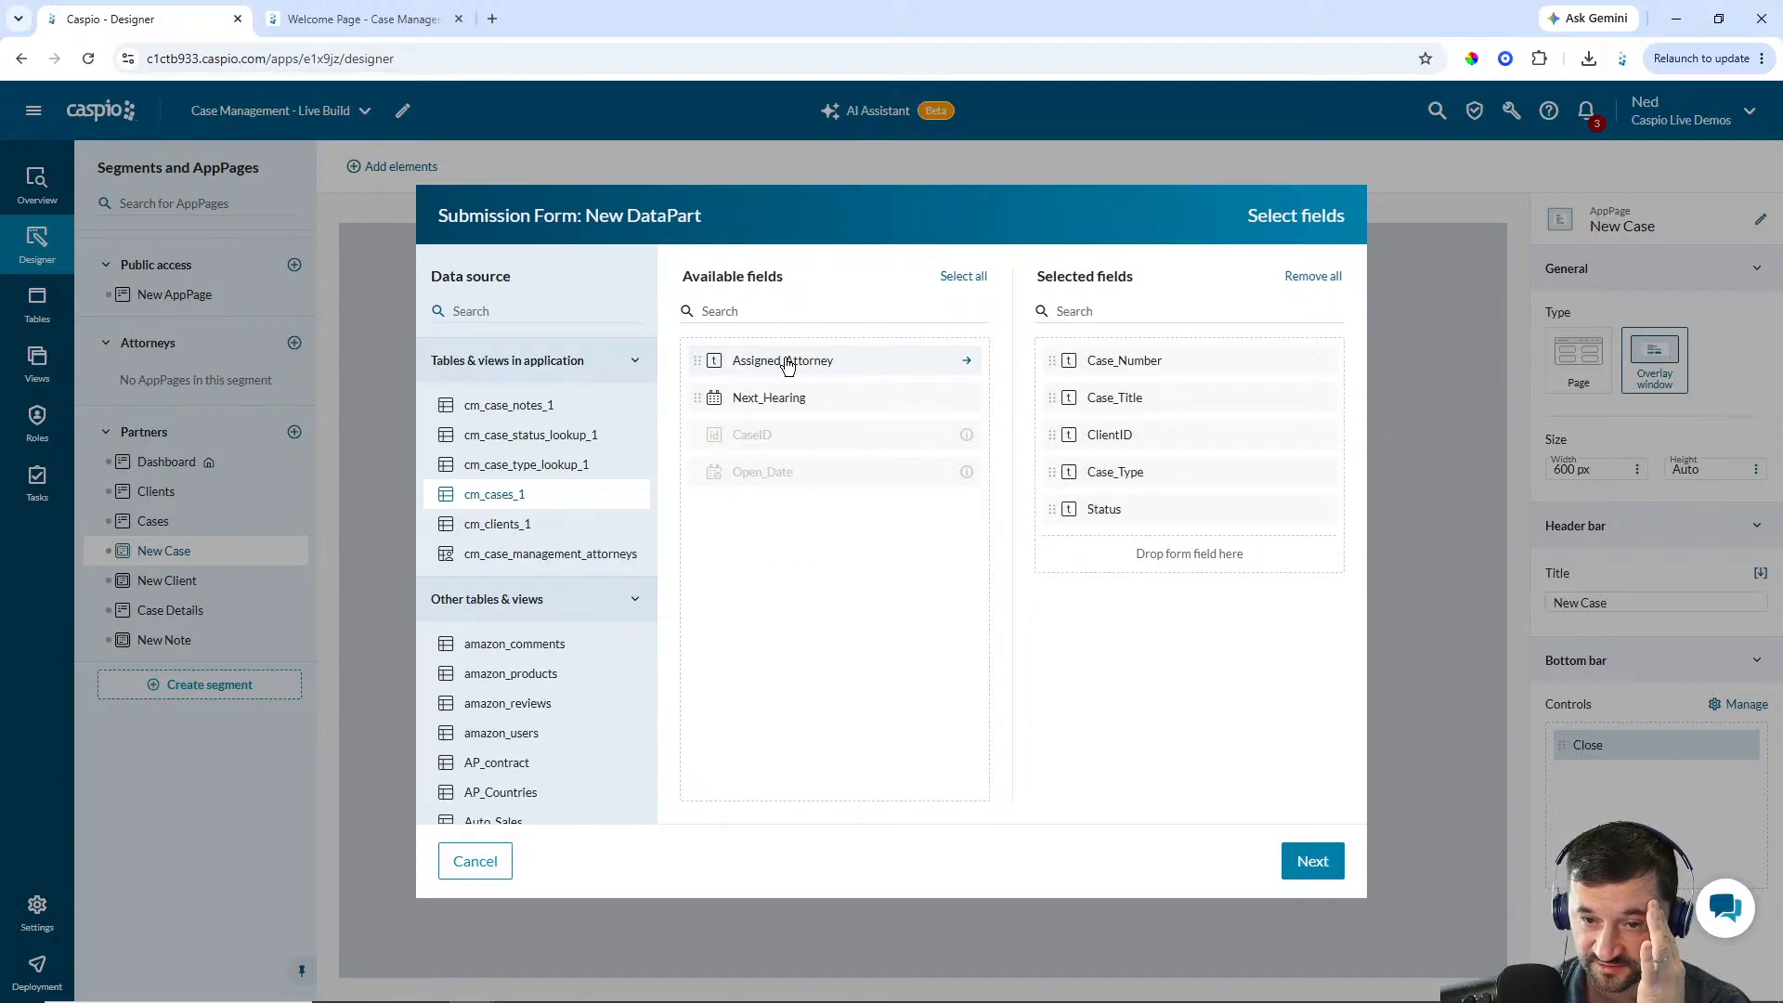
{"action": "double_click", "coordinate": [783, 360]}
{"action": "double_click", "coordinate": [780, 364]}
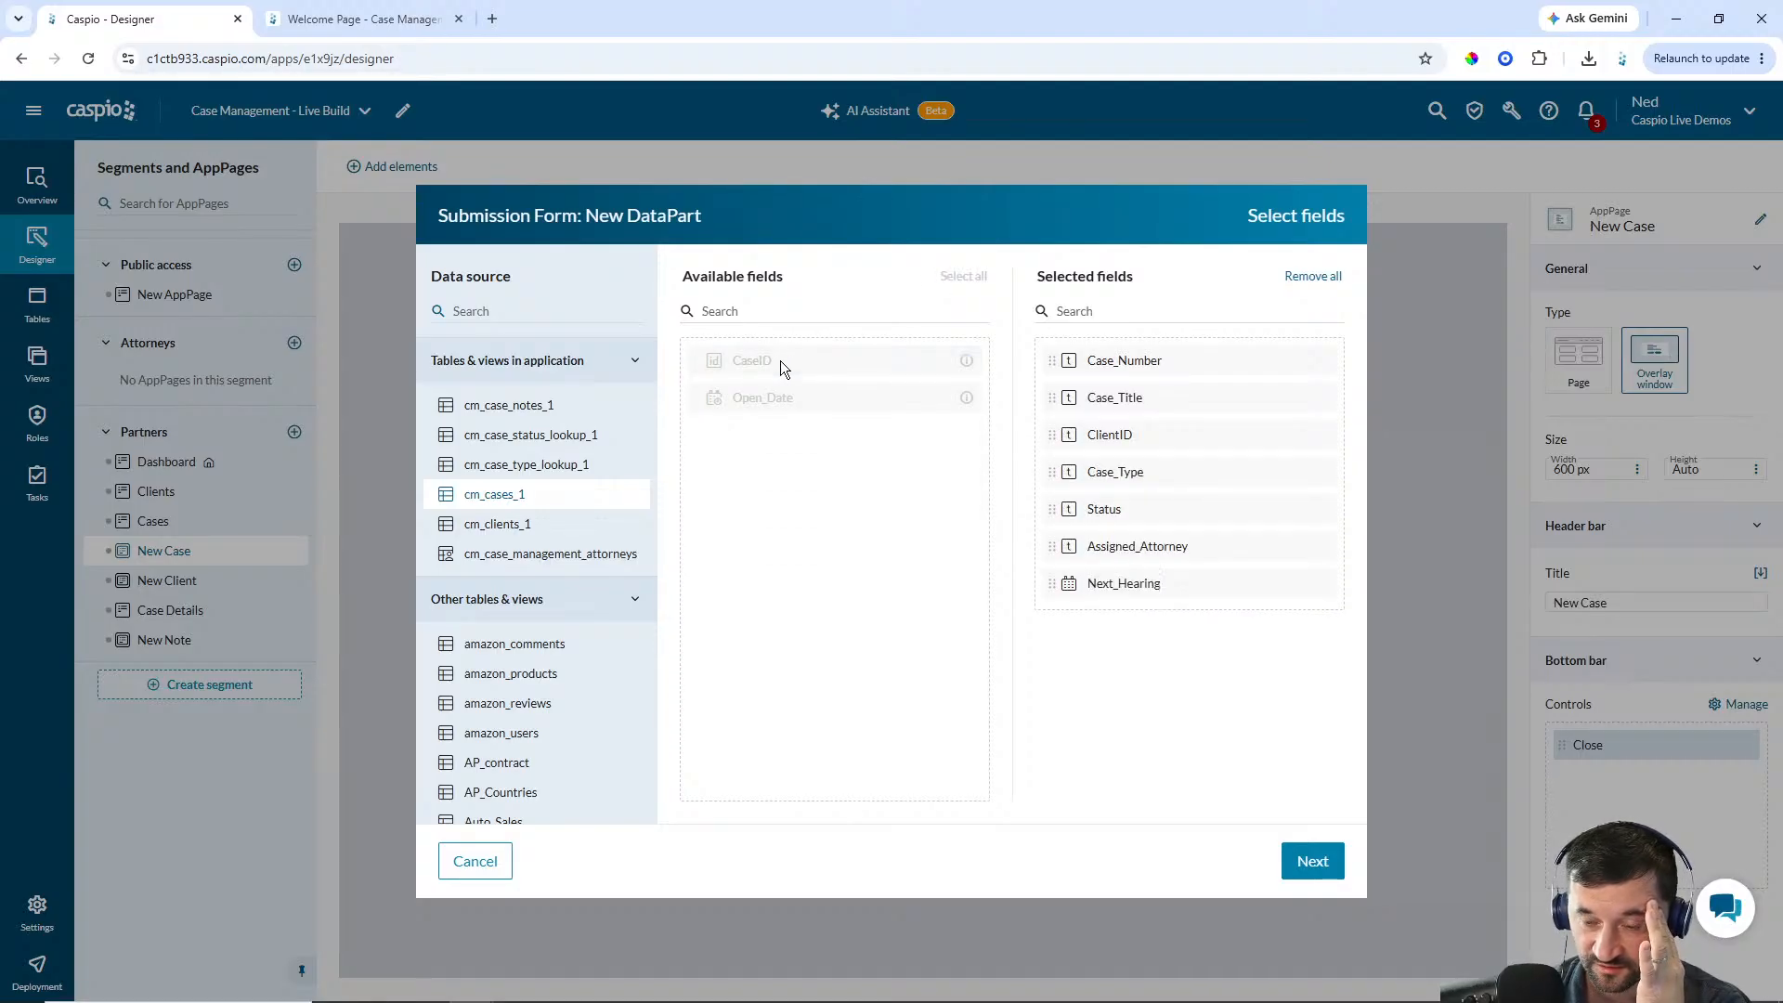
{"action": "left_click", "coordinate": [1326, 863]}
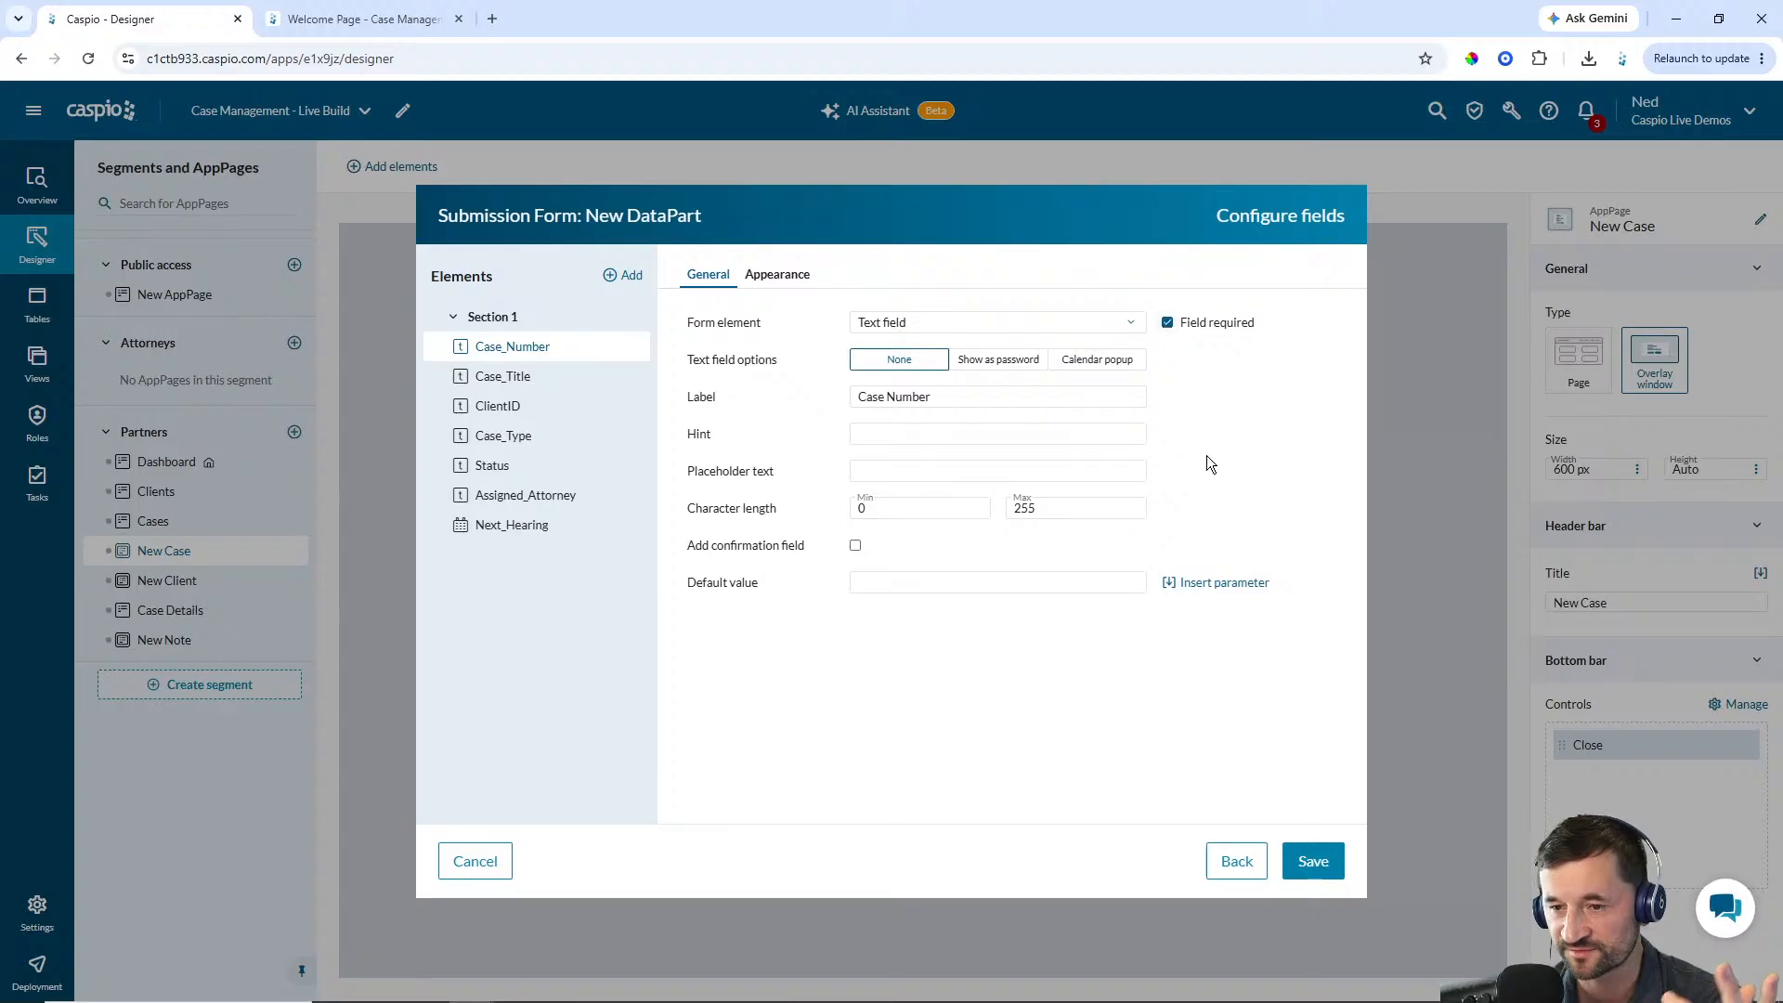
Make the Case_Type field a Dropdown that uses the cm_case_type_lookup_1 lookup table
{"action": "left_click", "coordinate": [527, 379]}
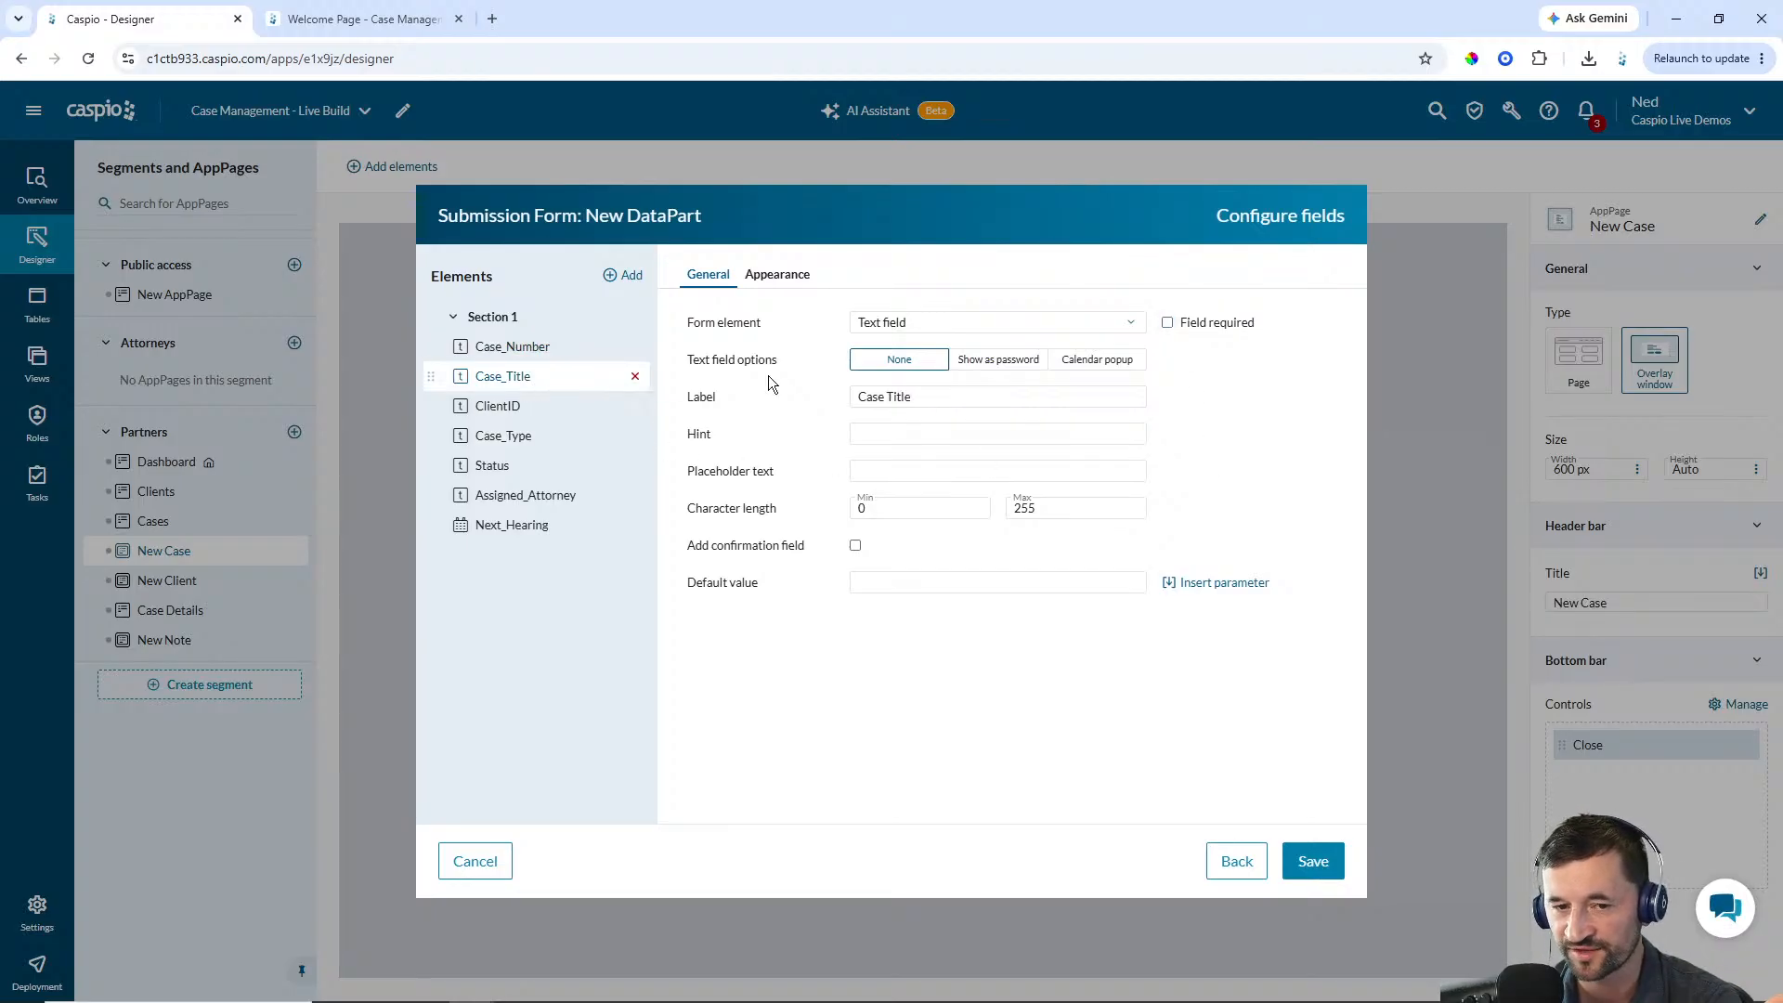
{"action": "left_click", "coordinate": [531, 409]}
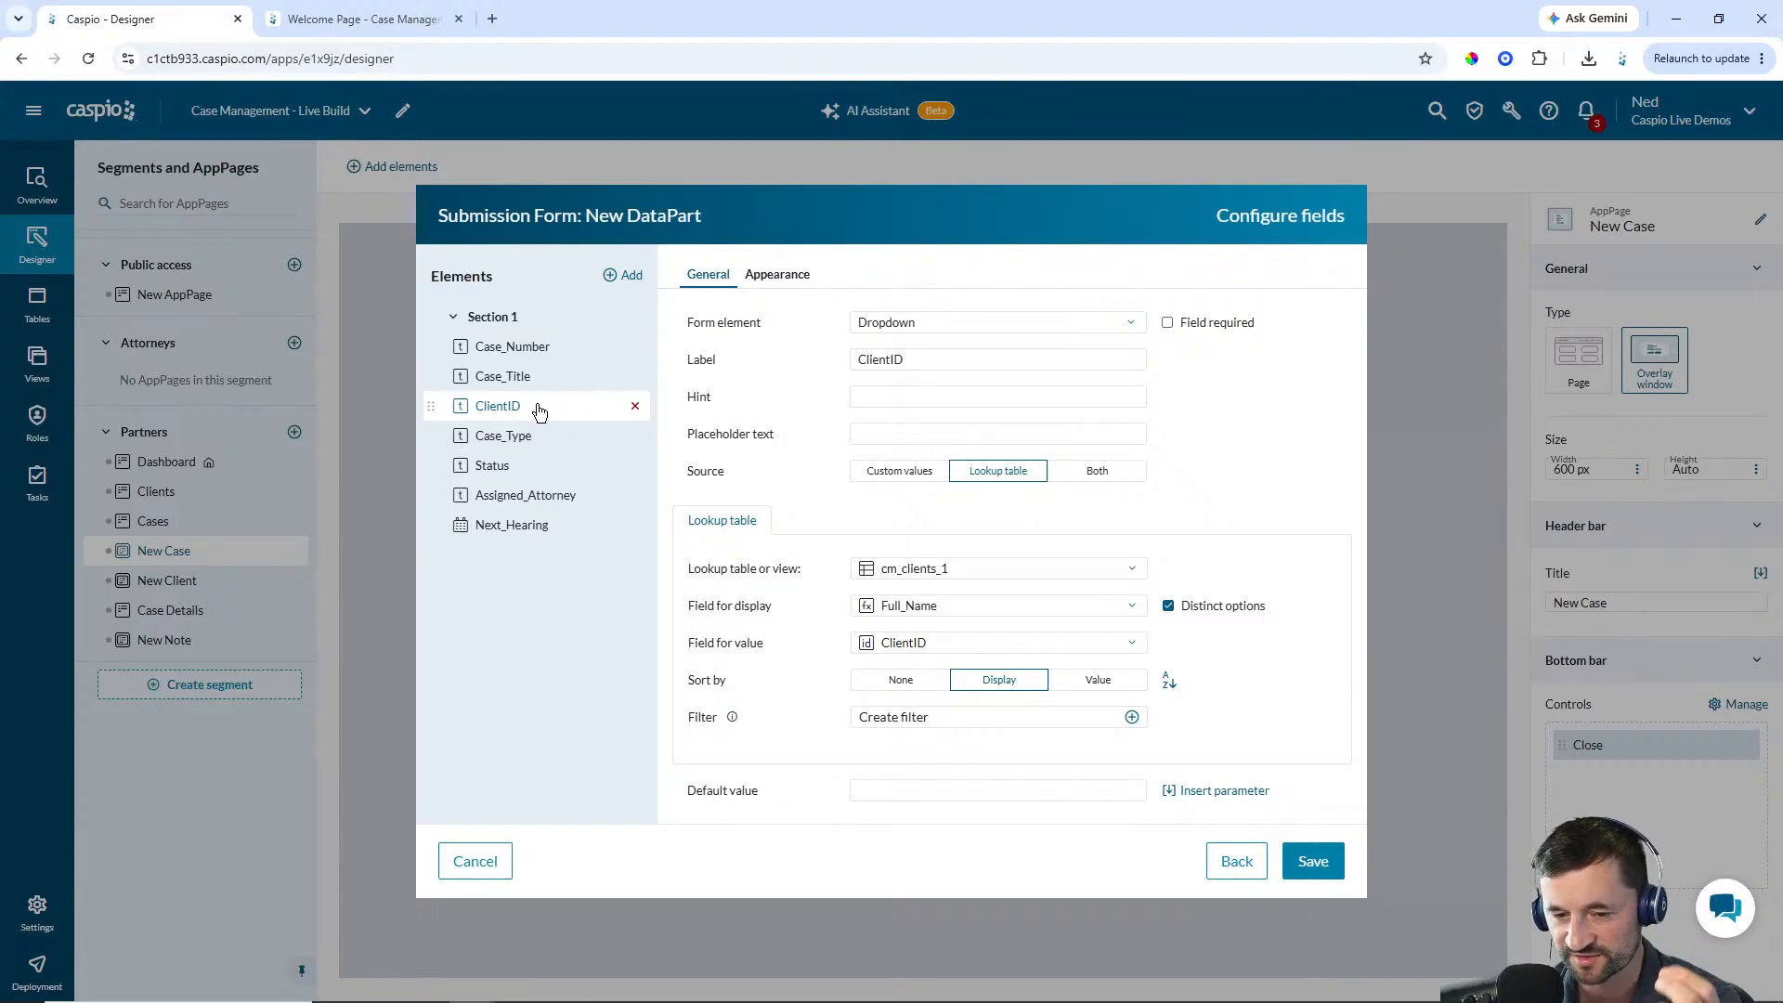
{"action": "left_click", "coordinate": [537, 436]}
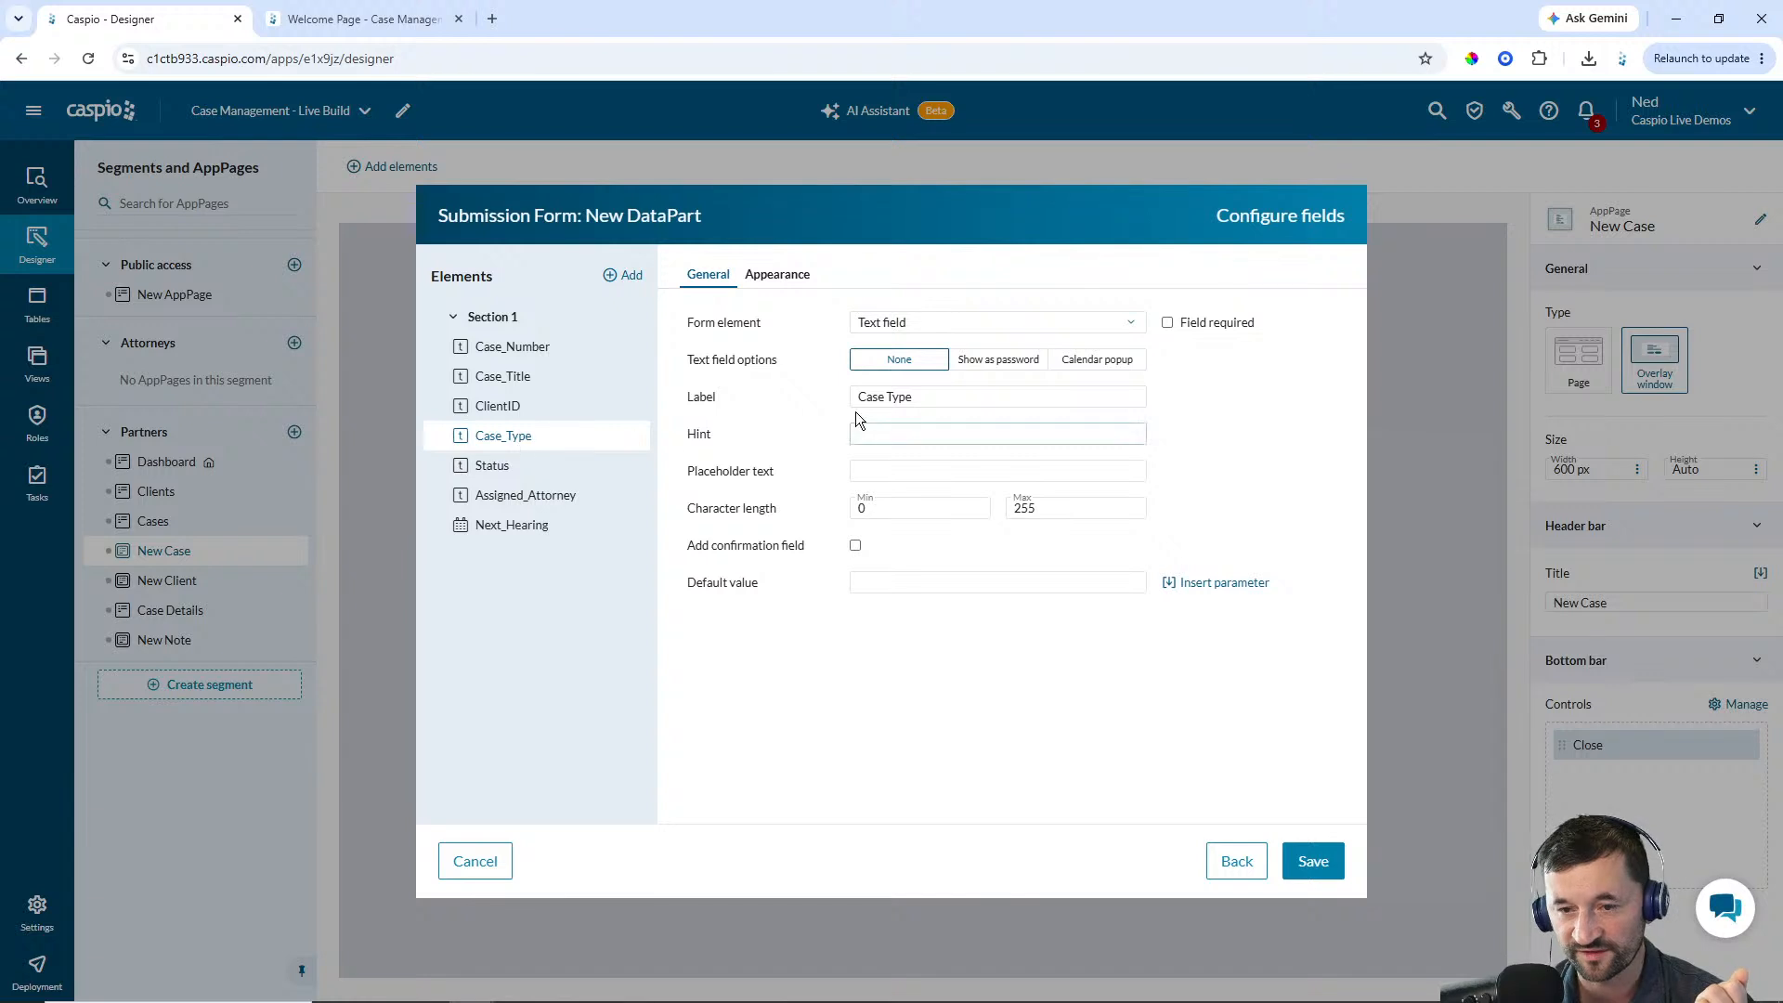
{"action": "left_click", "coordinate": [938, 333]}
{"action": "left_click", "coordinate": [912, 439]}
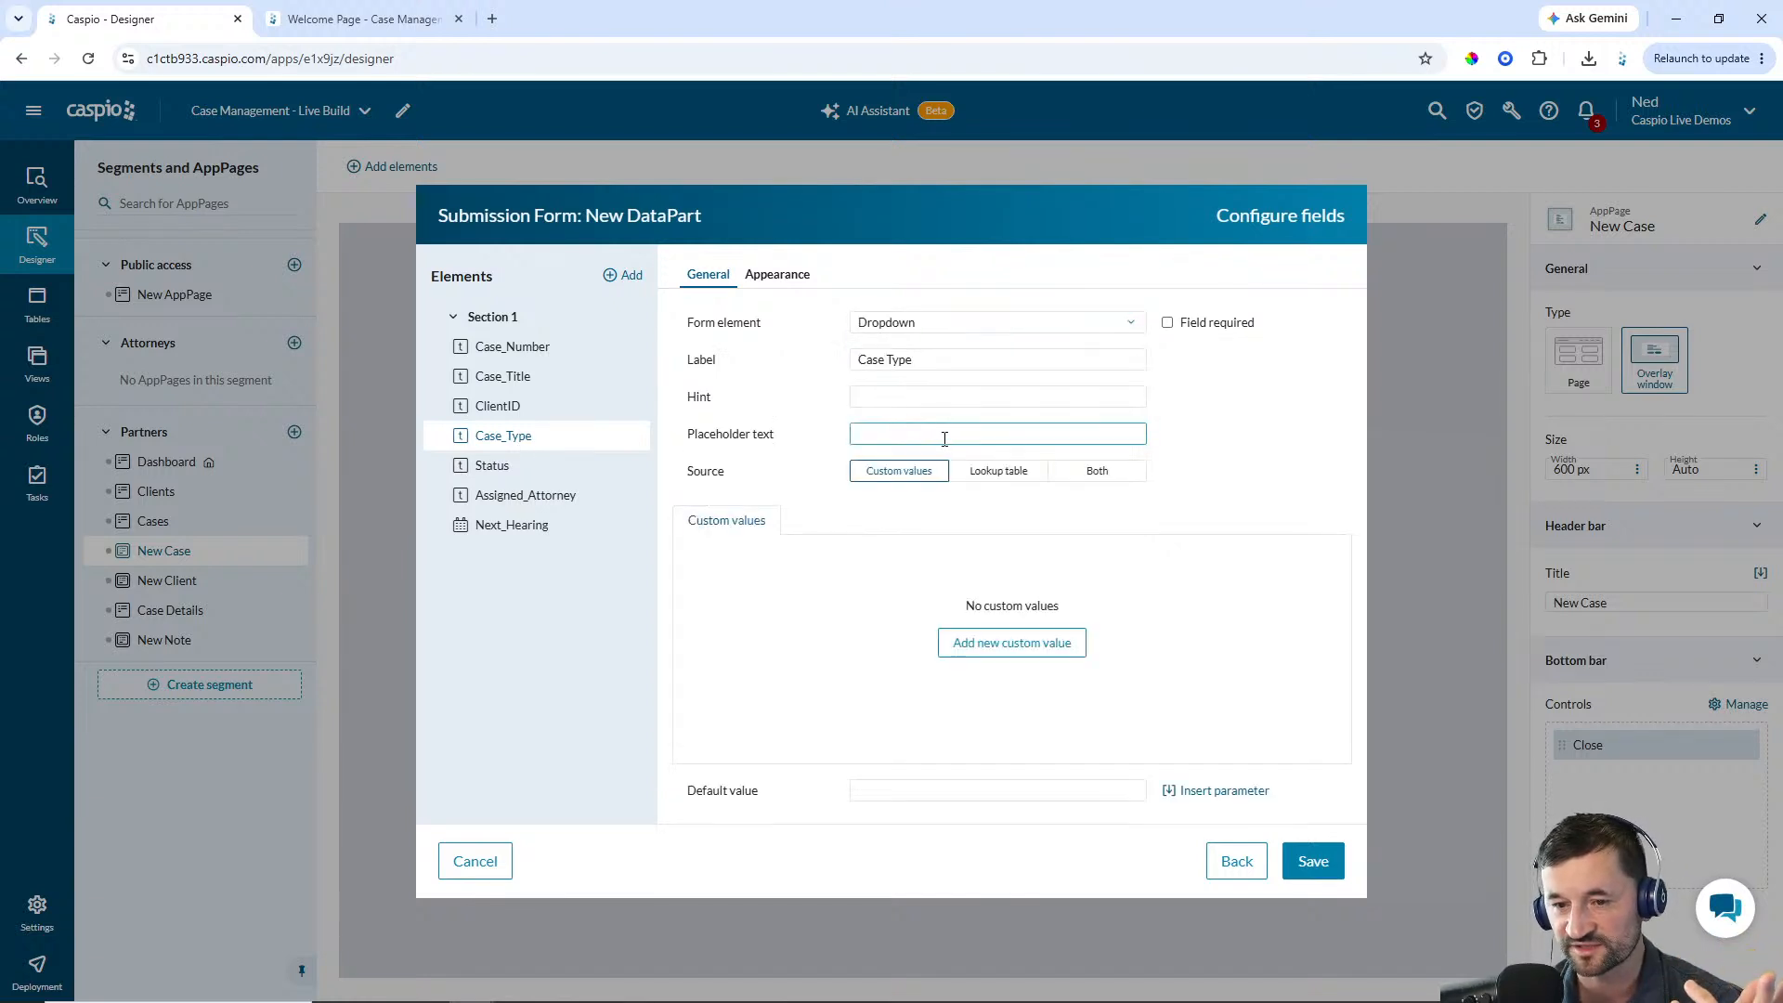
{"action": "left_click", "coordinate": [982, 479]}
{"action": "left_click", "coordinate": [975, 569]}
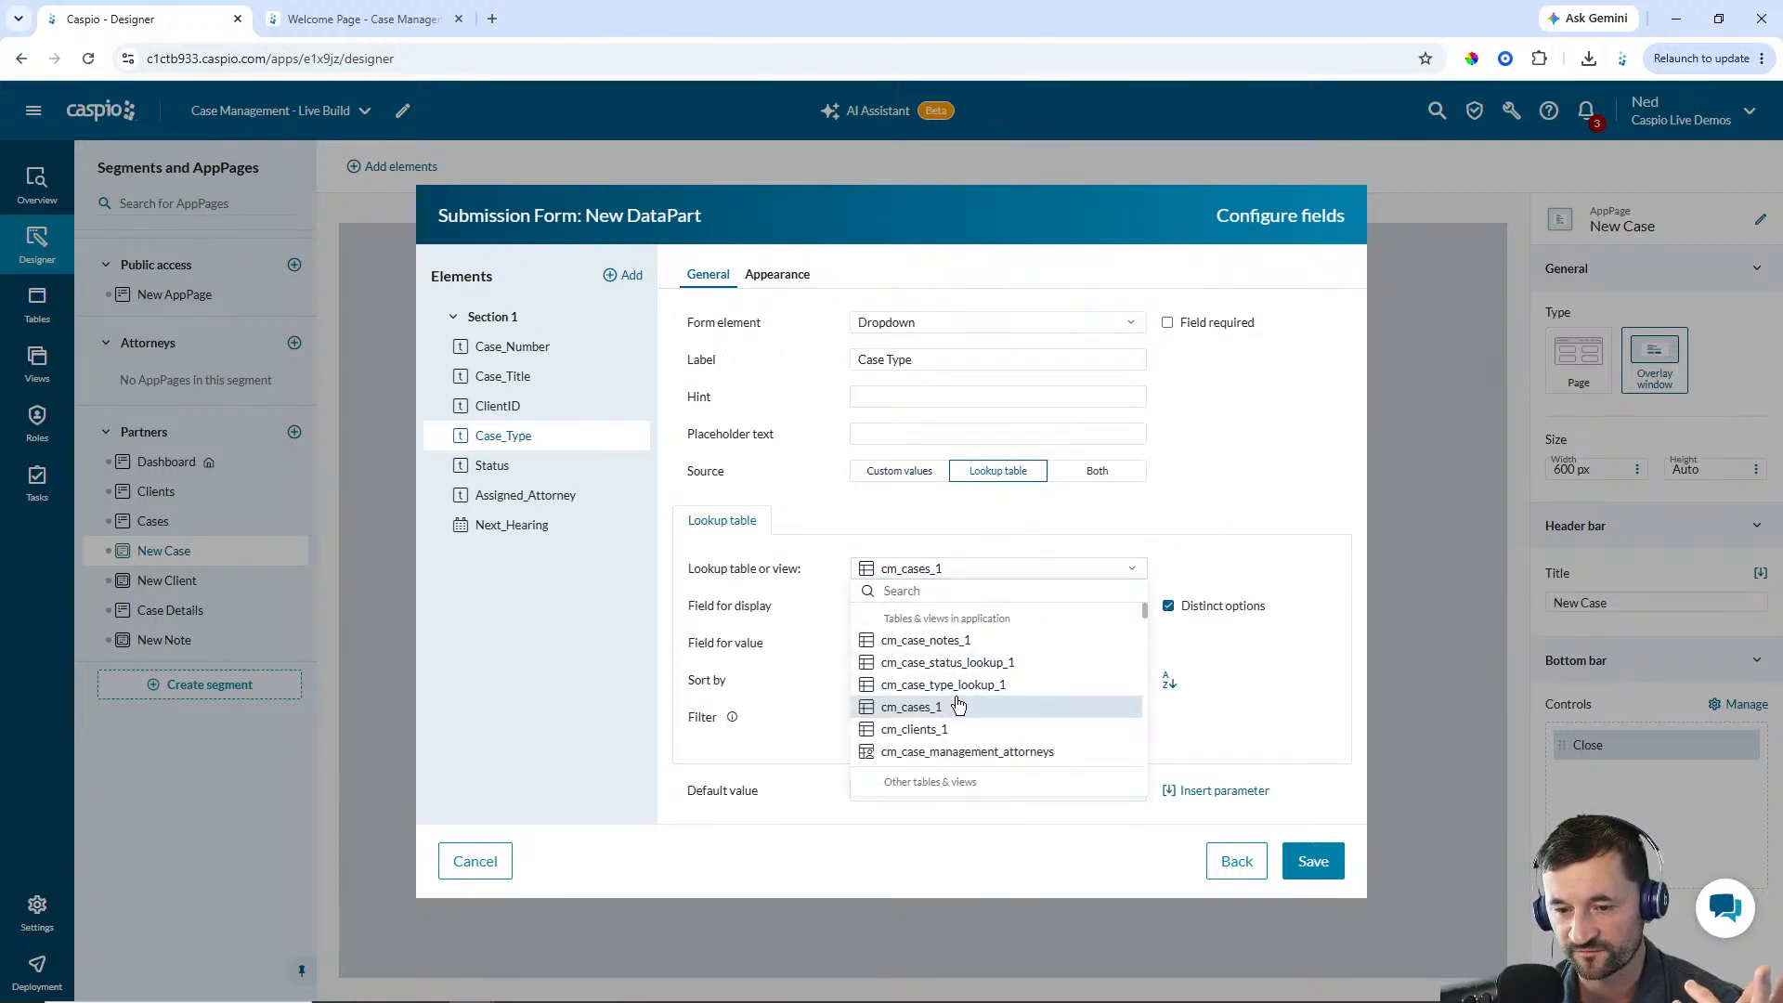
{"action": "left_click", "coordinate": [956, 687]}
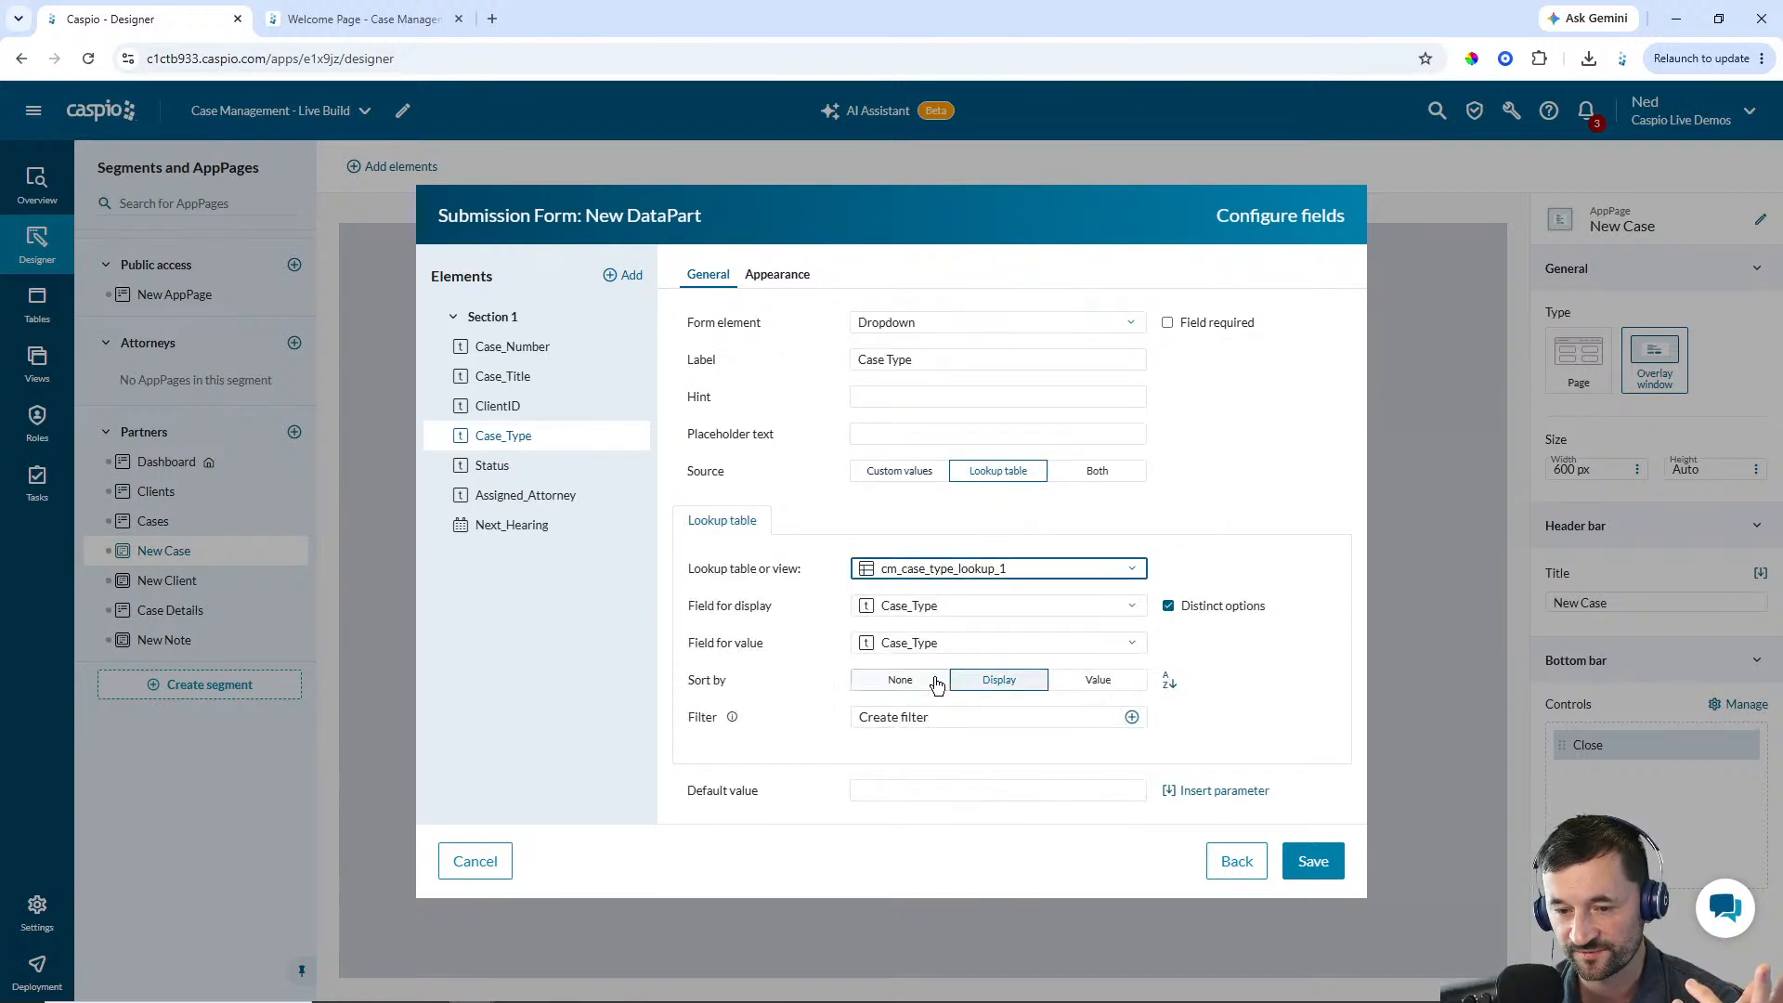
Make the Status field a Dropdown that uses the cm_case_status_lookup_1 lookup table
{"action": "left_click", "coordinate": [497, 467]}
{"action": "left_click", "coordinate": [962, 332]}
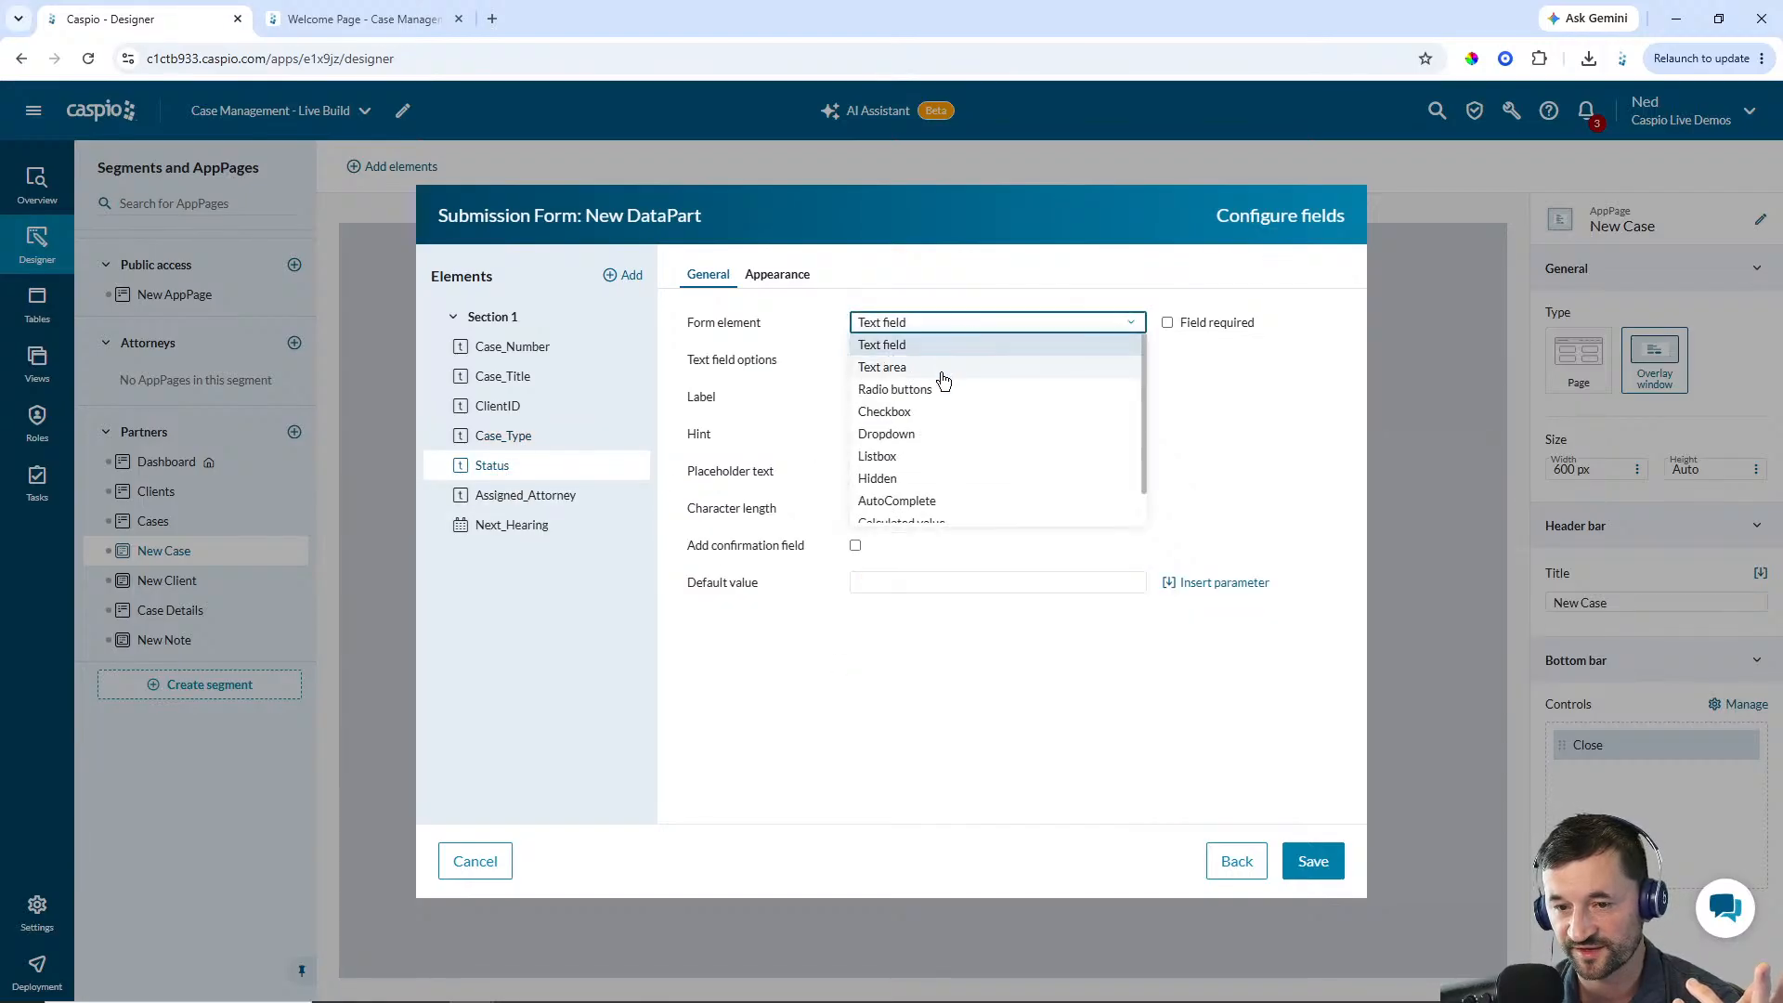
{"action": "left_click", "coordinate": [922, 437]}
{"action": "left_click", "coordinate": [993, 471]}
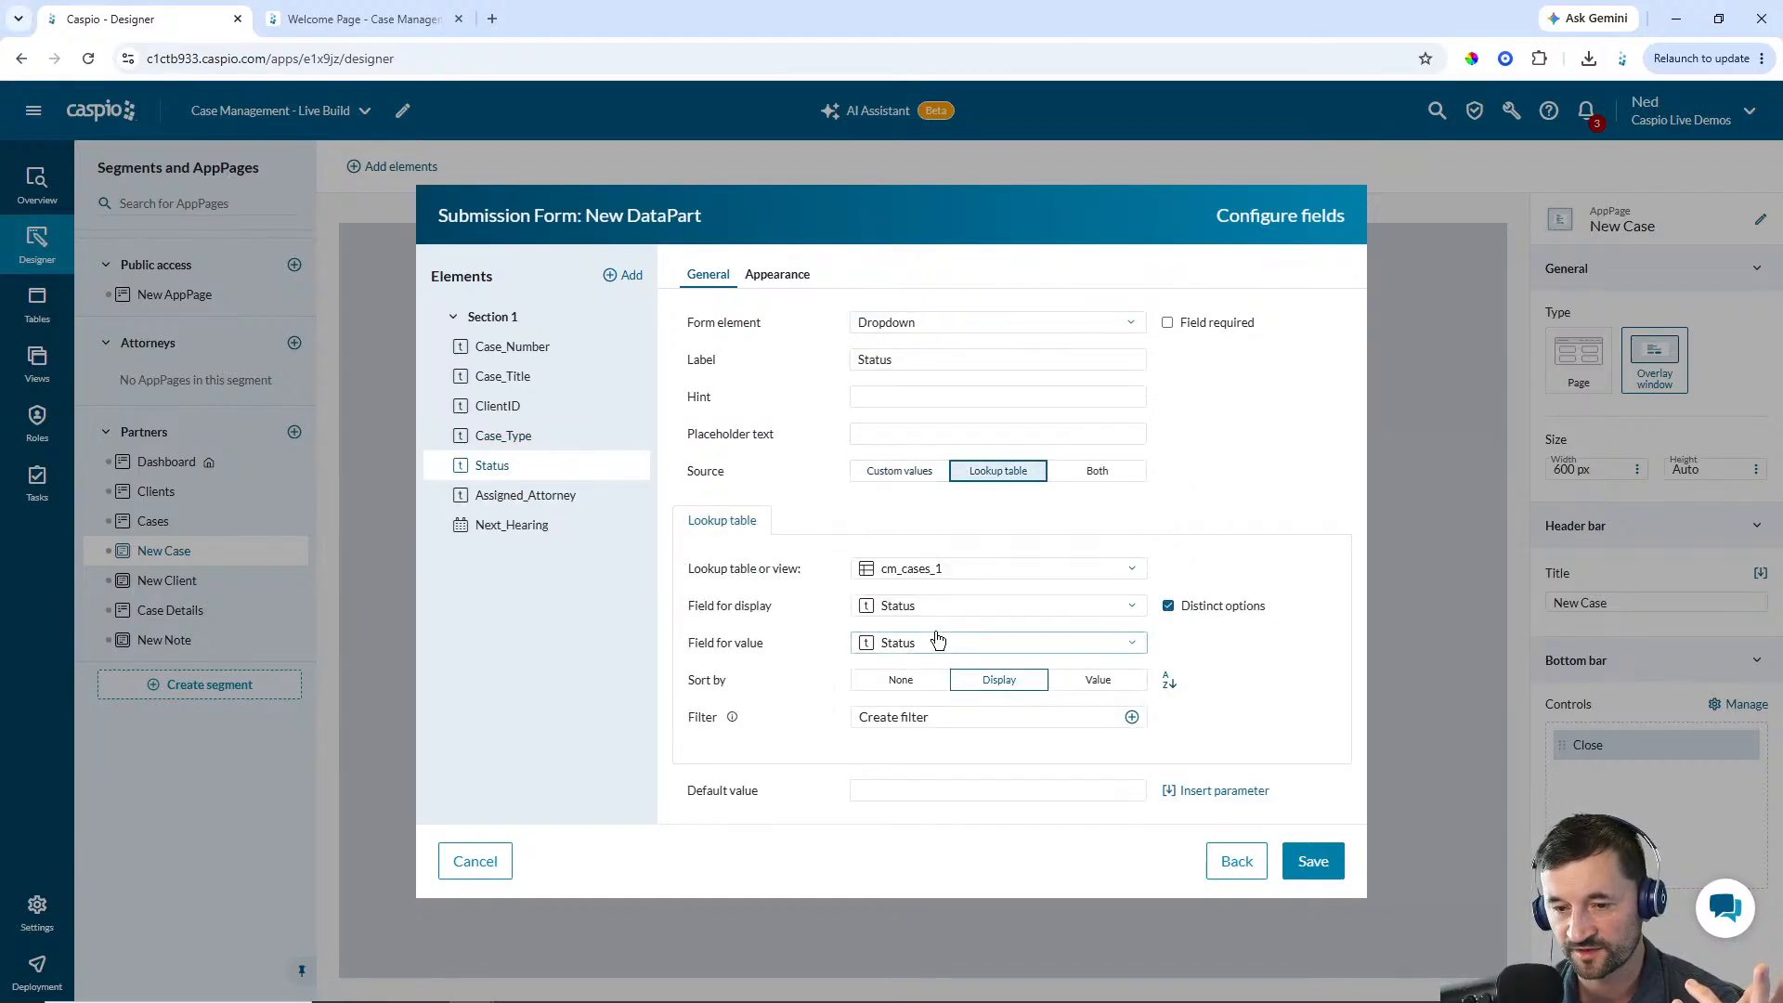
{"action": "left_click", "coordinate": [933, 570]}
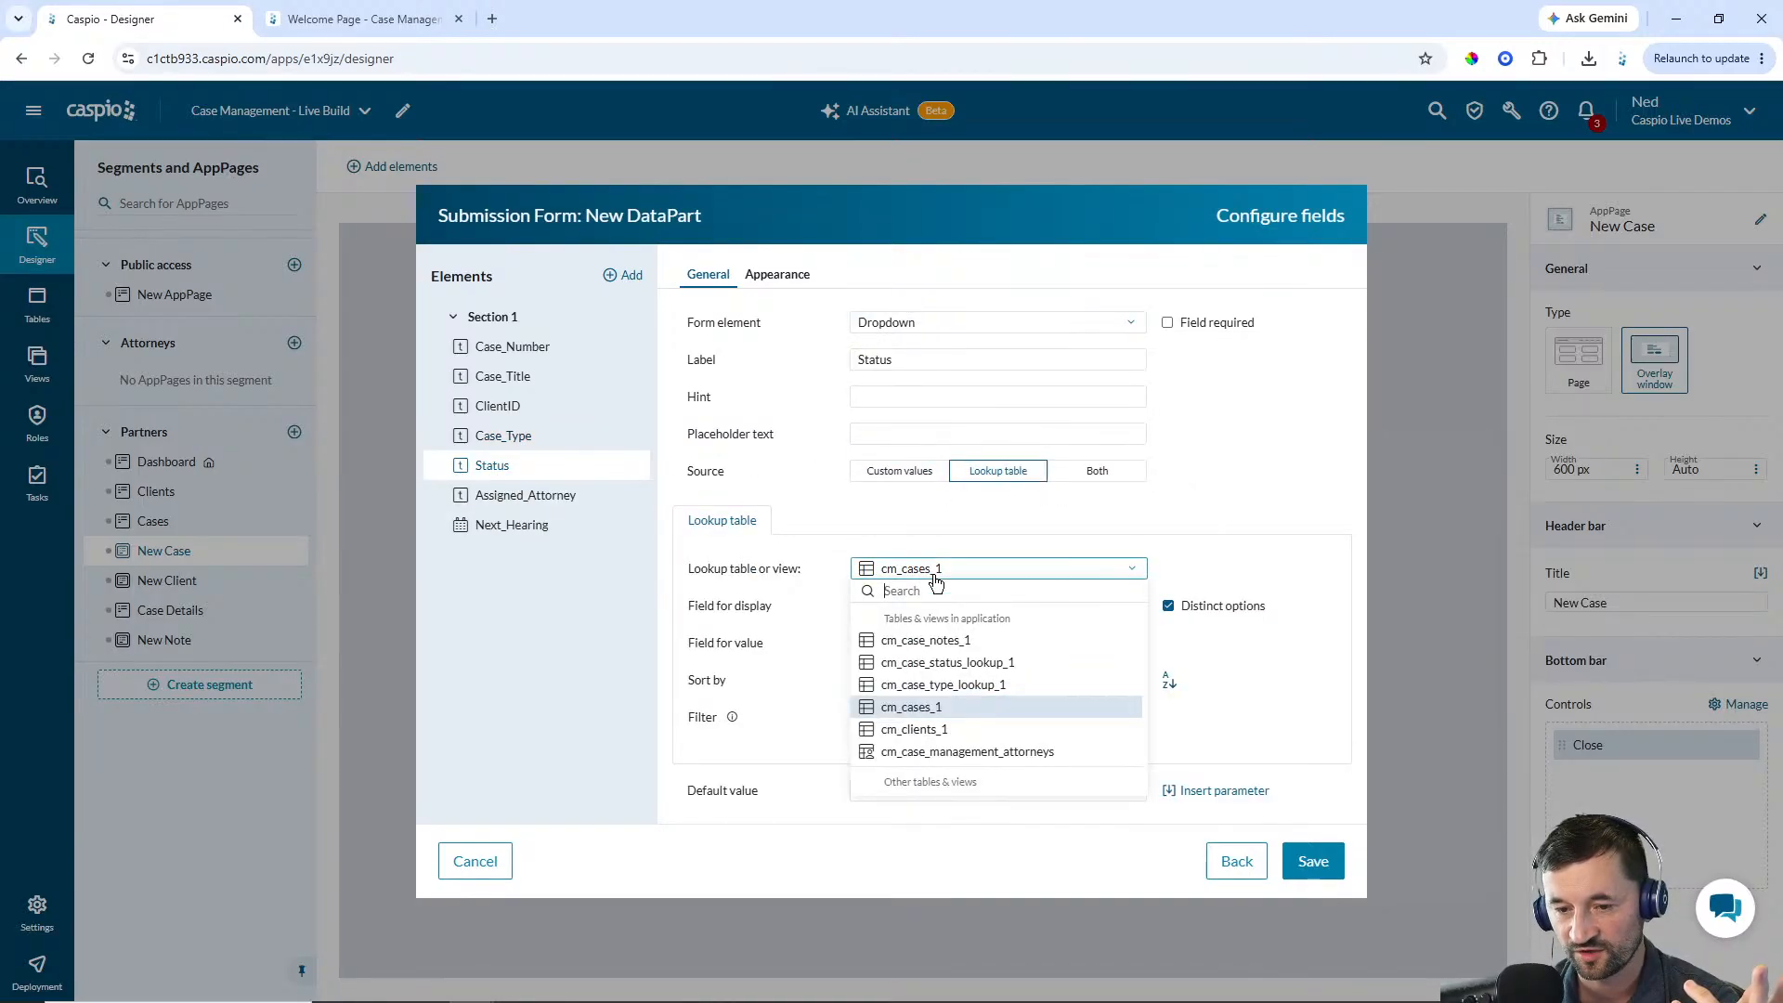
{"action": "left_click", "coordinate": [962, 663]}
Review the remaining field settings and save the submission form
{"action": "left_click", "coordinate": [550, 506]}
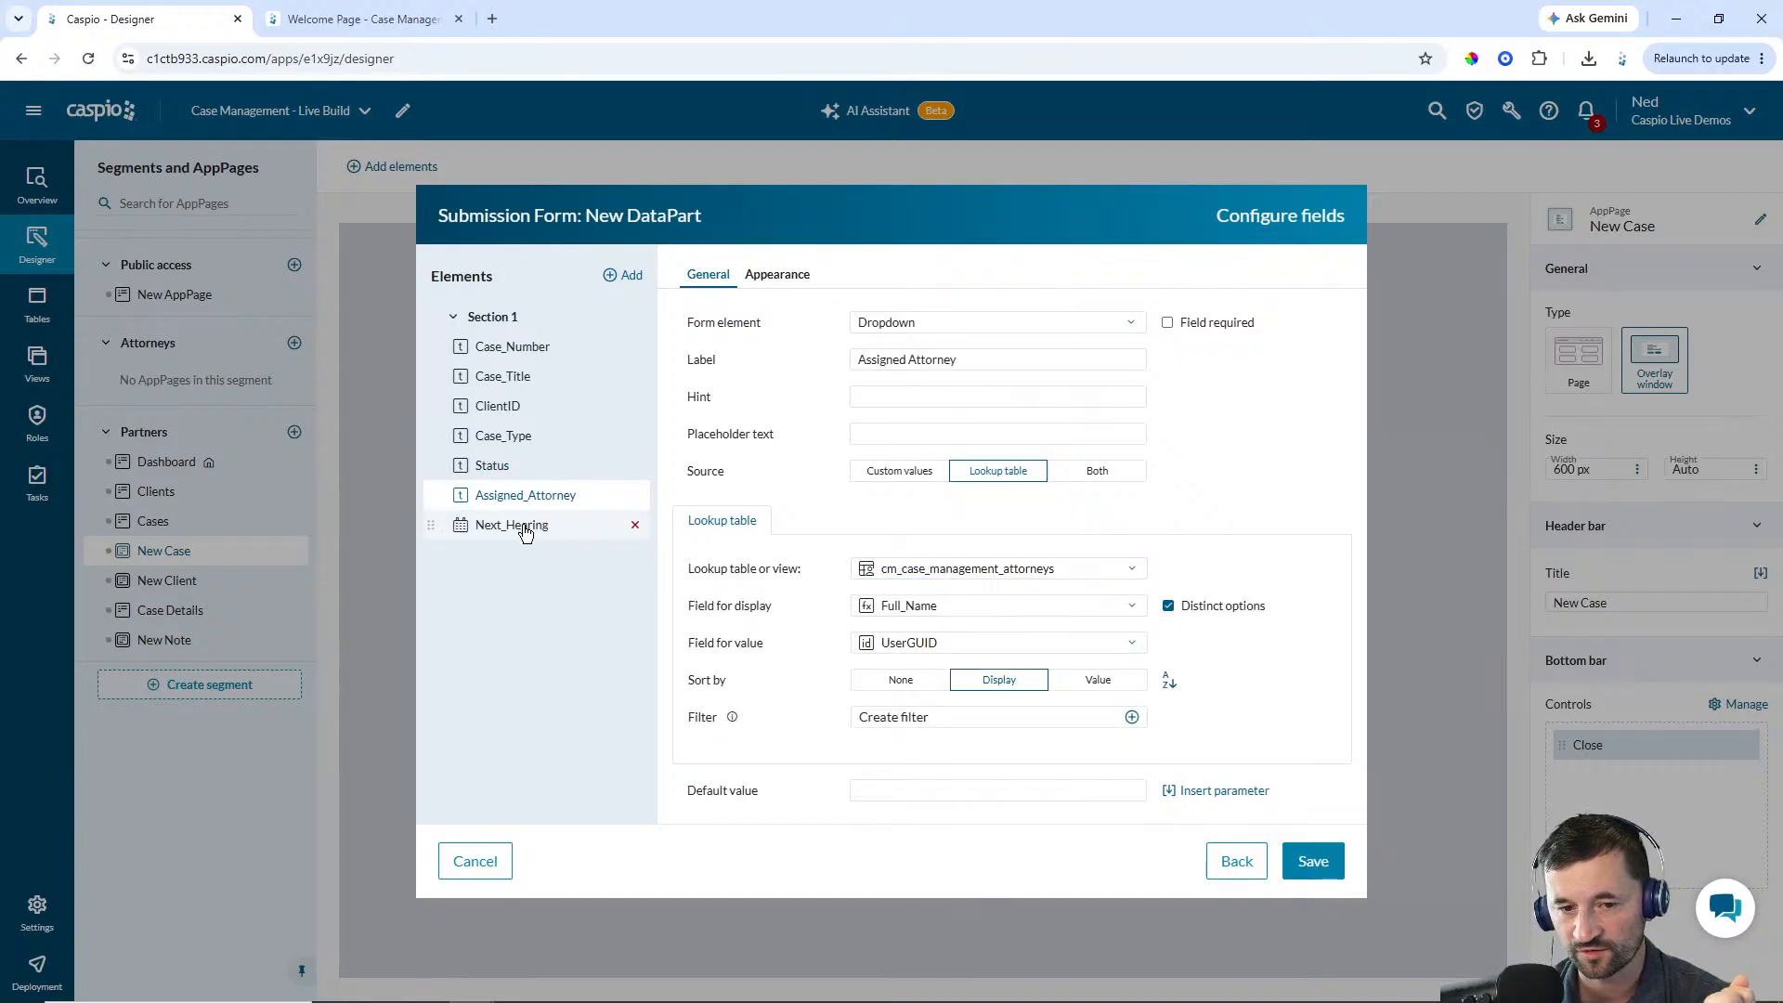
{"action": "left_click", "coordinate": [526, 531]}
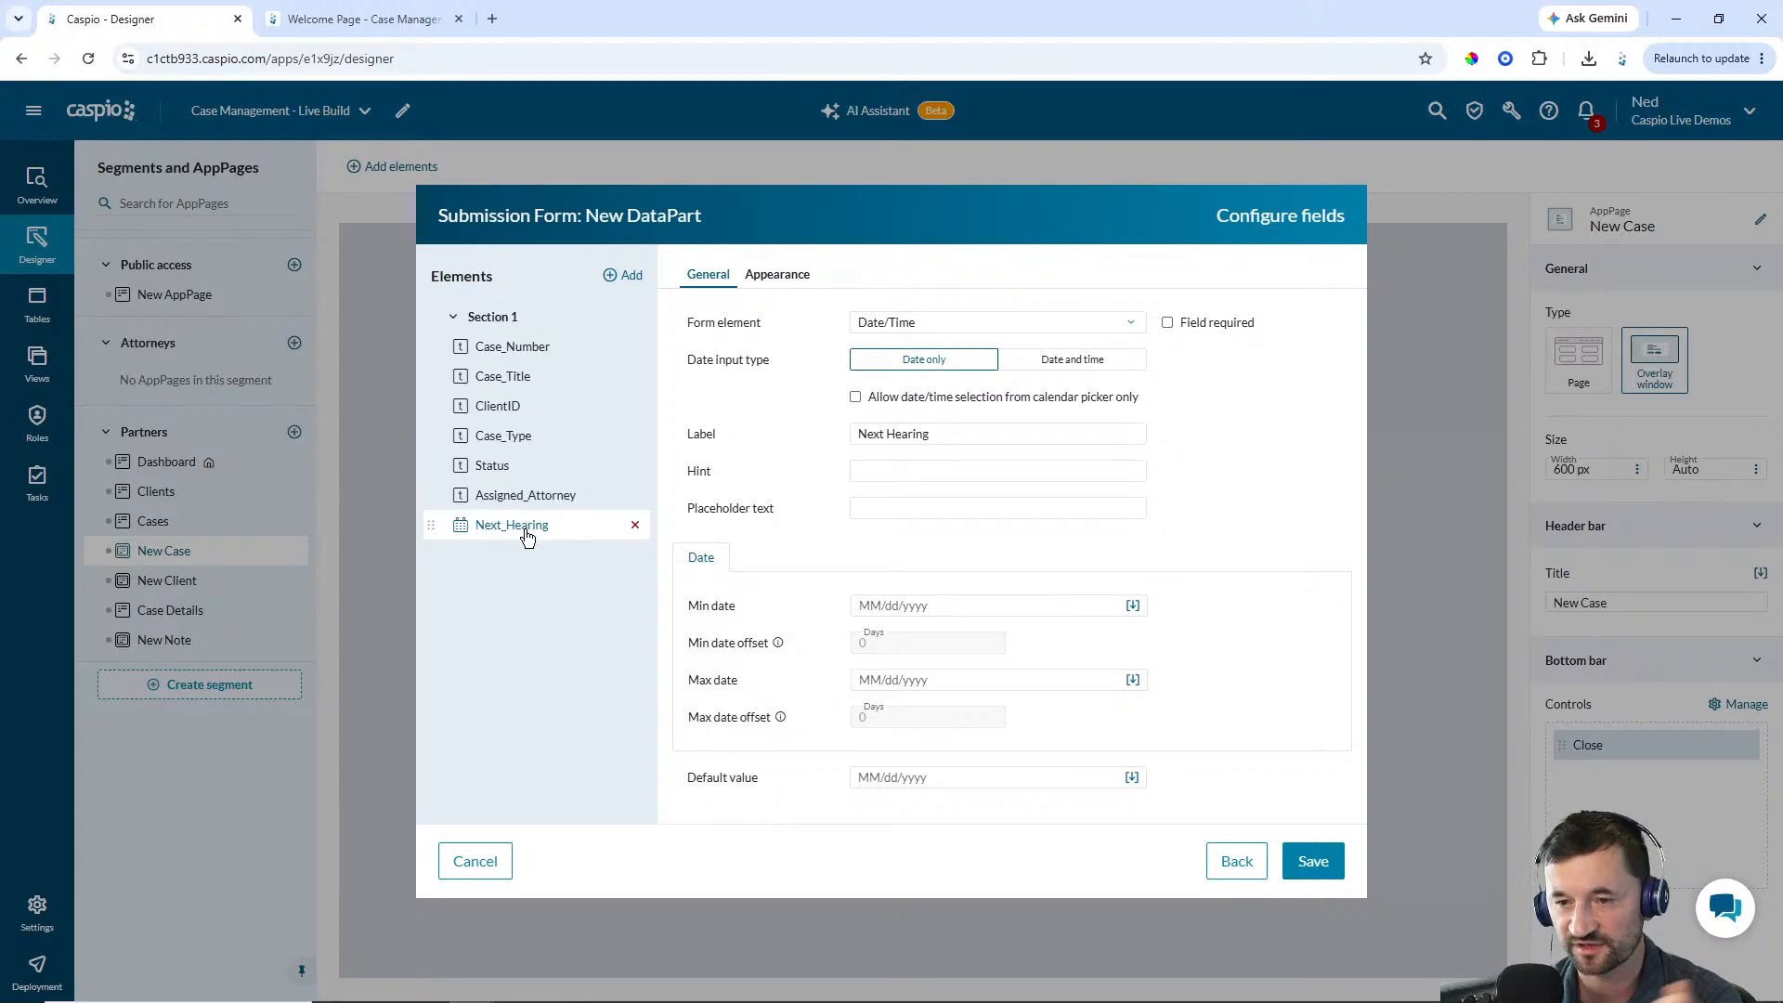
{"action": "left_click", "coordinate": [537, 360]}
{"action": "left_click", "coordinate": [785, 277]}
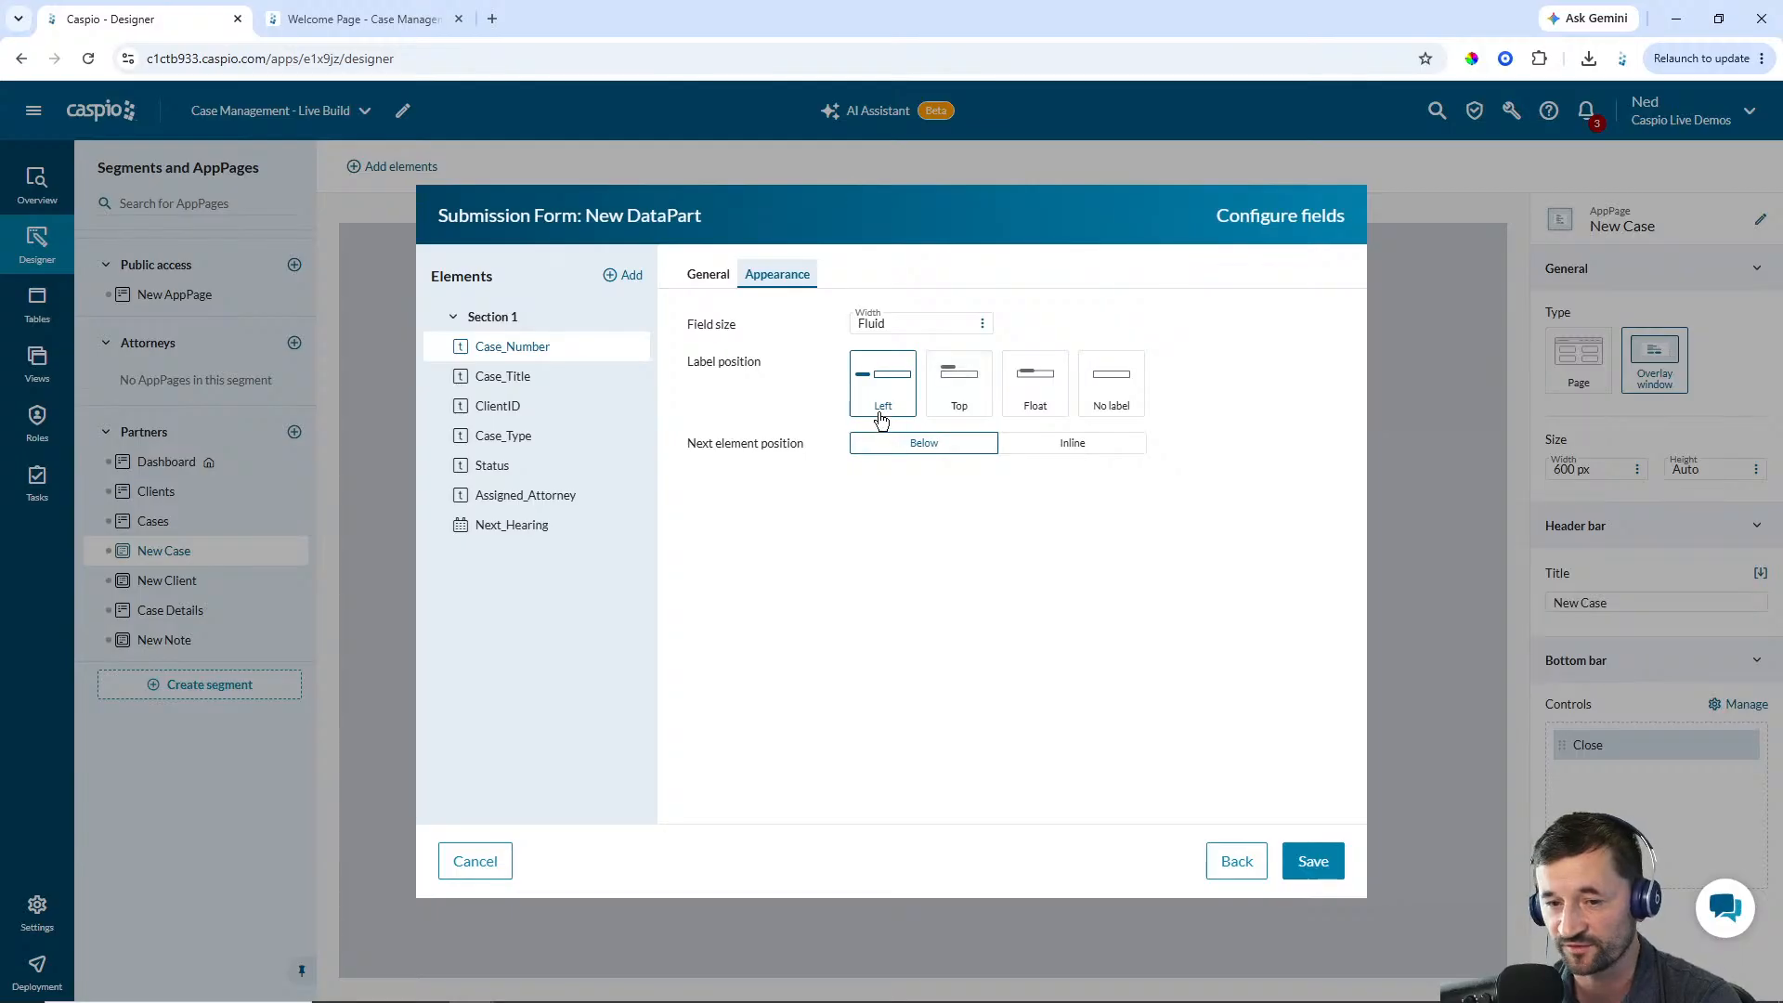
{"action": "left_click", "coordinate": [703, 278]}
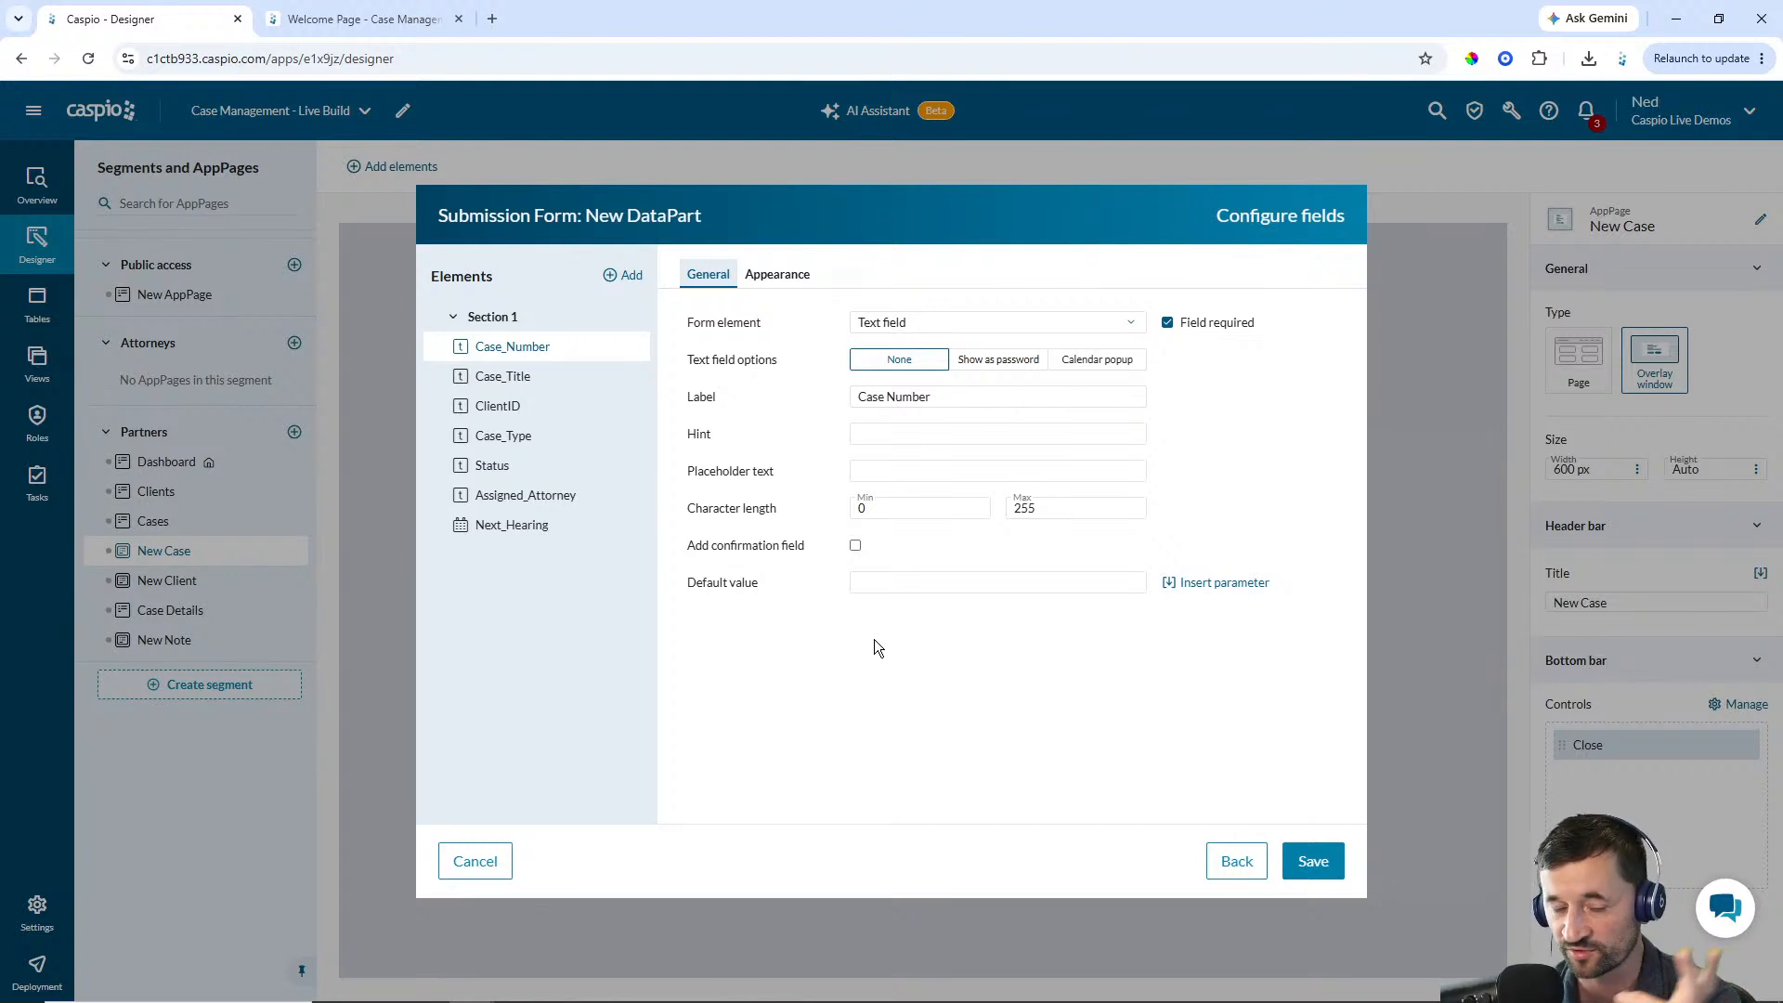
{"action": "left_click", "coordinate": [1313, 860]}
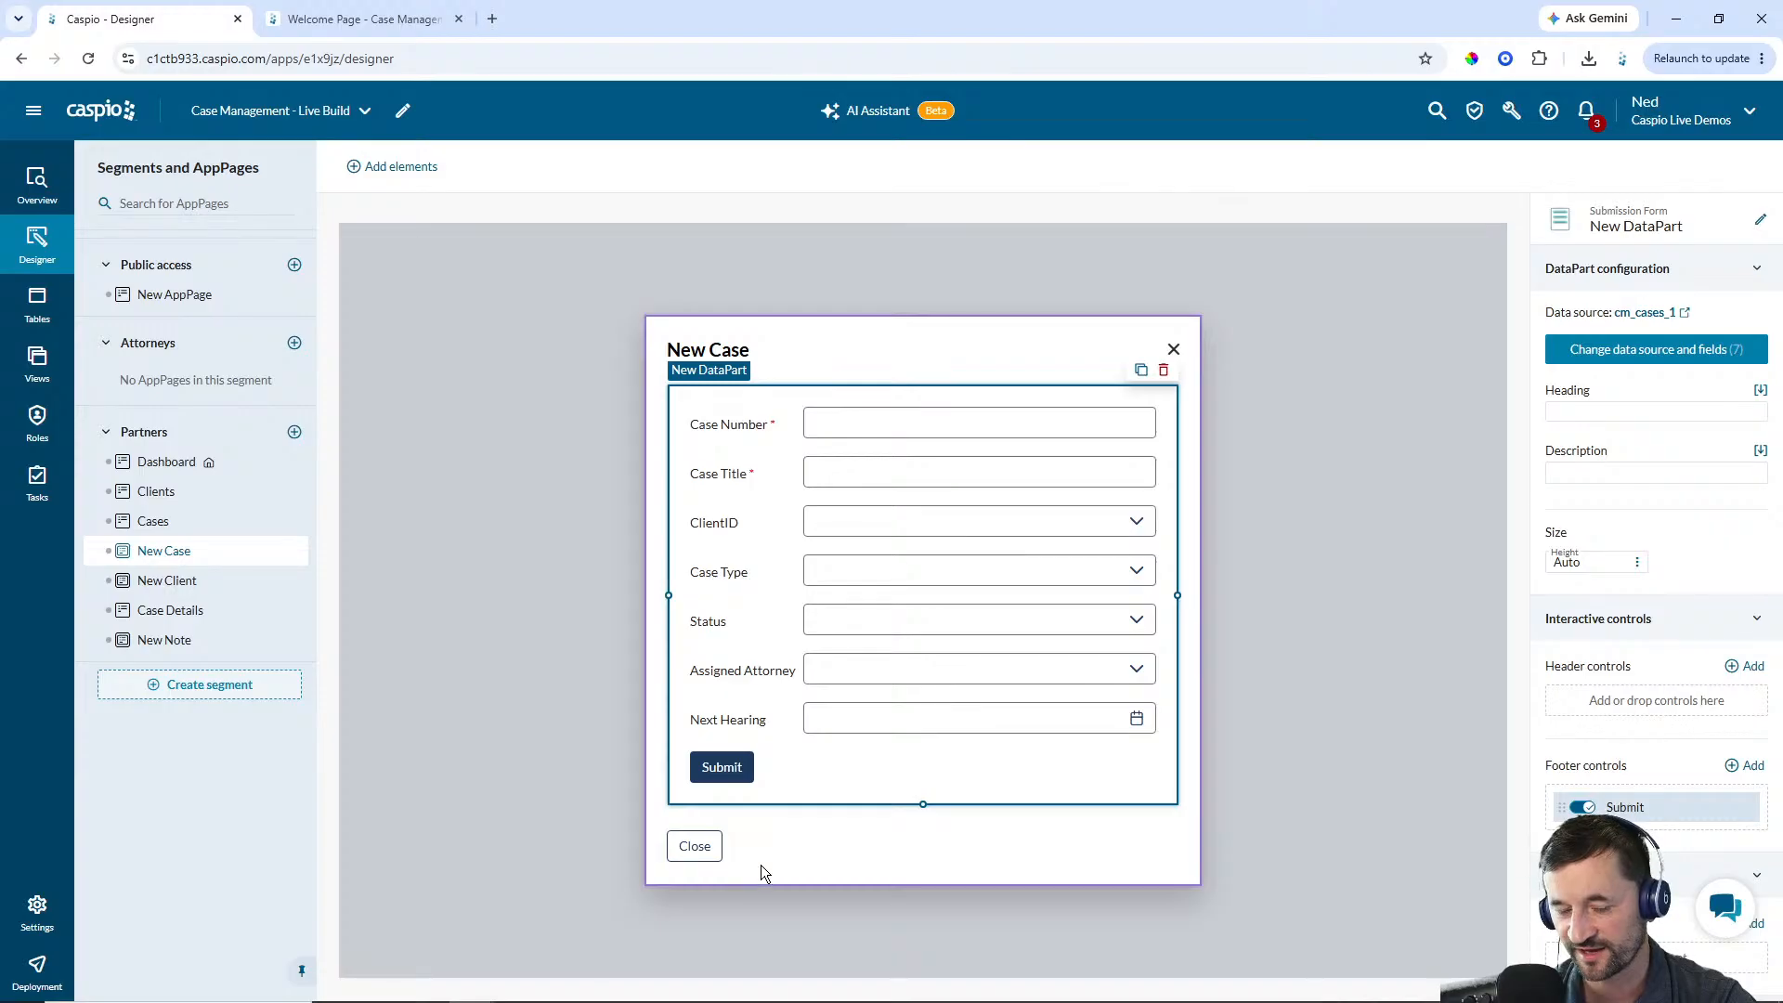
Move the form's Submit control into the New Case overlay's bottom bar above Close
{"action": "left_click", "coordinate": [787, 858]}
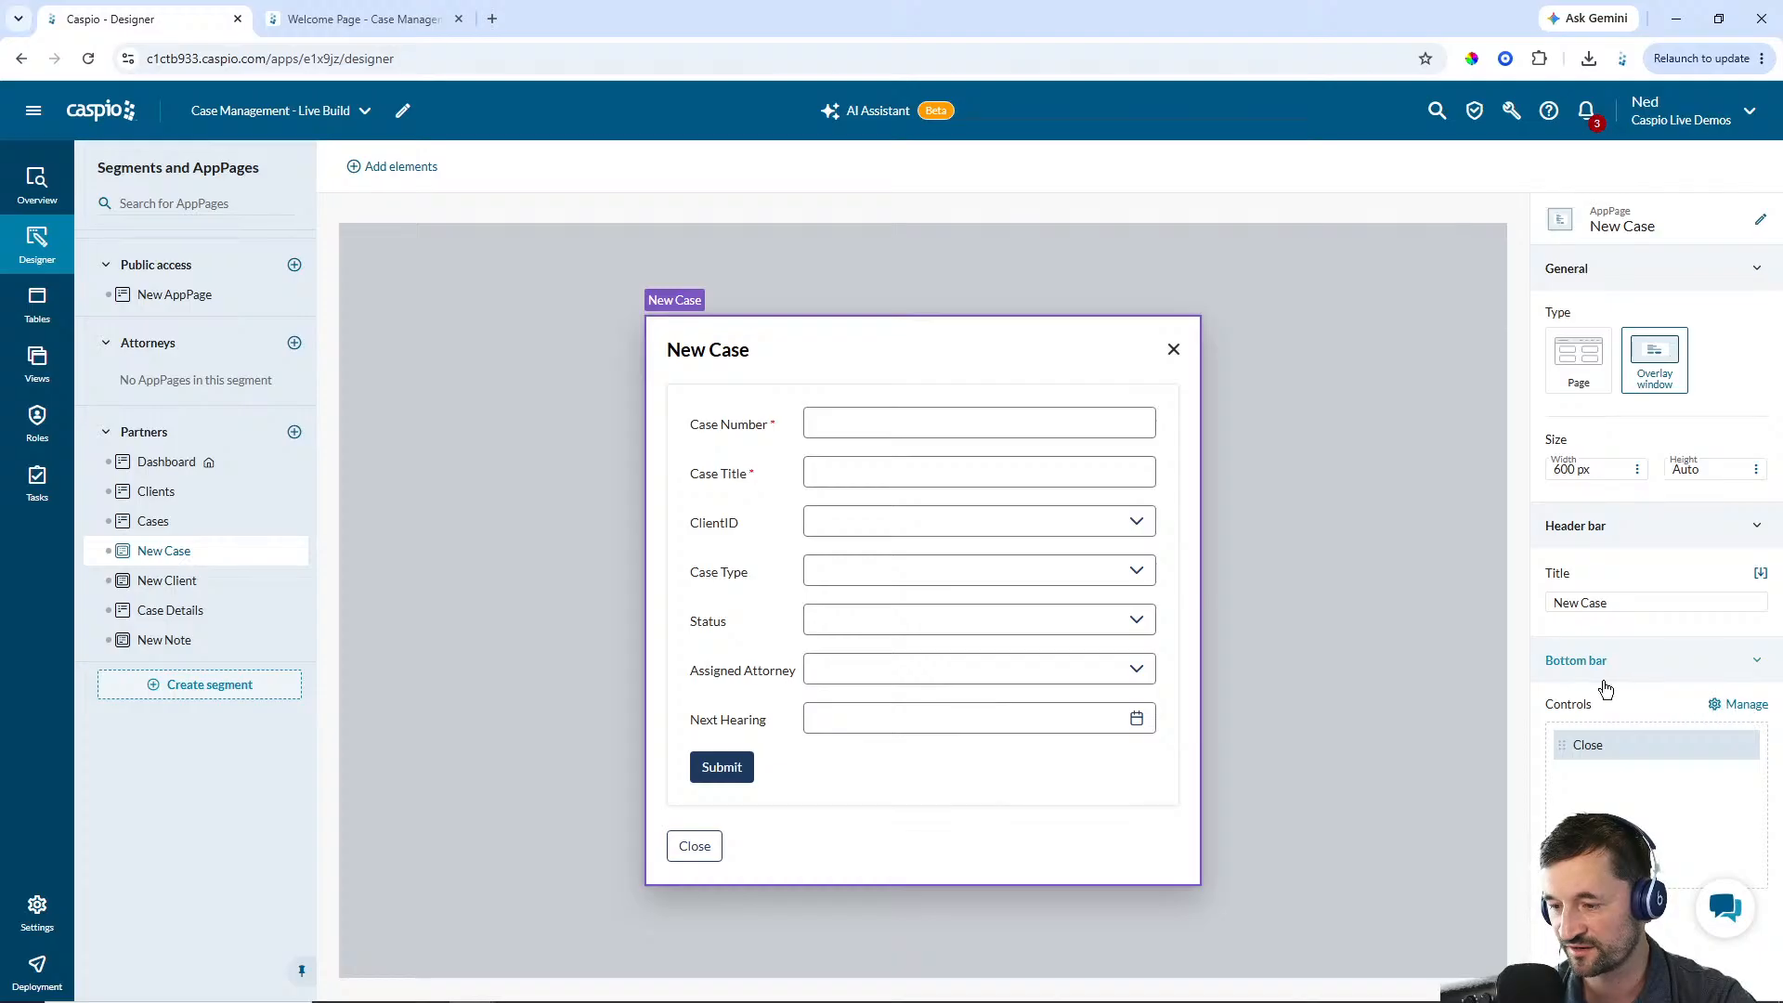
{"action": "left_click", "coordinate": [1739, 704]}
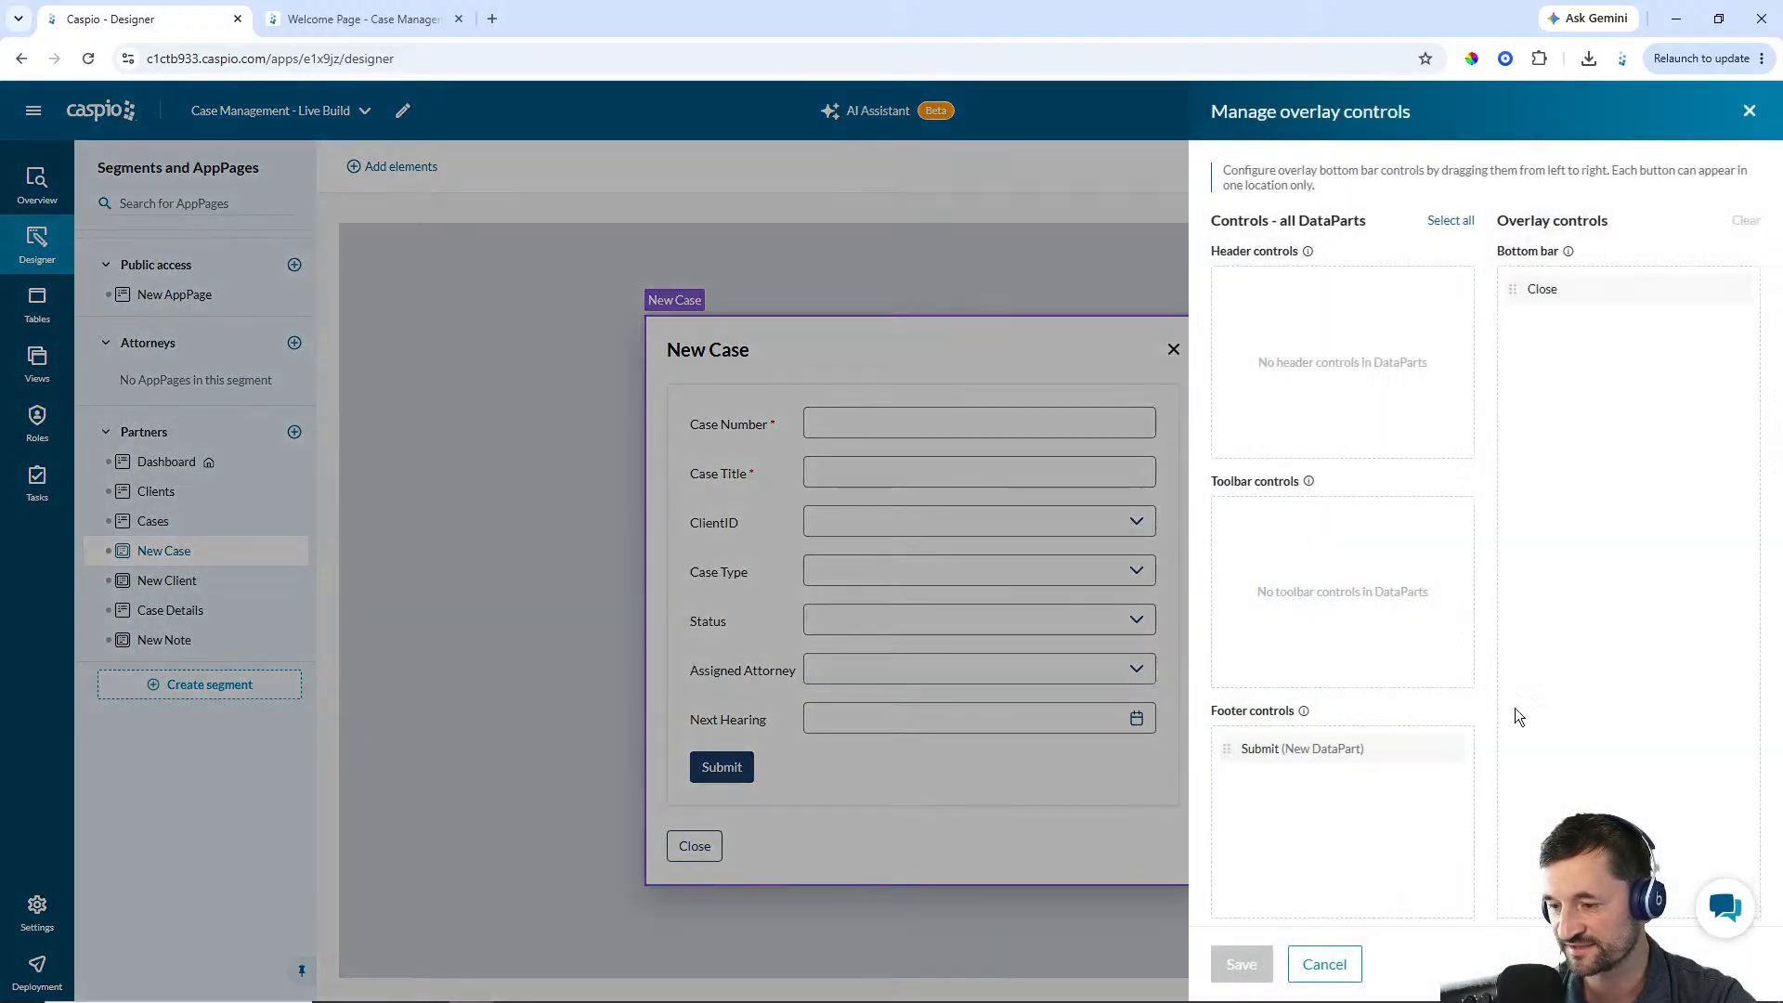
{"action": "left_click_drag", "start_coordinate": [1227, 758], "coordinate": [1534, 281]}
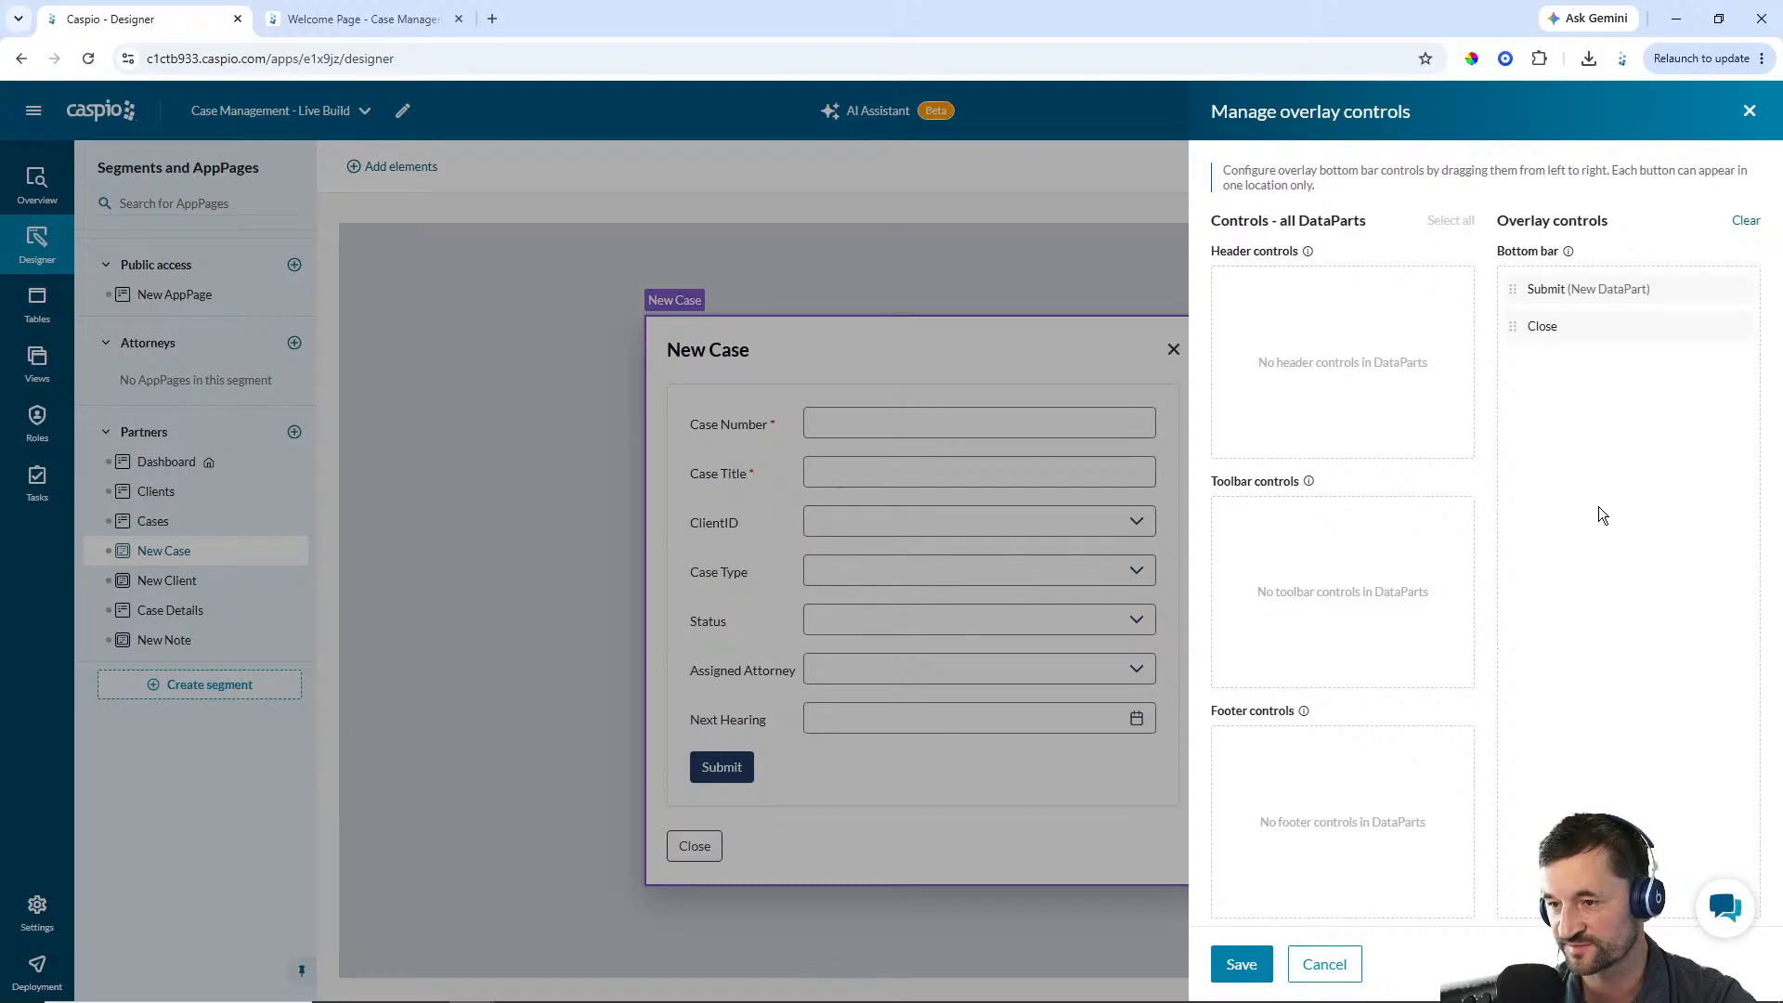
{"action": "left_click", "coordinate": [1240, 964]}
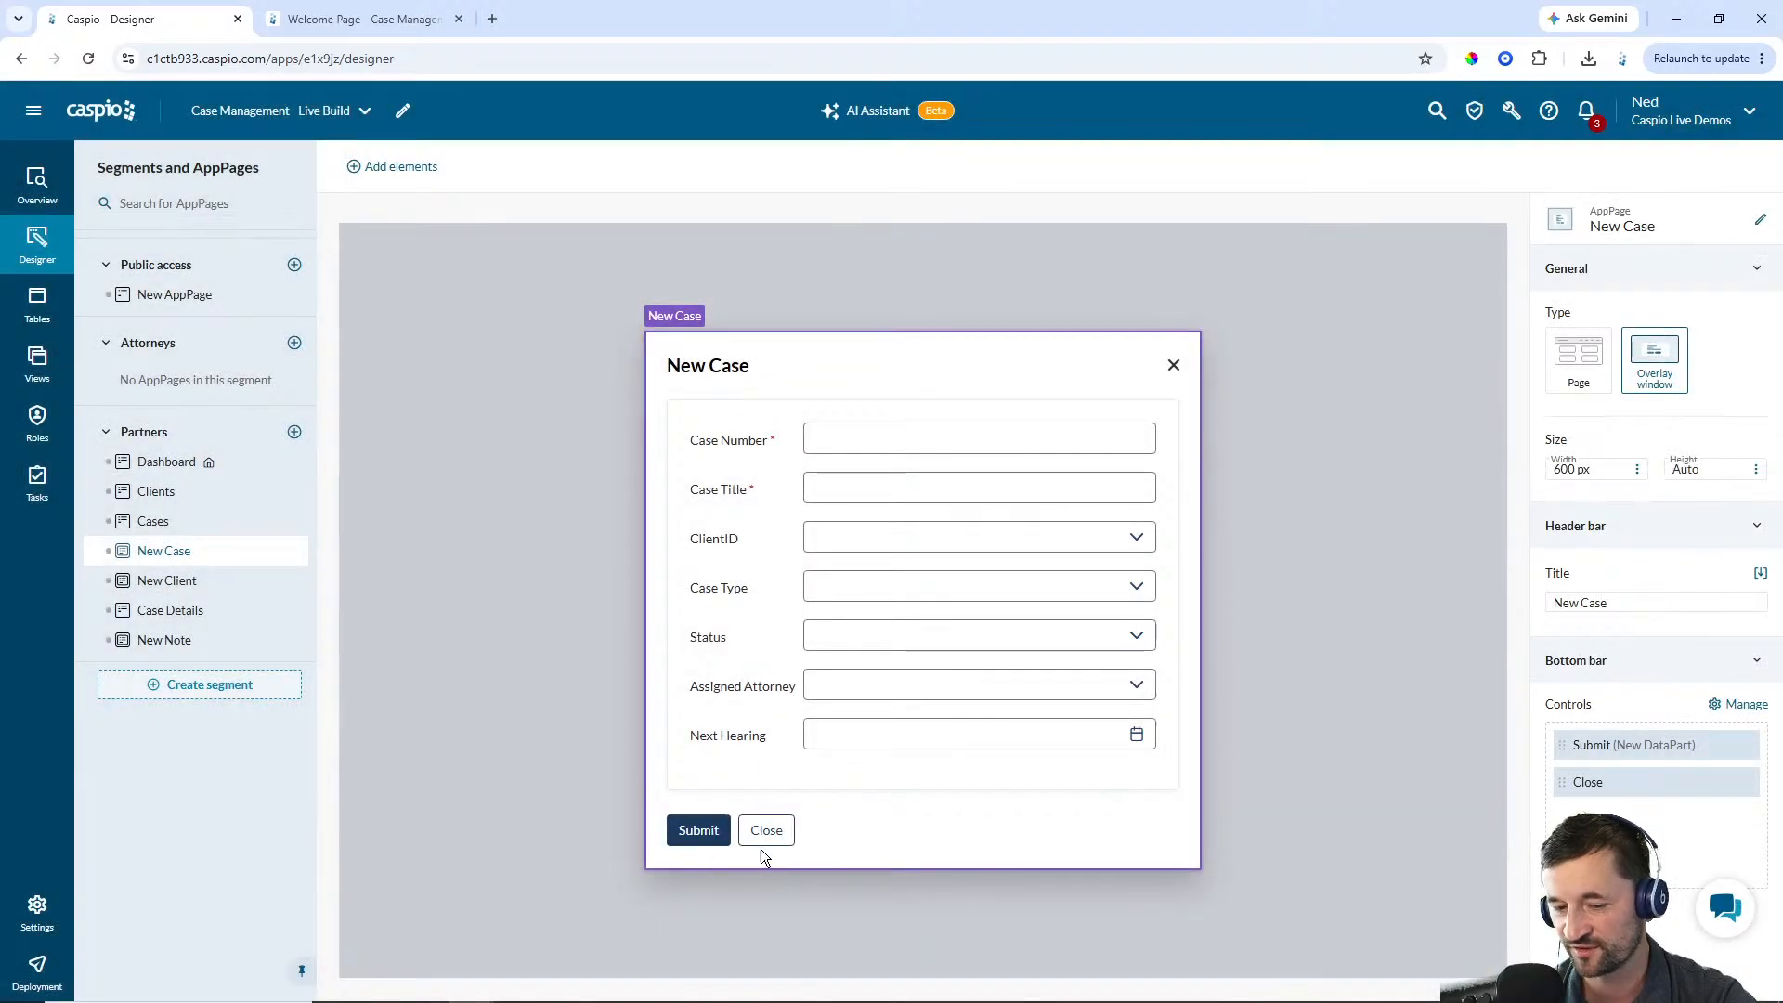
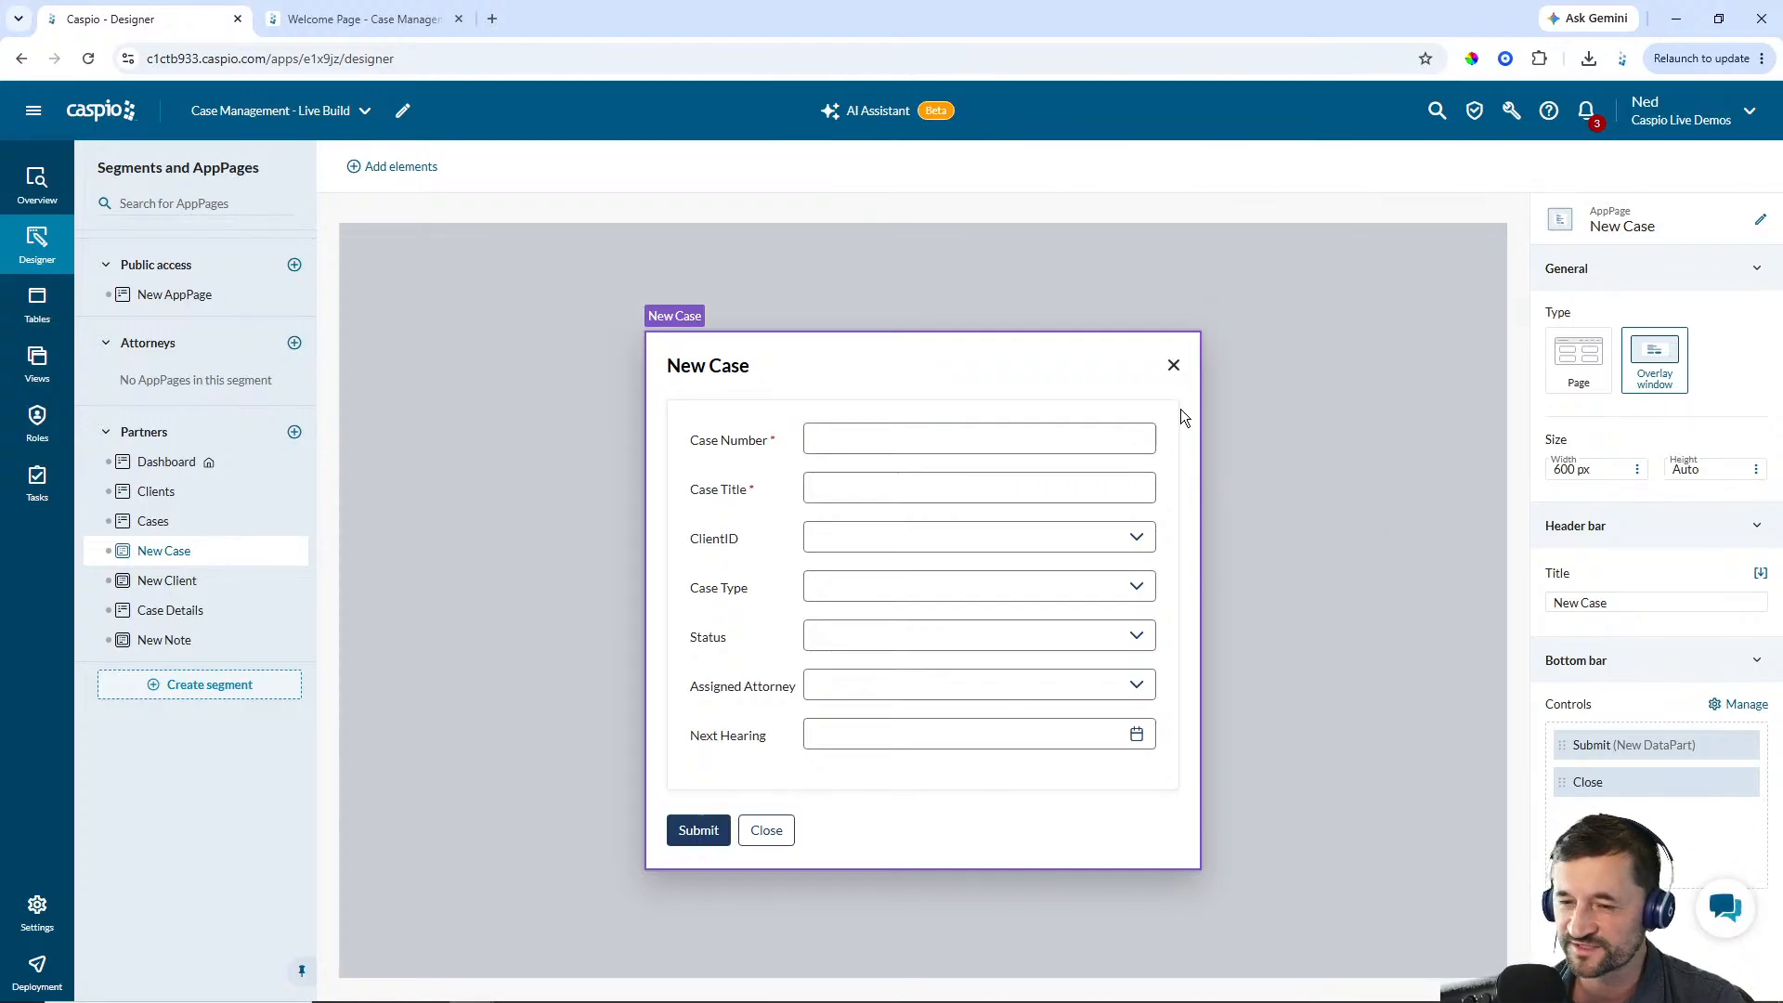
Add a Text/HTML widget to the Partners segment header containing pasted style code that removes the overlay dialog's shadow and border
{"action": "left_click", "coordinate": [152, 437]}
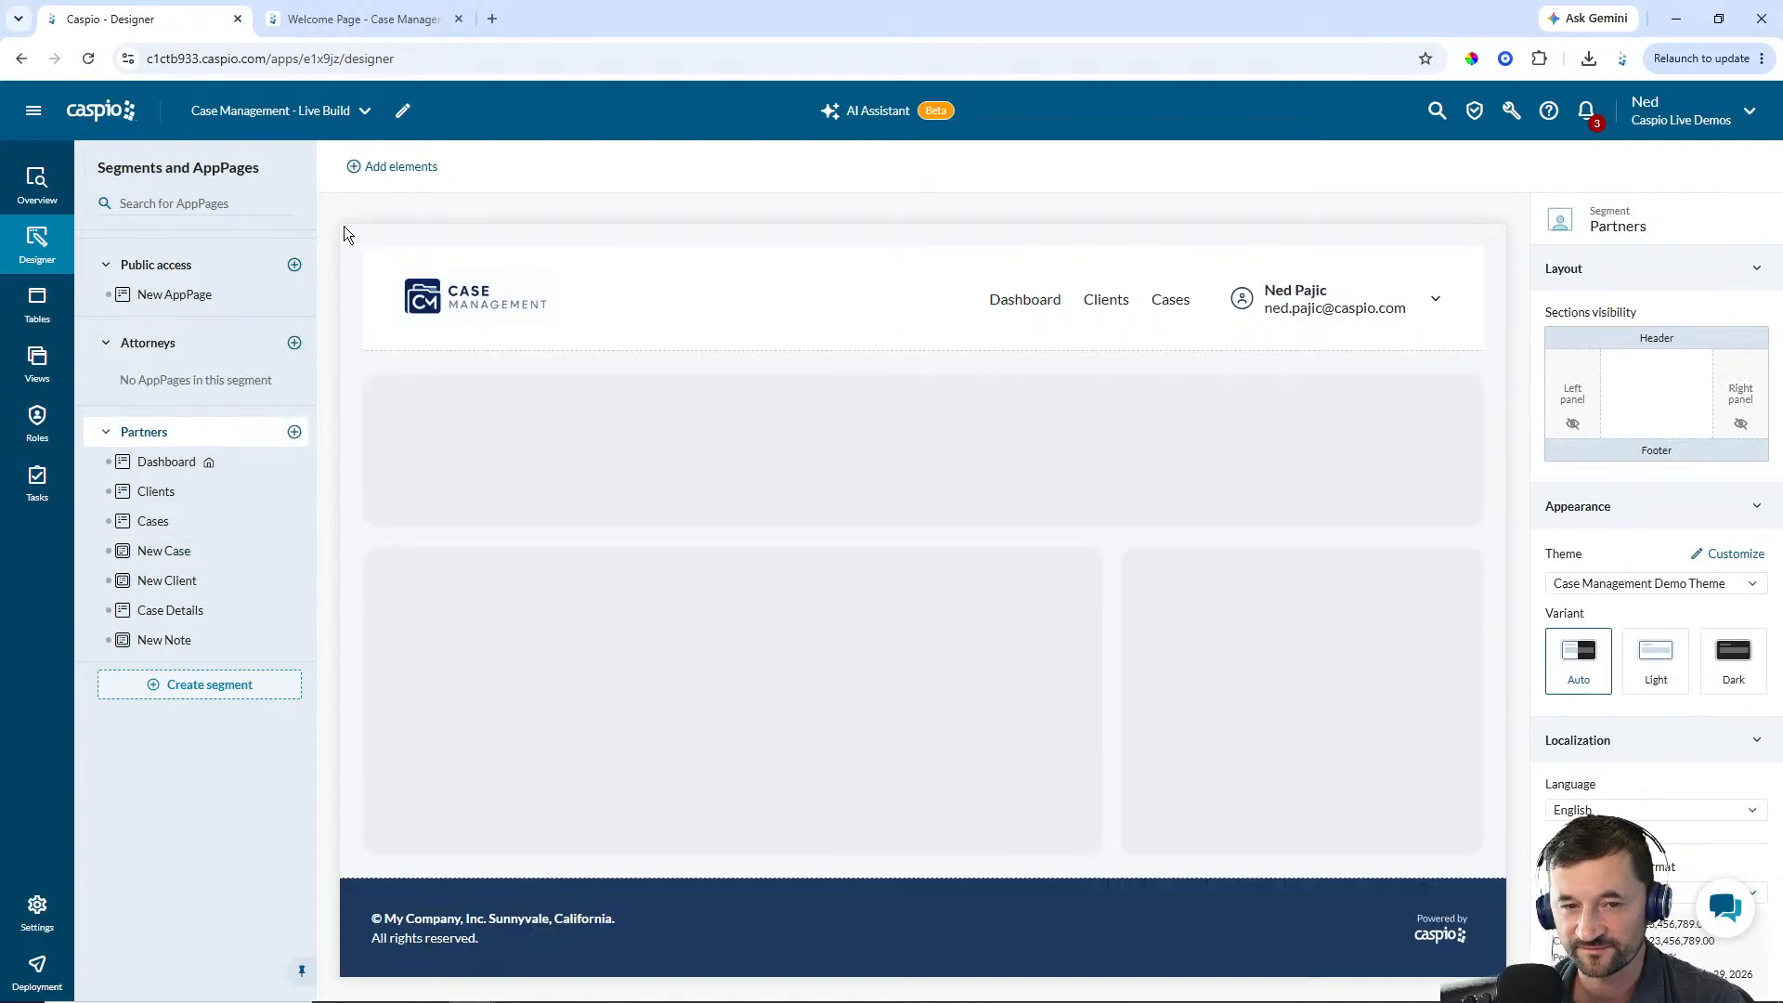
{"action": "left_click", "coordinate": [394, 171]}
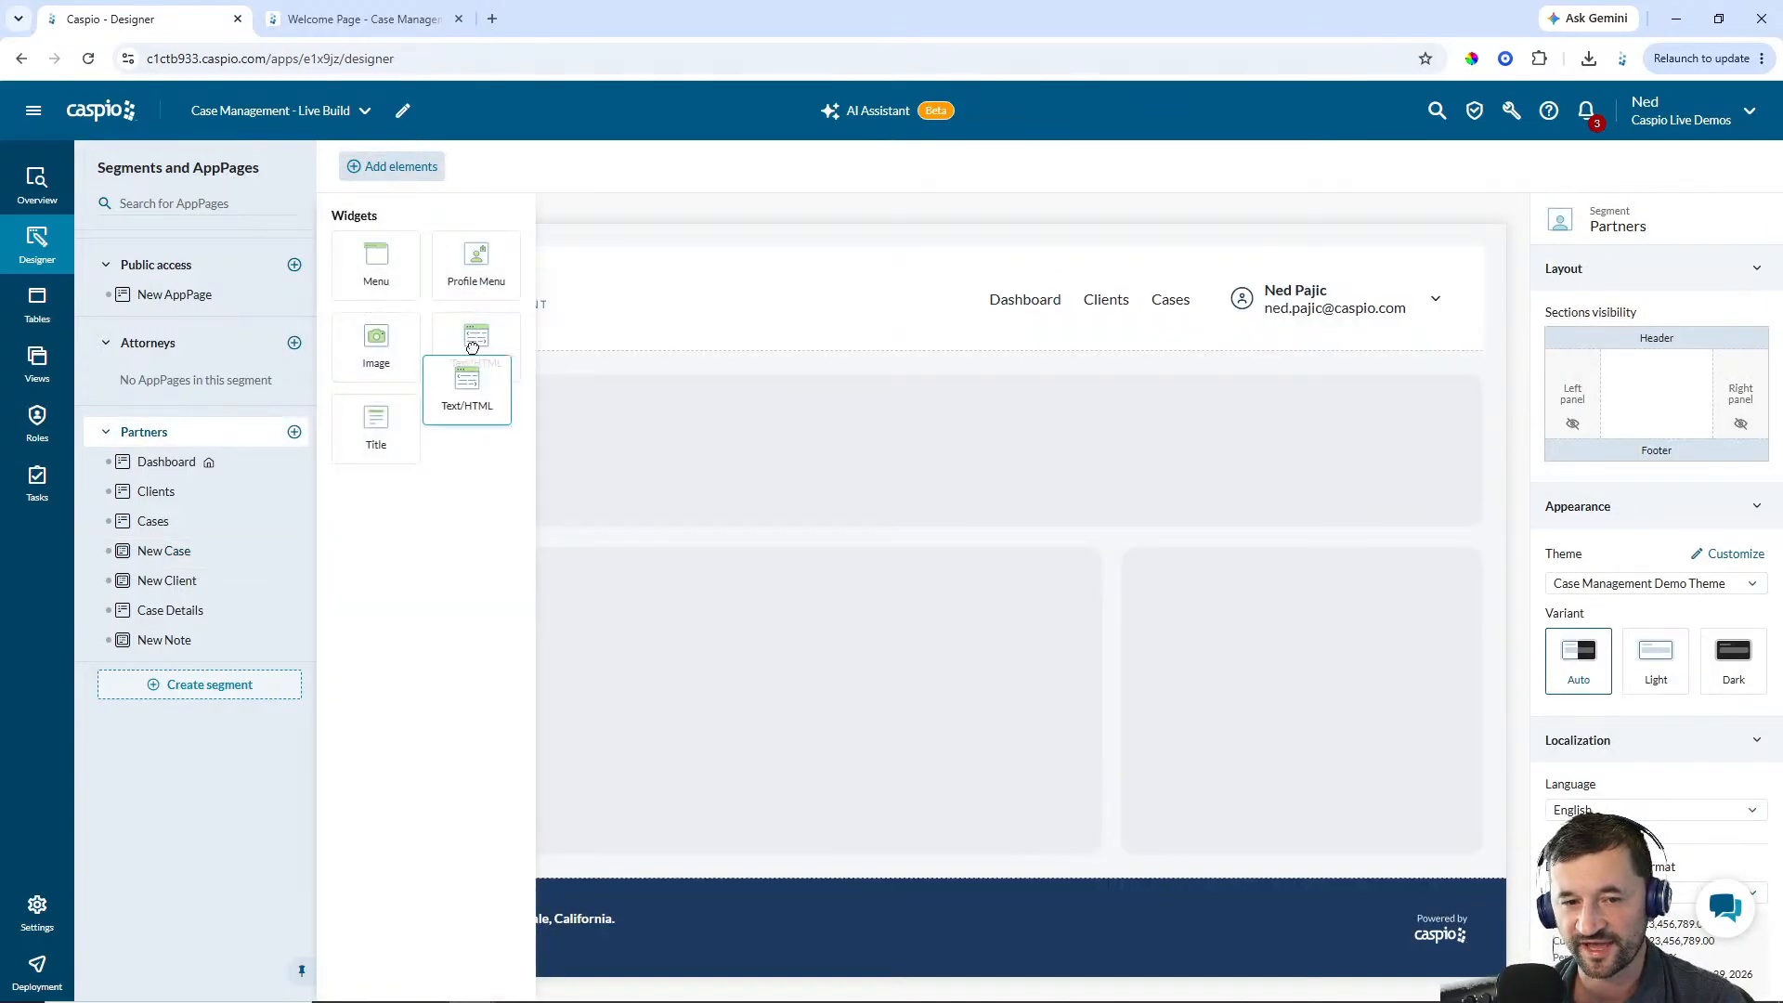
{"action": "left_click_drag", "start_coordinate": [473, 346], "coordinate": [557, 297]}
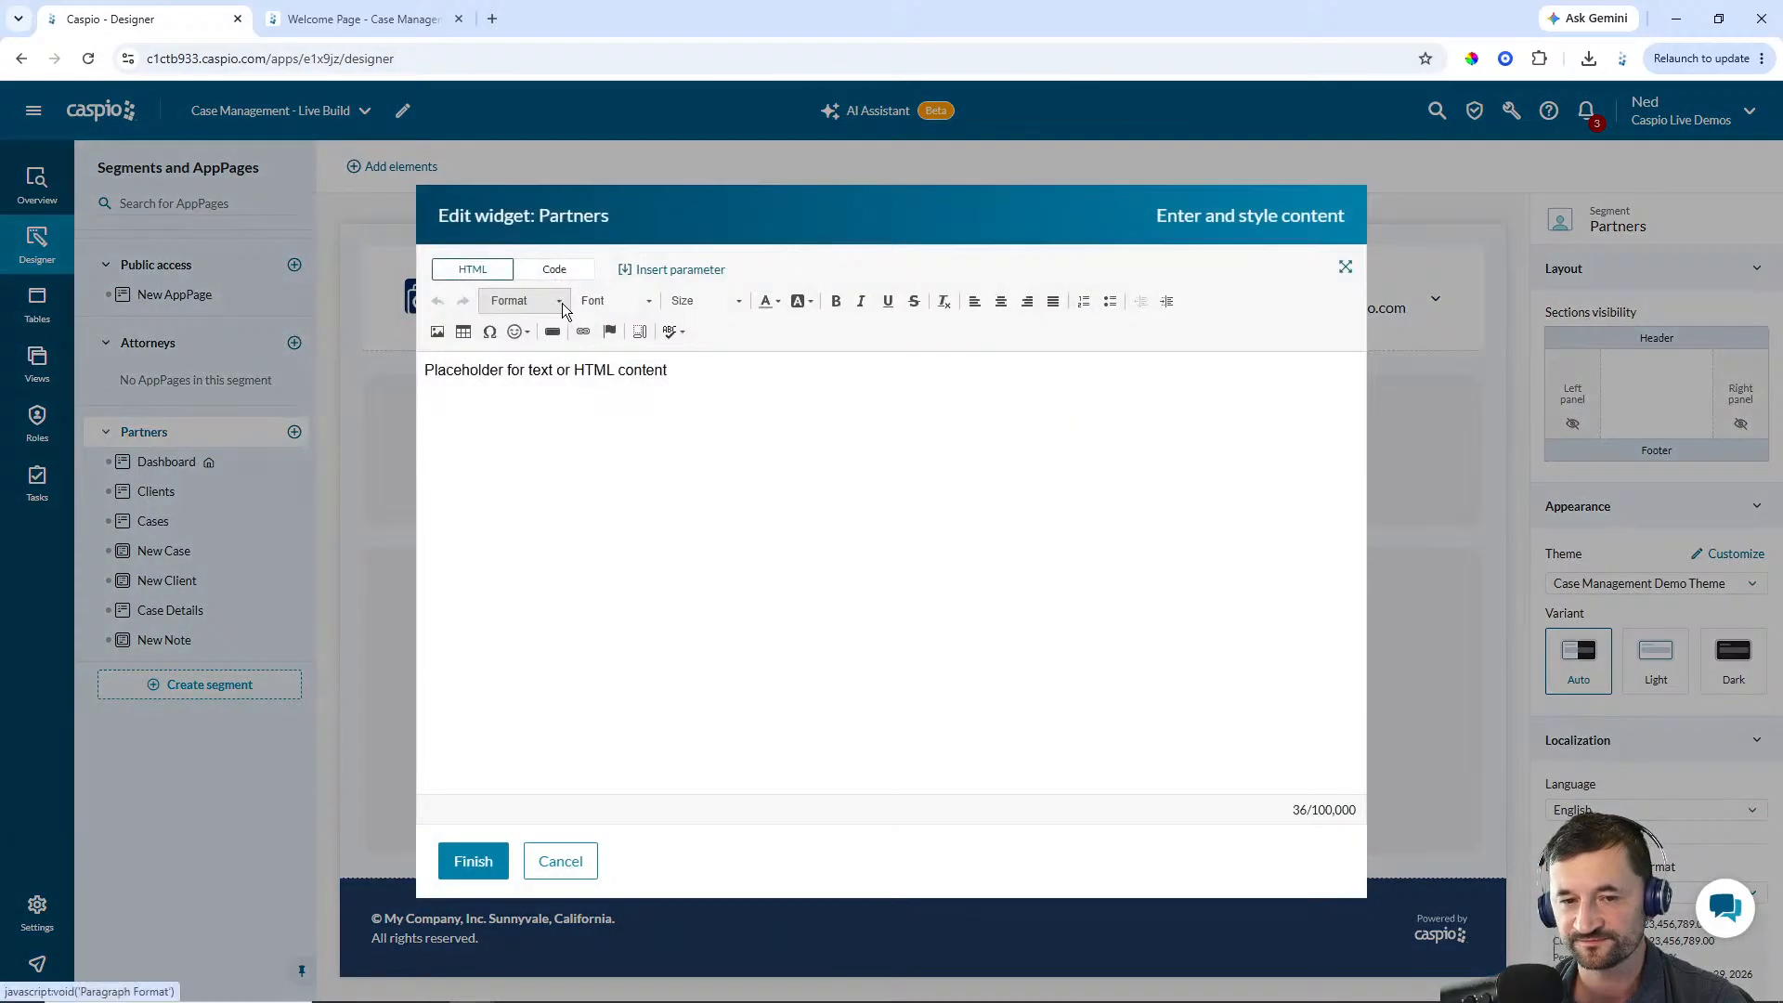
{"action": "left_click", "coordinate": [568, 271]}
{"action": "key", "text": "ctrl+a"}
{"action": "key", "text": "BackSpace"}
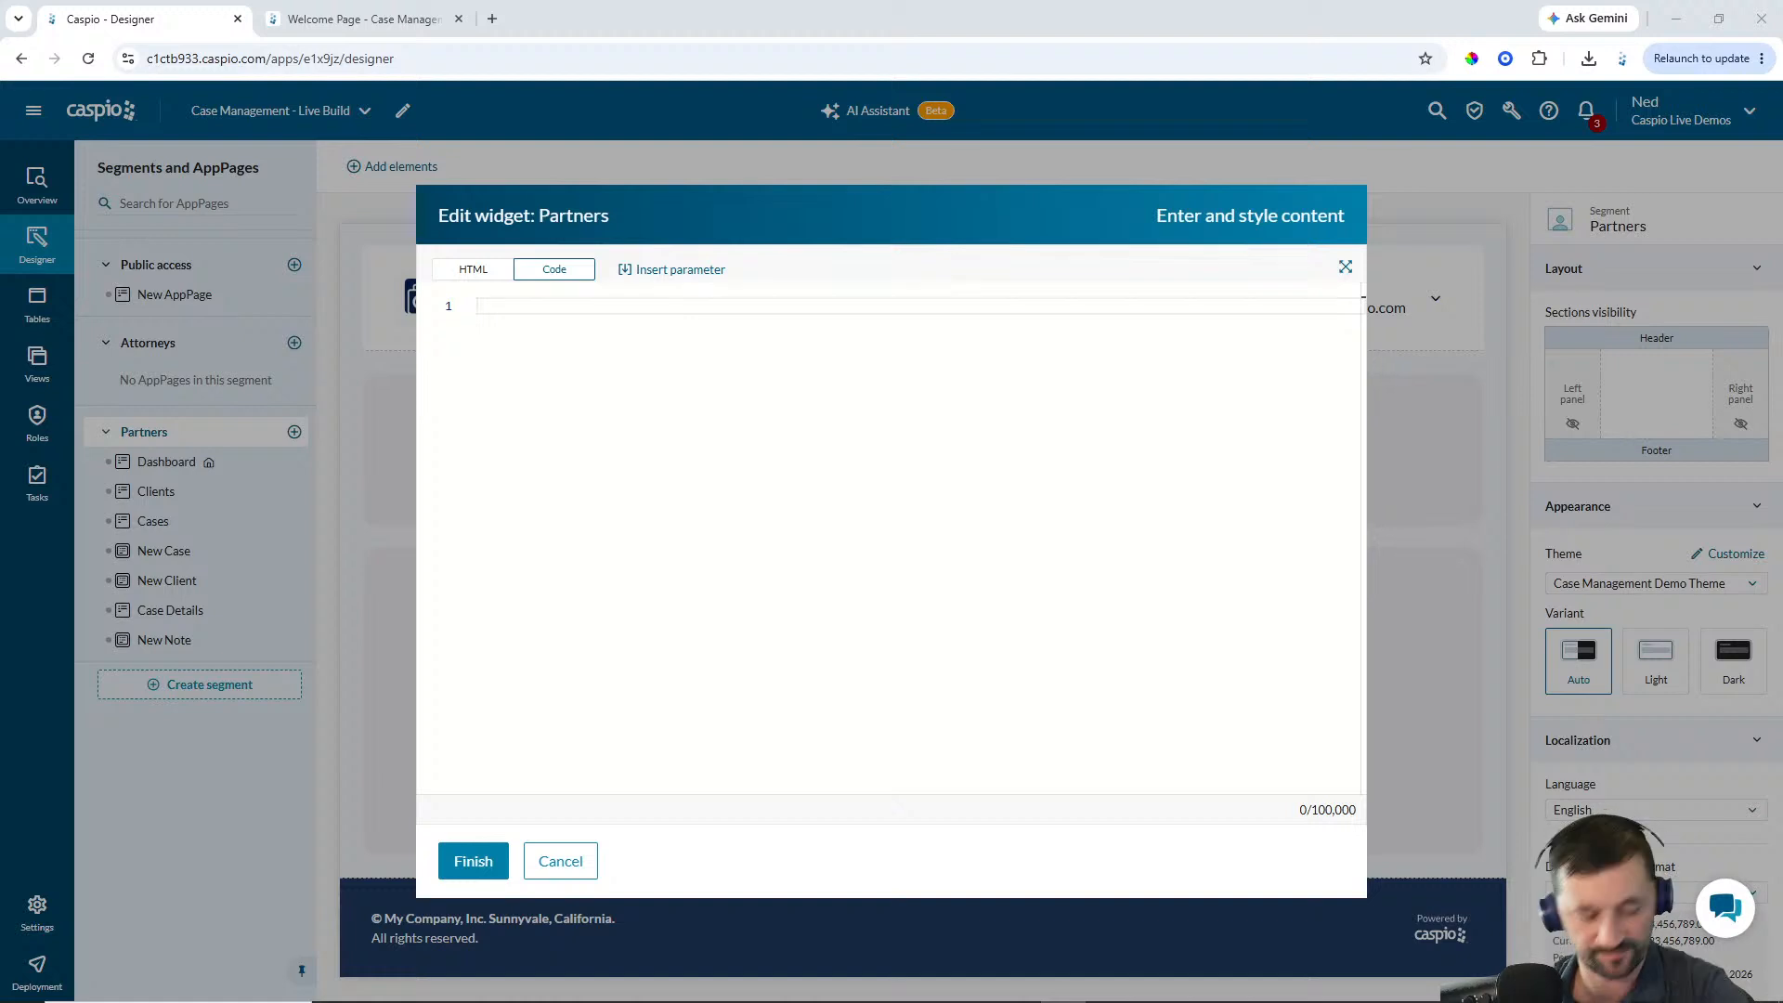
{"action": "type", "text": "<style> [data-testid=\"overlay-dialog\"] {     --cas-common-datapart-shadow: none !important;     --cas-common-datapart-border: none !important; } </style>"}
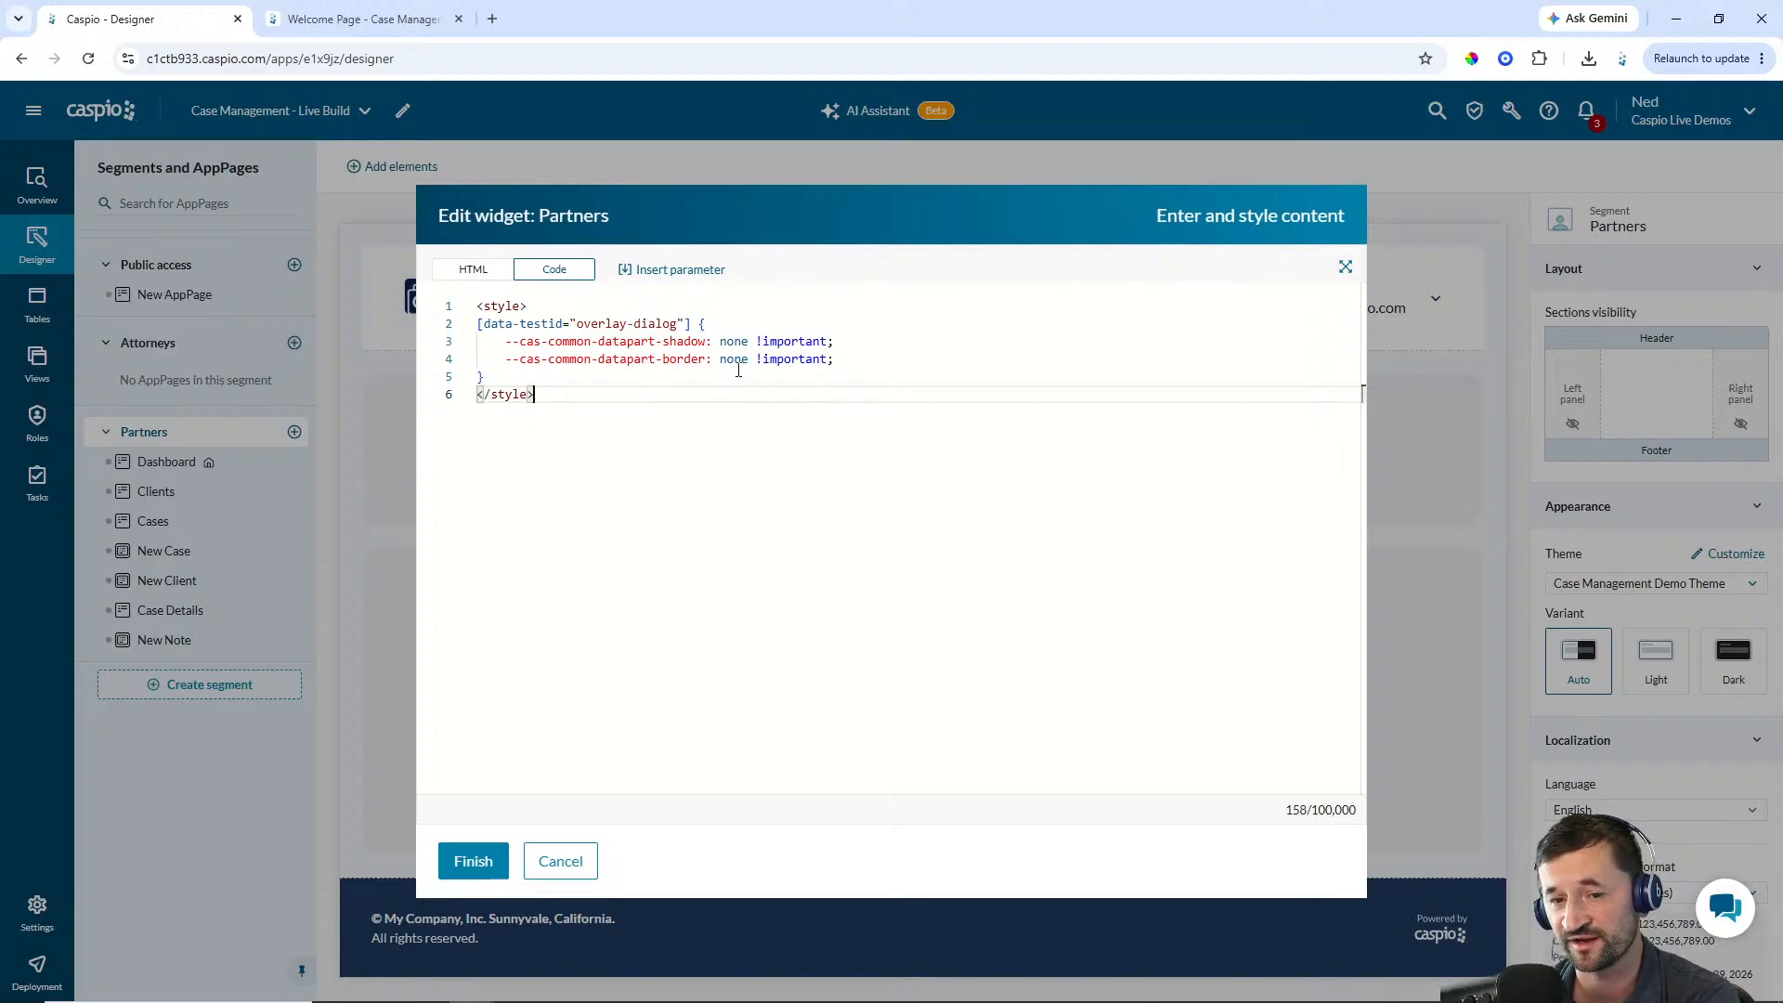
{"action": "left_click", "coordinate": [471, 863]}
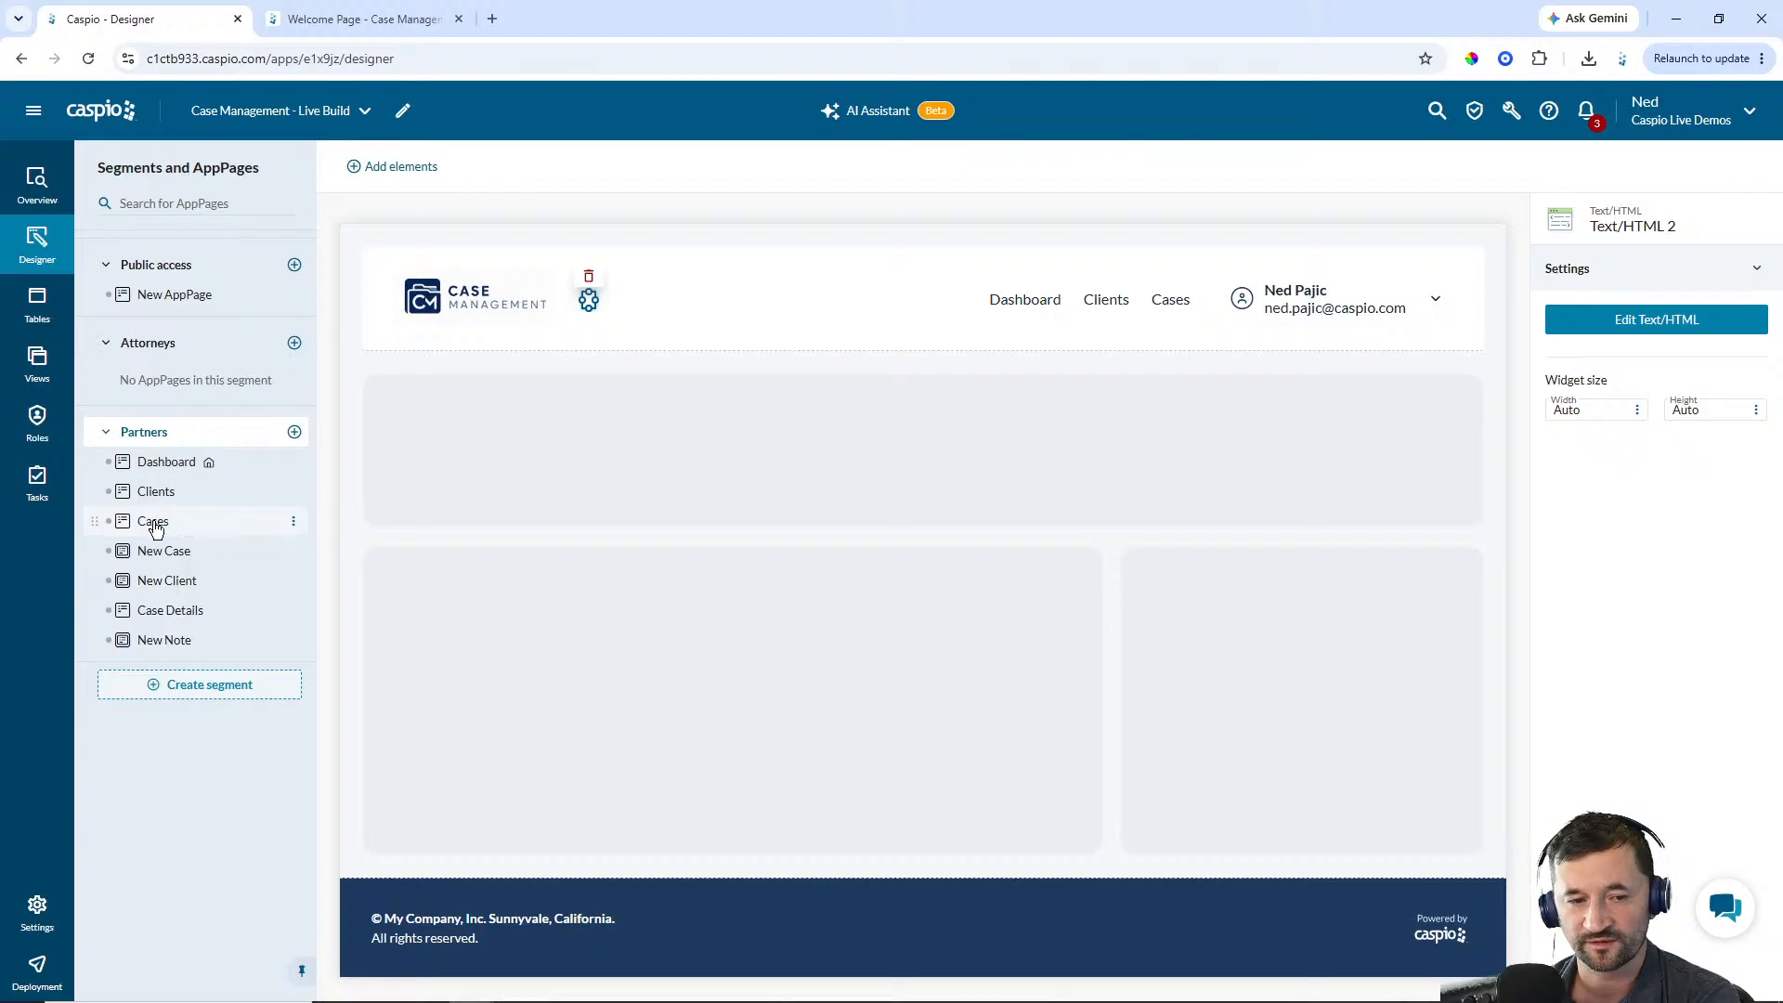
Add a header control named New Case to the Cases results report that opens the New Case AppPage, labelled New Case
{"action": "left_click", "coordinate": [163, 554]}
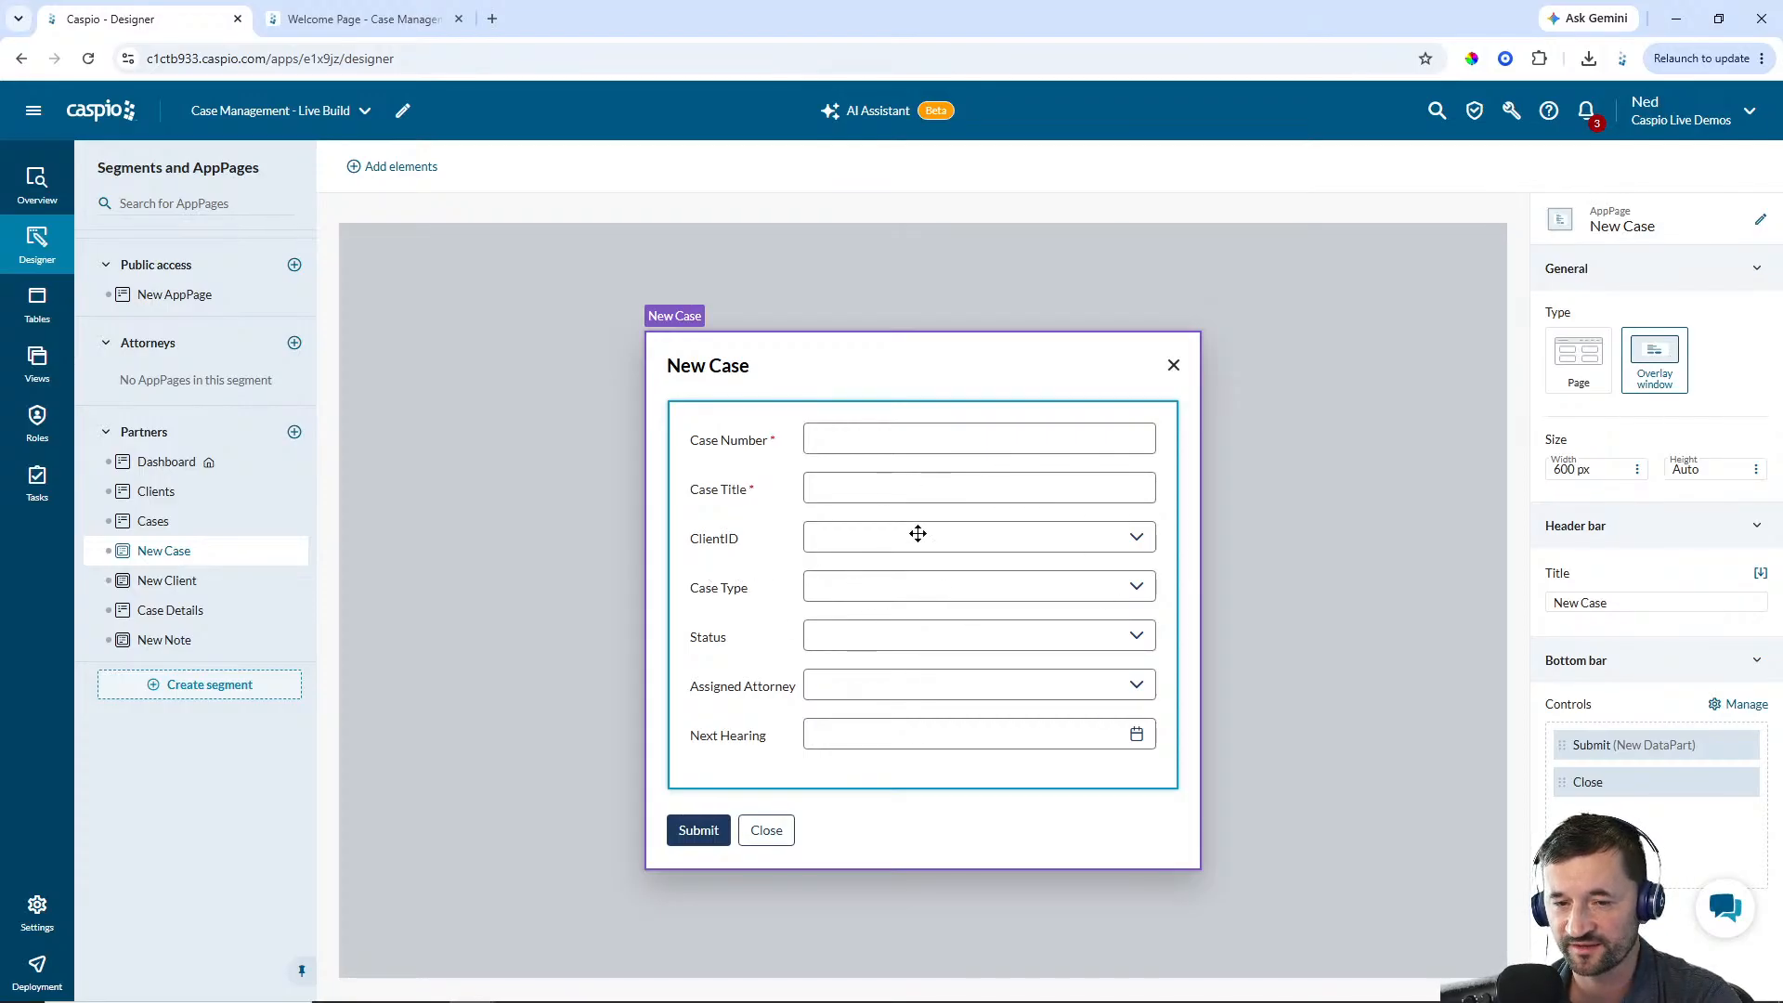
{"action": "left_click", "coordinate": [164, 529]}
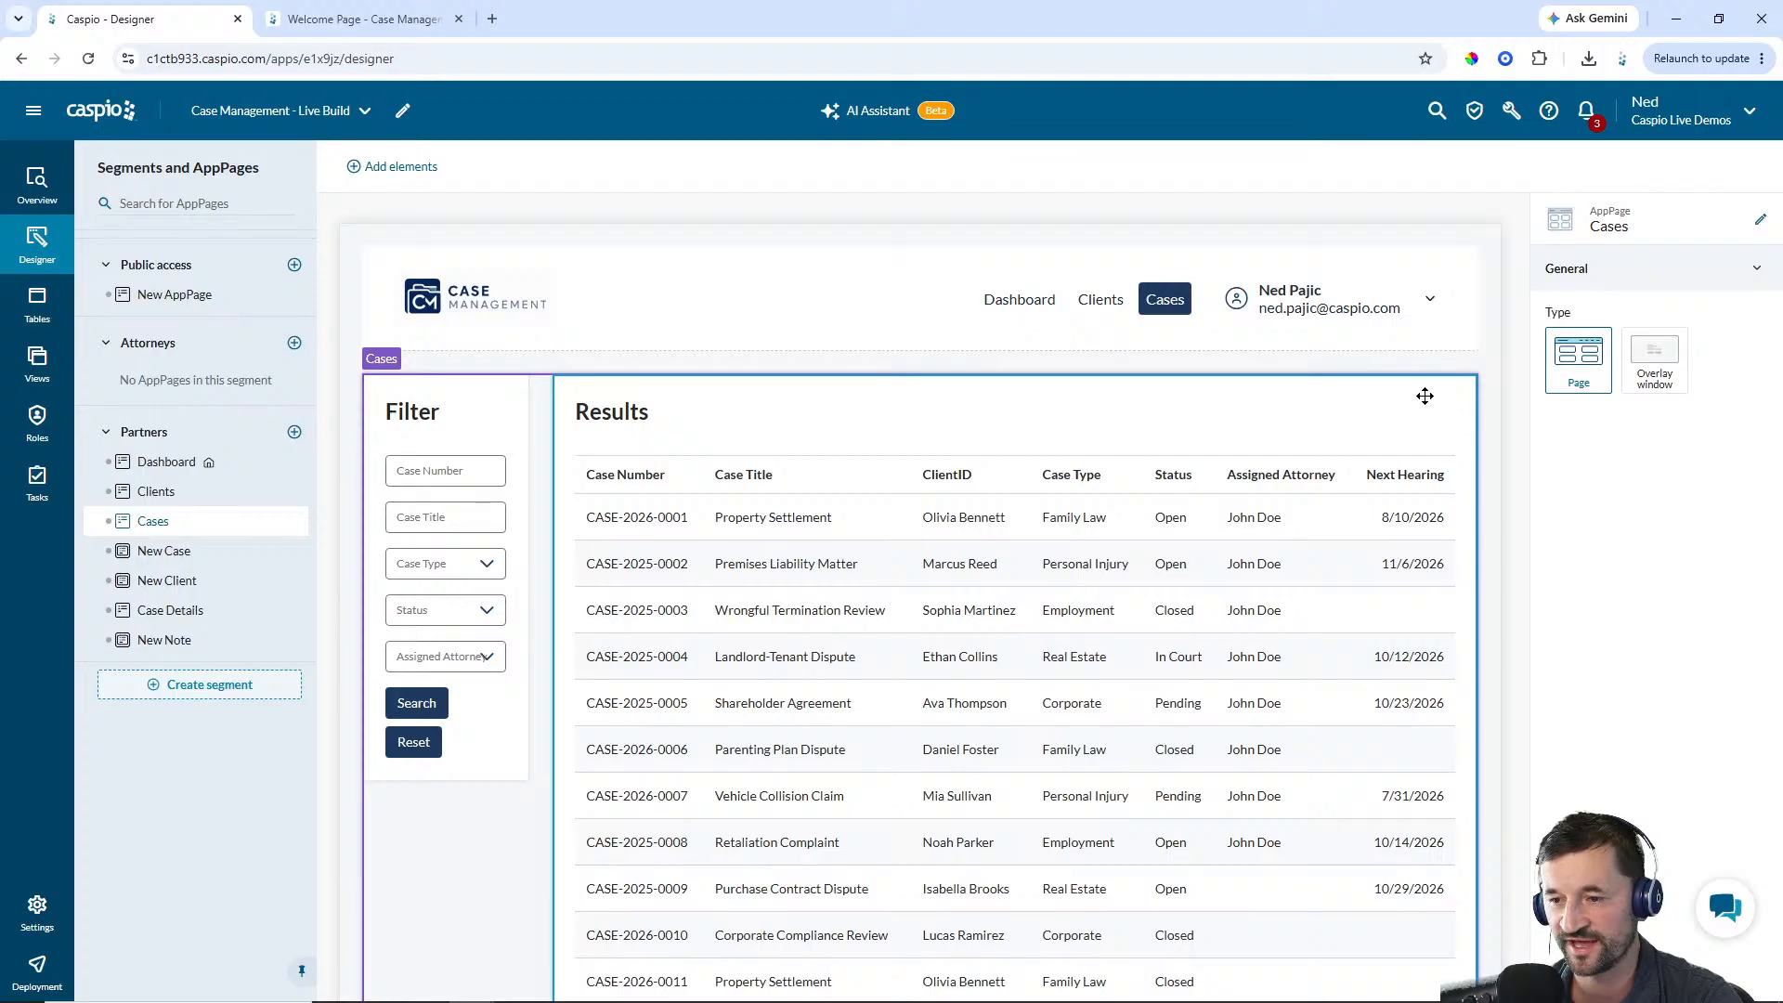
{"action": "left_click", "coordinate": [1388, 386]}
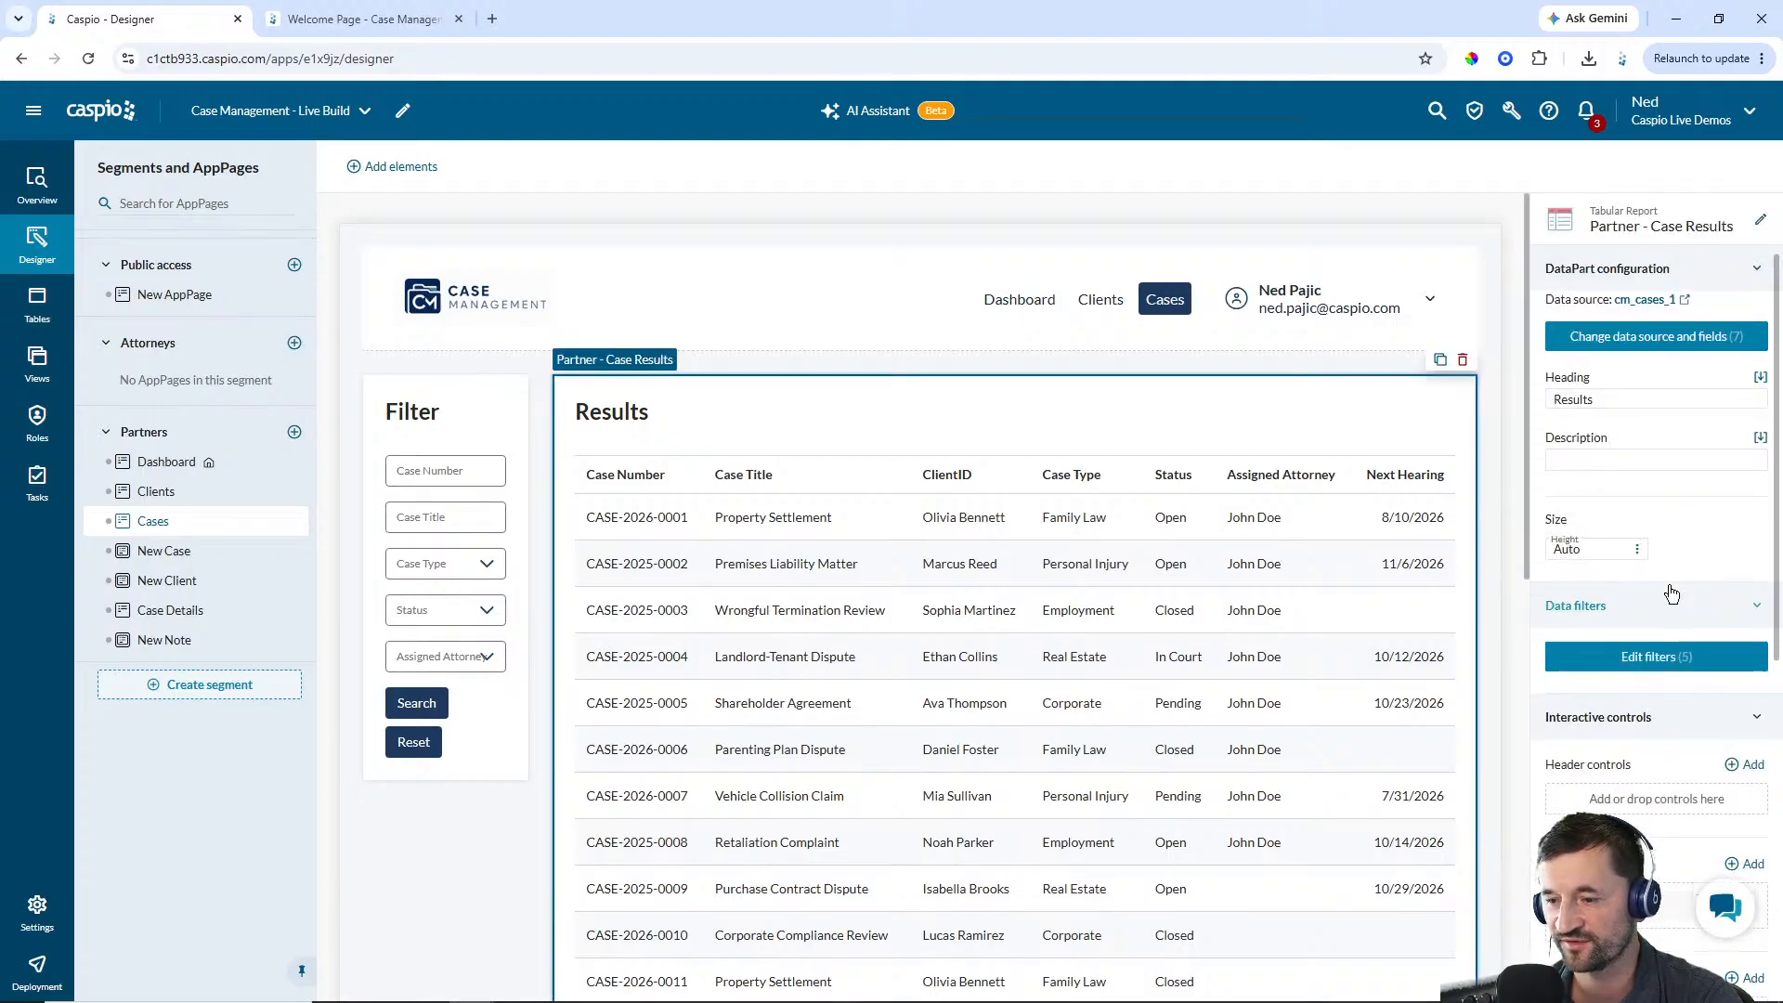
{"action": "scroll", "coordinate": [1590, 641], "scroll_direction": "down", "scroll_amount": 2}
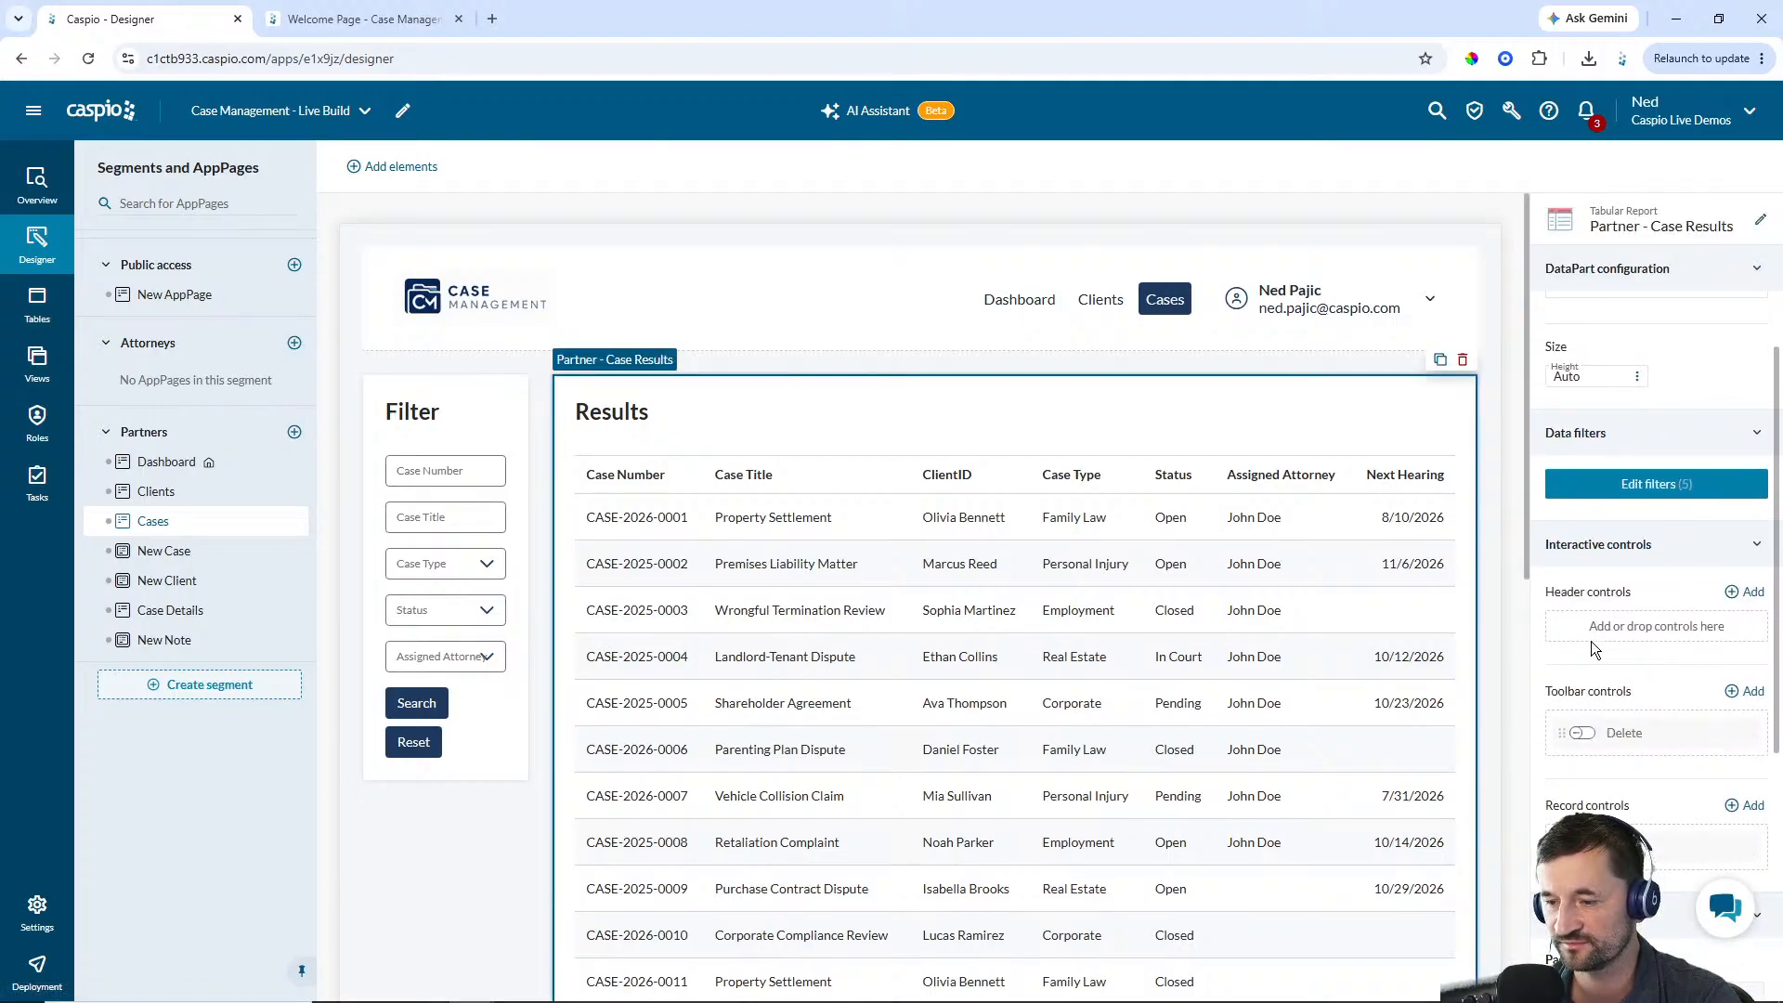
{"action": "left_click", "coordinate": [1747, 592]}
{"action": "type", "text": "New"}
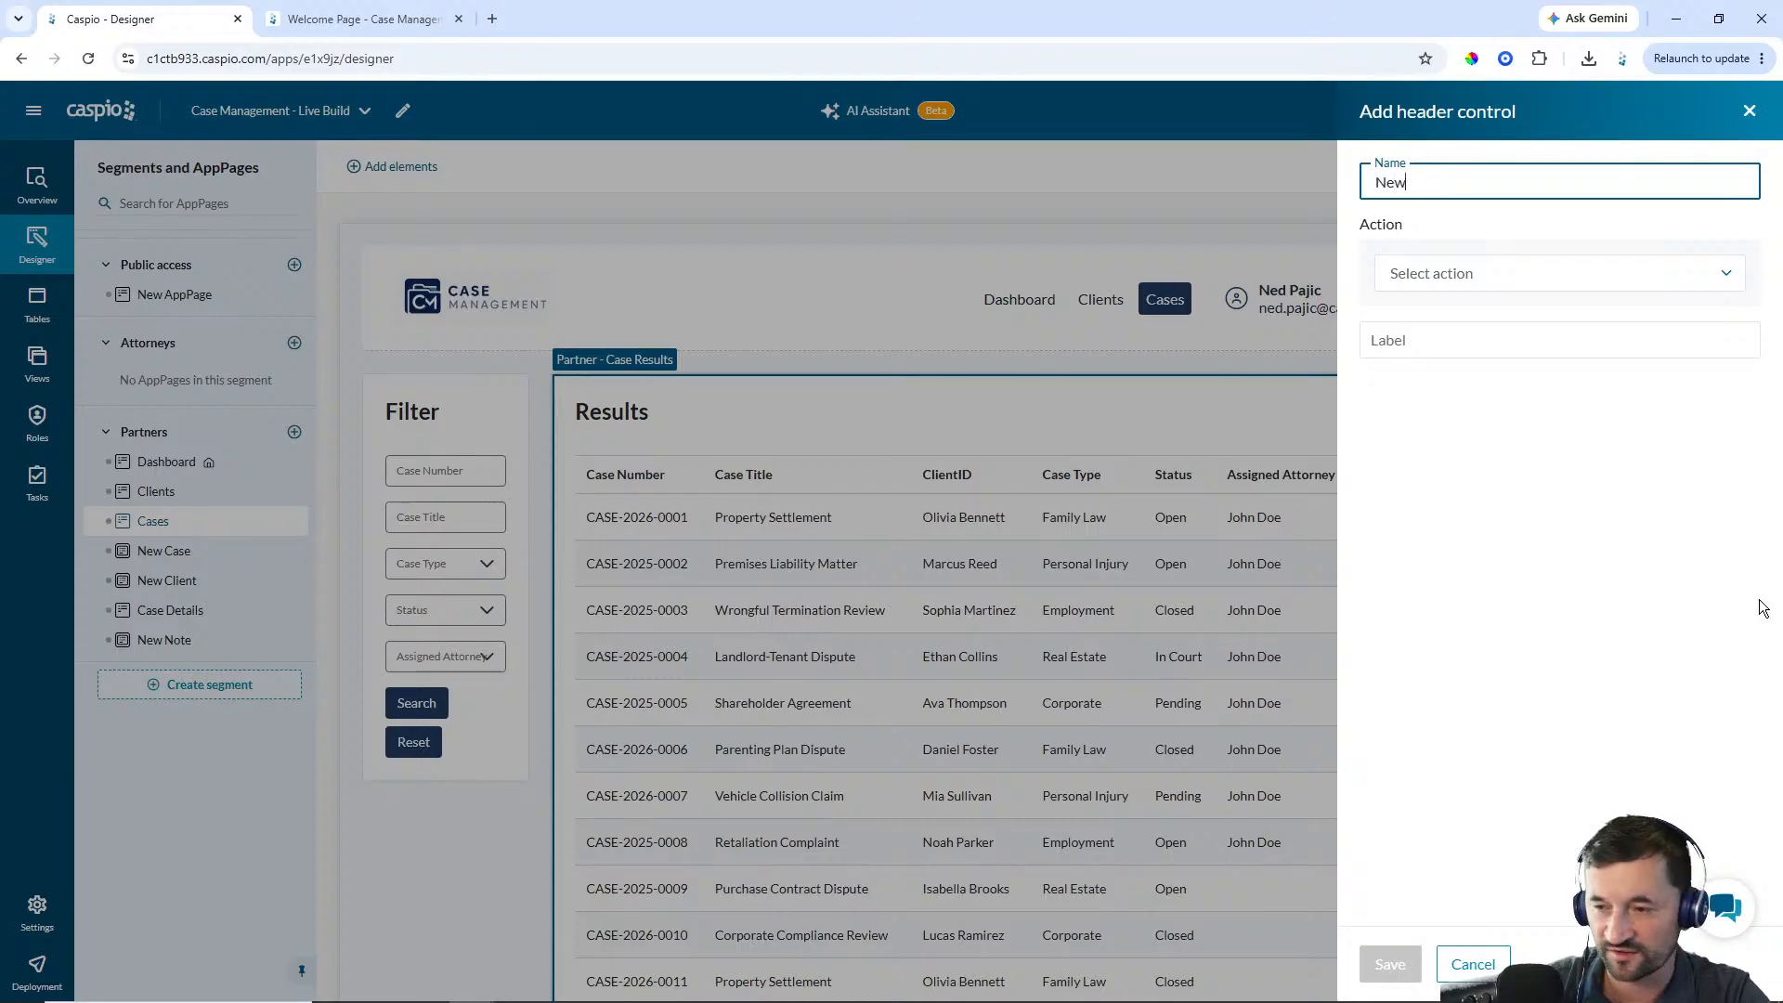
{"action": "type", "text": " Case"}
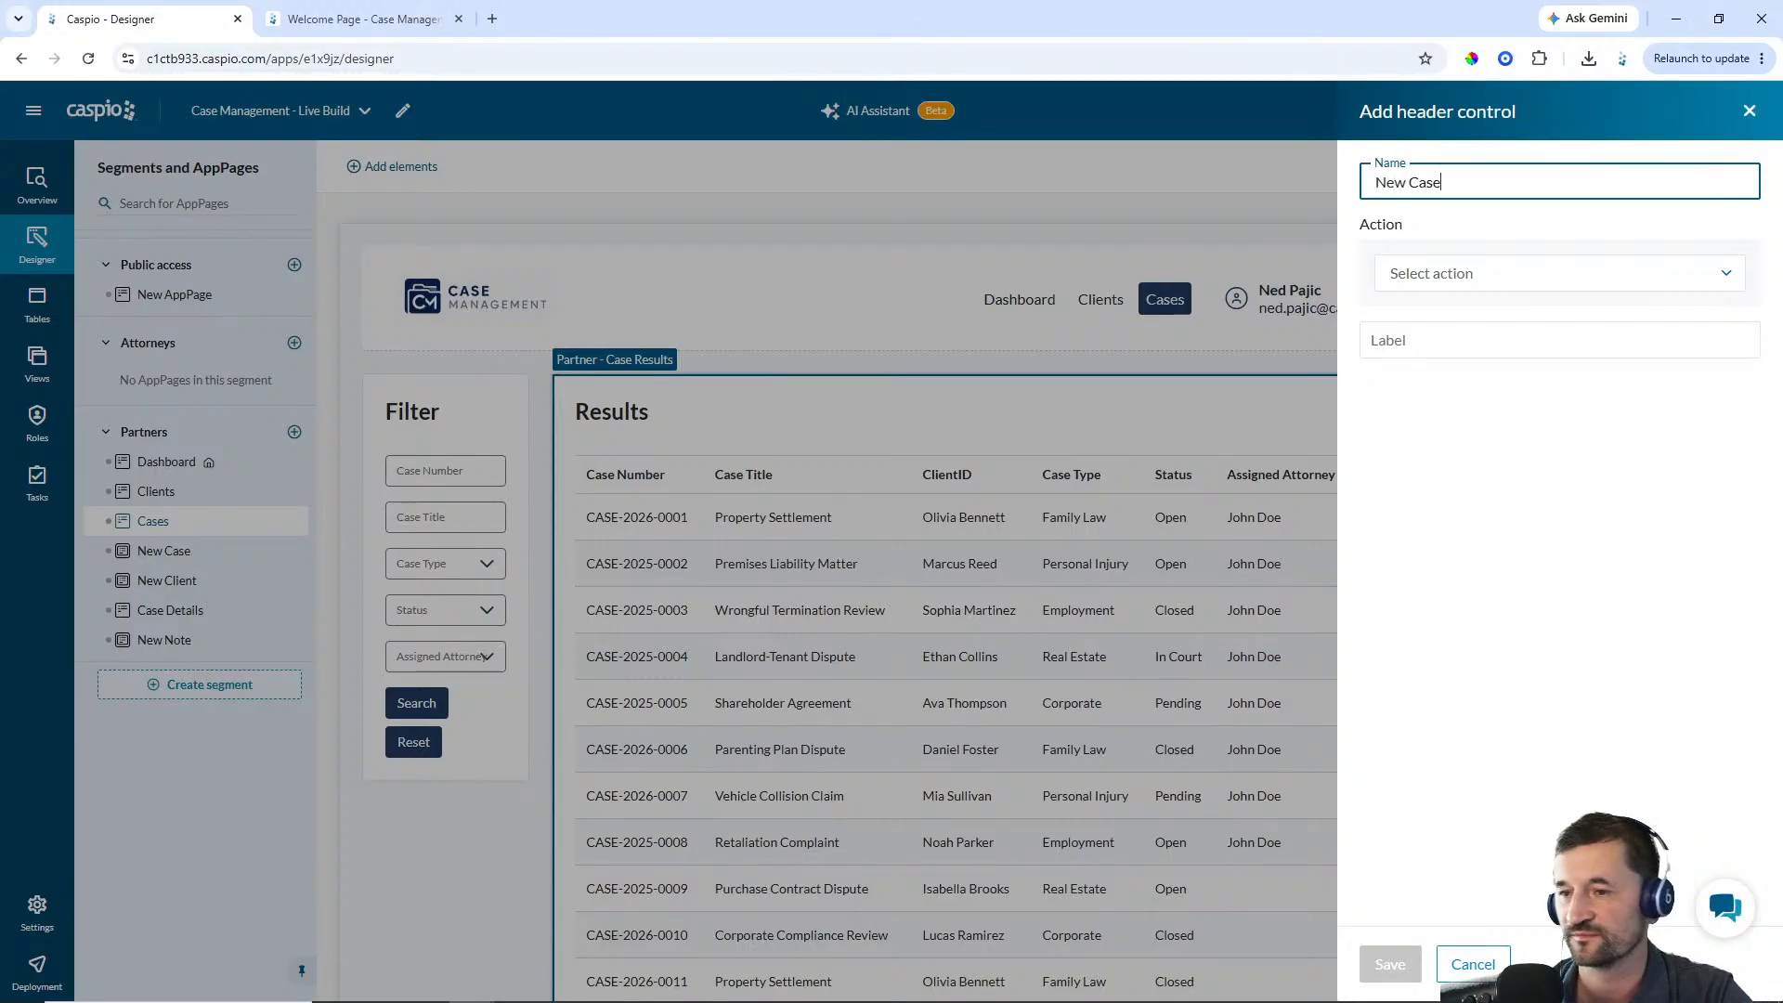
{"action": "left_click", "coordinate": [1527, 278]}
{"action": "left_click", "coordinate": [1483, 310]}
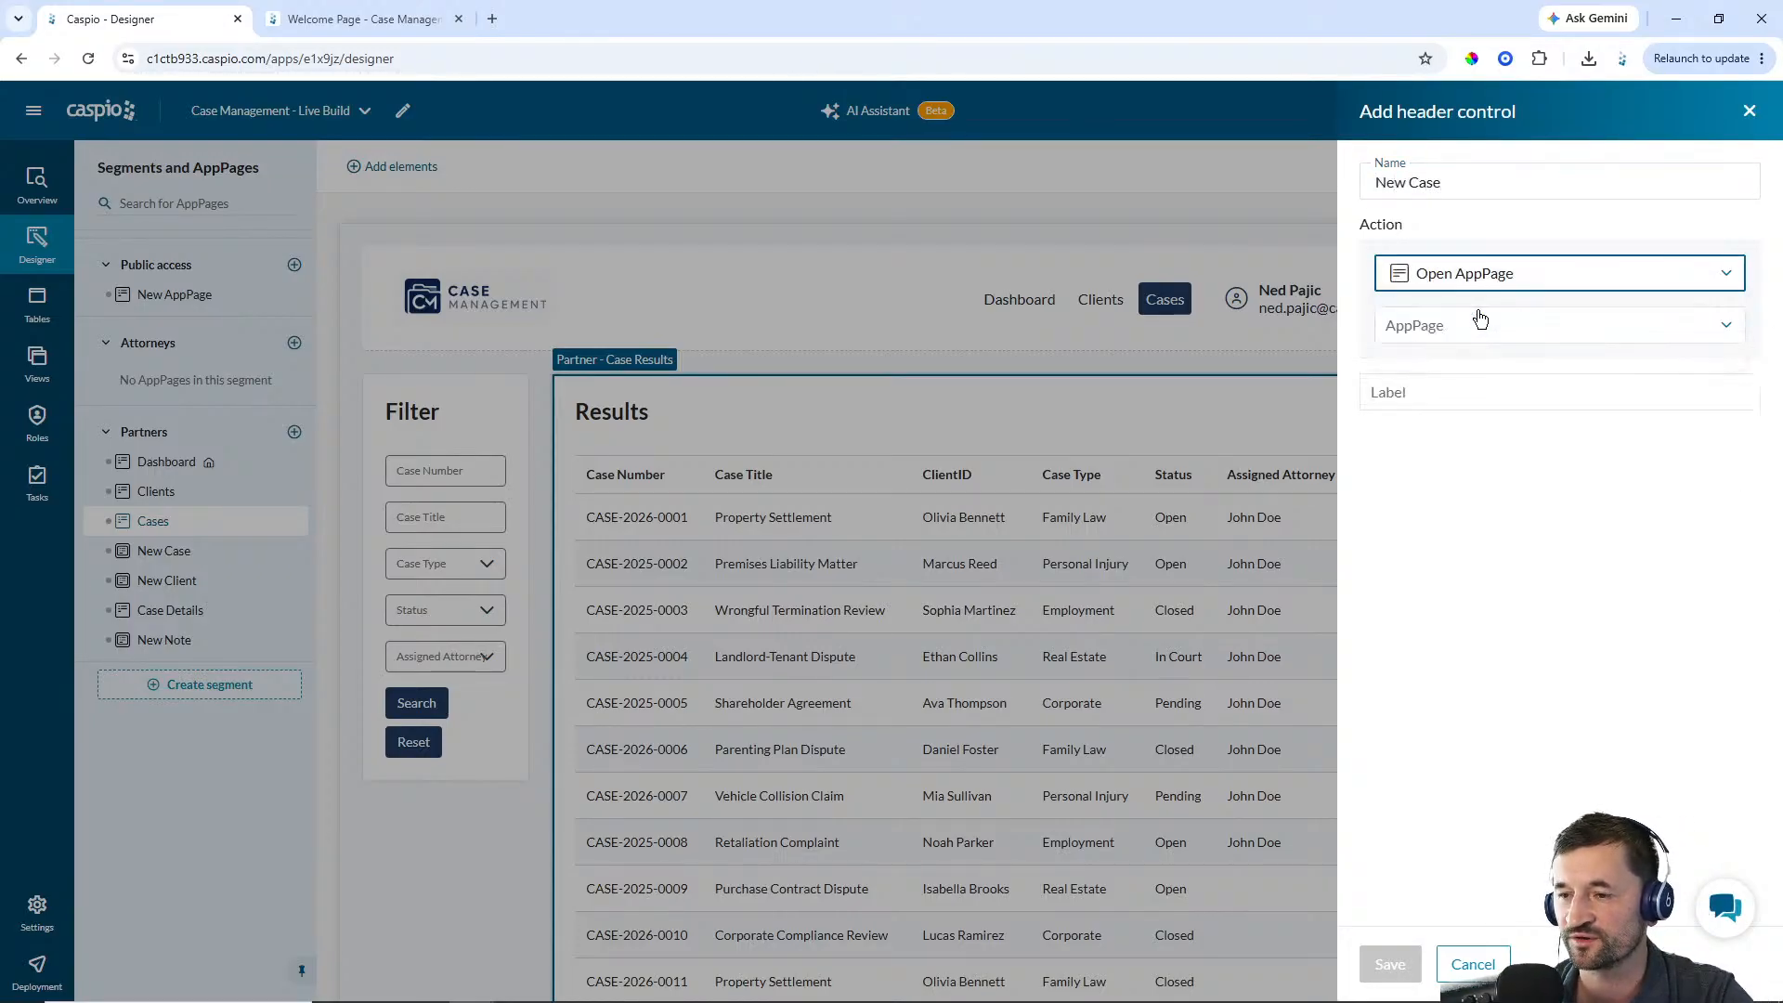
{"action": "left_click", "coordinate": [1470, 325]}
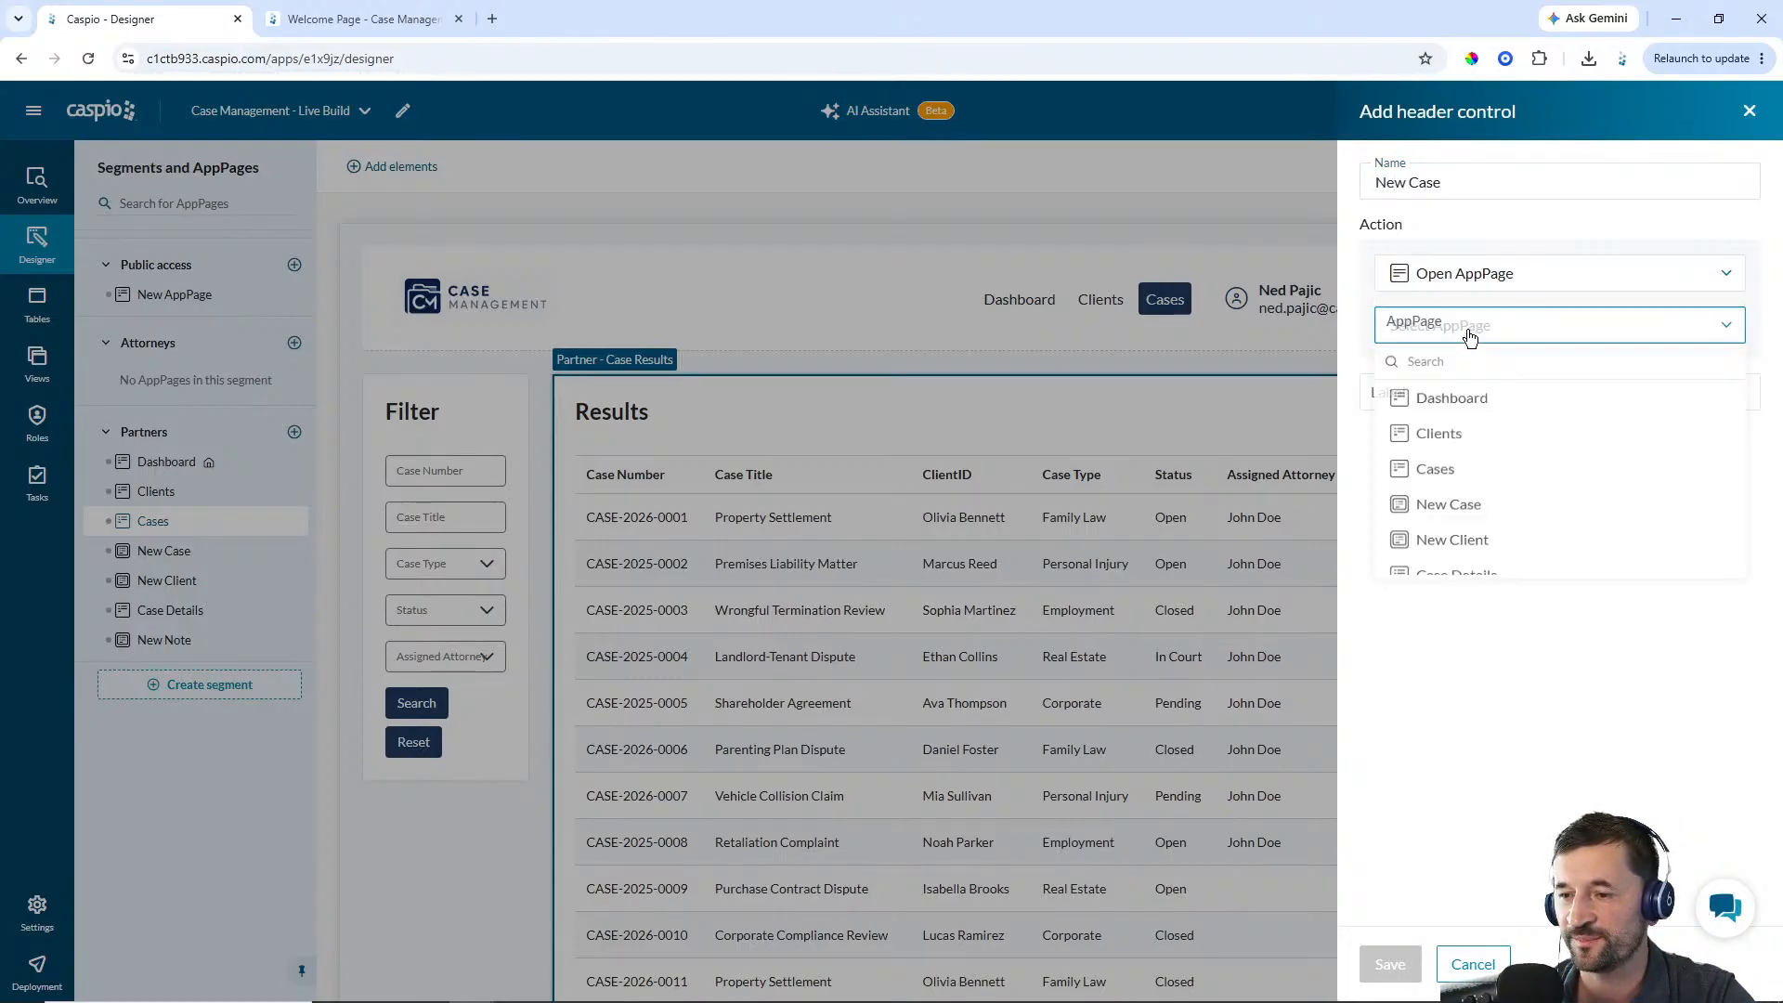
{"action": "left_click", "coordinate": [1454, 513]}
{"action": "left_click", "coordinate": [1435, 391]}
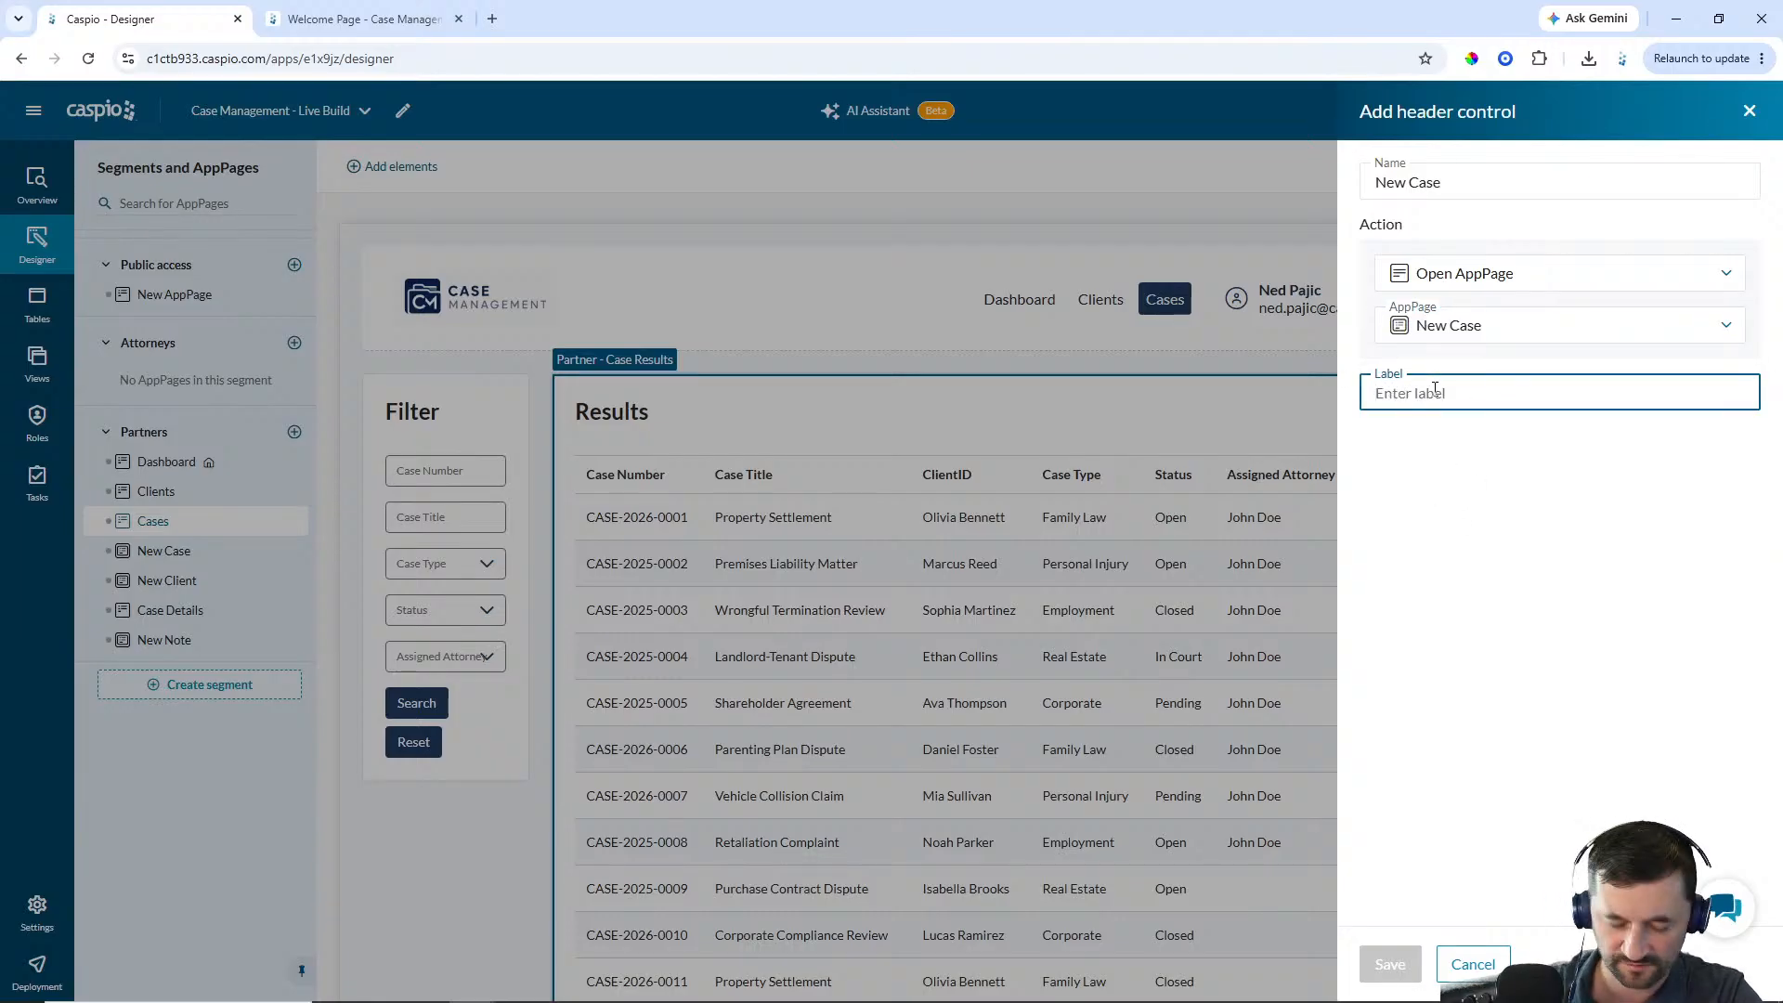
{"action": "type", "text": "New Case"}
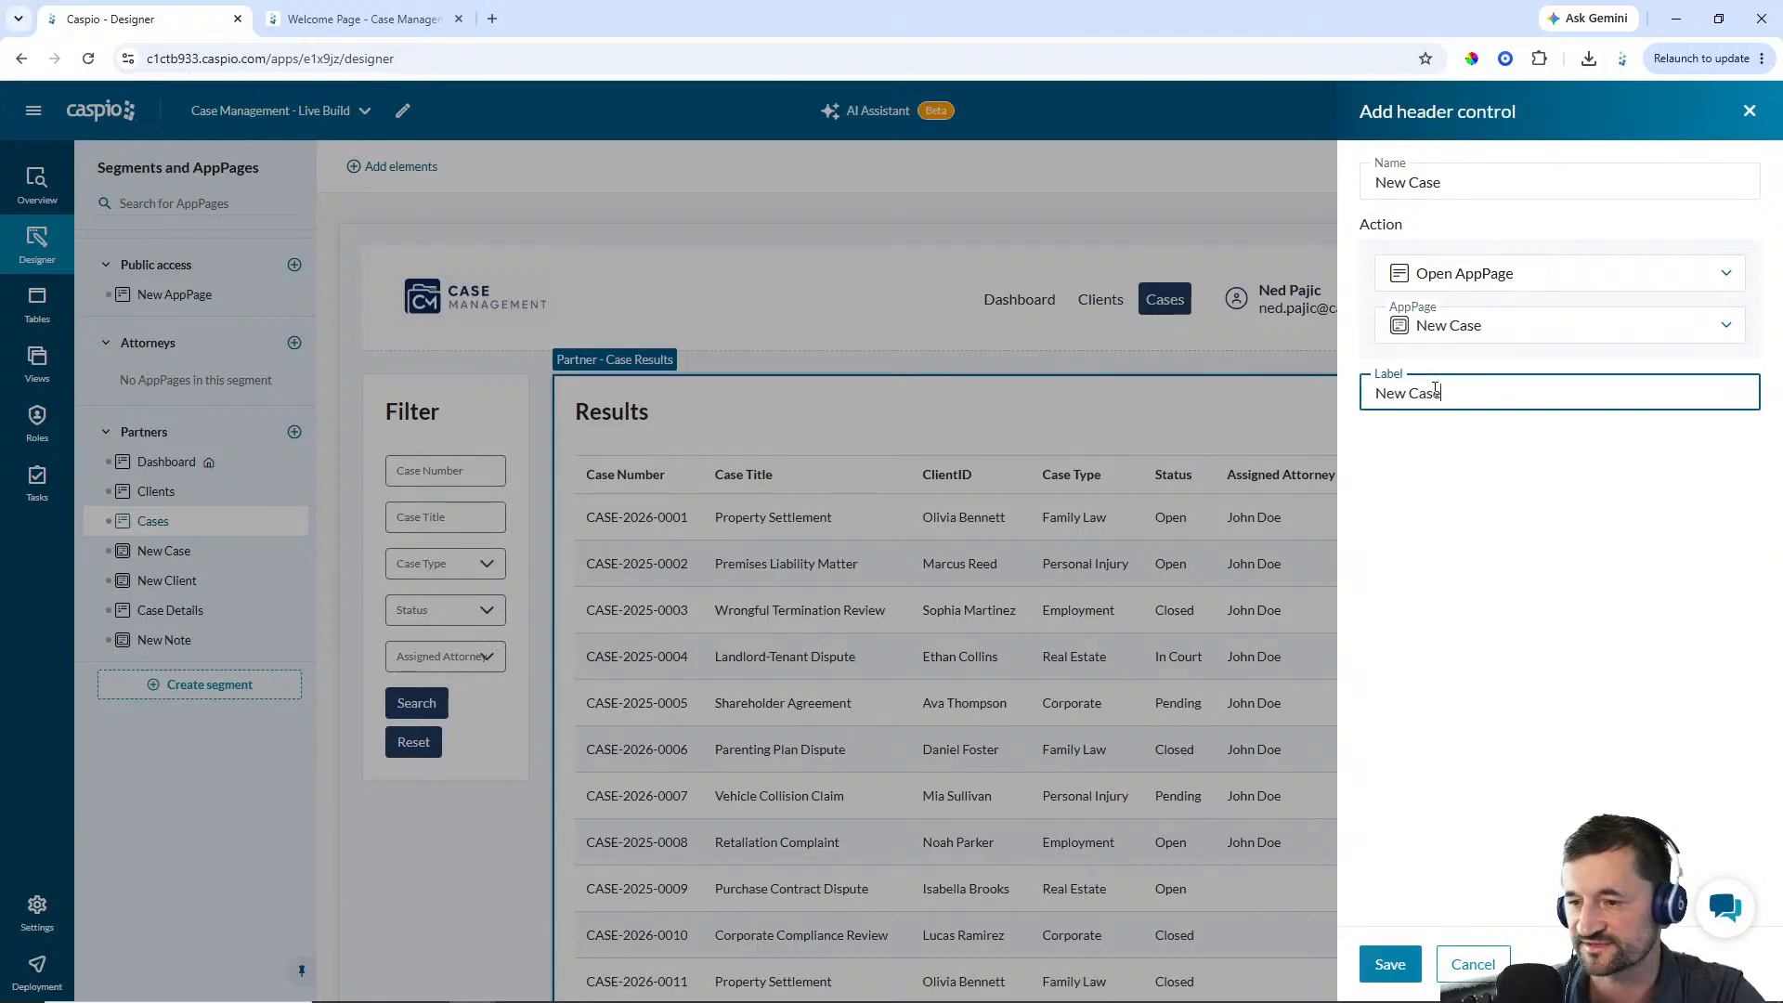
{"action": "left_click", "coordinate": [1390, 964]}
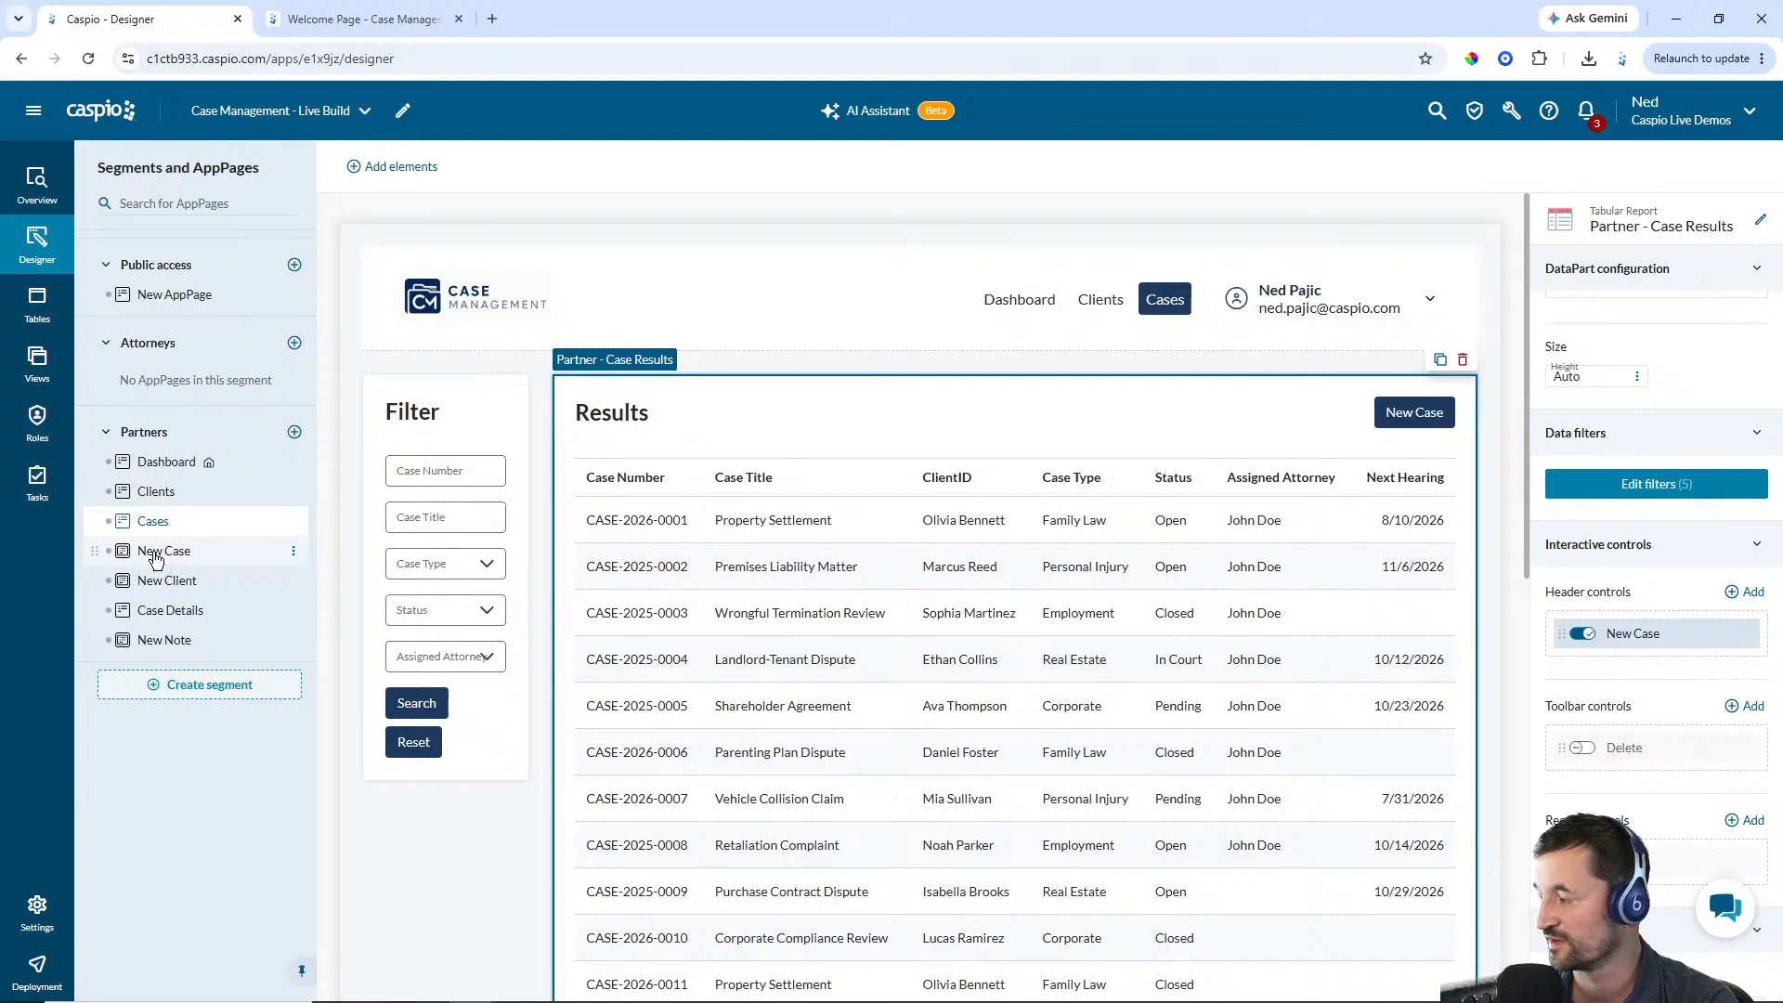
Deploy all AppPages in the Partners segment
{"action": "left_click", "coordinate": [36, 975]}
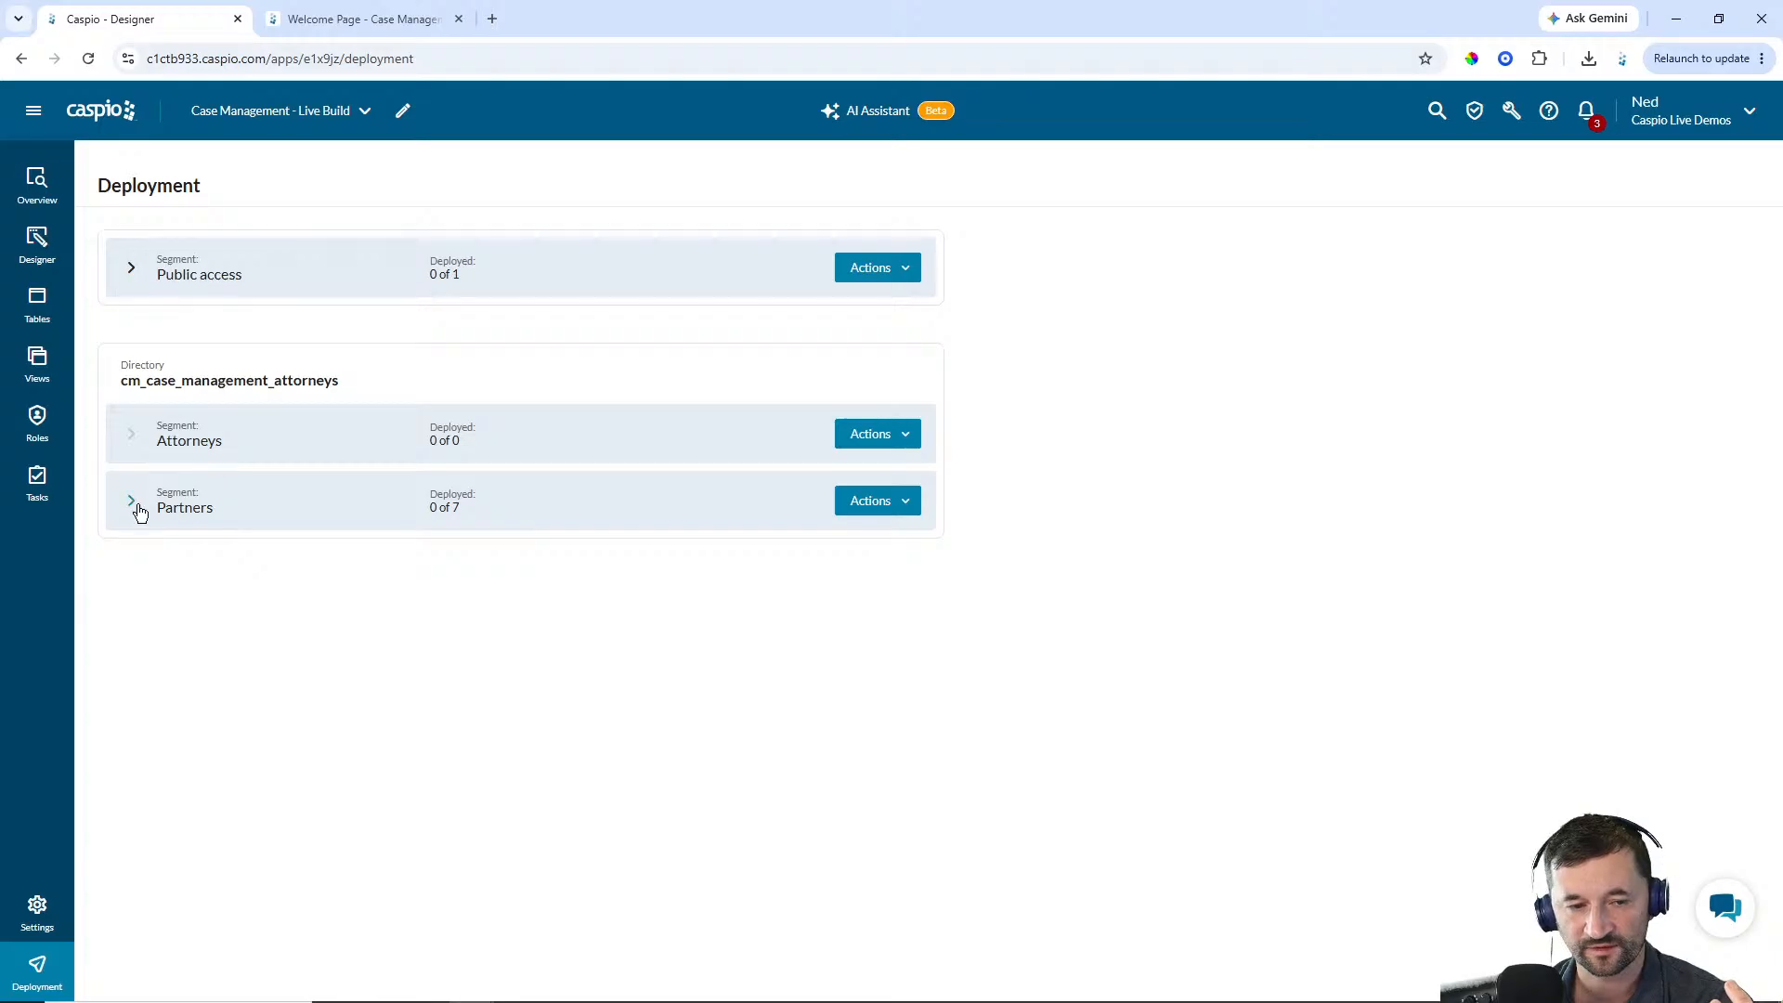
{"action": "left_click", "coordinate": [132, 505]}
{"action": "left_click", "coordinate": [881, 503]}
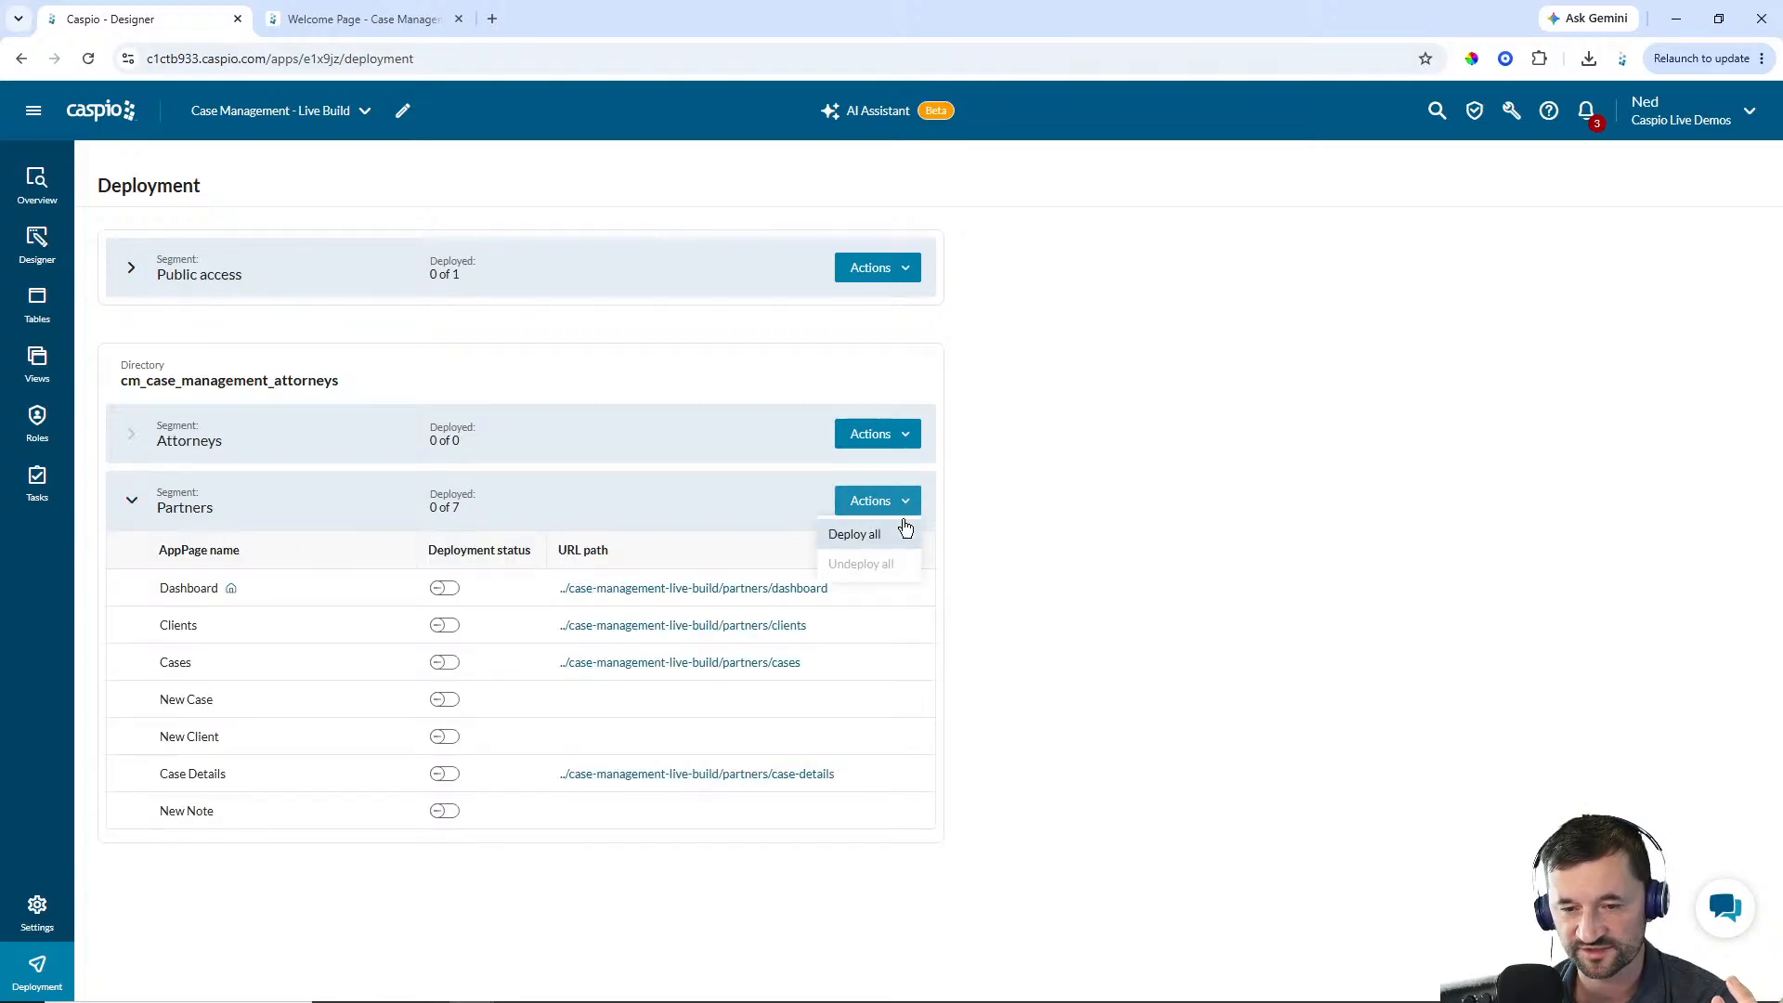
{"action": "left_click", "coordinate": [890, 543]}
{"action": "left_click", "coordinate": [710, 637]}
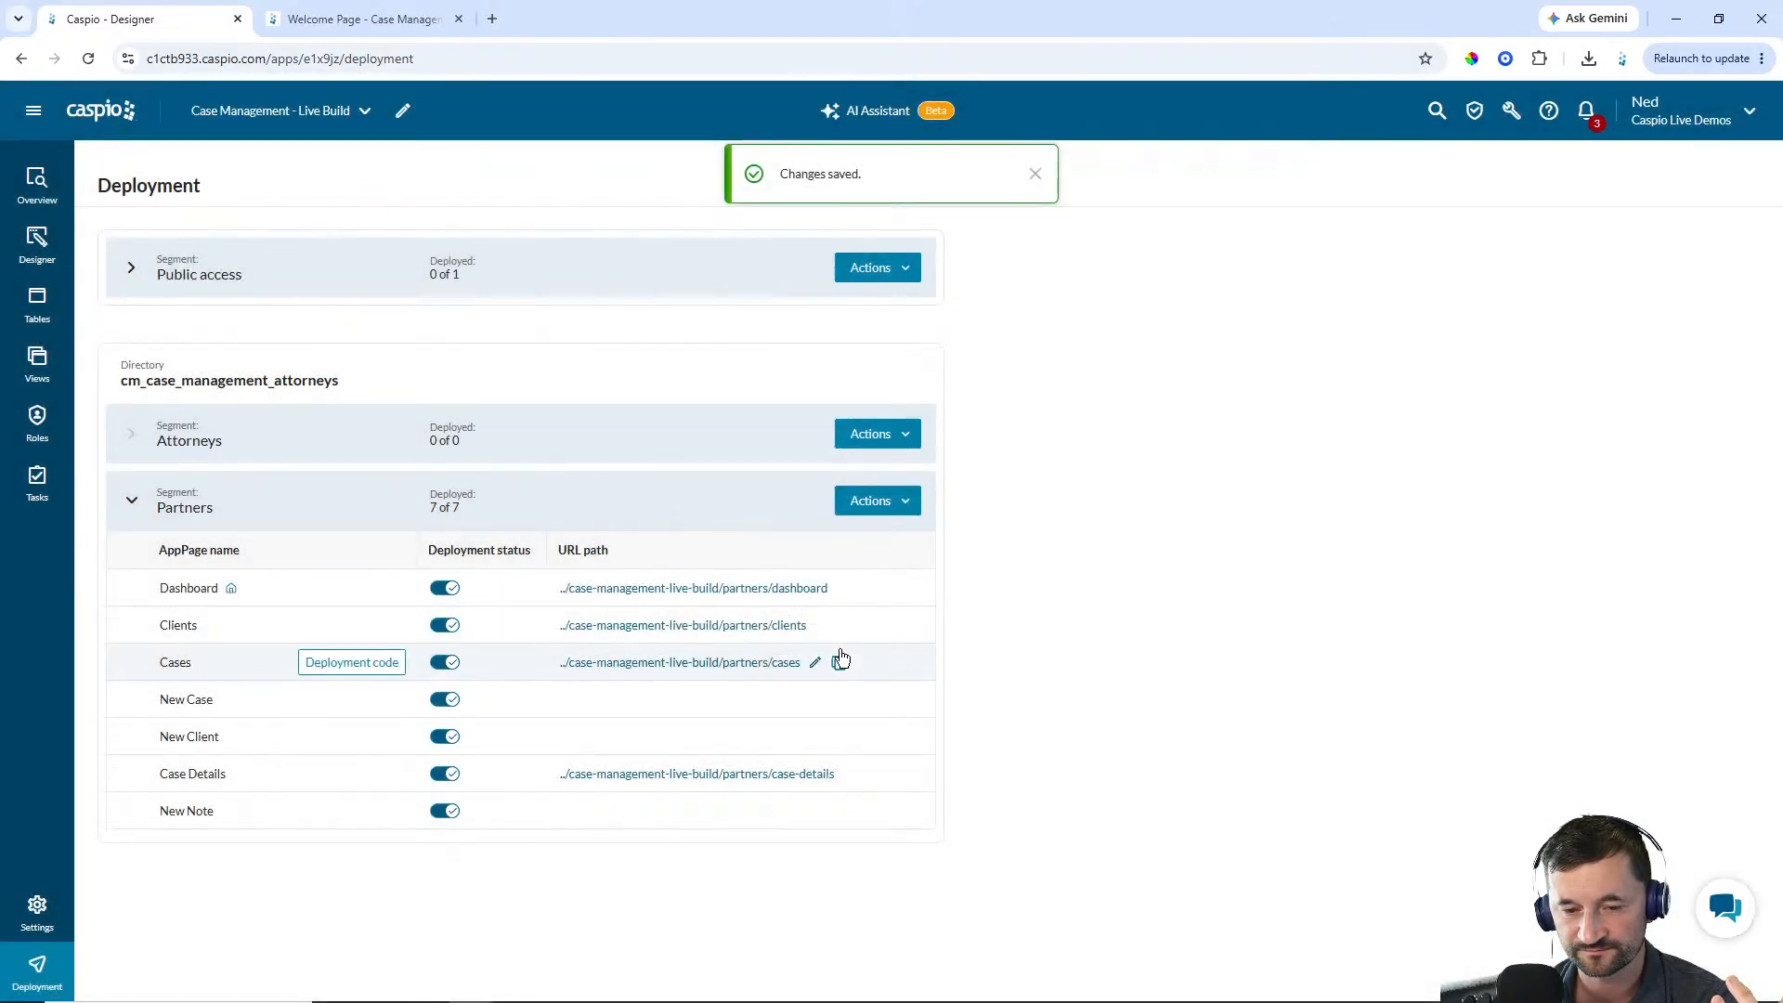
Open the deployed Cases page and sign in to the user portal with the user's email and account password
{"action": "left_click", "coordinate": [636, 665]}
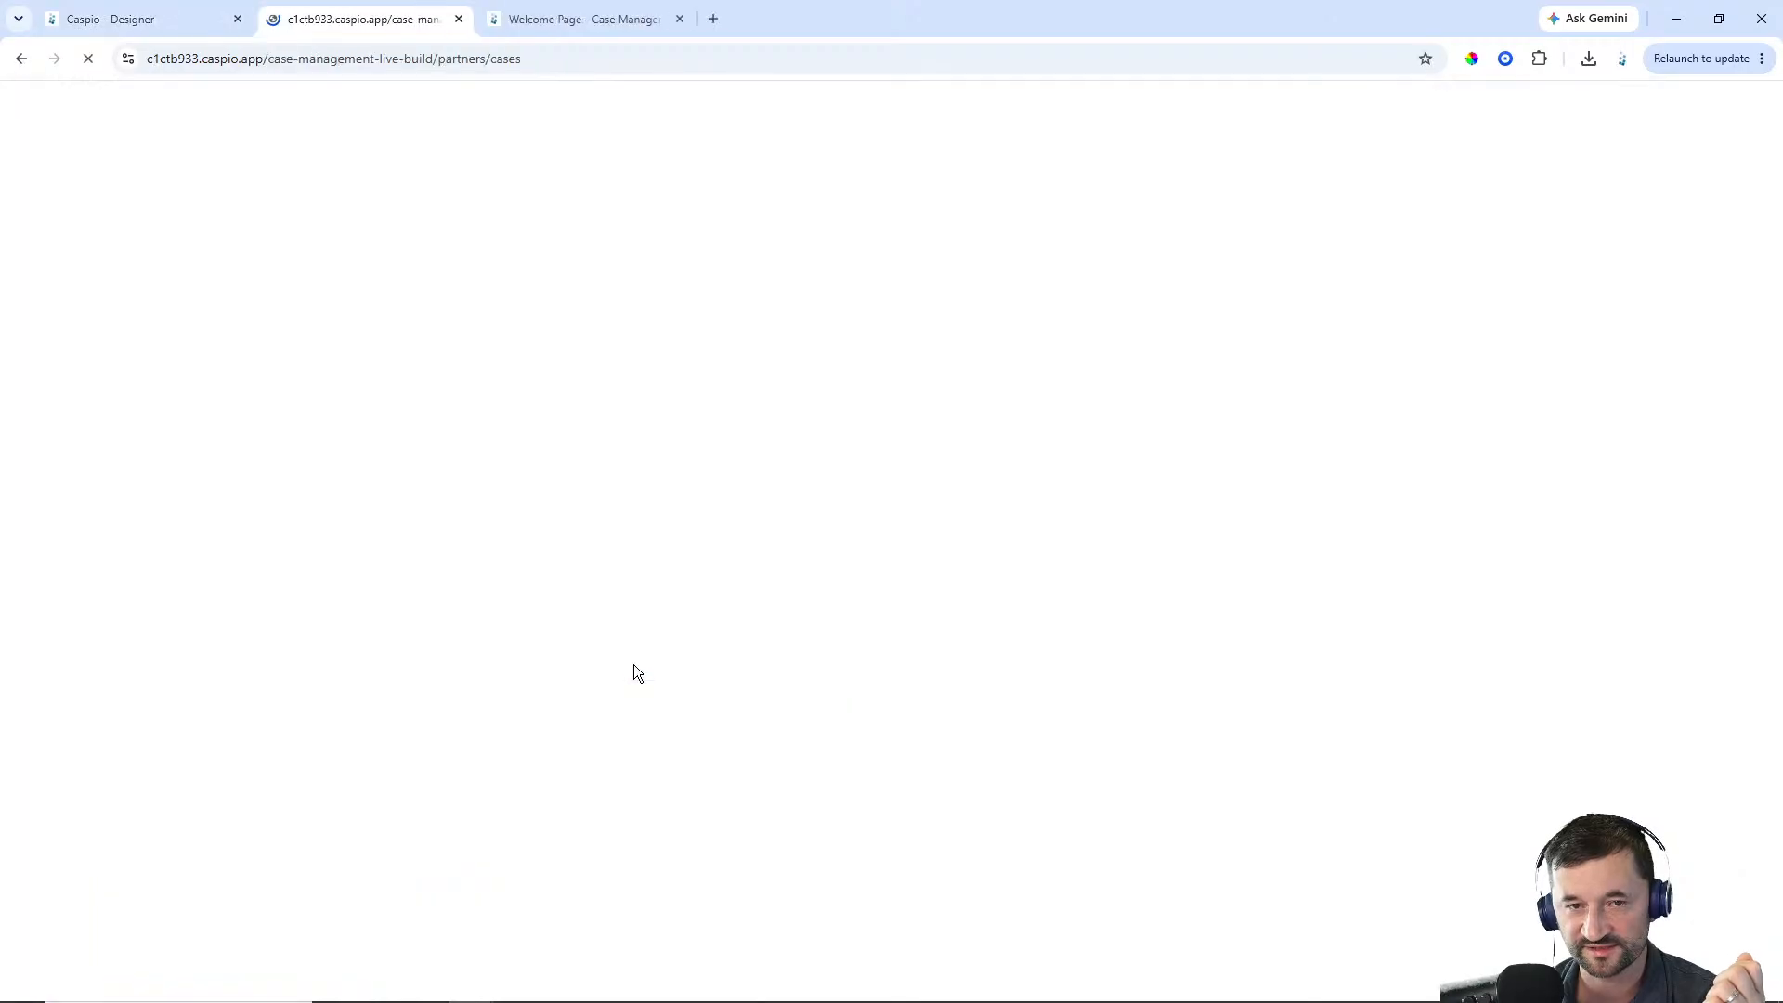
{"action": "left_click_drag", "start_coordinate": [369, 19], "coordinate": [641, 22]}
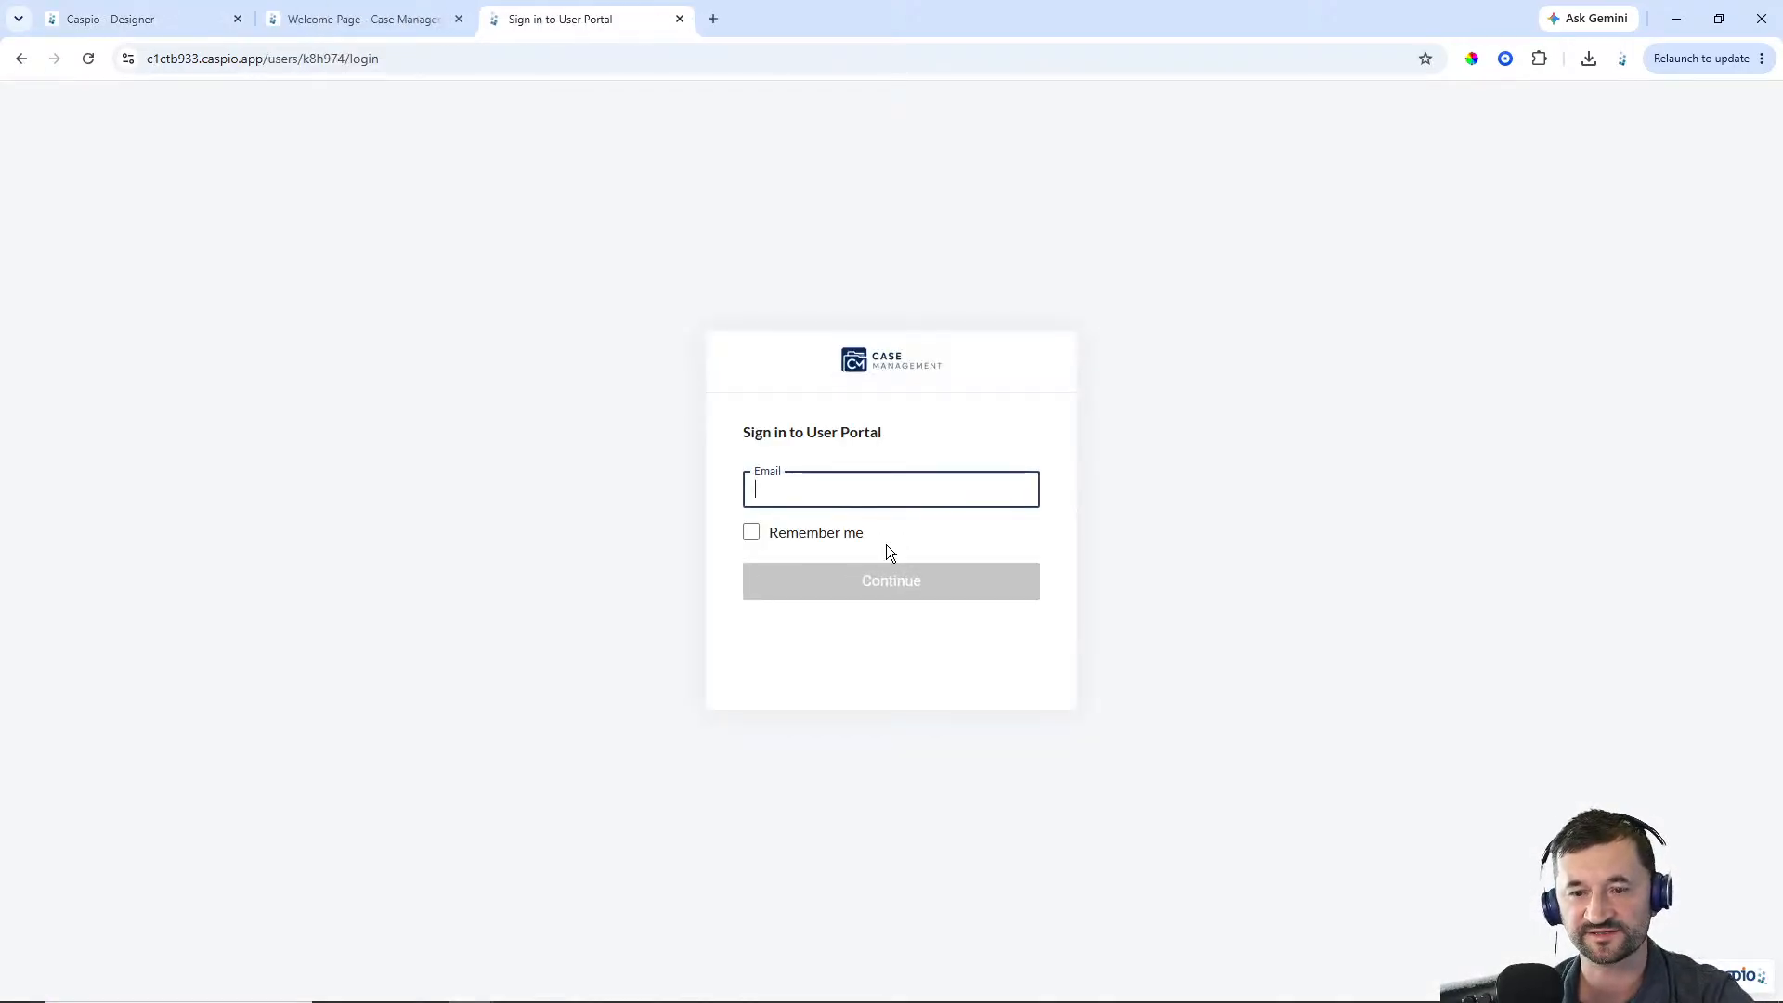
{"action": "type", "text": "john.doe"}
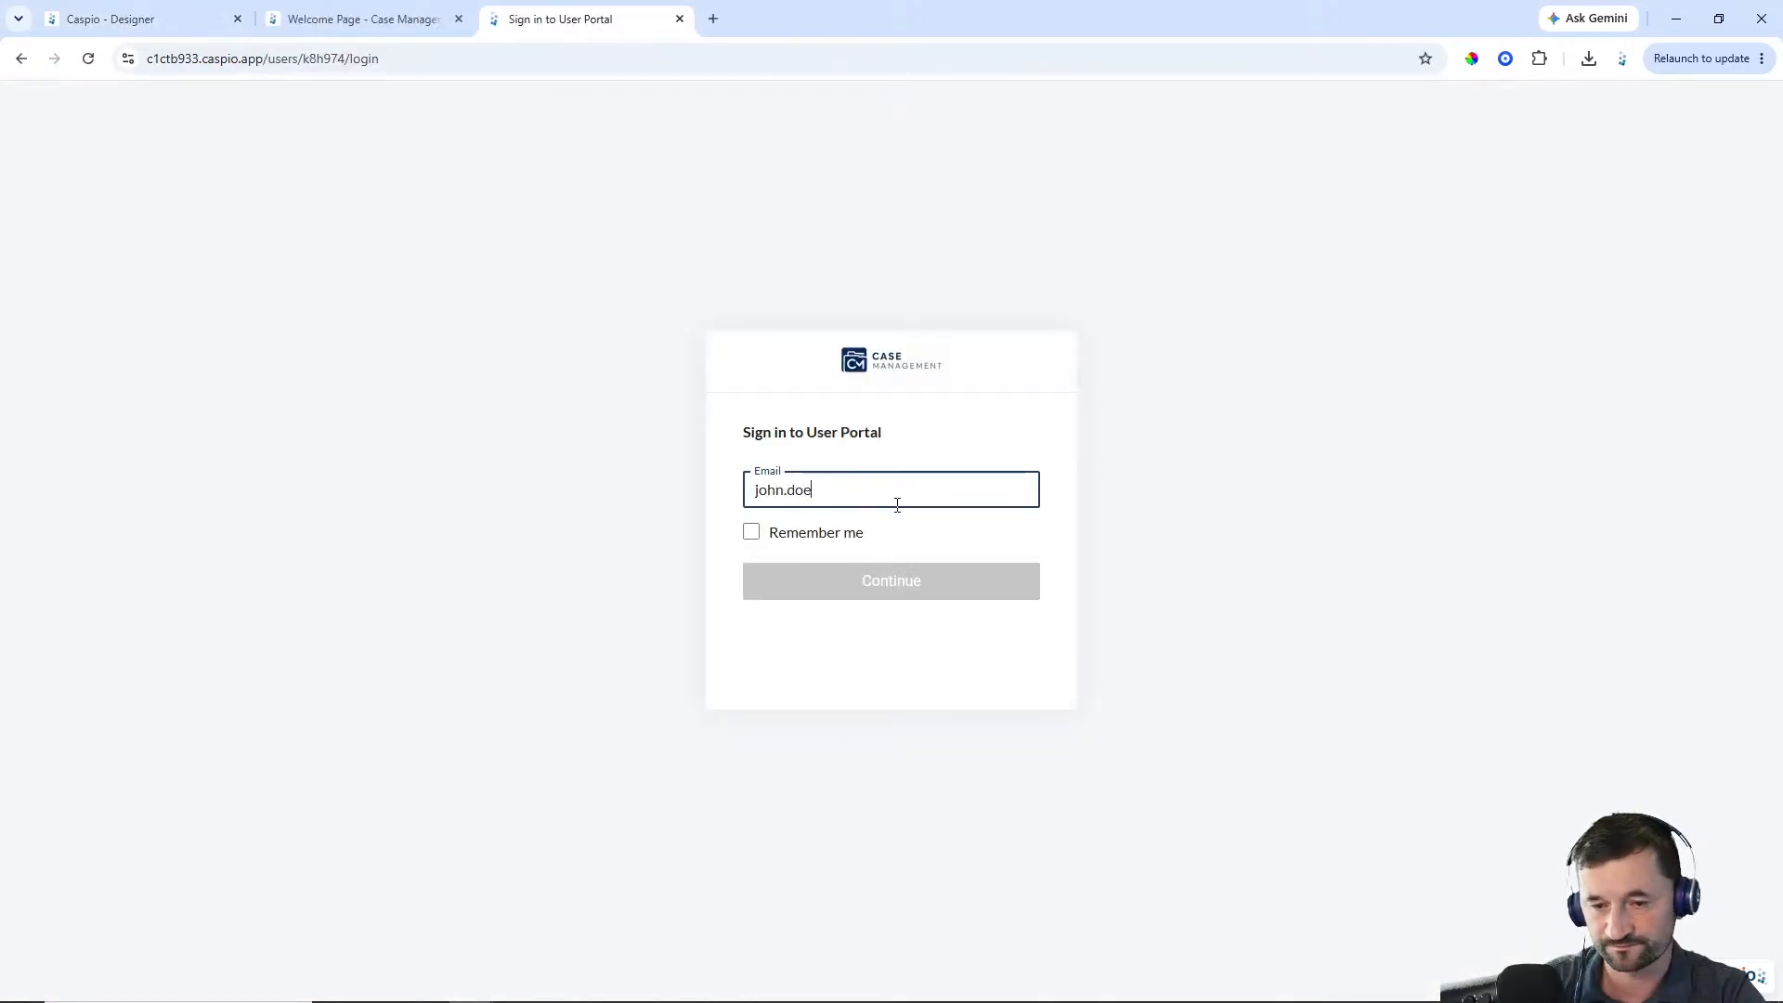
{"action": "type", "text": "@lawfirm.com"}
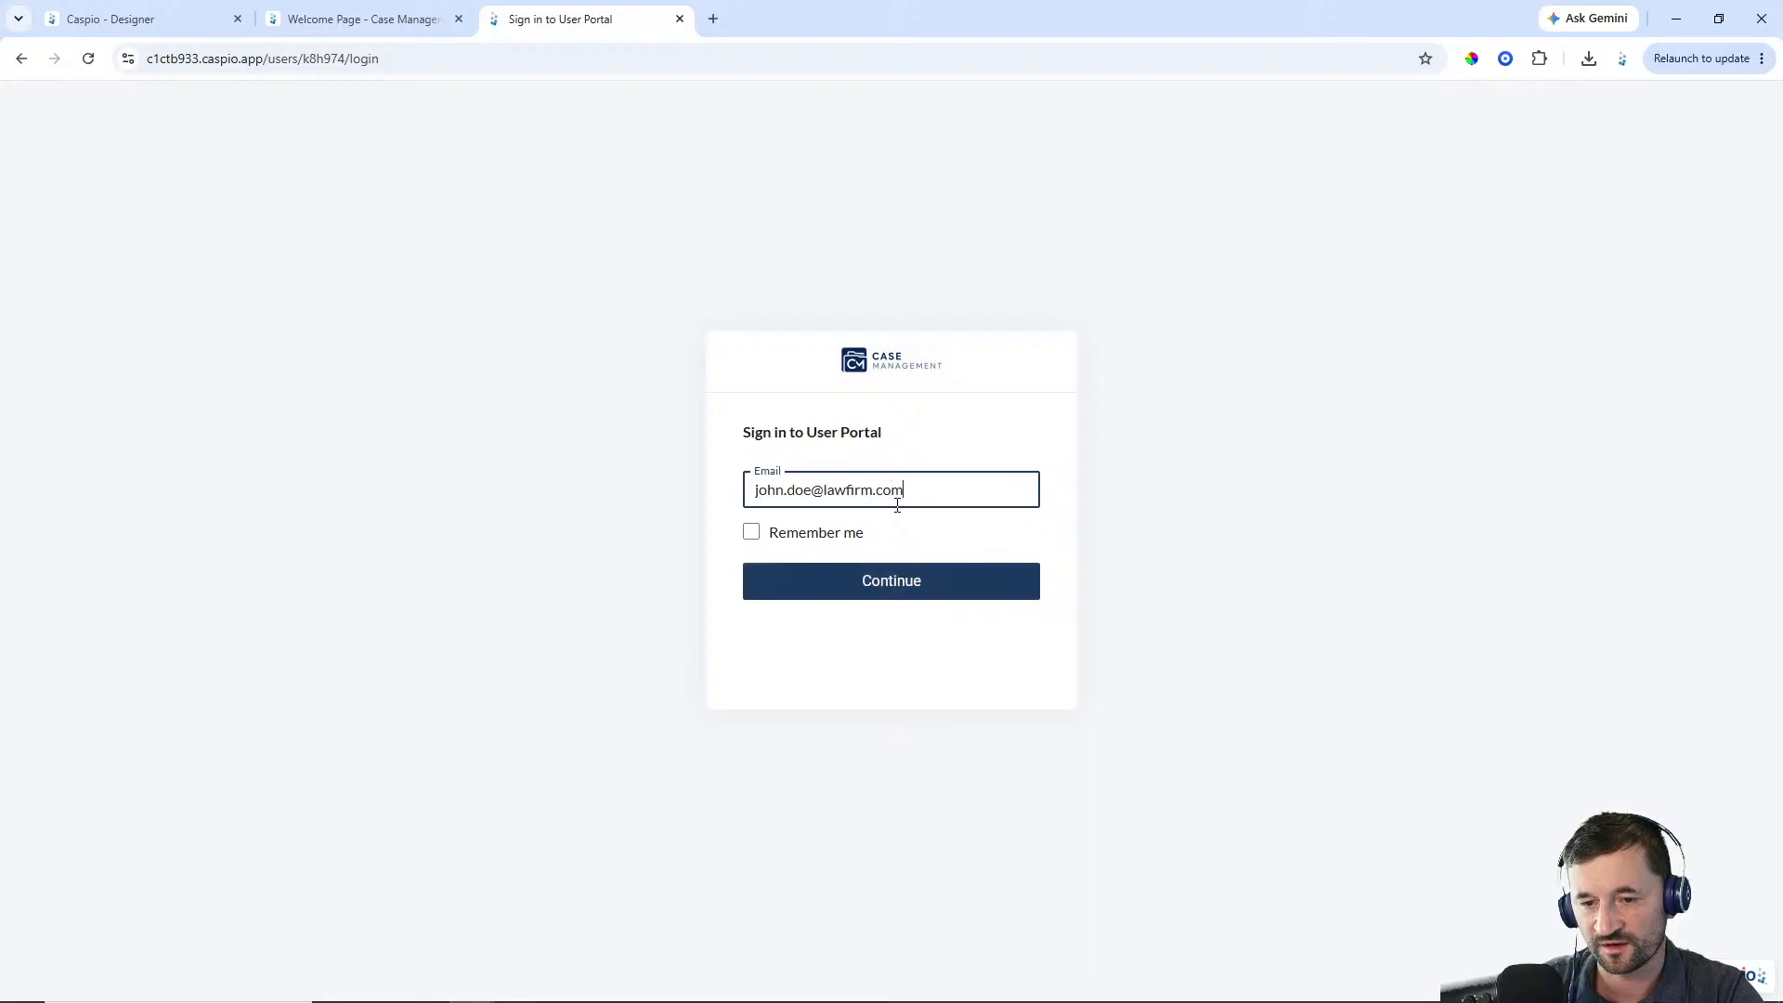
{"action": "key", "text": "Return"}
{"action": "type", "text": "••••"}
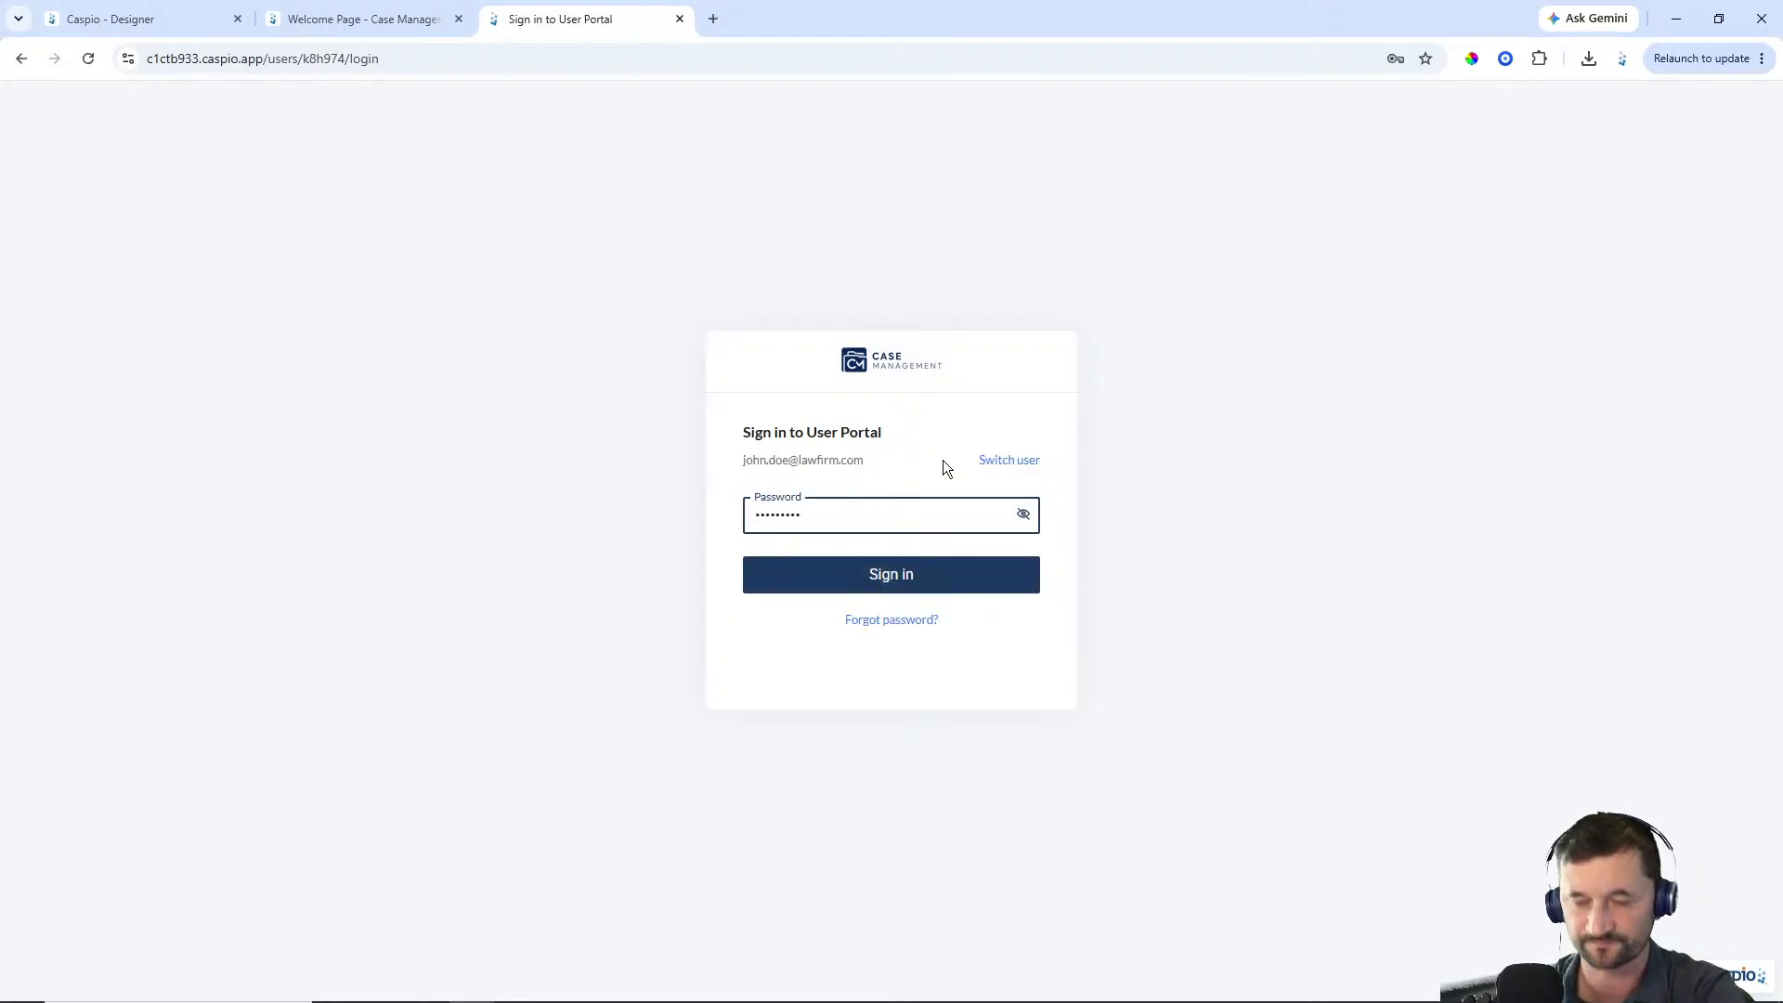
{"action": "type", "text": "•••••"}
{"action": "left_click", "coordinate": [893, 574]}
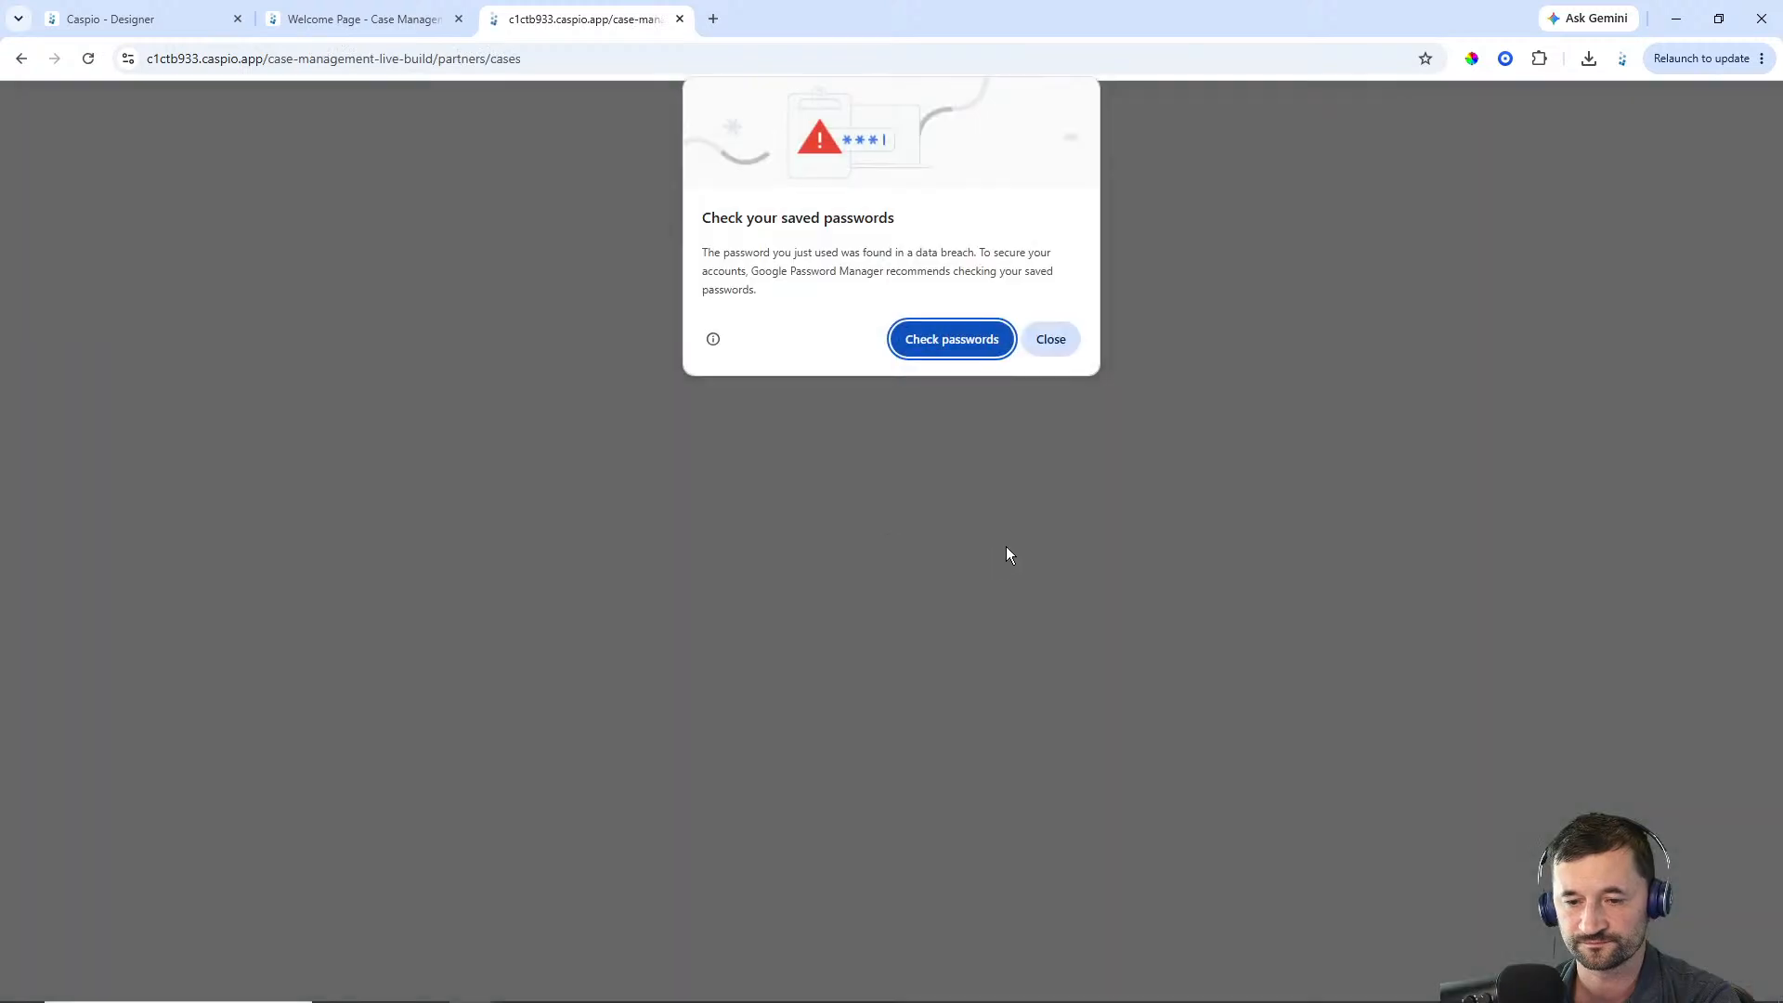
{"action": "left_click", "coordinate": [1039, 344]}
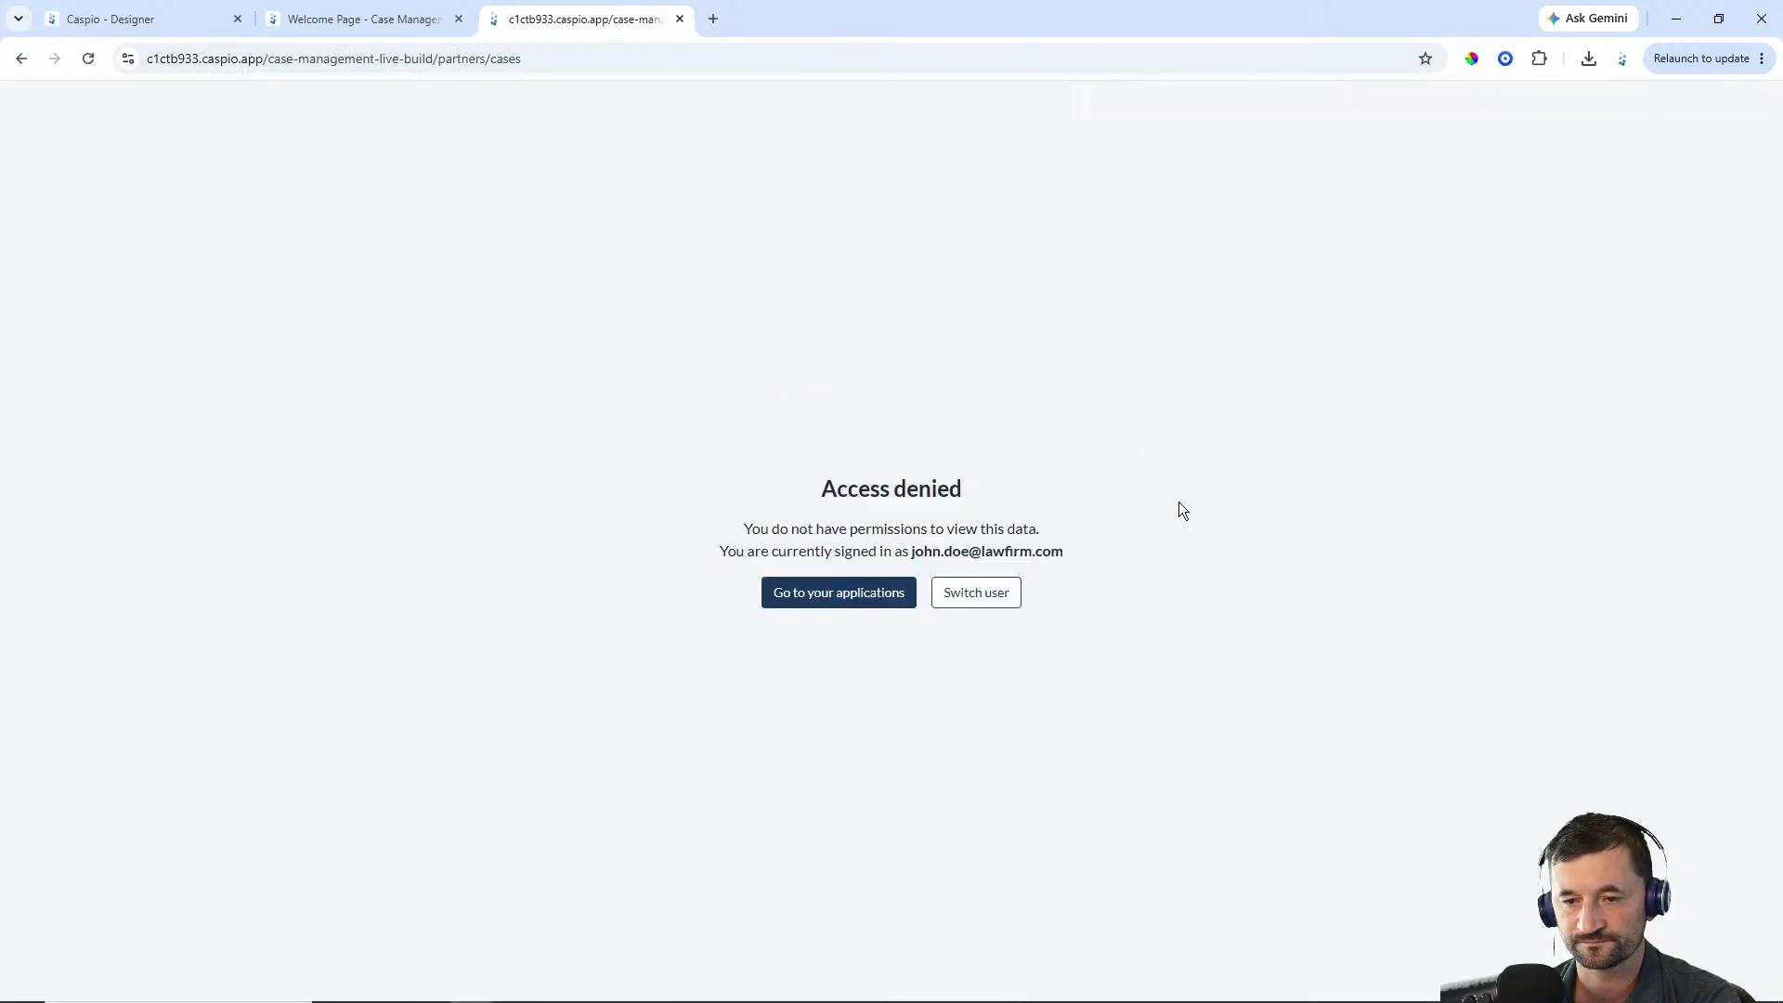
Switch user, sign in again with the same email and account password, and go to the user's applications
{"action": "left_click", "coordinate": [987, 602]}
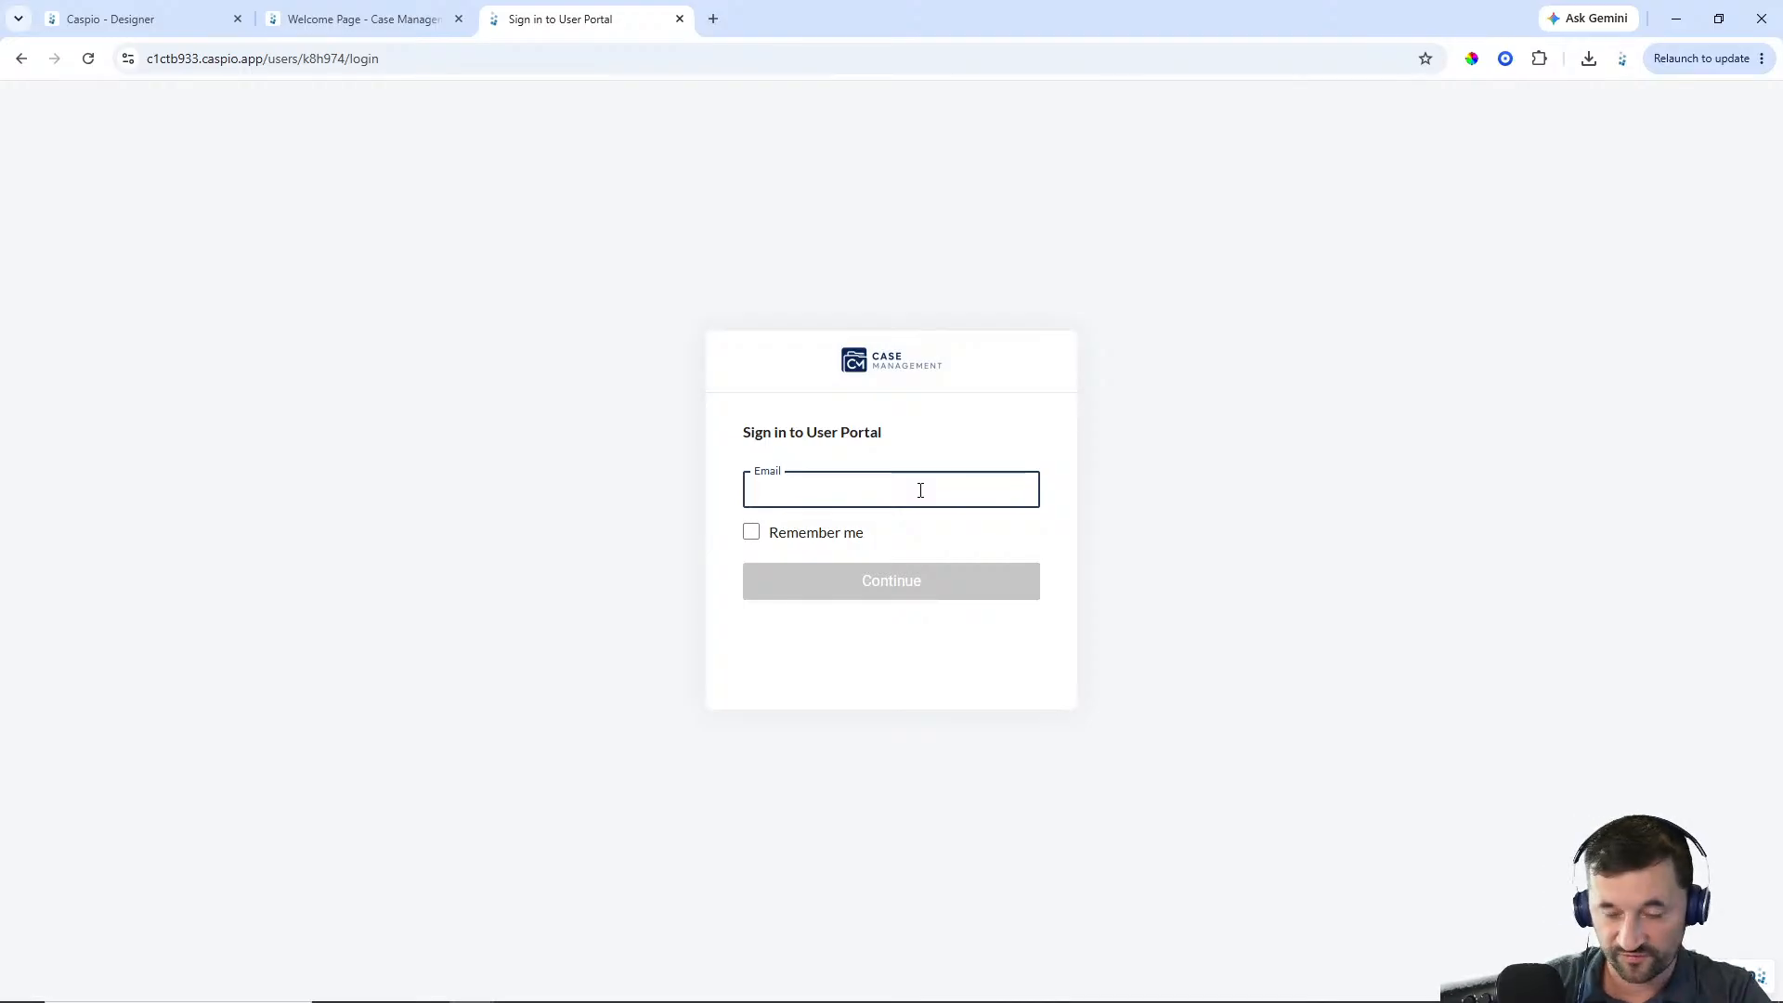
{"action": "type", "text": "john.doe@law"}
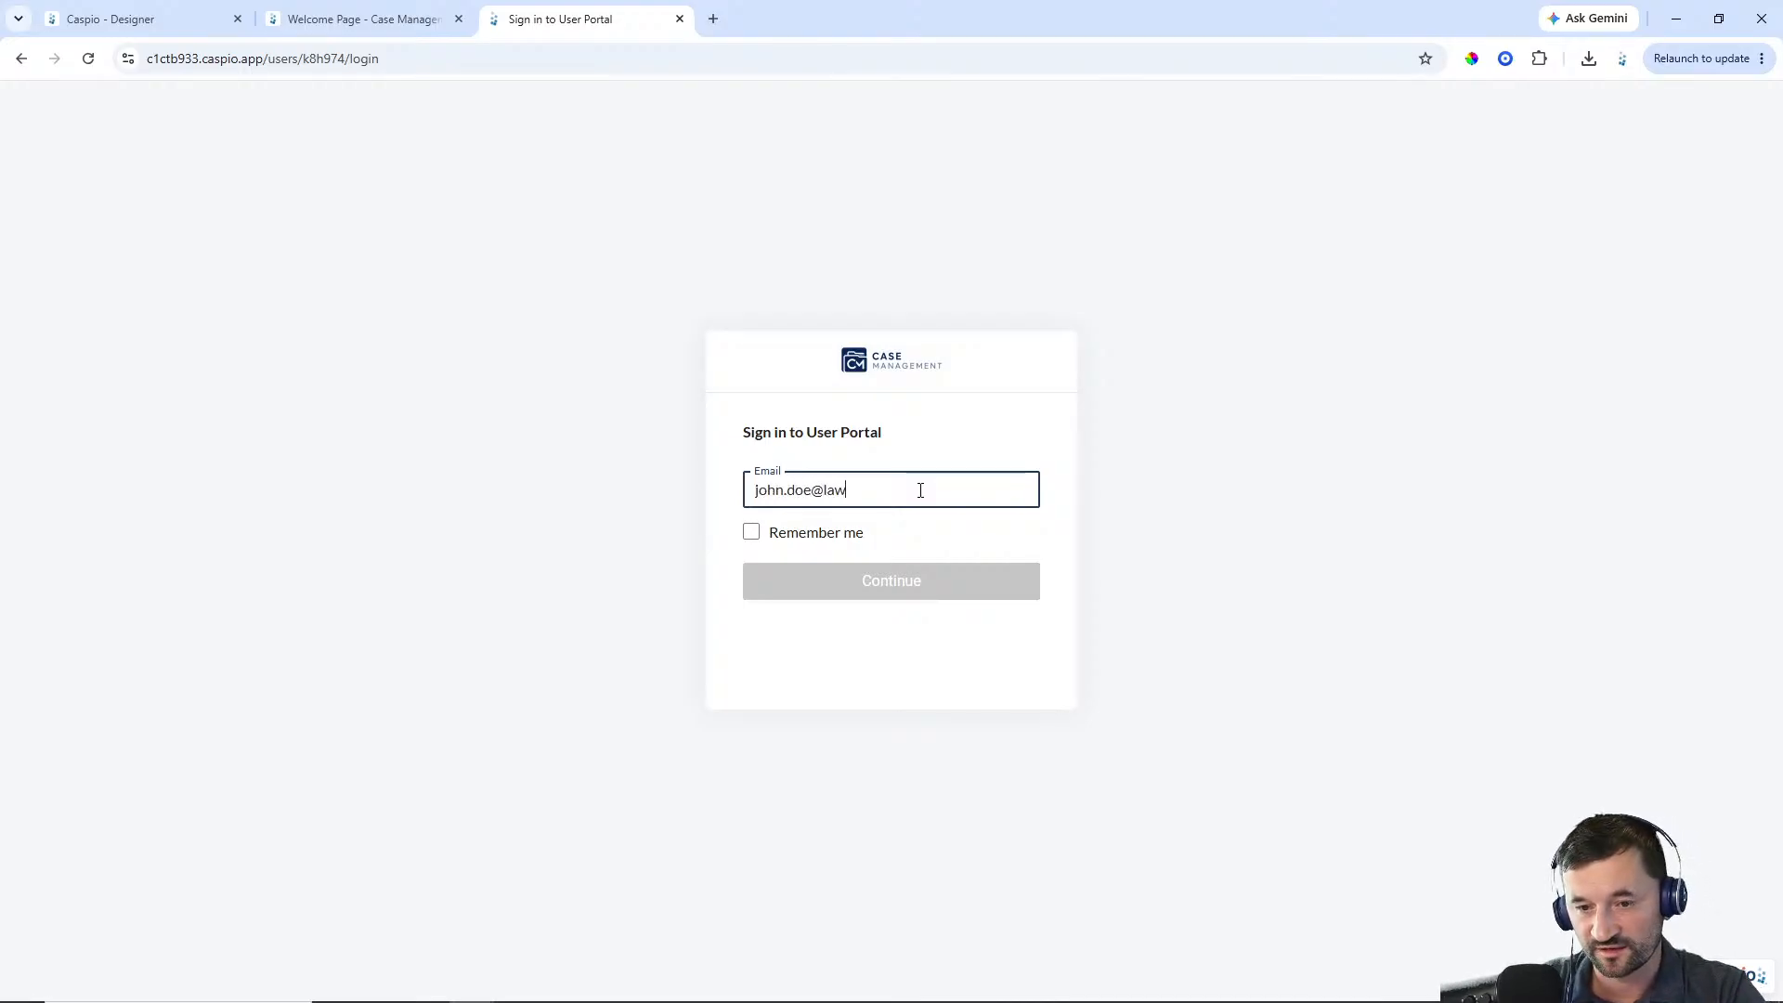
{"action": "type", "text": "firm.com"}
{"action": "key", "text": "Return"}
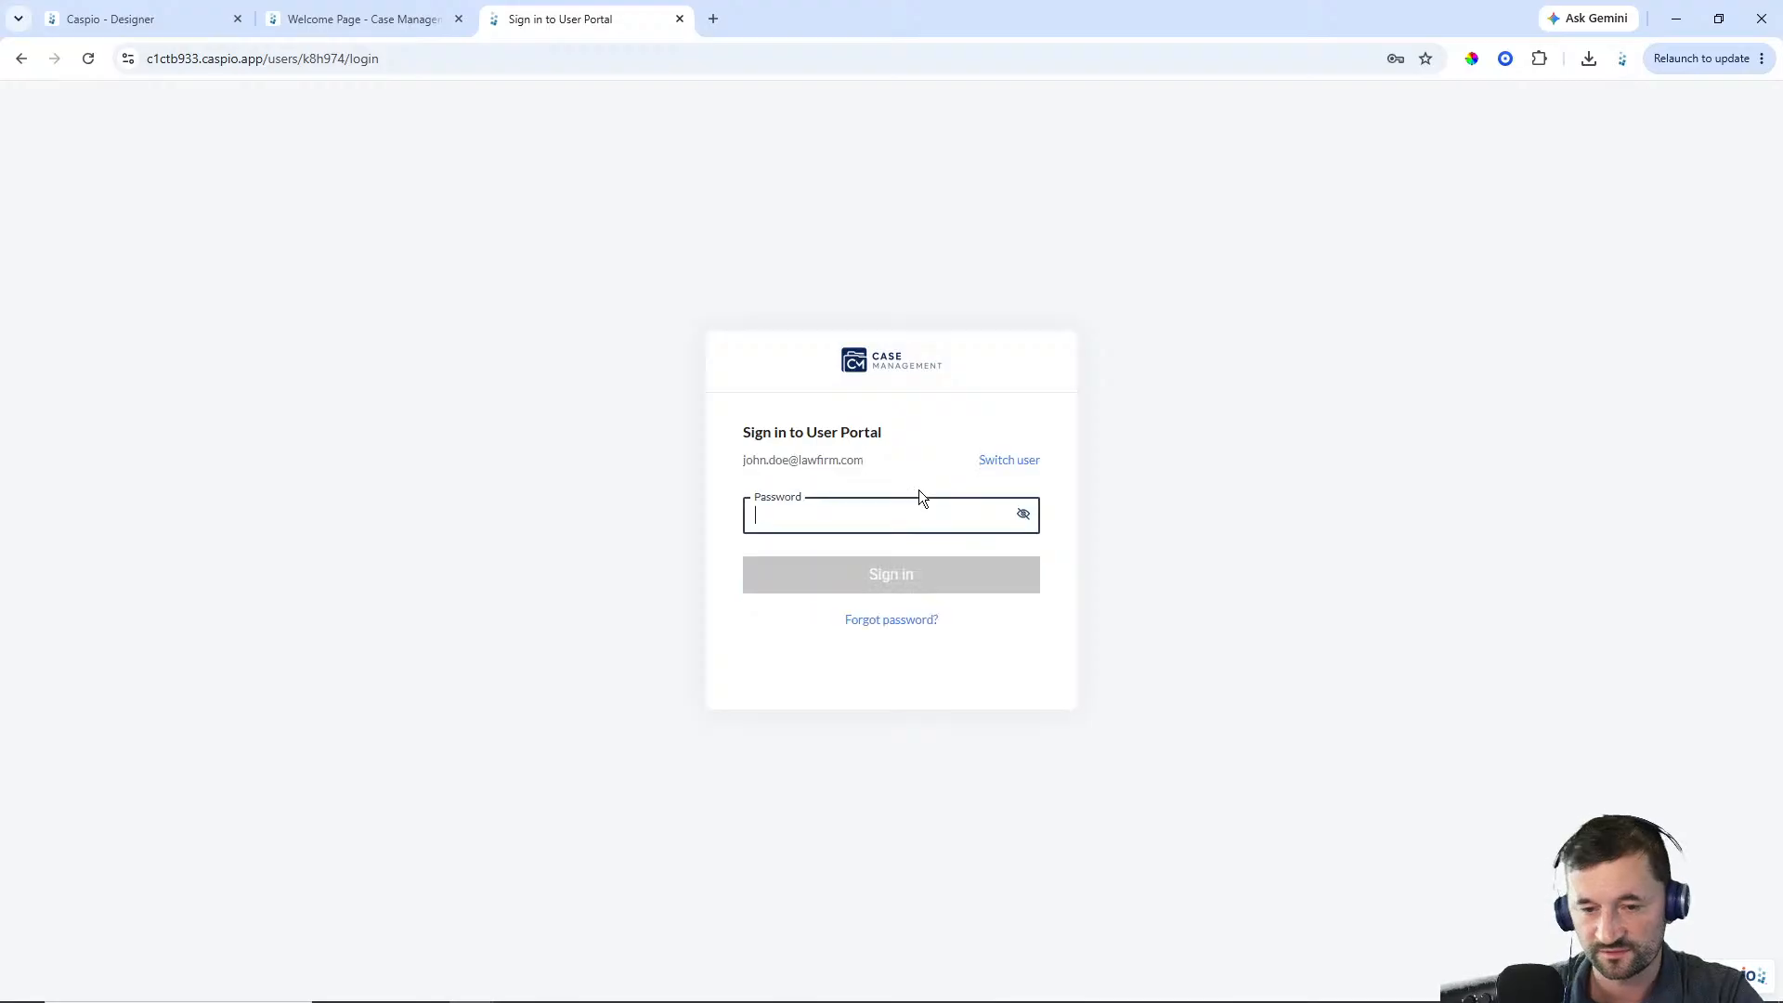
{"action": "type", "text": "********"}
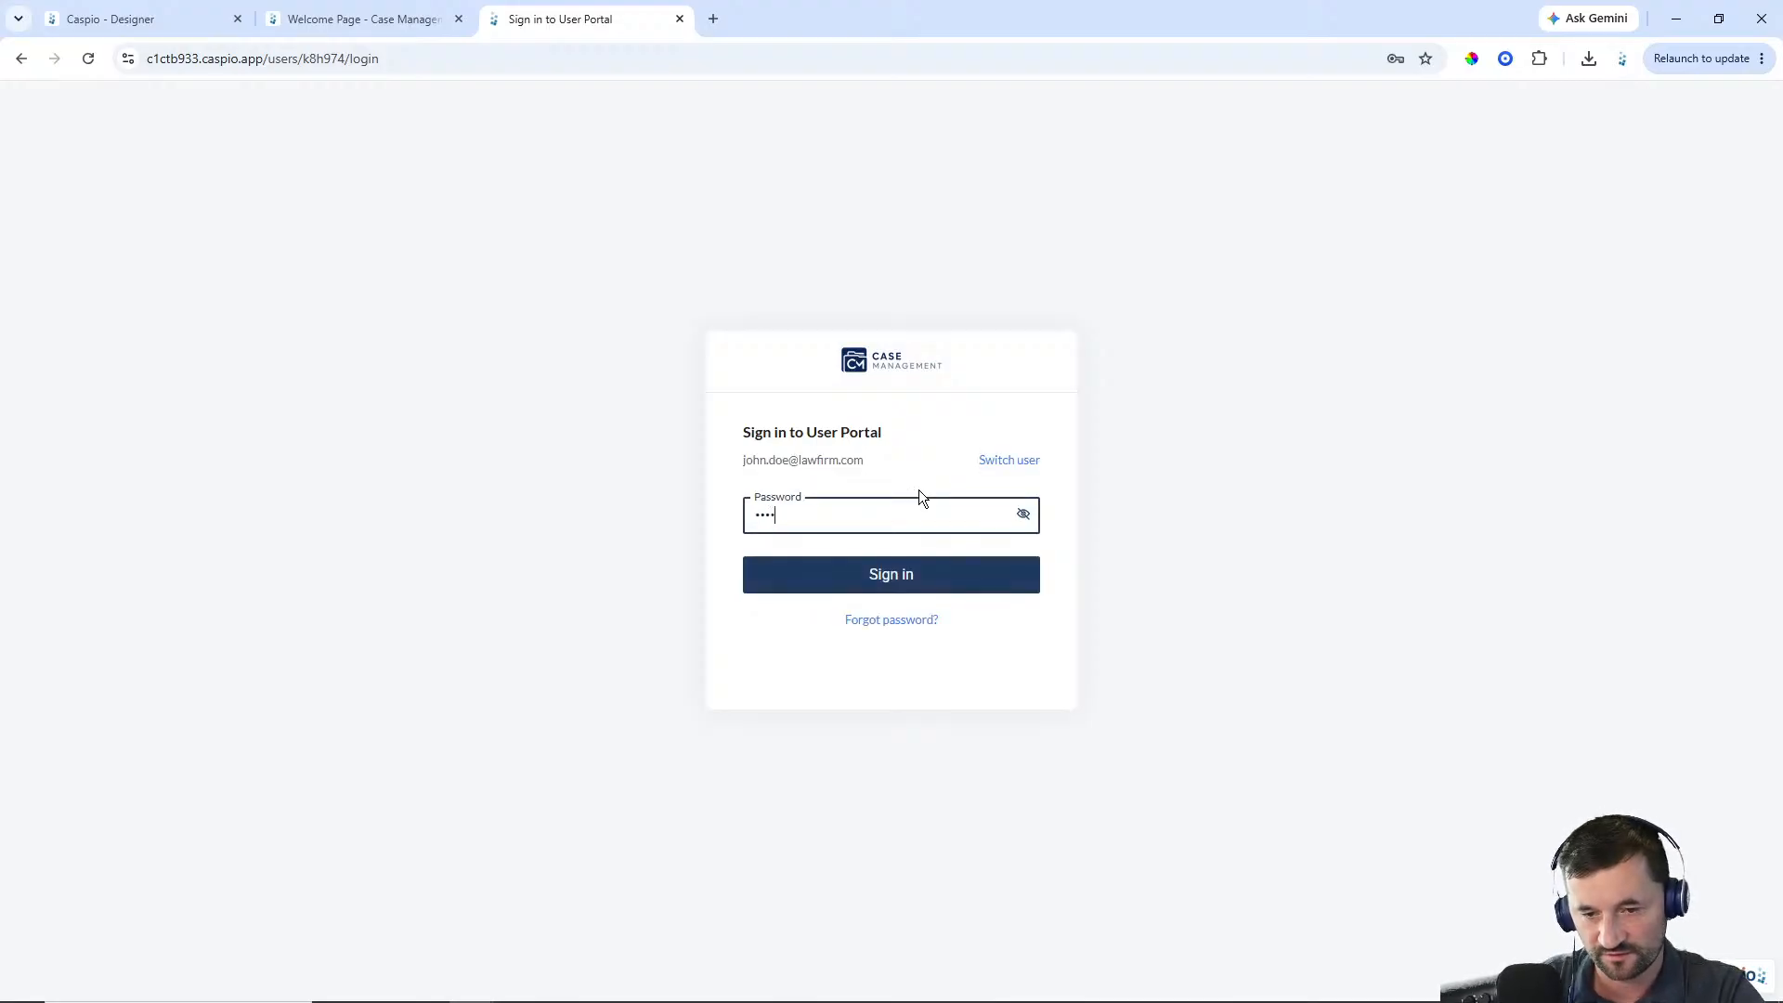
{"action": "type", "text": "*"}
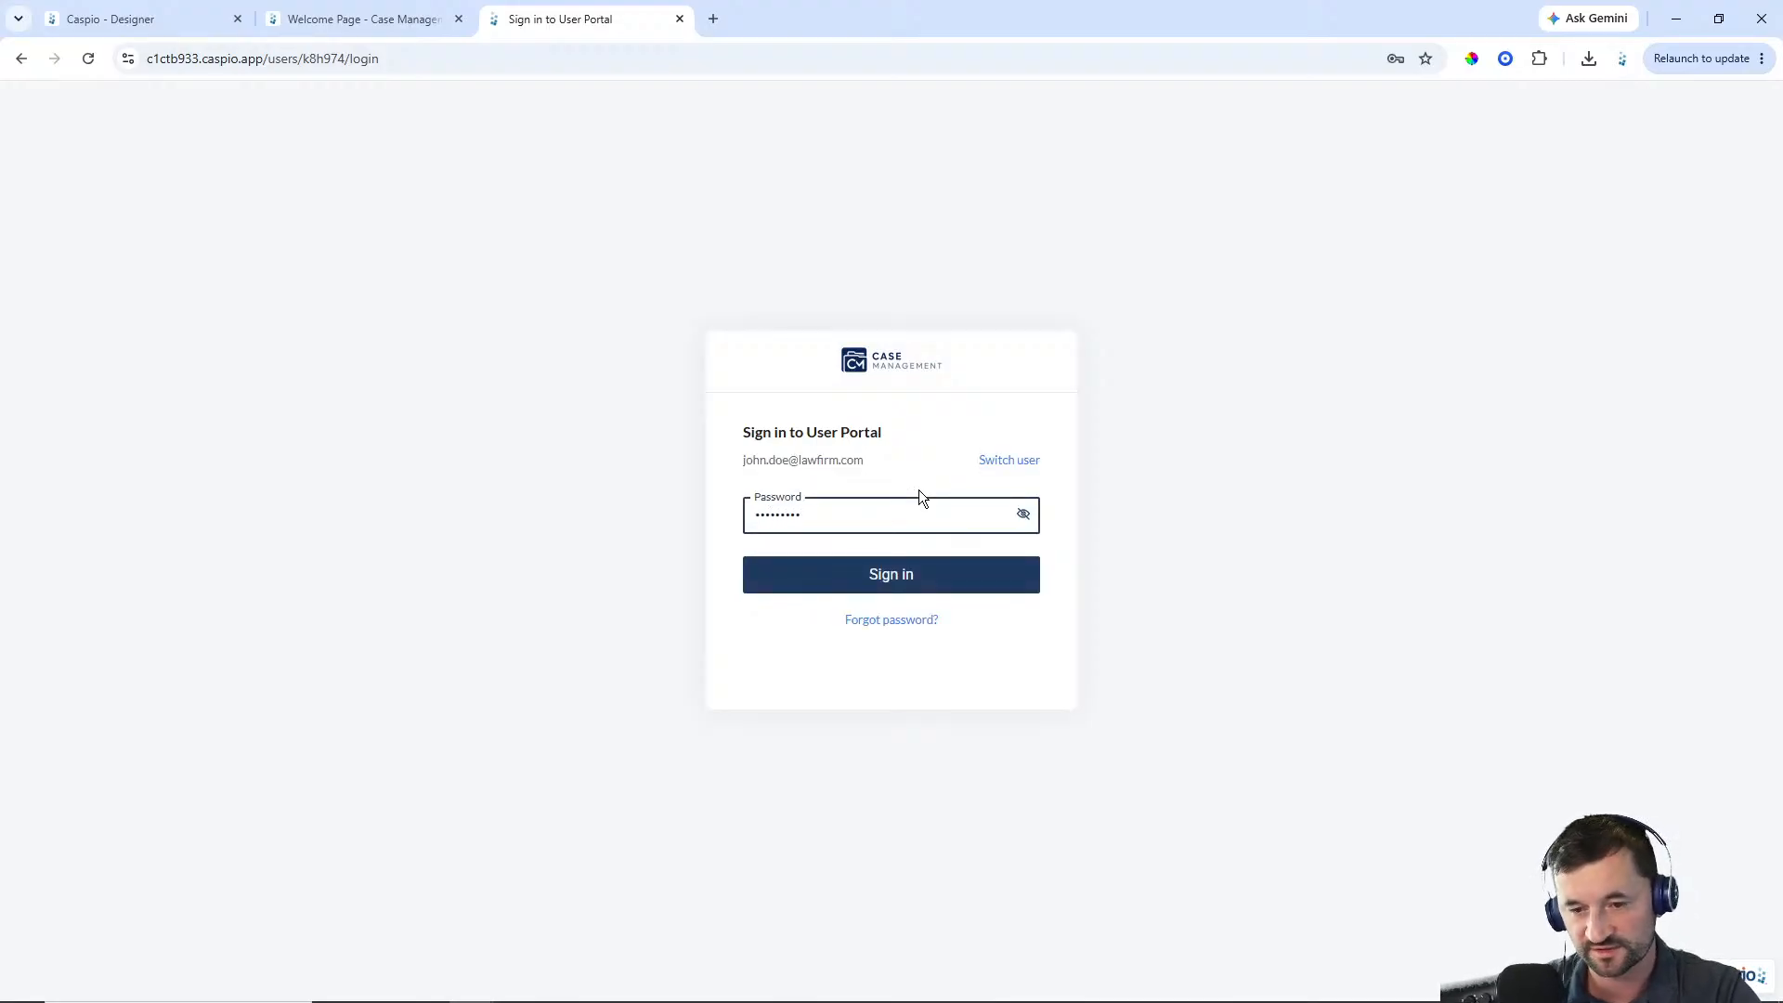
{"action": "left_click", "coordinate": [894, 580]}
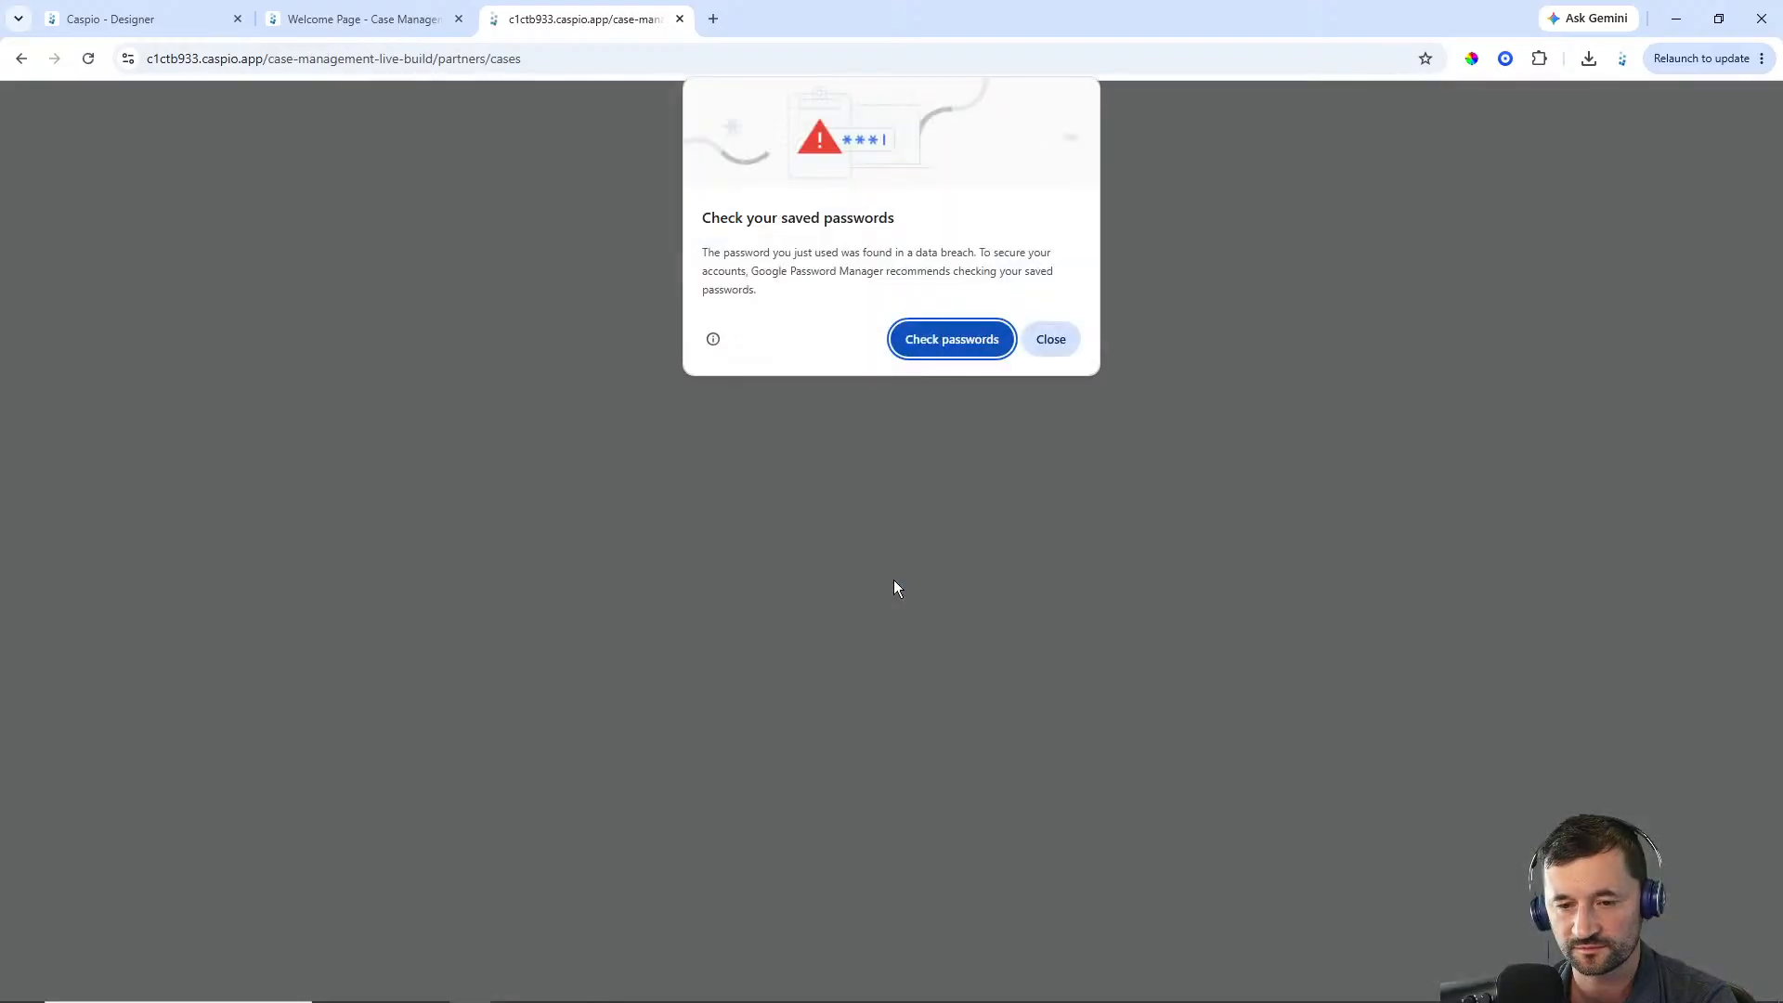
{"action": "left_click", "coordinate": [1051, 339]}
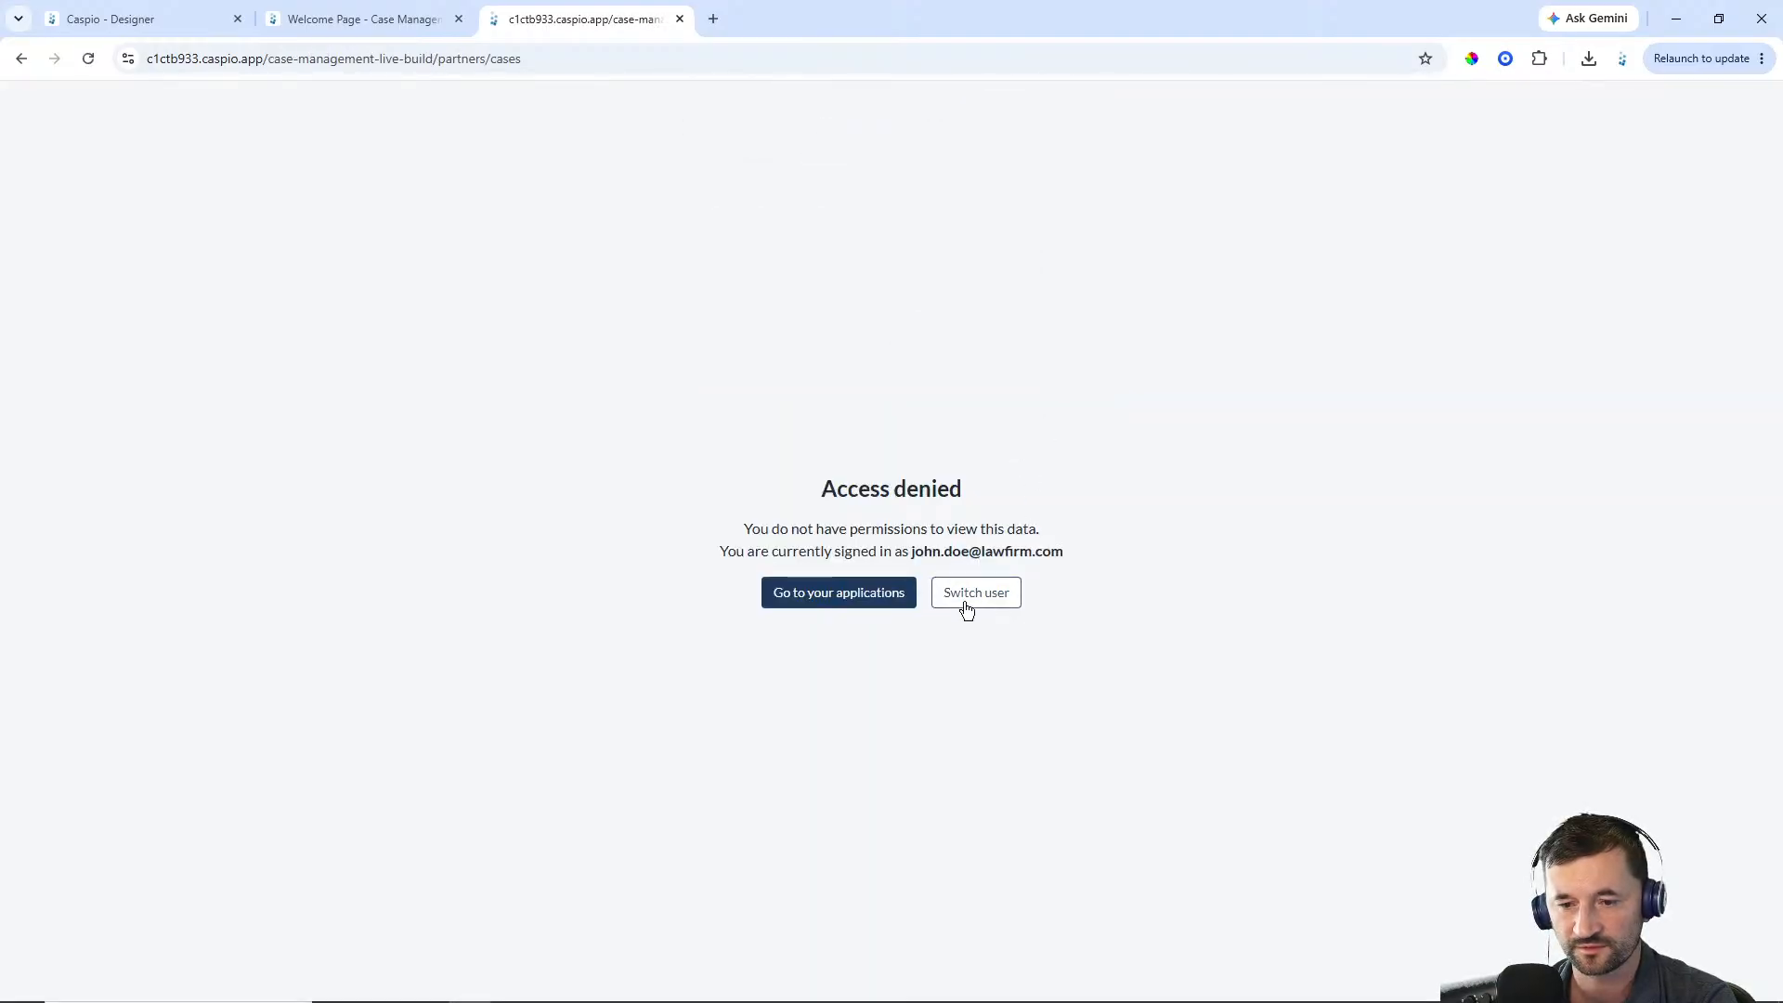
{"action": "left_click", "coordinate": [873, 594]}
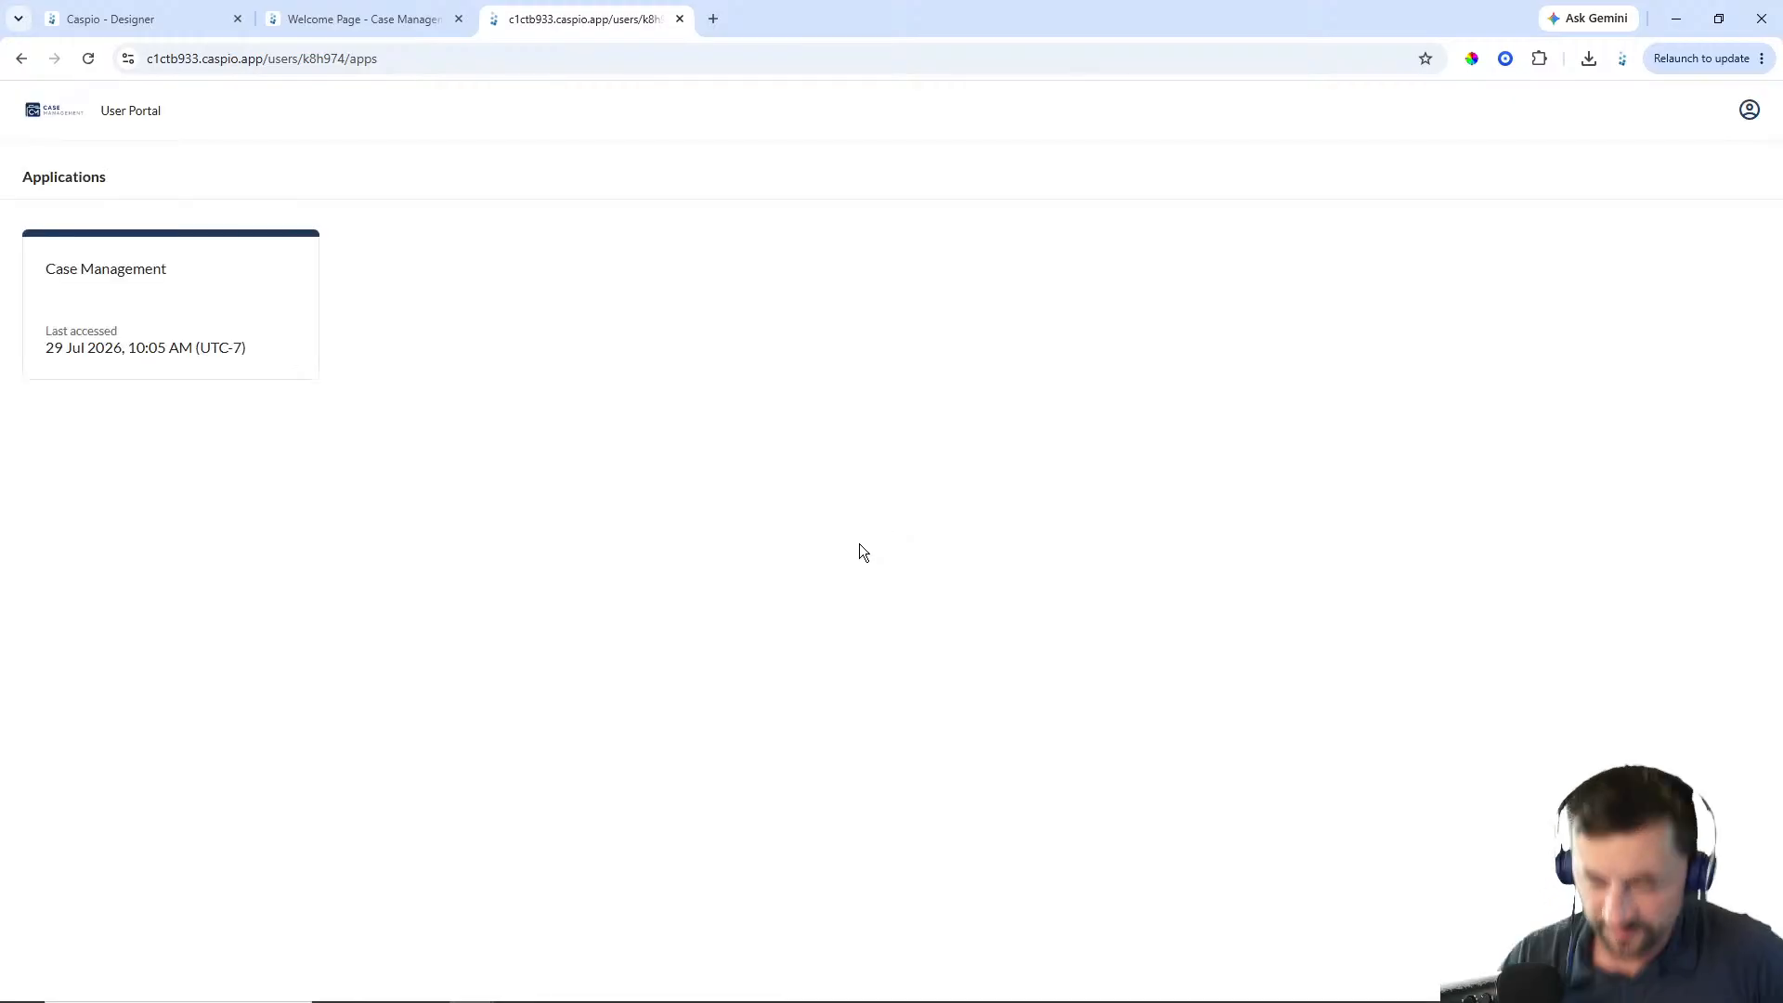
Open the Case Management application's dashboard from the user portal, then close the portal tabs and return to the Designer
{"action": "left_click", "coordinate": [148, 284]}
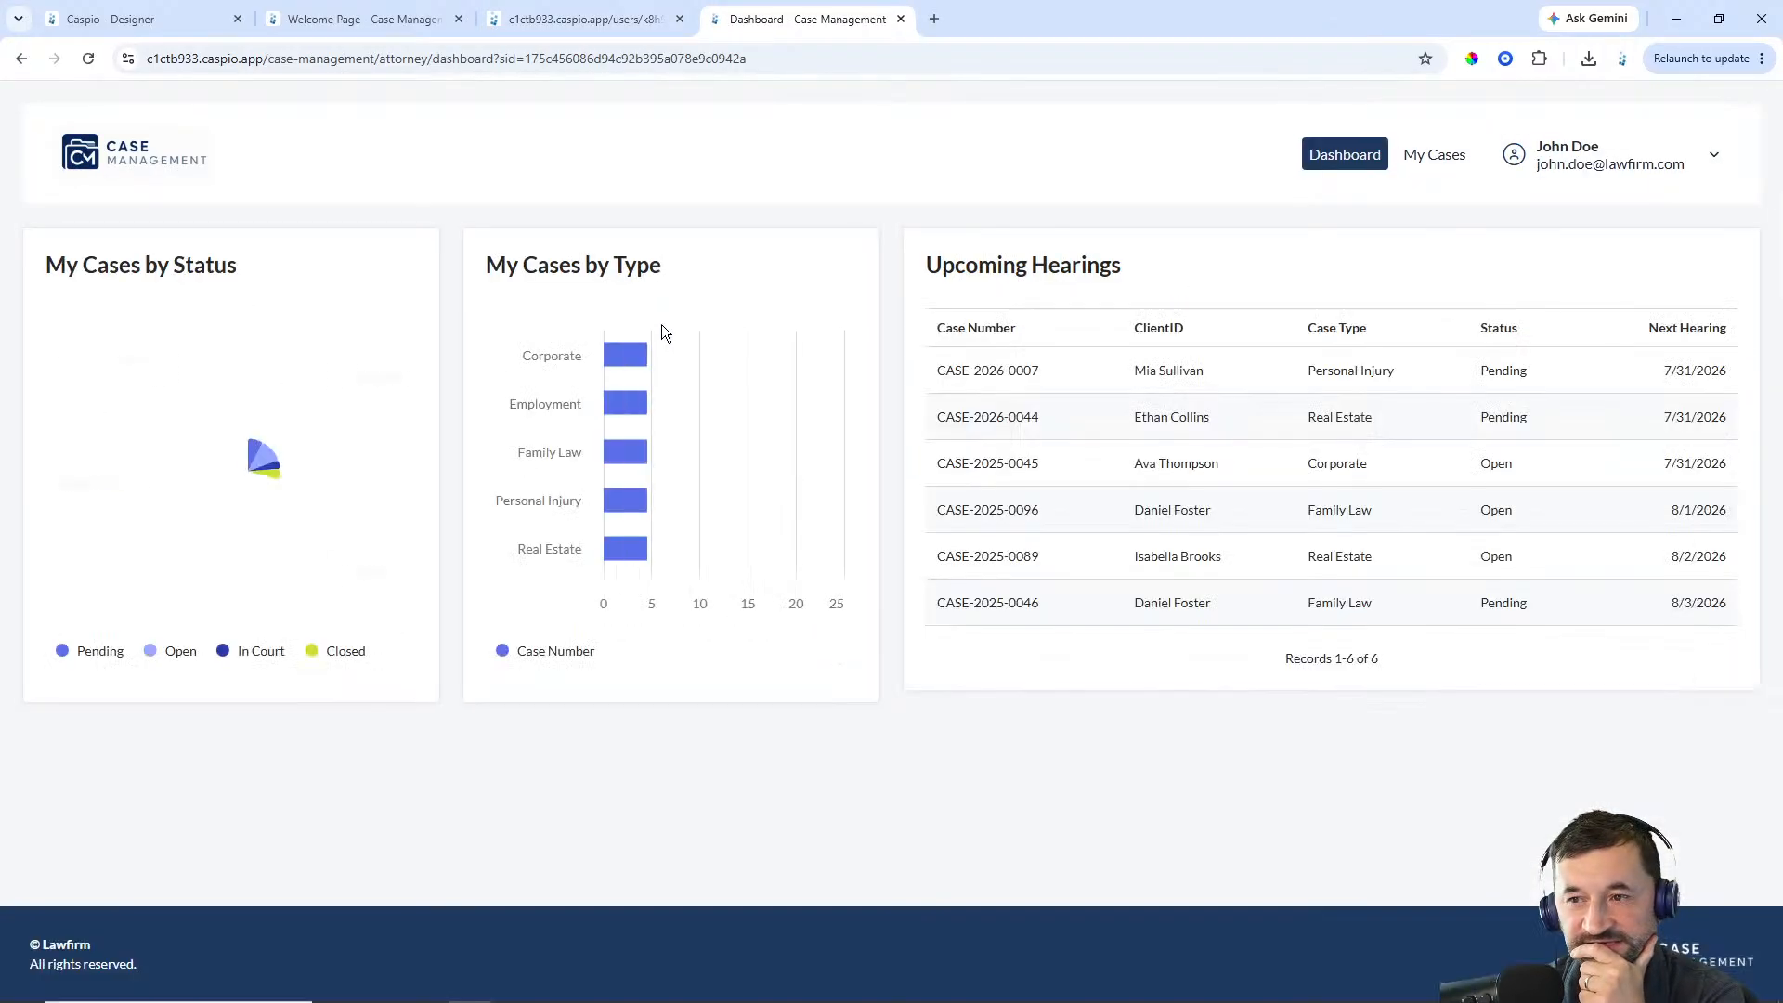
{"action": "left_click", "coordinate": [900, 19]}
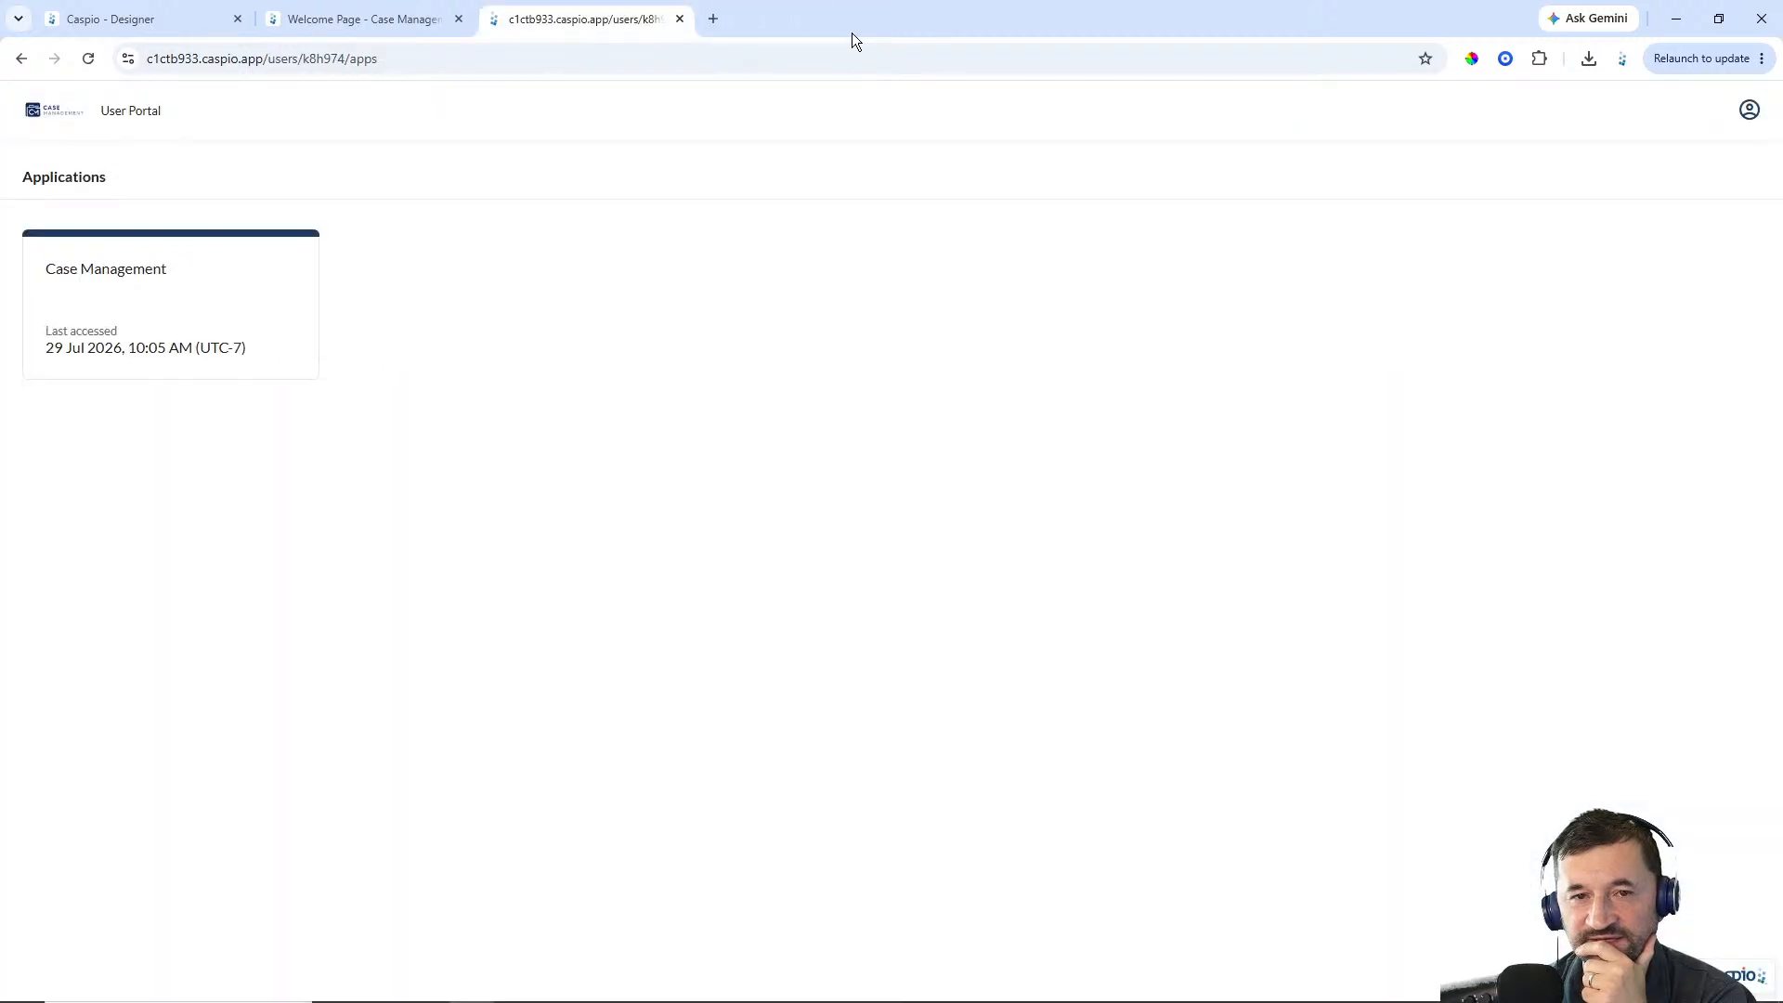
{"action": "left_click", "coordinate": [679, 20]}
{"action": "left_click", "coordinate": [158, 26]}
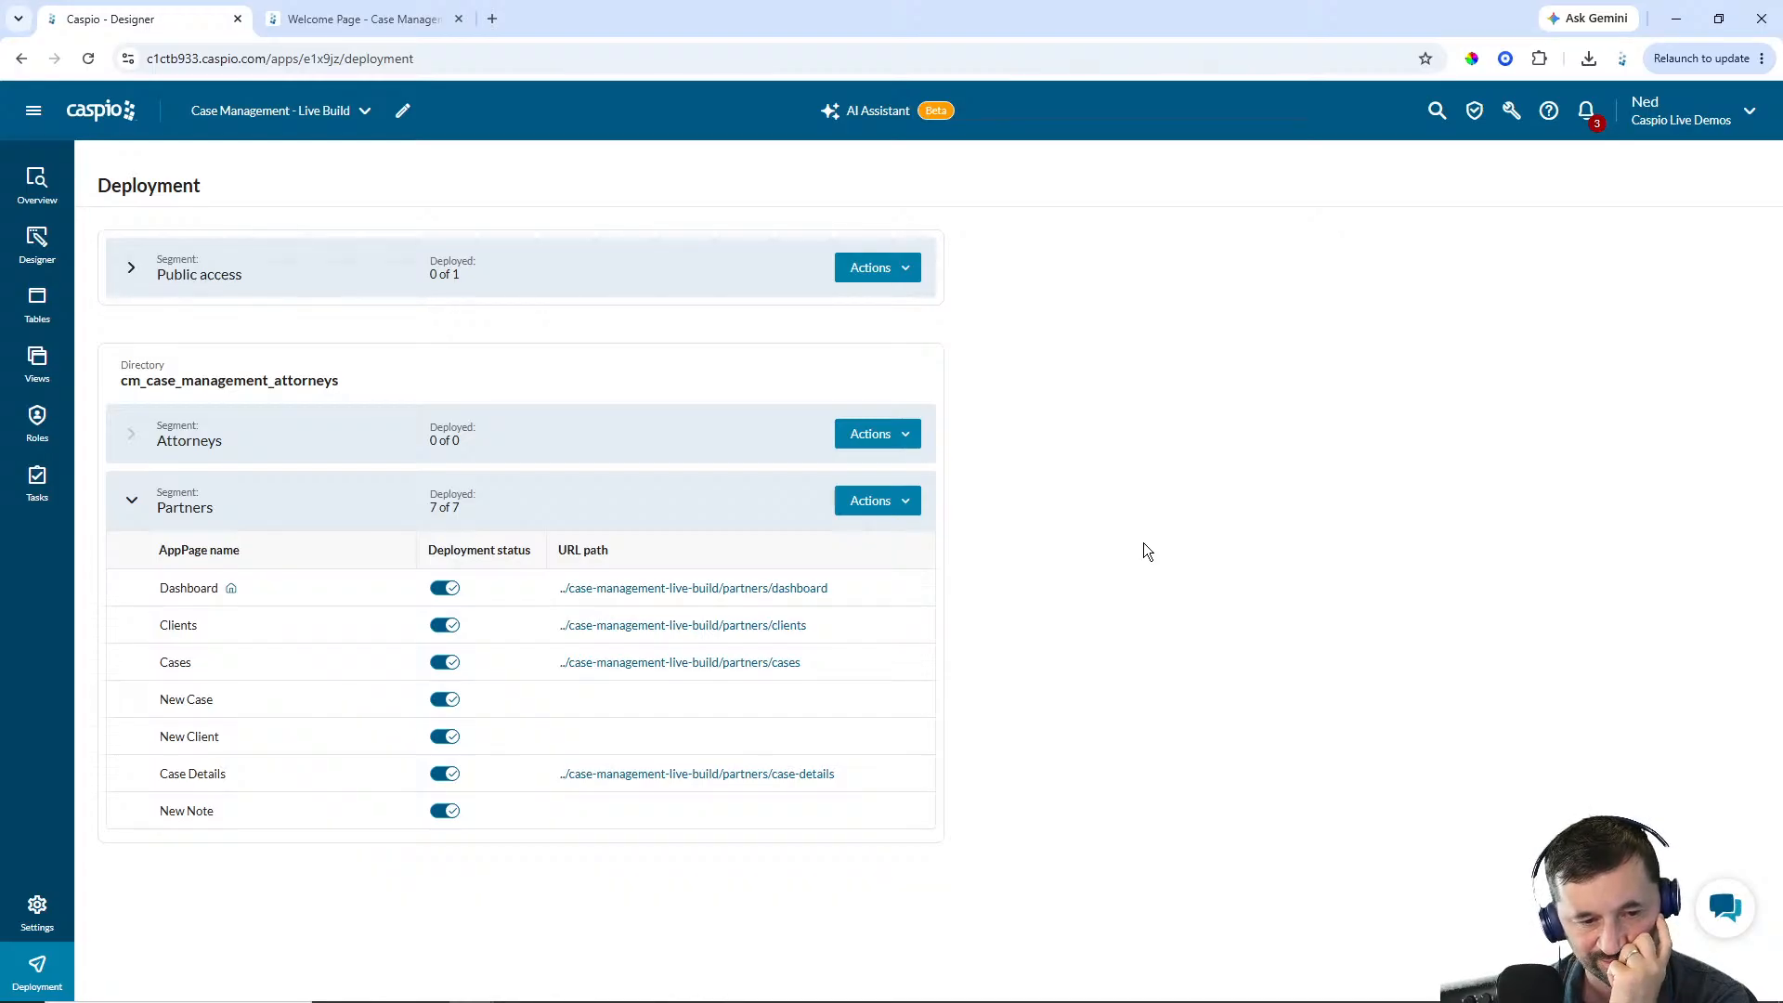
Open the deployed Cases page, switch user and sign in with the user's email and account password
{"action": "left_click", "coordinate": [493, 18]}
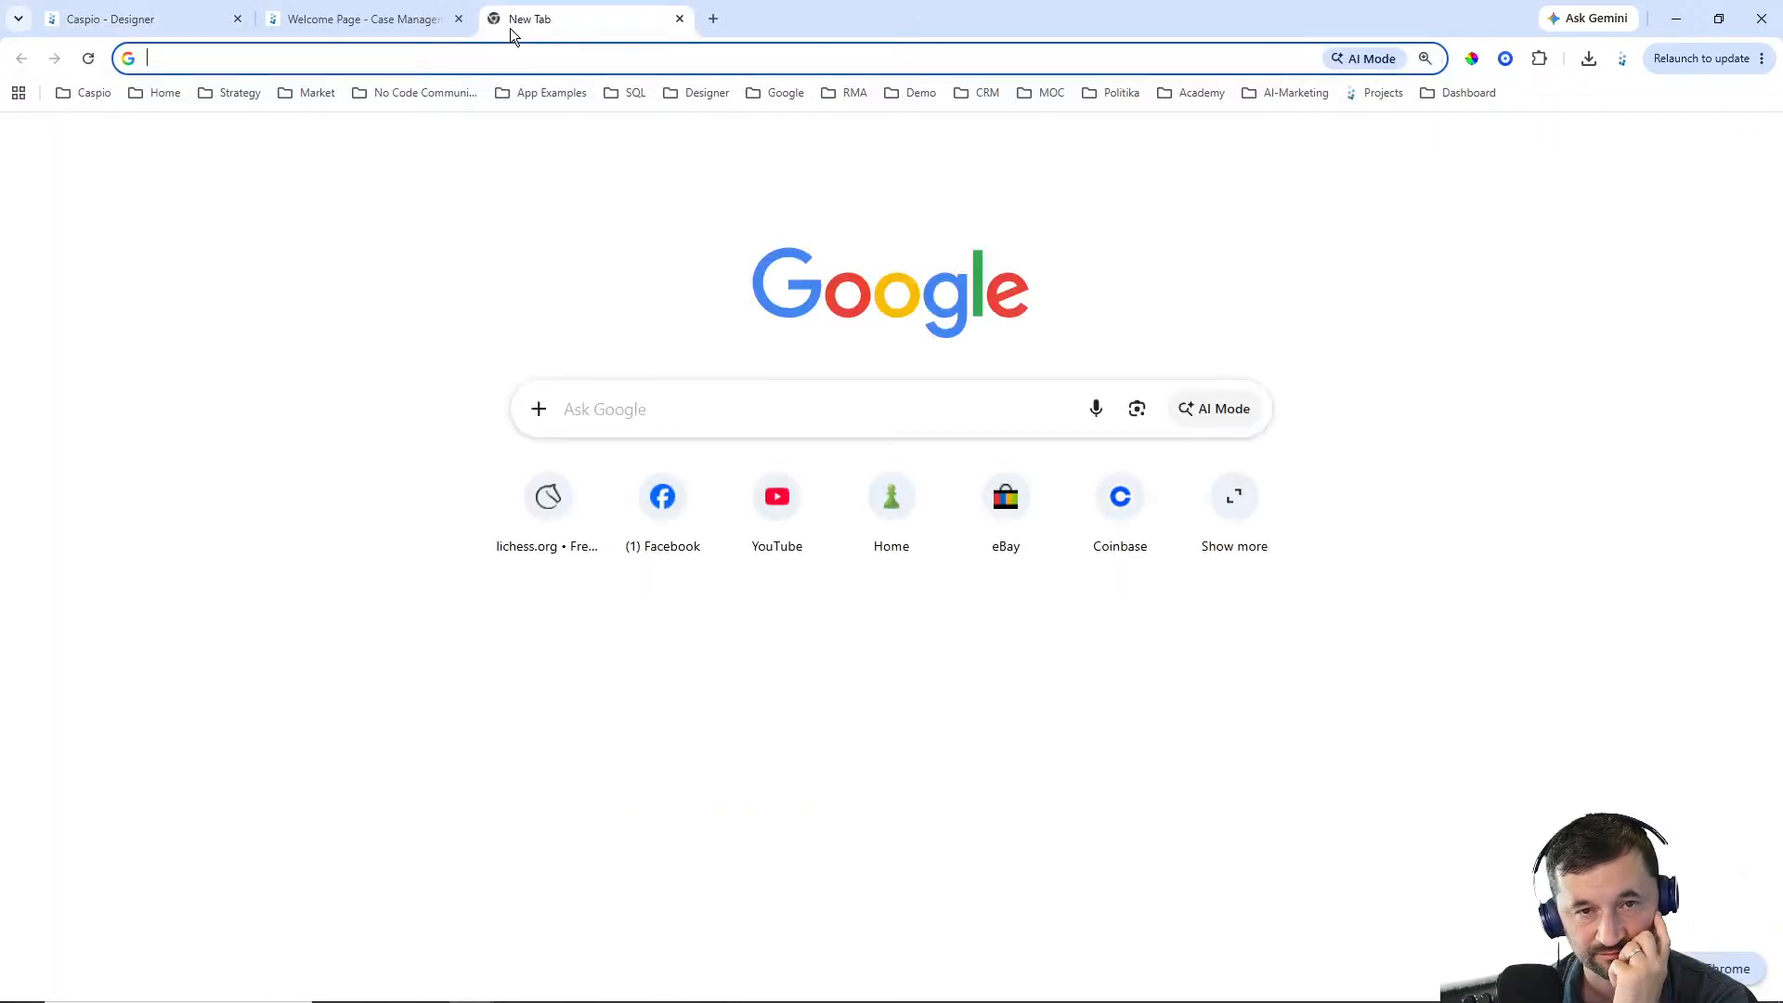
{"action": "left_click", "coordinate": [678, 18]}
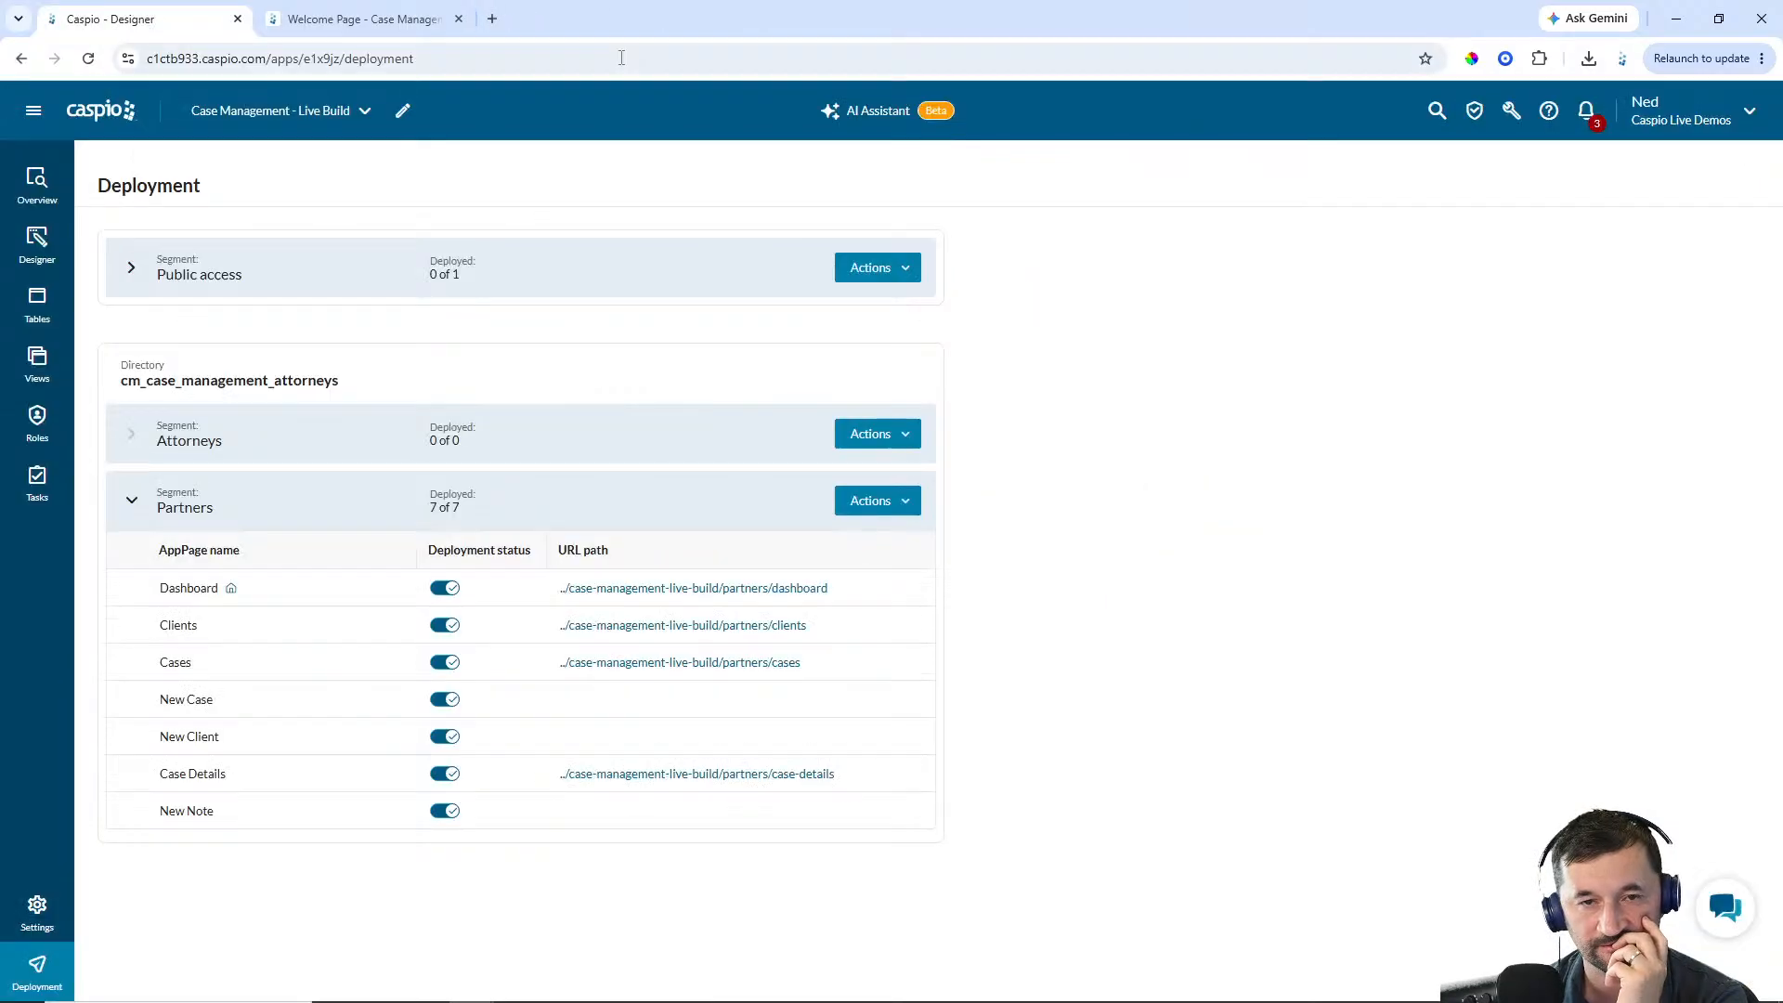
{"action": "left_click", "coordinate": [678, 665]}
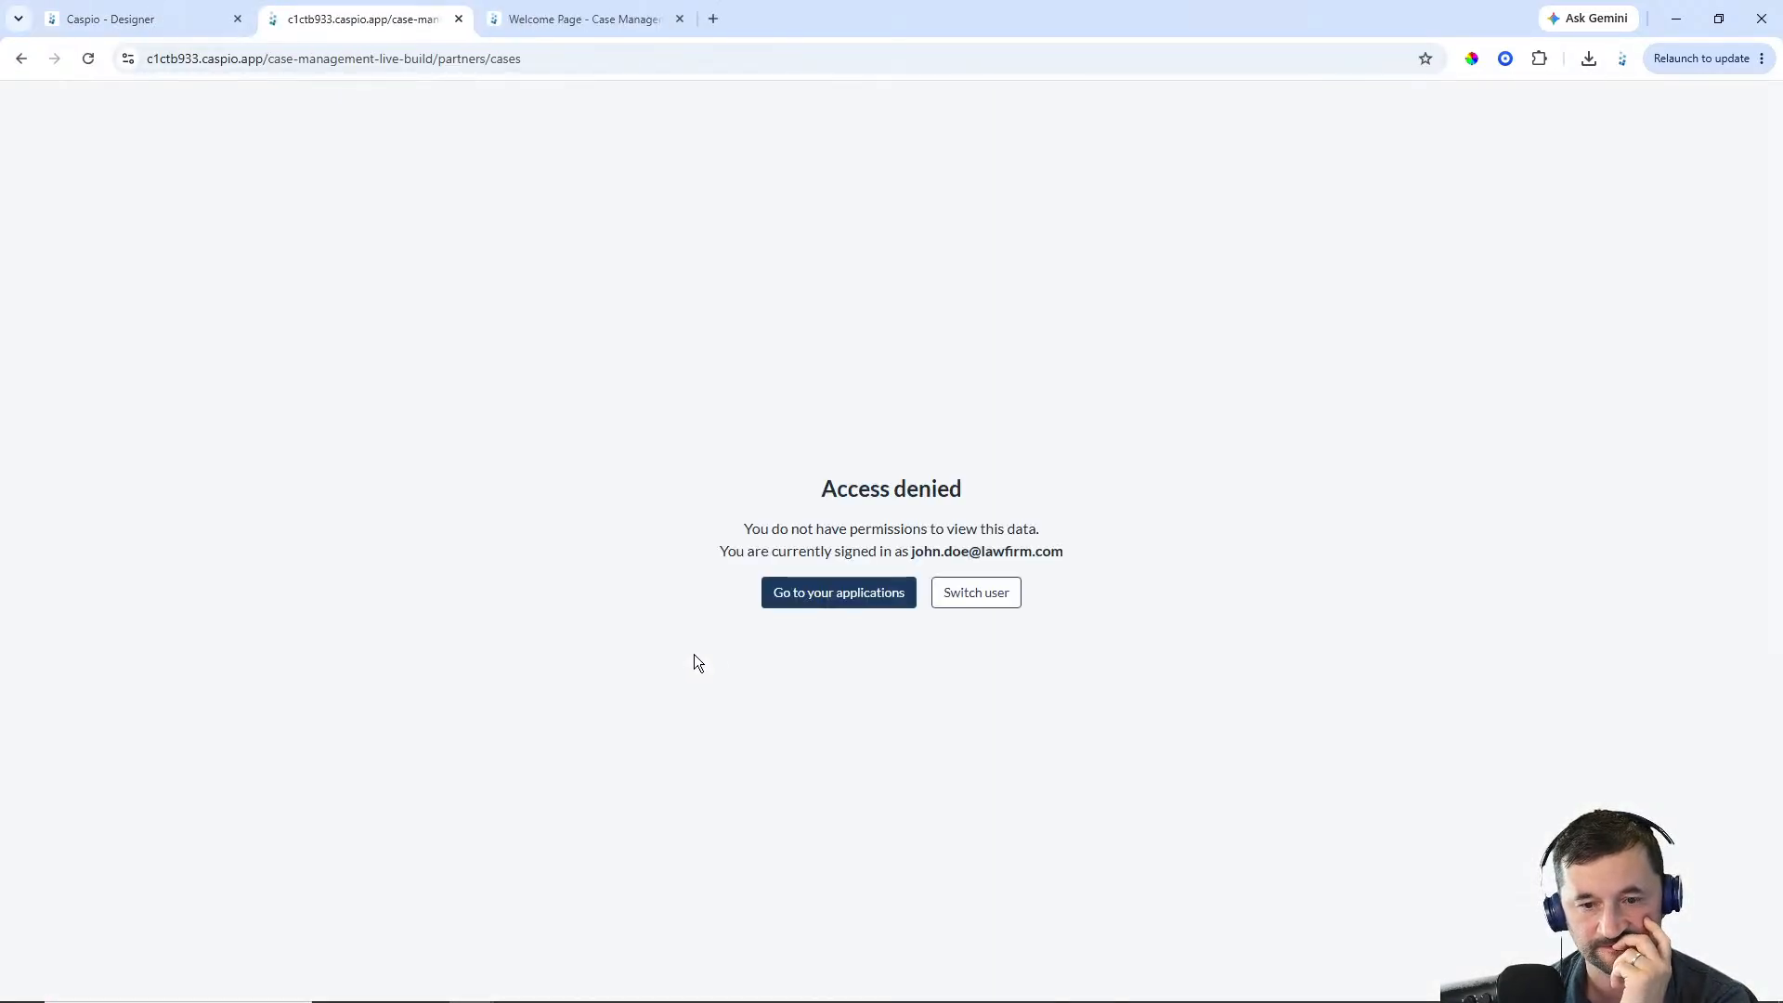
{"action": "left_click", "coordinate": [953, 602]}
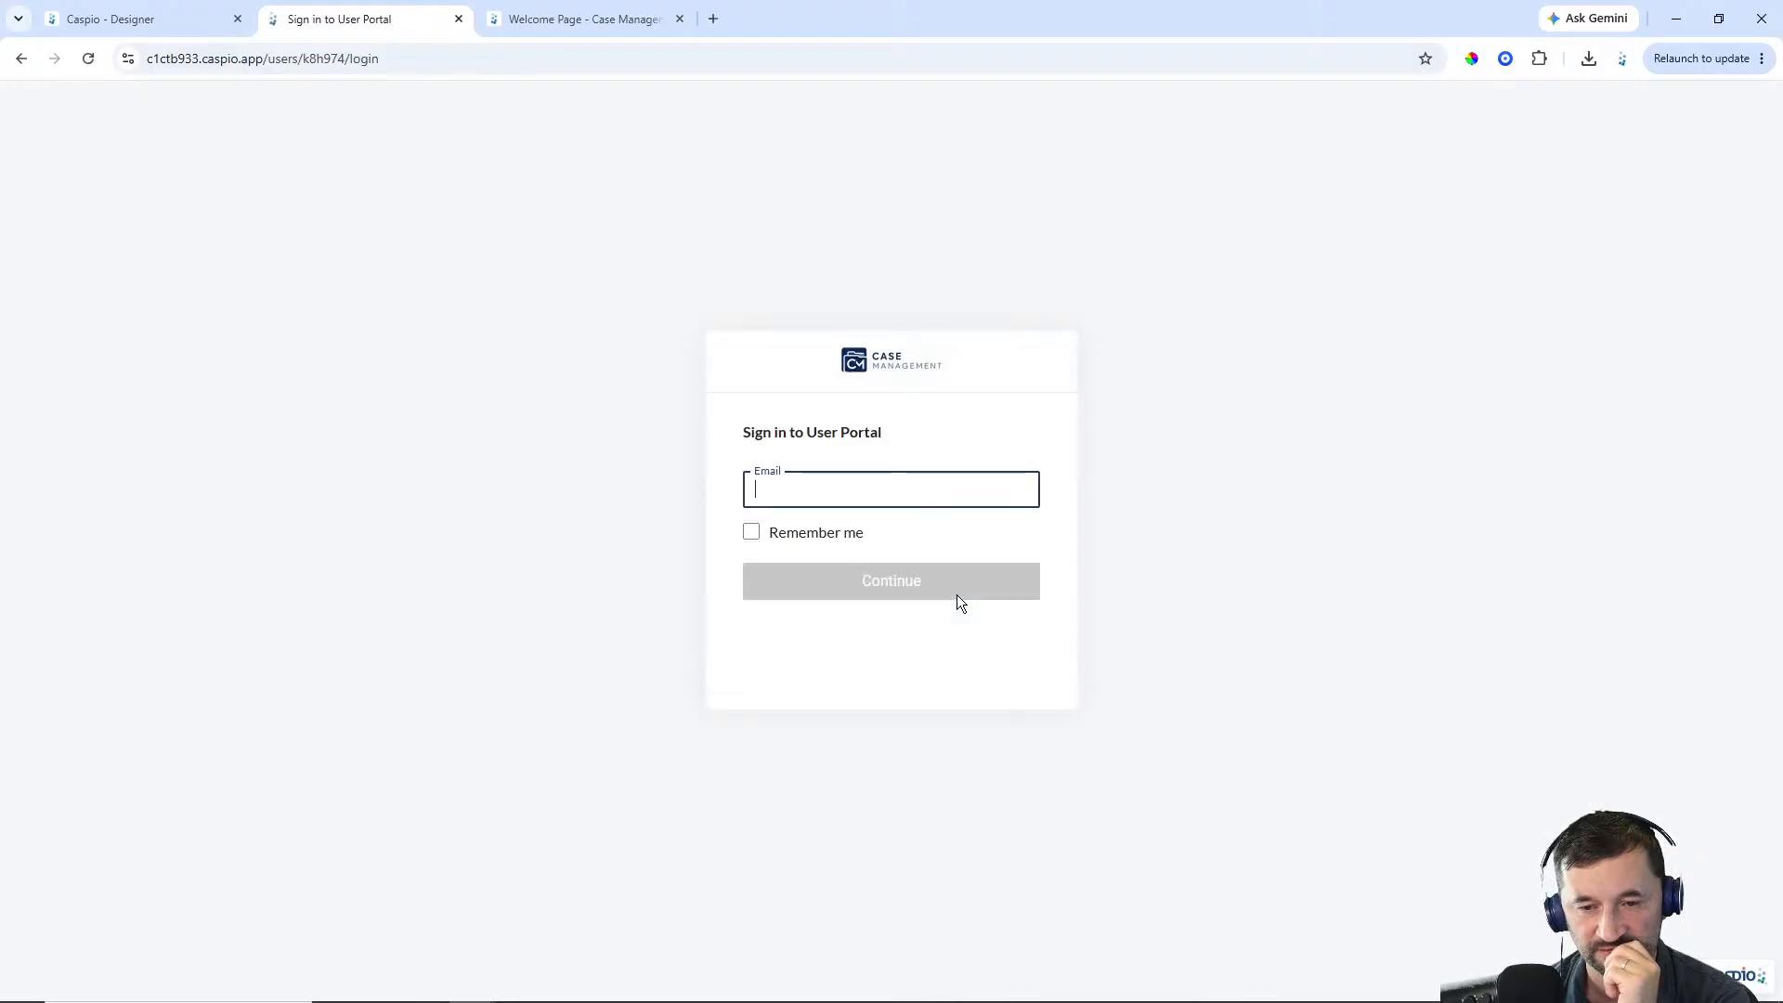
{"action": "type", "text": "john.doe"}
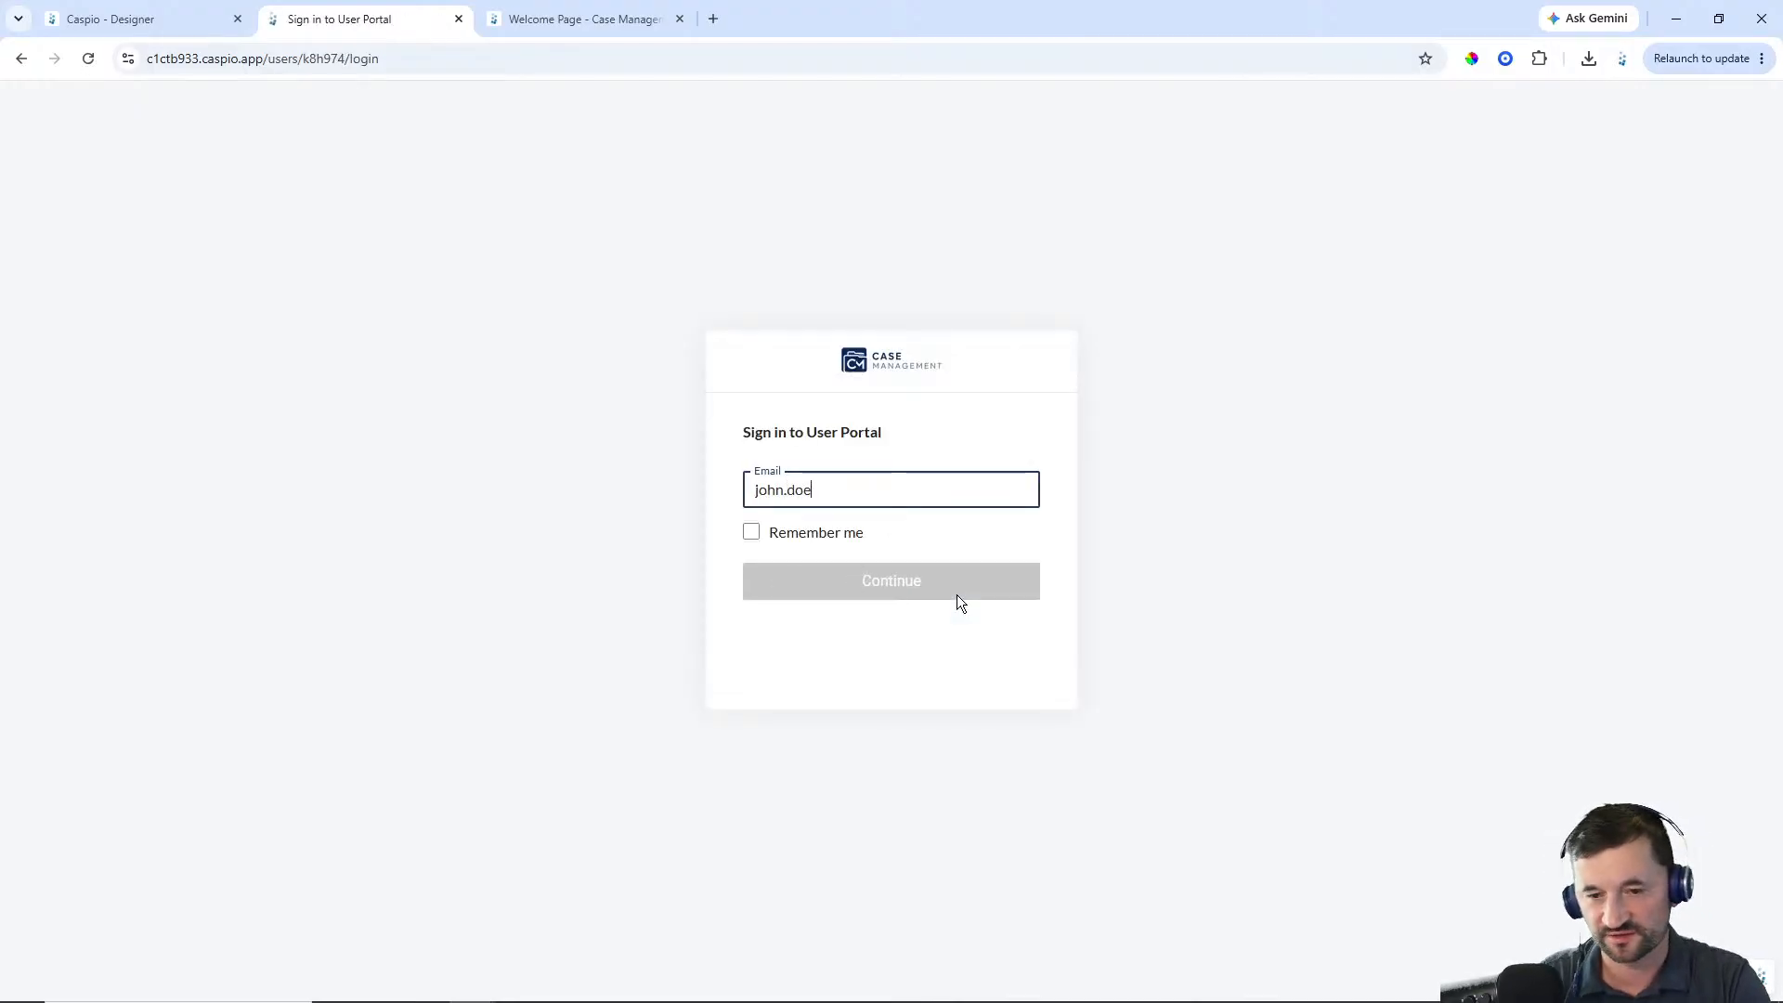
{"action": "type", "text": "@lawfirm.com"}
{"action": "key", "text": "Return"}
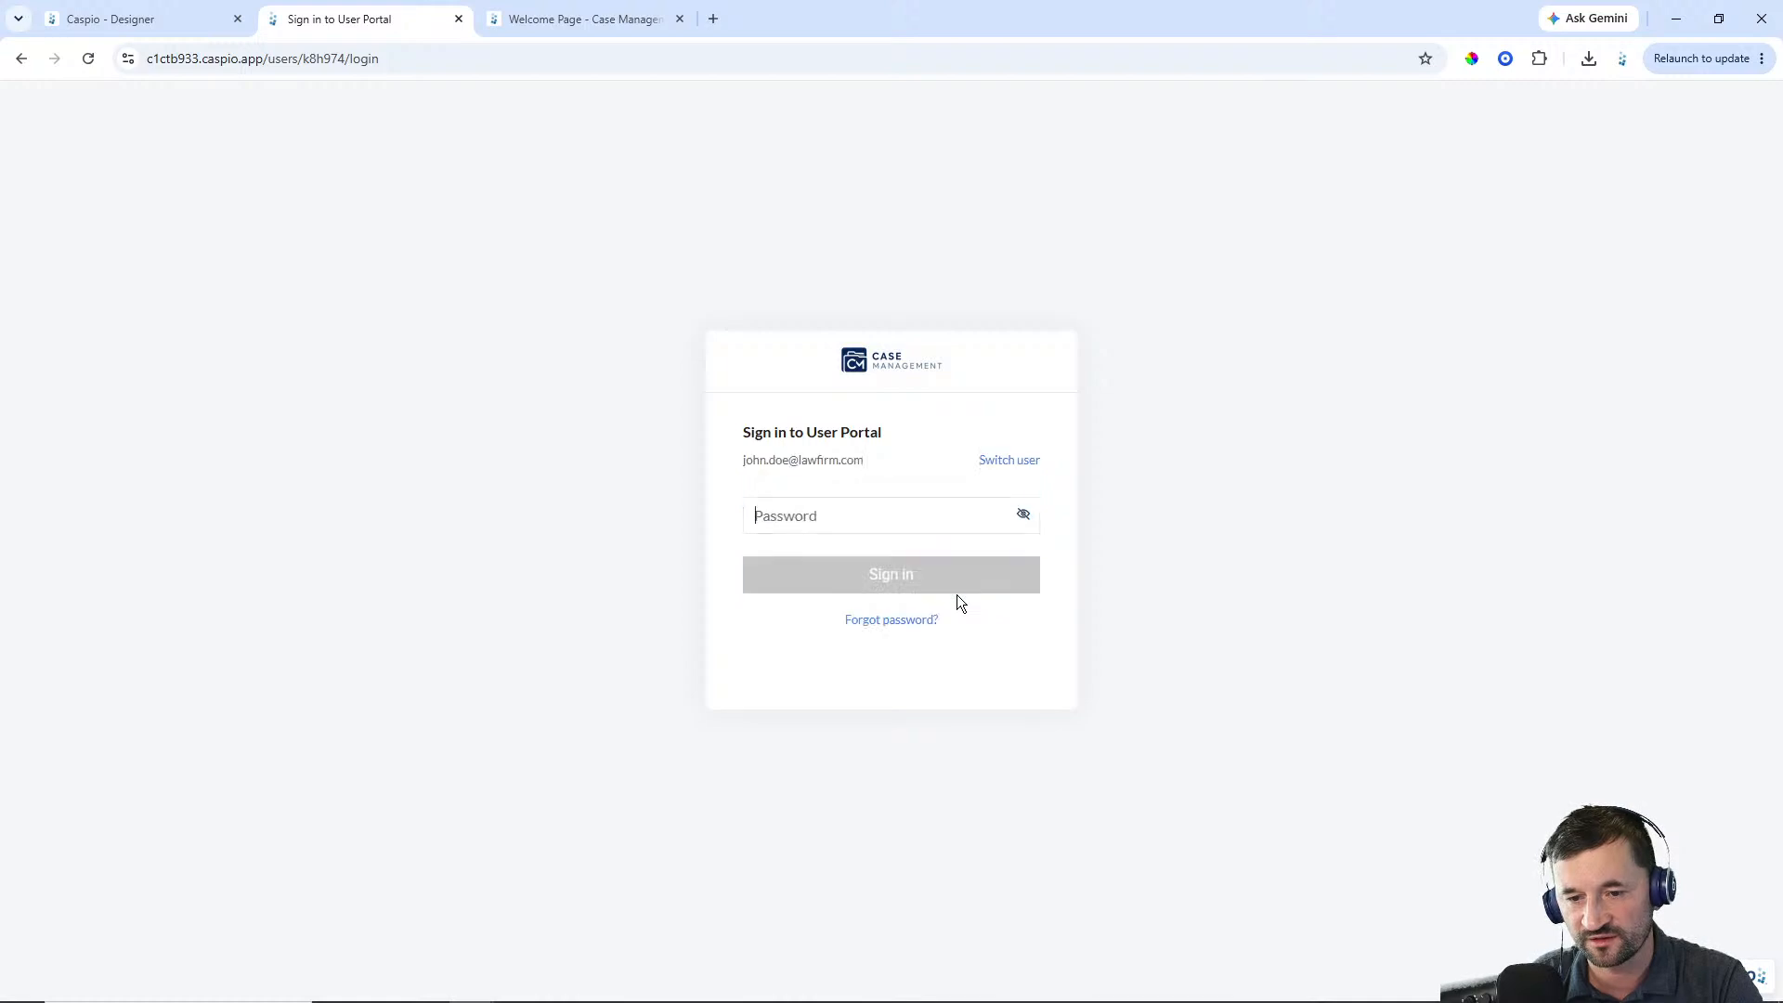
{"action": "type", "text": "********"}
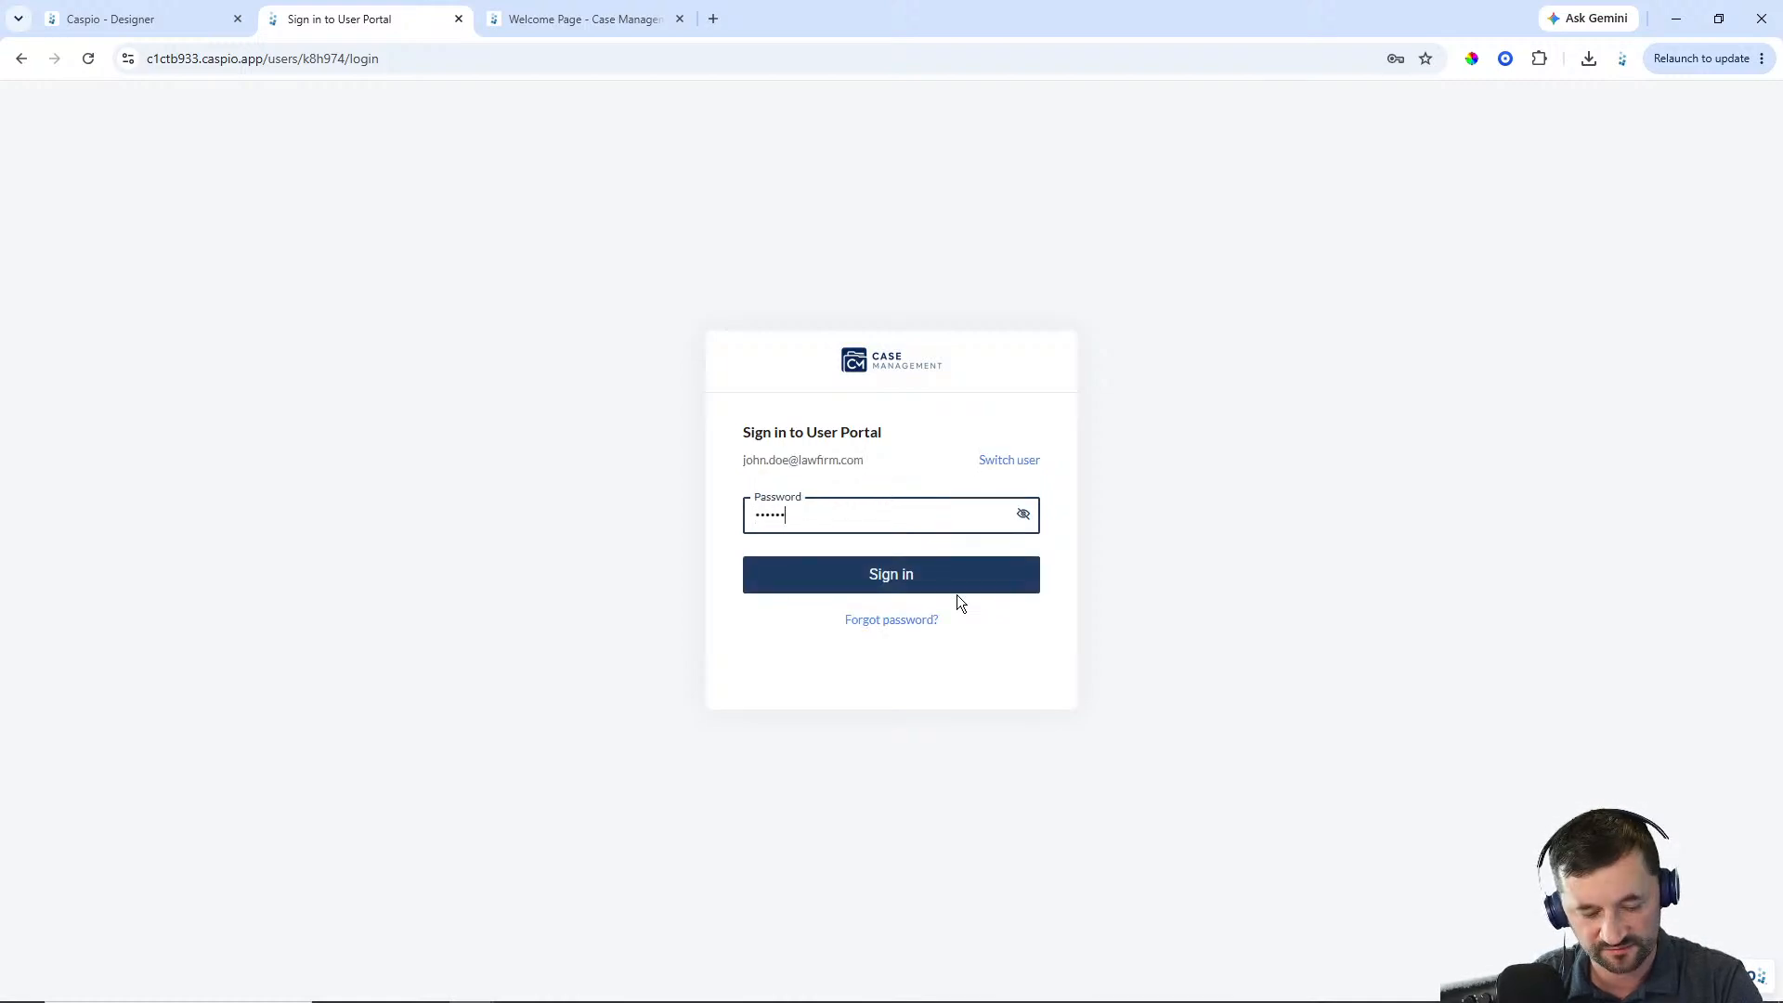
{"action": "key", "text": "Return"}
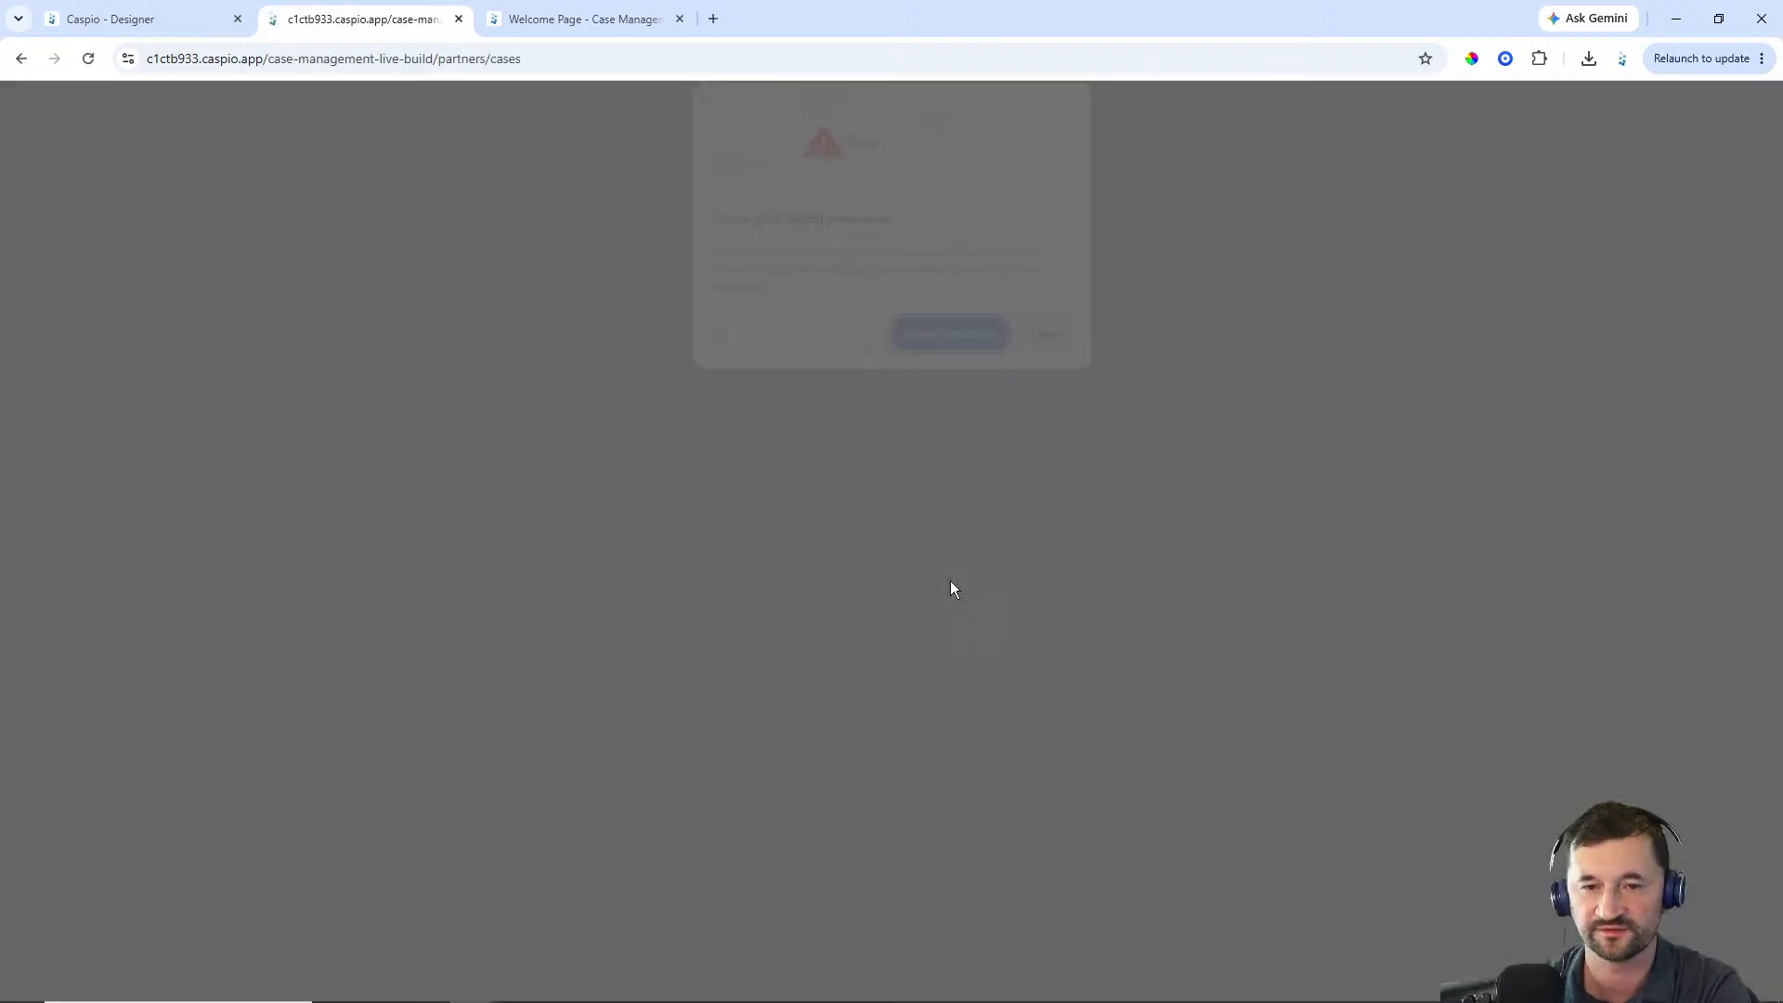
{"action": "left_click", "coordinate": [1049, 340]}
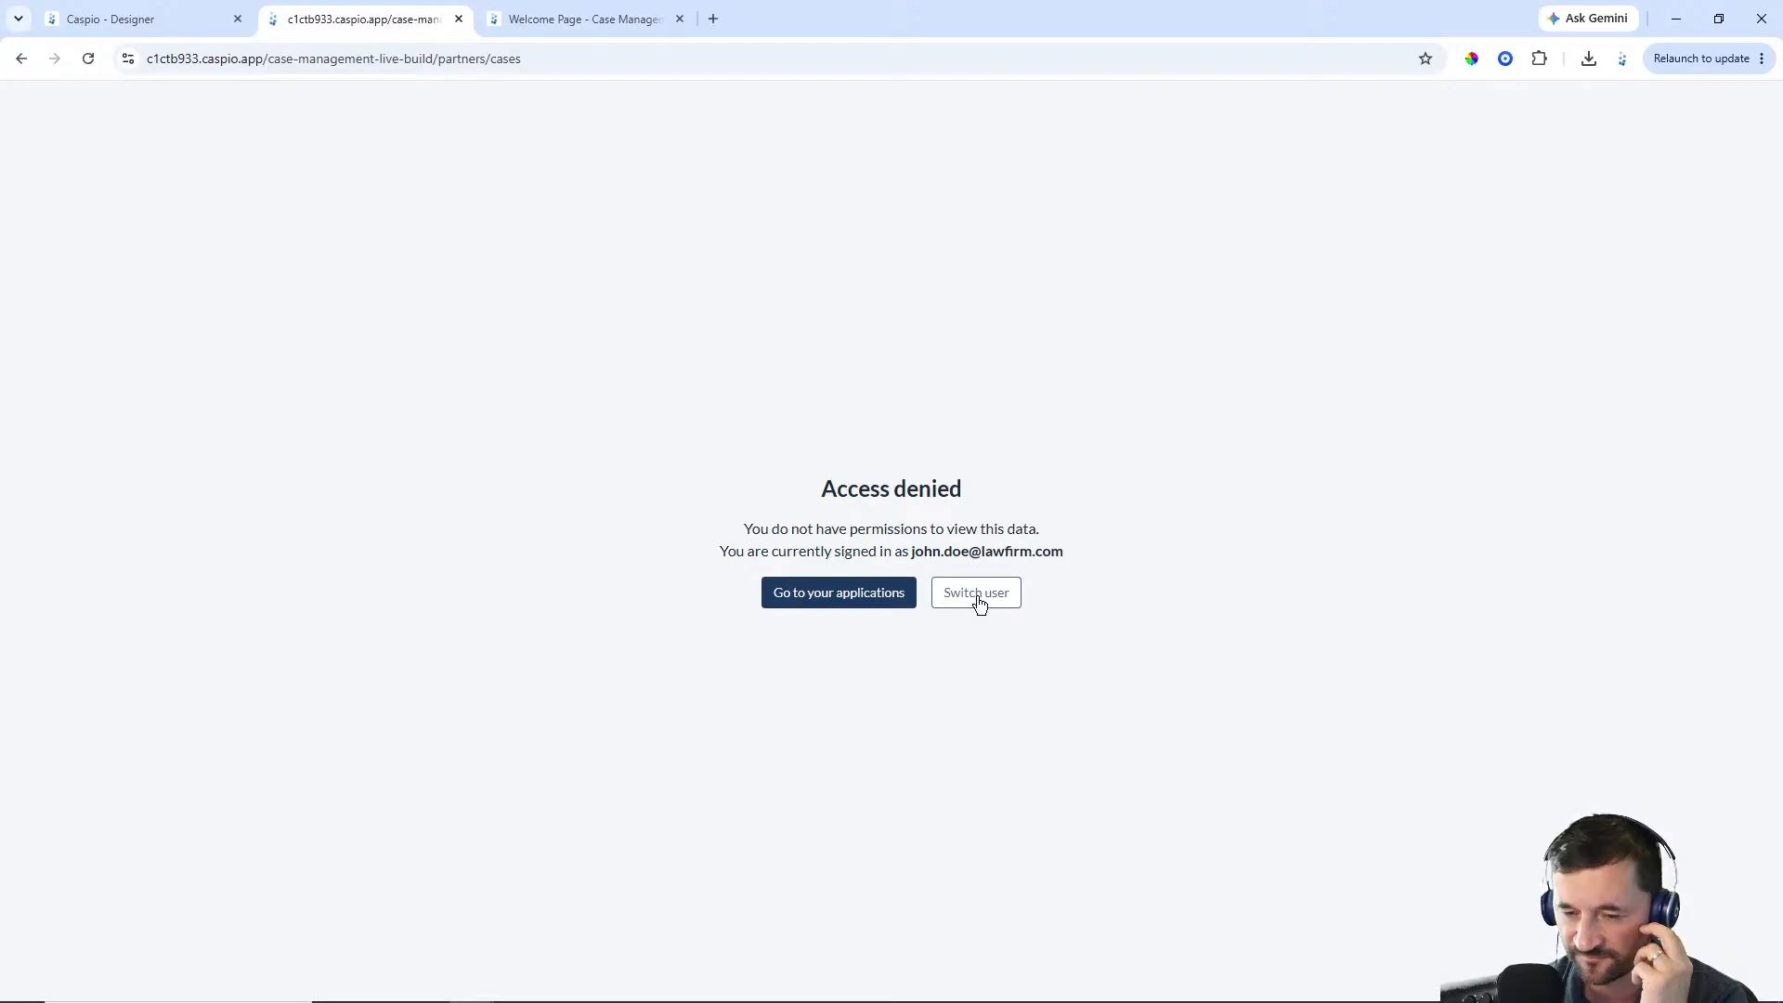
Go to the user's applications, open the Case Management dashboard and sign out of the portal
{"action": "left_click", "coordinate": [880, 600]}
{"action": "left_click", "coordinate": [182, 318]}
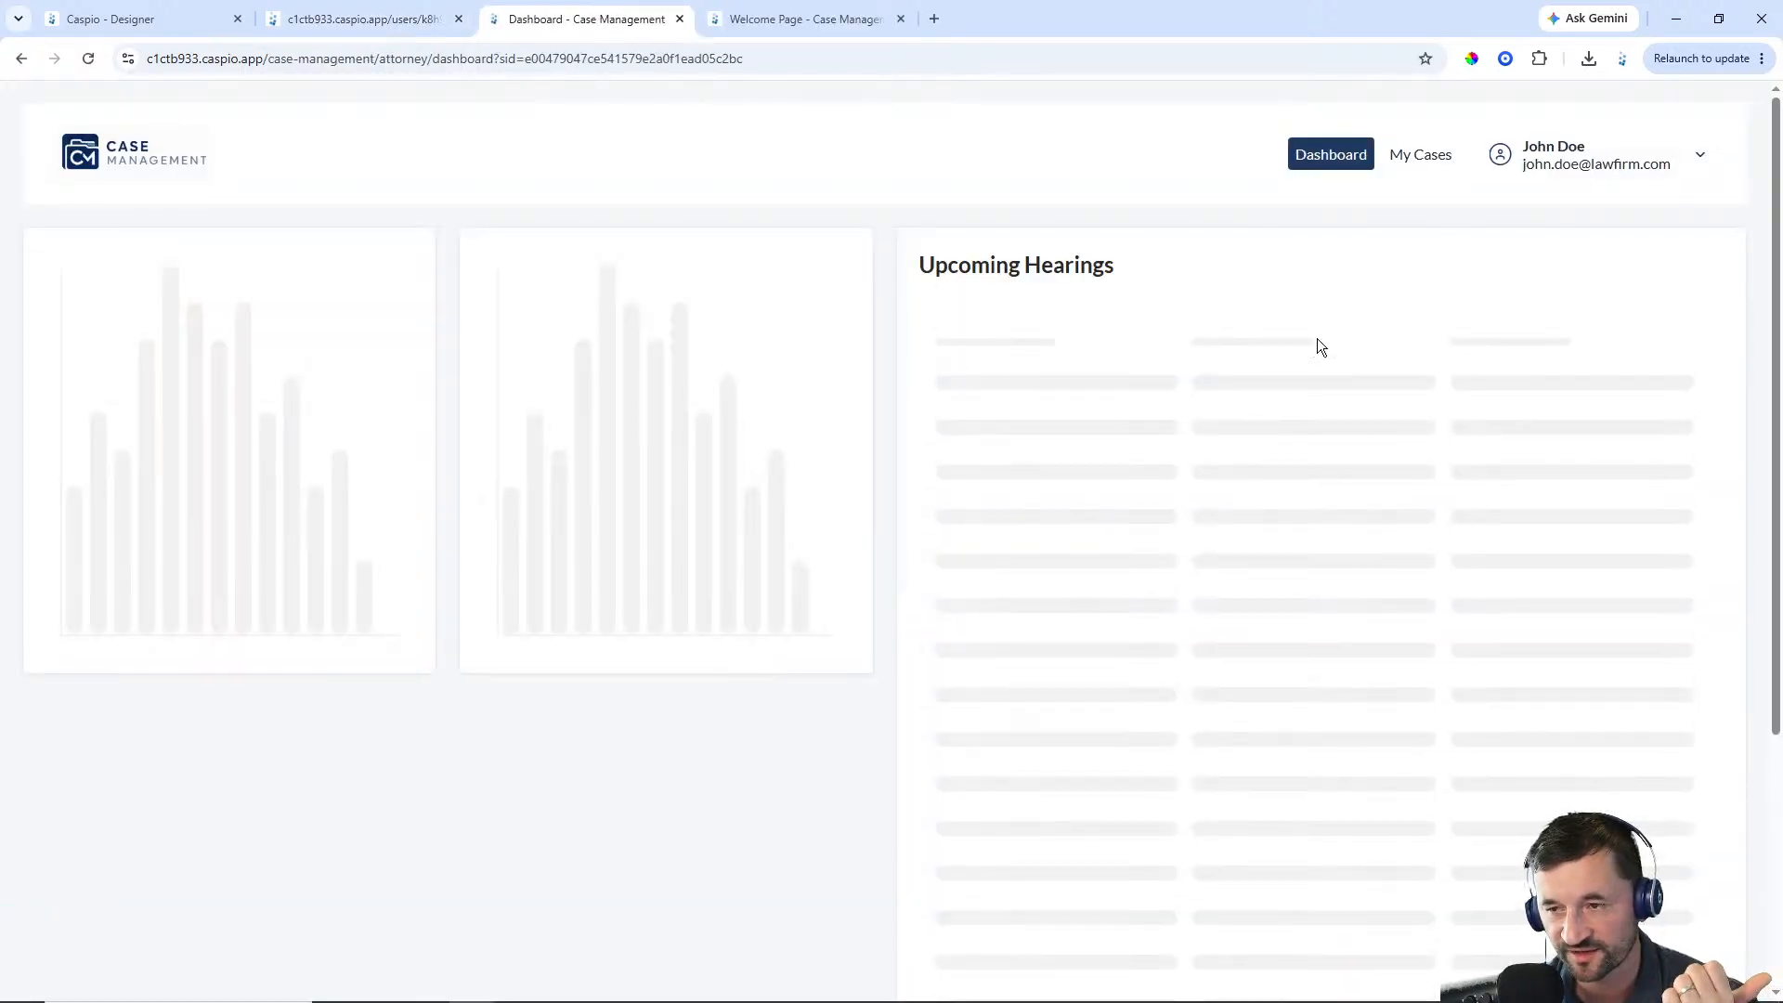
{"action": "left_click", "coordinate": [1711, 173]}
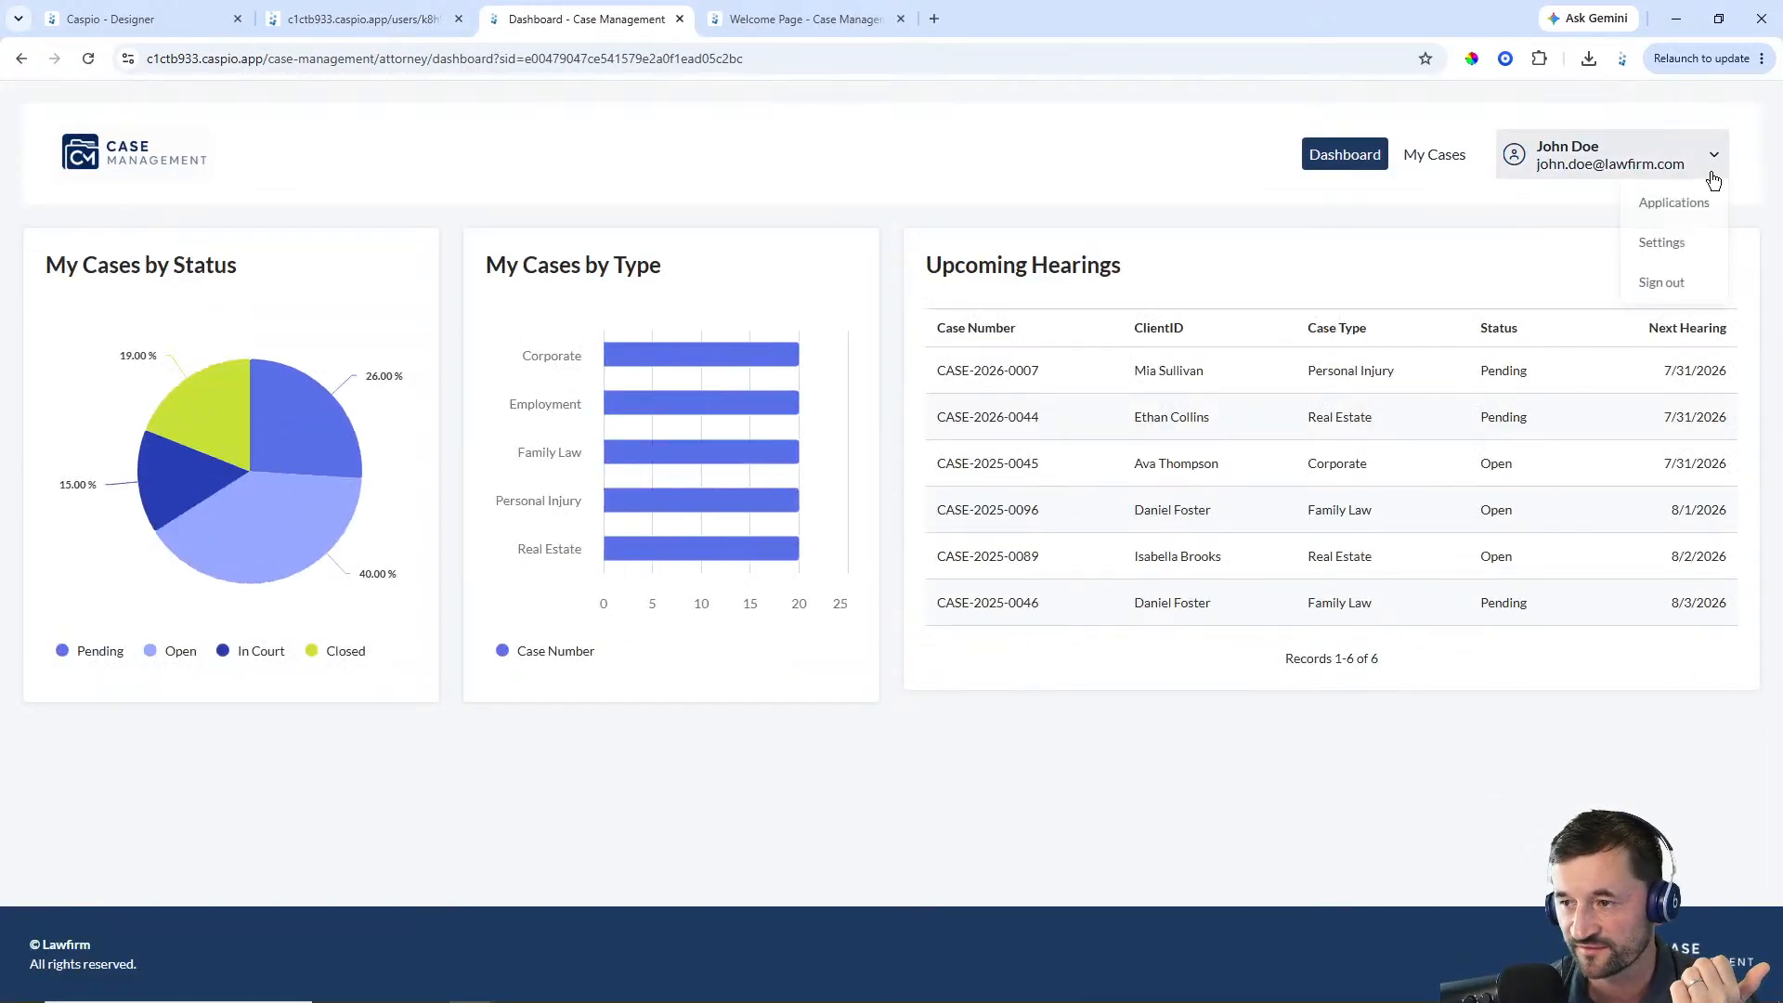
{"action": "left_click", "coordinate": [1654, 284]}
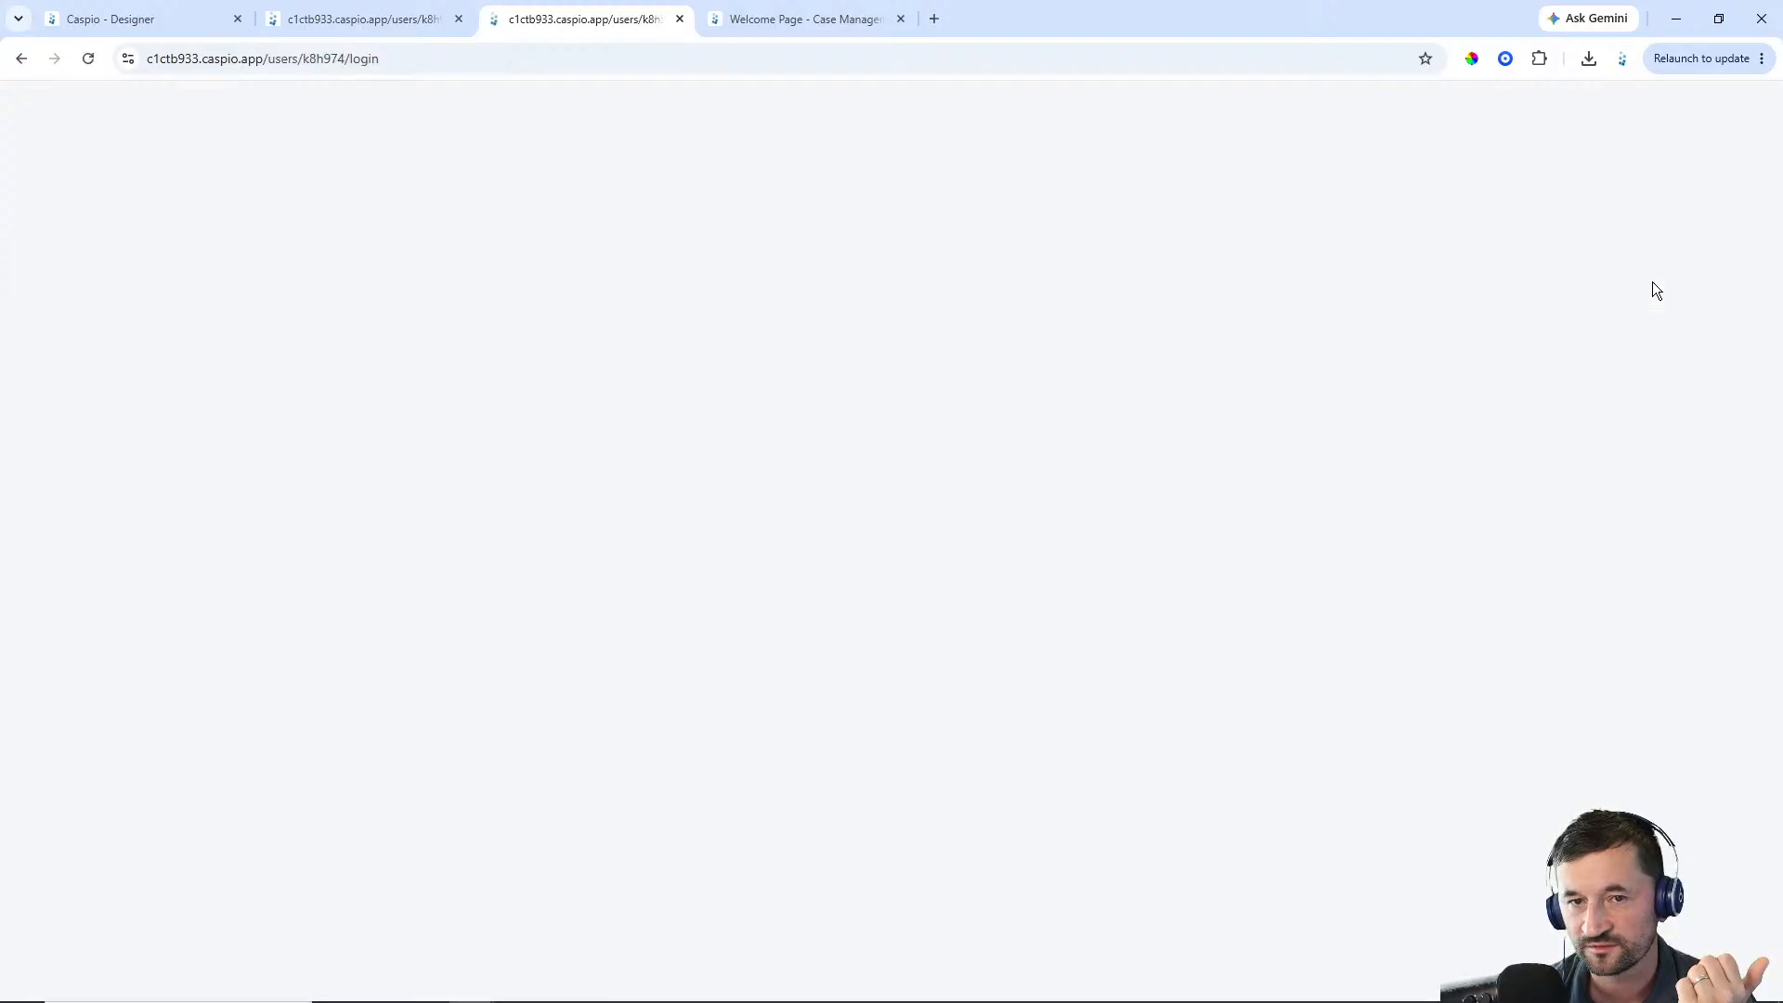
Return to the Designer, reopen the deployed Cases page and sign in again with the user's email and account password
{"action": "left_click", "coordinate": [678, 19]}
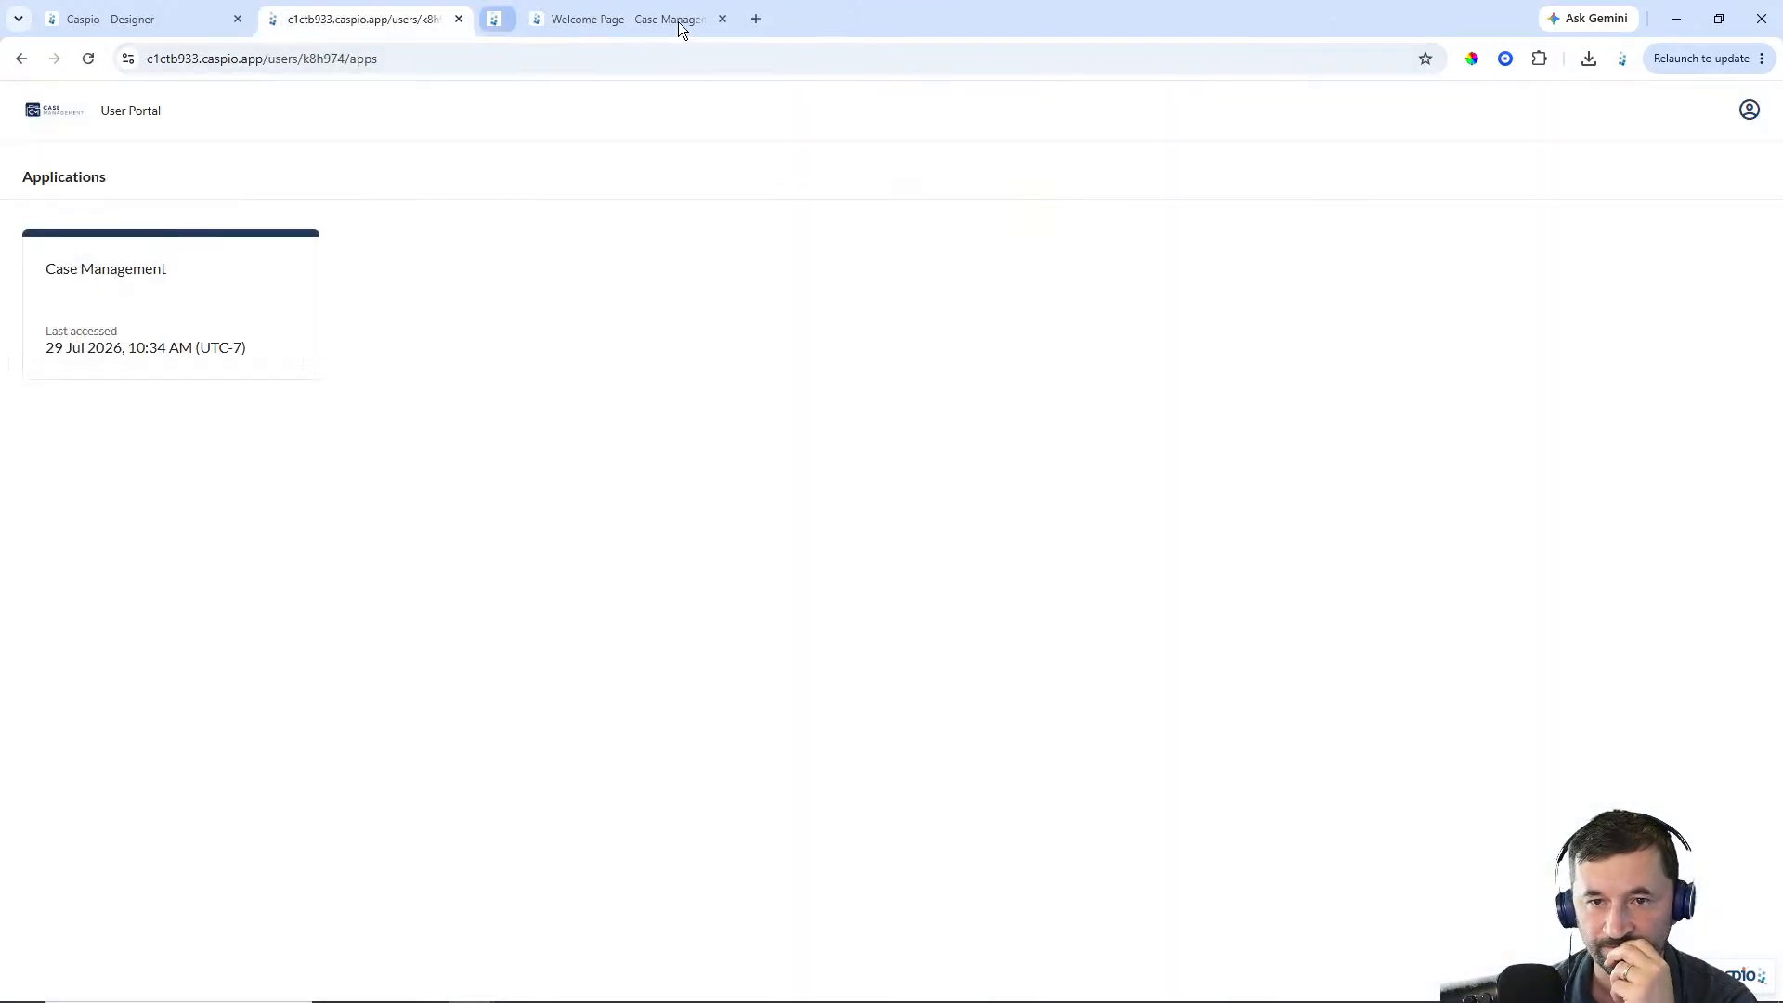
{"action": "left_click", "coordinate": [458, 19]}
{"action": "left_click", "coordinate": [154, 28]}
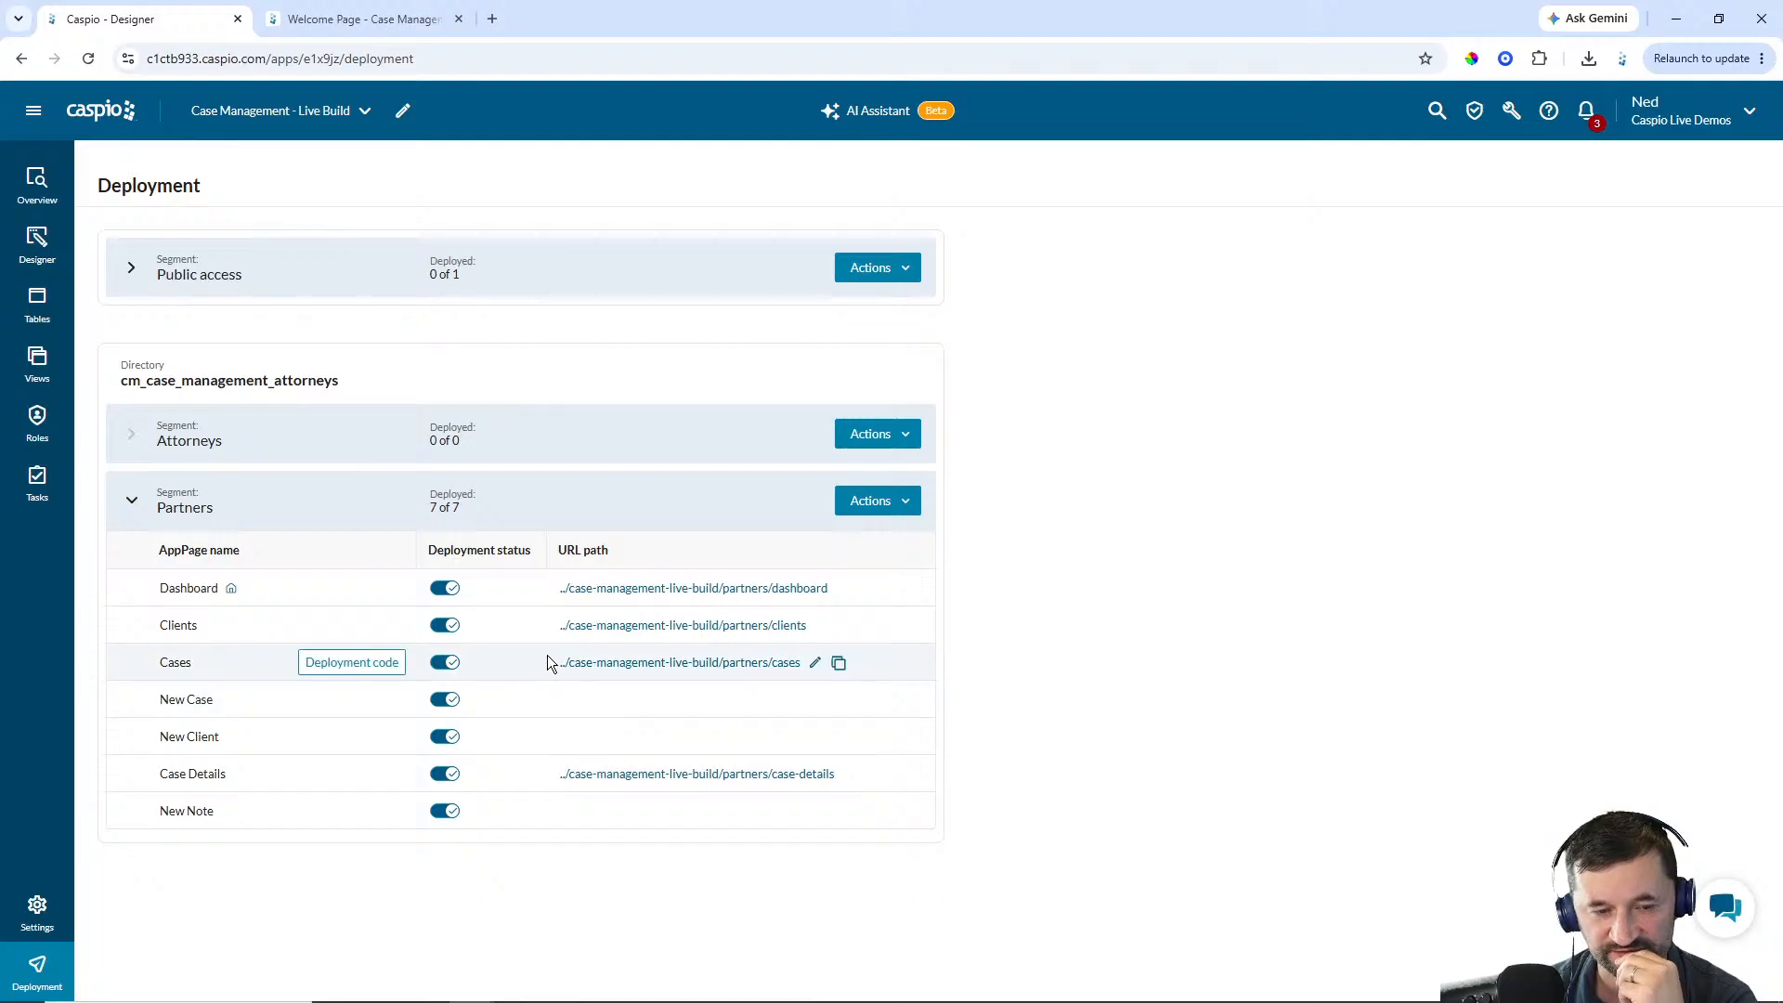
{"action": "left_click", "coordinate": [635, 663]}
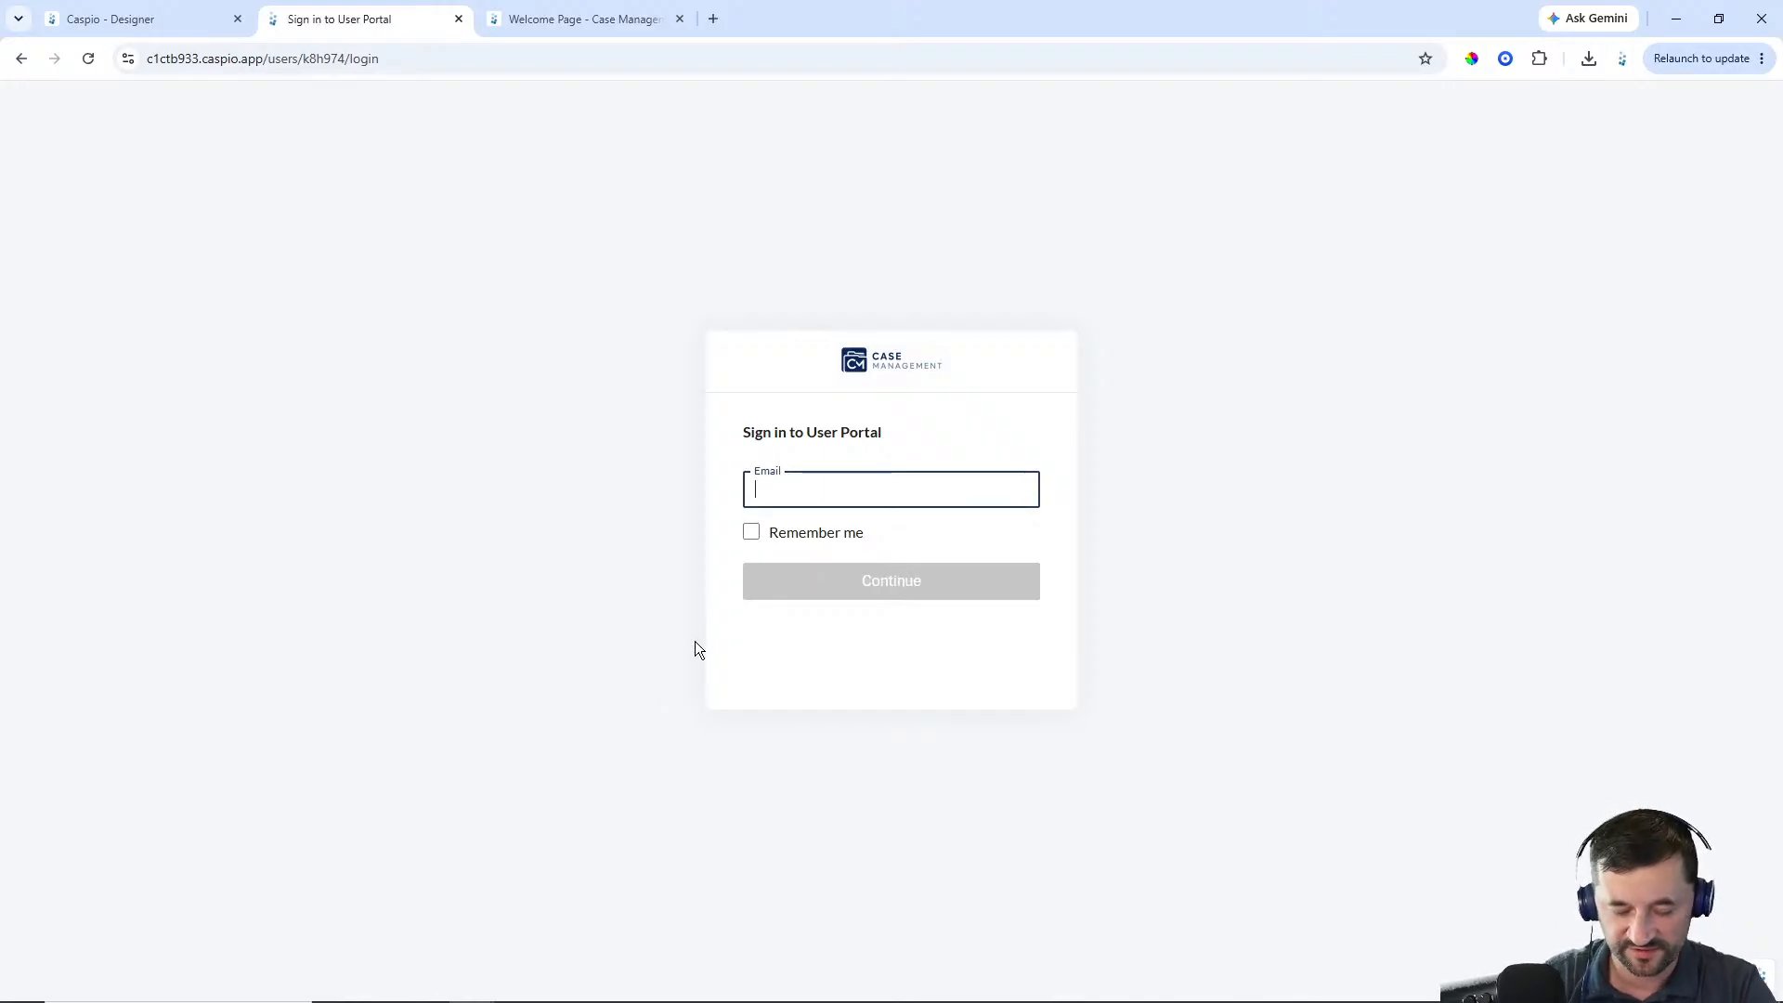
{"action": "type", "text": "john.doe@lawfirm.com"}
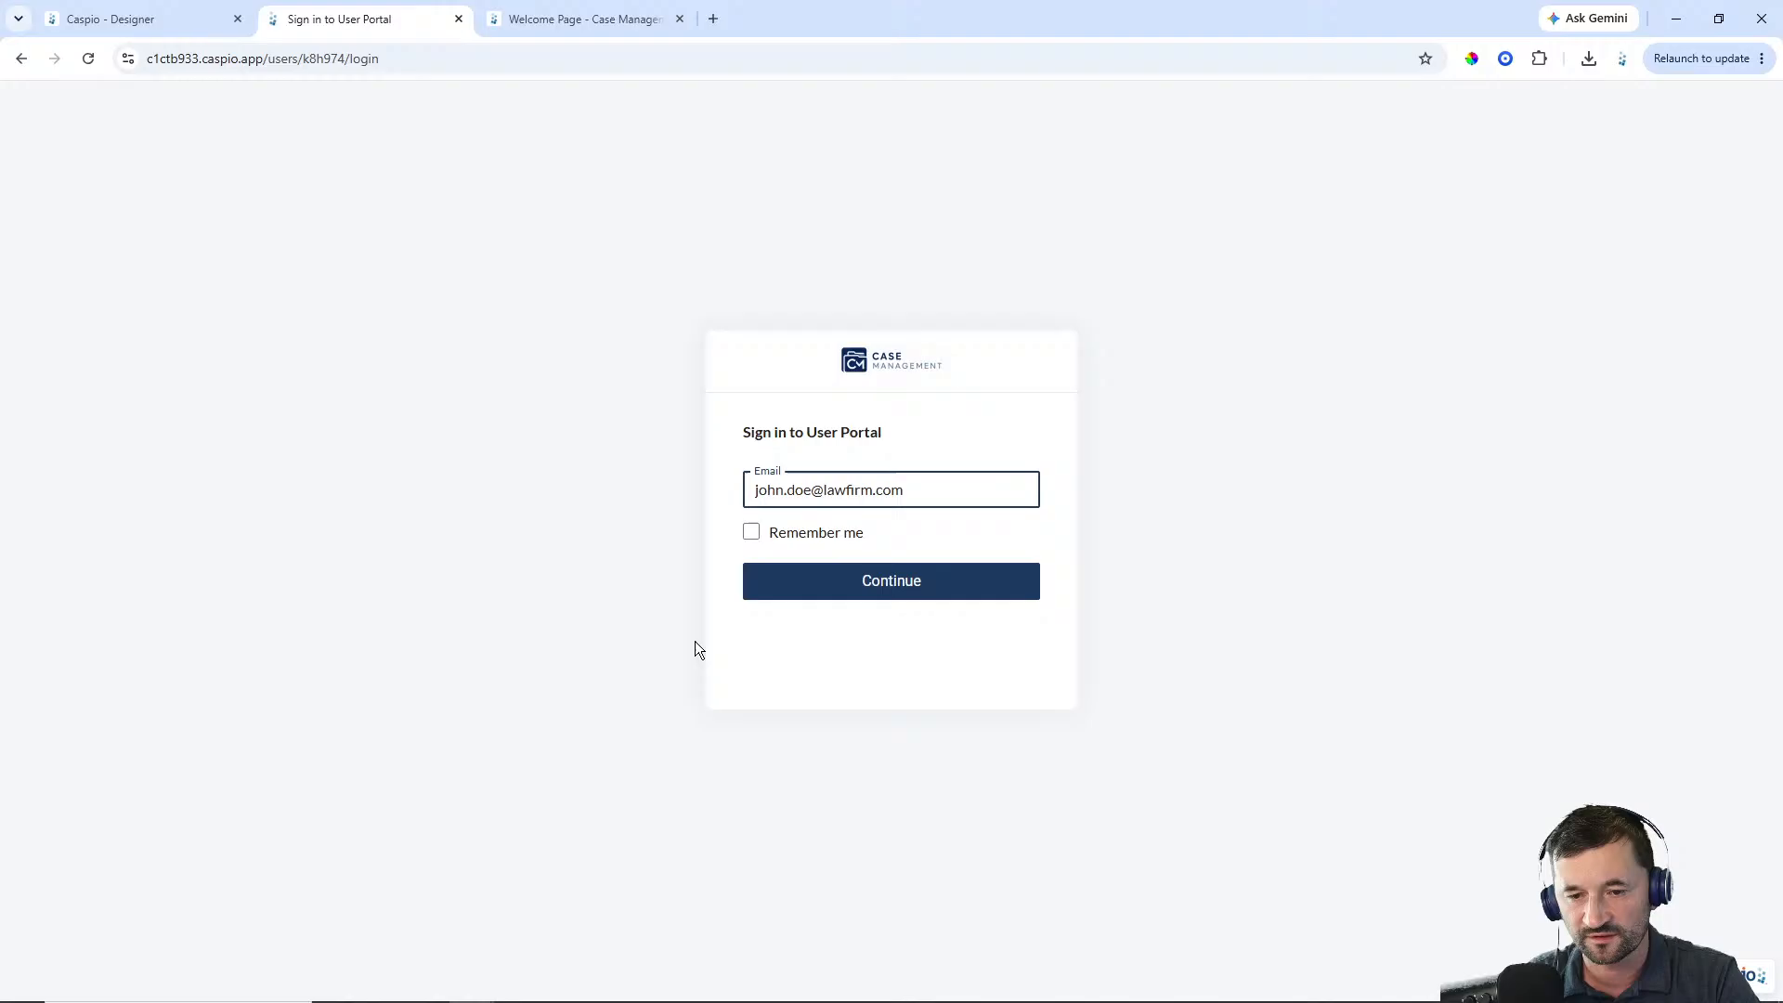
{"action": "key", "text": "Return"}
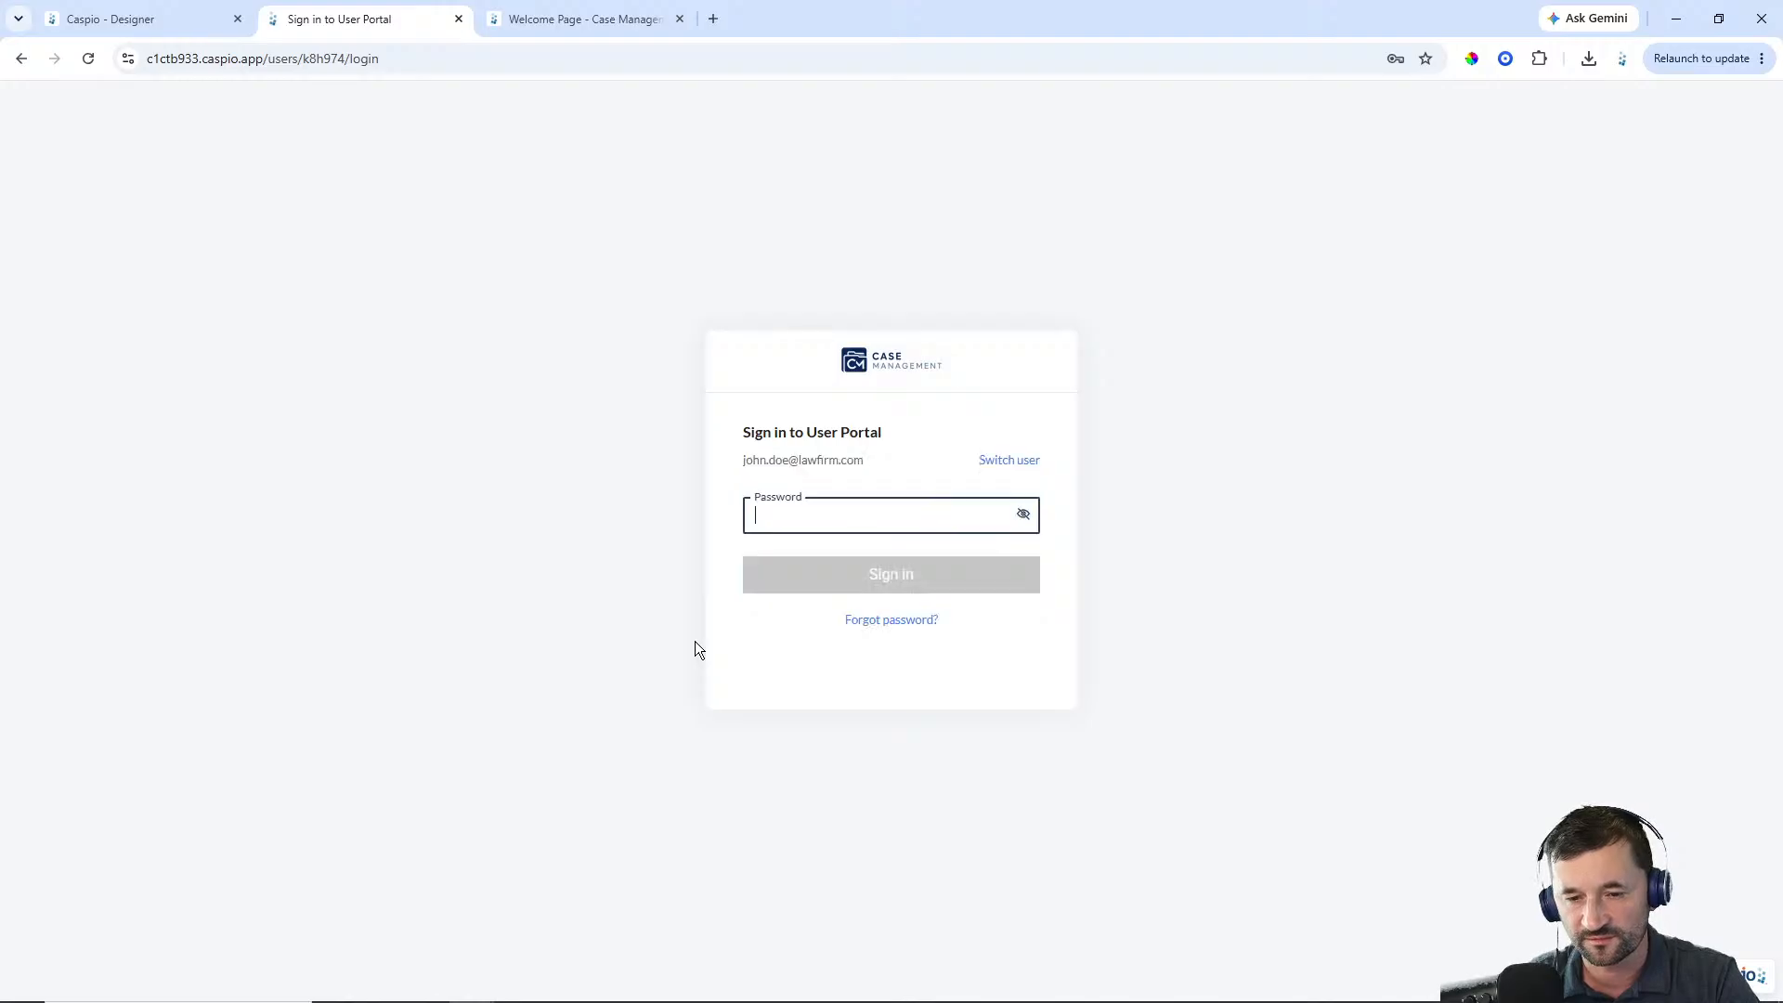
{"action": "type", "text": "*********"}
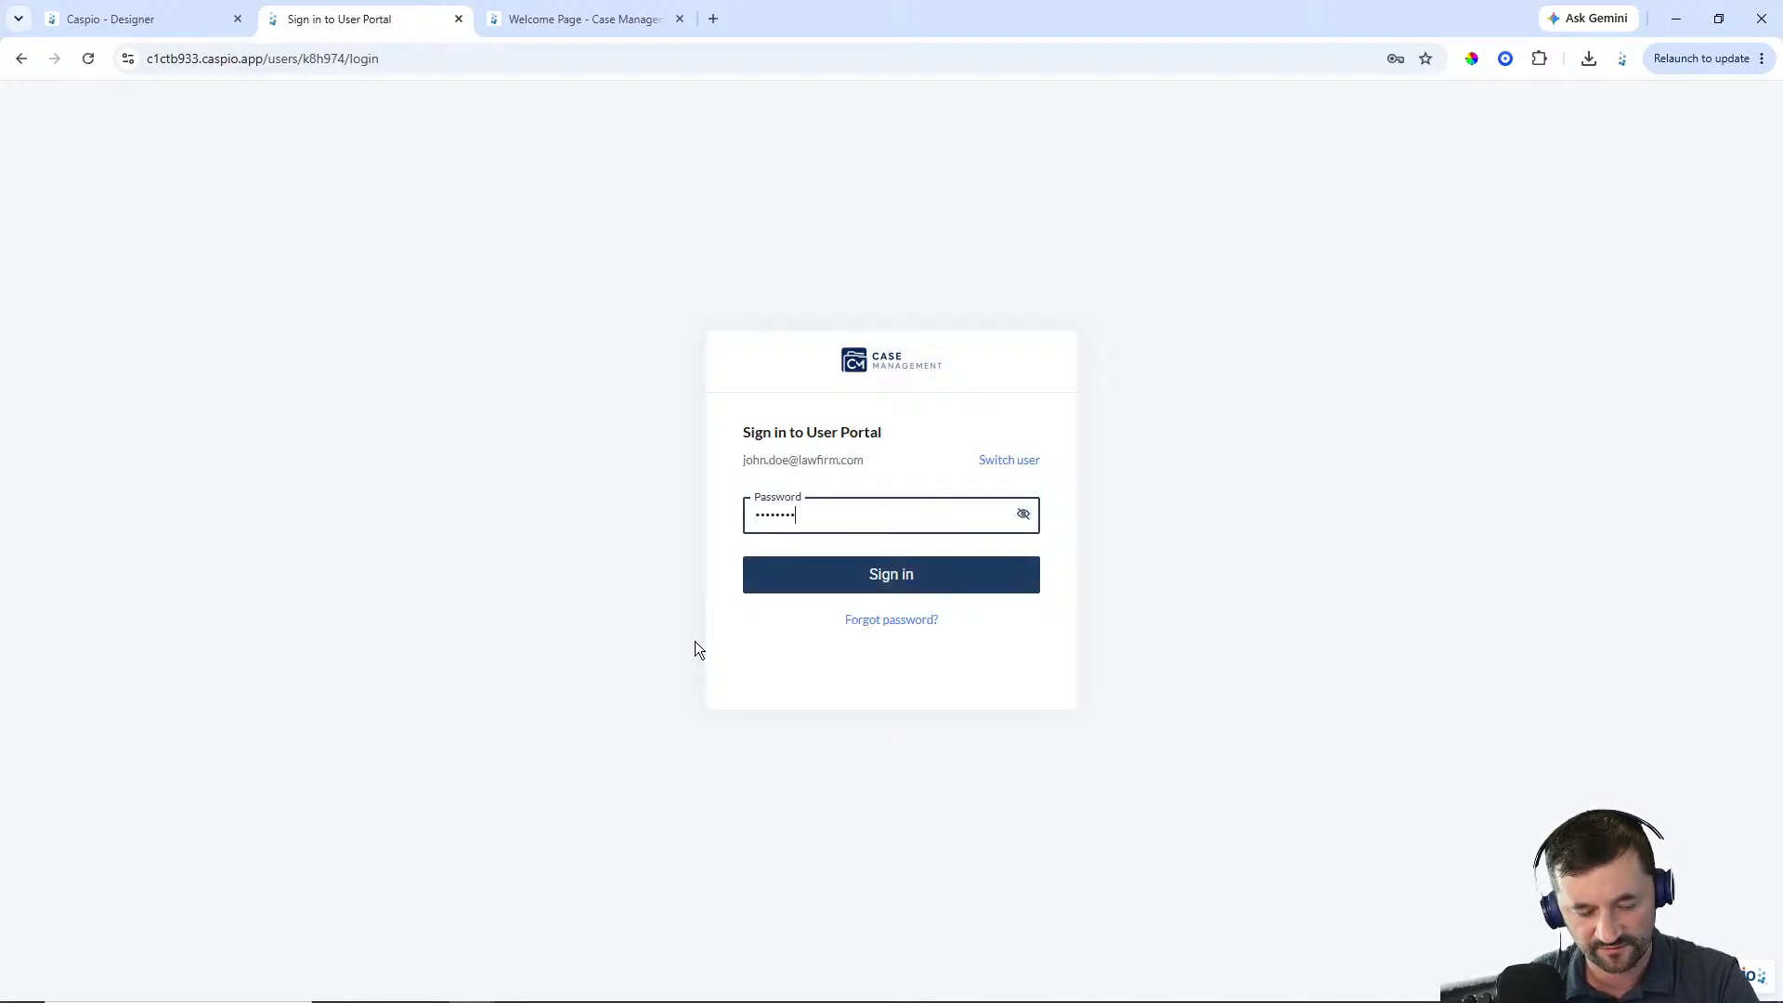
{"action": "key", "text": "Return"}
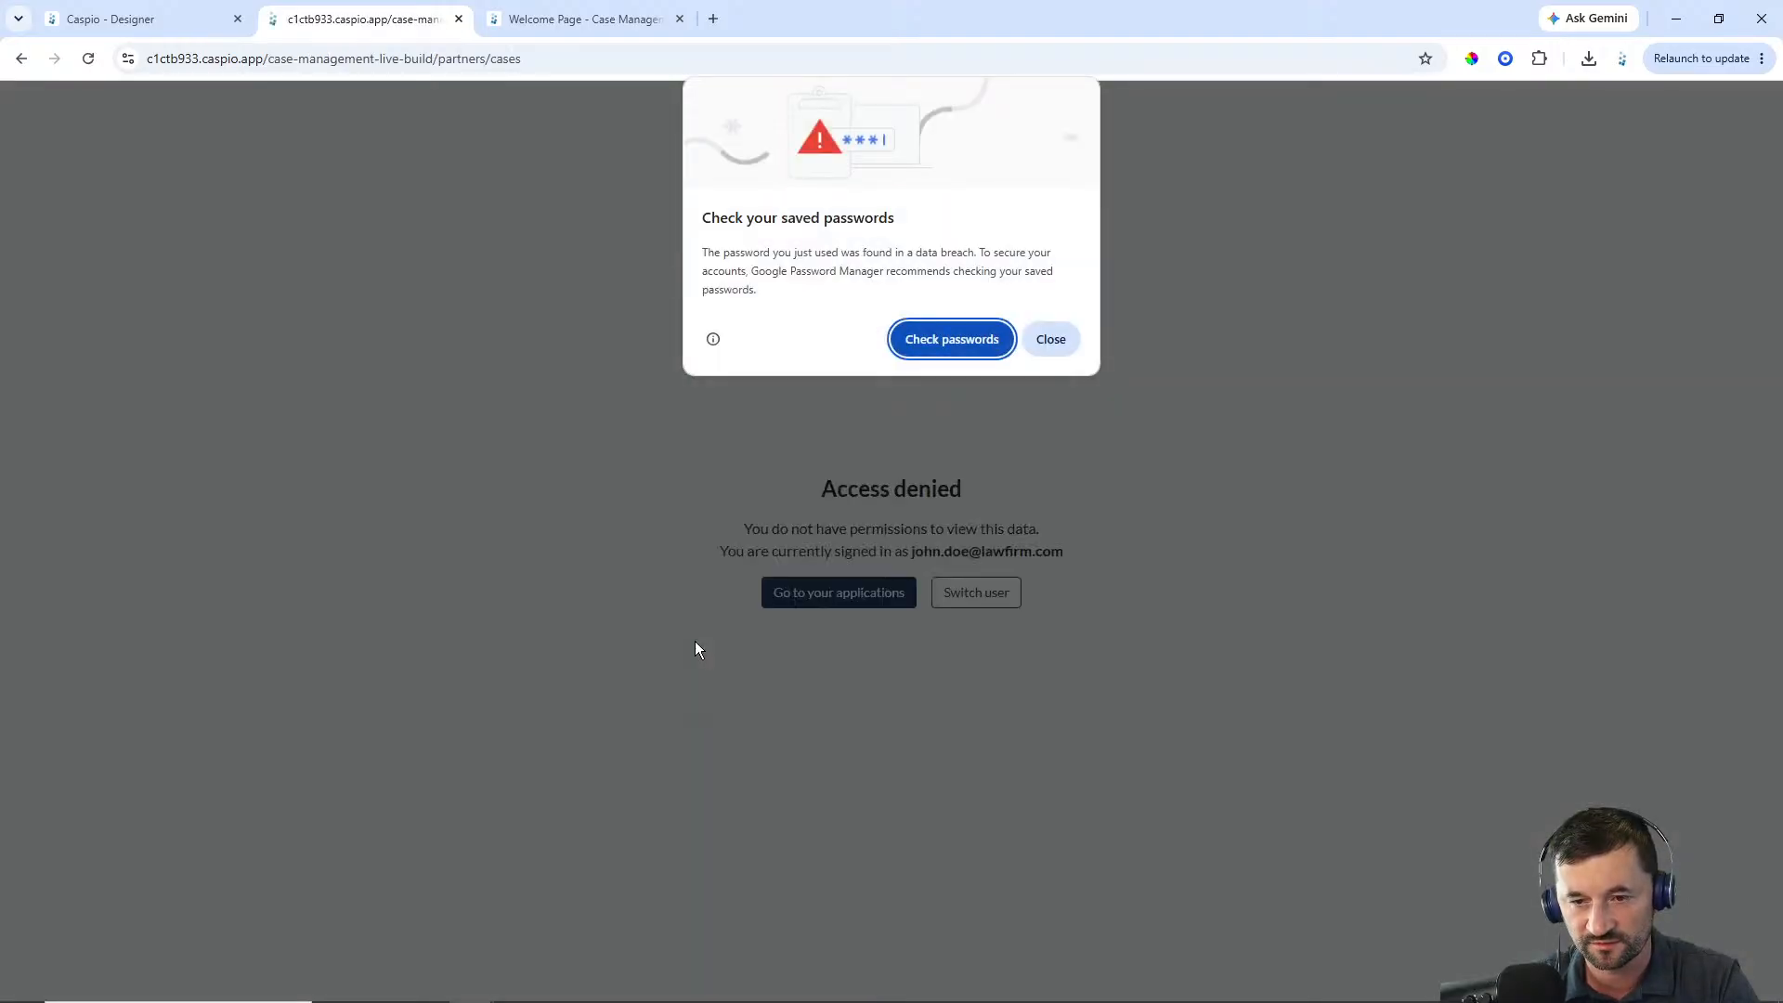
{"action": "left_click", "coordinate": [1053, 339]}
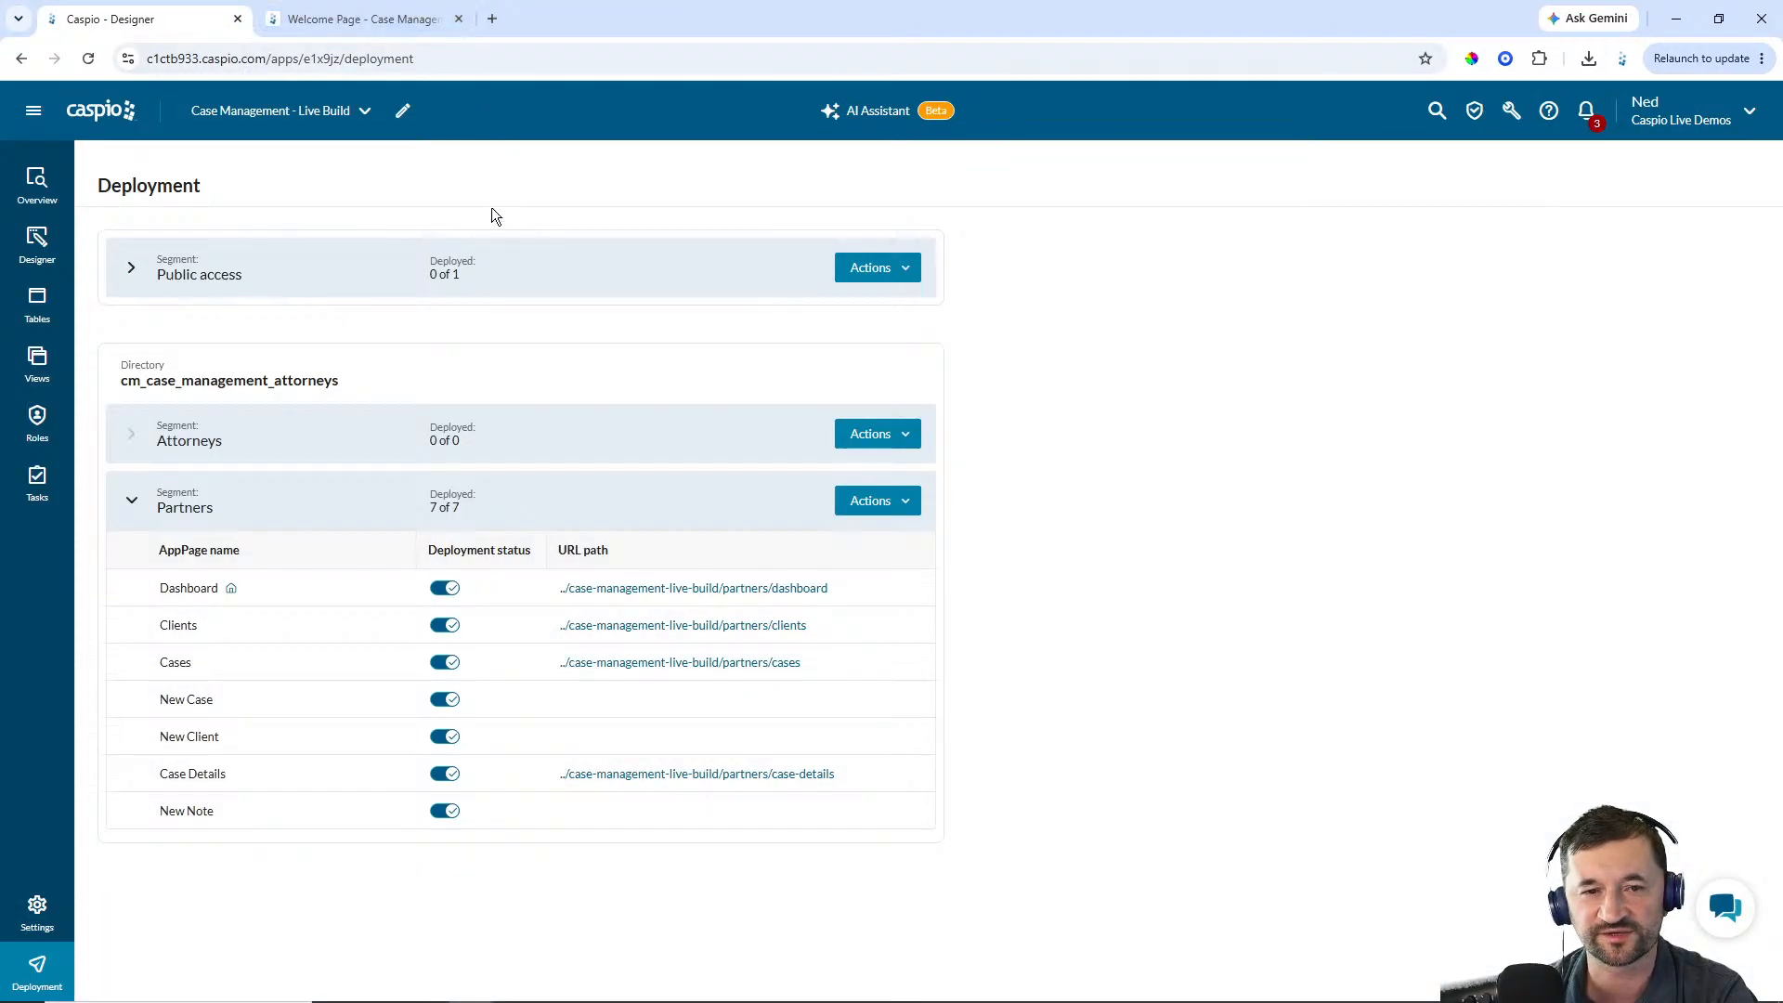
On the Clients AppPage, add a search form using cm_clients_1 with the First_Name, Last_Name and Email fields
{"action": "left_click", "coordinate": [37, 241]}
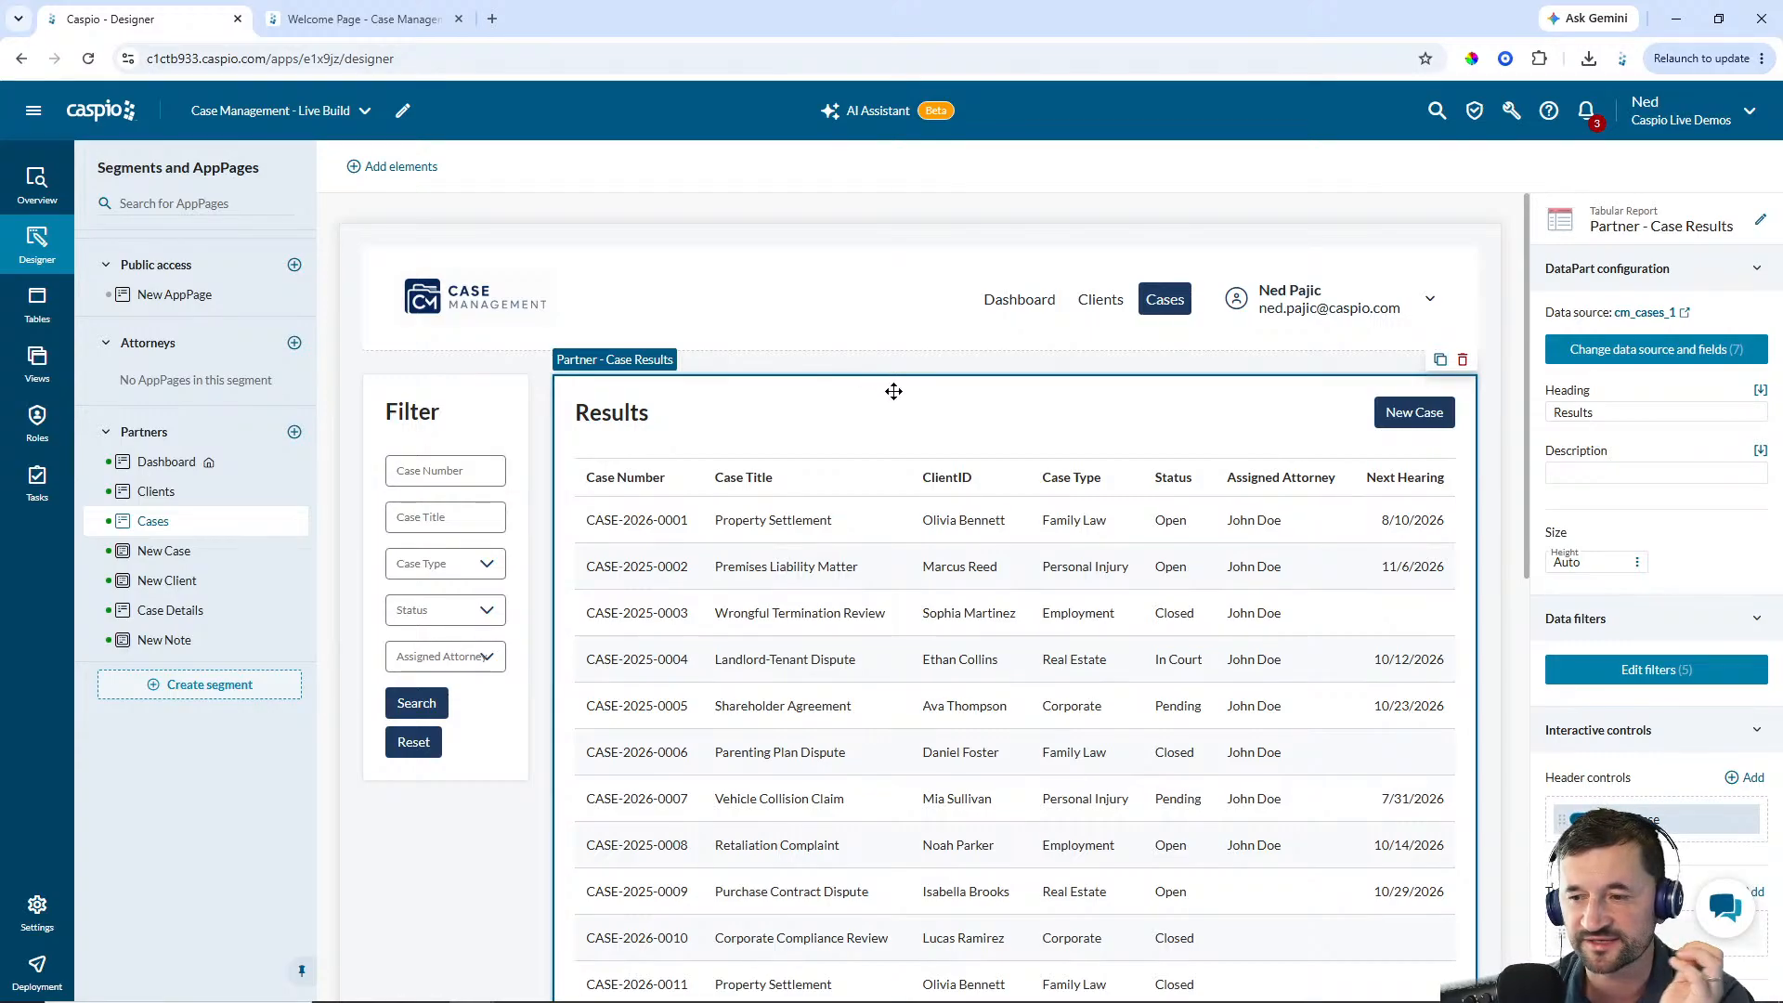
{"action": "left_click", "coordinate": [167, 496]}
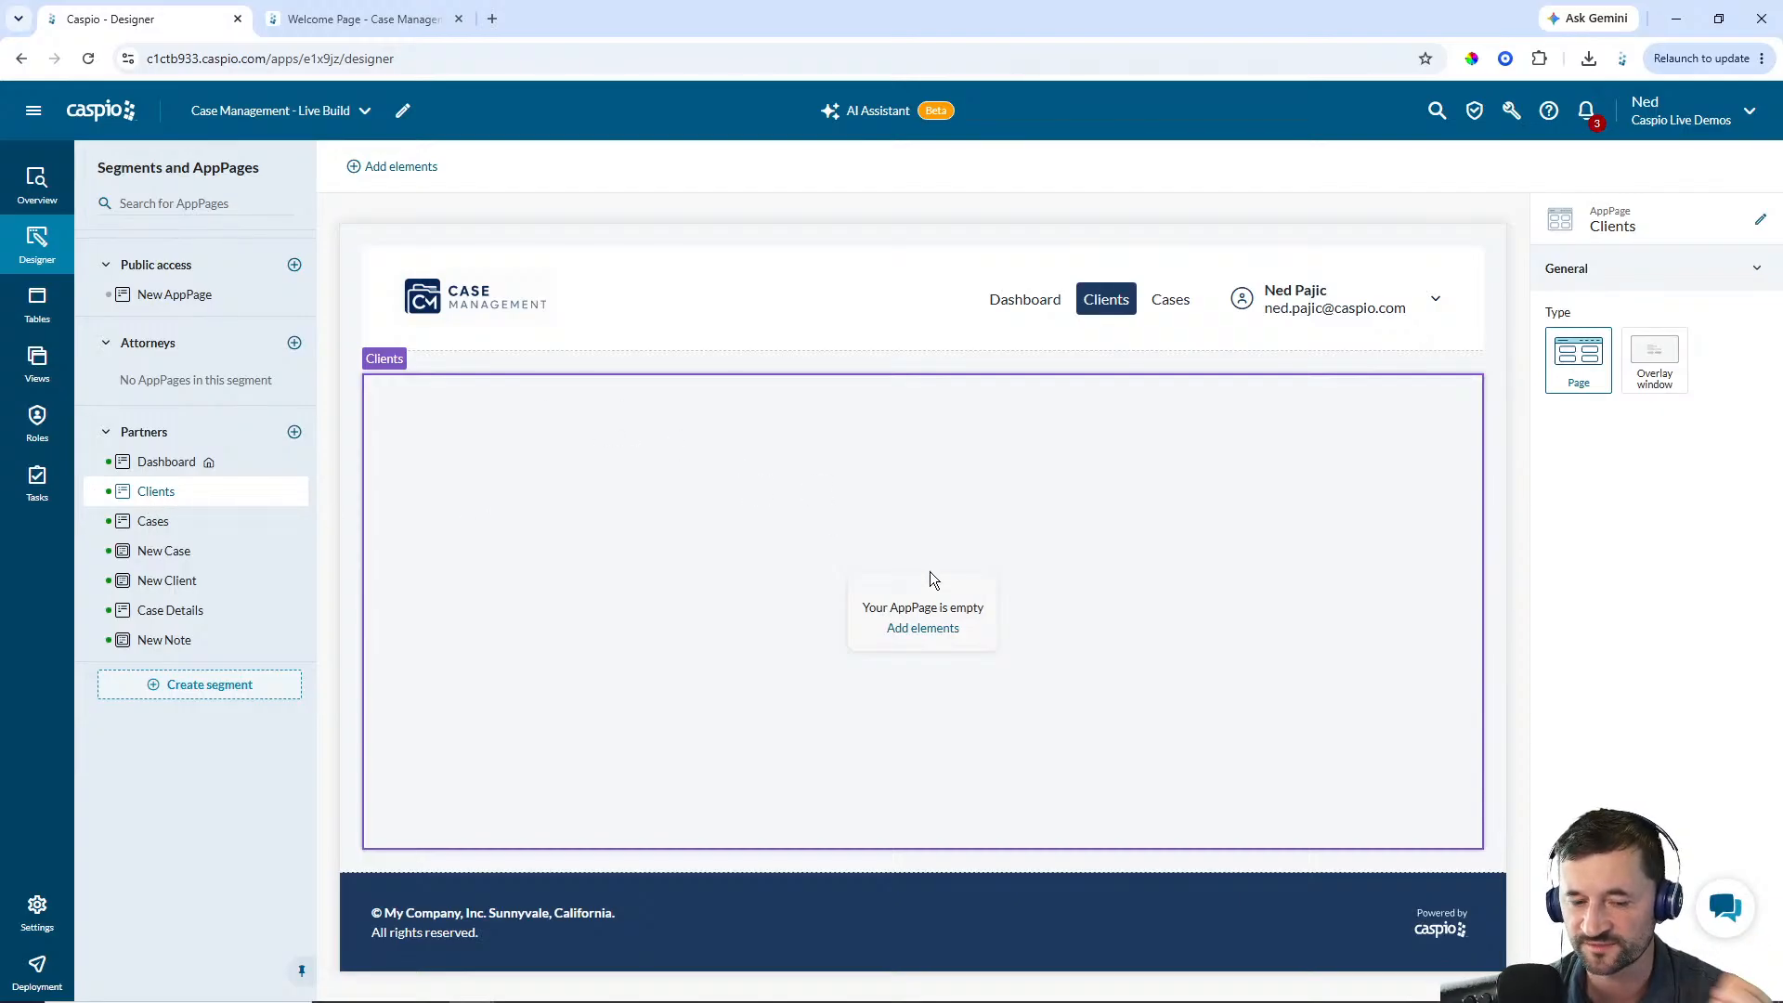
{"action": "left_click", "coordinate": [926, 629]}
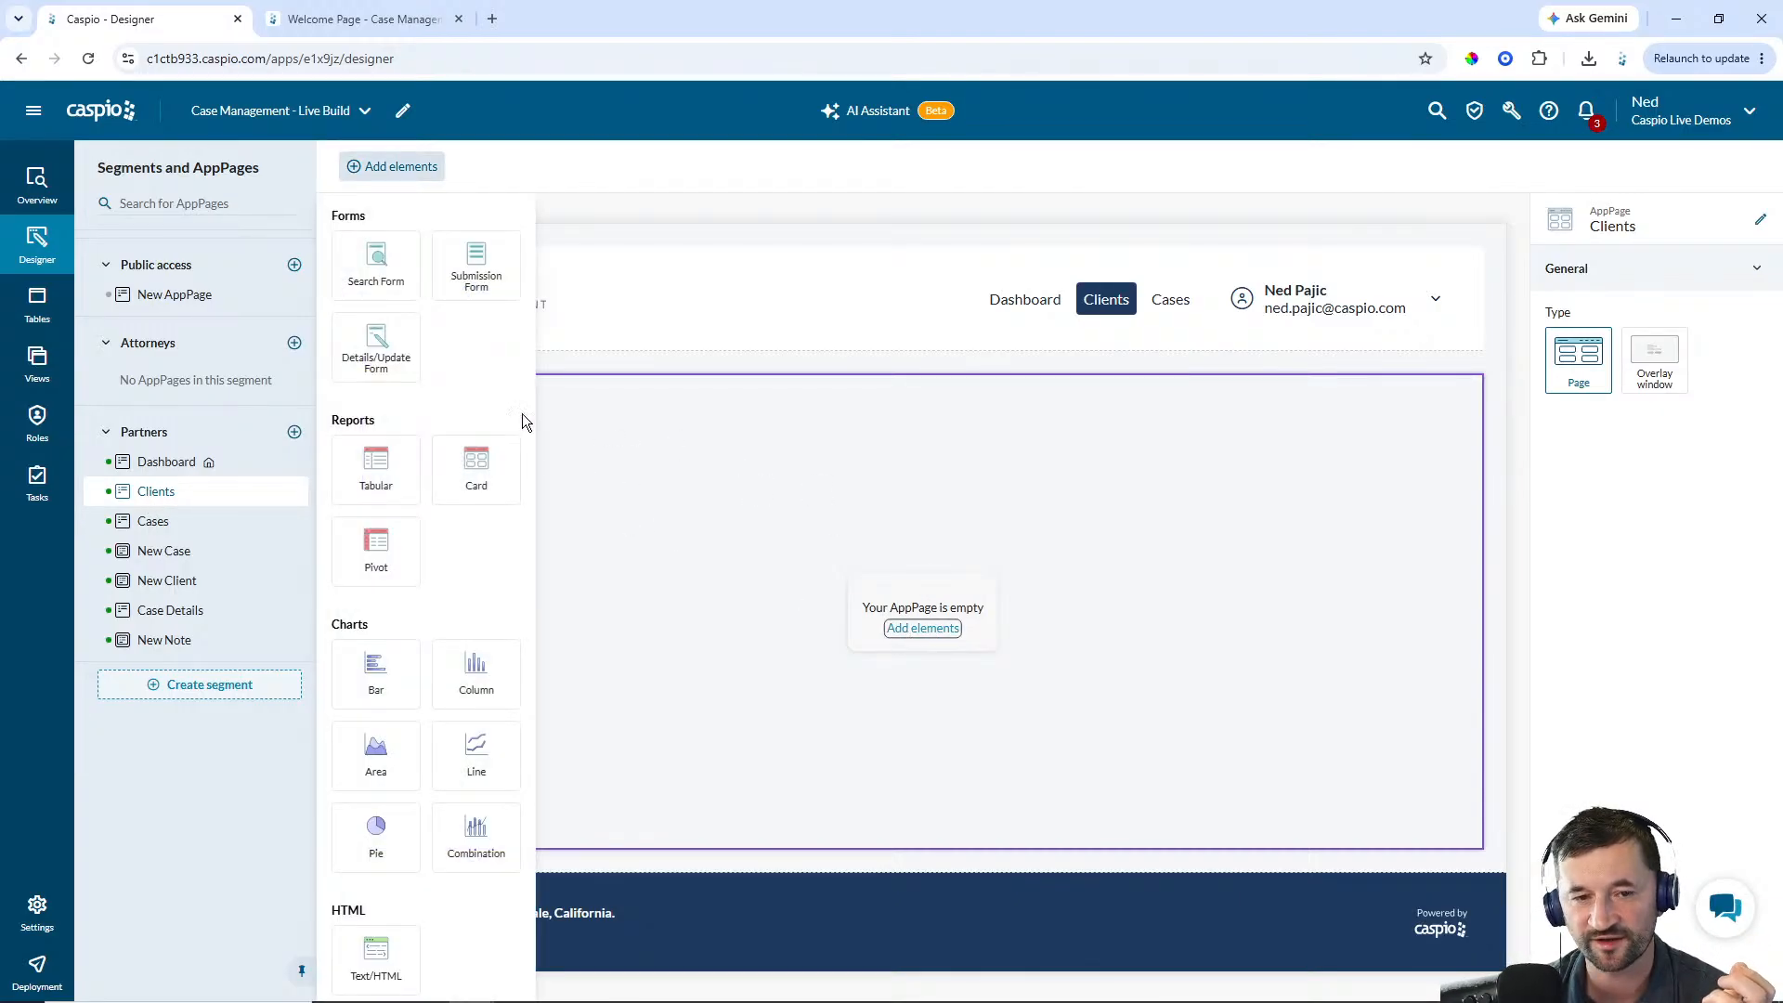
{"action": "left_click_drag", "start_coordinate": [377, 265], "coordinate": [446, 405]}
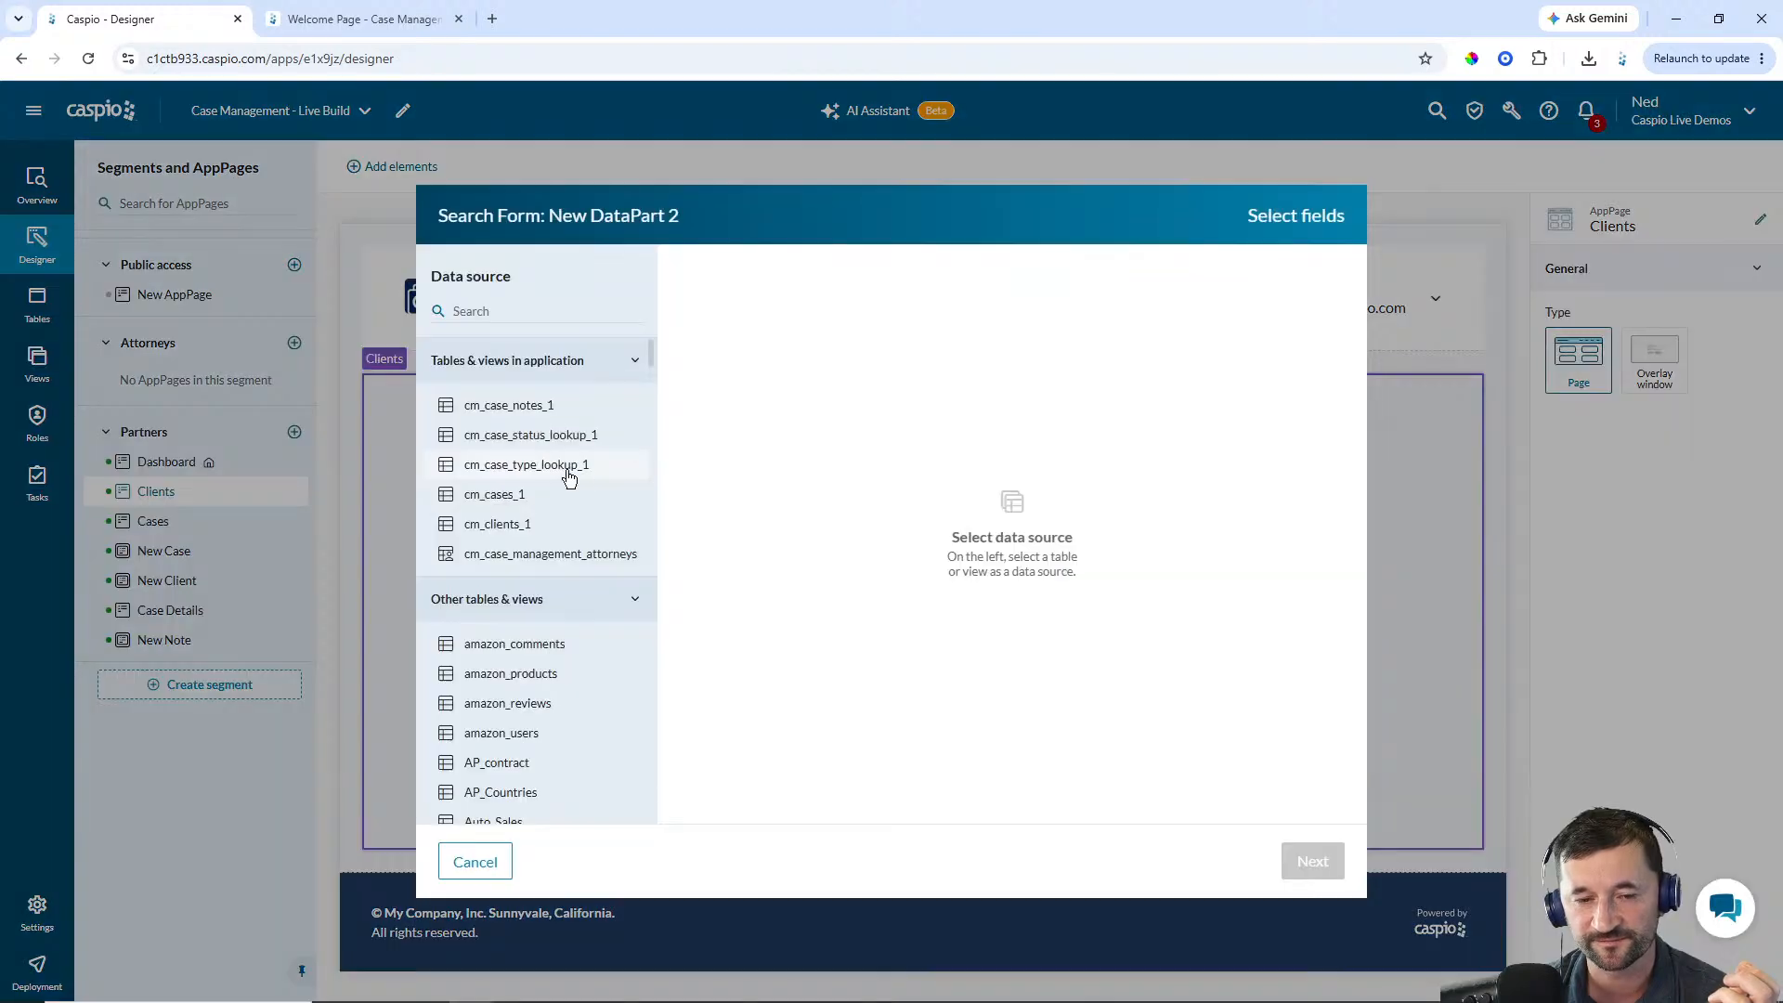
{"action": "left_click", "coordinate": [513, 525]}
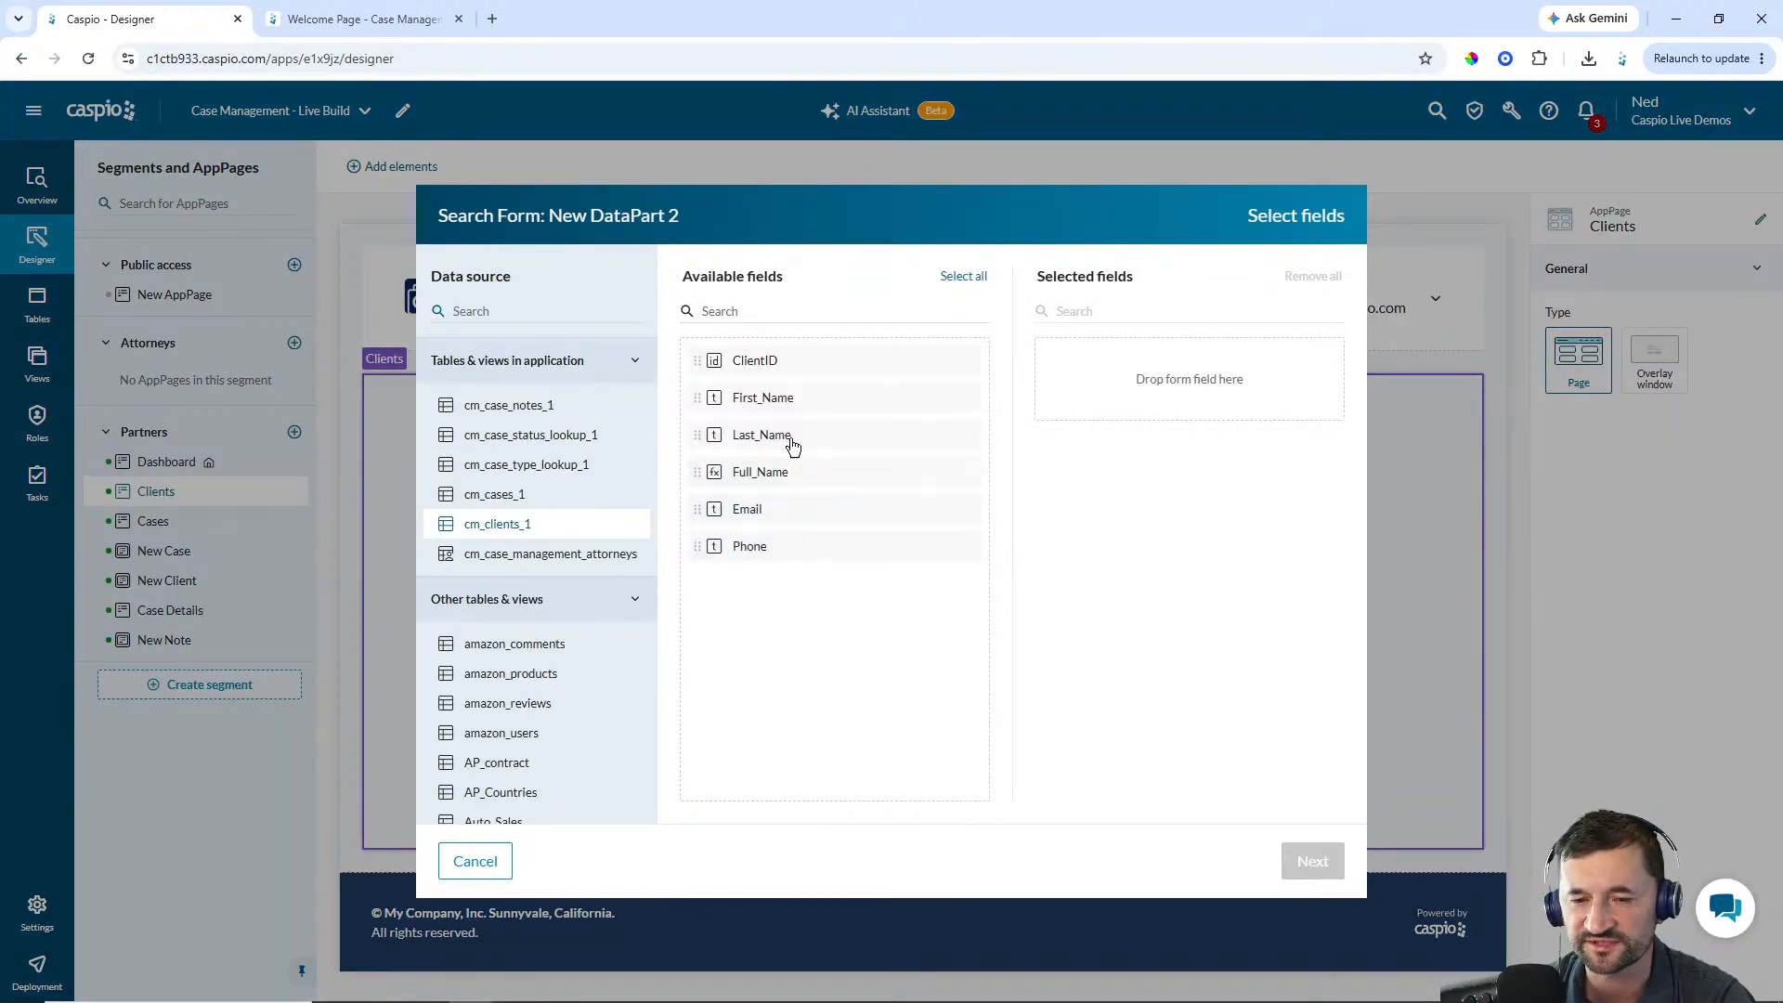
{"action": "left_click", "coordinate": [760, 402]}
{"action": "left_click", "coordinate": [760, 402]}
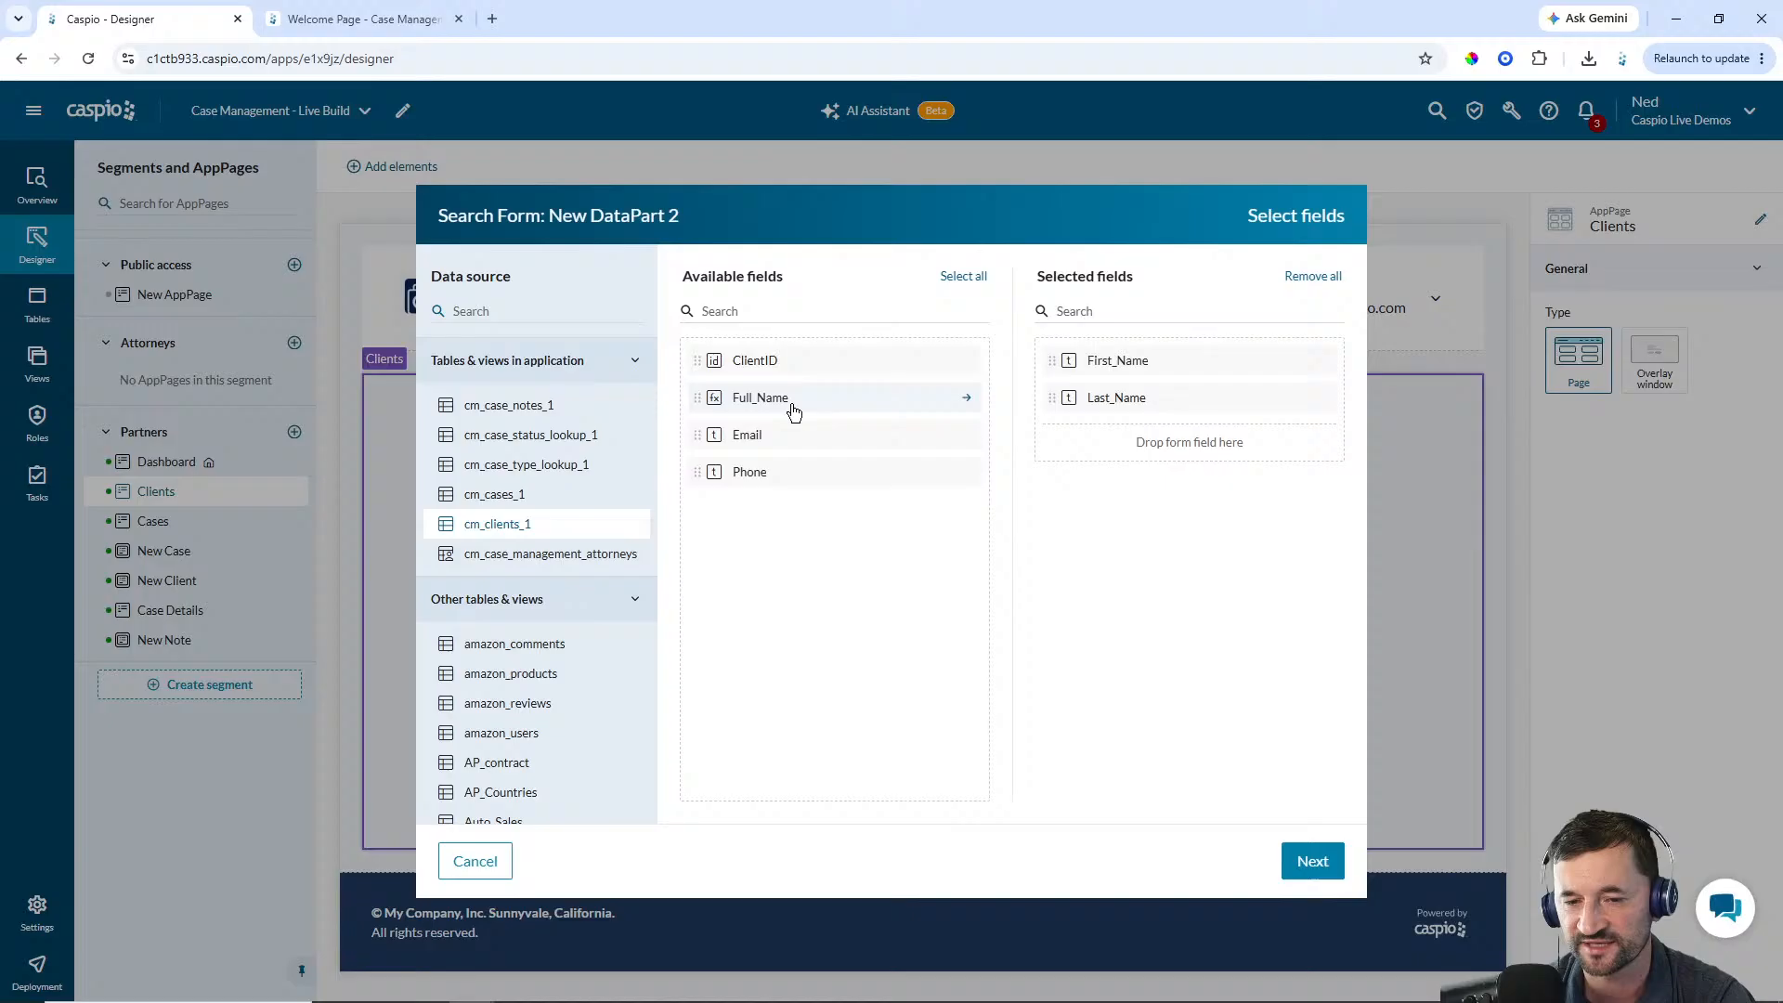
{"action": "left_click", "coordinate": [762, 442]}
{"action": "left_click", "coordinate": [1296, 853]}
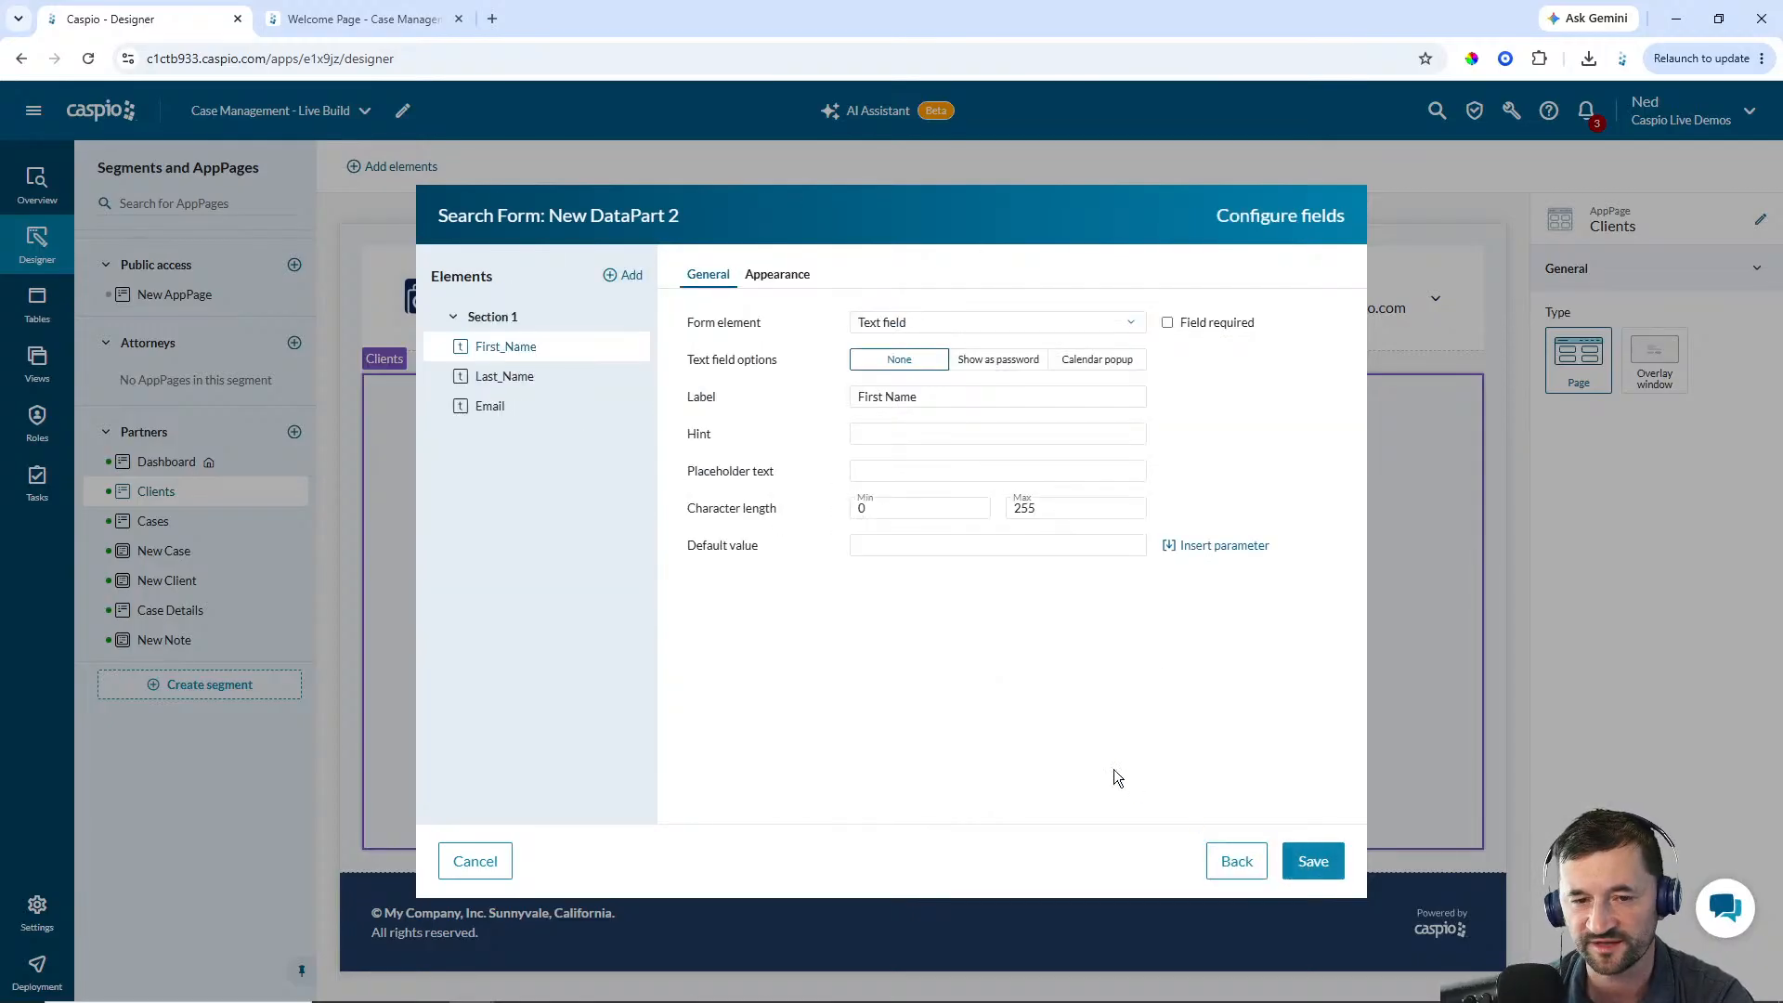
Set the label position of First_Name, Last_Name and Email to Float and save the search form
{"action": "left_click", "coordinate": [785, 278]}
{"action": "left_click", "coordinate": [1016, 385]}
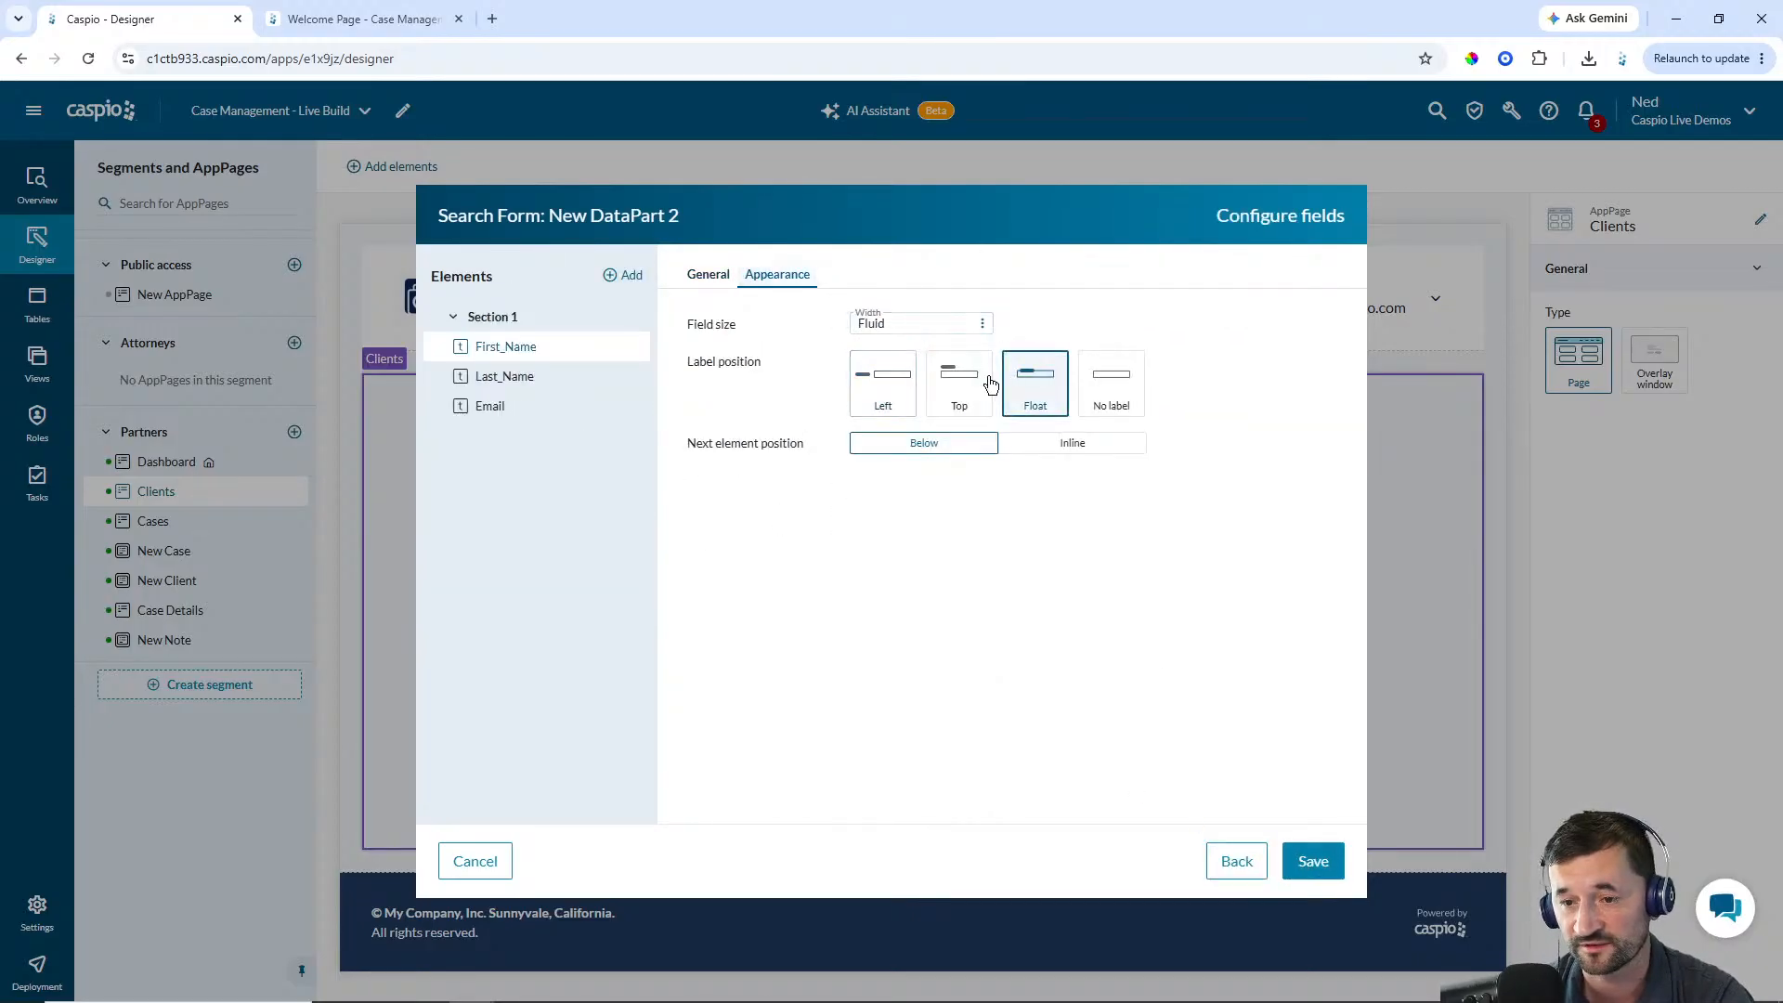
{"action": "left_click", "coordinate": [497, 381]}
{"action": "left_click", "coordinate": [1021, 385]}
{"action": "left_click", "coordinate": [492, 406]}
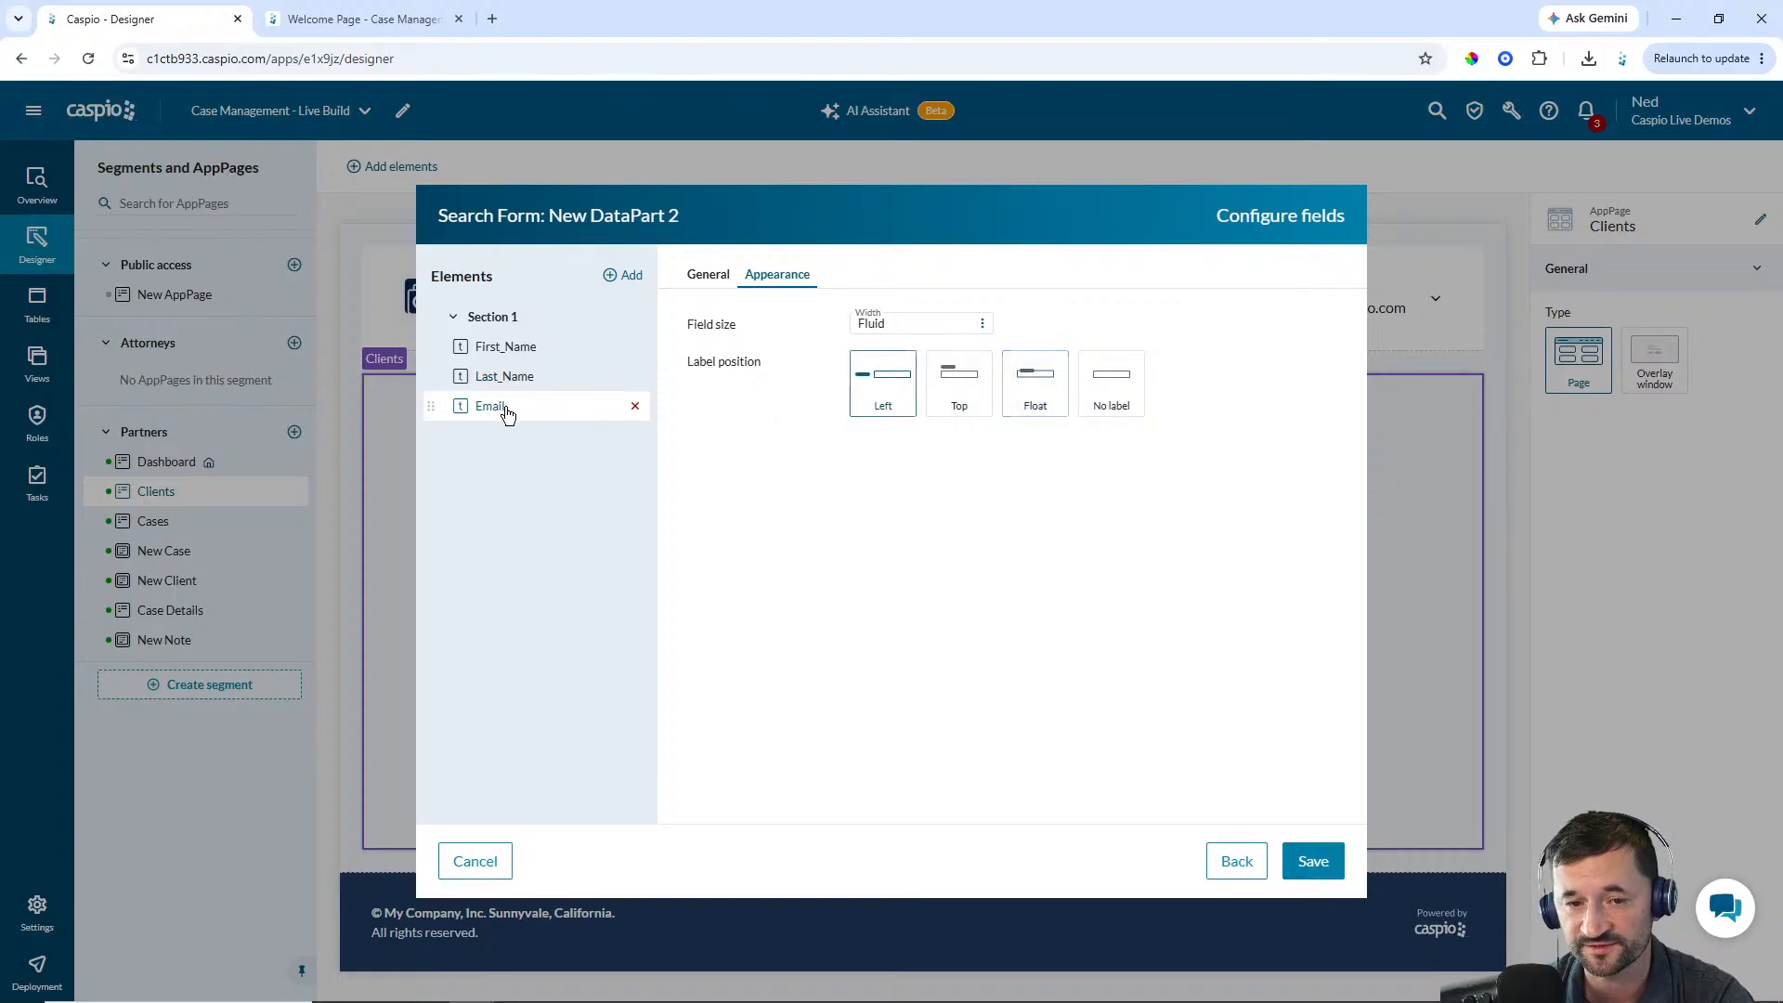
{"action": "left_click", "coordinate": [1016, 385]}
{"action": "left_click", "coordinate": [1315, 860]}
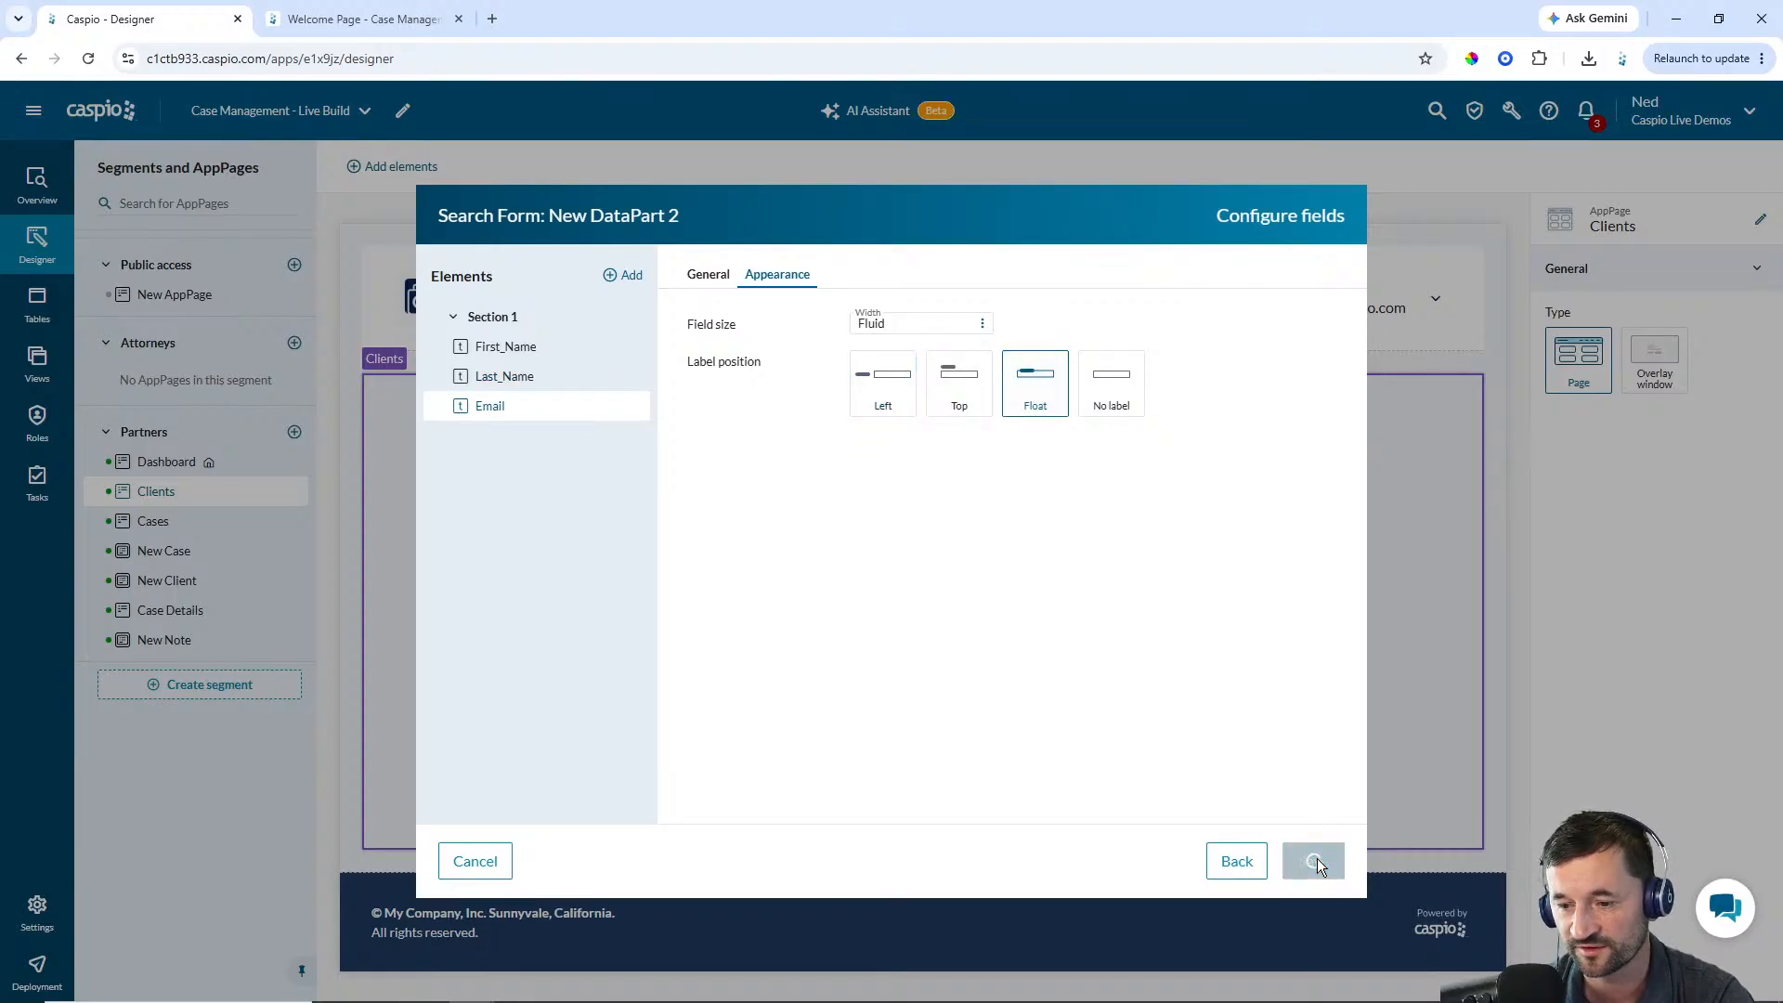
Narrow the search form on the Clients page and set its heading to Filter
{"action": "left_click_drag", "start_coordinate": [910, 482], "coordinate": [528, 501]}
{"action": "left_click", "coordinate": [1606, 413]}
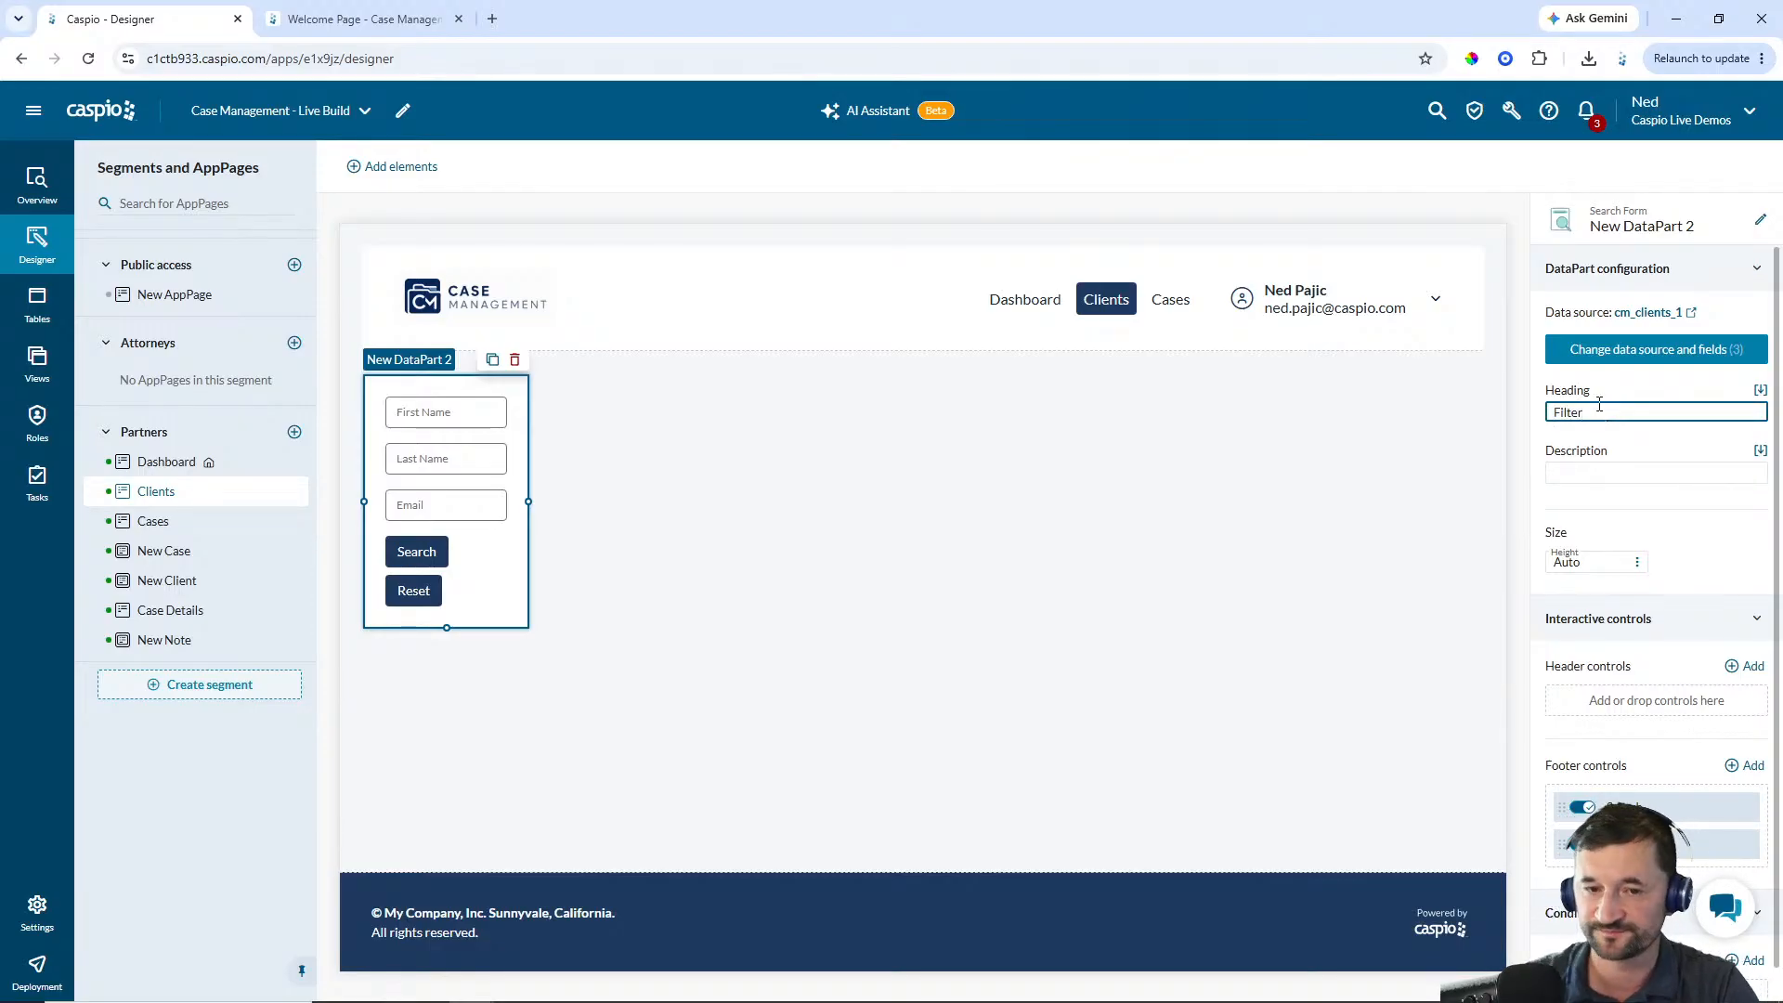
{"action": "left_click", "coordinate": [1222, 418]}
{"action": "left_click", "coordinate": [482, 454]}
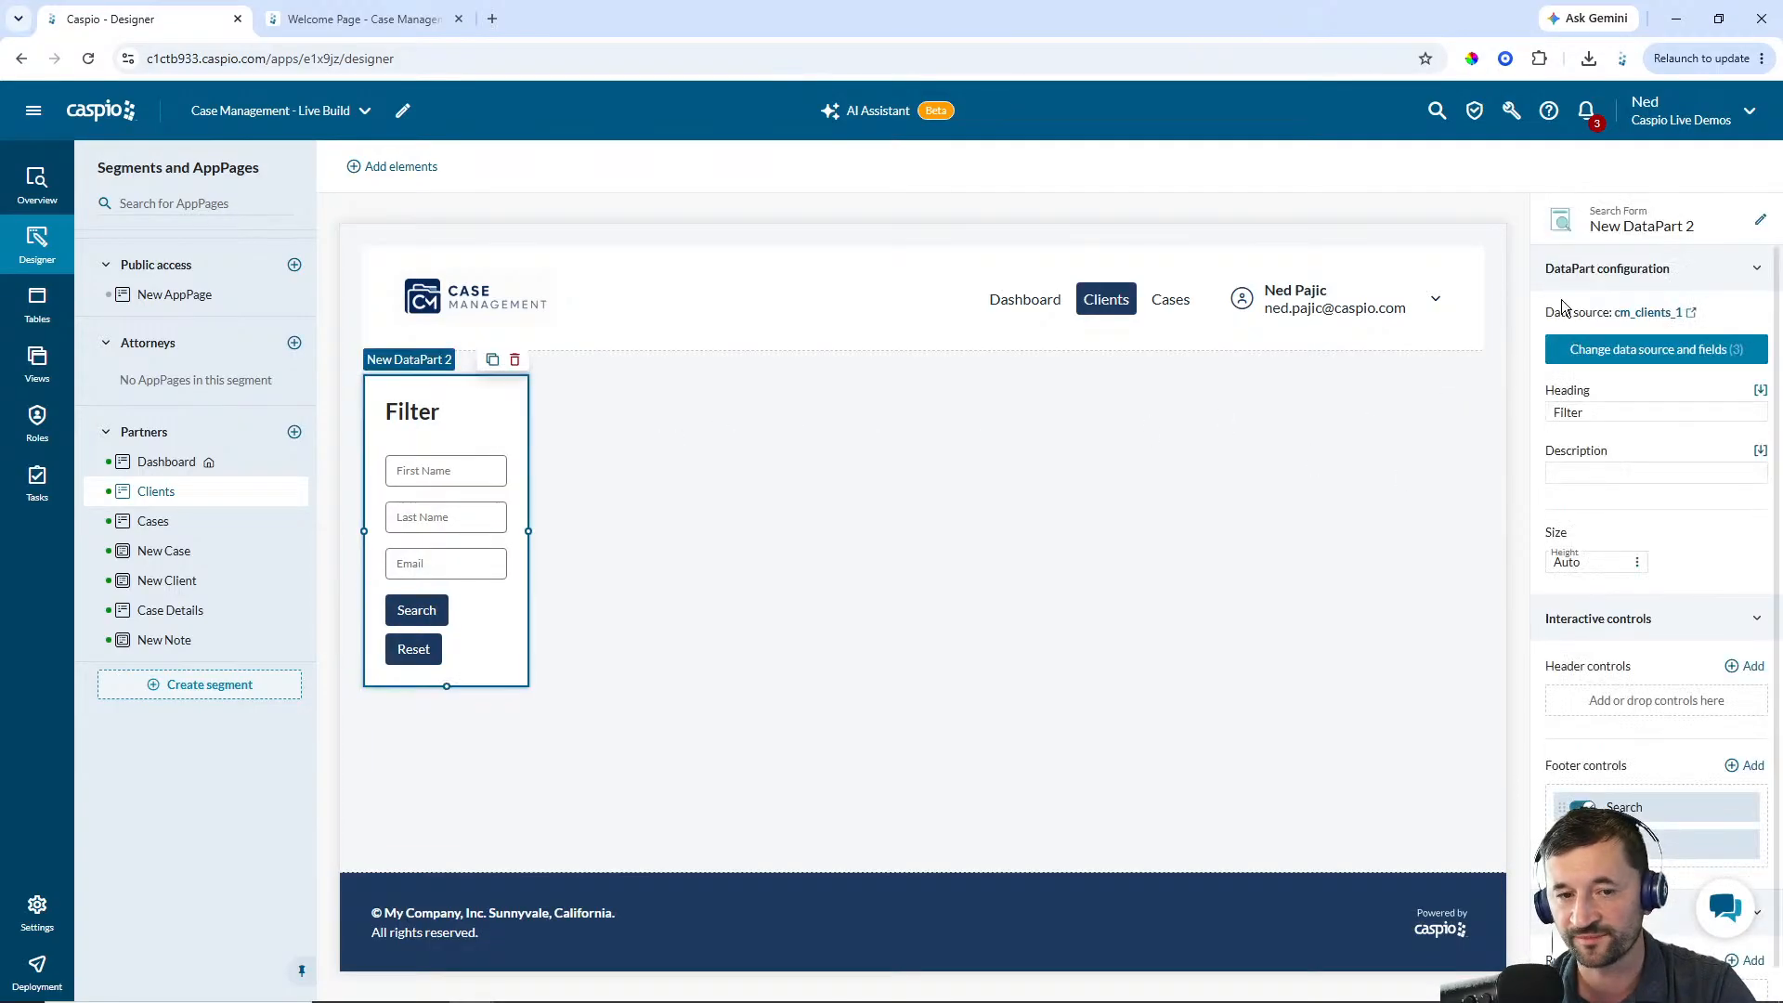
Rename the search form DataPart as Partners - Filter Clients
{"action": "left_click", "coordinate": [1760, 220]}
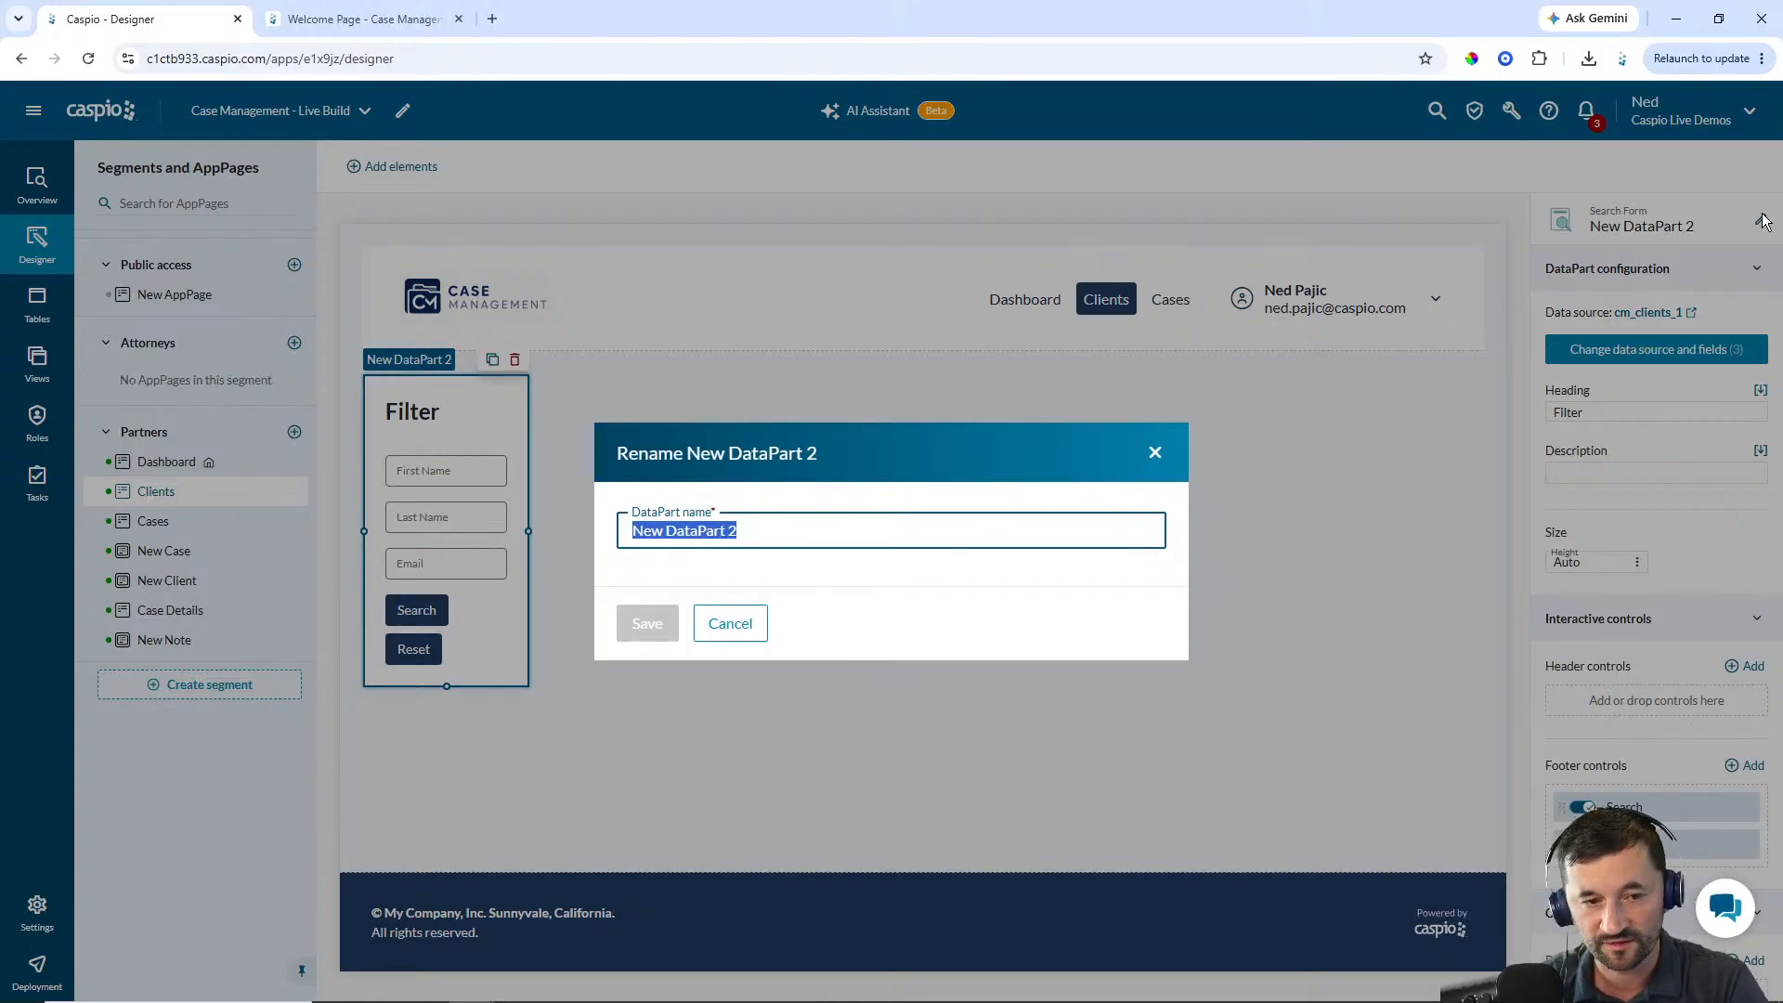
{"action": "type", "text": "Partners - Filte"}
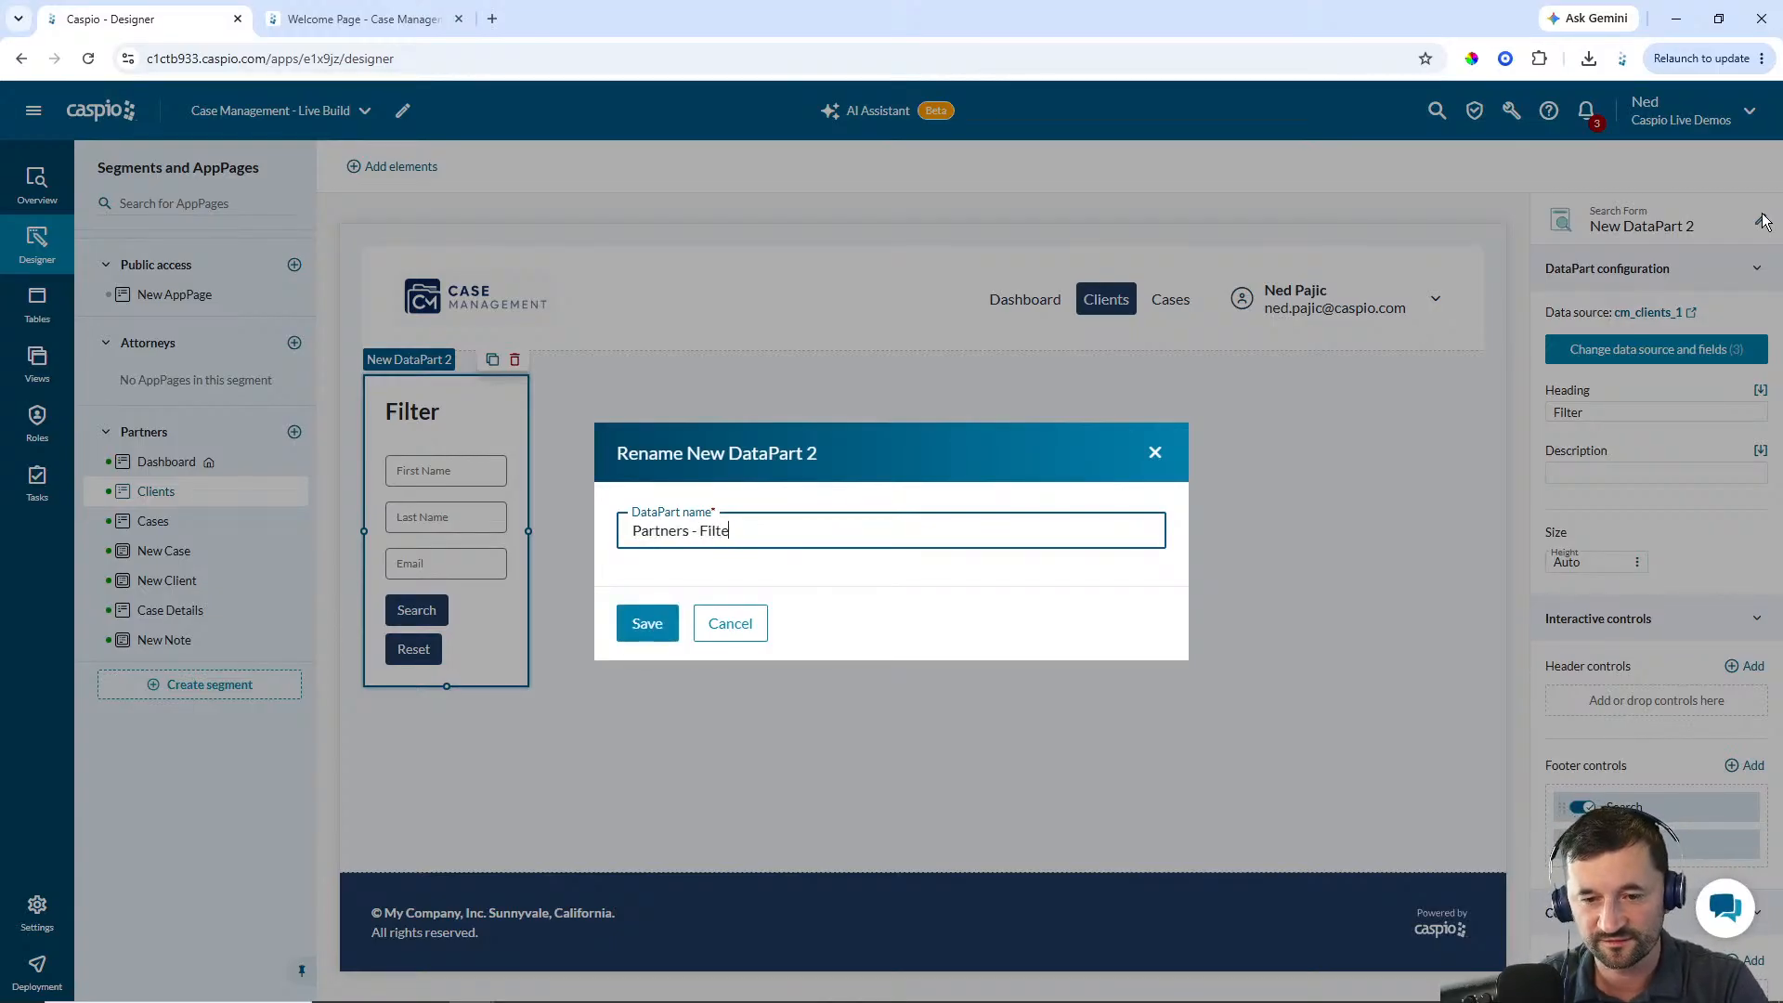
{"action": "type", "text": "r Clients"}
{"action": "key", "text": "Return"}
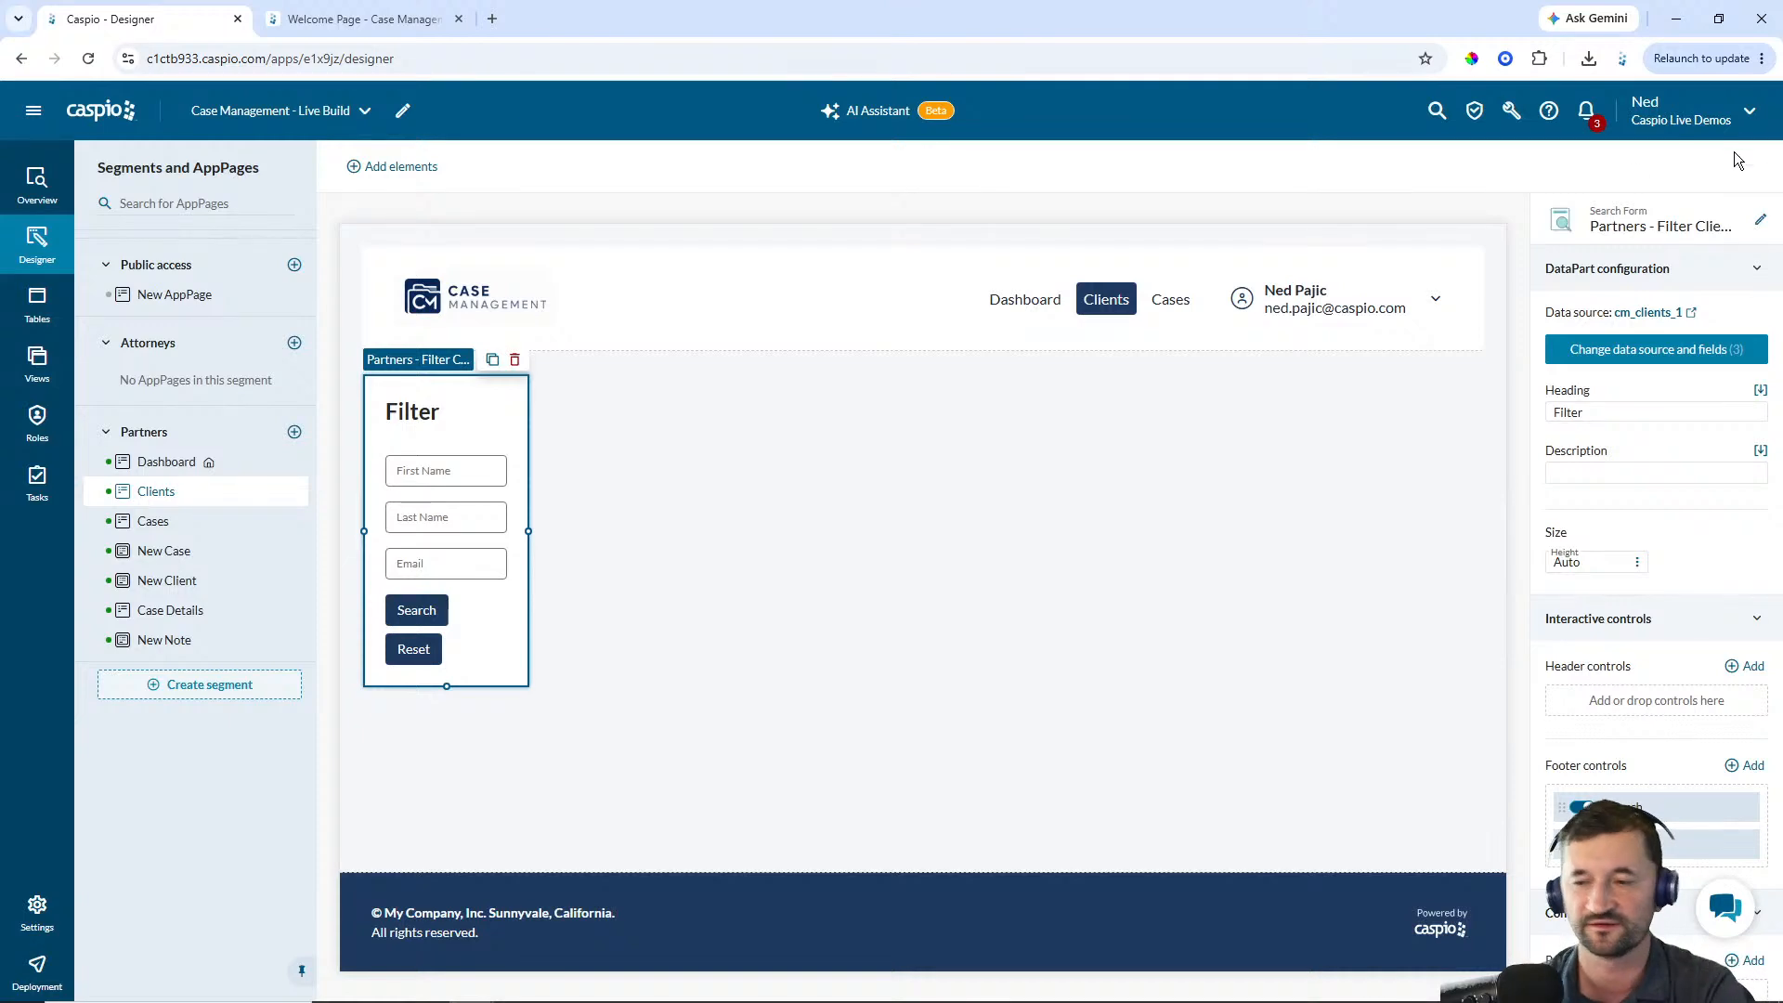
Add a tabular report beside the filter using cm_clients_1 with the First_Name, Last_Name, Email and Phone fields
{"action": "left_click", "coordinate": [409, 167]}
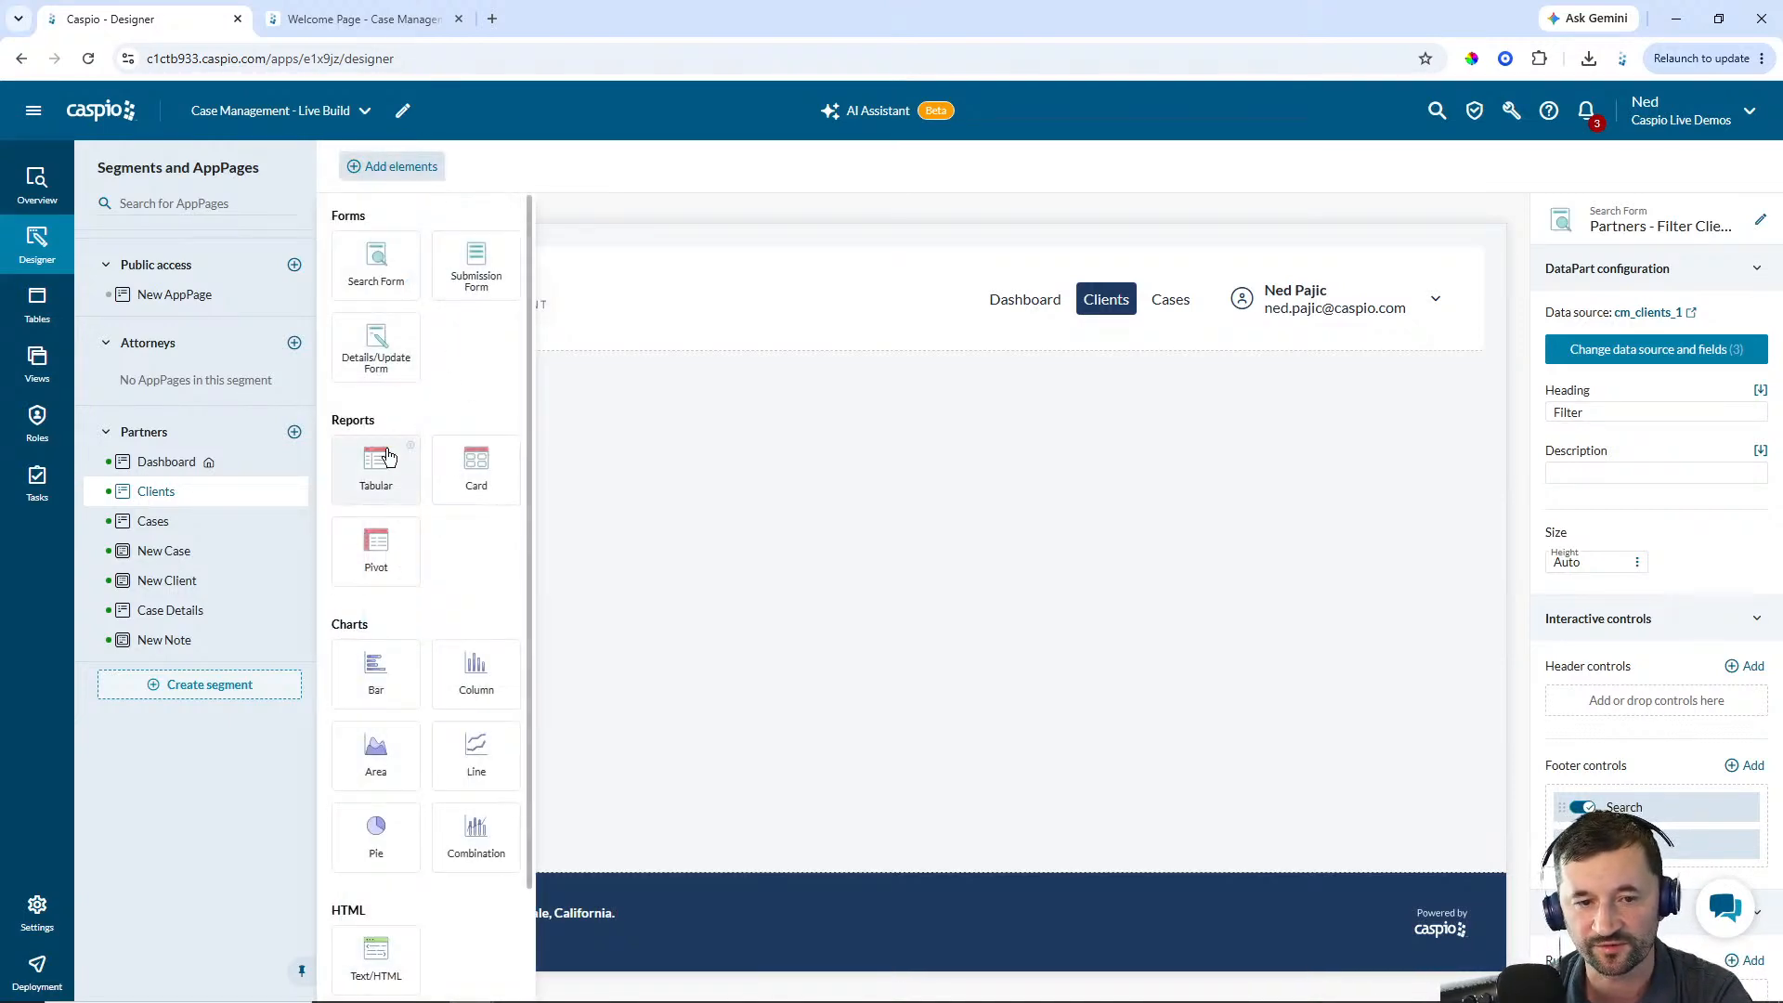
{"action": "left_click_drag", "start_coordinate": [376, 463], "coordinate": [777, 392]}
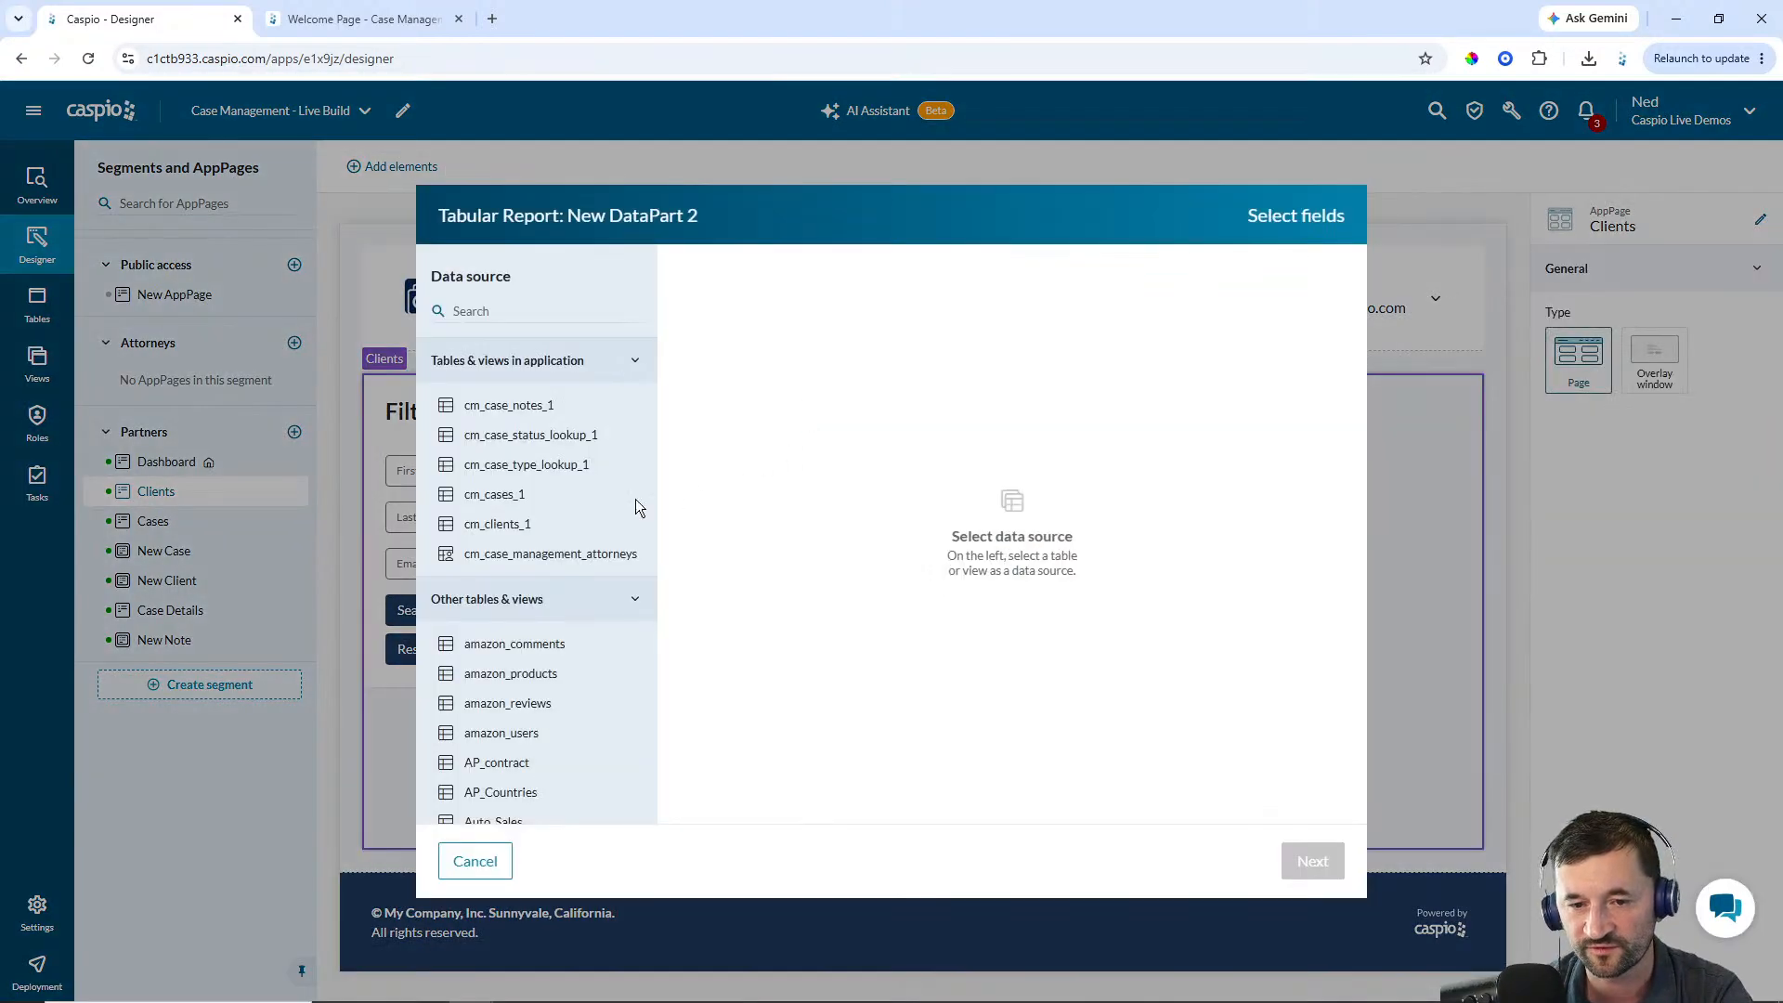
{"action": "left_click", "coordinate": [489, 530]}
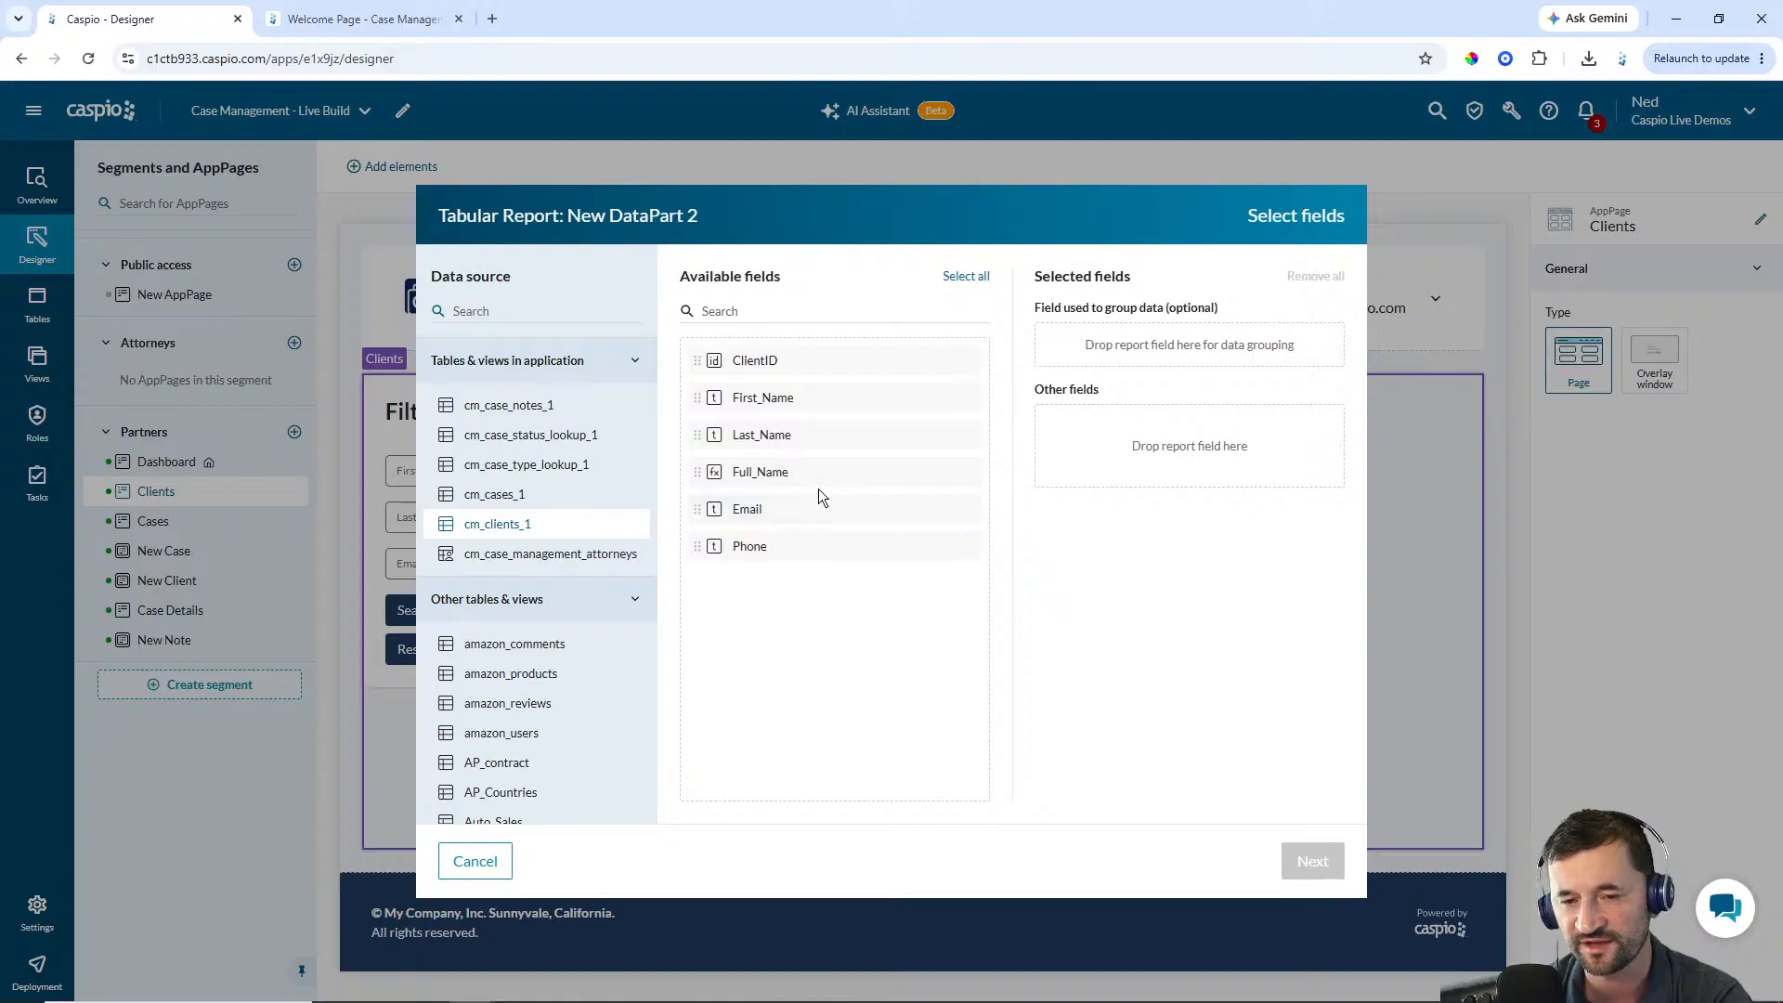
{"action": "left_click", "coordinate": [763, 399]}
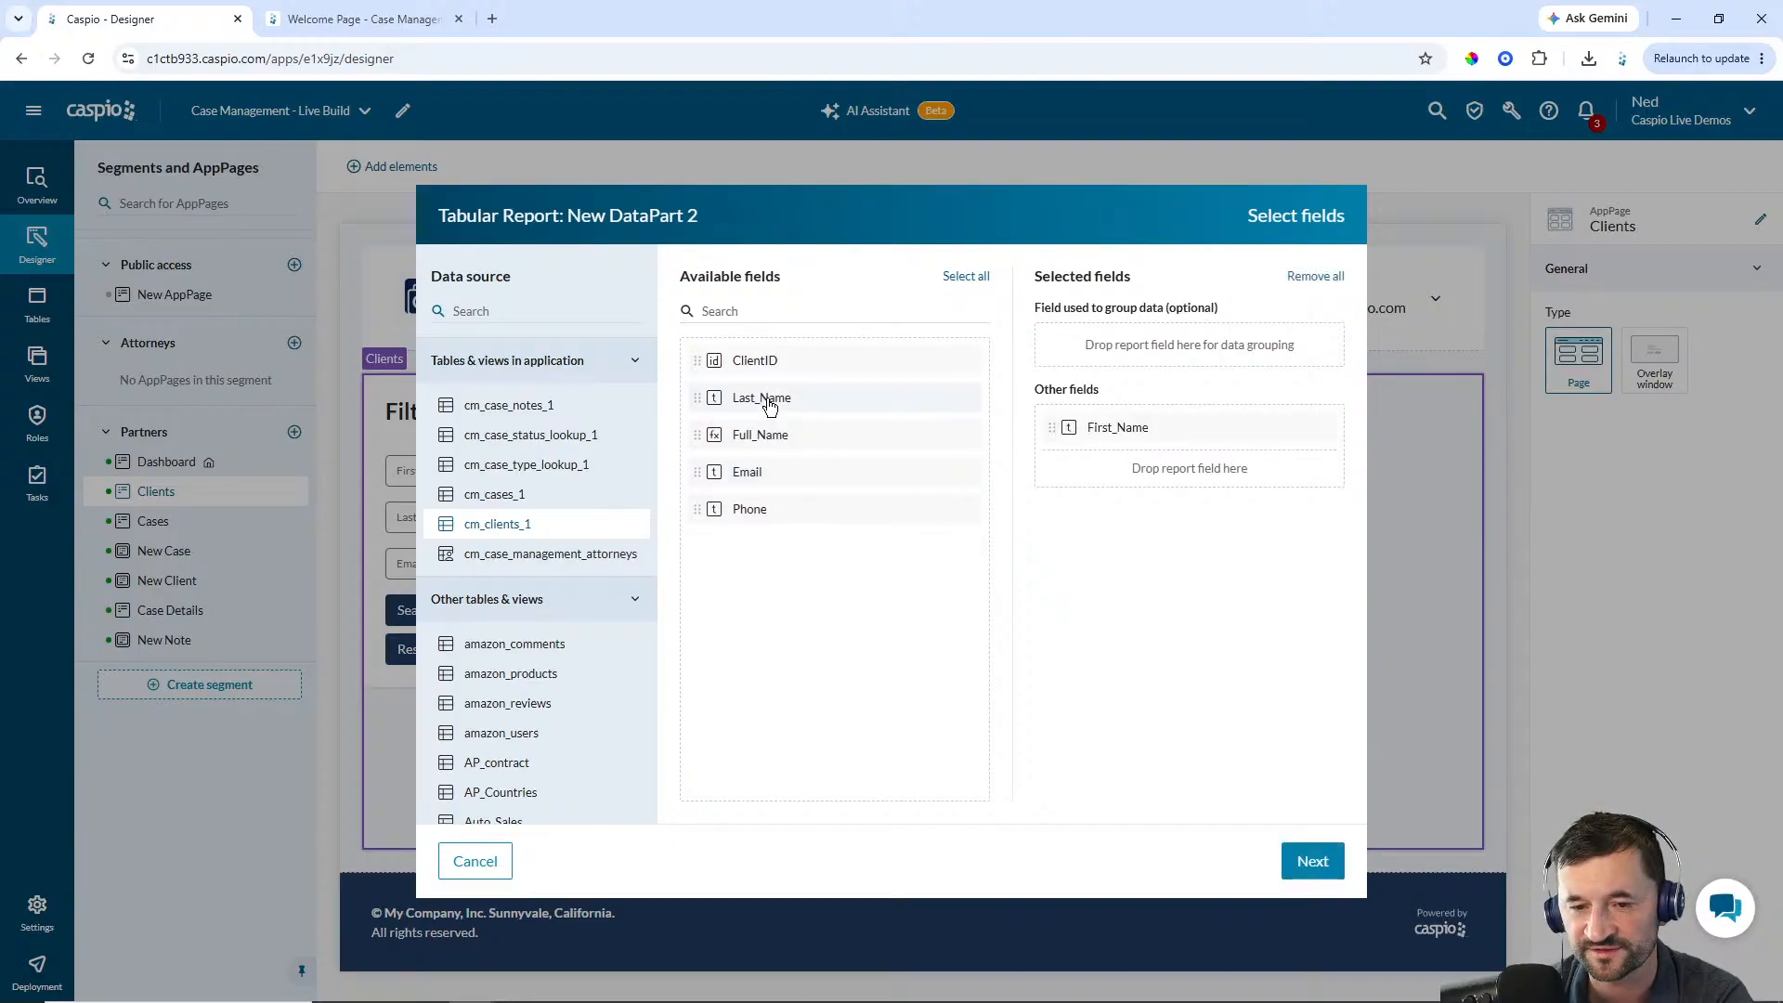
{"action": "left_click", "coordinate": [769, 401]}
{"action": "left_click", "coordinate": [756, 435]}
{"action": "left_click", "coordinate": [763, 436]}
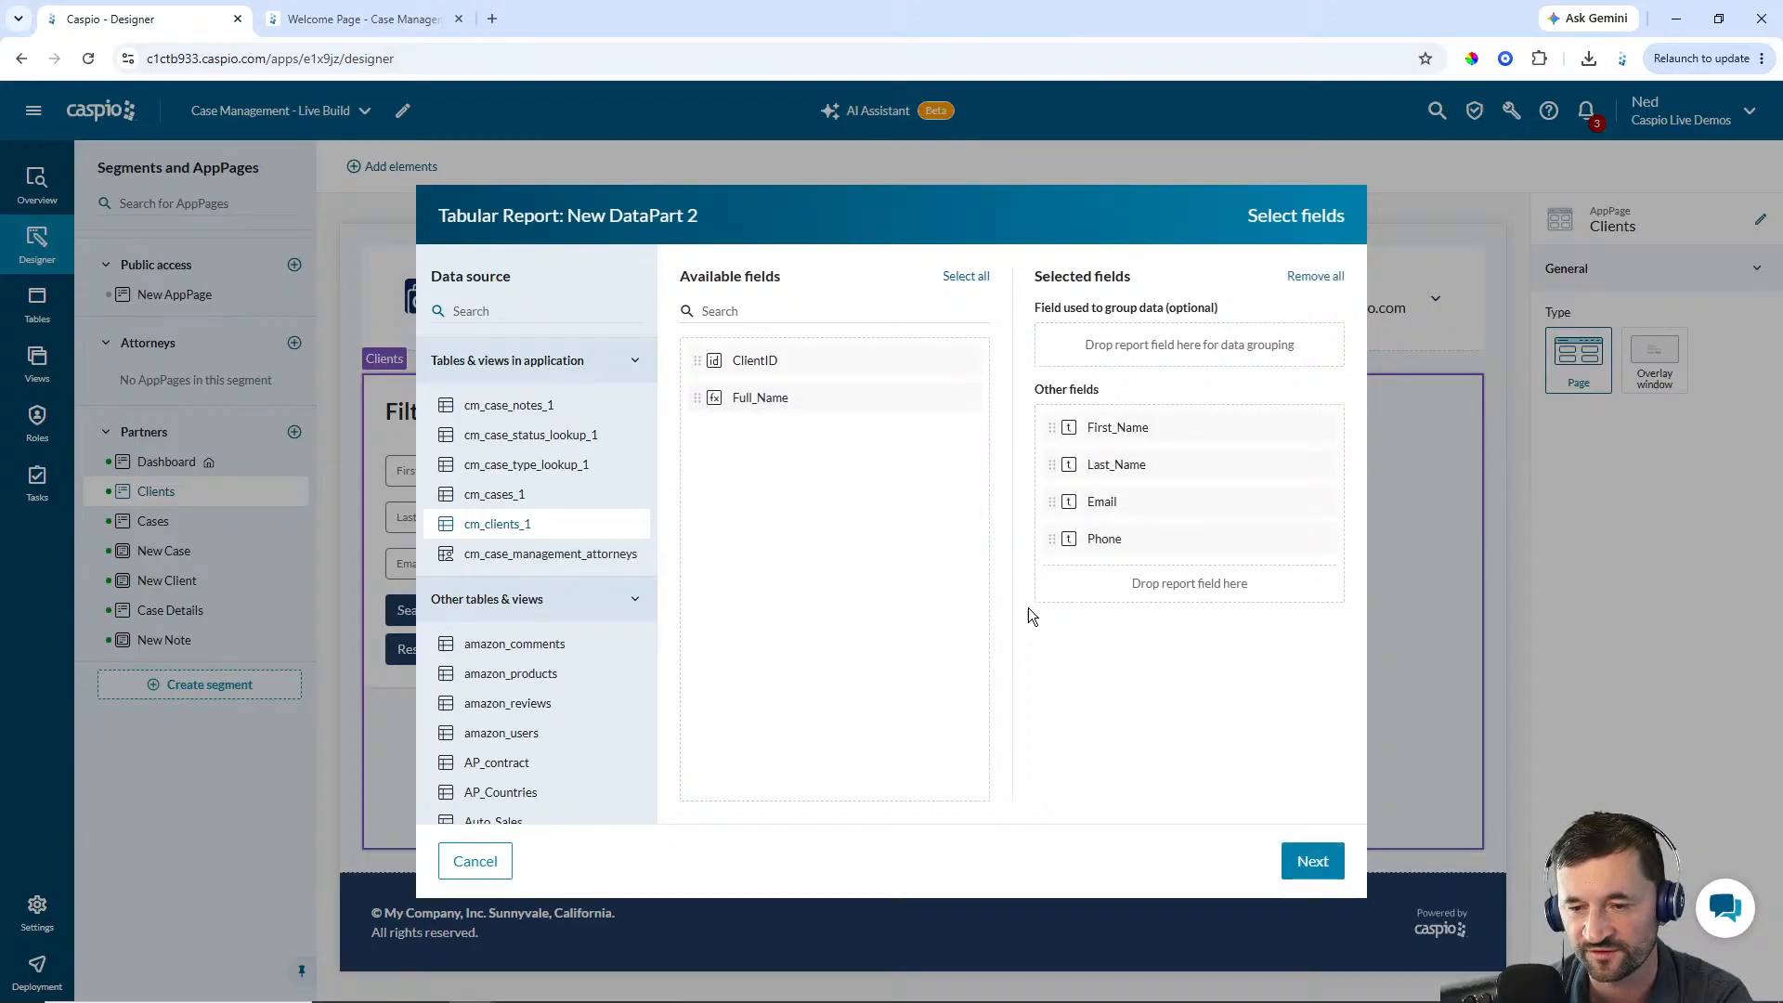
{"action": "left_click", "coordinate": [1297, 870]}
{"action": "left_click", "coordinate": [1311, 861]}
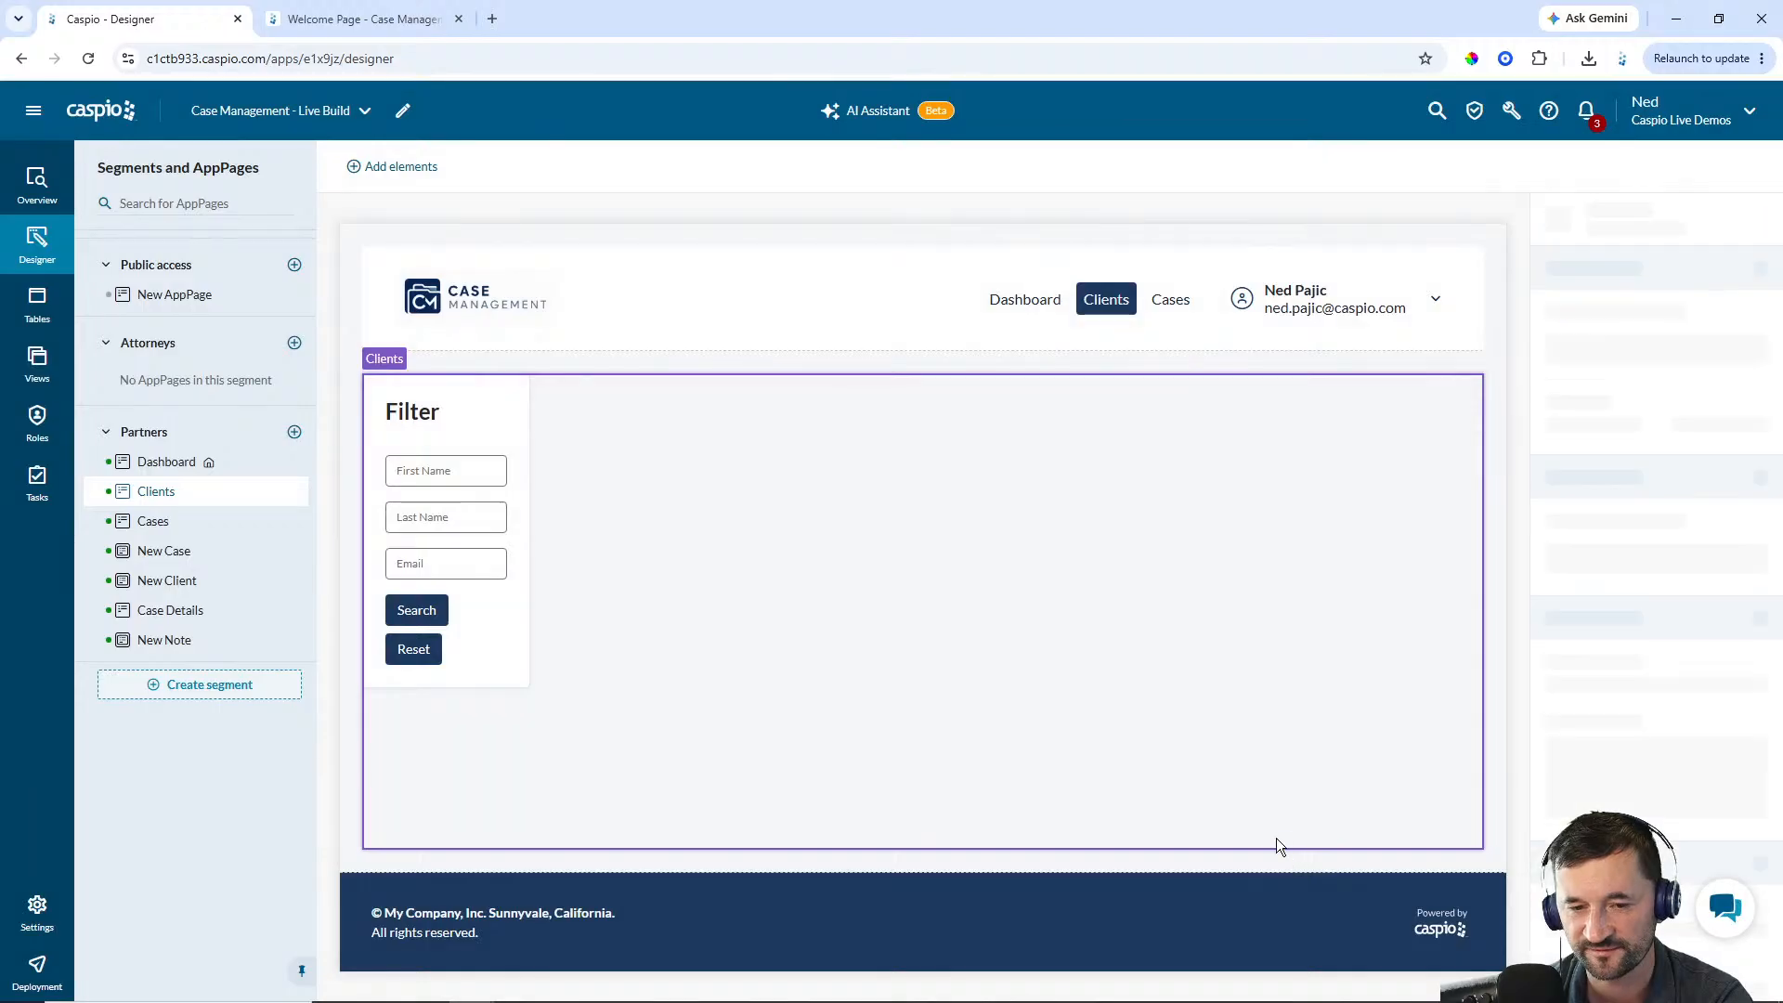
Rename the tabular report DataPart as Partner - Client Results
{"action": "left_click", "coordinate": [1625, 411]}
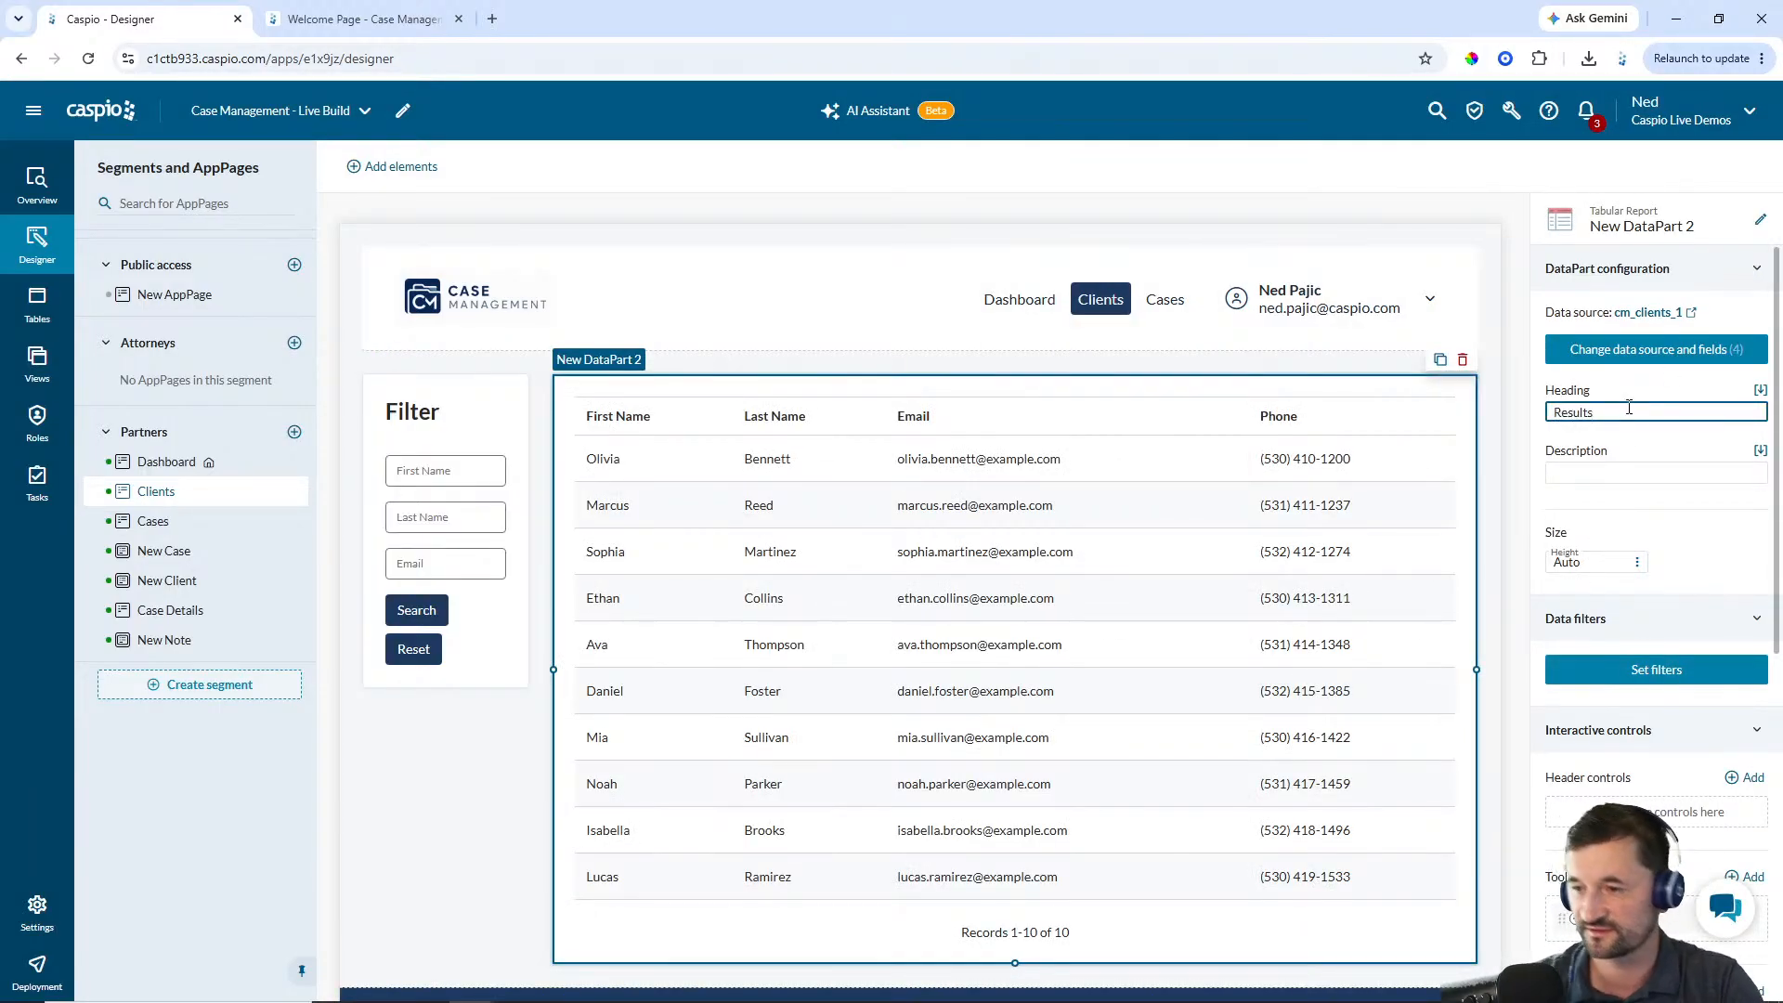
{"action": "left_click", "coordinate": [1760, 221]}
{"action": "type", "text": "P"}
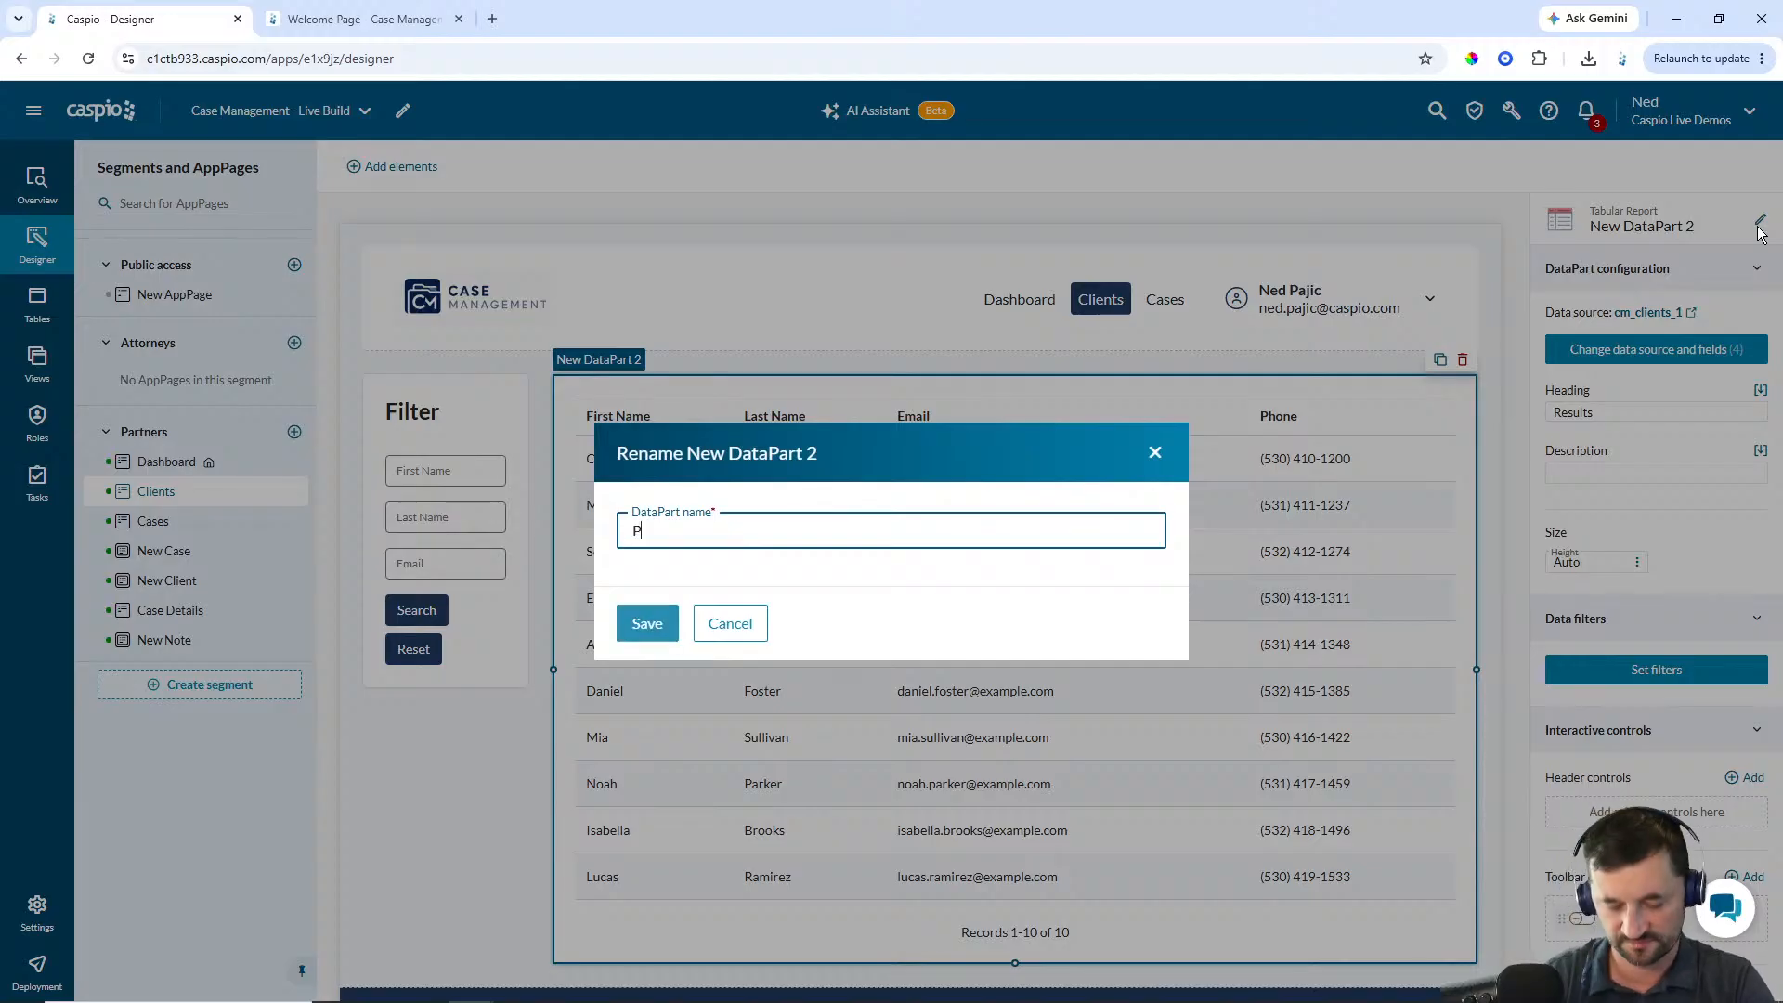
{"action": "type", "text": "artner - Client Results"}
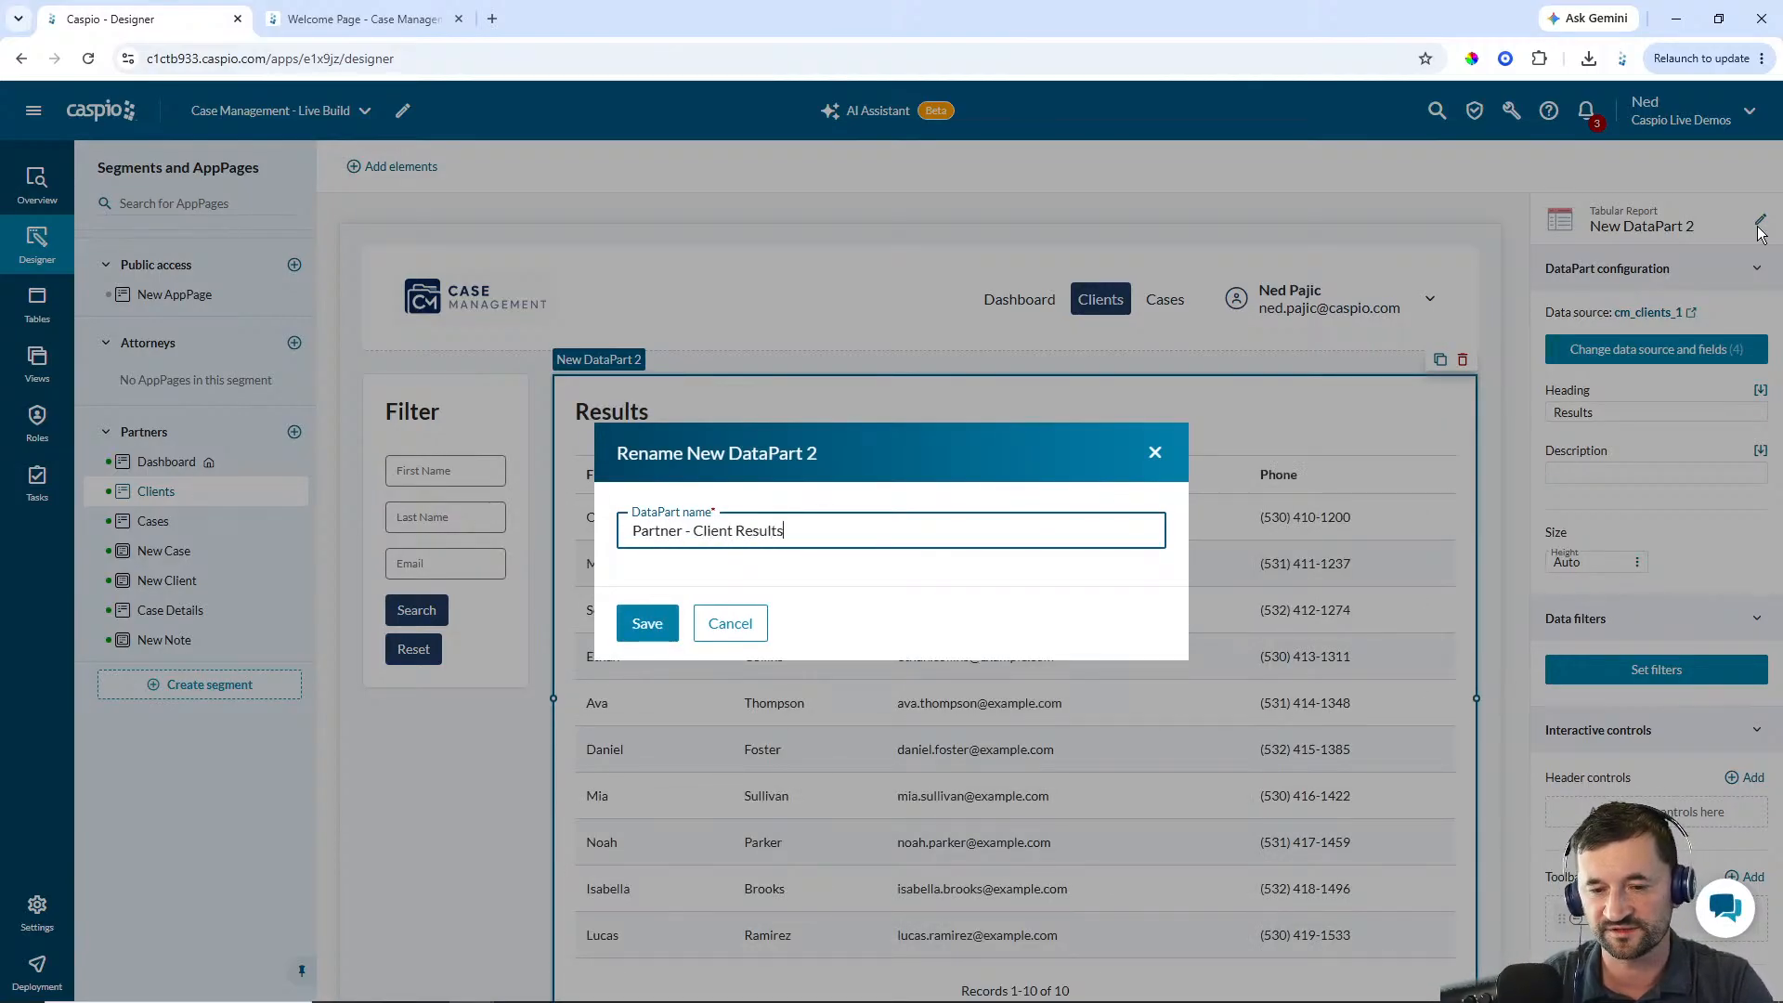
{"action": "key", "text": "Return"}
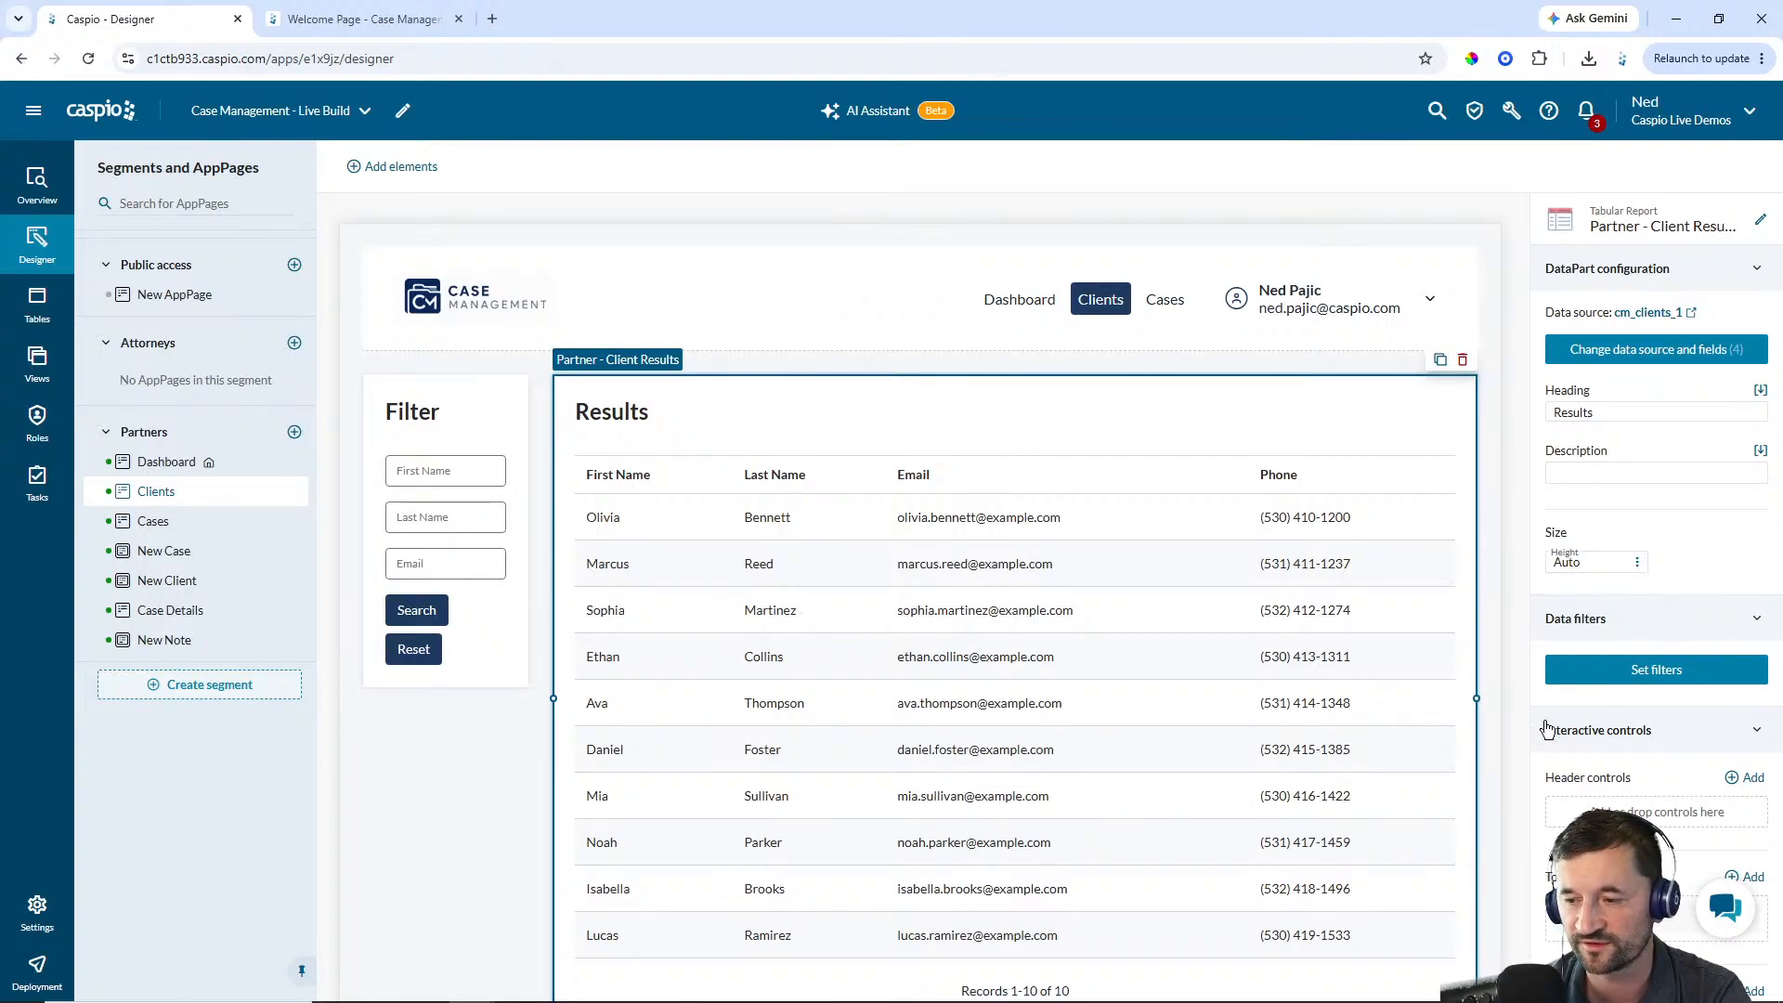
Add a data filter where First_Name contains the First_Name field of the Partners - Filter Clients DataPart on Clients
{"action": "left_click", "coordinate": [1640, 670]}
{"action": "left_click", "coordinate": [1335, 661]}
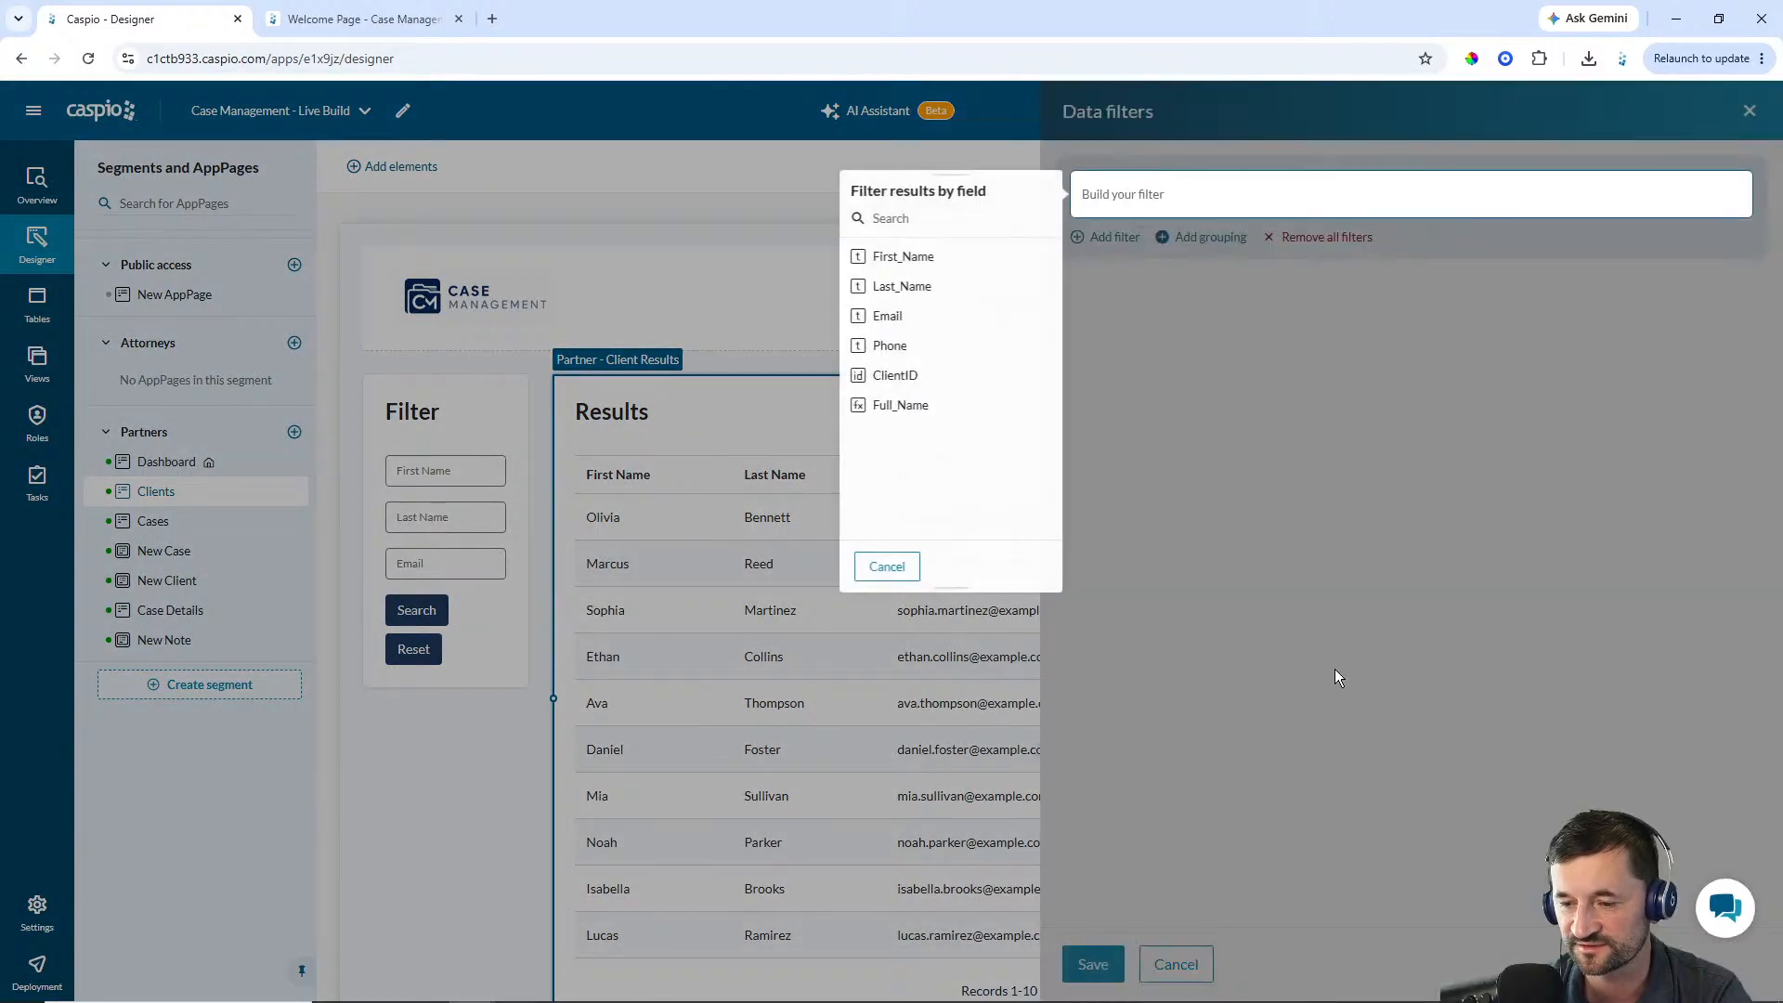
{"action": "left_click", "coordinate": [916, 261]}
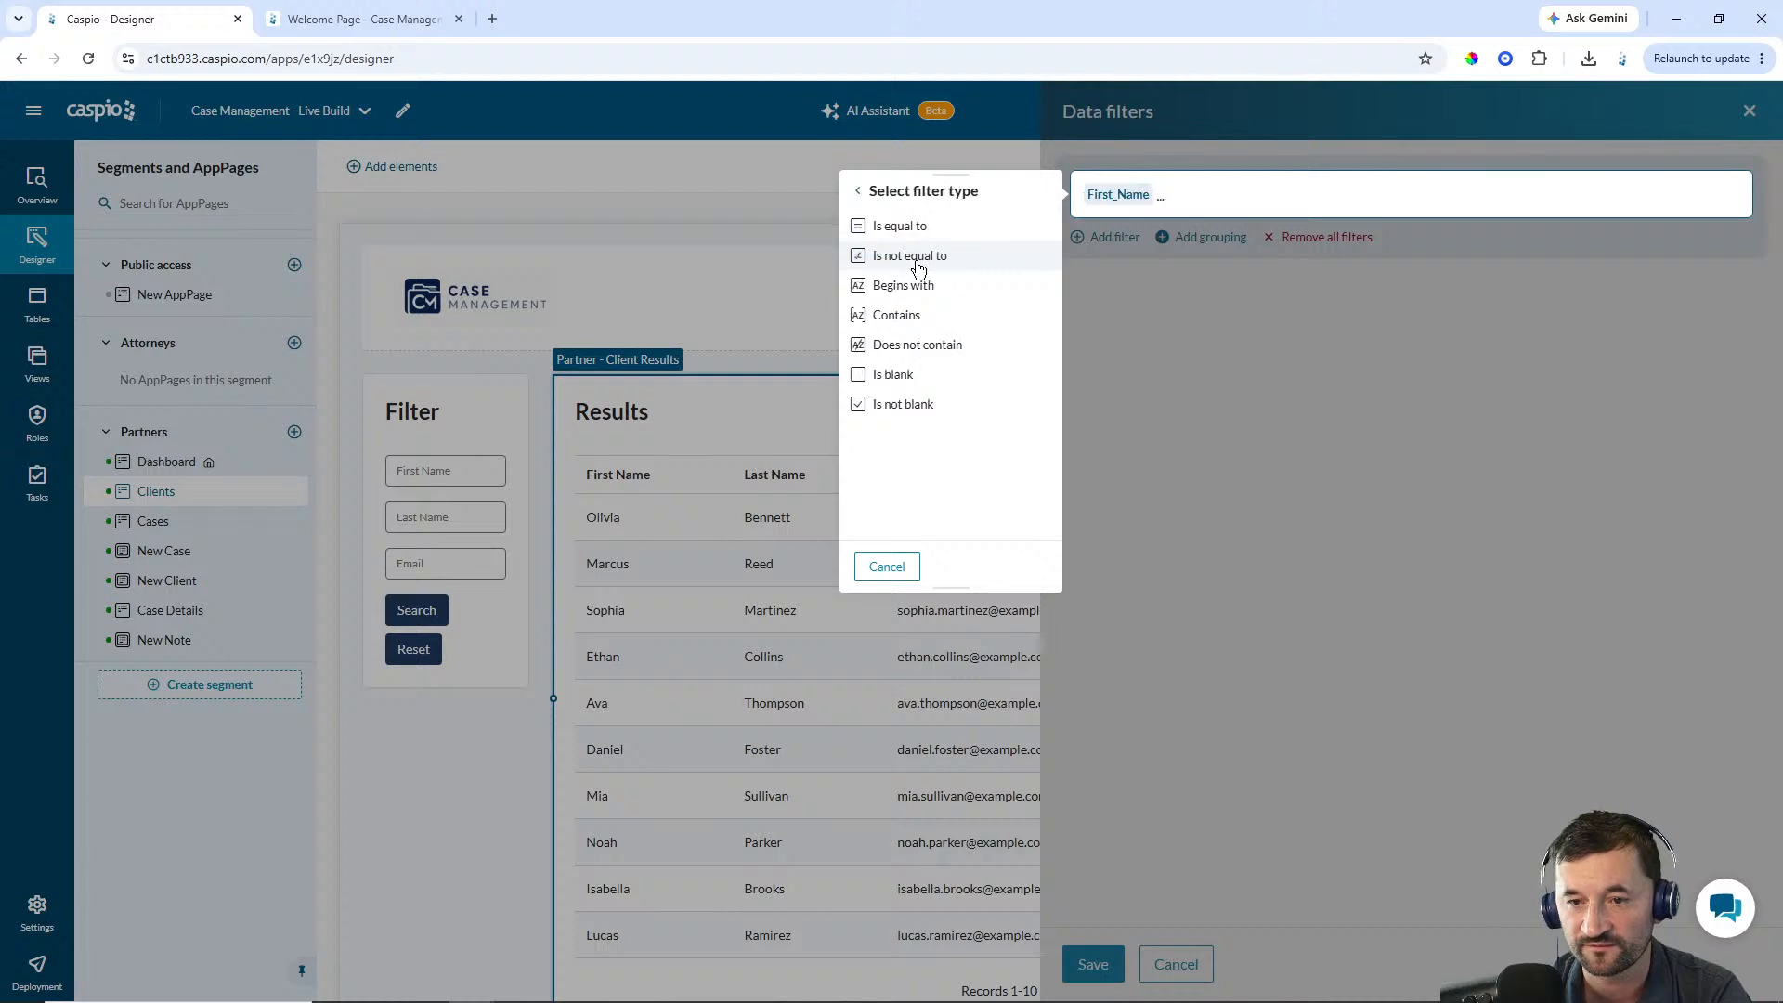
{"action": "left_click", "coordinate": [907, 313]}
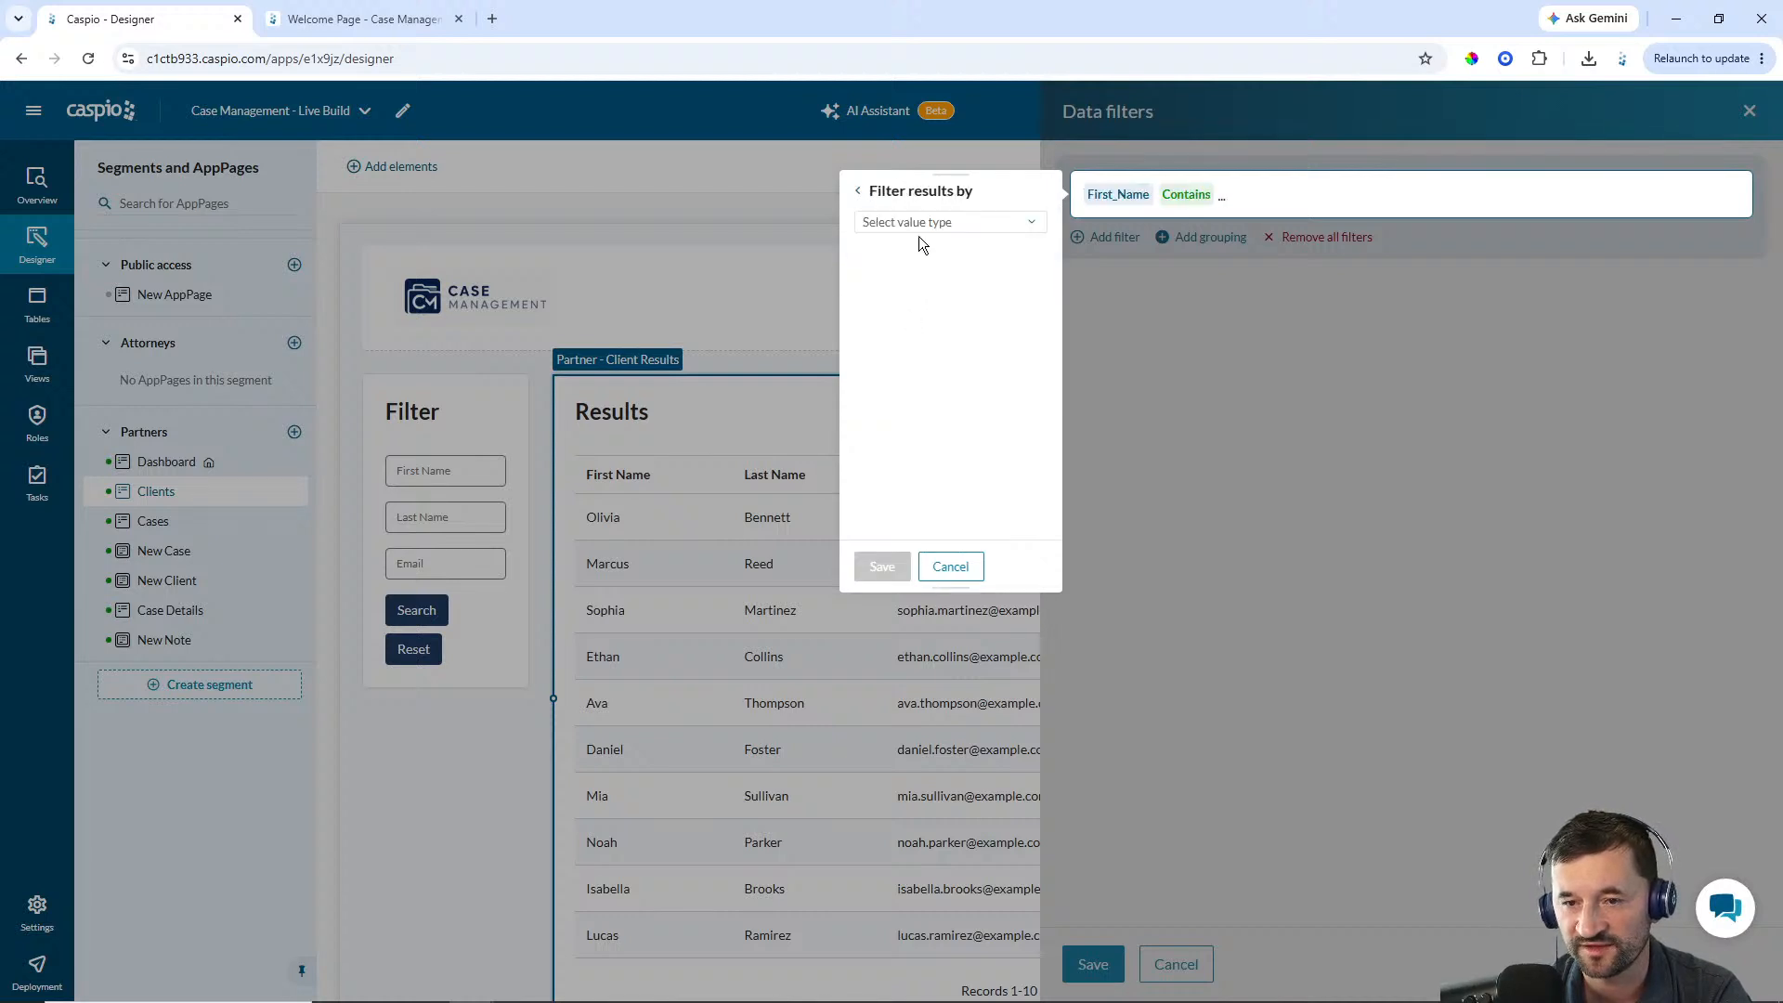
{"action": "left_click", "coordinate": [918, 225]}
{"action": "left_click", "coordinate": [920, 267]}
{"action": "left_click", "coordinate": [921, 253]}
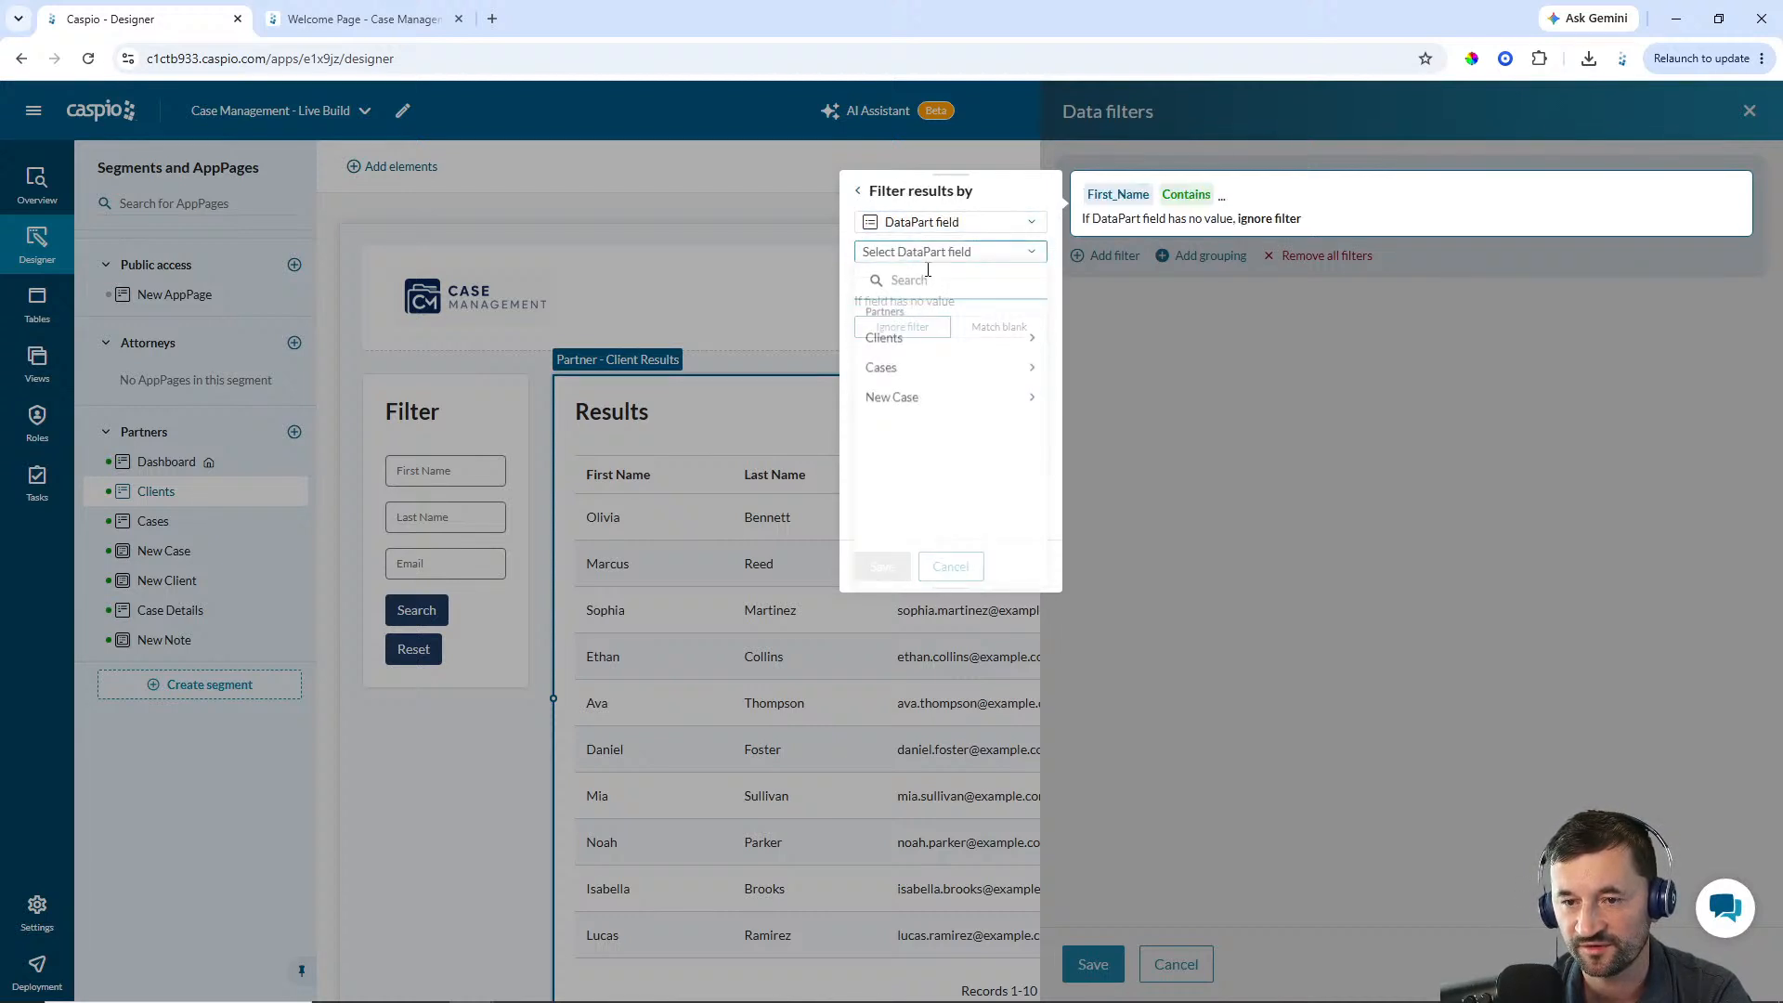
{"action": "left_click", "coordinate": [899, 344]}
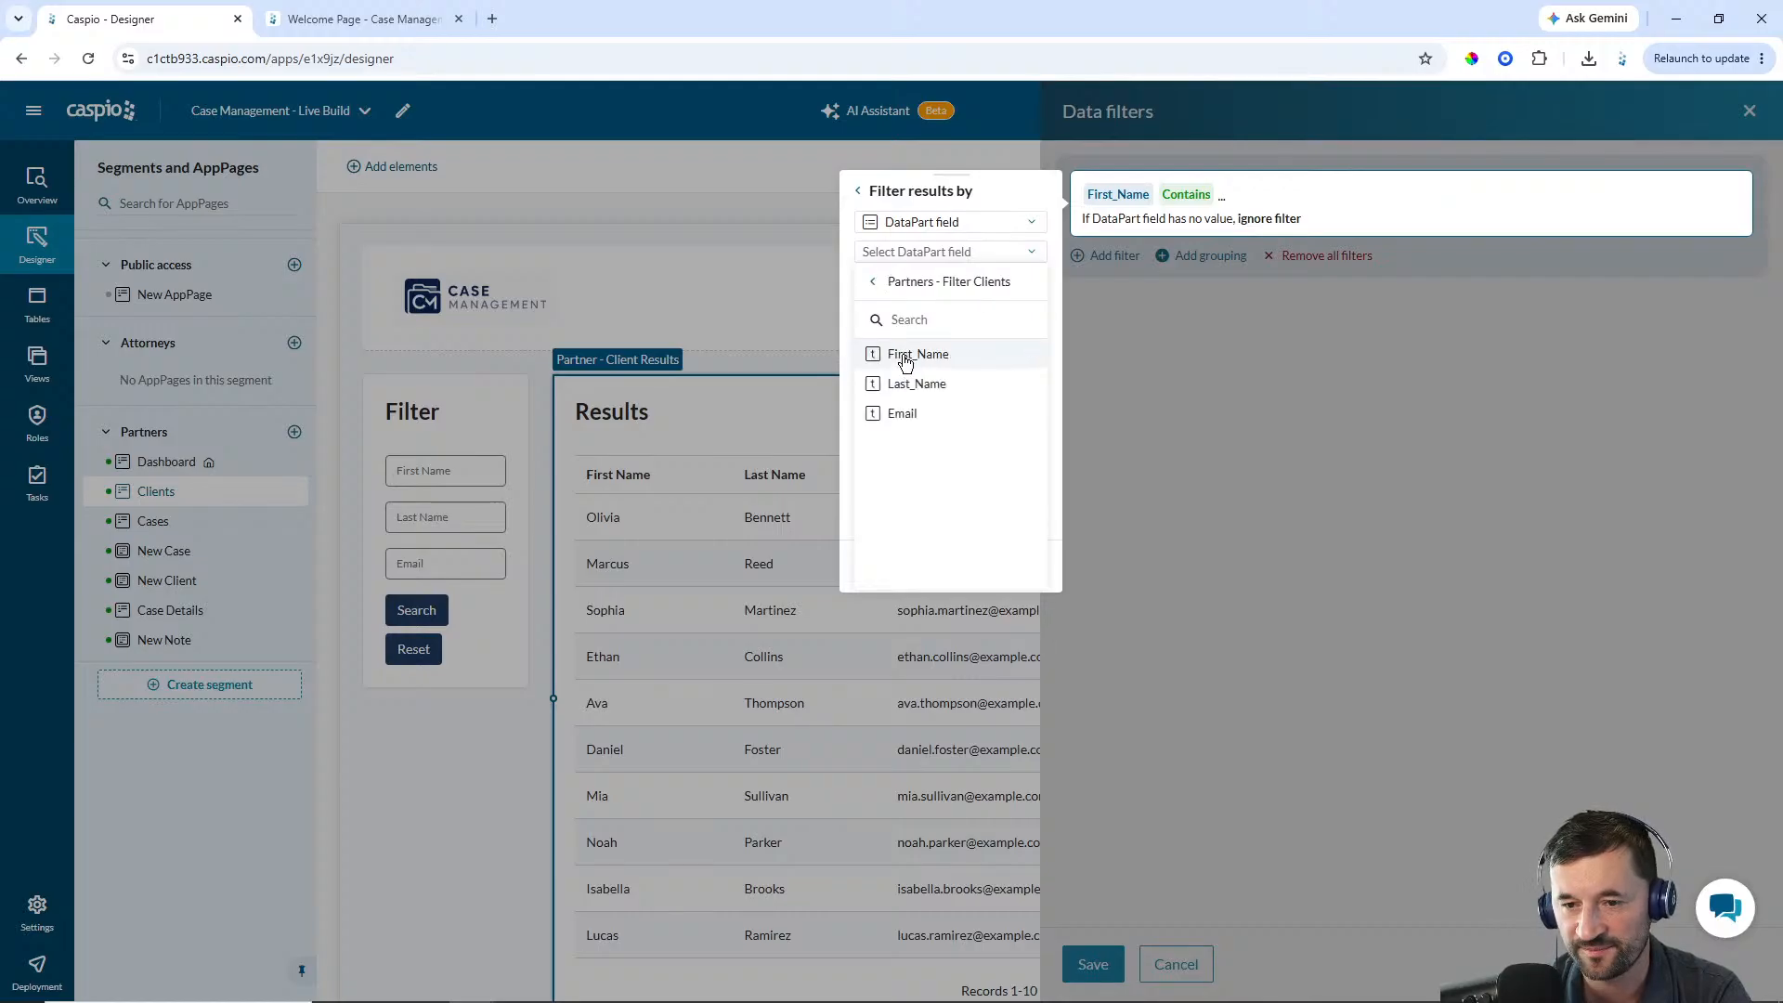
{"action": "left_click", "coordinate": [910, 355]}
{"action": "left_click", "coordinate": [882, 567]}
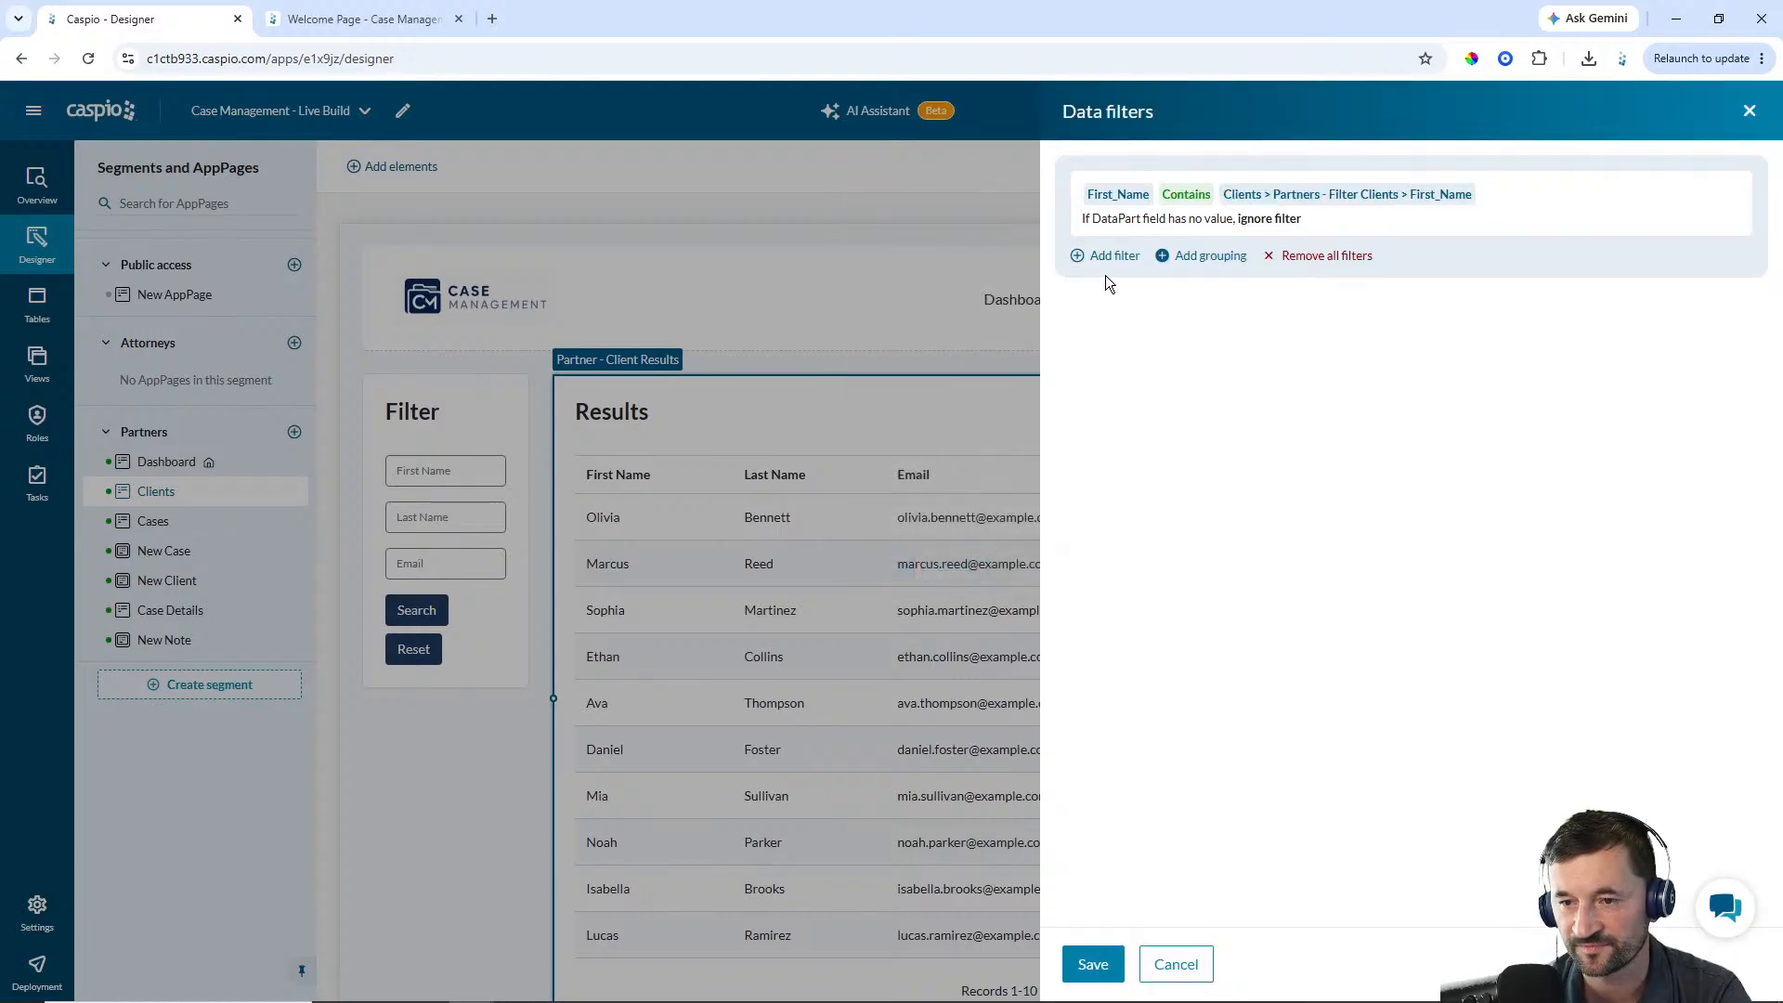
Add a data filter where Last_Name contains the Last_Name field of the Partners - Filter Clients DataPart
{"action": "left_click", "coordinate": [1113, 258]}
{"action": "left_click", "coordinate": [1008, 288]}
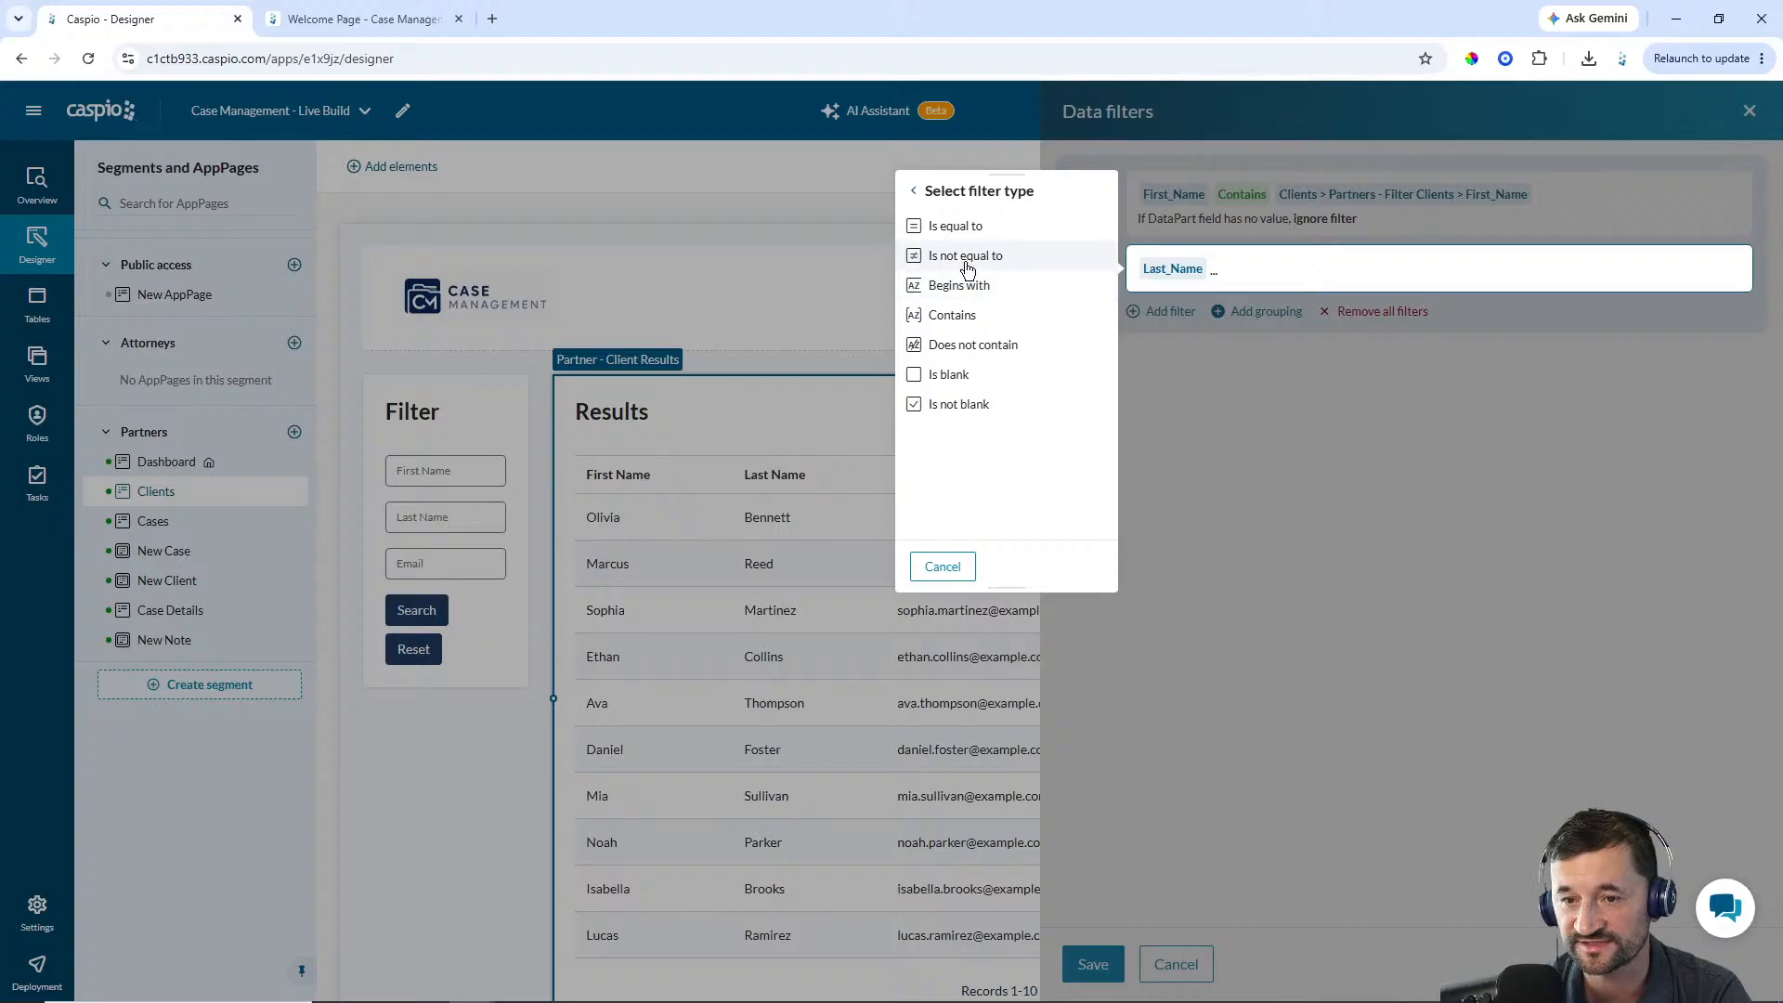
{"action": "left_click", "coordinate": [969, 317]}
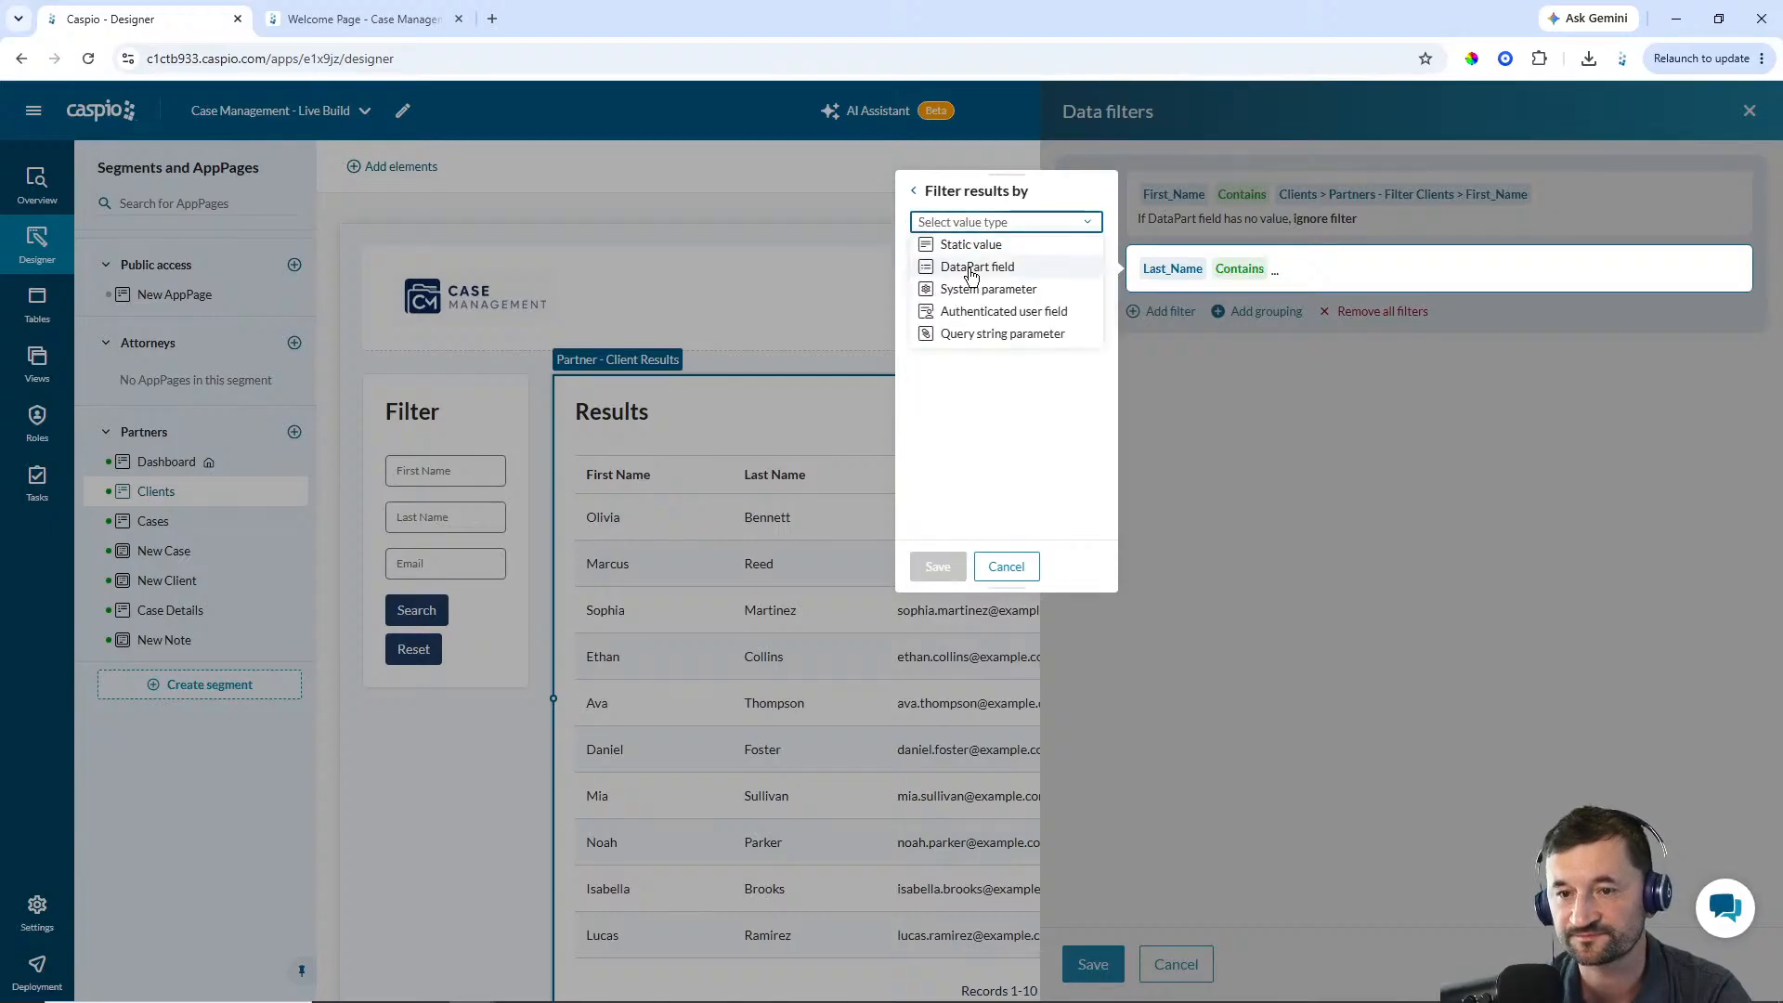
{"action": "left_click", "coordinate": [971, 264]}
{"action": "left_click", "coordinate": [972, 252]}
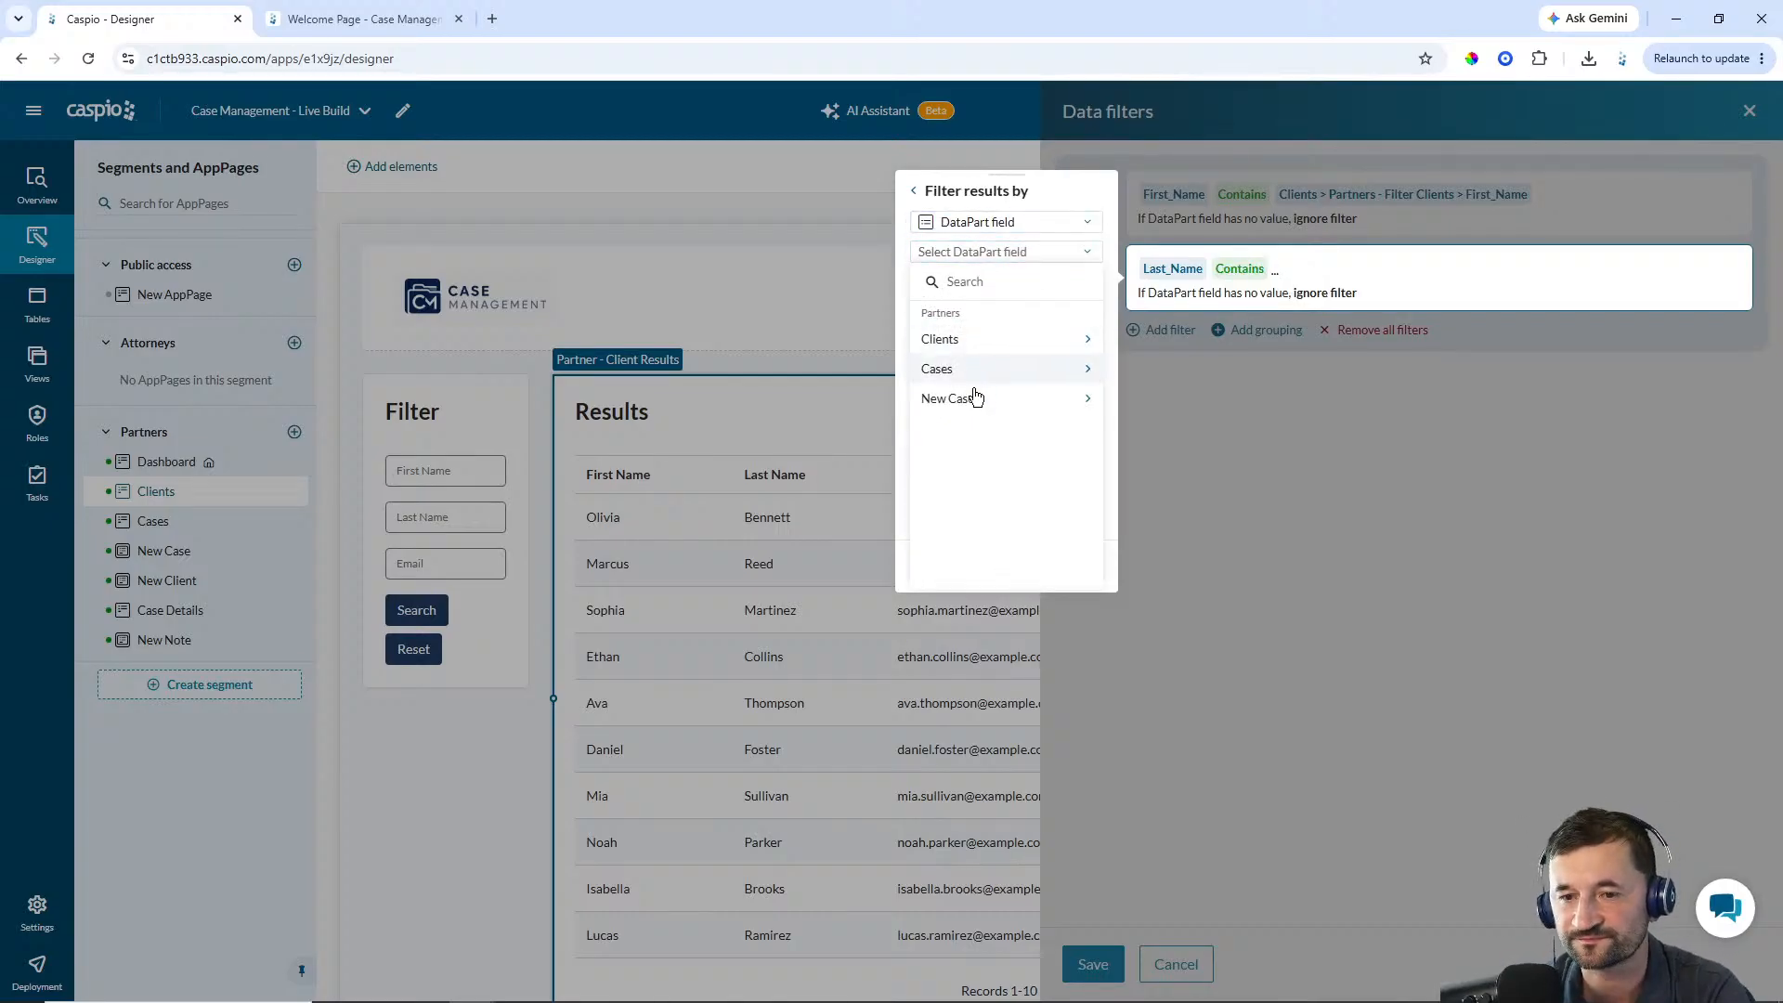
{"action": "left_click", "coordinate": [959, 342]}
{"action": "left_click", "coordinate": [956, 351]}
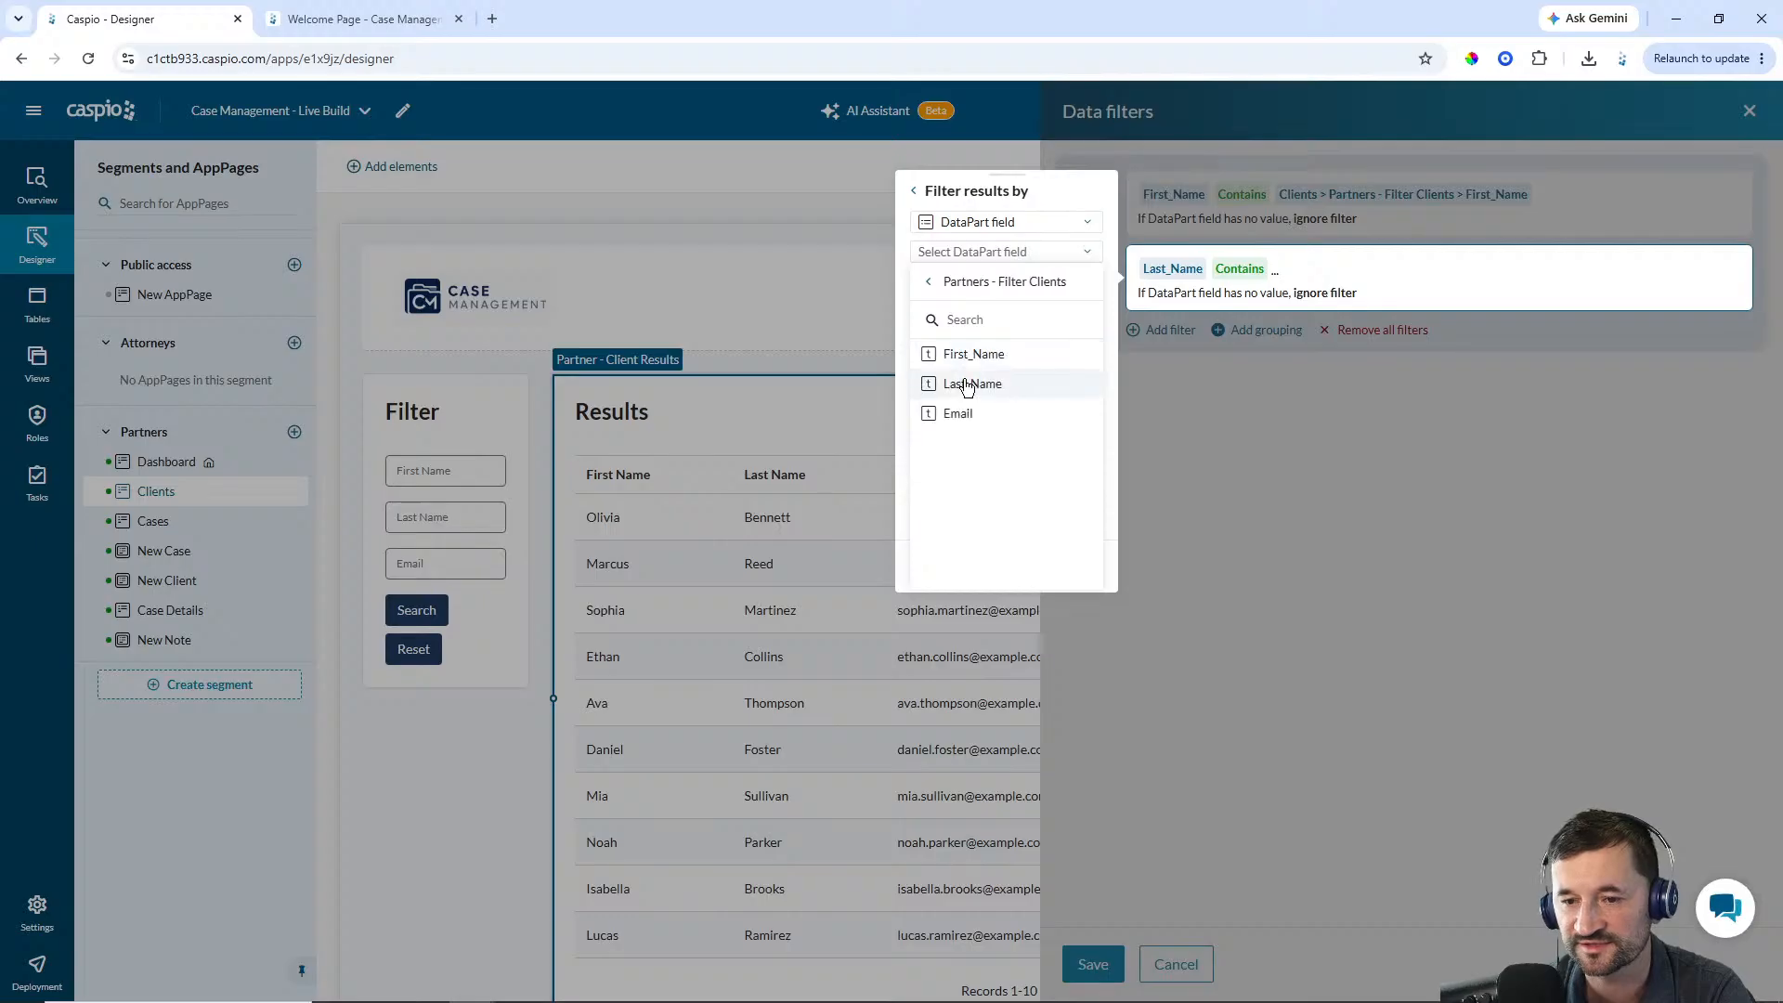
{"action": "left_click", "coordinate": [966, 382]}
{"action": "left_click", "coordinate": [938, 567]}
Add a data filter where Email contains the filter form's Email field, then save the report's data filters
{"action": "left_click", "coordinate": [1159, 333]}
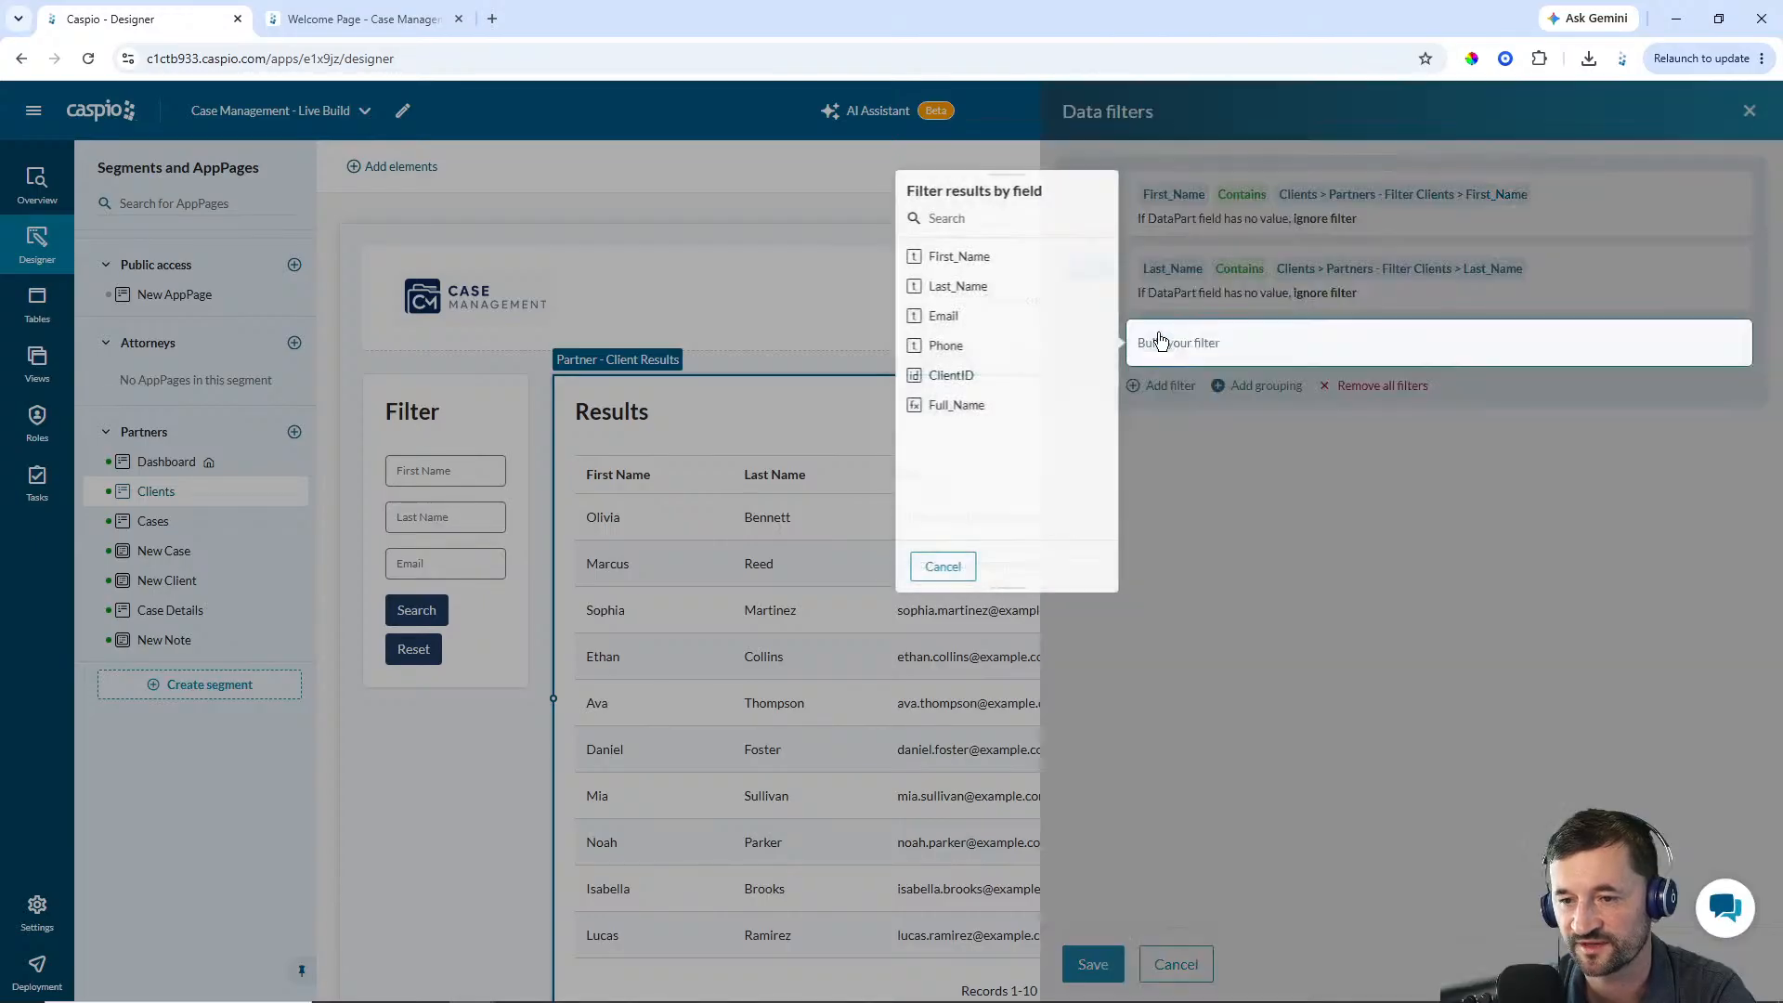
{"action": "left_click", "coordinate": [966, 322]}
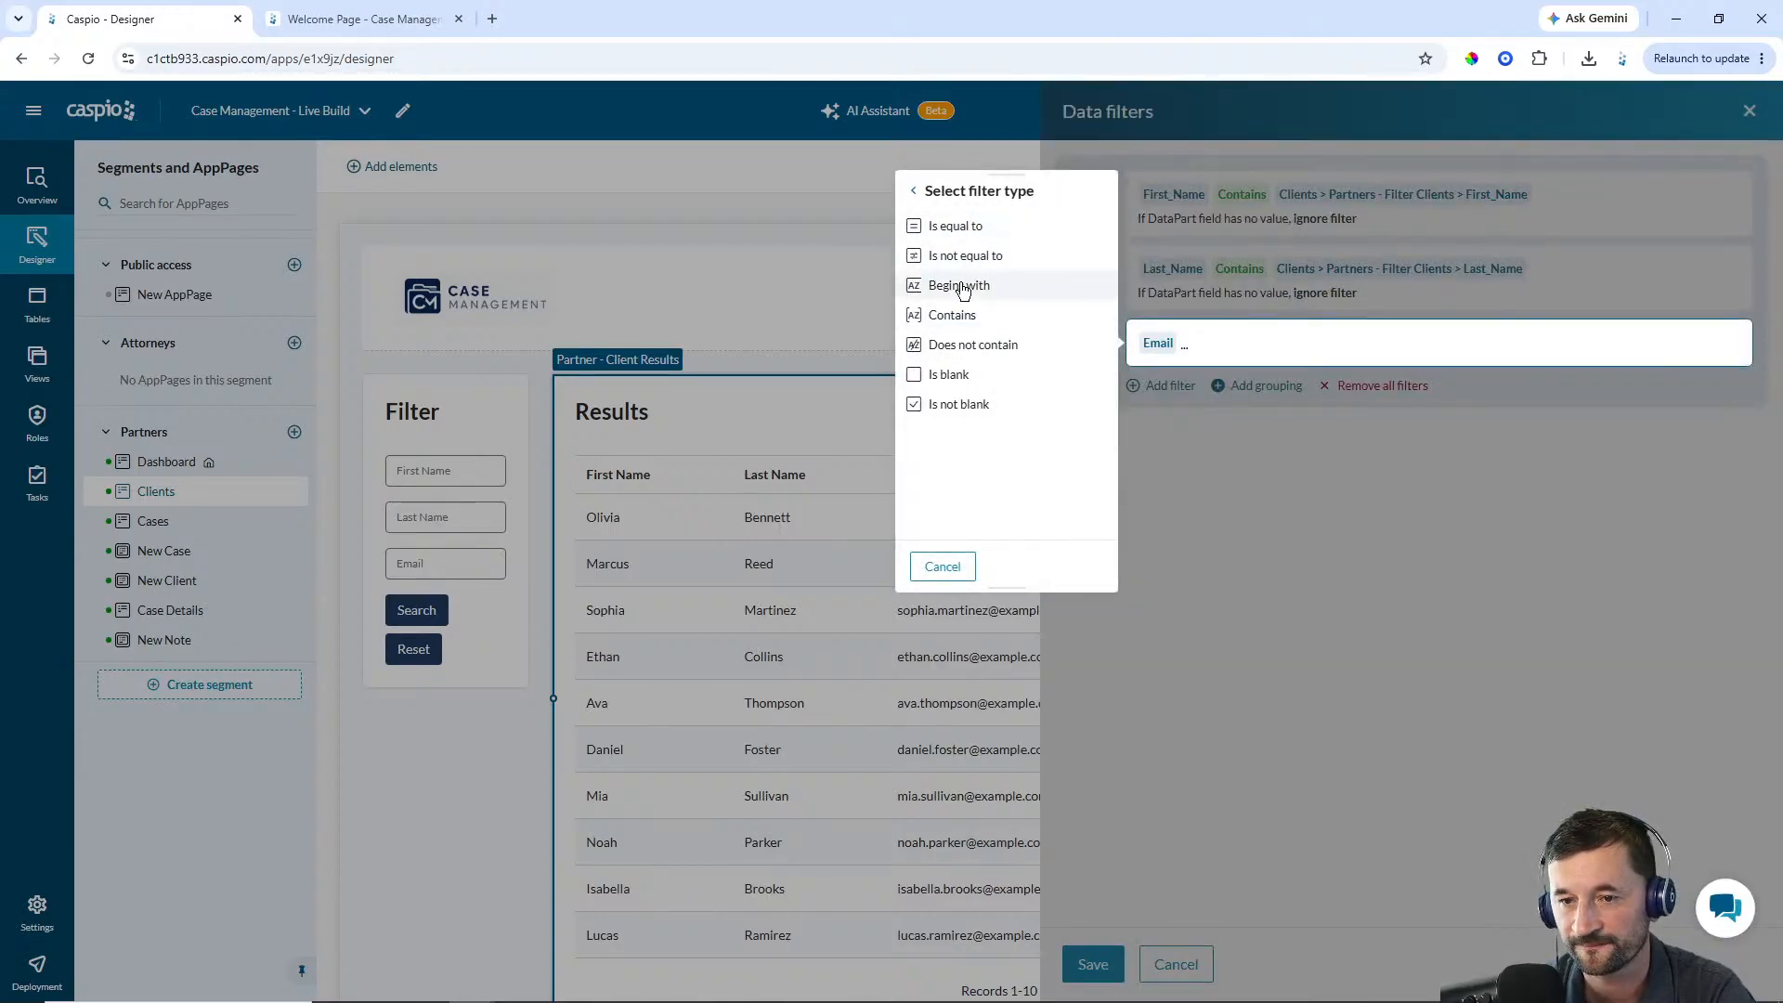
{"action": "left_click", "coordinate": [946, 311]}
{"action": "left_click", "coordinate": [1006, 231]}
{"action": "left_click", "coordinate": [988, 267]}
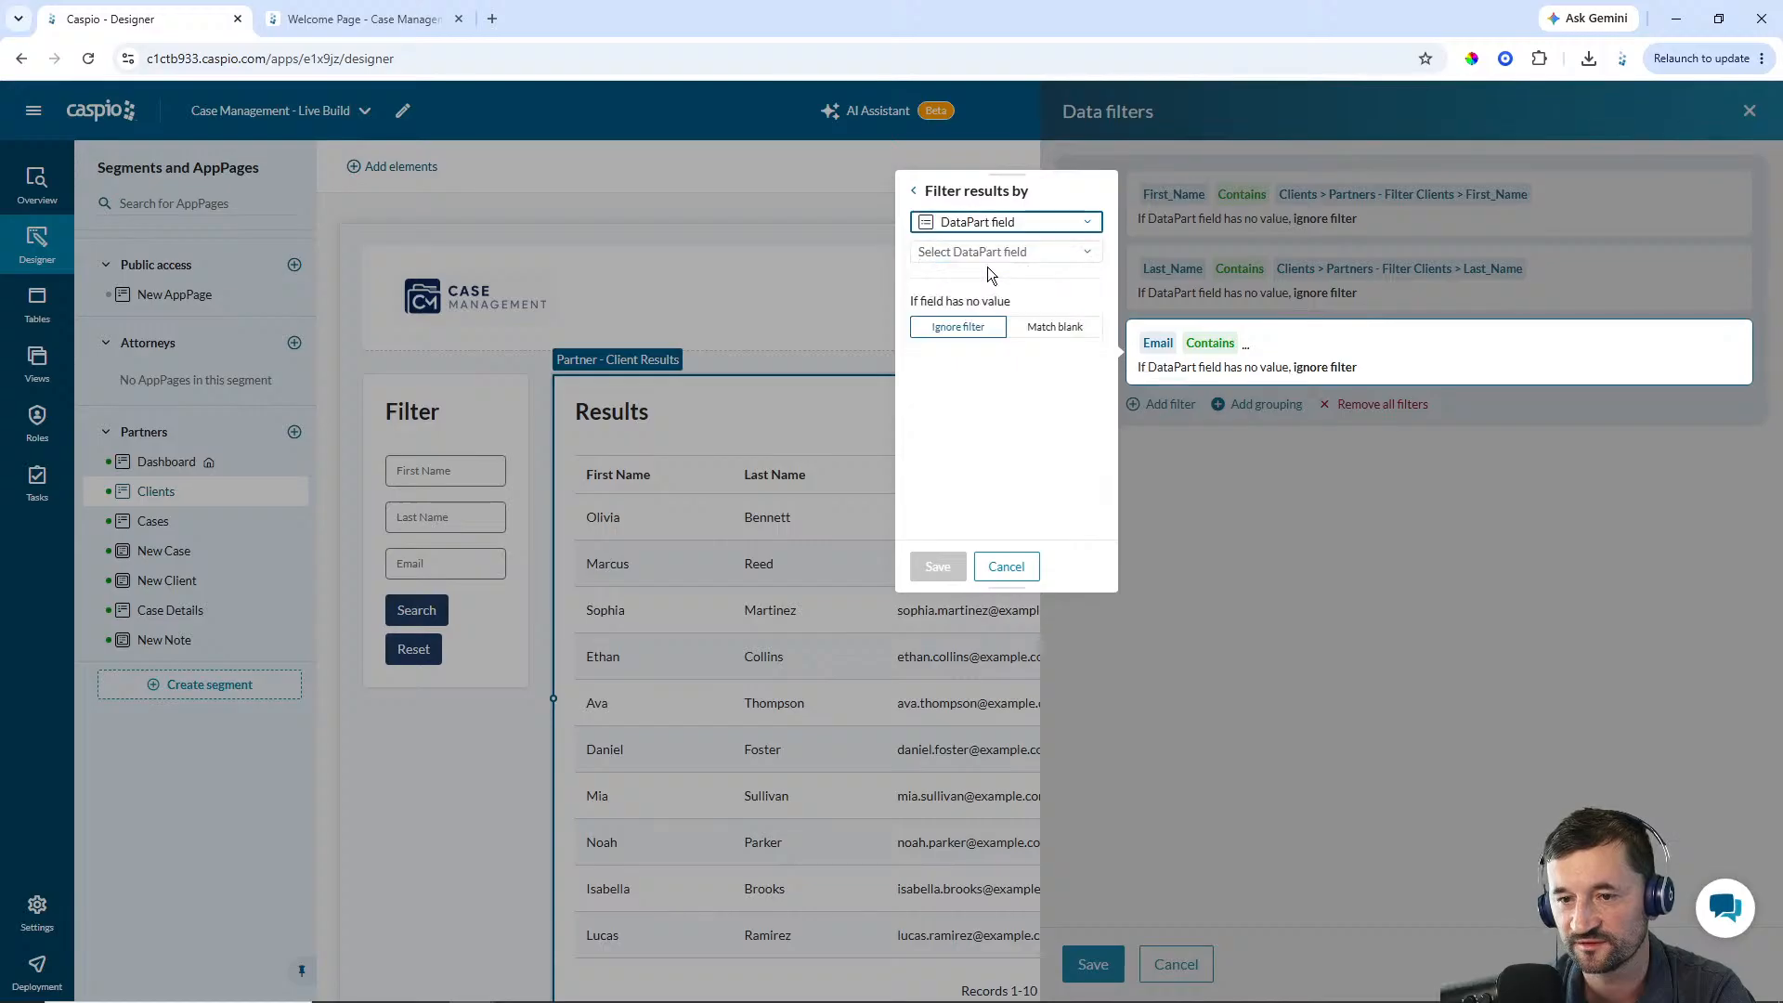
{"action": "left_click", "coordinate": [988, 251]}
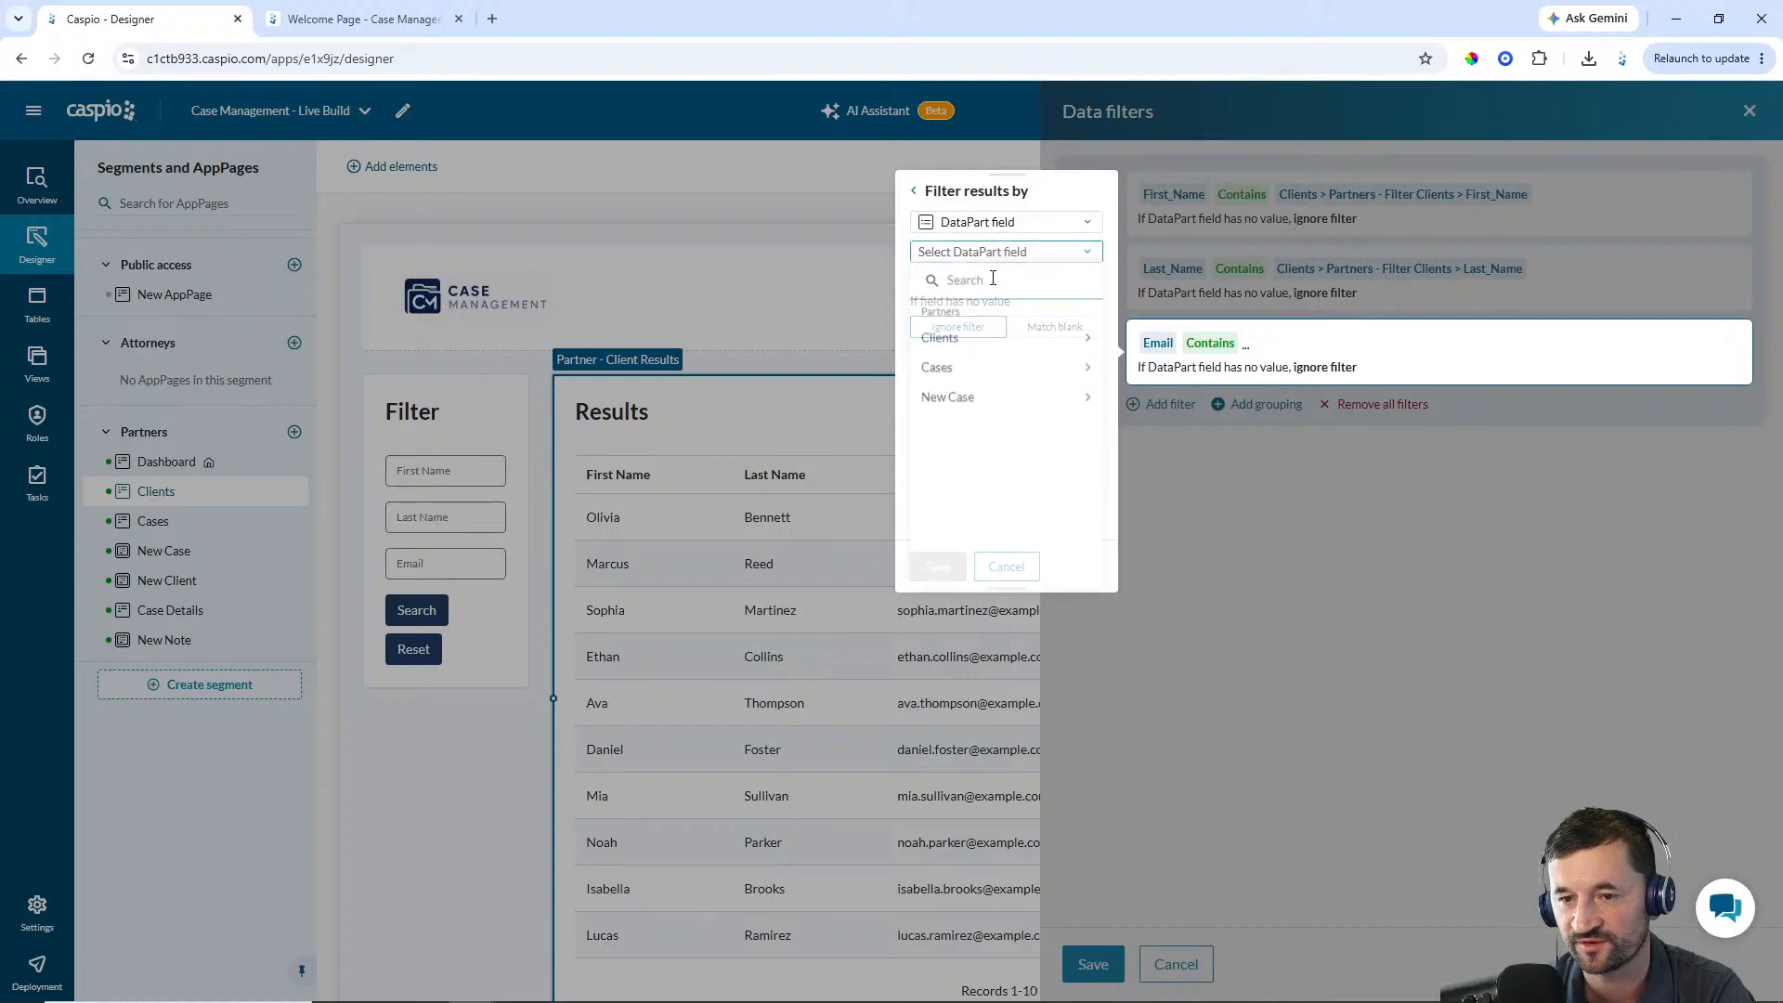
{"action": "left_click", "coordinate": [971, 343]}
{"action": "left_click", "coordinate": [971, 359]}
{"action": "left_click", "coordinate": [960, 413]}
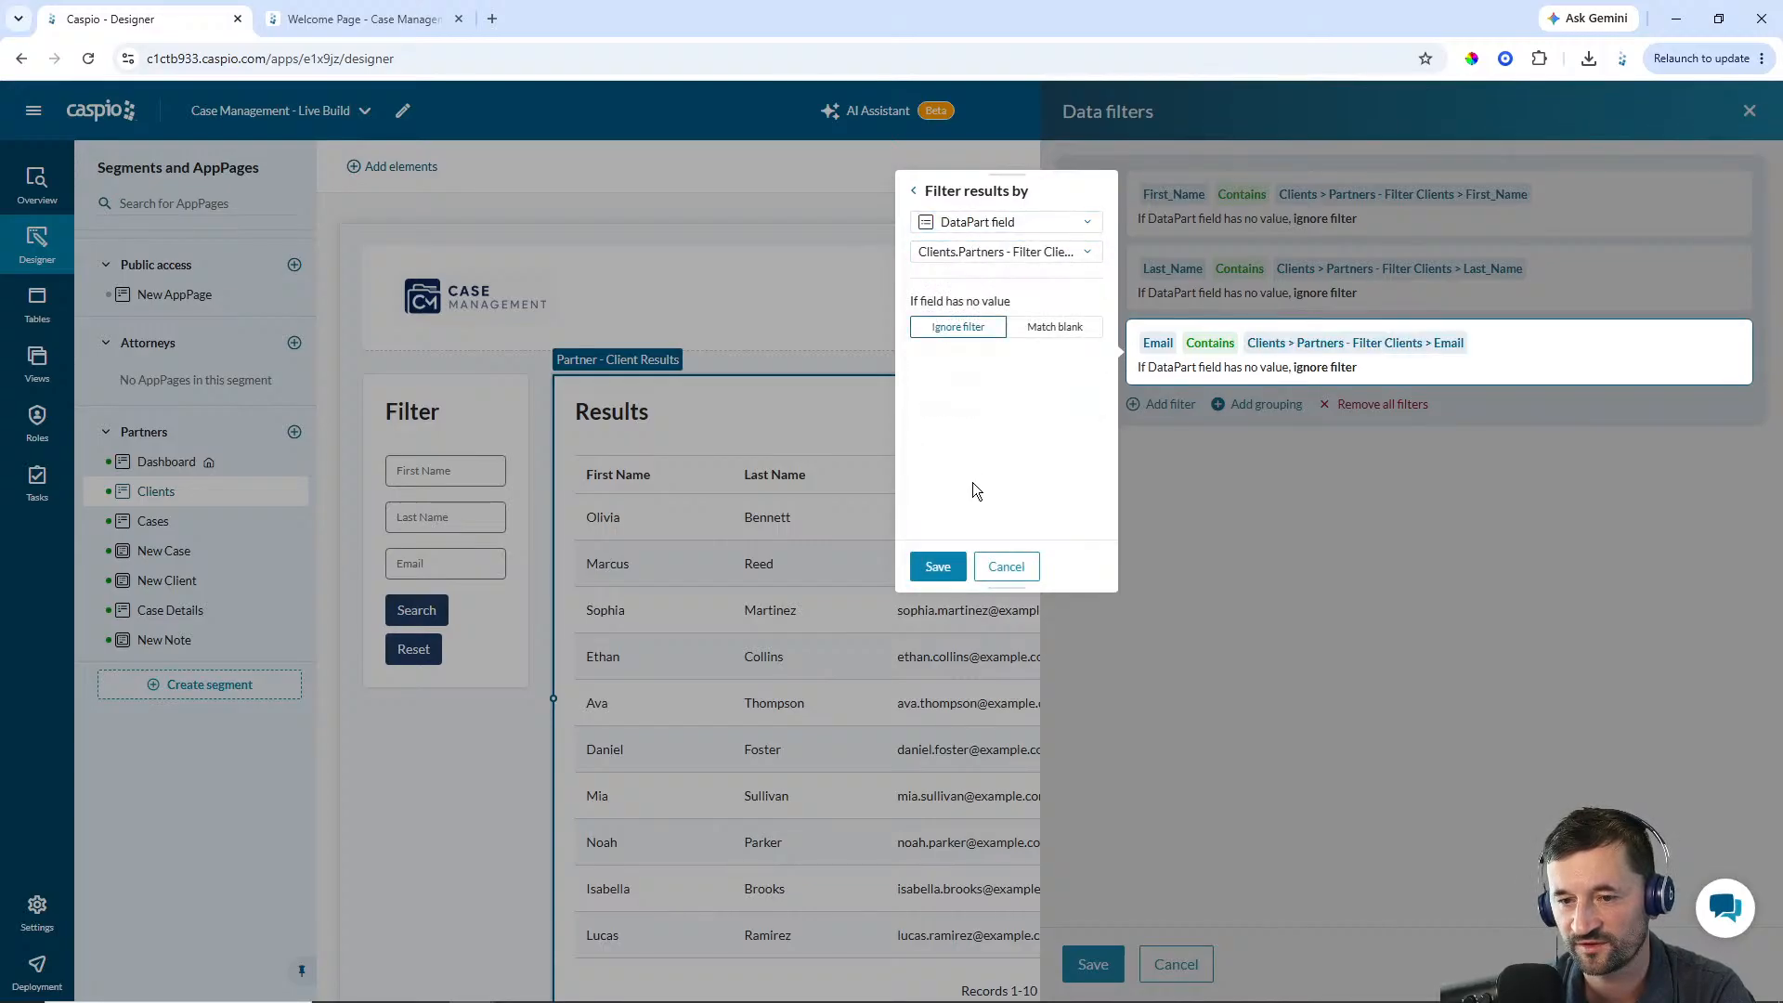
{"action": "left_click", "coordinate": [938, 574]}
{"action": "left_click", "coordinate": [1086, 961]}
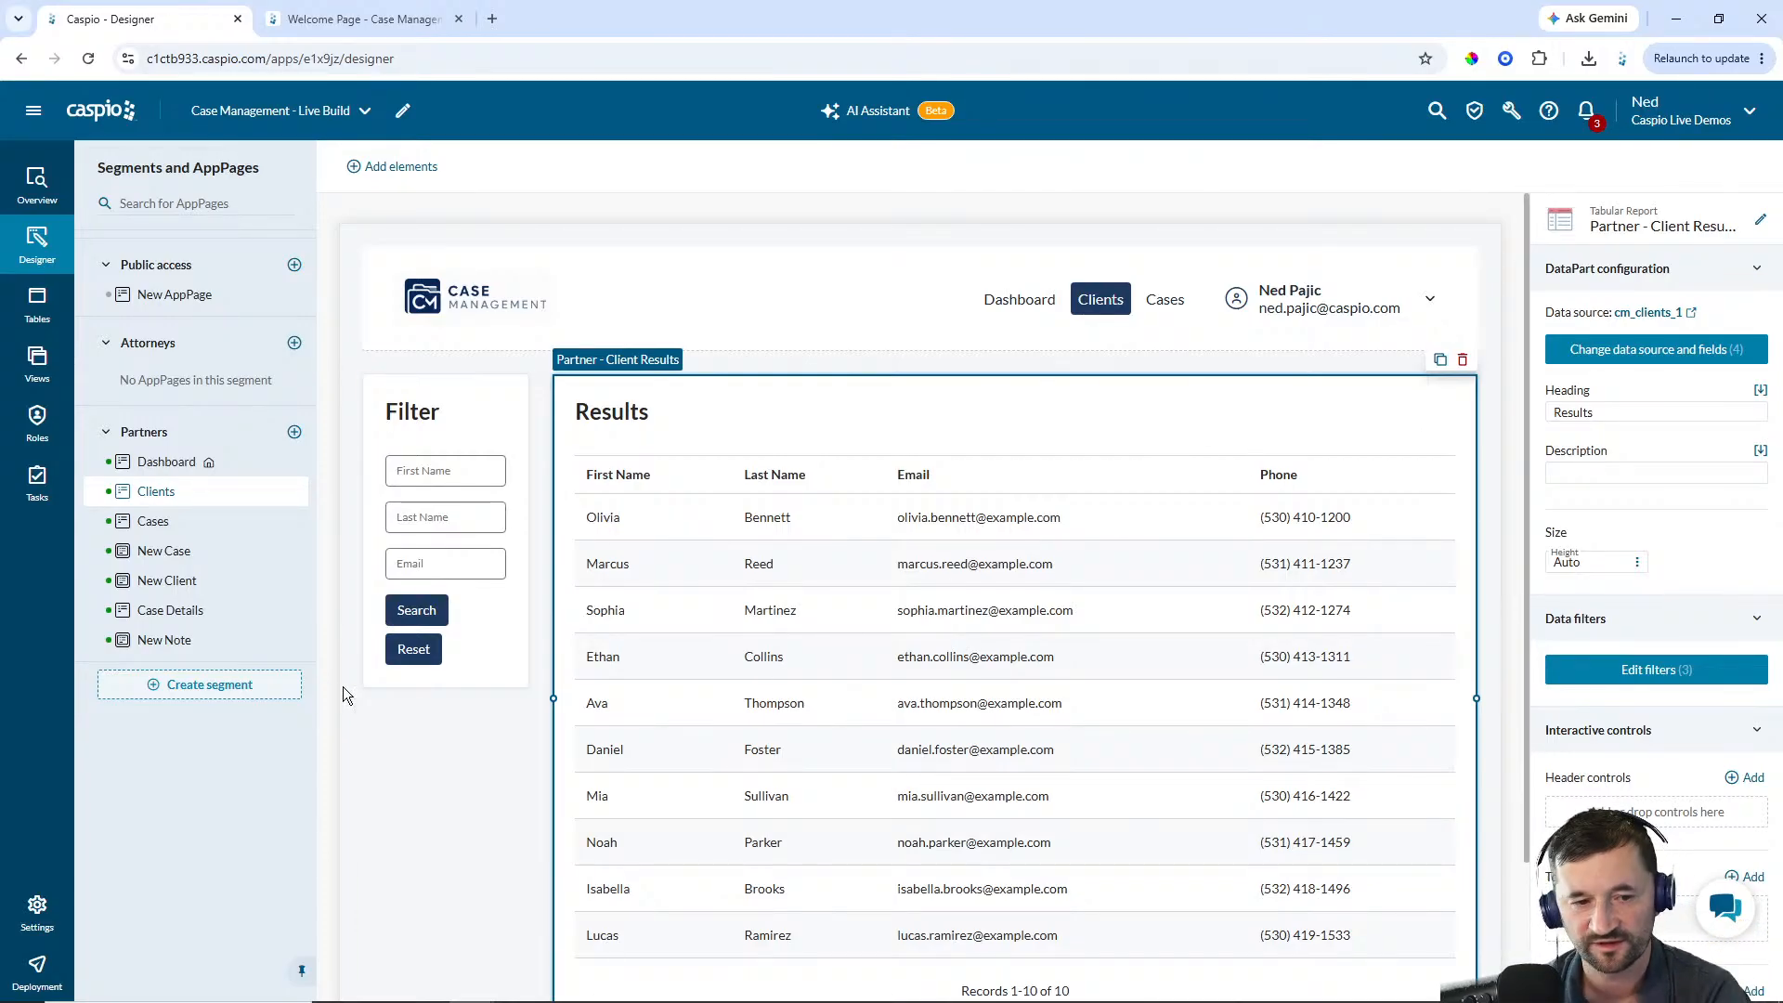
On the New Client AppPage, add a submission form using cm_clients_1 with all available fields
{"action": "left_click", "coordinate": [151, 583]}
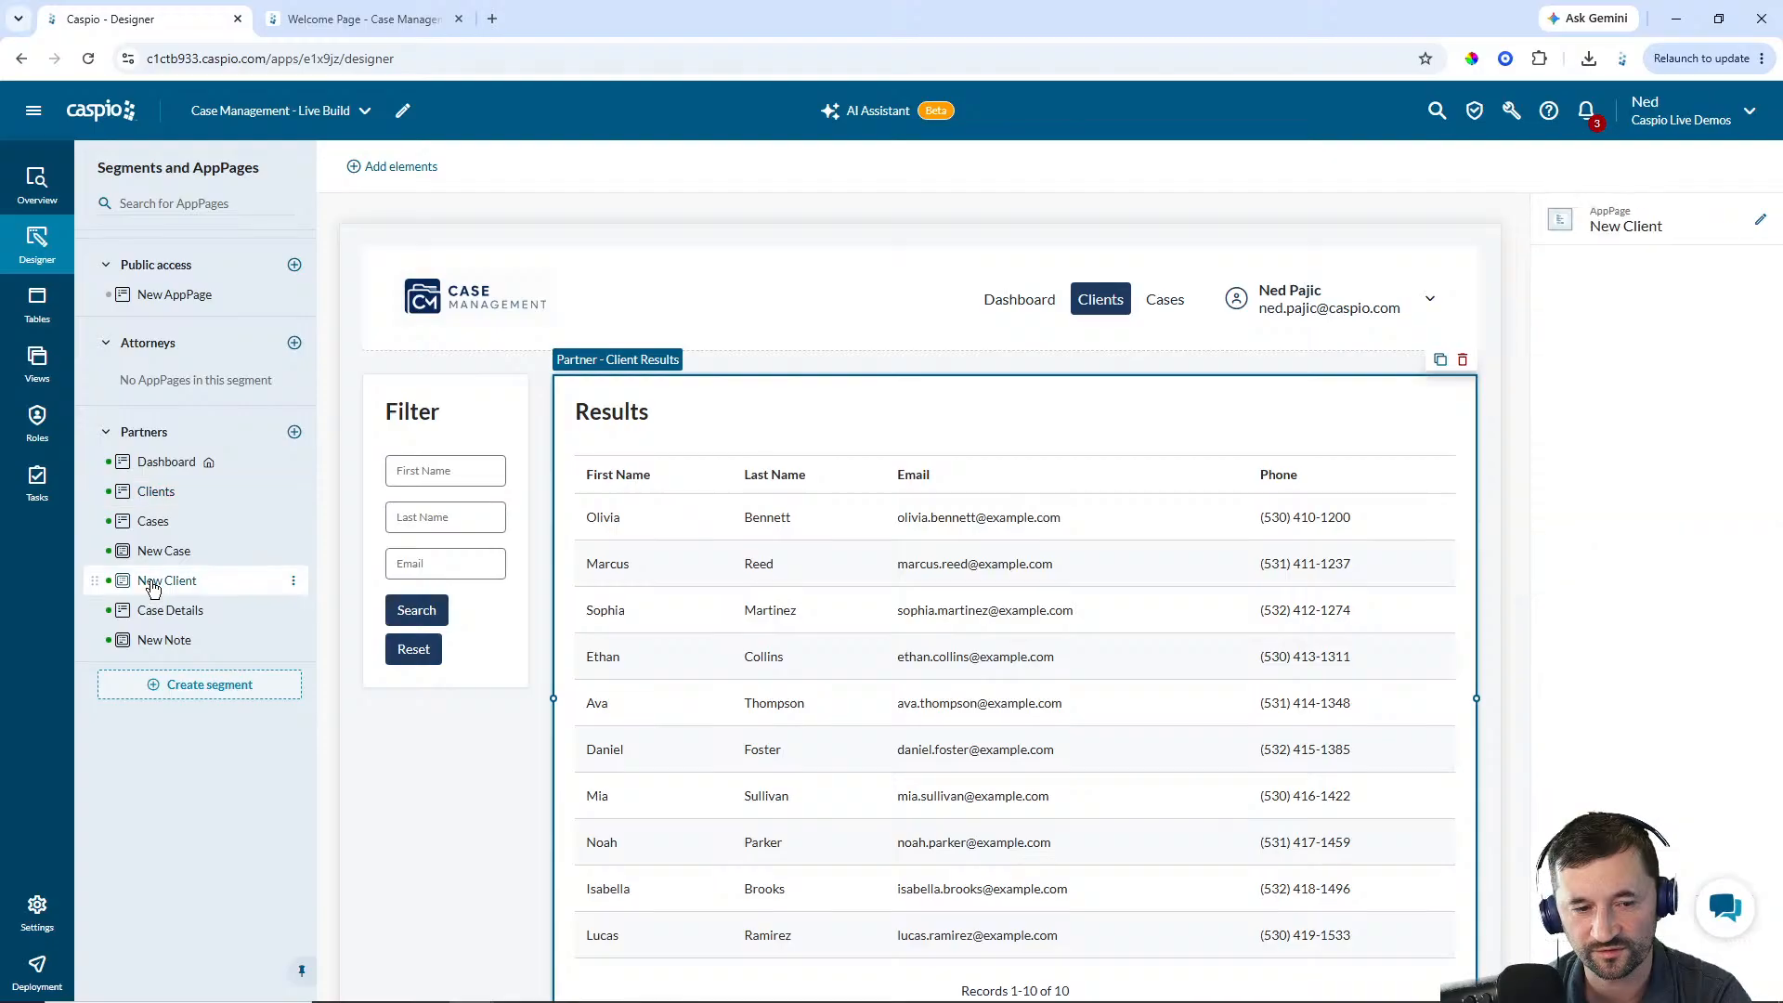
{"action": "left_click", "coordinate": [938, 609]}
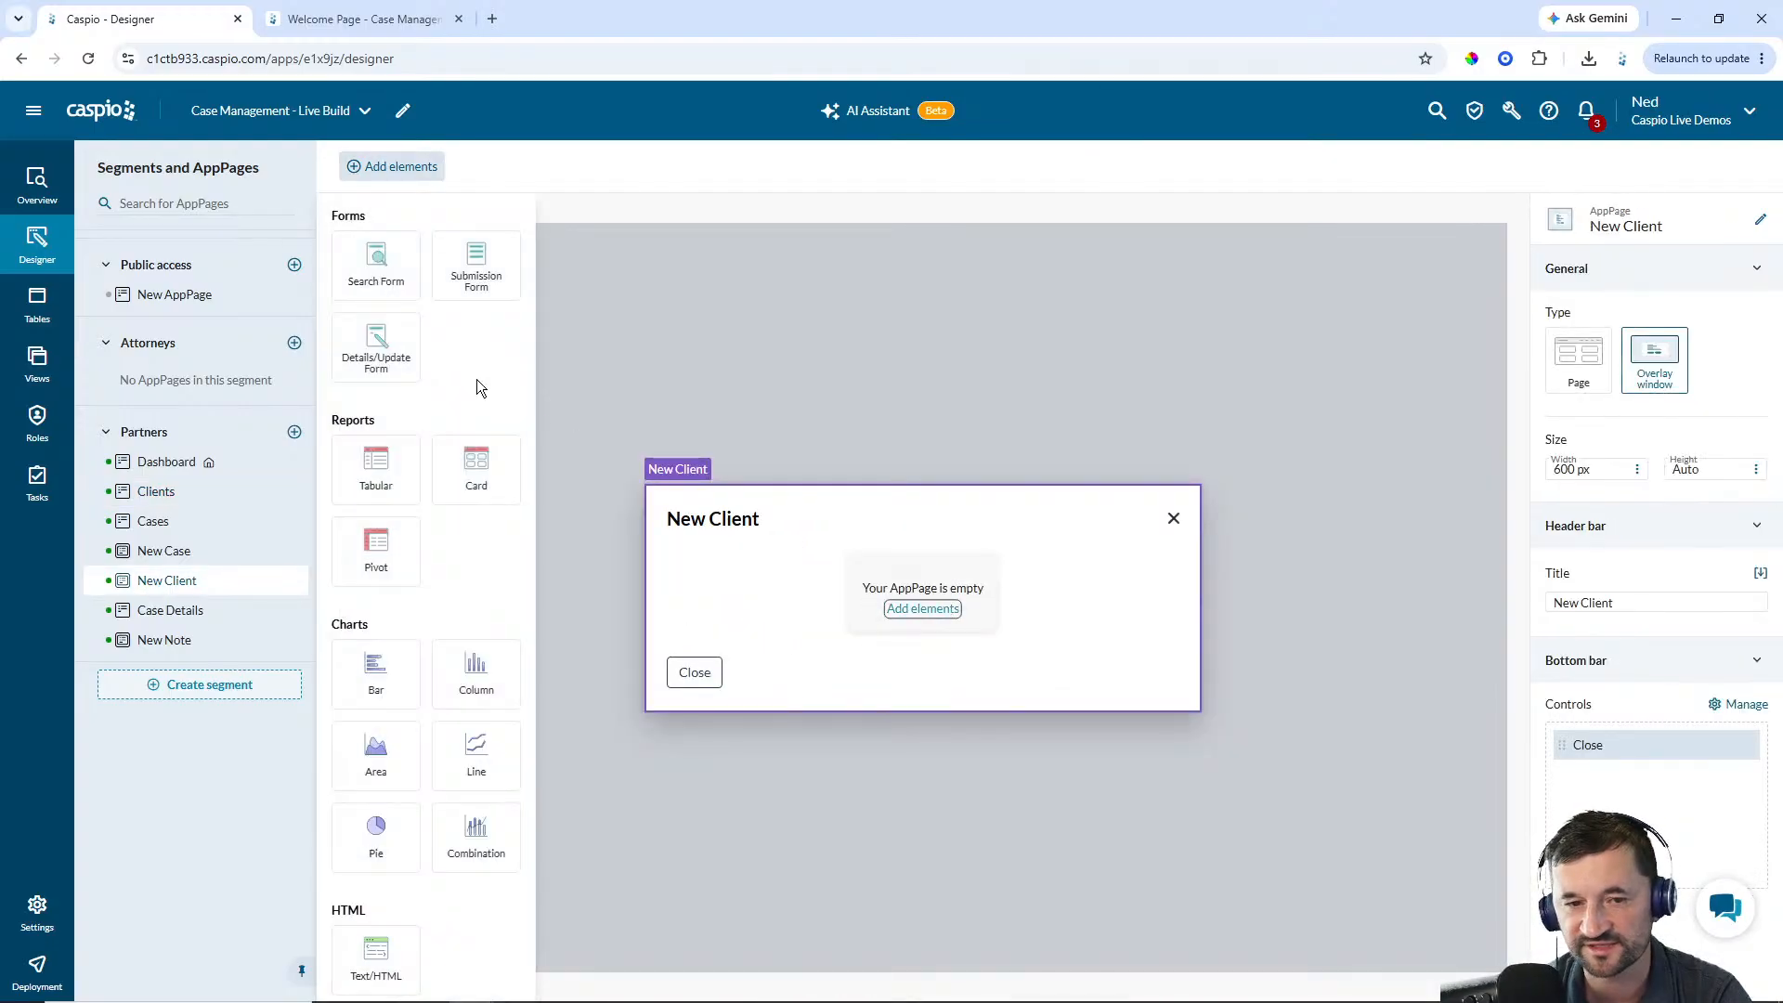
{"action": "left_click", "coordinate": [446, 274]}
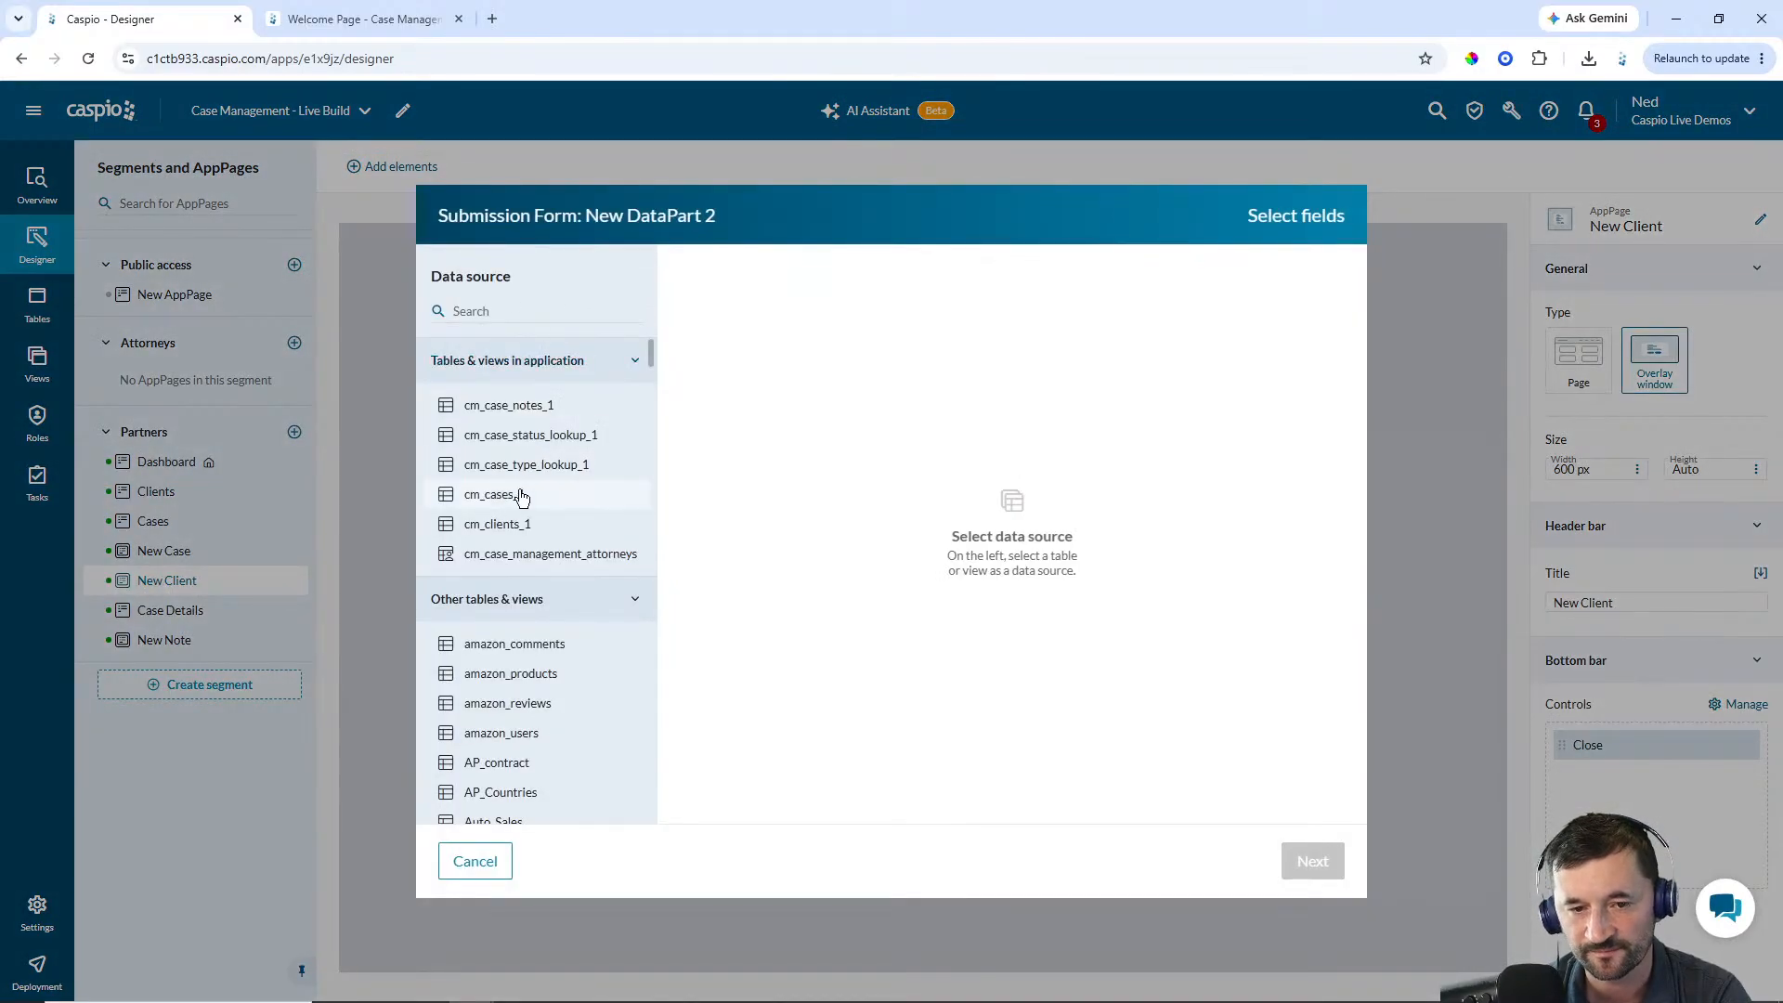
{"action": "left_click", "coordinate": [505, 530]}
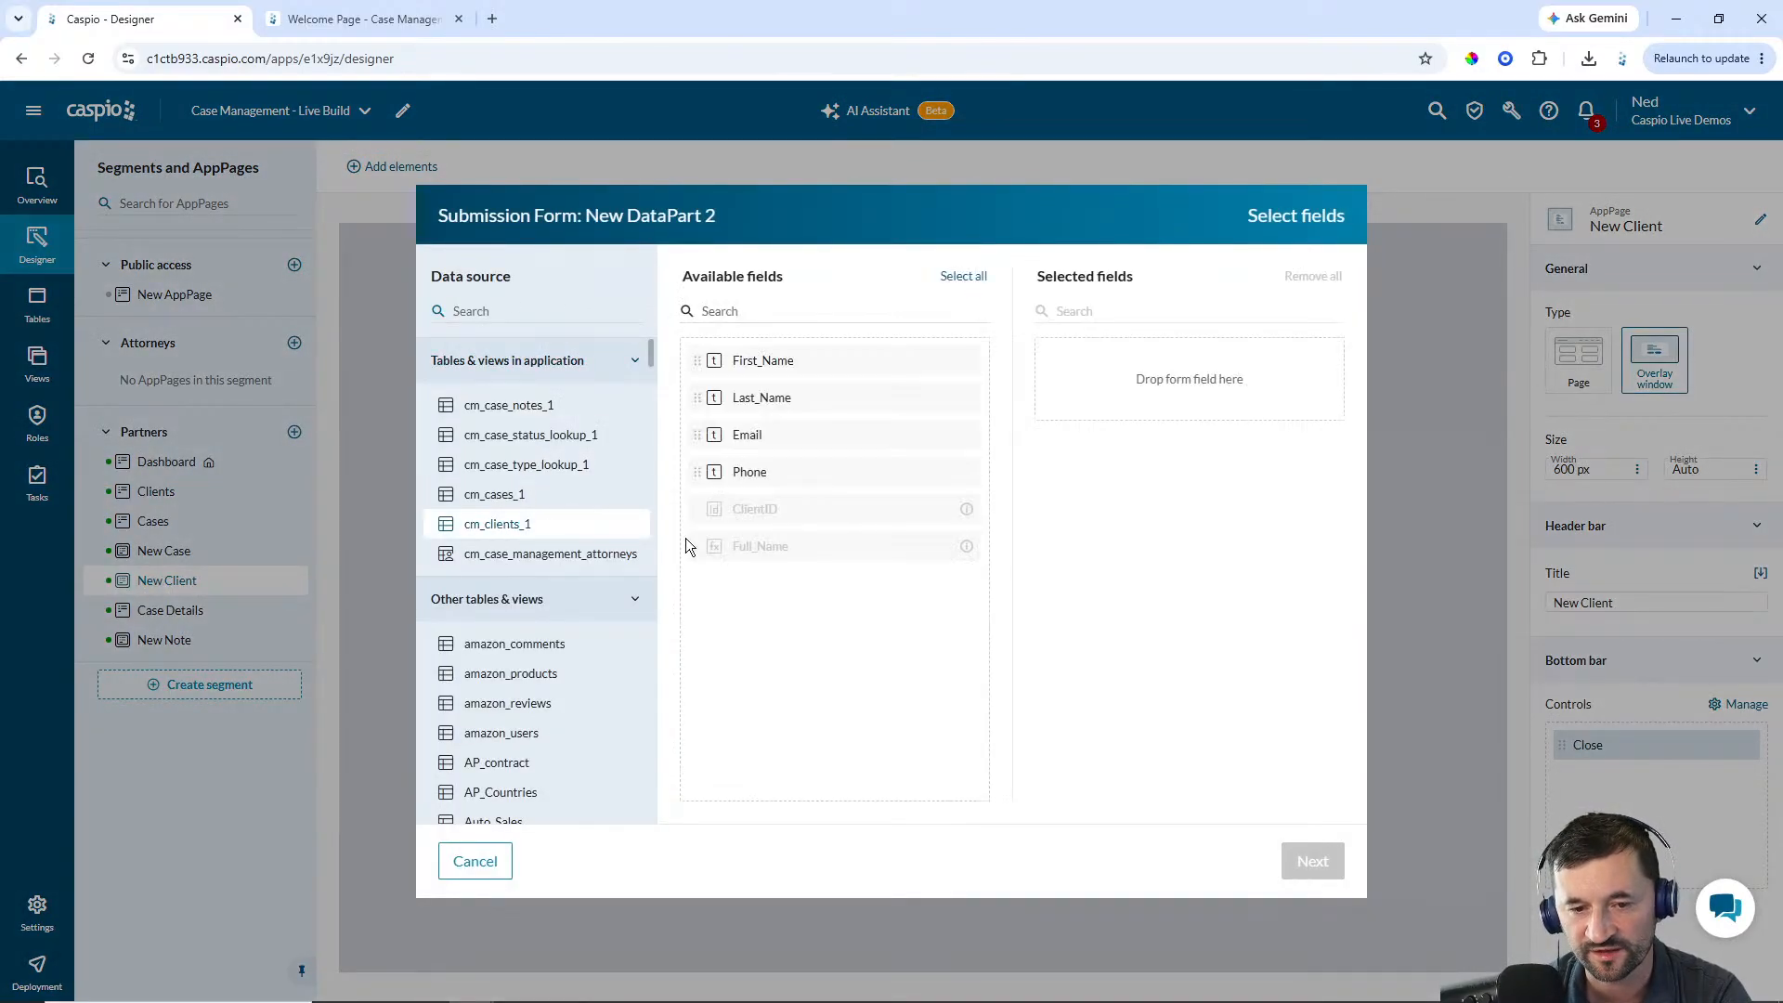
{"action": "left_click", "coordinate": [973, 285]}
{"action": "left_click", "coordinate": [1310, 857]}
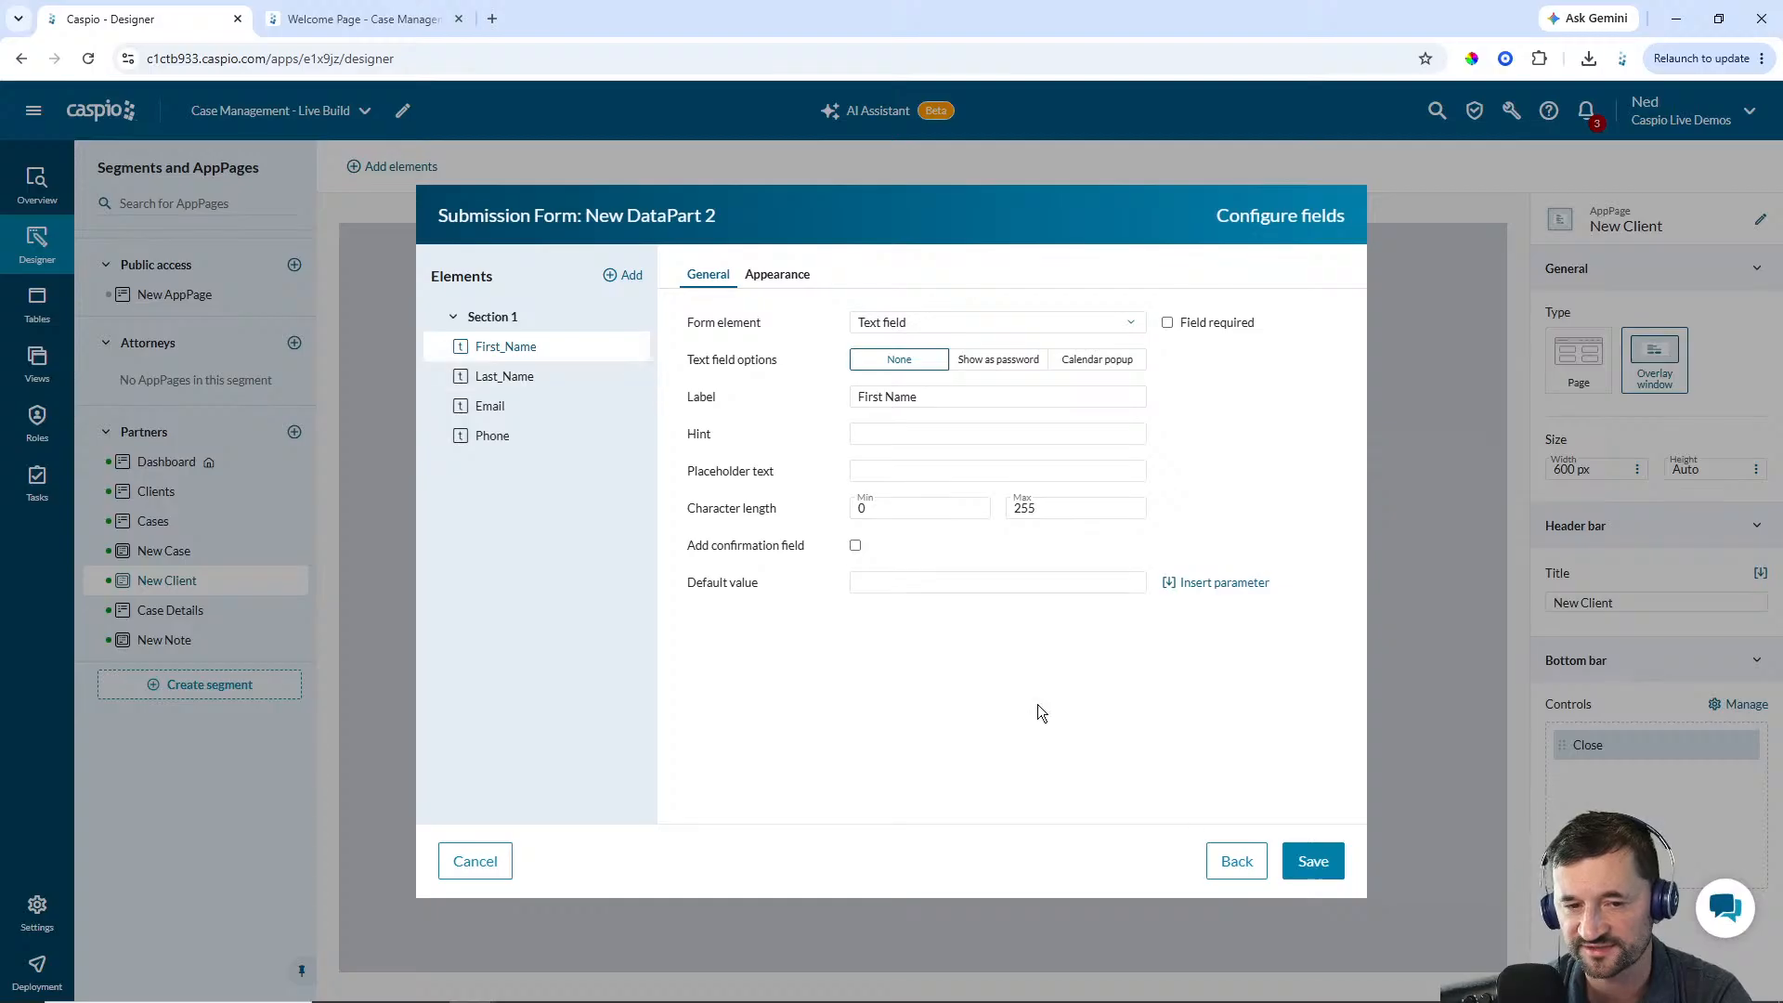
{"action": "left_click", "coordinate": [1313, 863]}
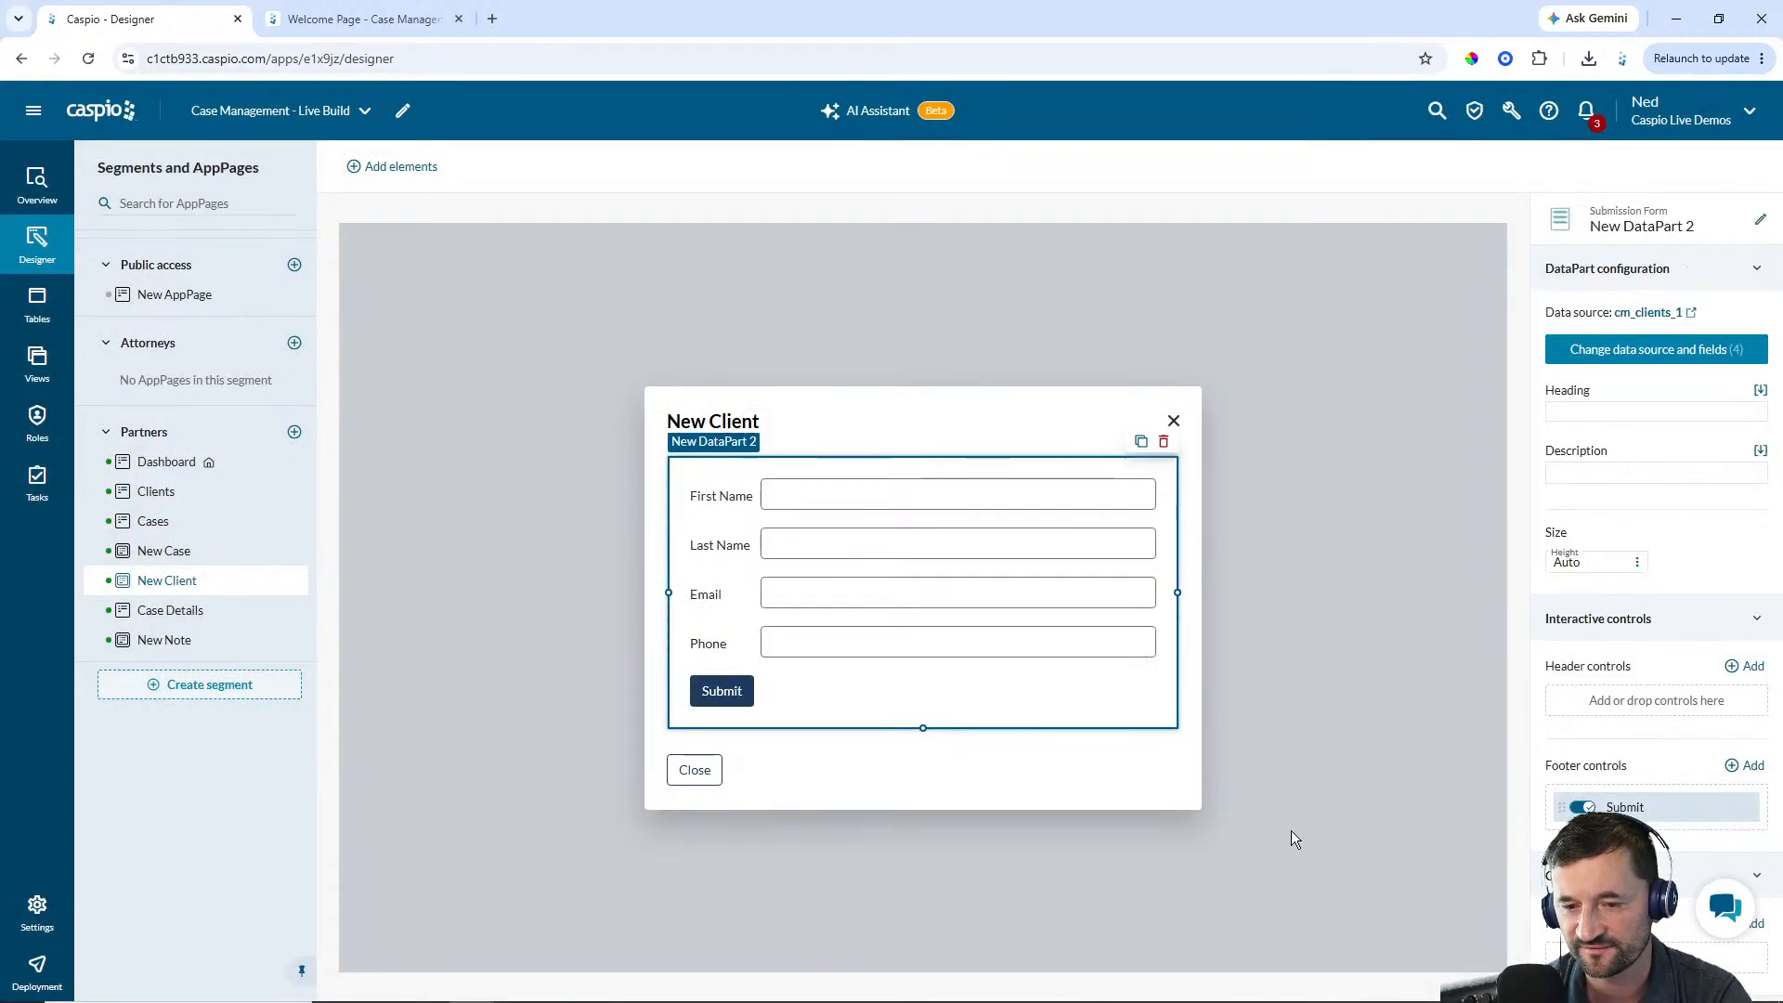
Move the New Client form's Submit button into the overlay window's bottom bar beside Close
{"action": "left_click", "coordinate": [1154, 795]}
{"action": "left_click", "coordinate": [1742, 701]}
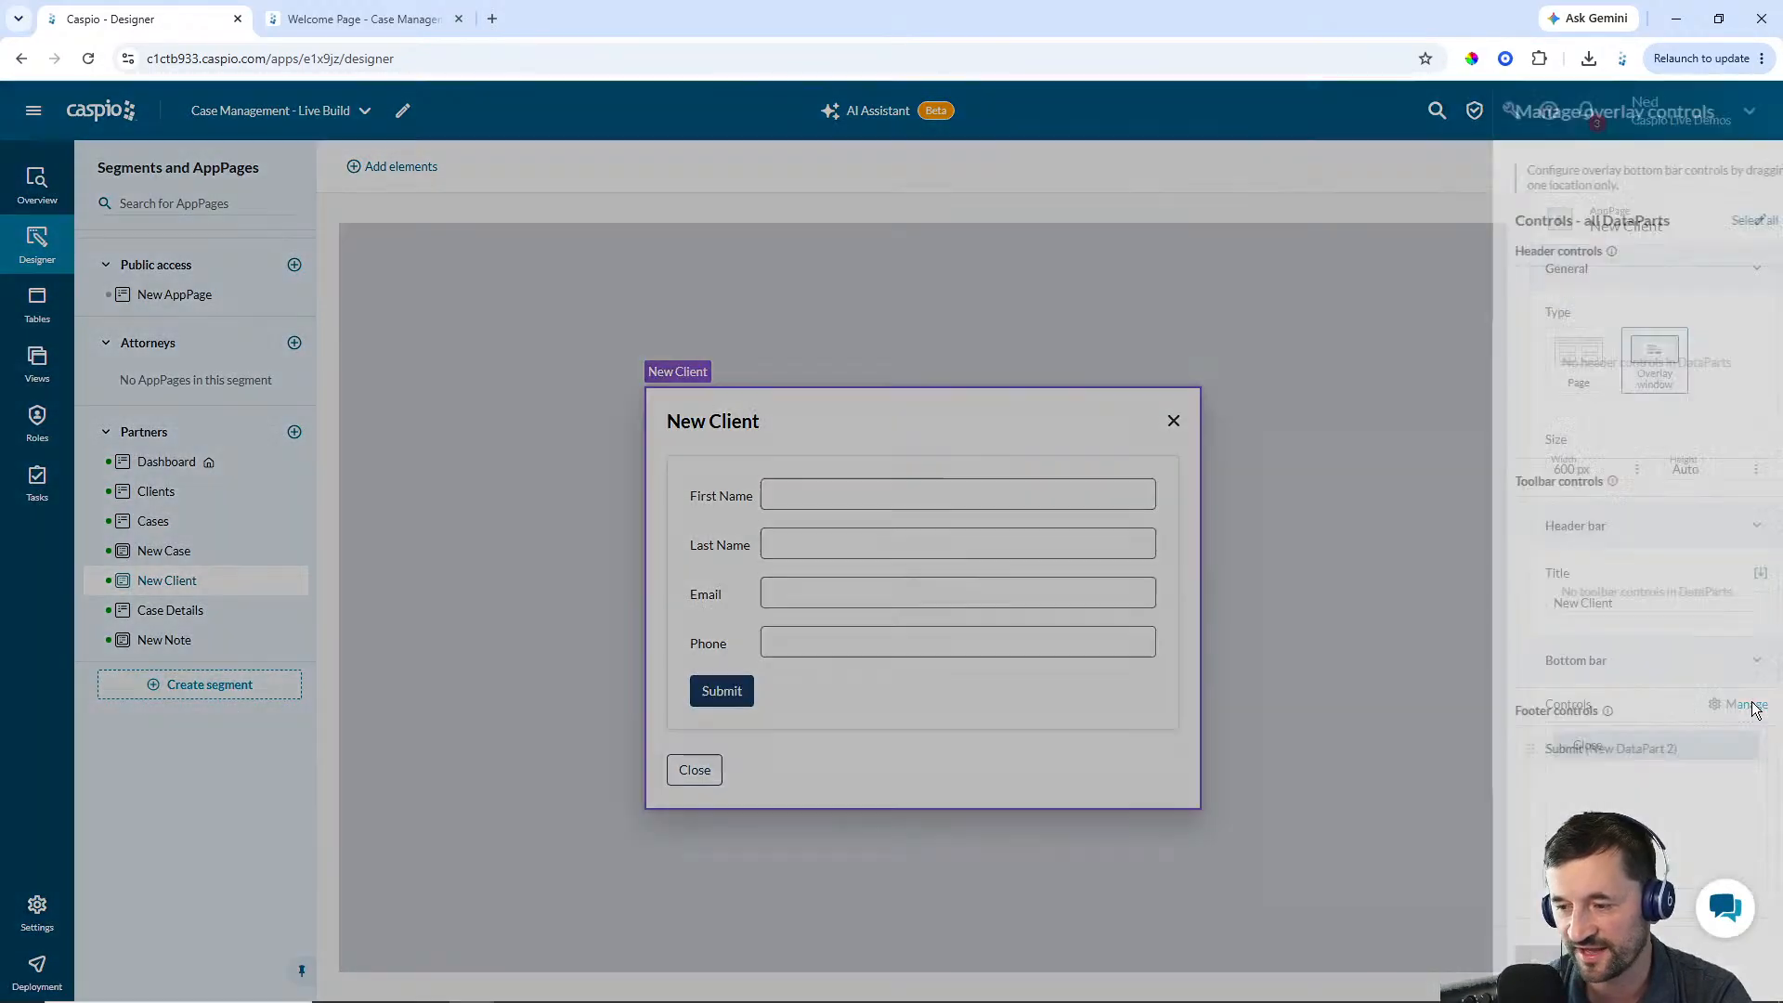
{"action": "left_click_drag", "start_coordinate": [1235, 753], "coordinate": [1563, 304]}
{"action": "left_click", "coordinate": [1243, 965]}
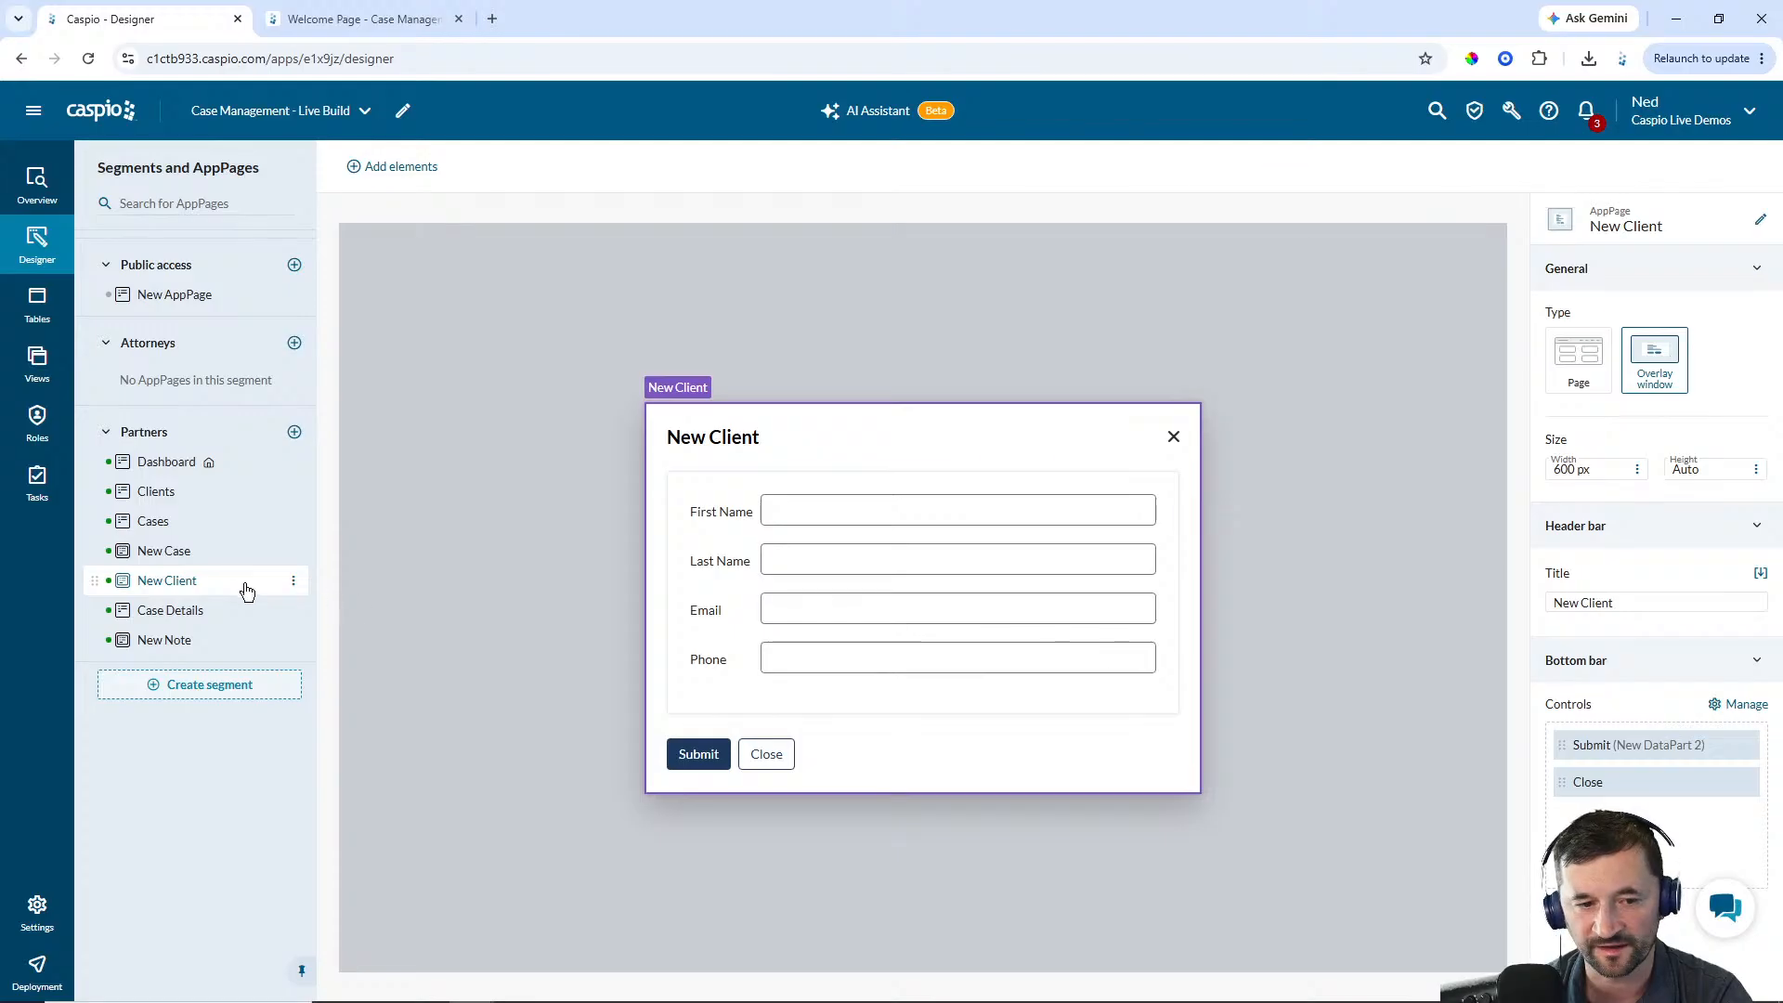
On the Clients page, add a New Client header control to the results report that opens the New Client AppPage, labelled New Client
{"action": "left_click", "coordinate": [156, 491]}
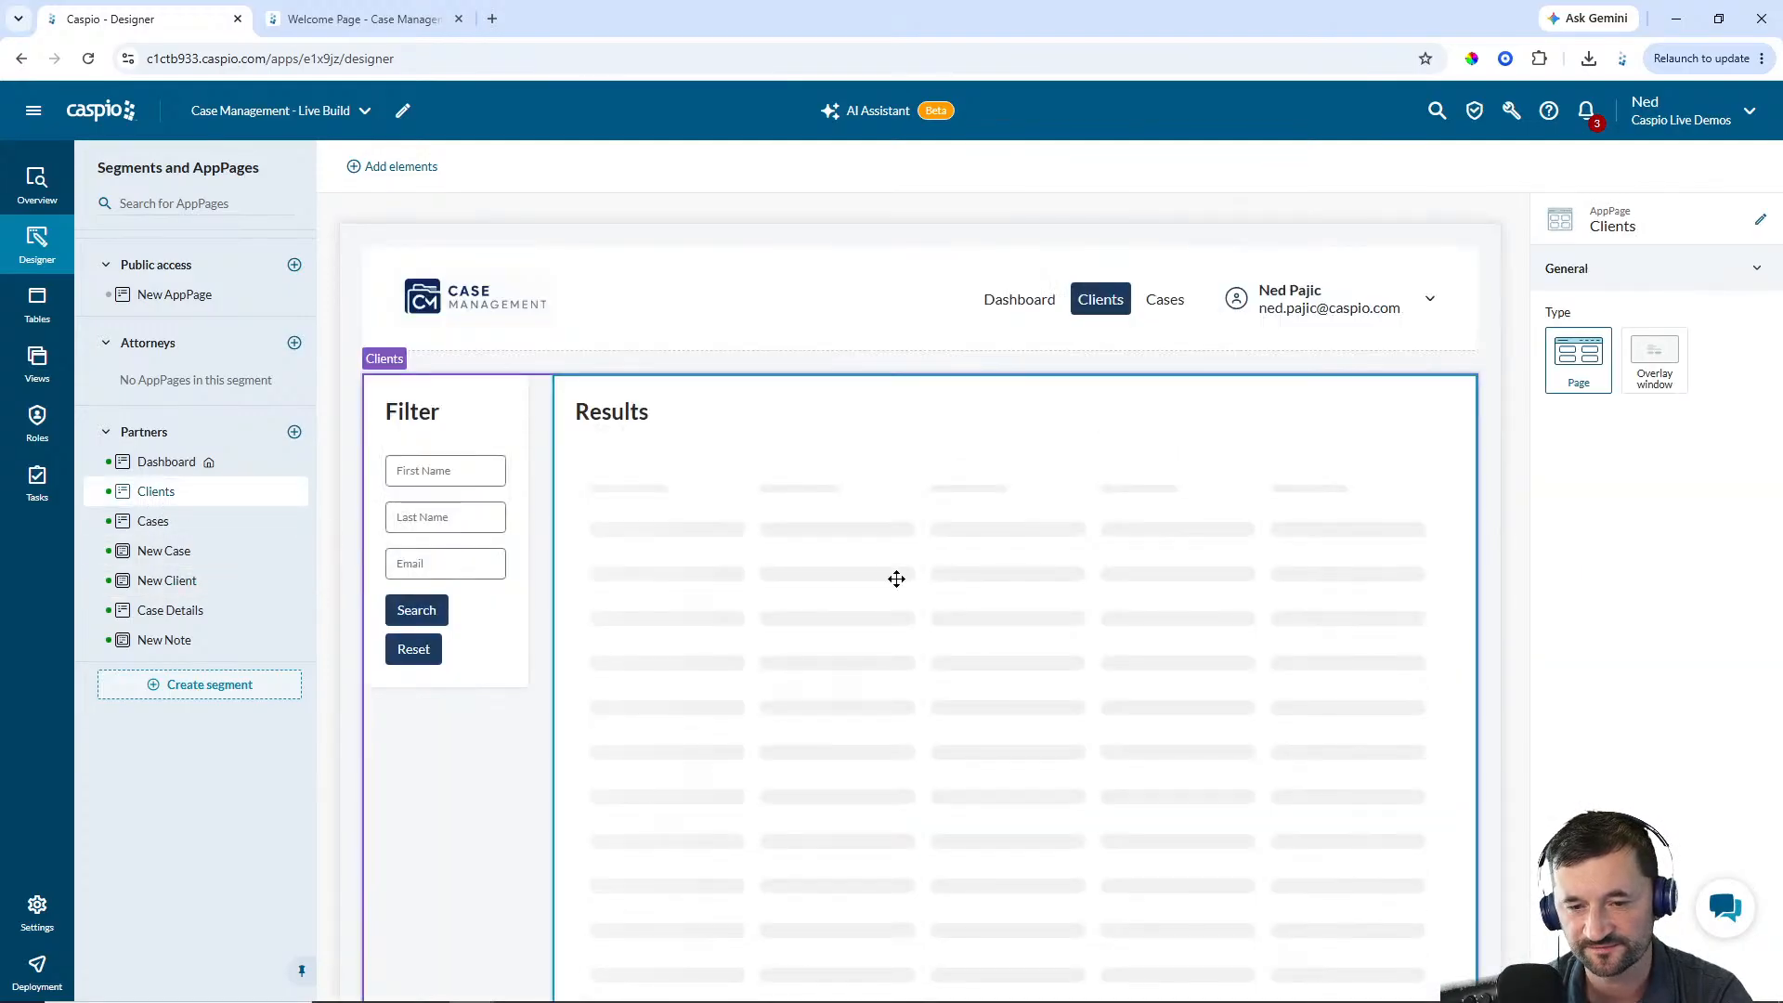
{"action": "scroll", "coordinate": [1718, 650], "scroll_direction": "down", "scroll_amount": 1}
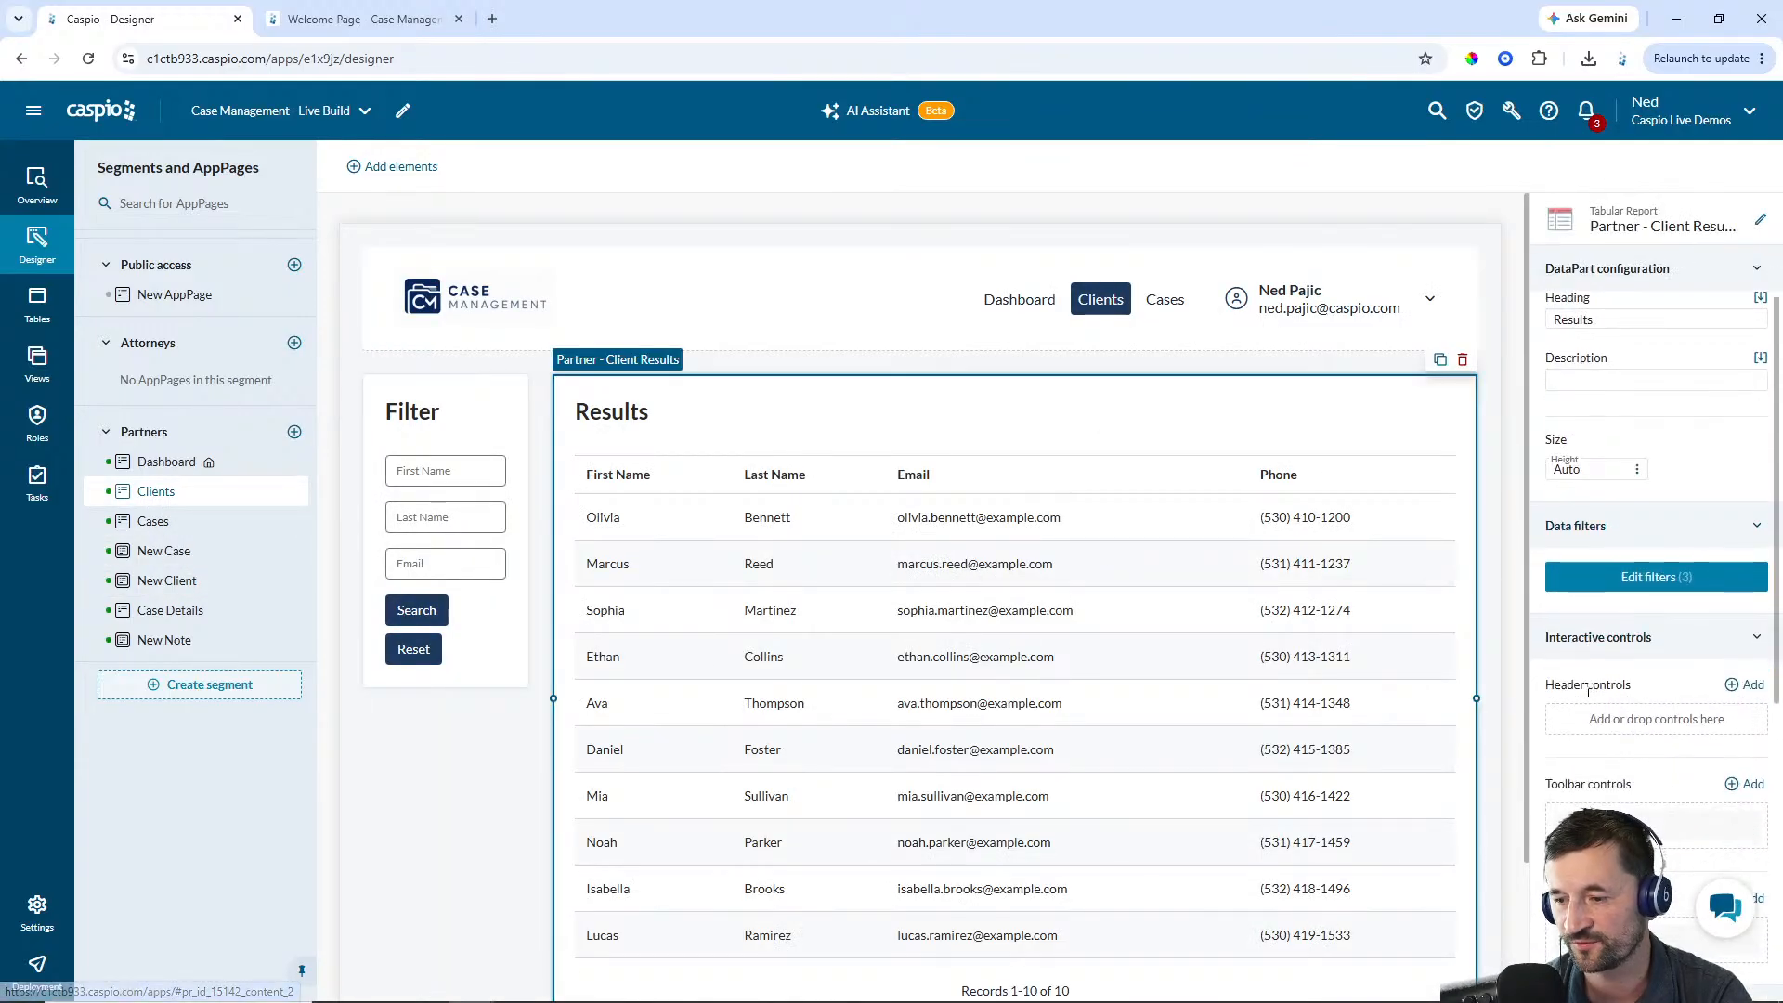
{"action": "left_click", "coordinate": [1733, 687]}
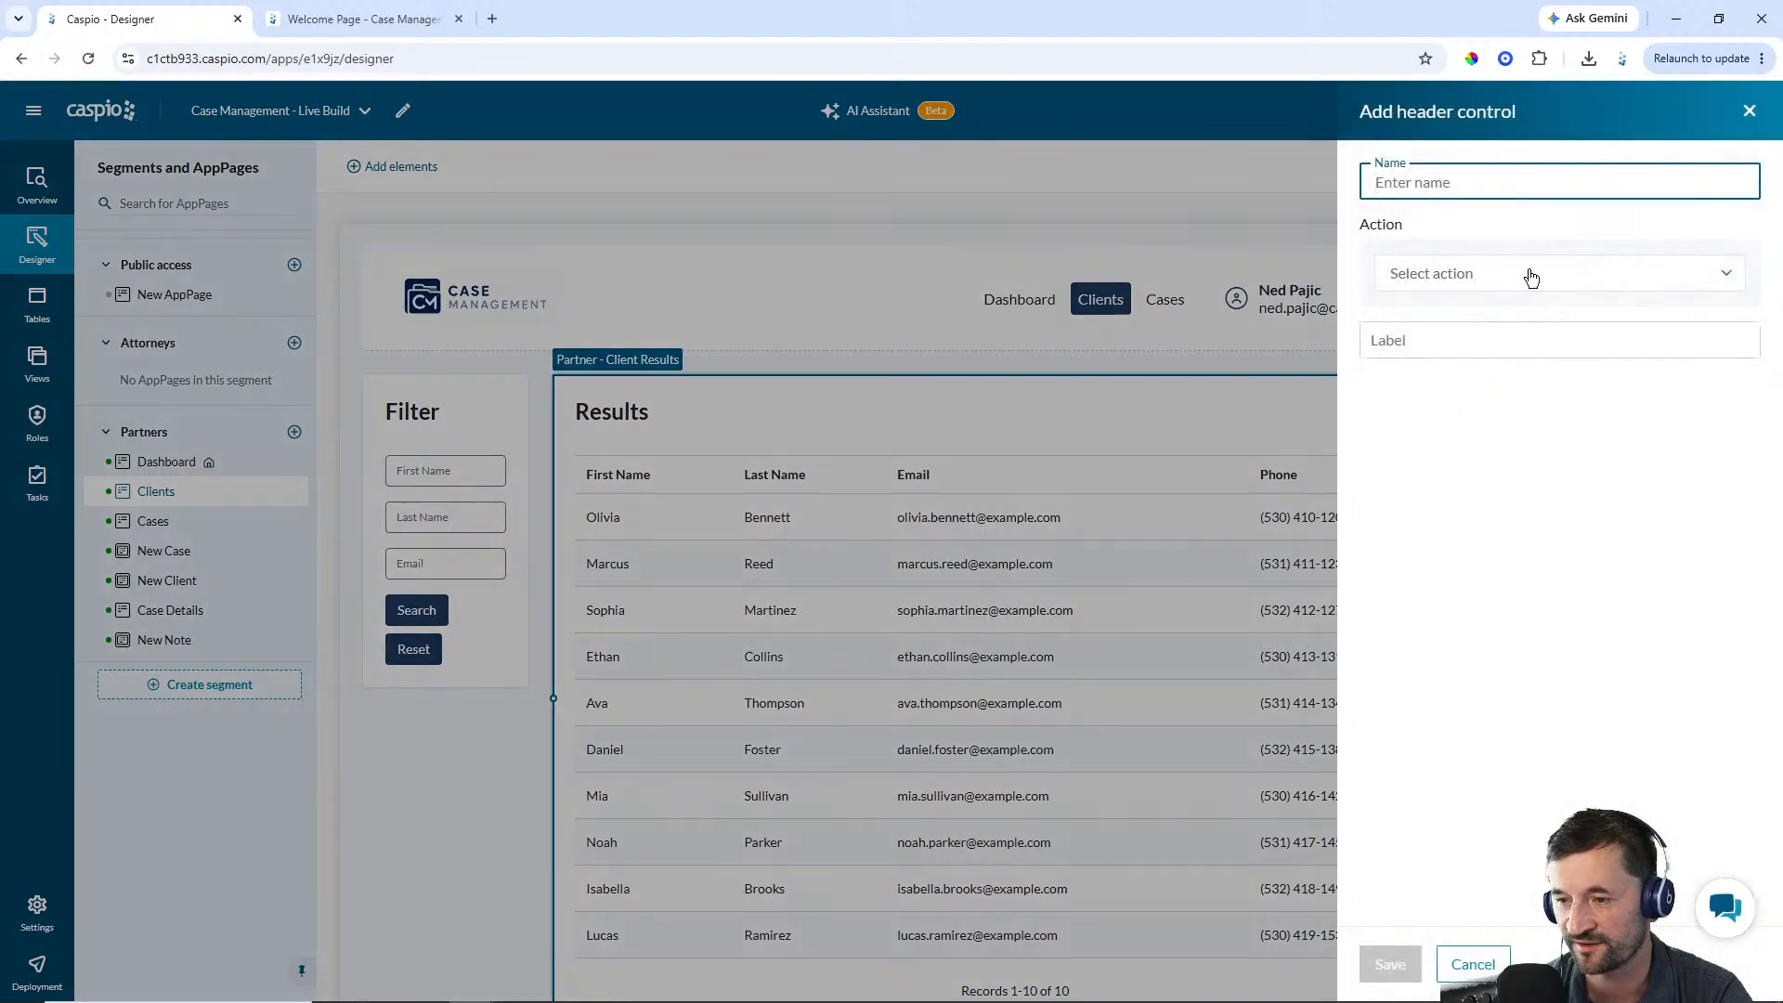
{"action": "type", "text": "New"}
{"action": "key", "text": "BackSpace"}
{"action": "key", "text": "BackSpace"}
{"action": "key", "text": "BackSpace"}
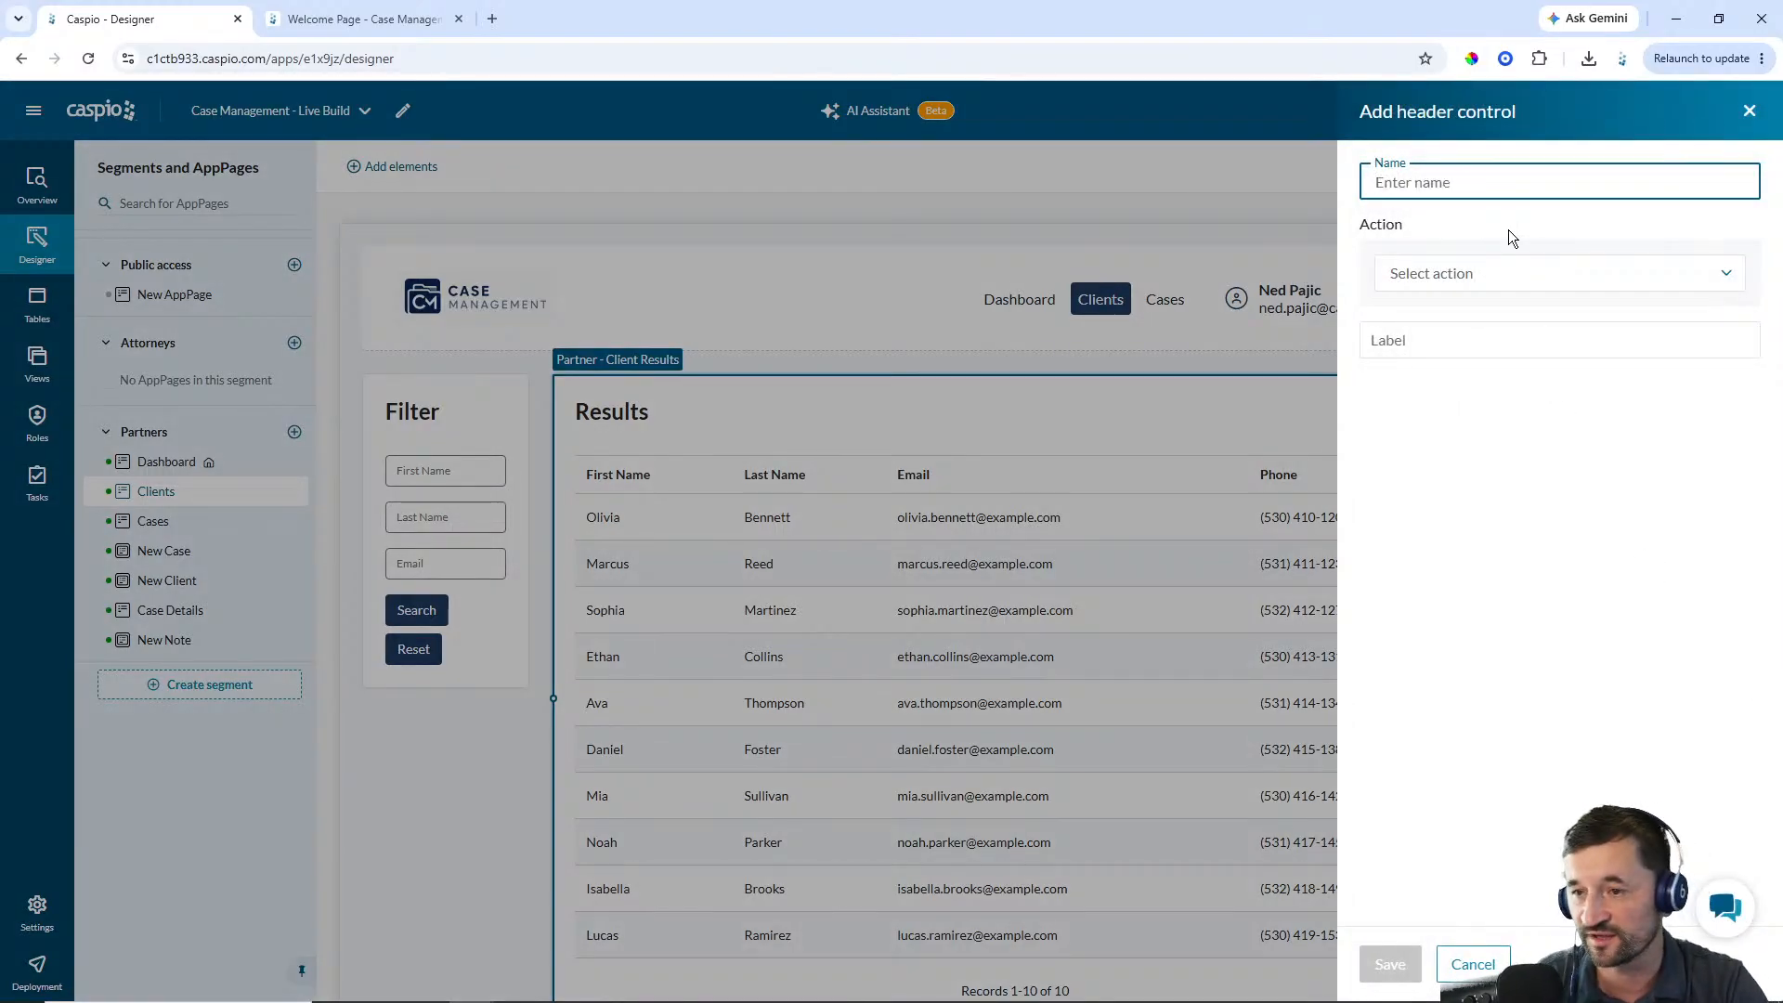
{"action": "type", "text": "New Client"}
{"action": "key", "text": "Tab"}
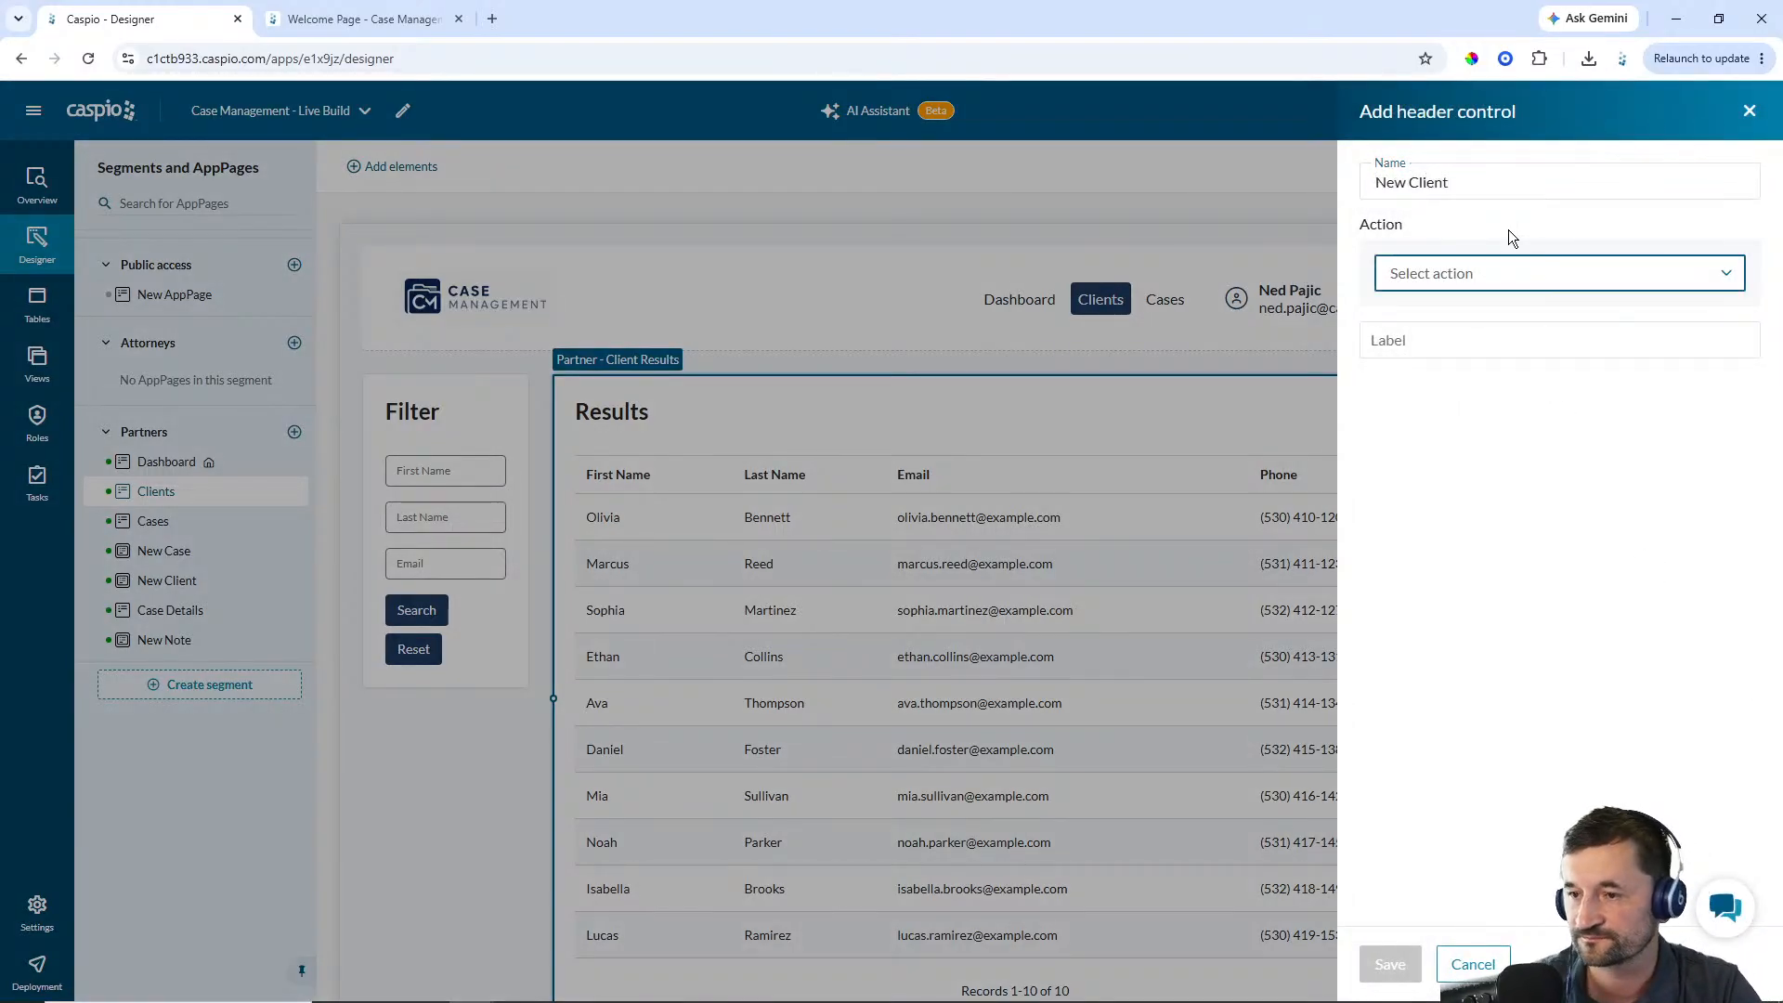
{"action": "left_click", "coordinate": [1493, 276]}
{"action": "left_click", "coordinate": [1485, 310]}
{"action": "left_click", "coordinate": [1477, 327]}
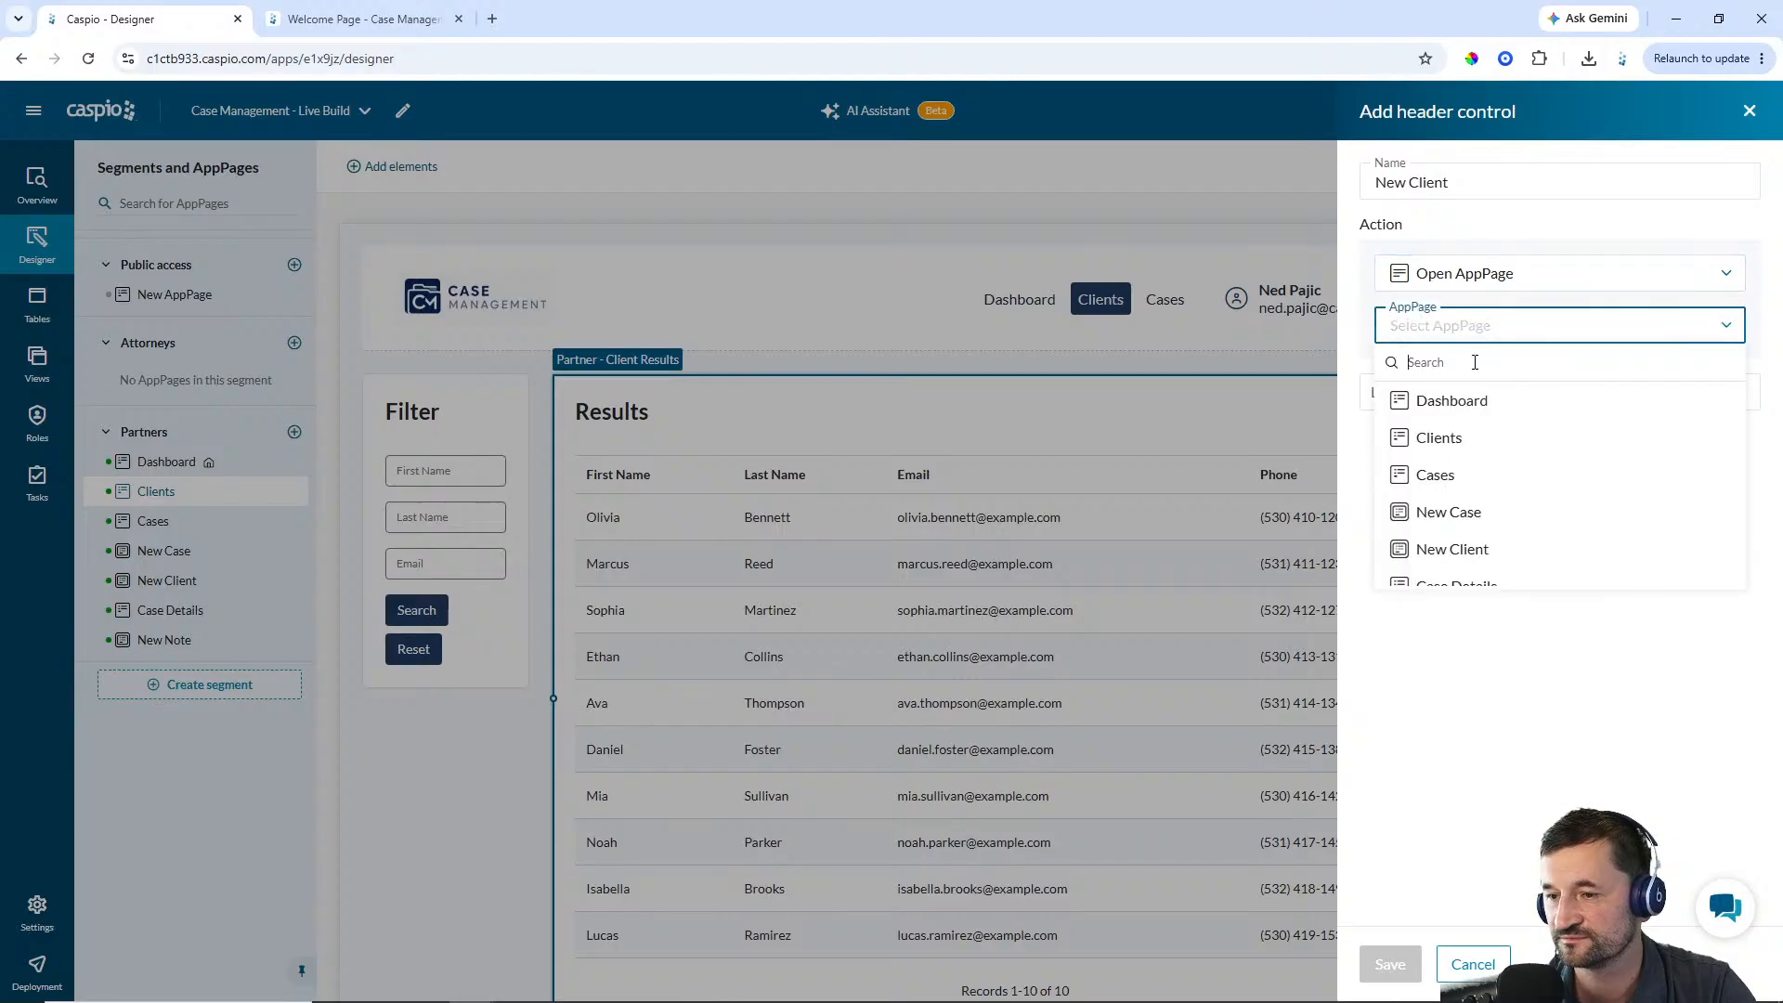
{"action": "left_click", "coordinate": [1451, 548]}
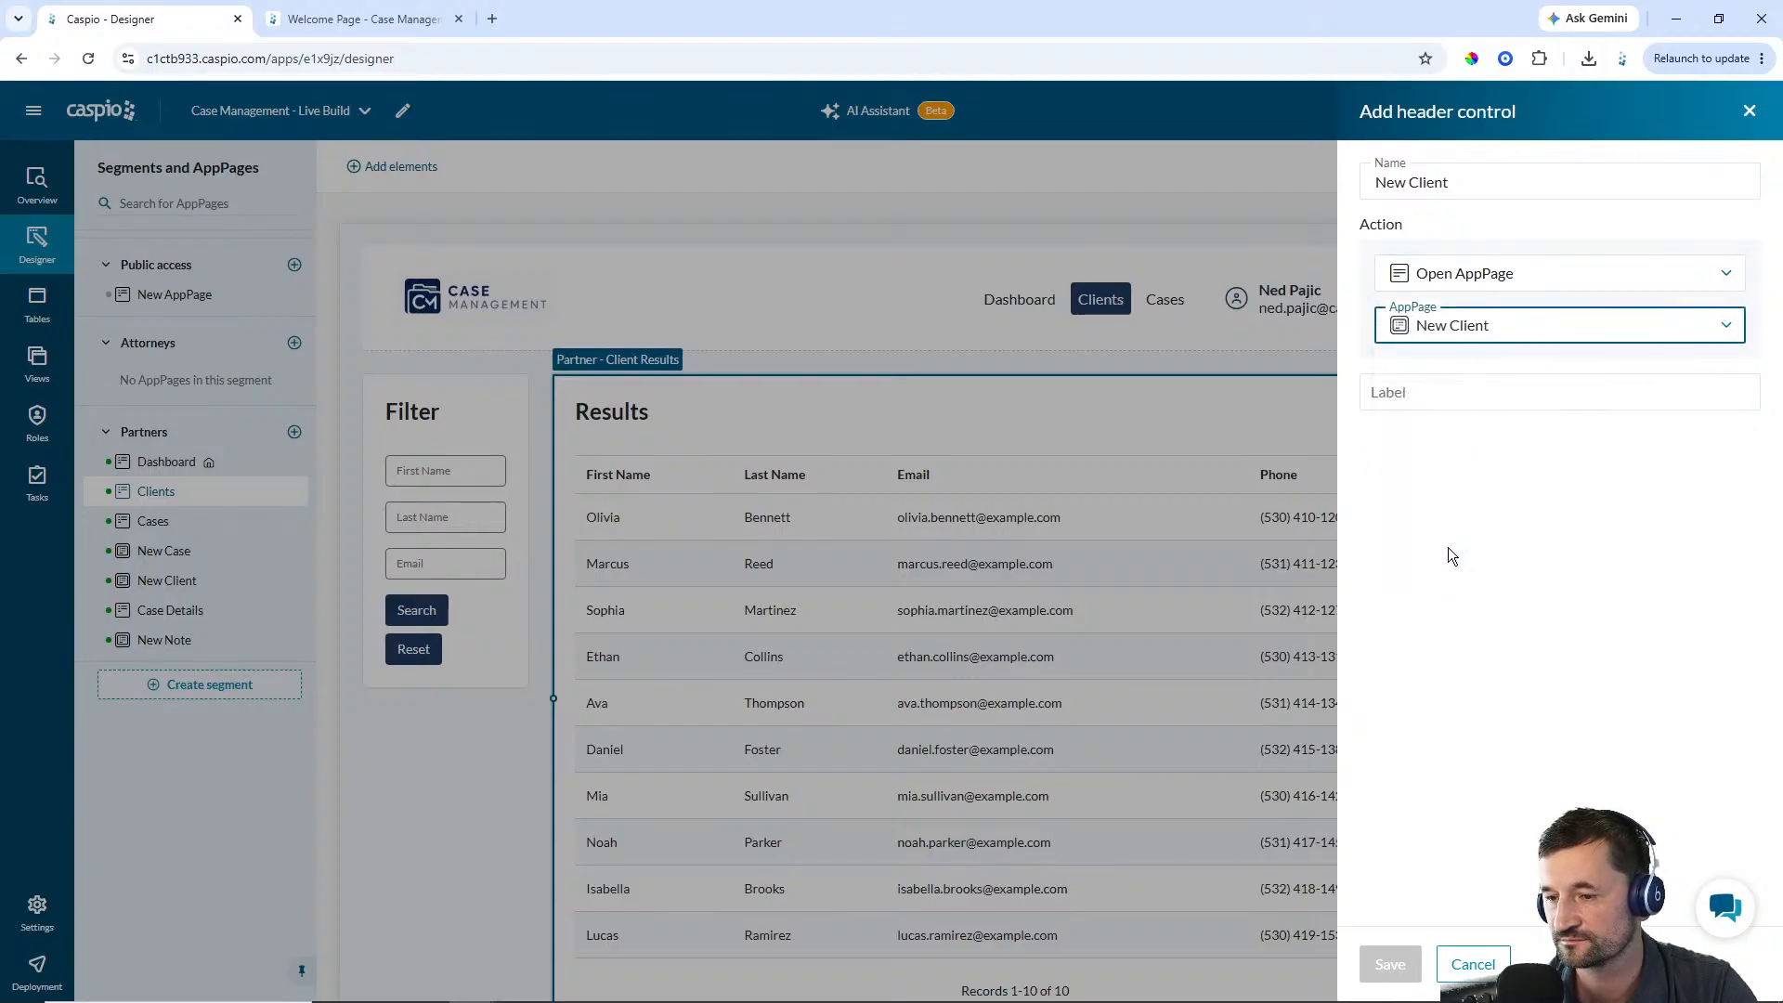
{"action": "left_click", "coordinate": [1427, 394]}
{"action": "type", "text": "New Client"}
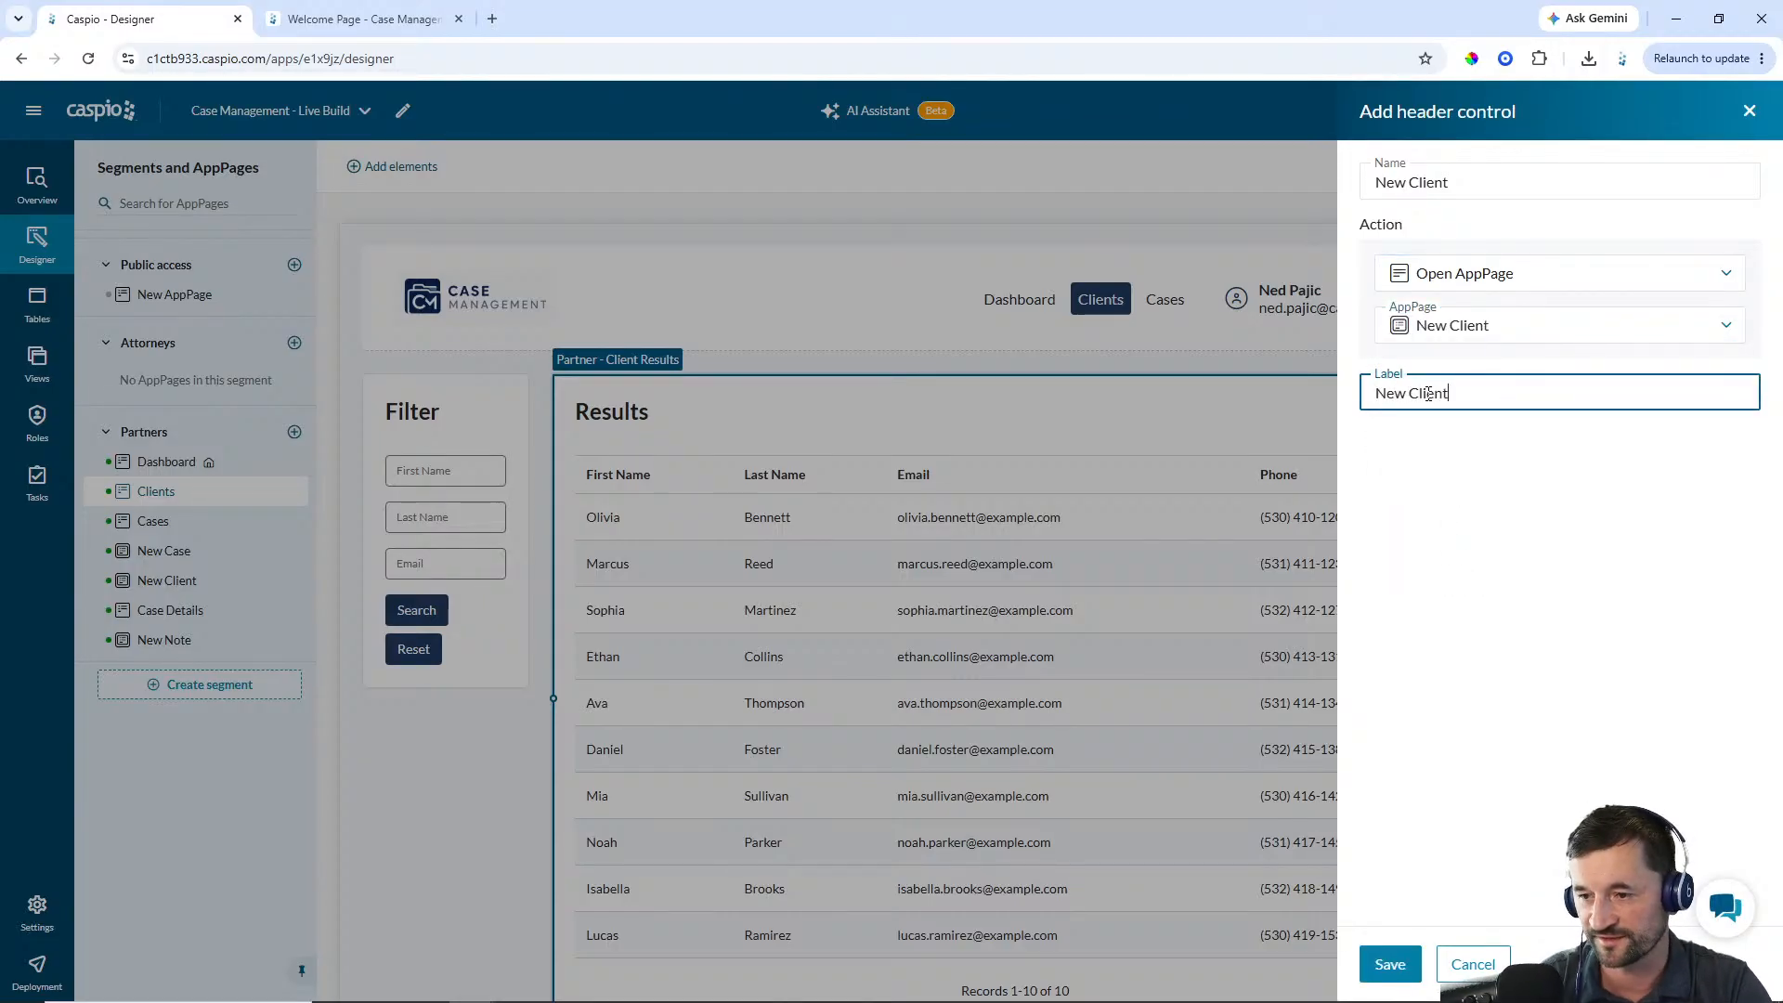
{"action": "left_click", "coordinate": [1390, 964]}
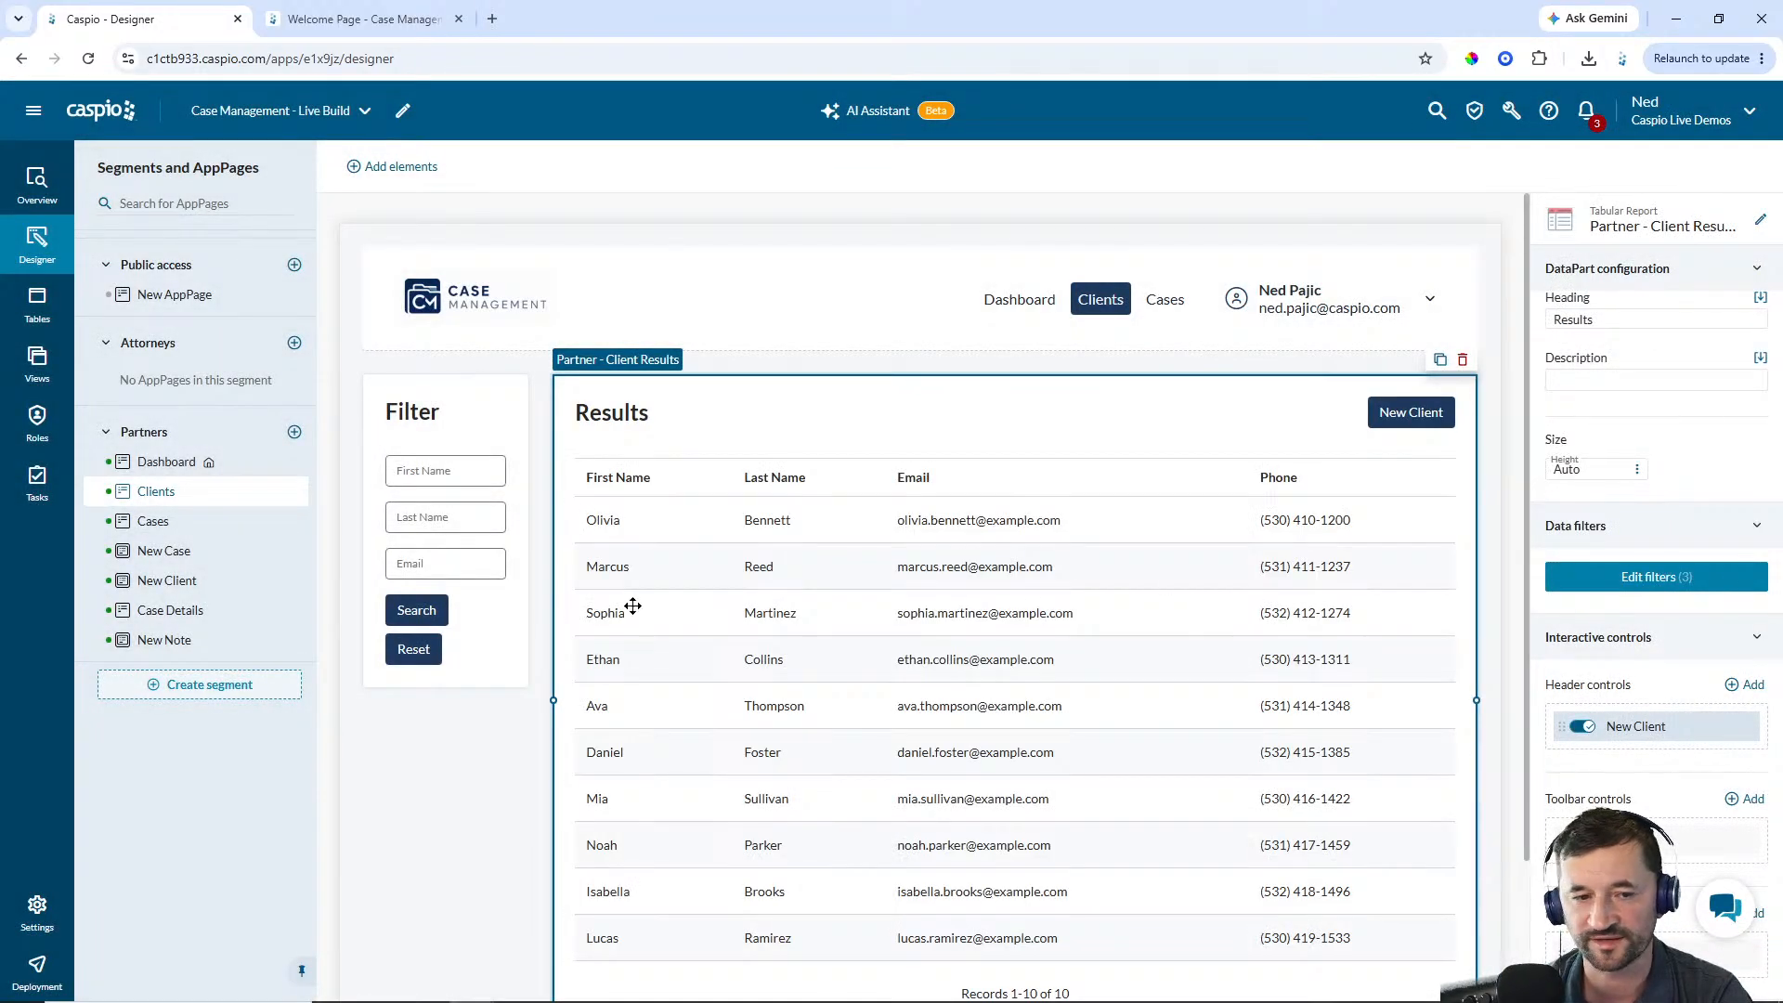
Add a Details/Update Form to the Case Details AppPage using the cm_cases_1 table as data source
{"action": "left_click", "coordinate": [185, 521]}
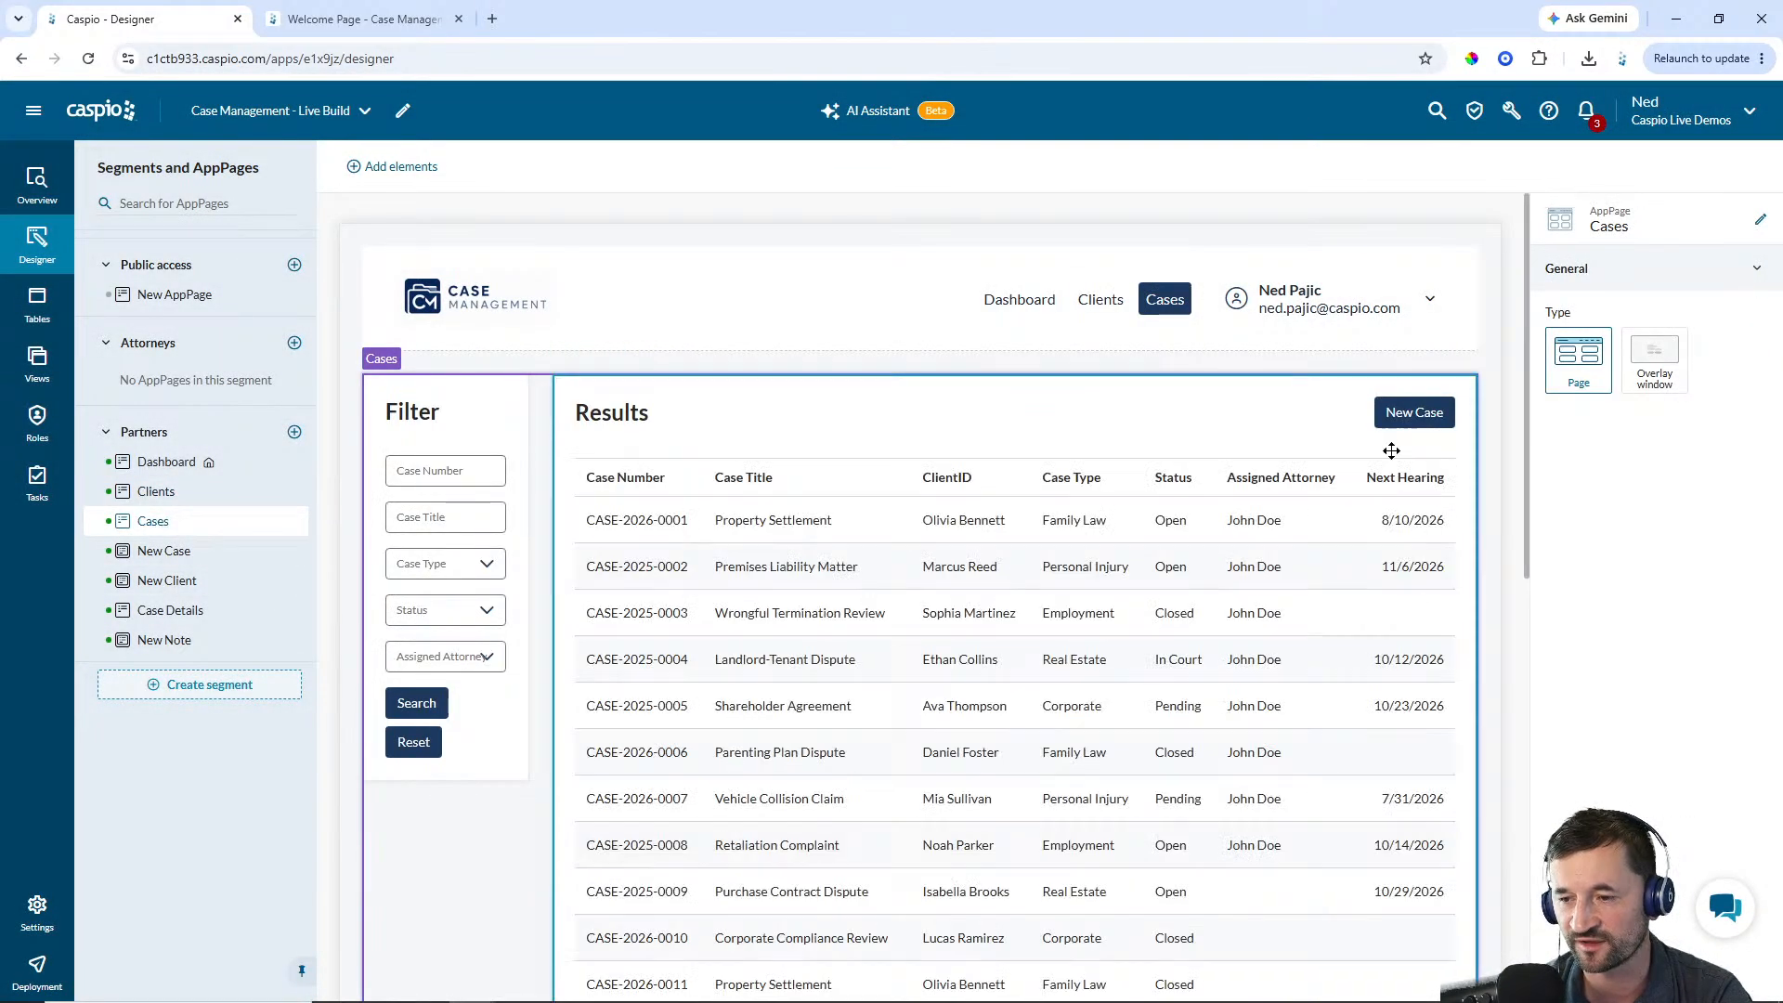
{"action": "left_click", "coordinate": [167, 500]}
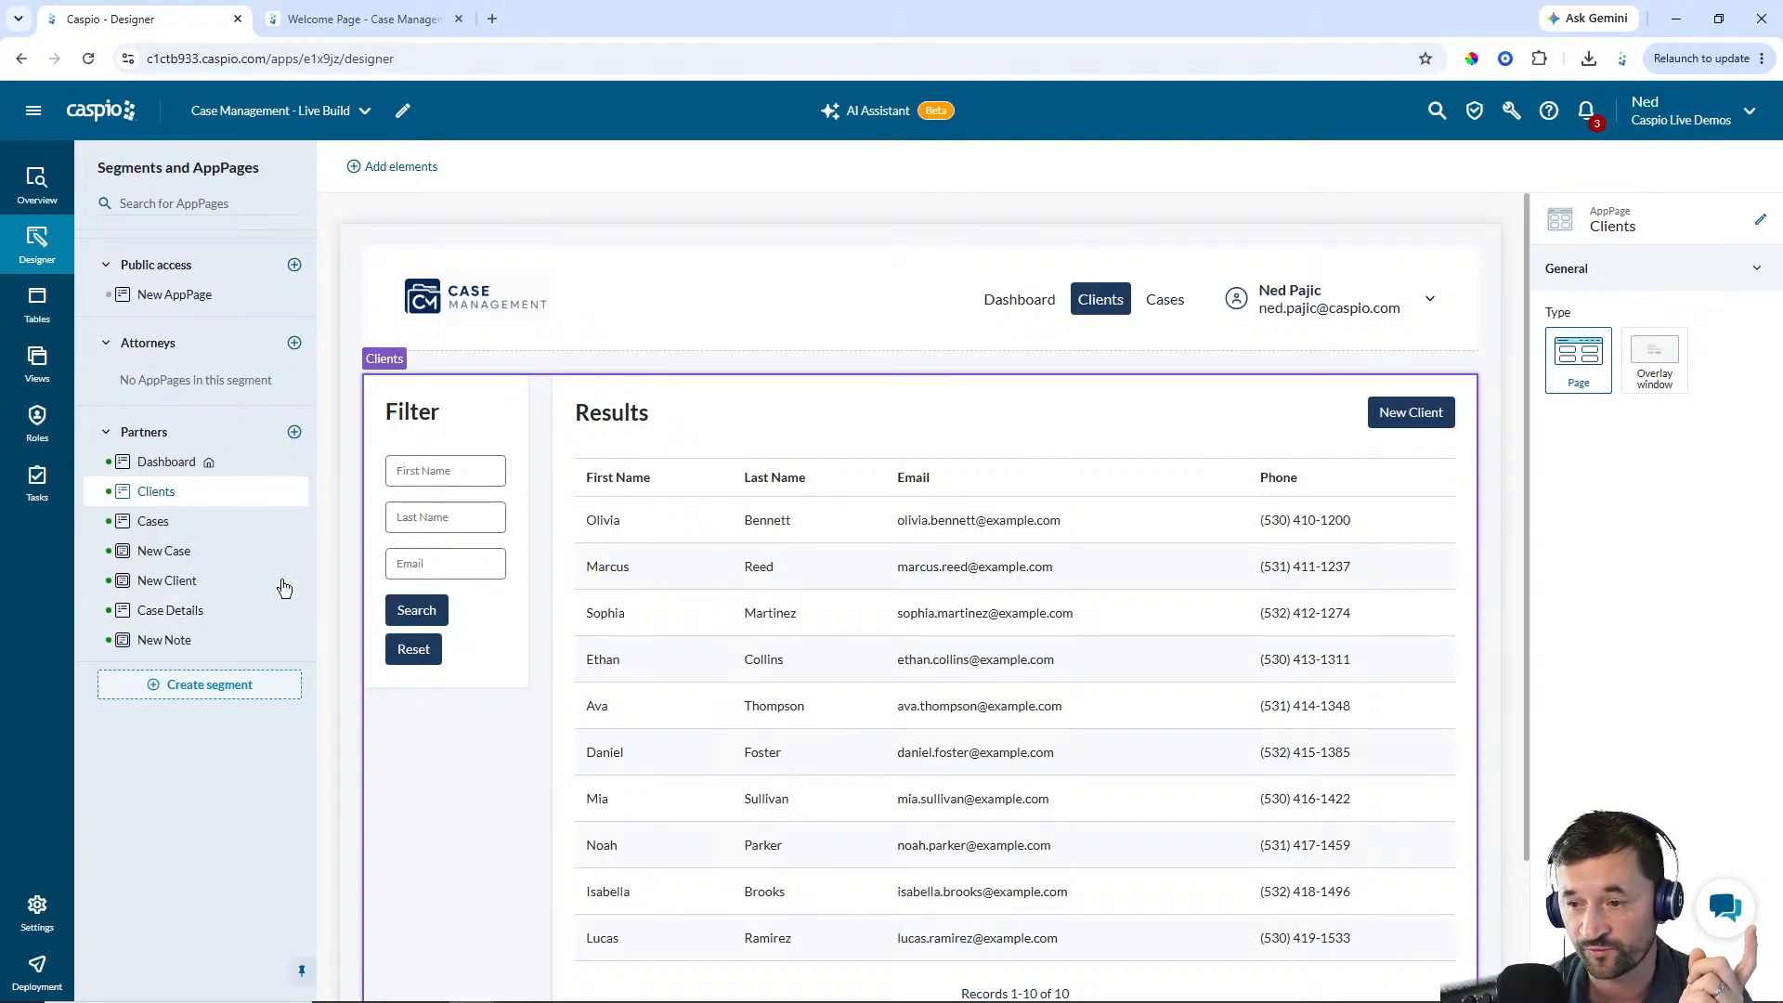
{"action": "left_click", "coordinate": [160, 533]}
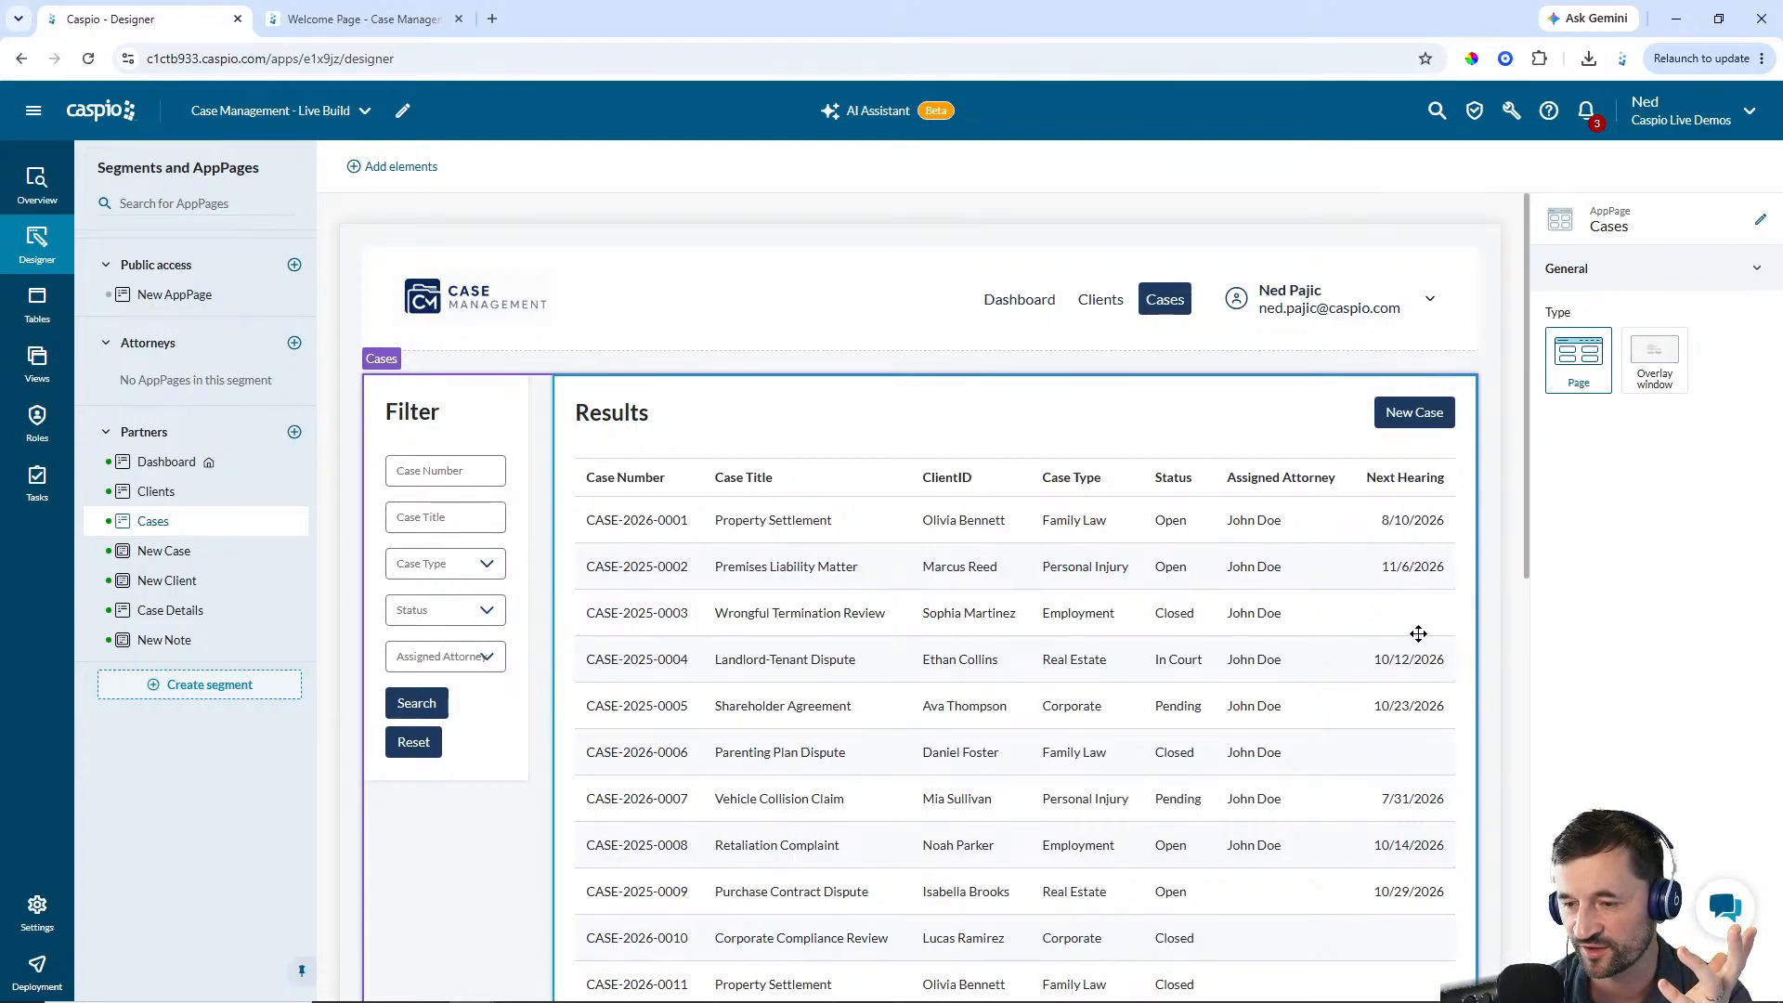
{"action": "left_click", "coordinate": [180, 620]}
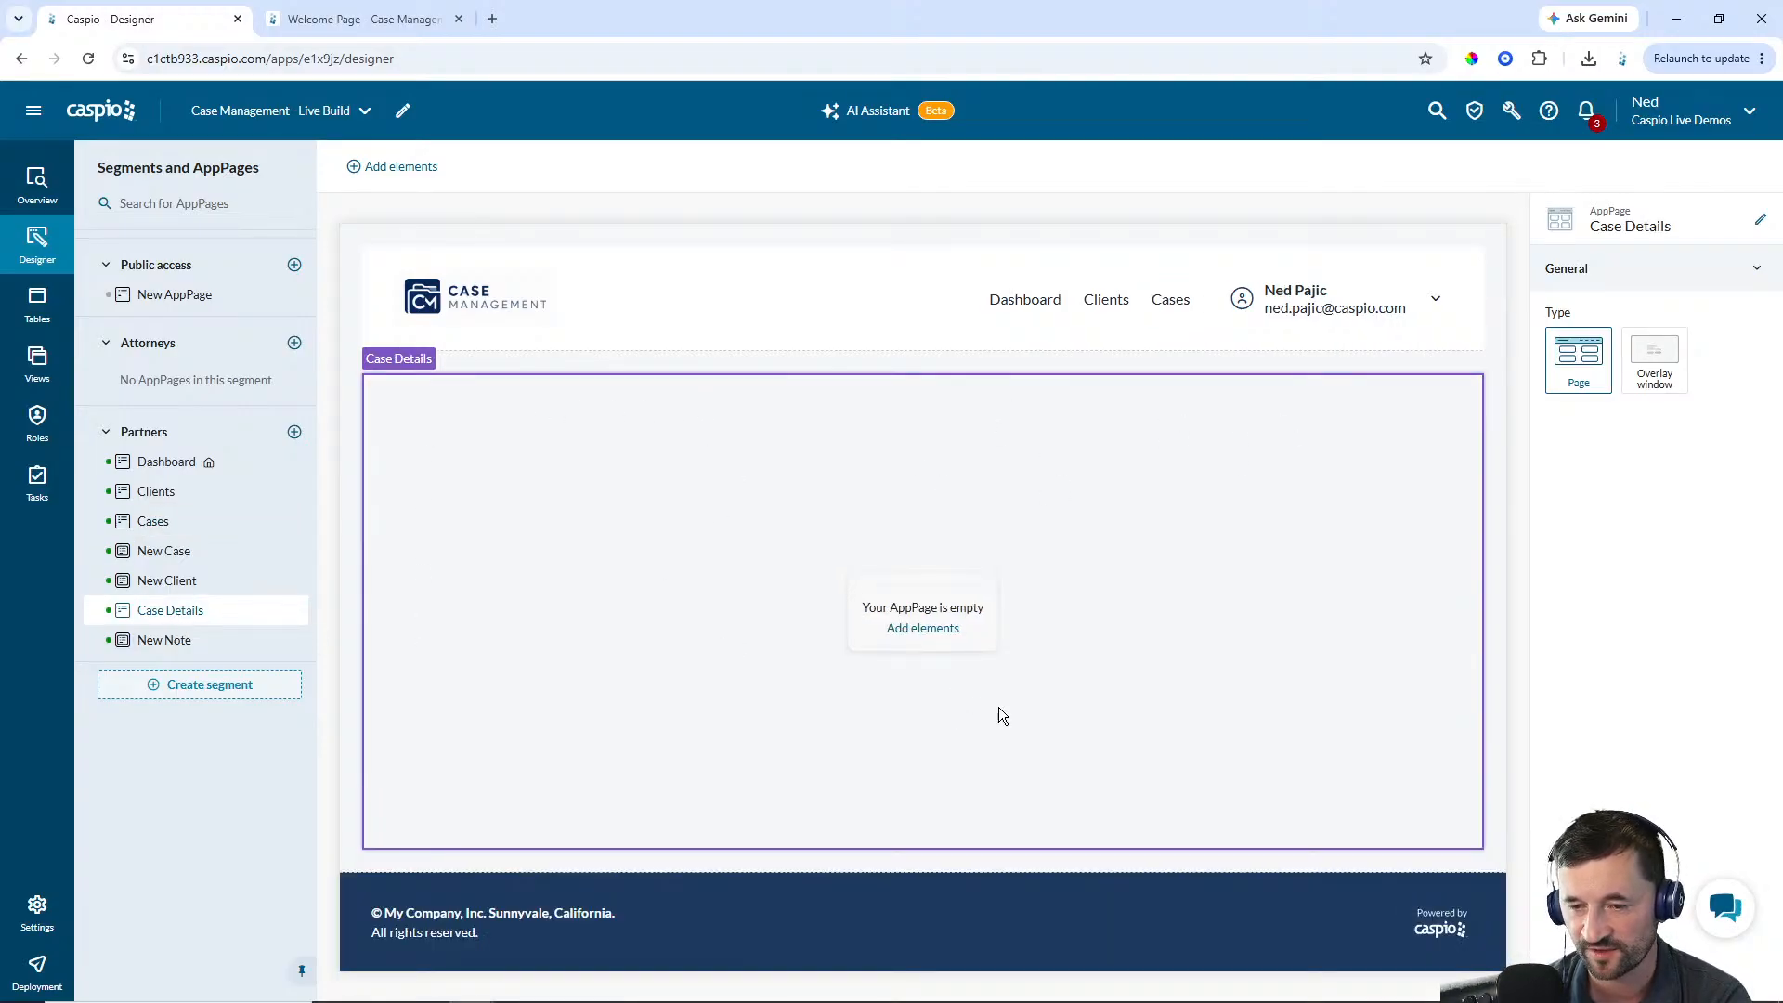
{"action": "left_click", "coordinate": [926, 630]}
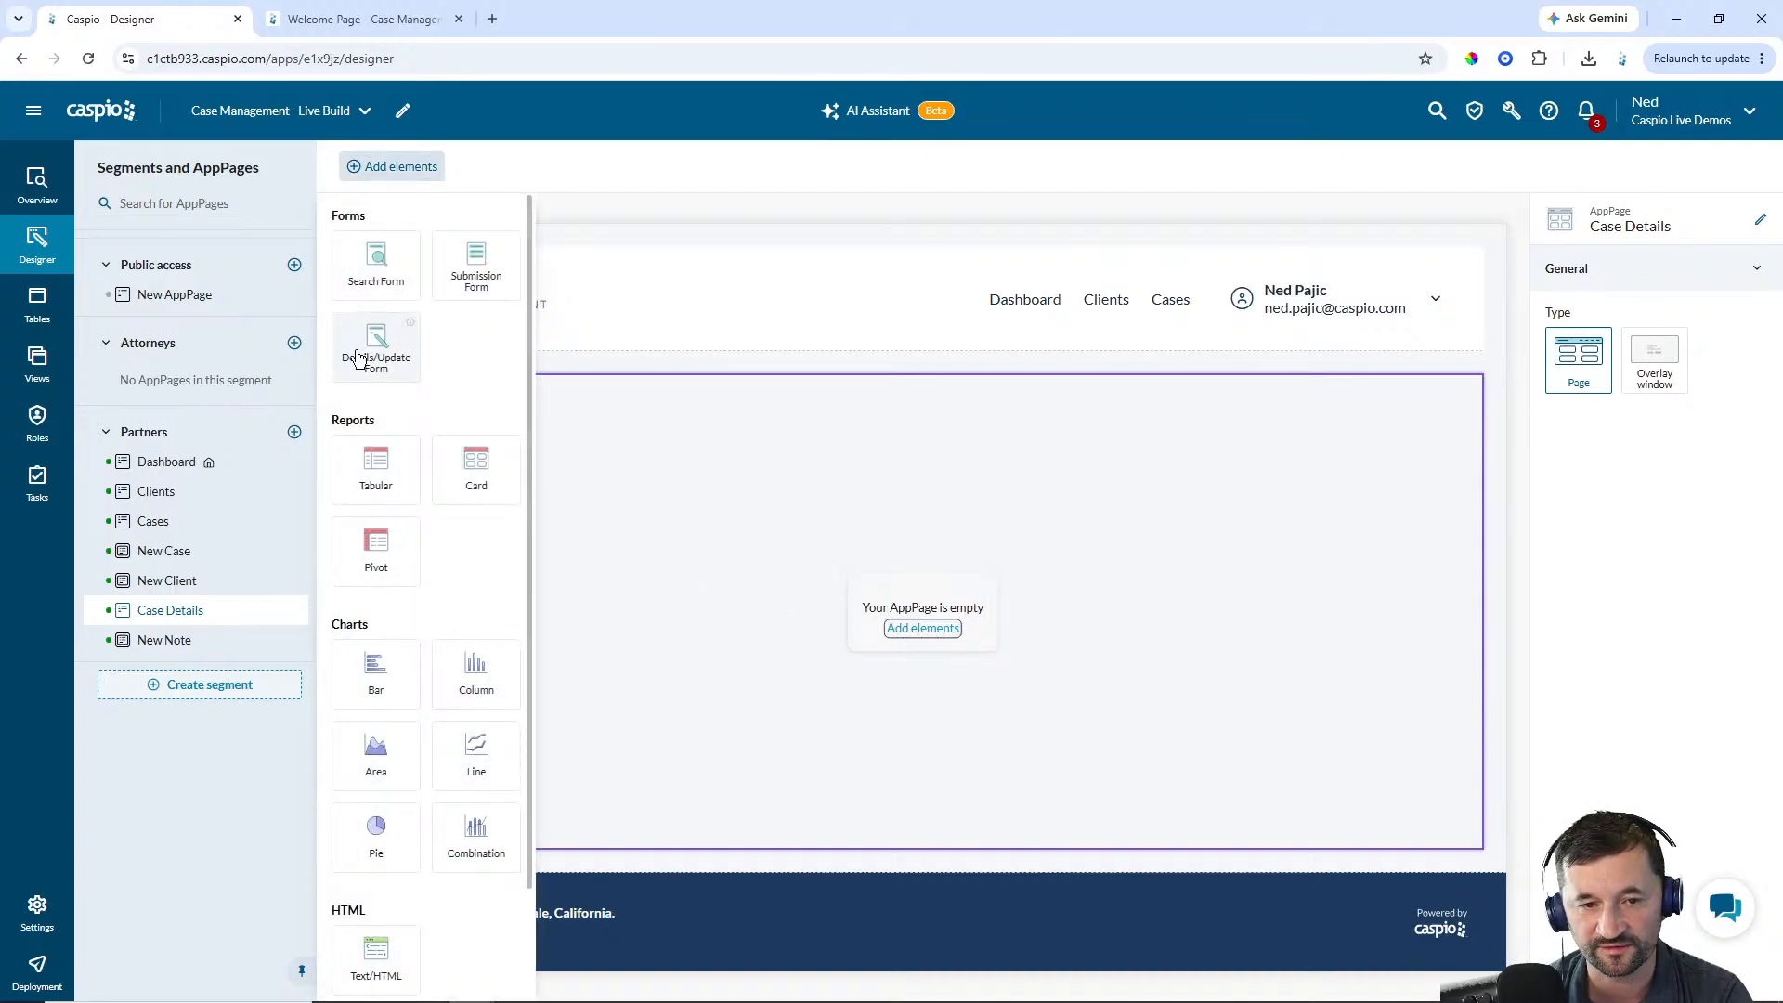
{"action": "left_click_drag", "start_coordinate": [367, 353], "coordinate": [467, 388]}
{"action": "left_click", "coordinate": [516, 508]}
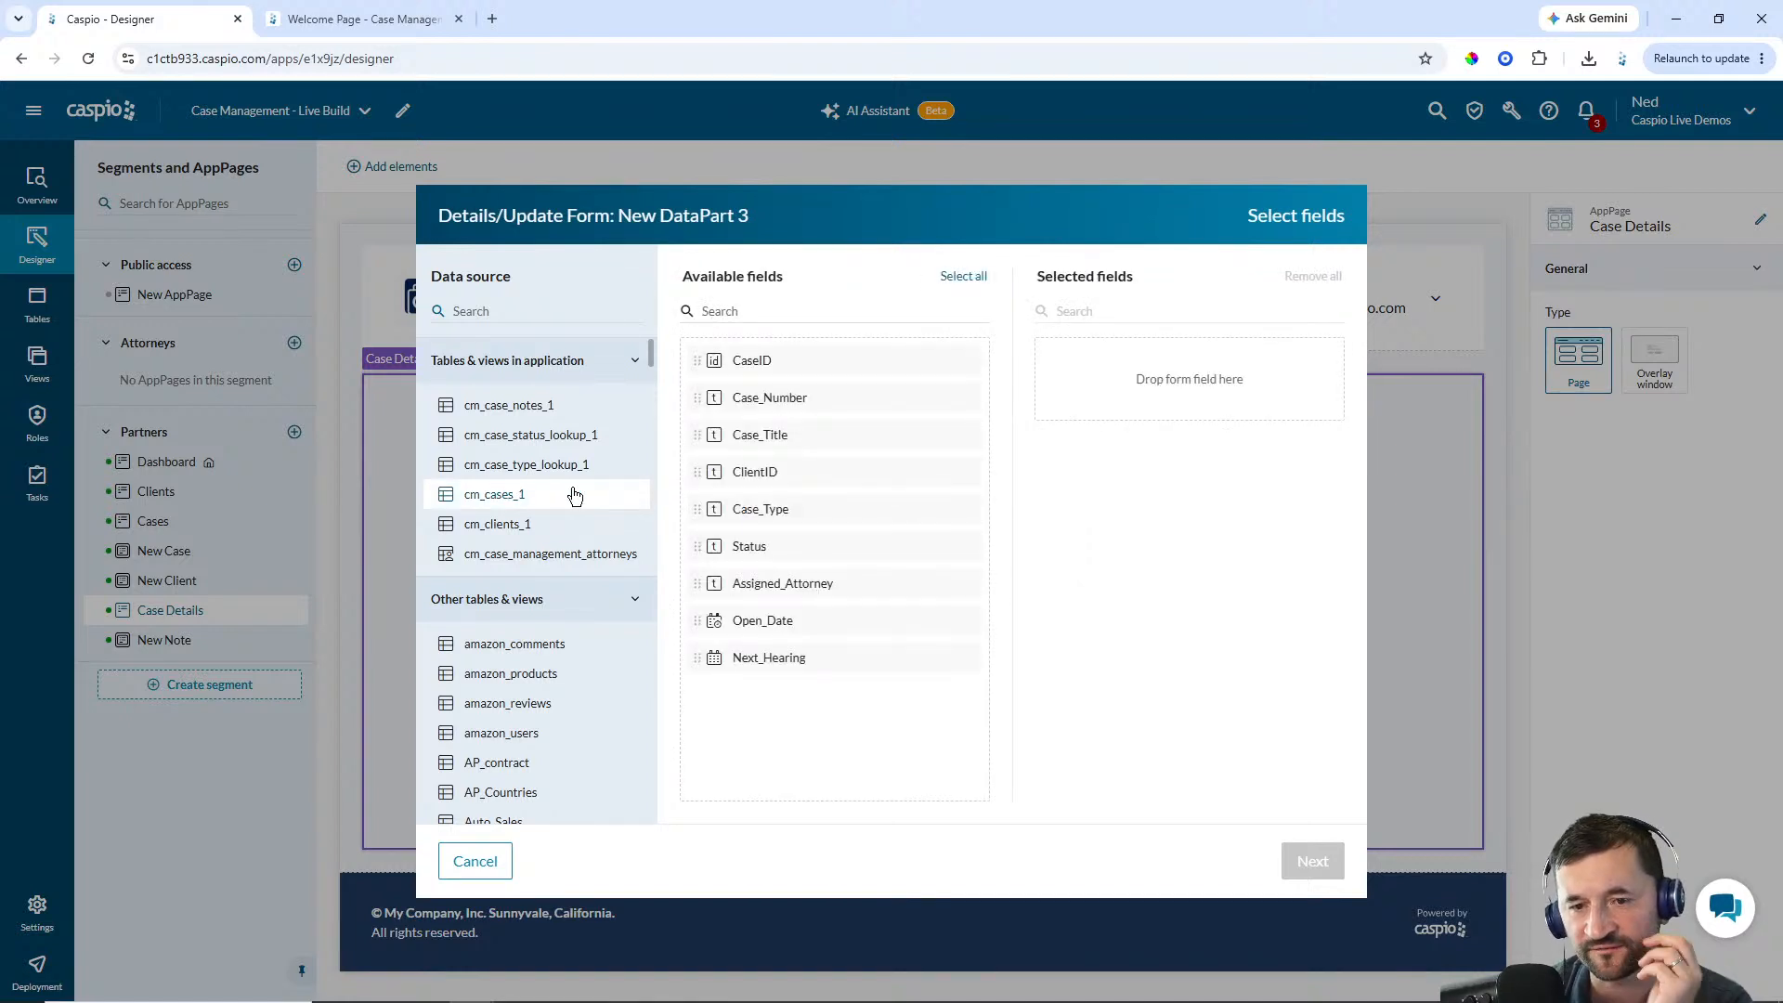
Select every field from Case_Number through Next_Hearing for the form, leaving out CaseID, and continue
{"action": "left_click", "coordinate": [770, 409]}
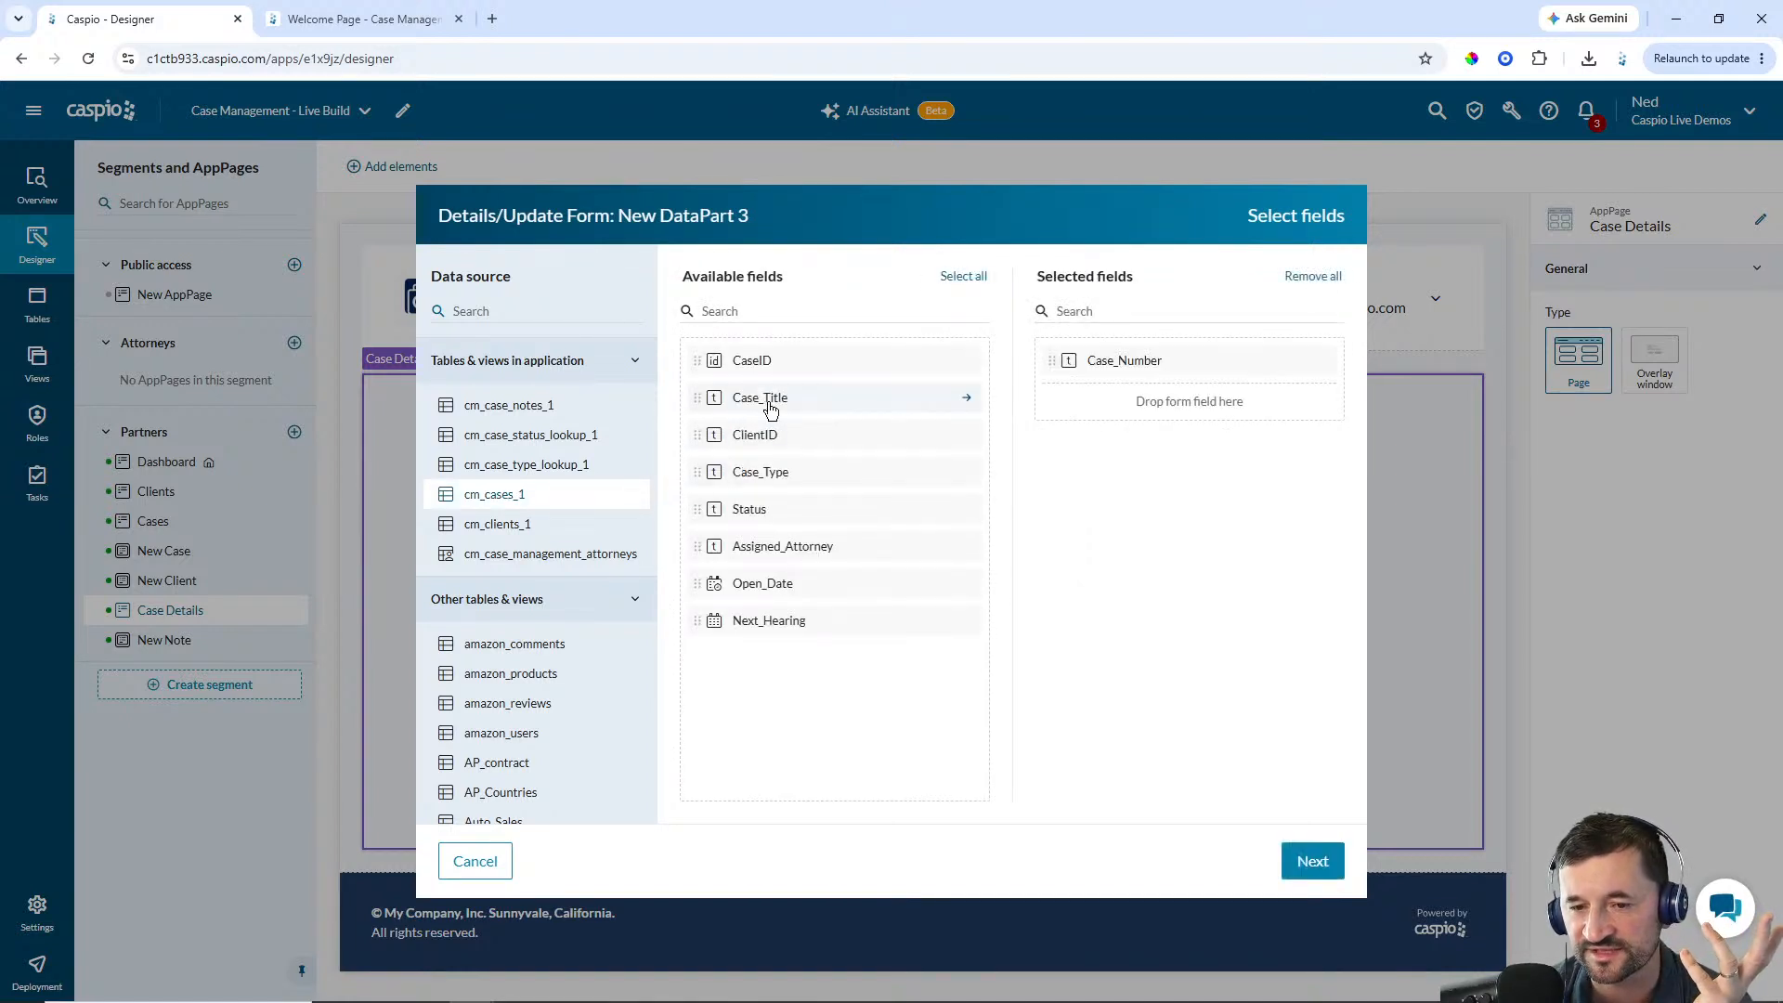
{"action": "left_click", "coordinate": [770, 401]}
{"action": "left_click", "coordinate": [770, 401]}
{"action": "left_click", "coordinate": [770, 402]}
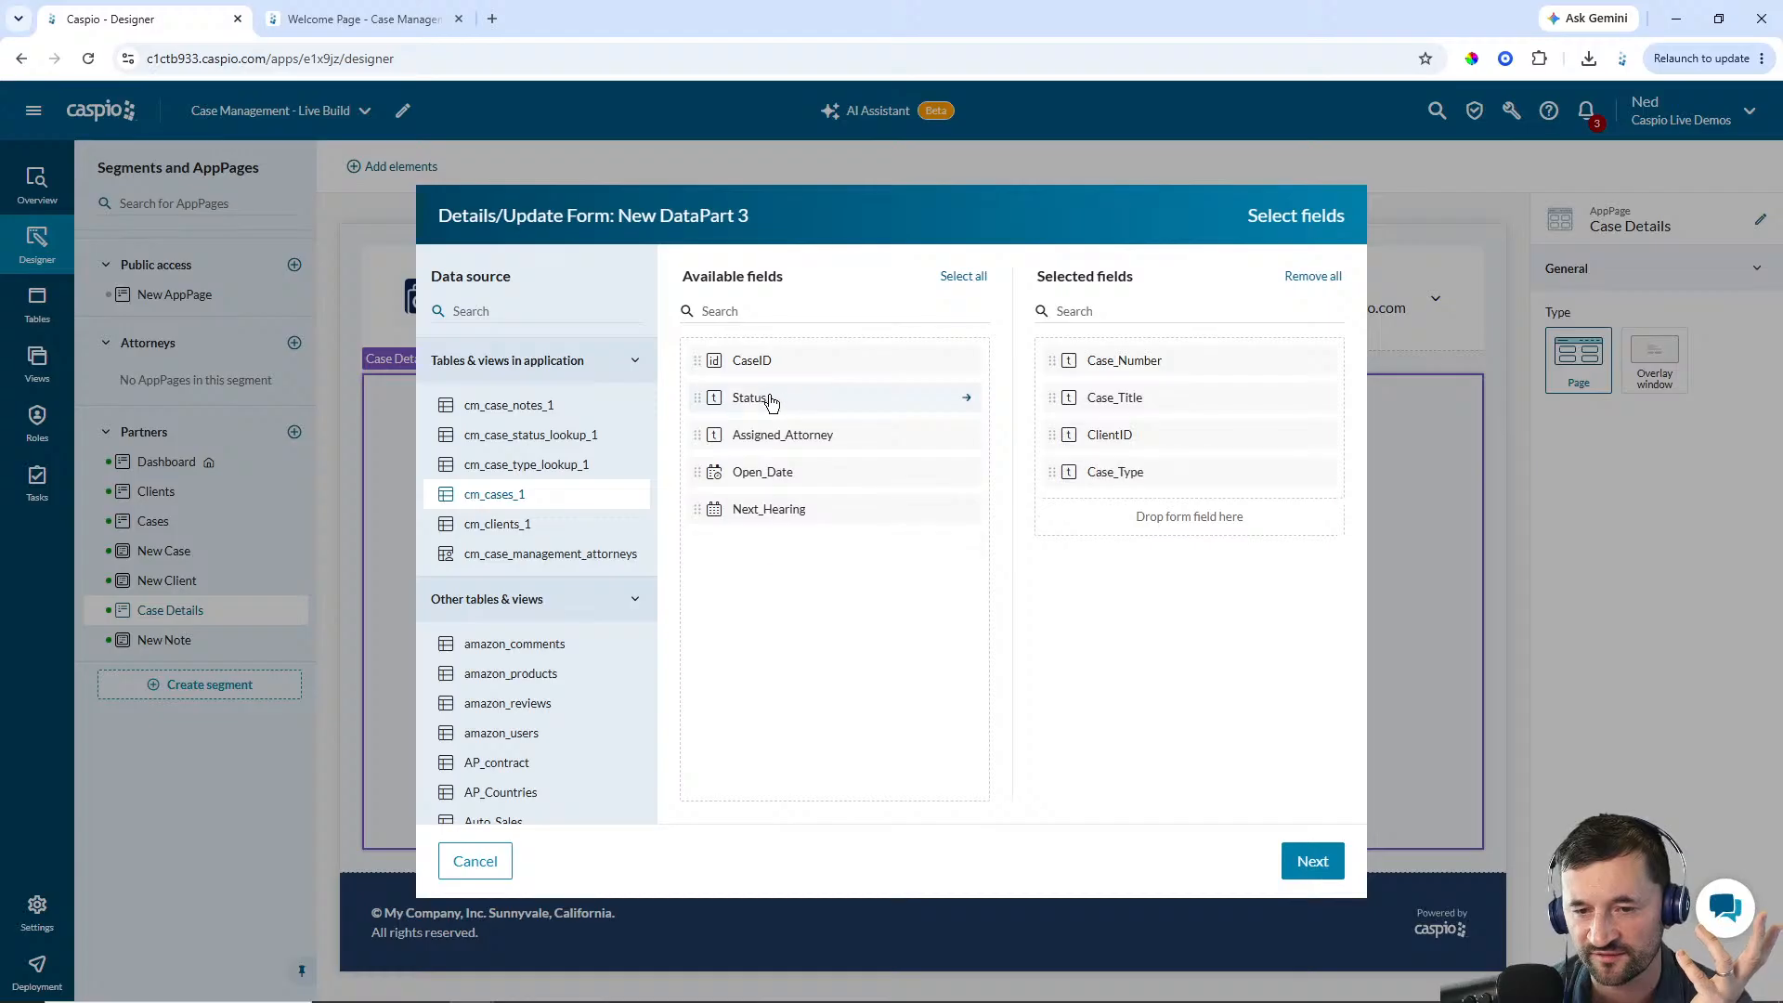
{"action": "left_click", "coordinate": [770, 401]}
{"action": "left_click", "coordinate": [772, 402]}
{"action": "left_click", "coordinate": [774, 402]}
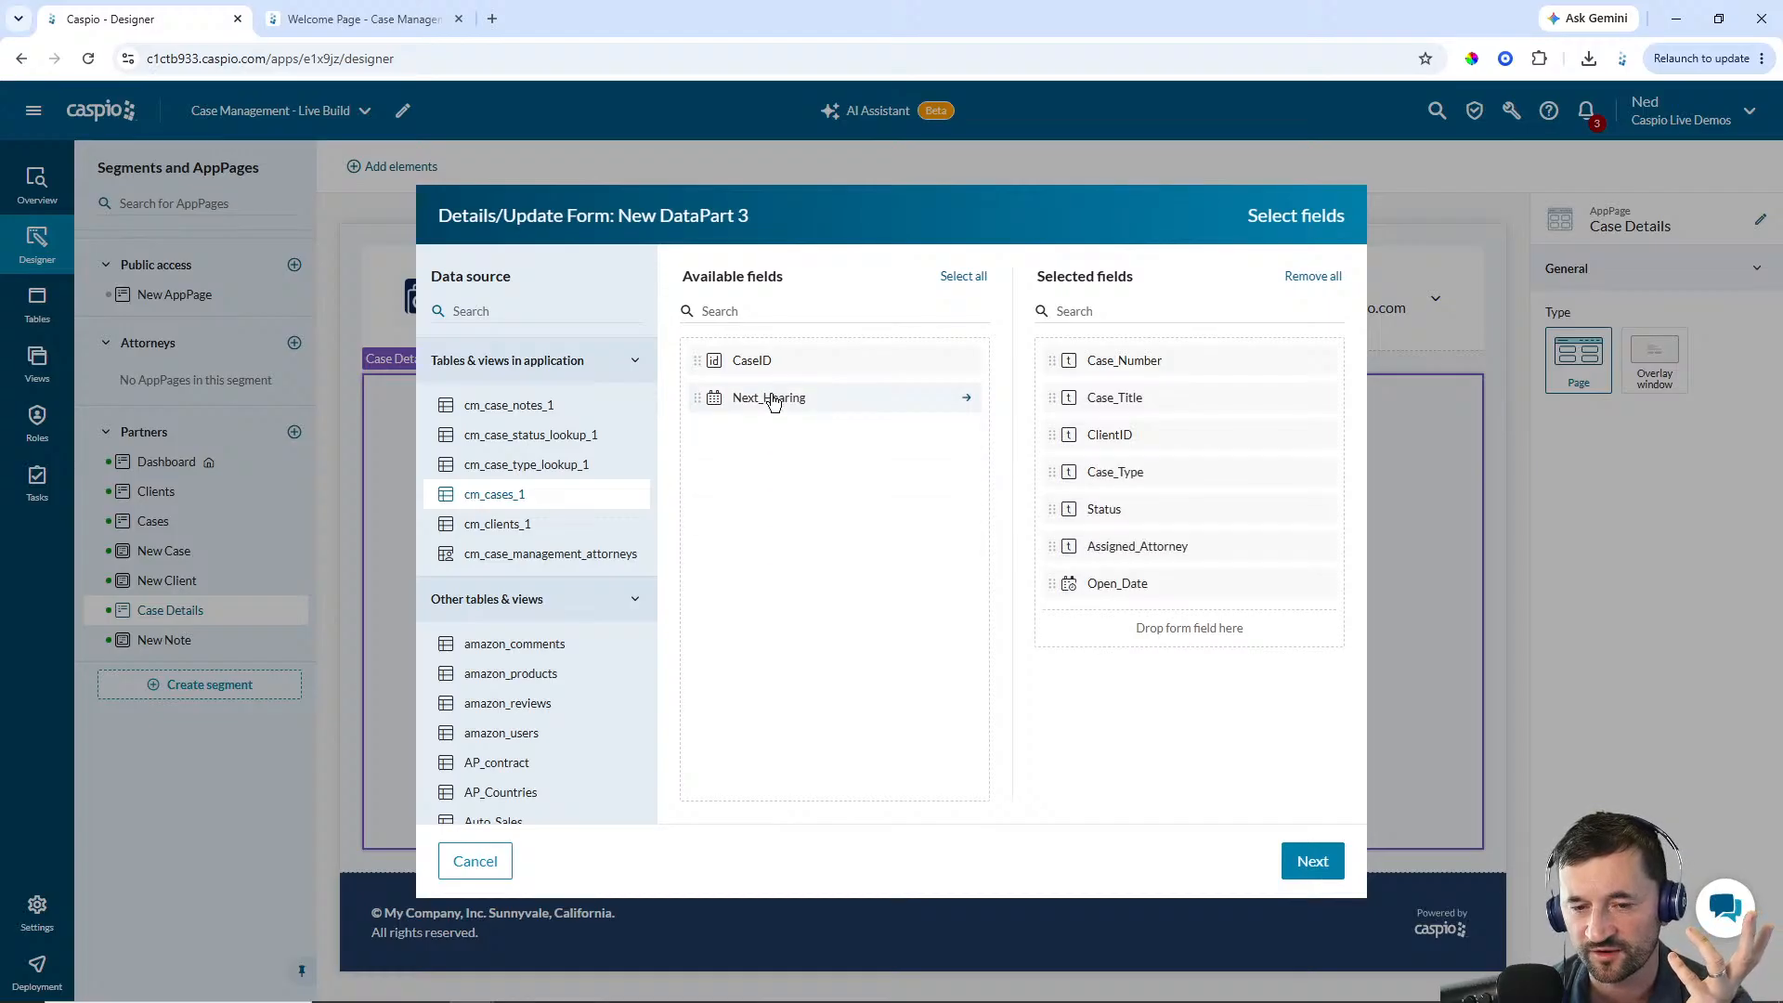
{"action": "left_click", "coordinate": [774, 402]}
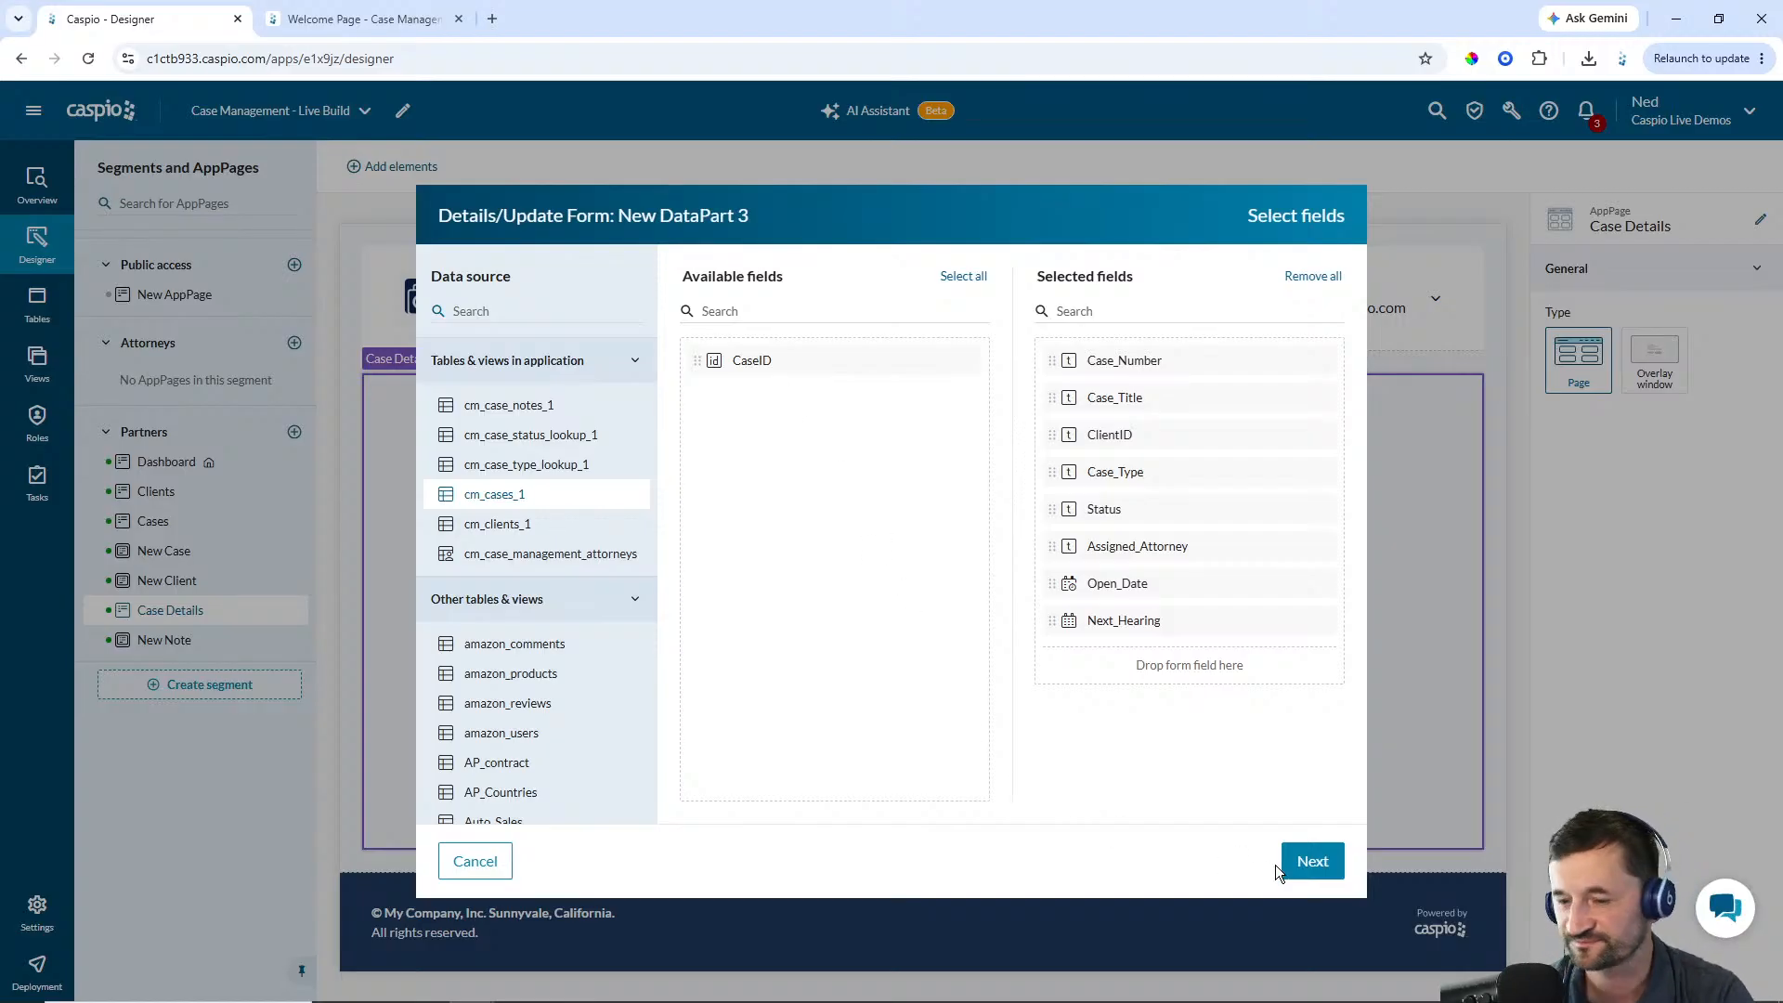
{"action": "left_click", "coordinate": [1304, 861]}
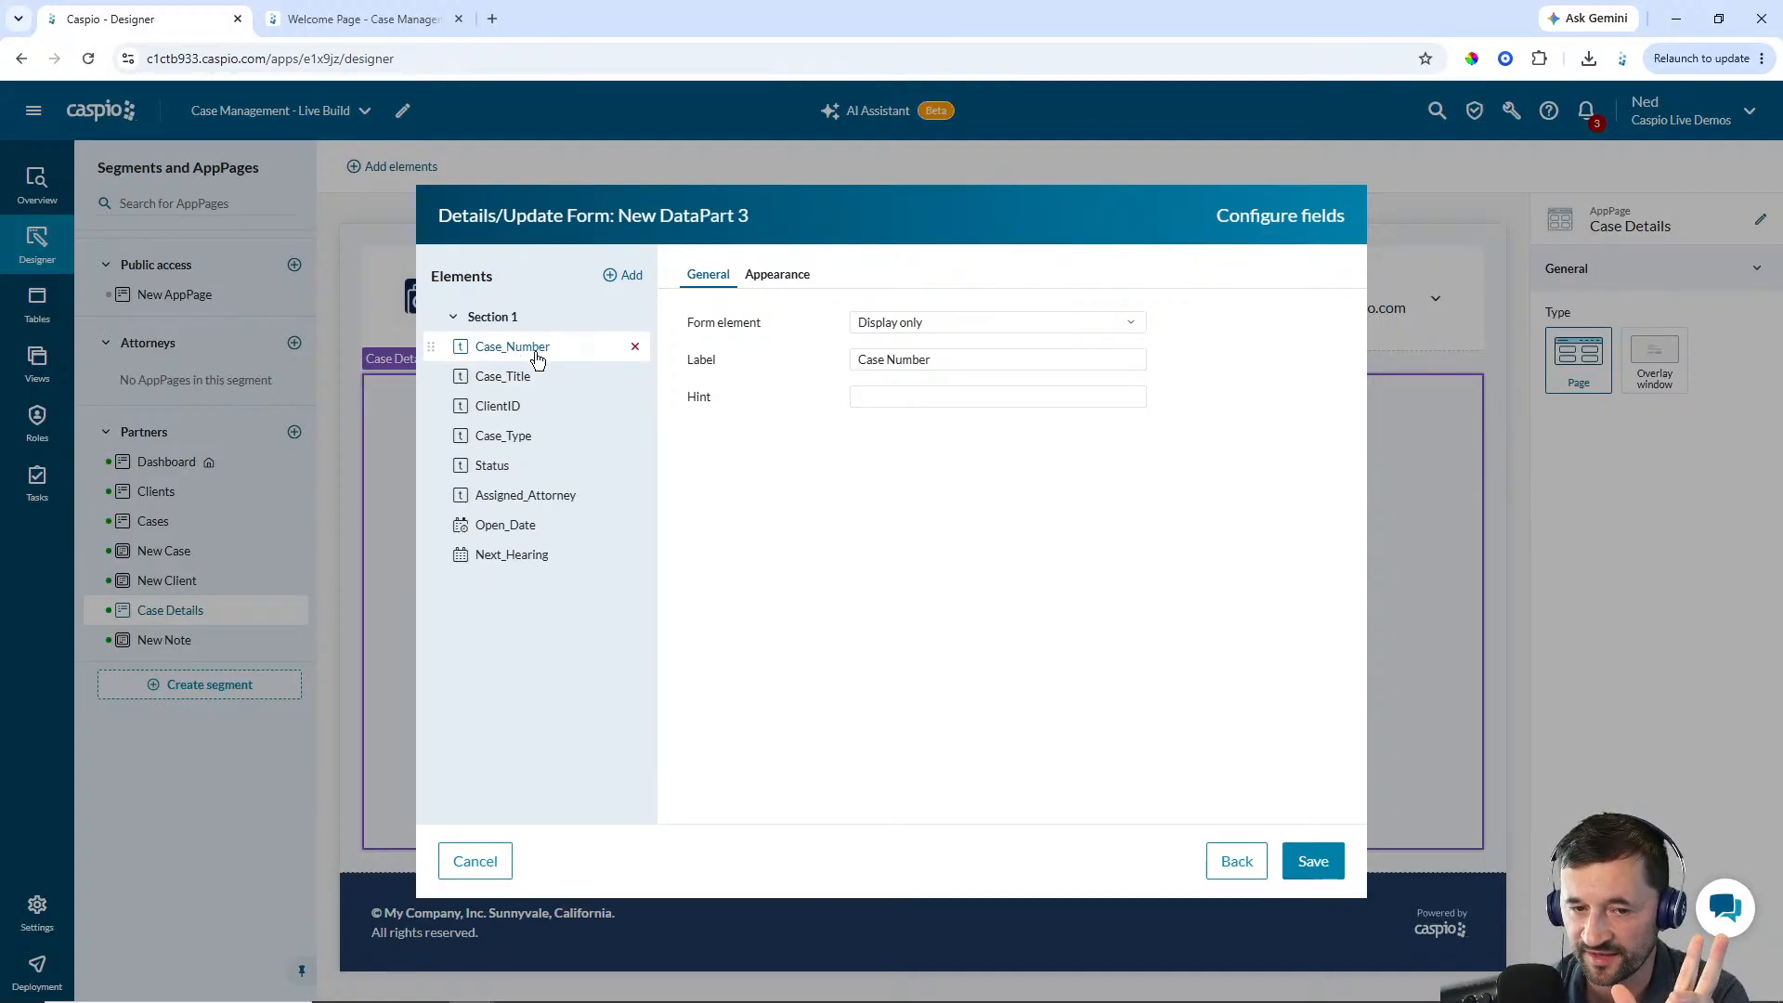
Set the Case_Number and Case_Title form elements to text fields
{"action": "left_click", "coordinate": [914, 324]}
{"action": "left_click", "coordinate": [908, 346]}
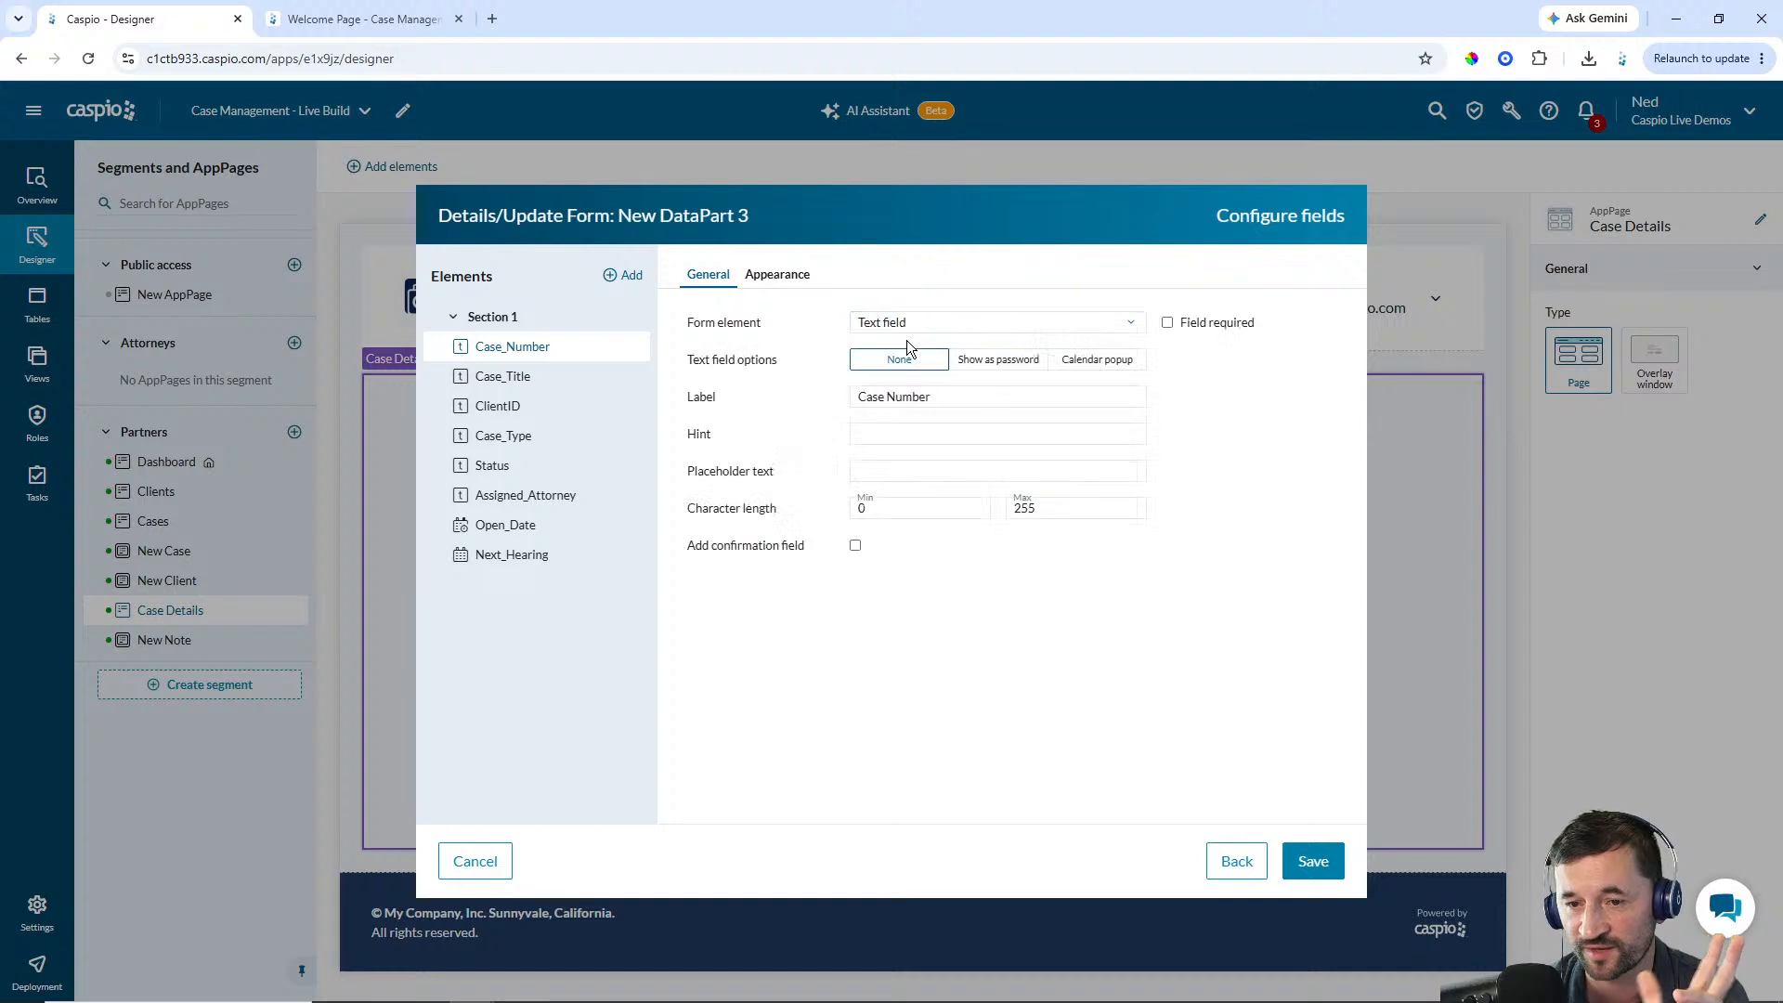
{"action": "left_click", "coordinate": [540, 377]}
{"action": "left_click", "coordinate": [947, 325]}
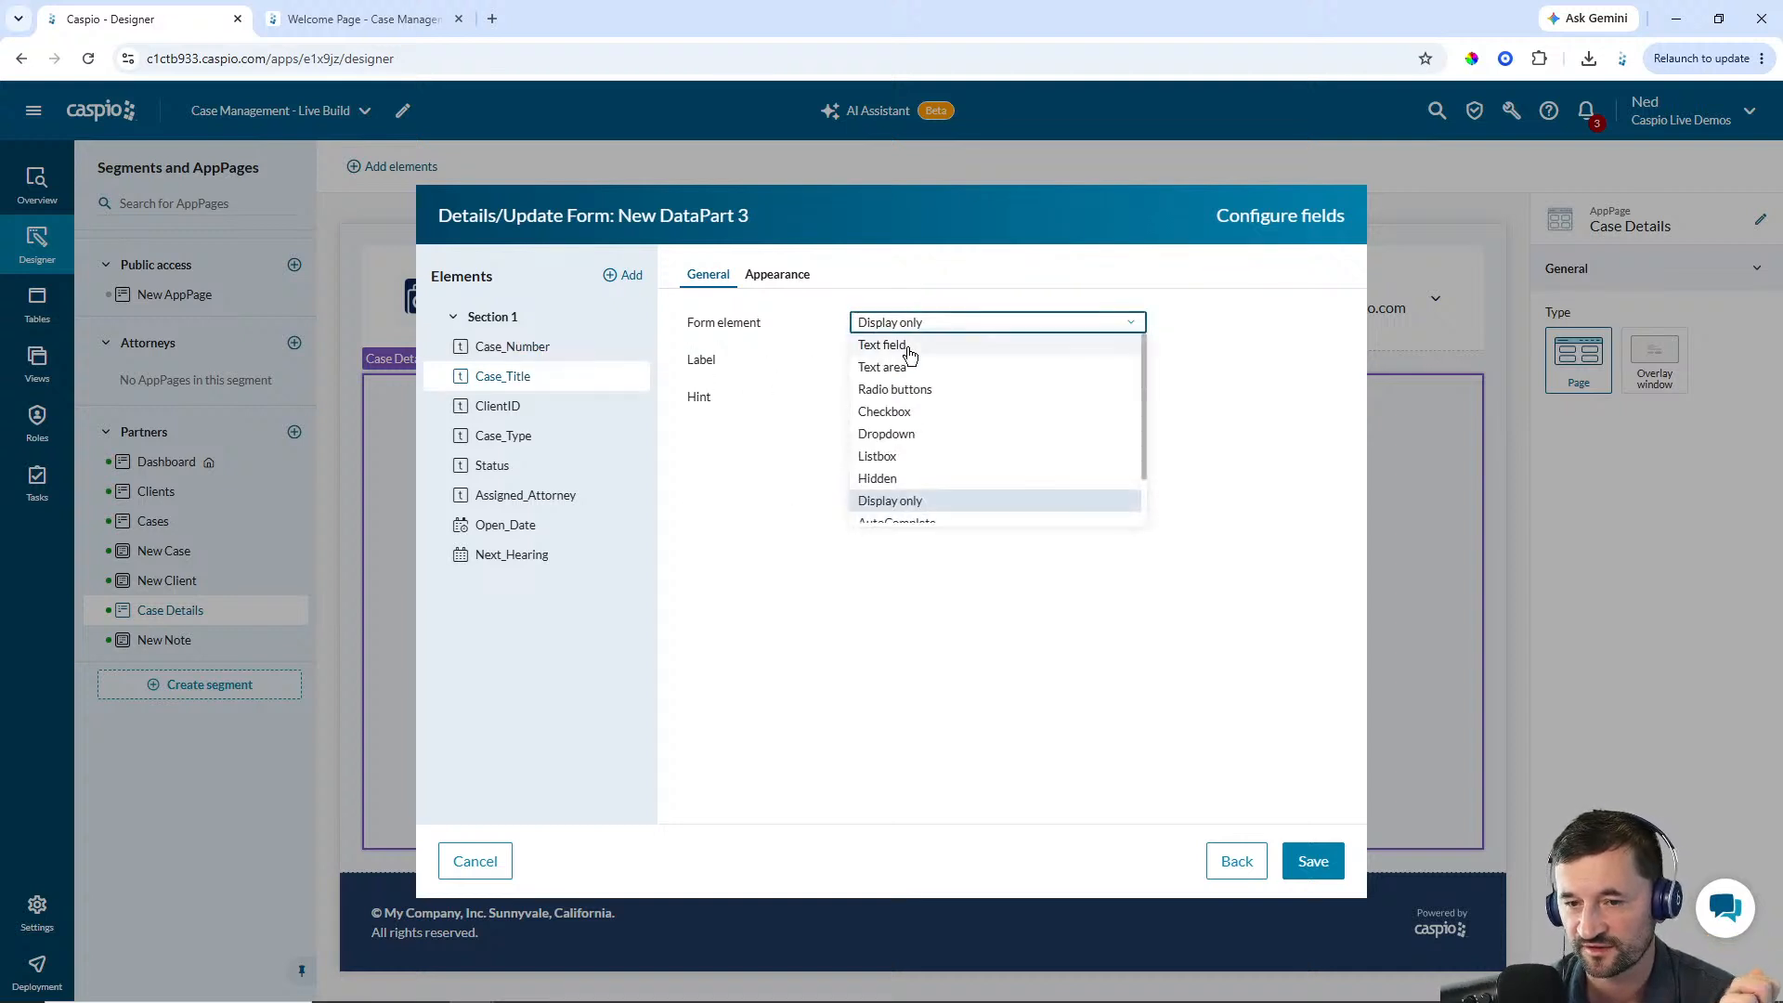
{"action": "left_click", "coordinate": [907, 344]}
{"action": "left_click", "coordinate": [534, 405]}
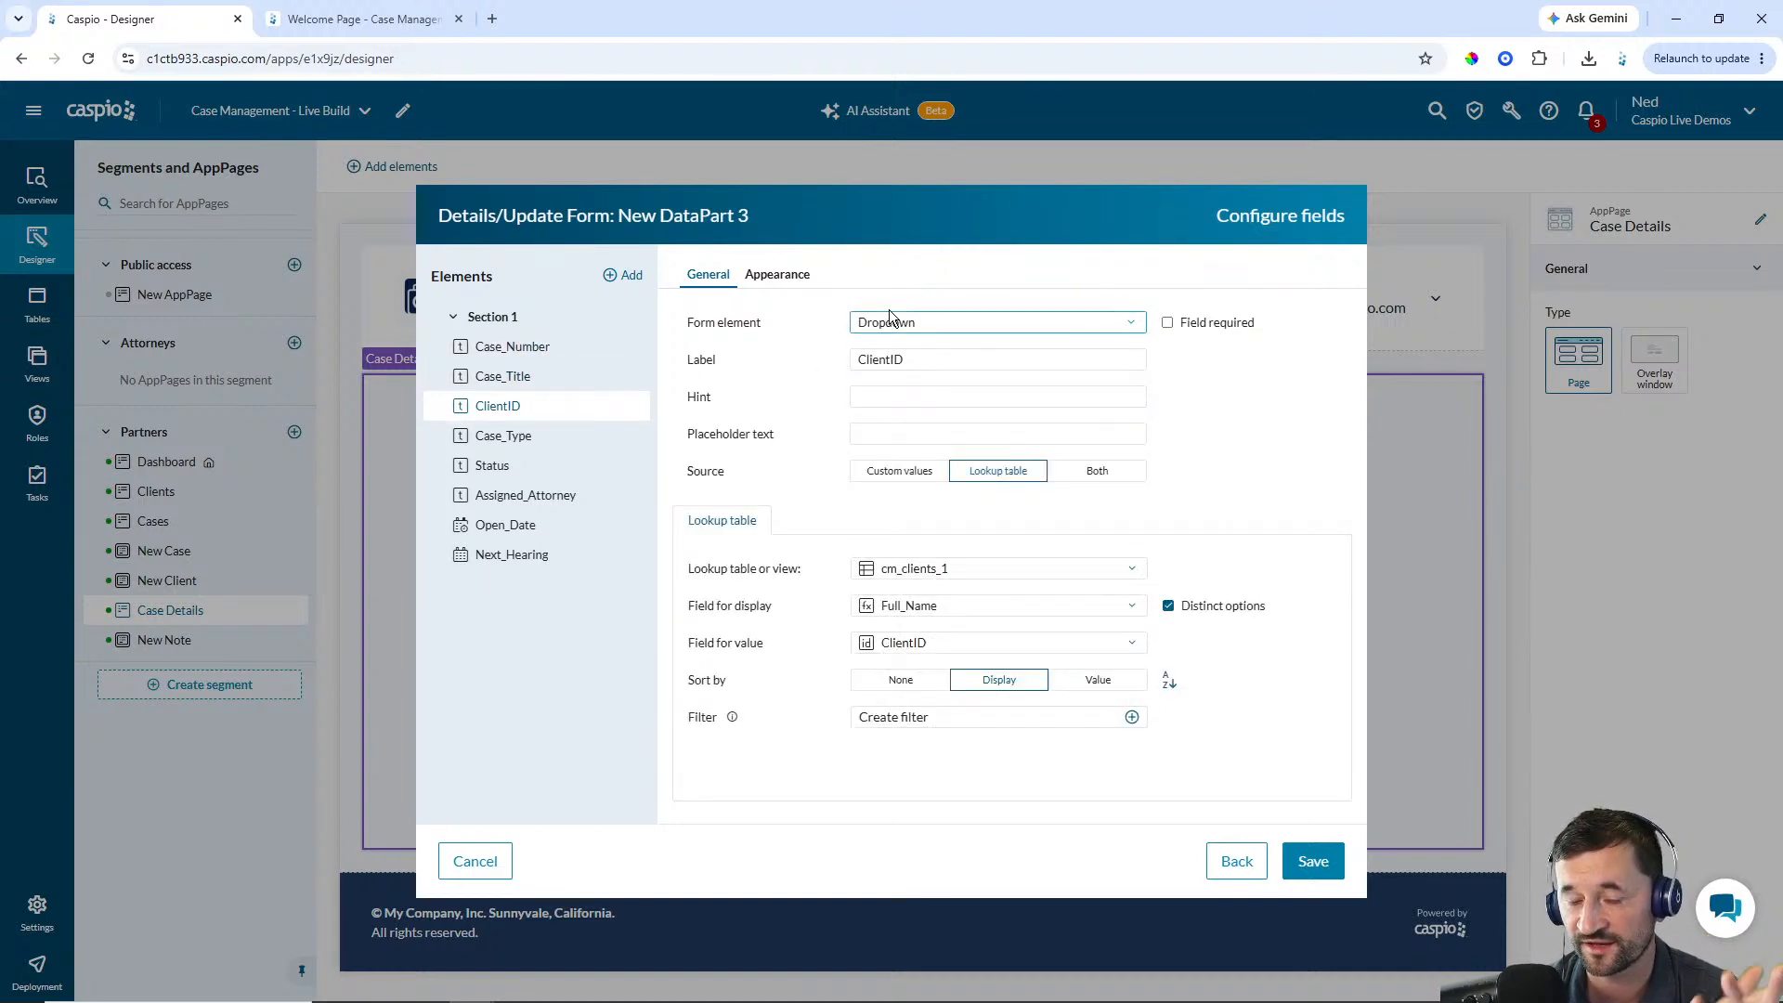
{"action": "left_click", "coordinate": [893, 359]}
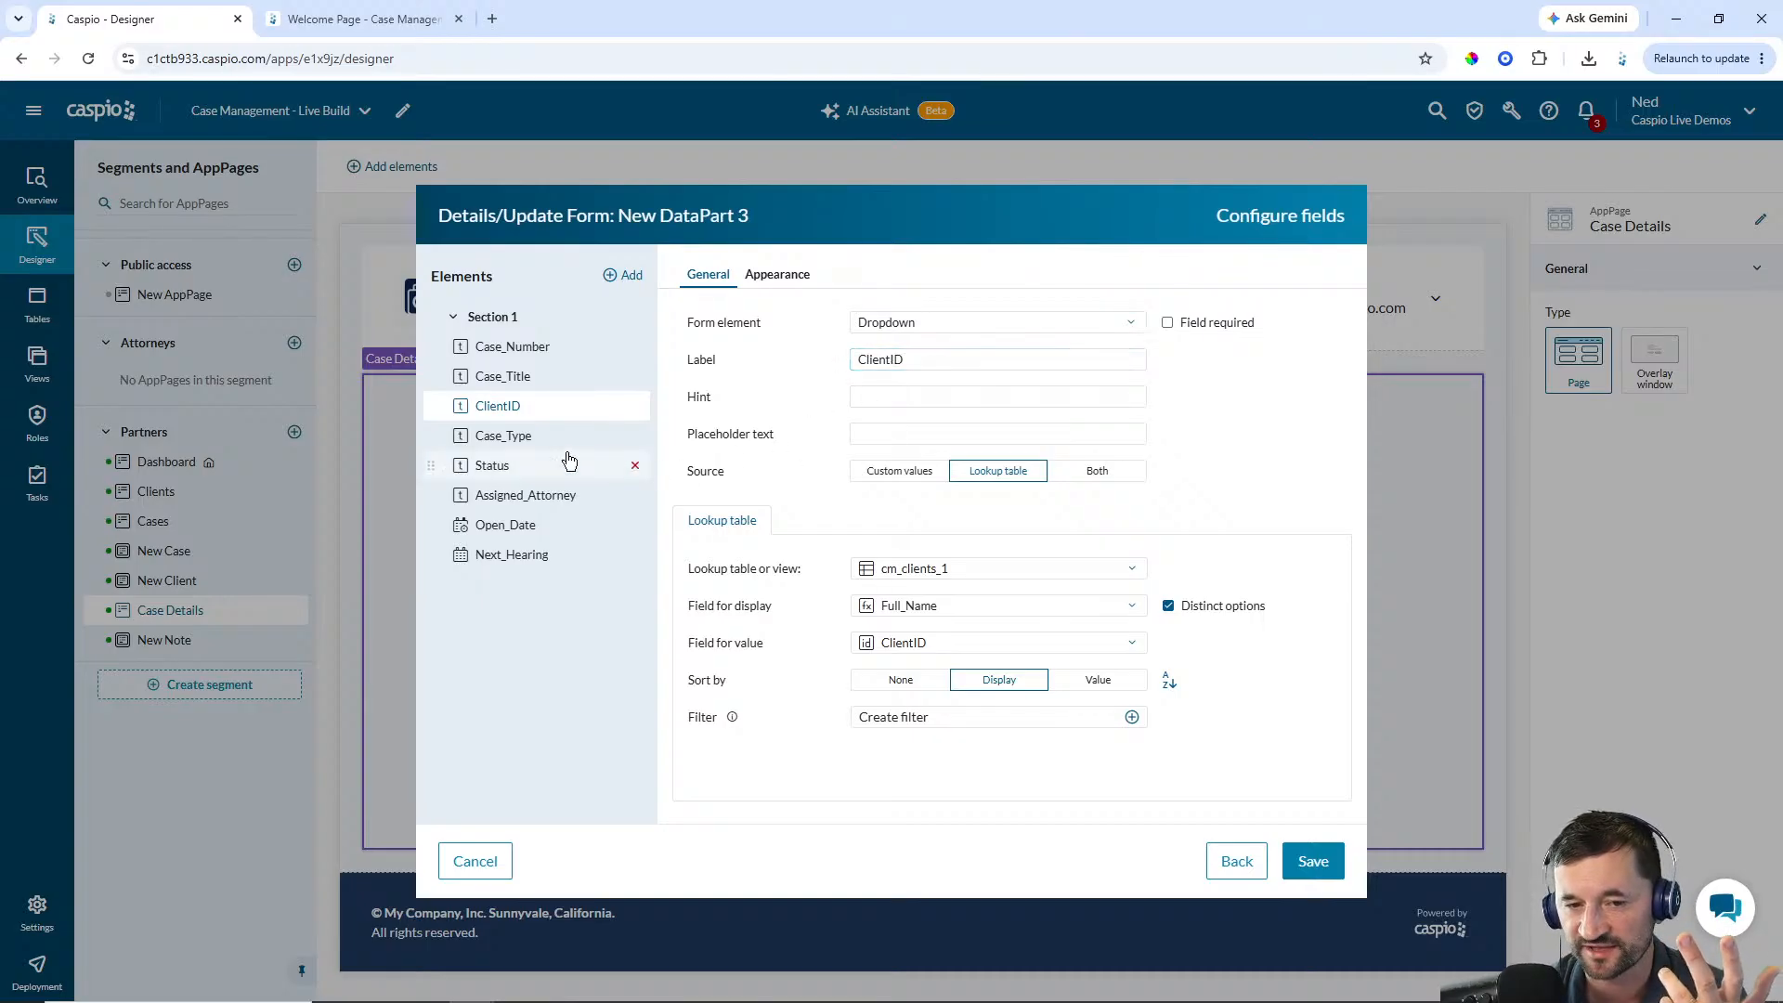
Make Case_Type a dropdown sourced from the cm_case_type_lookup_1 lookup table
{"action": "left_click", "coordinate": [535, 441]}
{"action": "left_click", "coordinate": [928, 322]}
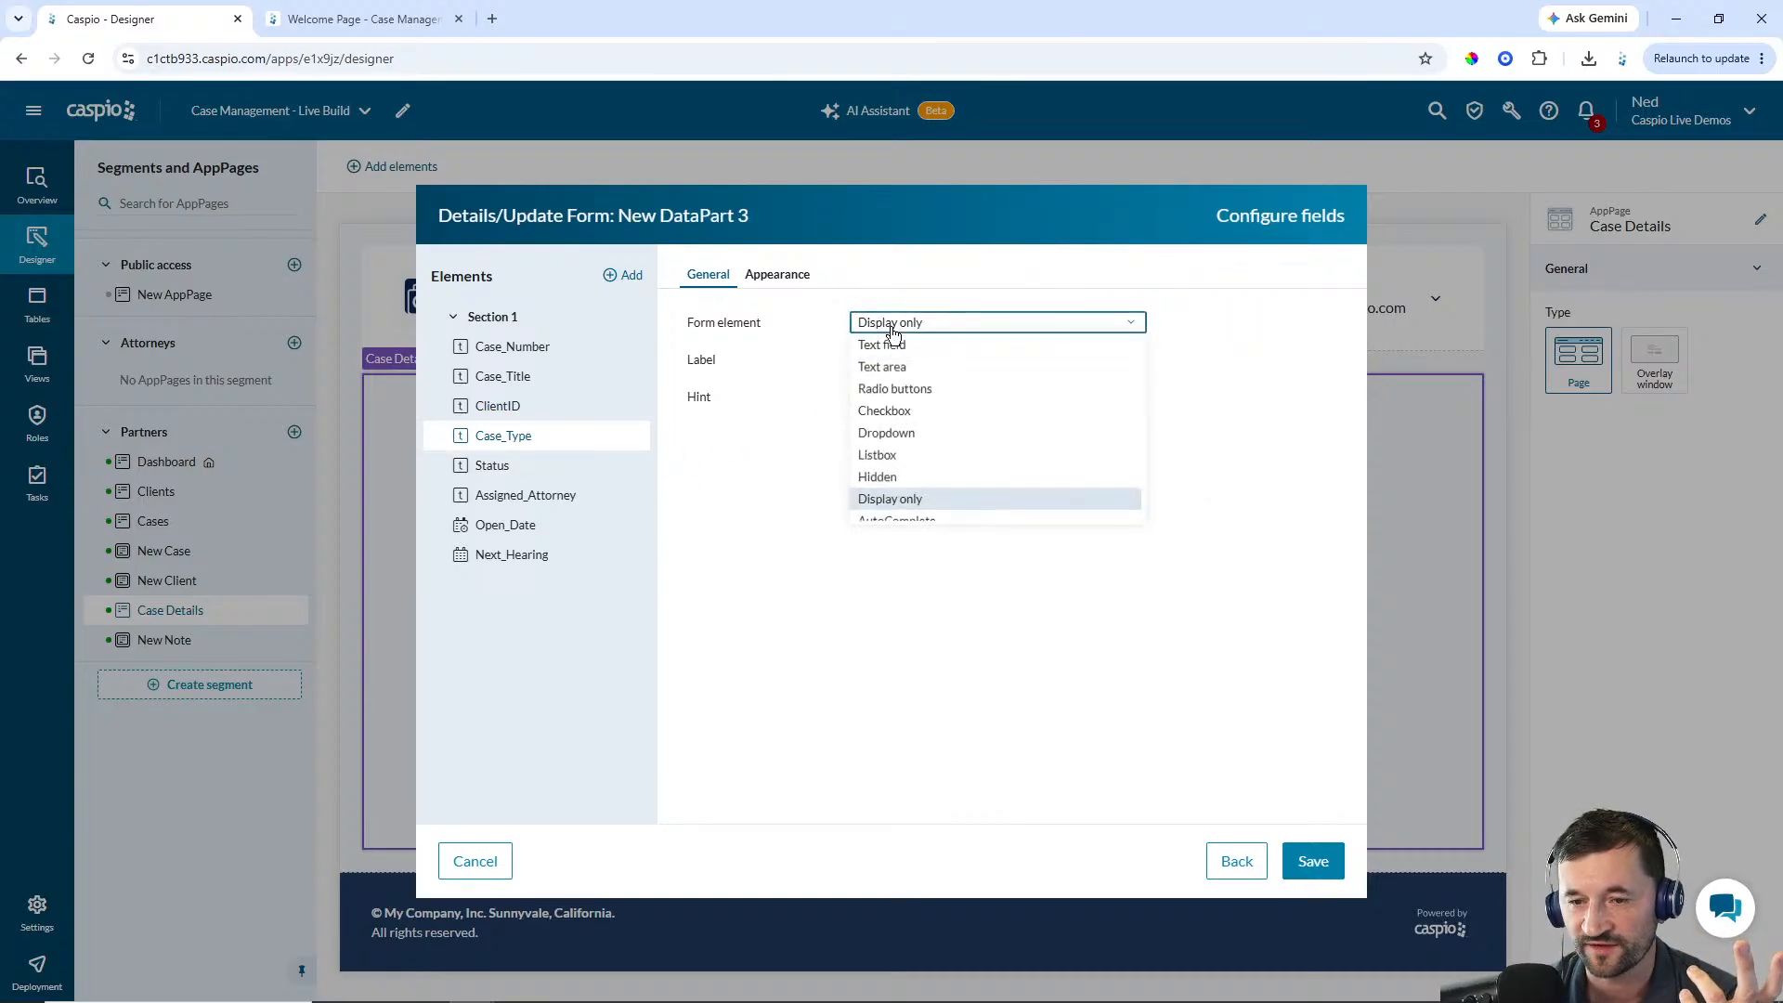
{"action": "left_click", "coordinate": [892, 434]}
{"action": "left_click", "coordinate": [992, 472]}
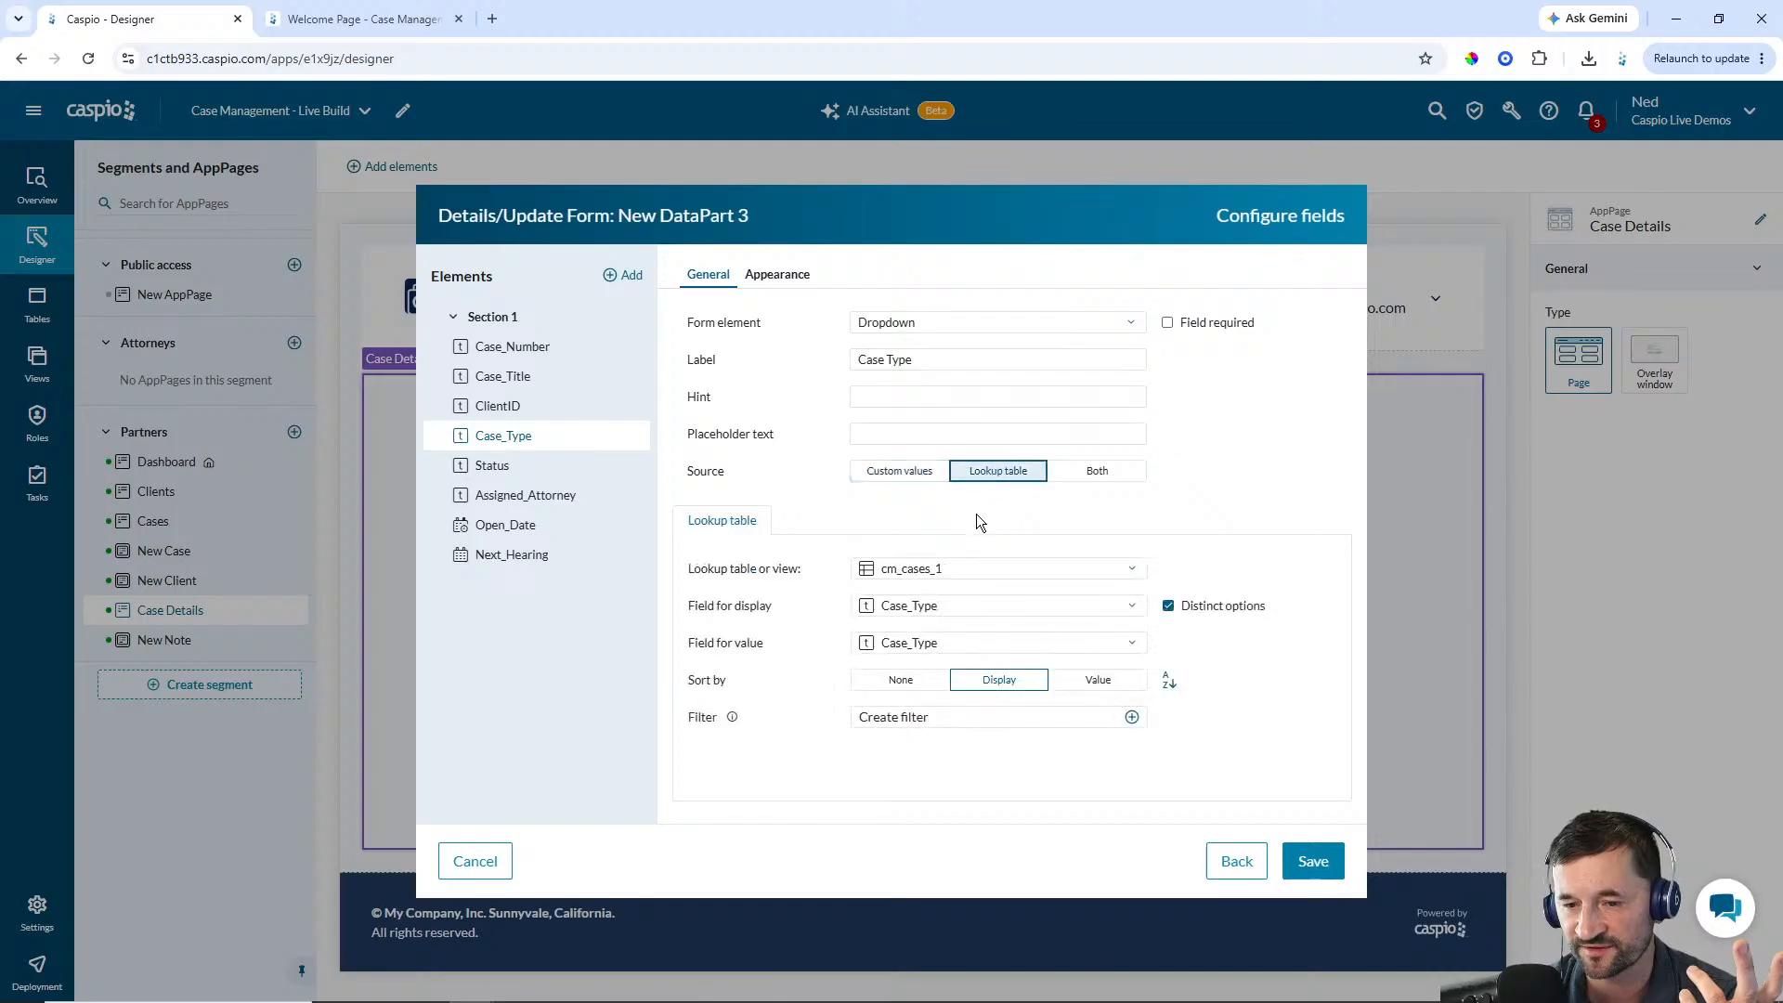
{"action": "left_click", "coordinate": [951, 571]}
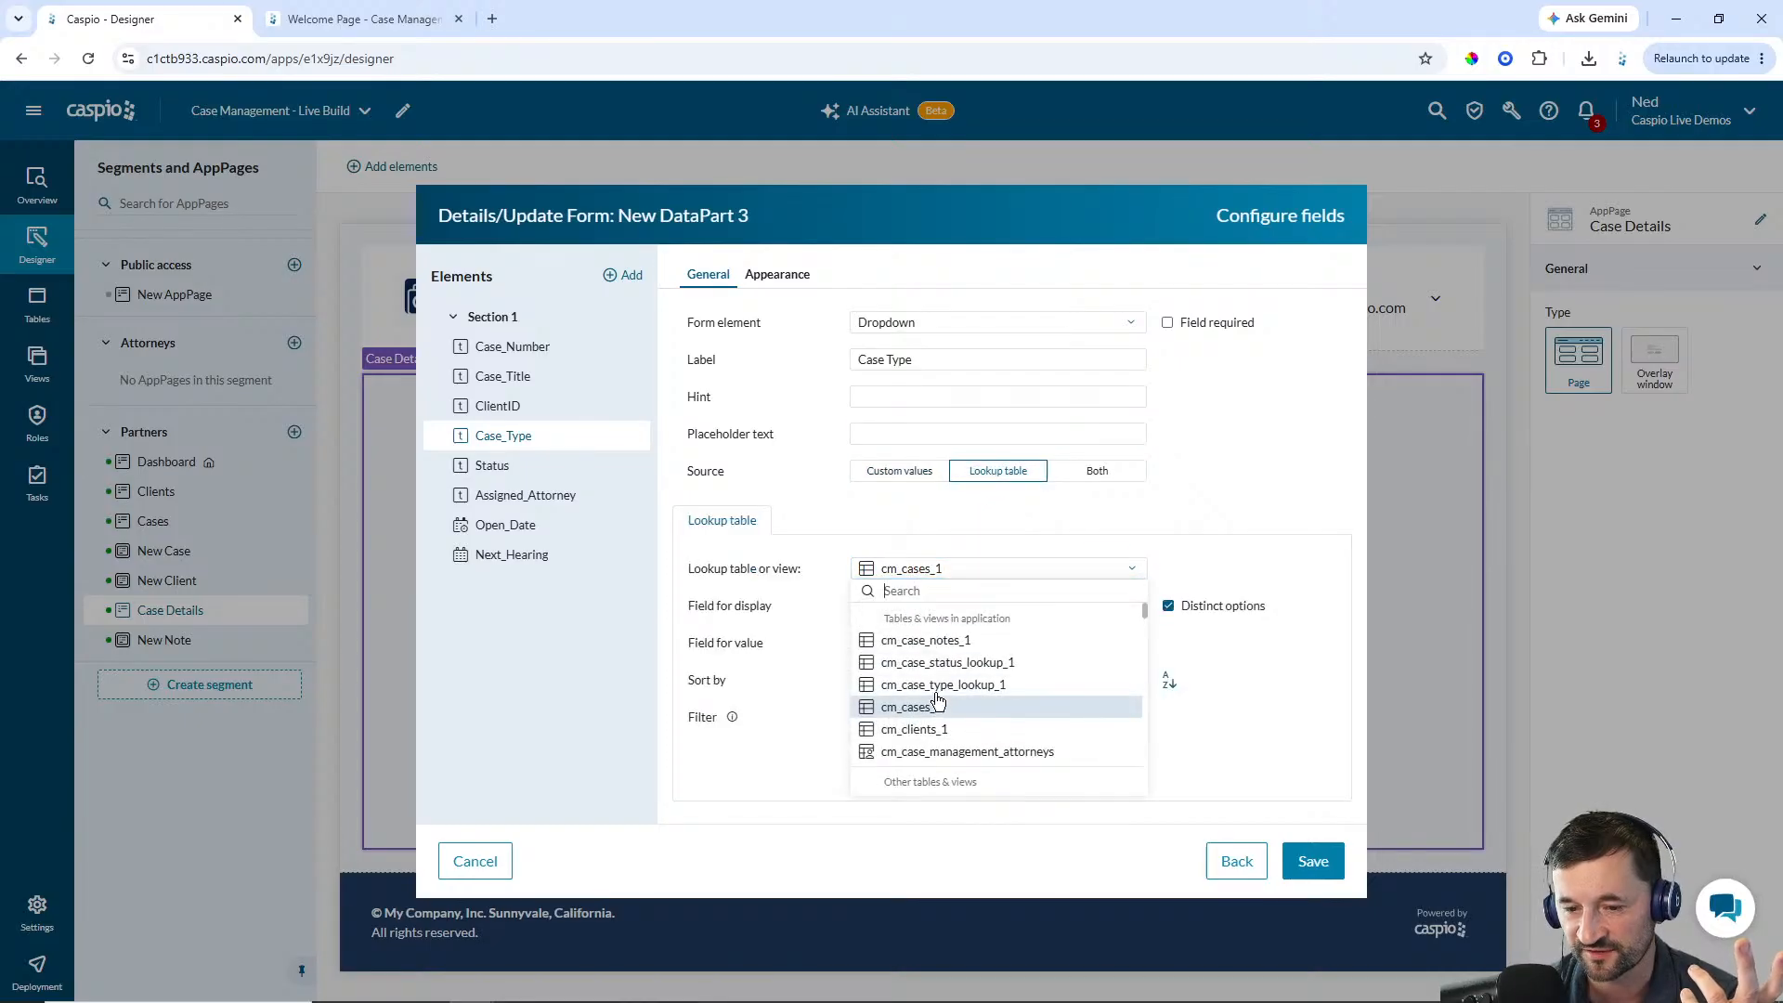
{"action": "left_click", "coordinate": [943, 686]}
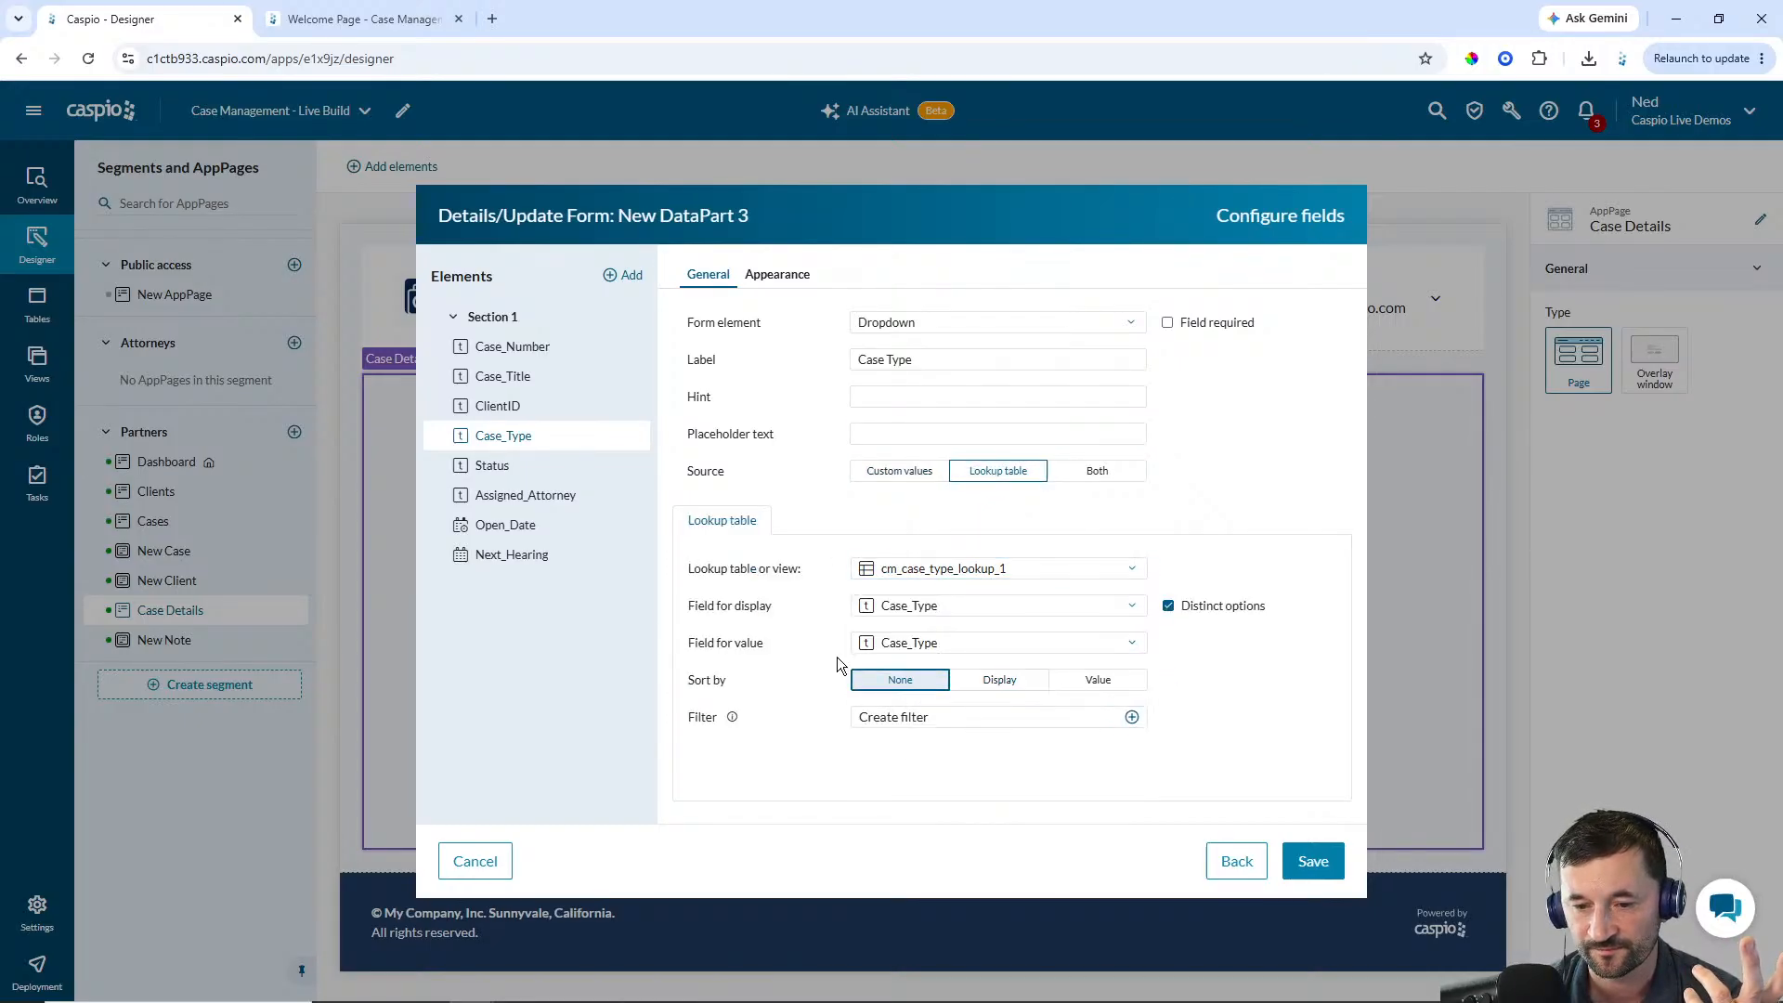
Make Status a dropdown sourced from the cm_case_status_lookup_1 lookup table
{"action": "left_click", "coordinate": [488, 465]}
{"action": "left_click", "coordinate": [915, 325]}
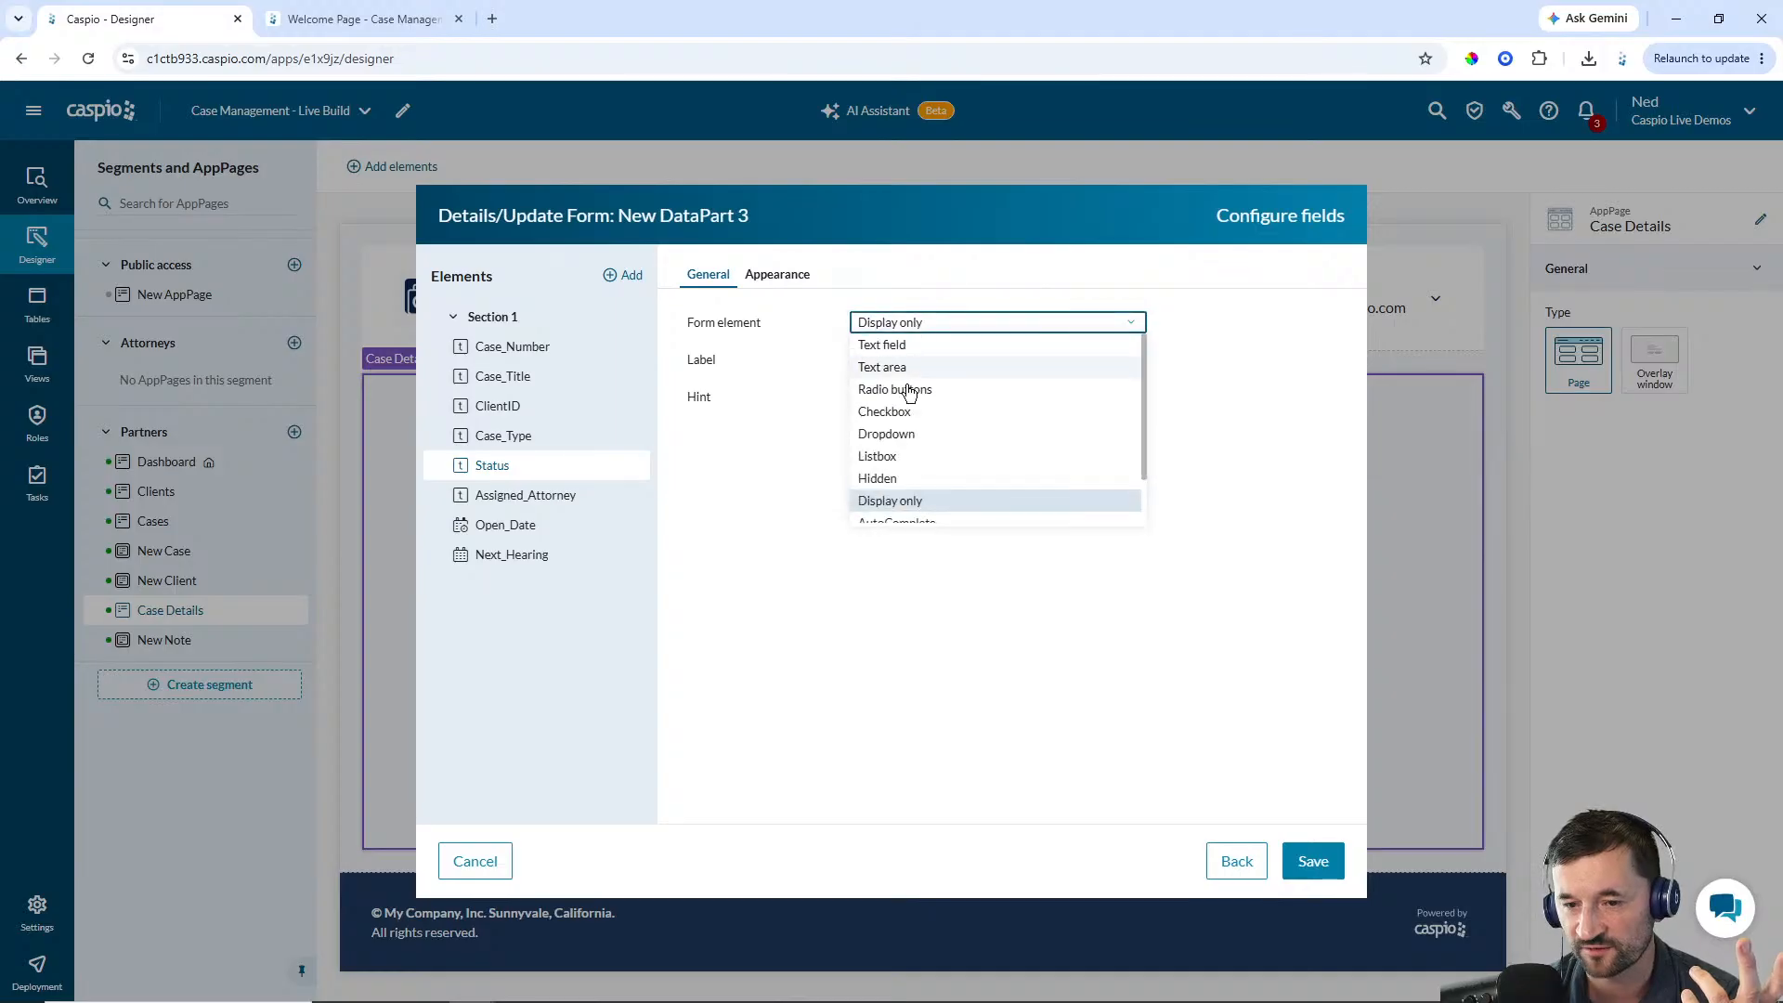
{"action": "left_click", "coordinate": [891, 437]}
{"action": "left_click", "coordinate": [994, 471]}
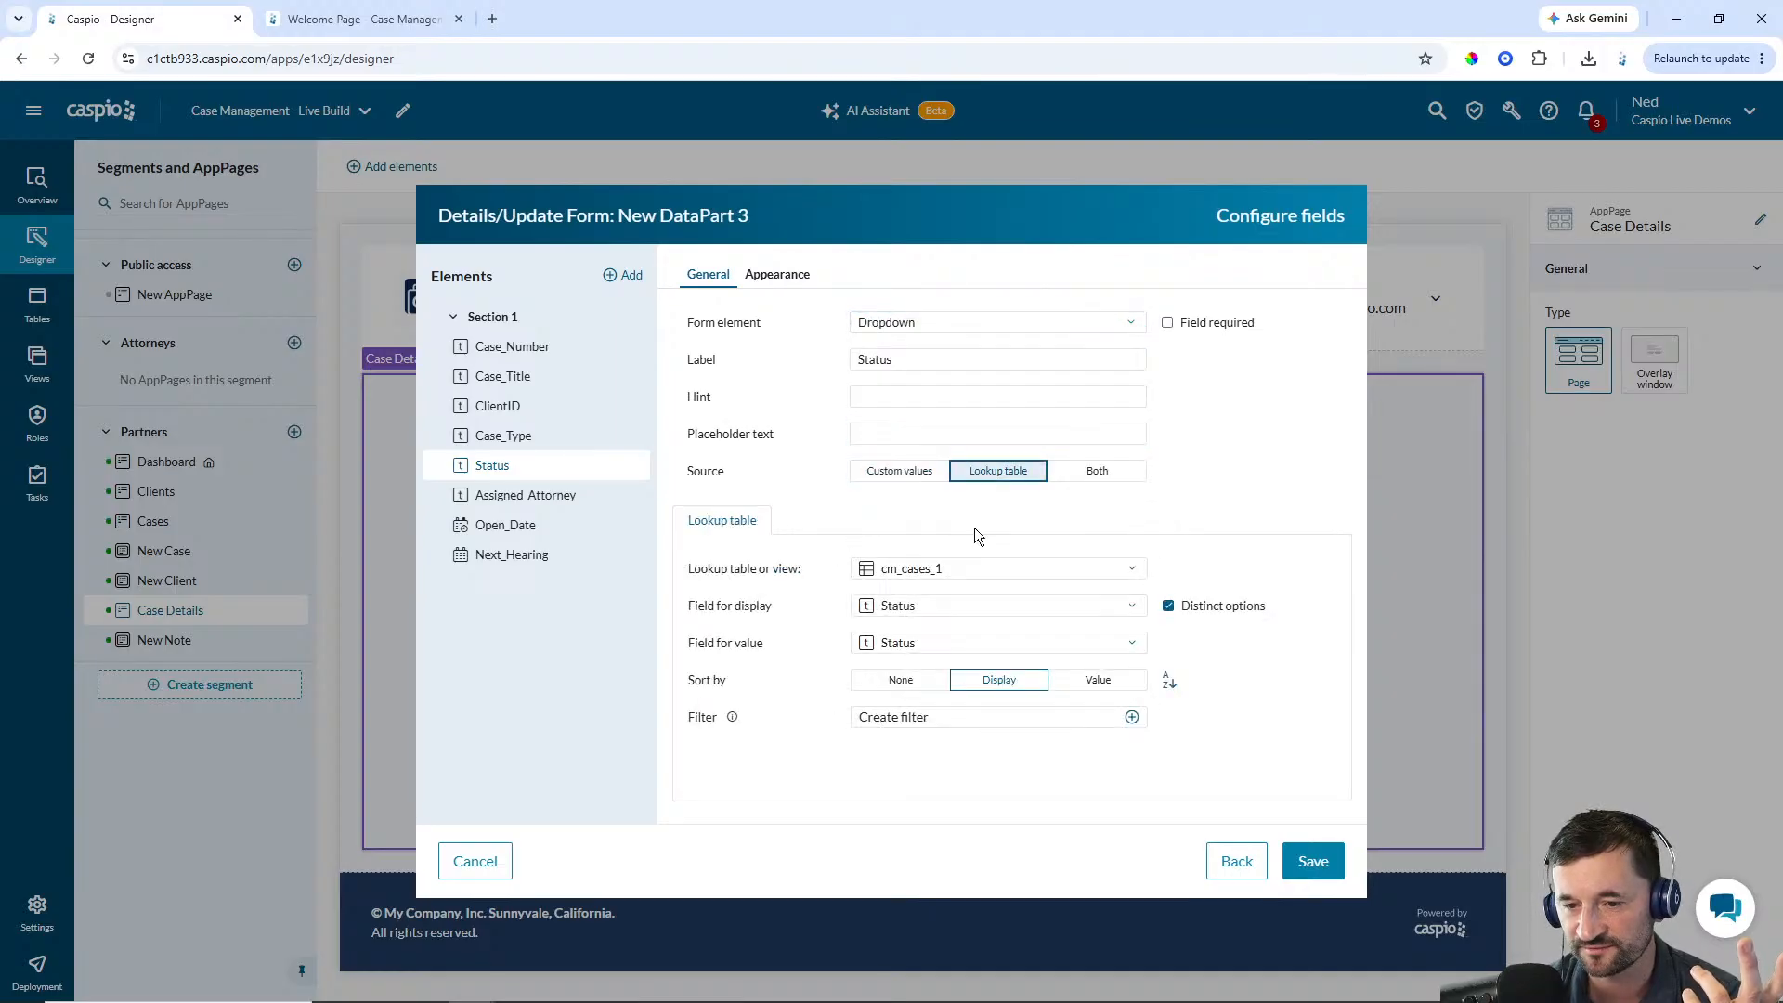
{"action": "left_click", "coordinate": [931, 570]}
{"action": "left_click", "coordinate": [924, 662]}
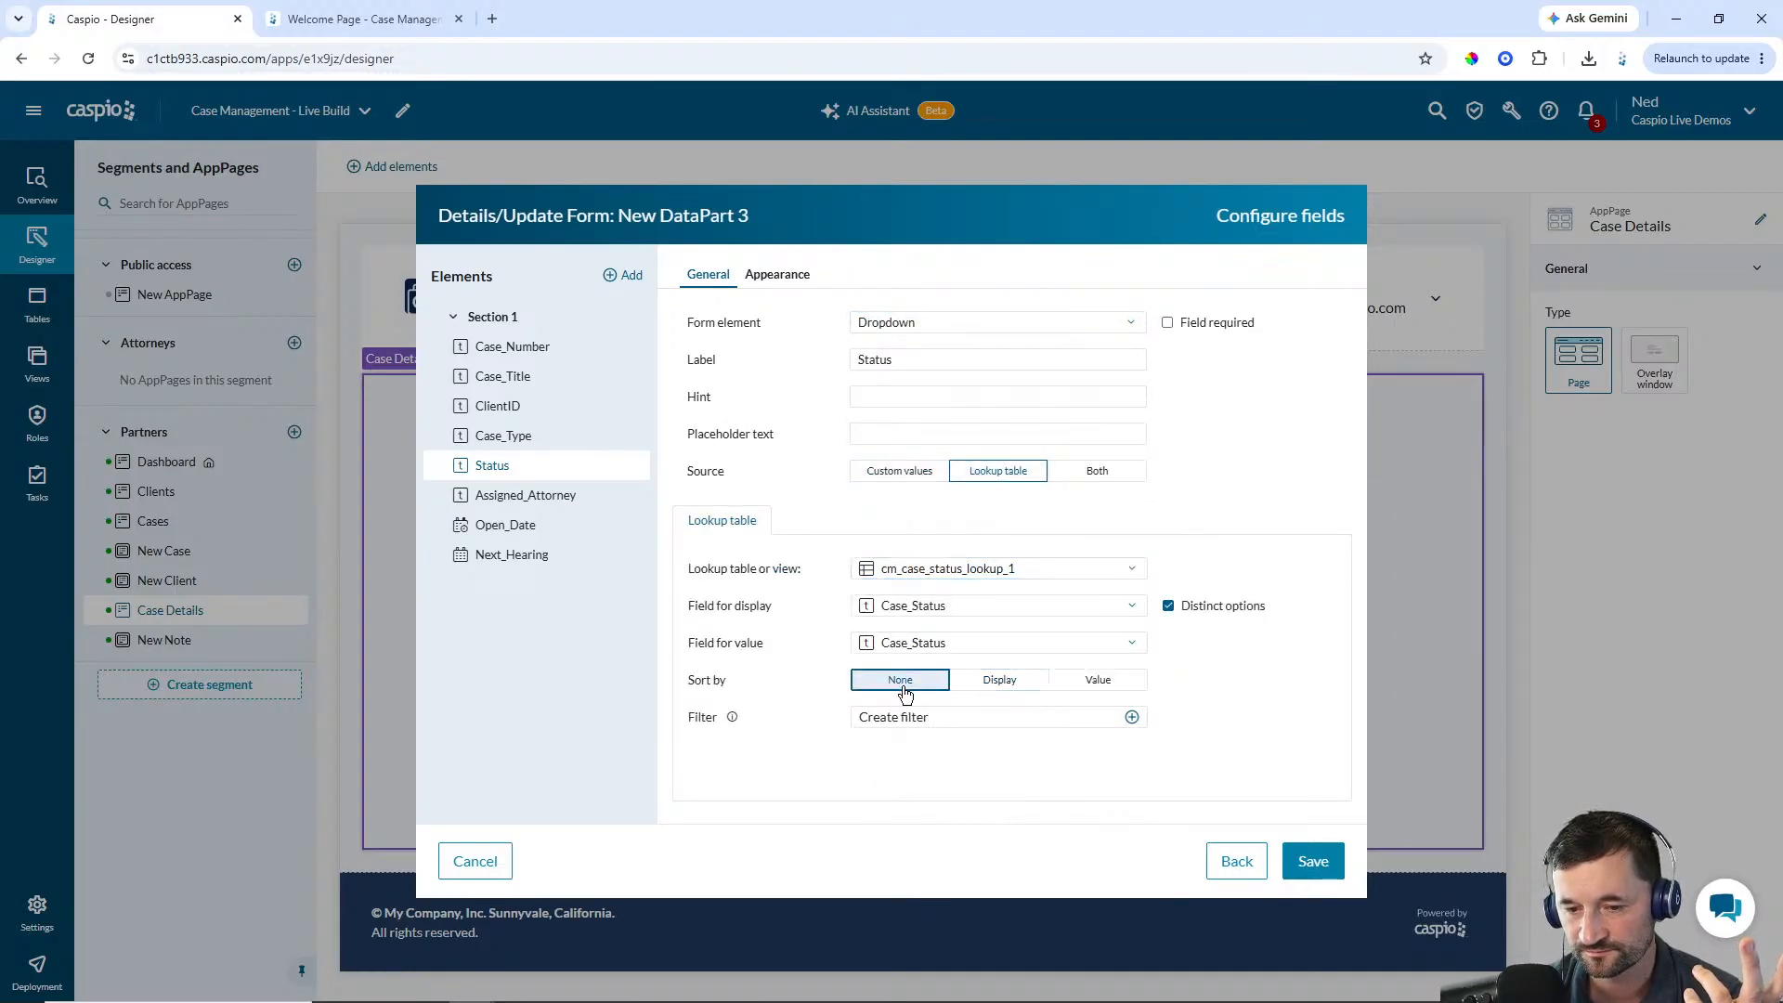
{"action": "left_click", "coordinate": [536, 499]}
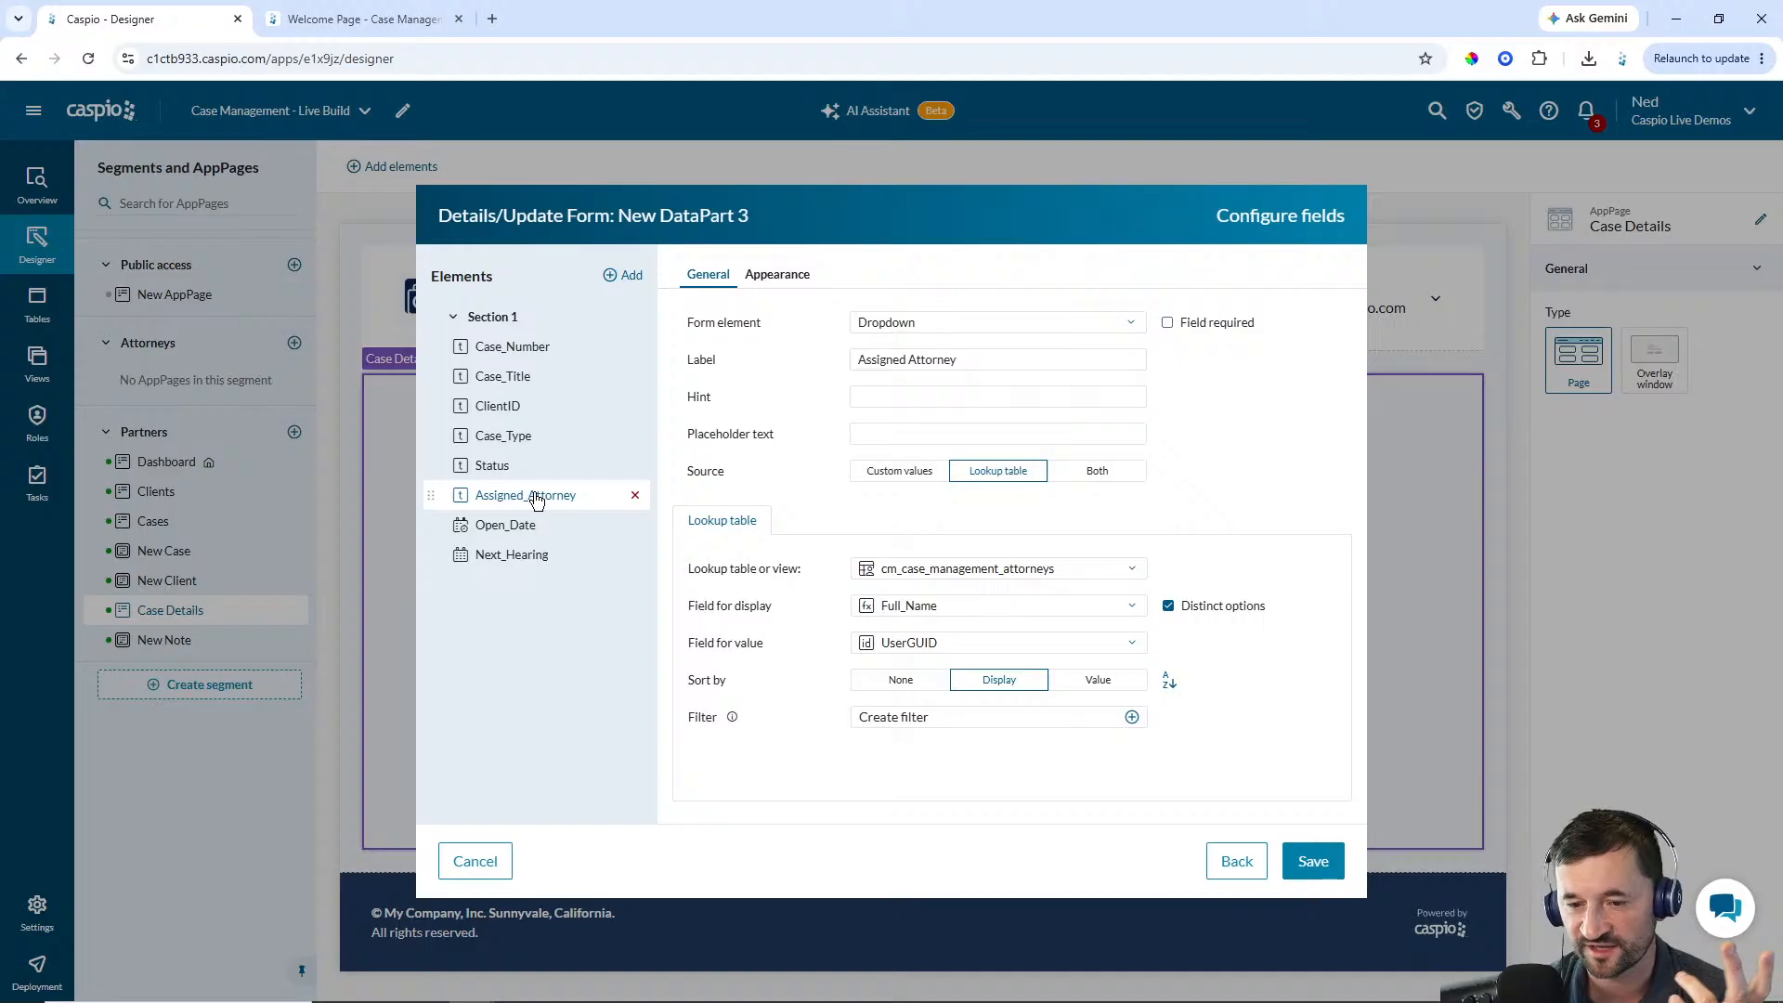
{"action": "left_click", "coordinate": [513, 531]}
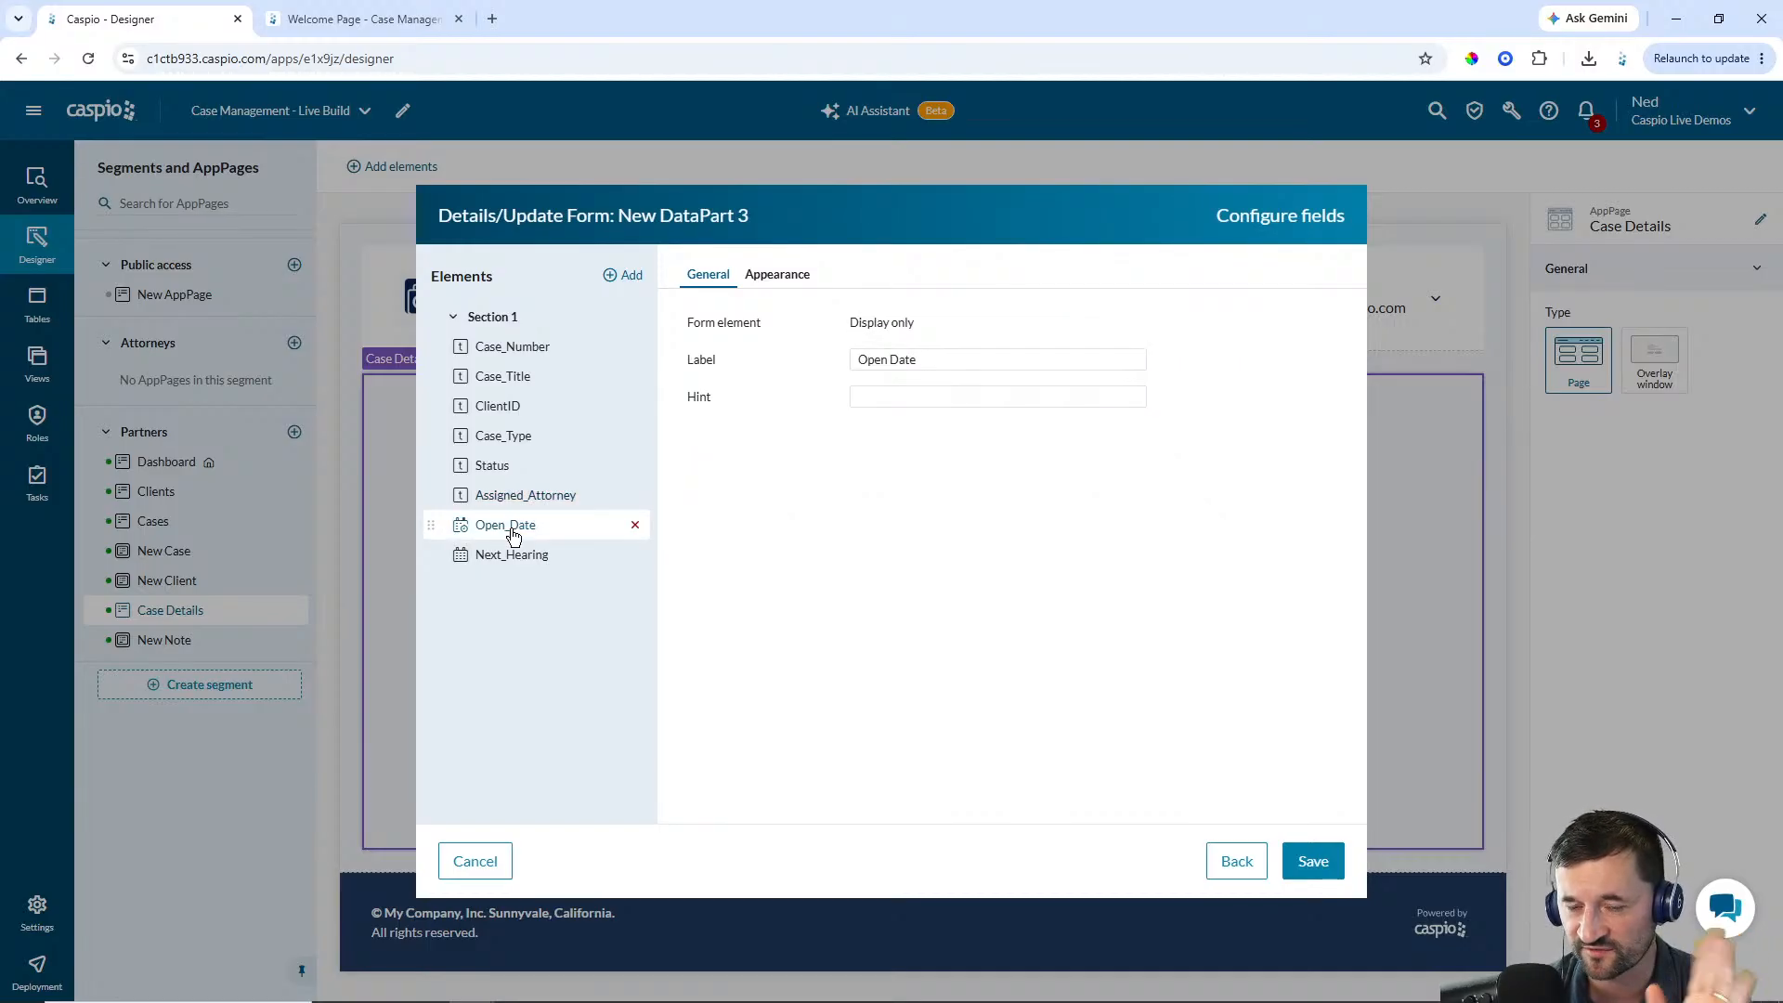
Make Next_Hearing a Date/Time form element and save the Details/Update form
{"action": "left_click", "coordinate": [513, 554]}
{"action": "left_click", "coordinate": [906, 326]}
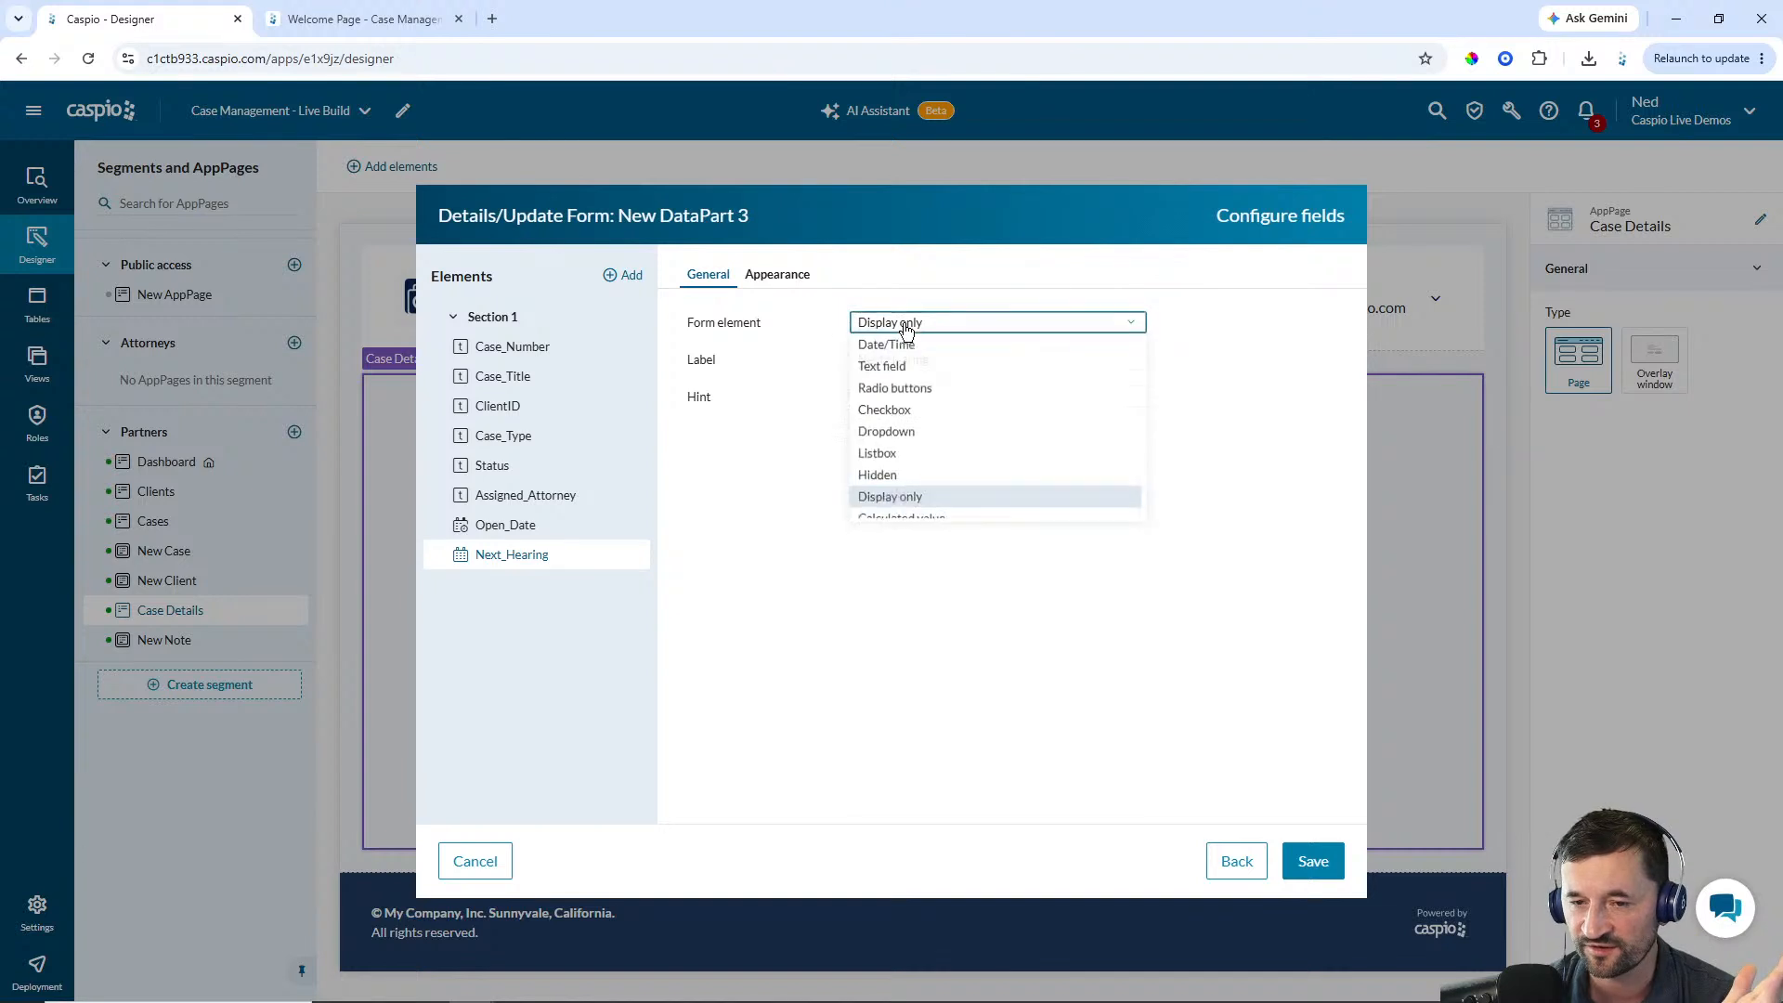
{"action": "left_click", "coordinate": [887, 346]}
{"action": "left_click", "coordinate": [1114, 471]}
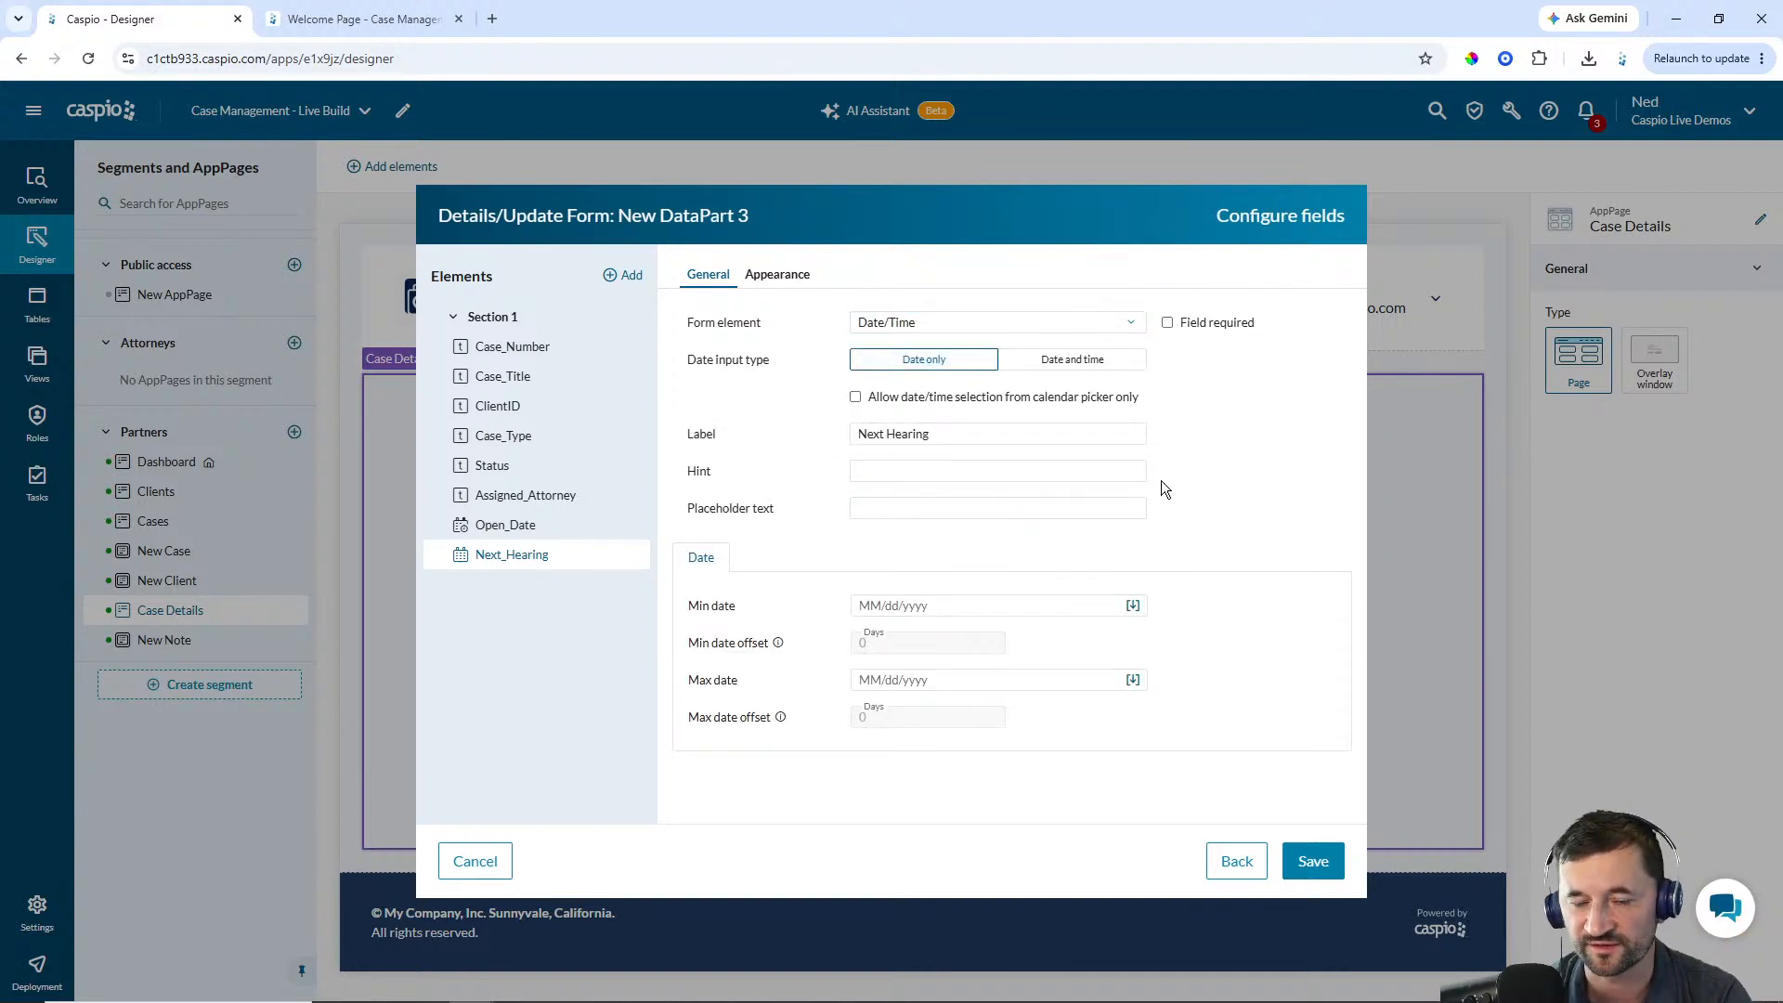
{"action": "left_click", "coordinate": [1320, 874]}
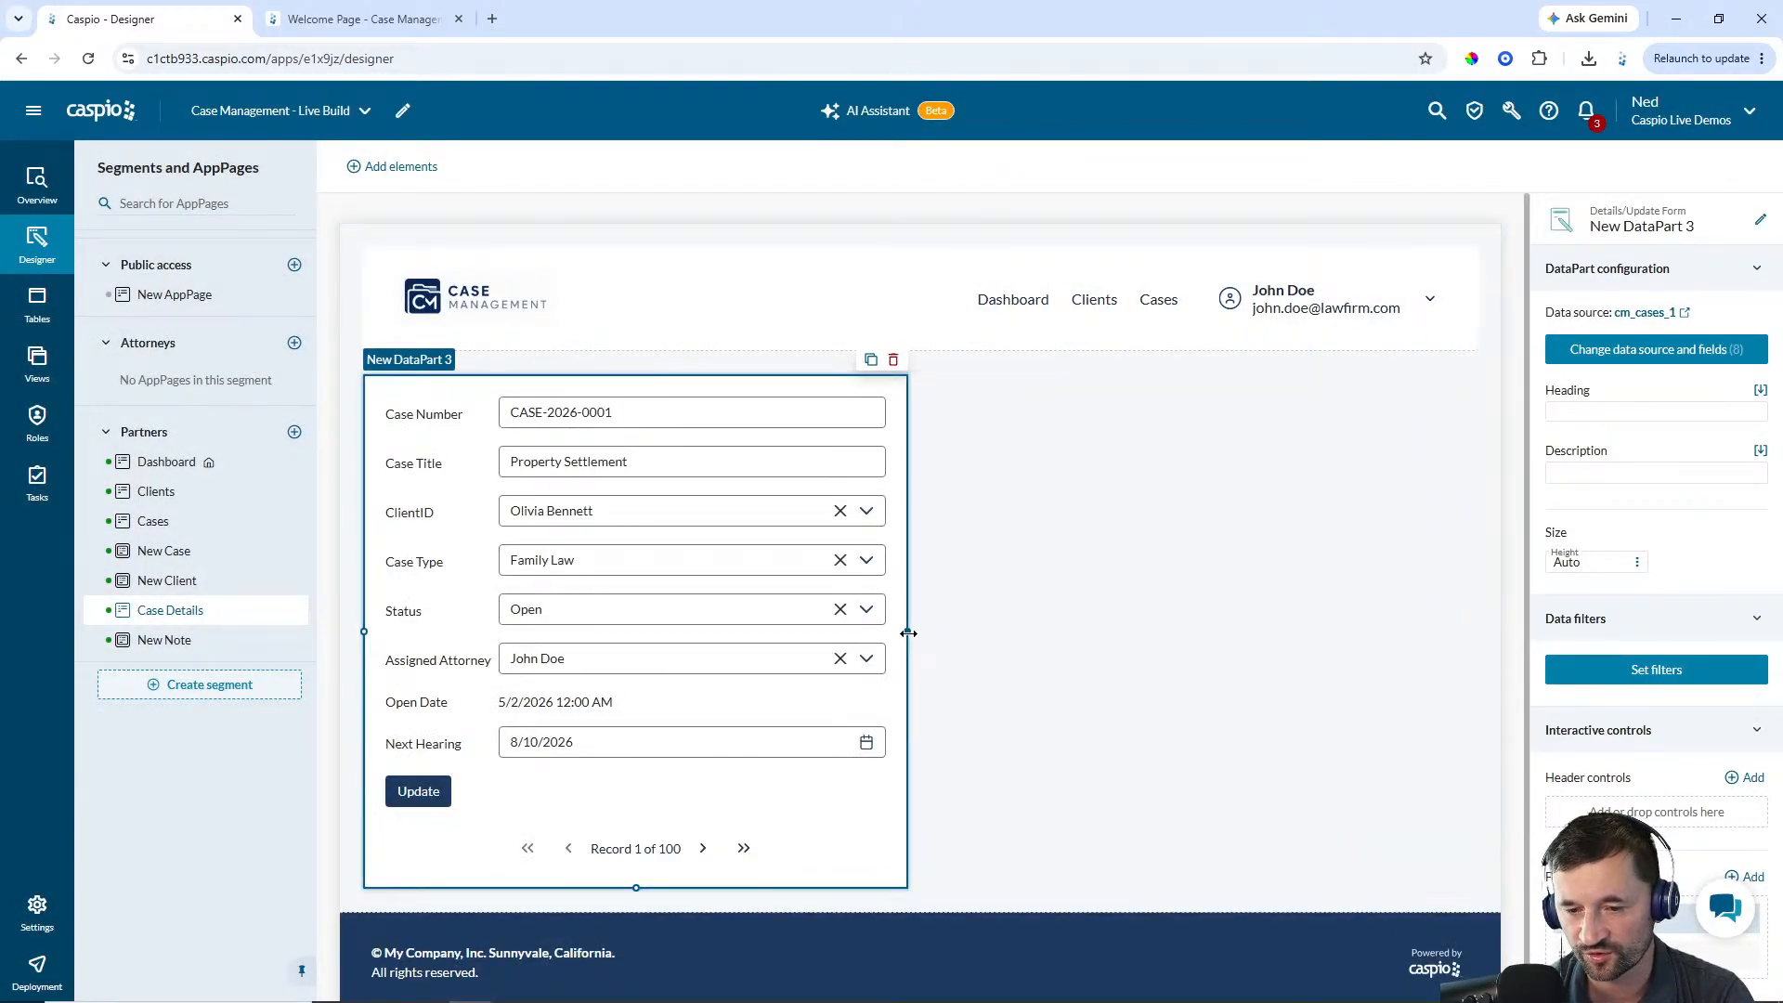
Narrow the form to about half the page width and set its heading to Case Details
{"action": "left_click_drag", "start_coordinate": [908, 631], "coordinate": [724, 604]}
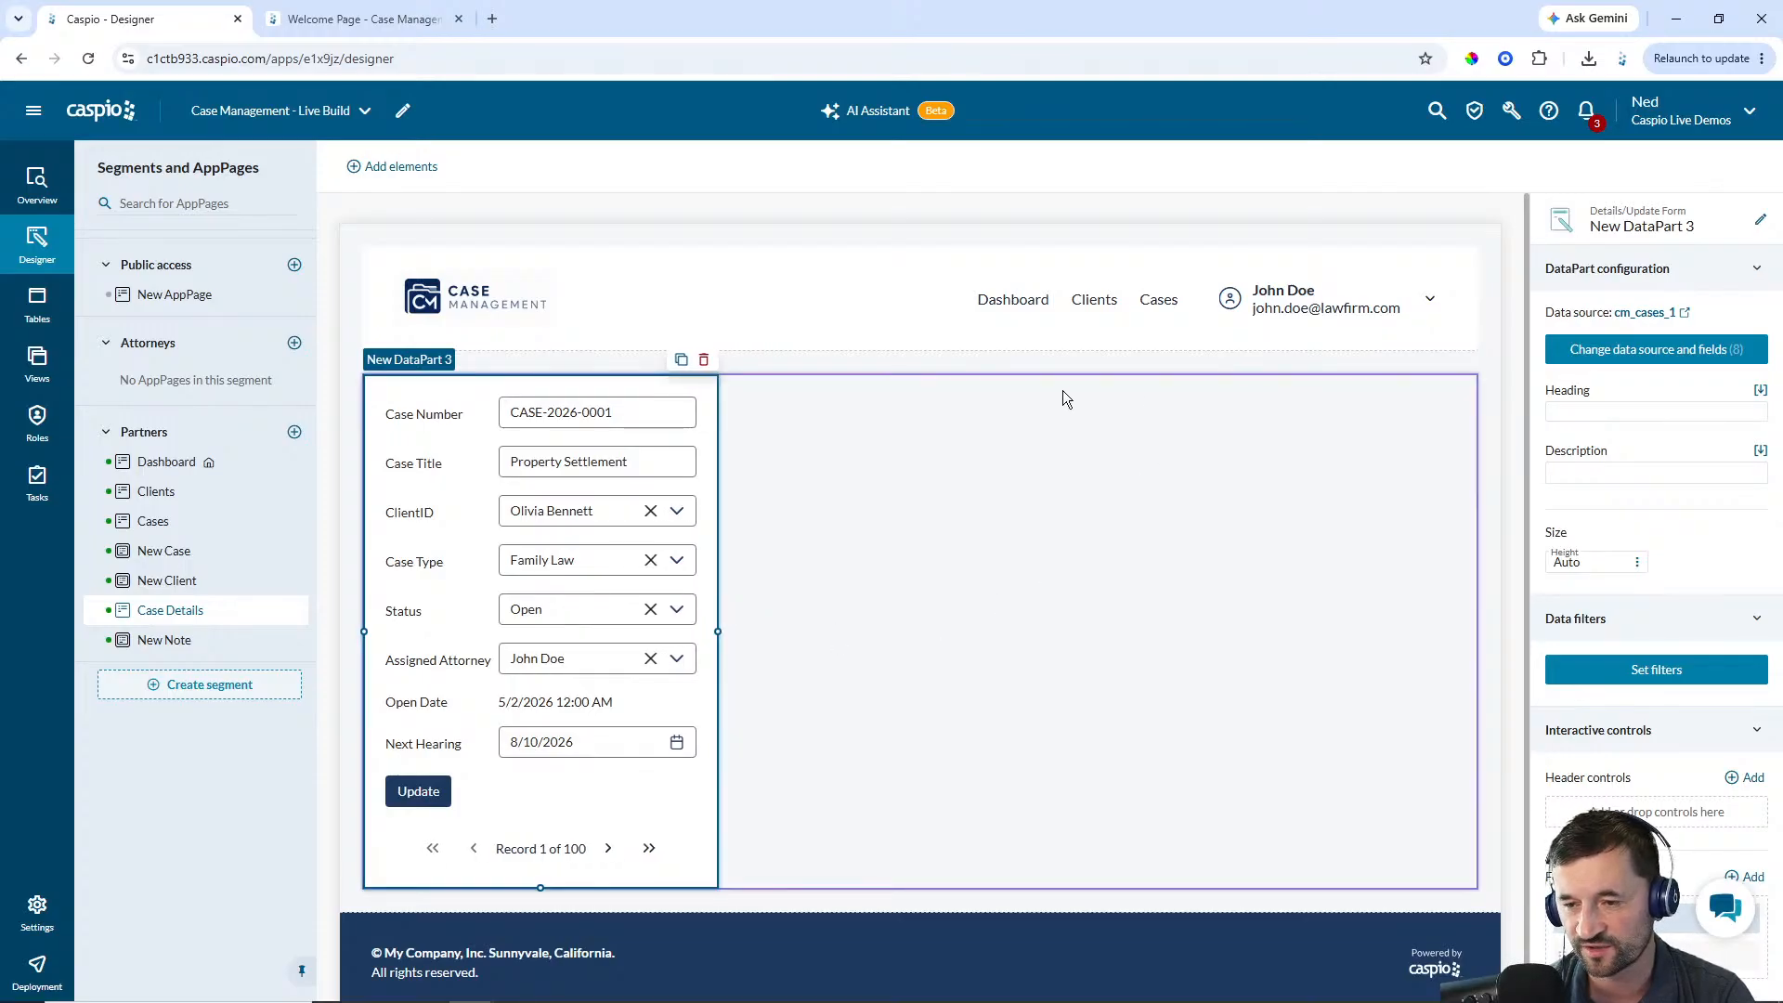
{"action": "left_click", "coordinate": [1596, 413]}
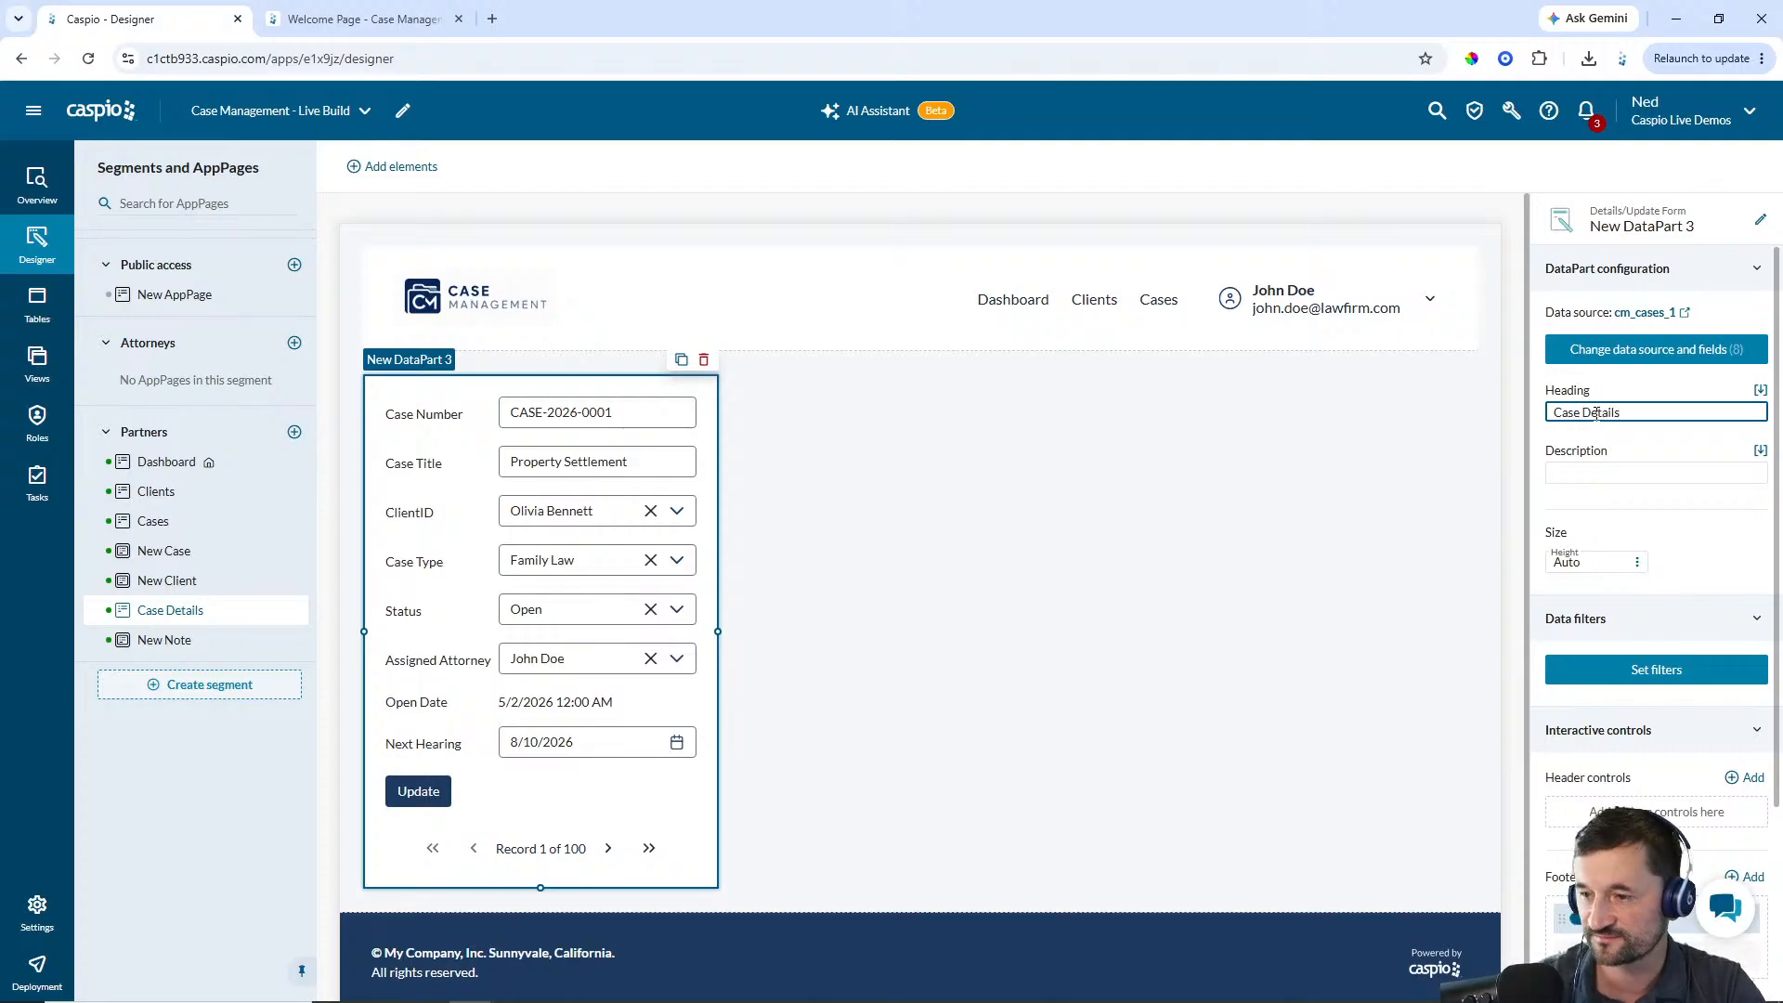
Rename the DataPart to Partner - Case Details
{"action": "left_click", "coordinate": [1761, 220]}
{"action": "type", "text": "P"}
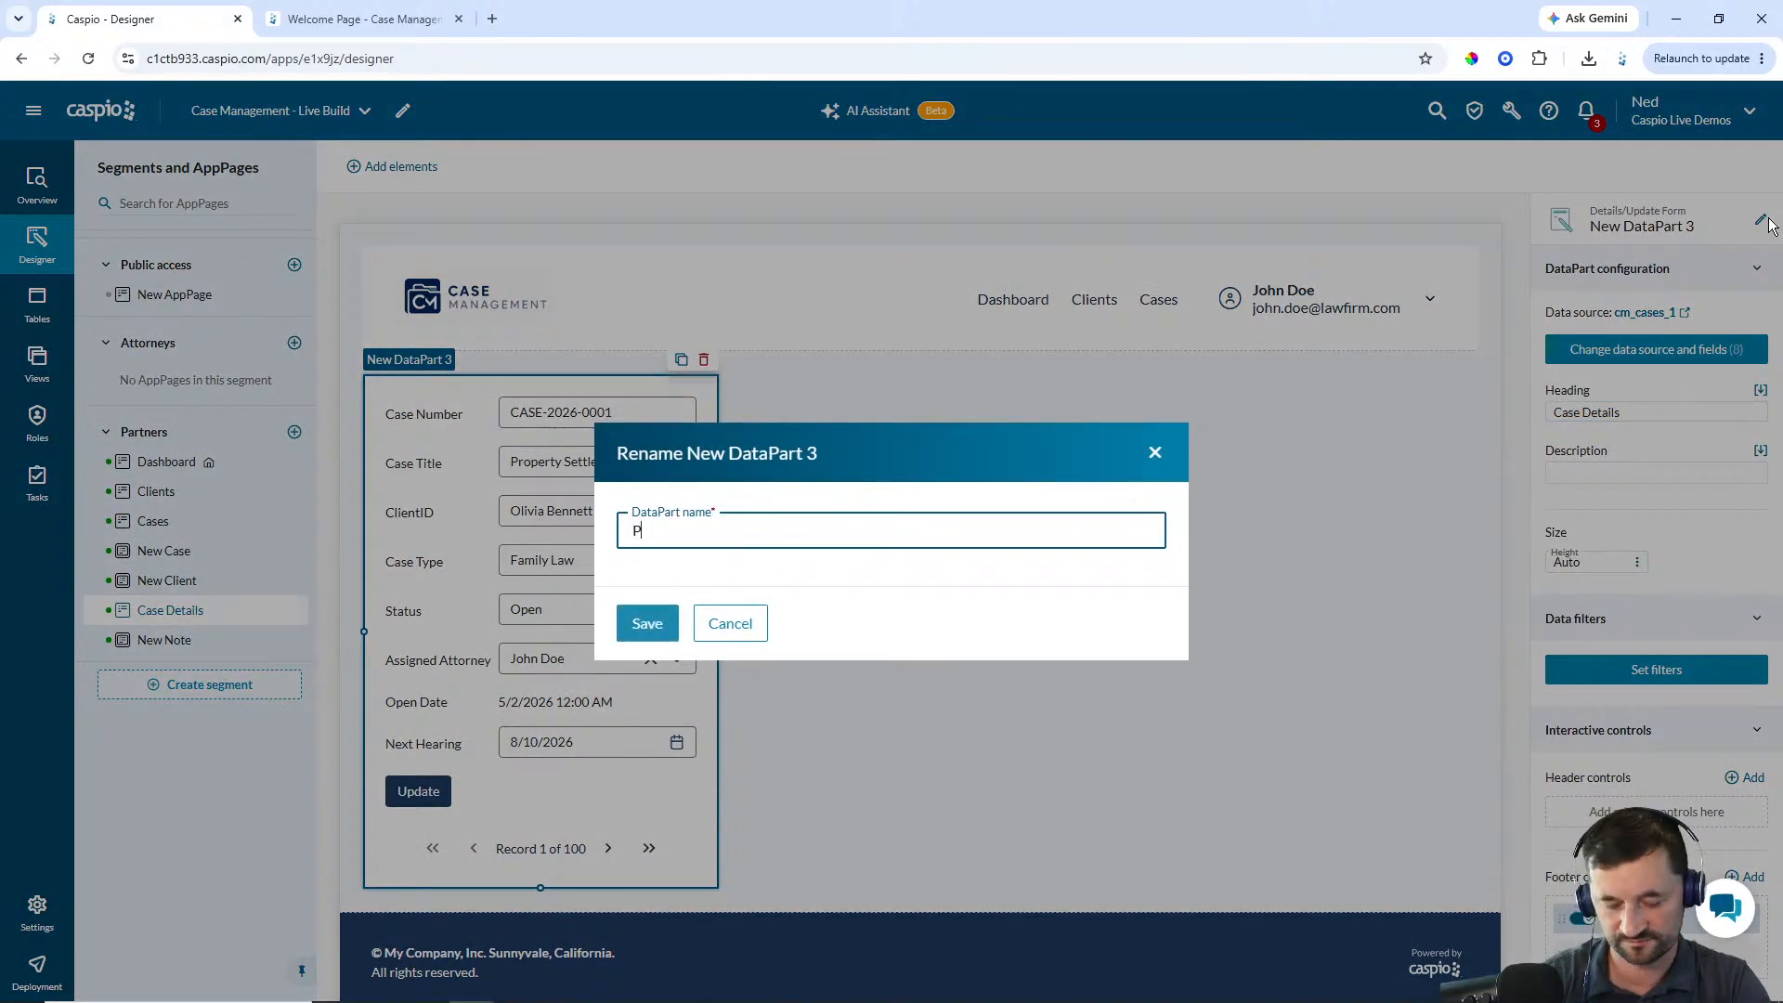
{"action": "type", "text": "artner - Case Details"}
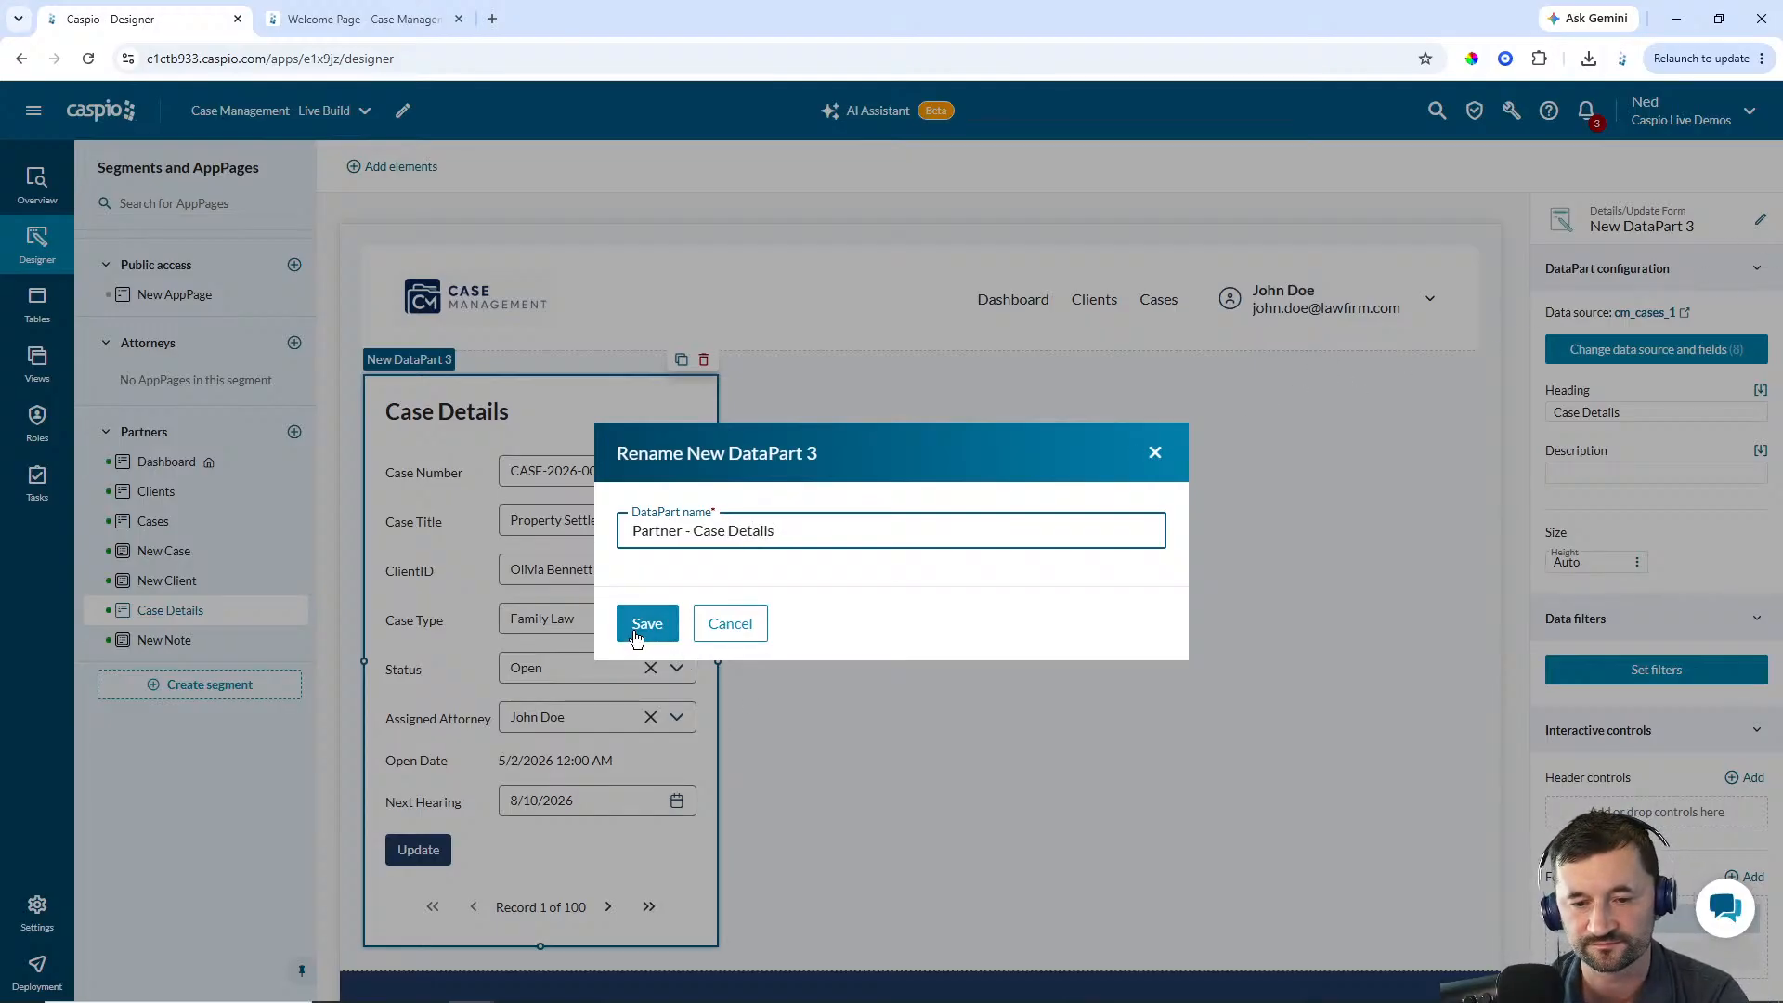
{"action": "left_click", "coordinate": [643, 627]}
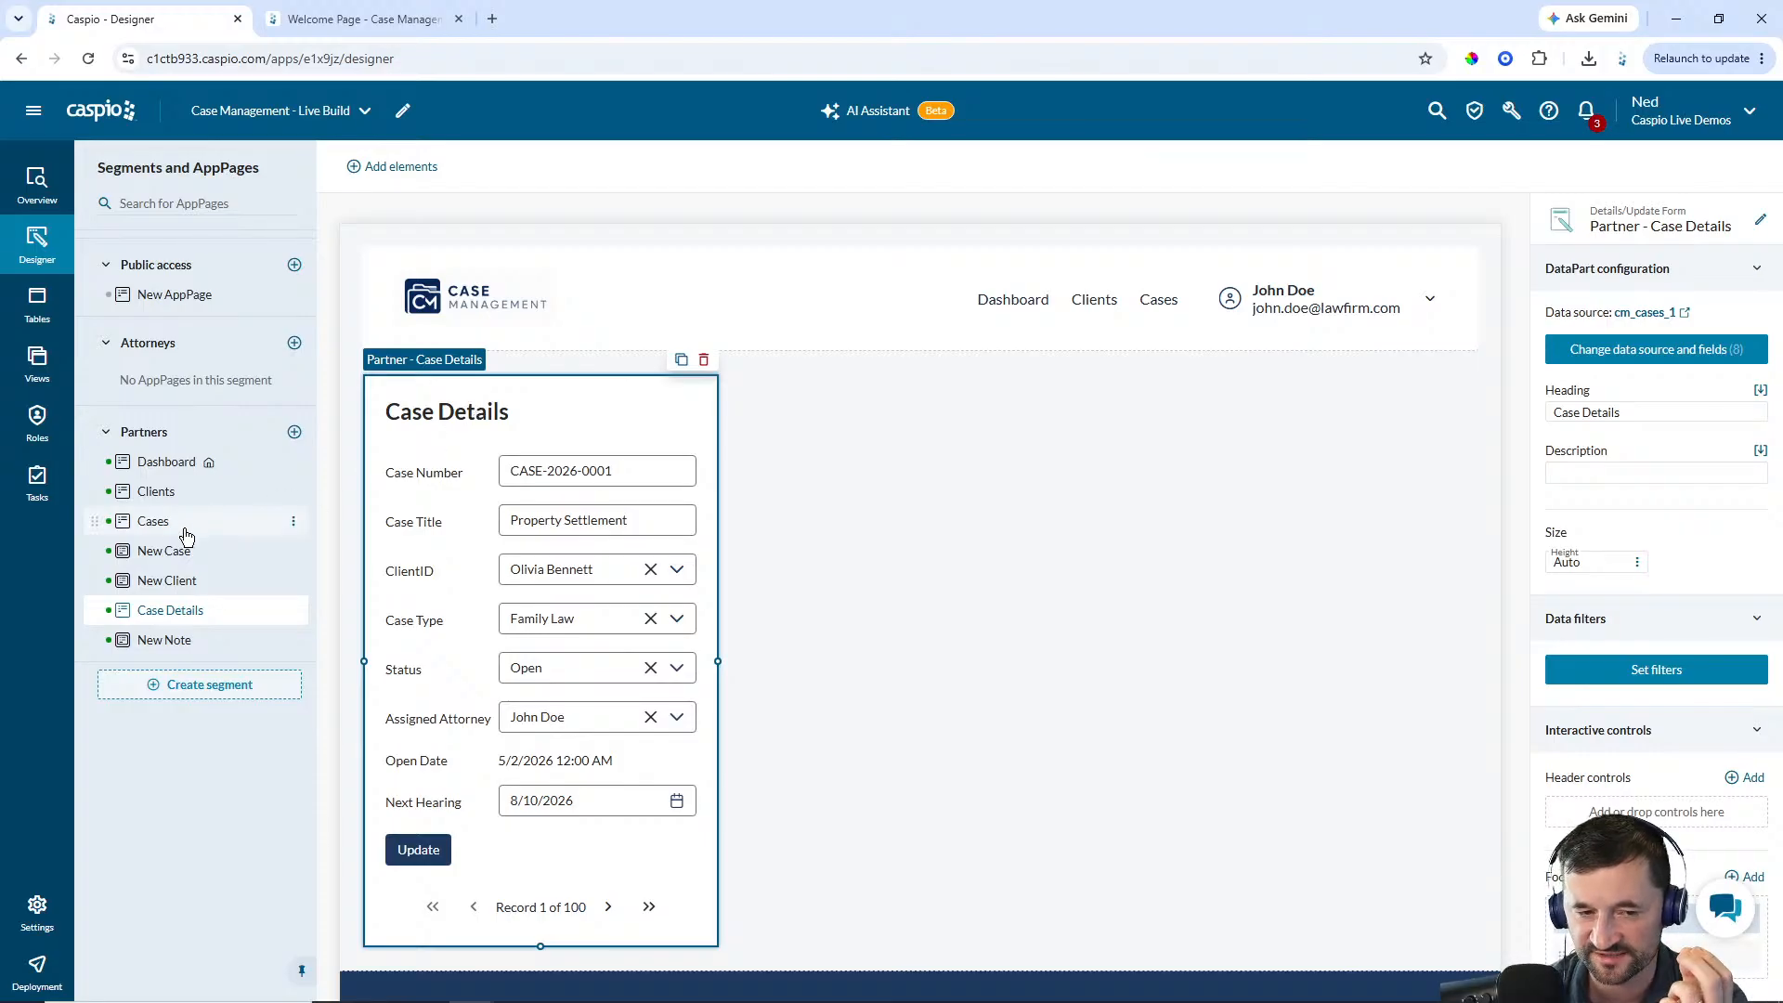
Filter the form so CaseID is equal to the CaseID DataPart field from the Cases page's Partner - Case Results report
{"action": "left_click", "coordinate": [1654, 672]}
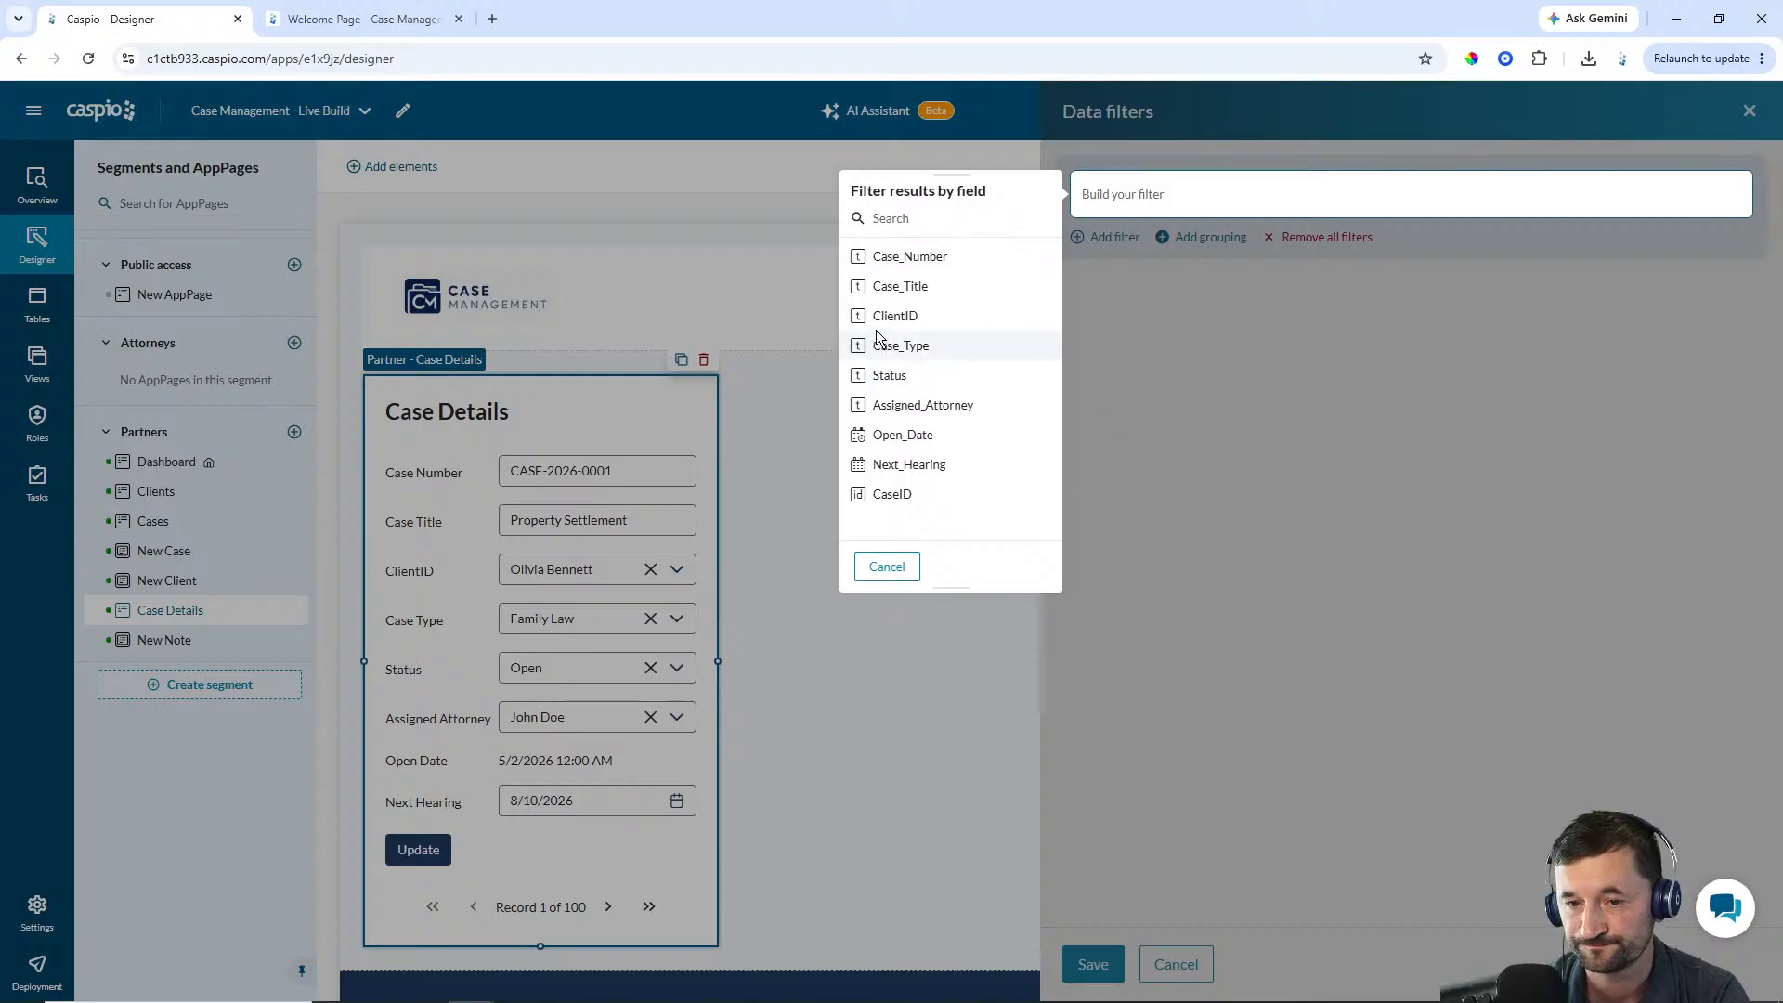
{"action": "left_click", "coordinate": [888, 494]}
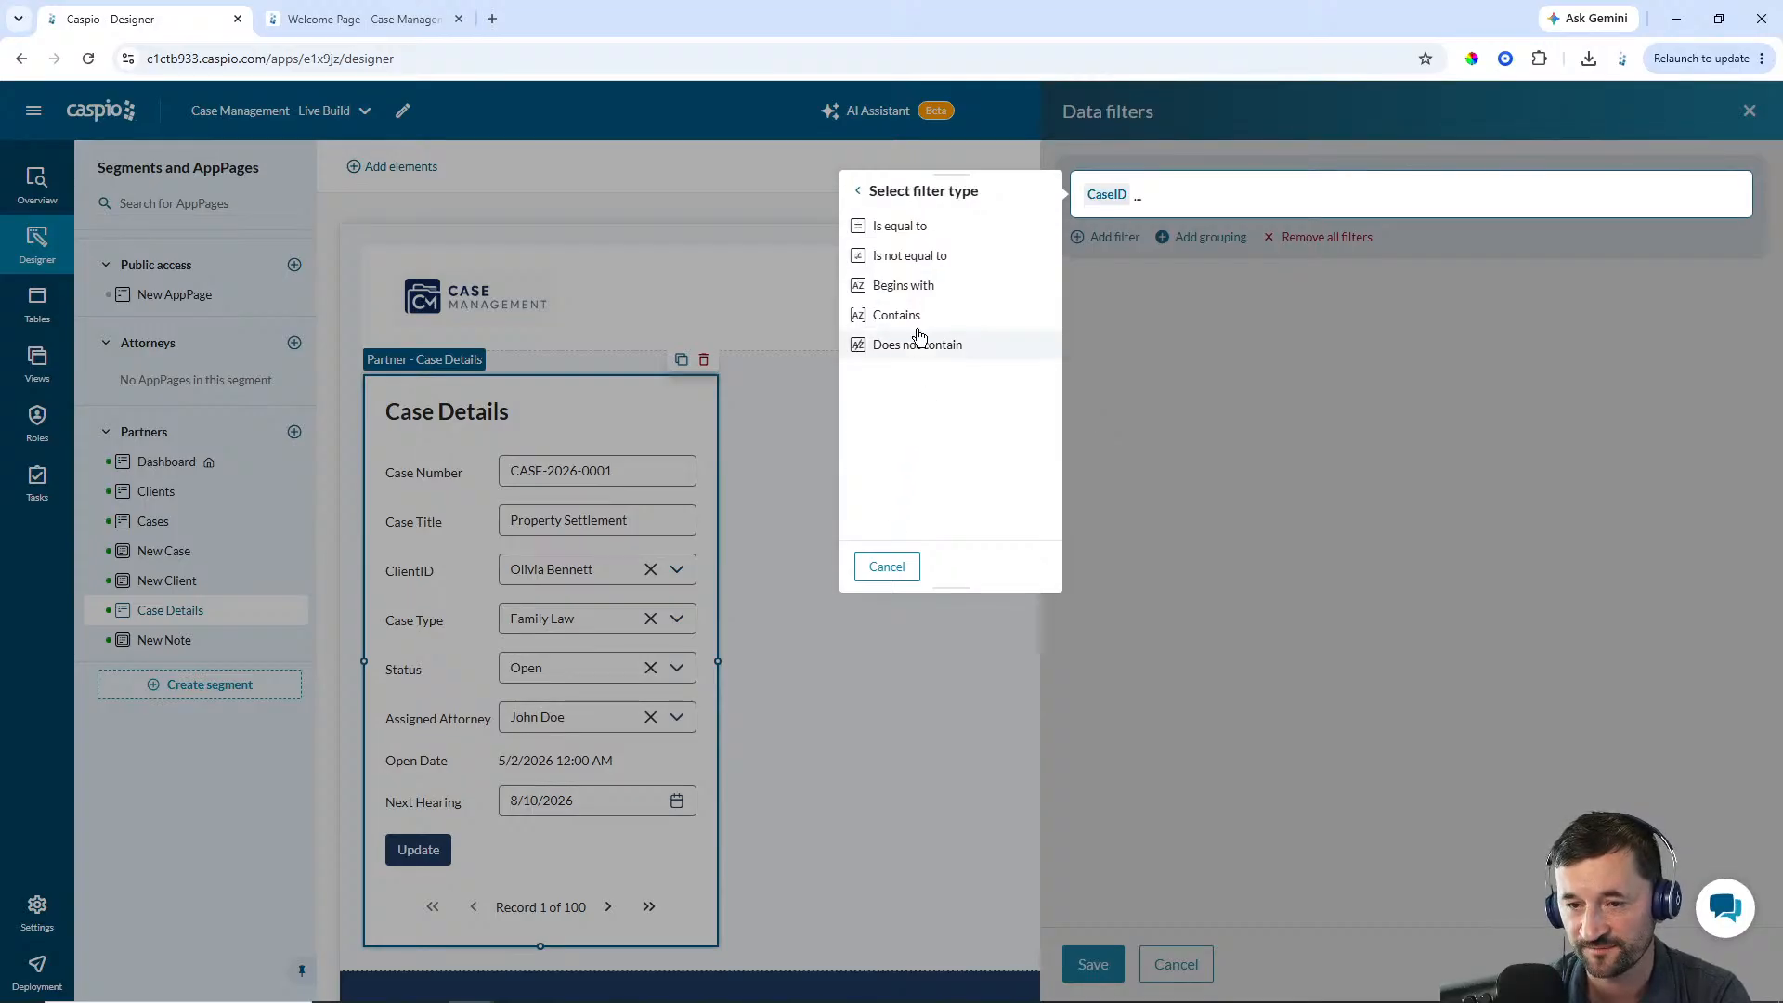
{"action": "left_click", "coordinate": [910, 228]}
{"action": "left_click", "coordinate": [910, 227]}
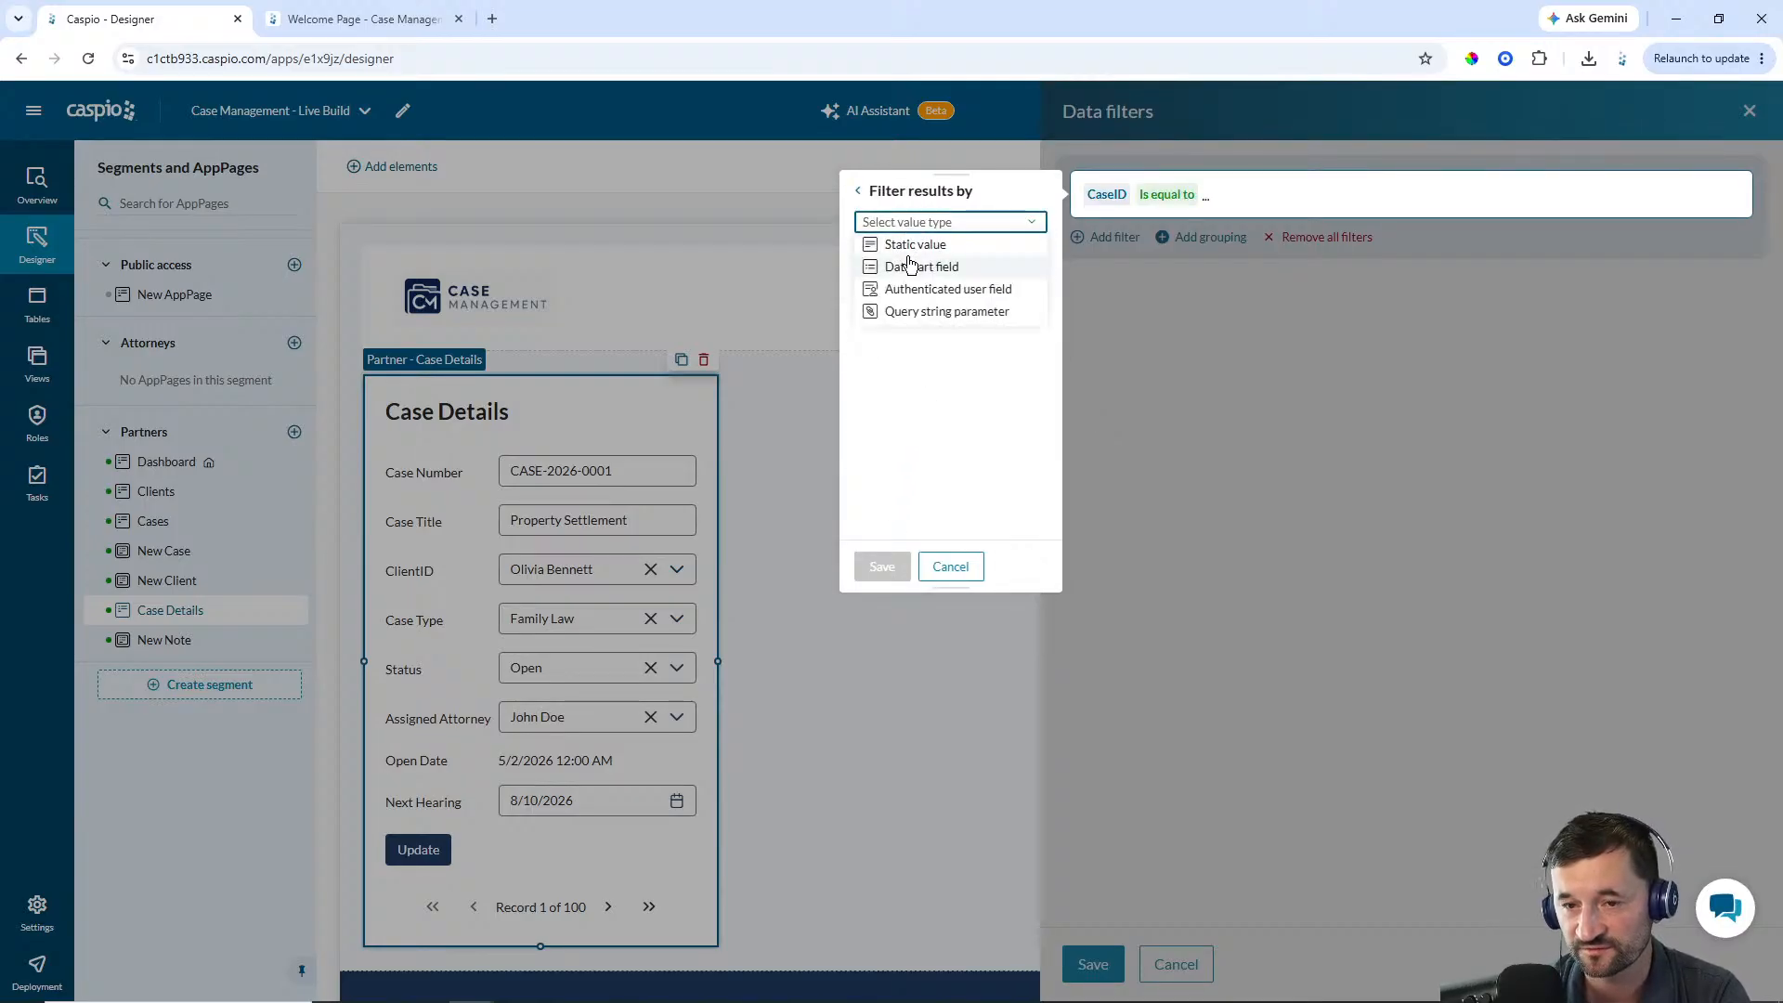
{"action": "left_click", "coordinate": [912, 264]}
{"action": "left_click", "coordinate": [917, 252]}
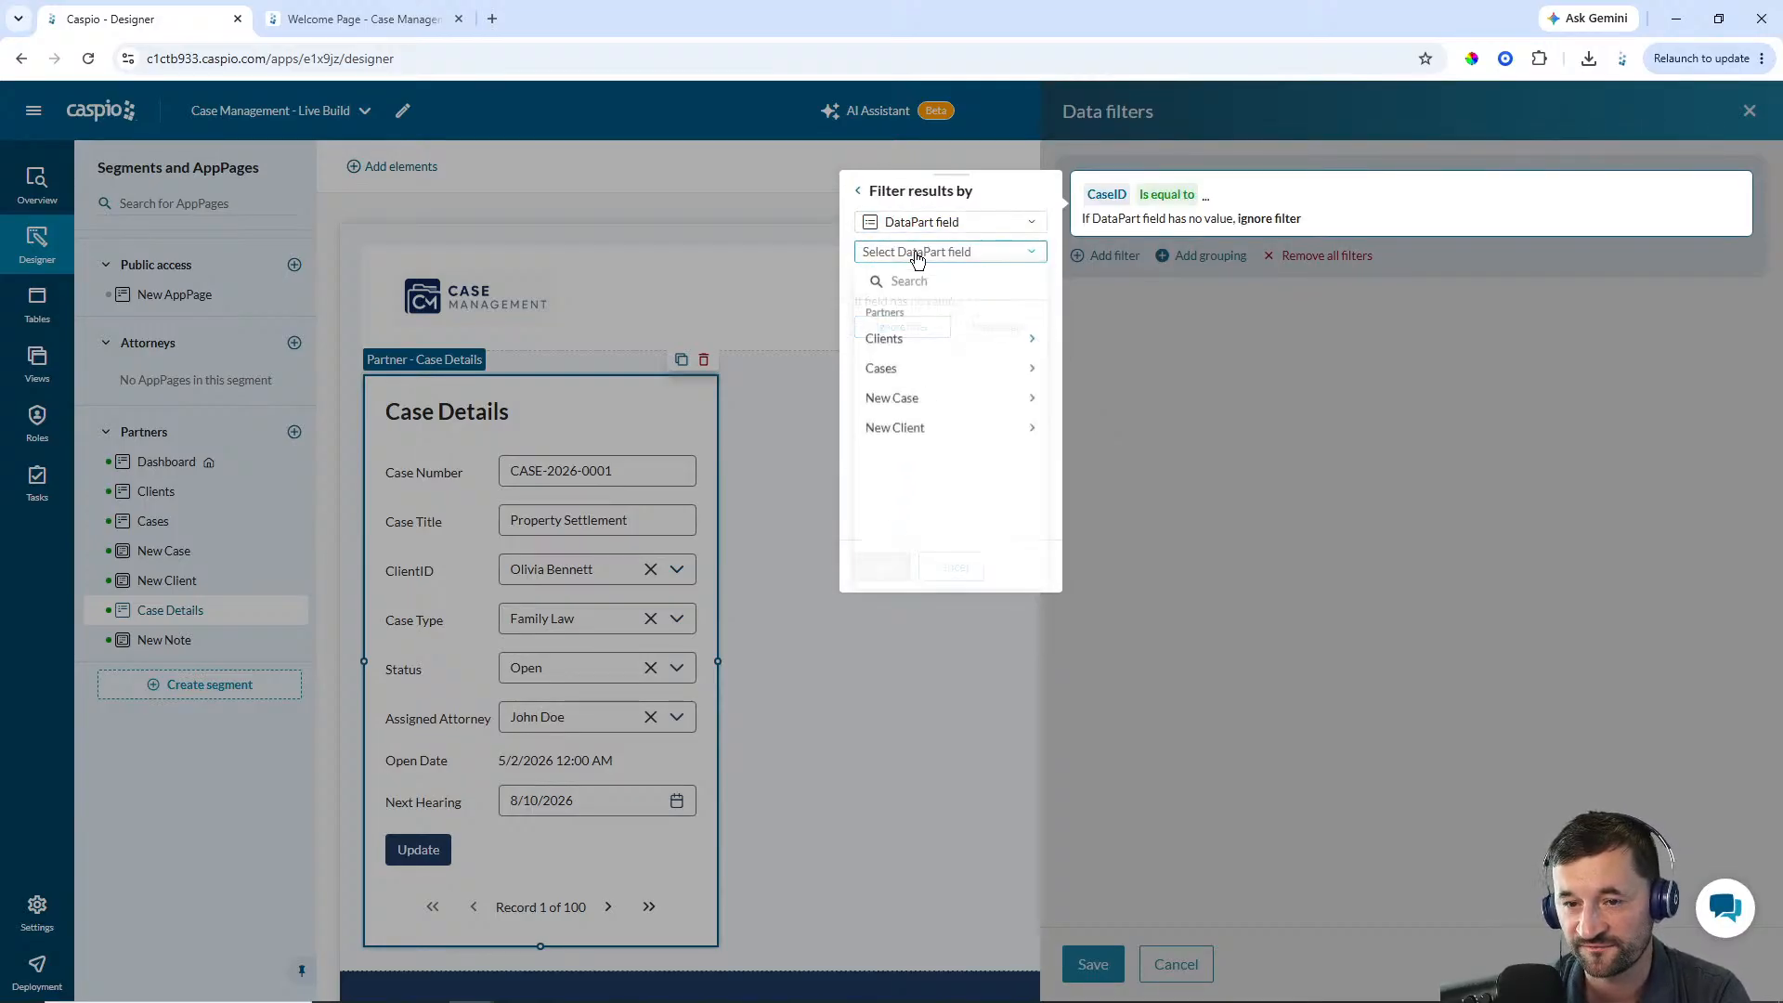
{"action": "left_click", "coordinate": [909, 369]}
{"action": "left_click", "coordinate": [945, 395]}
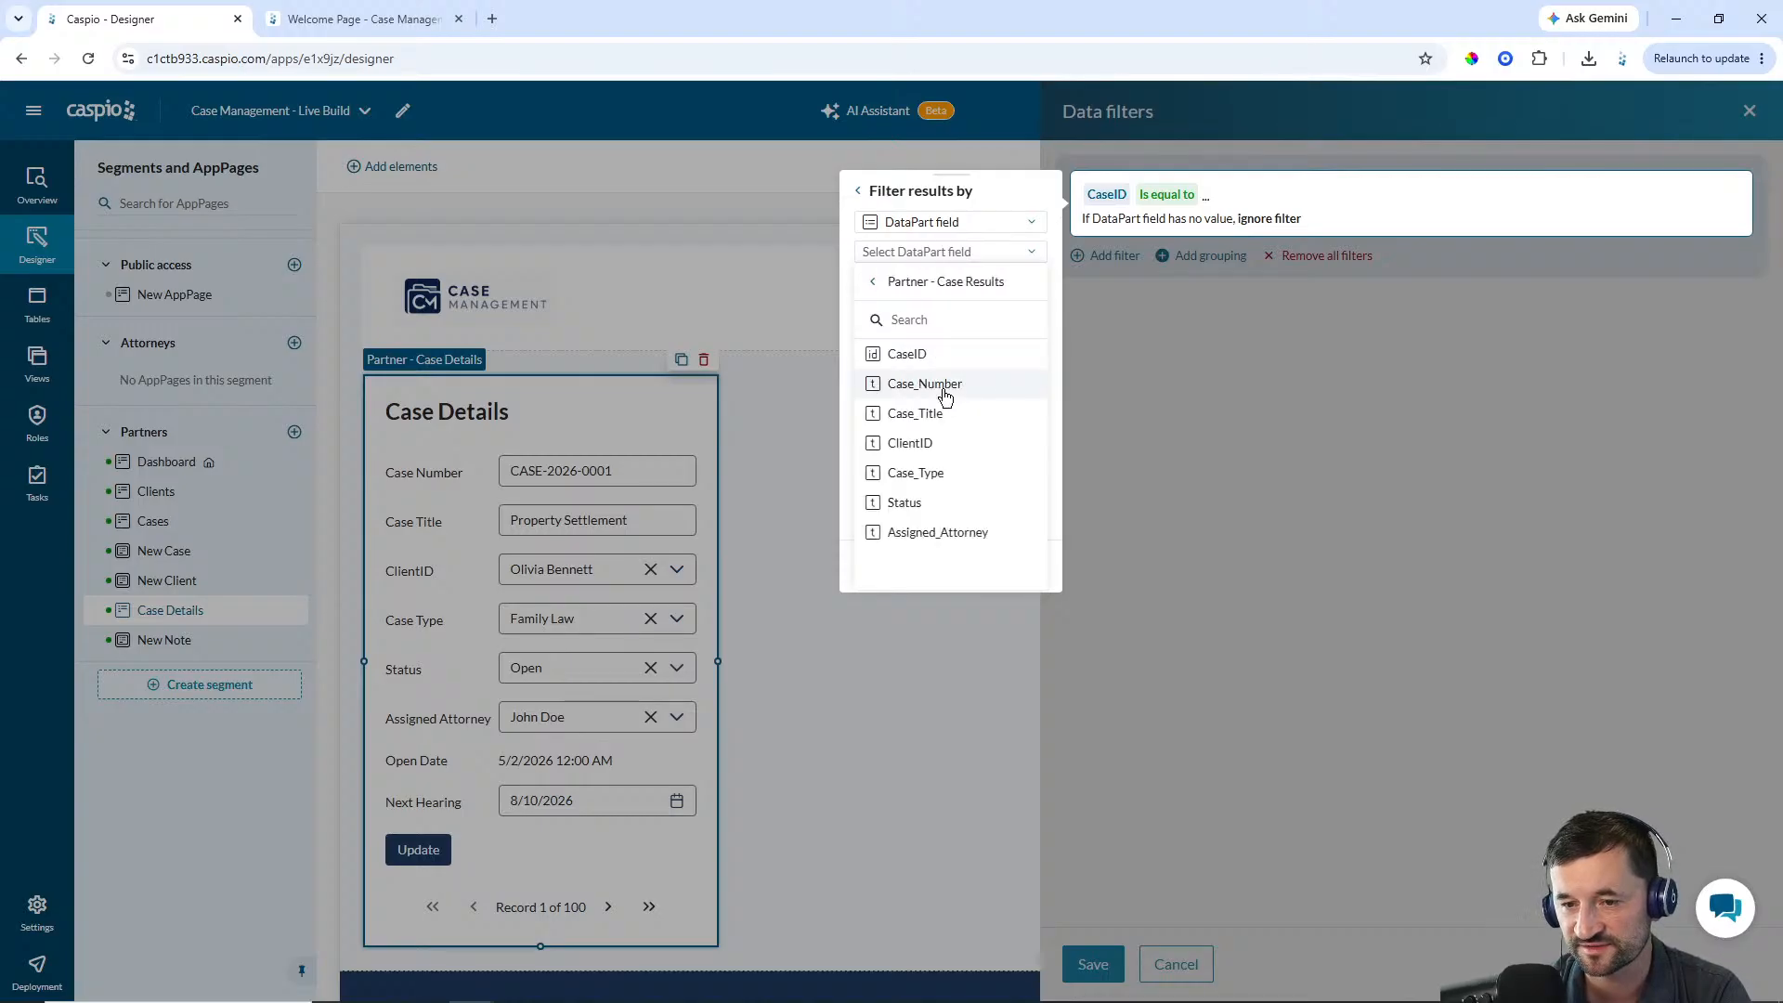
{"action": "left_click", "coordinate": [917, 356]}
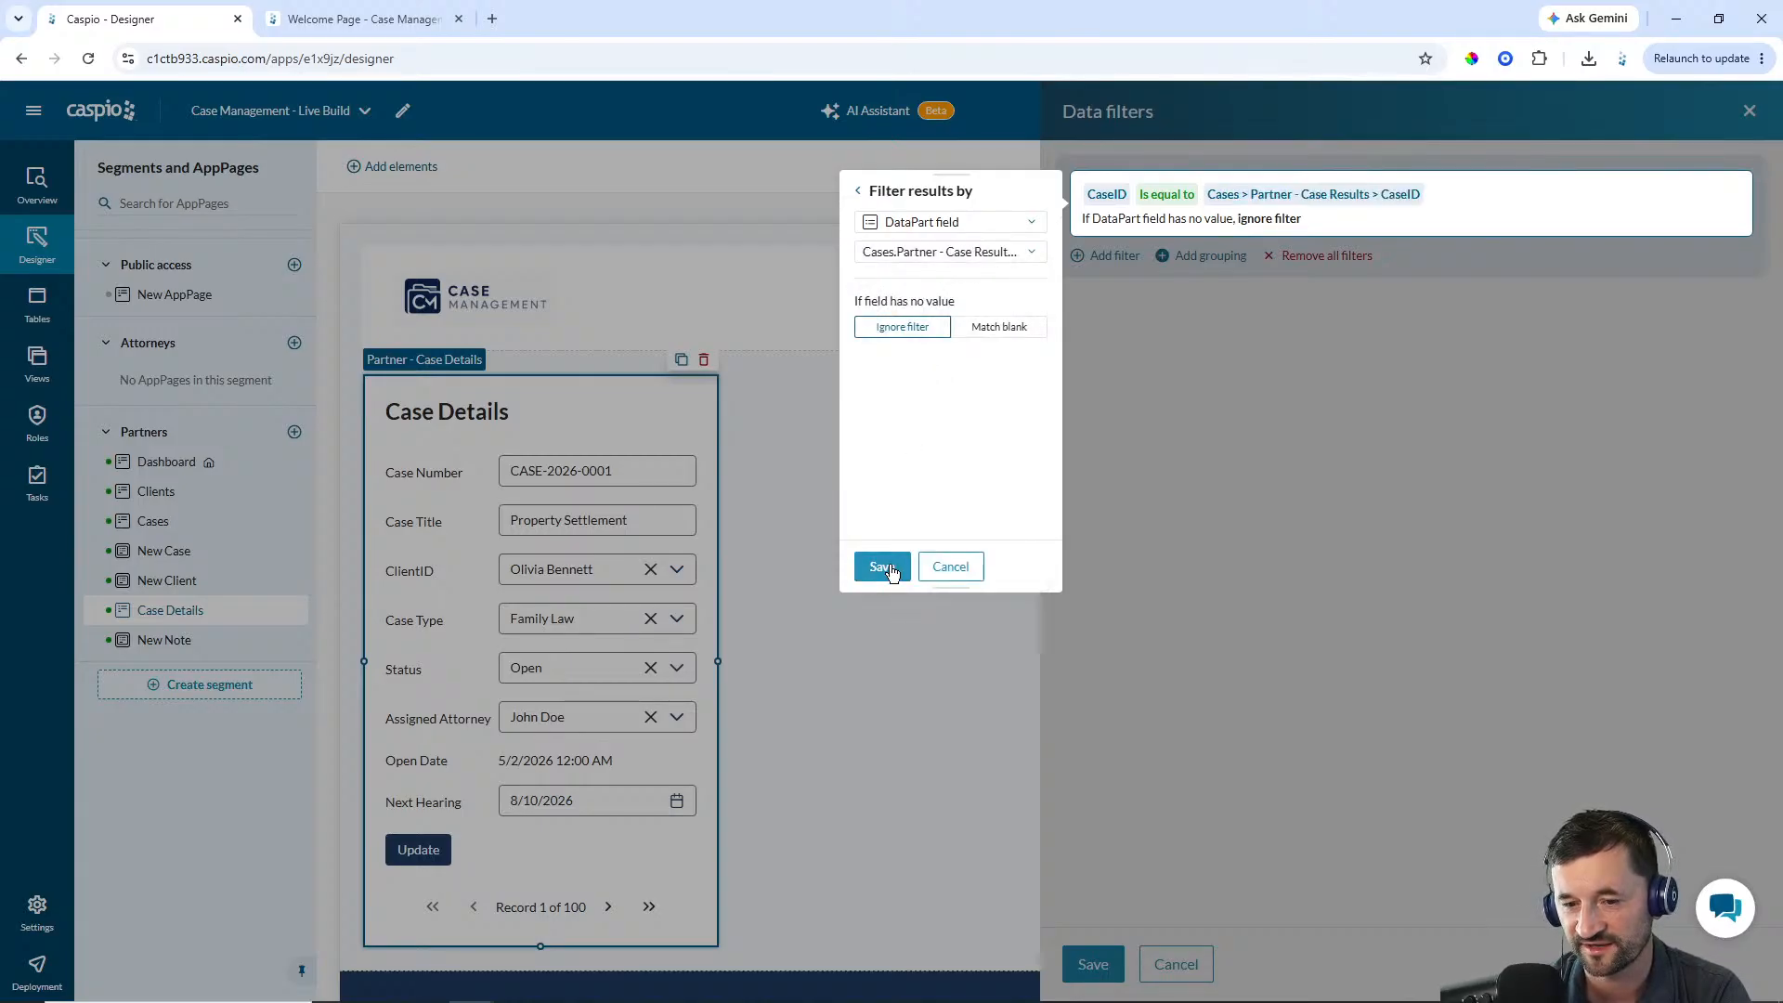
{"action": "left_click", "coordinate": [884, 567]}
{"action": "left_click", "coordinate": [1093, 964]}
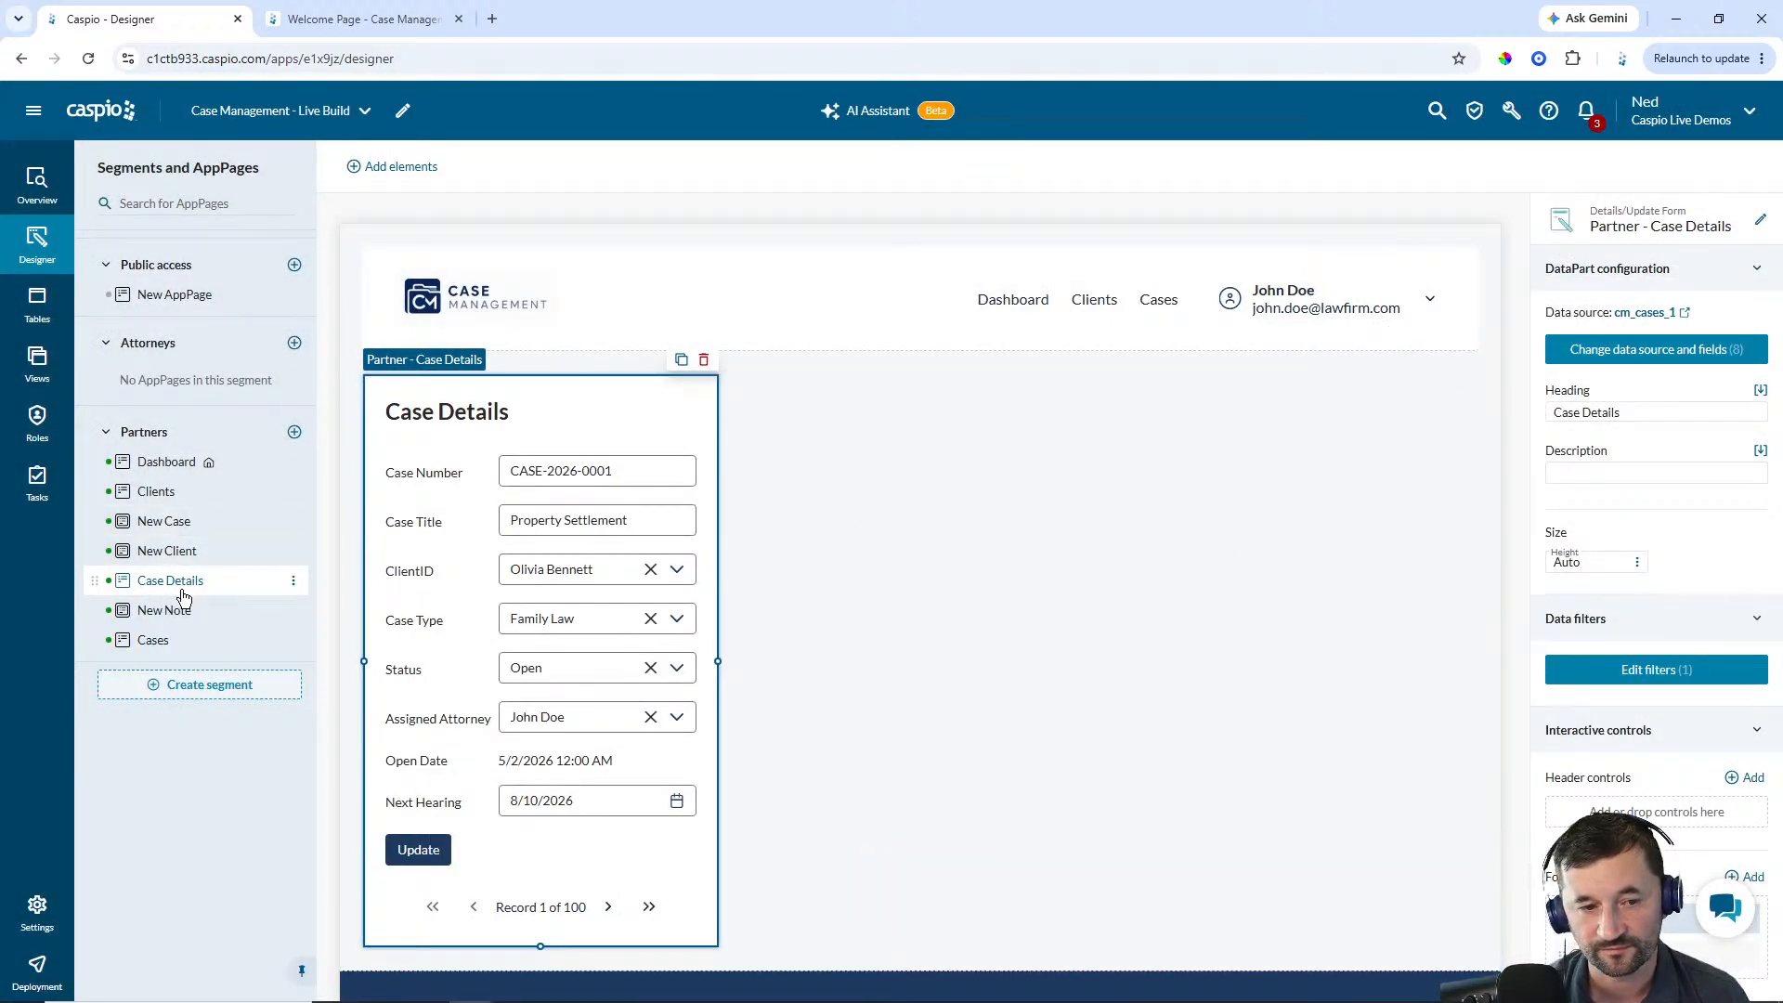
On the Cases results report, add a record control named Details that opens the Case Details AppPage, labelled Details
{"action": "left_click", "coordinate": [173, 640]}
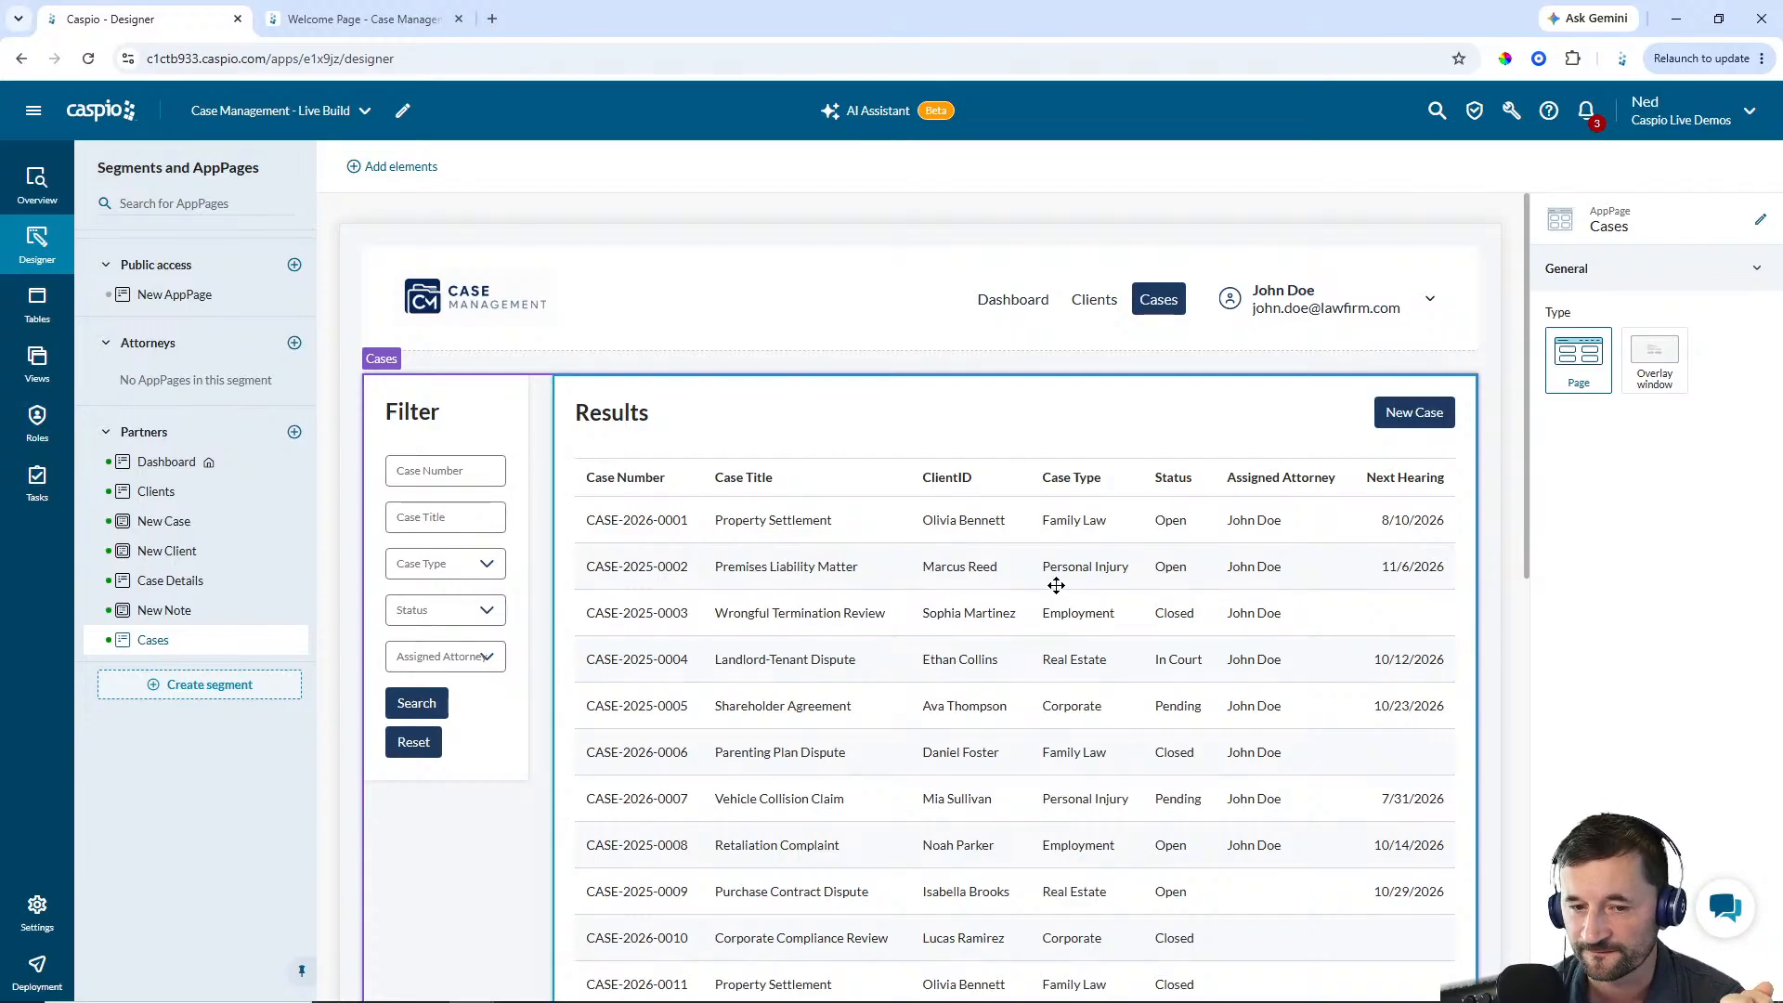
{"action": "left_click", "coordinate": [1129, 695]}
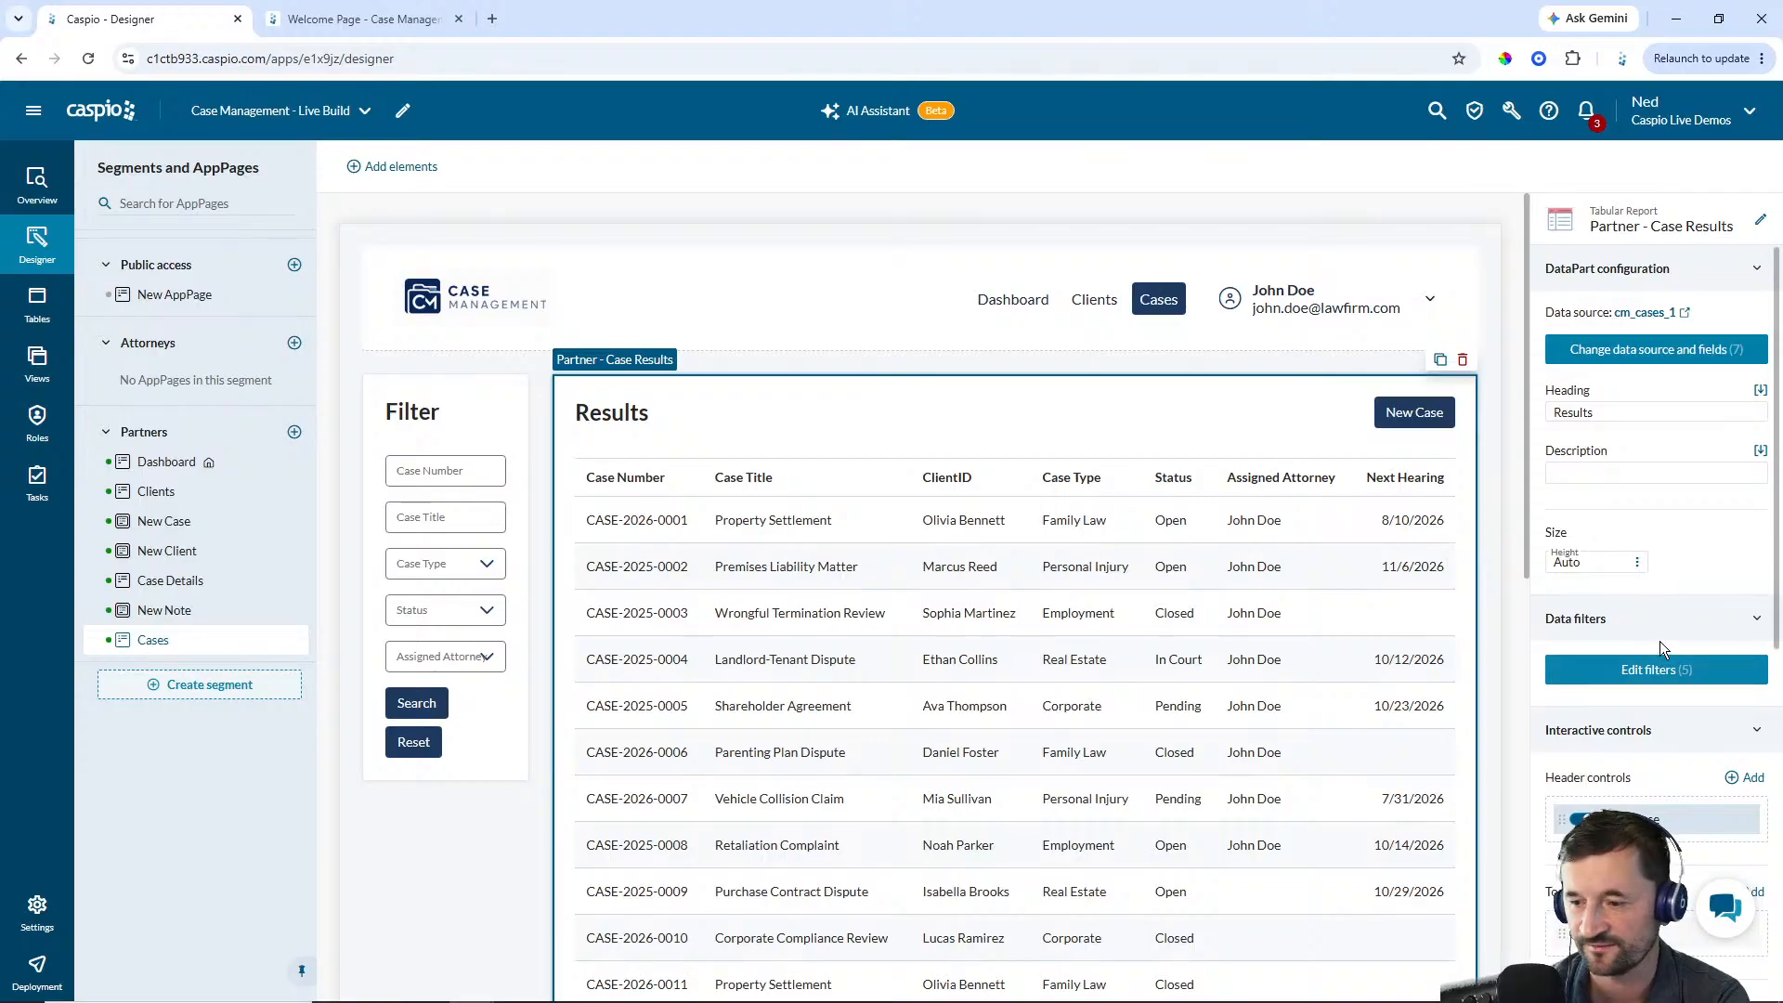
{"action": "scroll", "coordinate": [1658, 640], "scroll_direction": "down", "scroll_amount": 3}
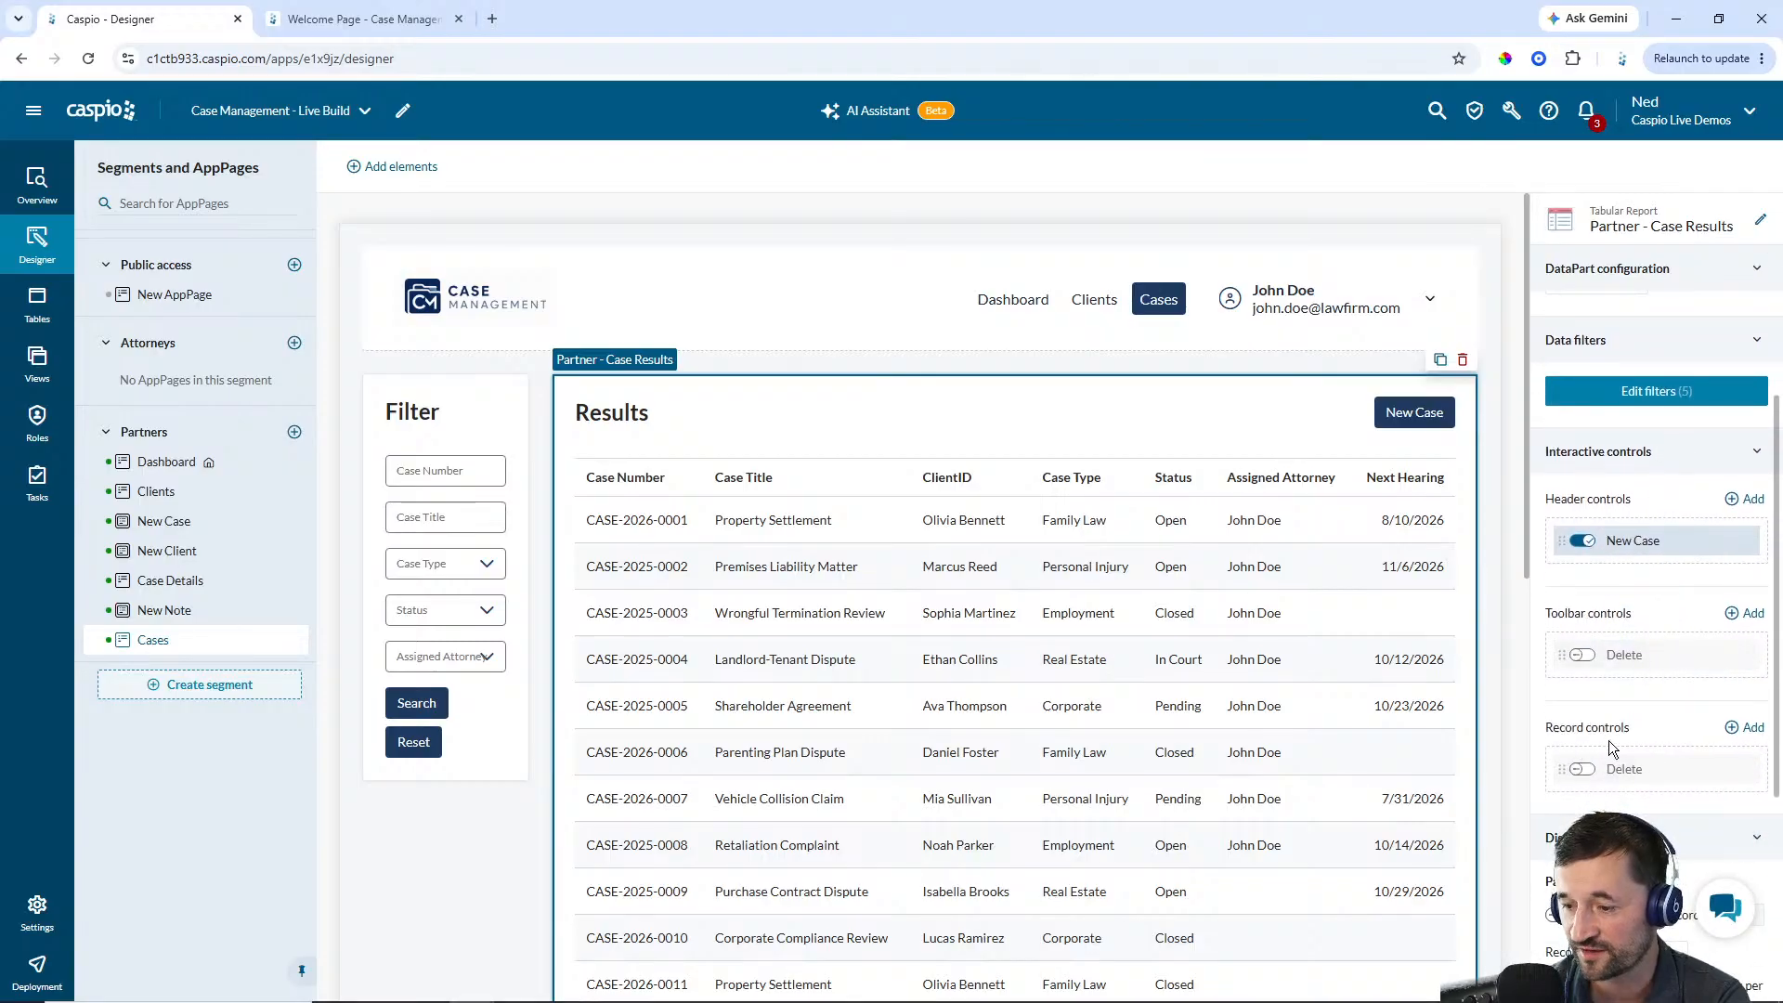
{"action": "left_click", "coordinate": [1746, 729]}
{"action": "type", "text": "Details"}
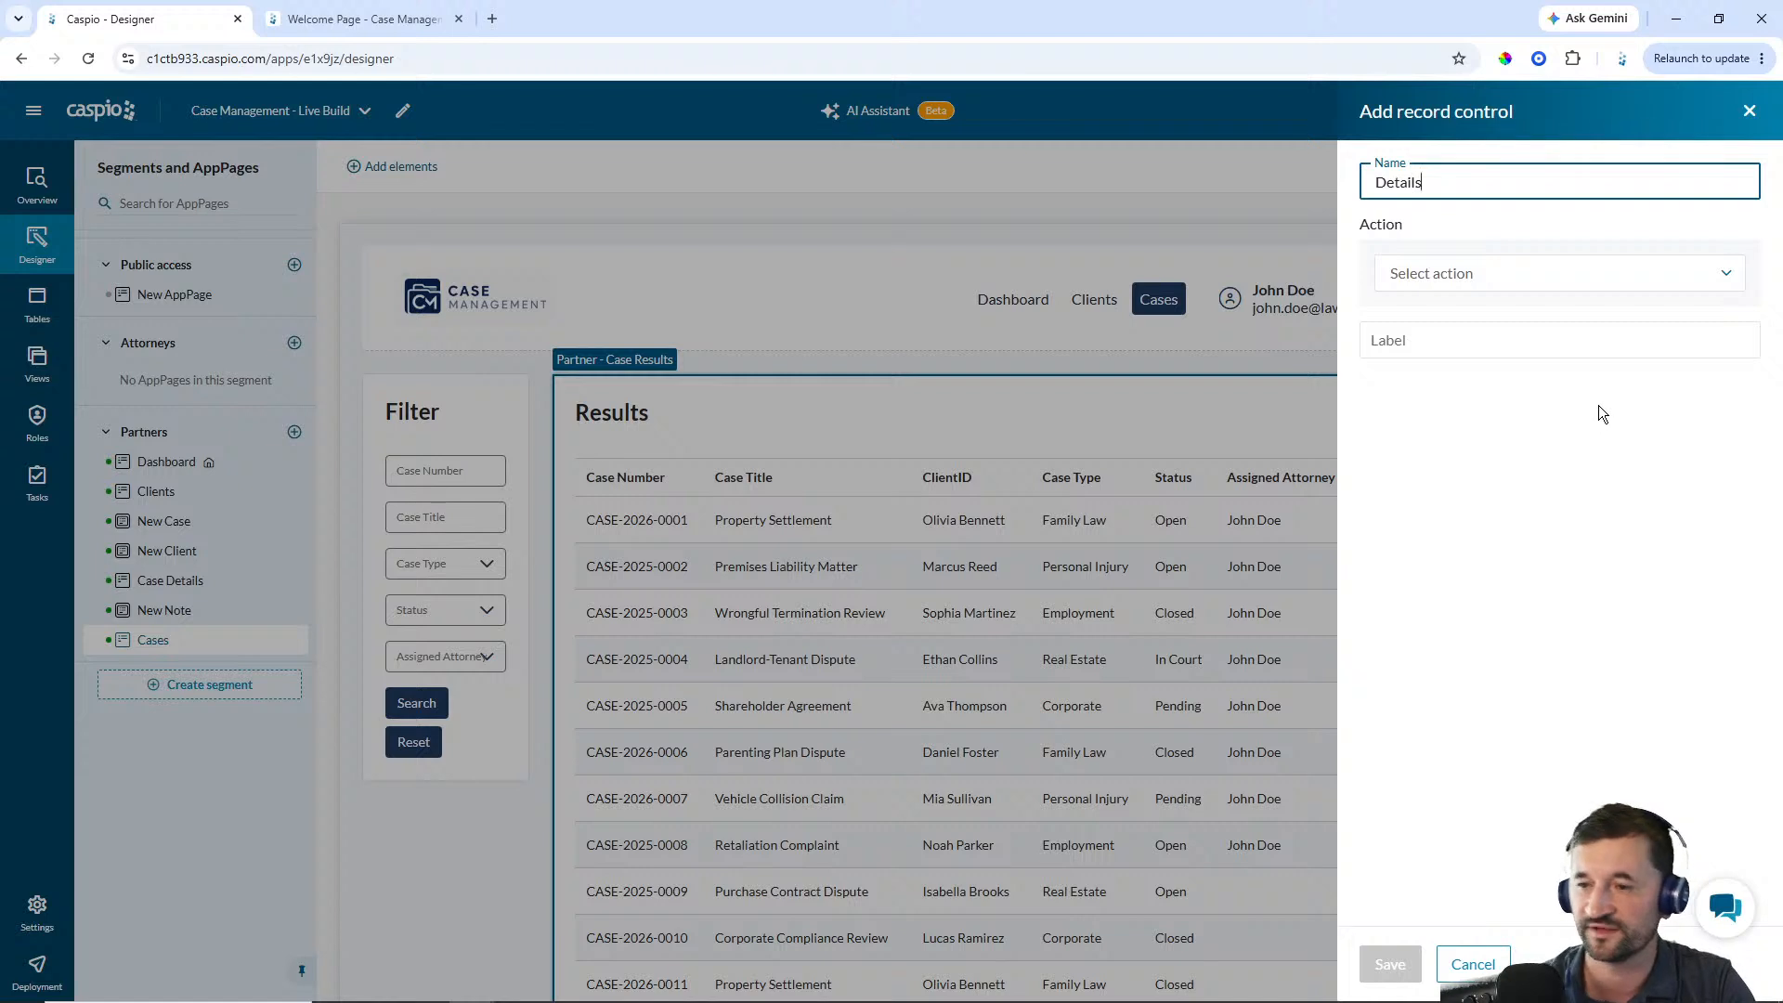
{"action": "left_click", "coordinate": [1504, 281]}
{"action": "left_click", "coordinate": [1504, 316]}
{"action": "left_click", "coordinate": [1501, 325]}
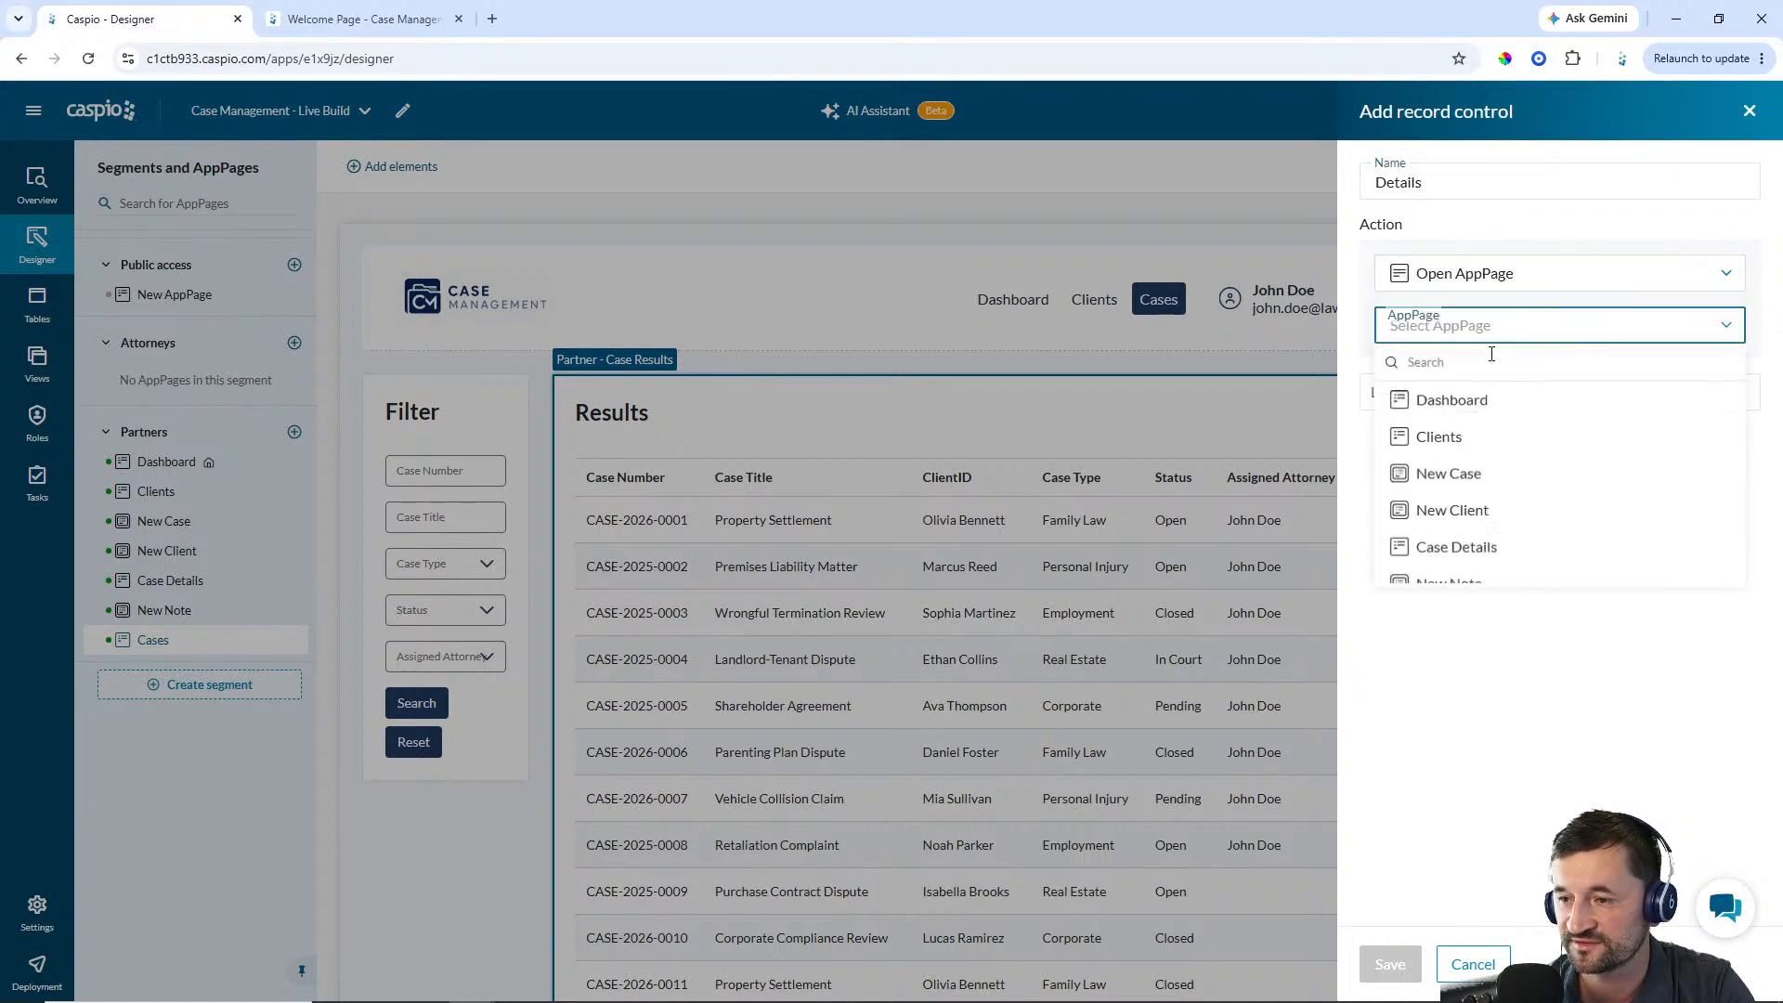
{"action": "left_click", "coordinate": [1461, 547]}
{"action": "left_click", "coordinate": [1439, 460]}
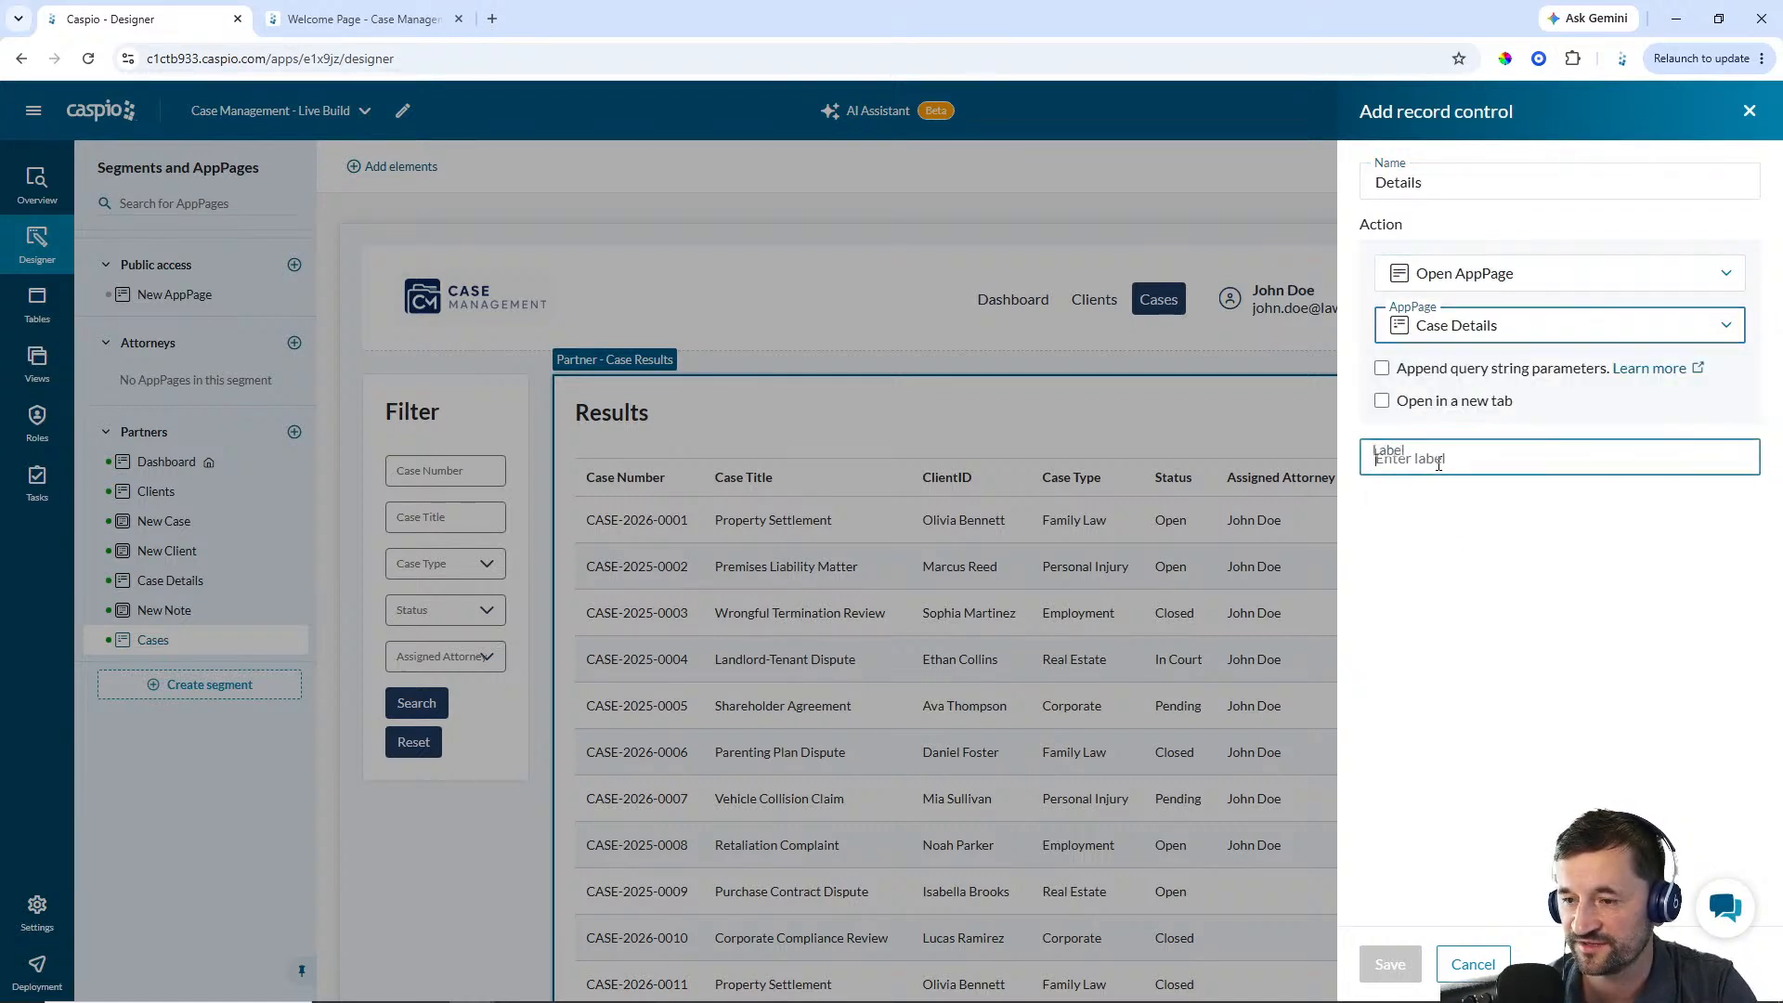
{"action": "type", "text": "Details"}
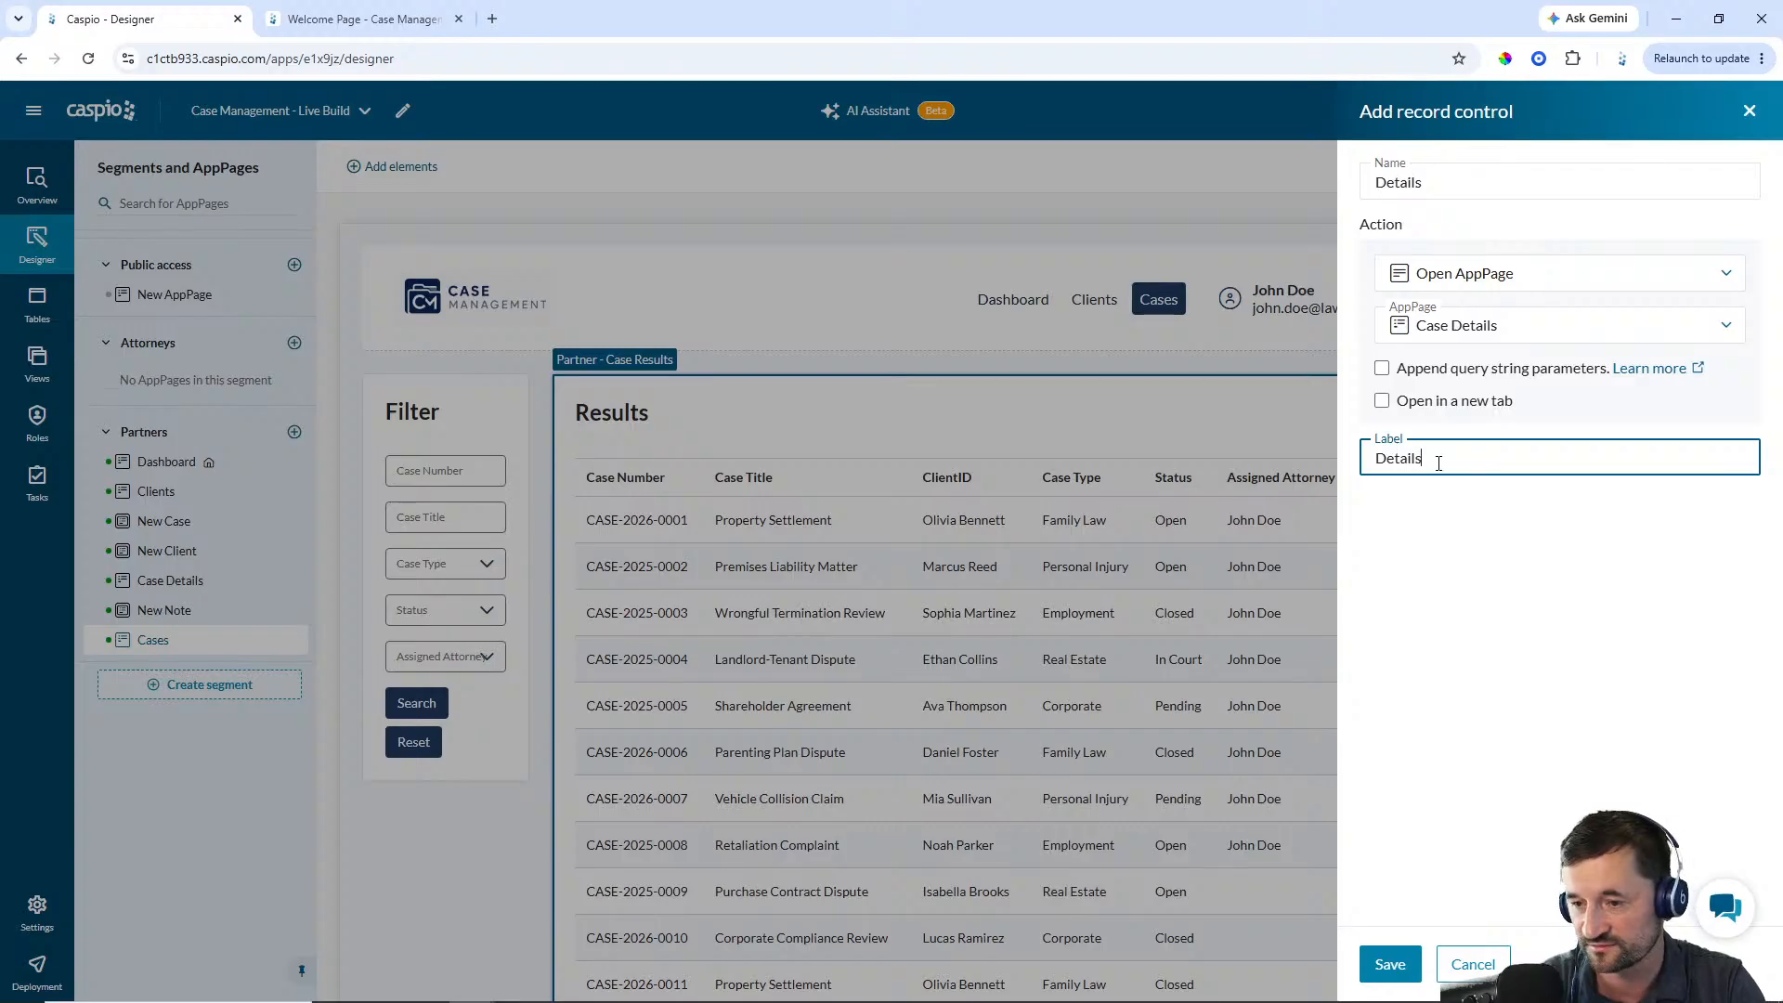
{"action": "left_click", "coordinate": [1388, 960]}
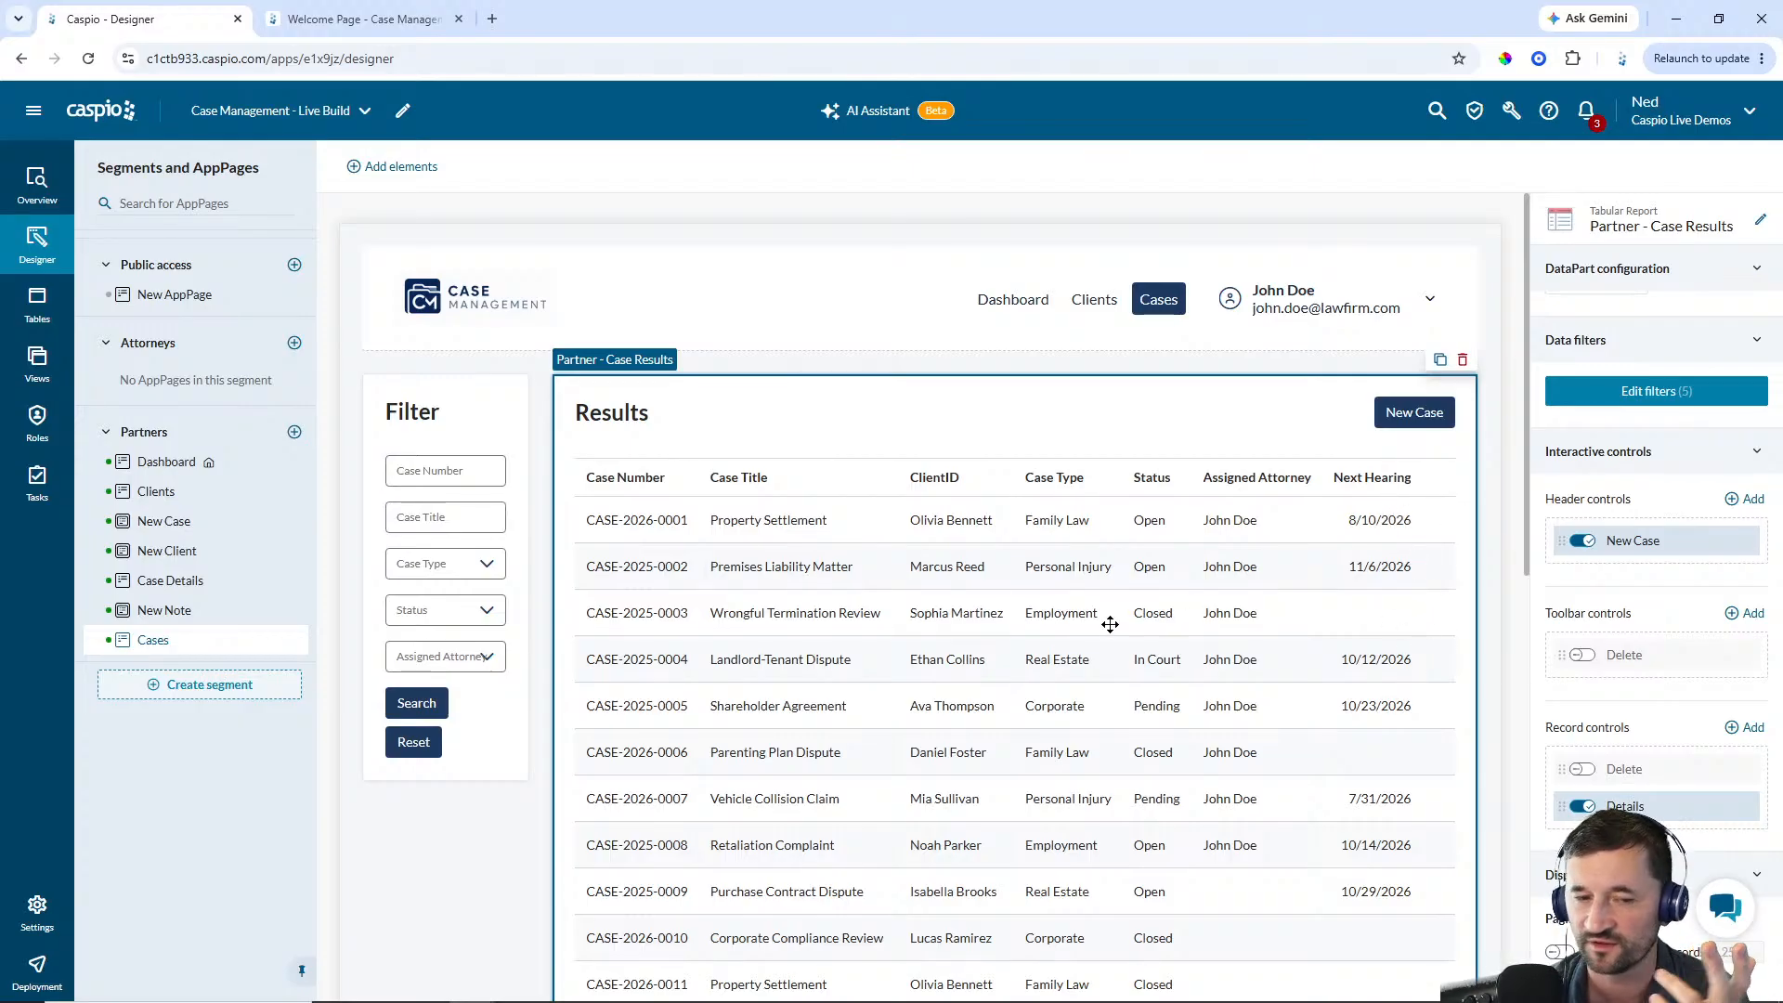
Add a tabular report beside the Case Details form using cm_case_notes_1 with Created_By, Created_Date and Note fields
{"action": "left_click", "coordinate": [148, 581]}
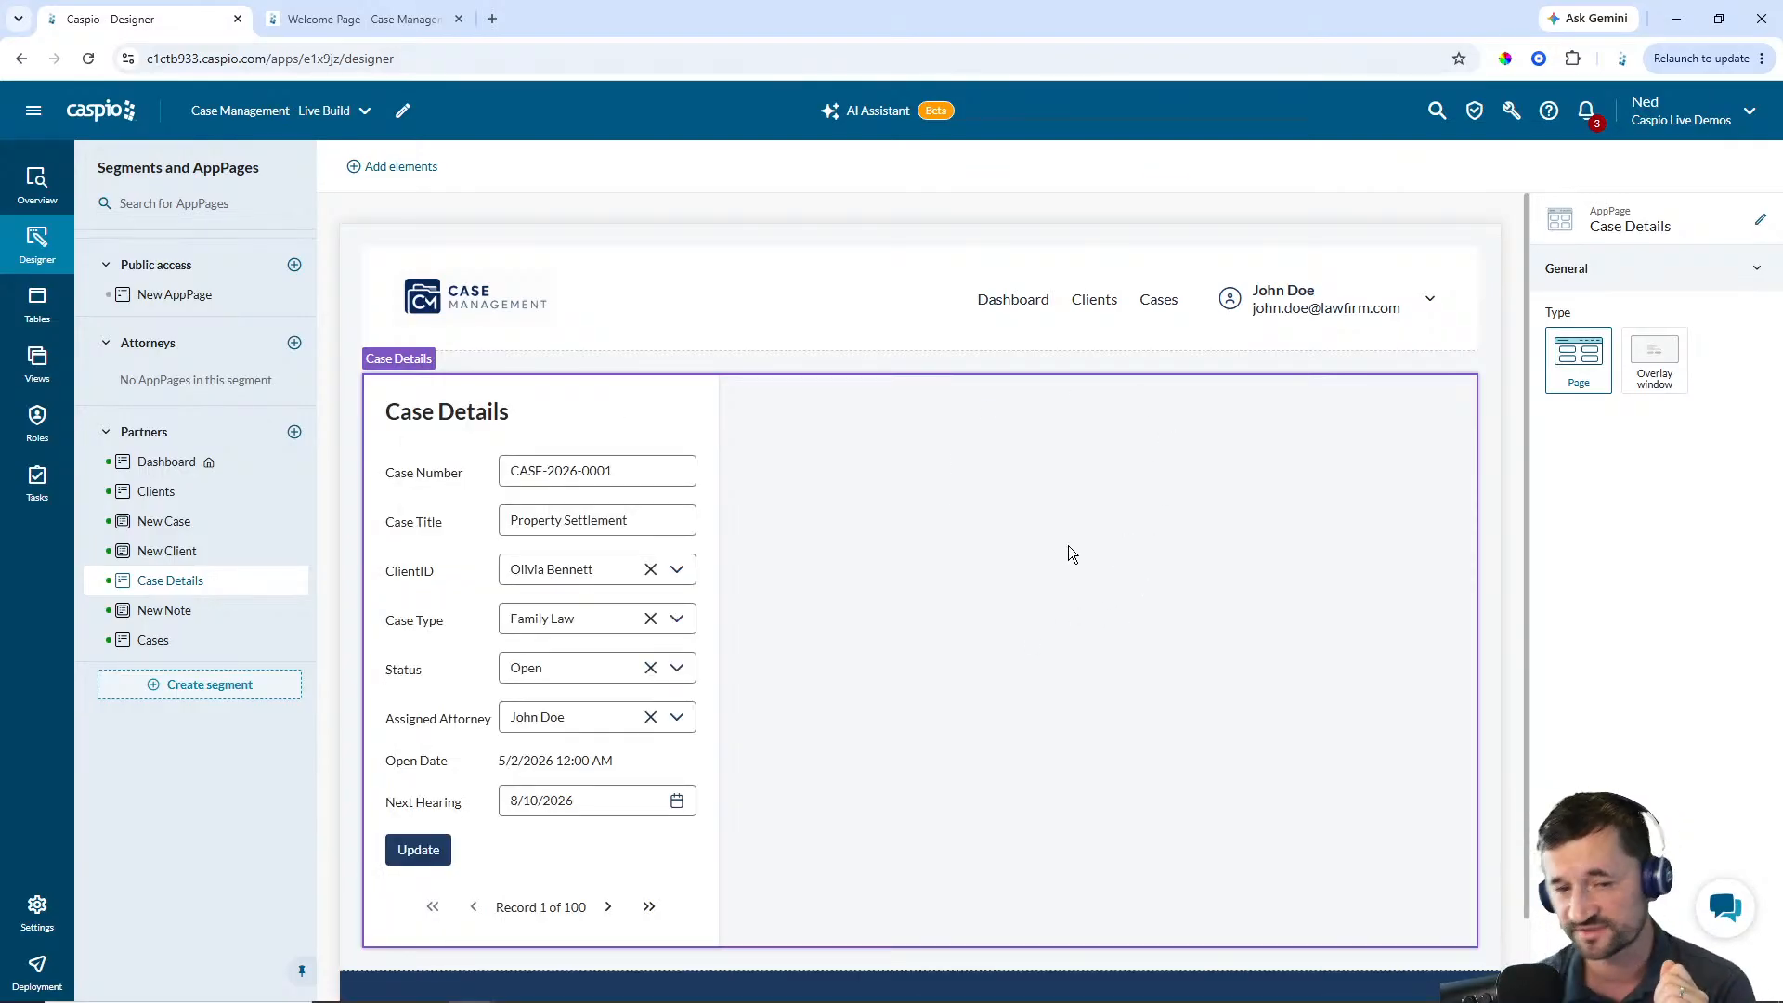
{"action": "left_click", "coordinate": [409, 174]}
{"action": "left_click_drag", "start_coordinate": [398, 446], "coordinate": [1033, 390]}
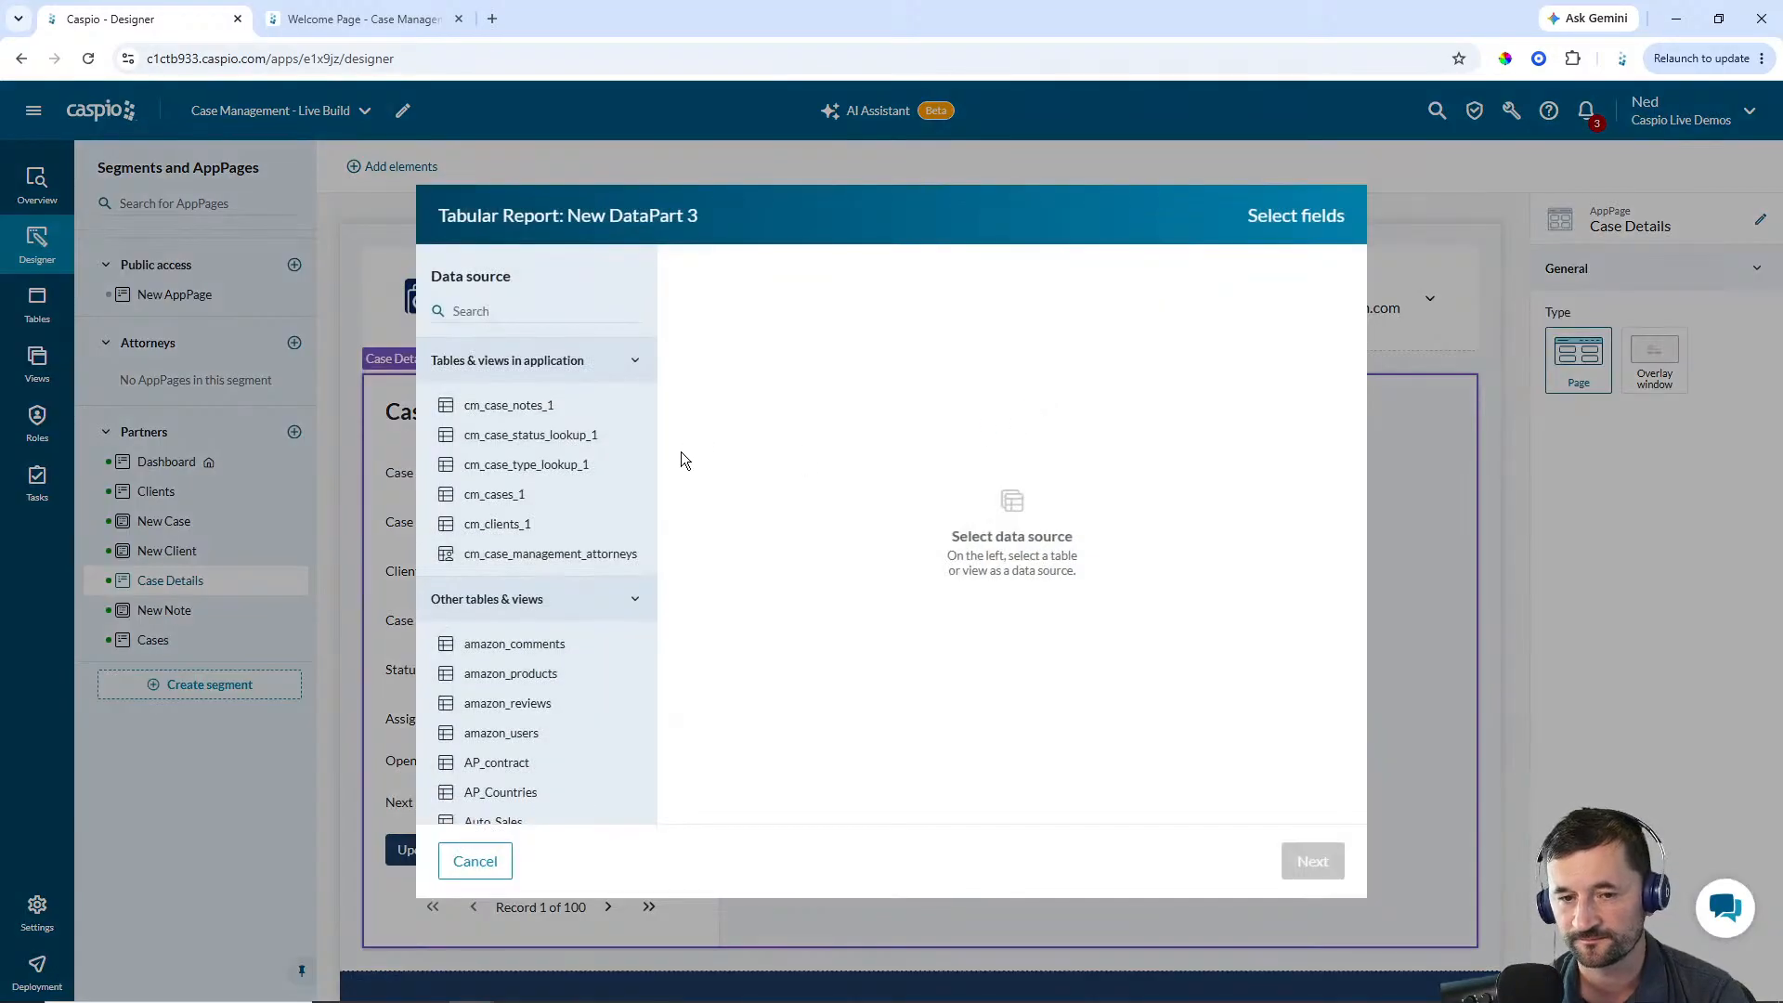
{"action": "left_click", "coordinate": [538, 409]}
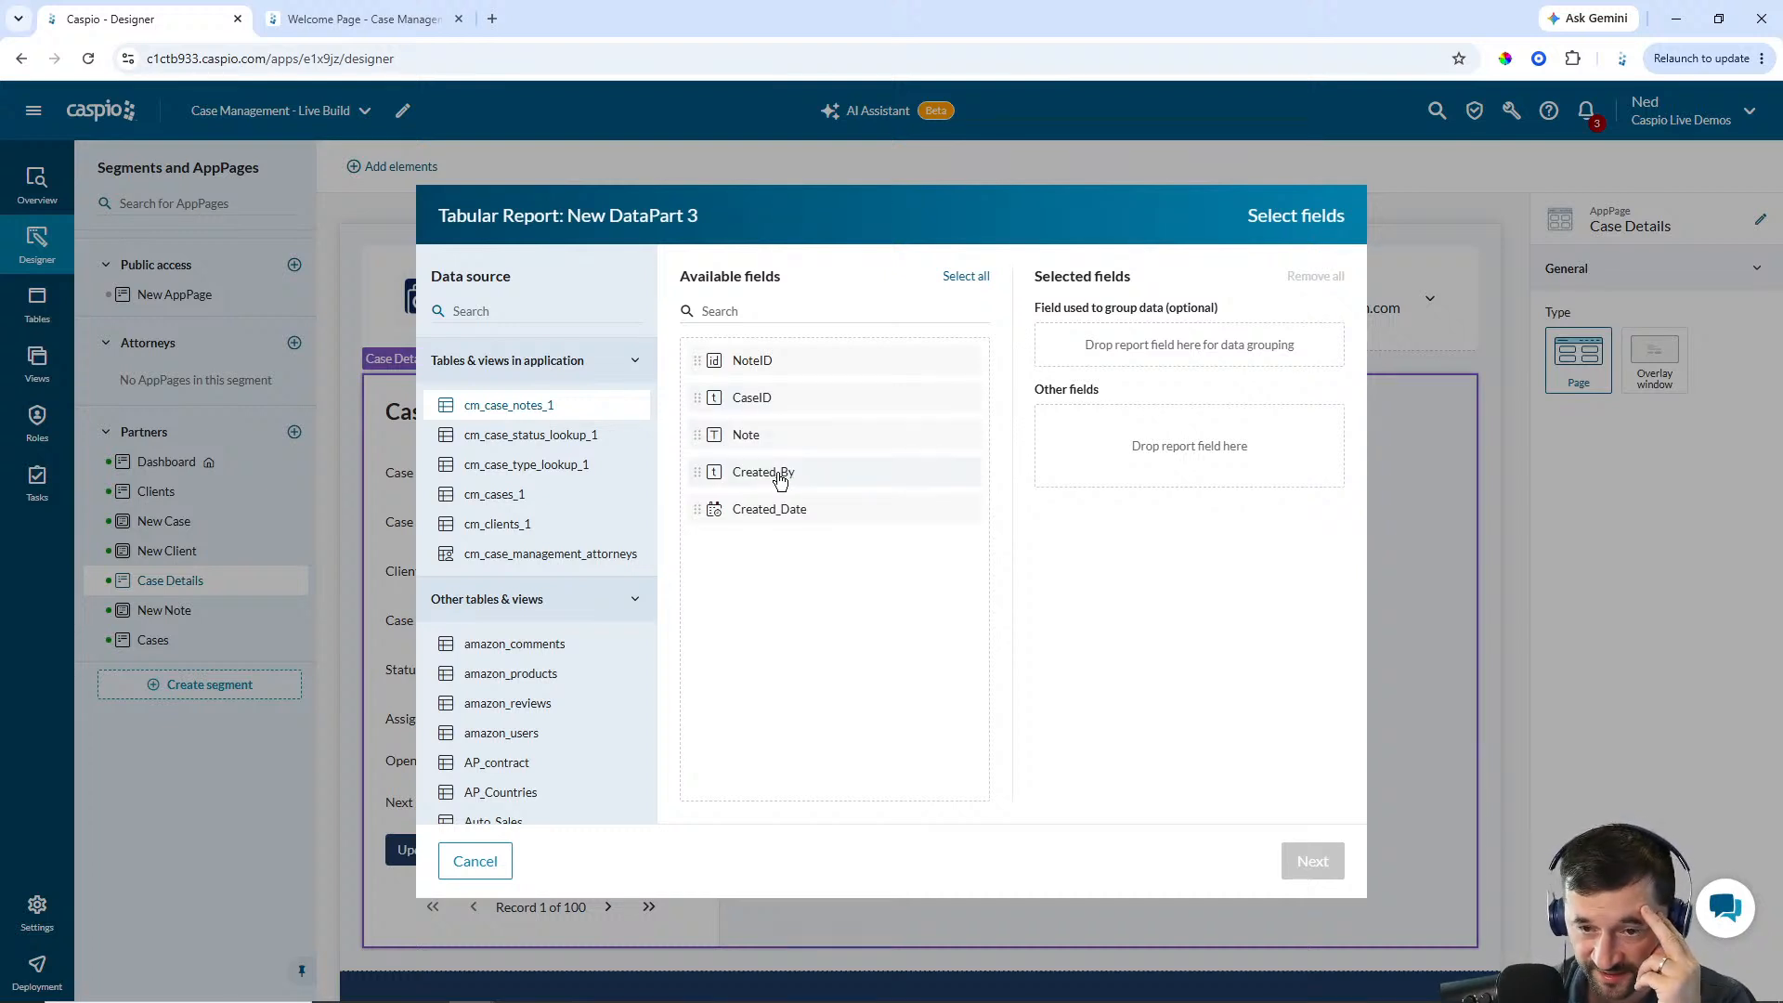
{"action": "left_click", "coordinate": [770, 477]}
{"action": "left_click", "coordinate": [767, 472]}
{"action": "left_click", "coordinate": [763, 444]}
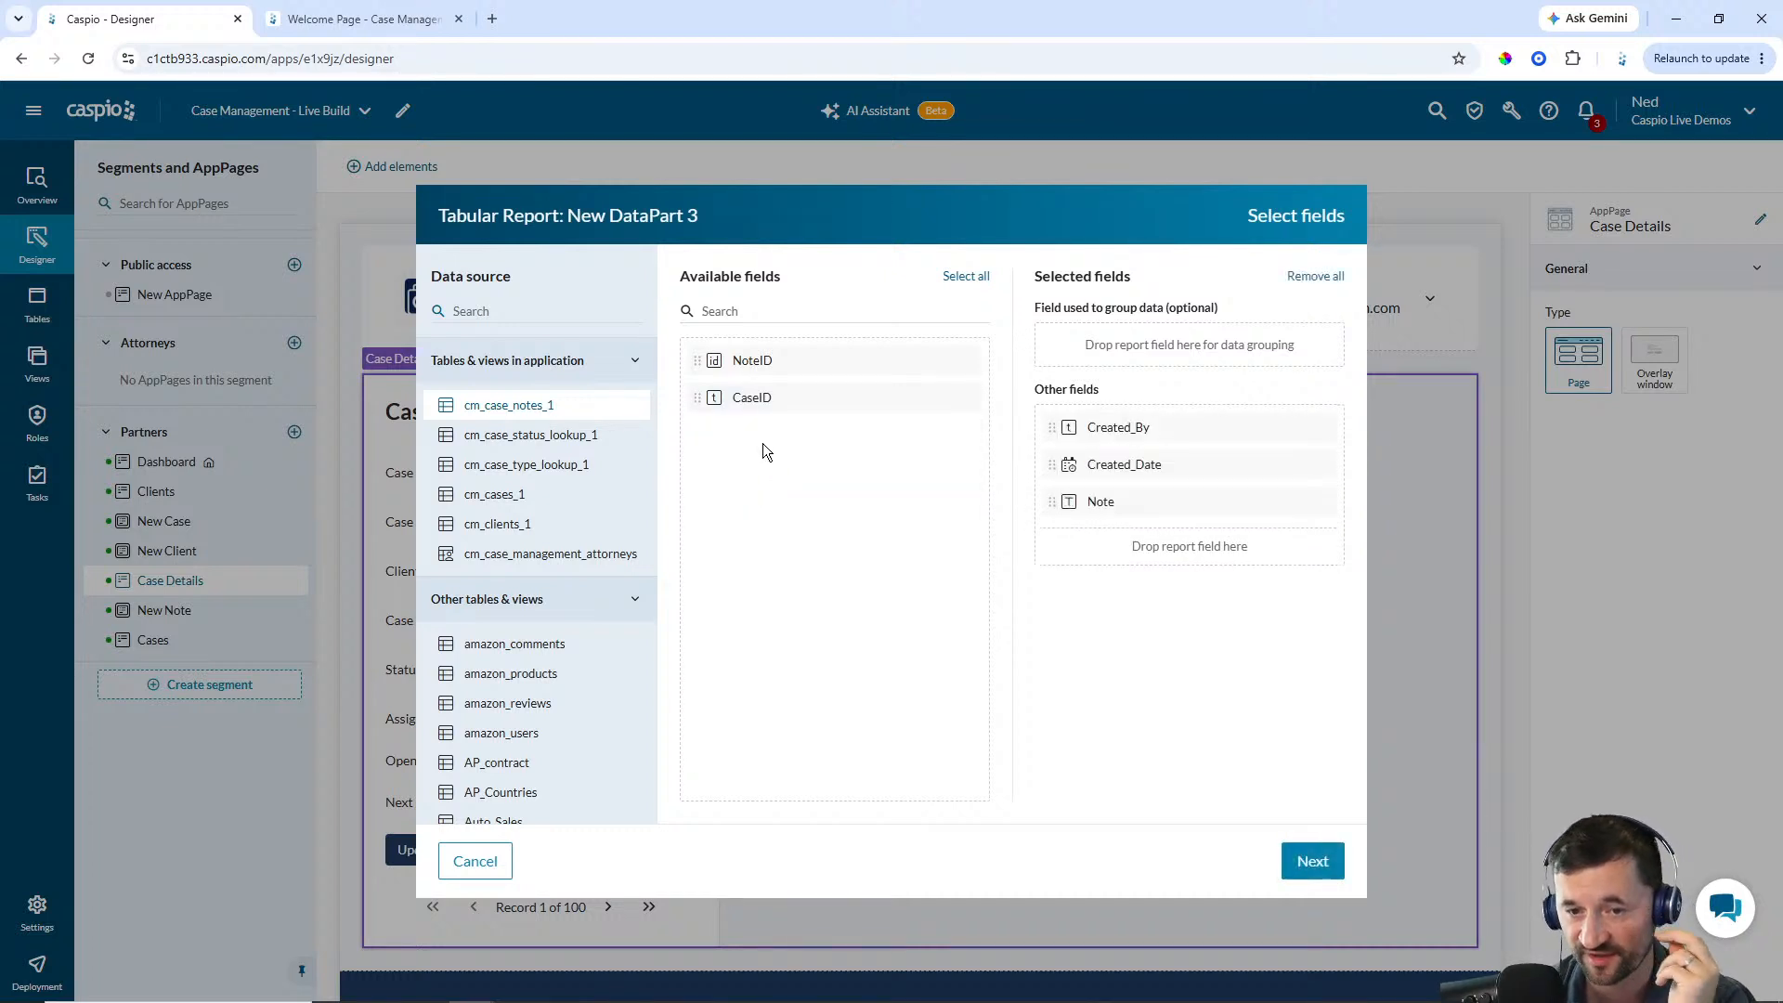
{"action": "left_click", "coordinate": [1312, 861]}
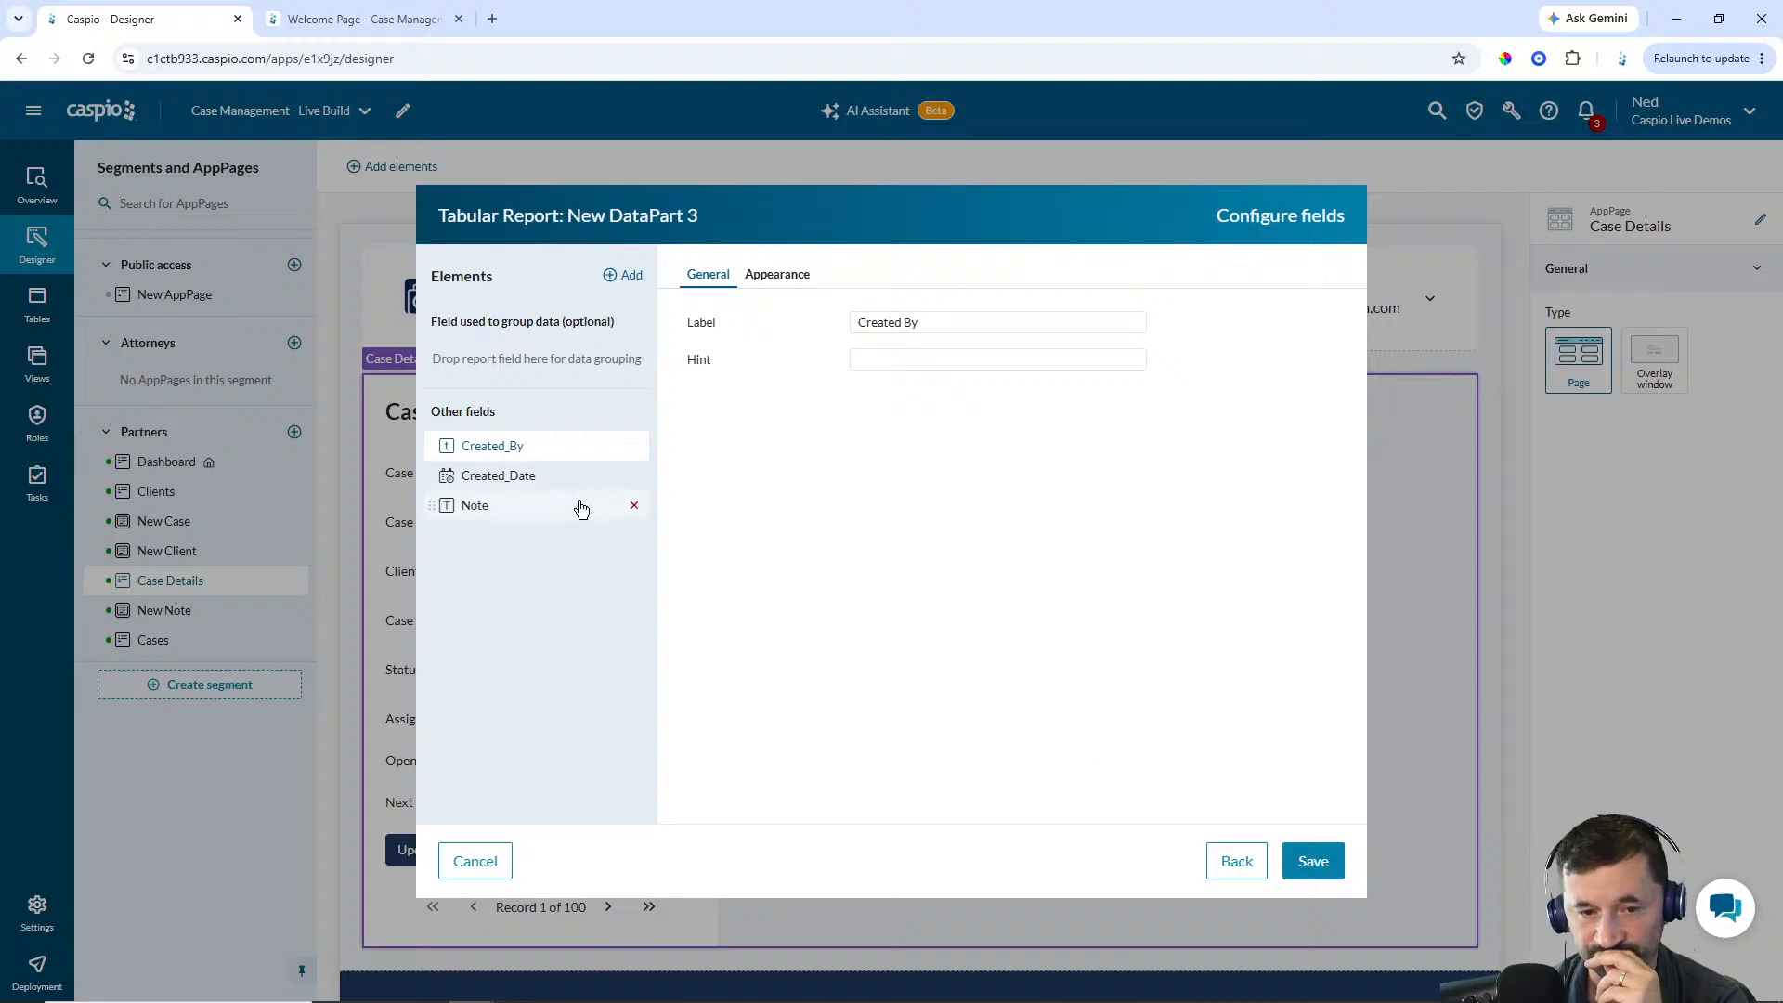
Give the Note column a fixed 600 px width, save the report, and set its heading to Results
{"action": "left_click", "coordinate": [512, 514]}
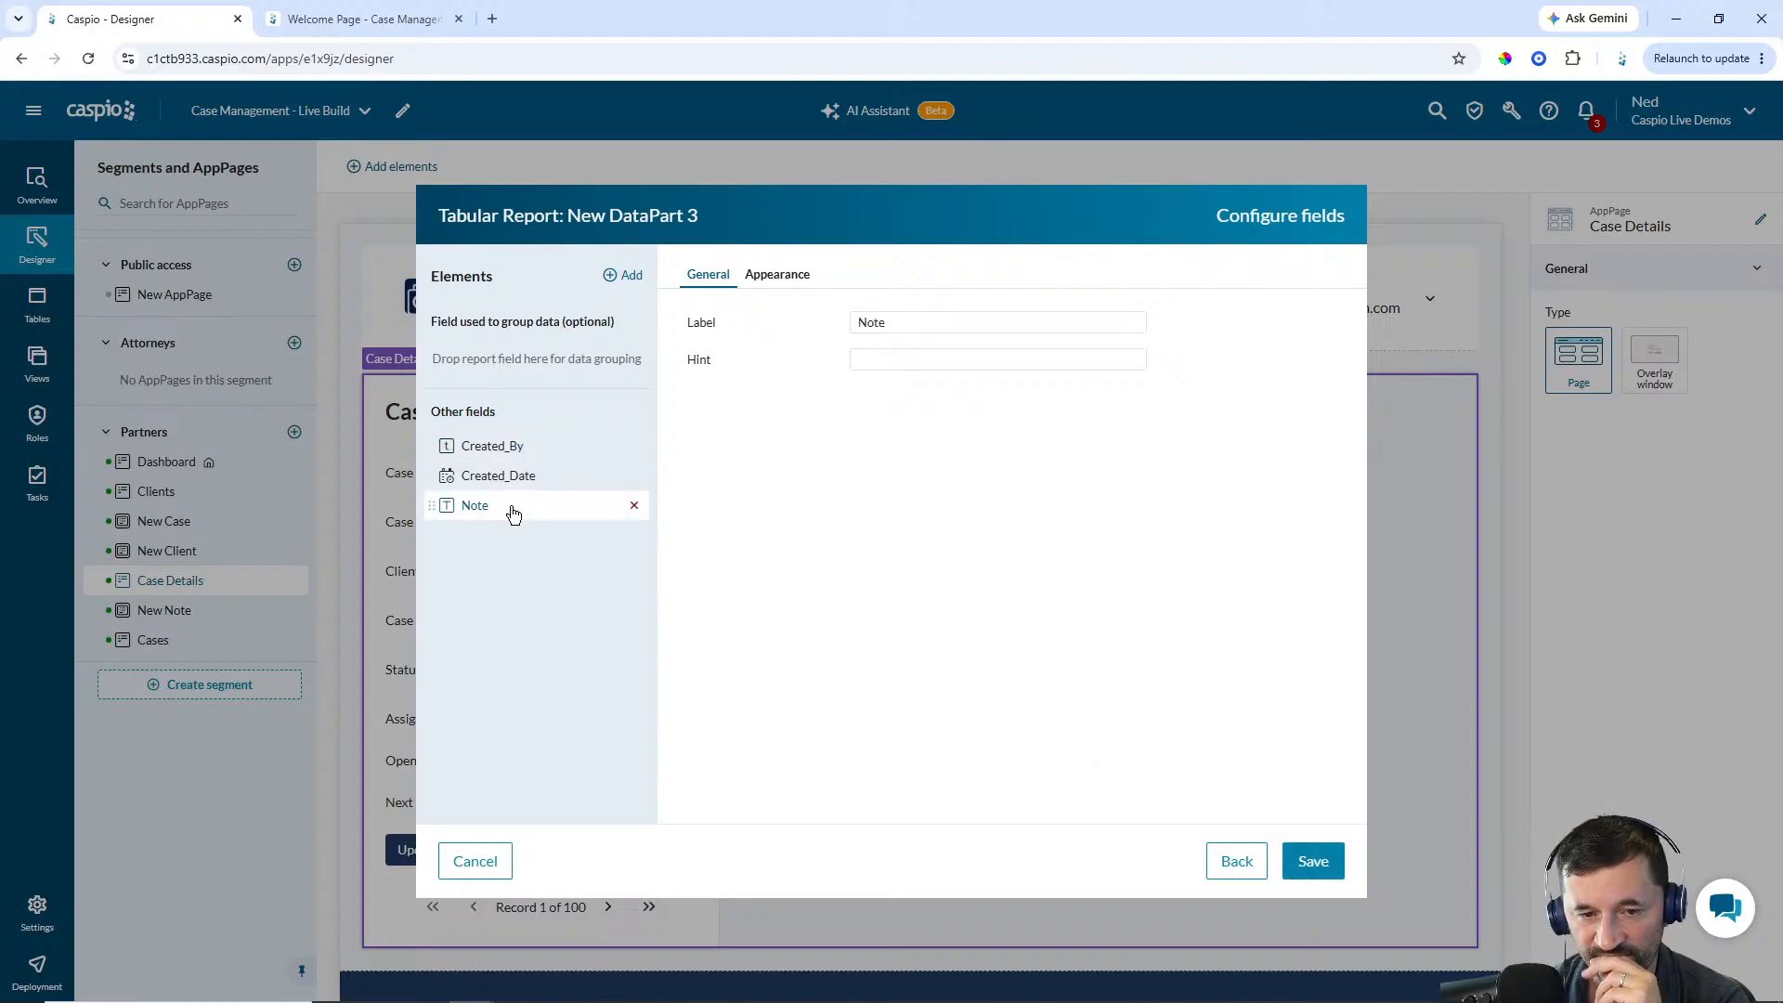
{"action": "left_click", "coordinate": [776, 279]}
{"action": "left_click", "coordinate": [899, 322]}
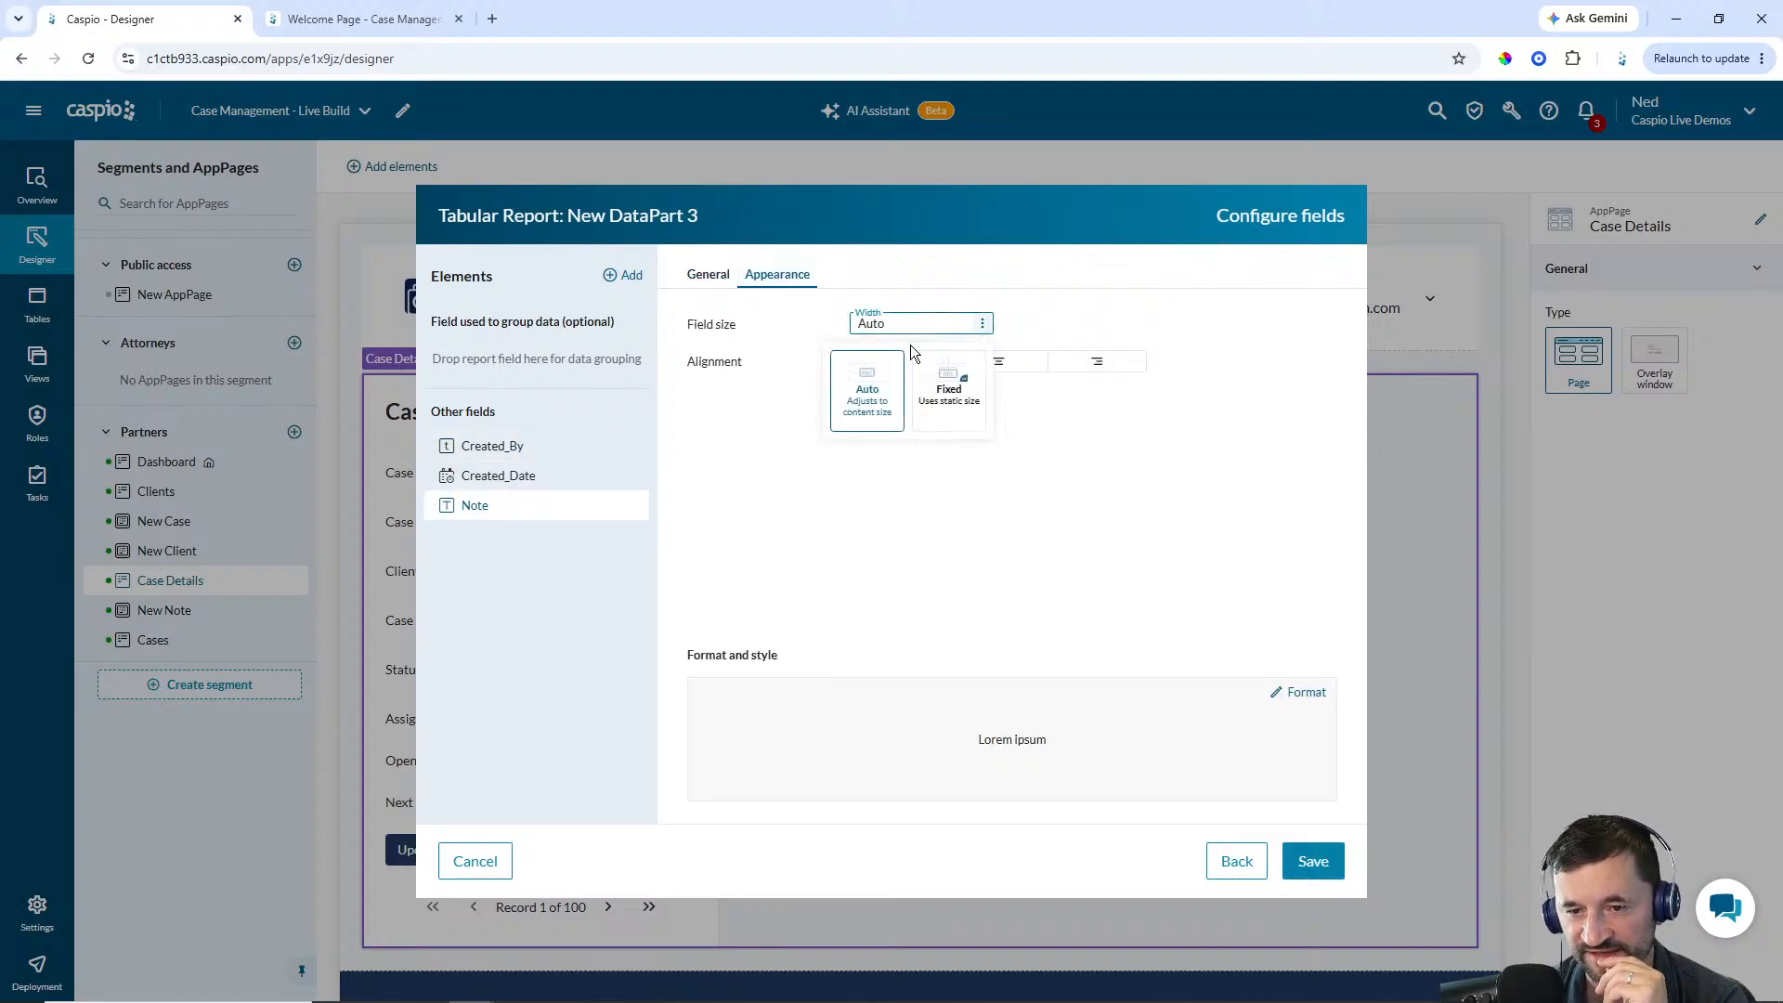
{"action": "left_click", "coordinate": [929, 394]}
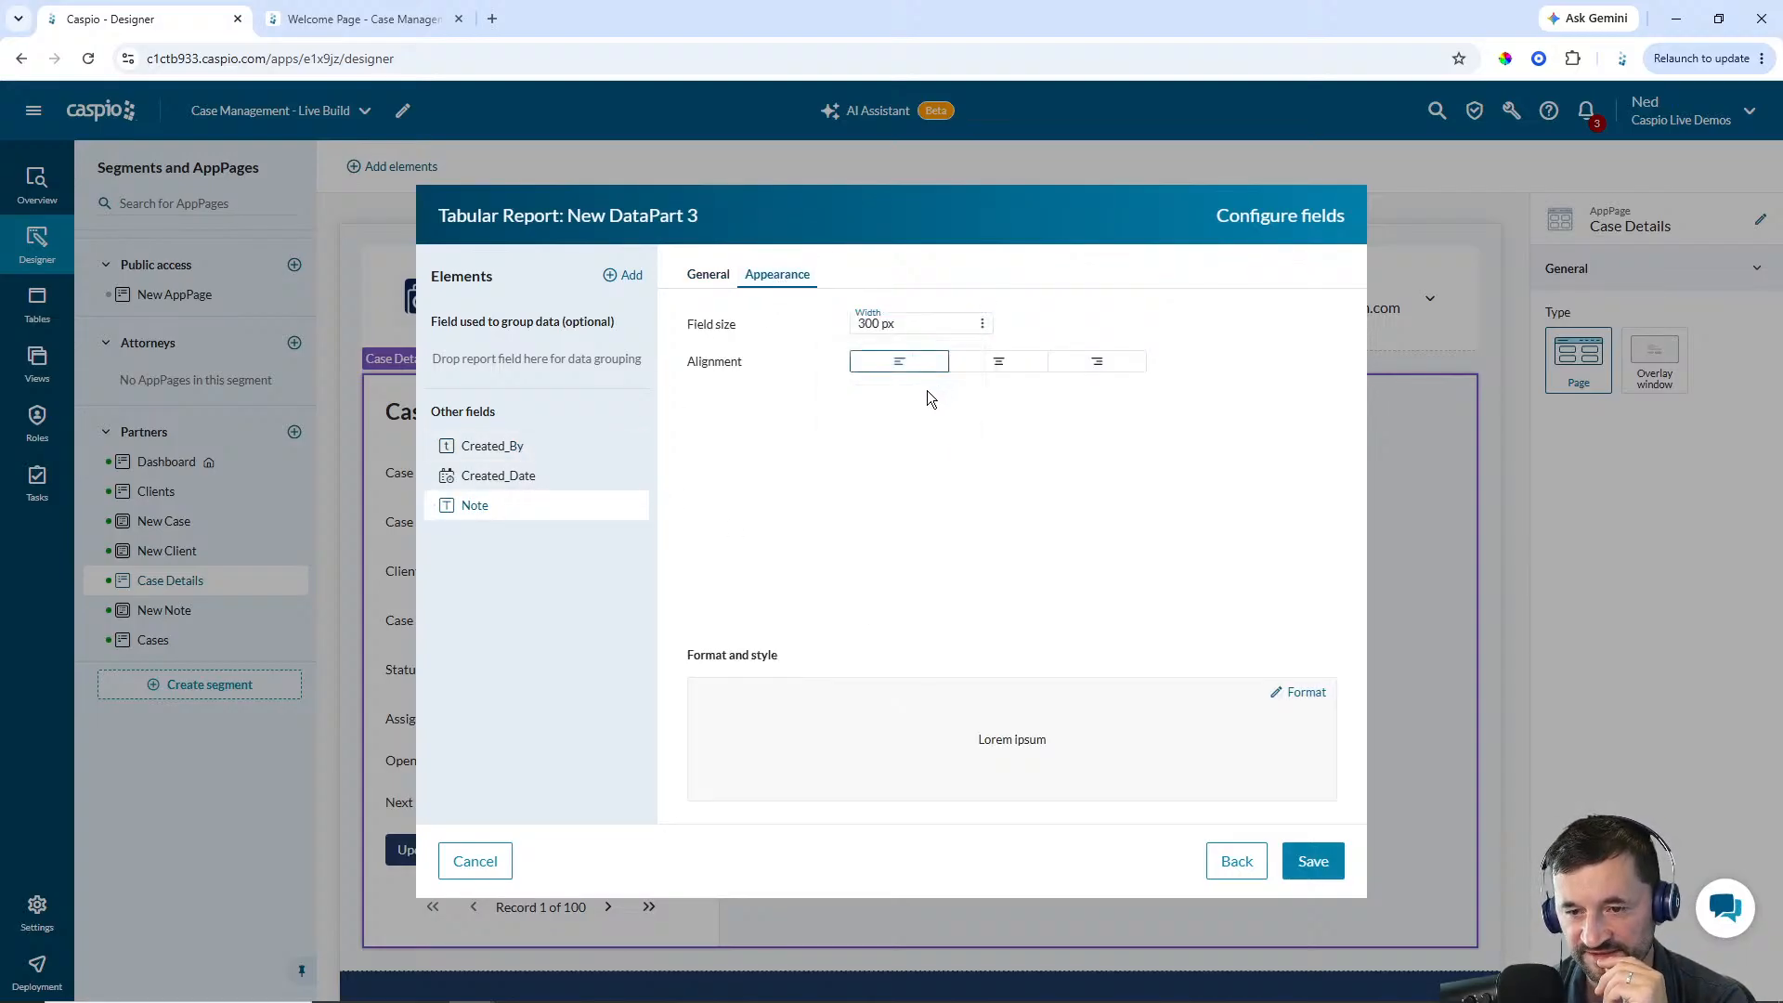
{"action": "left_click", "coordinate": [876, 326]}
{"action": "type", "text": "600"}
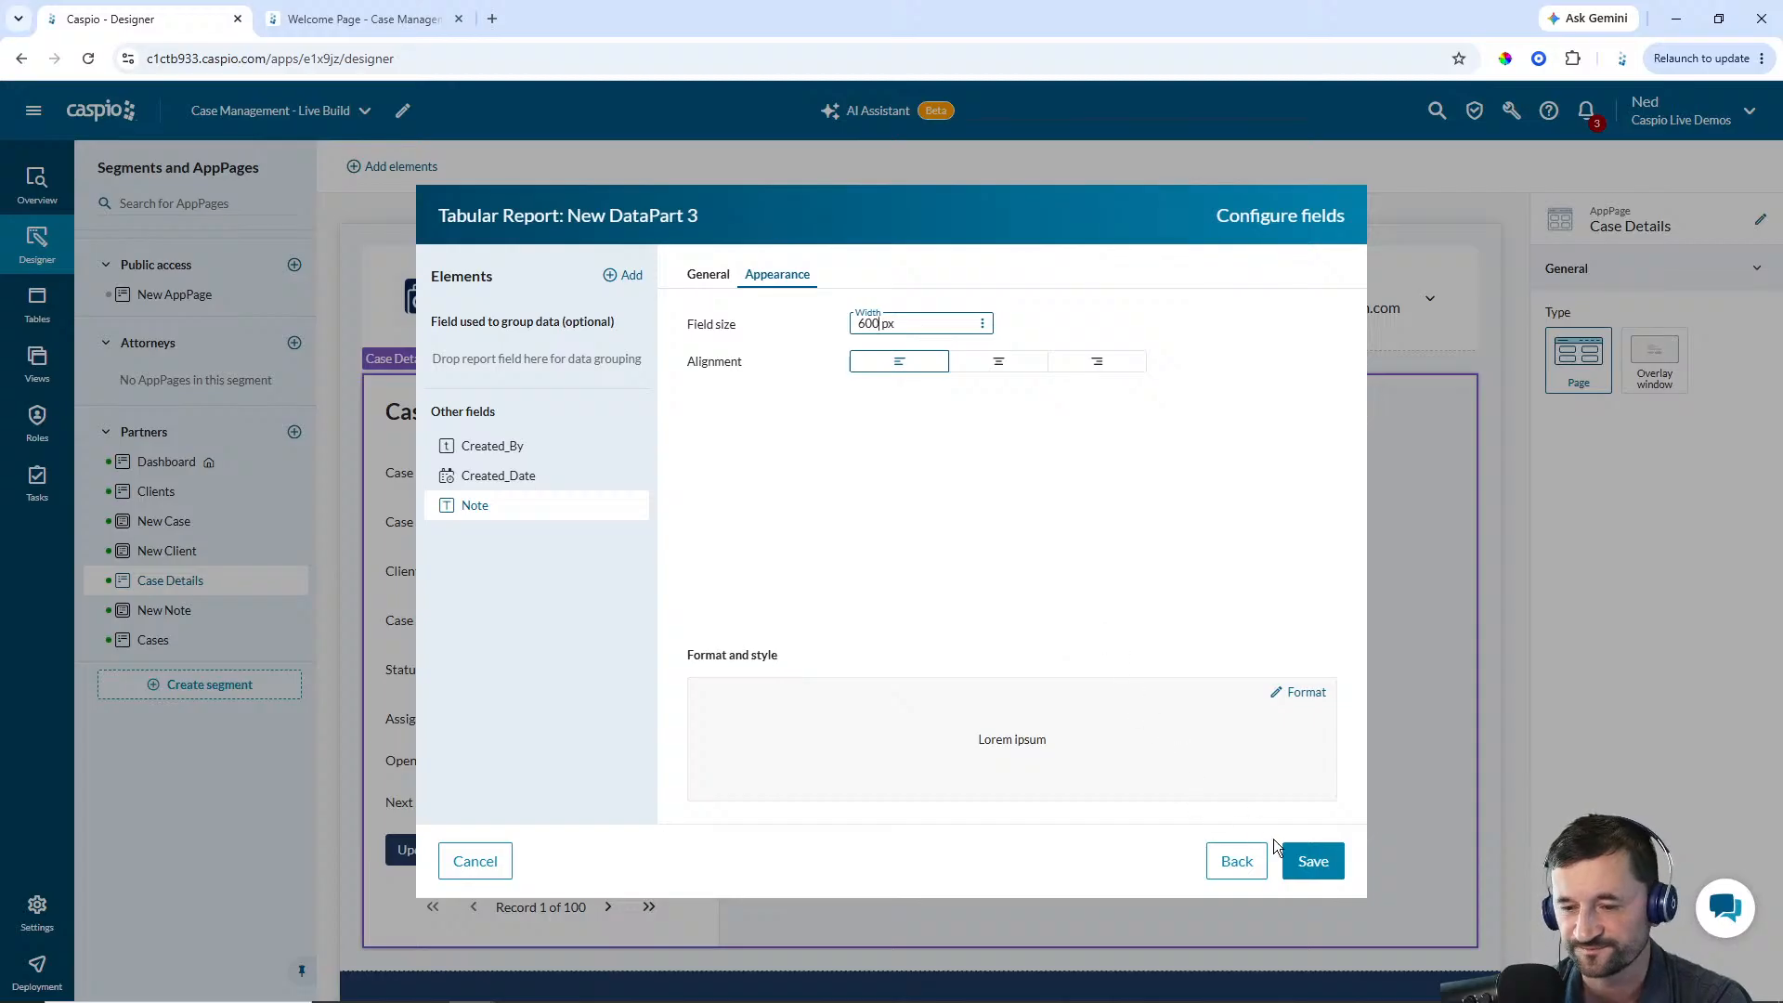
{"action": "left_click", "coordinate": [1318, 870]}
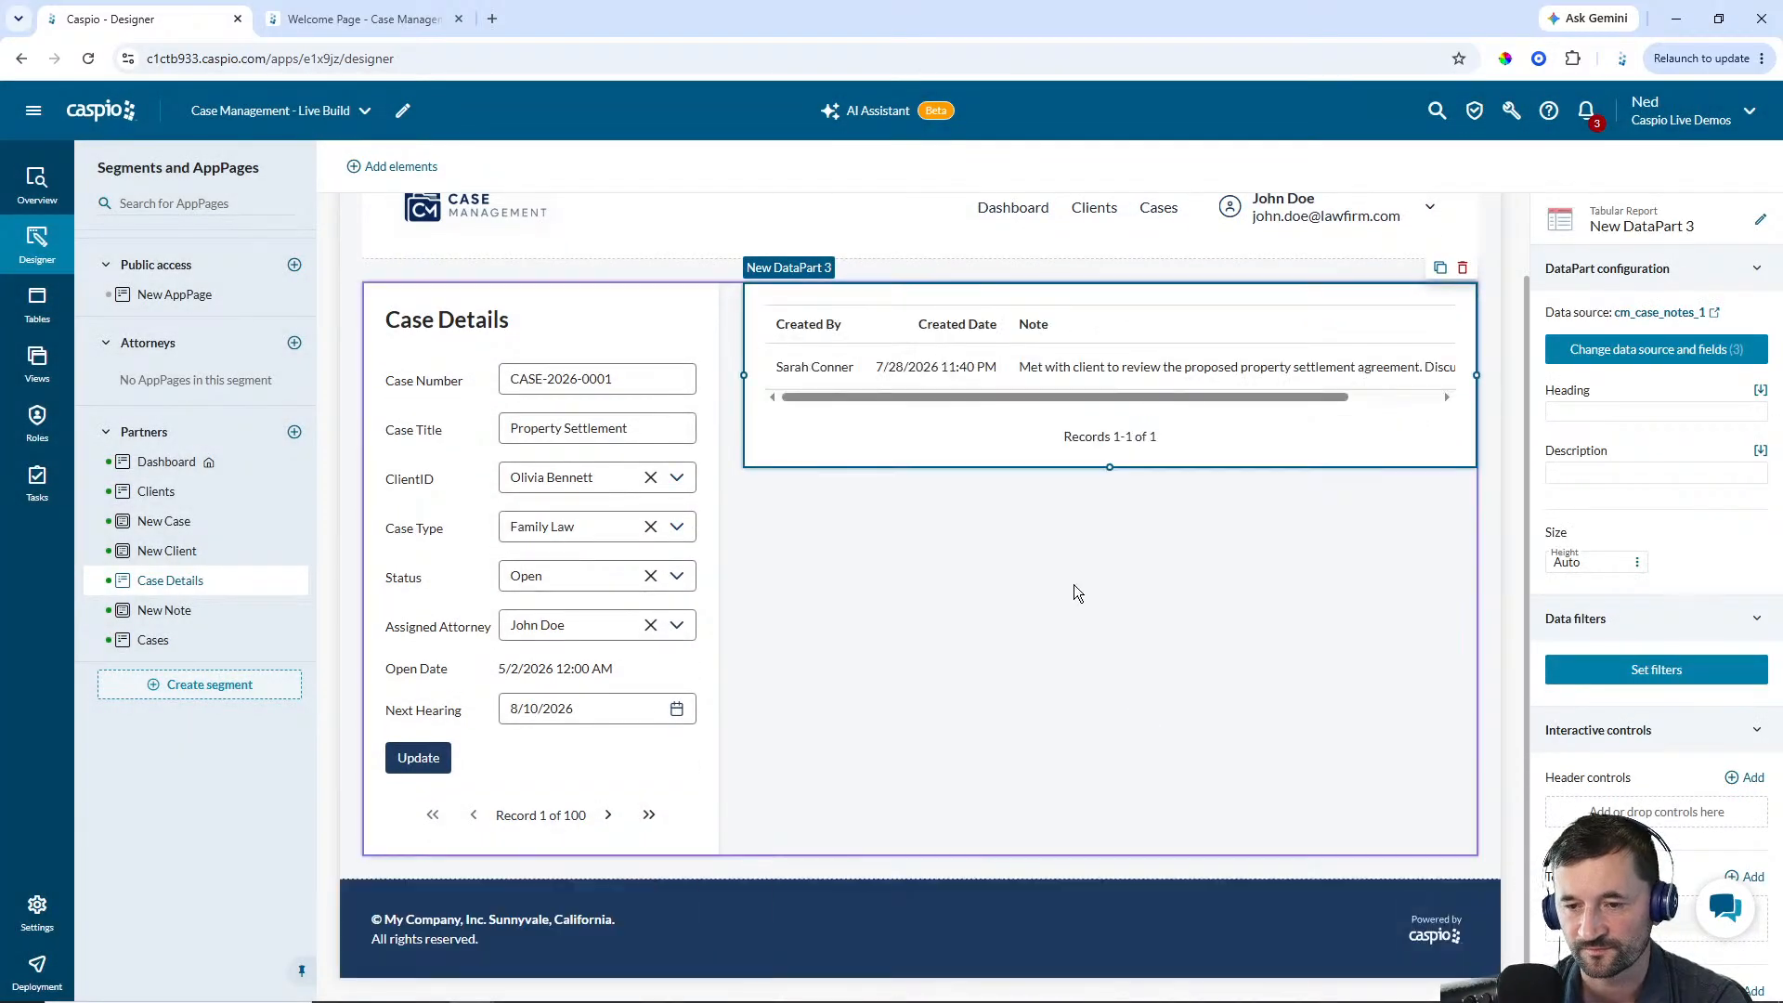
{"action": "left_click", "coordinate": [1604, 410]}
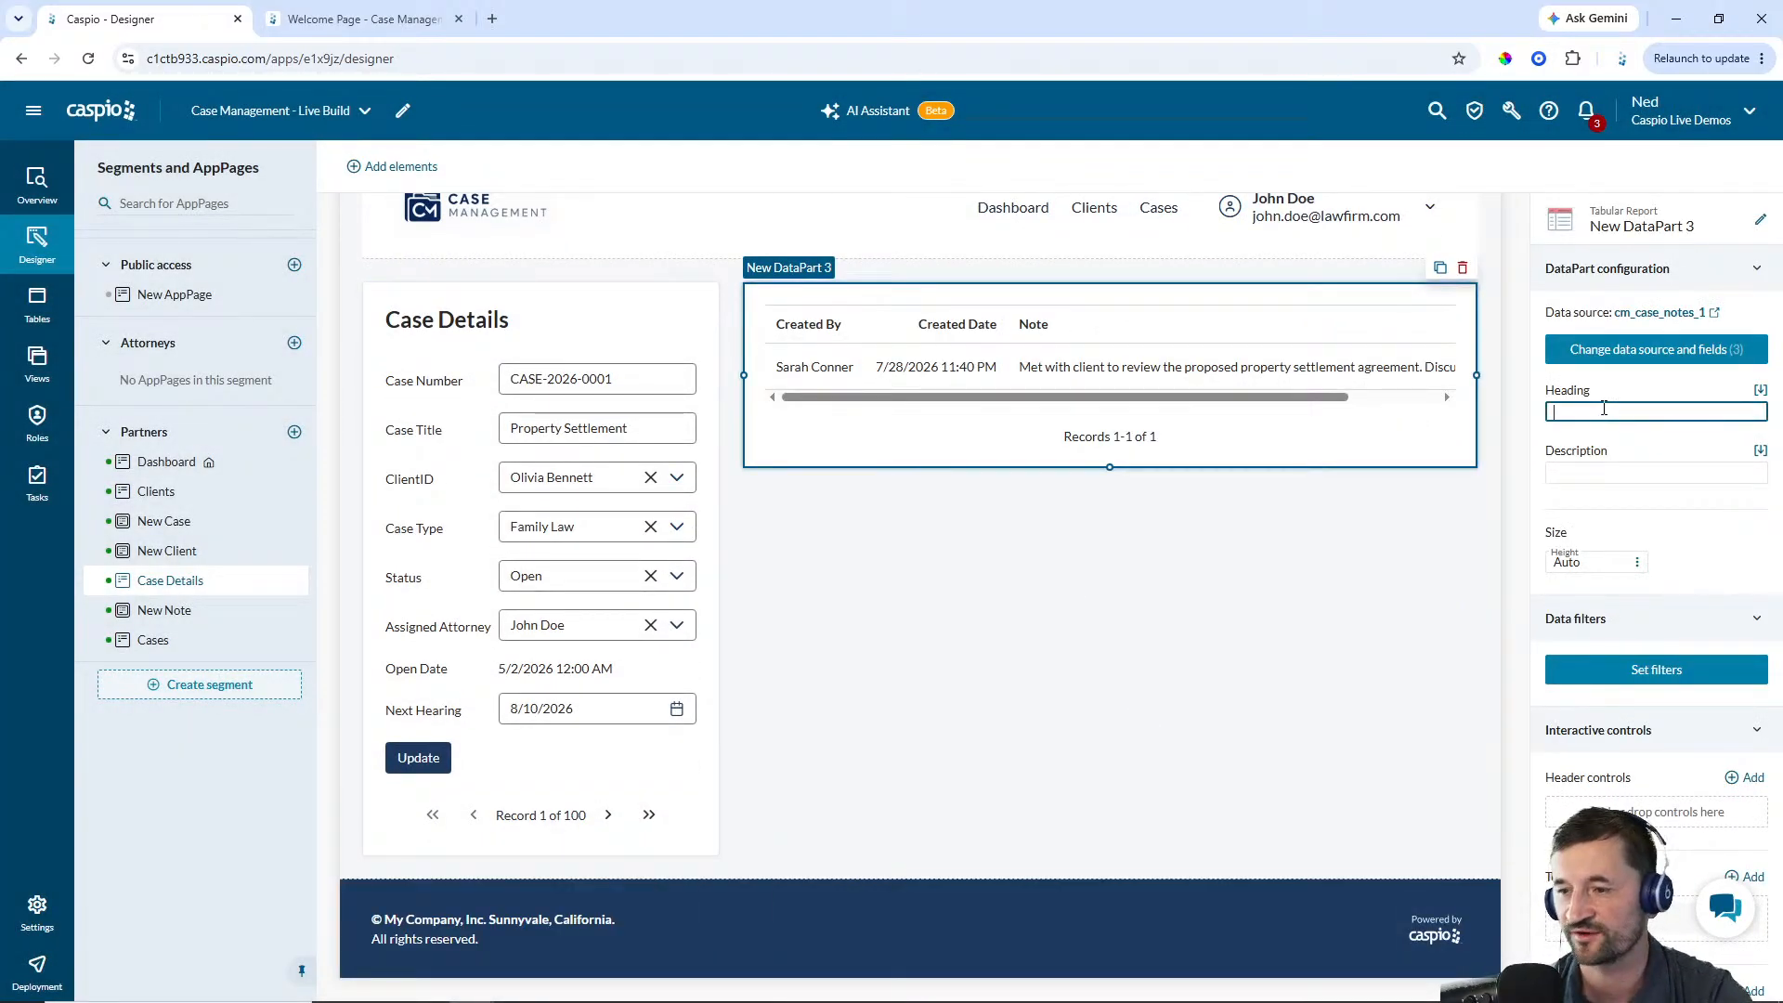
{"action": "type", "text": "Results"}
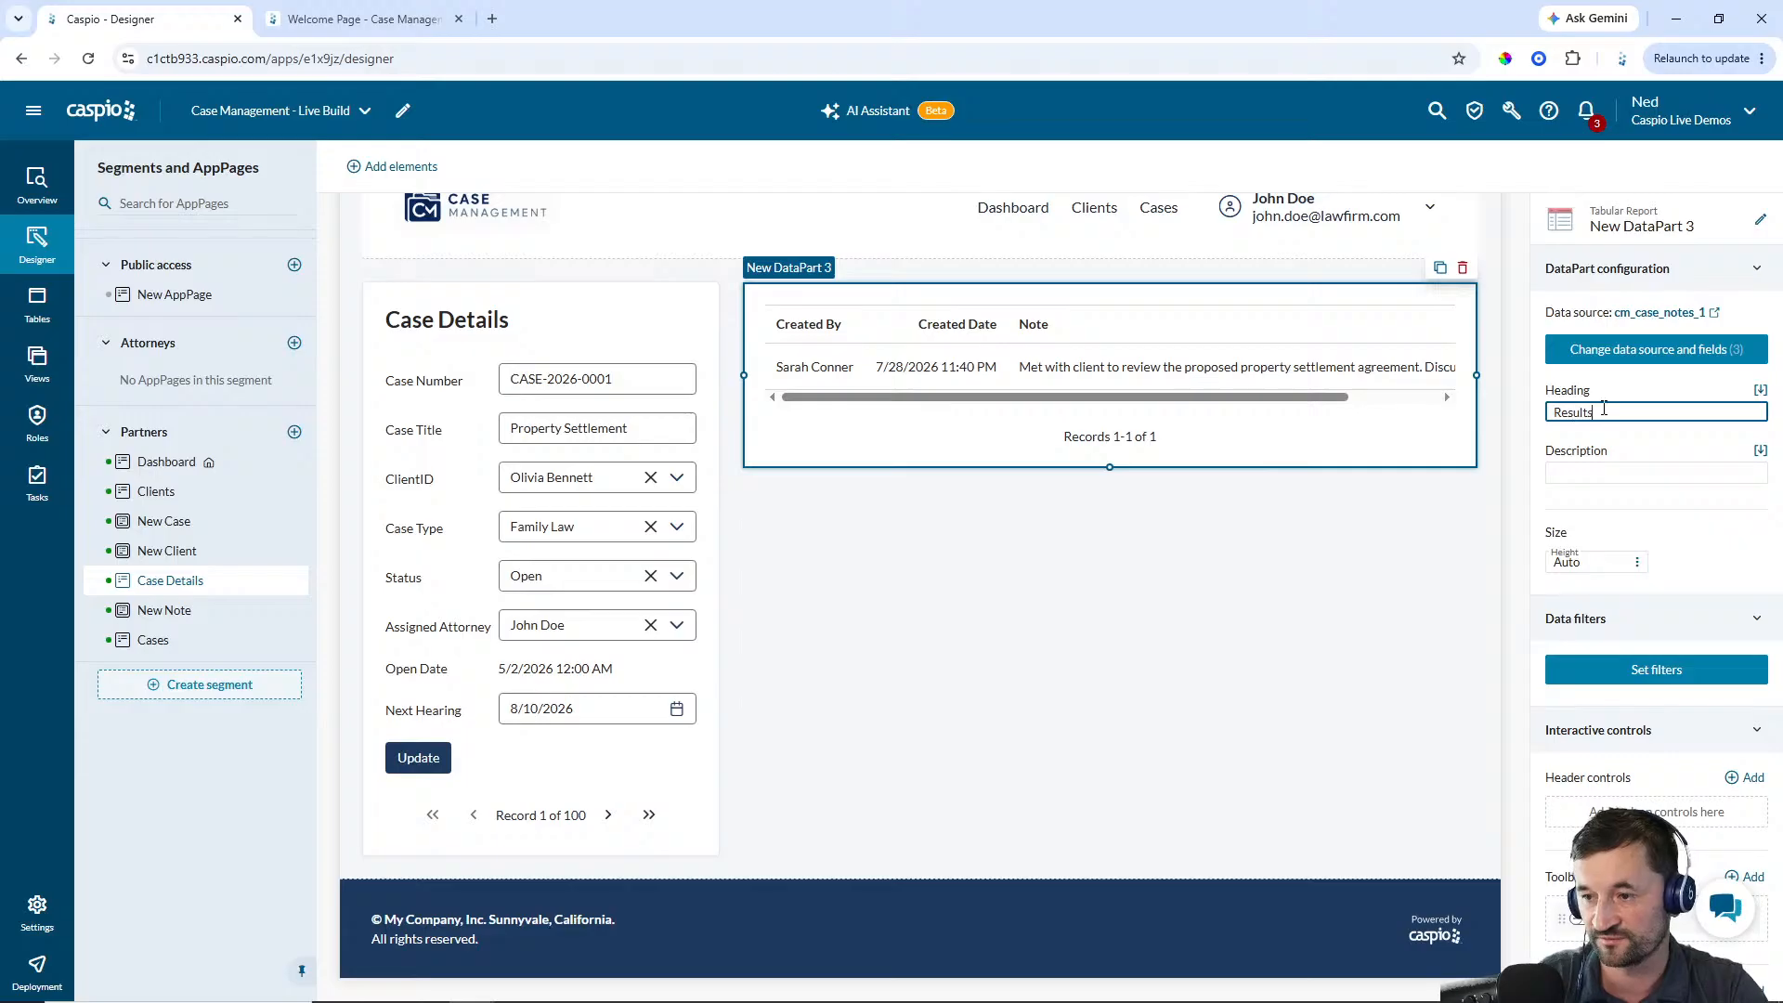
Rename the notes report DataPart to Partner - Notes
{"action": "left_click", "coordinate": [1245, 596]}
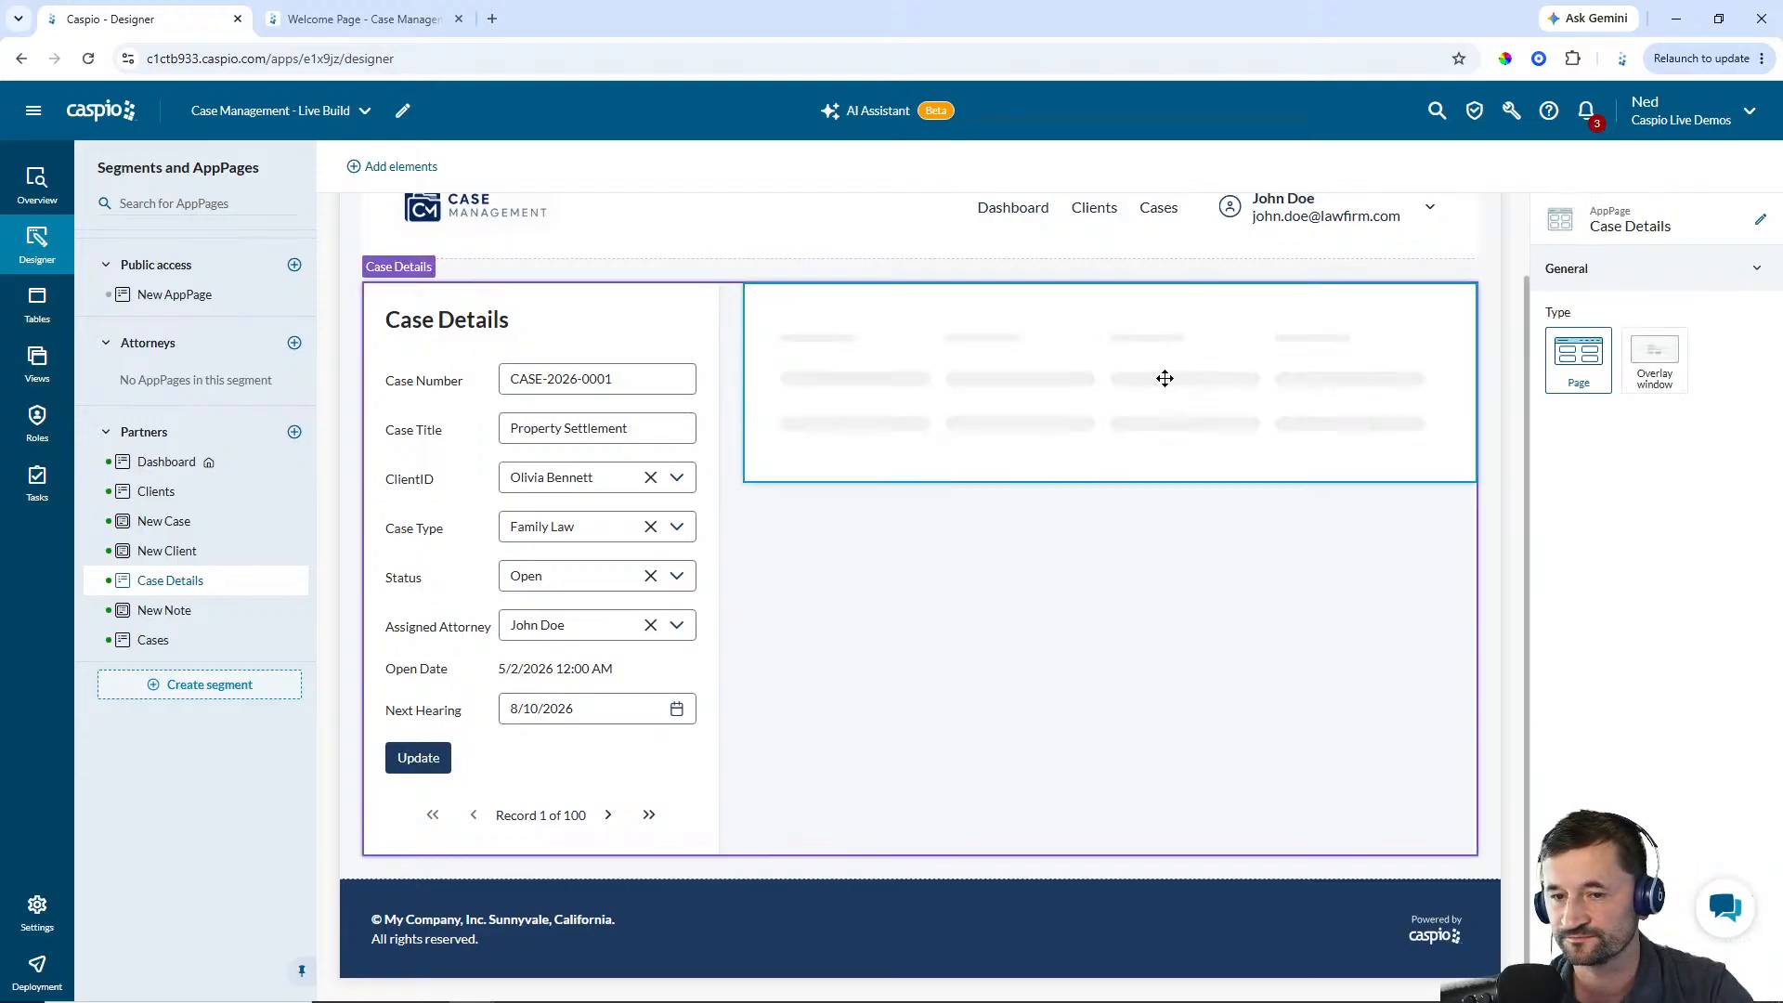
{"action": "left_click", "coordinate": [1166, 379]}
{"action": "left_click", "coordinate": [1760, 219]}
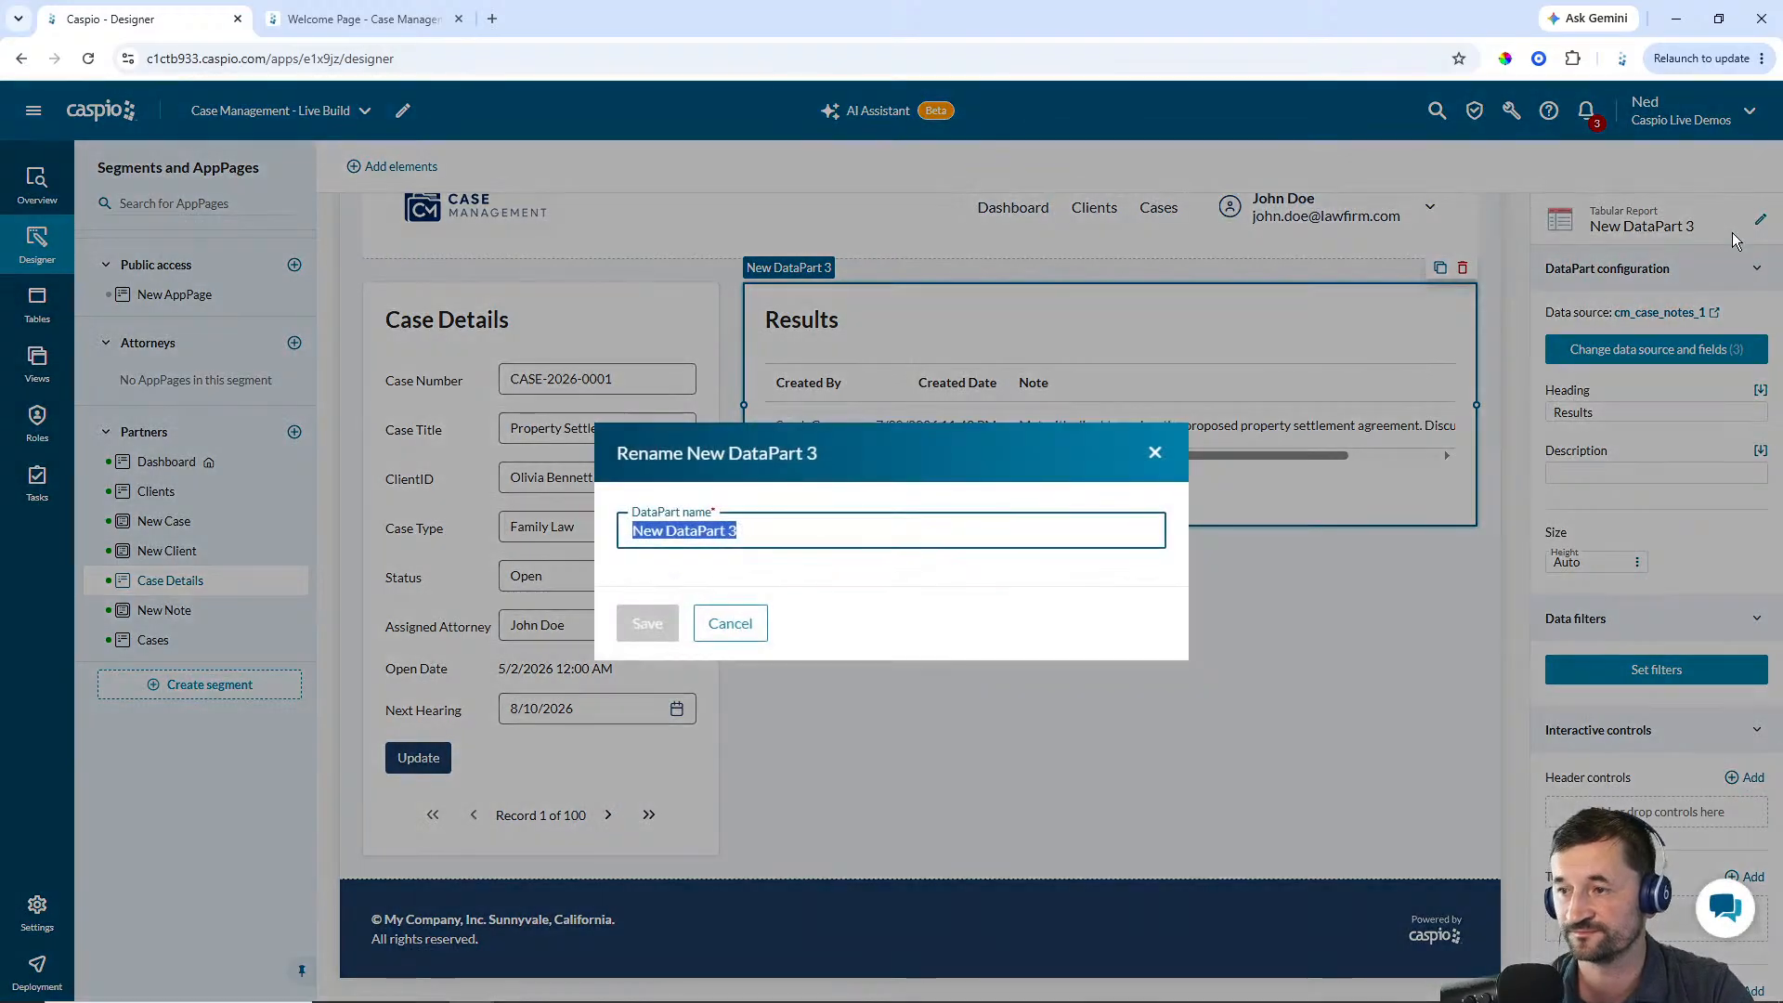
{"action": "type", "text": "Partner -"}
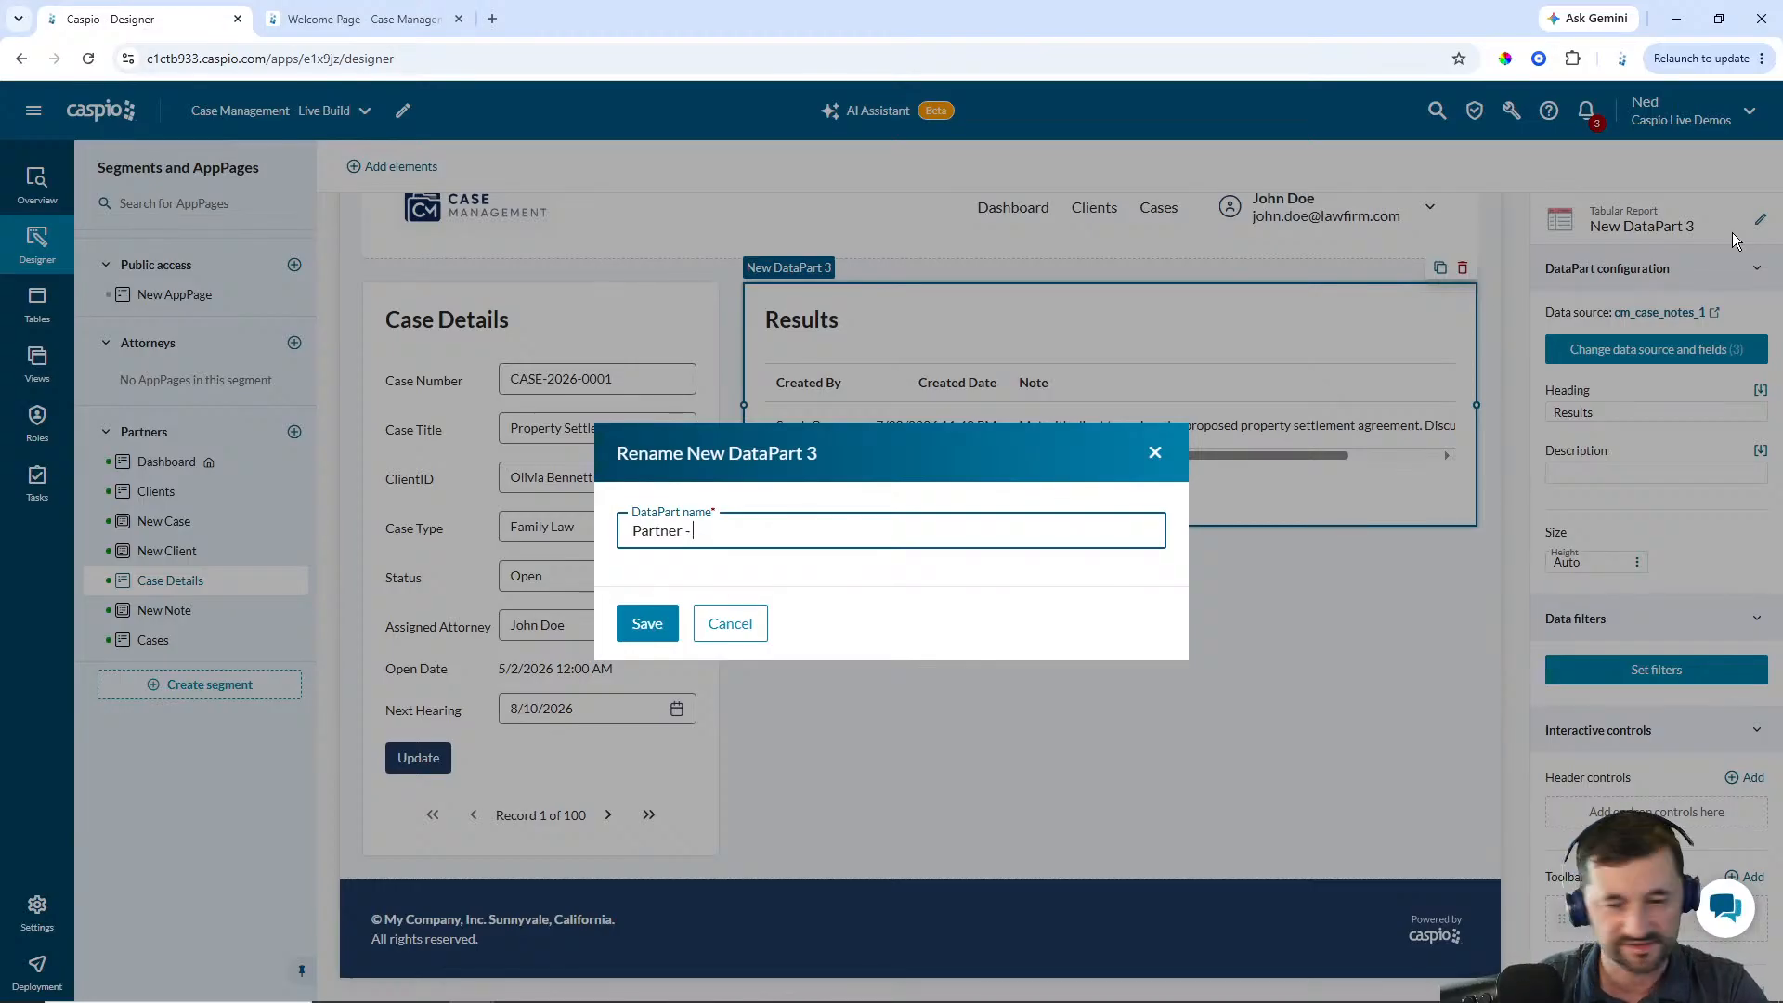
{"action": "type", "text": " Notes"}
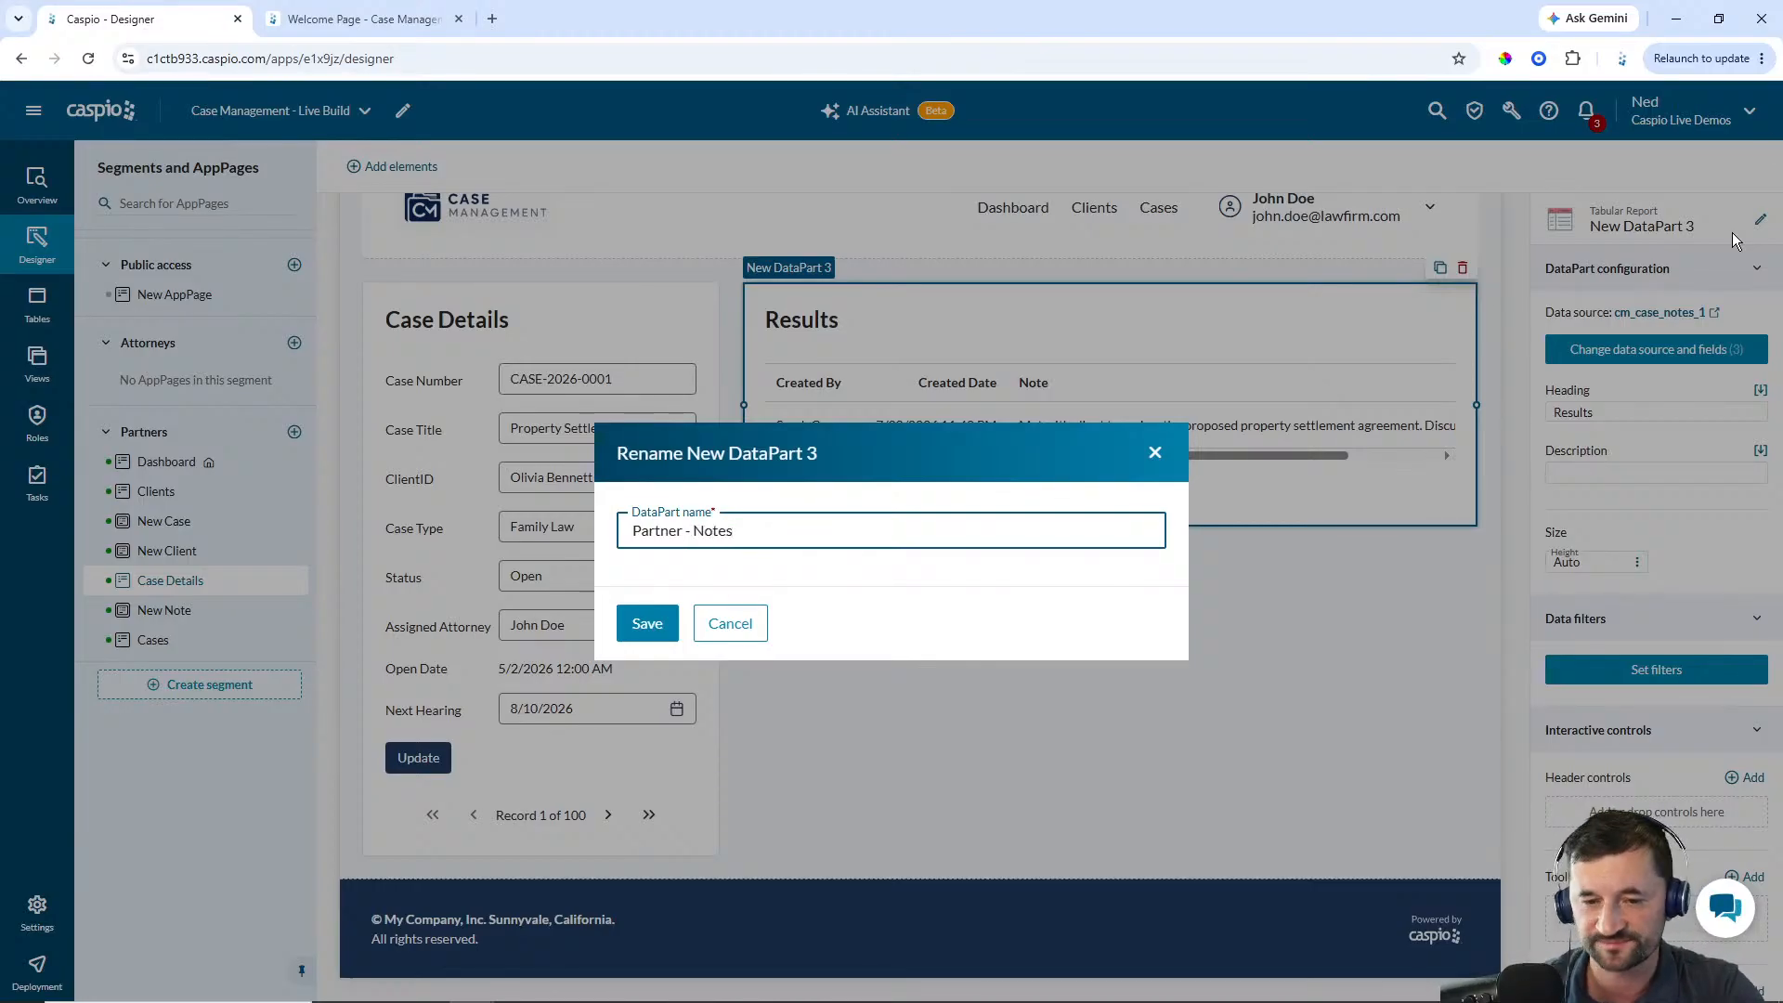
{"action": "left_click", "coordinate": [641, 624]}
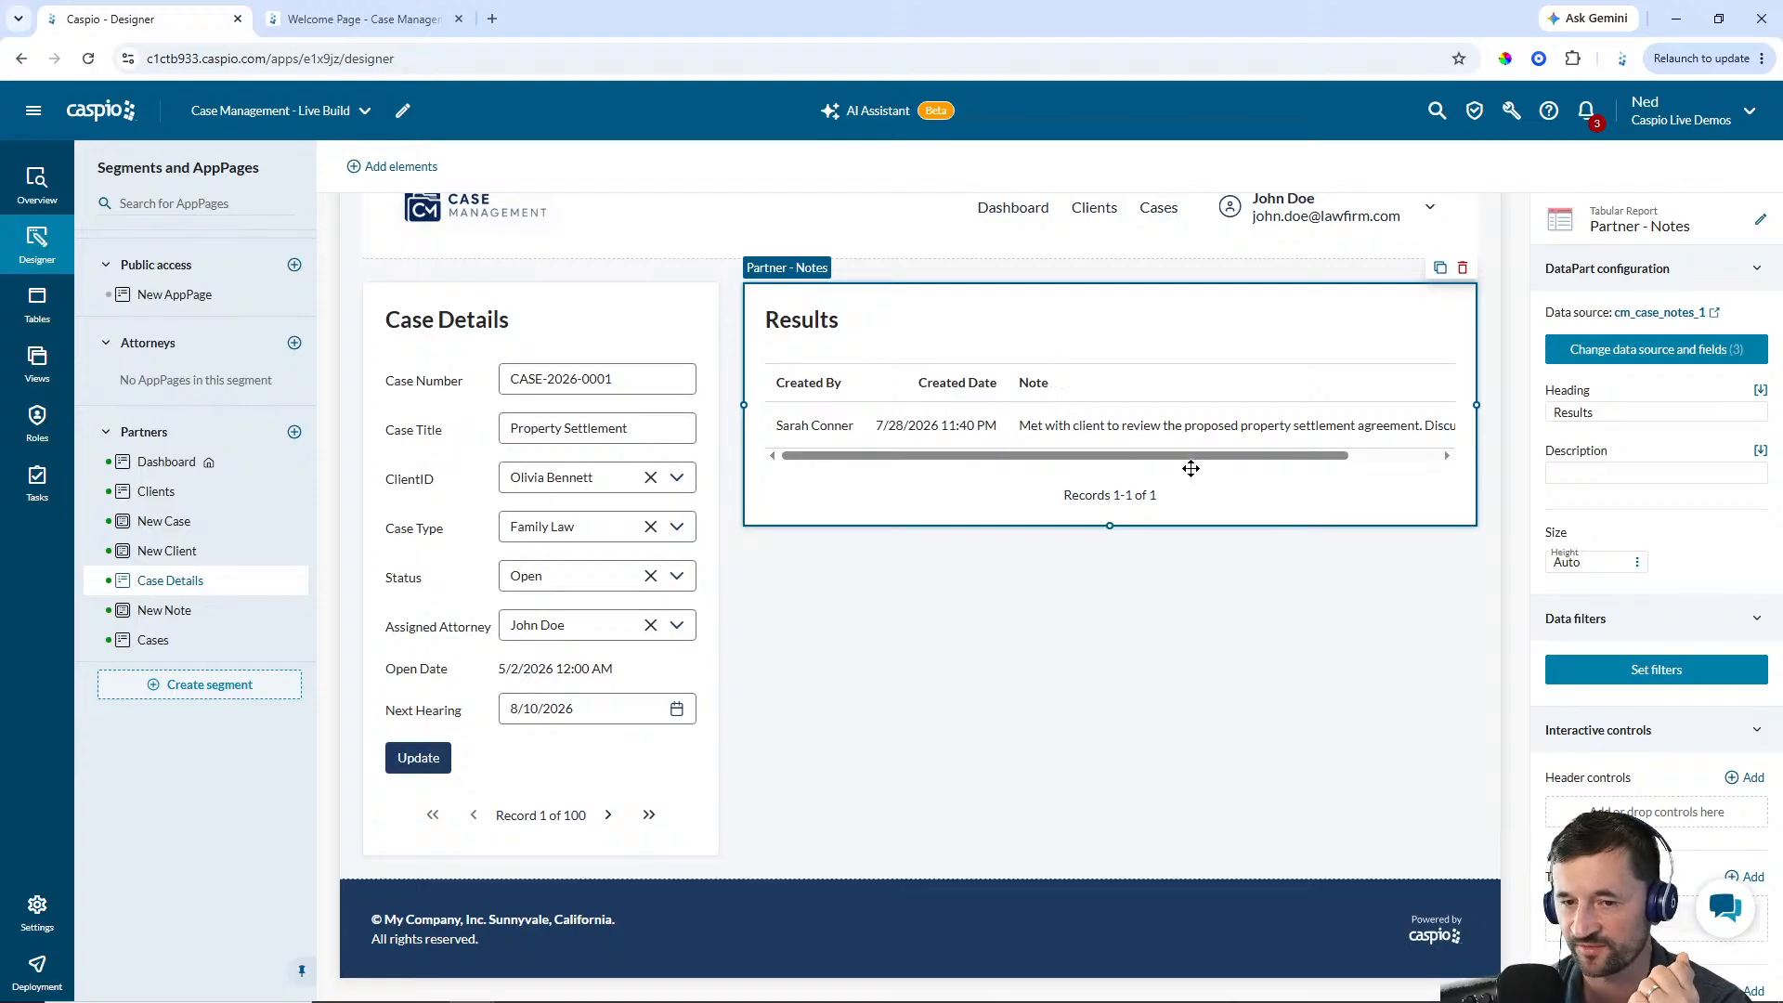
Filter the notes report so CaseID is equal to the CaseID DataPart field from the Cases page's Partner - Case Results report
{"action": "left_click", "coordinate": [1628, 671]}
{"action": "left_click", "coordinate": [1375, 667]}
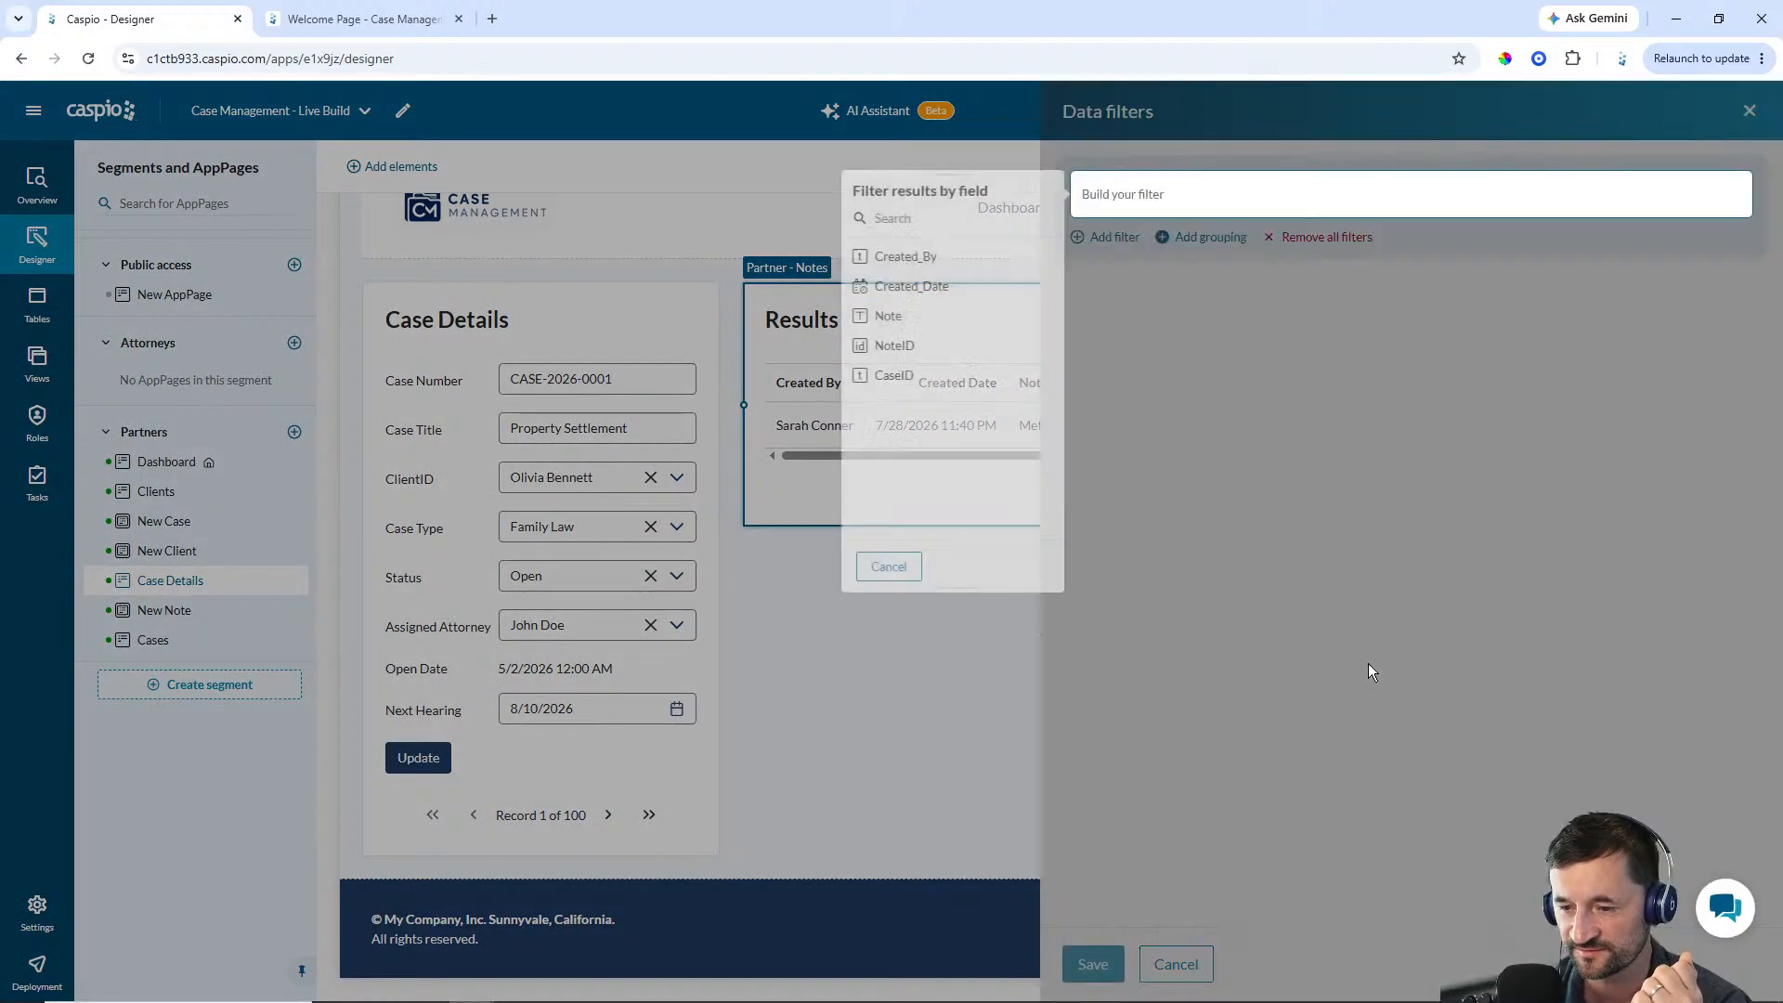
{"action": "left_click", "coordinate": [892, 378]}
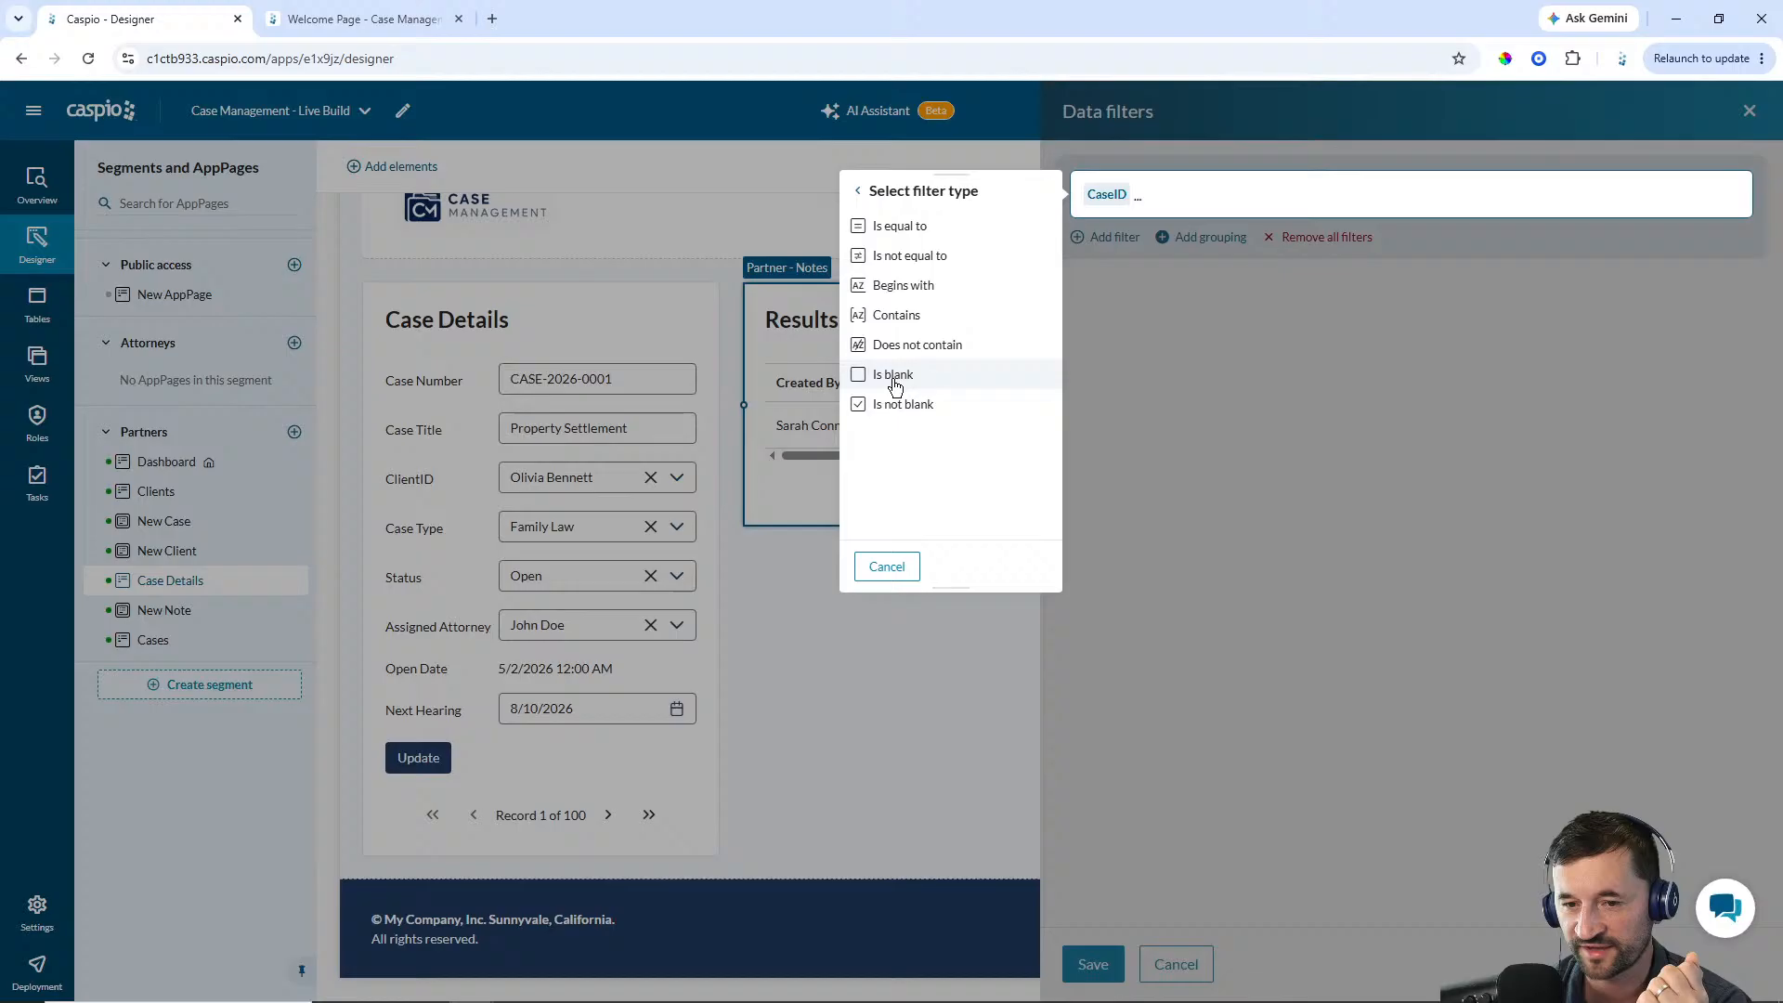
{"action": "left_click", "coordinate": [900, 232]}
{"action": "left_click", "coordinate": [901, 223]}
{"action": "left_click", "coordinate": [908, 264]}
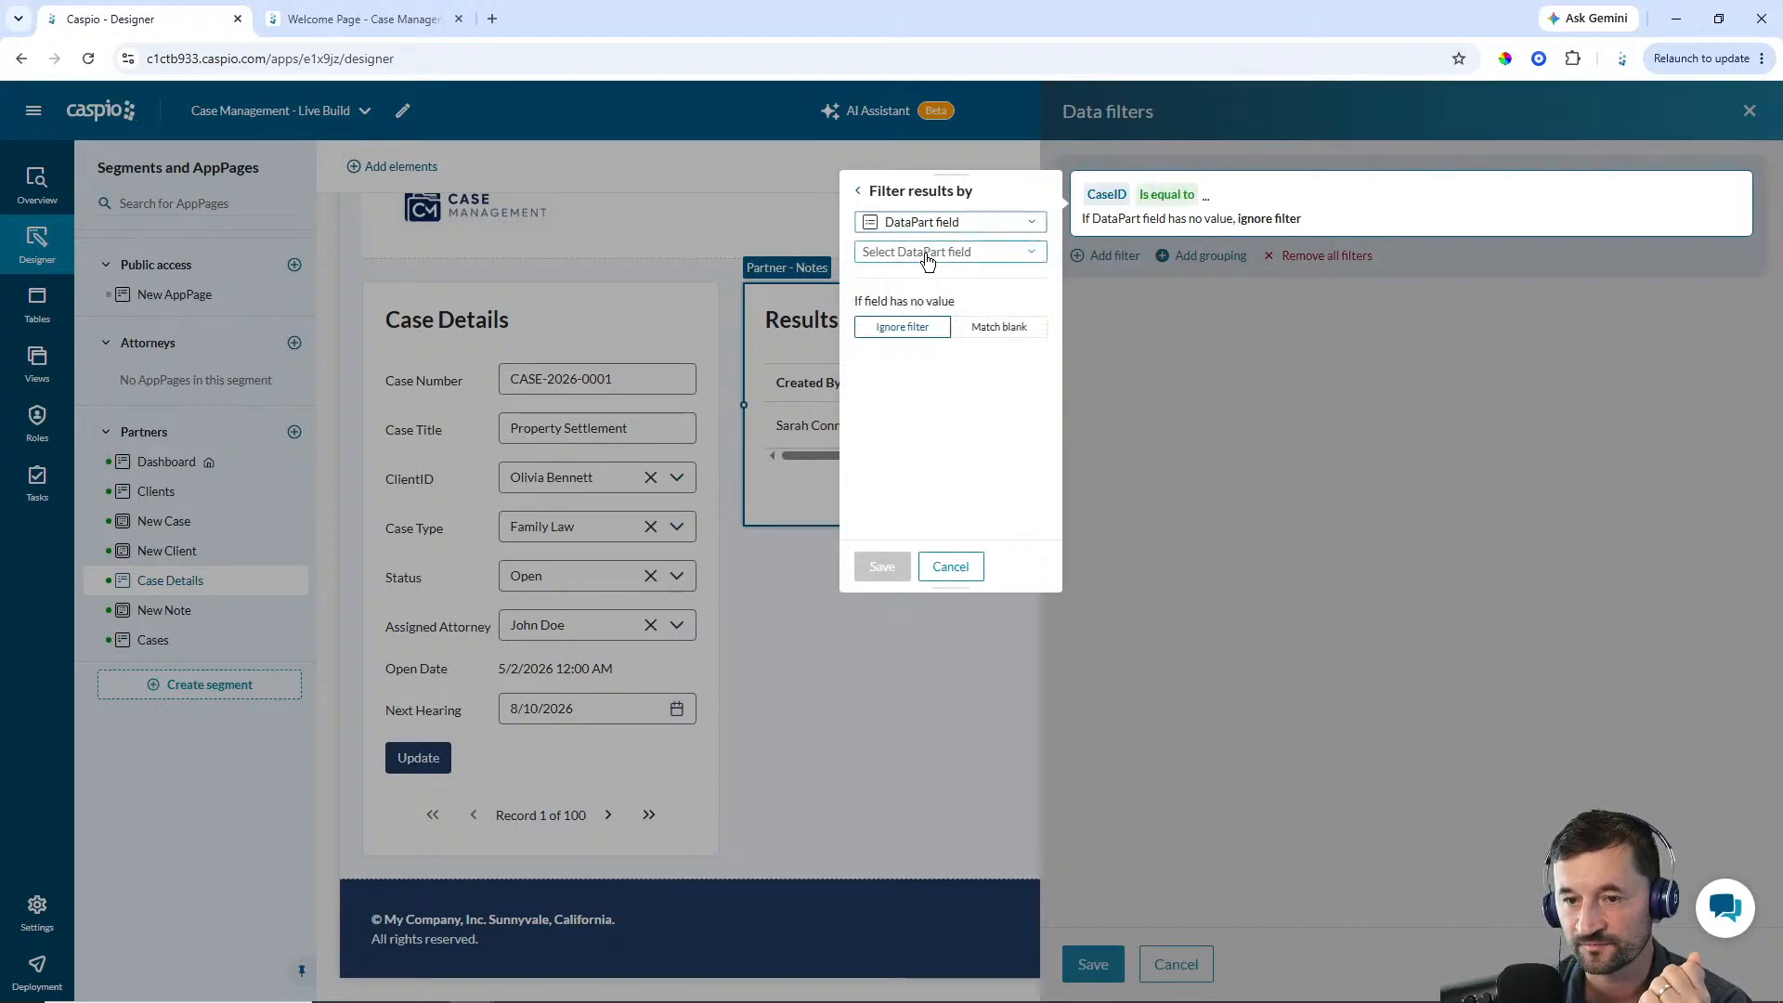
{"action": "left_click", "coordinate": [926, 253]}
{"action": "left_click", "coordinate": [900, 457]}
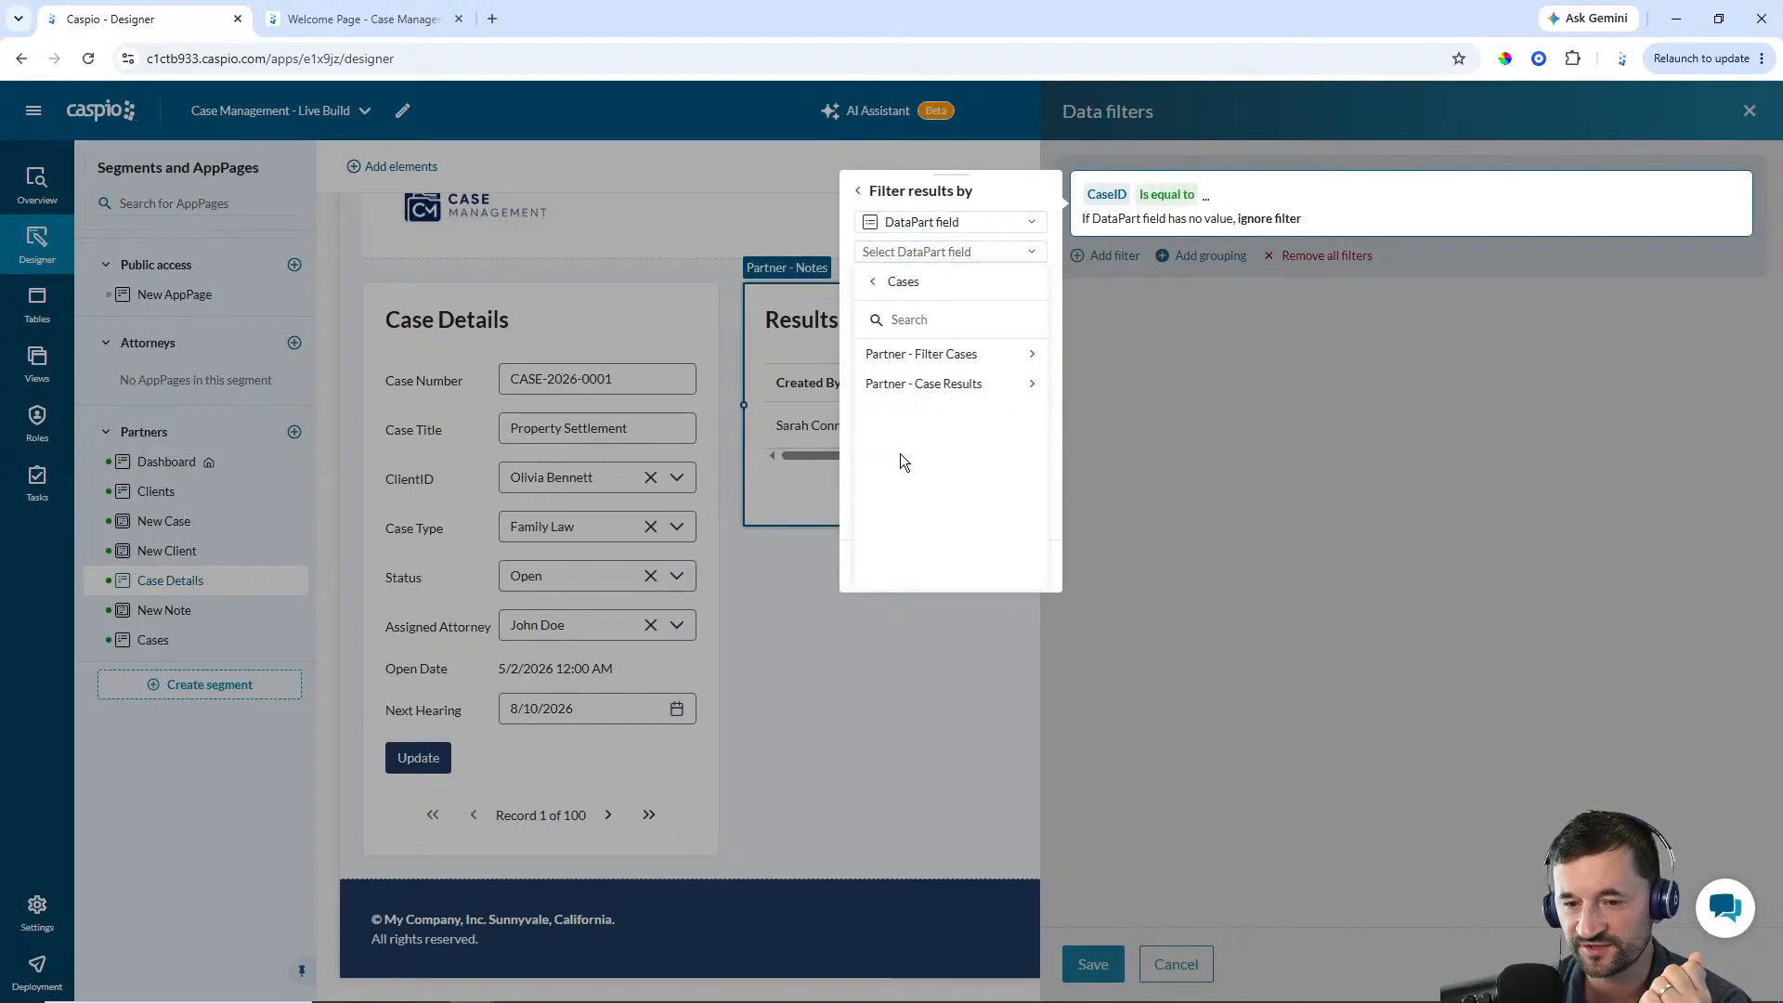
{"action": "left_click", "coordinate": [940, 384]}
{"action": "left_click", "coordinate": [906, 352]}
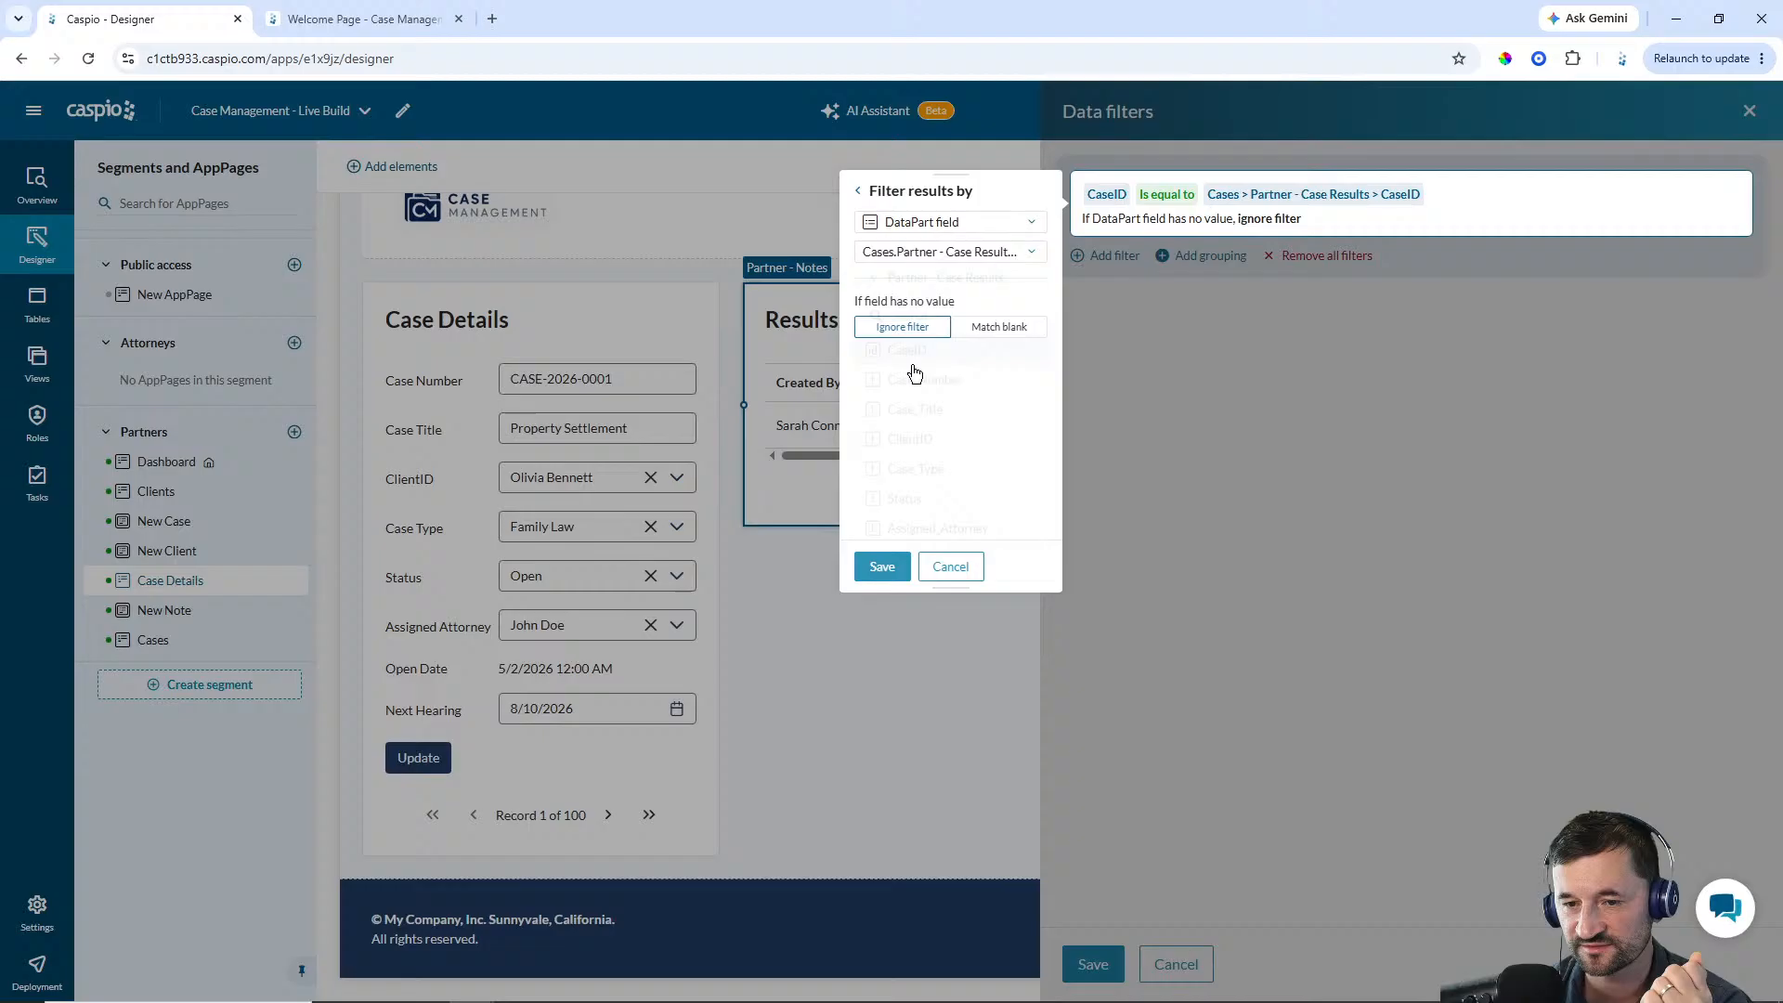
{"action": "left_click", "coordinate": [884, 569]}
{"action": "left_click", "coordinate": [1094, 964]}
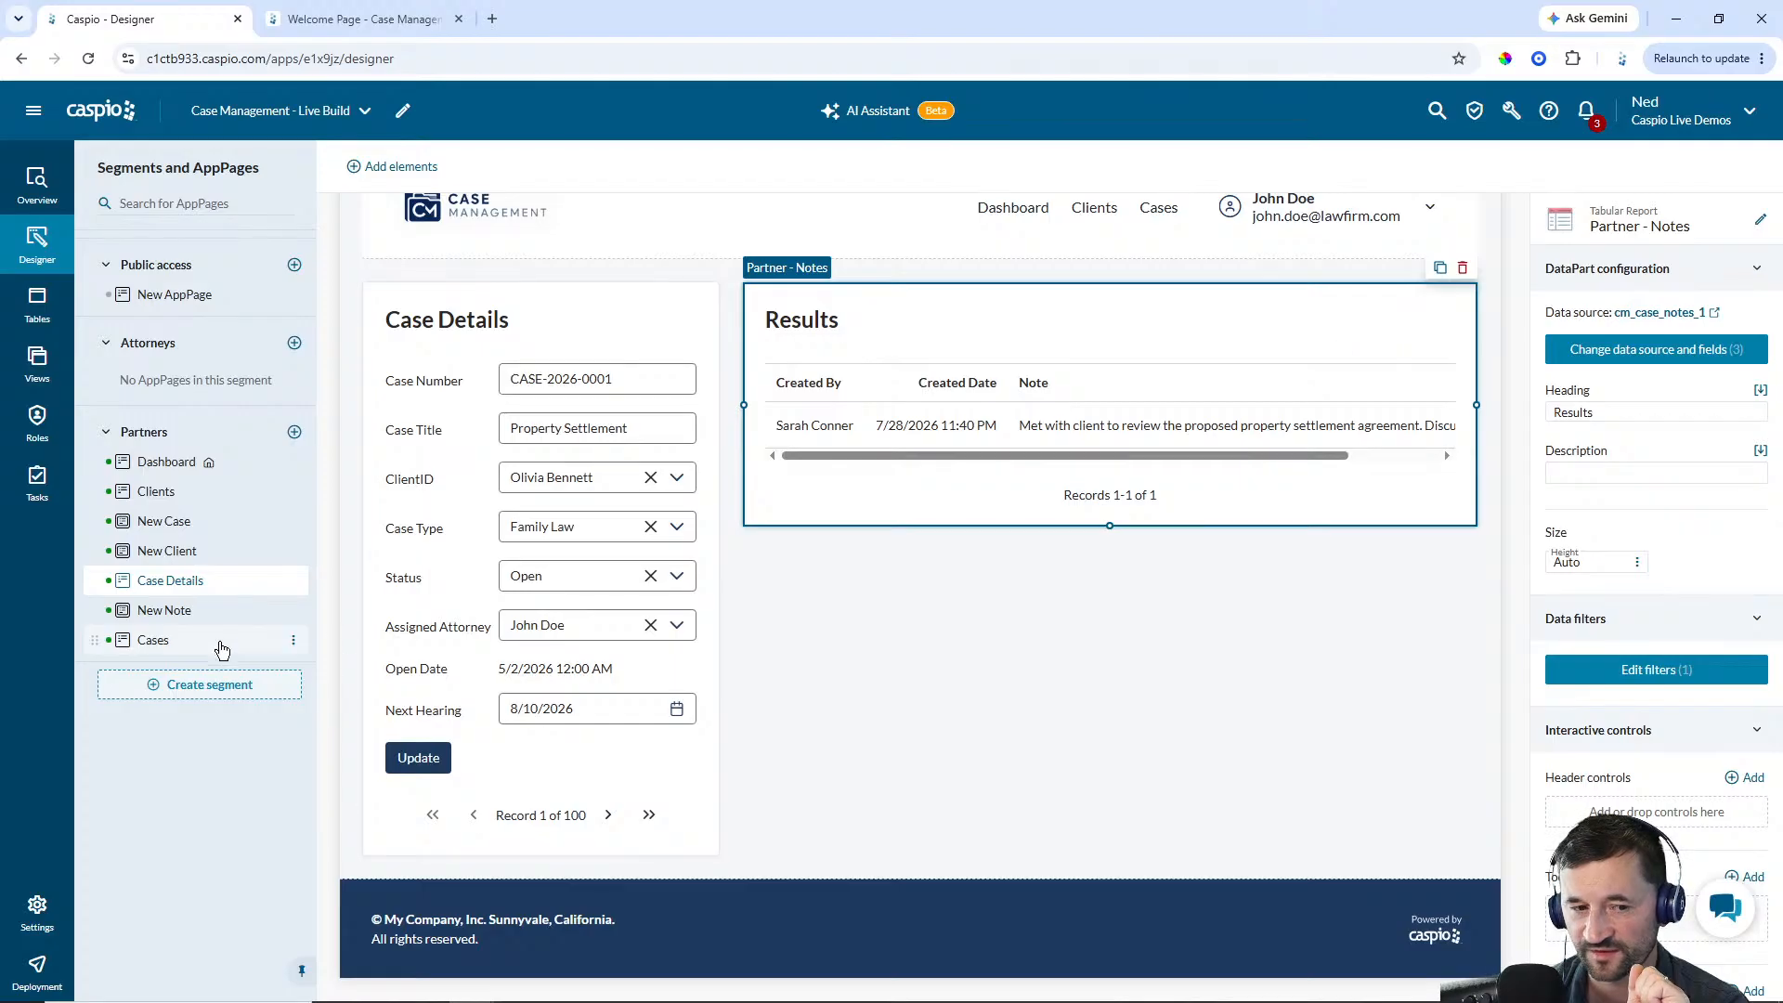
On the New Note AppPage, add a submission form using cm_case_notes_1 with all its fields: CaseID, Note and Created_By
{"action": "left_click", "coordinate": [166, 621]}
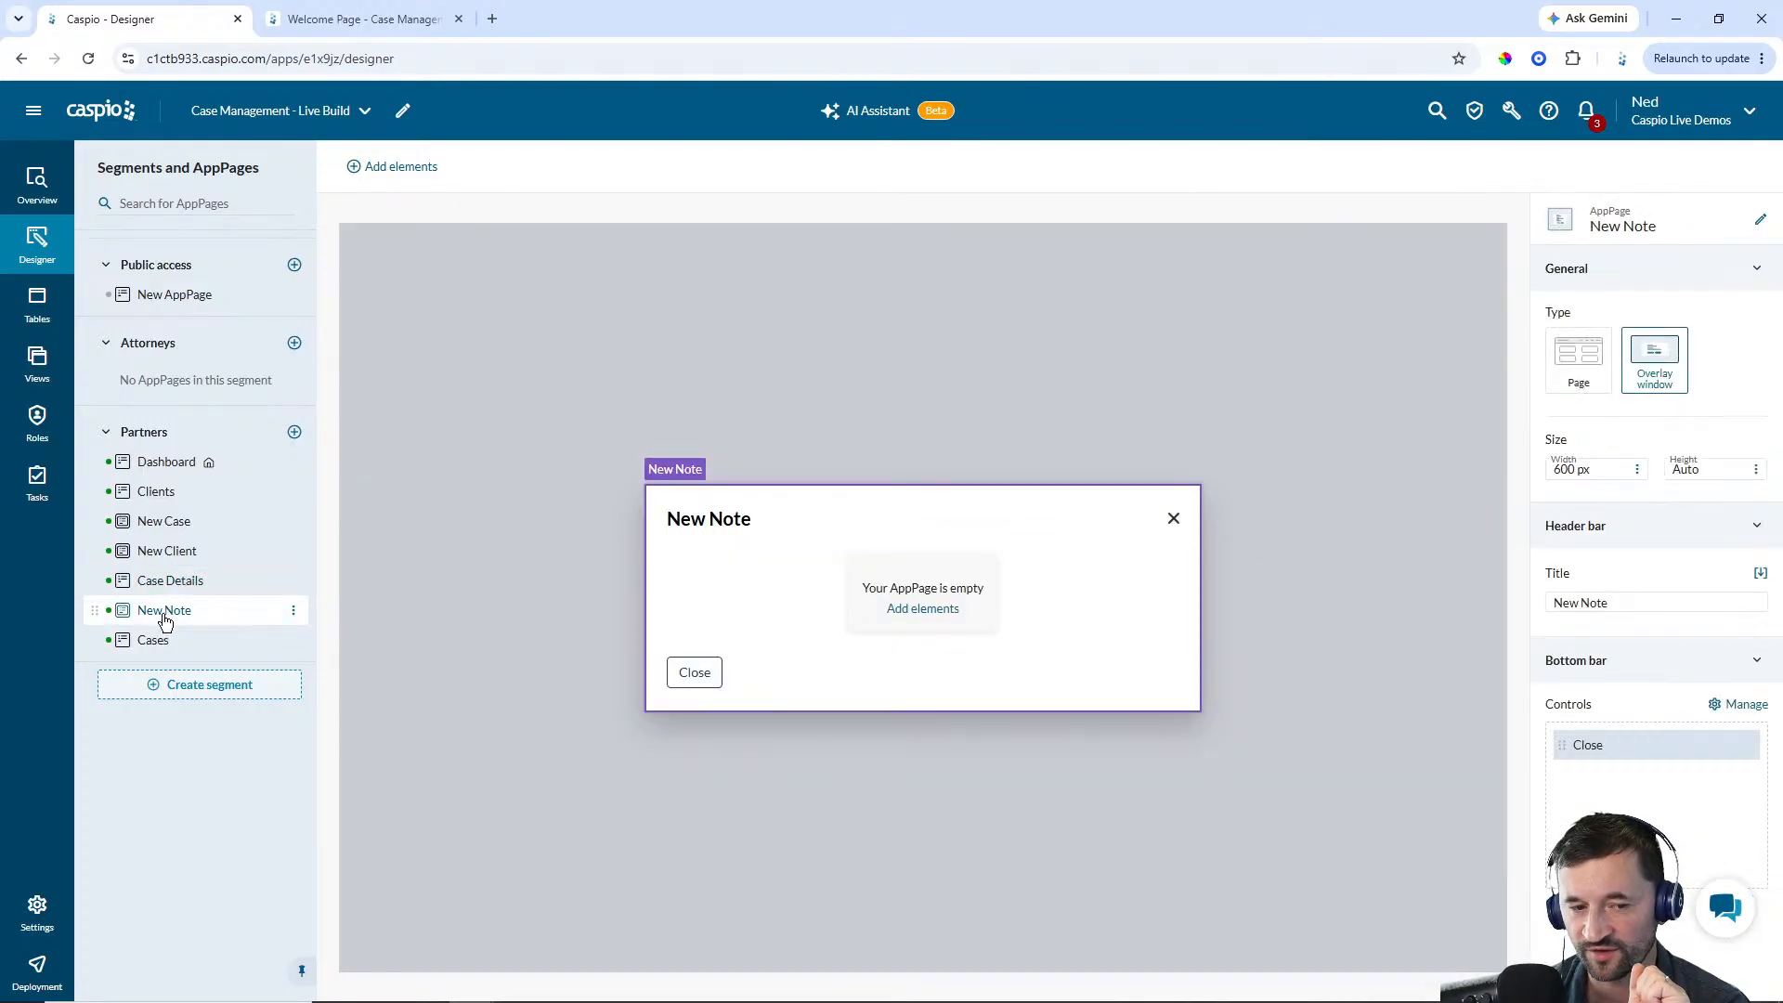
{"action": "left_click", "coordinate": [938, 615]}
{"action": "left_click_drag", "start_coordinate": [477, 271], "coordinate": [906, 566]}
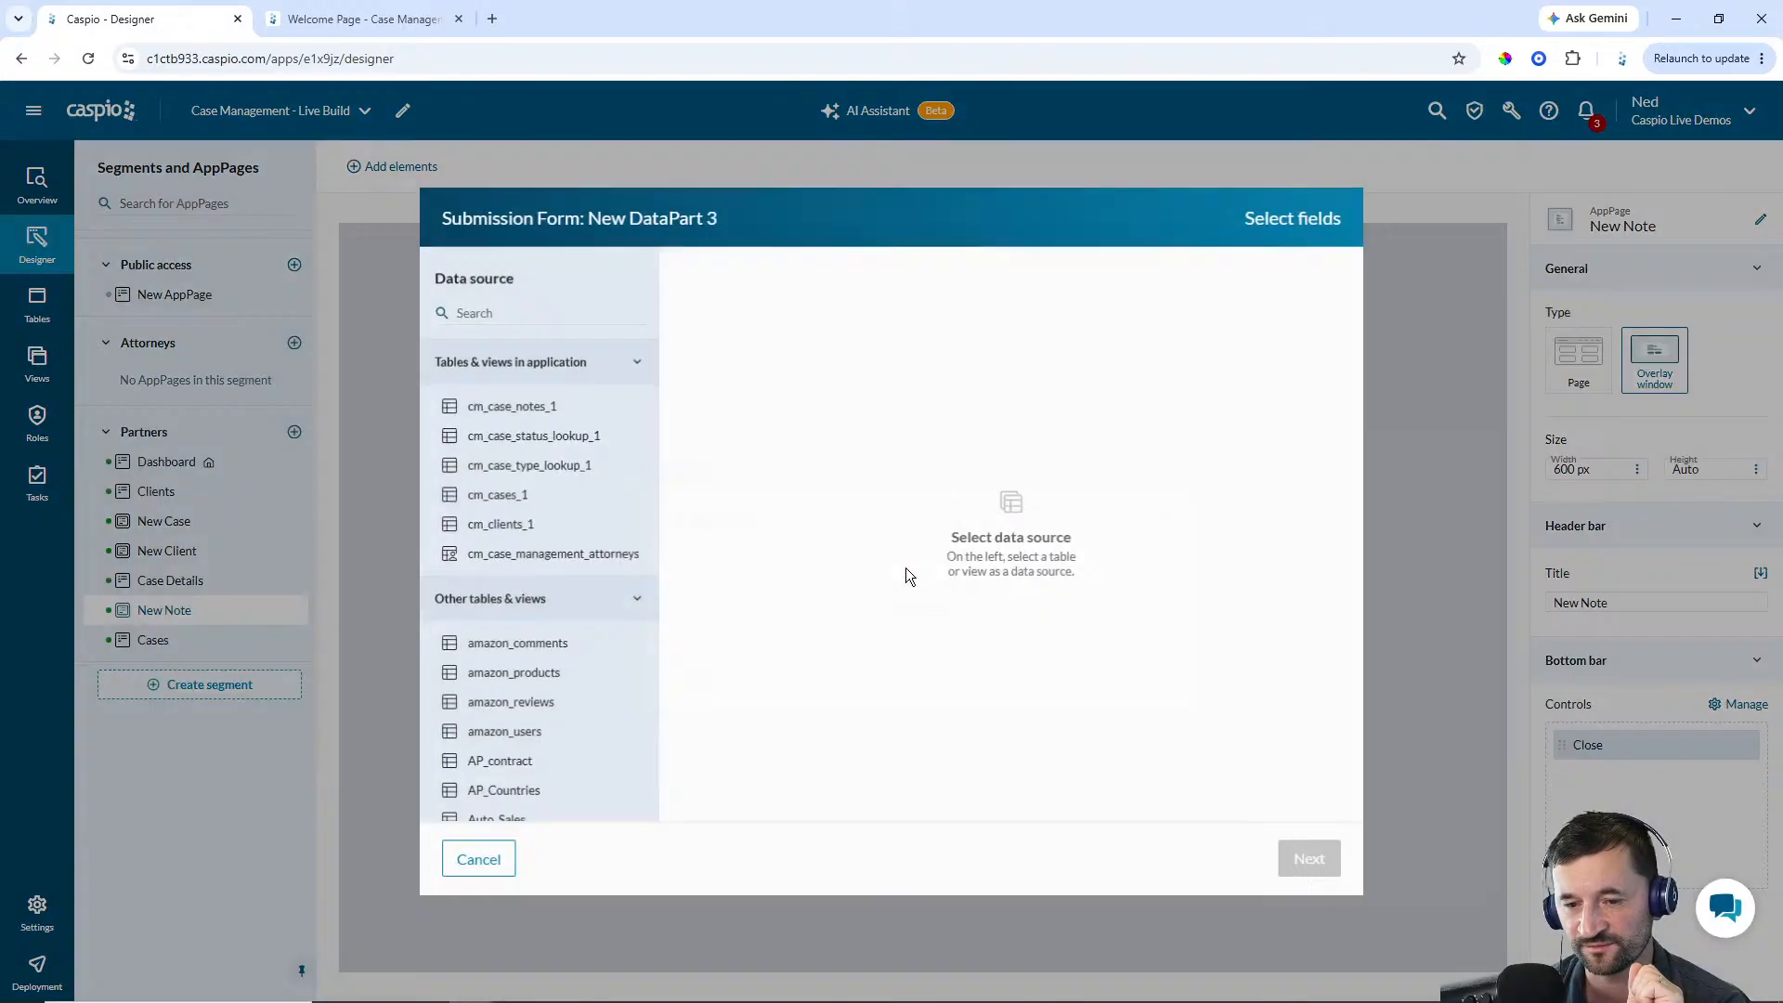
{"action": "left_click", "coordinate": [520, 420]}
{"action": "left_click", "coordinate": [964, 278]}
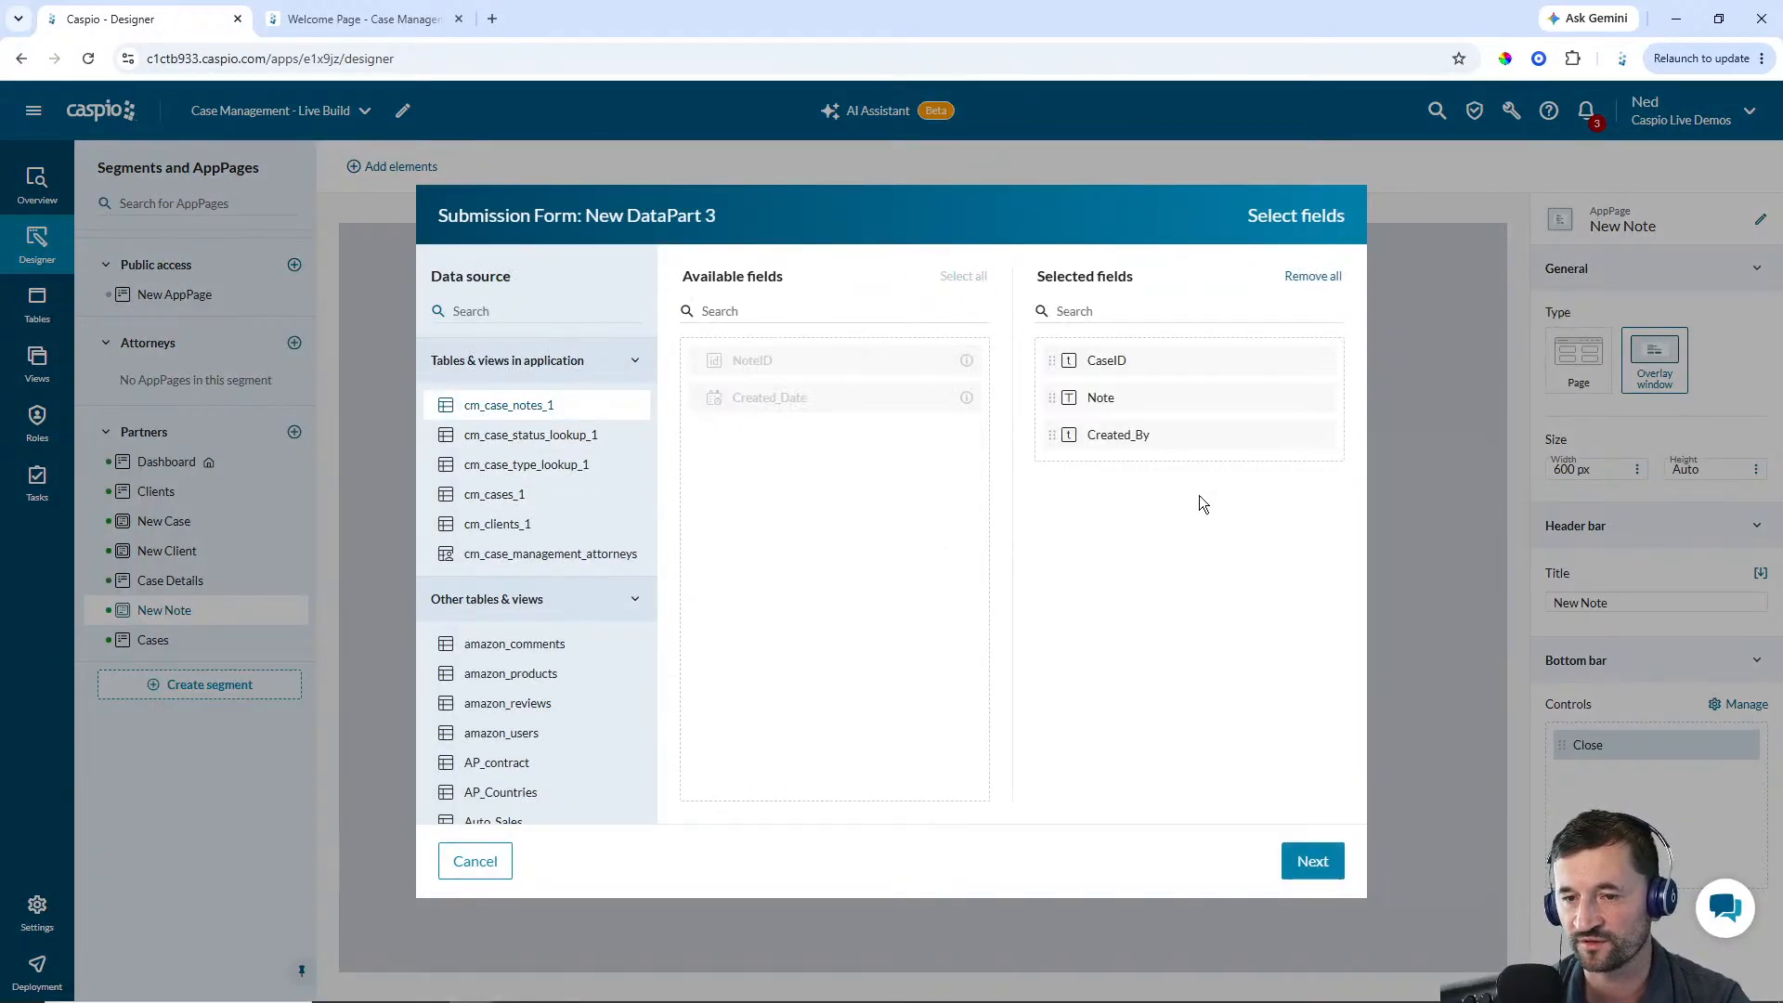
{"action": "left_click", "coordinate": [1313, 856]}
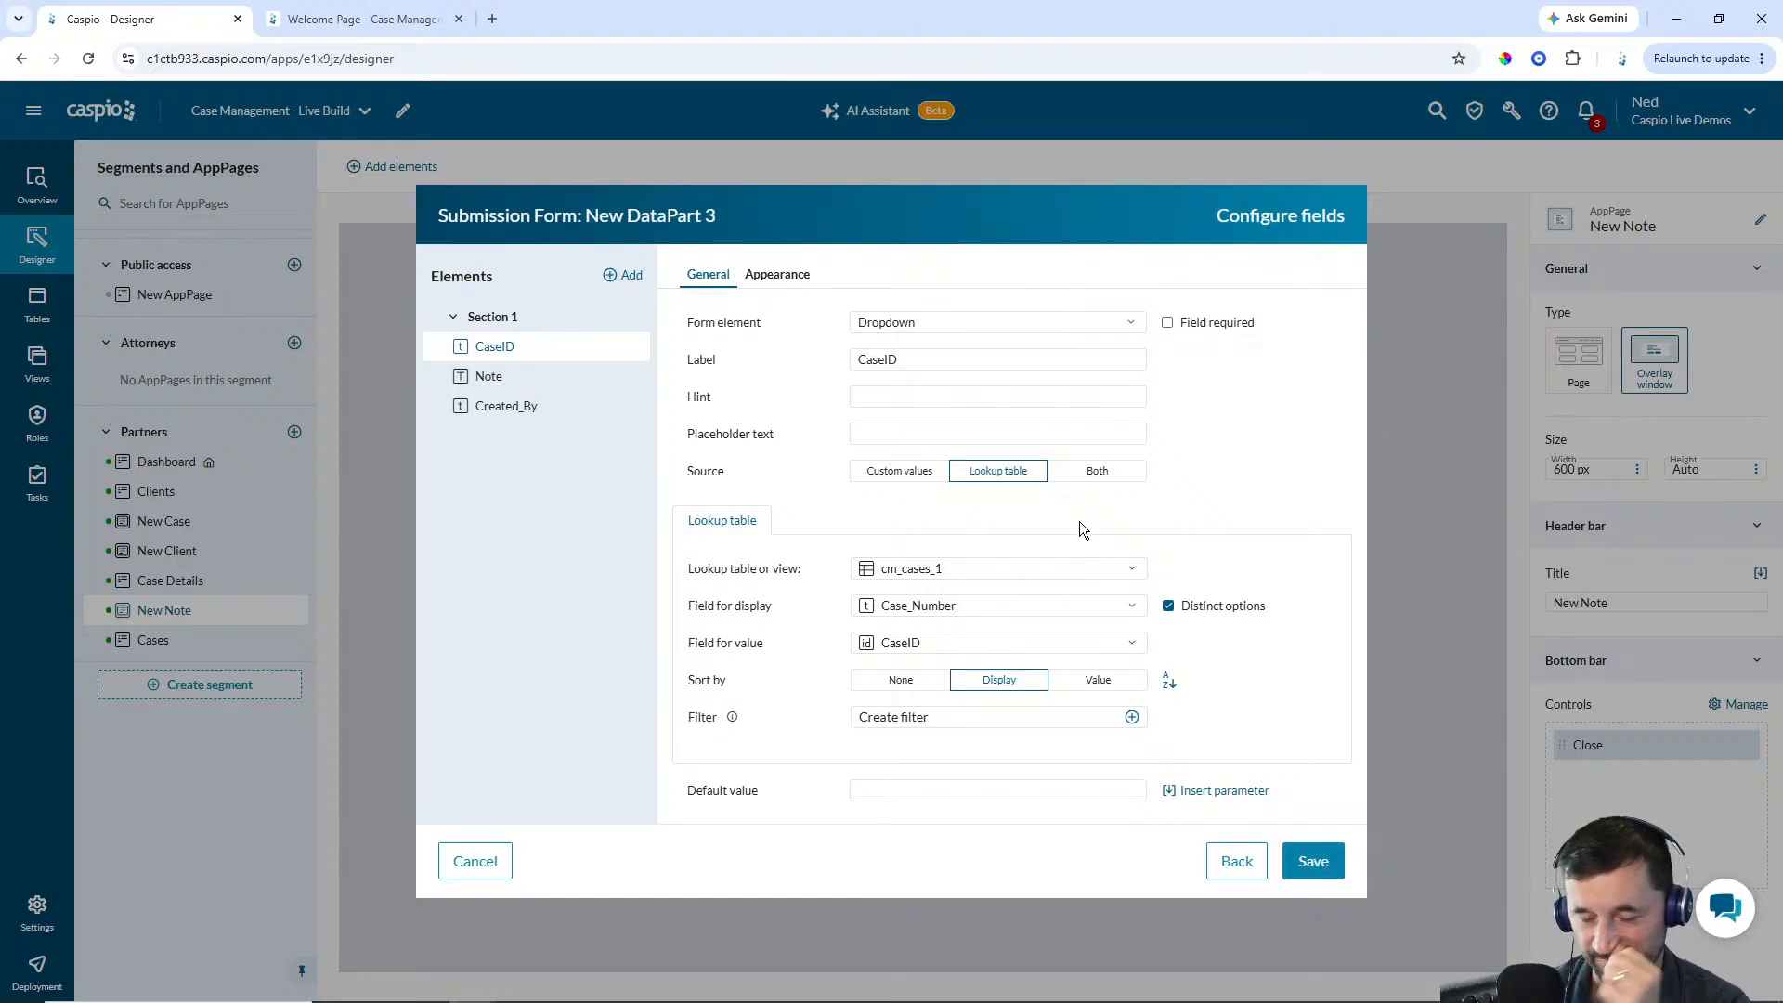
Make CaseID a hidden field defaulting to the CaseID DataPart field of Case Details' Partner - Case Details form
{"action": "left_click", "coordinate": [973, 325]}
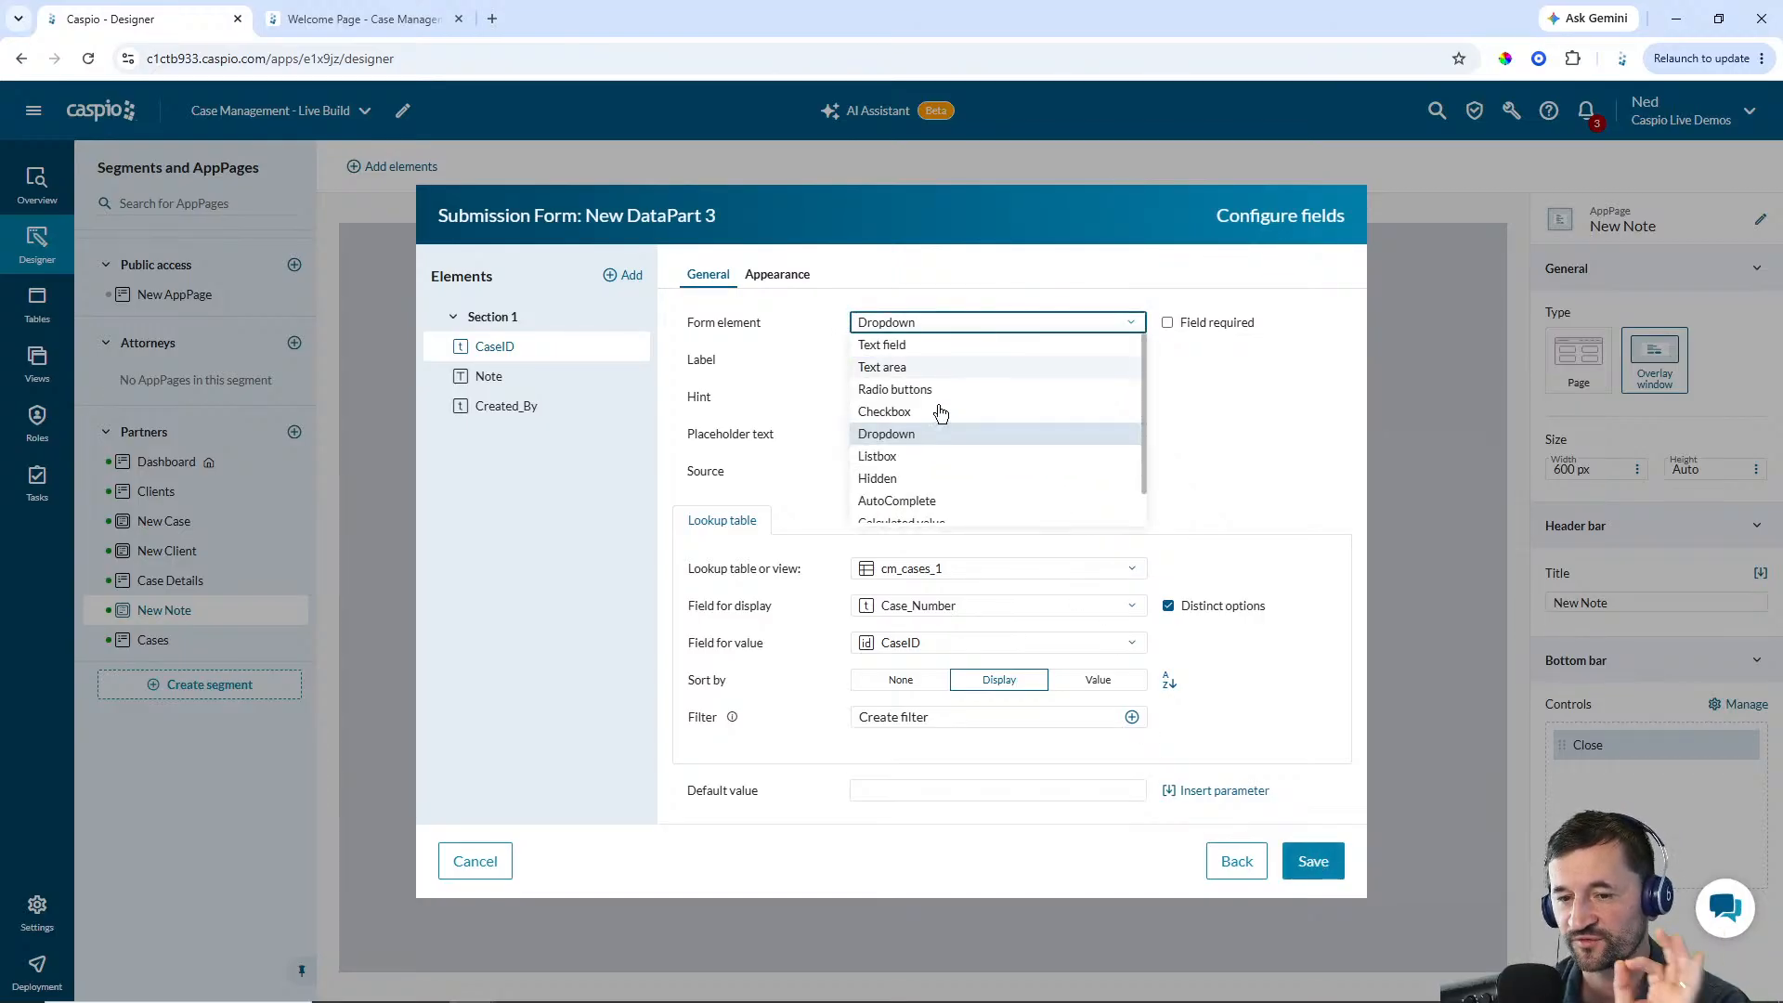
{"action": "left_click", "coordinate": [907, 477]}
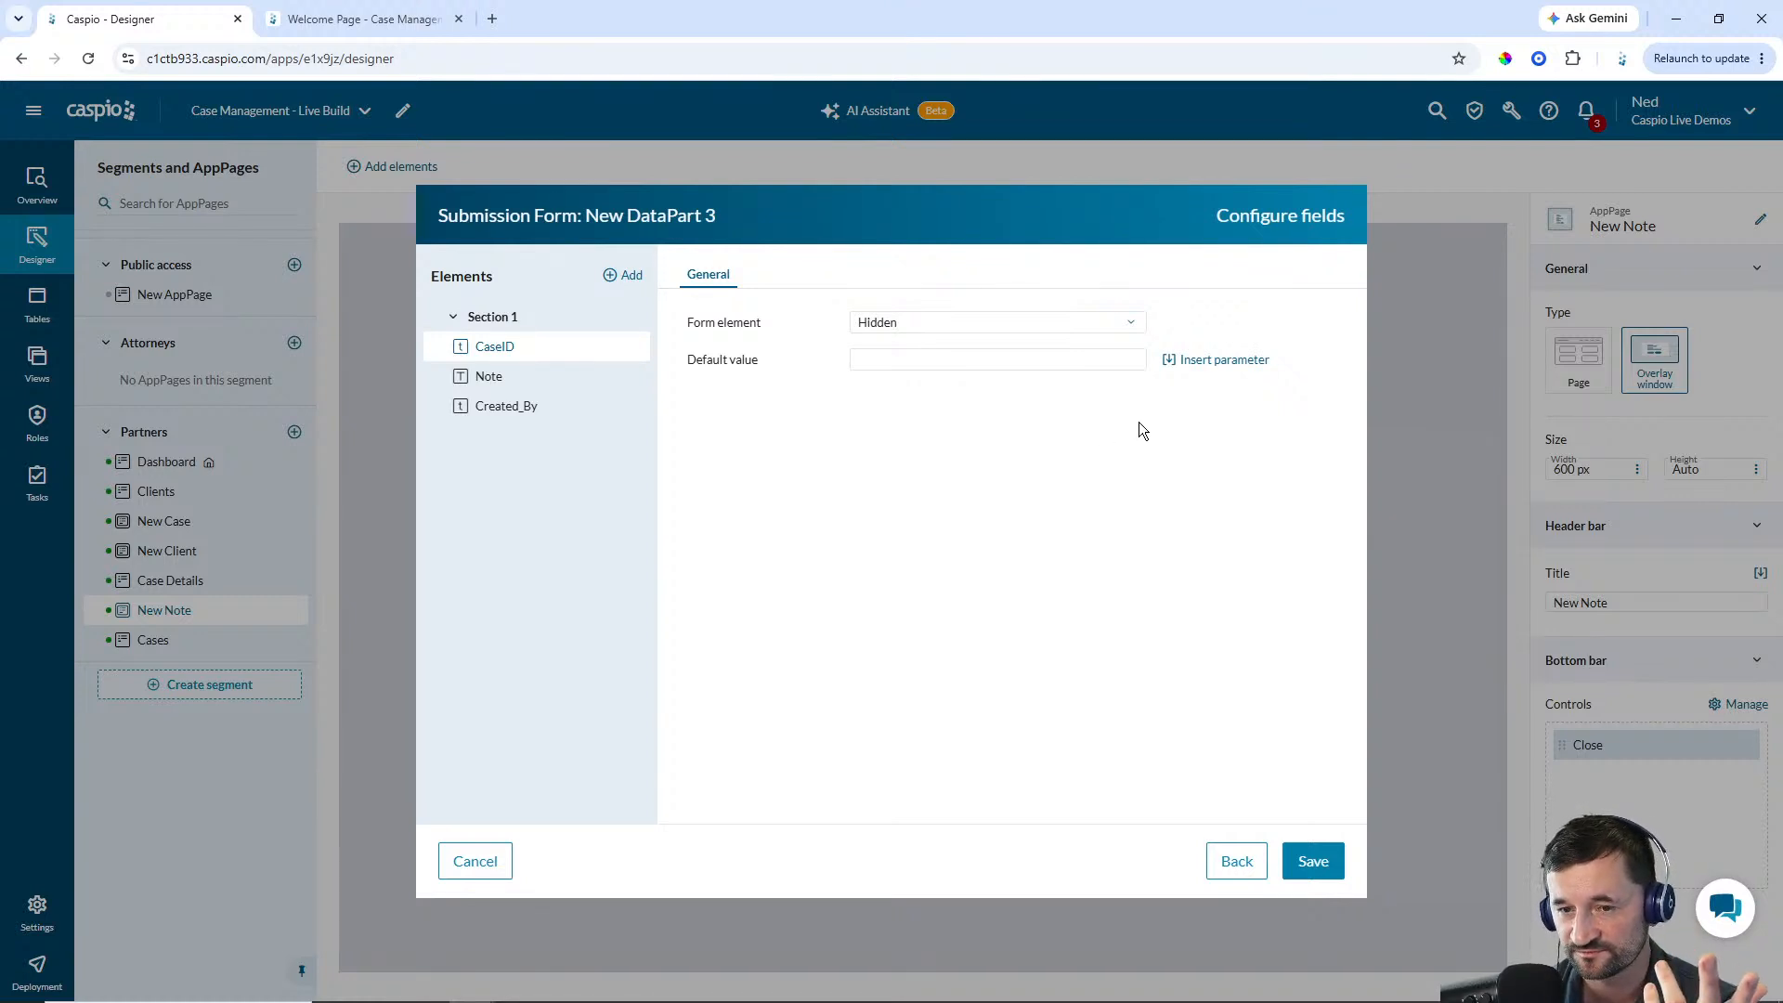
{"action": "left_click", "coordinate": [1213, 362]}
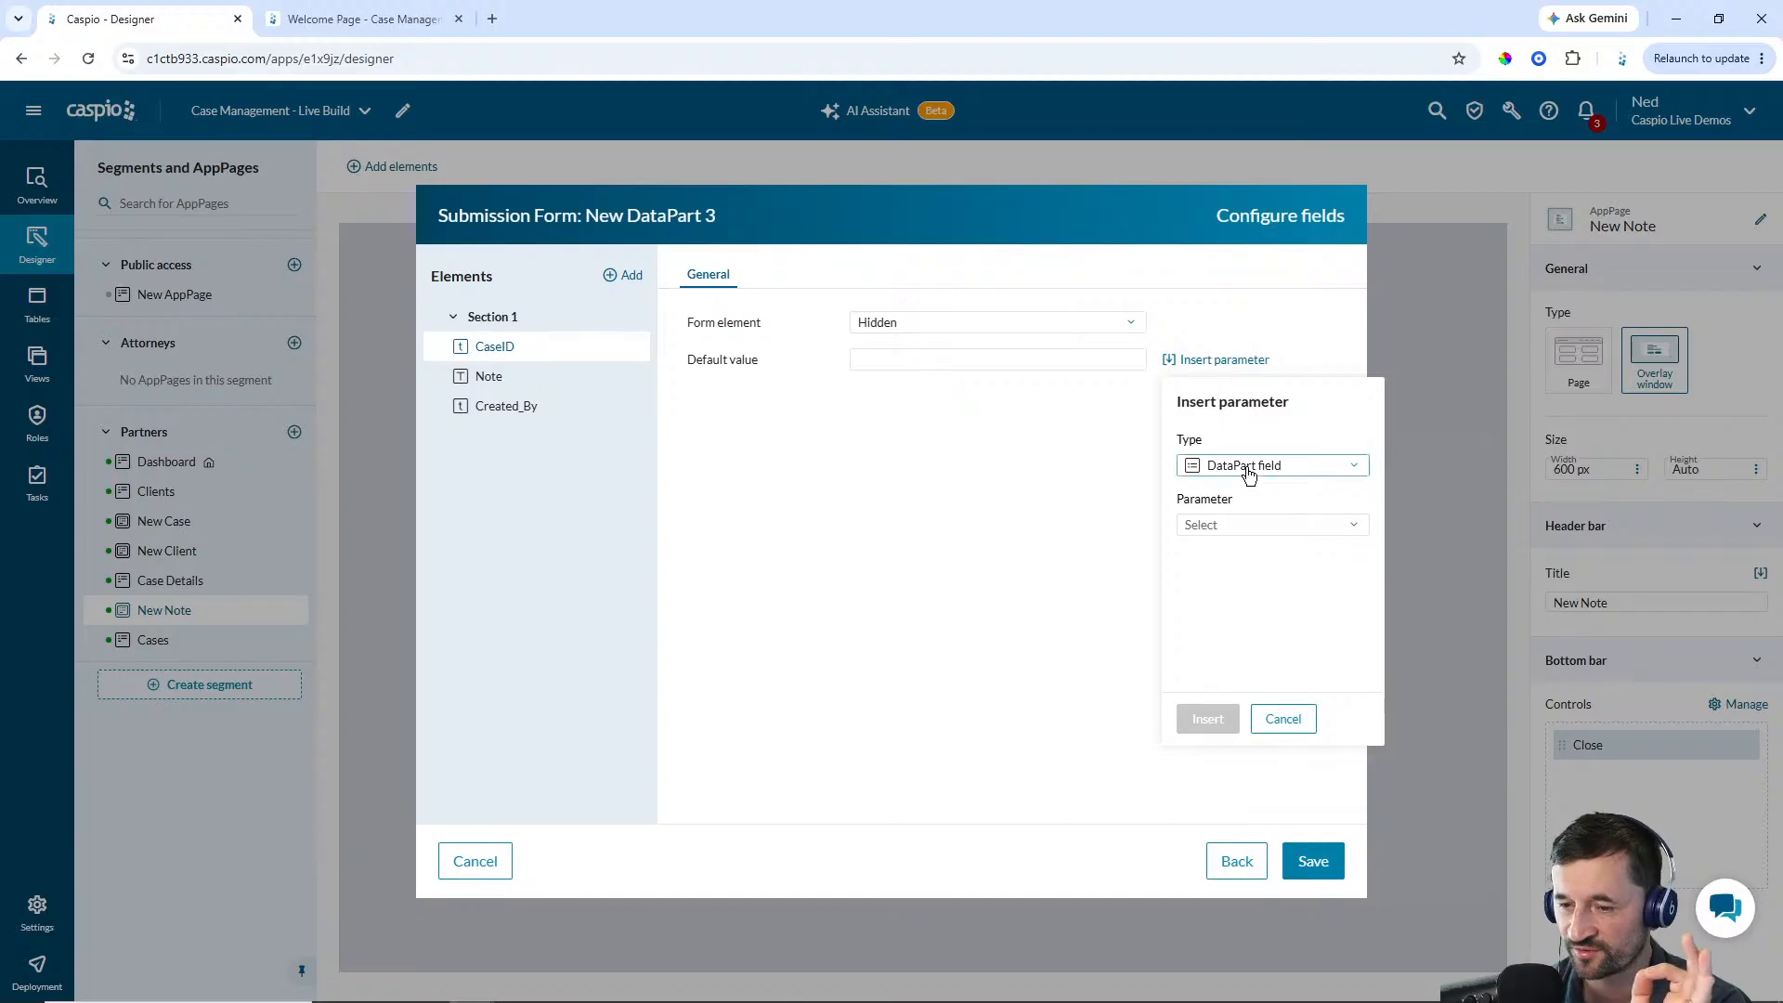
{"action": "left_click", "coordinate": [1254, 525]}
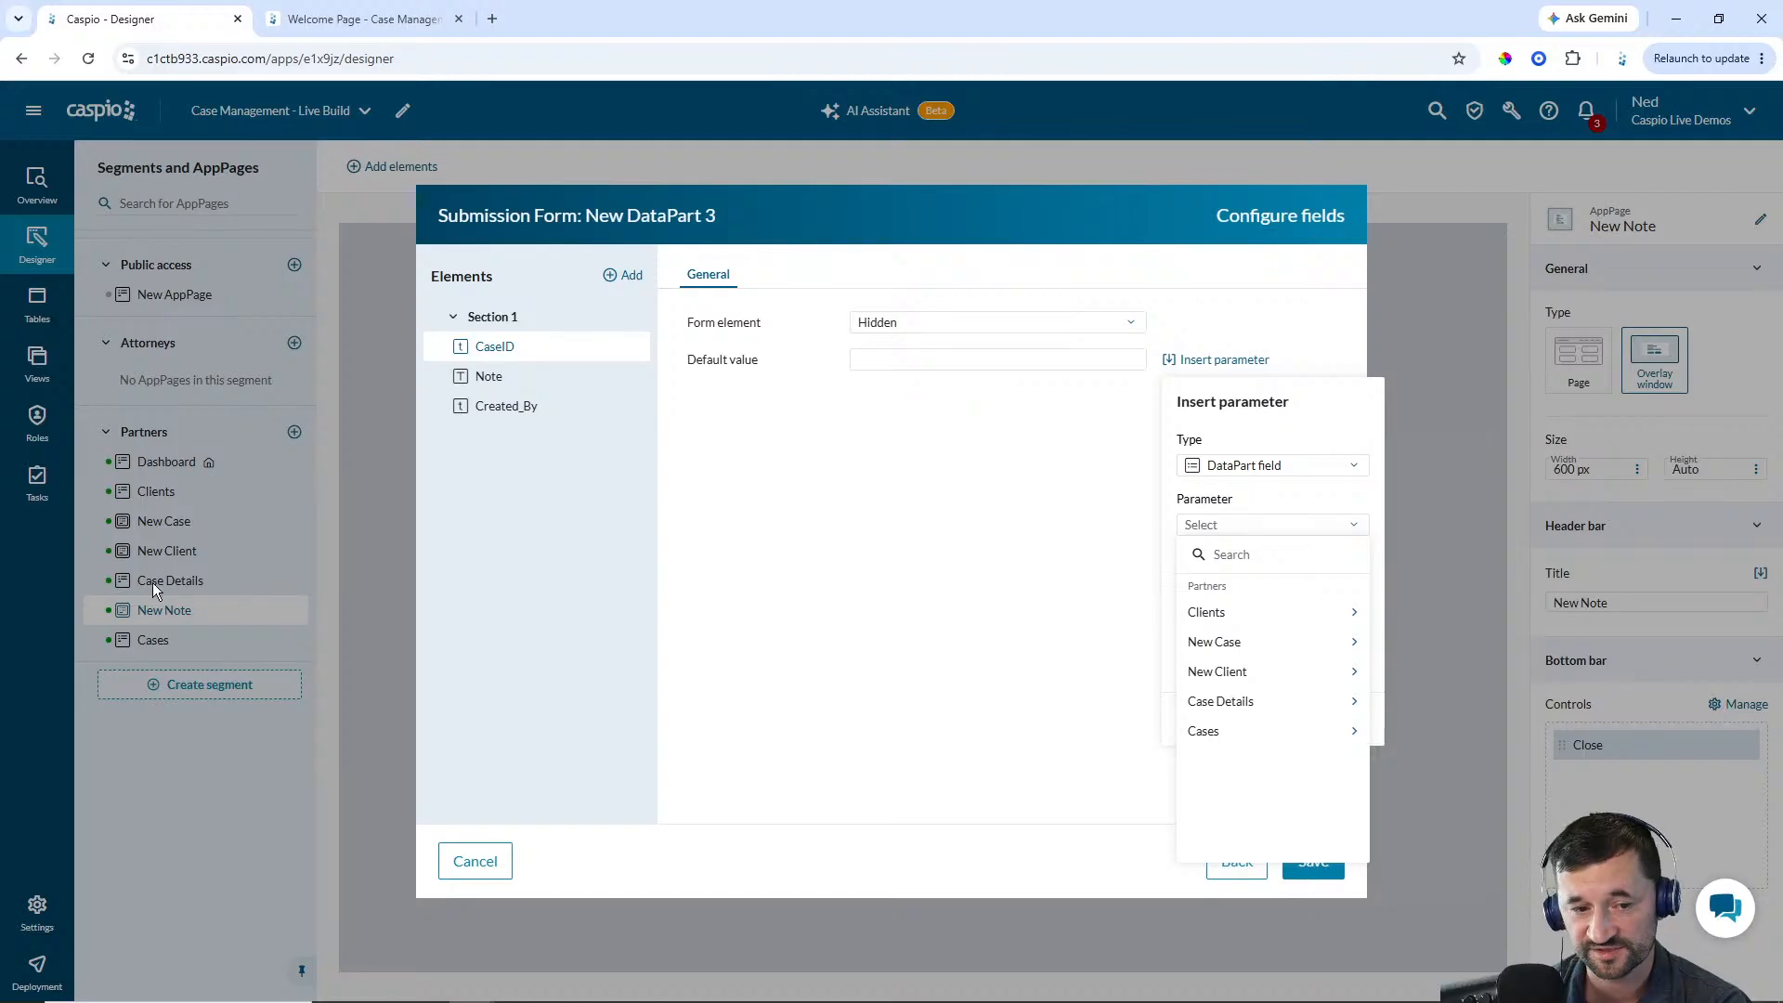
{"action": "left_click", "coordinate": [1235, 703]}
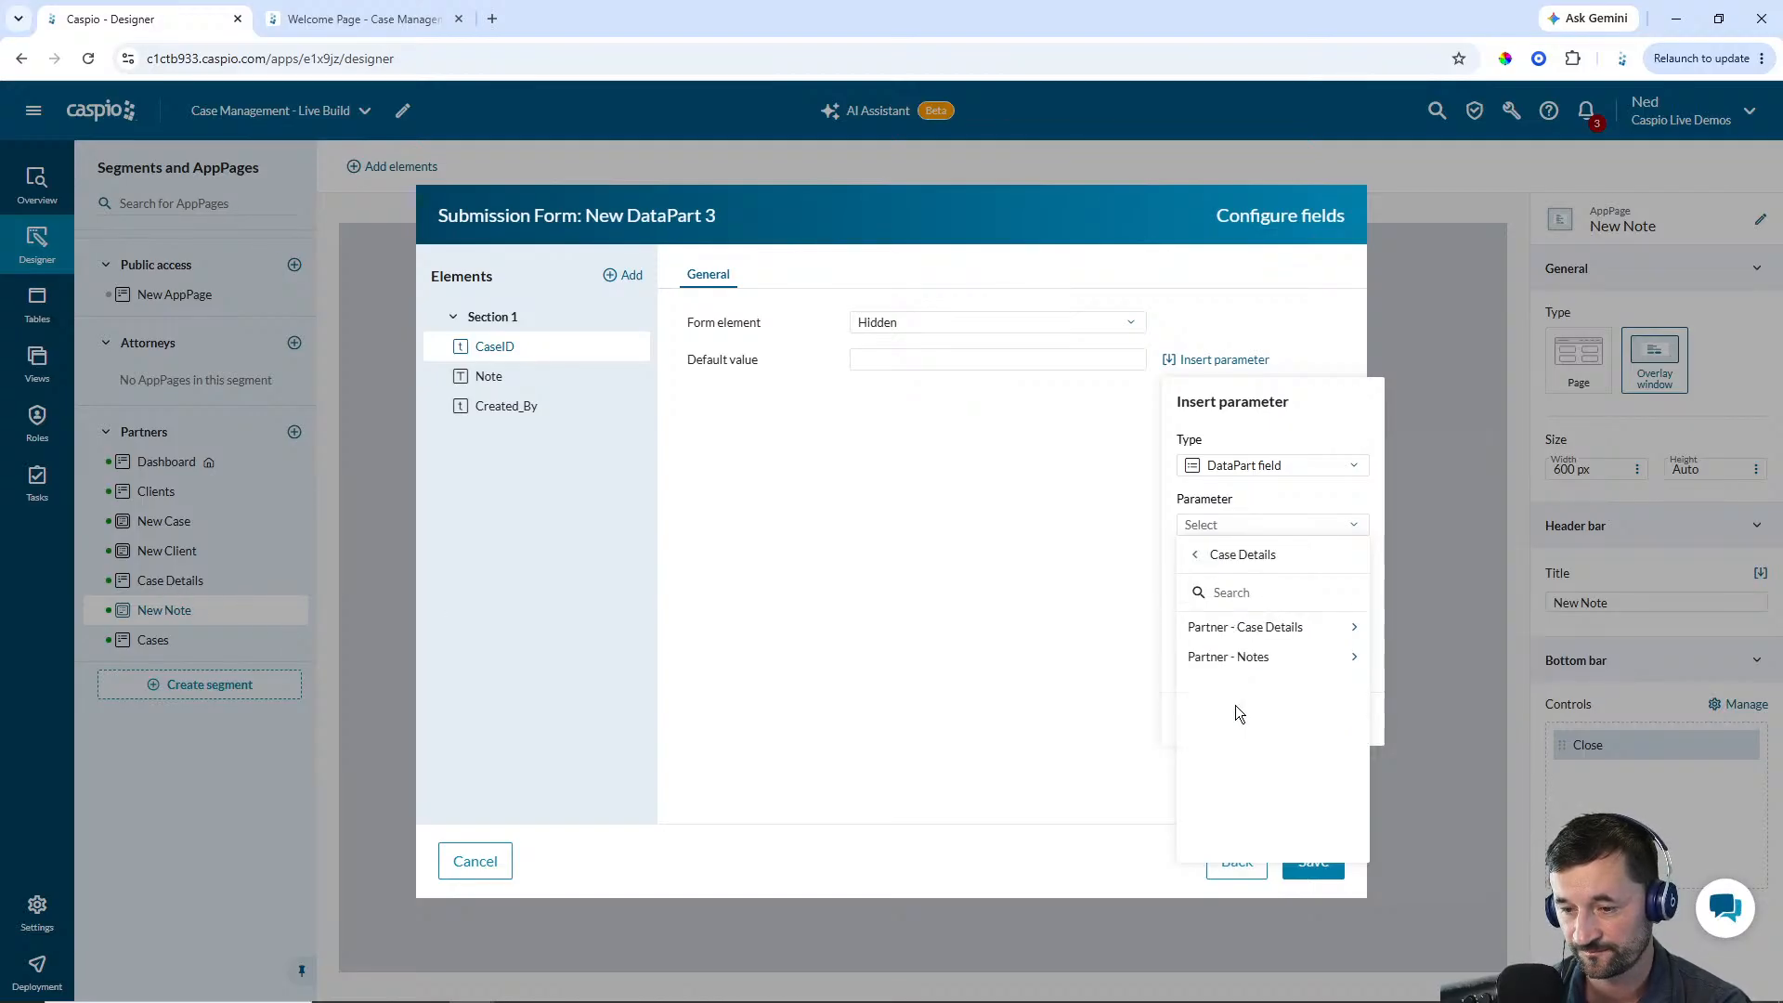
{"action": "left_click", "coordinate": [1255, 637]}
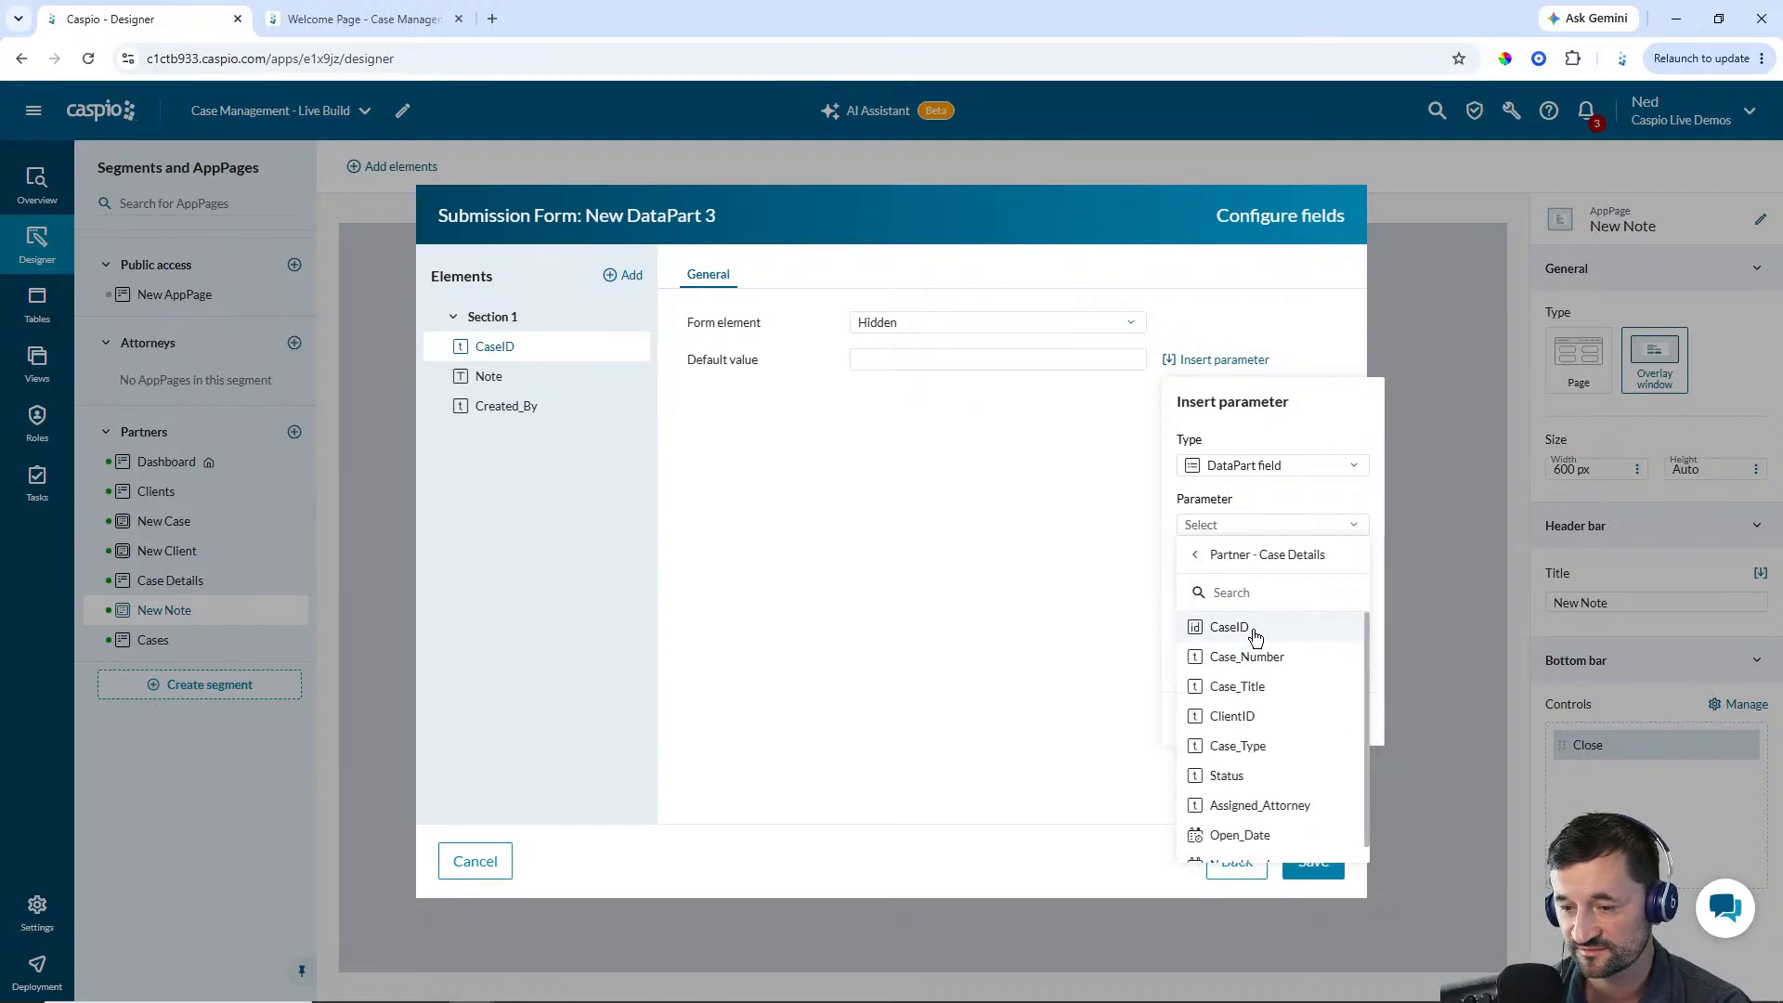
{"action": "left_click", "coordinate": [1243, 633]}
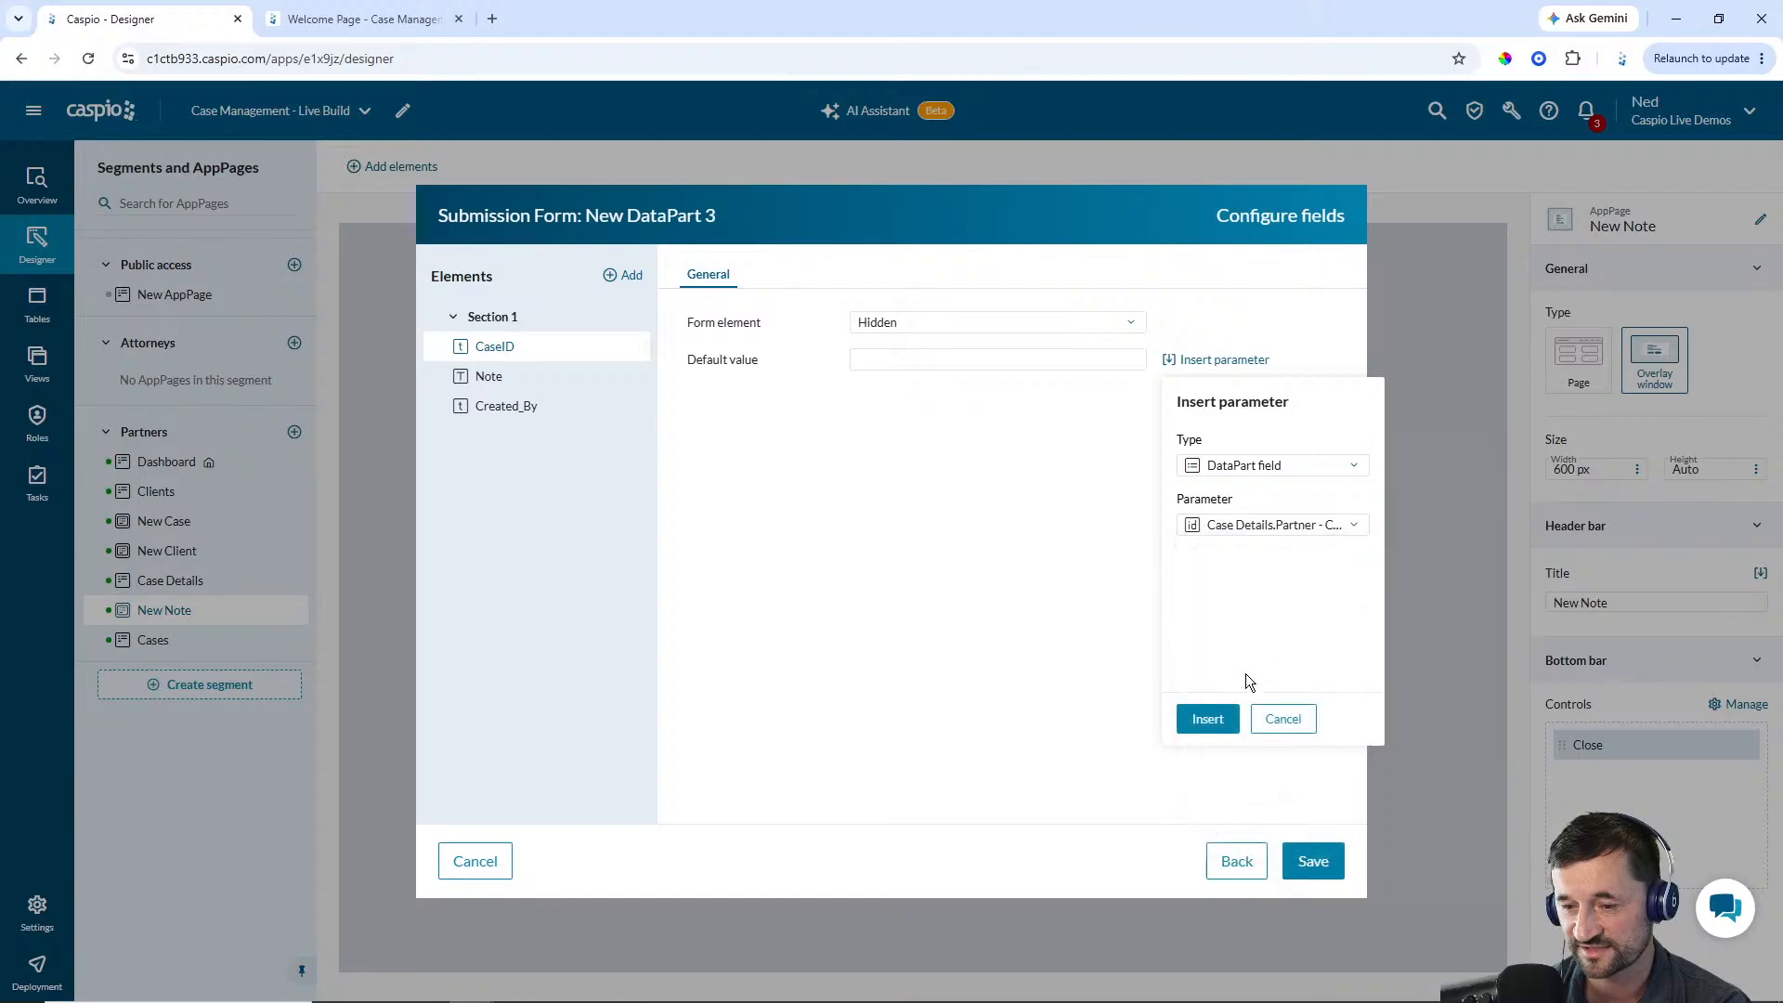
{"action": "left_click", "coordinate": [1200, 716]}
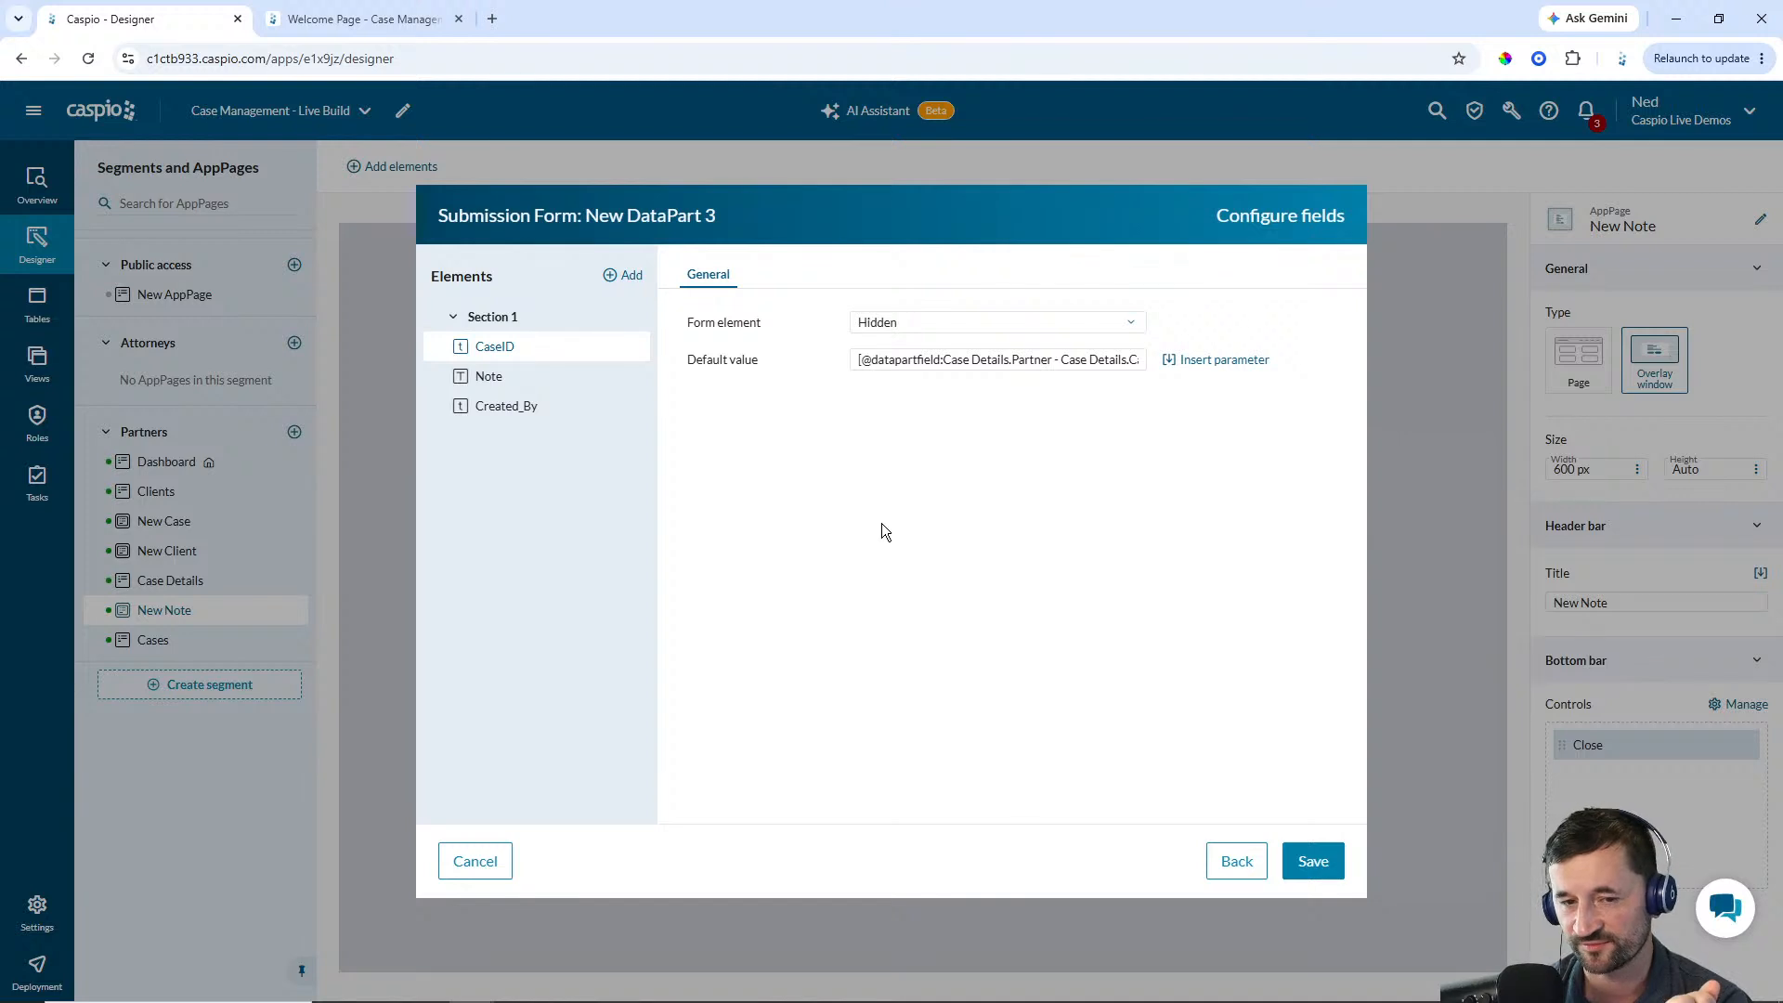
Change the Note field to a required text area
{"action": "left_click", "coordinate": [488, 376]}
{"action": "left_click", "coordinate": [884, 325]}
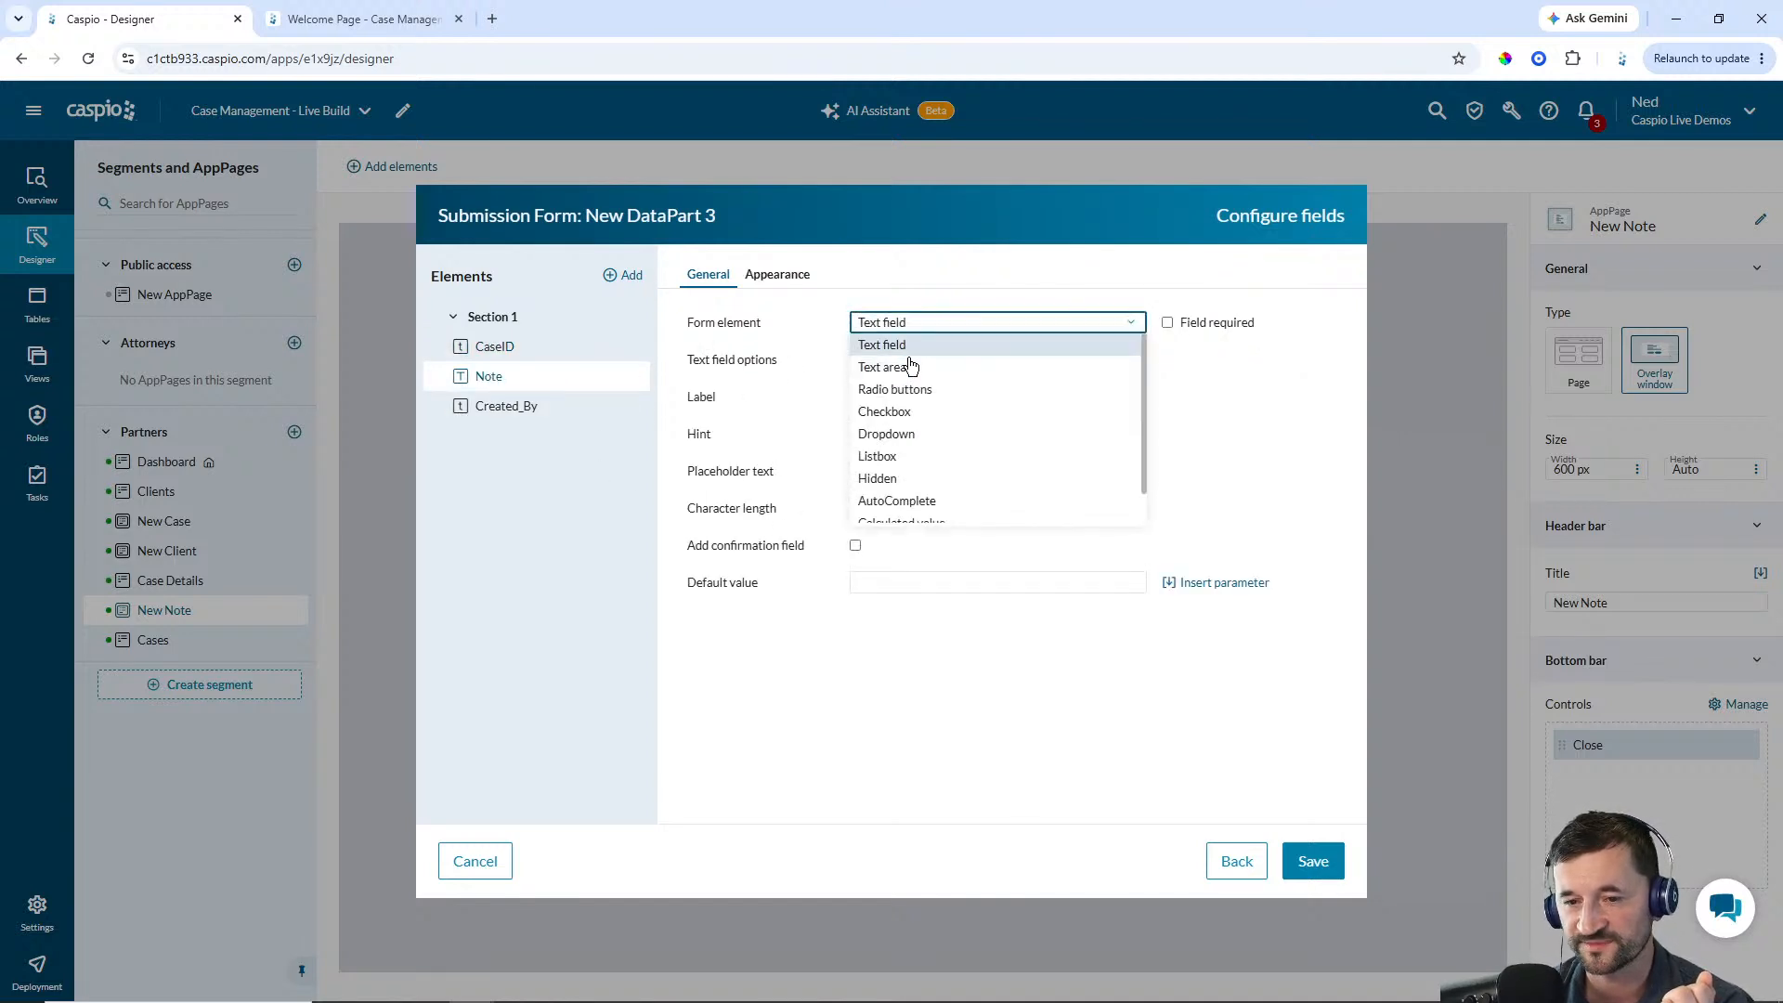
{"action": "left_click", "coordinate": [884, 367]}
{"action": "left_click", "coordinate": [1168, 324]}
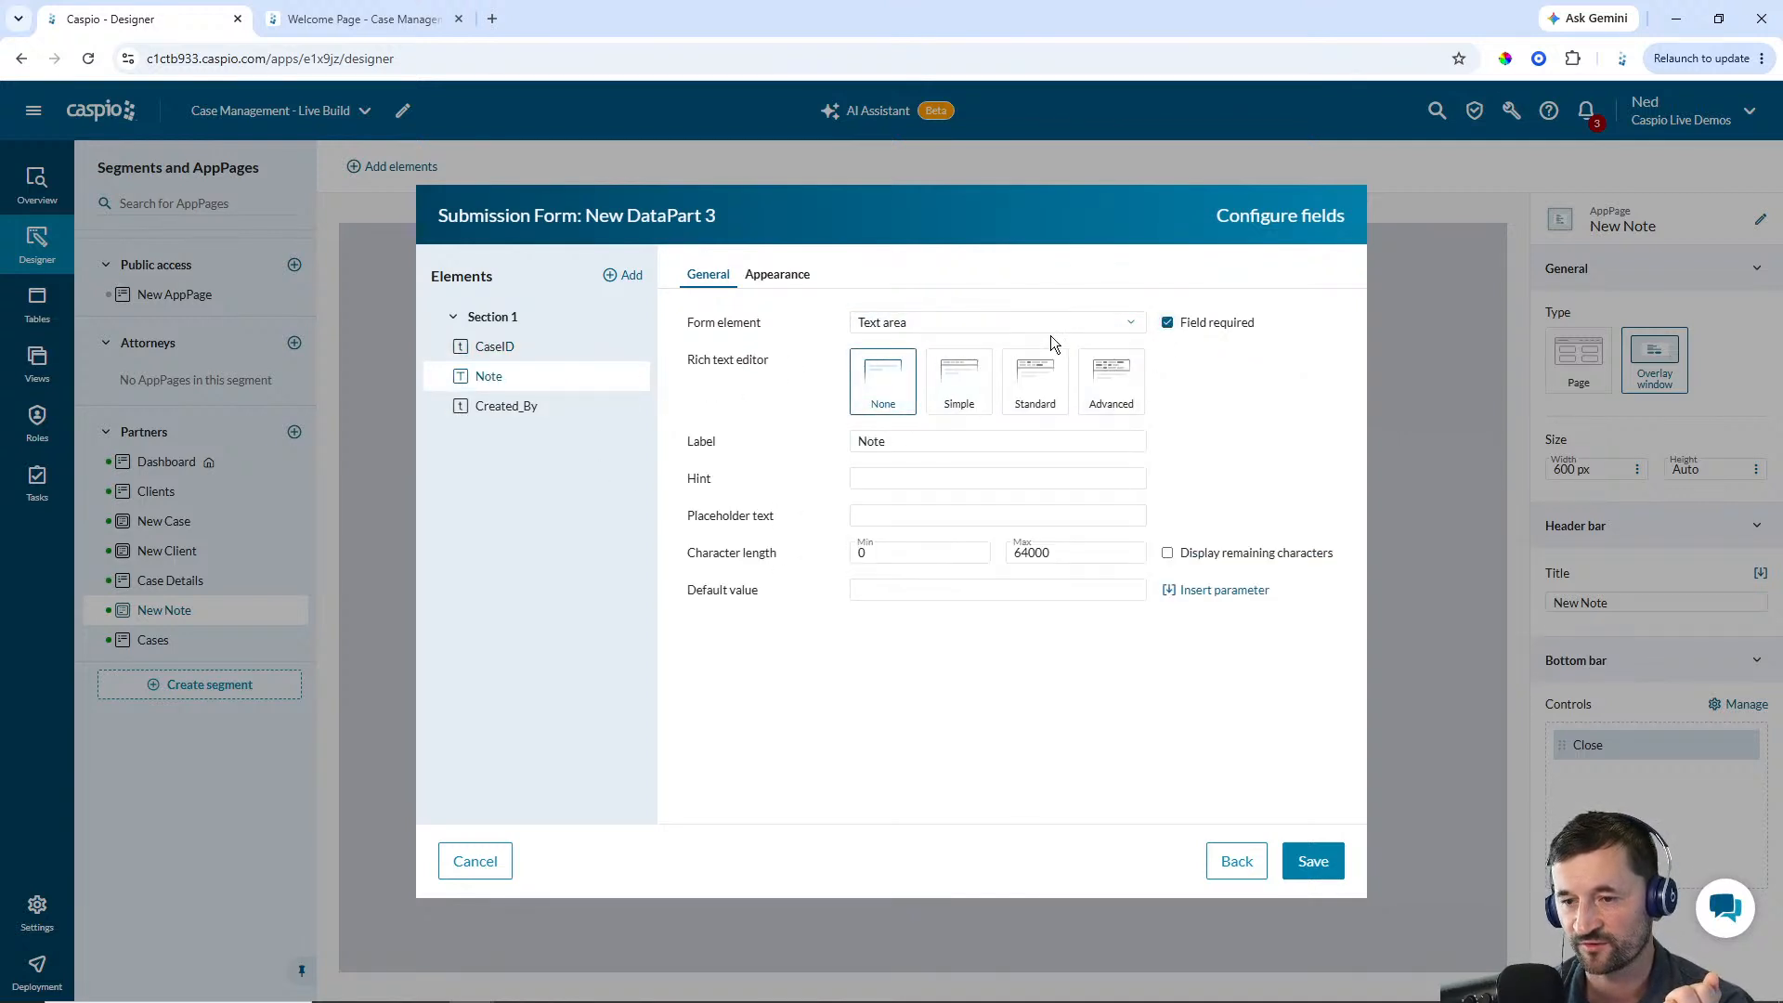
{"action": "left_click", "coordinate": [779, 275]}
{"action": "left_click", "coordinate": [1029, 374]}
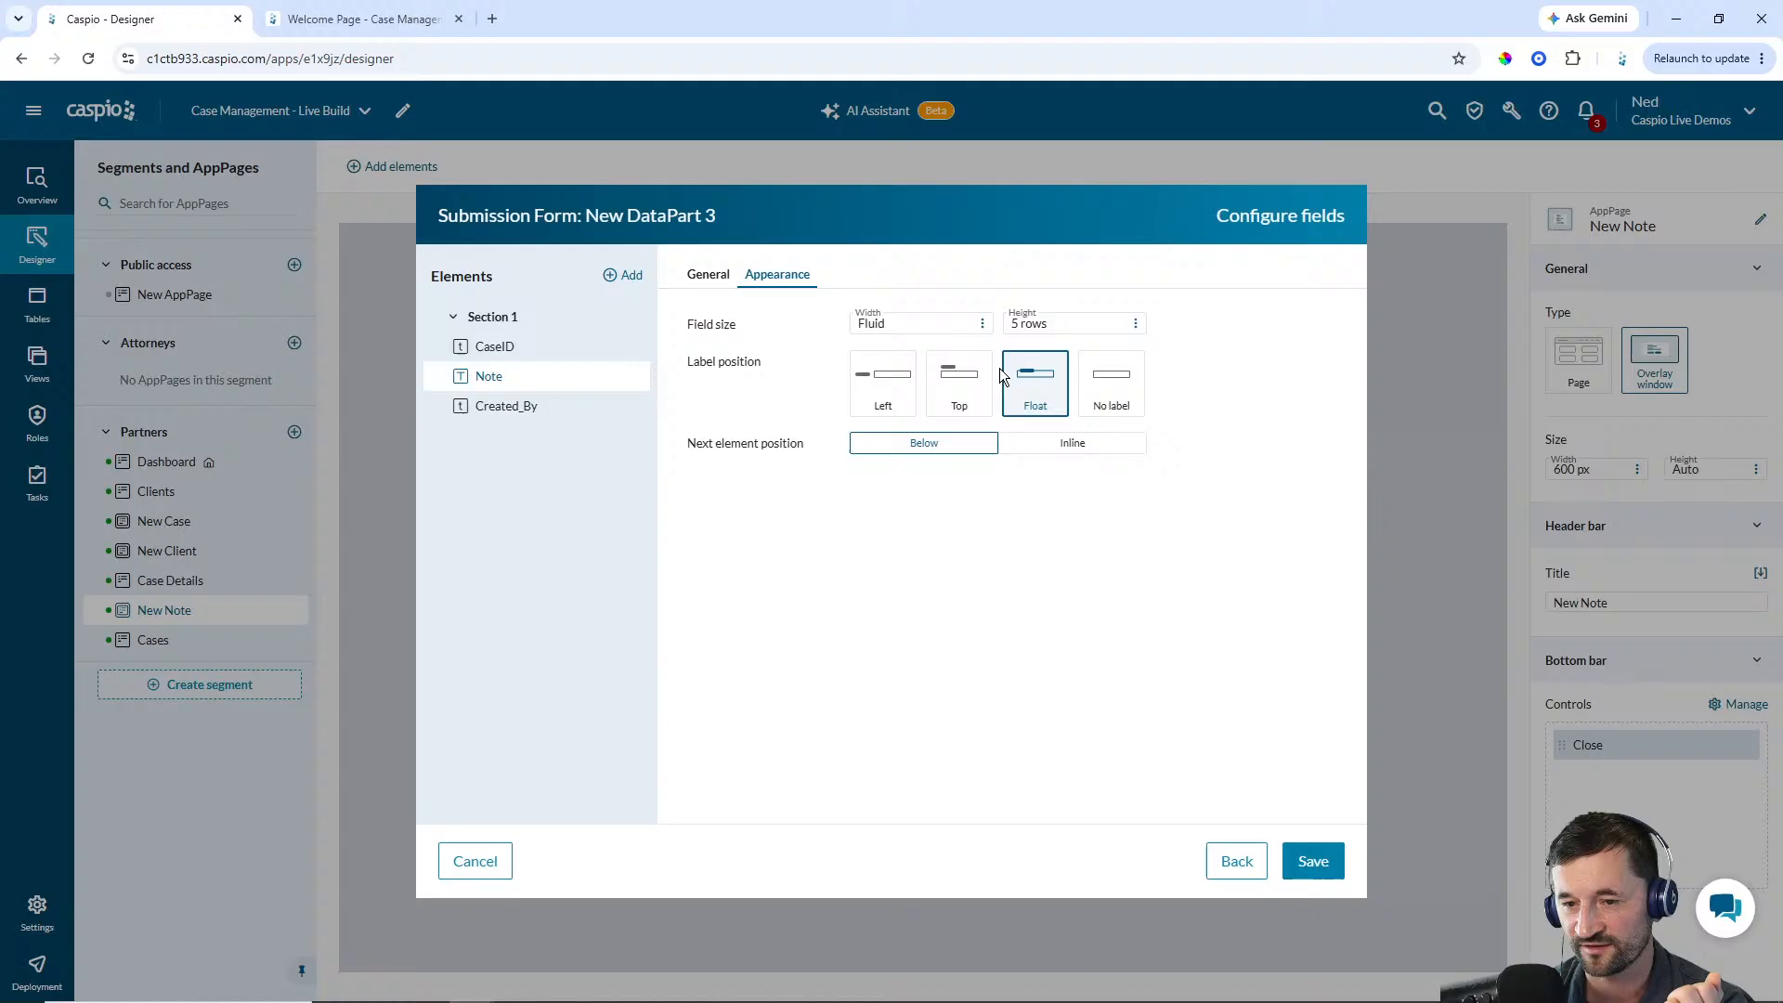
{"action": "left_click", "coordinate": [709, 277]}
Make Created_By a hidden field defaulting to the authenticated user's UserGUID, and save the form
{"action": "left_click", "coordinate": [527, 405]}
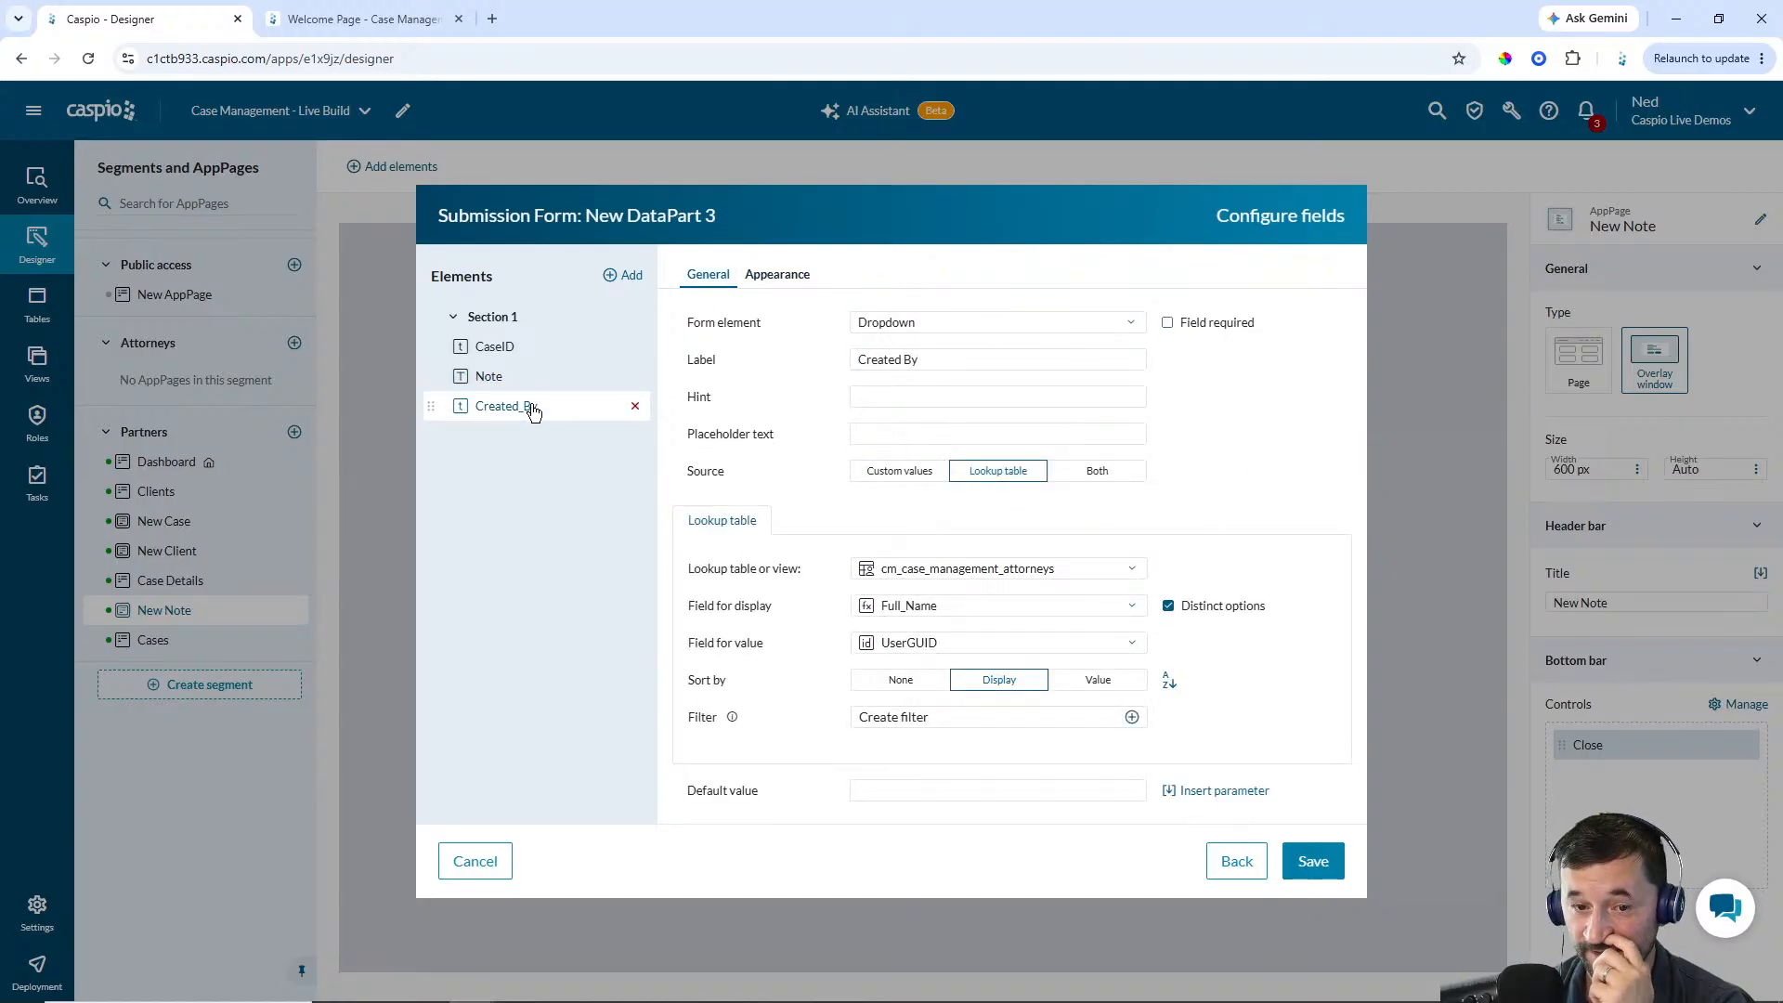
{"action": "left_click", "coordinate": [908, 331]}
{"action": "left_click", "coordinate": [989, 475]}
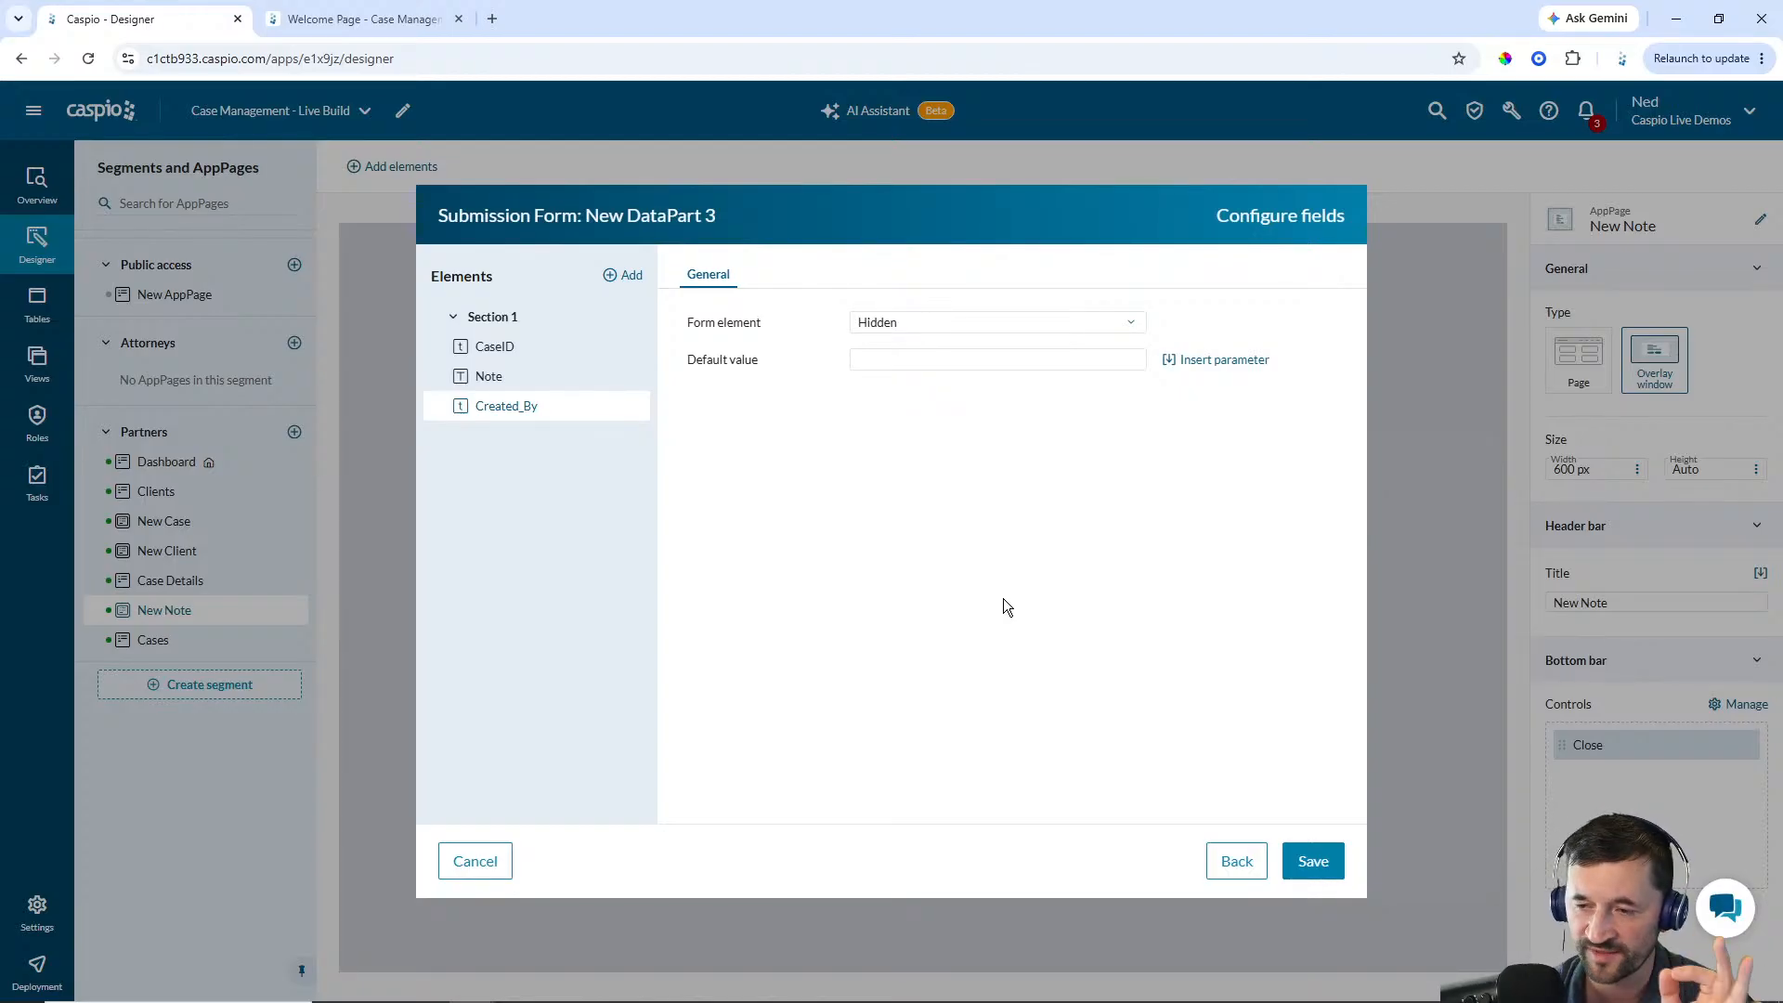
{"action": "left_click", "coordinate": [1233, 362]}
{"action": "left_click", "coordinate": [1240, 465]}
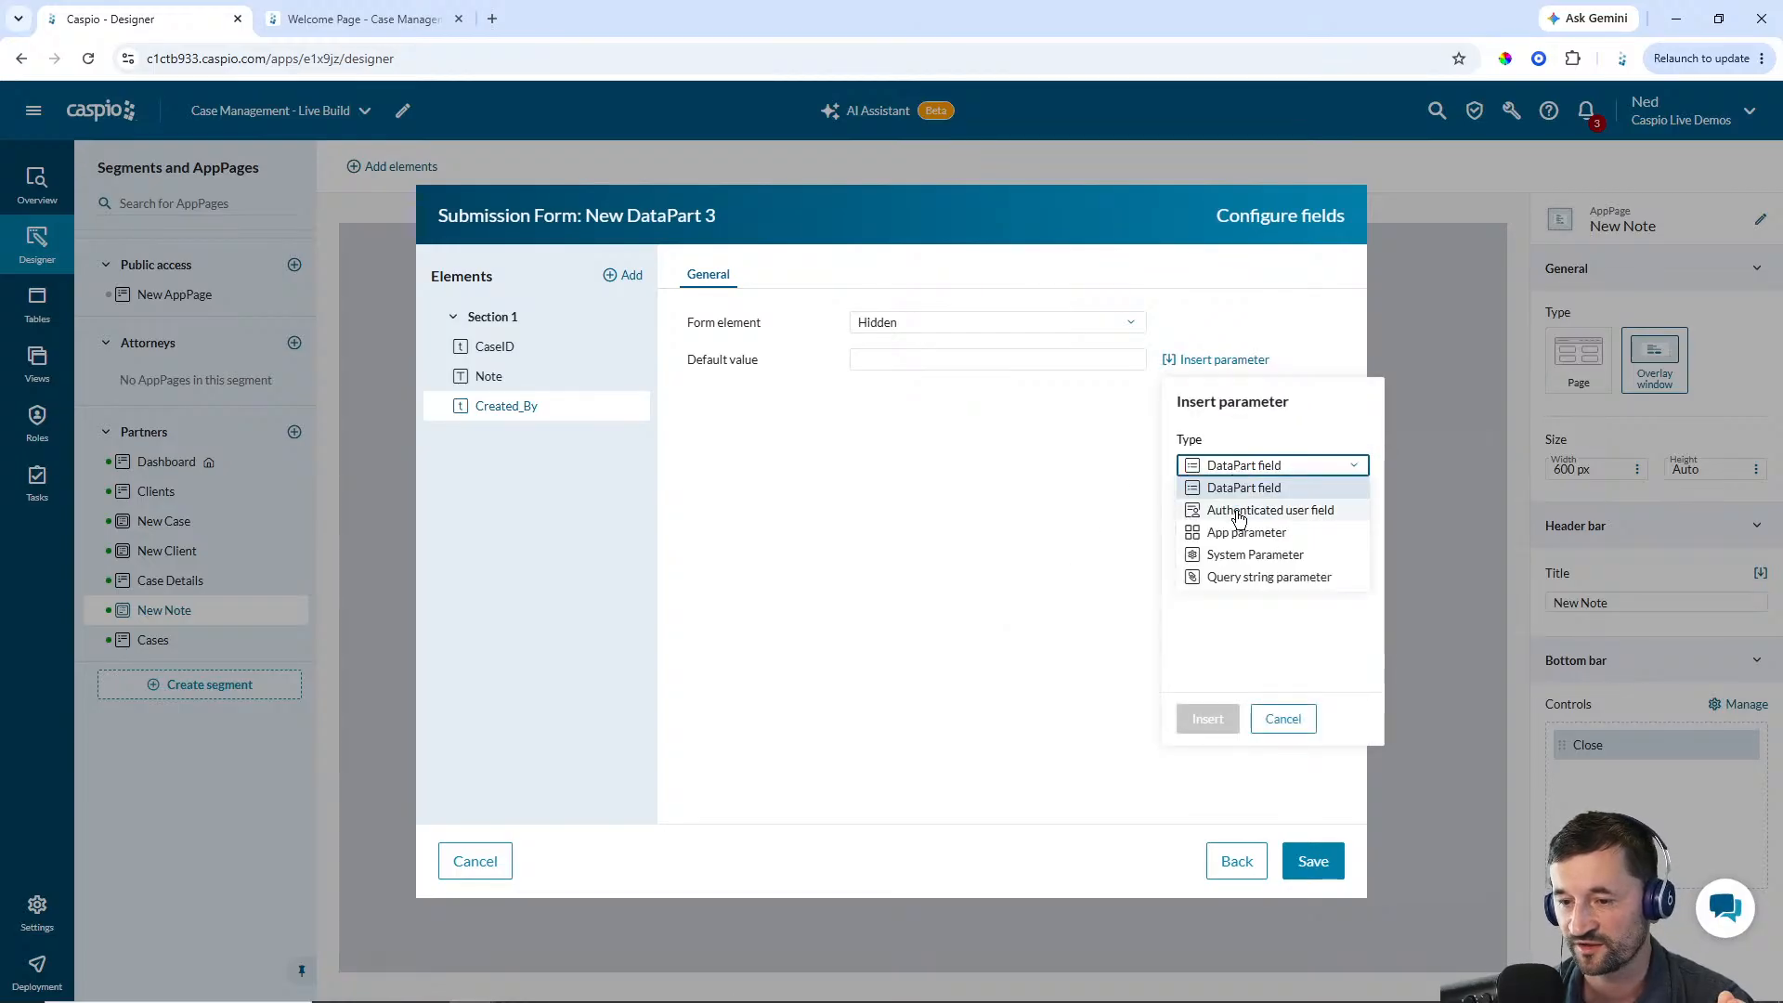
{"action": "left_click", "coordinate": [1240, 510]}
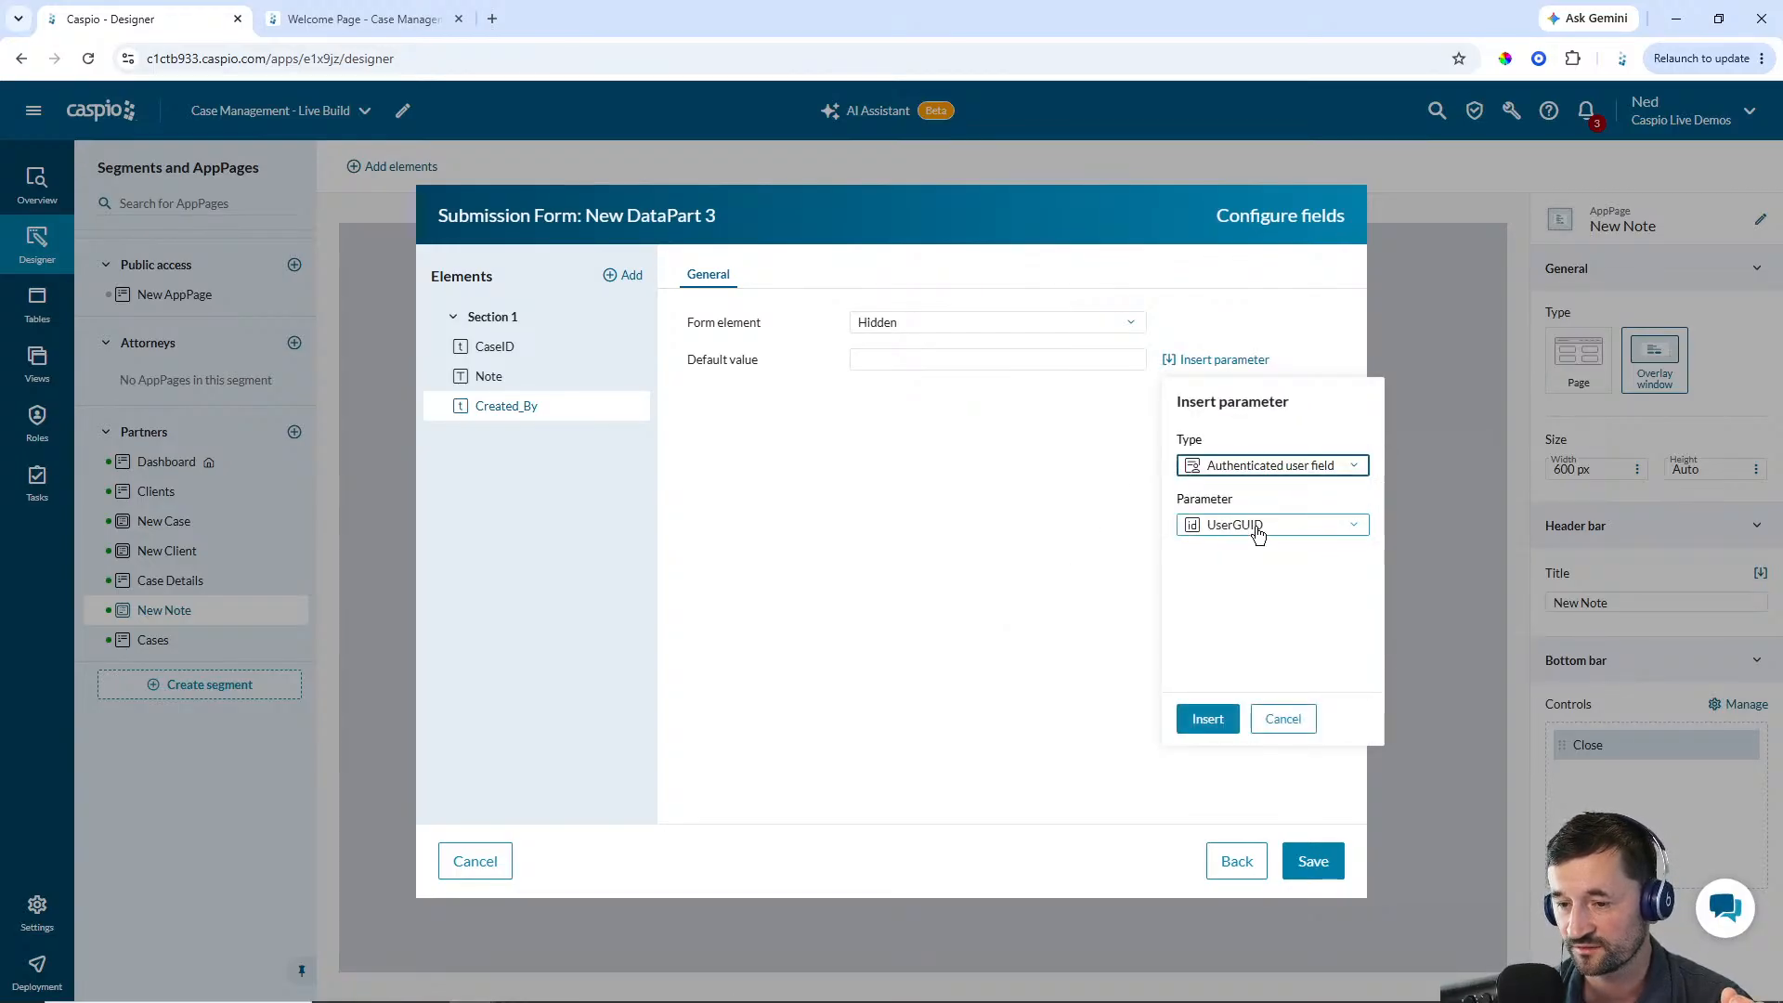
{"action": "left_click", "coordinate": [1210, 724]}
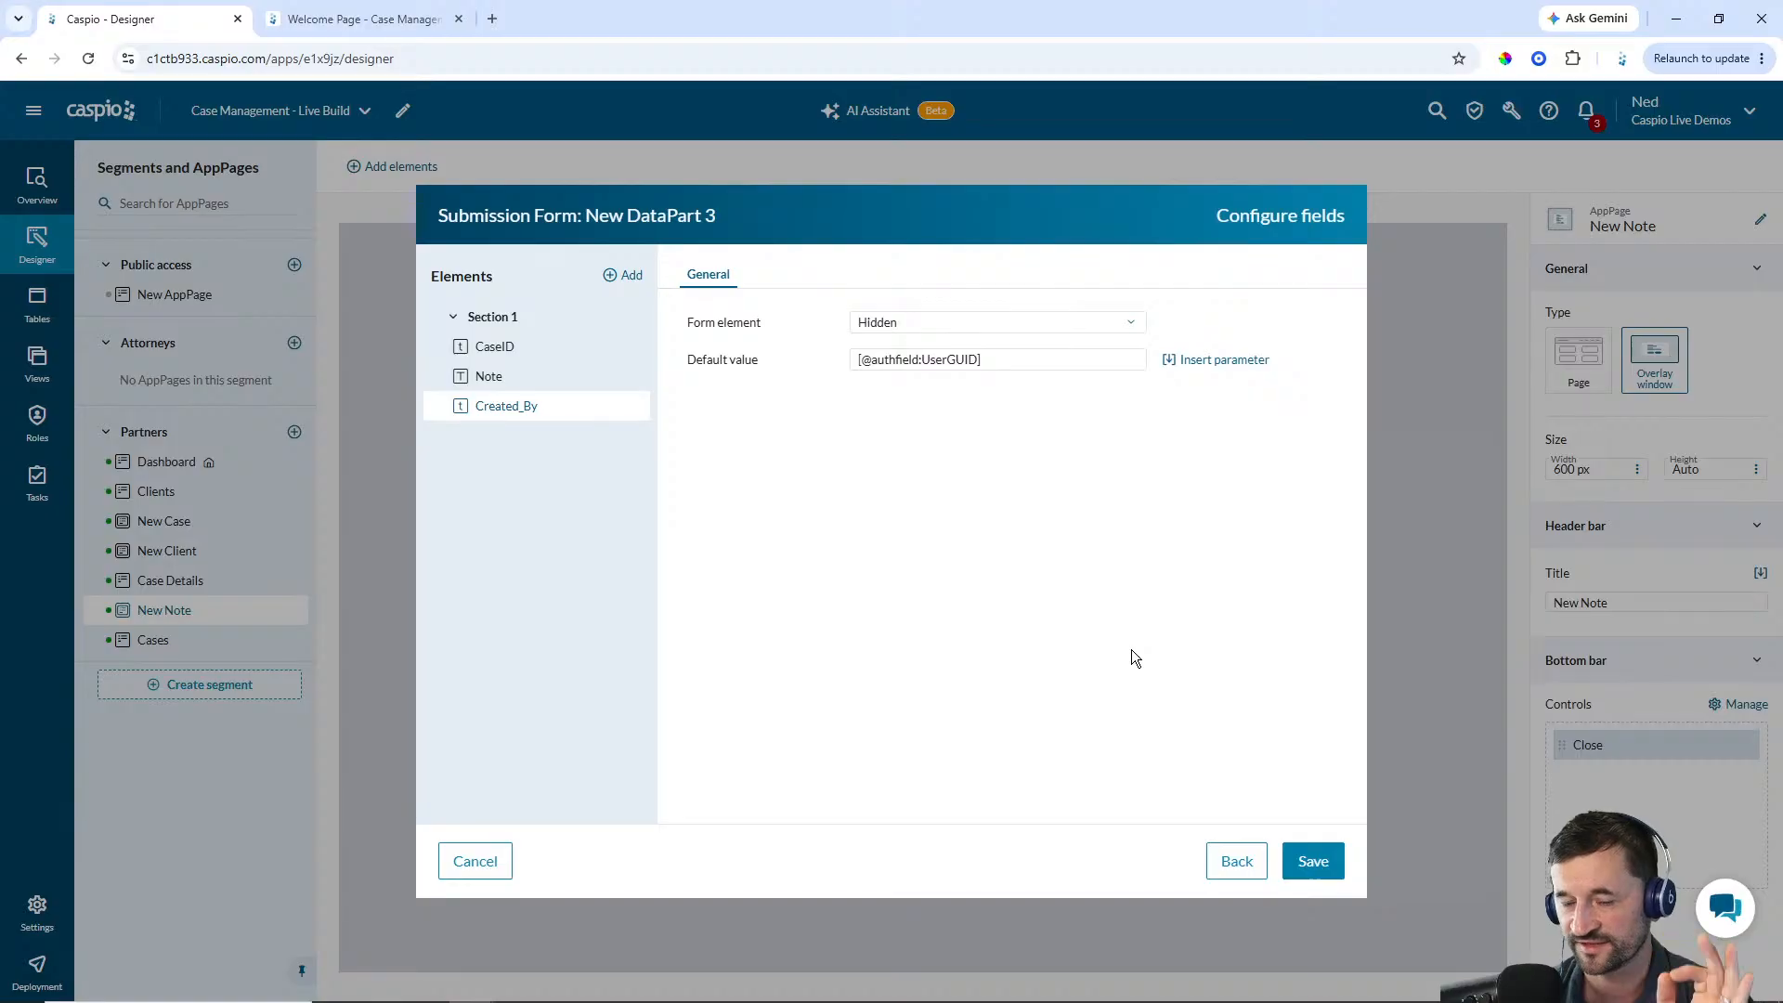
{"action": "left_click", "coordinate": [1299, 871]}
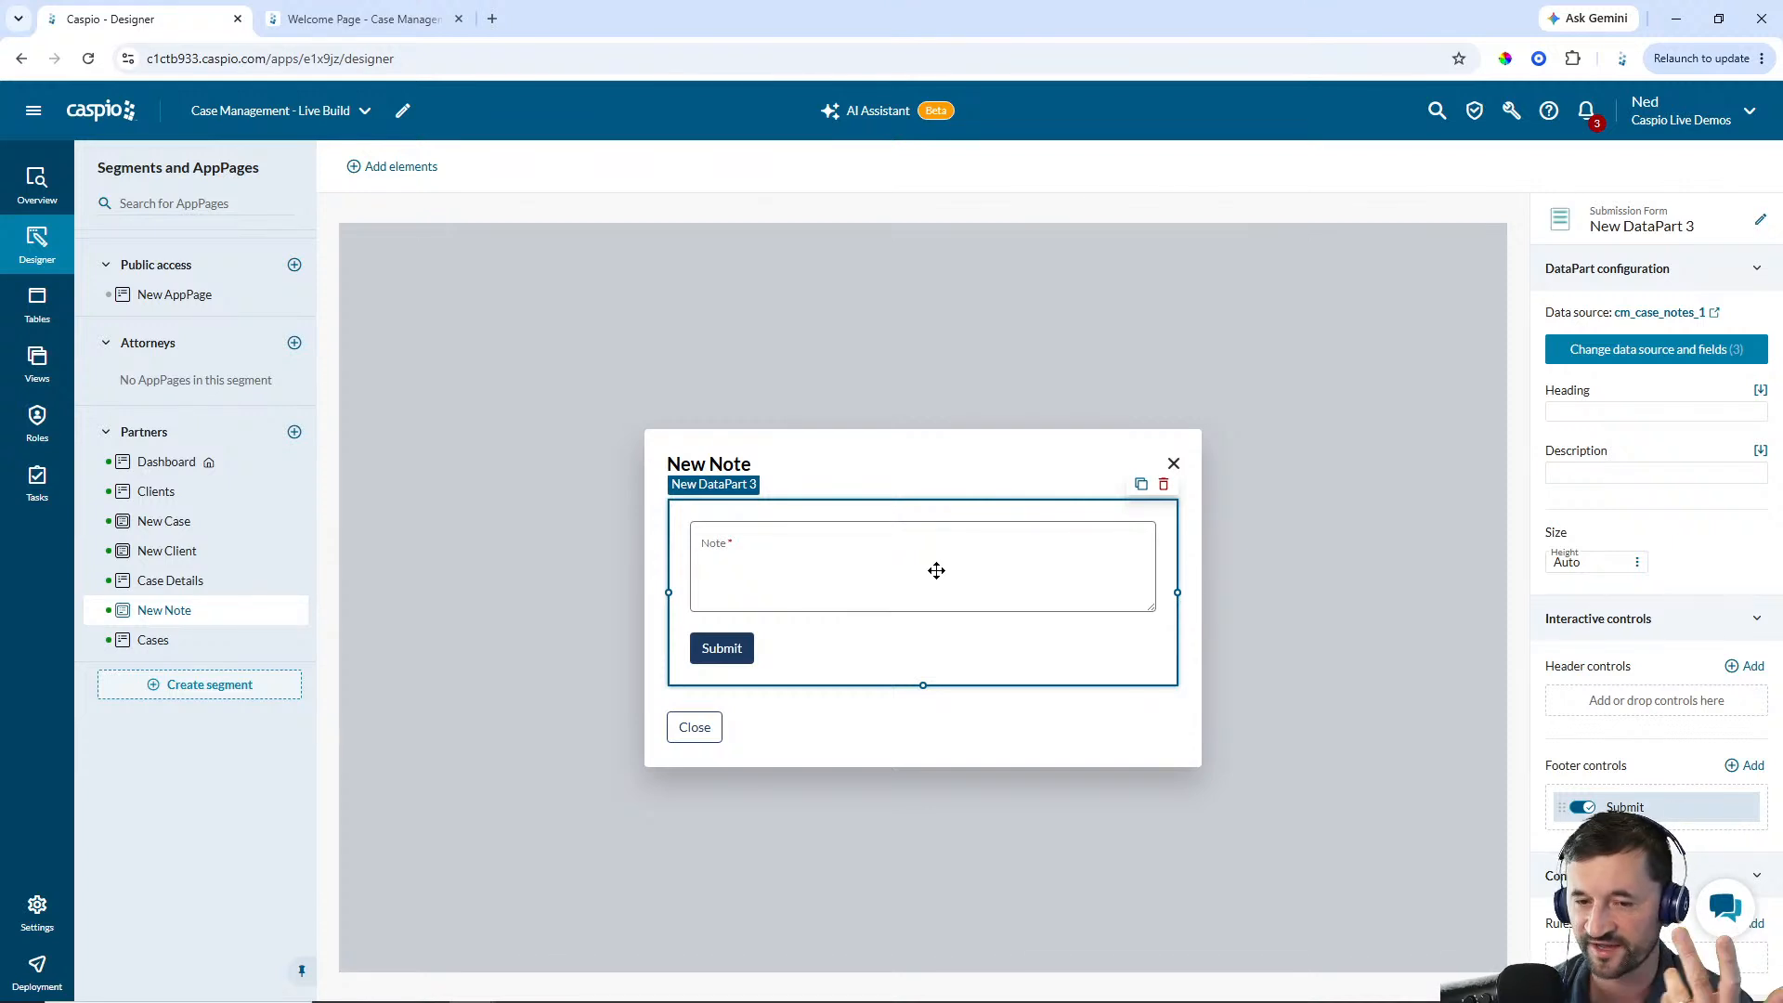
Rename the submission form DataPart to Partner - New Note
{"action": "left_click", "coordinate": [1763, 223]}
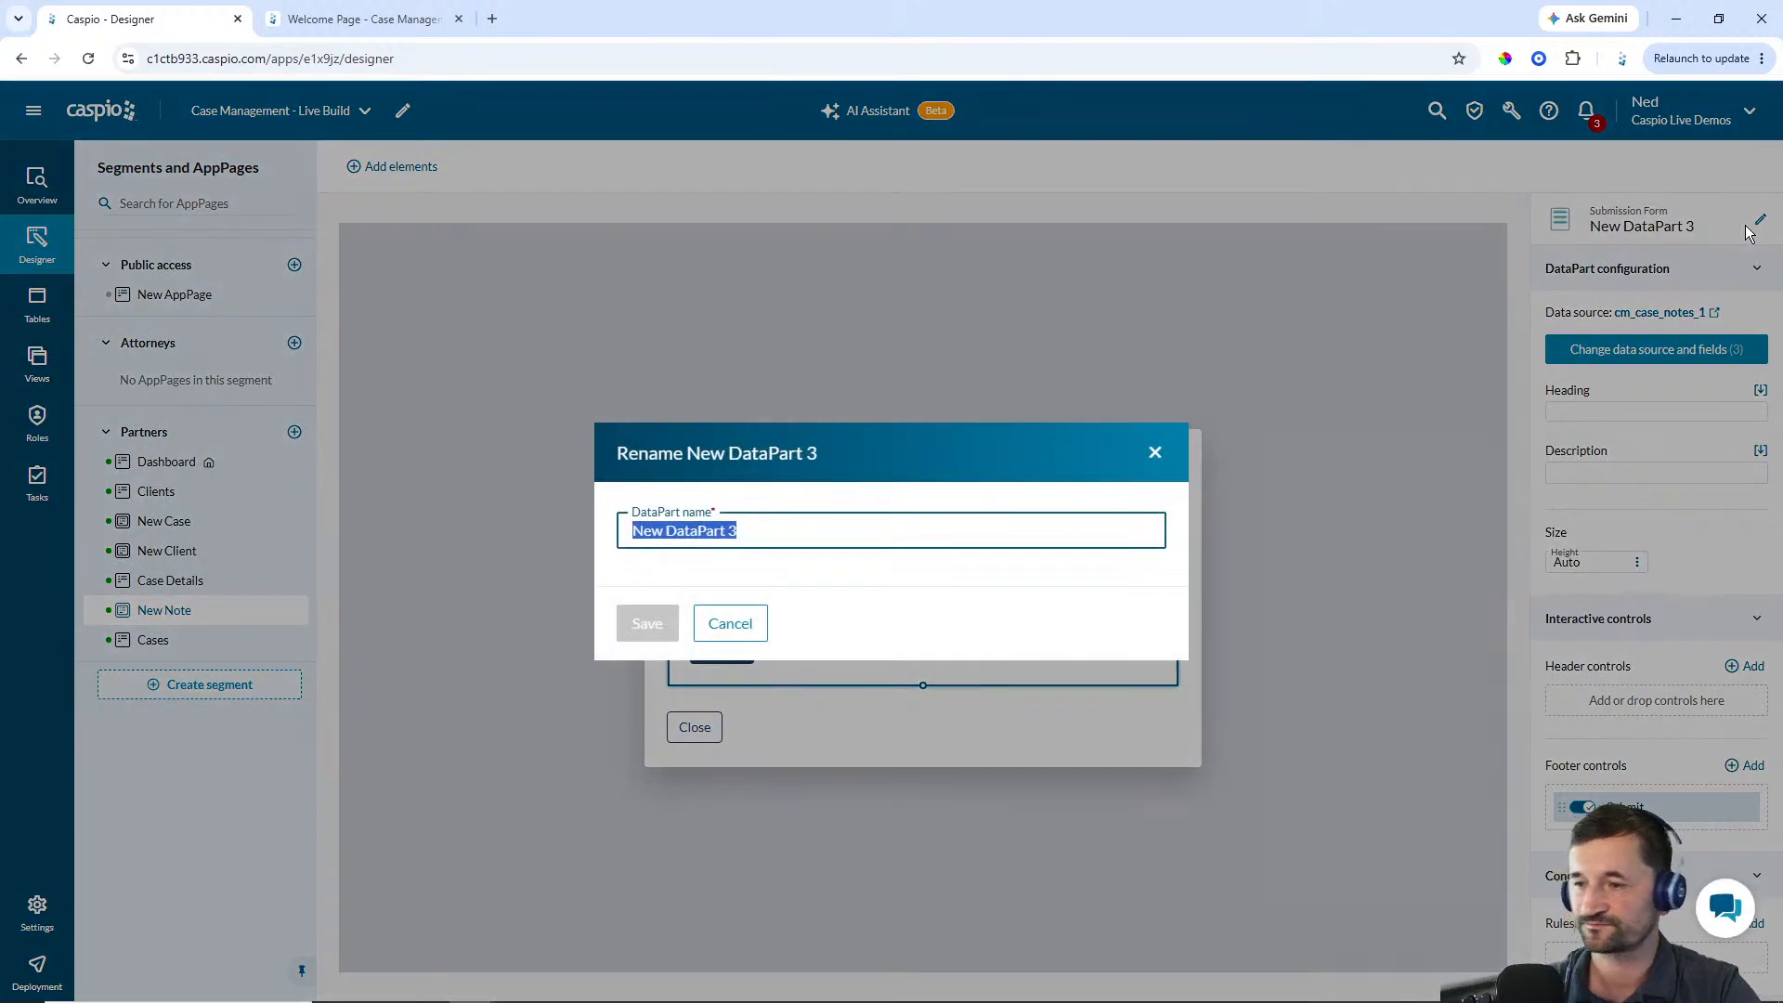
{"action": "type", "text": "Partner - New Note"}
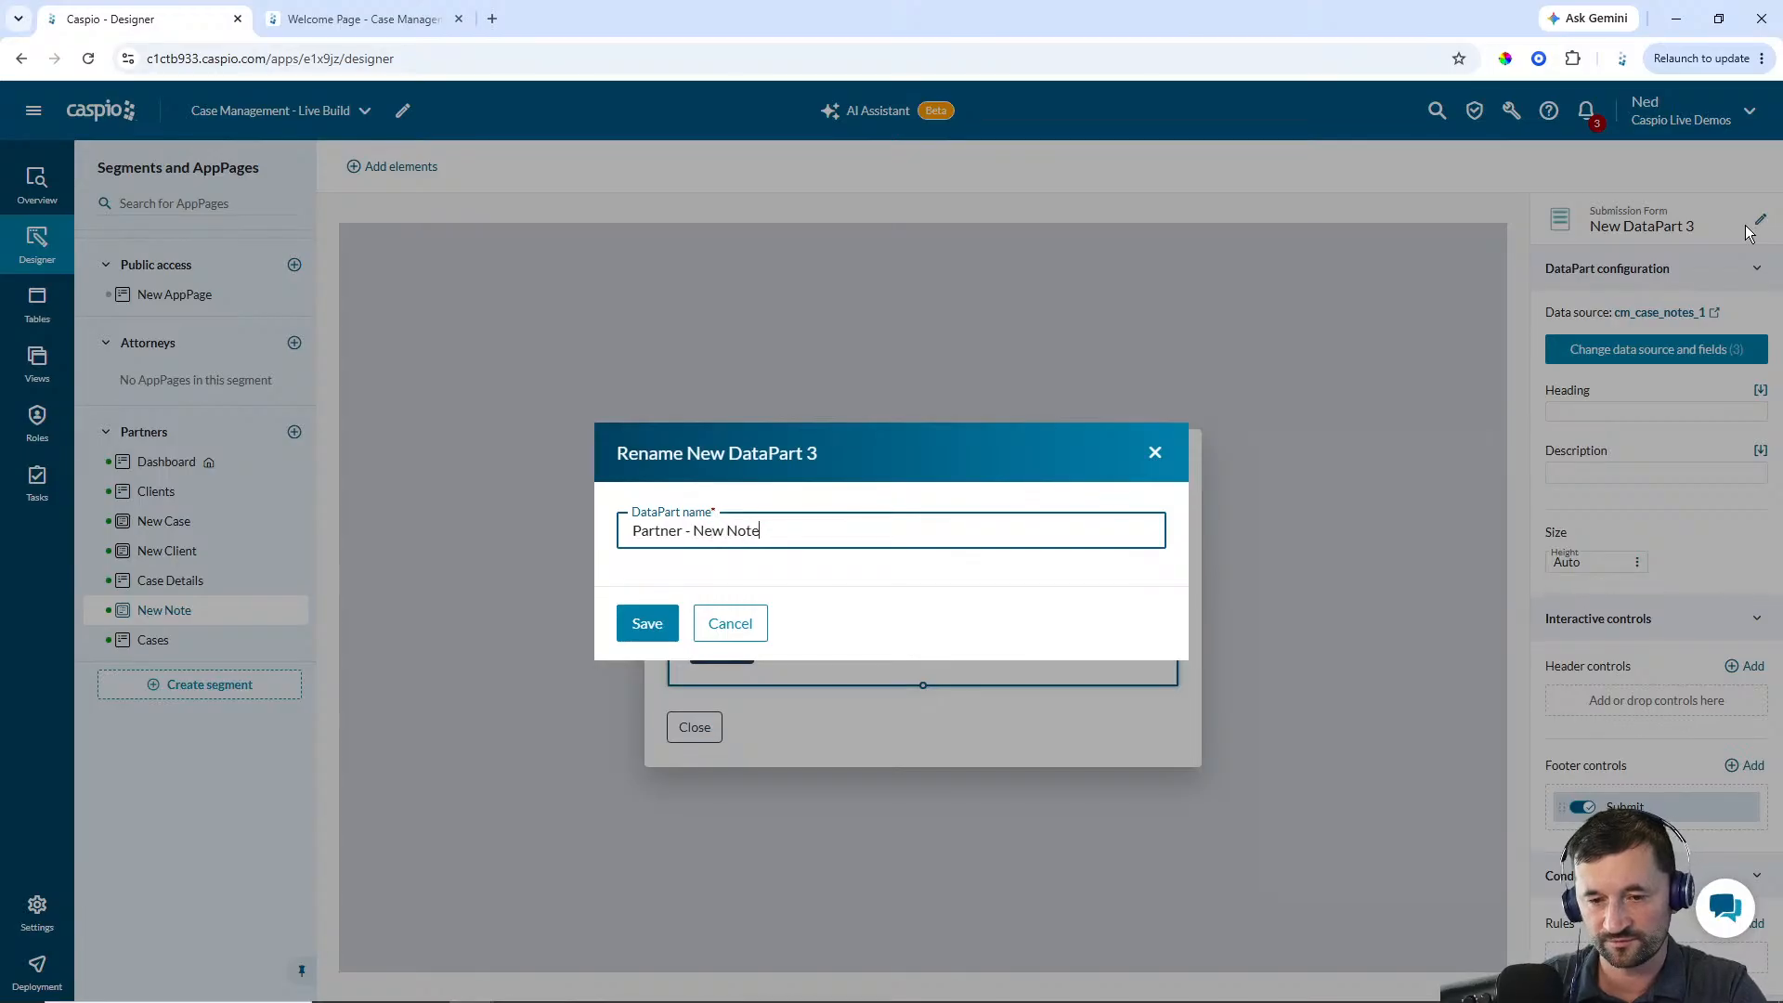
{"action": "key", "text": "Return"}
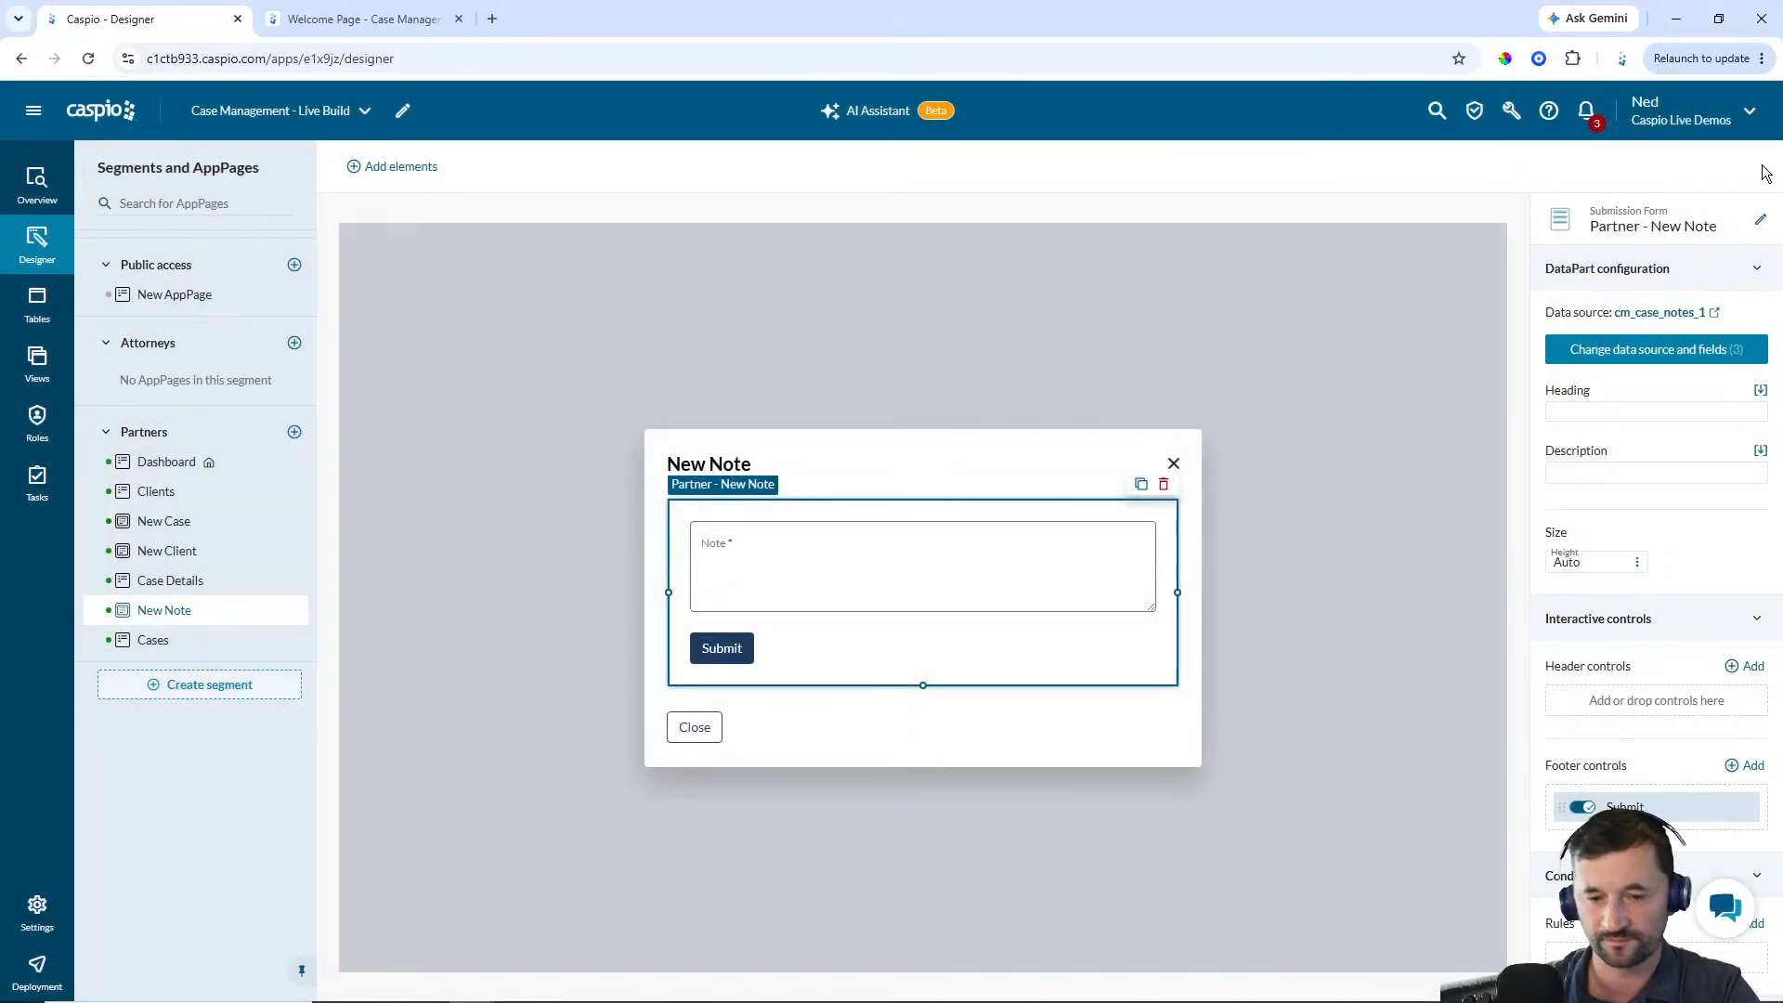
Move the Submit button into the New Note overlay's bottom bar controls
{"action": "left_click", "coordinate": [1055, 734]}
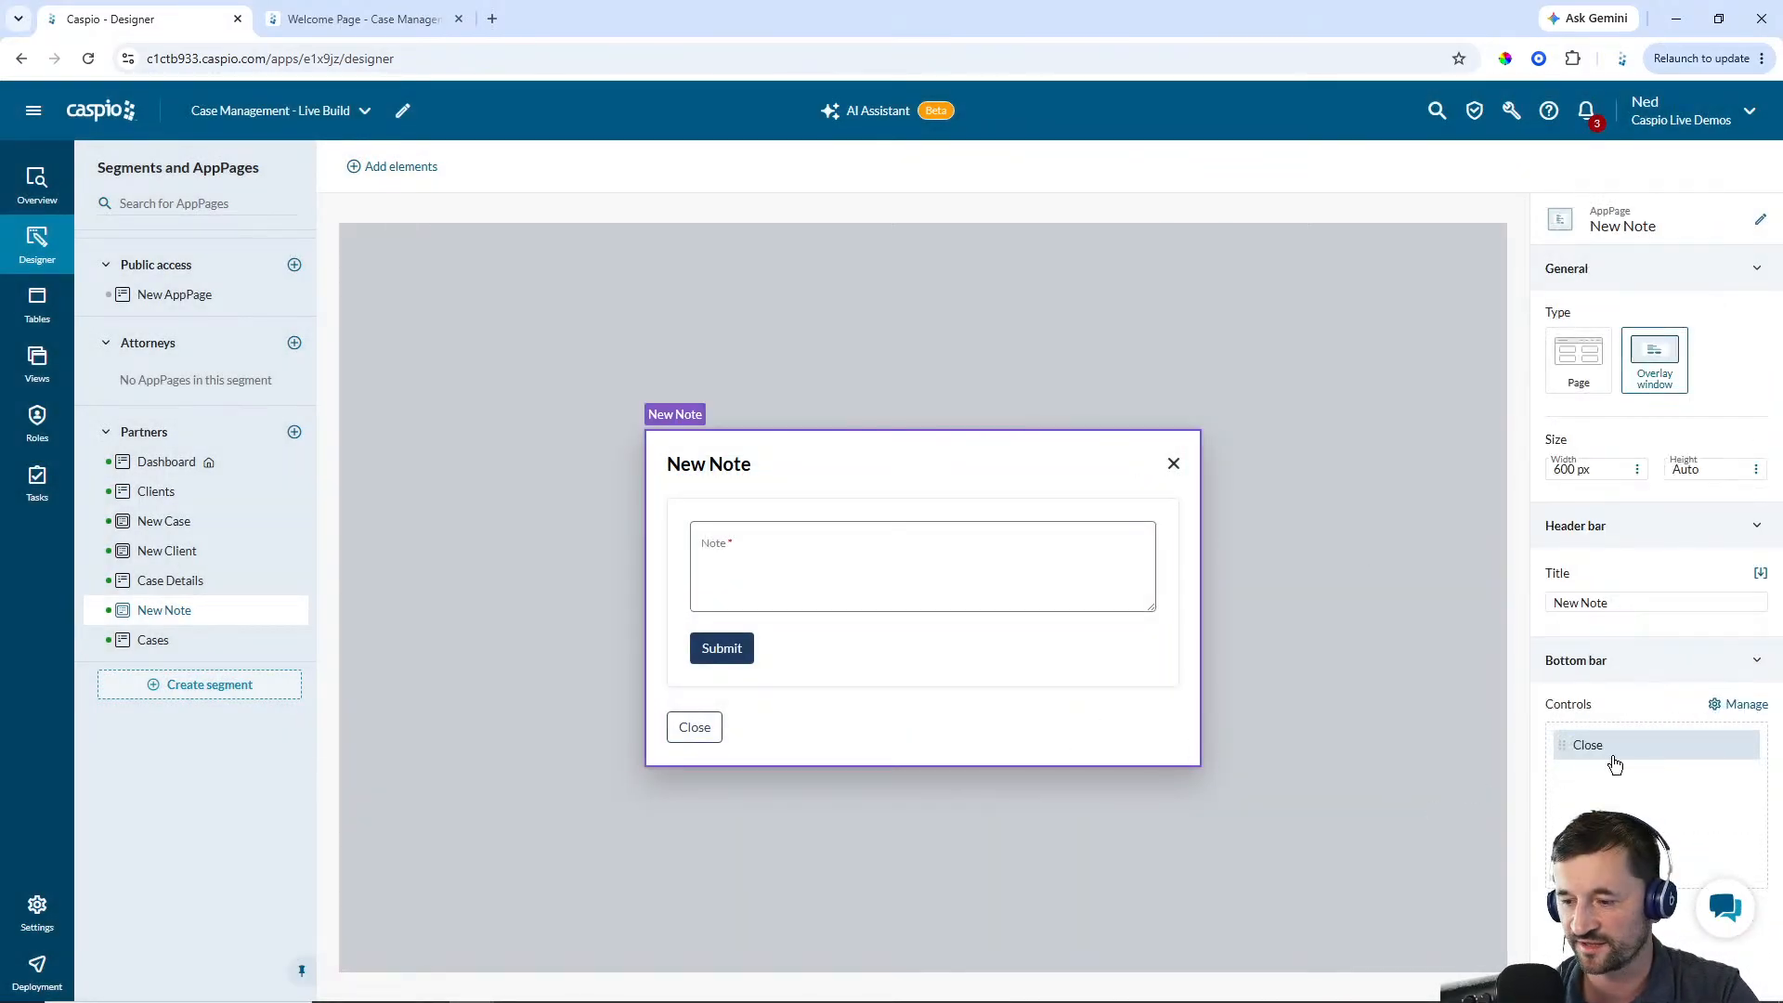
{"action": "left_click", "coordinate": [1746, 704]}
{"action": "left_click_drag", "start_coordinate": [1234, 748], "coordinate": [1597, 283]}
{"action": "left_click", "coordinate": [1242, 964]}
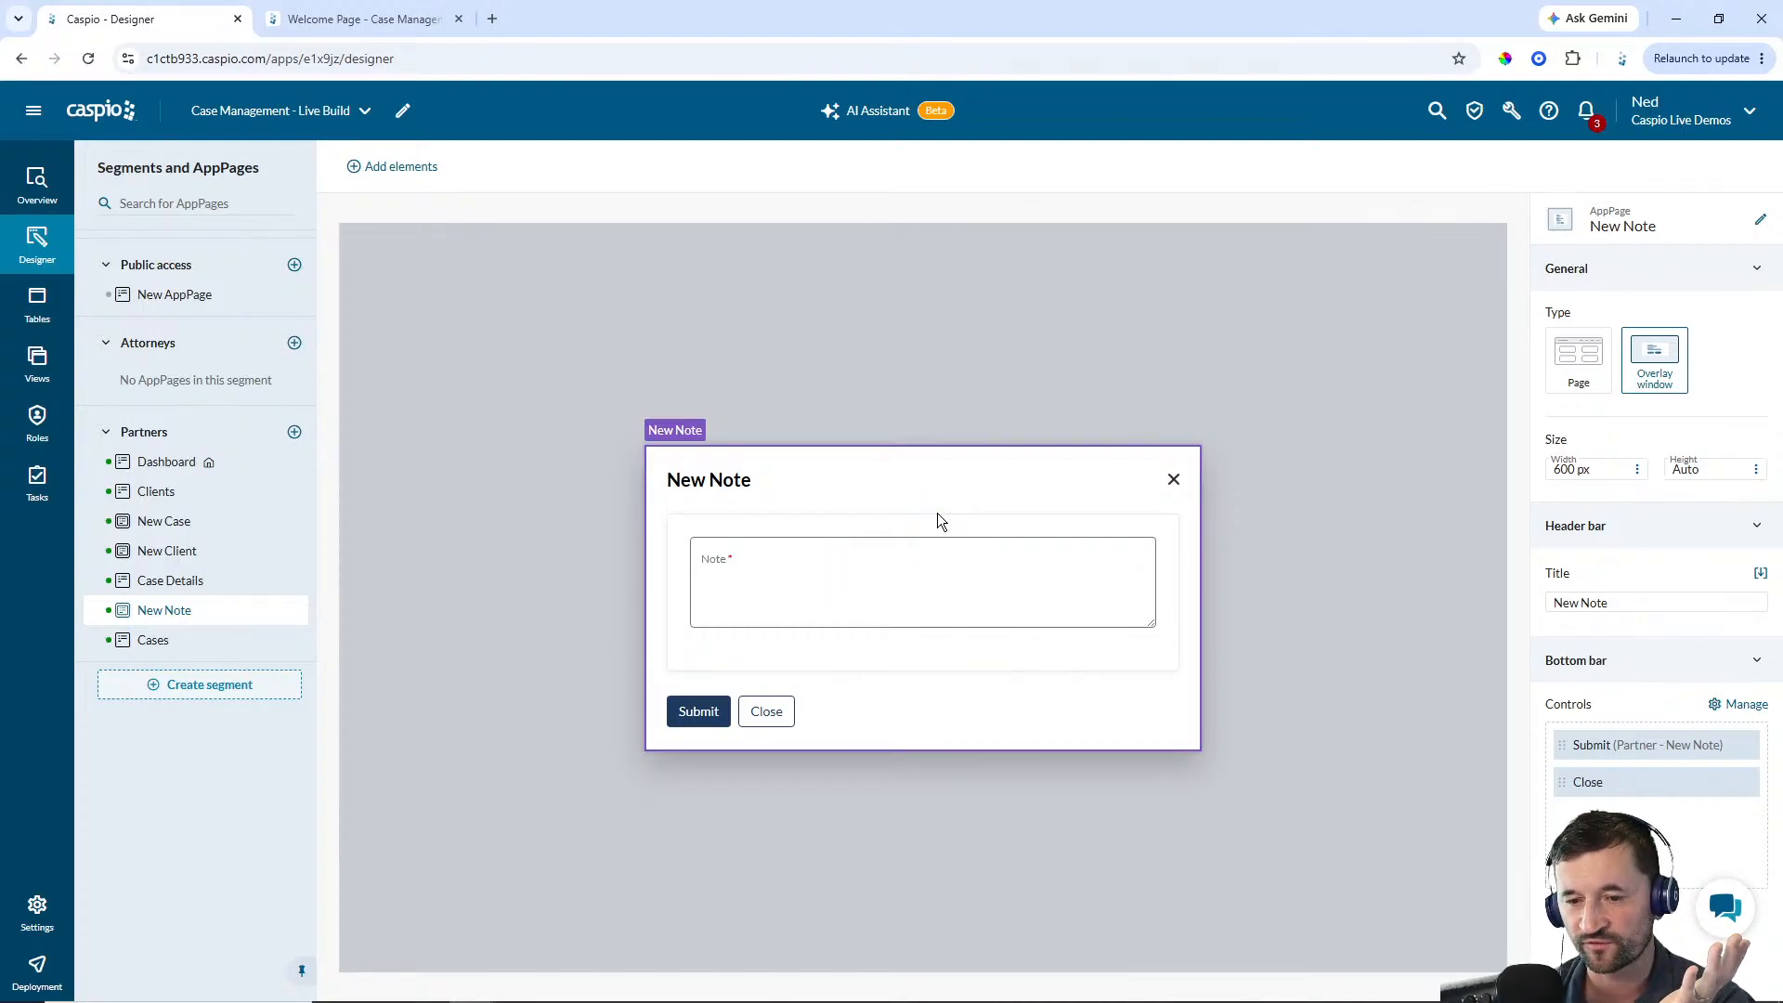
On Case Details, add a header control named New Note to the Partner - Notes report that opens the New Note AppPage, labelled New Note
{"action": "left_click", "coordinate": [167, 582]}
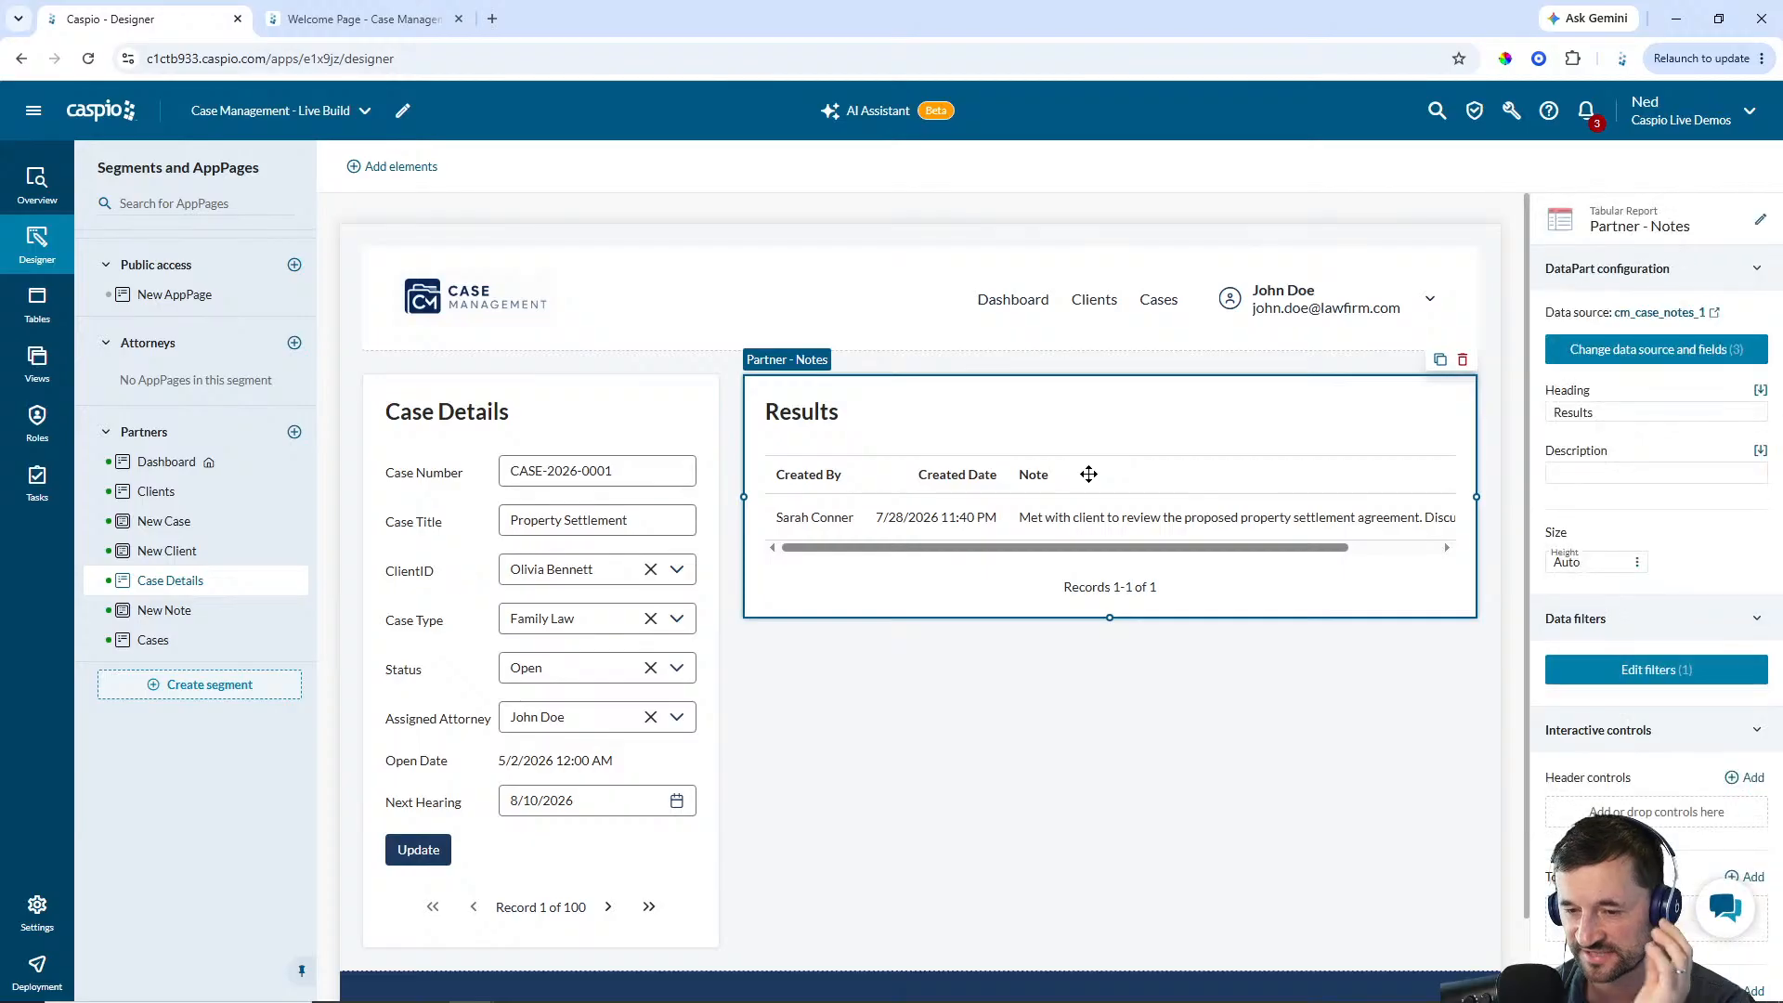
{"action": "scroll", "coordinate": [1596, 618], "scroll_direction": "down", "scroll_amount": 3}
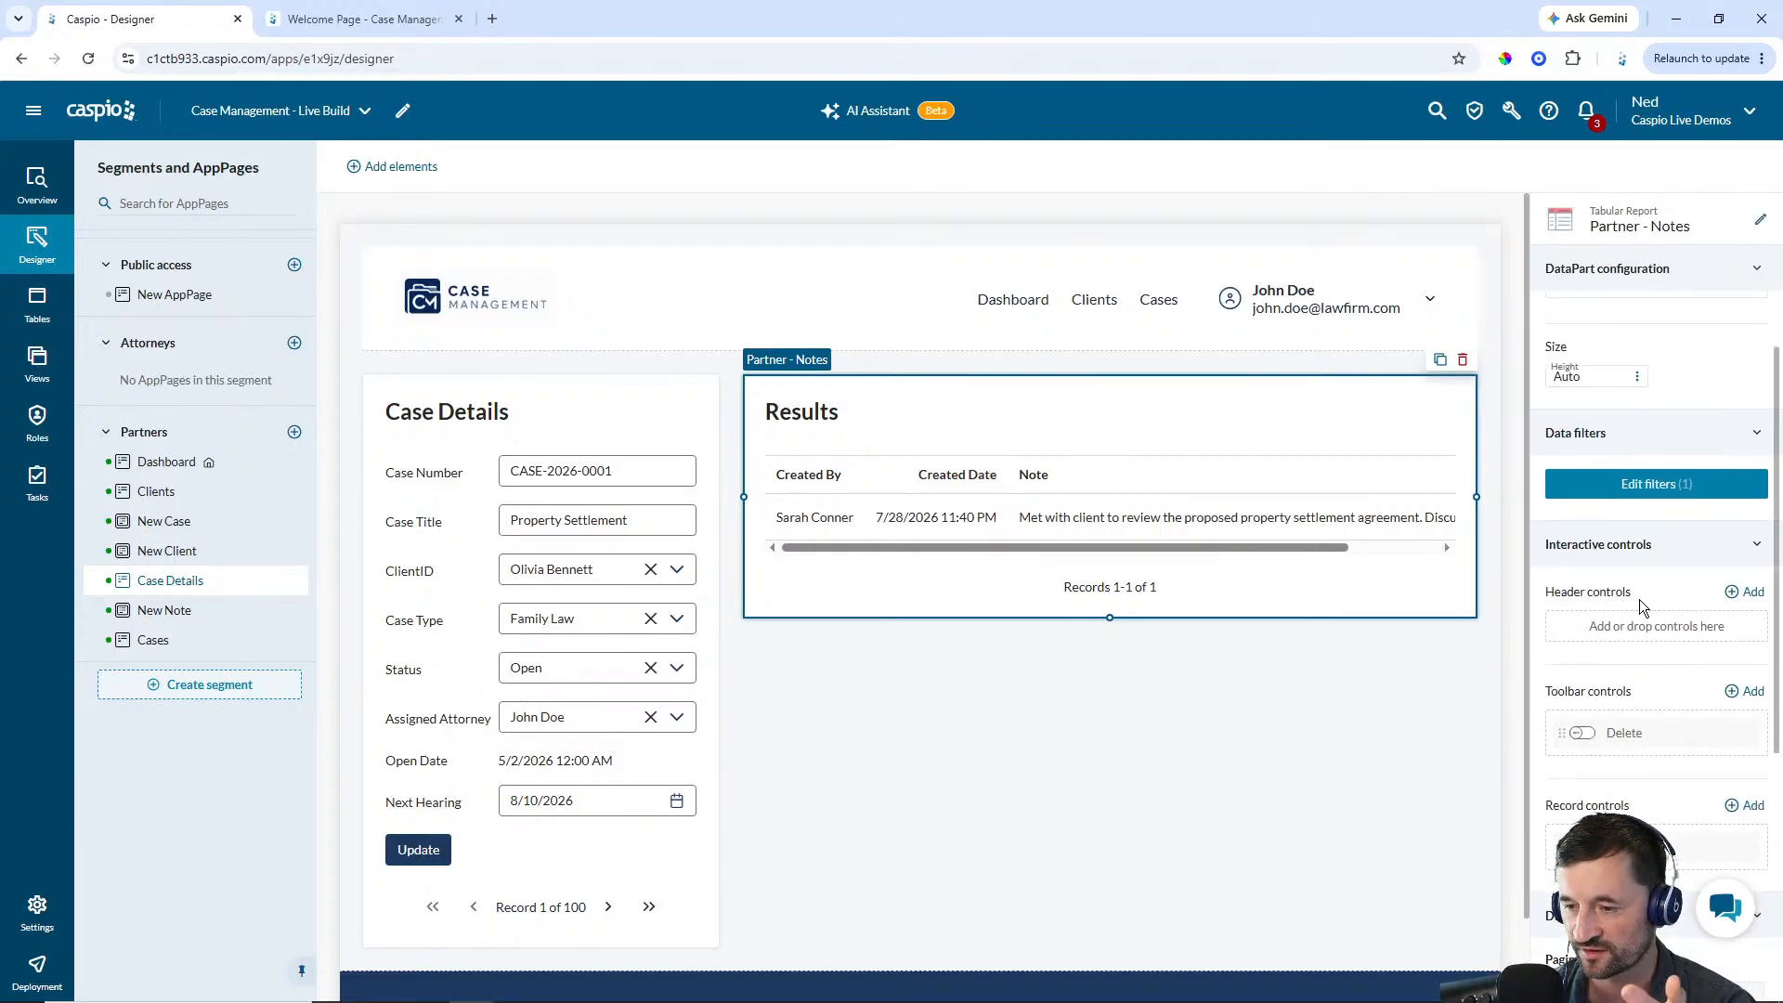
{"action": "left_click", "coordinate": [1748, 593]}
{"action": "type", "text": "New Note"}
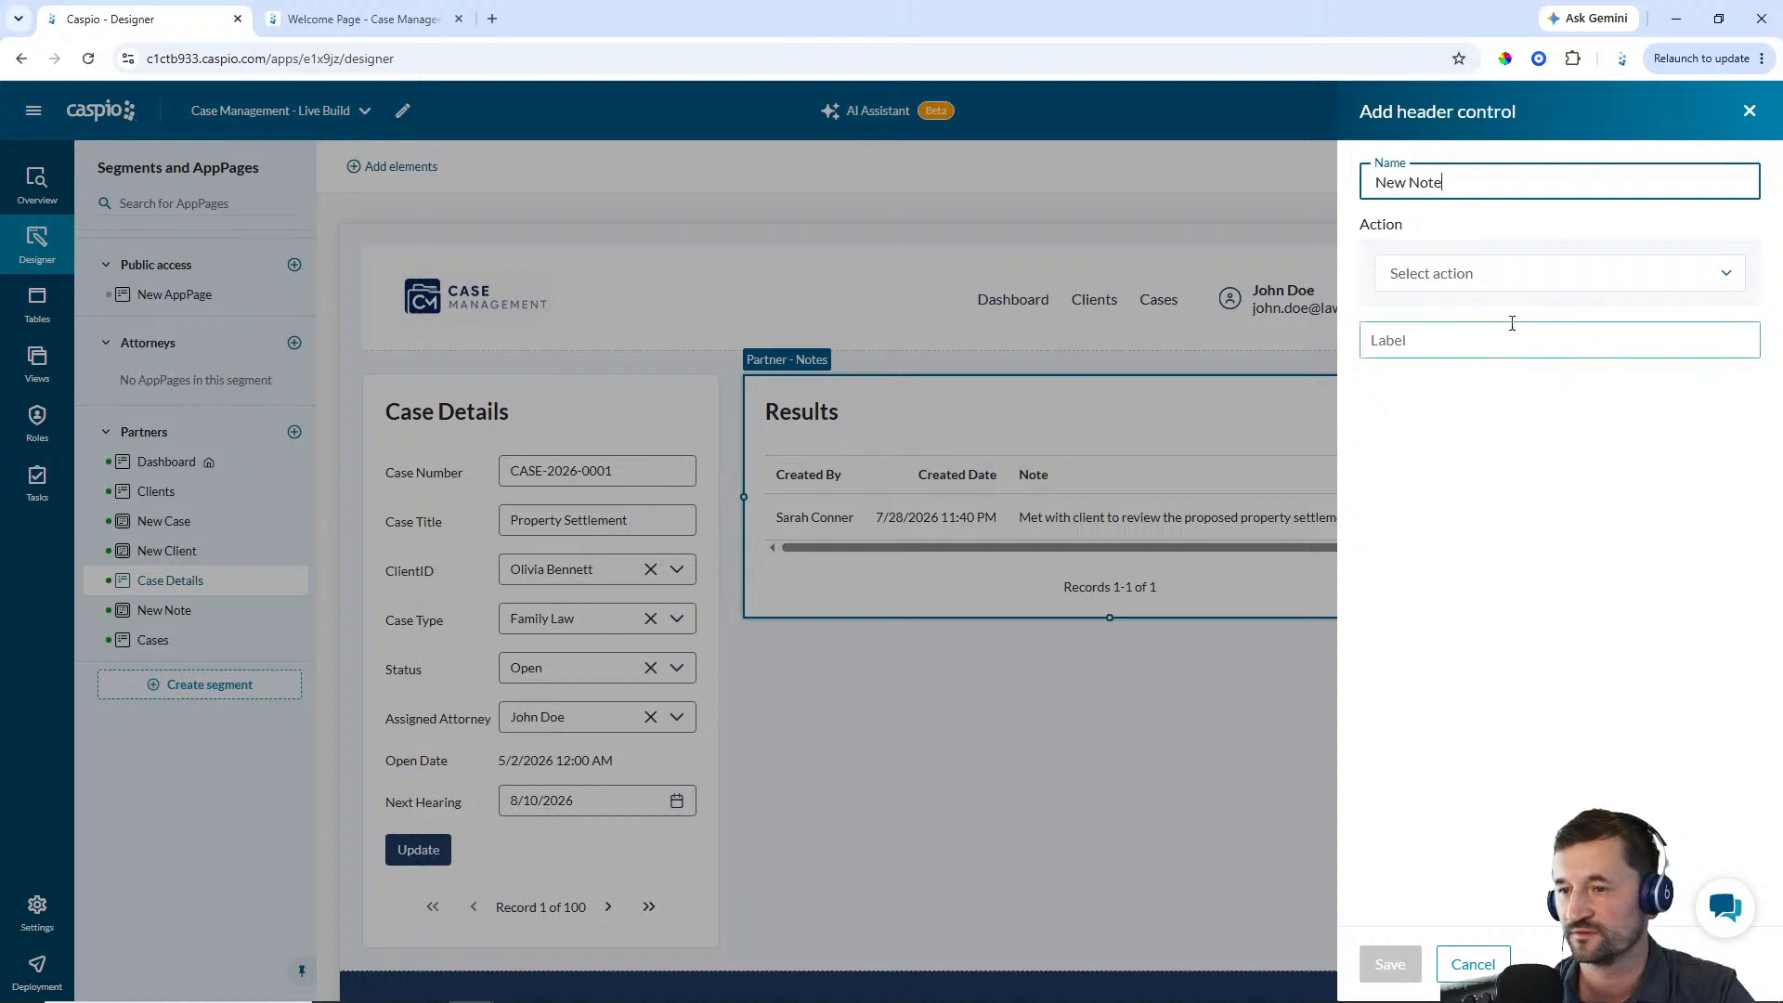
{"action": "left_click", "coordinate": [1463, 281]}
{"action": "left_click", "coordinate": [1463, 342]}
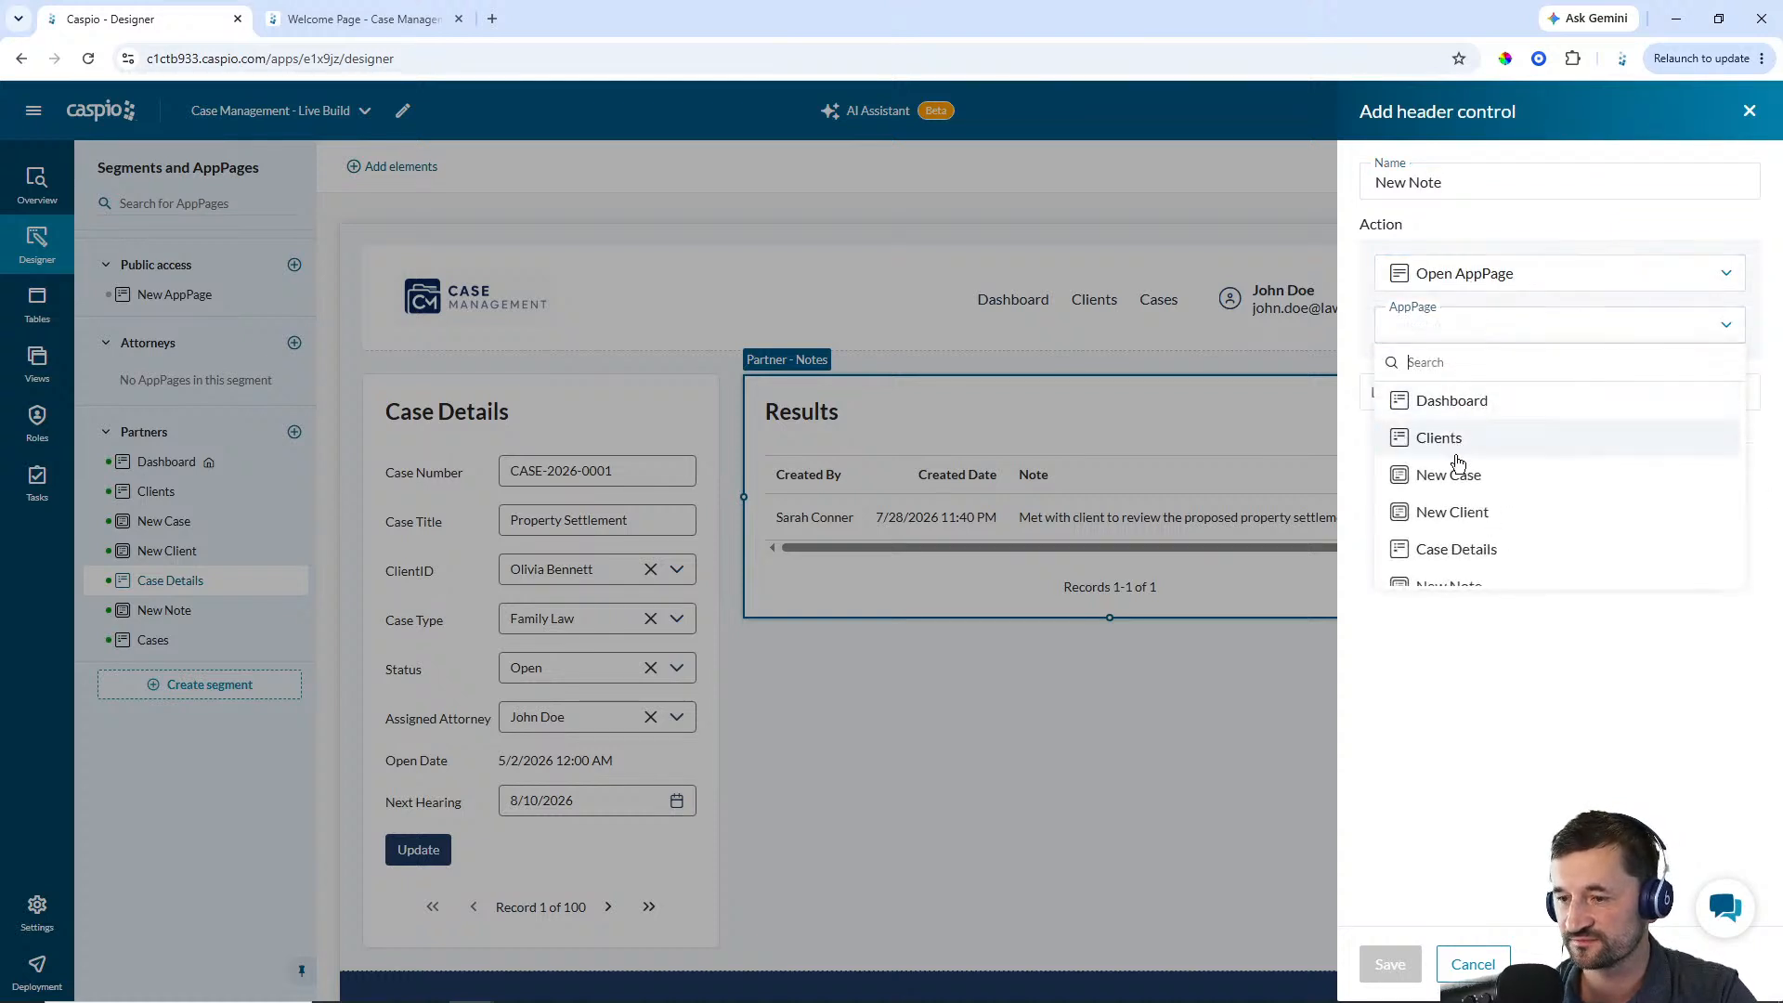
{"action": "scroll", "coordinate": [1465, 521], "scroll_direction": "down", "scroll_amount": 1}
{"action": "left_click", "coordinate": [1463, 531]}
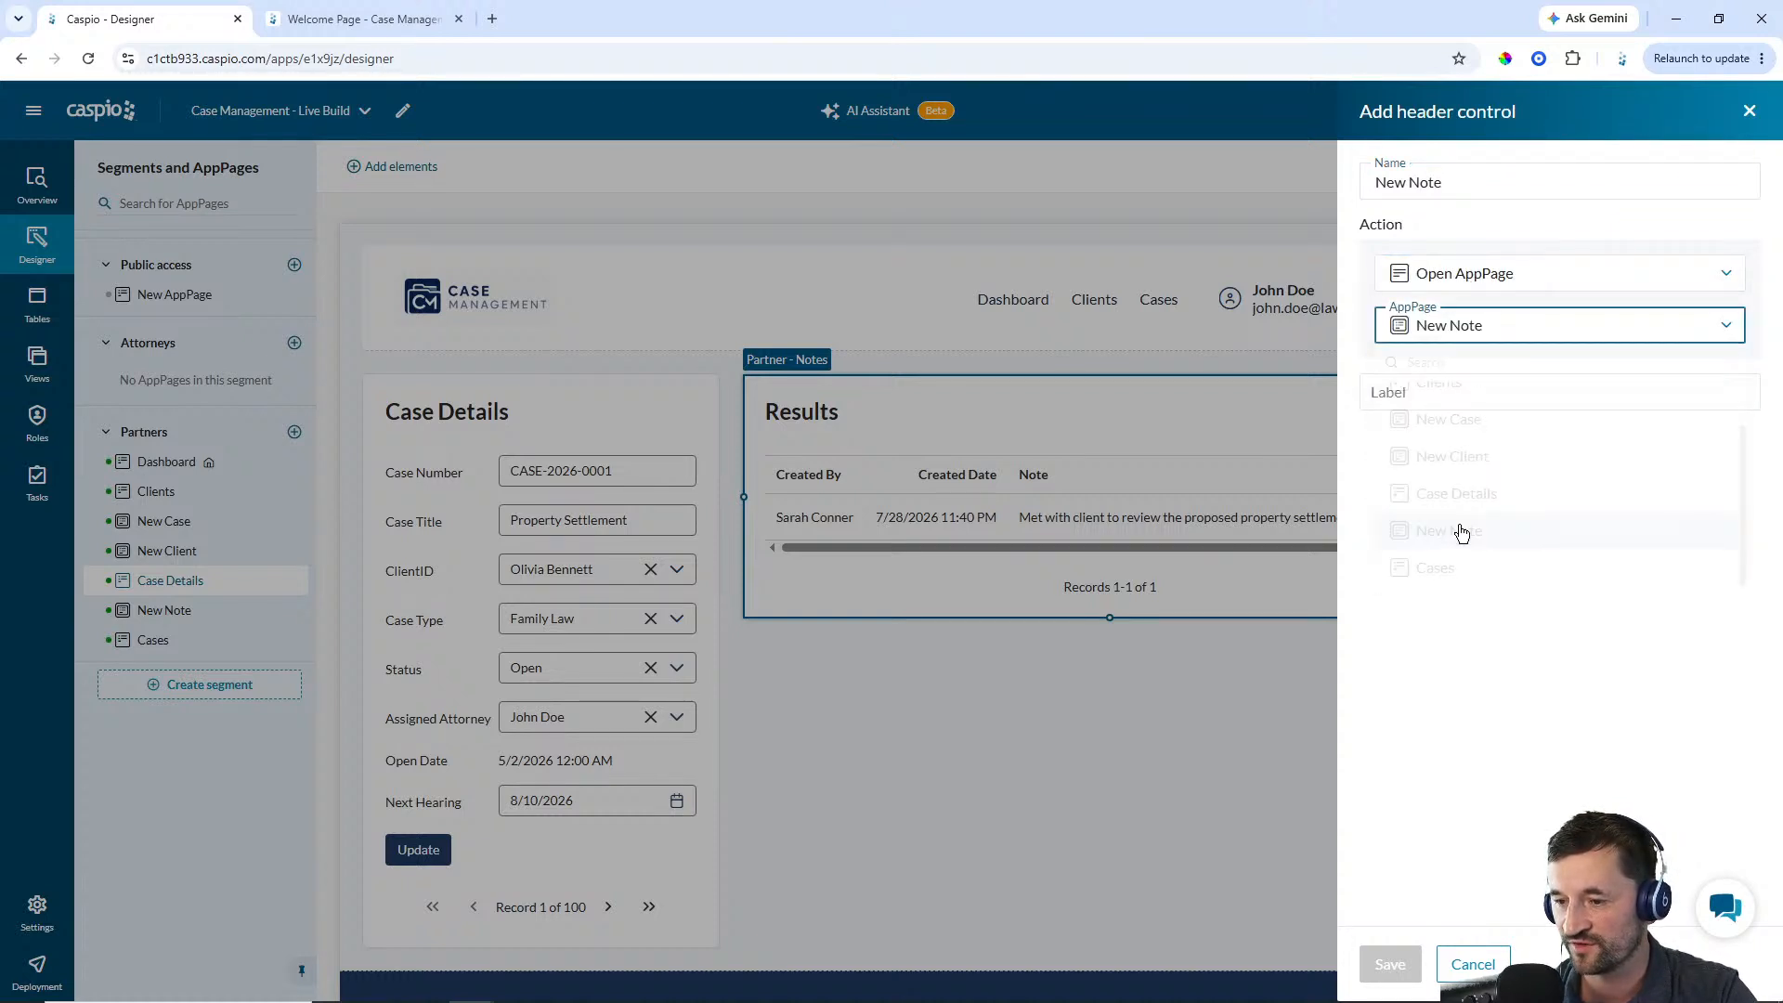
{"action": "left_click", "coordinate": [1457, 396]}
{"action": "type", "text": "New Note"}
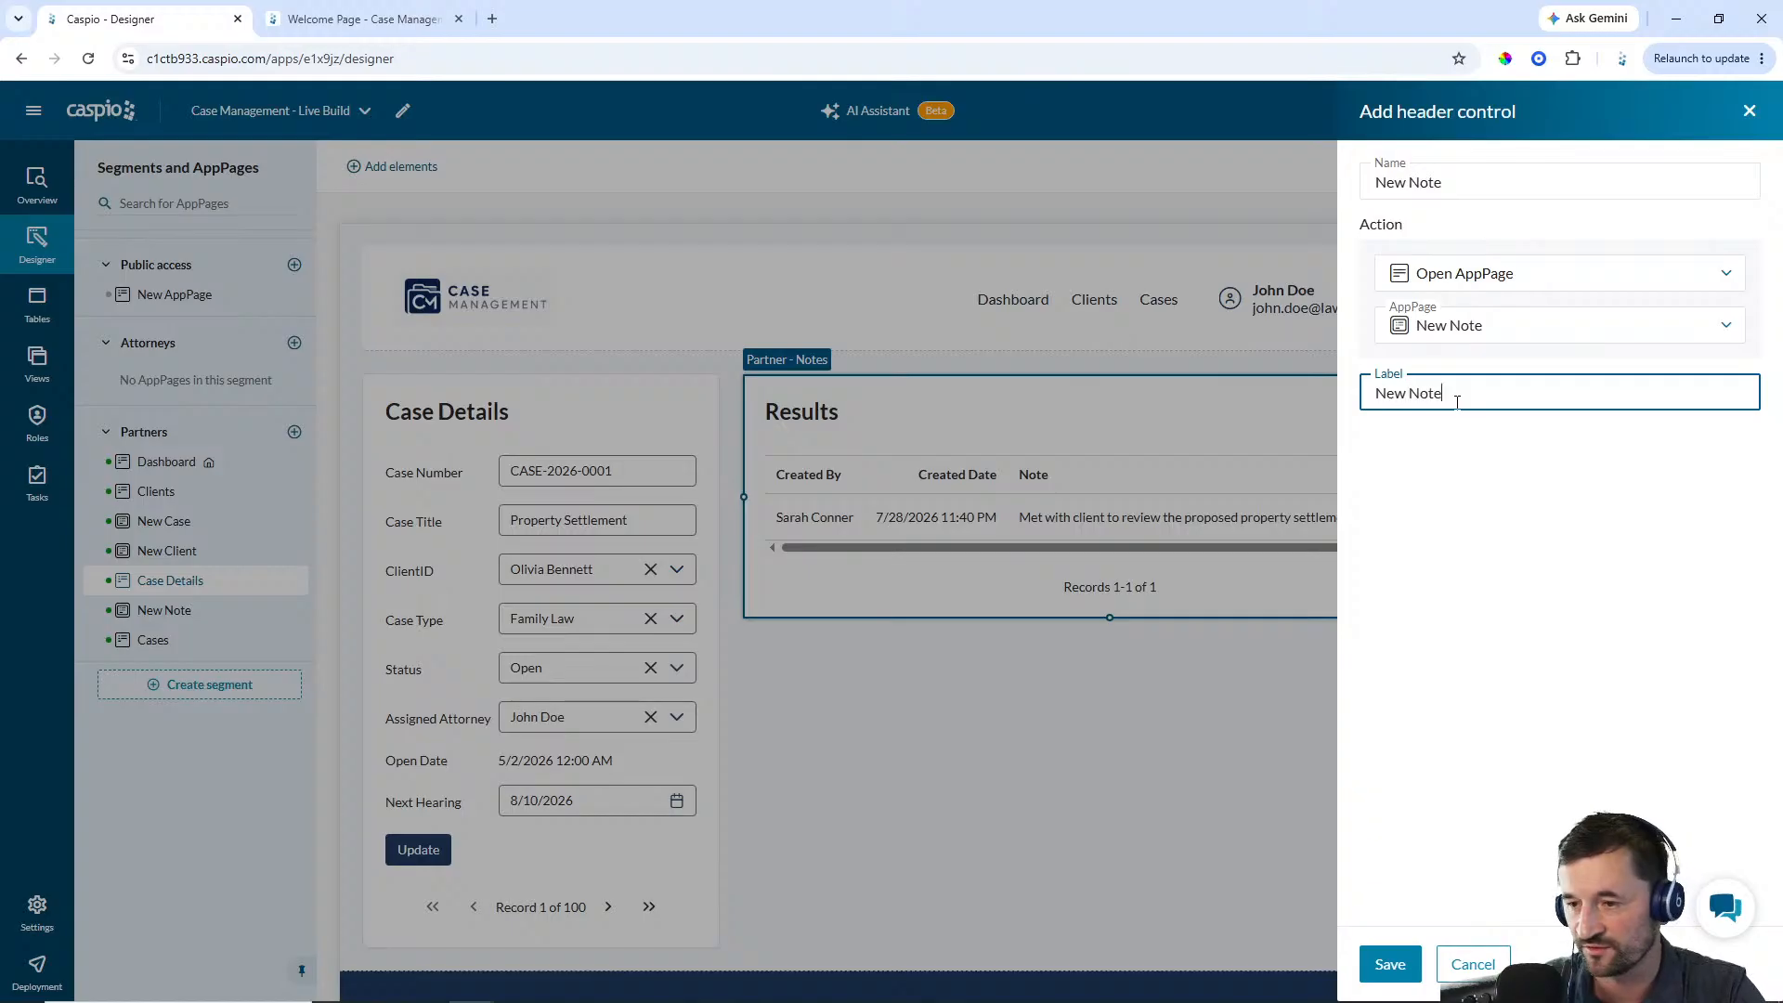
{"action": "left_click", "coordinate": [1390, 964]}
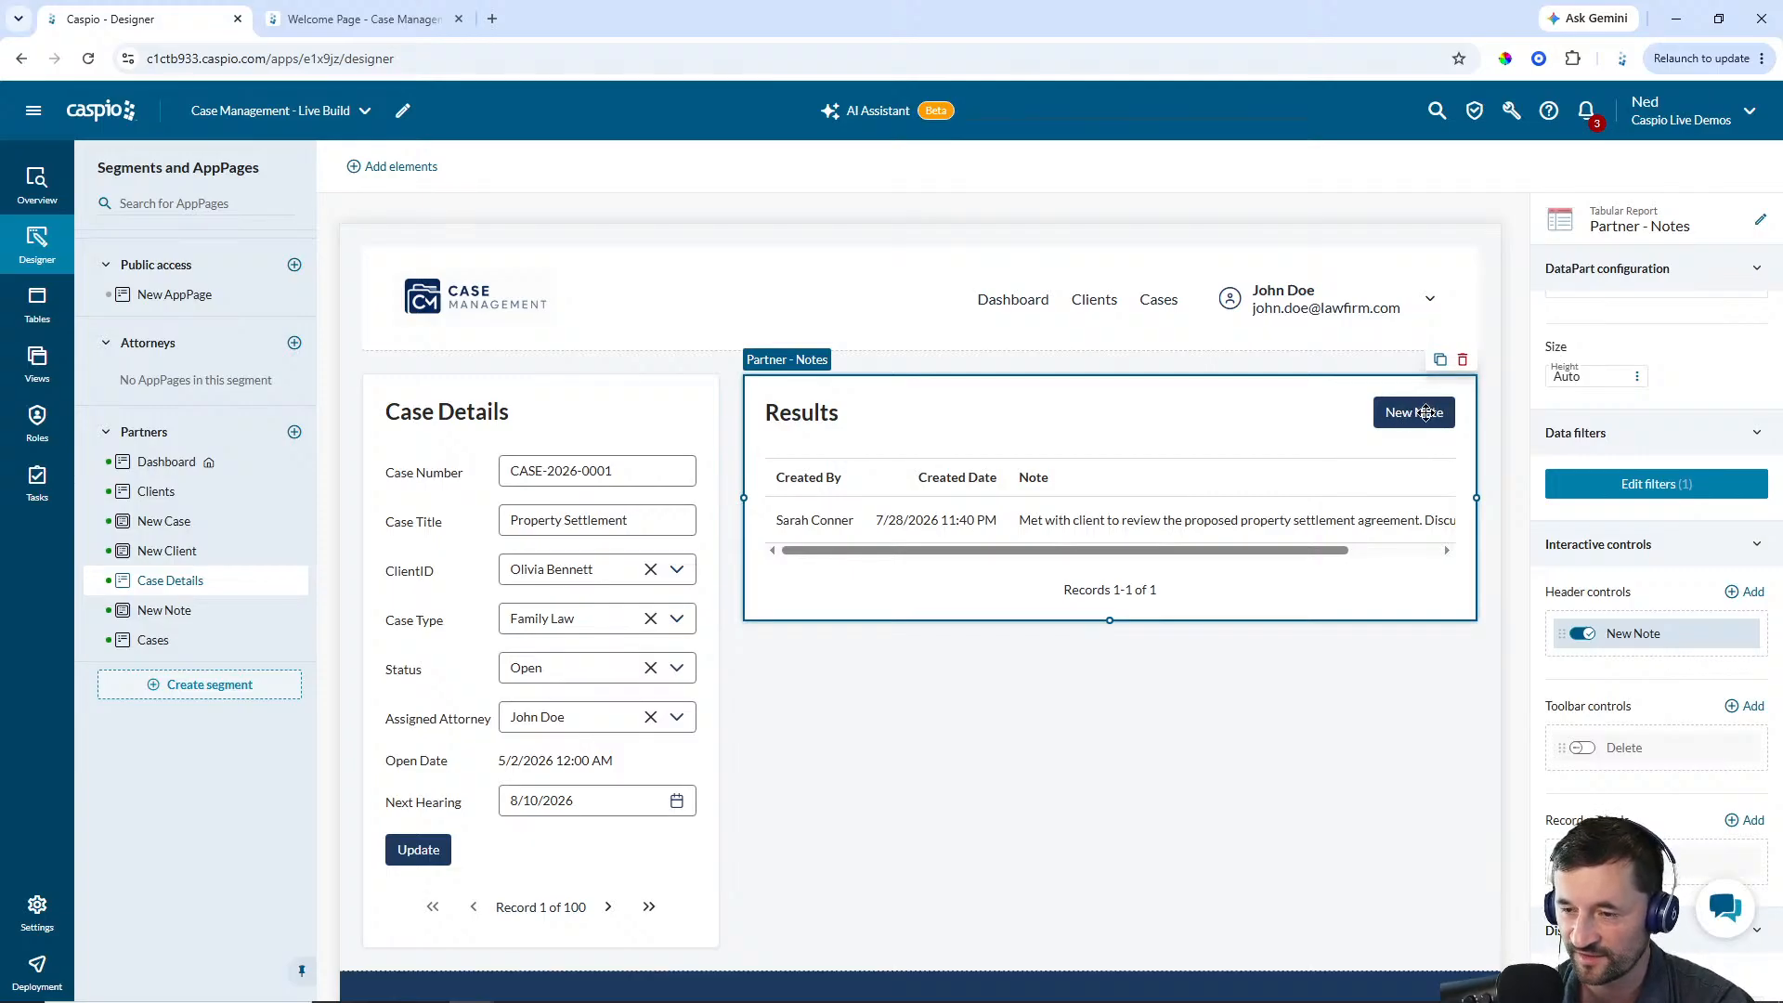
Browse the Partners AppPages and inspect the warning on the New Case overlay's form
{"action": "left_click", "coordinate": [164, 612]}
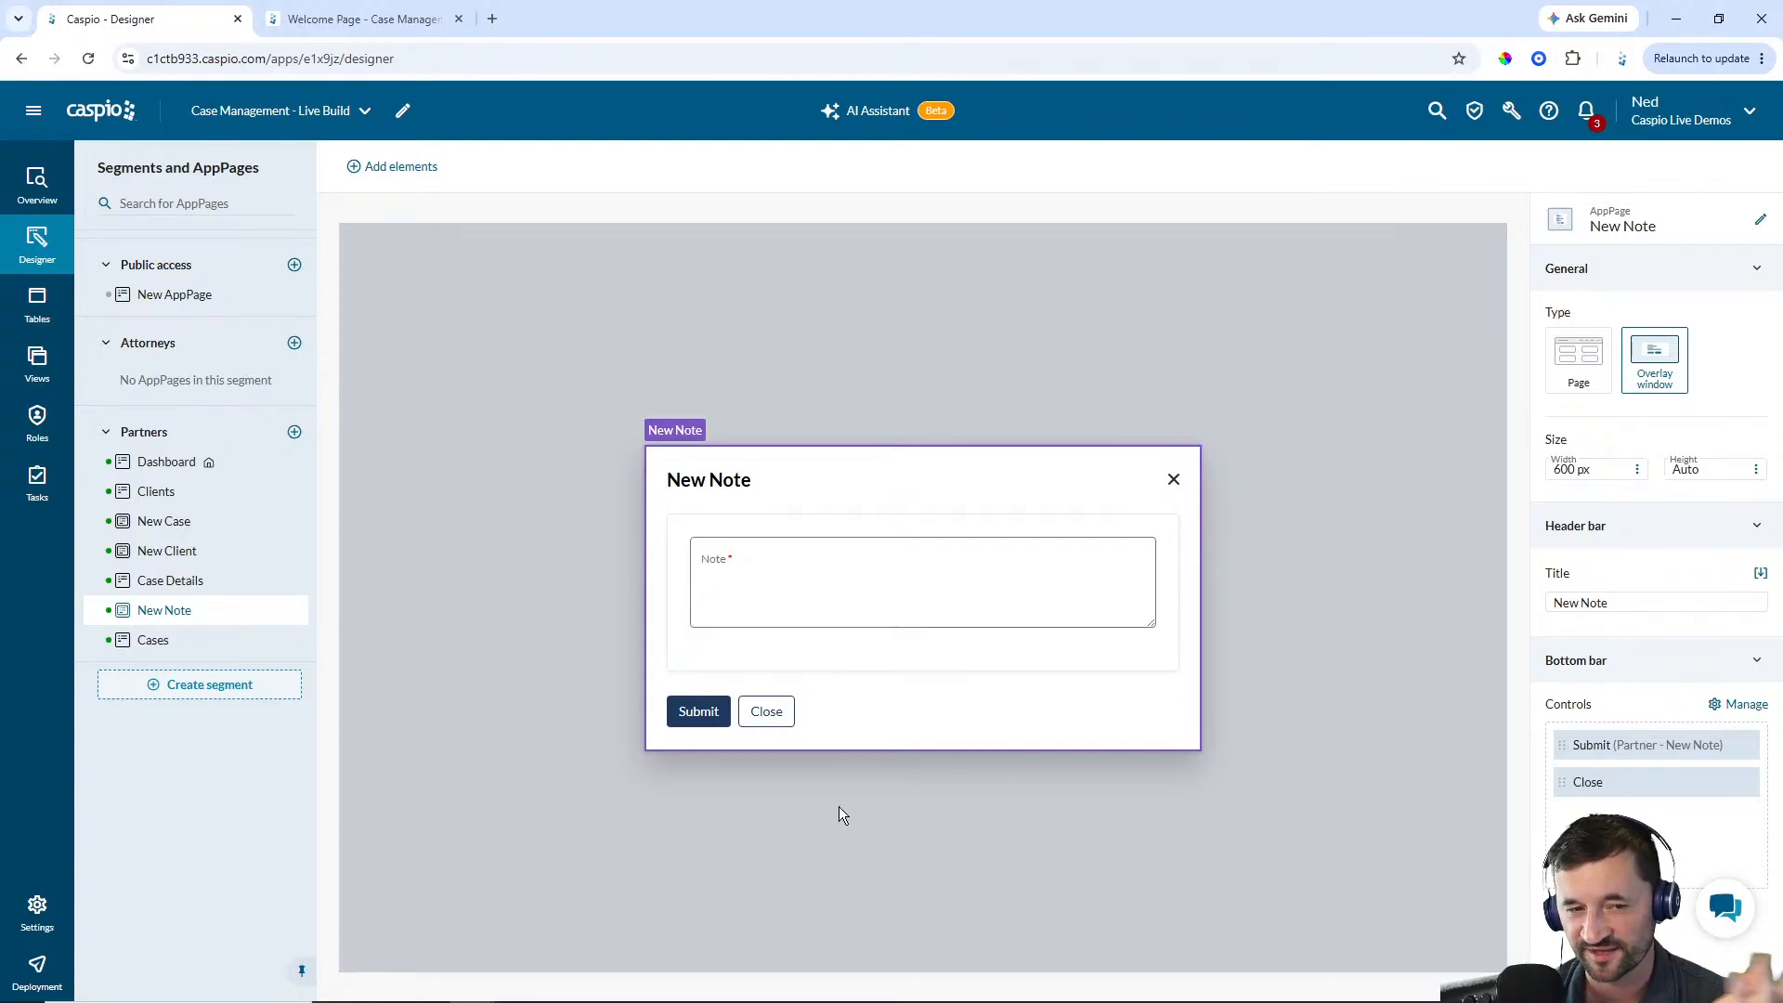
{"action": "left_click", "coordinate": [158, 643]}
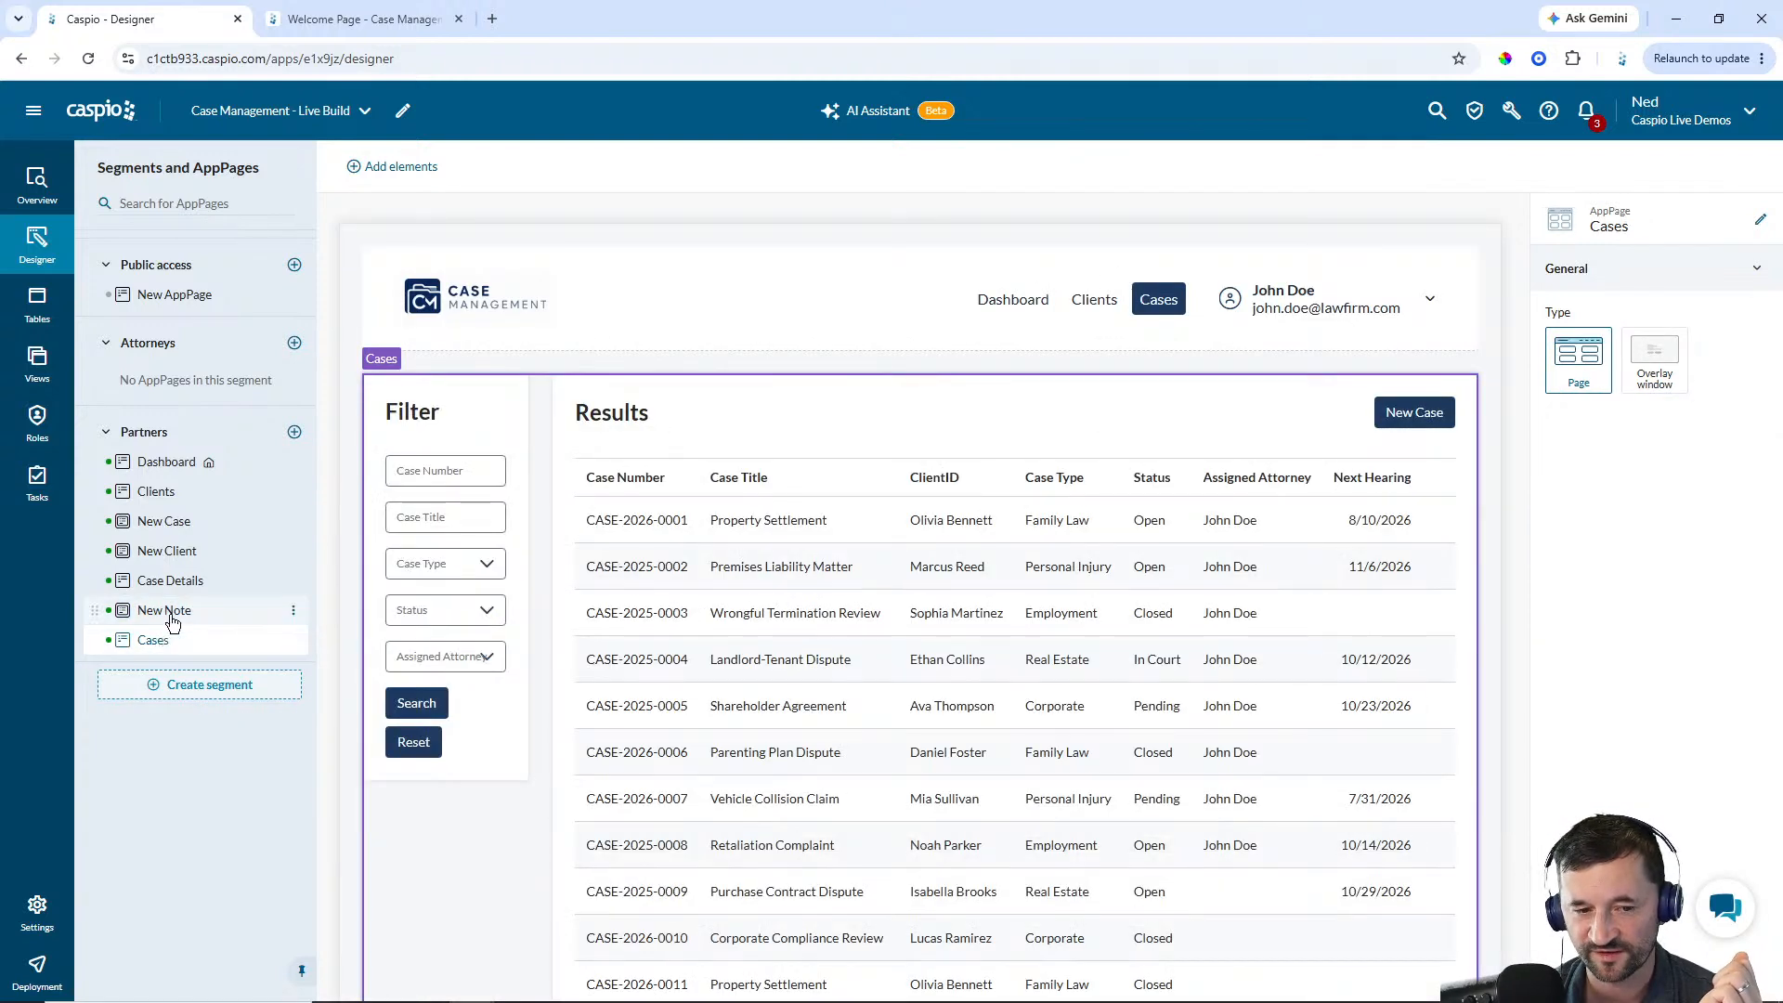
{"action": "left_click", "coordinate": [174, 606]}
{"action": "left_click", "coordinate": [176, 580]}
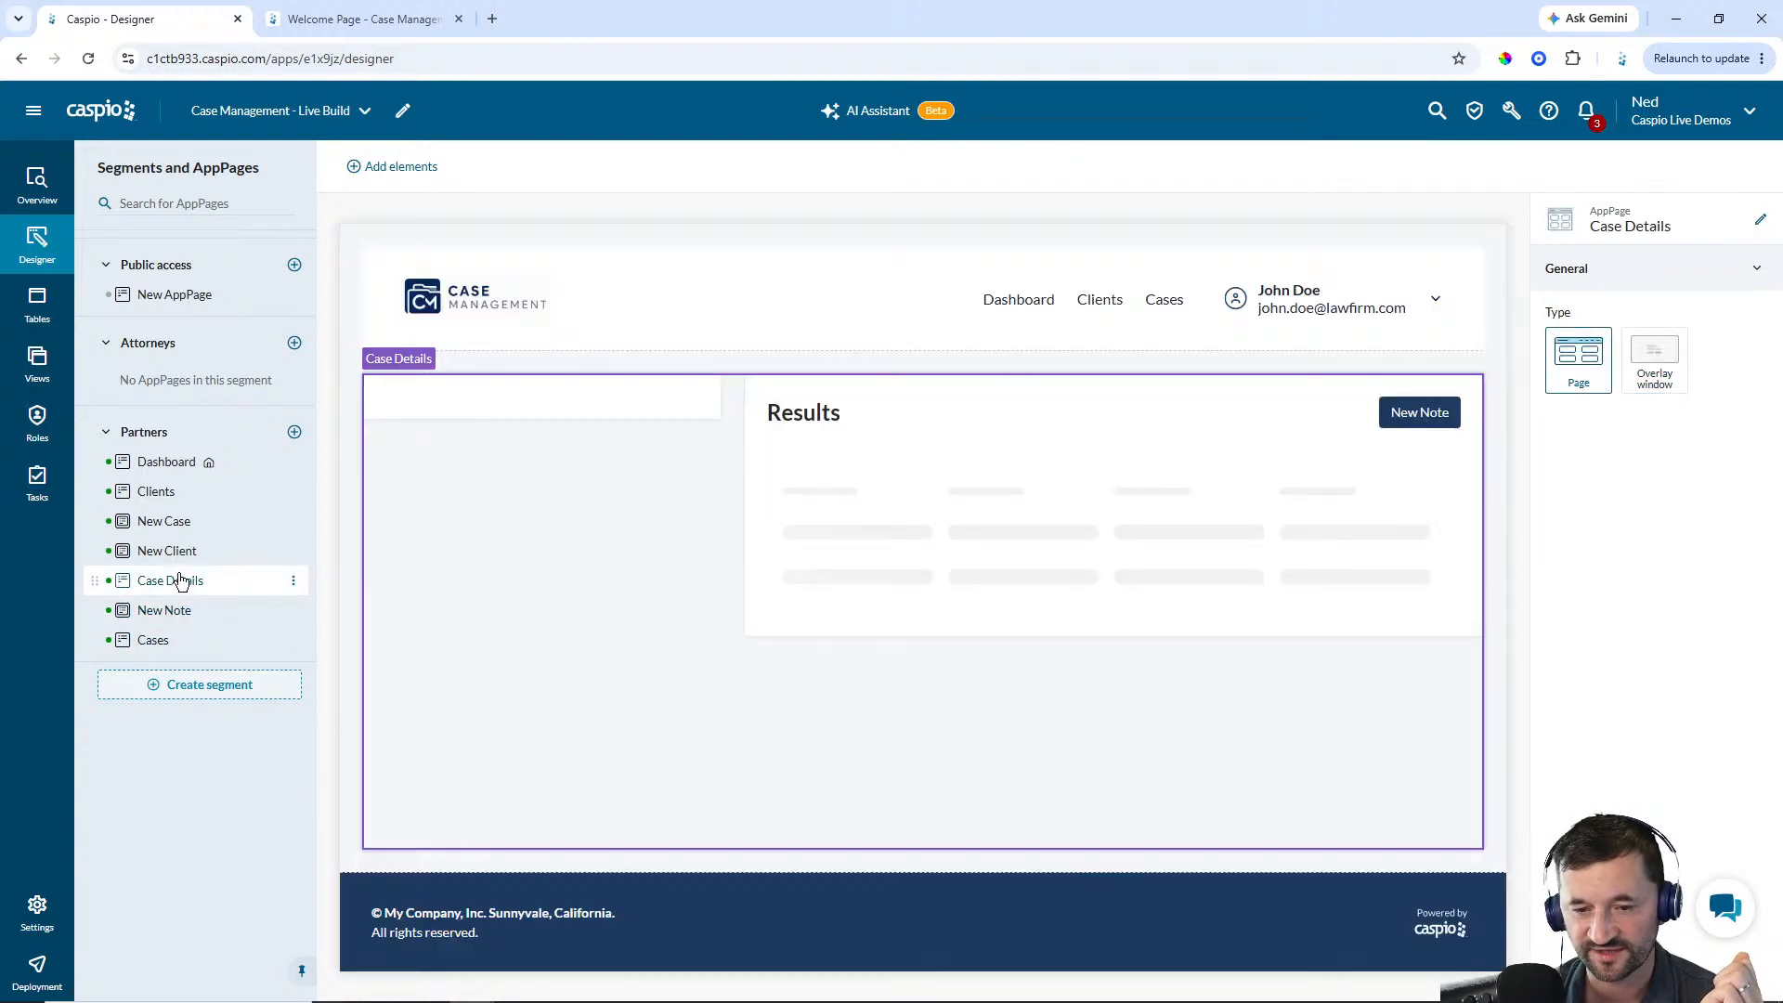
{"action": "left_click", "coordinate": [173, 550]}
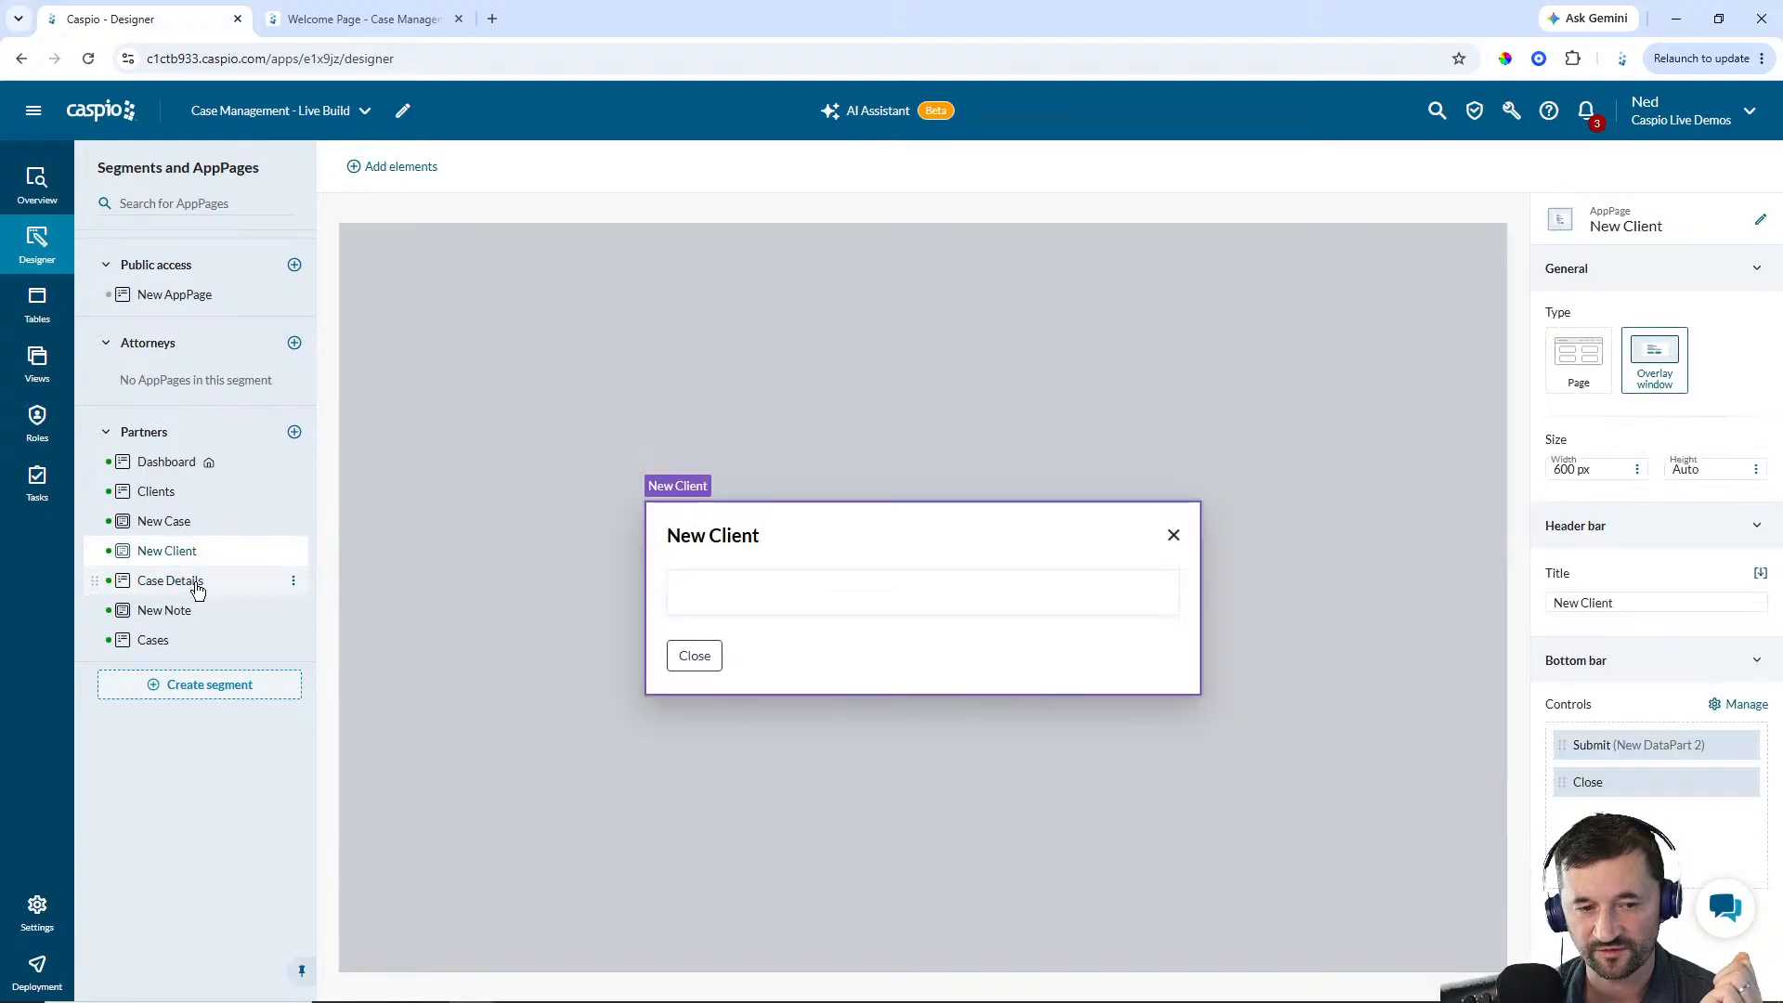
{"action": "left_click", "coordinate": [172, 522]}
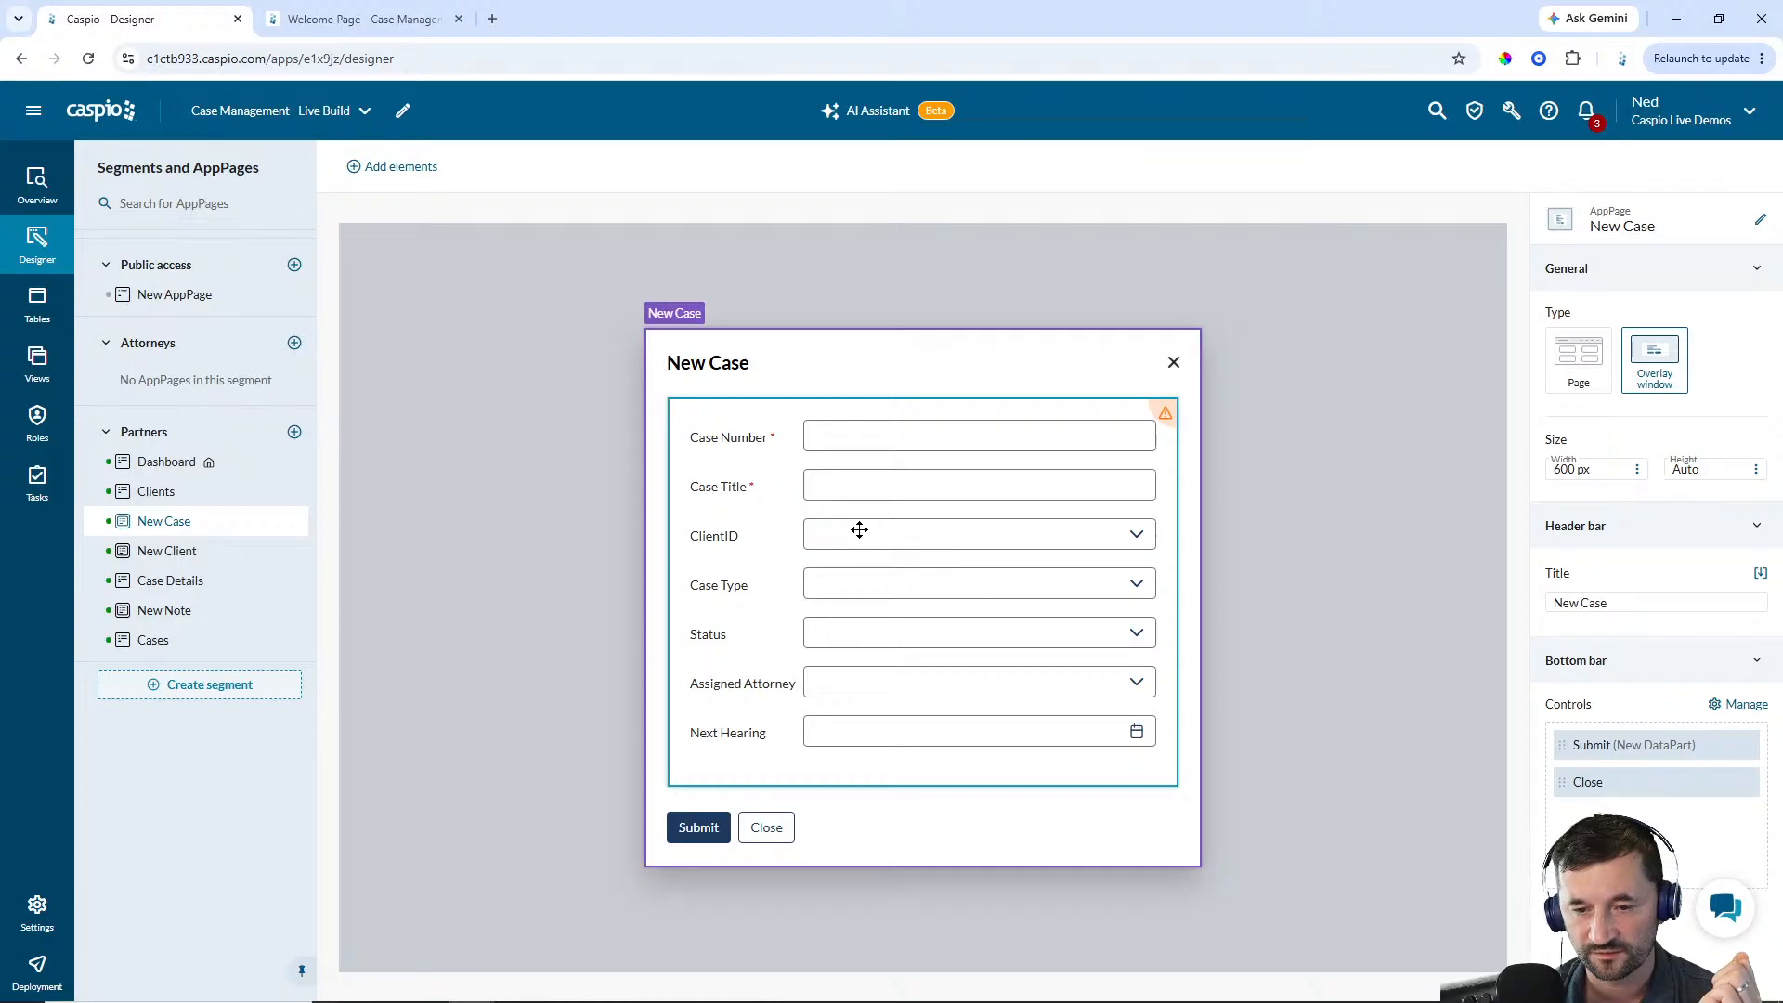
{"action": "mouse_move", "coordinate": [1166, 423]}
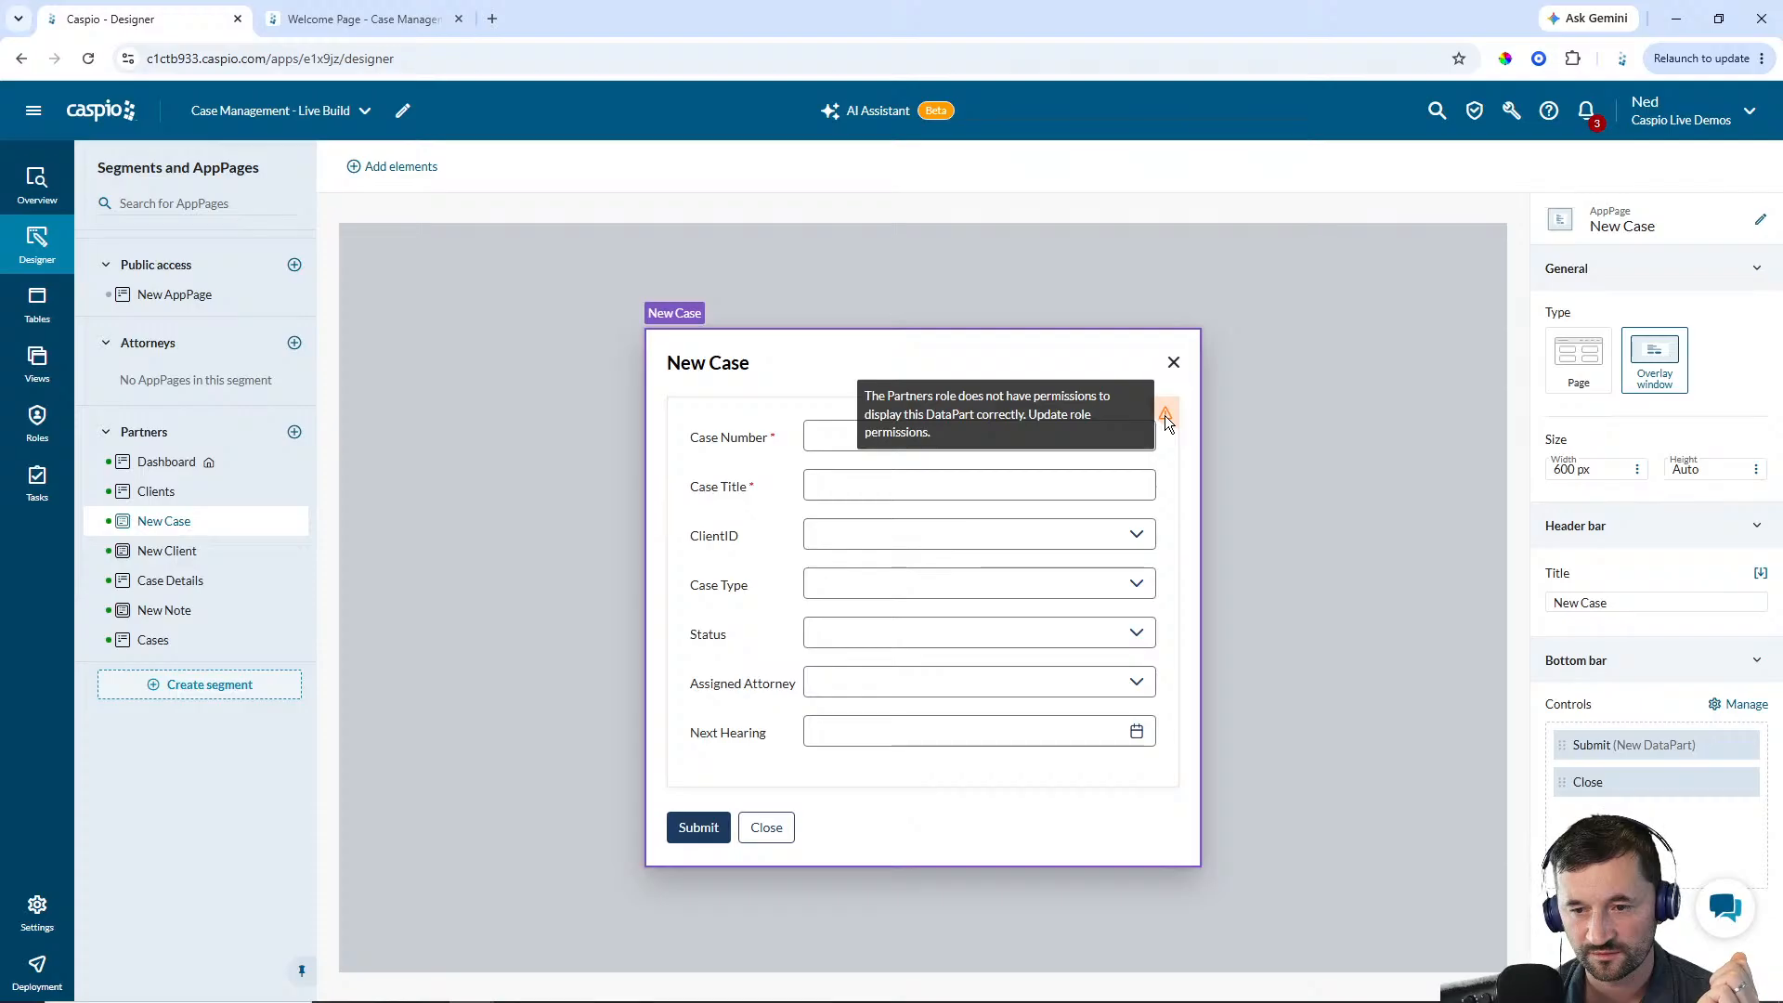
Review the Partners role's users and default table permissions, then return to the designer
{"action": "left_click", "coordinate": [64, 437]}
{"action": "mouse_move", "coordinate": [273, 394]}
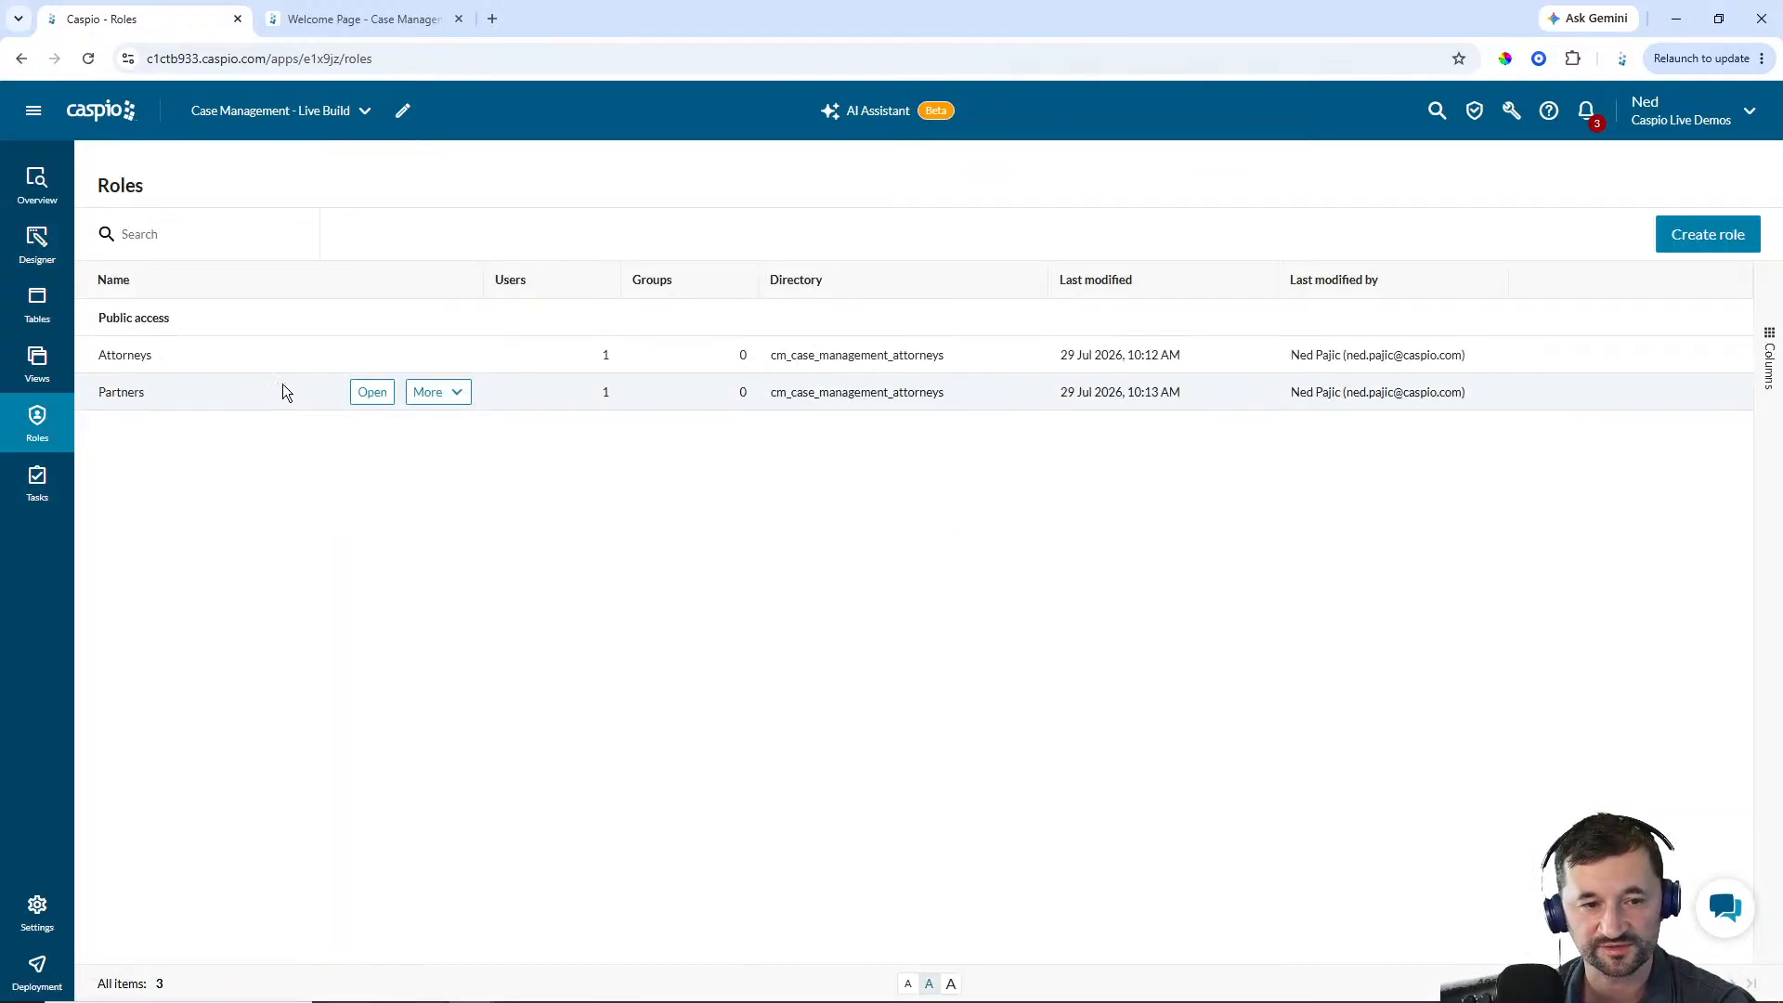
{"action": "left_click", "coordinate": [372, 392]}
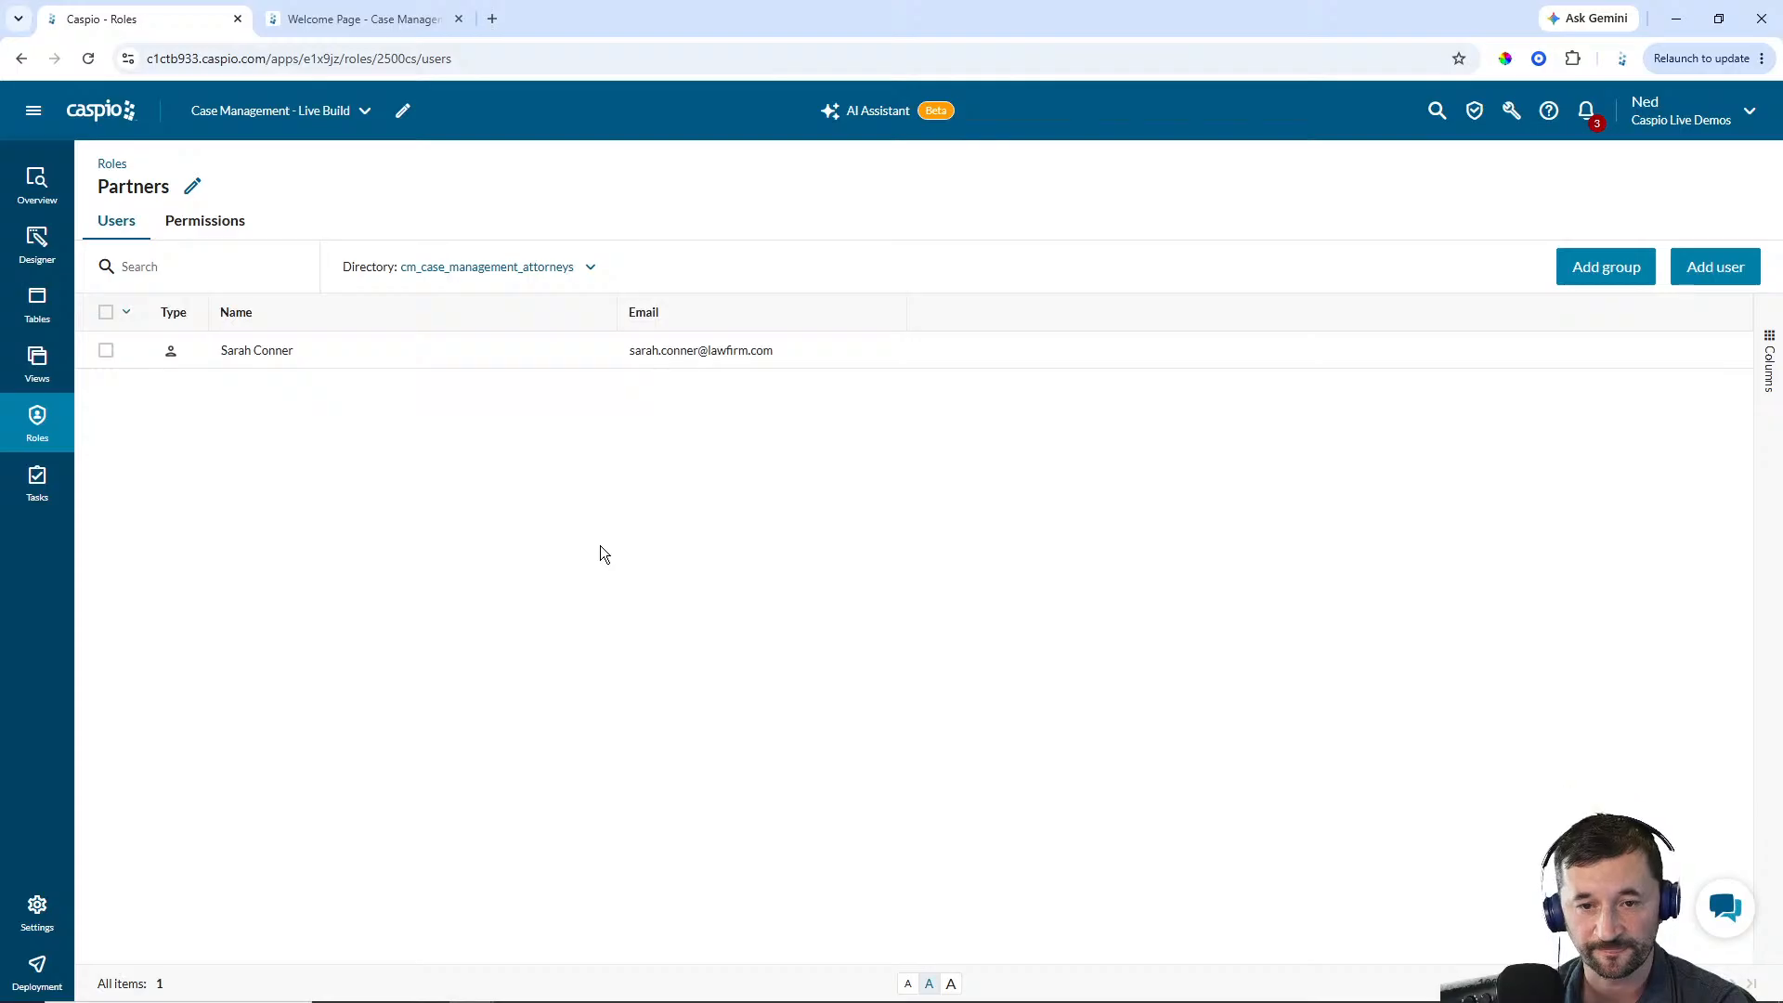
{"action": "left_click", "coordinate": [195, 228]}
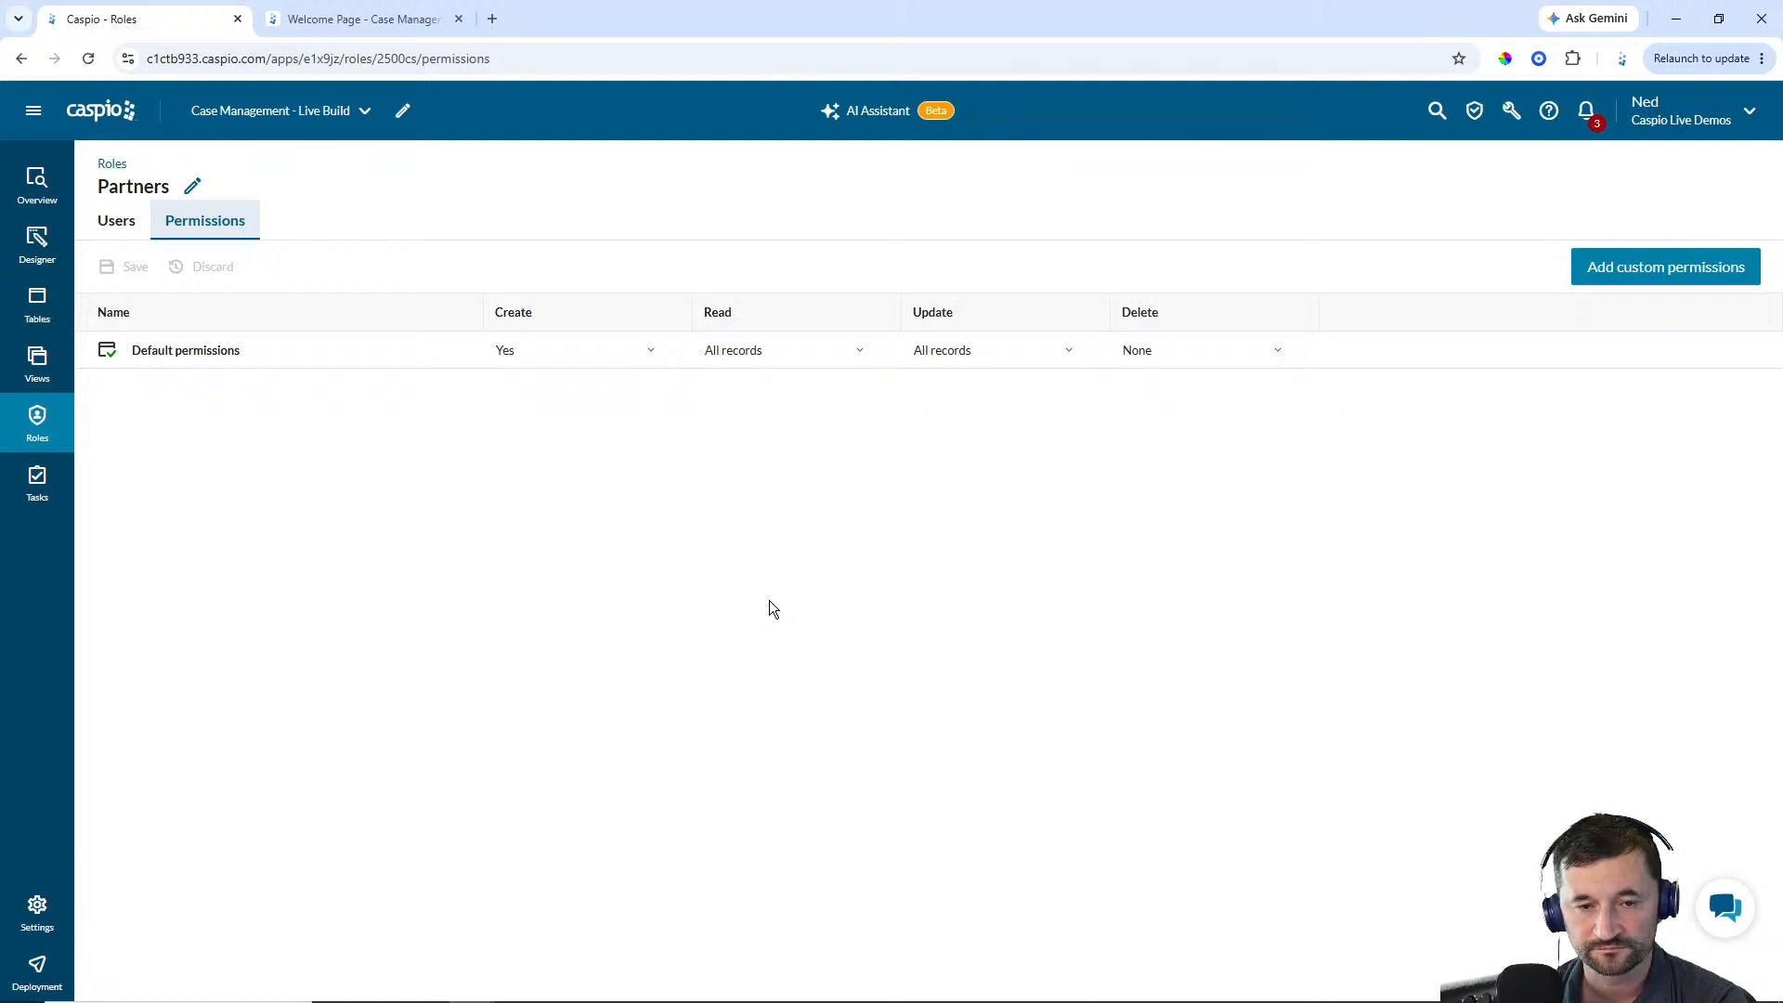
{"action": "left_click", "coordinate": [642, 353]}
{"action": "left_click", "coordinate": [711, 403]}
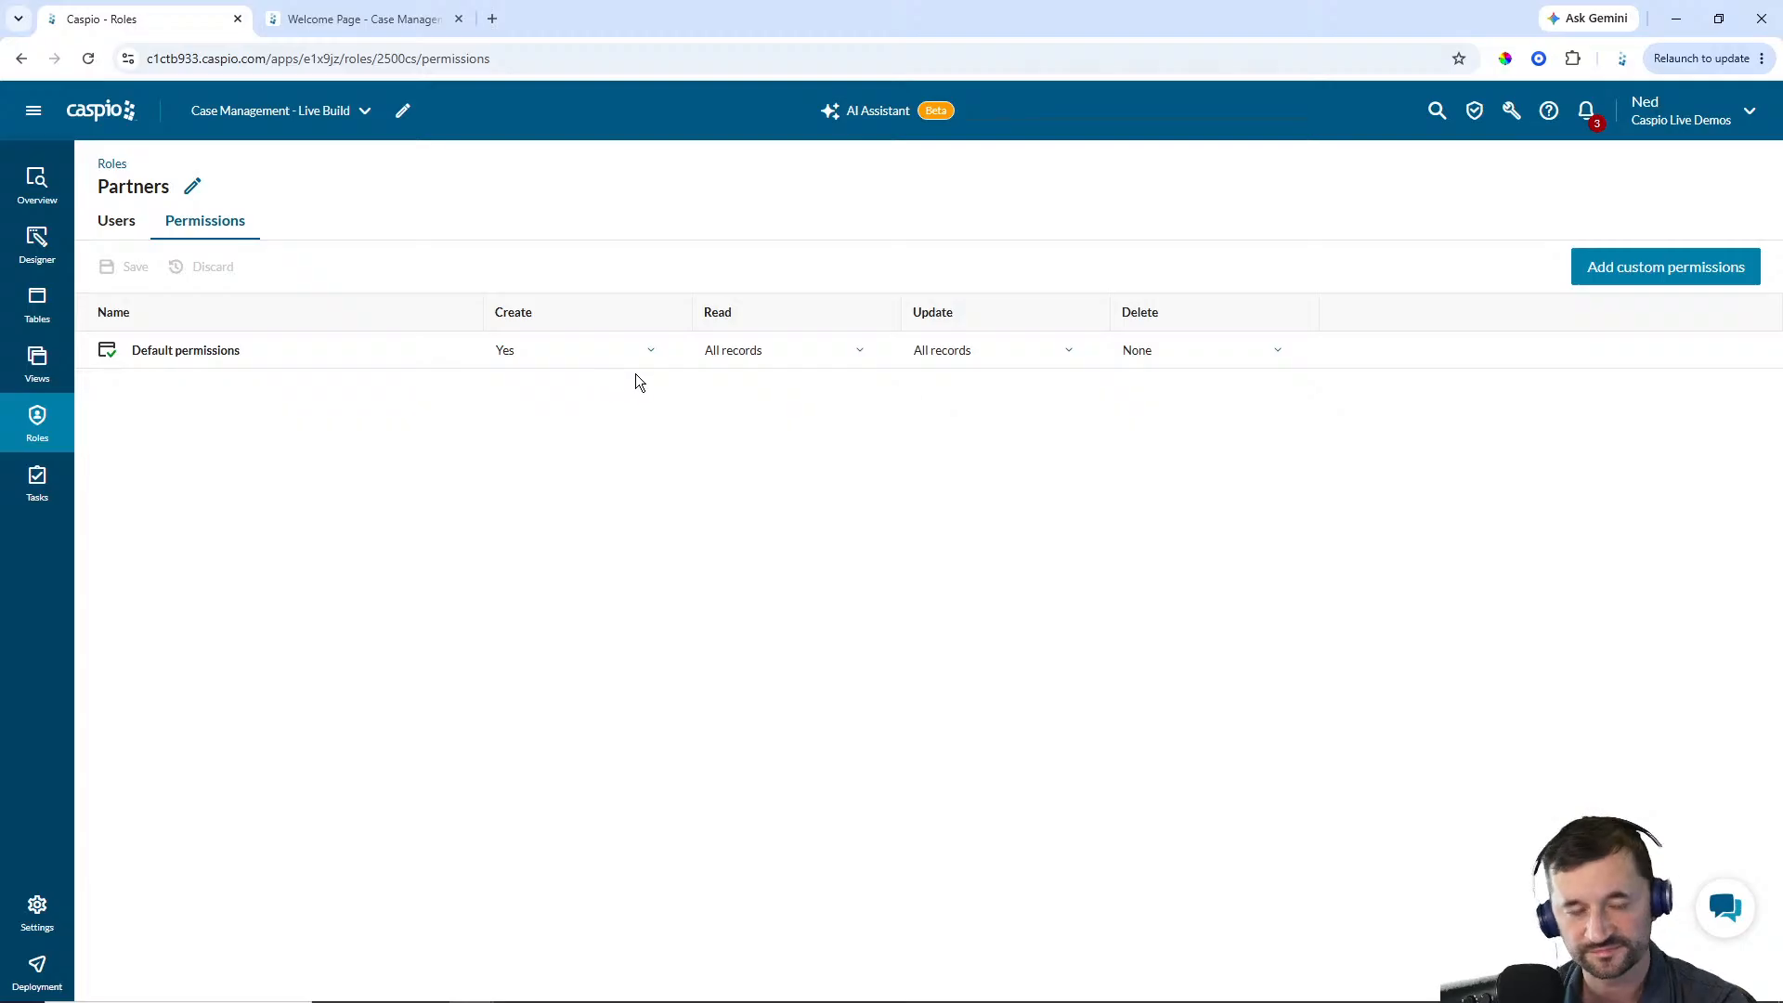
{"action": "left_click", "coordinate": [117, 224]}
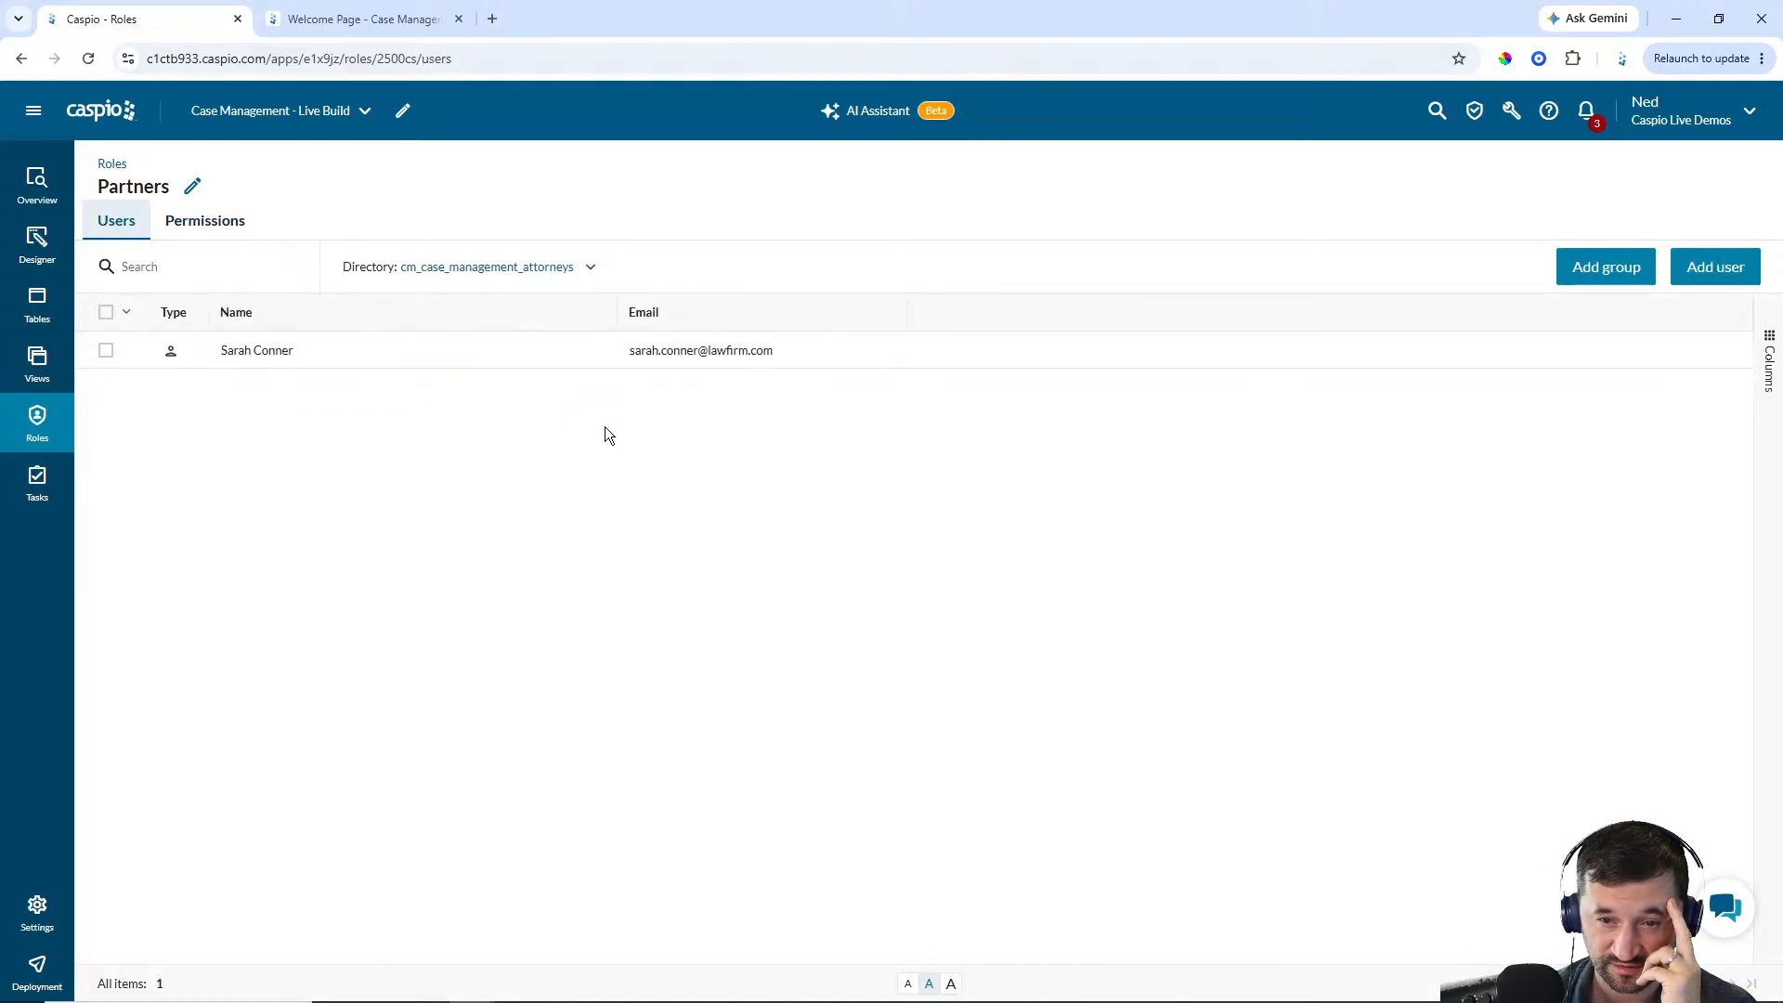
{"action": "left_click", "coordinate": [36, 243]}
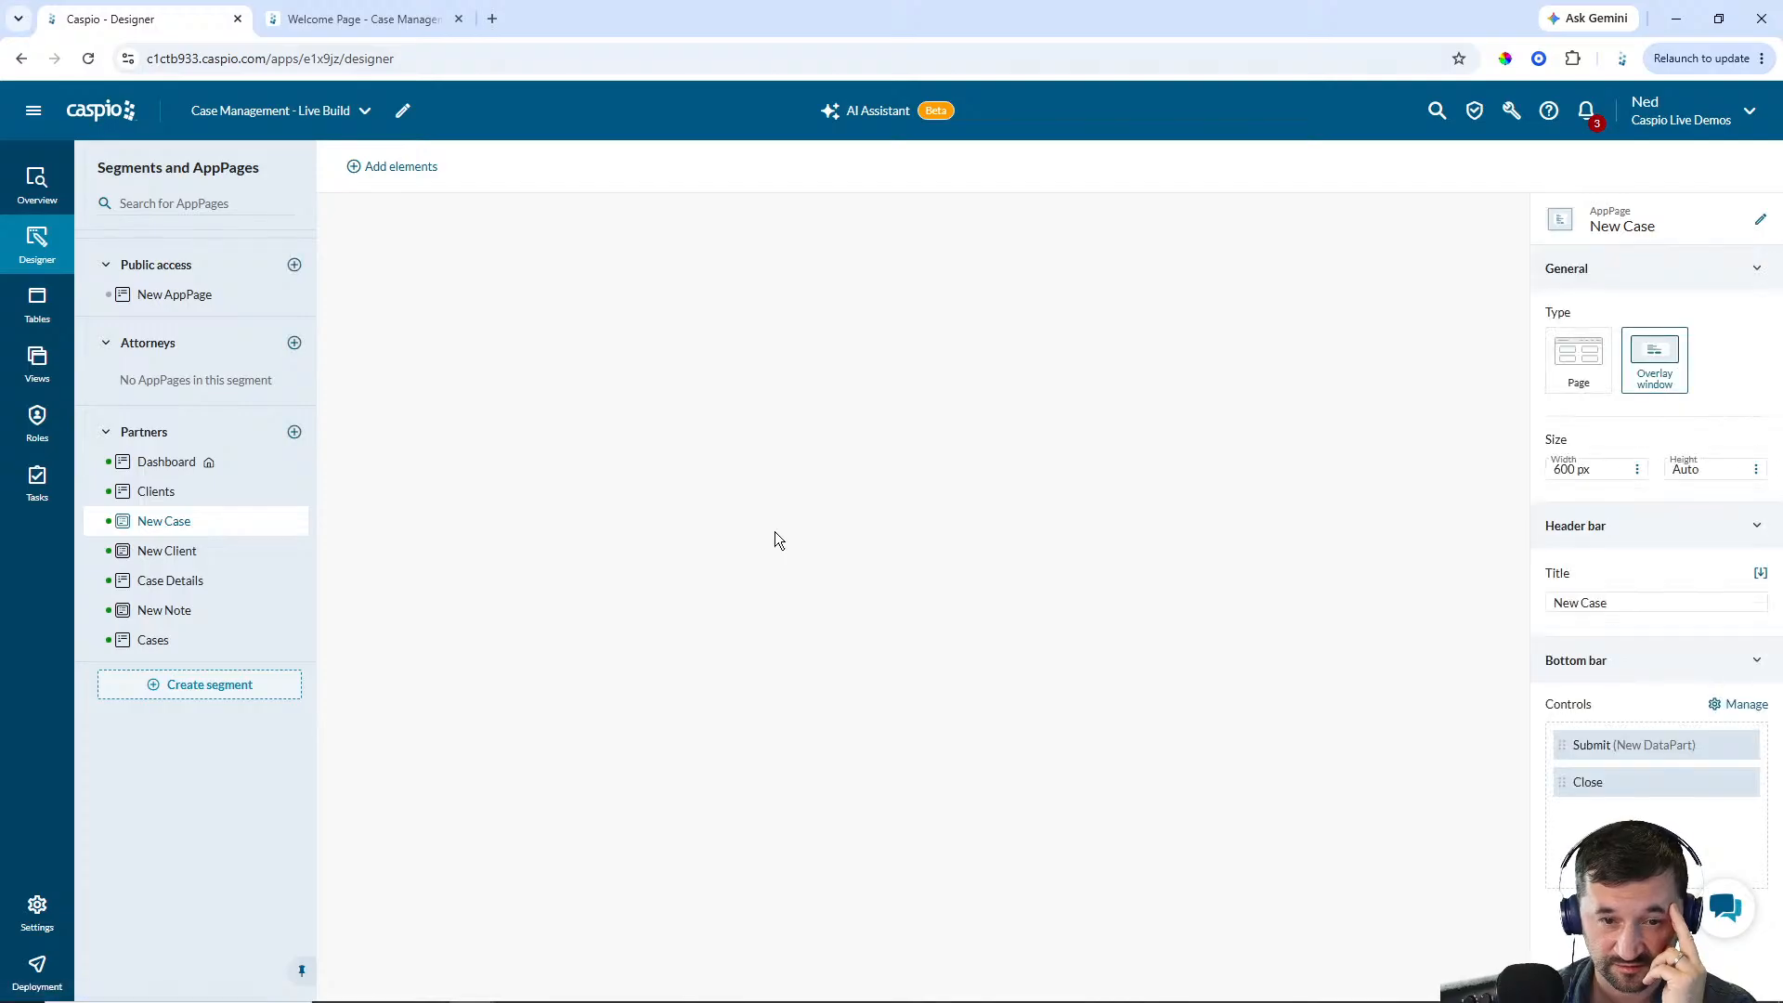
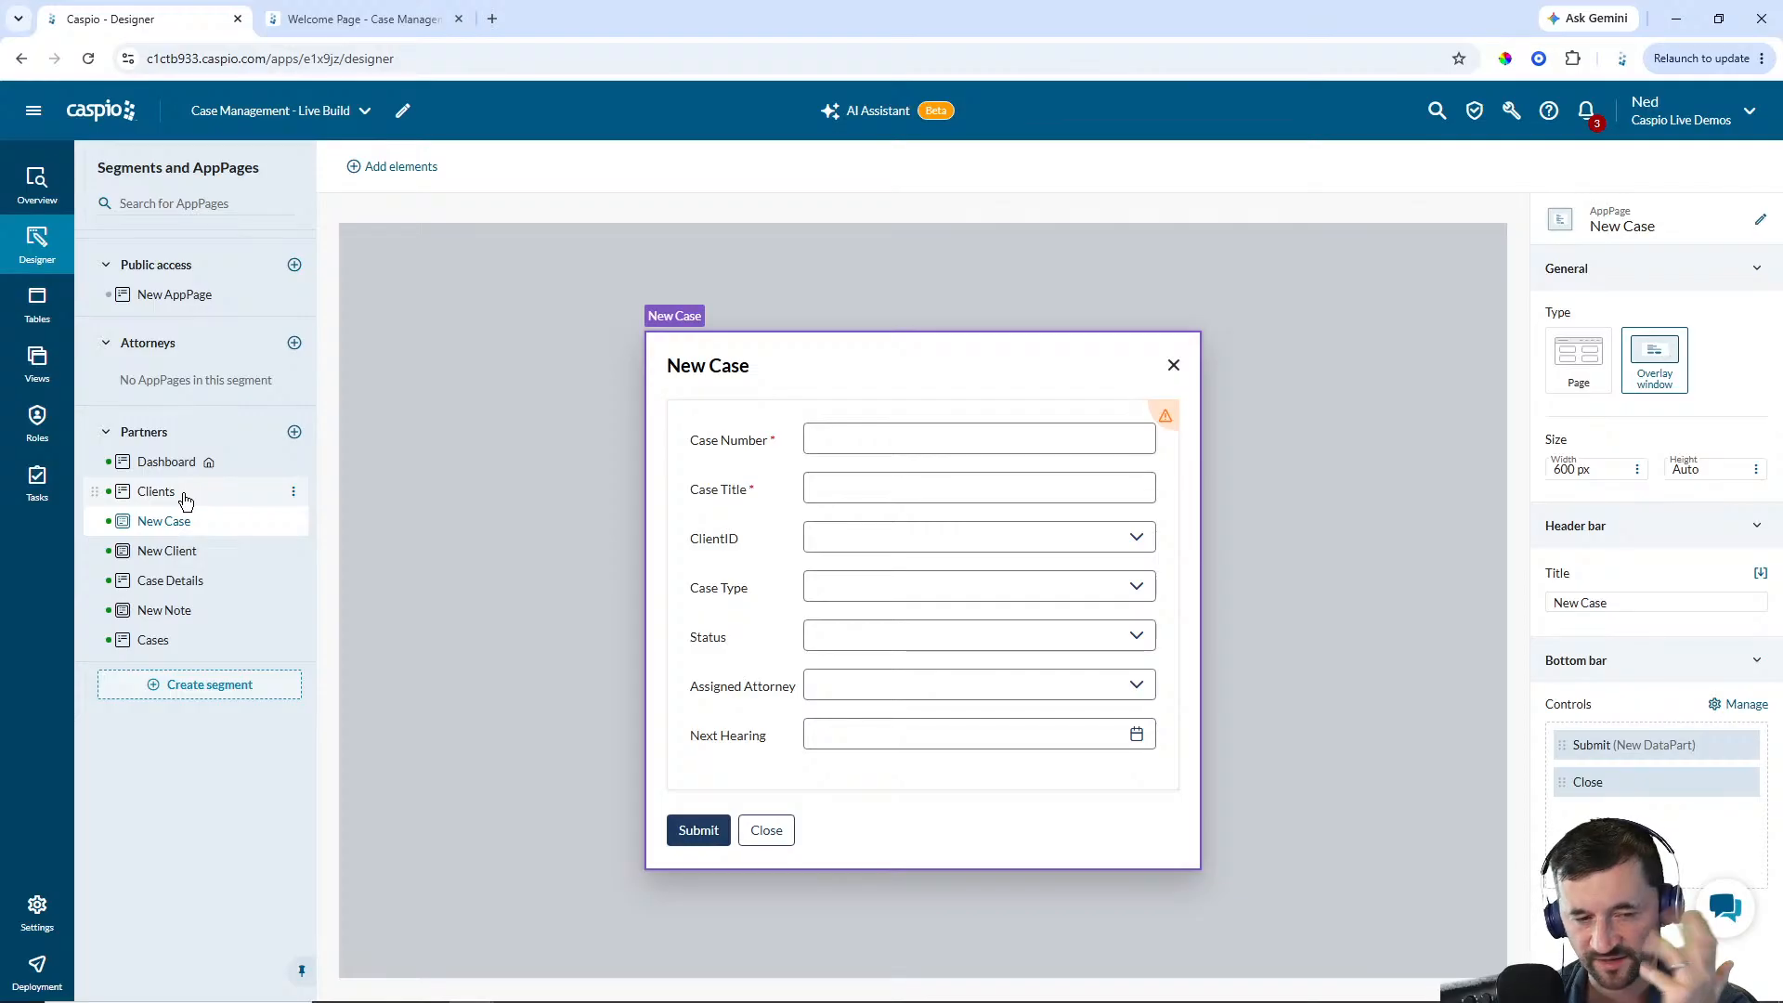
On the Partners Dashboard AppPage, add a pie chart from cm_cases_1 using the Status and Case_Number fields
{"action": "left_click", "coordinate": [185, 501]}
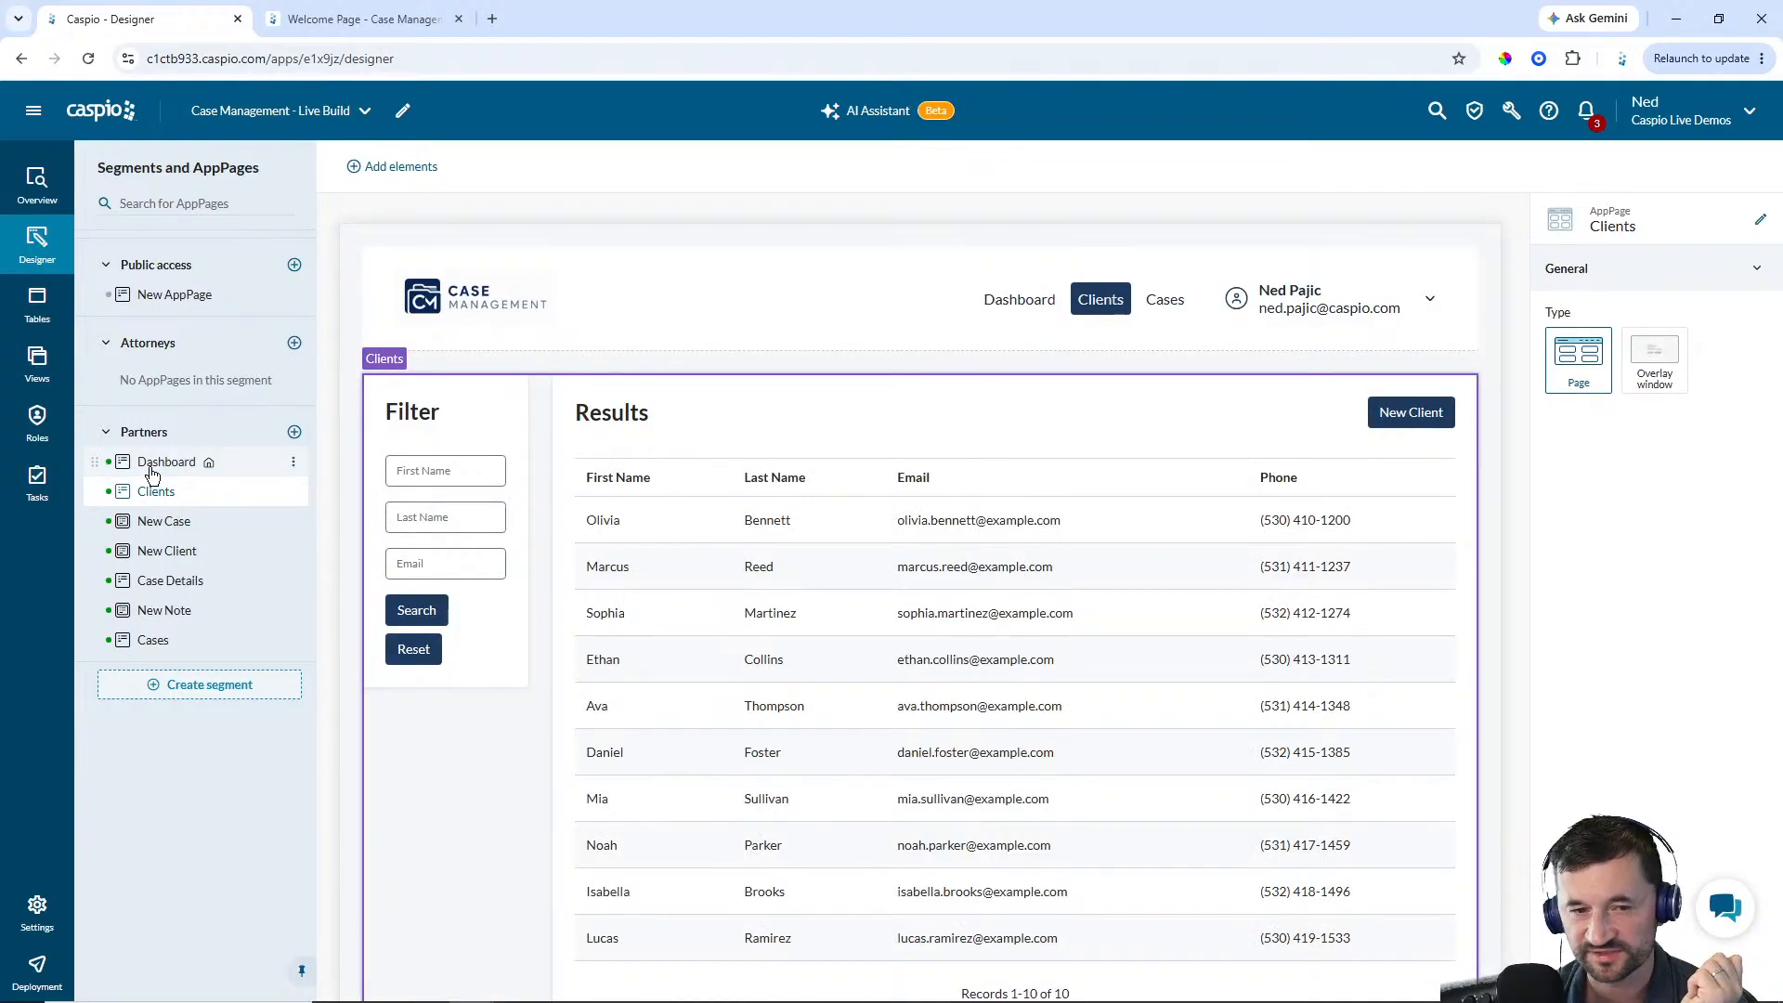
{"action": "left_click", "coordinate": [160, 469]}
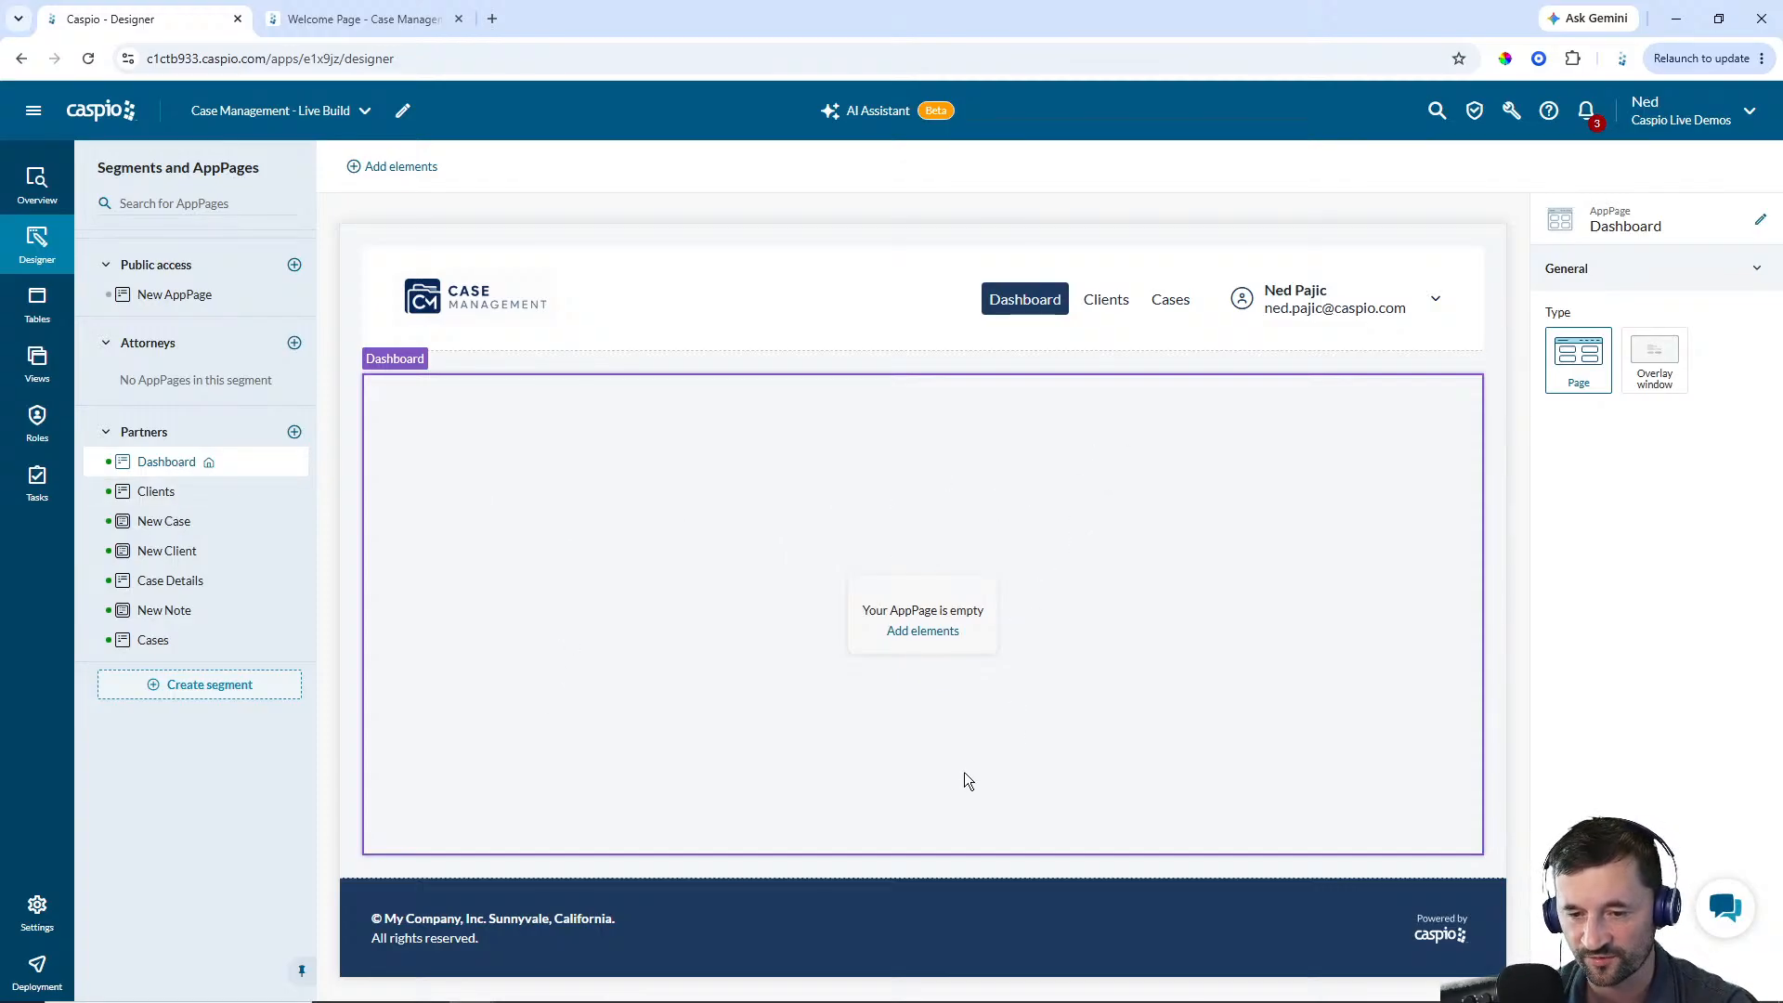
{"action": "left_click", "coordinate": [925, 633]}
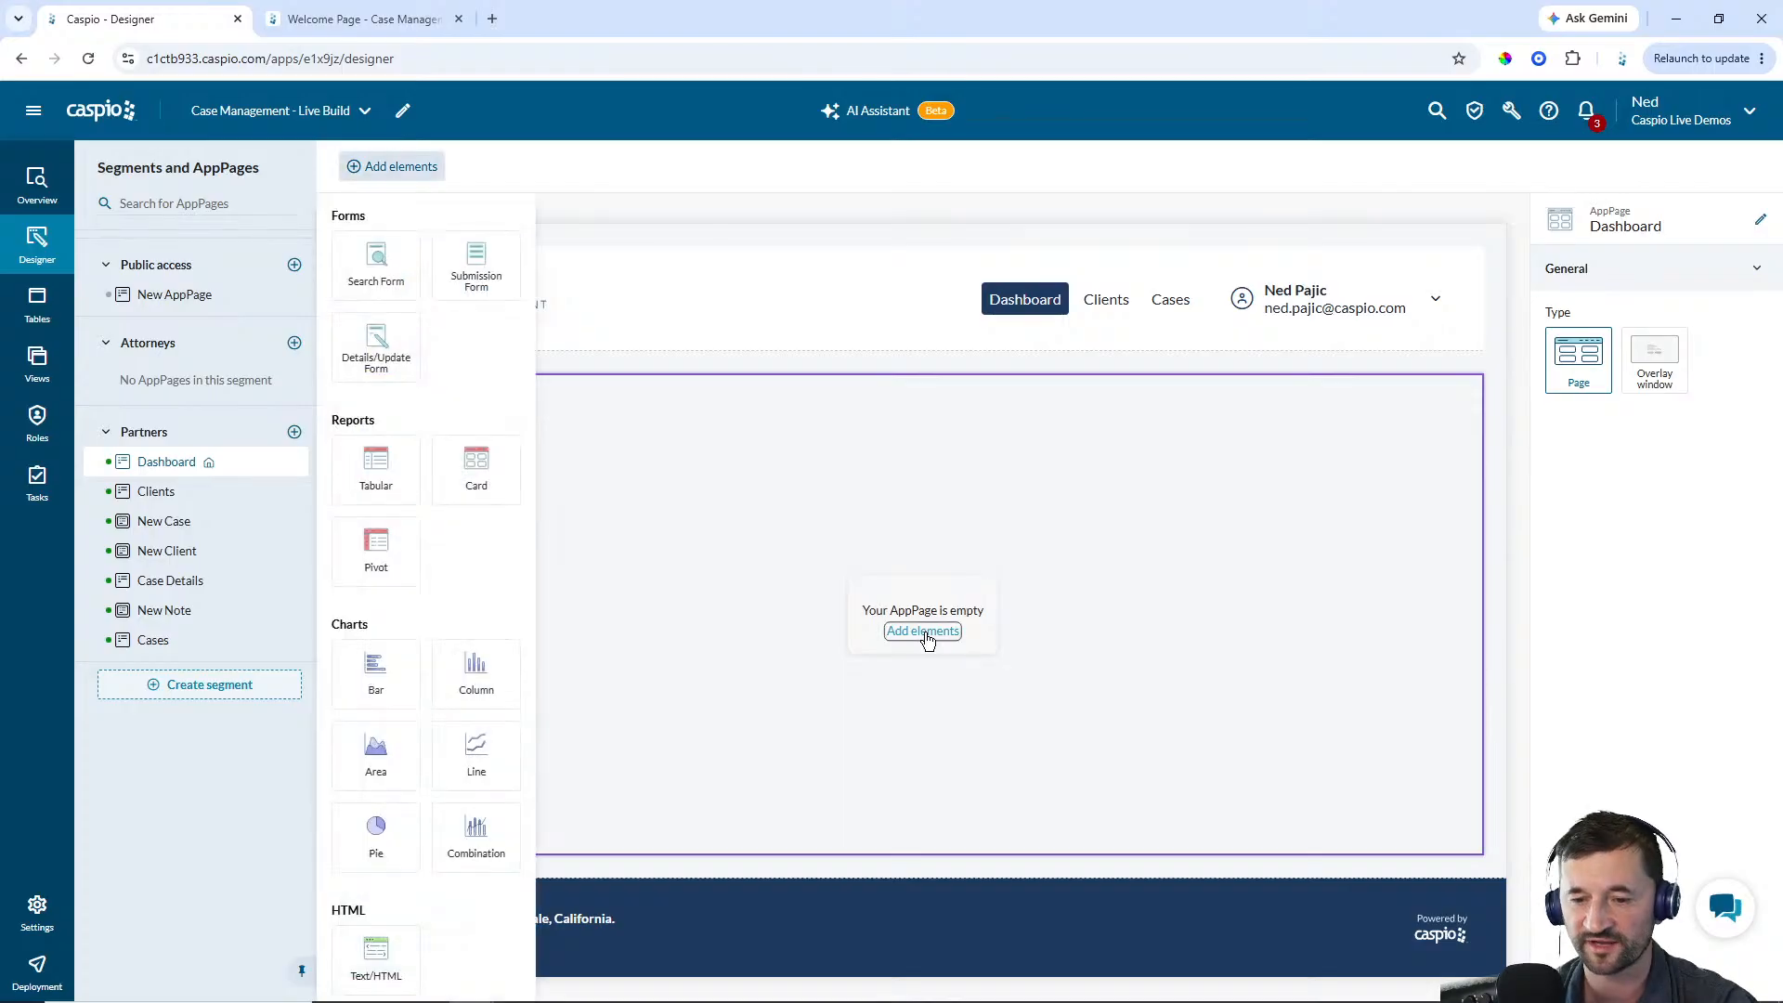
{"action": "left_click", "coordinate": [372, 840]}
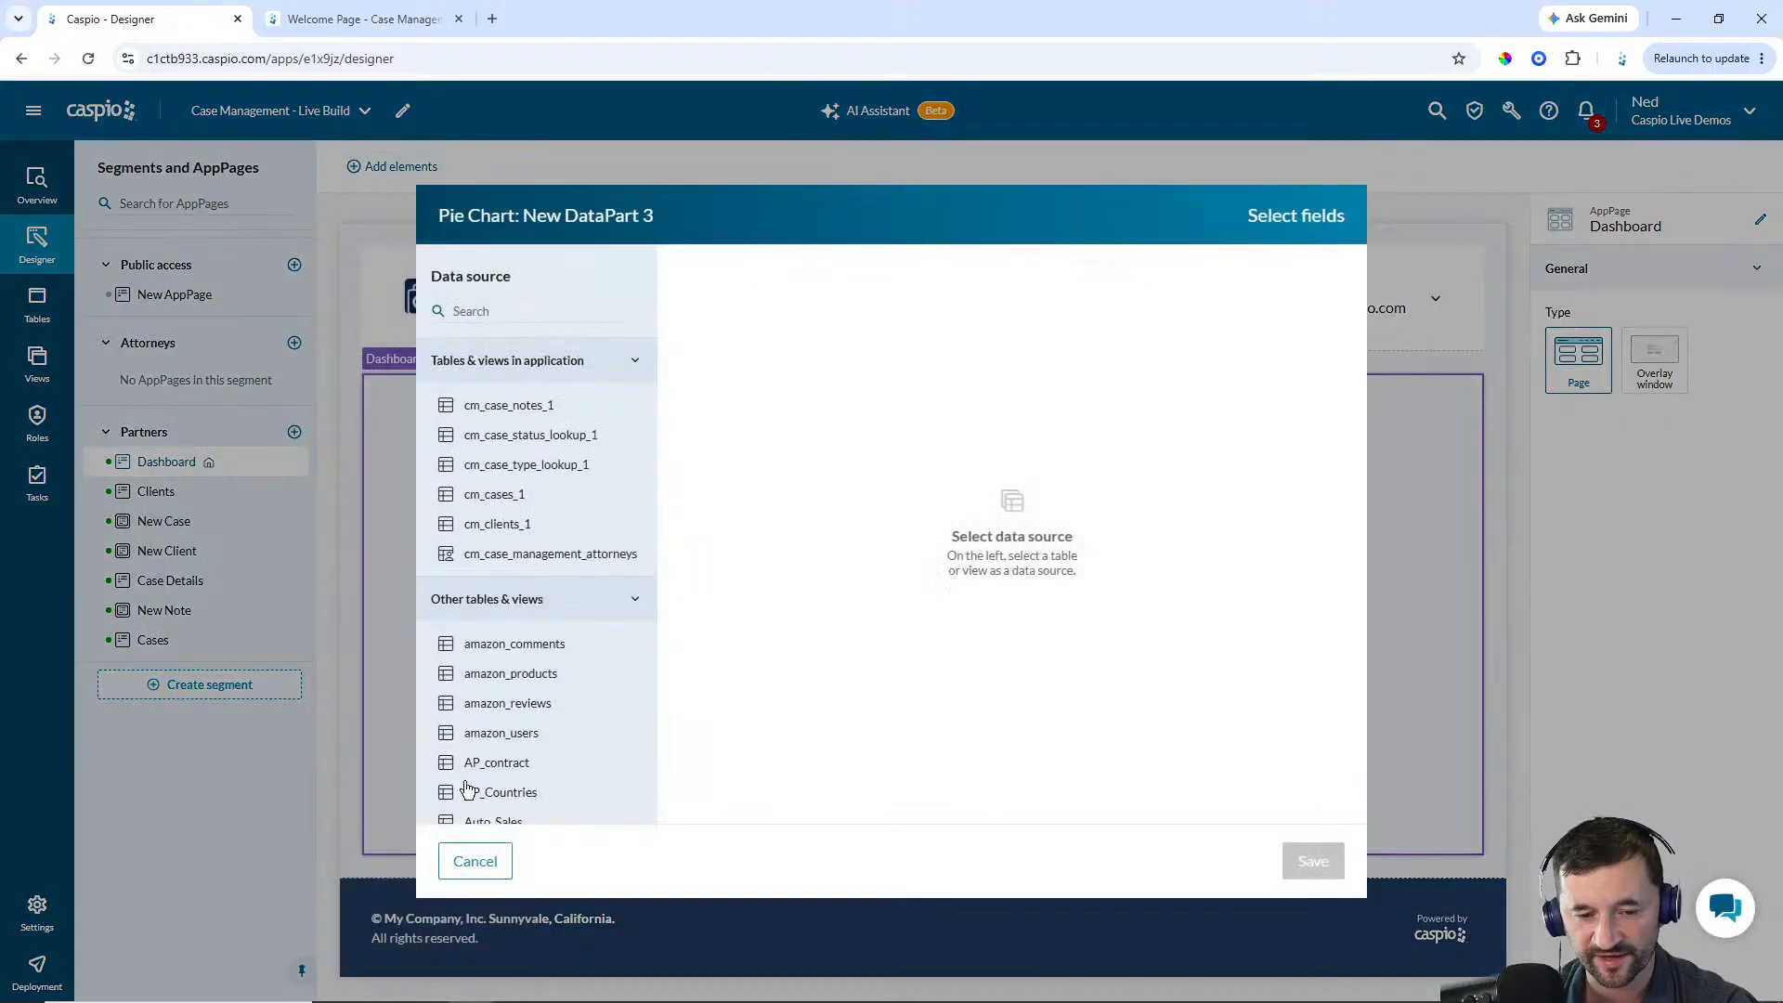
{"action": "left_click", "coordinate": [524, 501]}
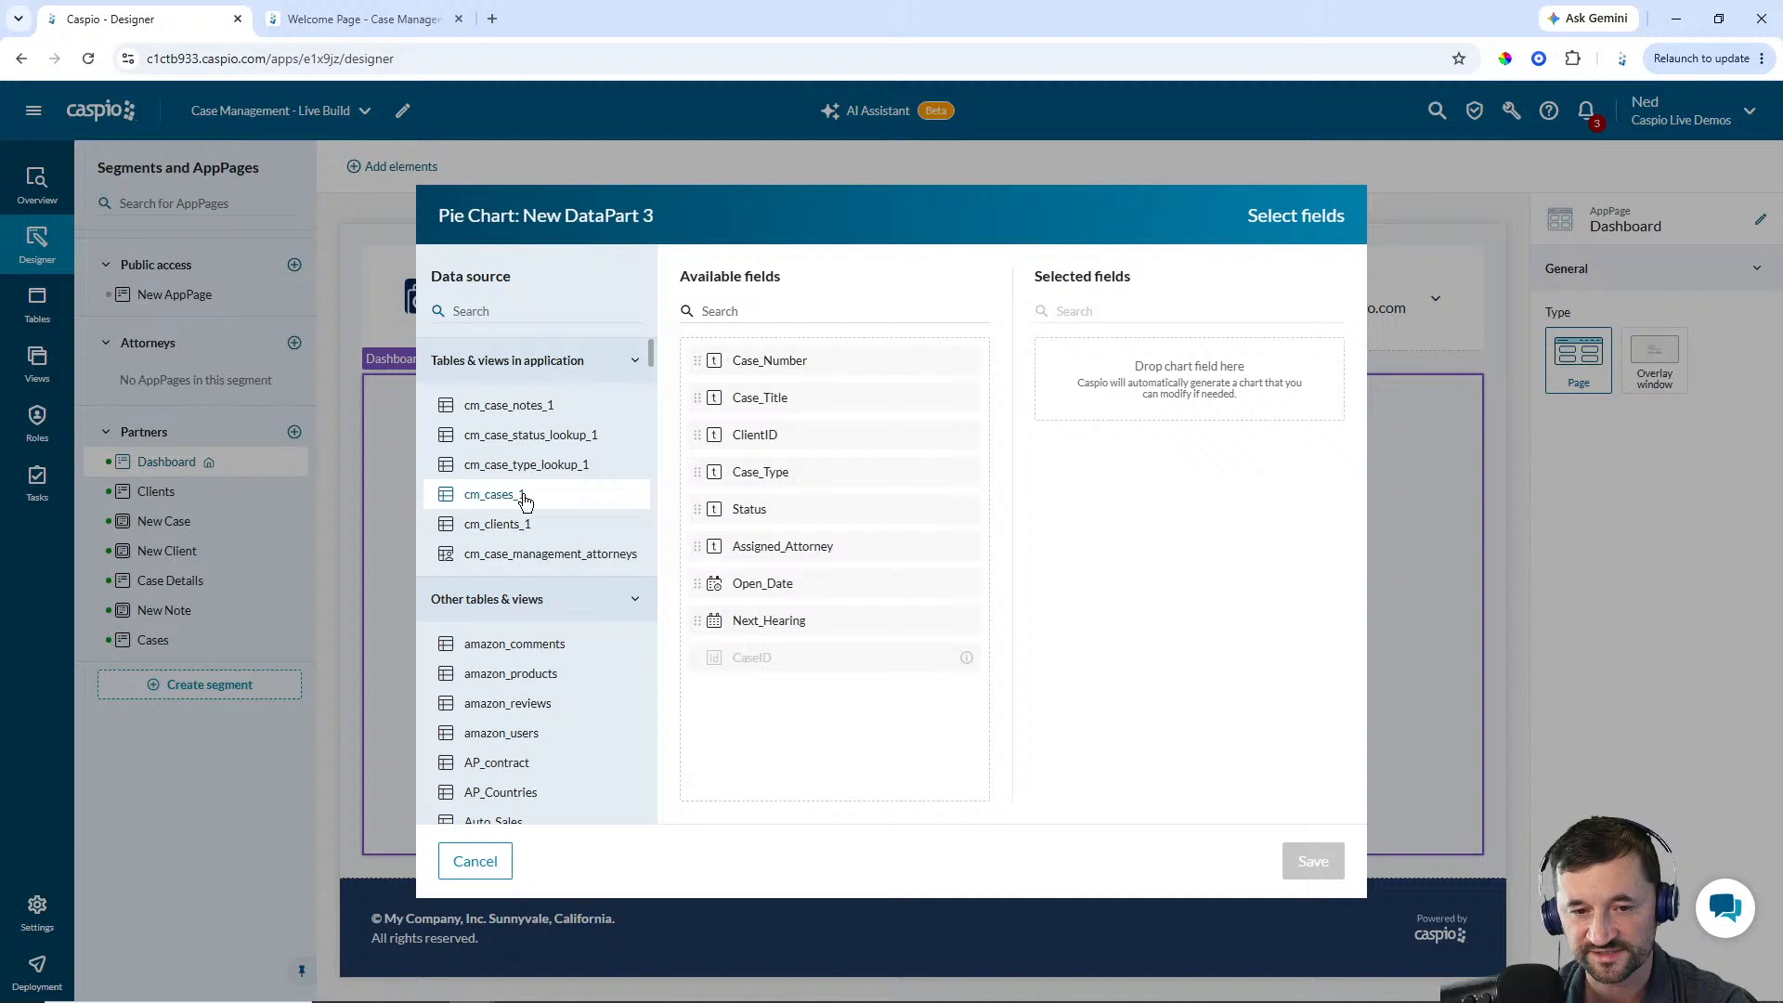
{"action": "left_click", "coordinate": [769, 513]}
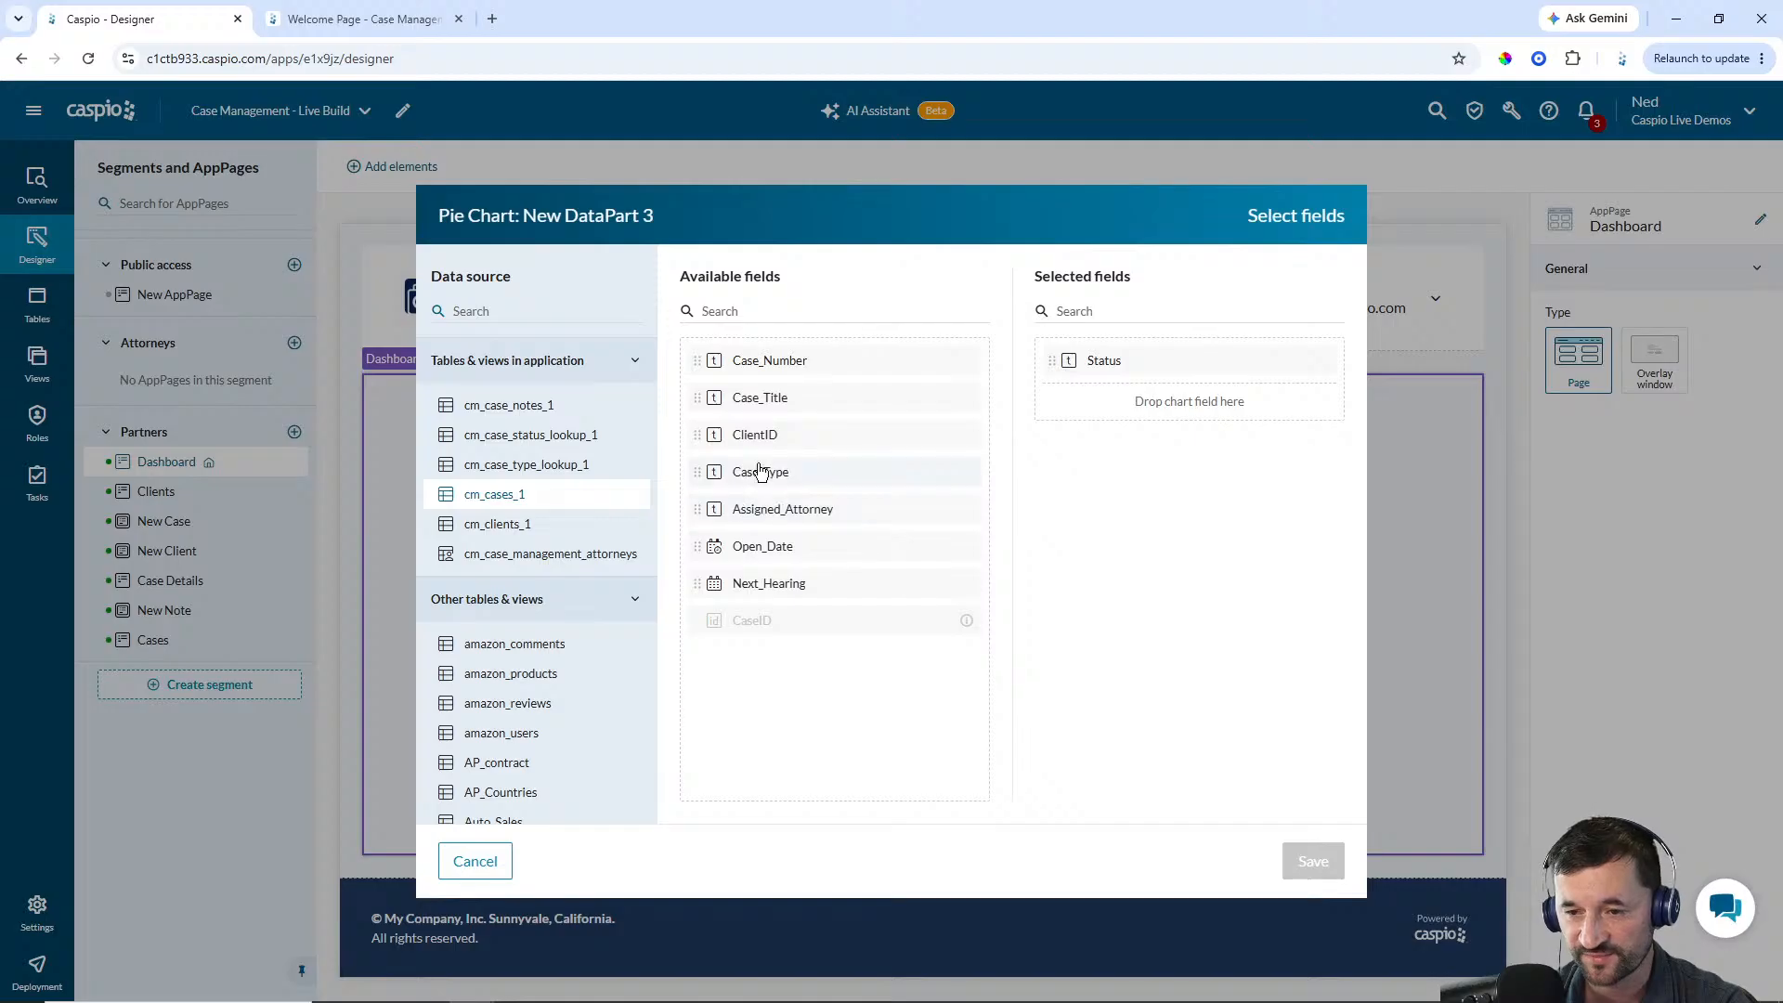
{"action": "left_click", "coordinate": [749, 365]}
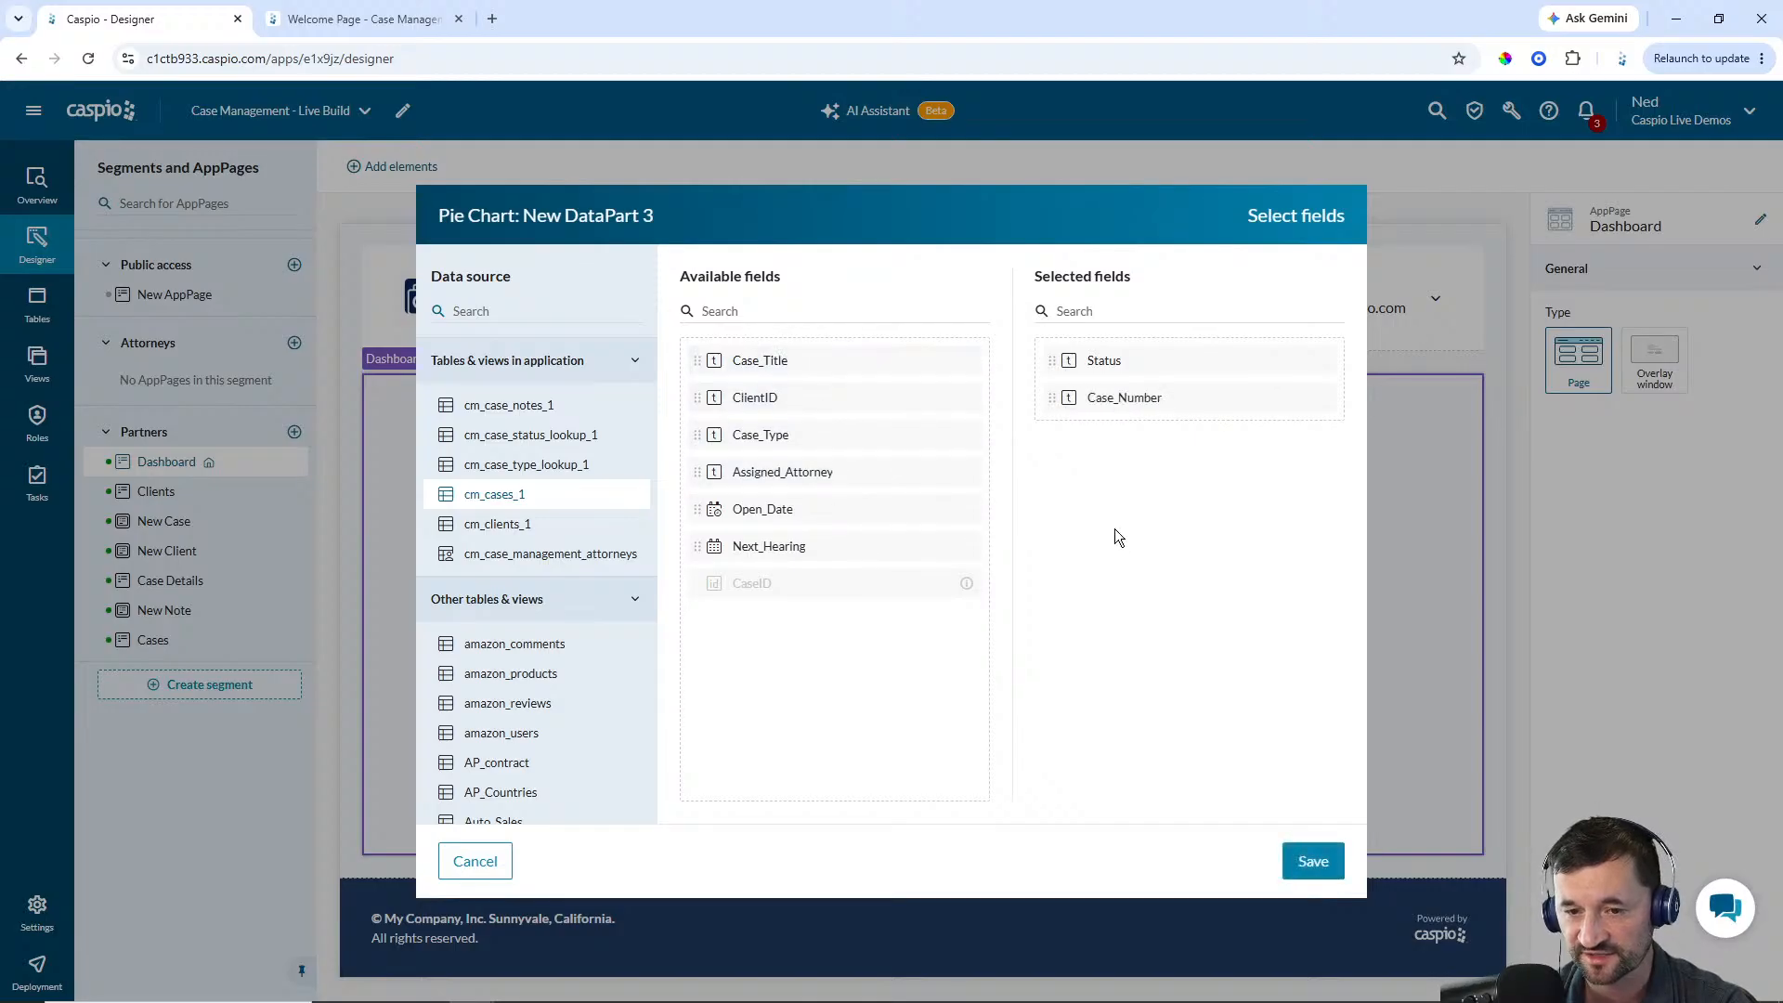
{"action": "left_click", "coordinate": [1313, 860]}
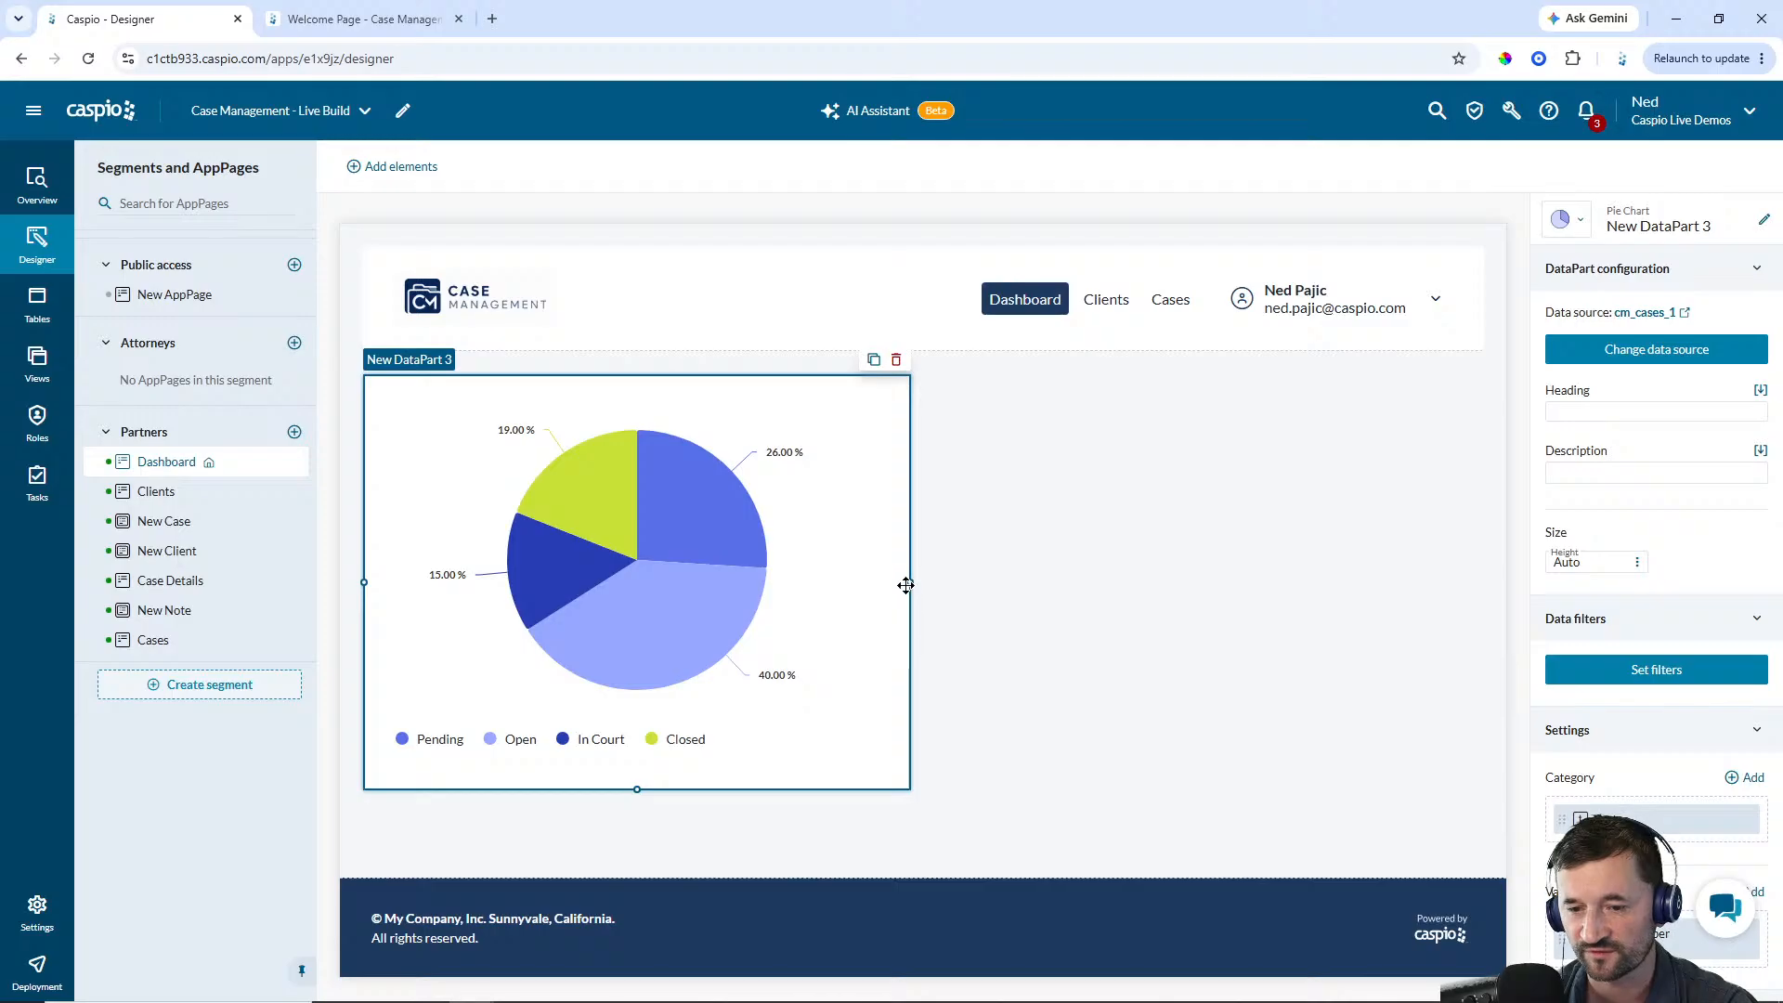
Narrow the pie chart to about a third of the page width and give it the heading Cases by Status
{"action": "left_click_drag", "start_coordinate": [910, 585], "coordinate": [614, 581]}
{"action": "left_click", "coordinate": [1581, 414]}
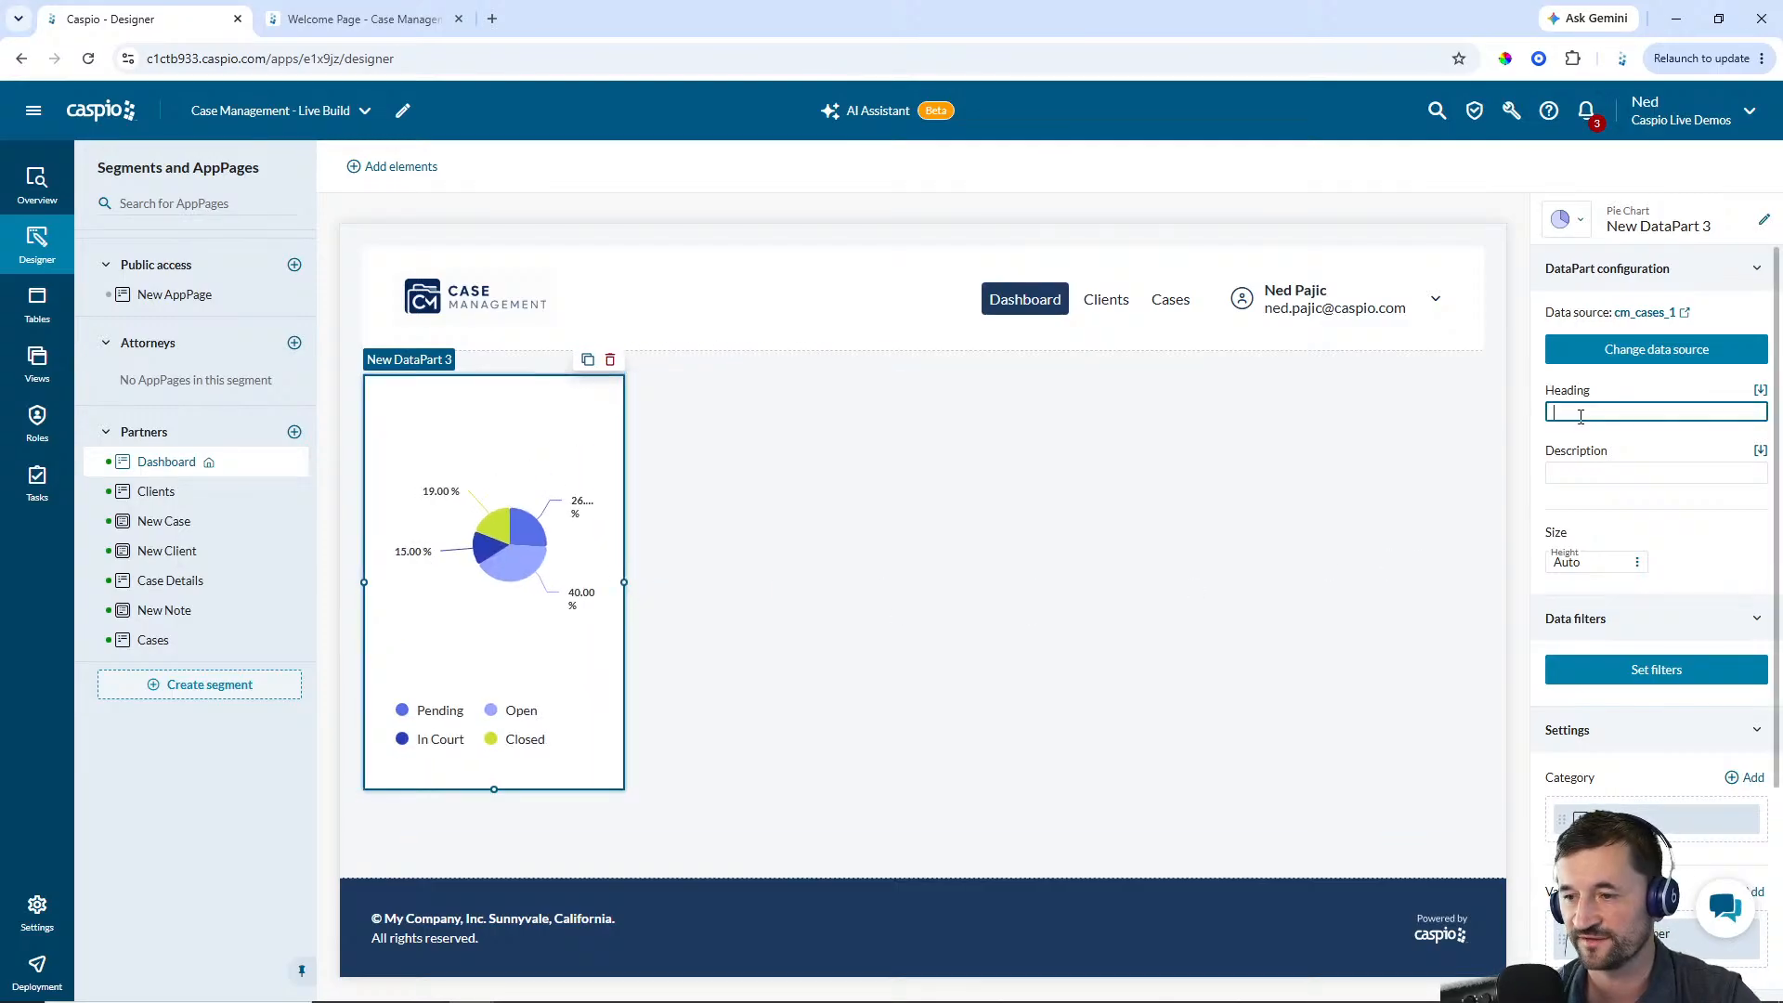
{"action": "type", "text": "Ca"}
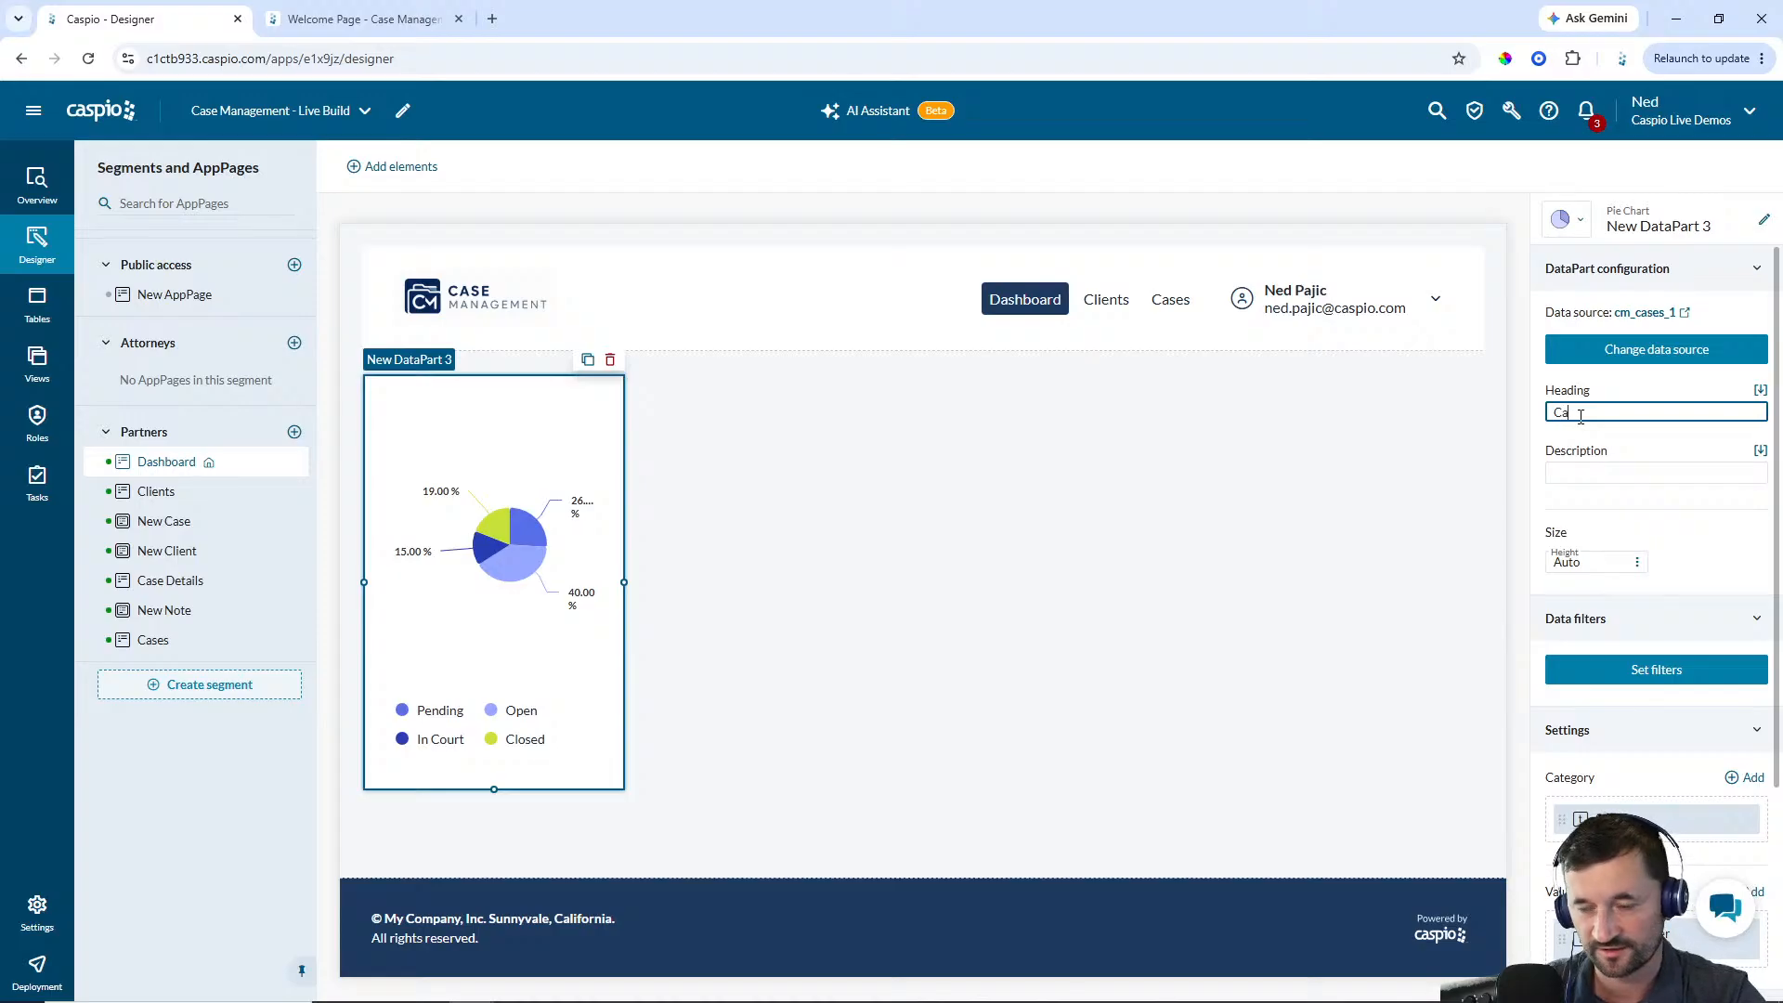
{"action": "type", "text": "ses by Status"}
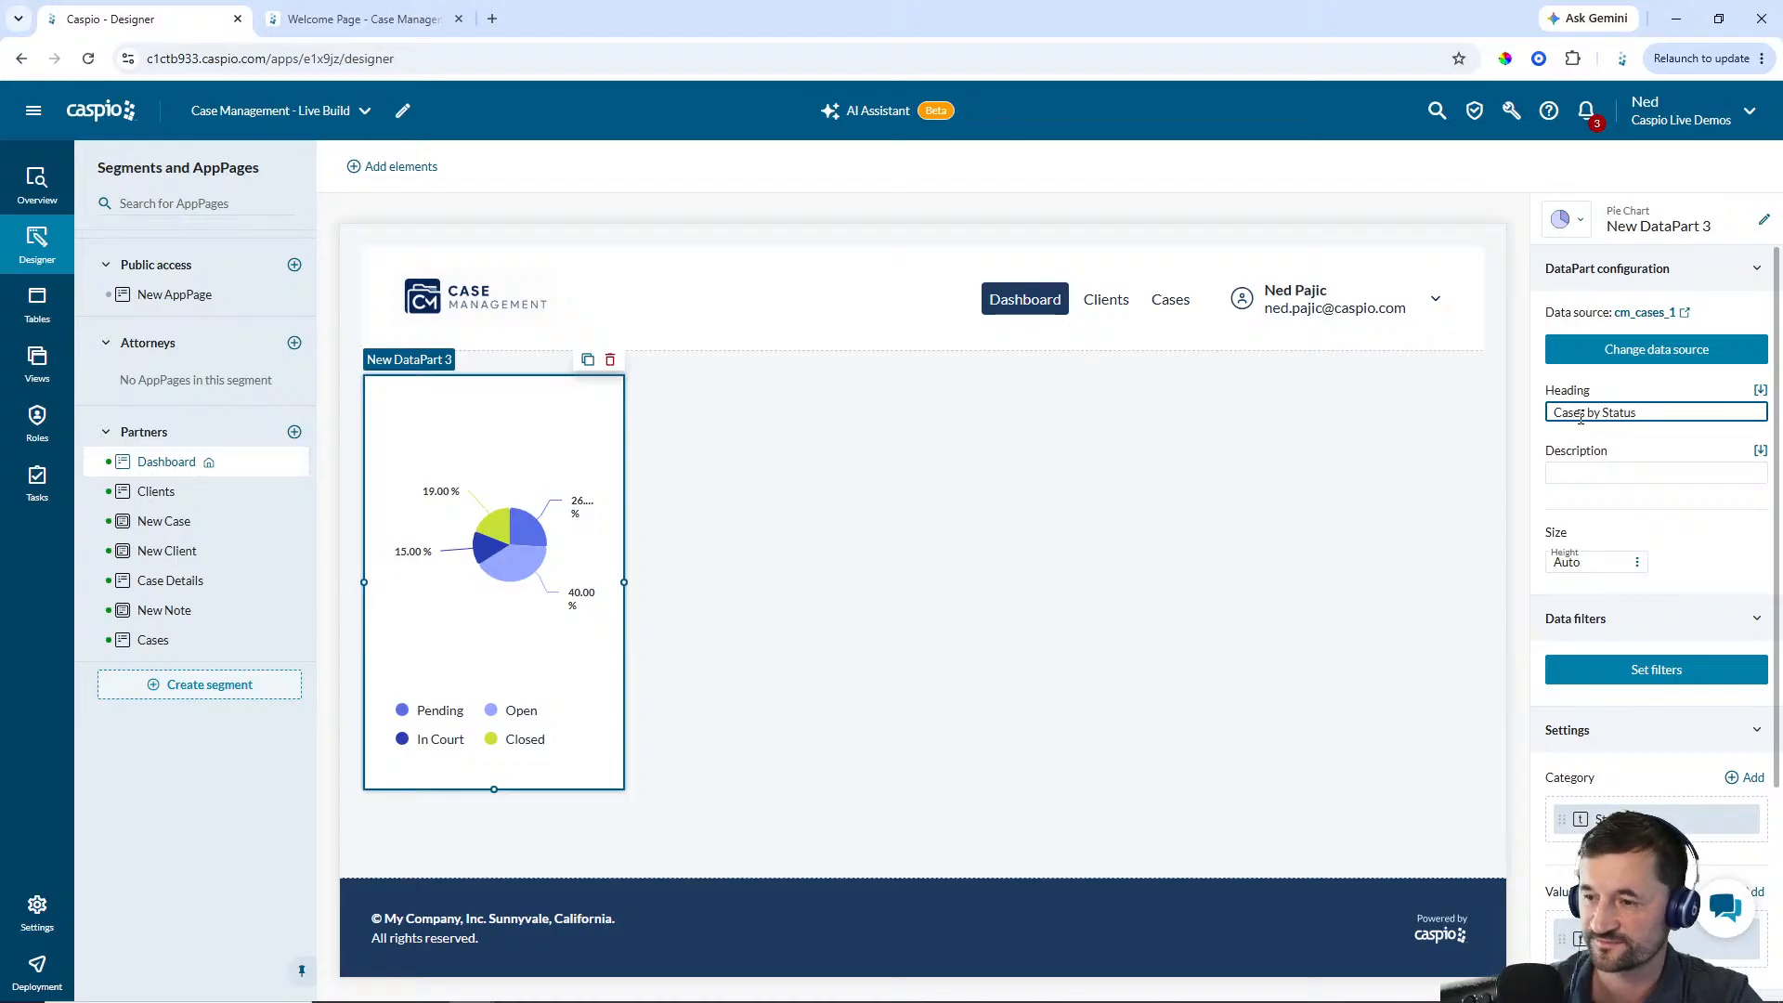
Rename the pie chart DataPart to Partner - Cases by Status
{"action": "left_click", "coordinate": [1765, 221]}
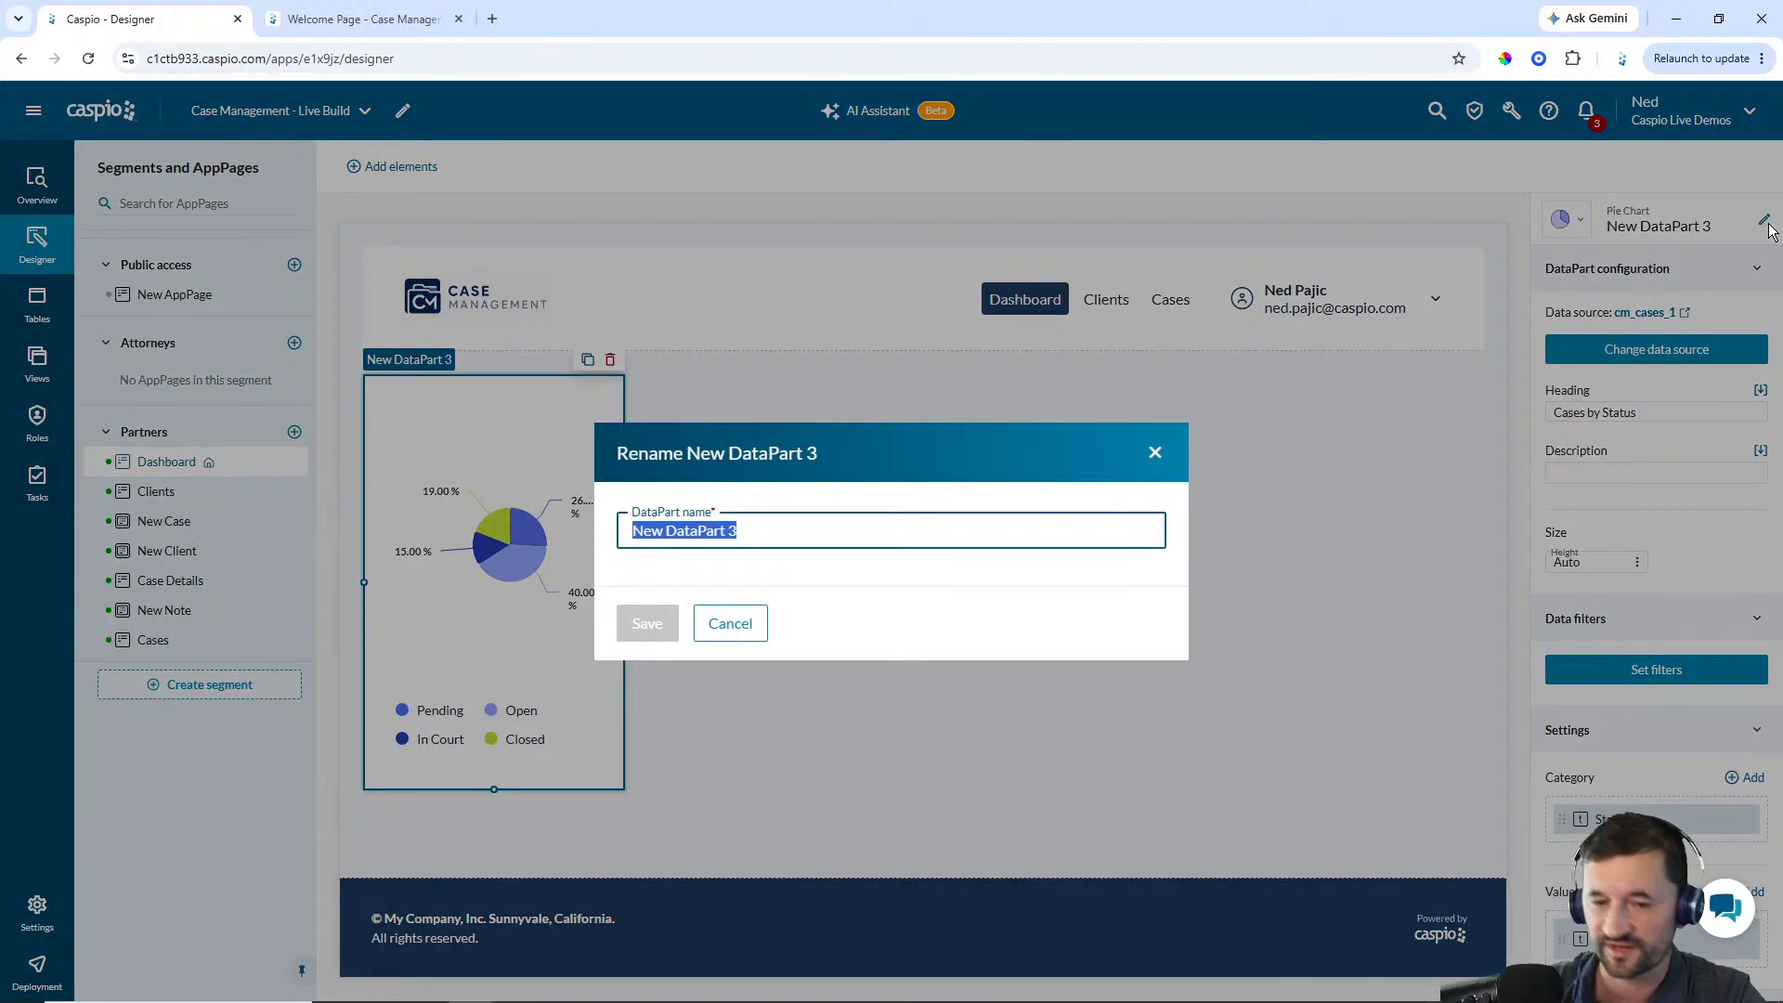
{"action": "type", "text": "Partner - Cas"}
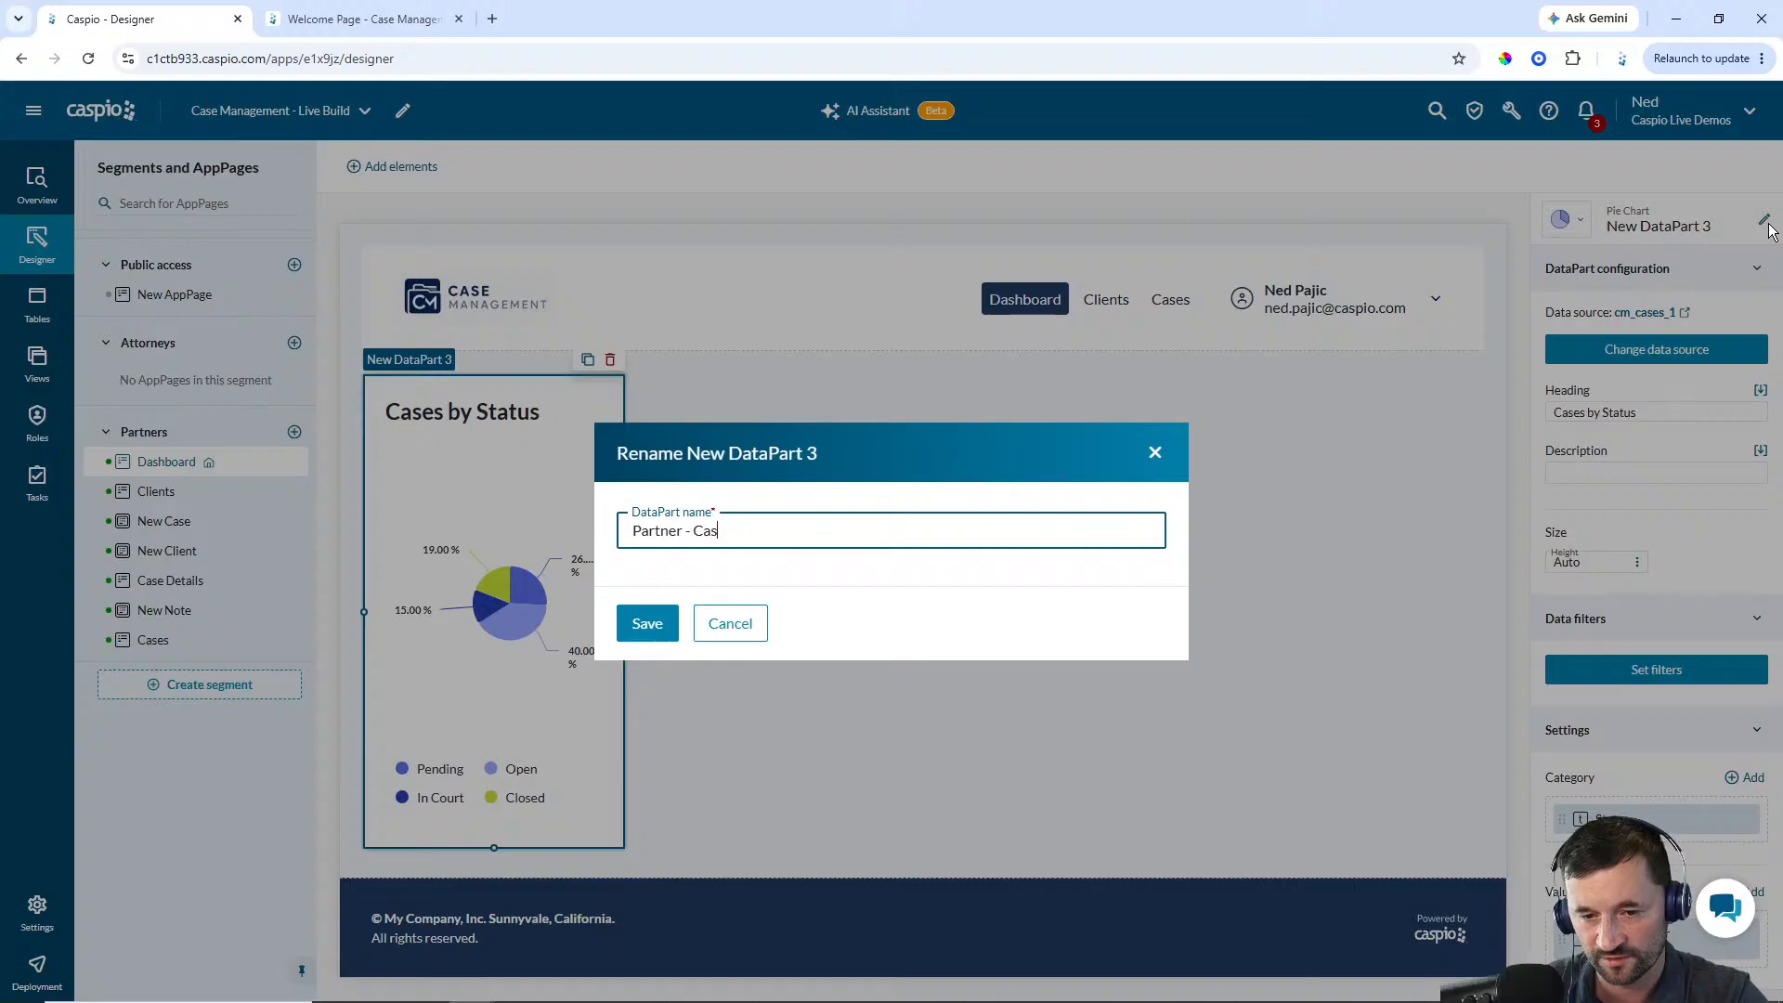
{"action": "type", "text": "es by Status"}
{"action": "key", "text": "Return"}
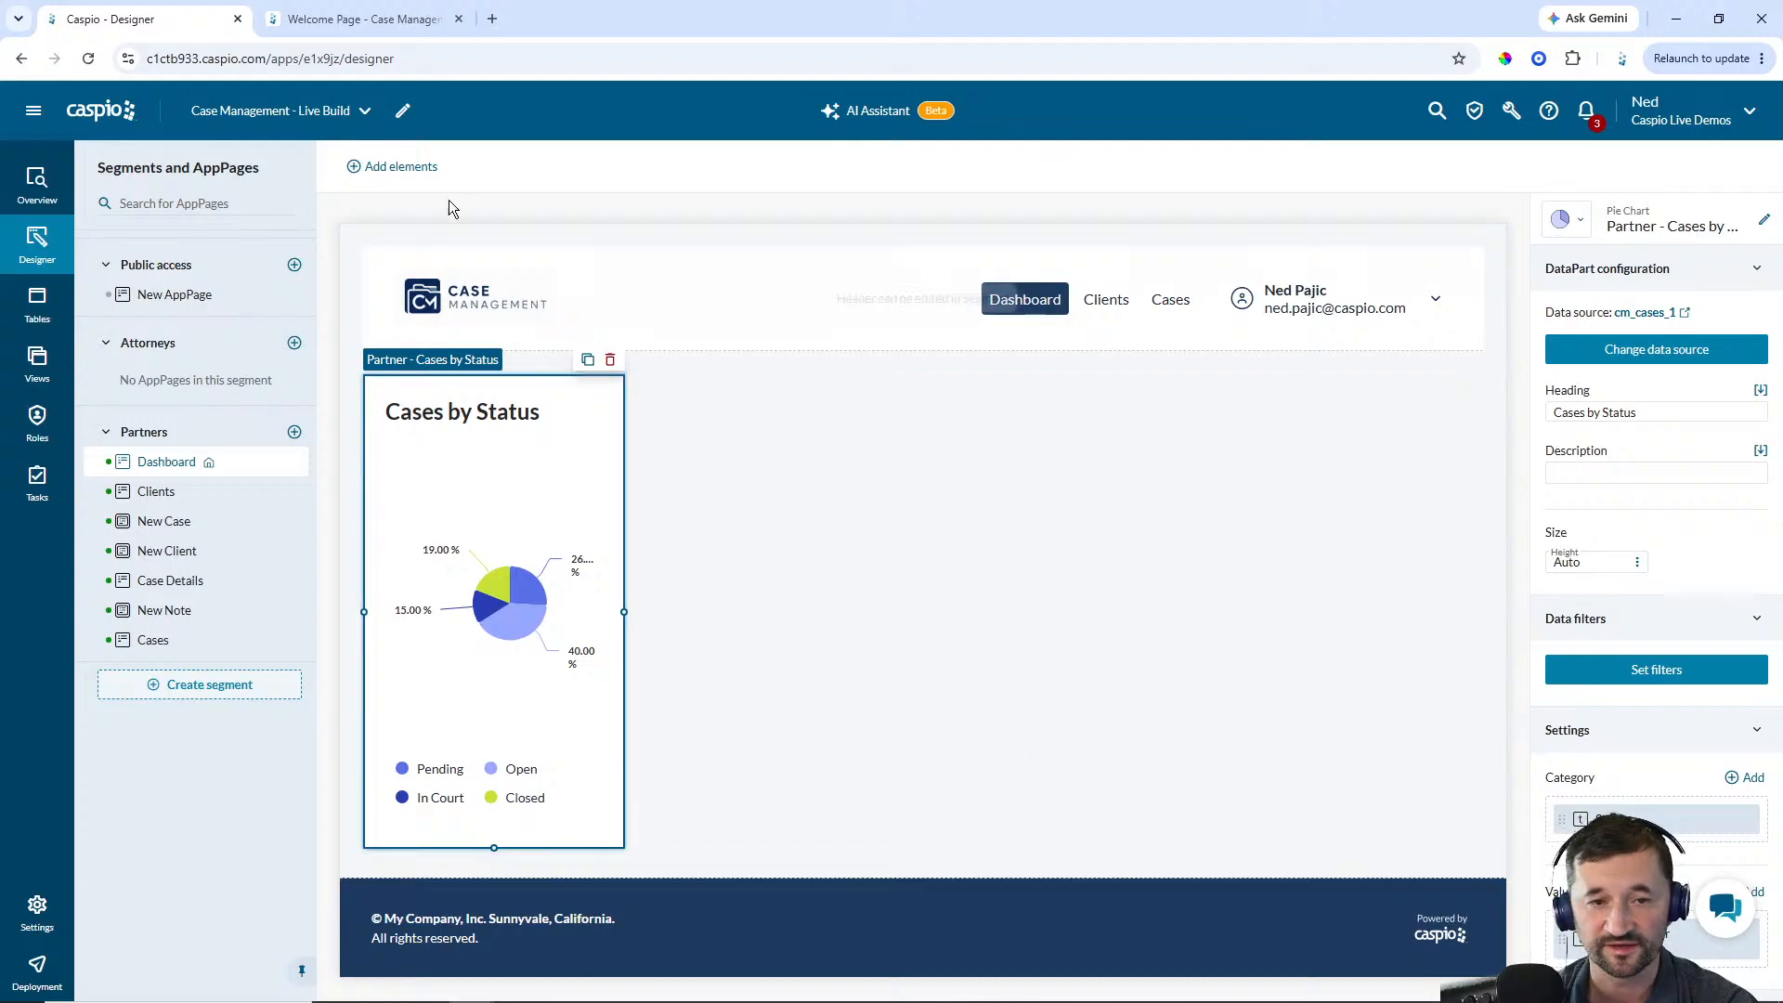
Add a tabular report beside the chart from cm_cases_1 with Case_Number, ClientID, Case_Type, Status, Assigned_Attorney and Next_Hearing
{"action": "left_click", "coordinate": [413, 170]}
{"action": "left_click_drag", "start_coordinate": [416, 476], "coordinate": [934, 397]}
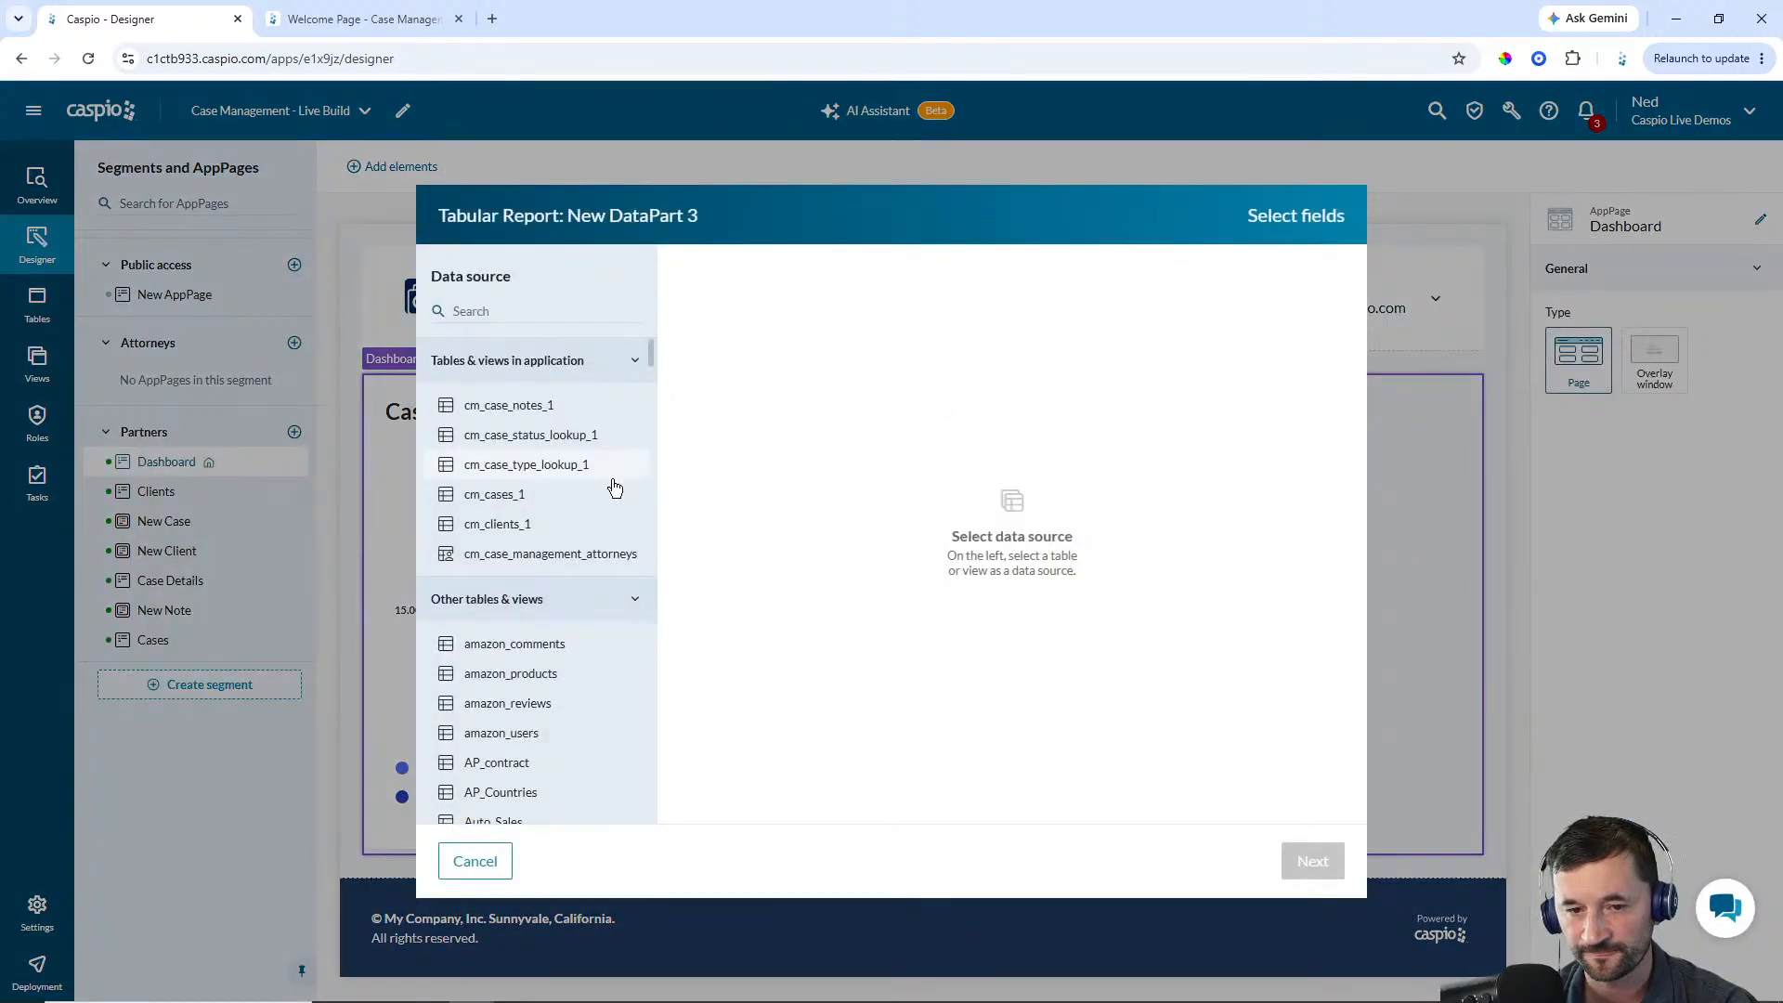
{"action": "left_click", "coordinate": [501, 502]}
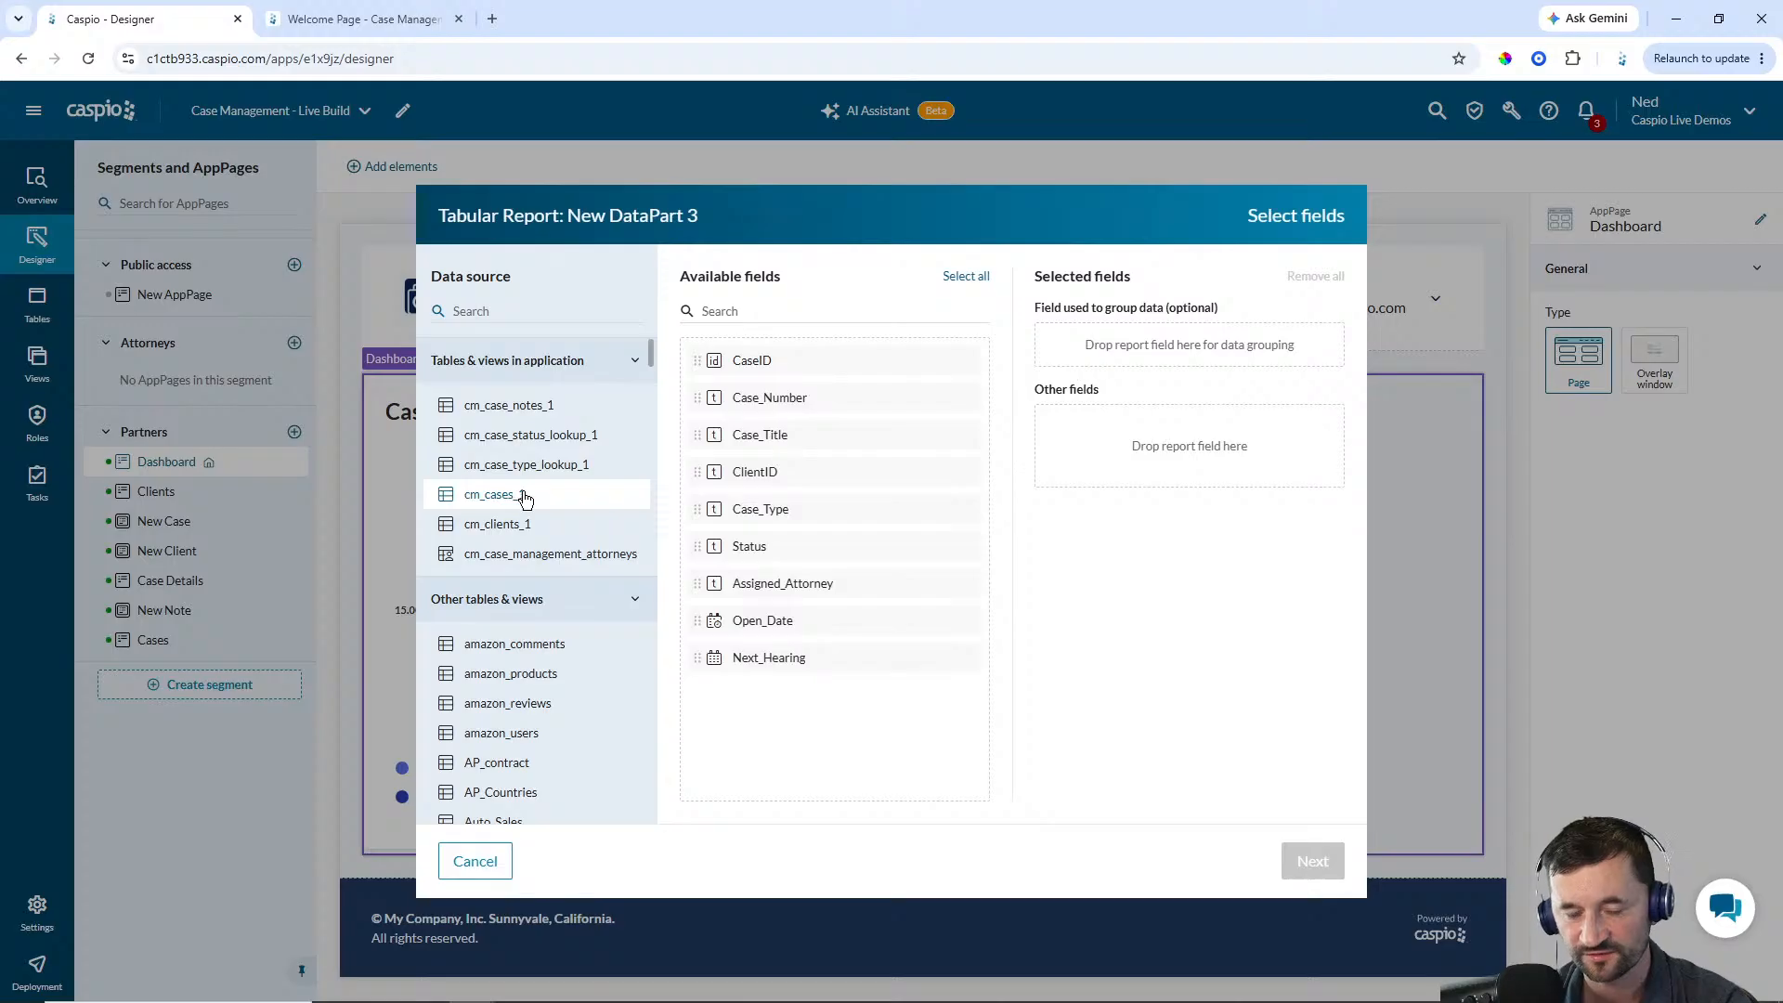
{"action": "left_click", "coordinate": [795, 409]}
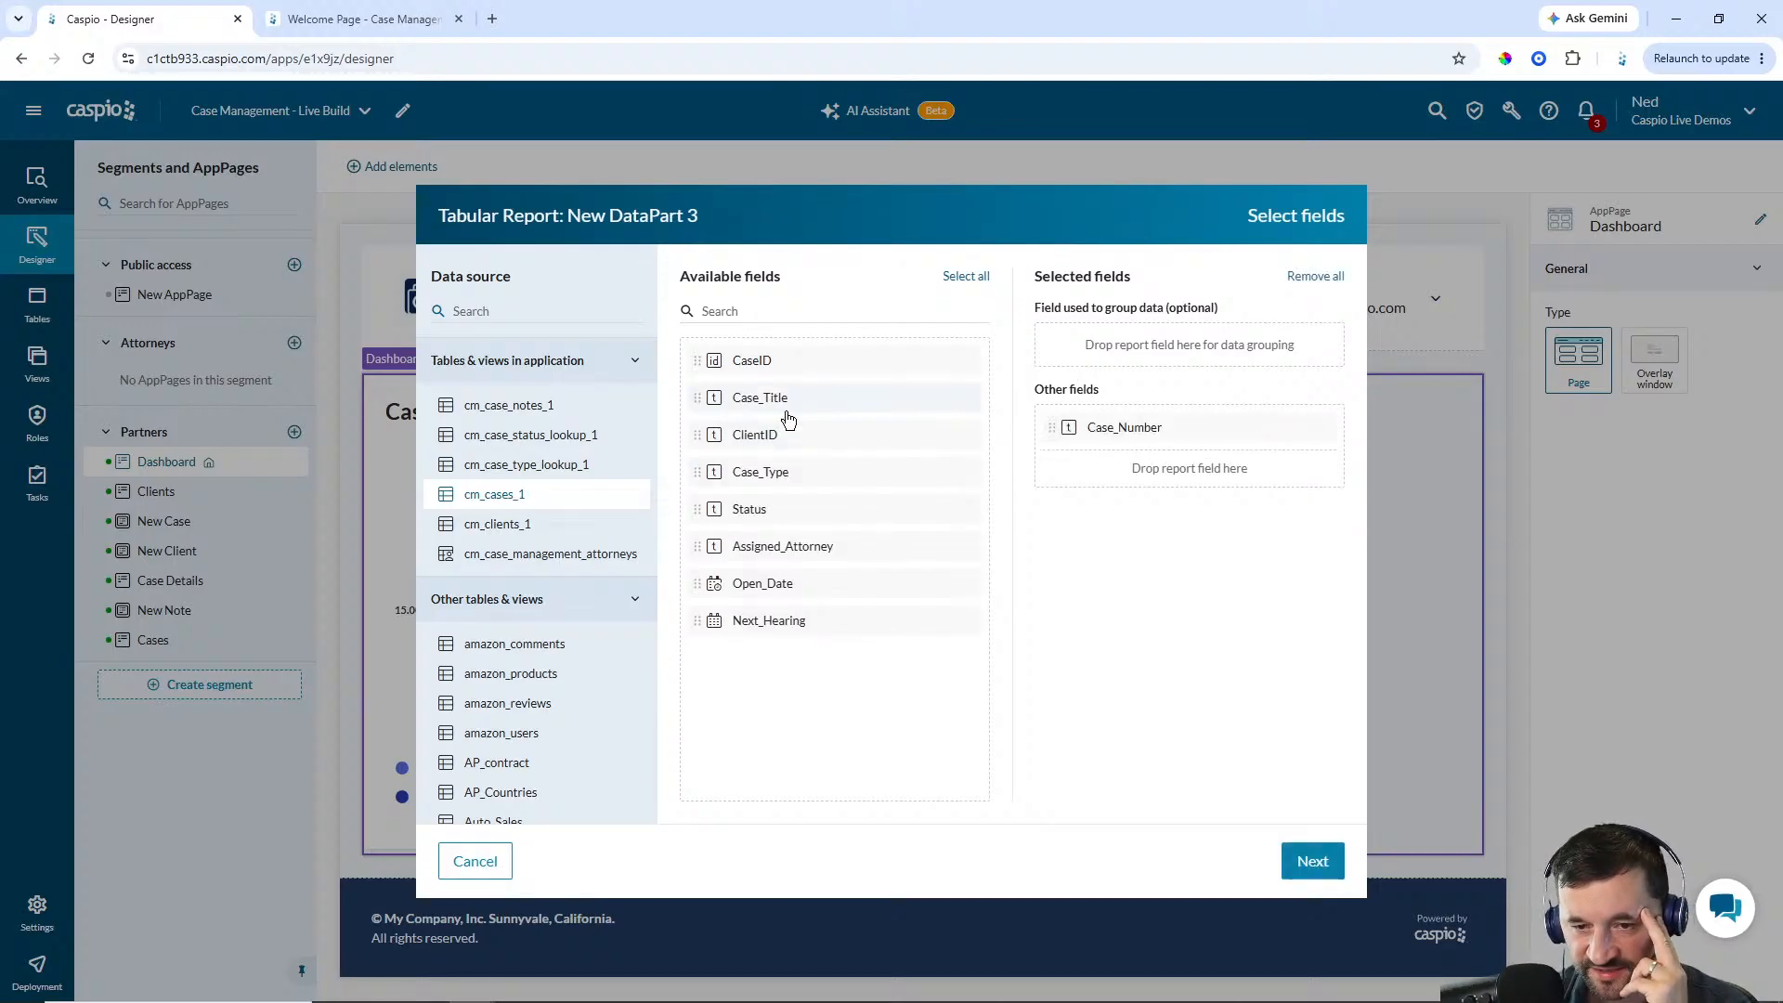
{"action": "left_click", "coordinate": [776, 437]}
{"action": "left_click", "coordinate": [784, 446]}
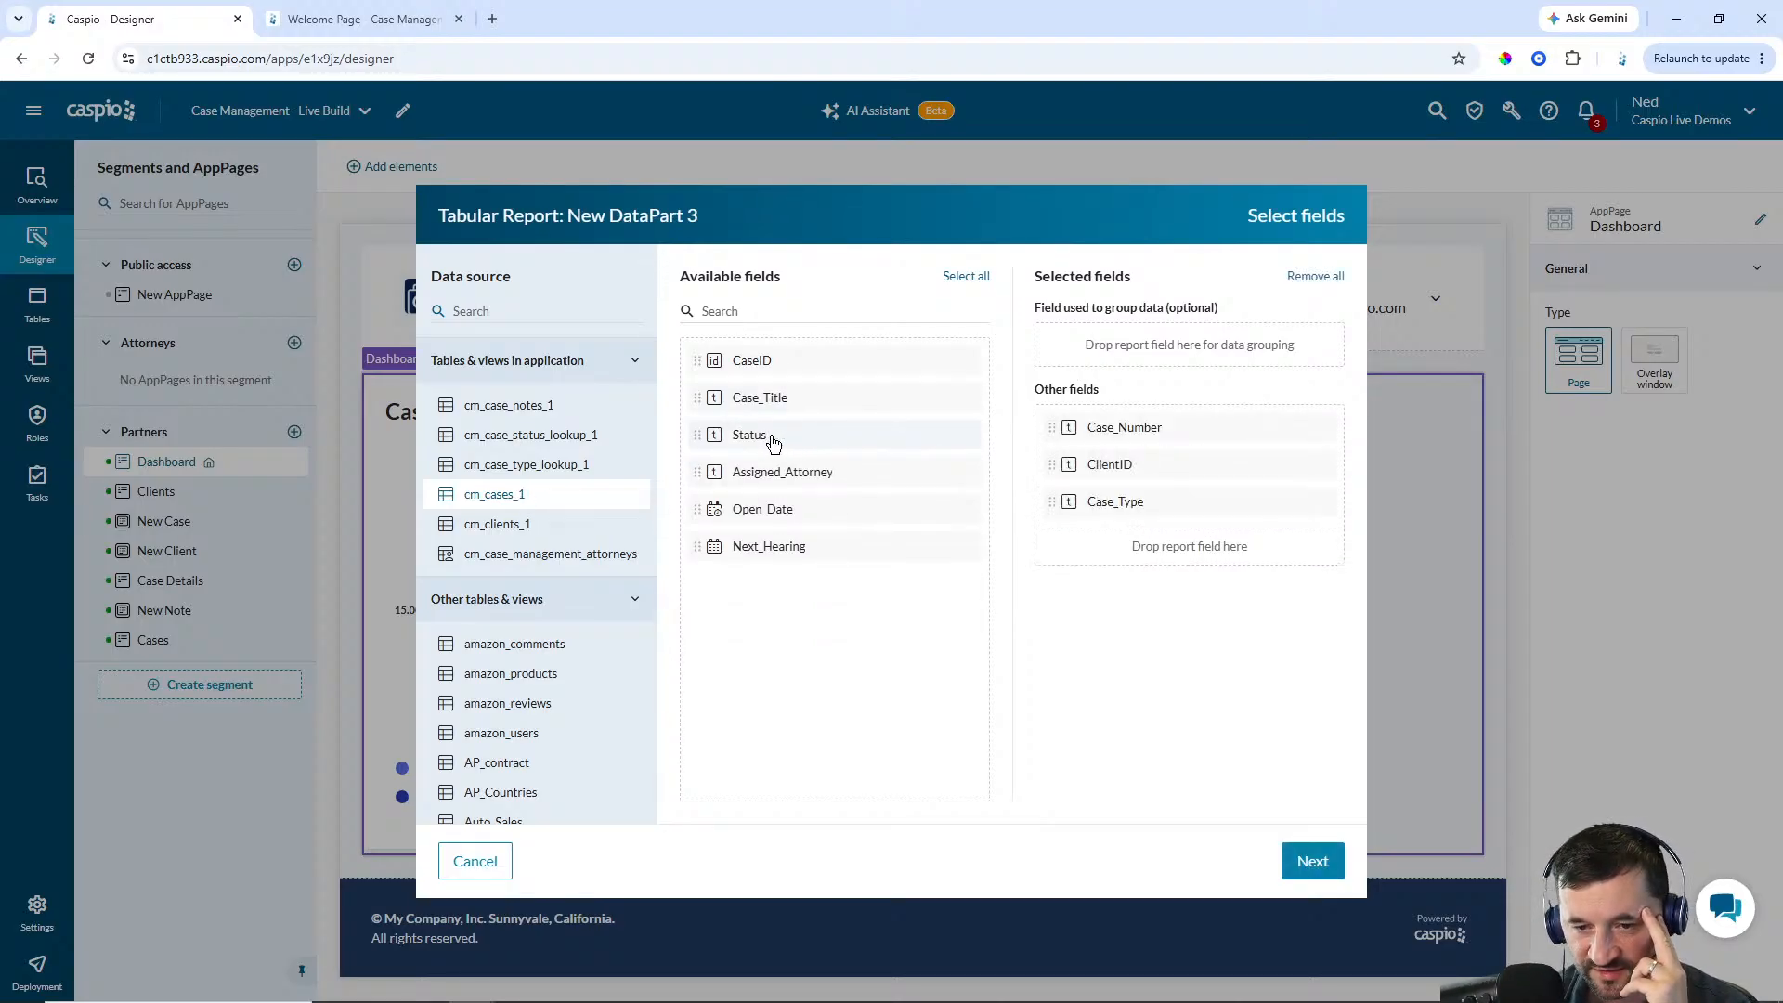
{"action": "left_click", "coordinate": [783, 444]}
{"action": "left_click", "coordinate": [791, 444]}
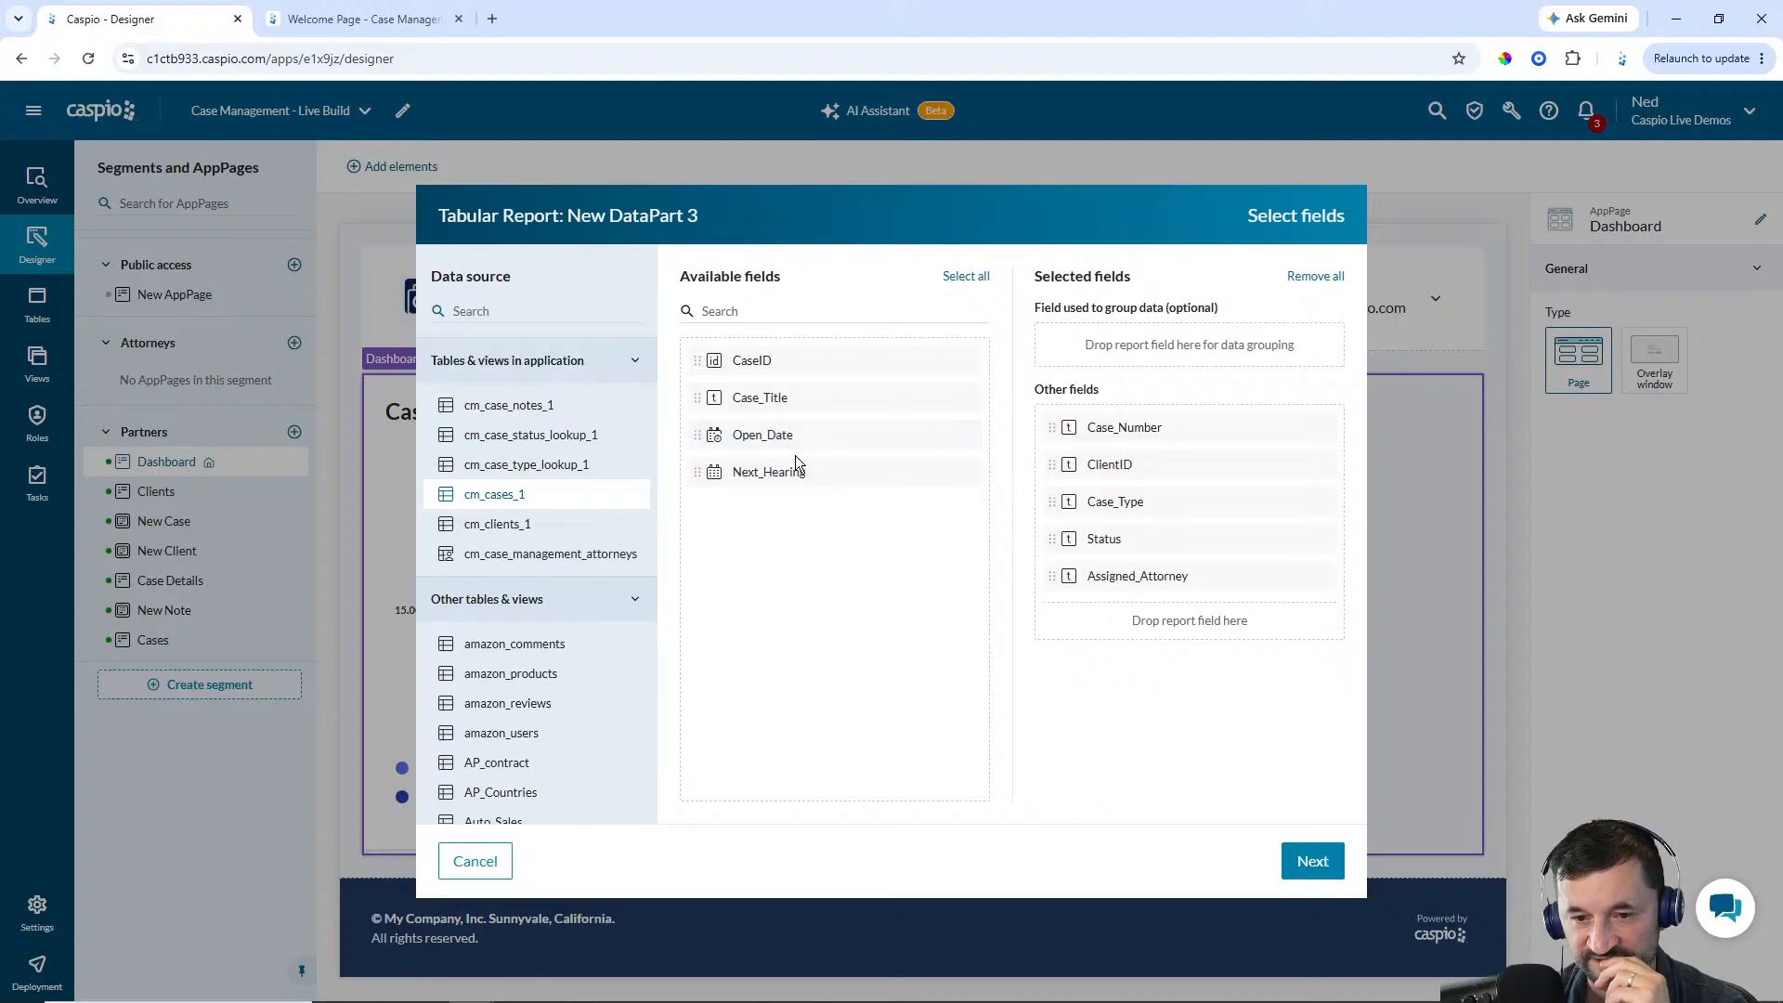
{"action": "left_click", "coordinate": [766, 473]}
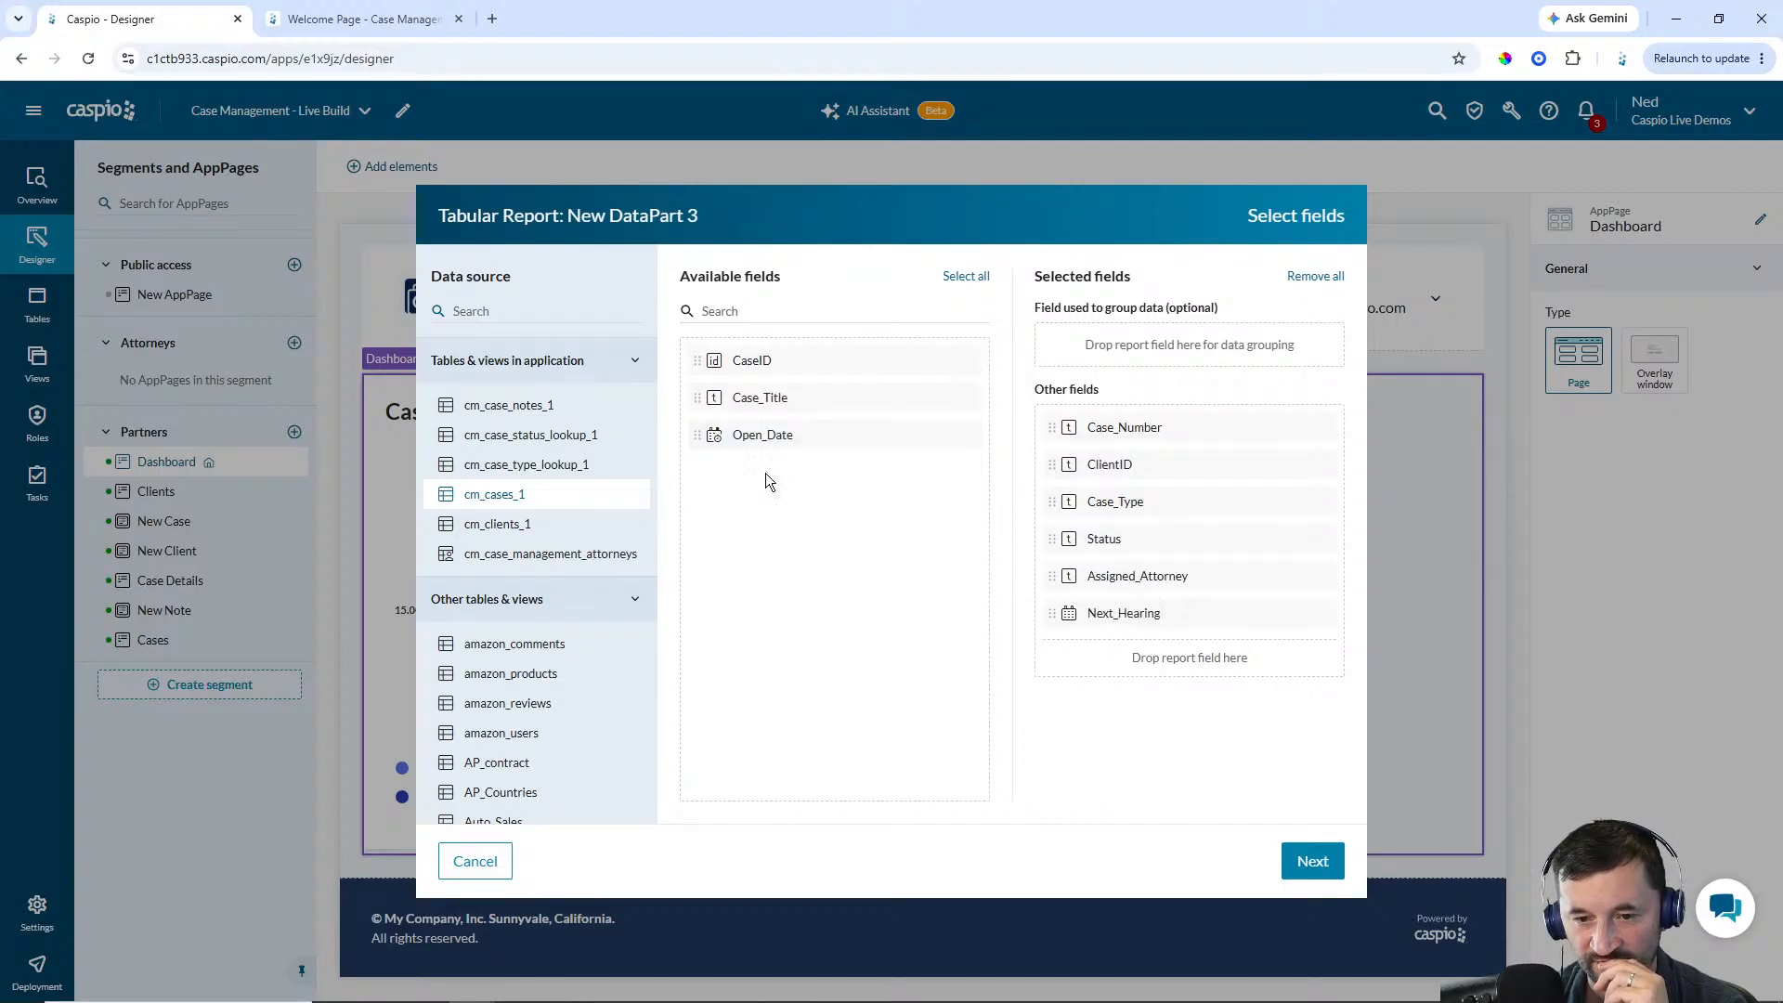
{"action": "left_click", "coordinate": [1308, 868]}
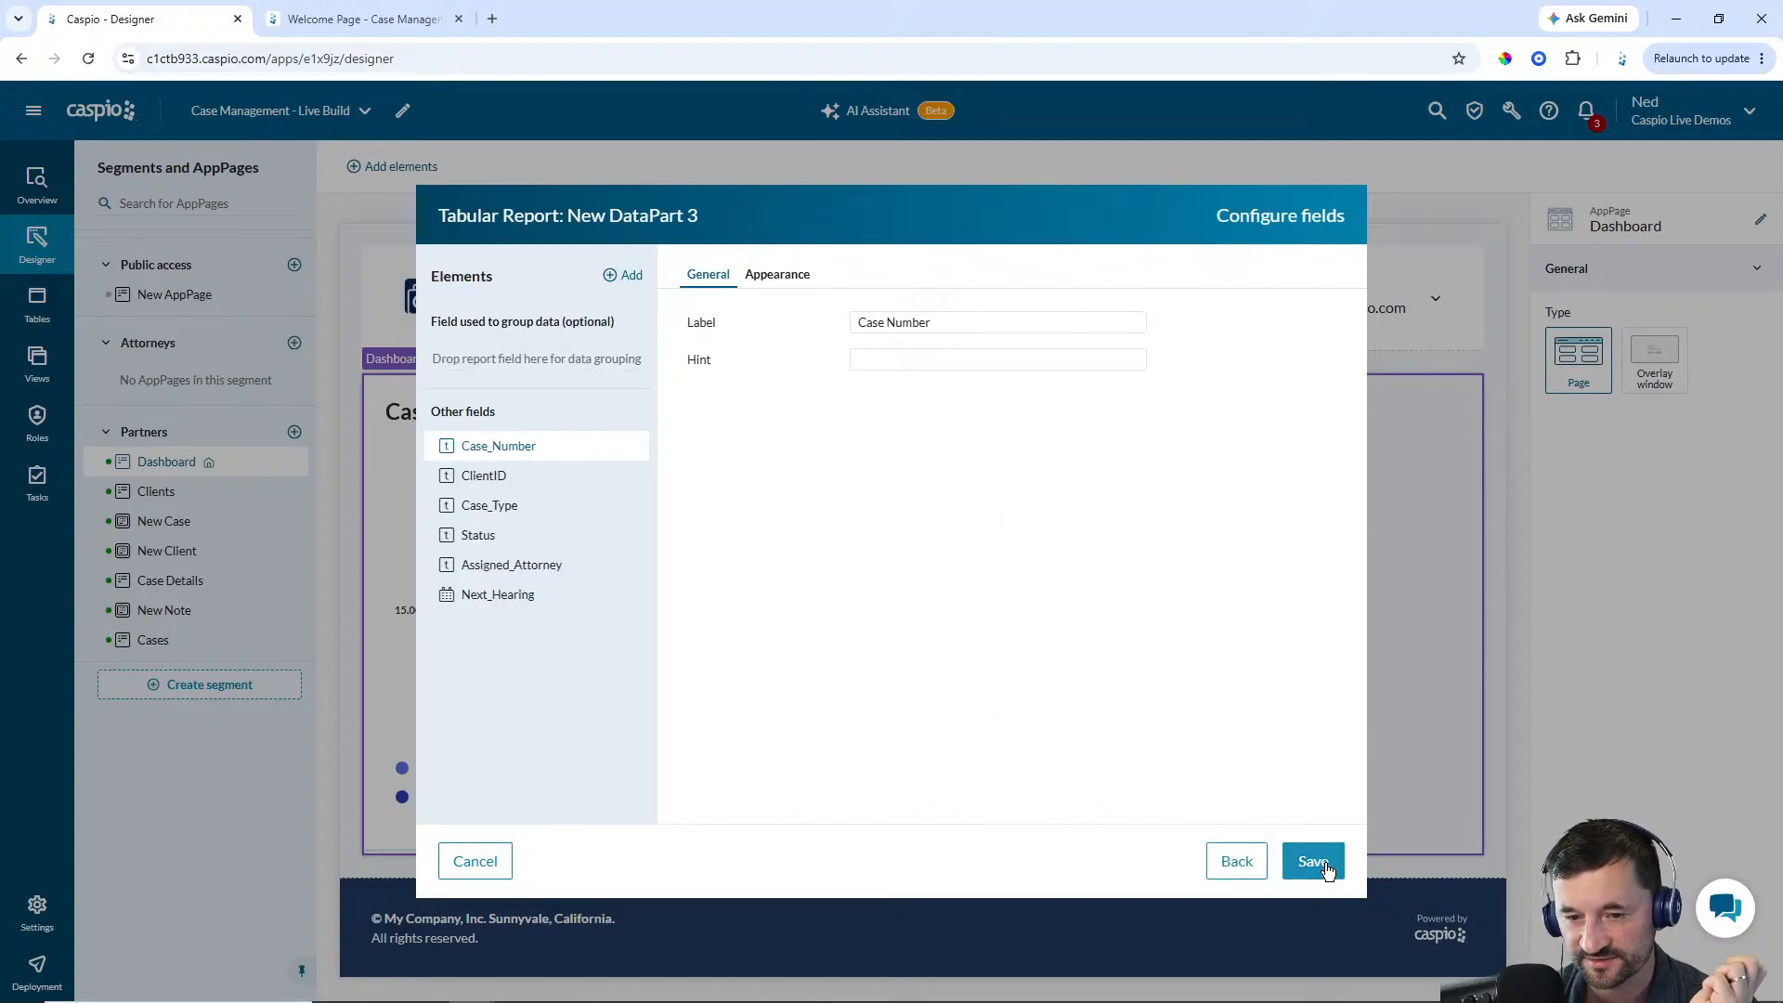
{"action": "left_click", "coordinate": [1316, 862]}
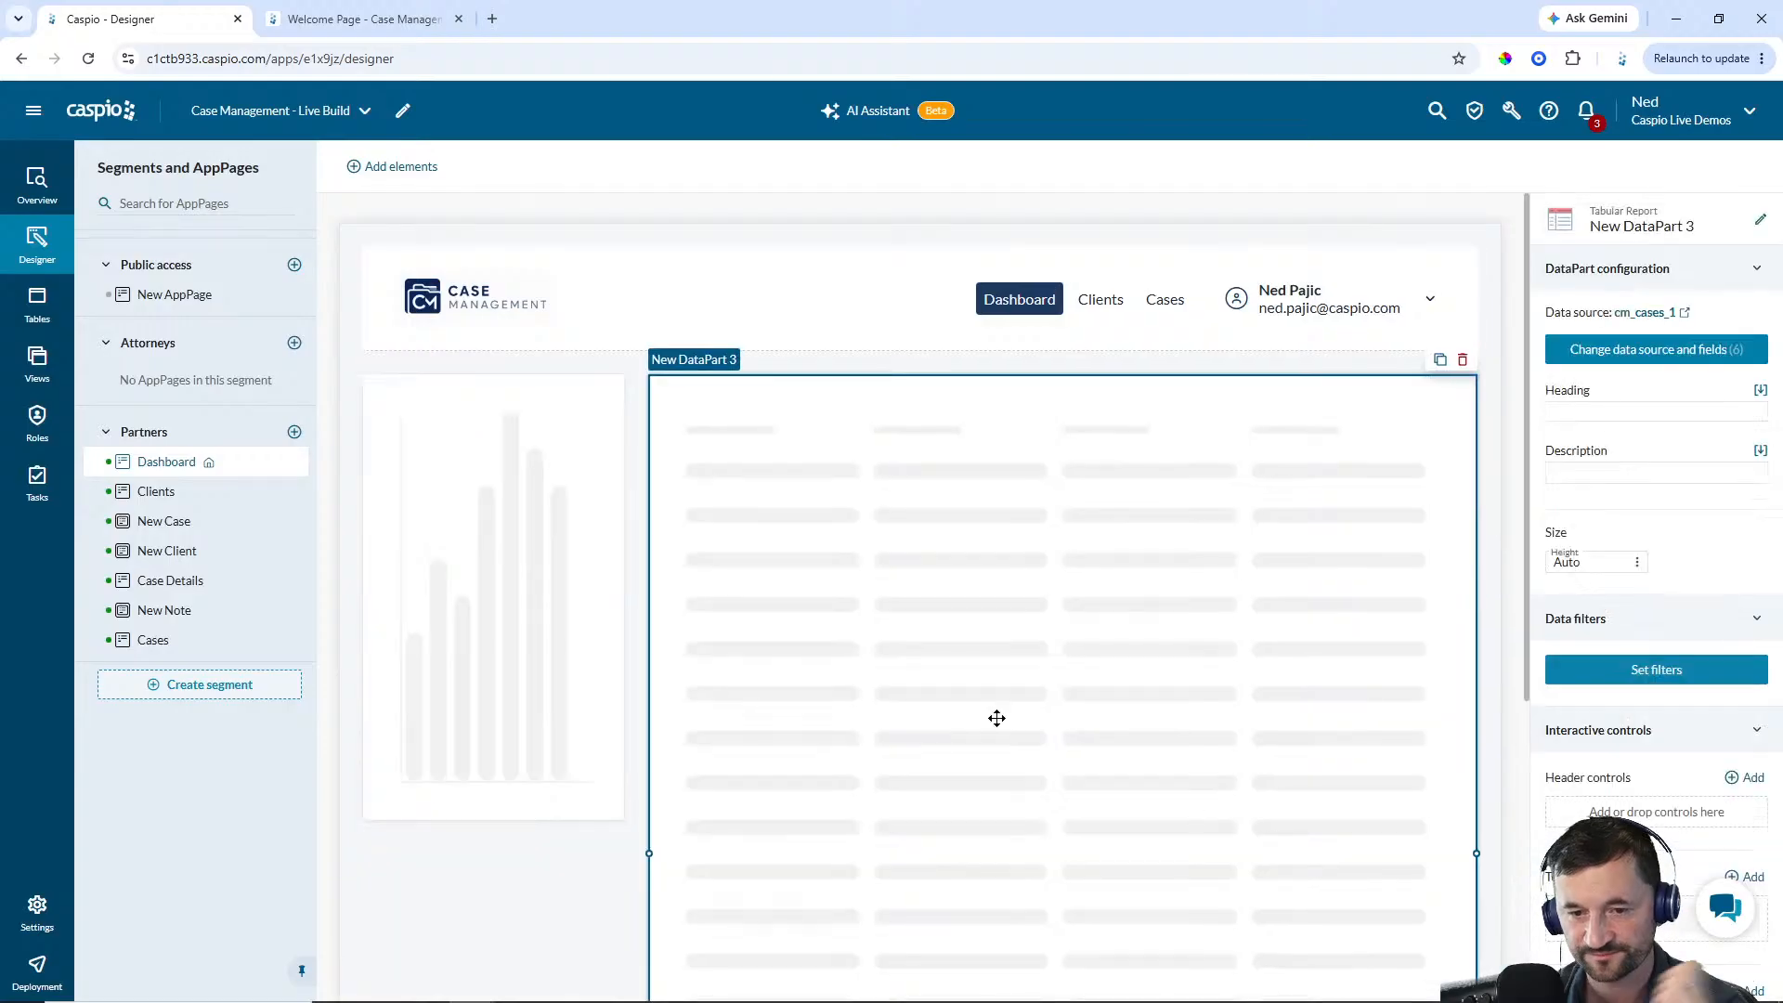
Rename the tabular report DataPart to Partner - Upcoming Hearings, copying the Upcoming Hearings part of the name
{"action": "left_click", "coordinate": [1760, 220]}
{"action": "type", "text": "Part"}
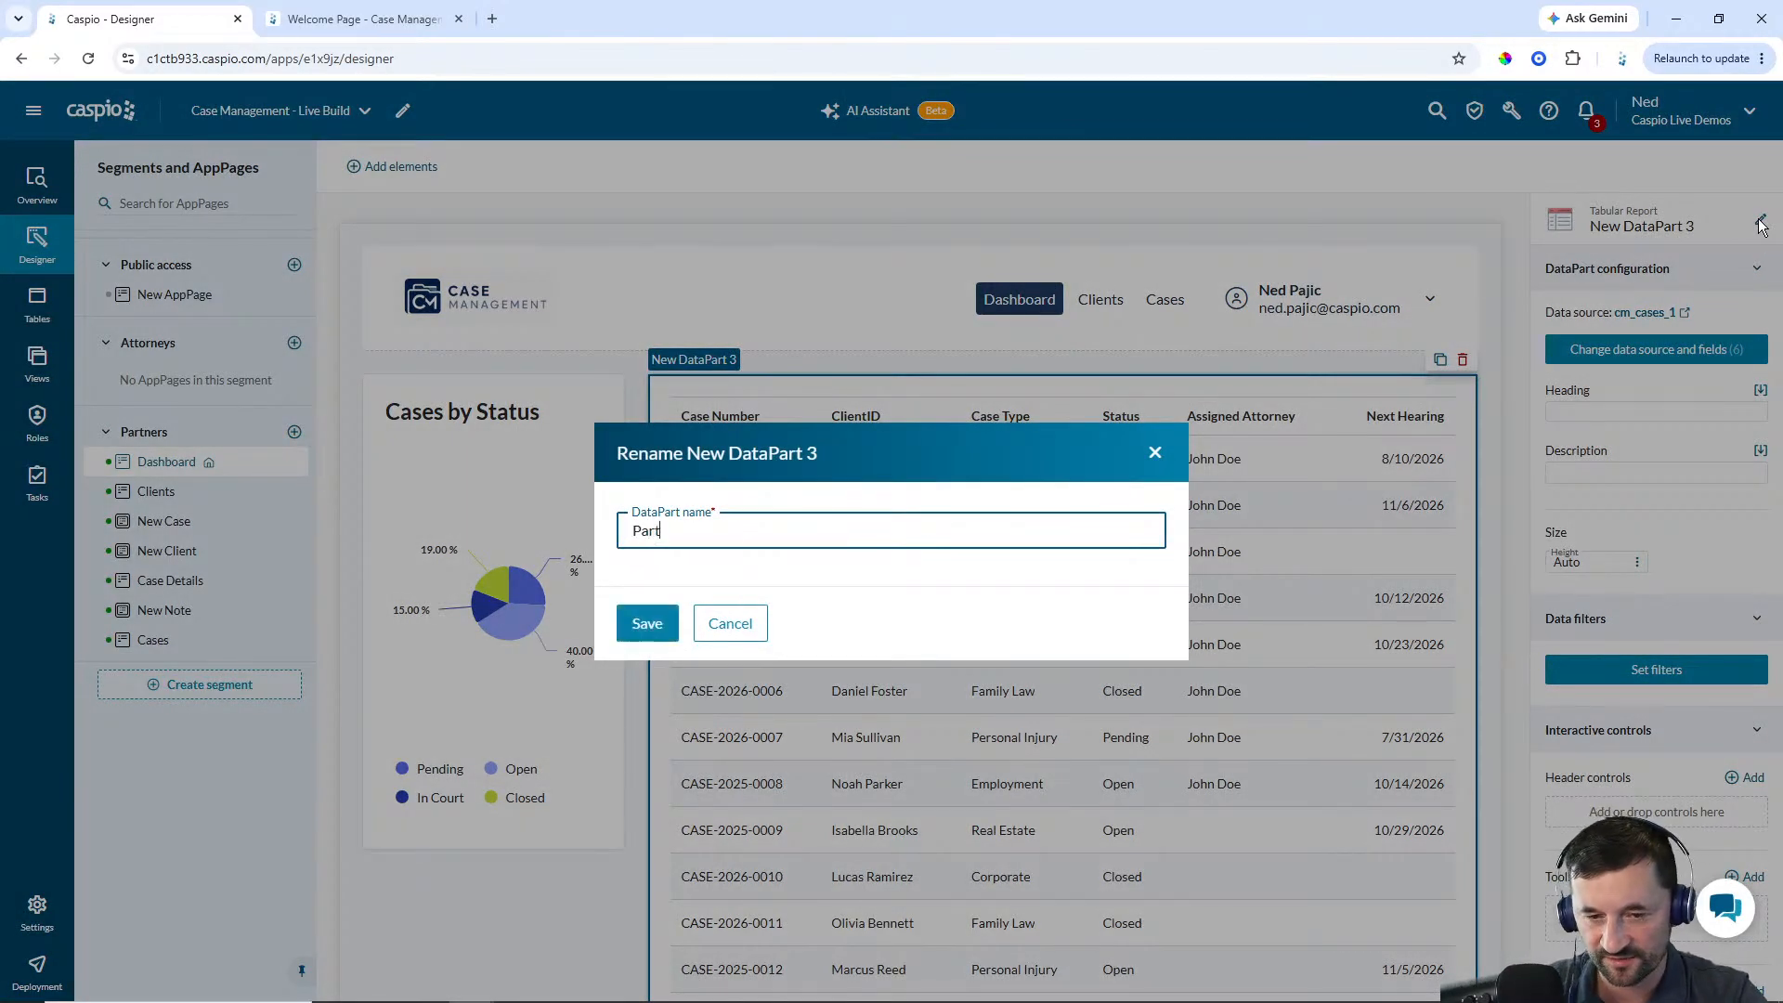
{"action": "type", "text": "ner - Upcoming Heairn"}
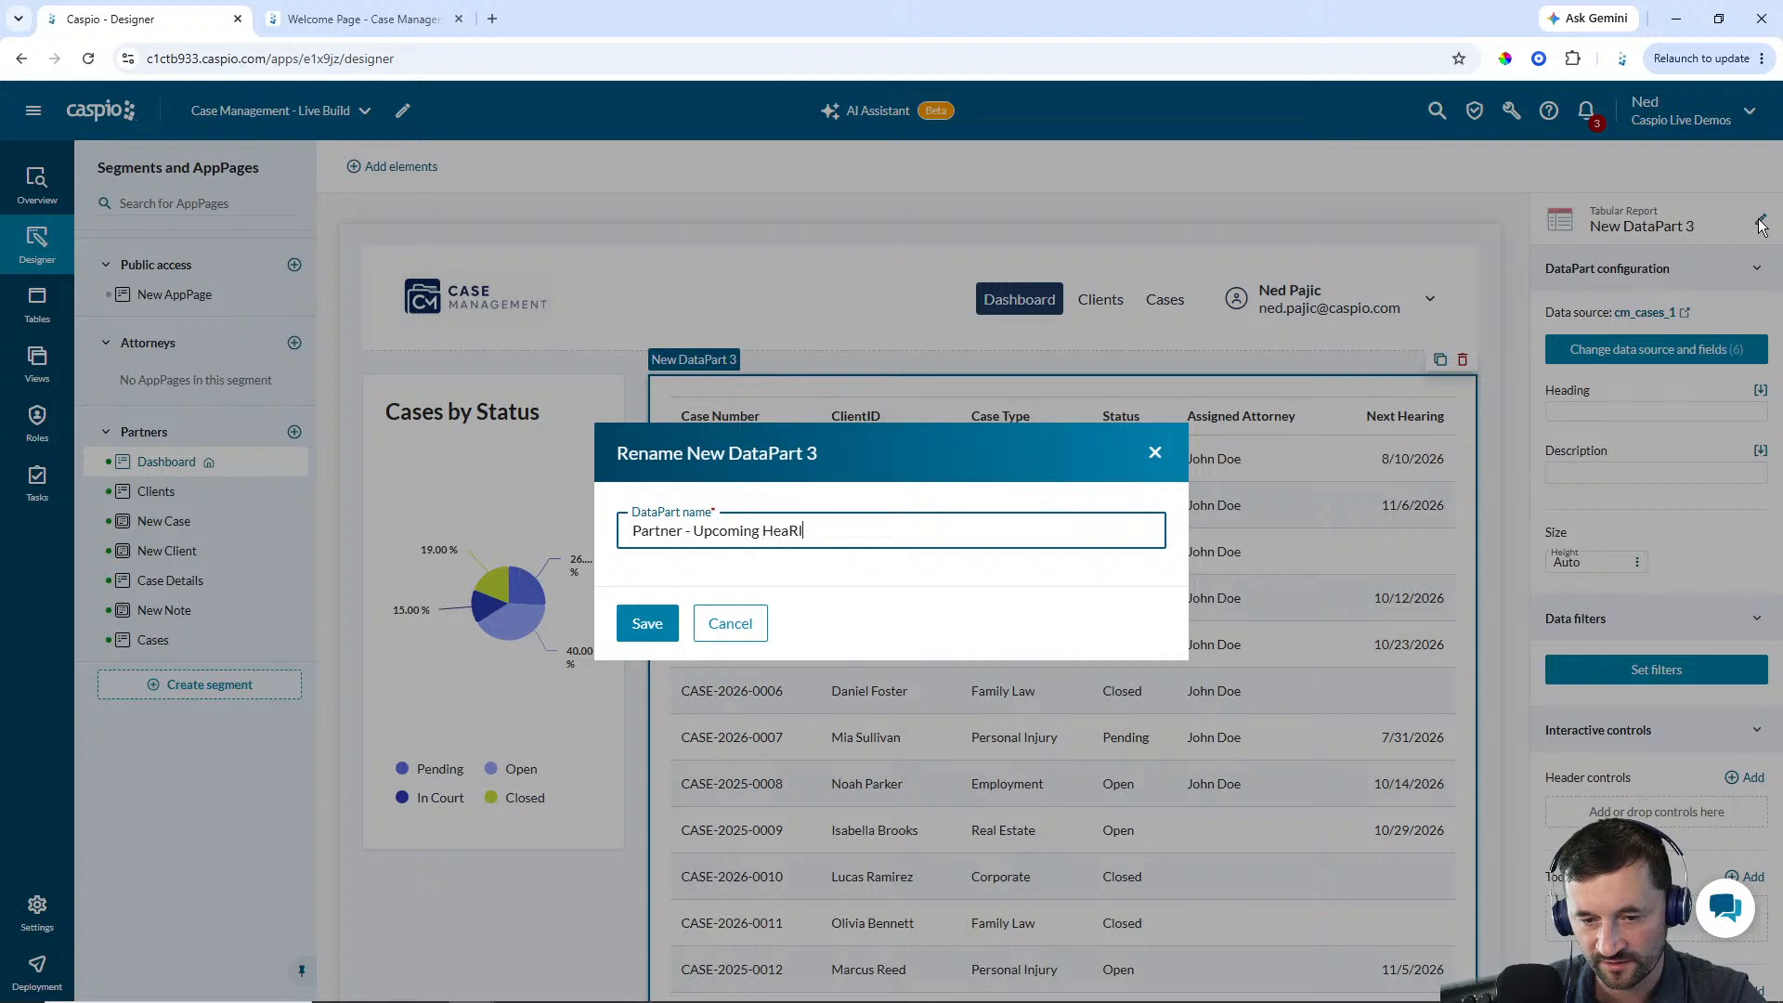
{"action": "key", "text": "BackSpace"}
{"action": "key", "text": "BackSpace"}
{"action": "key", "text": "BackSpace"}
{"action": "type", "text": "rings"}
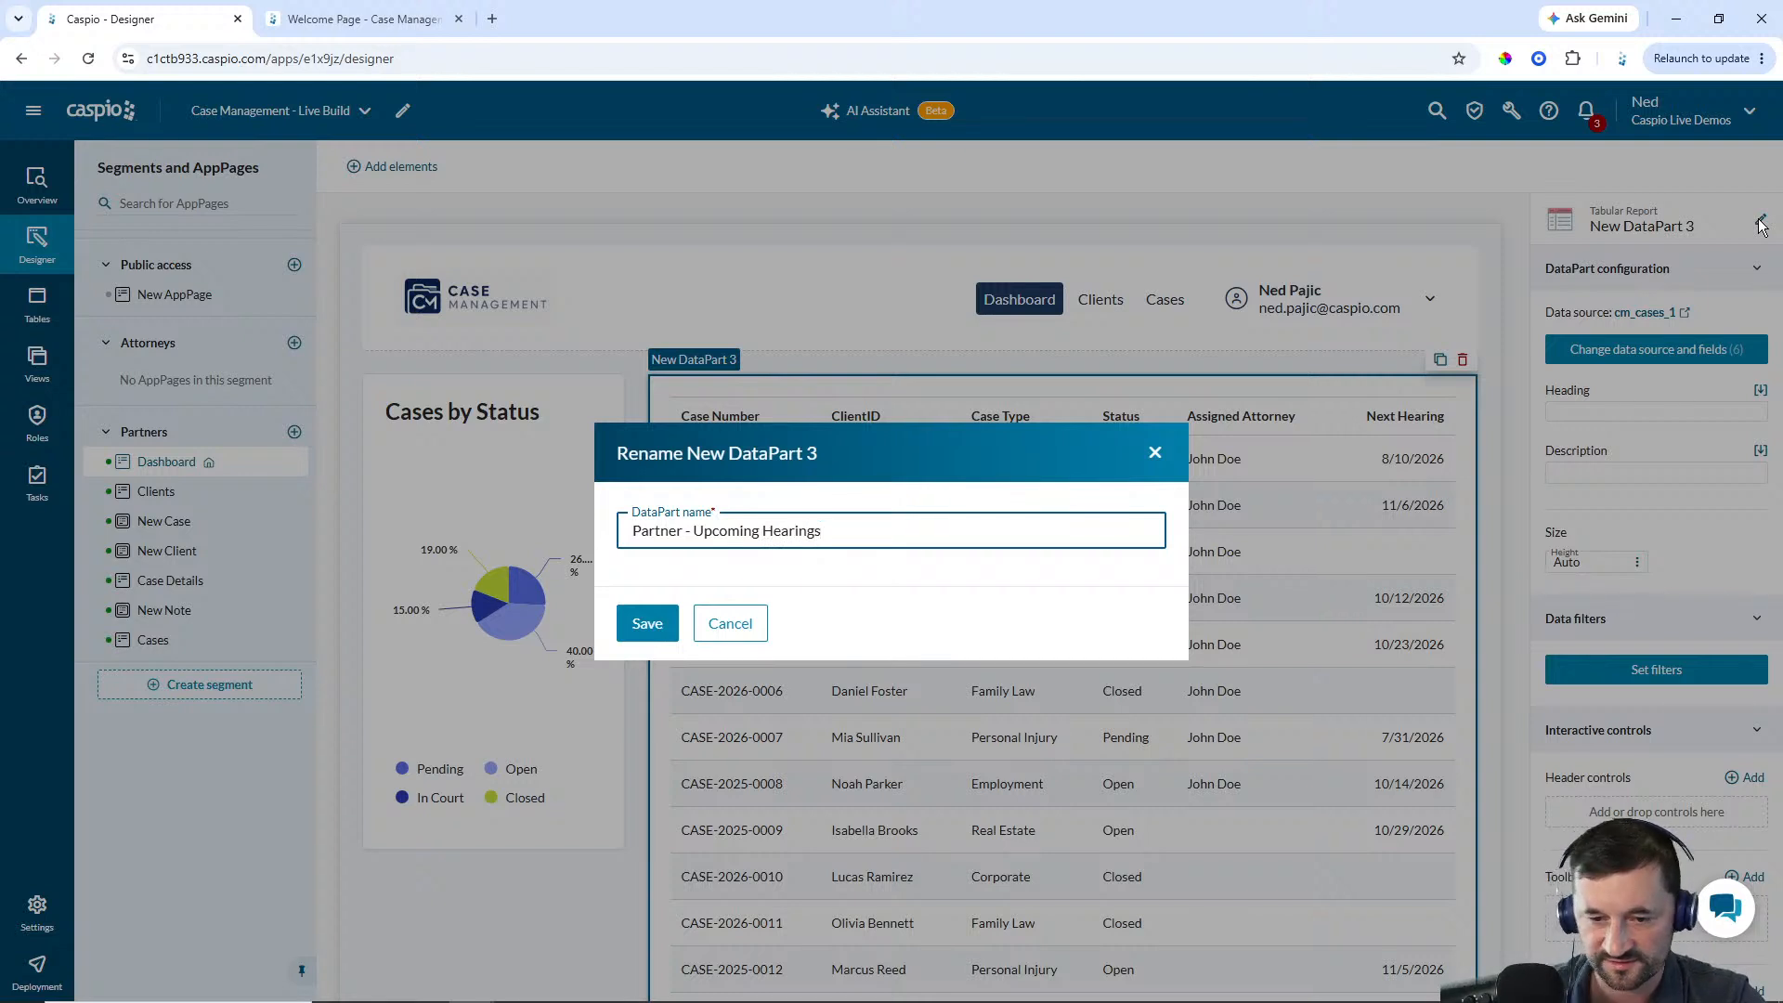
{"action": "left_click_drag", "start_coordinate": [823, 530], "coordinate": [697, 527]}
{"action": "key", "text": "ctrl+c"}
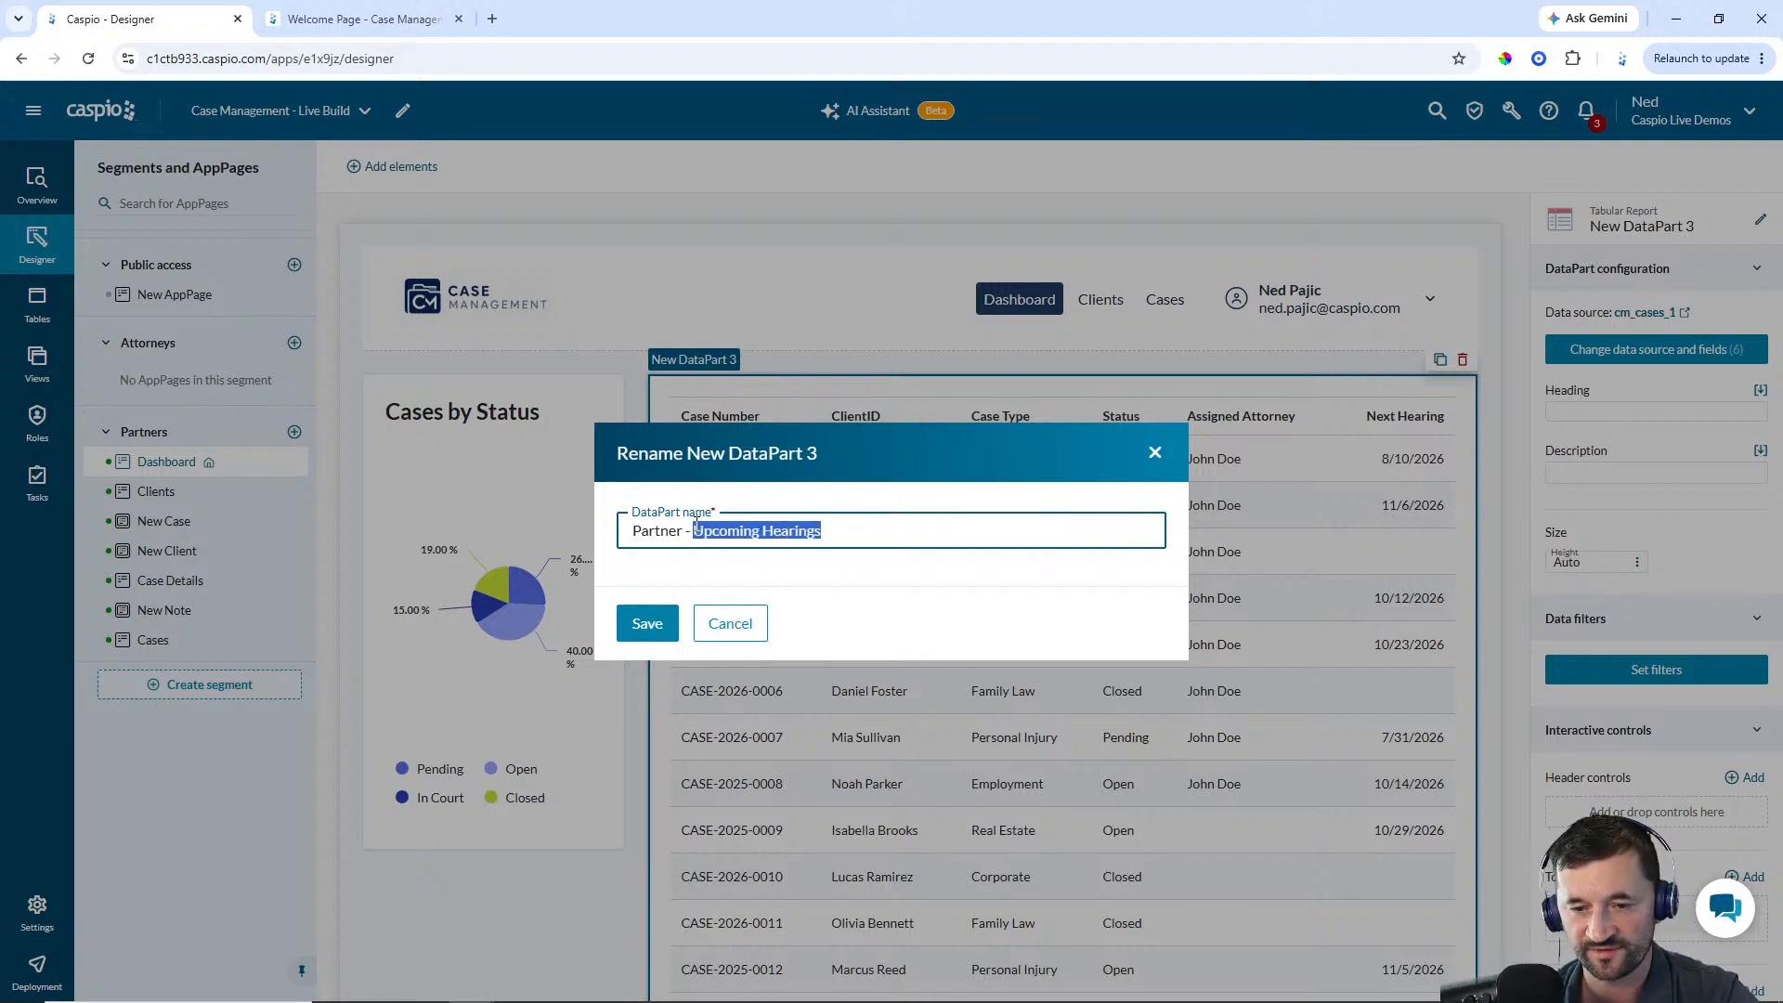
{"action": "left_click", "coordinate": [647, 623]}
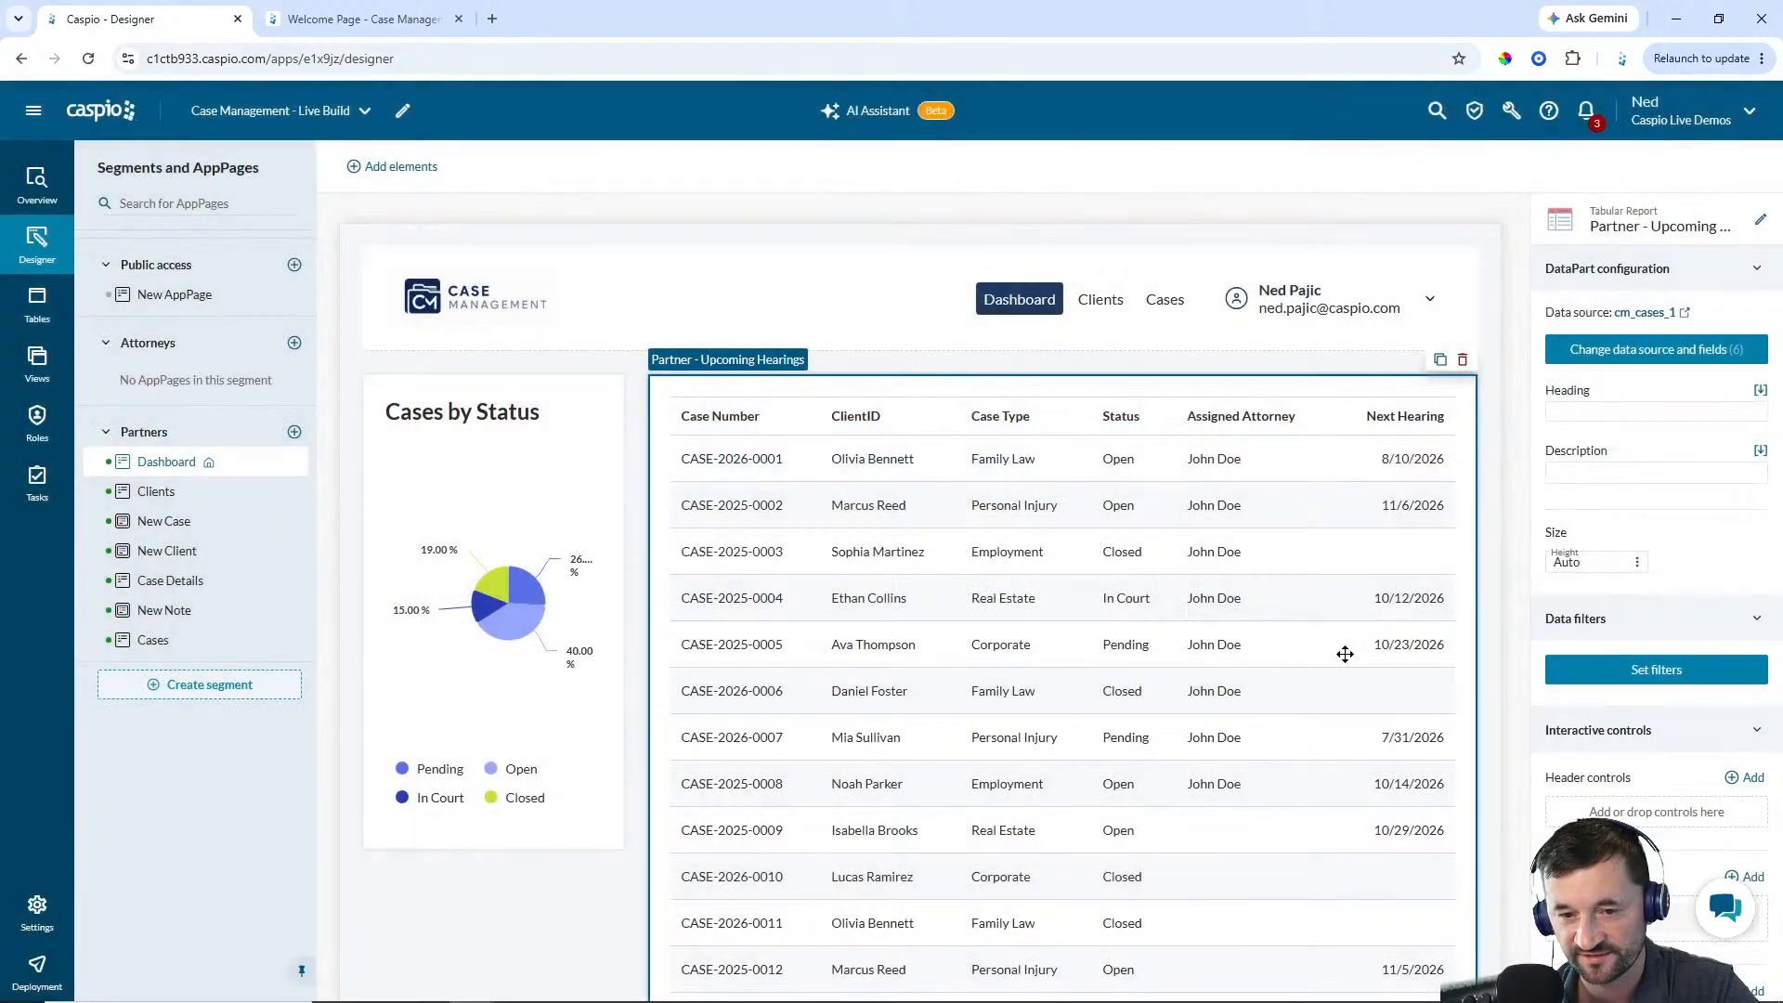
Set the report heading to Upcoming Hearings and limit it to a maximum of 6 total records
{"action": "left_click", "coordinate": [1586, 414]}
{"action": "key", "text": "ctrl+v"}
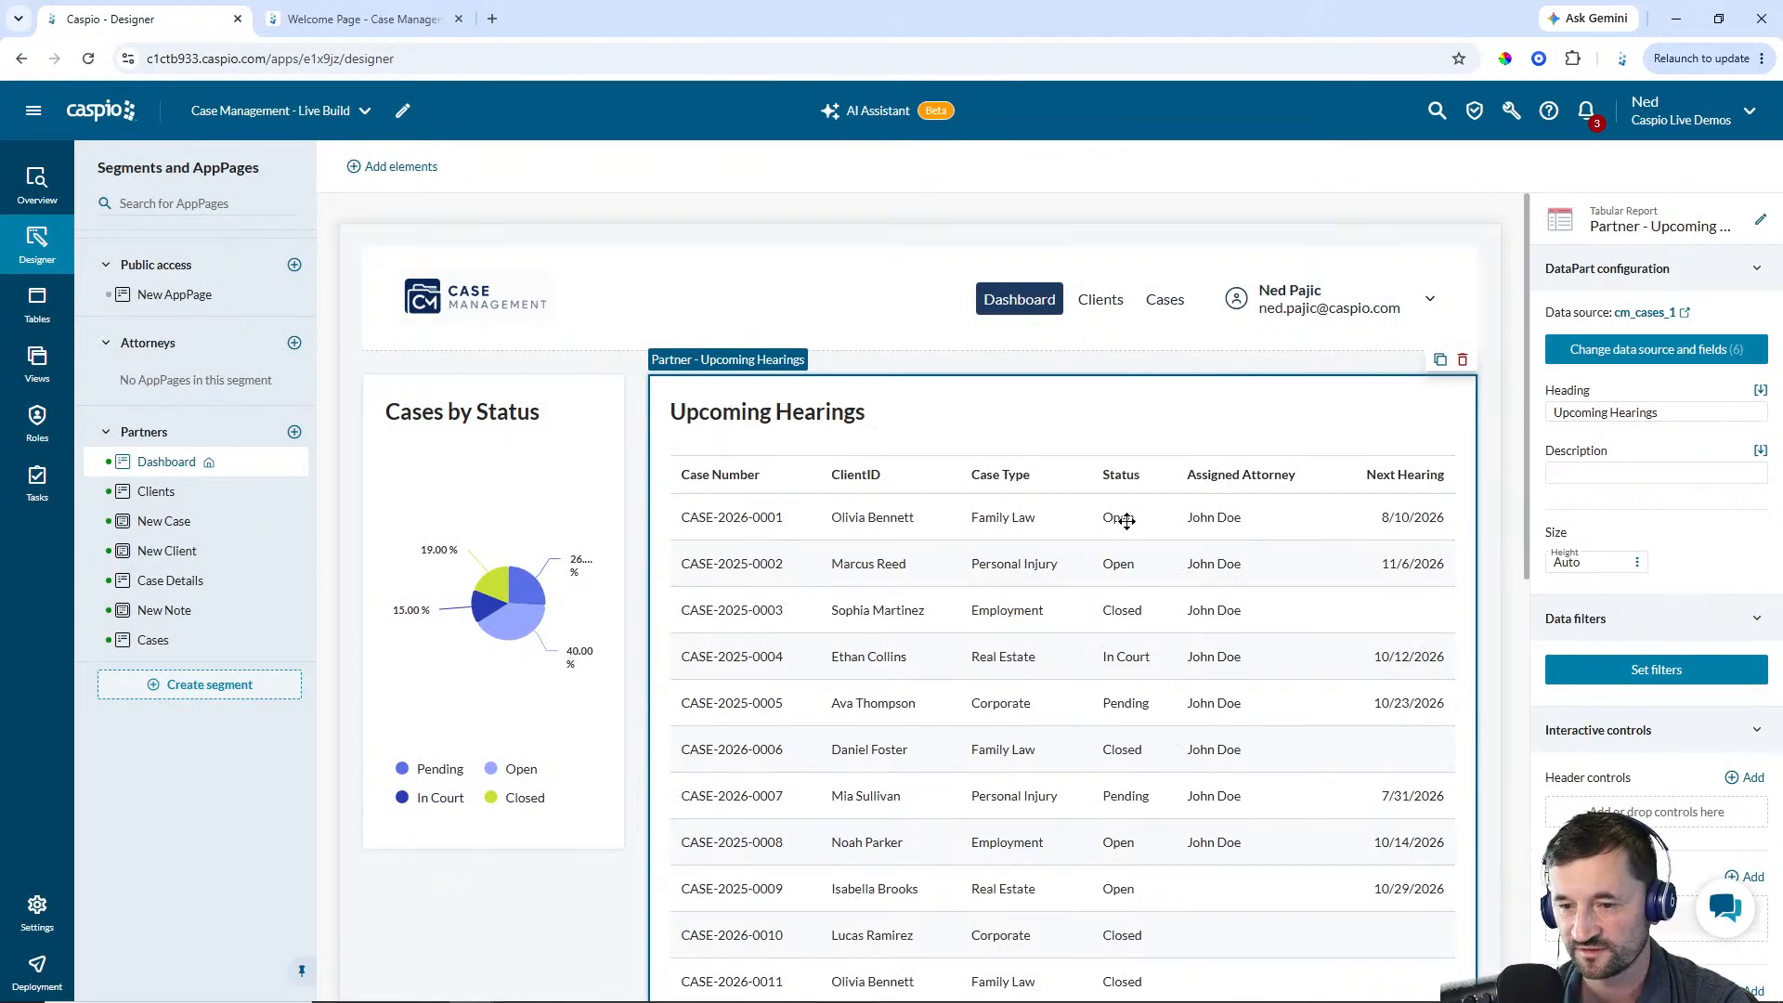
{"action": "scroll", "coordinate": [1678, 645], "scroll_direction": "down", "scroll_amount": 5}
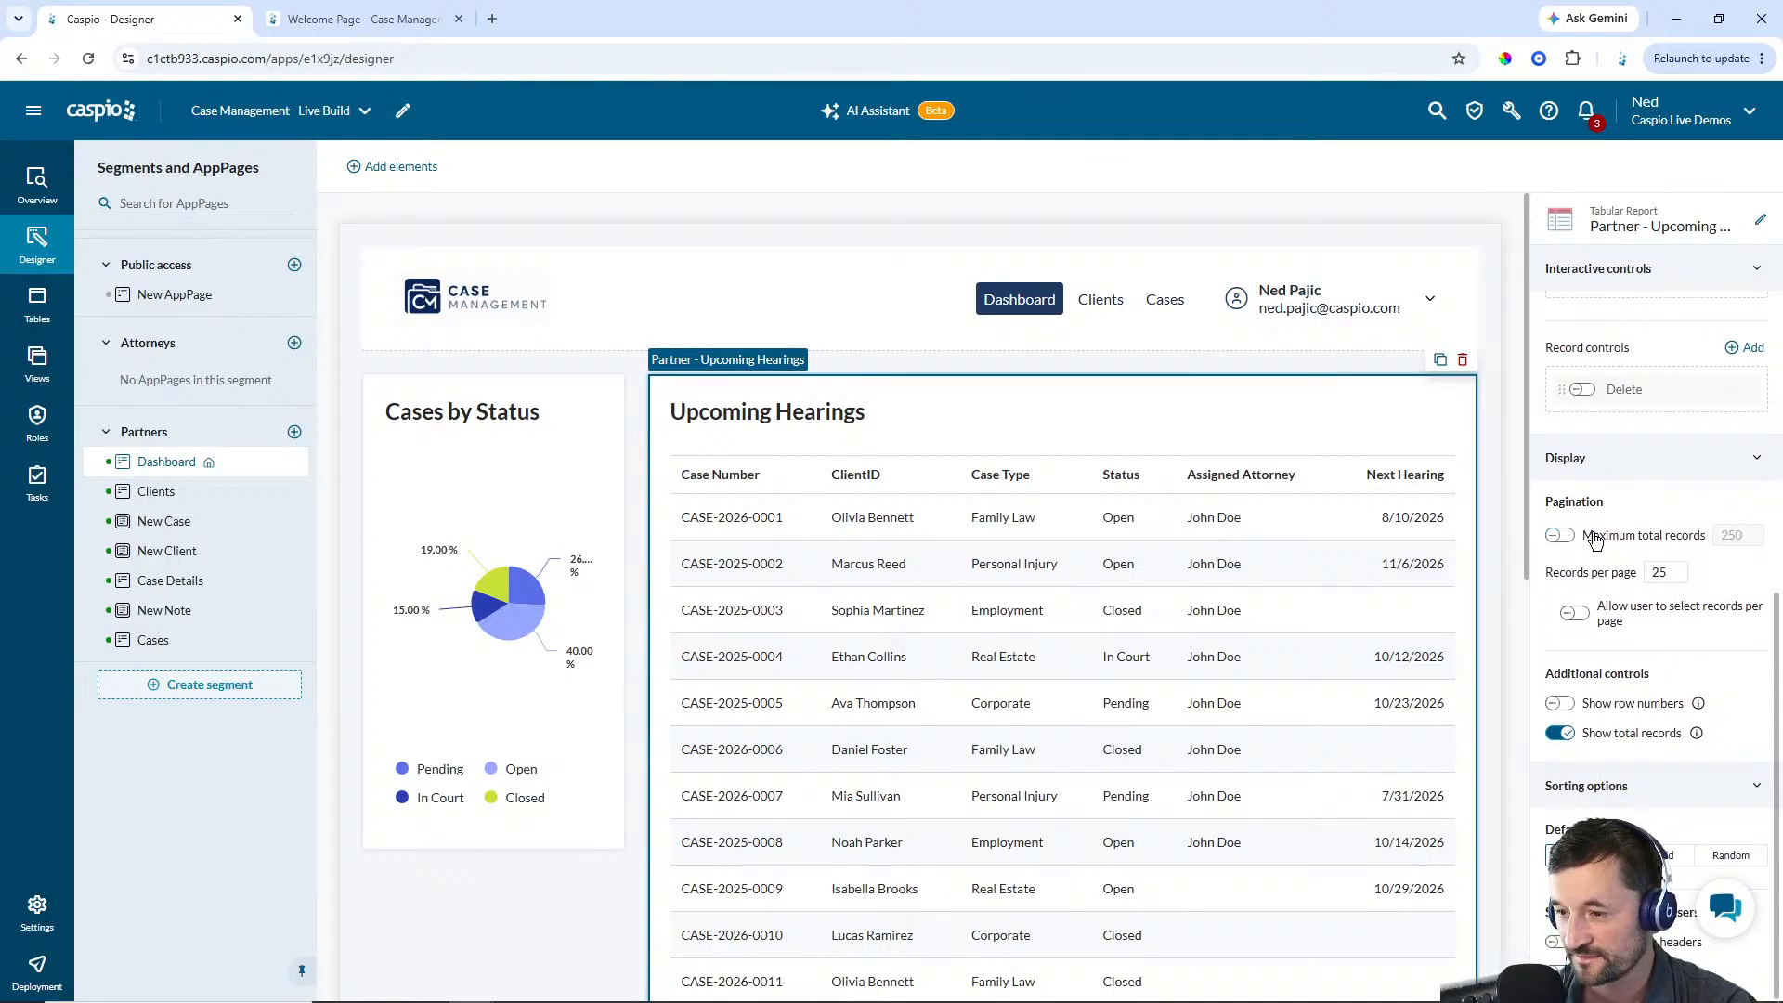
{"action": "left_click", "coordinate": [1560, 536]}
{"action": "double_click", "coordinate": [1727, 535]}
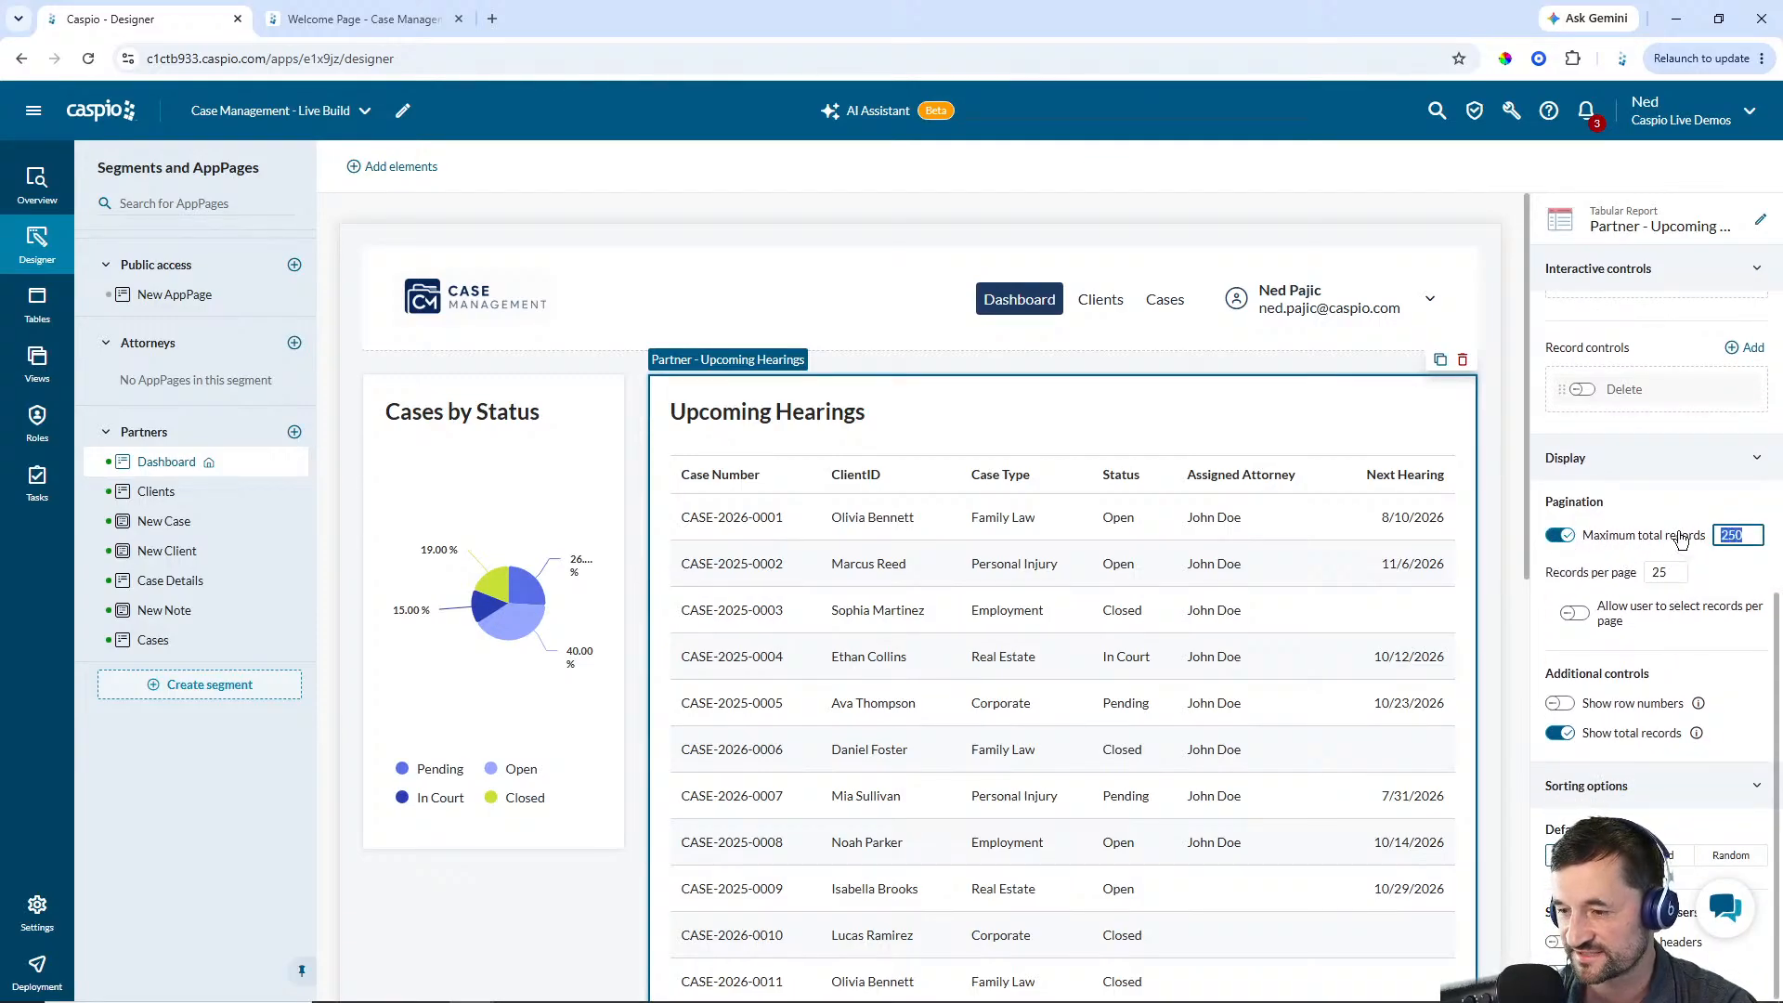
{"action": "type", "text": "6"}
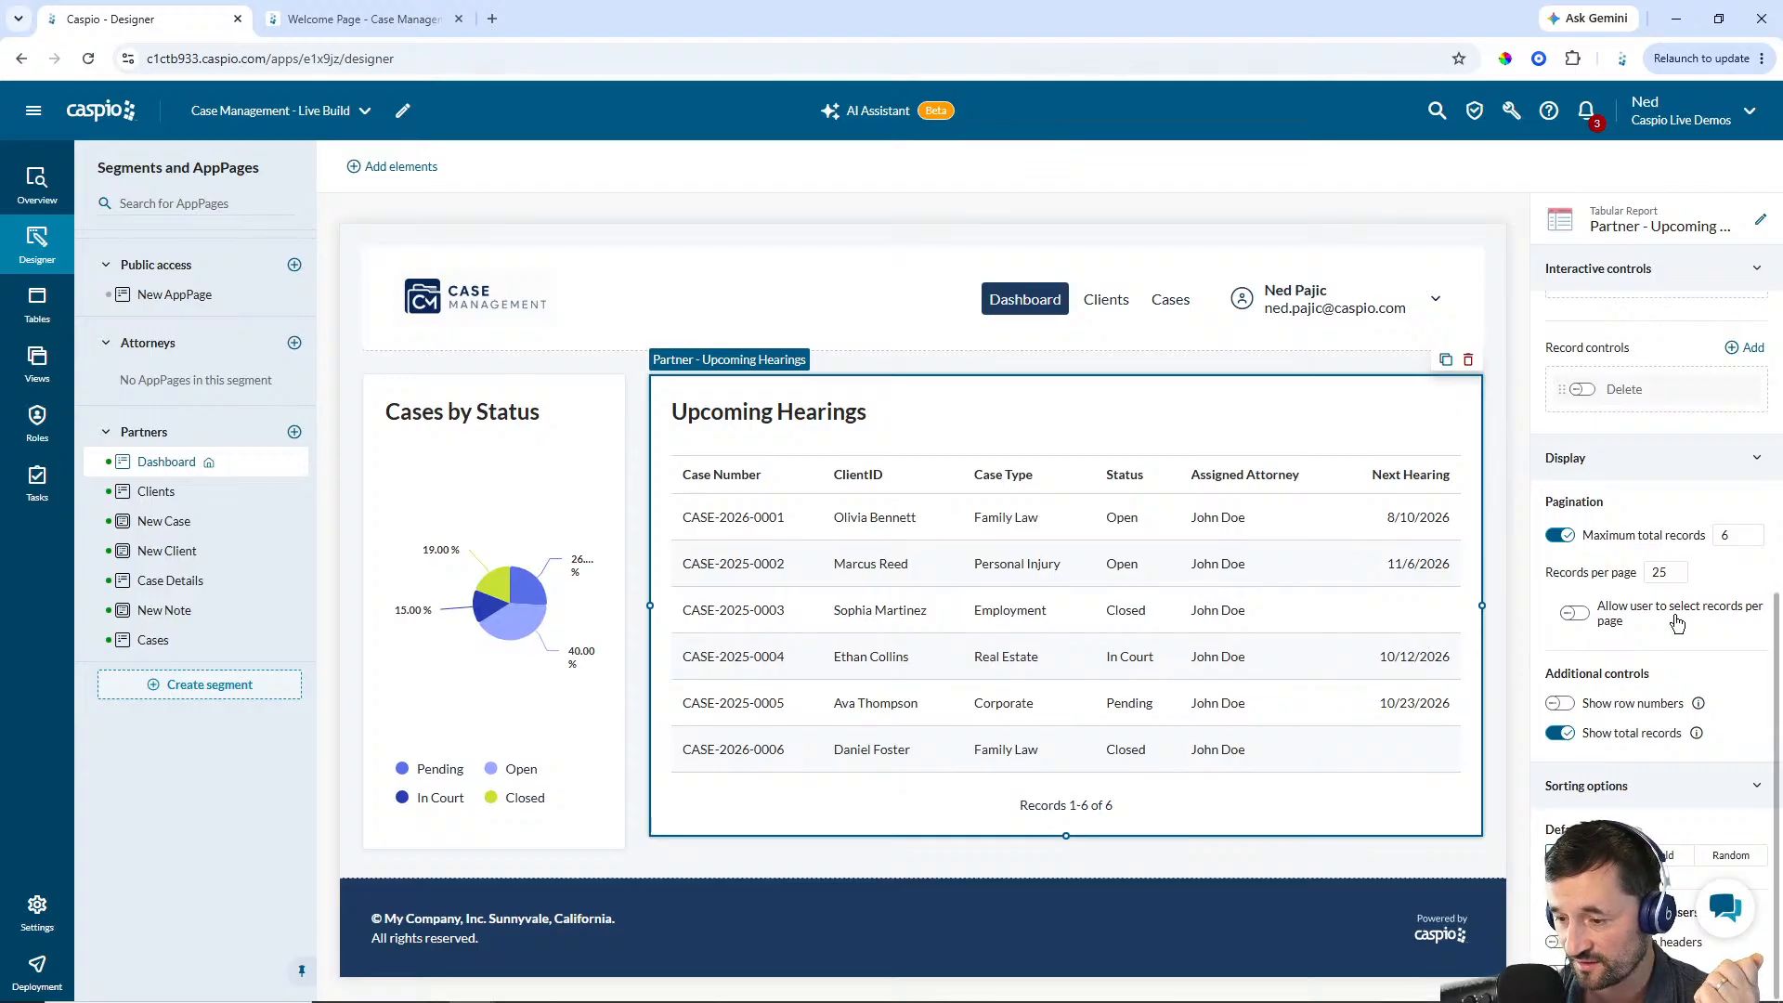
Sort the report by the Next_Hearing field and switch its sort direction
{"action": "left_click", "coordinate": [1662, 854]}
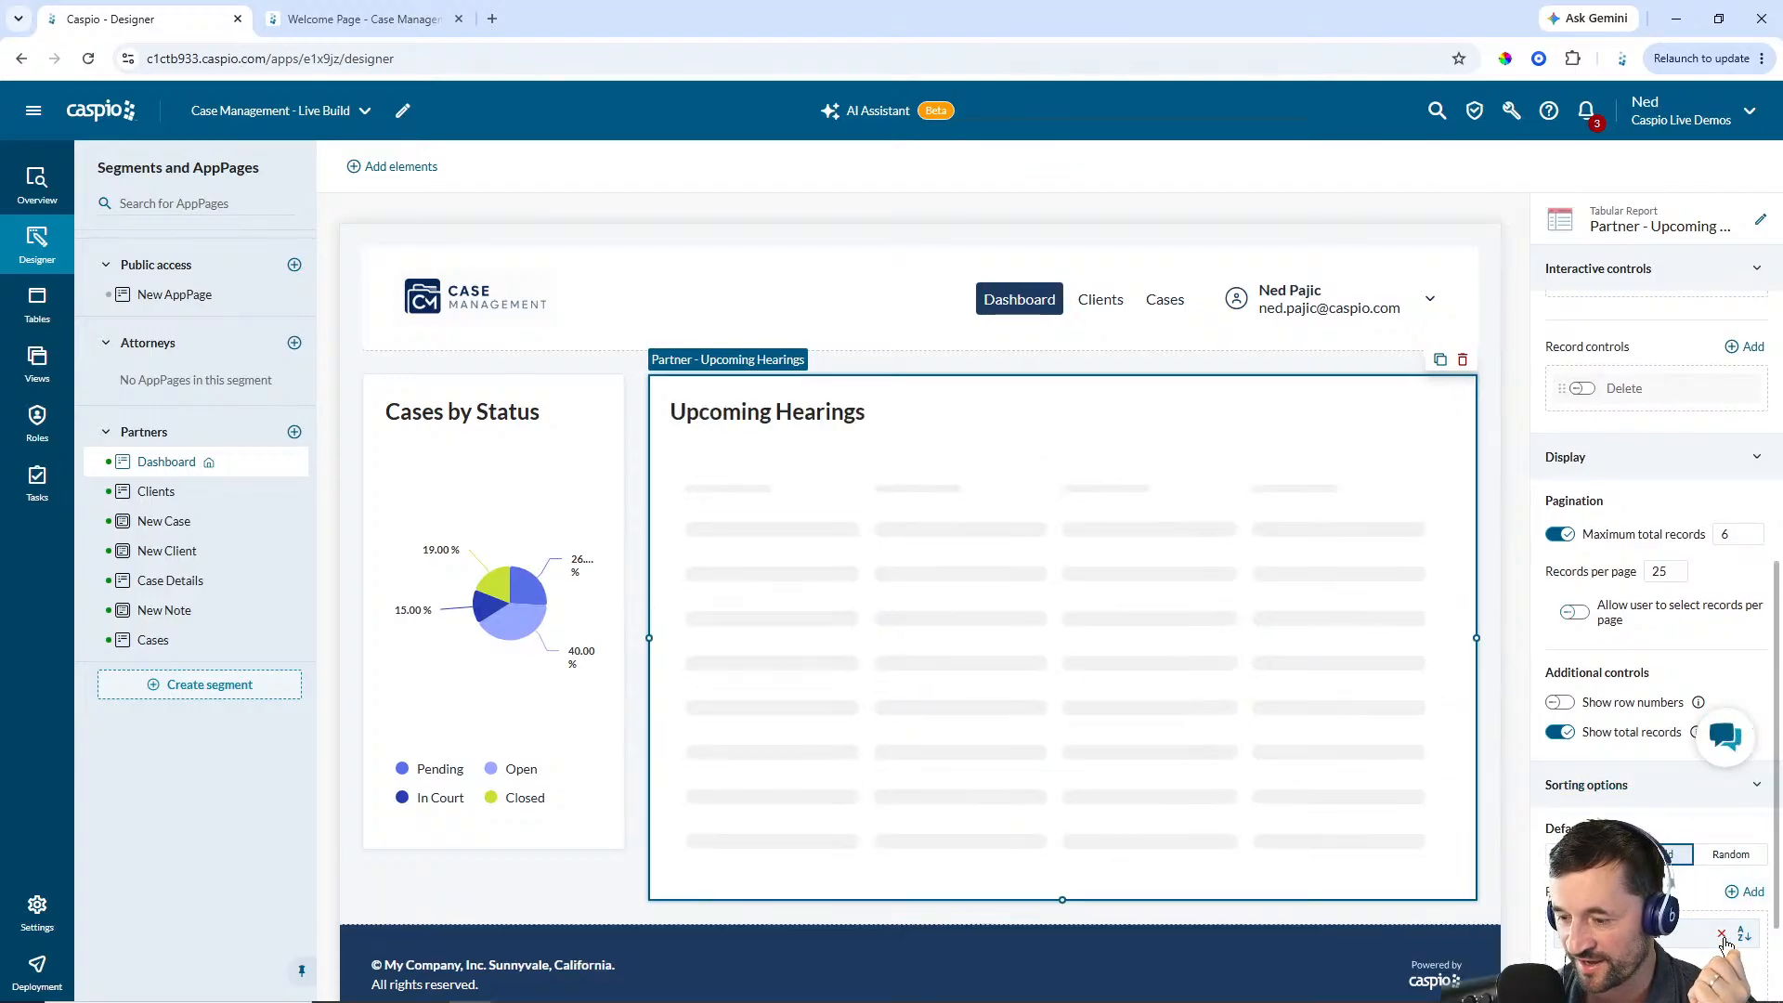
{"action": "left_click", "coordinate": [1733, 892]}
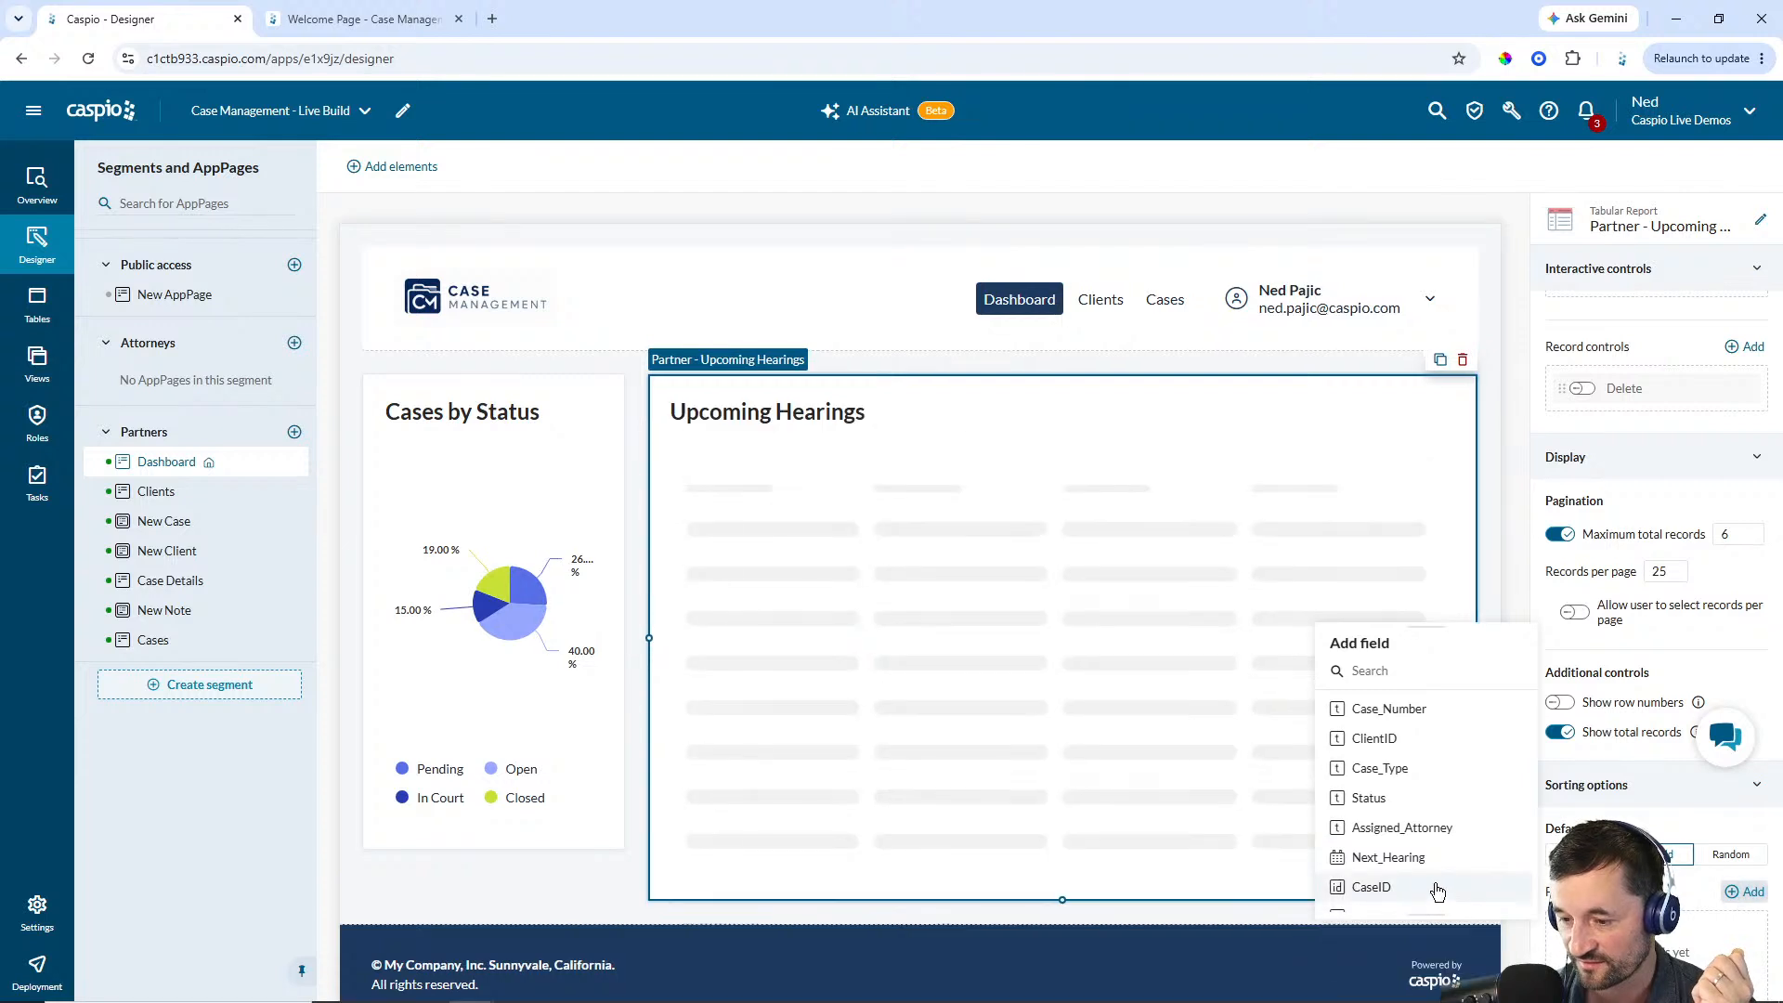
{"action": "left_click", "coordinate": [1389, 857]}
{"action": "left_click", "coordinate": [1745, 937]}
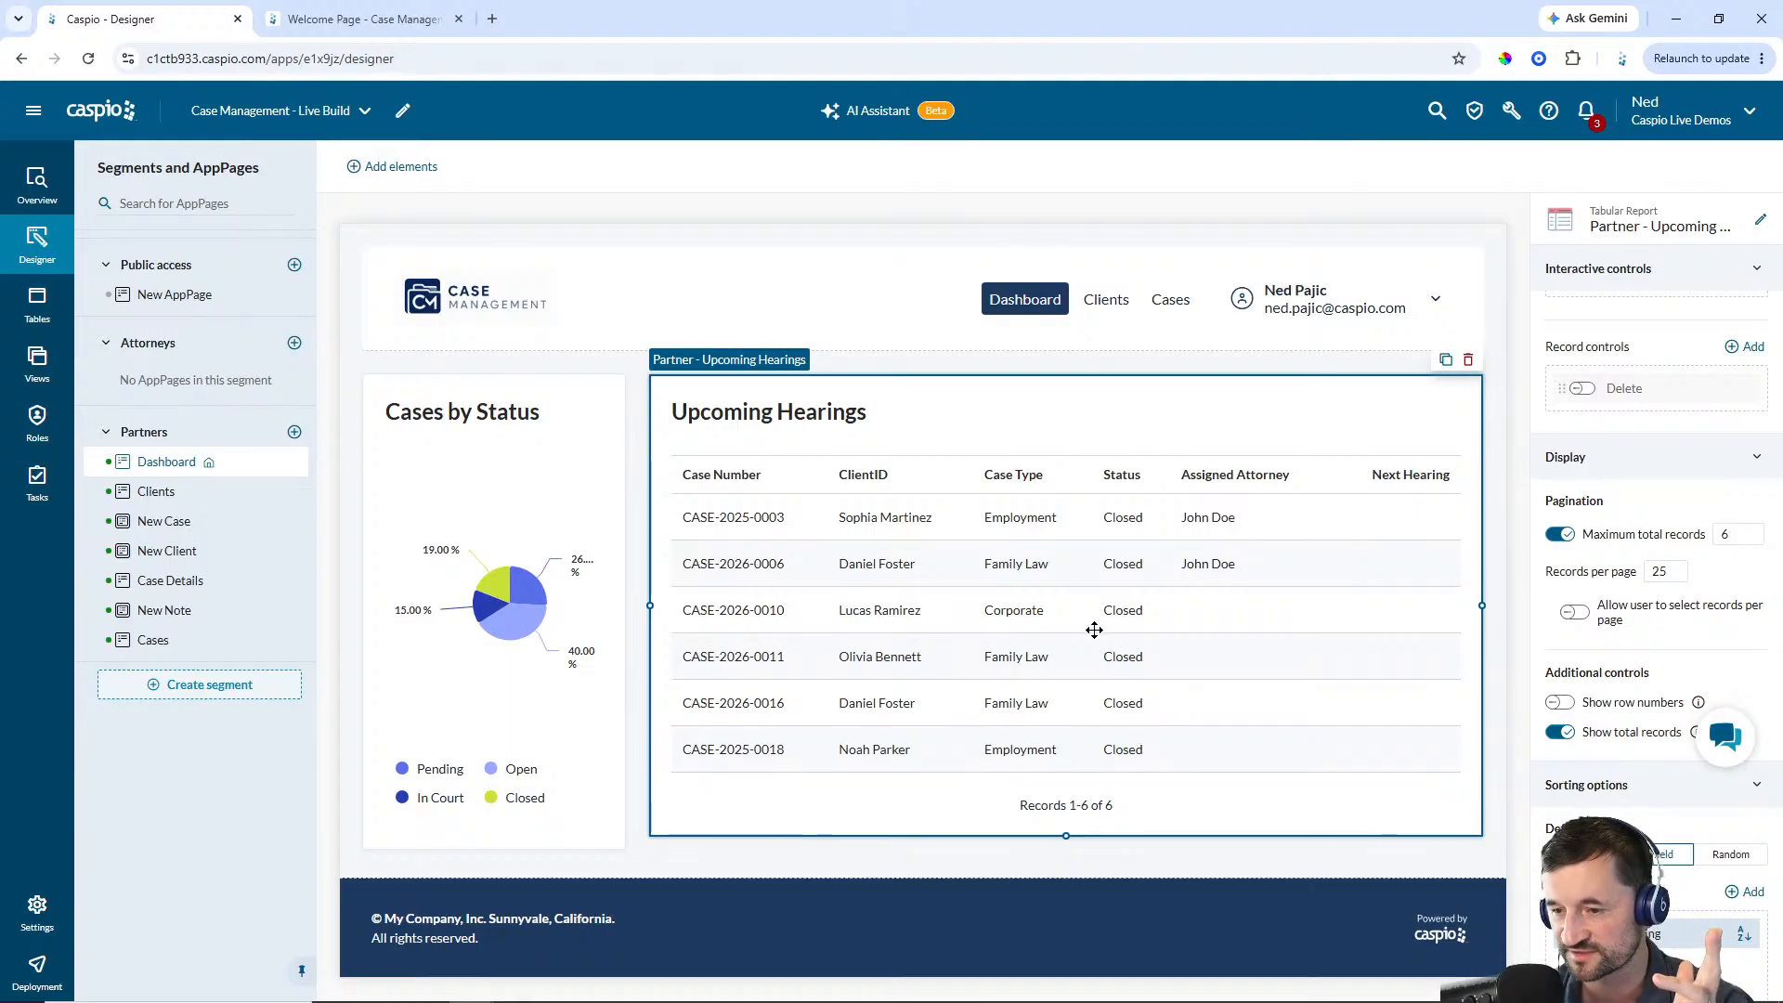
Filter the Upcoming Hearings report so its Status is not equal to the static value Closed, and save the filter
{"action": "scroll", "coordinate": [1653, 418], "scroll_direction": "up", "scroll_amount": 4}
{"action": "left_click", "coordinate": [1655, 582]}
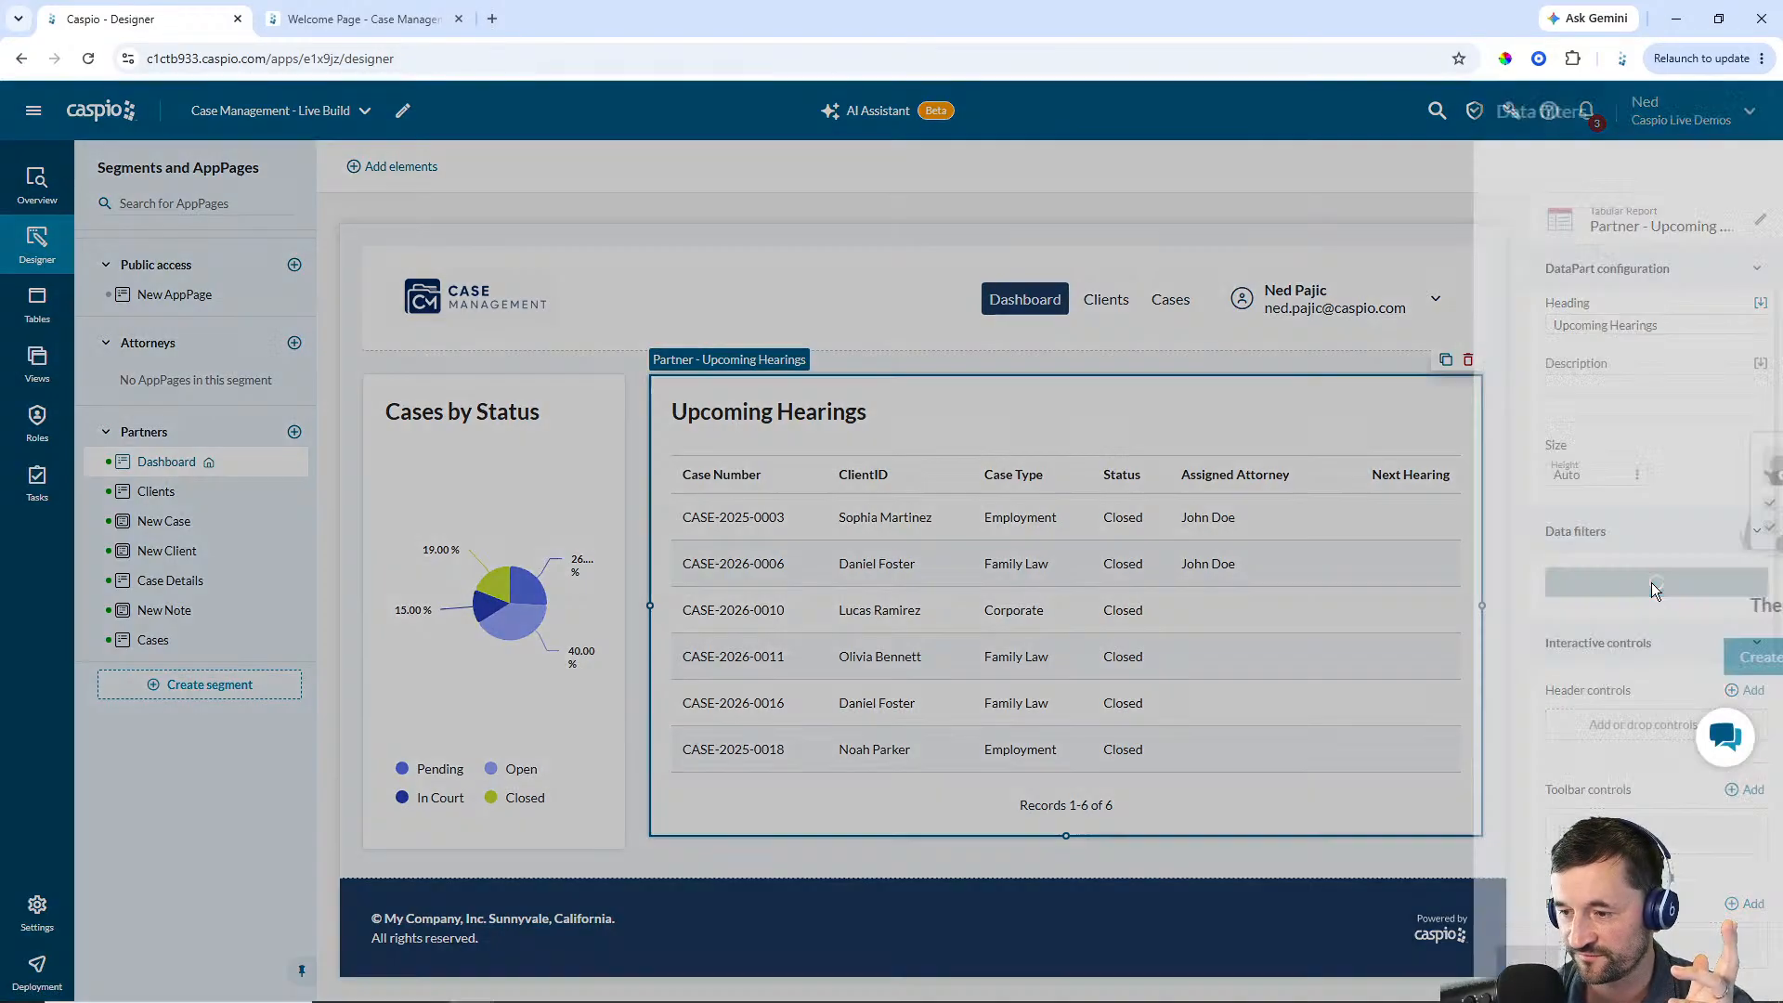
{"action": "left_click", "coordinate": [1365, 656]}
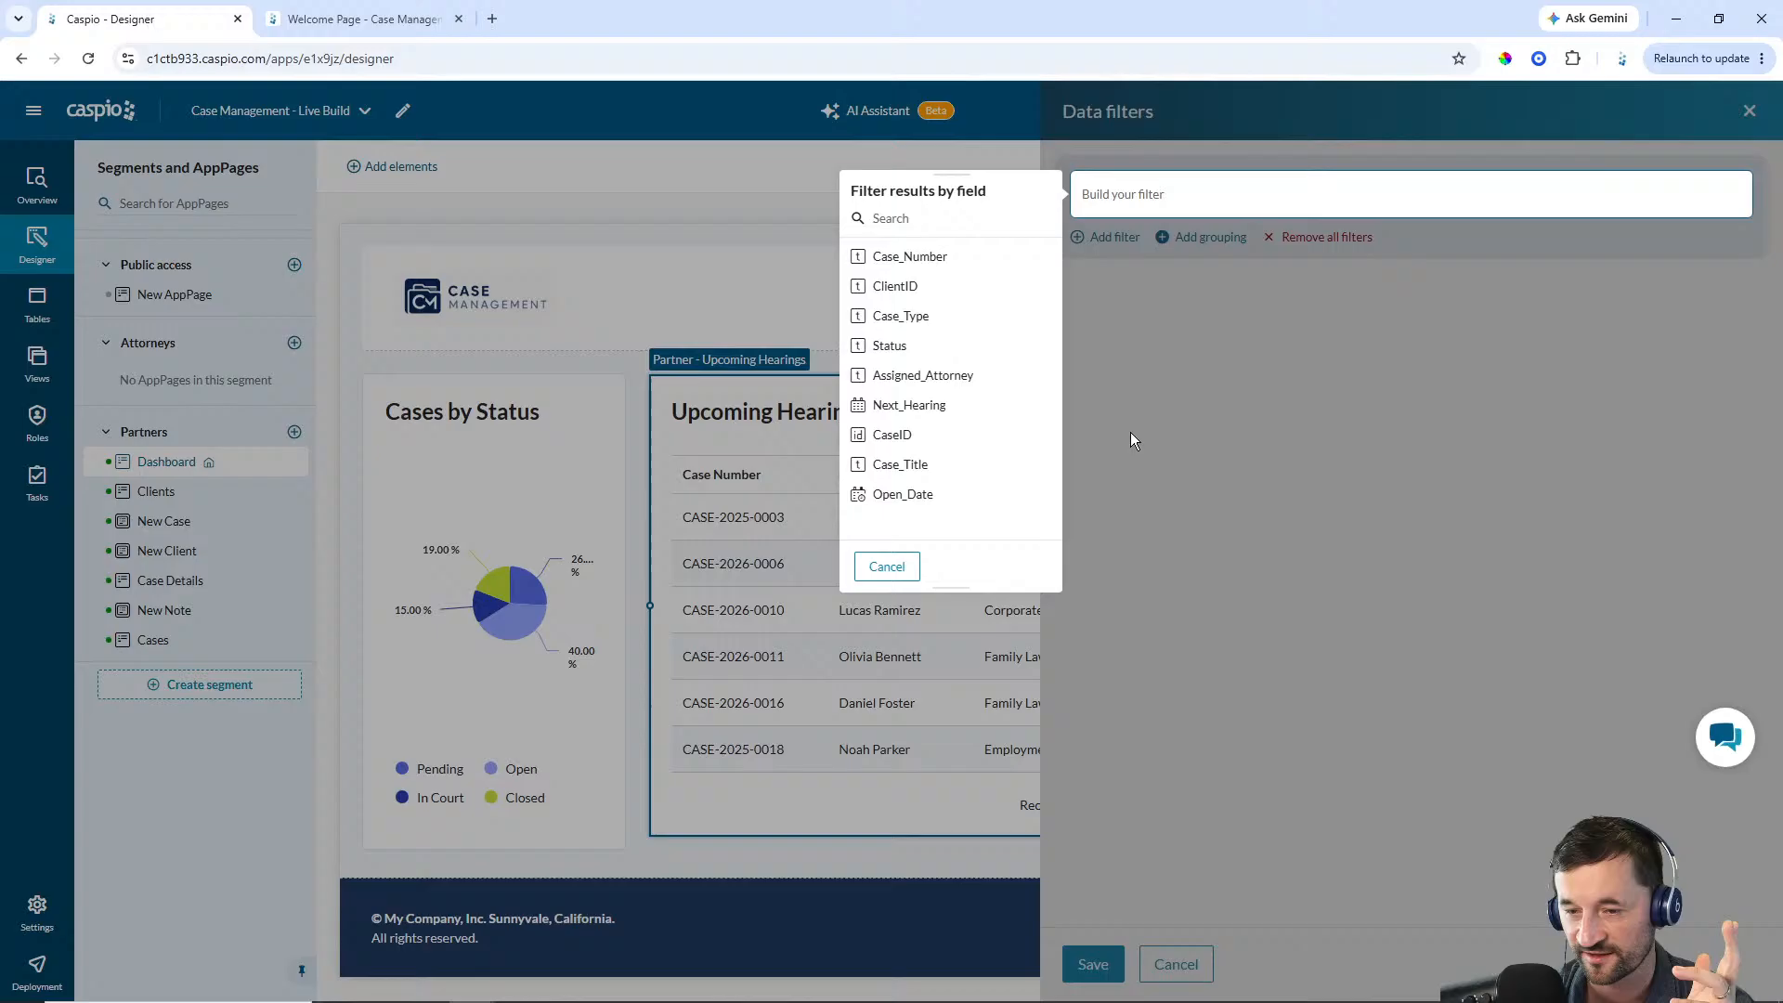
{"action": "left_click", "coordinate": [947, 347]}
{"action": "left_click", "coordinate": [933, 255]}
{"action": "left_click", "coordinate": [929, 223]}
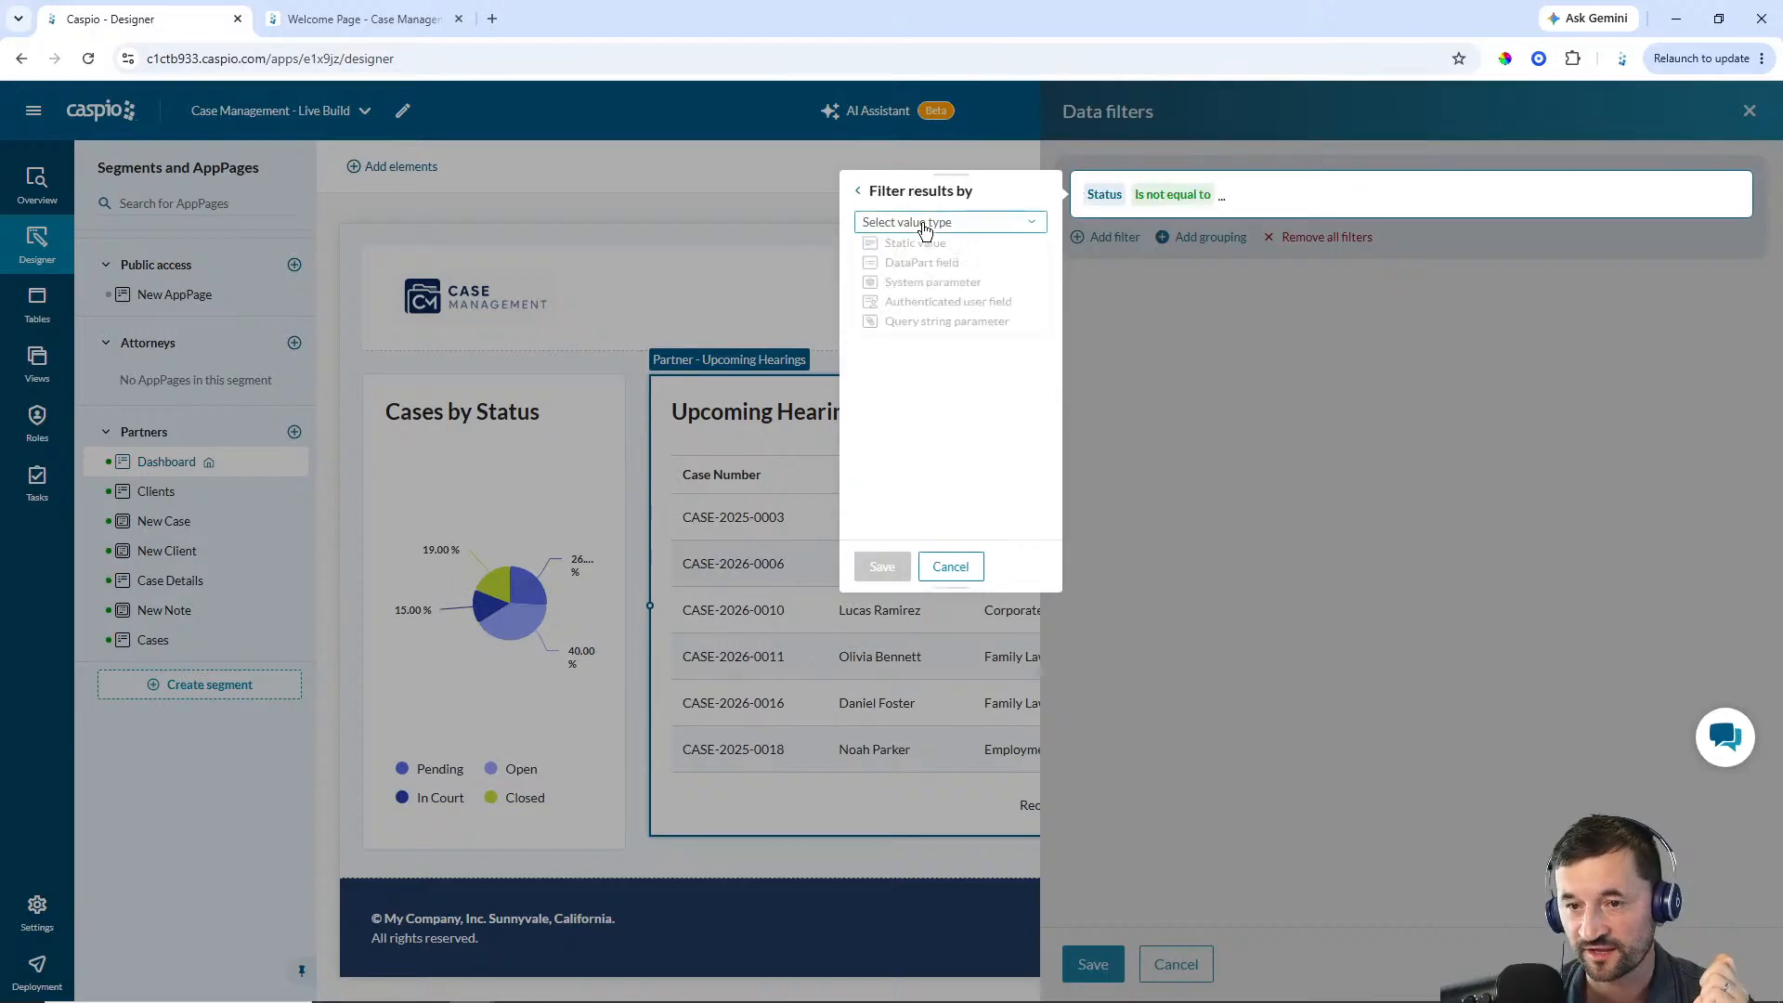
{"action": "left_click", "coordinate": [919, 245]}
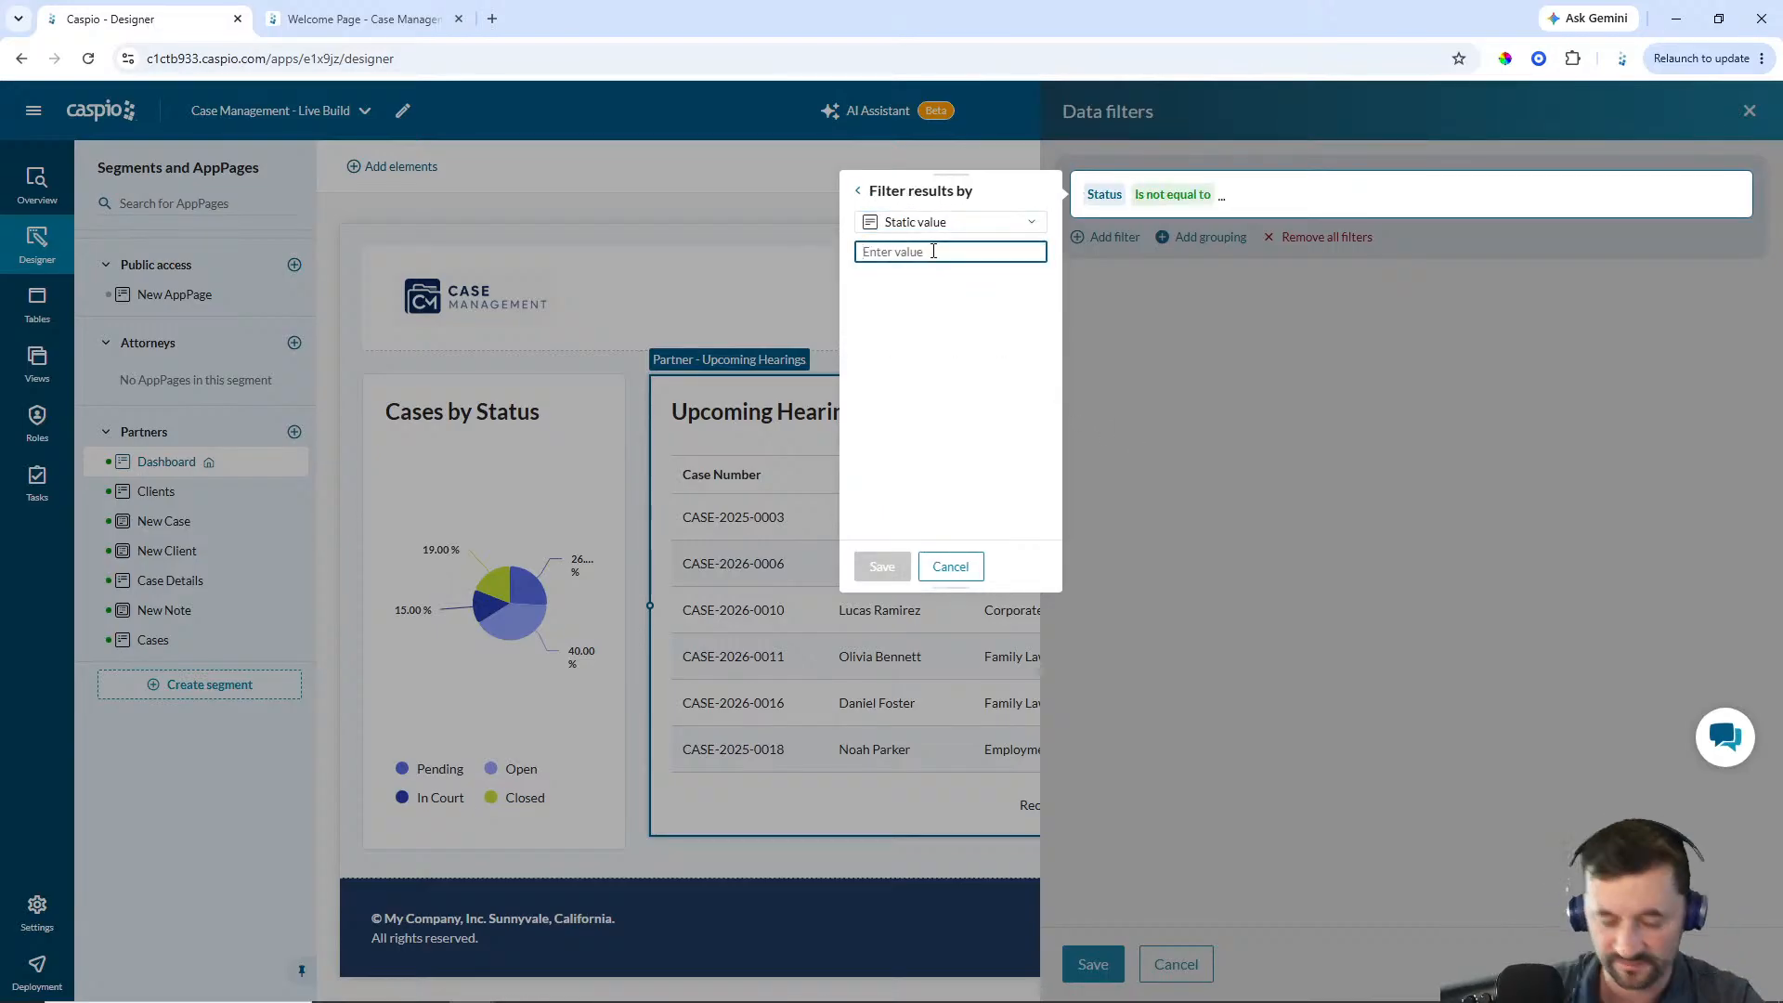
{"action": "type", "text": "Closed"}
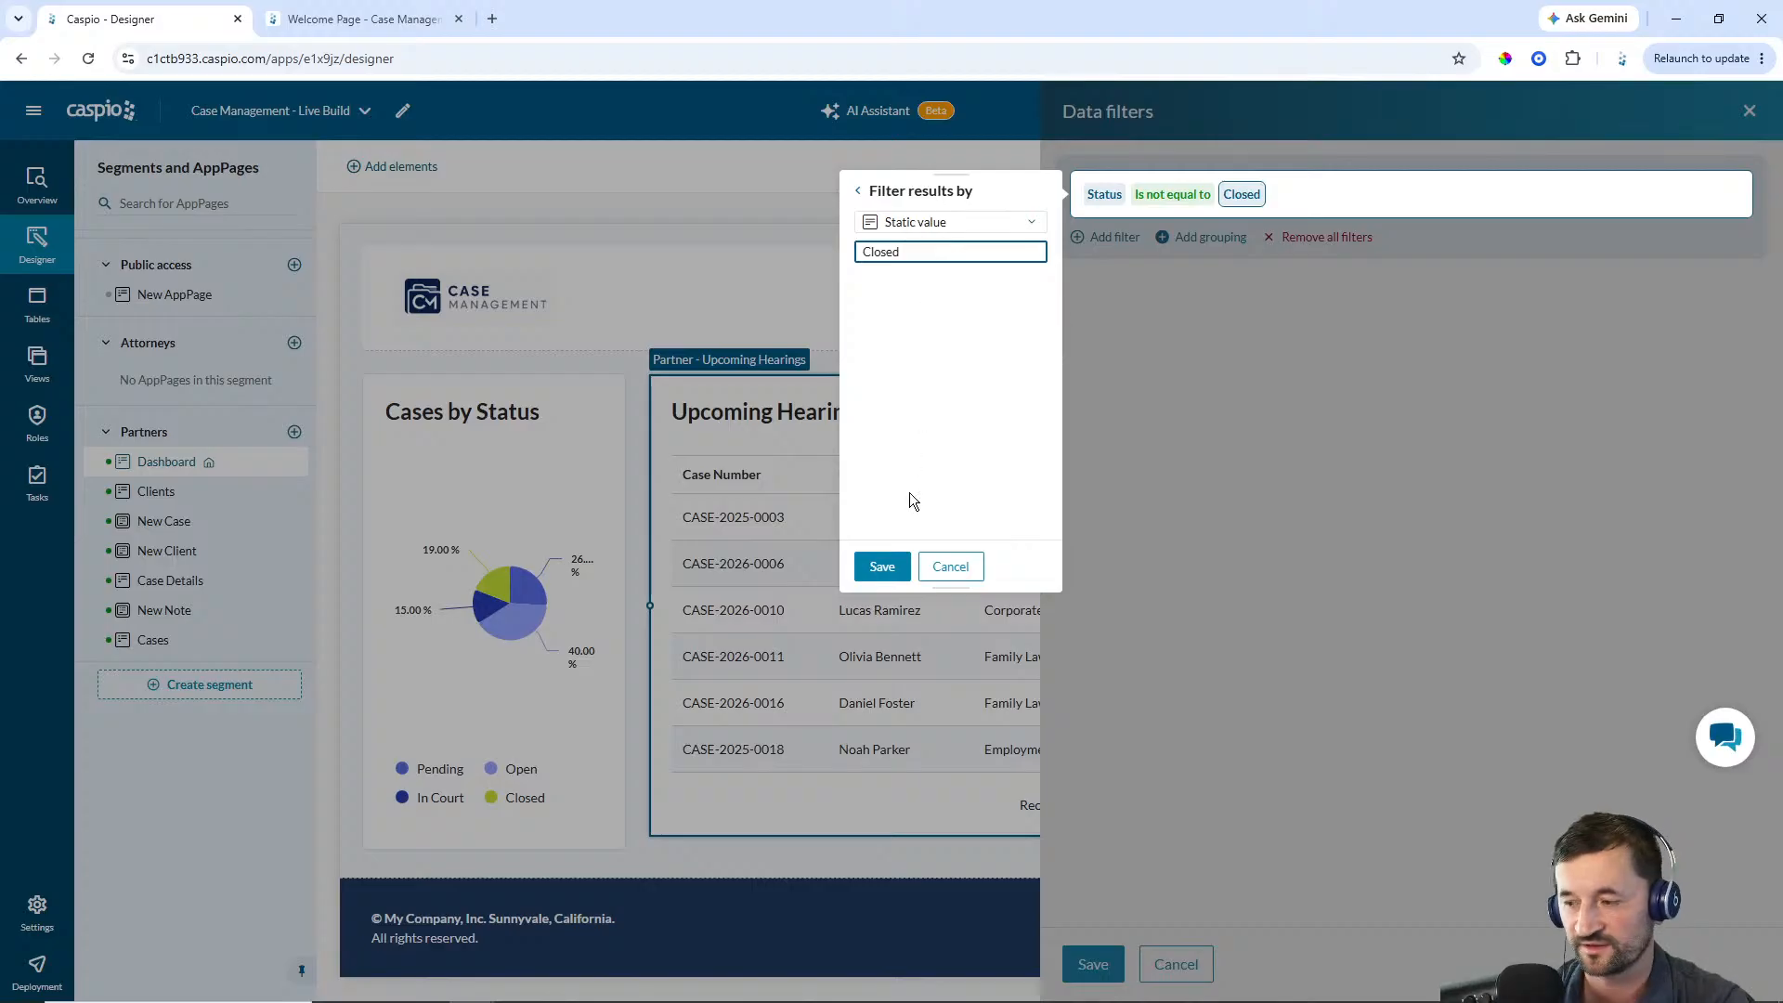
{"action": "left_click", "coordinate": [870, 568]}
{"action": "left_click", "coordinate": [1090, 963]}
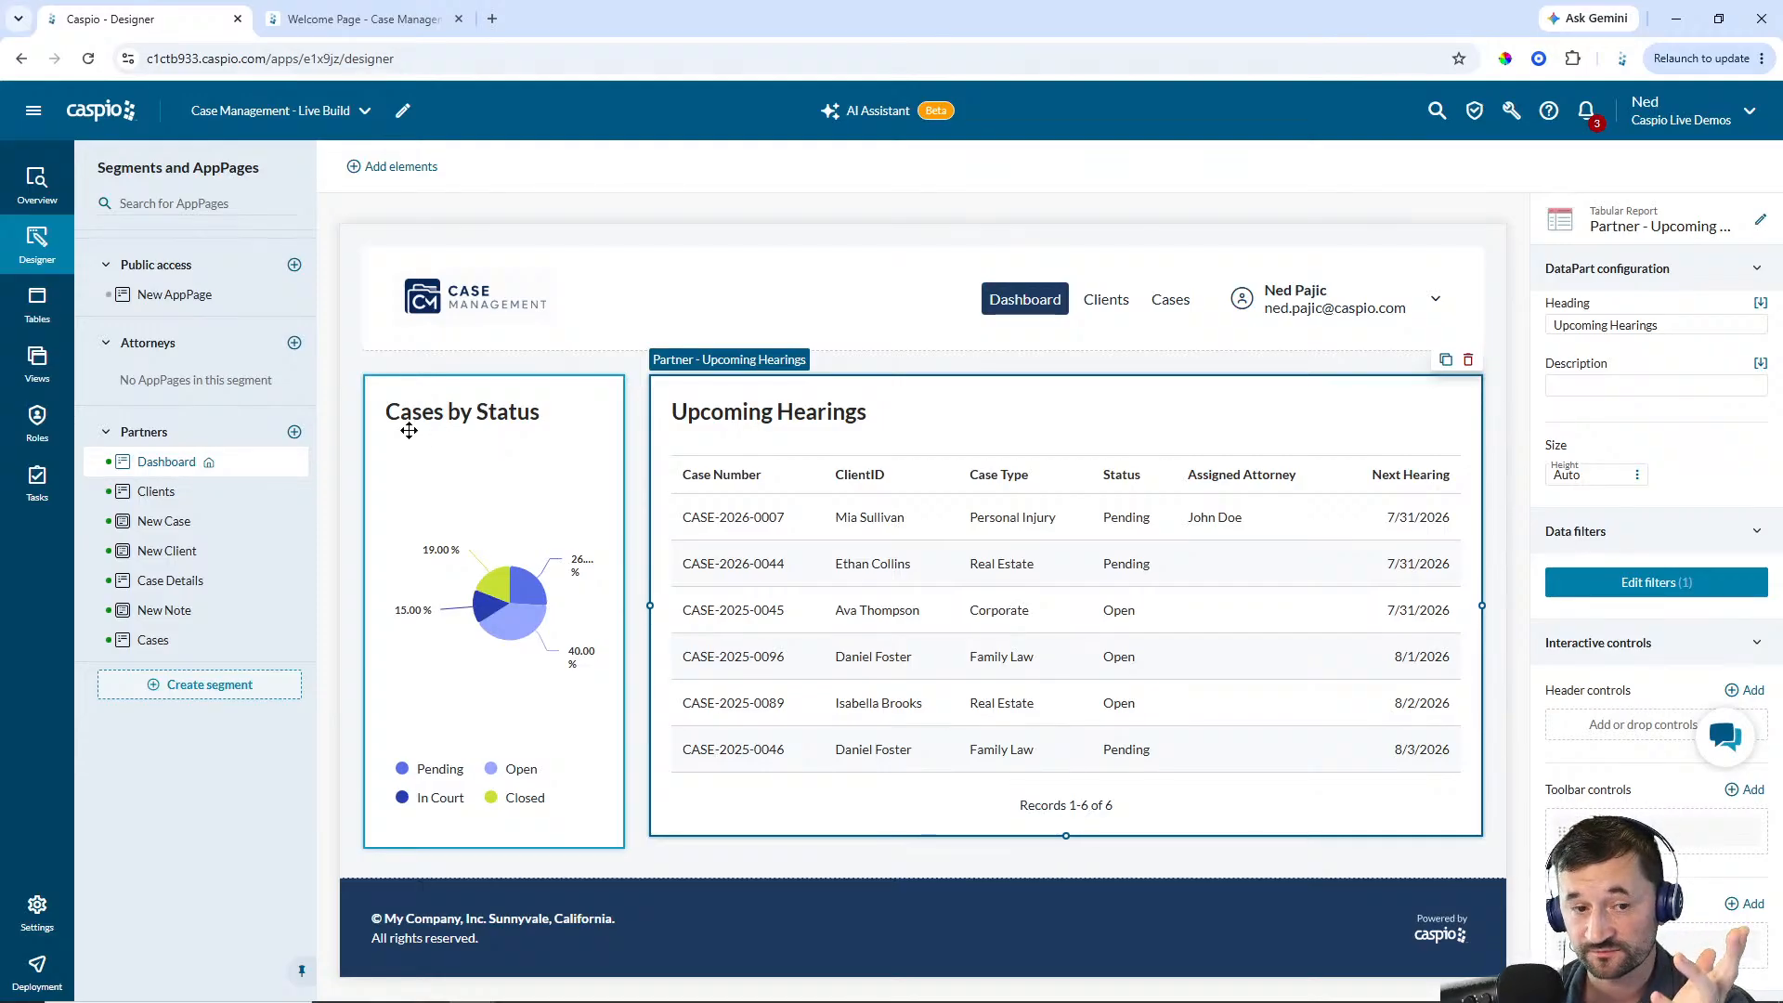
Add a bar chart below the pie chart from cm_cases_1 using the Case_Type and Case_Number fields
{"action": "left_click", "coordinate": [394, 168]}
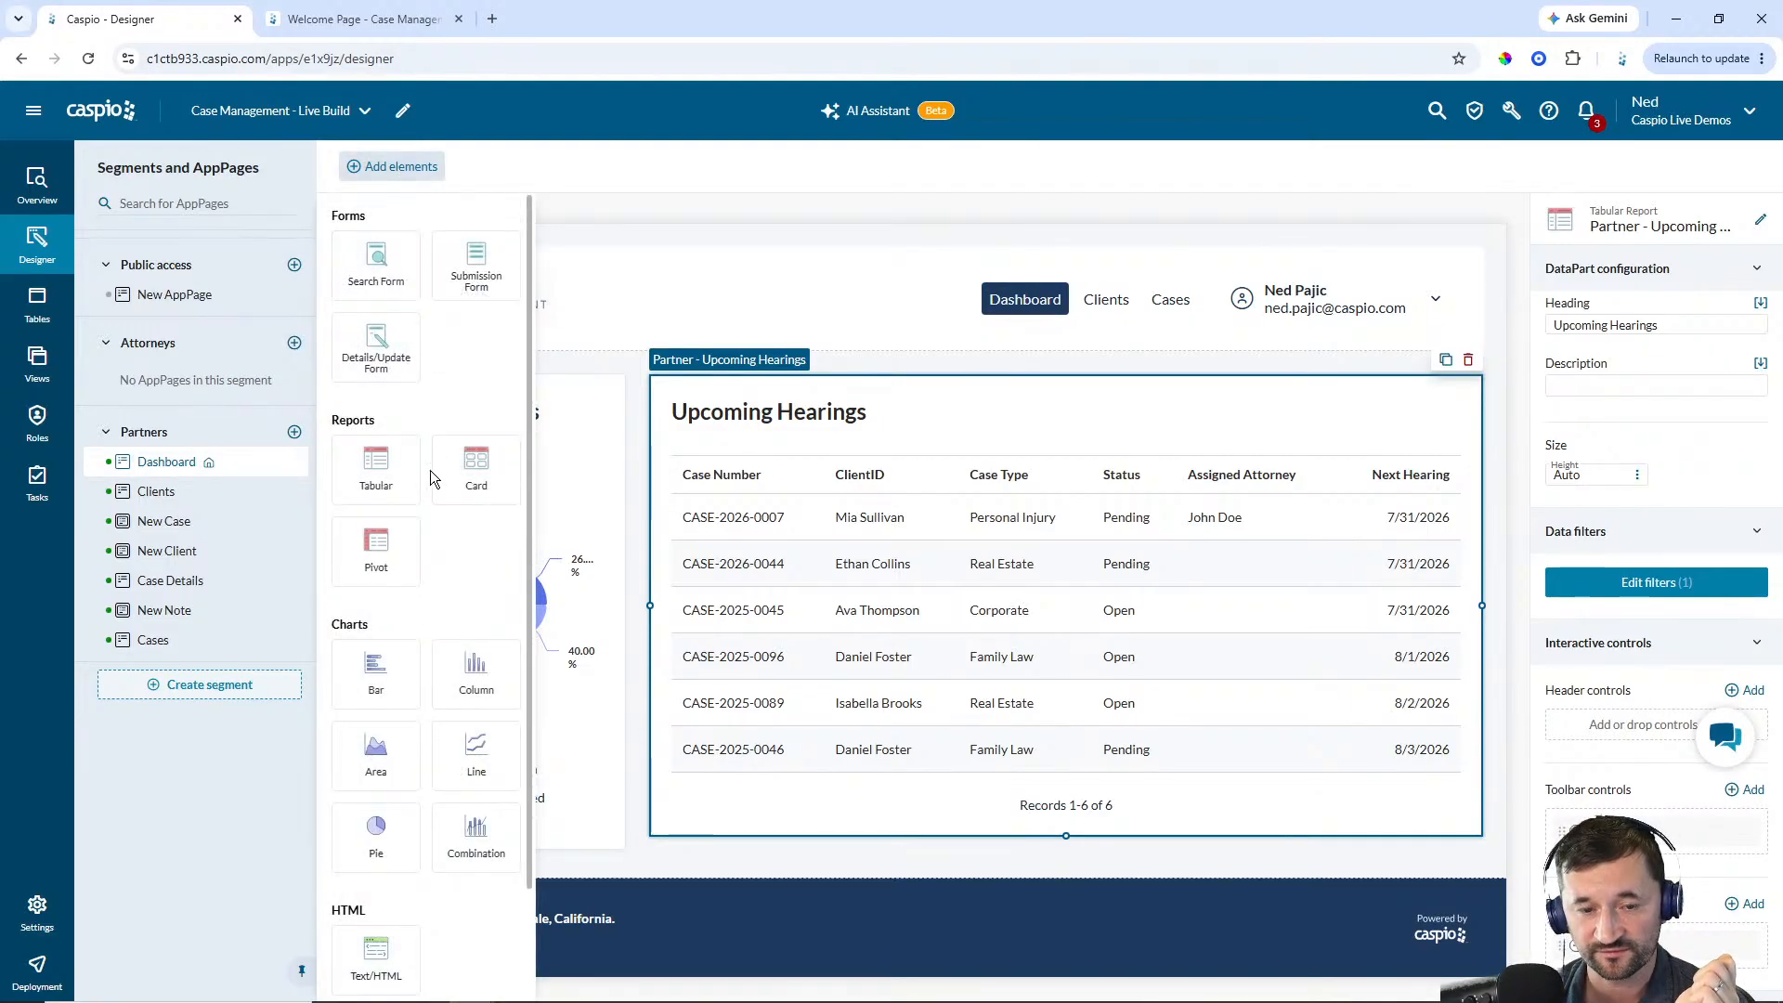
{"action": "left_click_drag", "start_coordinate": [375, 674], "coordinate": [463, 858]}
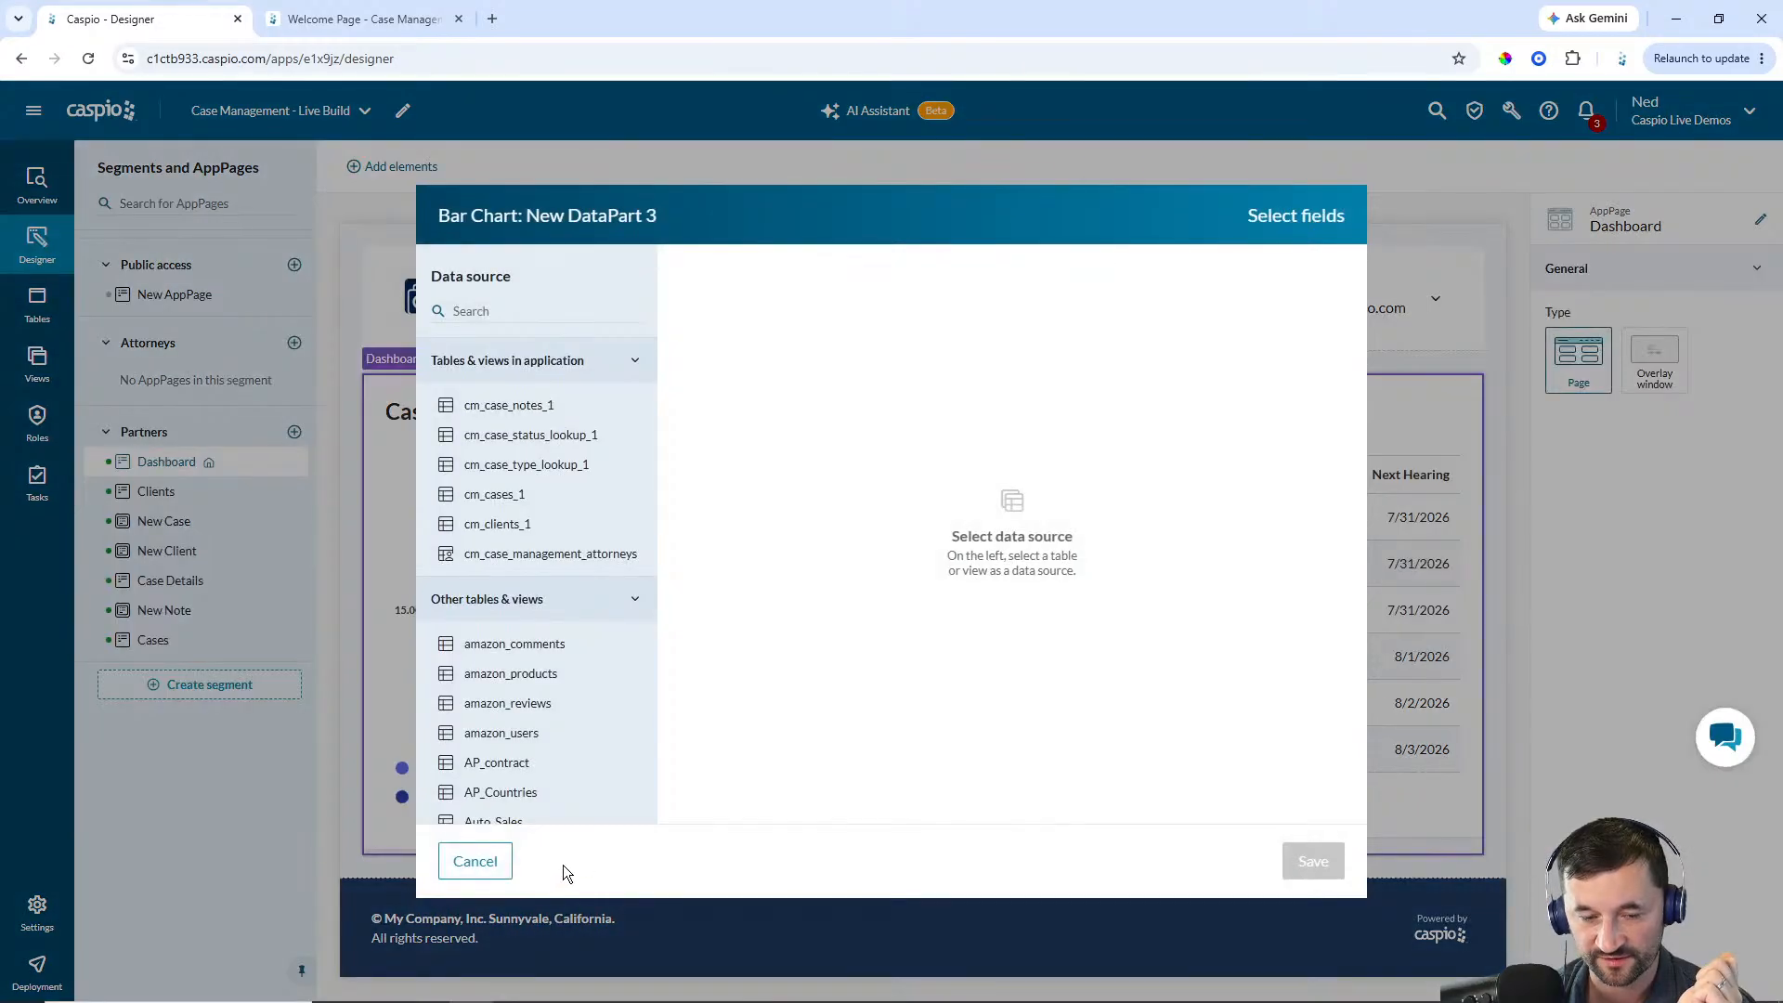
{"action": "left_click", "coordinate": [499, 496]}
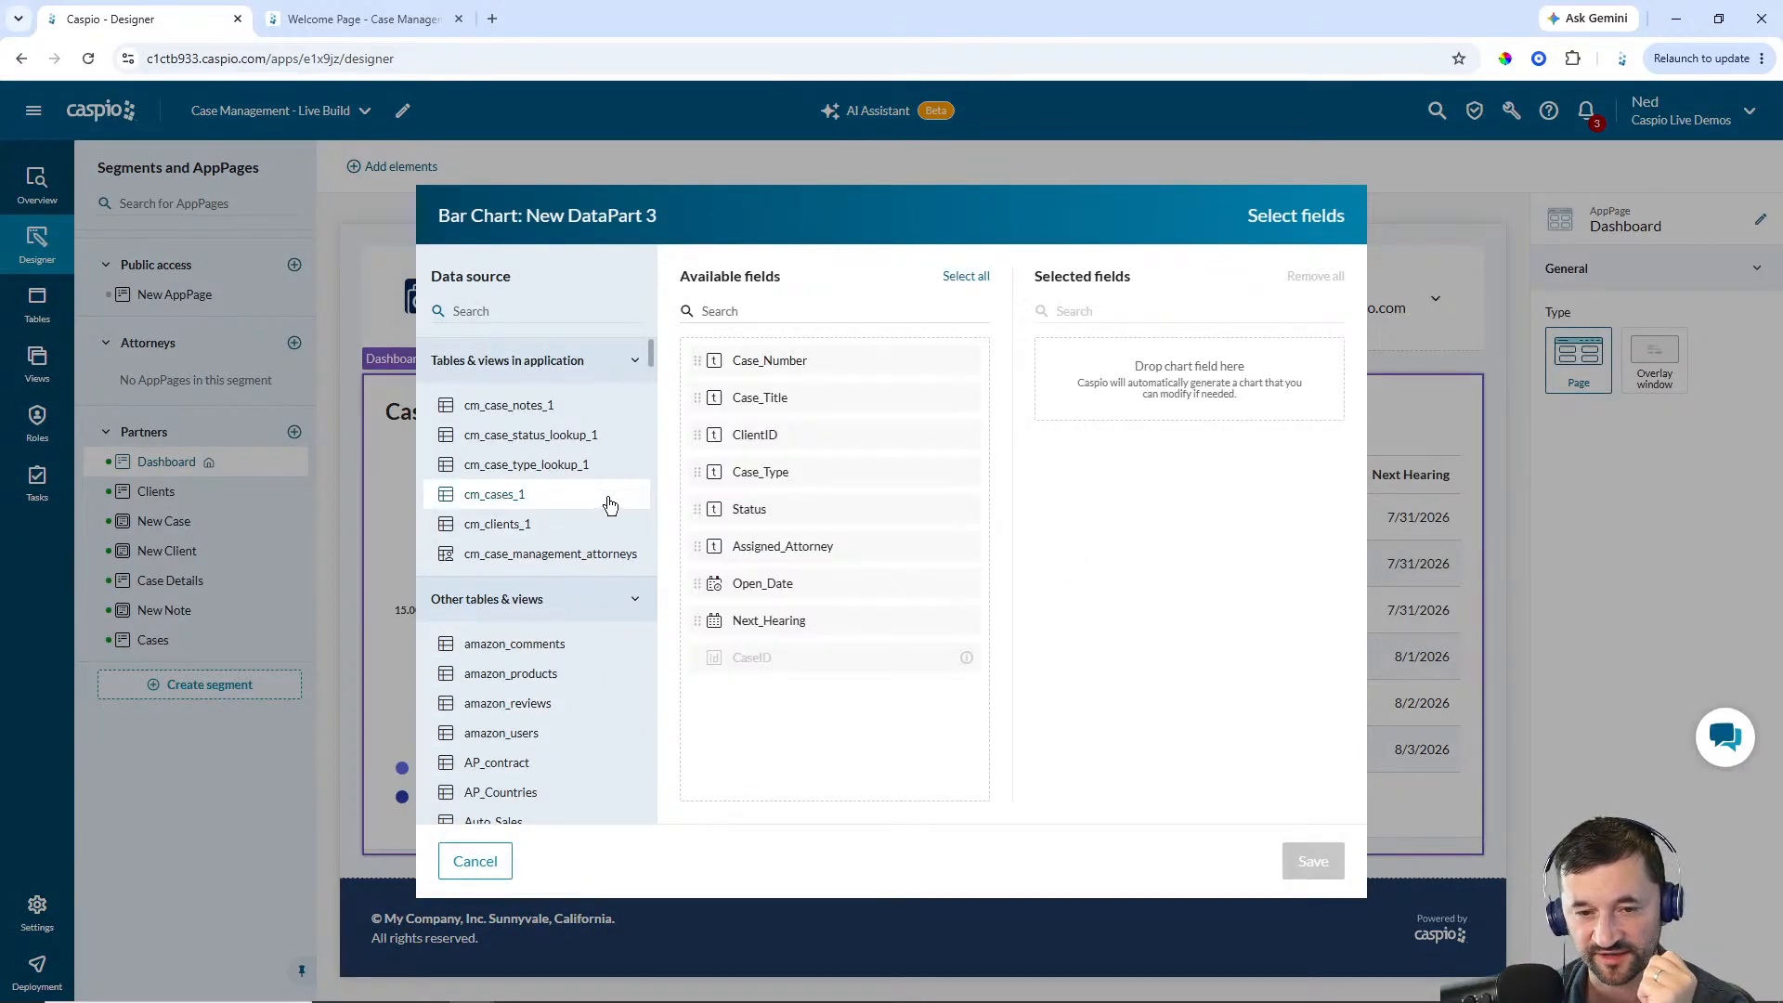
{"action": "left_click", "coordinate": [750, 473]}
{"action": "left_click", "coordinate": [756, 362]}
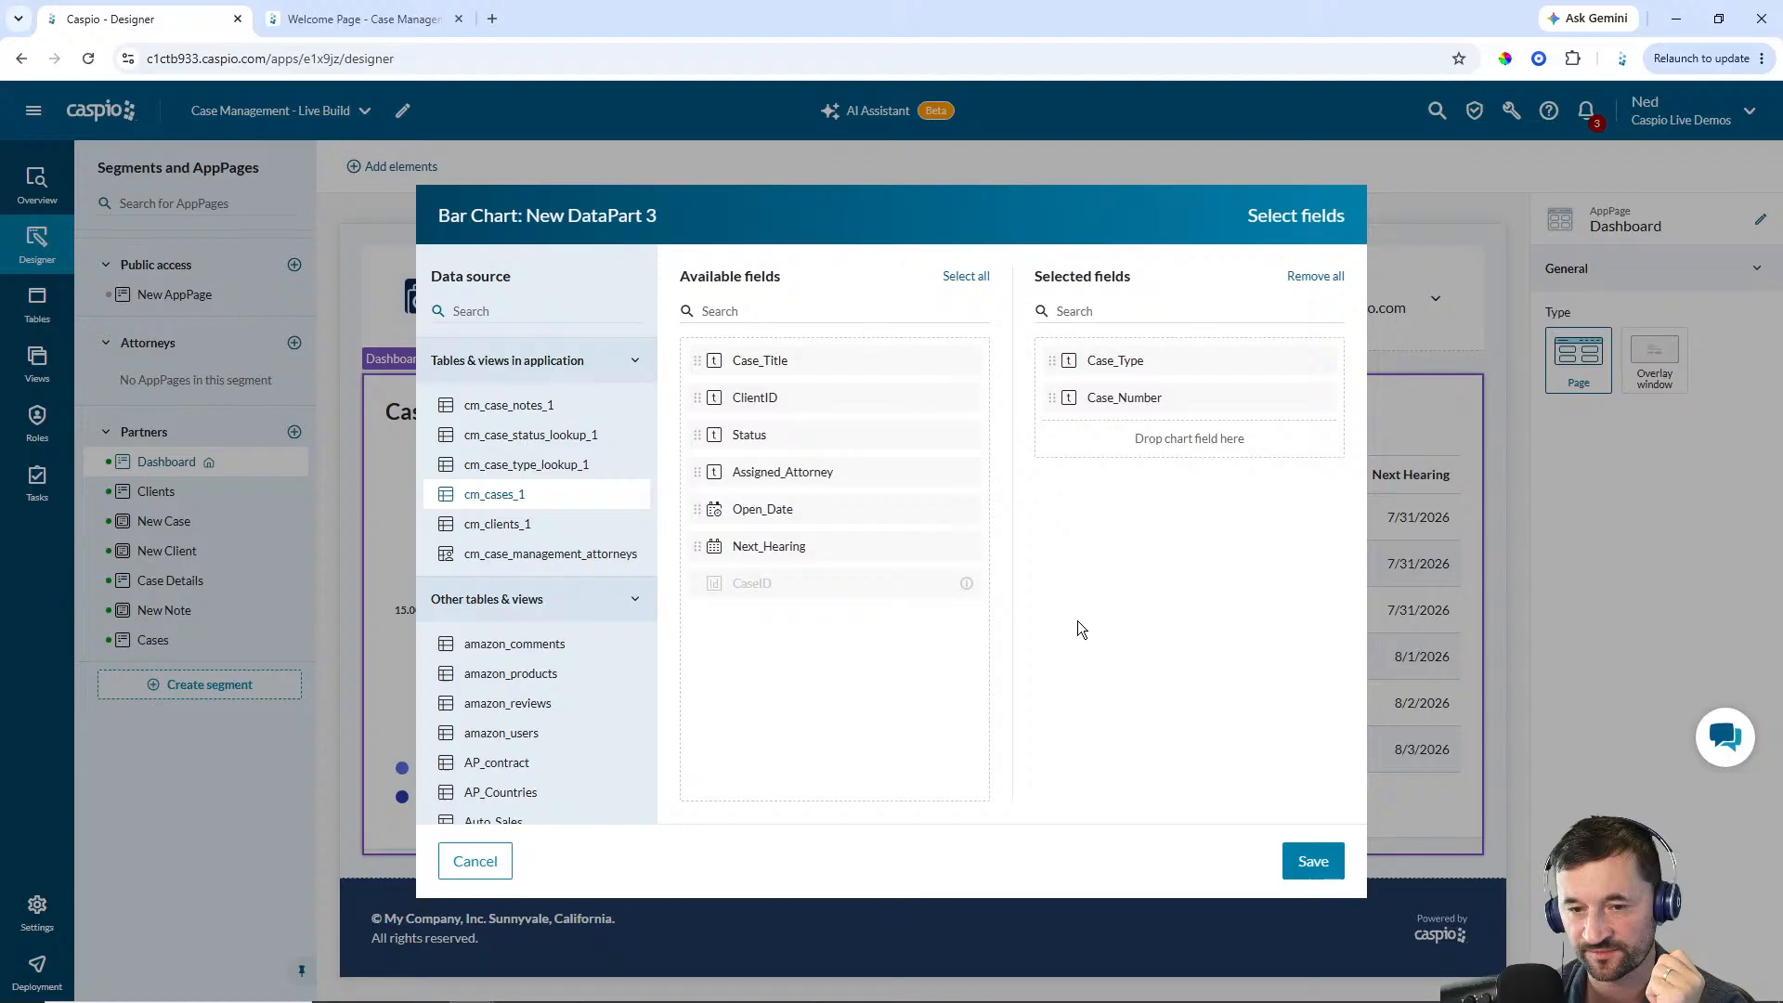
{"action": "left_click", "coordinate": [1313, 862]}
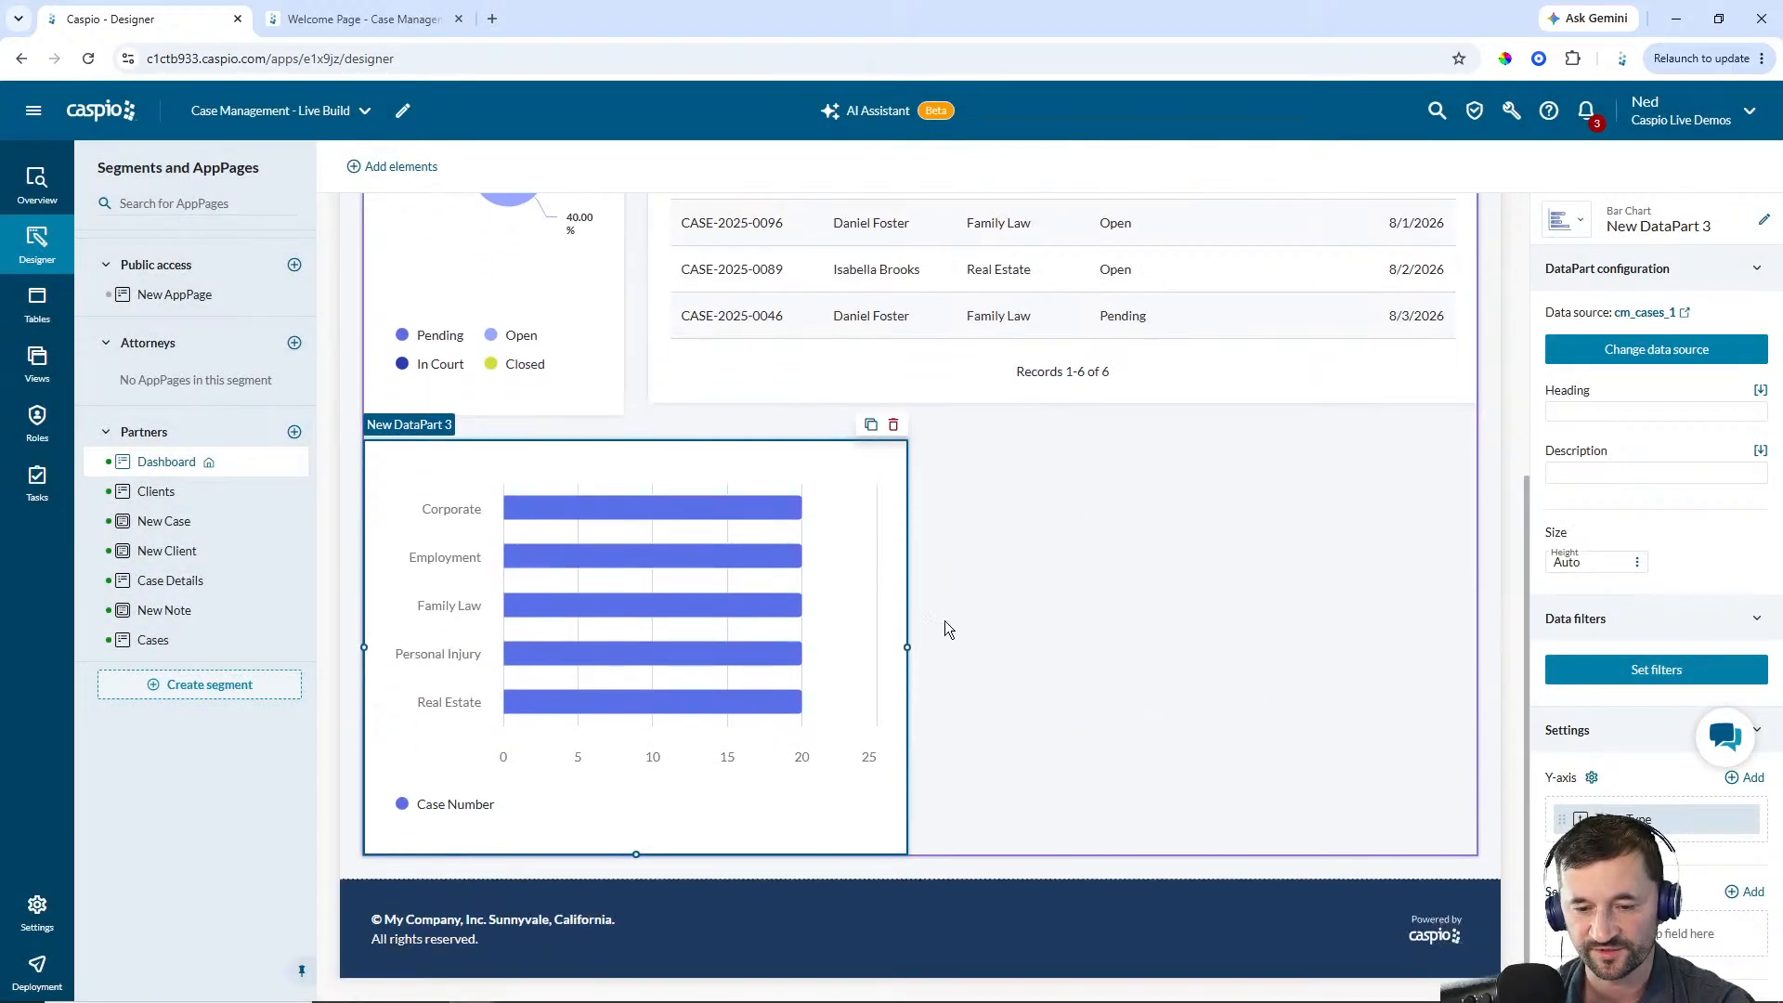
Narrow the bar chart to the pie chart's width and set its heading to Cases by Type
{"action": "left_click_drag", "start_coordinate": [907, 647], "coordinate": [623, 647]}
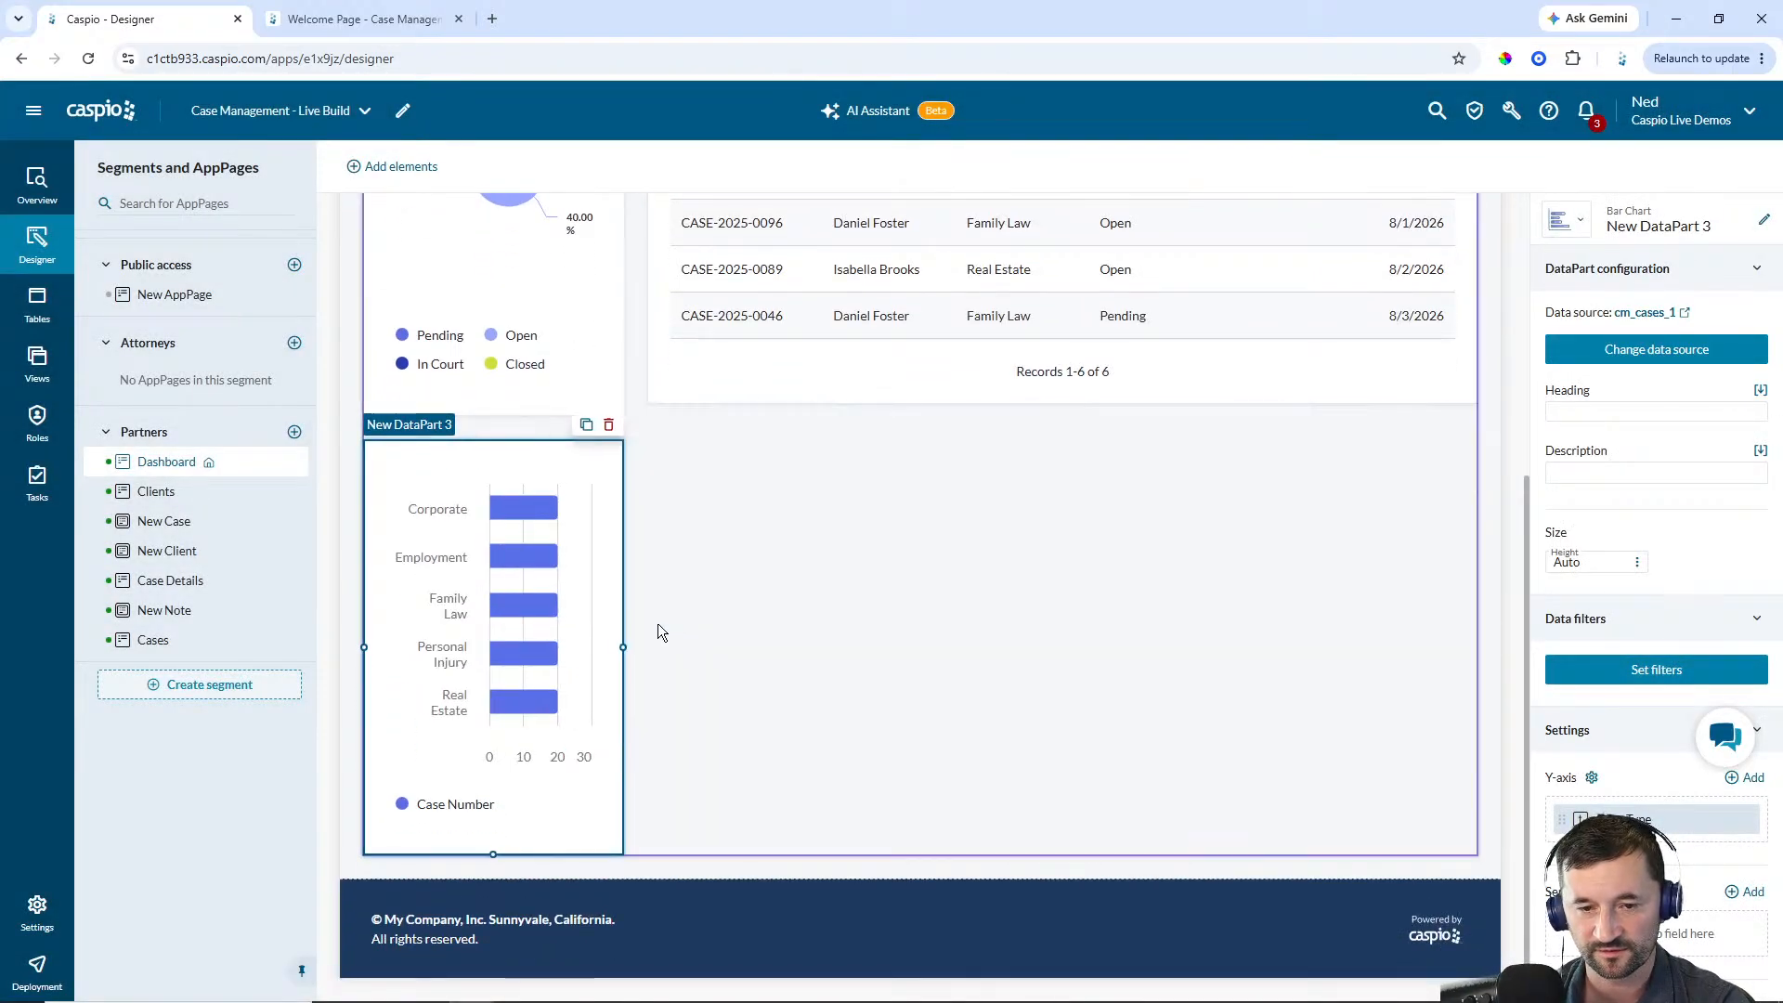
{"action": "left_click", "coordinate": [1609, 414]}
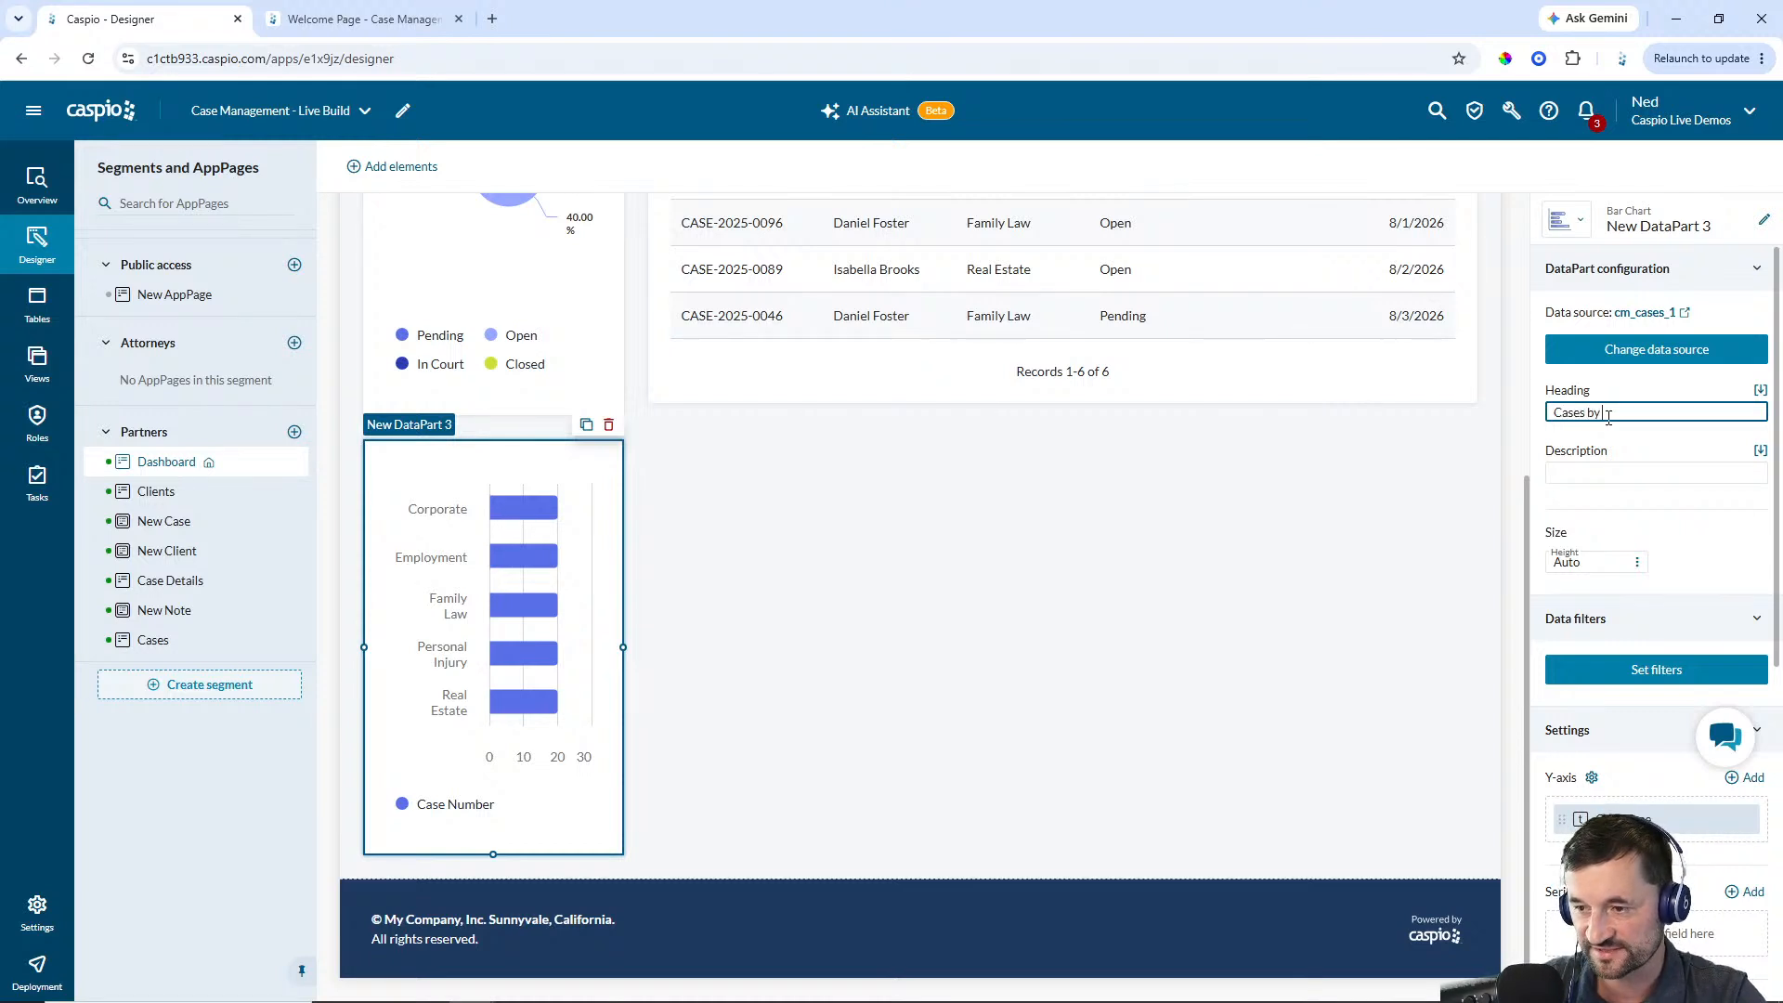
{"action": "left_click", "coordinate": [1438, 534]}
{"action": "scroll", "coordinate": [1463, 502], "scroll_direction": "up", "scroll_amount": 3}
{"action": "left_click", "coordinate": [454, 953]}
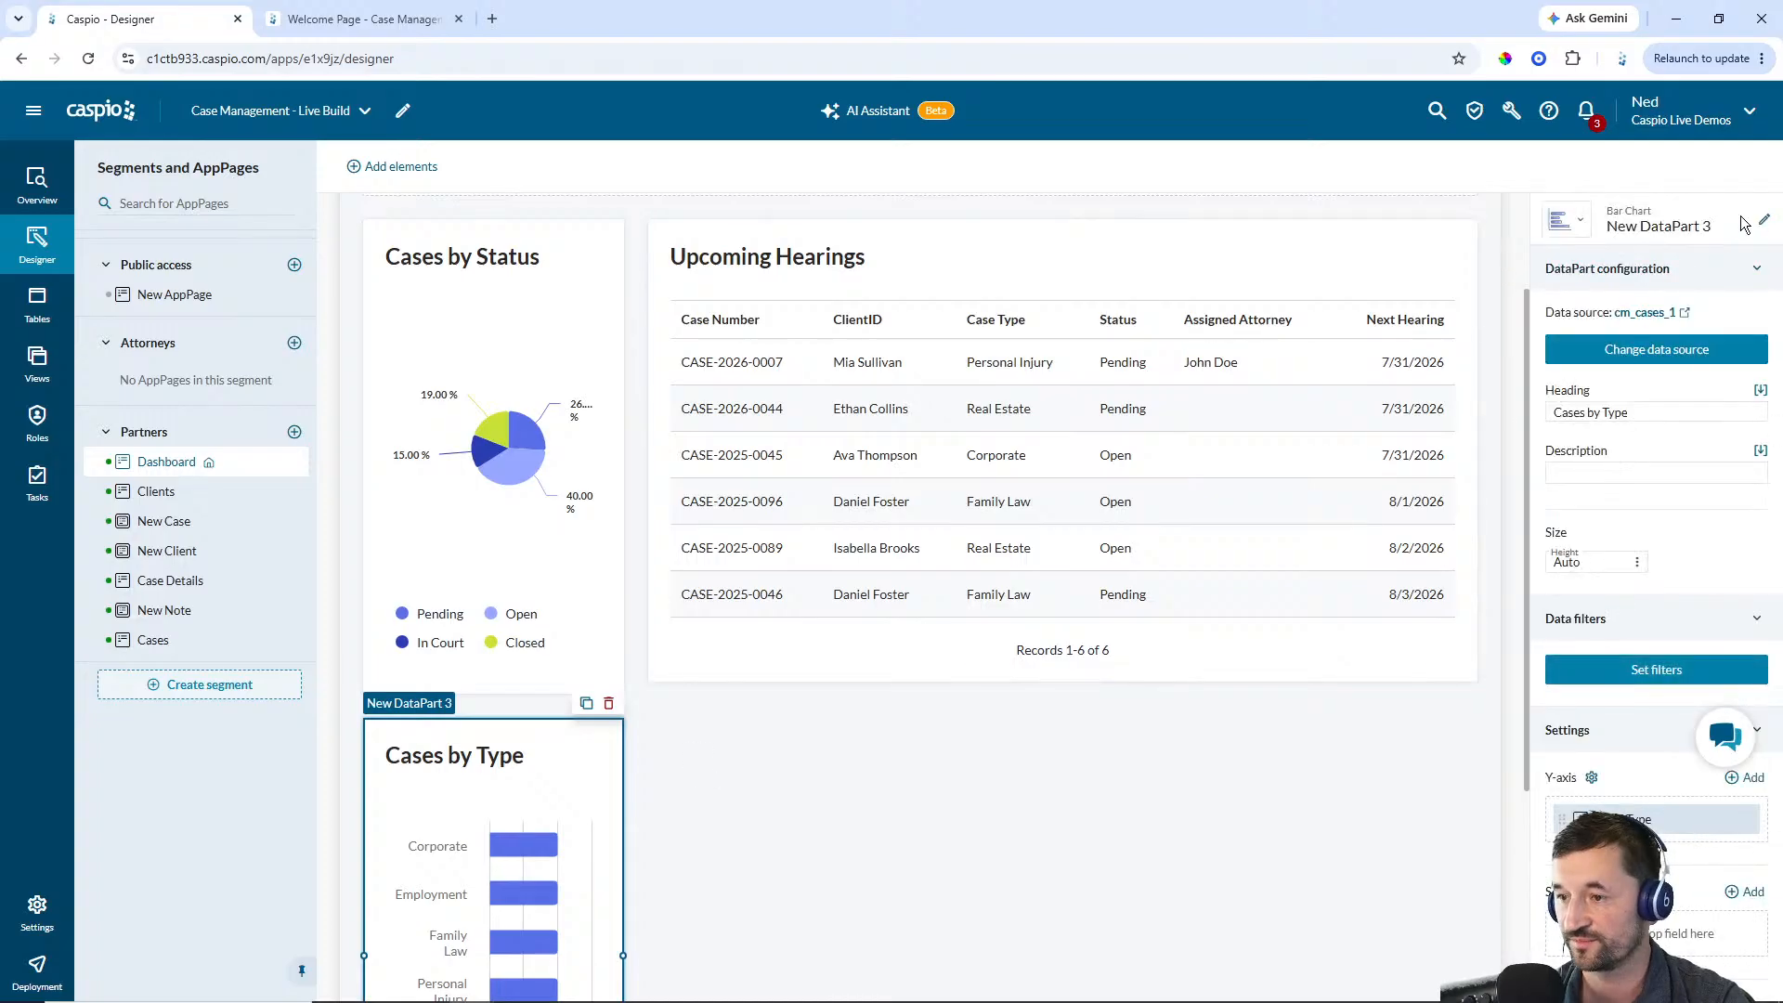
Rename the bar chart DataPart to Partner - Cases by Type
{"action": "left_click", "coordinate": [1764, 226]}
{"action": "type", "text": "Par"}
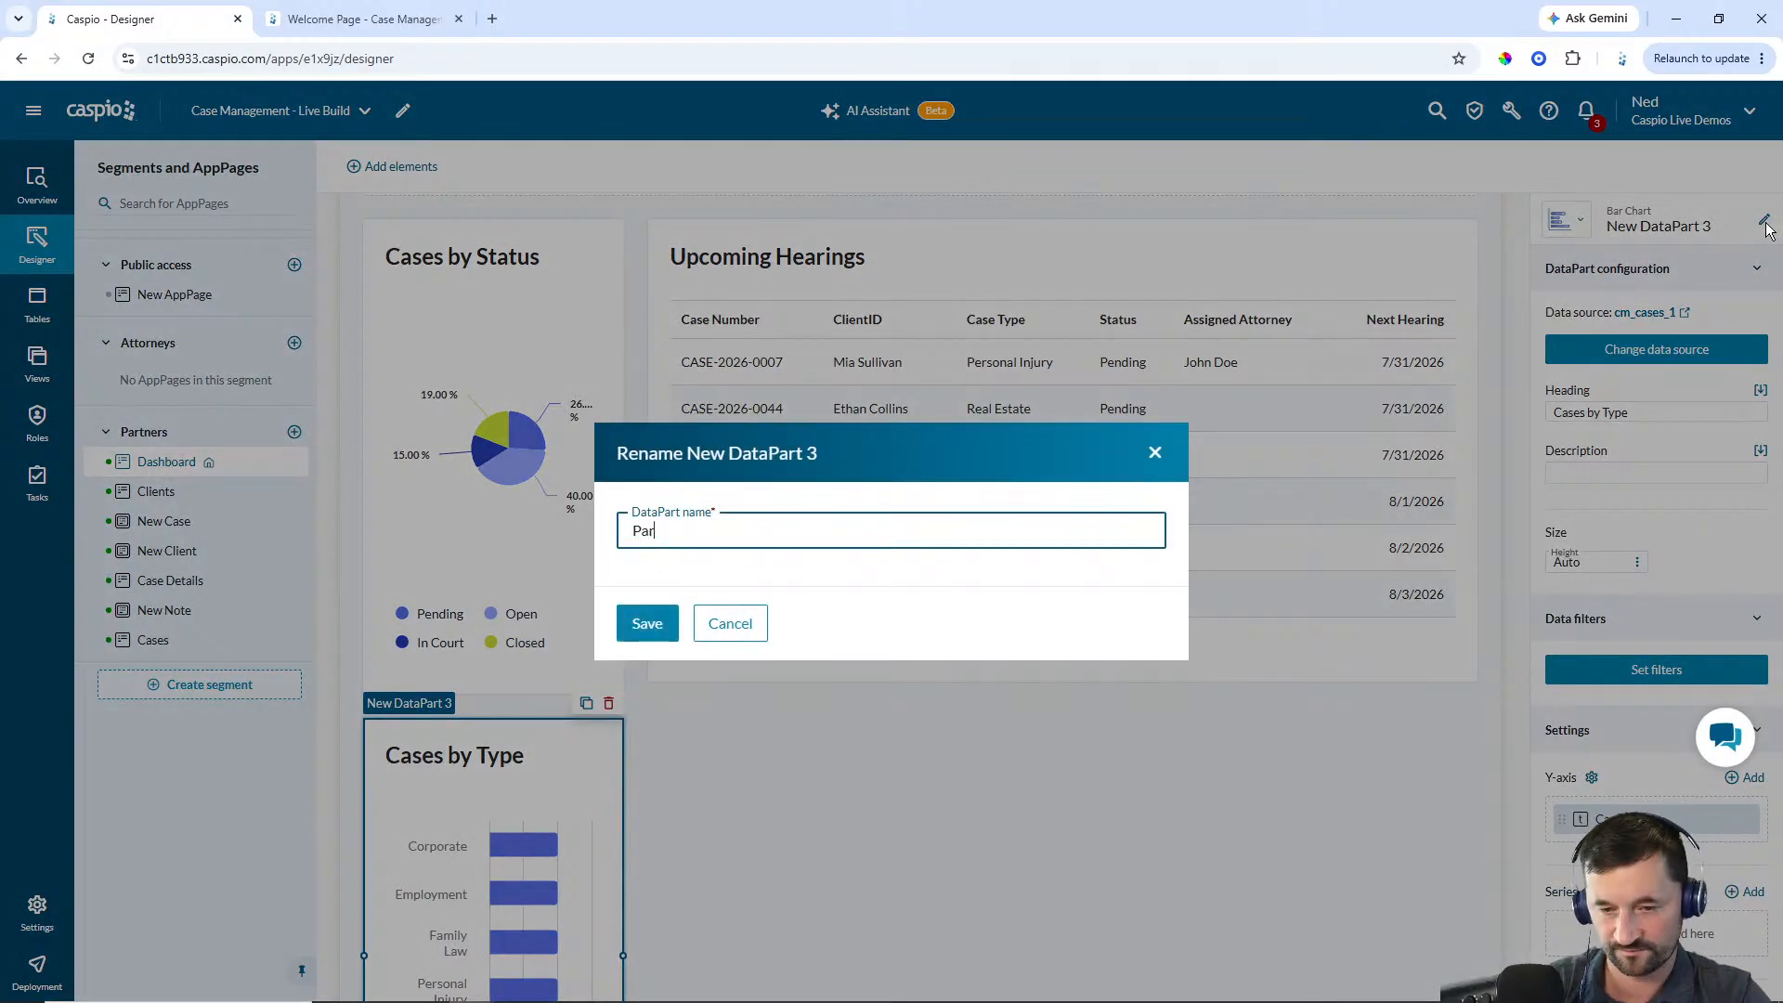
{"action": "type", "text": "tner - Cases by T"}
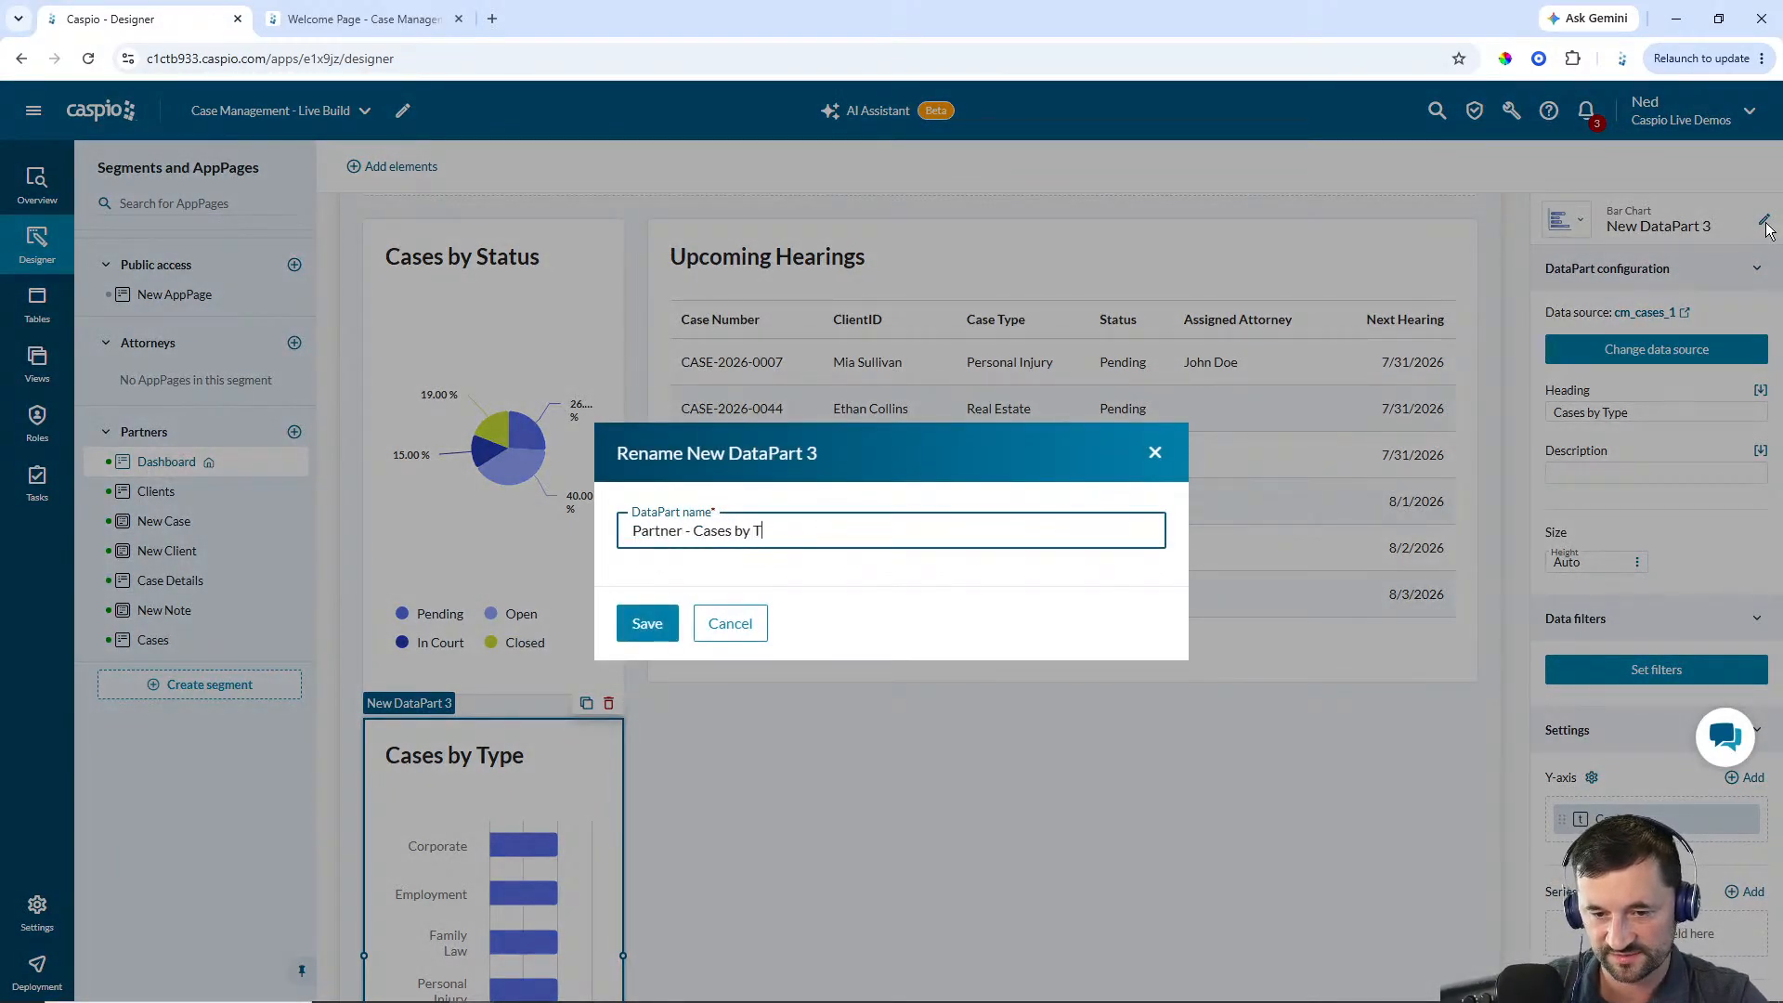
{"action": "type", "text": "ype"}
{"action": "key", "text": "Return"}
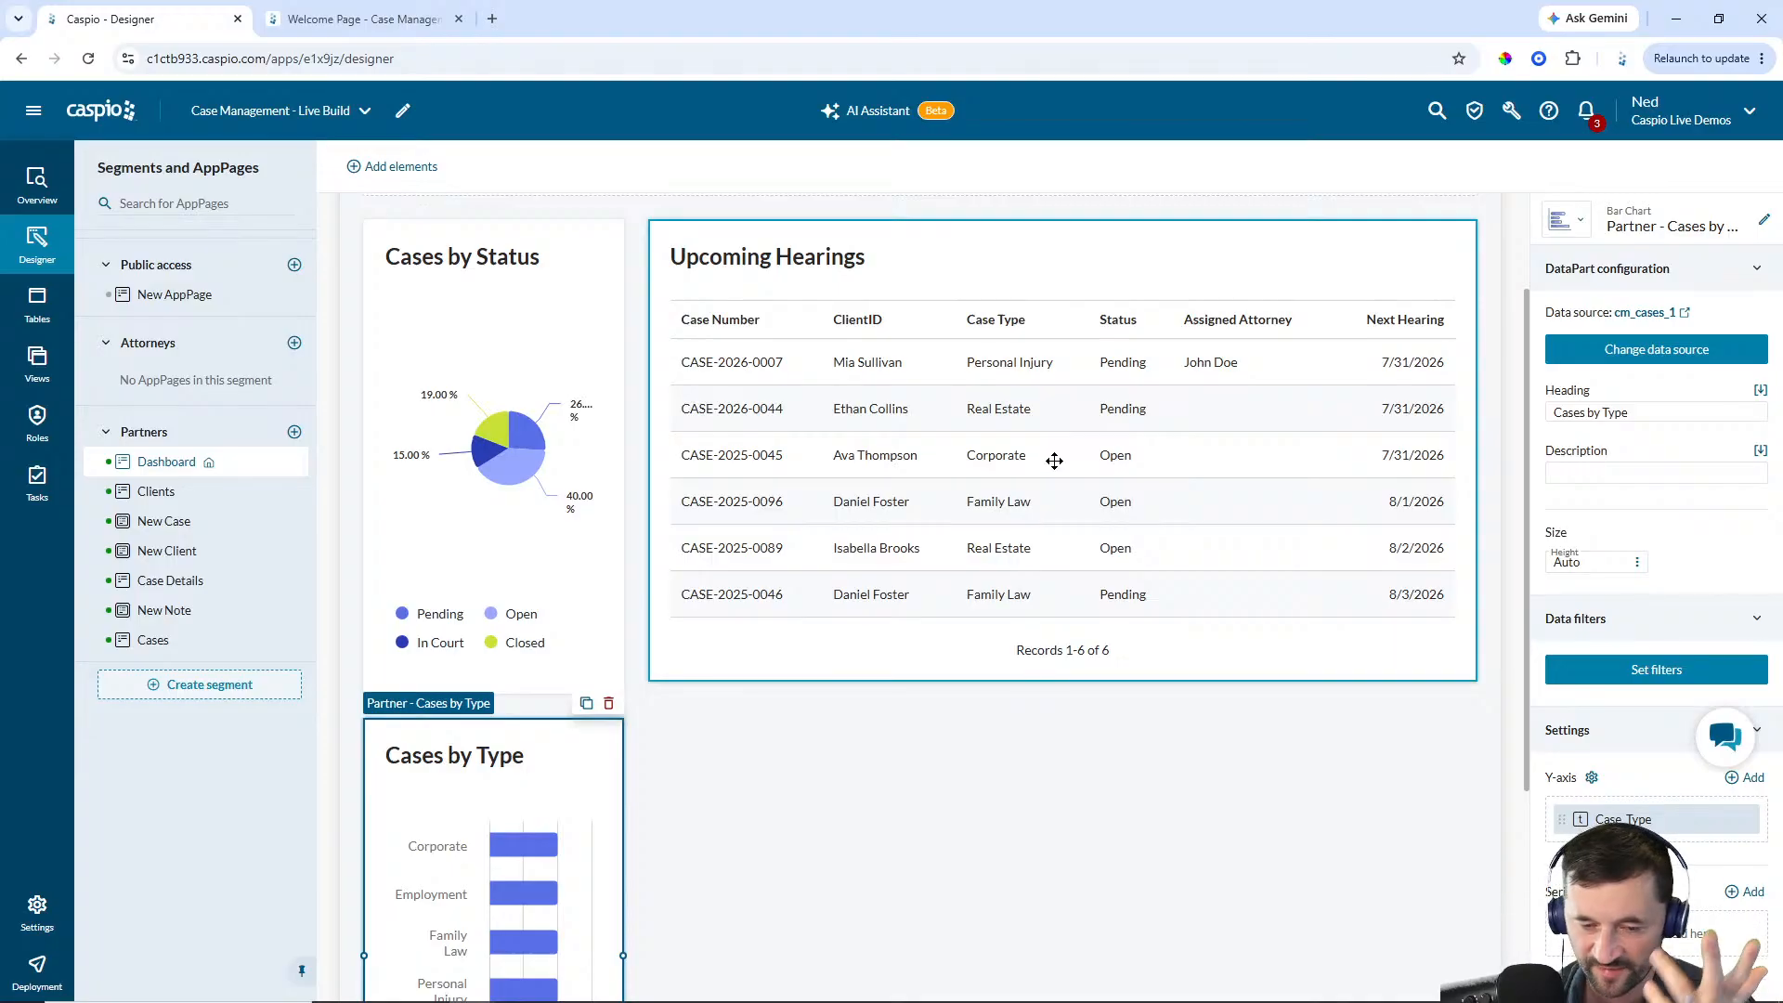
Add a tabular report beside the bar chart from cm_cases_1 with Case_Number, ClientID, Case_Type, Status, Assigned_Attorney and Open_Date
{"action": "scroll", "coordinate": [1054, 460], "scroll_direction": "up", "scroll_amount": 2}
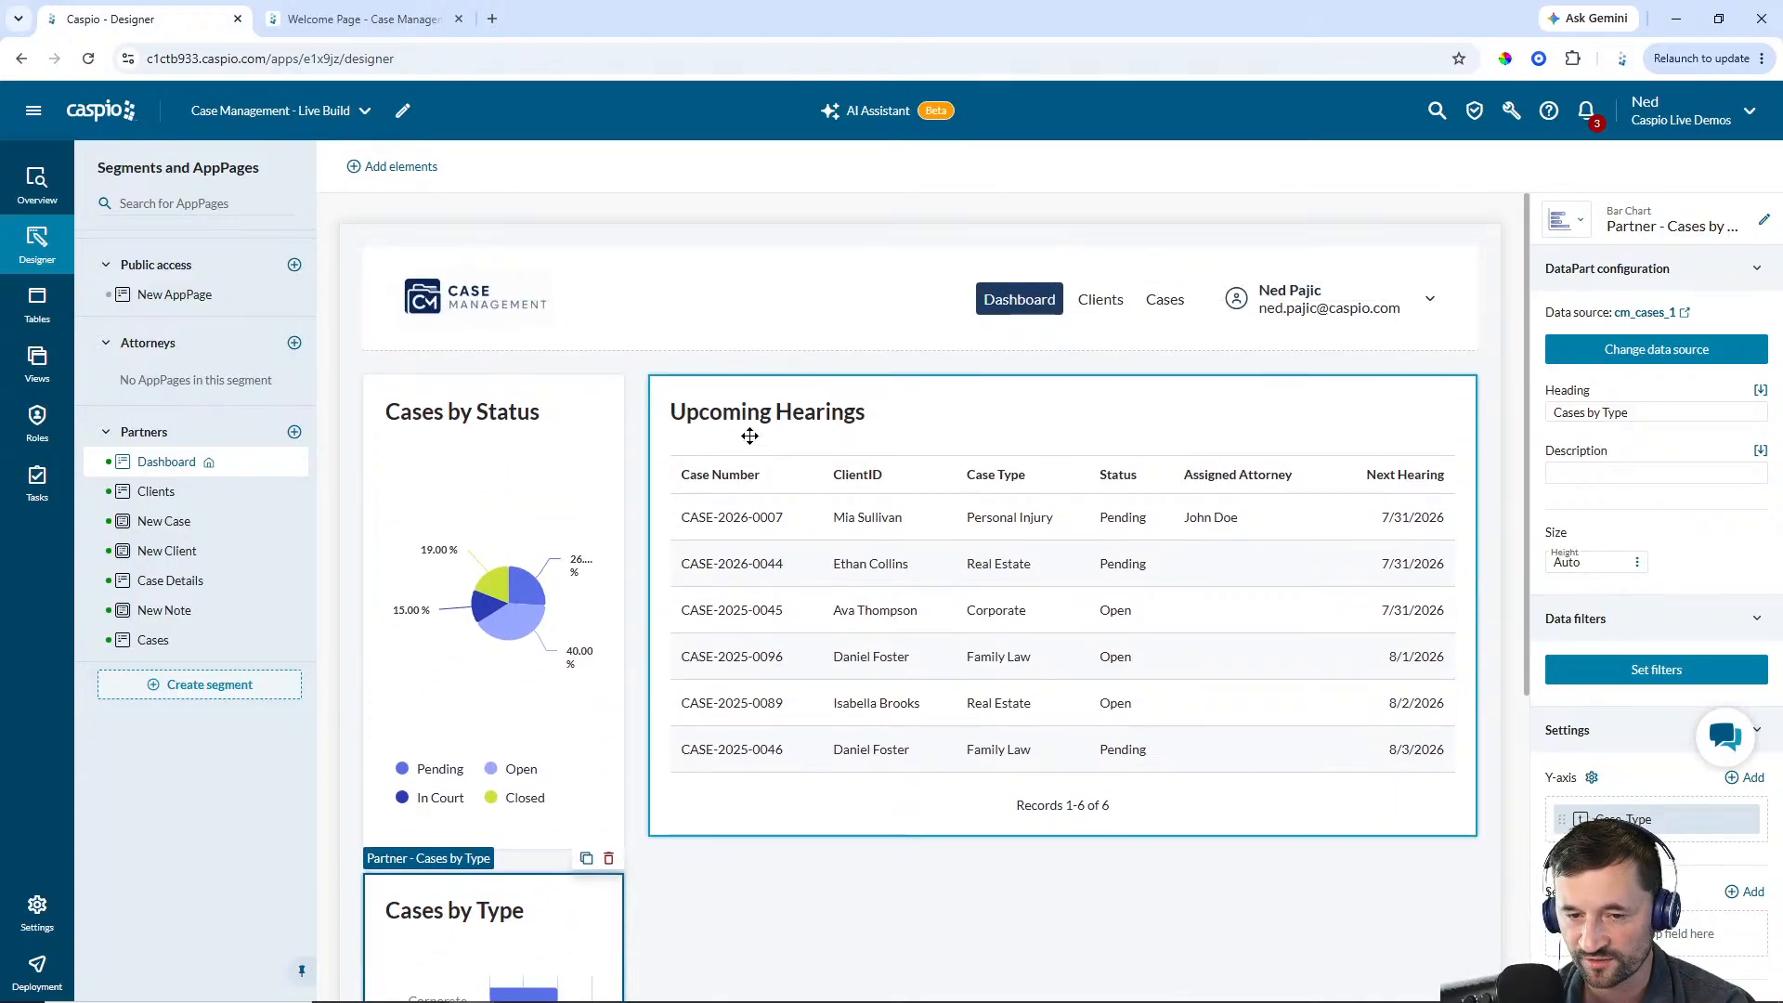
{"action": "left_click", "coordinate": [399, 167]}
{"action": "left_click_drag", "start_coordinate": [374, 469], "coordinate": [913, 903]}
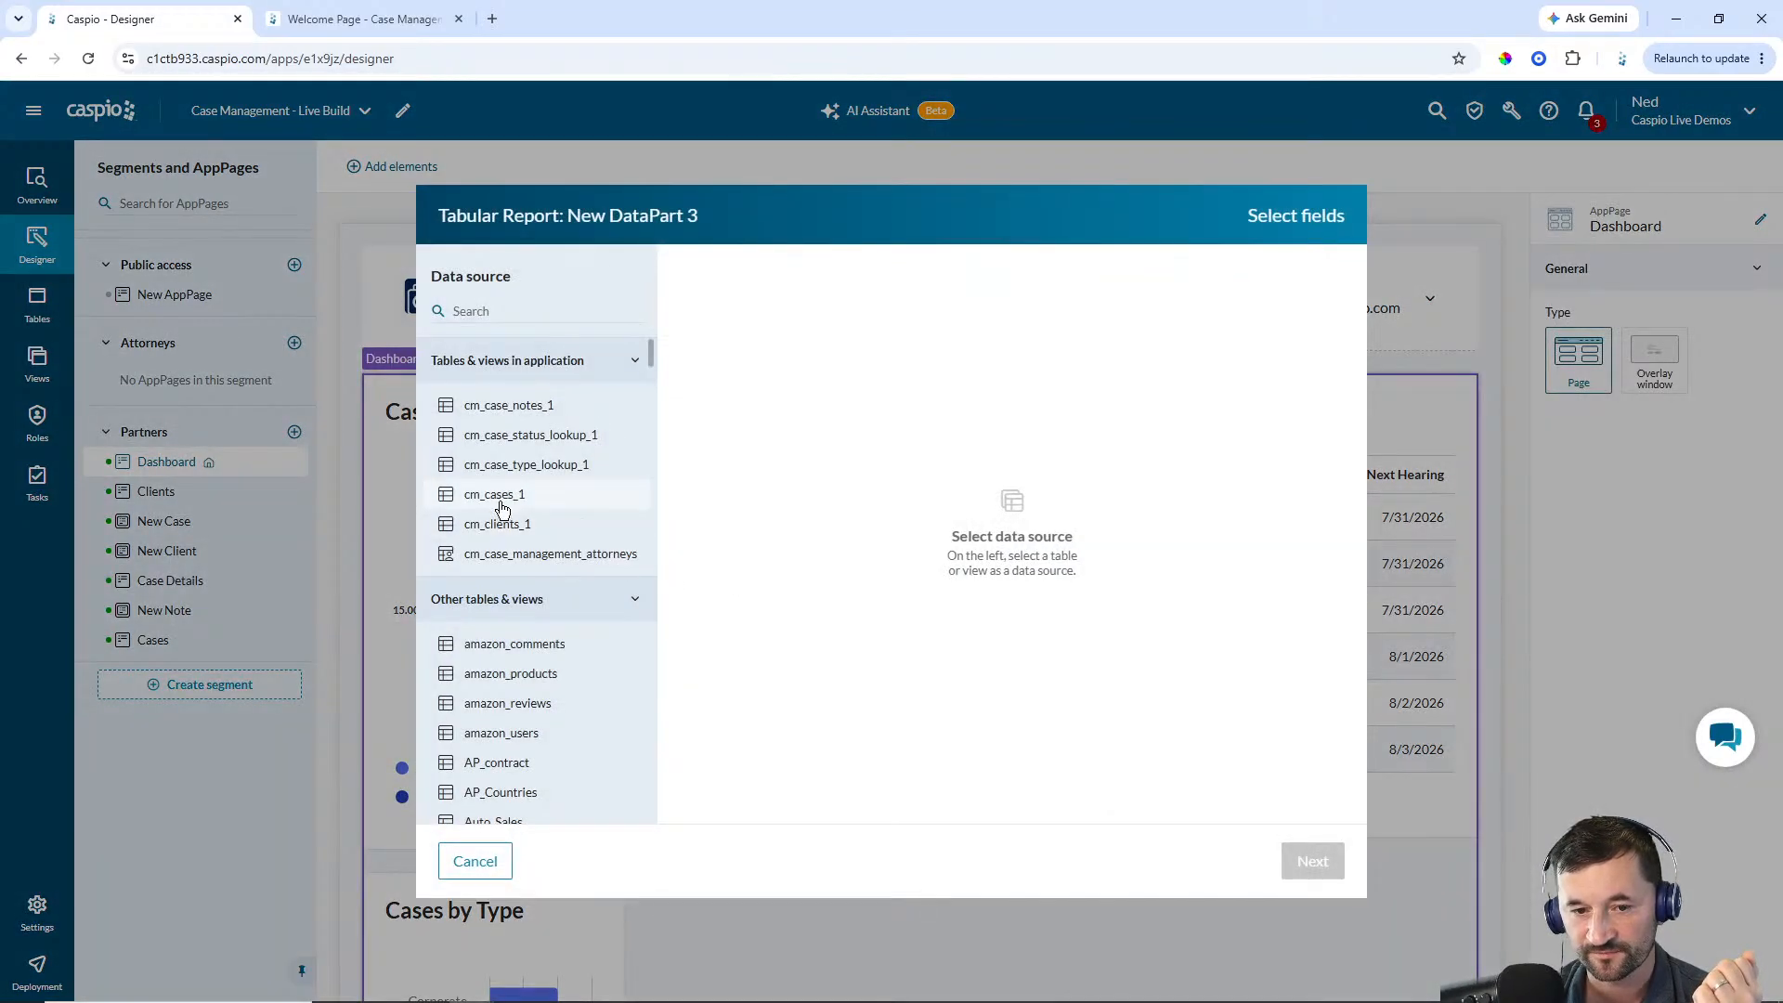
{"action": "left_click", "coordinate": [504, 509]}
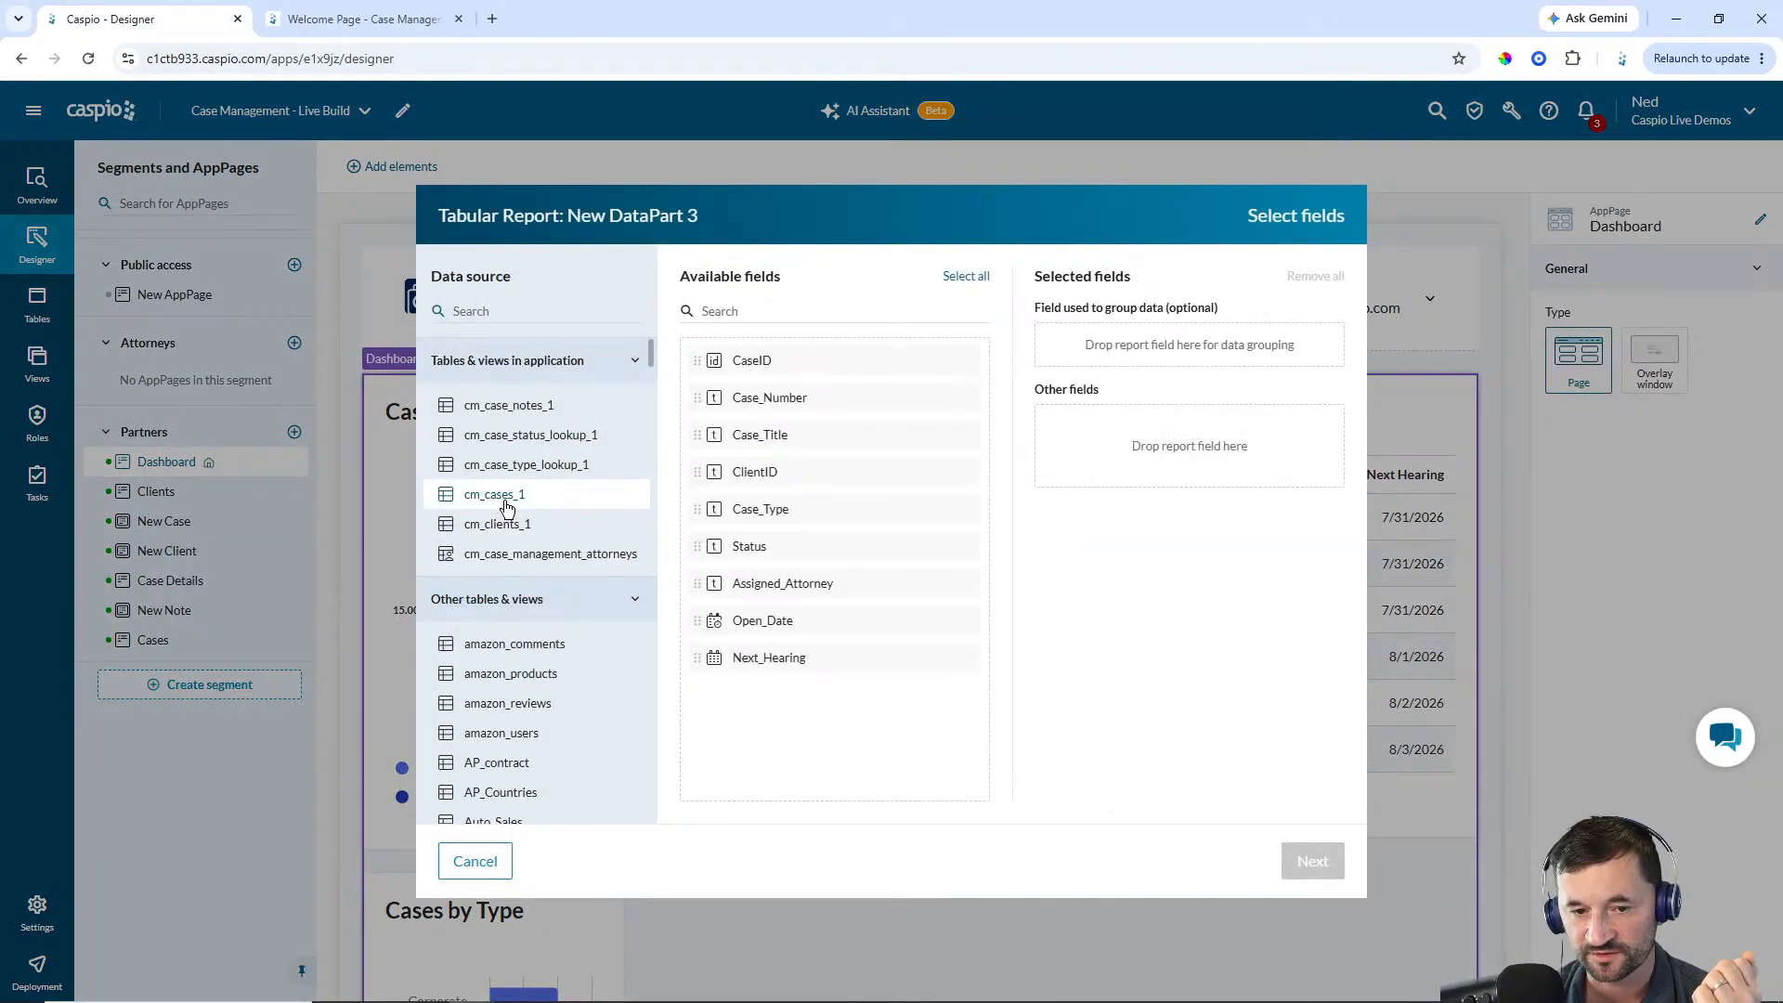
{"action": "left_click", "coordinate": [775, 399]}
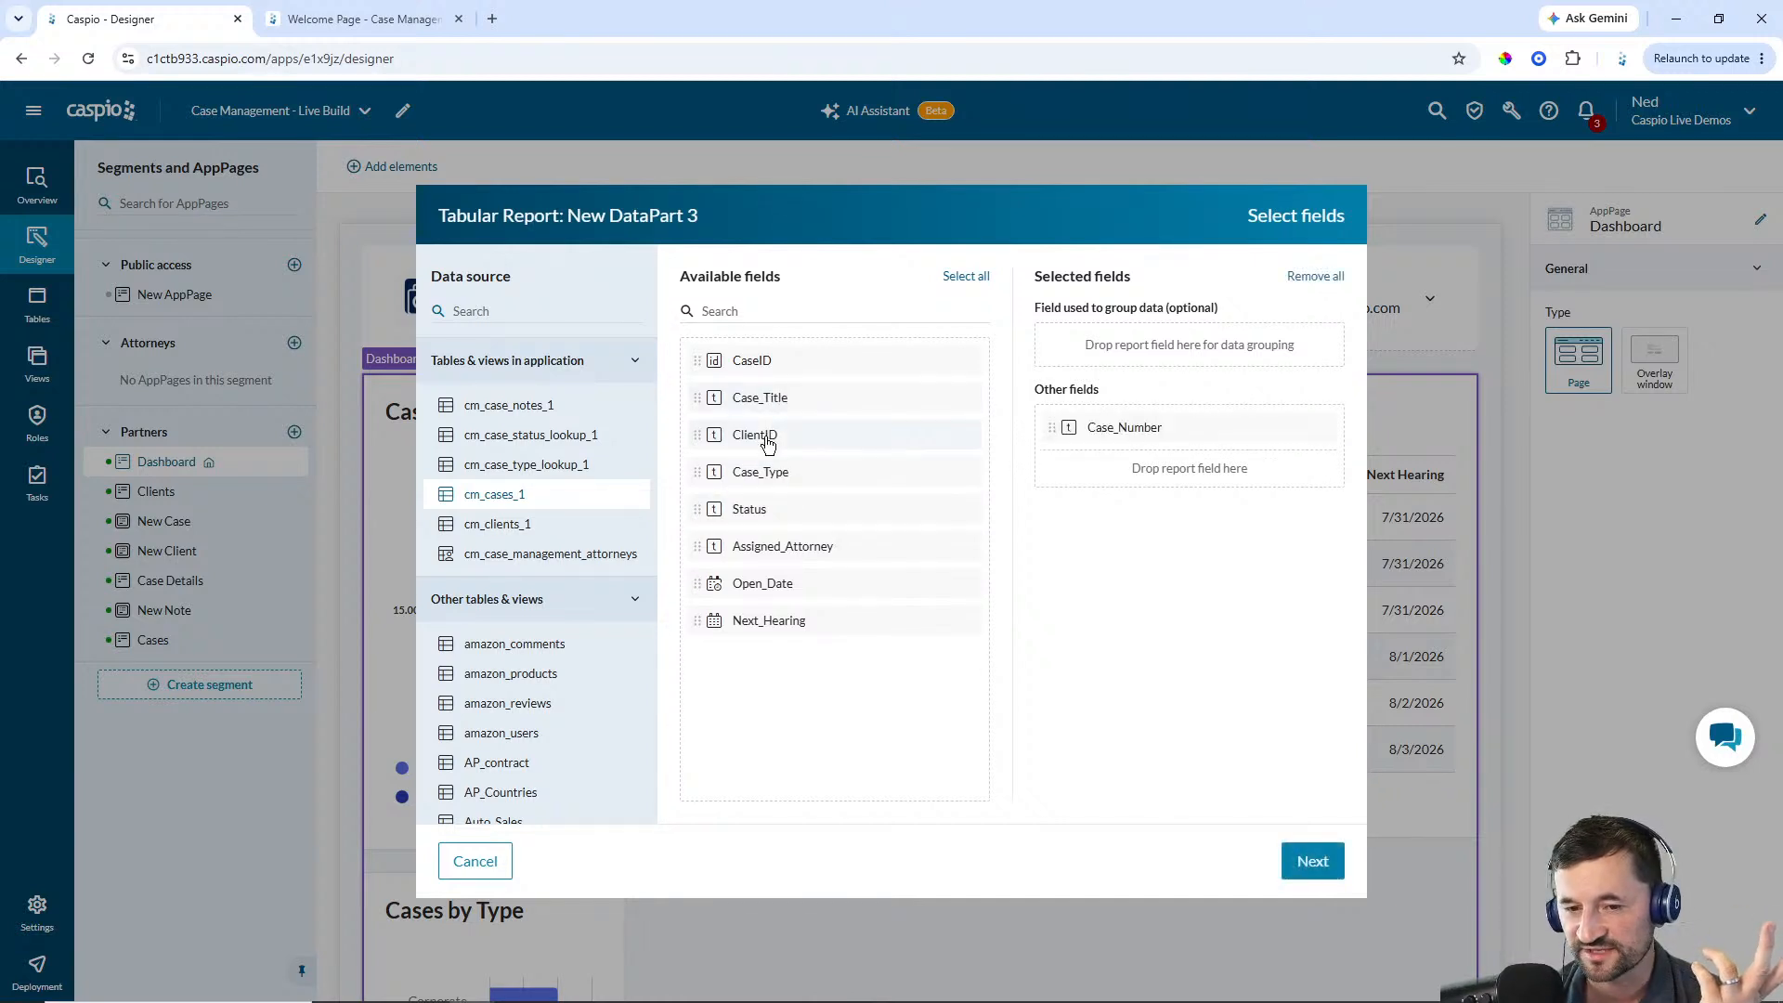
{"action": "left_click", "coordinate": [762, 437]}
{"action": "left_click", "coordinate": [766, 439]}
{"action": "left_click", "coordinate": [765, 442]}
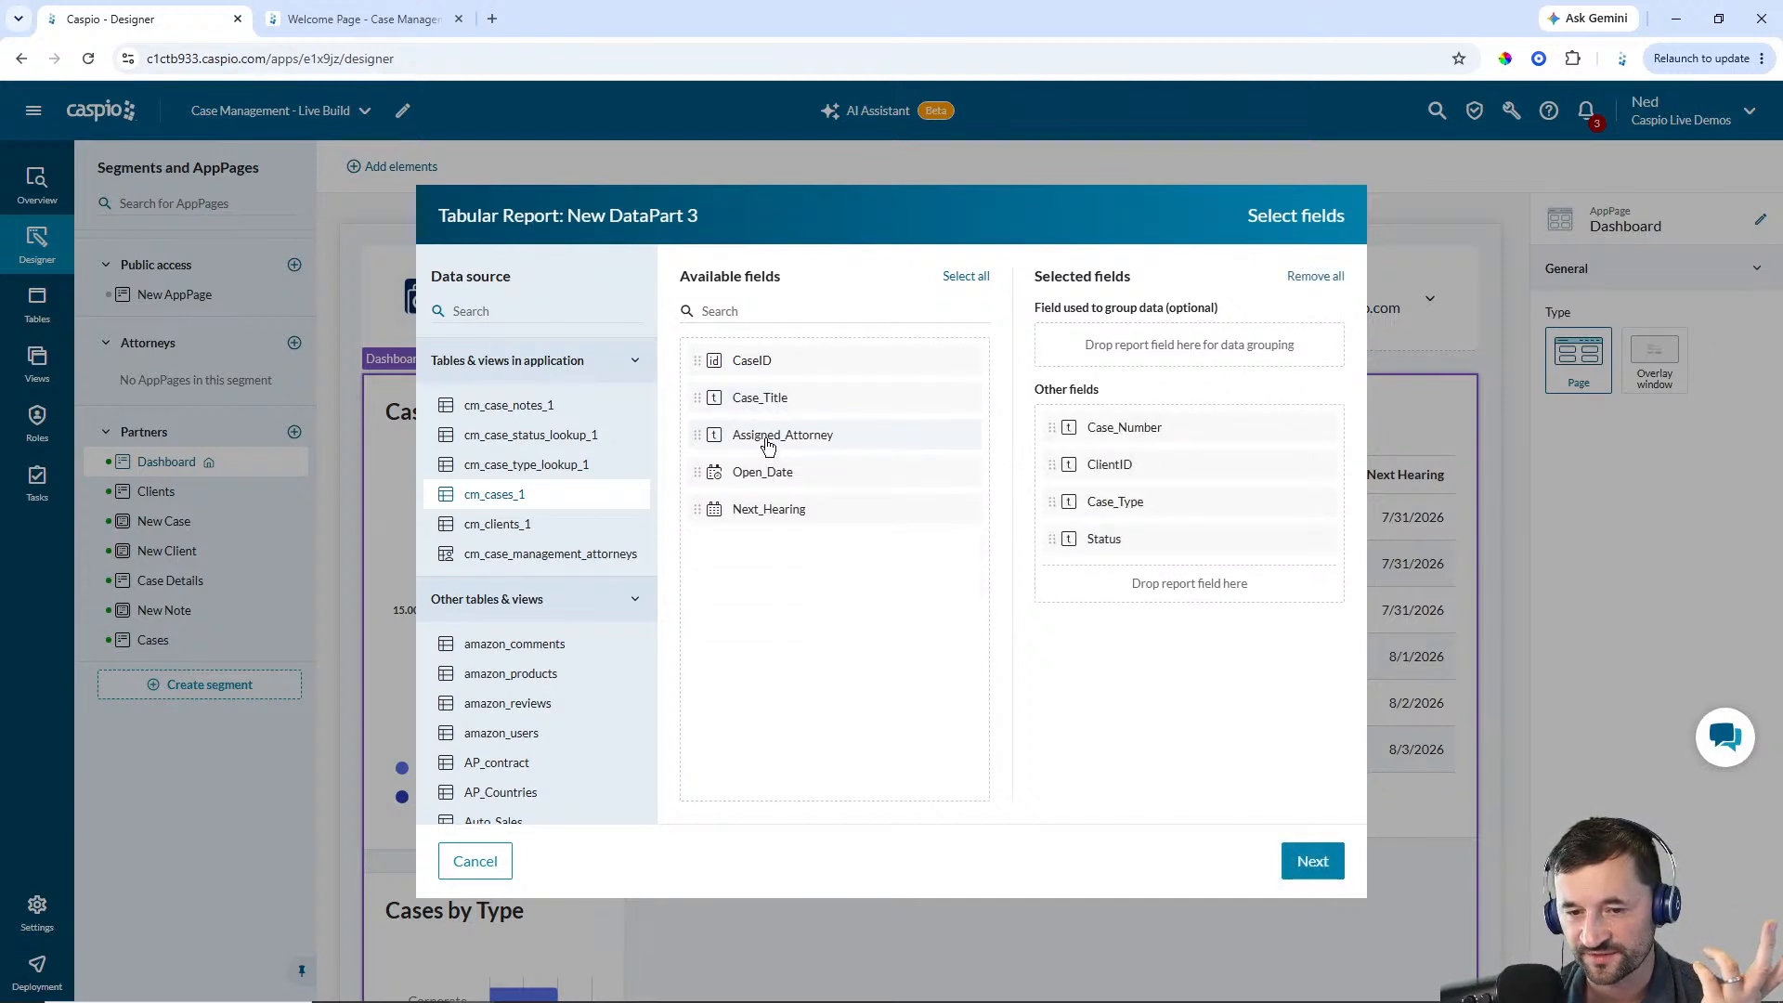
{"action": "left_click", "coordinate": [769, 442]}
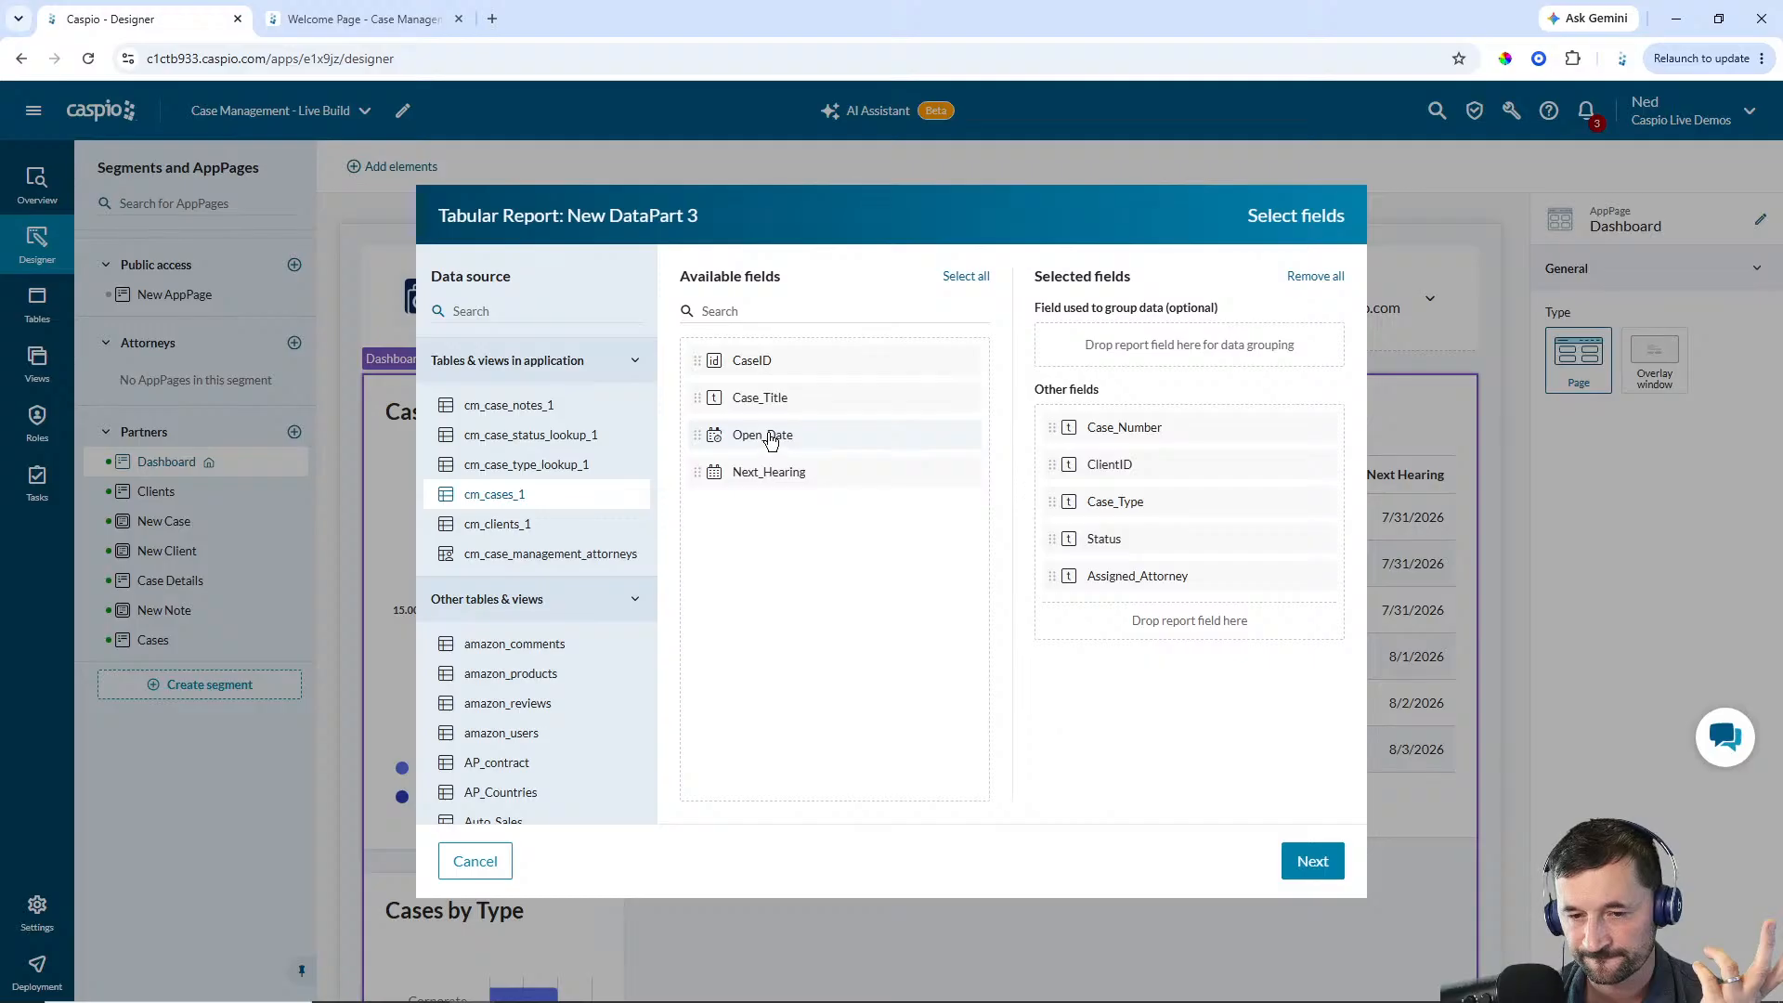
{"action": "left_click", "coordinate": [769, 439]}
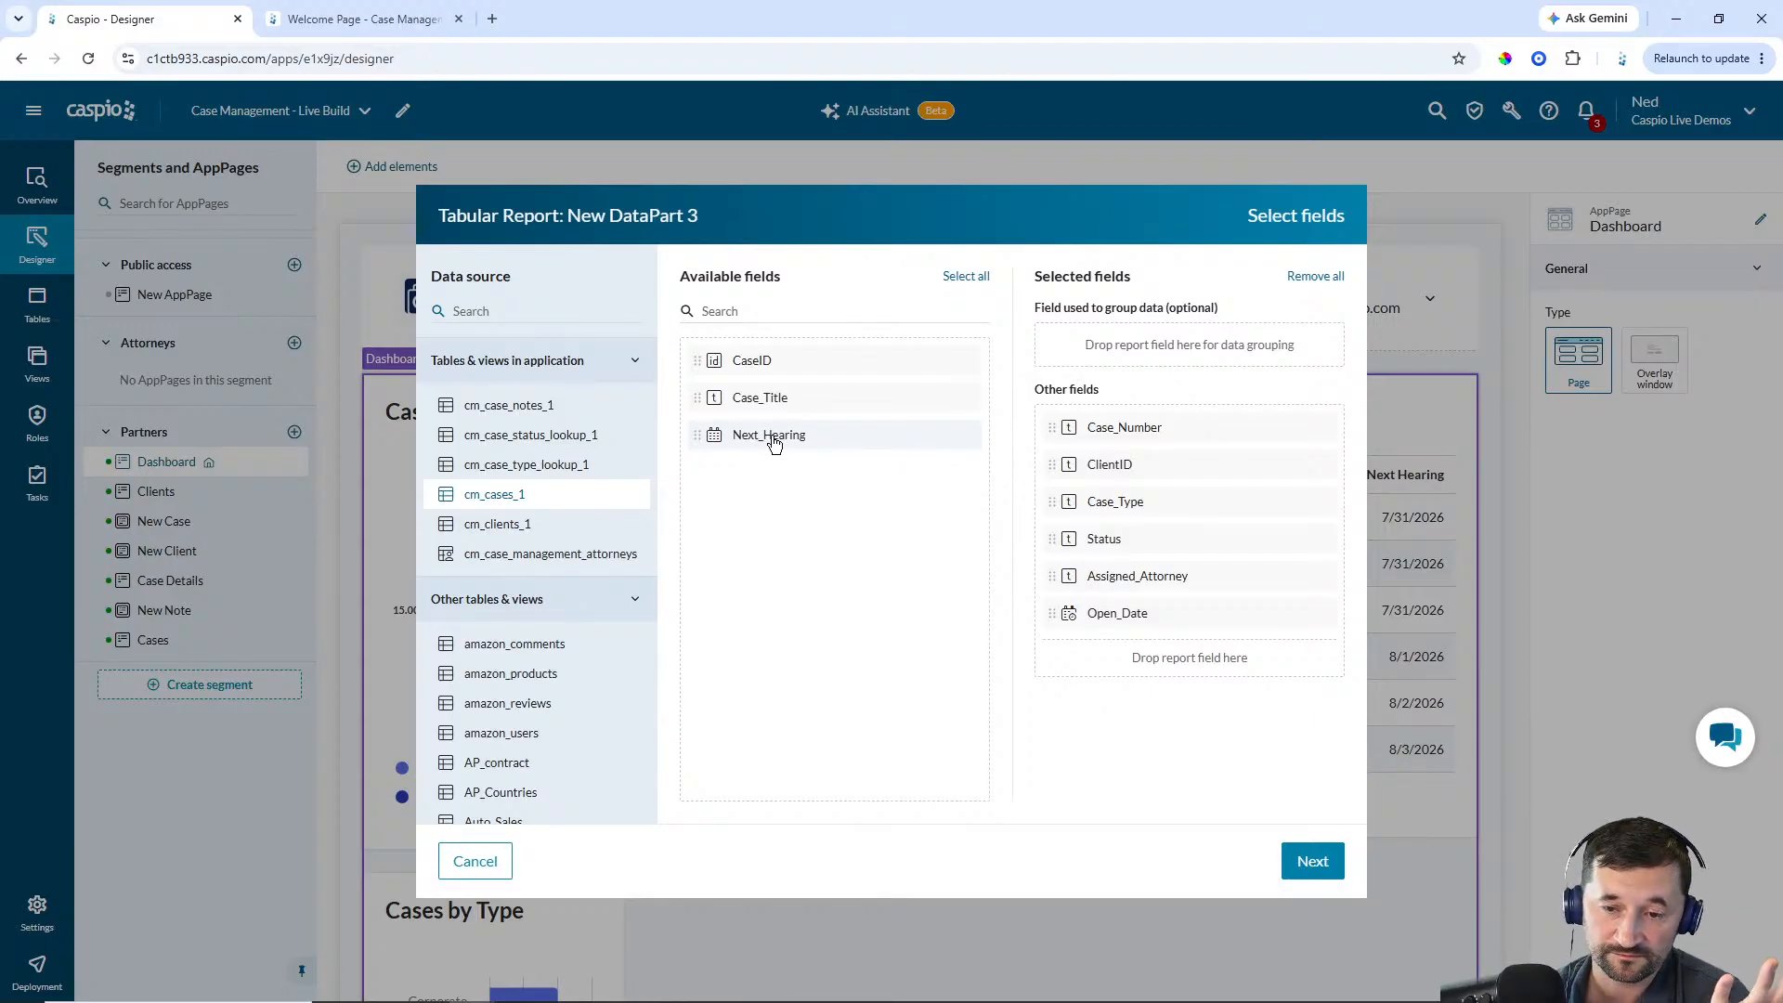
{"action": "left_click", "coordinate": [1308, 865]}
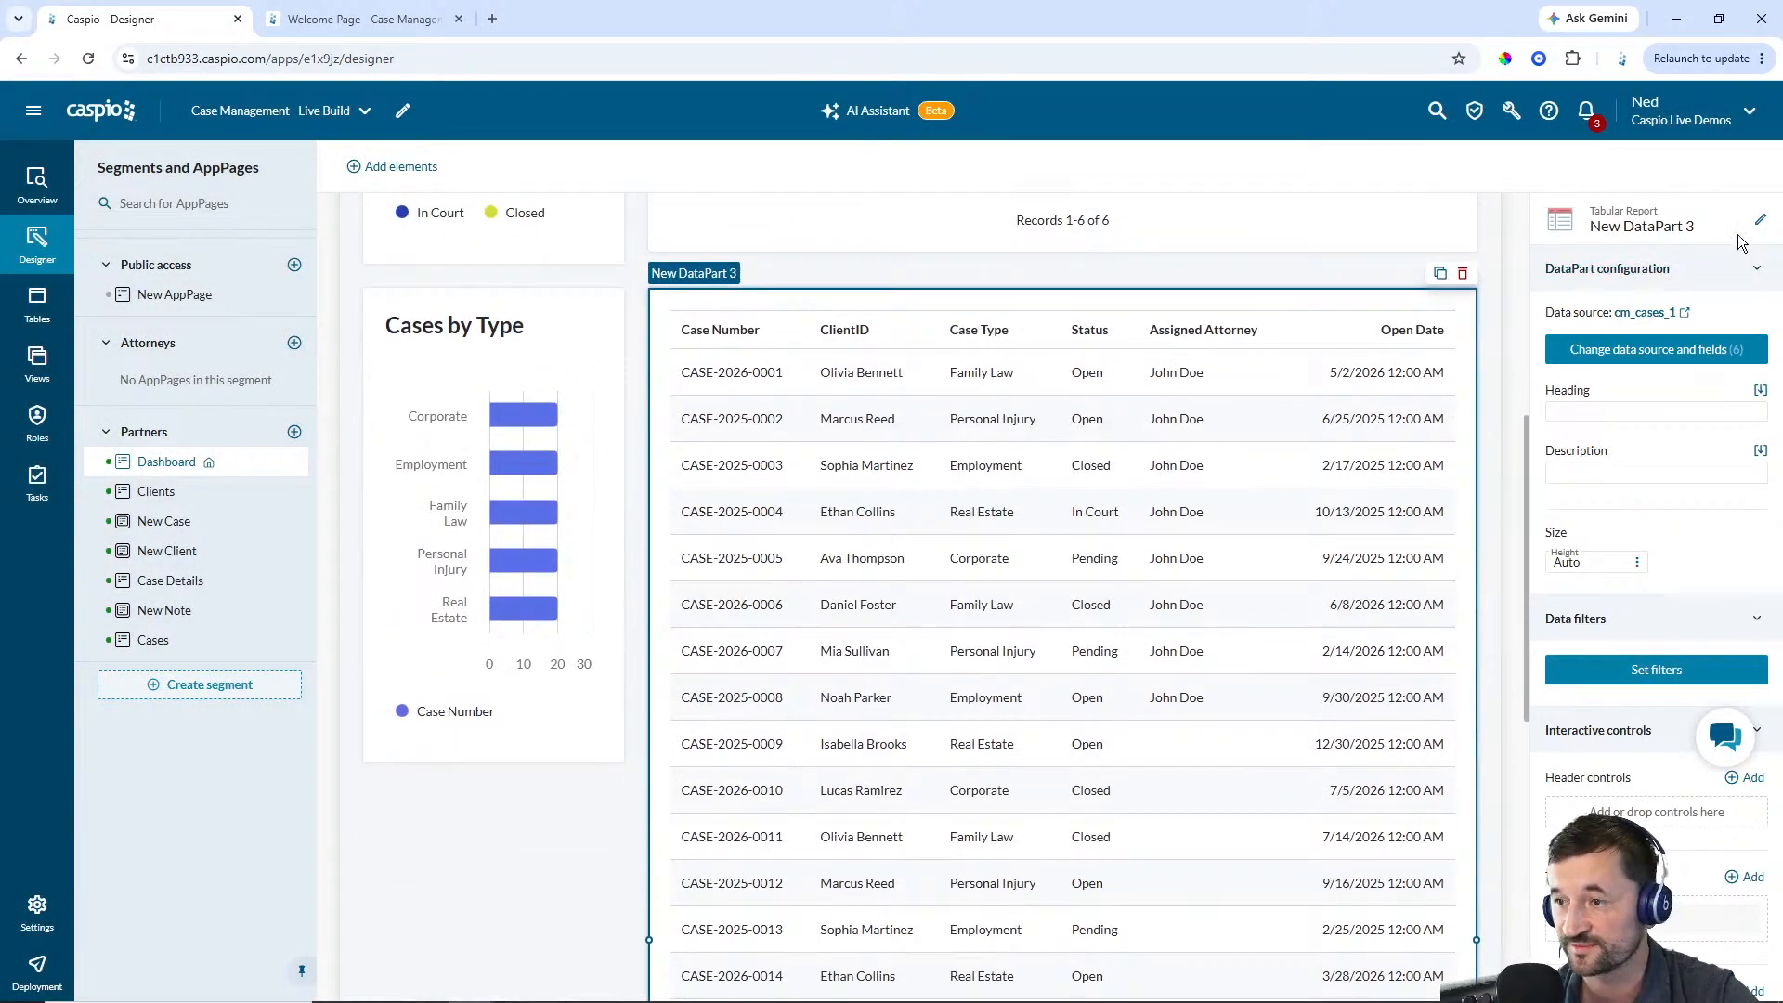
Rename the new report DataPart to Partner - Recently Created Cases and set its heading to Recently Created Cases
{"action": "left_click", "coordinate": [1761, 220]}
{"action": "type", "text": "Partner - Recently Created Cases"}
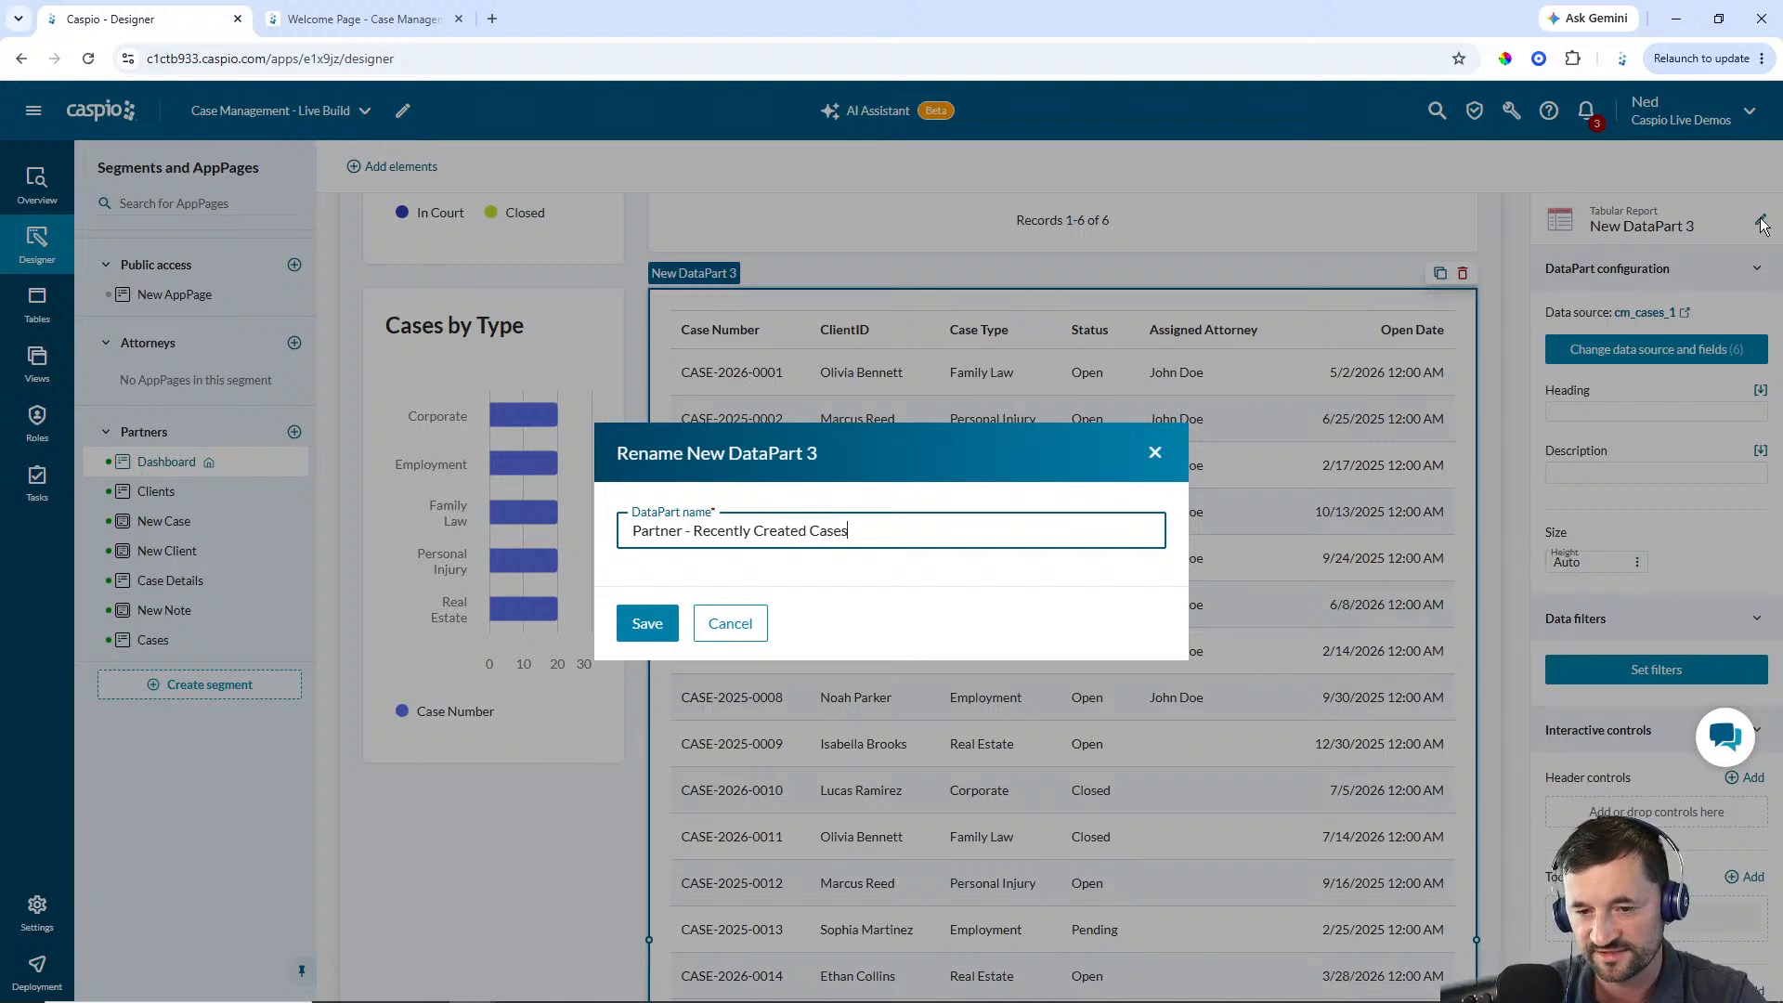
{"action": "key", "text": "Return"}
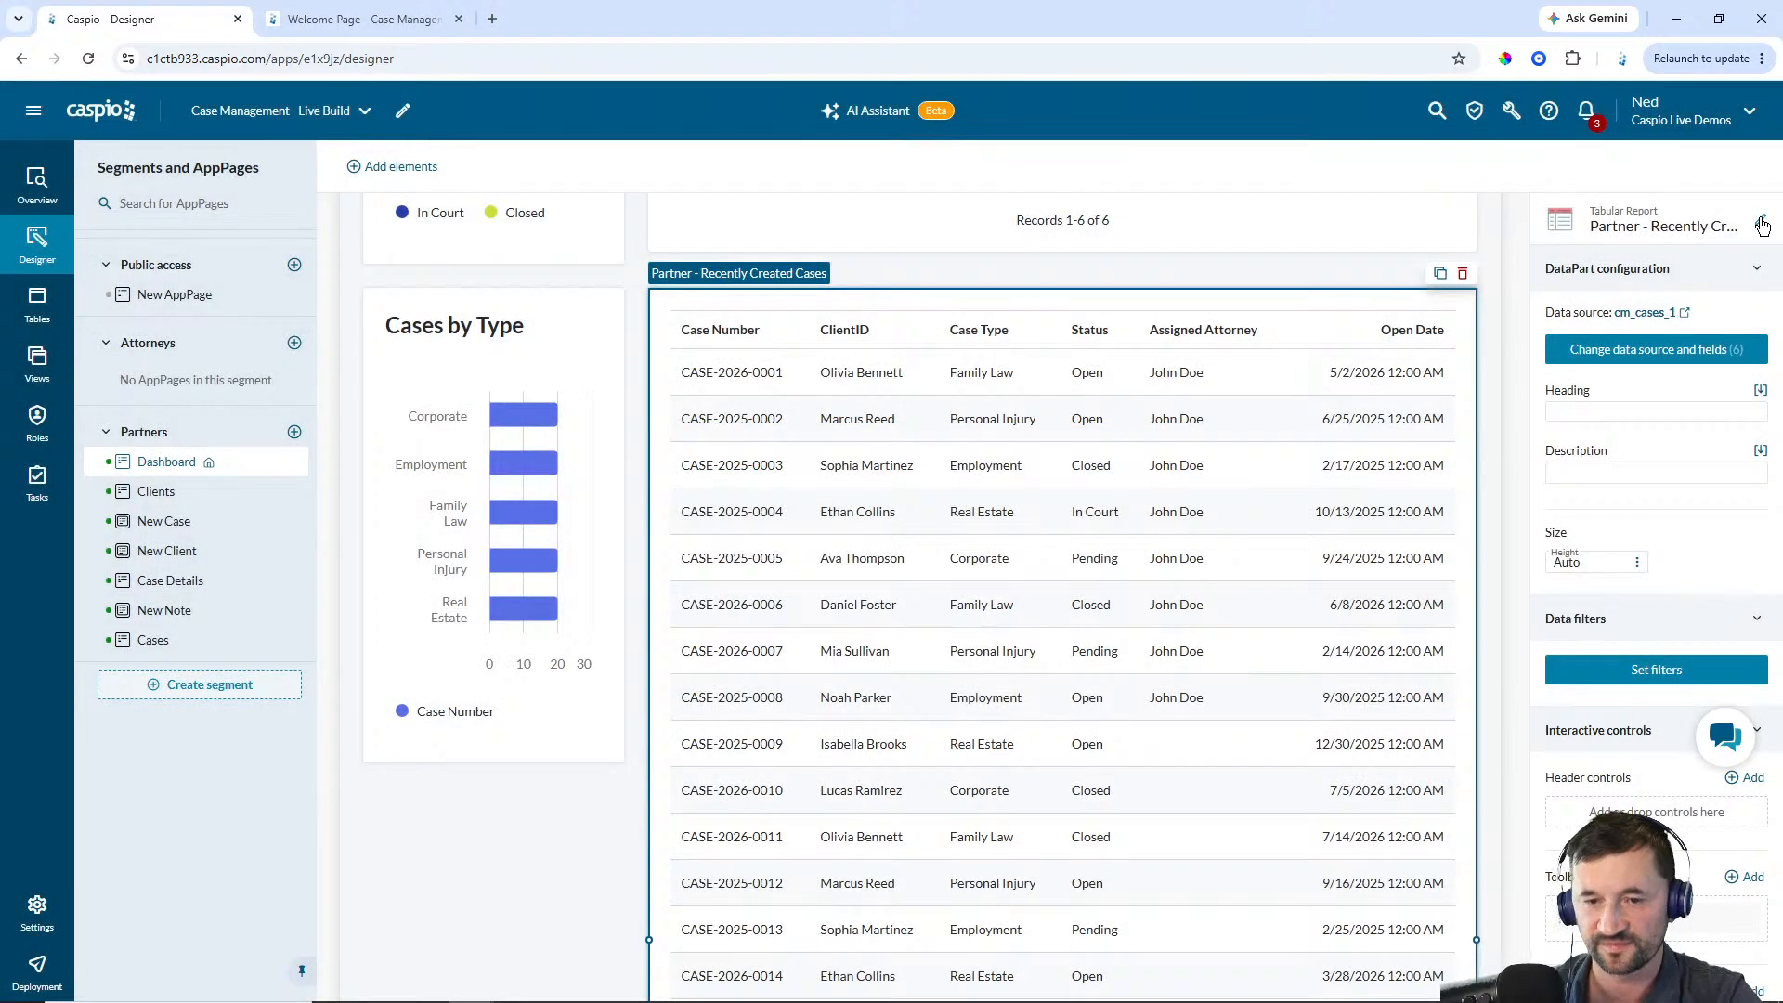
{"action": "left_click", "coordinate": [1566, 412]}
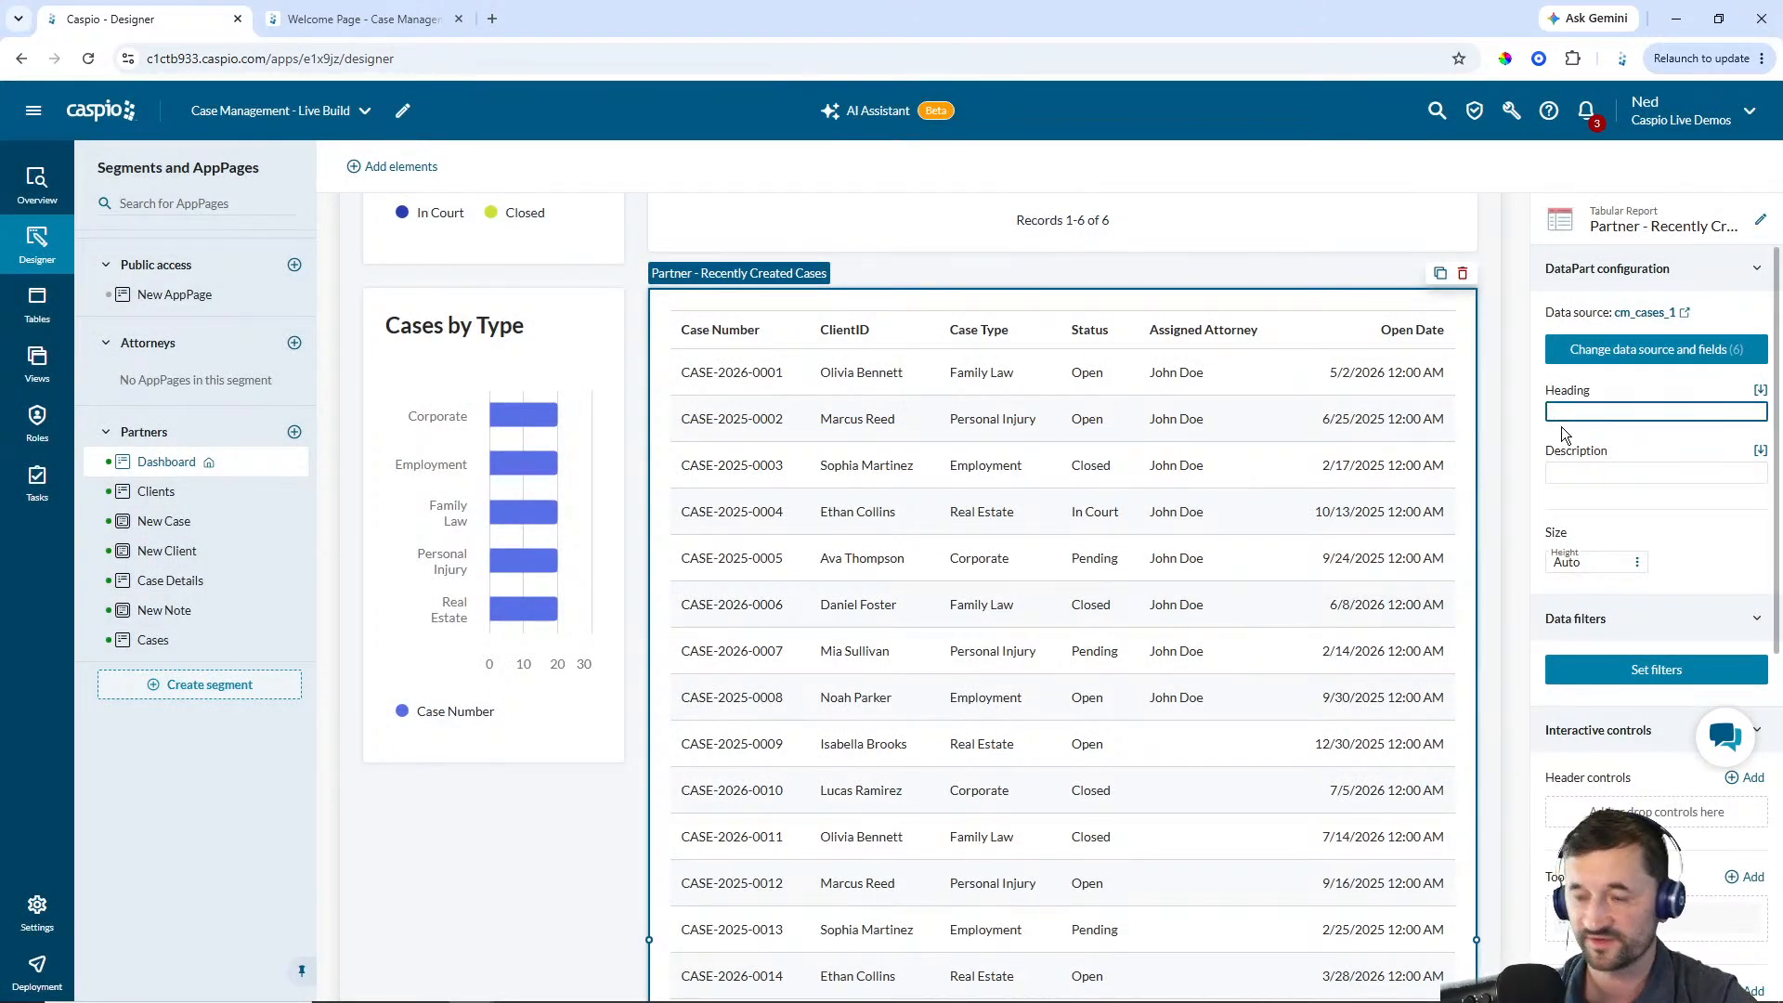
{"action": "type", "text": "Rec"}
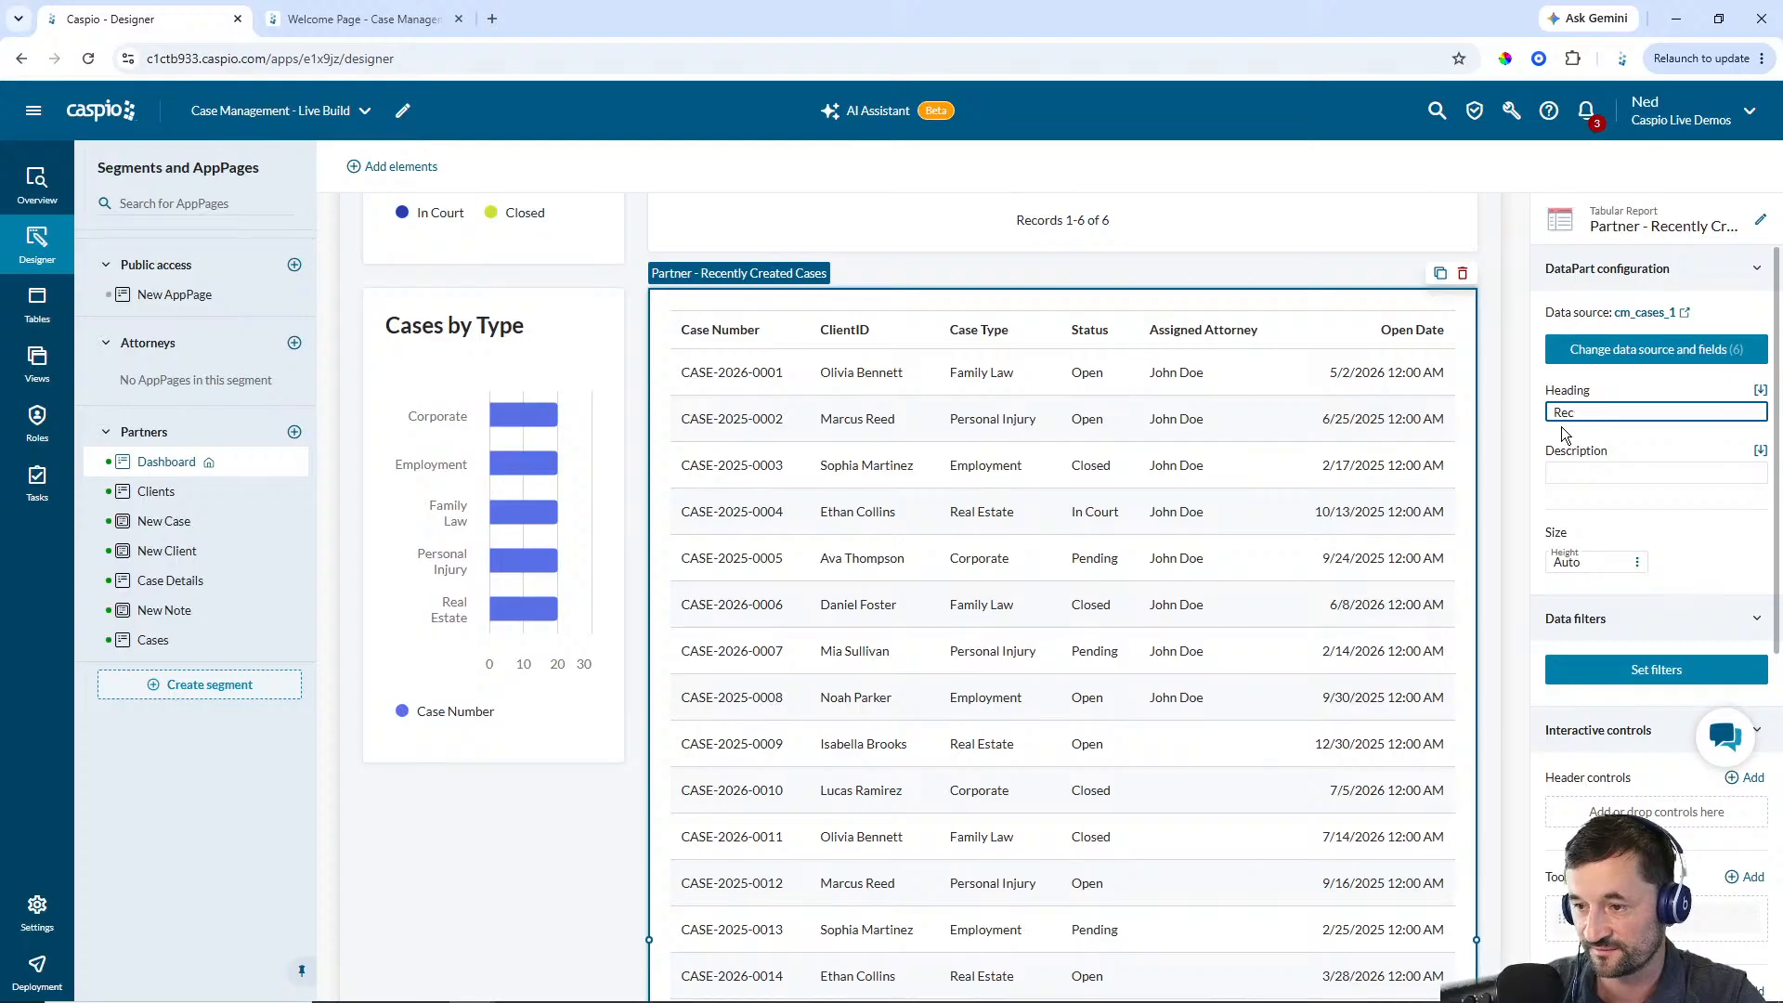
{"action": "type", "text": "ently Created"}
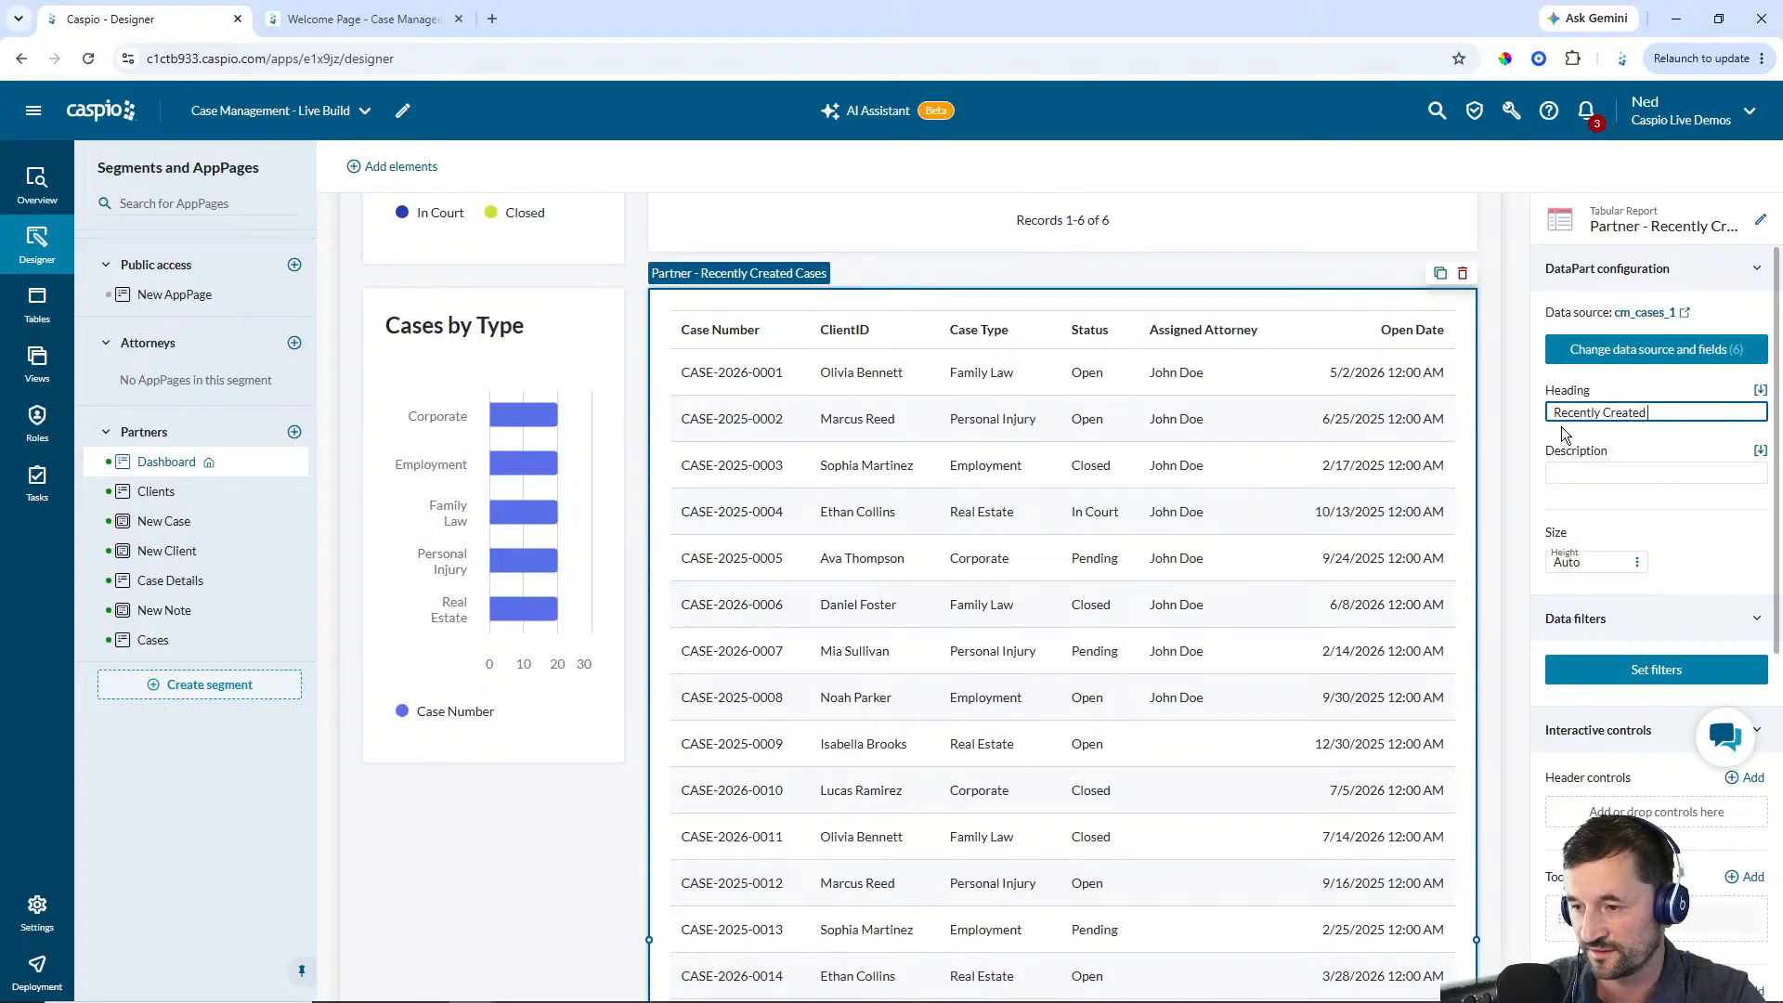
{"action": "type", "text": " Cases"}
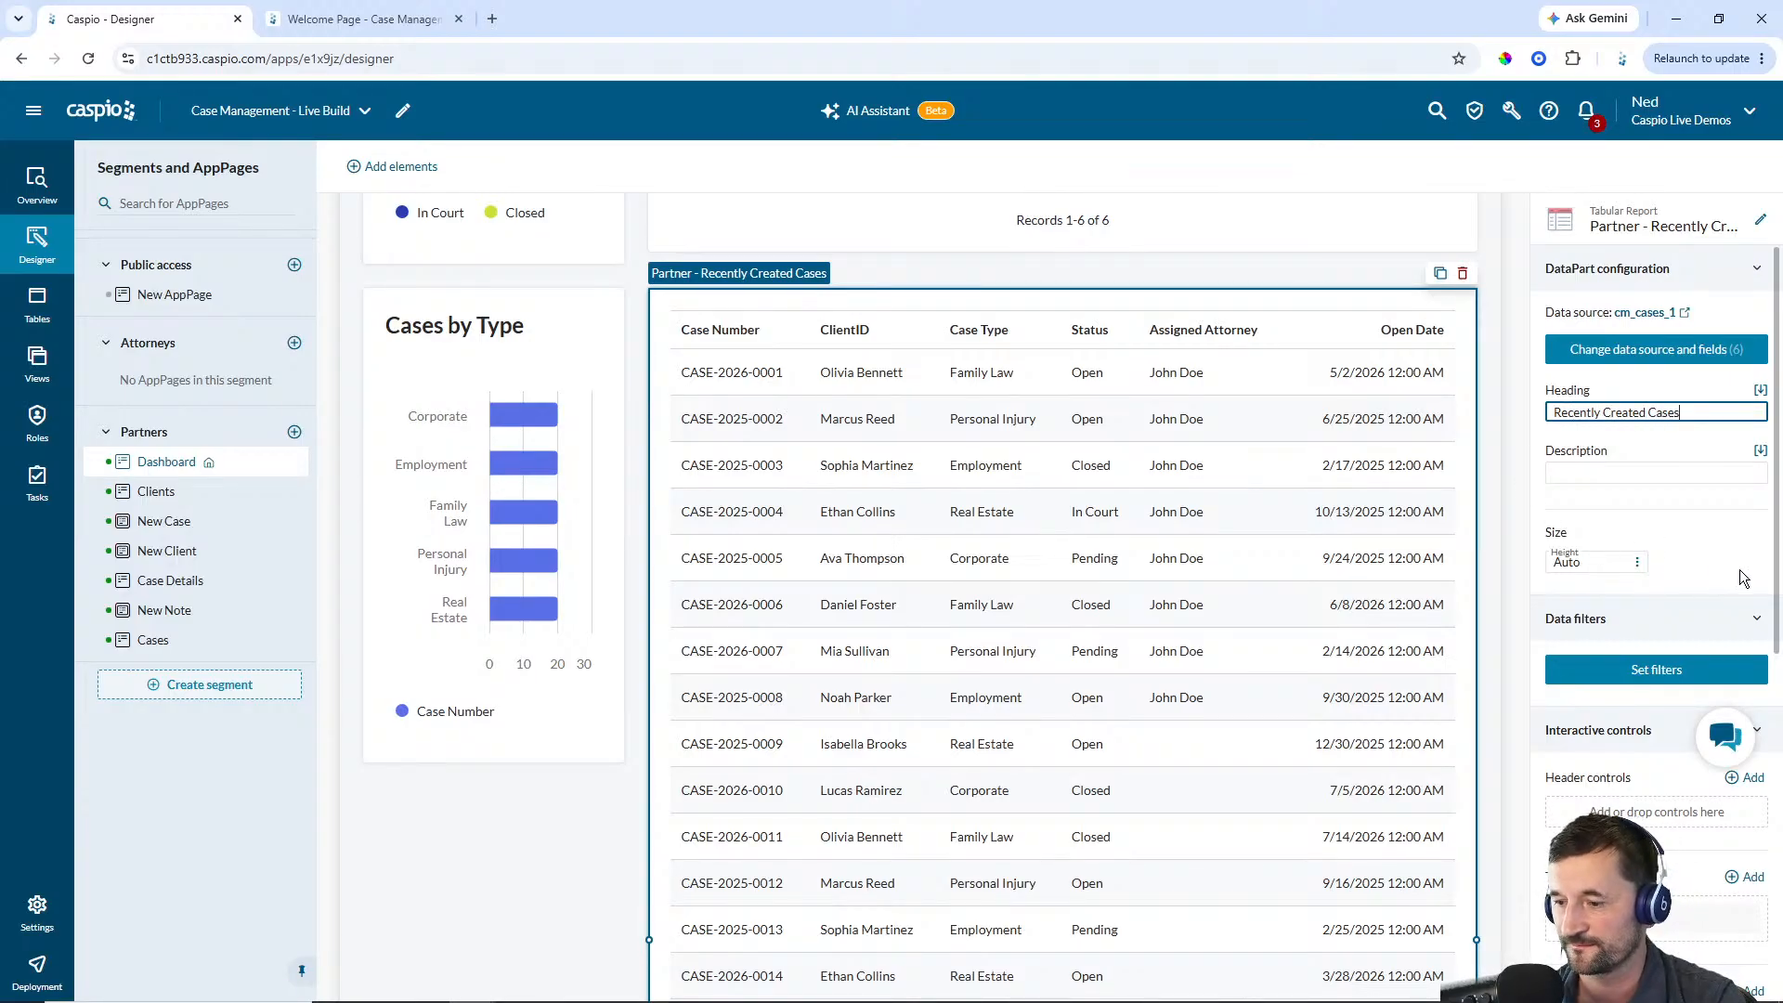
Limit the Recently Created Cases report to a maximum of 6 total records
{"action": "scroll", "coordinate": [1689, 585], "scroll_direction": "down", "scroll_amount": 4}
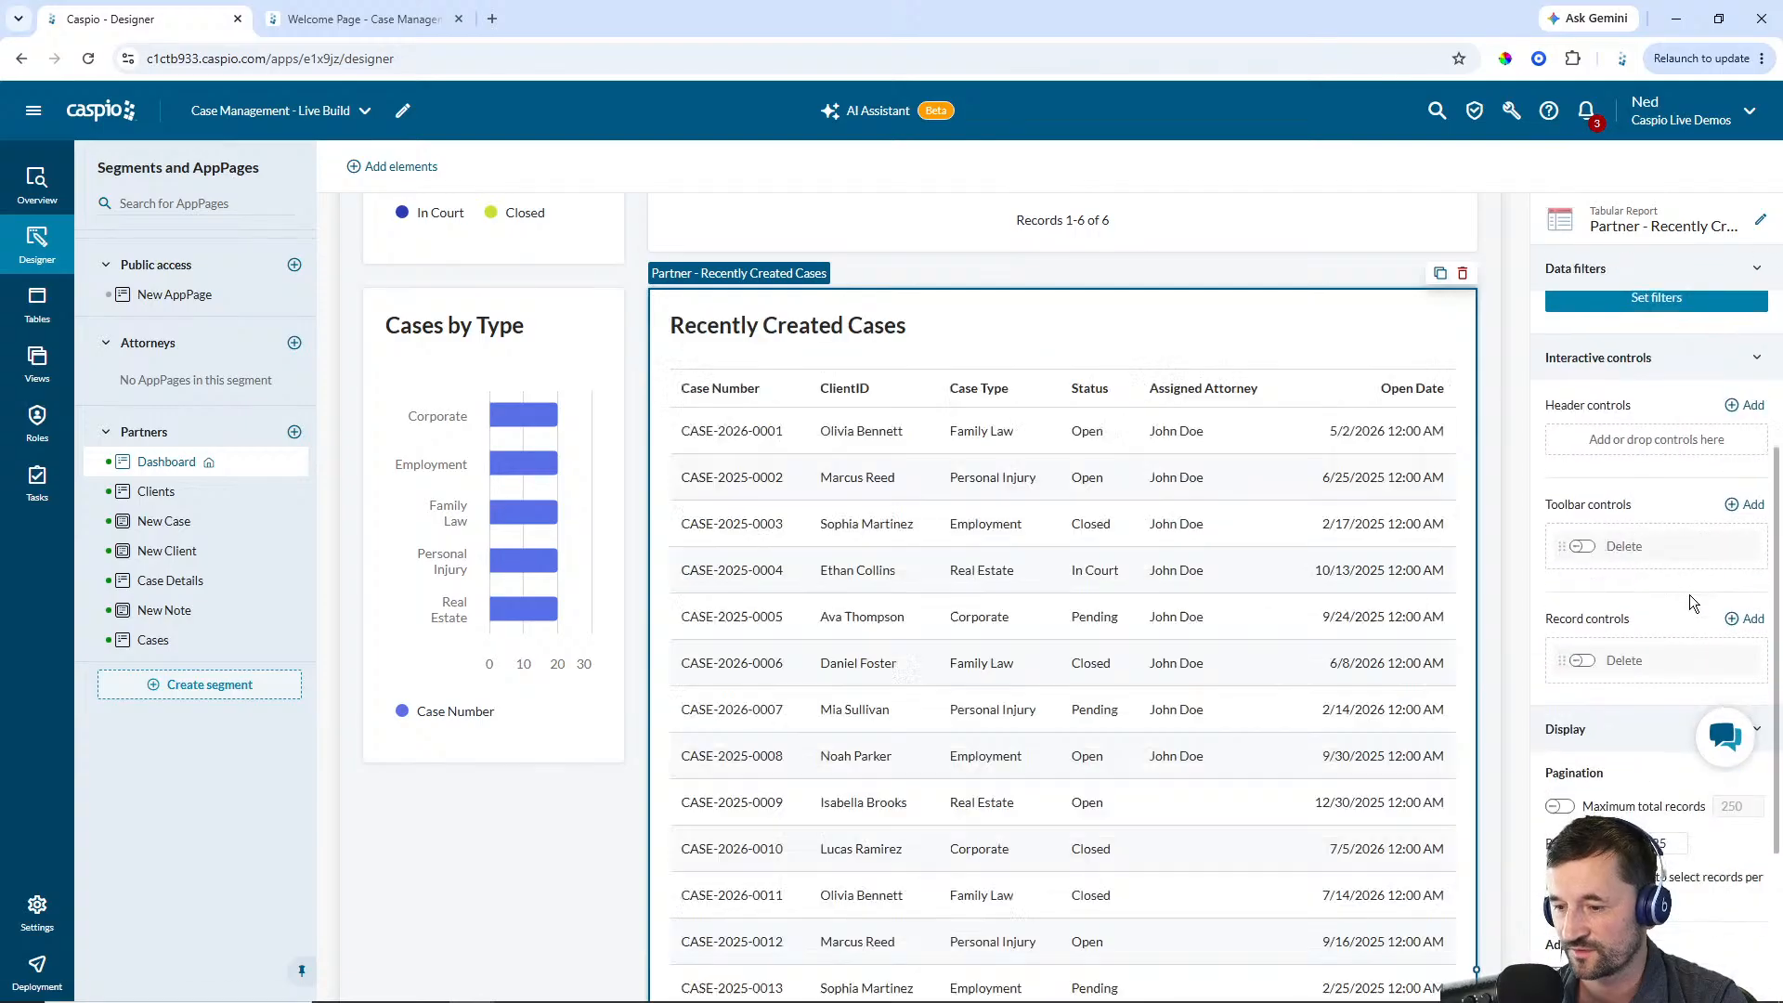
{"action": "scroll", "coordinate": [1685, 602], "scroll_direction": "down", "scroll_amount": 3}
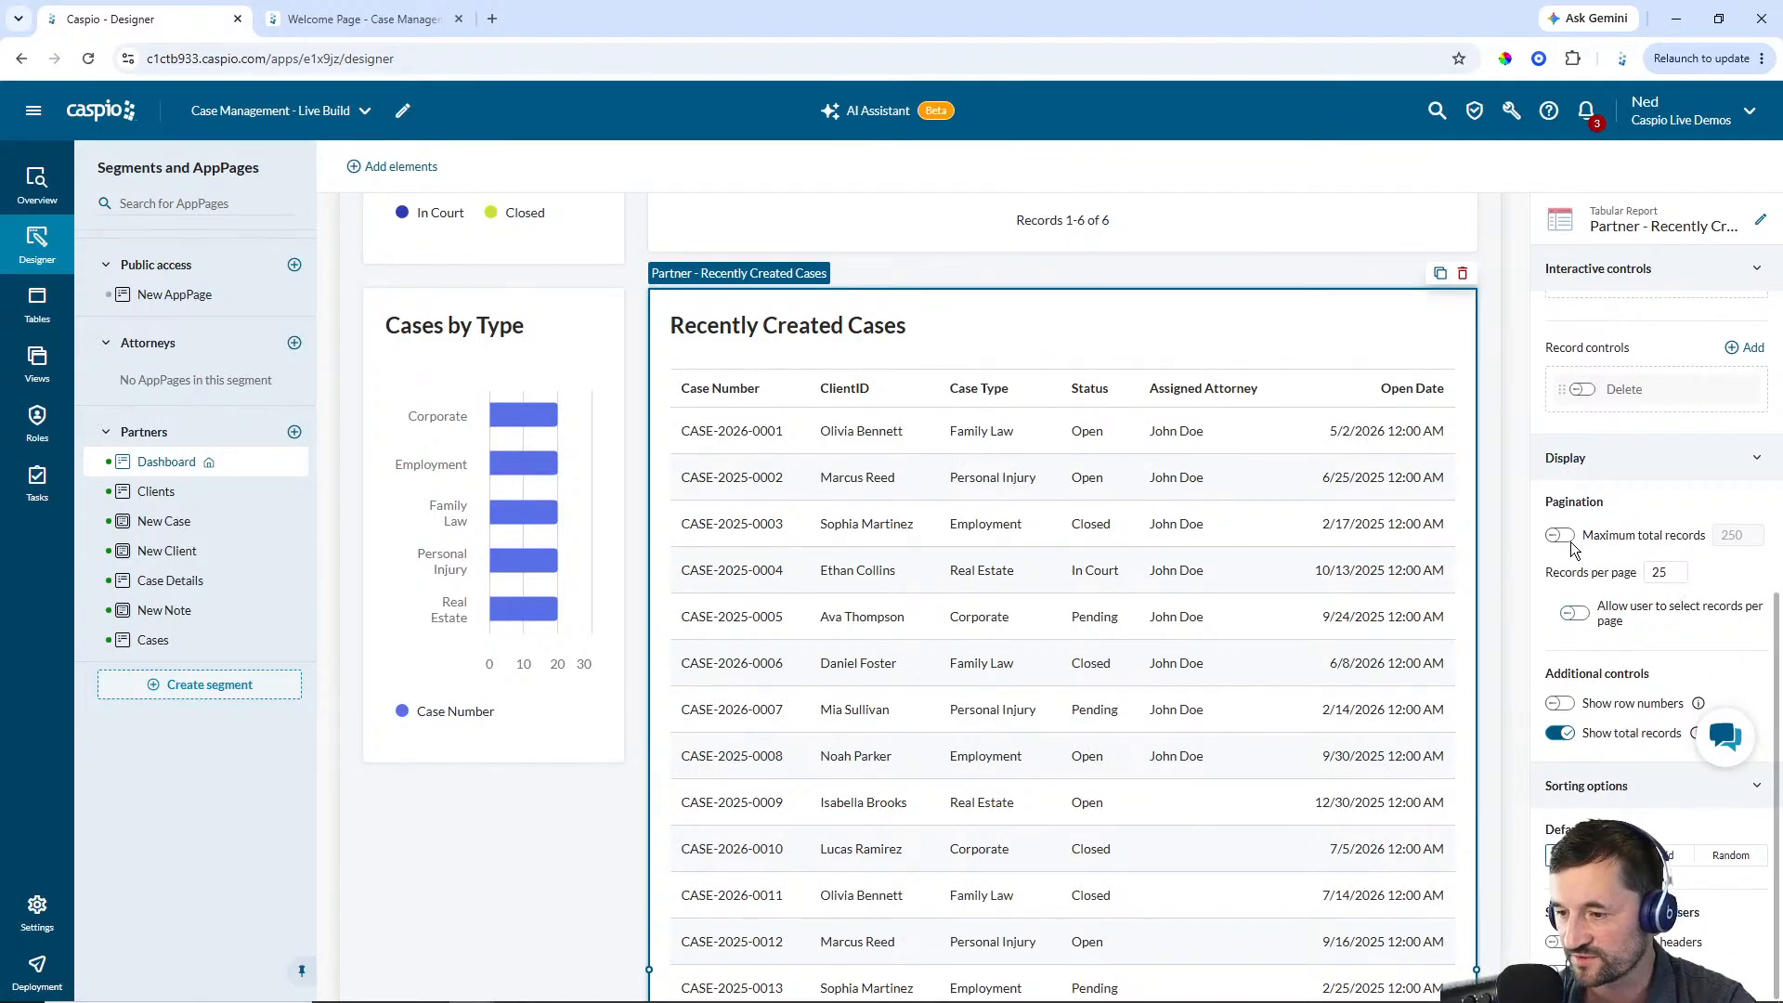
{"action": "left_click", "coordinate": [1563, 537]}
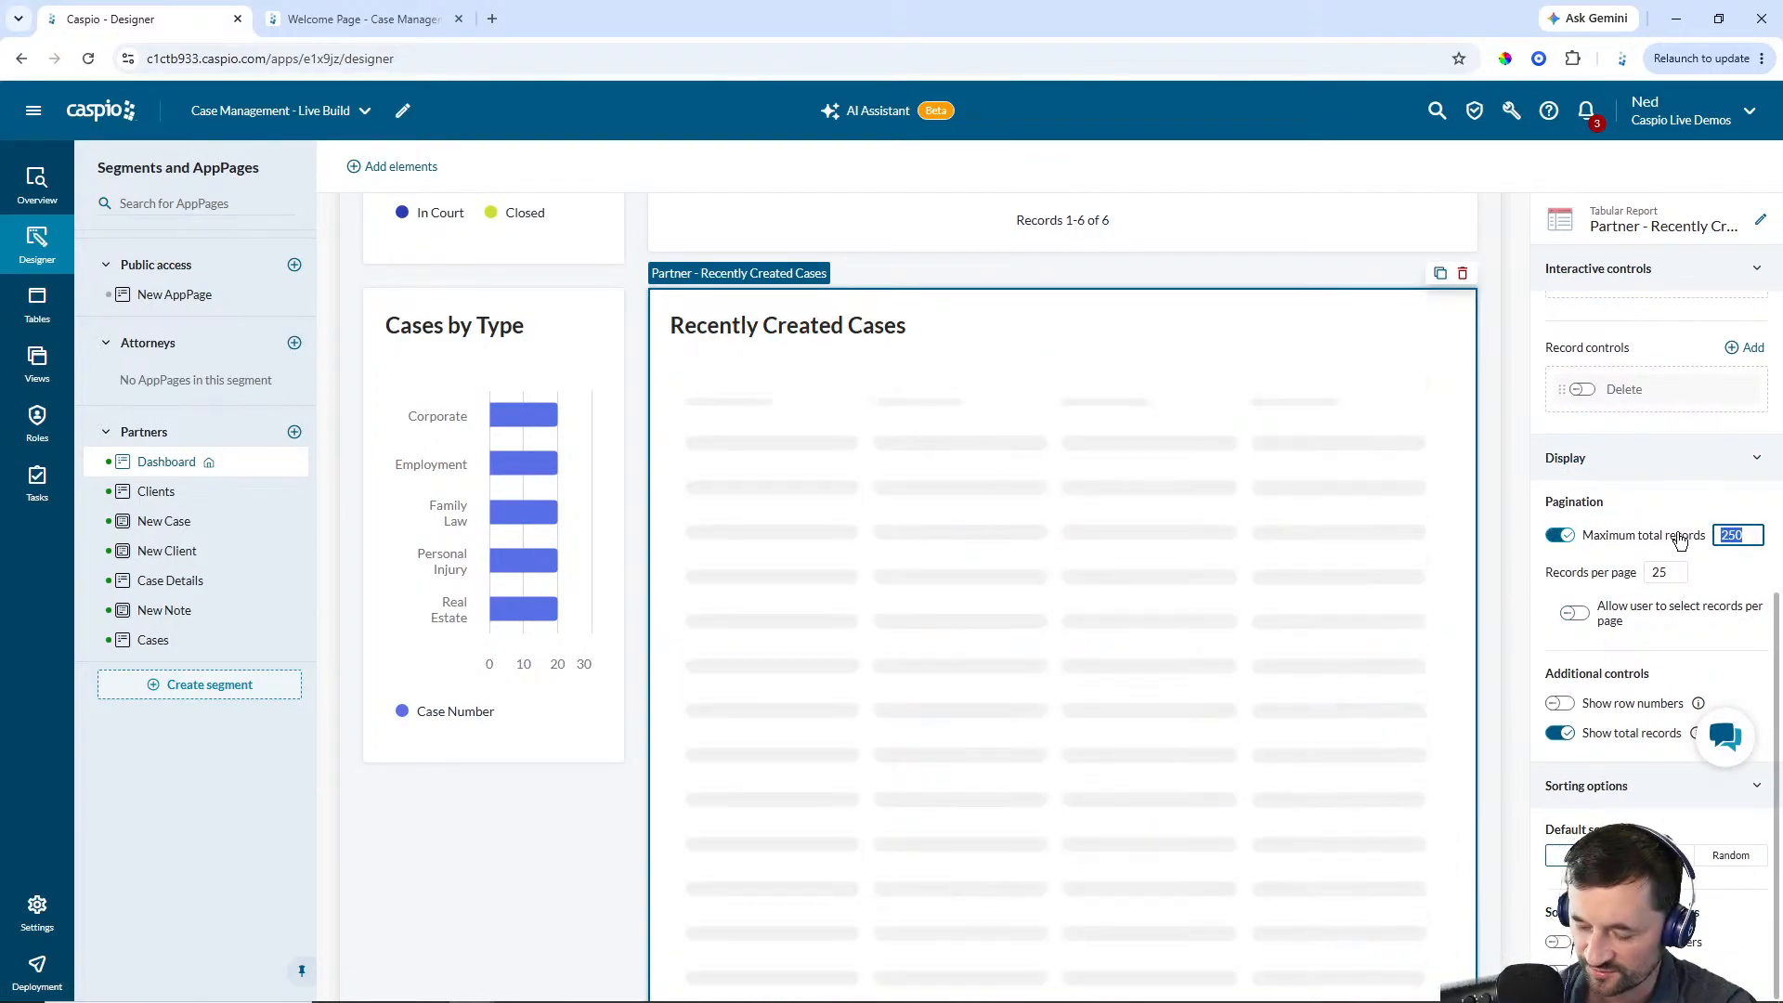
{"action": "type", "text": "6"}
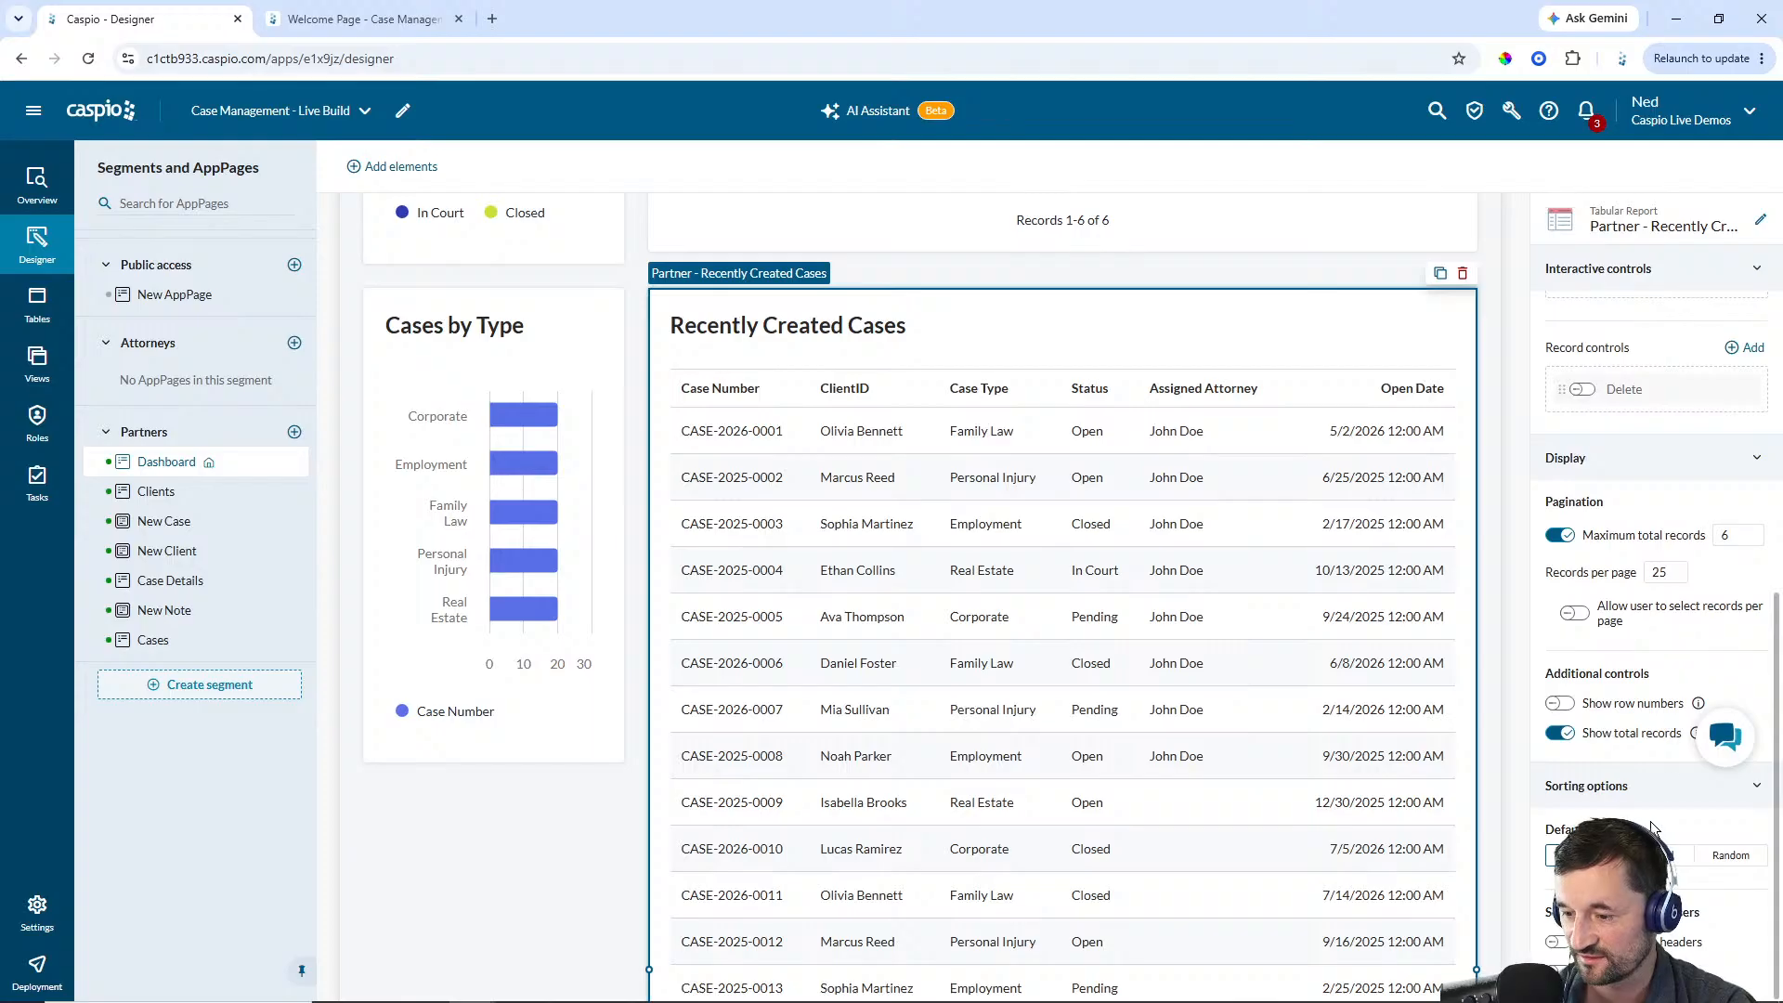
Sort the Recently Created Cases report by Open_Date in descending order instead of Case_Number
{"action": "left_click", "coordinate": [1655, 853]}
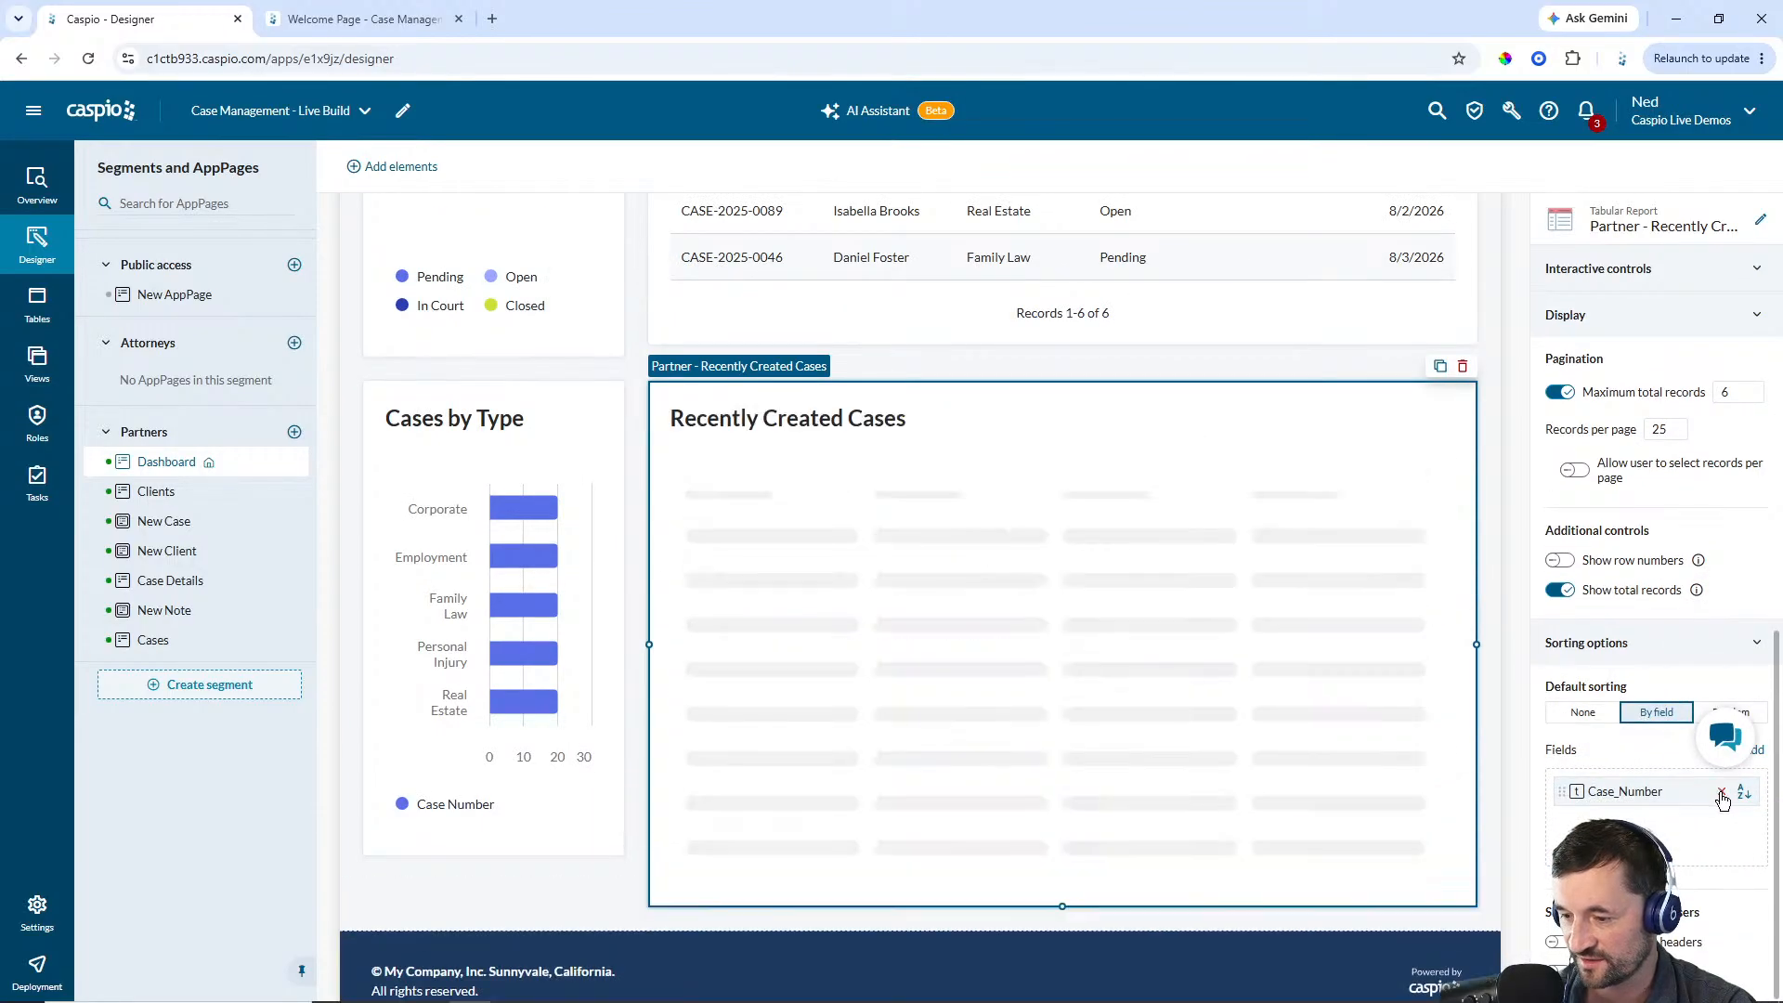
{"action": "left_click", "coordinate": [1722, 792]}
{"action": "left_click", "coordinate": [1746, 750]}
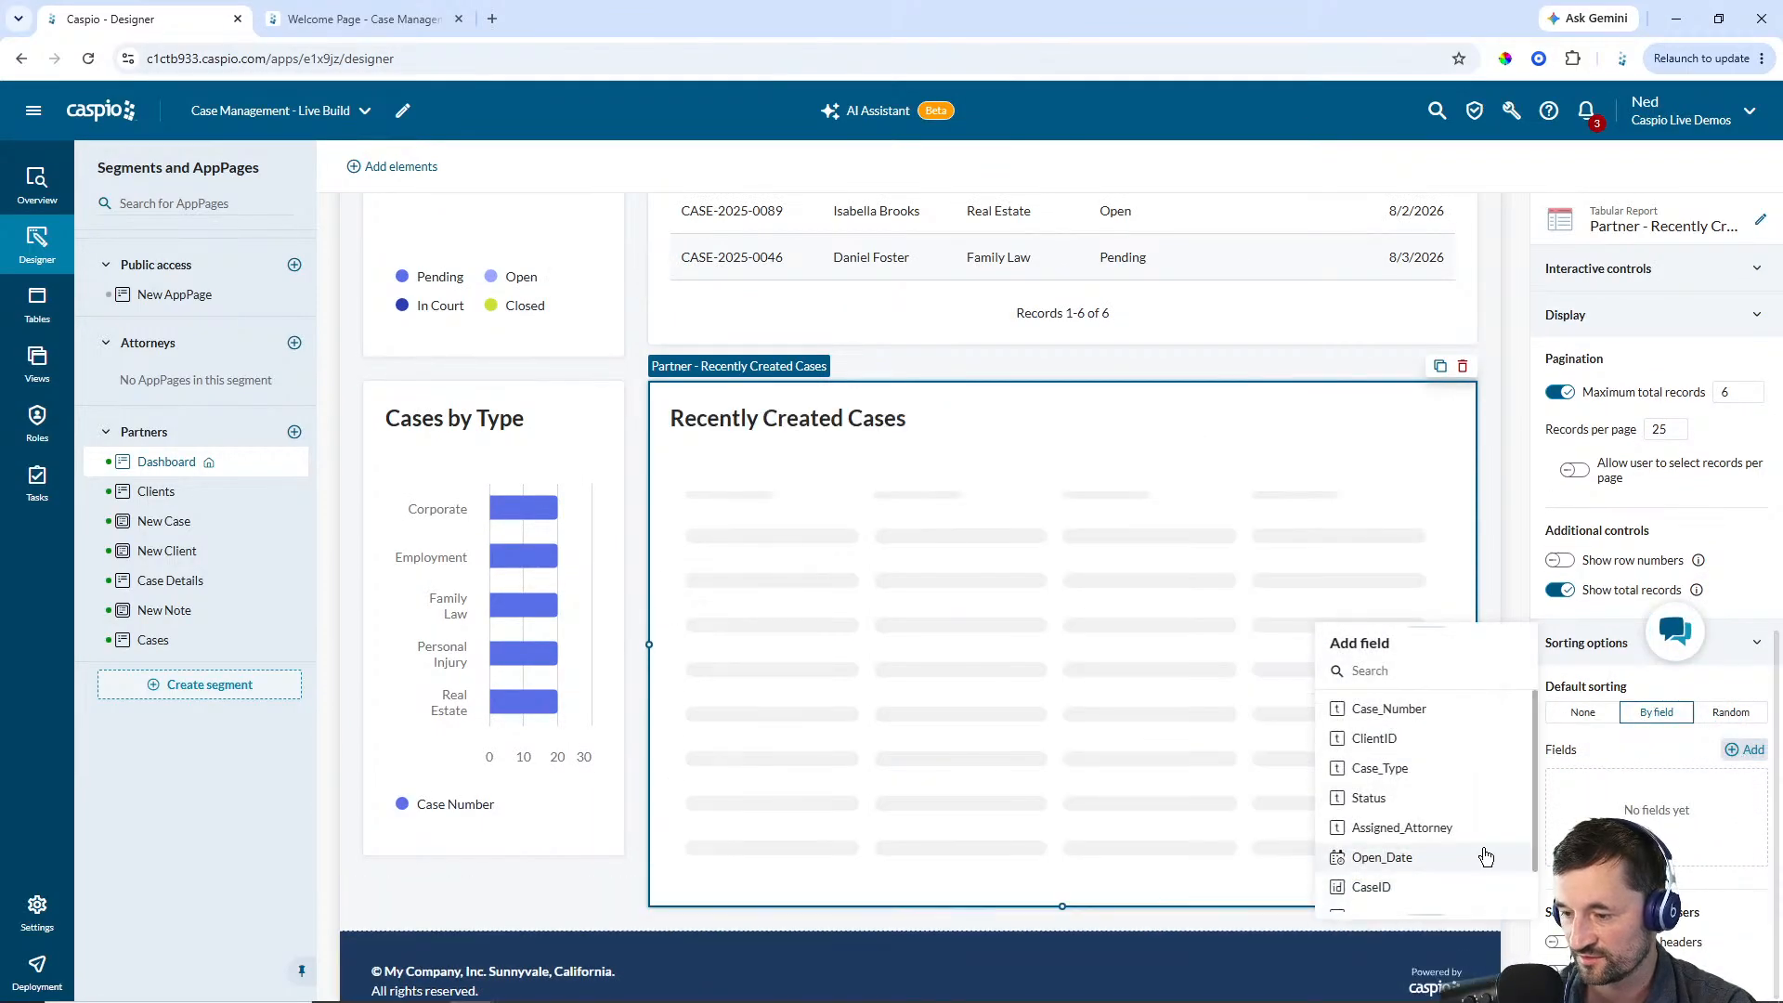
{"action": "left_click", "coordinate": [1460, 816]}
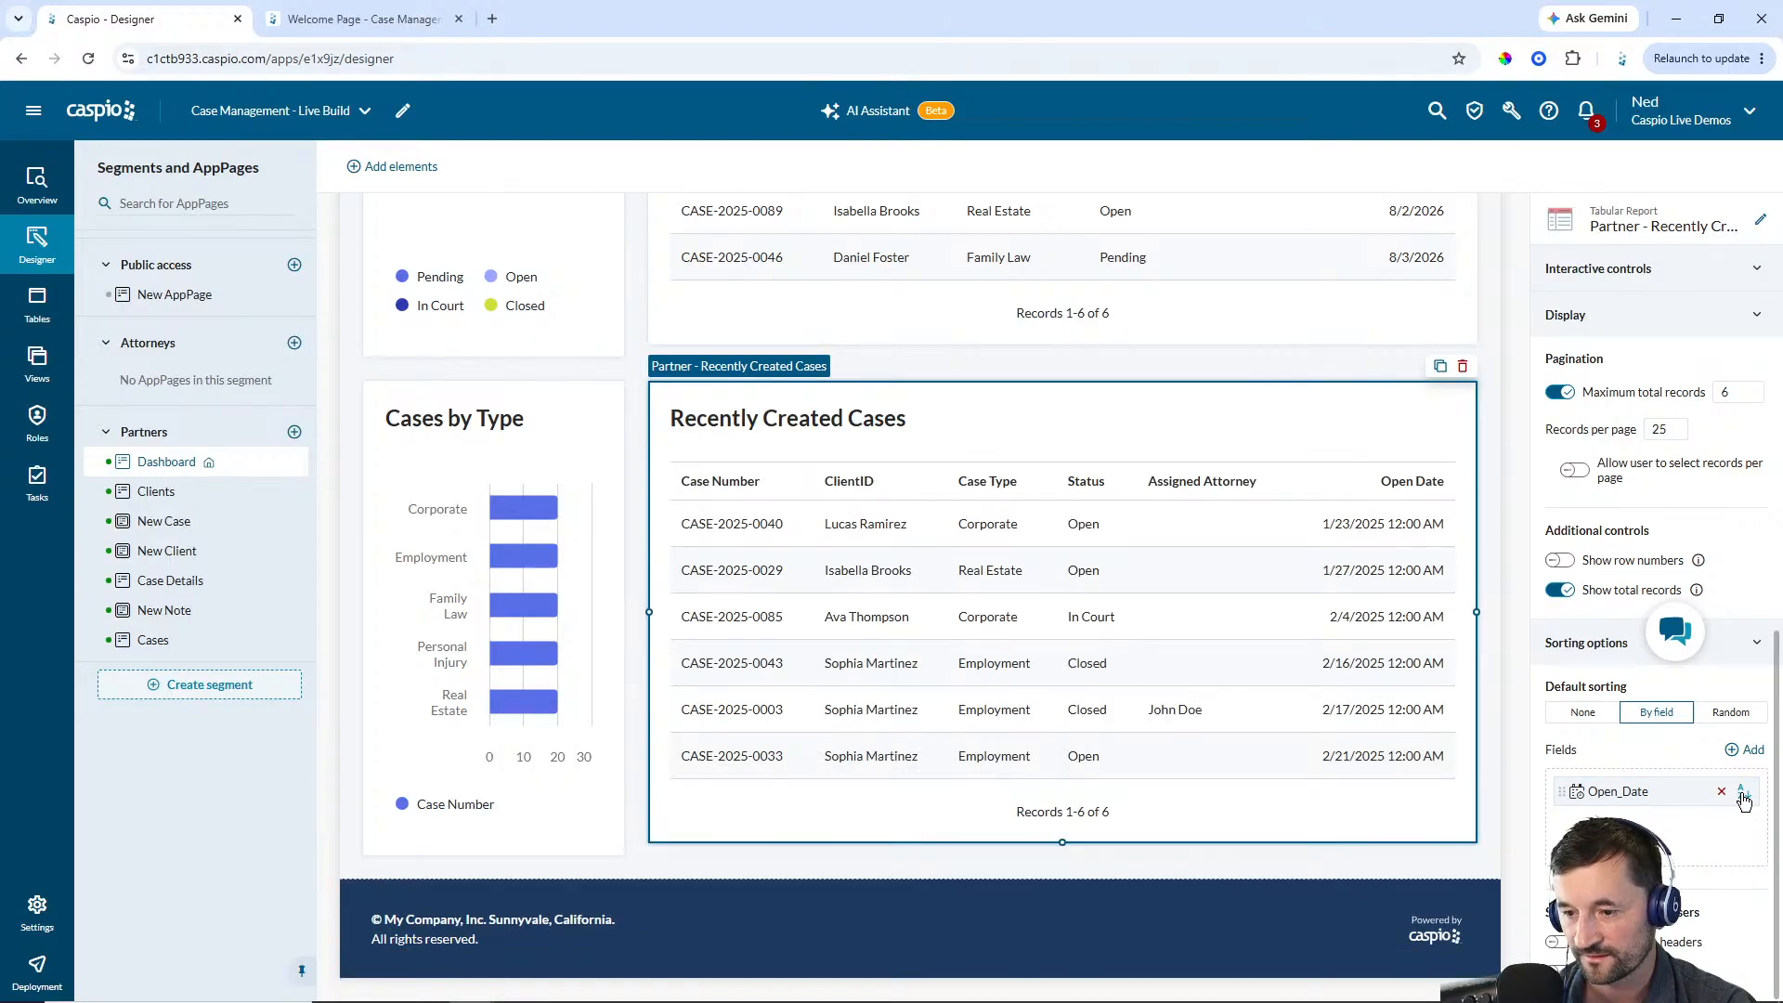
{"action": "left_click", "coordinate": [1742, 792]}
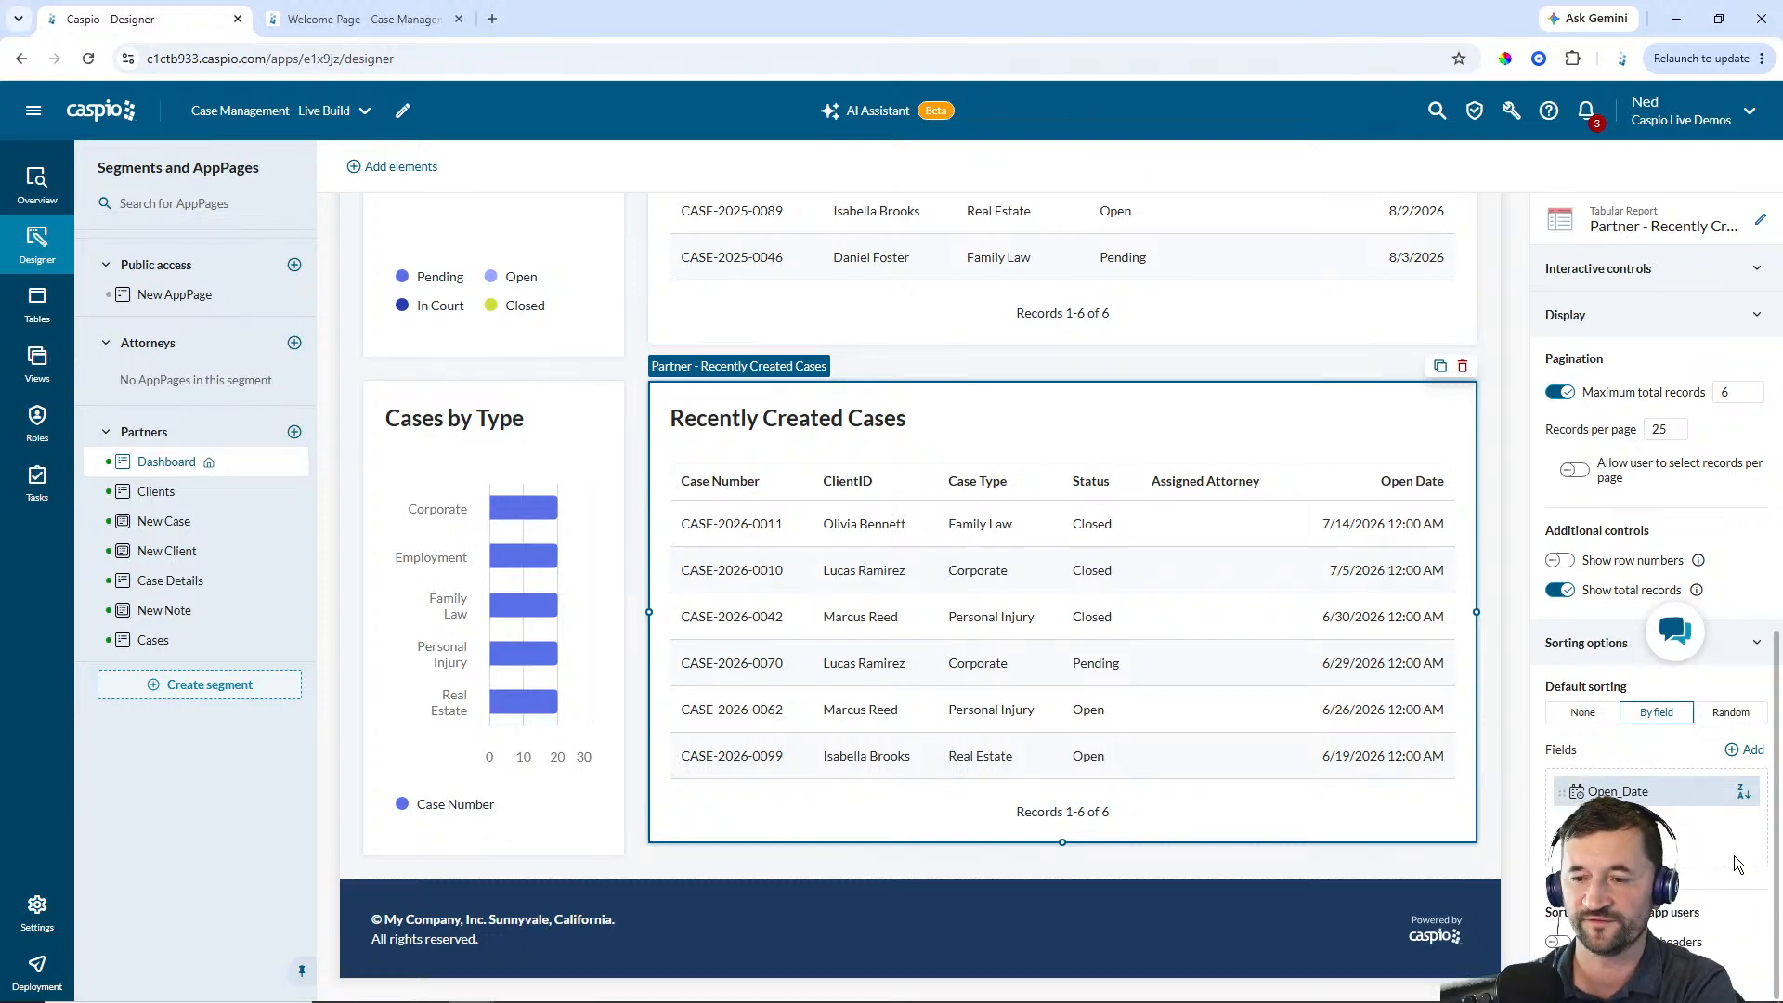
Review each Partners AppPage in turn: Clients, New Case, New Client, Case Details, New Note and Cases
{"action": "scroll", "coordinate": [1096, 472], "scroll_direction": "up", "scroll_amount": 5}
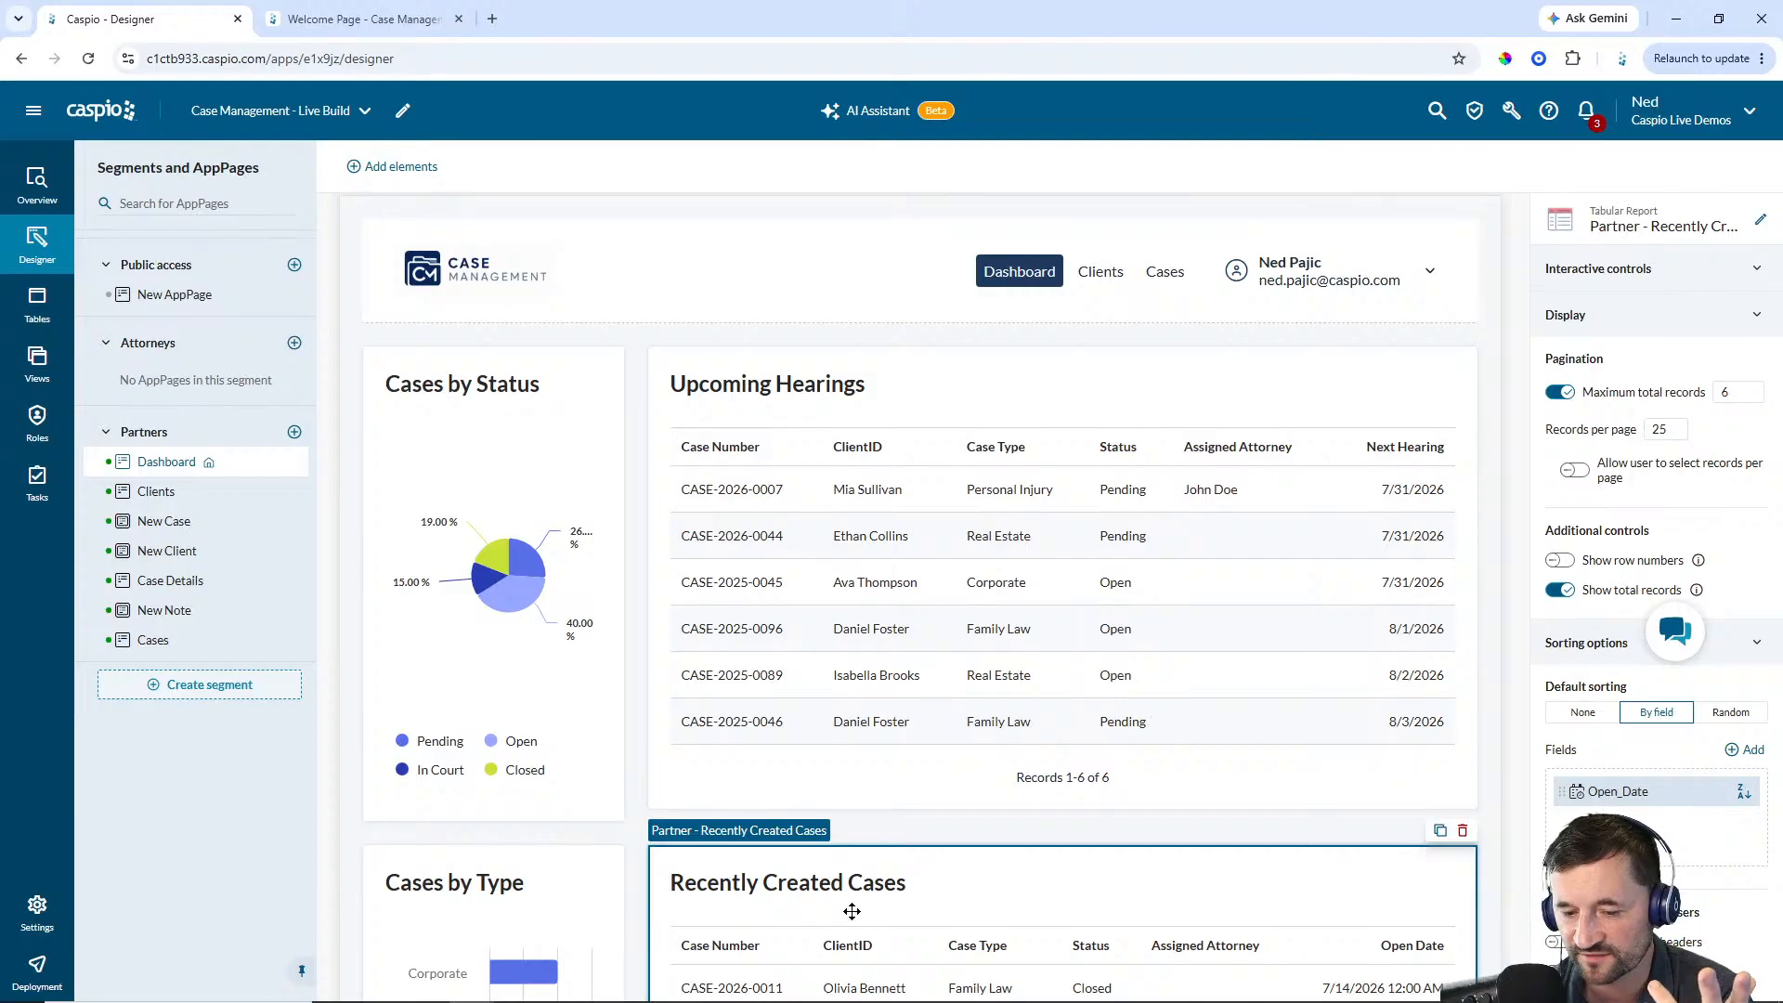
{"action": "left_click", "coordinate": [170, 495]}
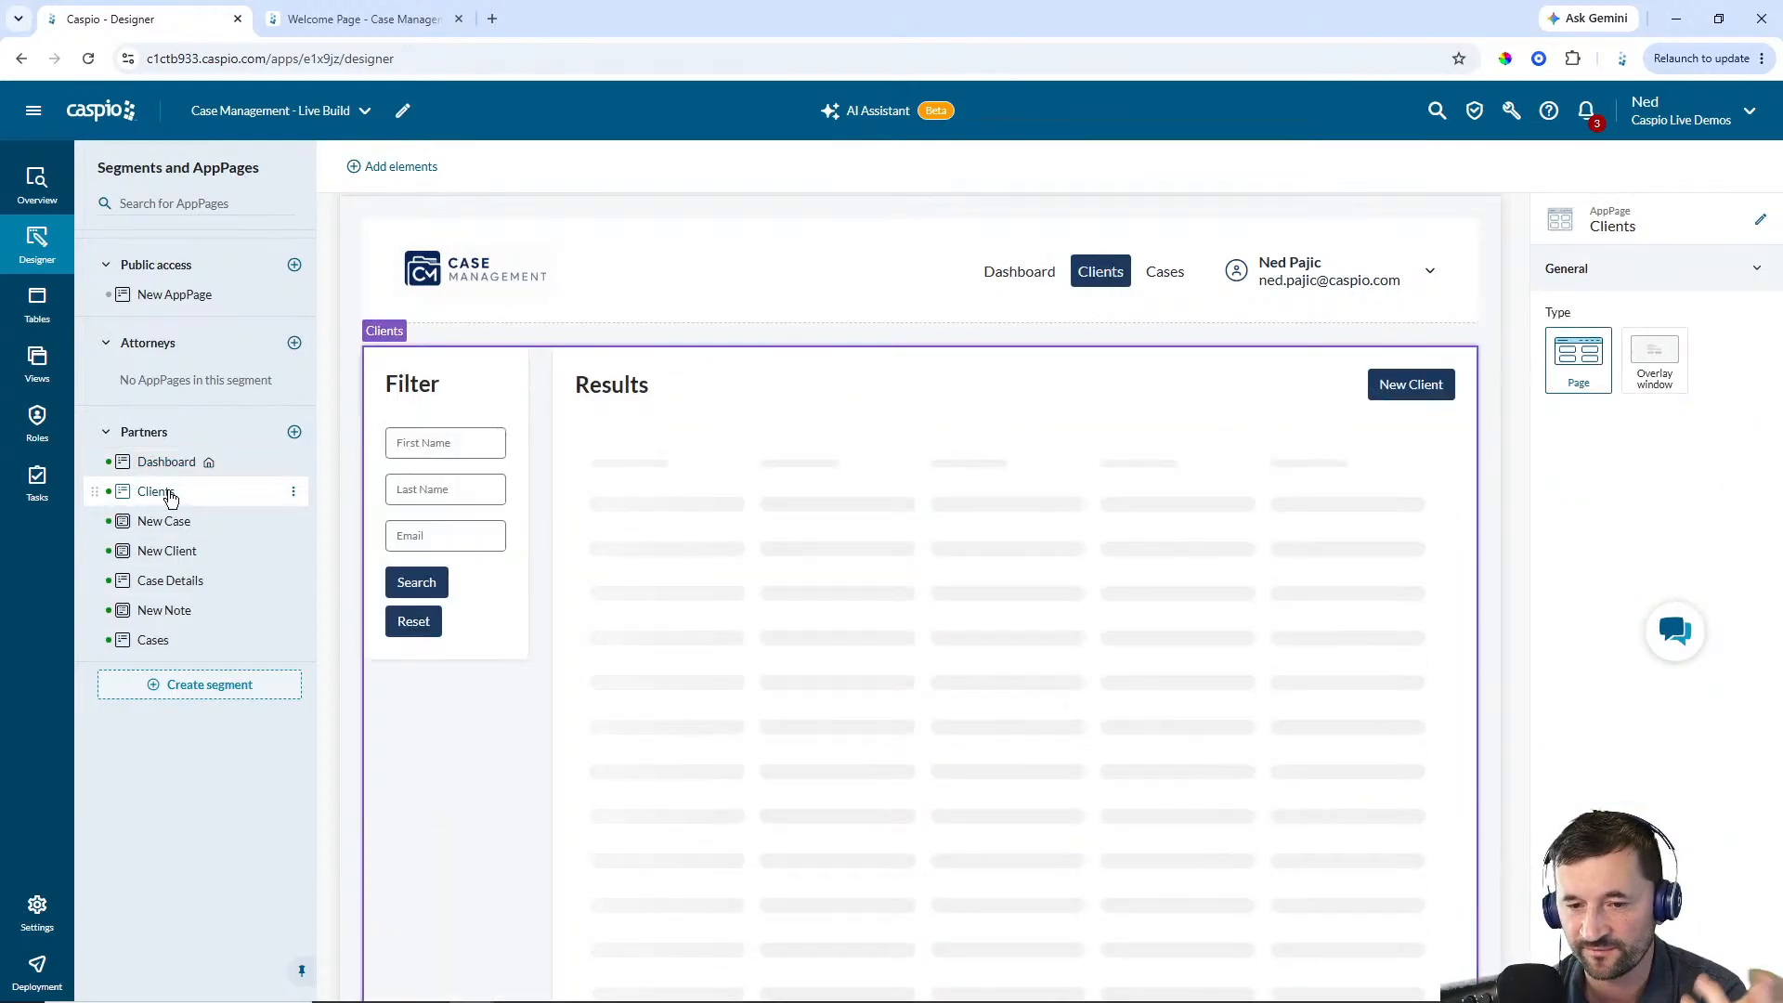
{"action": "left_click", "coordinate": [164, 522]}
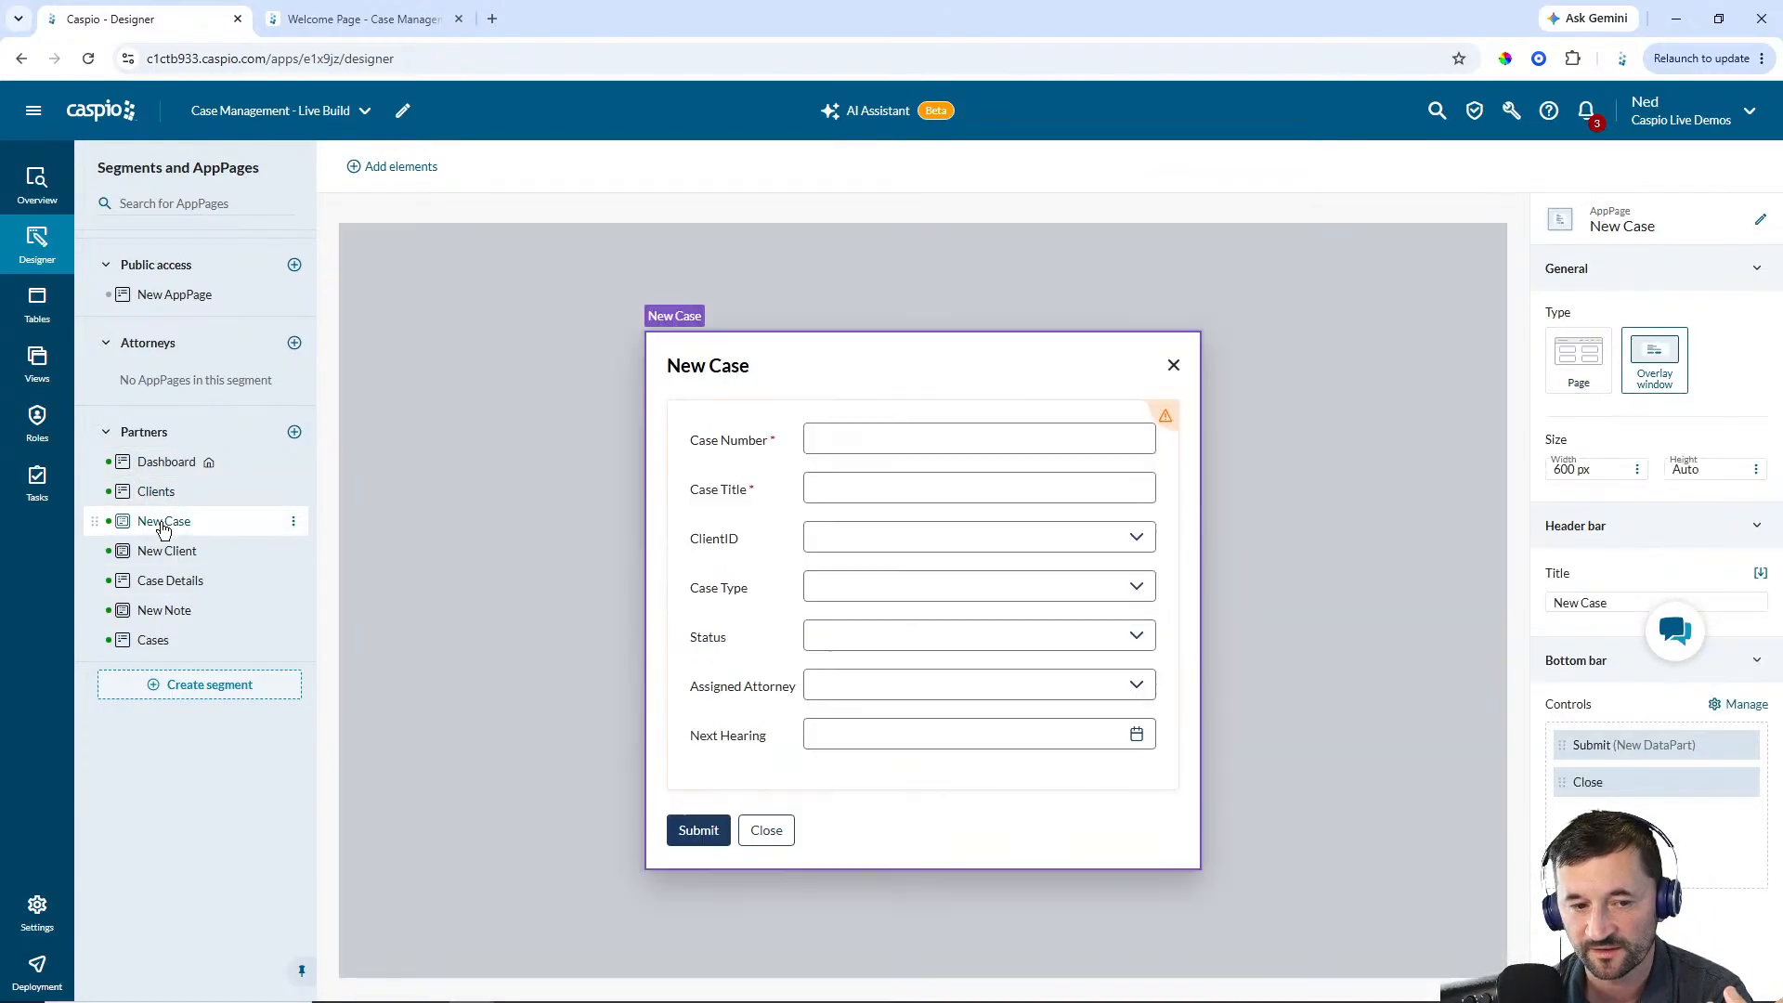
{"action": "left_click", "coordinate": [168, 557]}
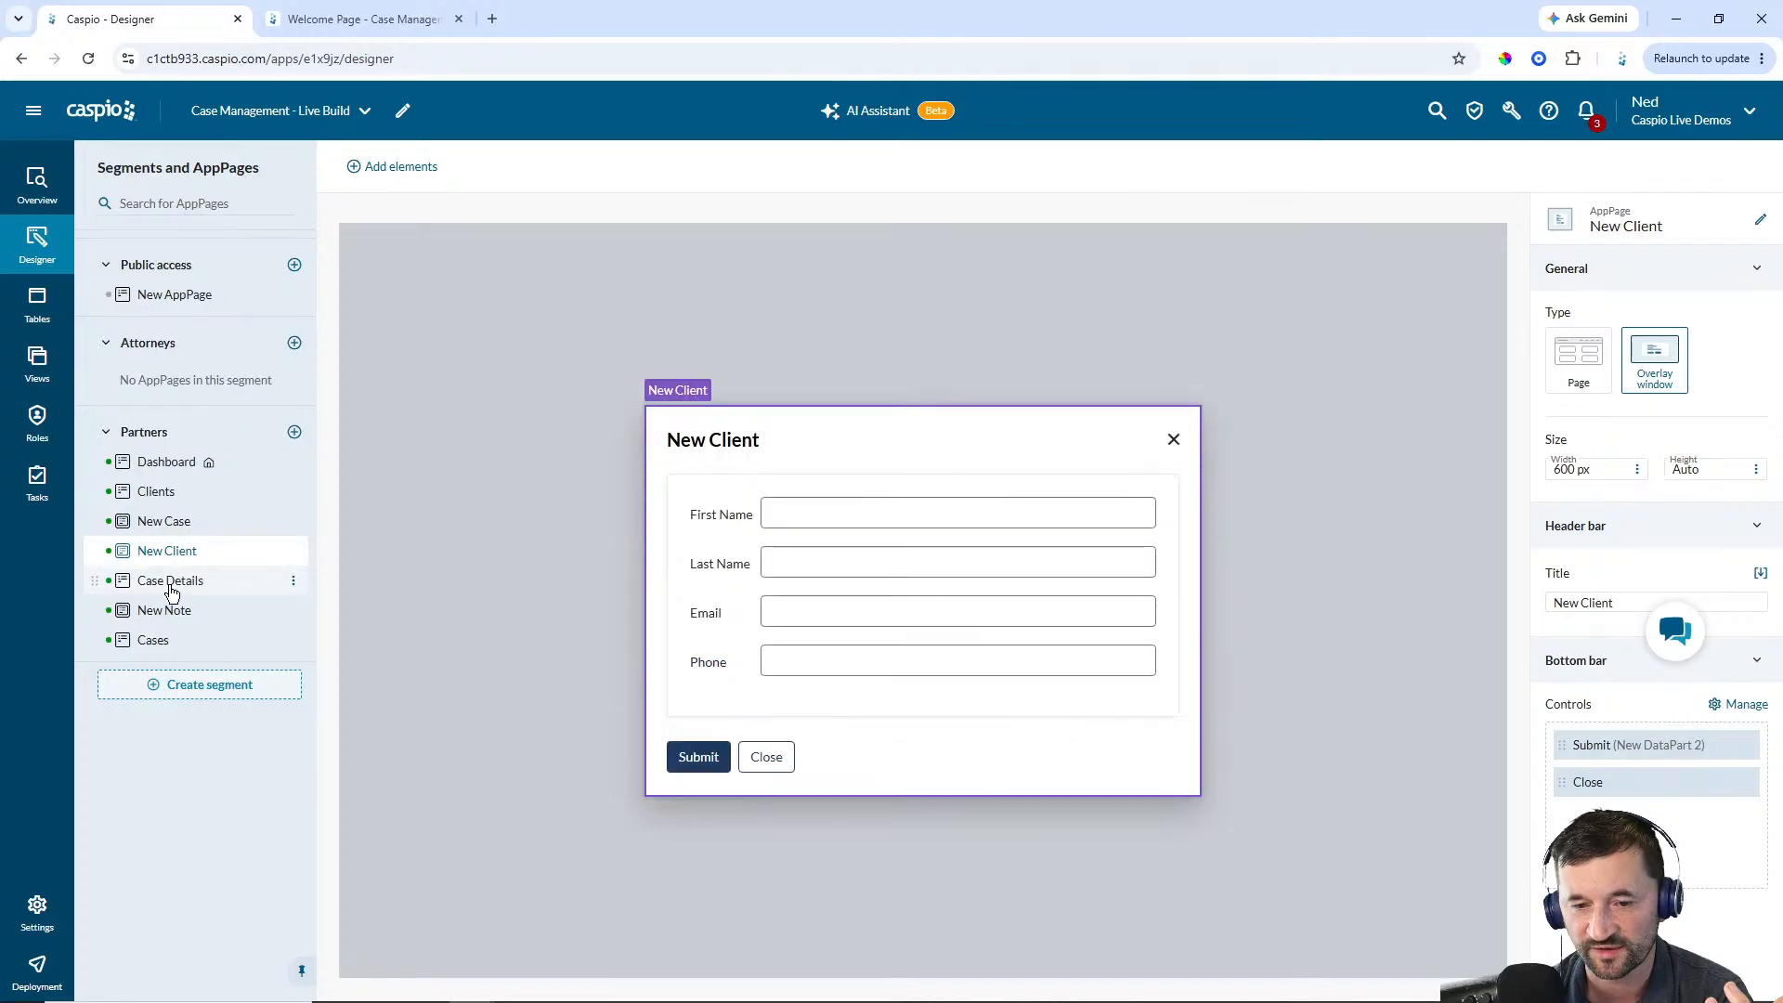
{"action": "left_click", "coordinate": [174, 581]}
{"action": "left_click", "coordinate": [182, 617]}
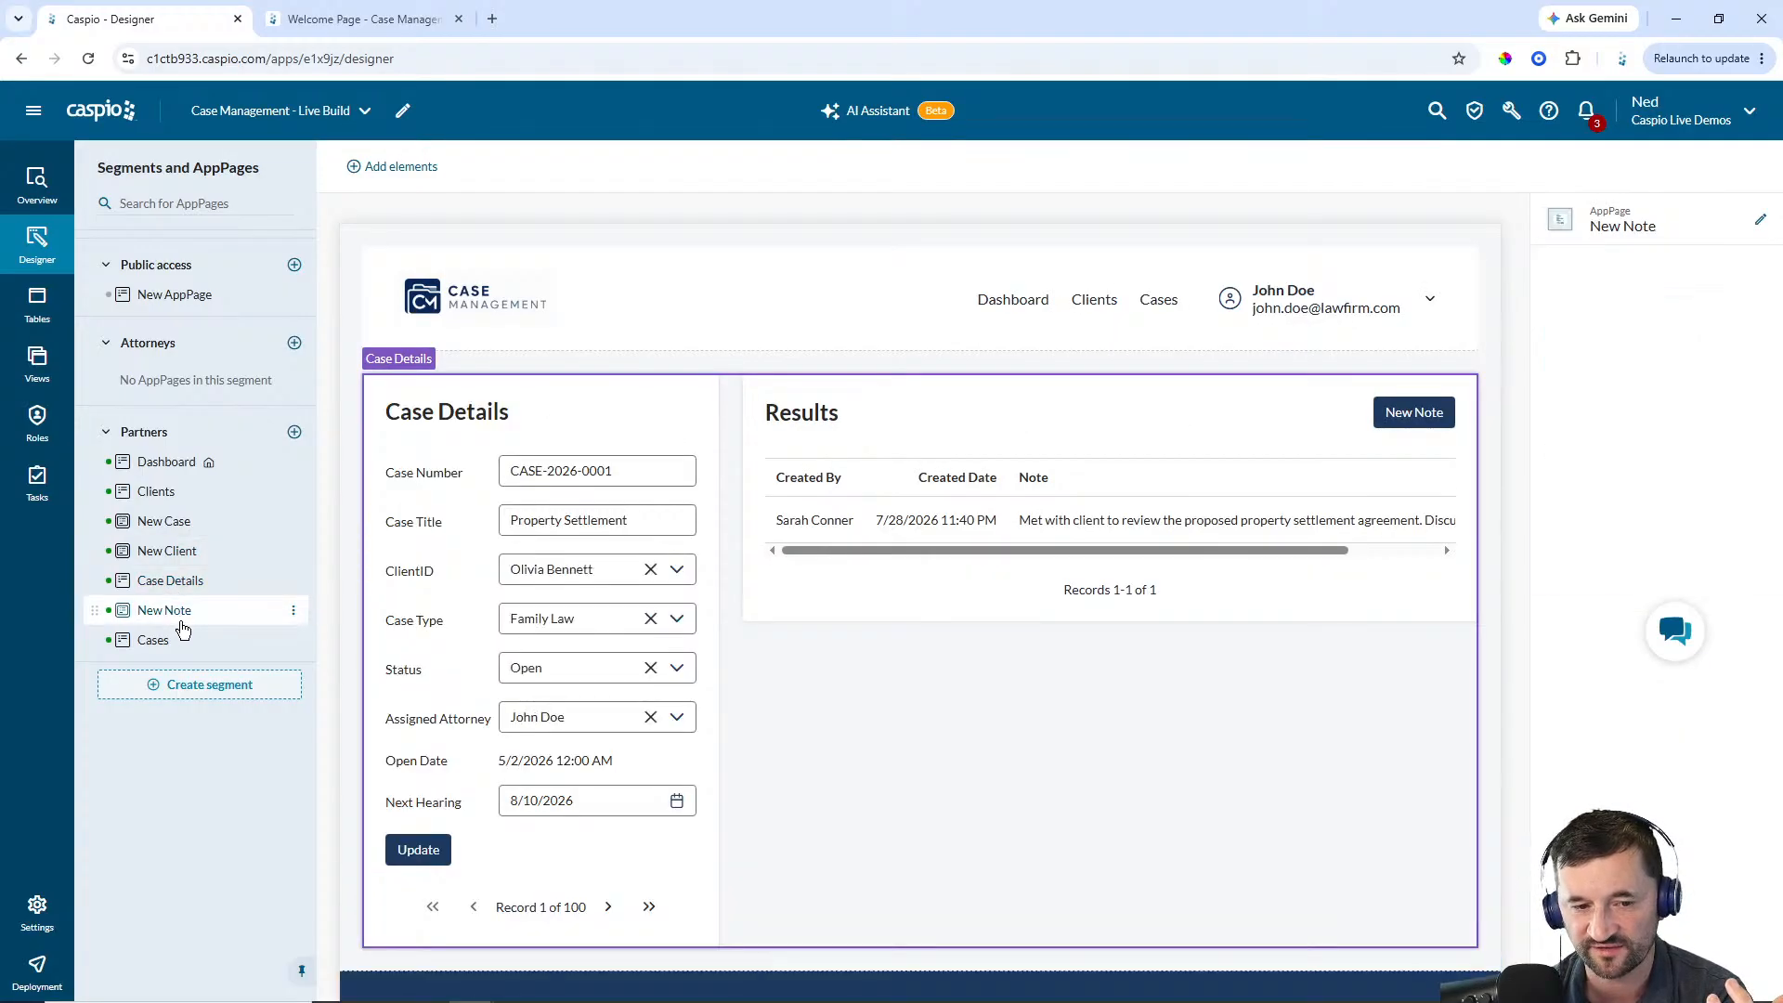
{"action": "left_click", "coordinate": [173, 644]}
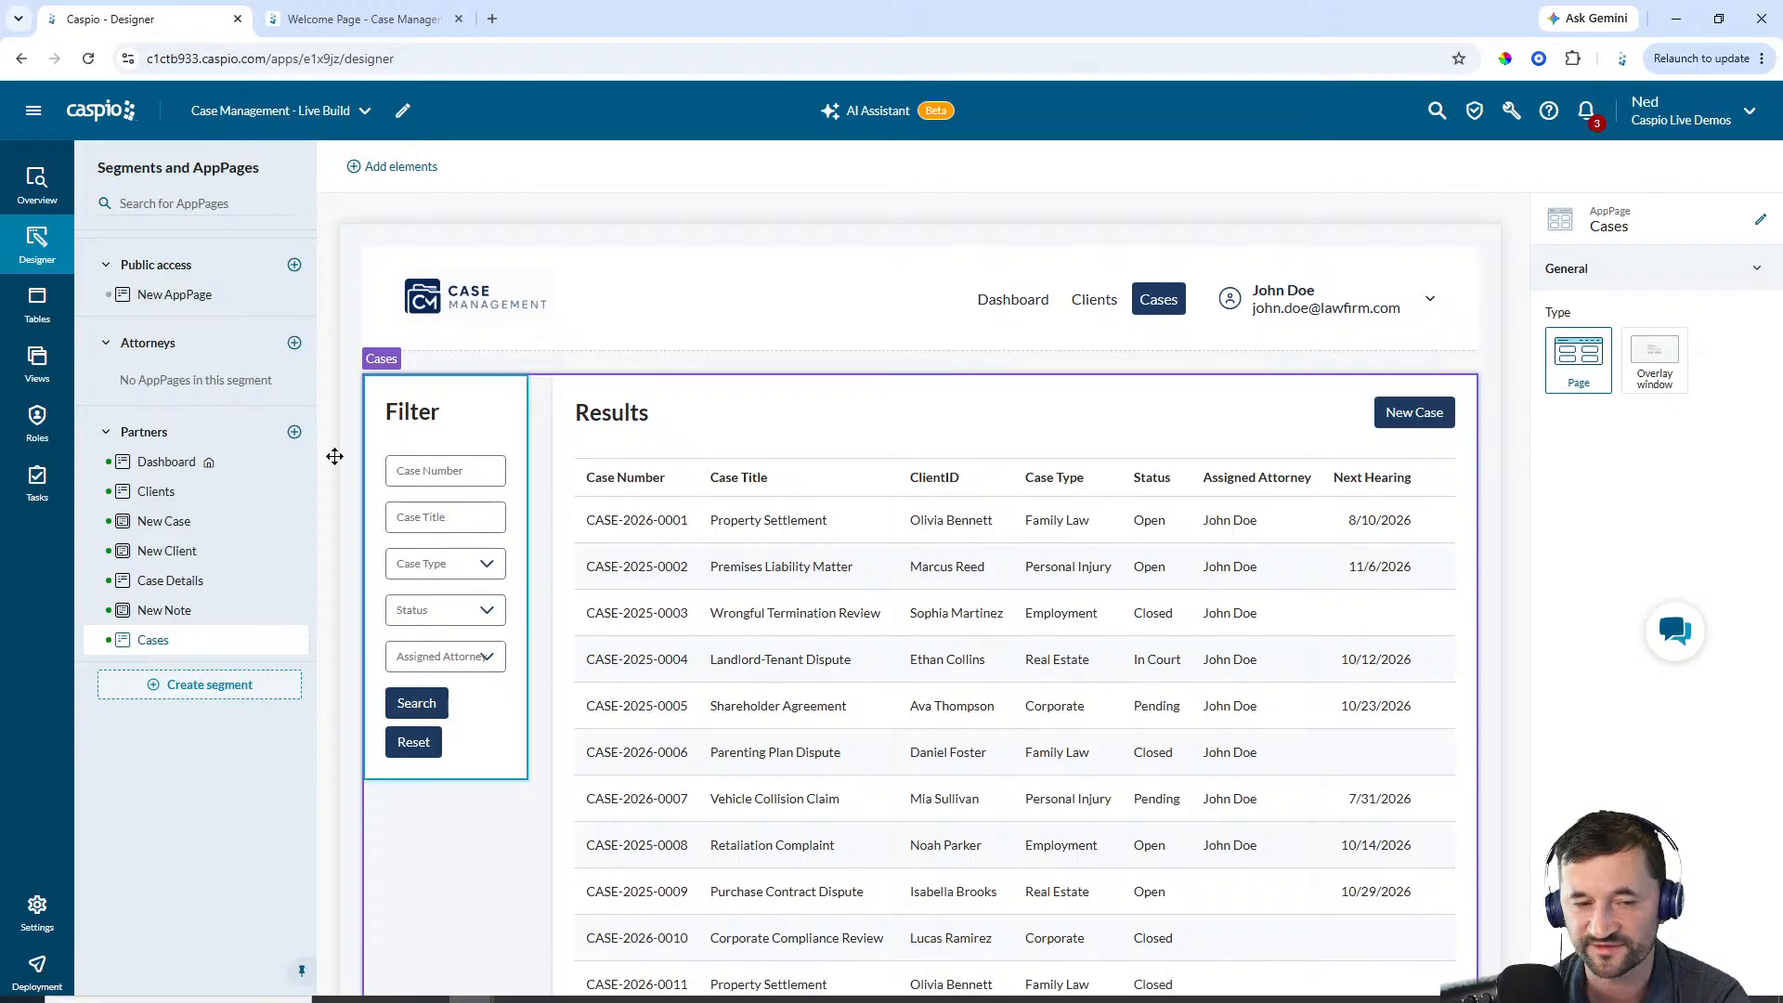
Add two AppPages named Dashboard and My Cases to the Attorneys segment
{"action": "left_click", "coordinate": [294, 343]}
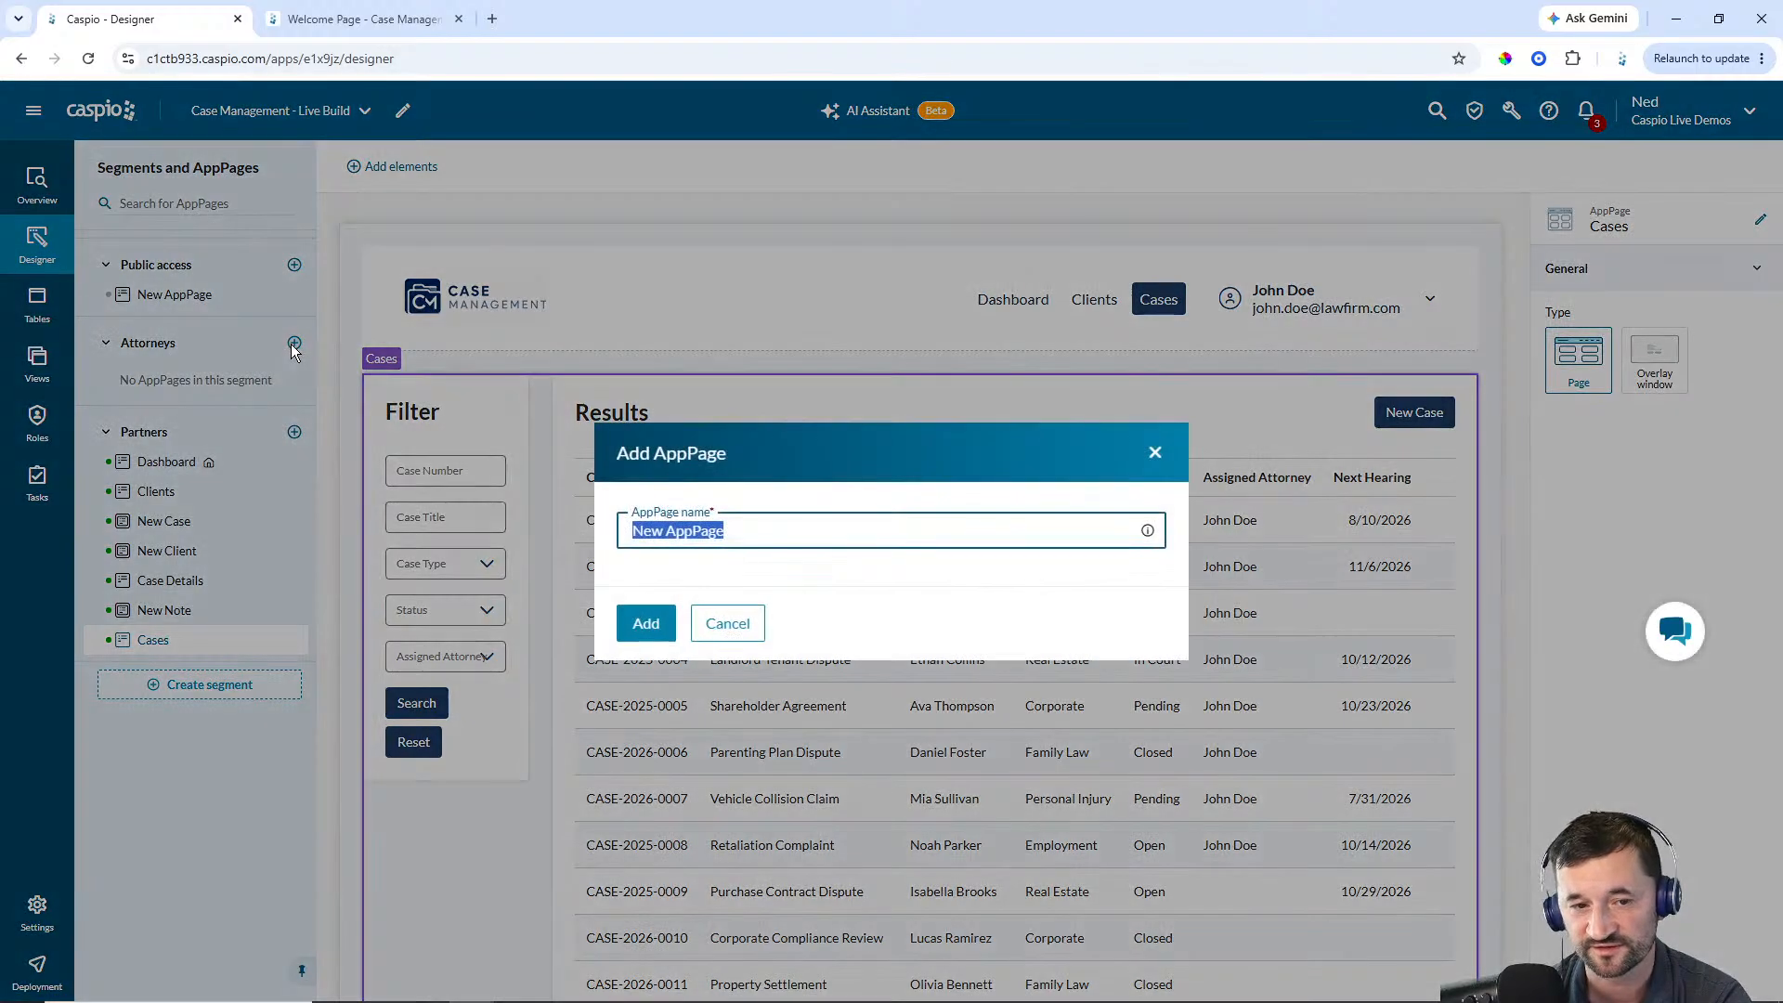
{"action": "type", "text": "Dashboard"}
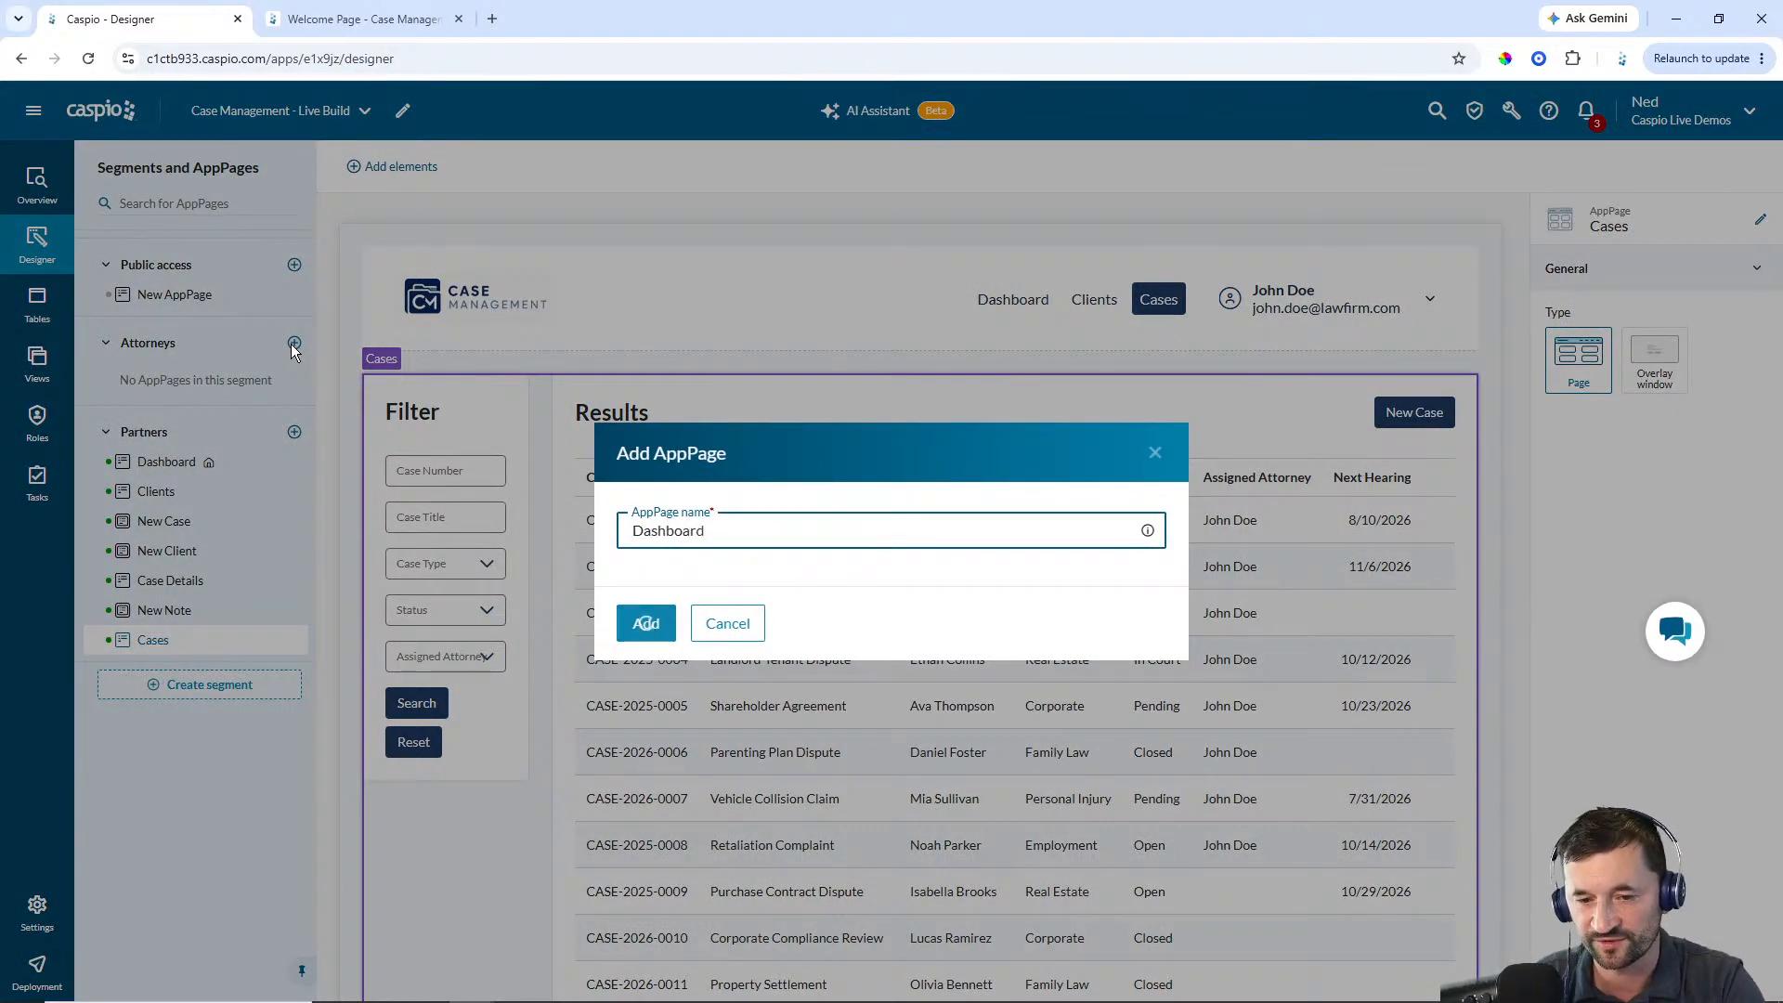
{"action": "key", "text": "Return"}
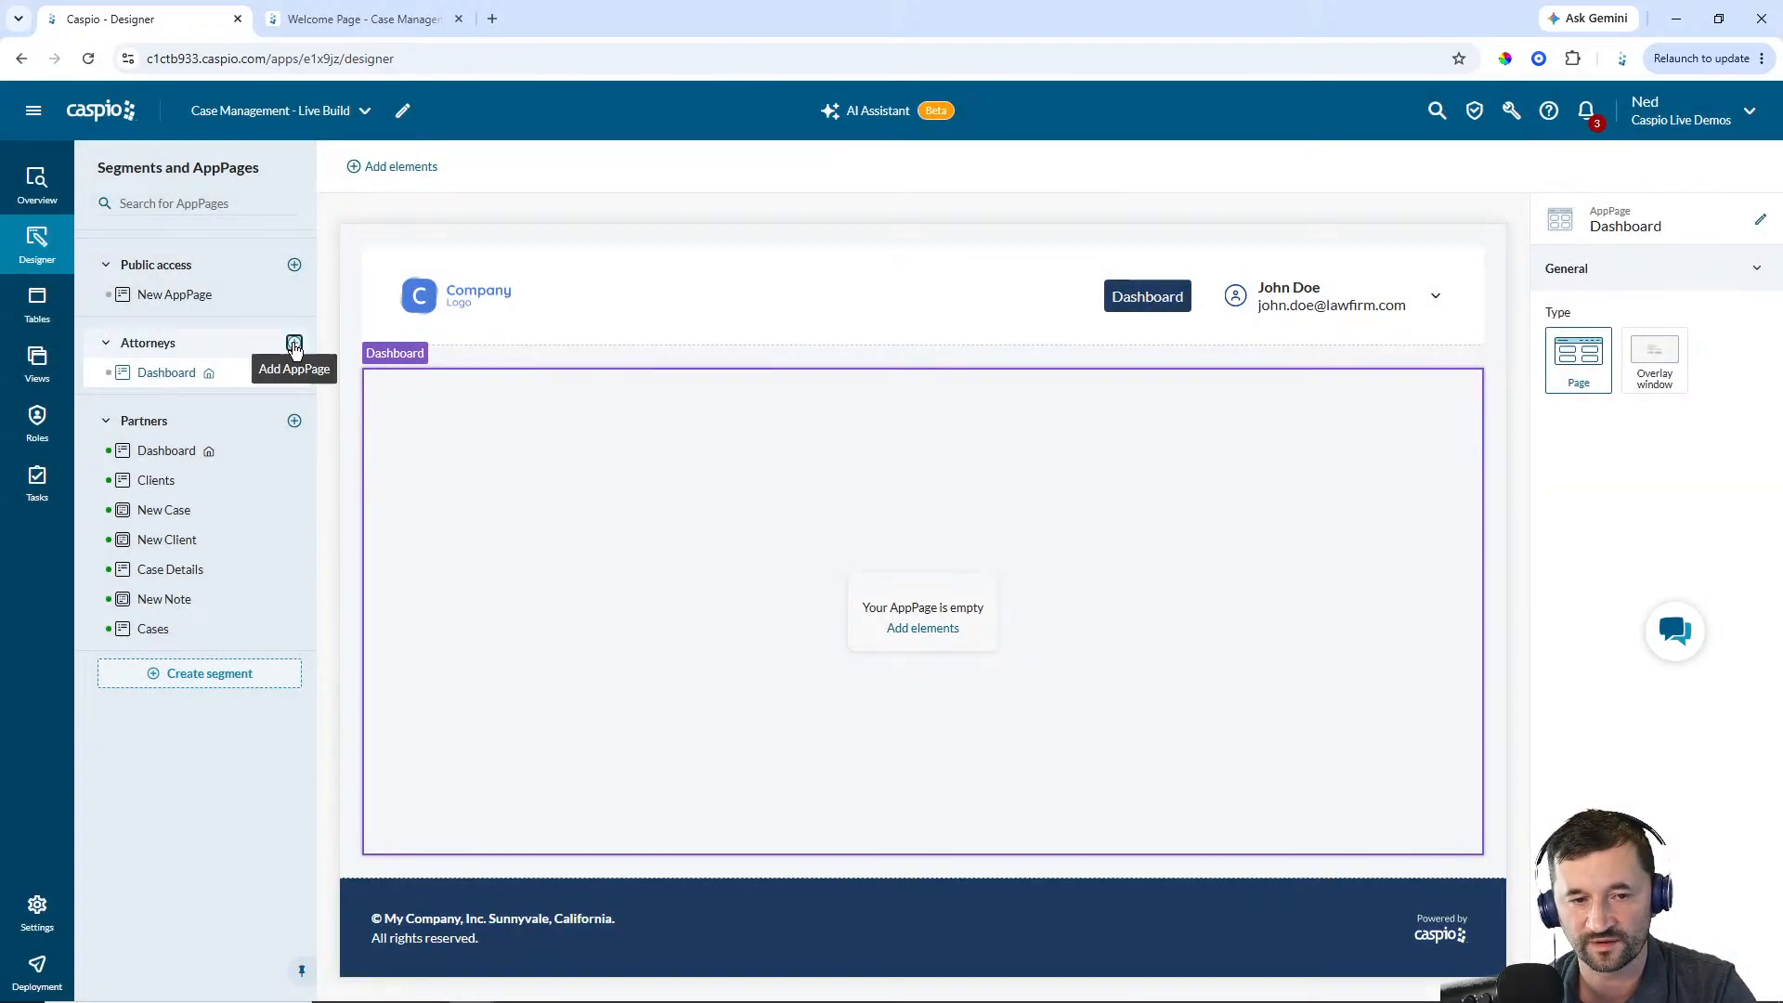
{"action": "left_click", "coordinate": [295, 344]}
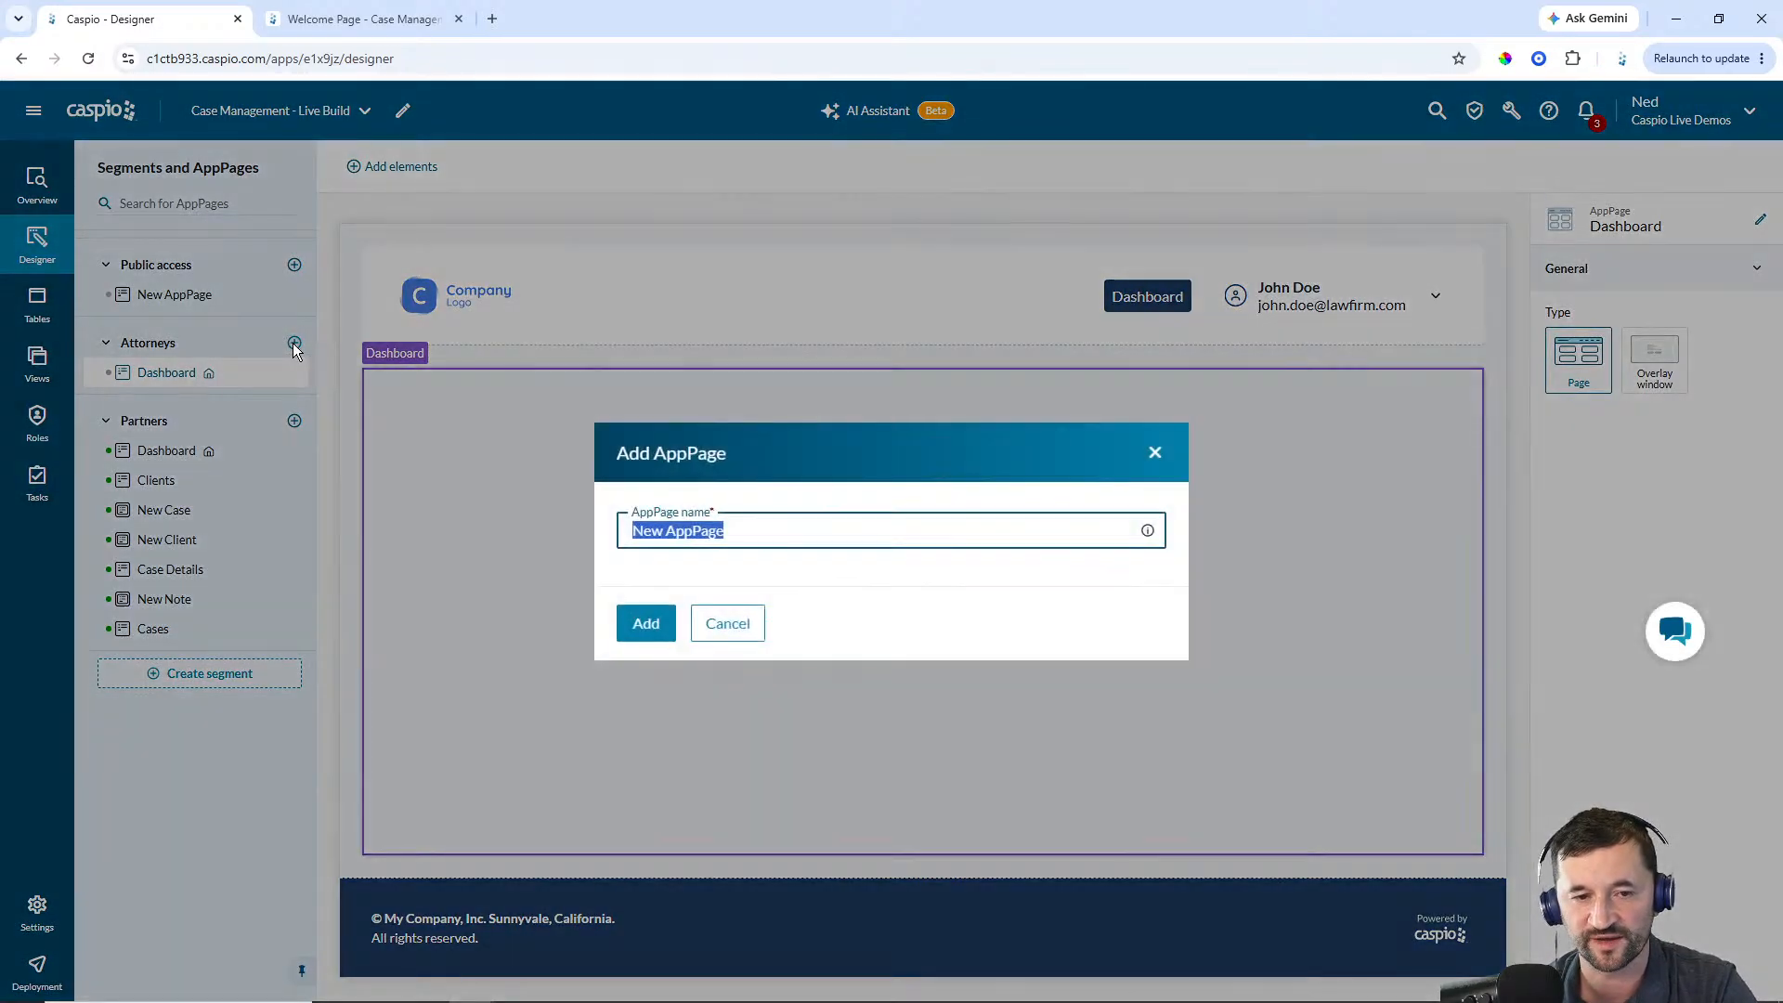
{"action": "type", "text": "My Cas"}
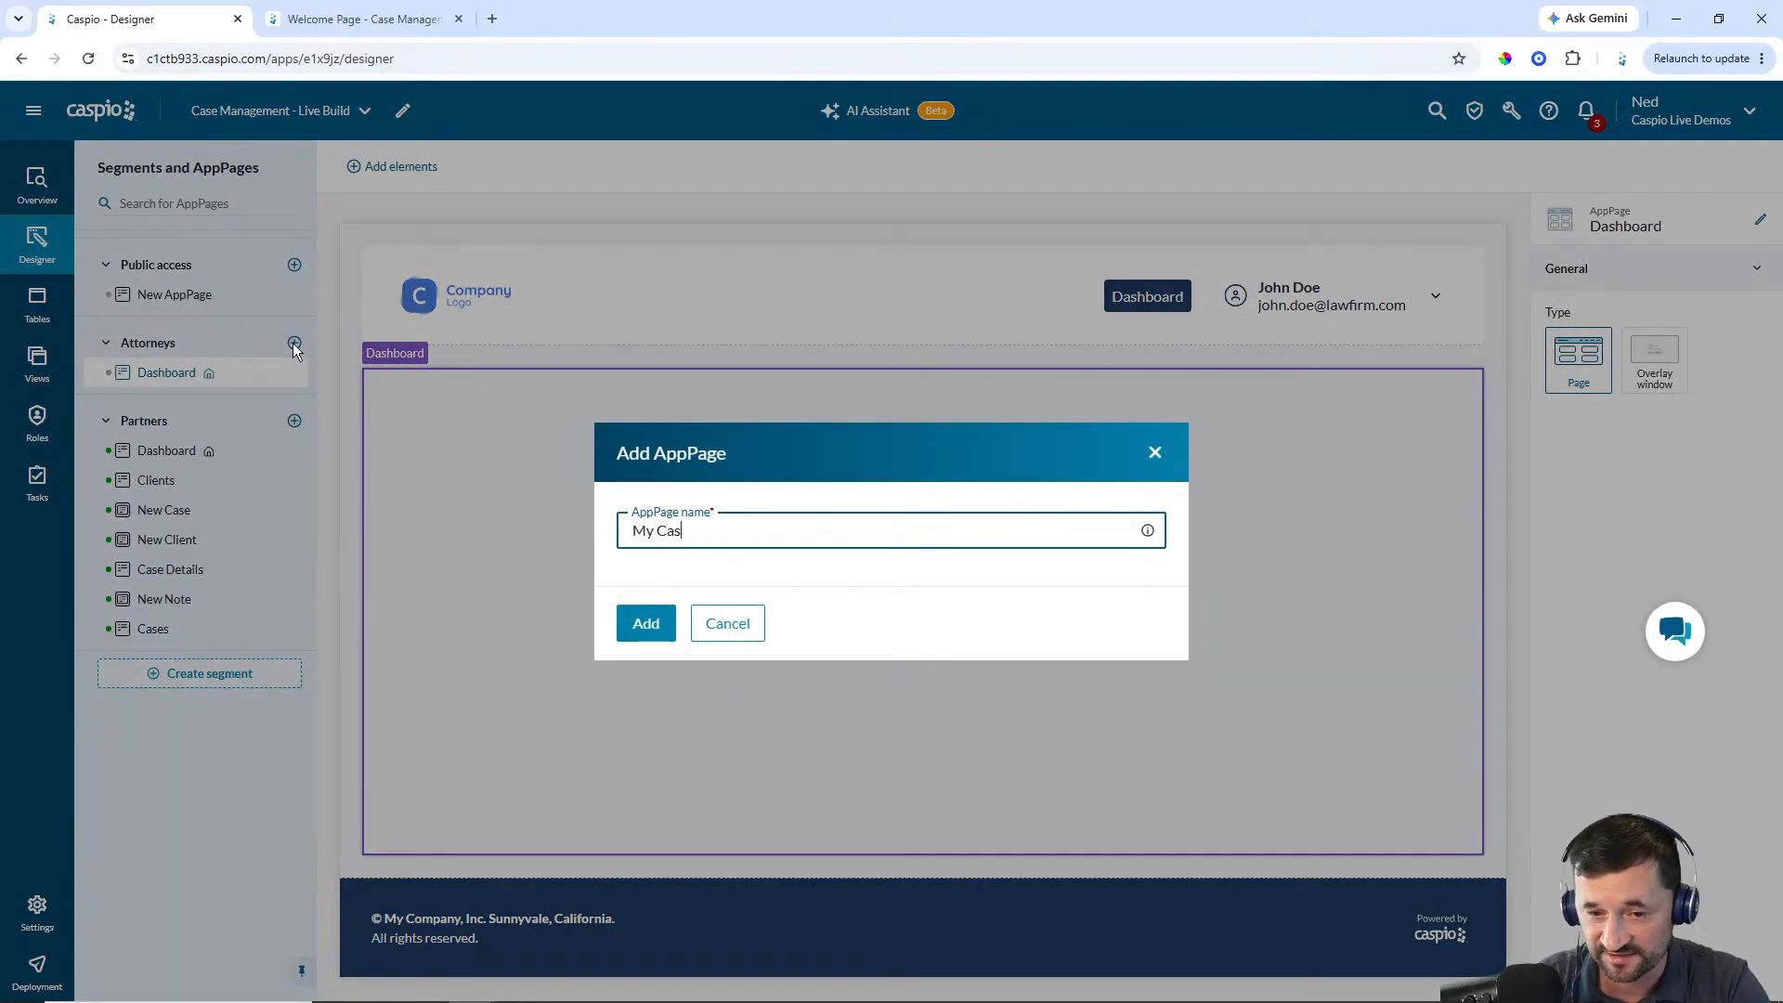
{"action": "type", "text": "es"}
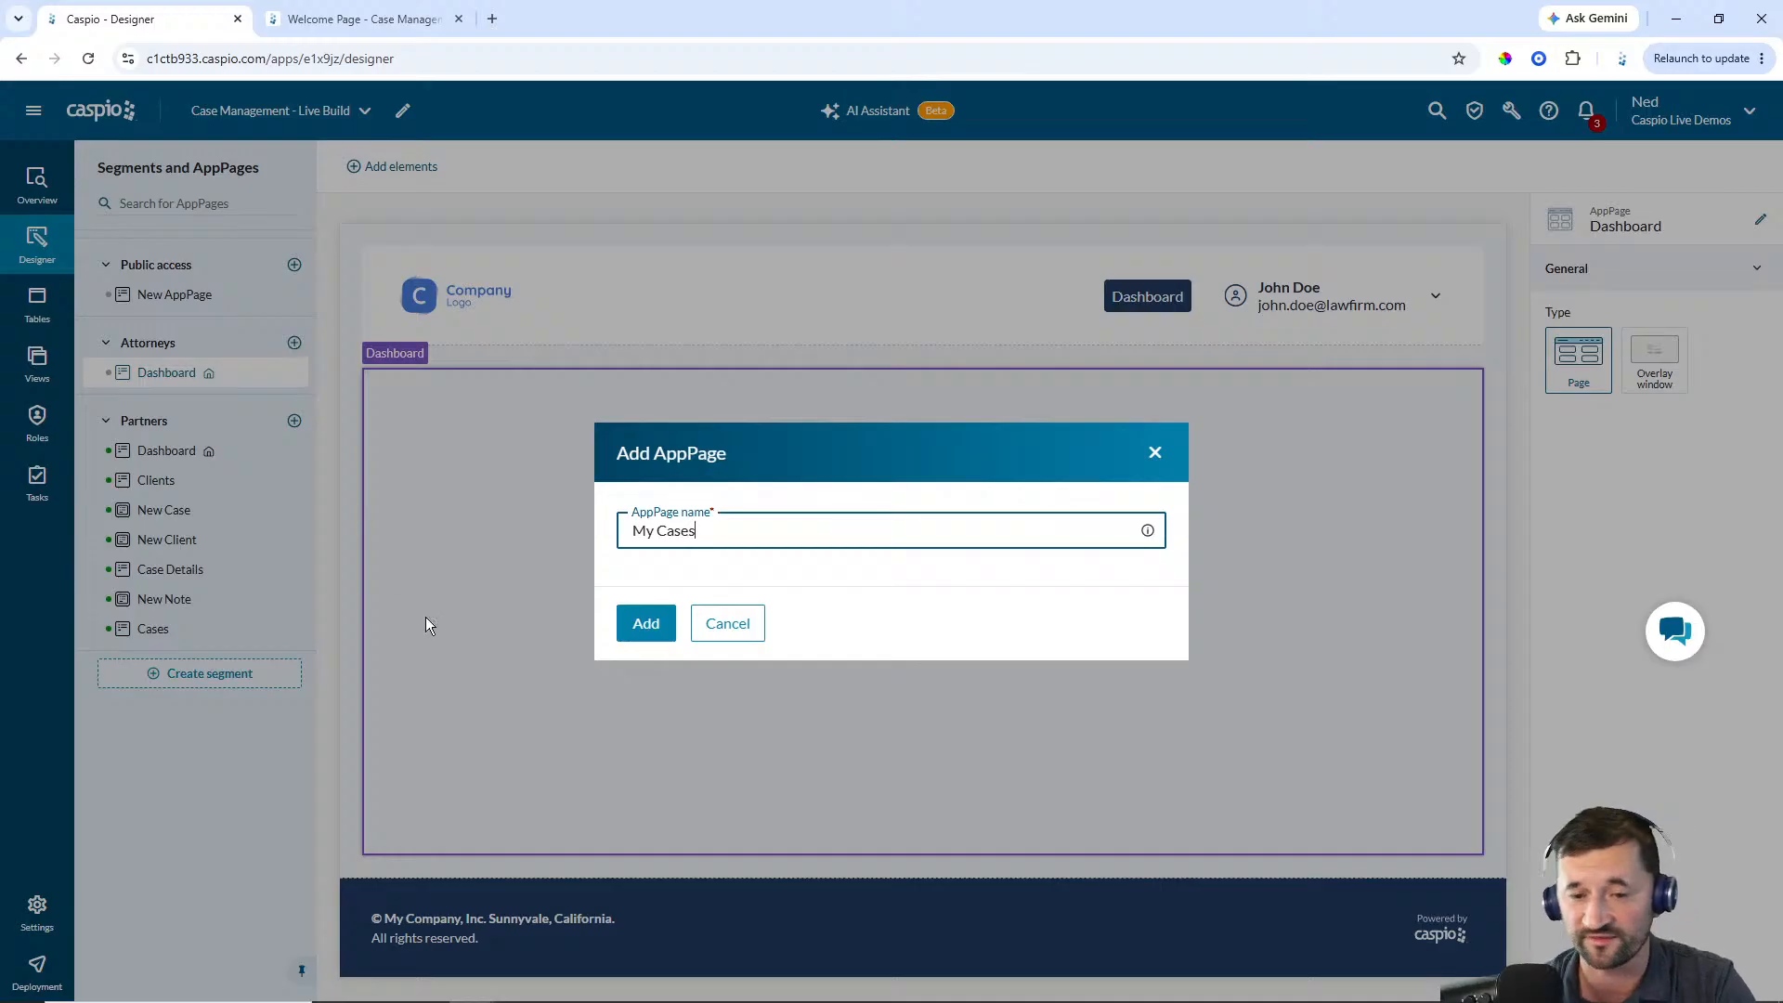
{"action": "left_click", "coordinate": [643, 623]}
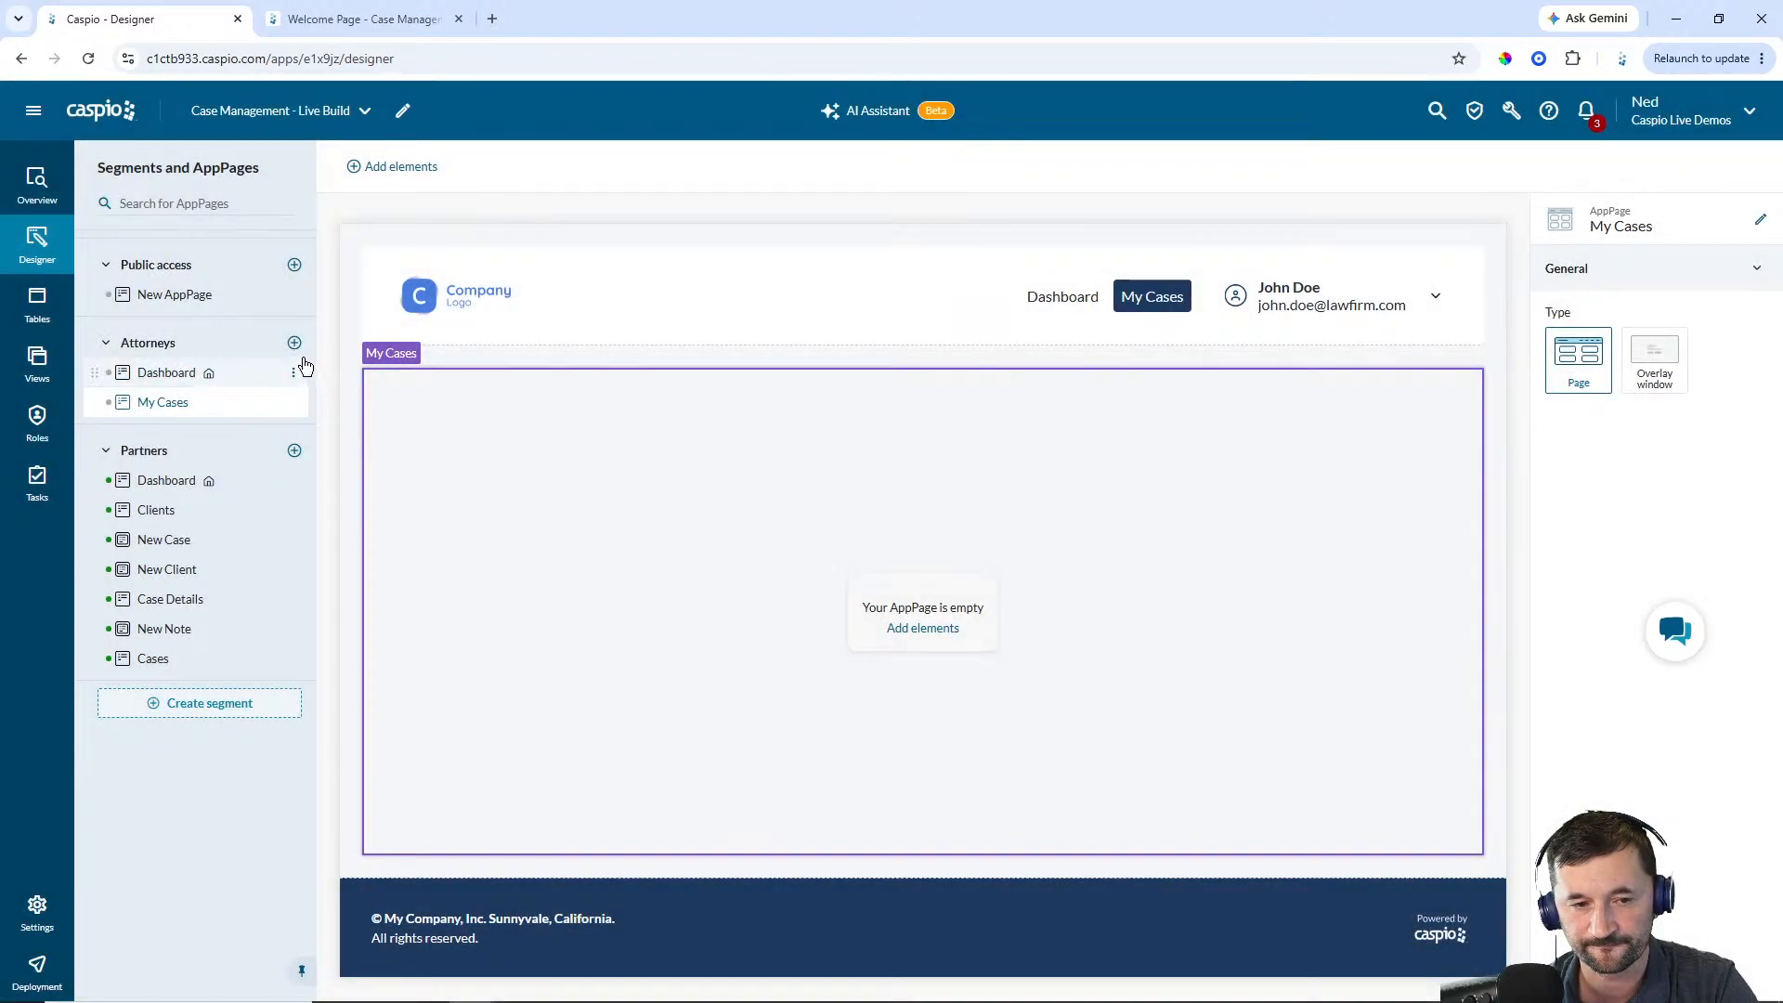
Add a Case Details AppPage to the Attorneys segment
{"action": "left_click", "coordinate": [295, 342]}
{"action": "type", "text": "Case Details"}
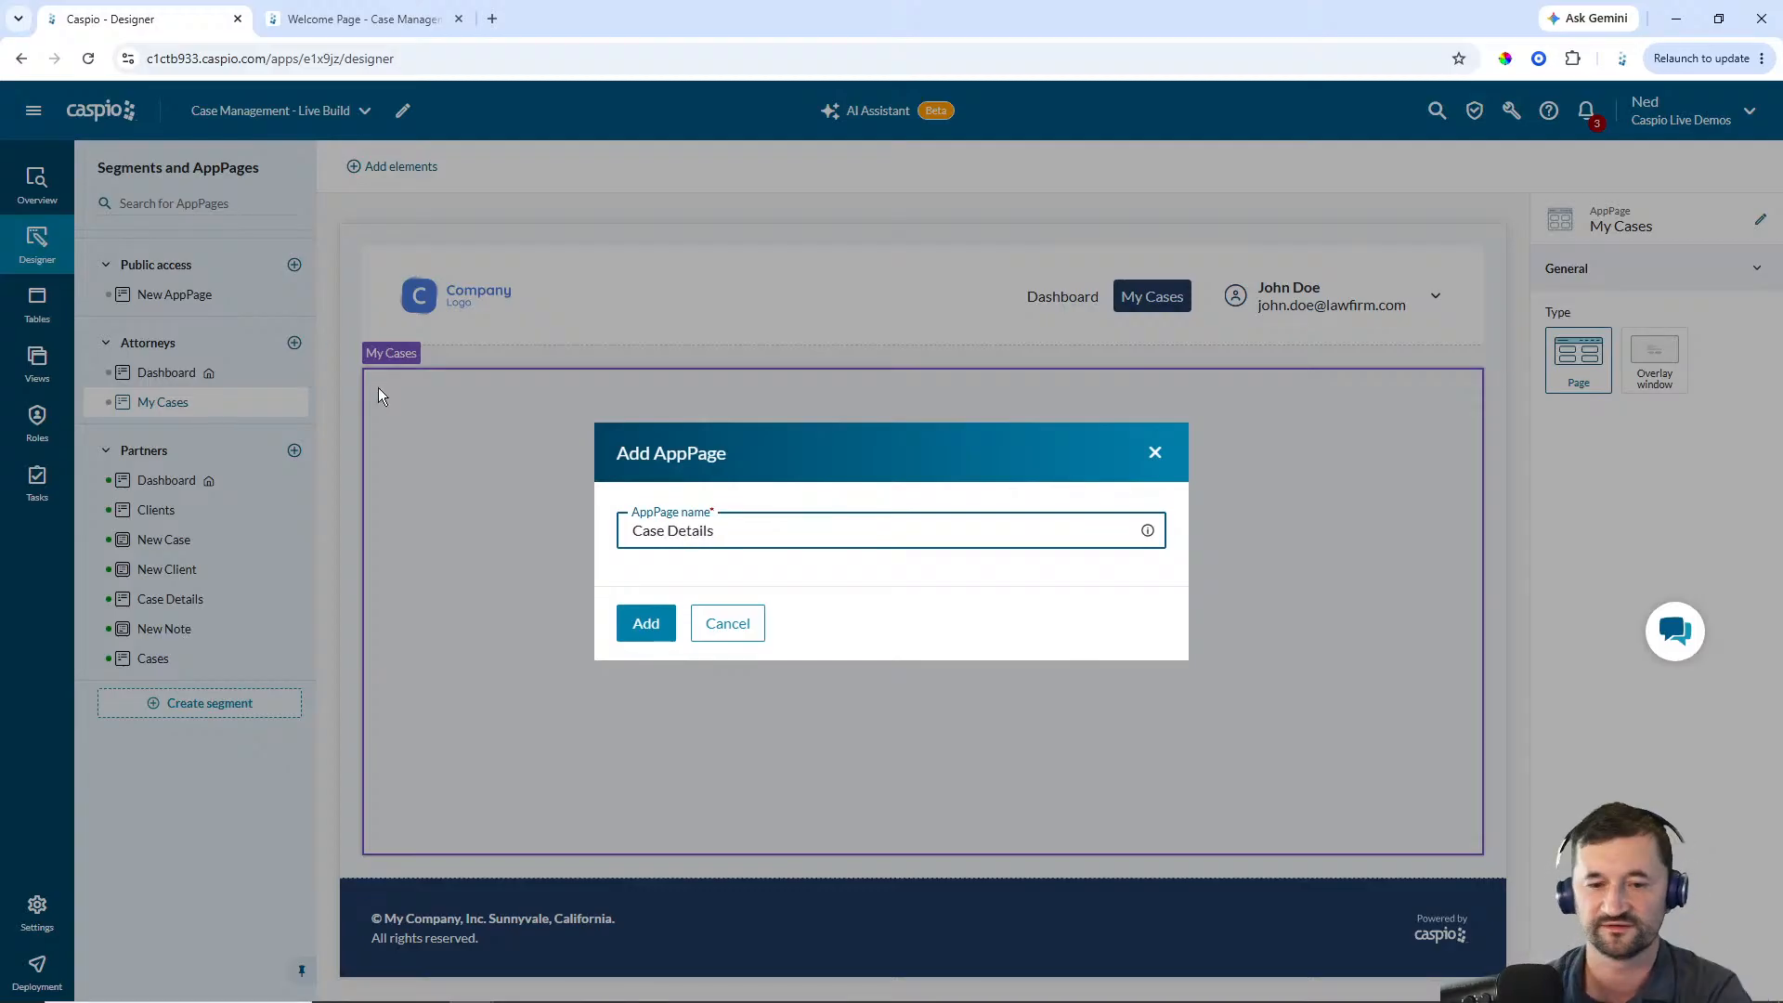
{"action": "left_click", "coordinate": [620, 622]}
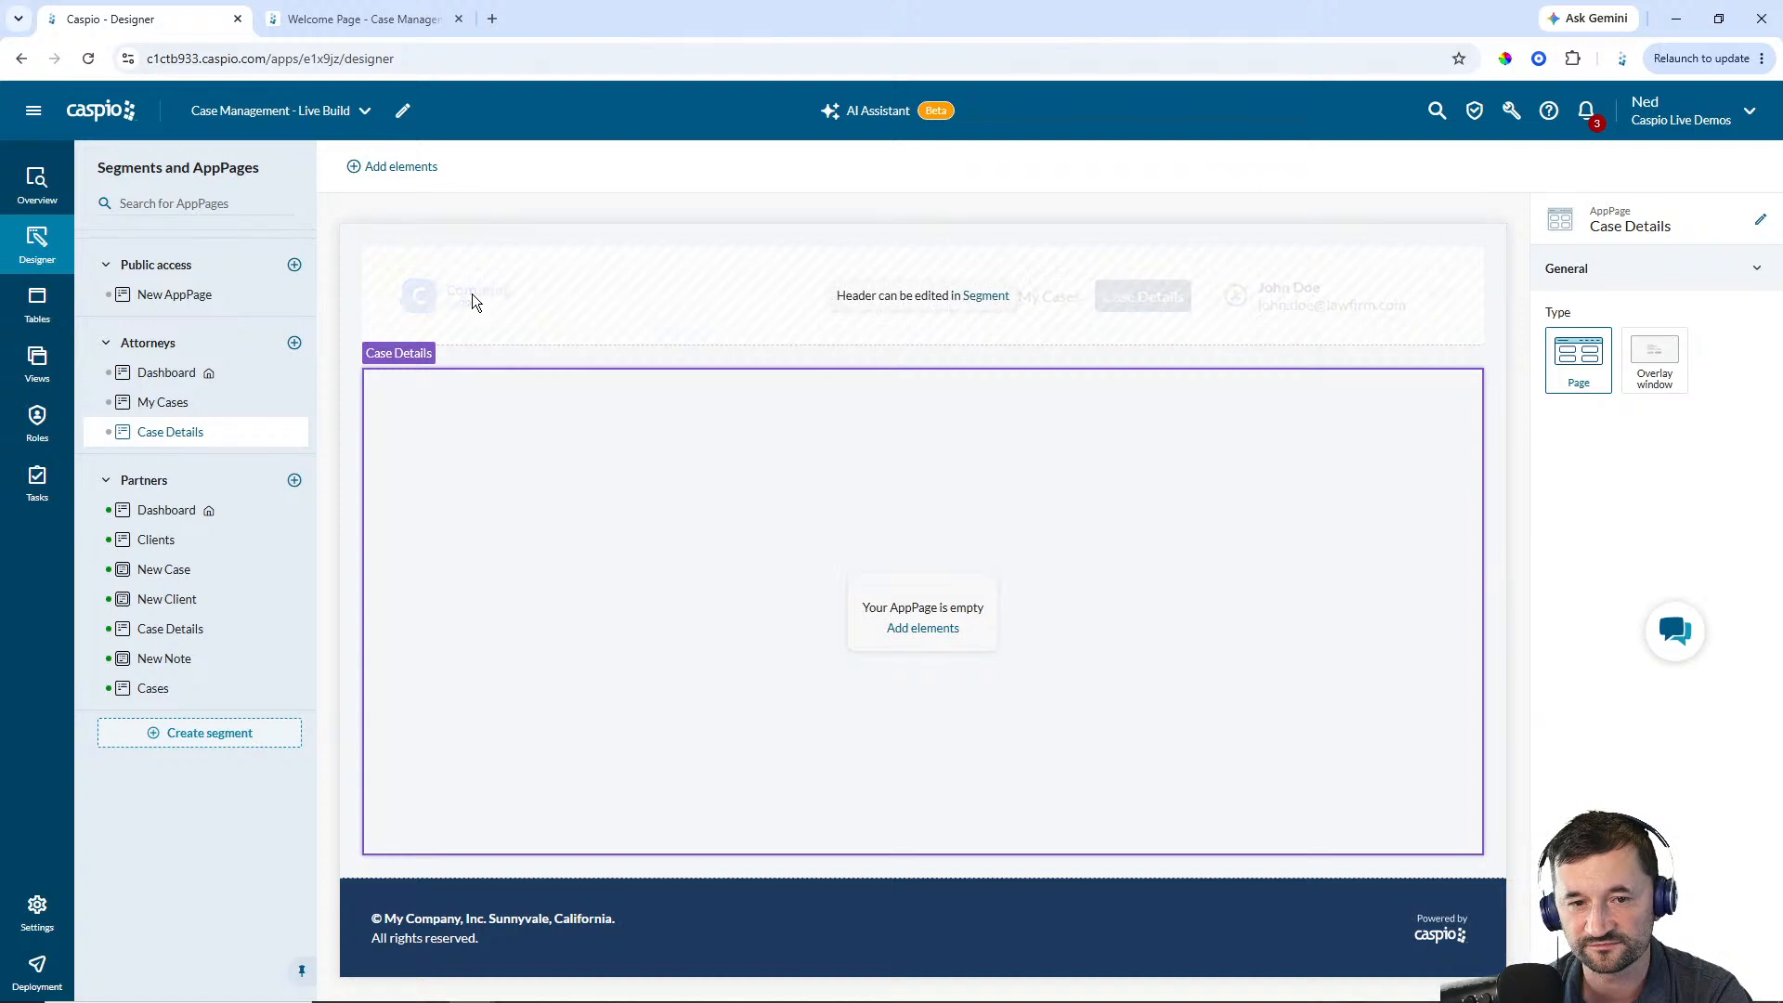
Edit the Attorneys segment header, replacing the placeholder logo with the Case Management logo and widening it
{"action": "left_click", "coordinate": [1011, 296]}
{"action": "left_click", "coordinate": [469, 293]}
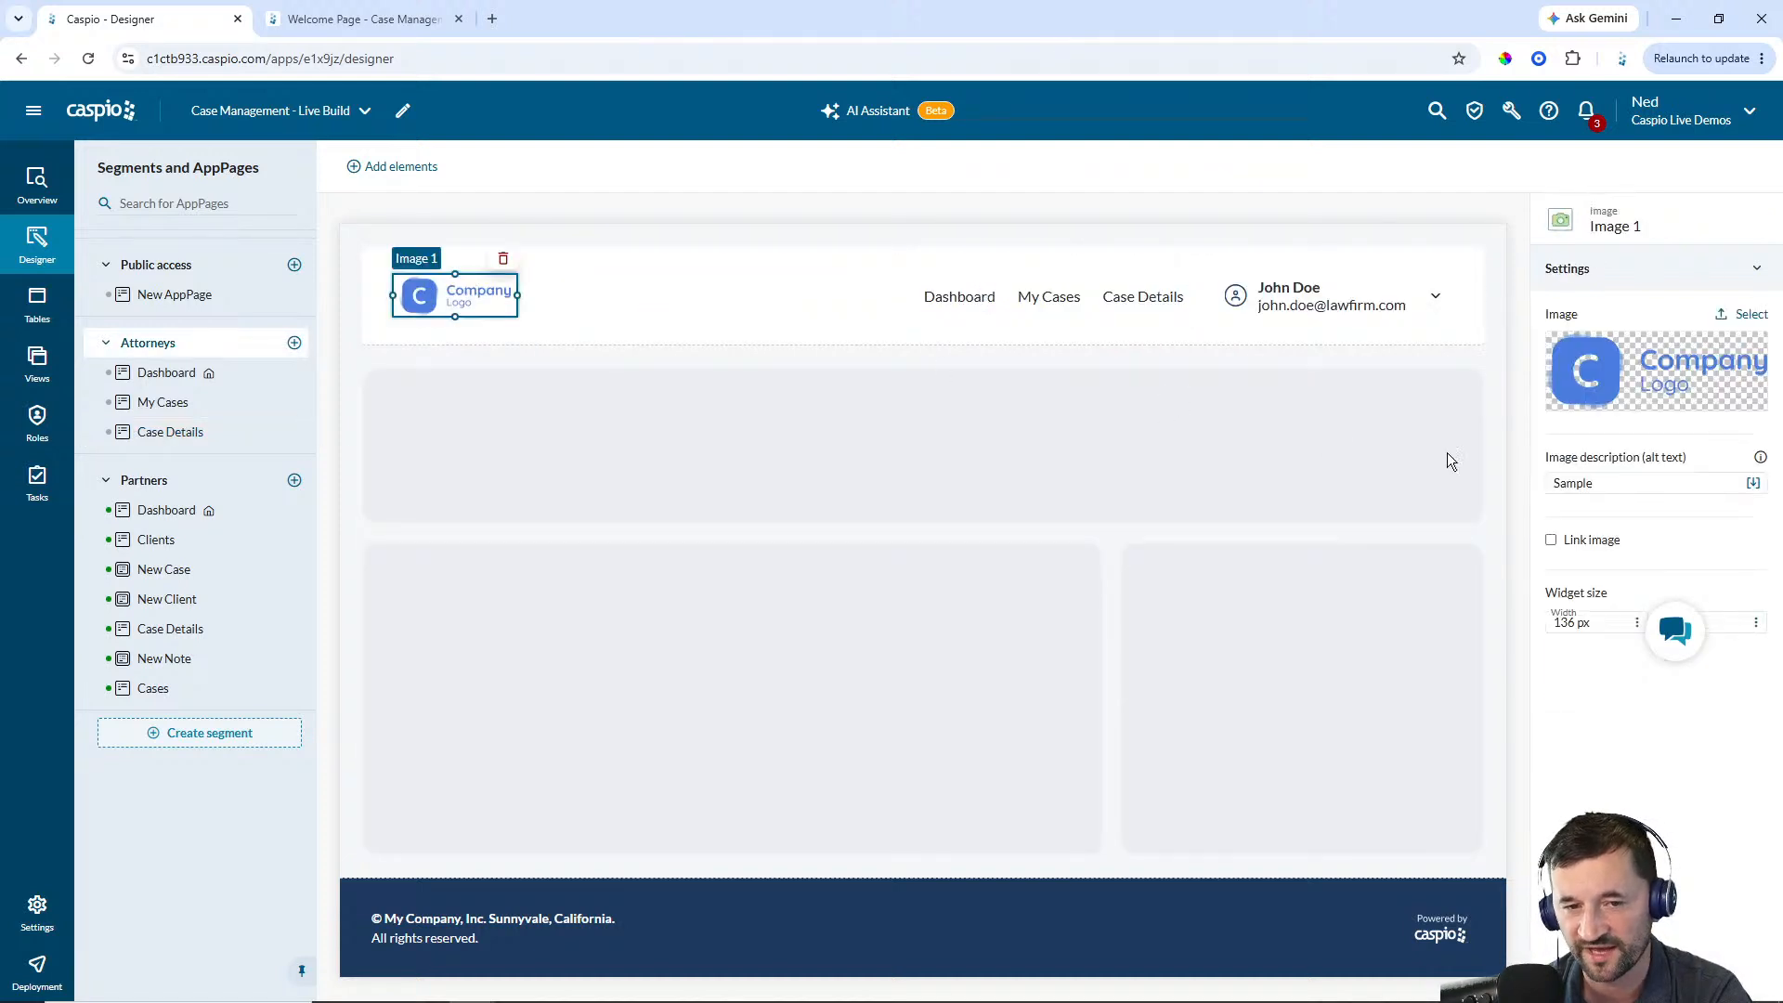
{"action": "left_click", "coordinate": [1755, 316]}
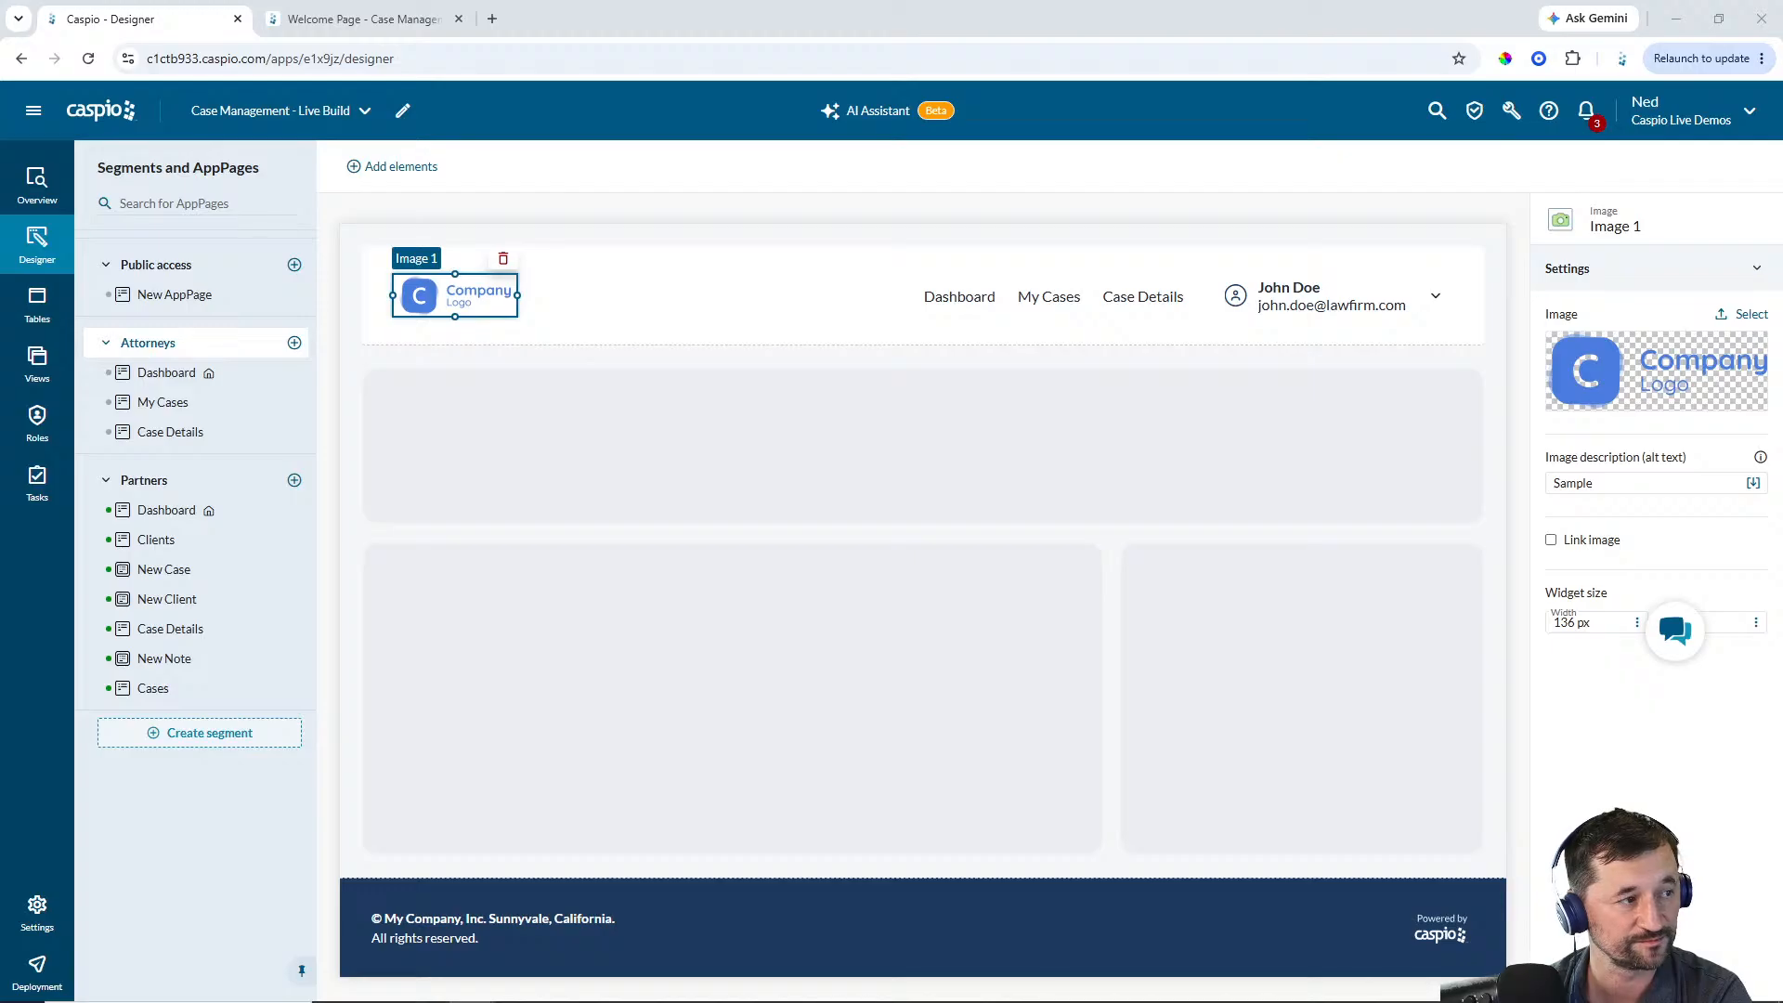
{"action": "double_click", "coordinate": [609, 651]}
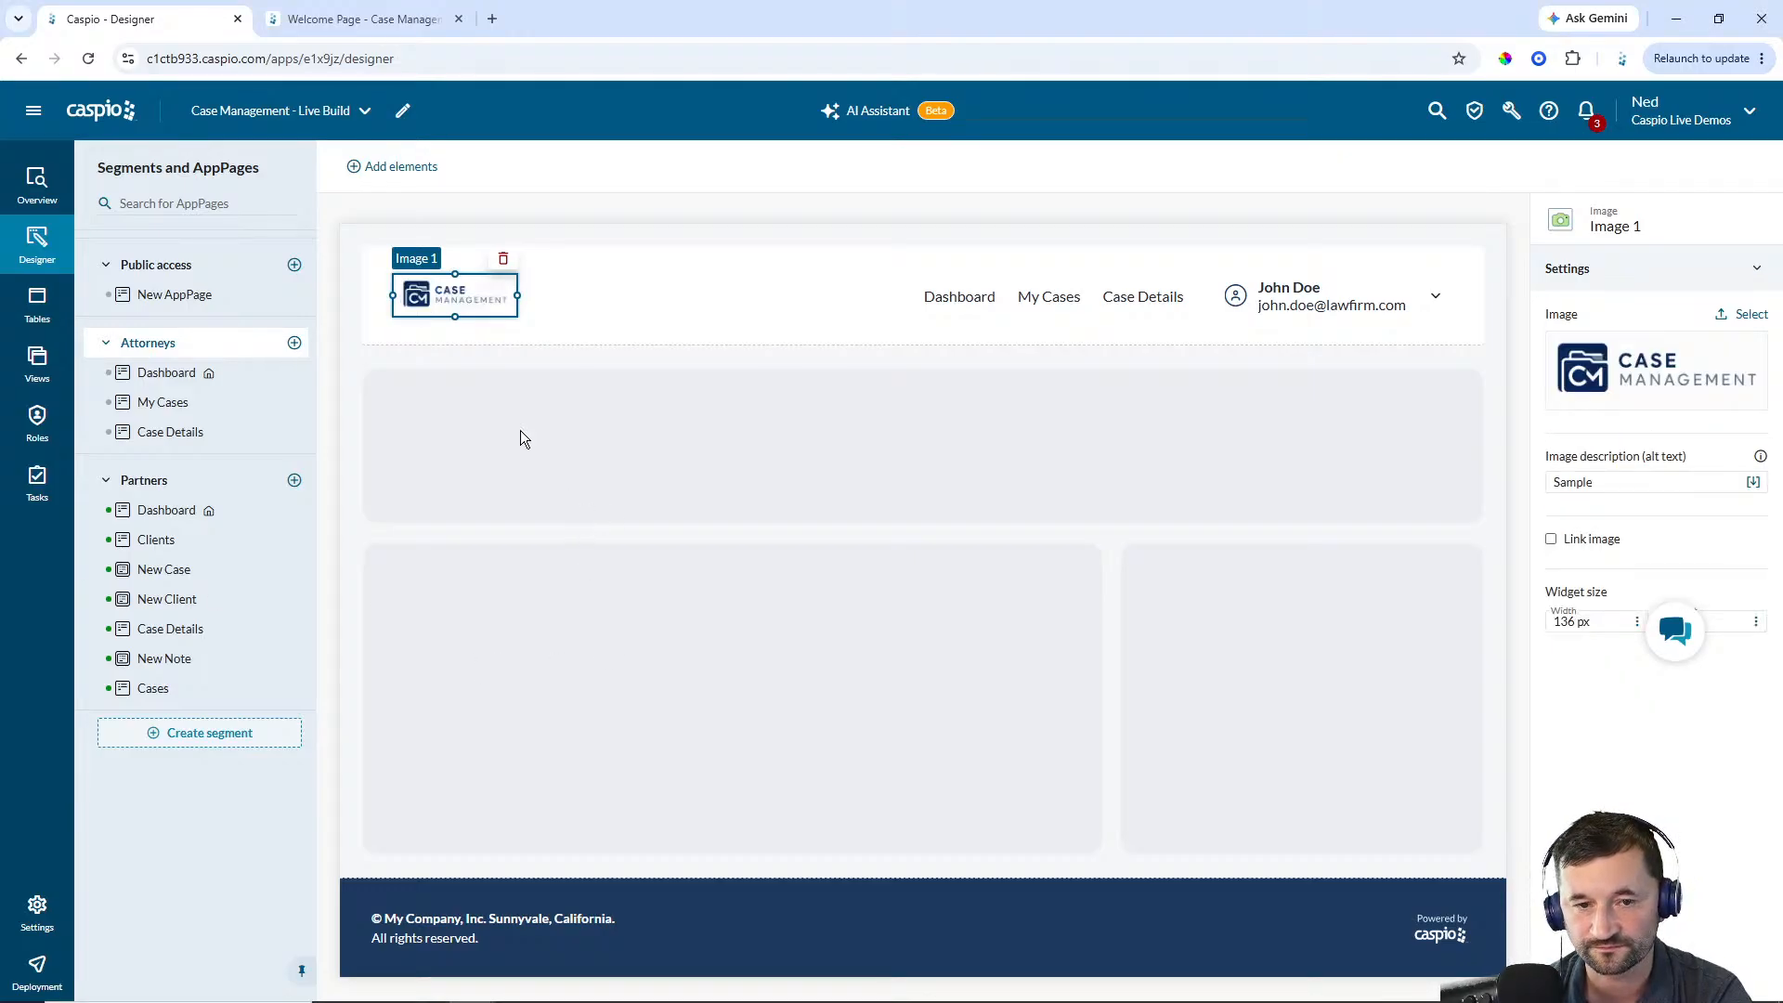
{"action": "left_click_drag", "start_coordinate": [455, 317], "coordinate": [549, 300]}
{"action": "left_click", "coordinate": [689, 298]}
{"action": "left_click", "coordinate": [705, 238]}
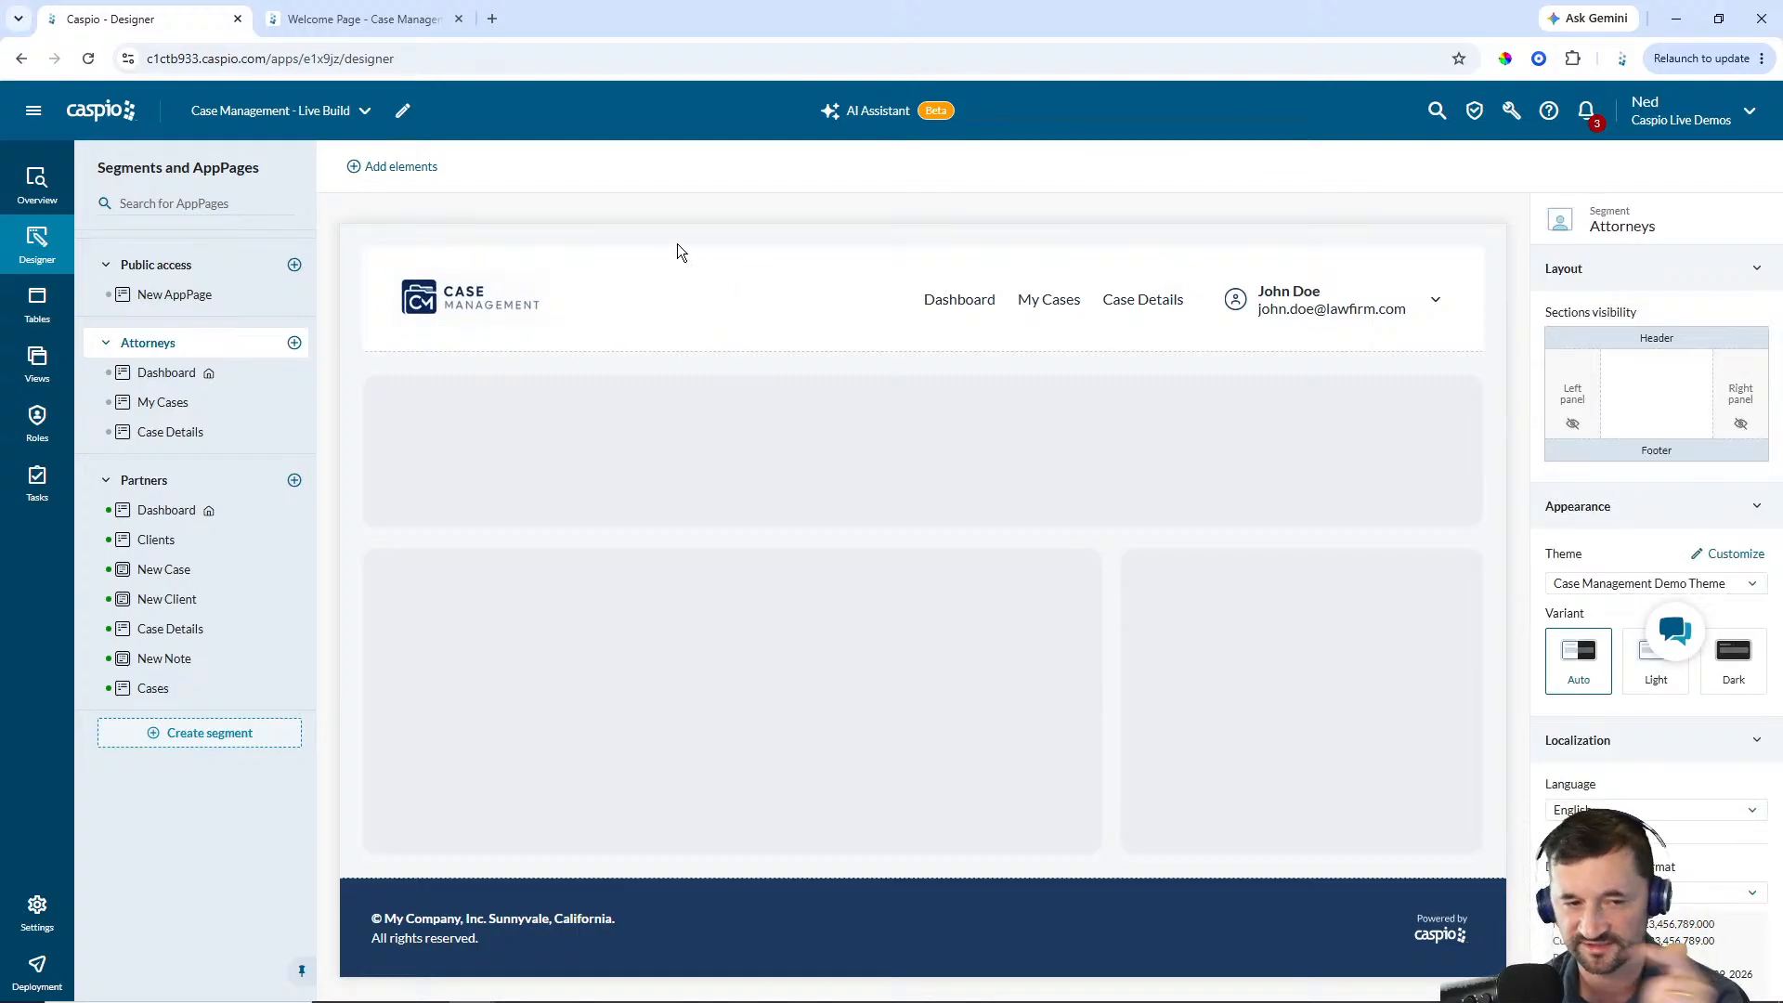
Hide Case Details from the Attorneys header menu
{"action": "left_click", "coordinate": [981, 316]}
{"action": "mouse_move", "coordinate": [1631, 444]}
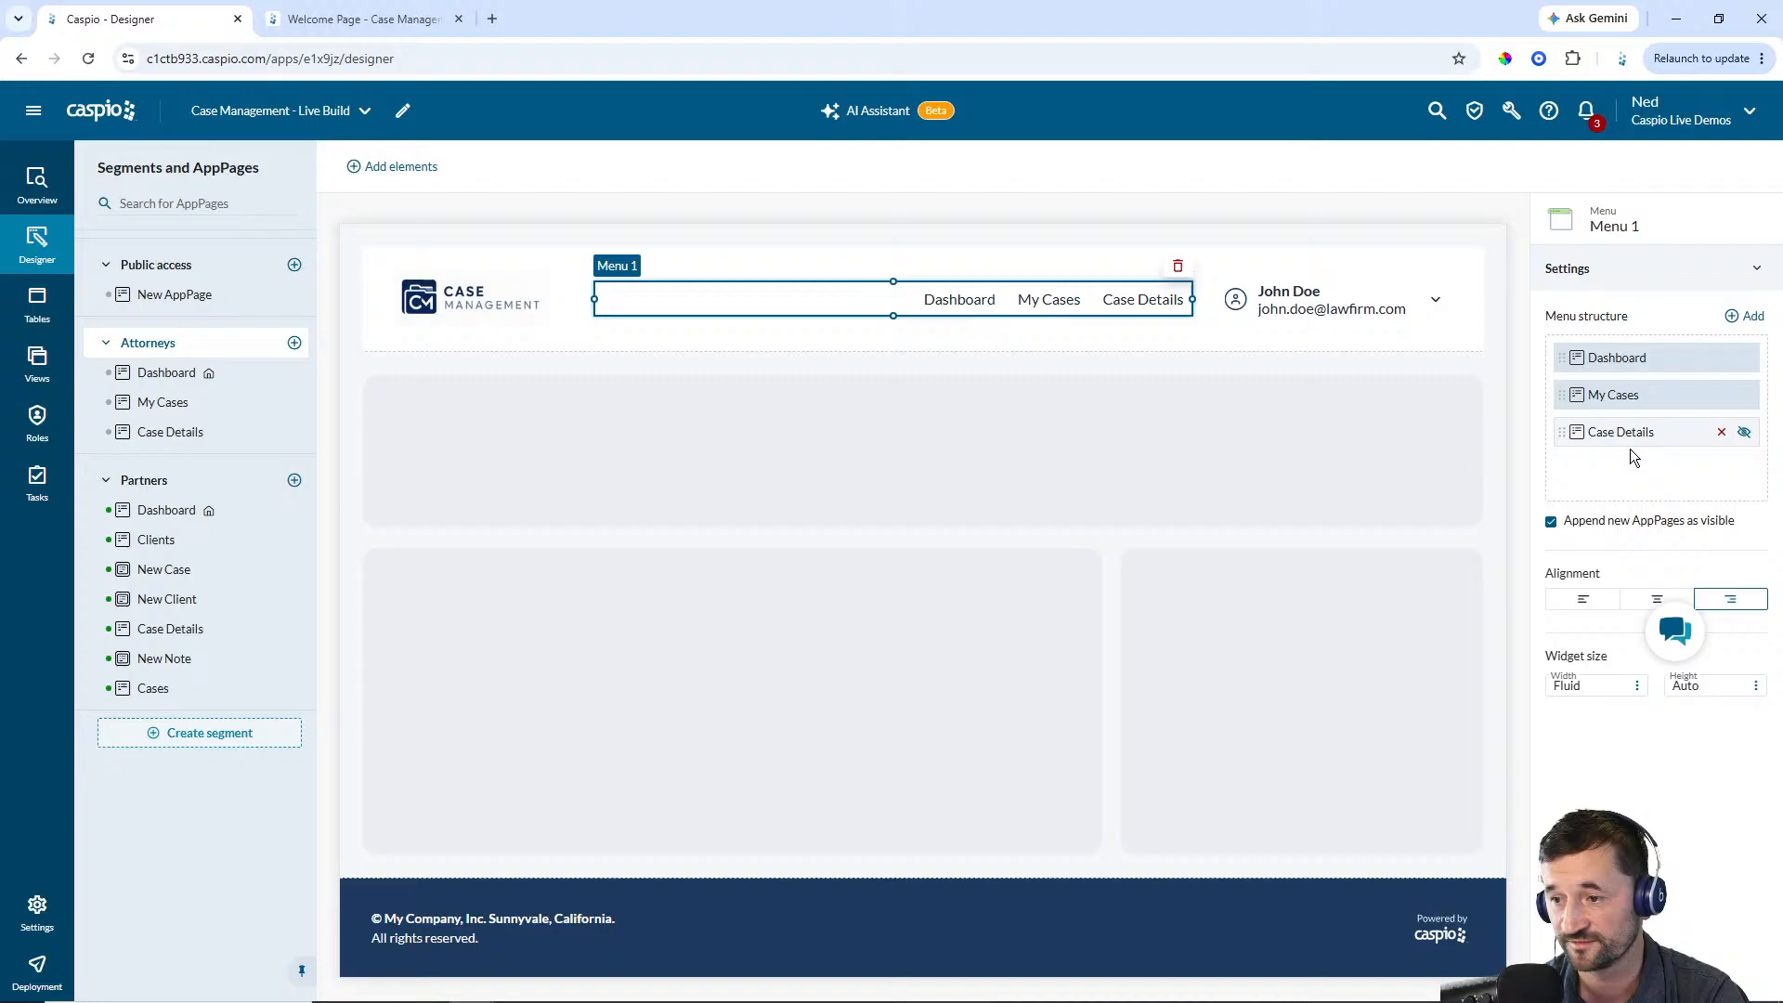
{"action": "left_click", "coordinate": [1743, 434]}
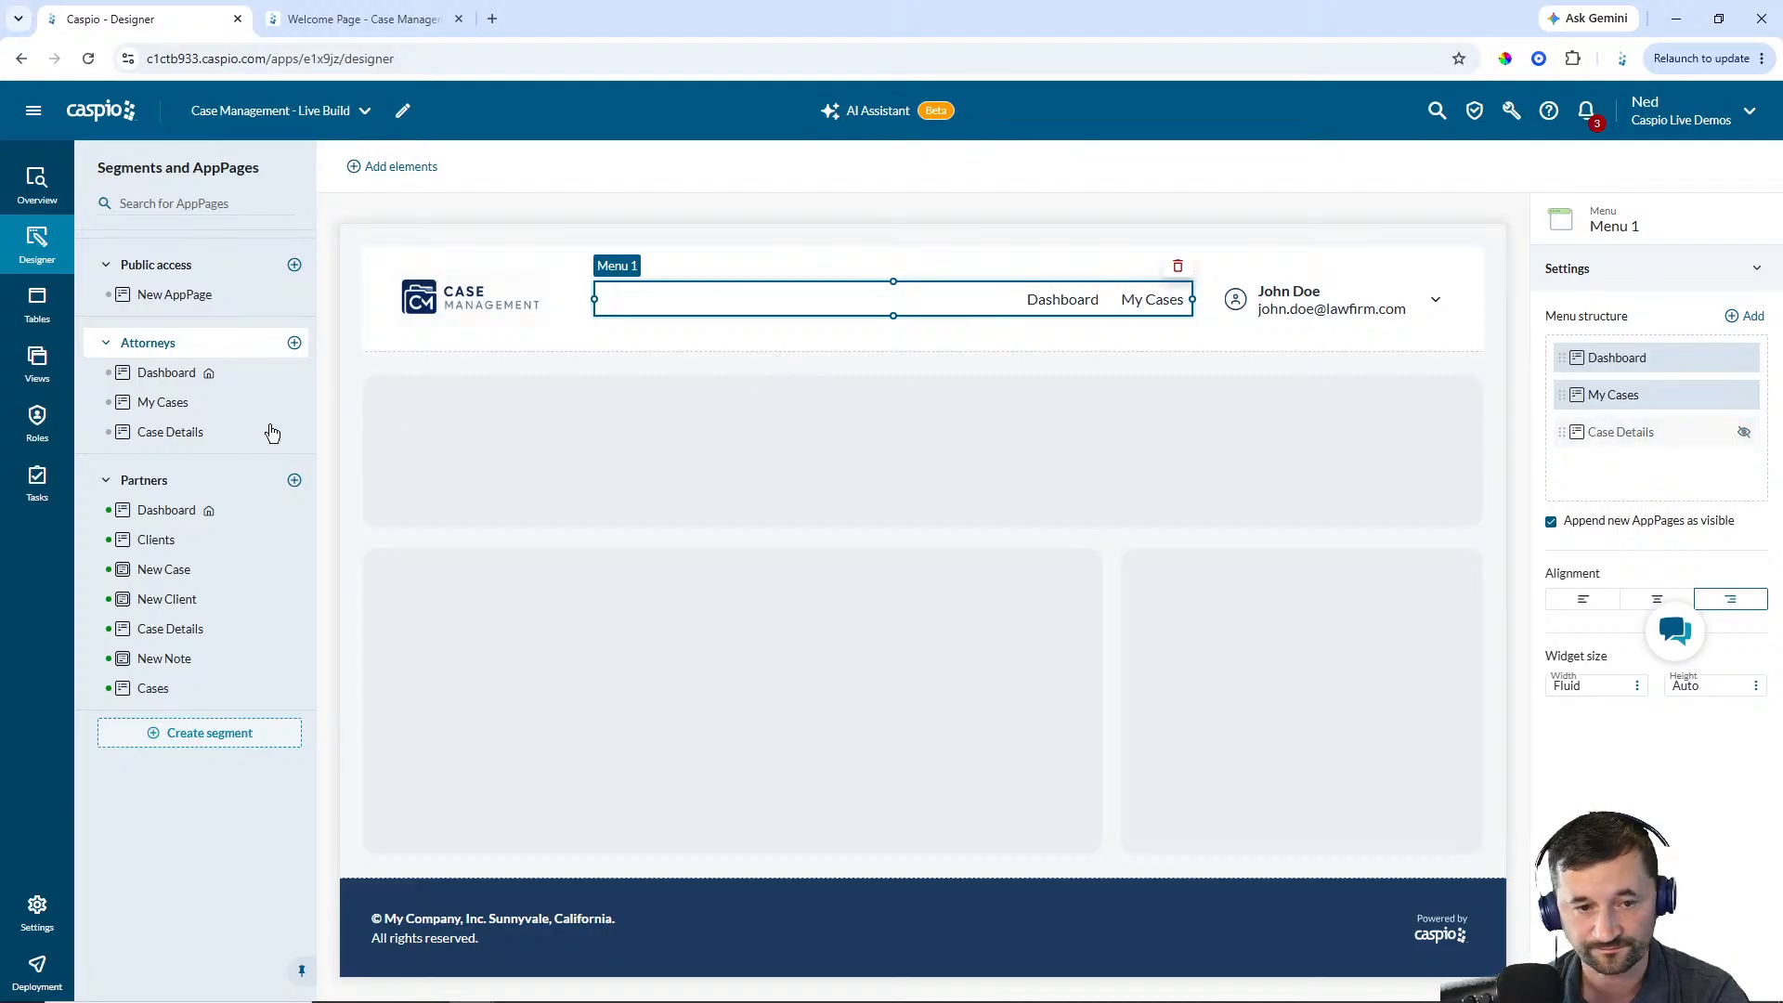
Add a tabular report to My Cases from cm_cases_1 with Case_Number, Case_Title, ClientID, Case_Type, Status, Open_Date and Next_Hearing
{"action": "left_click", "coordinate": [162, 402]}
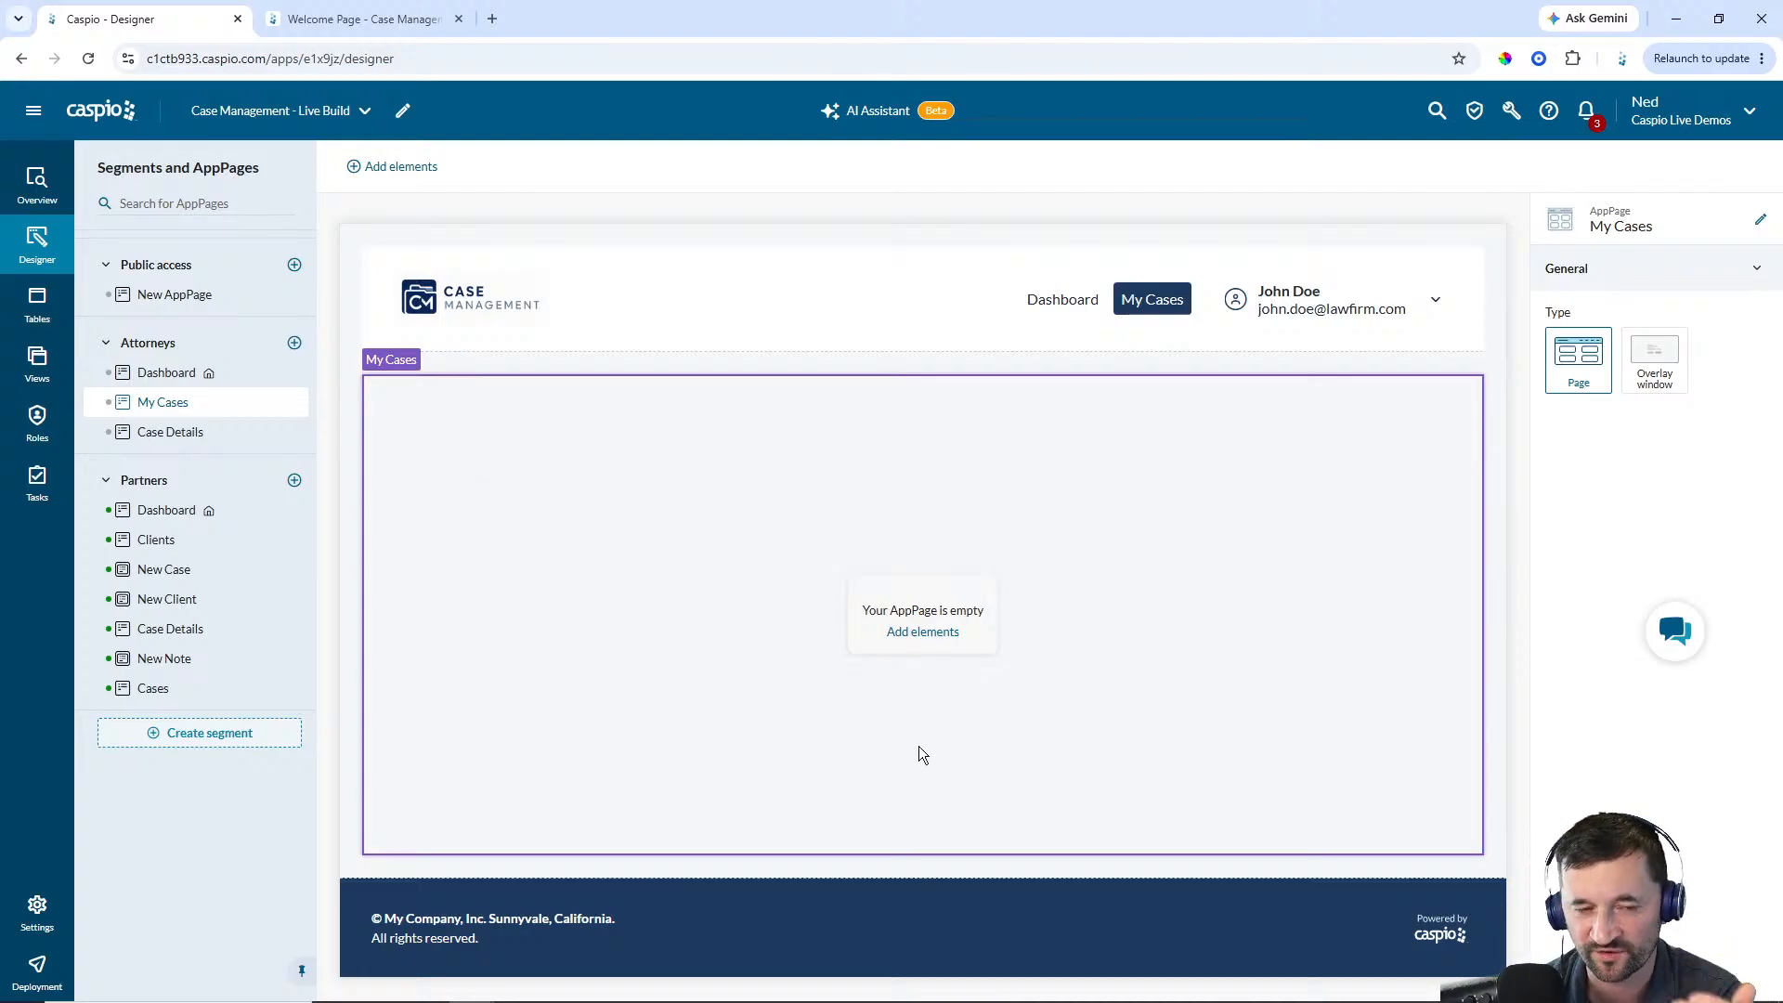
{"action": "left_click", "coordinate": [923, 635]}
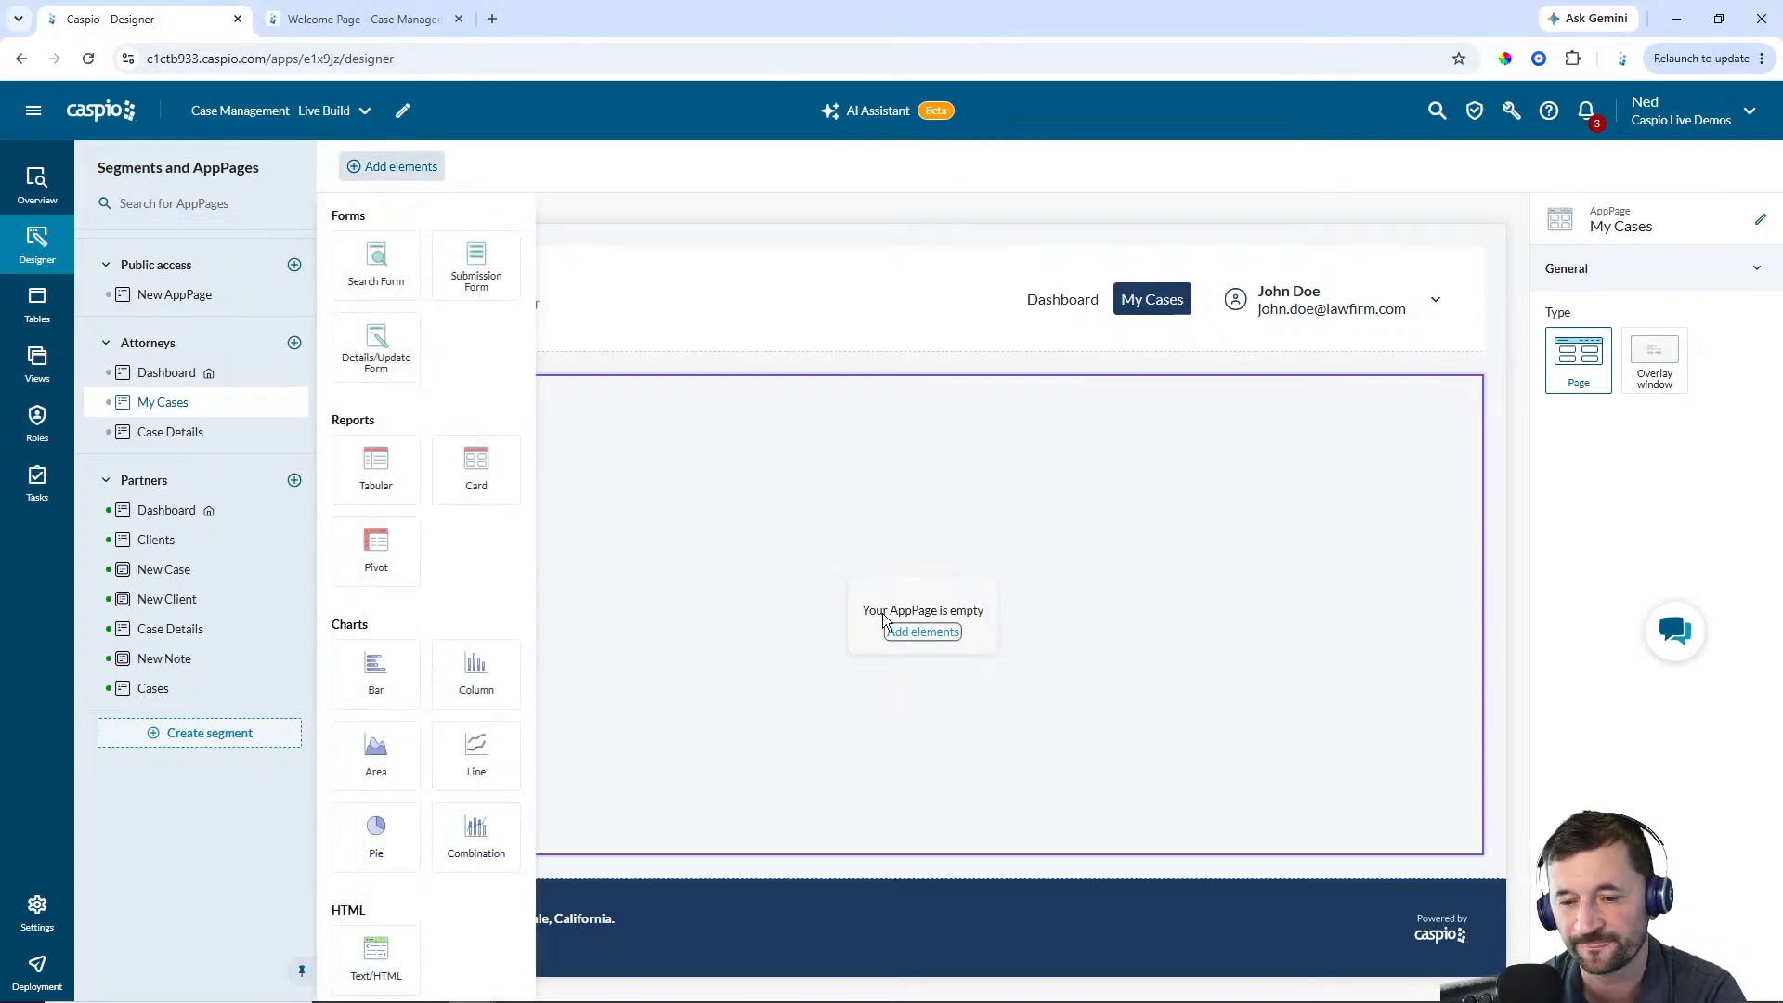
{"action": "left_click_drag", "start_coordinate": [390, 476], "coordinate": [697, 441]}
{"action": "left_click", "coordinate": [511, 498]}
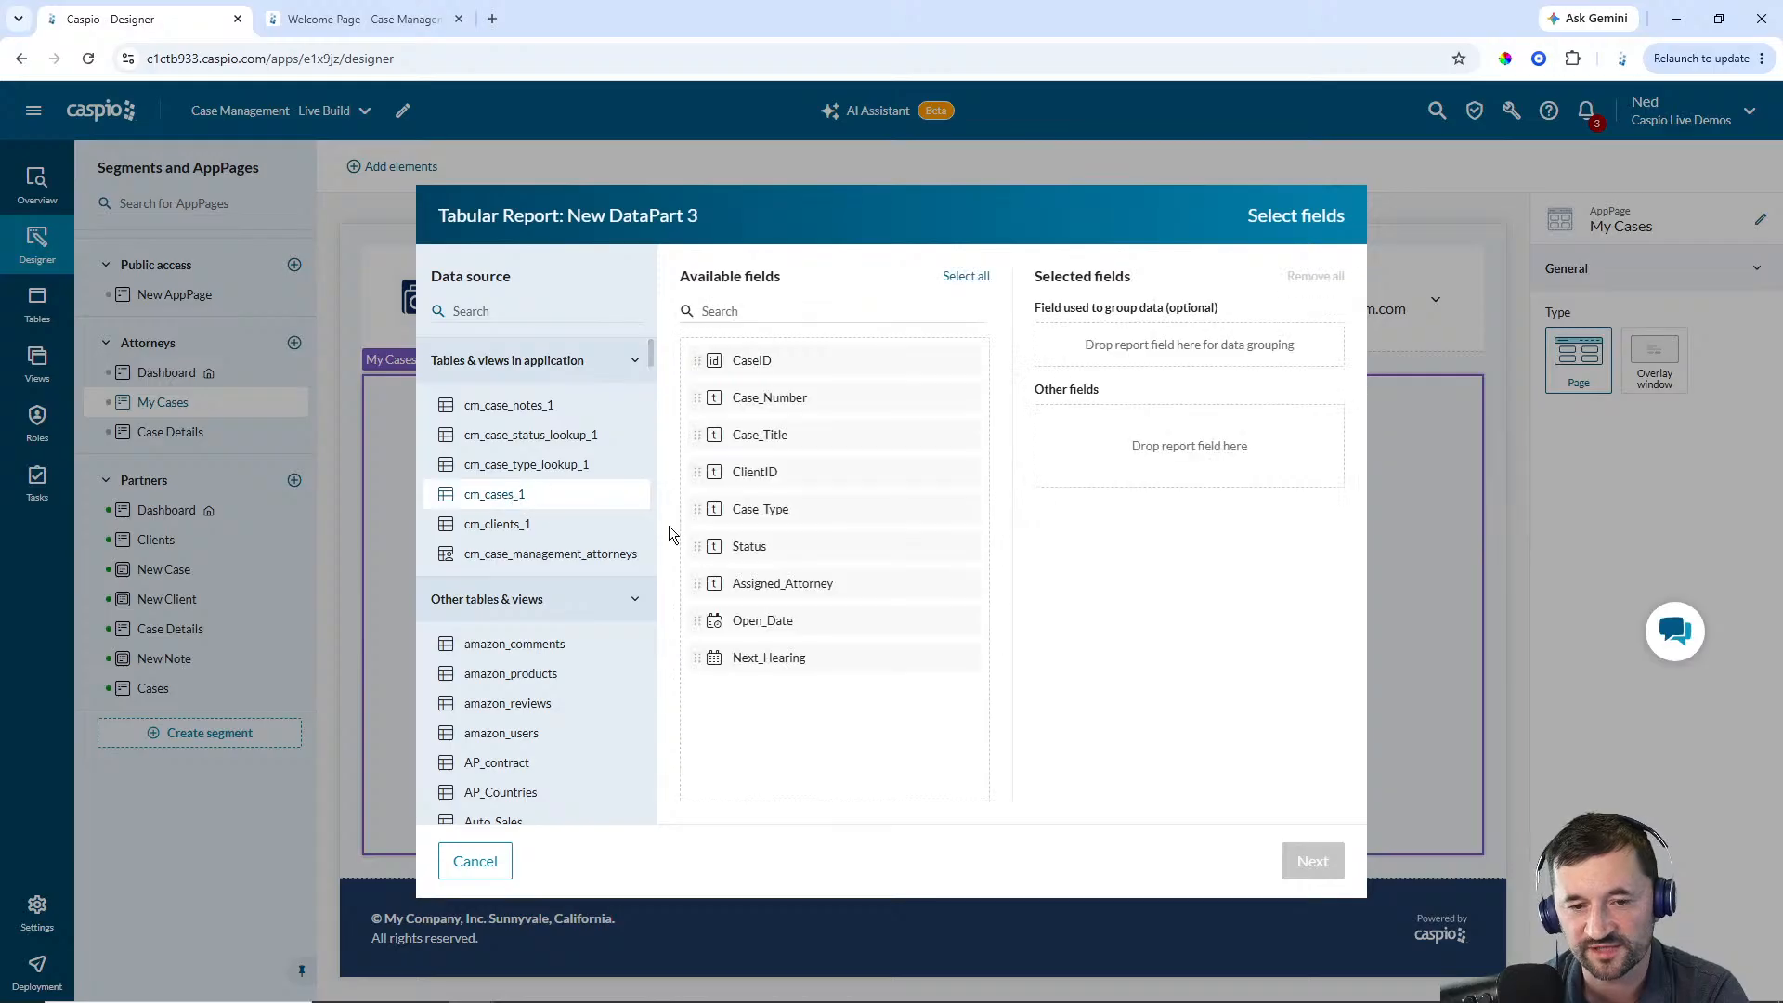
{"action": "left_click", "coordinate": [791, 399]}
{"action": "left_click", "coordinate": [790, 399]}
{"action": "left_click", "coordinate": [790, 399]}
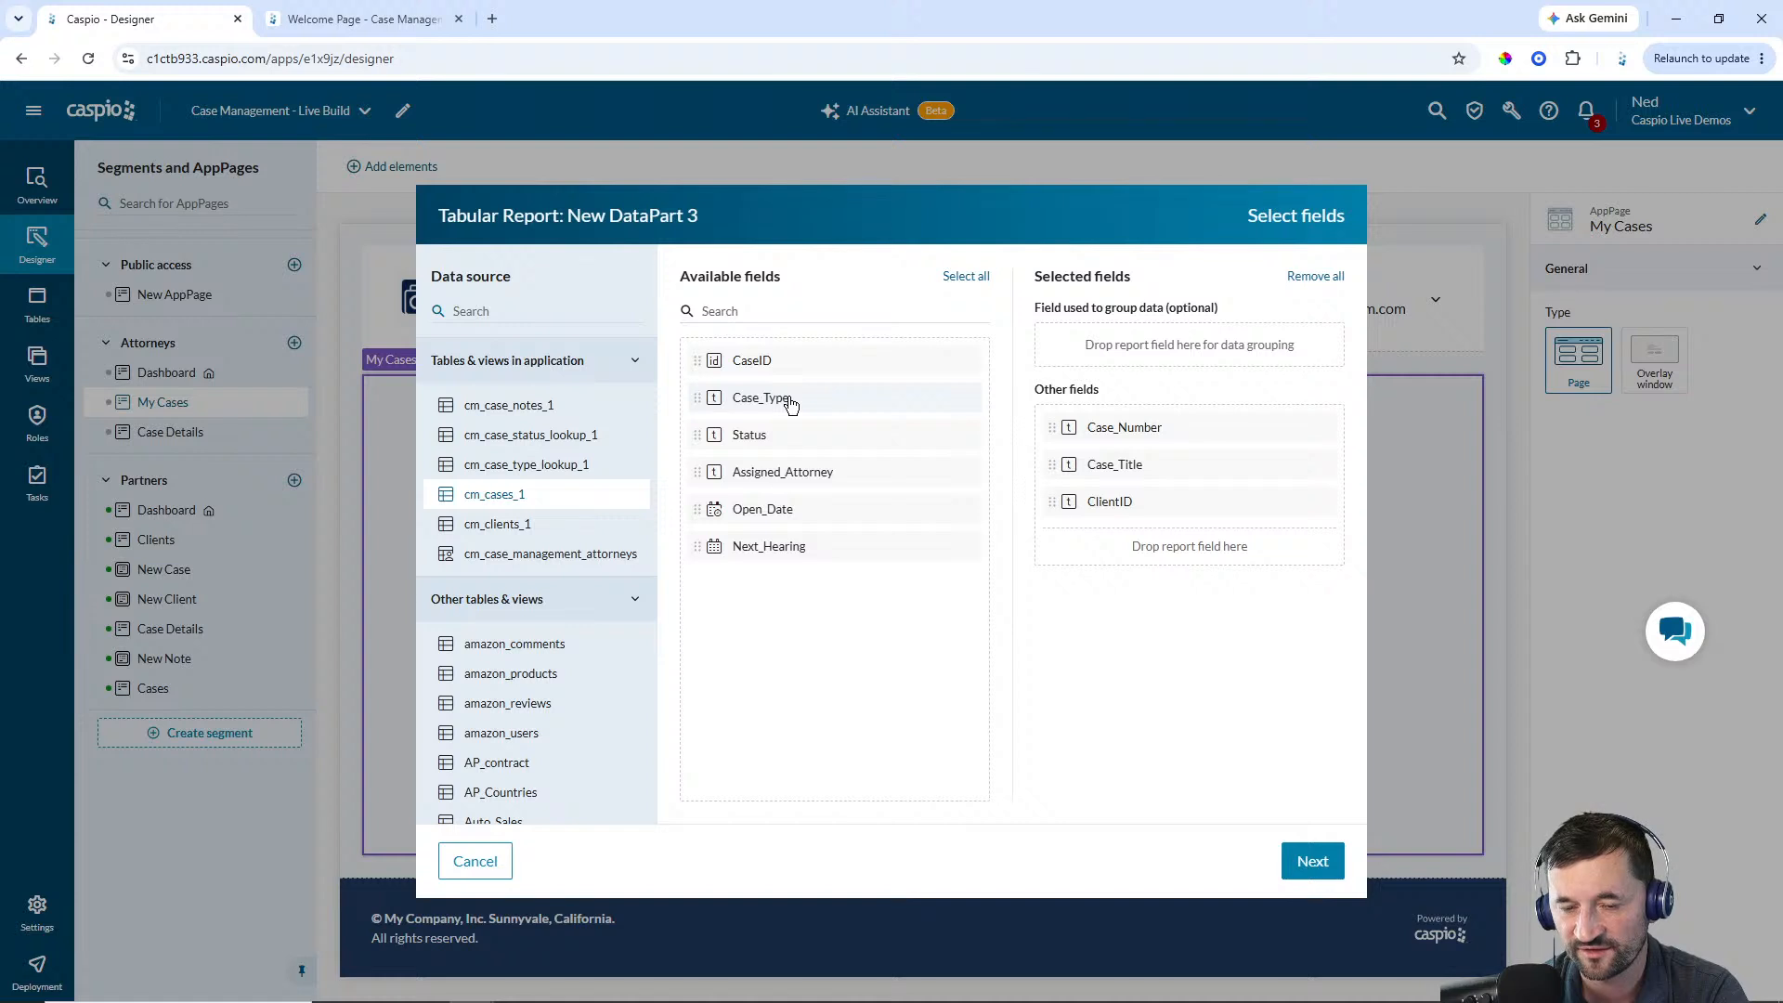
{"action": "left_click", "coordinate": [790, 400]}
{"action": "left_click", "coordinate": [789, 402]}
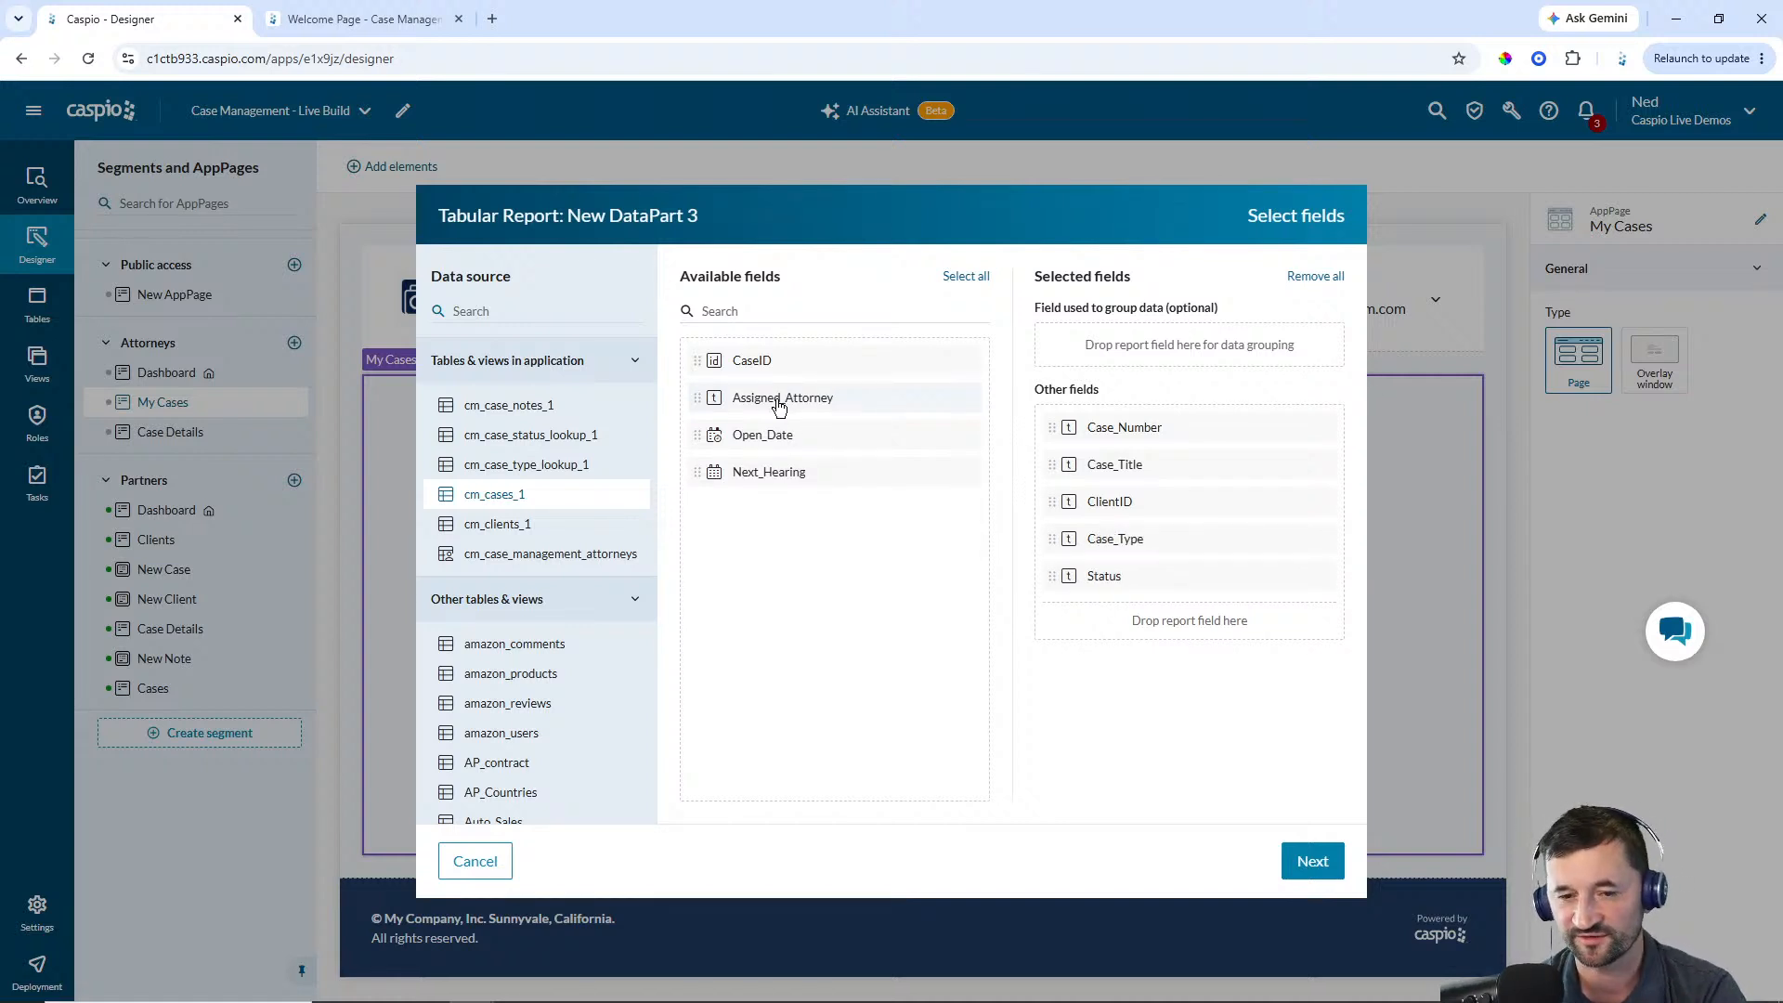
{"action": "left_click", "coordinate": [770, 436]}
{"action": "left_click", "coordinate": [769, 434]}
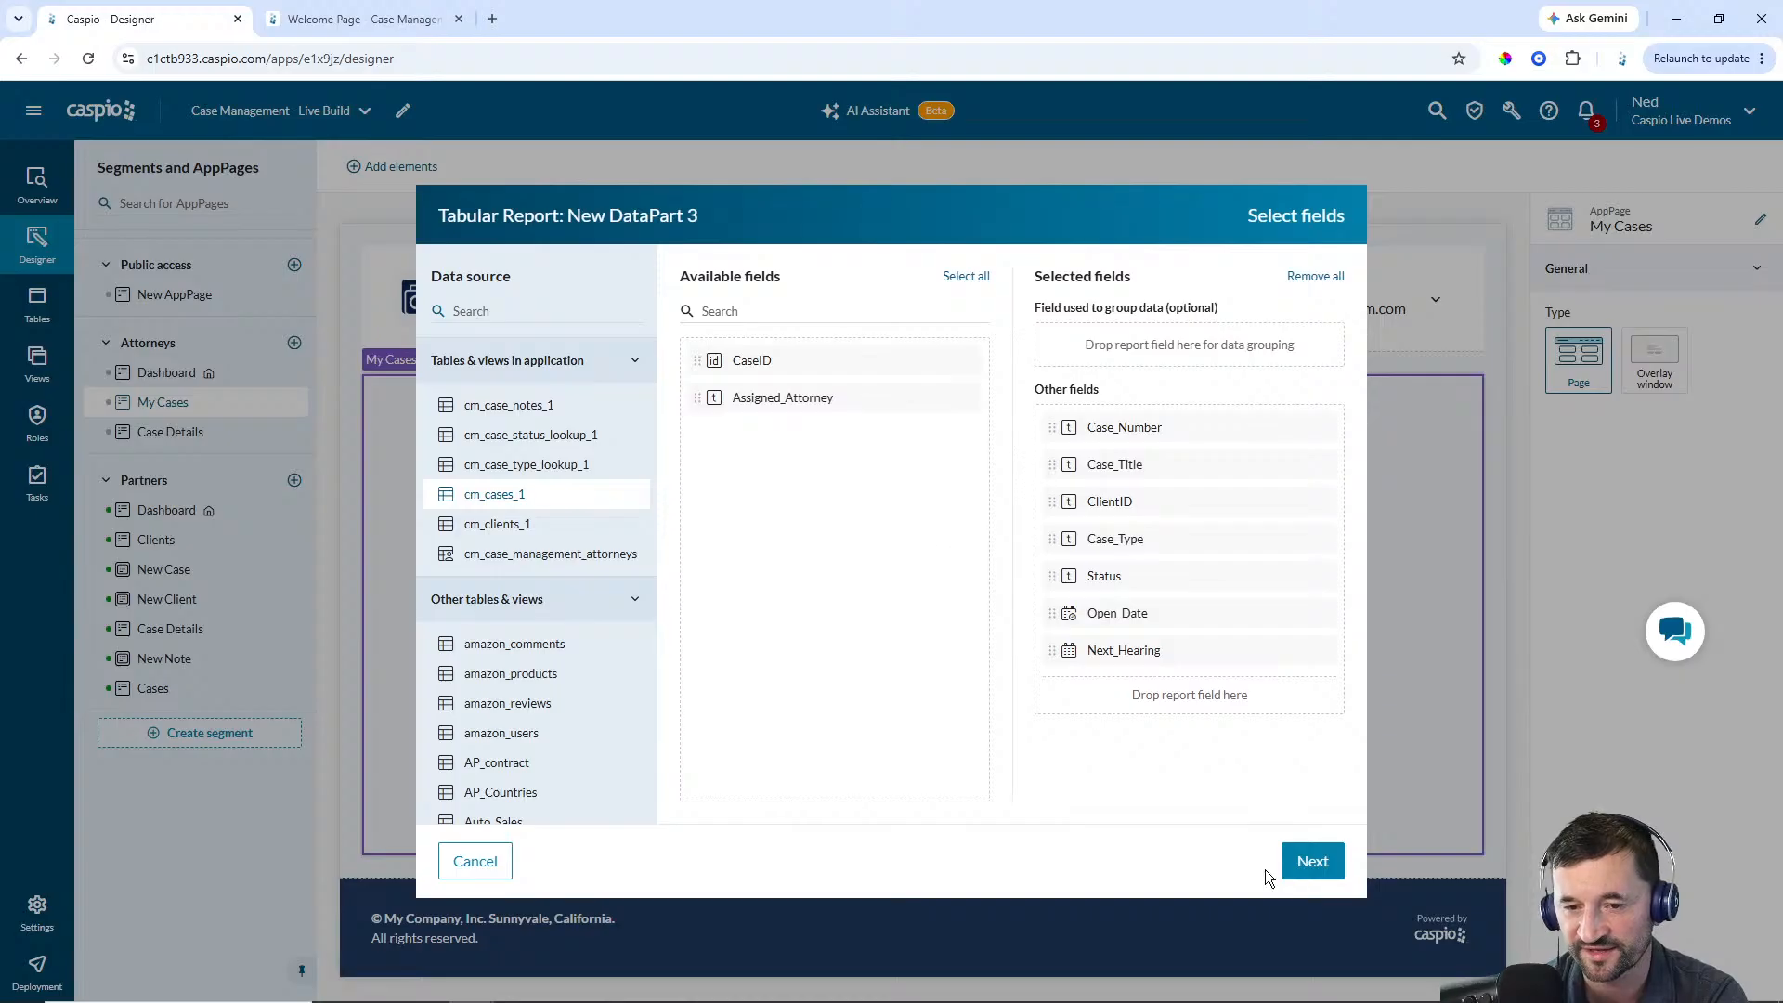
{"action": "left_click", "coordinate": [1308, 868]}
{"action": "left_click", "coordinate": [1293, 870]}
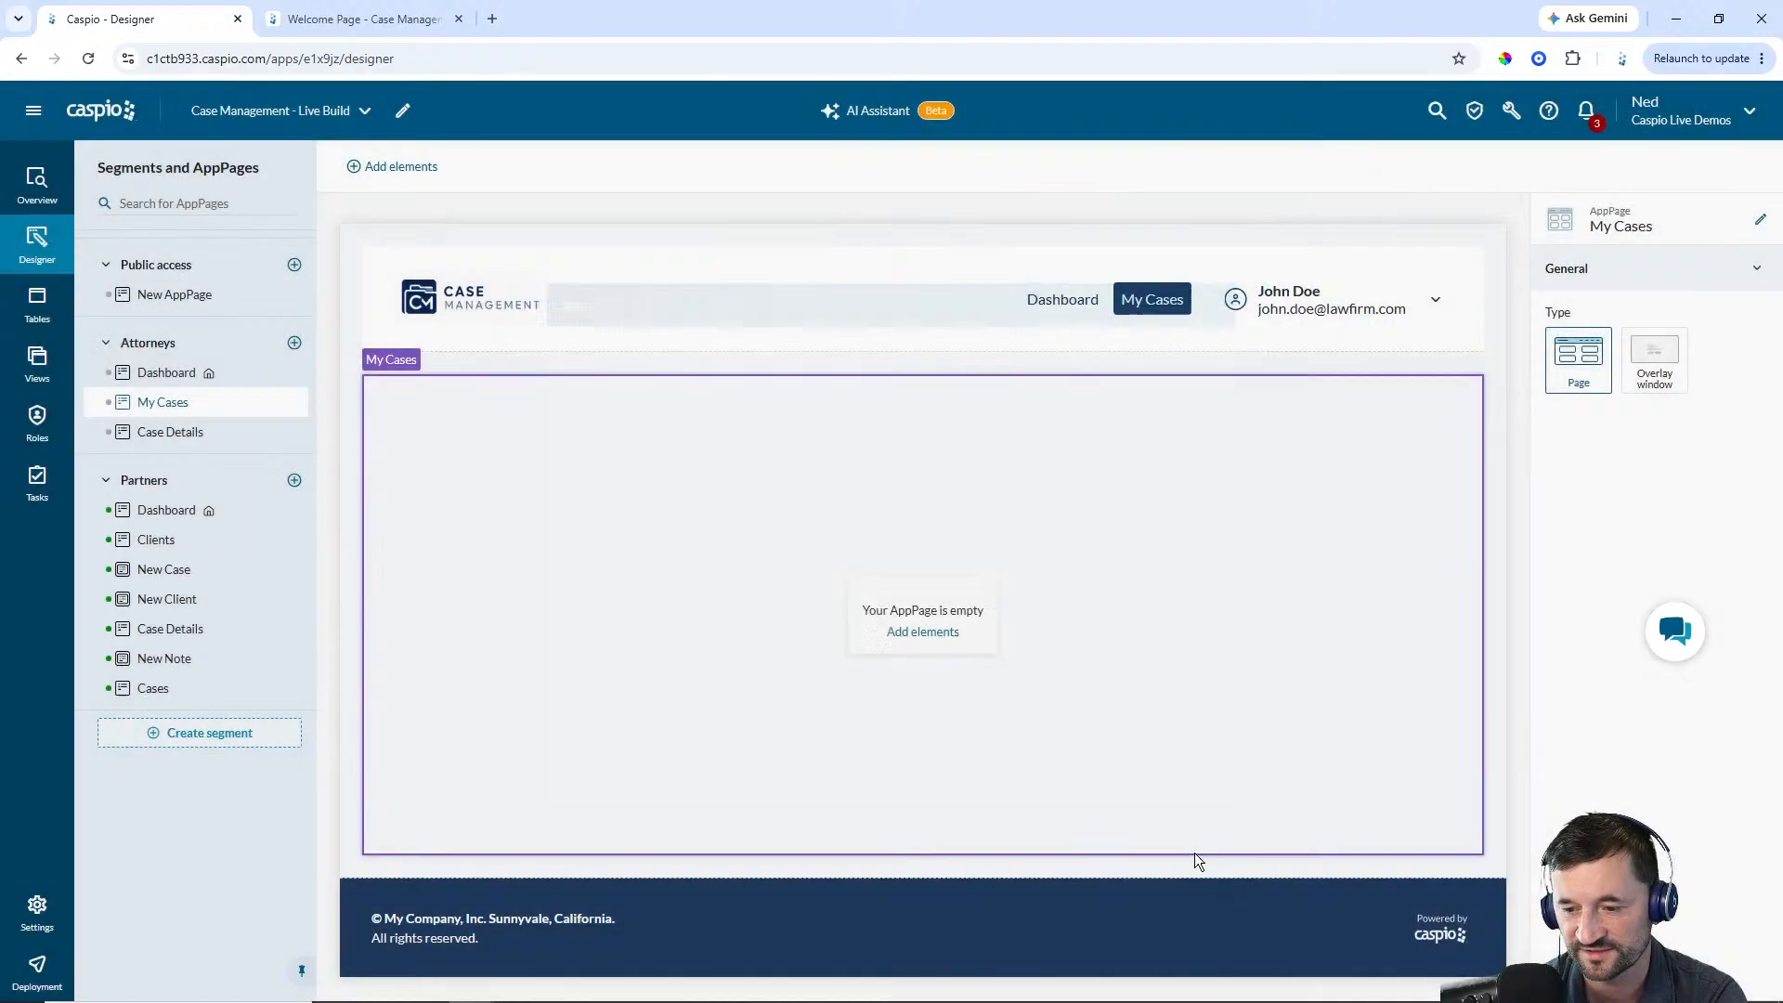
Rename the new report DataPart to Attorney - My Cases
{"action": "left_click", "coordinate": [1759, 220]}
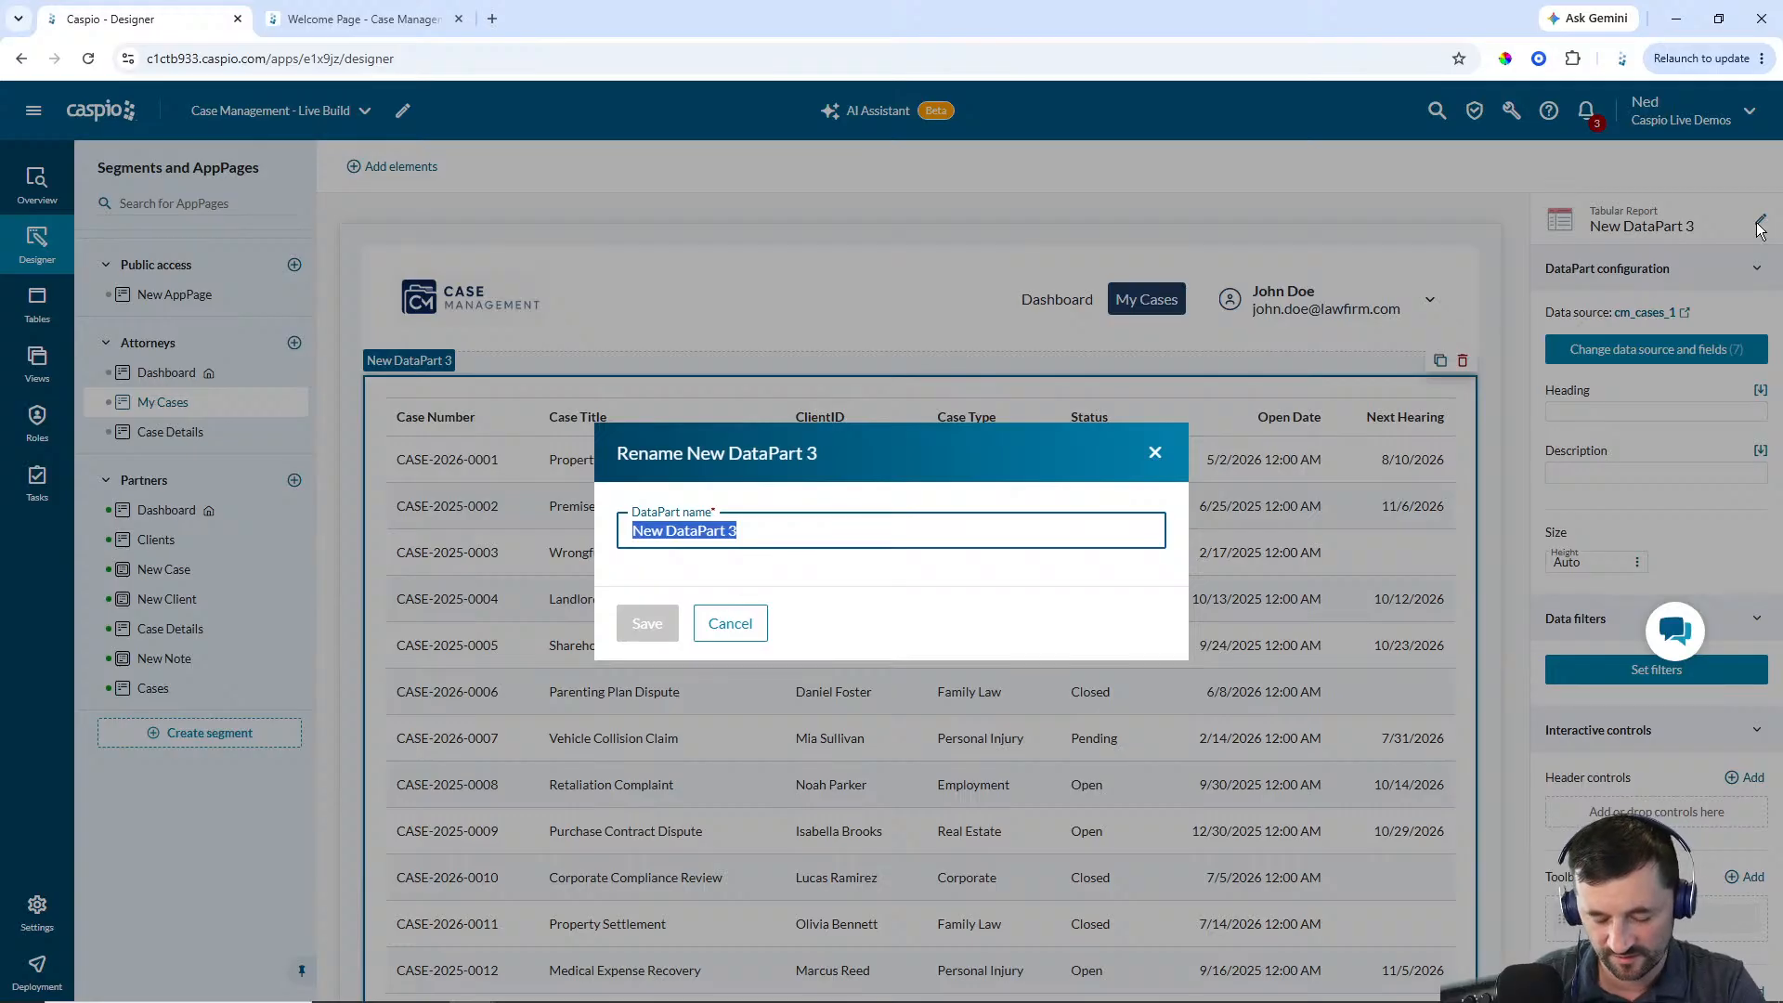
{"action": "type", "text": "Attorney - "}
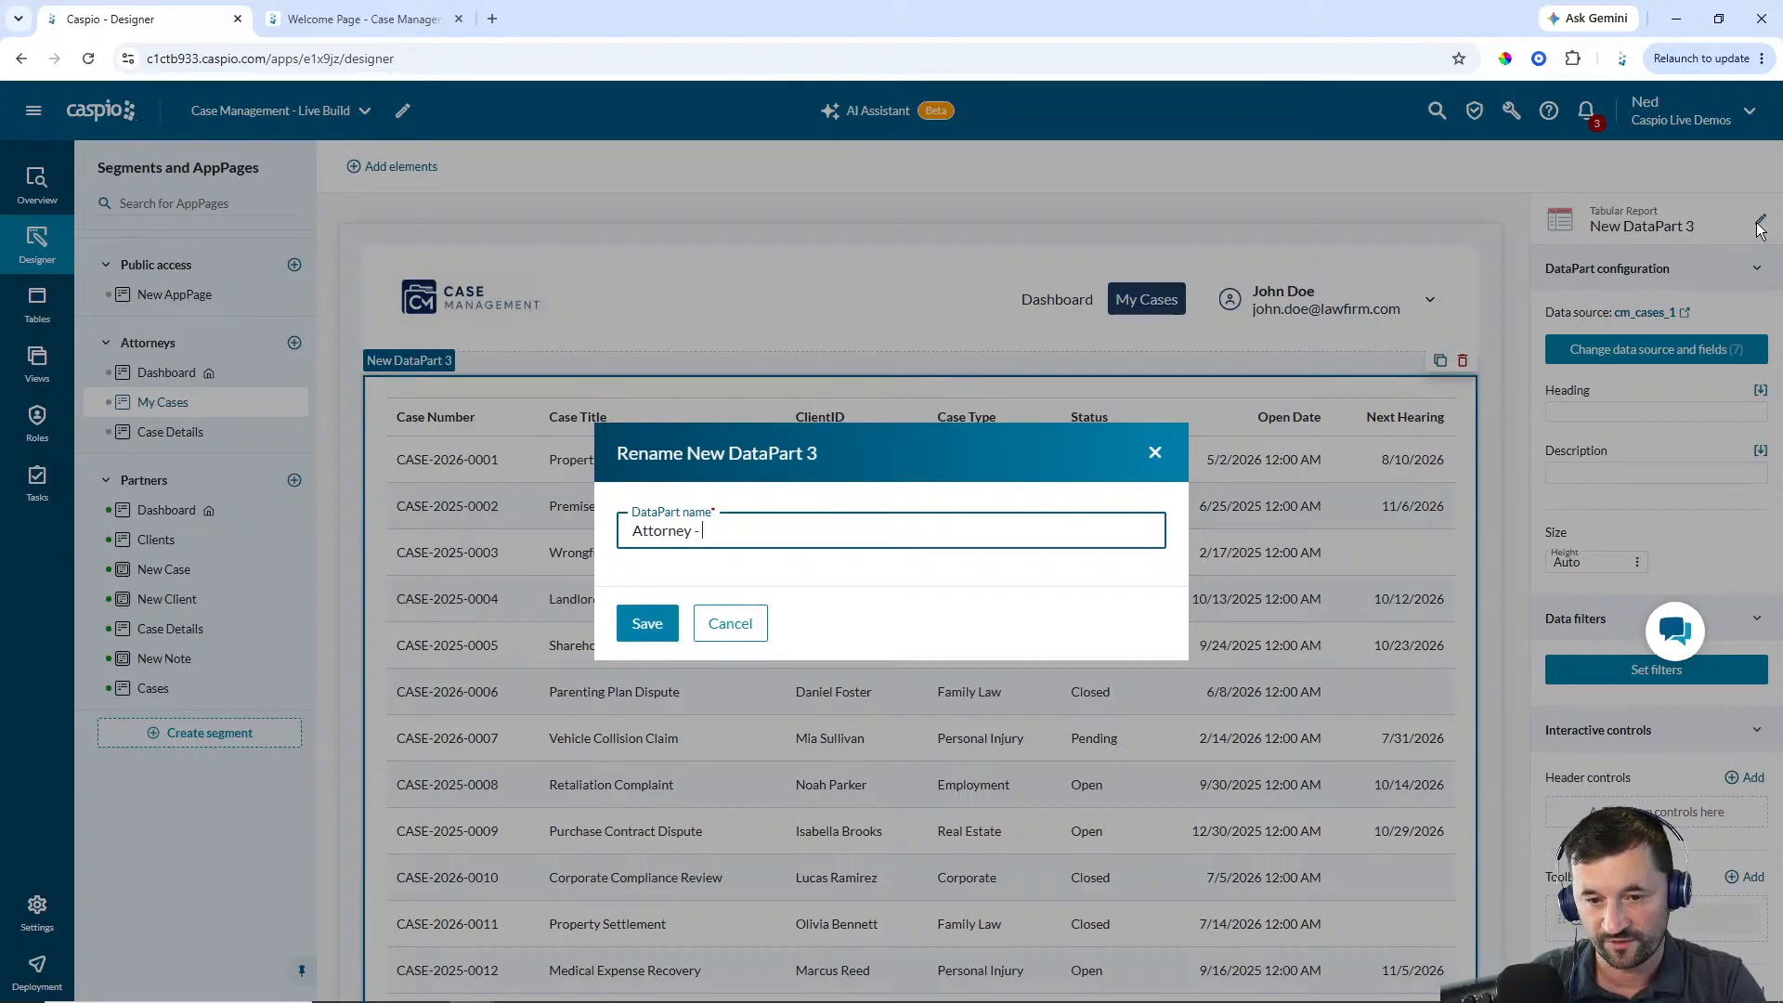
{"action": "type", "text": "My Cases"}
{"action": "key", "text": "Return"}
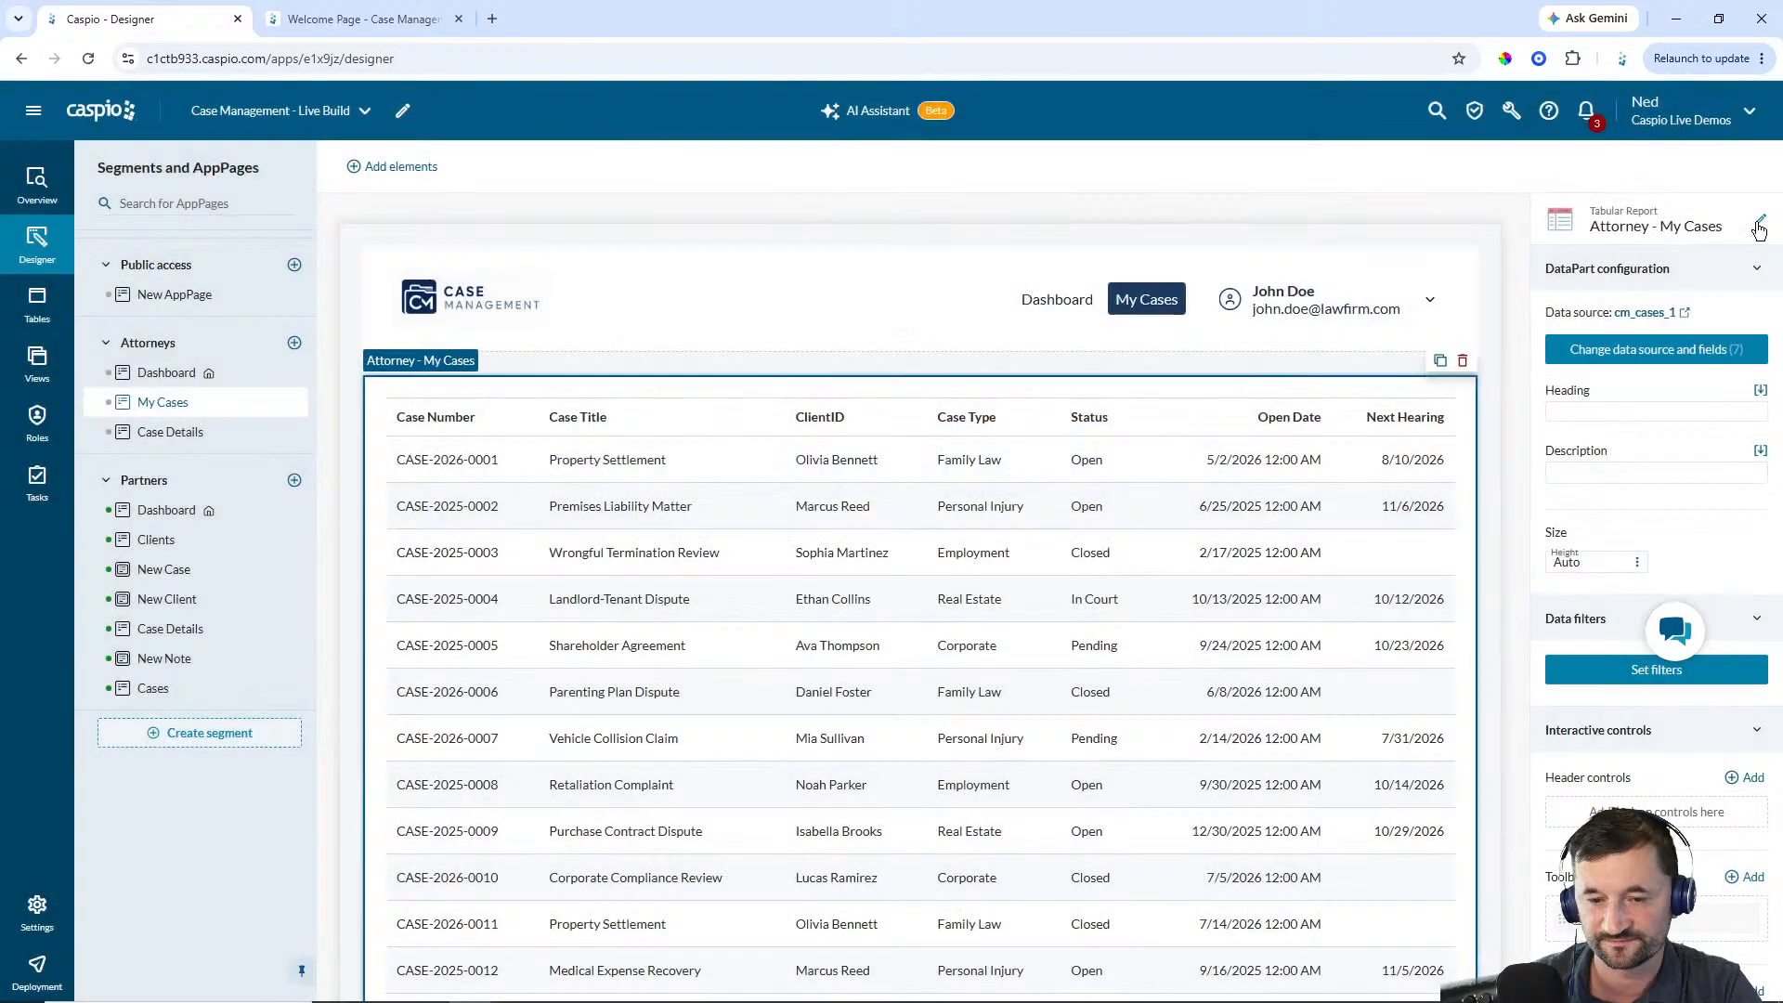
Set the My Cases report heading to My Cases
{"action": "left_click", "coordinate": [1596, 411]}
{"action": "type", "text": "My"}
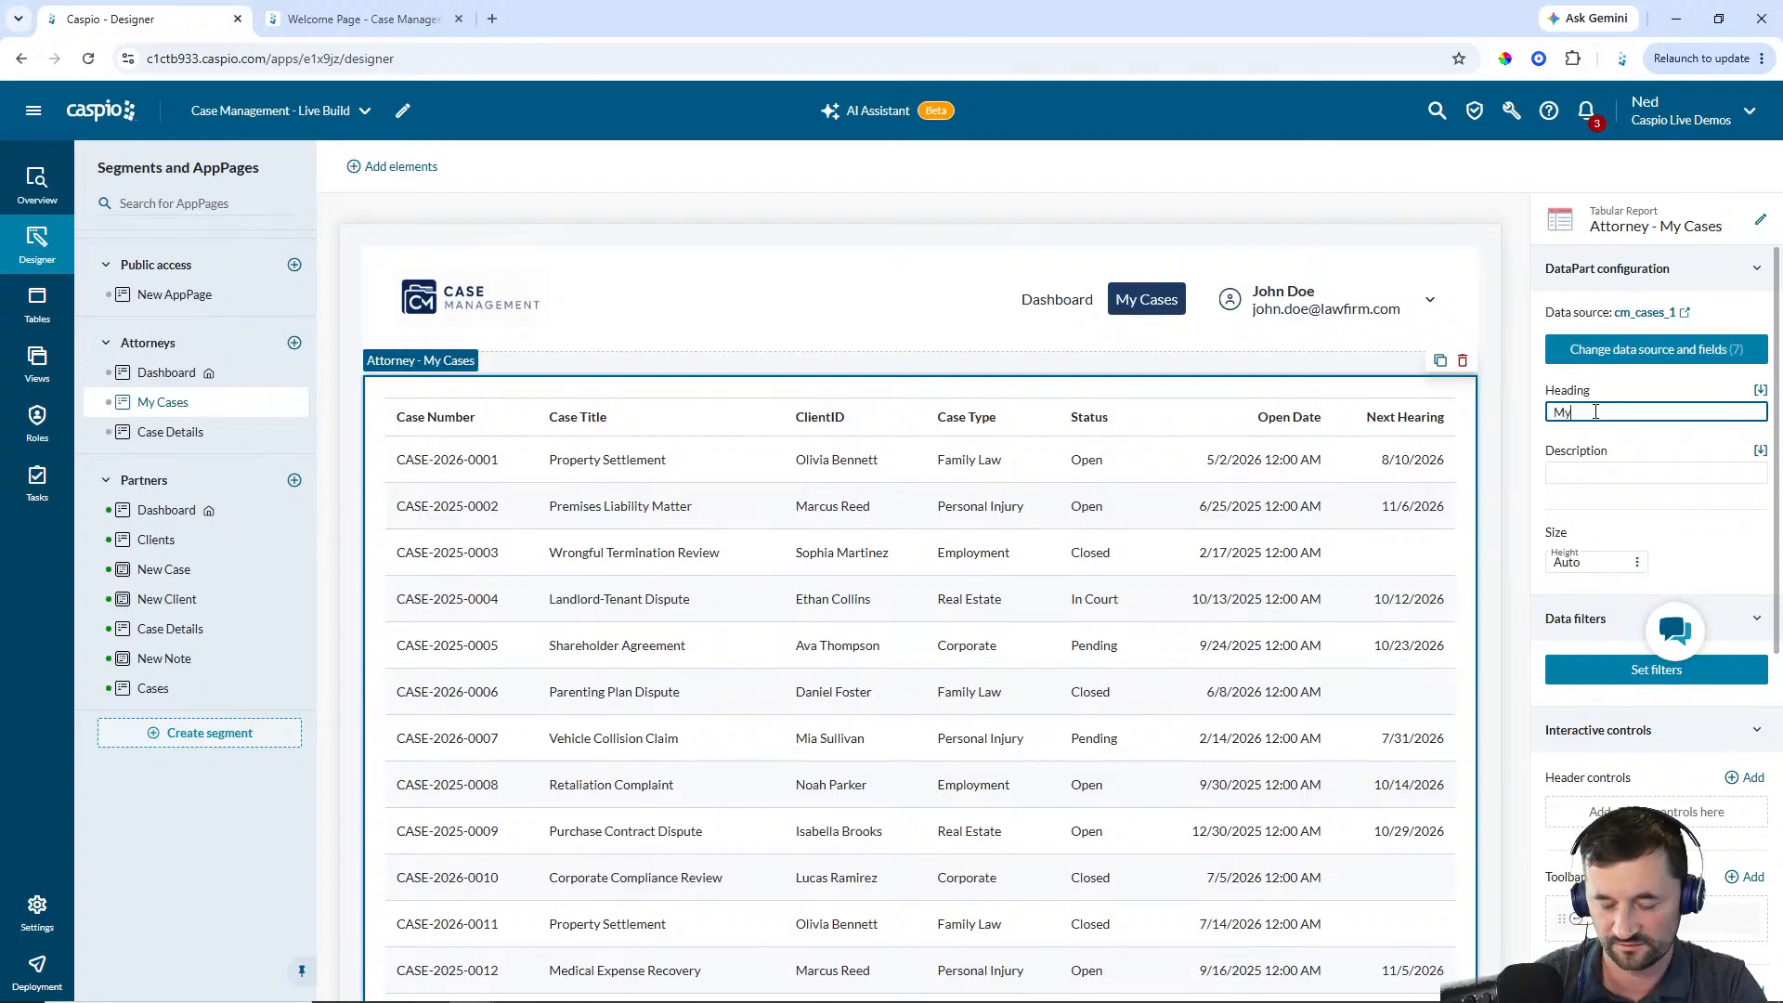
{"action": "type", "text": " Cases"}
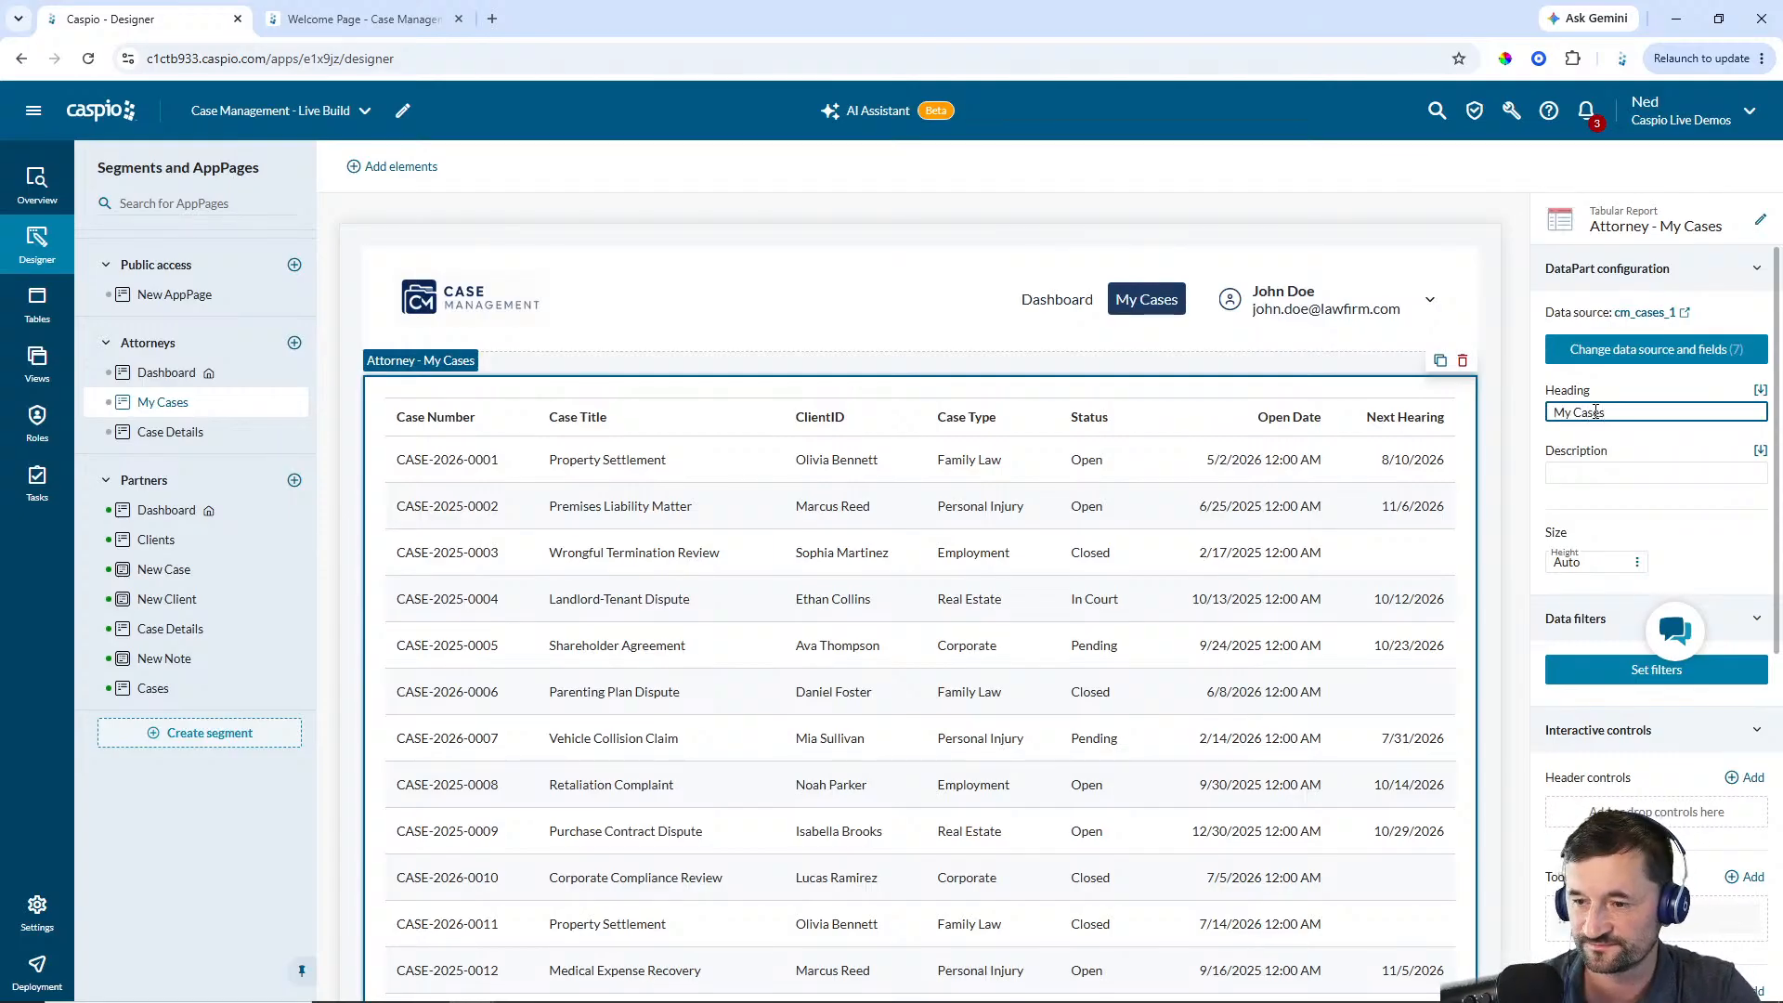
{"action": "left_click", "coordinate": [1247, 536]}
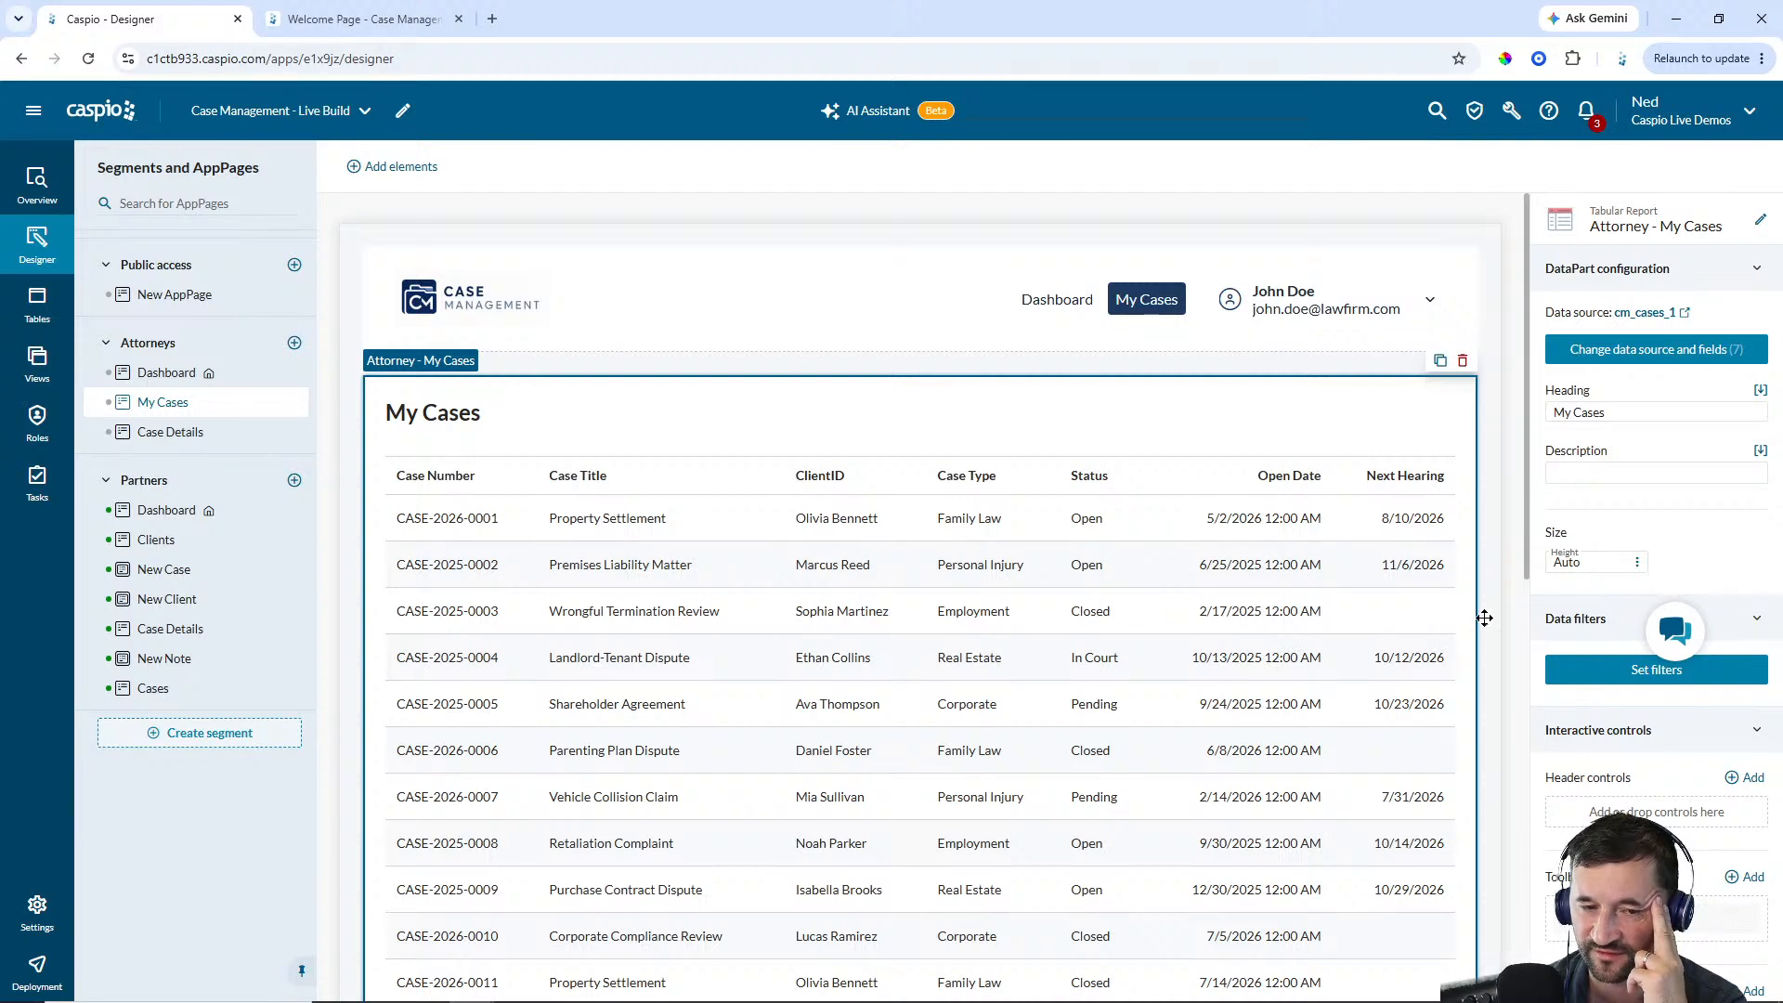
Add a fixed sort on Open_Date in descending order to the My Cases report
{"action": "scroll", "coordinate": [1624, 577], "scroll_direction": "down", "scroll_amount": 7}
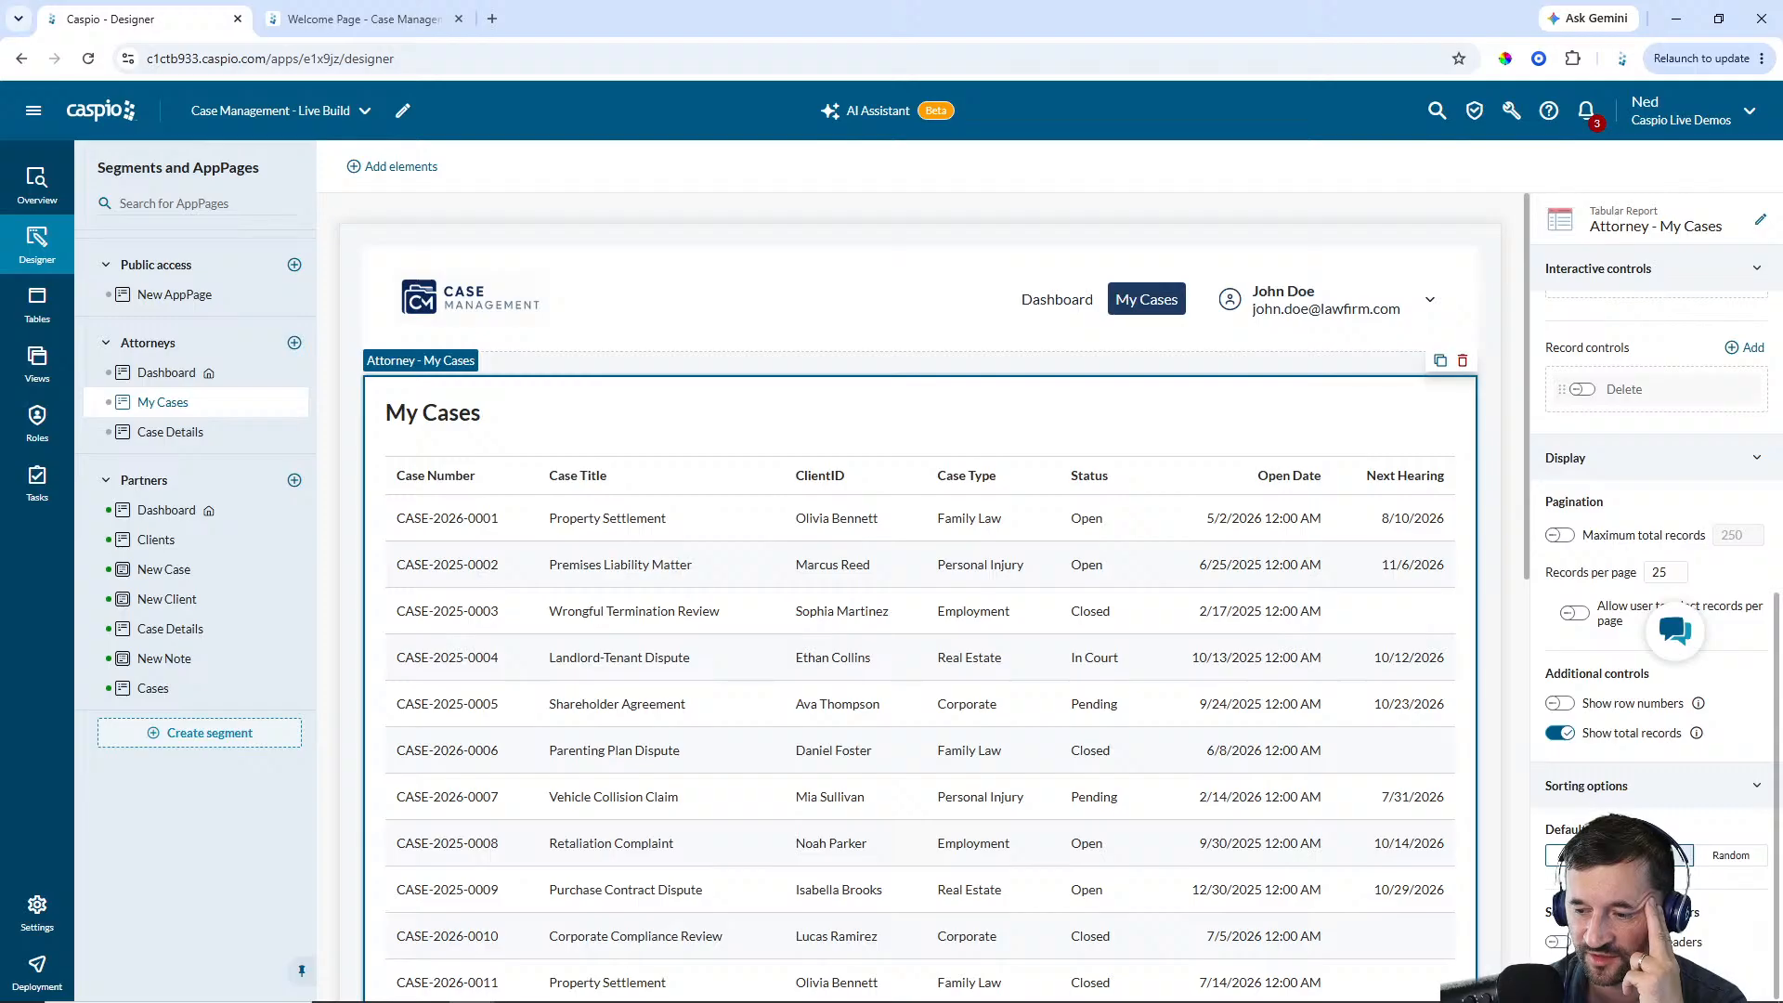
{"action": "left_click", "coordinate": [1657, 855]}
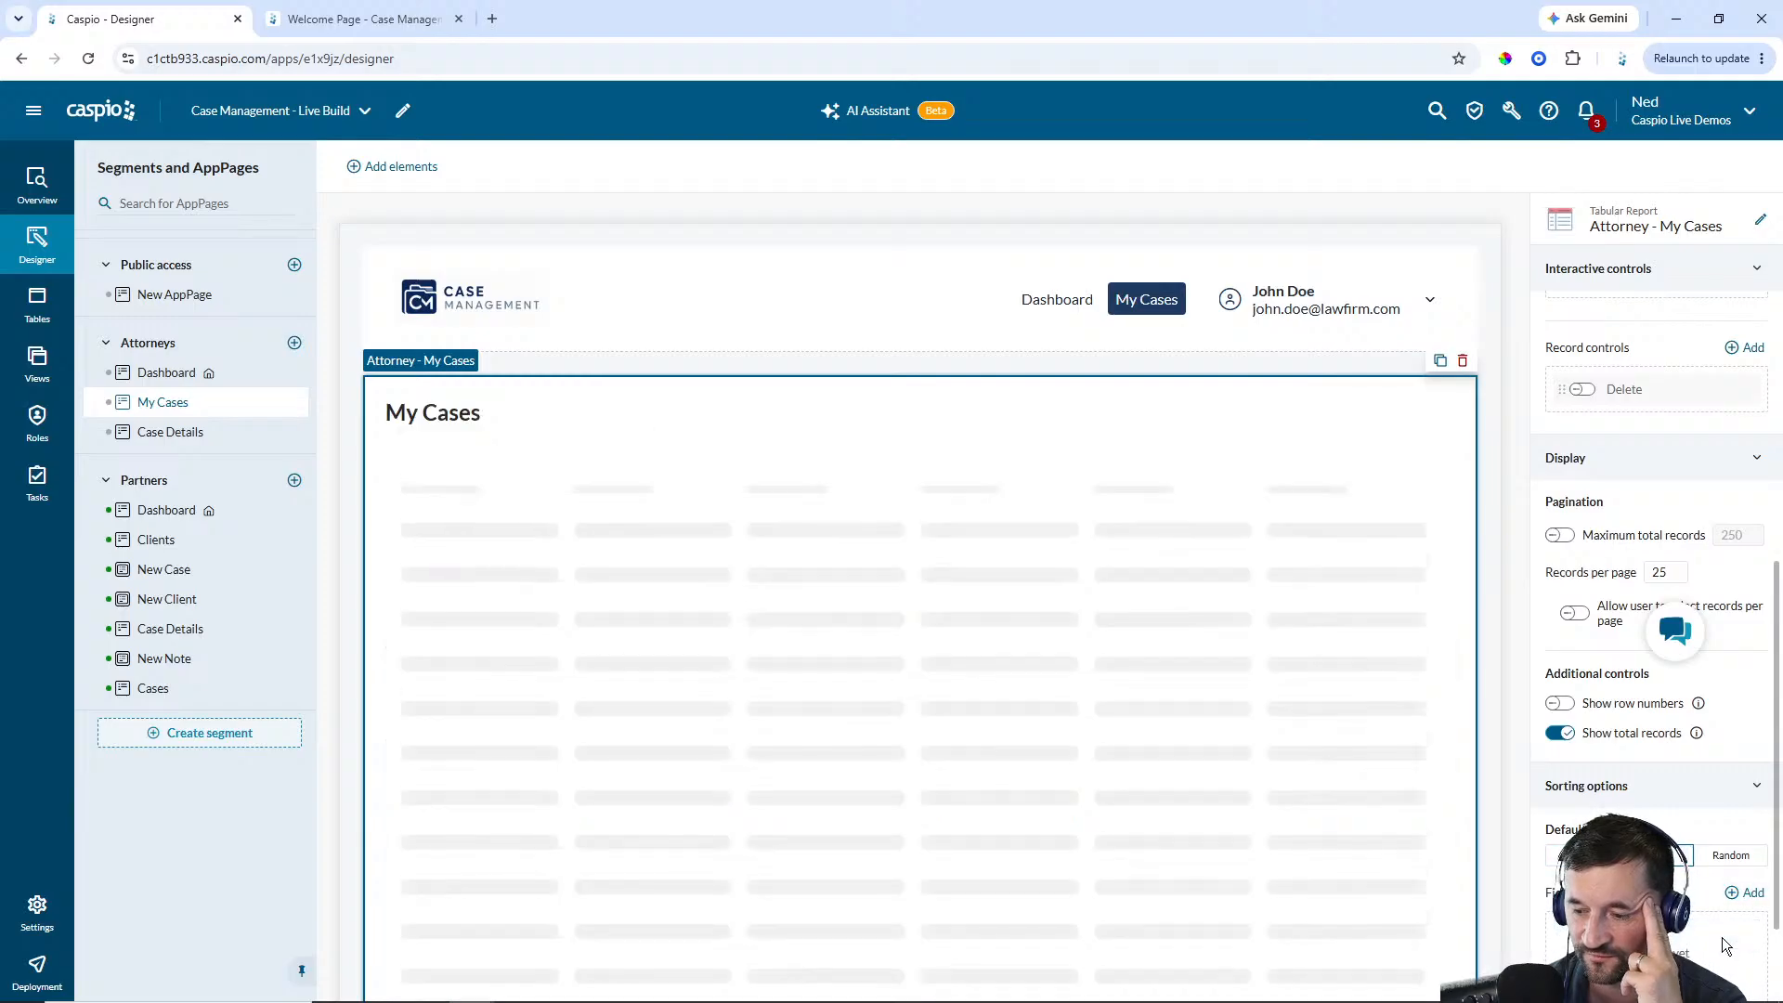
{"action": "left_click", "coordinate": [1748, 892]}
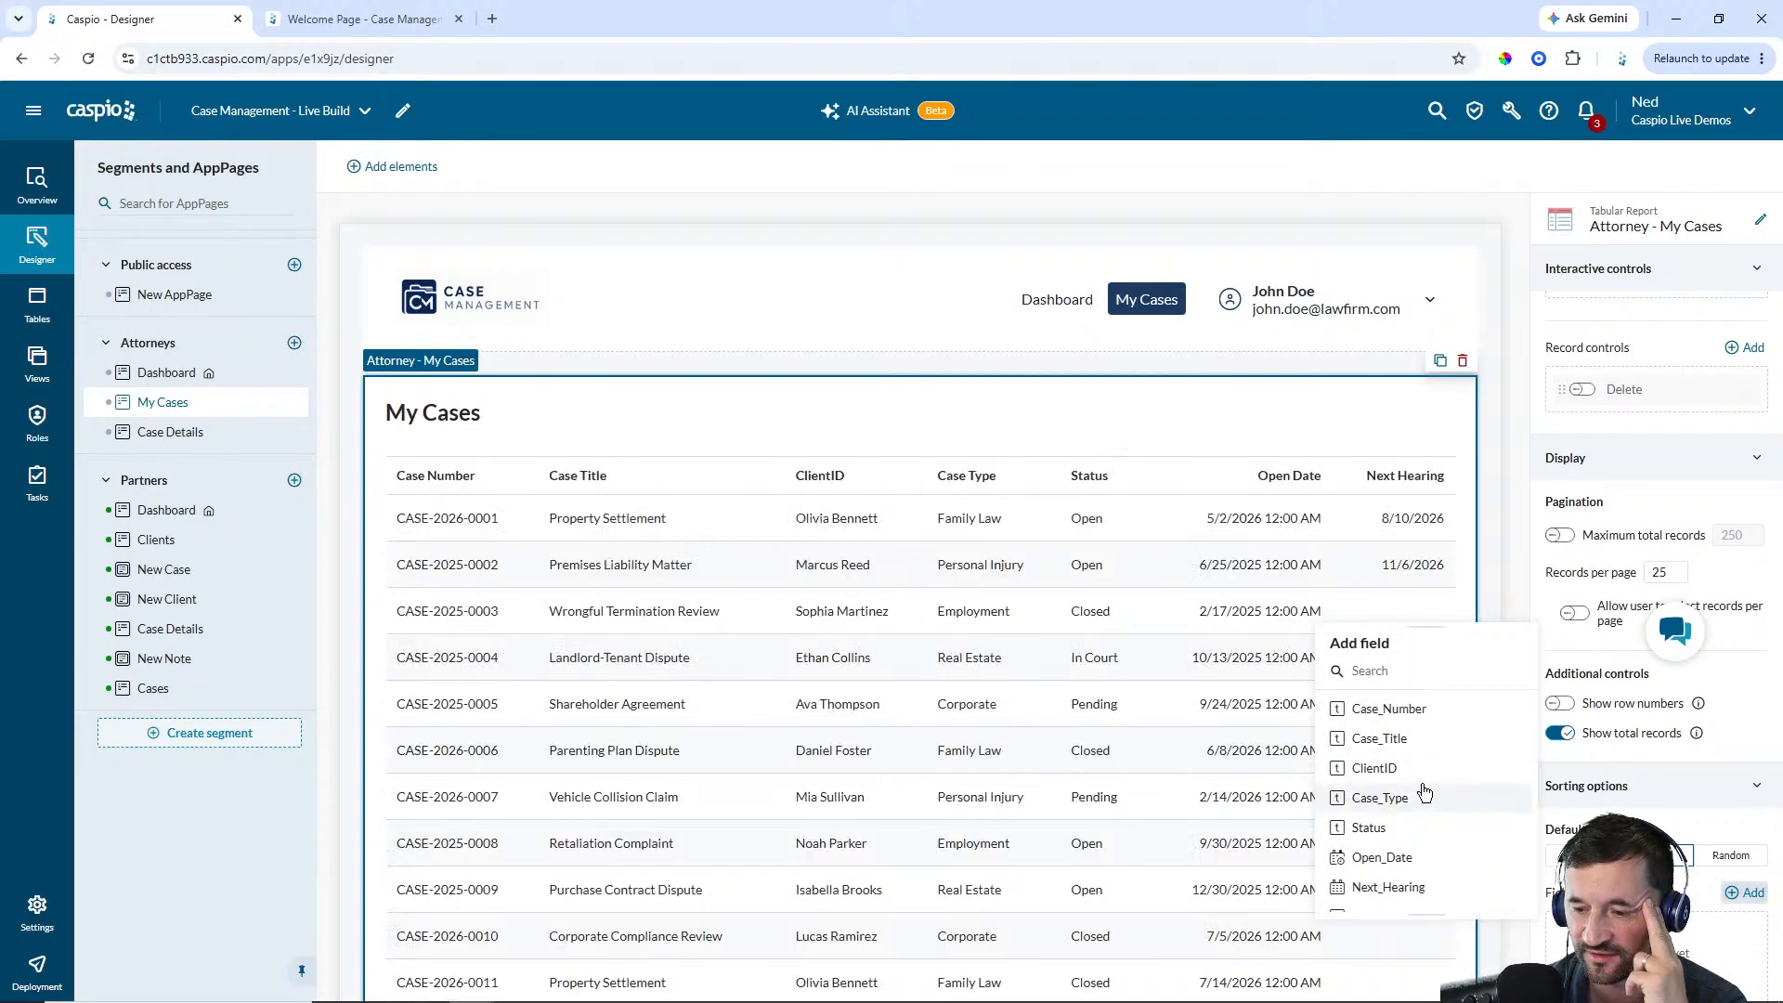
{"action": "scroll", "coordinate": [1424, 792], "scroll_direction": "down", "scroll_amount": 1}
{"action": "left_click", "coordinate": [1398, 837]}
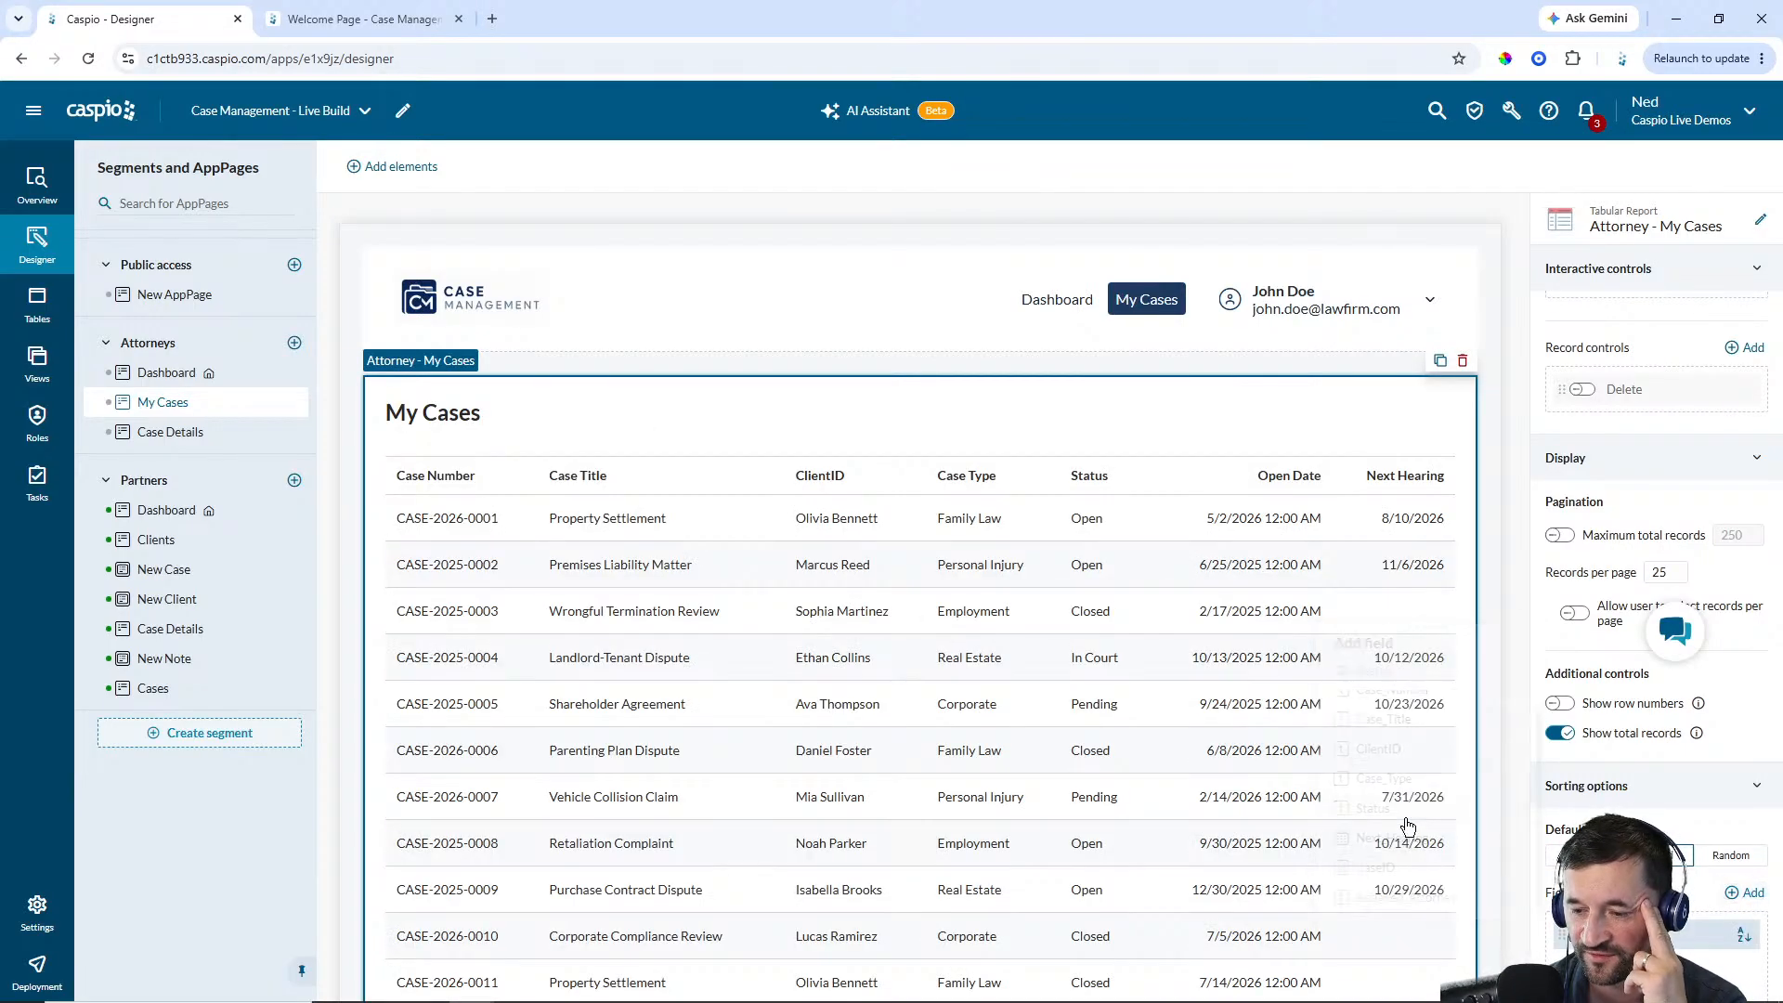
{"action": "left_click", "coordinate": [1736, 936]}
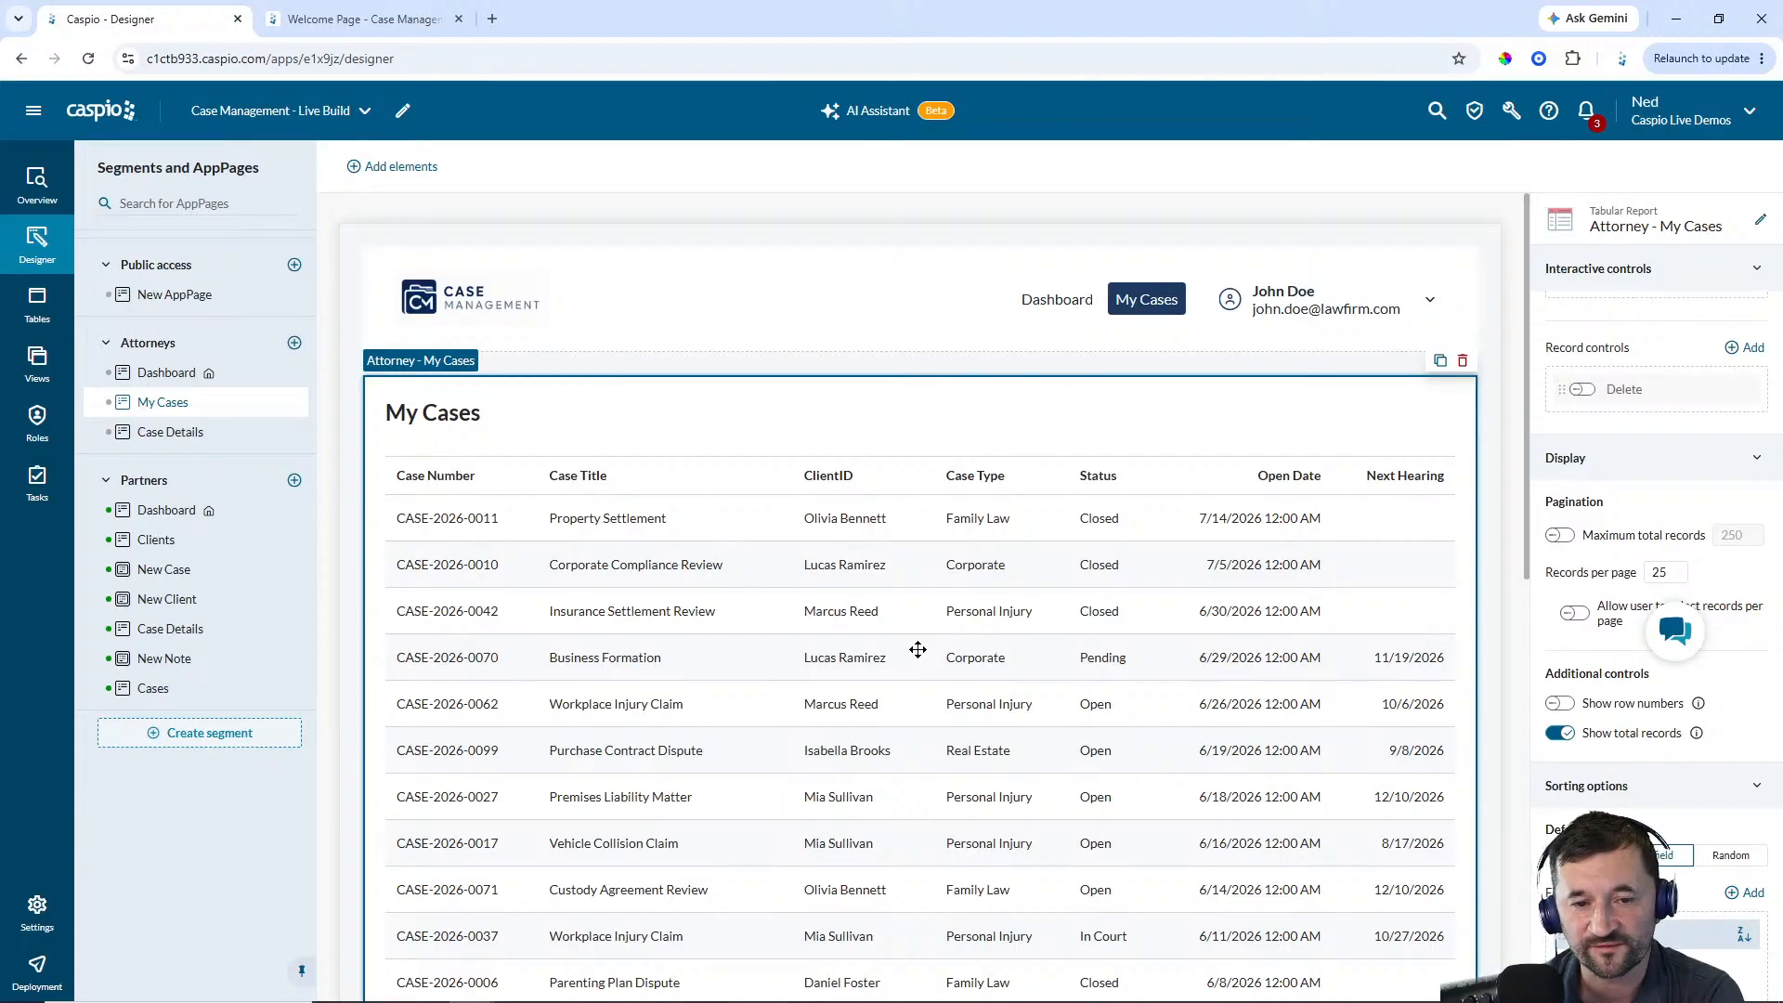
Compare the empty Attorneys Case Details page with the Partners Case Details page
{"action": "left_click", "coordinate": [183, 441]}
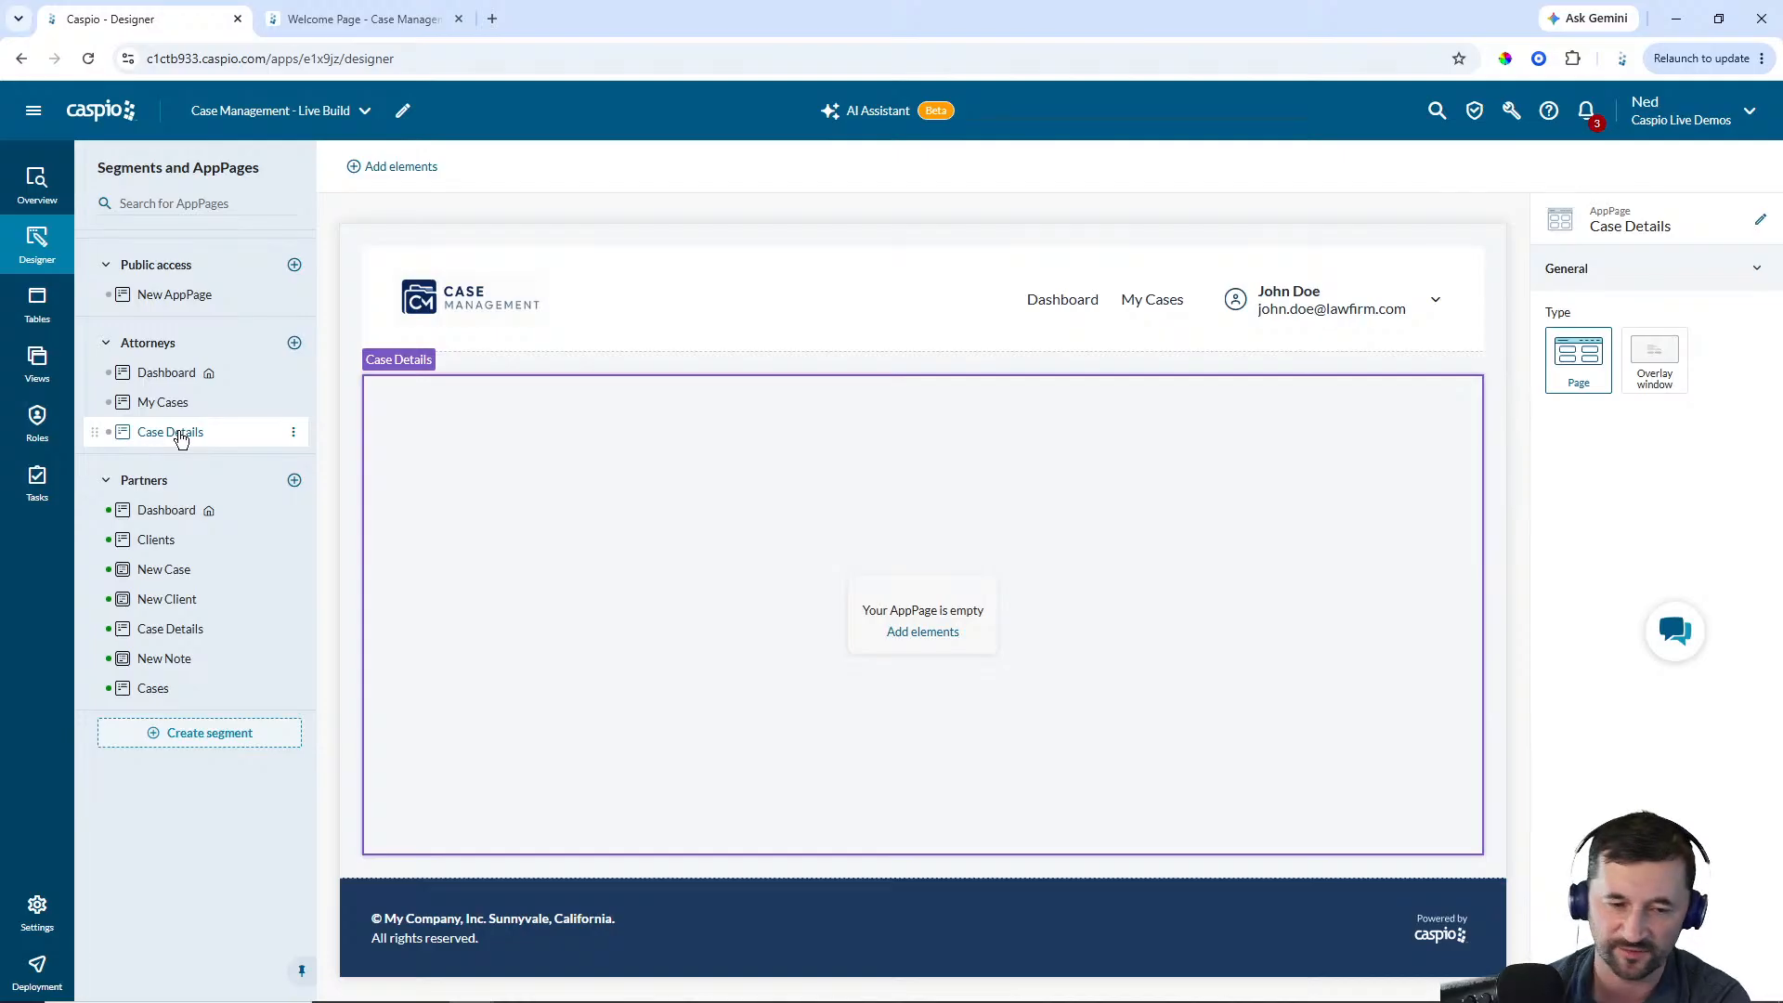
{"action": "left_click", "coordinate": [187, 630]}
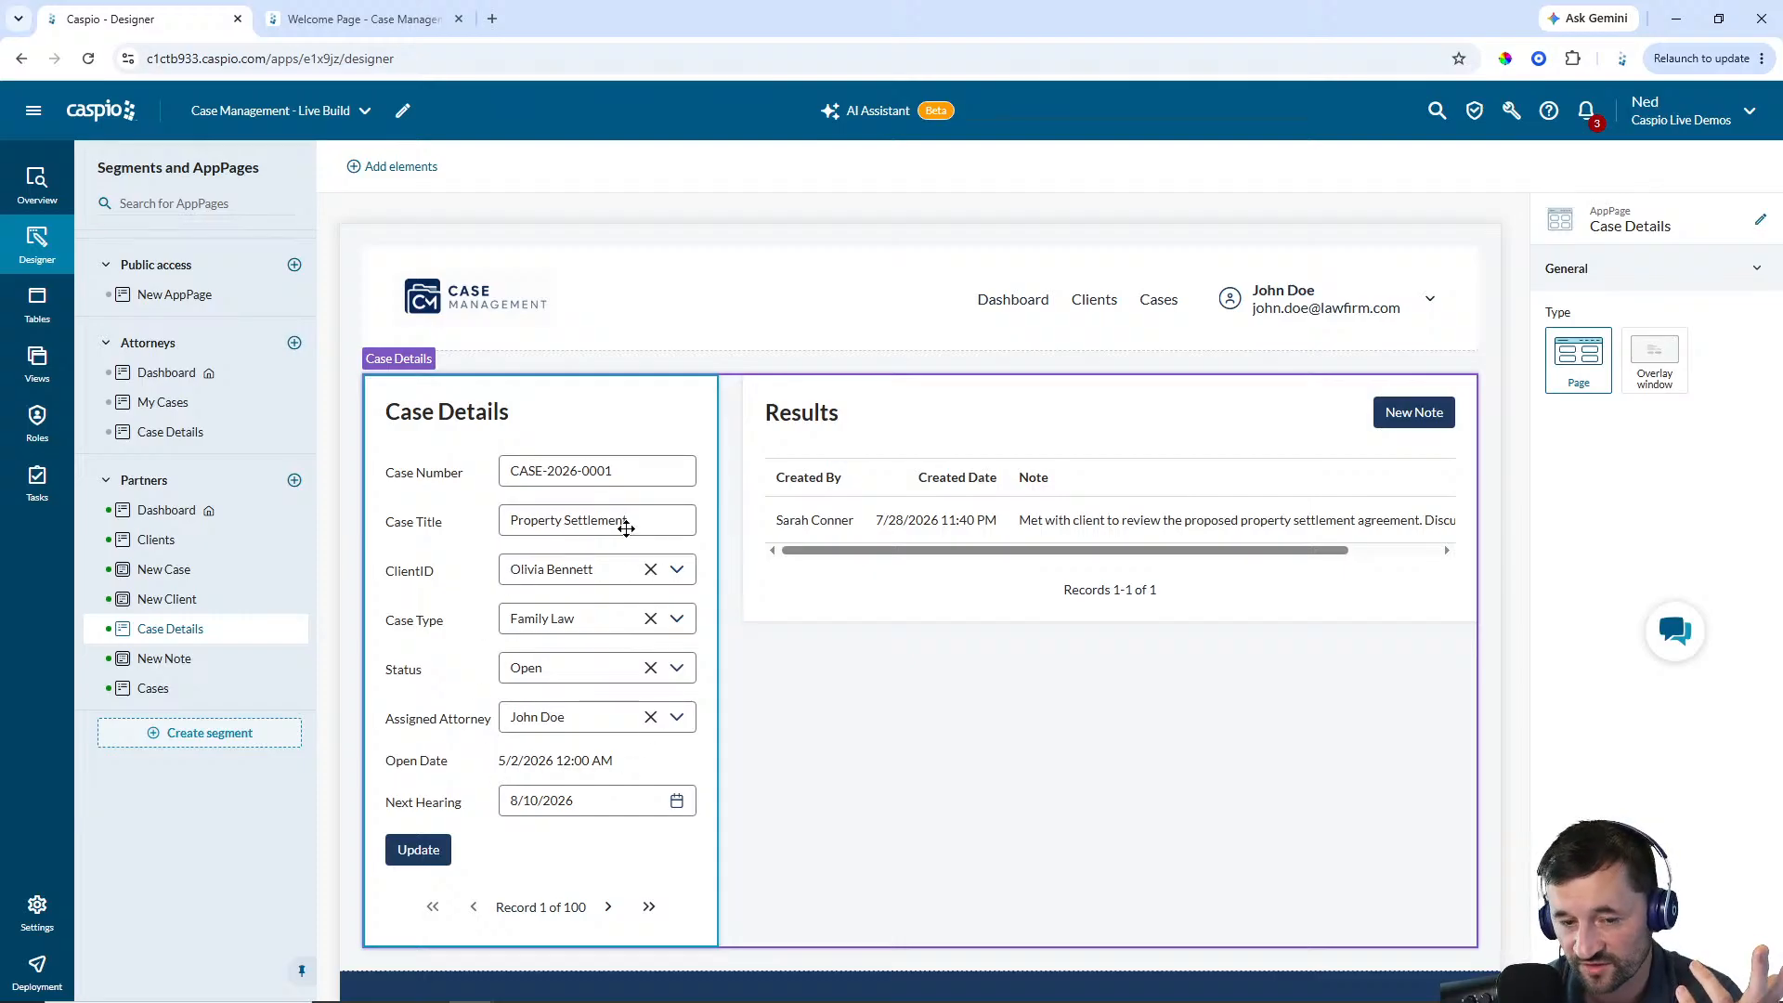
{"action": "left_click", "coordinate": [155, 434]}
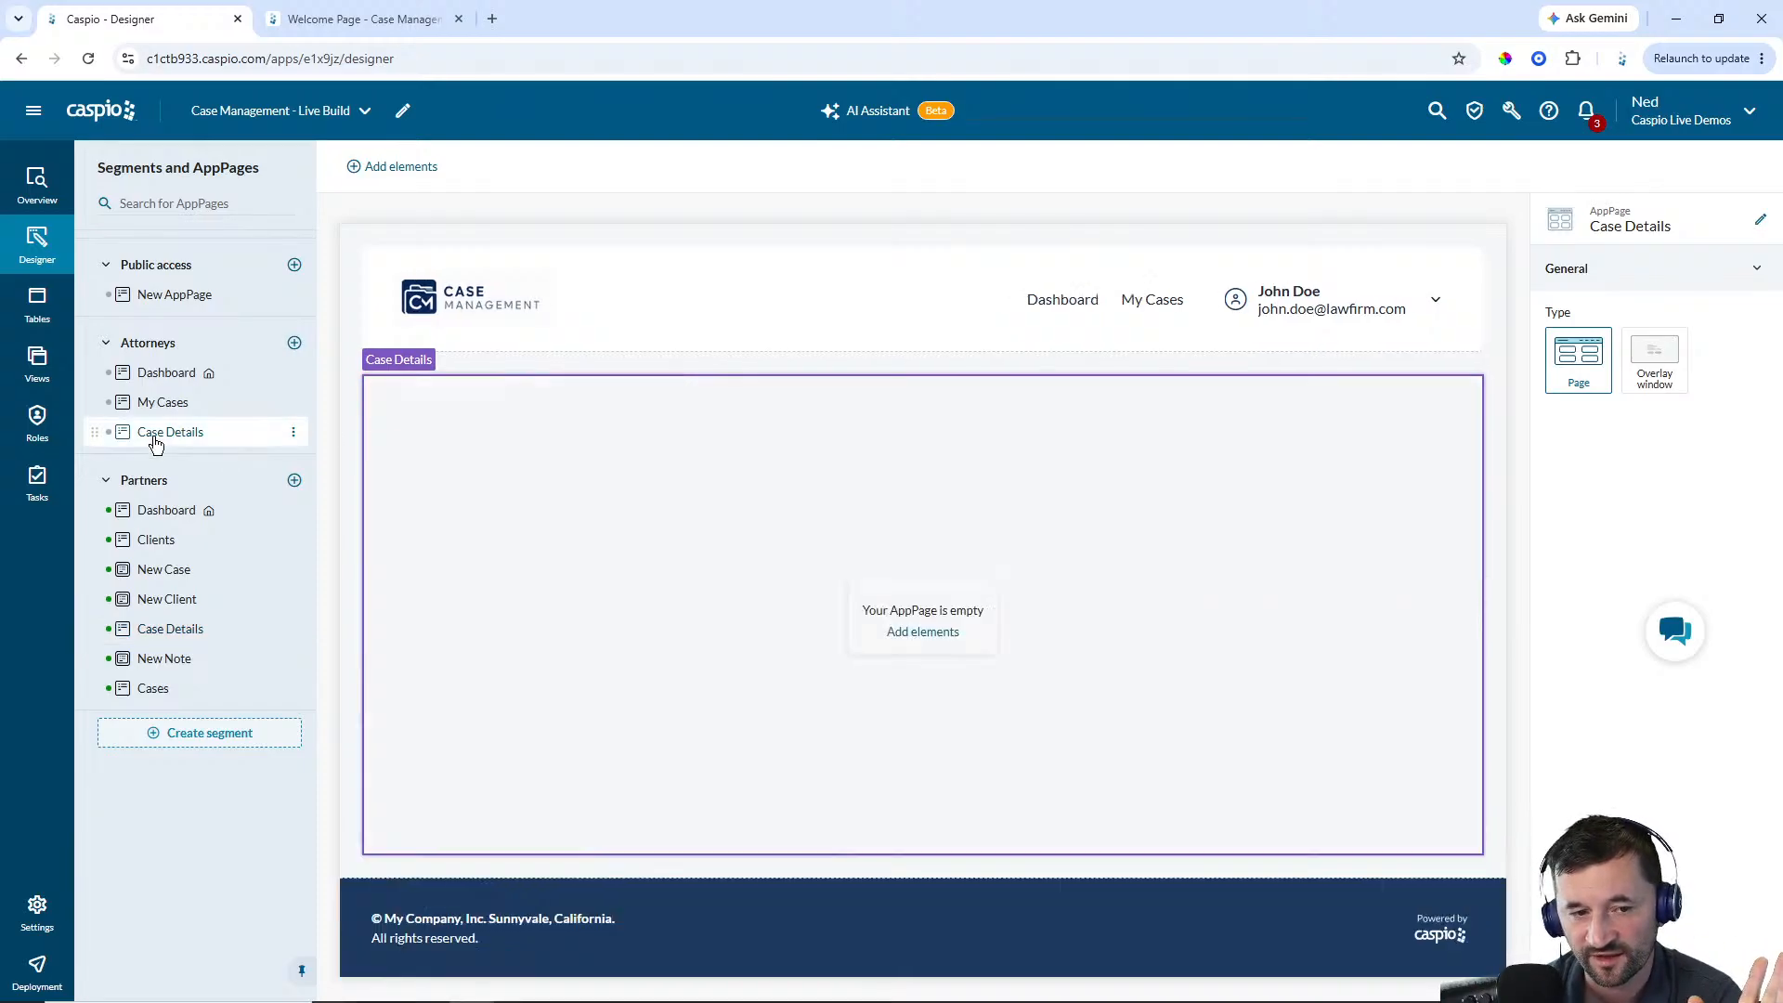
Add a Details/Update form from cm_cases_1 with Case_Number, Case_Title, ClientID, Case_Type, Status, Open_Date and Next_Hearing
{"action": "left_click", "coordinate": [922, 632]}
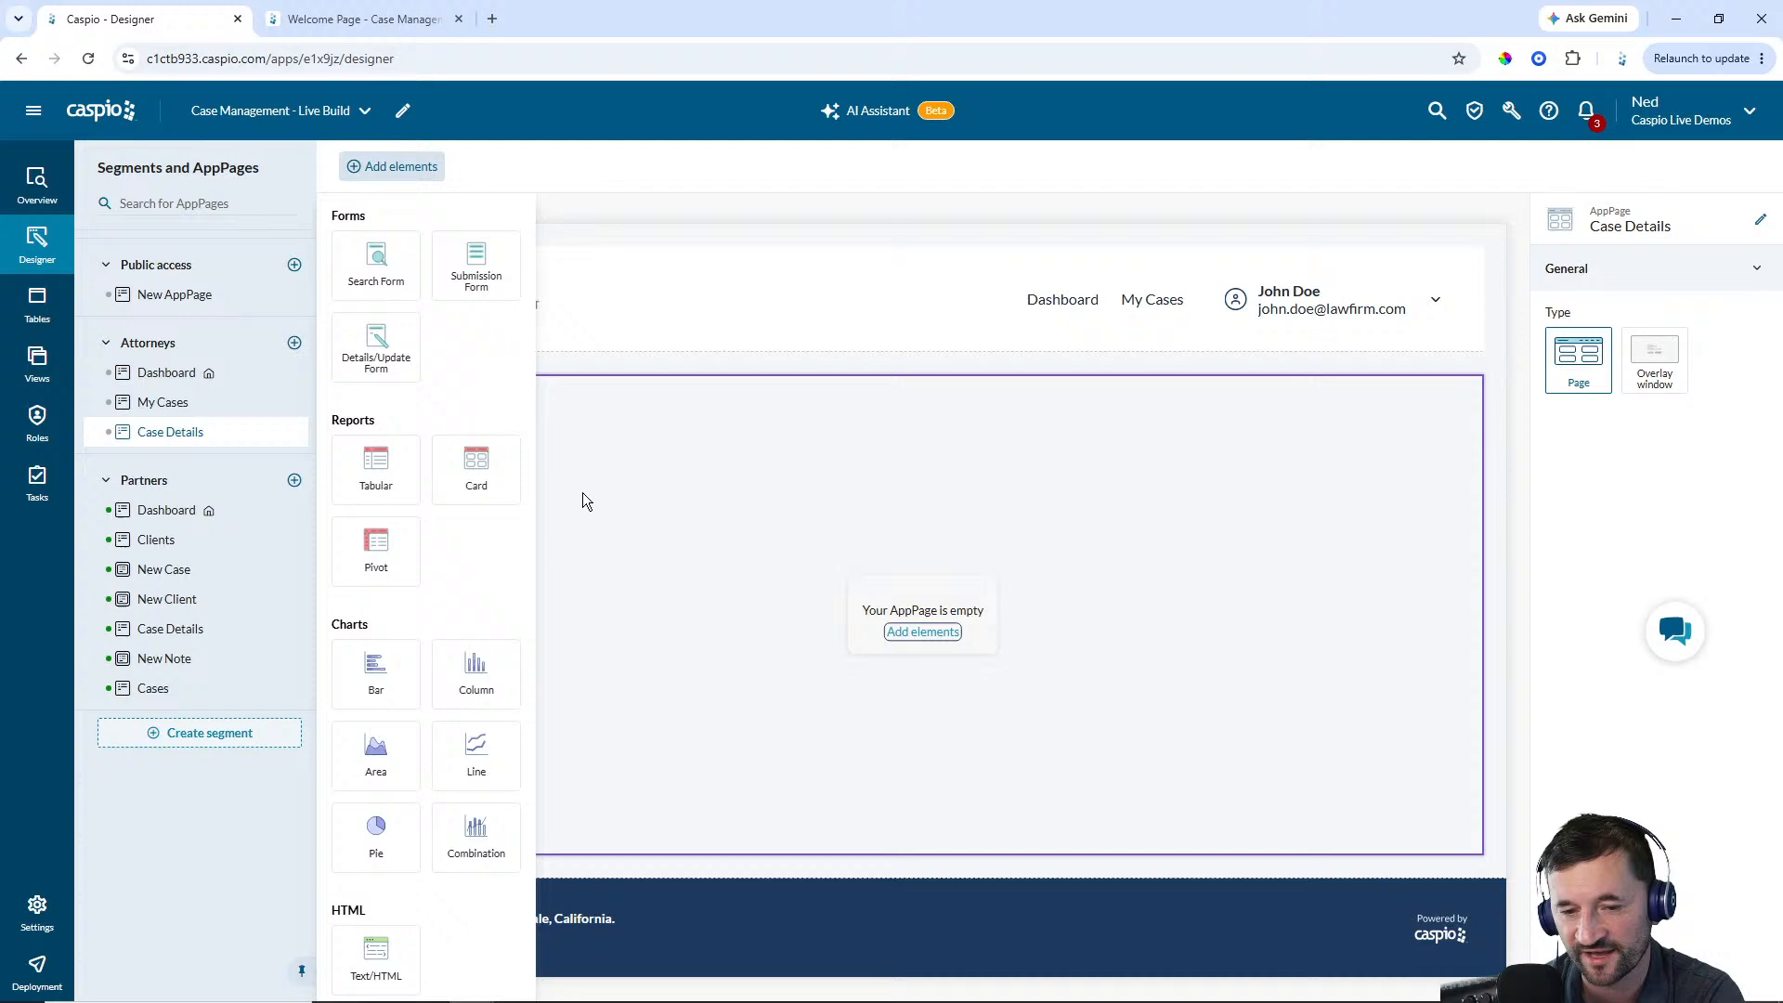
{"action": "left_click", "coordinate": [383, 362]}
{"action": "left_click", "coordinate": [488, 497]}
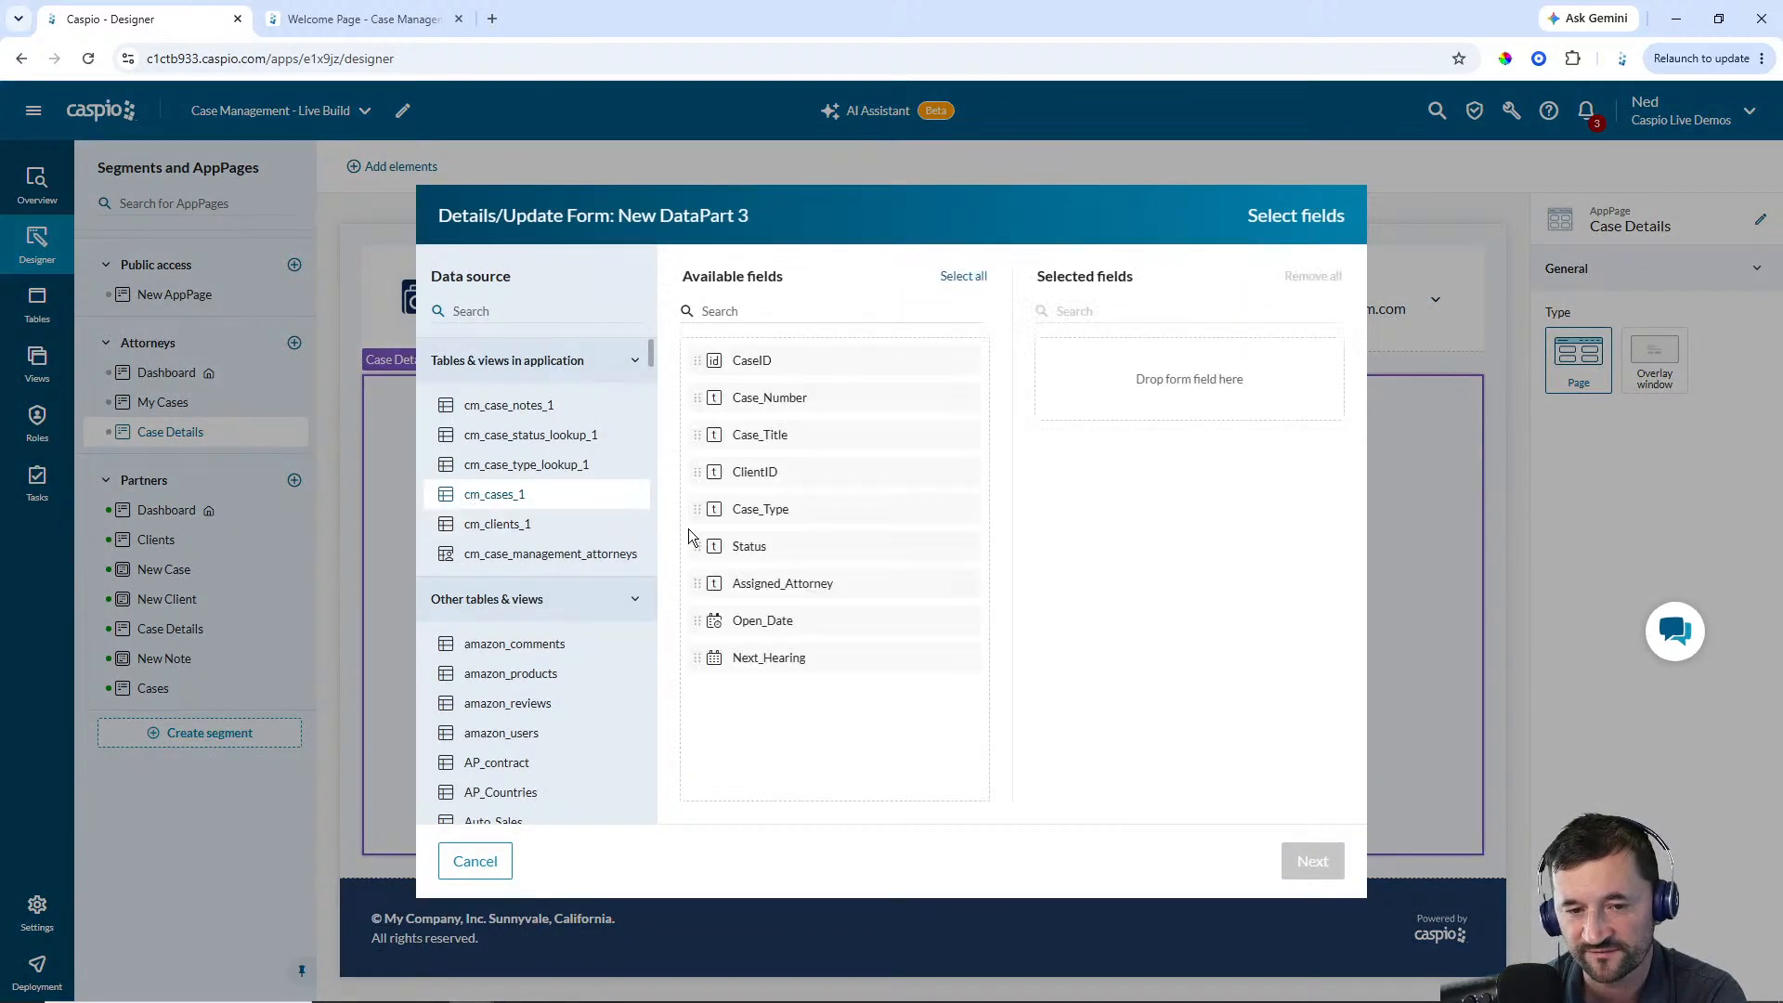
{"action": "left_click", "coordinate": [787, 401]}
{"action": "left_click", "coordinate": [787, 401]}
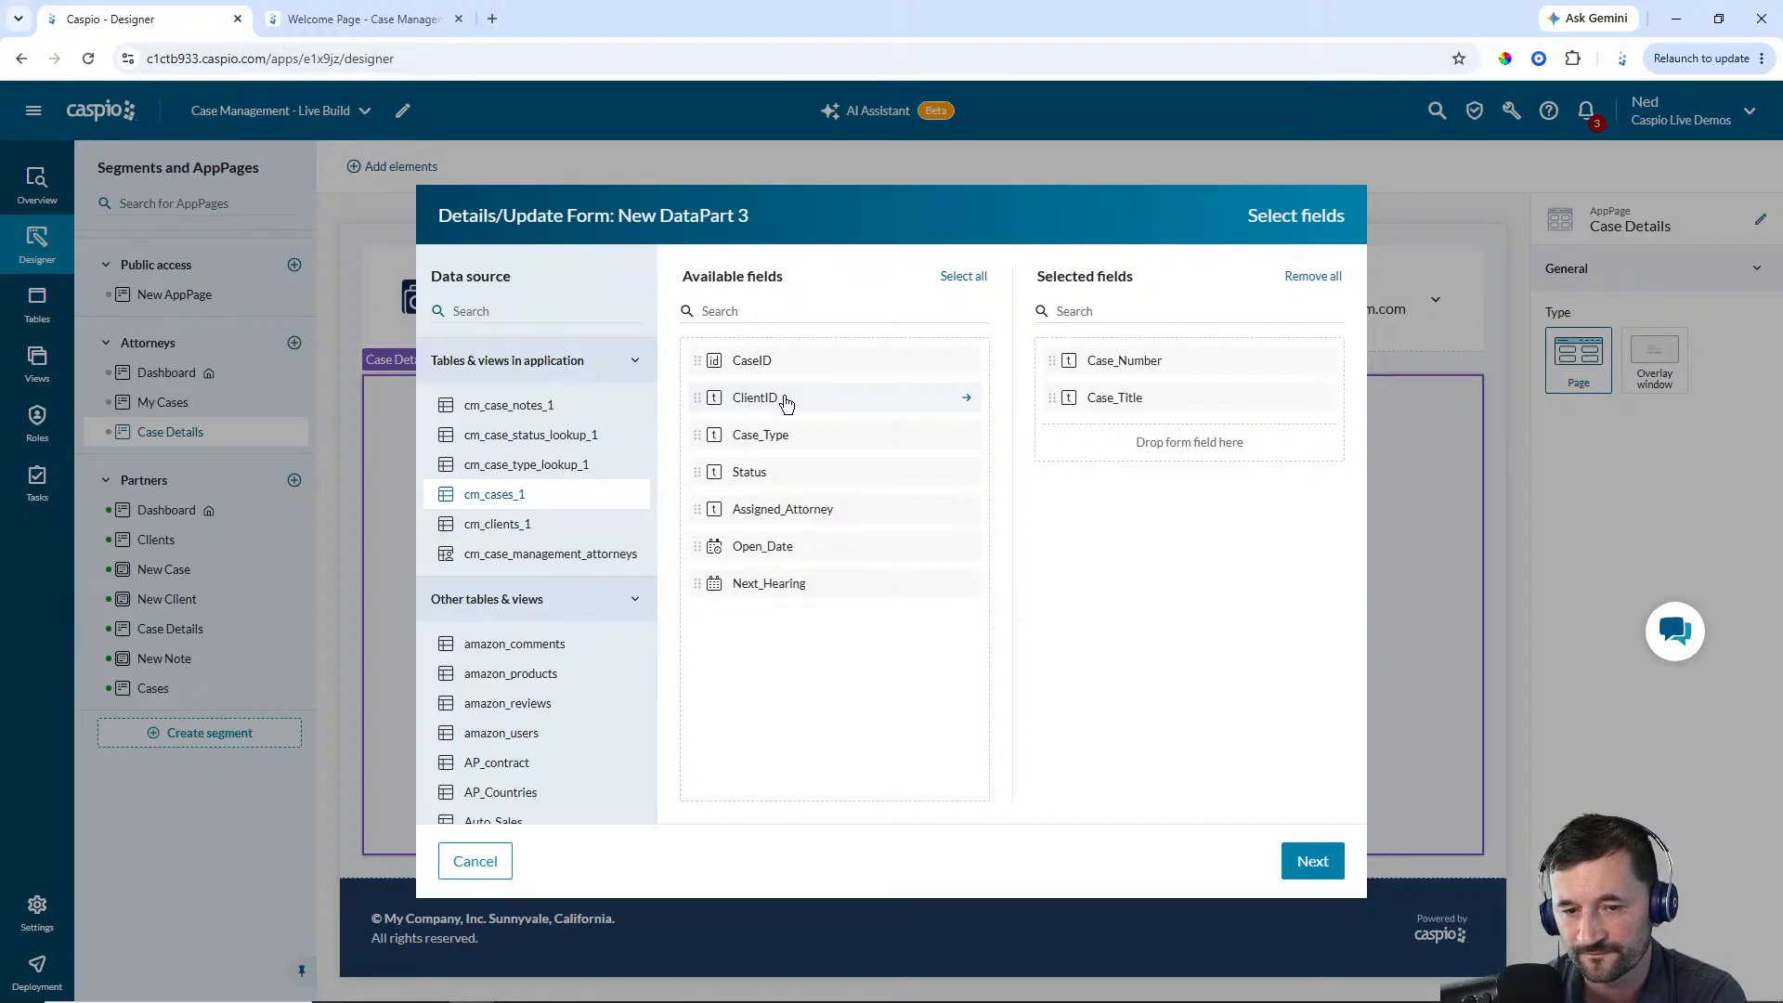
{"action": "left_click", "coordinate": [784, 401]}
{"action": "left_click", "coordinate": [783, 401]}
{"action": "left_click", "coordinate": [782, 404]}
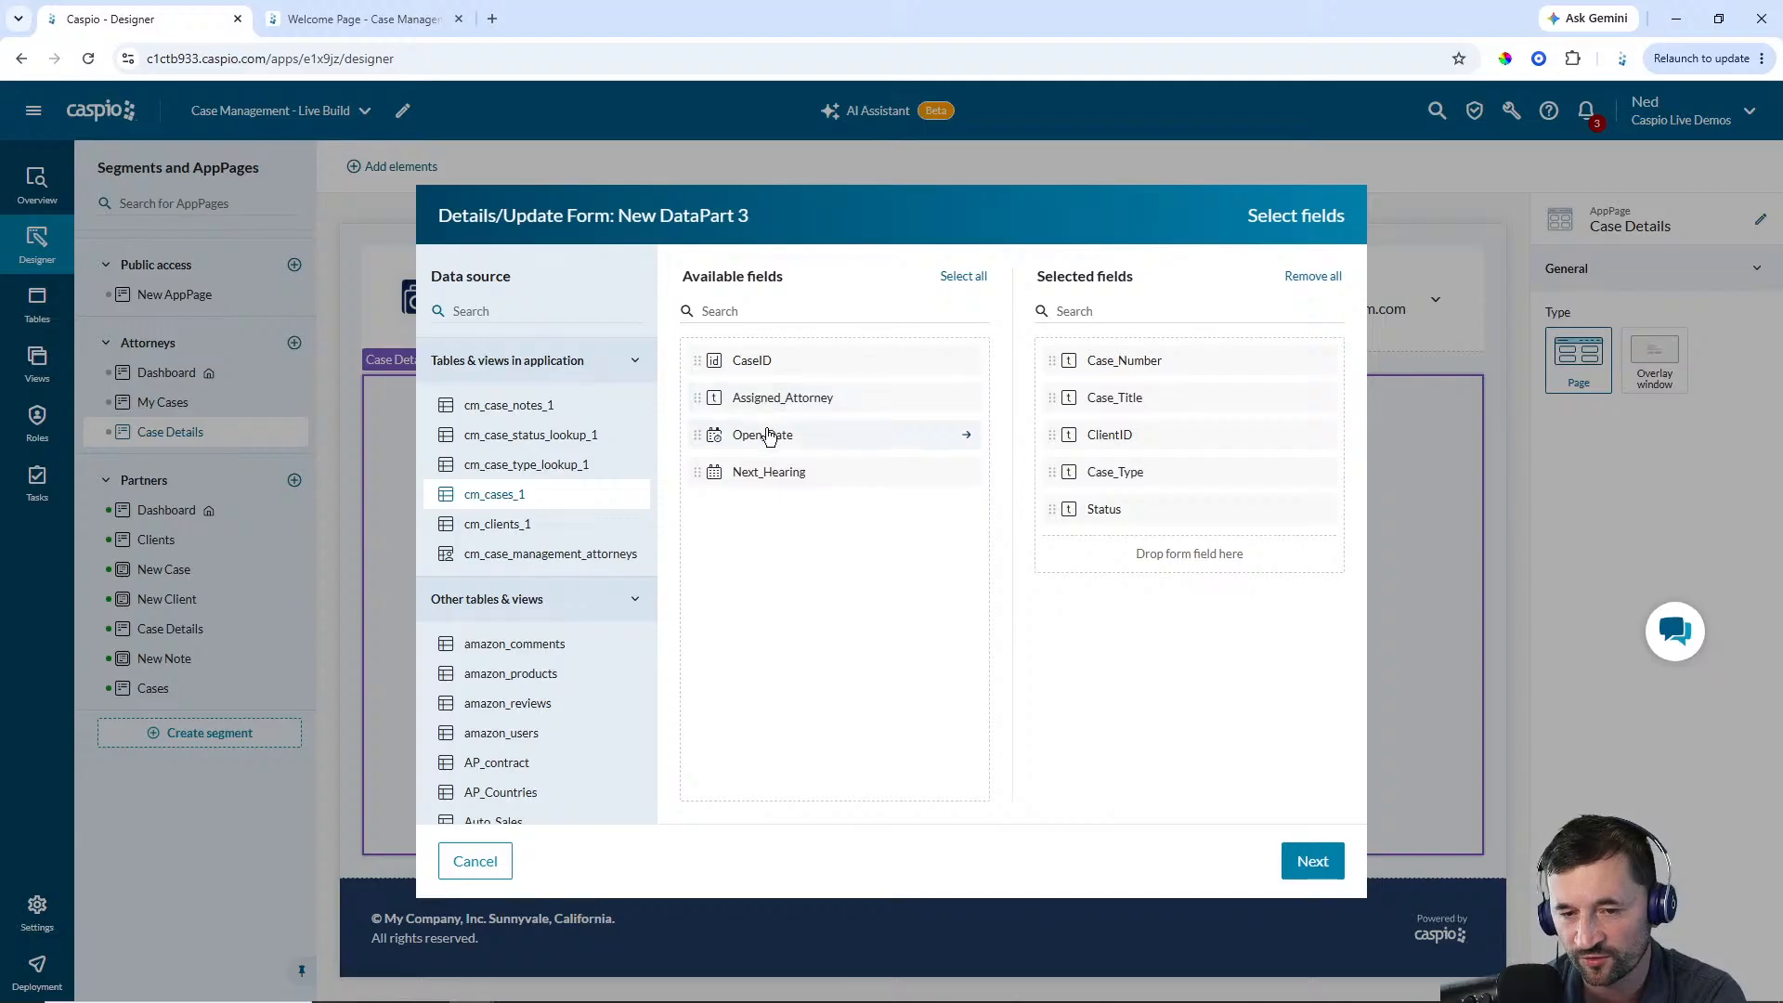
{"action": "left_click", "coordinate": [769, 436]}
{"action": "left_click", "coordinate": [769, 436]}
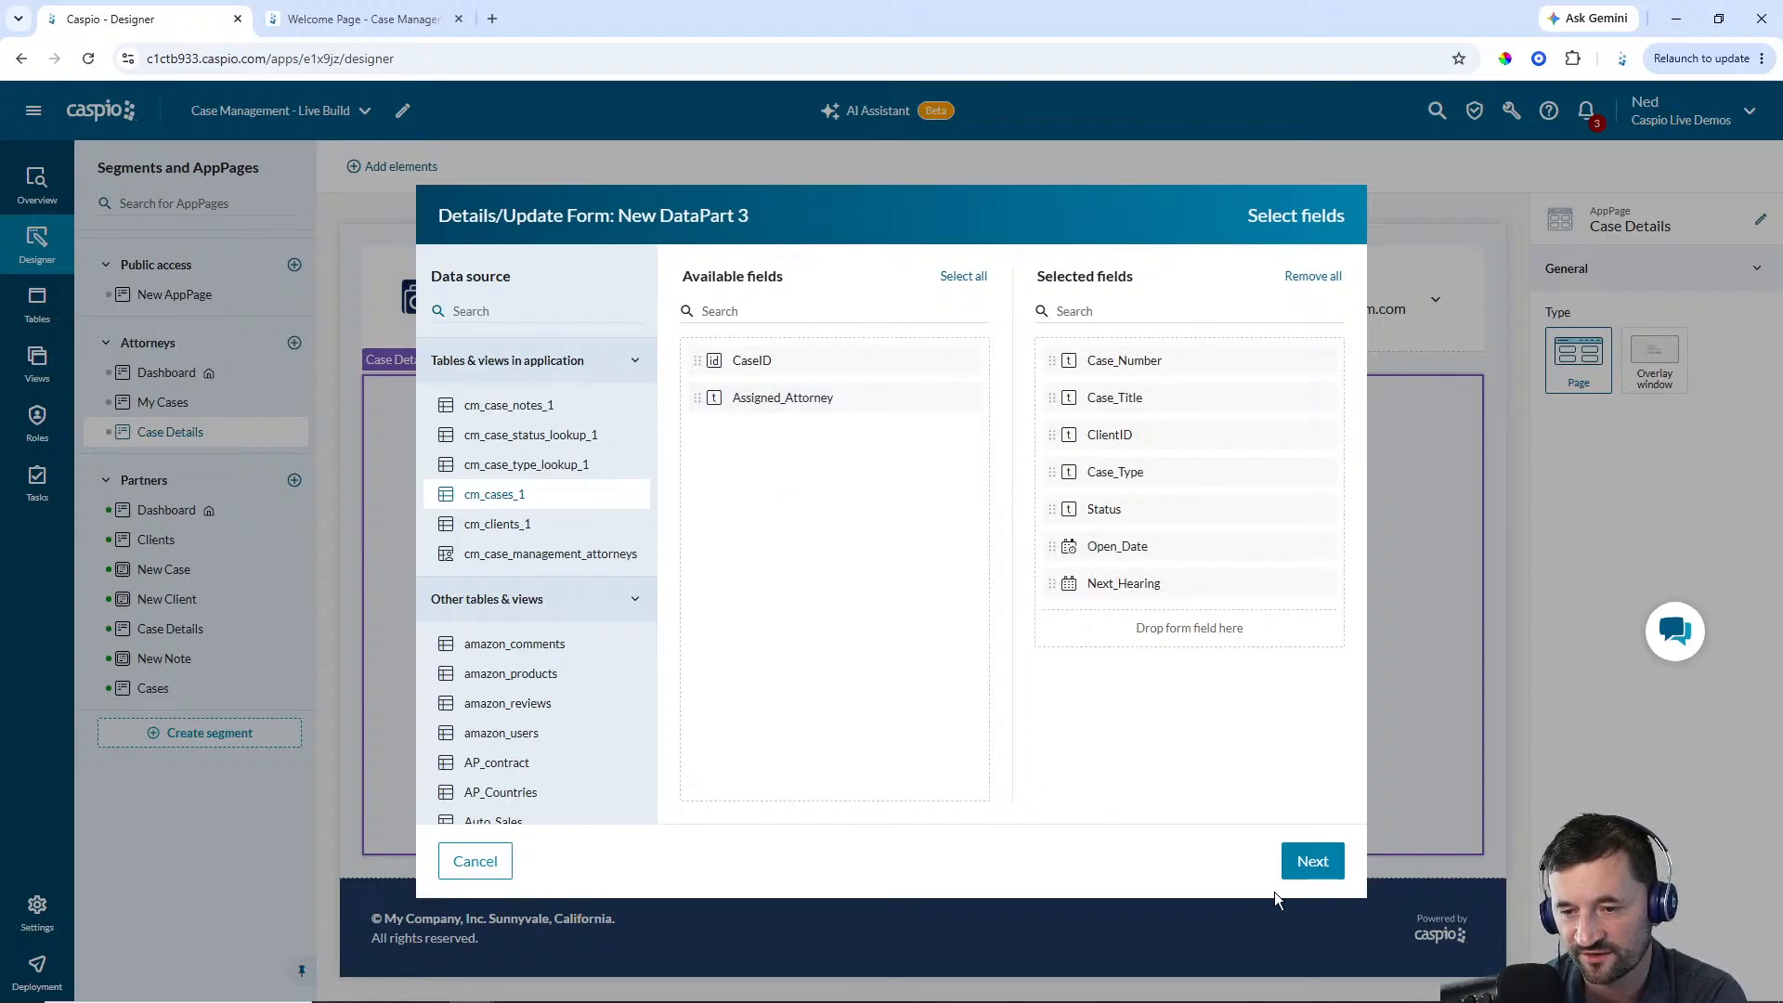
{"action": "left_click", "coordinate": [1313, 861]}
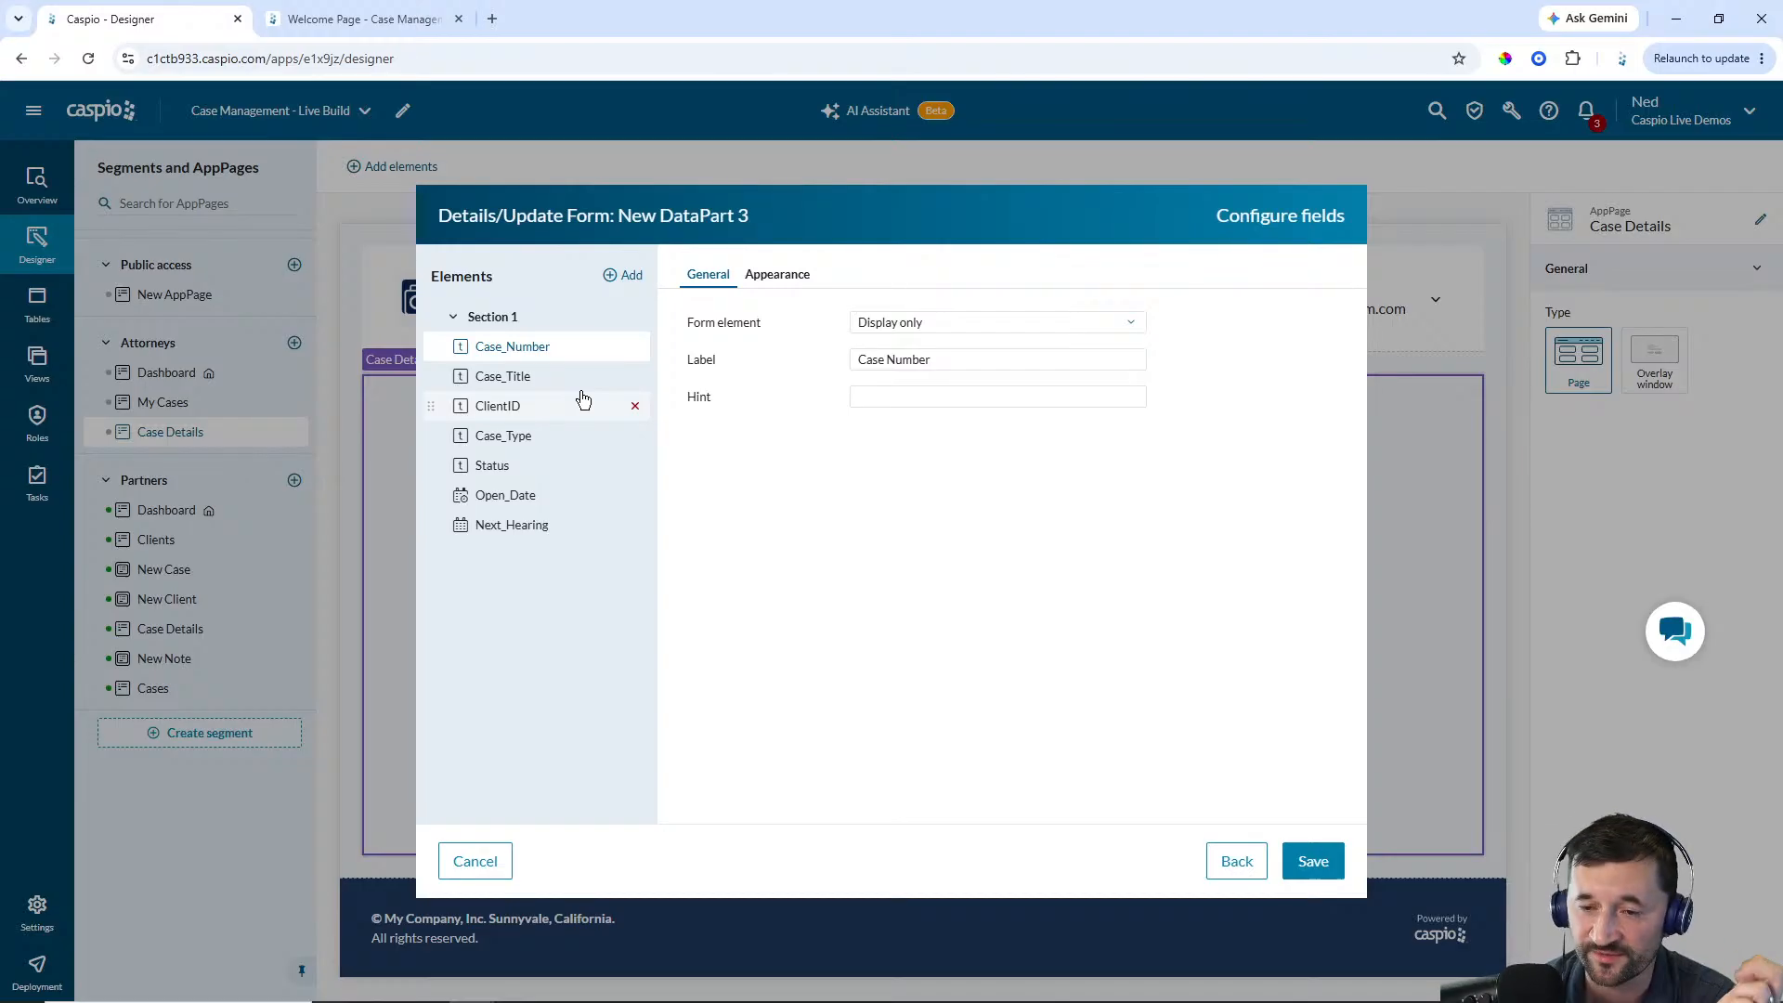
Set the form's ClientID field to Display only
{"action": "left_click", "coordinate": [516, 378]}
{"action": "left_click", "coordinate": [510, 409]}
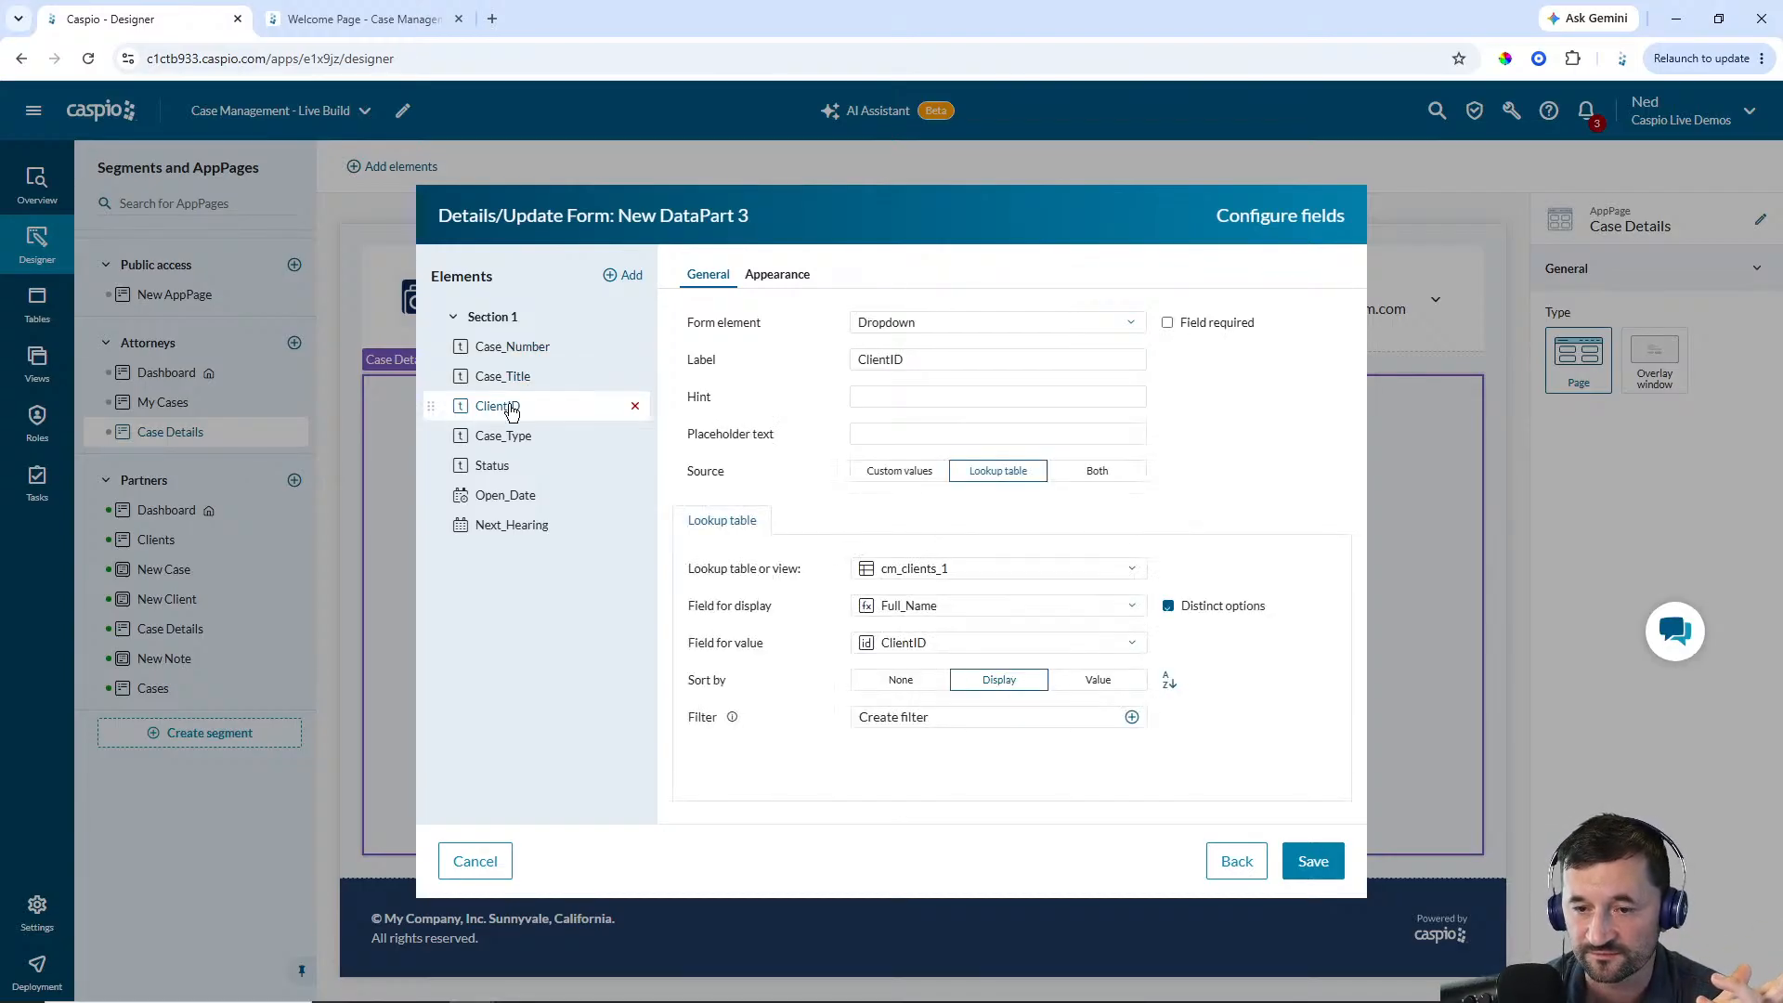
{"action": "left_click", "coordinate": [933, 324]}
{"action": "left_click", "coordinate": [884, 504]}
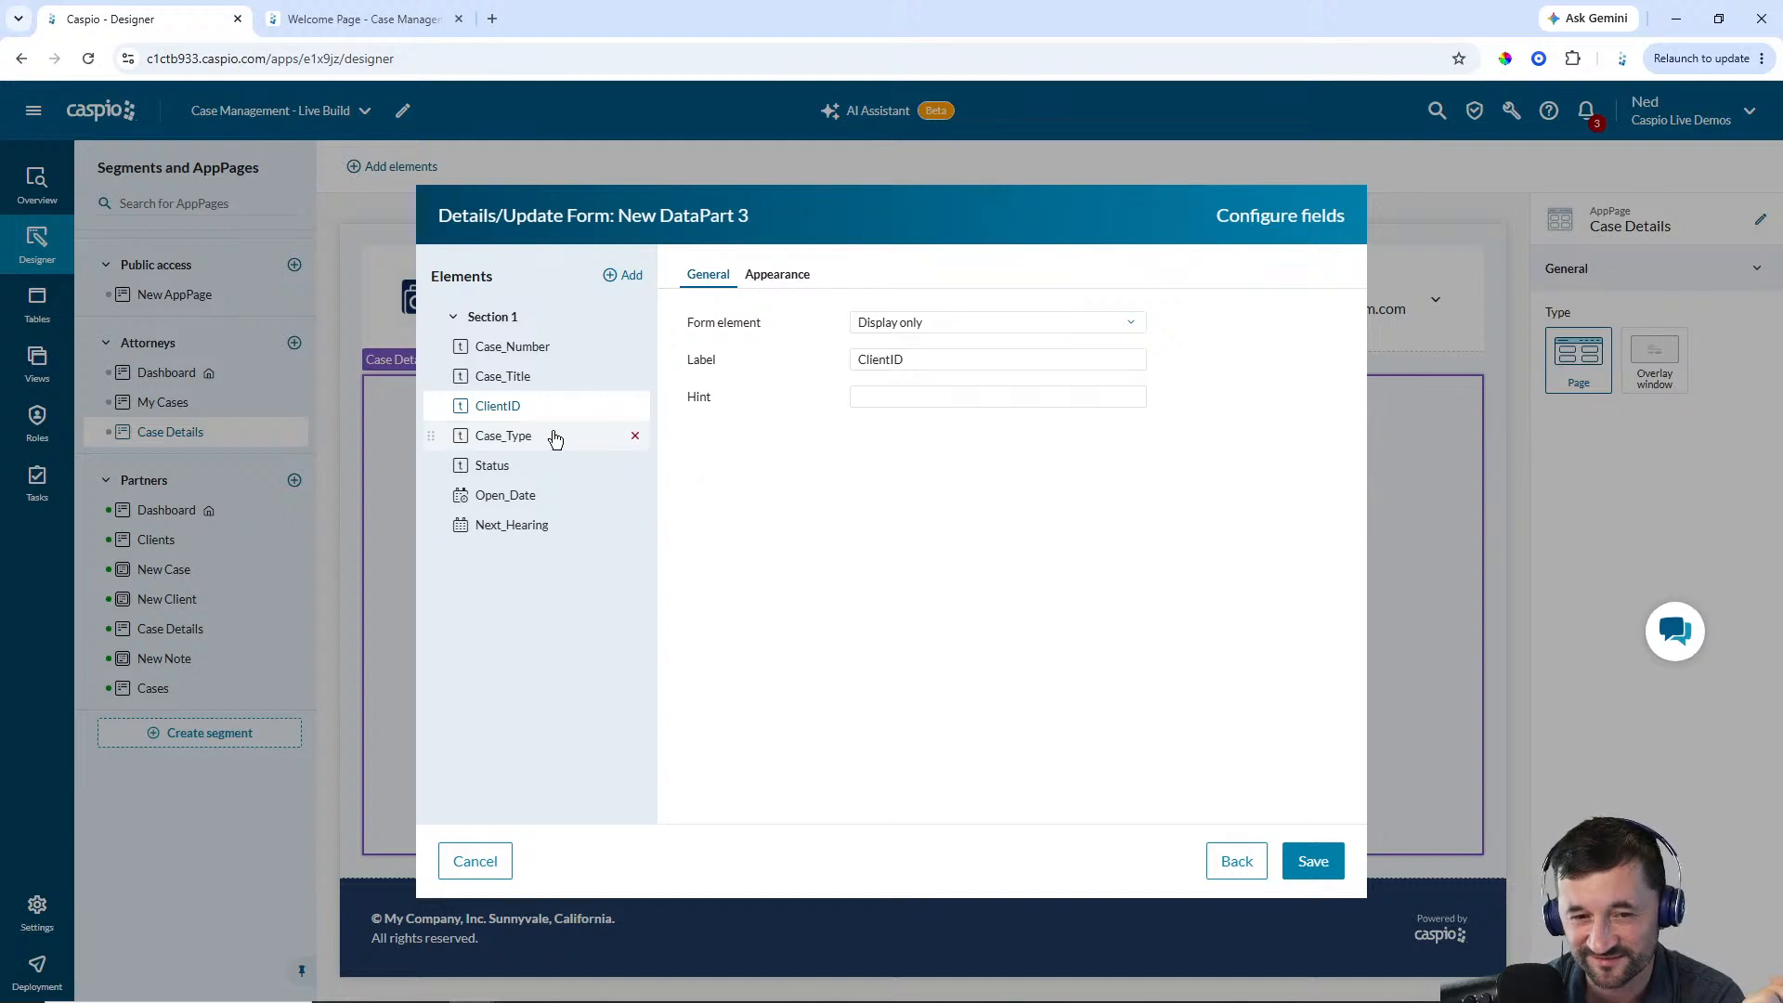
Make Status a dropdown fed by the cm_case_status_lookup_1 lookup table and save the form
{"action": "left_click", "coordinate": [551, 437]}
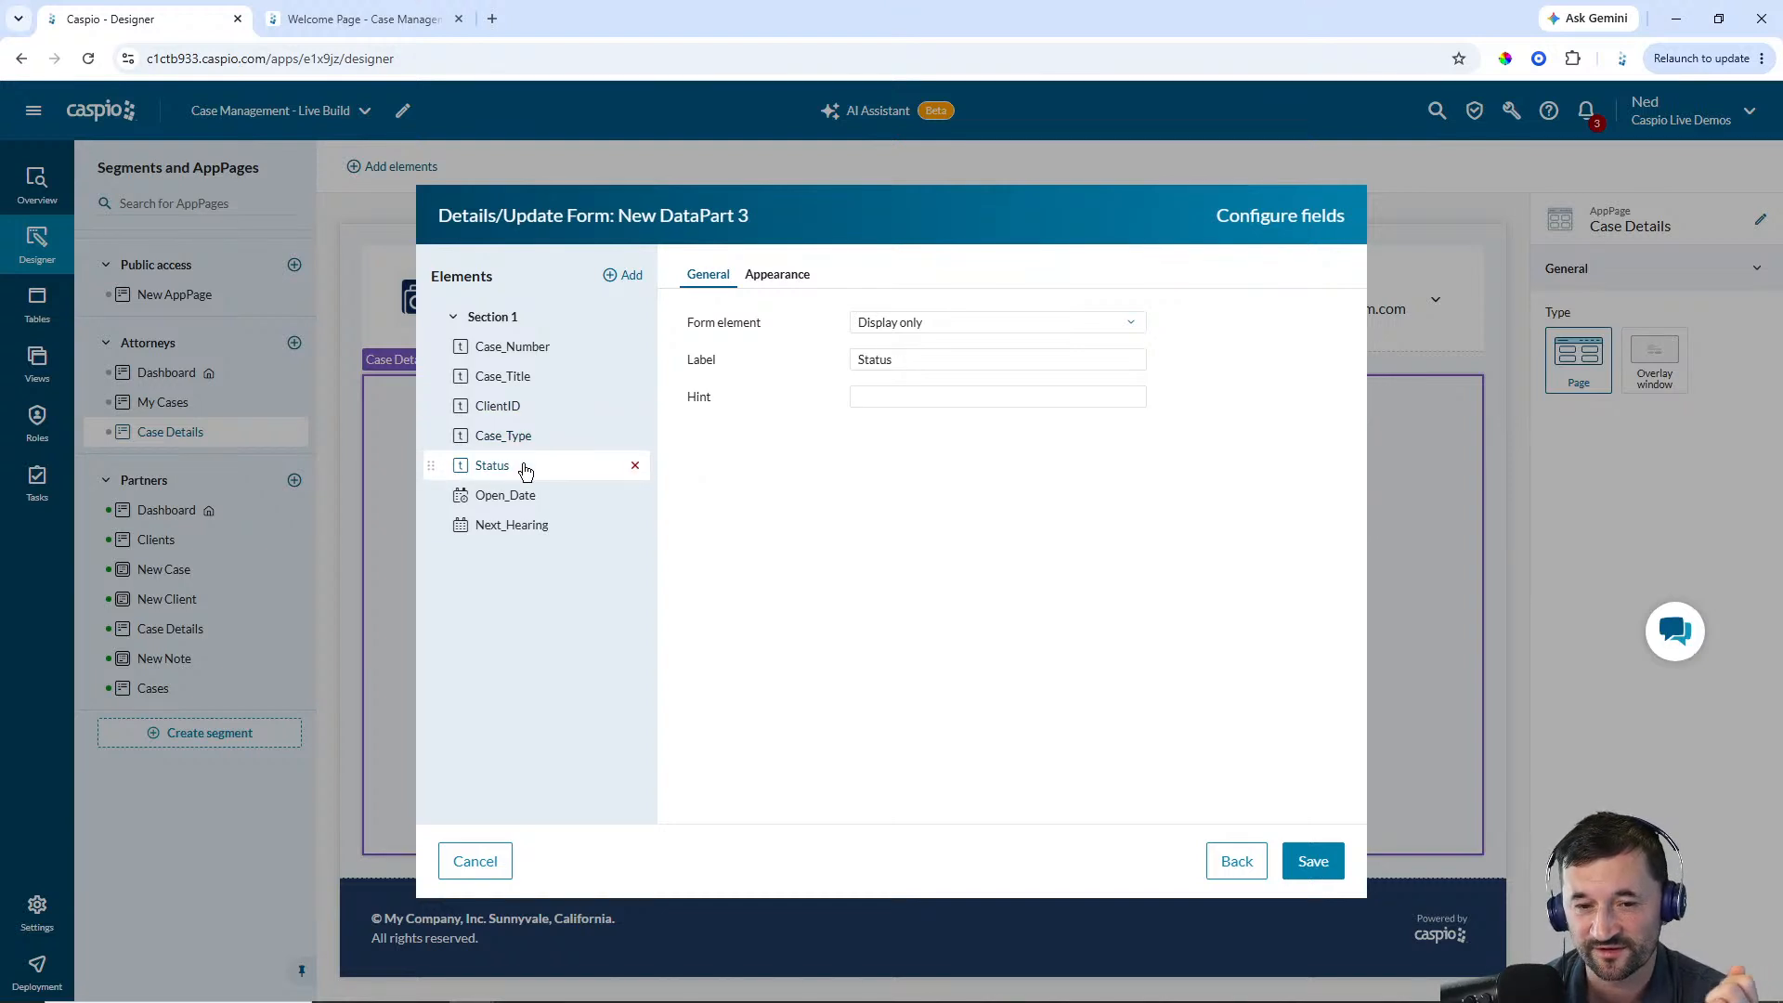
{"action": "left_click", "coordinate": [923, 323]}
{"action": "left_click", "coordinate": [909, 433]}
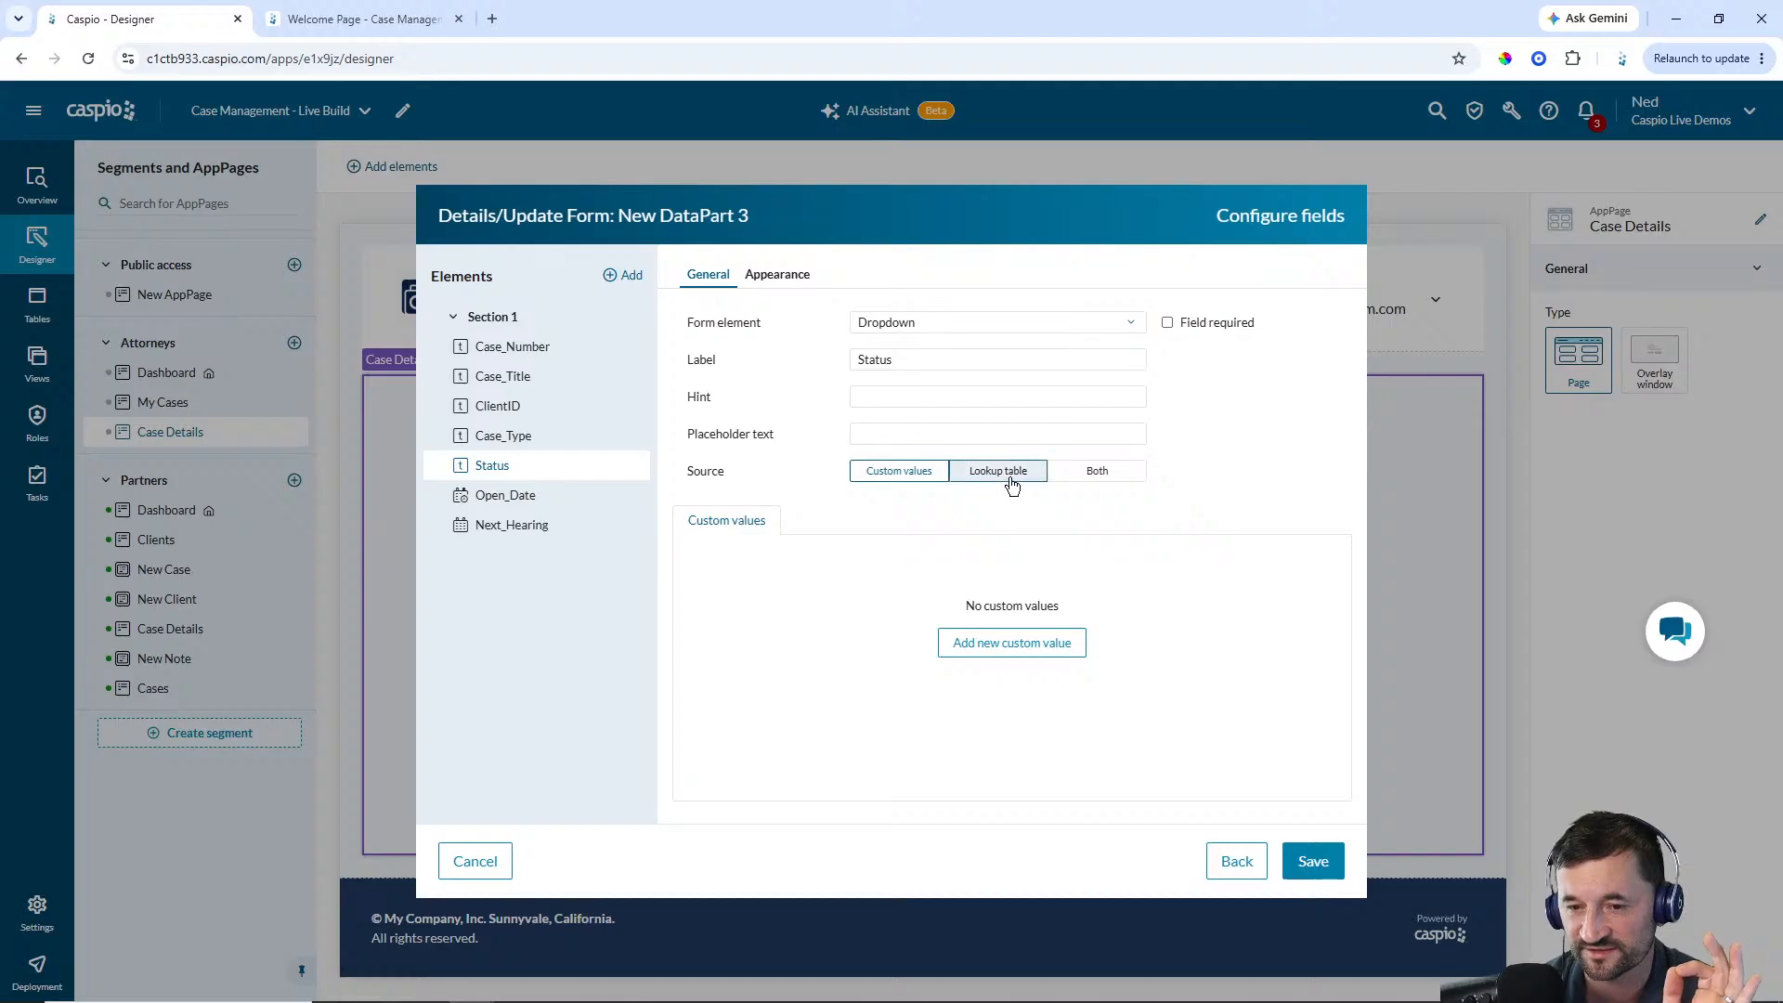
{"action": "left_click", "coordinate": [1003, 471]}
{"action": "left_click", "coordinate": [969, 570]}
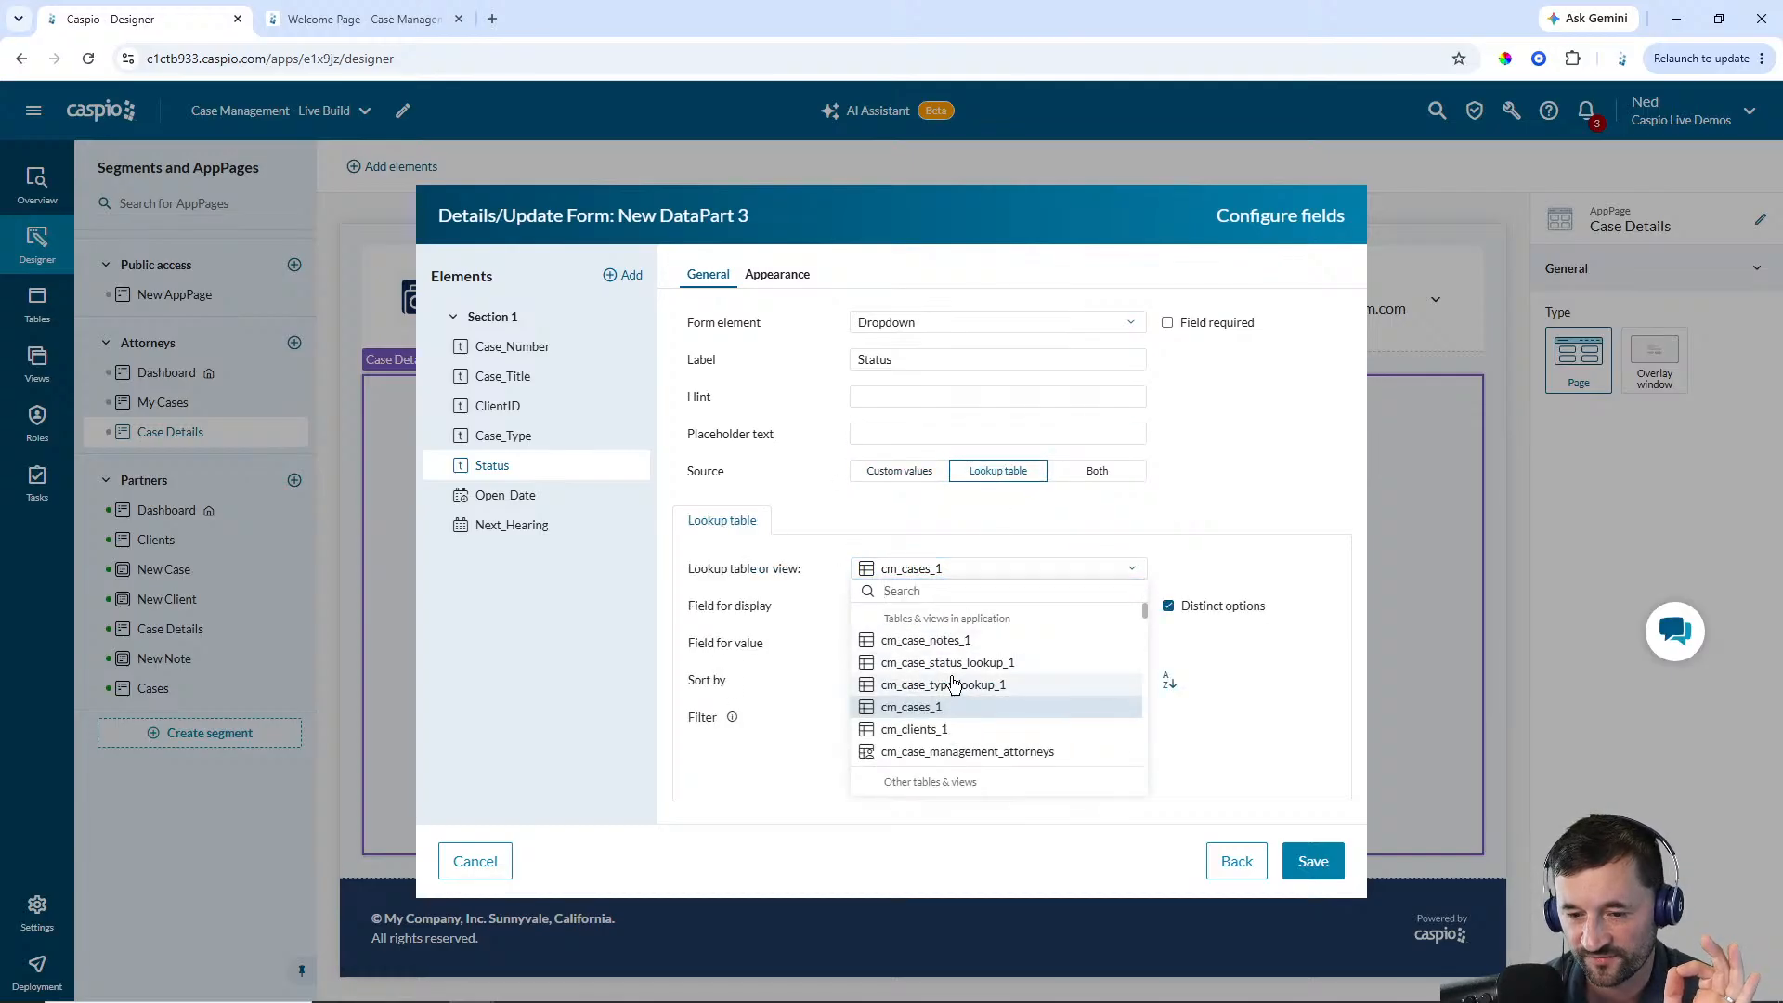
{"action": "left_click", "coordinate": [948, 662]}
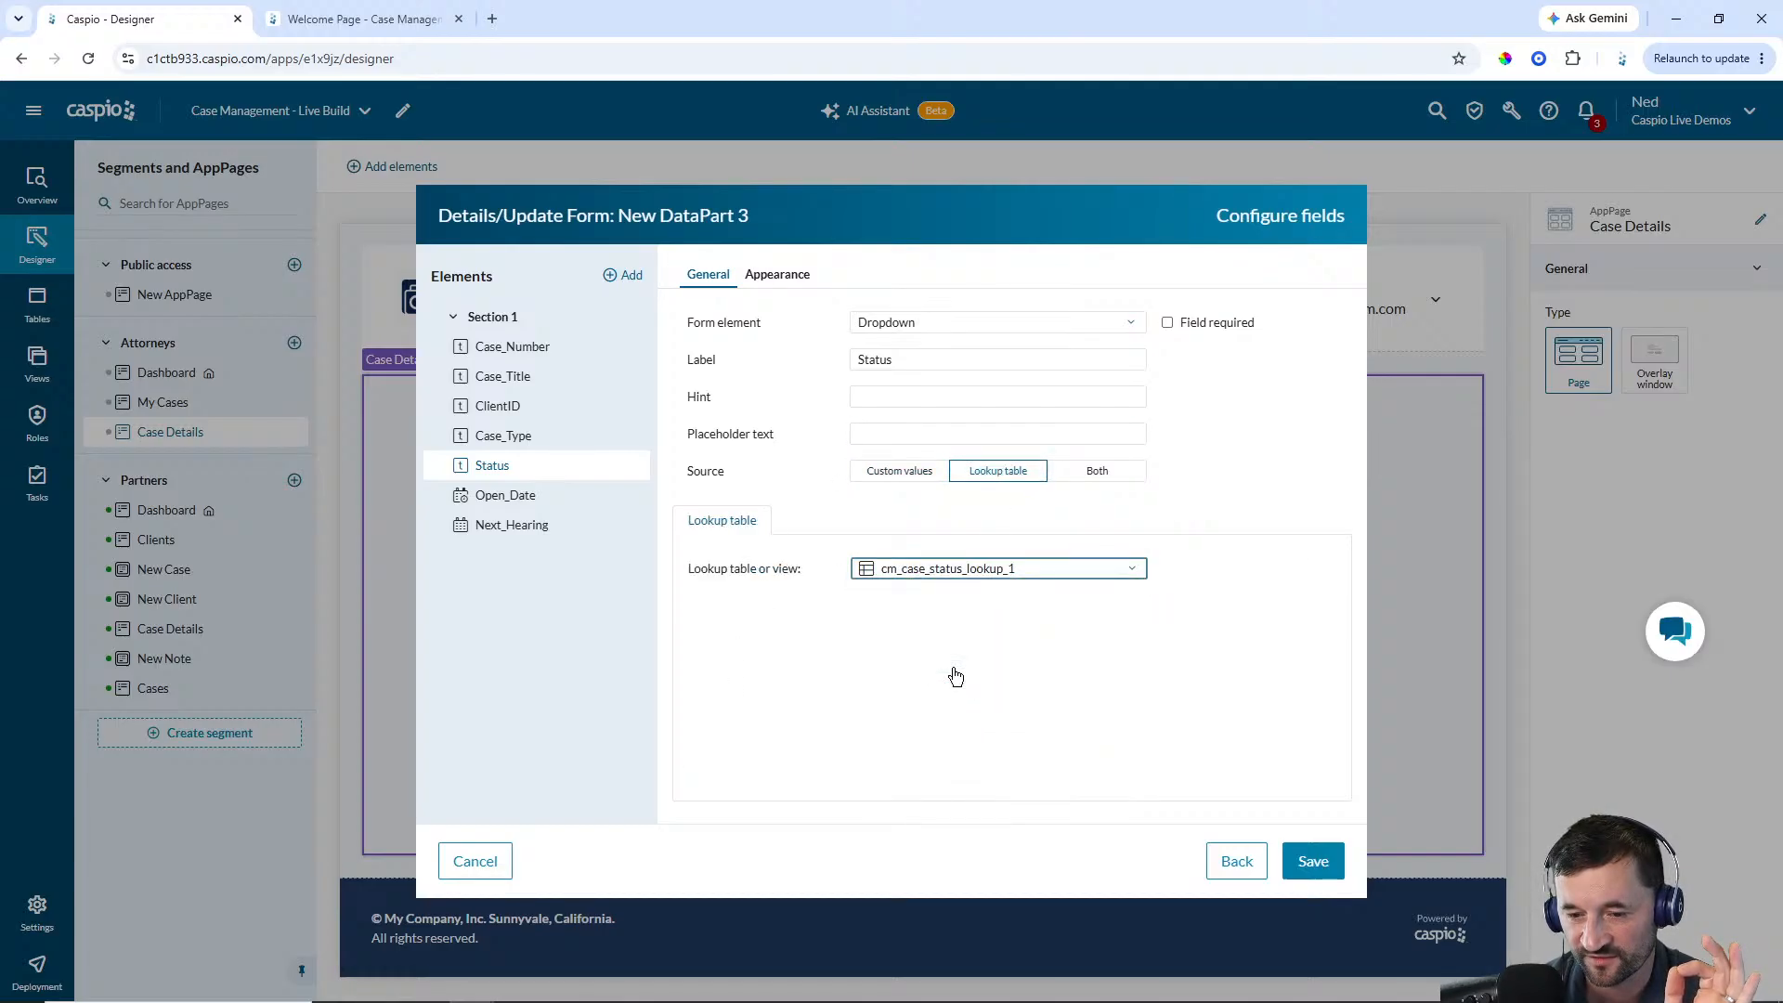
{"action": "left_click", "coordinate": [526, 501]}
{"action": "left_click", "coordinate": [523, 533]}
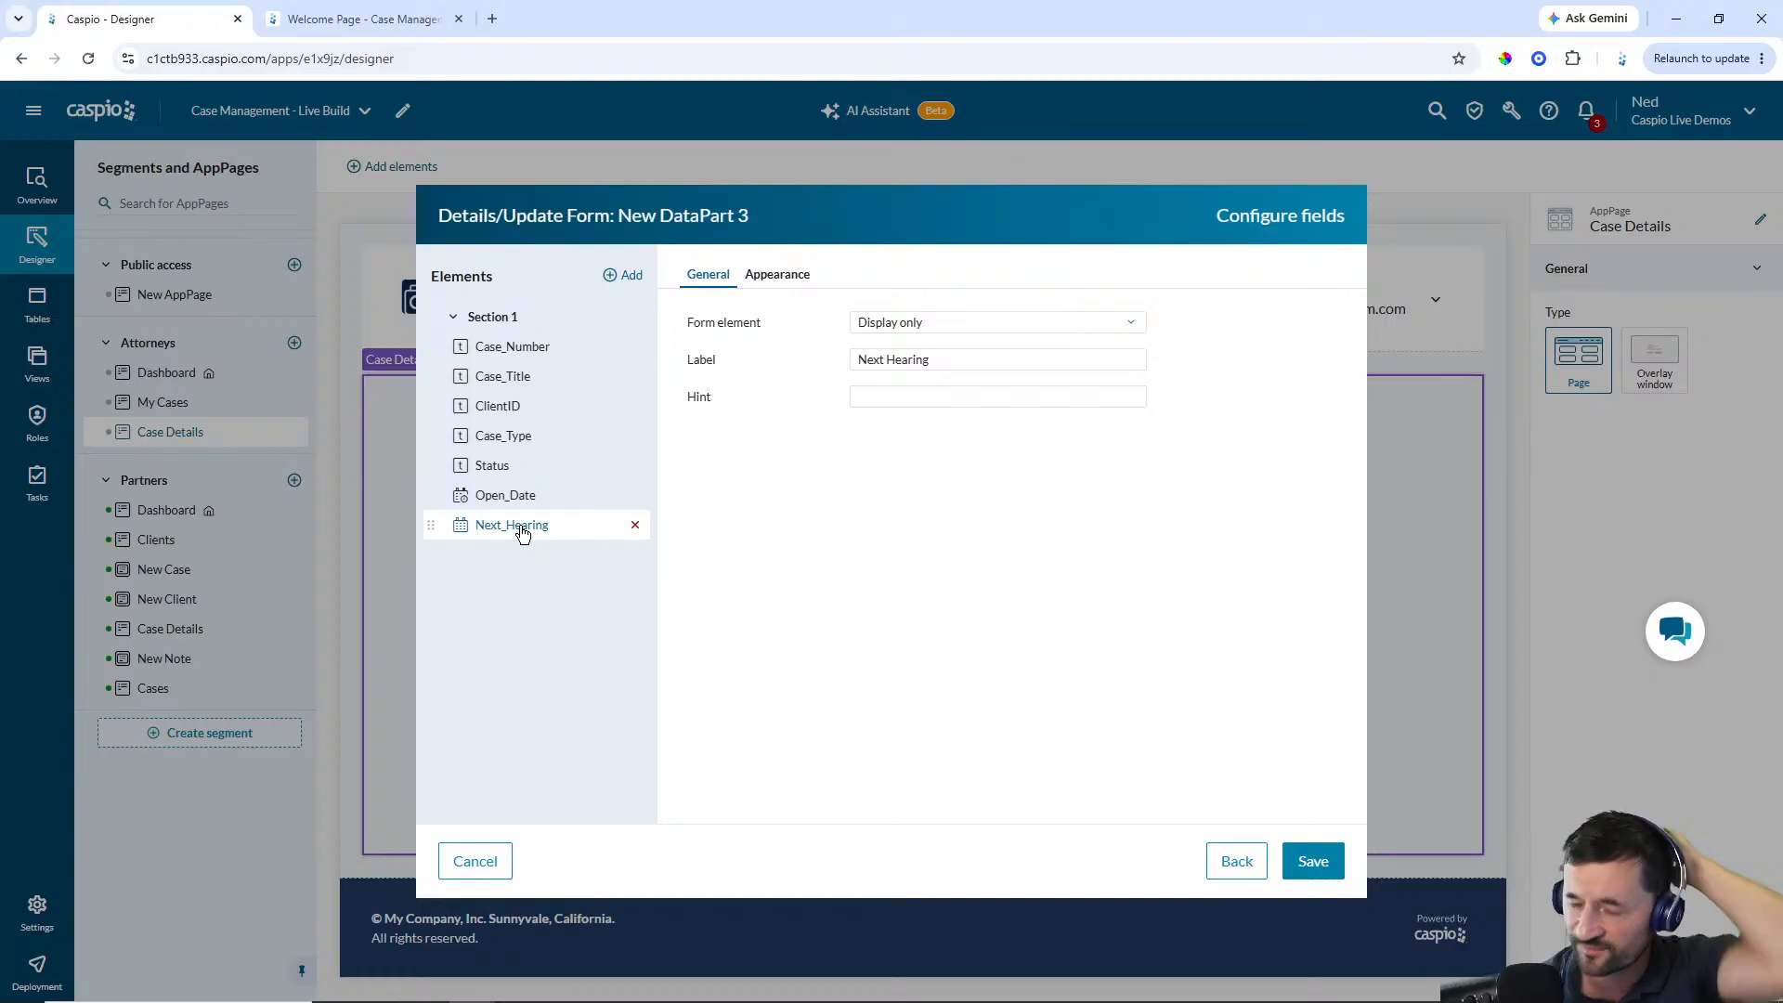
{"action": "left_click", "coordinate": [1313, 861]}
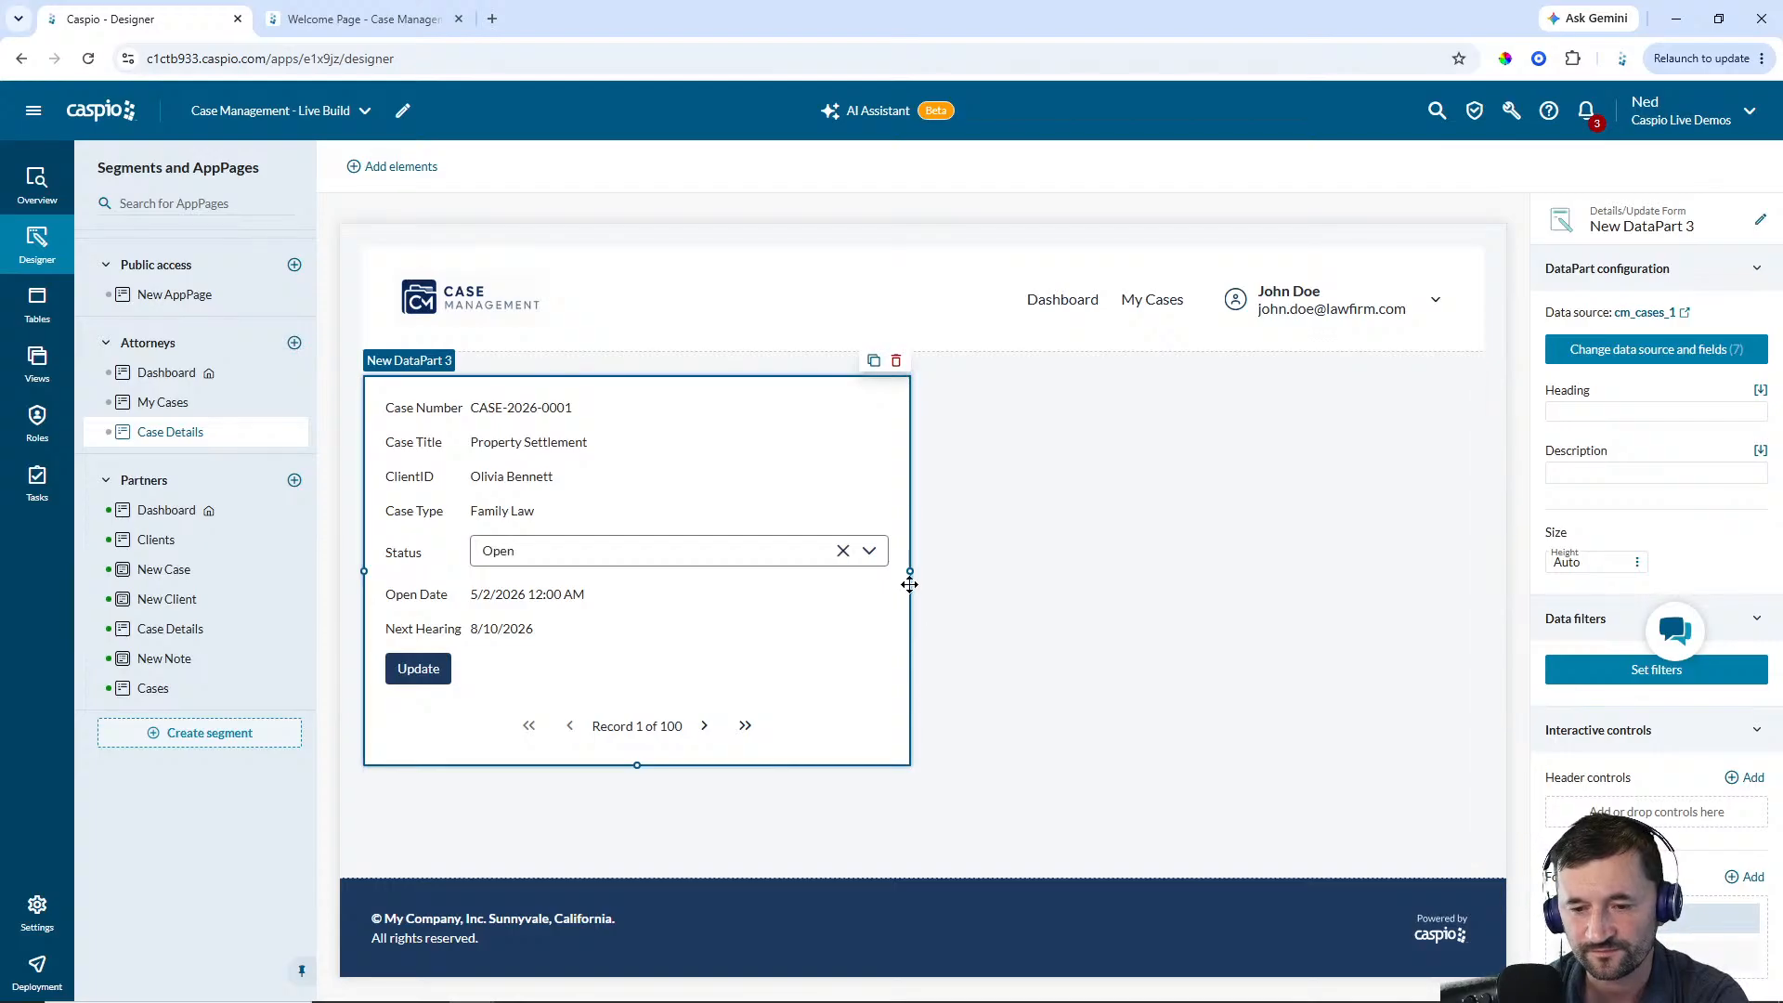
Narrow the form to about half its width and set its heading to Case Details
{"action": "left_click_drag", "start_coordinate": [911, 572], "coordinate": [722, 562]}
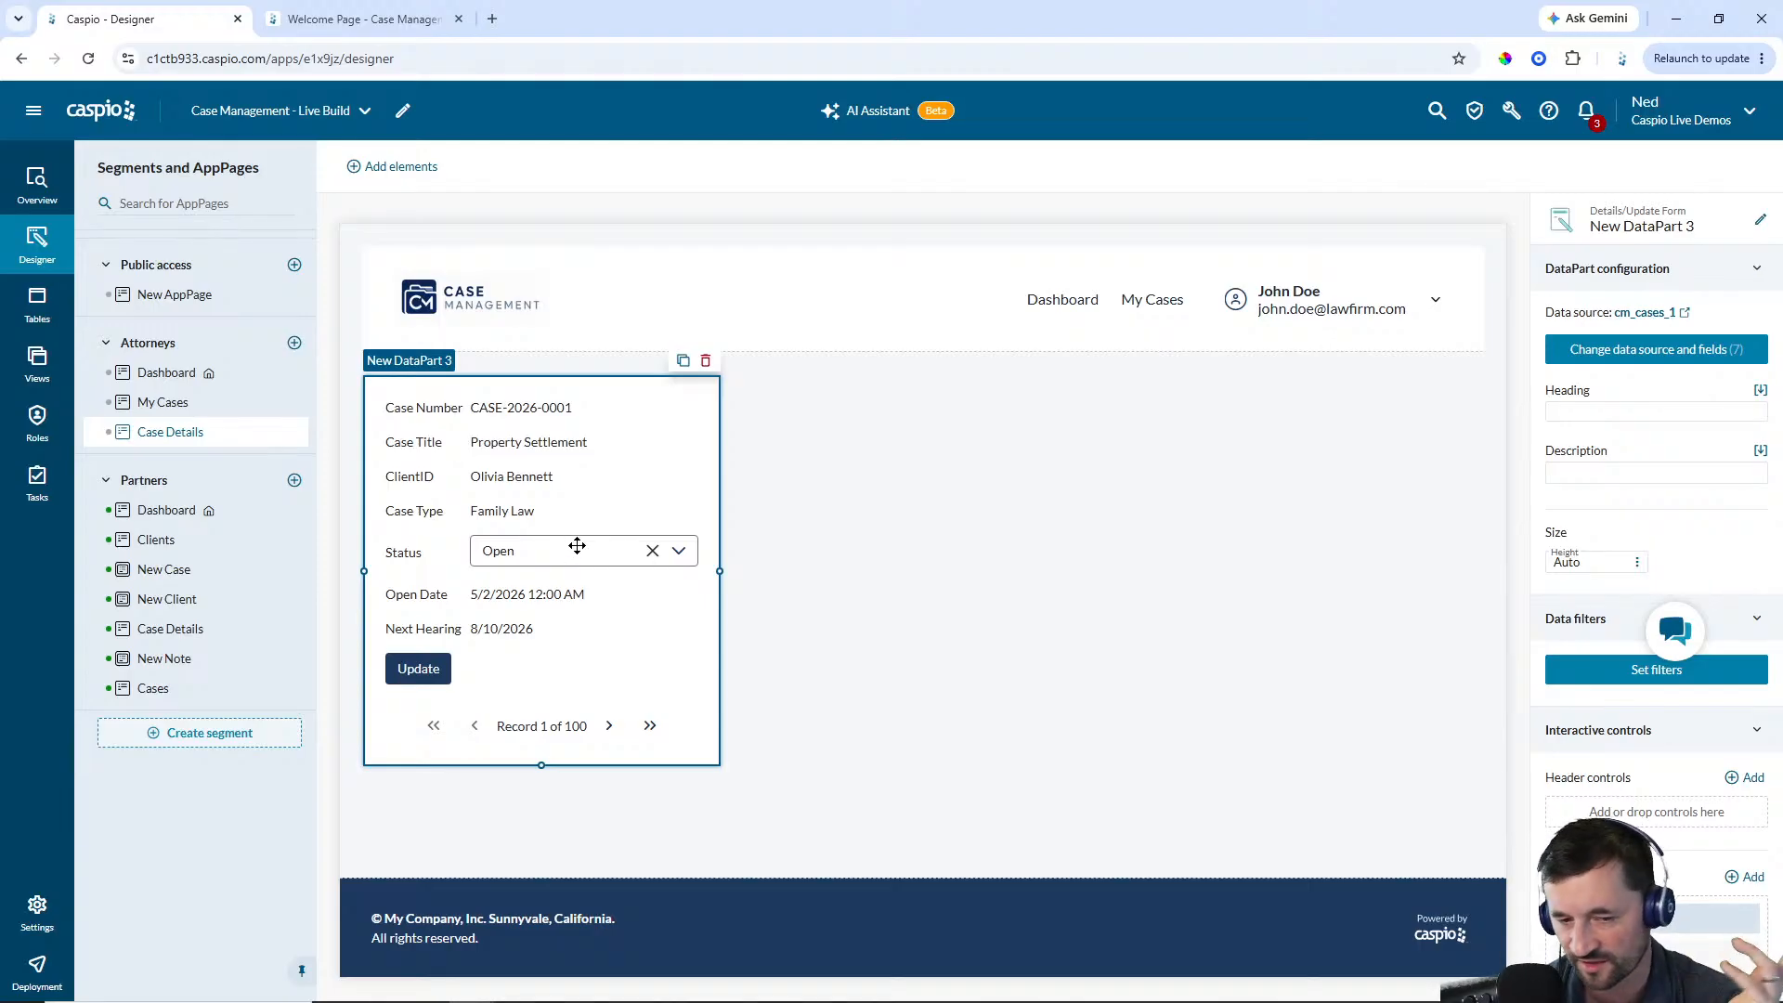
{"action": "left_click", "coordinate": [1632, 409]}
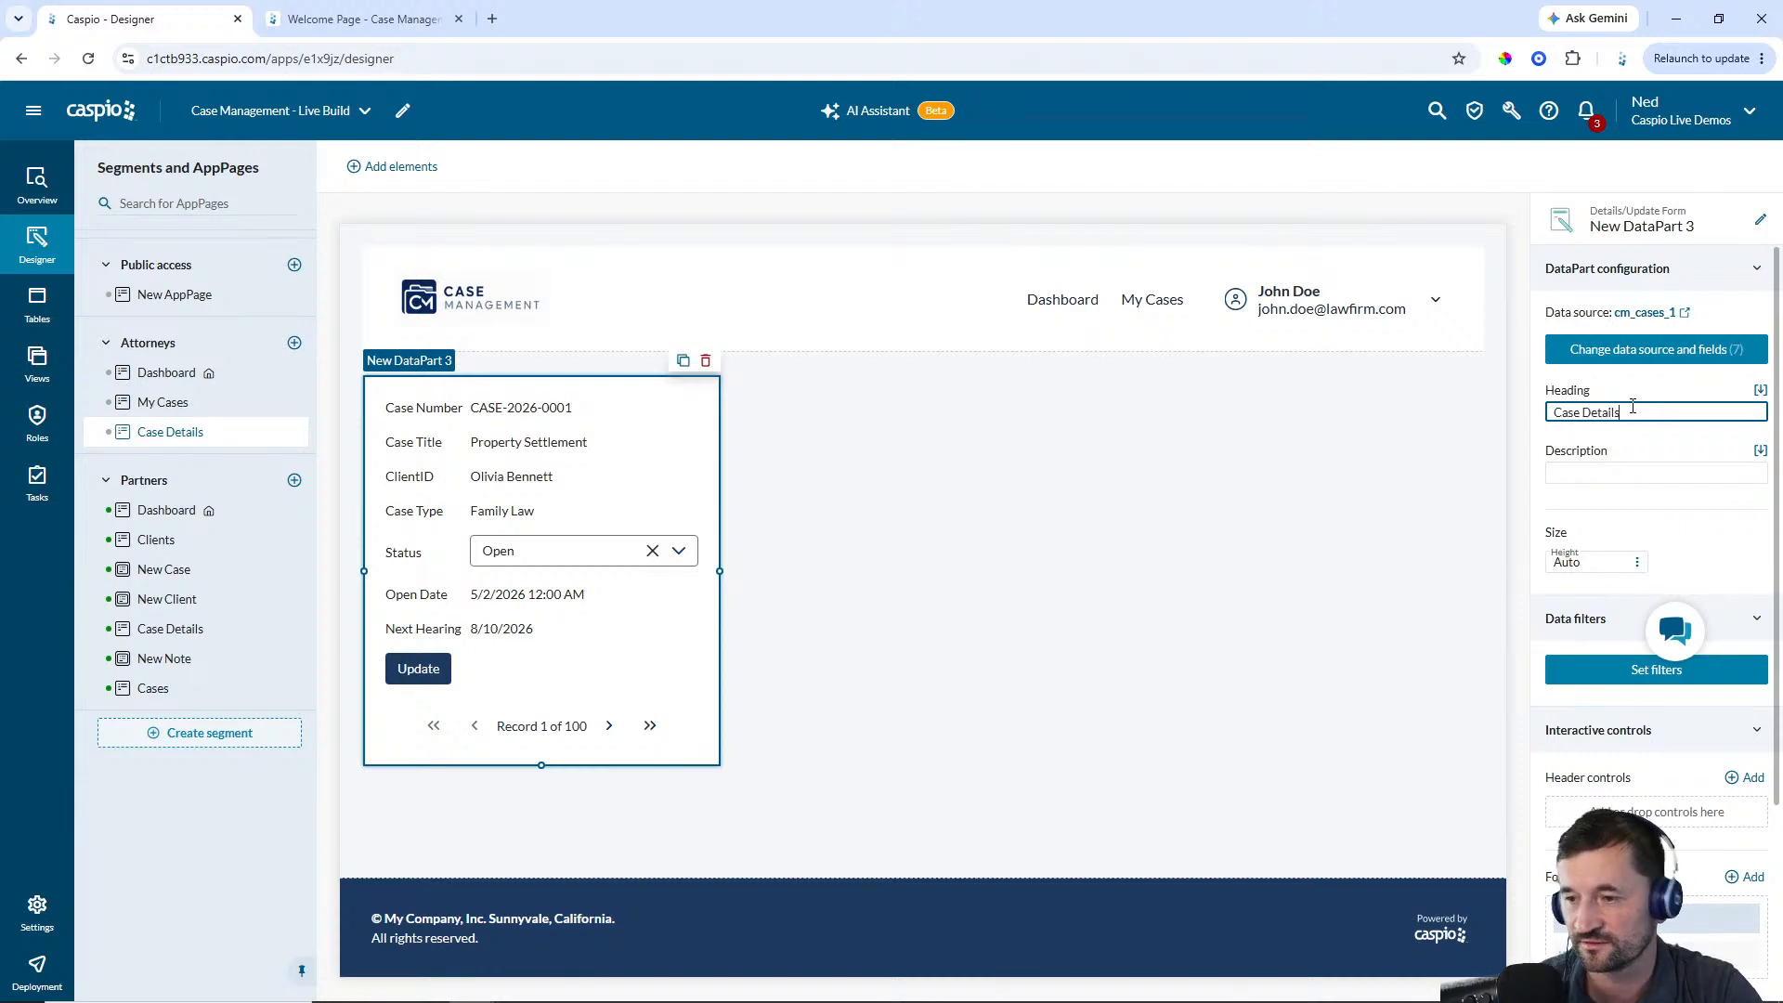
{"action": "left_click", "coordinate": [1323, 499]}
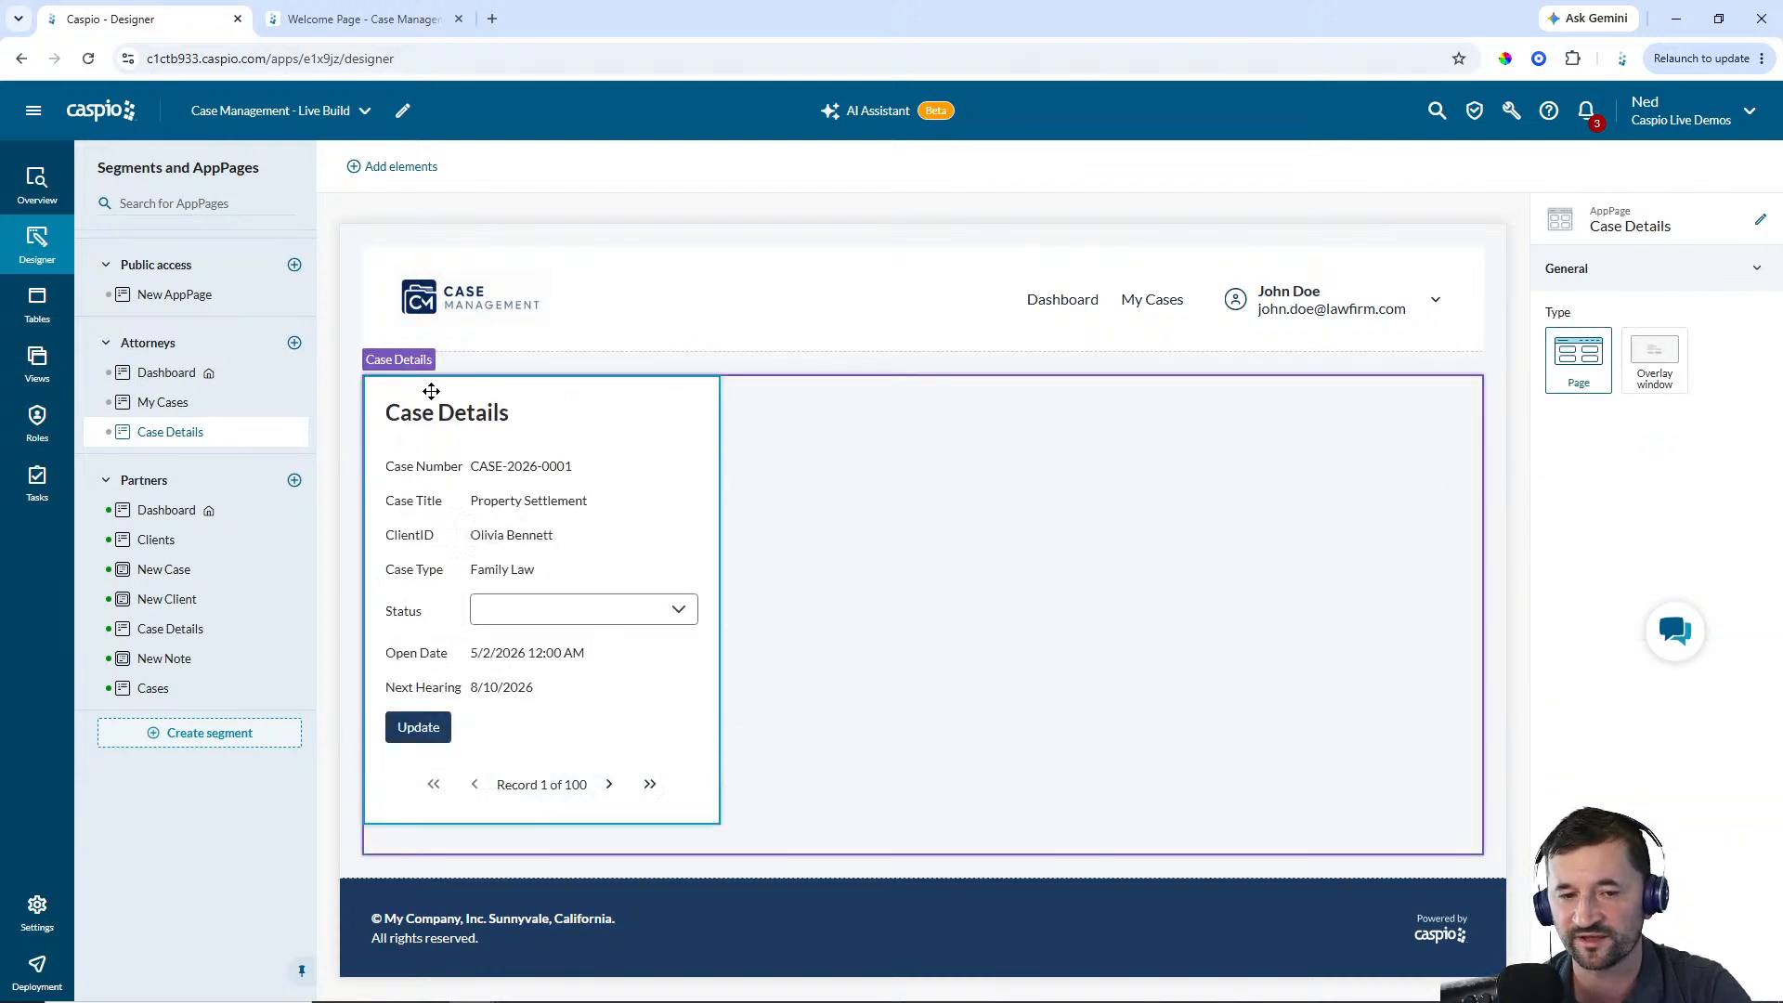
Rename the form DataPart to Attorney - Case Details
{"action": "left_click", "coordinate": [637, 529]}
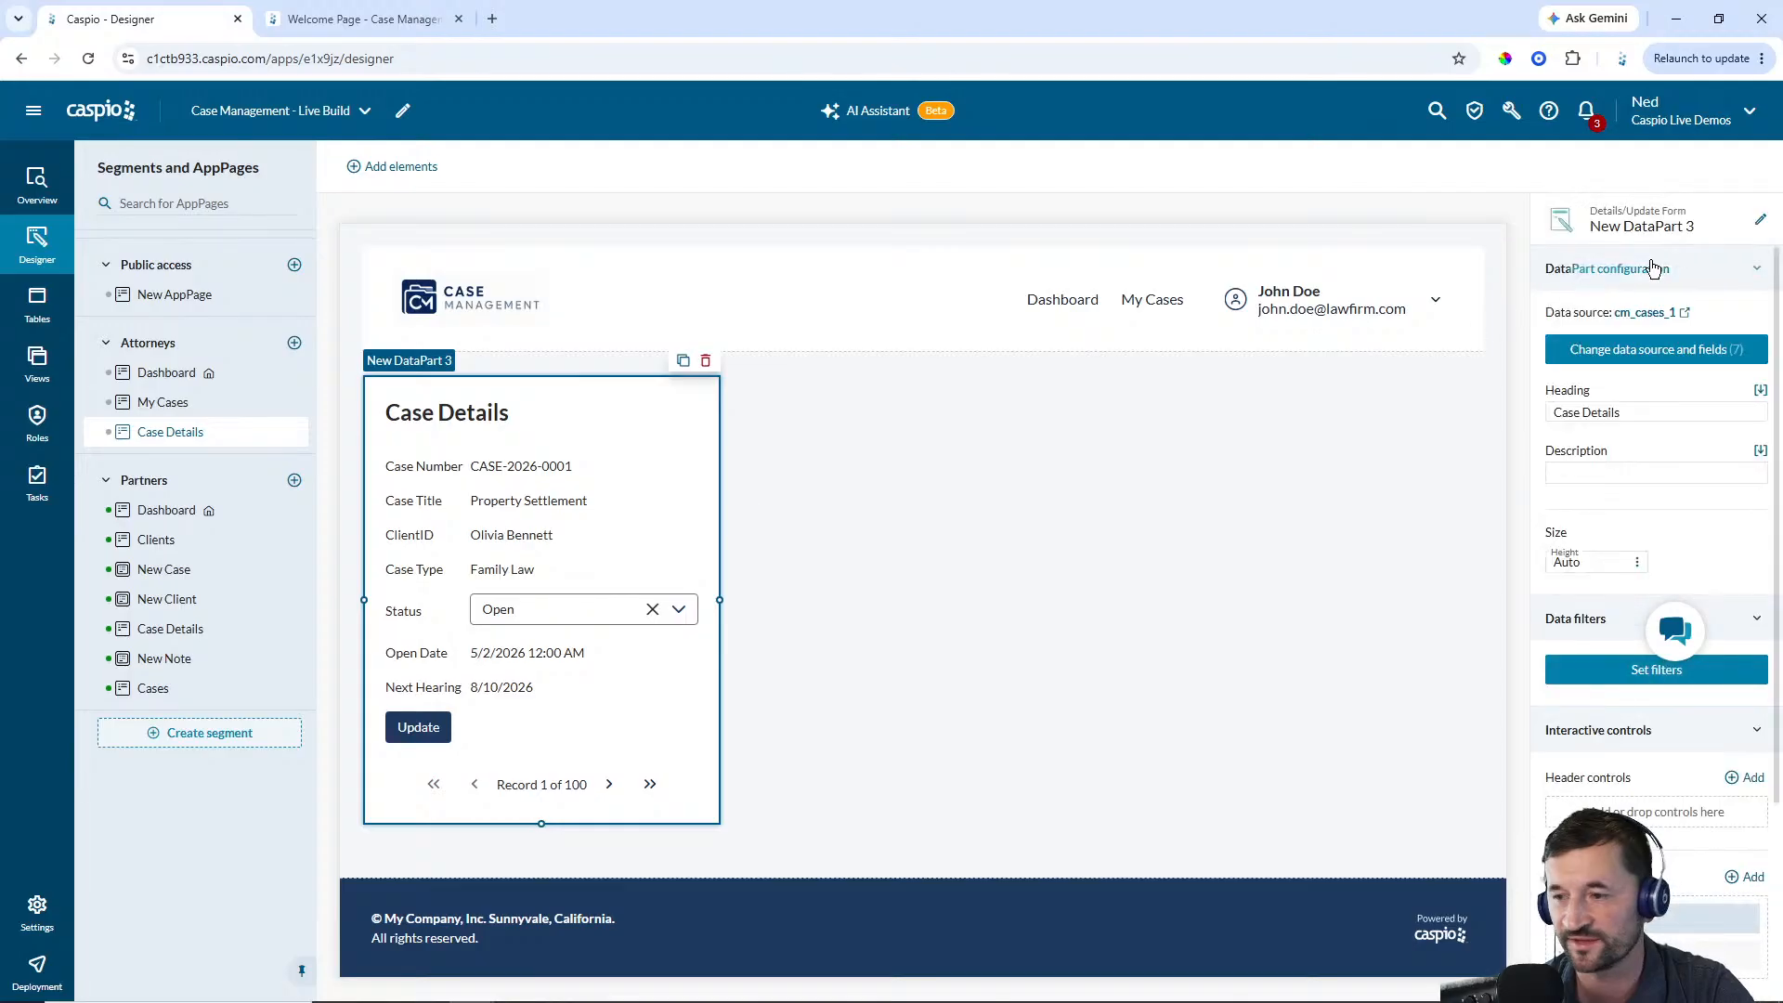
{"action": "left_click", "coordinate": [1759, 223]}
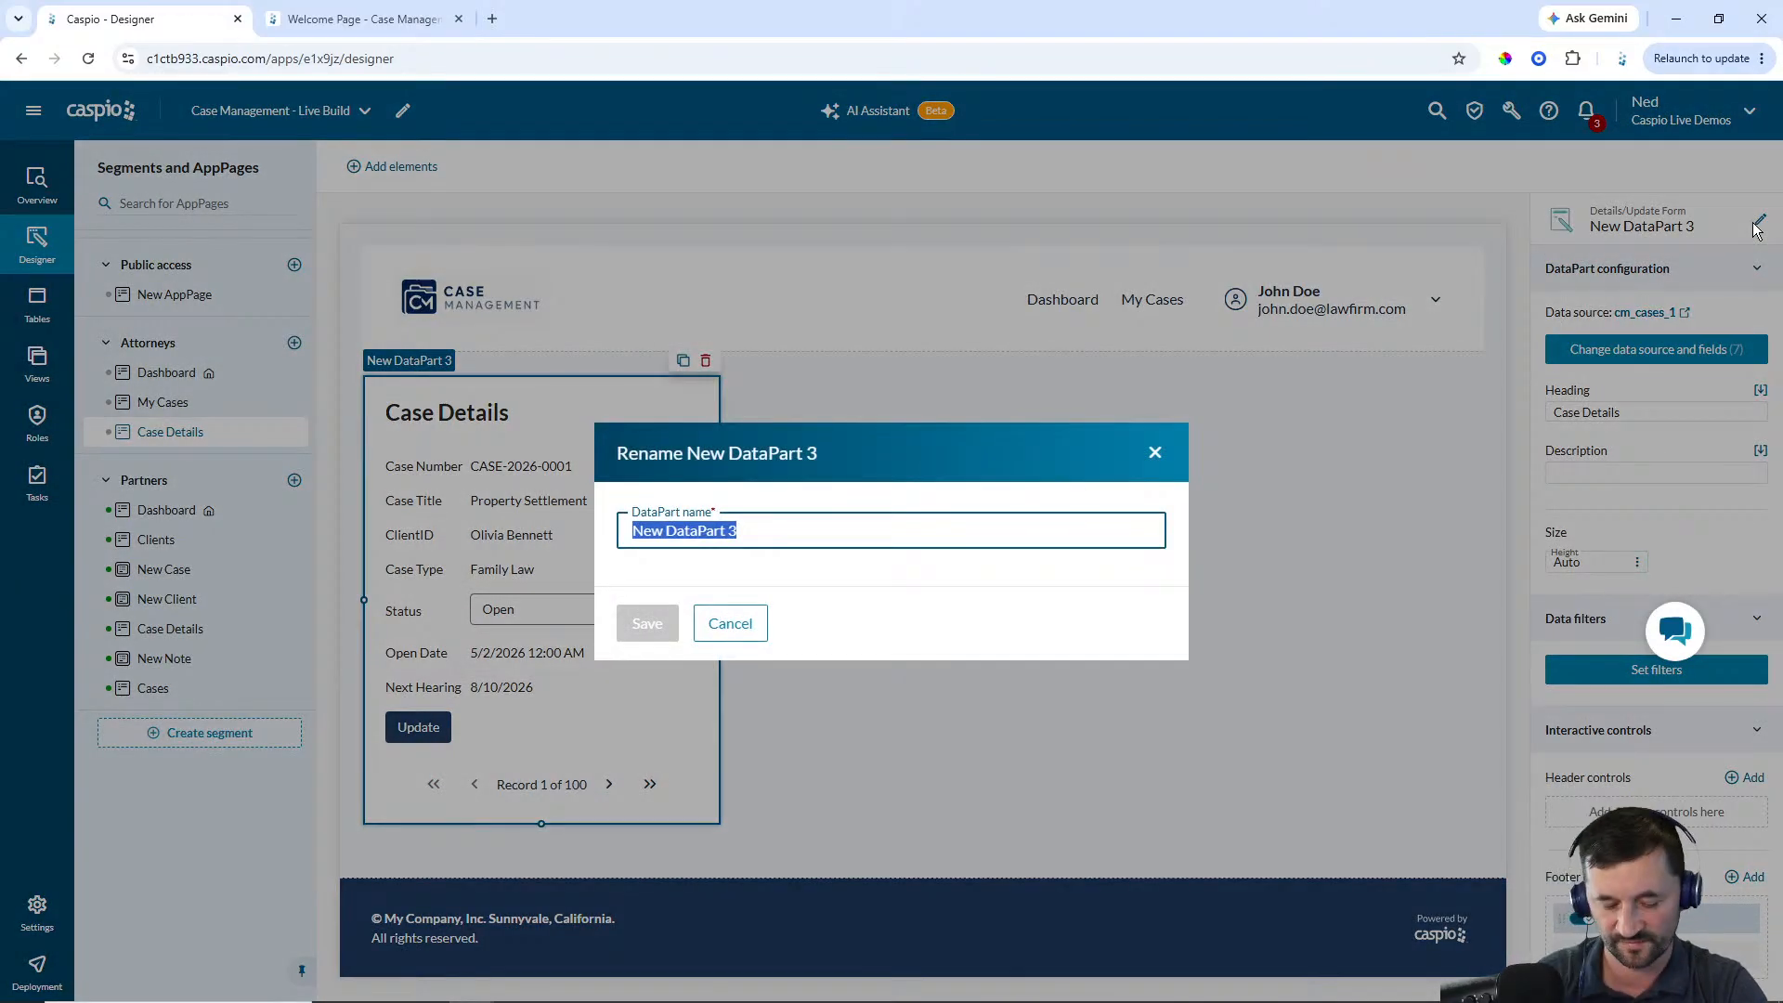
{"action": "type", "text": "Attorney - Case Details"}
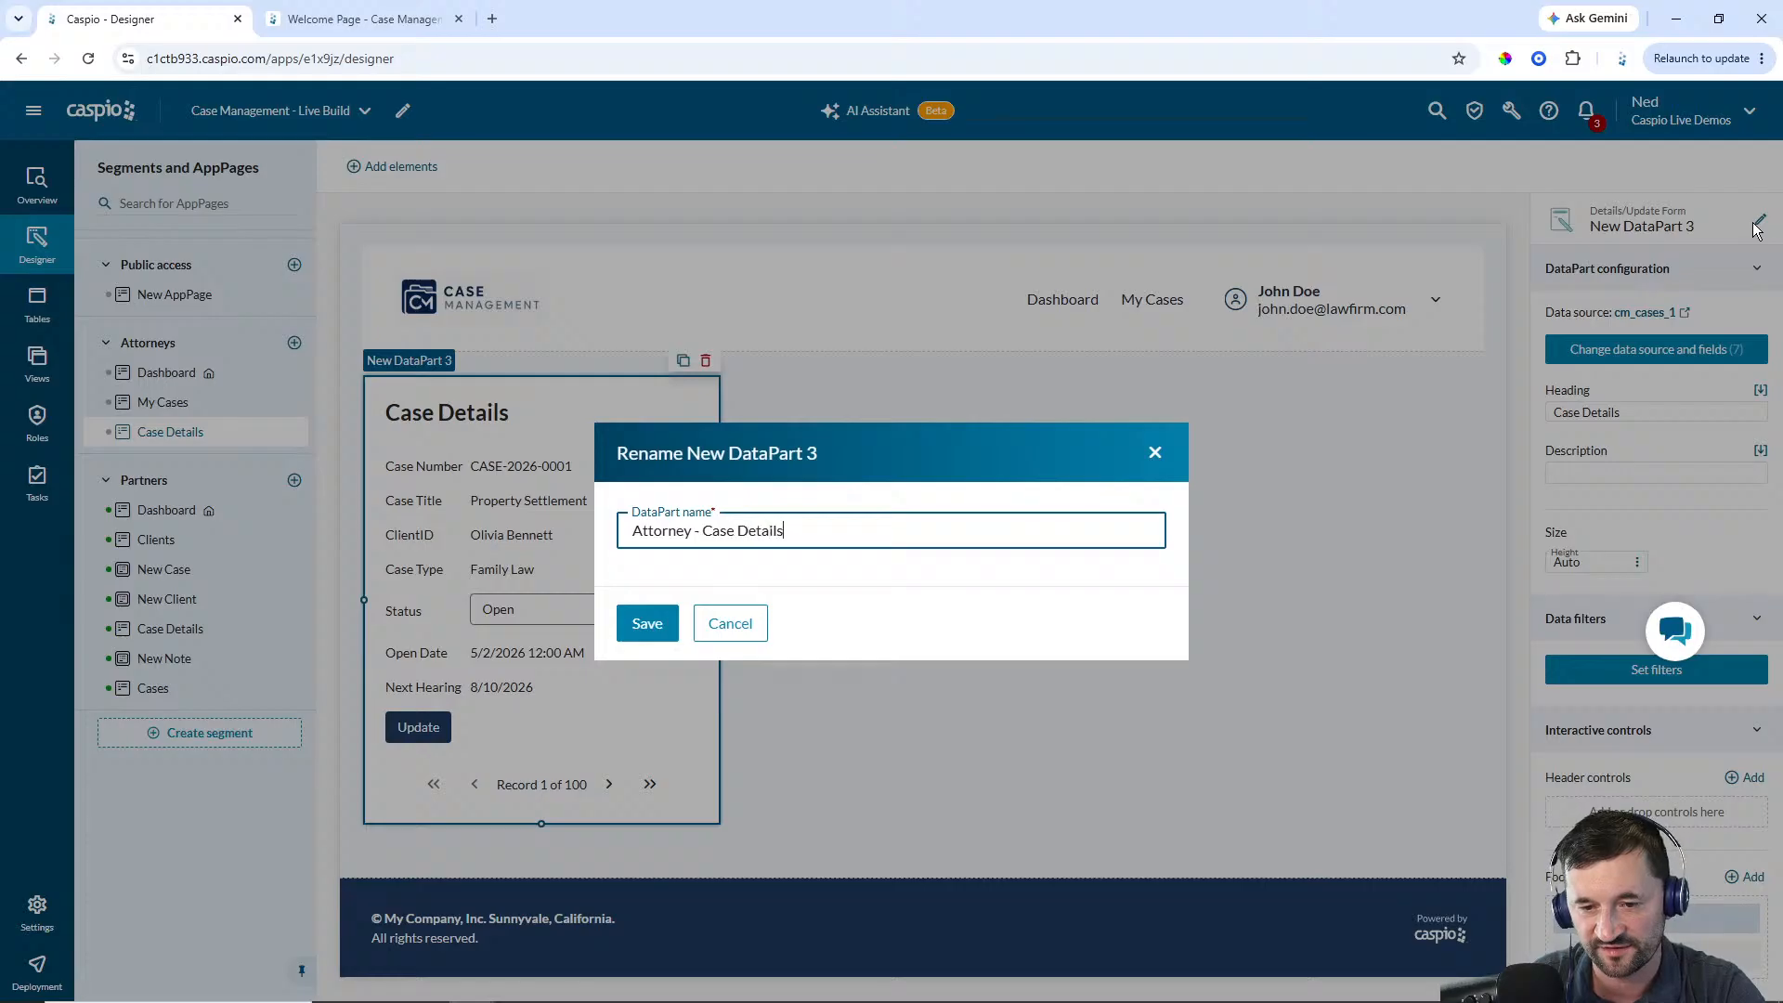
{"action": "key", "text": "Return"}
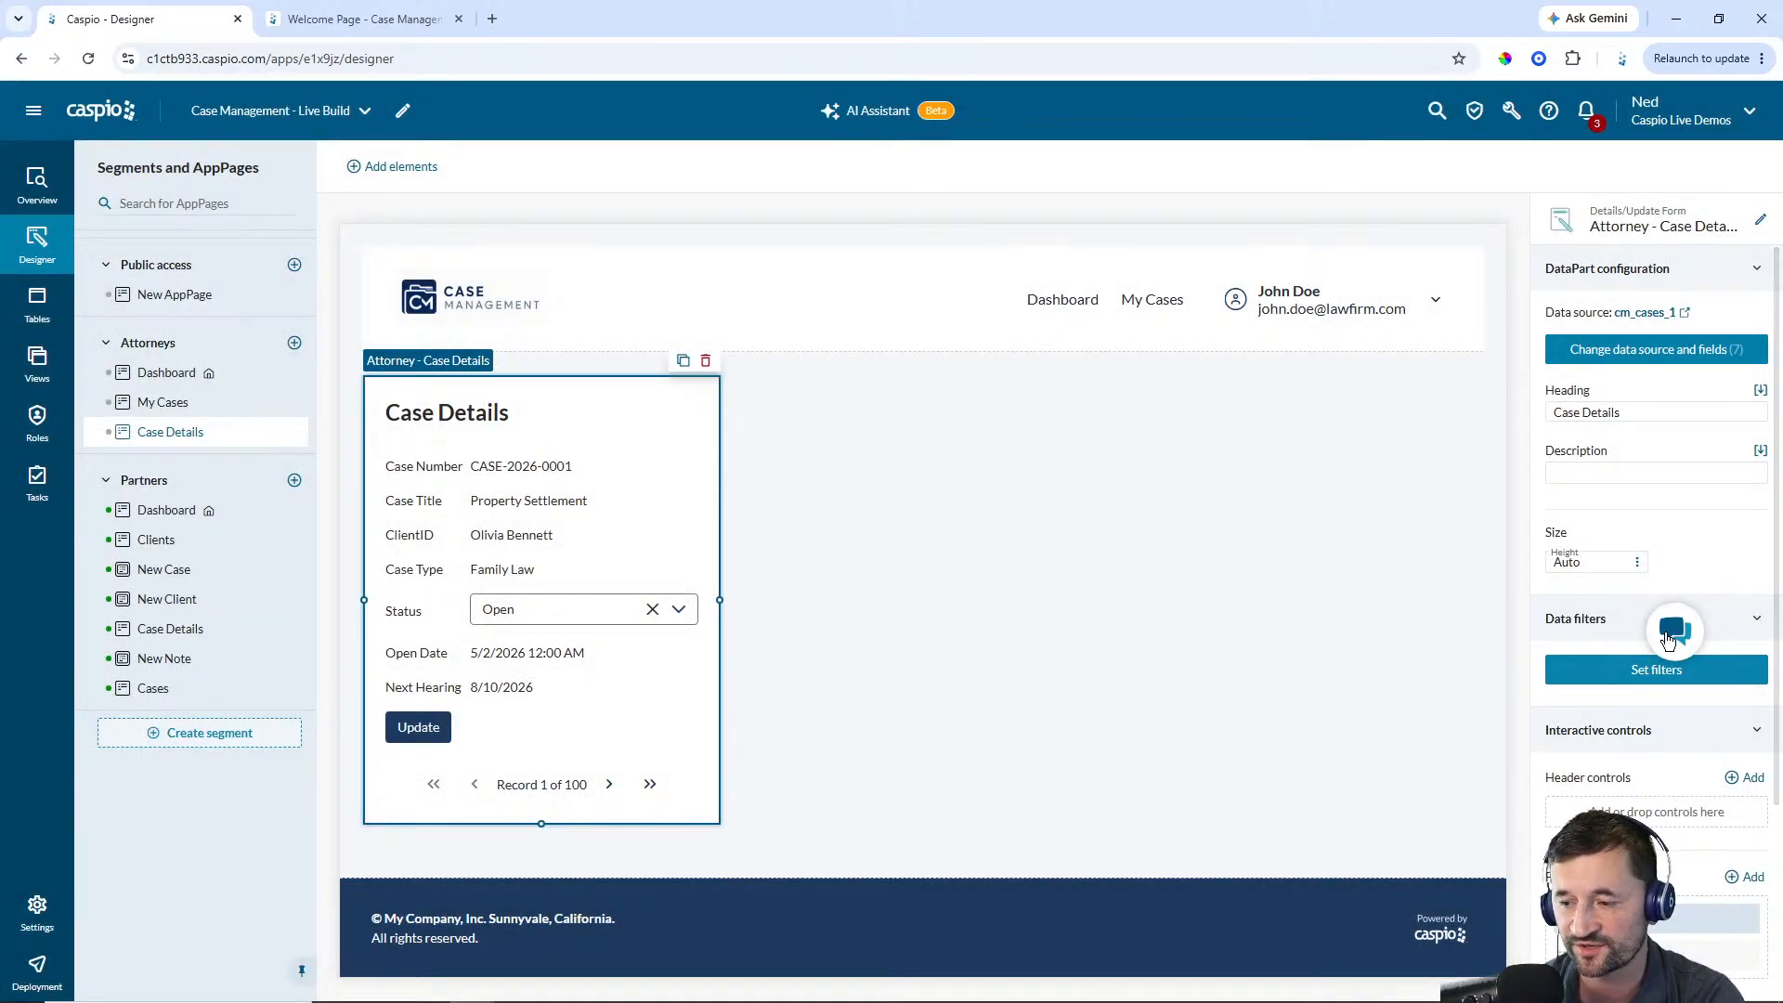
Filter the Case Details form so CaseID equals the CaseID DataPart field from Attorney - My Cases, and save
{"action": "left_click", "coordinate": [1647, 673]}
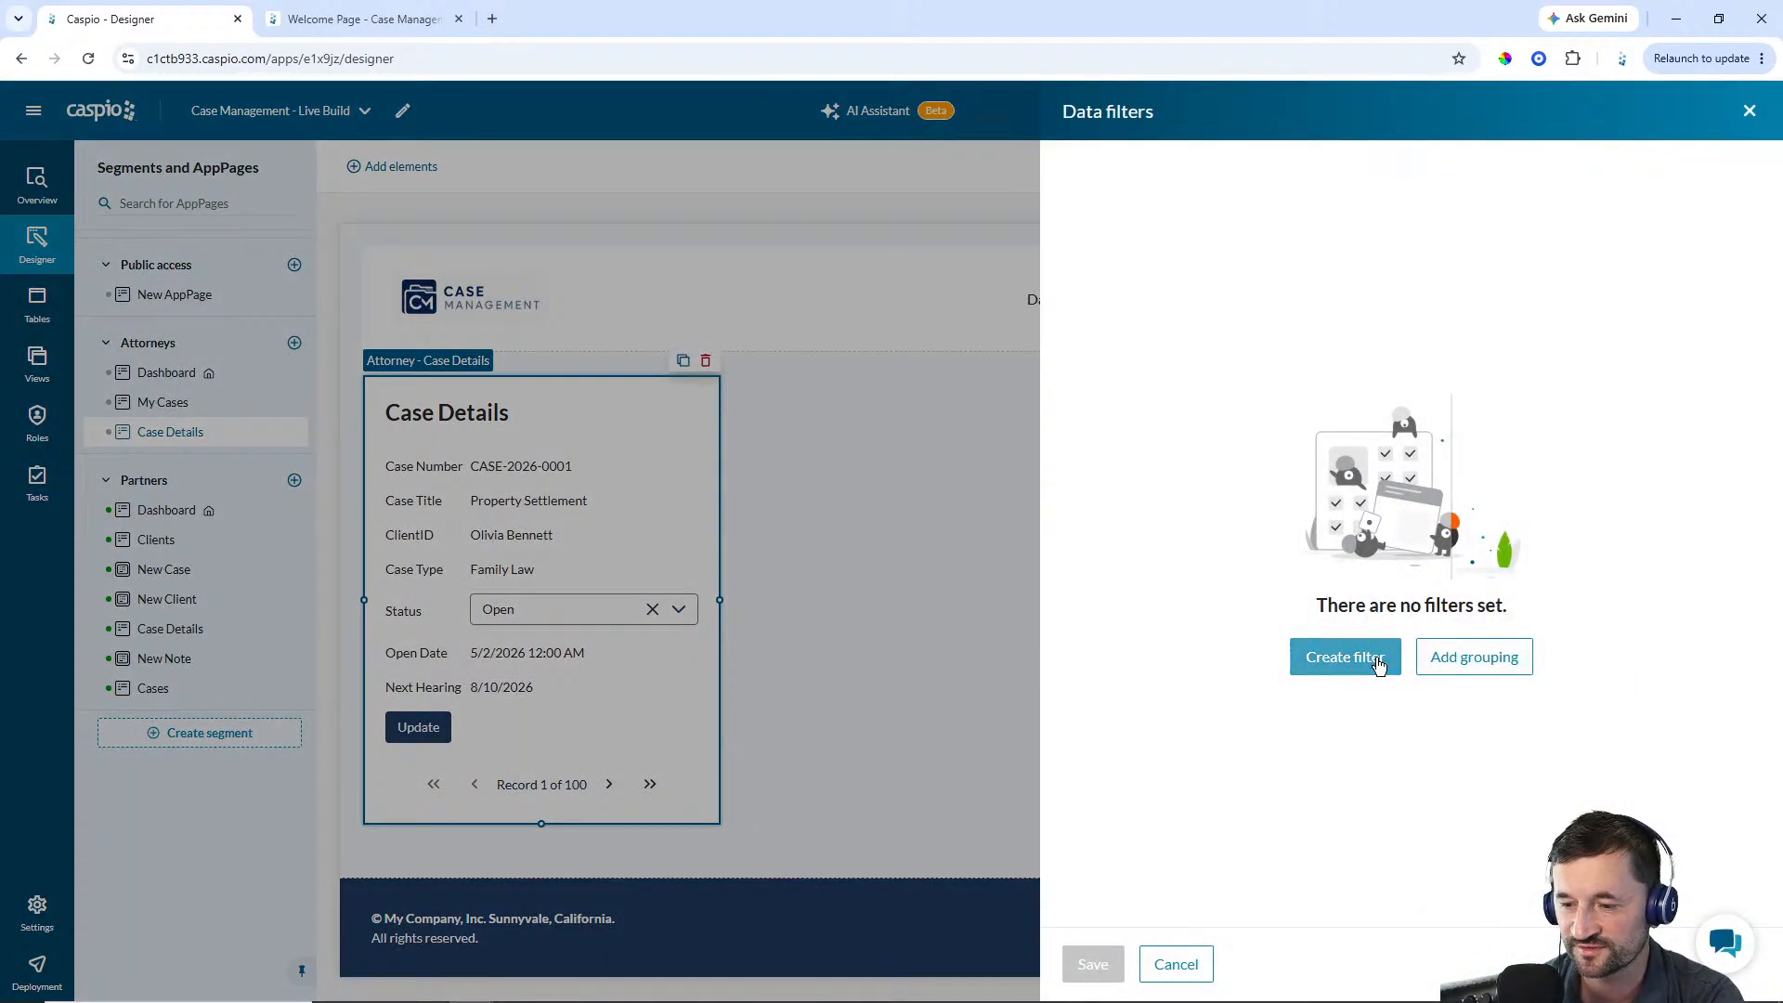
{"action": "left_click", "coordinate": [1346, 655]}
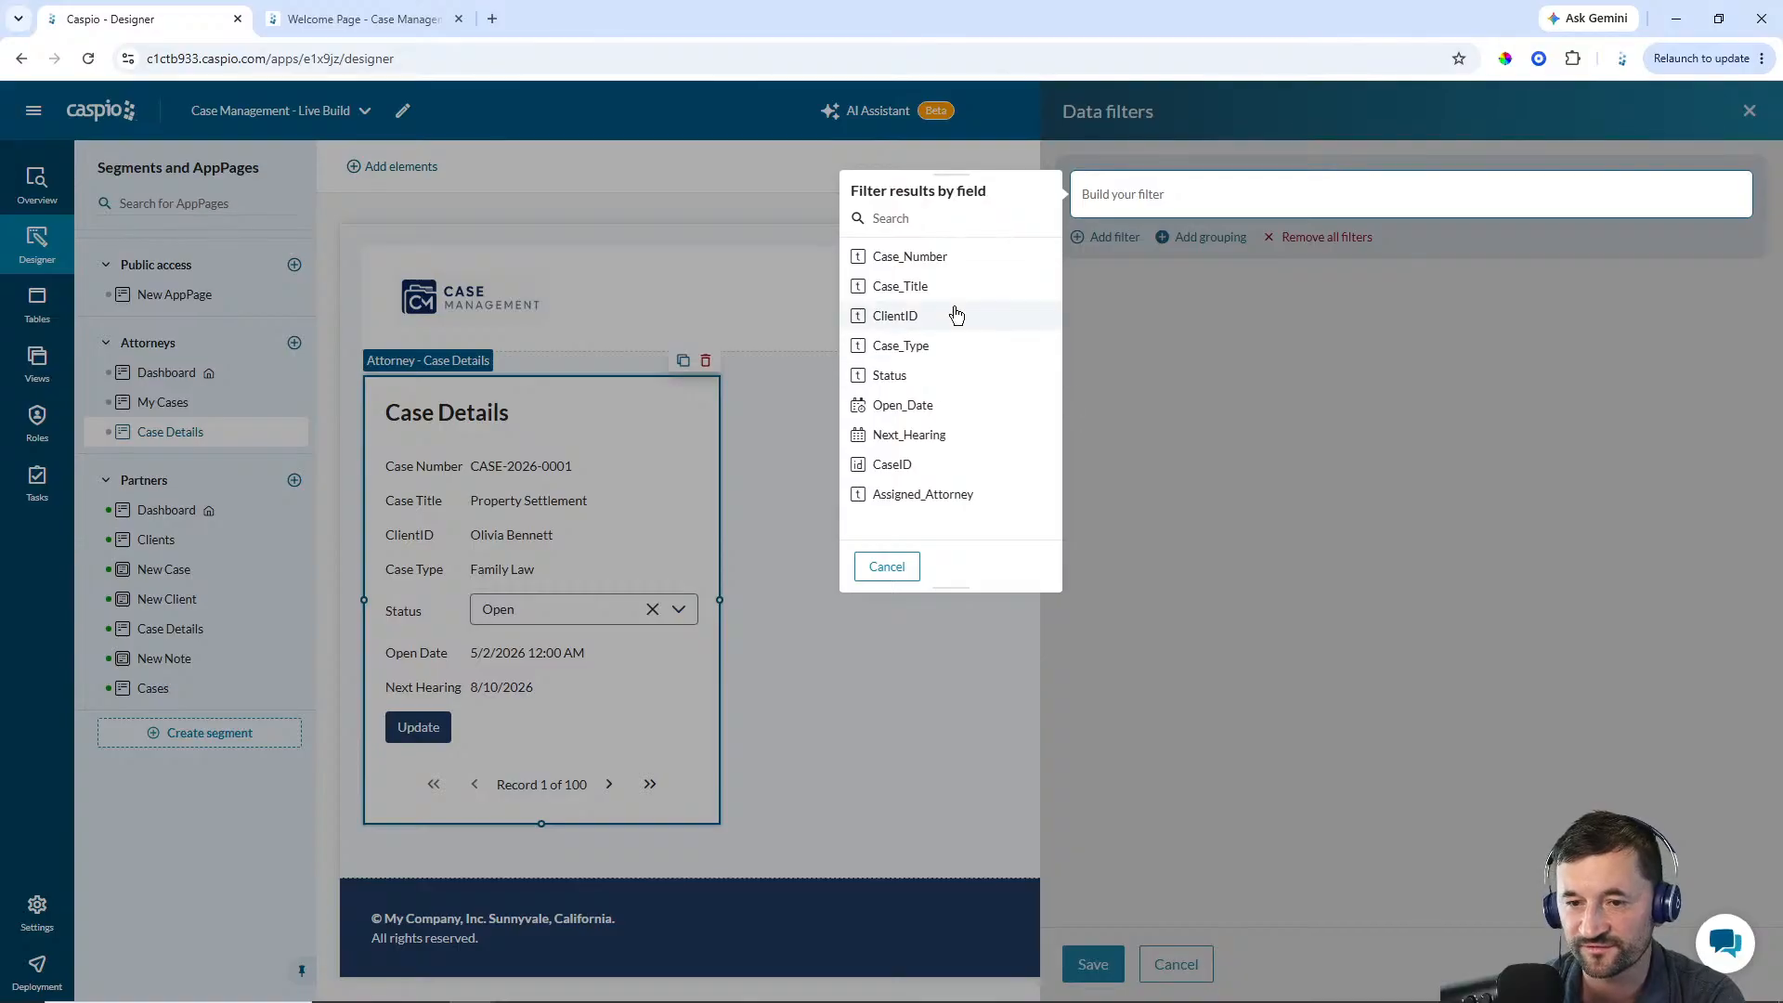
{"action": "left_click", "coordinate": [890, 464]}
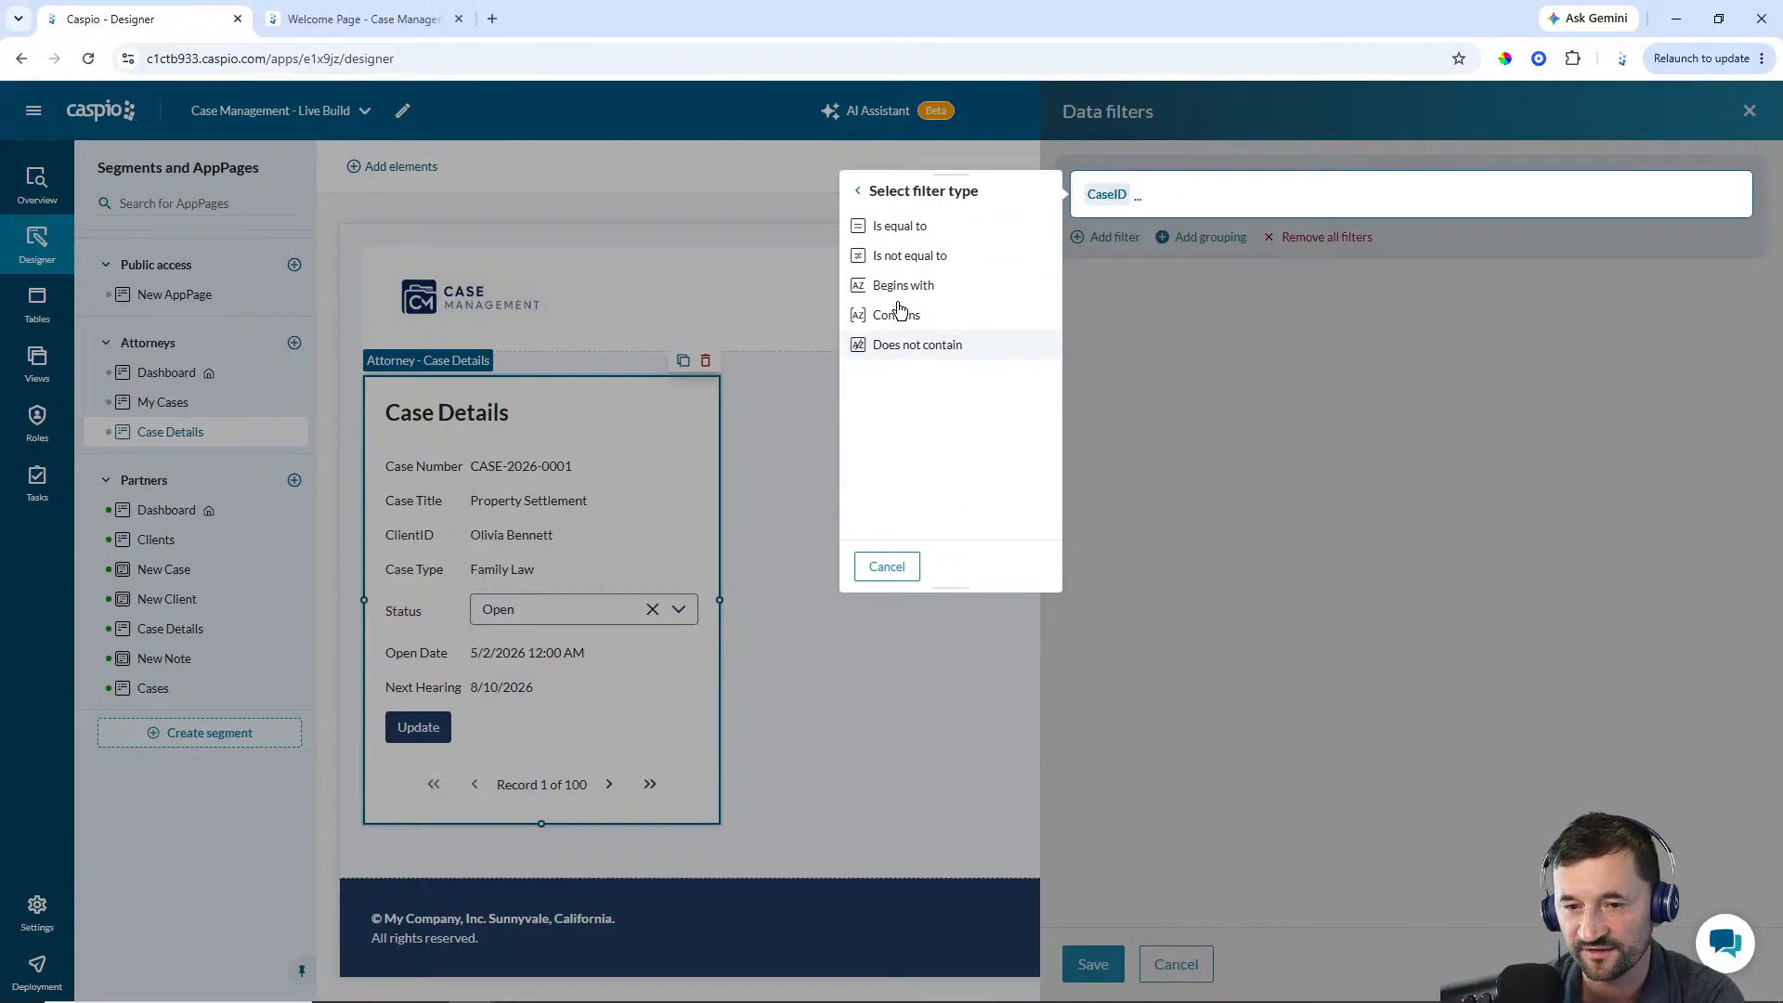
{"action": "left_click", "coordinate": [897, 232]}
{"action": "left_click", "coordinate": [916, 228]}
{"action": "left_click", "coordinate": [920, 262]}
{"action": "left_click", "coordinate": [943, 252]}
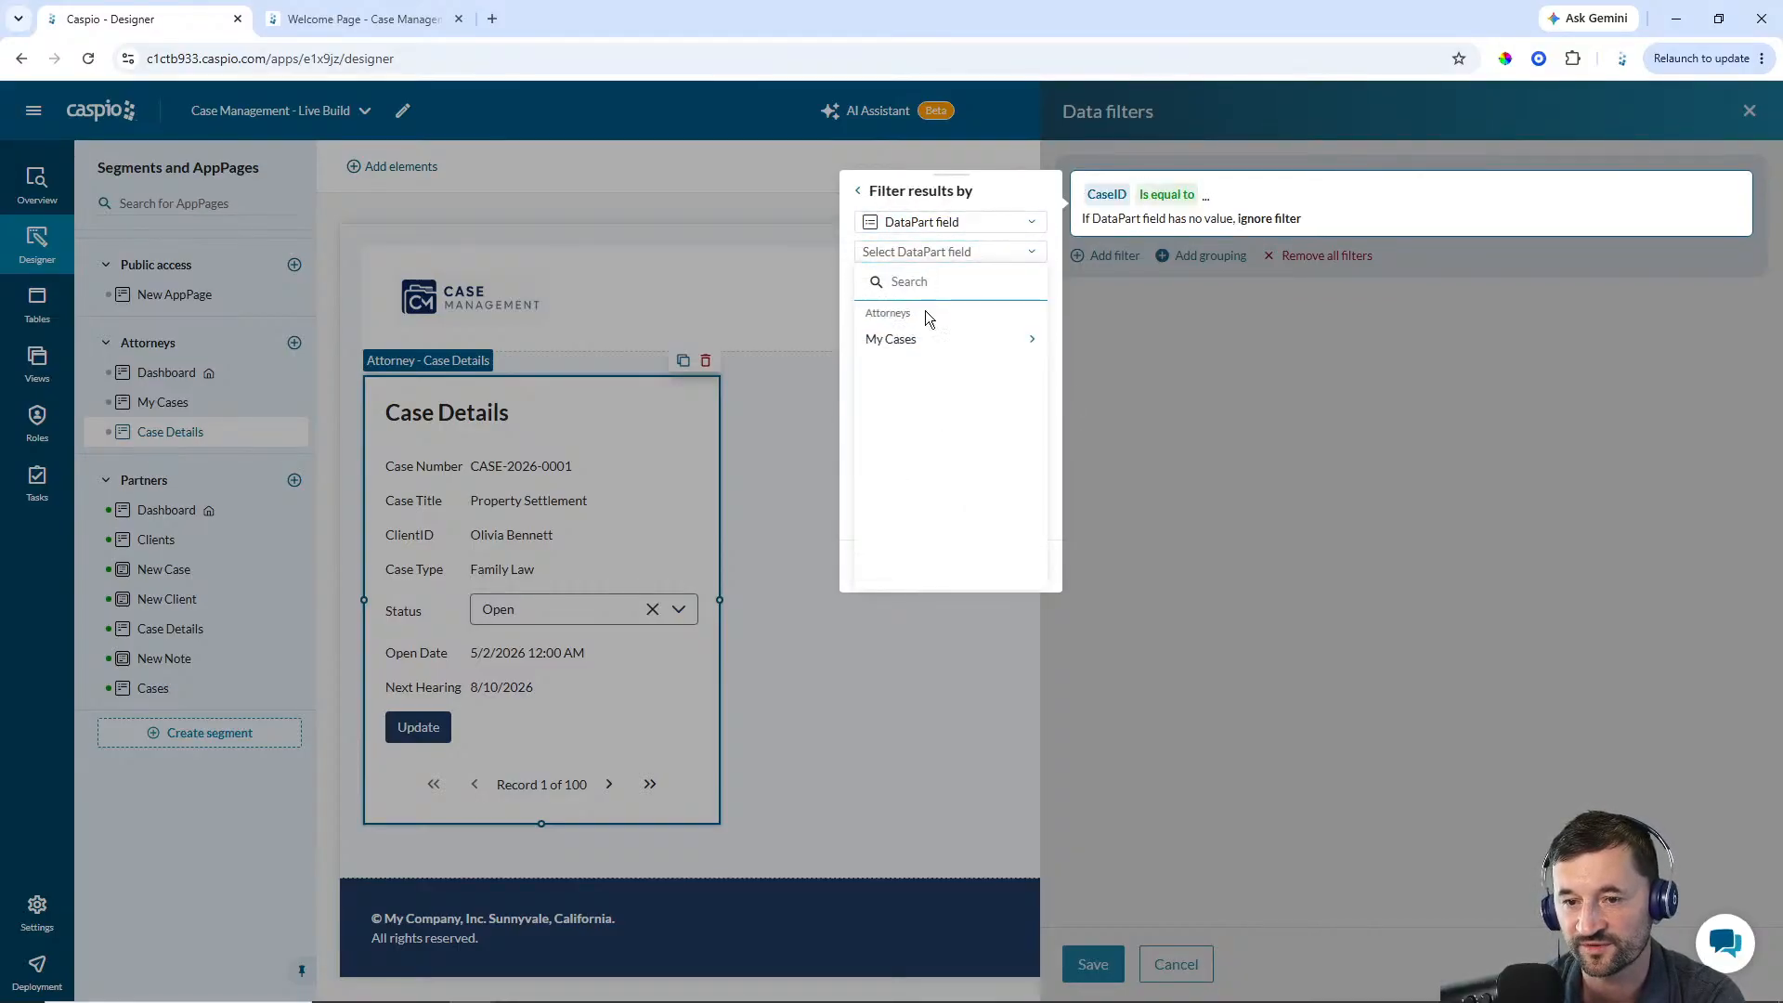
{"action": "left_click", "coordinate": [927, 335]}
{"action": "left_click", "coordinate": [930, 356]}
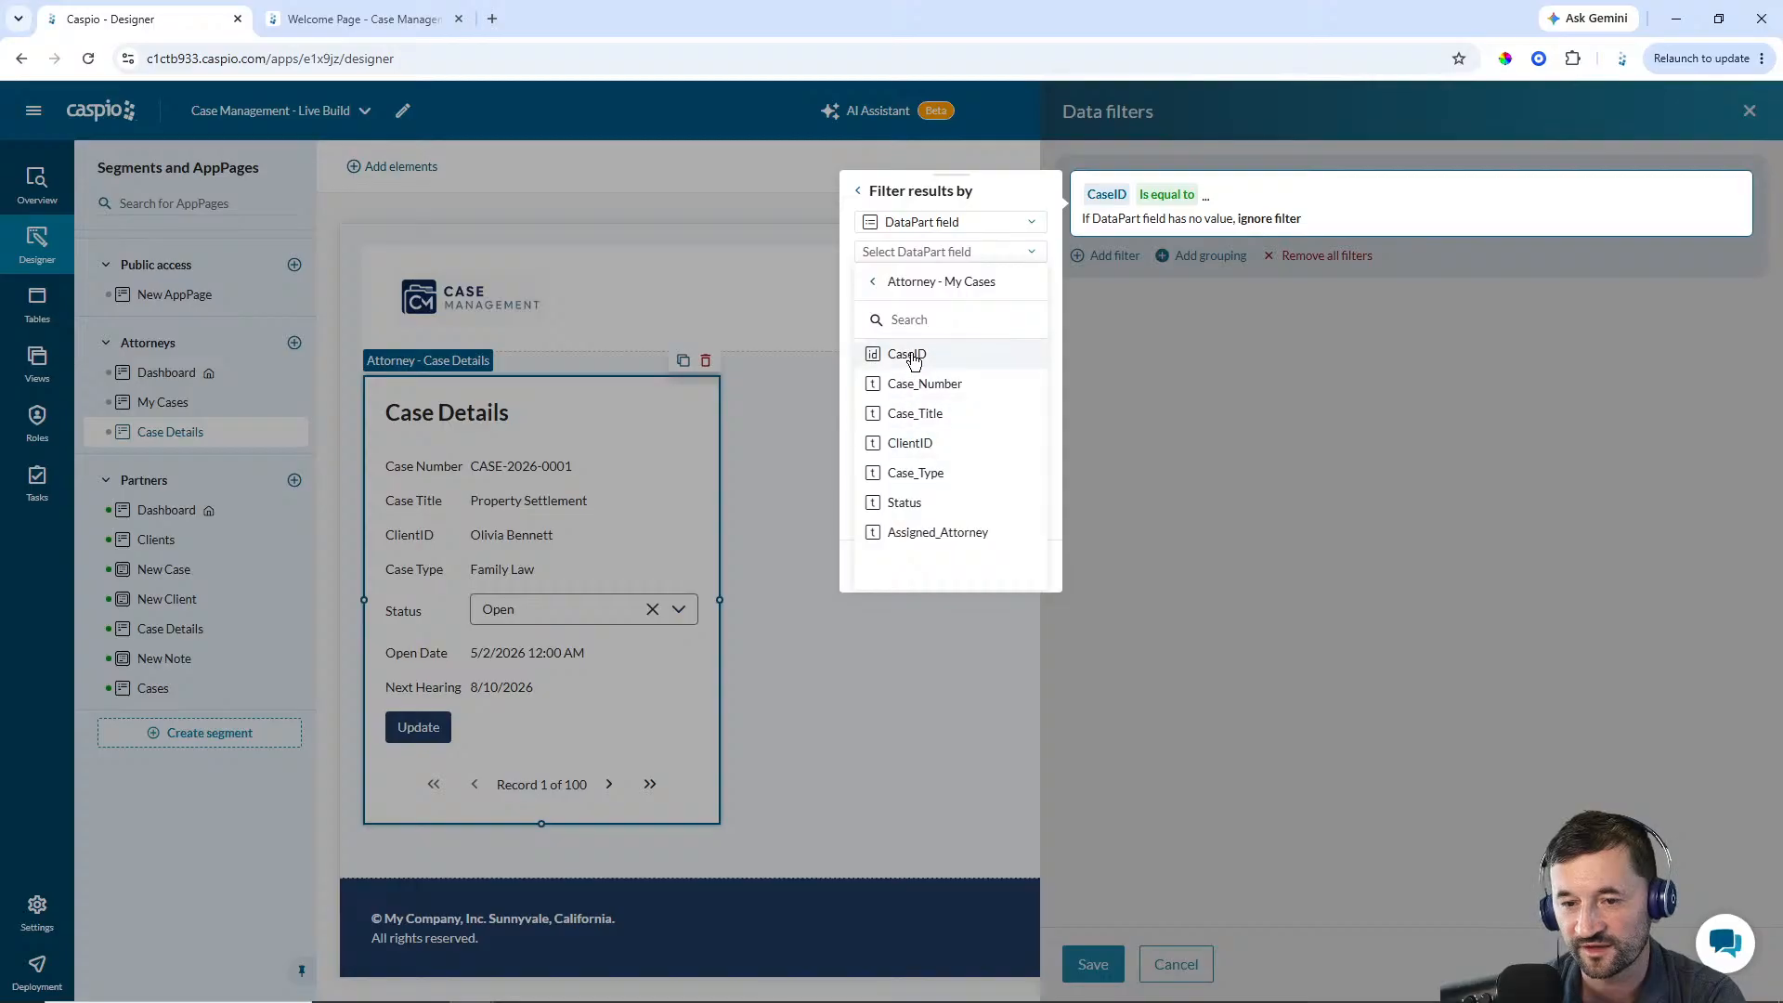
{"action": "left_click", "coordinate": [915, 354]}
{"action": "left_click", "coordinate": [882, 567]}
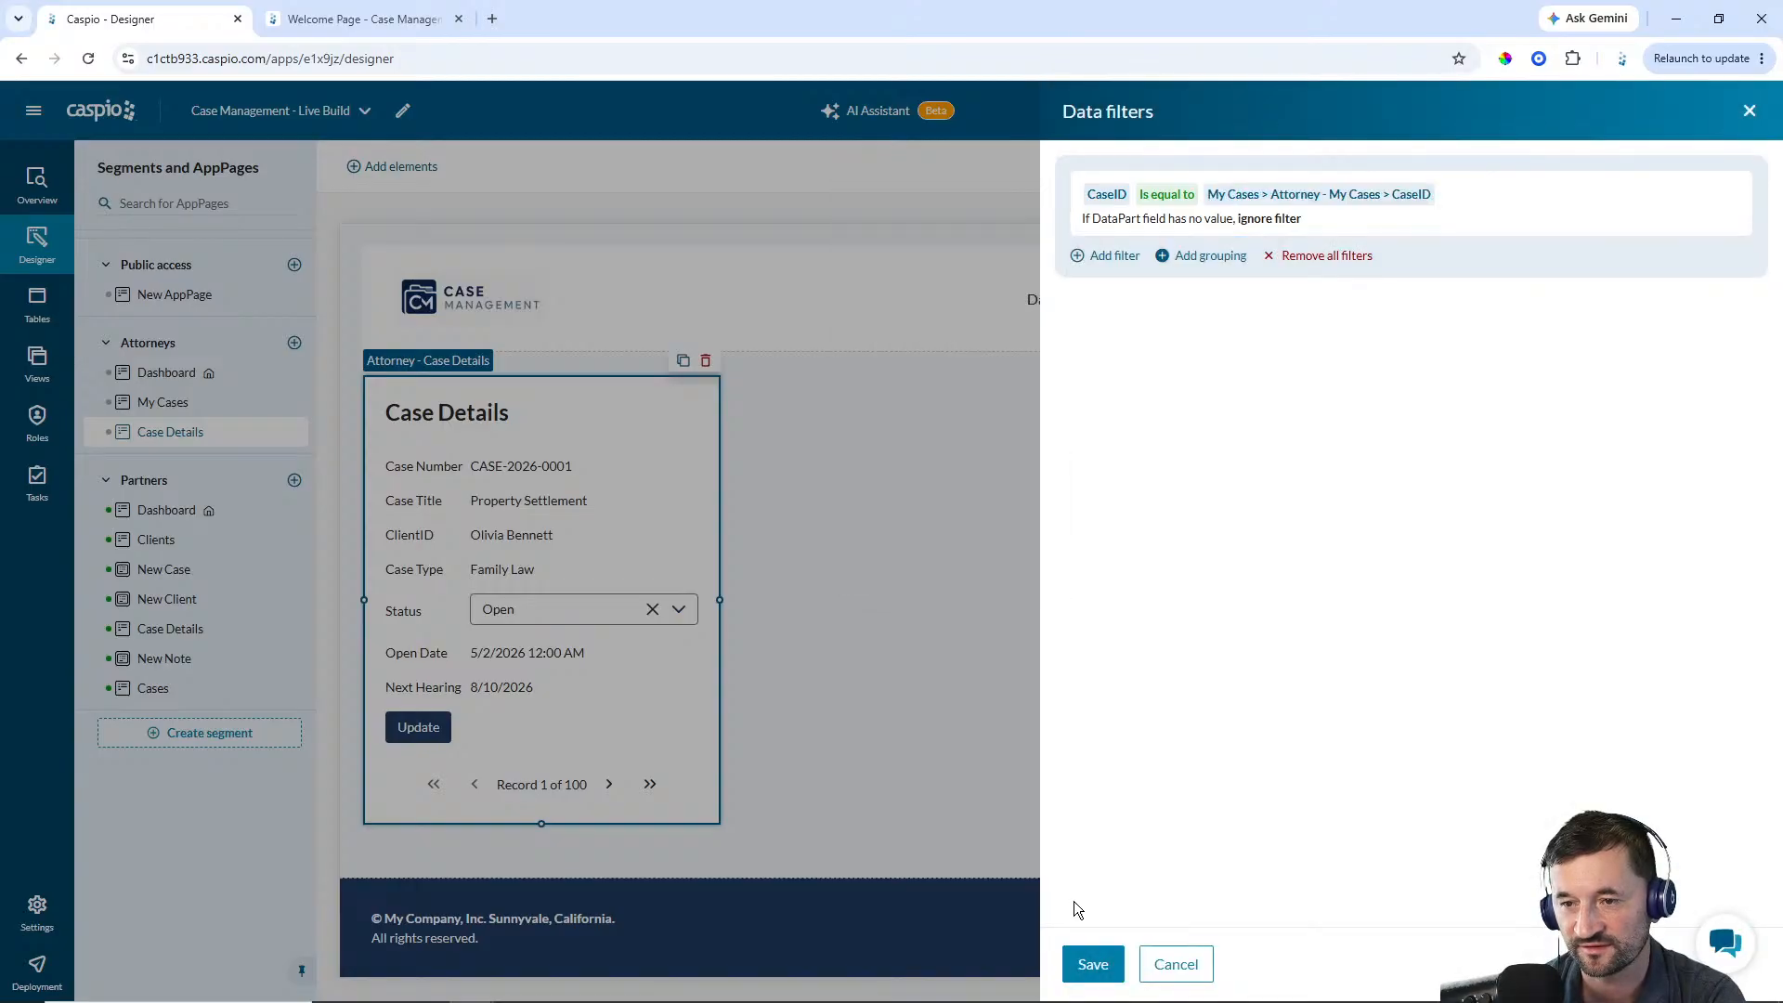
{"action": "left_click", "coordinate": [1090, 964]}
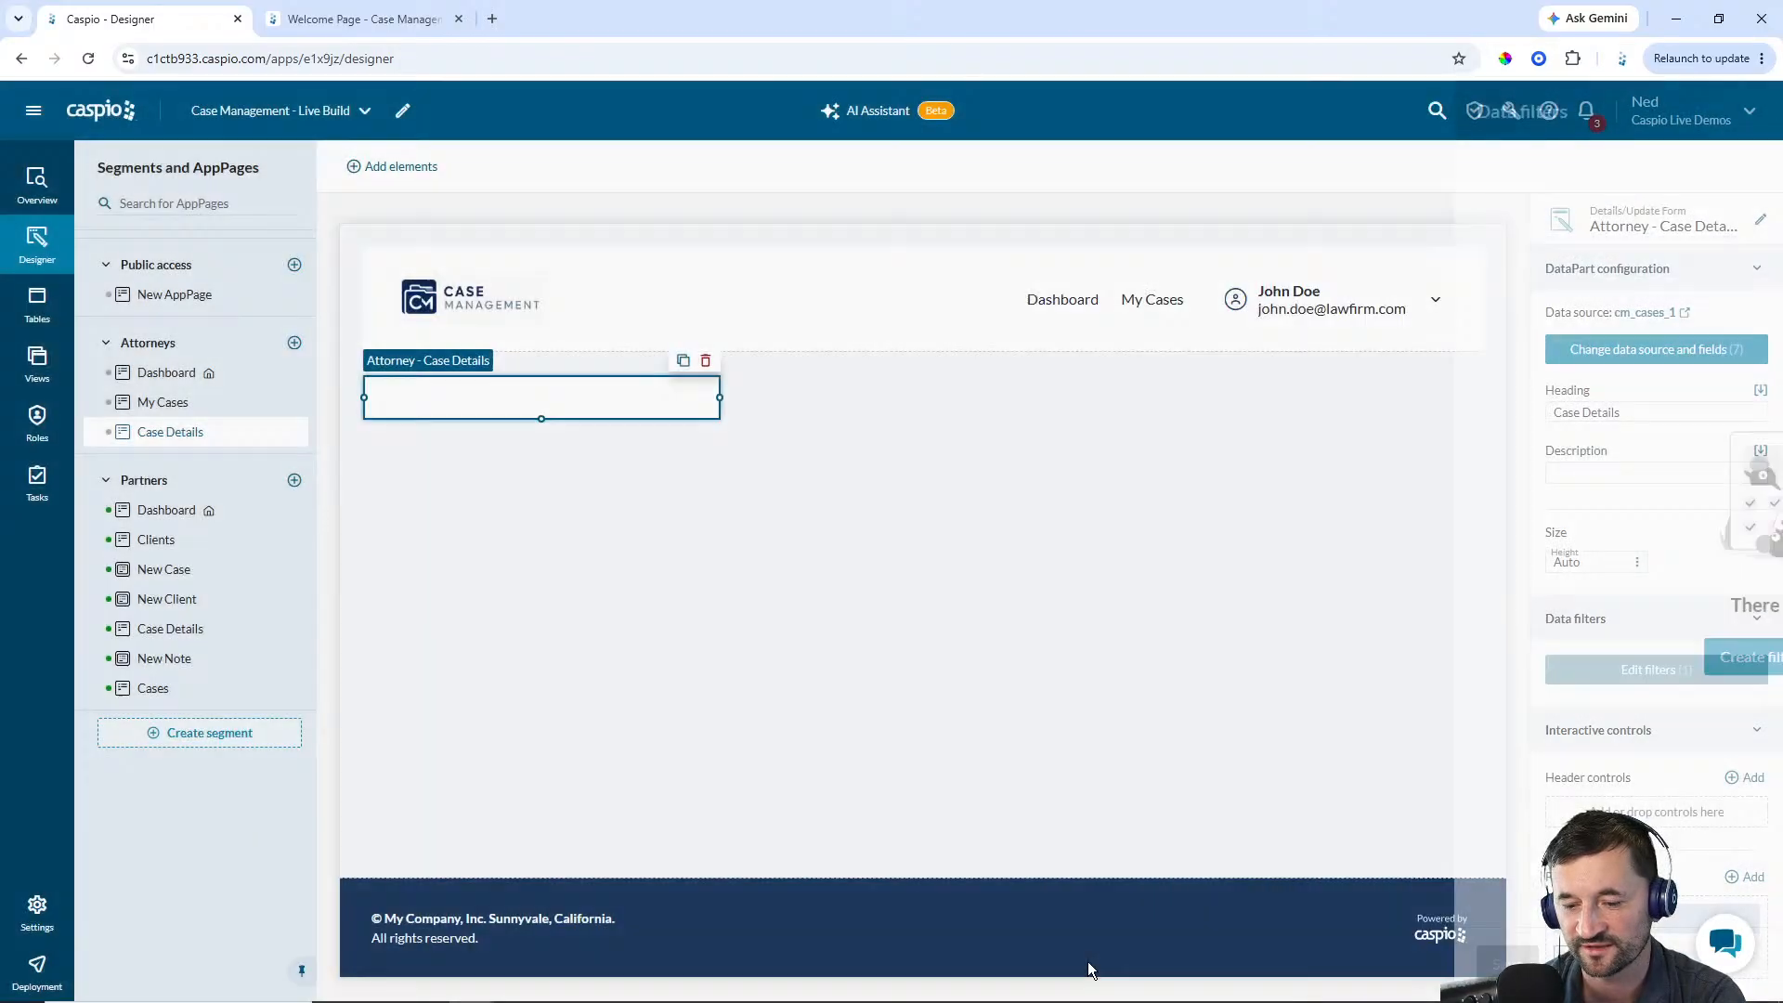
On My Cases, add a record control named Details to the report that opens the Case Details AppPage
{"action": "left_click", "coordinate": [172, 406]}
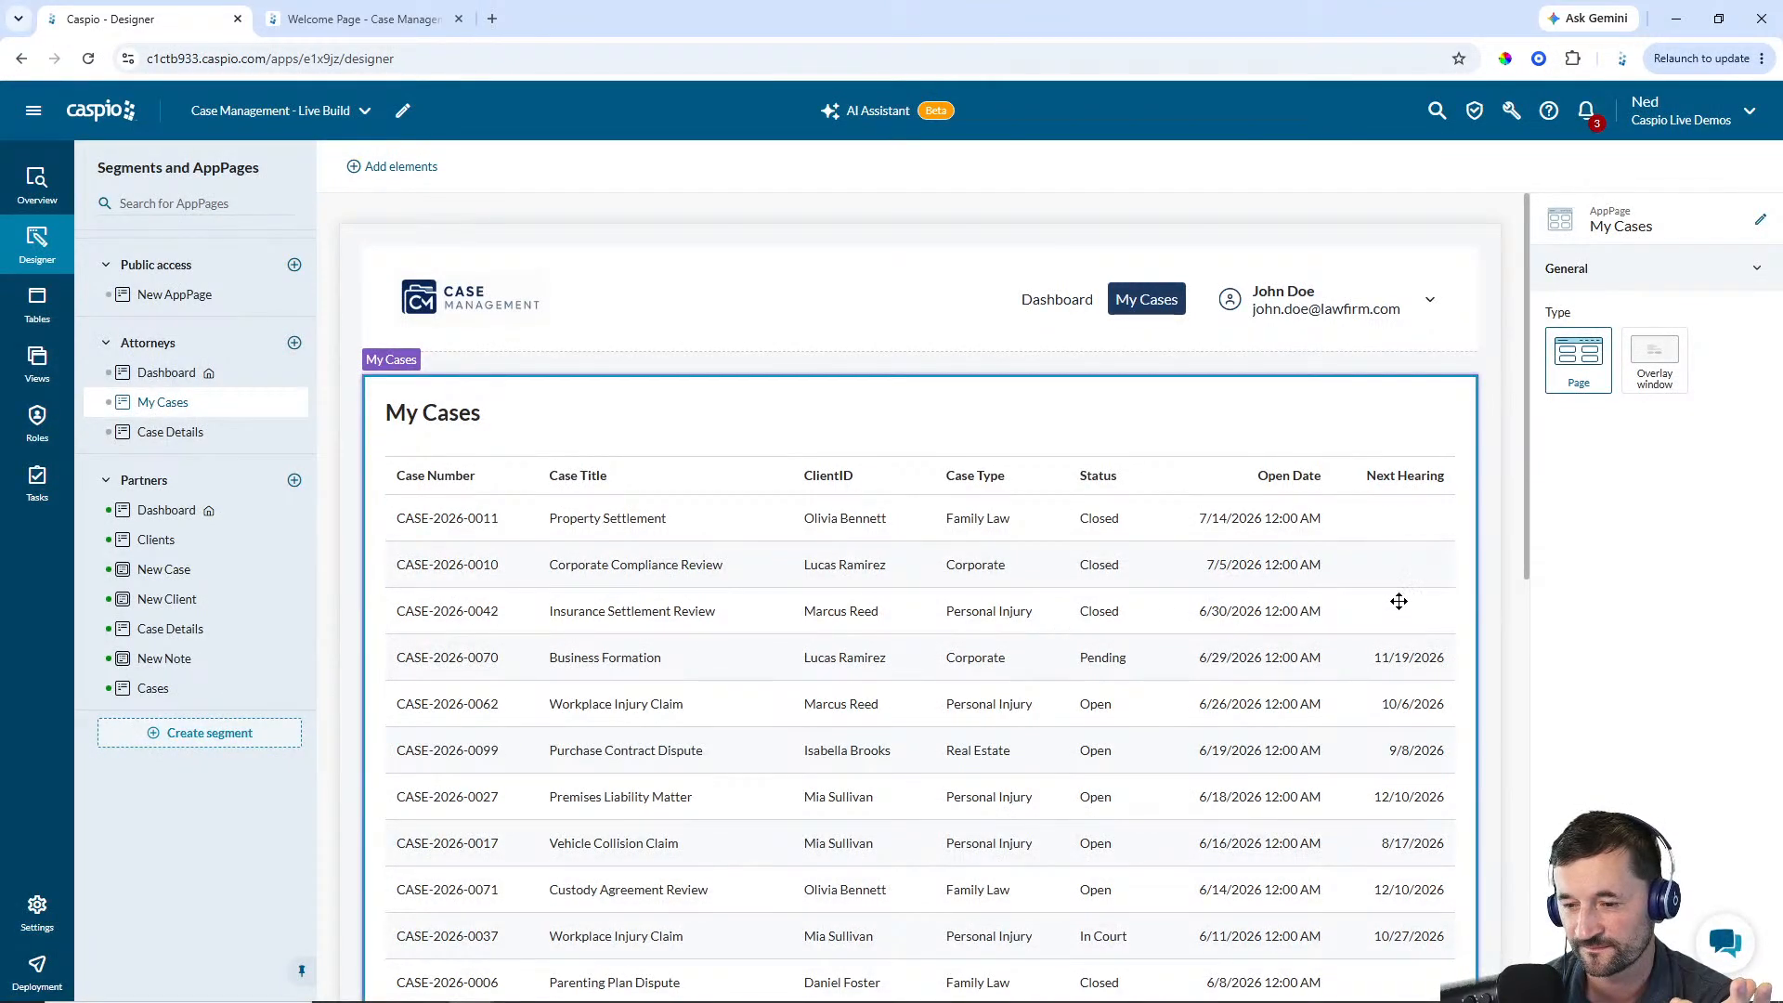
{"action": "left_click", "coordinate": [1182, 606]}
{"action": "scroll", "coordinate": [1703, 681], "scroll_direction": "down", "scroll_amount": 5}
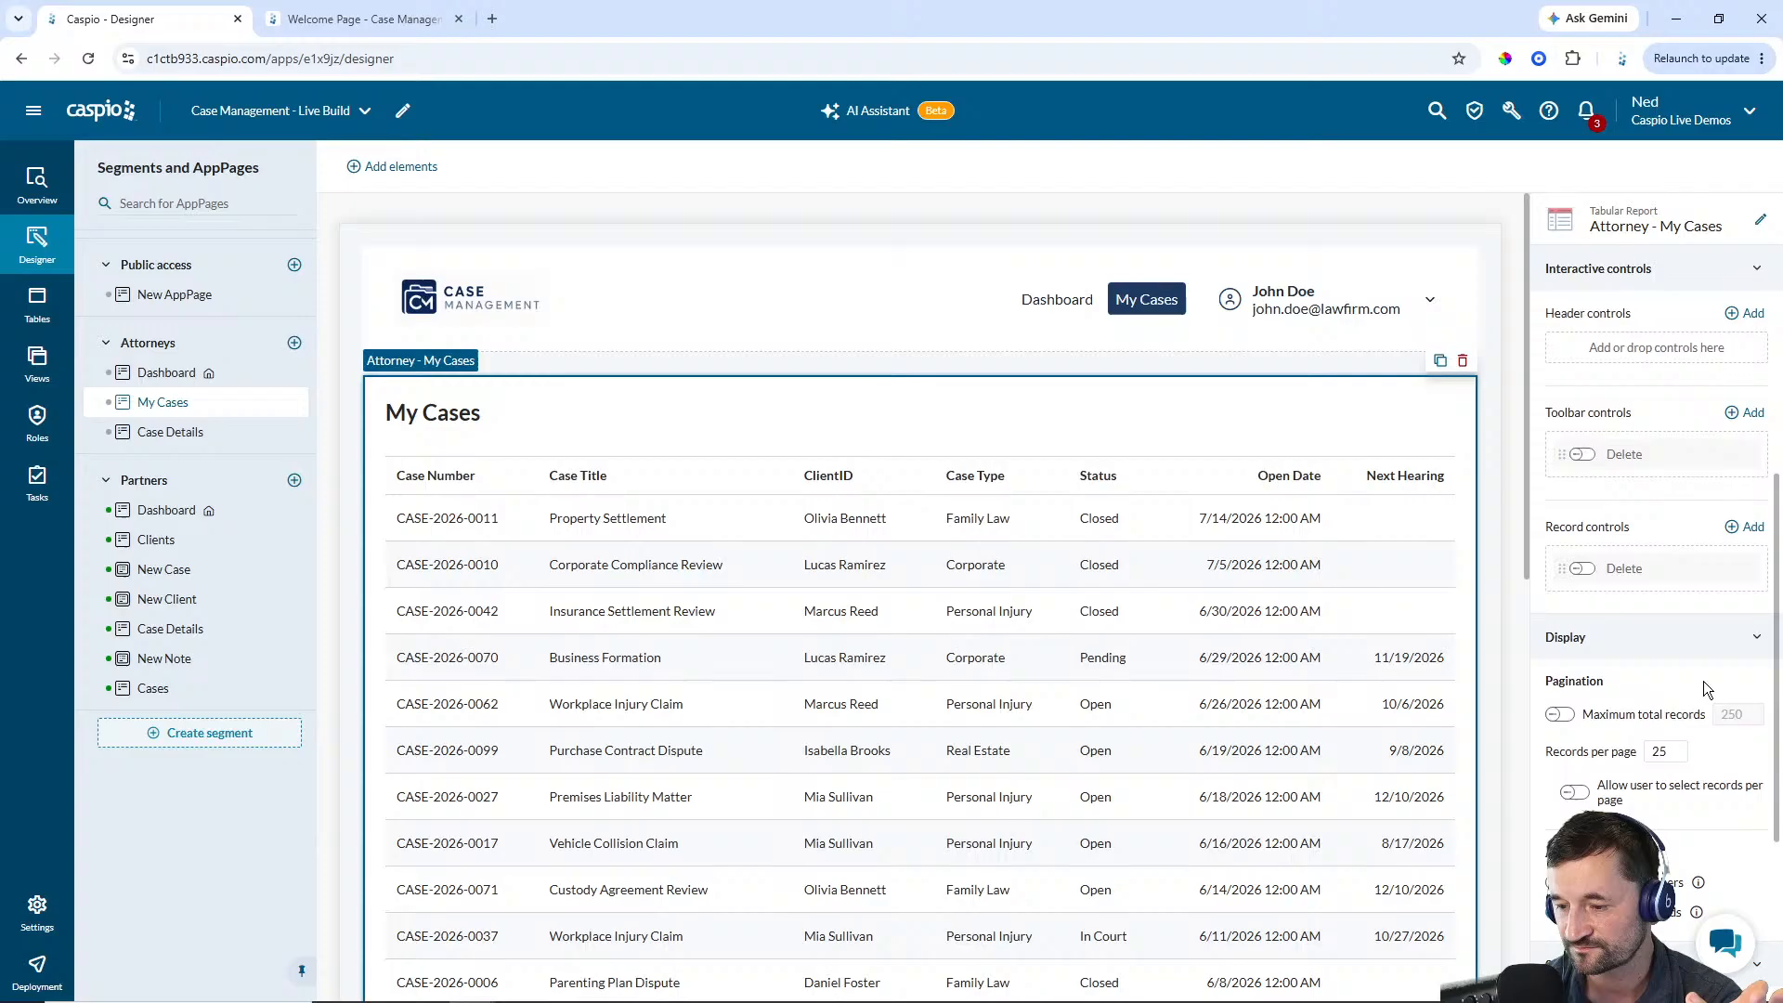
{"action": "left_click", "coordinate": [1748, 527]}
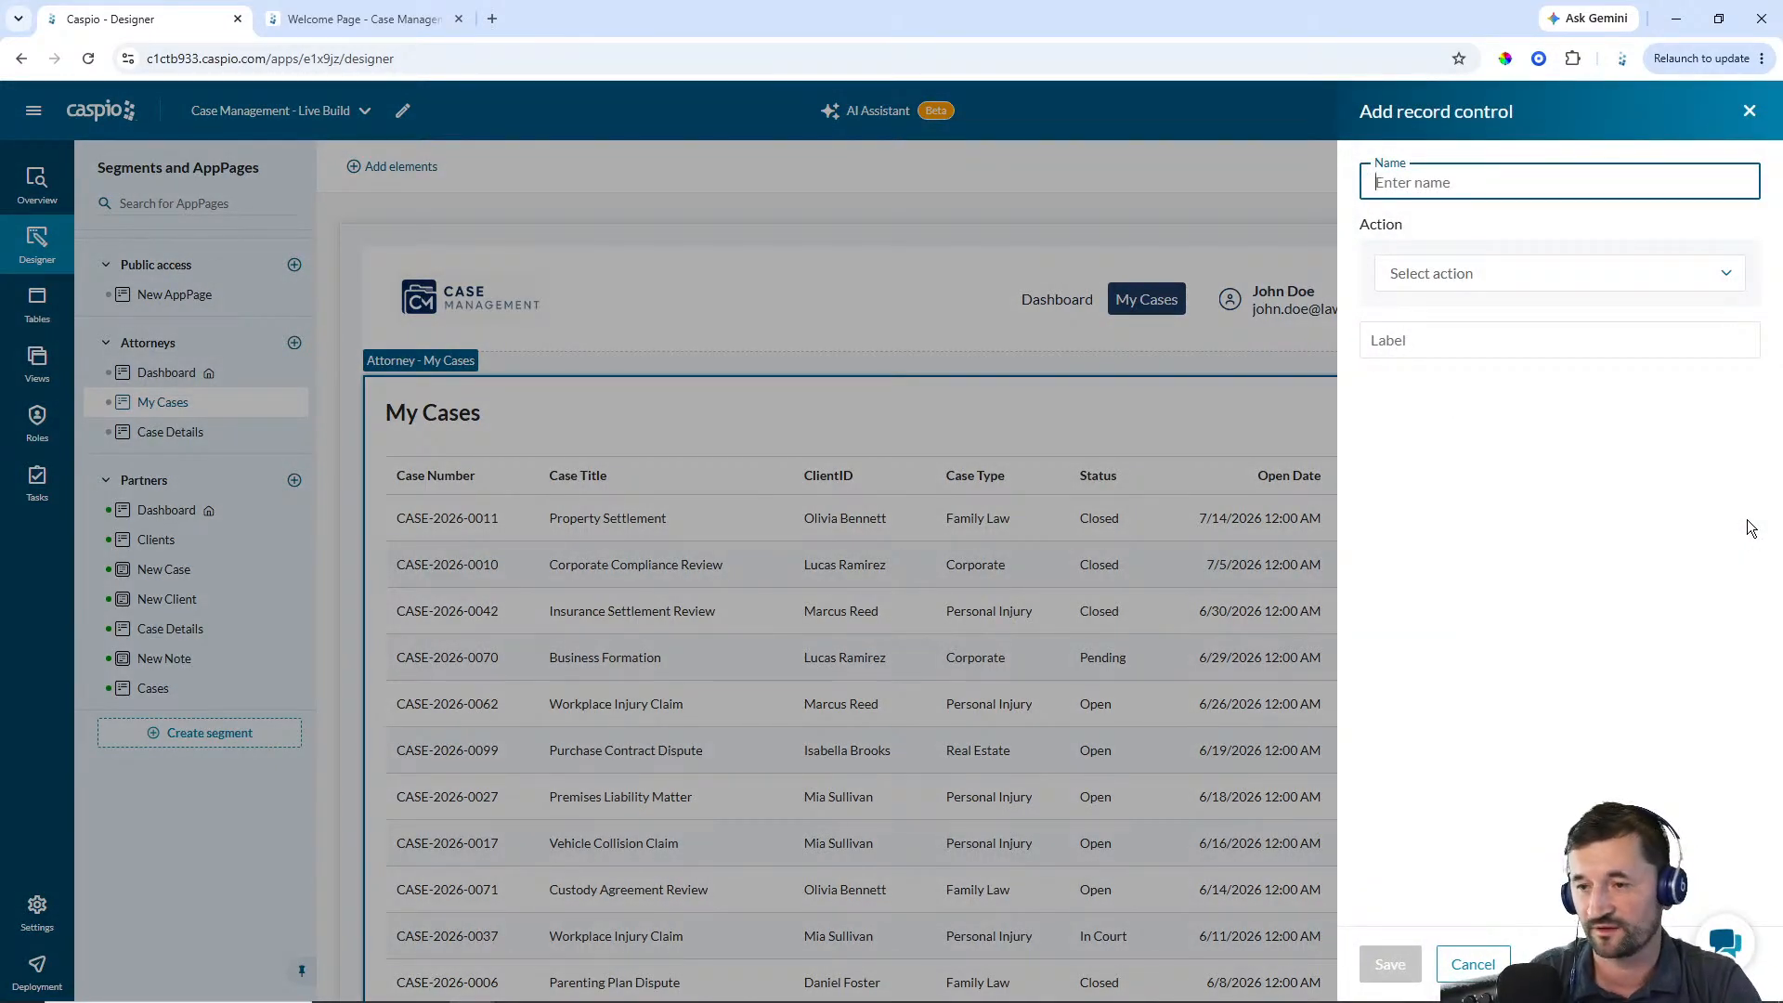
{"action": "type", "text": "Details"}
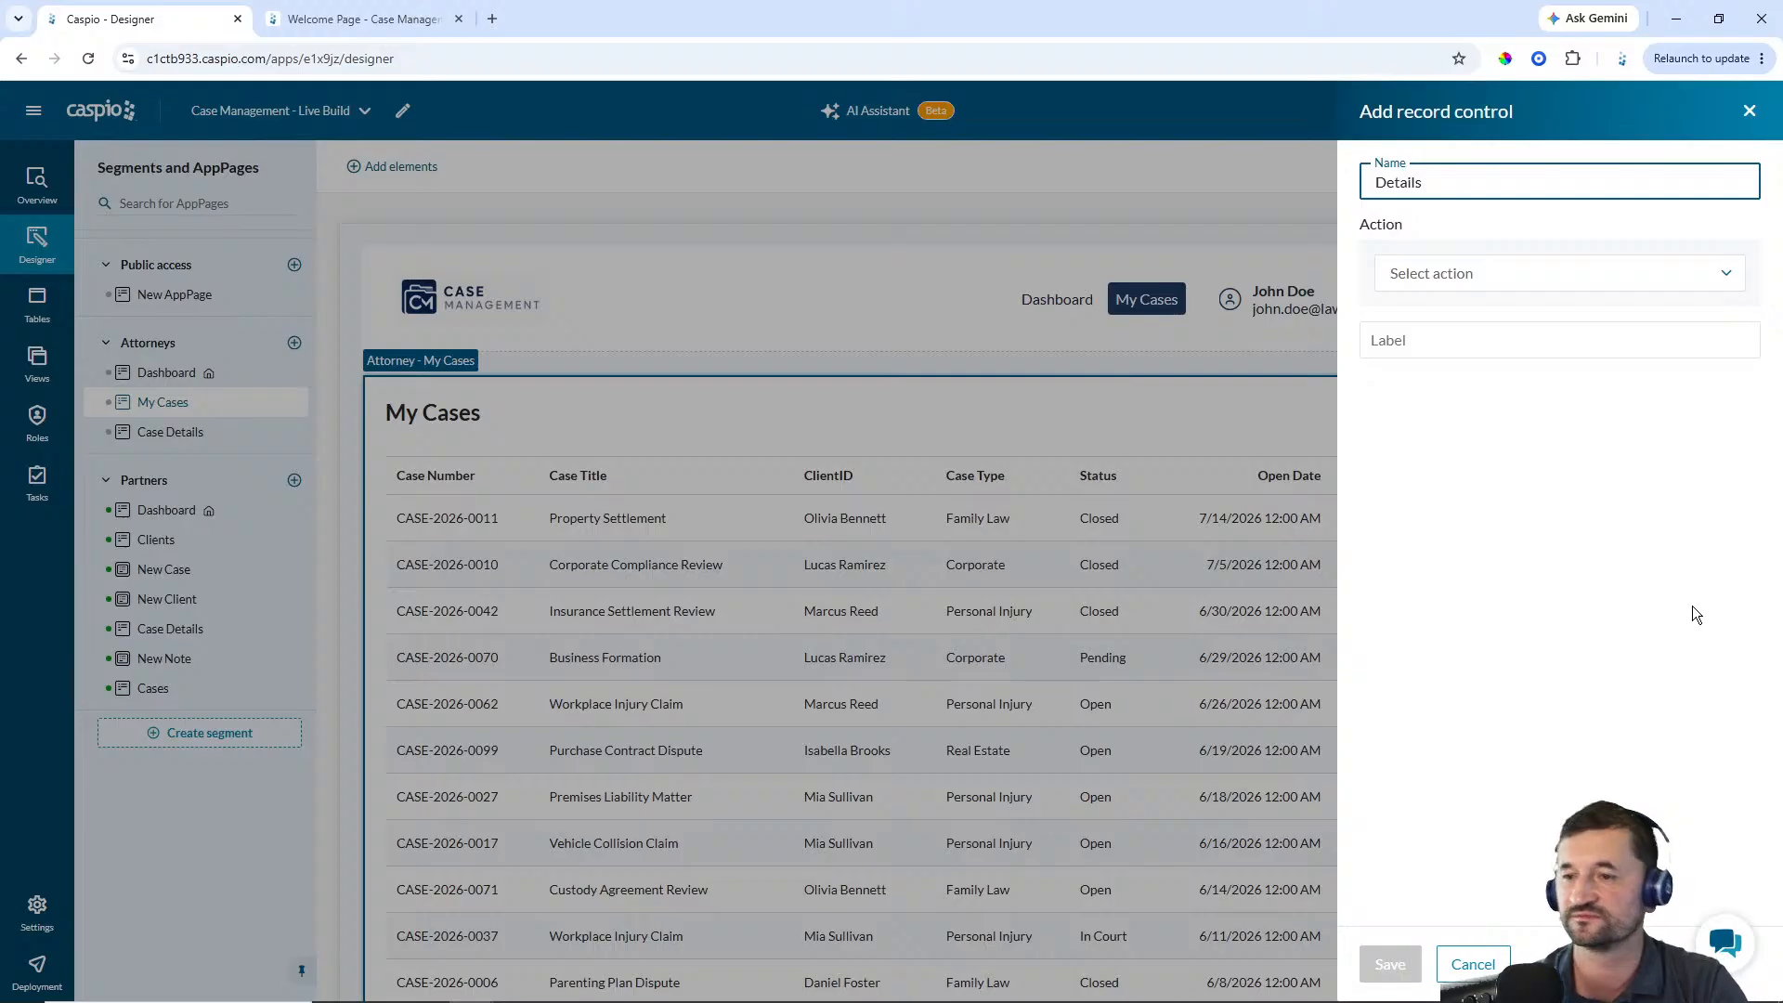
{"action": "left_click", "coordinate": [1449, 273]}
{"action": "left_click", "coordinate": [1447, 311]}
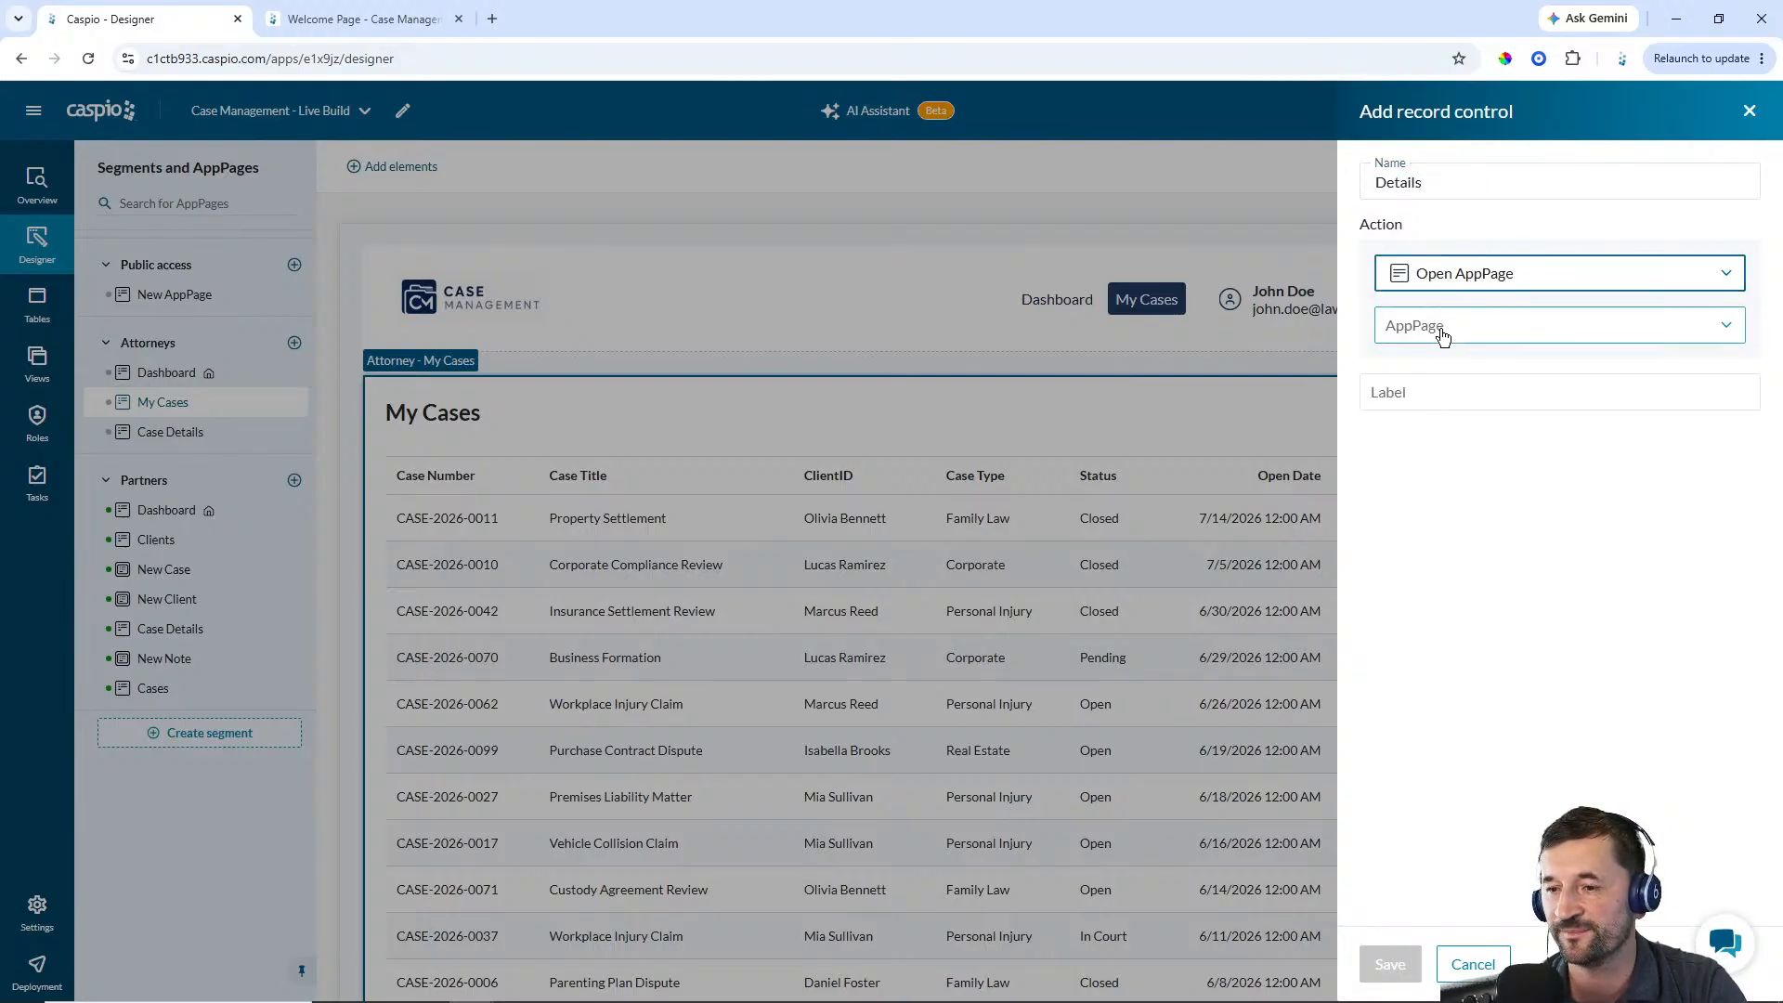
{"action": "left_click", "coordinate": [1442, 335]}
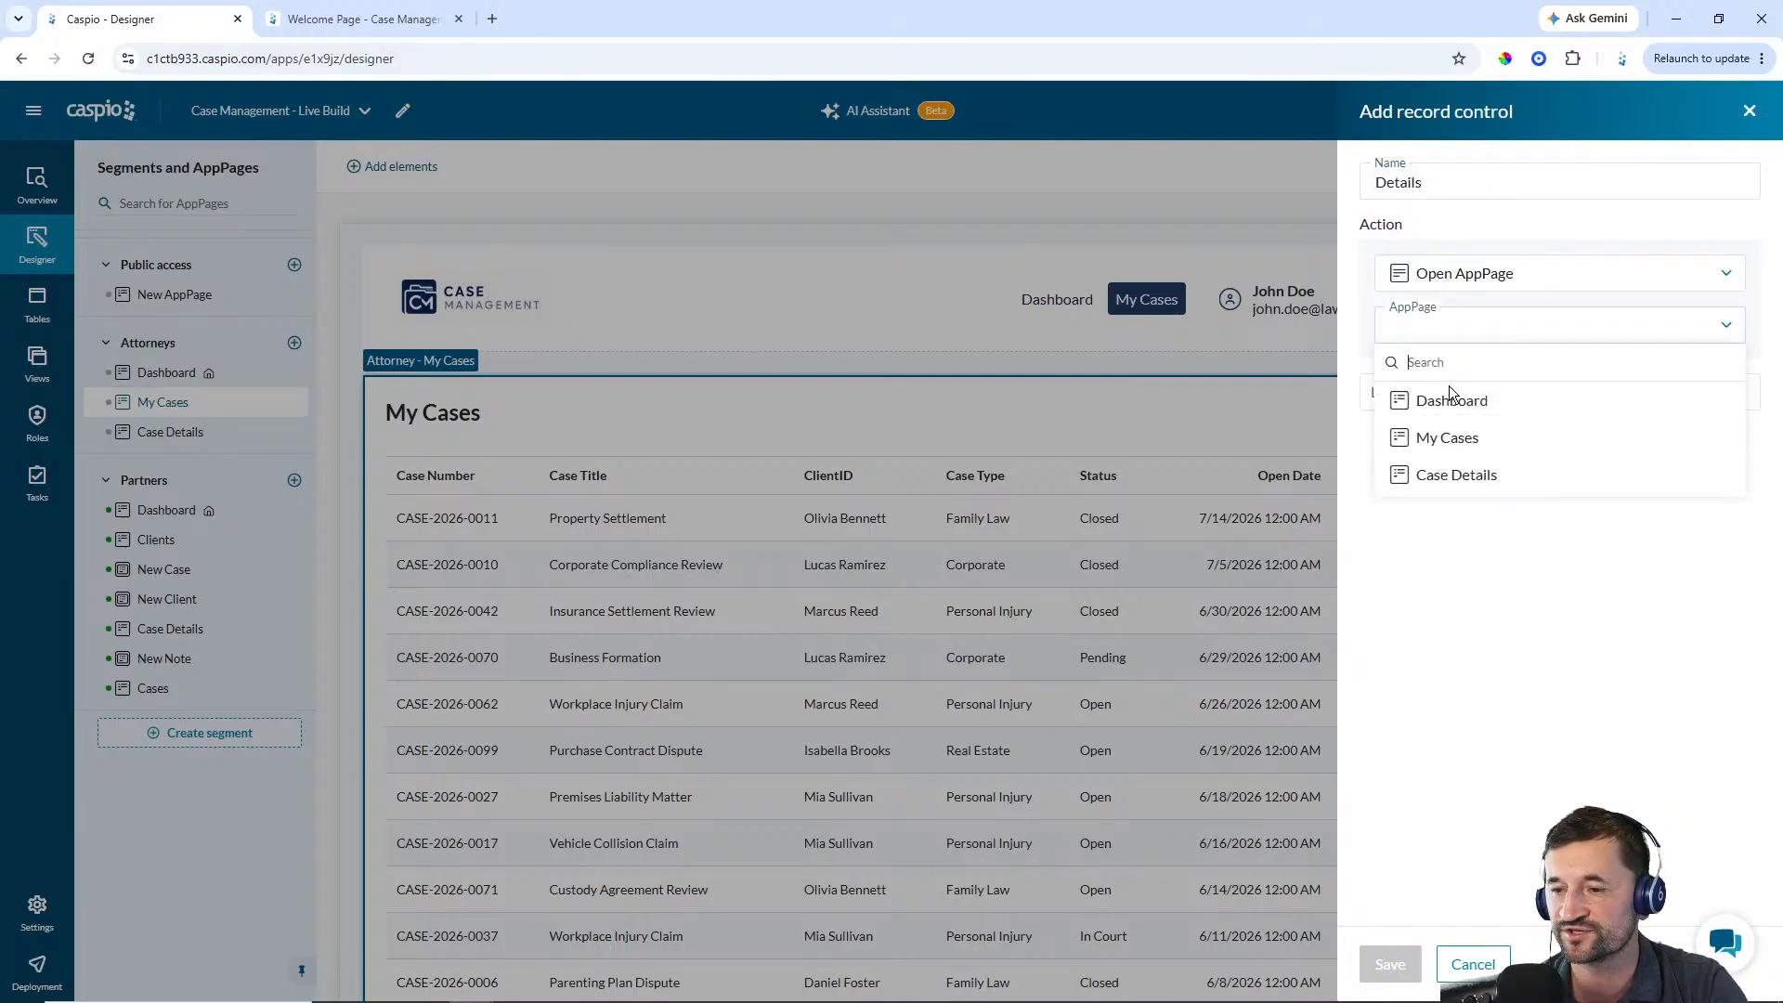
{"action": "left_click", "coordinate": [1442, 482]}
Label the record control Details and save it
{"action": "left_click", "coordinate": [1436, 458]}
{"action": "type", "text": "Deatil"}
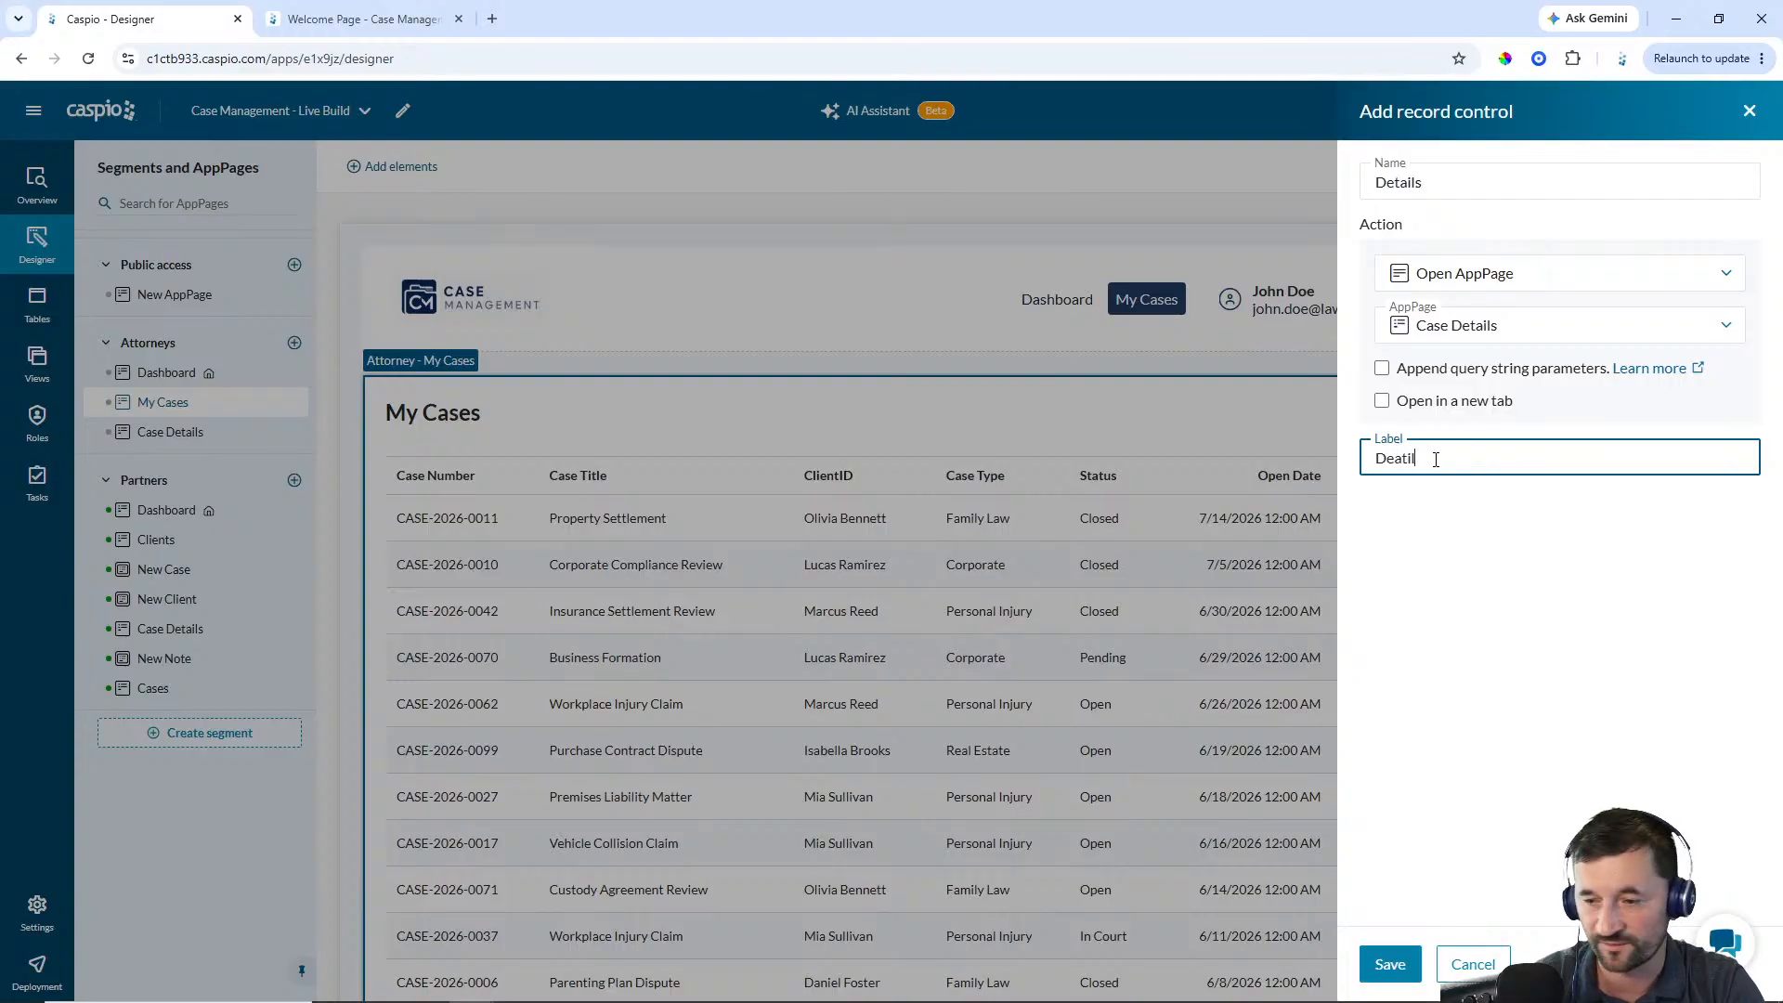
{"action": "key", "text": "BackSpace"}
{"action": "key", "text": "BackSpace"}
{"action": "key", "text": "BackSpace"}
{"action": "key", "text": "BackSpace"}
{"action": "type", "text": "tails"}
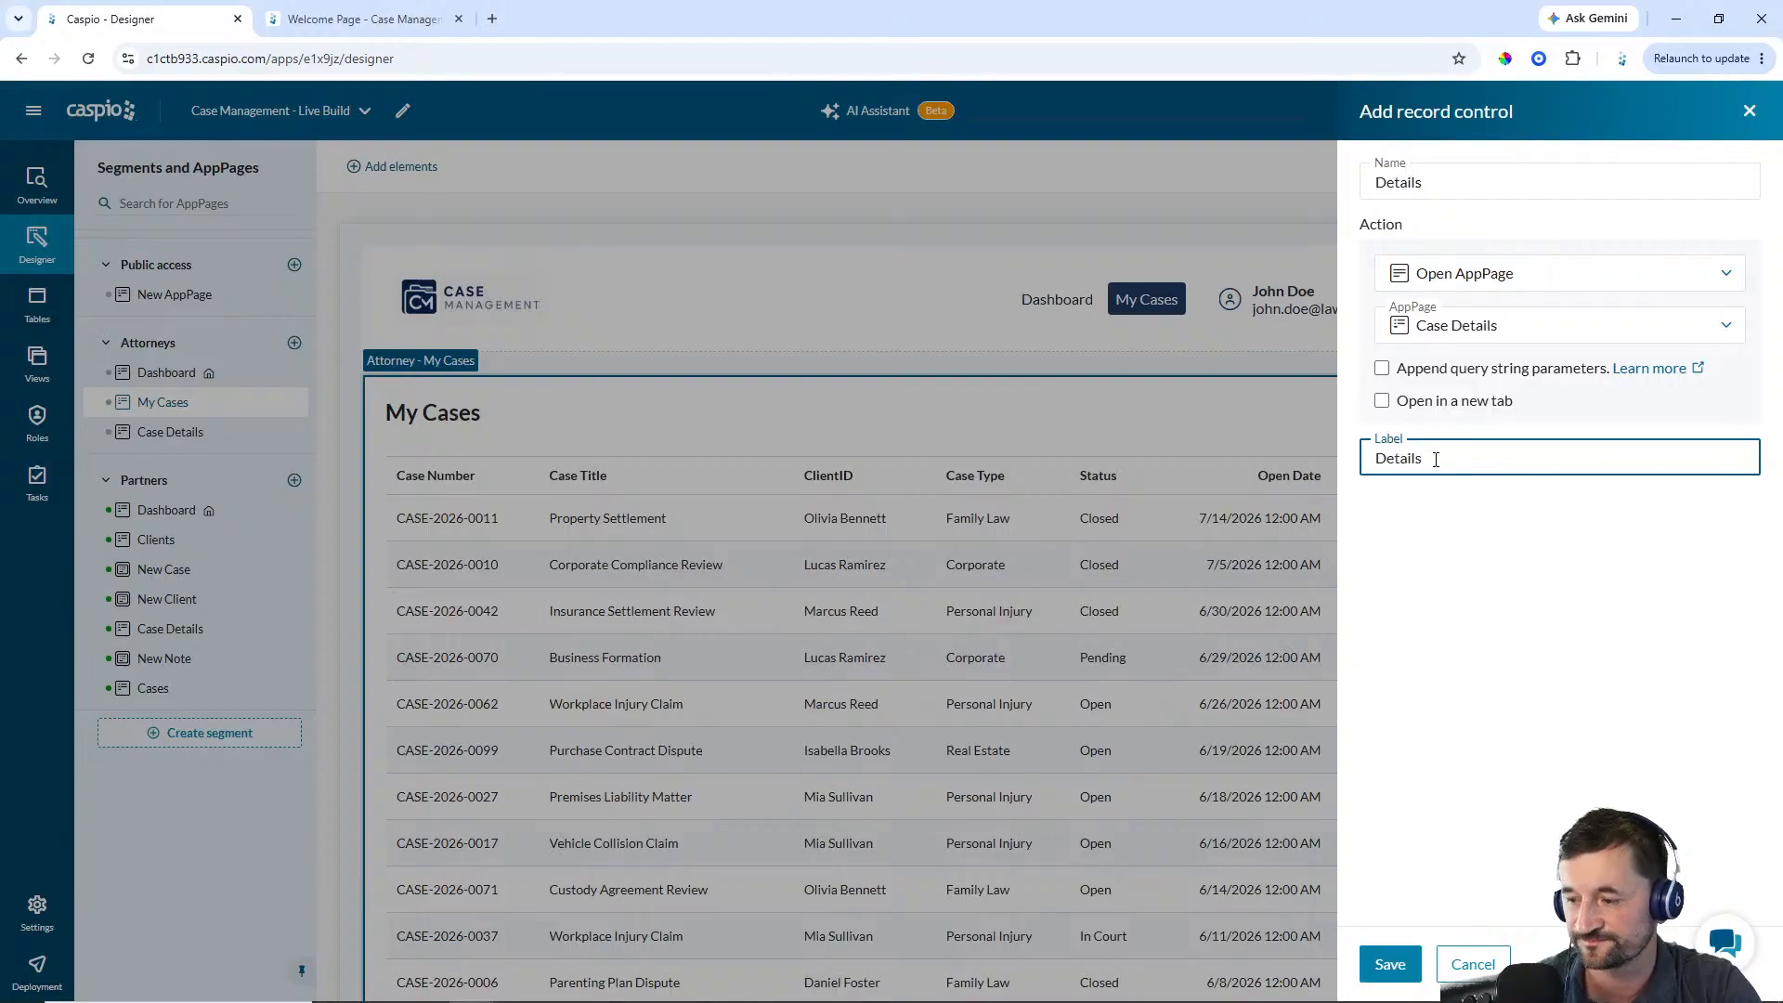
{"action": "left_click", "coordinate": [1389, 965]}
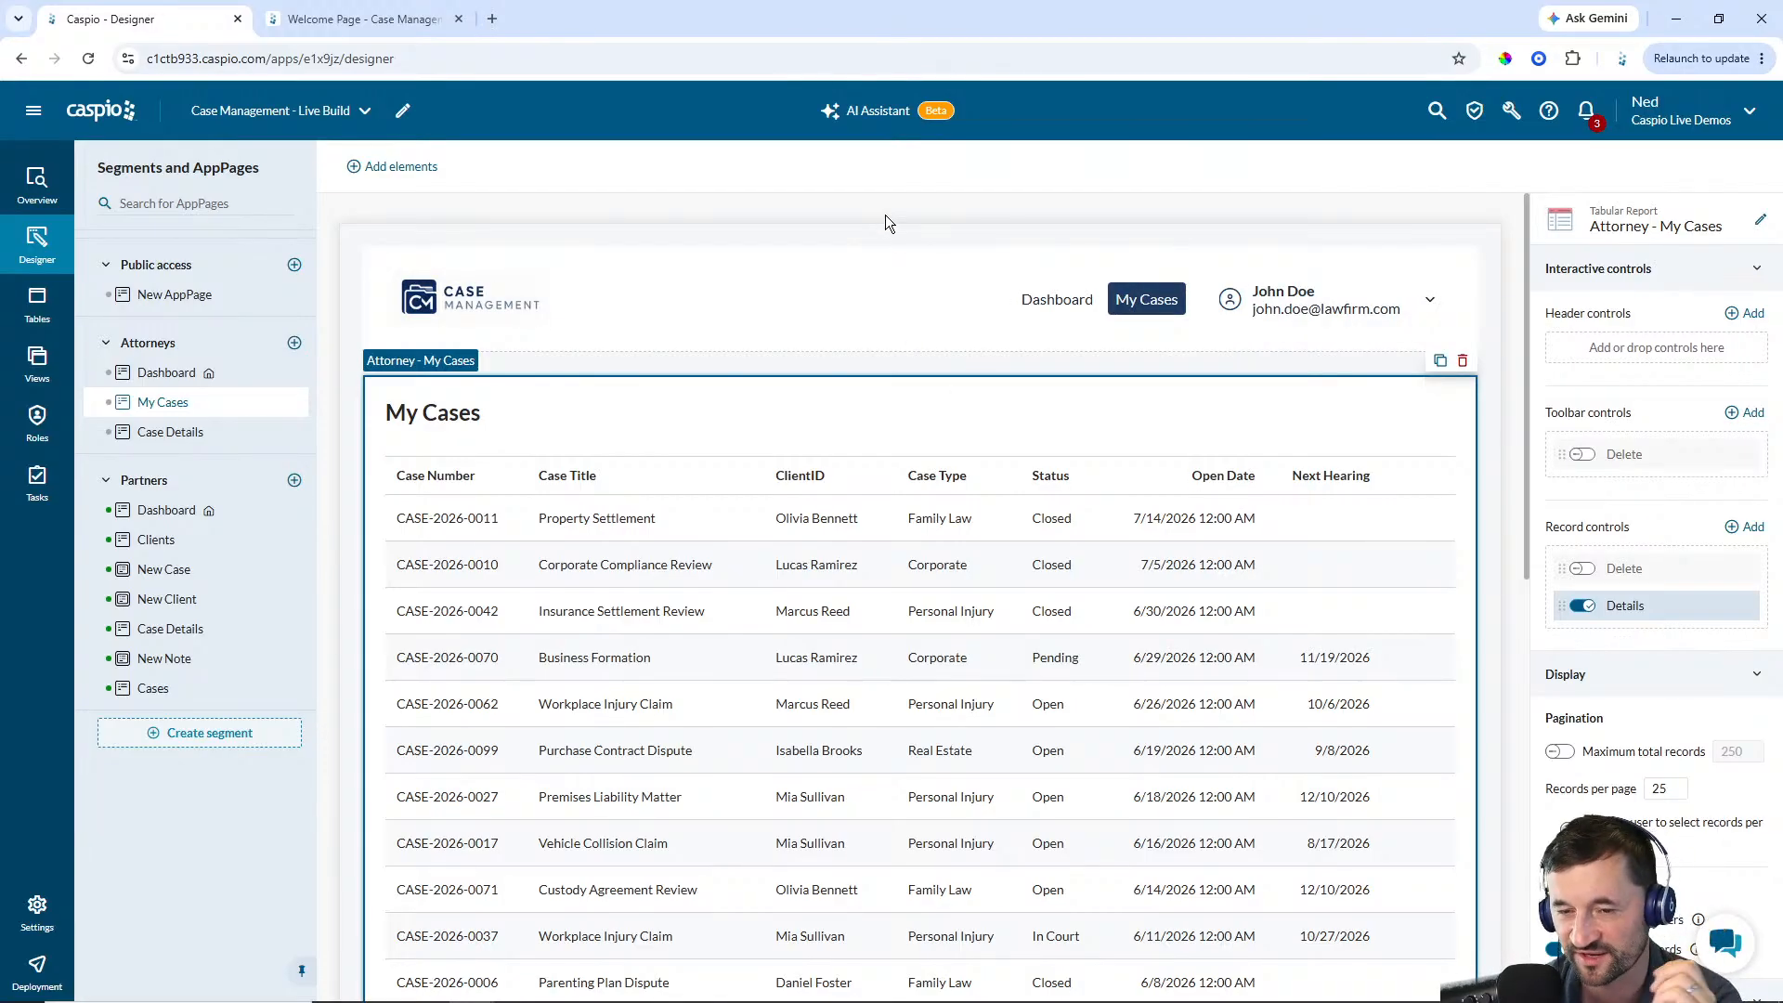
On Case Details, add a tabular report from cm_case_notes_1 showing Created_By, Created_Date and Note
{"action": "left_click", "coordinate": [177, 431]}
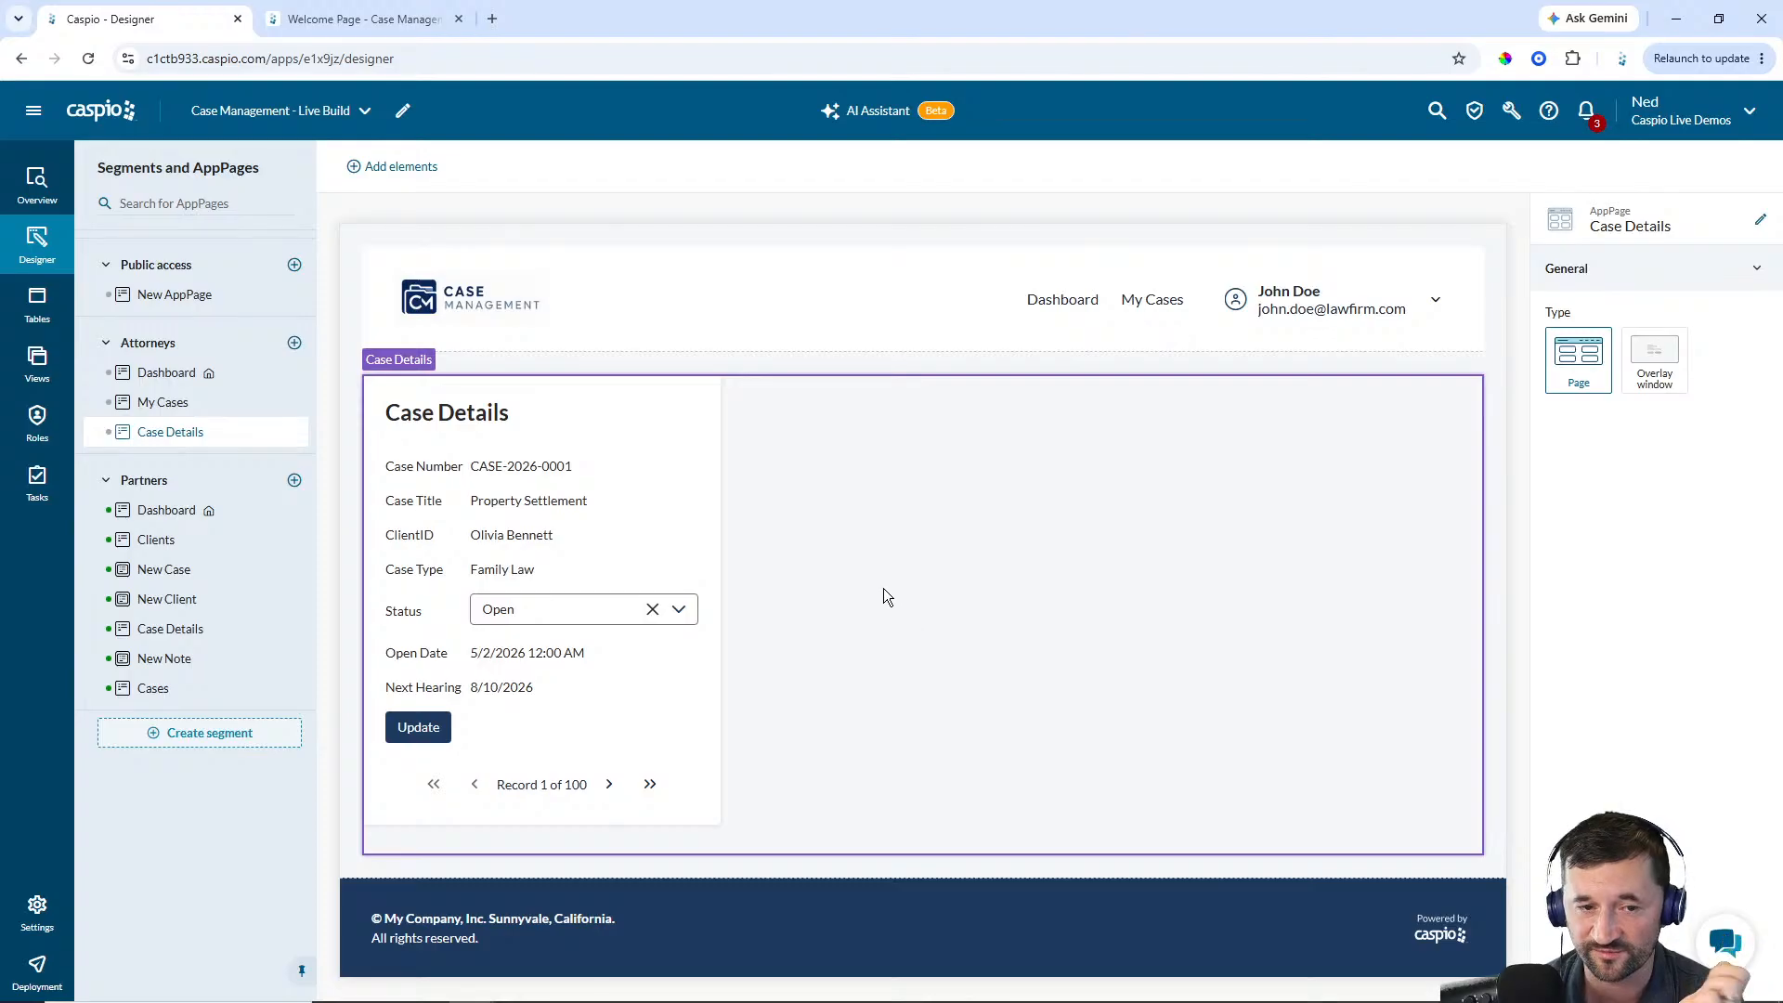
{"action": "left_click", "coordinate": [400, 169]}
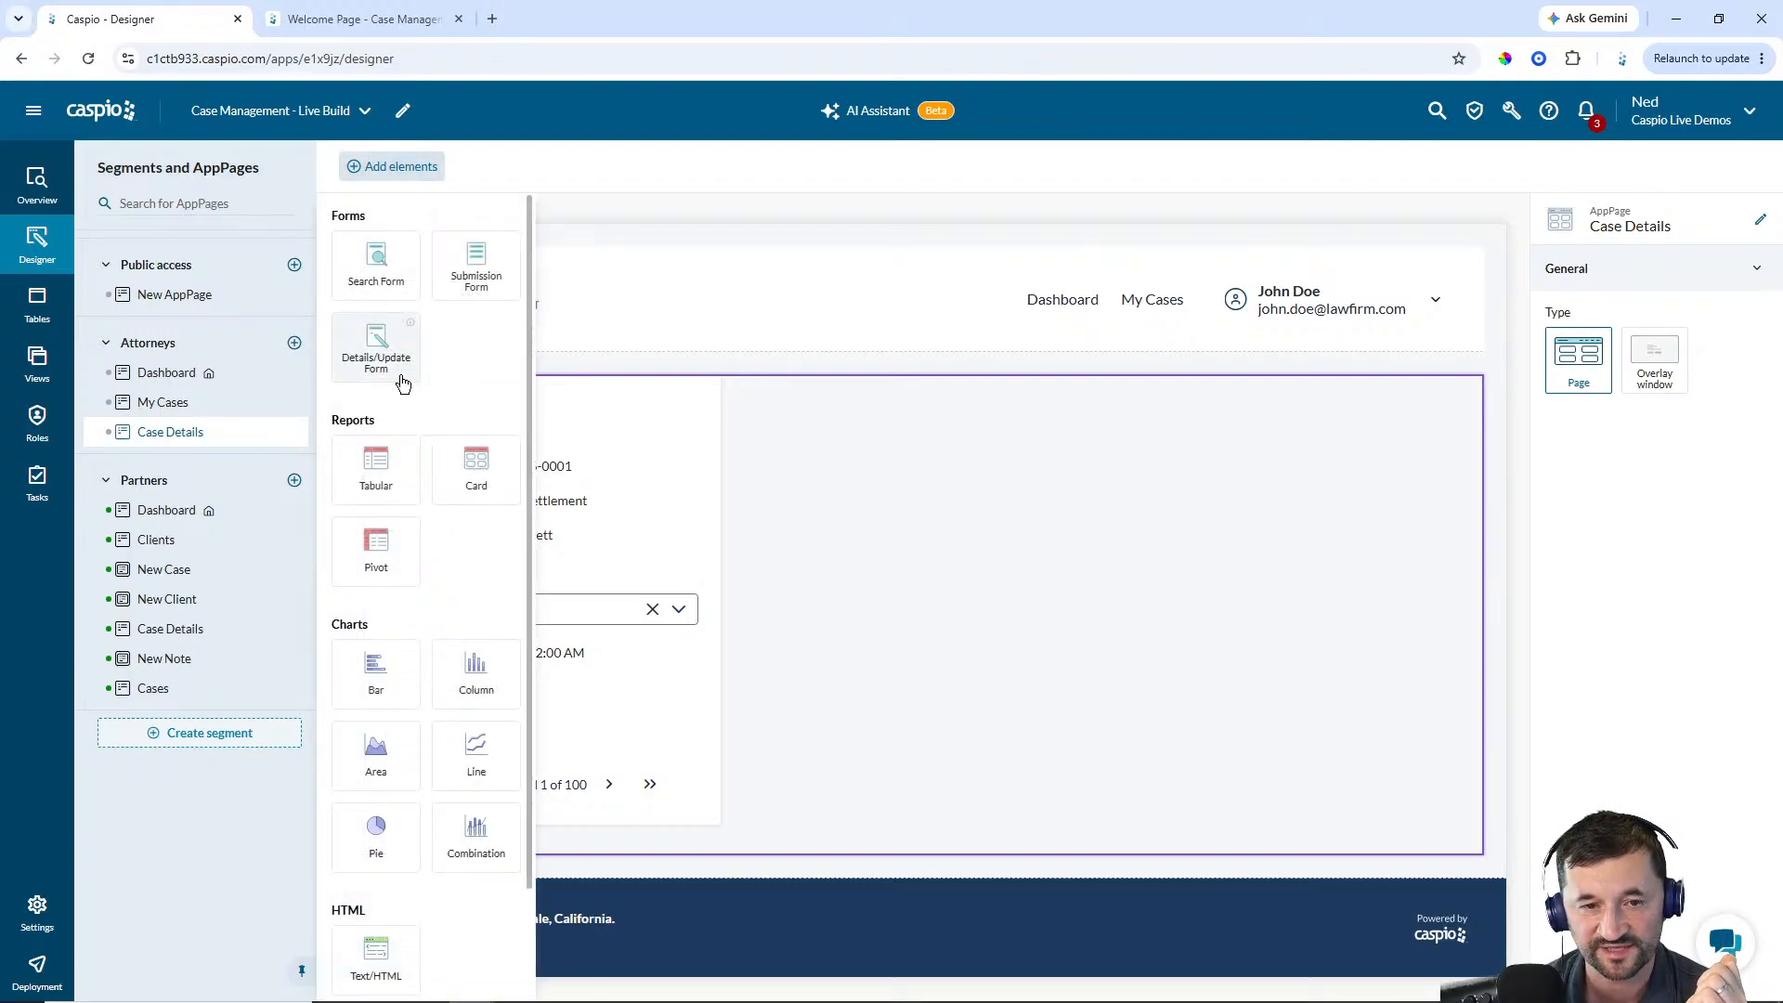
{"action": "left_click_drag", "start_coordinate": [376, 465], "coordinate": [967, 414]}
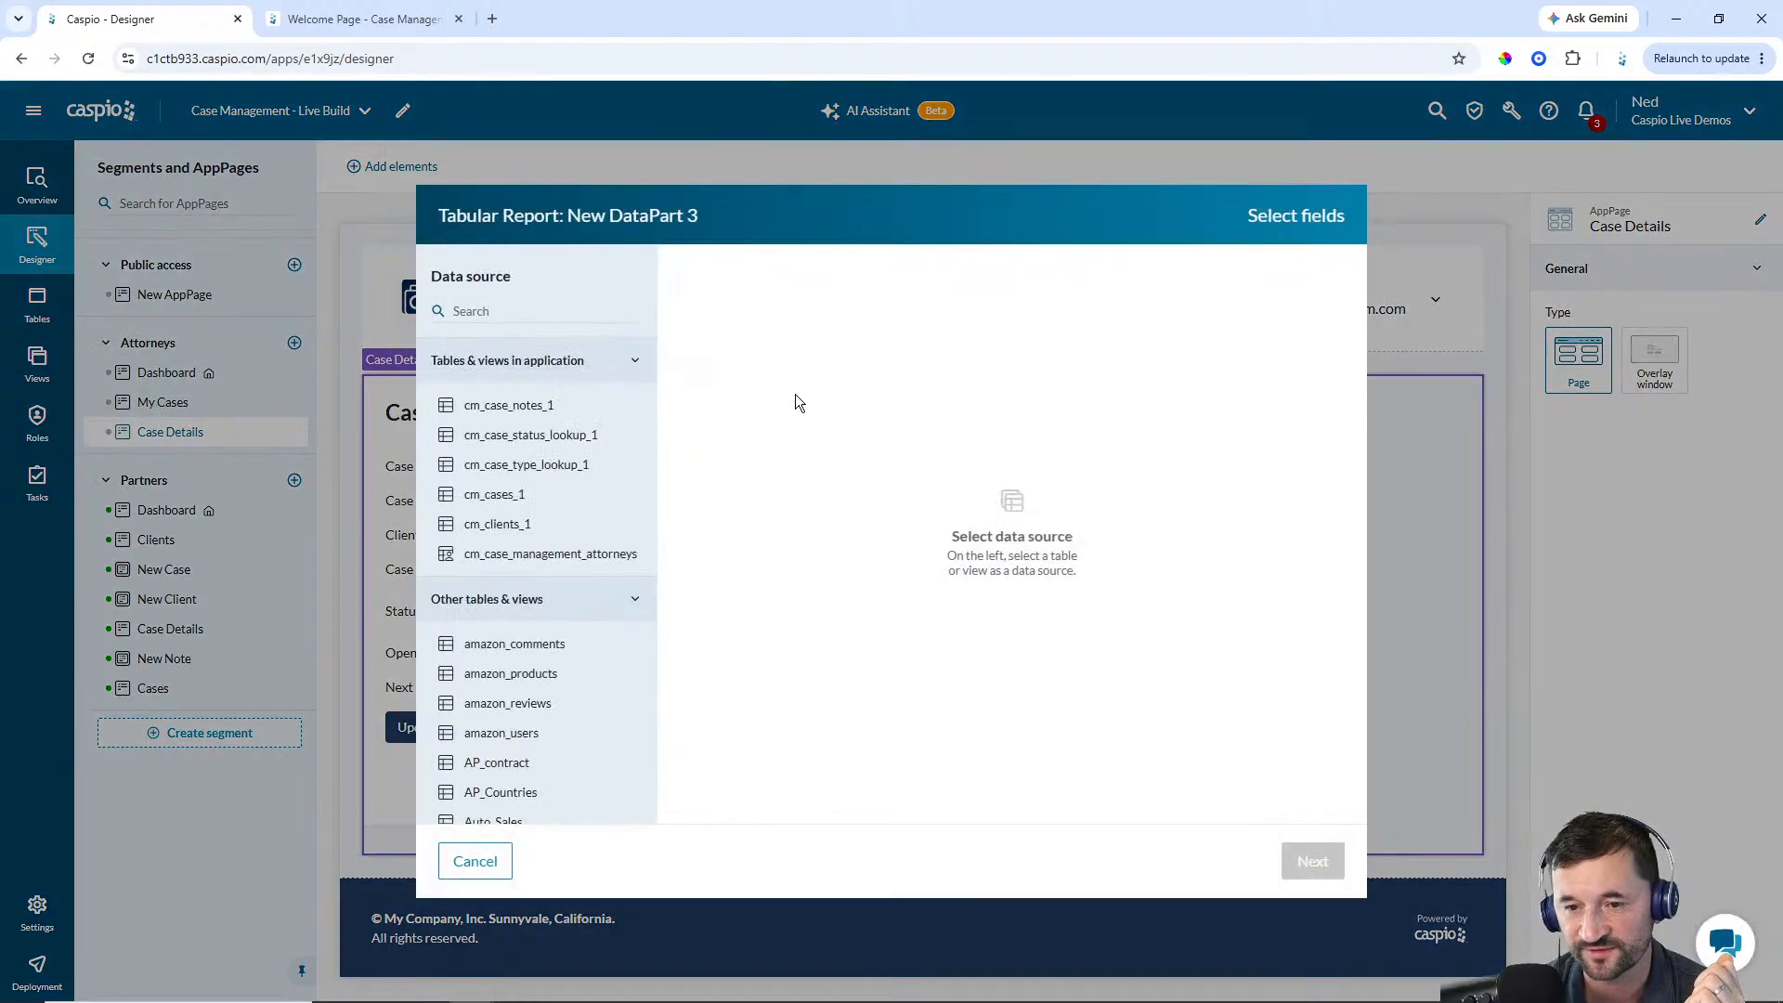
{"action": "left_click", "coordinate": [586, 411]}
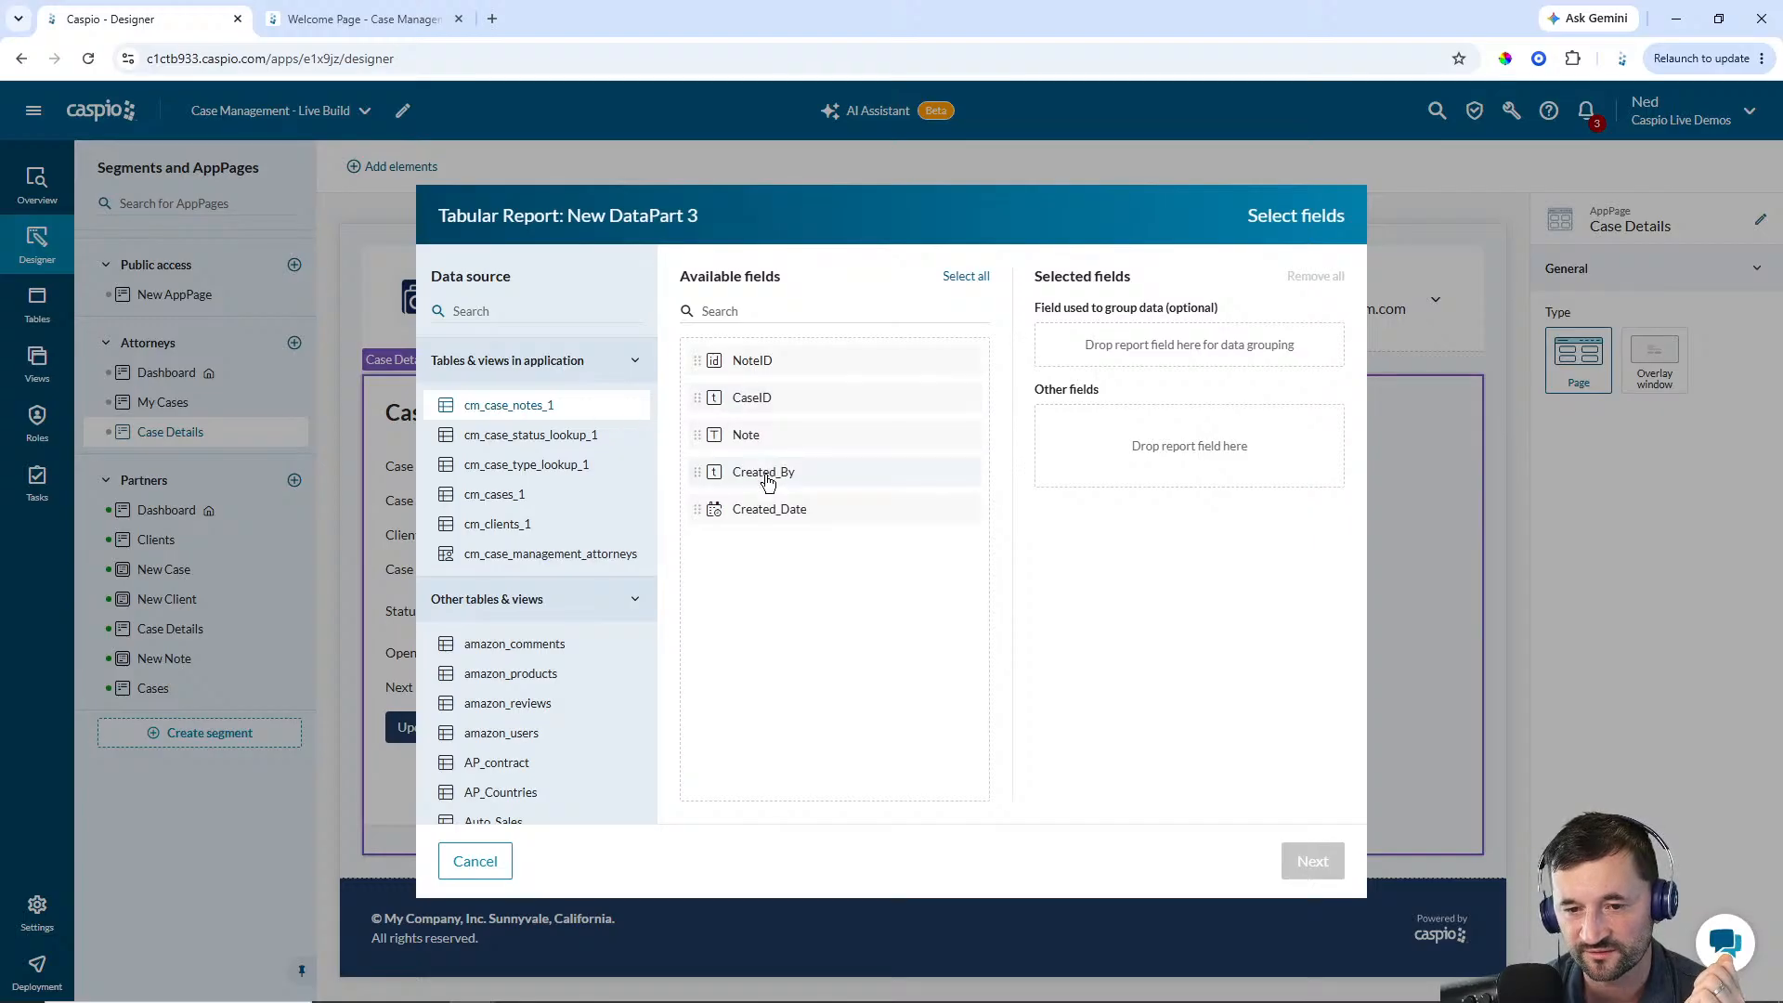
{"action": "left_click", "coordinate": [768, 473]}
{"action": "left_click", "coordinate": [768, 474]}
{"action": "left_click", "coordinate": [769, 443]}
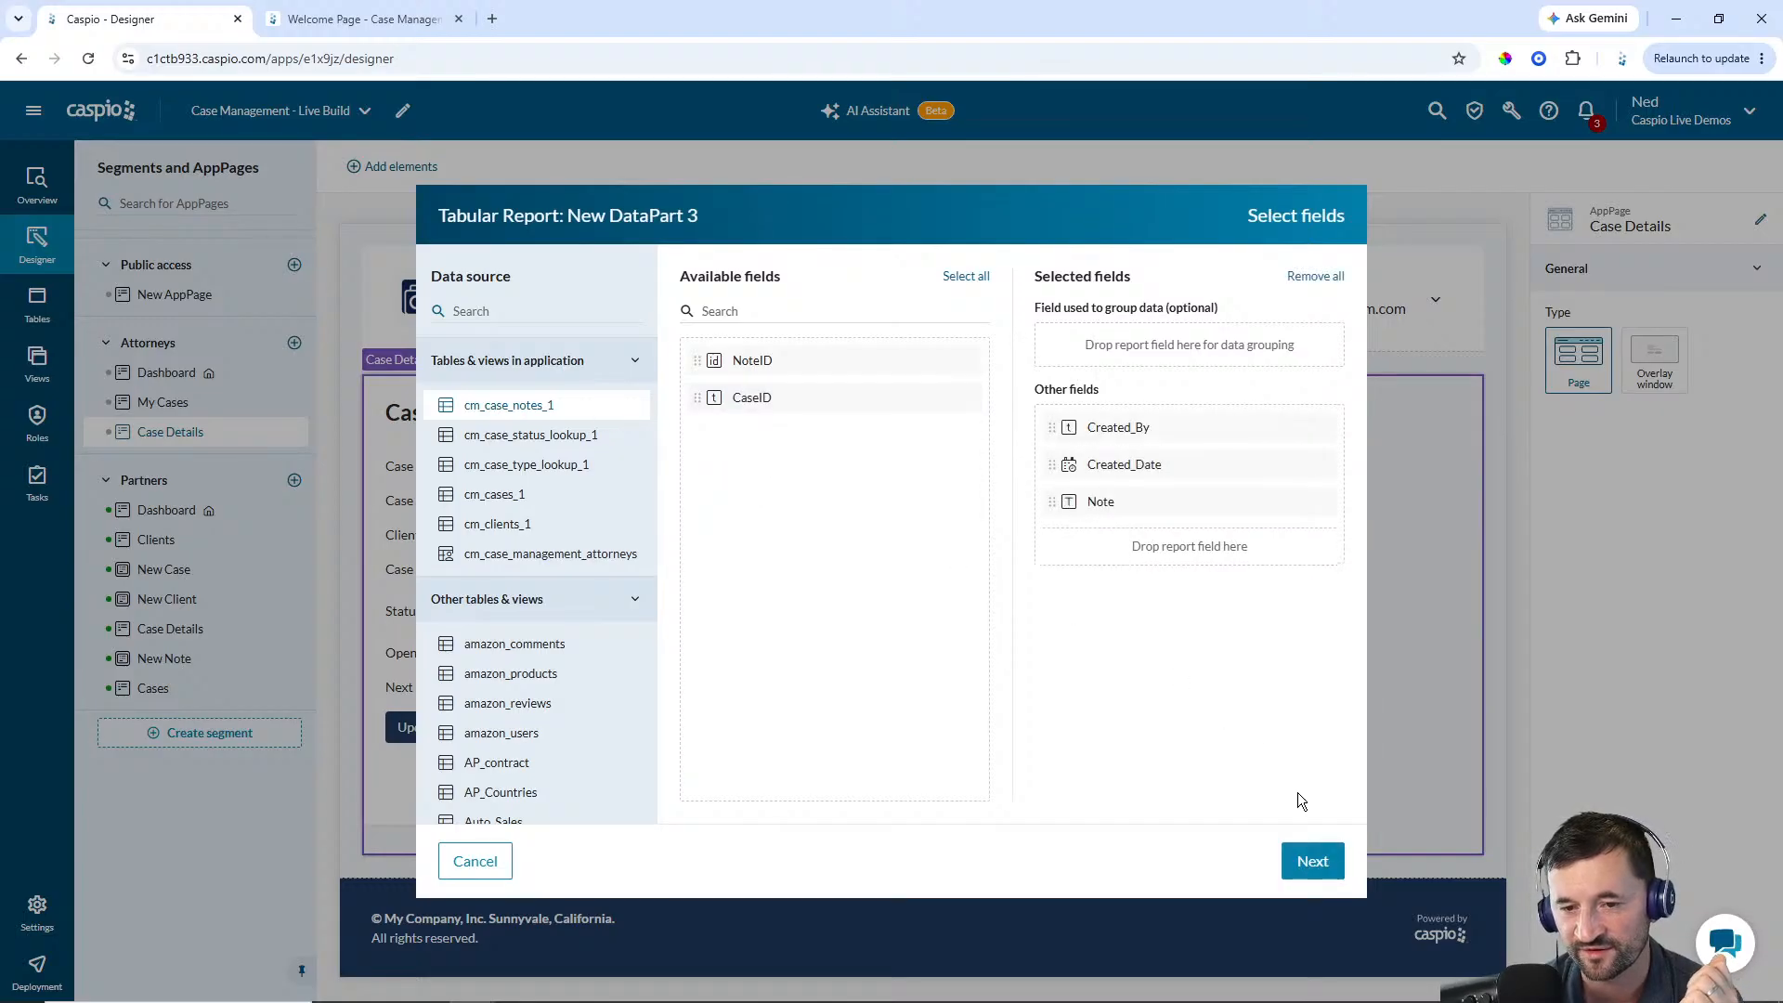
{"action": "left_click", "coordinate": [1312, 861]}
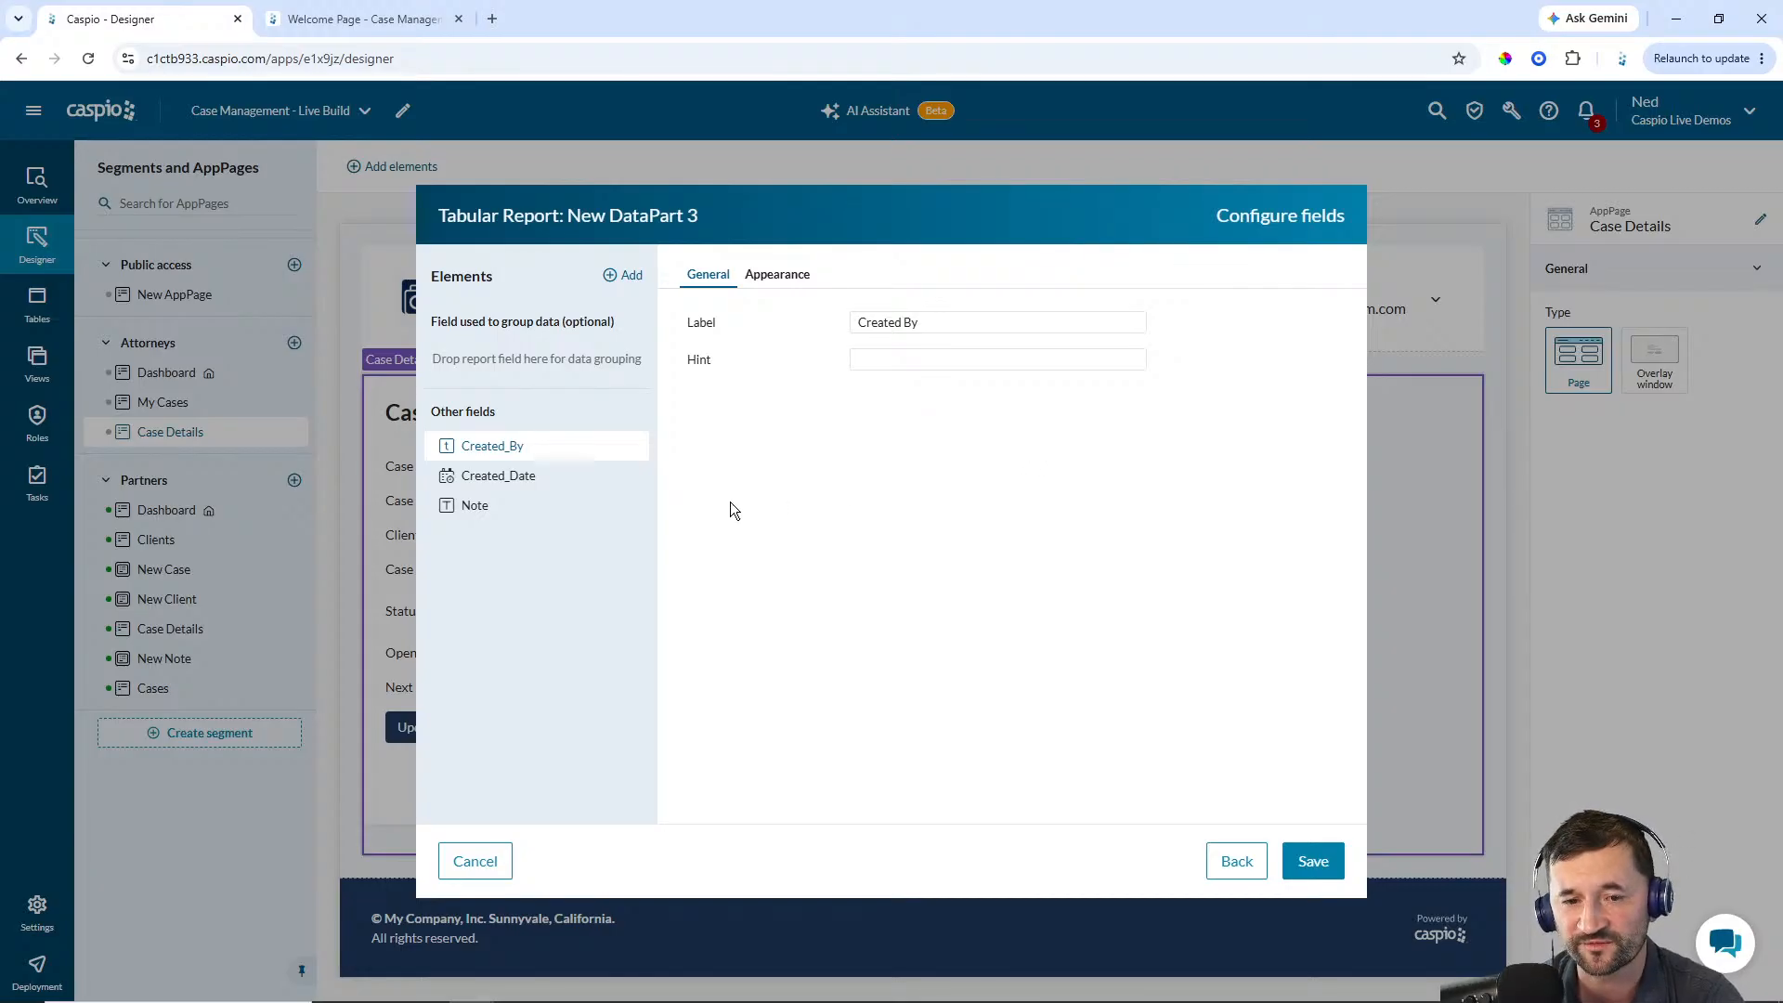
Adjust the Note column's width in the report's field appearance and save the report
{"action": "left_click", "coordinate": [541, 479]}
{"action": "left_click", "coordinate": [523, 507]}
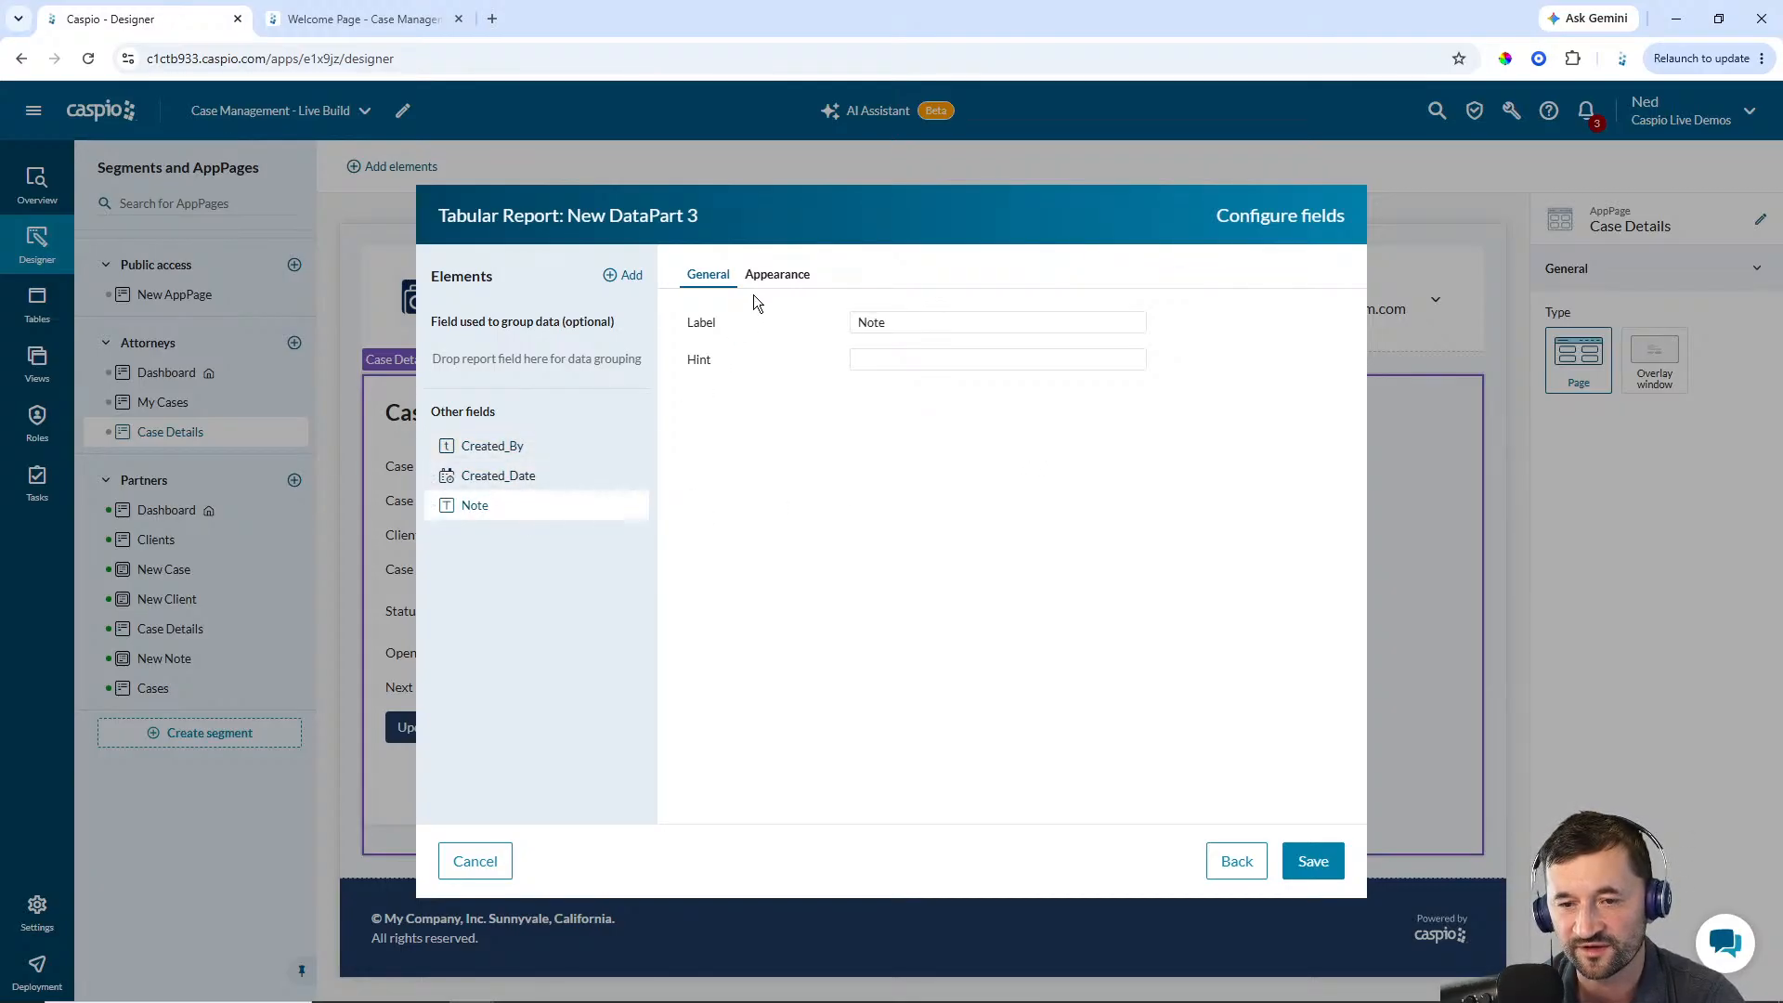
{"action": "left_click", "coordinate": [769, 277]}
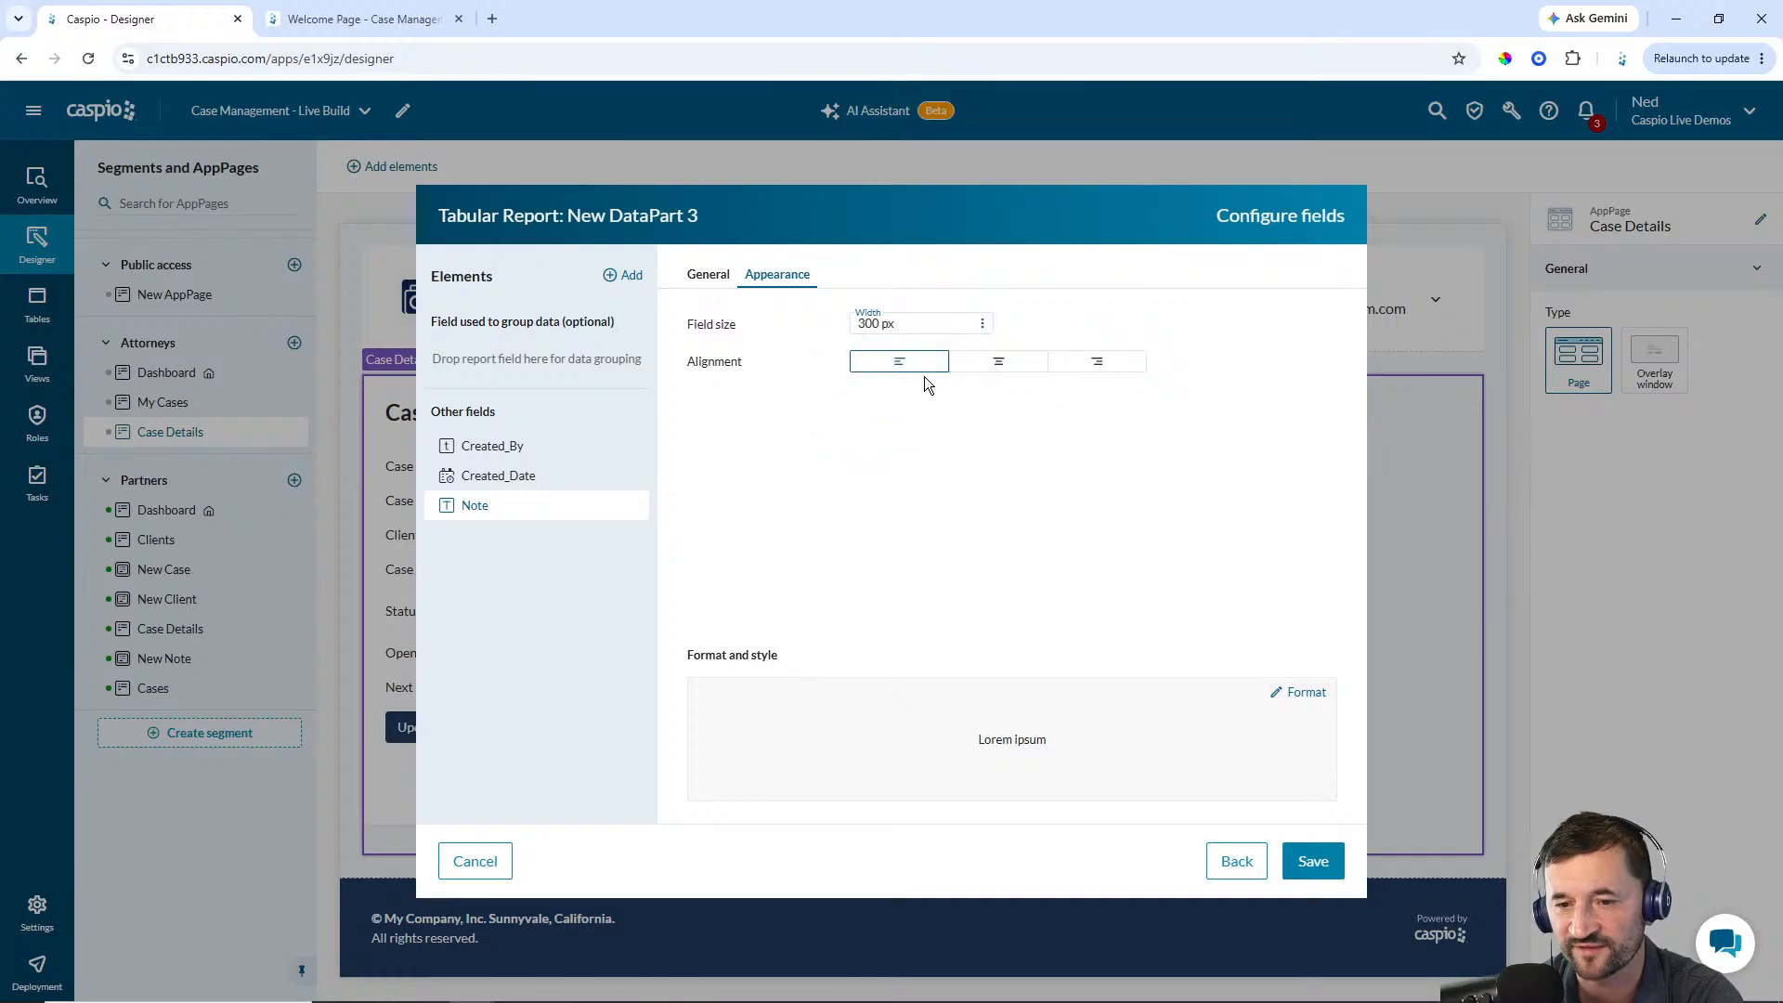
{"action": "type", "text": "6"}
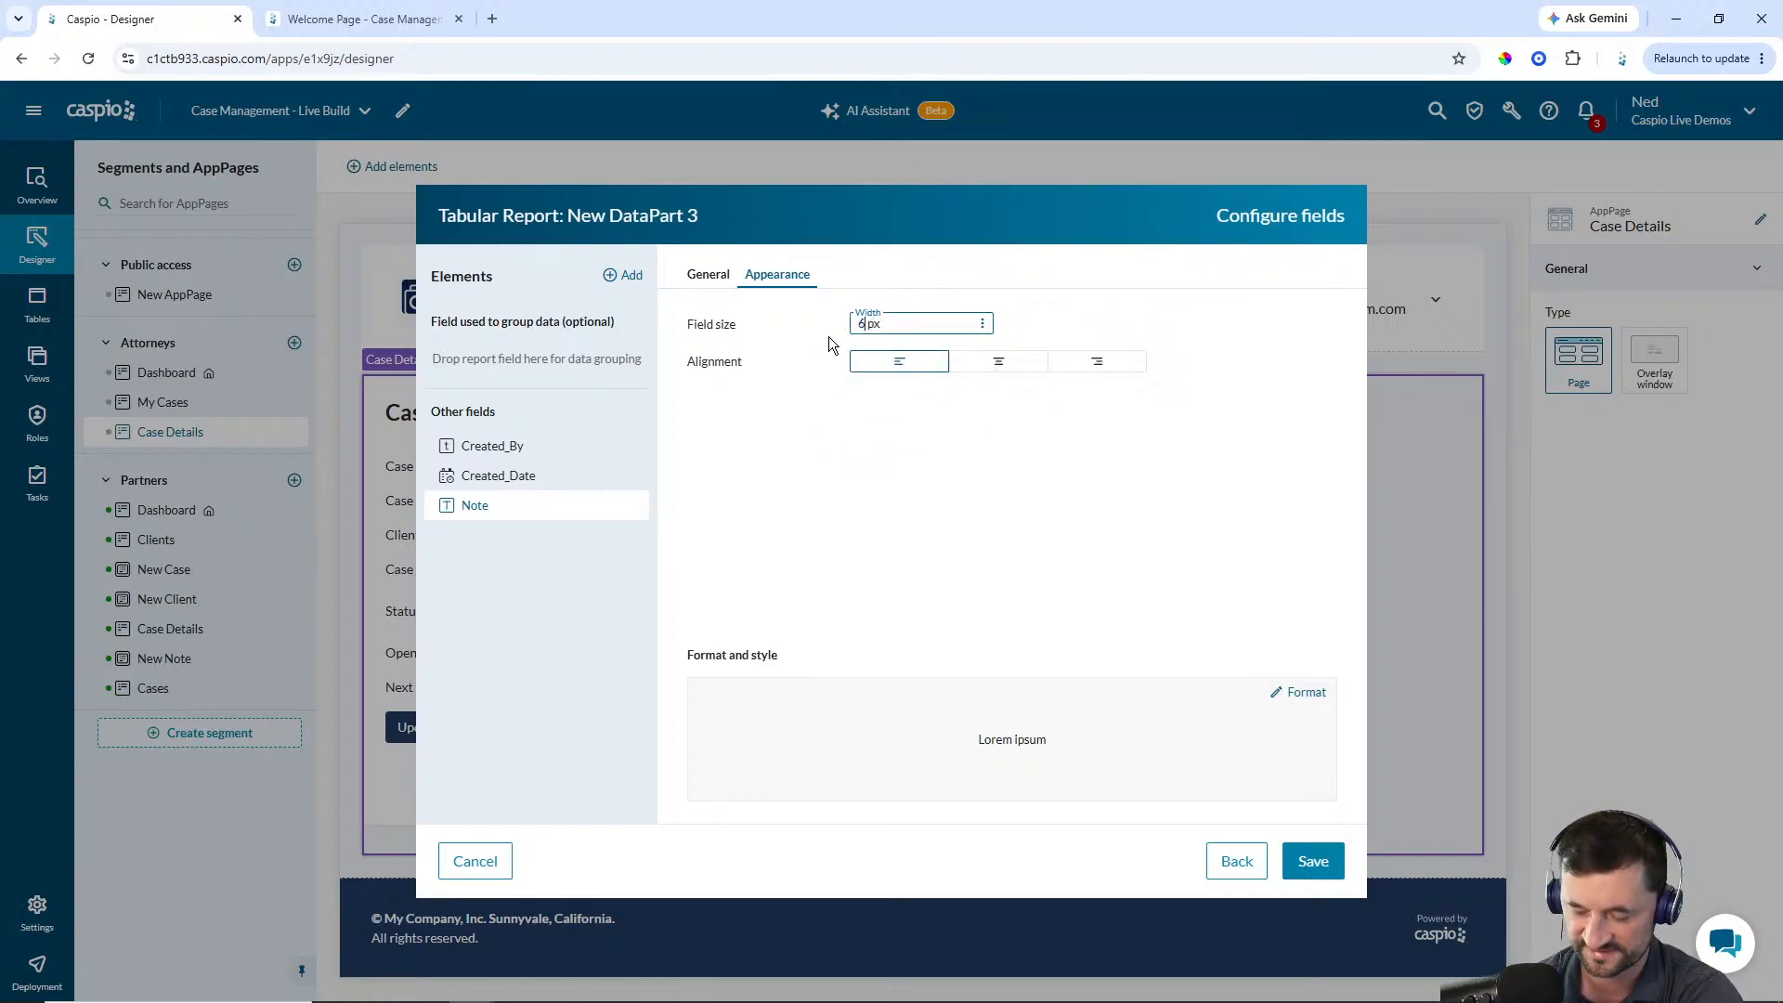
{"action": "left_click", "coordinate": [1313, 861]}
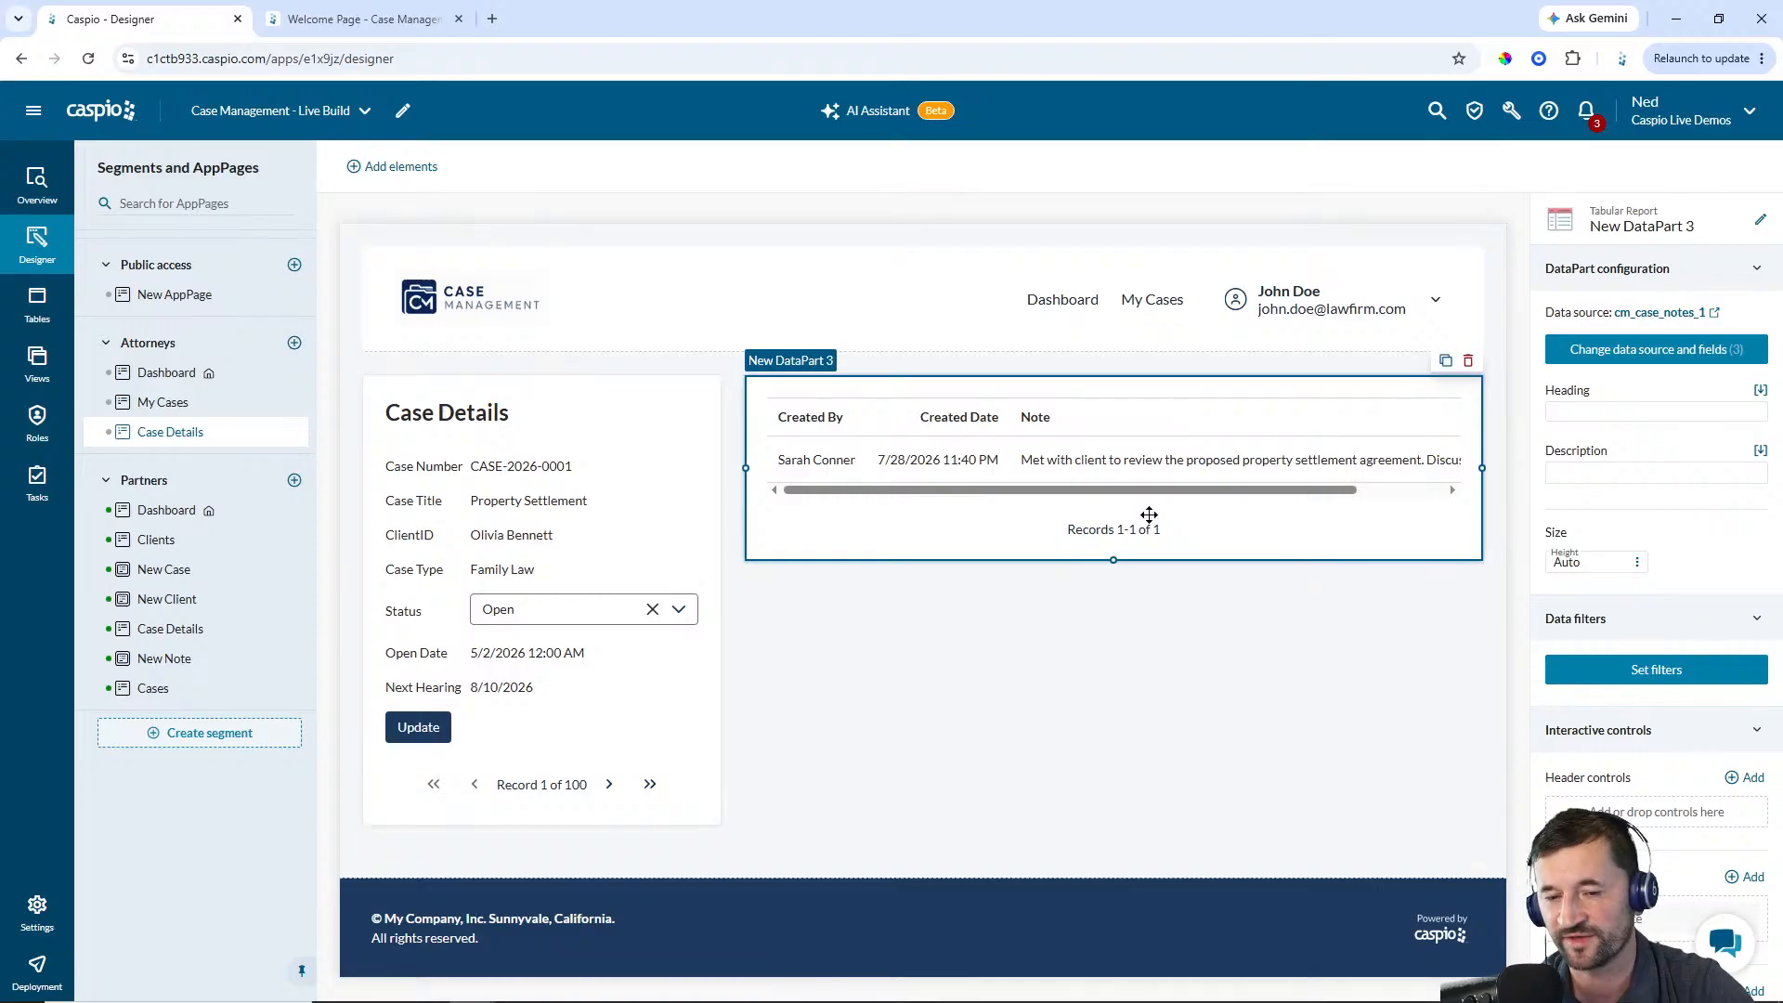
Rename the notes report DataPart to Attorneys - Notes
{"action": "left_click", "coordinate": [1760, 220]}
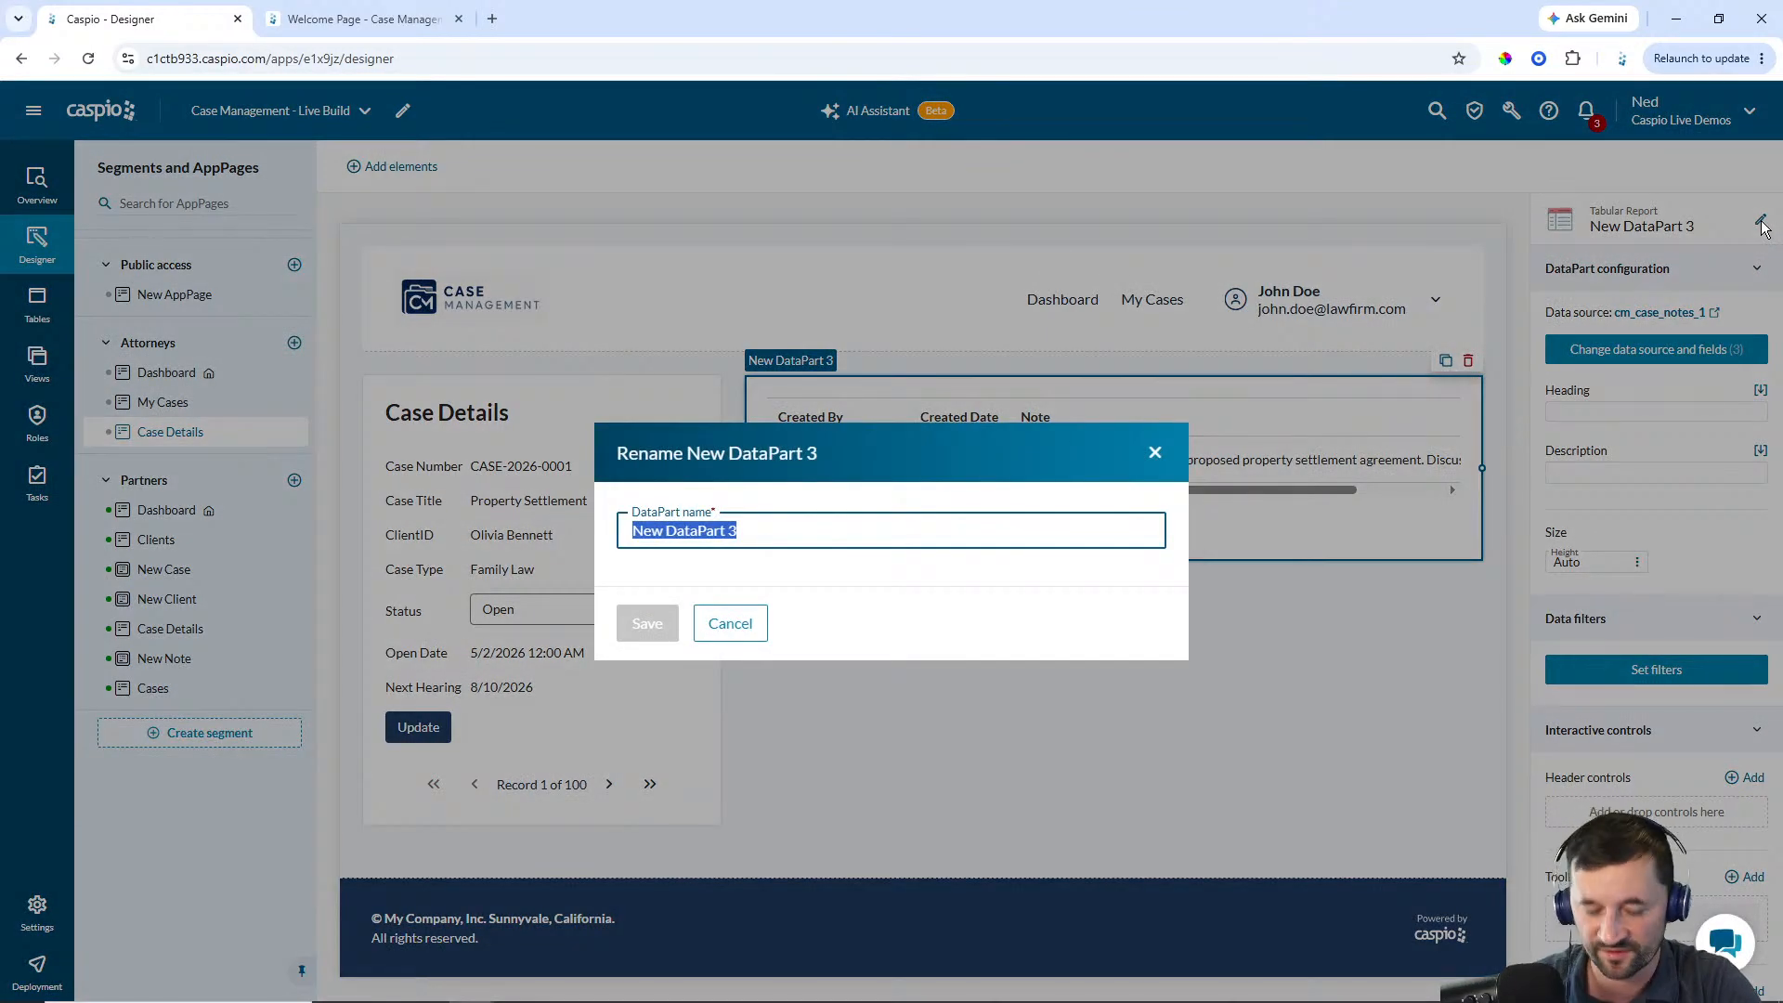
{"action": "type", "text": "Attorneys -"}
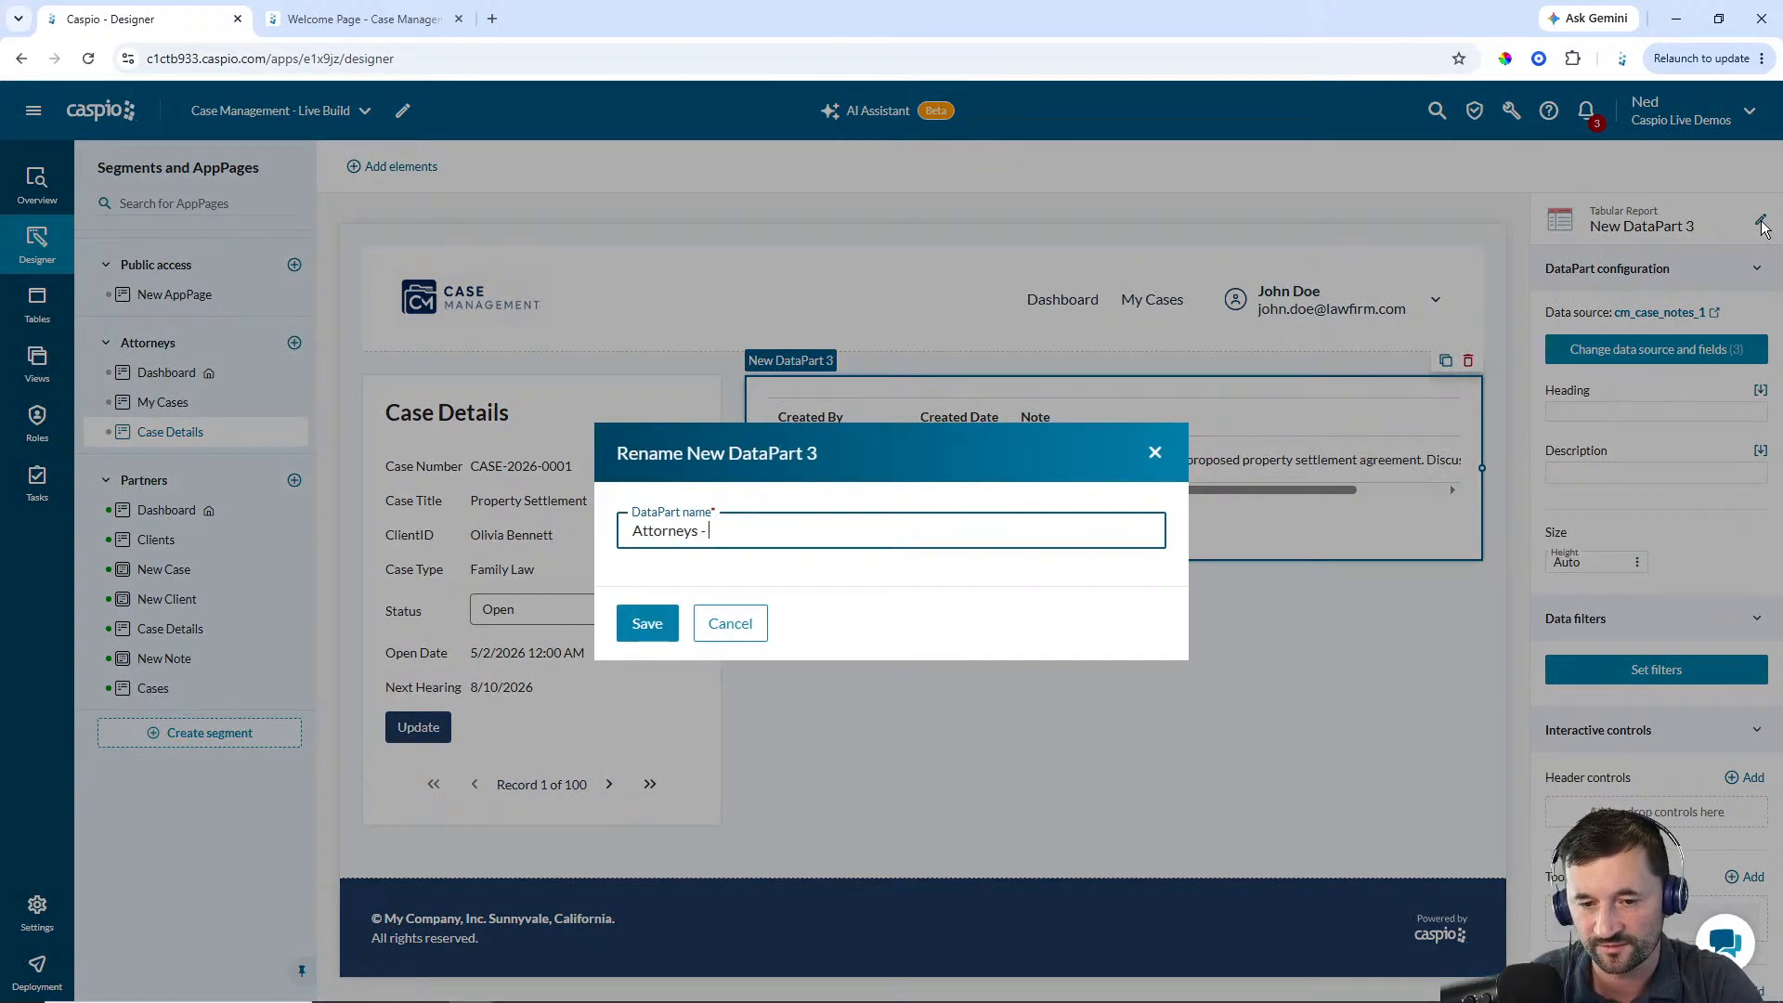
{"action": "type", "text": " No"}
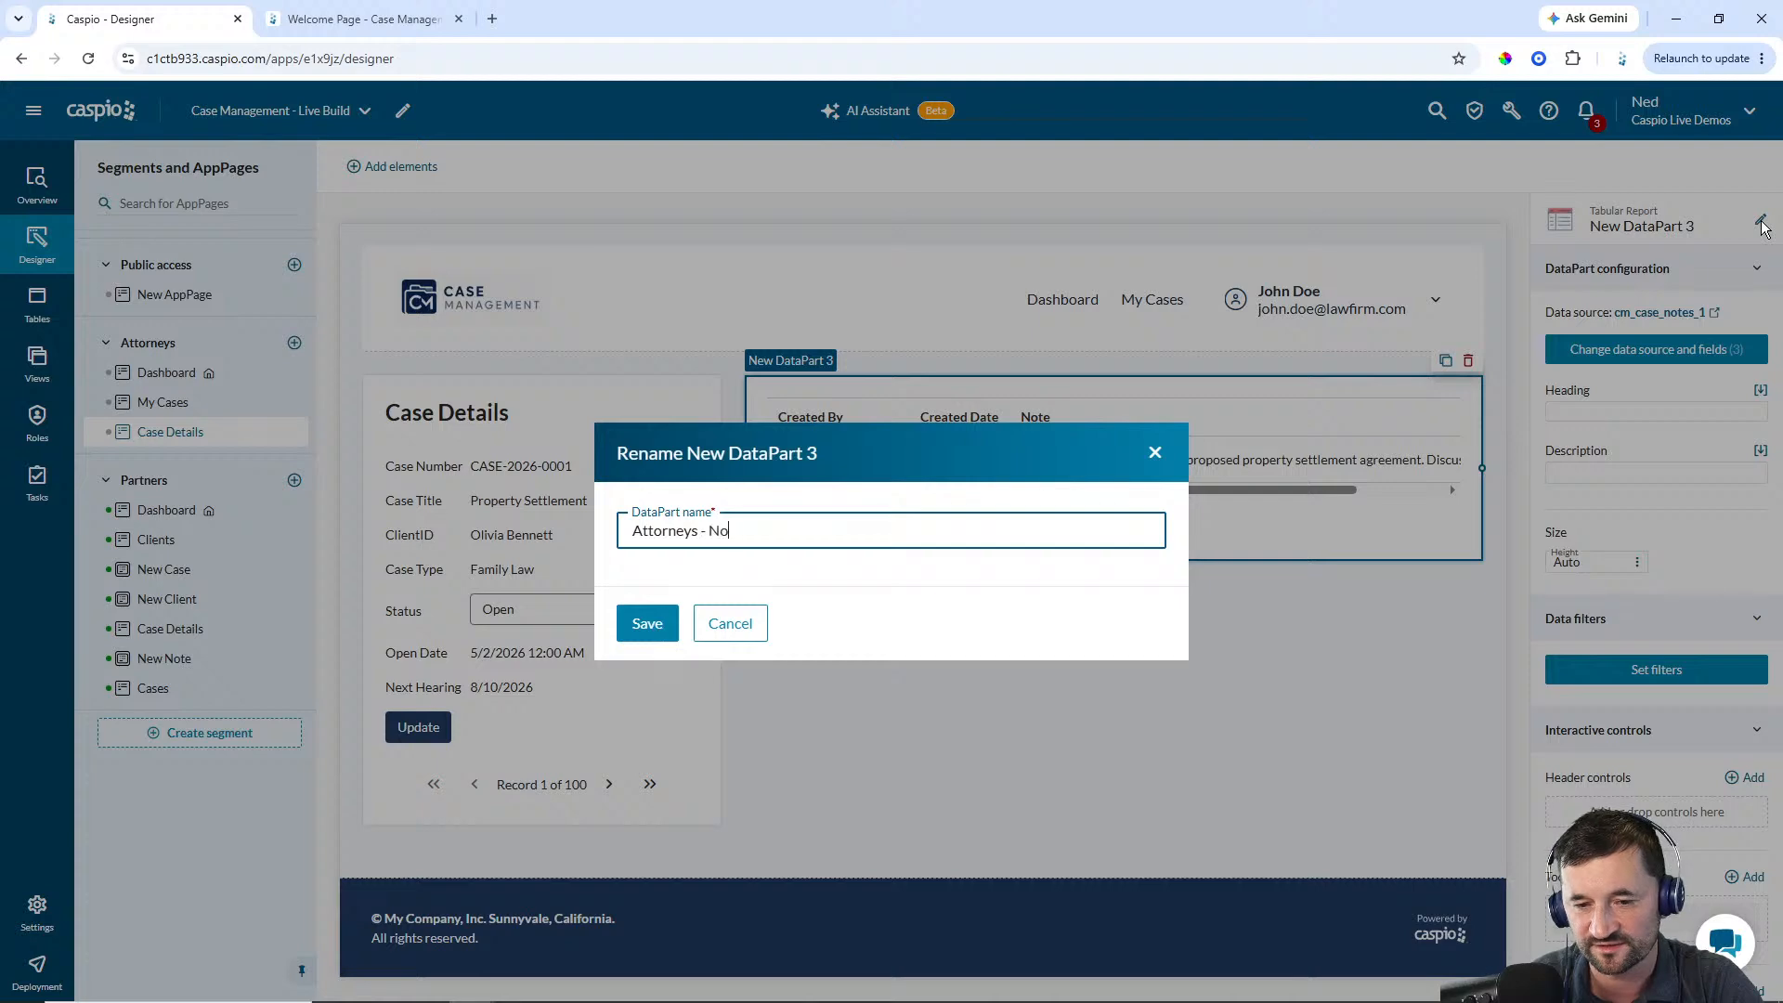
{"action": "type", "text": "tes"}
{"action": "key", "text": "Return"}
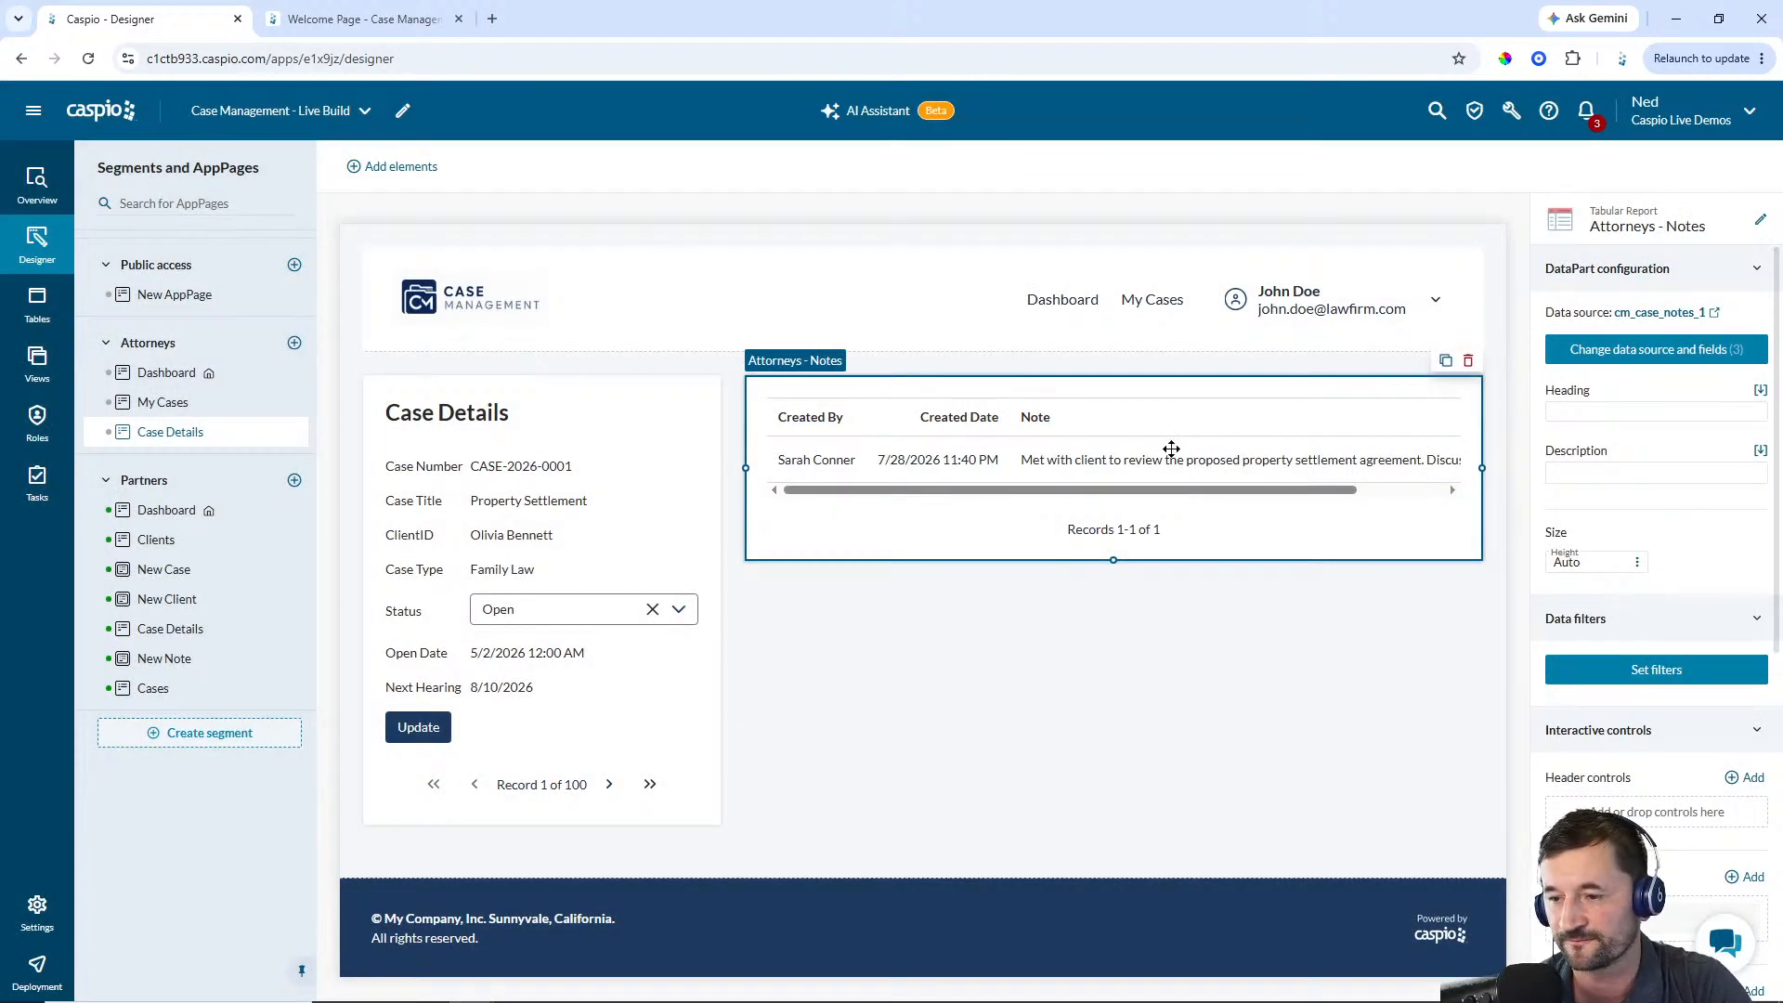
Add a New Note AppPage to the Attorneys segment and make it an overlay window
{"action": "left_click", "coordinate": [293, 345]}
{"action": "type", "text": "New Note"}
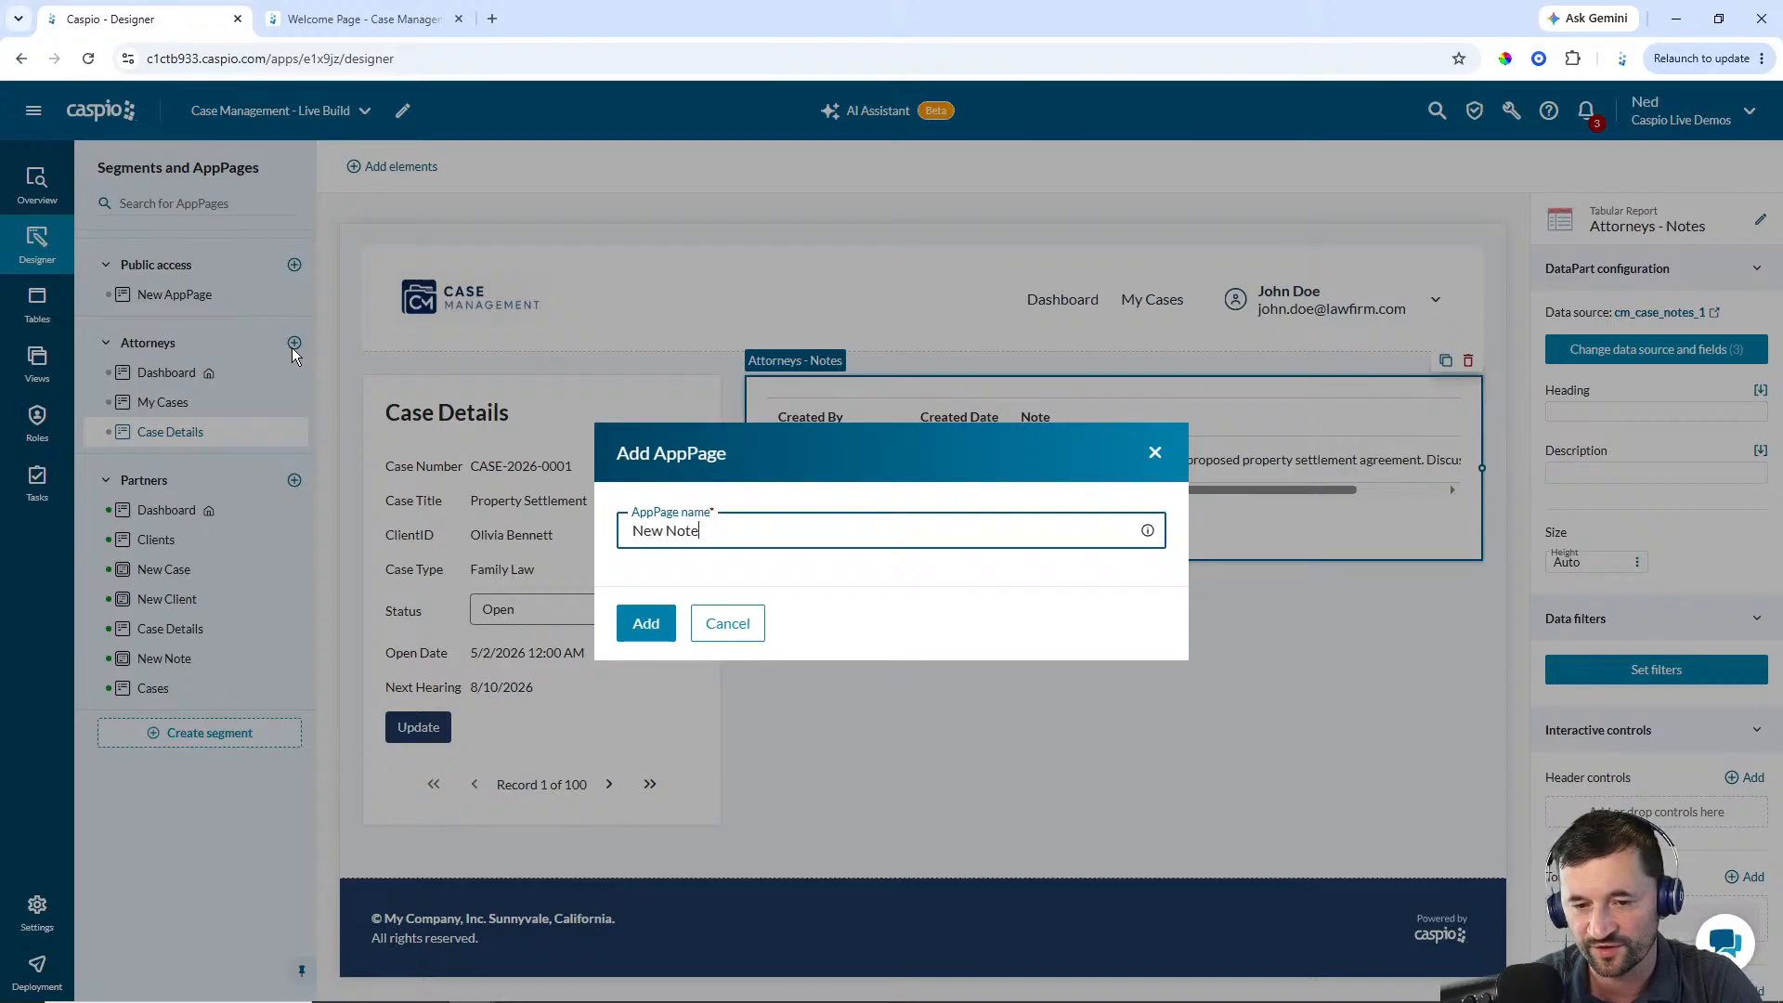
{"action": "key", "text": "Return"}
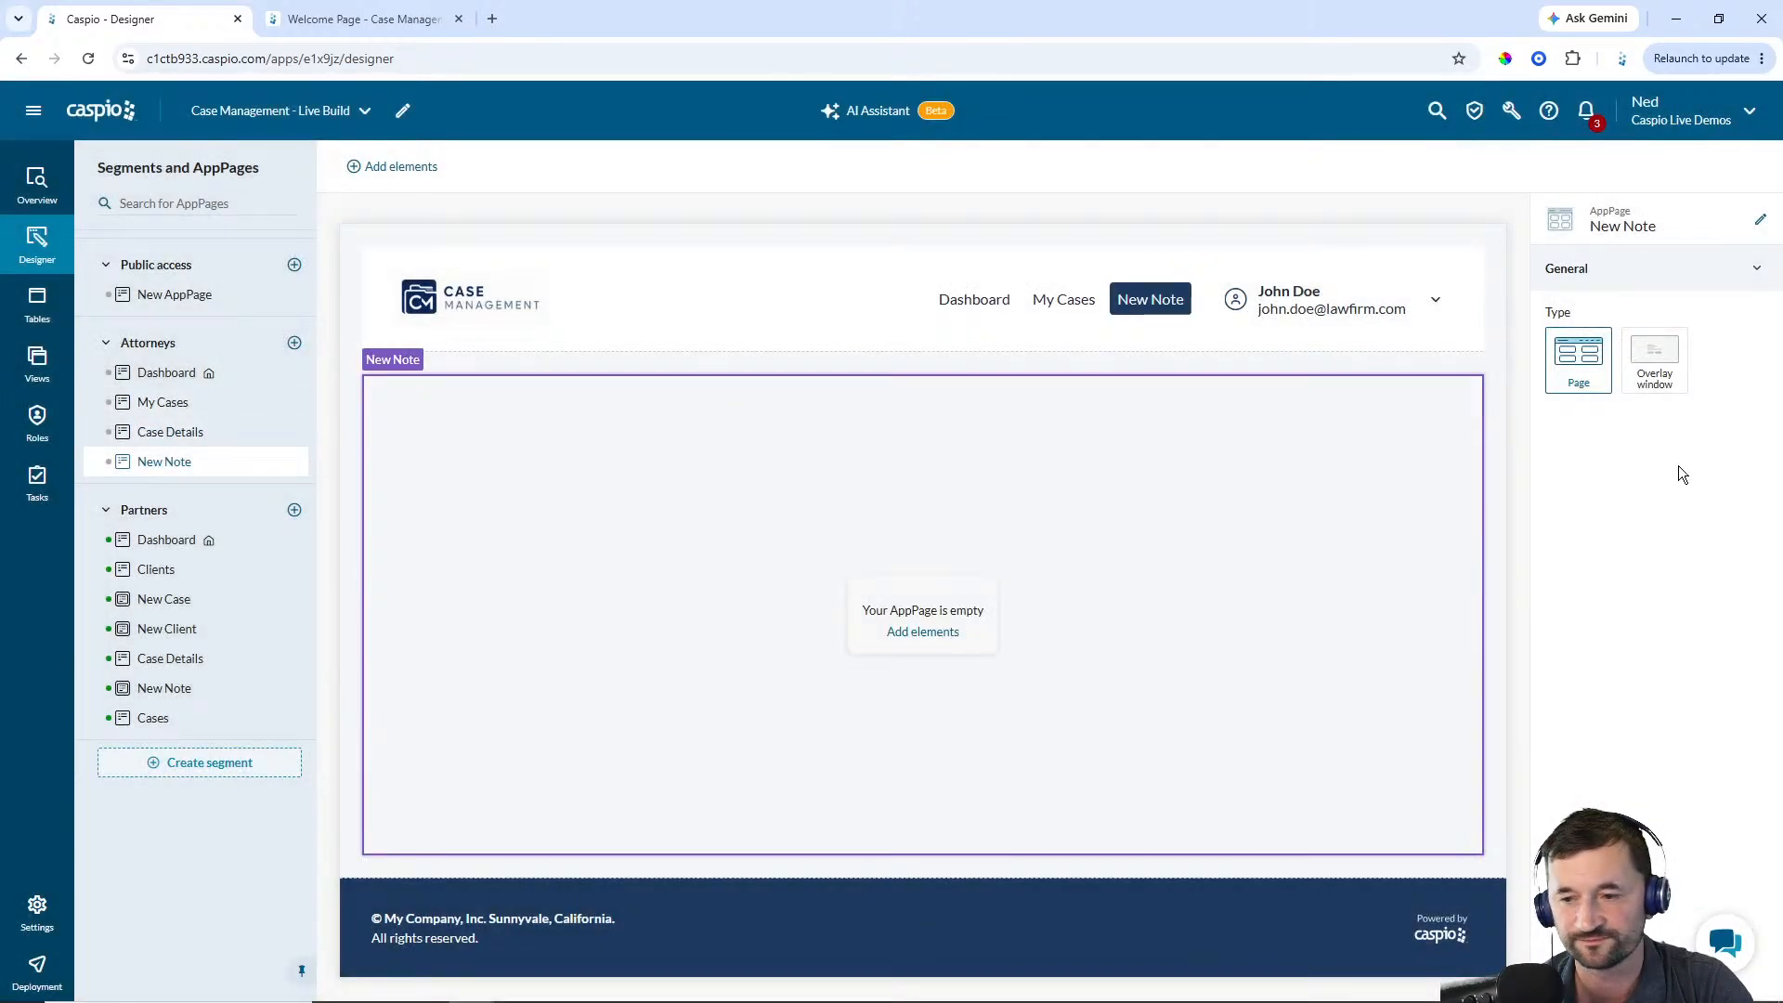
{"action": "left_click", "coordinate": [1654, 364]}
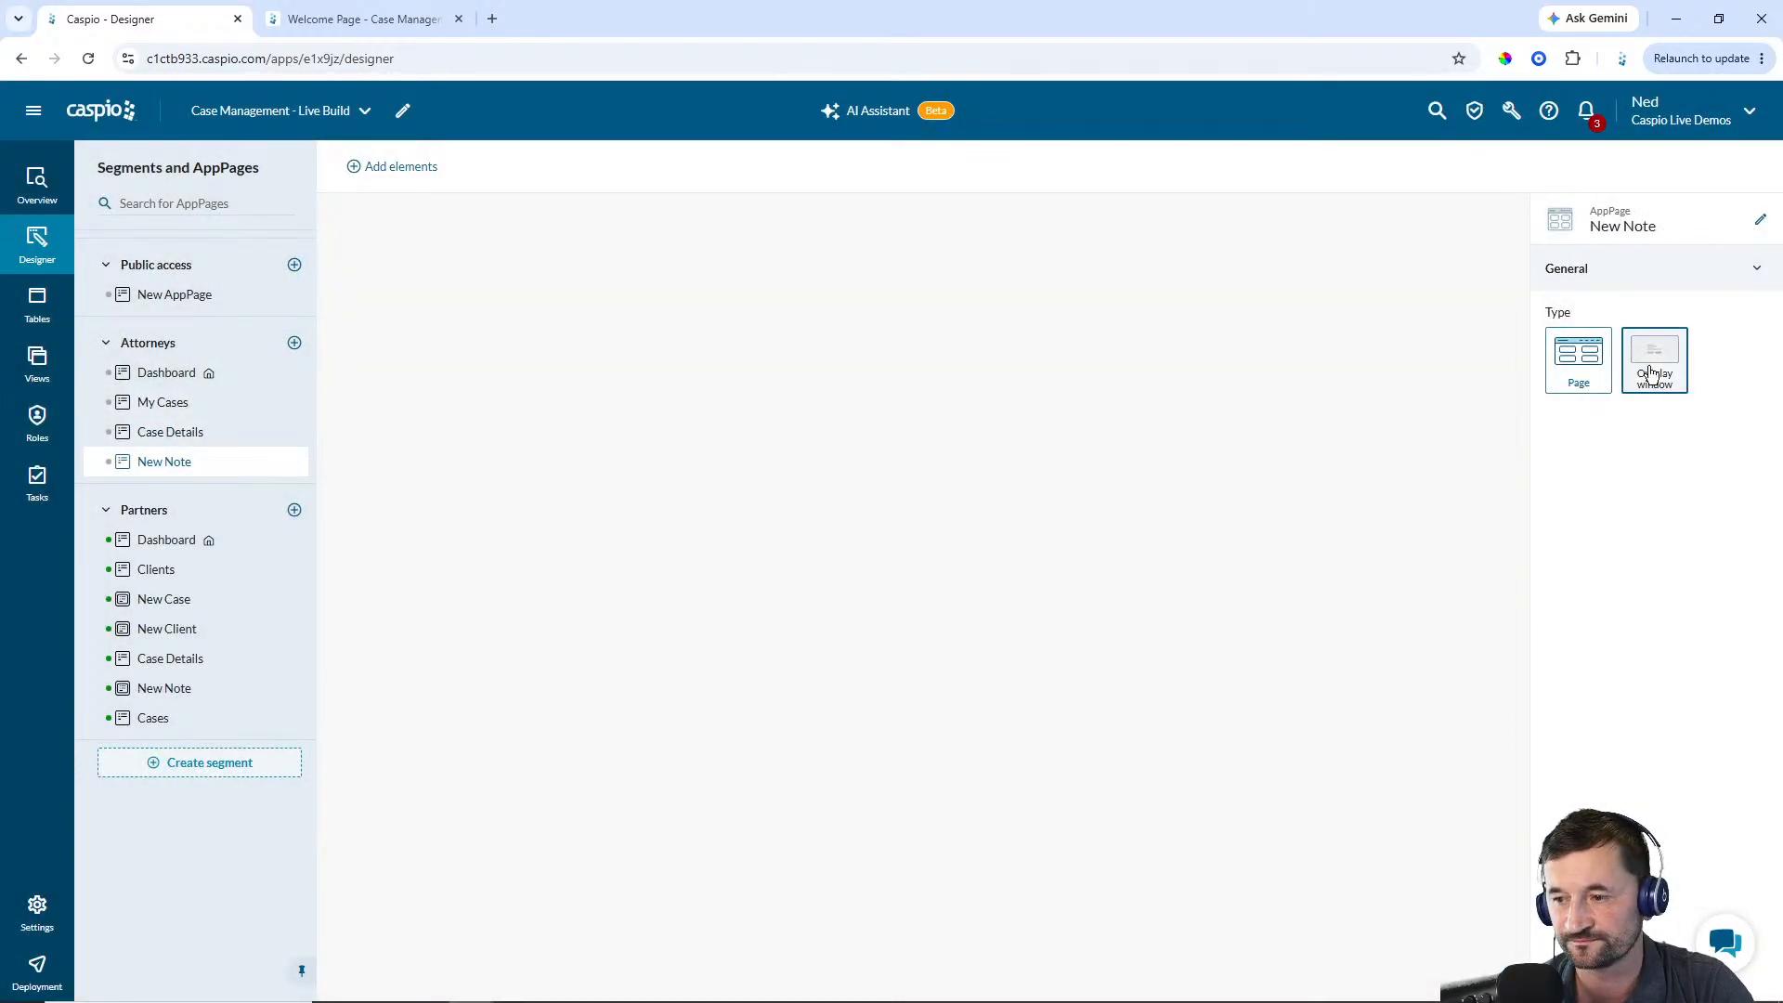
Add a Submission Form to the New Note page using cm_case_notes_1 with all its fields selected
{"action": "left_click", "coordinate": [917, 610]}
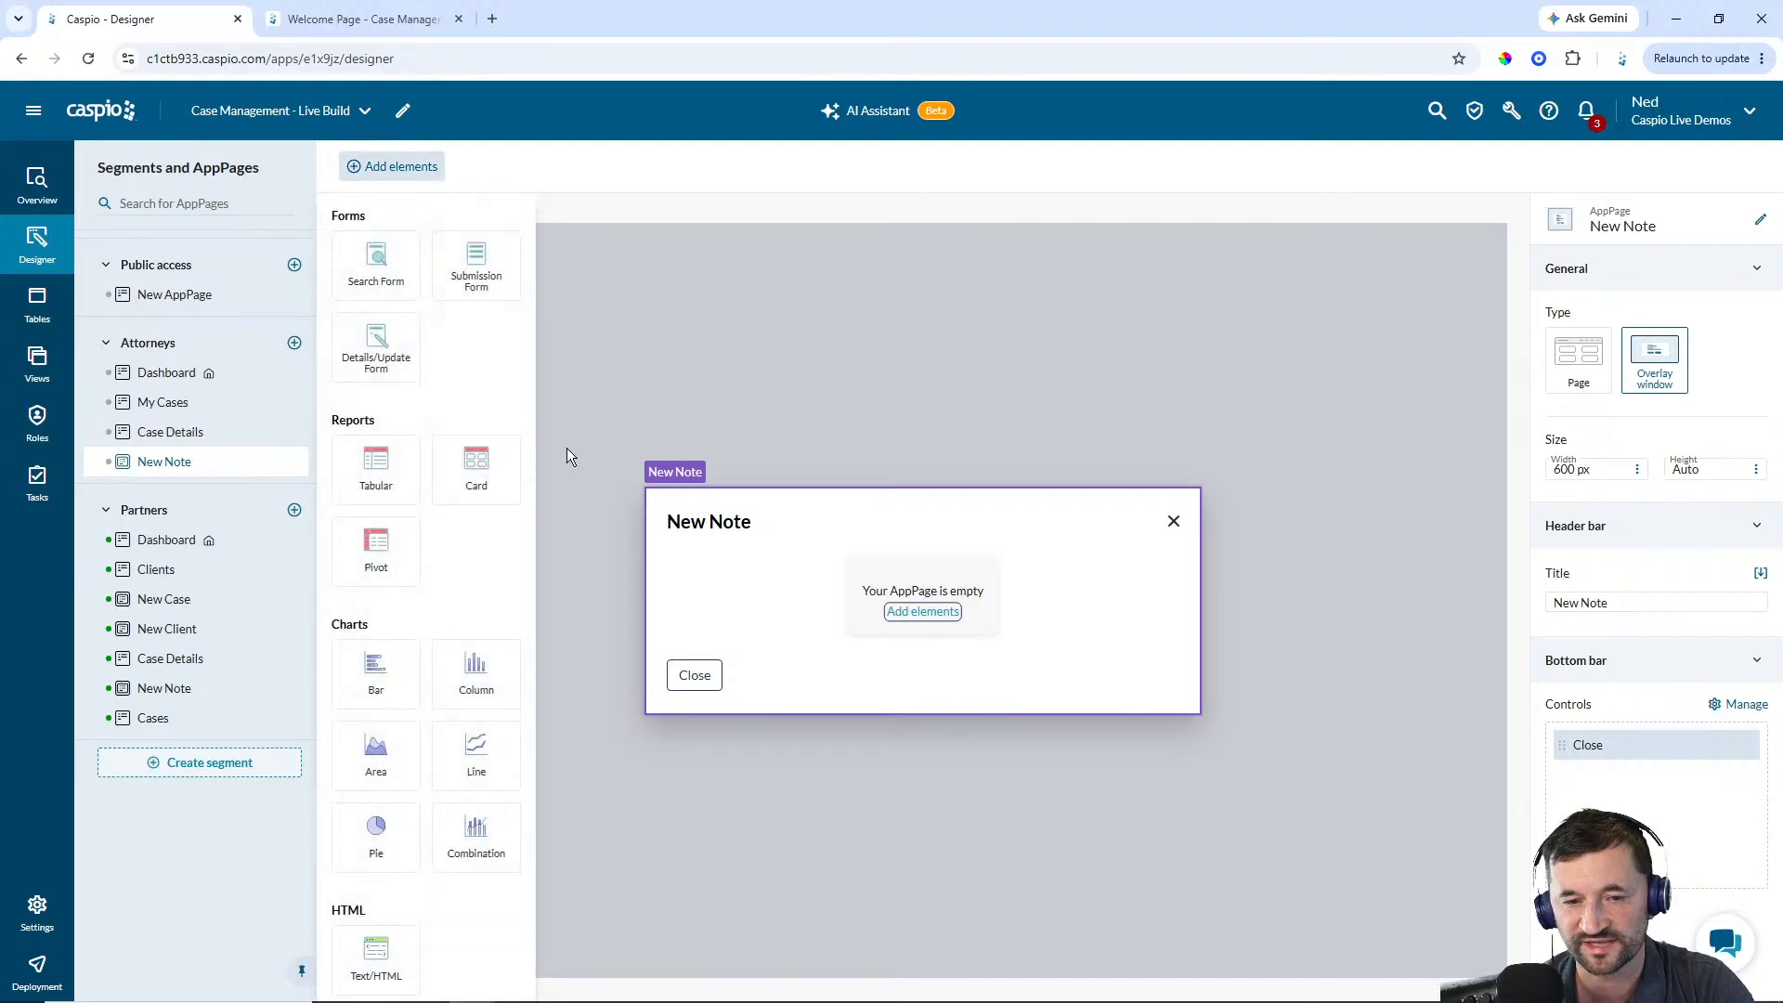
{"action": "left_click", "coordinate": [475, 271]}
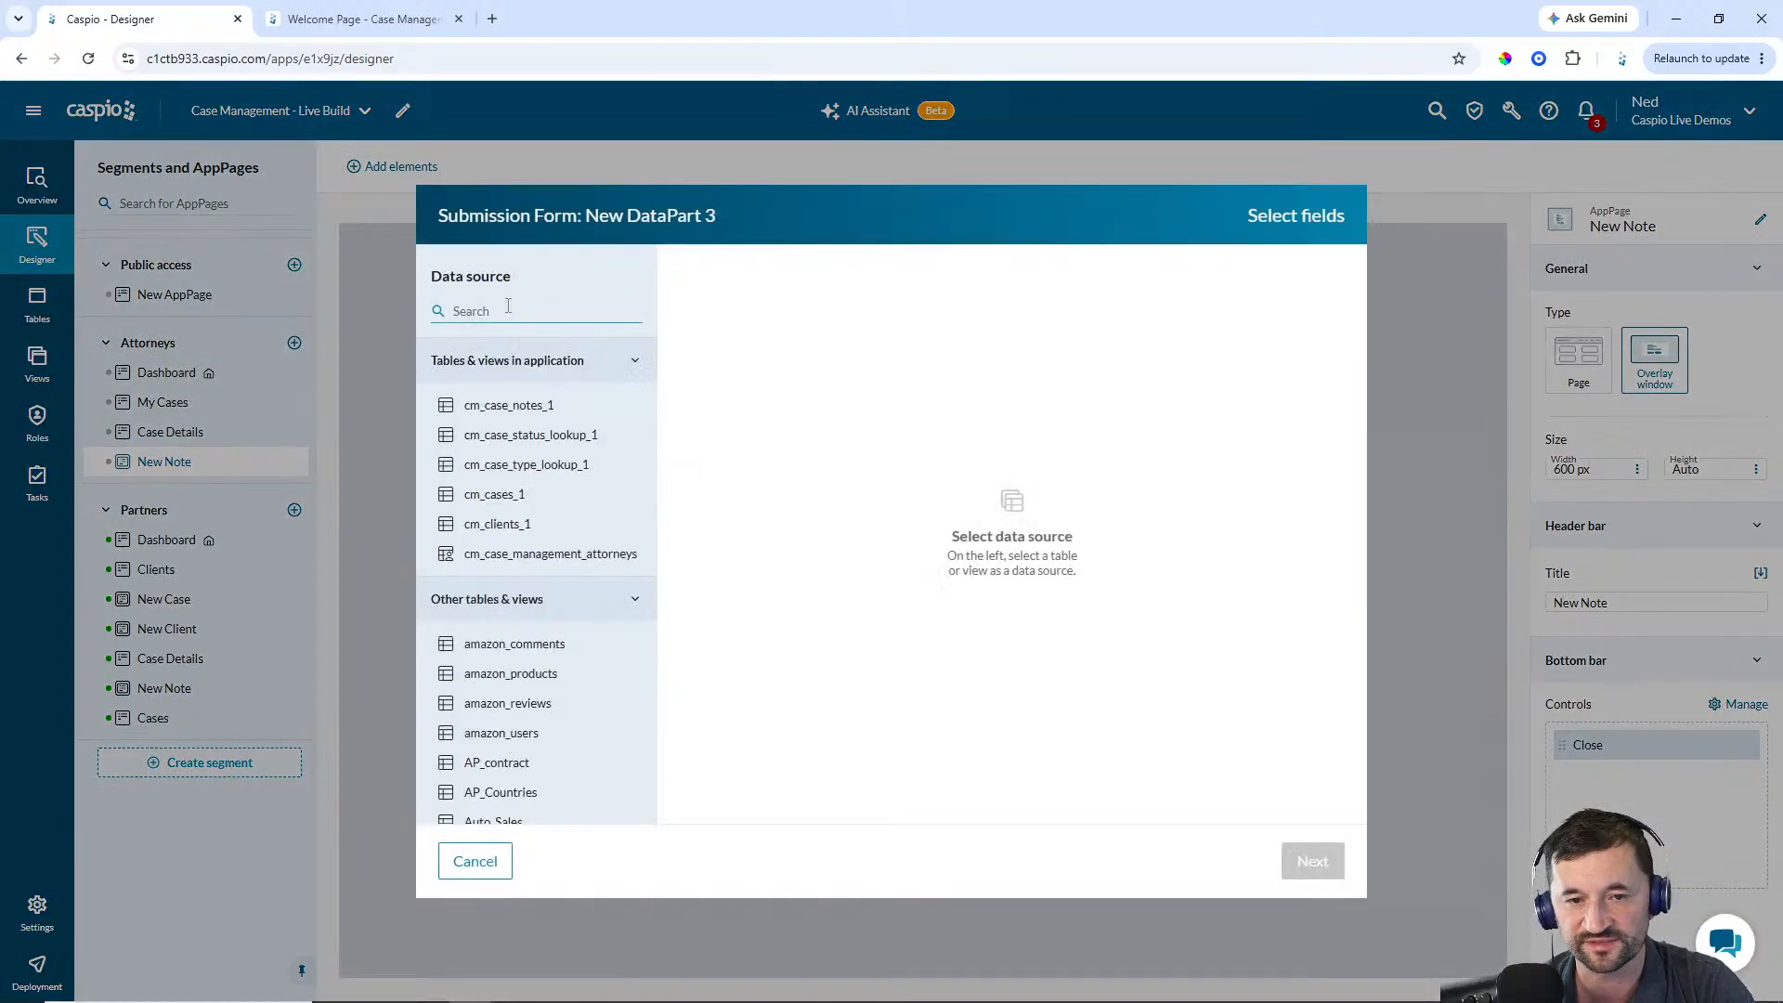
{"action": "left_click", "coordinate": [517, 406]}
{"action": "left_click", "coordinate": [957, 276]}
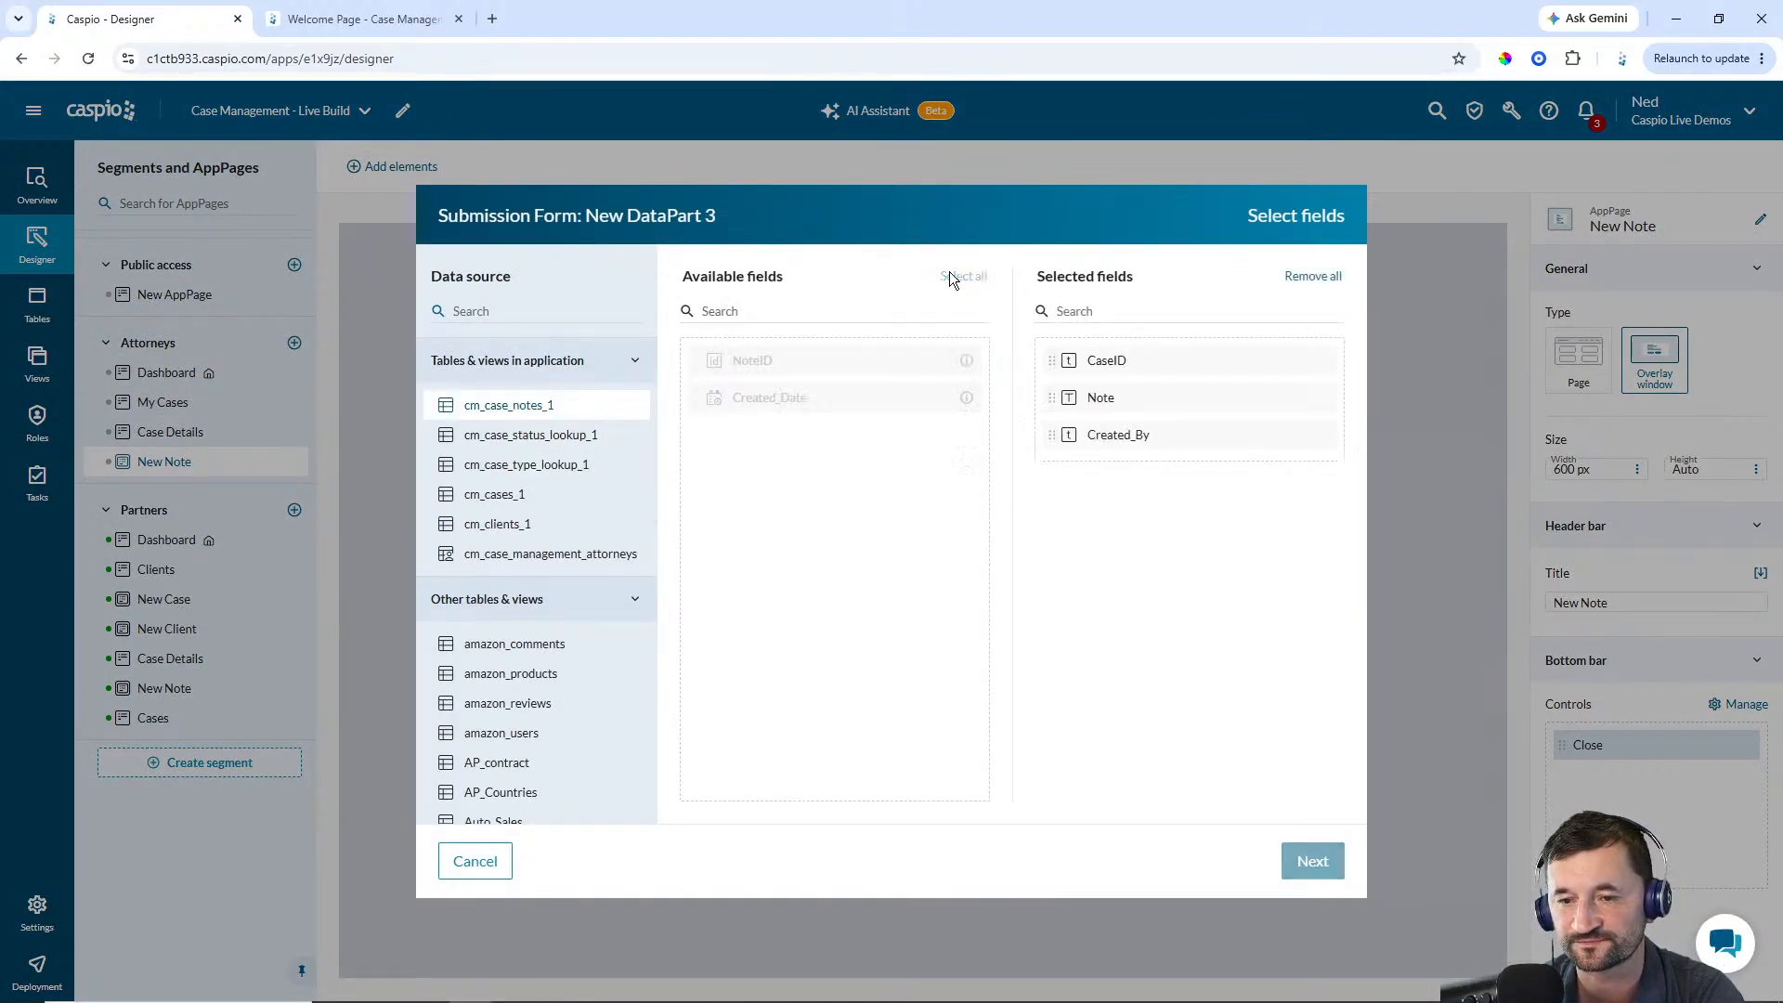
{"action": "left_click", "coordinate": [1312, 864]}
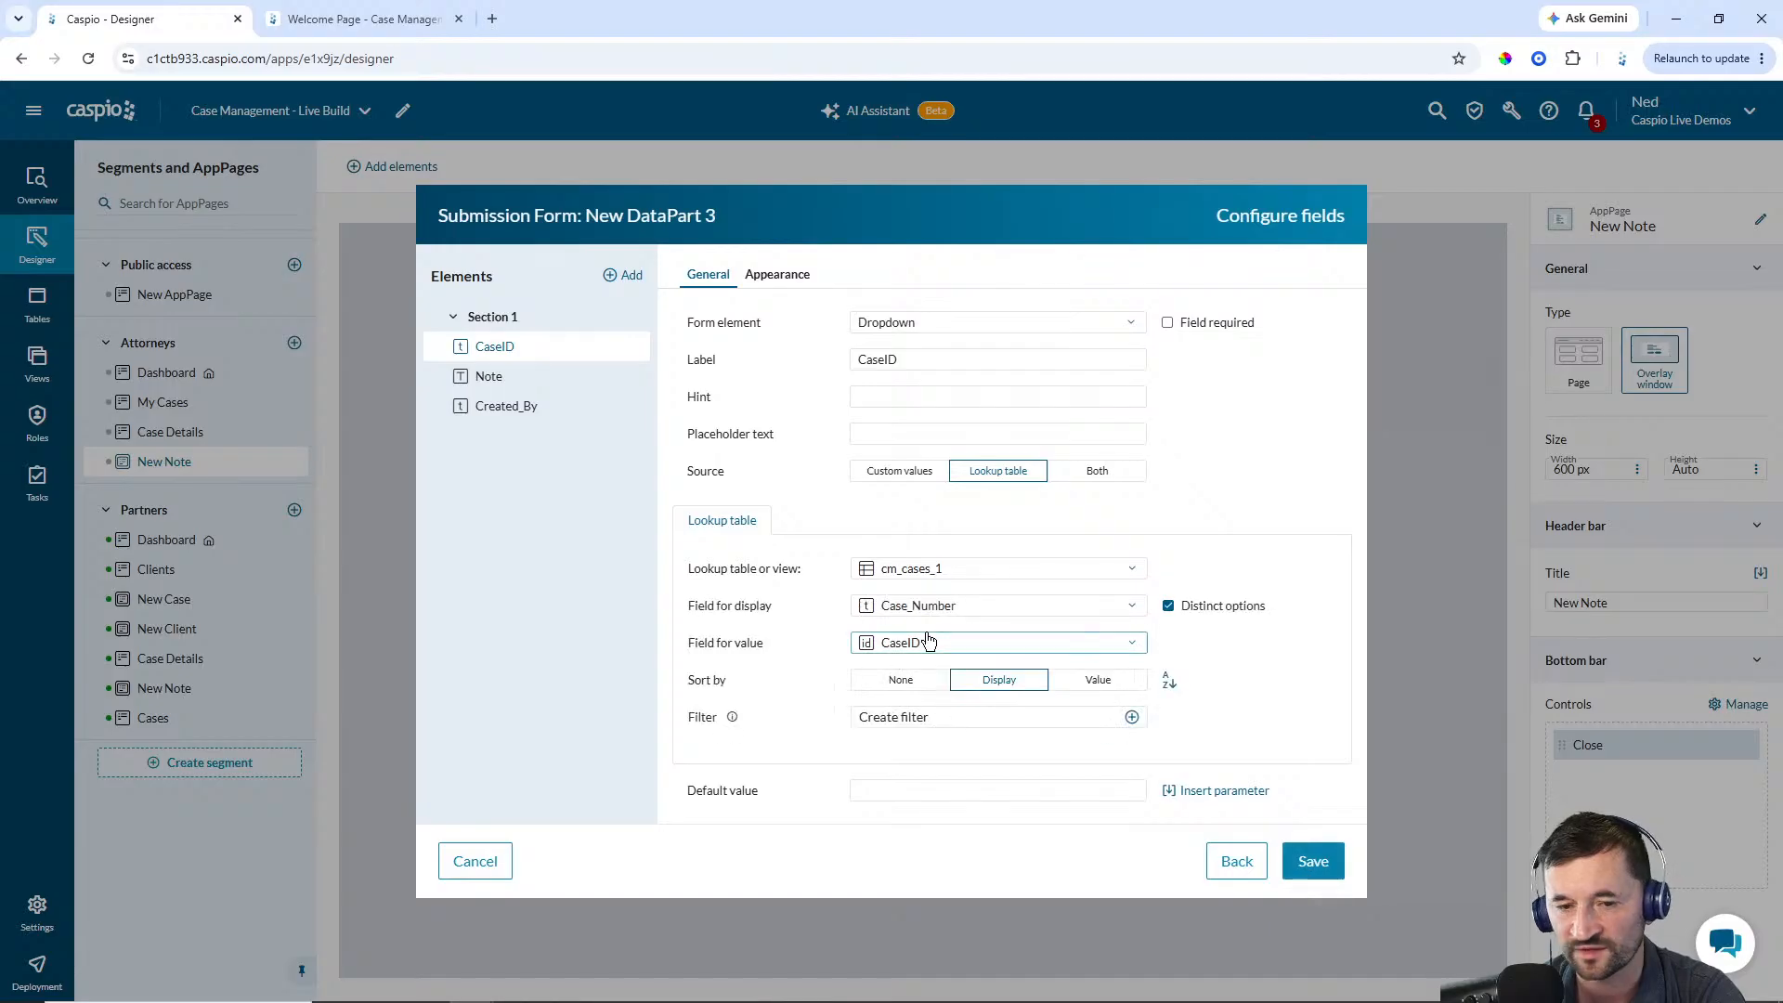
Make CaseID a hidden field whose default value is the CaseID DataPart field from Case Details' Attorney - Case Details
{"action": "left_click", "coordinate": [944, 324]}
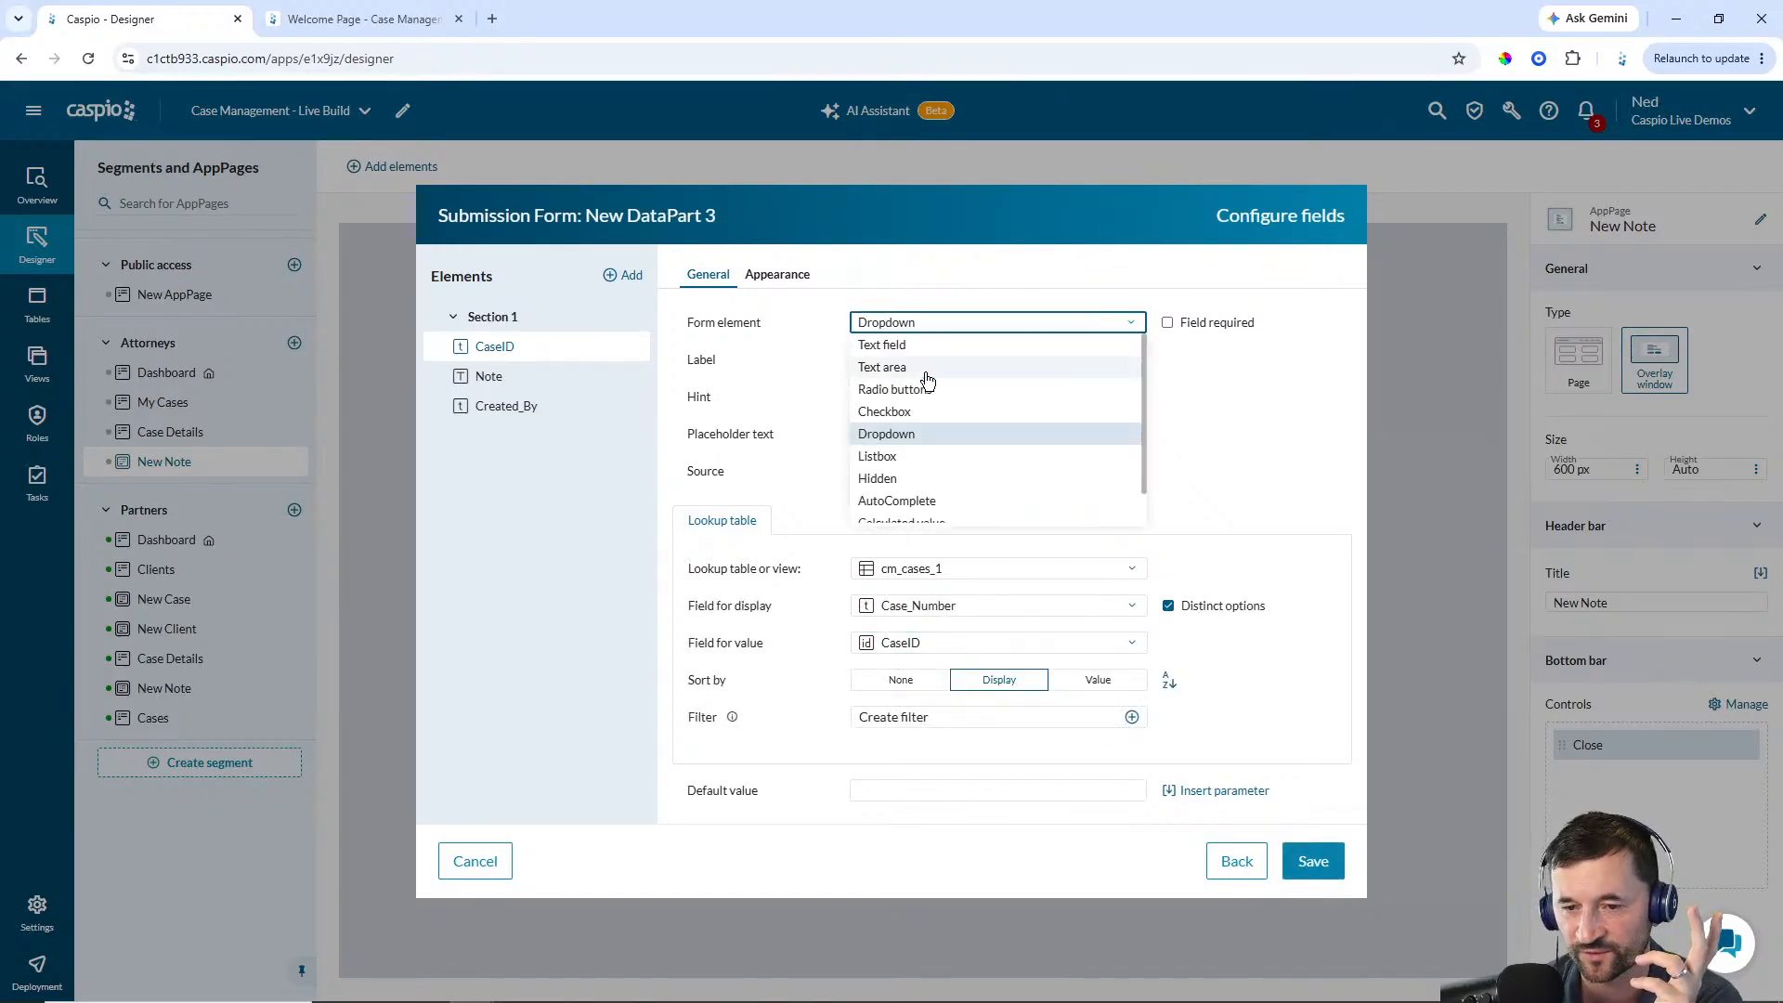
{"action": "left_click", "coordinate": [889, 474]}
{"action": "left_click", "coordinate": [1222, 361]}
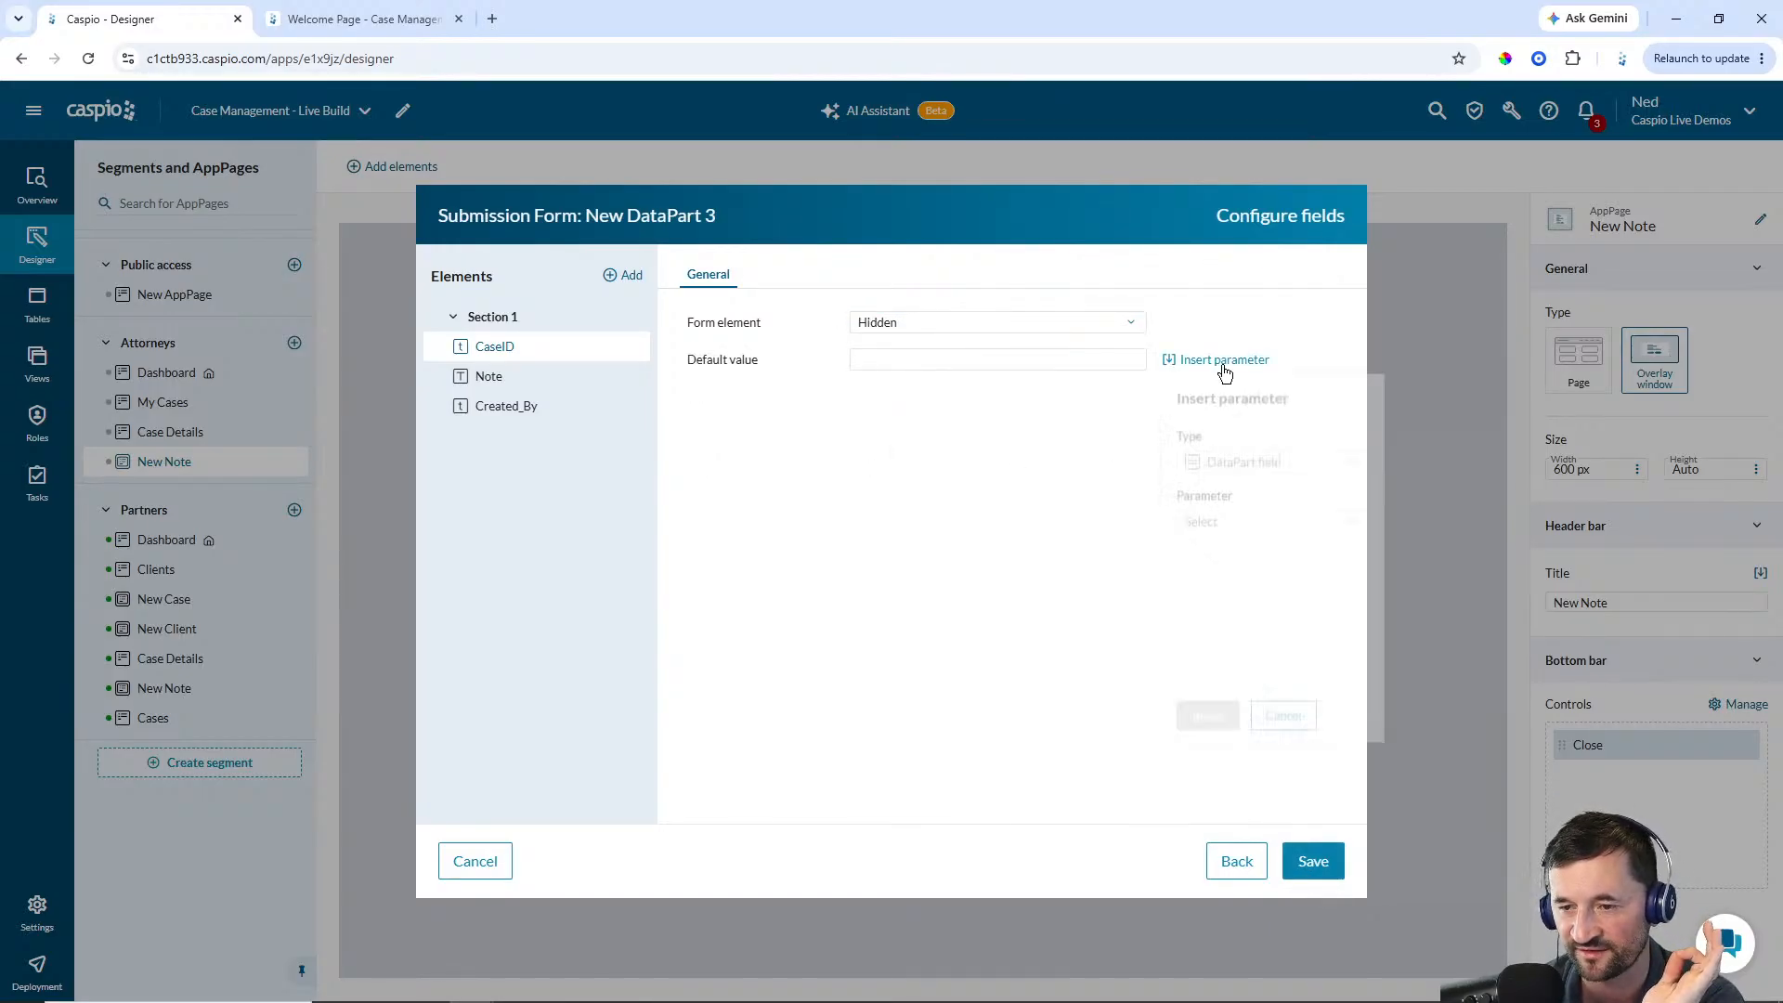
{"action": "left_click", "coordinate": [1231, 468]}
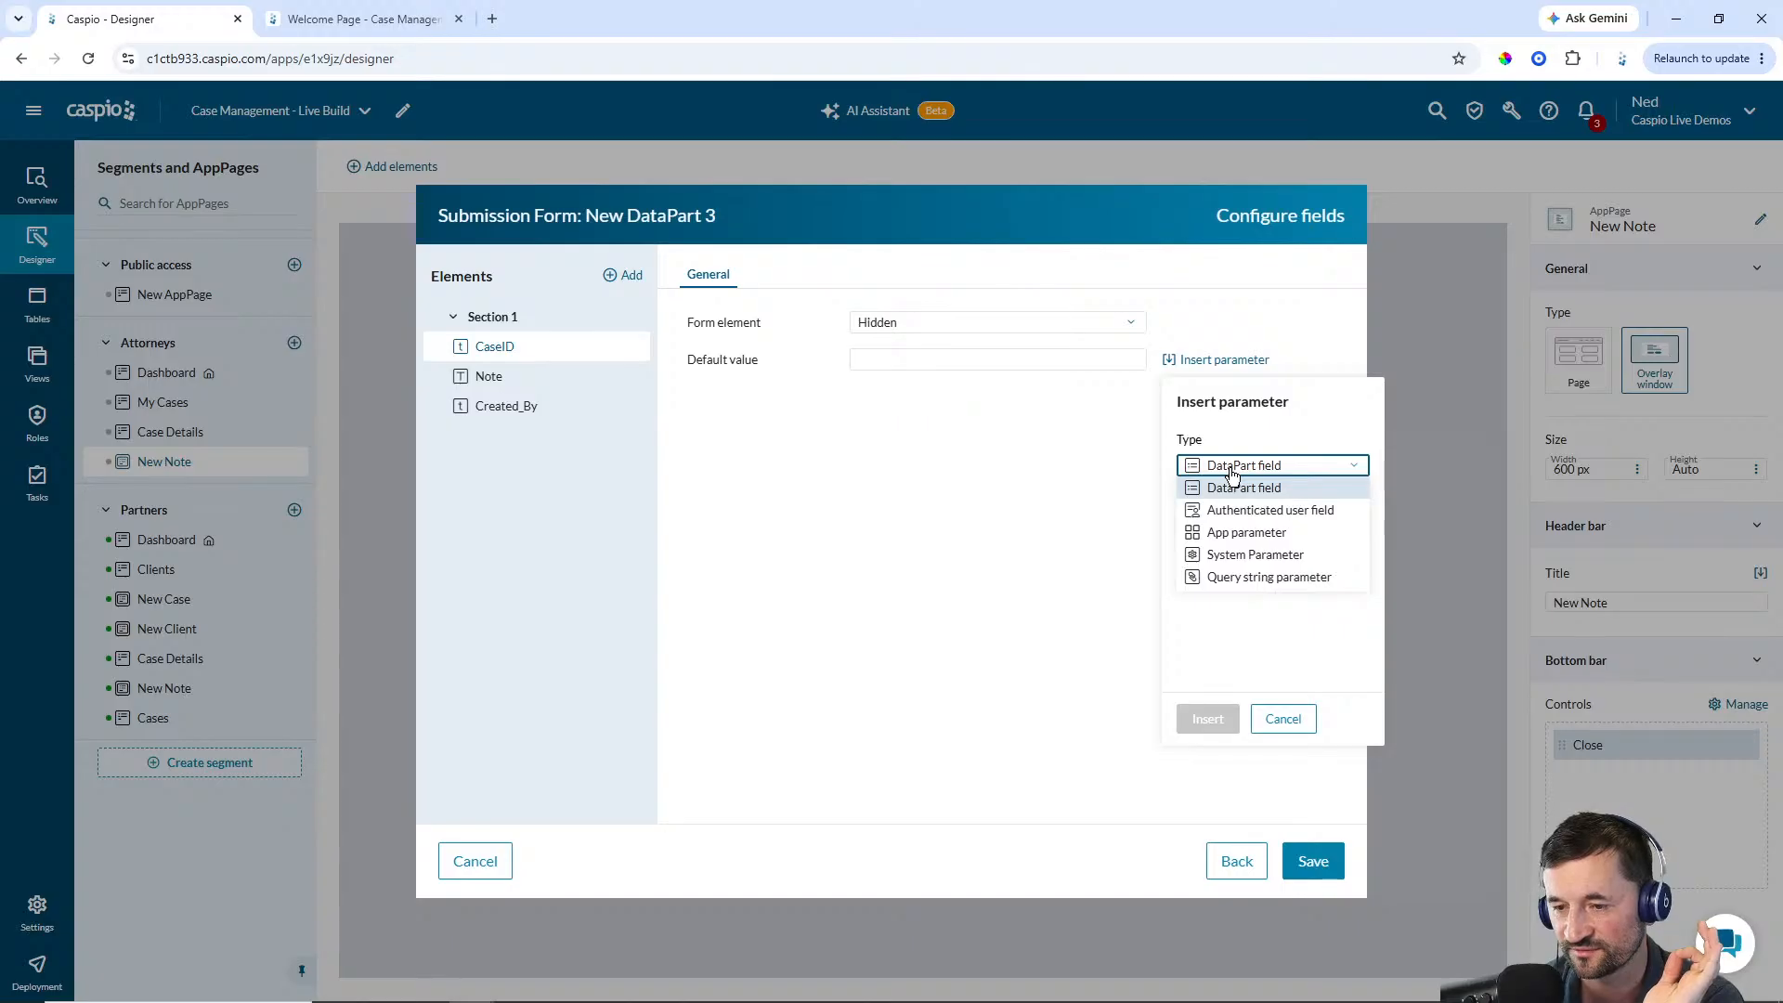
{"action": "left_click", "coordinate": [1234, 487]}
{"action": "left_click", "coordinate": [1233, 525]}
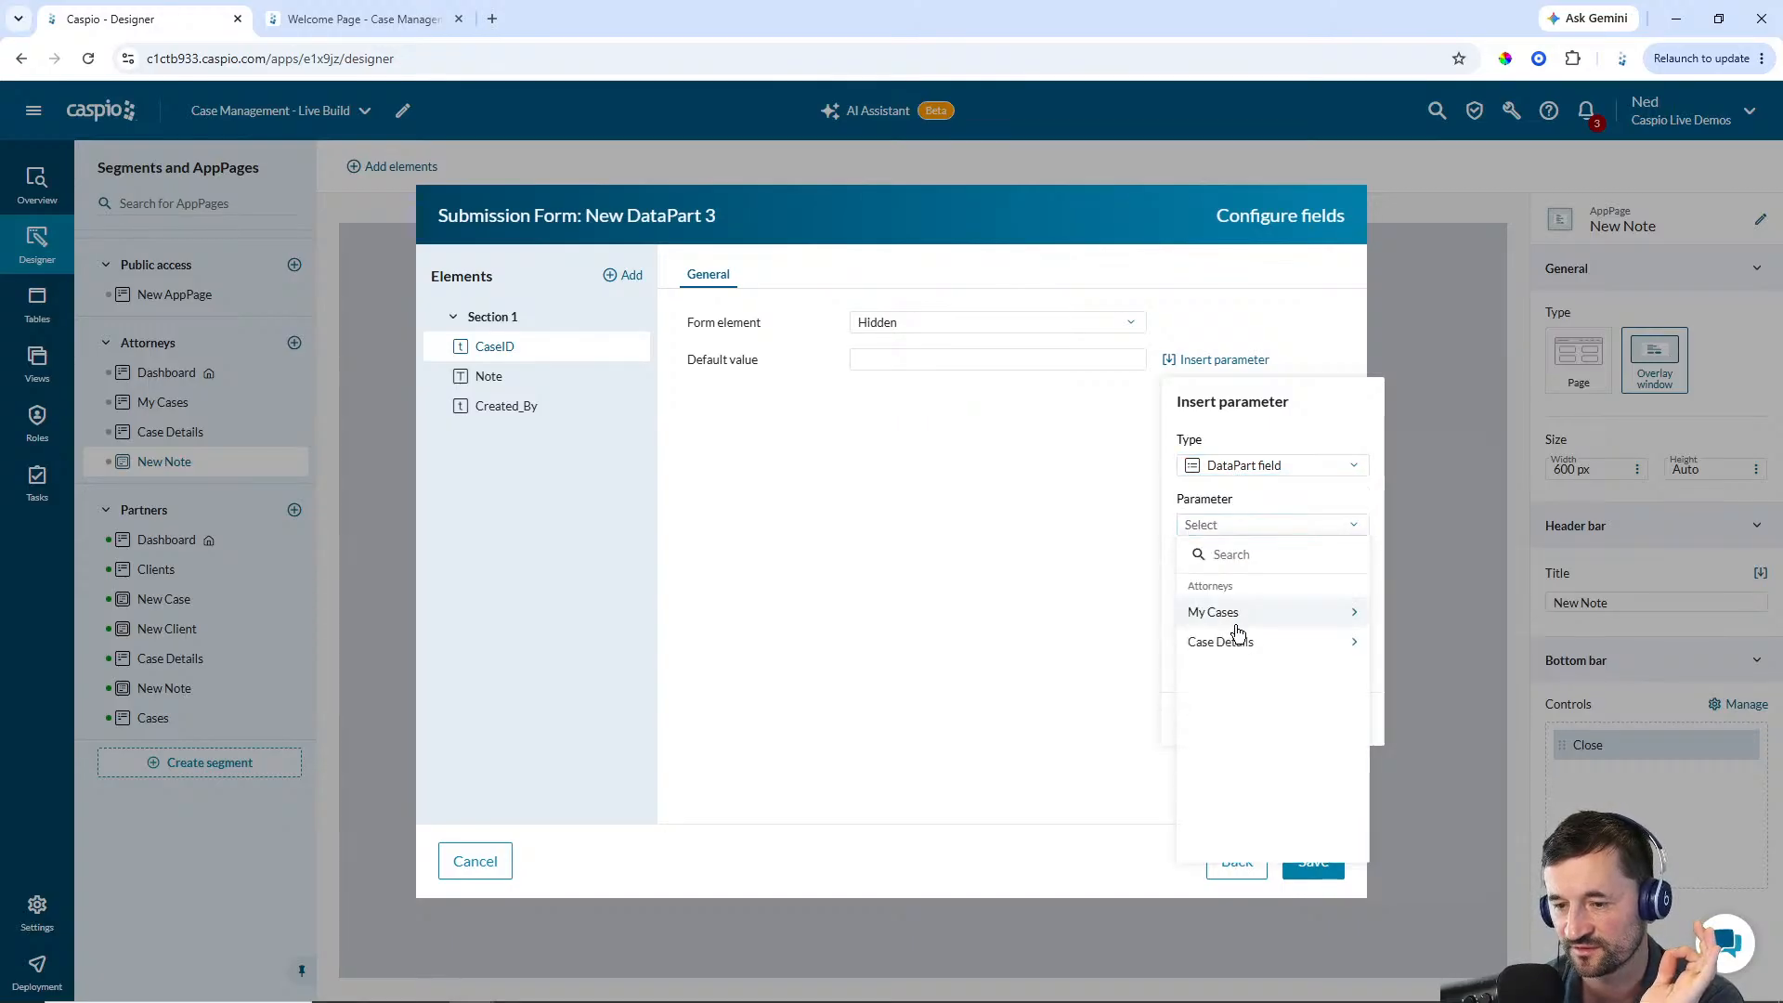
{"action": "left_click", "coordinate": [1232, 648]}
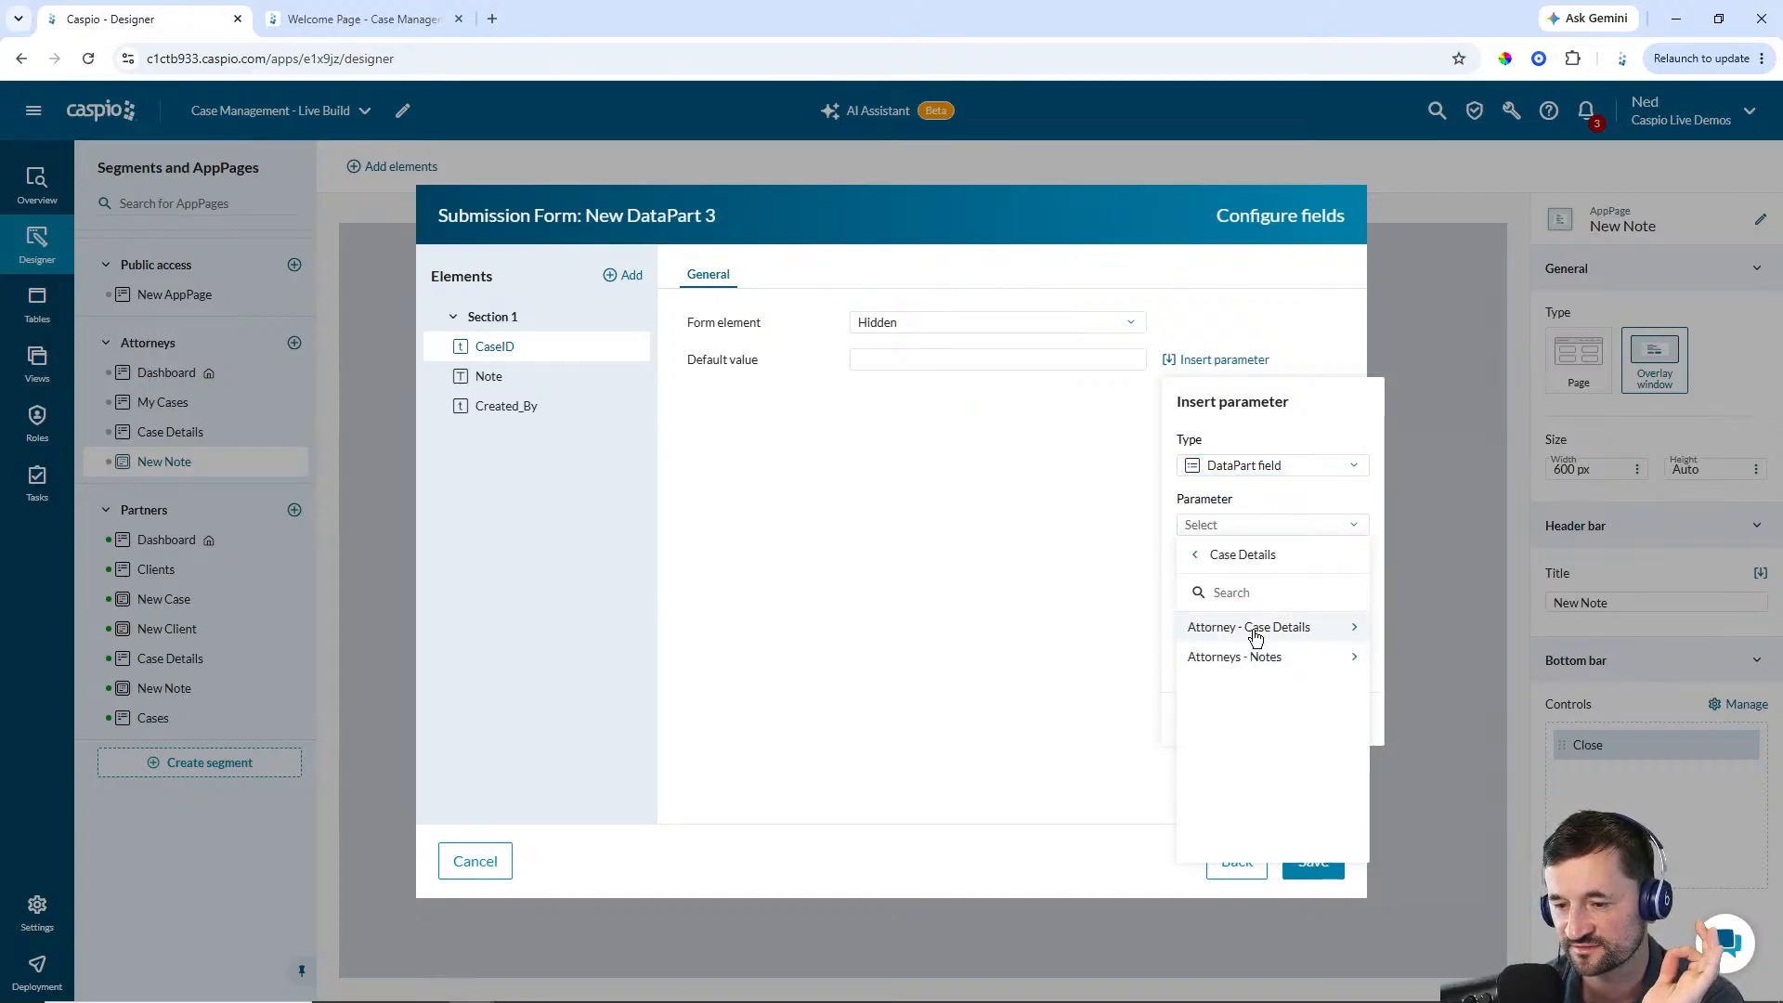
{"action": "left_click", "coordinate": [1256, 630]}
{"action": "left_click", "coordinate": [1248, 628]}
{"action": "left_click", "coordinate": [1207, 717]}
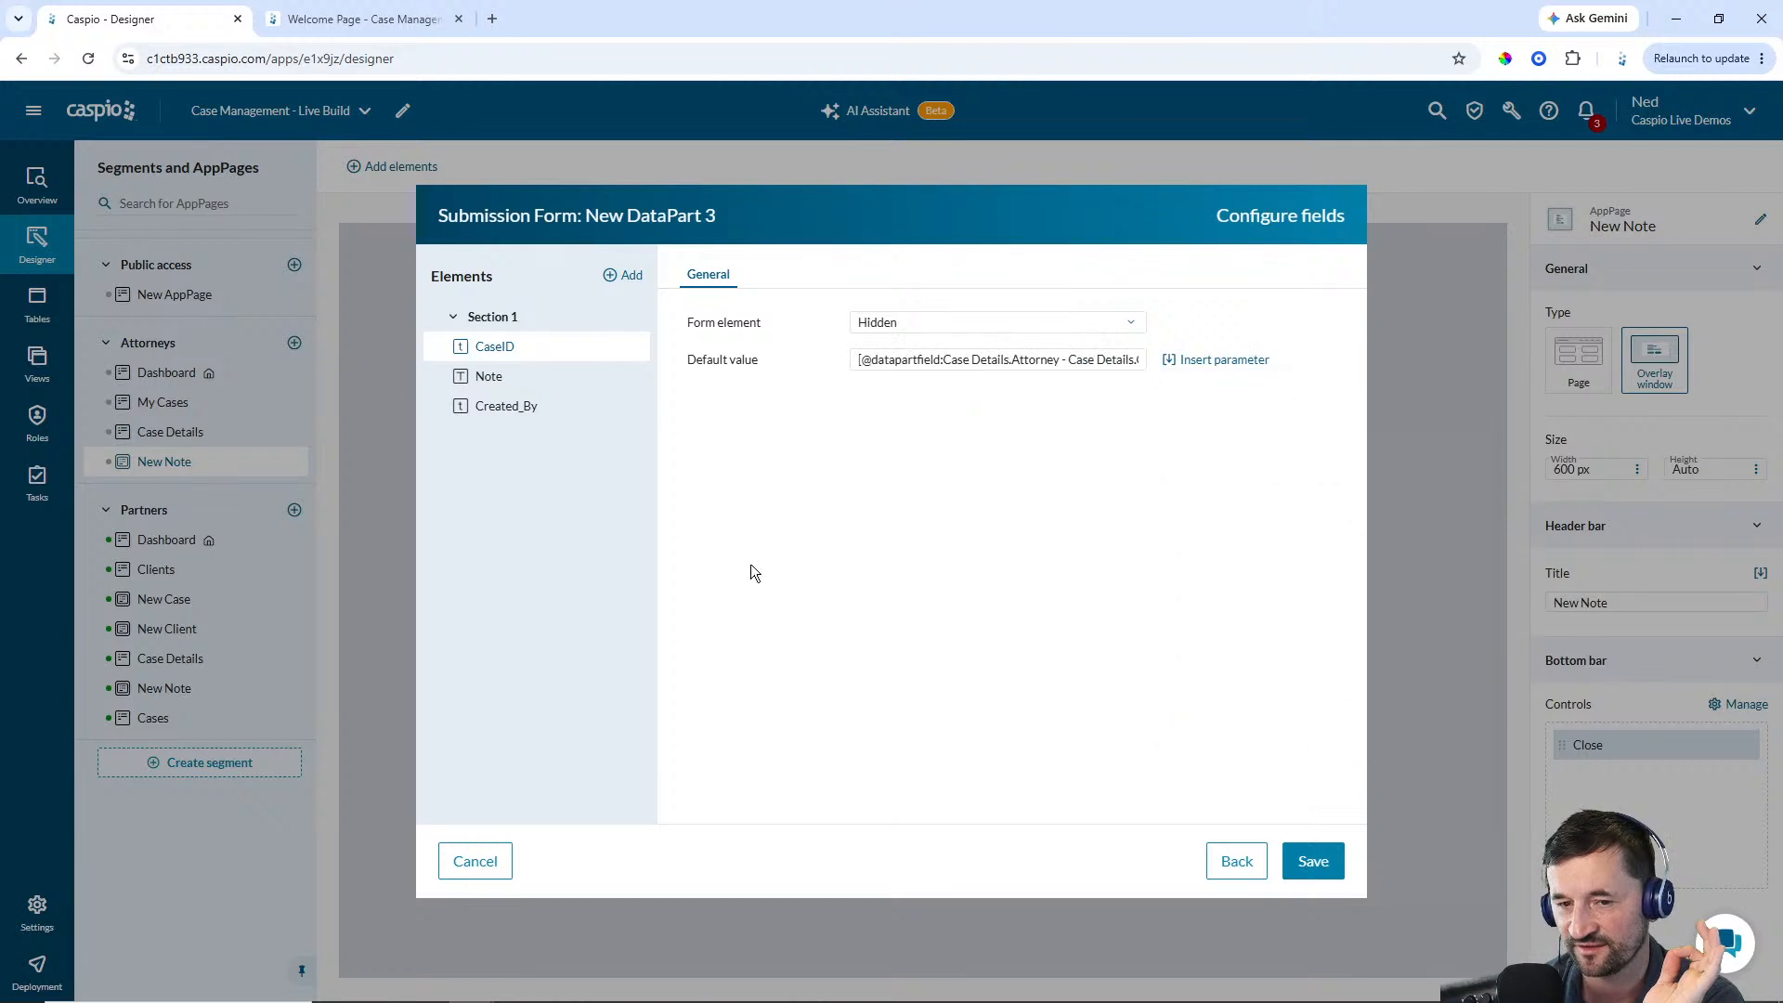
Change the Note field's form element to a text area
{"action": "left_click", "coordinate": [518, 378]}
{"action": "left_click", "coordinate": [911, 322]}
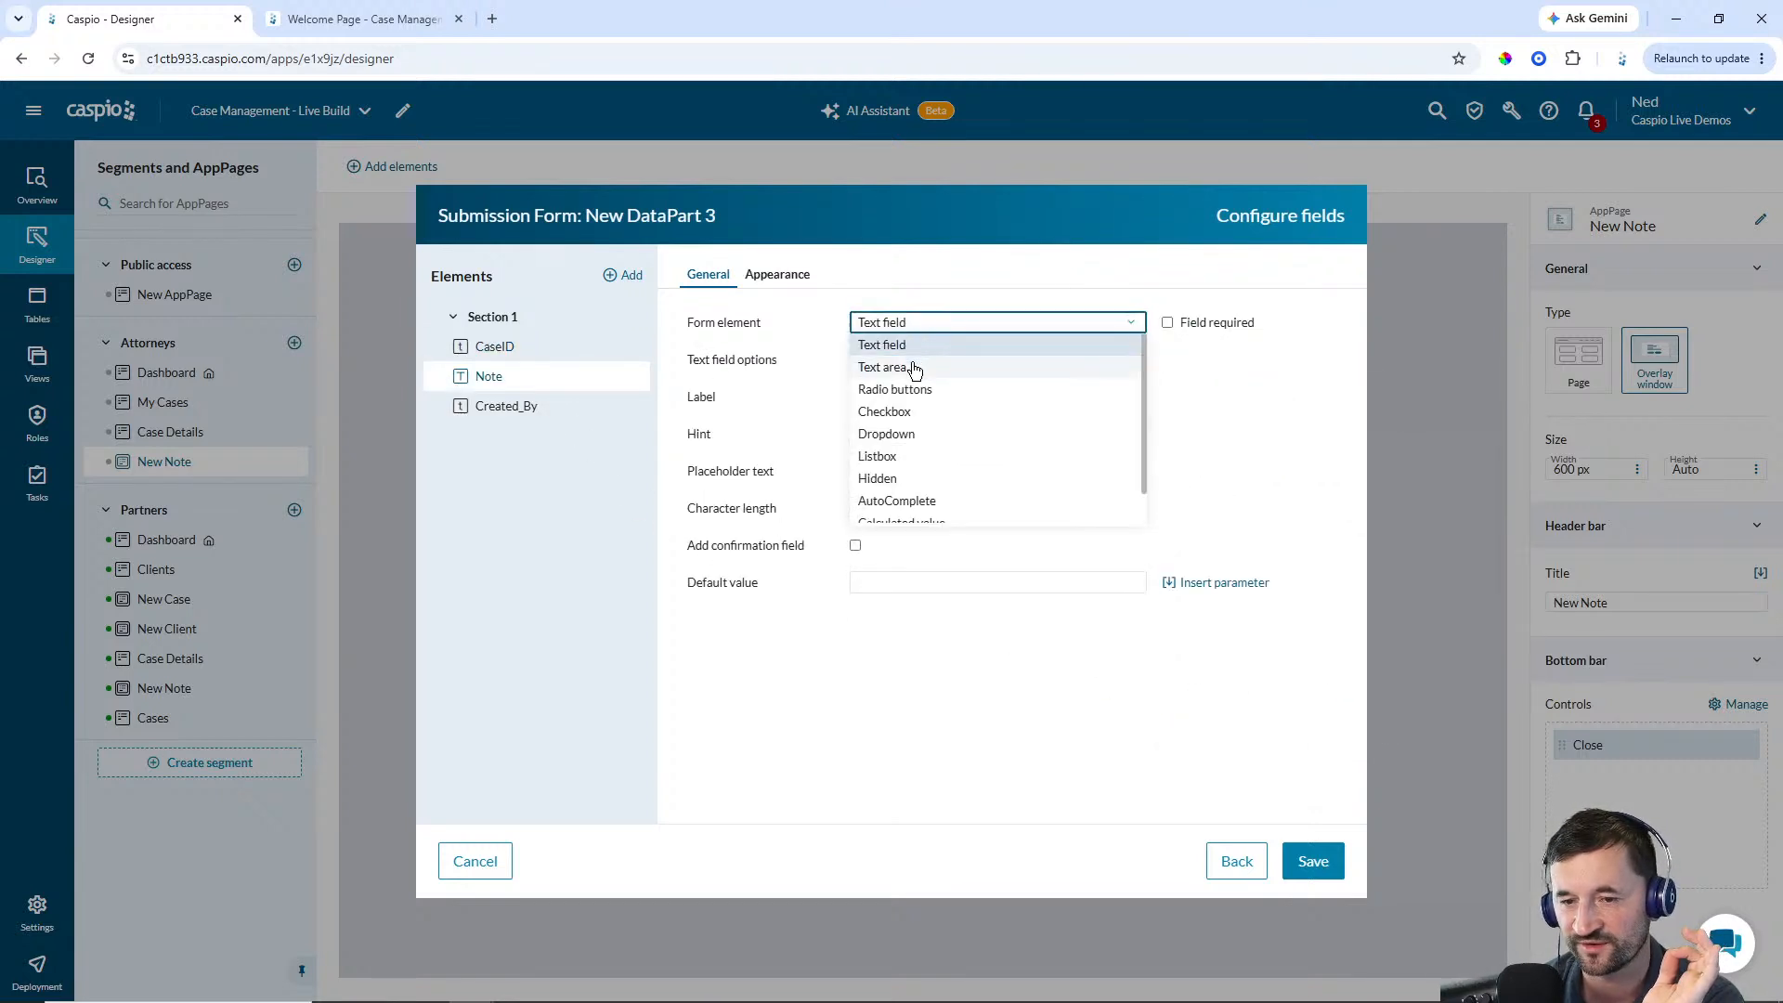
{"action": "left_click", "coordinate": [891, 368]}
{"action": "left_click", "coordinate": [777, 274]}
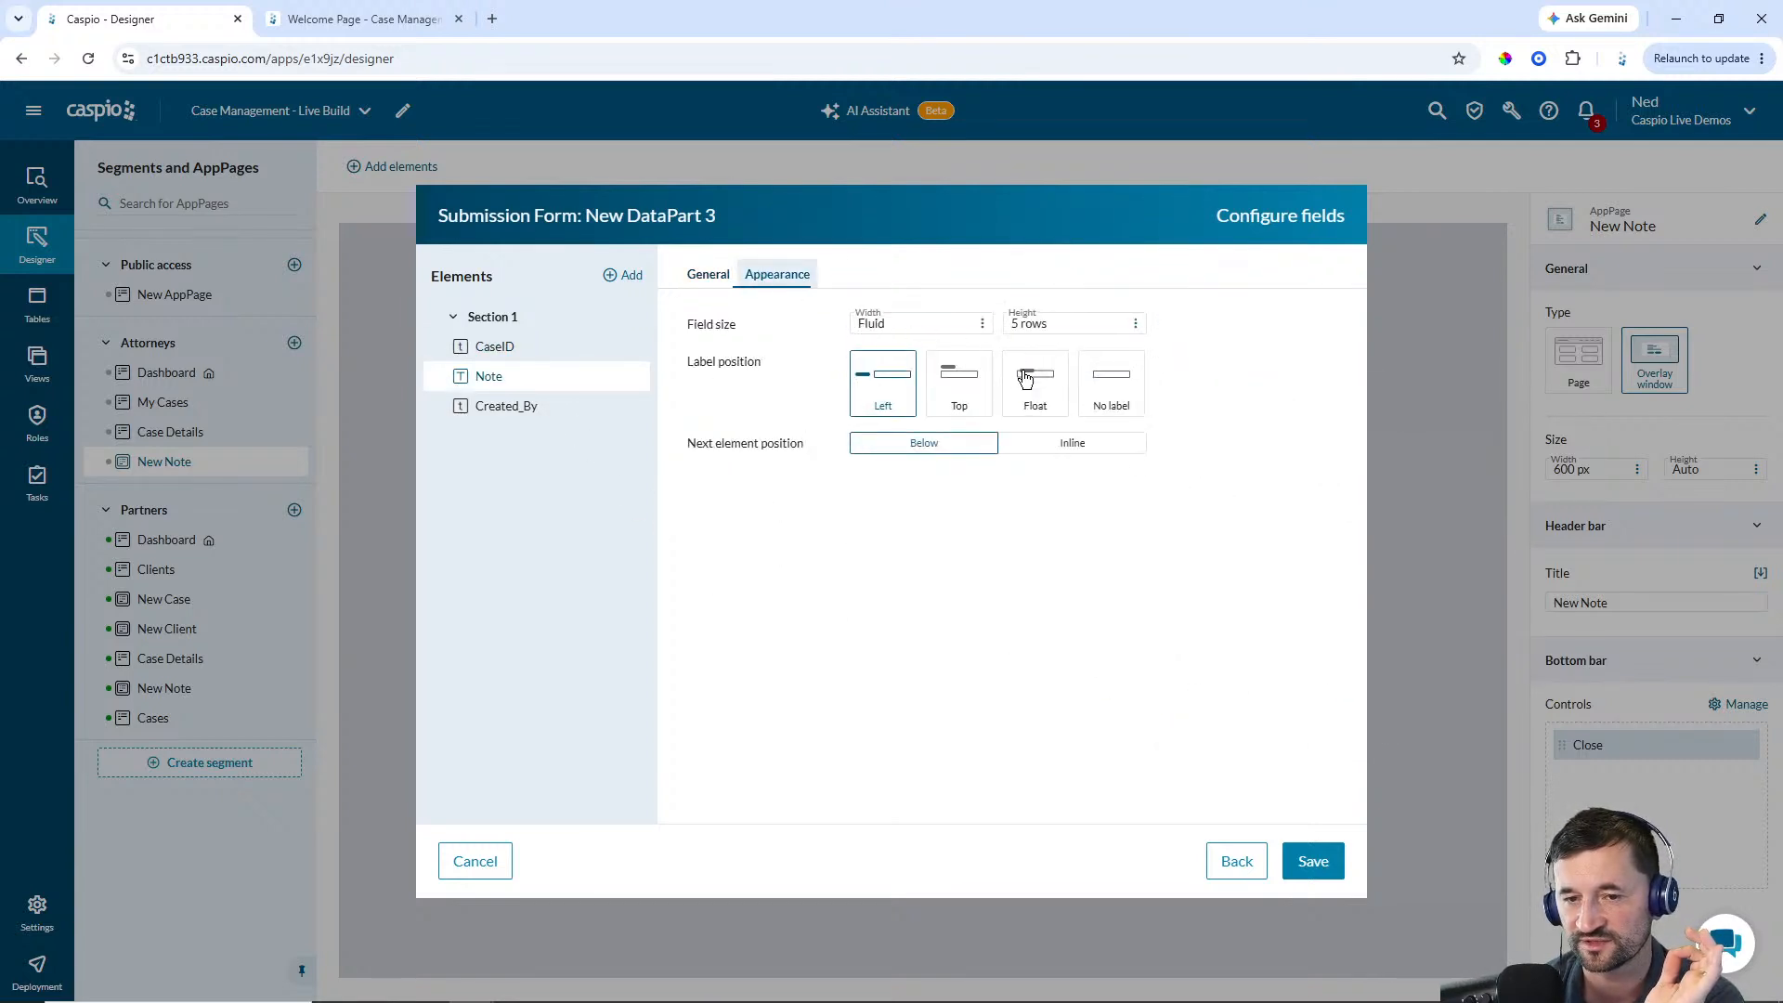
{"action": "left_click", "coordinate": [708, 275]}
Make Created_By hidden with the authenticated user's UserGUID as default value, and save the form
{"action": "left_click", "coordinate": [543, 406]}
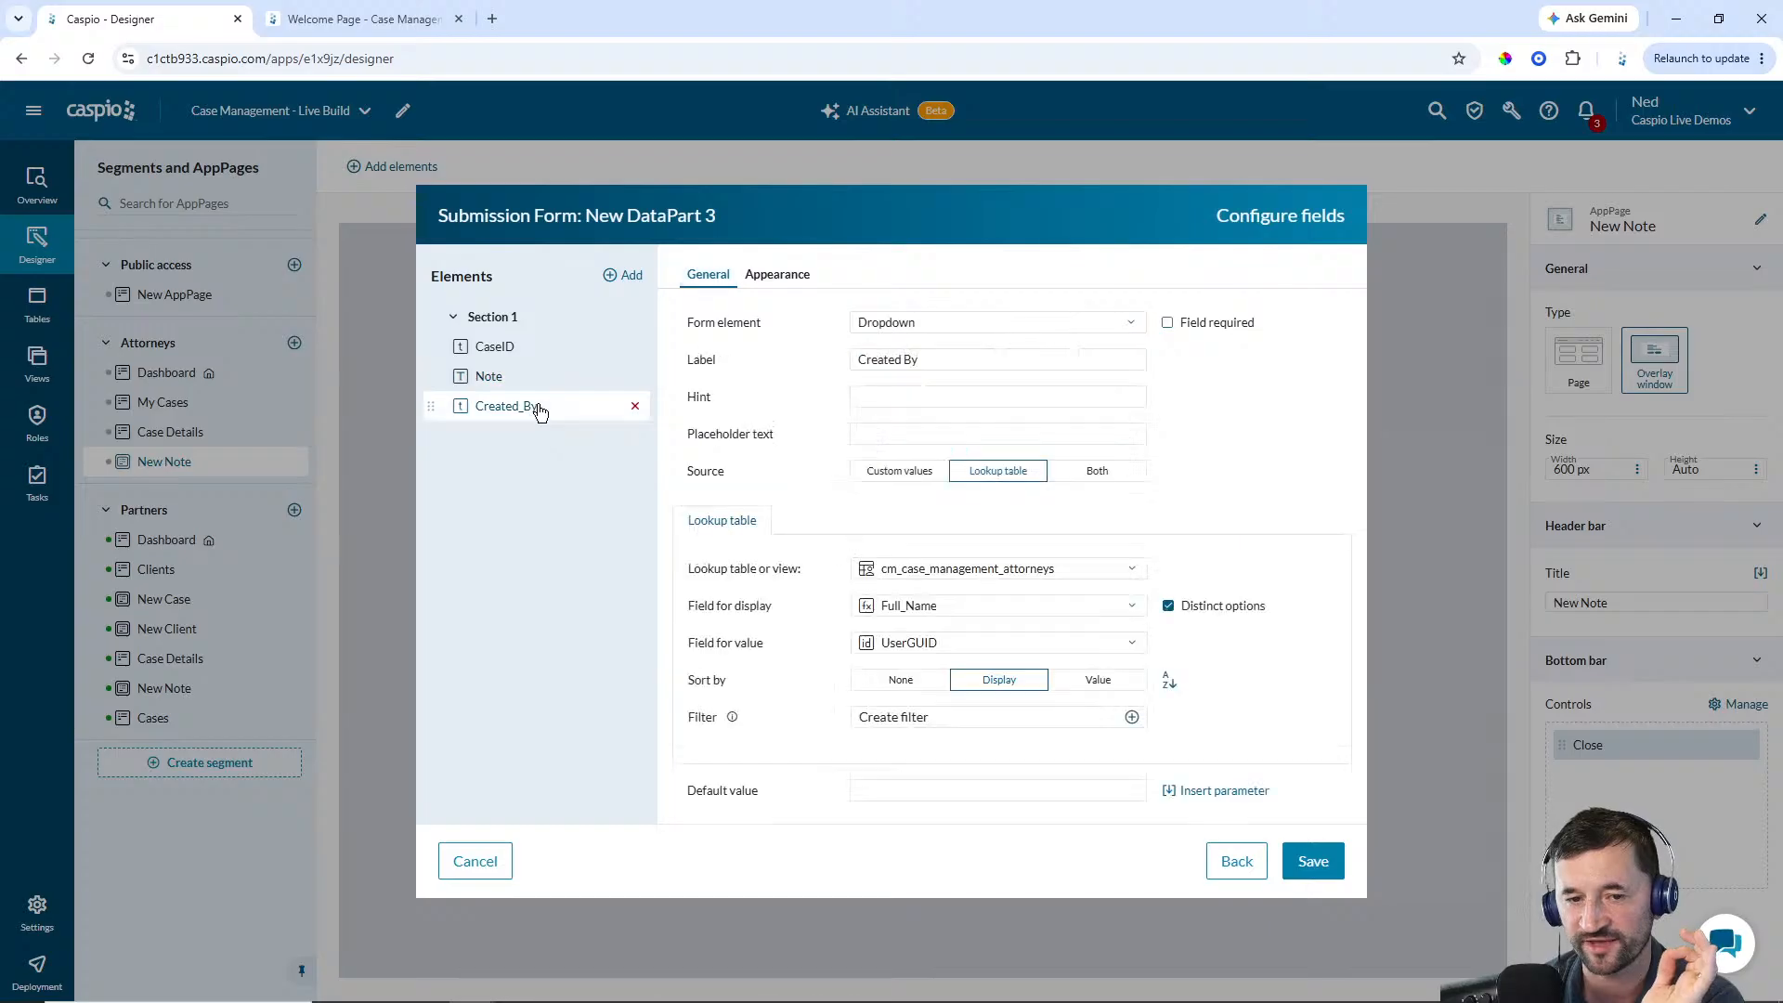
{"action": "left_click", "coordinate": [923, 324]}
{"action": "left_click", "coordinate": [880, 478]}
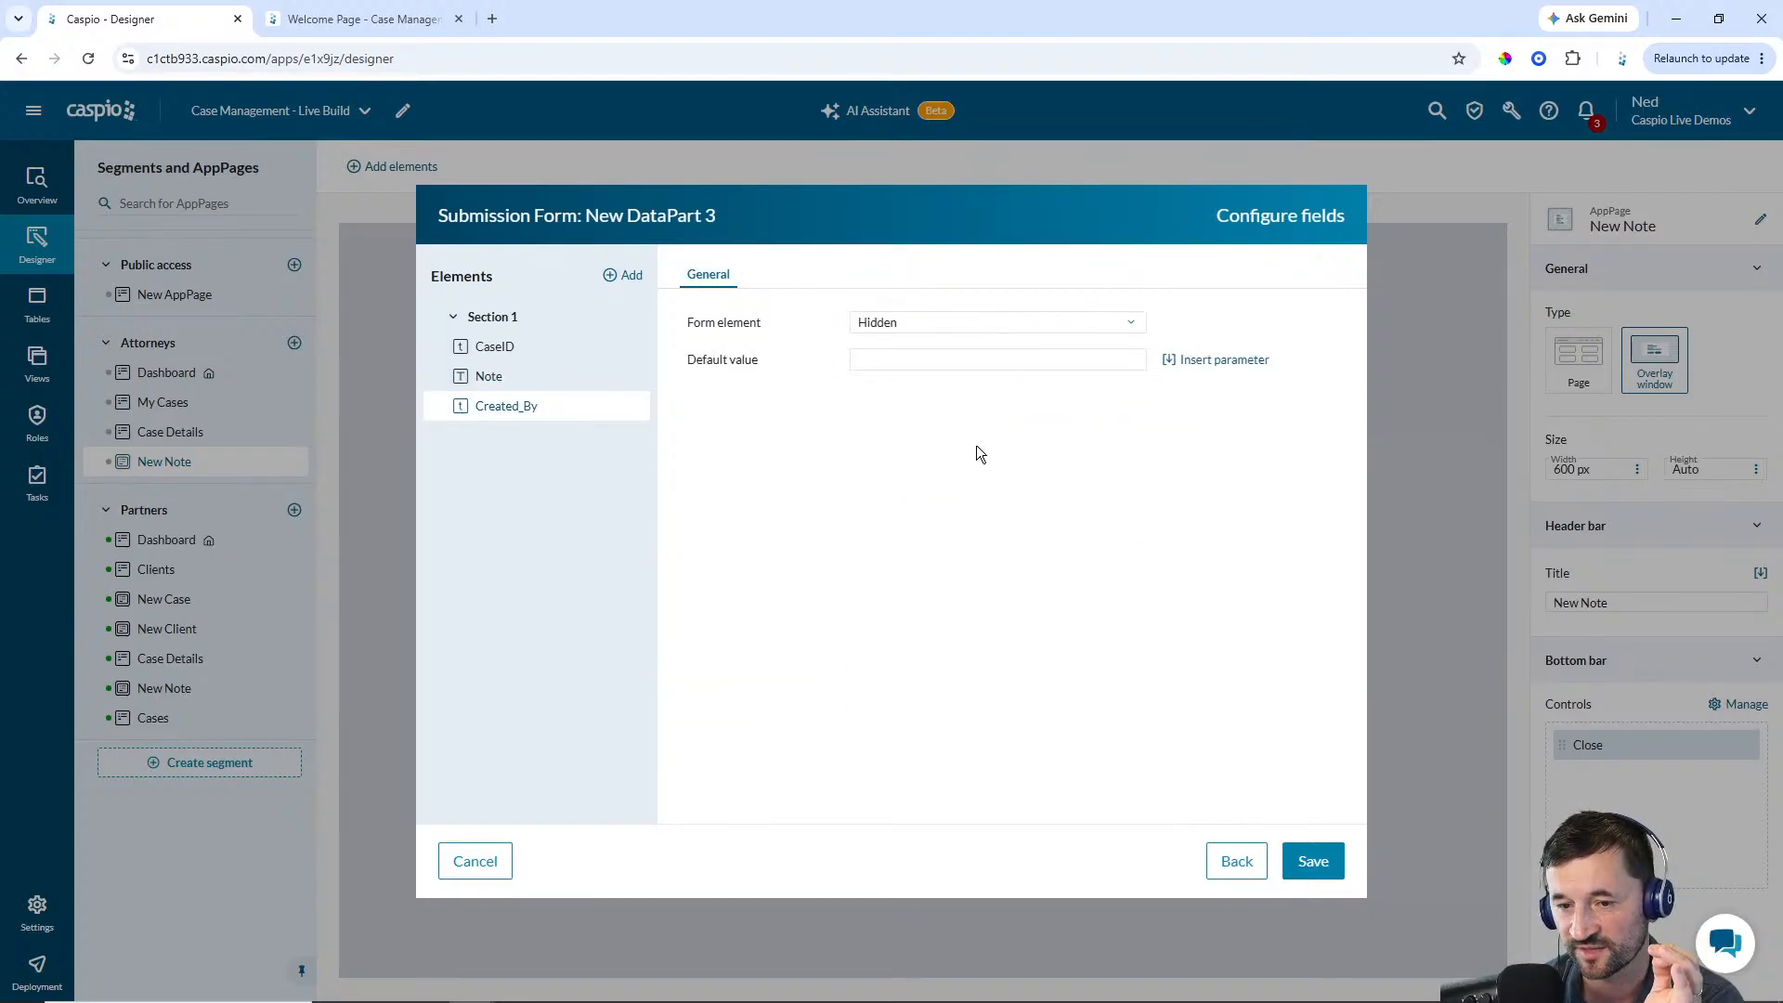
{"action": "left_click", "coordinate": [1211, 362]}
{"action": "left_click", "coordinate": [1234, 465]}
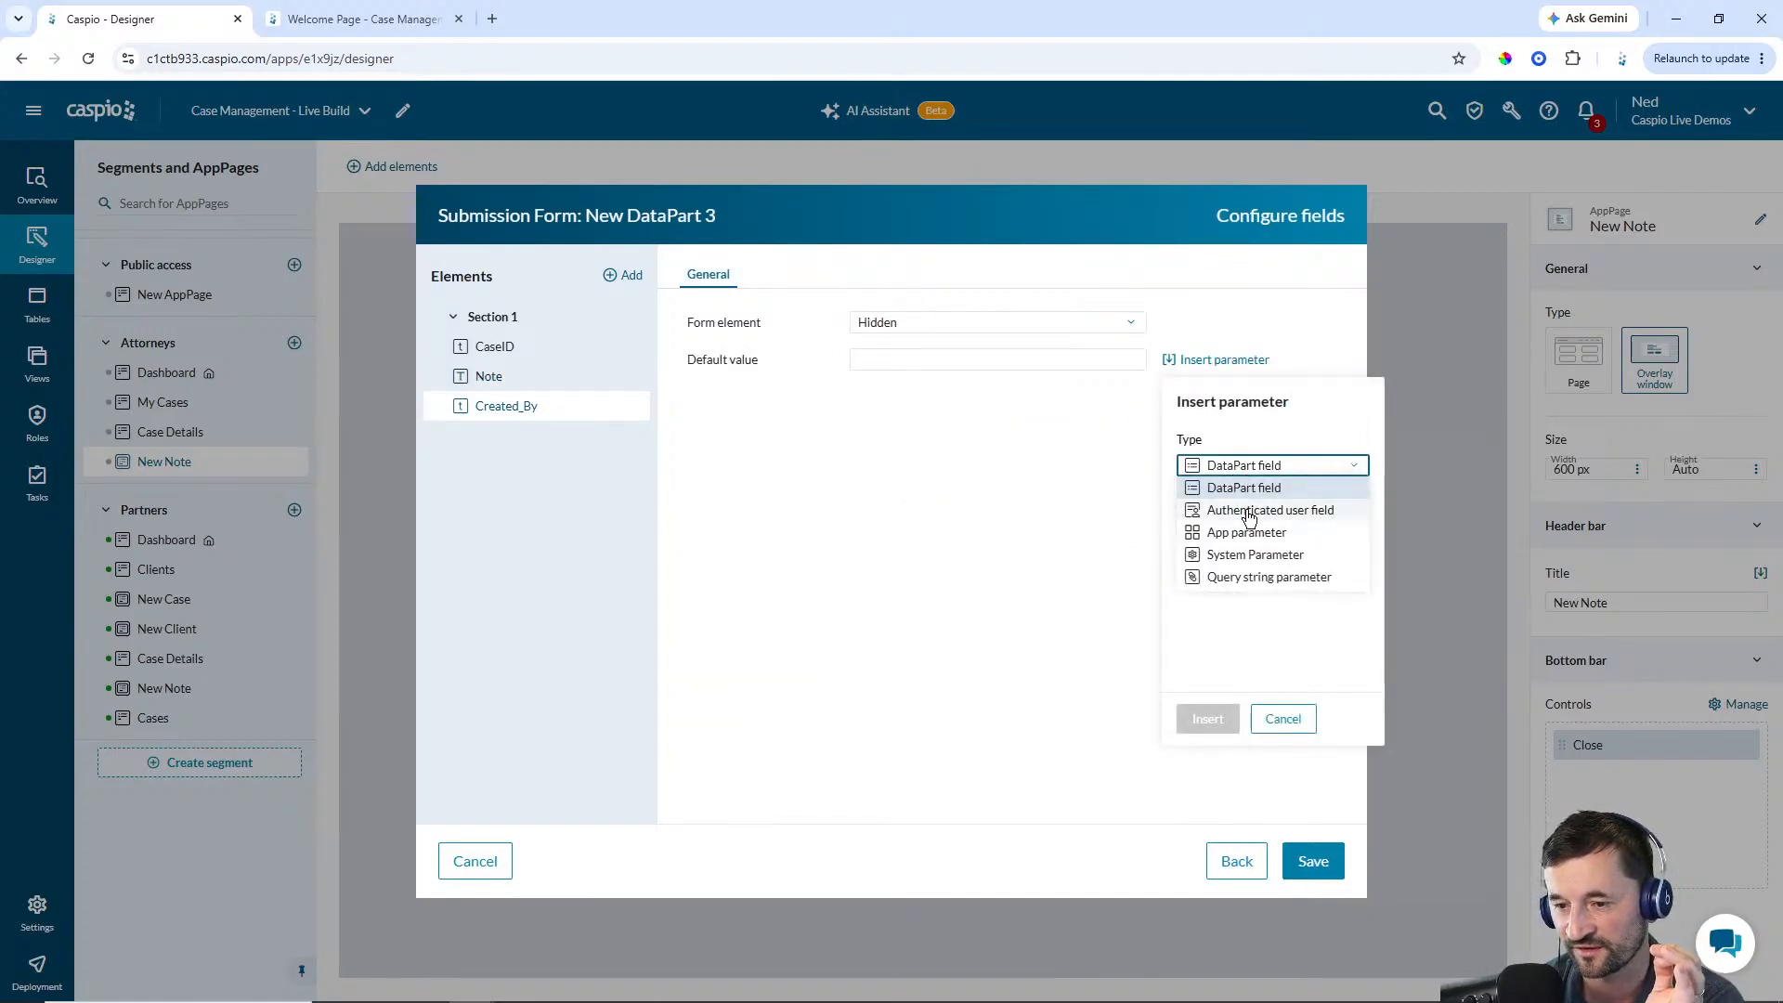
{"action": "left_click", "coordinate": [1245, 510]}
{"action": "left_click", "coordinate": [1212, 720]}
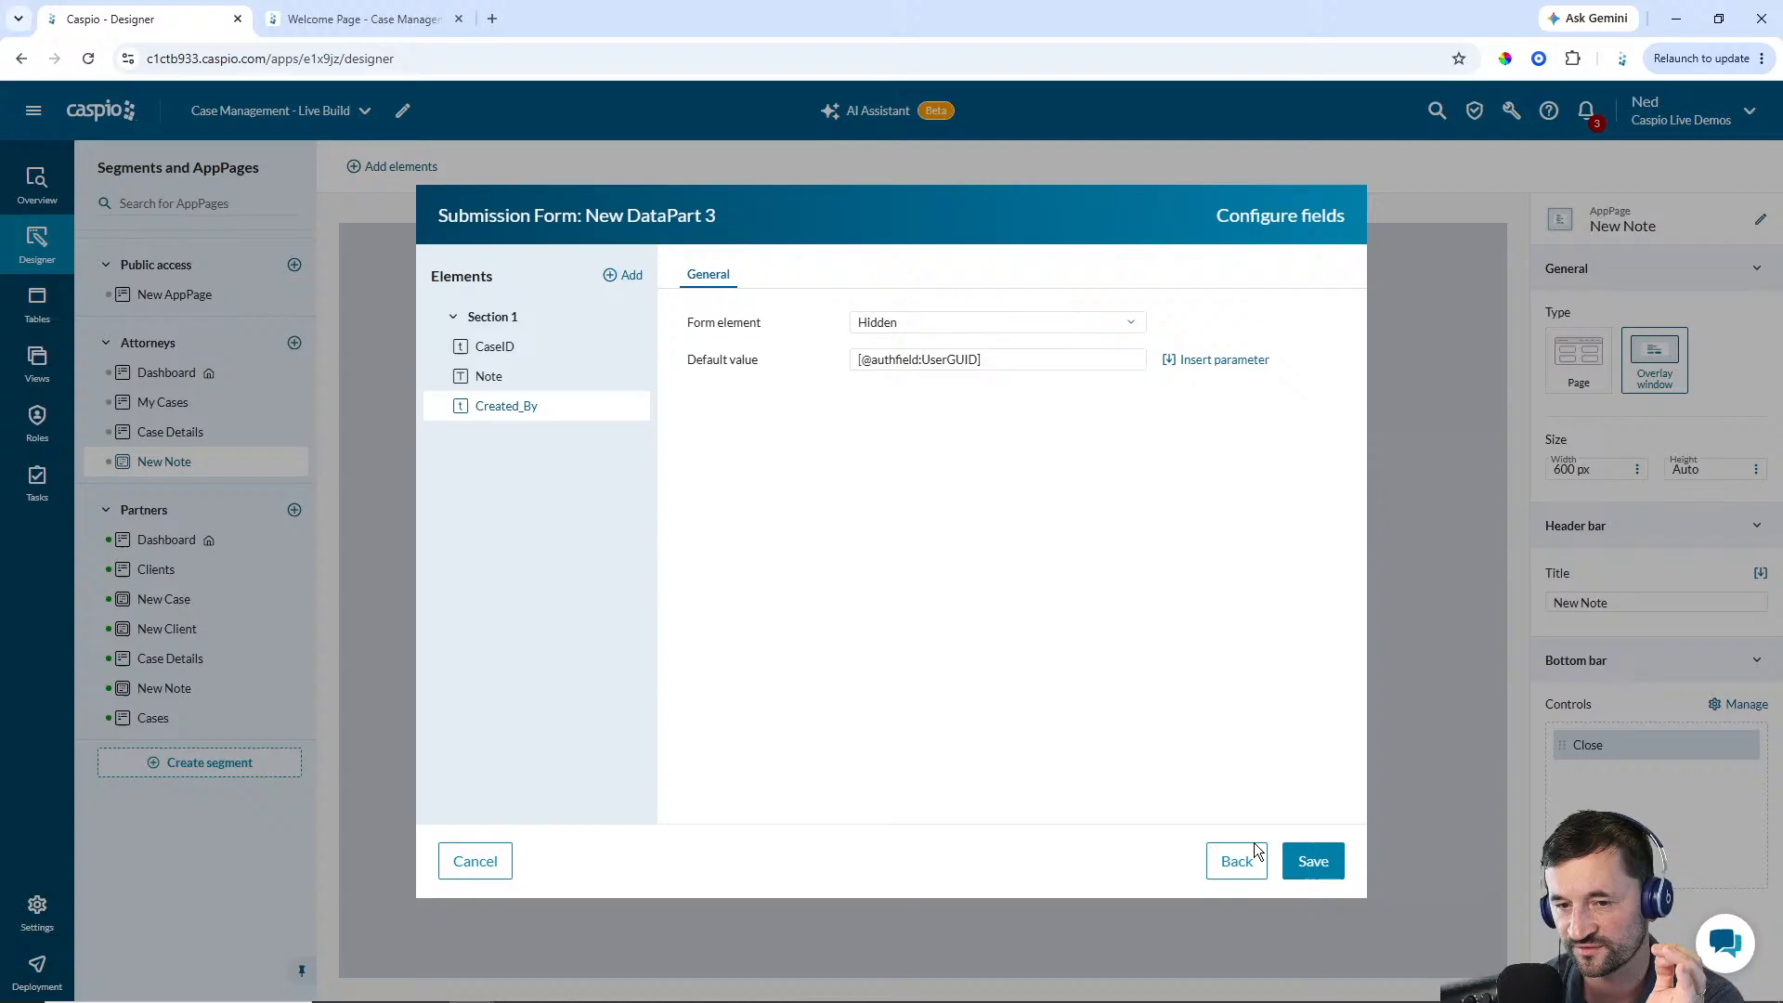
{"action": "left_click", "coordinate": [1311, 860]}
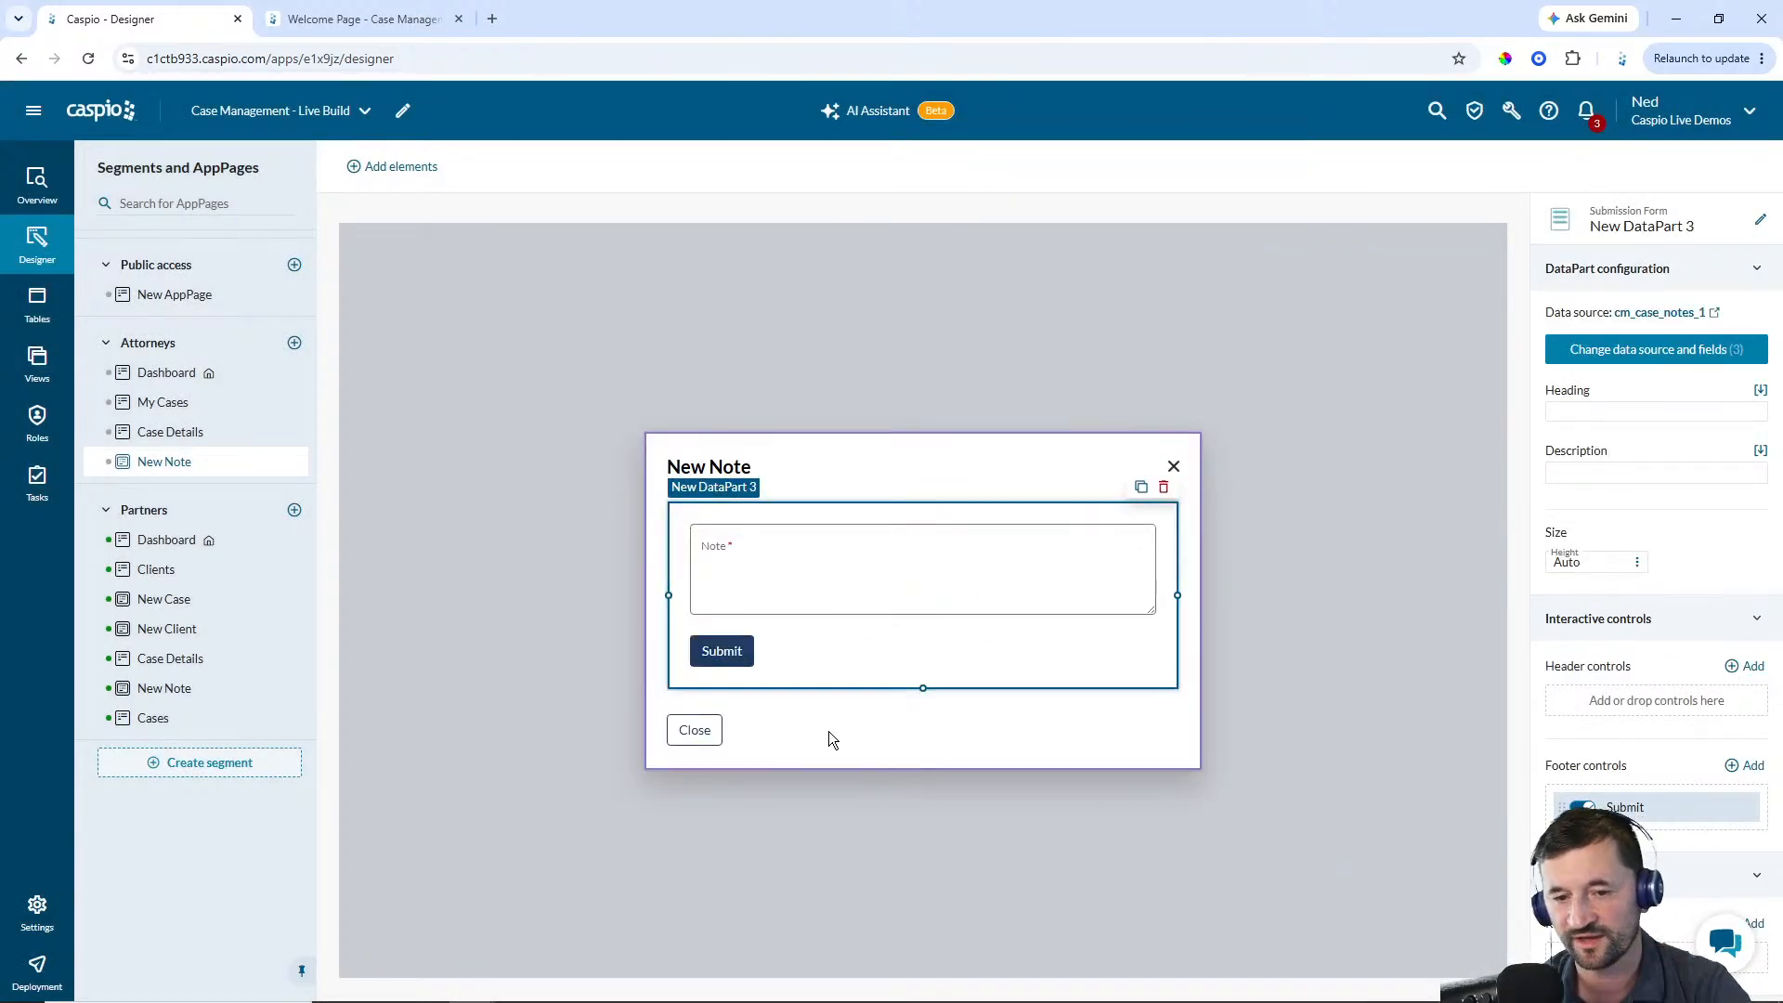
Rename the submission form DataPart to Attorney - New Note
{"action": "left_click", "coordinate": [1759, 223]}
{"action": "type", "text": "Attorney - New Note"}
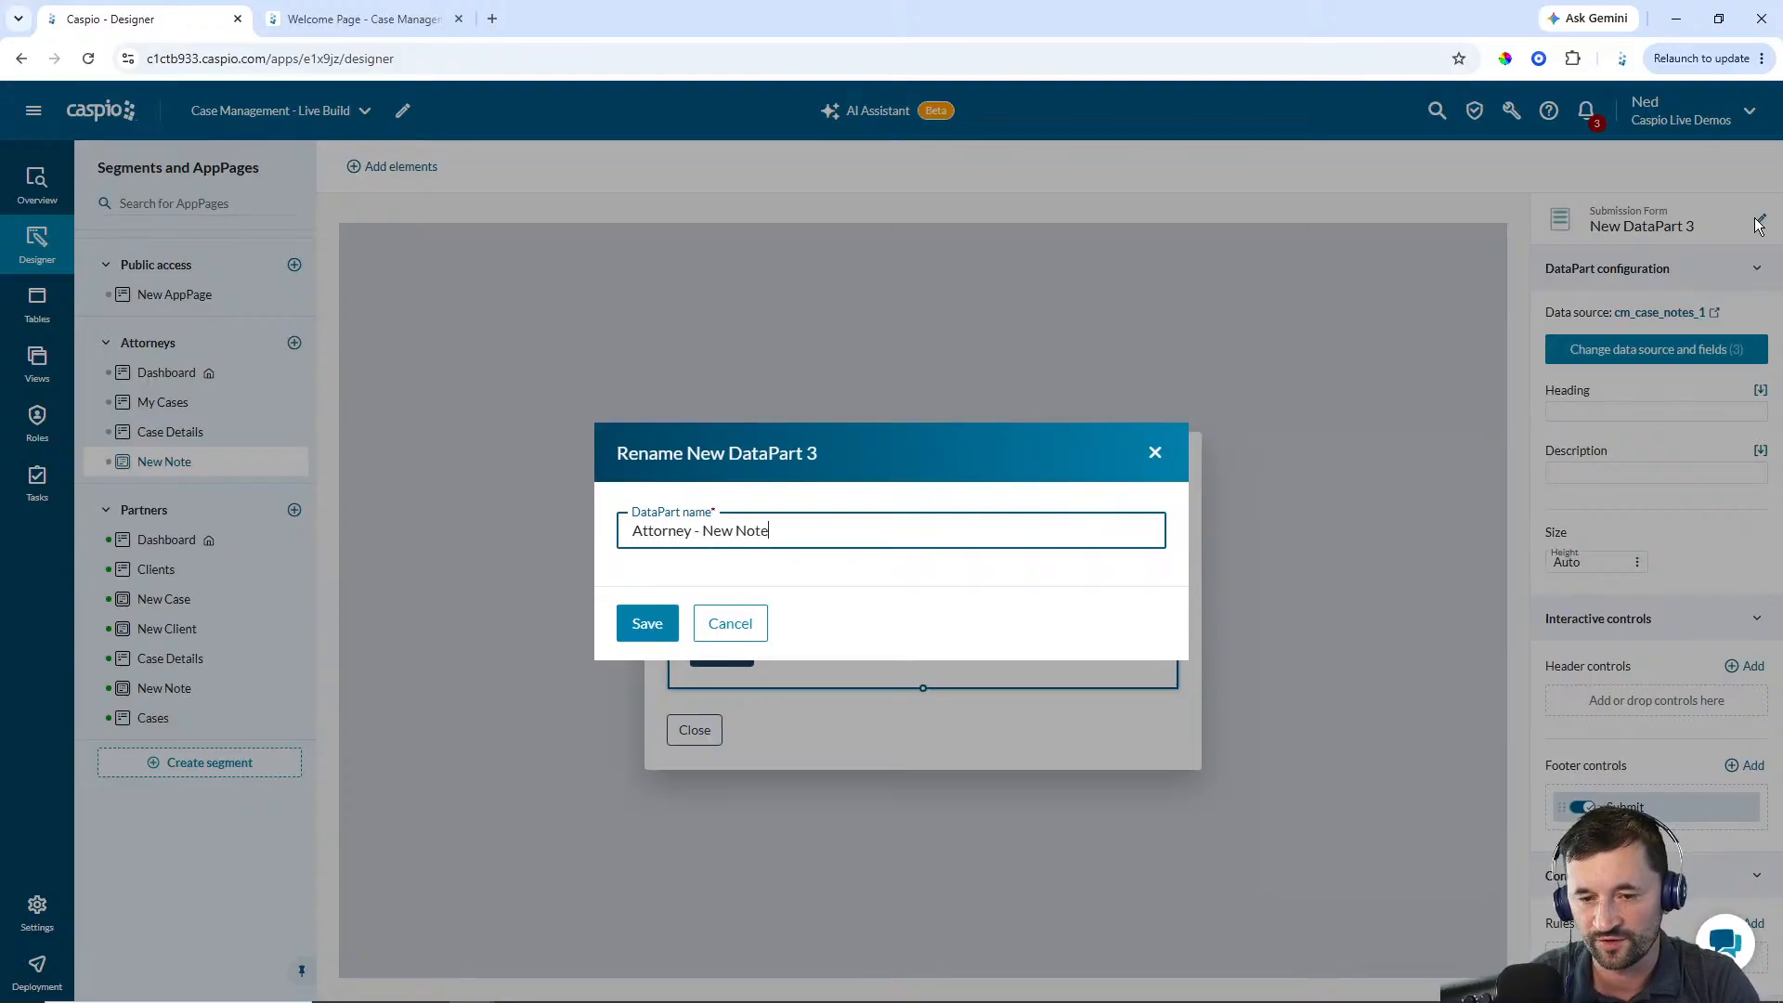
{"action": "key", "text": "Return"}
Move the form's Submit control into the overlay window's bottom bar and save
{"action": "left_click", "coordinate": [1080, 726]}
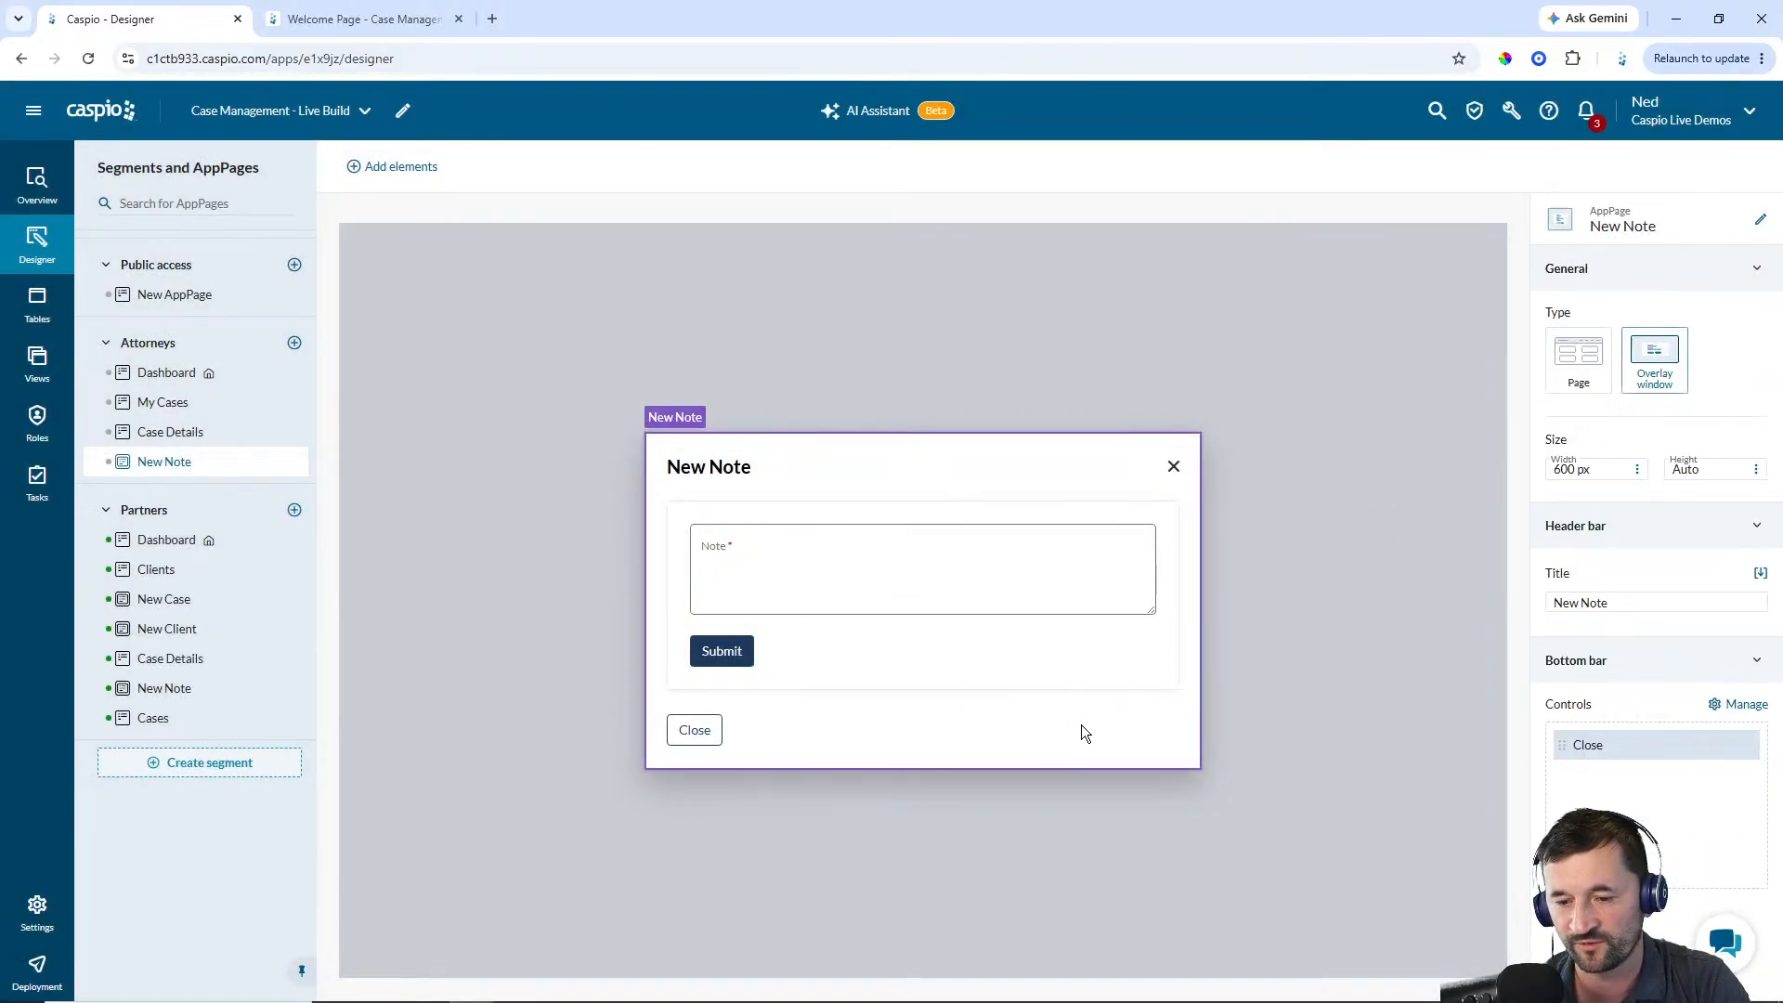
{"action": "left_click", "coordinate": [1739, 705]}
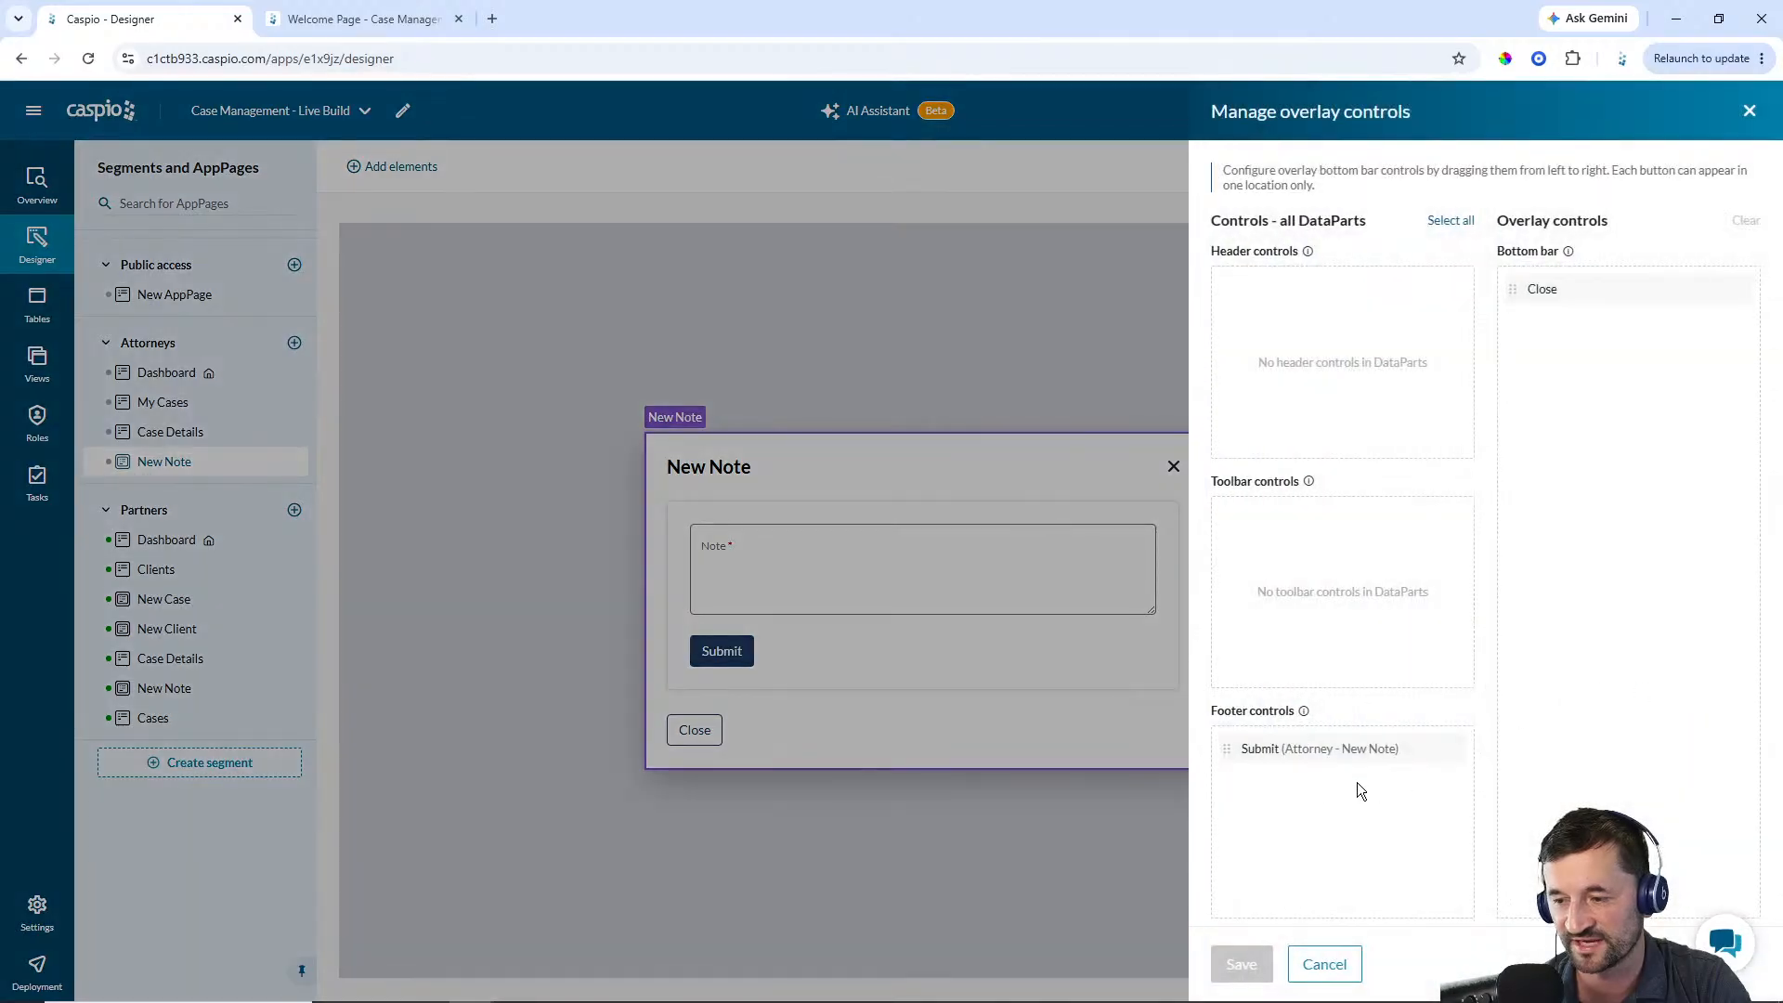
{"action": "left_click_drag", "start_coordinate": [1227, 750], "coordinate": [1579, 284]}
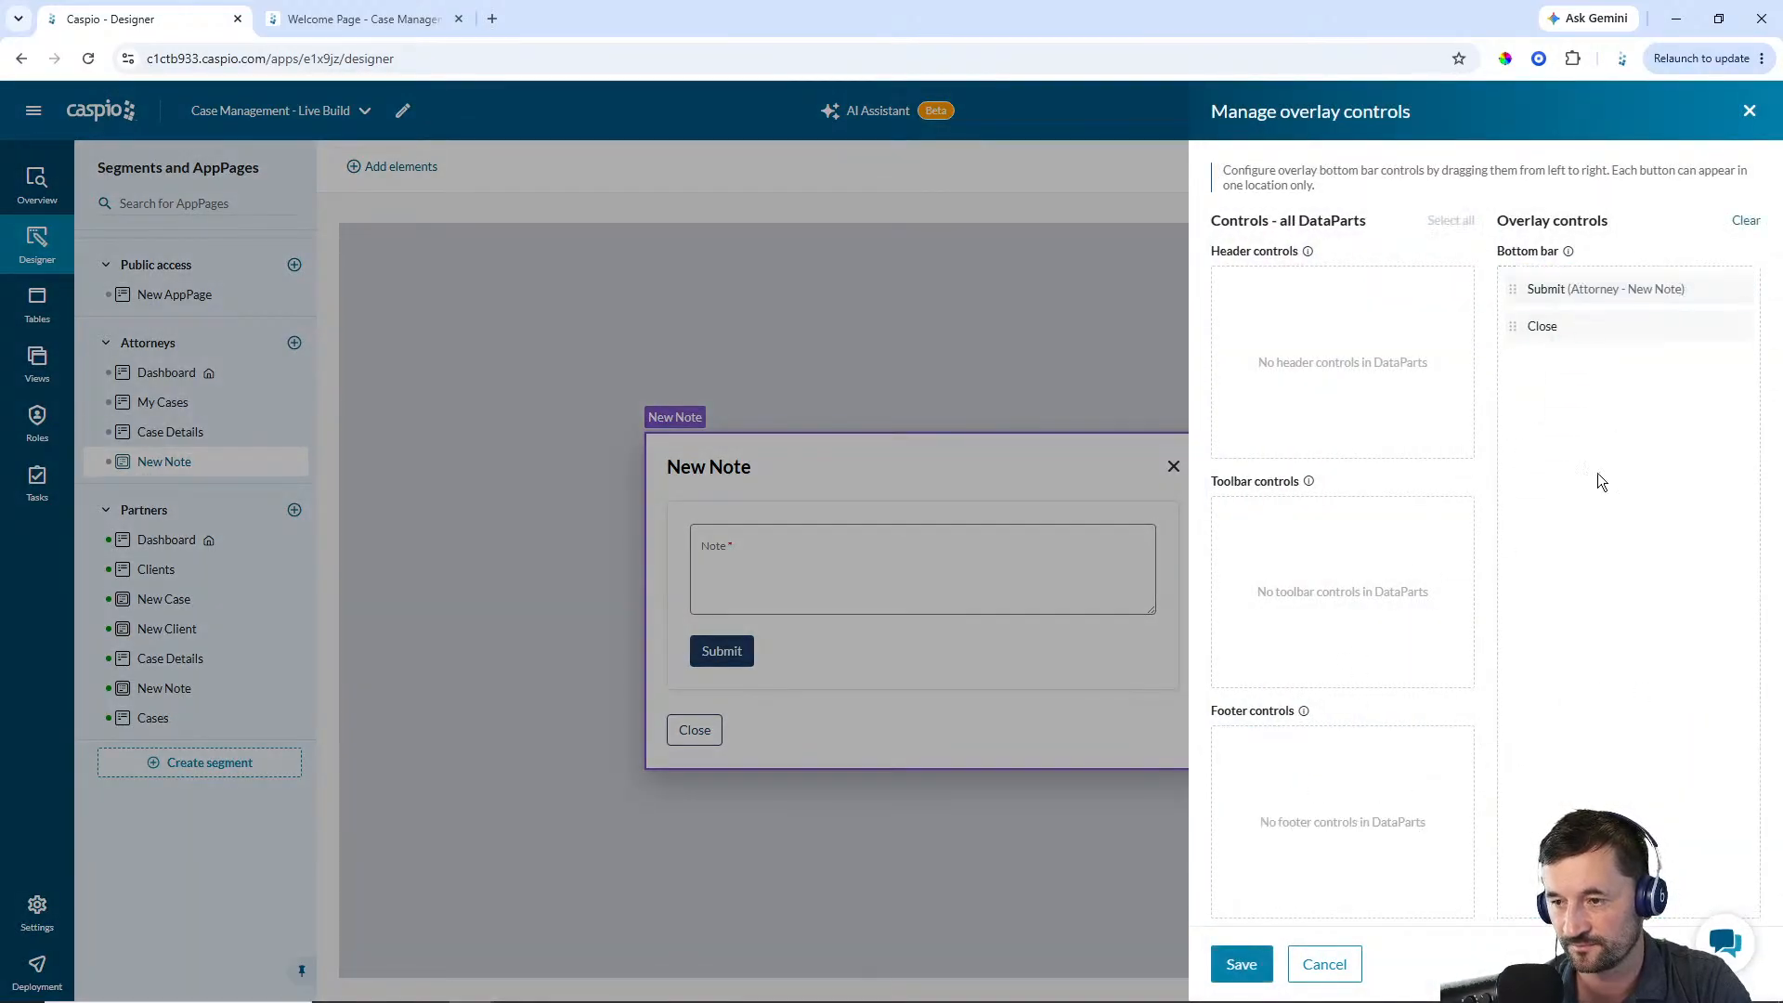
{"action": "left_click", "coordinate": [1242, 964]}
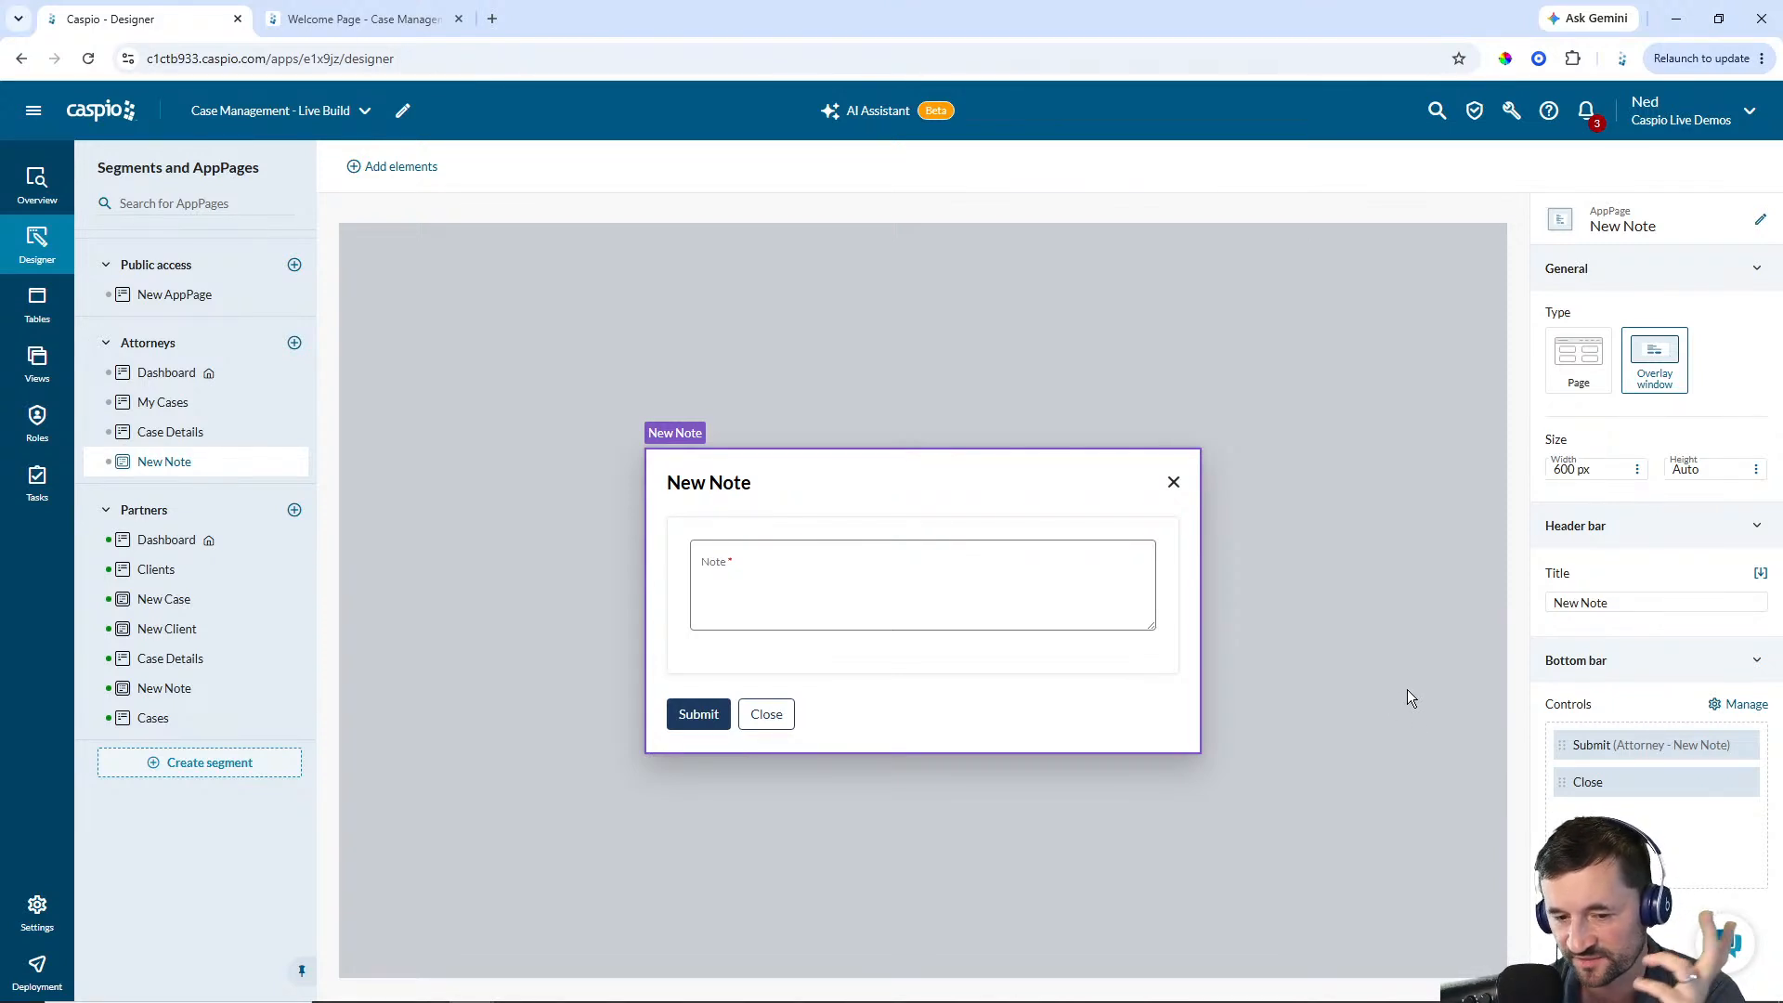
On Case Details, add a header control named New Note to the notes report that opens the New Note AppPage
{"action": "left_click", "coordinate": [167, 442]}
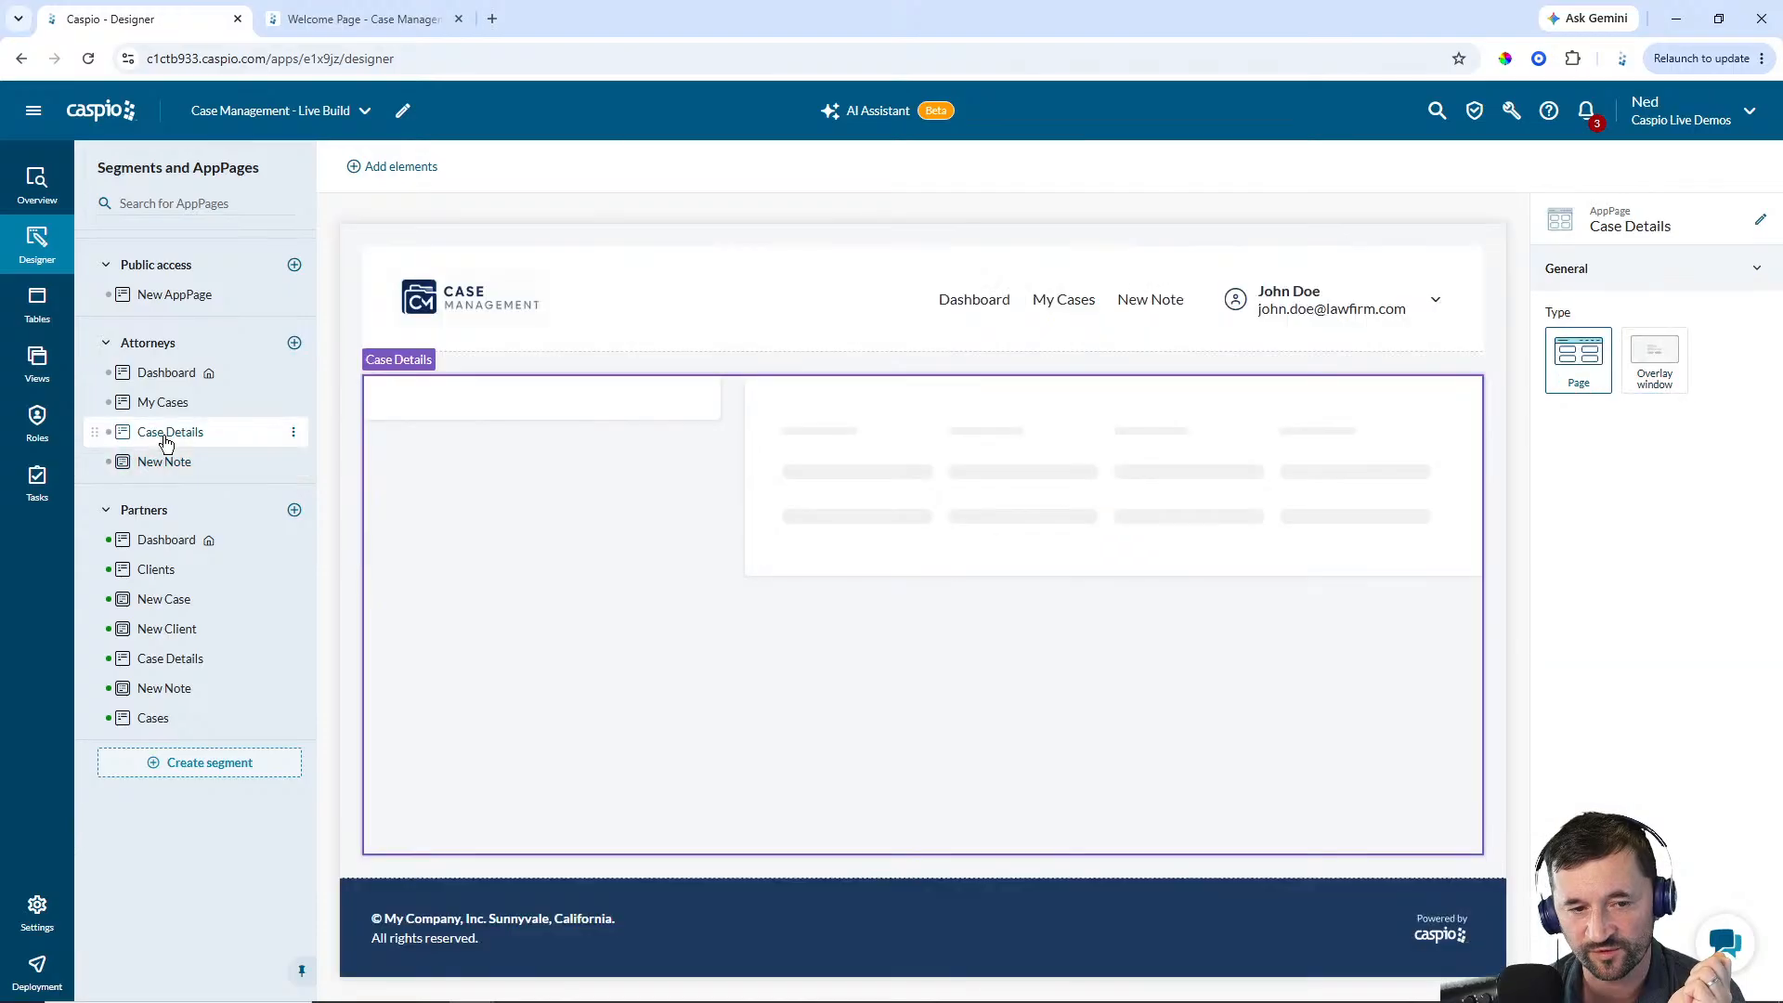
{"action": "left_click", "coordinate": [1015, 460]}
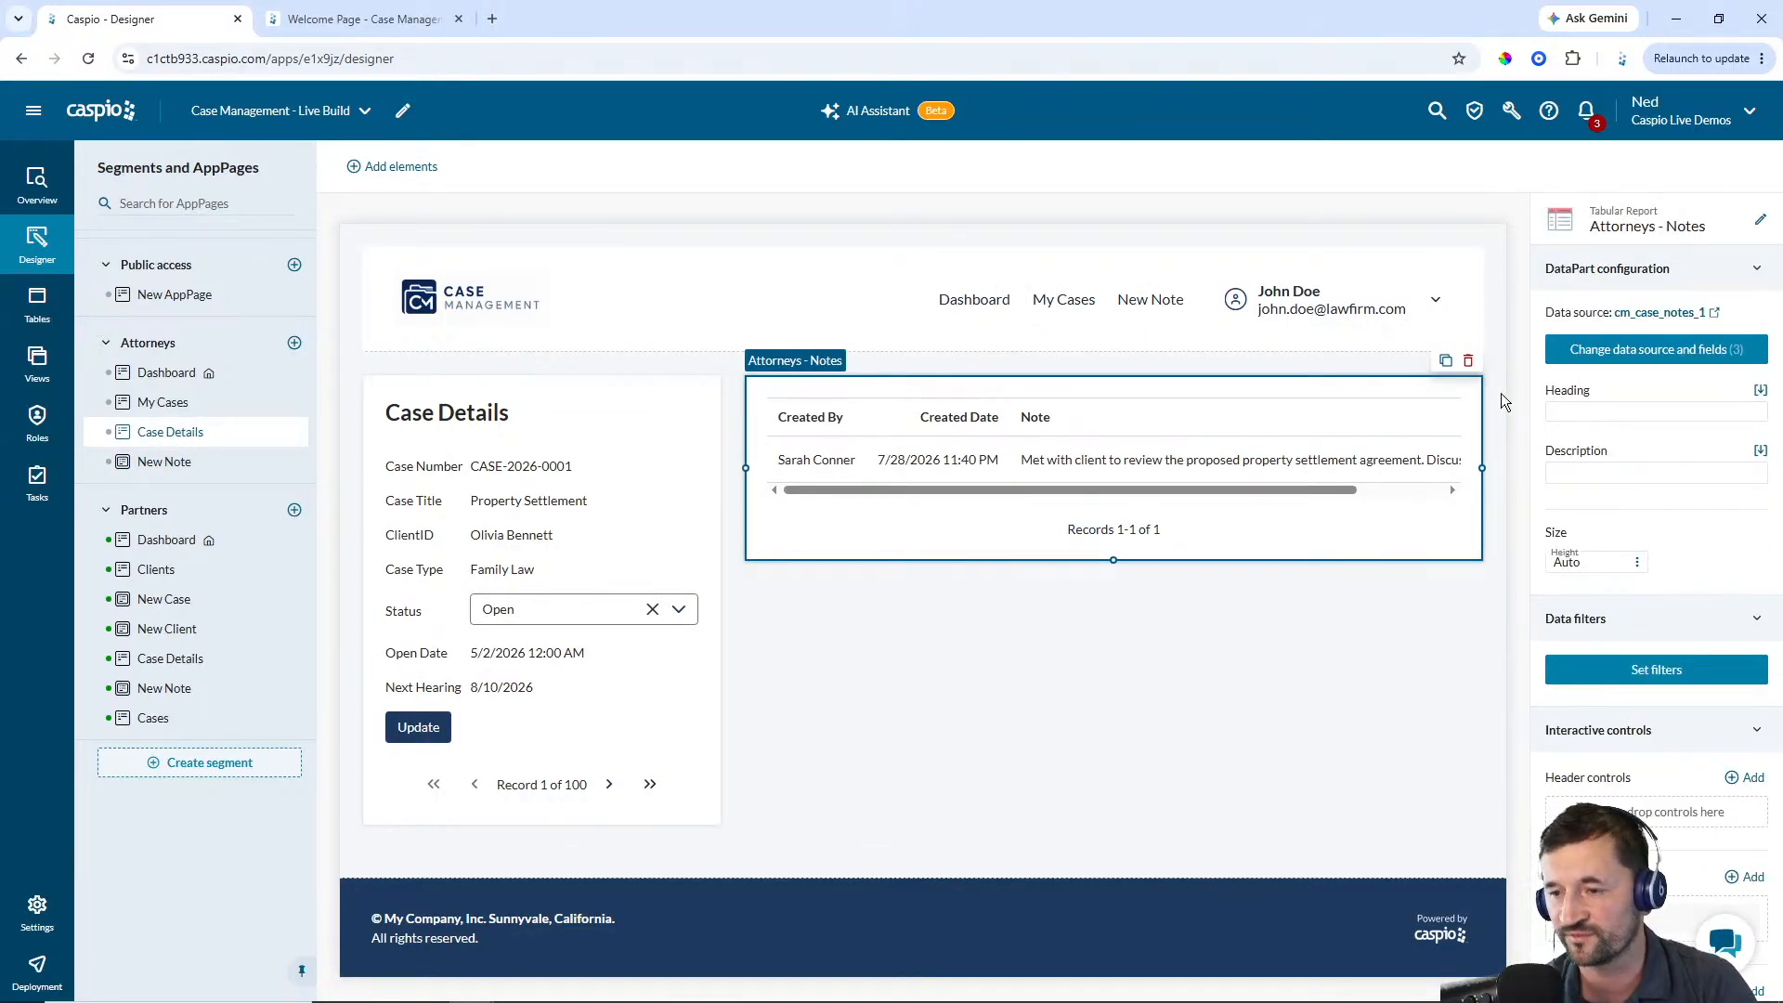
{"action": "scroll", "coordinate": [1674, 572], "scroll_direction": "down", "scroll_amount": 2}
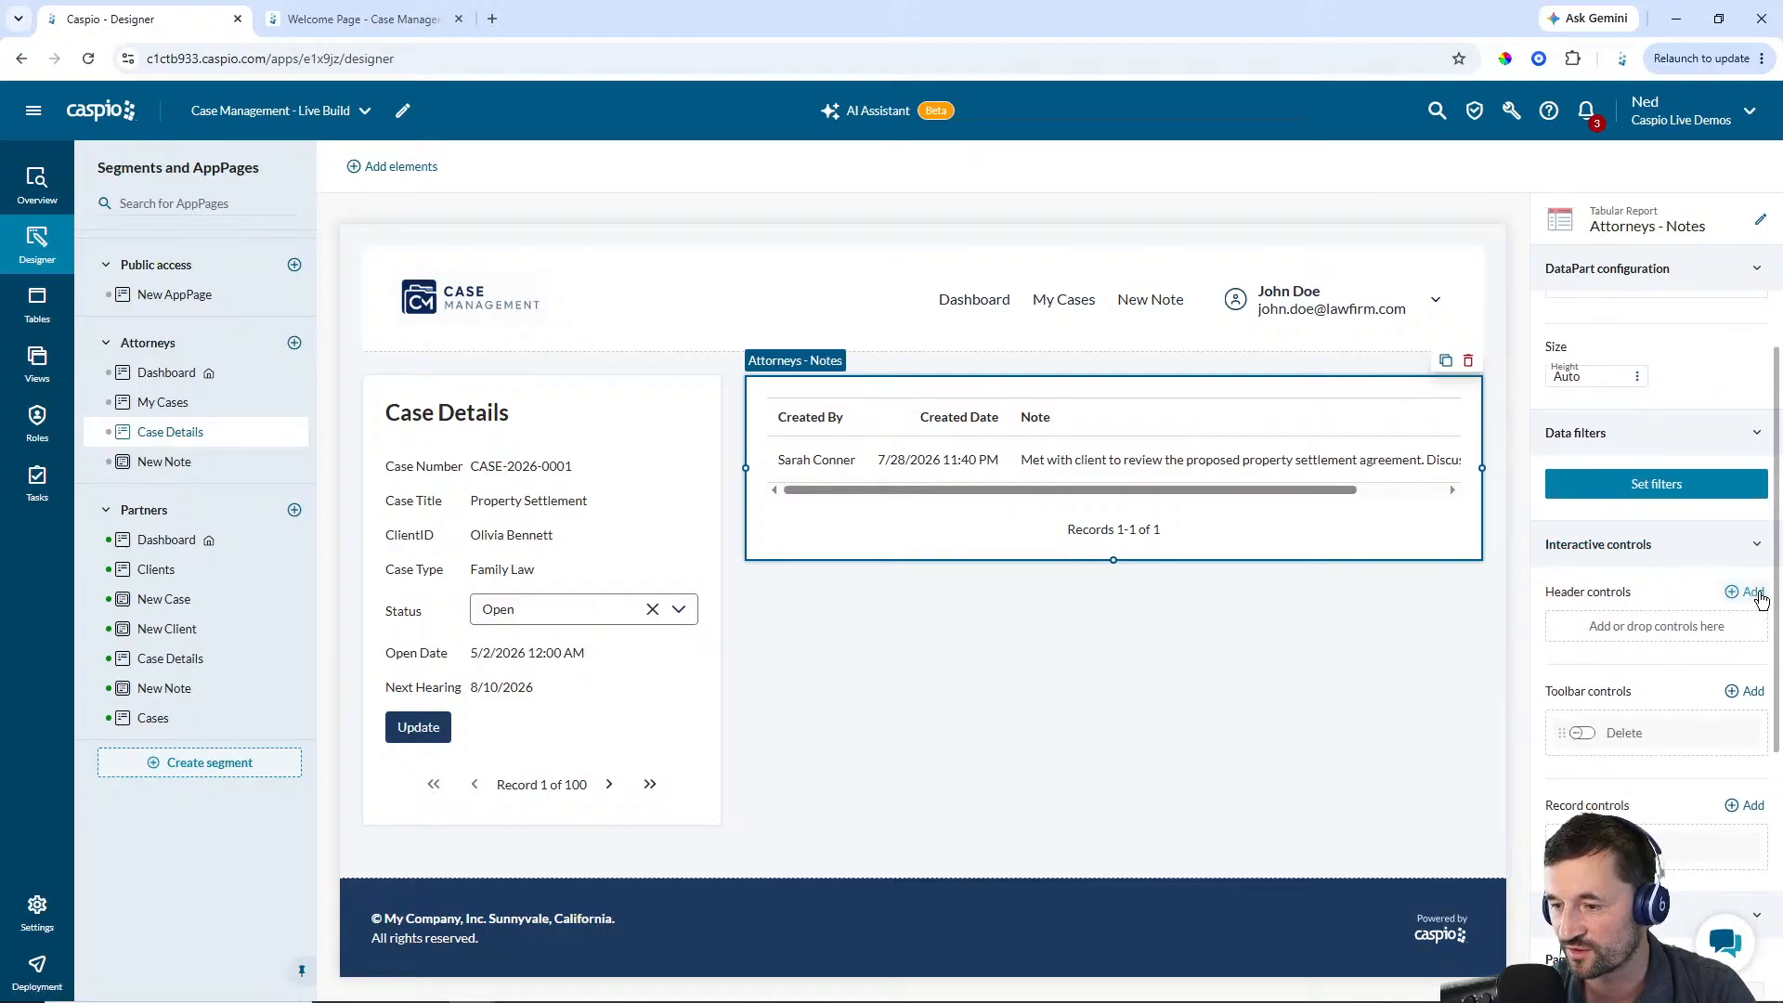
{"action": "left_click", "coordinate": [1751, 591]}
{"action": "type", "text": "New Note"}
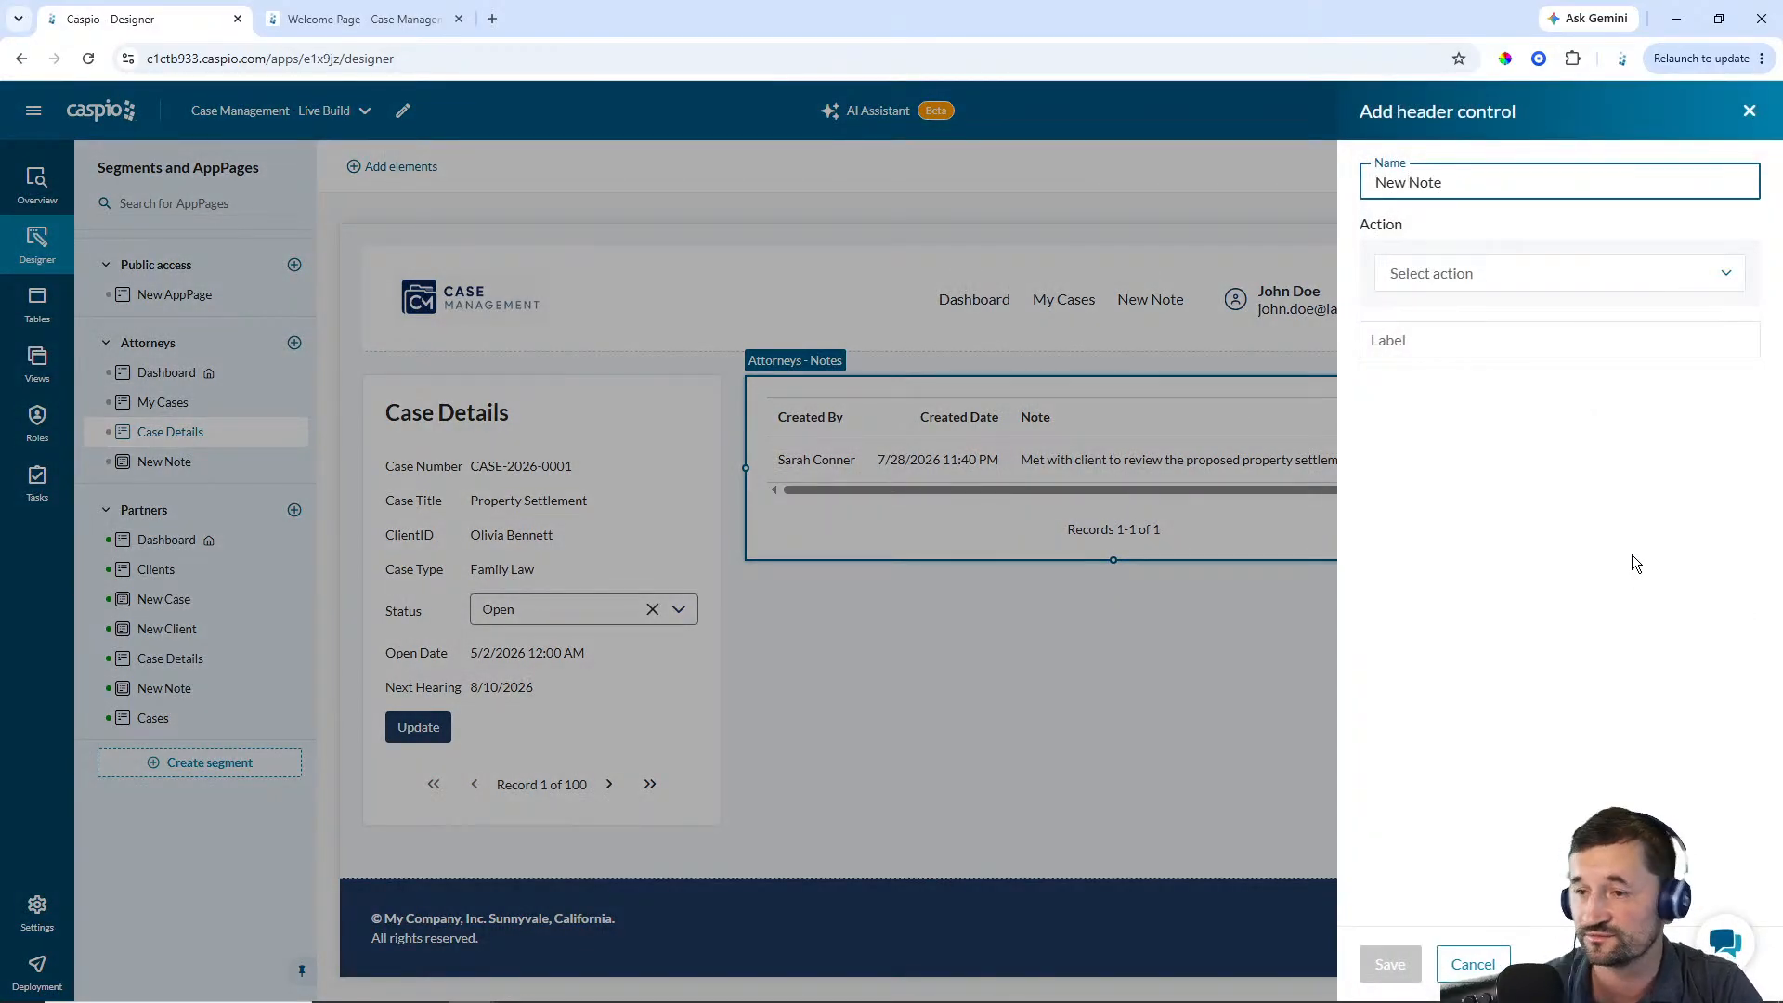
{"action": "left_click", "coordinate": [1461, 279]}
{"action": "left_click", "coordinate": [1460, 312]}
{"action": "left_click", "coordinate": [1458, 320]}
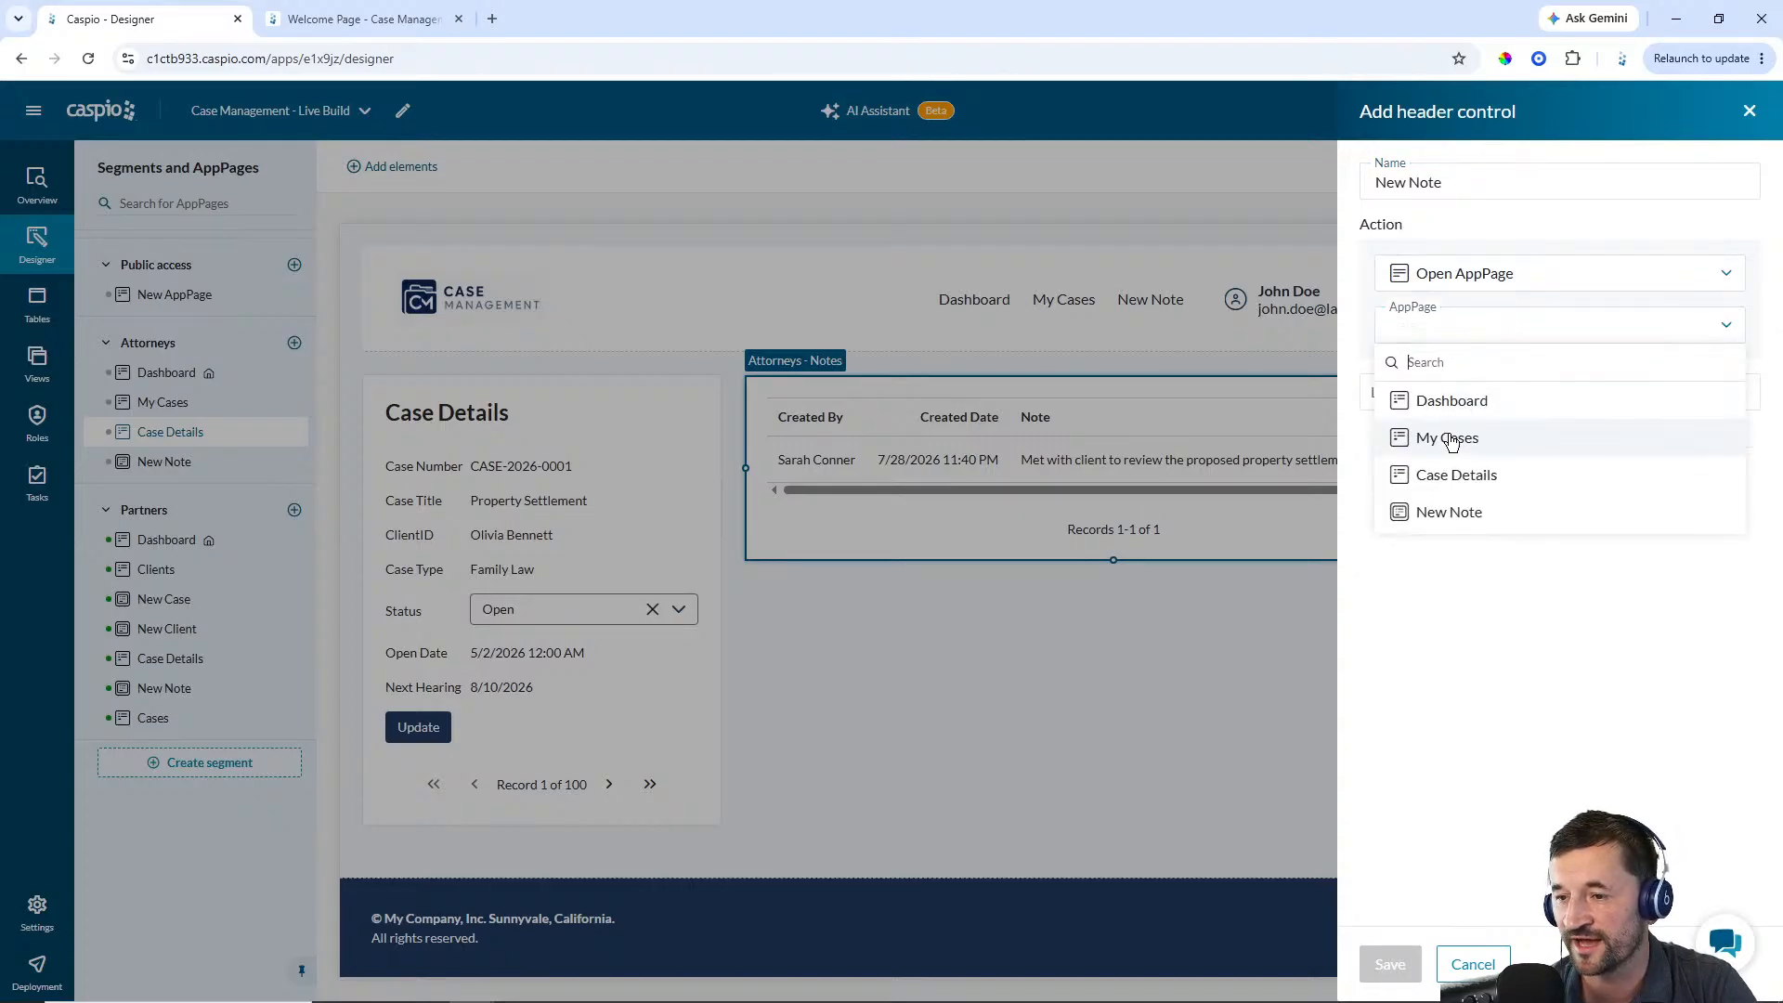
{"action": "left_click", "coordinate": [1454, 510]}
Label the header control New Note and save it
{"action": "left_click", "coordinate": [1448, 392]}
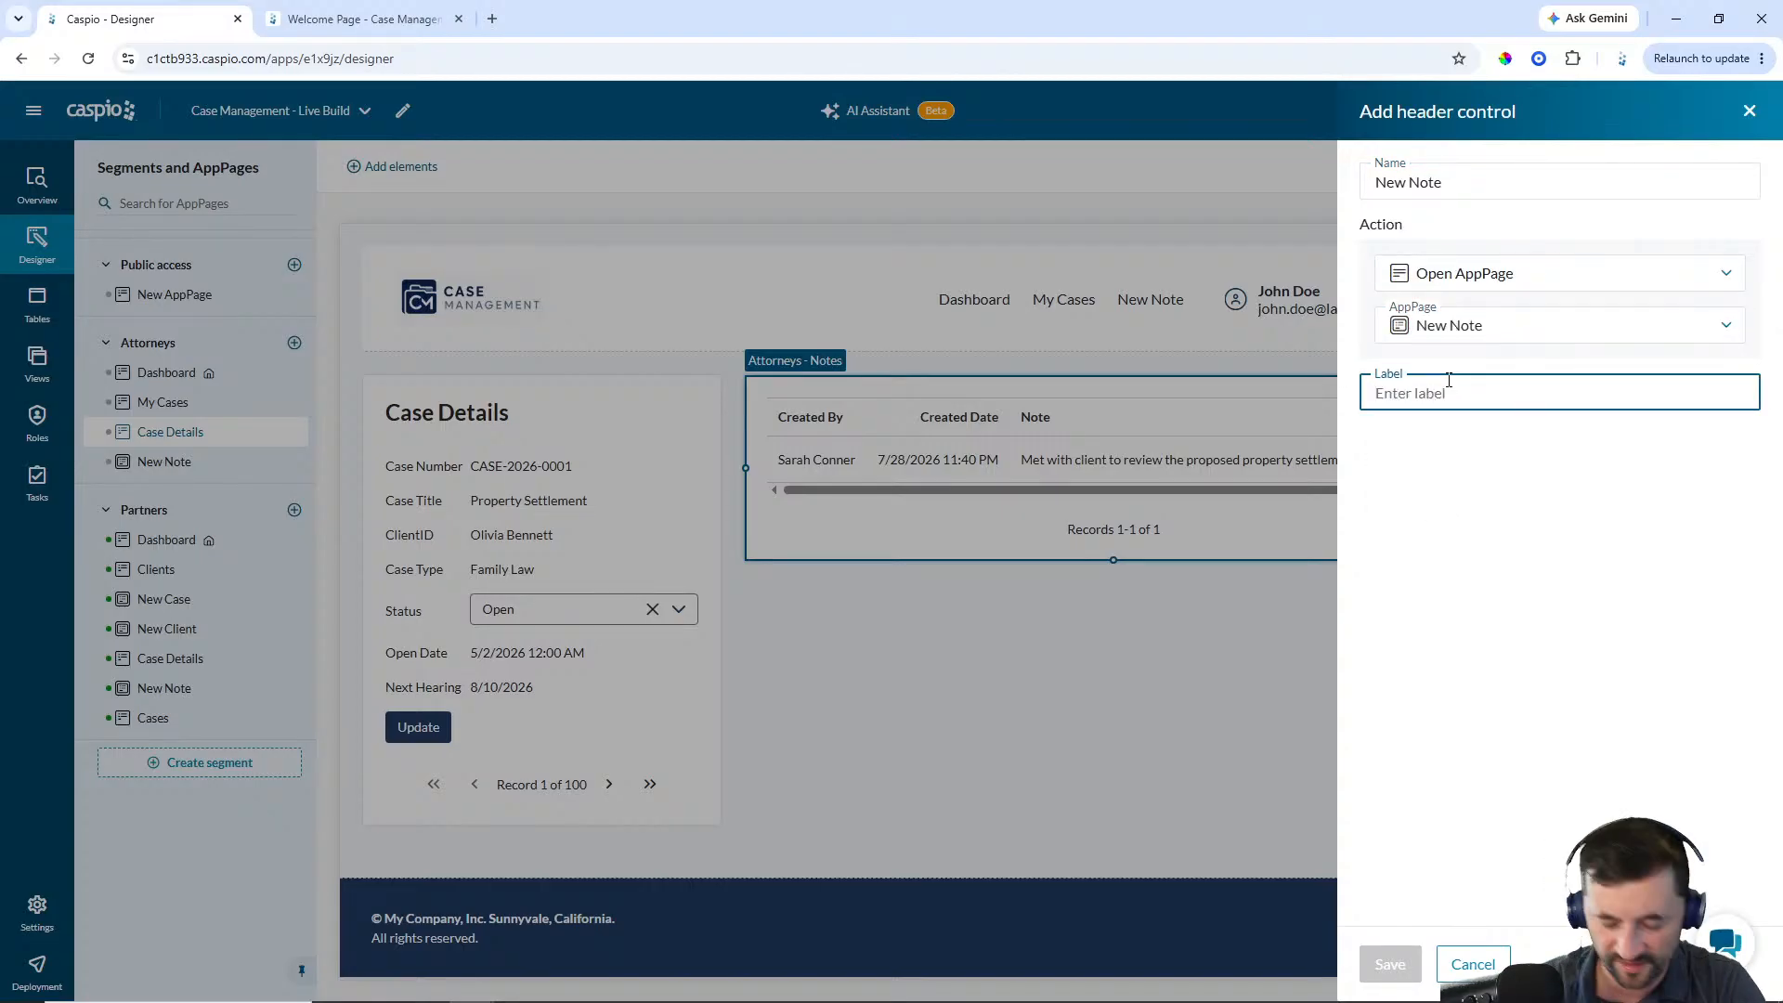
{"action": "type", "text": "Note"}
{"action": "key", "text": "BackSpace"}
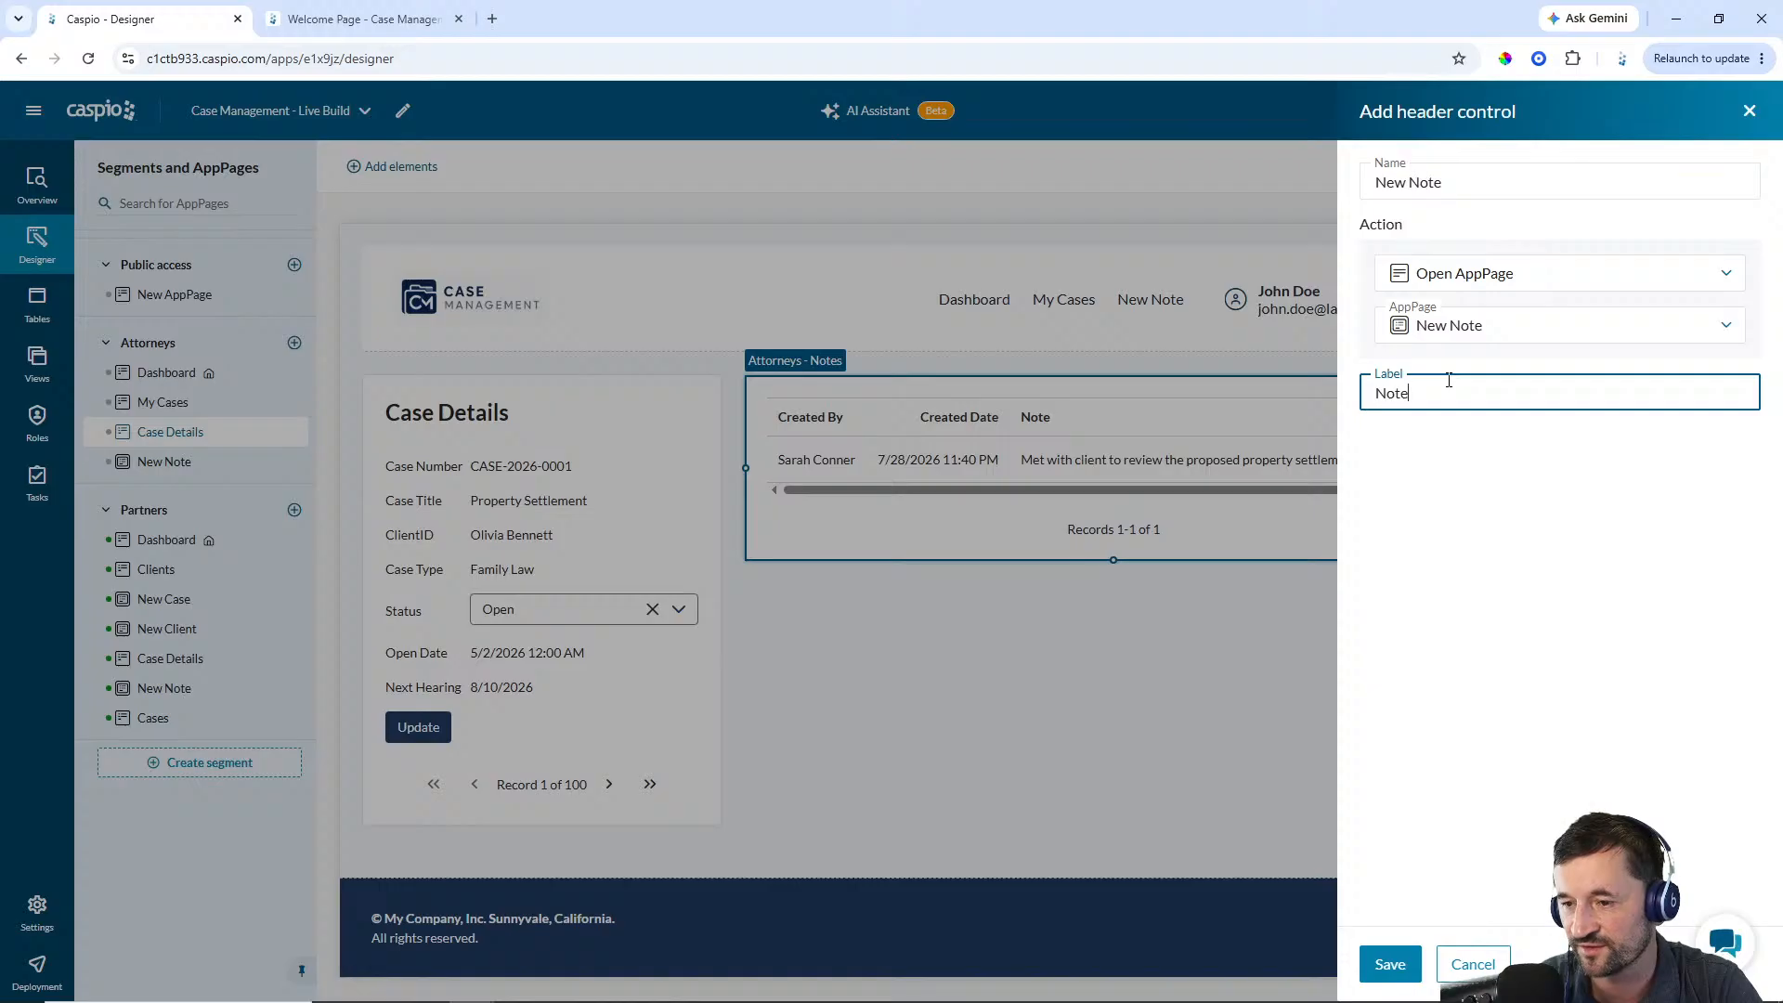
{"action": "type", "text": "Note"}
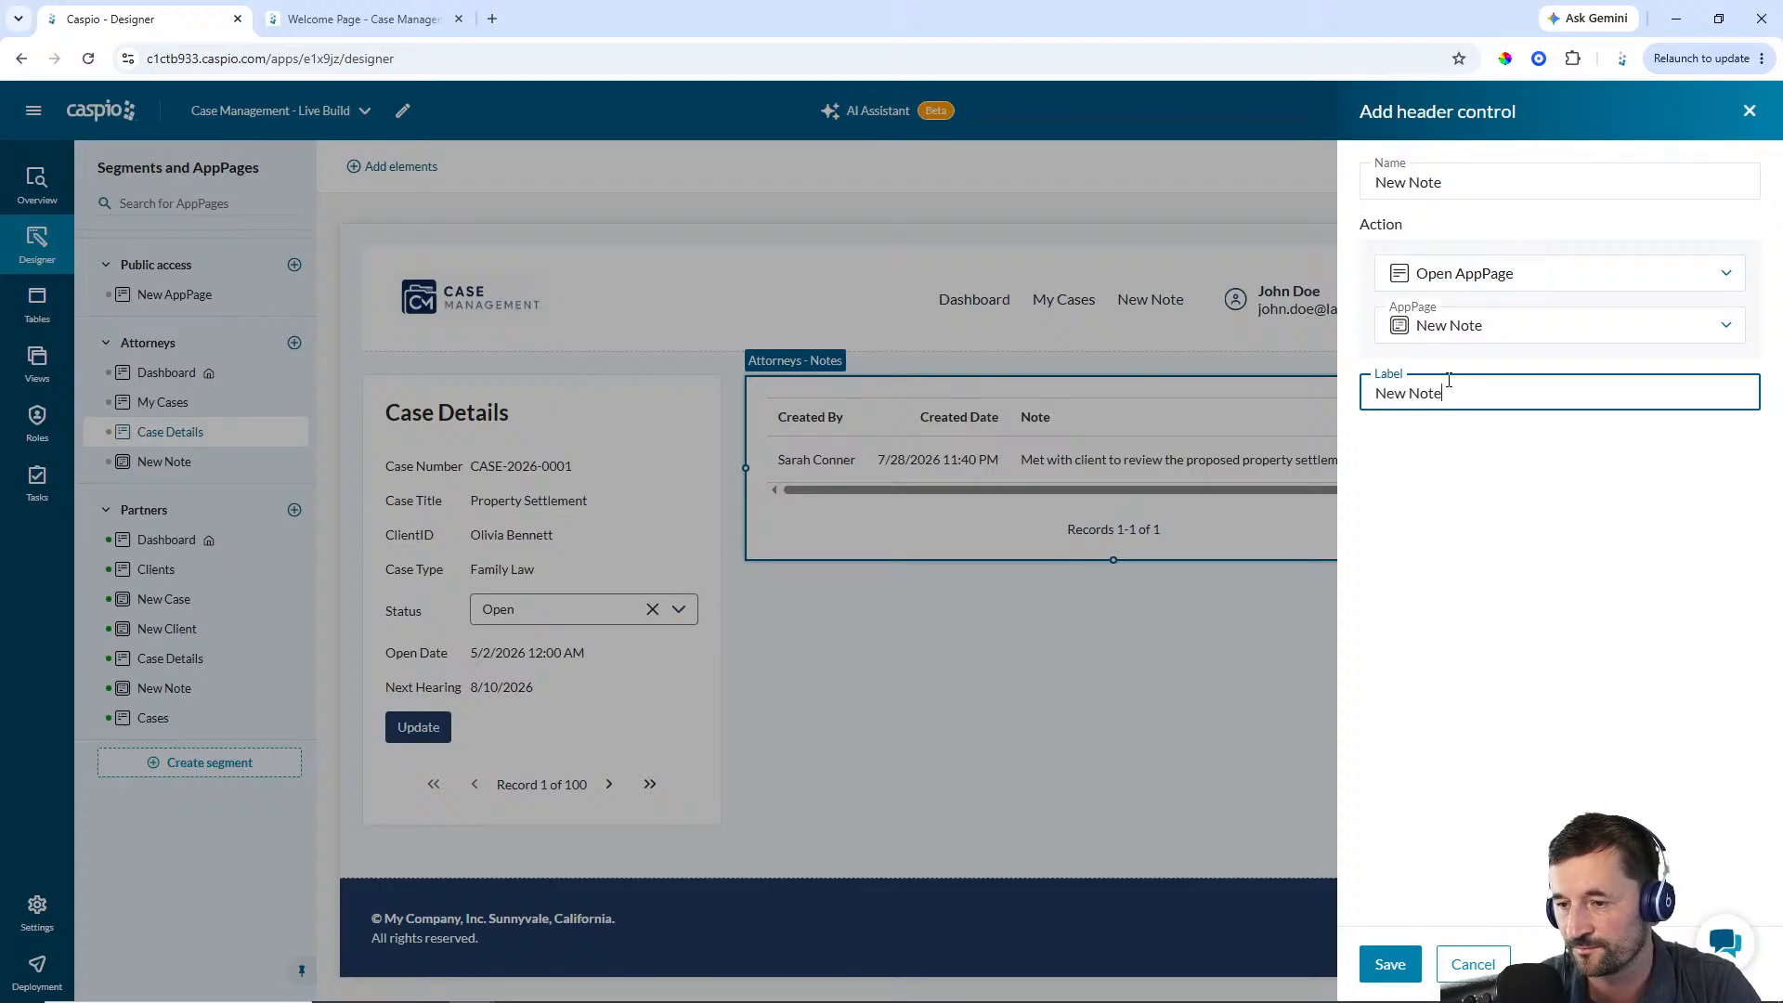
{"action": "left_click", "coordinate": [1393, 966]}
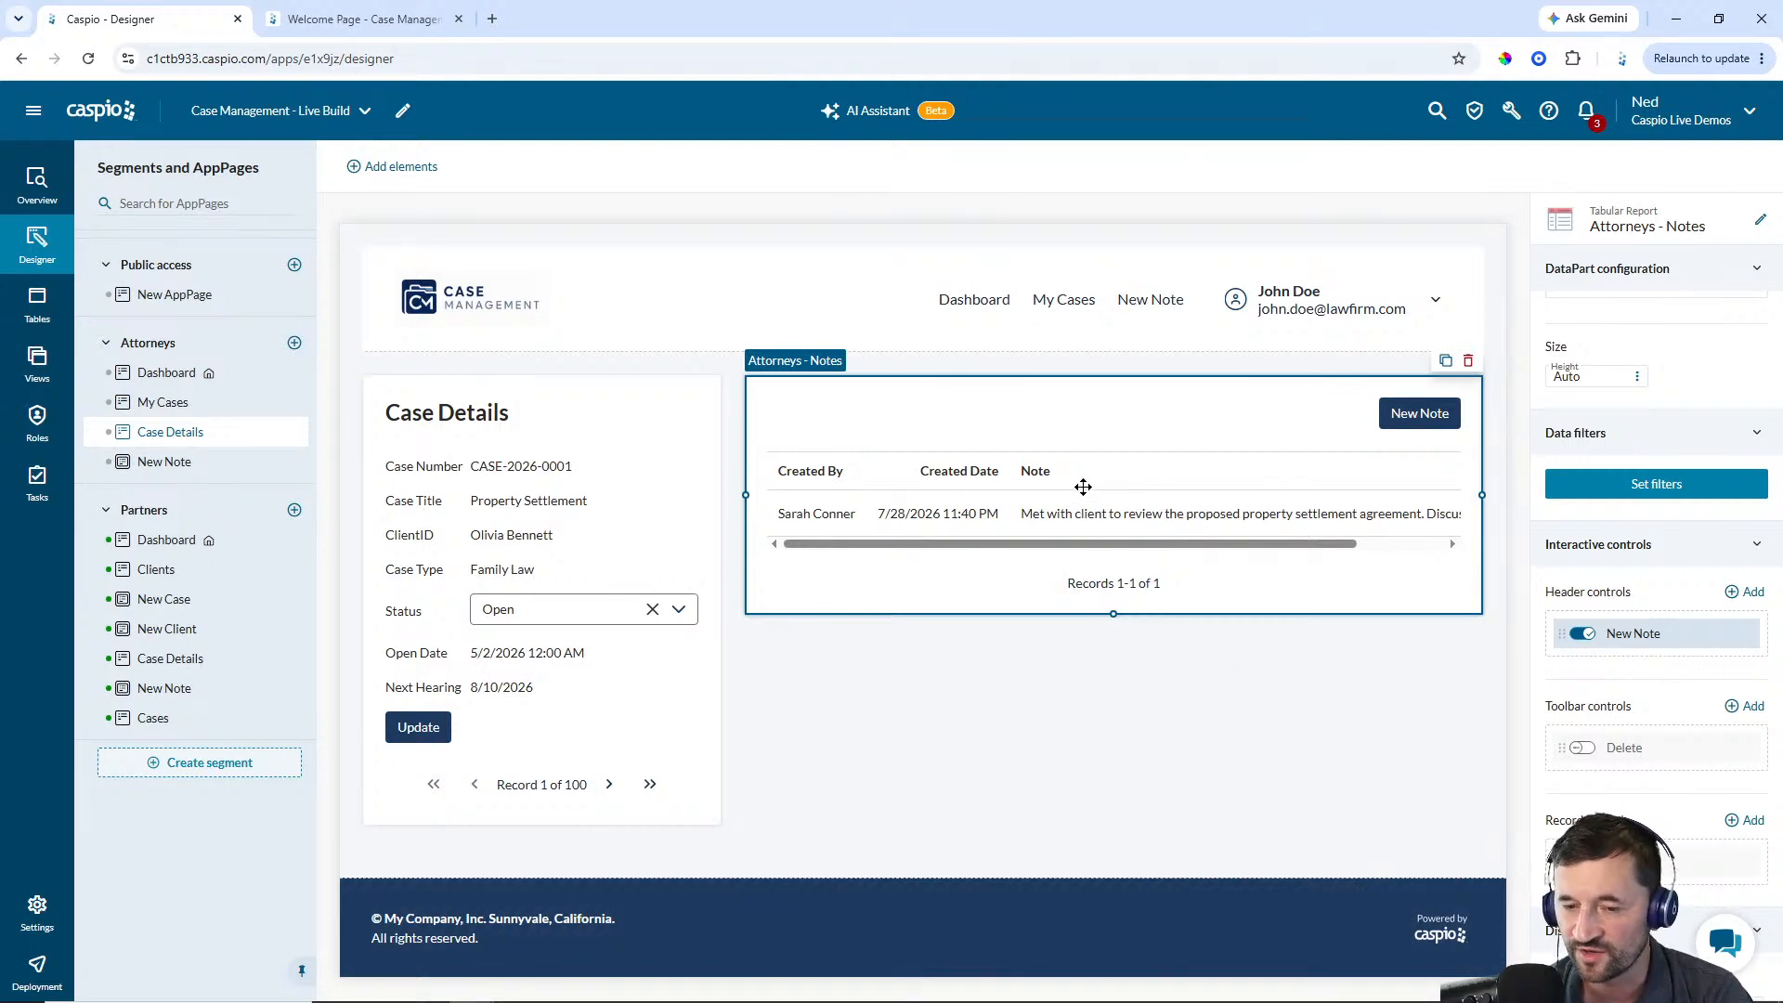
Filter the notes report so CaseID equals the CaseID field of the Attorney - My Cases DataPart, and save the filter
{"action": "left_click", "coordinate": [1661, 491]}
{"action": "left_click", "coordinate": [1348, 657]}
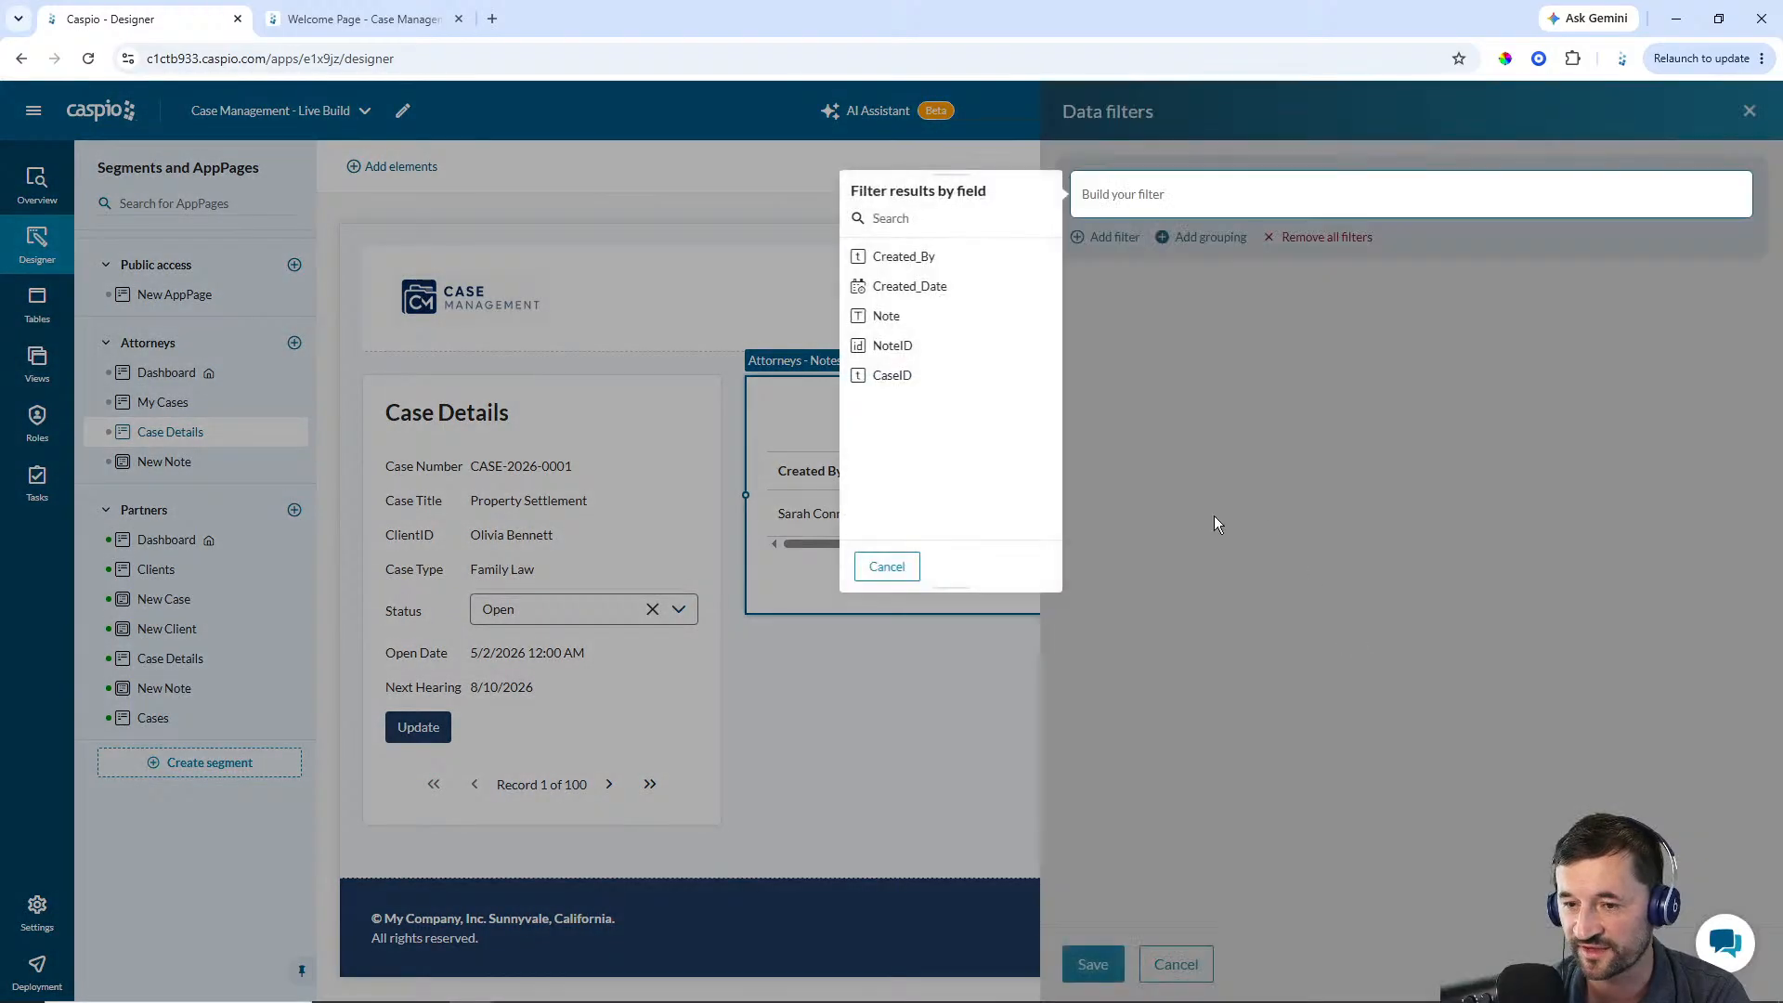
{"action": "left_click", "coordinate": [915, 376]}
{"action": "left_click", "coordinate": [892, 227]}
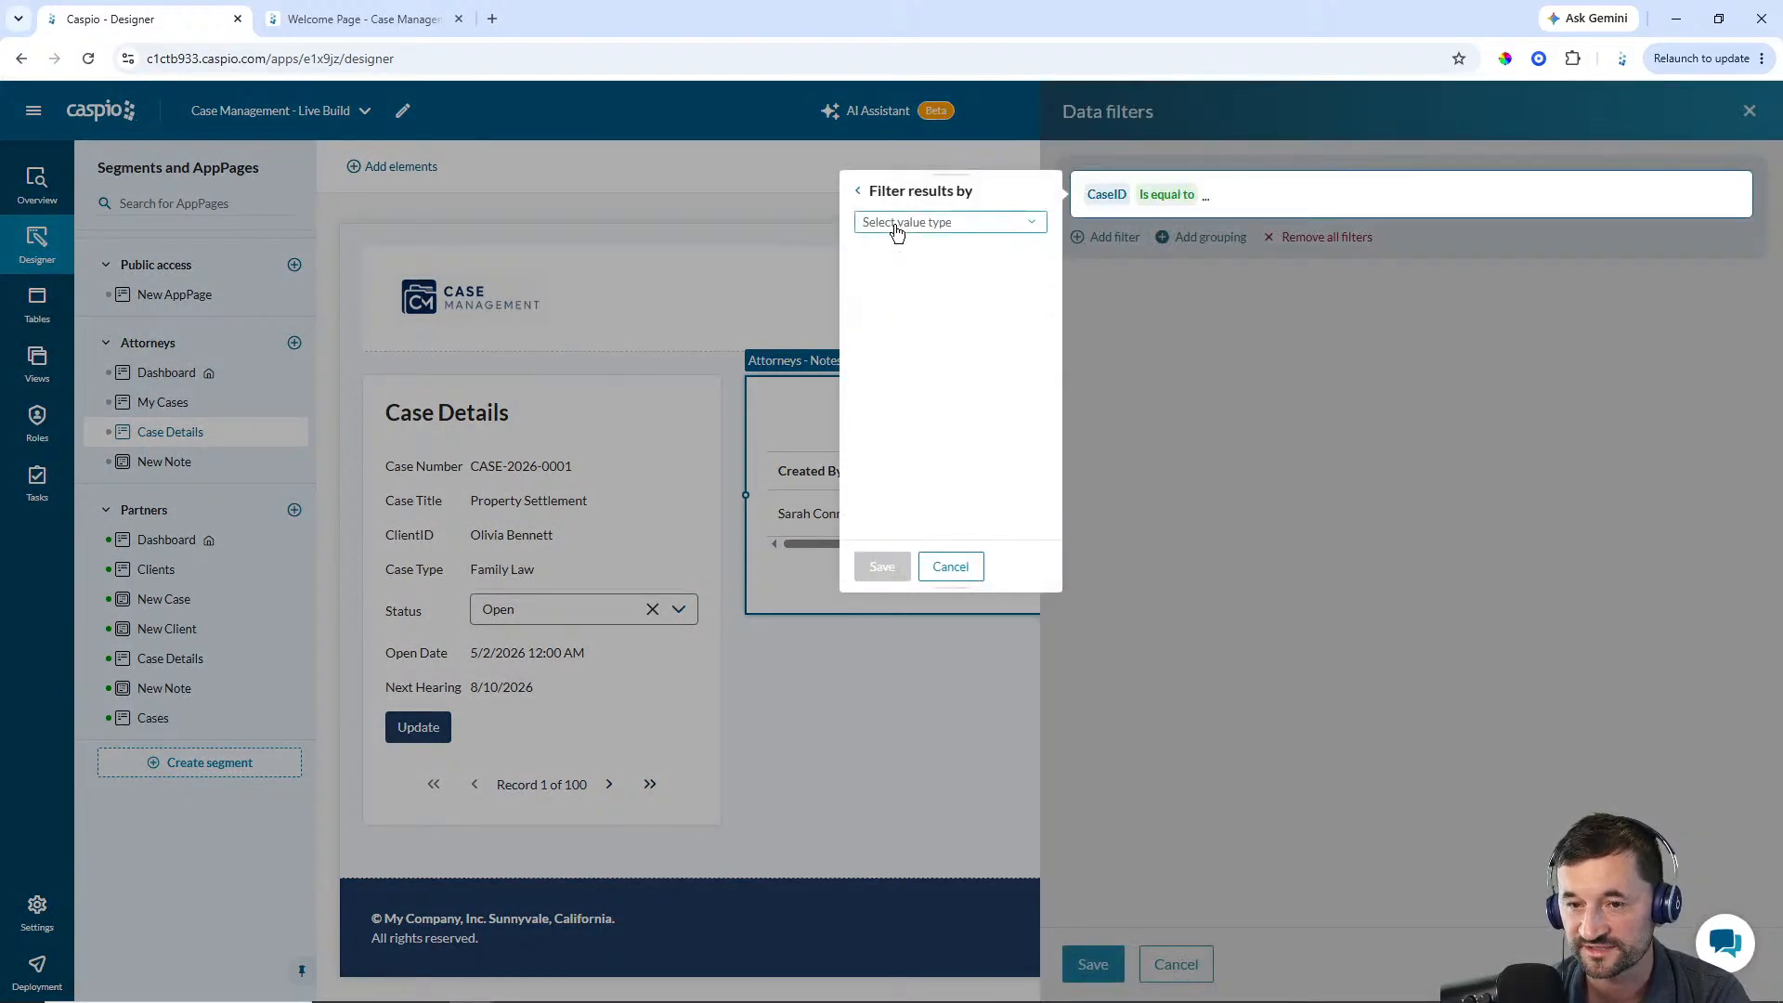
{"action": "left_click", "coordinate": [898, 222]}
{"action": "left_click", "coordinate": [901, 266]}
{"action": "left_click", "coordinate": [901, 256]}
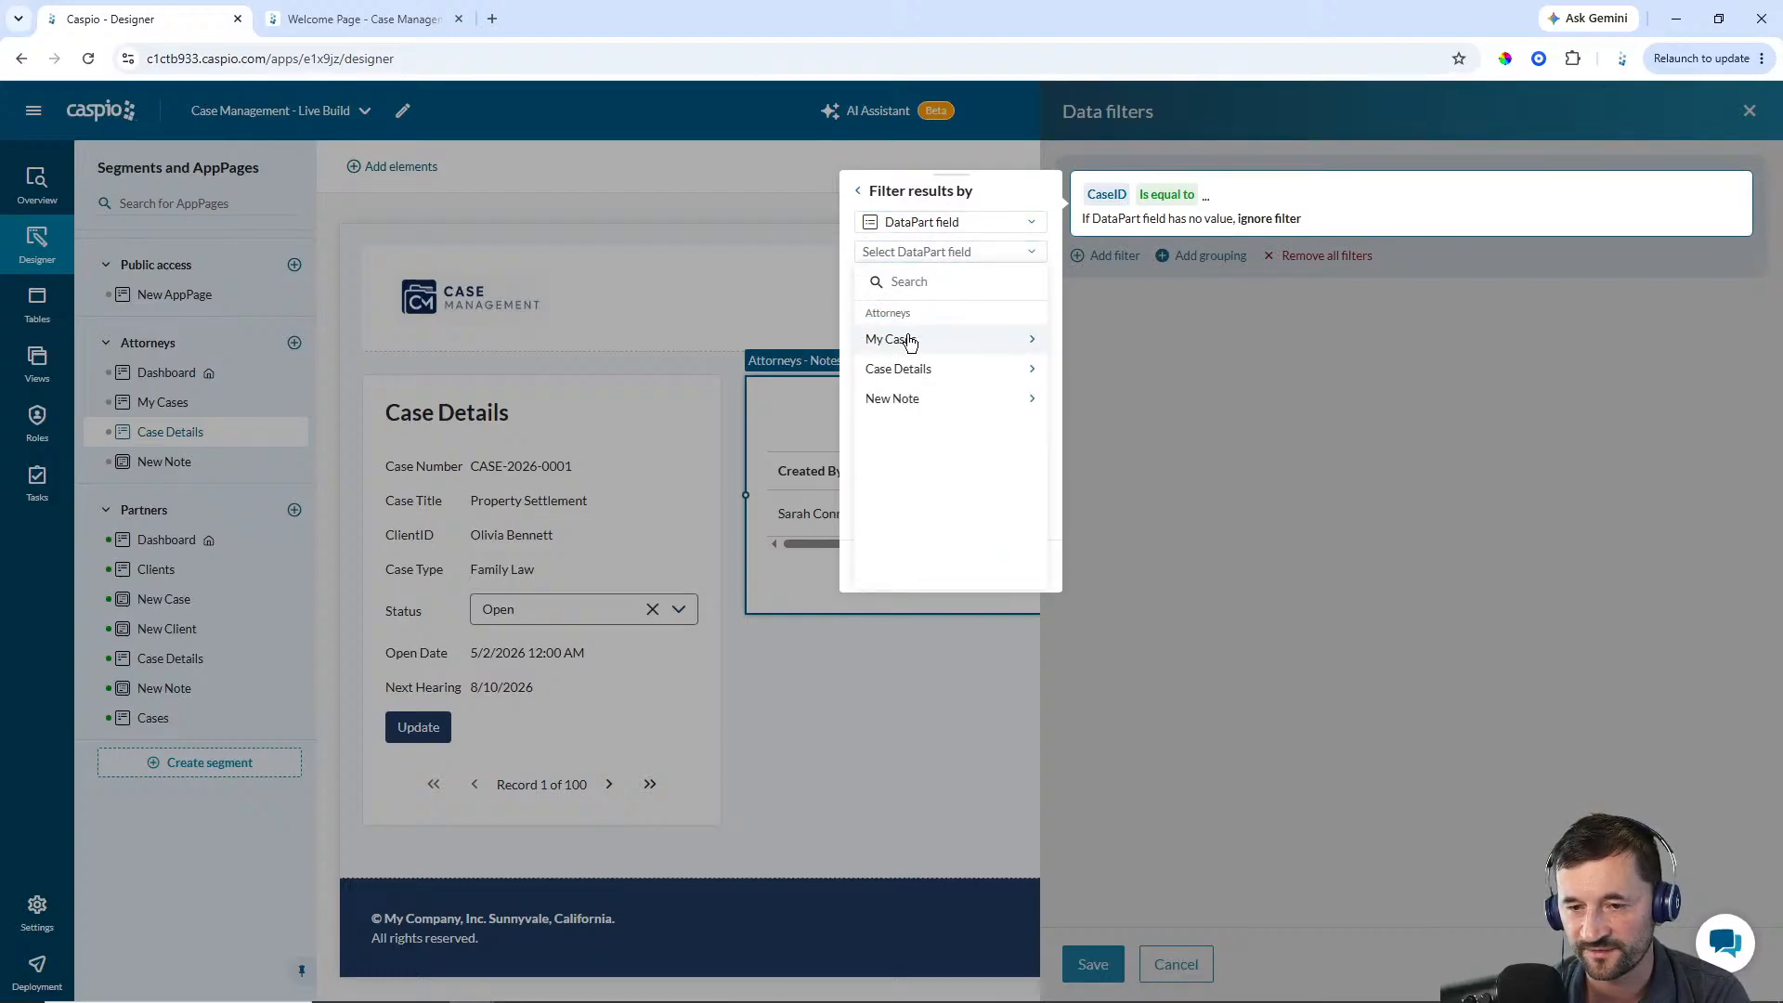
{"action": "left_click", "coordinate": [912, 343]}
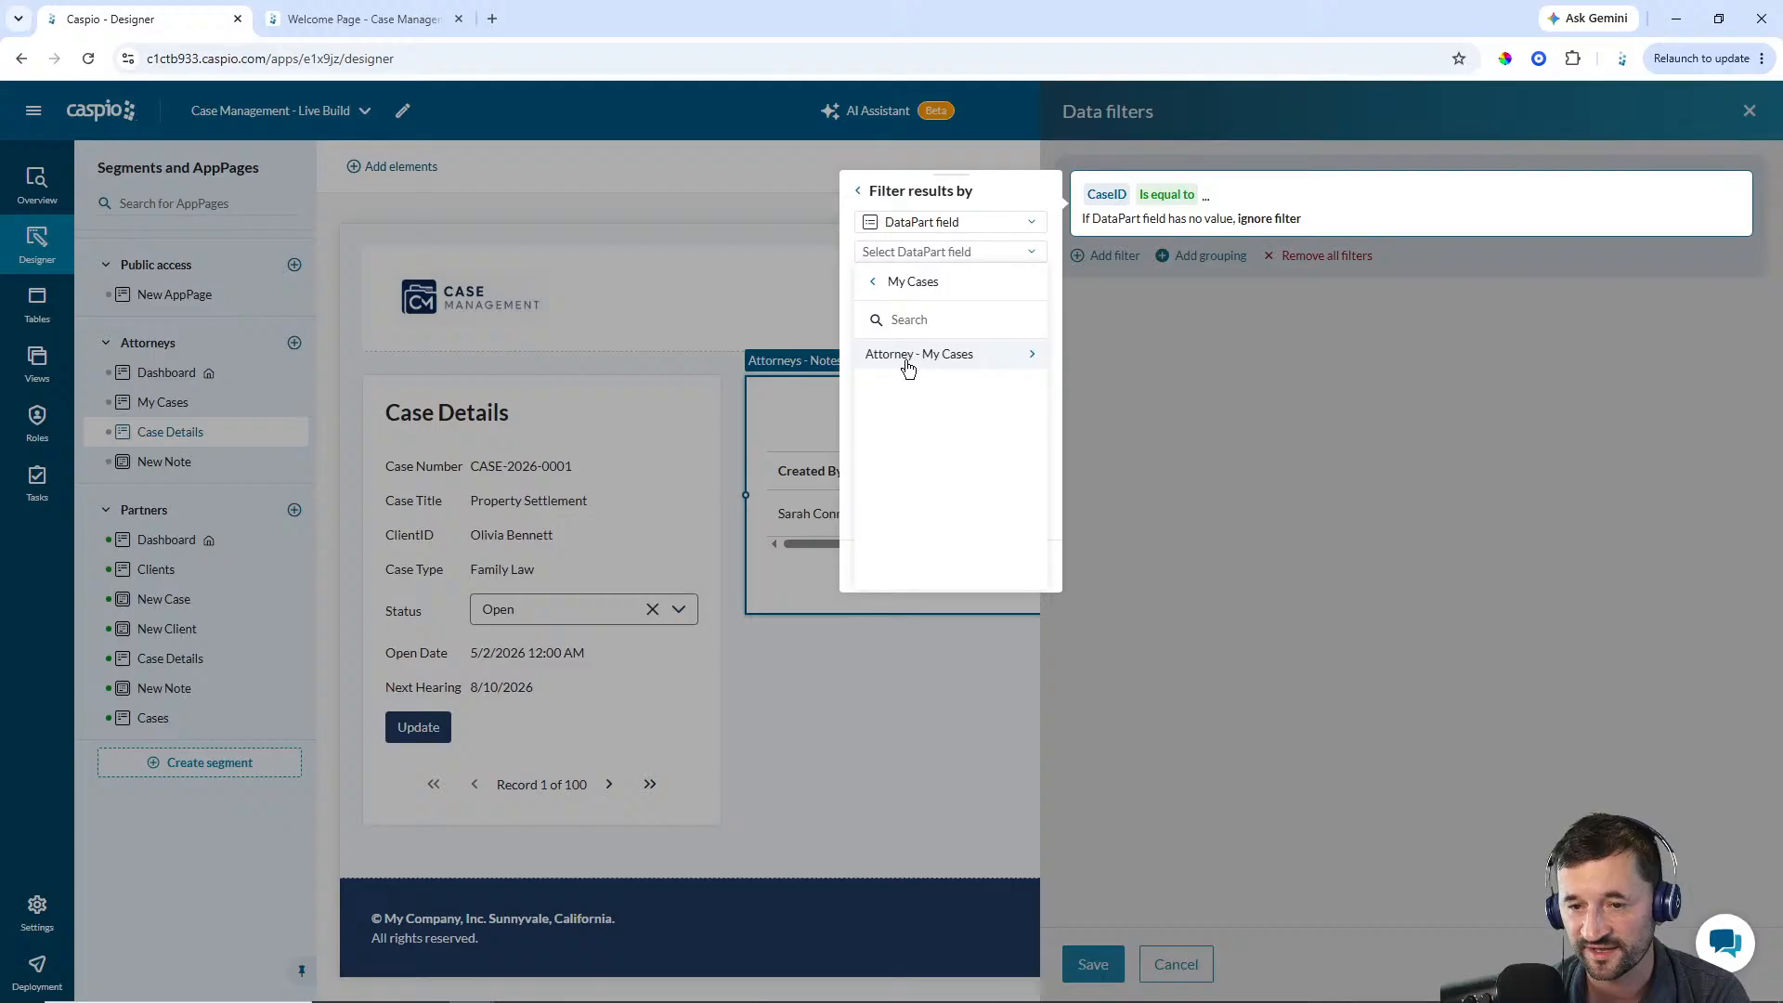
{"action": "left_click", "coordinate": [908, 362]}
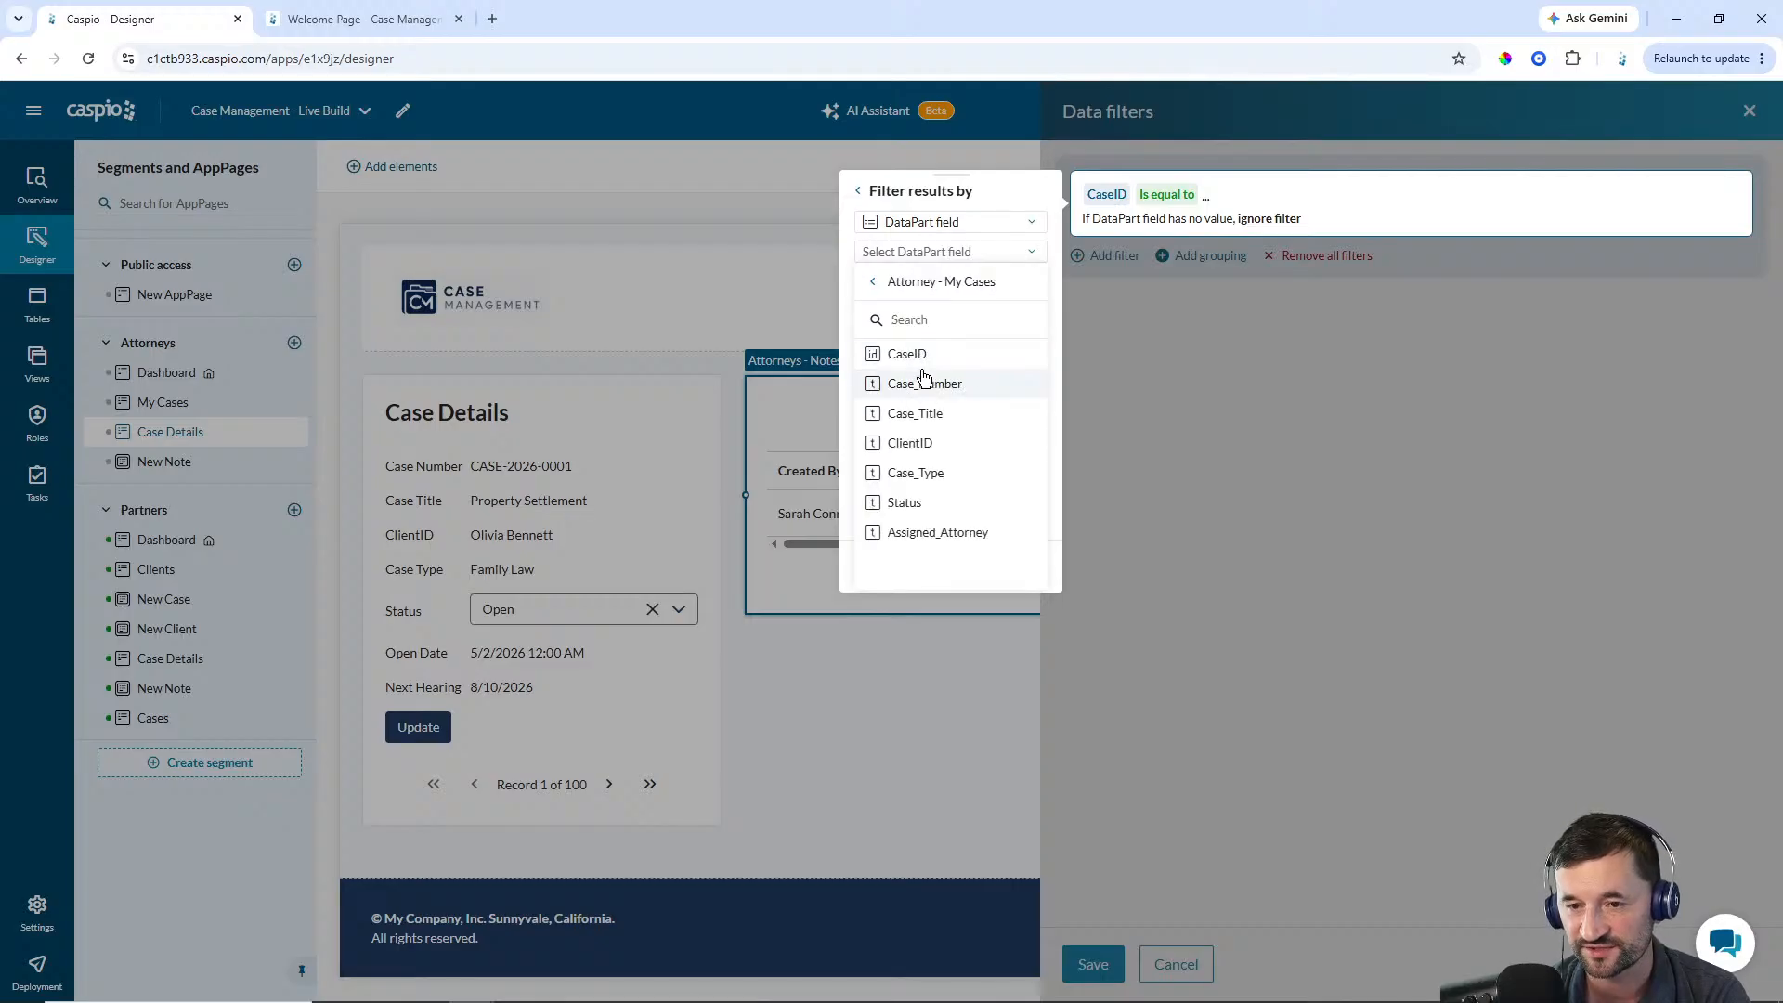
{"action": "left_click", "coordinate": [915, 358]}
{"action": "left_click", "coordinate": [890, 569]}
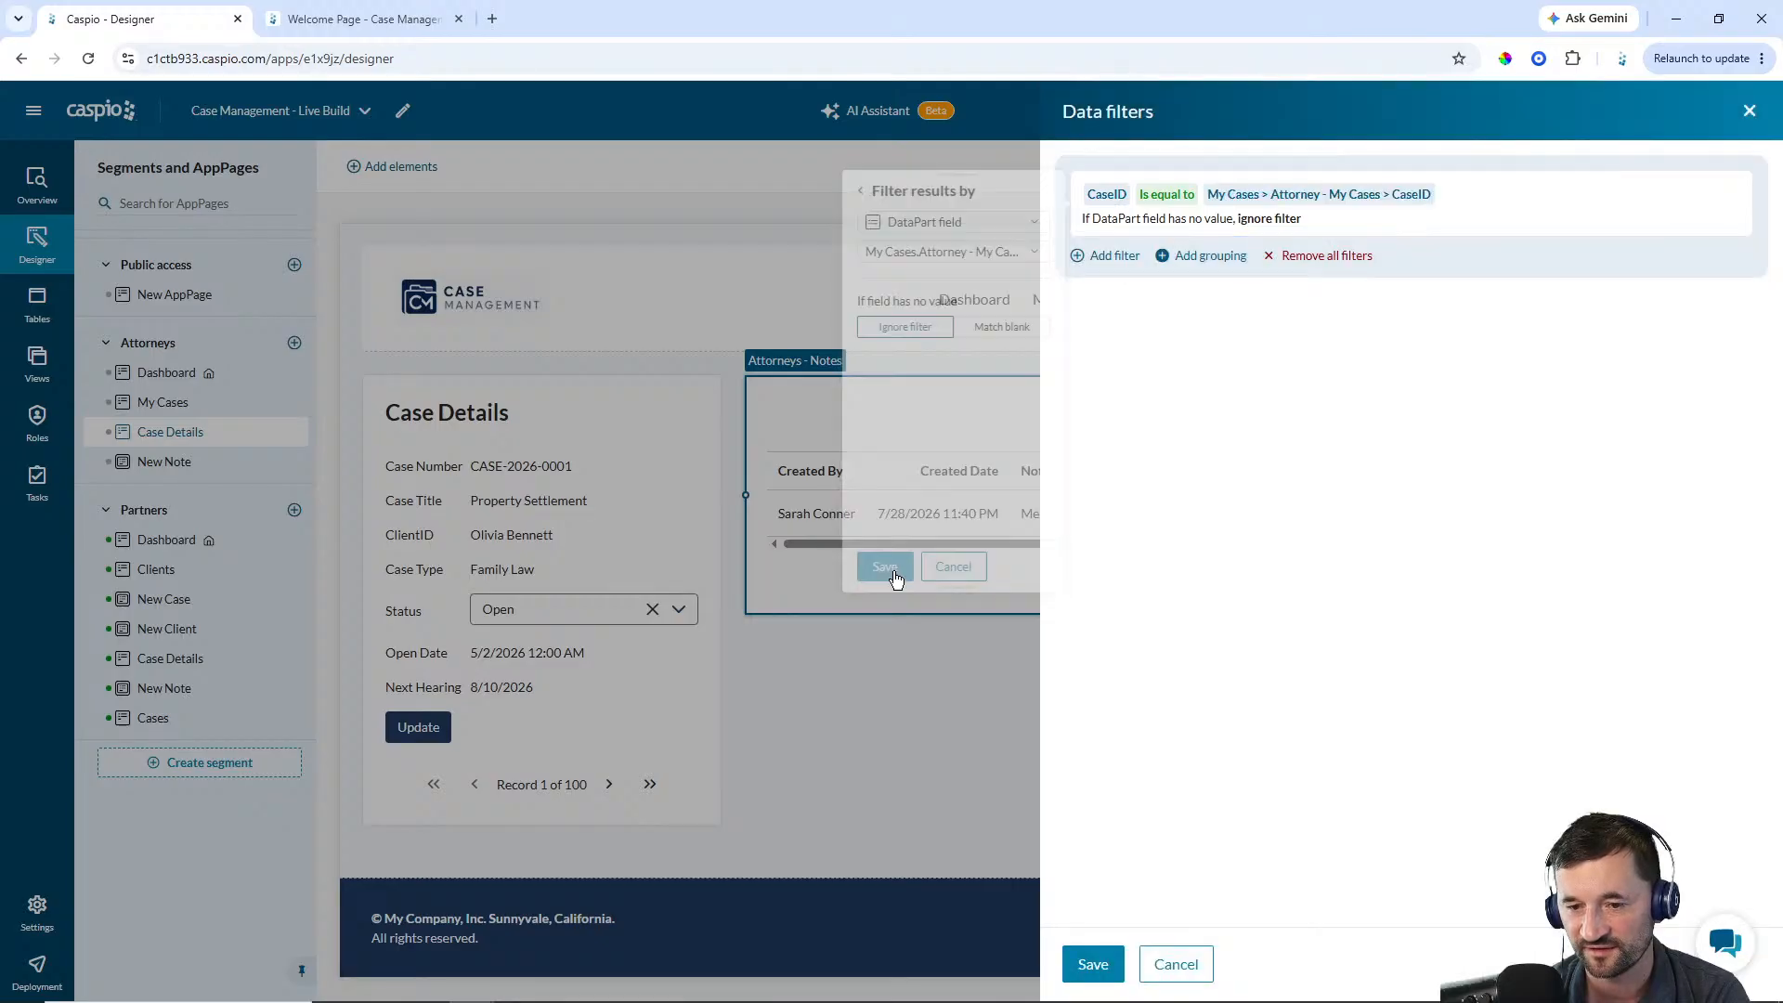
{"action": "left_click", "coordinate": [1092, 963]}
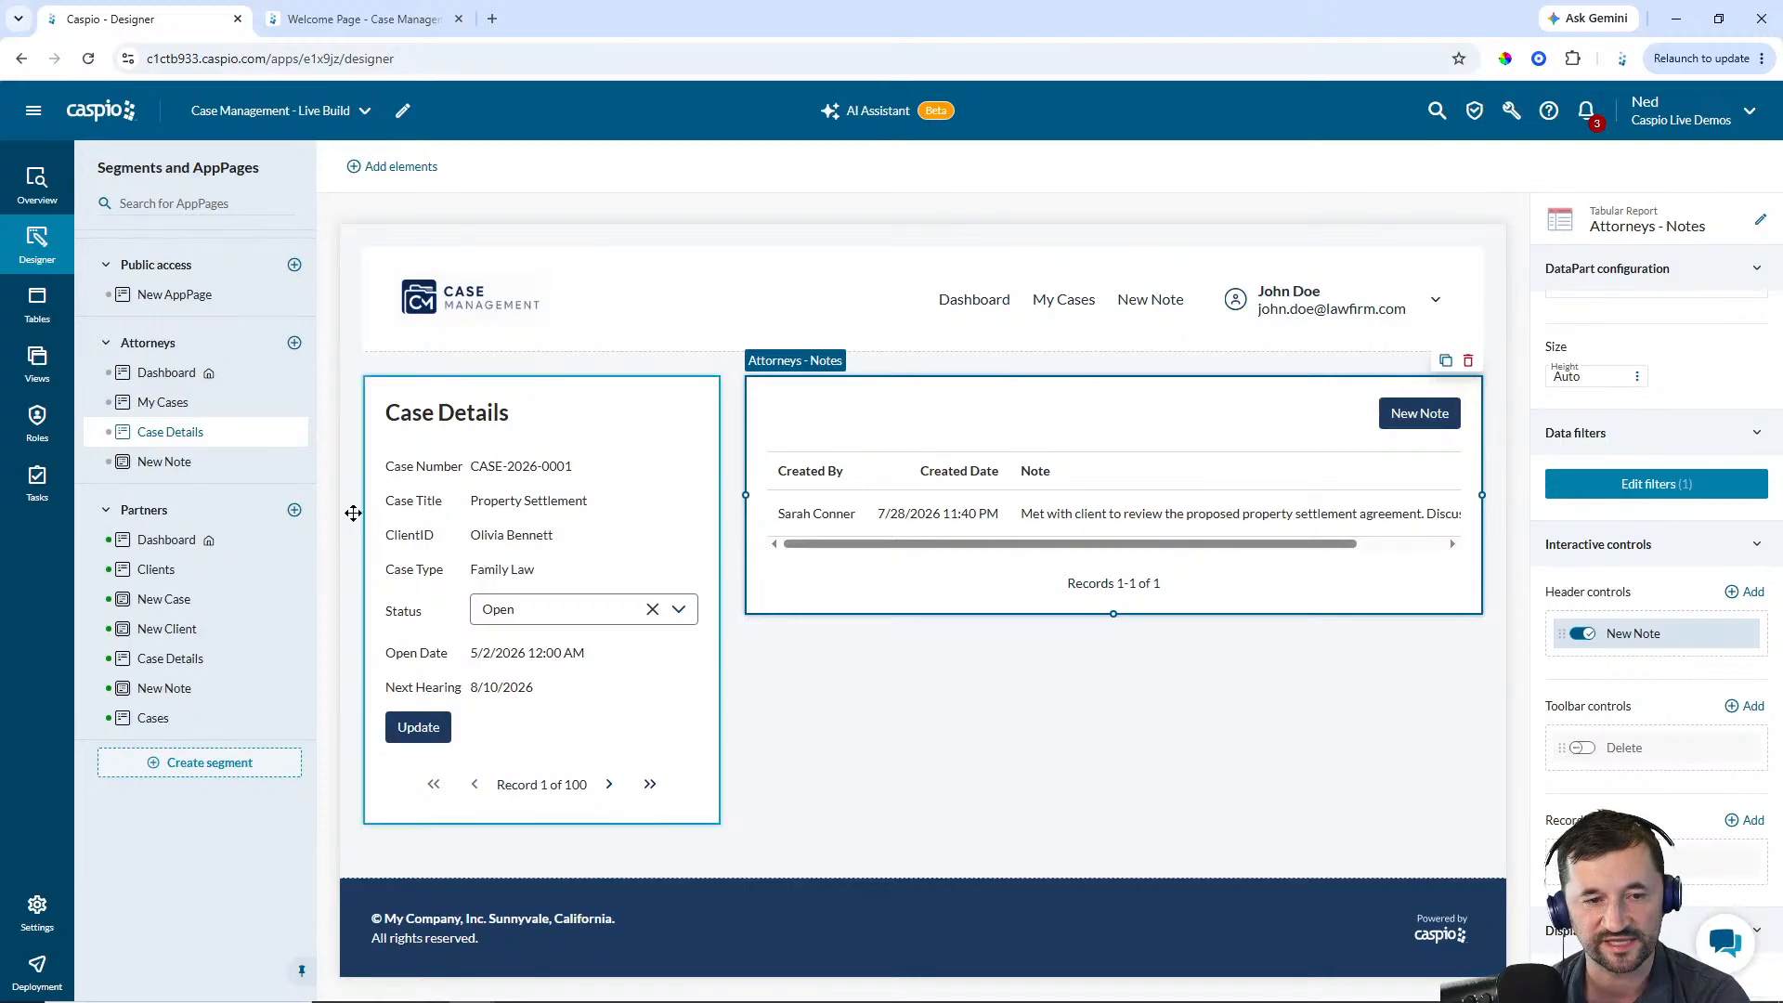
Inspect the My Cases report and the Case Details page in the Attorneys segment
{"action": "left_click", "coordinate": [167, 402]}
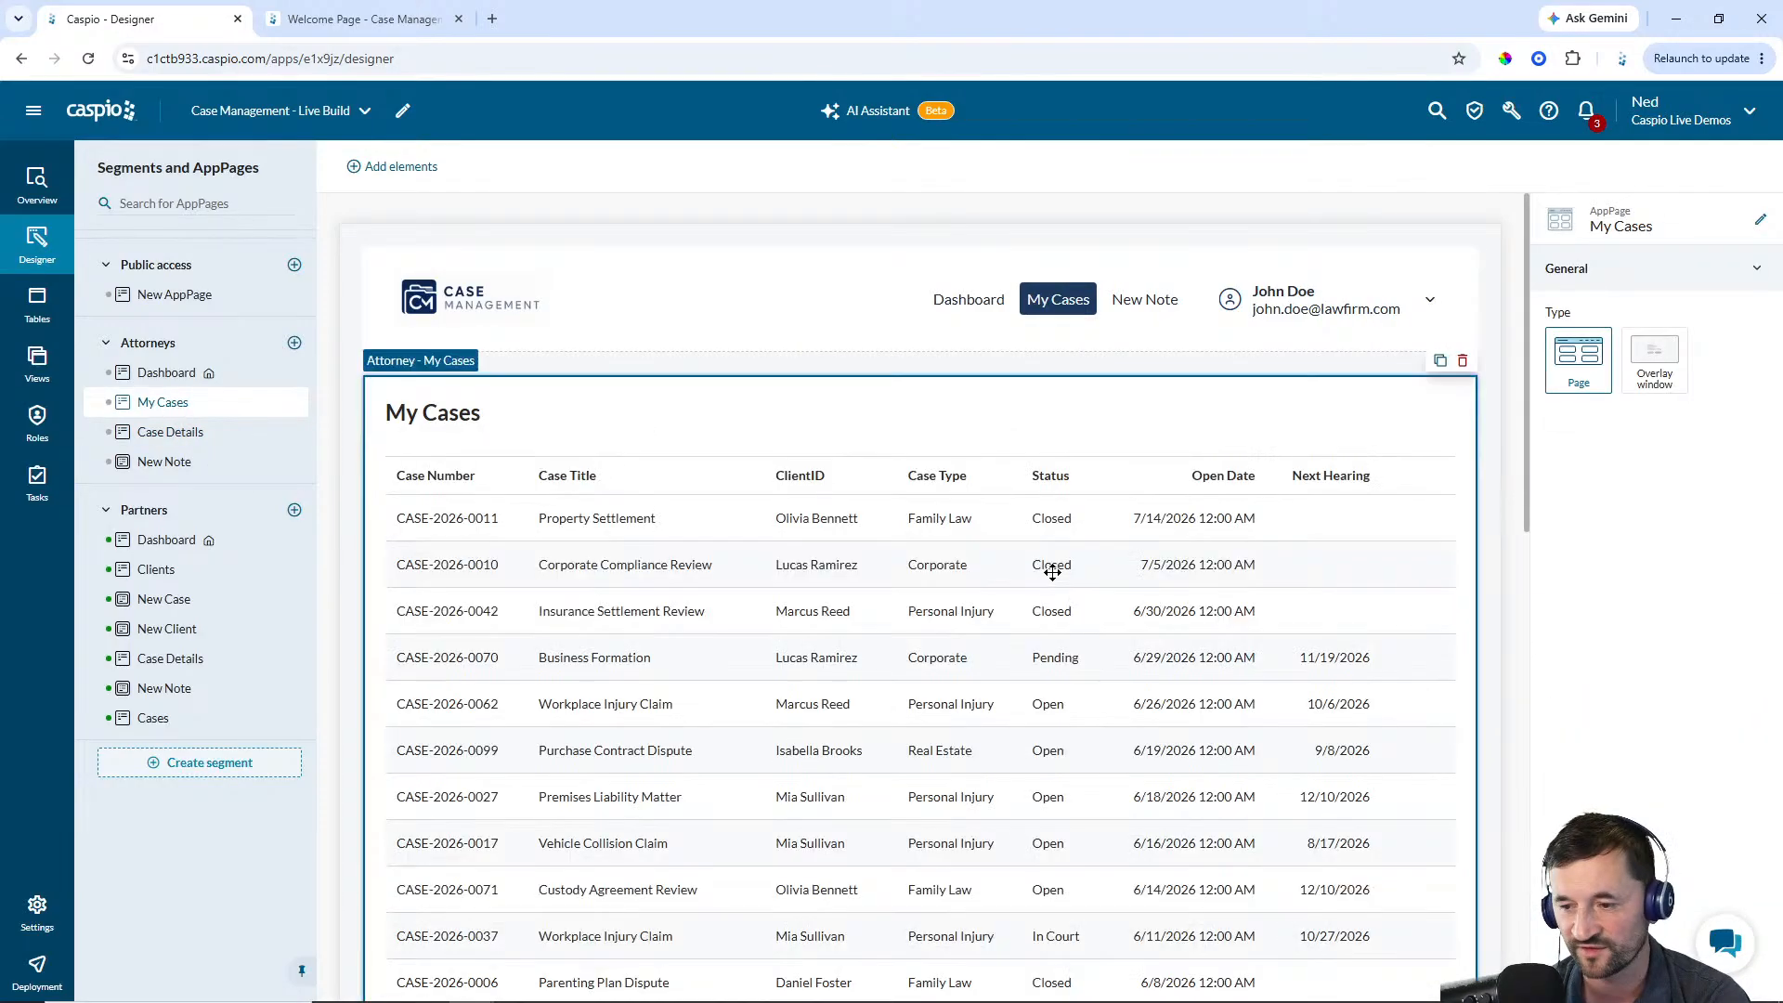
{"action": "left_click", "coordinate": [1050, 576]}
{"action": "scroll", "coordinate": [1719, 694], "scroll_direction": "down", "scroll_amount": 1}
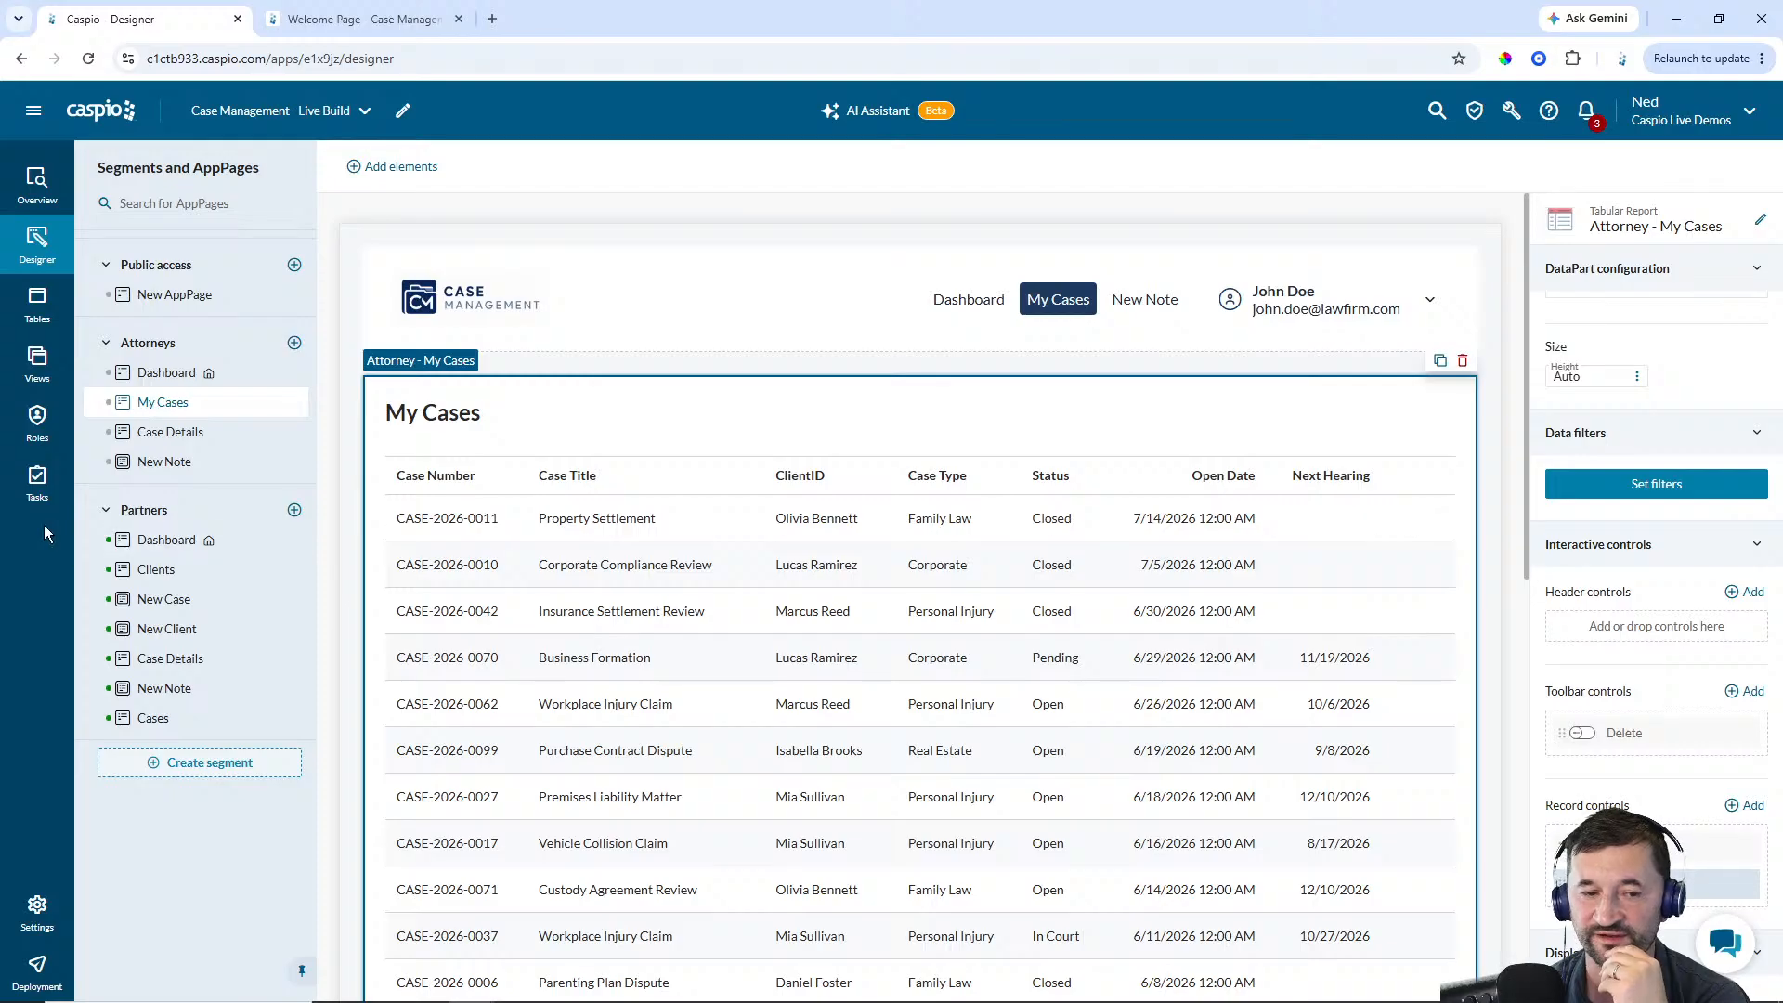
{"action": "left_click", "coordinate": [177, 432]}
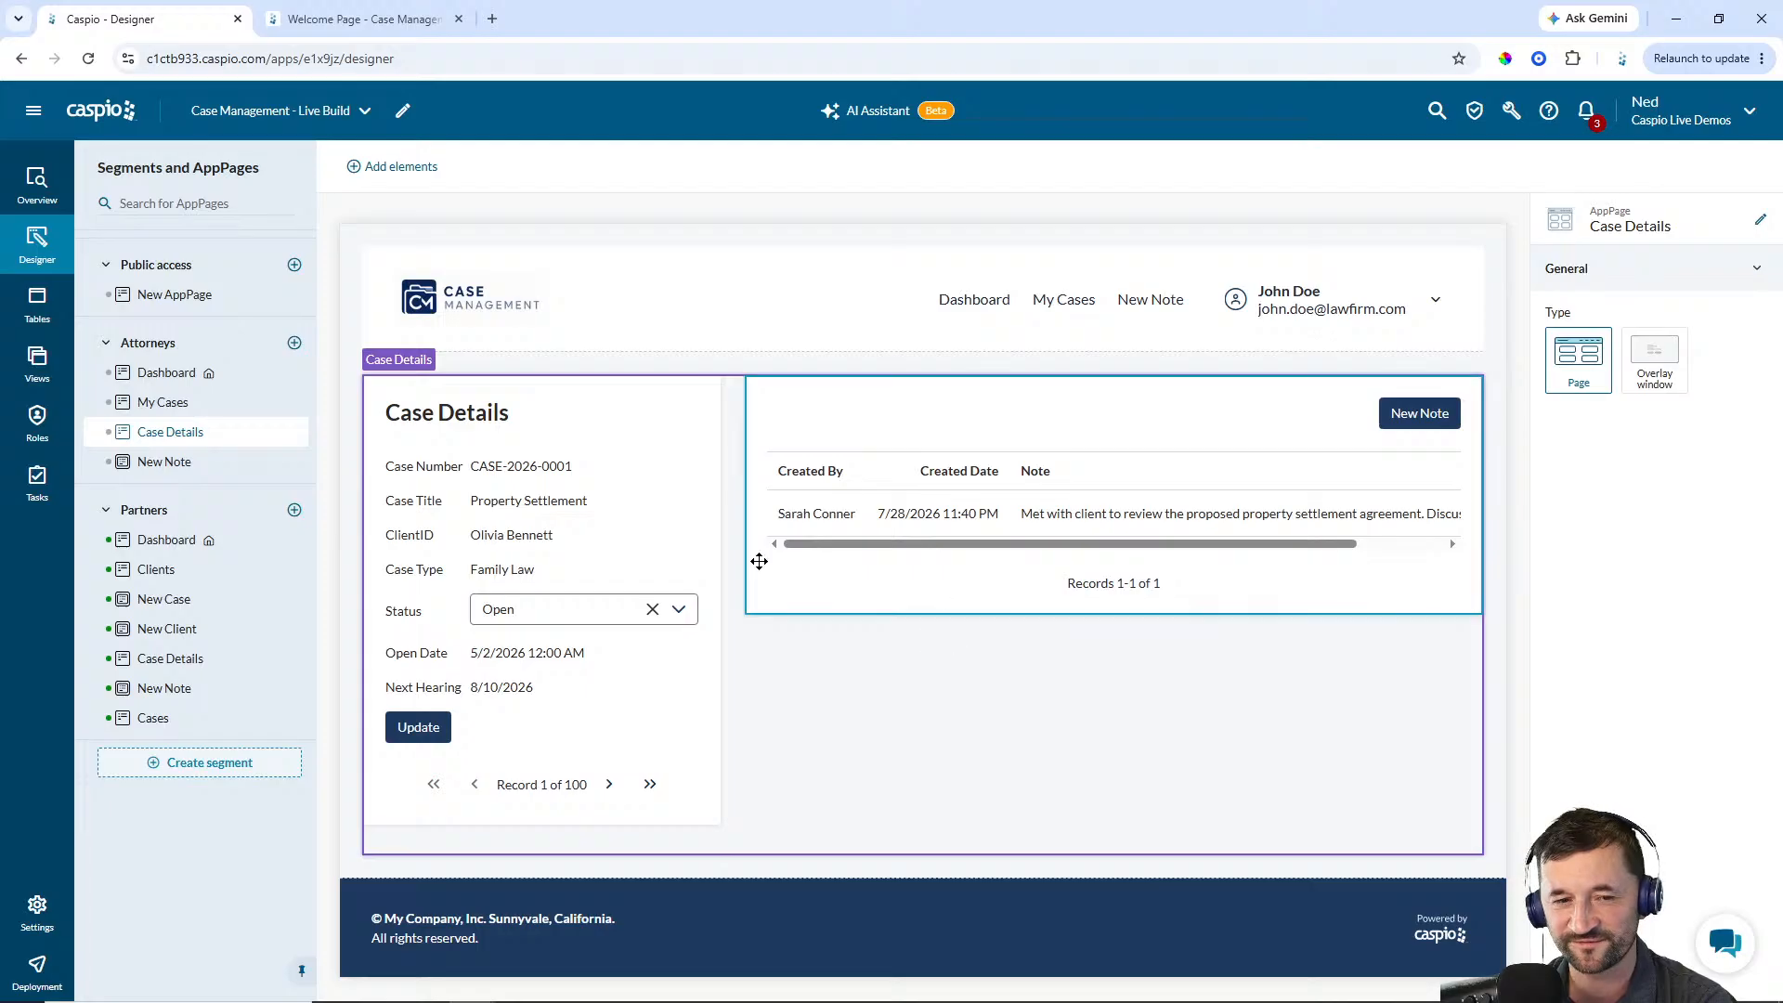
On the Attorneys Dashboard, add a pie chart from cm_cases_1 using Status and Case_Number, and narrow it
{"action": "left_click", "coordinate": [175, 379]}
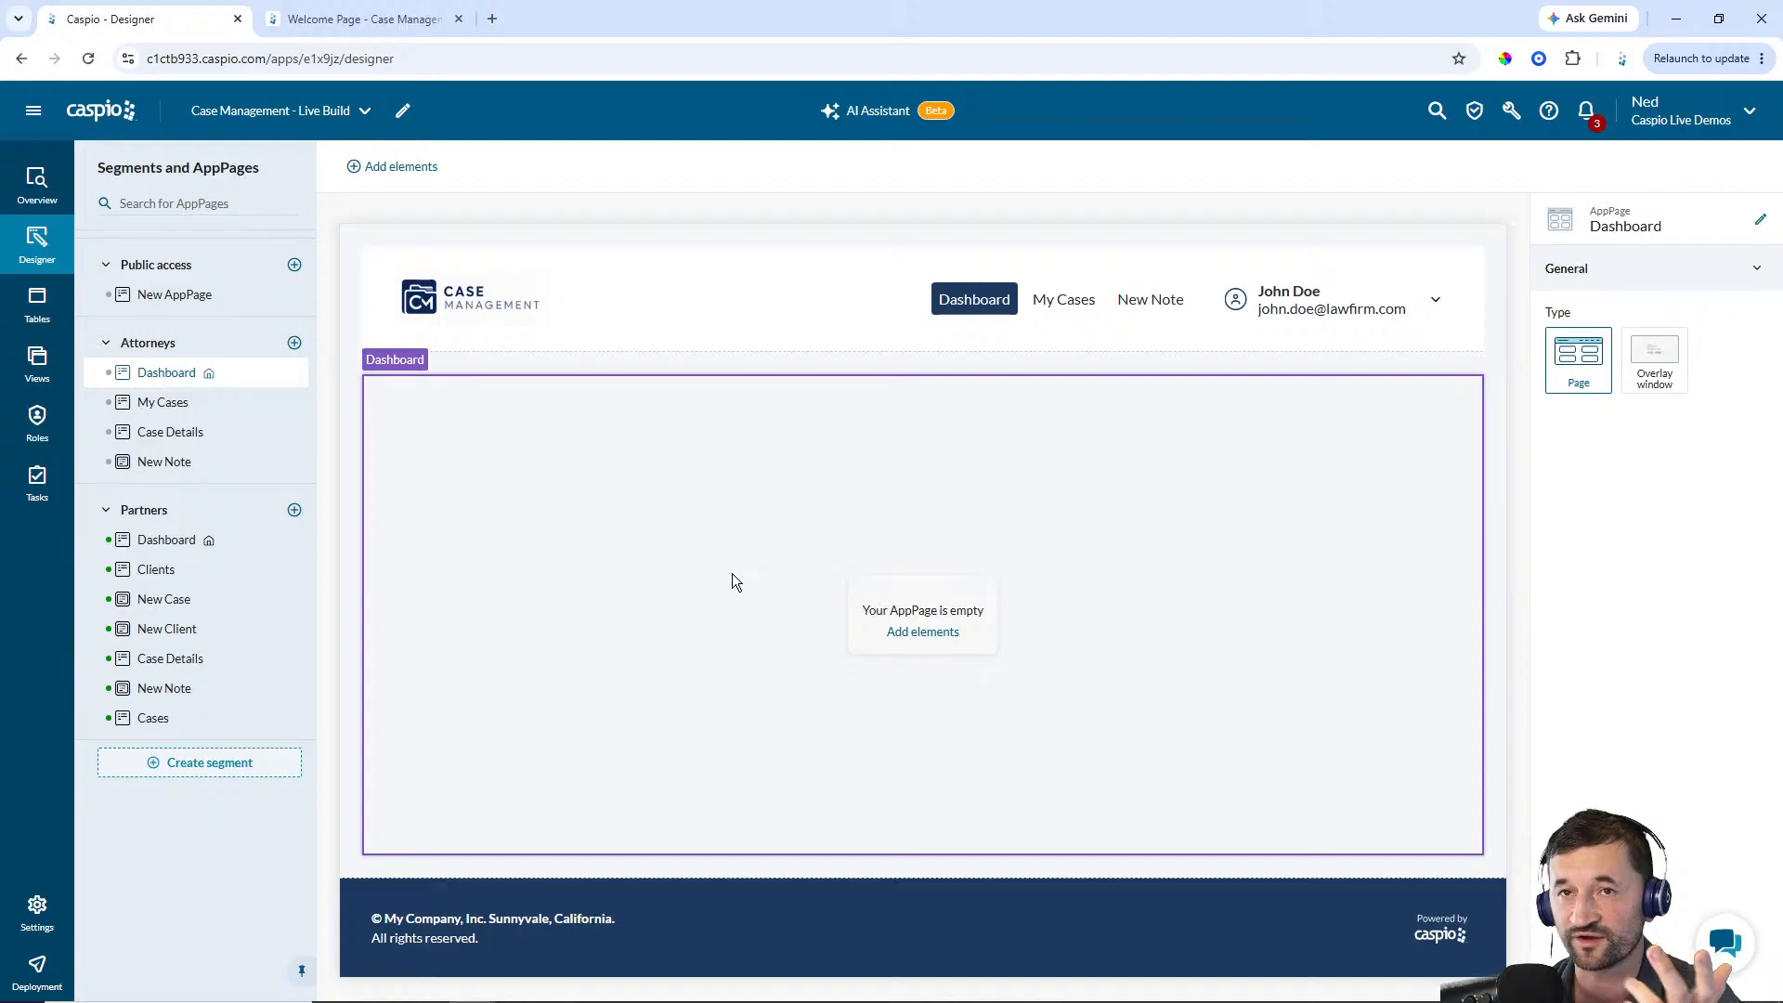
{"action": "left_click", "coordinate": [922, 631]}
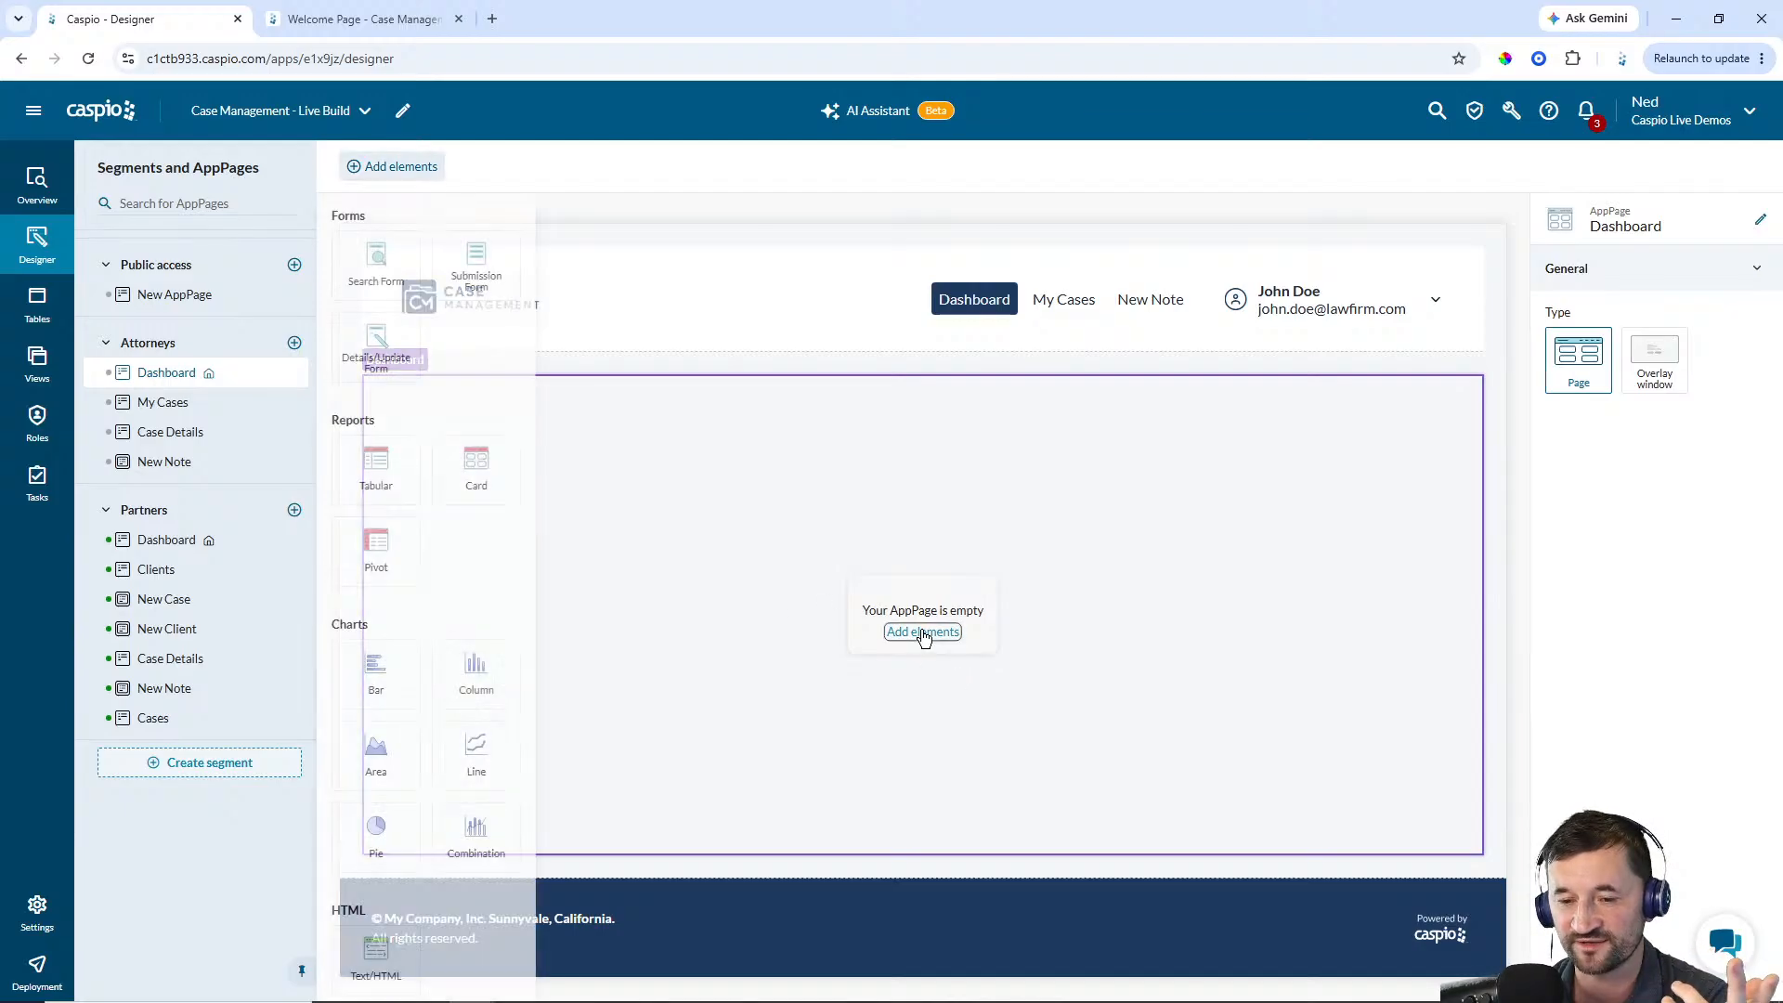
{"action": "left_click", "coordinate": [376, 826]}
{"action": "left_click", "coordinate": [548, 497]}
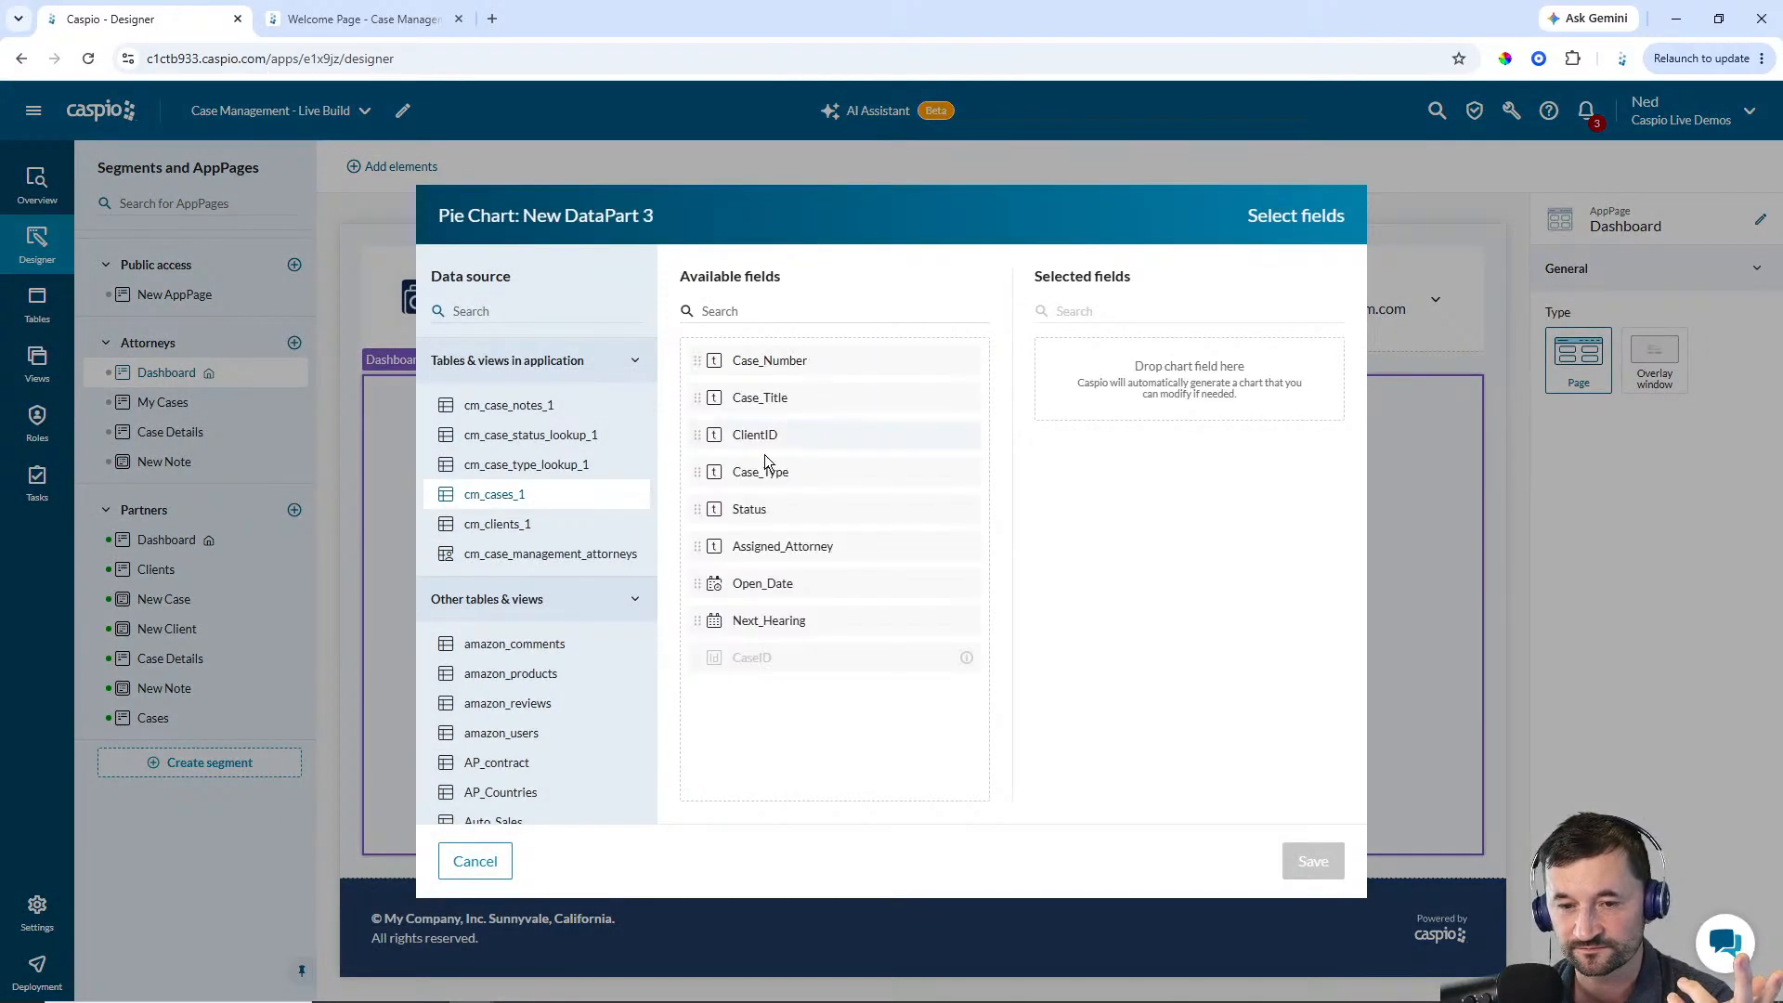
{"action": "double_click", "coordinate": [759, 527]}
{"action": "double_click", "coordinate": [787, 363]}
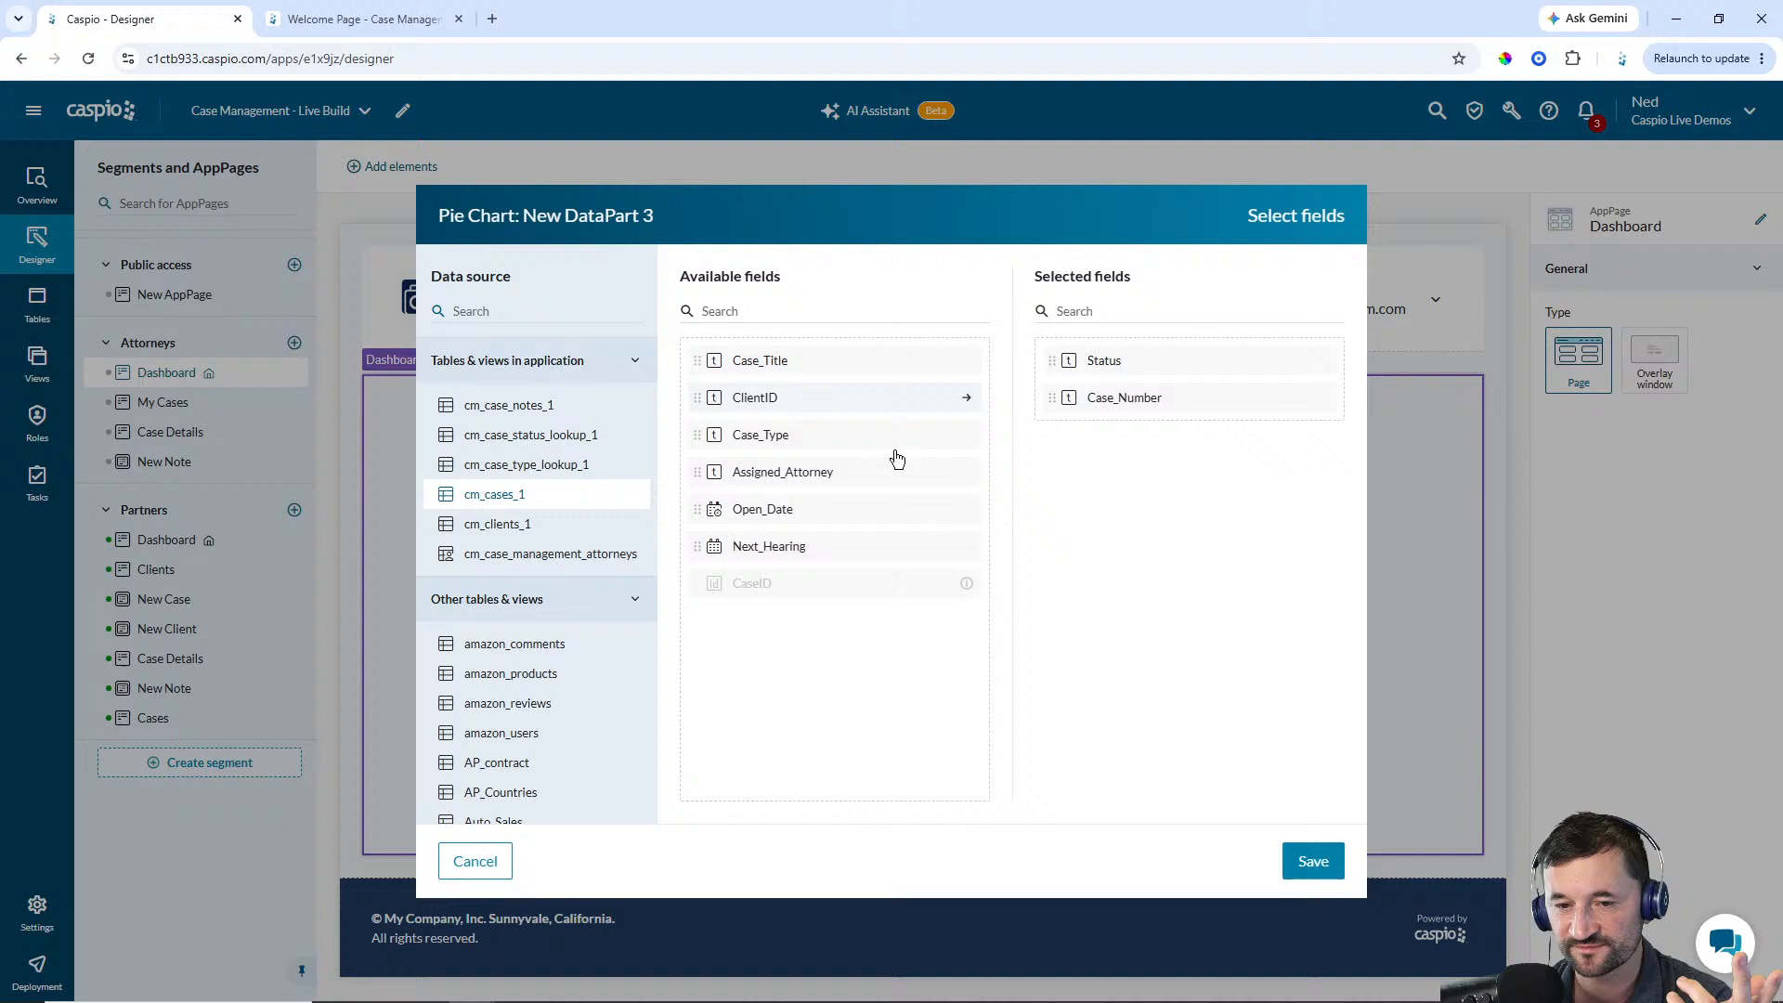
{"action": "left_click", "coordinate": [1298, 845]}
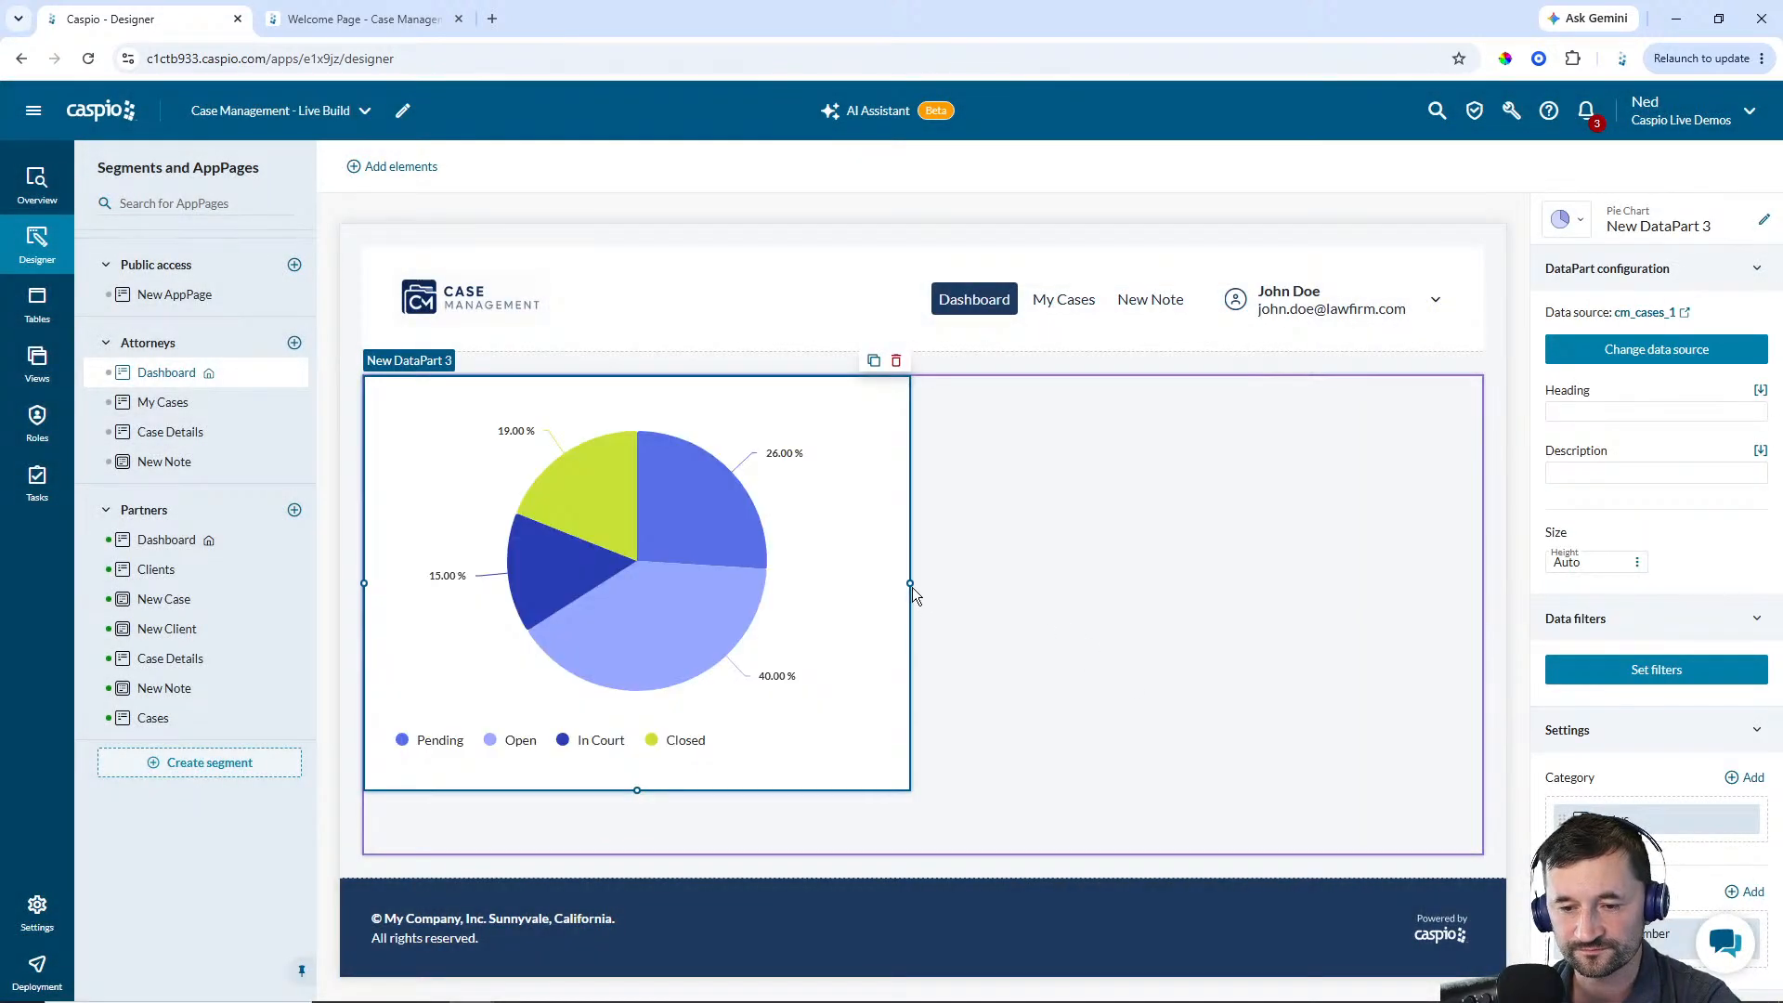
{"action": "left_click_drag", "start_coordinate": [912, 587], "coordinate": [635, 591]}
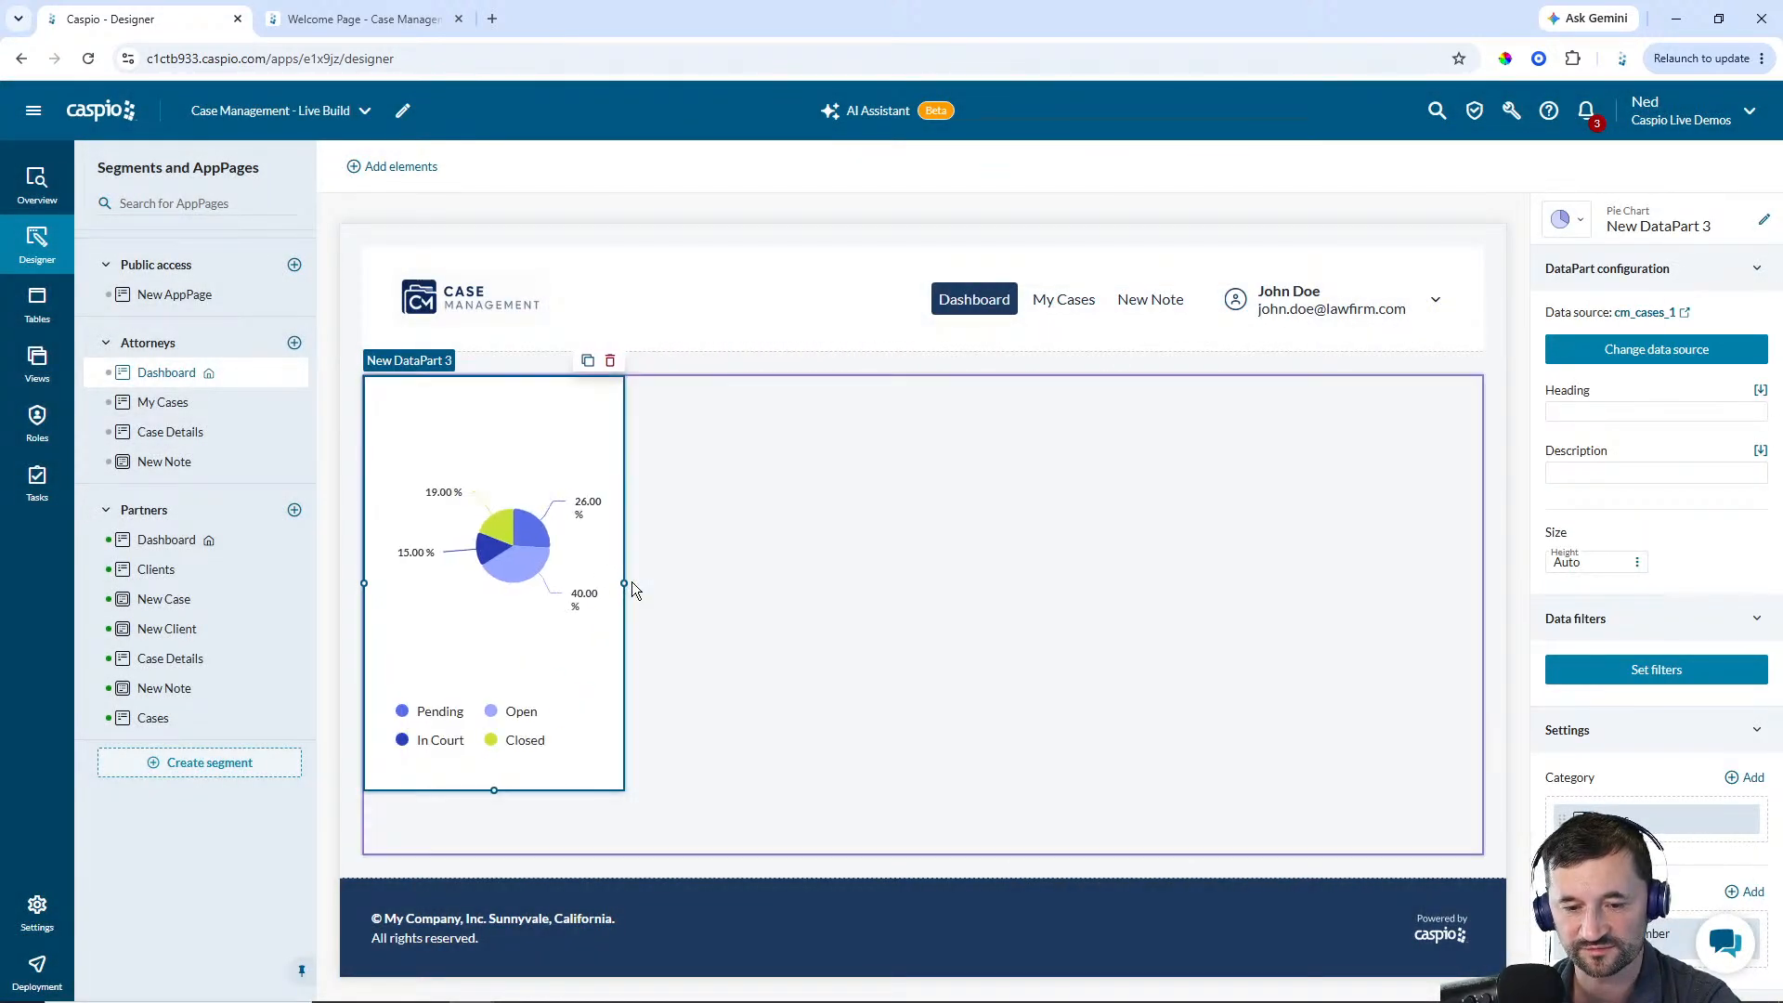
Rename the pie chart DataPart to Attorney - My Cases by Status
{"action": "left_click", "coordinate": [1764, 220]}
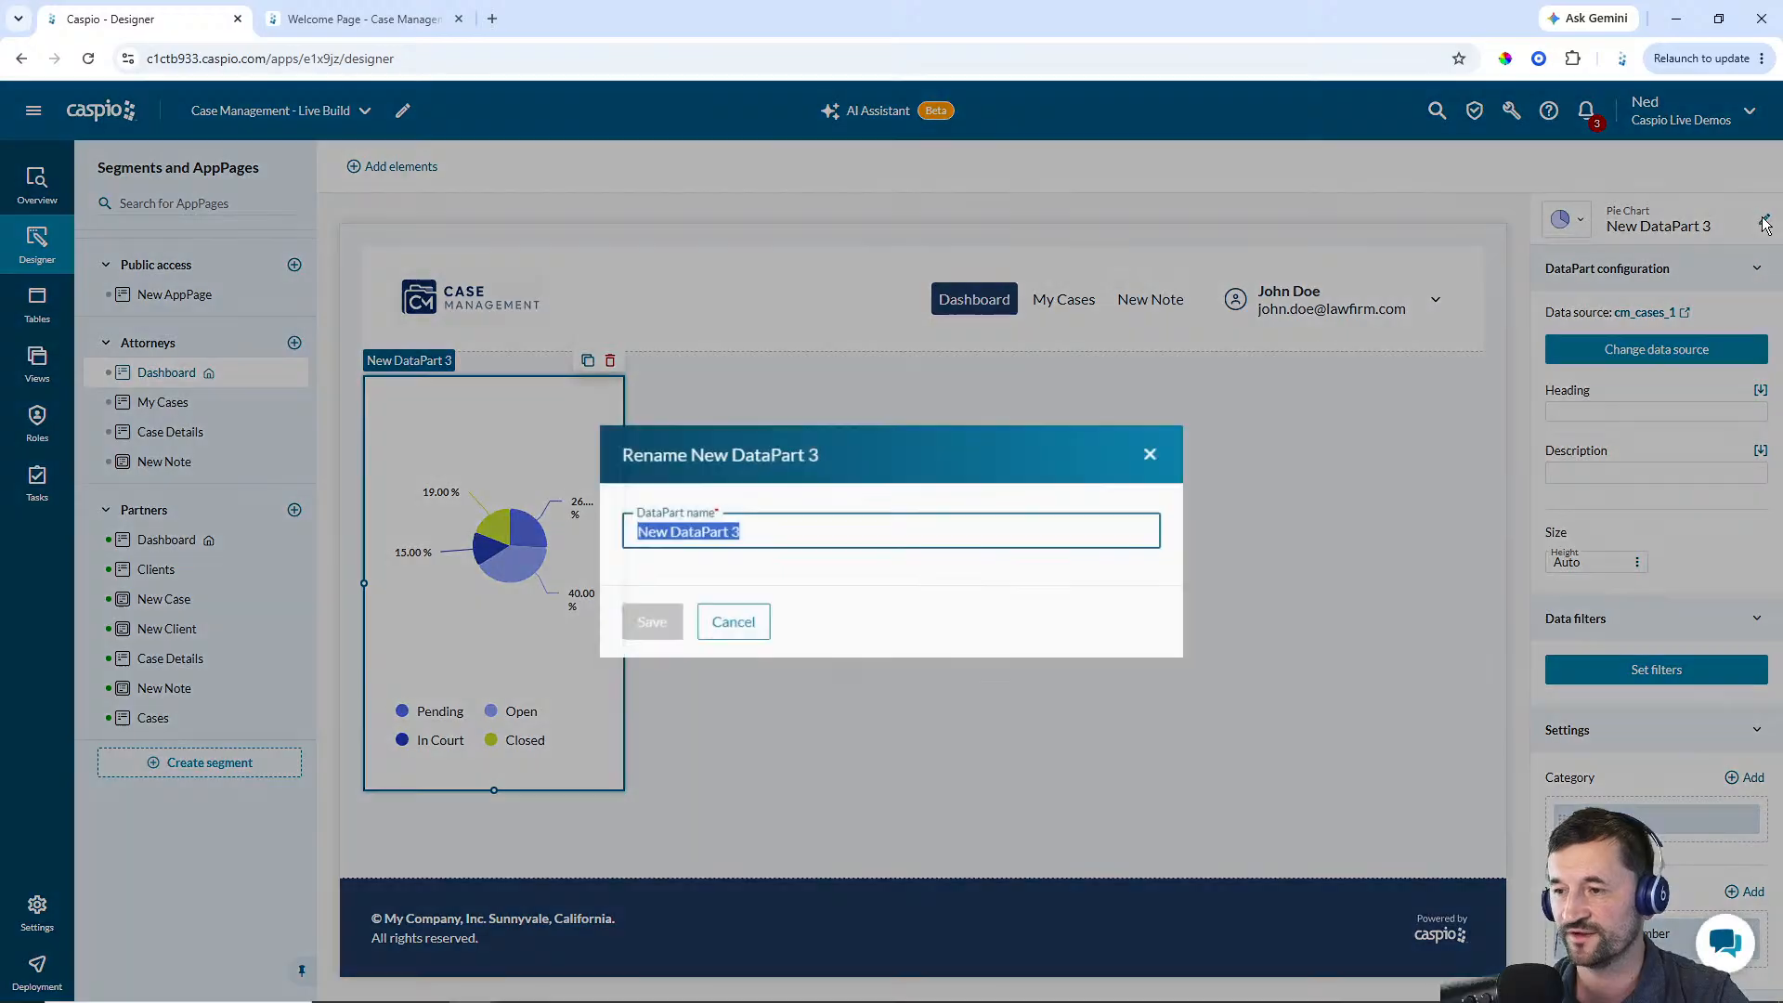
{"action": "type", "text": "Attorney - "}
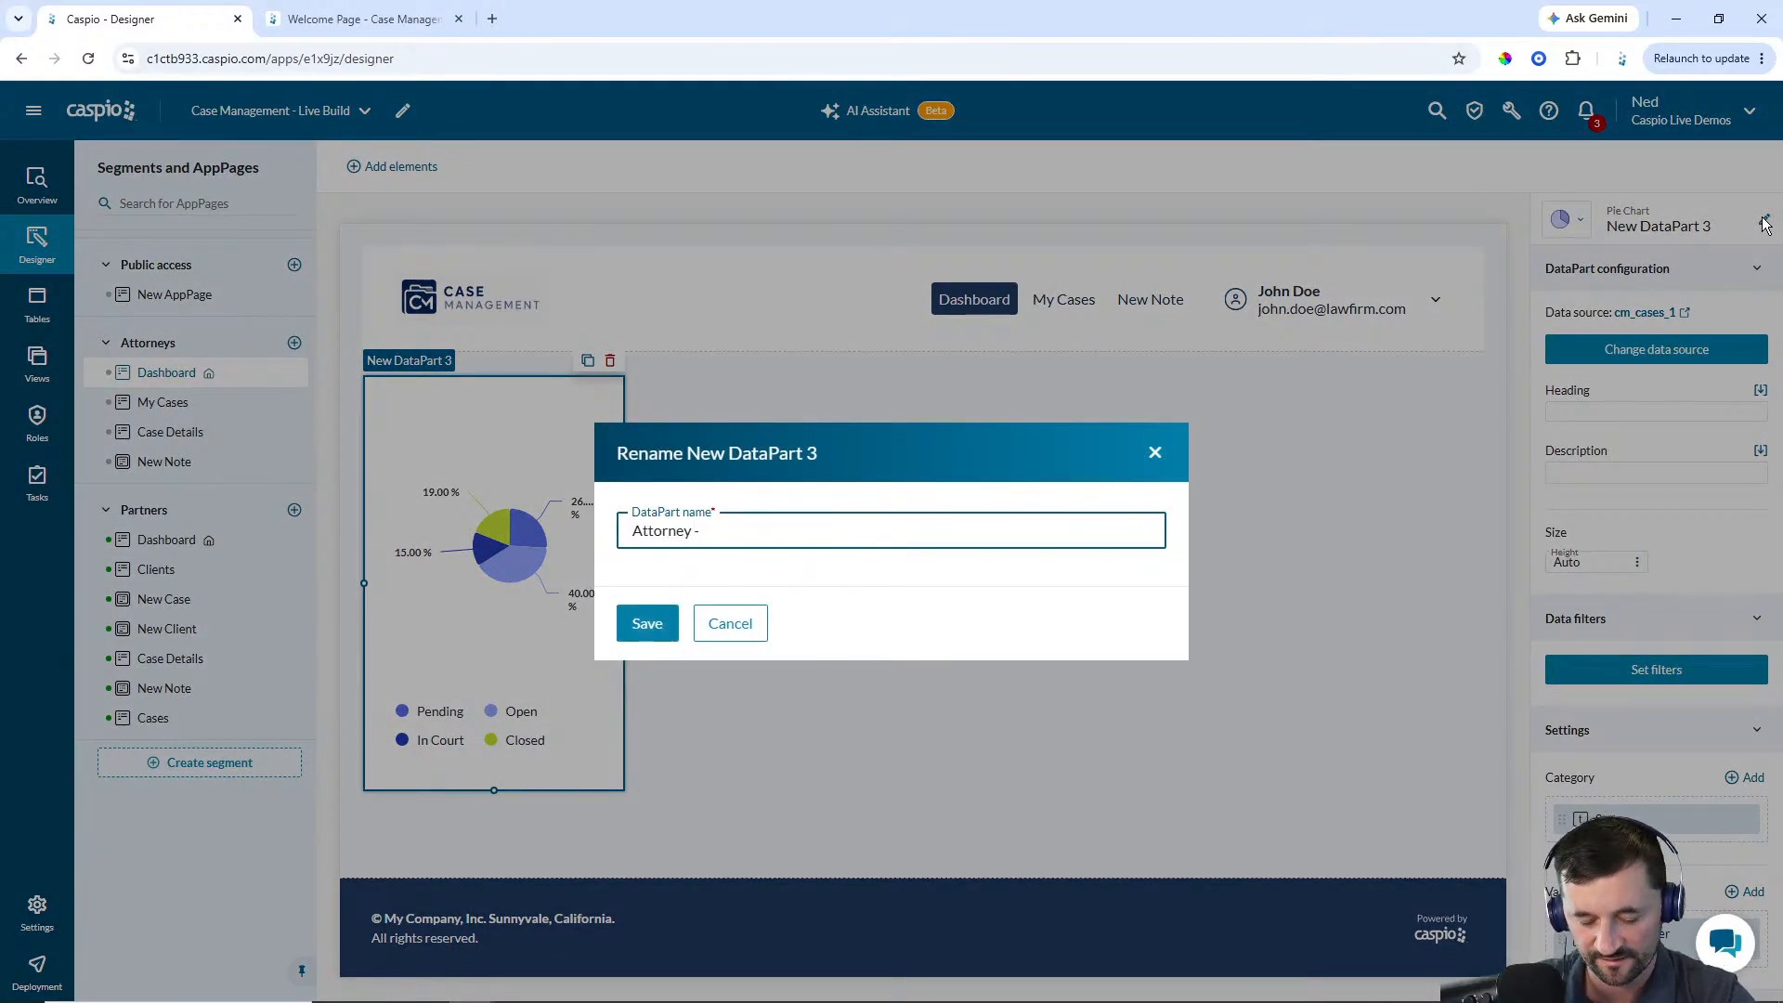
{"action": "type", "text": "My Cases by Status"}
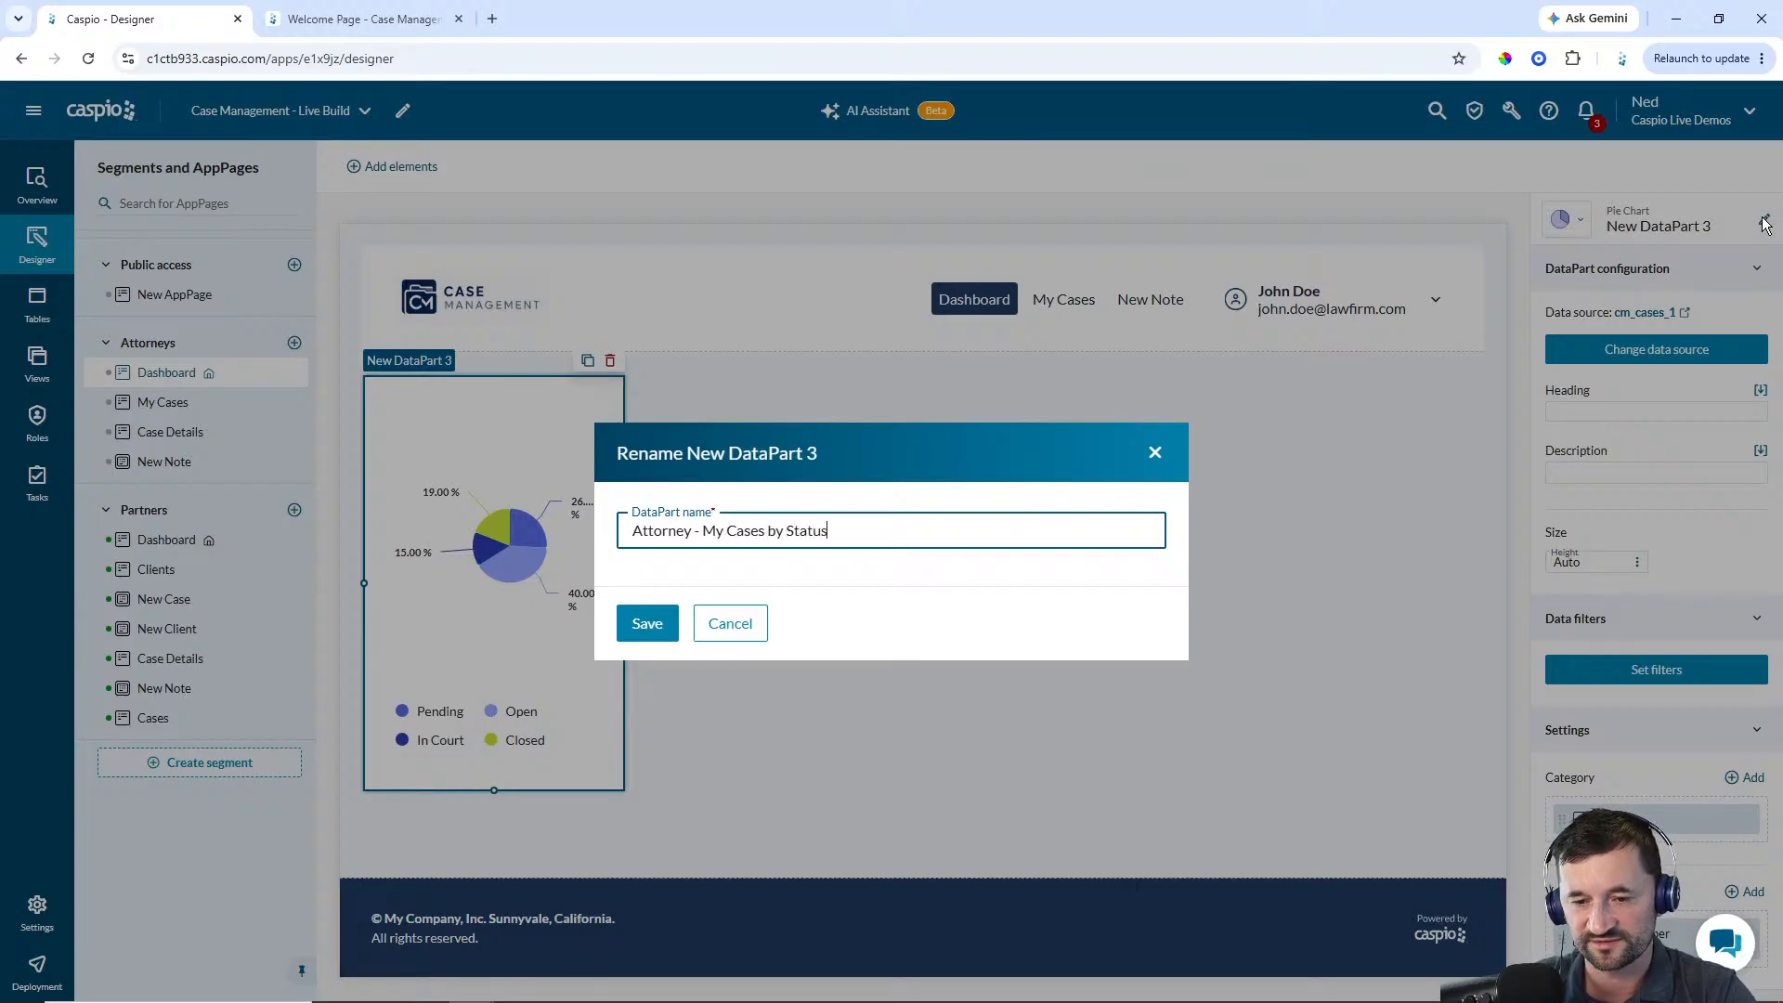
{"action": "left_click_drag", "start_coordinate": [829, 531], "coordinate": [708, 541]}
{"action": "key", "text": "ctrl+c"}
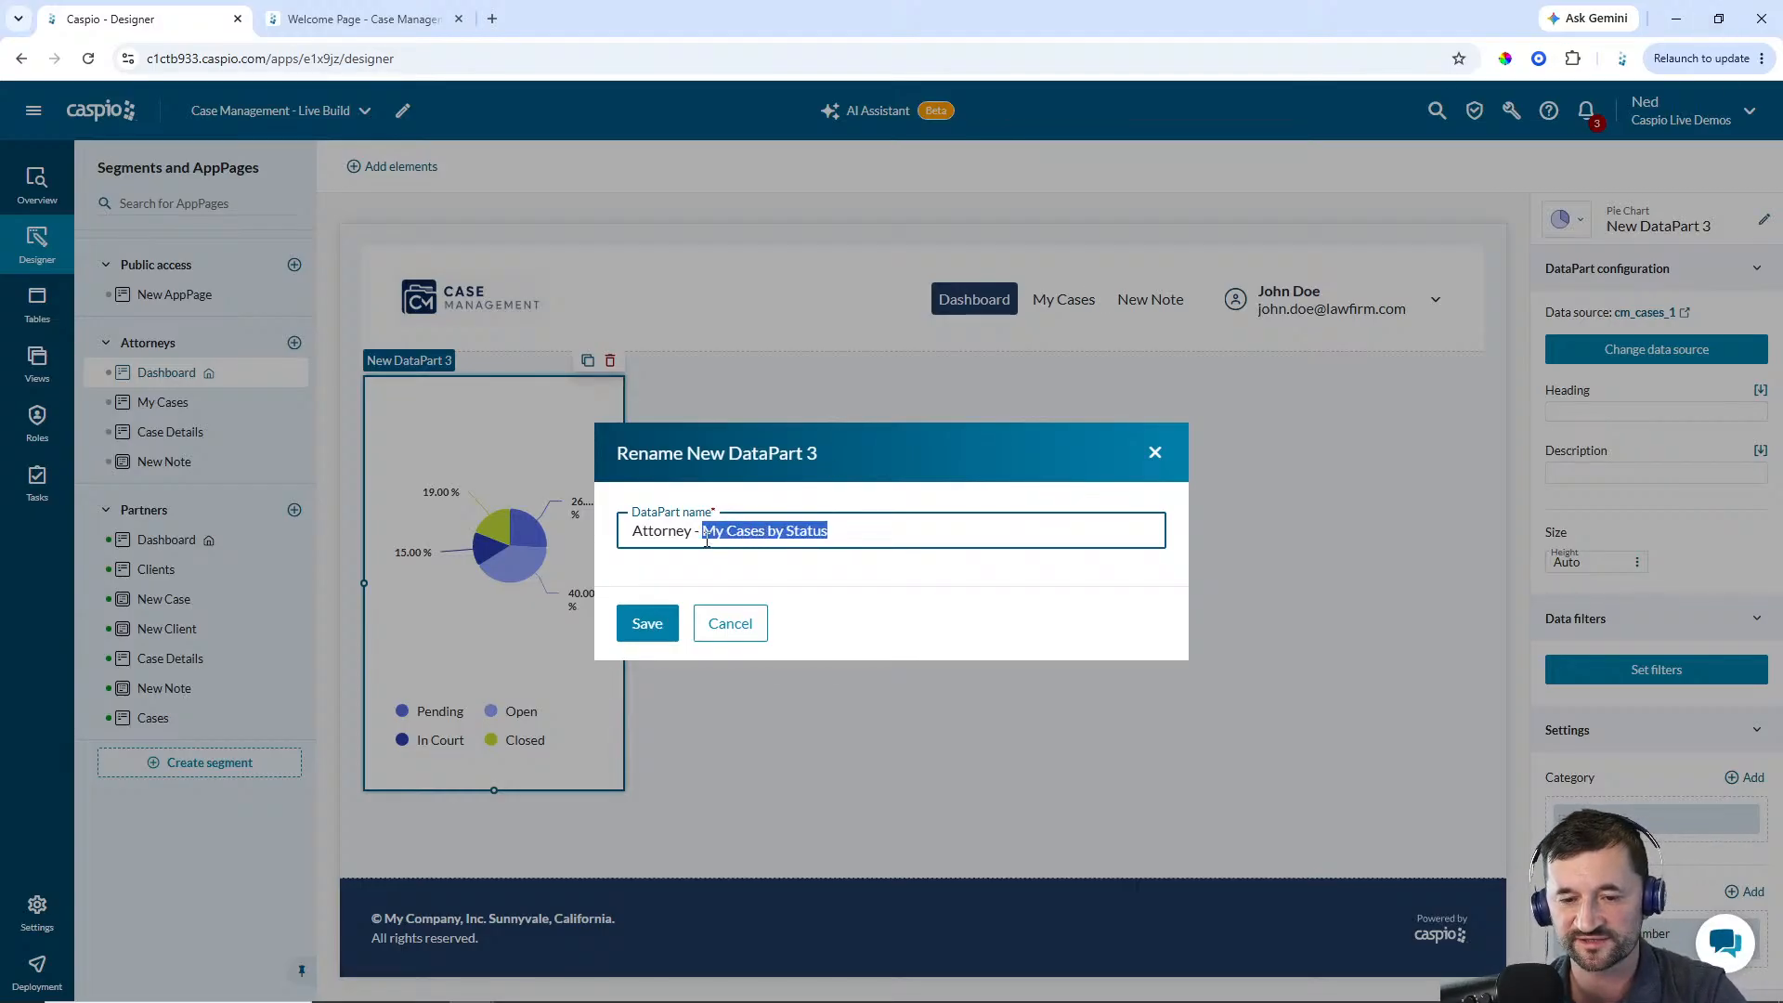
{"action": "left_click", "coordinate": [647, 623]}
Set the pie chart's heading to My Cases by Status
{"action": "left_click", "coordinate": [1579, 413]}
{"action": "key", "text": "ctrl+v"}
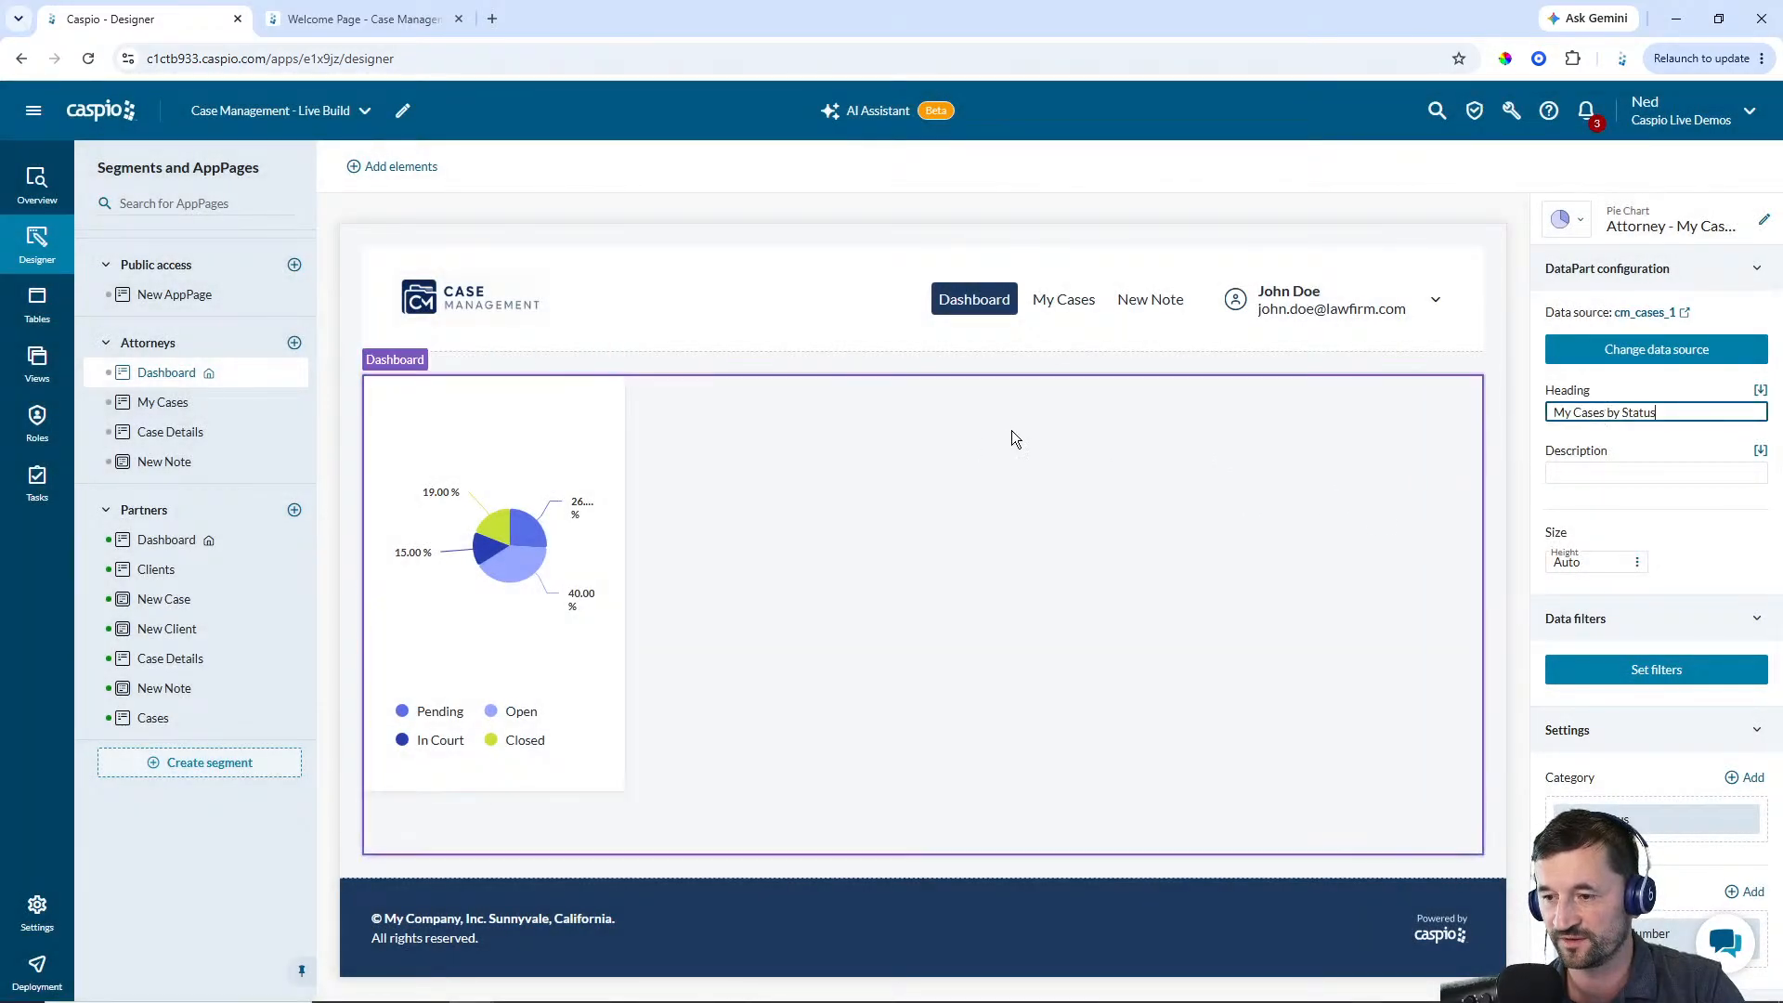
{"action": "left_click", "coordinate": [1011, 431]}
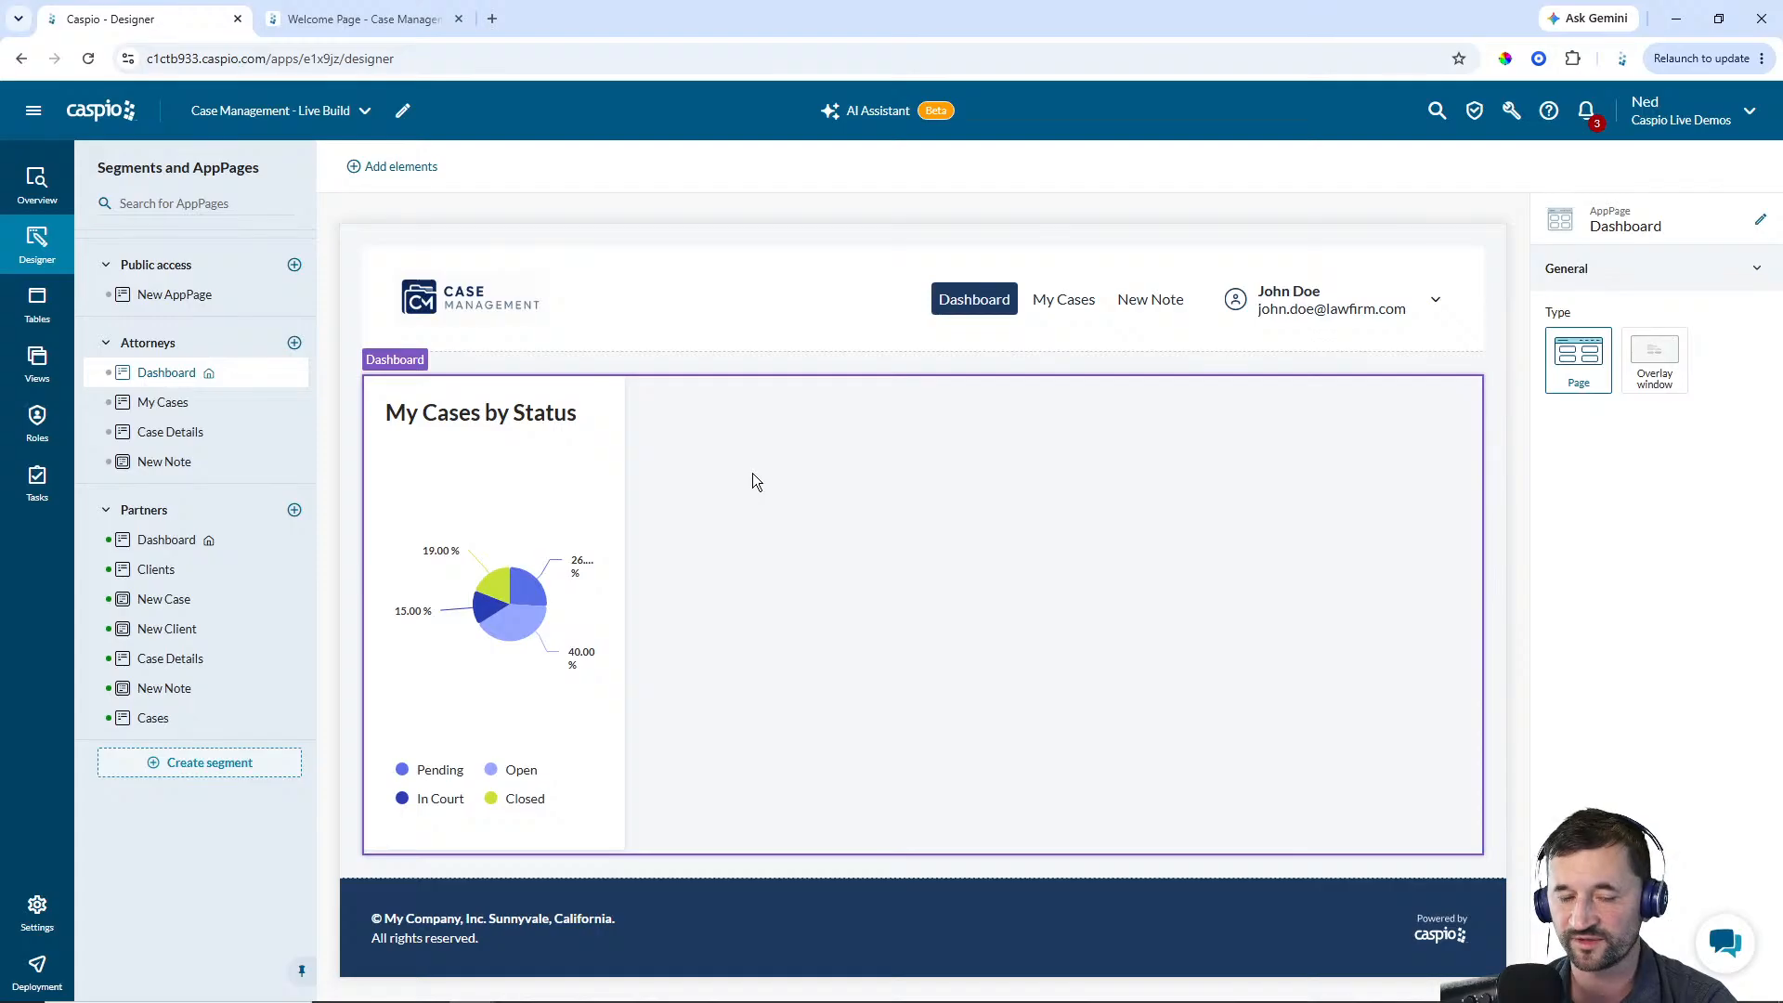
Add a bar chart from cm_cases_1 using Case_Type and Case_Number beside the pie chart, narrowed to match
{"action": "left_click", "coordinate": [407, 168]}
{"action": "left_click_drag", "start_coordinate": [376, 671], "coordinate": [836, 386]}
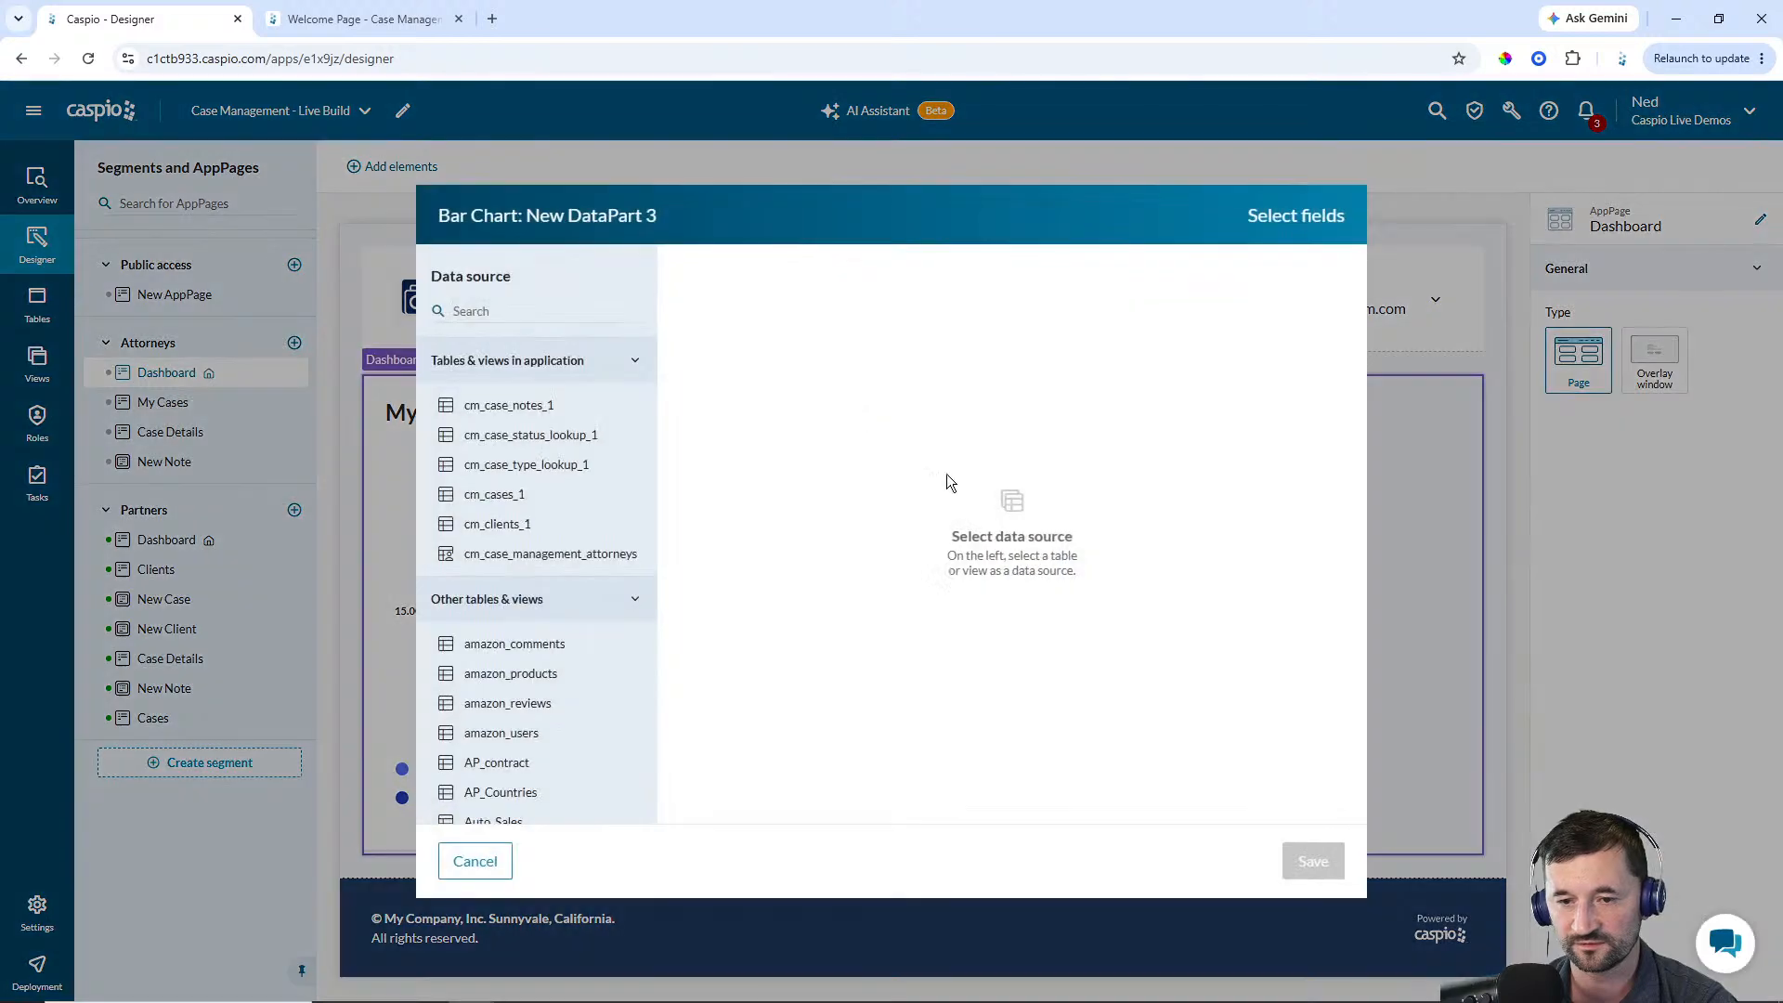
{"action": "left_click", "coordinate": [506, 496]}
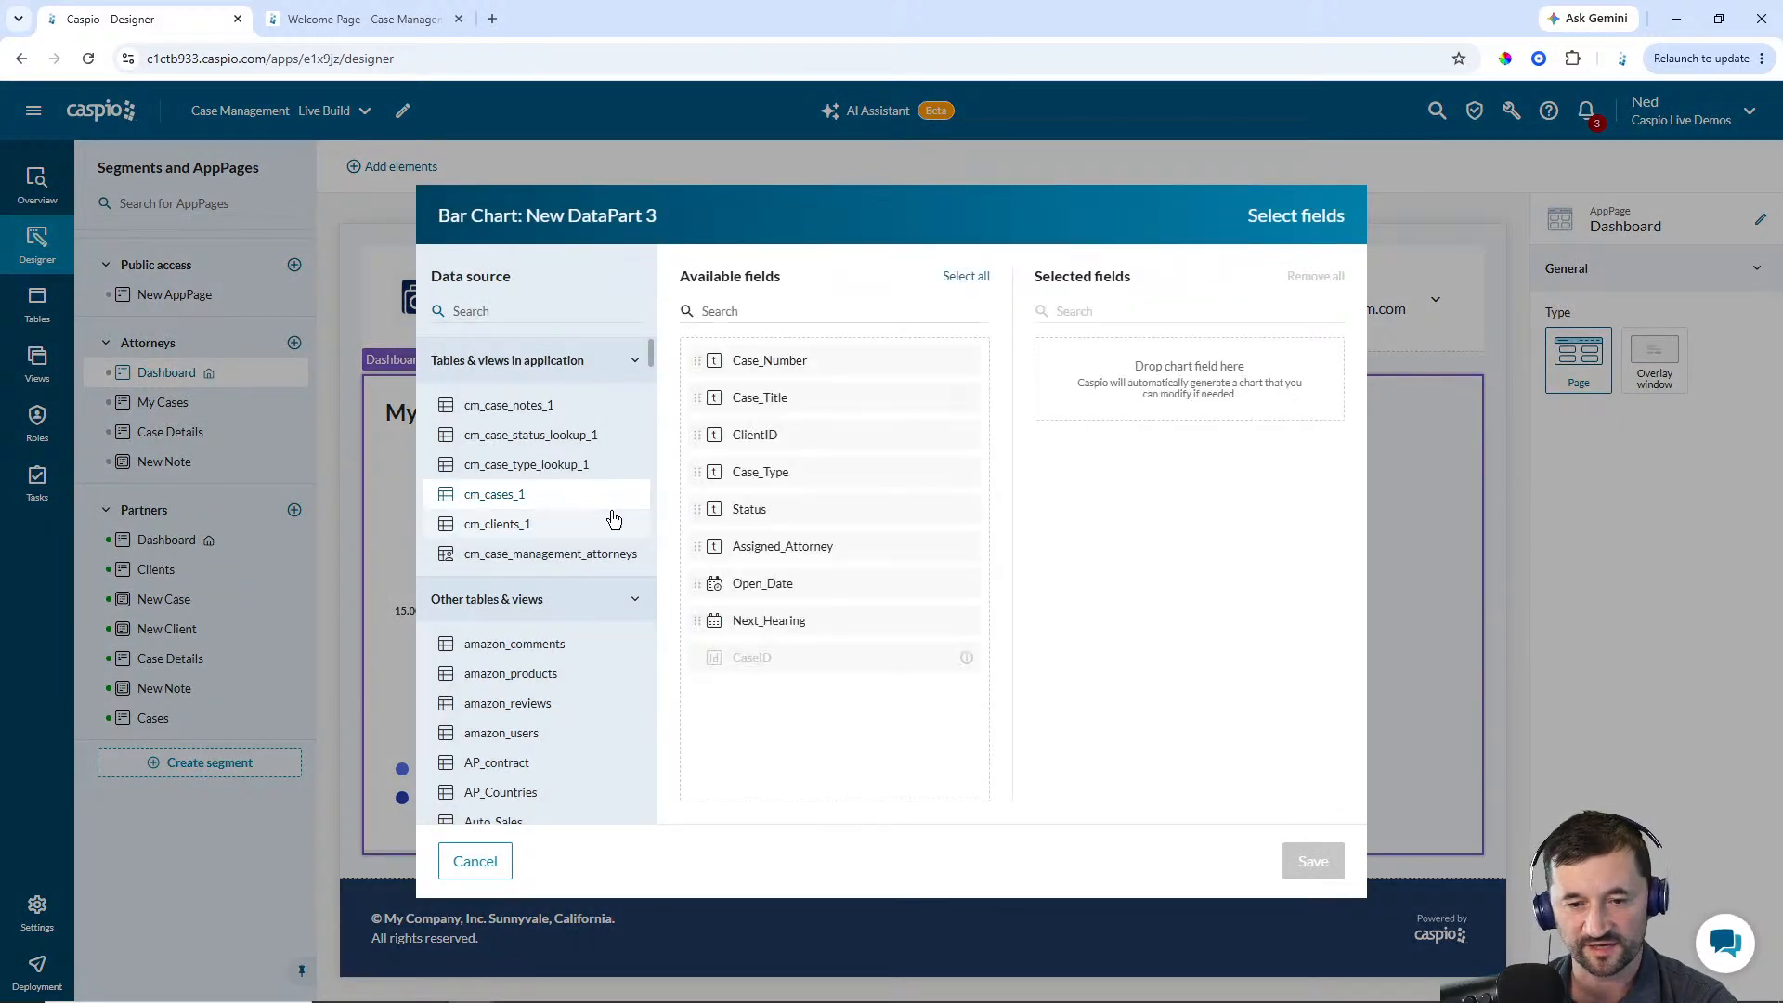
{"action": "left_click", "coordinate": [759, 482]}
{"action": "left_click", "coordinate": [768, 370]}
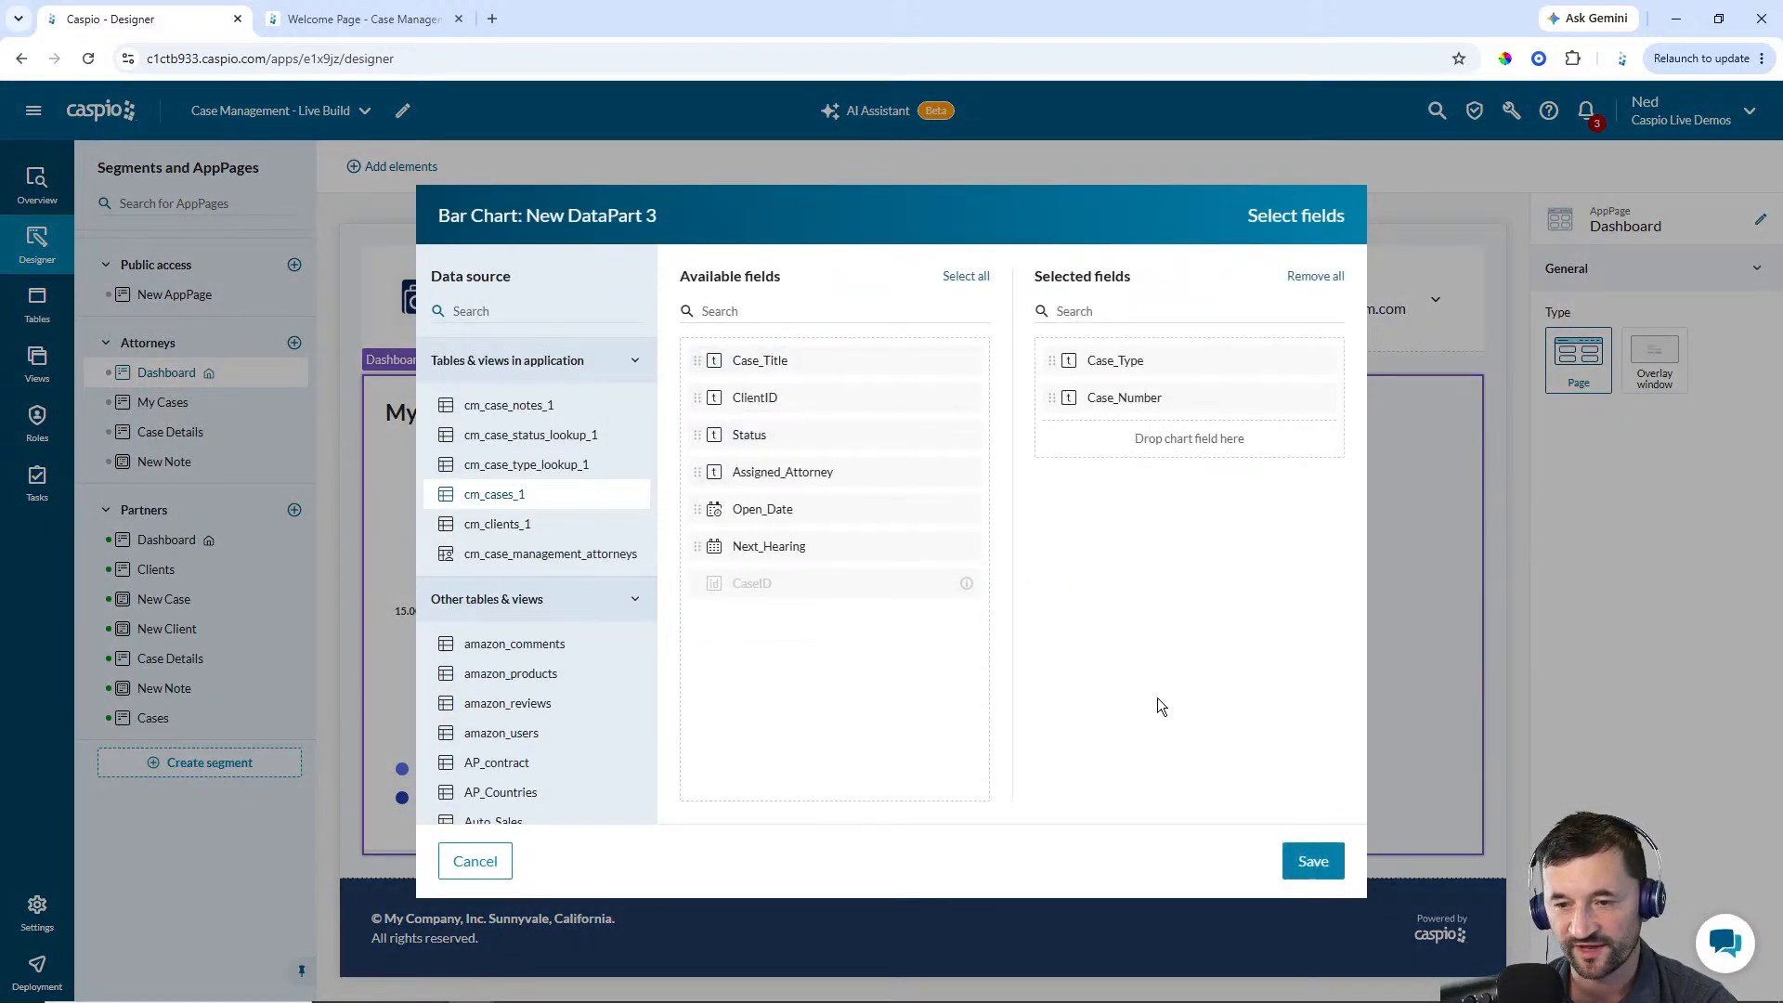
{"action": "left_click", "coordinate": [1313, 861]}
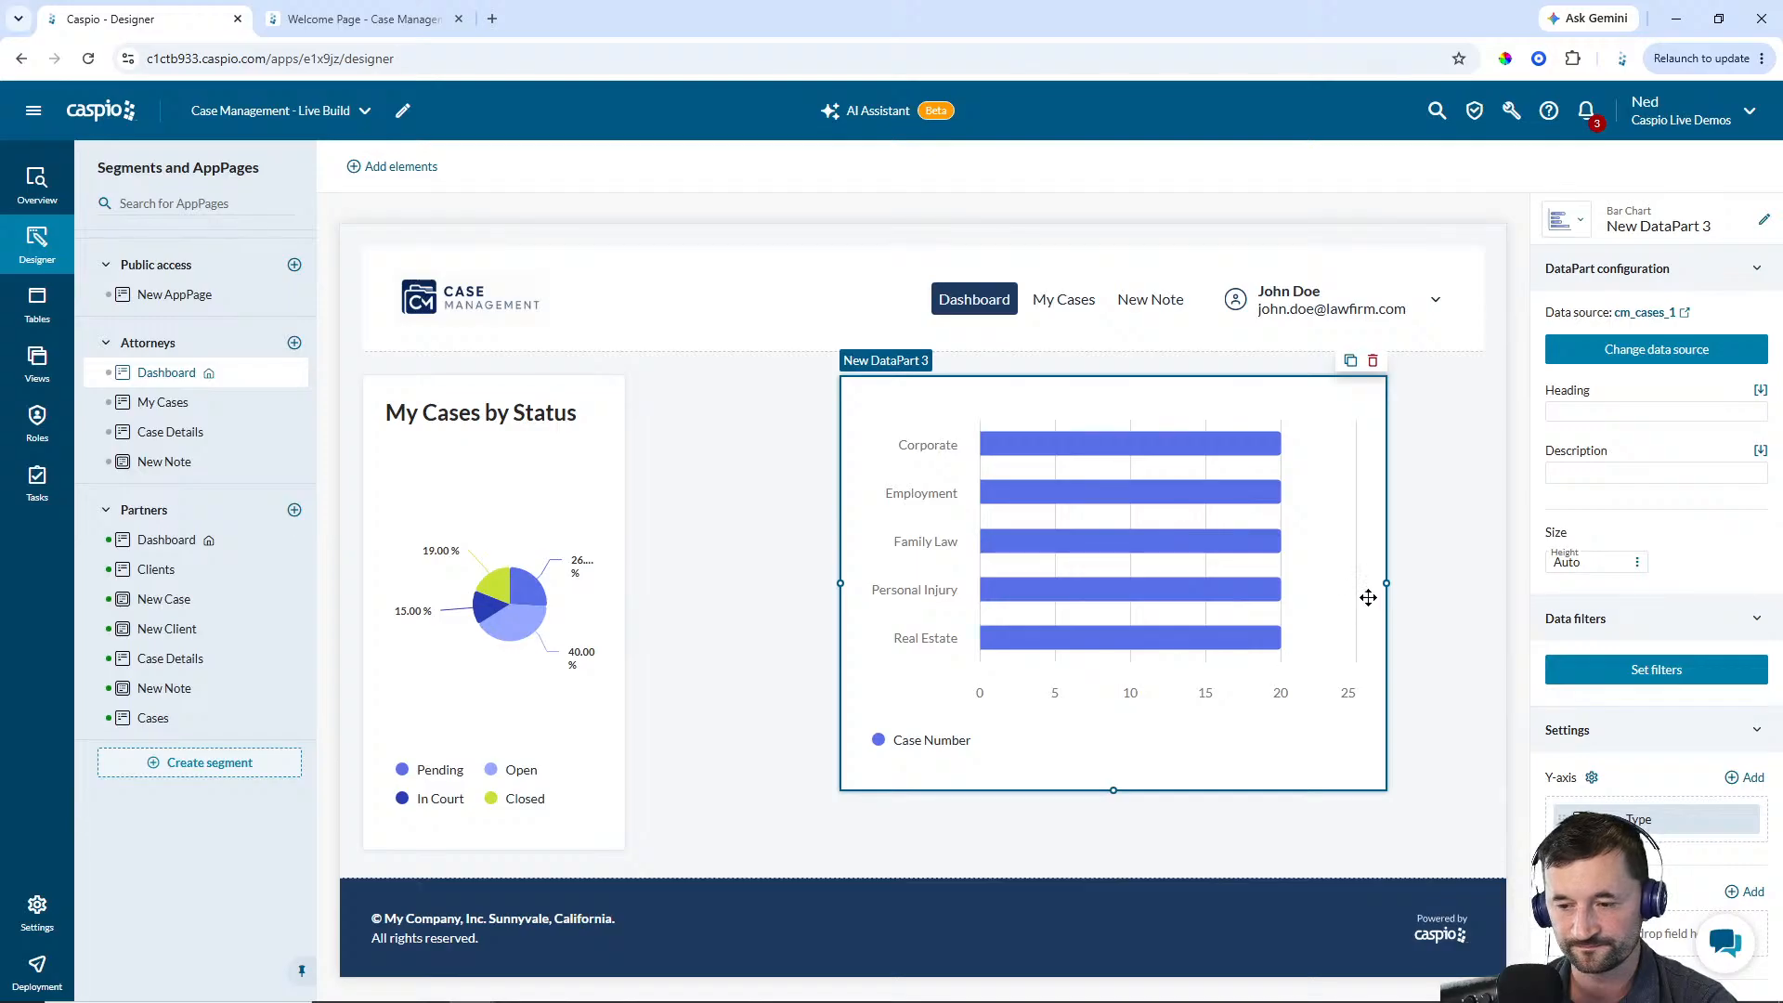
{"action": "left_click_drag", "start_coordinate": [1388, 583], "coordinate": [1103, 581]}
{"action": "left_click_drag", "start_coordinate": [1020, 562], "coordinate": [822, 551]}
Set the bar chart's heading to My Cases by Type
{"action": "left_click", "coordinate": [1590, 411]}
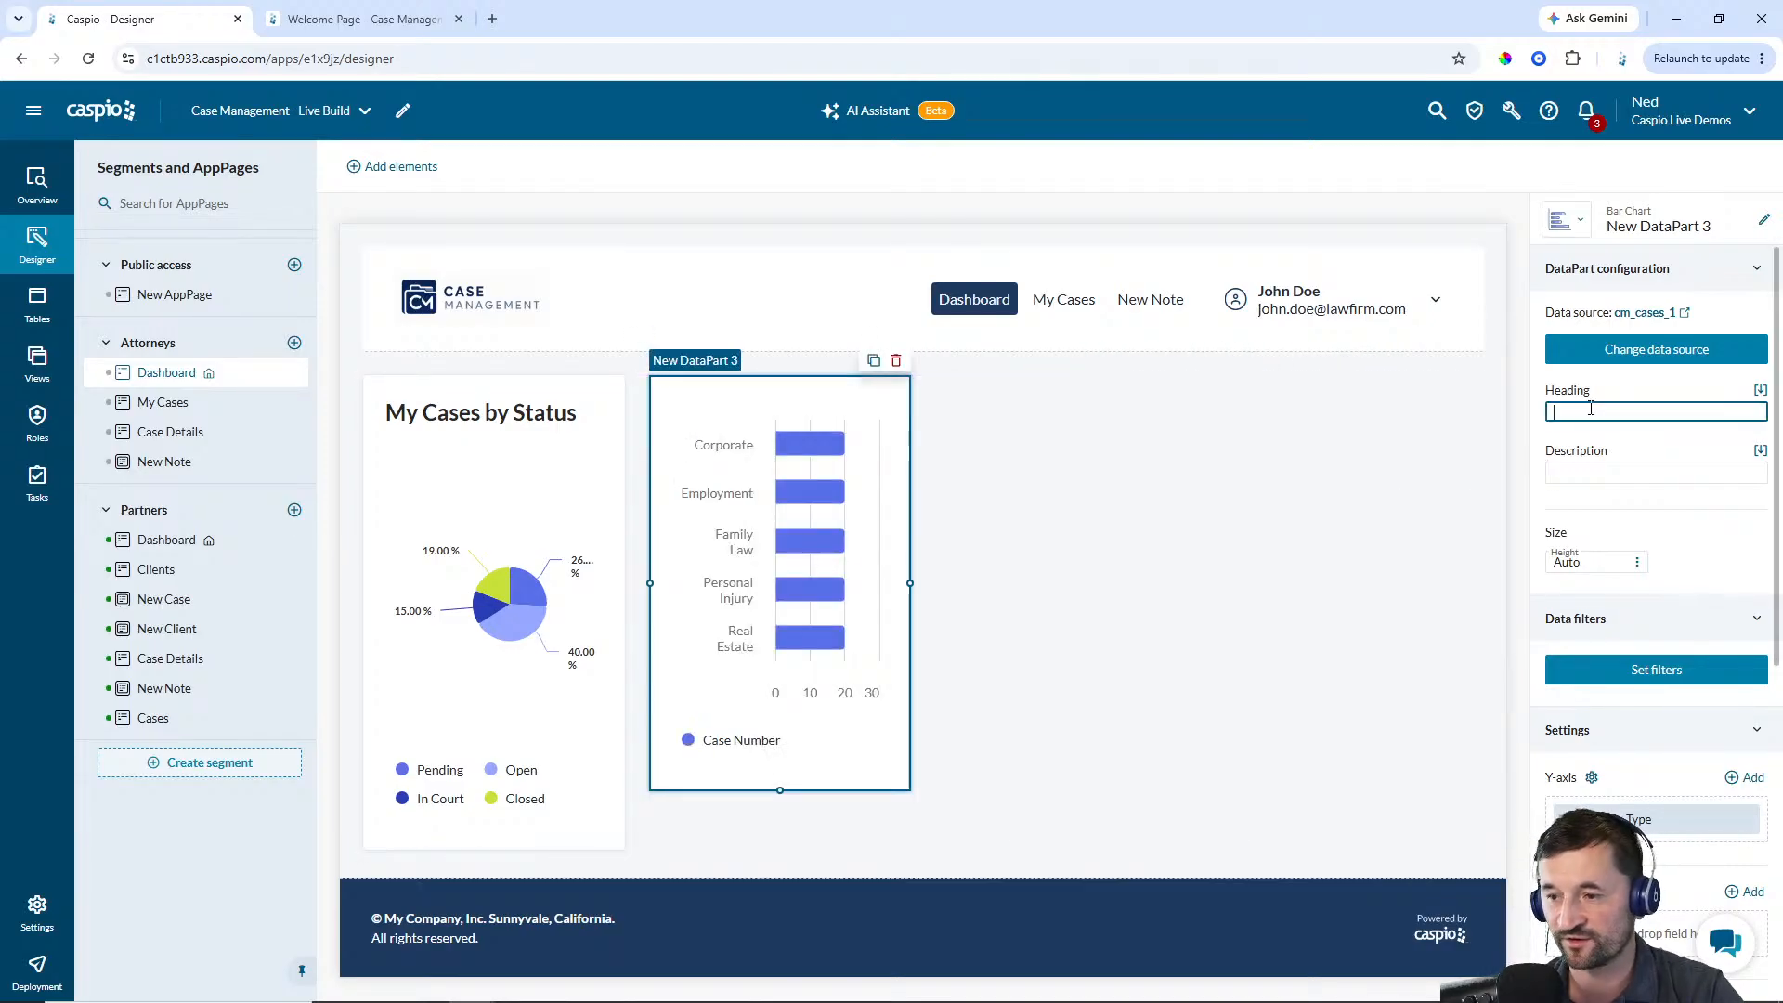
{"action": "type", "text": "ases"}
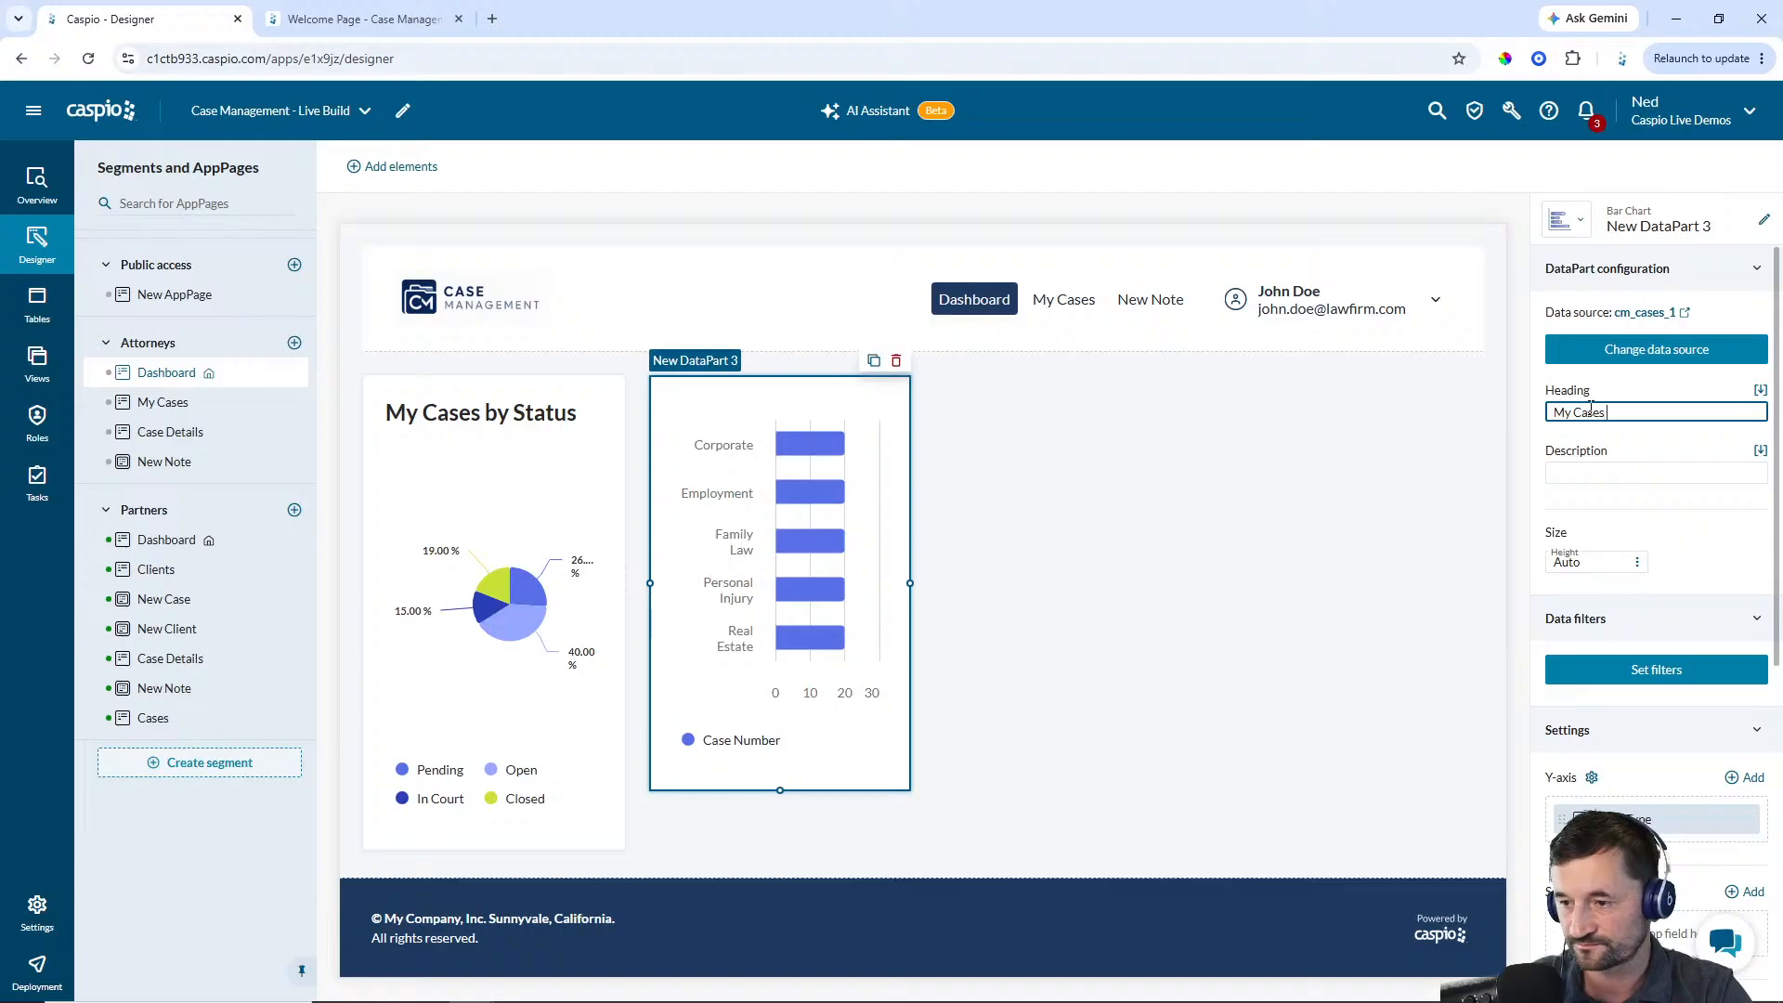
{"action": "type", "text": " by Type"}
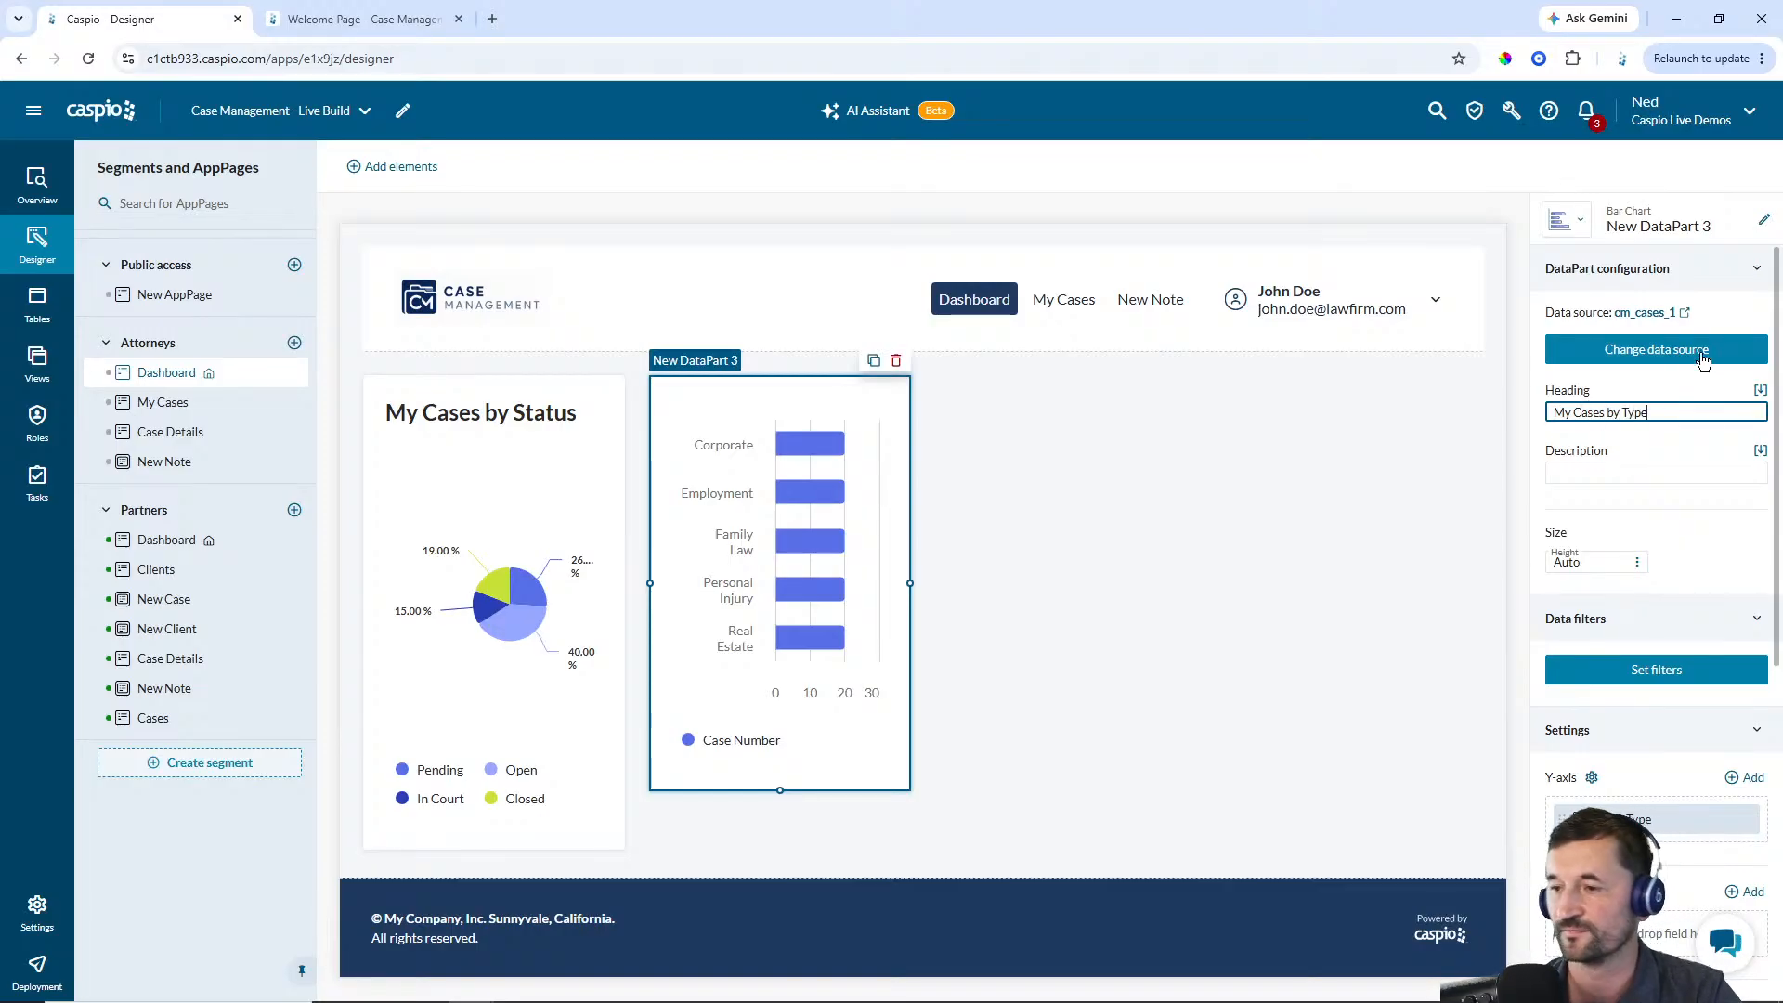
Rename the bar chart DataPart to Attorney - My Cases by Type
{"action": "left_click", "coordinate": [1765, 222]}
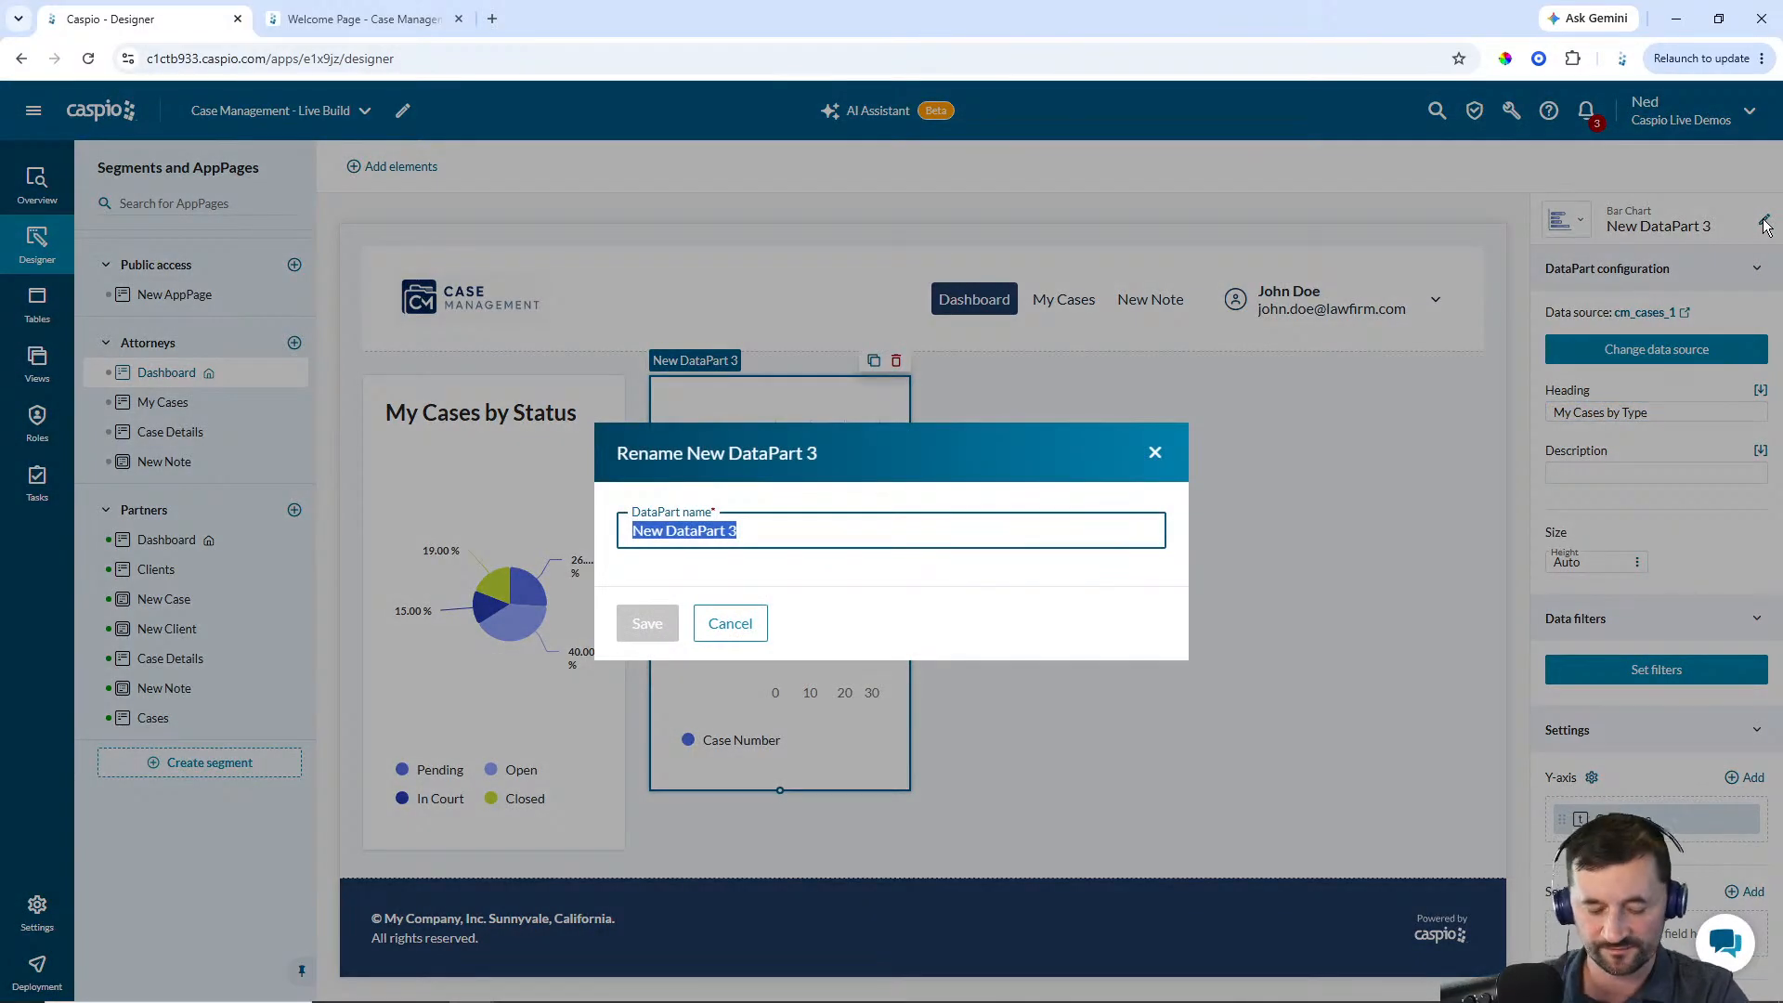
{"action": "type", "text": "Attorney - My Cases"}
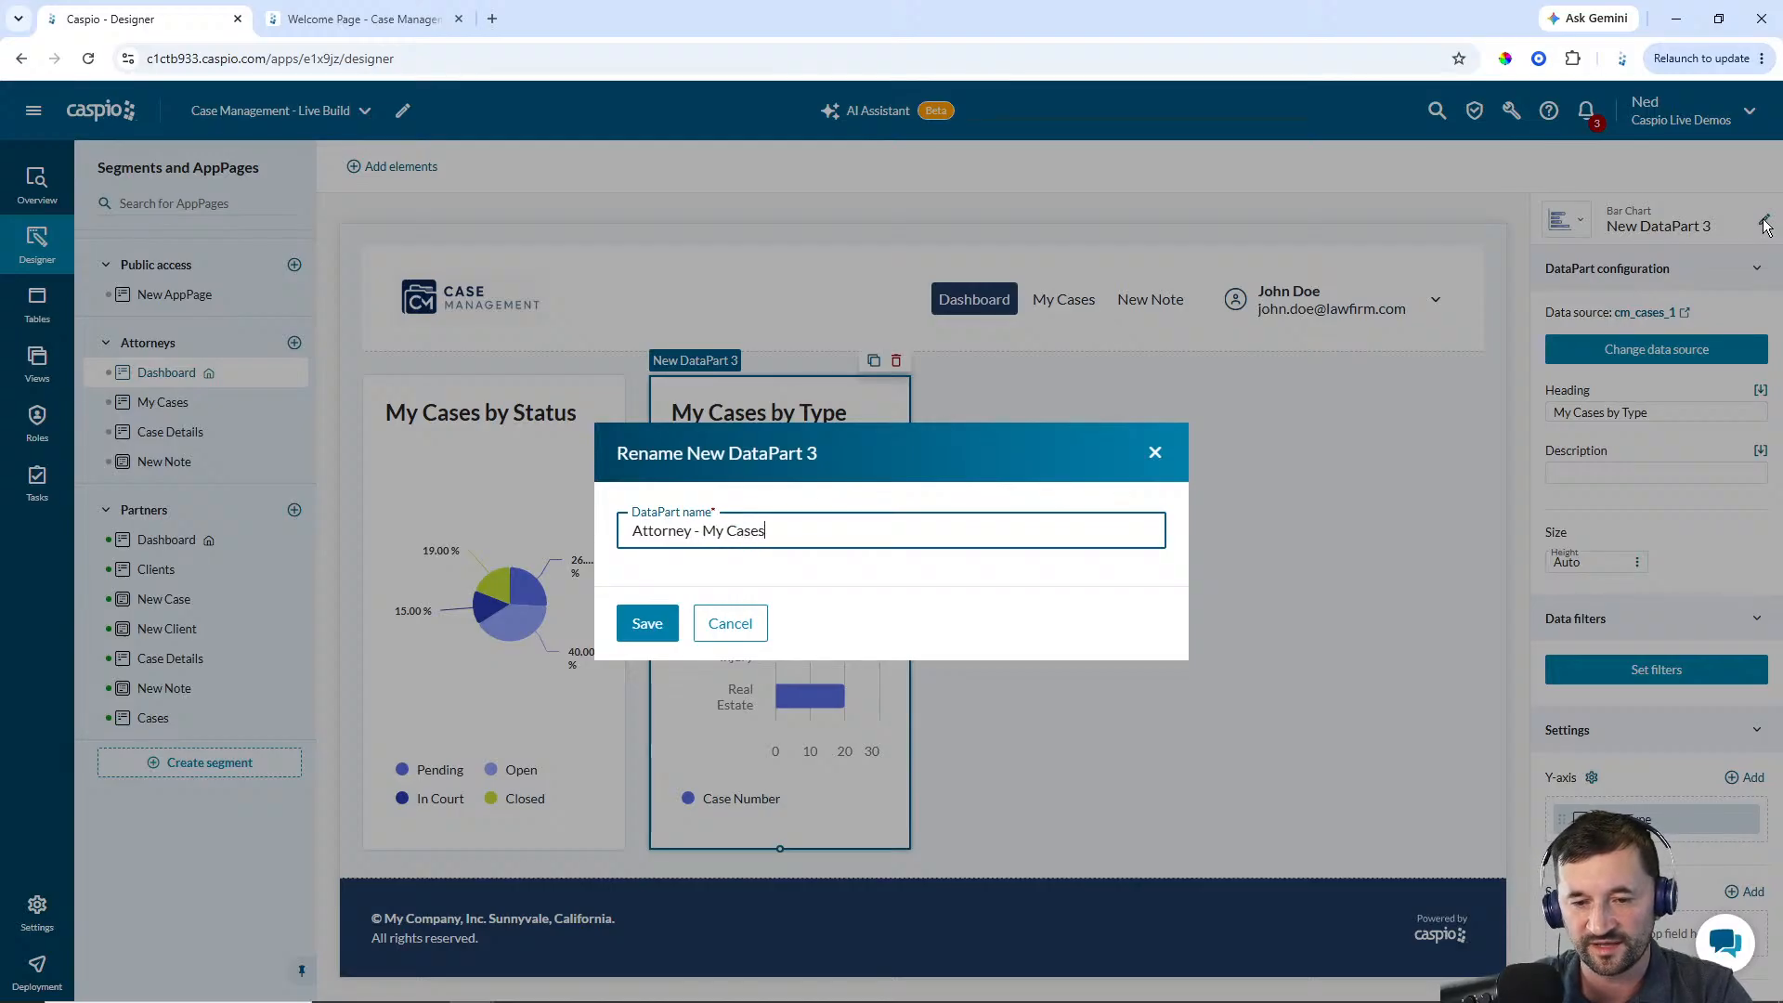
{"action": "type", "text": " by Type"}
{"action": "key", "text": "Return"}
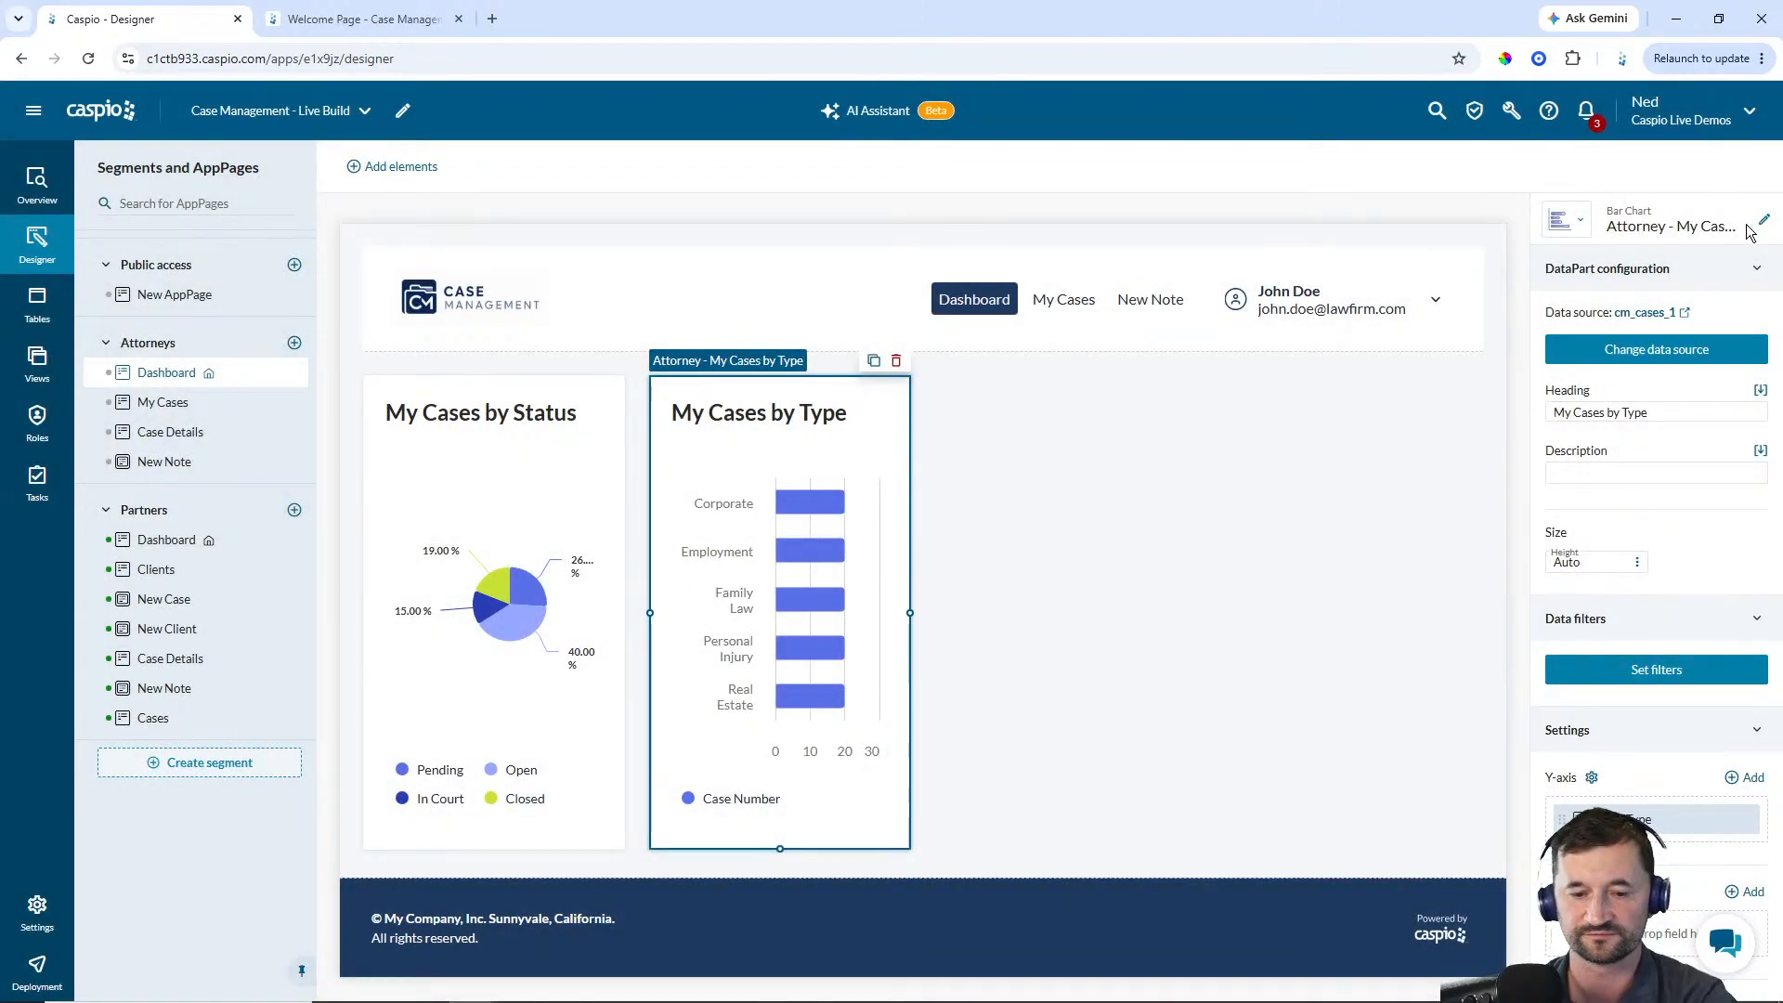
{"action": "left_click", "coordinate": [1128, 652]}
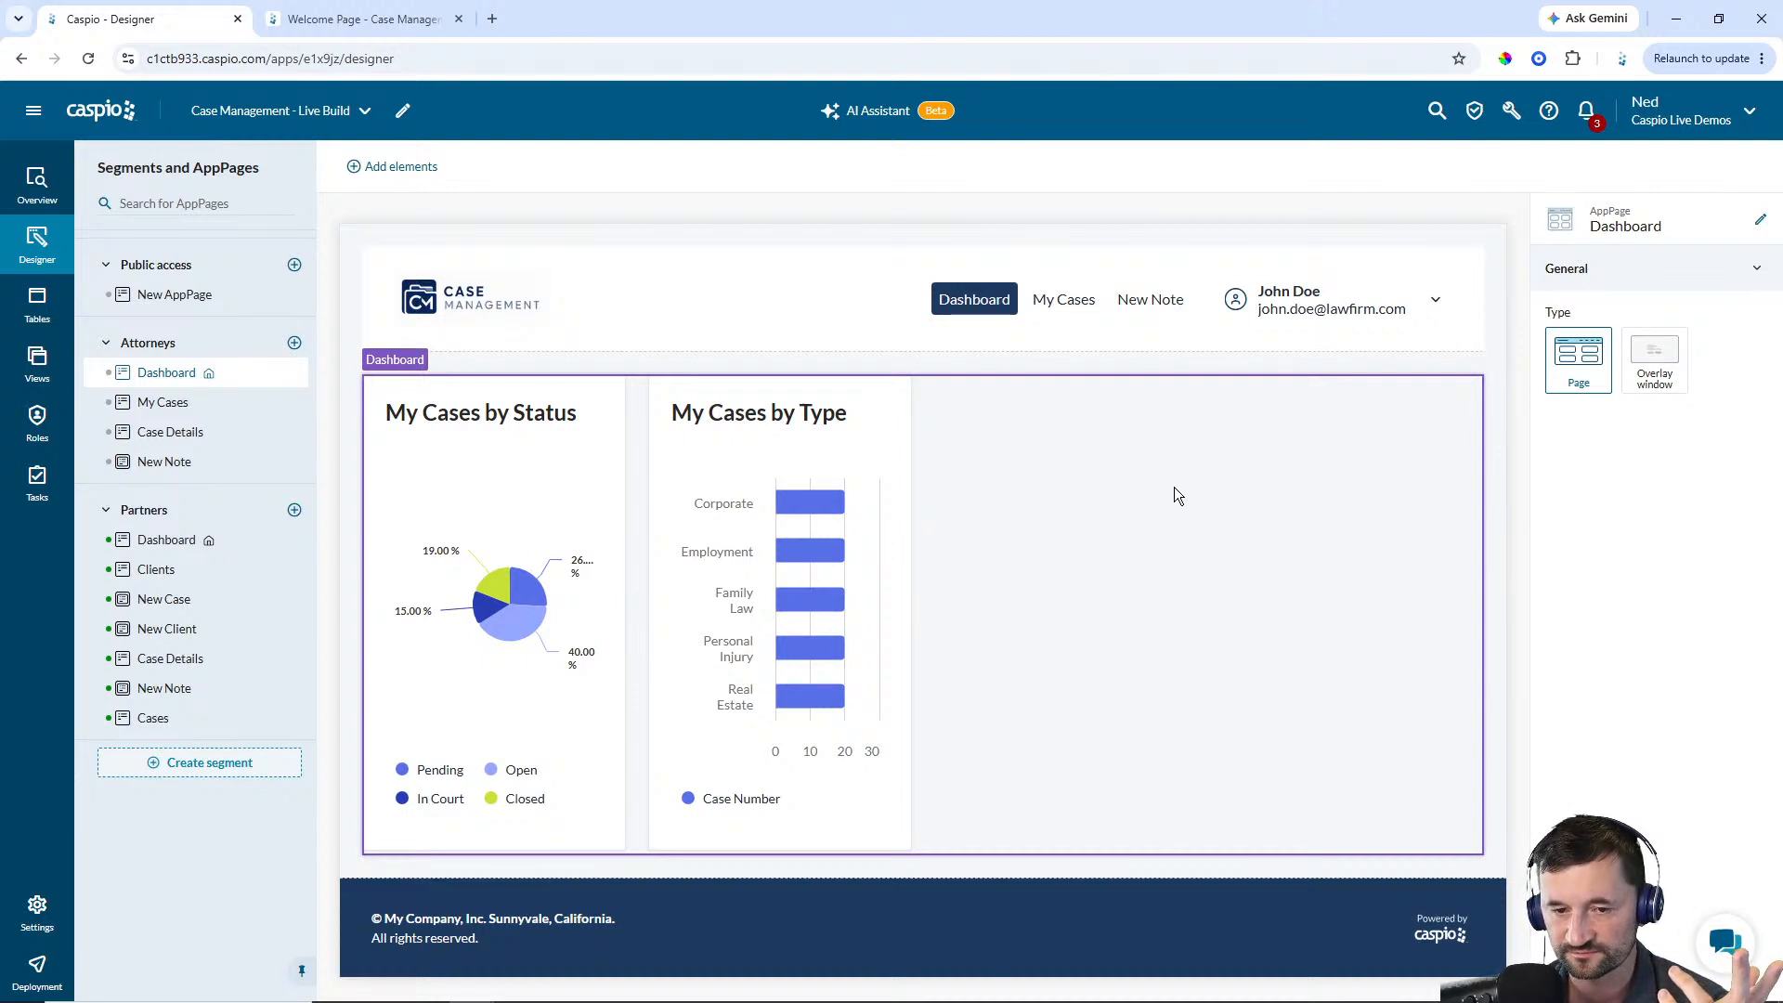
Add a tabular report from cm_cases_1 with Case_Number, Case_Title, ClientID, Case_Type, Status and Next_Hearing beside the bar chart
{"action": "left_click", "coordinate": [419, 171]}
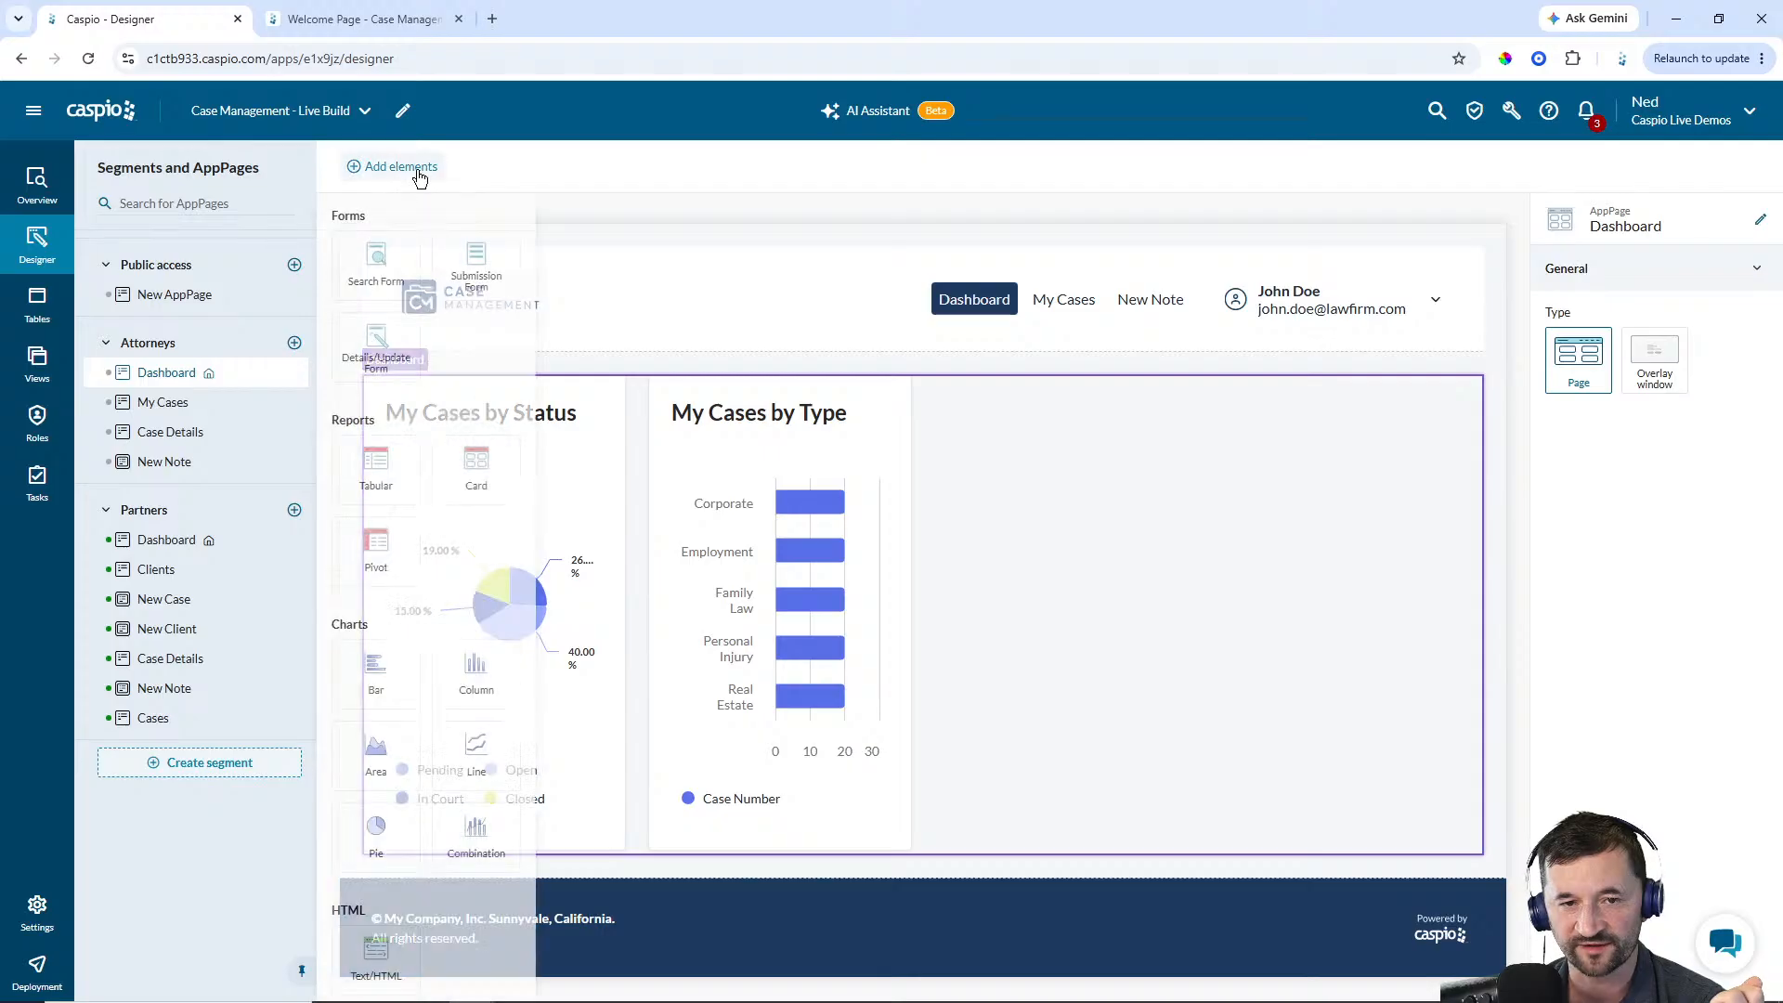
{"action": "left_click_drag", "start_coordinate": [376, 464], "coordinate": [1148, 418]}
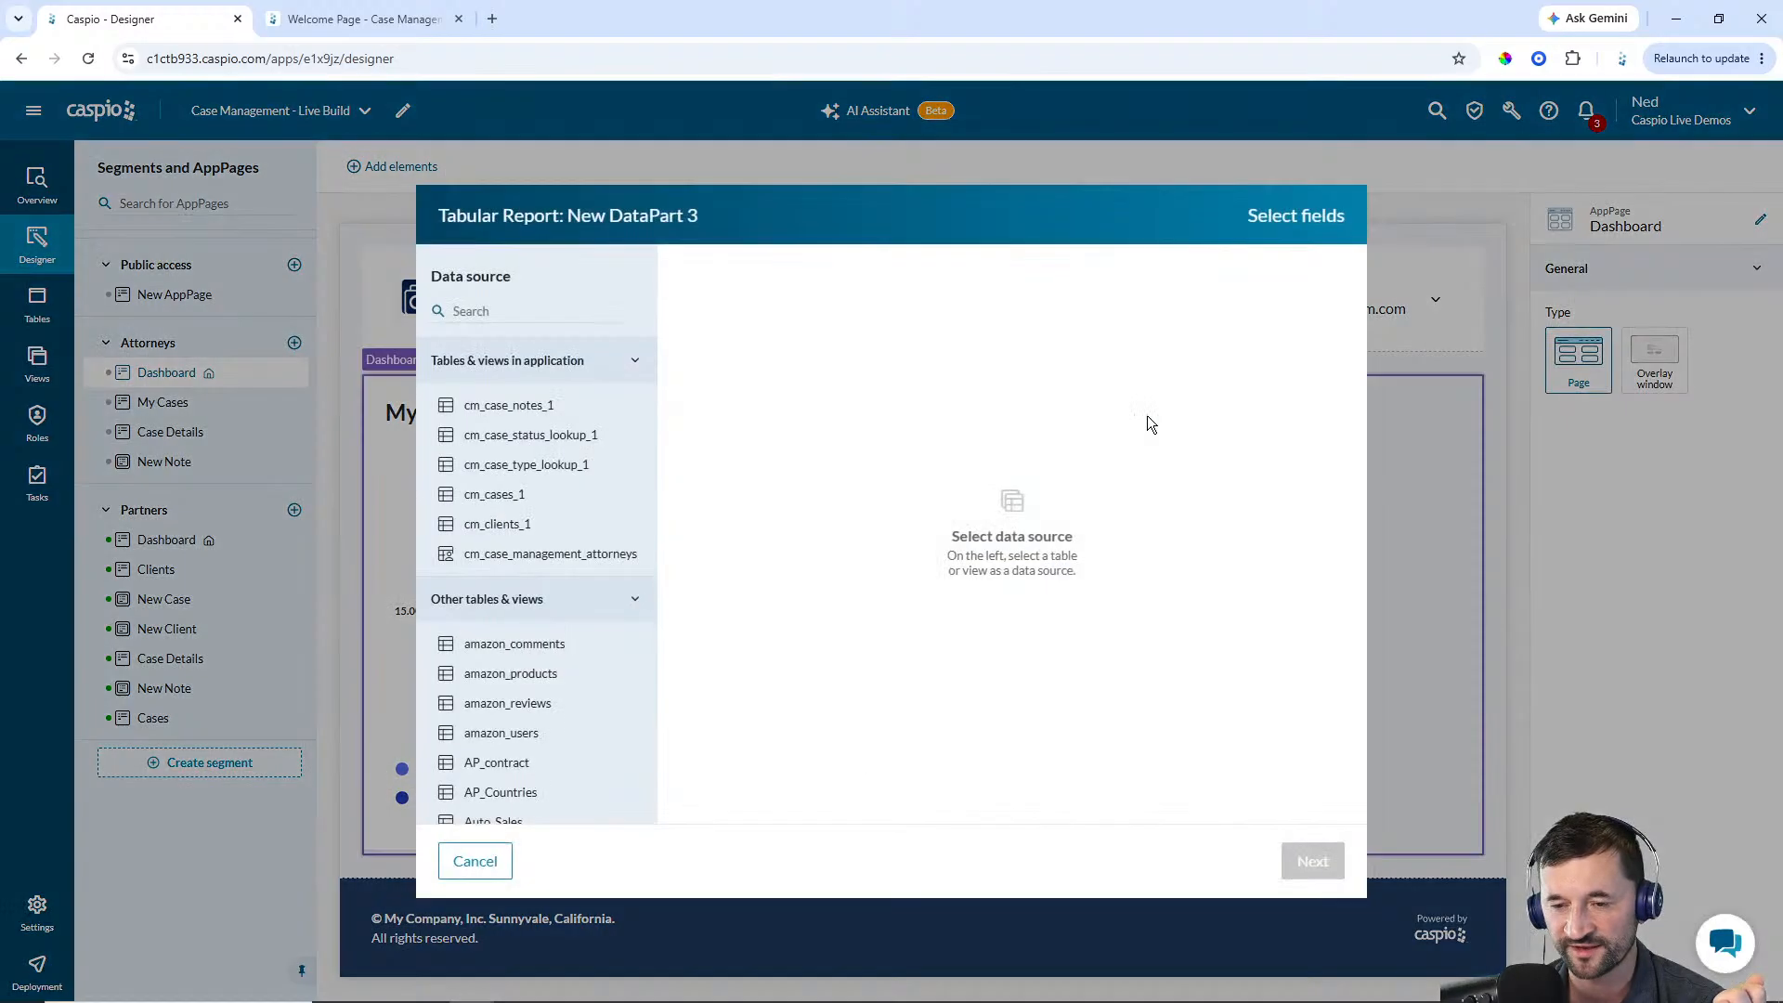
{"action": "left_click", "coordinate": [495, 498]}
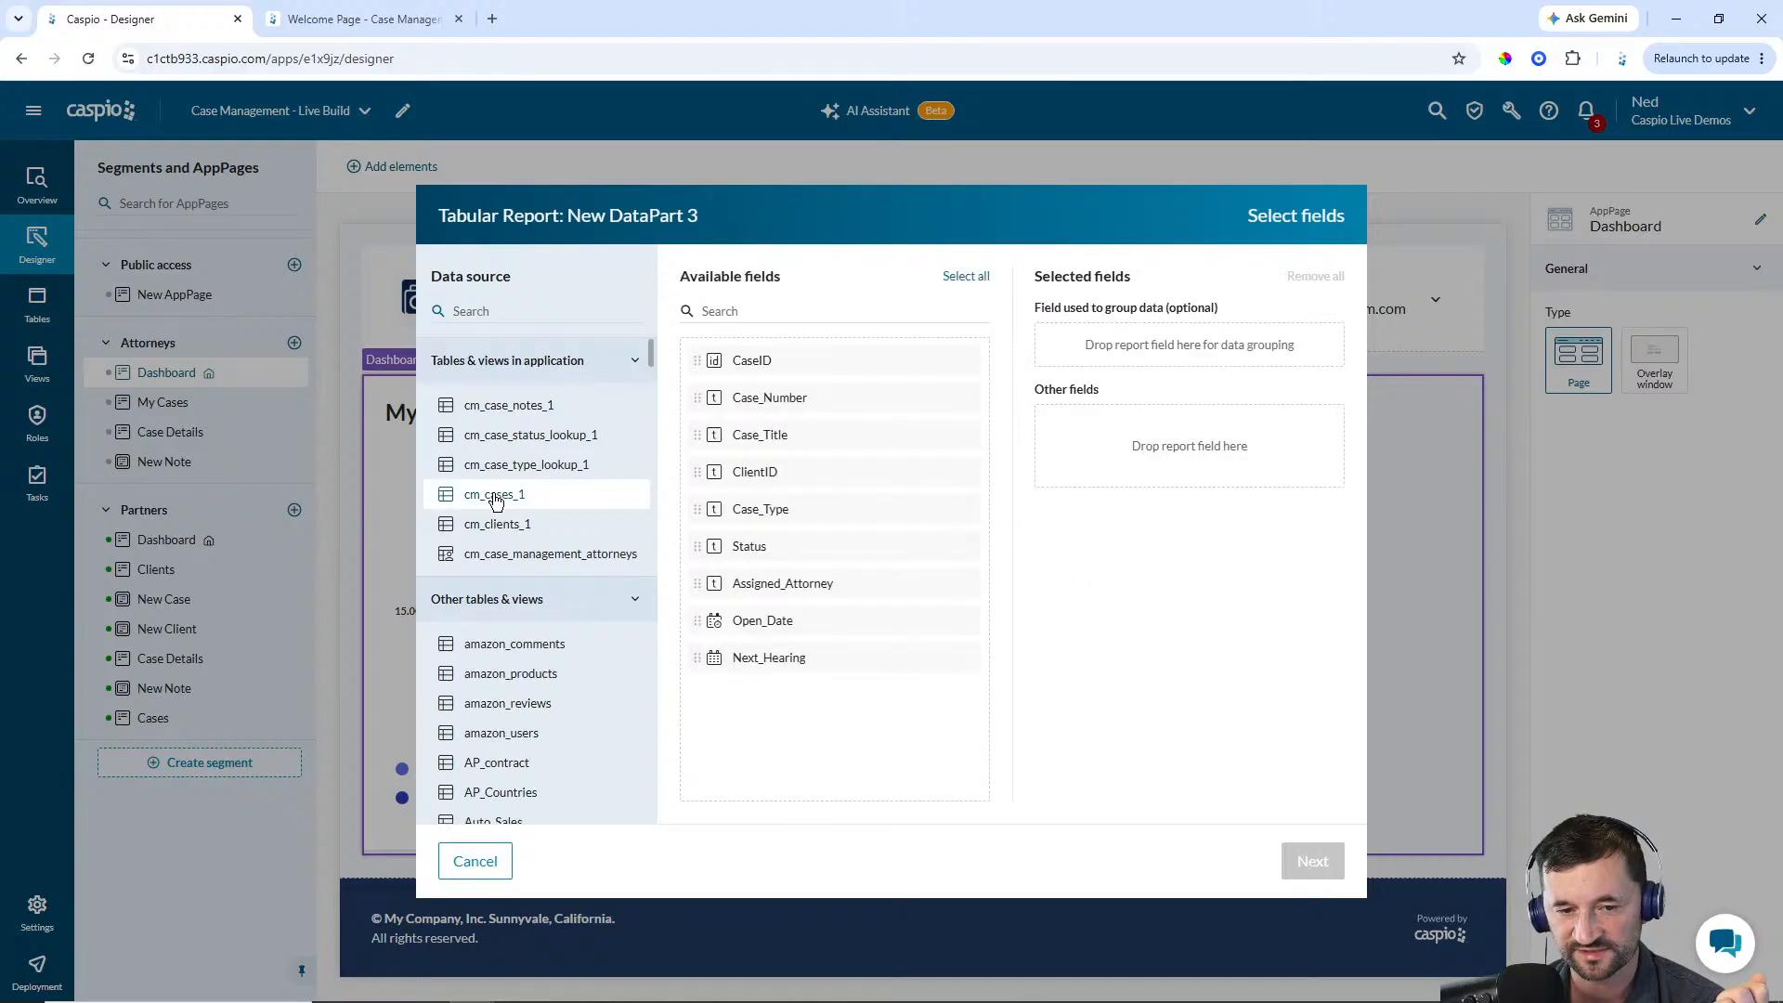
{"action": "left_click", "coordinate": [770, 402]}
{"action": "left_click", "coordinate": [771, 402]}
{"action": "left_click", "coordinate": [772, 402]}
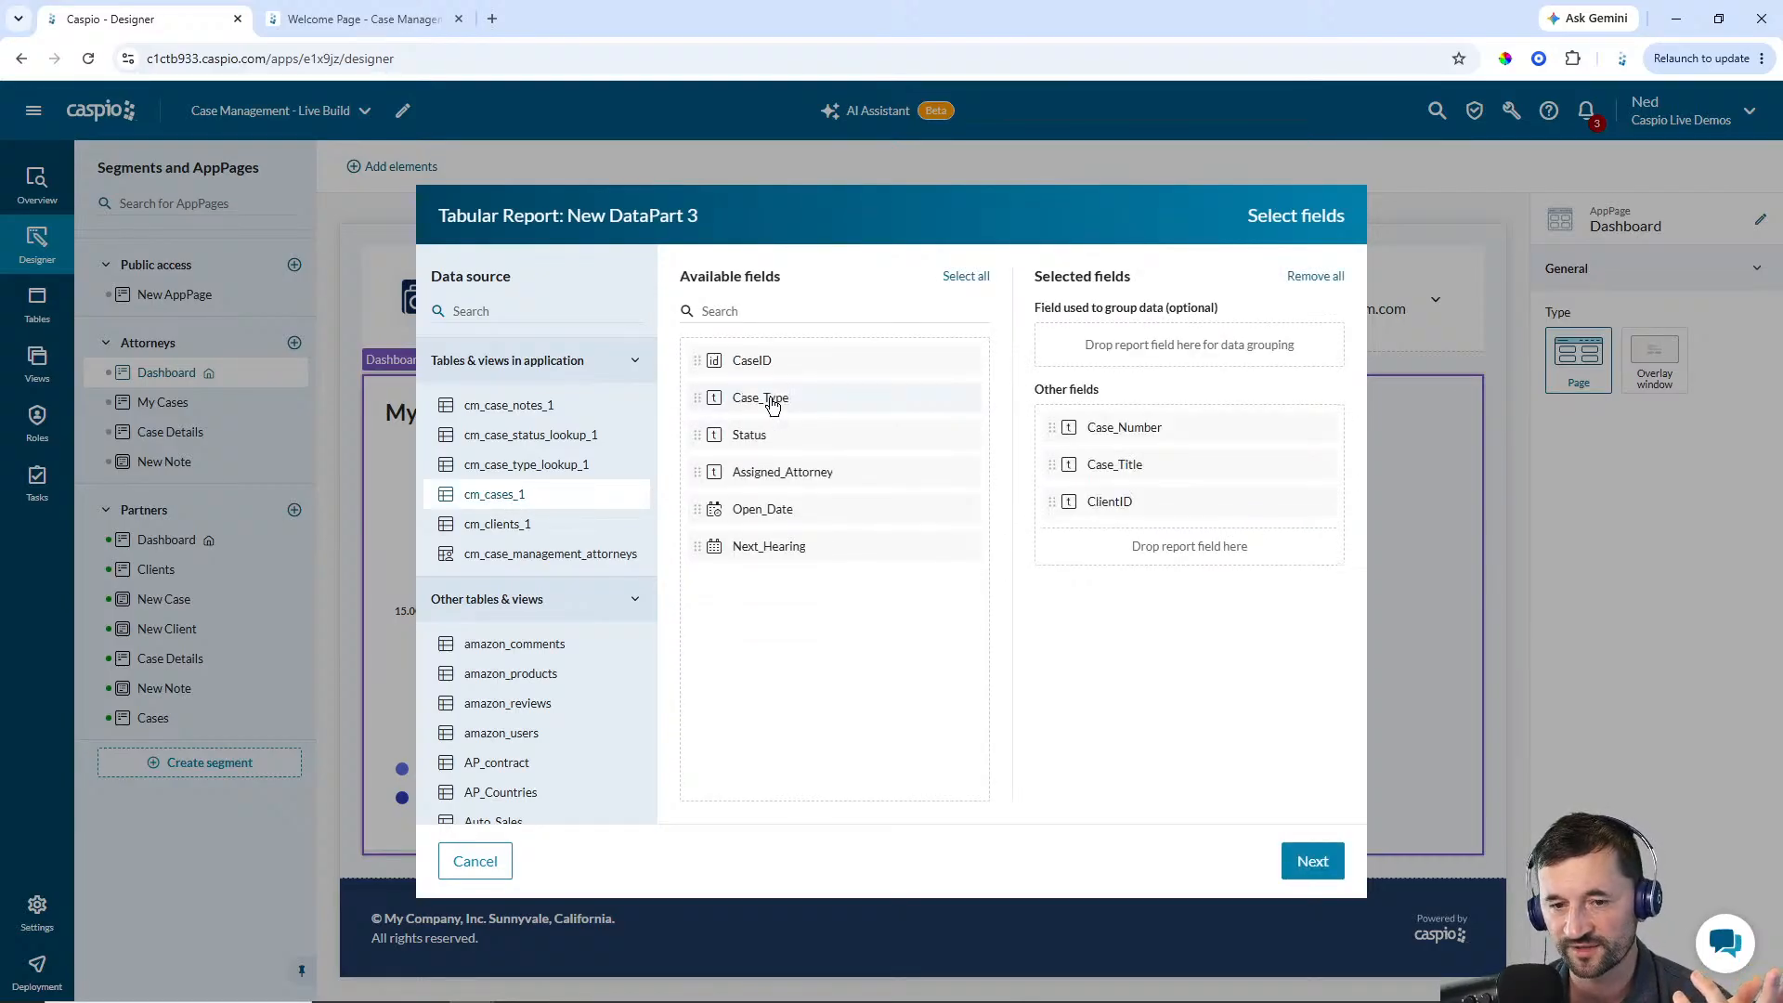
{"action": "left_click", "coordinate": [772, 403]}
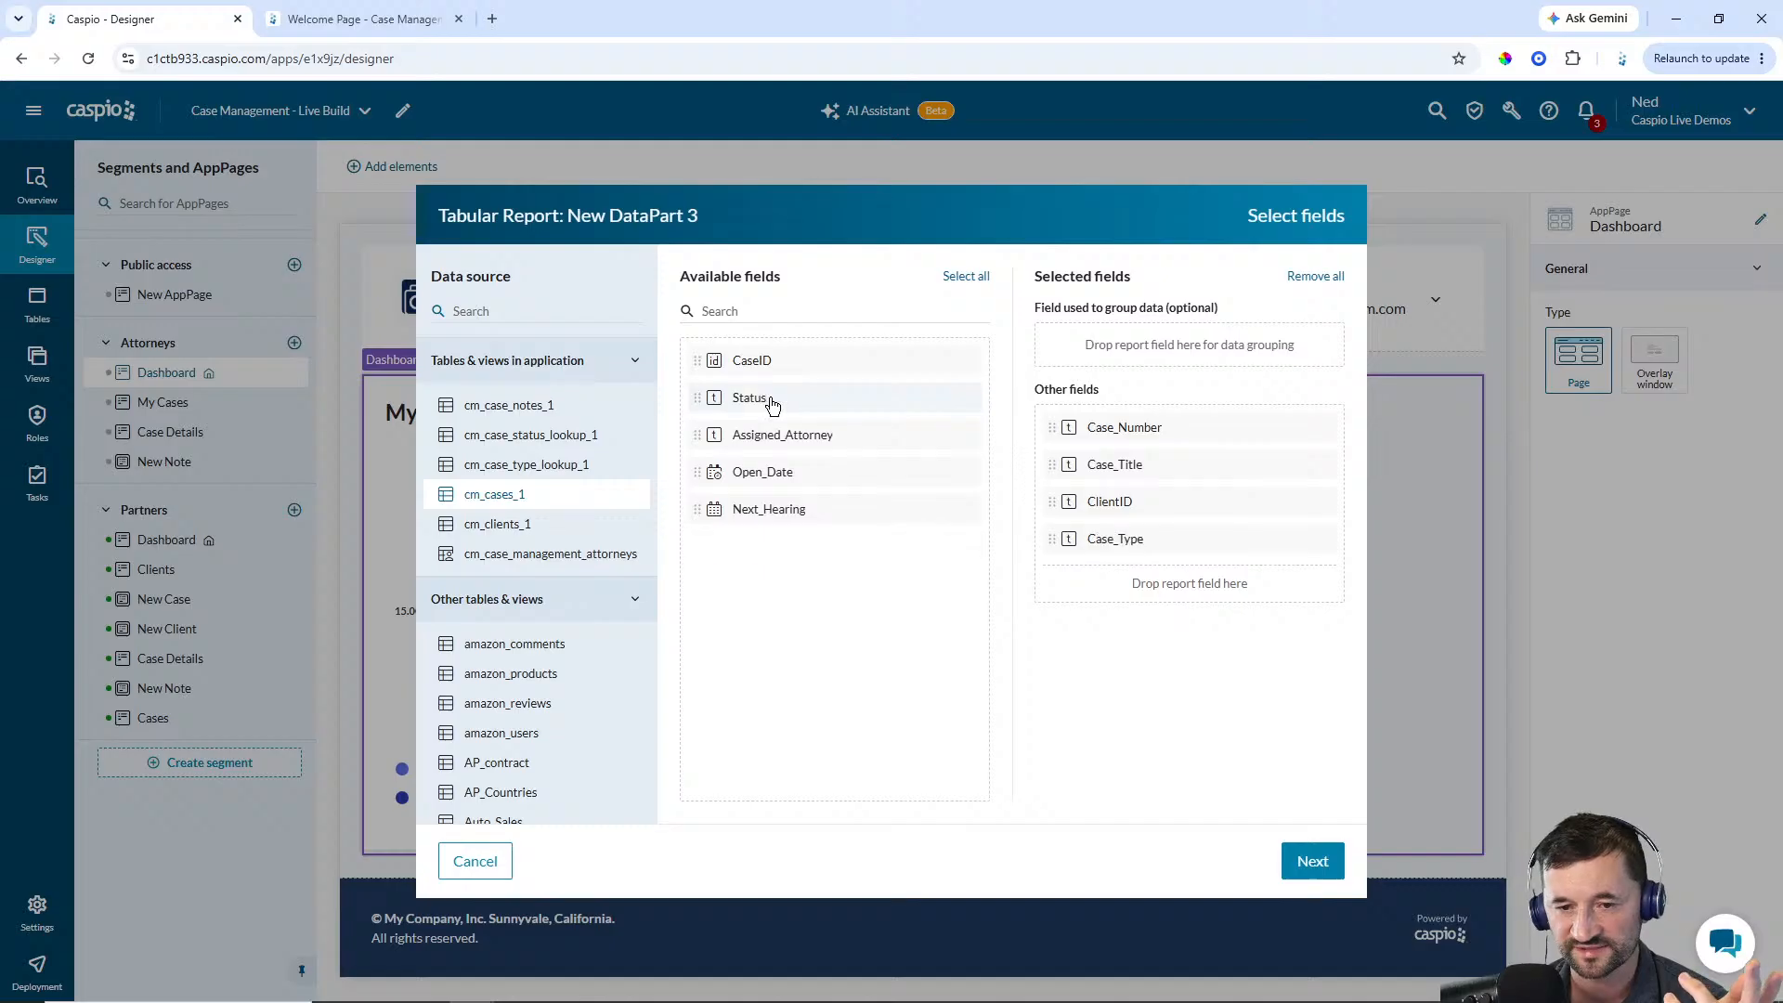
{"action": "left_click", "coordinate": [771, 402]}
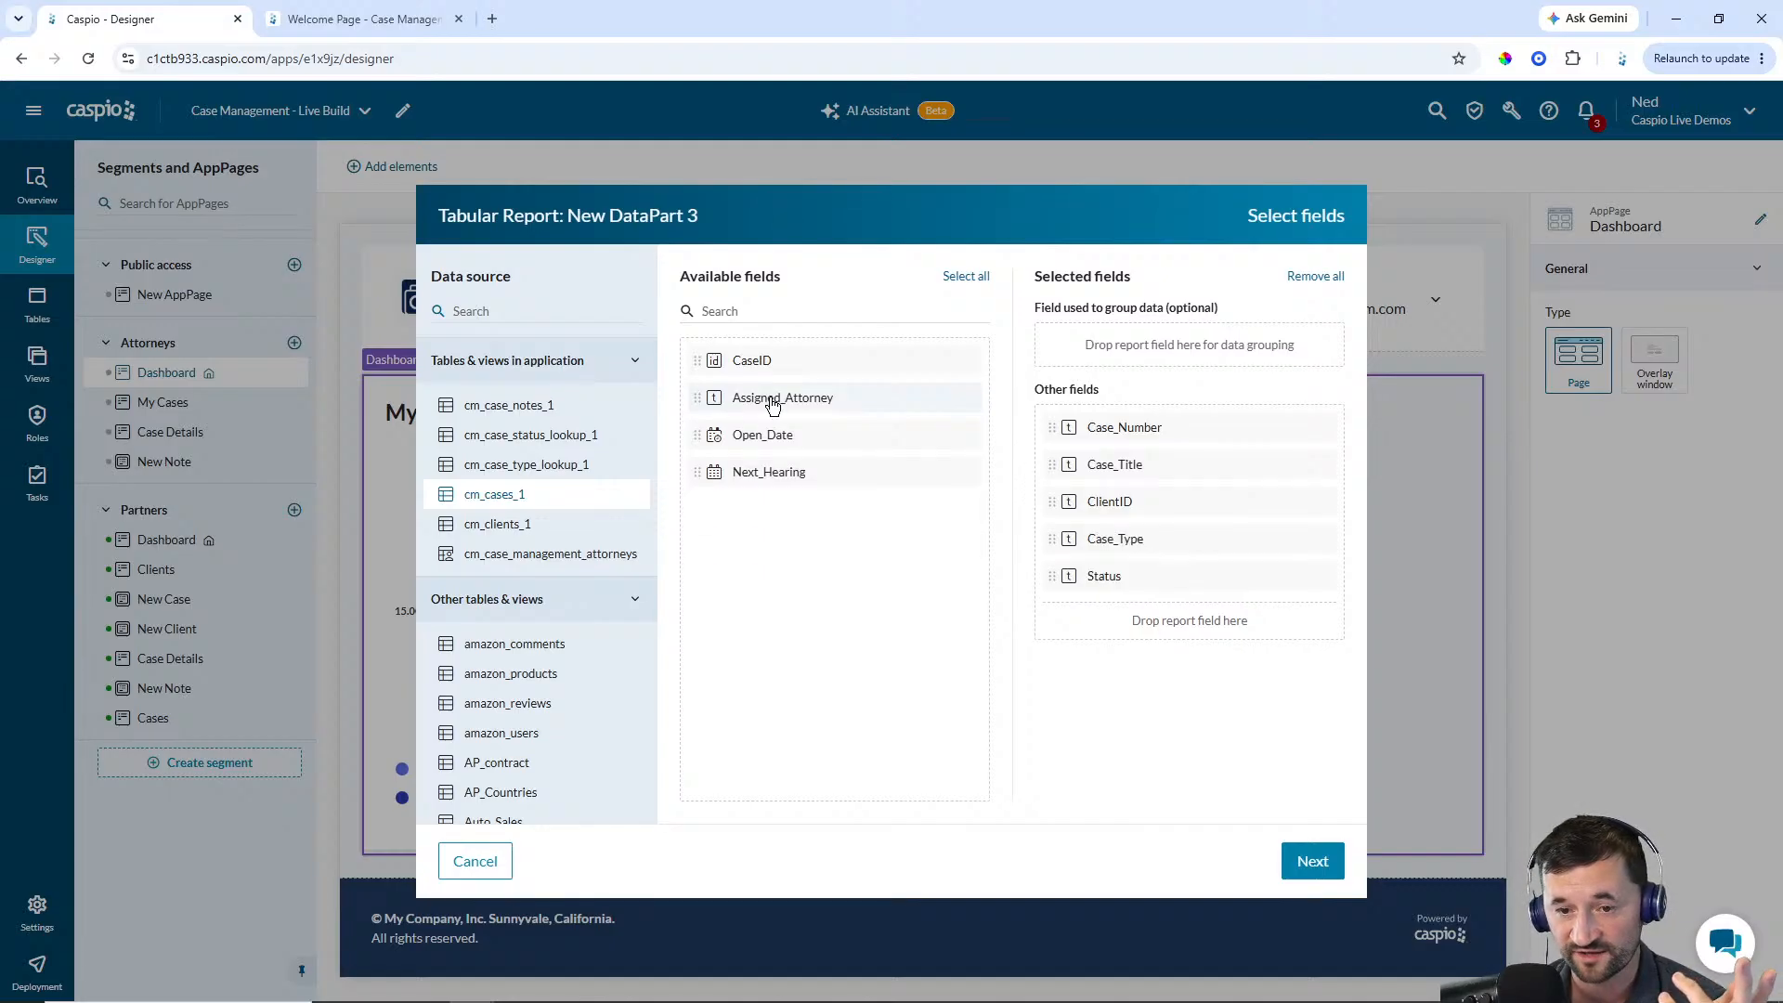
{"action": "left_click", "coordinate": [767, 472]}
{"action": "left_click", "coordinate": [1311, 864]}
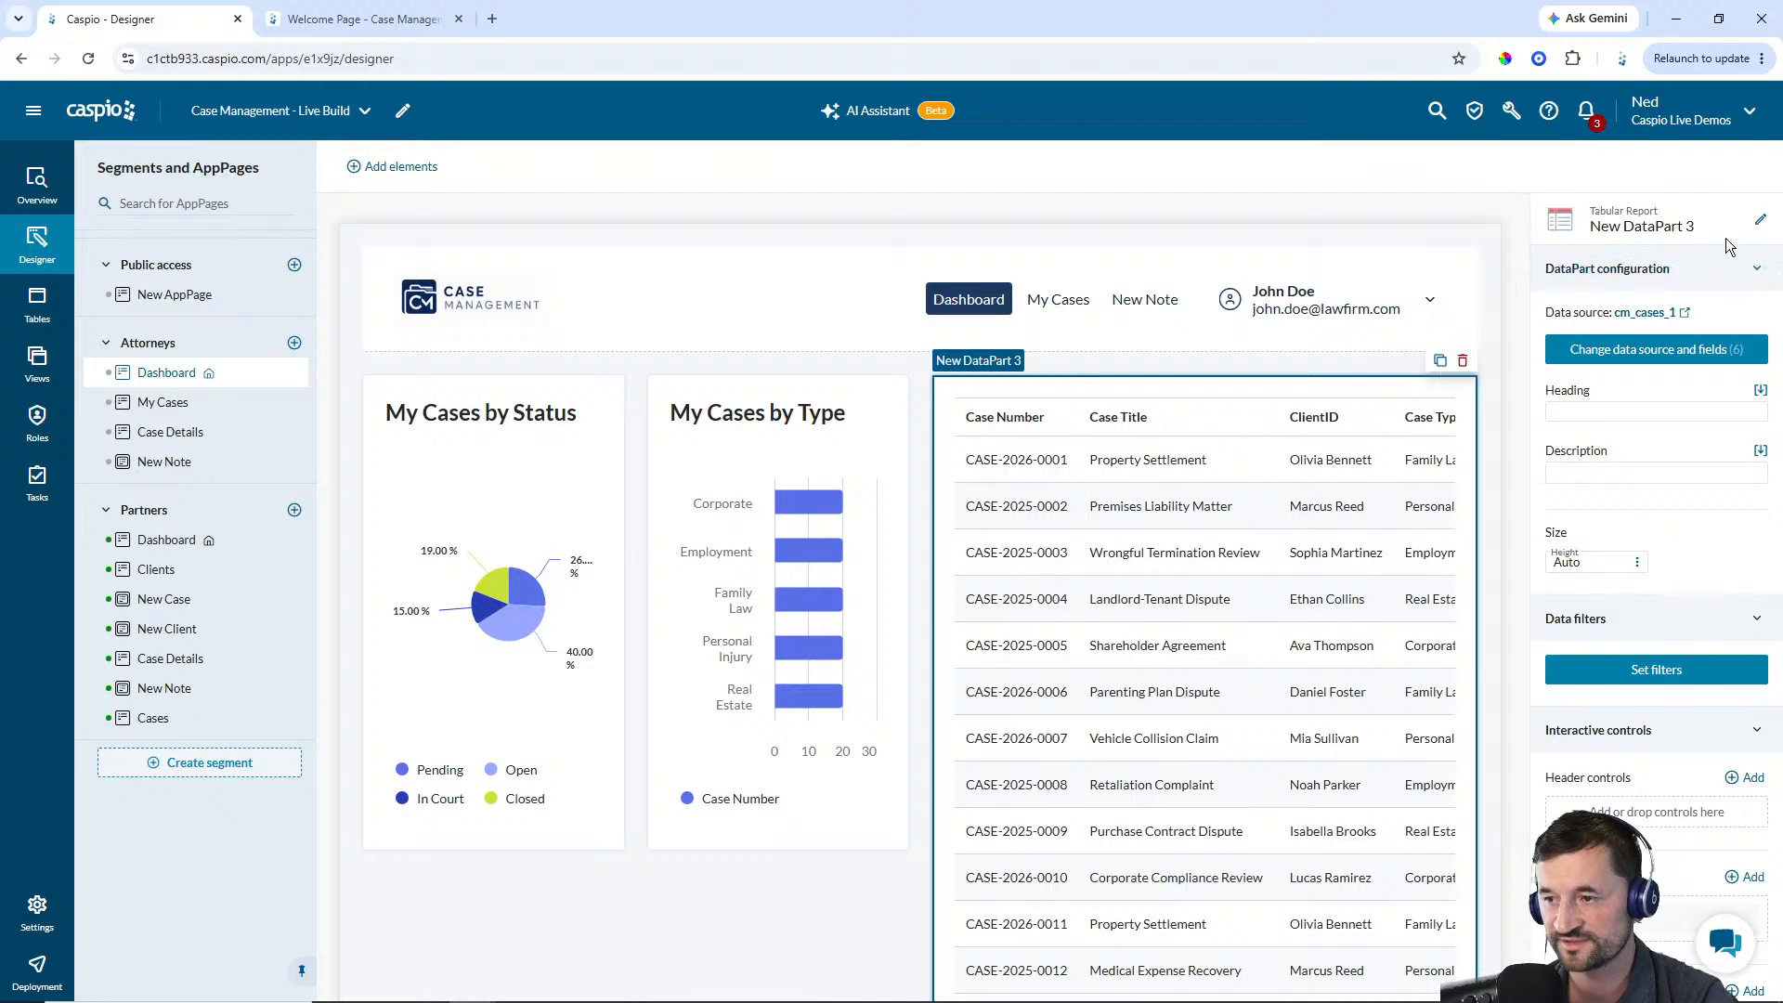
Rename the new report DataPart to Attorney - Upcoming Hearings, copying the Upcoming Hearings part of the name
{"action": "left_click", "coordinate": [1760, 219]}
{"action": "type", "text": "Attorney"}
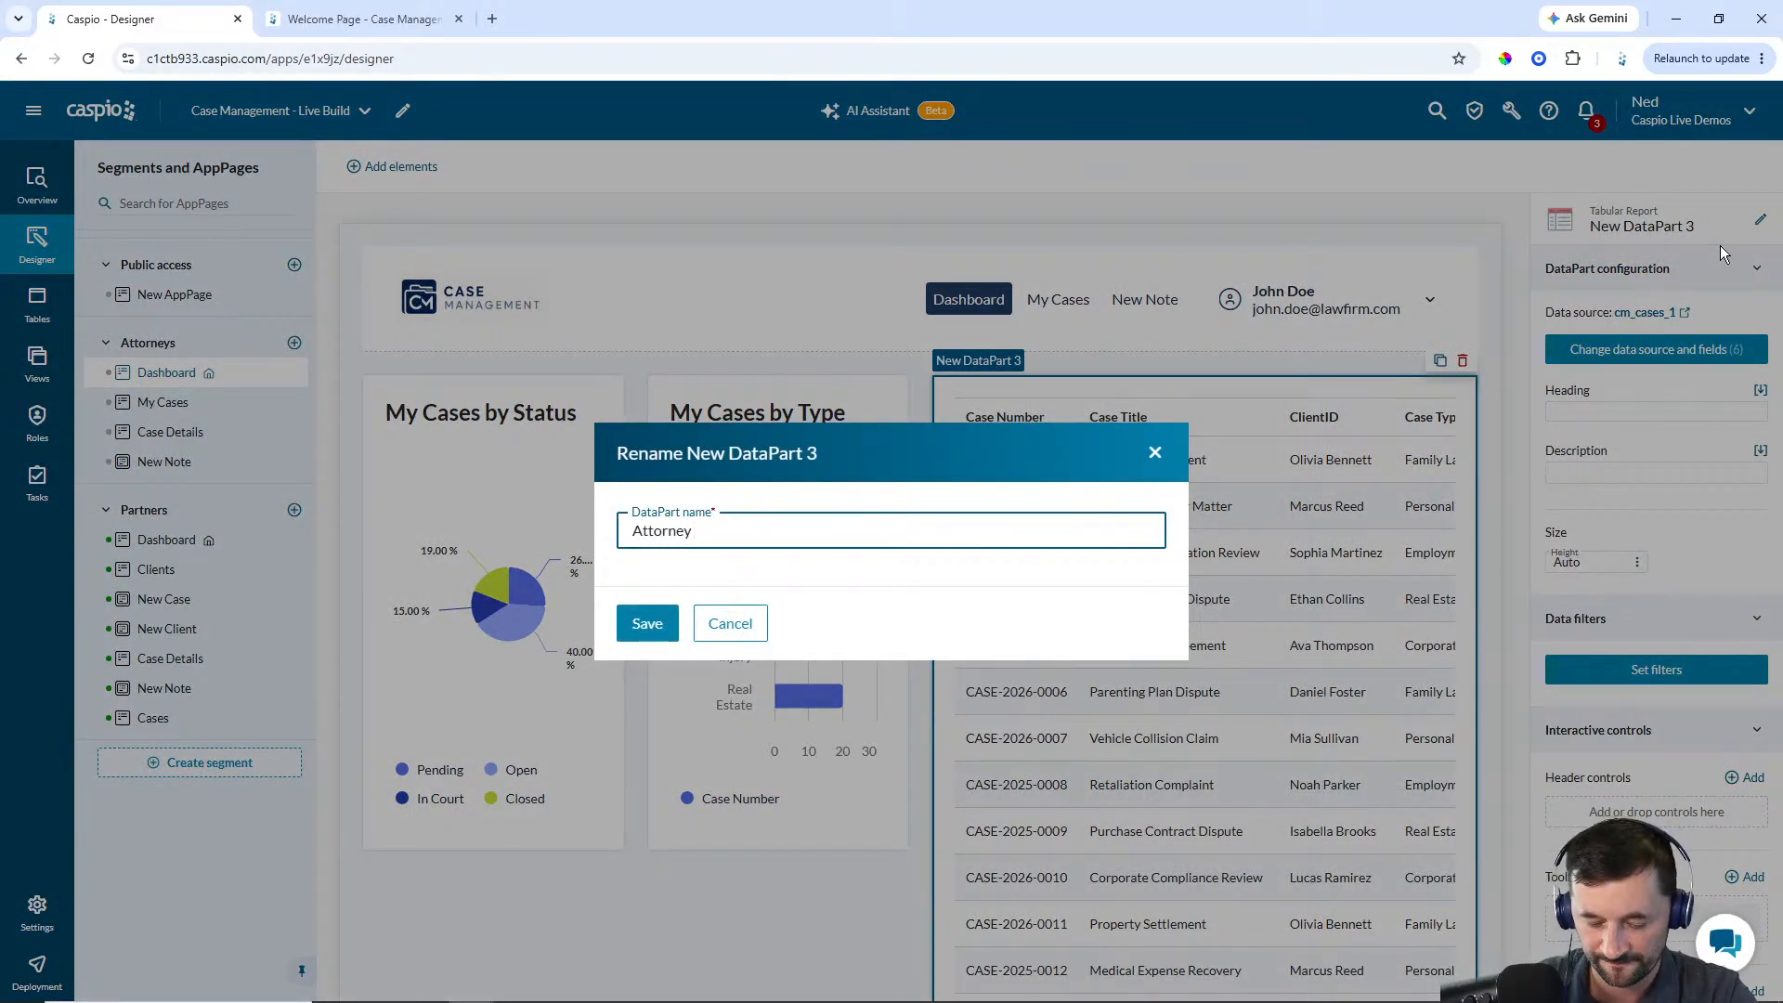
{"action": "type", "text": " - Upcoming H"}
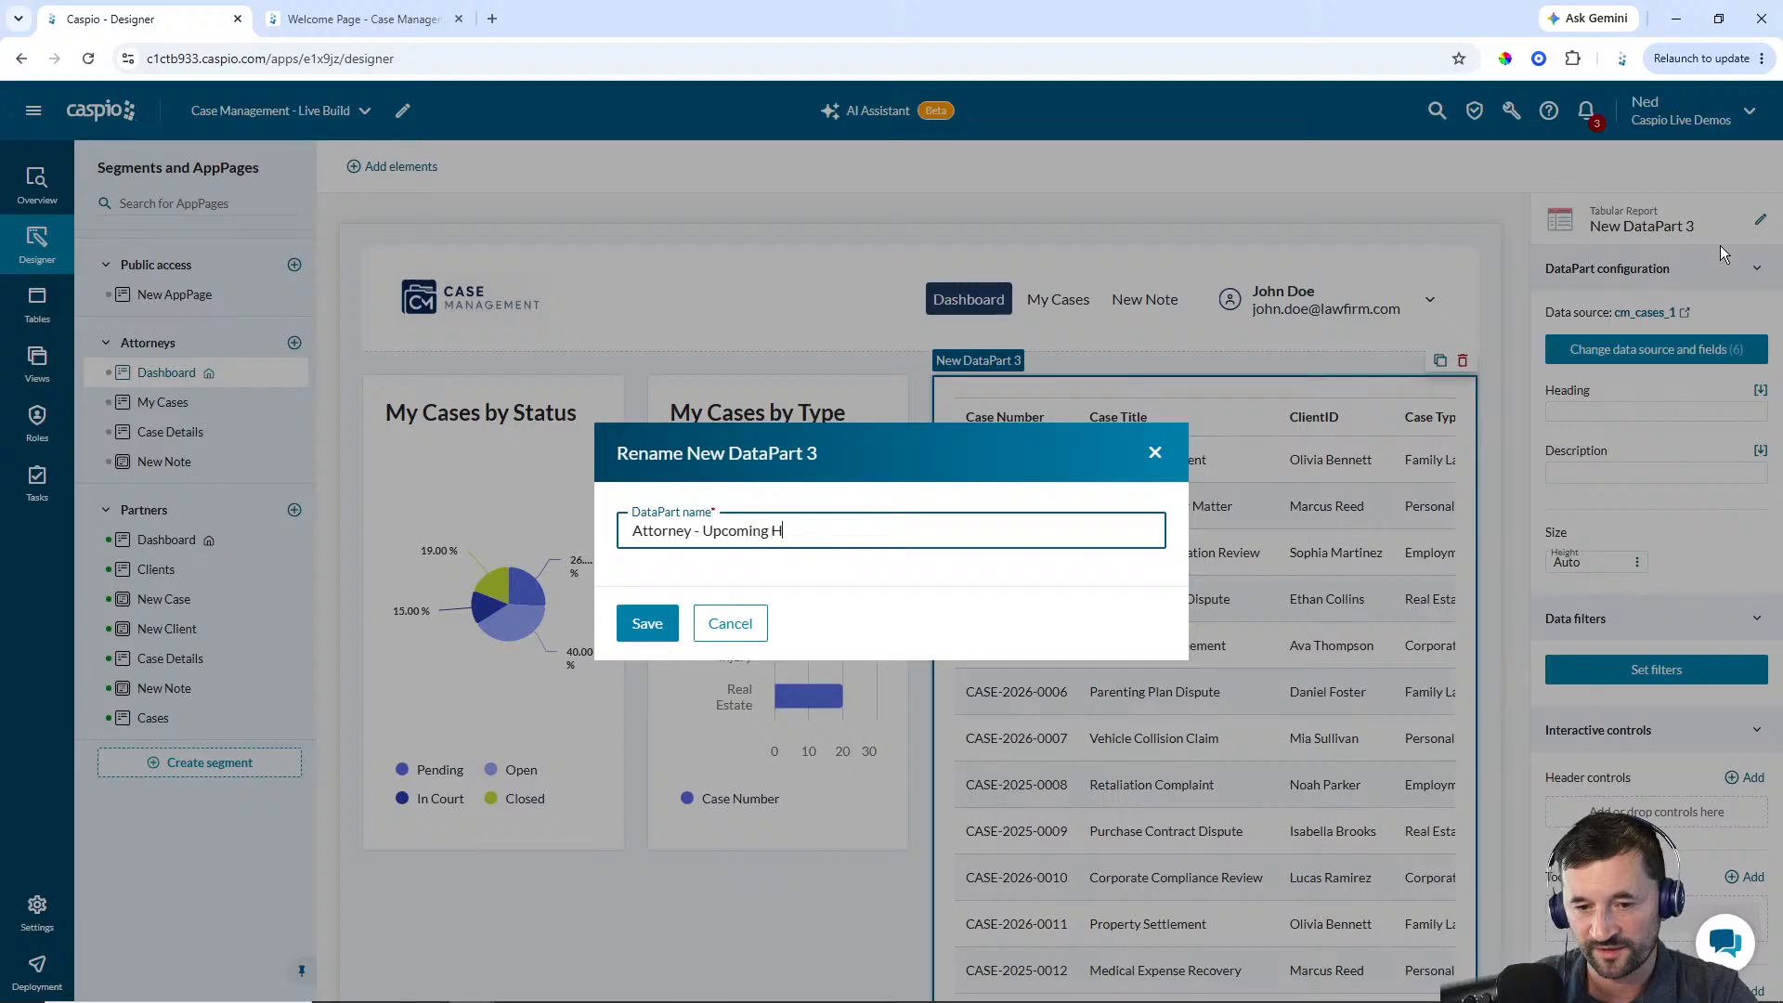
{"action": "type", "text": "earings"}
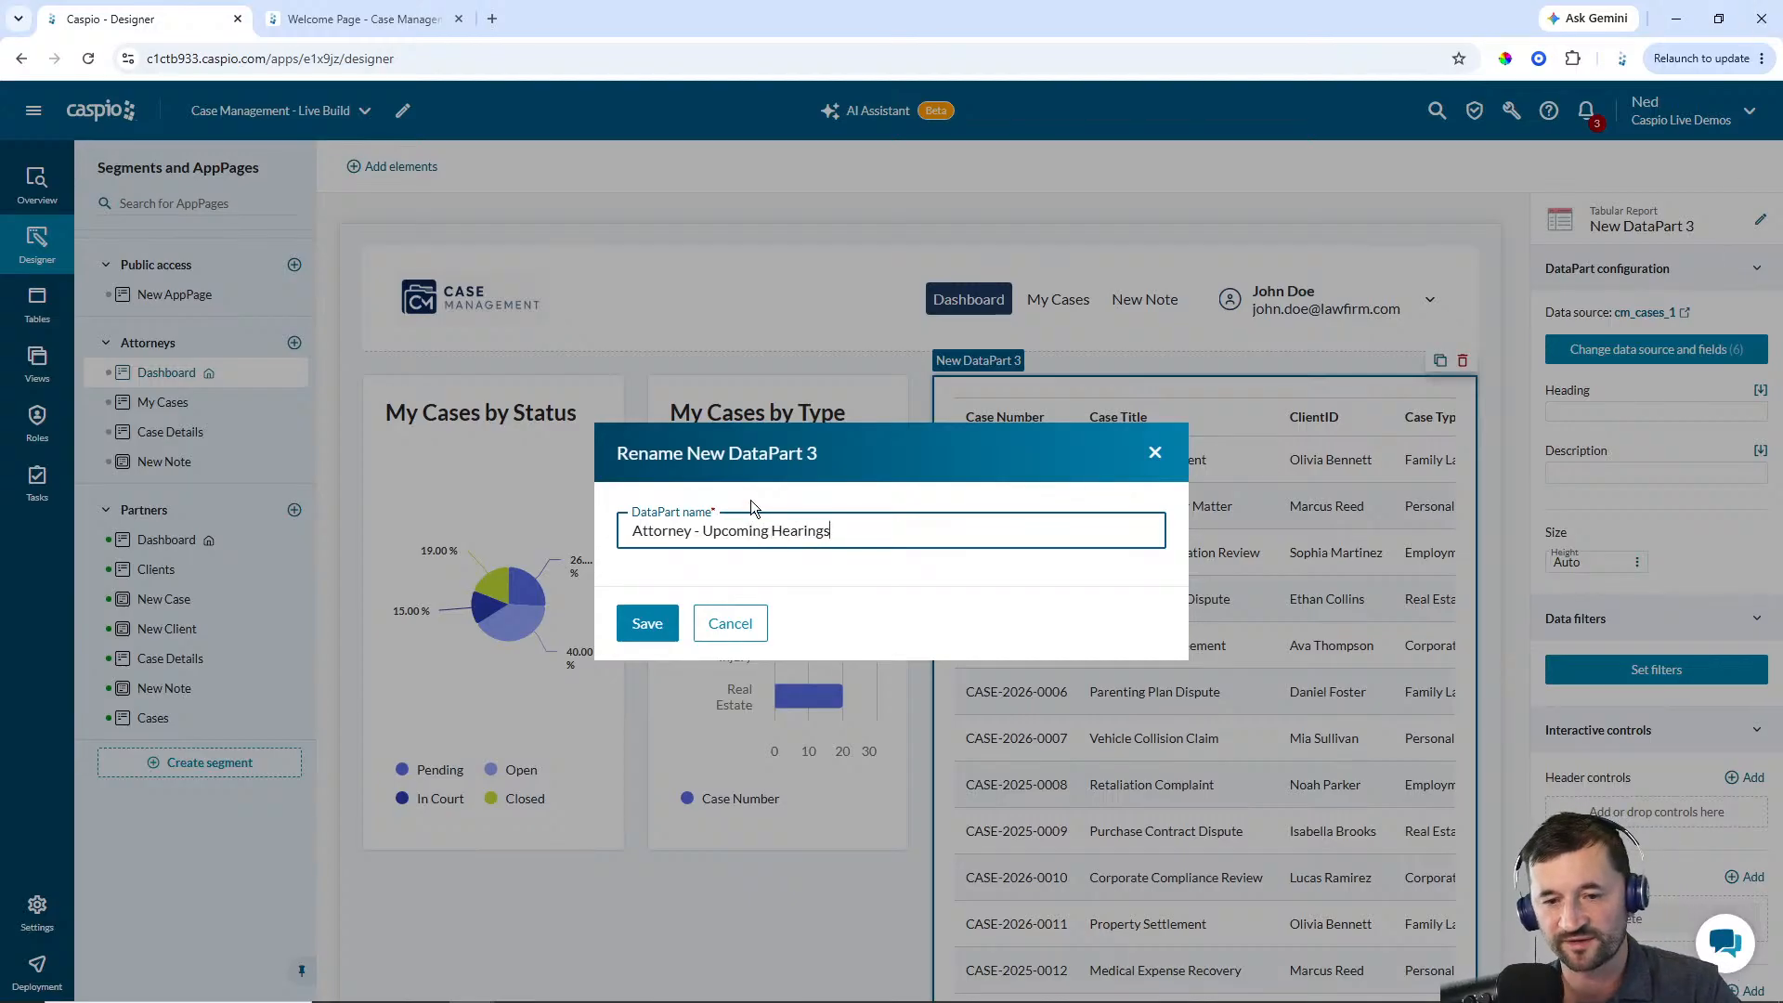
{"action": "left_click_drag", "start_coordinate": [830, 530], "coordinate": [704, 530]}
{"action": "key", "text": "ctrl+c"}
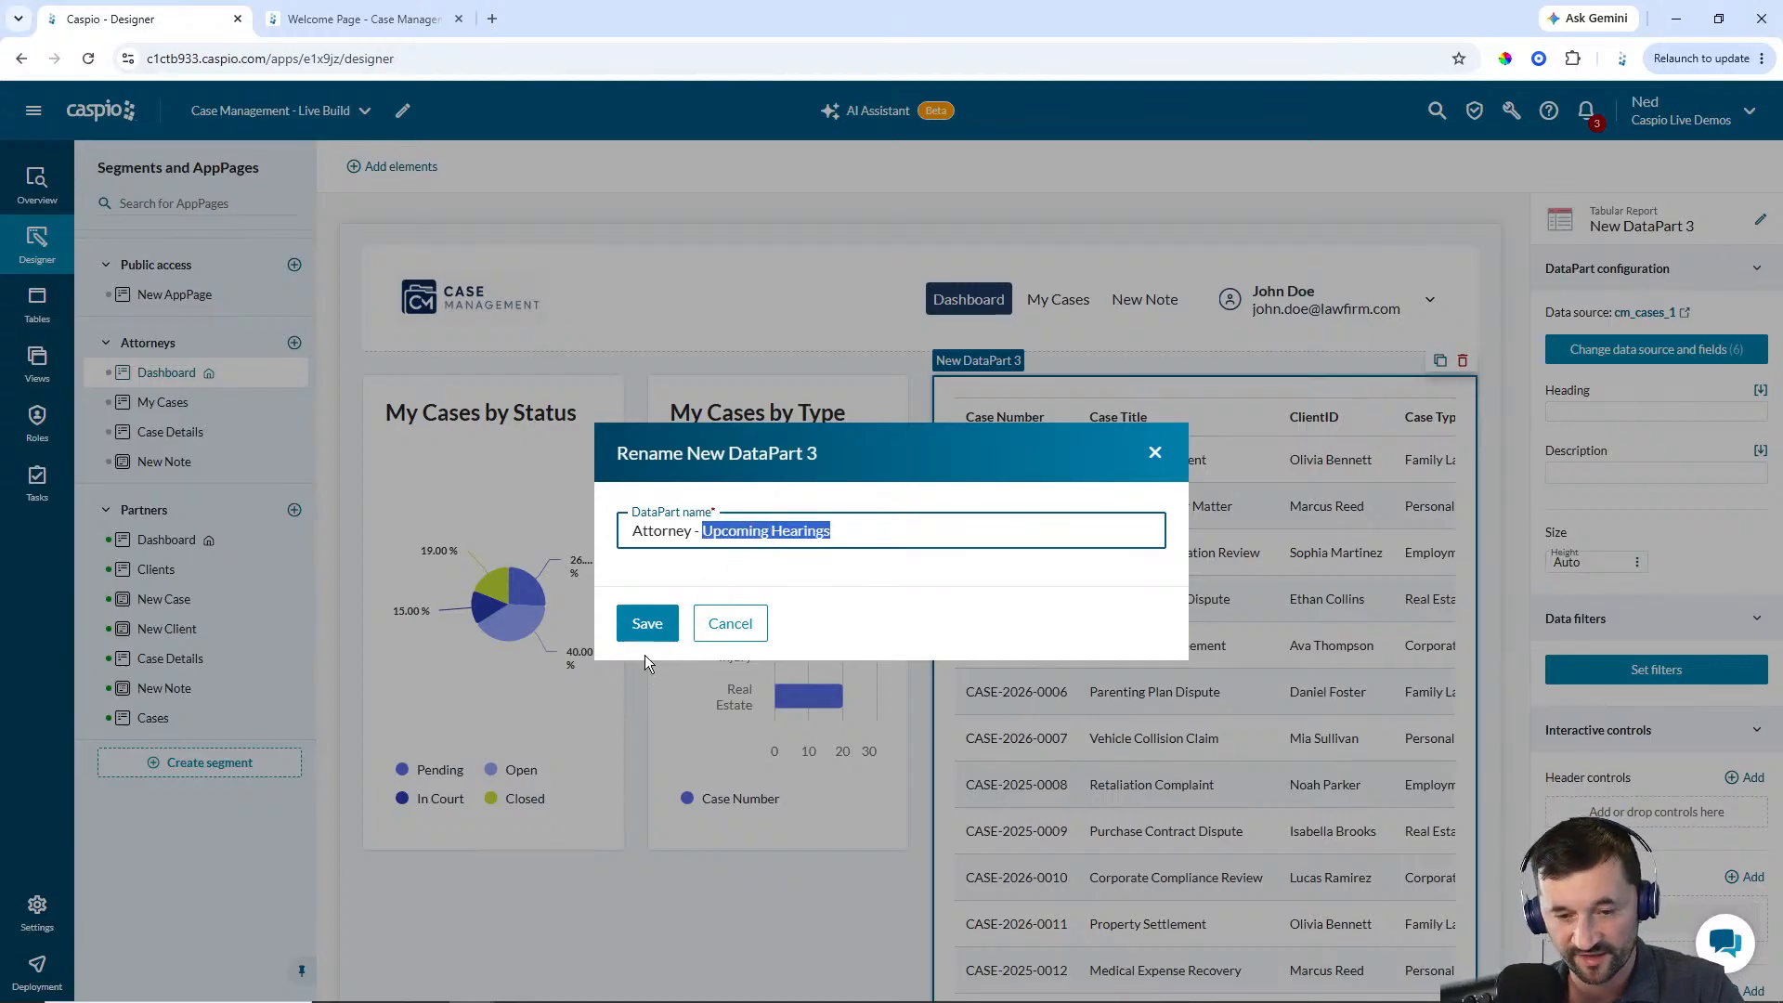
{"action": "left_click", "coordinate": [647, 624]}
Paste Upcoming Hearings as the report's heading
{"action": "left_click", "coordinate": [1579, 412]}
{"action": "key", "text": "ctrl+v"}
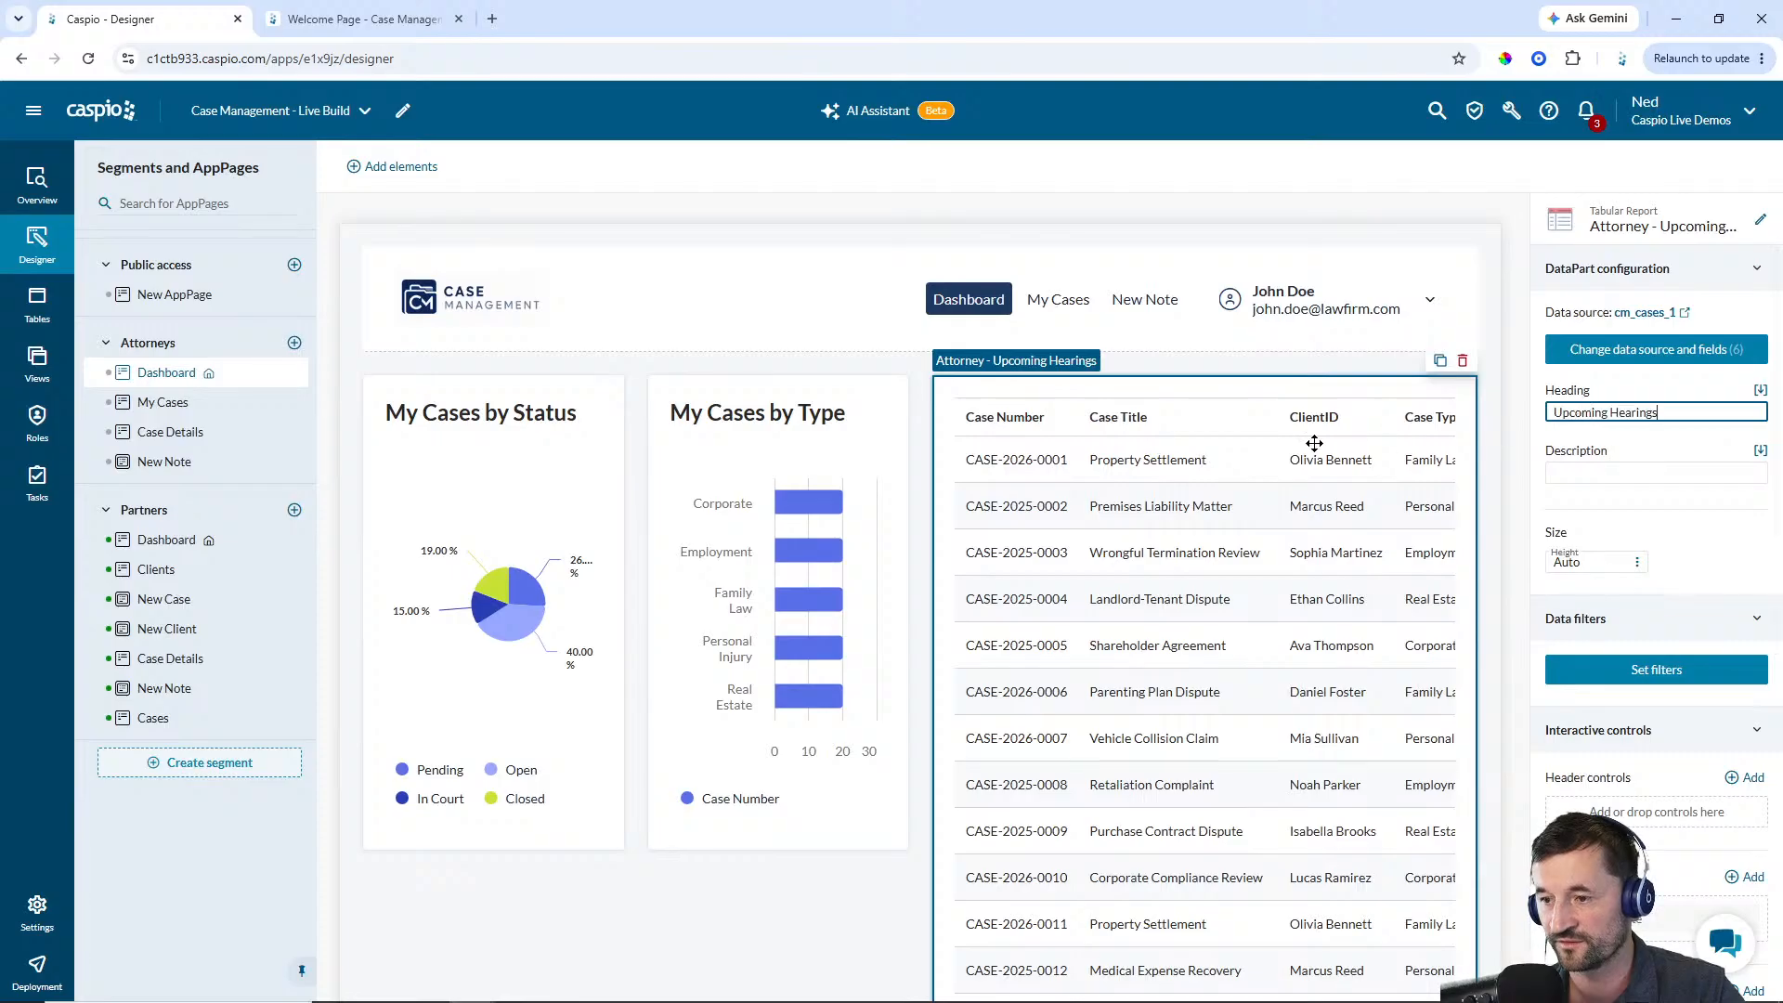
{"action": "left_click", "coordinate": [1312, 445]}
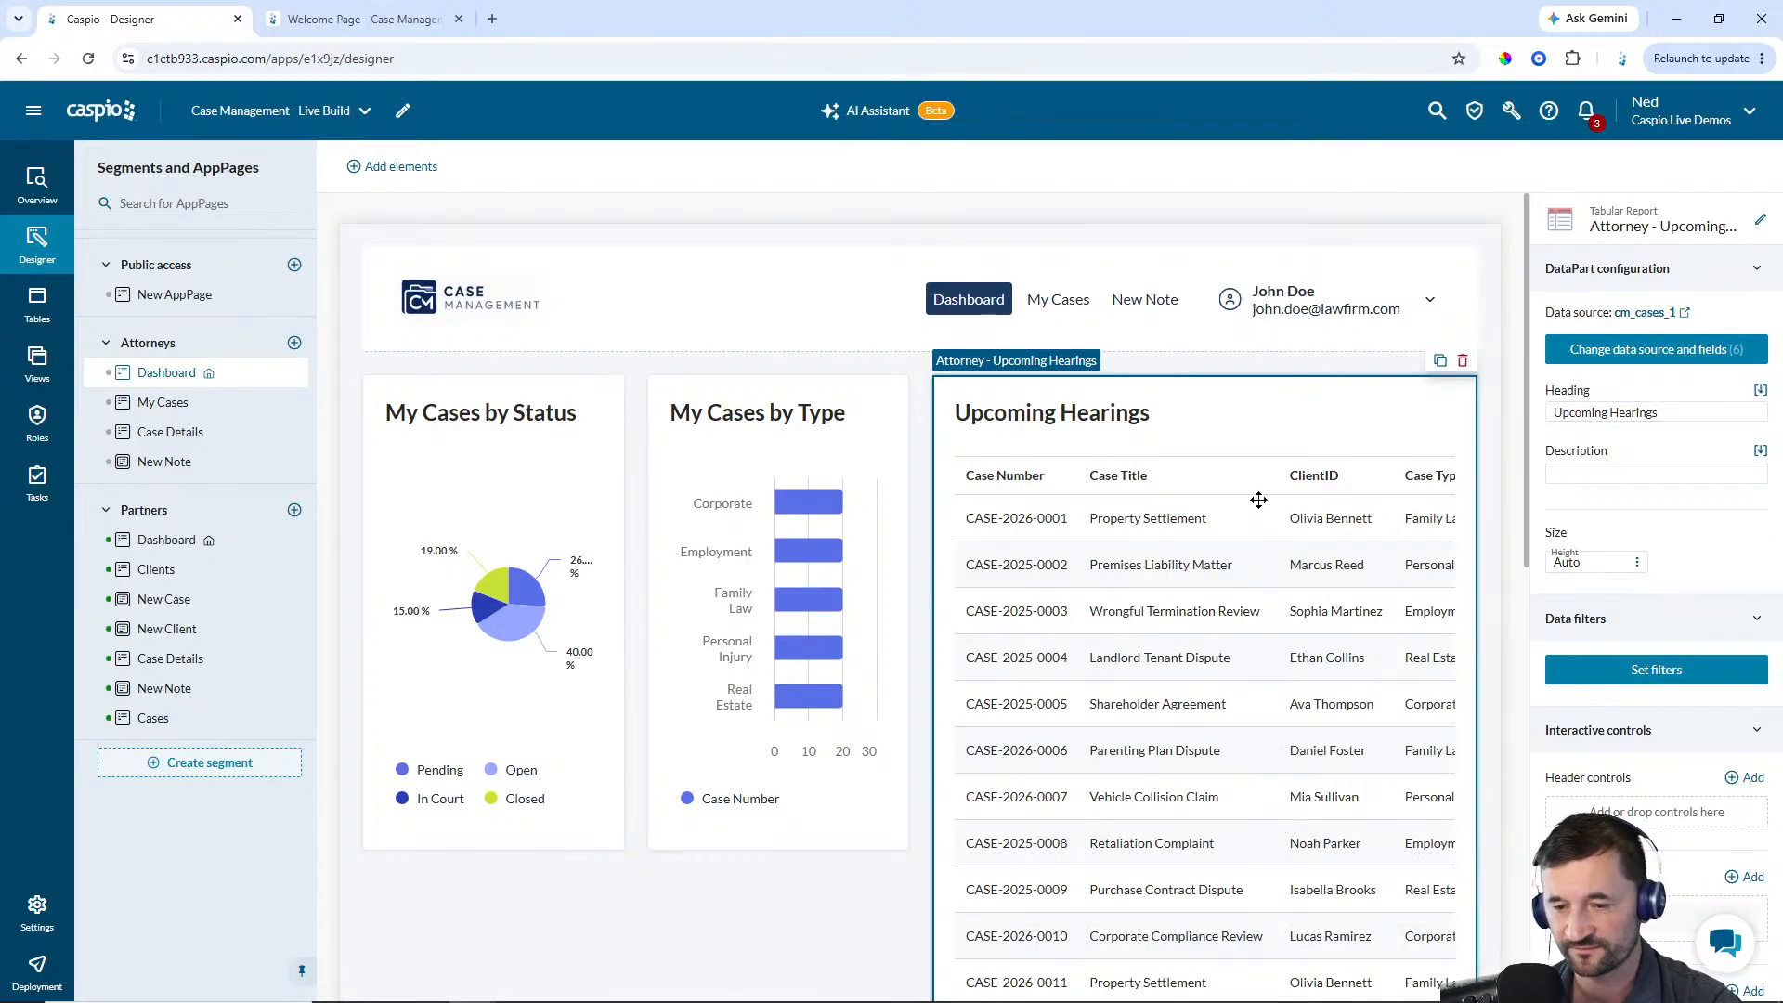
Enable a maximum total records limit for the report and set it to 6
{"action": "scroll", "coordinate": [1623, 618], "scroll_direction": "down", "scroll_amount": 5}
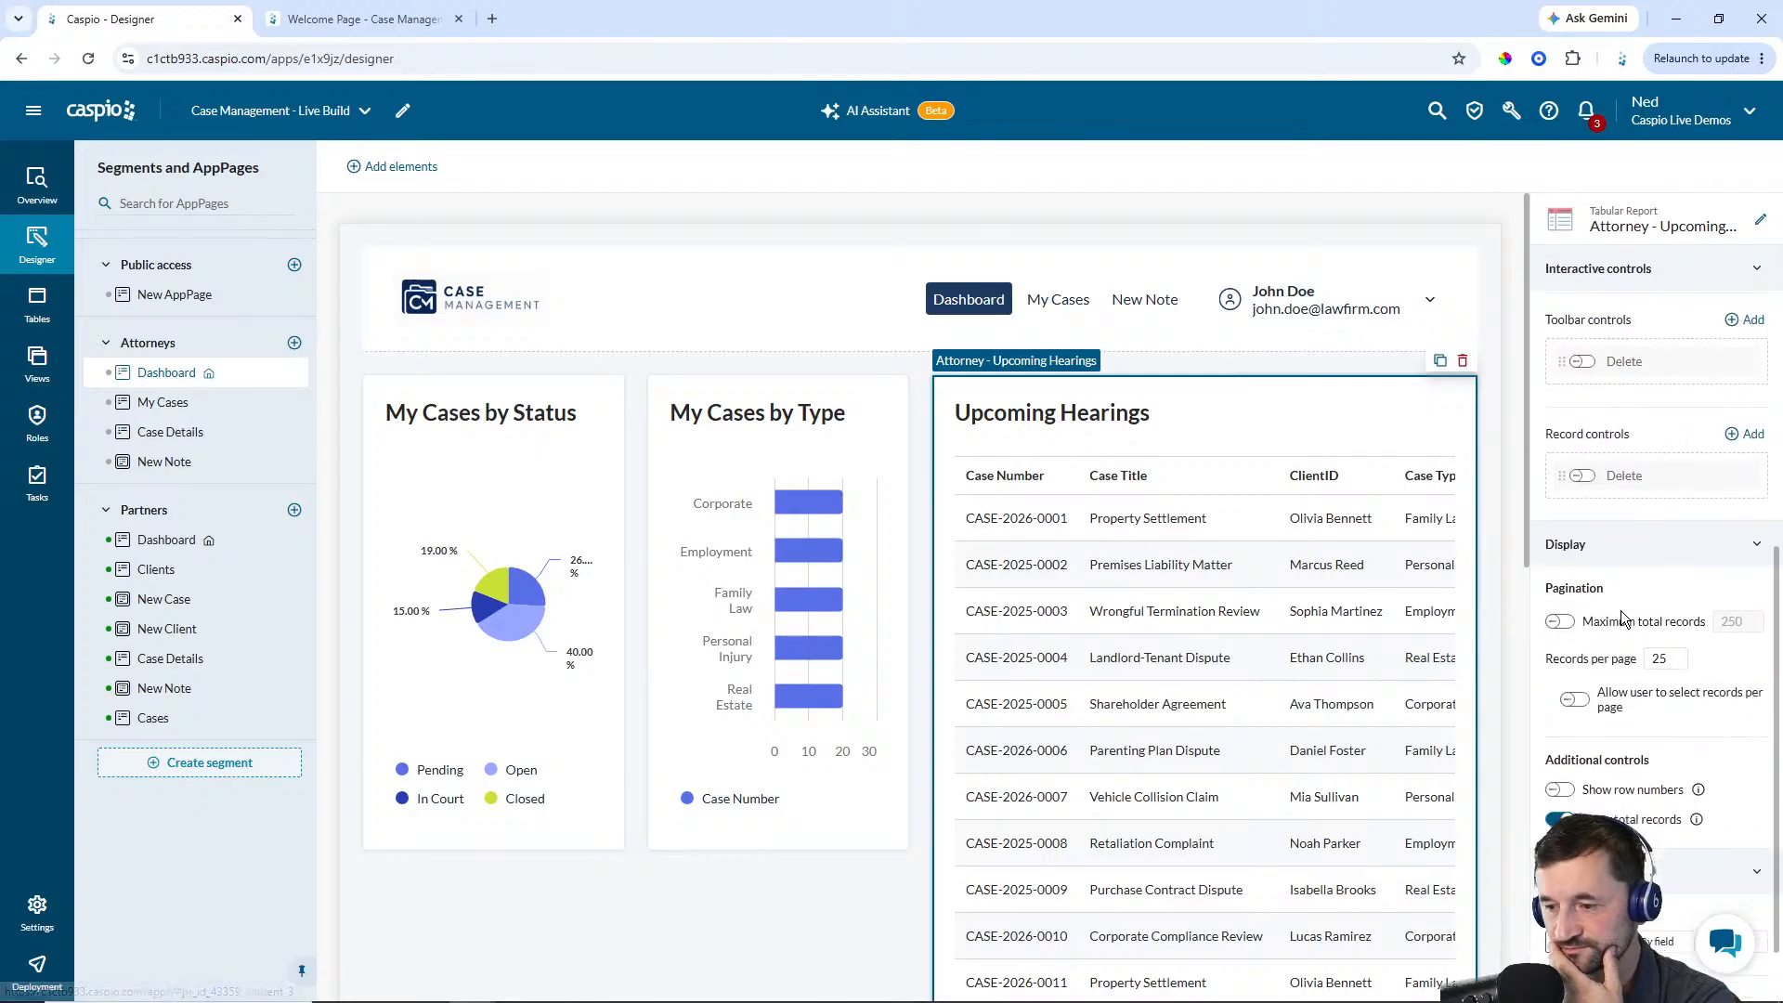
{"action": "scroll", "coordinate": [1616, 604], "scroll_direction": "down", "scroll_amount": 1}
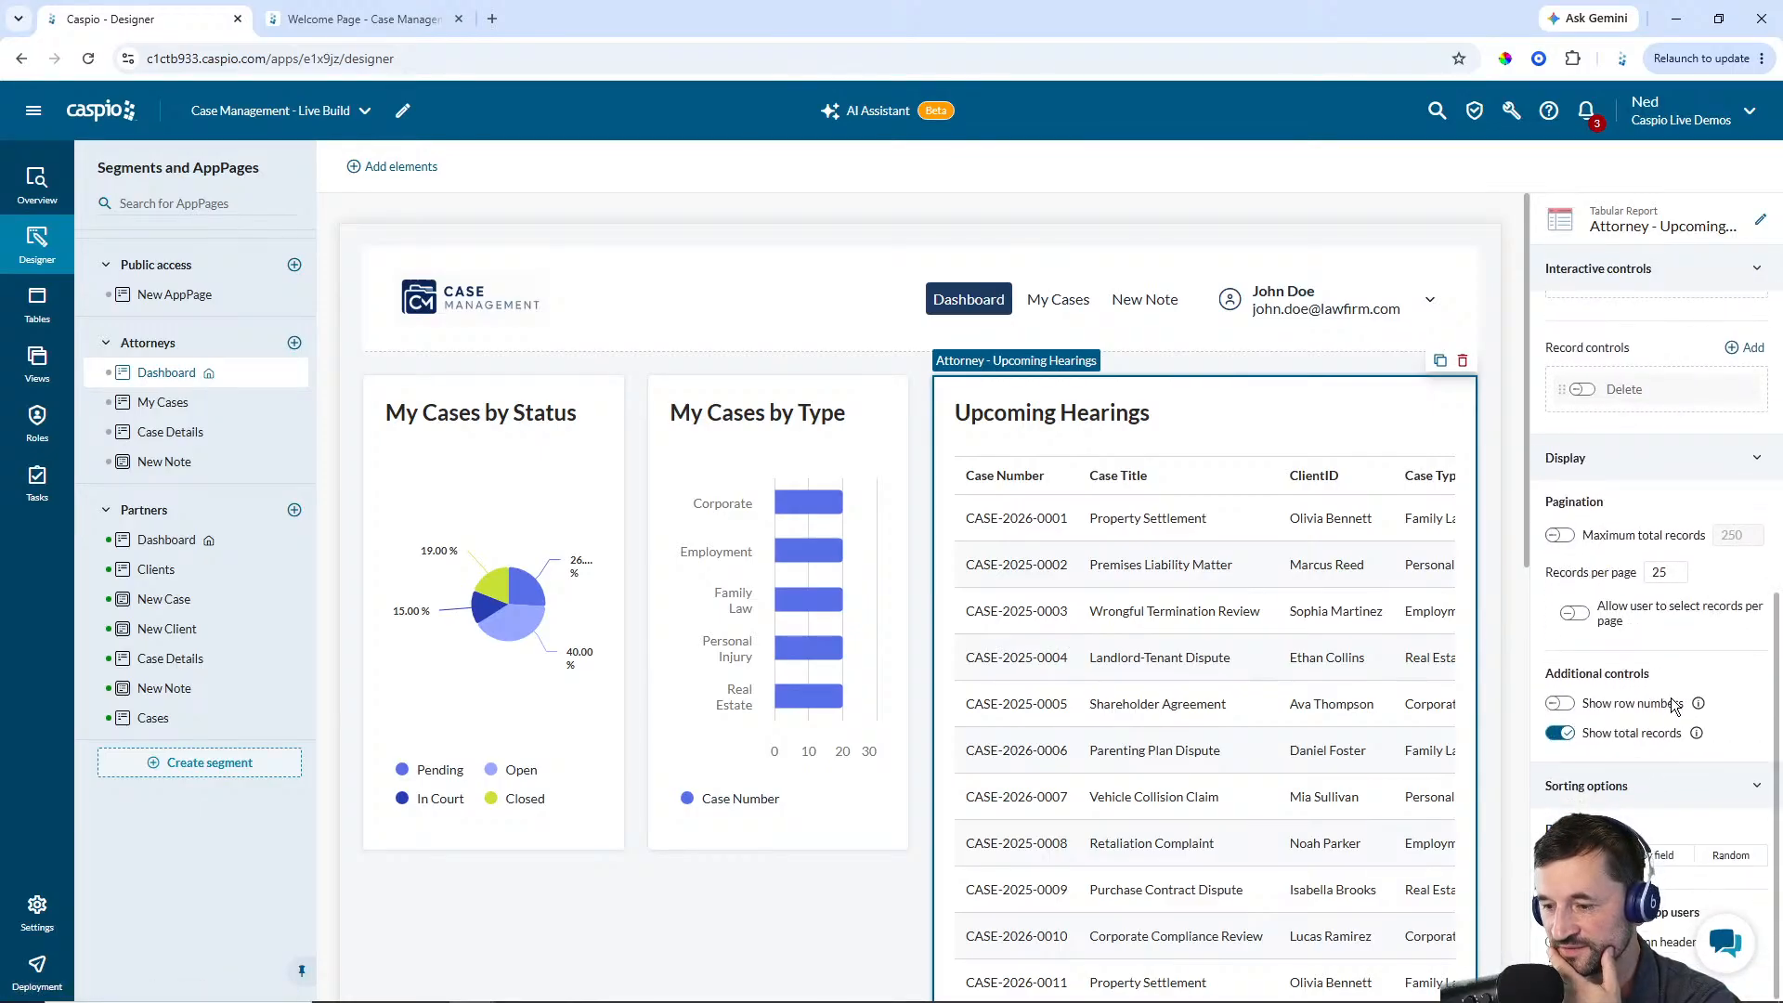
{"action": "left_click", "coordinate": [1561, 536]}
{"action": "left_click_drag", "start_coordinate": [1748, 536], "coordinate": [1707, 537]}
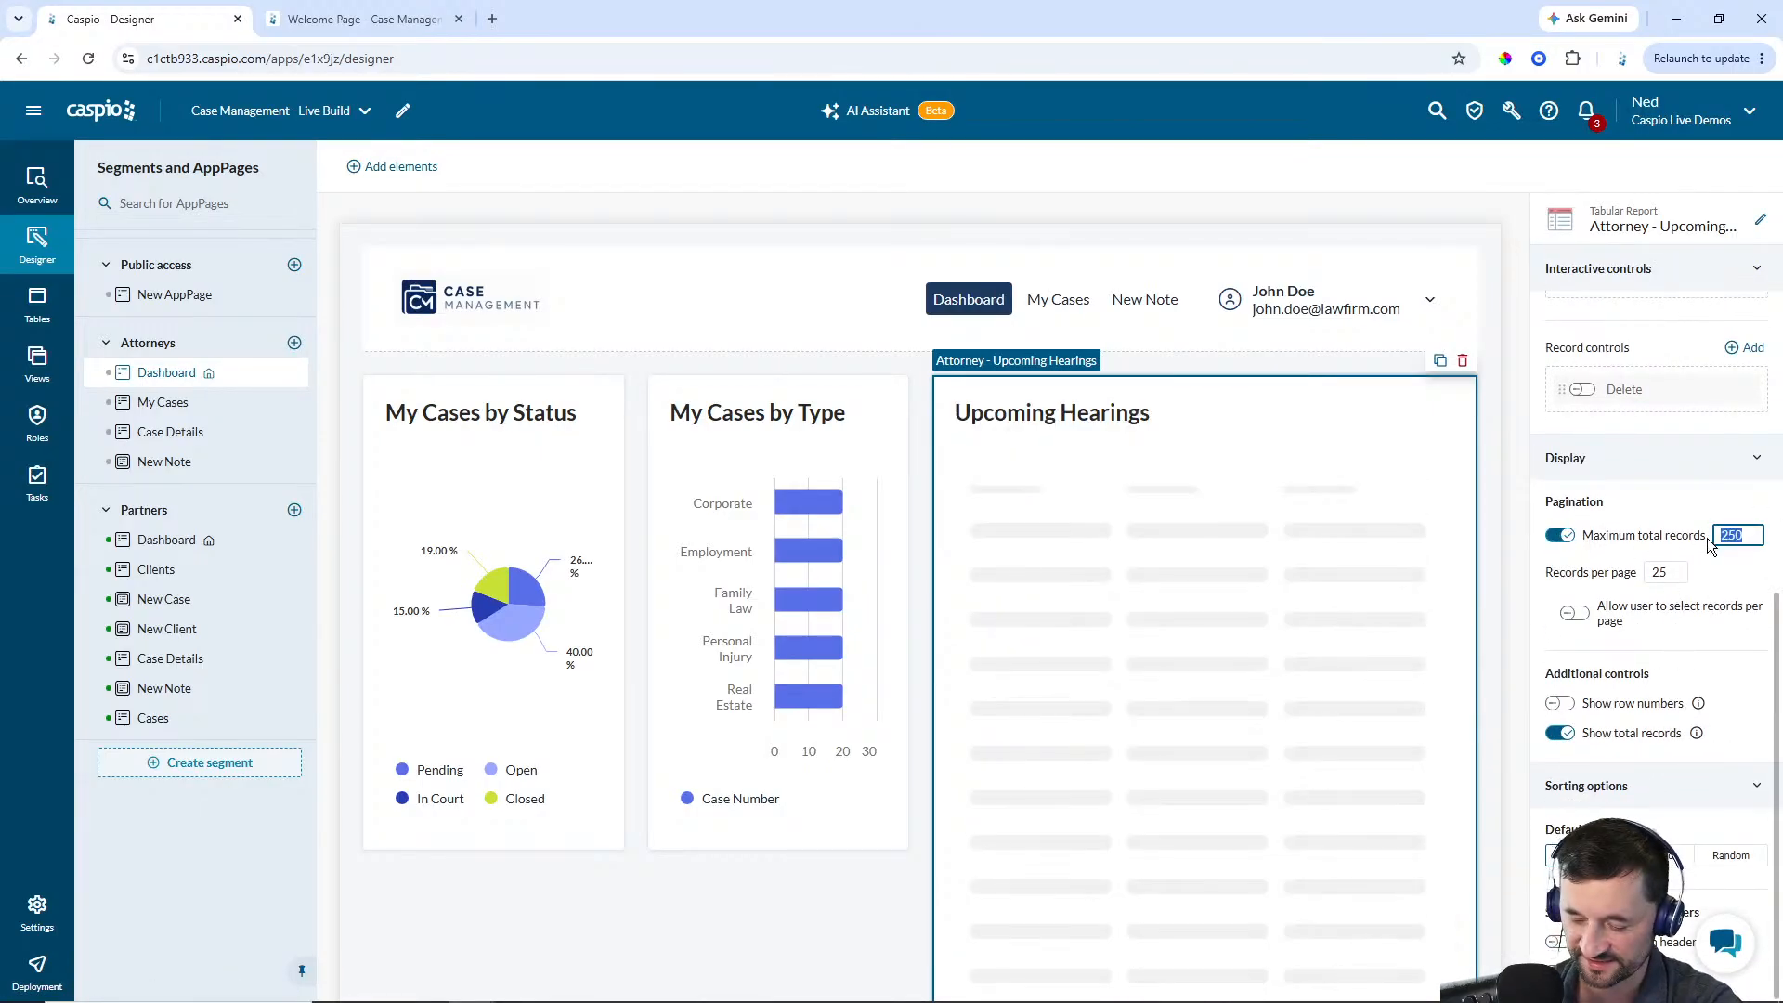
{"action": "type", "text": "6"}
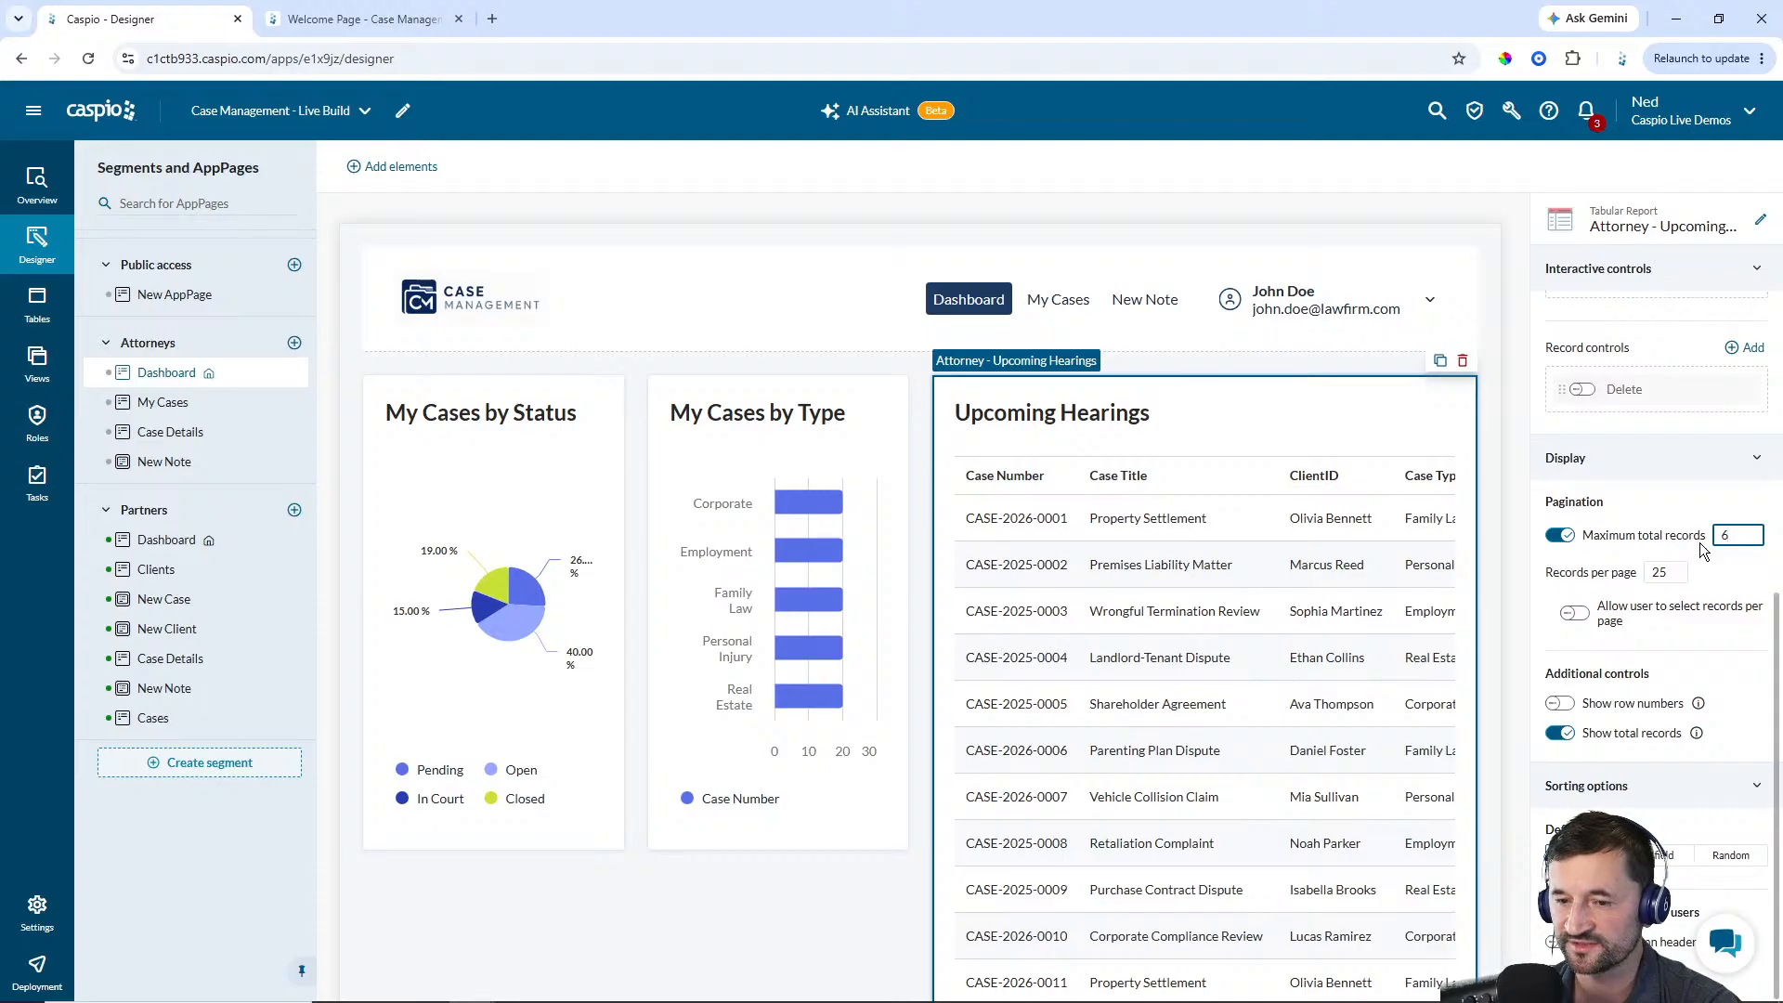
{"action": "left_click", "coordinate": [1661, 500]}
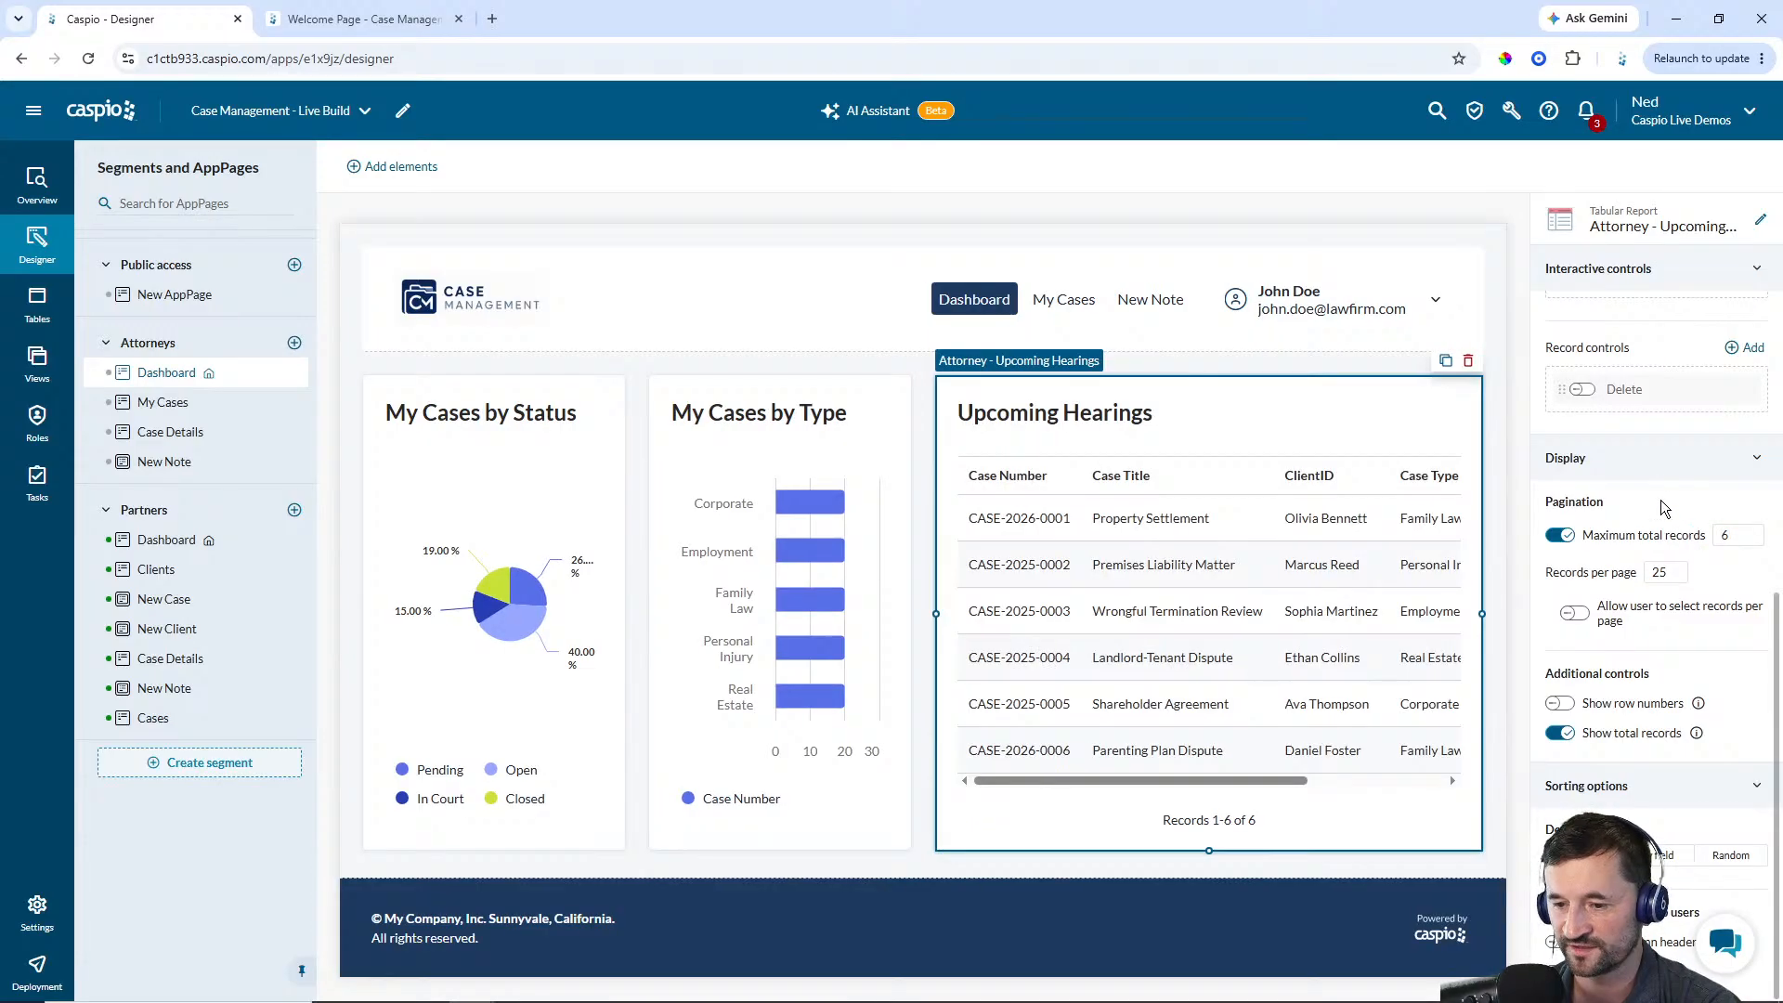
Sort the report by the Next_Hearing field instead of the default, switching its sort direction
{"action": "left_click", "coordinate": [1685, 853]}
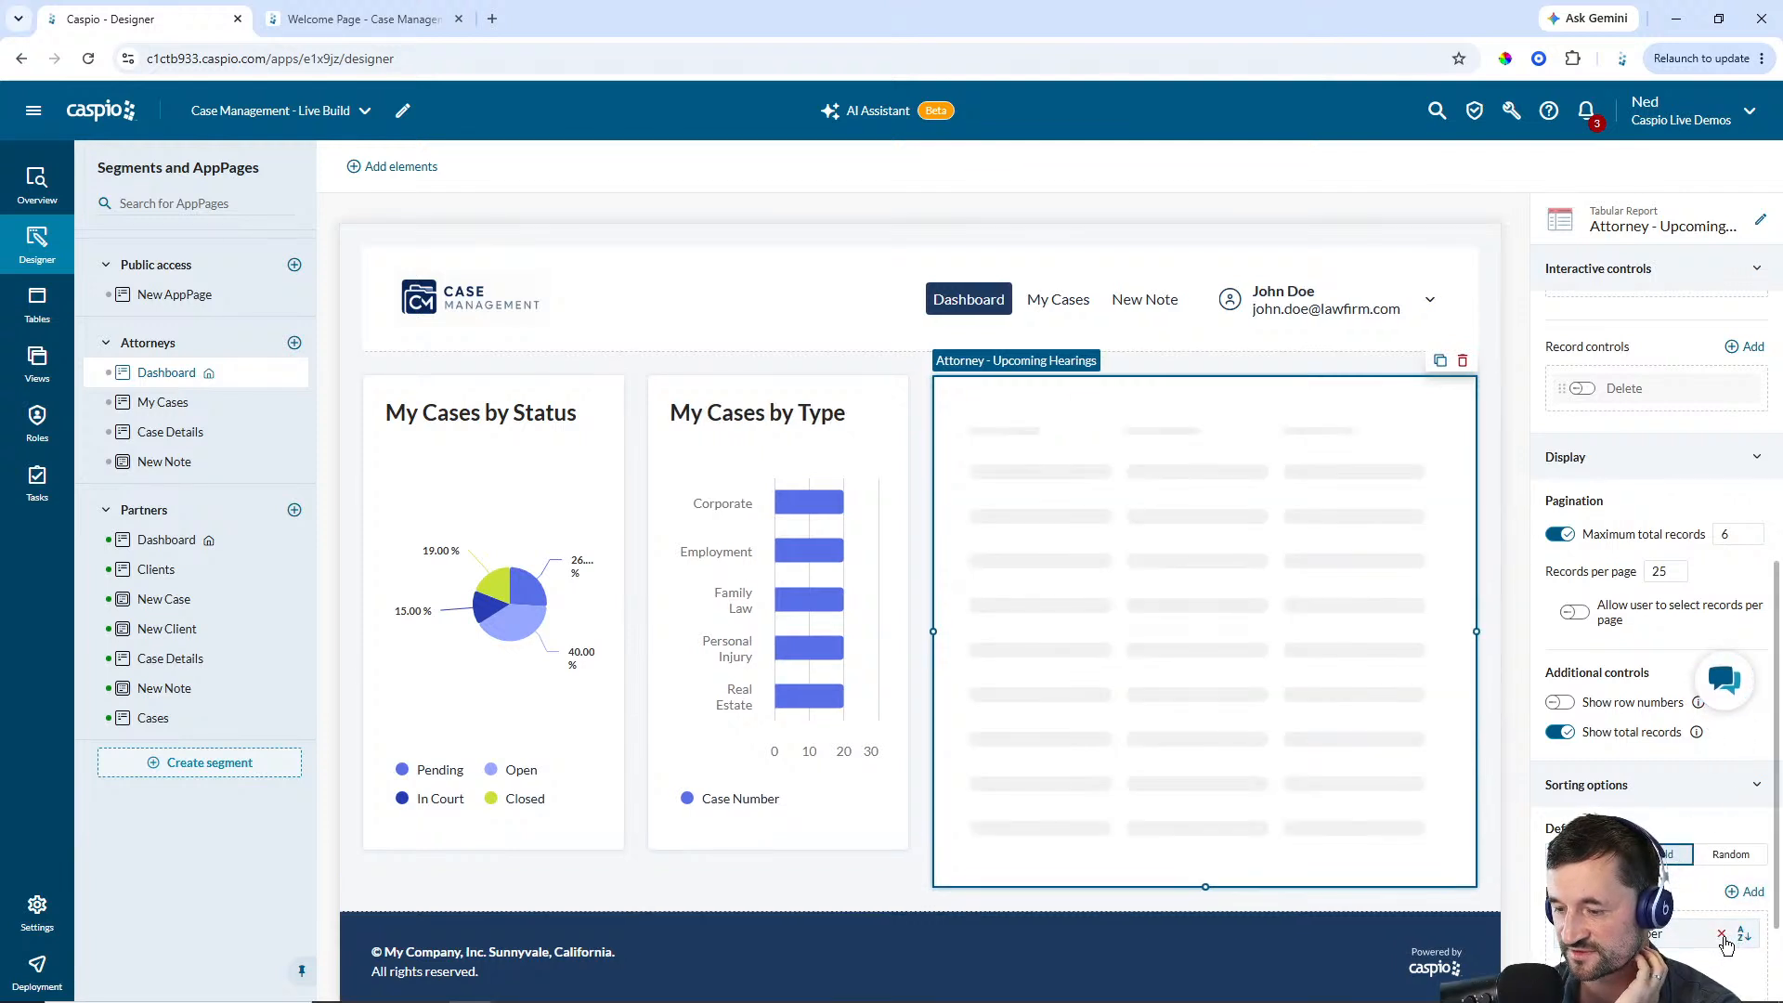
{"action": "left_click", "coordinate": [1722, 936]}
{"action": "left_click", "coordinate": [1745, 894]}
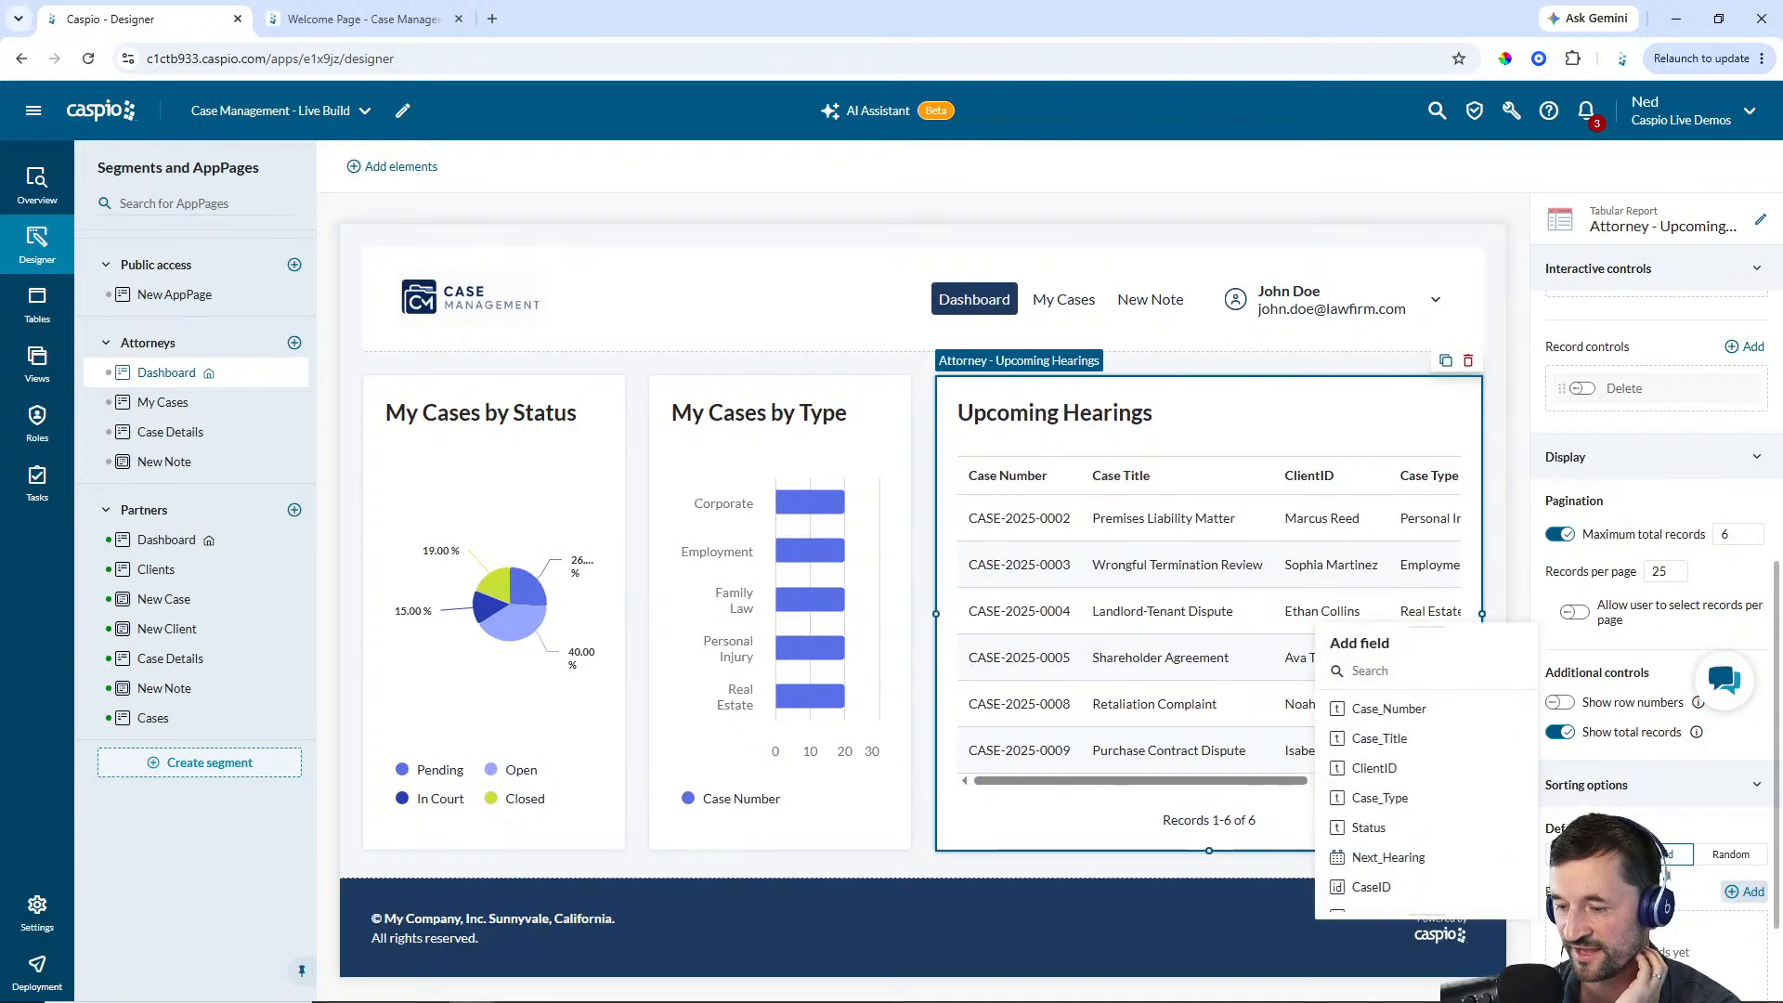
{"action": "left_click", "coordinate": [1388, 856]}
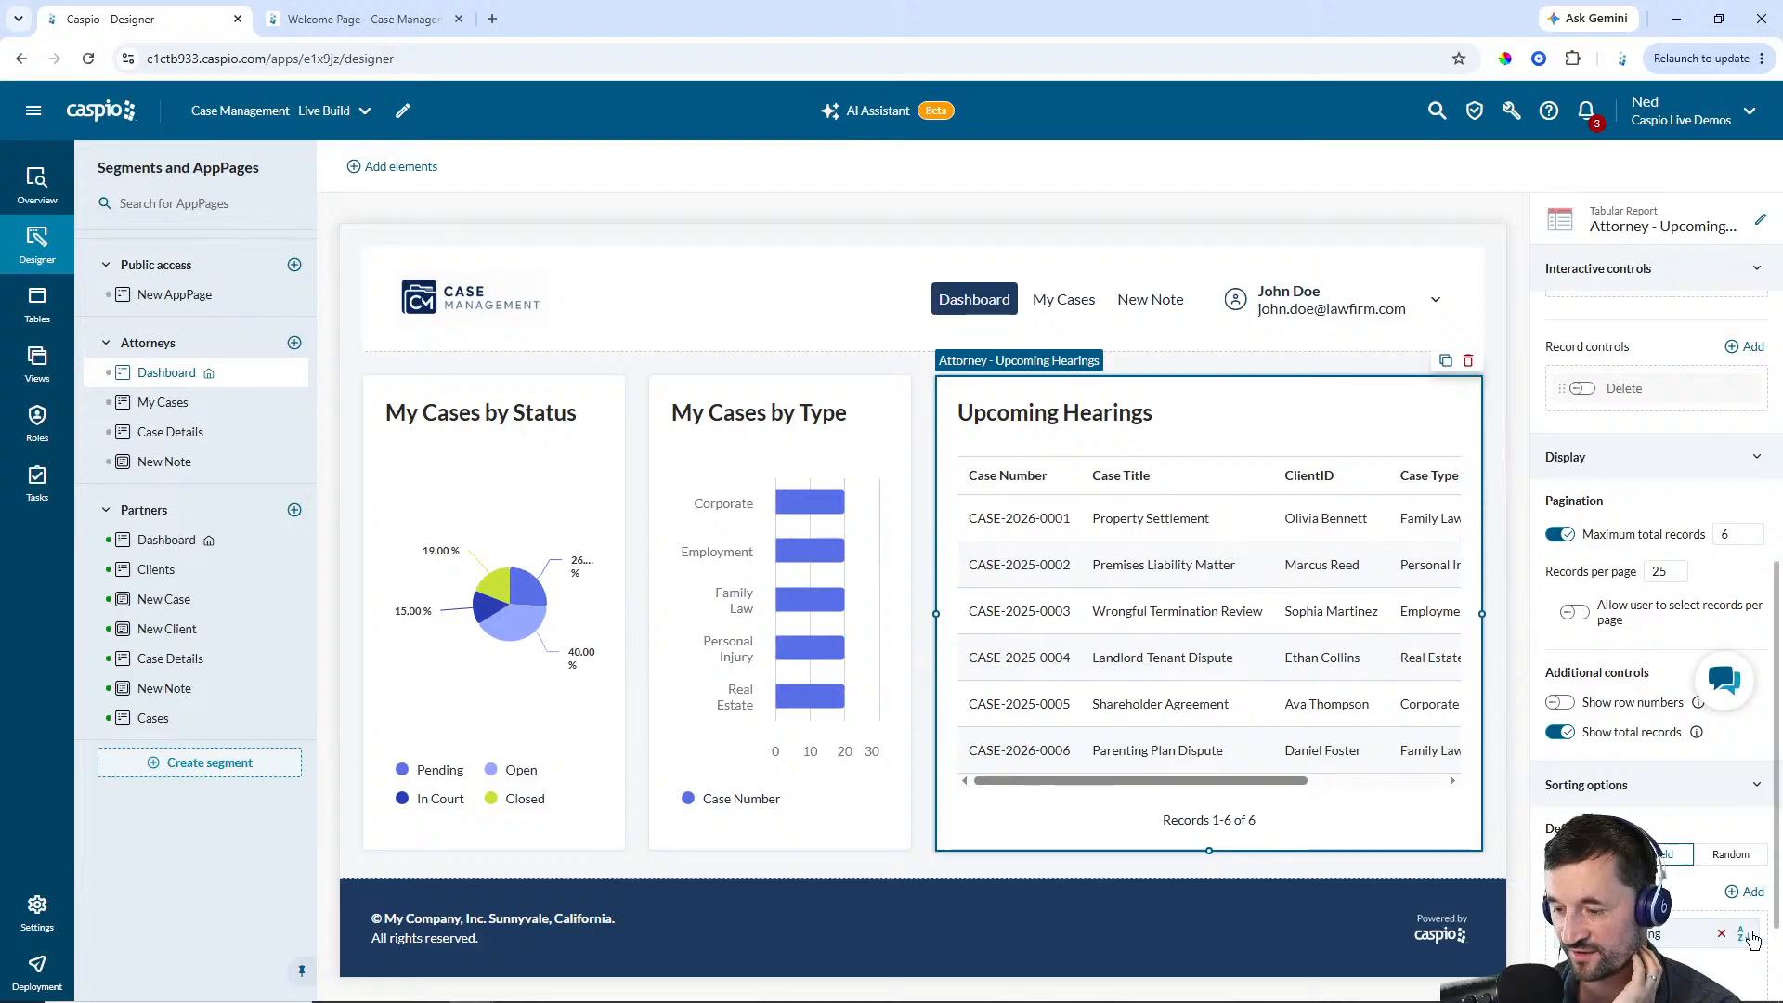
{"action": "left_click", "coordinate": [1752, 937]}
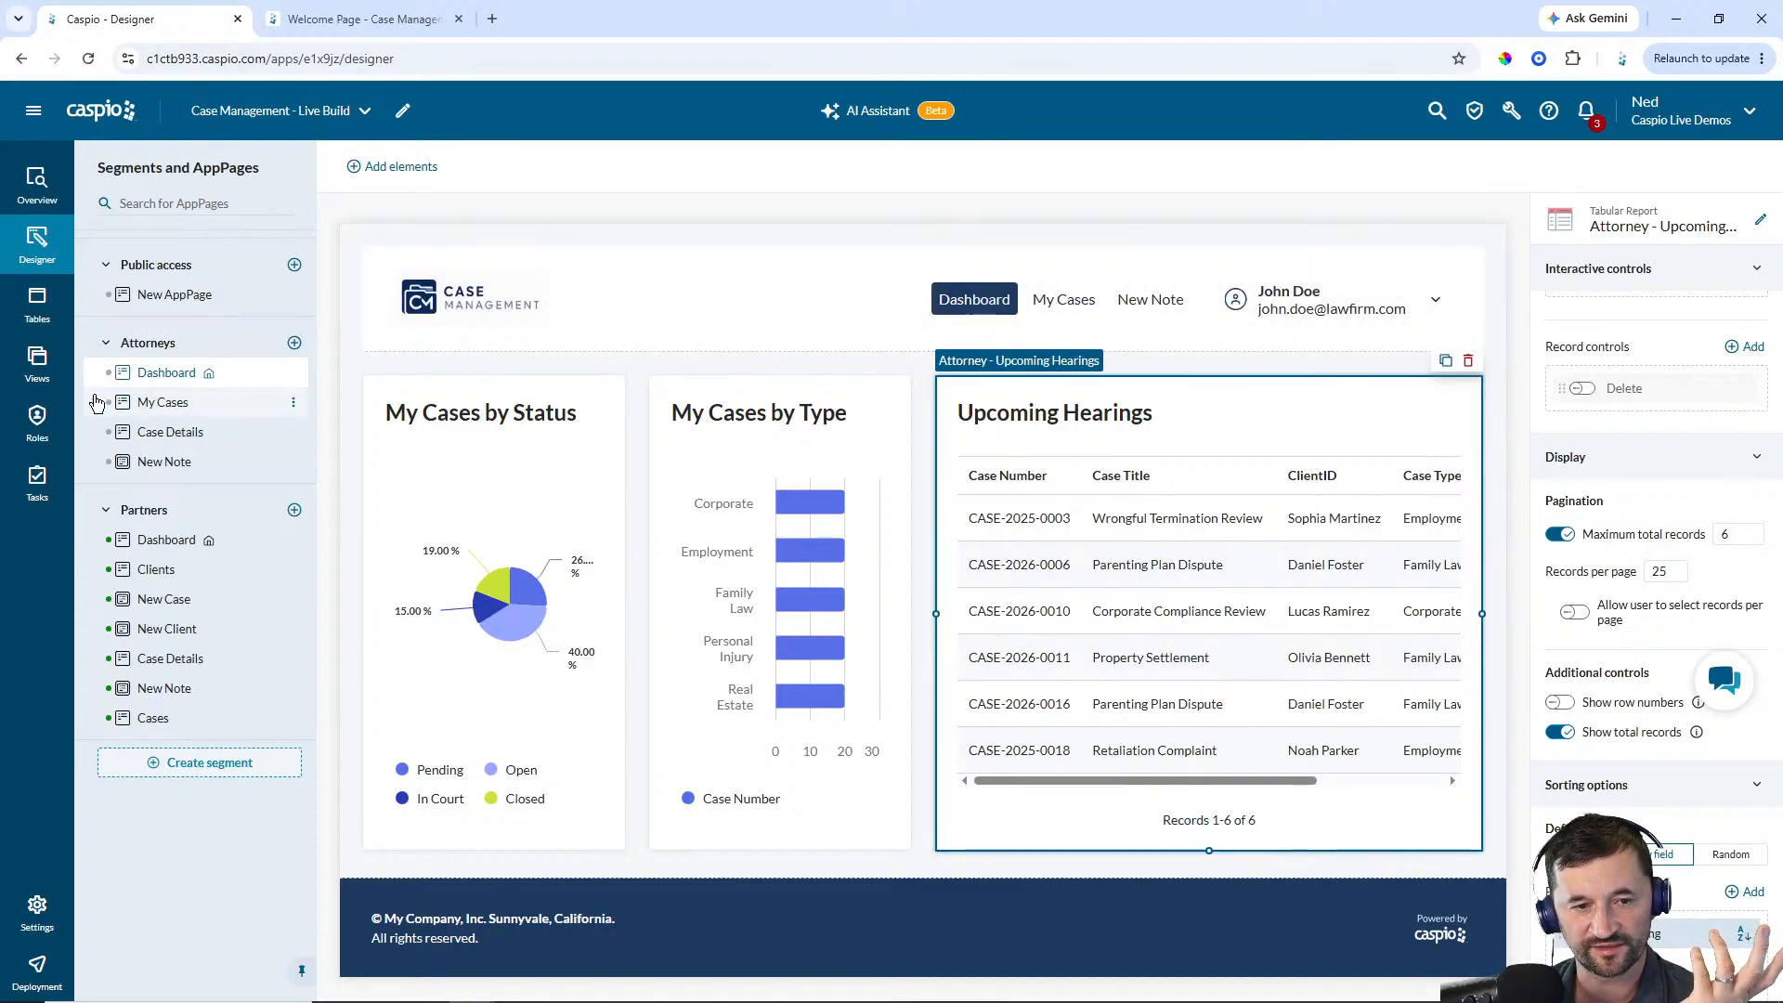
Review the My Cases, Case Details and New Note pages of the Attorneys segment
{"action": "left_click", "coordinate": [144, 405]}
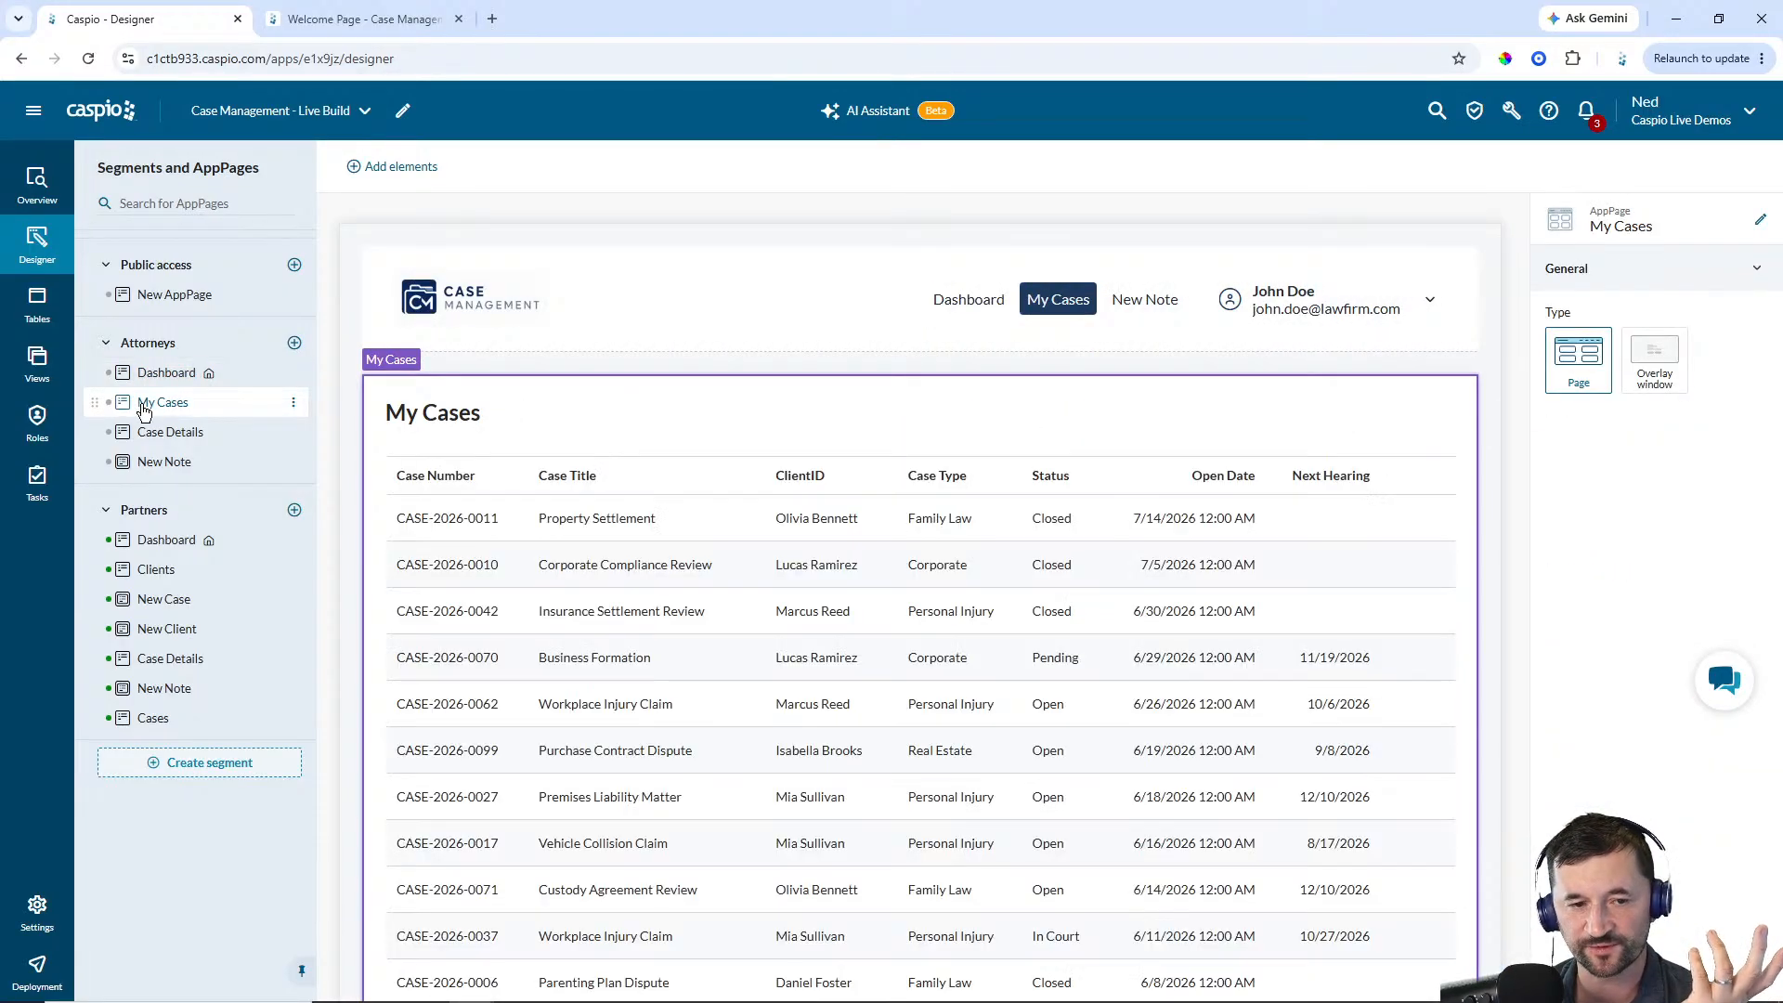
{"action": "left_click", "coordinate": [168, 436]}
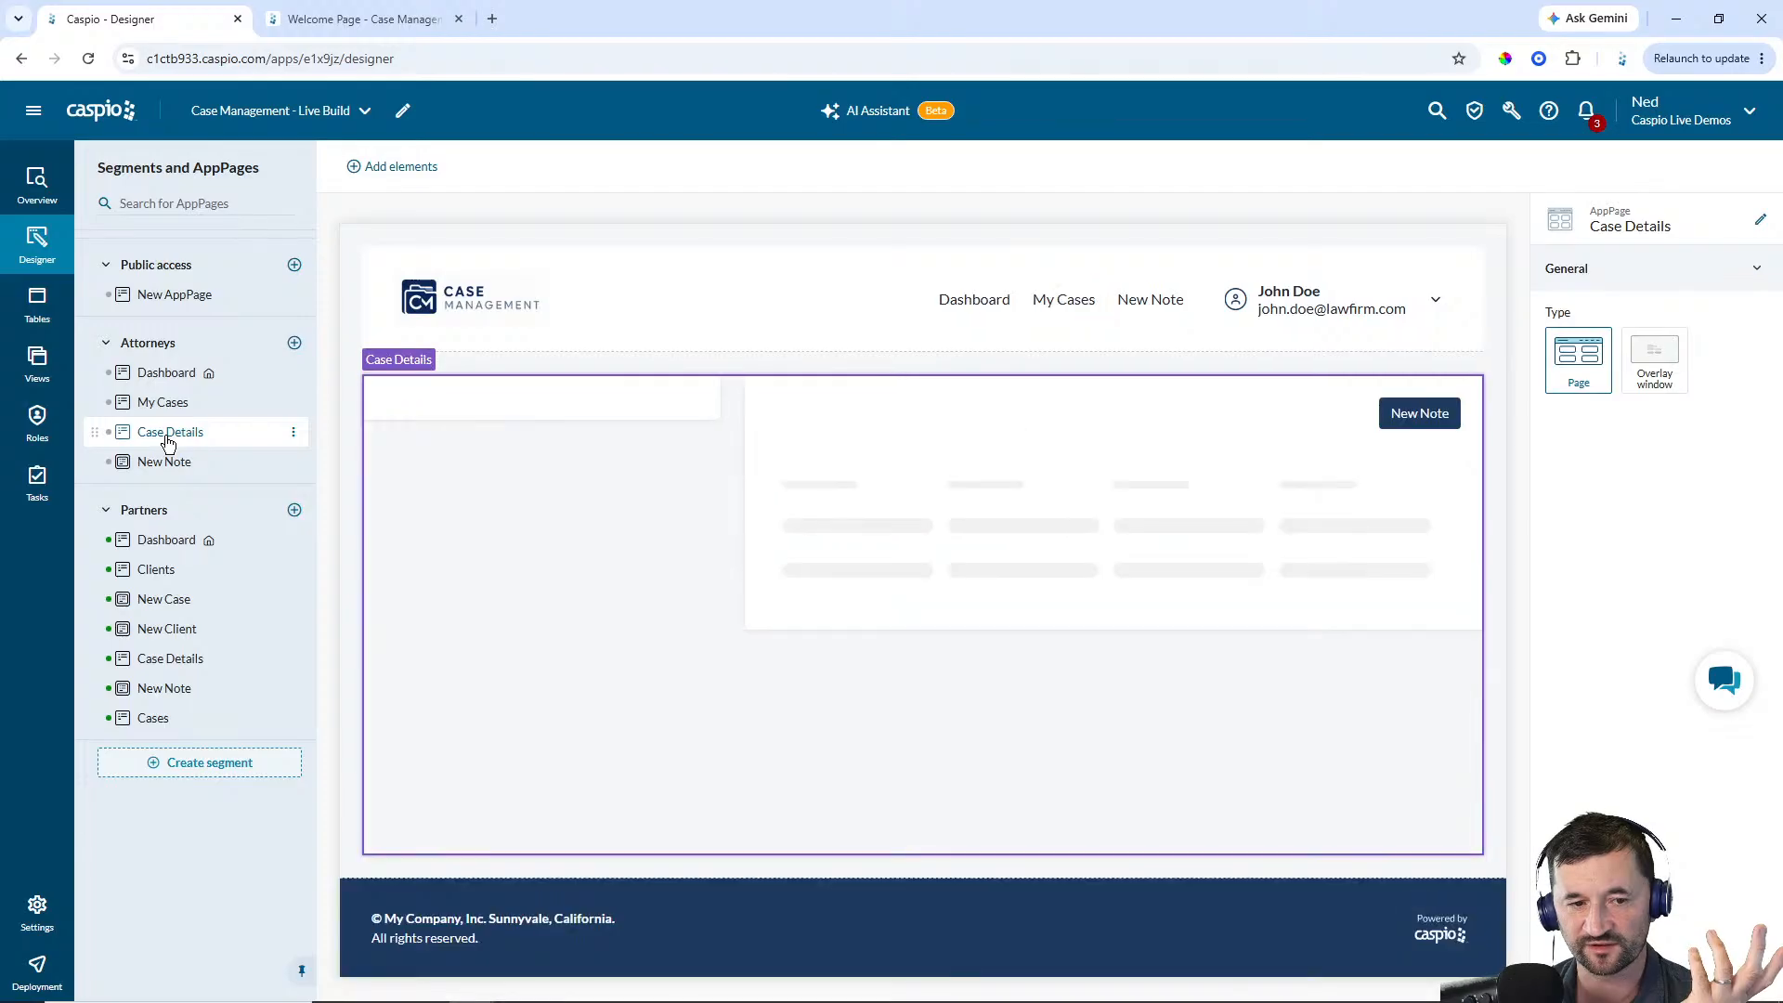
{"action": "left_click", "coordinate": [158, 462]}
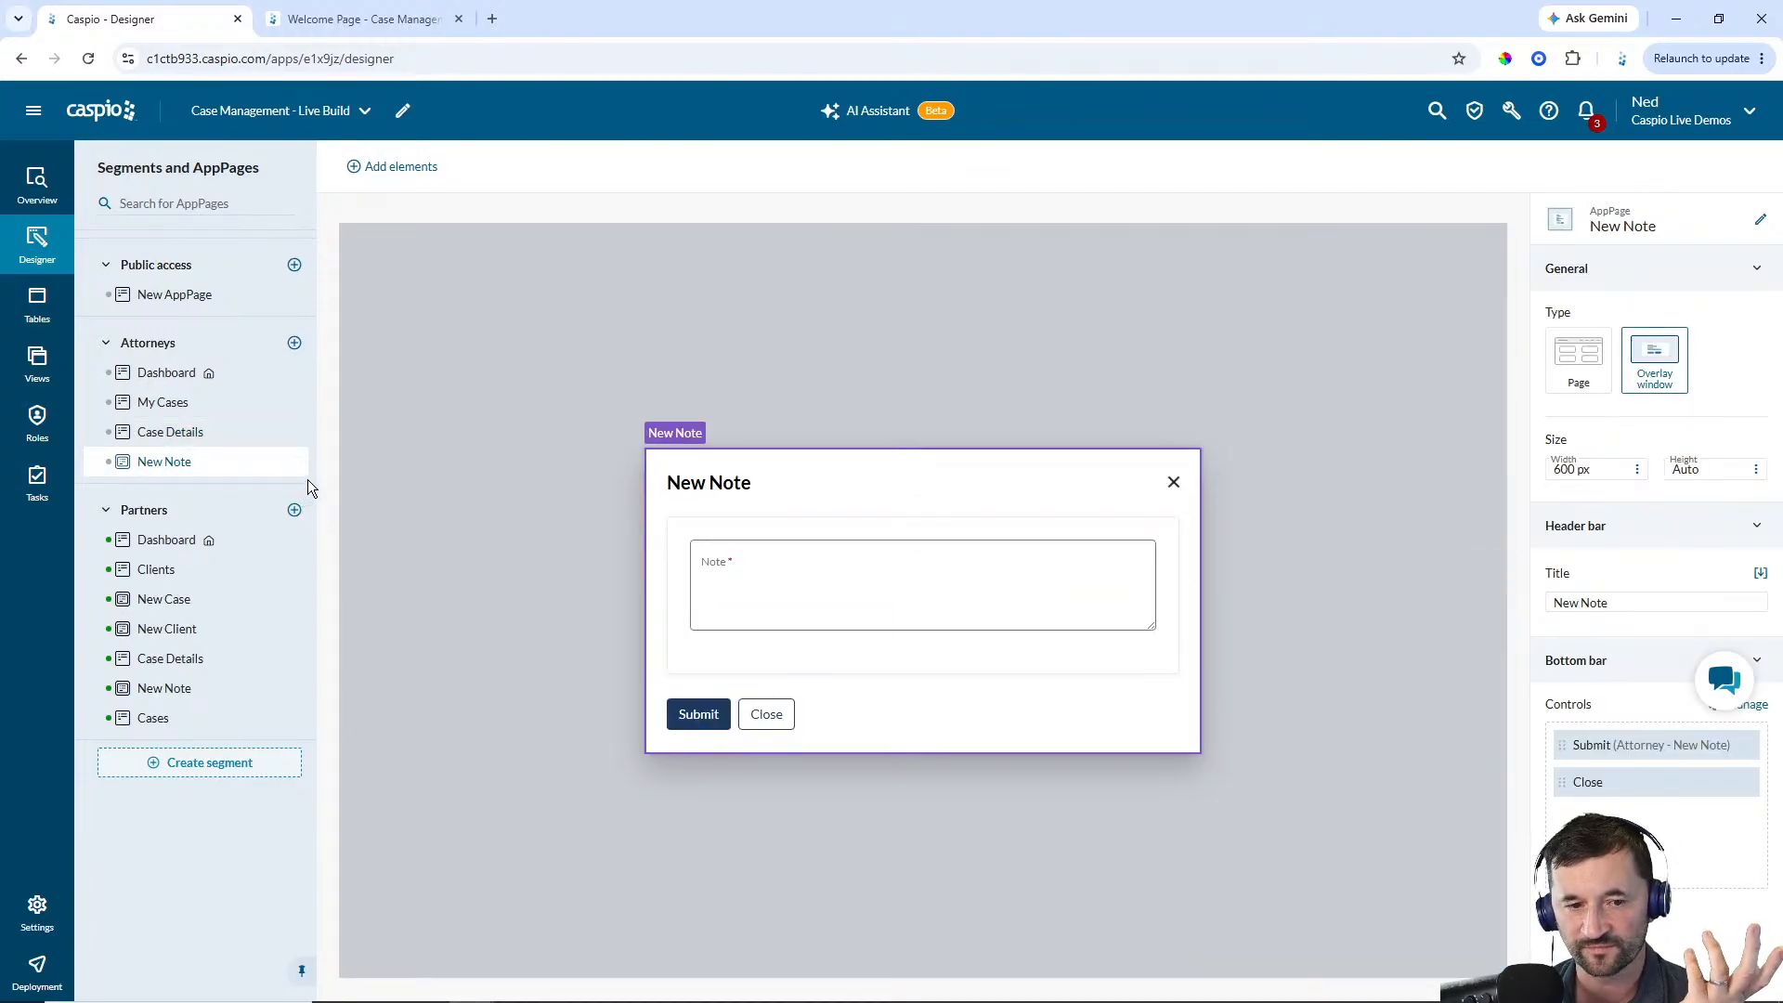
Open the cm_case_management_attorneys directory and review its user accounts
{"action": "left_click", "coordinate": [37, 304]}
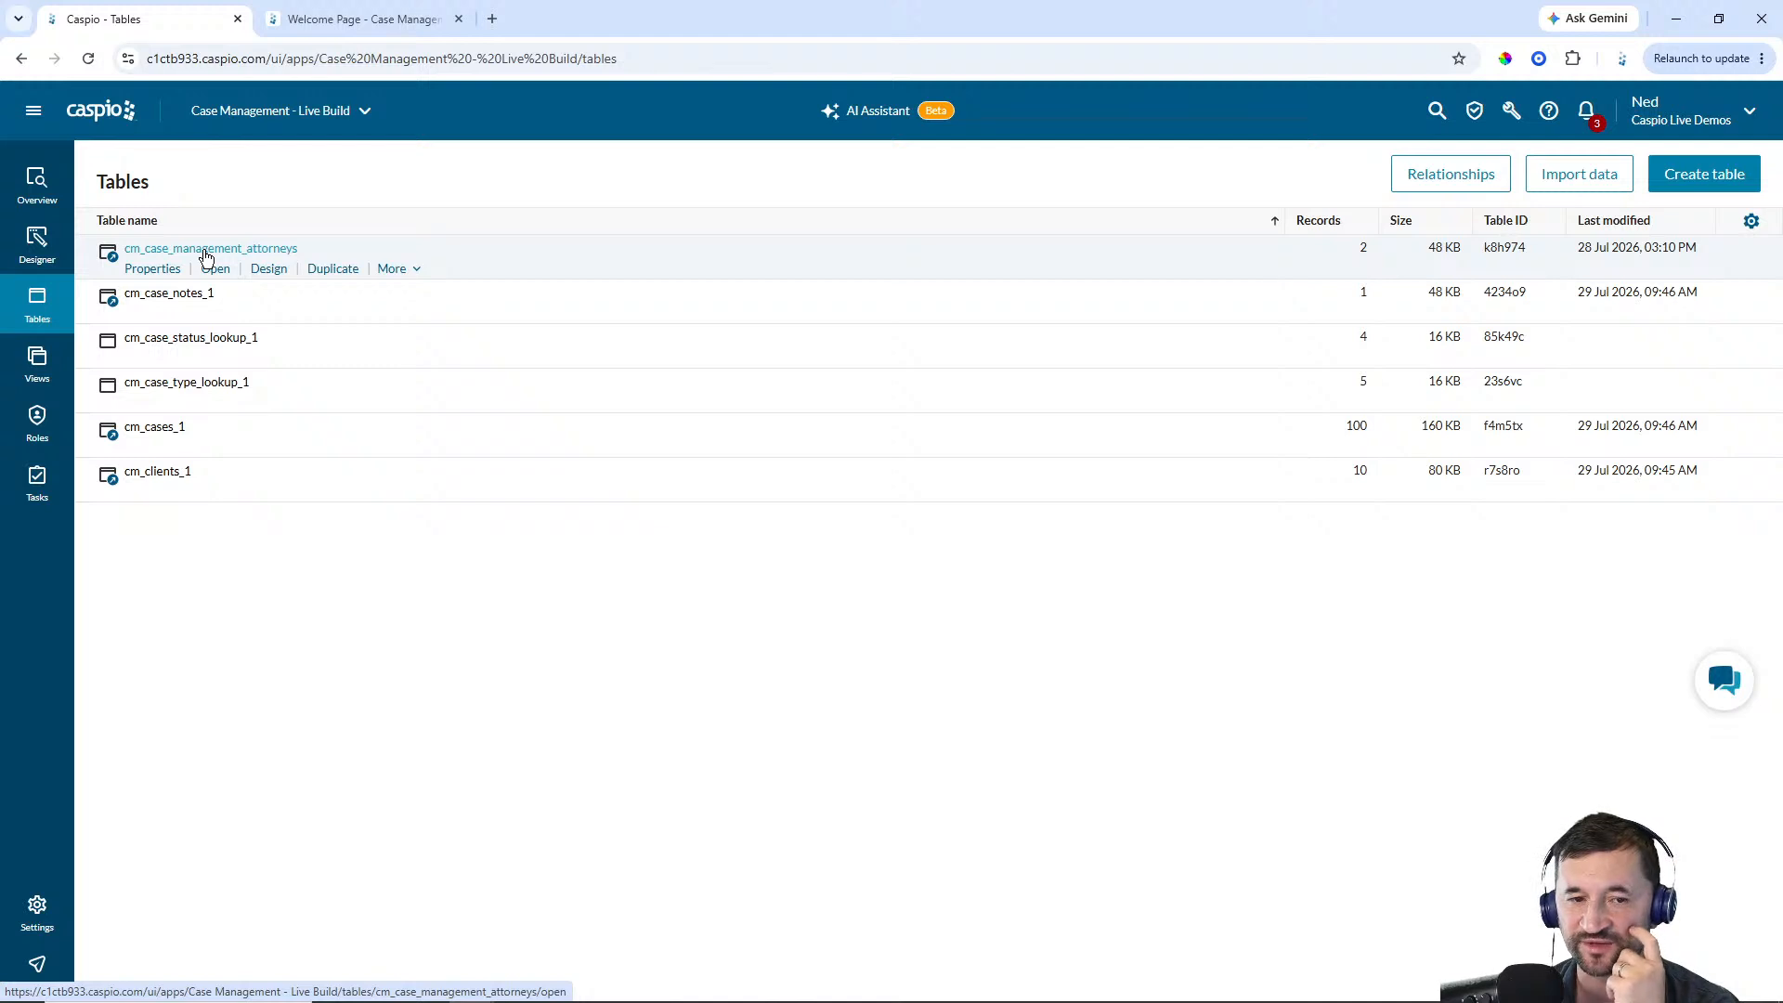
{"action": "left_click", "coordinate": [33, 111]}
{"action": "left_click", "coordinate": [93, 306]}
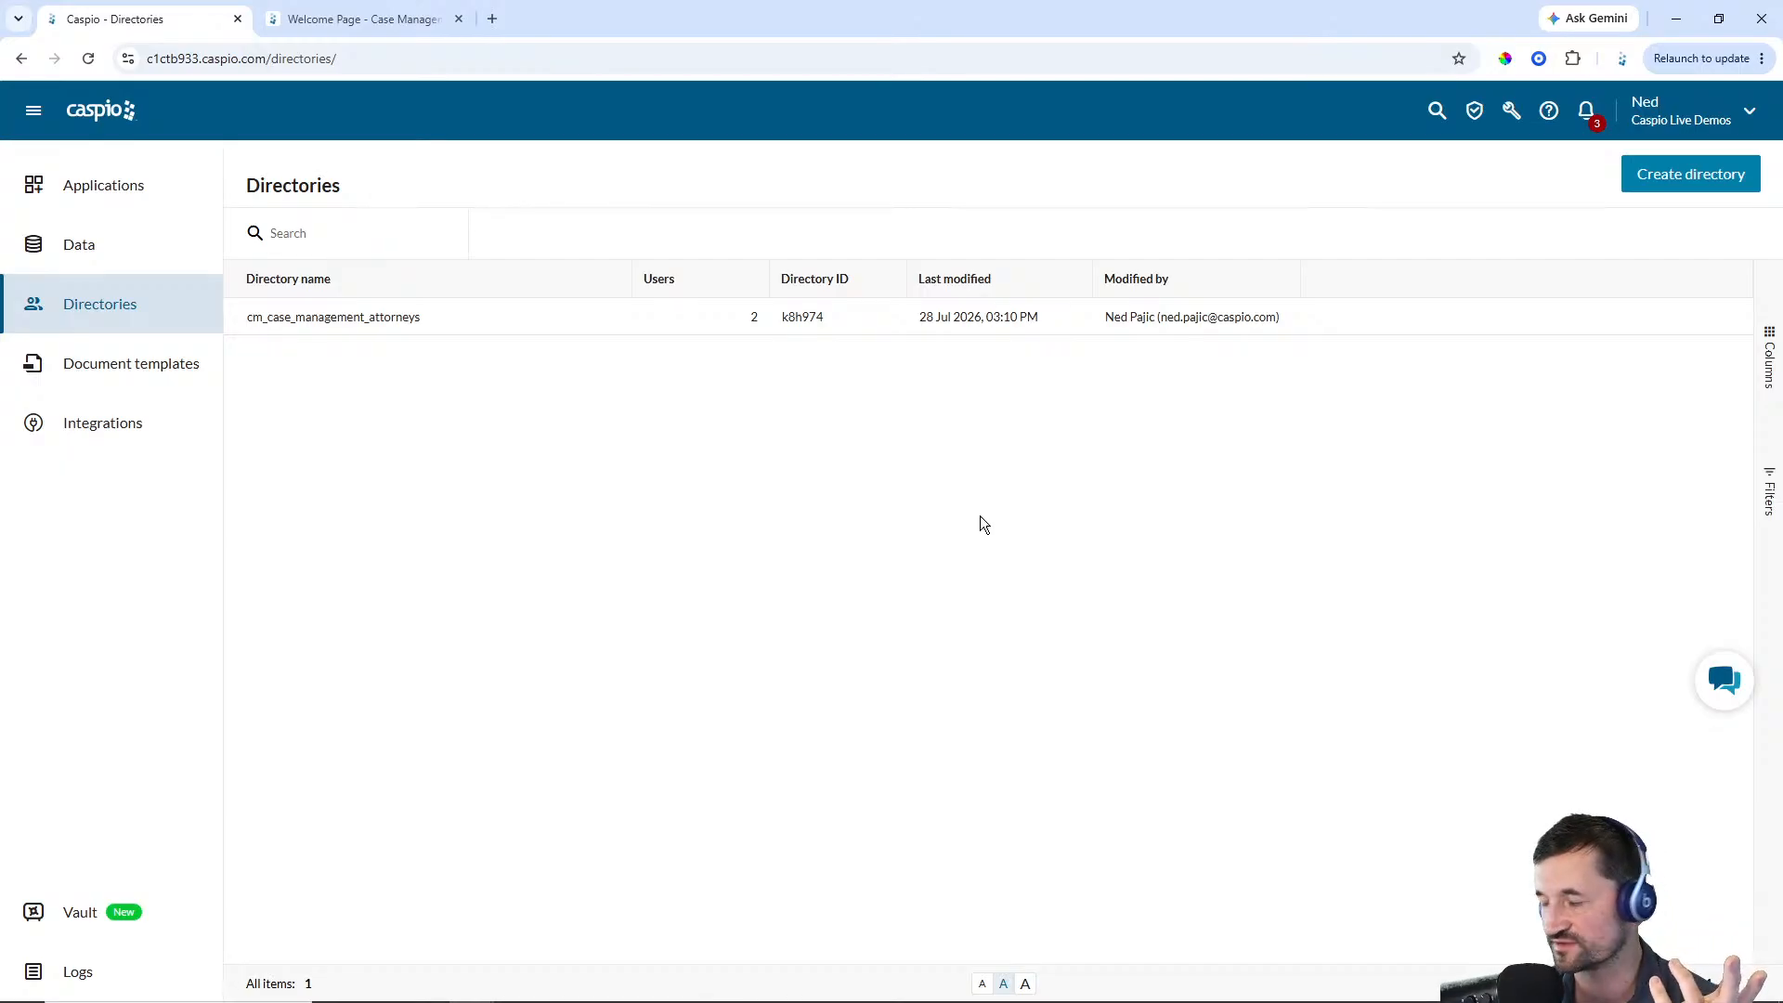
{"action": "mouse_move", "coordinate": [351, 329]}
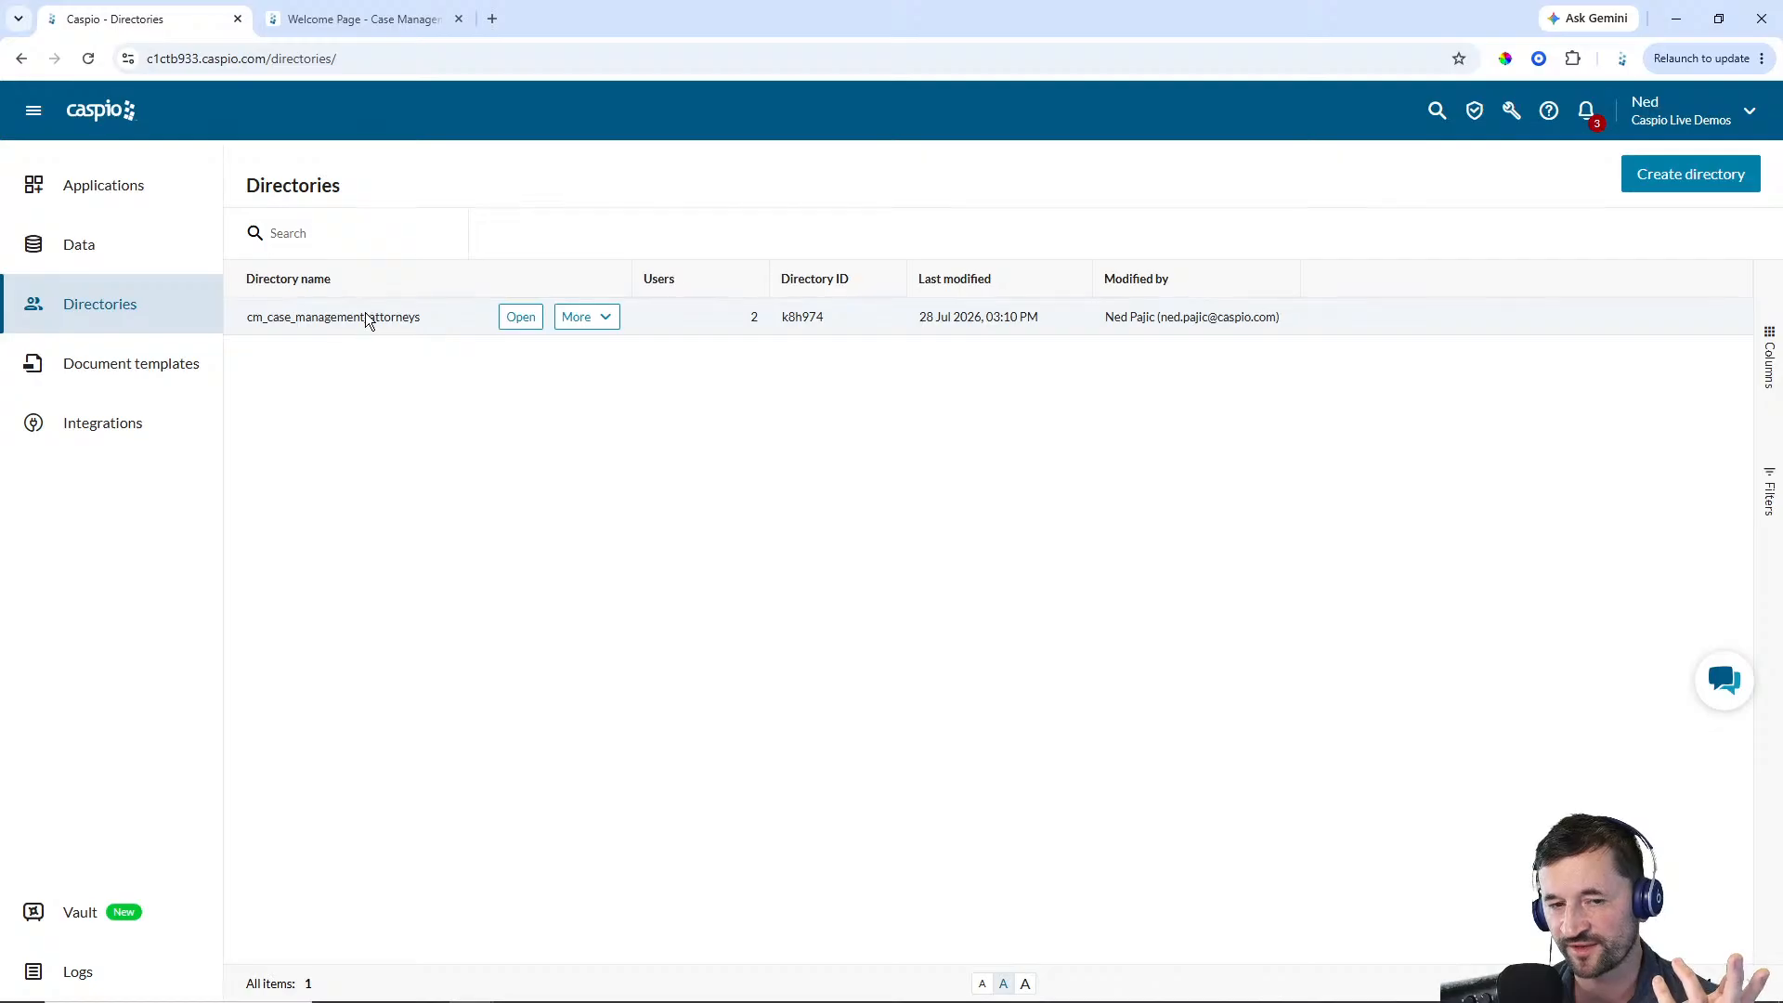
{"action": "left_click", "coordinate": [514, 320]}
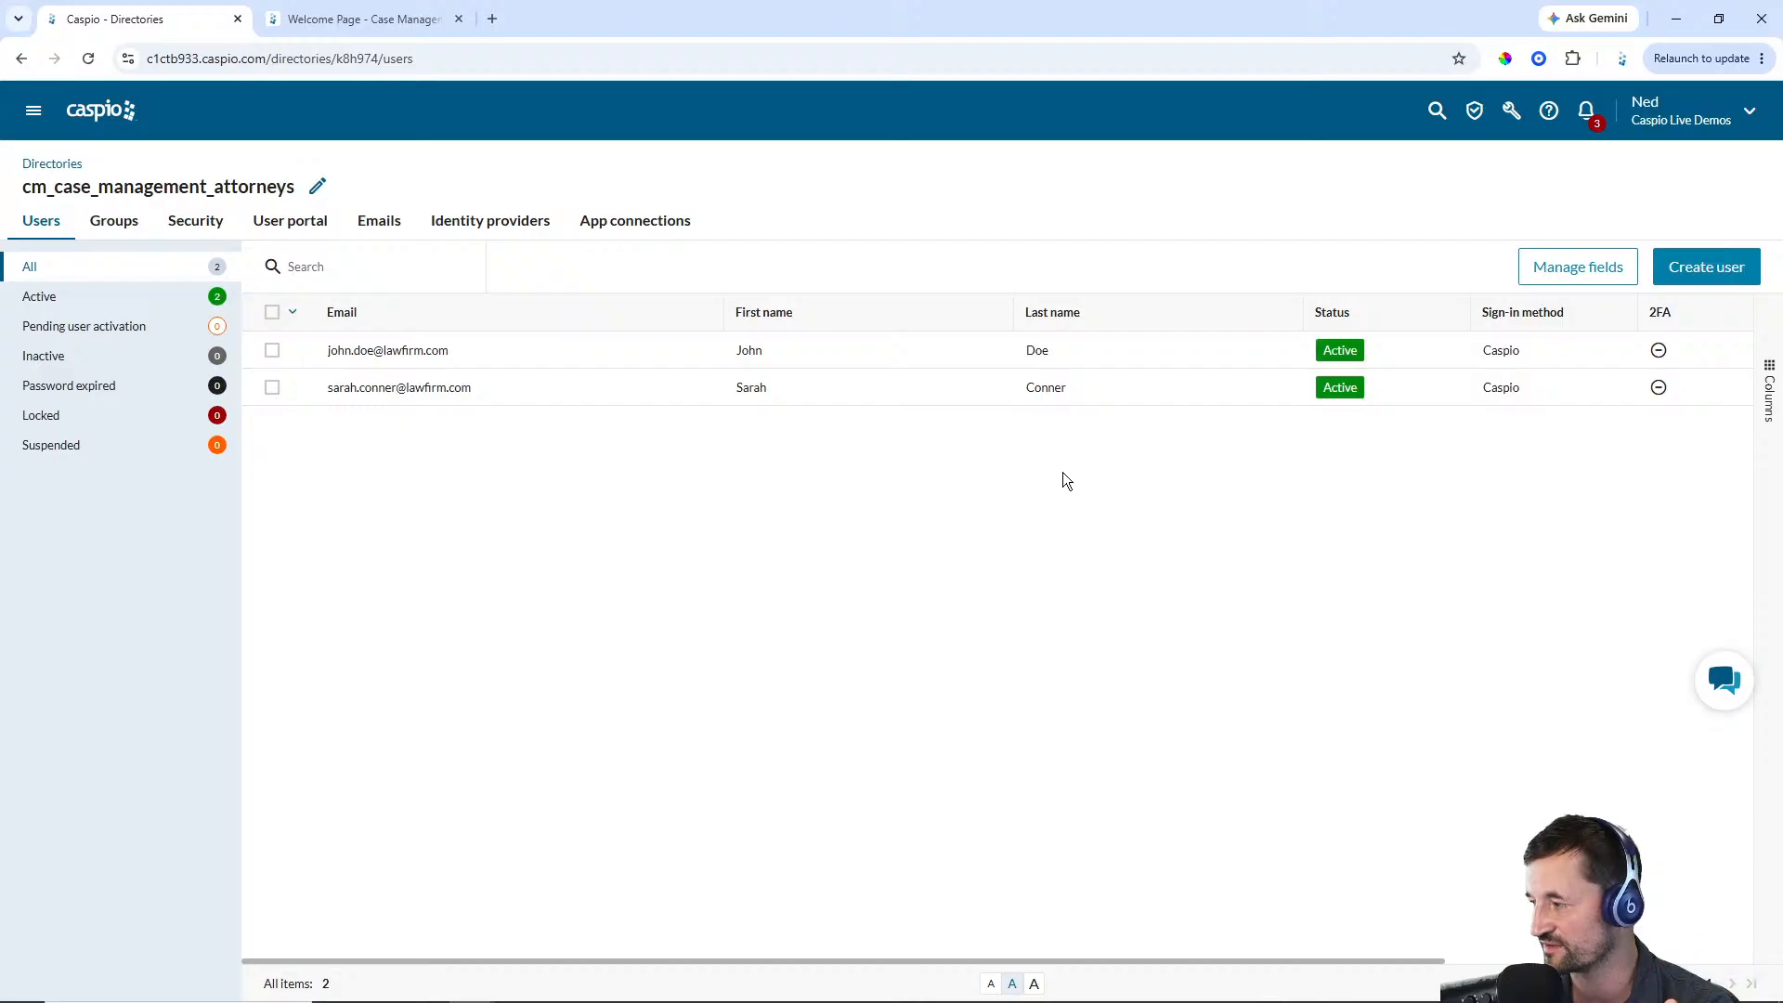
{"action": "mouse_move", "coordinate": [408, 390]}
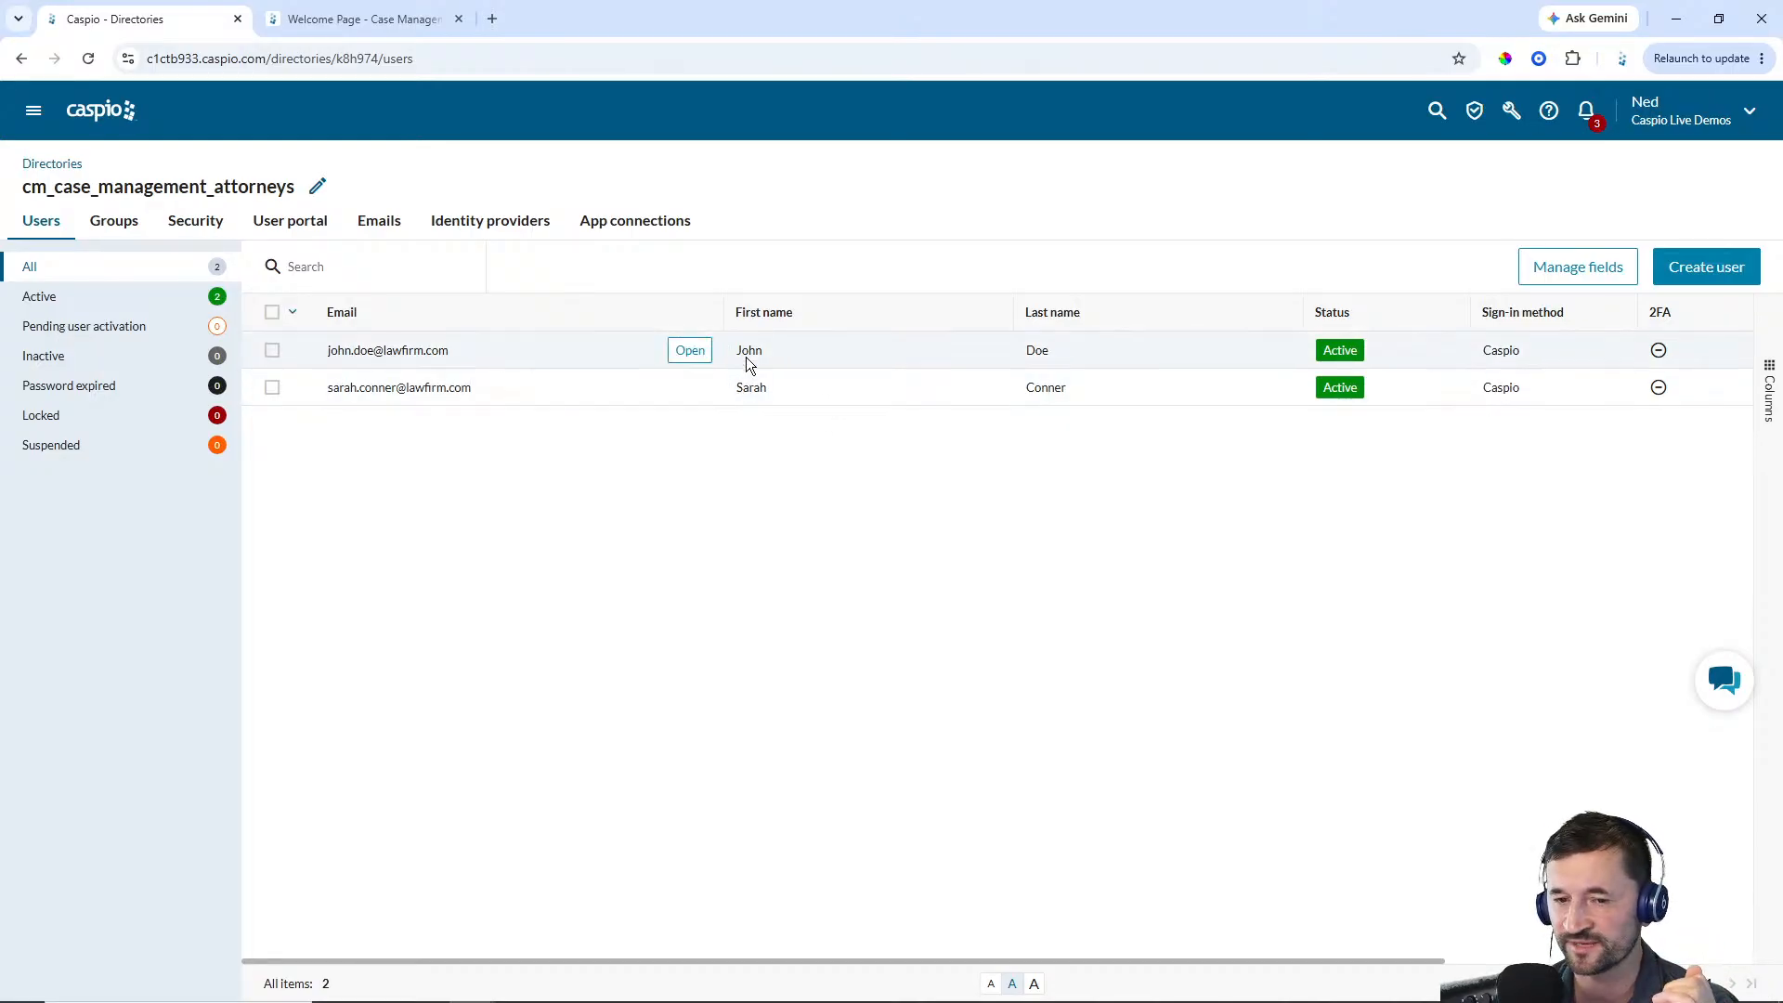
{"action": "mouse_move", "coordinate": [745, 397]}
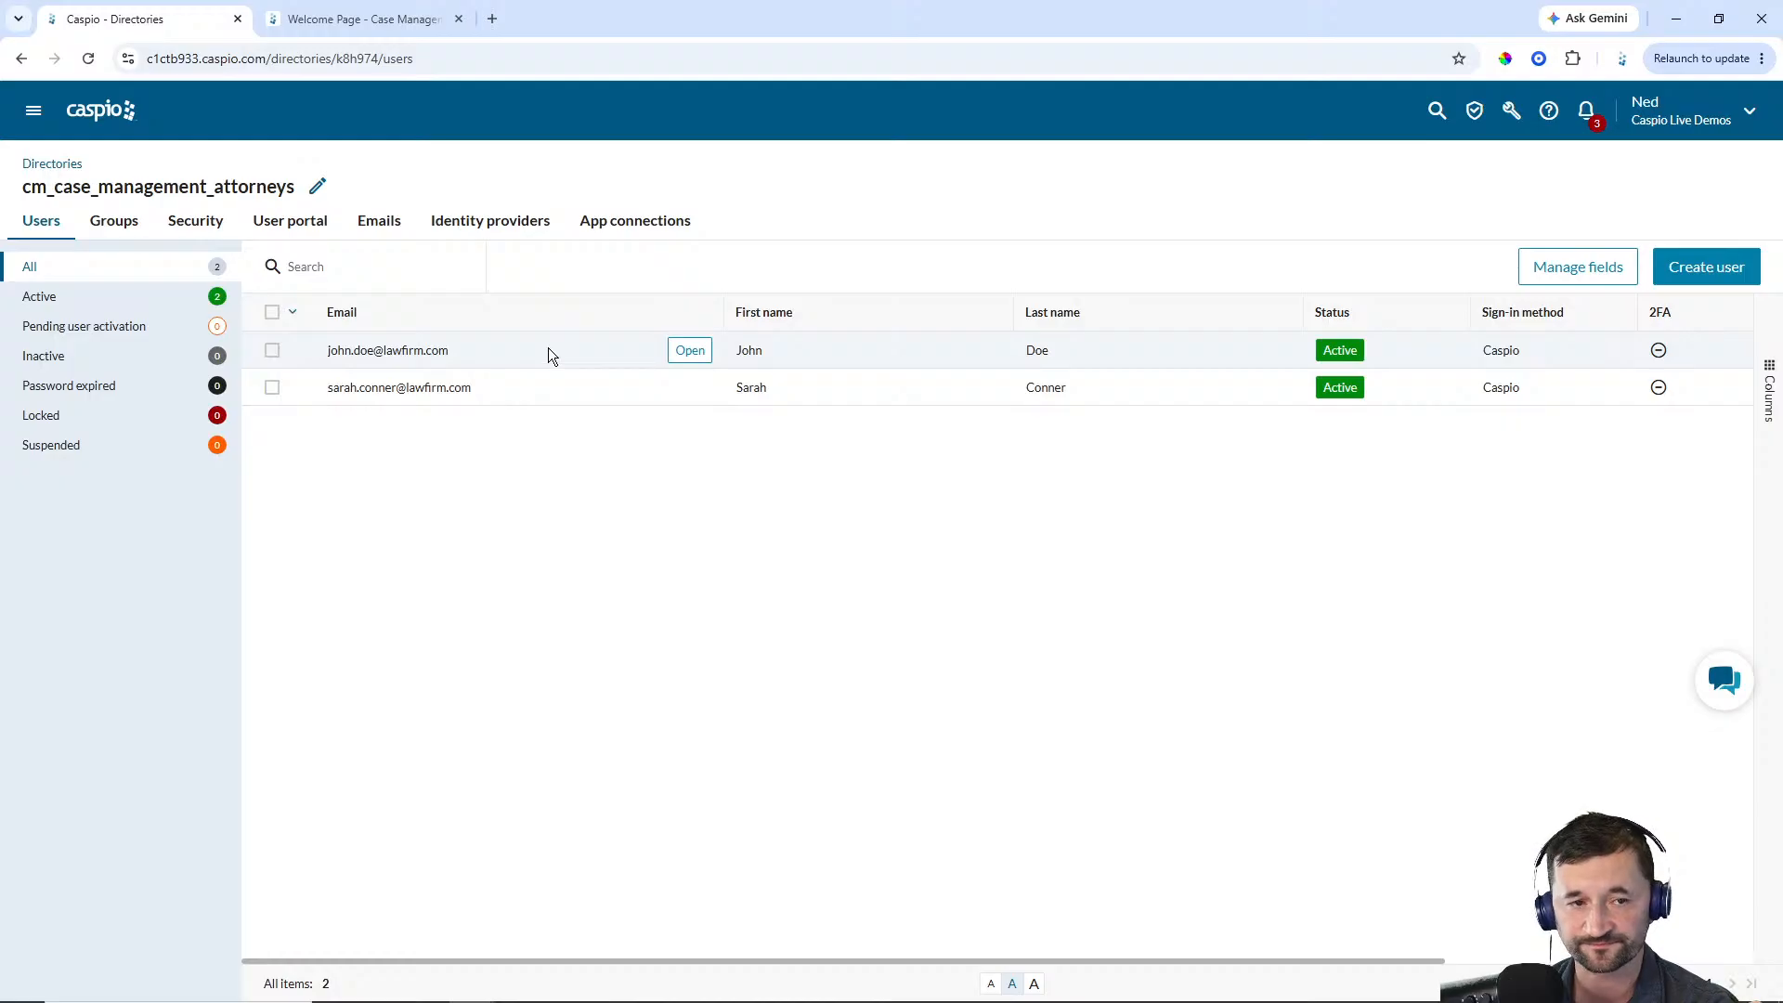
Return to the Flex applications list and open Case Management - Live Build
{"action": "left_click", "coordinate": [32, 113]}
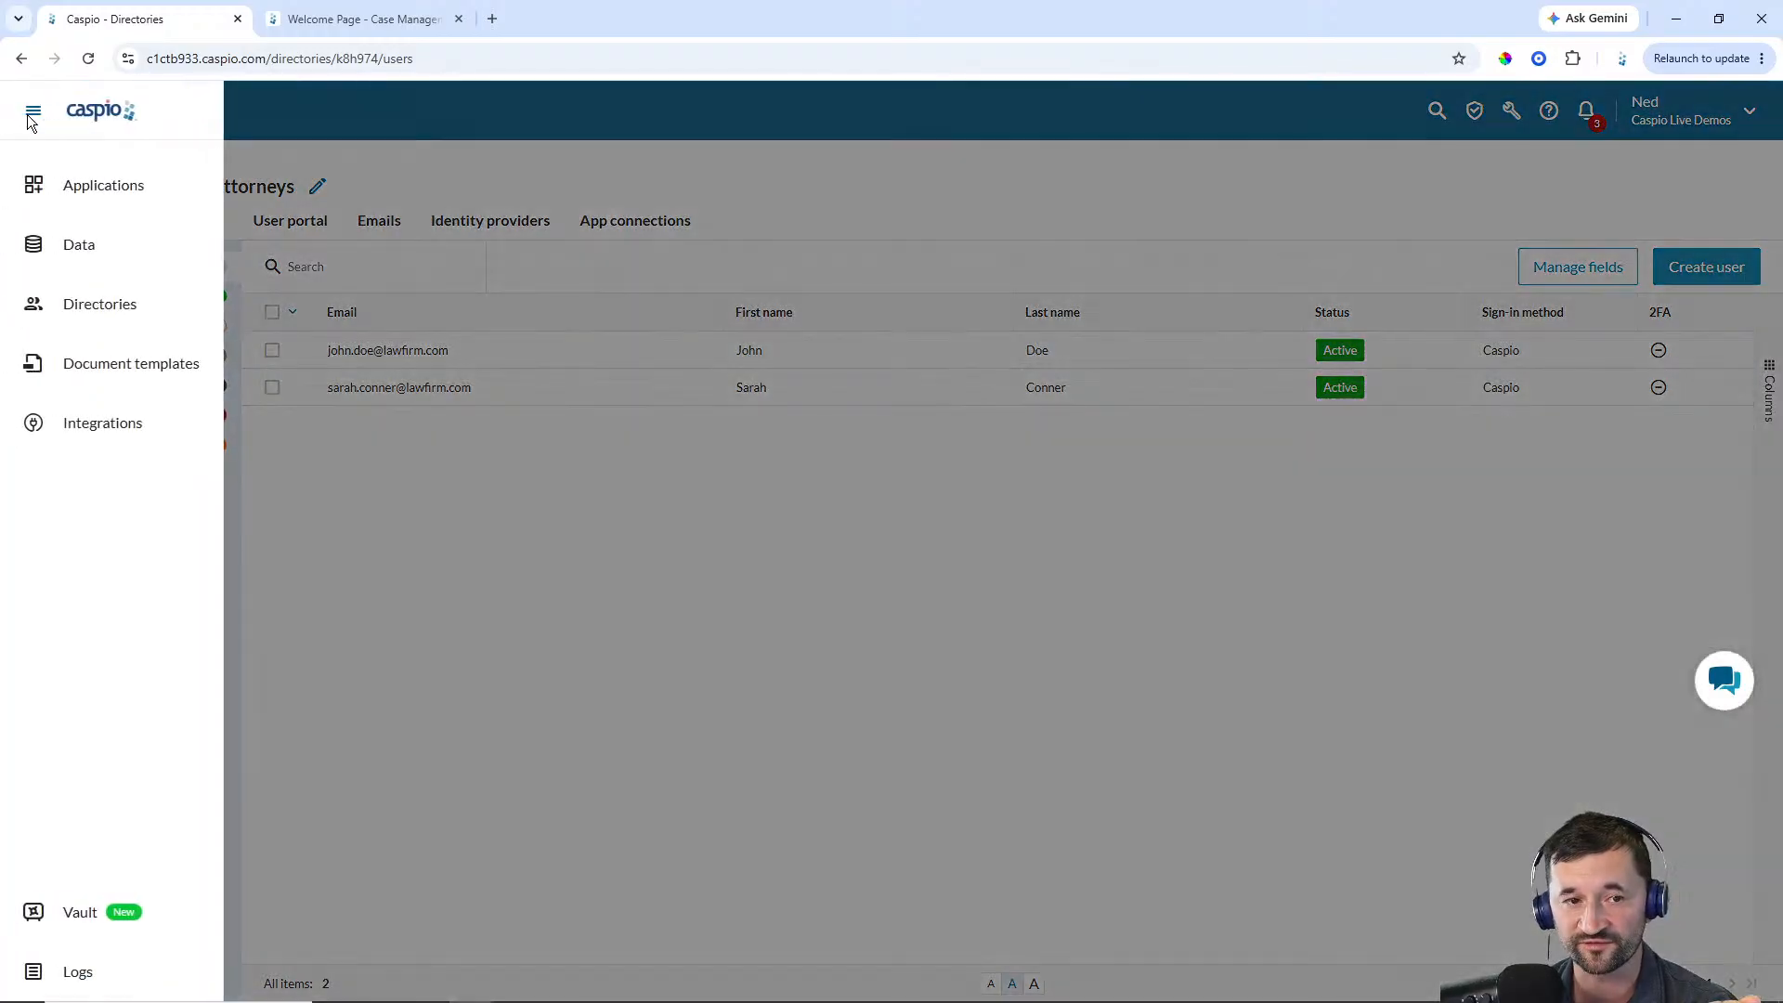
{"action": "left_click", "coordinate": [107, 191]}
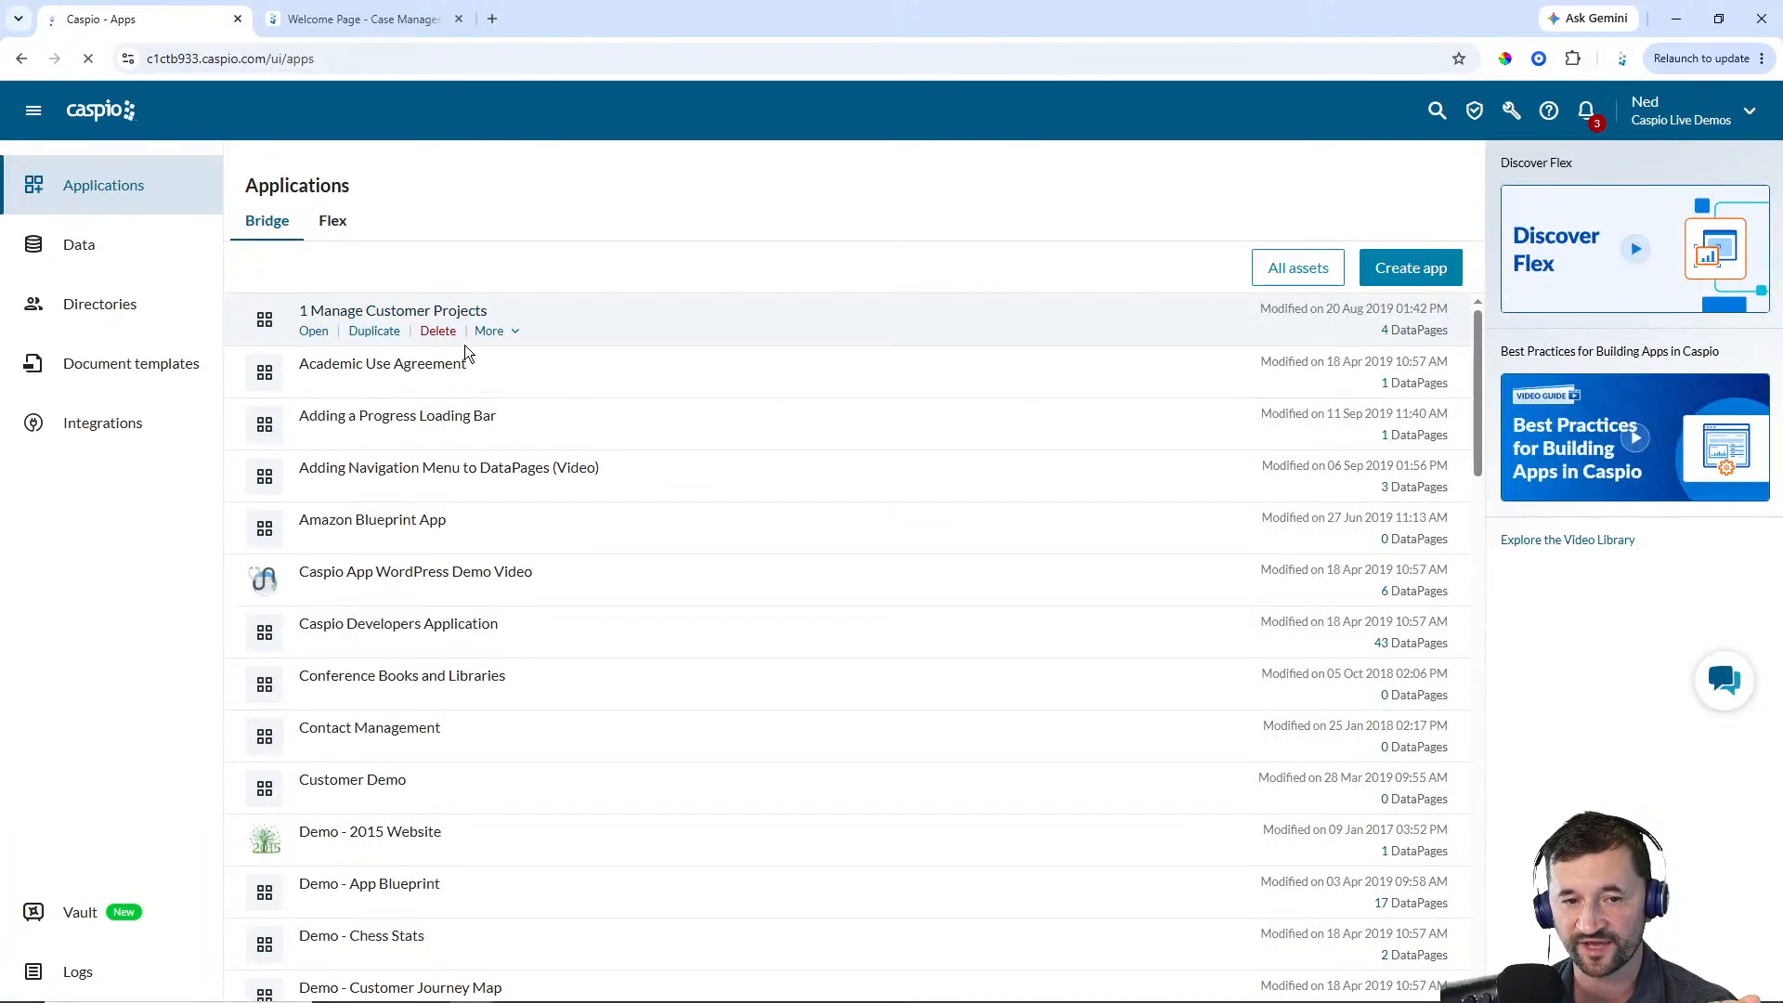
{"action": "left_click", "coordinate": [332, 221]}
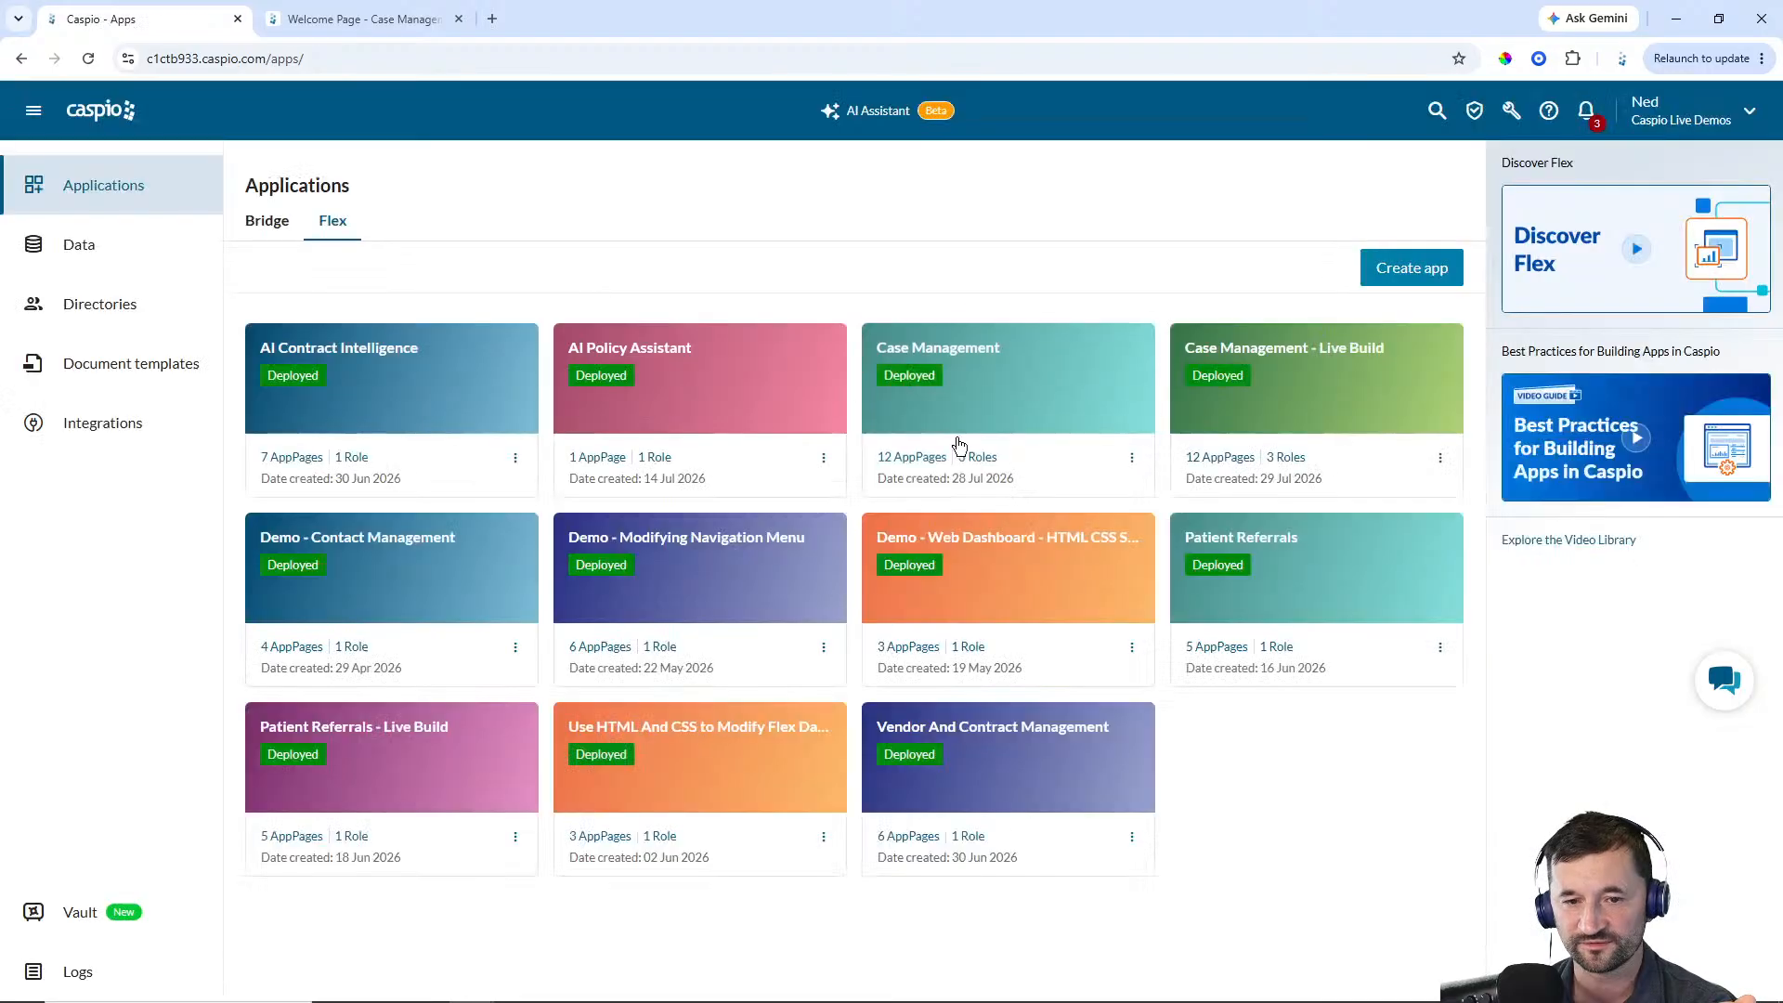
{"action": "left_click", "coordinate": [1362, 389]}
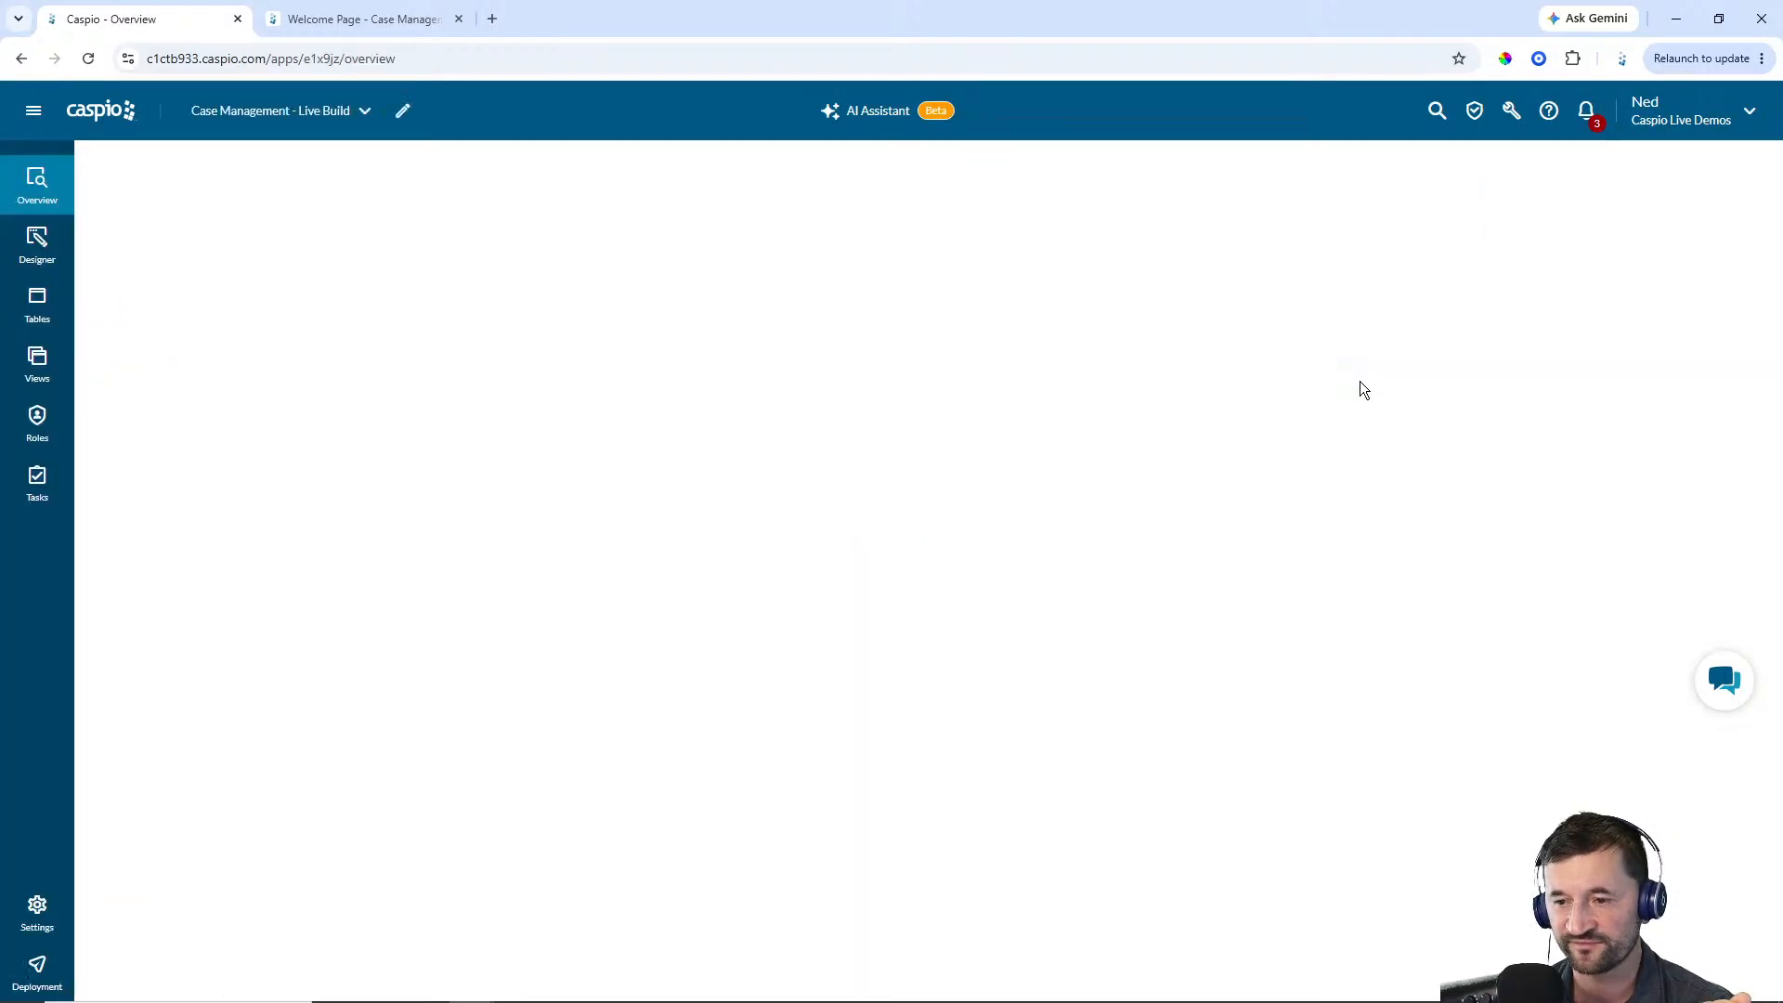
Review the Live Build app's tables, then search the account's Data tables list for the cm tables
{"action": "left_click", "coordinate": [37, 307]}
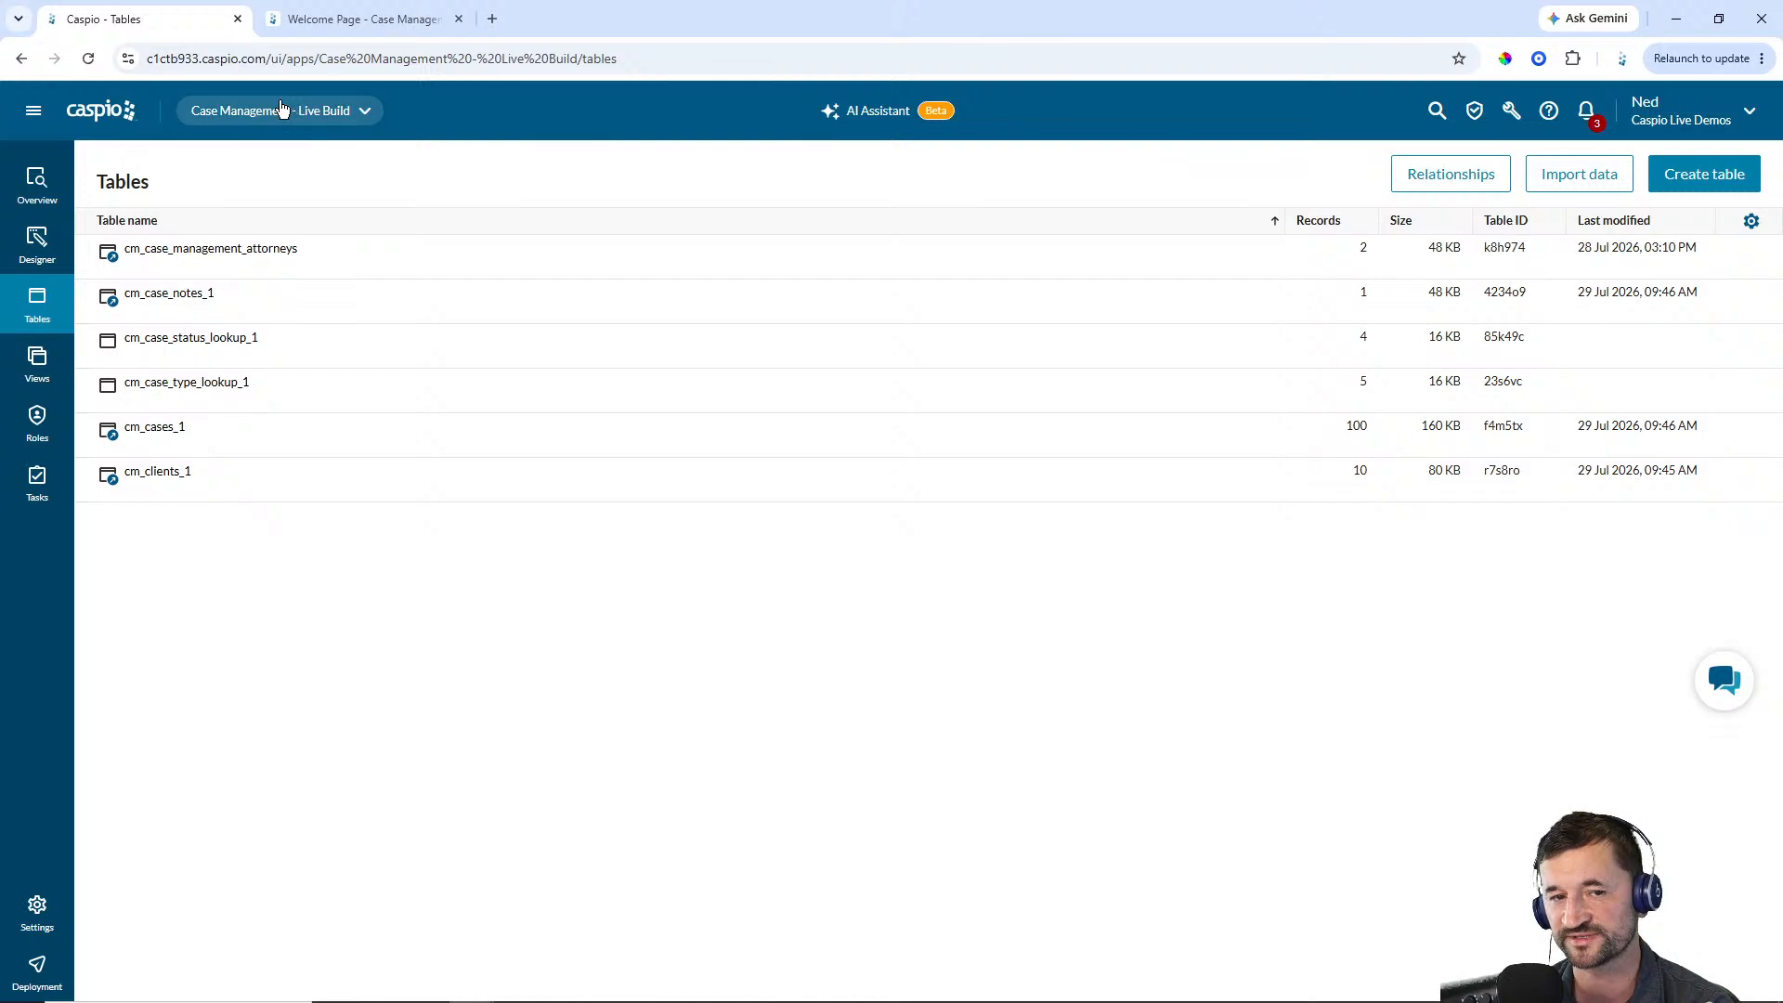
{"action": "left_click", "coordinate": [34, 113]}
{"action": "left_click", "coordinate": [79, 241]}
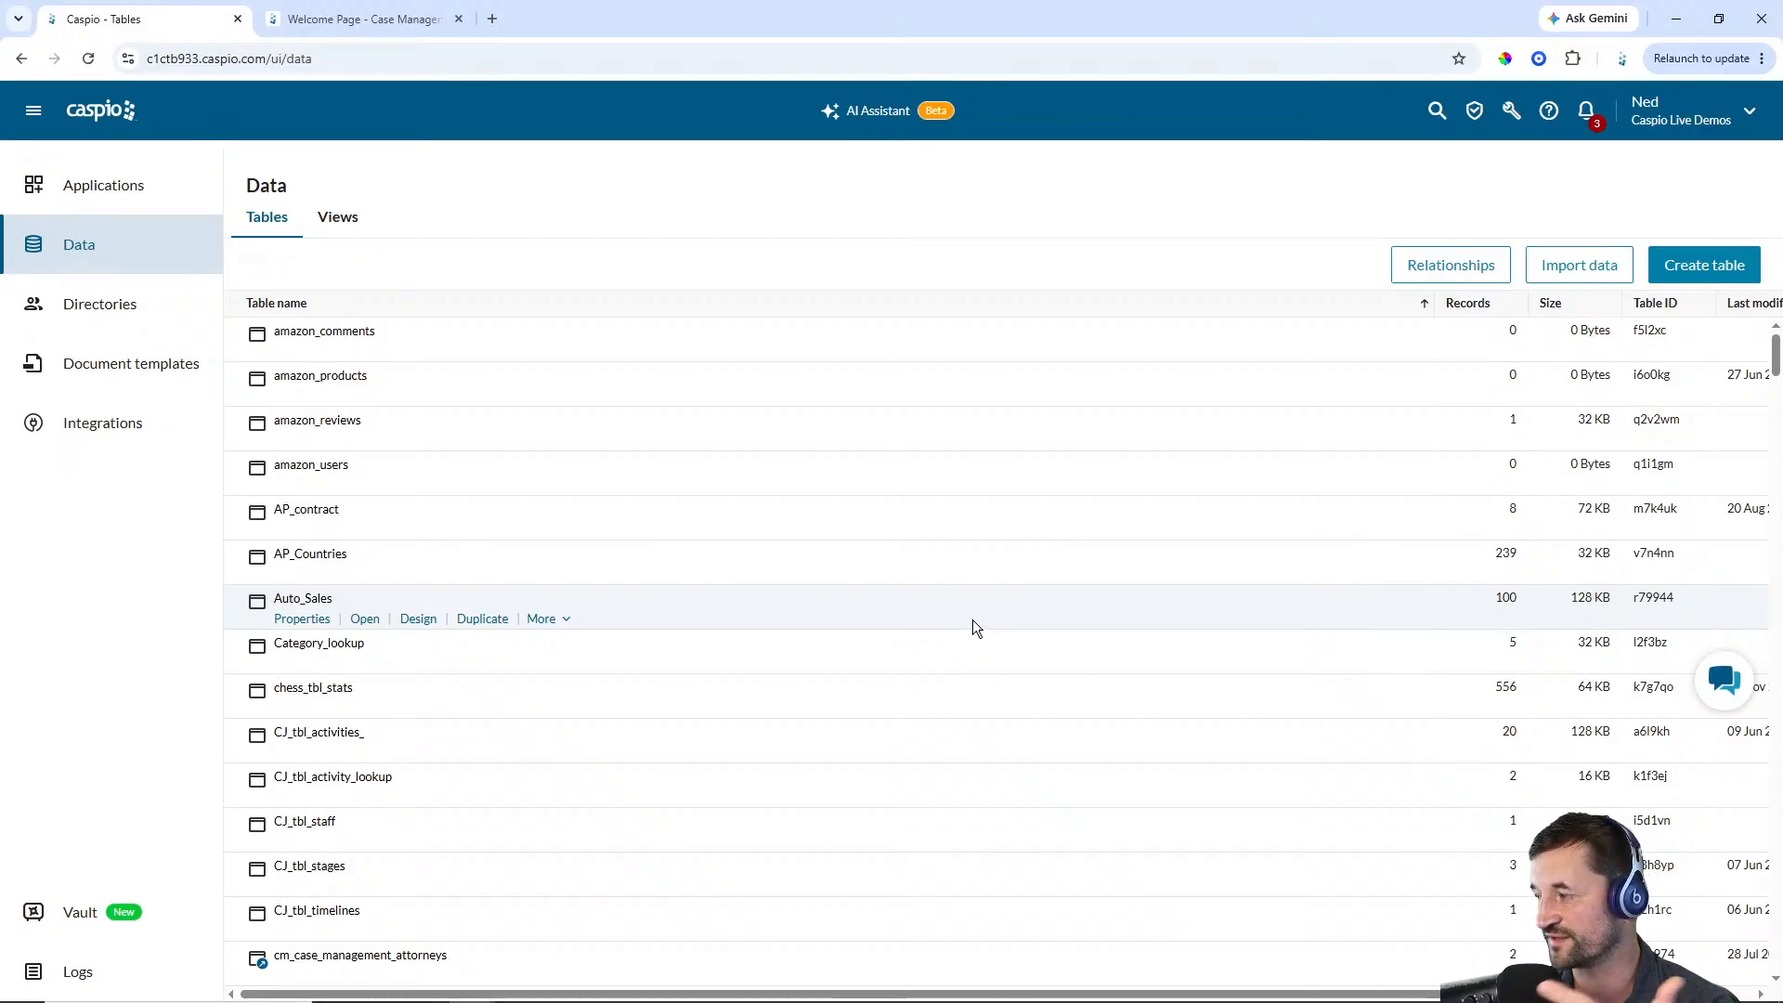
{"action": "key", "text": "ctrl+f"}
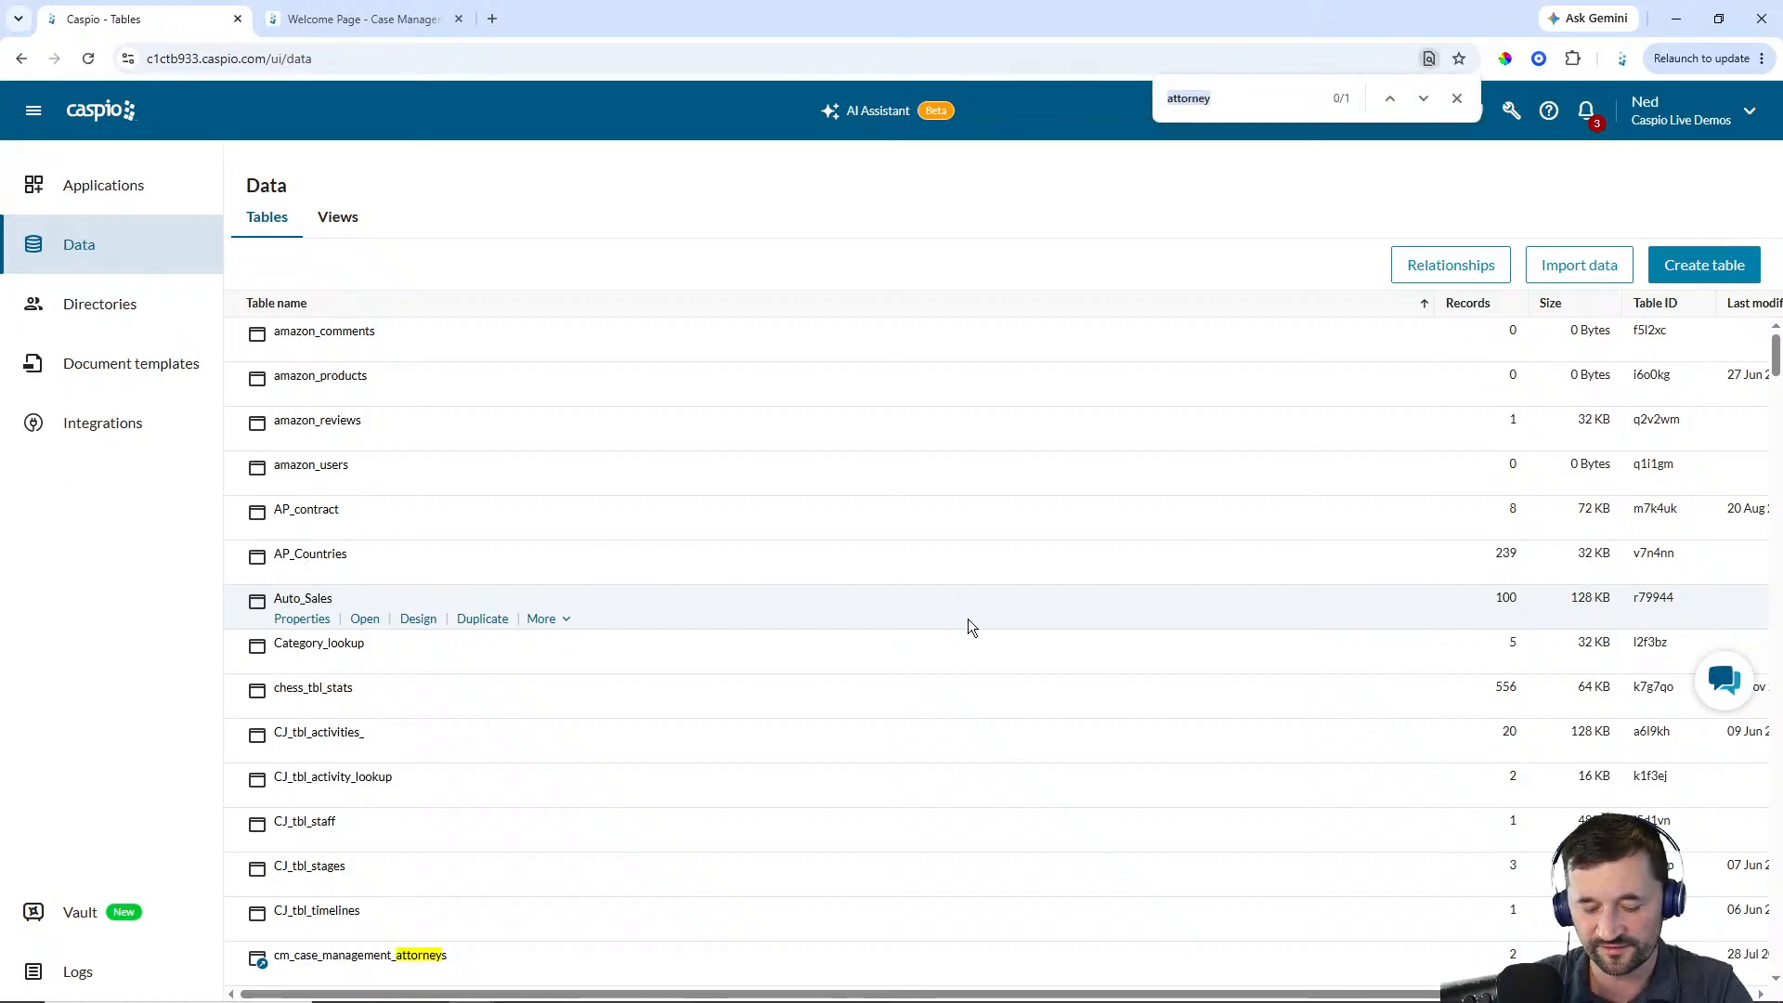
{"action": "type", "text": "cm"}
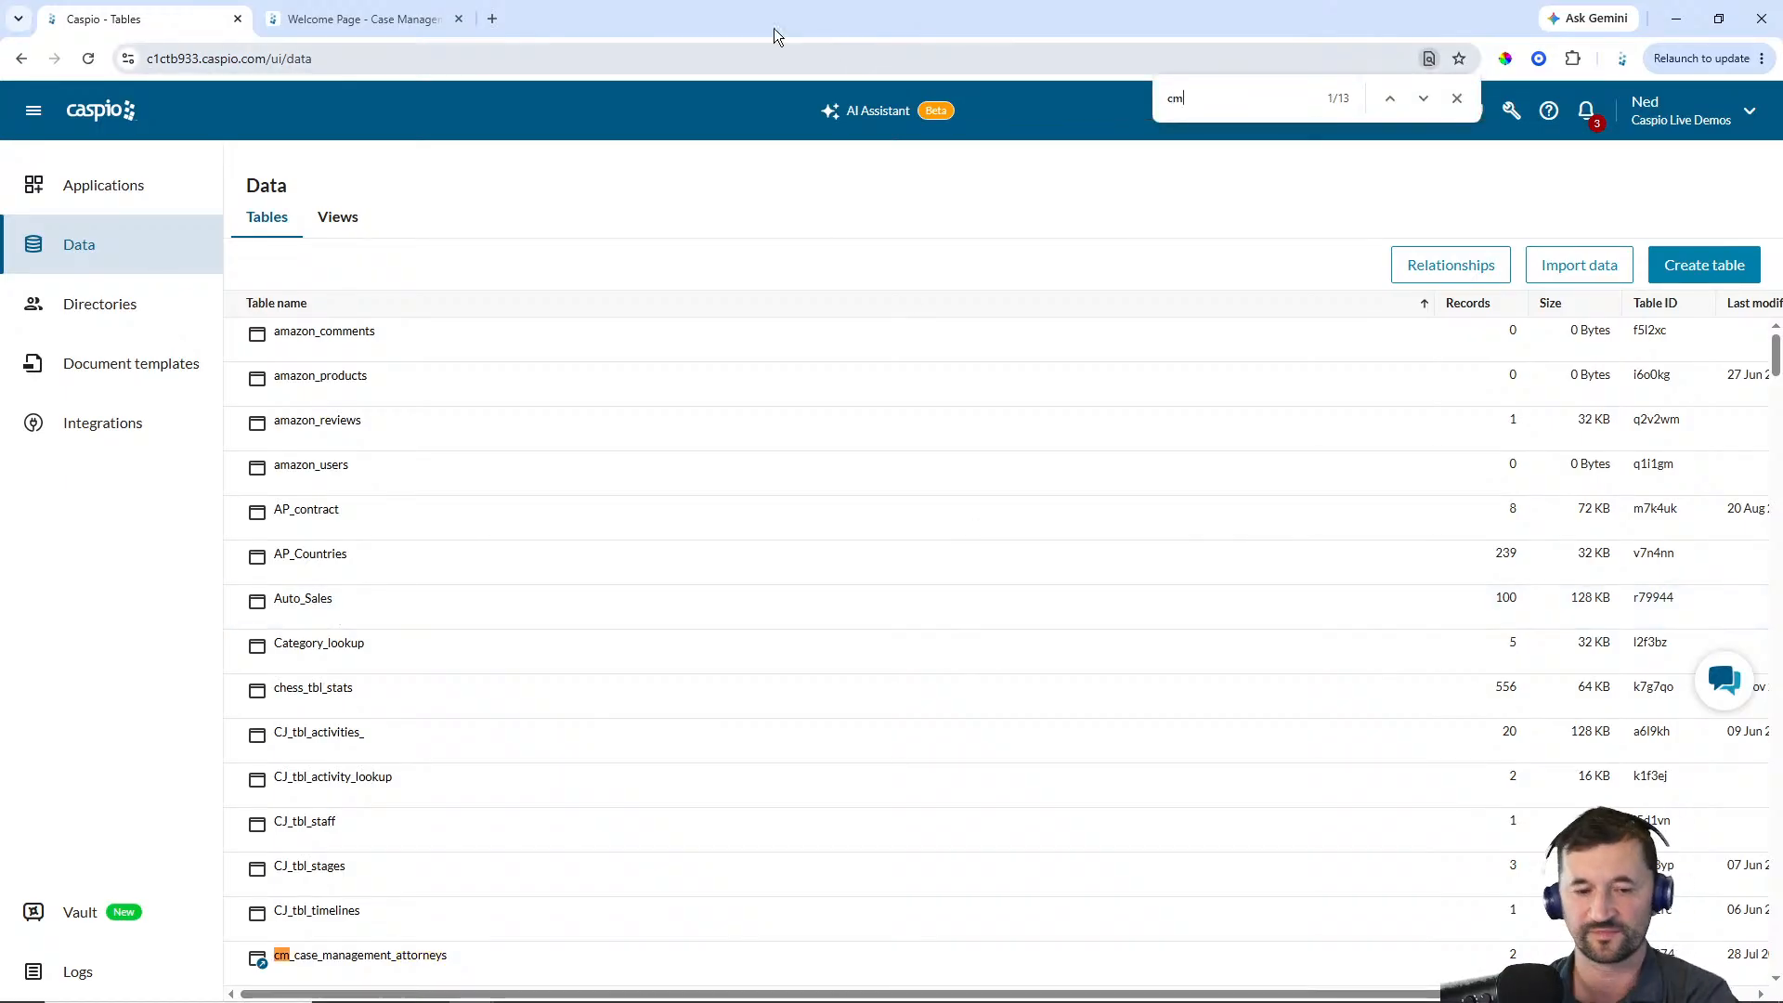
{"action": "scroll", "coordinate": [720, 454], "scroll_direction": "down", "scroll_amount": 3}
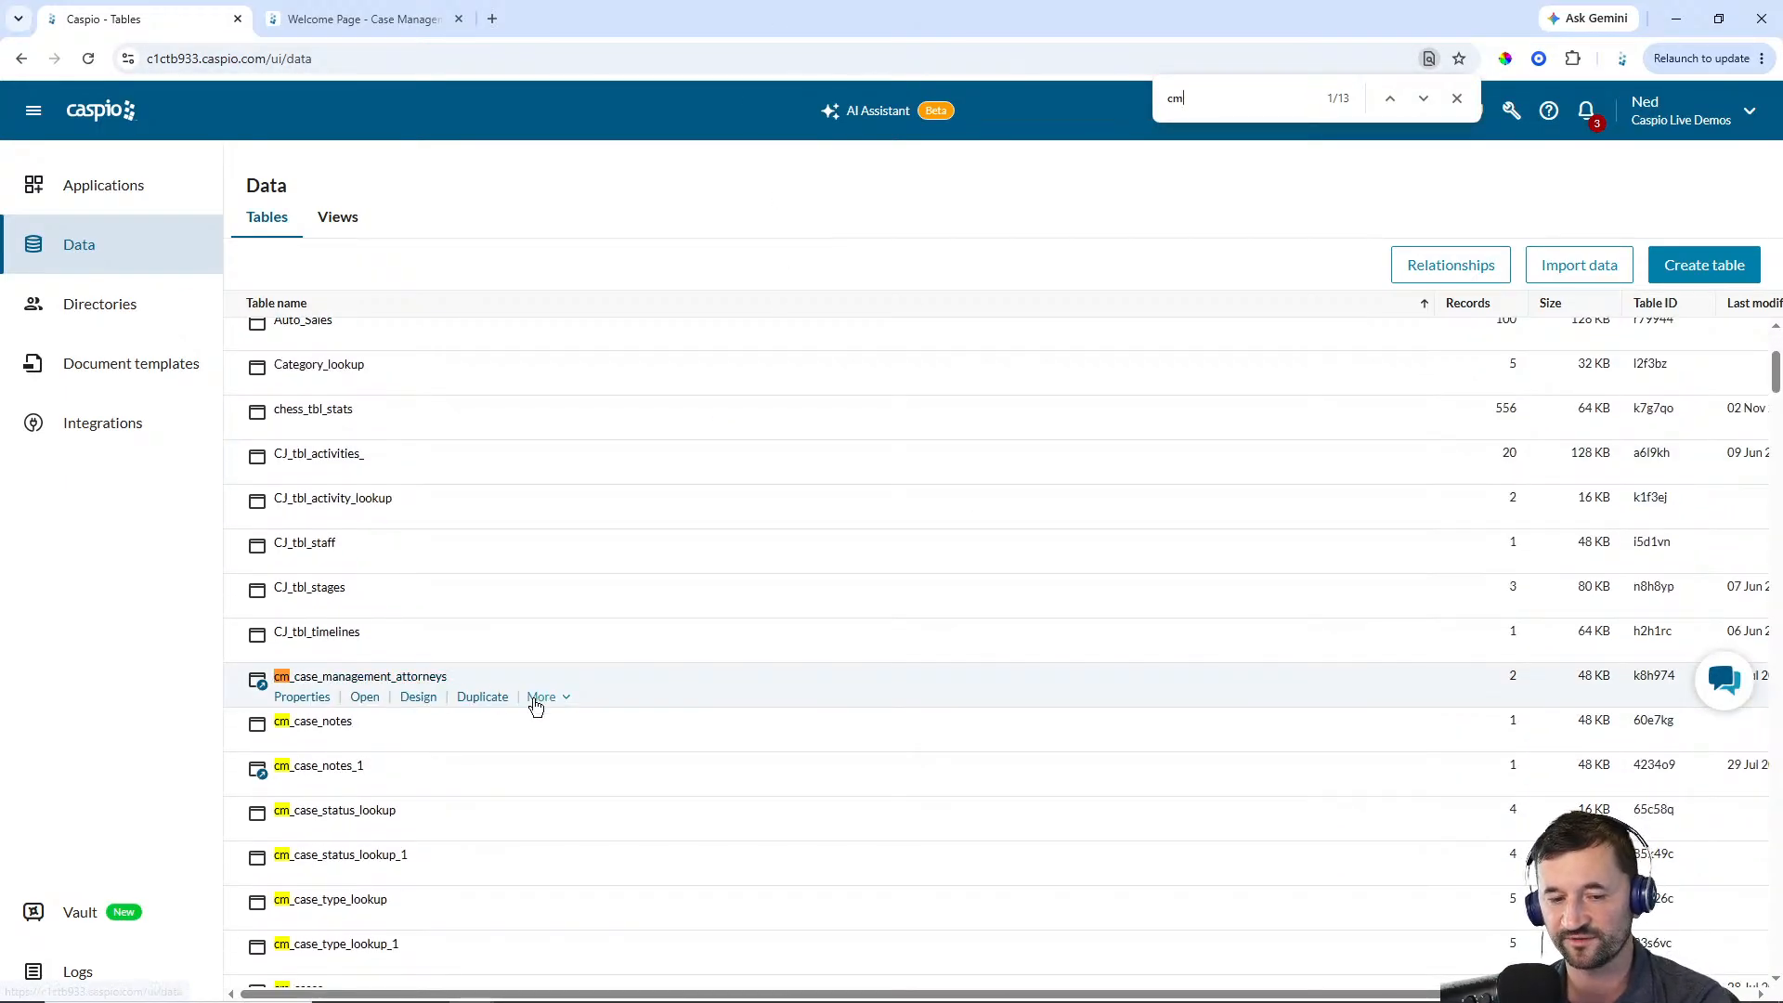
{"action": "left_click", "coordinate": [542, 696]}
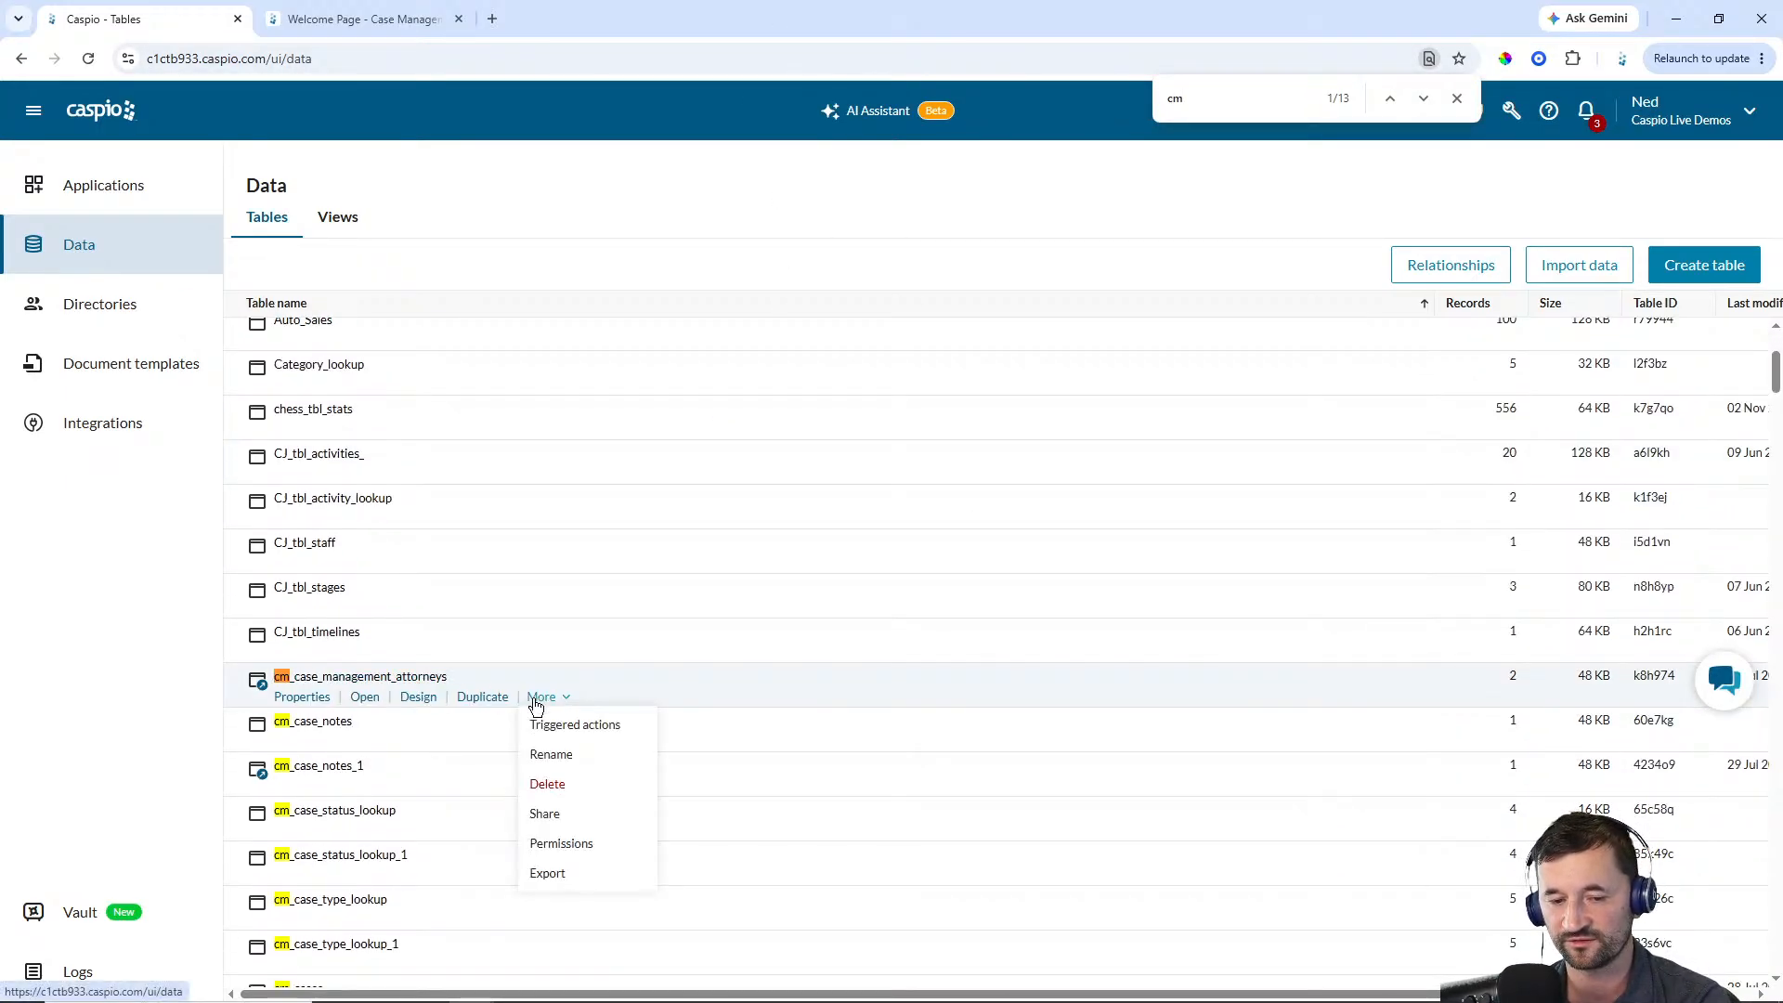
{"action": "left_click", "coordinate": [545, 813]}
{"action": "scroll", "coordinate": [794, 545], "scroll_direction": "down", "scroll_amount": 3}
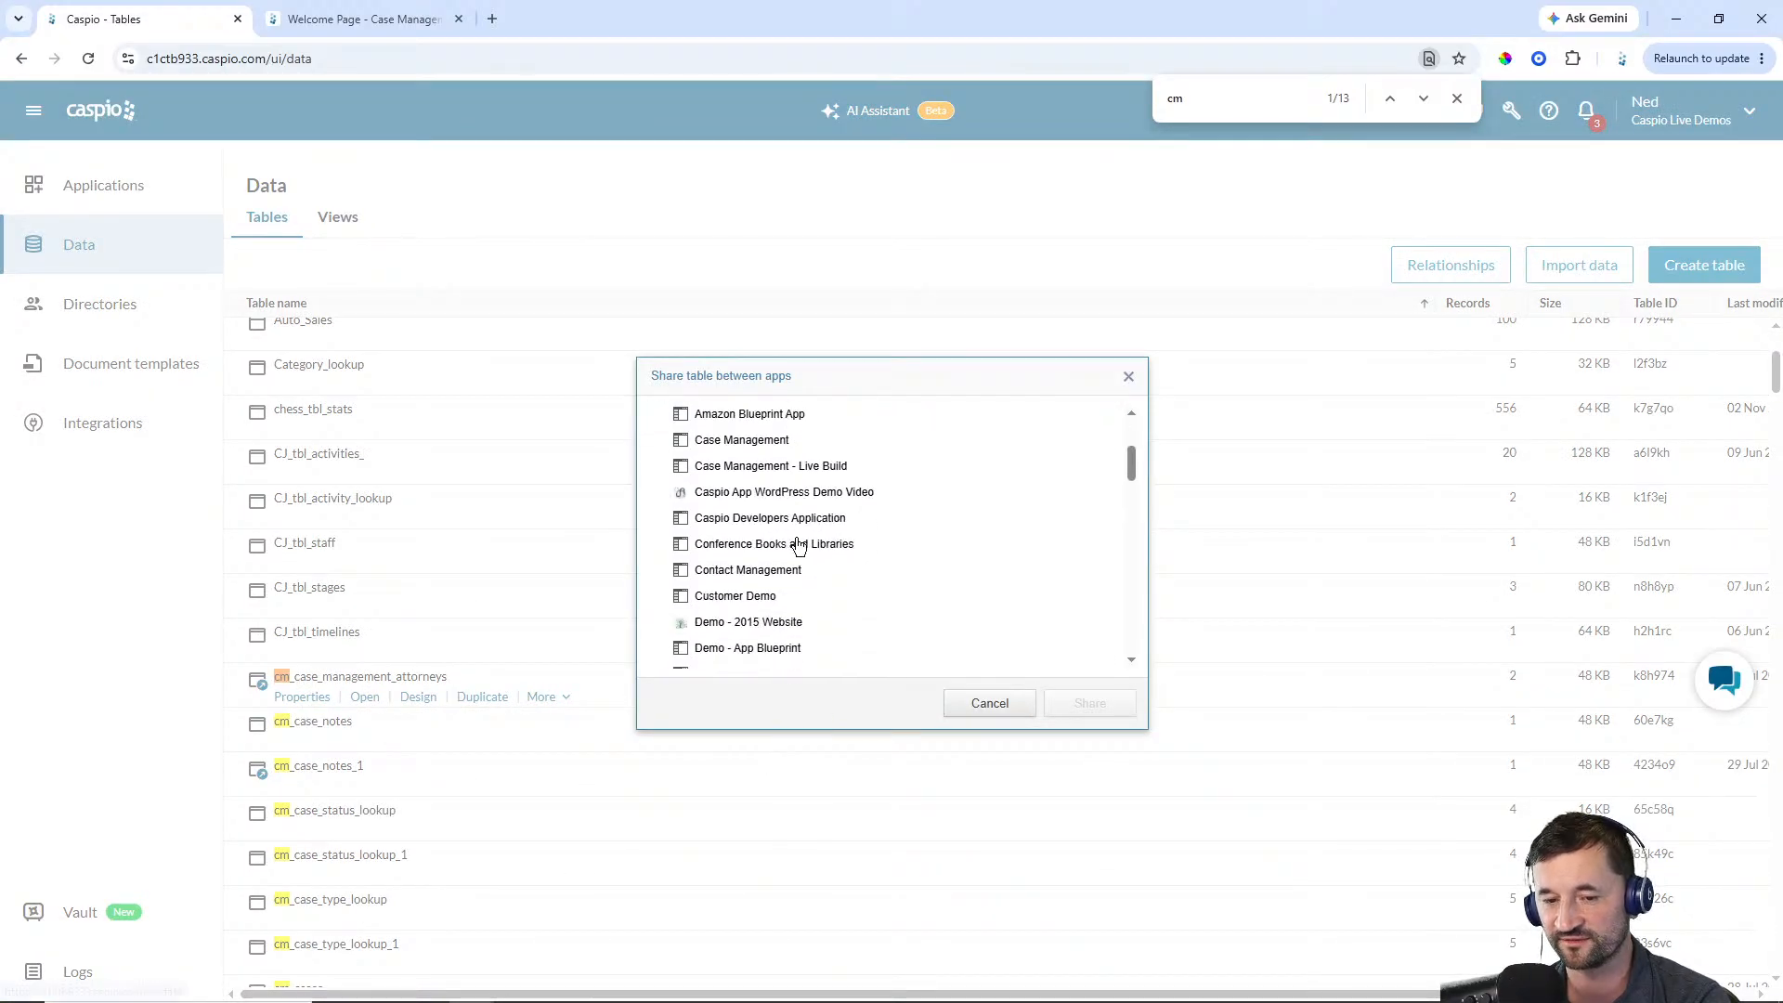
{"action": "left_click", "coordinate": [796, 466]}
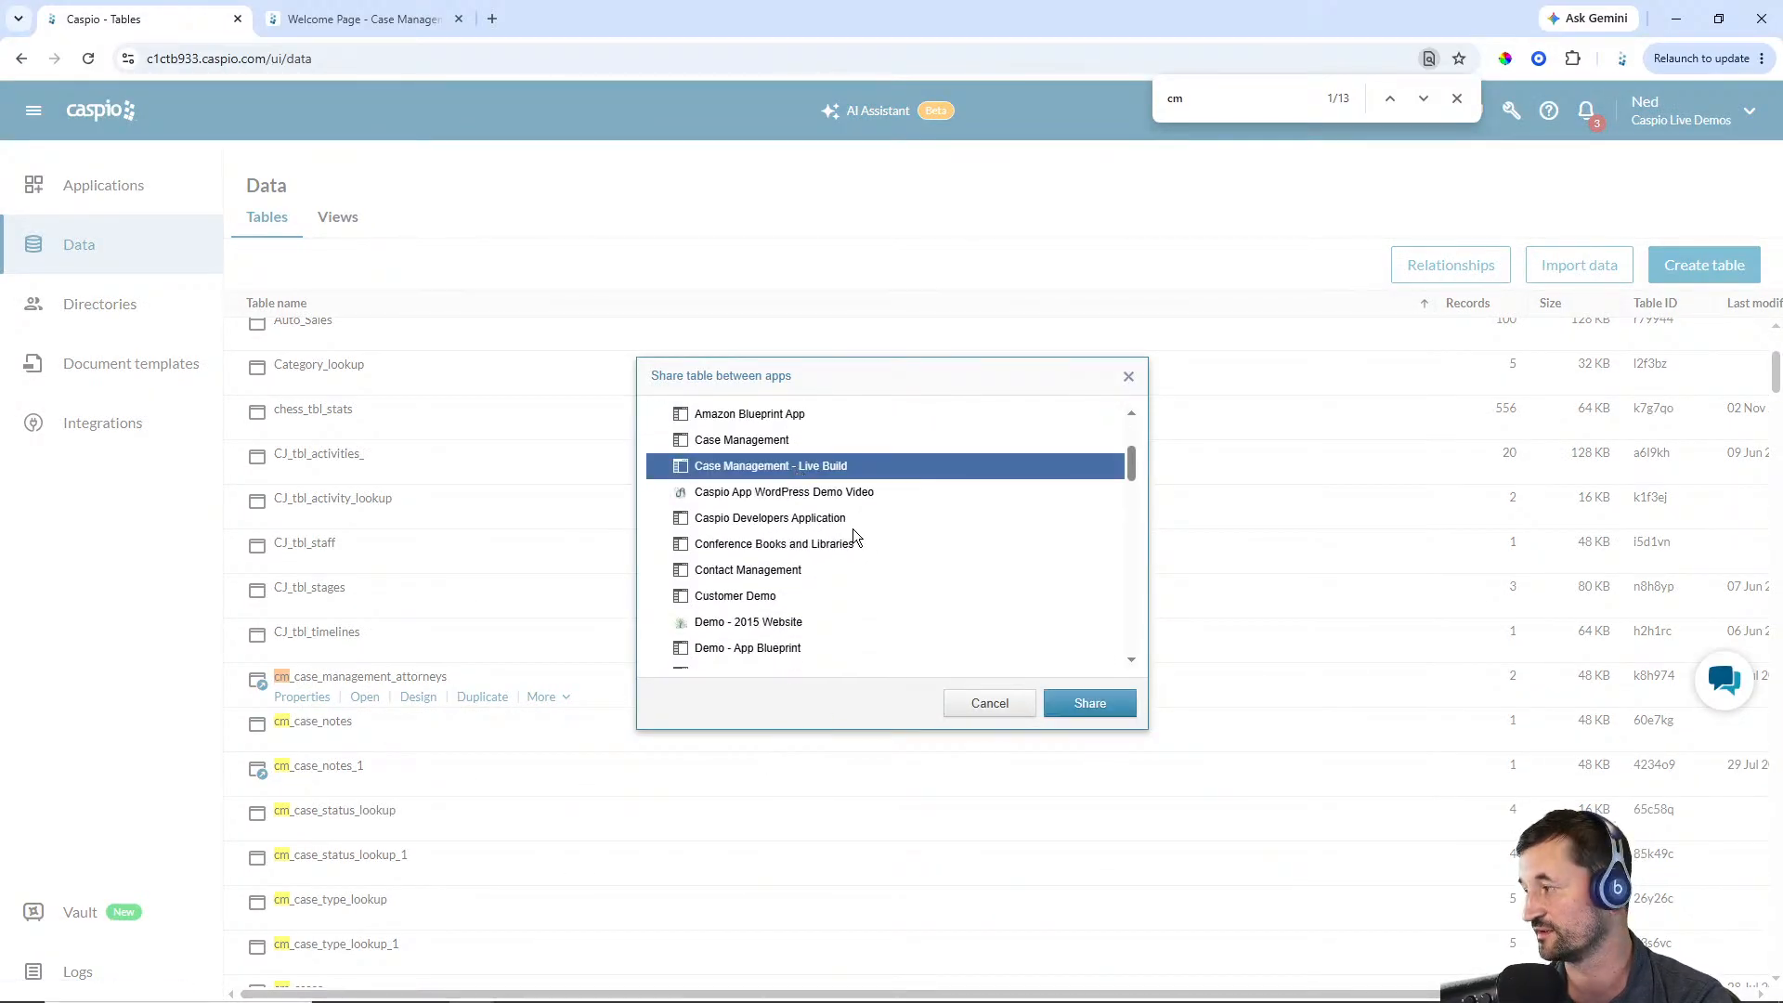
{"action": "left_click", "coordinate": [988, 703]}
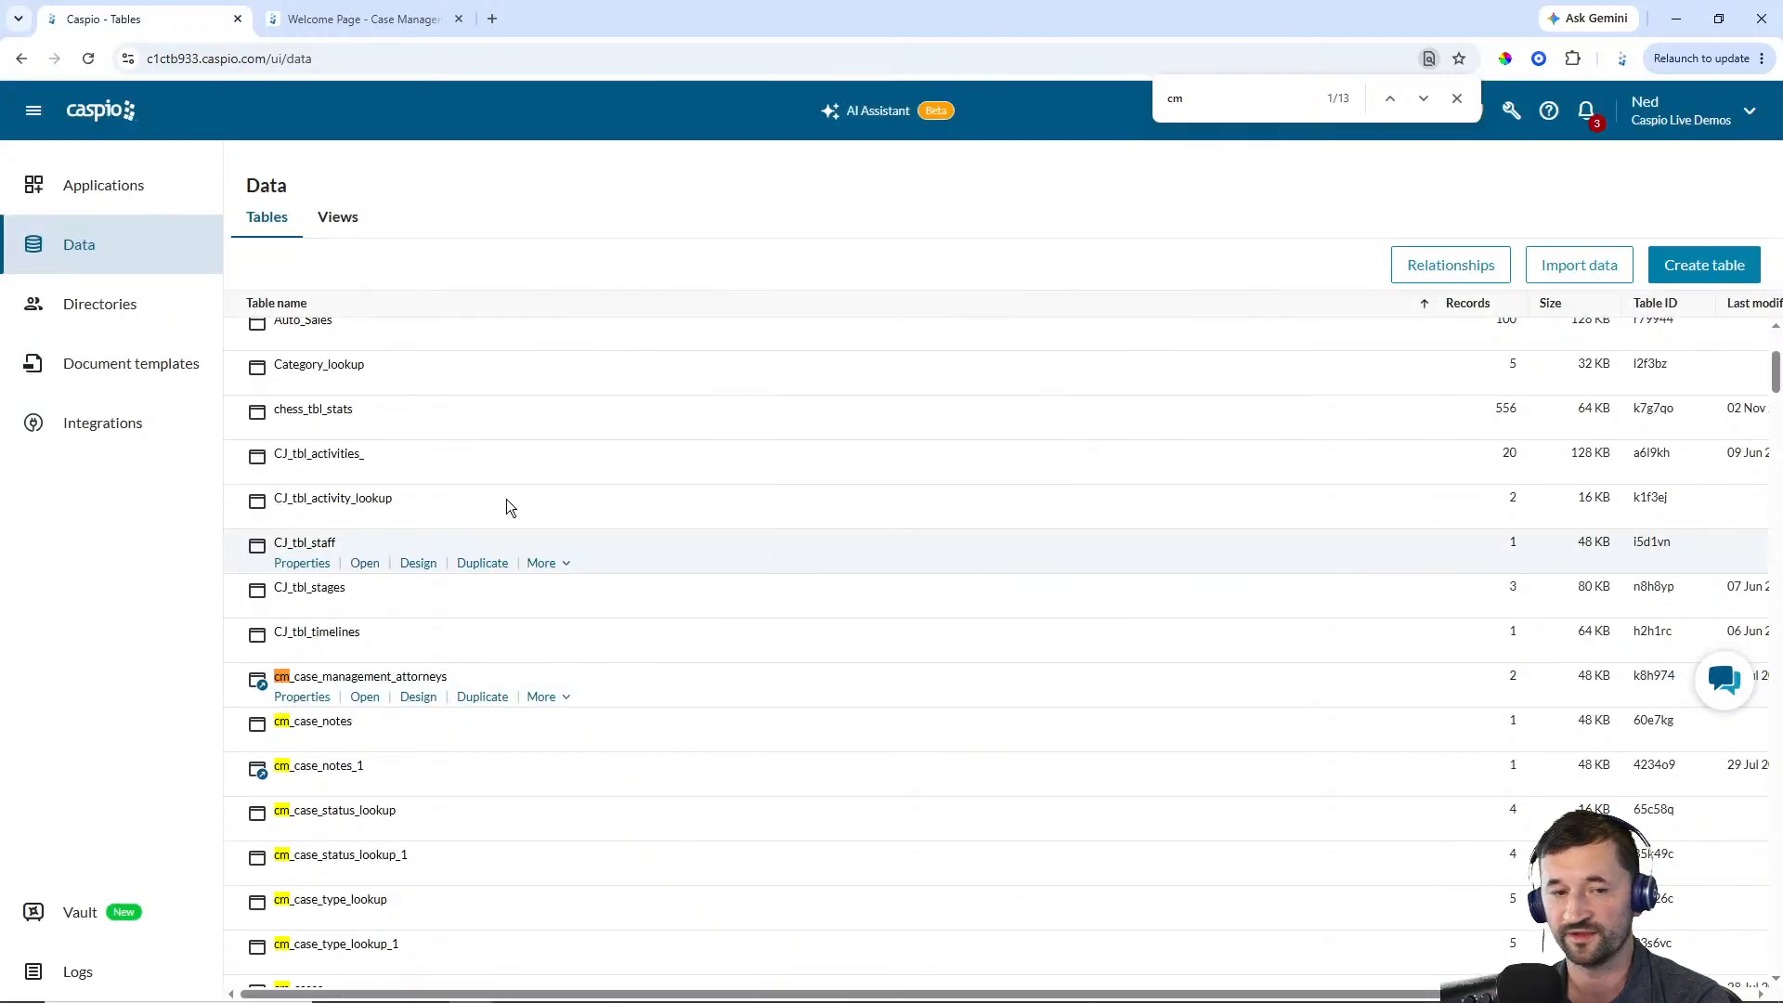
Return to the Flex applications, open Case Management - Live Build and show its tables
{"action": "left_click", "coordinate": [158, 198]}
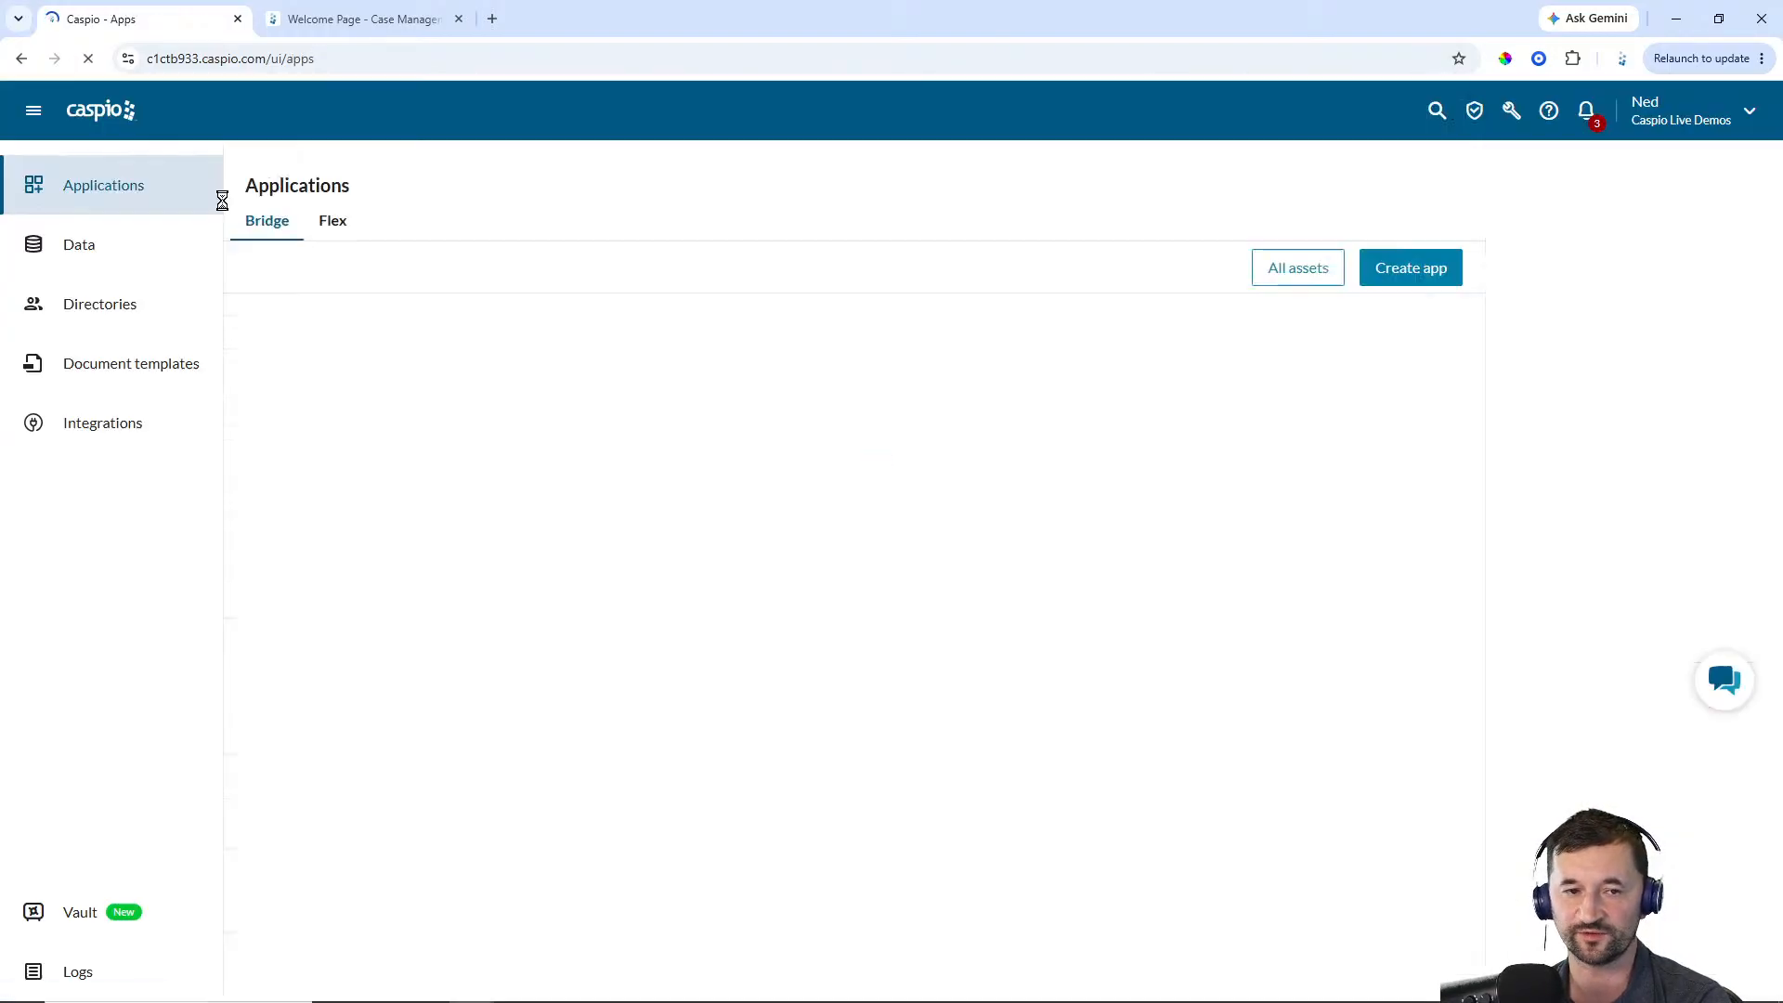
{"action": "left_click", "coordinate": [333, 223]}
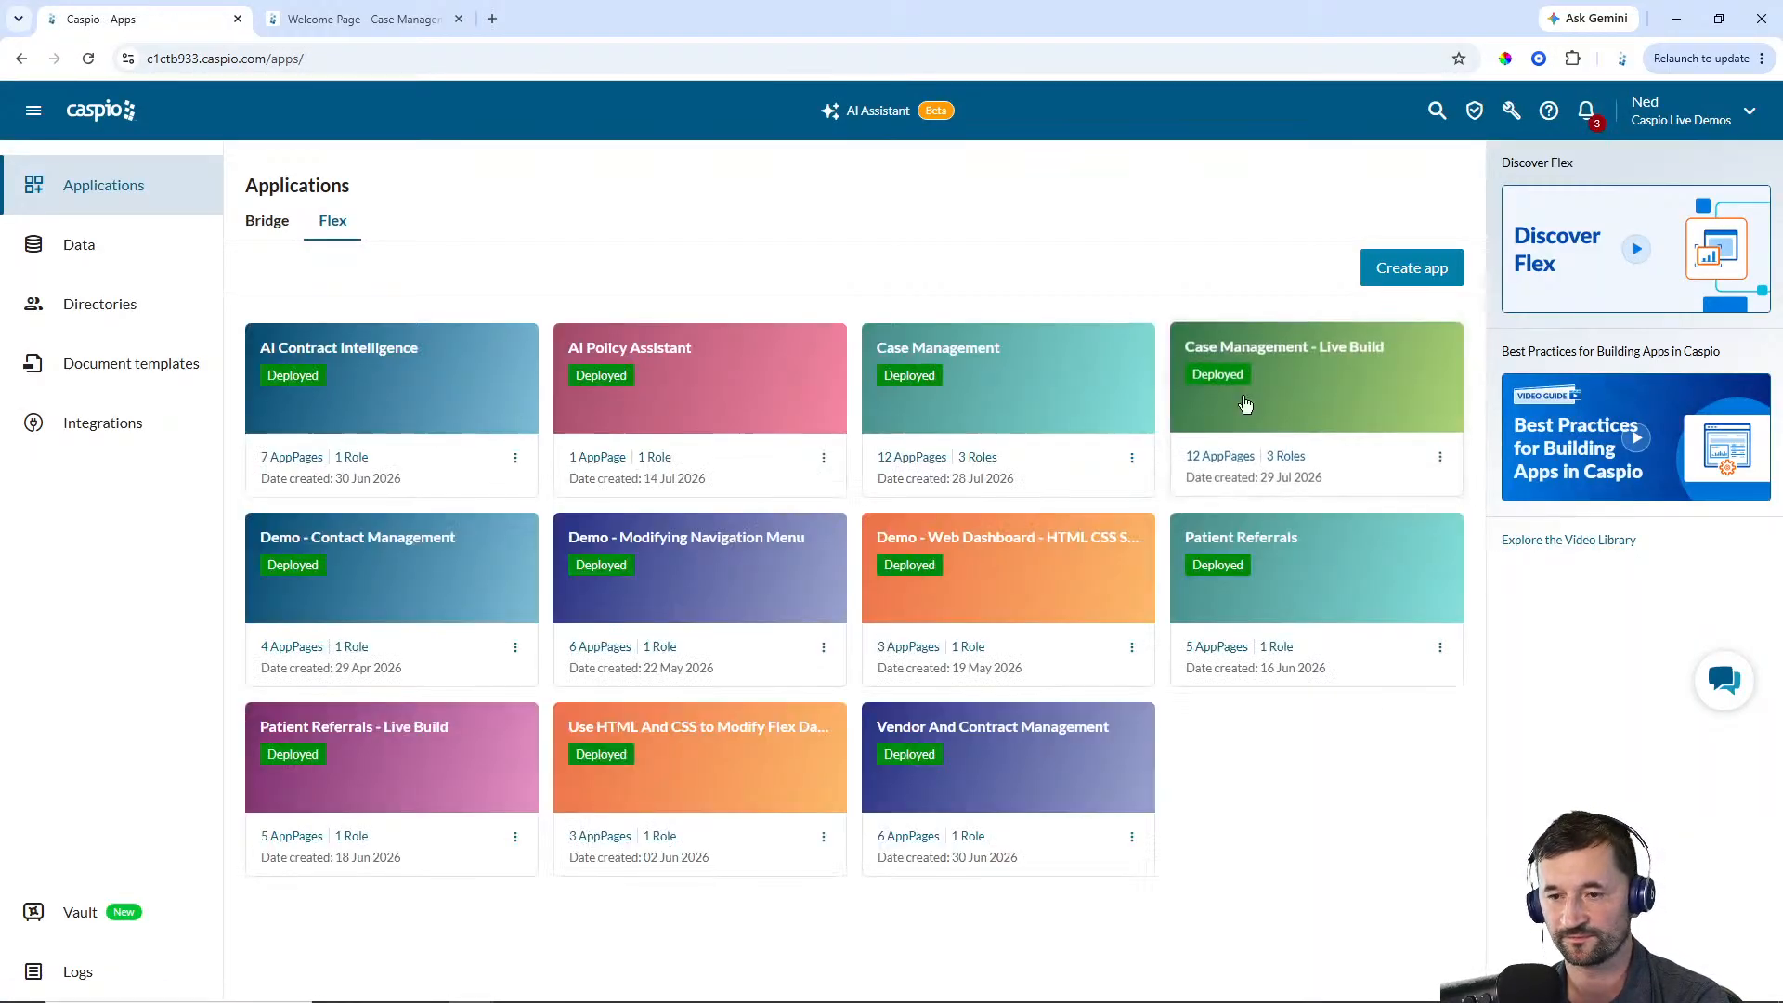
{"action": "left_click", "coordinate": [1246, 405]}
{"action": "left_click", "coordinate": [37, 301]}
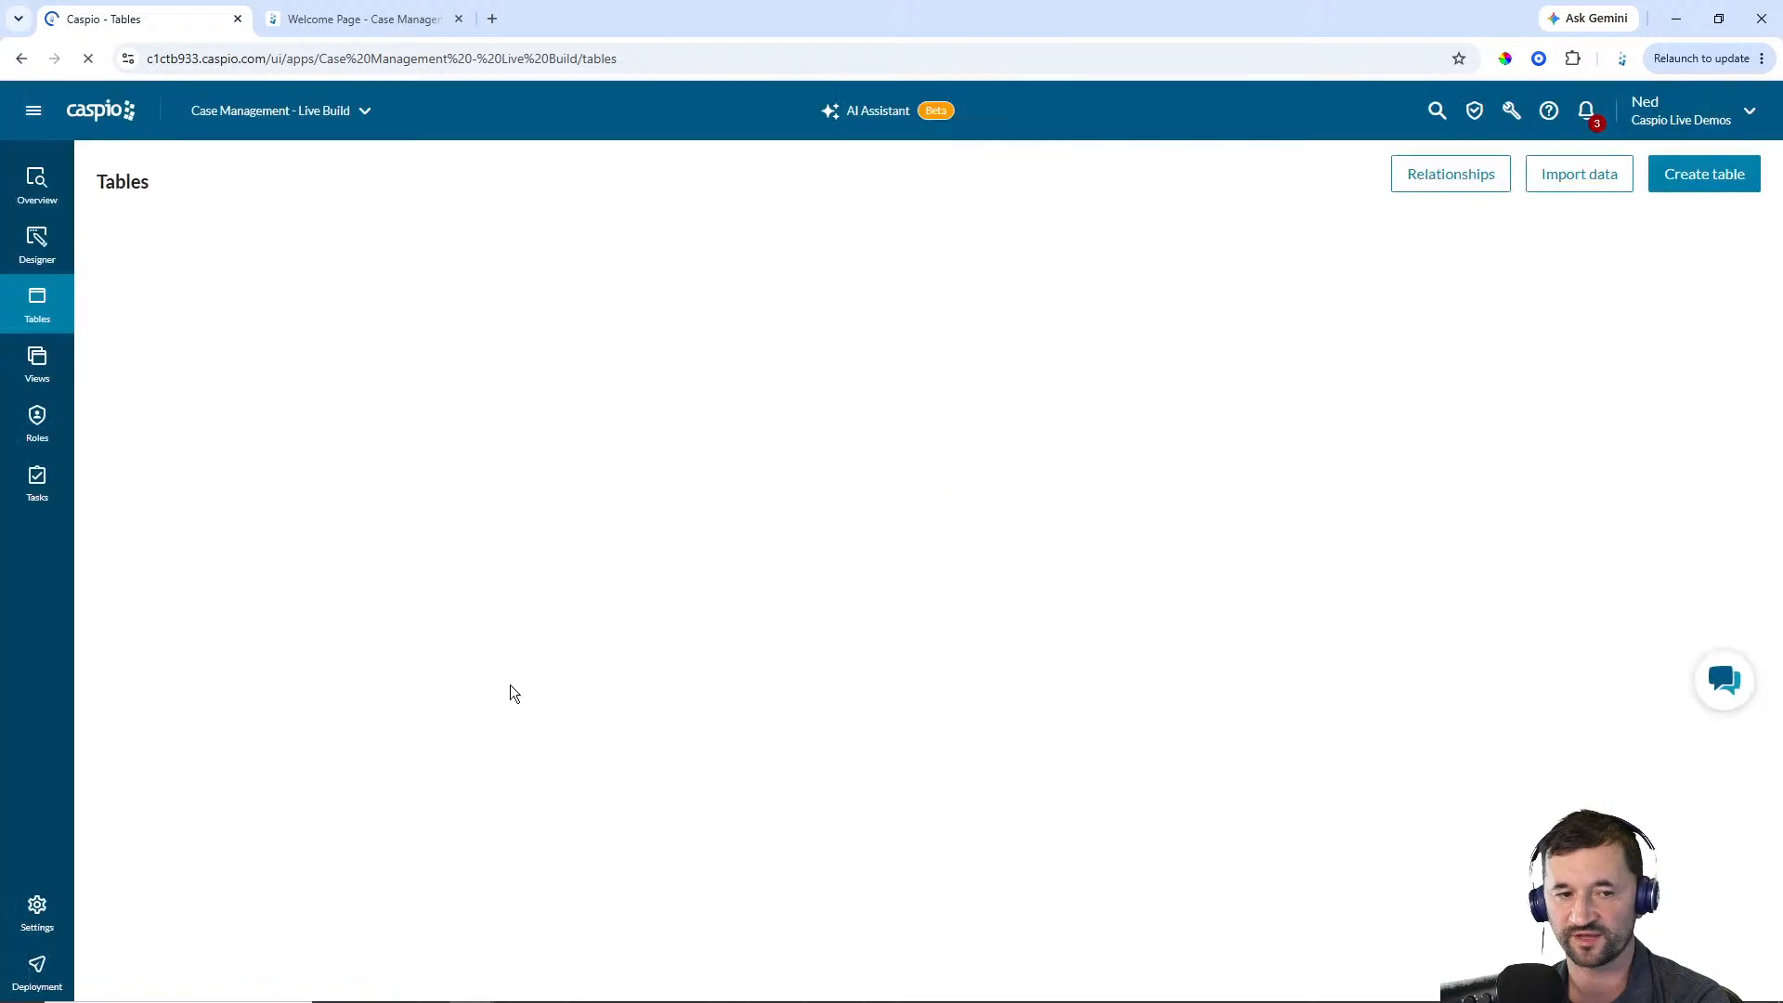
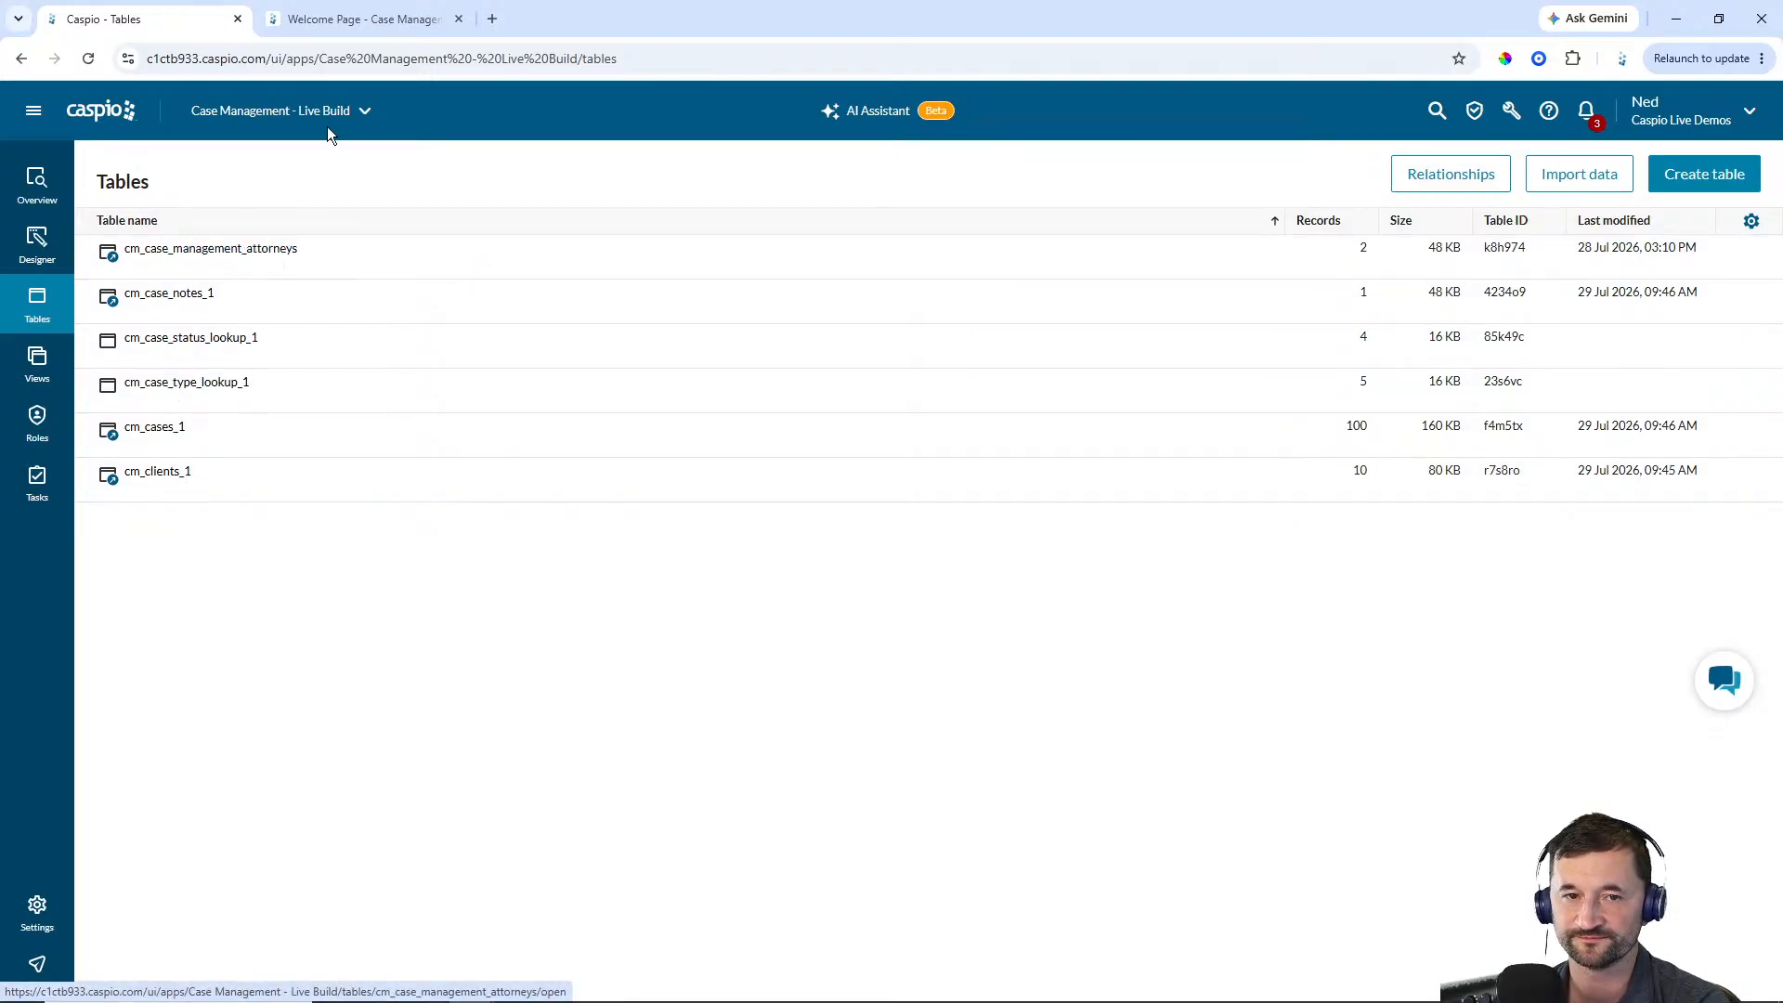
Open the new AppPage in the Public access segment of the Live Build app's designer
{"action": "left_click", "coordinate": [363, 19]}
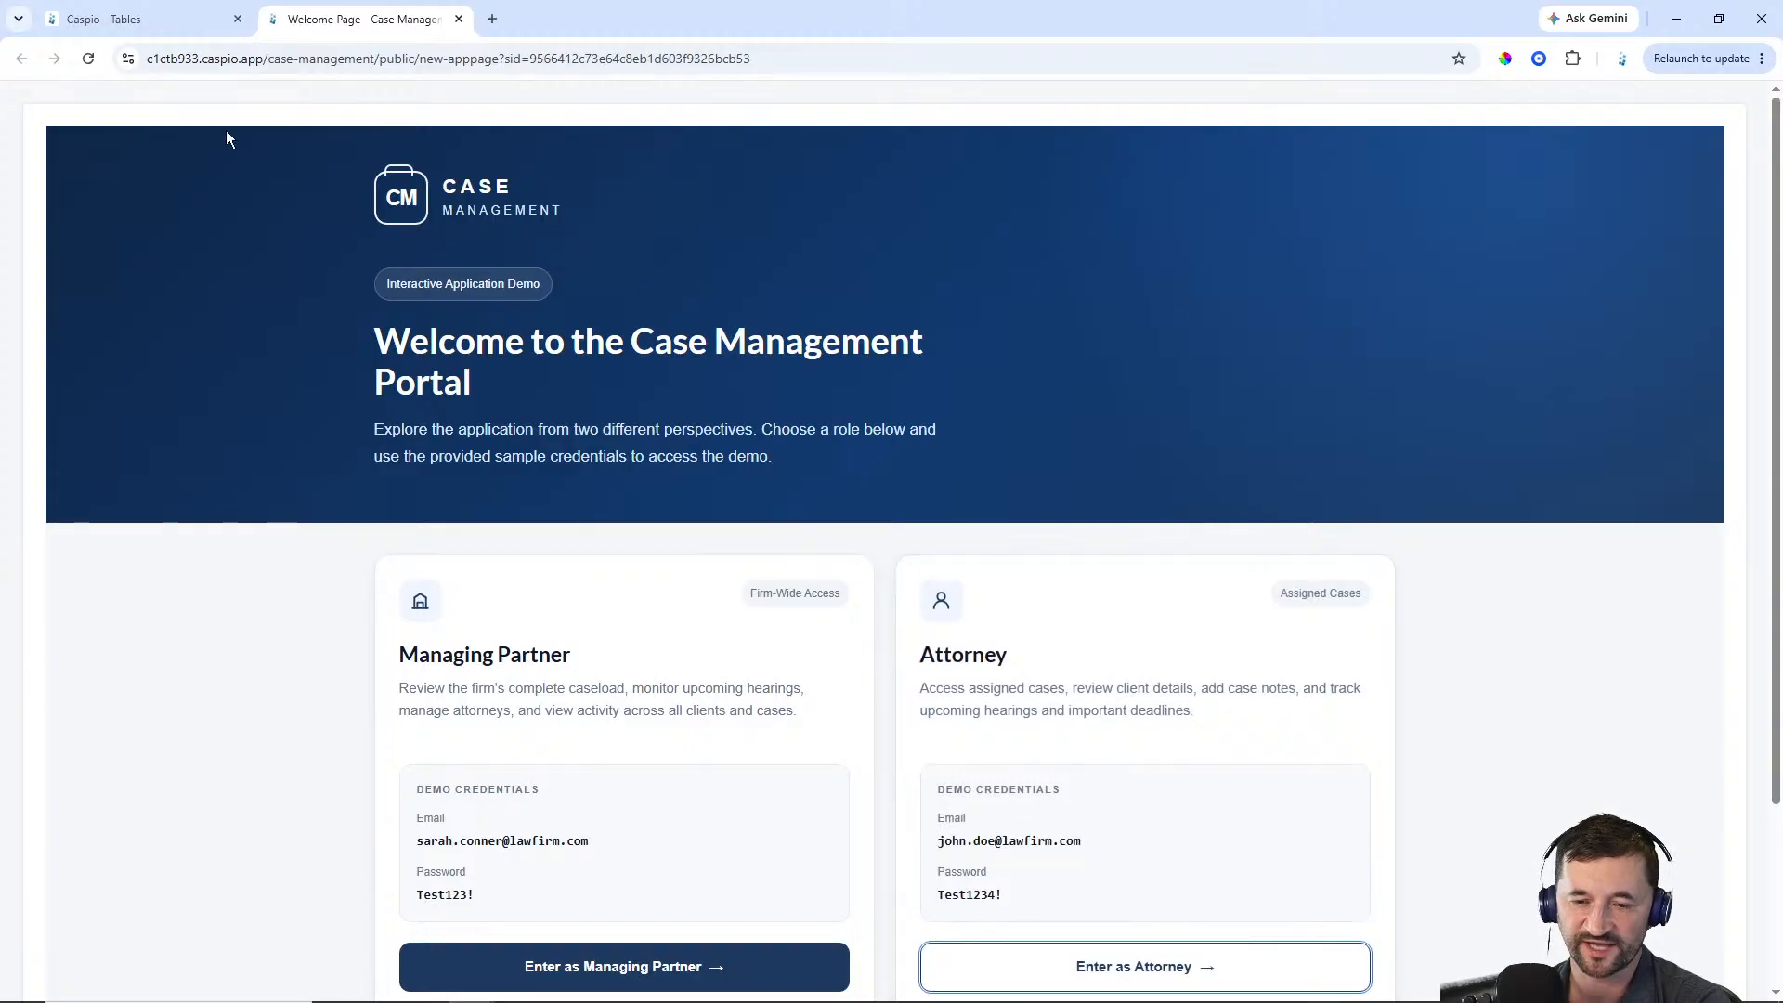
{"action": "left_click", "coordinate": [164, 27]}
{"action": "left_click", "coordinate": [37, 243]}
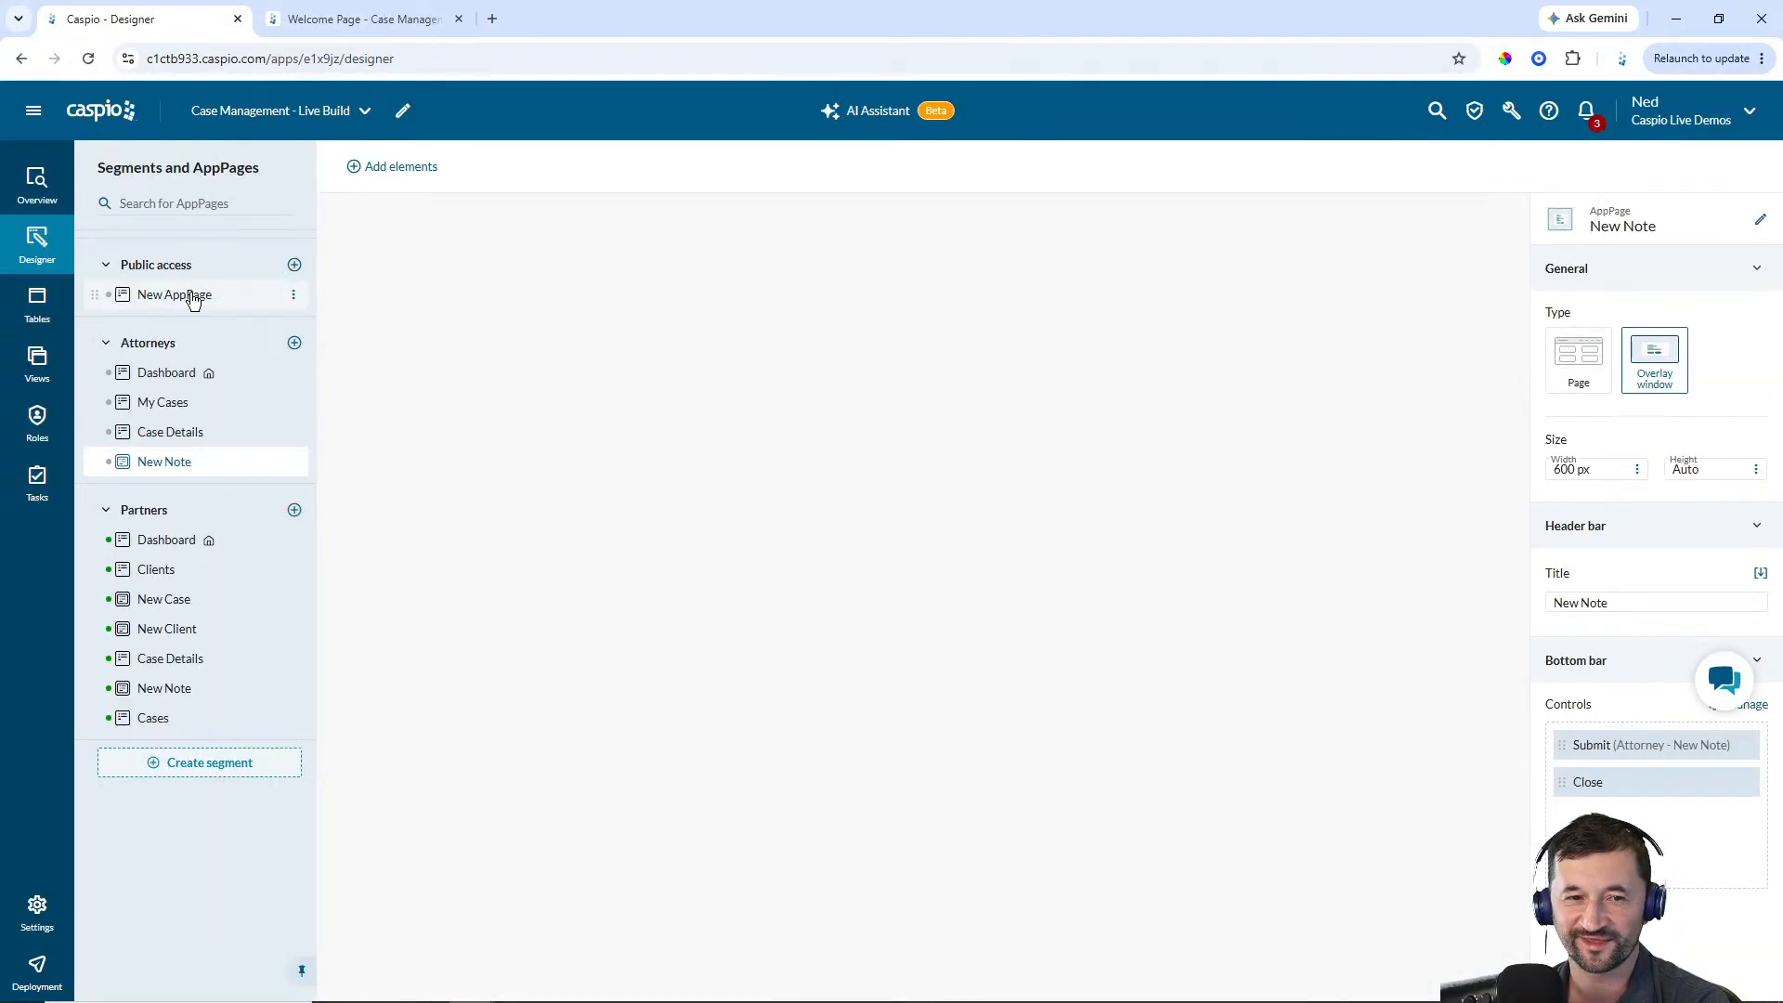
{"action": "left_click", "coordinate": [193, 296]}
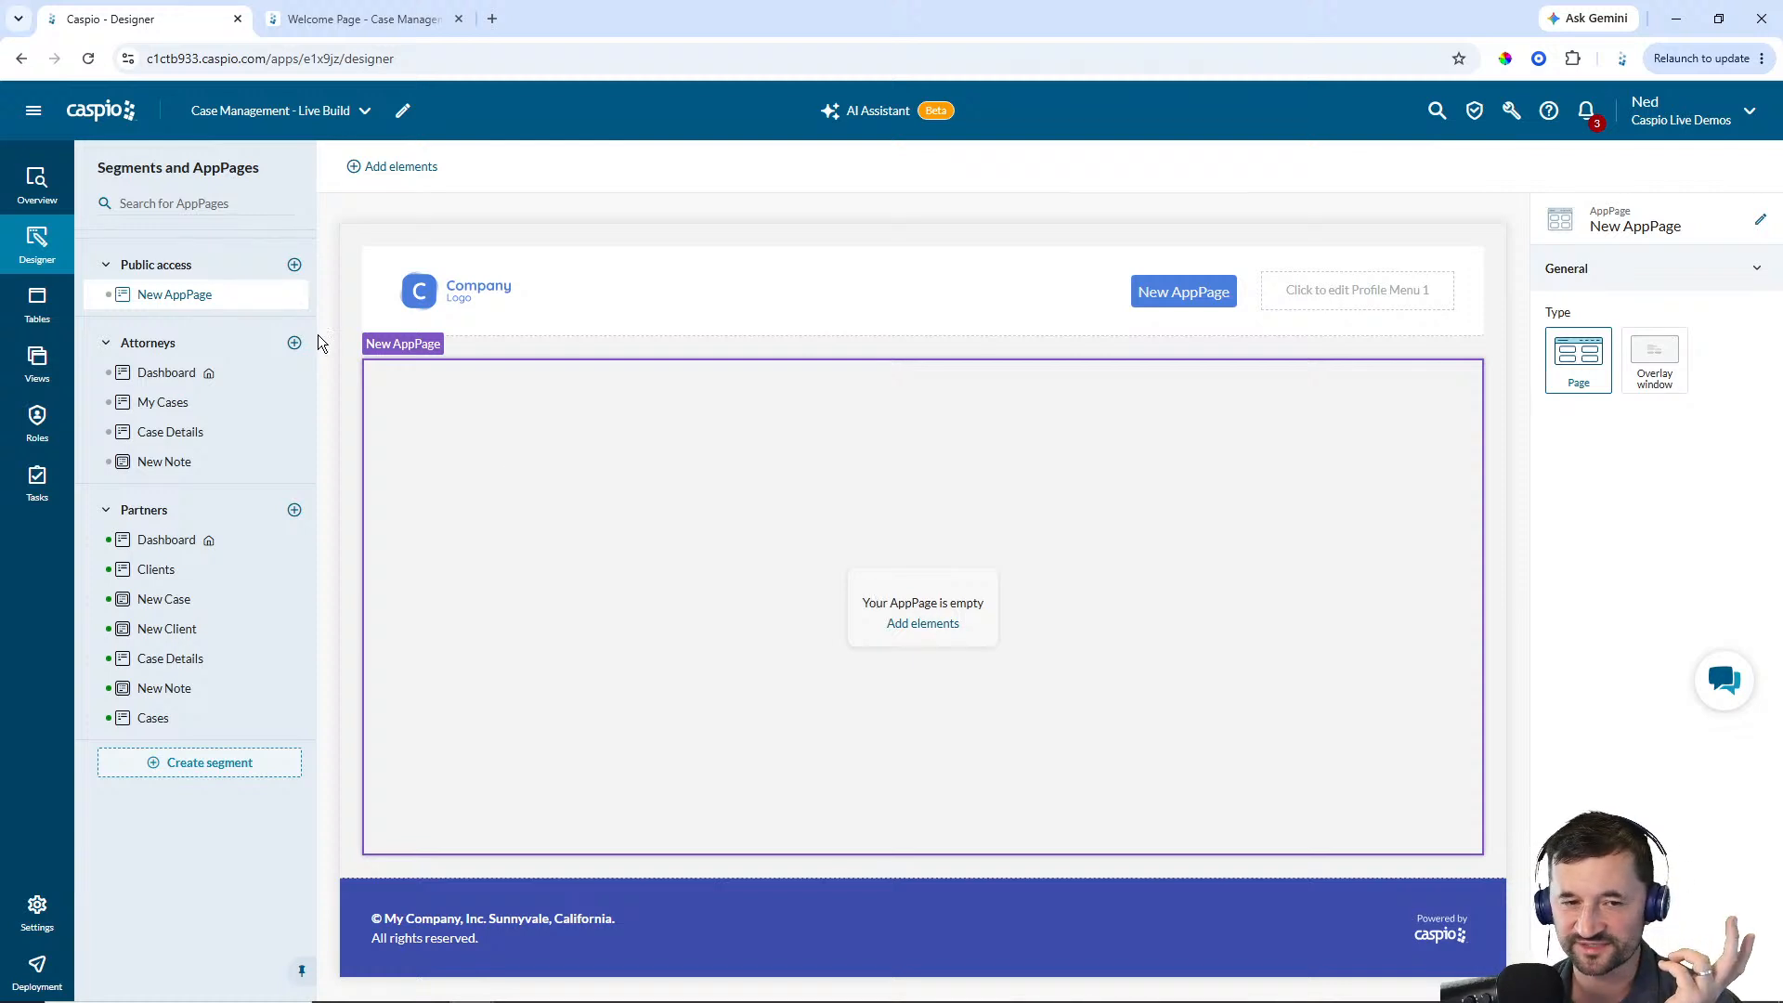
Set the Public access segment's theme to Case Management Demo Theme
{"action": "left_click", "coordinate": [186, 274]}
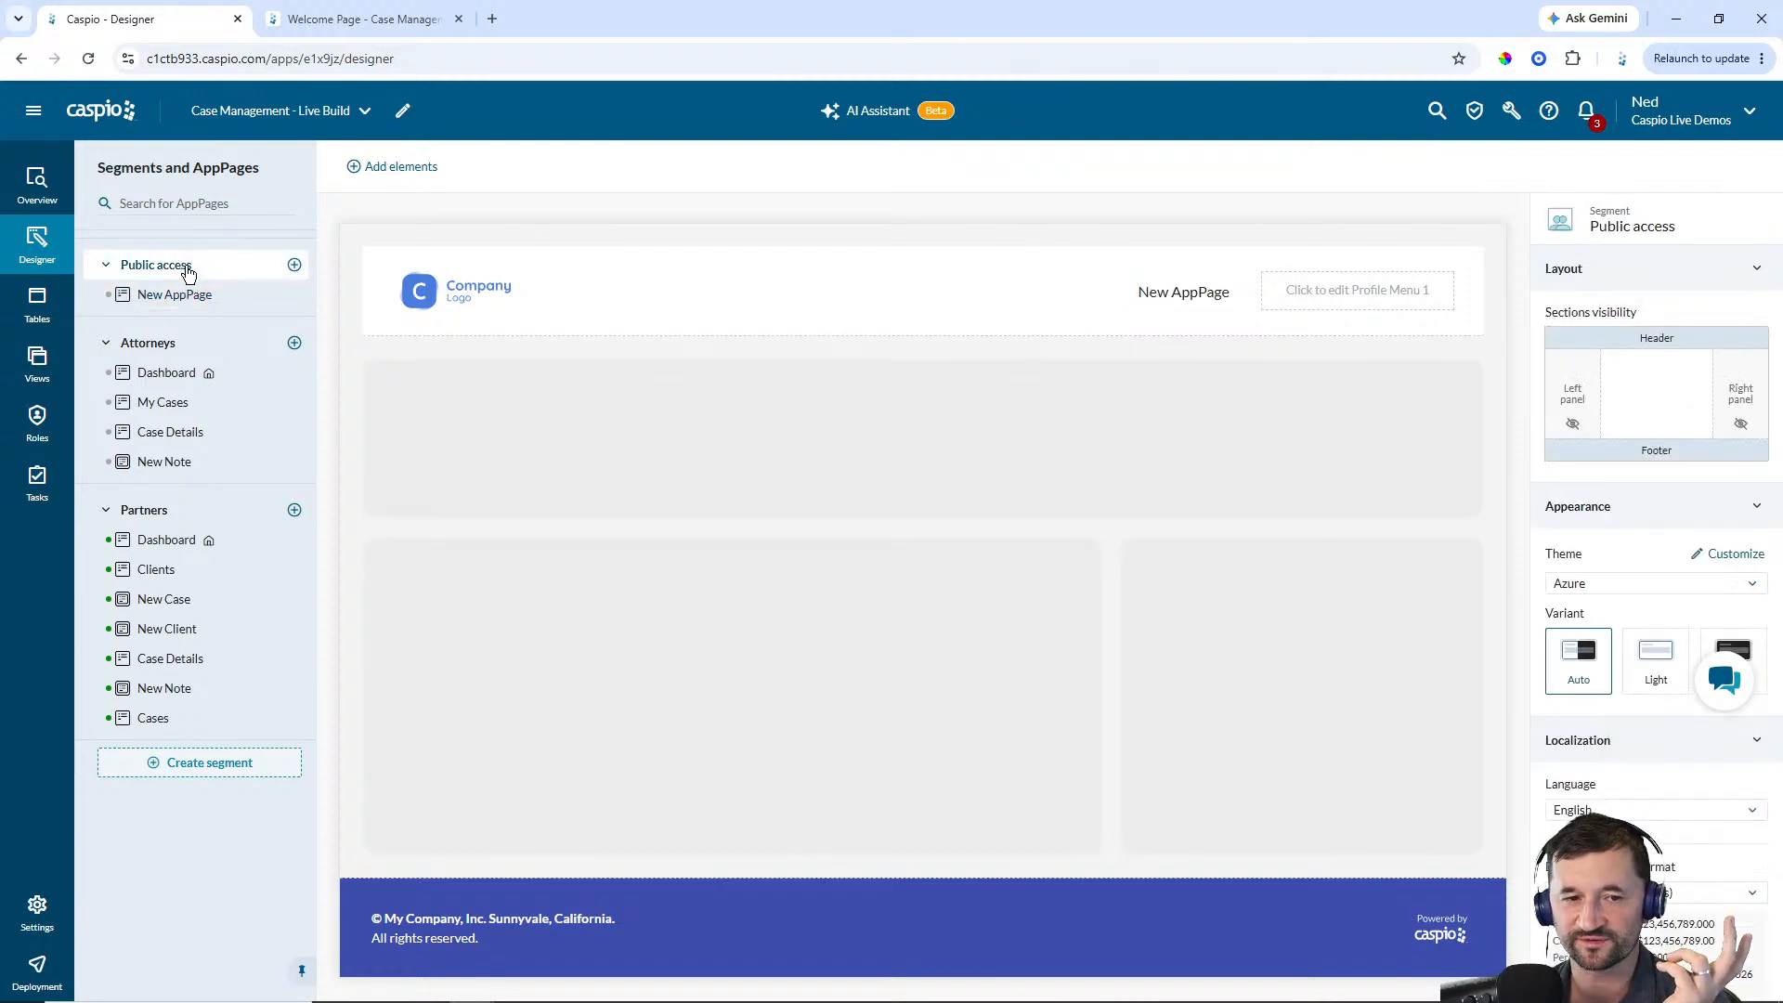
{"action": "left_click", "coordinate": [1733, 585]}
{"action": "scroll", "coordinate": [1632, 709], "scroll_direction": "down", "scroll_amount": 2}
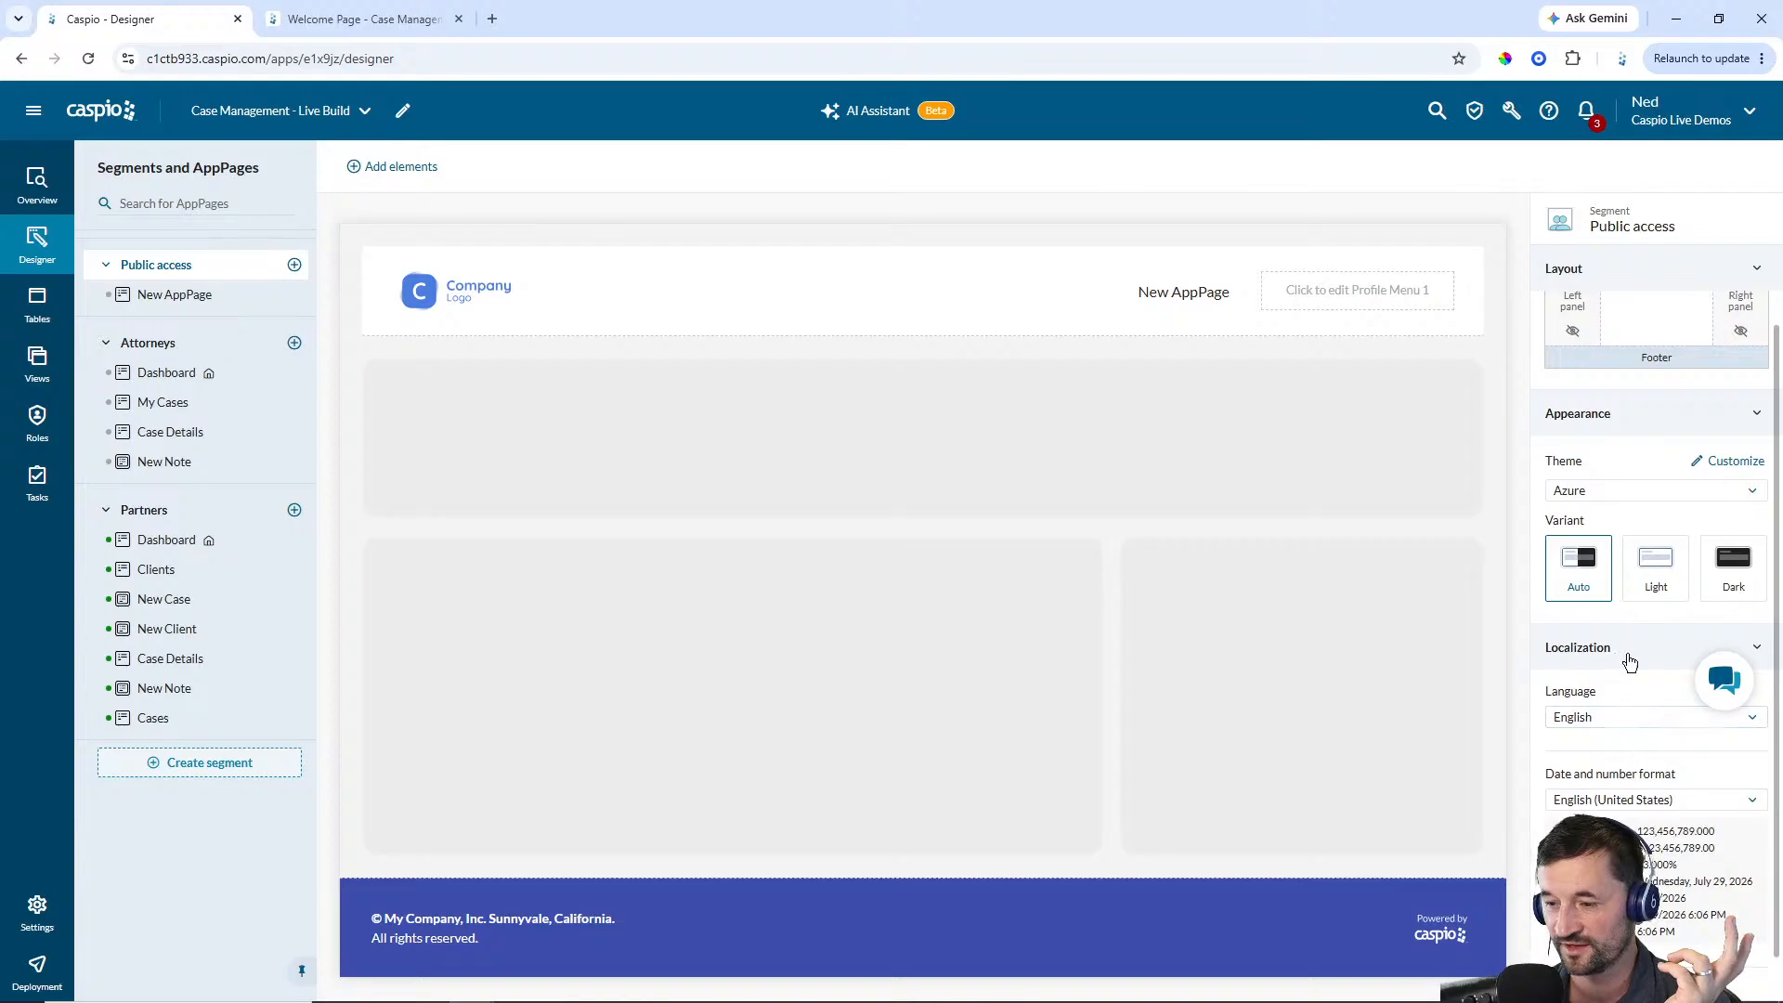
{"action": "left_click", "coordinate": [1616, 491]}
{"action": "left_click", "coordinate": [1613, 702]}
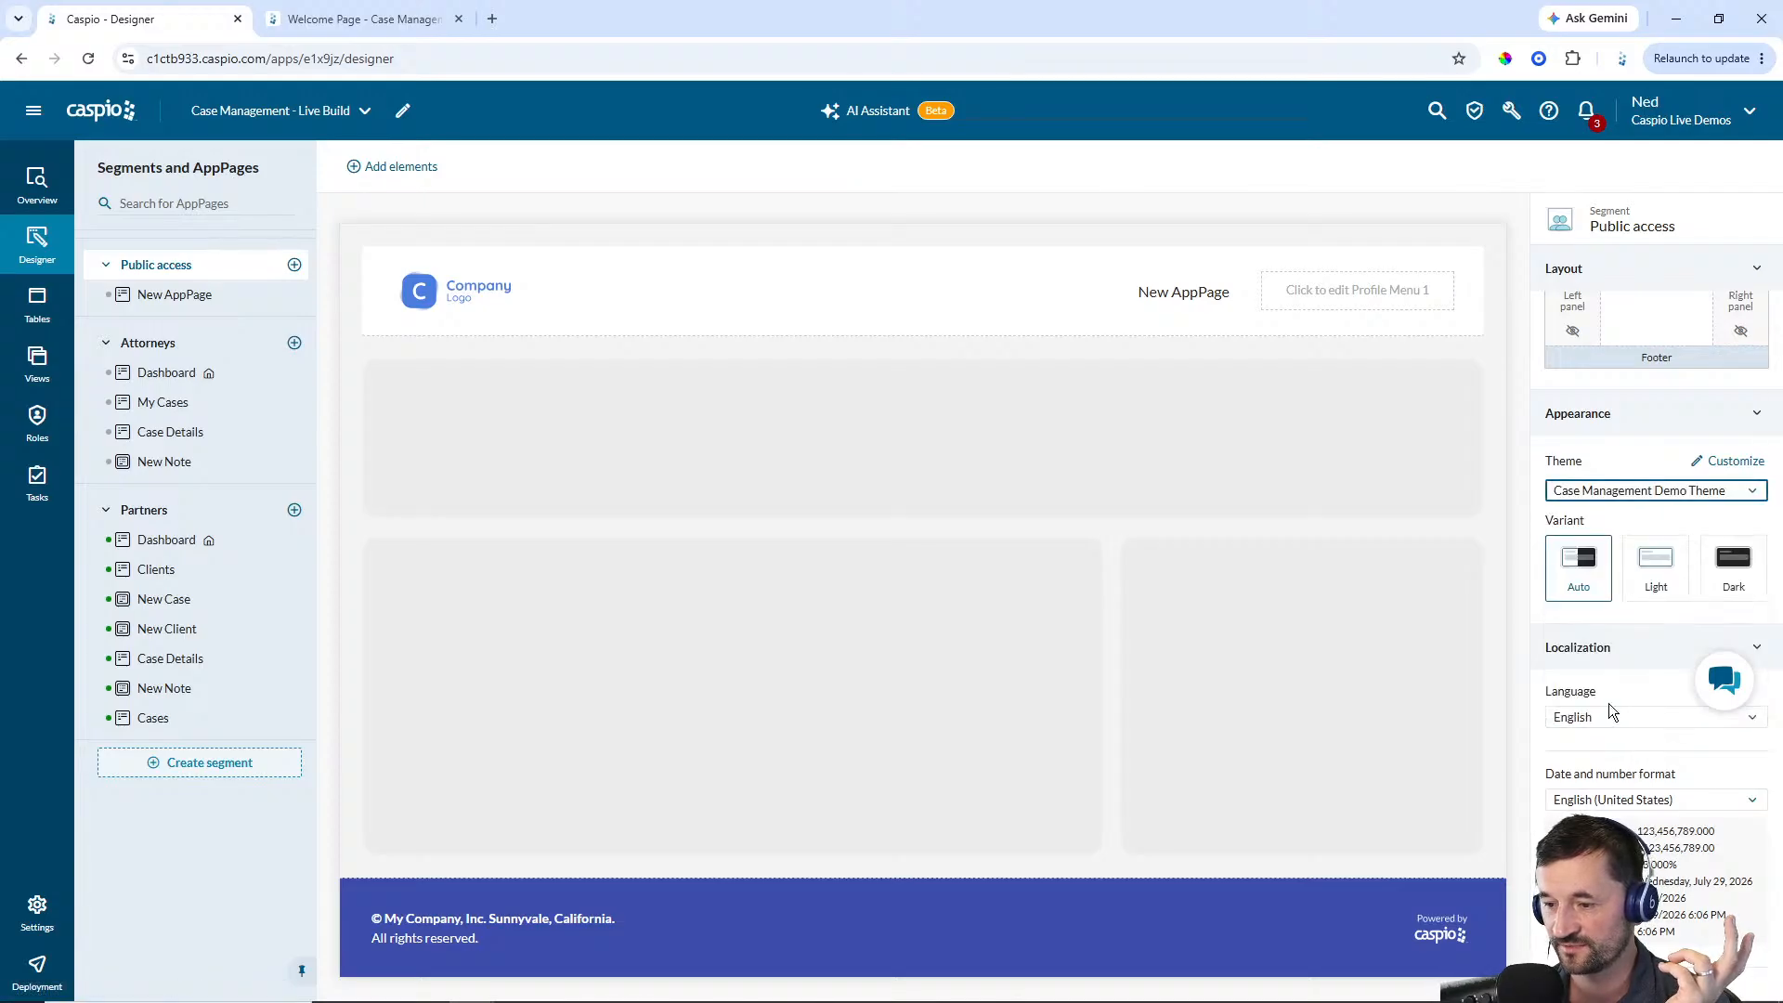
Select the logo image in the page header and review its settings
{"action": "left_click", "coordinate": [489, 292]}
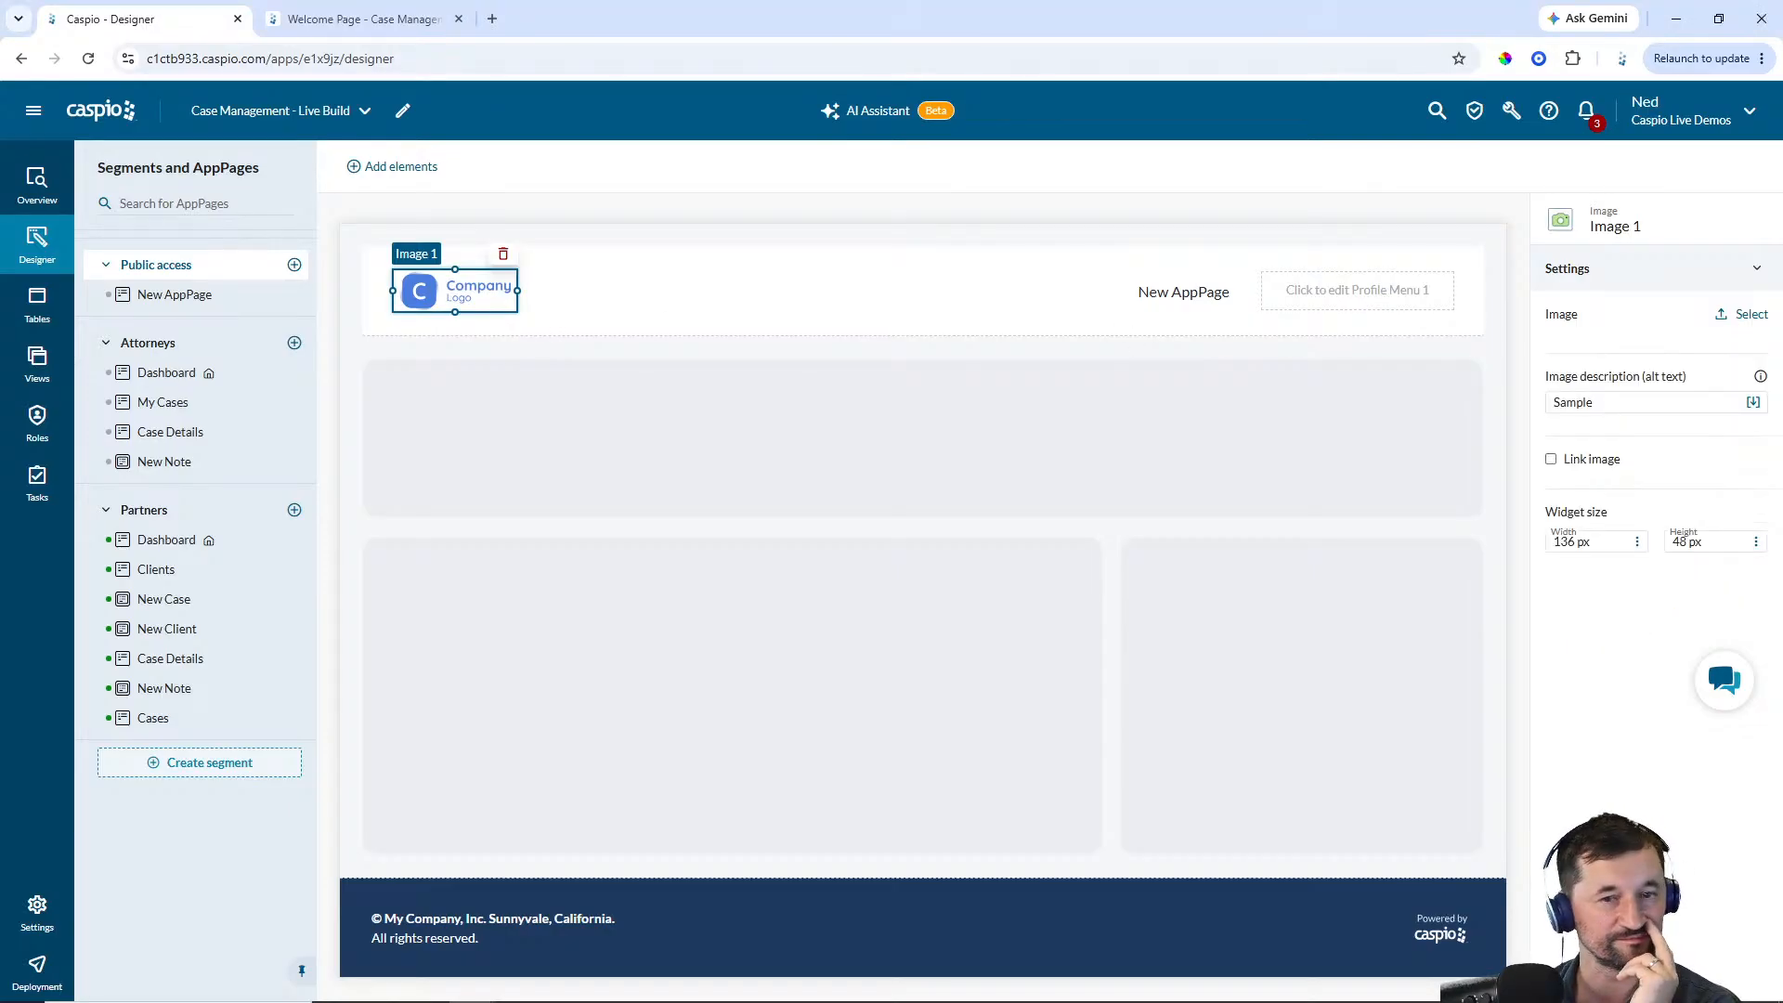
{"action": "left_click_drag", "start_coordinate": [517, 293], "coordinate": [470, 327]}
{"action": "left_click", "coordinate": [697, 327]}
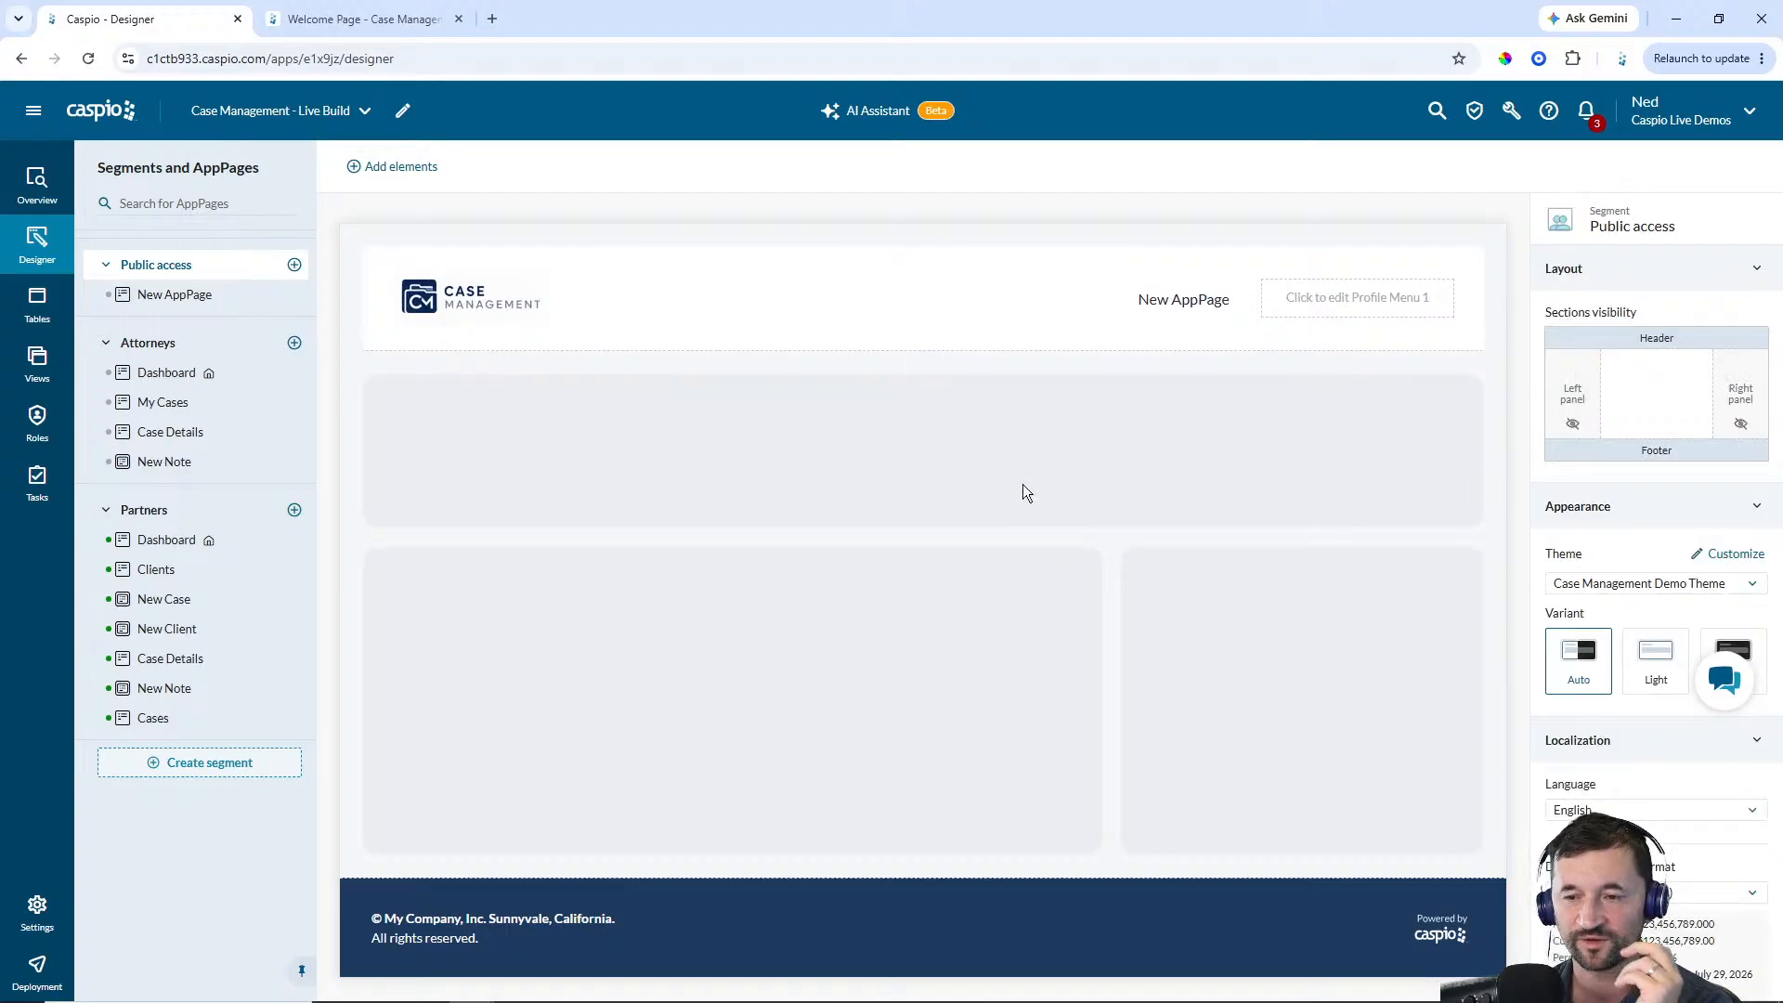
Rename the Public access AppPage to Welcome
{"action": "left_click", "coordinate": [295, 303]}
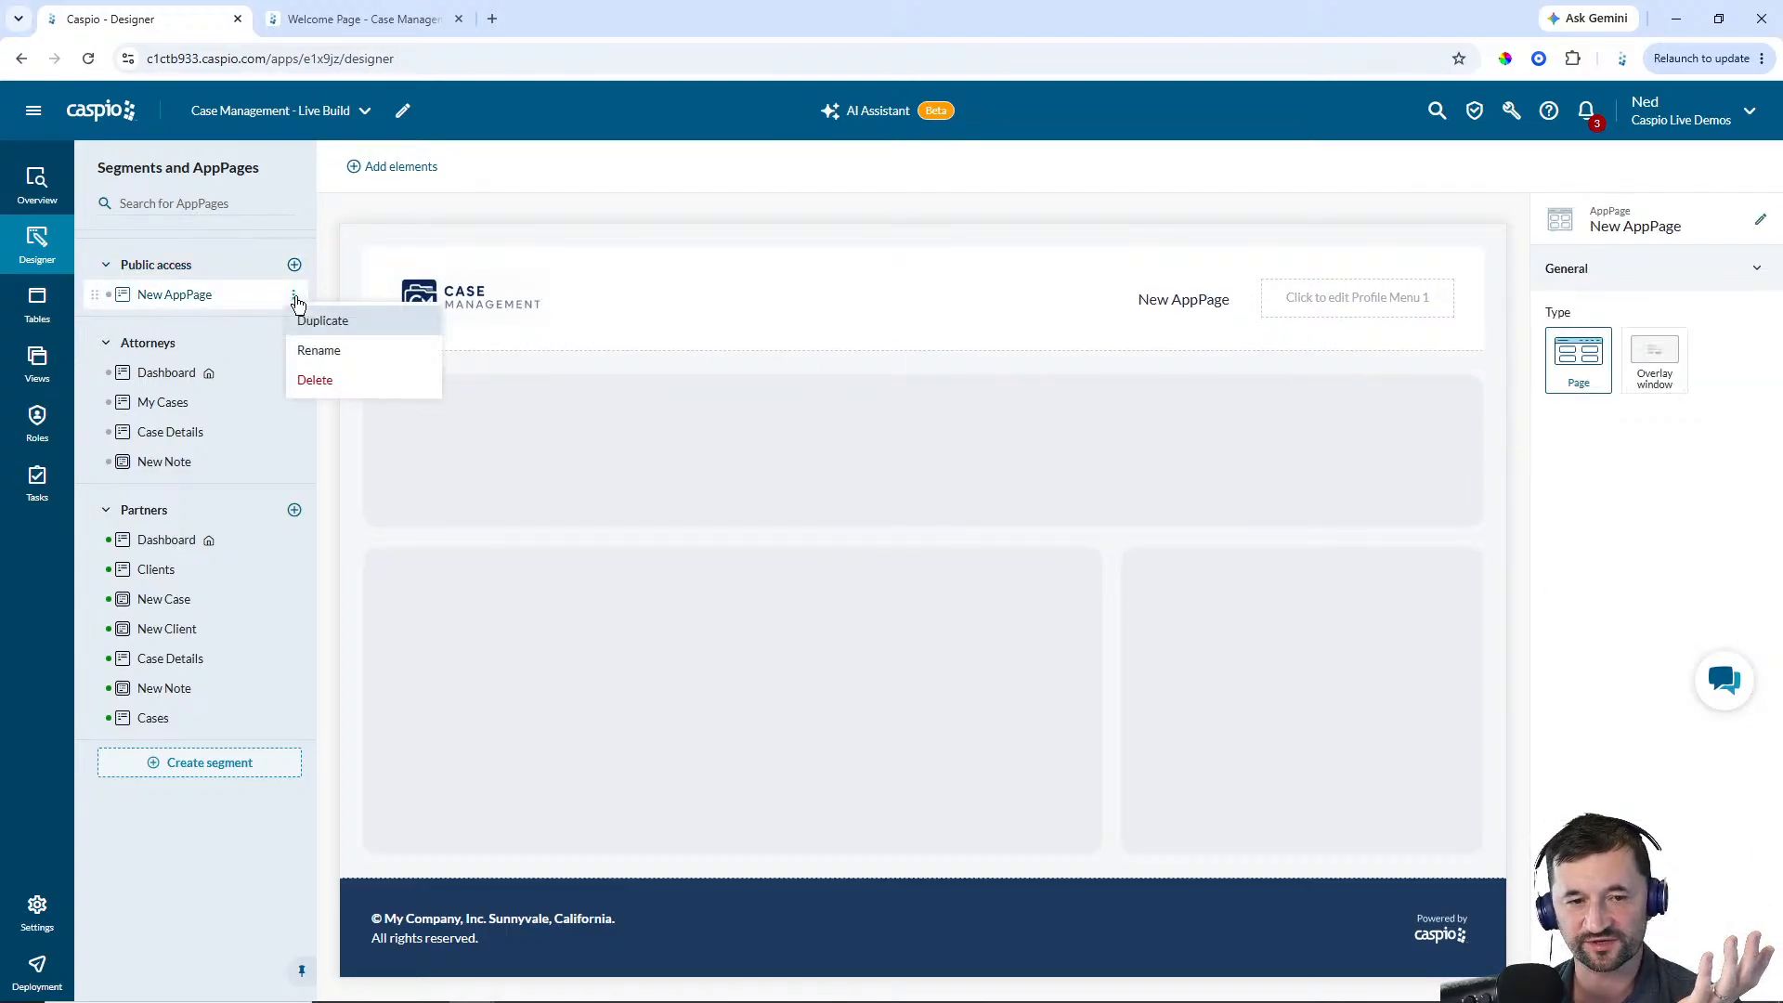
{"action": "left_click", "coordinate": [321, 350]}
{"action": "type", "text": "Welcome"}
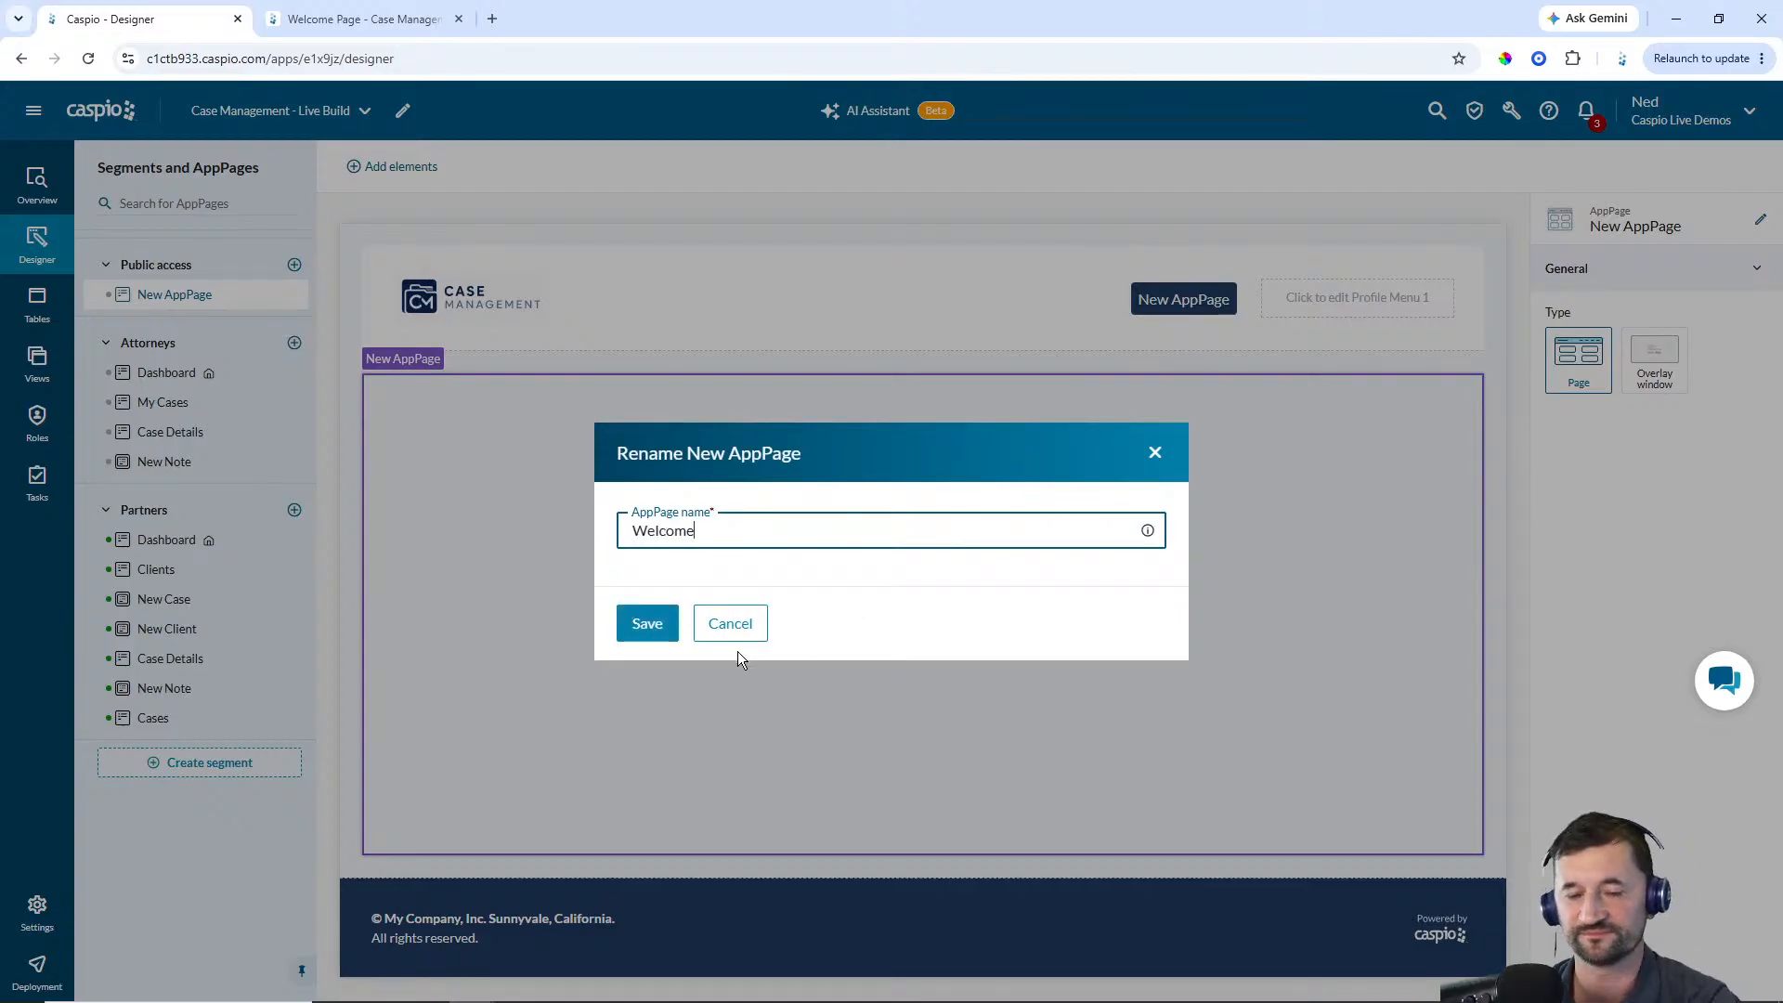
{"action": "left_click", "coordinate": [653, 625]}
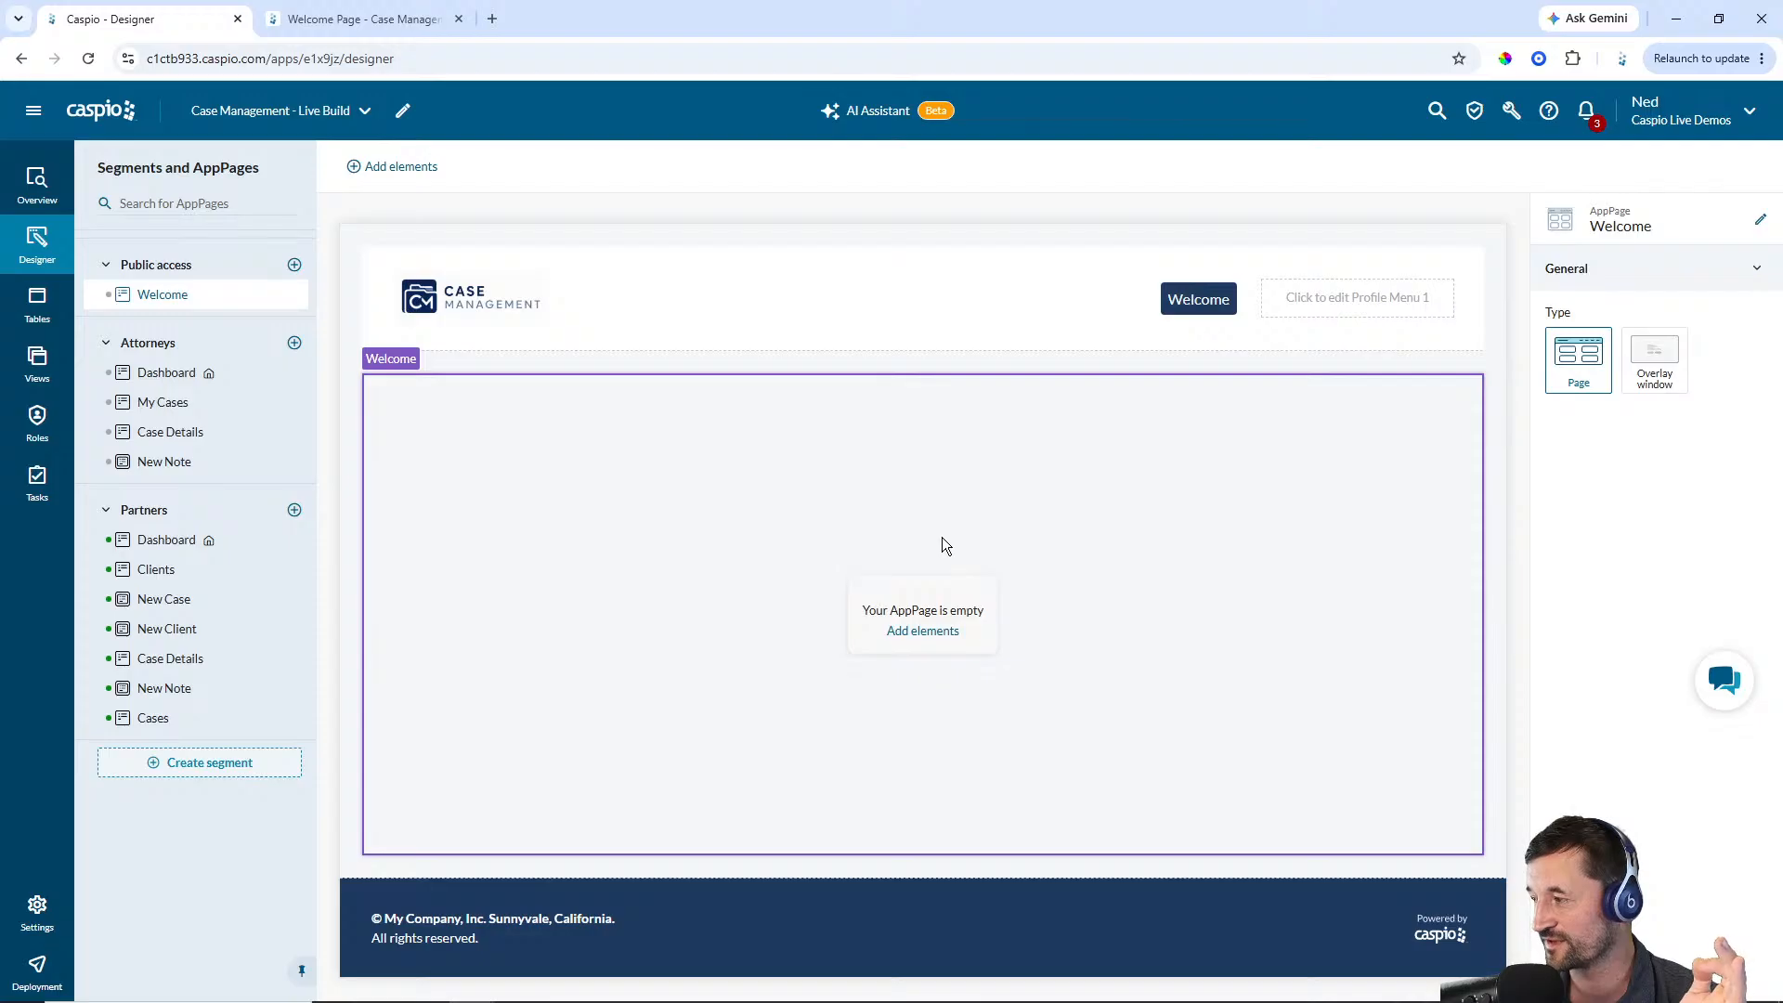
Set the Public access role's default permissions to Create Yes, Read All records, Update All records, and save
{"action": "left_click", "coordinate": [37, 424]}
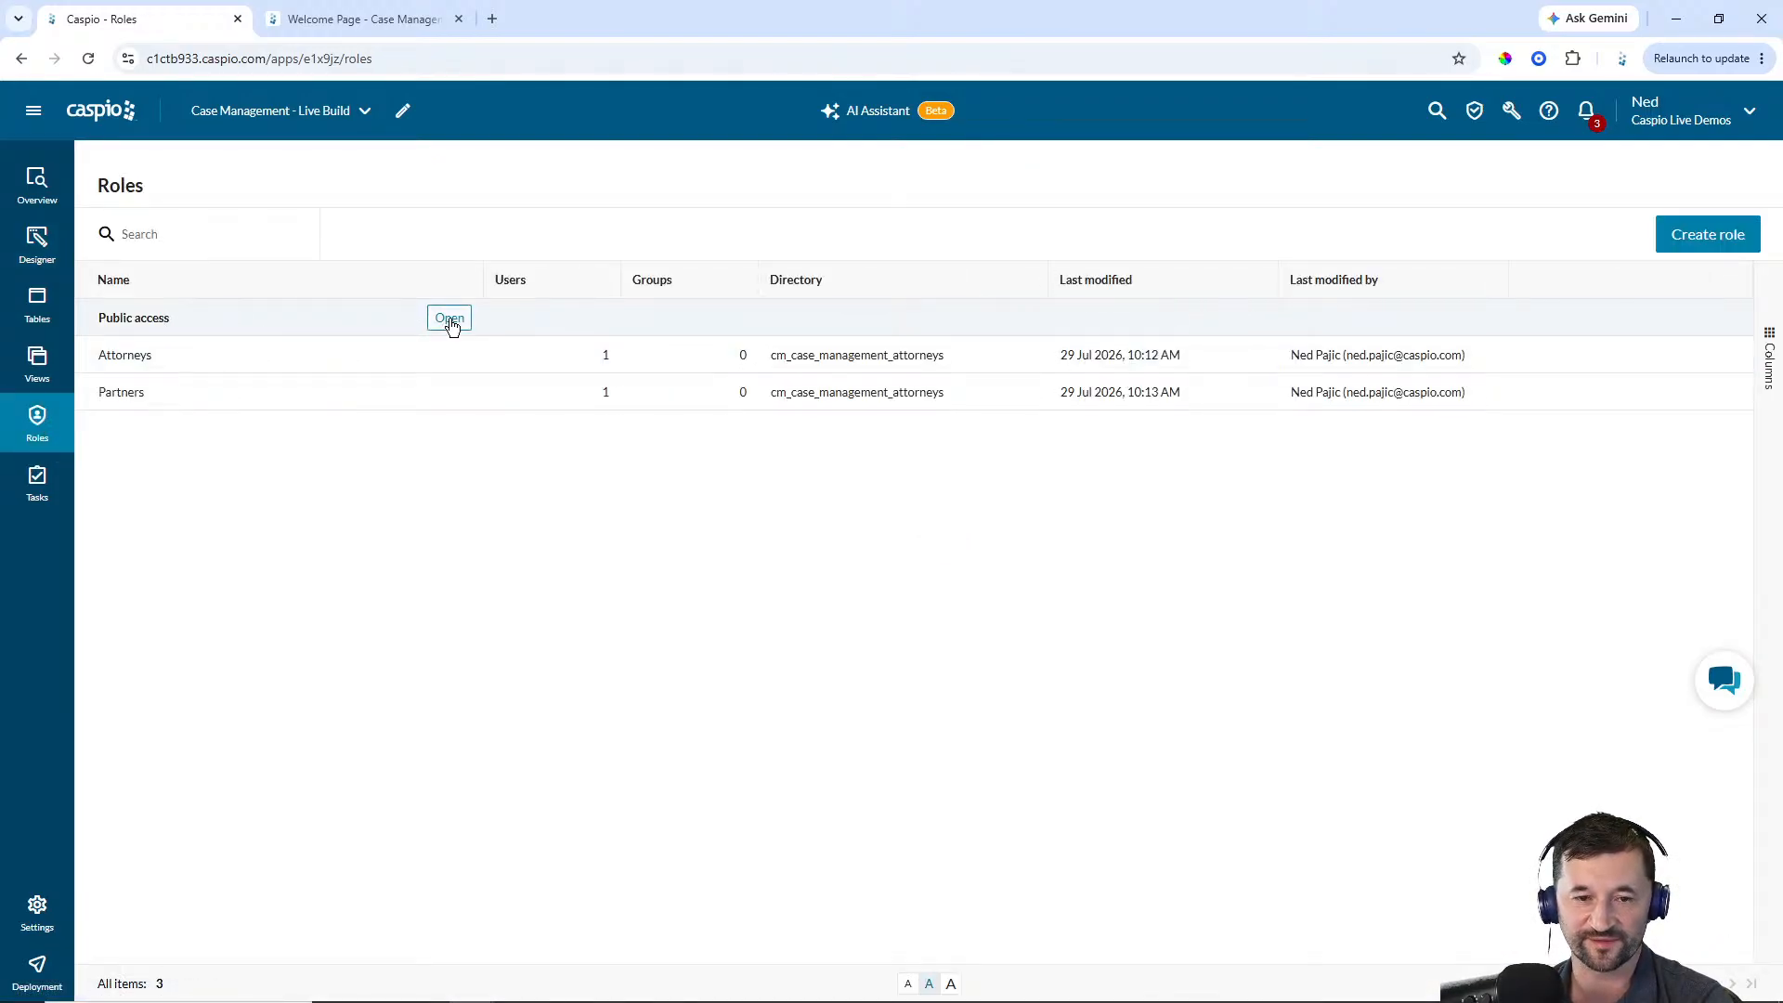
{"action": "left_click", "coordinate": [449, 320]}
{"action": "left_click", "coordinate": [621, 353]}
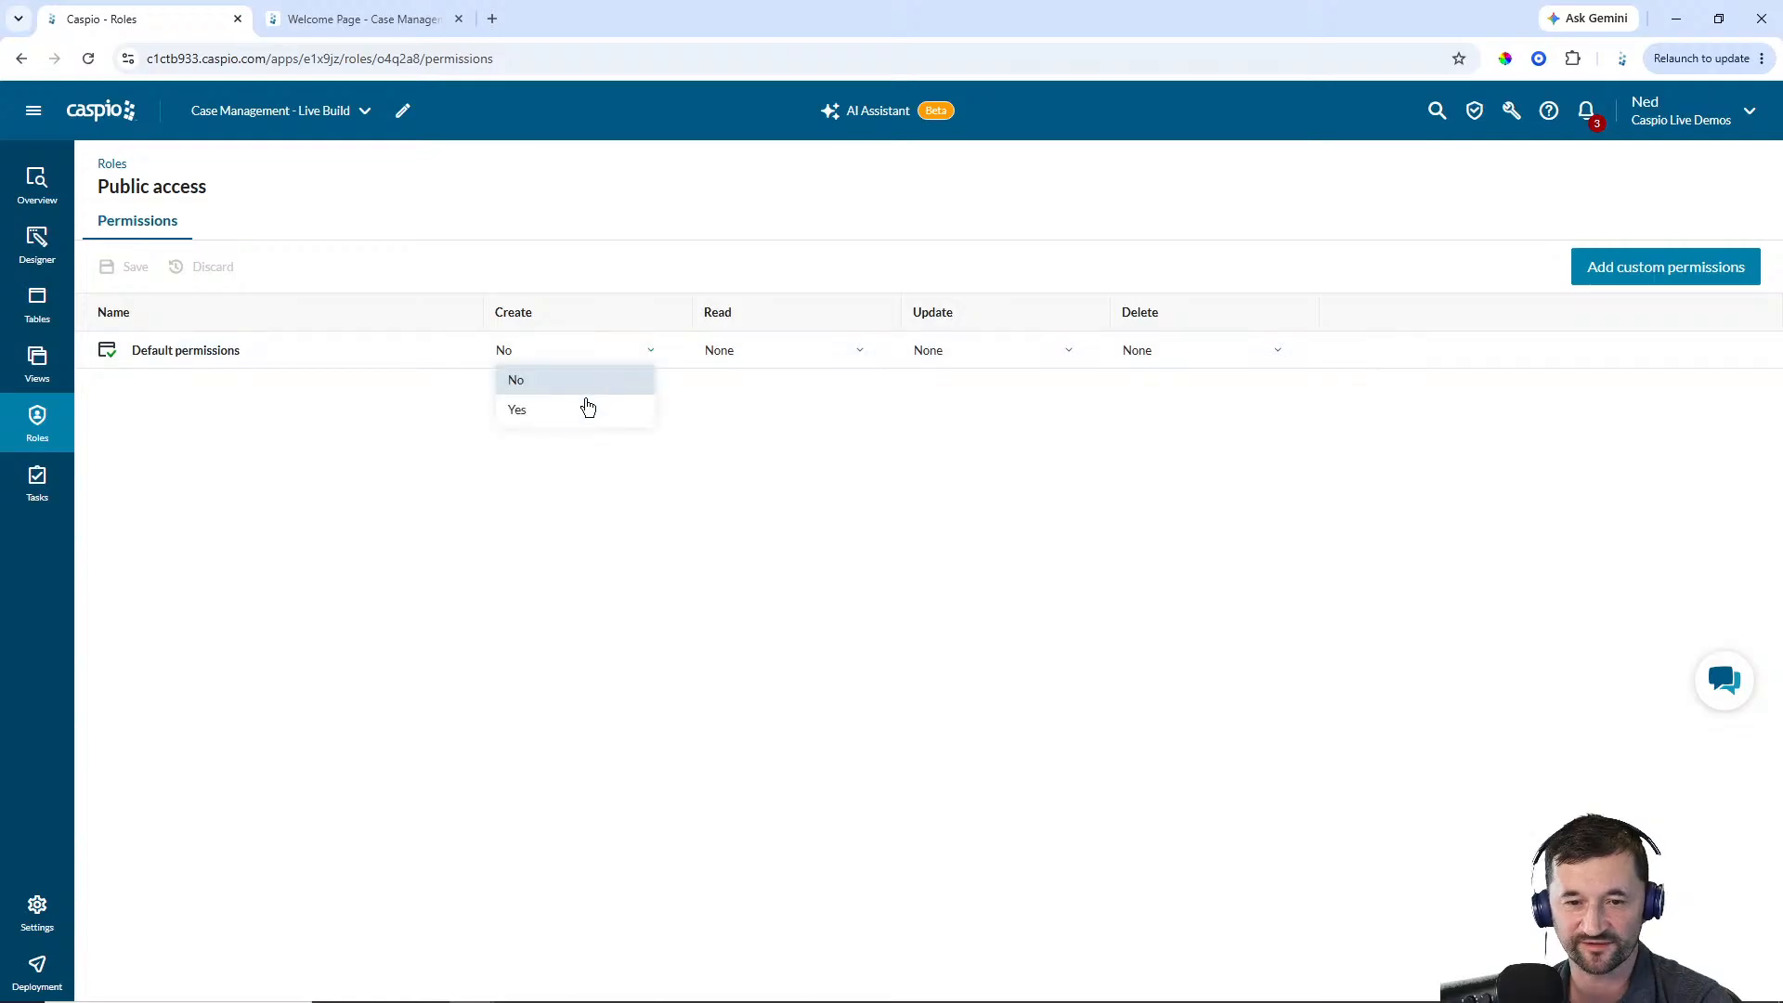
{"action": "left_click", "coordinate": [585, 406]}
{"action": "left_click", "coordinate": [724, 365]}
{"action": "left_click", "coordinate": [743, 406]}
{"action": "left_click", "coordinate": [929, 358]}
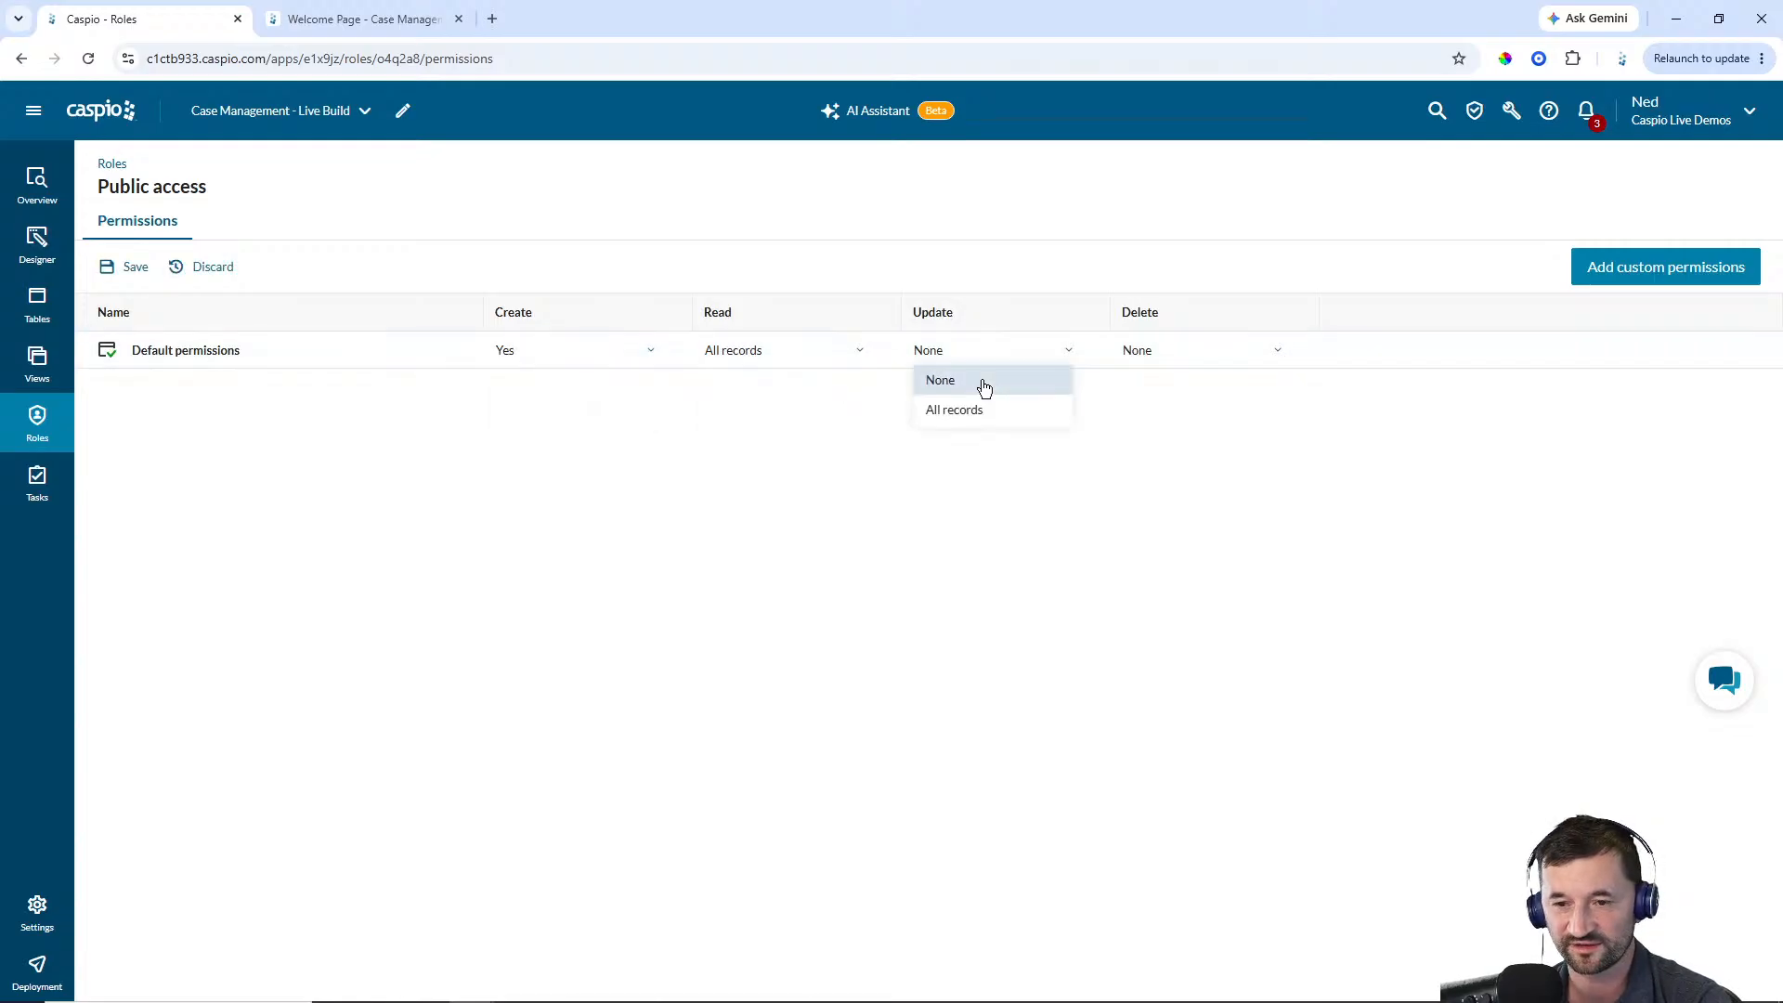
{"action": "left_click", "coordinate": [971, 406]}
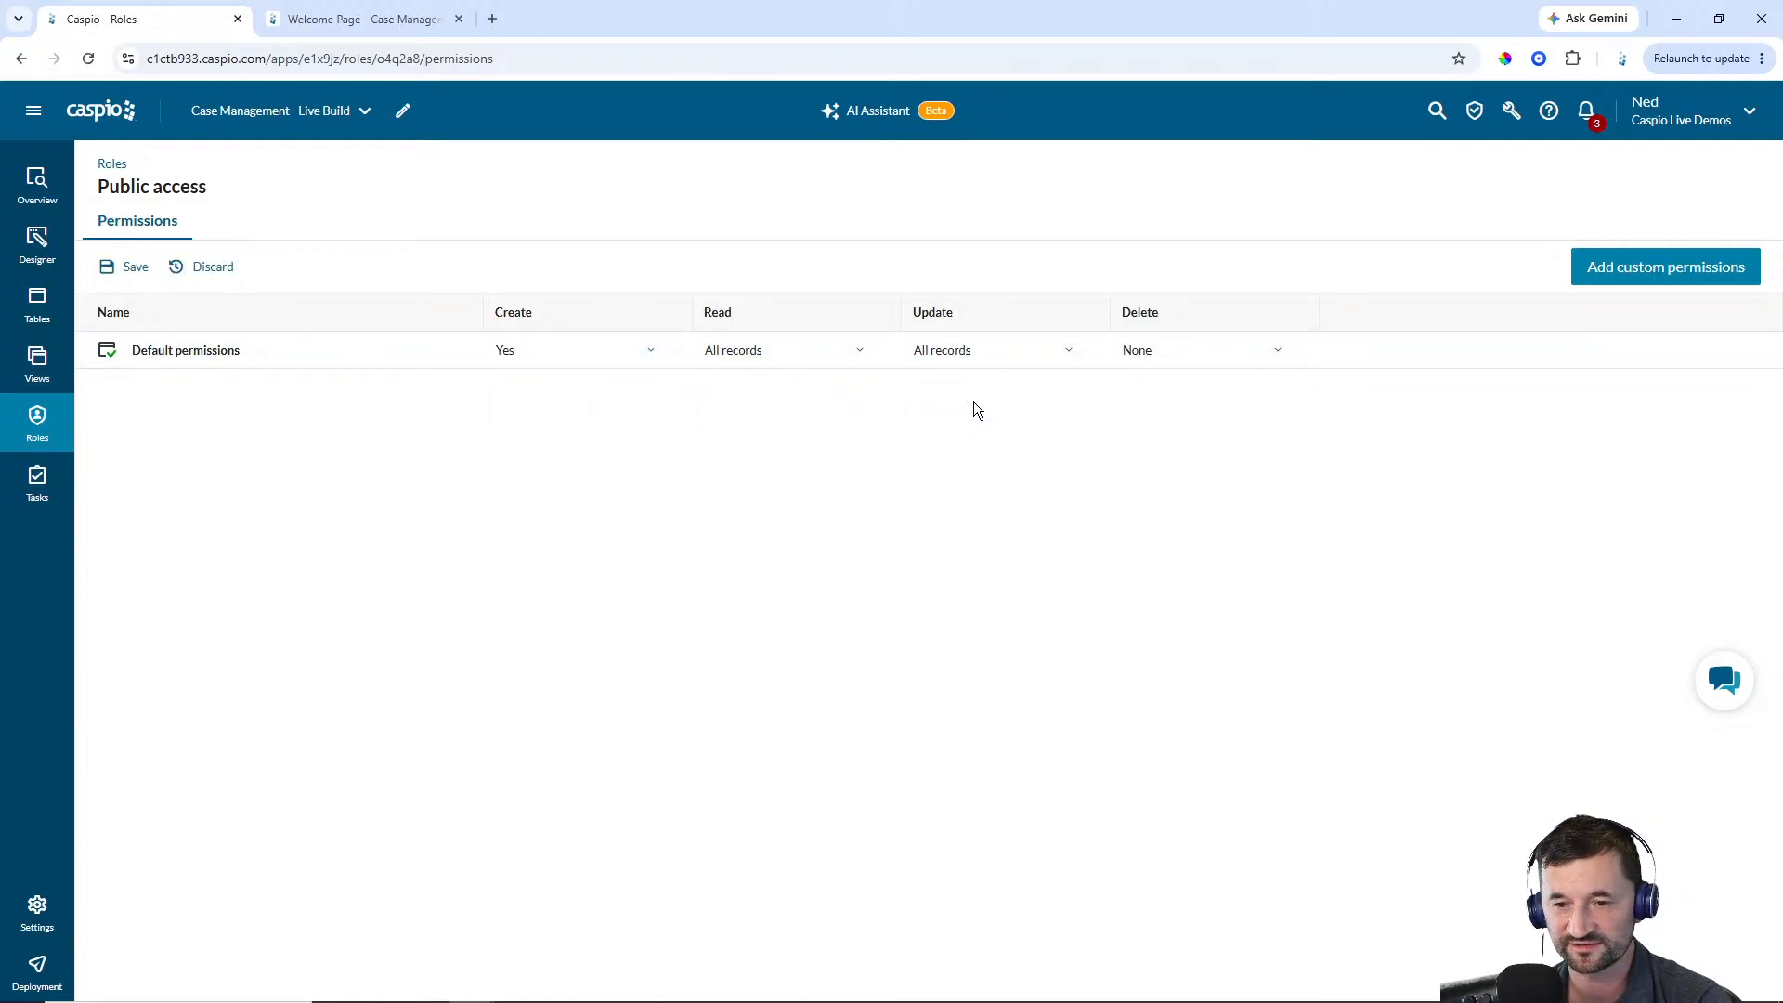
{"action": "left_click", "coordinate": [135, 268]}
Copy all the code of the Welcome Page Text/HTML DataPart in the Case Management app, closing without changes
{"action": "left_click", "coordinate": [104, 116]}
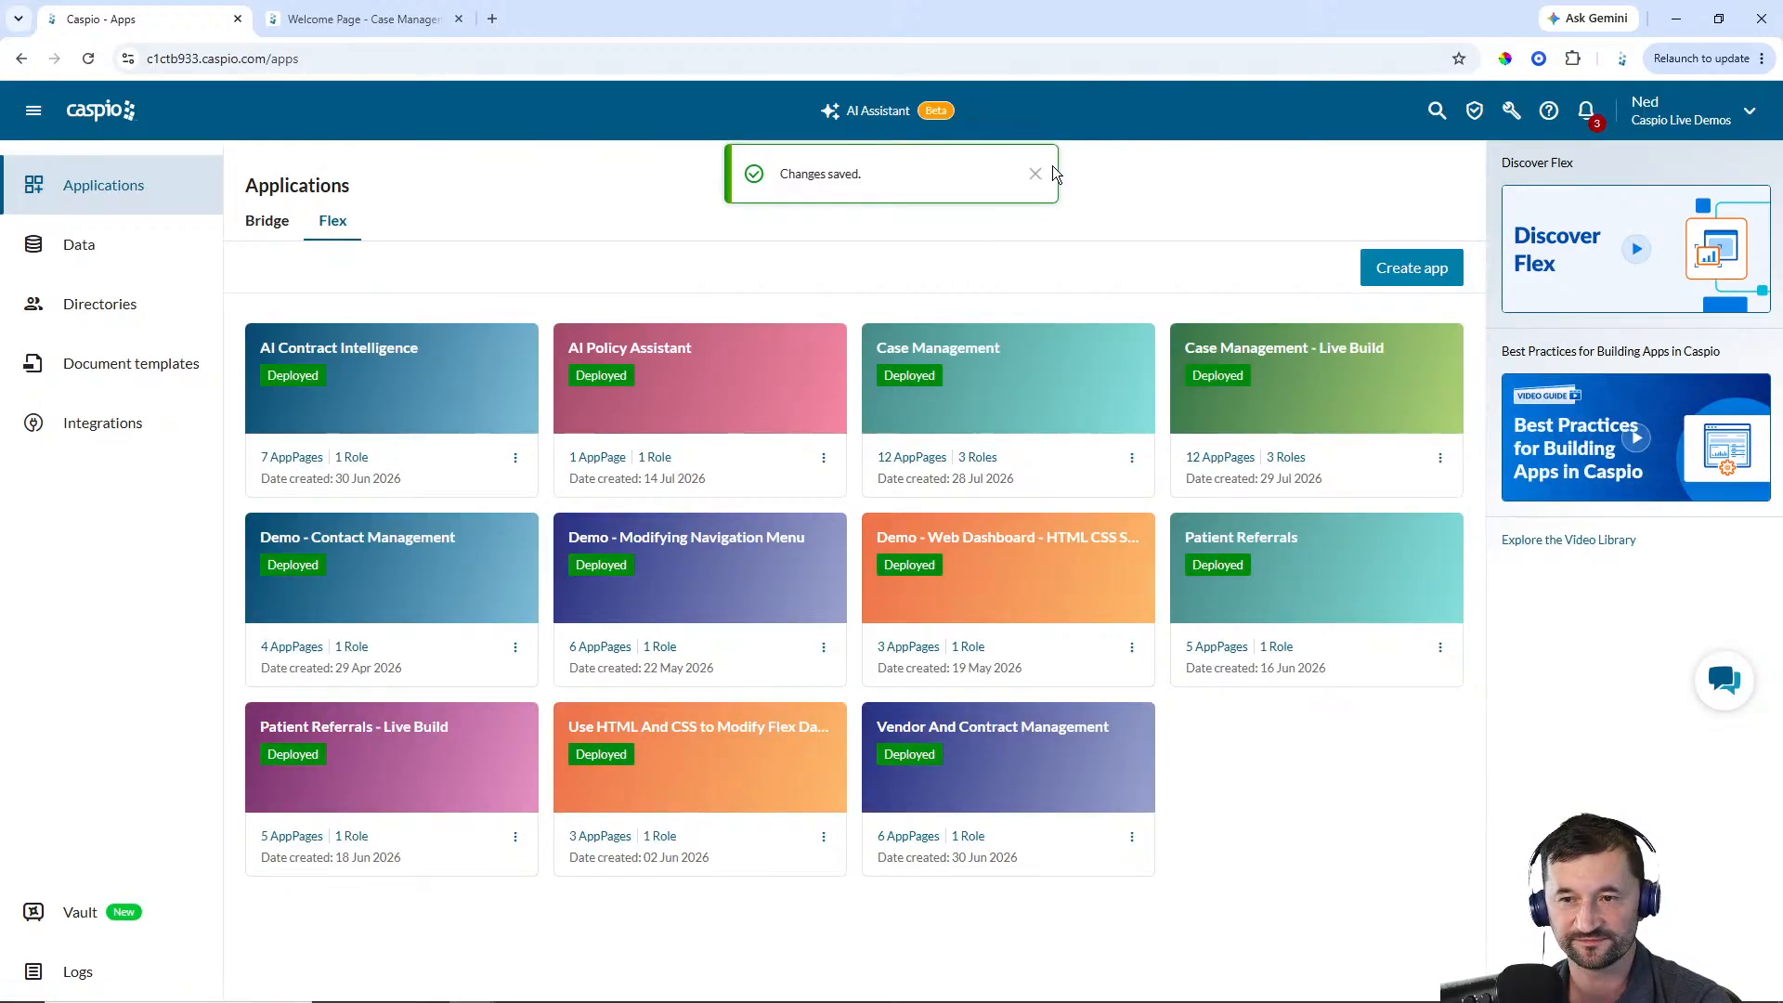
{"action": "left_click", "coordinate": [1010, 349]}
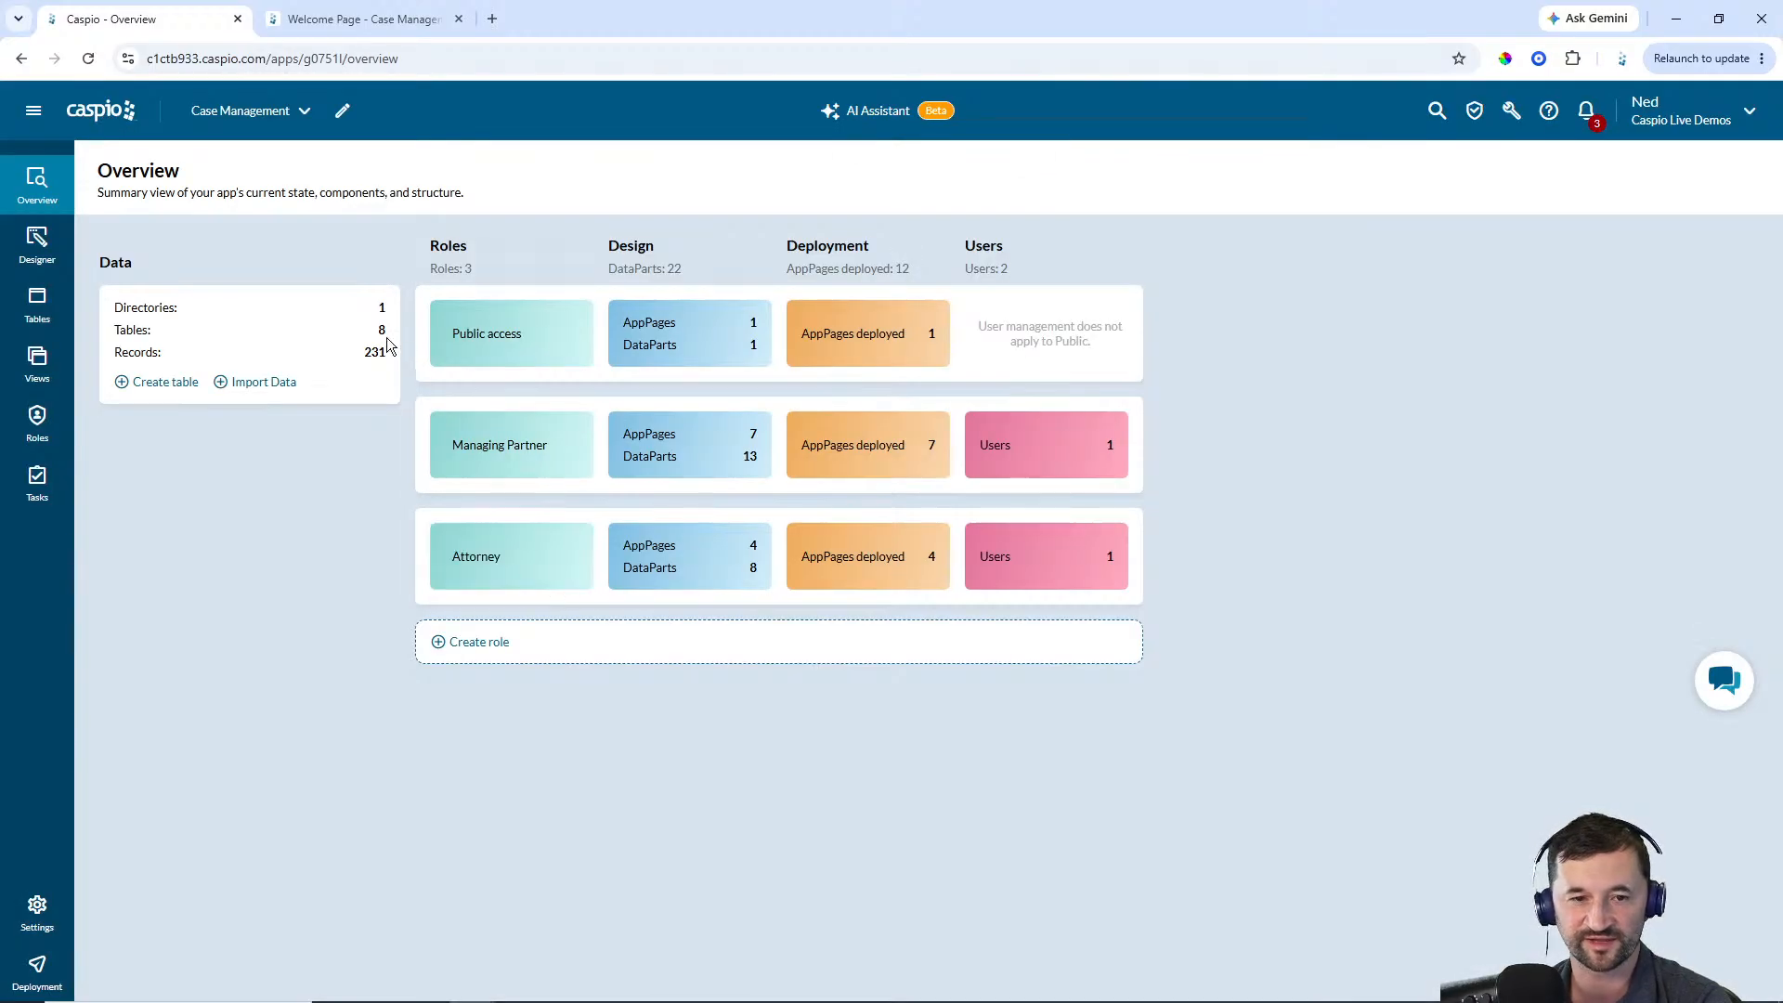
{"action": "left_click", "coordinate": [71, 265]}
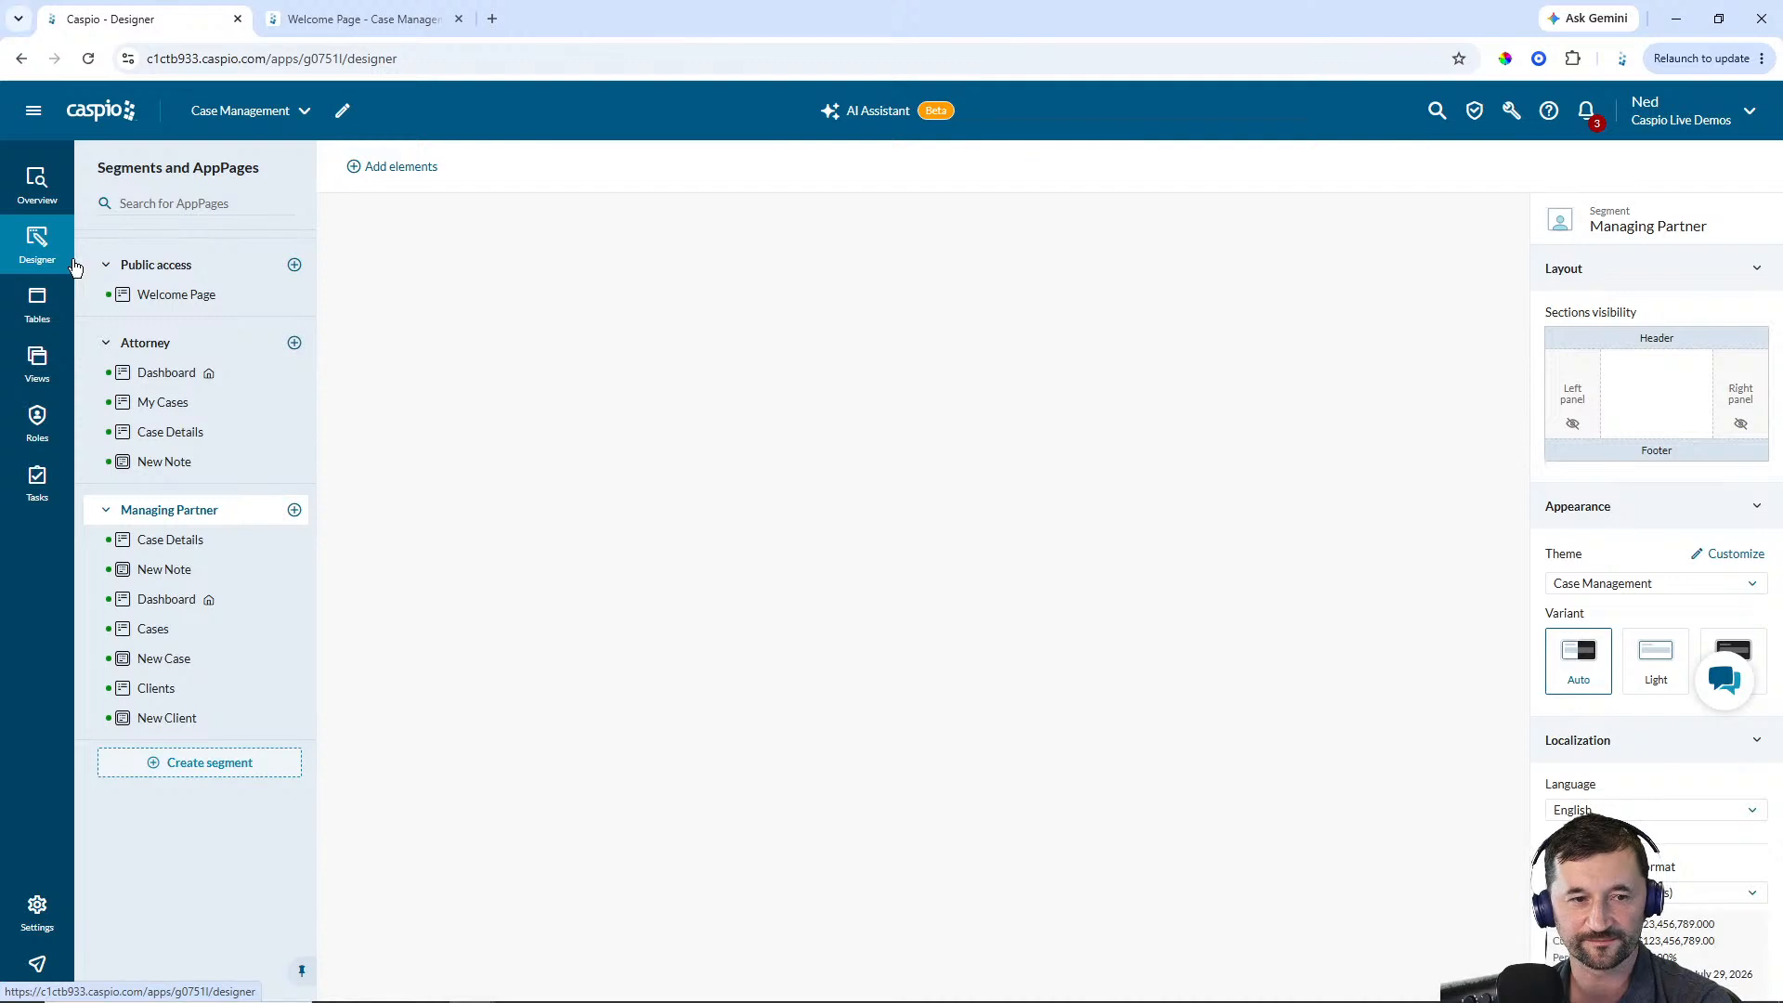
{"action": "left_click", "coordinate": [148, 294]}
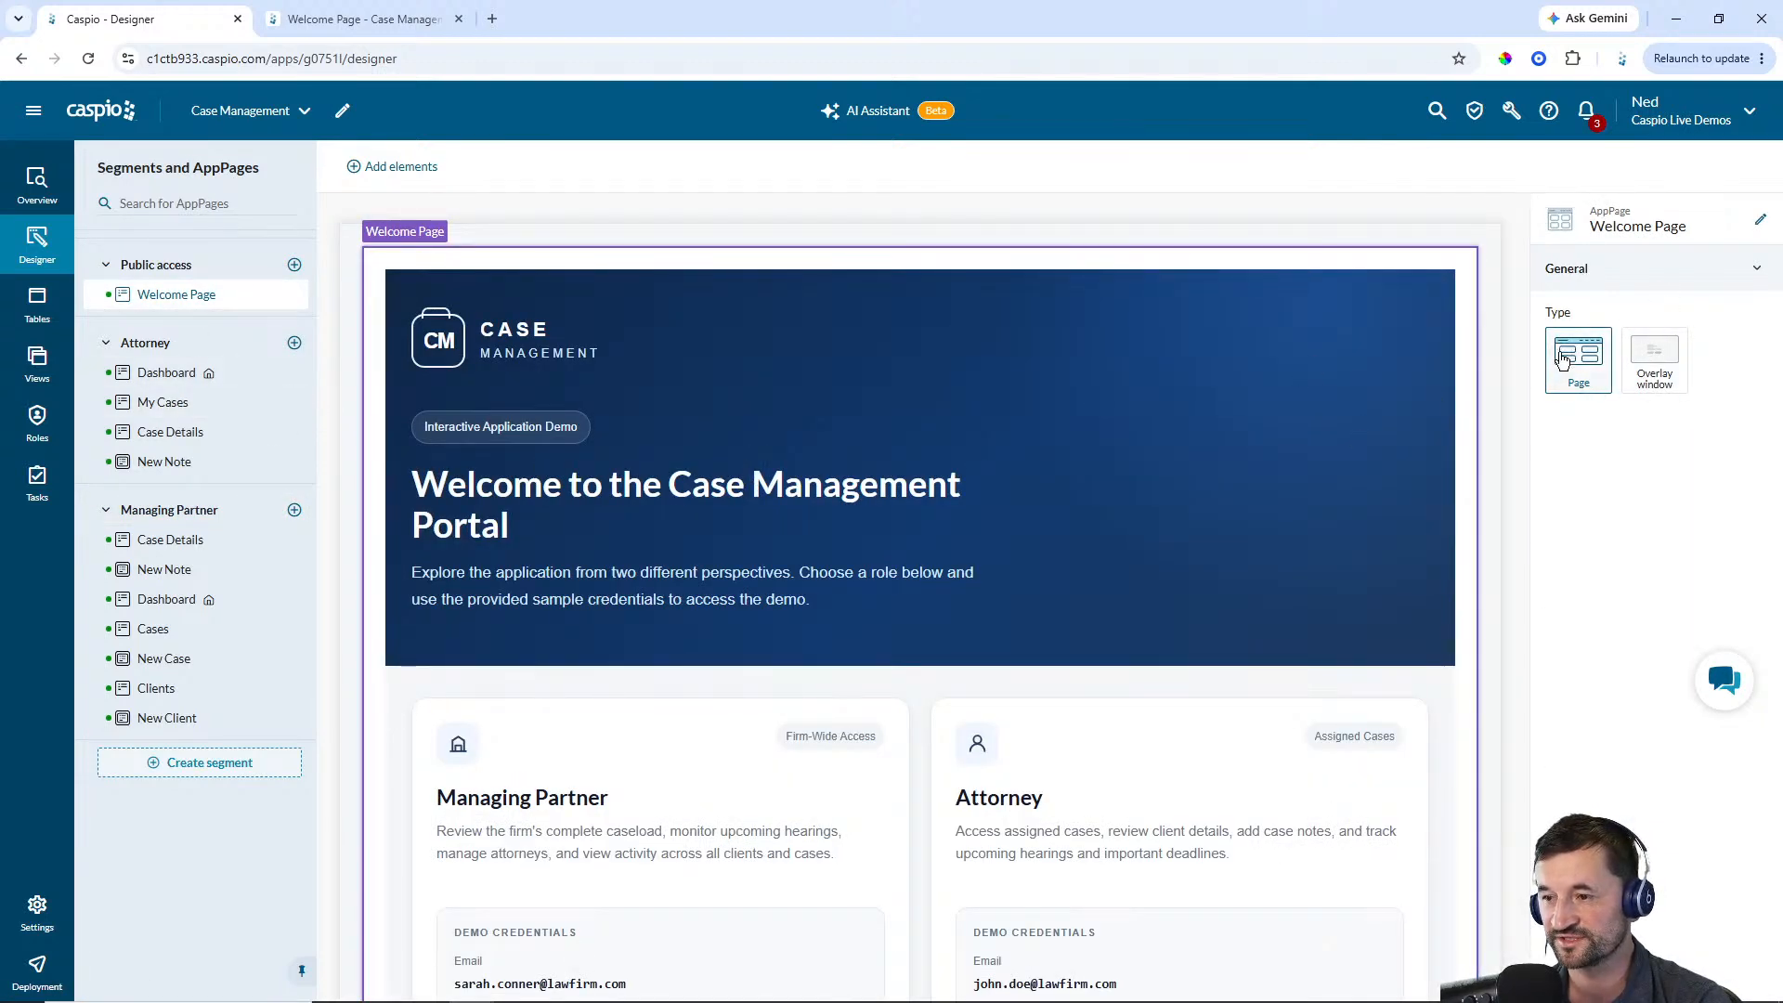
{"action": "left_click", "coordinate": [1229, 526]}
{"action": "left_click", "coordinate": [1602, 327]}
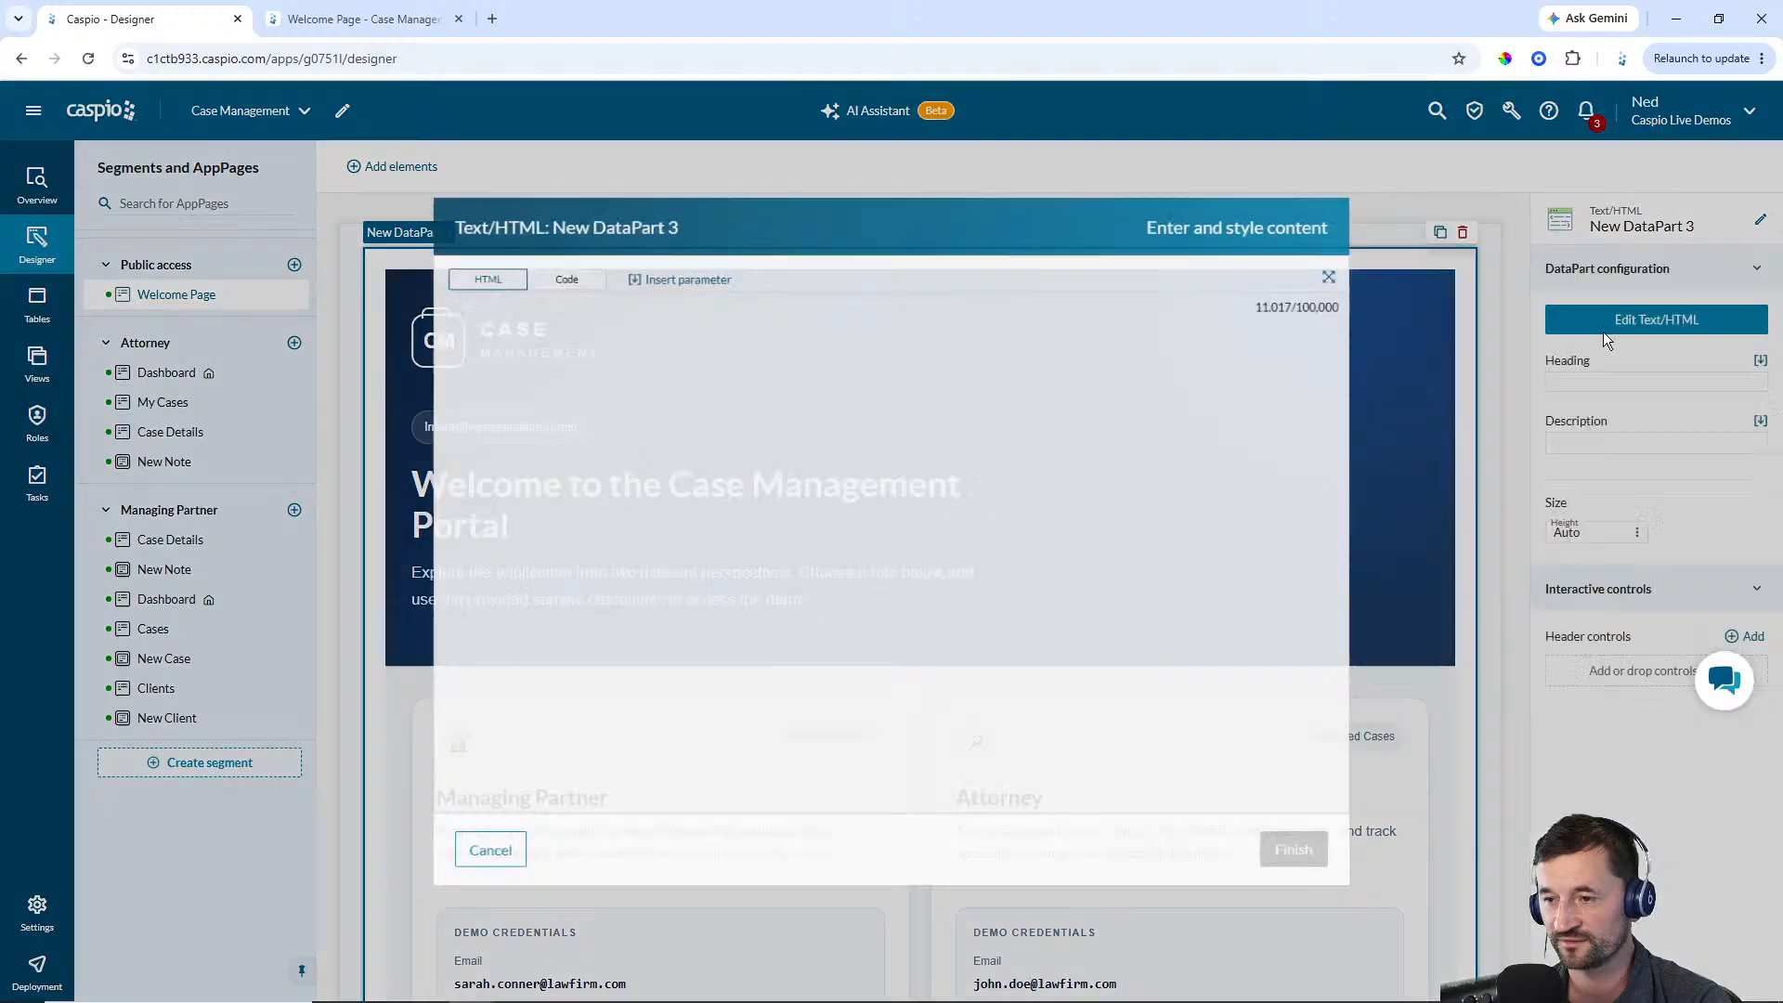
{"action": "left_click", "coordinate": [562, 270]}
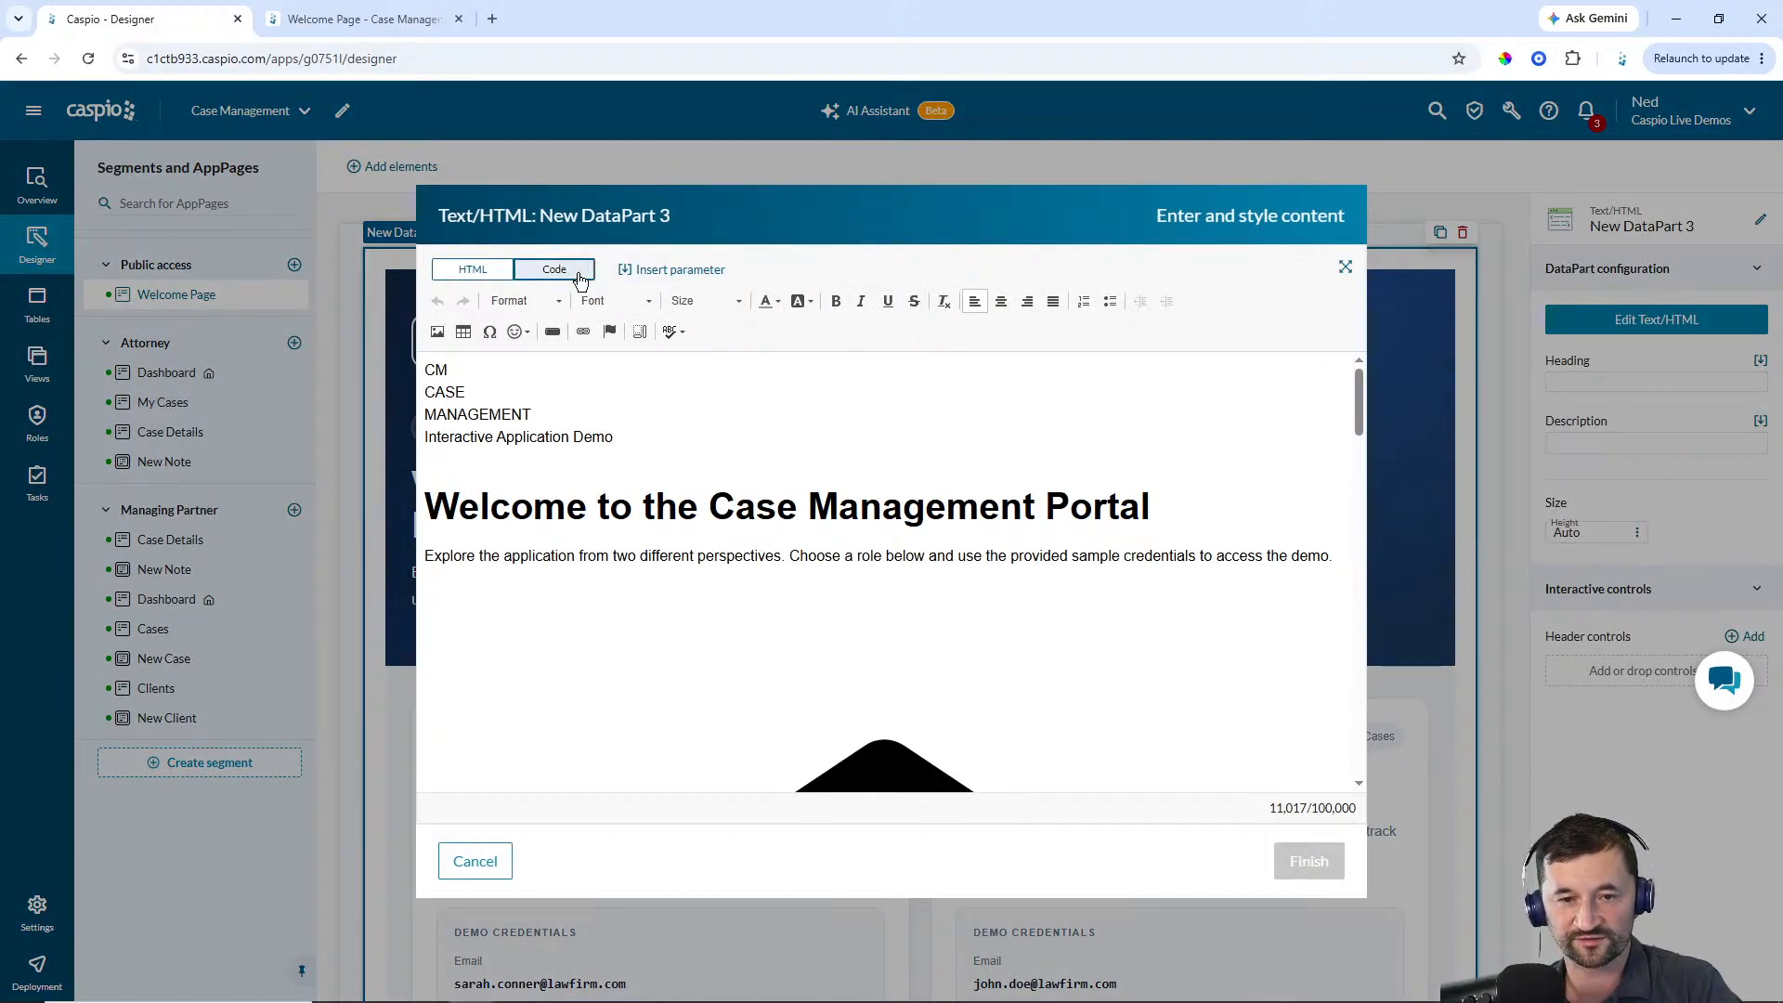
{"action": "key", "text": "ctrl+a"}
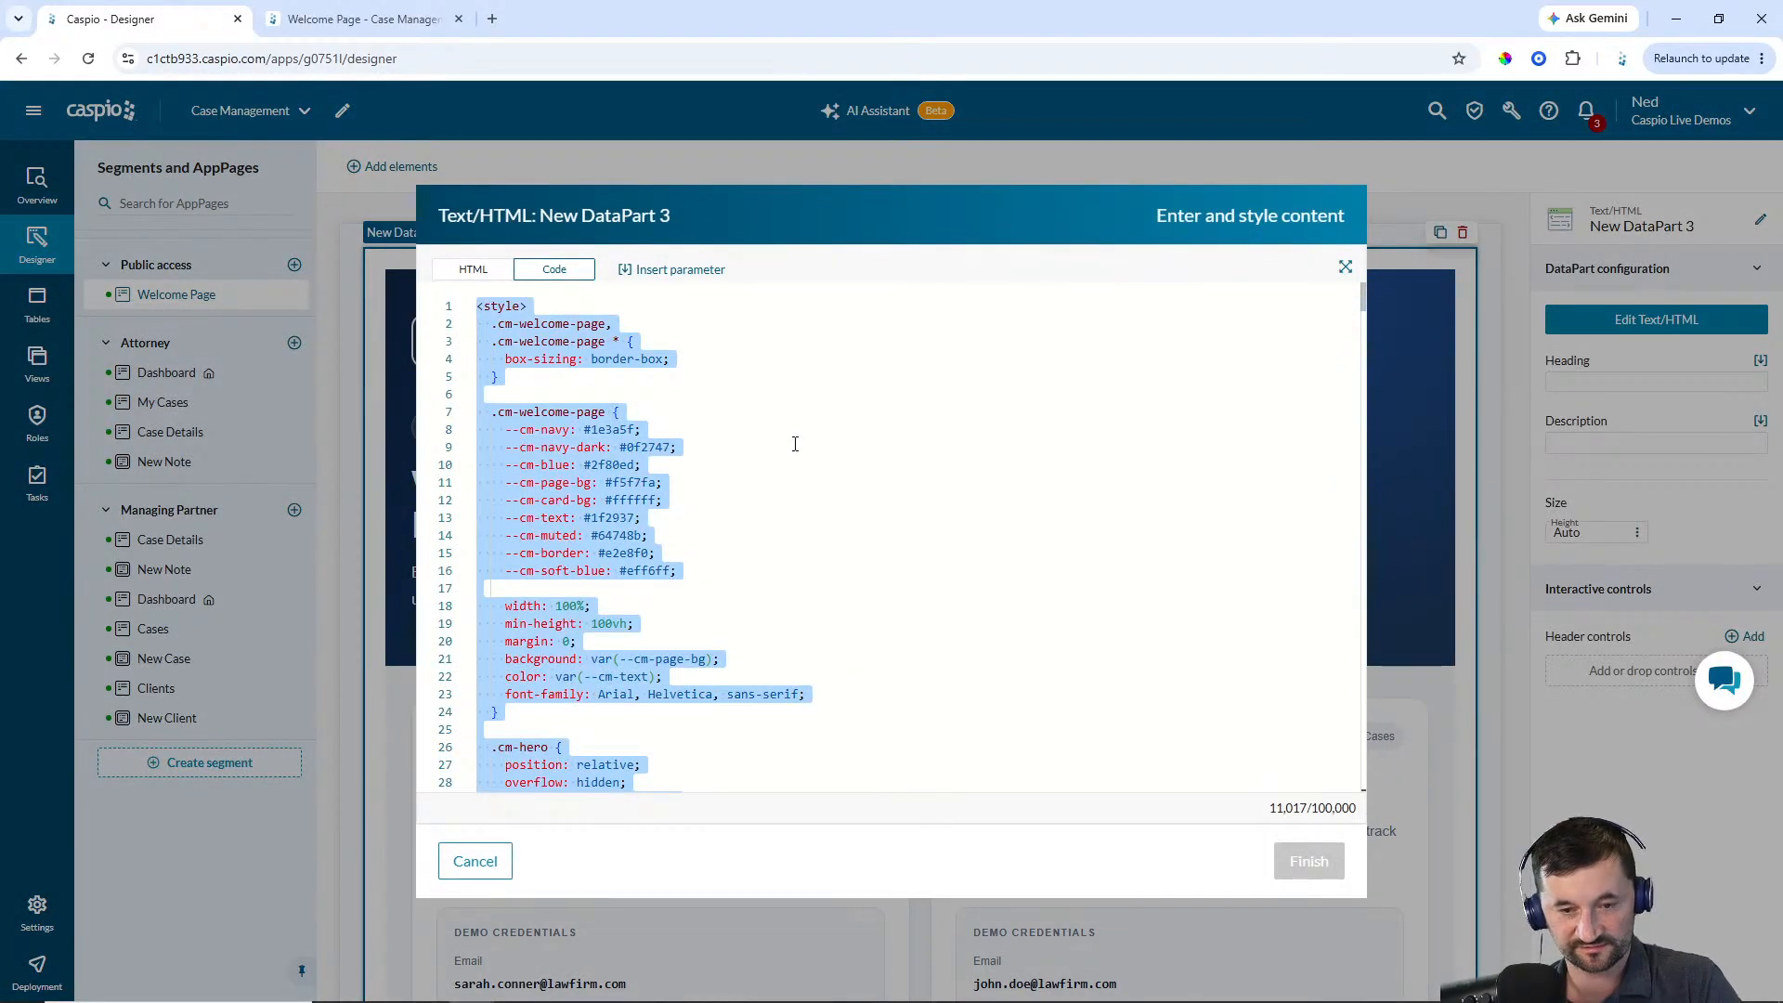
{"action": "left_click", "coordinate": [479, 864]}
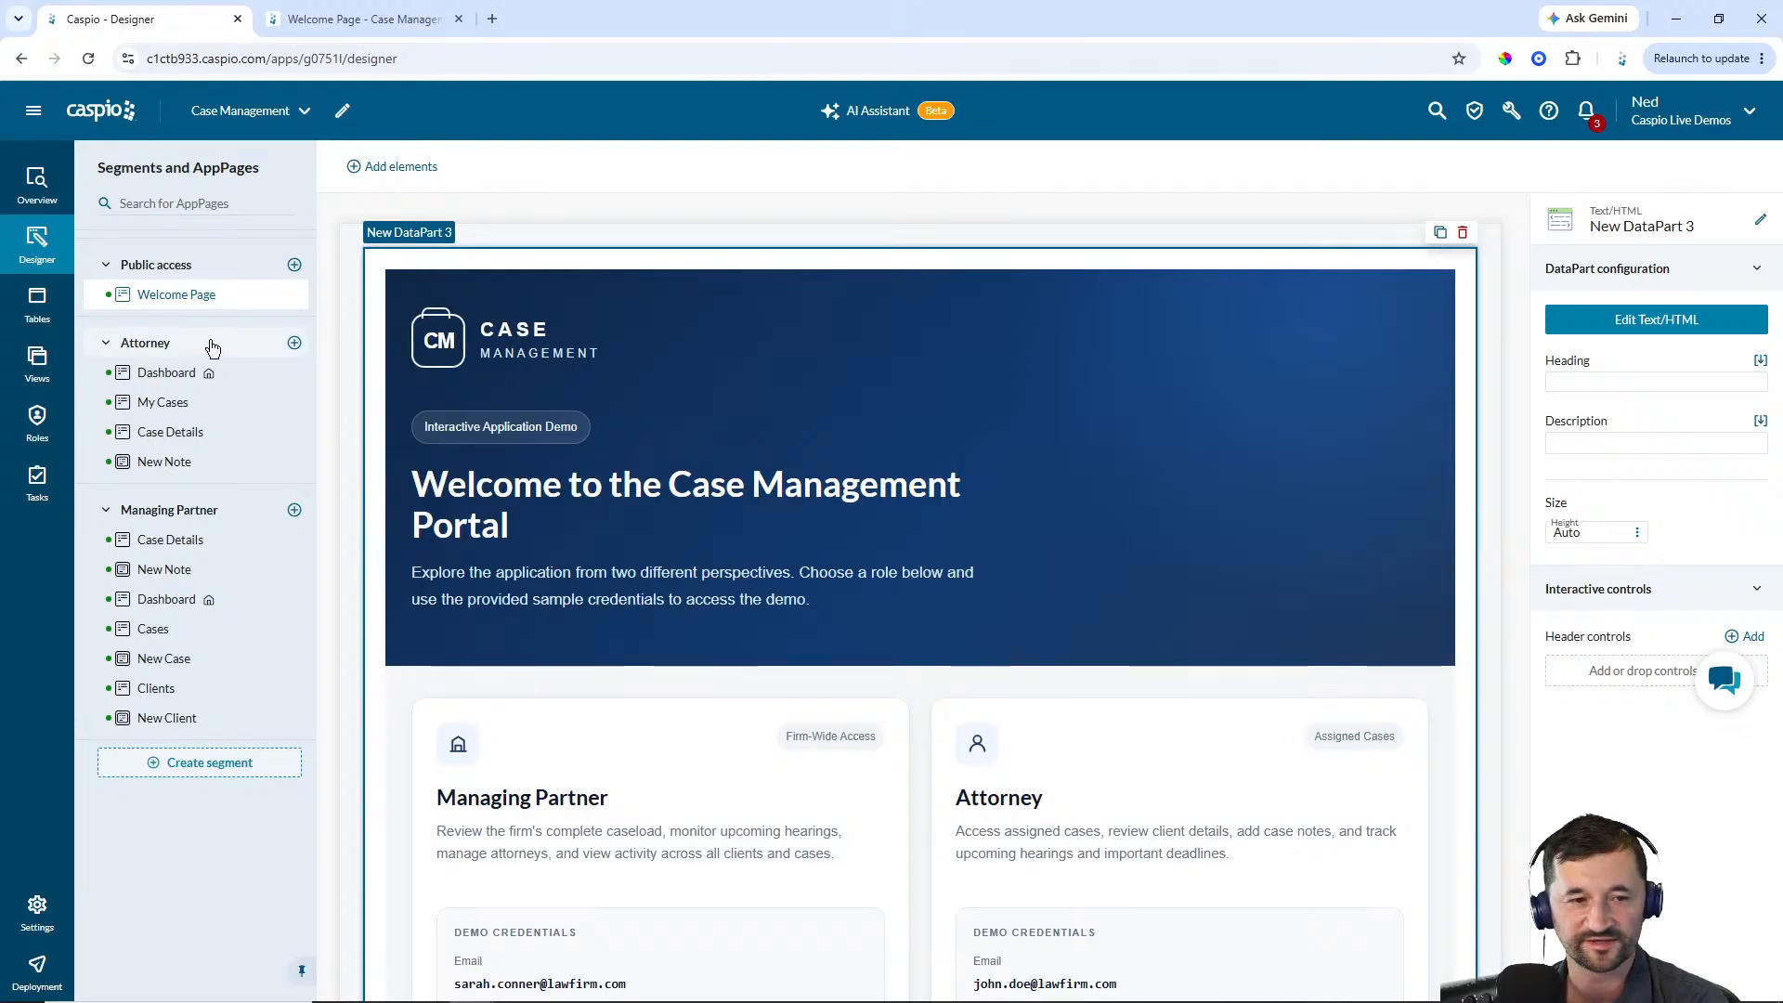
Add a Text/HTML DataPart to the Live Build app's Welcome page and paste the copied code into it
{"action": "left_click", "coordinate": [102, 112]}
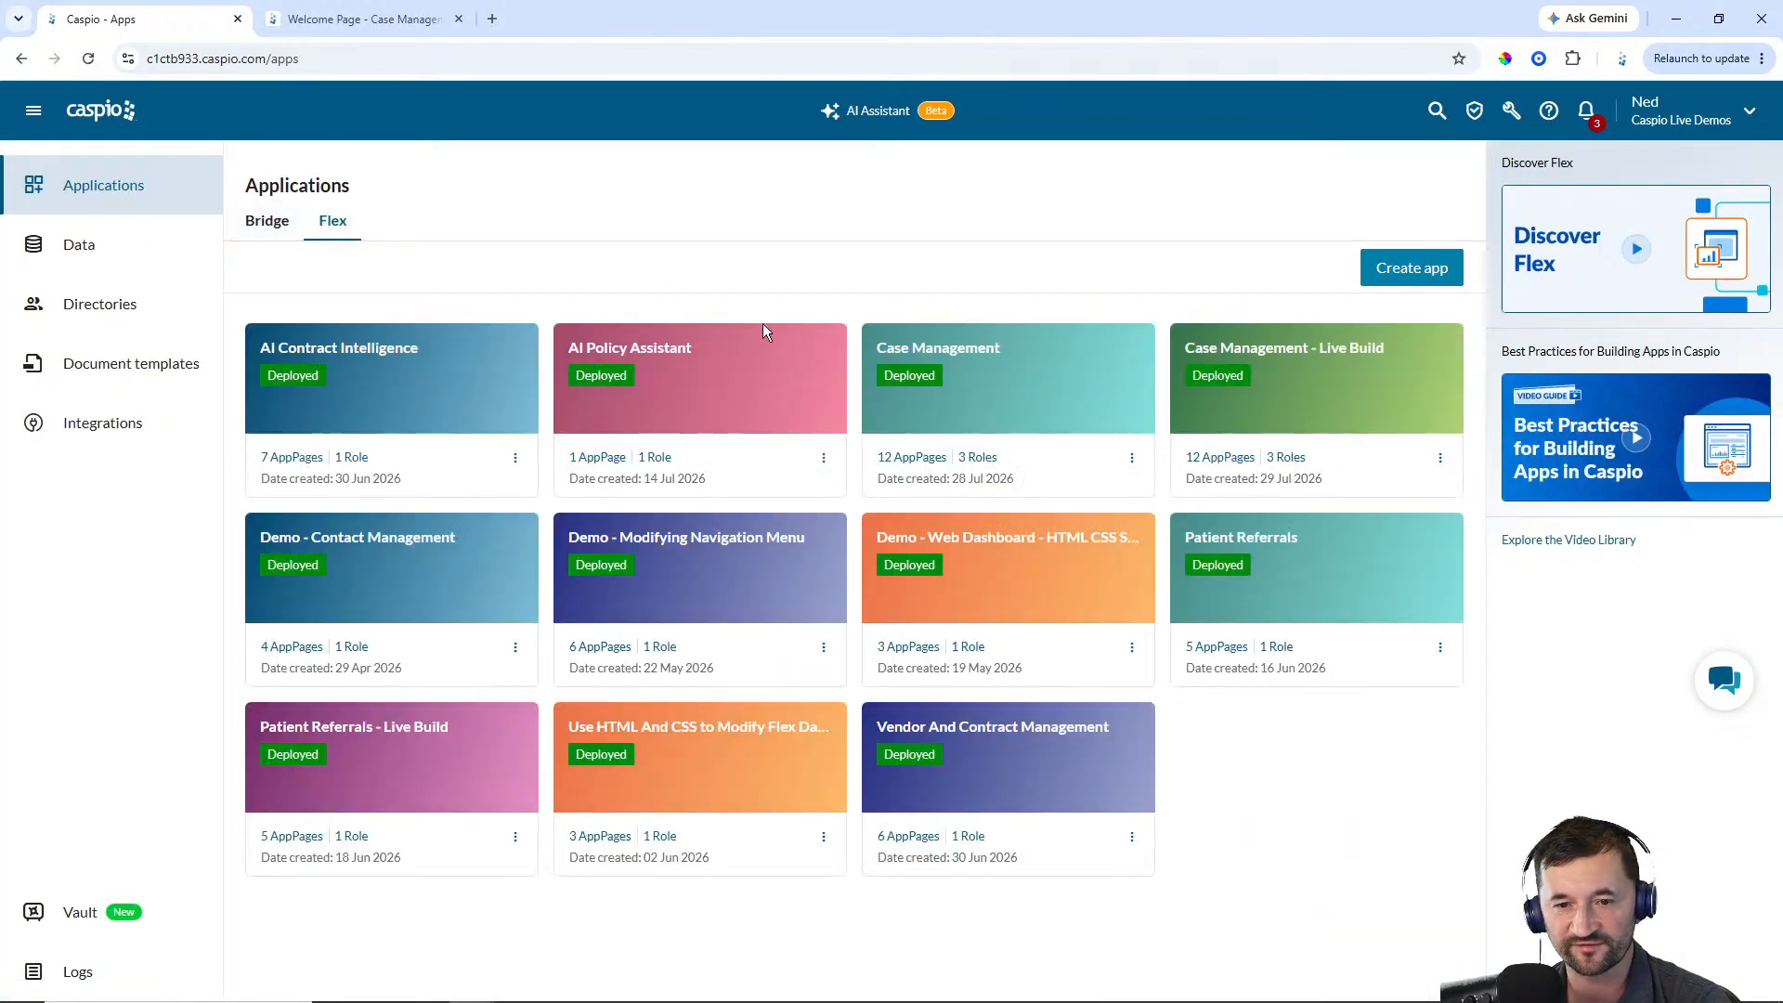
{"action": "left_click", "coordinate": [1300, 390]}
{"action": "left_click", "coordinate": [37, 243]}
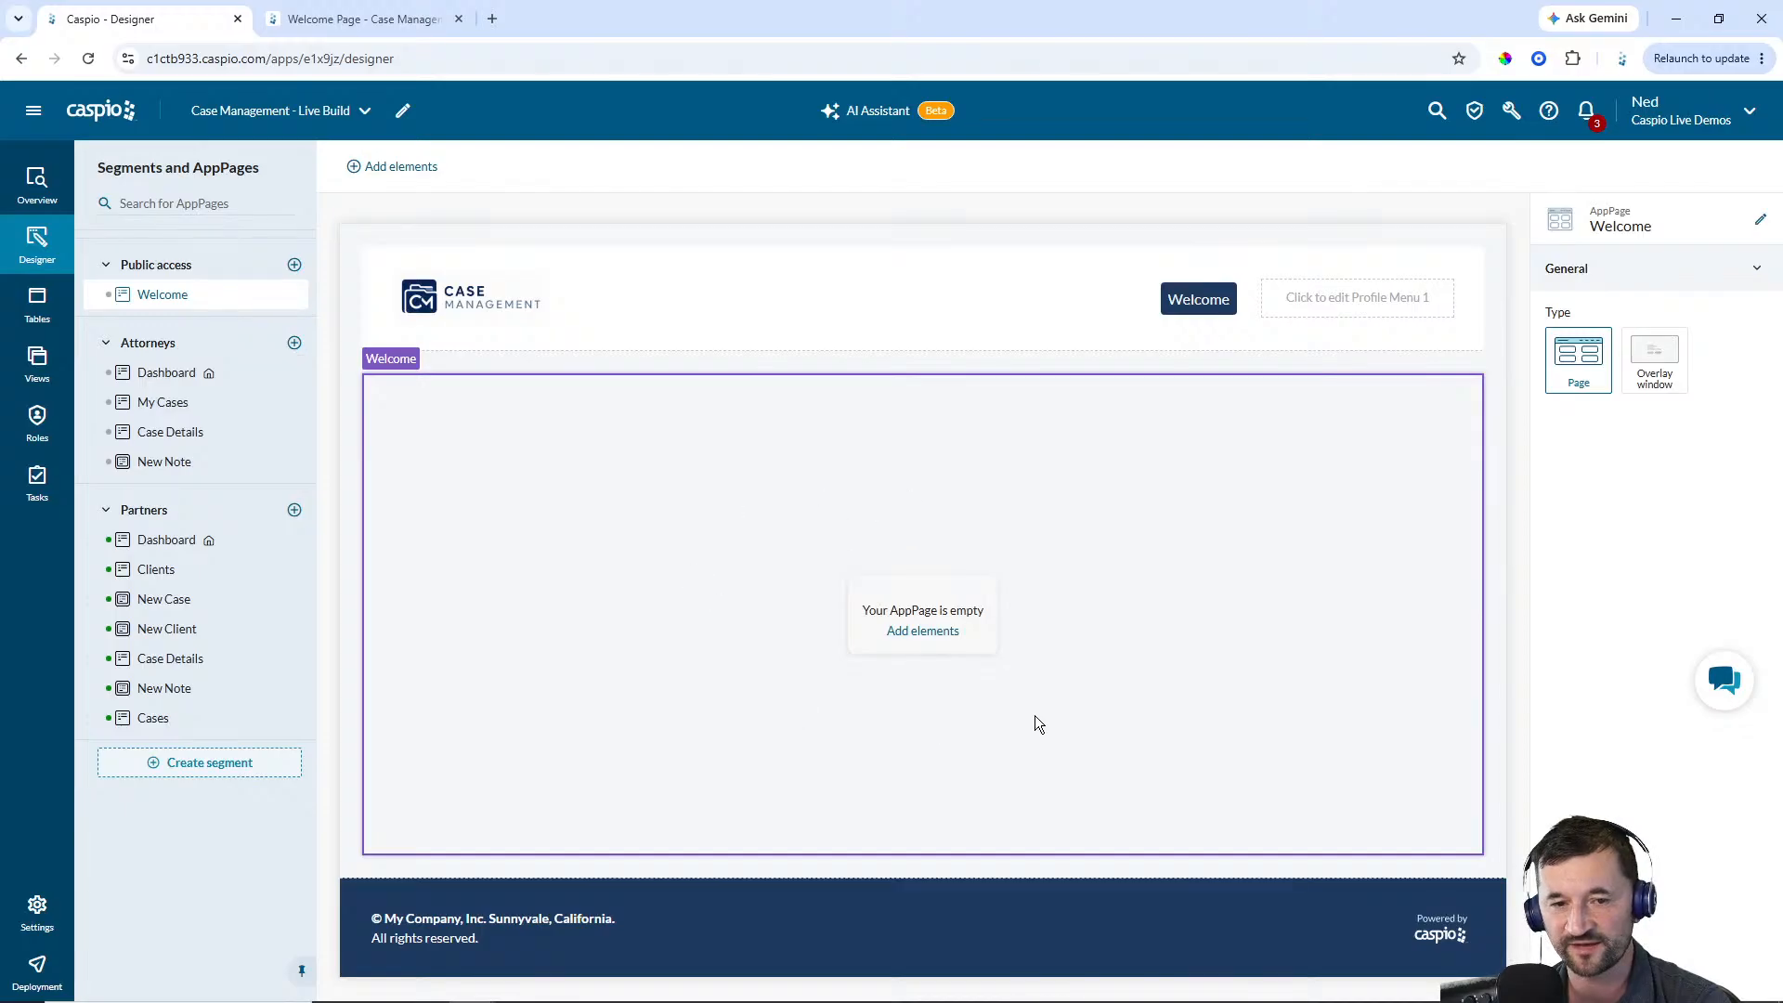
{"action": "left_click", "coordinate": [404, 169]}
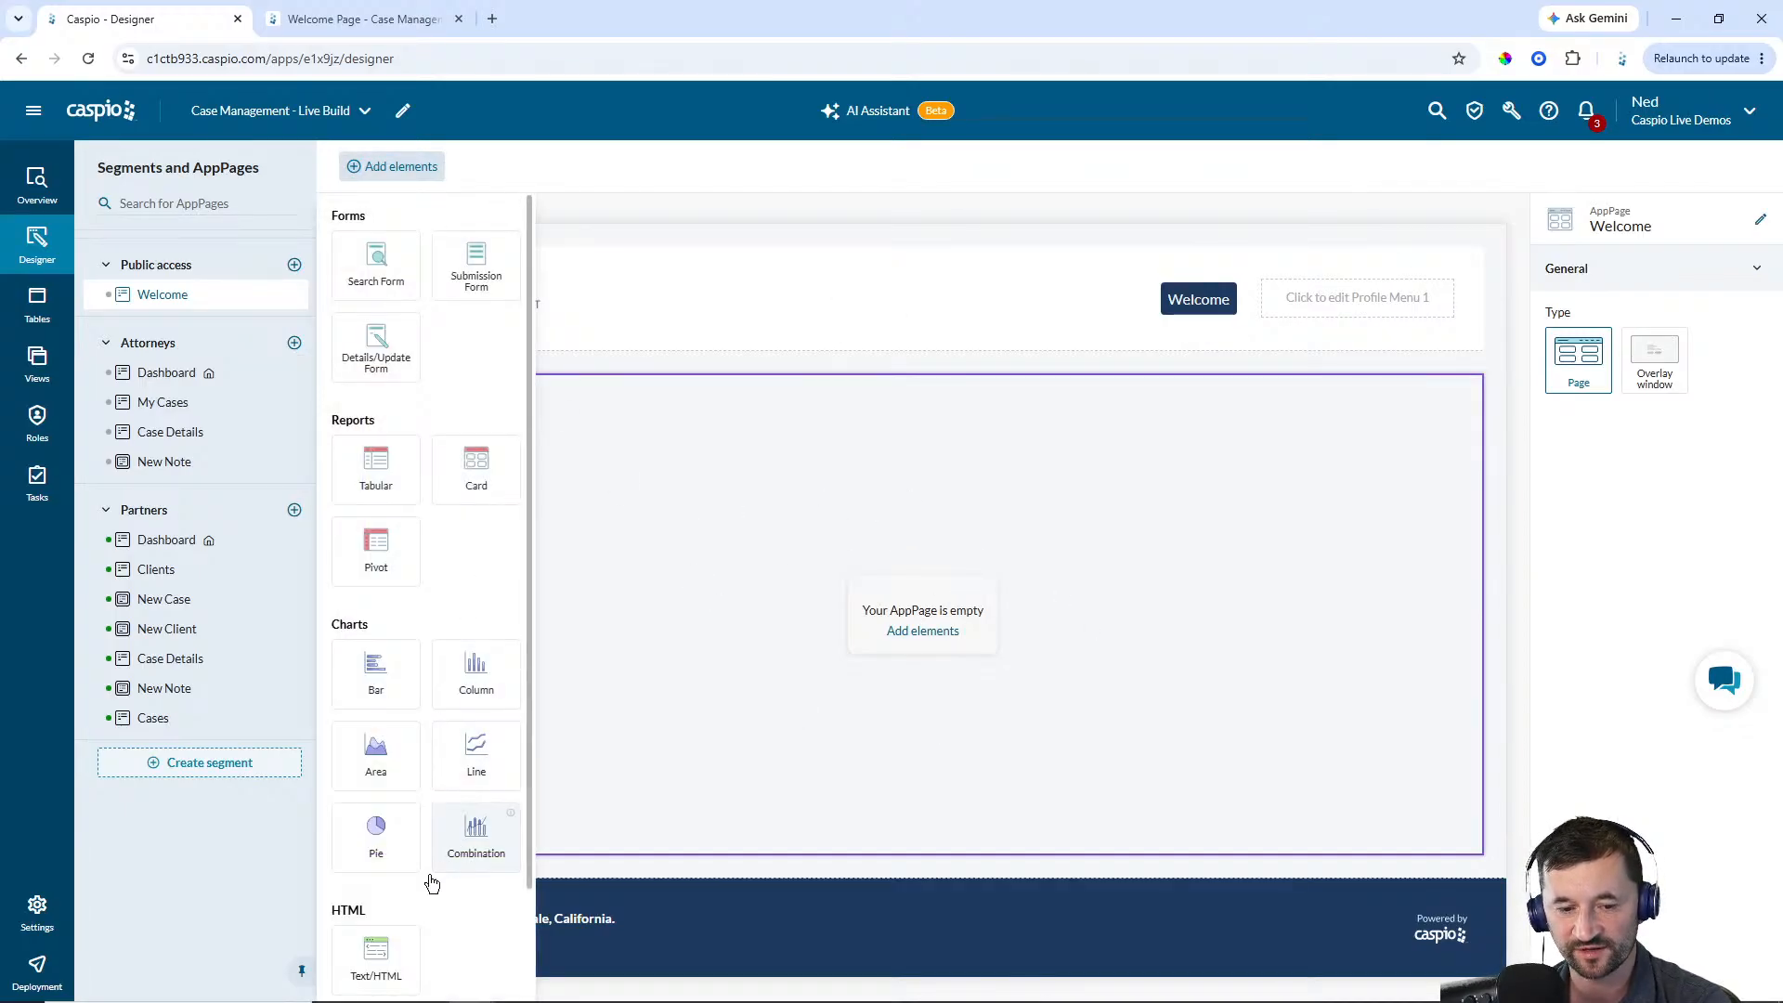
{"action": "left_click_drag", "start_coordinate": [376, 954], "coordinate": [820, 601]}
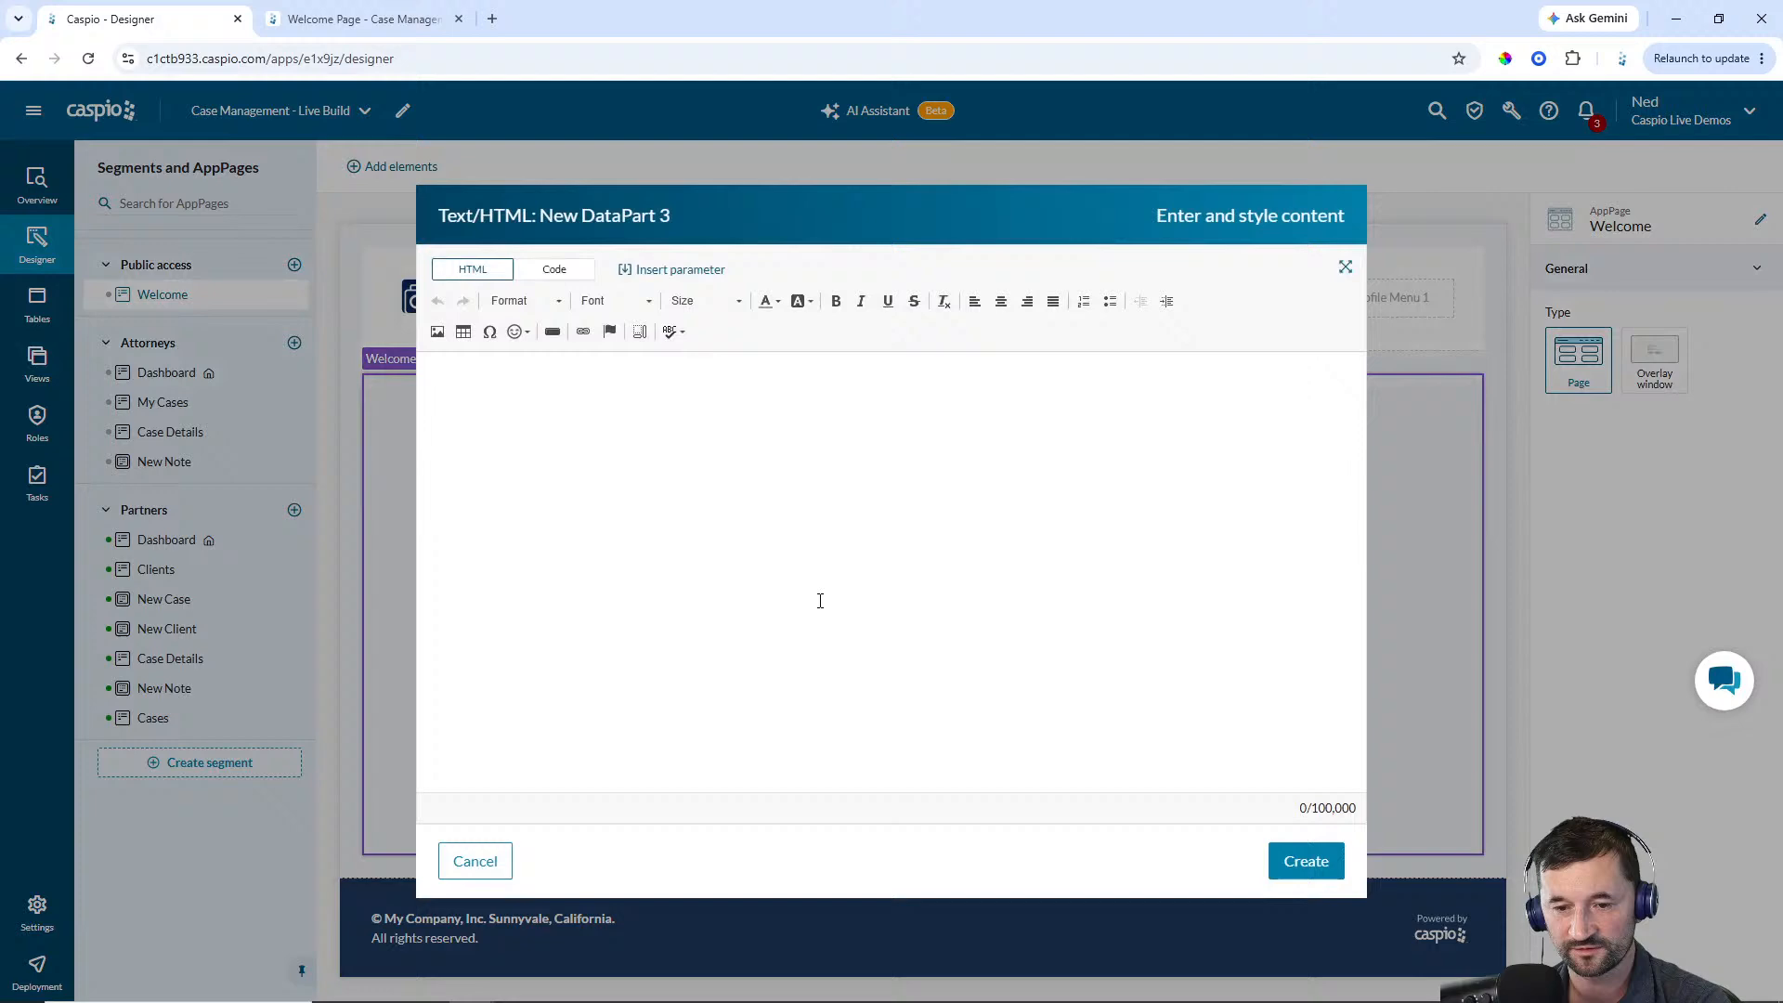
{"action": "left_click", "coordinate": [550, 272]}
{"action": "key", "text": "ctrl+v"}
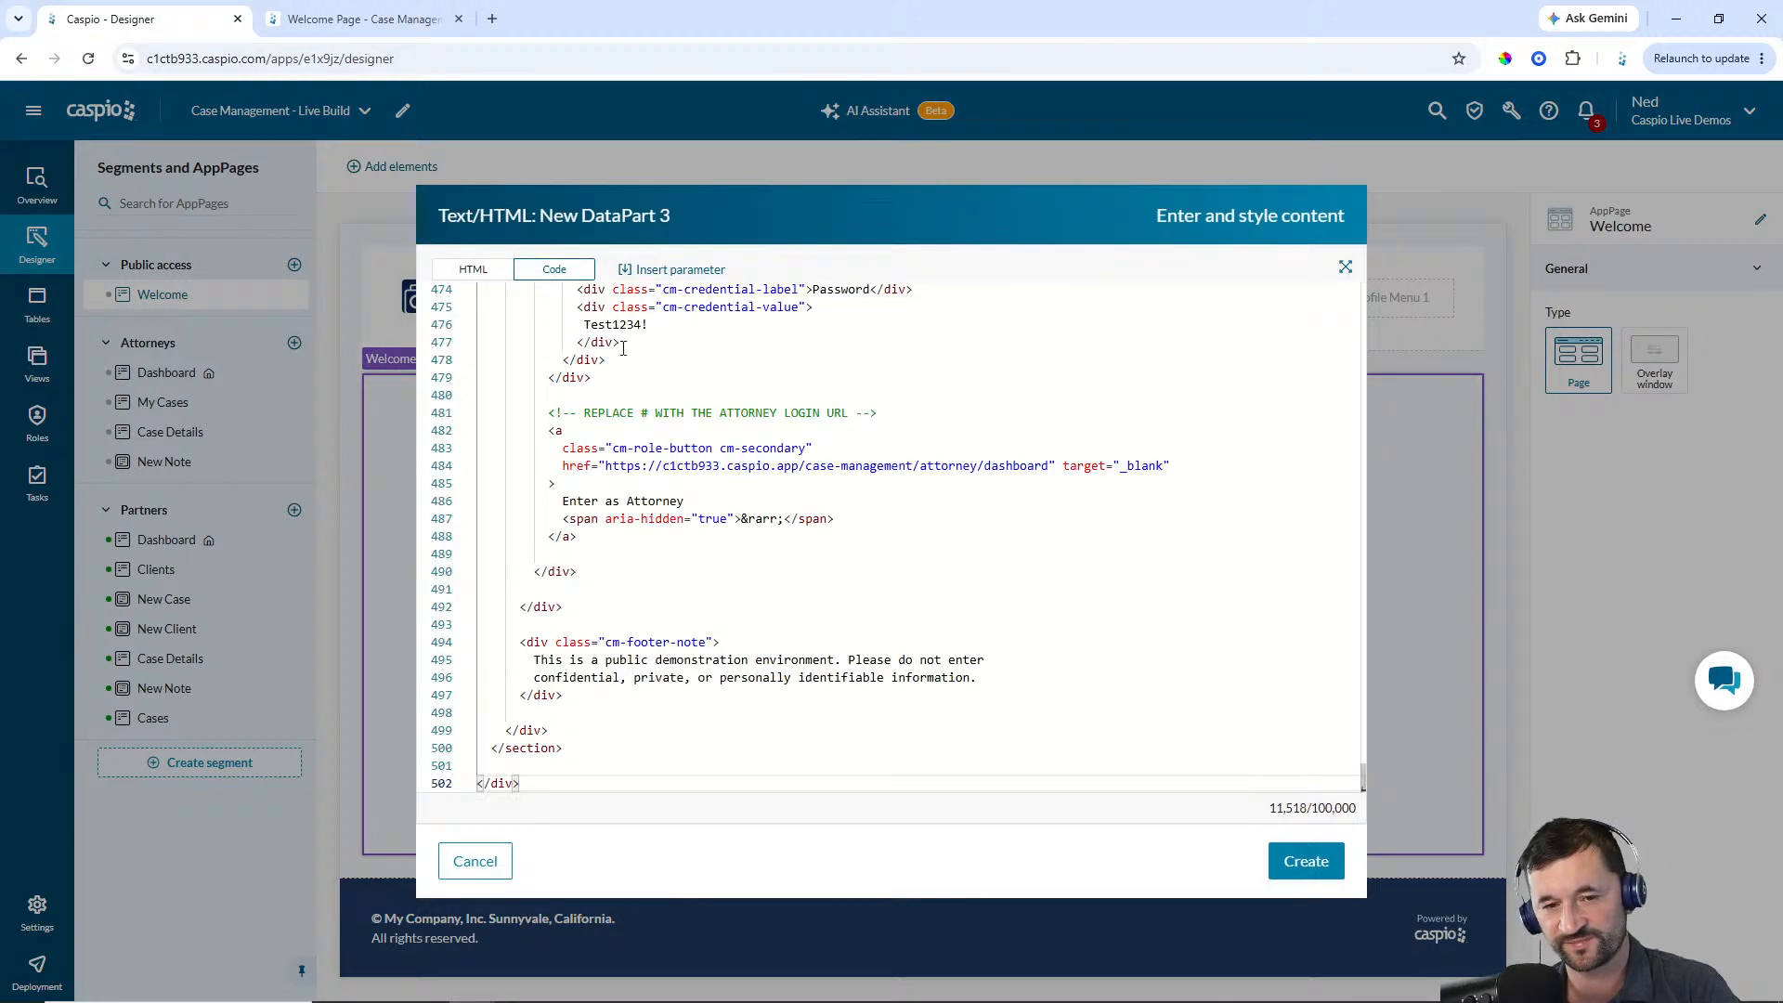
{"action": "scroll", "coordinate": [985, 525], "scroll_direction": "up", "scroll_amount": 12}
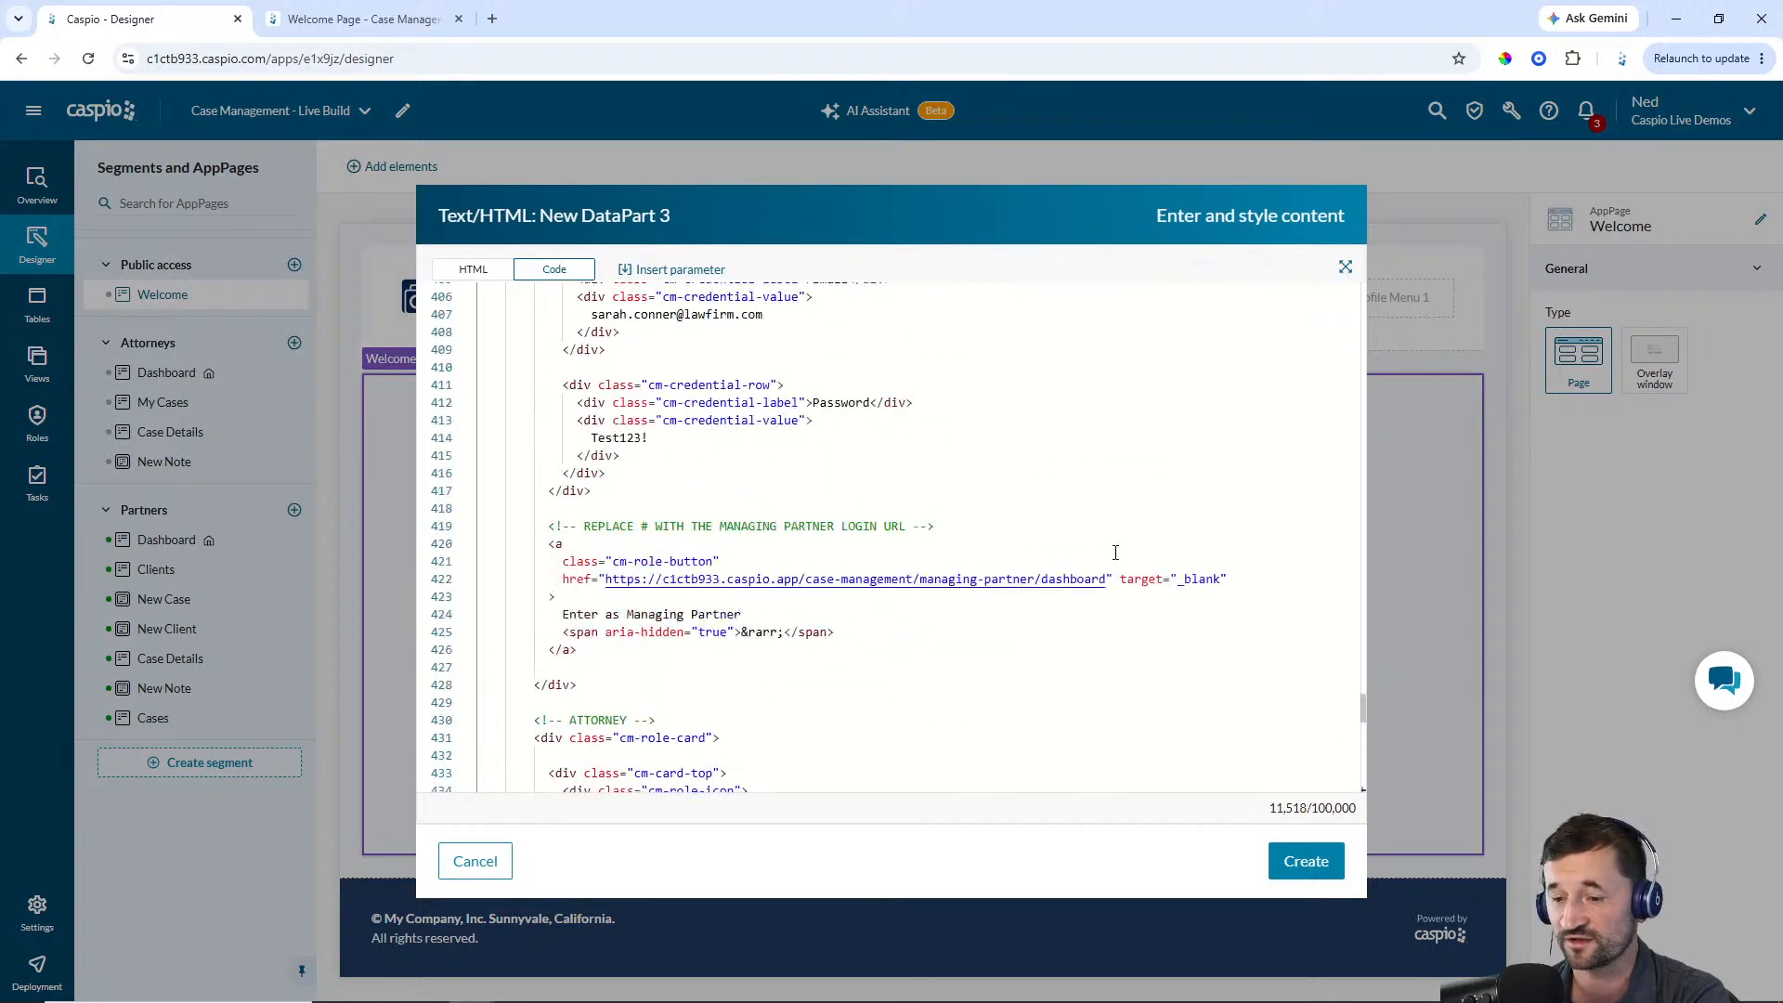
{"action": "scroll", "coordinate": [1115, 553], "scroll_direction": "up", "scroll_amount": 20}
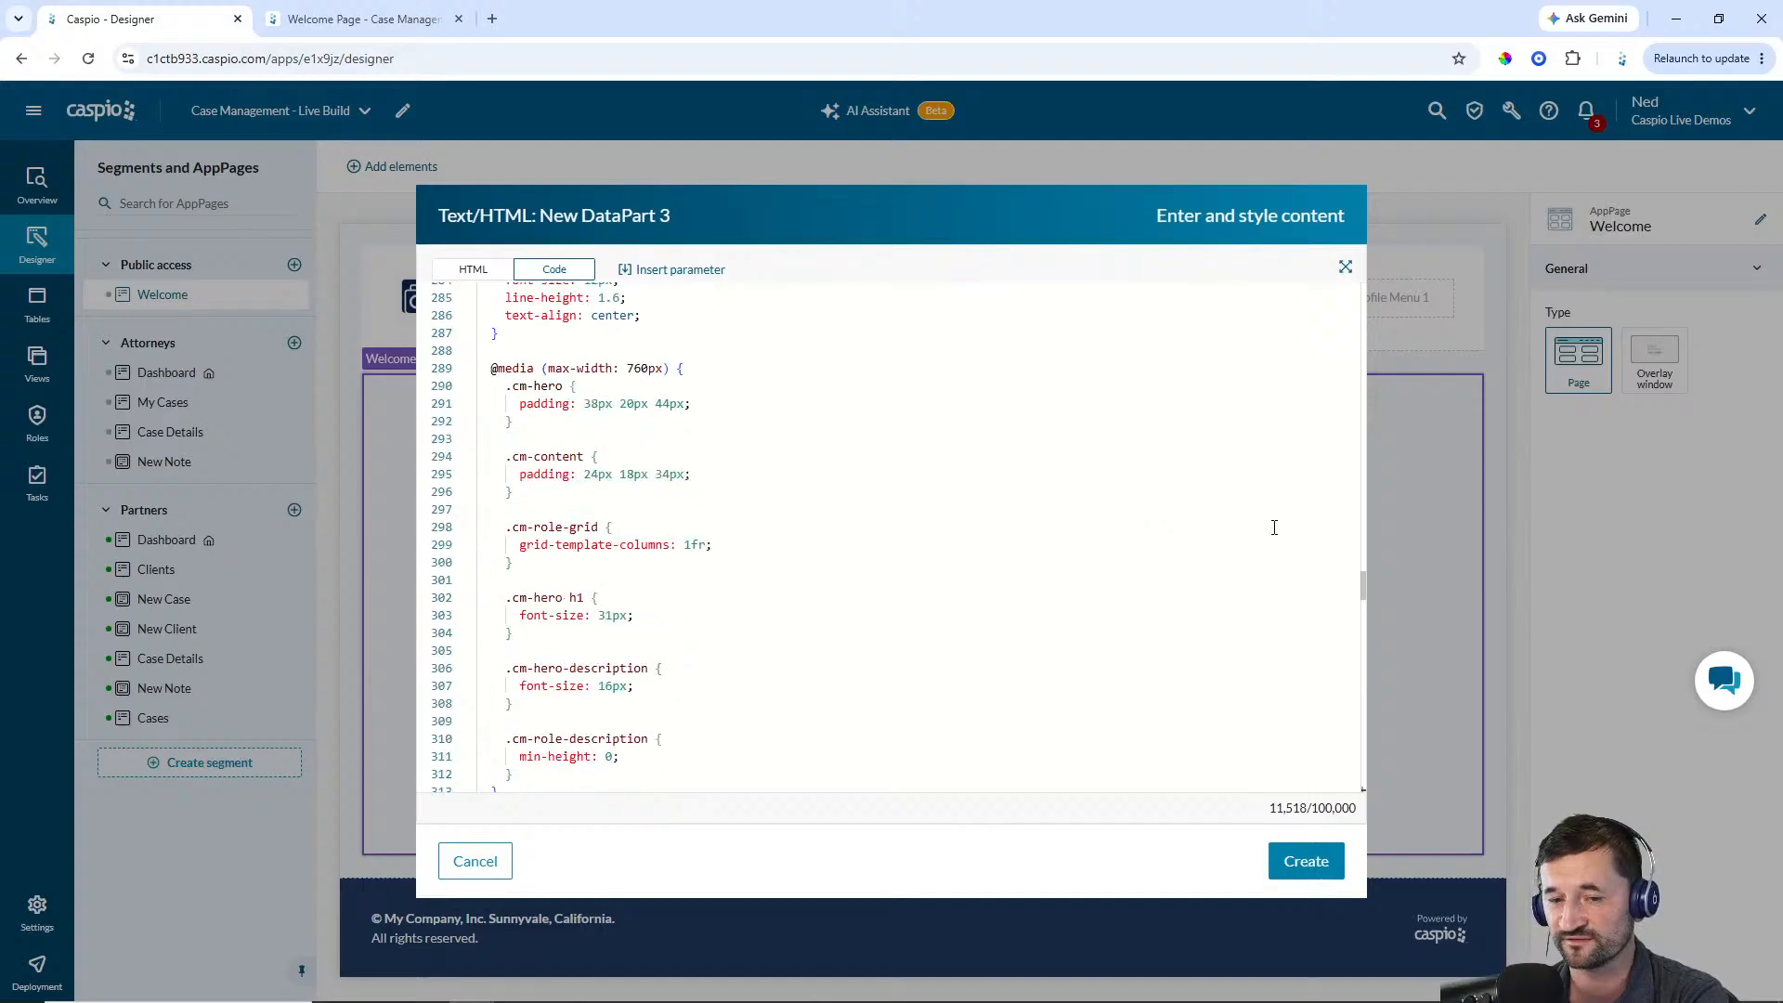
{"action": "left_click_drag", "start_coordinate": [1368, 592], "coordinate": [1362, 297]}
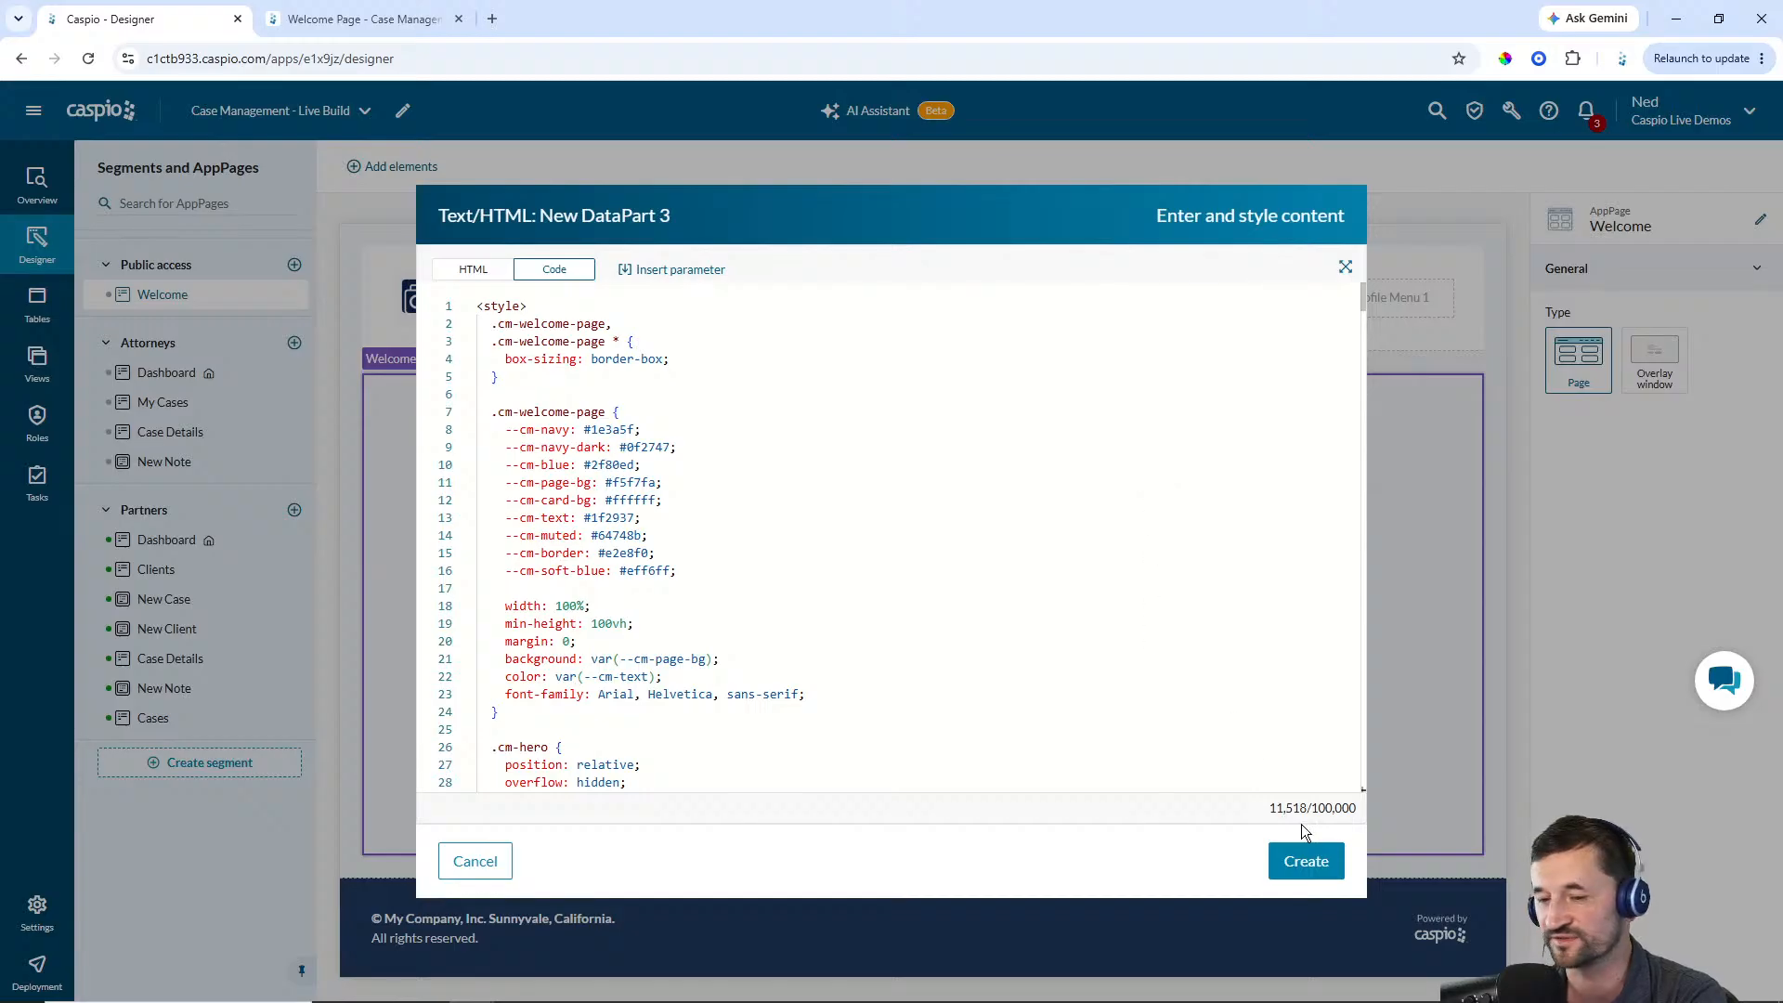
{"action": "left_click", "coordinate": [1307, 861]}
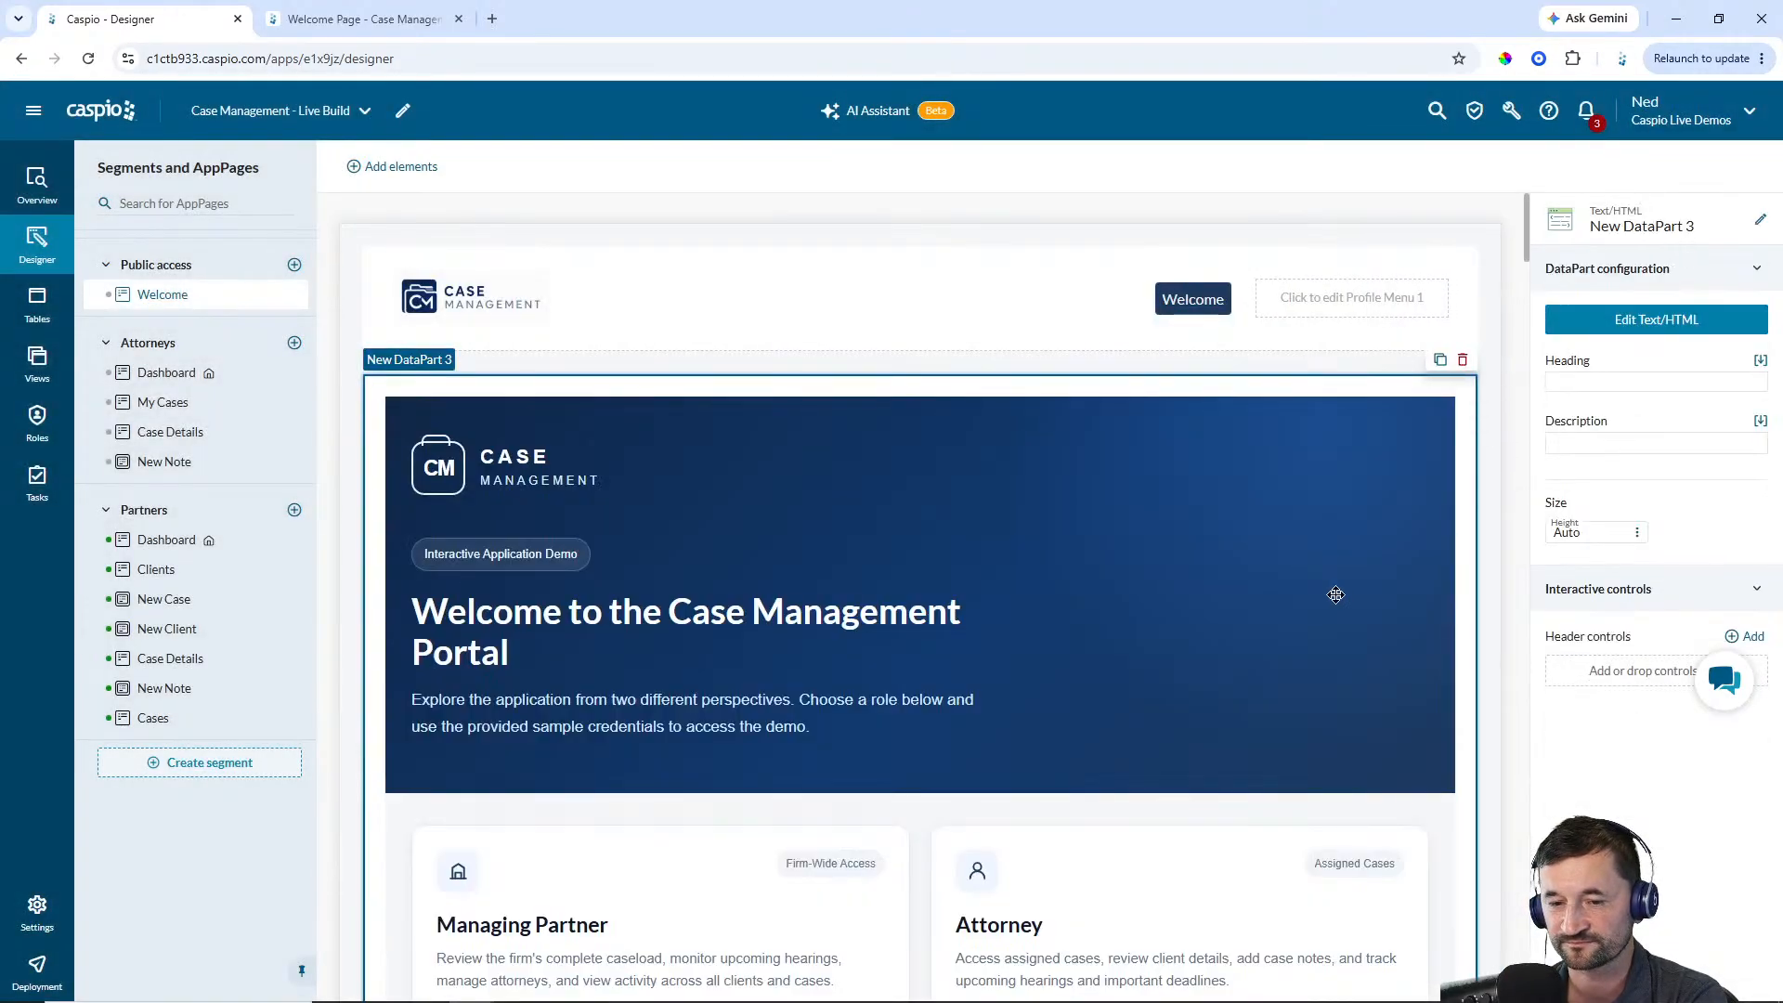
Hide the header section for the Public access segment
{"action": "scroll", "coordinate": [1207, 618], "scroll_direction": "down", "scroll_amount": 7}
{"action": "scroll", "coordinate": [1167, 618], "scroll_direction": "up", "scroll_amount": 7}
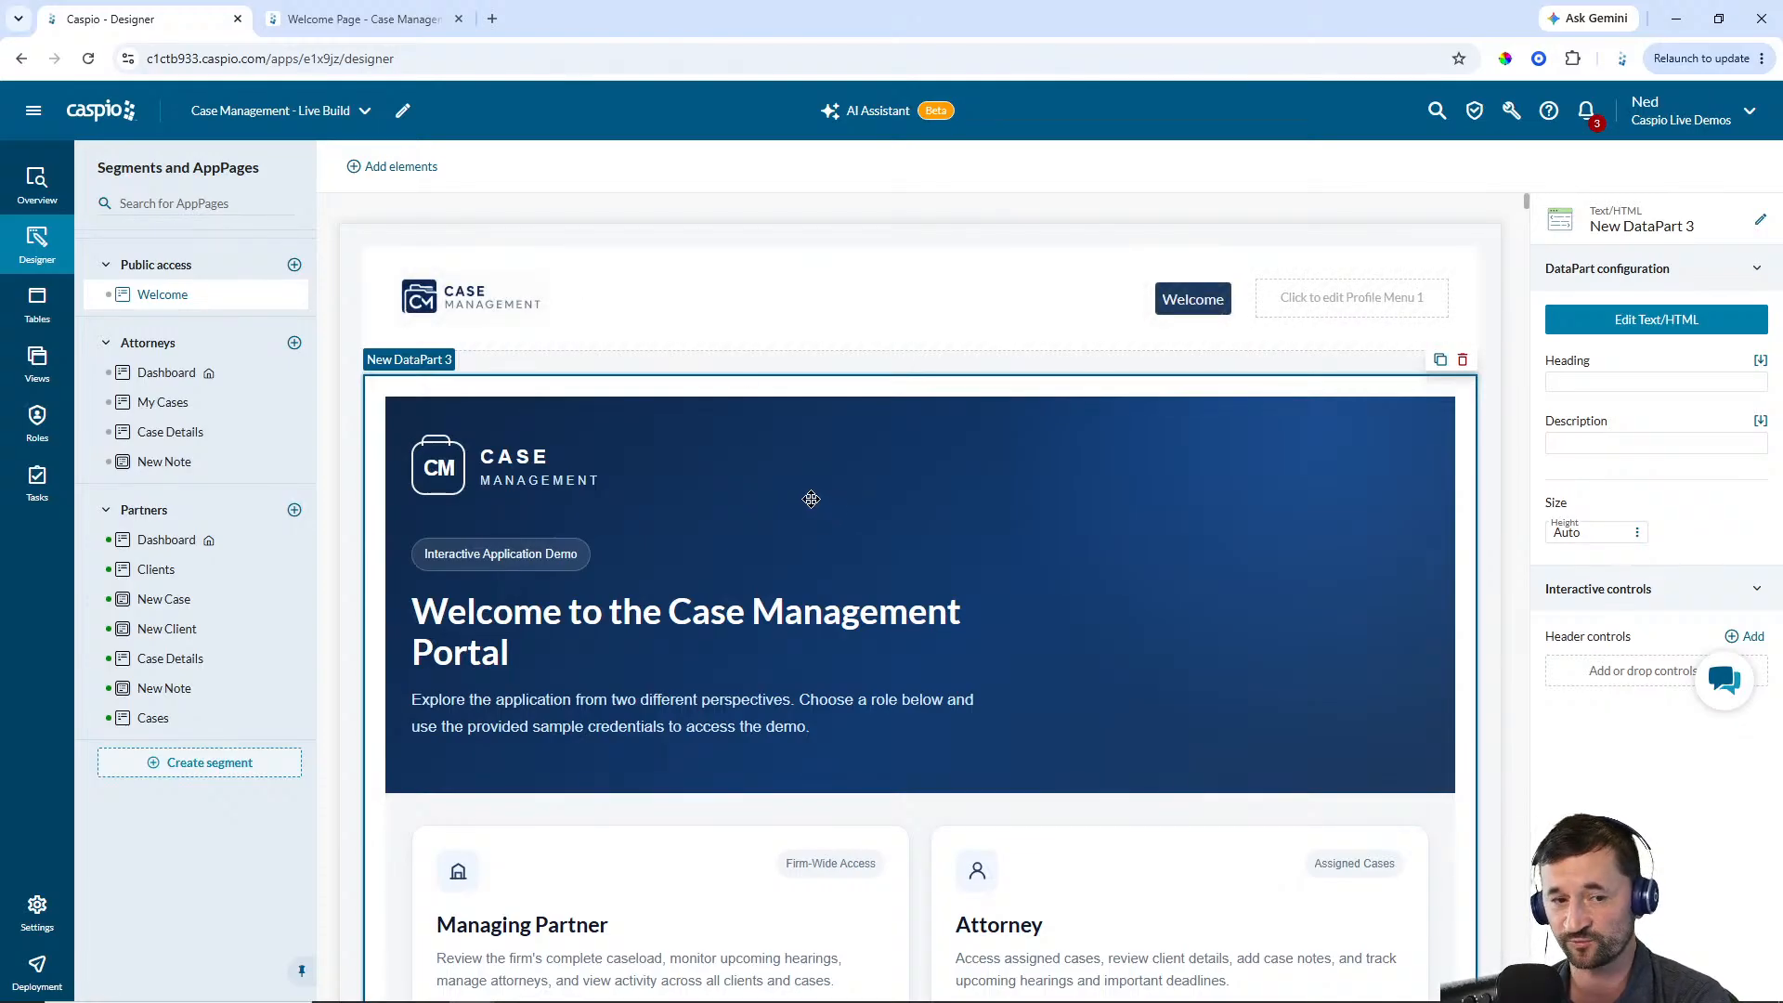
{"action": "left_click", "coordinate": [181, 269]}
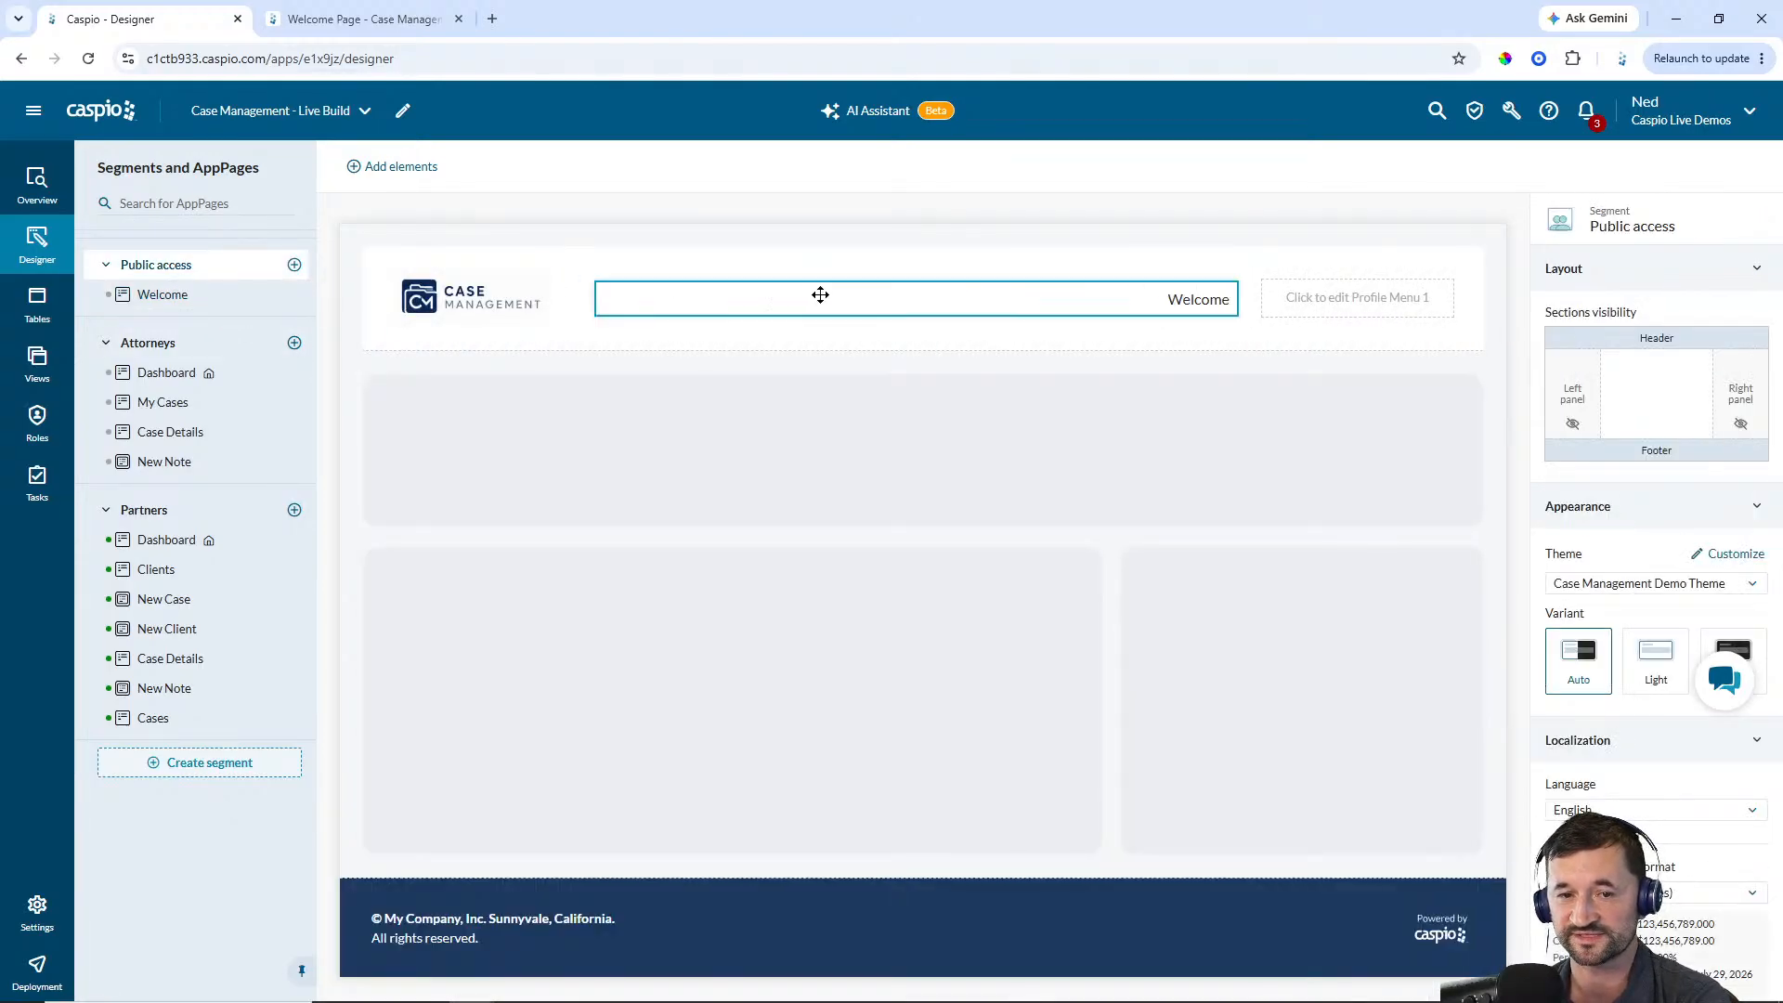
{"action": "left_click", "coordinate": [1690, 340]}
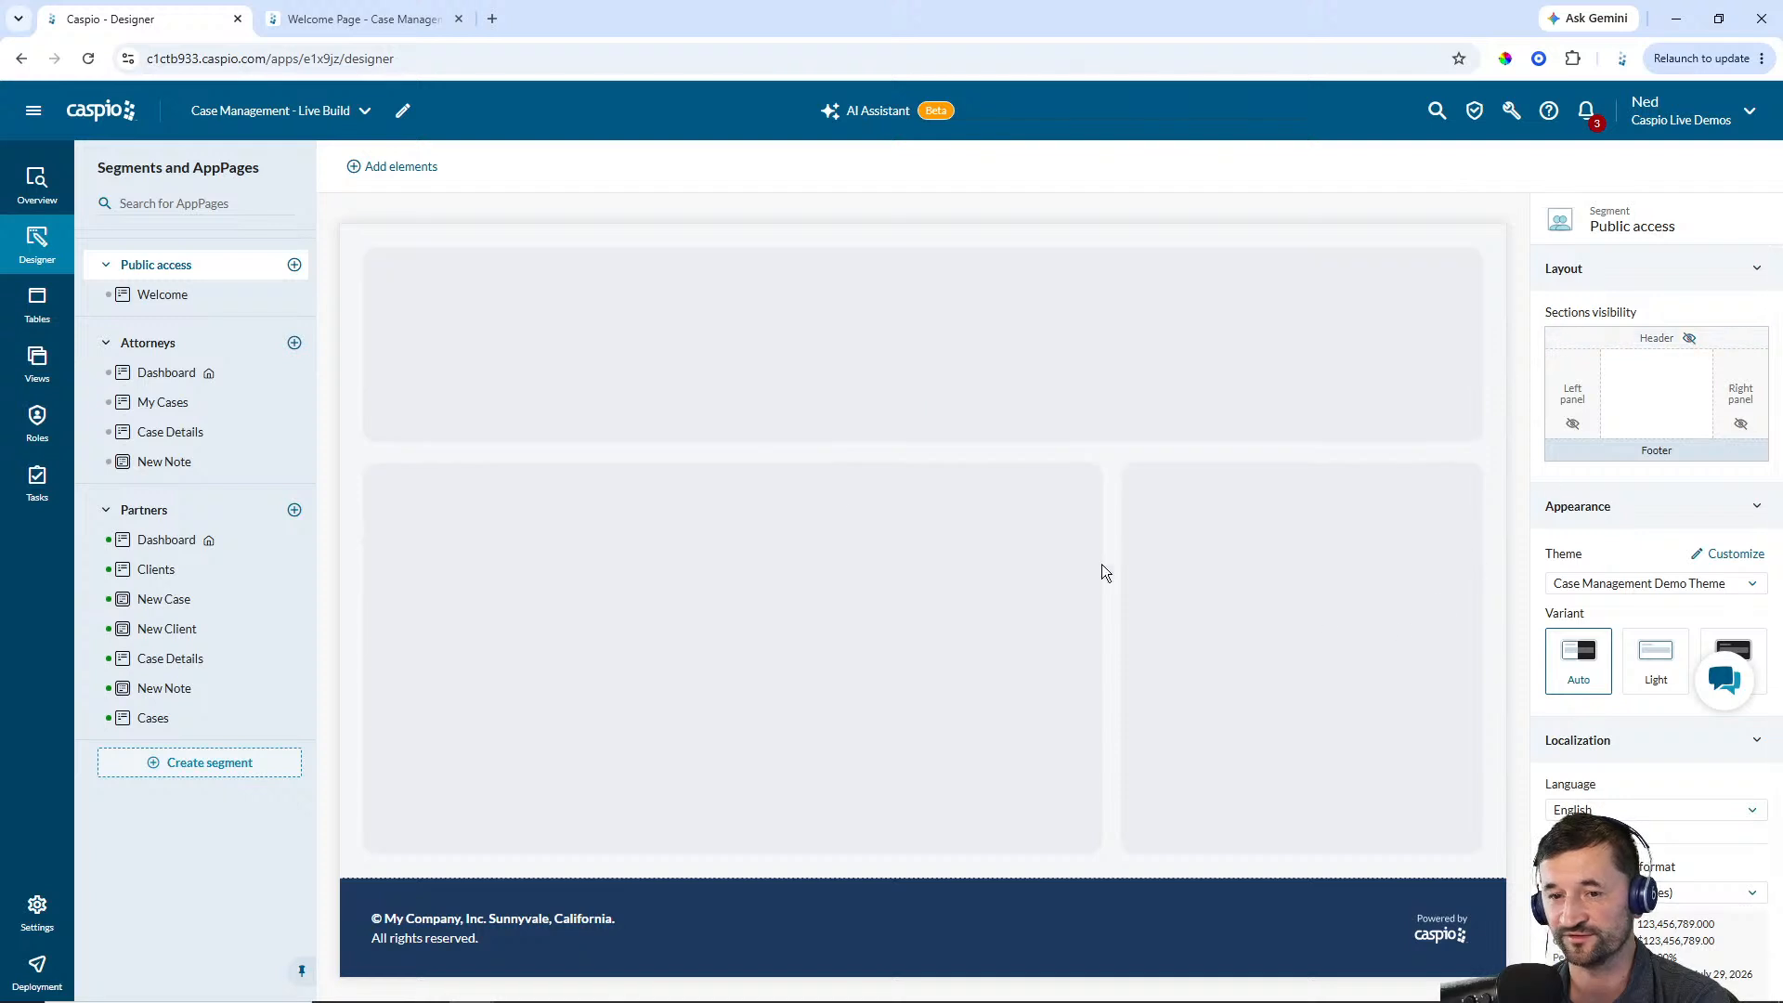
Deploy all AppPages of the Attorneys segment and the public Welcome page
{"action": "left_click", "coordinate": [181, 295]}
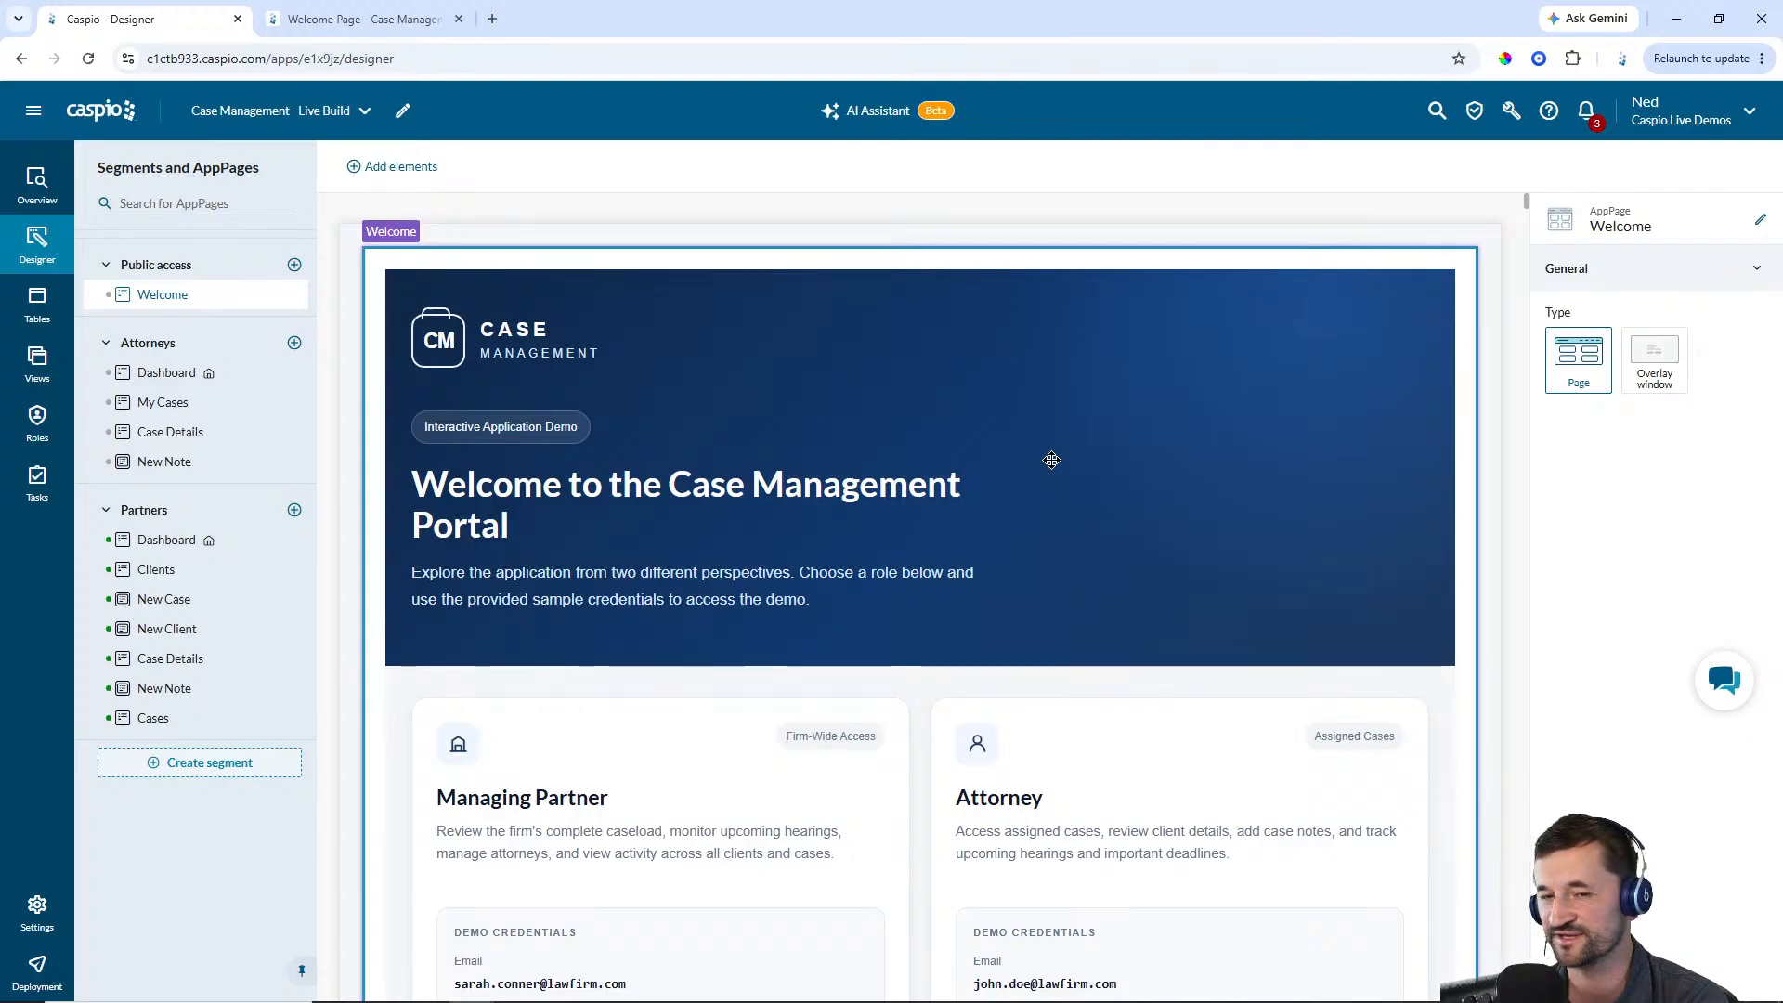
{"action": "scroll", "coordinate": [1098, 441], "scroll_direction": "down", "scroll_amount": 5}
{"action": "scroll", "coordinate": [1101, 444], "scroll_direction": "up", "scroll_amount": 5}
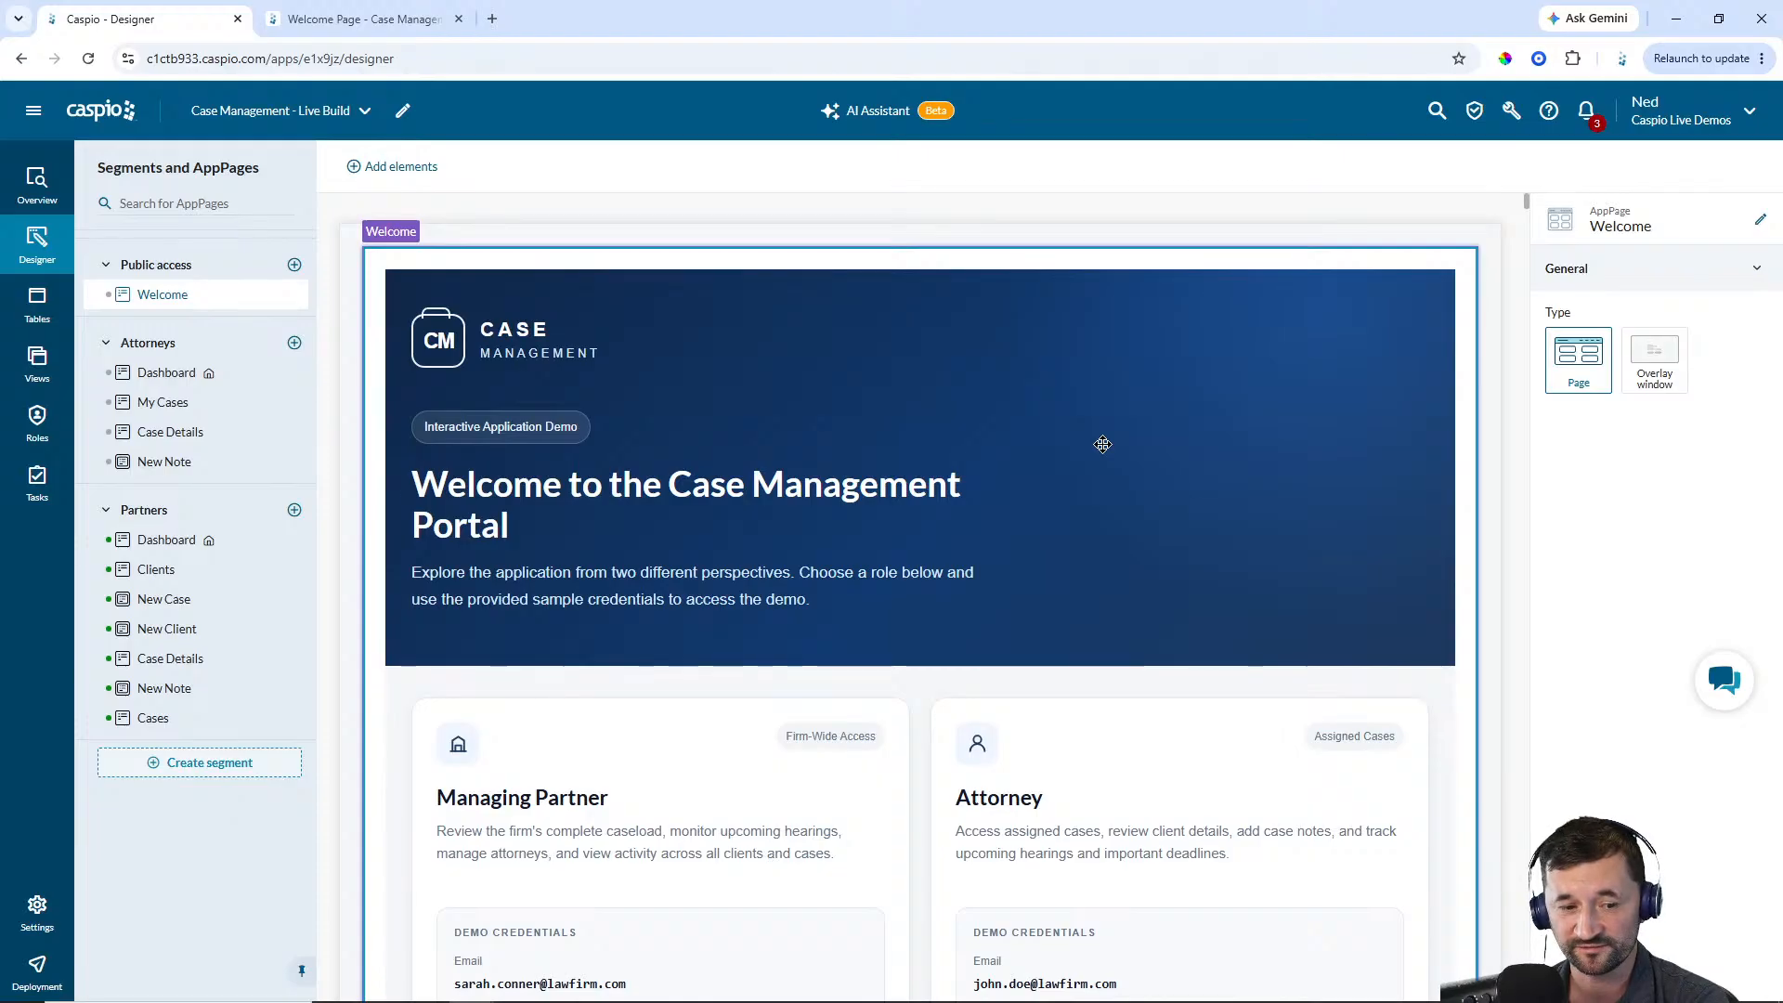
{"action": "left_click", "coordinate": [37, 971]}
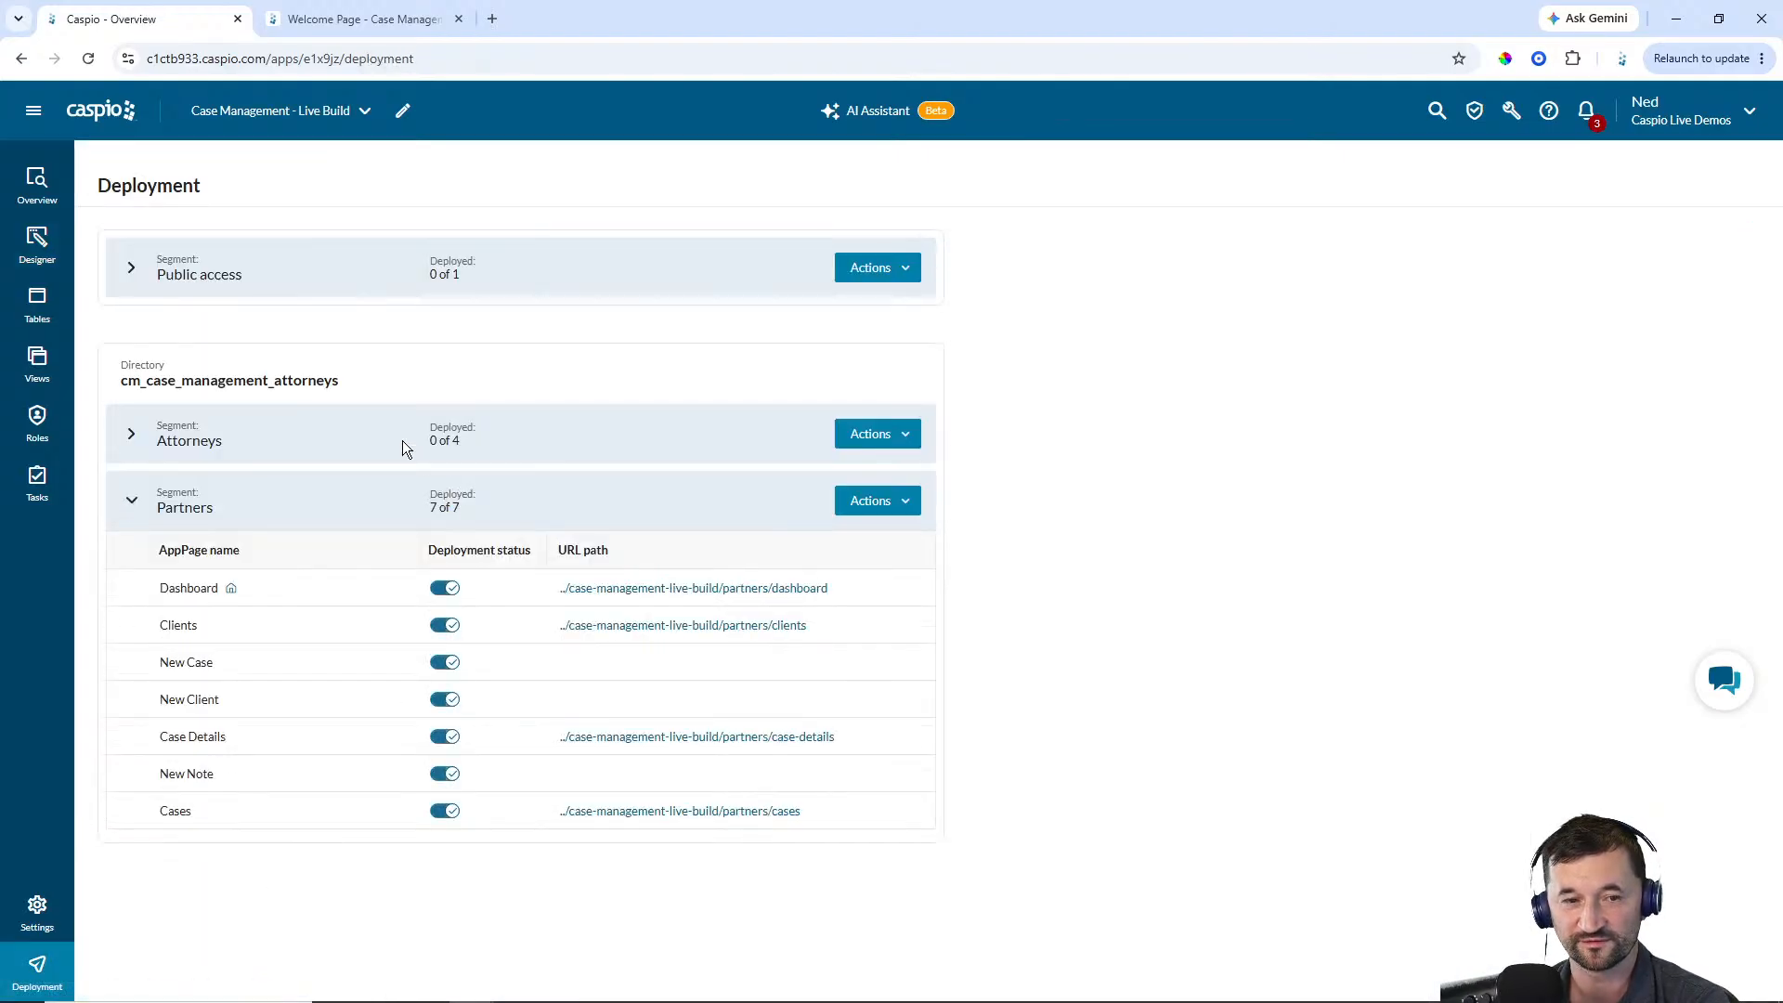
{"action": "left_click", "coordinate": [130, 267]}
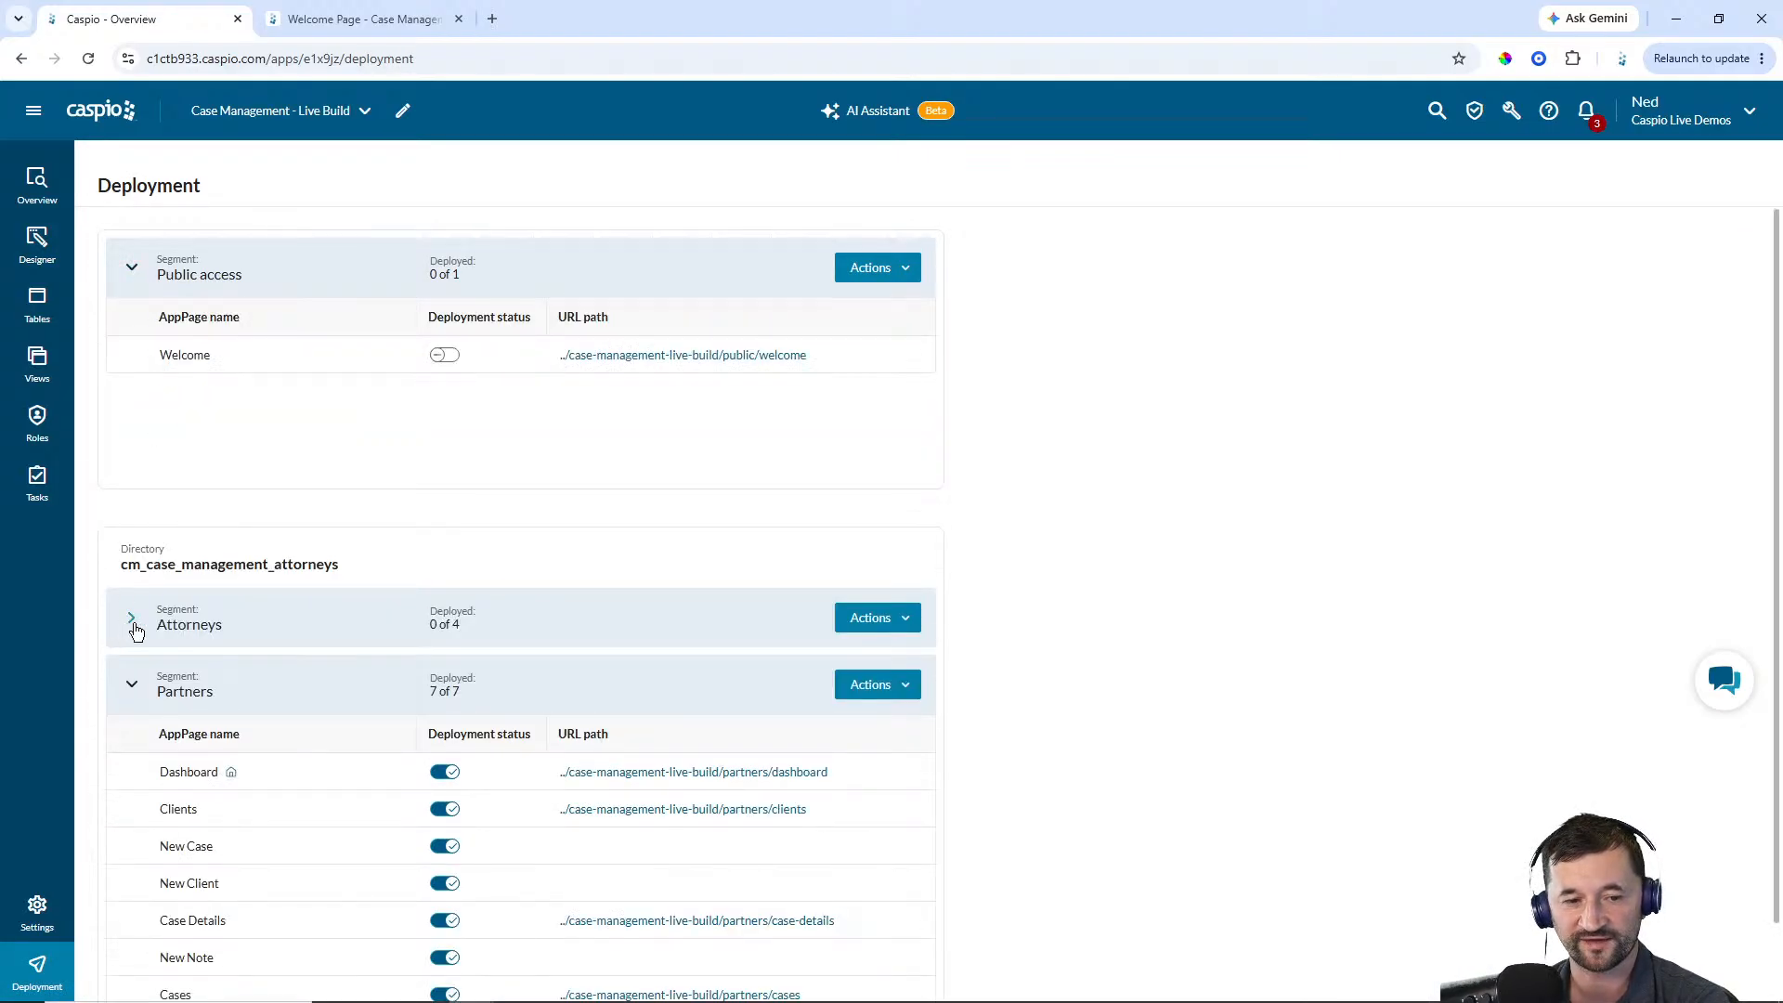
{"action": "left_click", "coordinate": [133, 618]}
{"action": "scroll", "coordinate": [493, 487], "scroll_direction": "down", "scroll_amount": 2}
{"action": "left_click", "coordinate": [871, 434]}
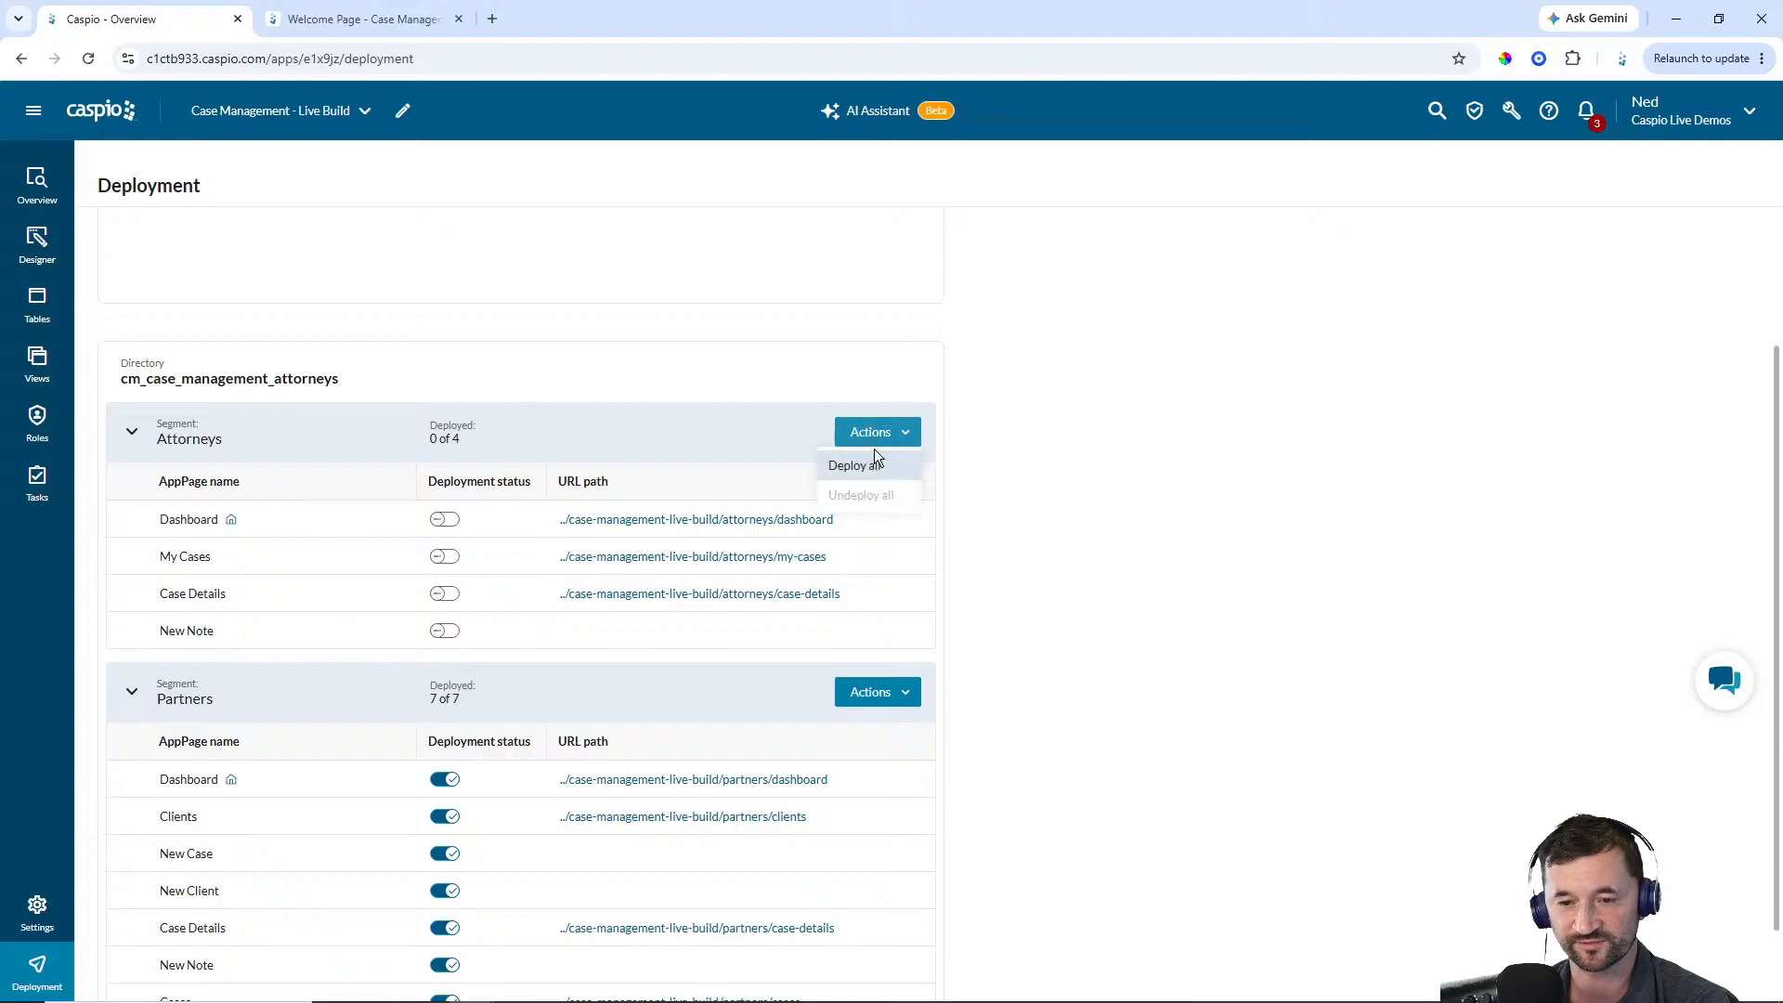
{"action": "left_click", "coordinate": [875, 458]}
{"action": "left_click", "coordinate": [663, 627]}
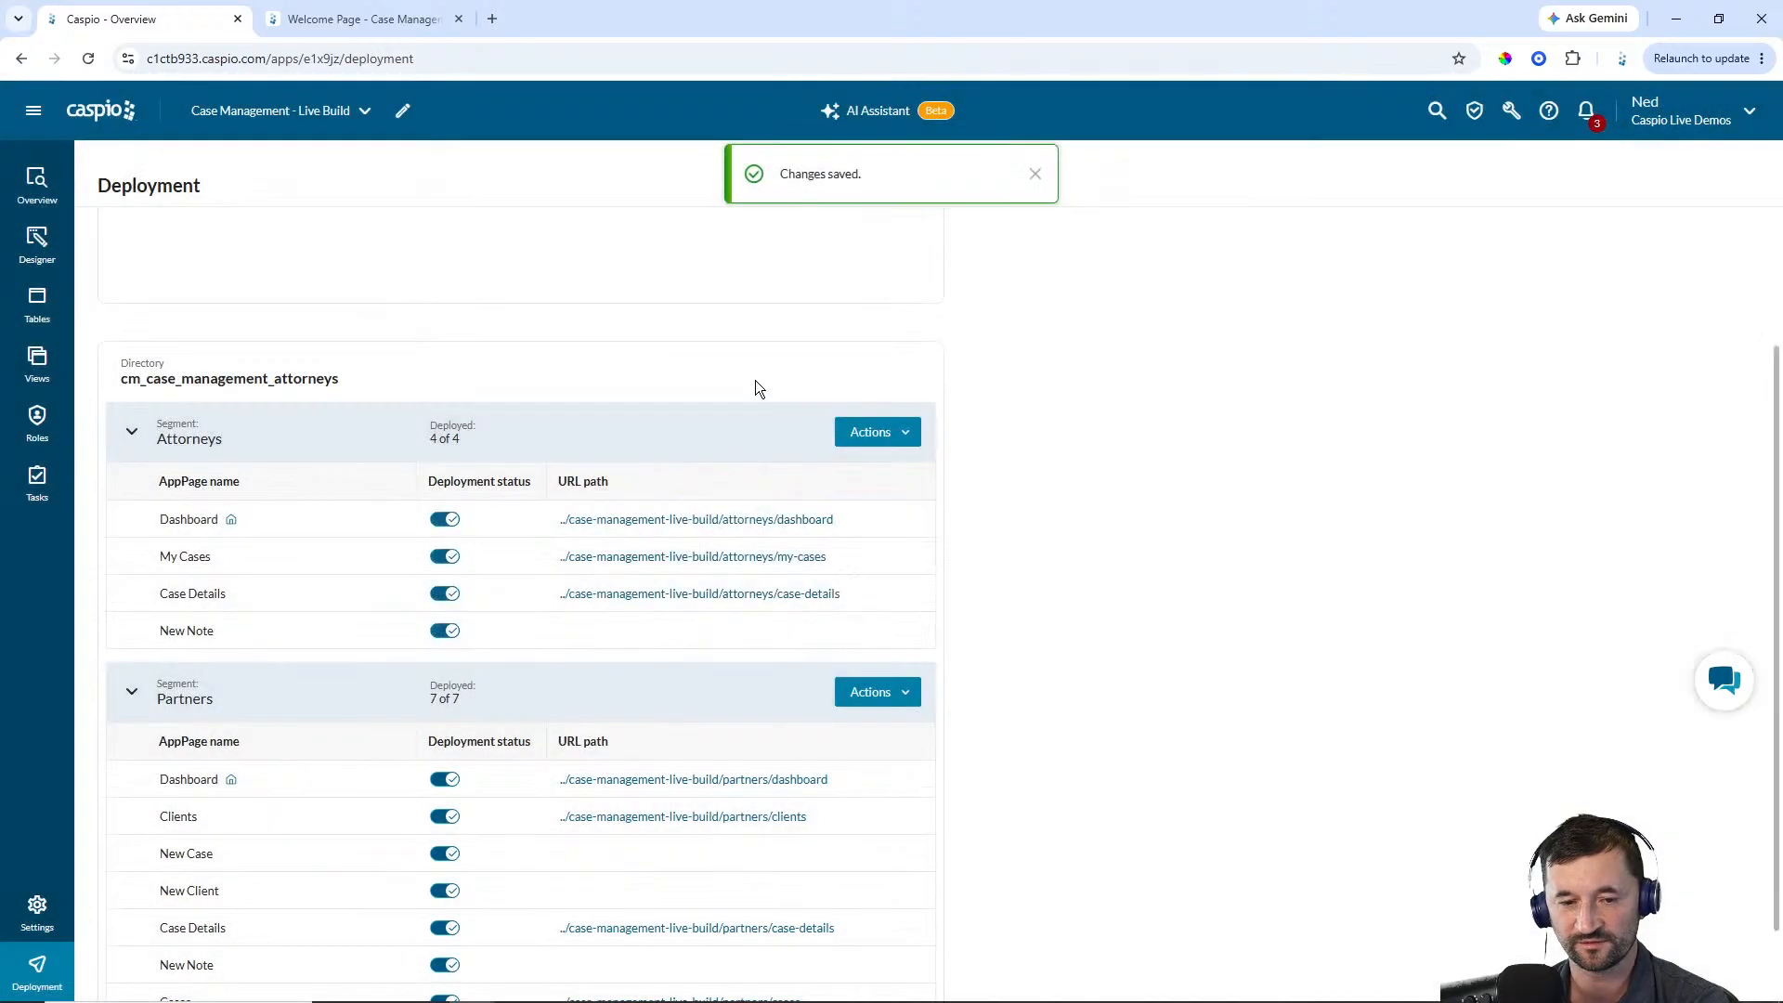
{"action": "scroll", "coordinate": [521, 367], "scroll_direction": "up", "scroll_amount": 2}
{"action": "left_click", "coordinate": [443, 357]}
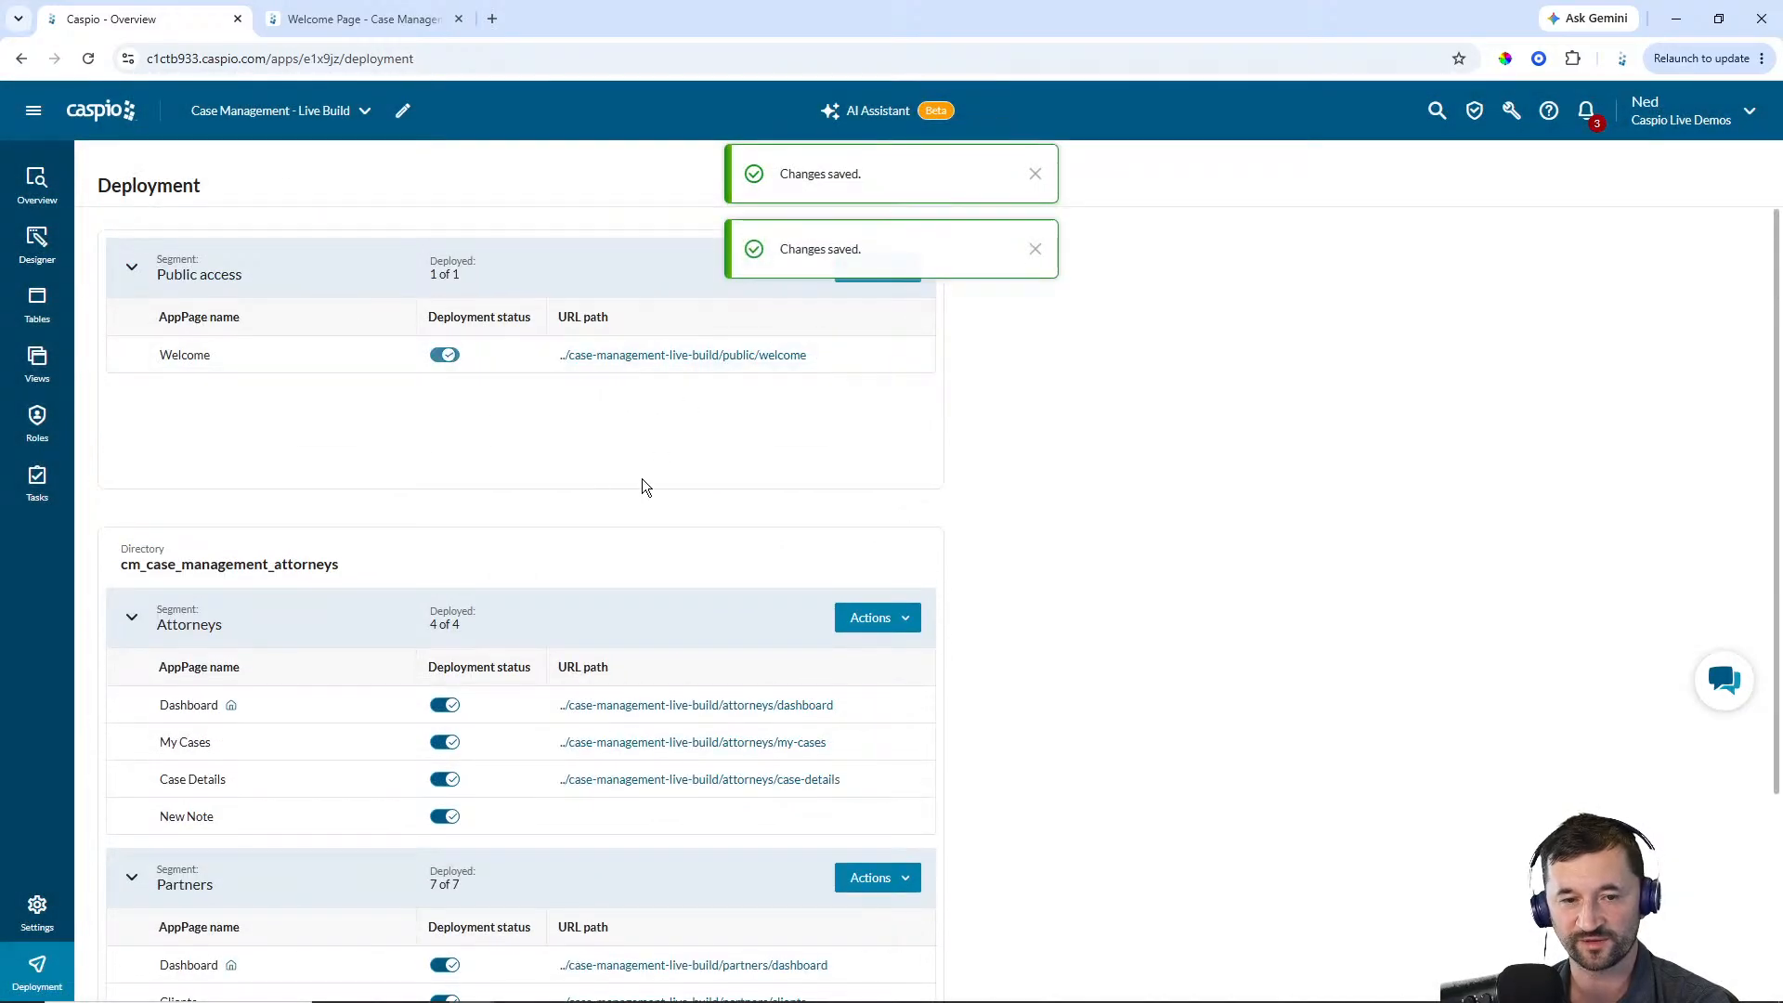
Open the deployed Welcome page's URL and scroll through the live page
{"action": "left_click", "coordinate": [661, 358]}
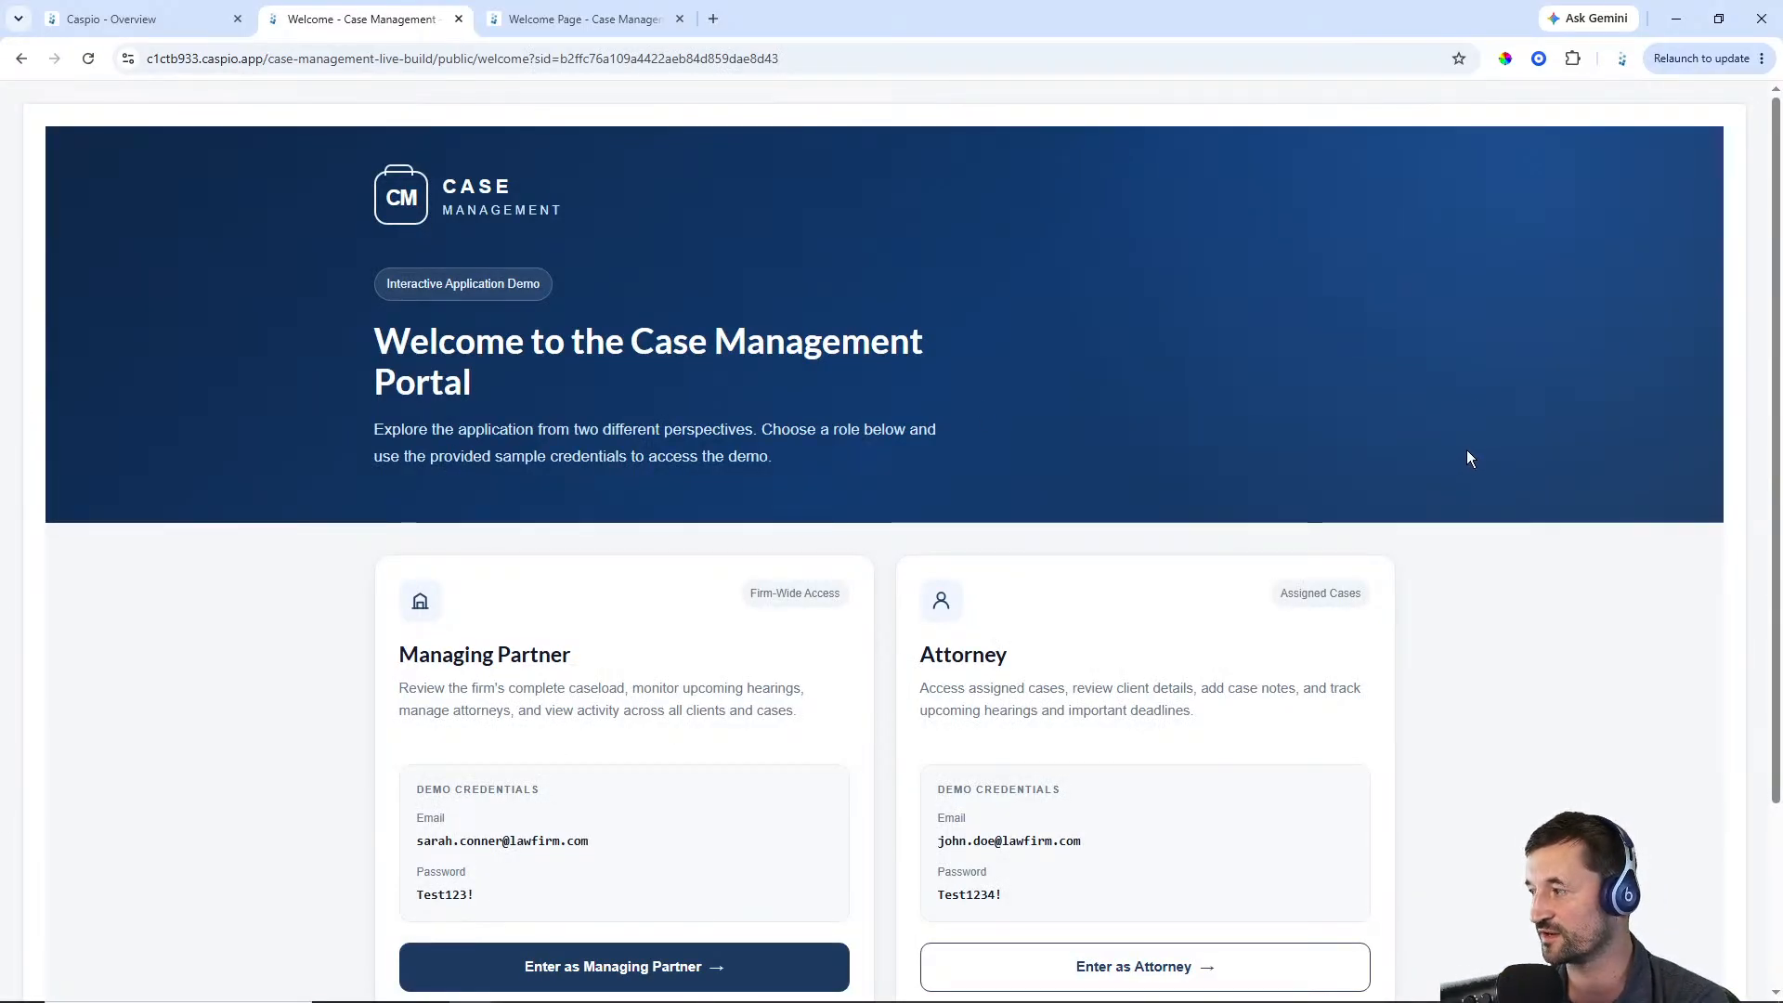
{"action": "scroll", "coordinate": [1430, 401], "scroll_direction": "down", "scroll_amount": 2}
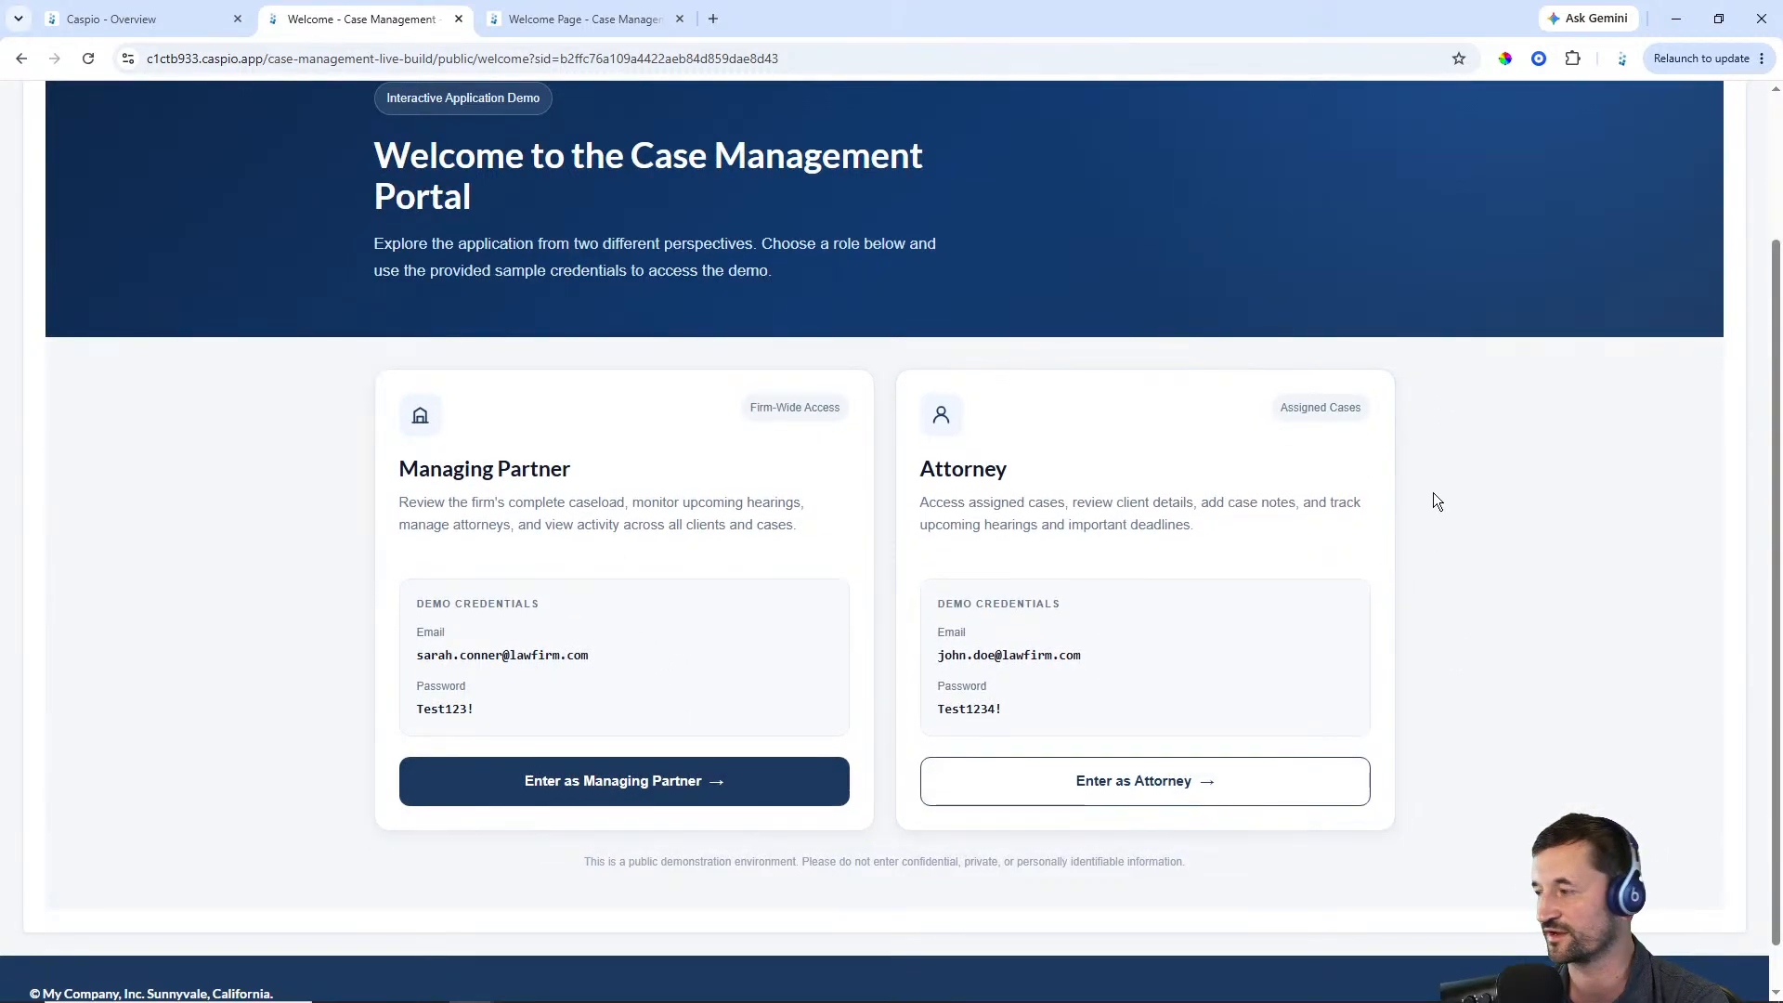
{"action": "scroll", "coordinate": [1391, 490], "scroll_direction": "up", "scroll_amount": 2}
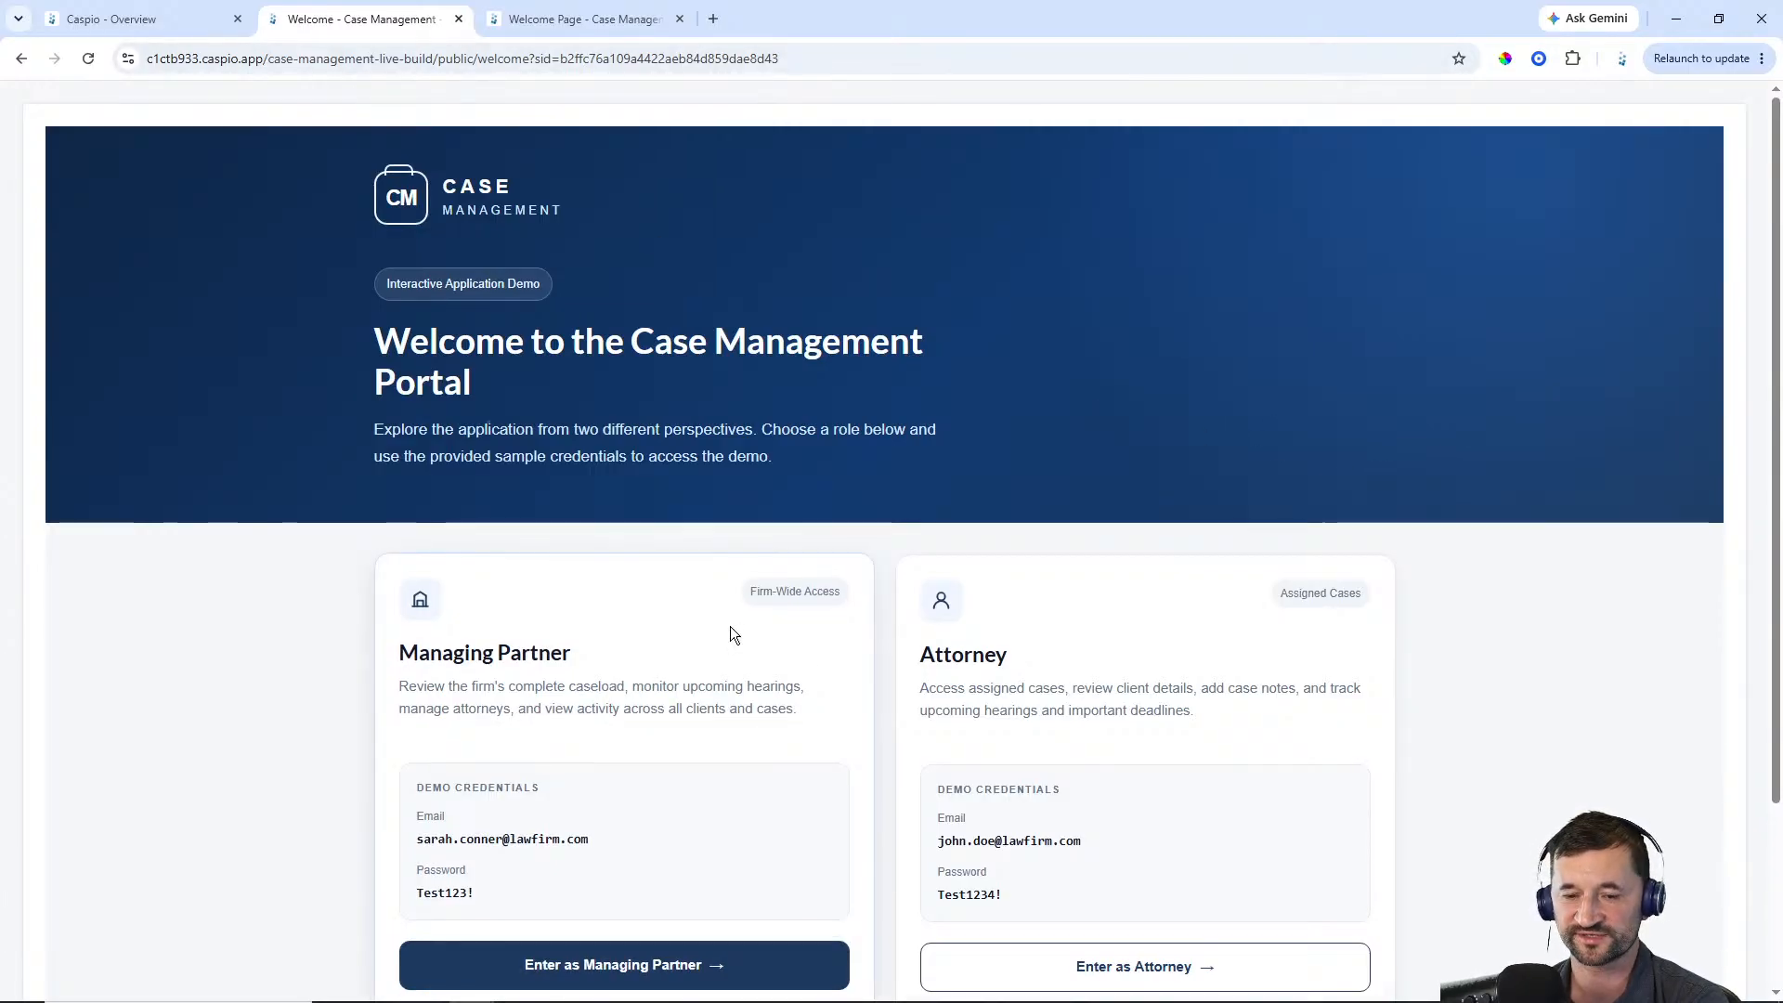
{"action": "scroll", "coordinate": [730, 626], "scroll_direction": "down", "scroll_amount": 3}
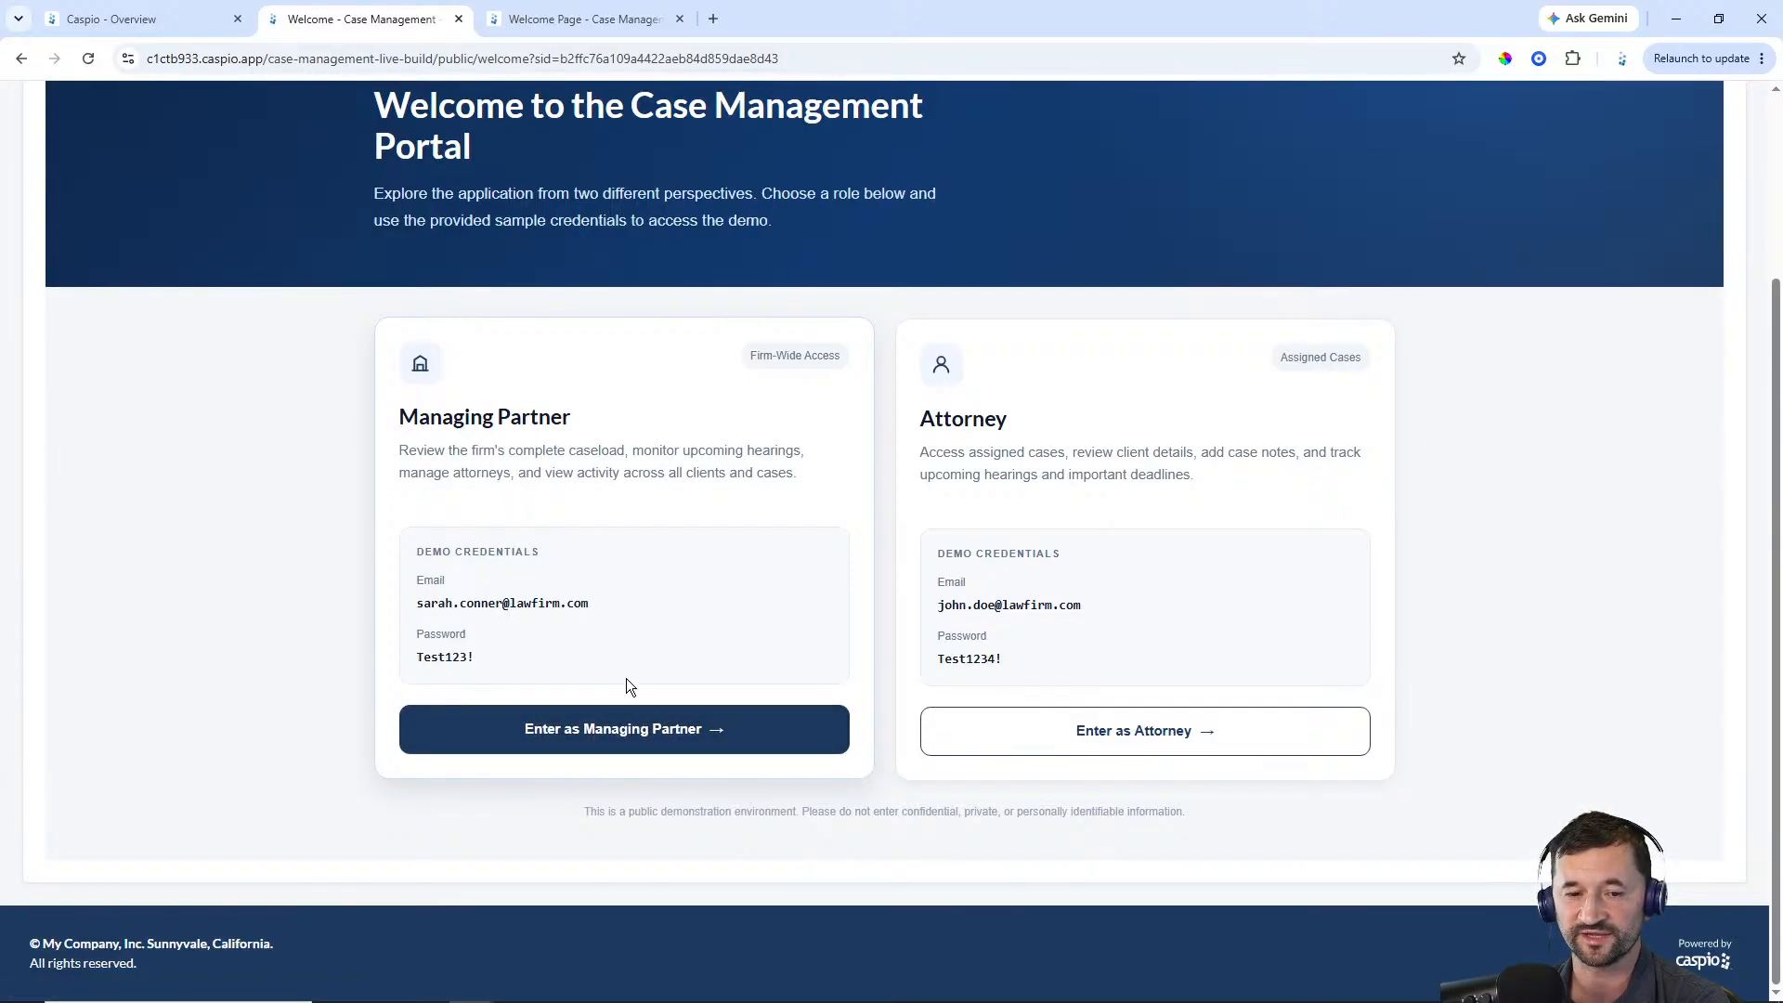
Enter as Managing Partner, switching user and signing in with the partner's demo email and password
{"action": "left_click", "coordinate": [597, 729]}
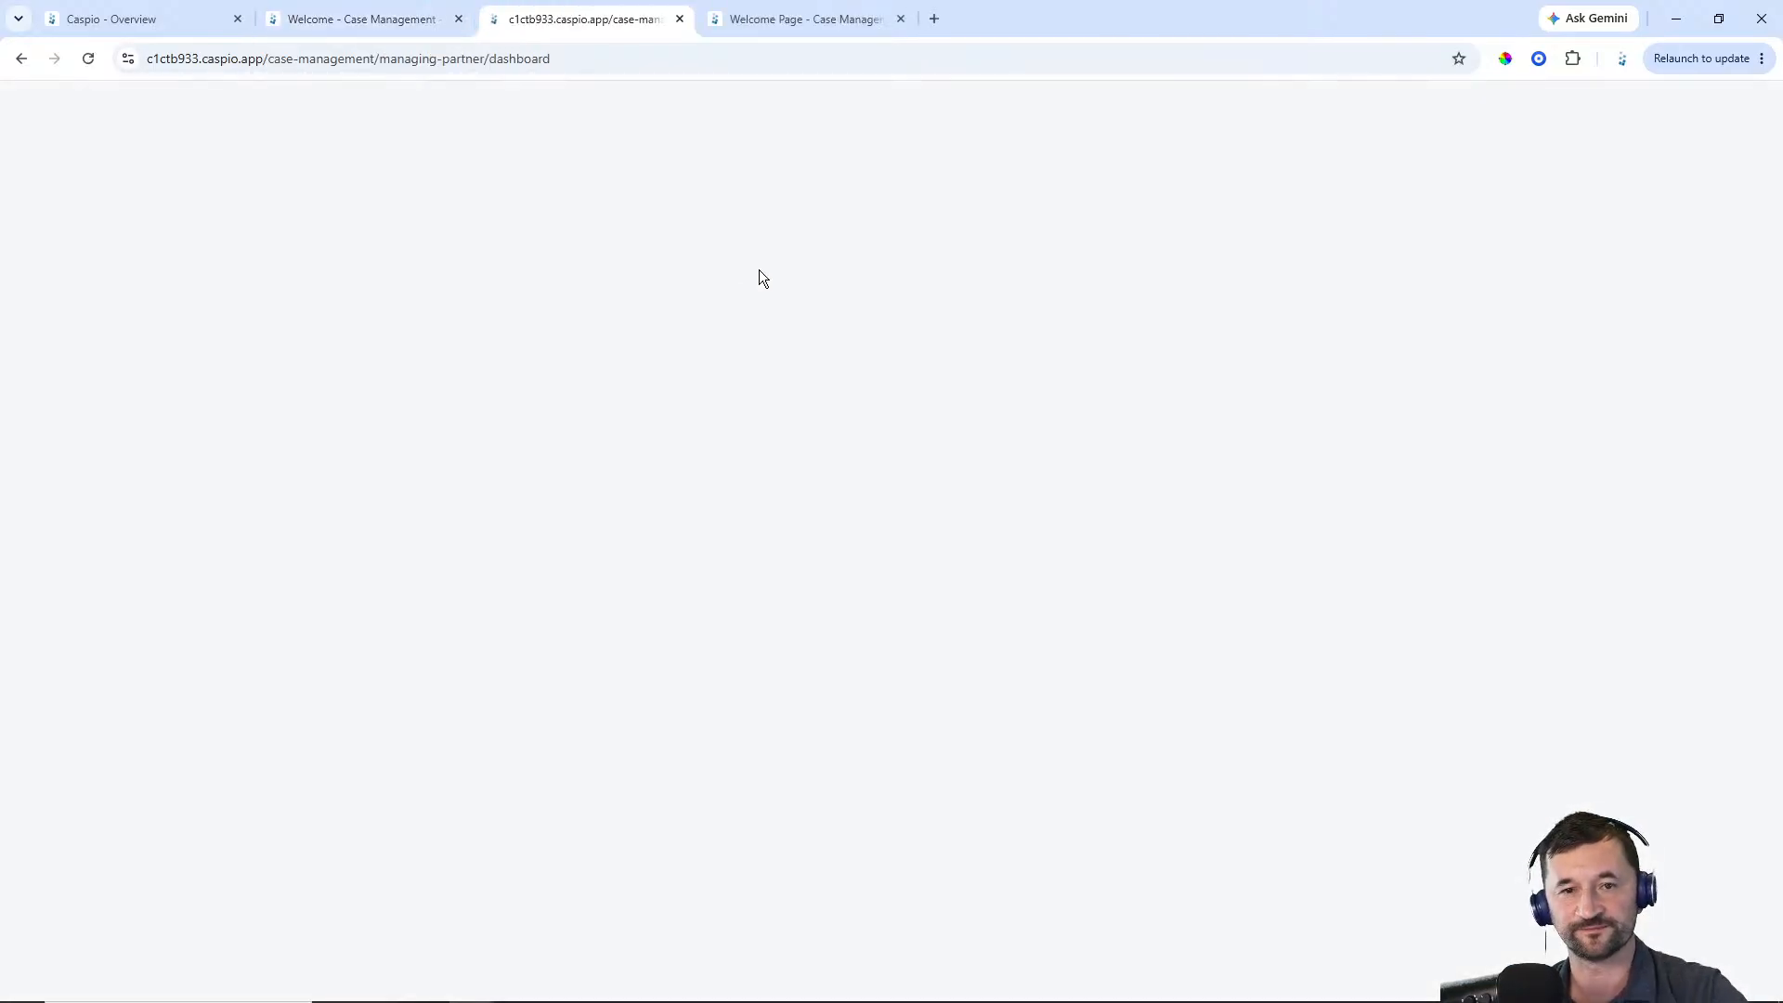
{"action": "left_click", "coordinate": [966, 596]}
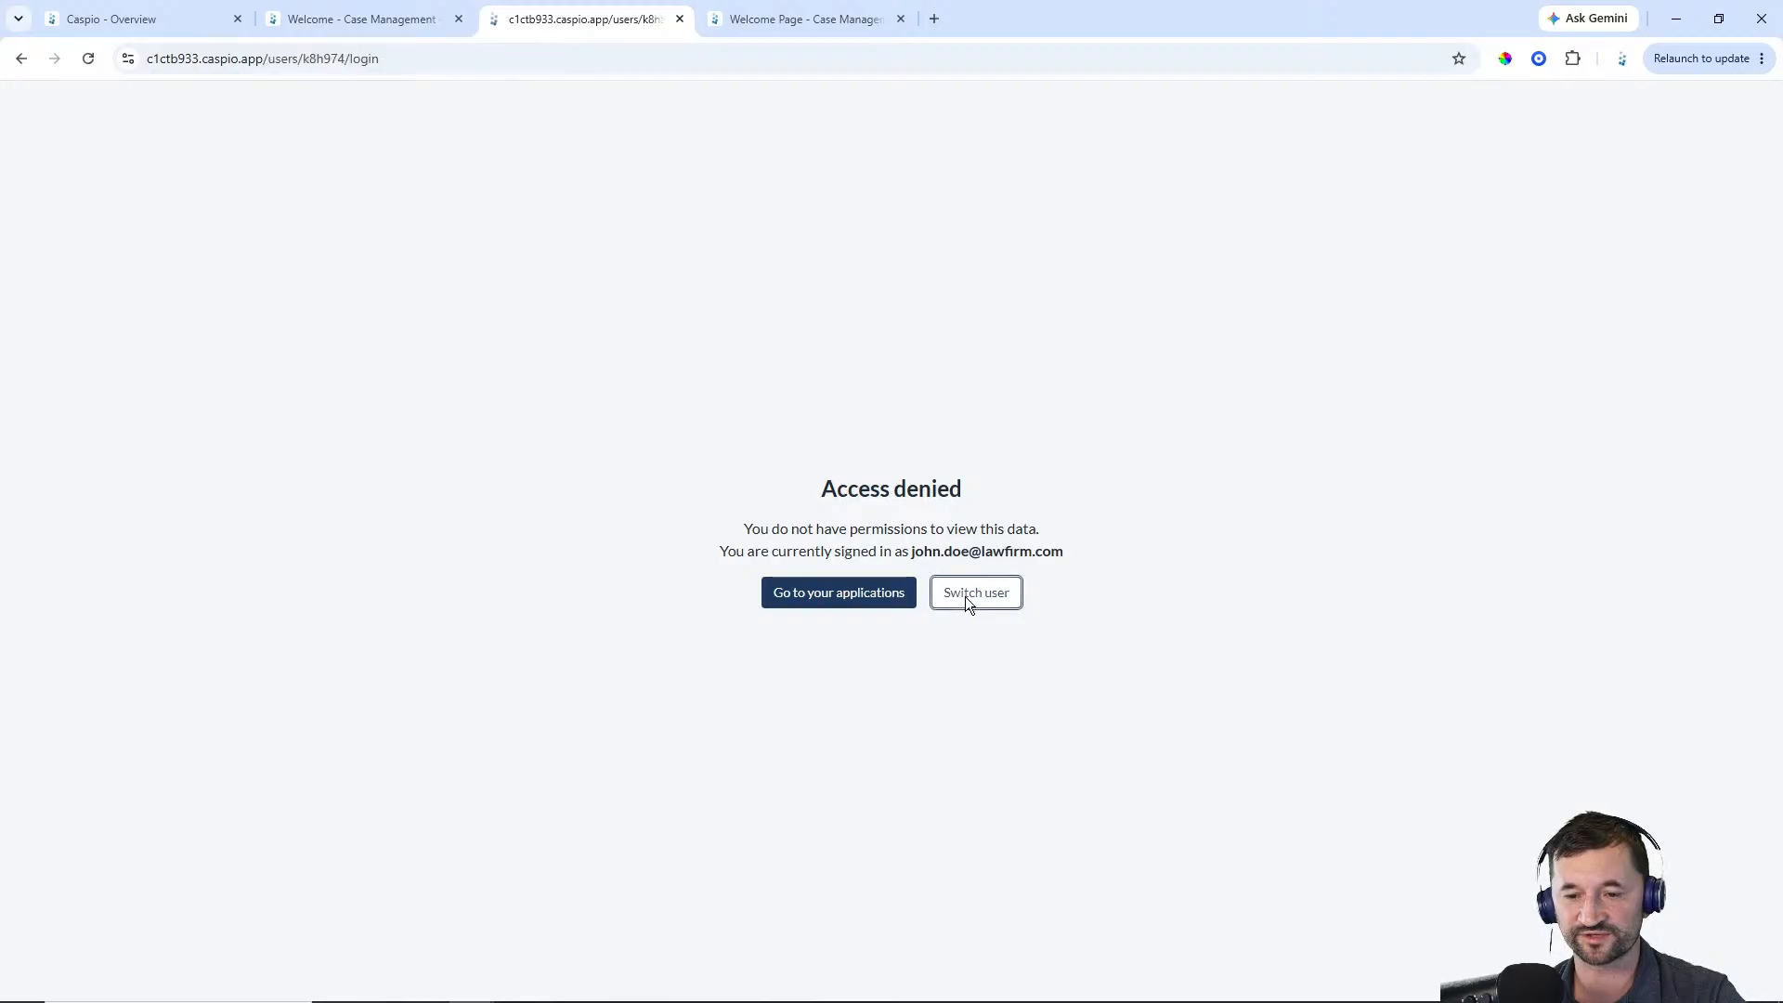
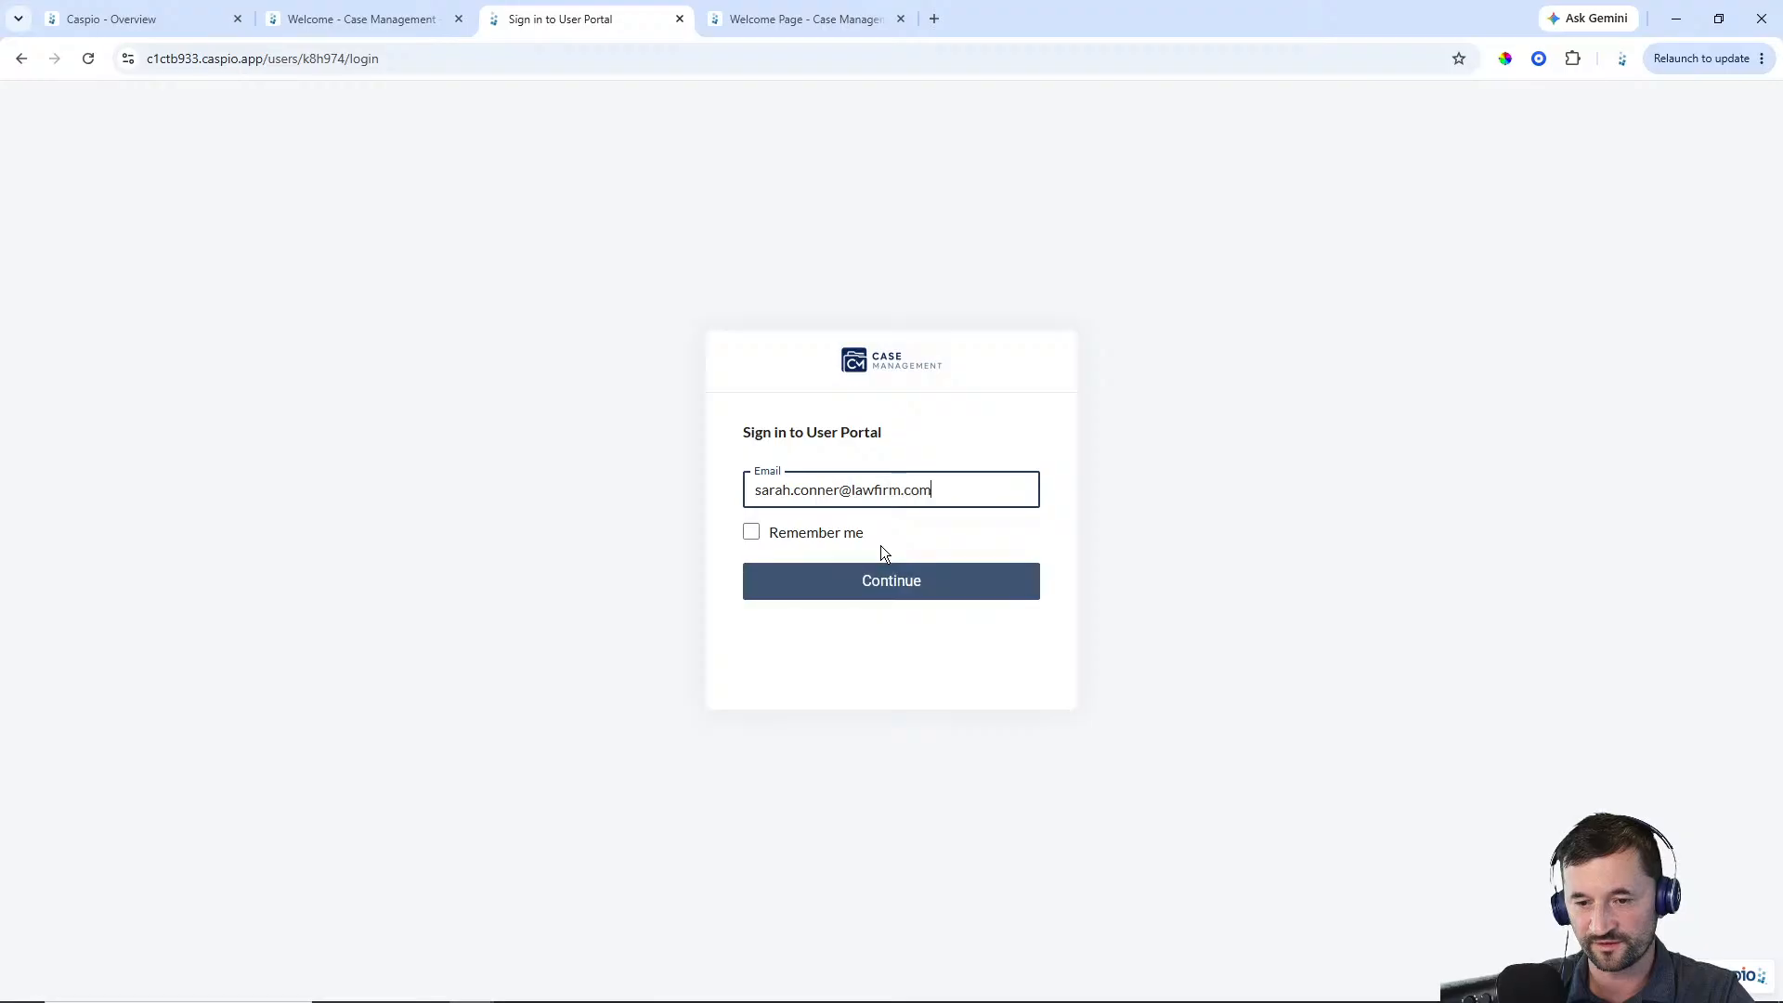
{"action": "key", "text": "Return"}
{"action": "type", "text": "password"}
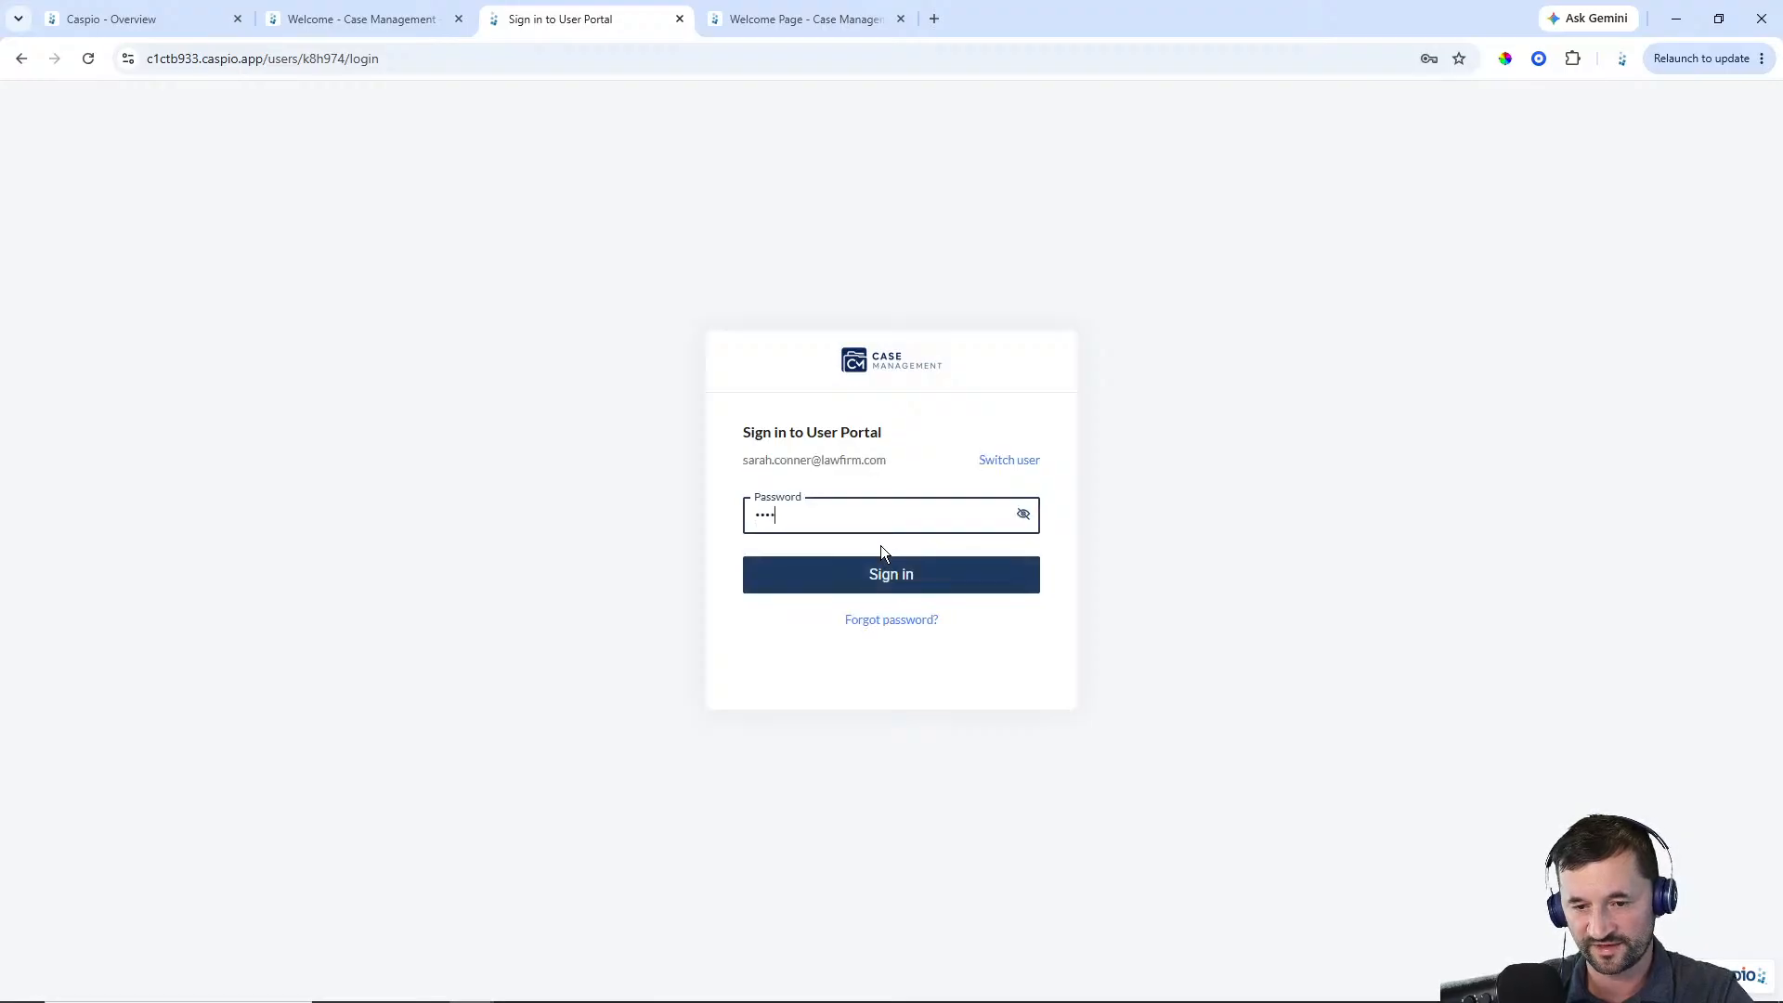
{"action": "key", "text": "Return"}
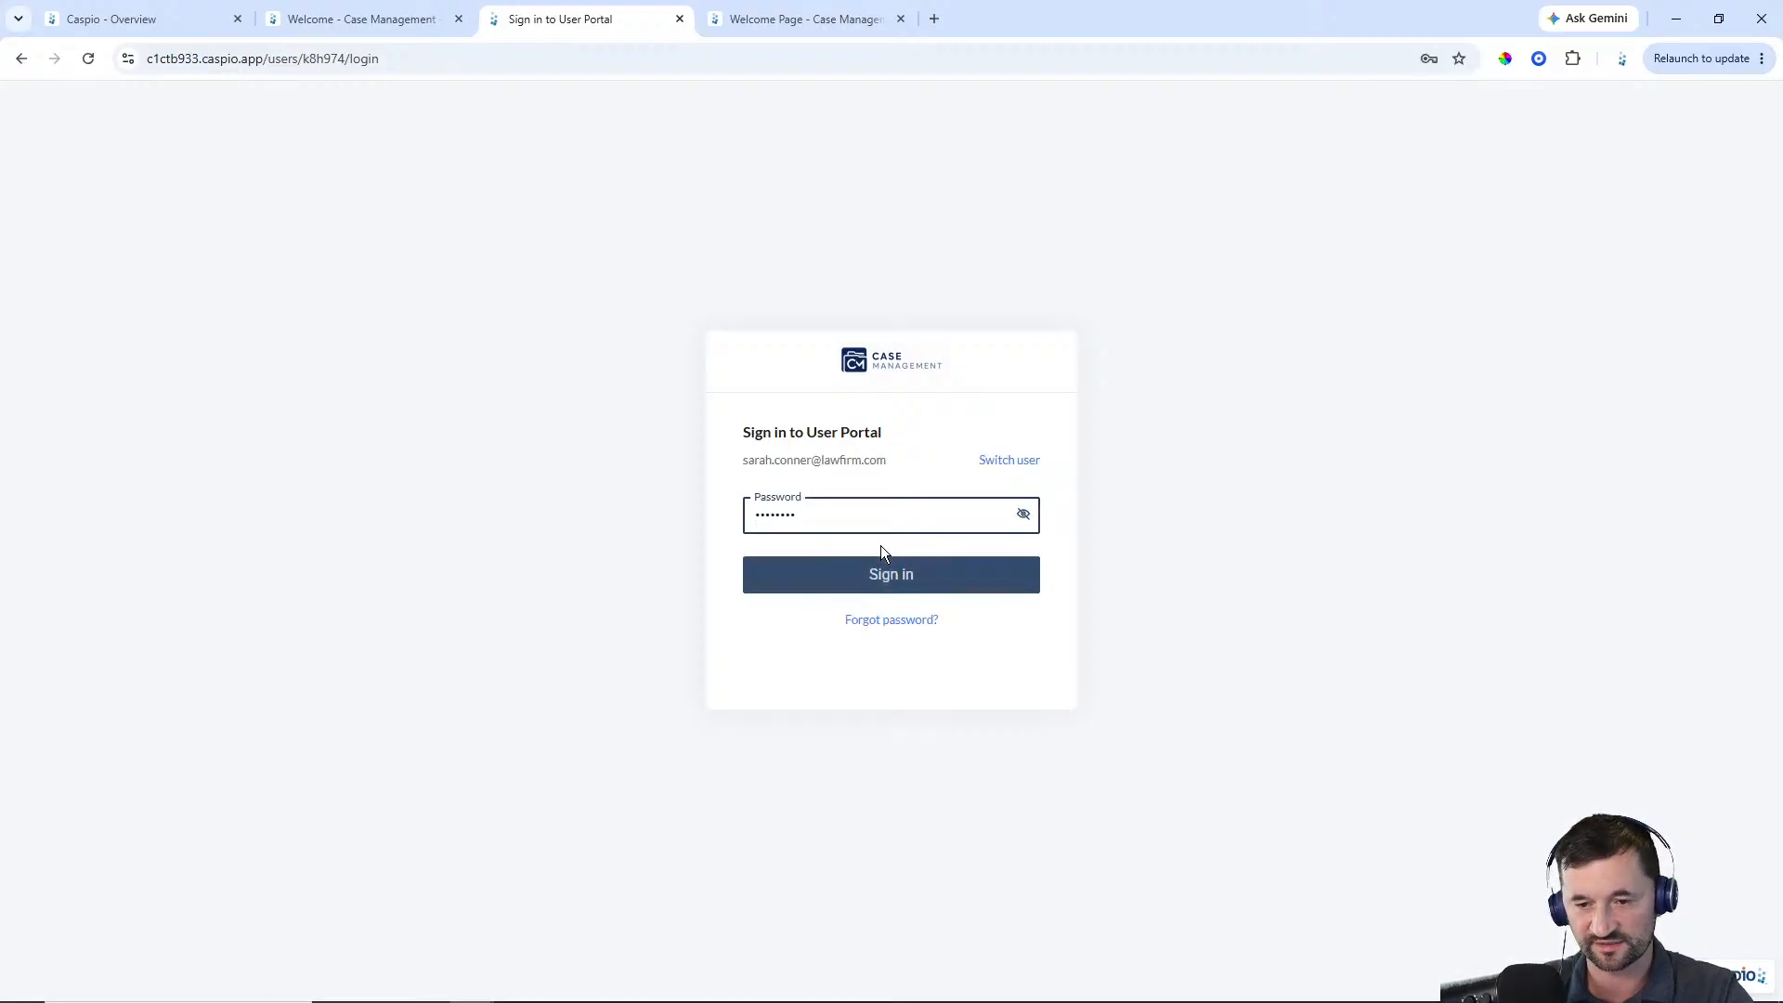
{"action": "left_click", "coordinate": [1052, 340]}
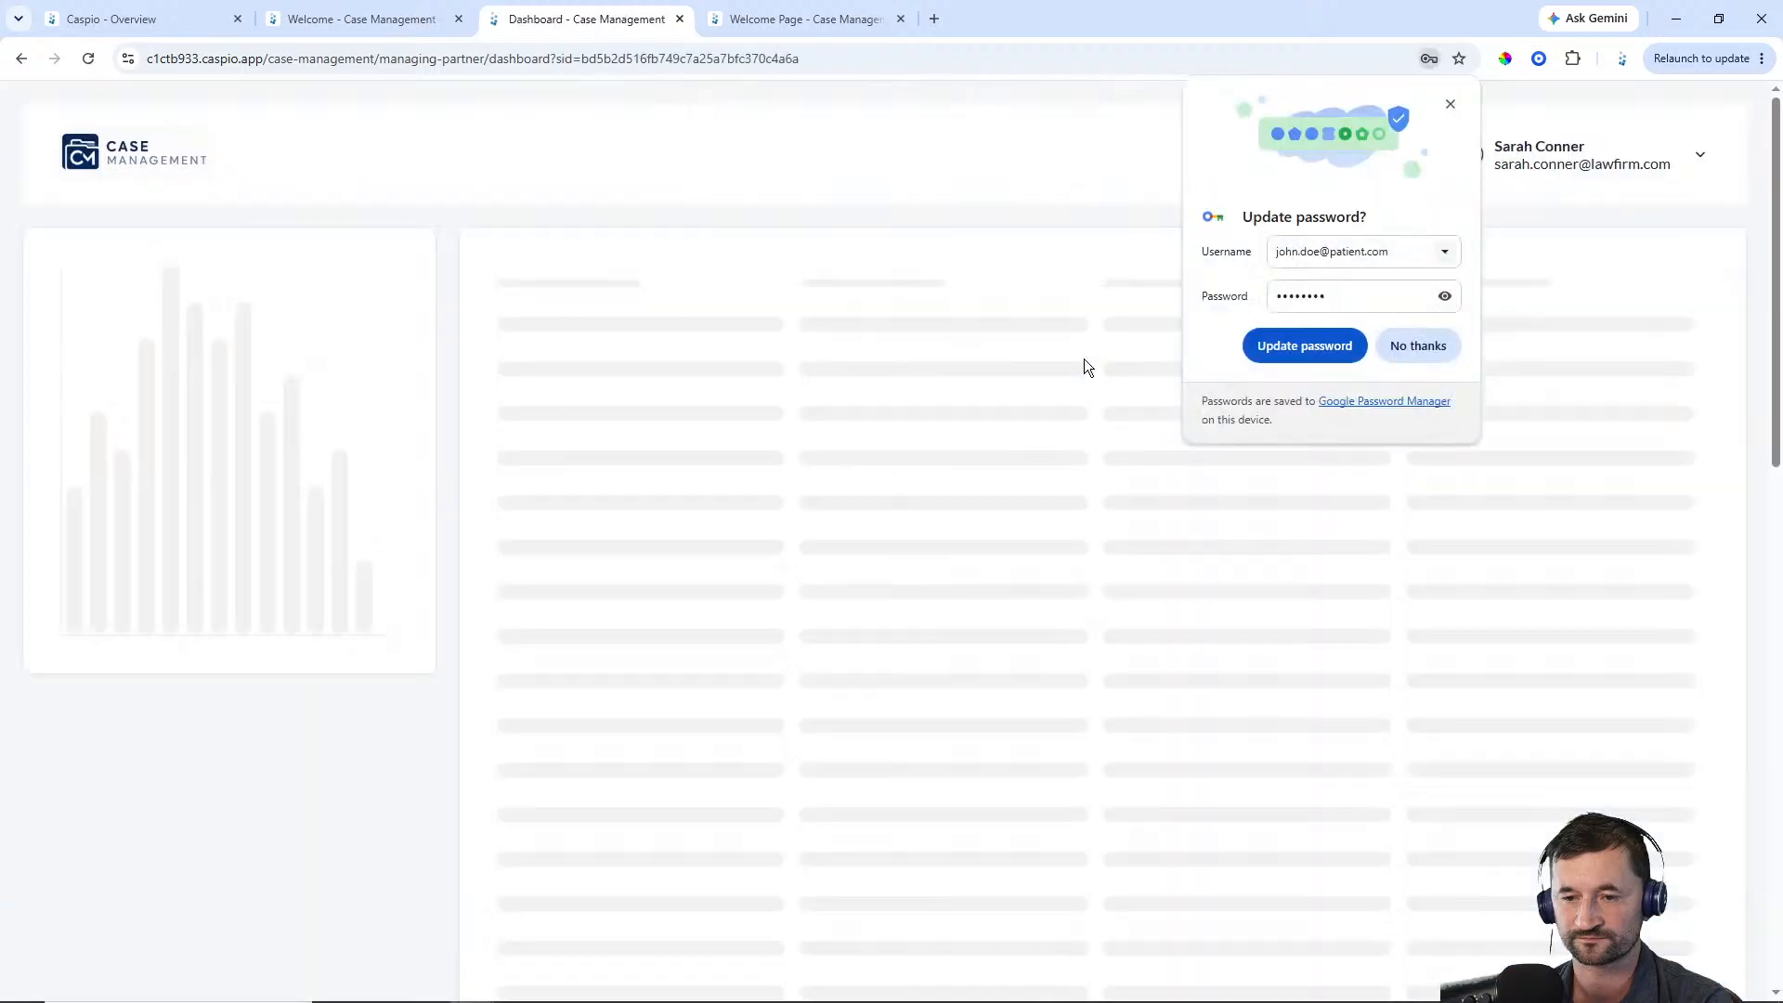
{"action": "left_click", "coordinate": [1307, 351]}
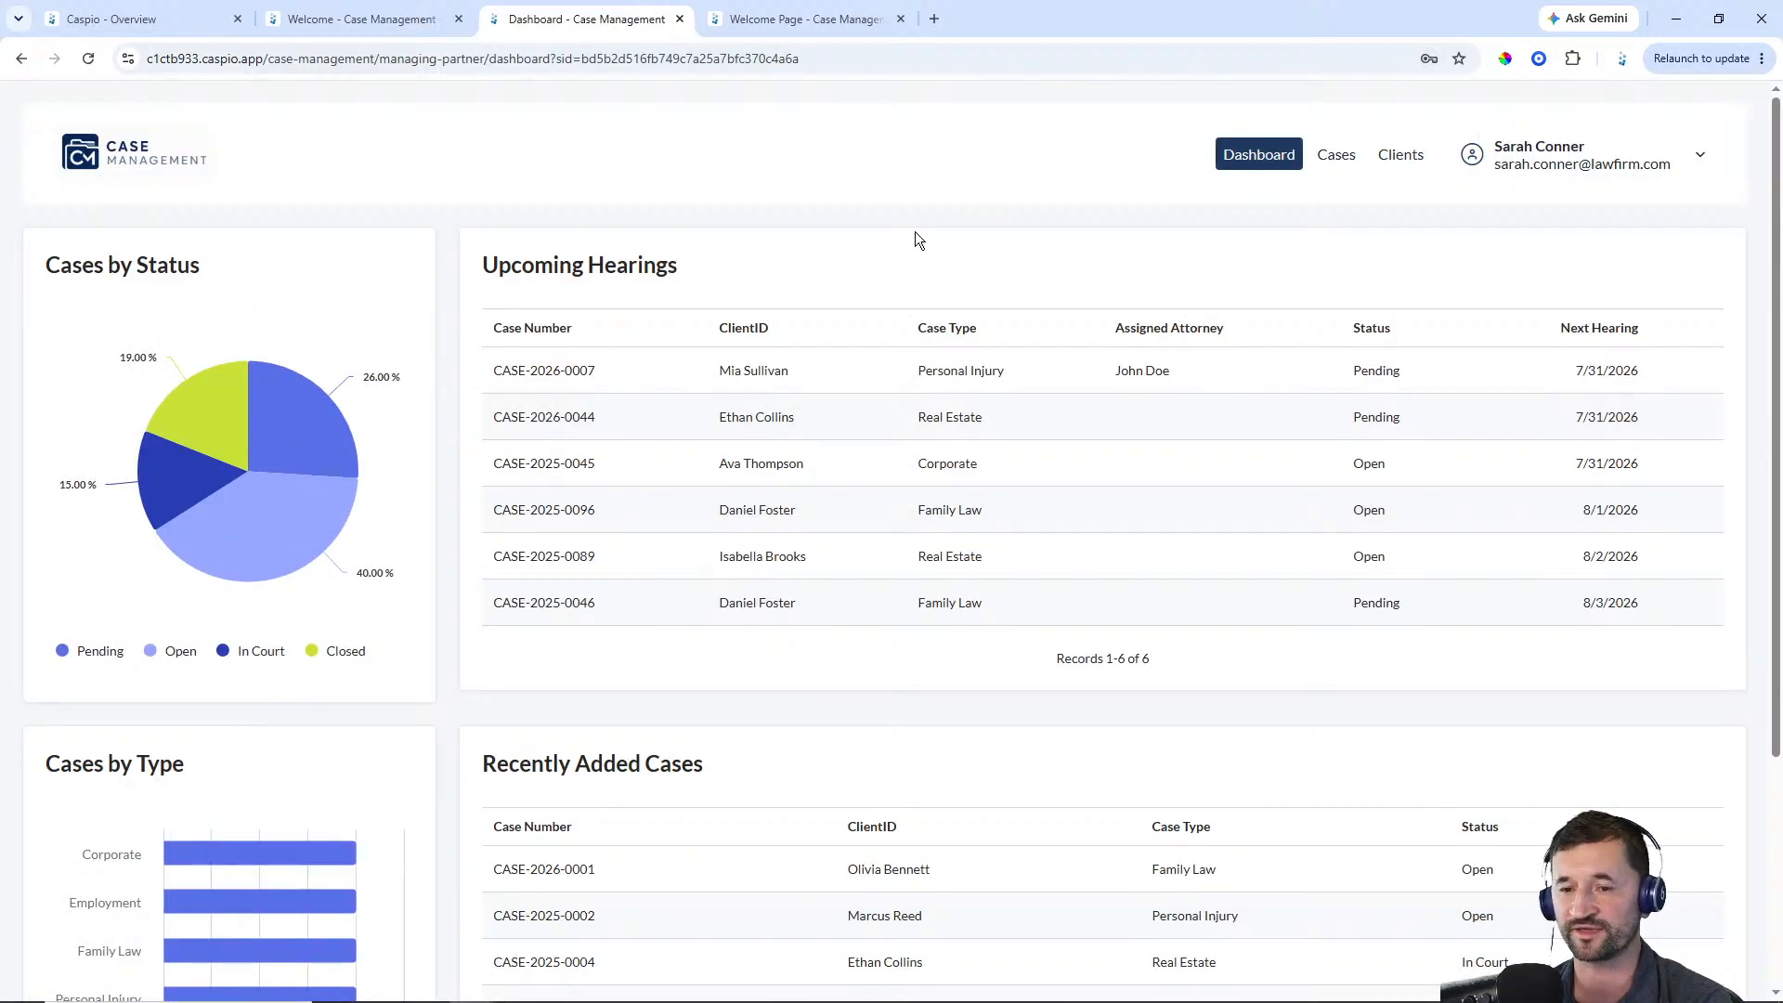
Explore the partner portal's dashboard, Cases list, New Case form, and a case's details with its New Note form
{"action": "scroll", "coordinate": [934, 583], "scroll_direction": "down", "scroll_amount": 2}
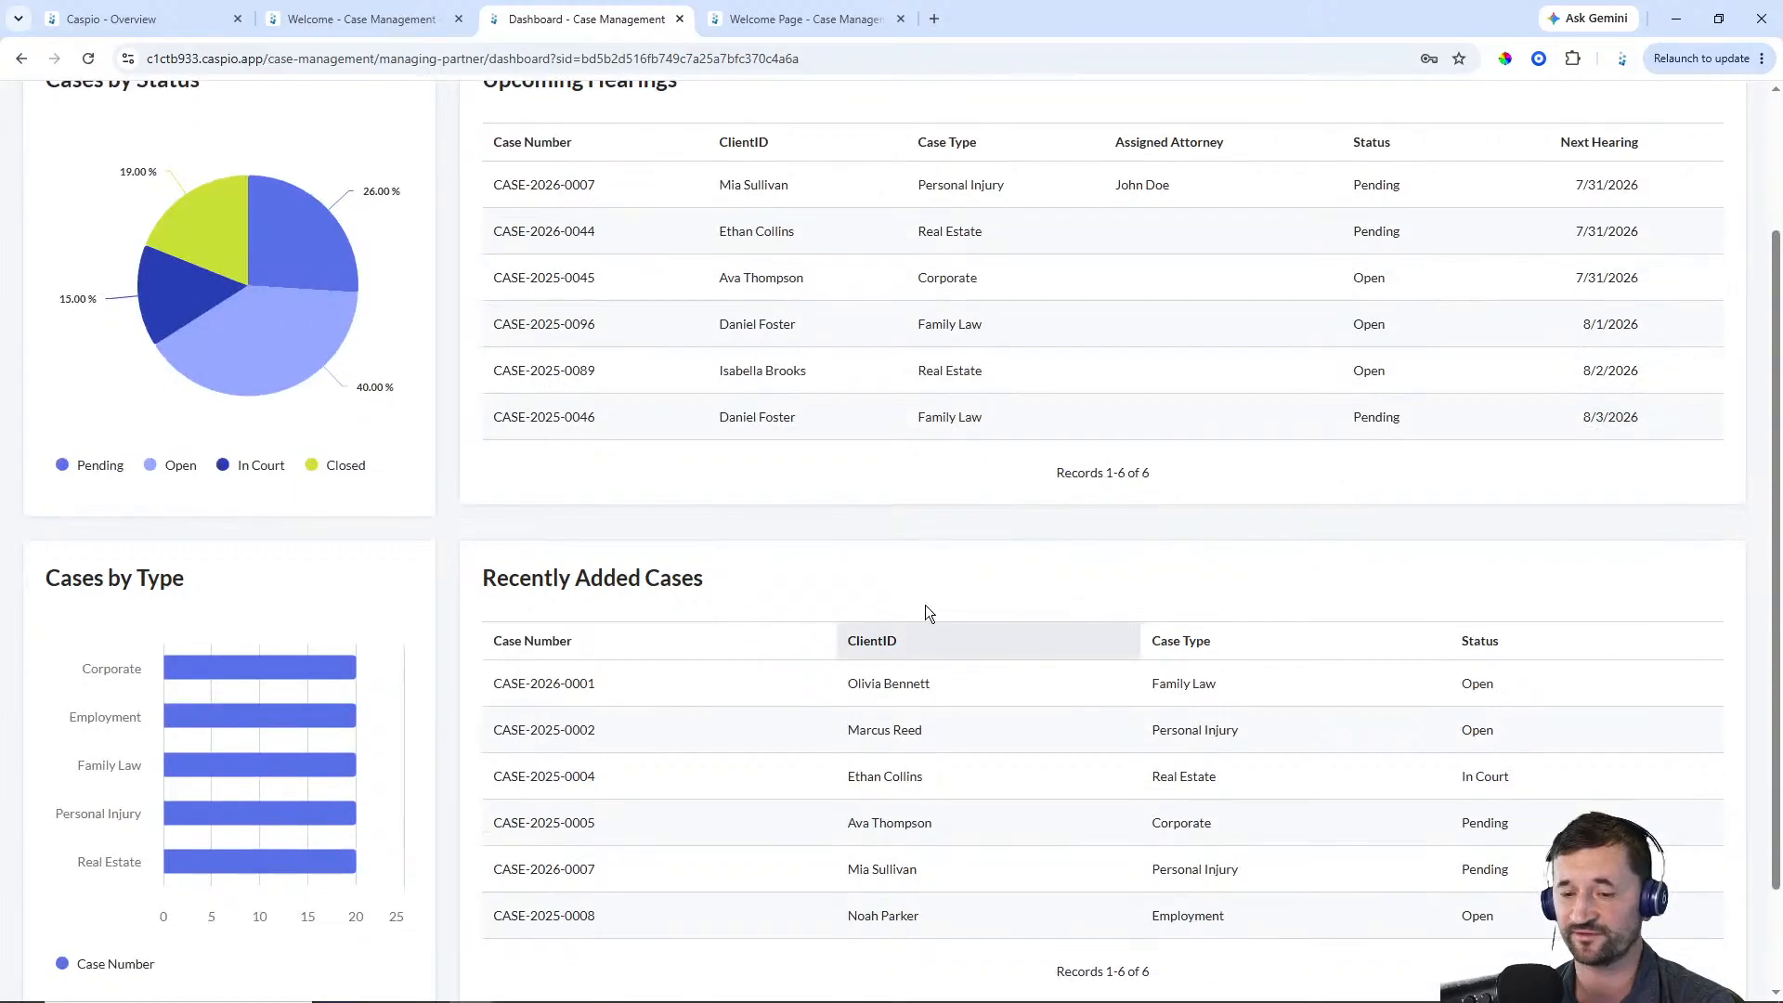
{"action": "scroll", "coordinate": [925, 604], "scroll_direction": "up", "scroll_amount": 2}
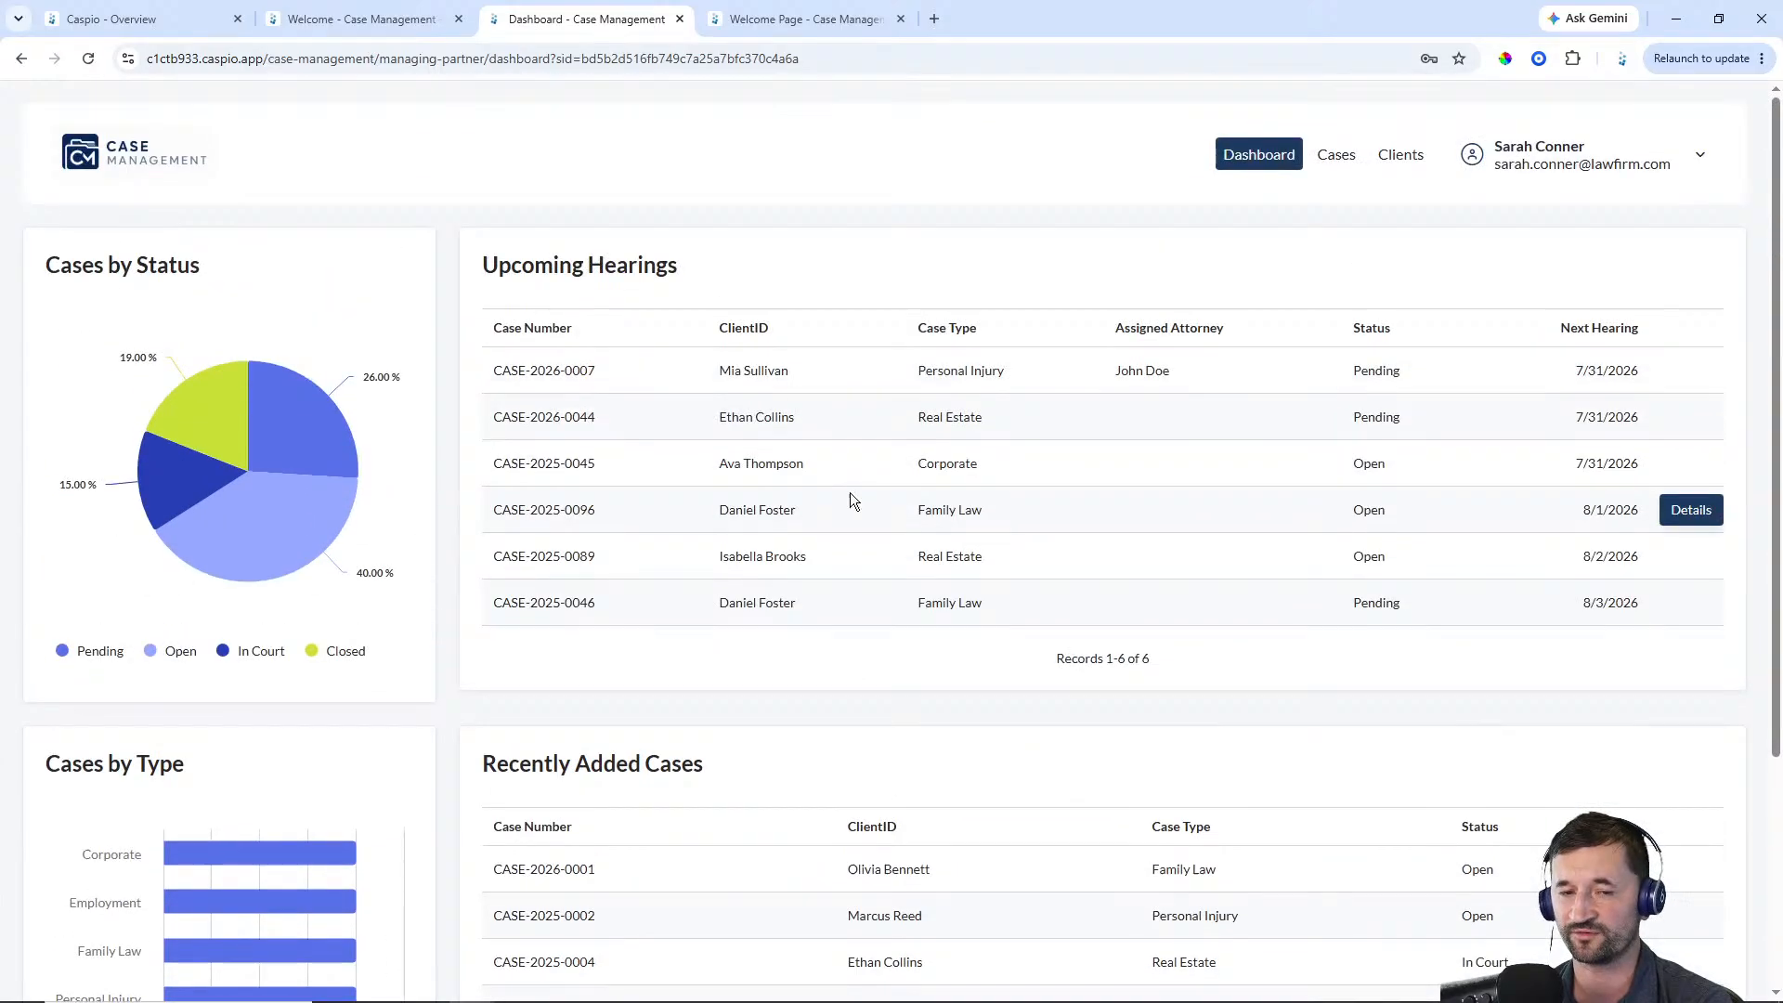
{"action": "left_click", "coordinate": [1338, 167]}
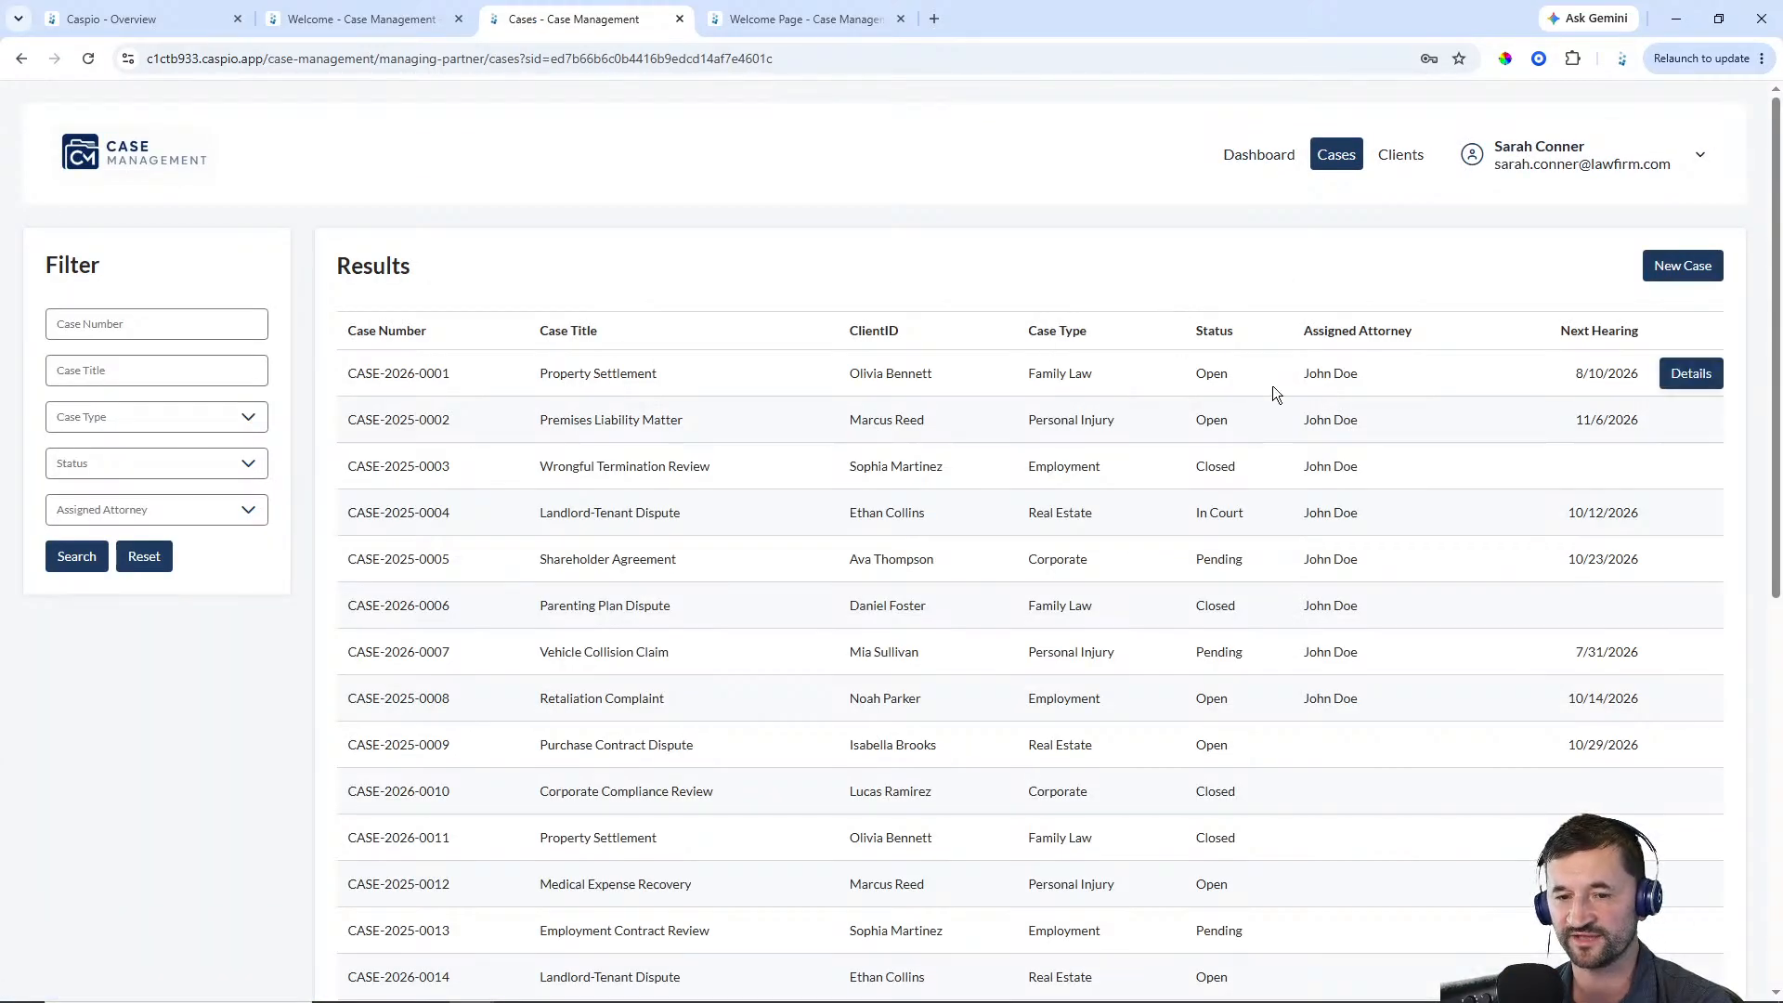
{"action": "left_click", "coordinate": [1682, 266]}
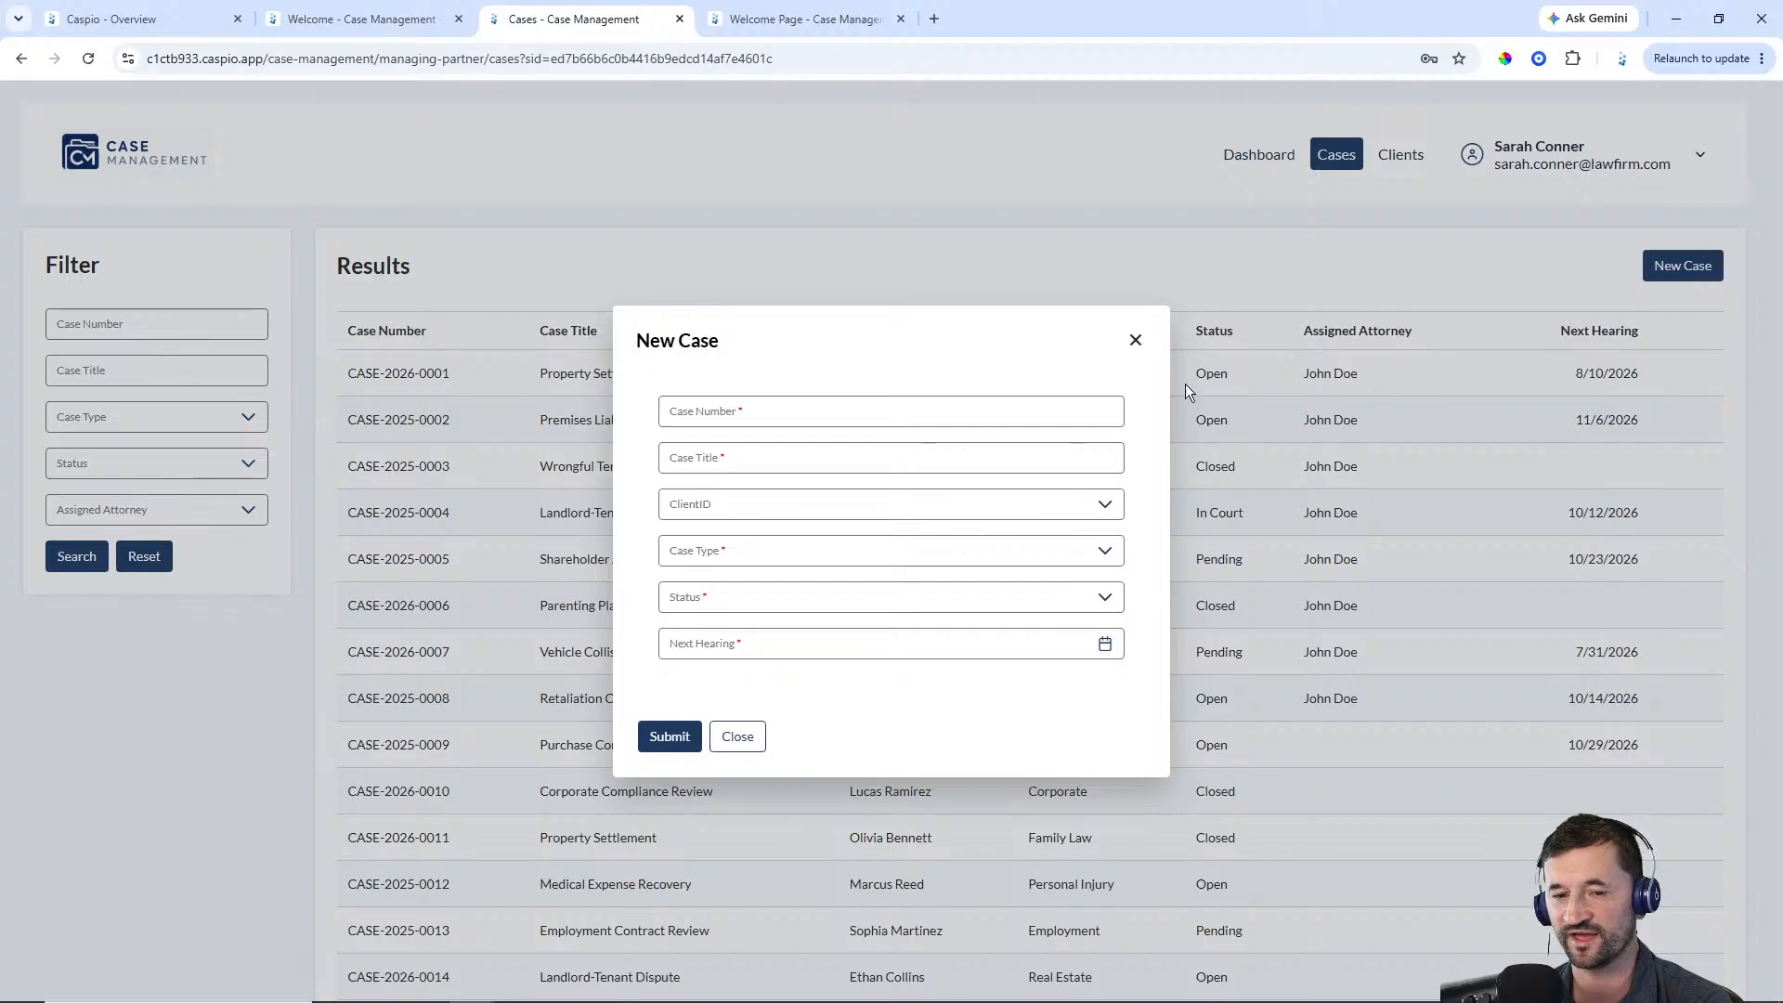
{"action": "left_click", "coordinate": [1135, 339]}
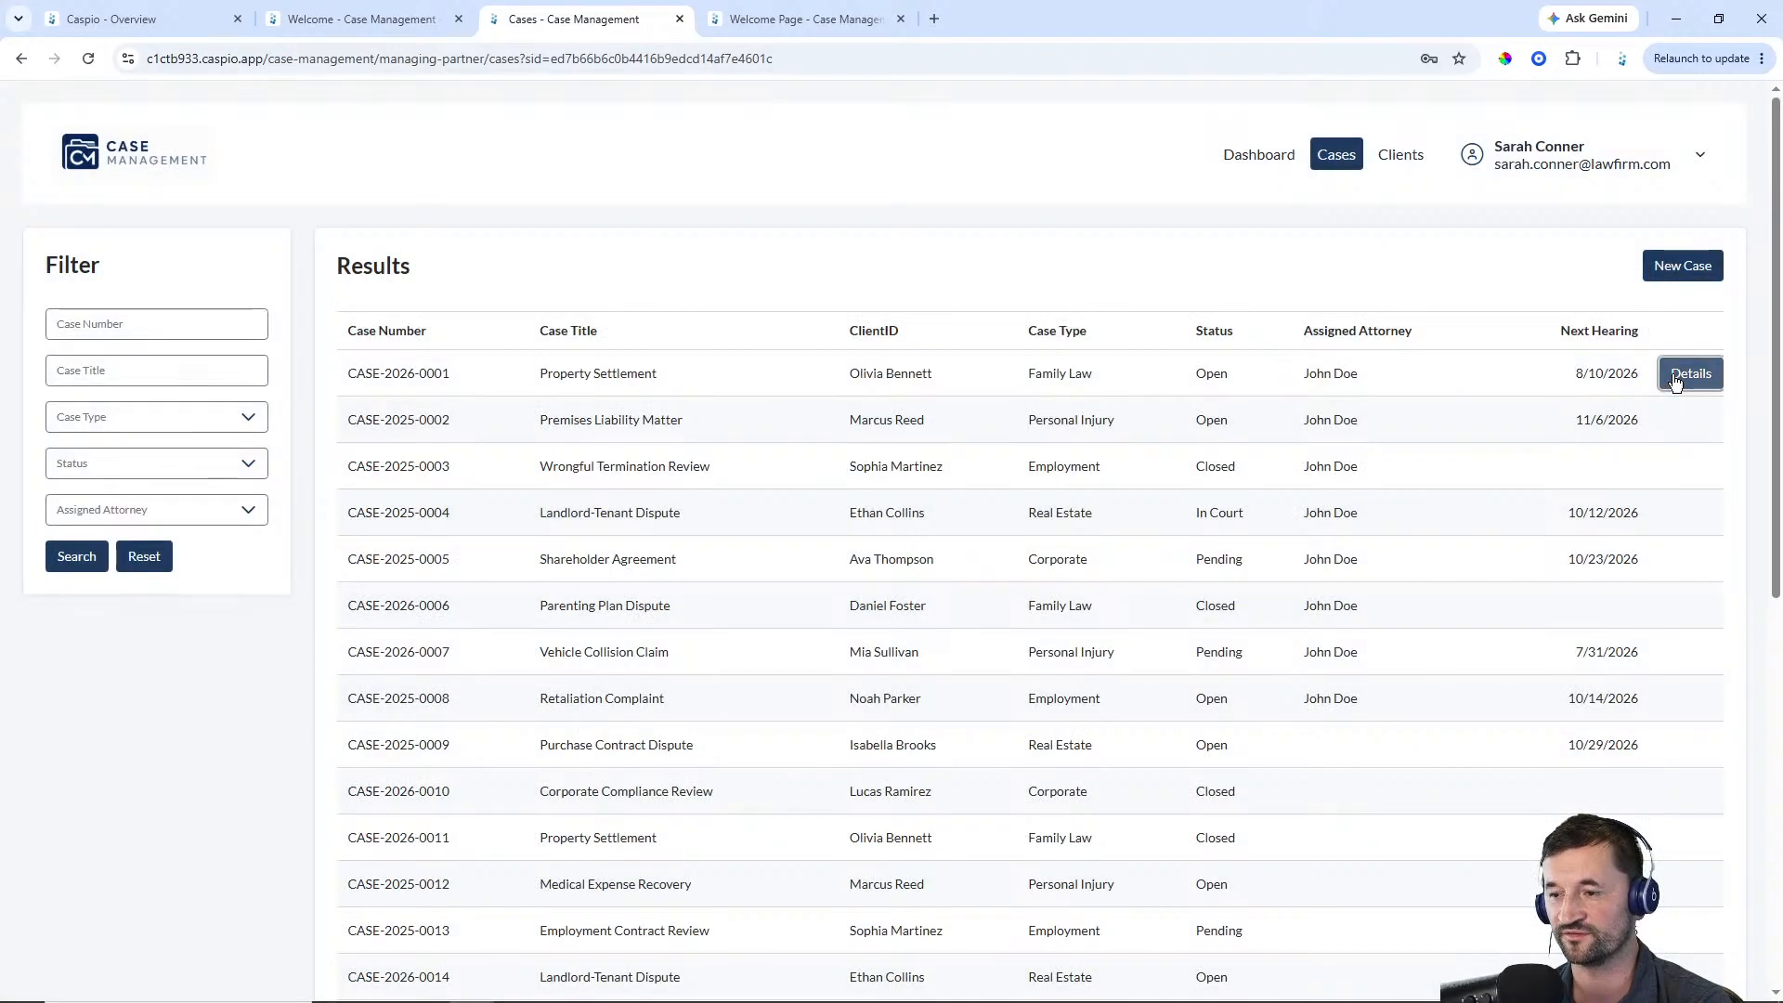
{"action": "left_click", "coordinate": [1688, 375]}
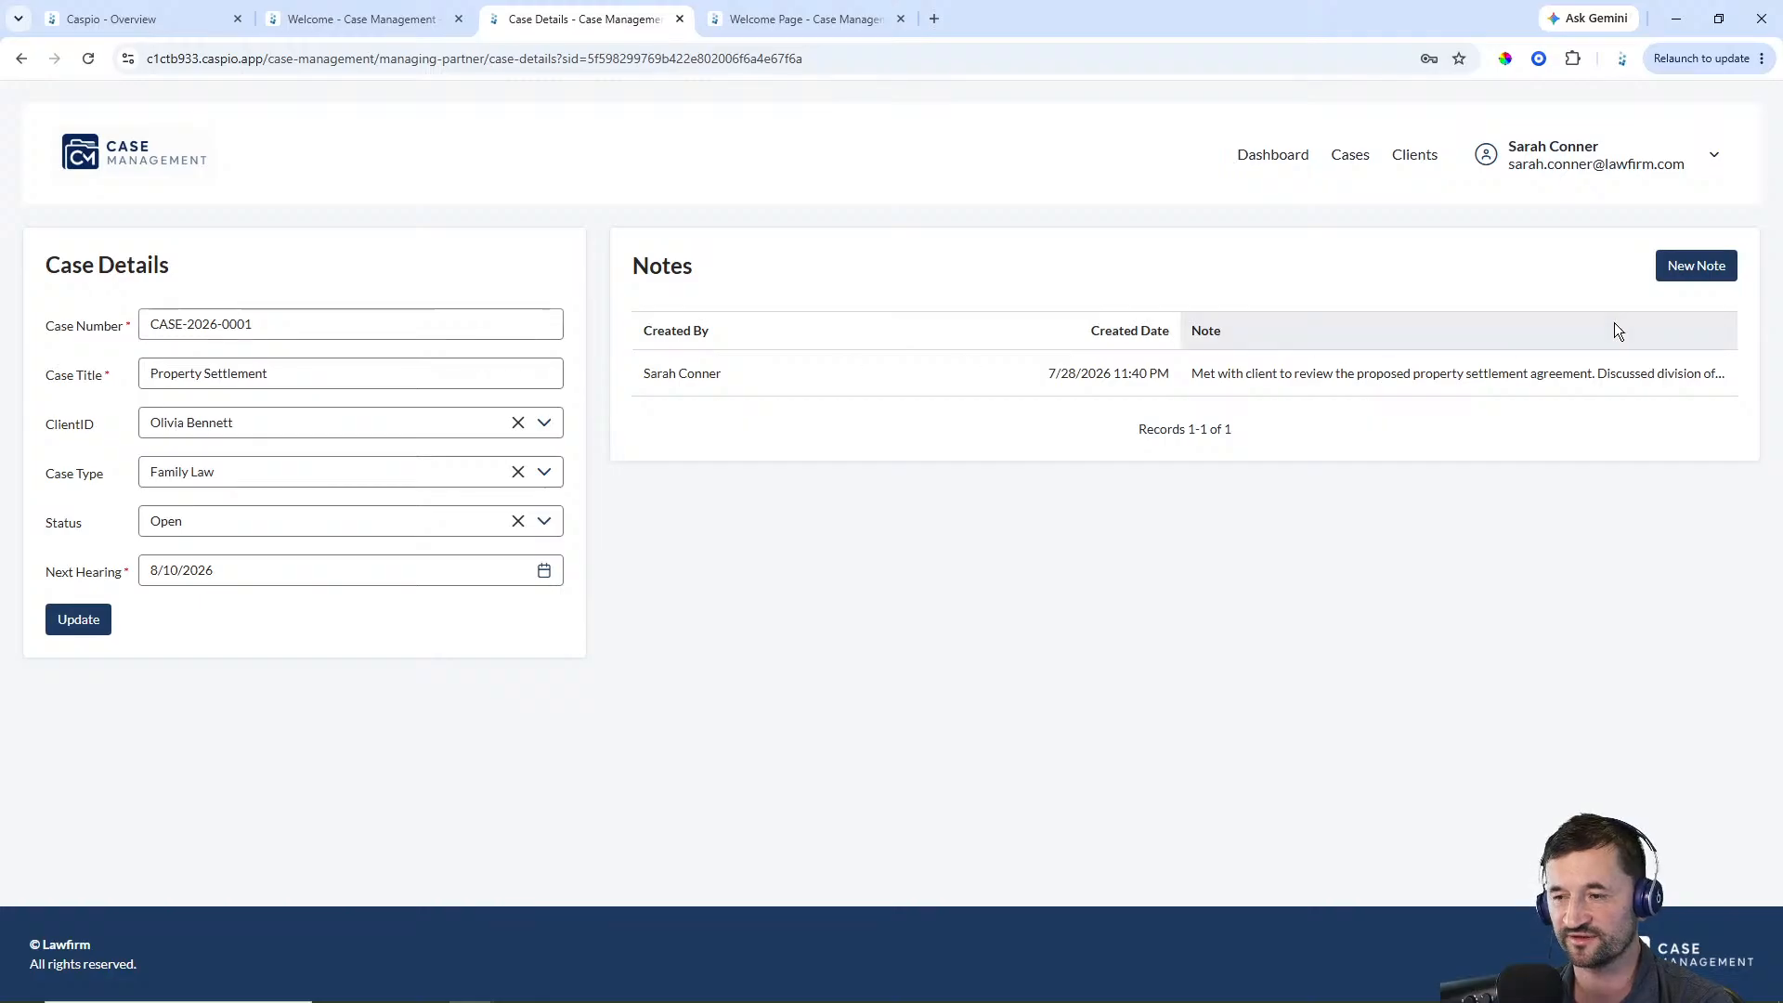
{"action": "left_click", "coordinate": [1688, 275]}
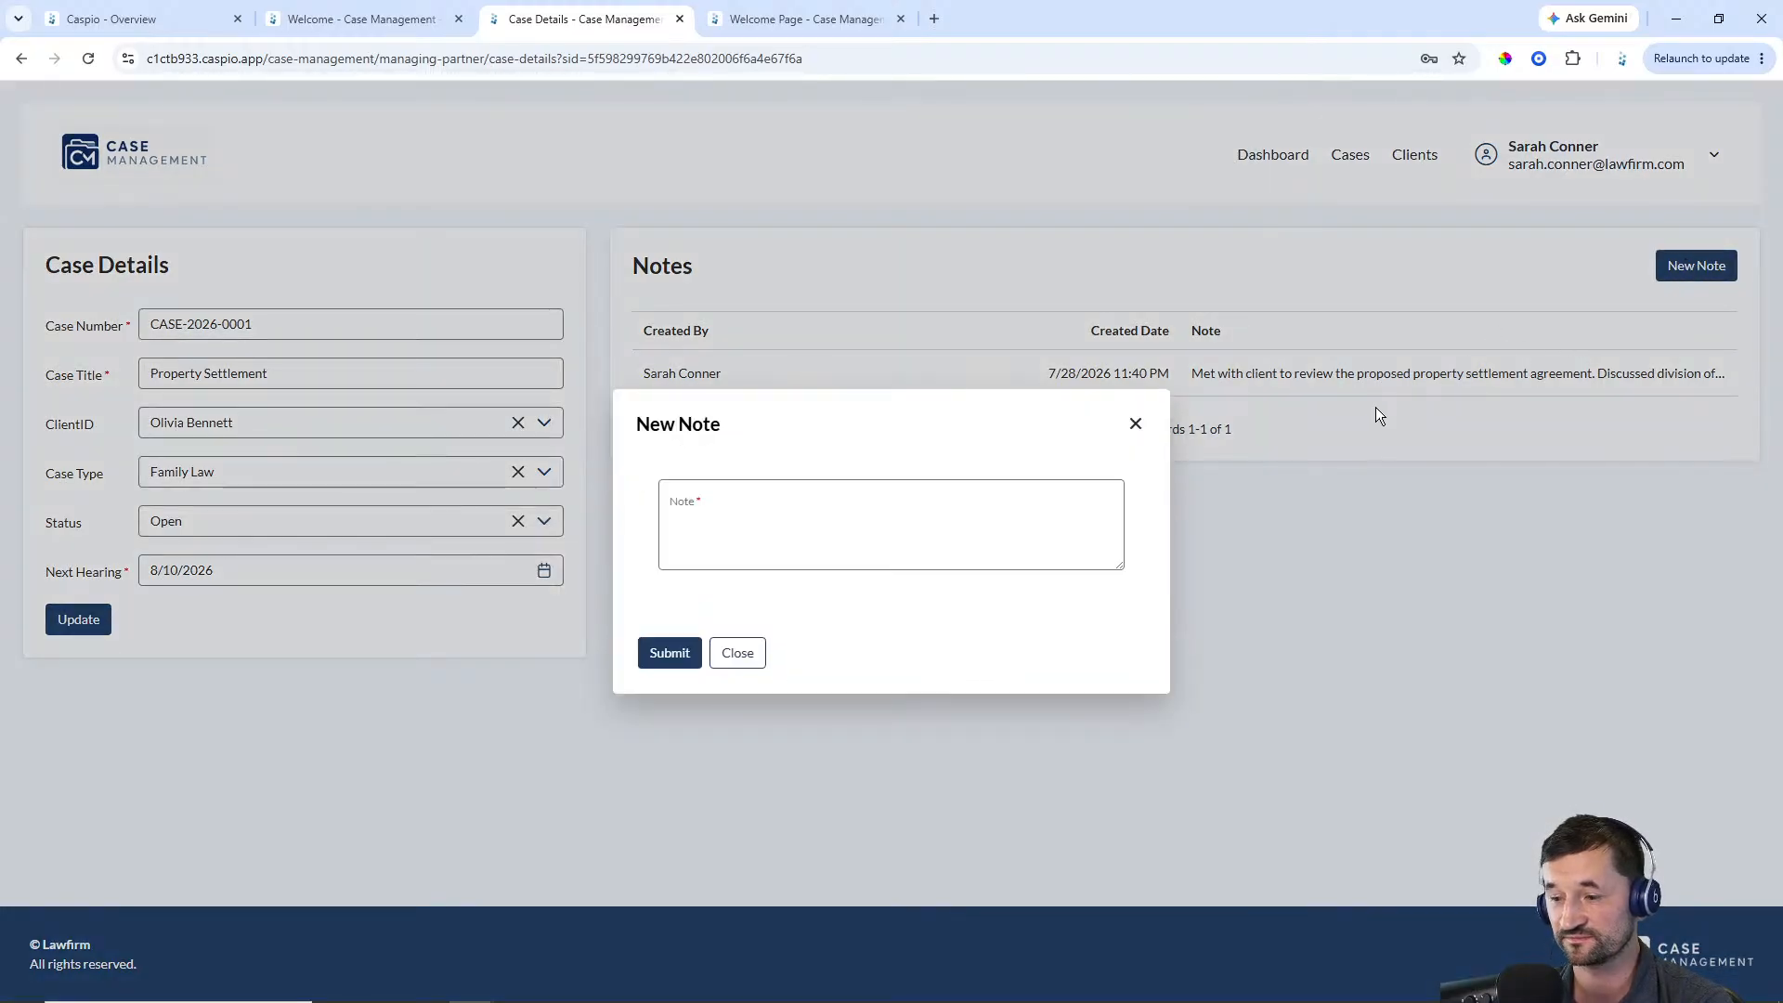
{"action": "left_click", "coordinate": [1135, 424]}
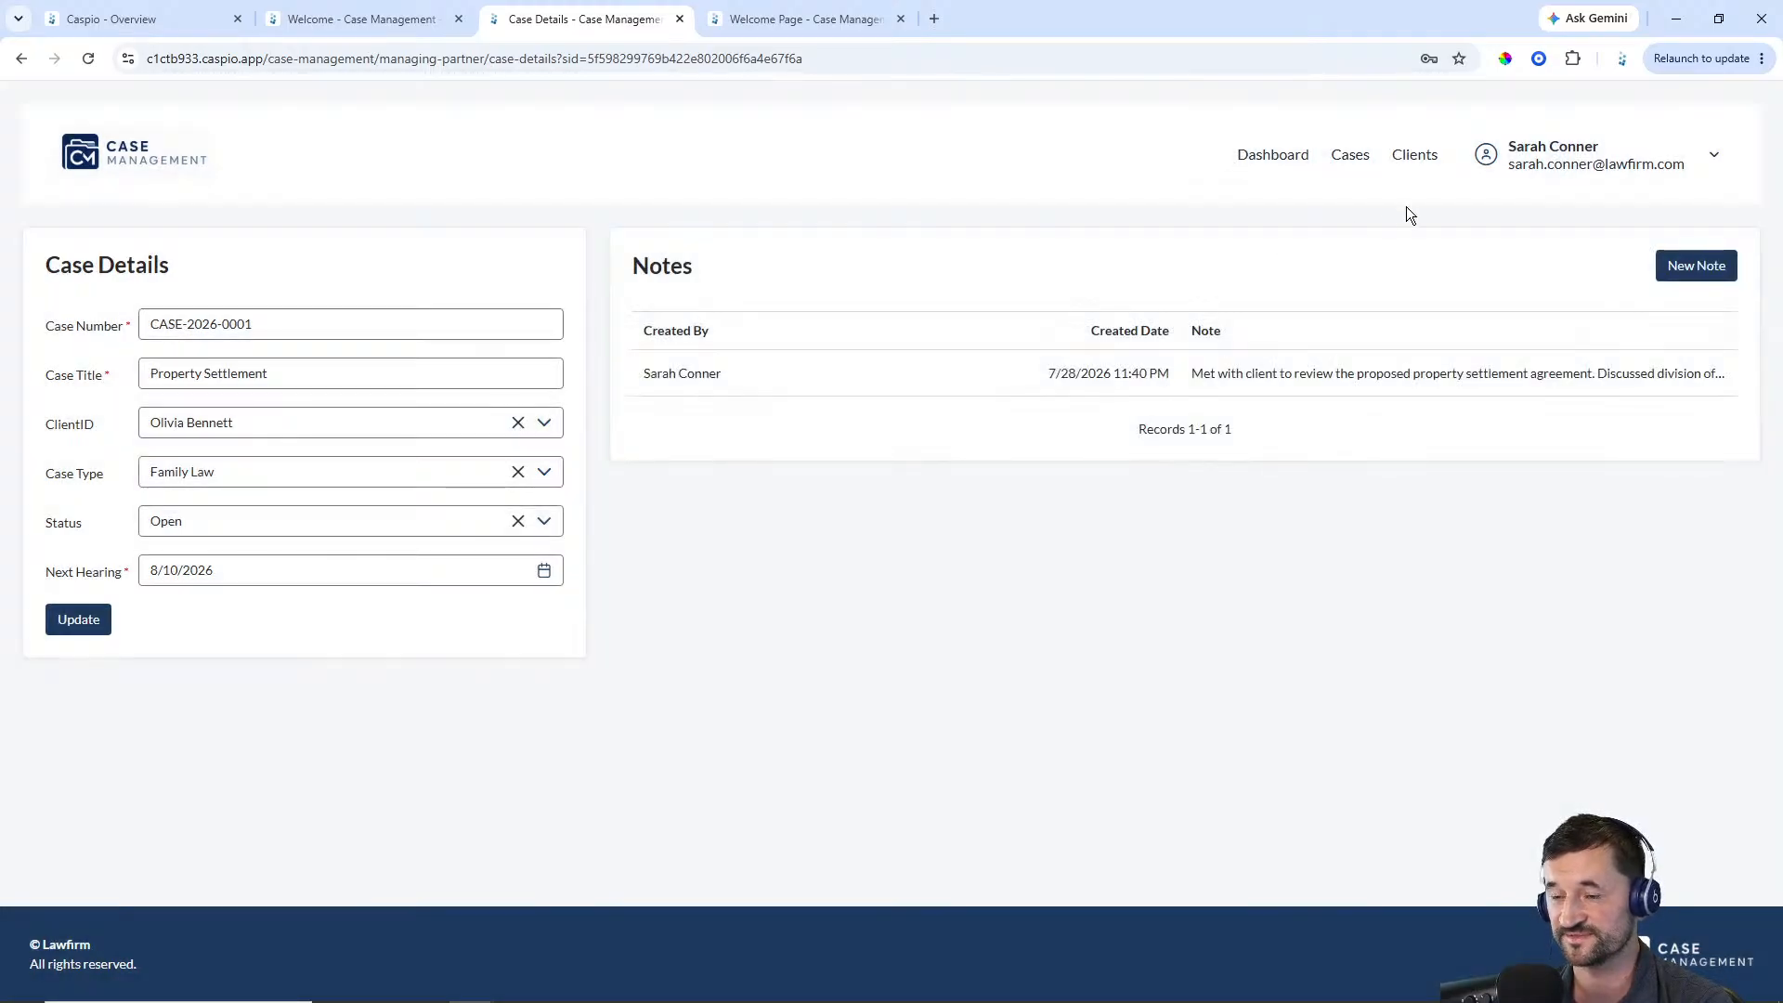
Check the Clients page, the New Client dialog, and the client list in the New Case form
{"action": "left_click", "coordinate": [1414, 156]}
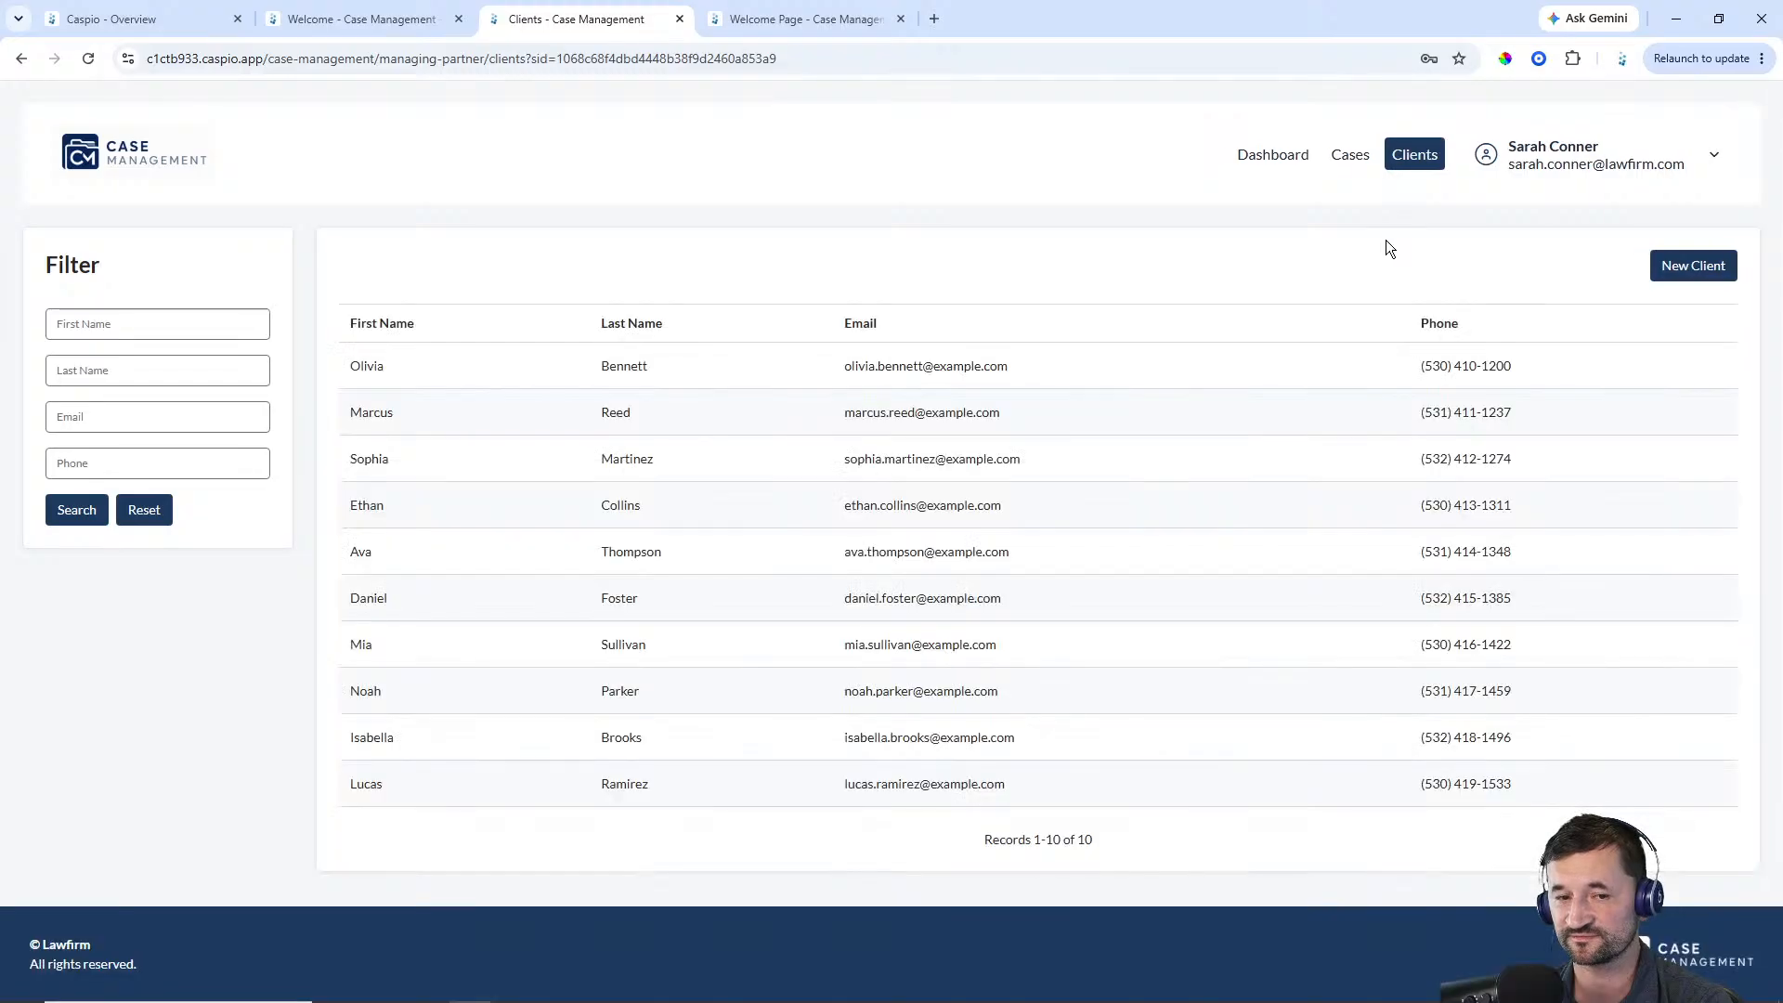
{"action": "left_click", "coordinate": [1658, 265]}
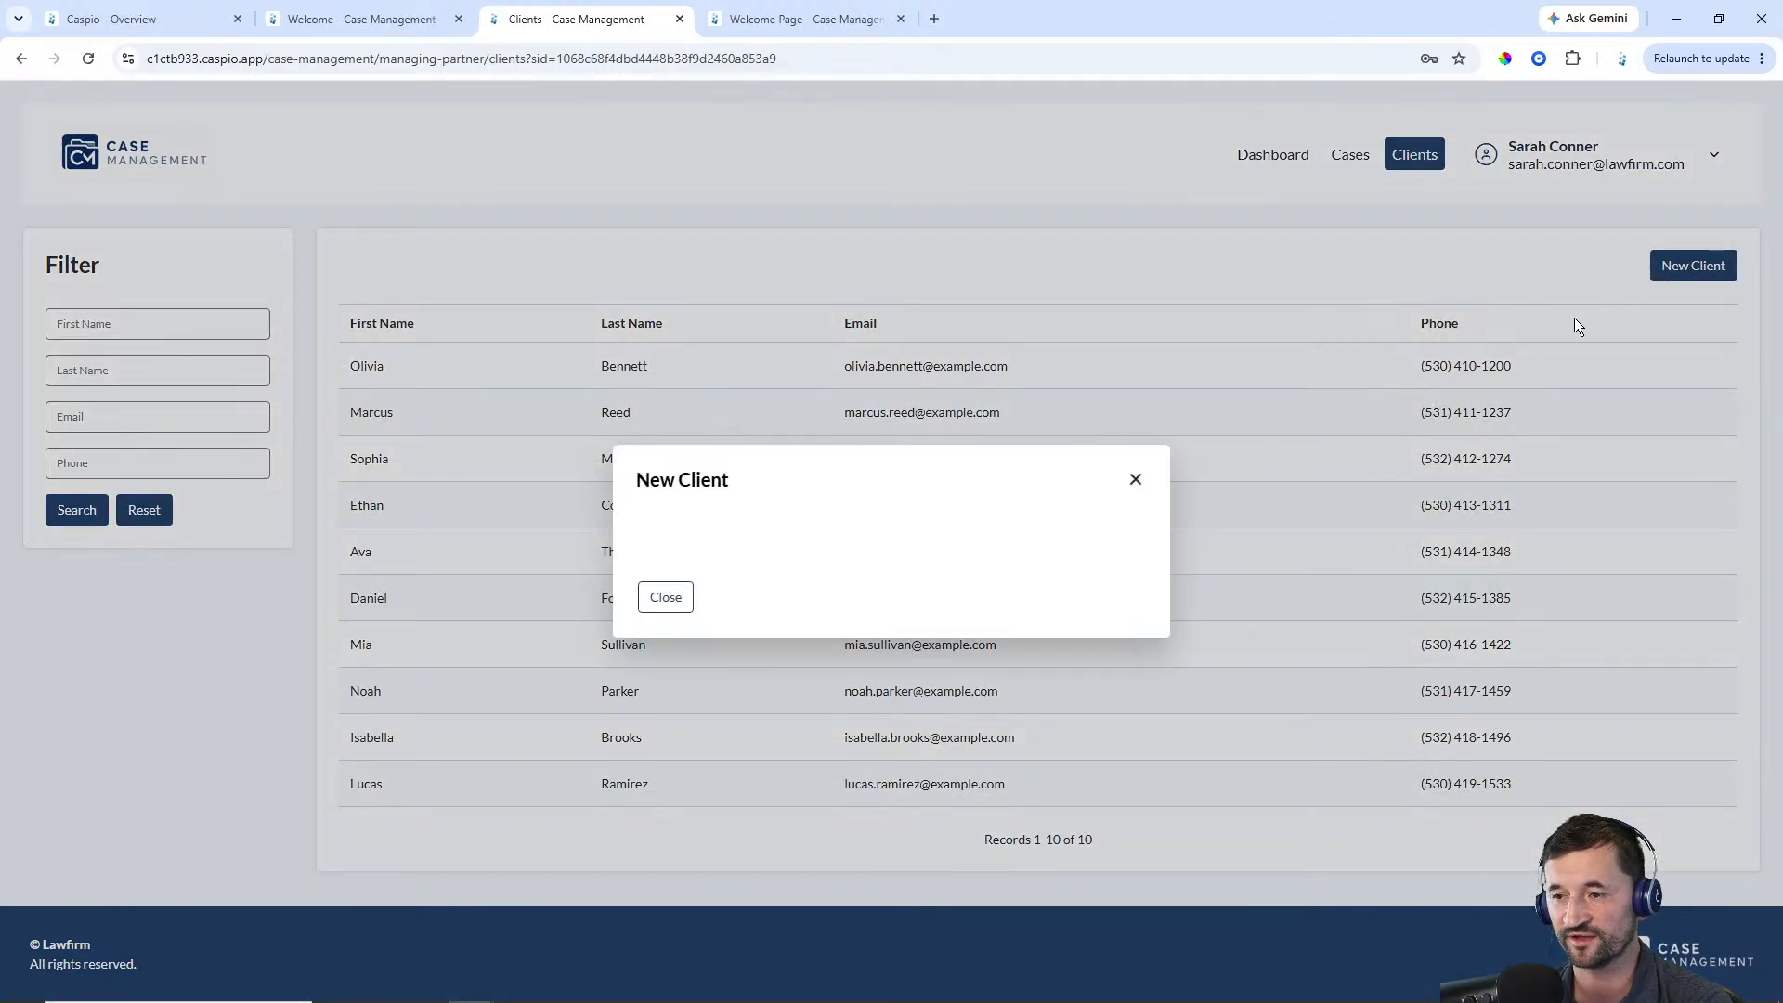
{"action": "left_click", "coordinate": [1135, 387]}
{"action": "left_click", "coordinate": [1350, 154]}
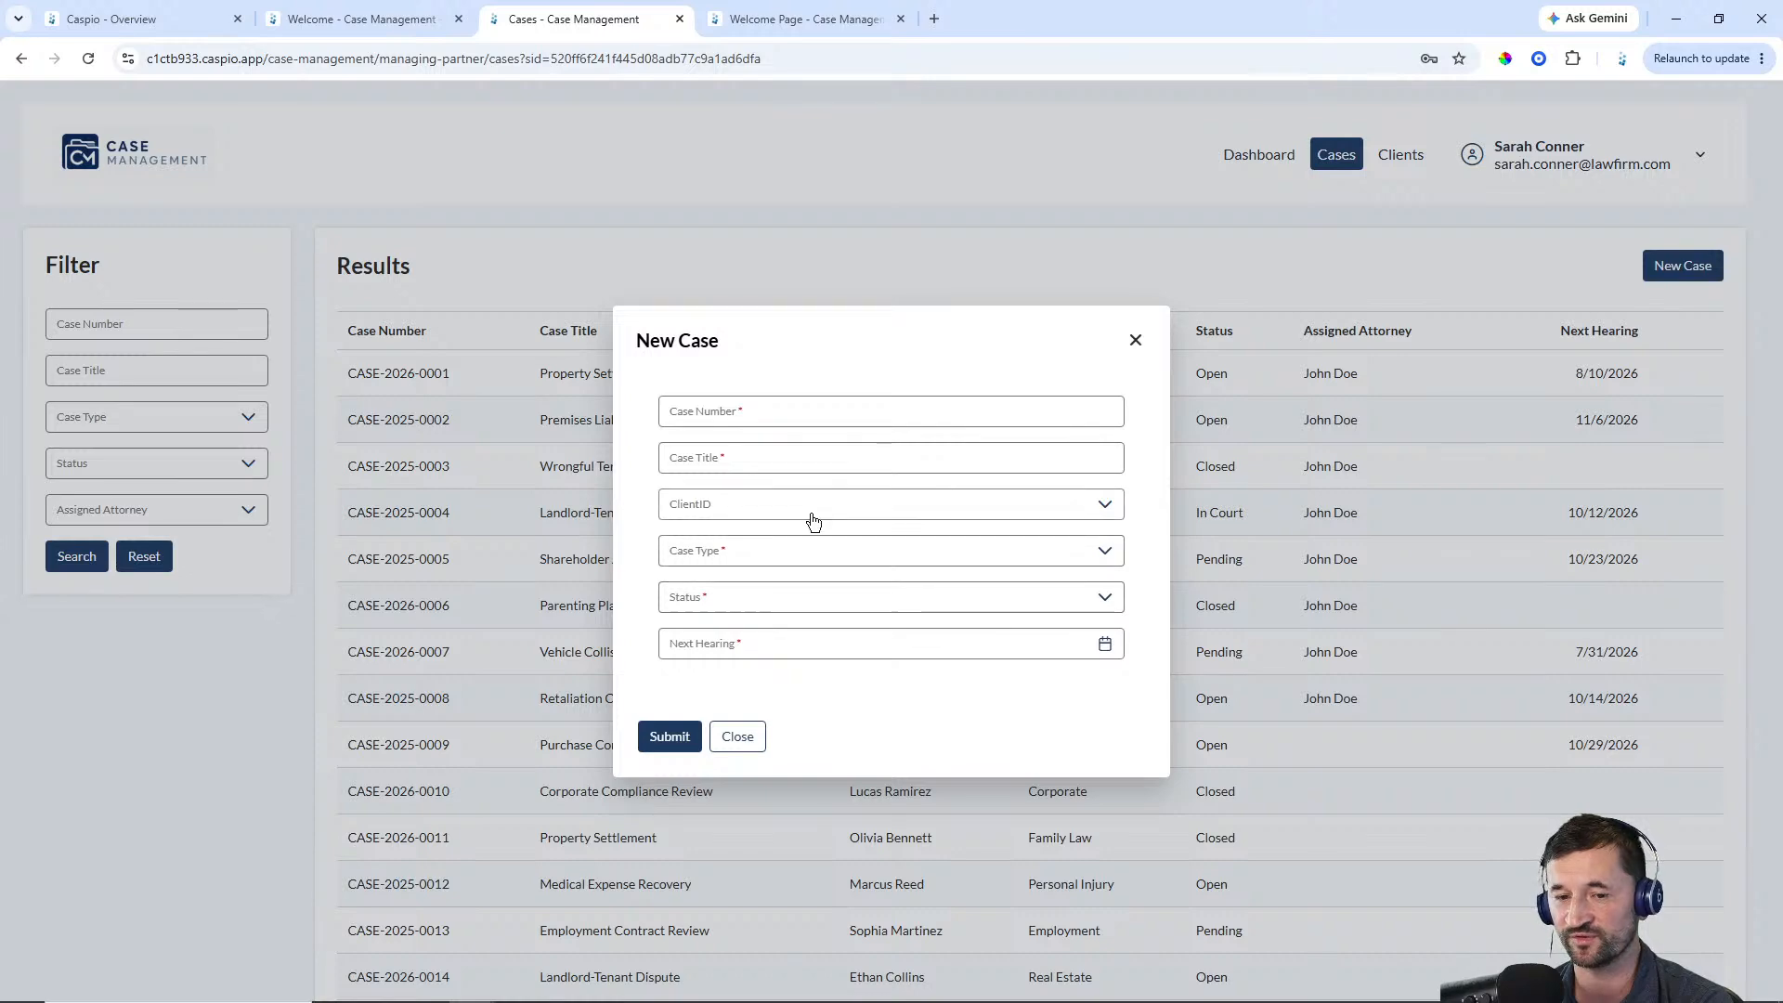
{"action": "left_click", "coordinate": [813, 514]}
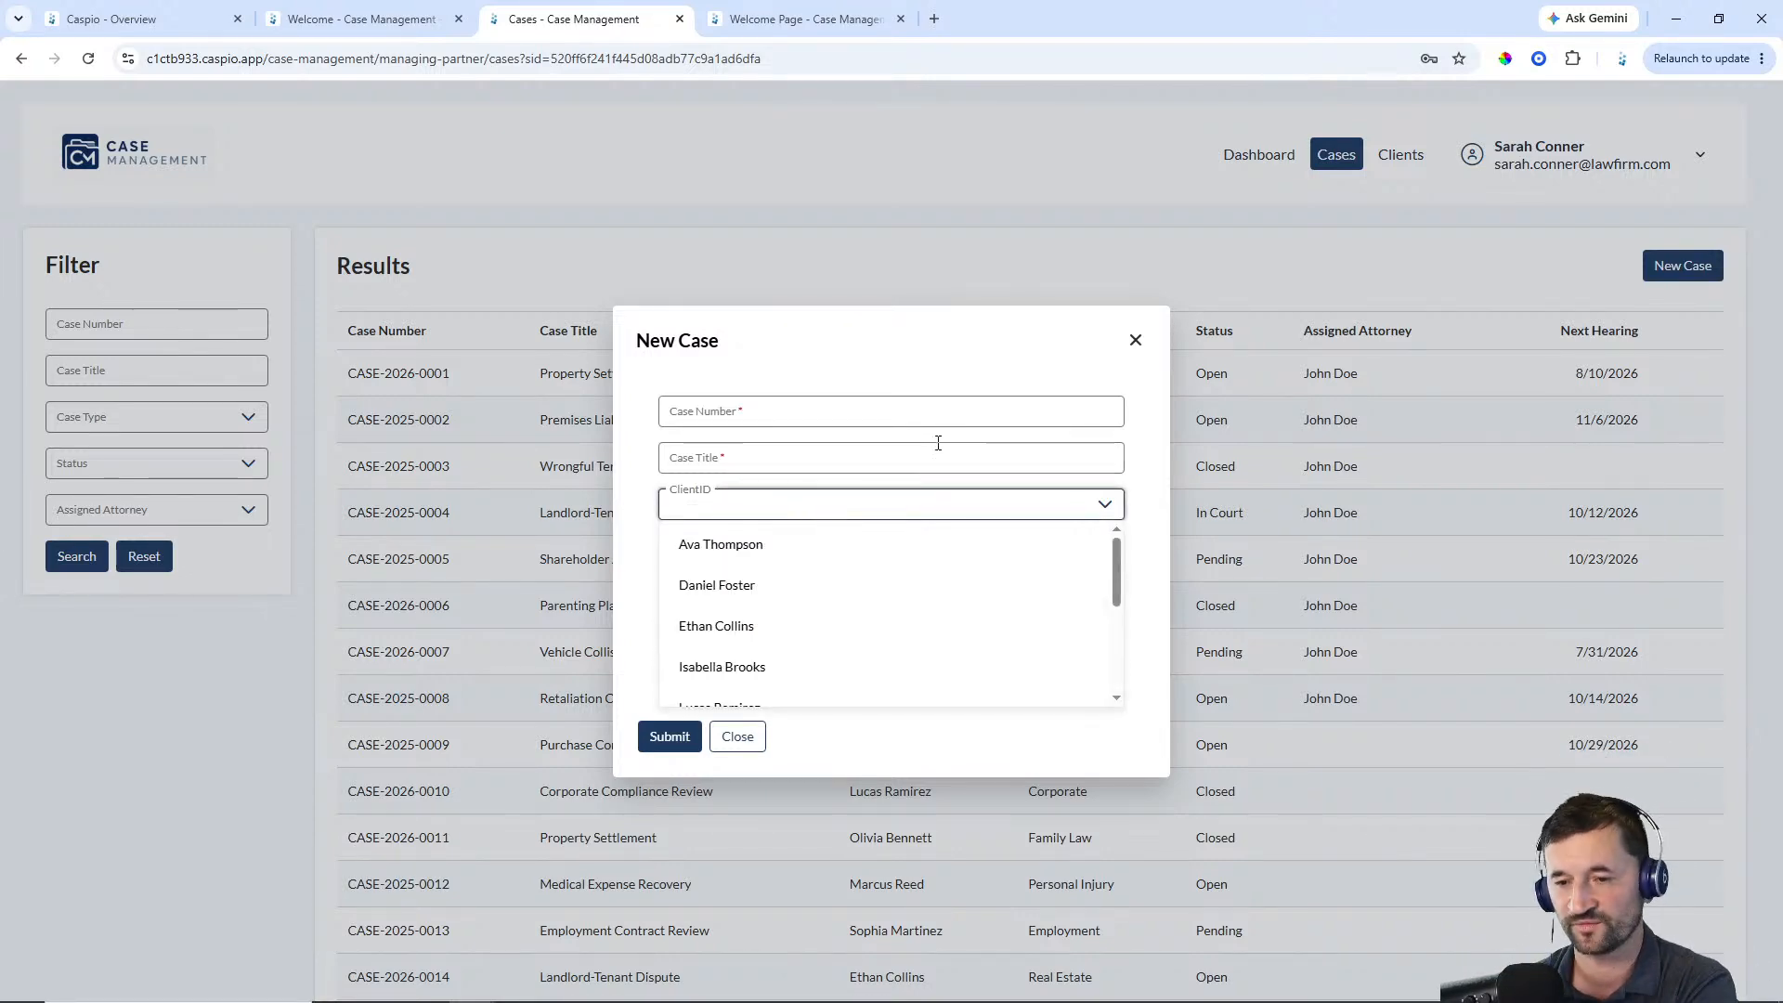
{"action": "left_click", "coordinate": [1135, 340]}
Return to the designer and review the Attorneys and Partners AppPages one by one
{"action": "left_click", "coordinate": [389, 31]}
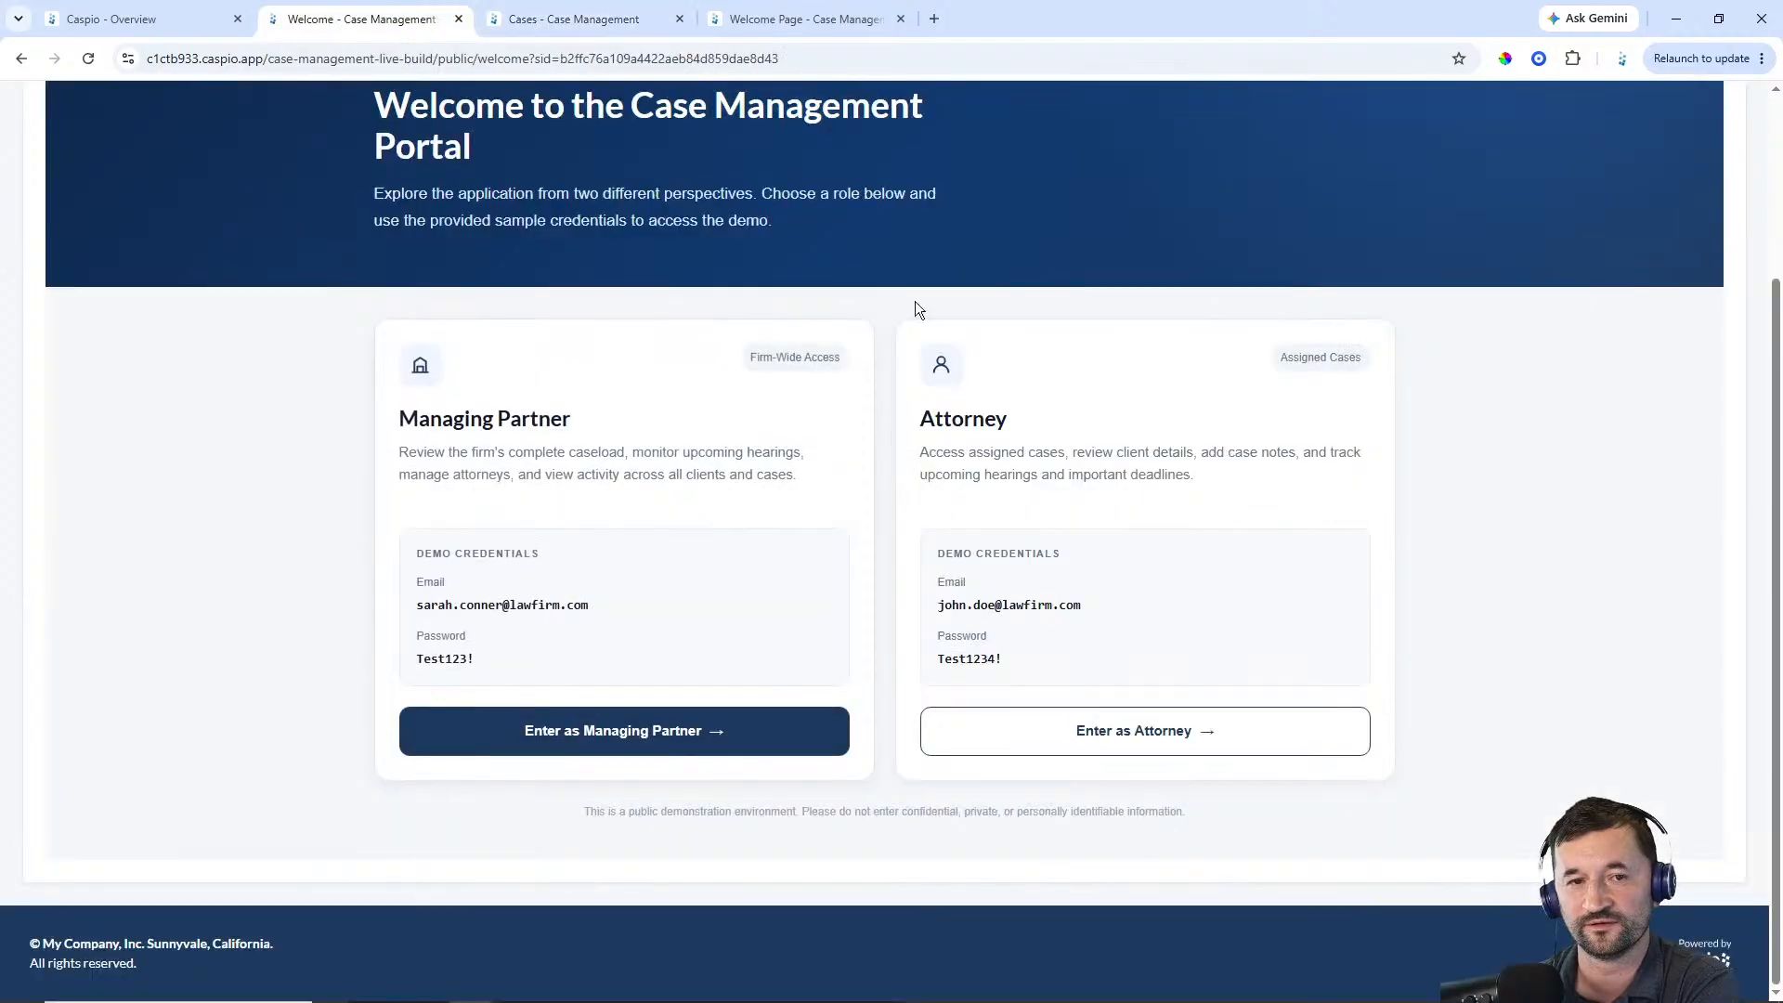
{"action": "scroll", "coordinate": [1402, 418], "scroll_direction": "up", "scroll_amount": 3}
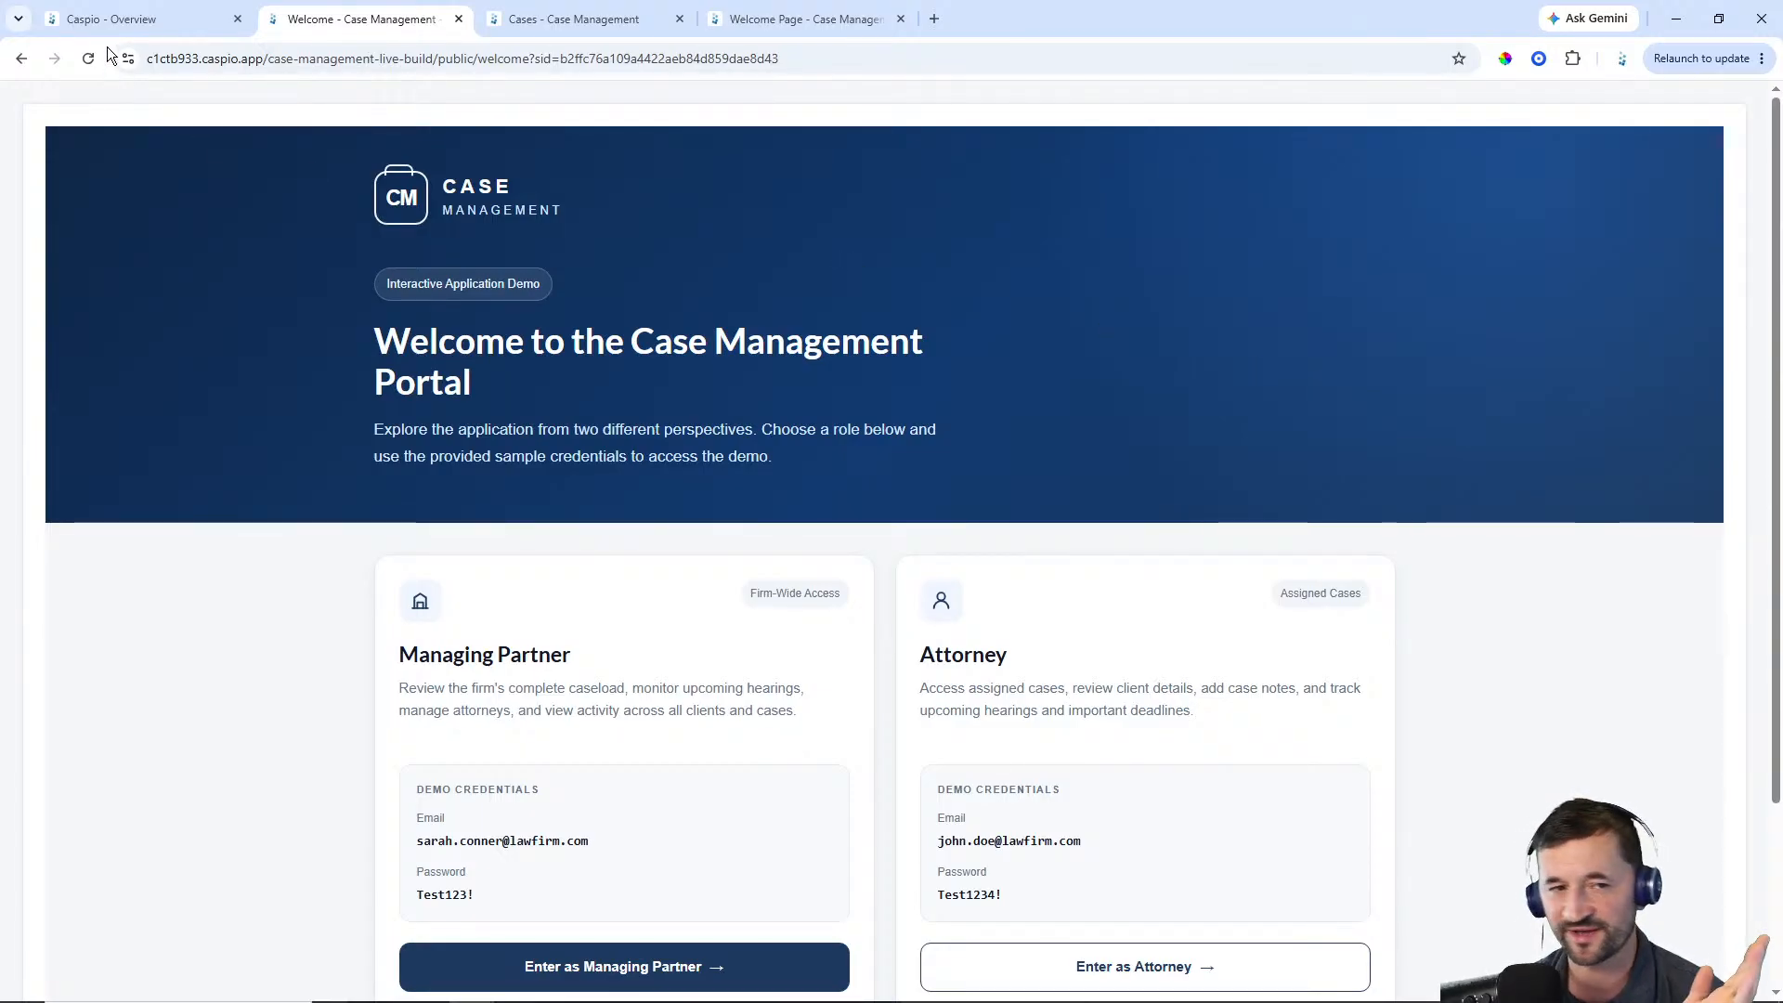
{"action": "left_click", "coordinate": [136, 28]}
{"action": "left_click", "coordinate": [37, 243]}
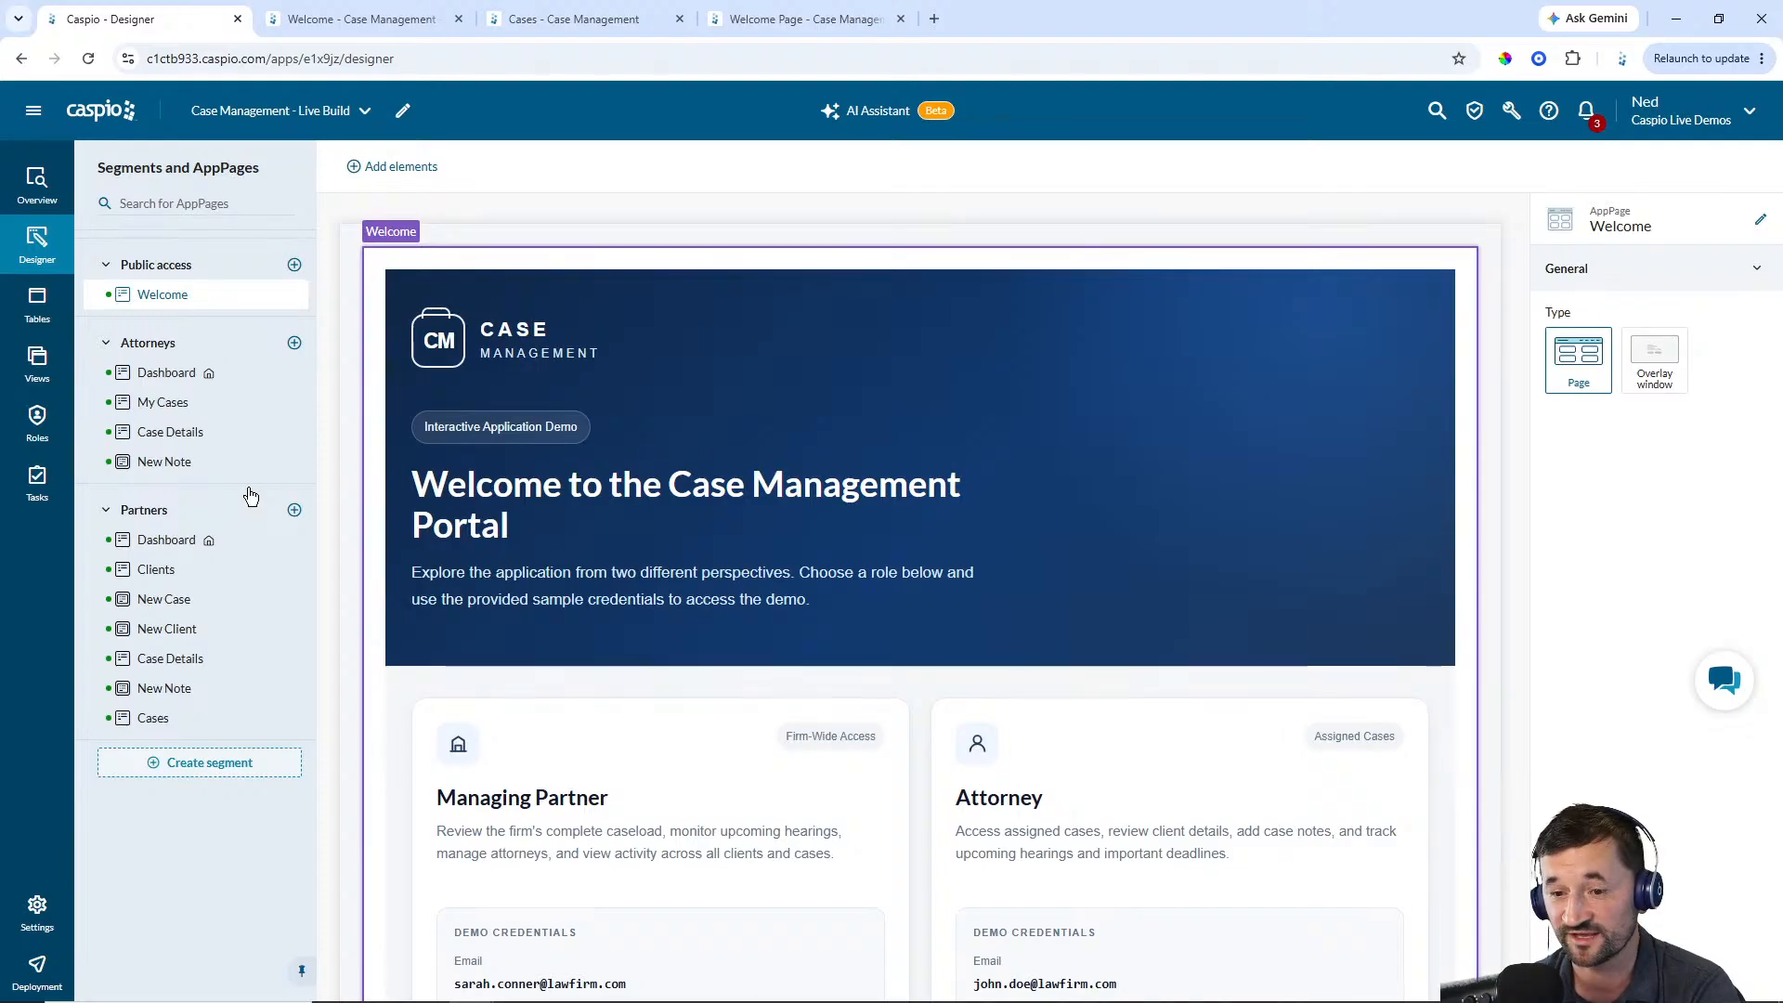
{"action": "left_click", "coordinate": [179, 372]}
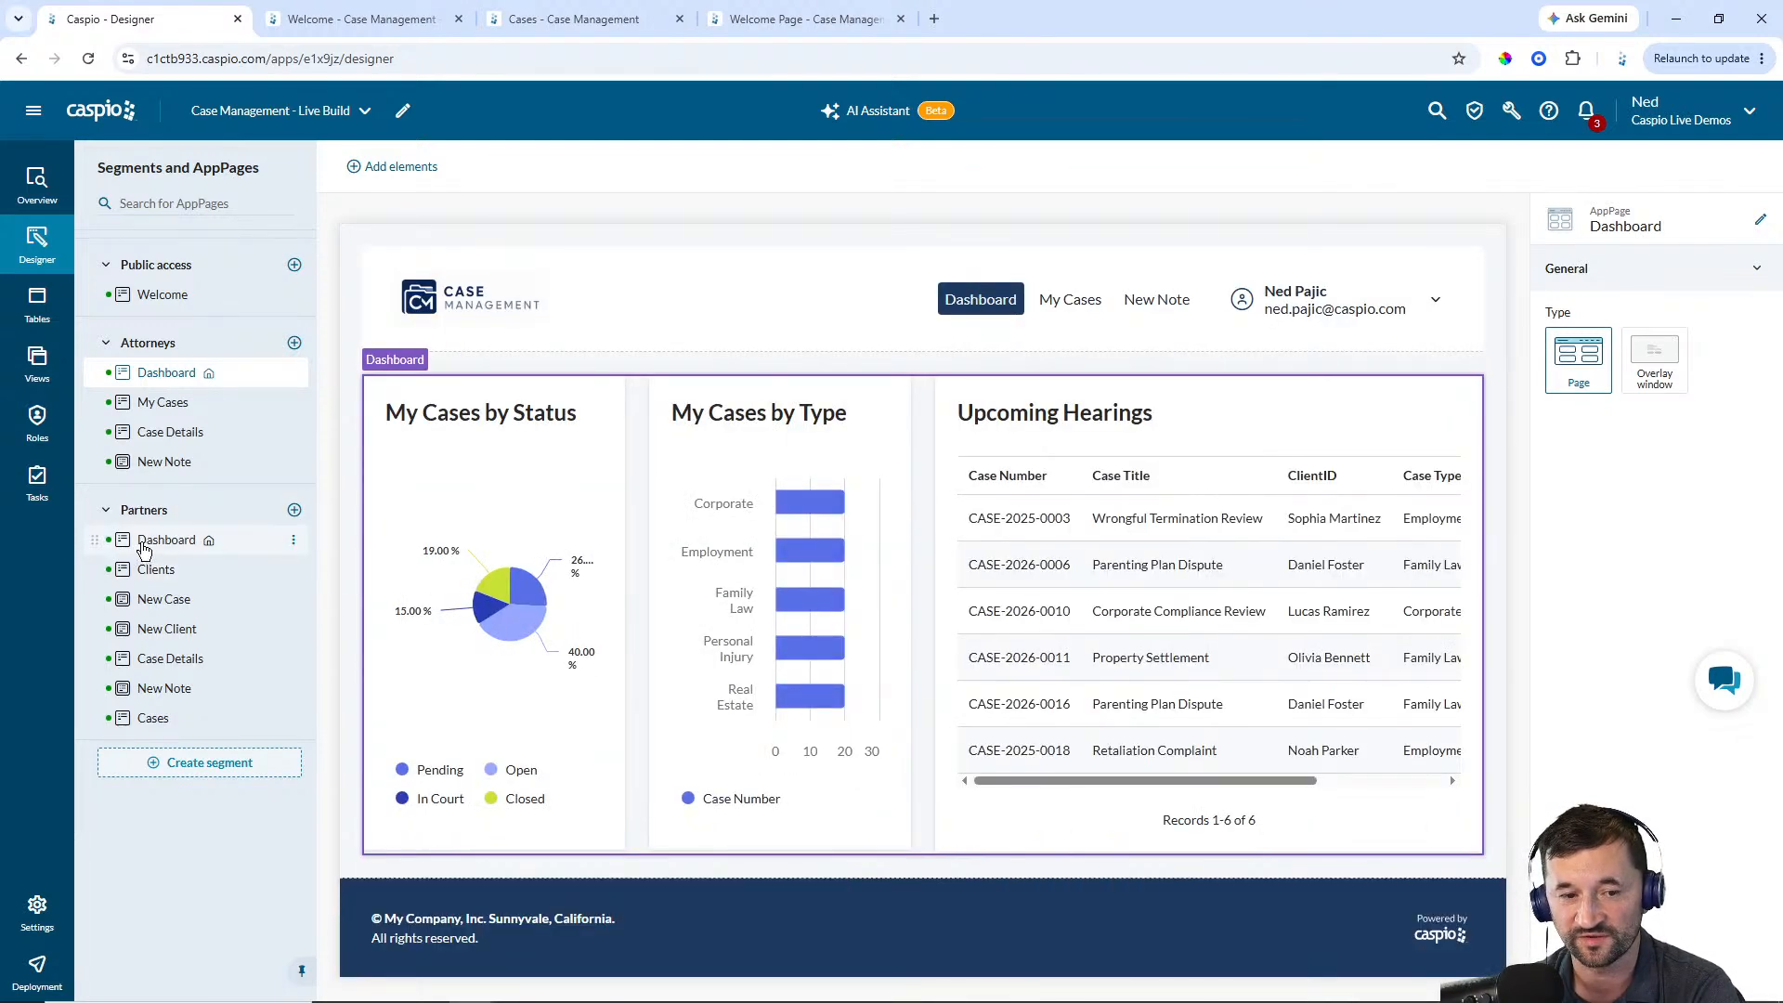
{"action": "left_click", "coordinate": [144, 548]}
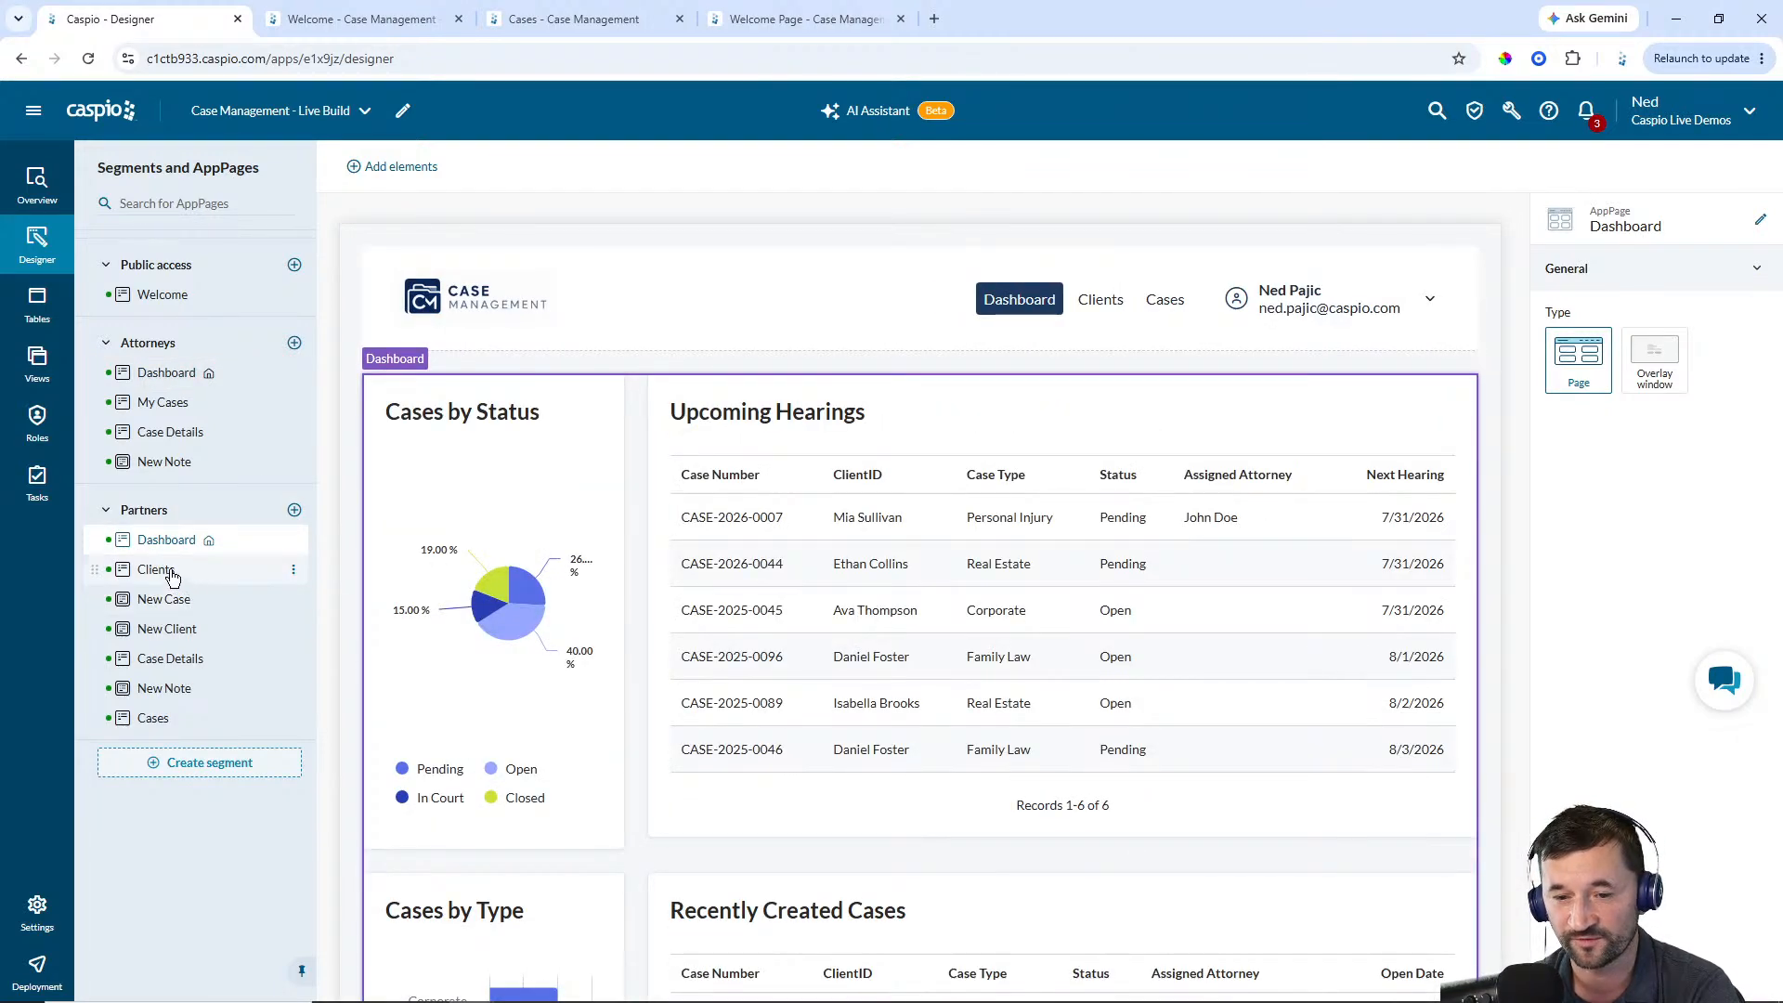
{"action": "left_click", "coordinate": [173, 576]}
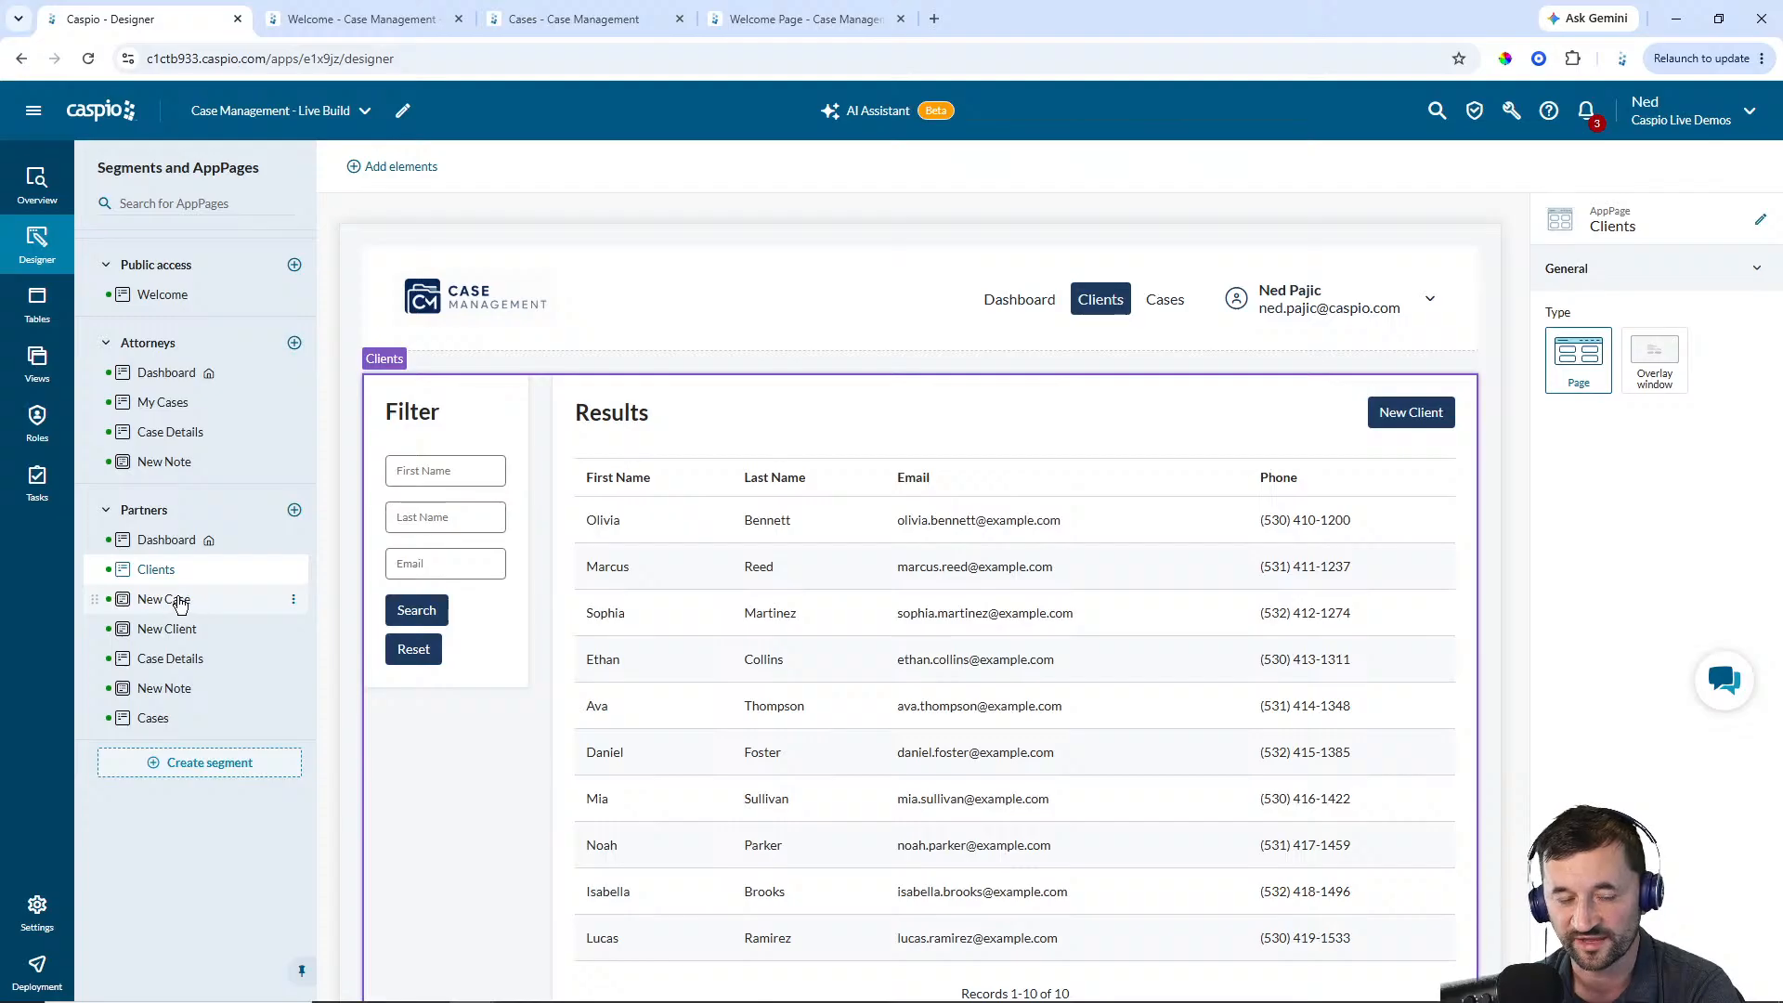
{"action": "left_click", "coordinate": [154, 717]}
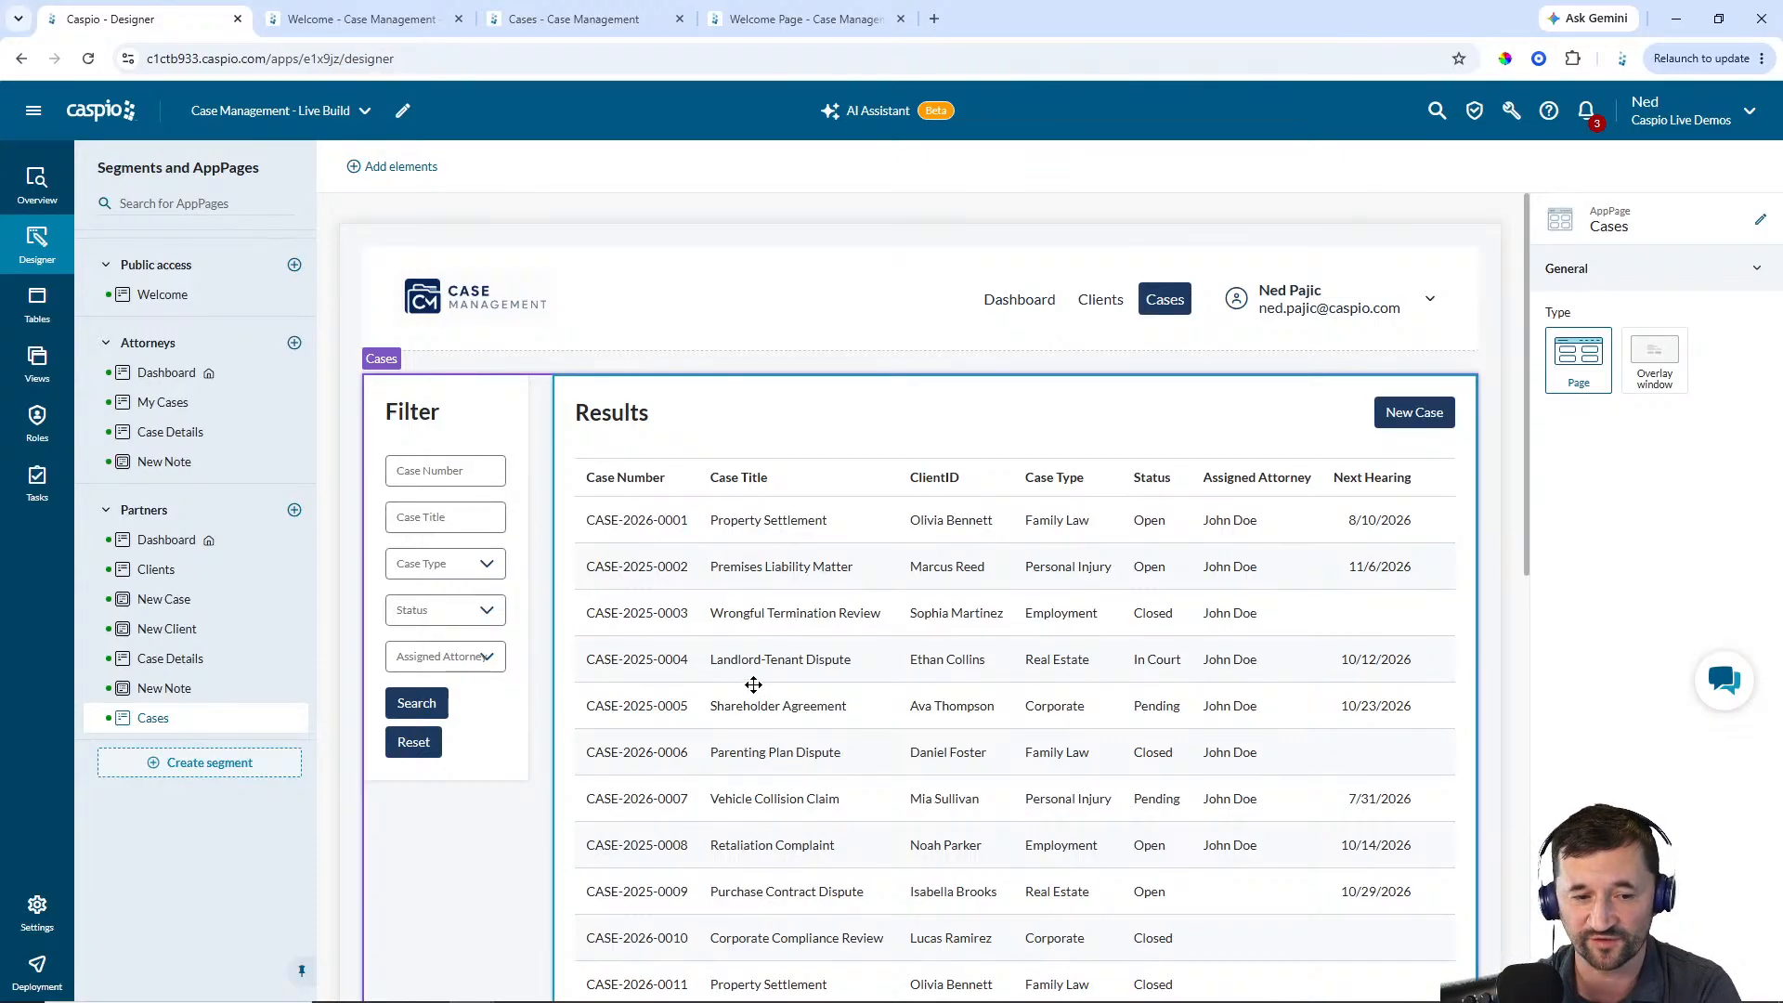
{"action": "left_click", "coordinate": [171, 658]}
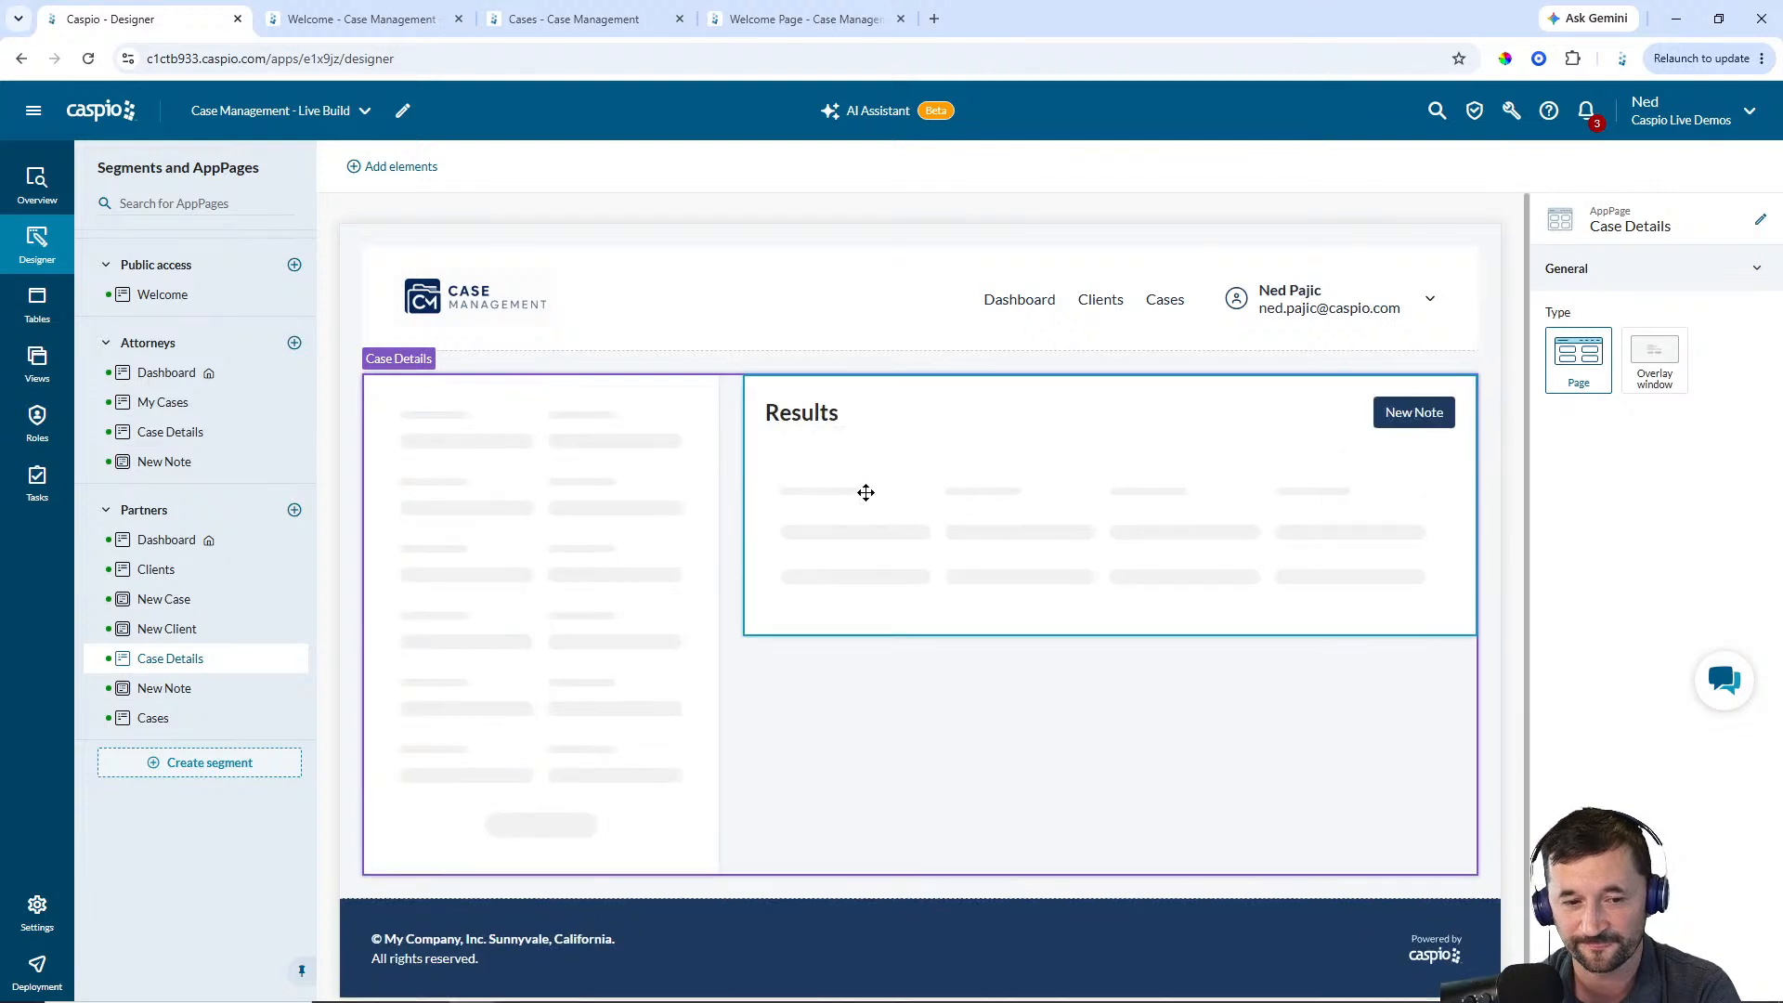